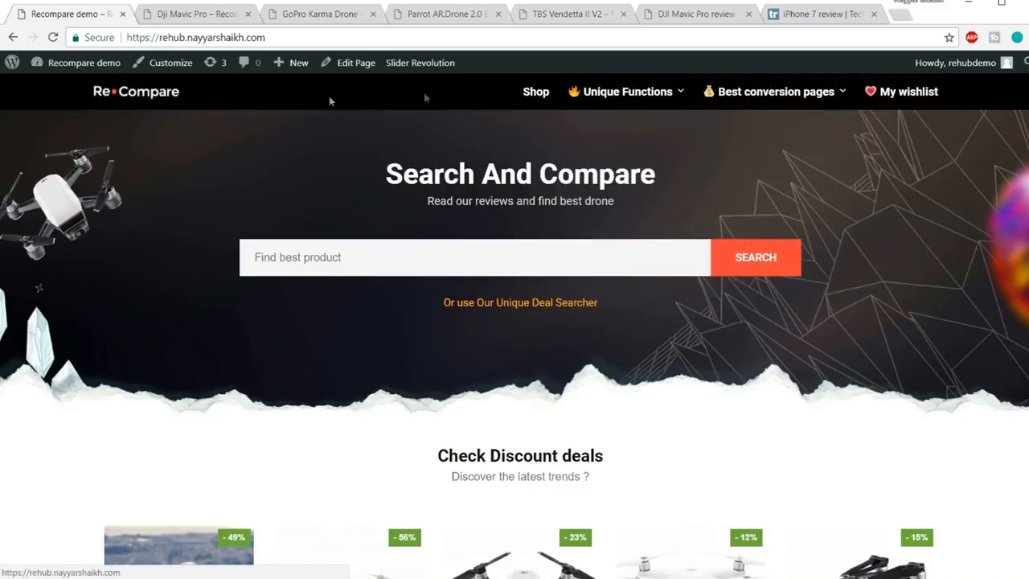
Highlight the Search And Compare heading and its subtitle on the Recompare homepage
mouse_move(738, 97)
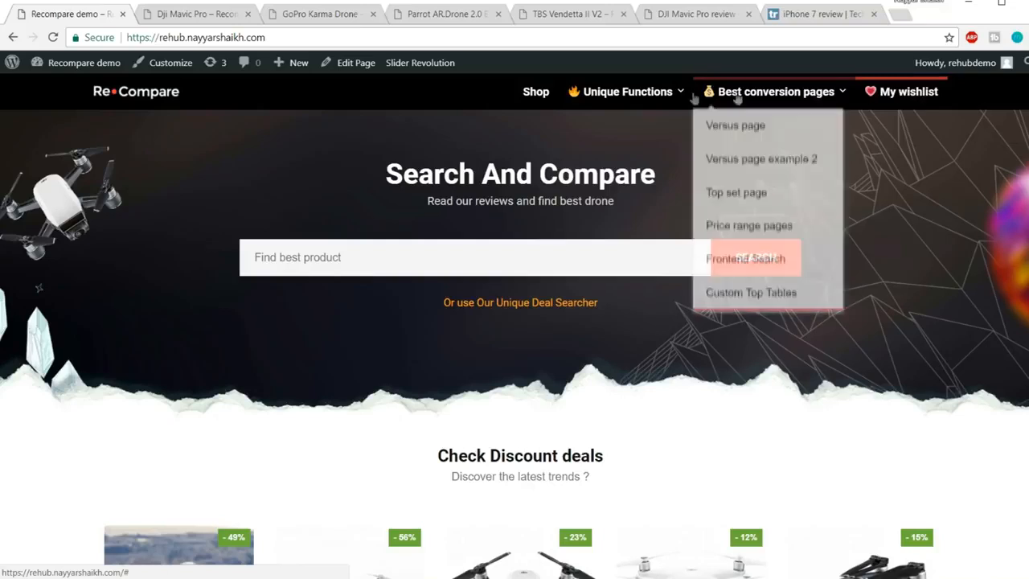
mouse_move(584, 98)
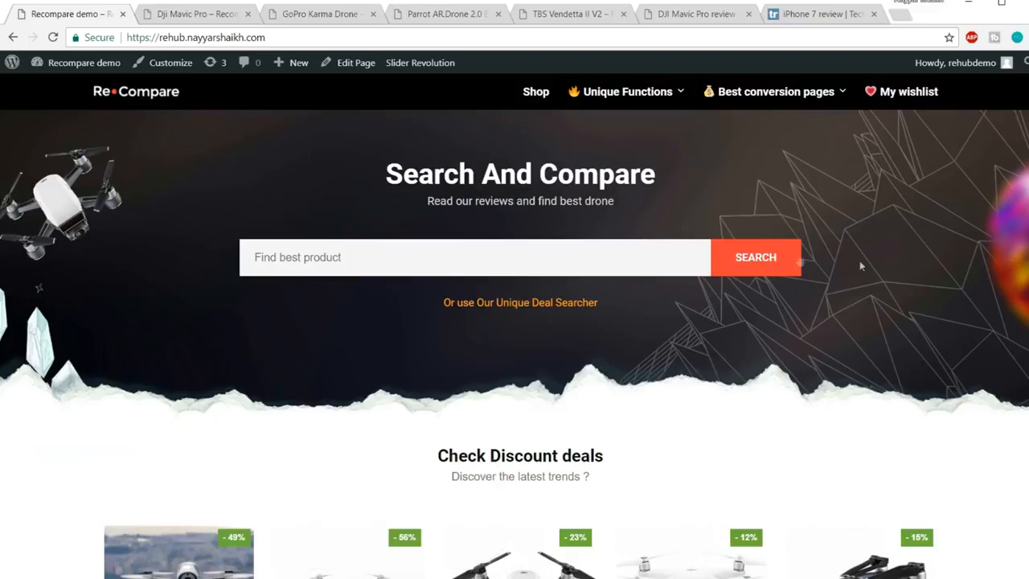
left_click_drag(402, 176, 756, 184)
left_click_drag(441, 203, 625, 204)
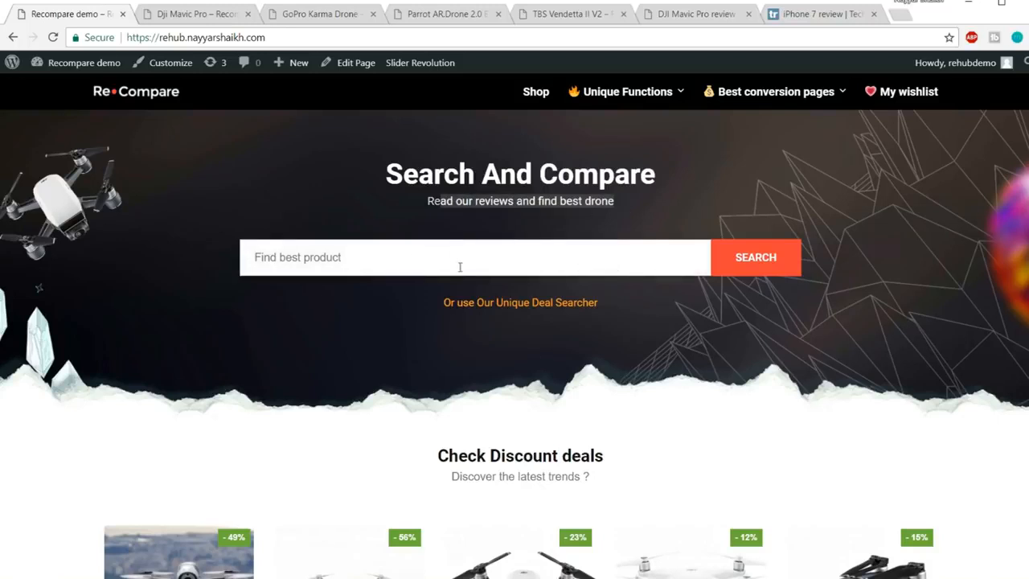
Search the site for 'drone' to see live product results, then clear the term
left_click(486, 260)
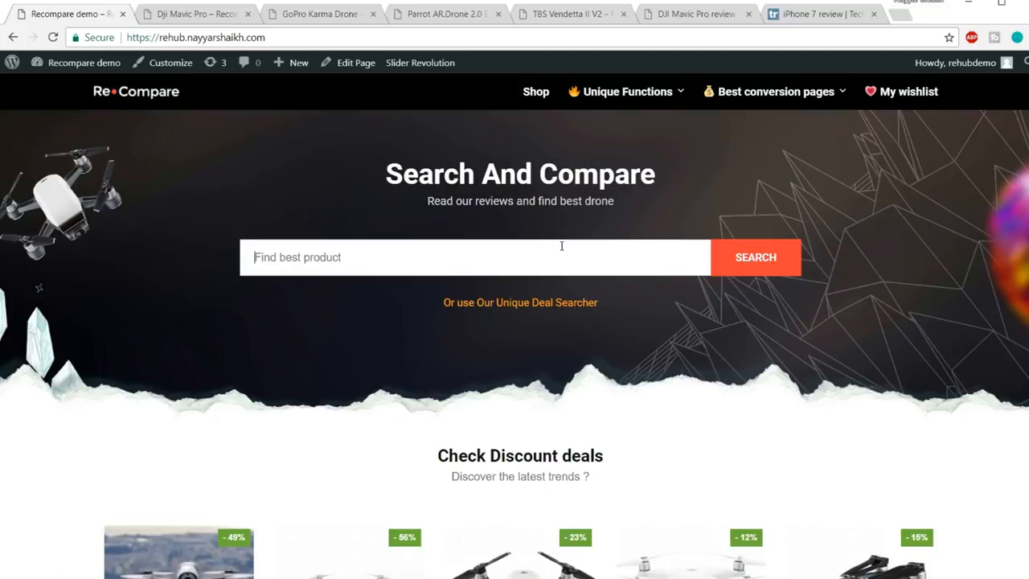
type("drone")
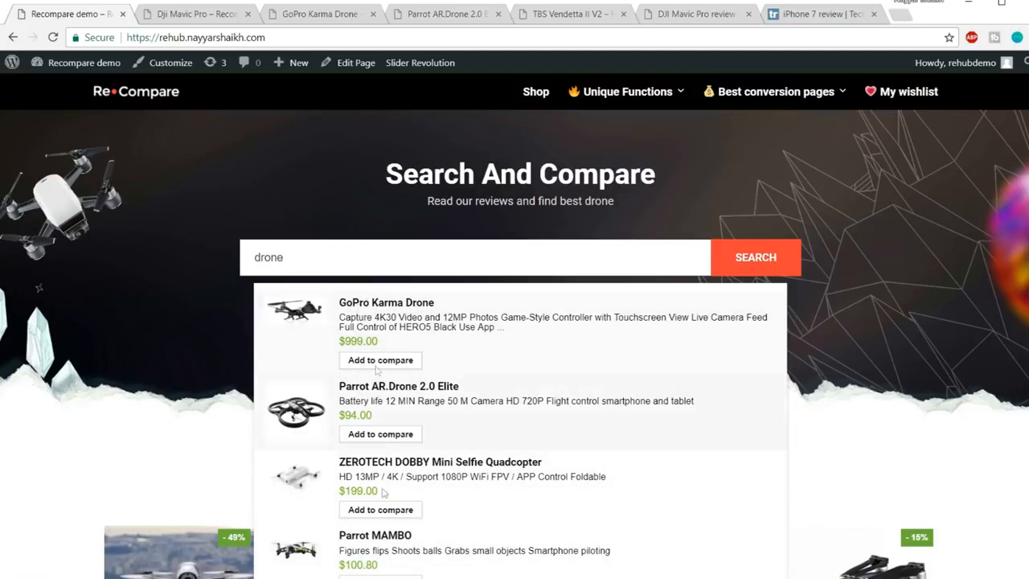
key("ctrl+a")
key("BackSpace")
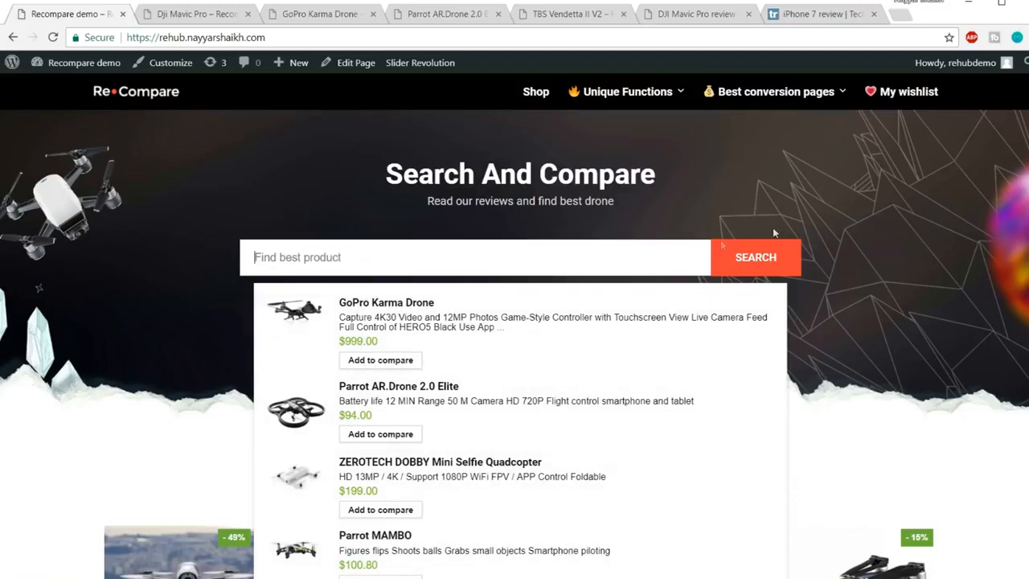
Scroll past the price-tracking banner, highlighting part of it, down to the Find Your Drone Now grid
scroll(954, 255, "down", 3)
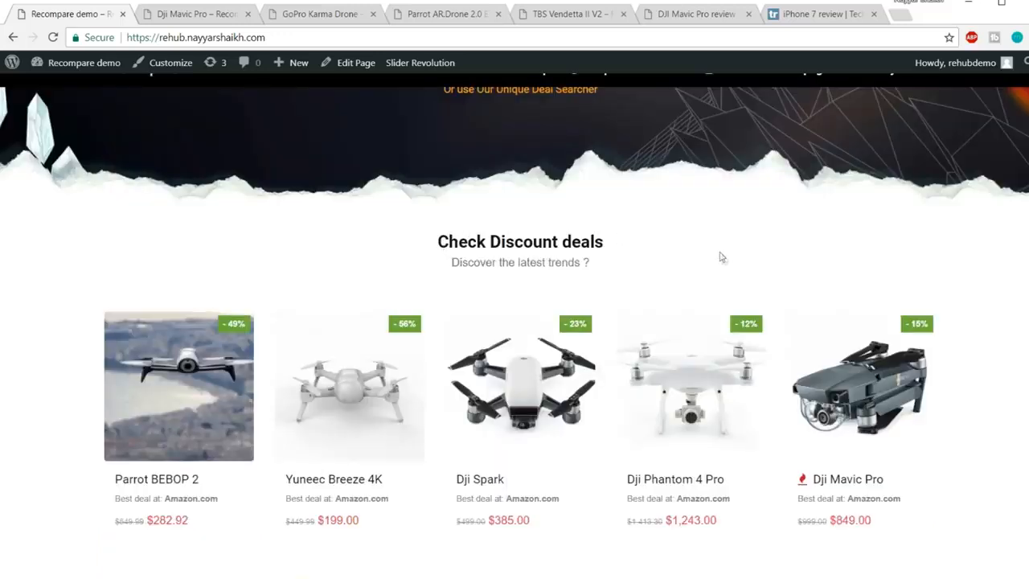
scroll(611, 279, "down", 1)
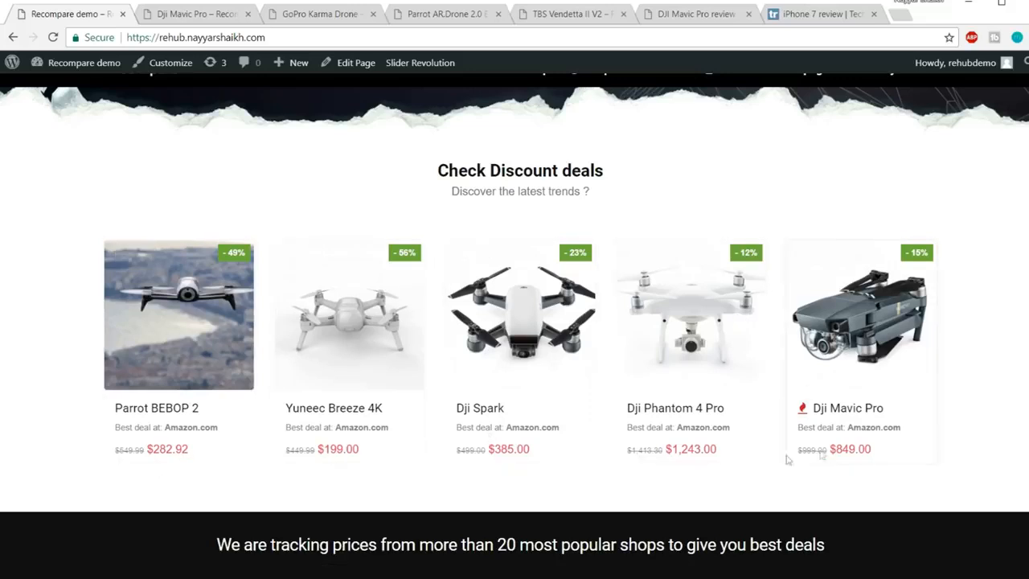
scroll(918, 396, "down", 2)
scroll(918, 396, "down", 3)
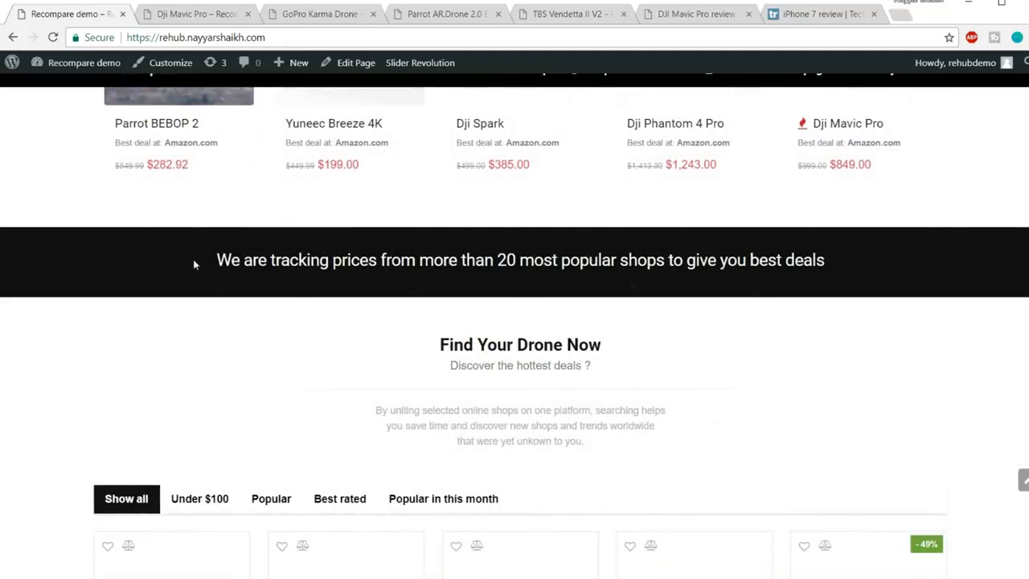
left_click_drag(193, 264, 457, 262)
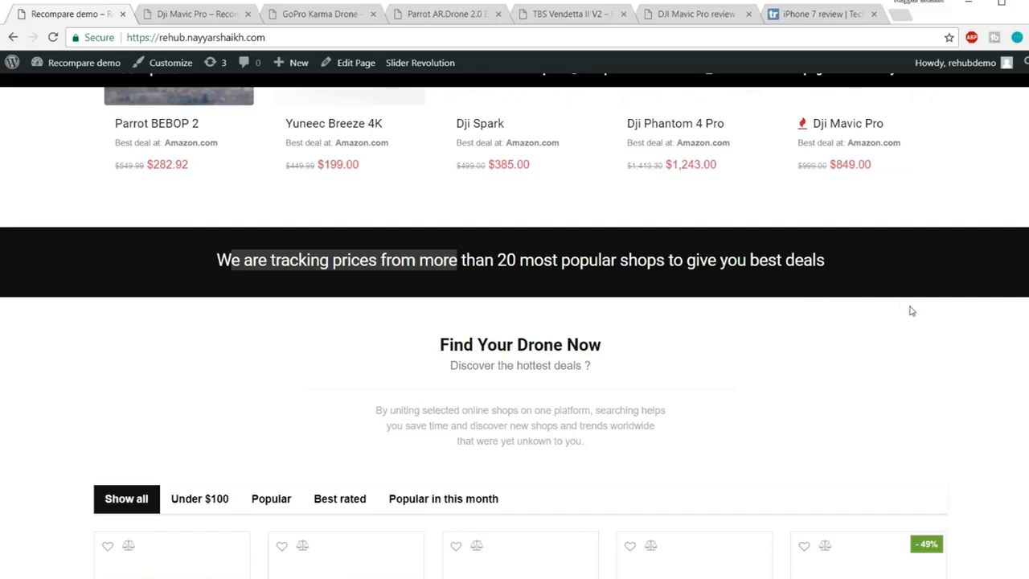
scroll(913, 344, "down", 3)
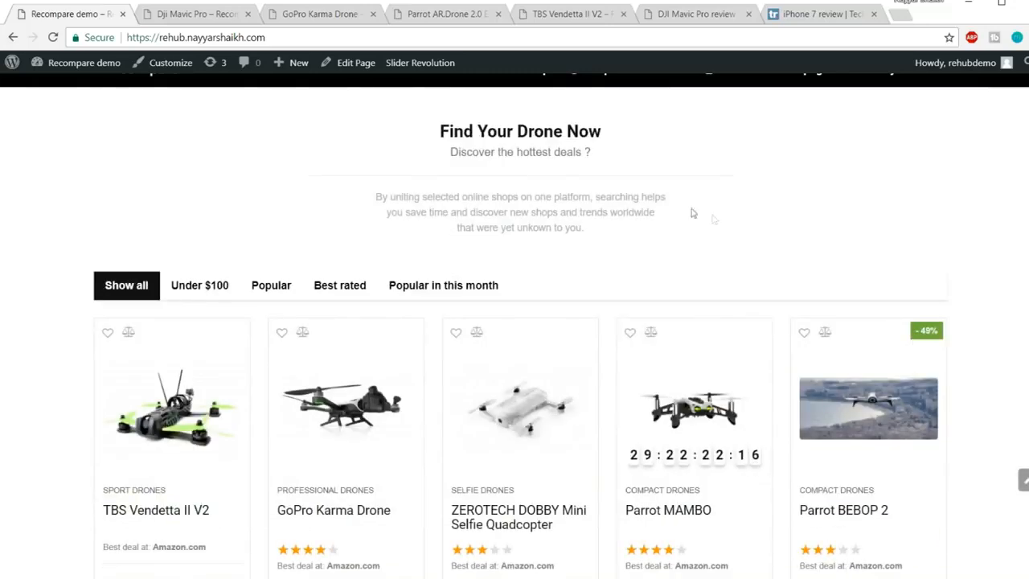
scroll(443, 188, "down", 2)
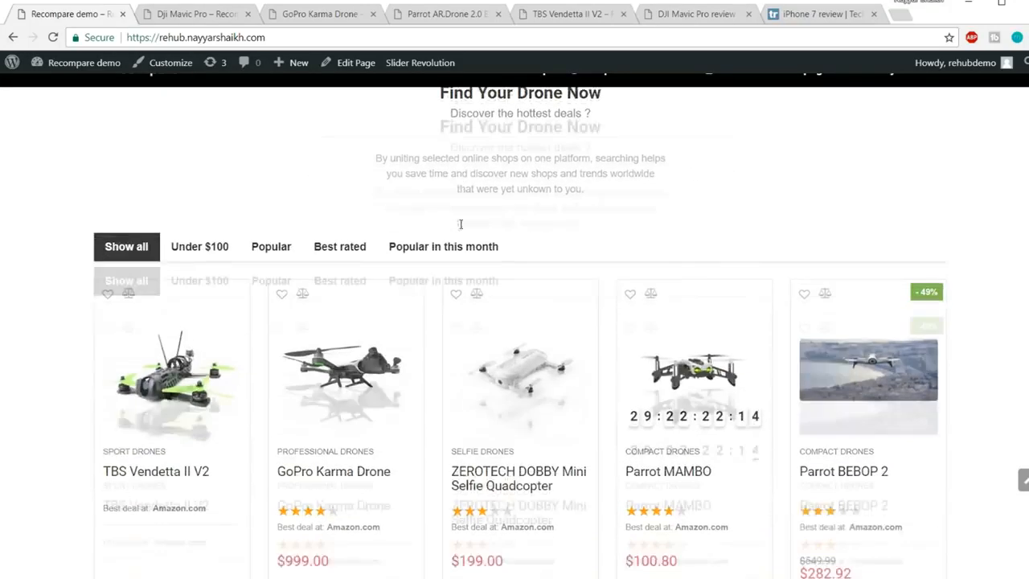
left_click(201, 145)
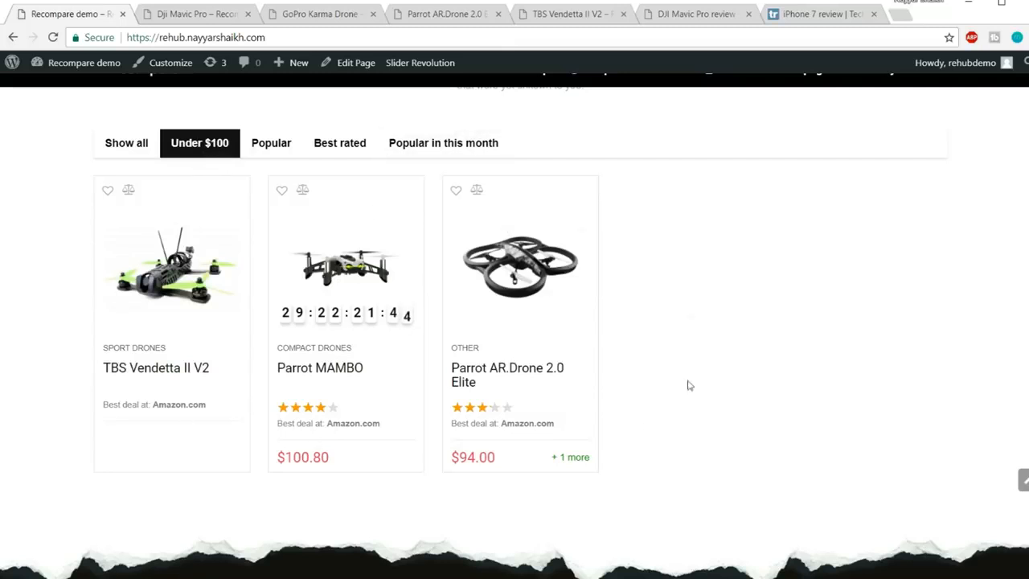
left_click(277, 149)
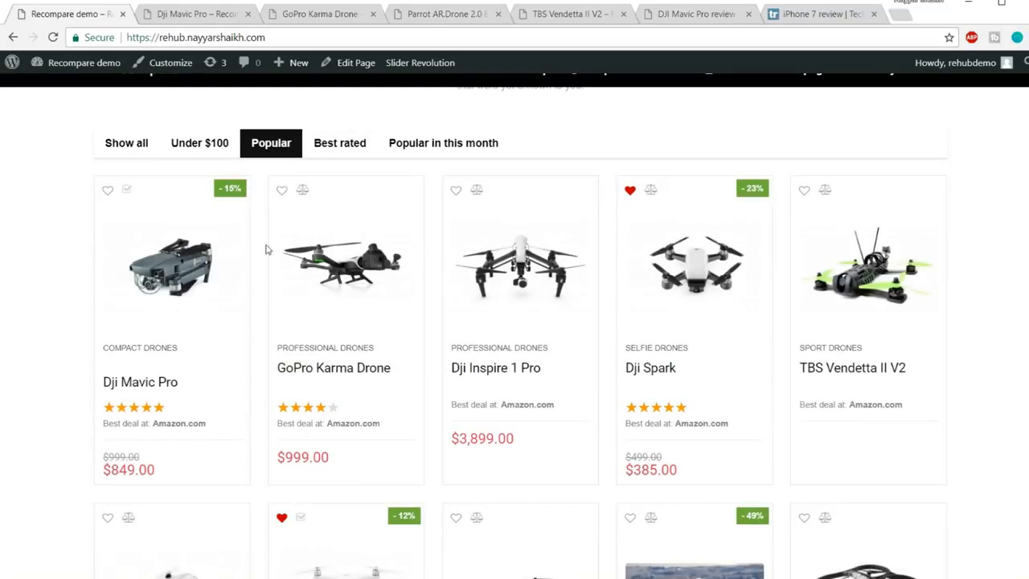
left_click(354, 150)
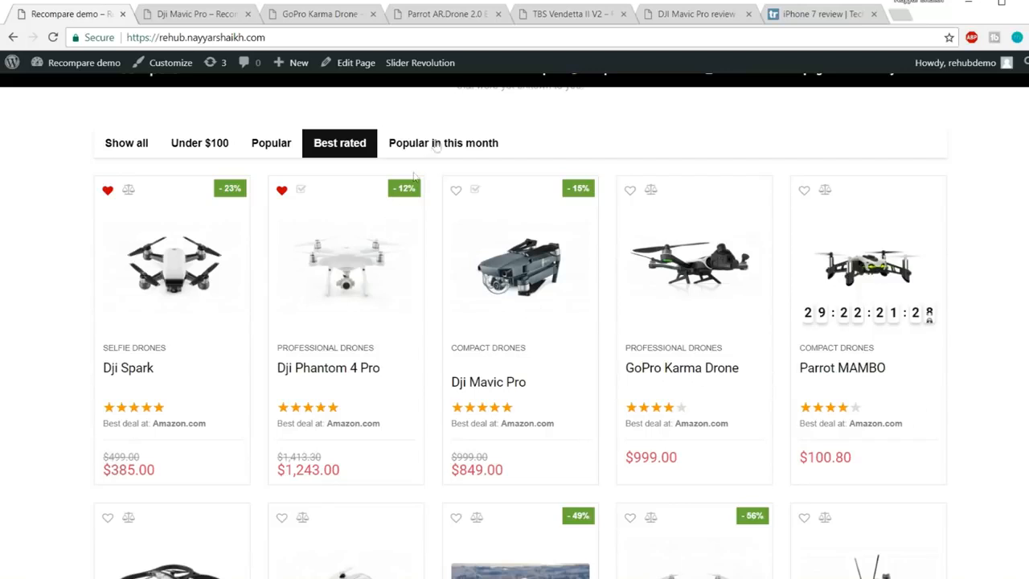
left_click(440, 142)
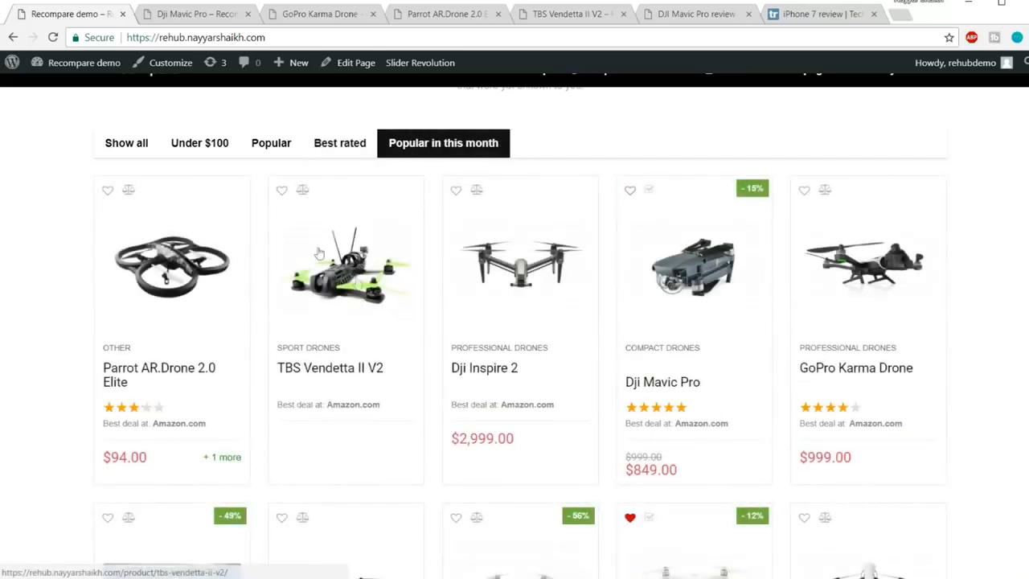
left_click(147, 153)
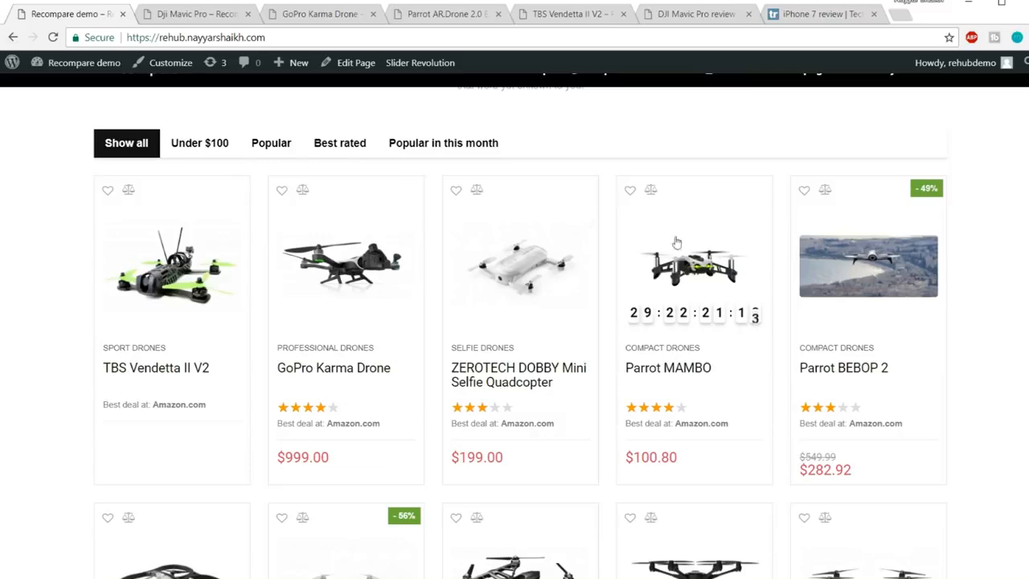
Advance the drone slider twice to New drones for 2017 and play its video
scroll(741, 306, "down", 1)
scroll(743, 307, "down", 8)
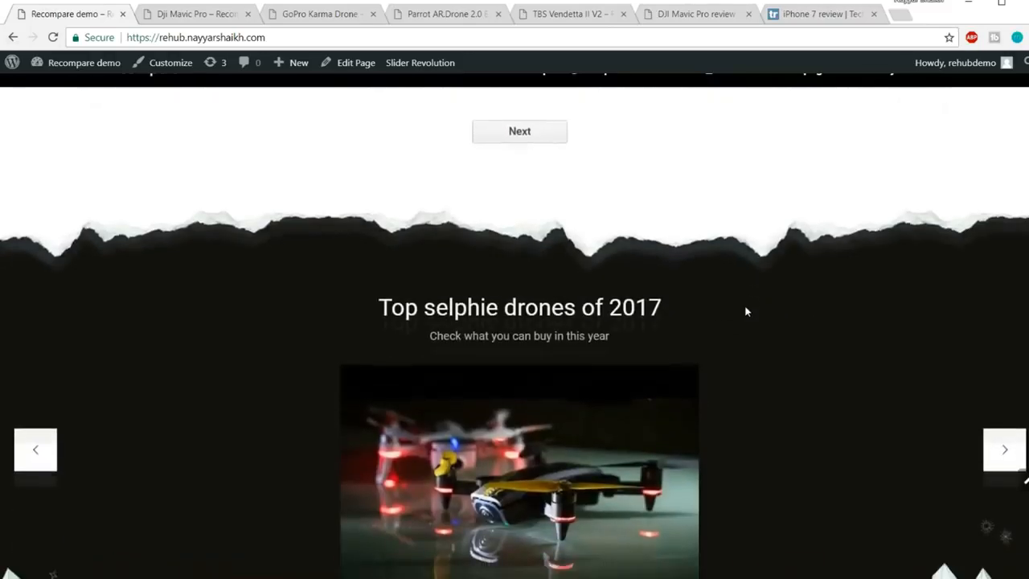
scroll(746, 311, "down", 2)
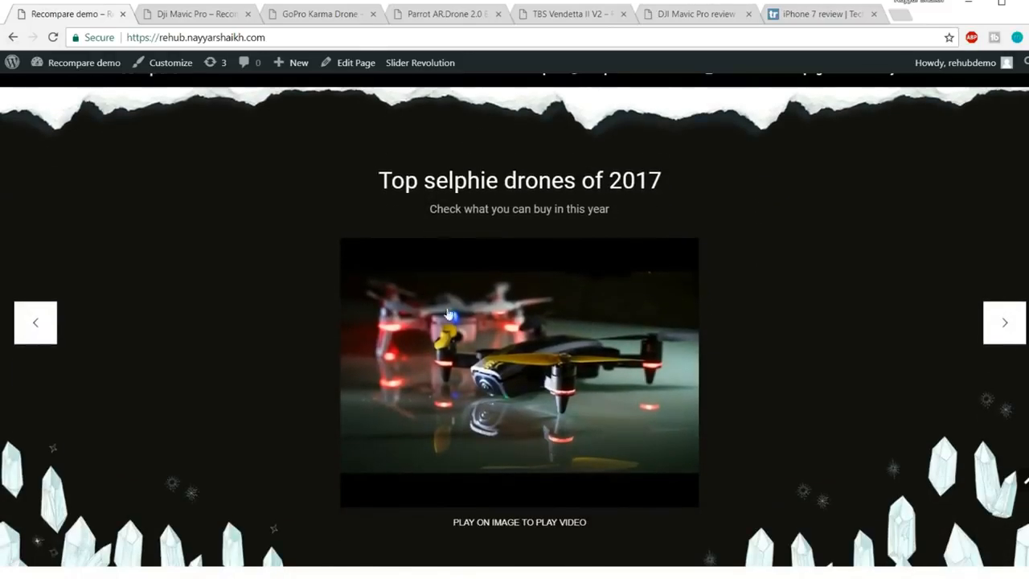
left_click(994, 328)
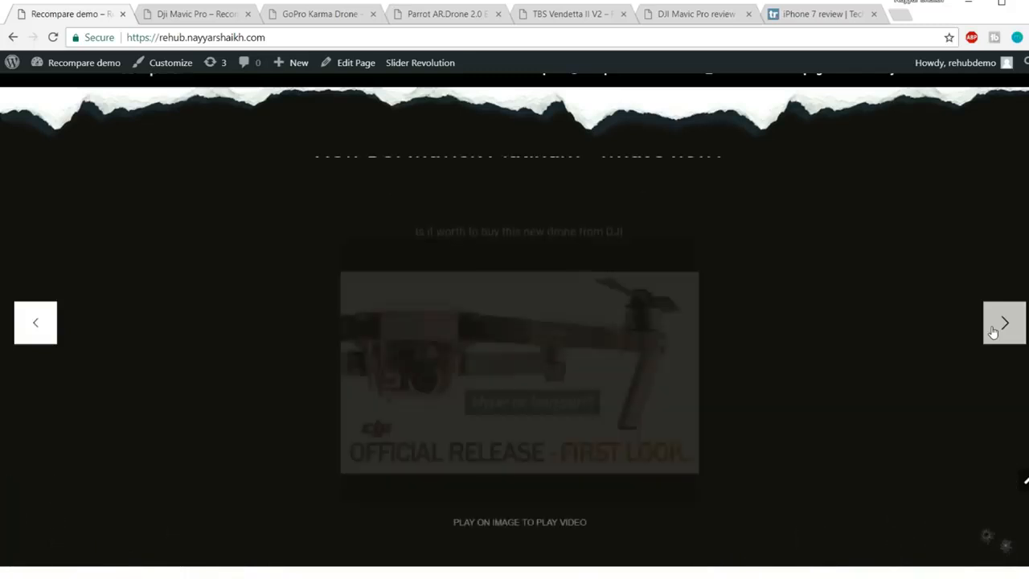
left_click(994, 328)
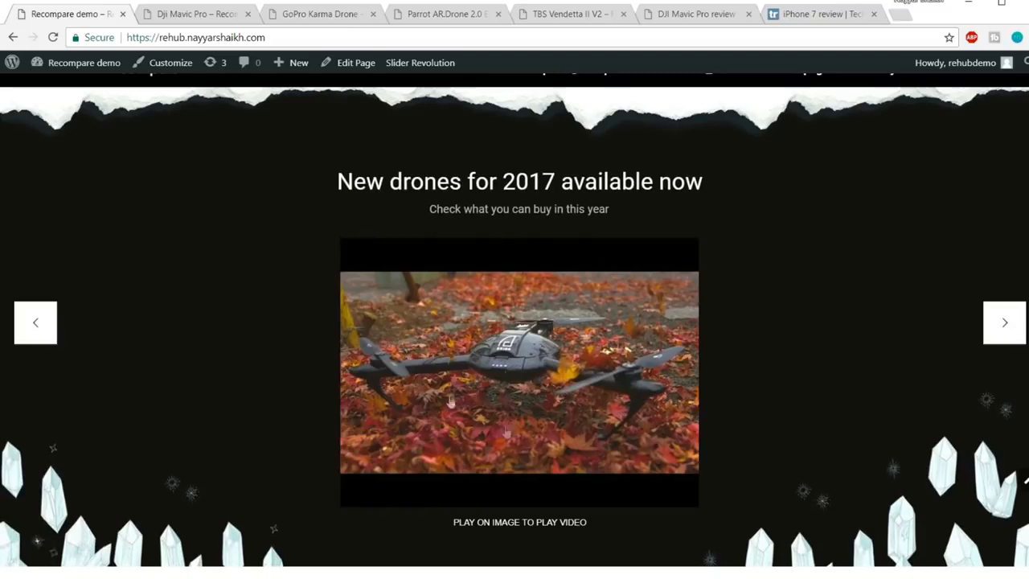
left_click(502, 359)
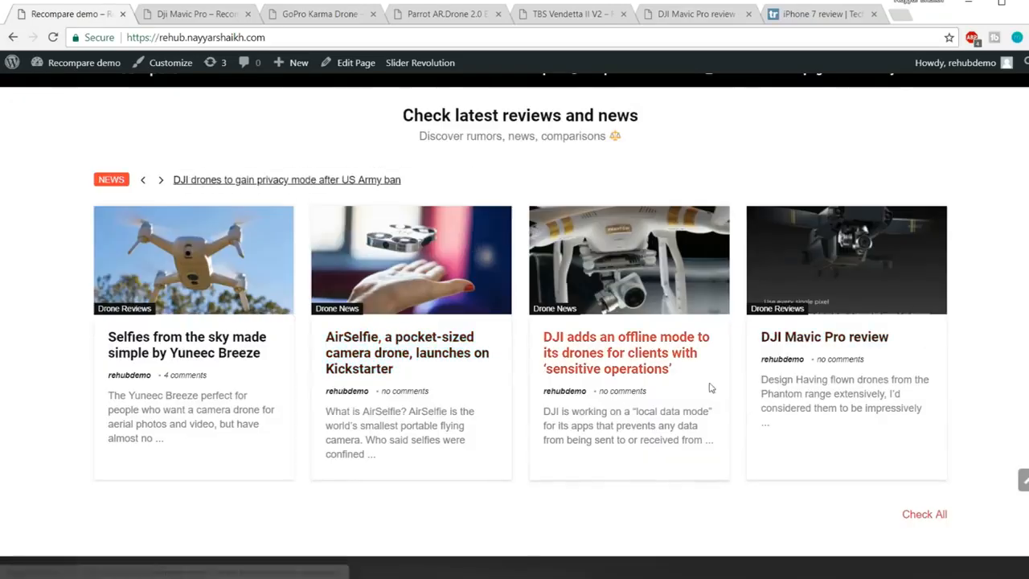
Scroll to the footer and return to the top of the homepage
scroll(721, 387, "down", 2)
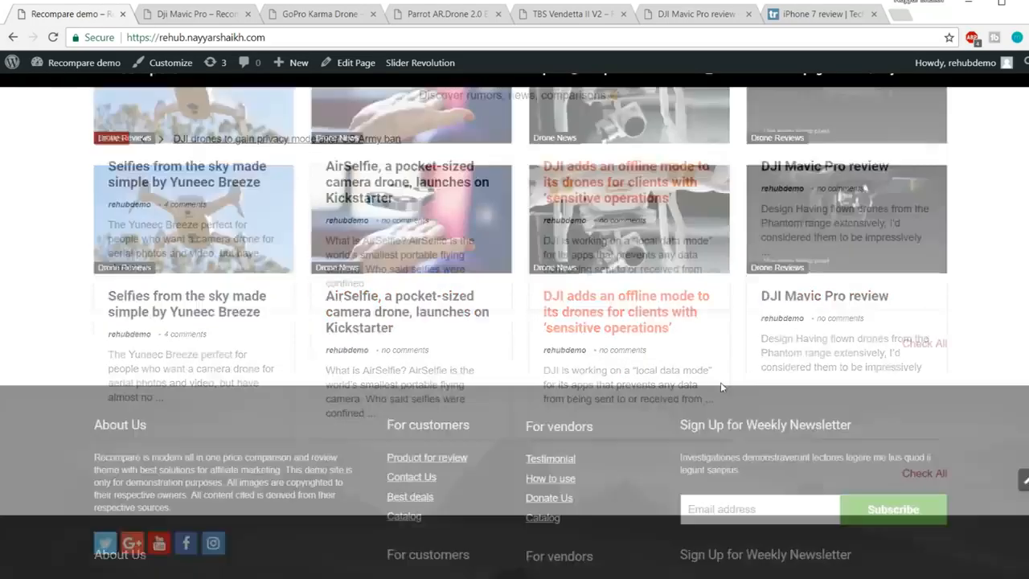
scroll(720, 388, "down", 2)
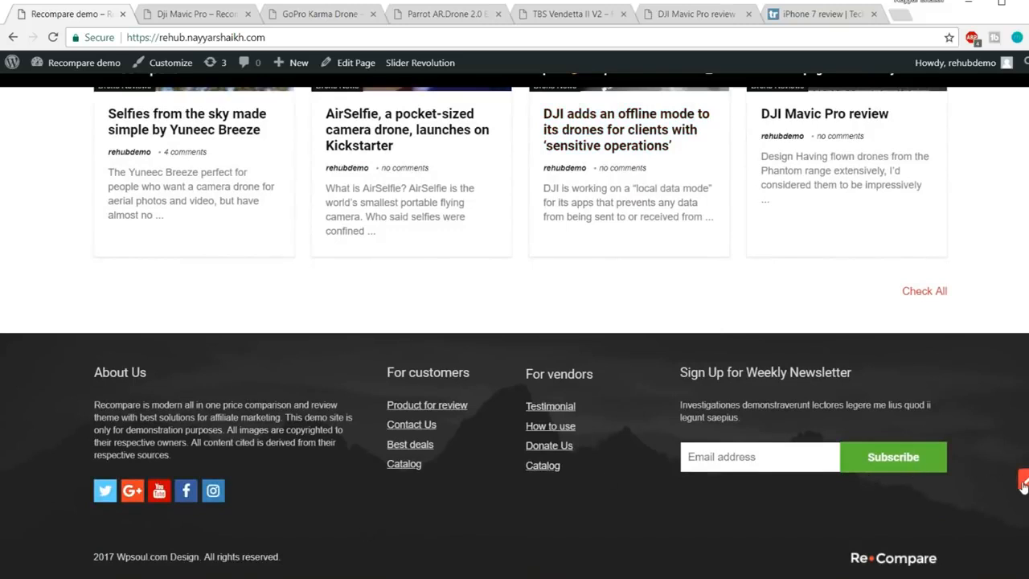
left_click(1023, 483)
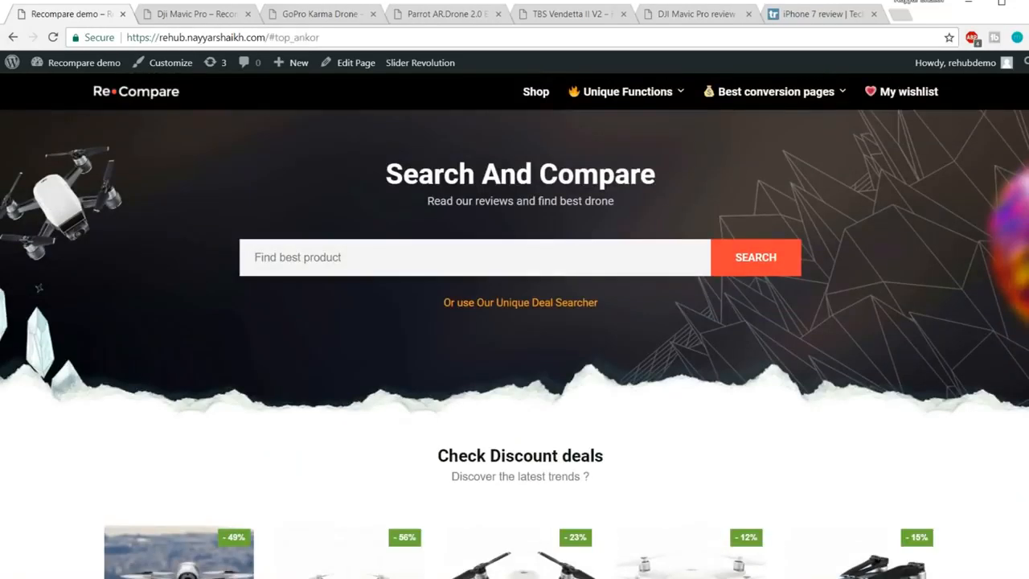
left_click(309, 17)
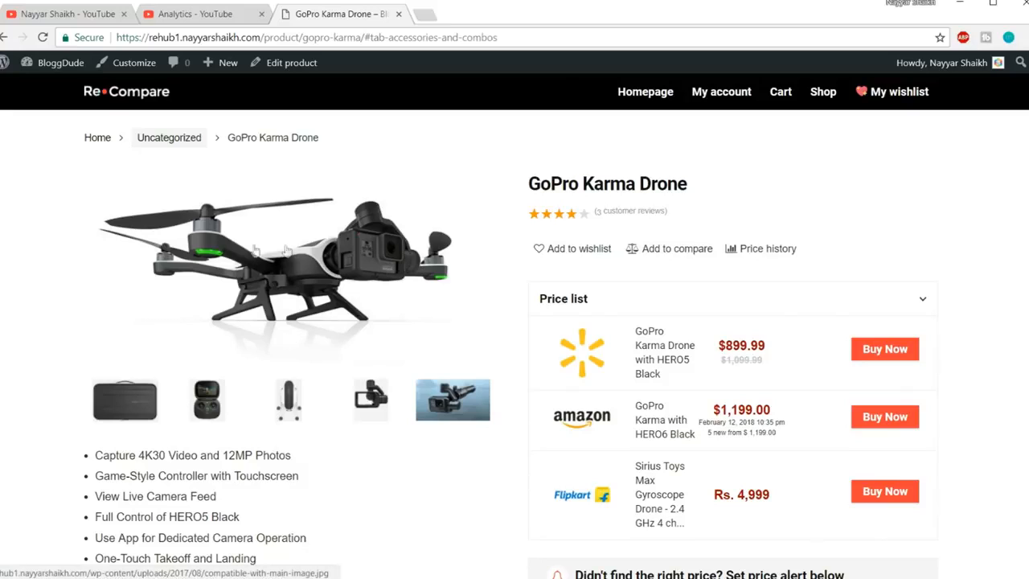
scroll(296, 276, "down", 2)
left_click_drag(263, 437, 88, 317)
left_click(87, 318)
scroll(403, 323, "up", 2)
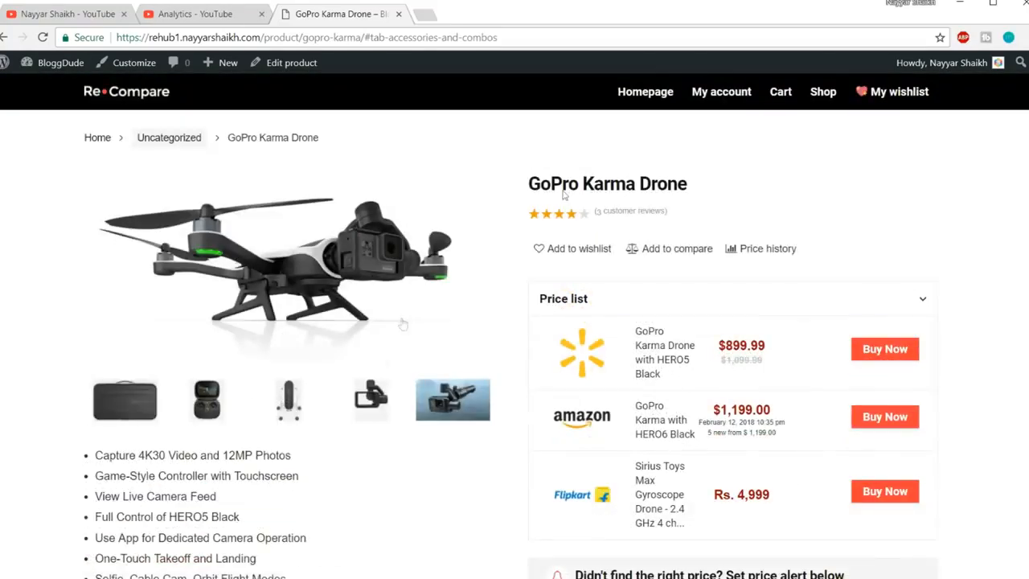
left_click_drag(531, 183, 712, 186)
left_click(728, 202)
scroll(742, 212, "down", 1)
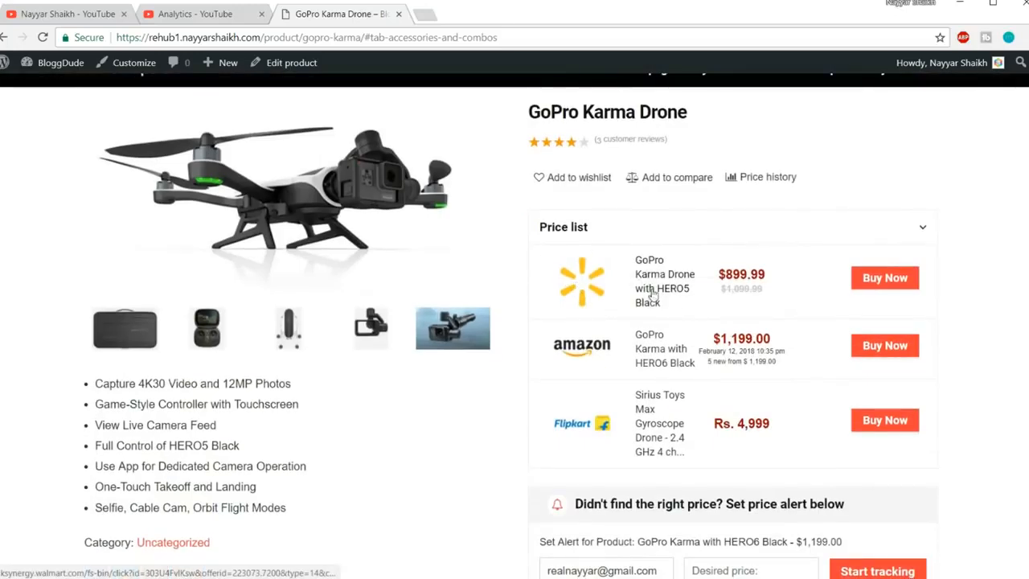
scroll(648, 288, "down", 1)
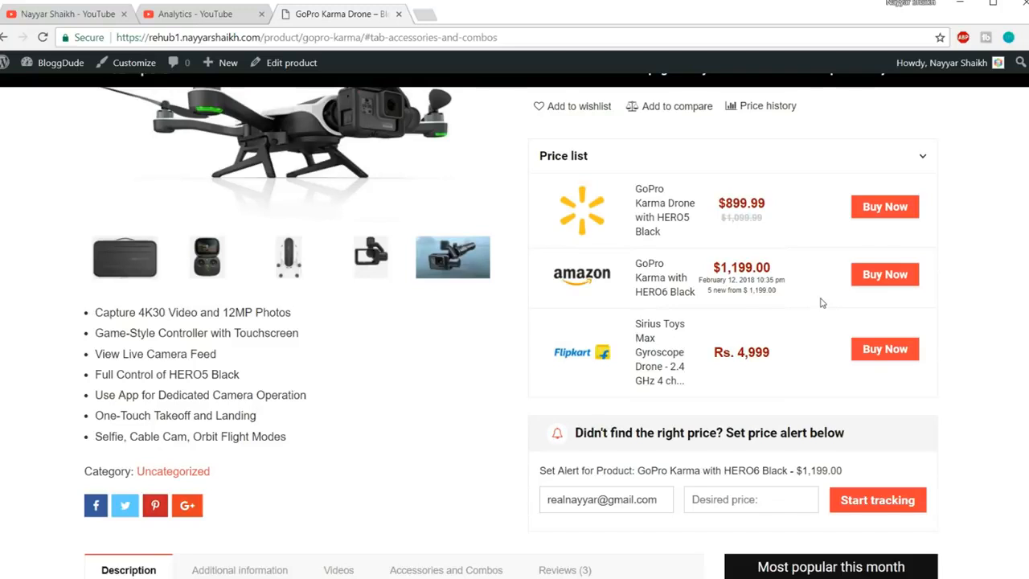
scroll(822, 302, "down", 2)
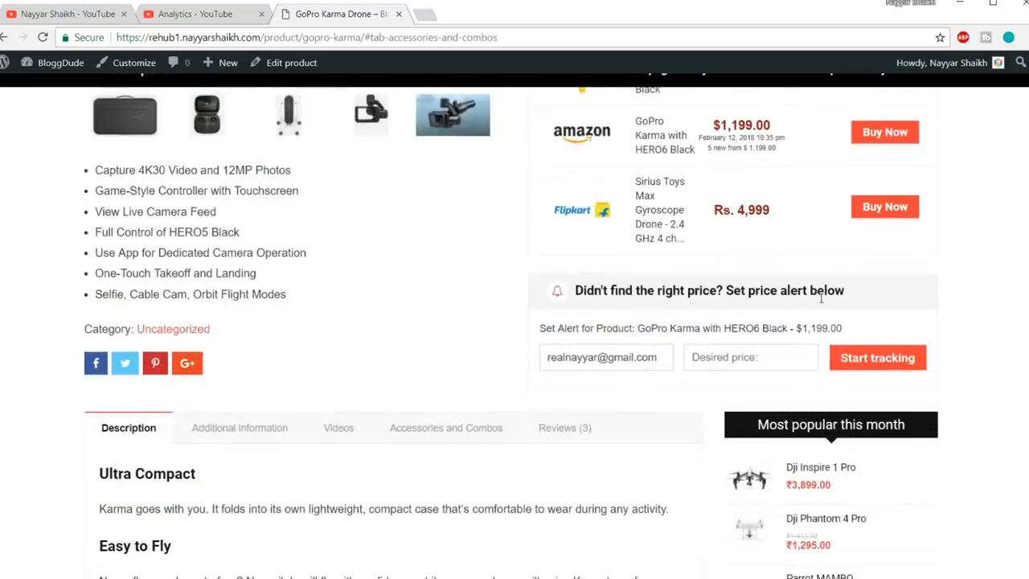
left_click_drag(567, 296, 869, 289)
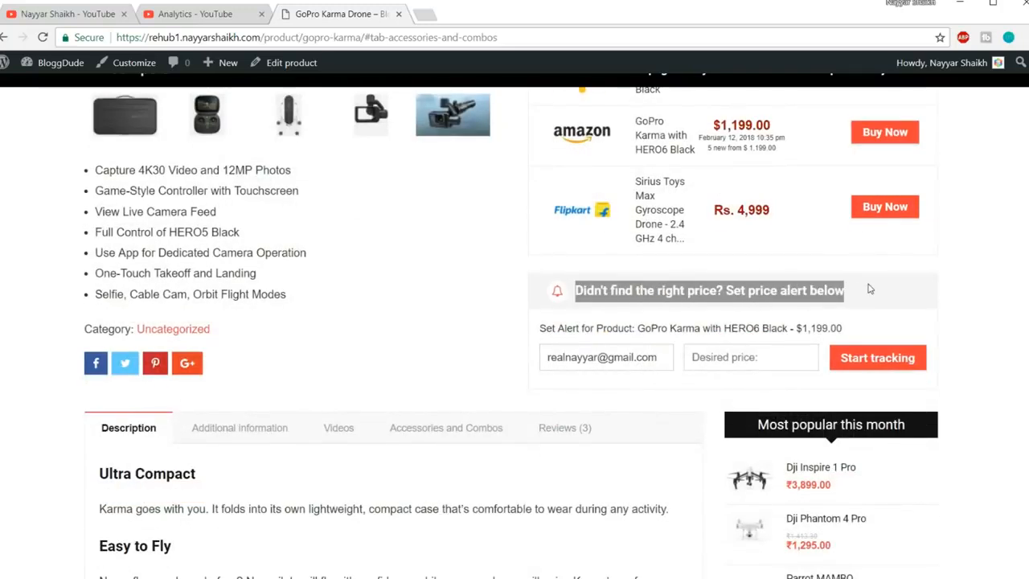
left_click(869, 289)
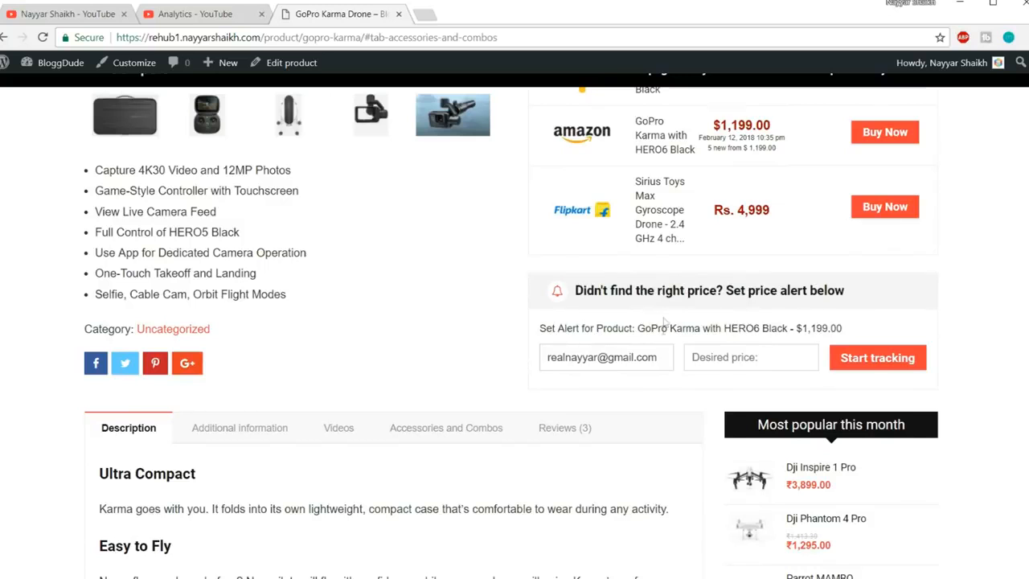
left_click_drag(524, 361, 568, 363)
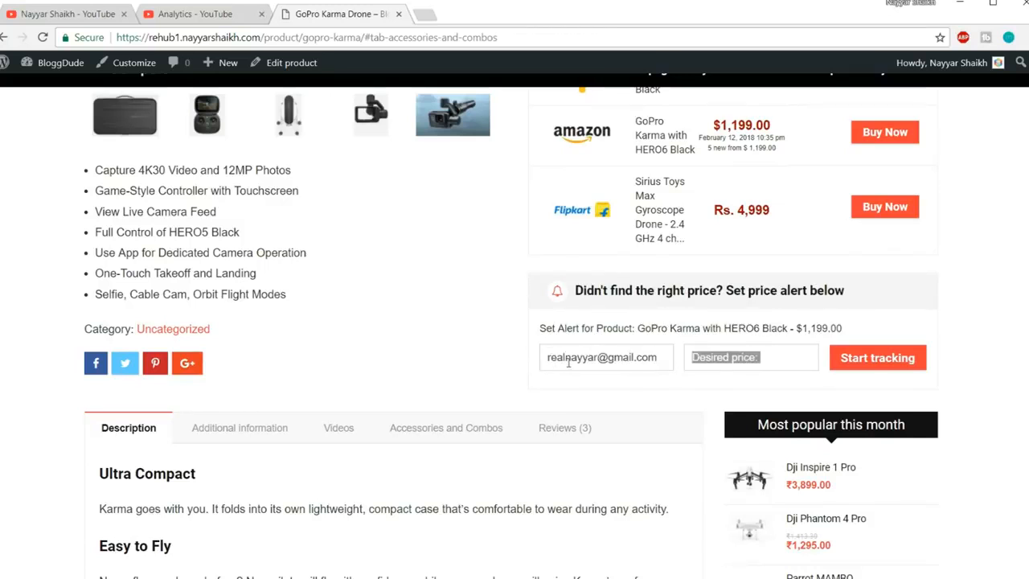
left_click(759, 360)
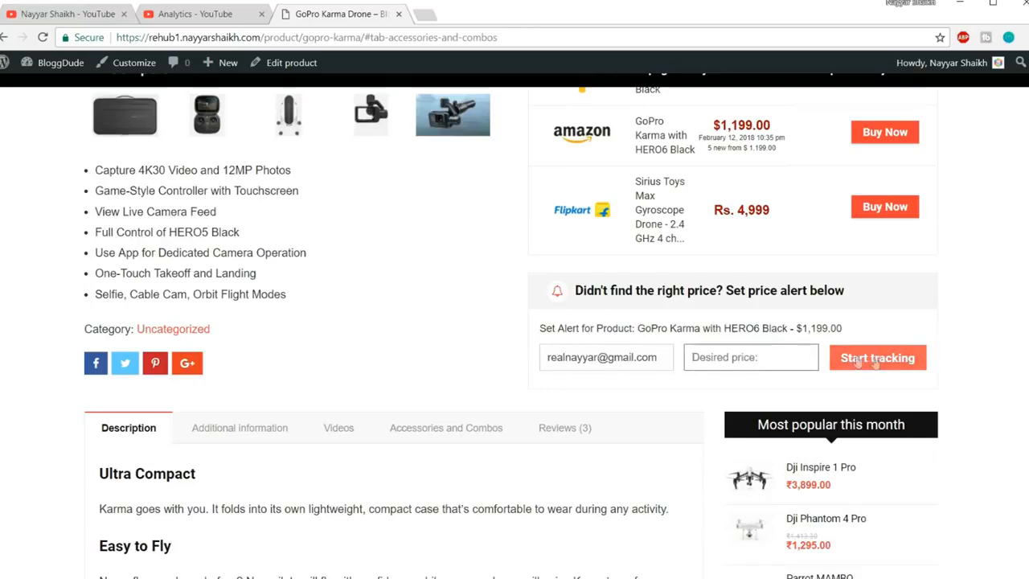
Show the GoPro Karma Drone's Additional information specification table
scroll(878, 358, "up", 4)
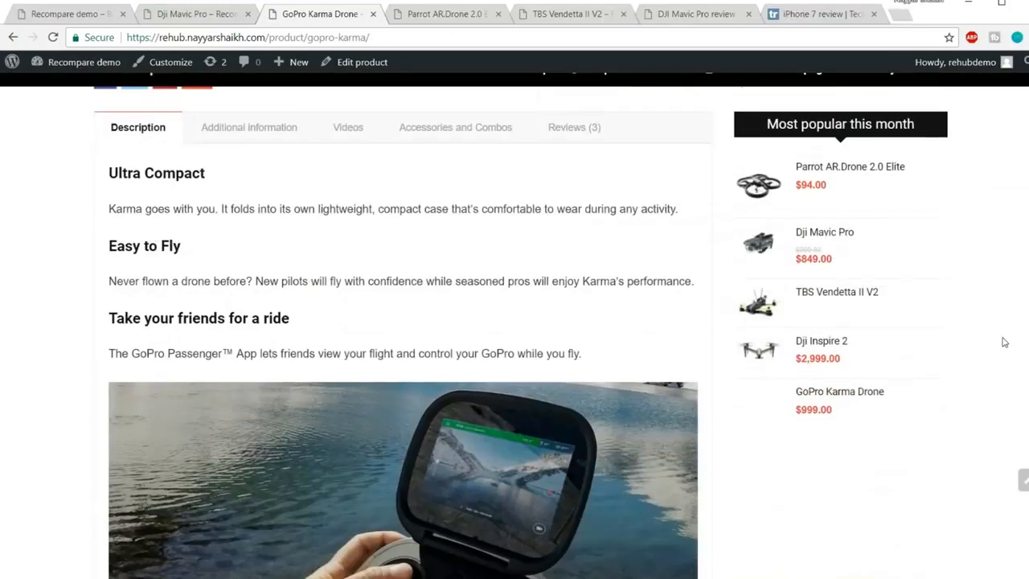
scroll(257, 181, "down", 8)
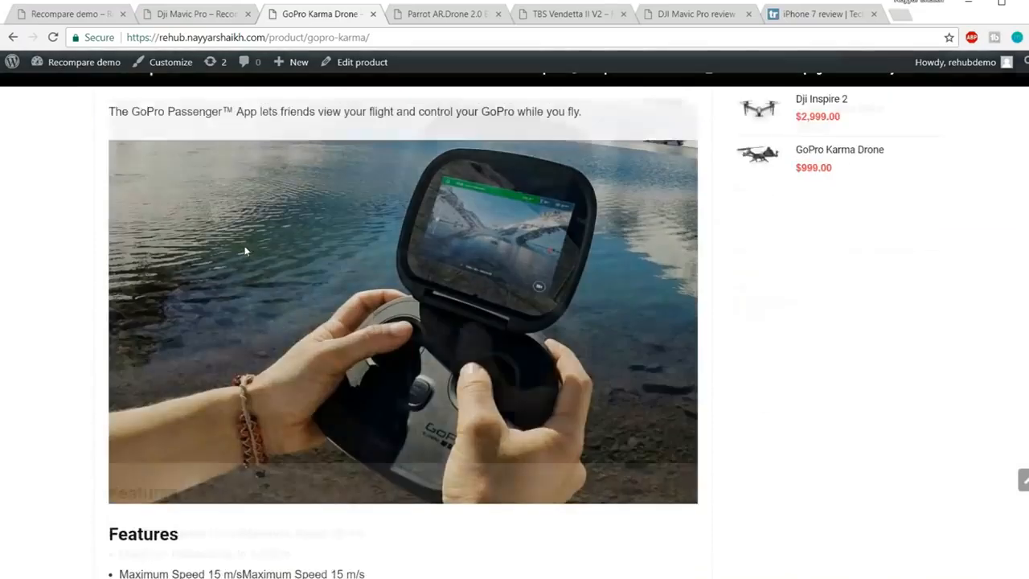
scroll(300, 315, "up", 8)
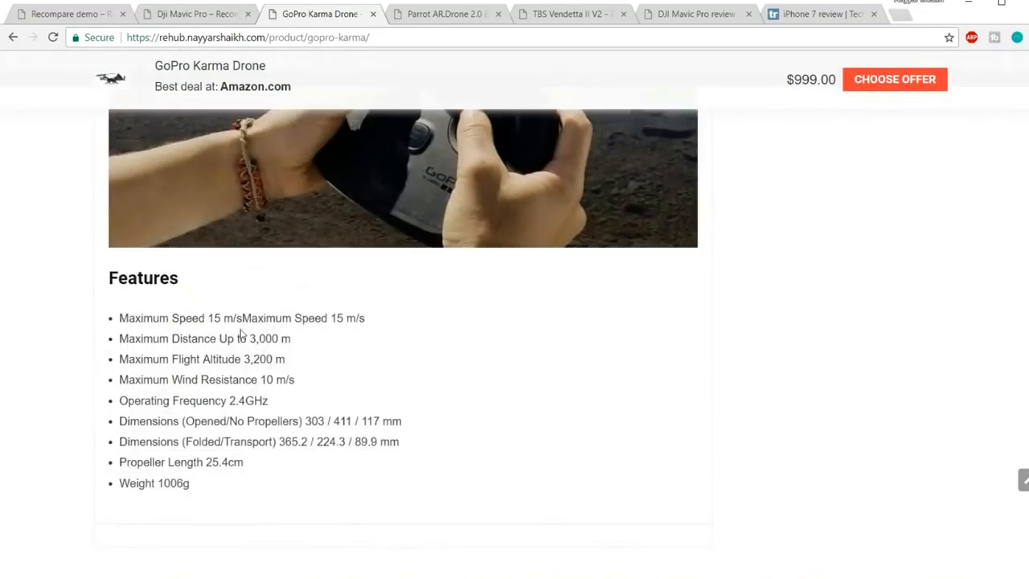
scroll(301, 320, "up", 5)
scroll(266, 199, "down", 4)
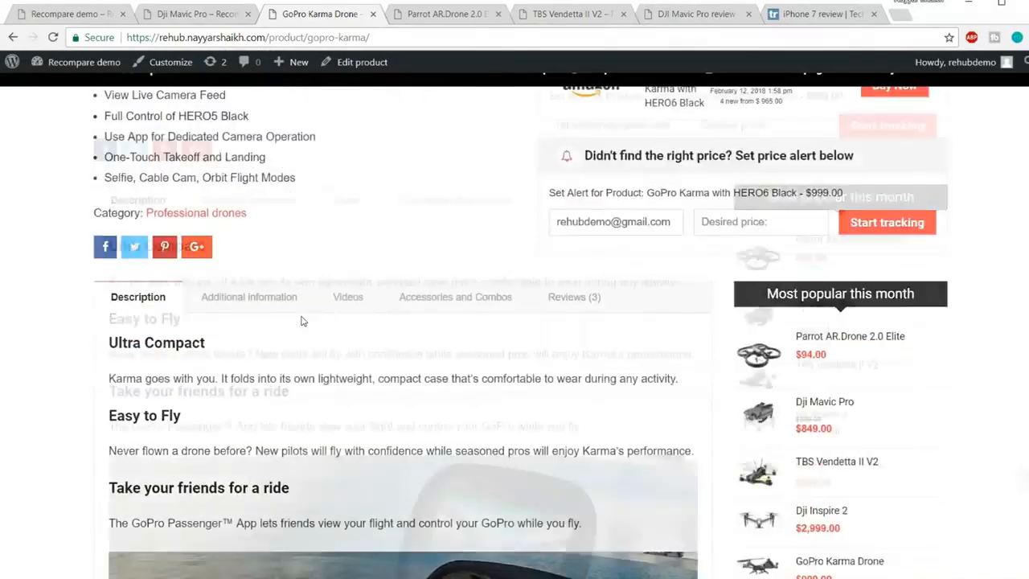
left_click(266, 199)
scroll(443, 333, "down", 2)
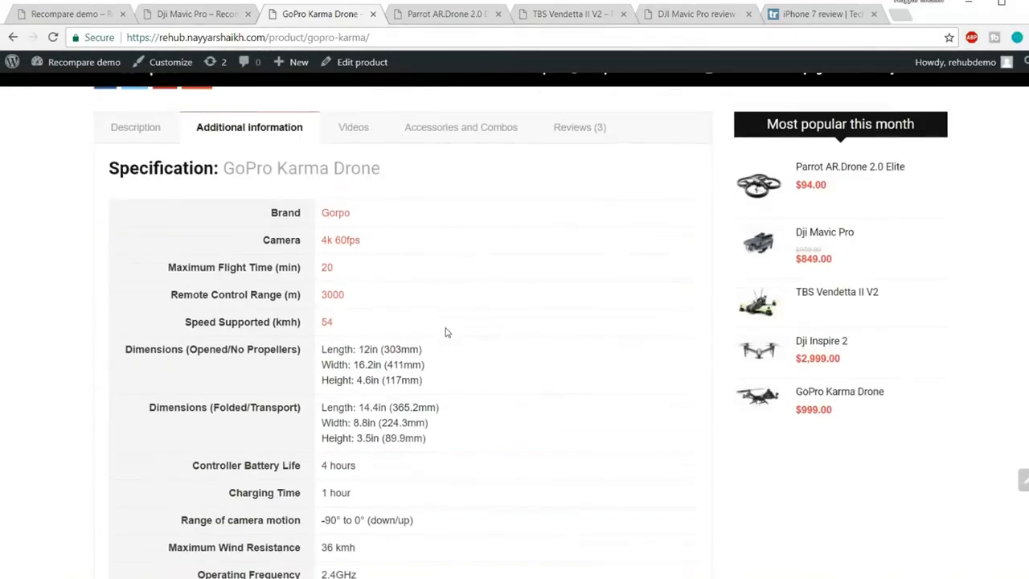
scroll(395, 281, "down", 1)
scroll(402, 295, "up", 4)
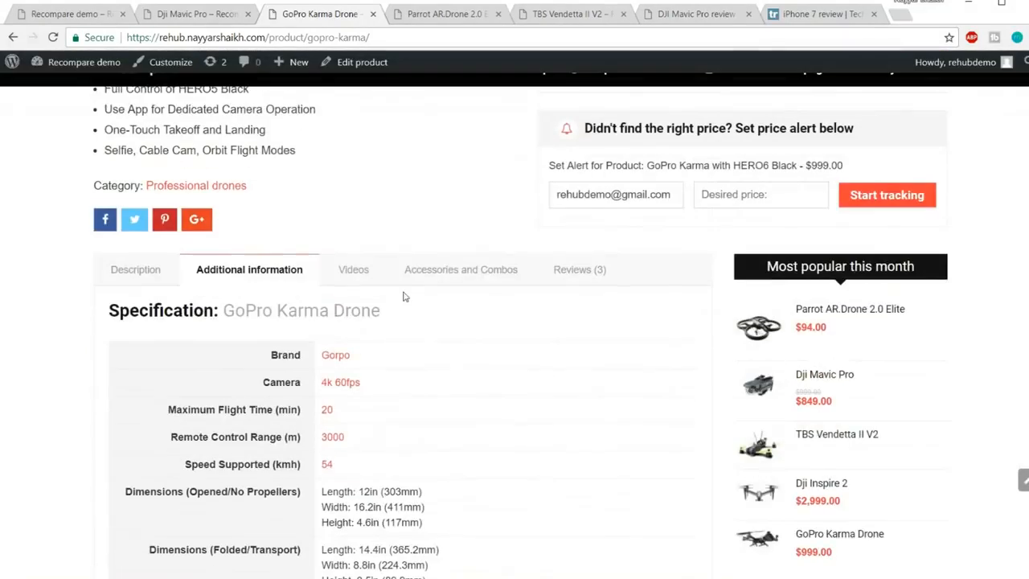
Review the Videos, Accessories and Combos, and Reviews sections, then scroll back up
left_click(366, 276)
scroll(418, 298, "down", 1)
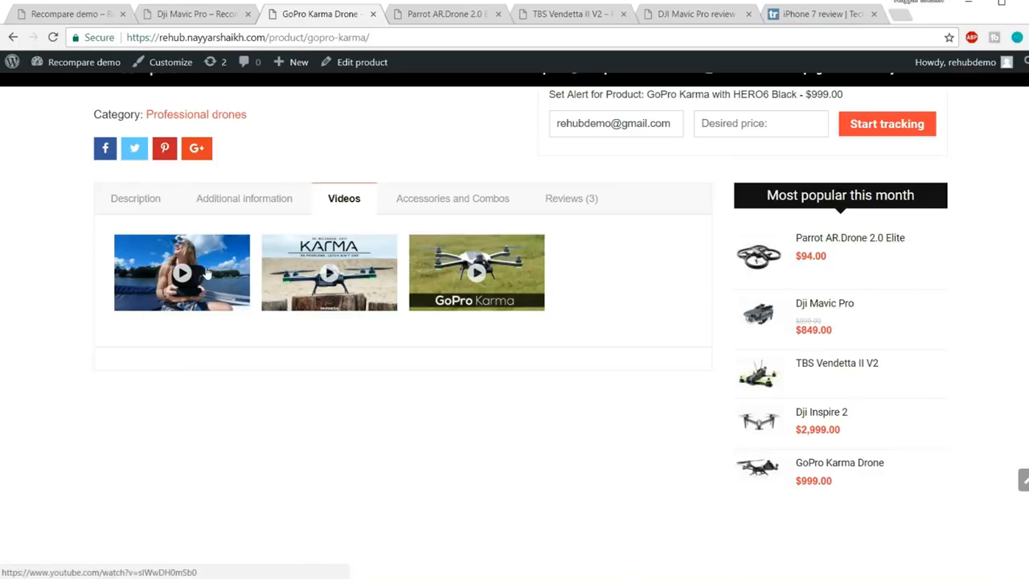
left_click(468, 210)
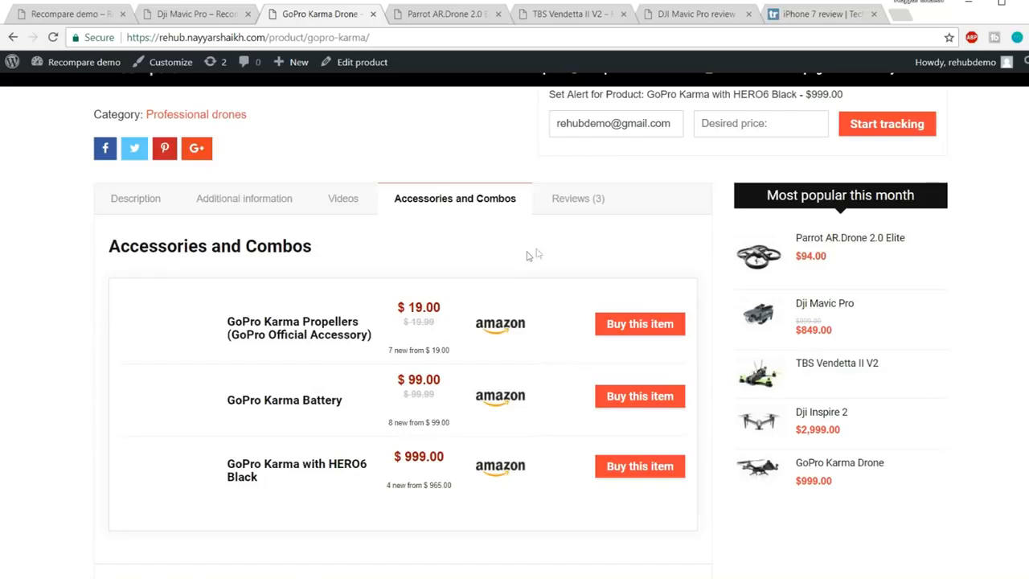
left_click(584, 211)
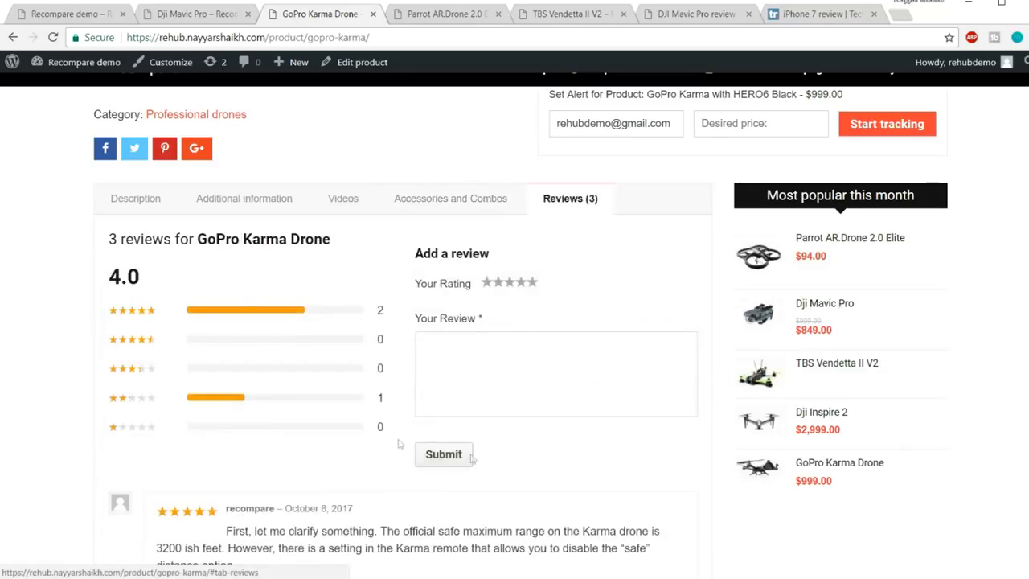
scroll(572, 434, "down", 2)
scroll(572, 434, "up", 6)
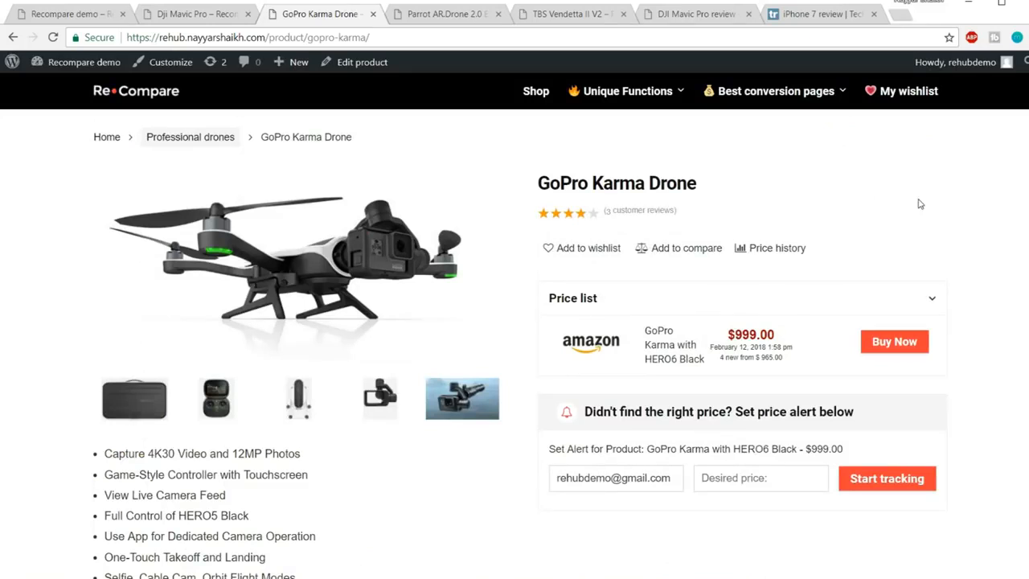
Switch to the Parrot AR.Drone 2.0 Elite page and look over its price box and Free delivery block
left_click(447, 14)
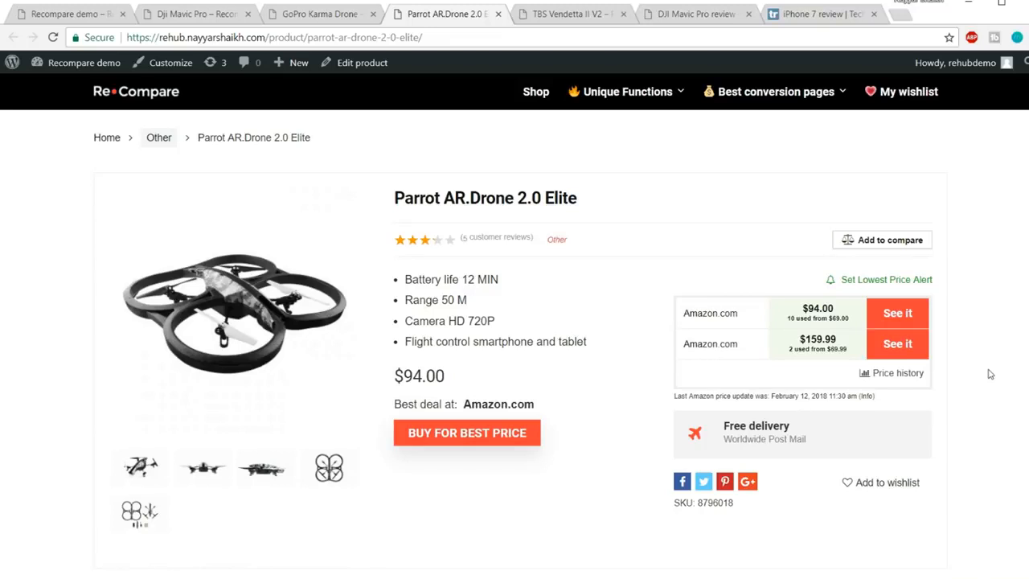
scroll(991, 374, "down", 1)
left_click_drag(682, 354, 836, 378)
left_click(836, 378)
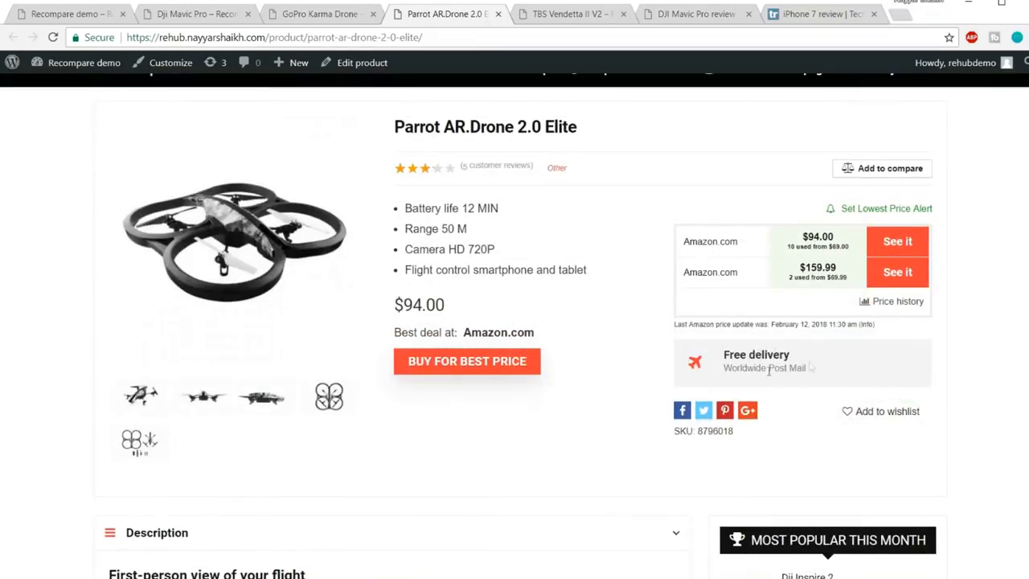
scroll(841, 360, "up", 1)
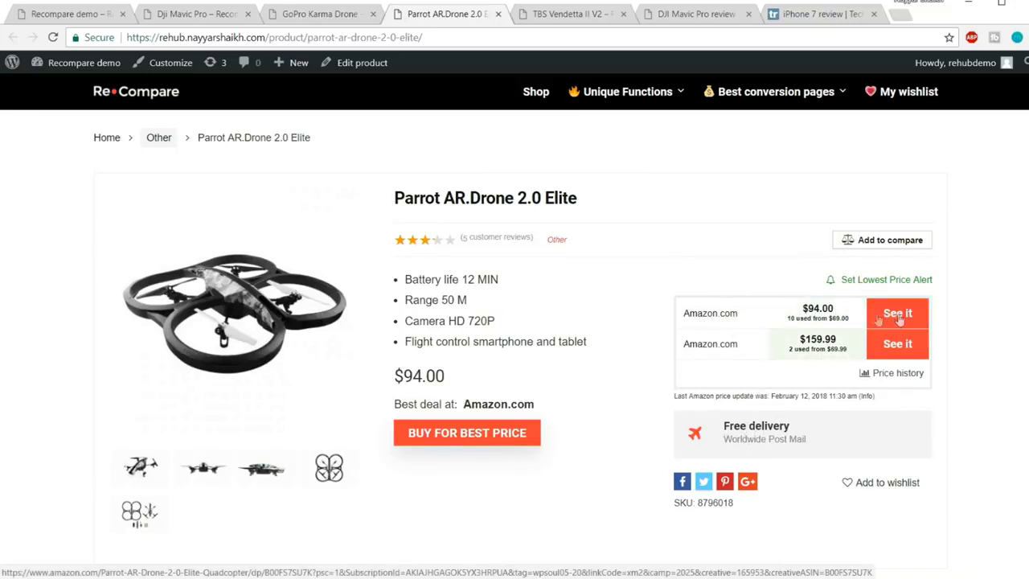
left_click(498, 439)
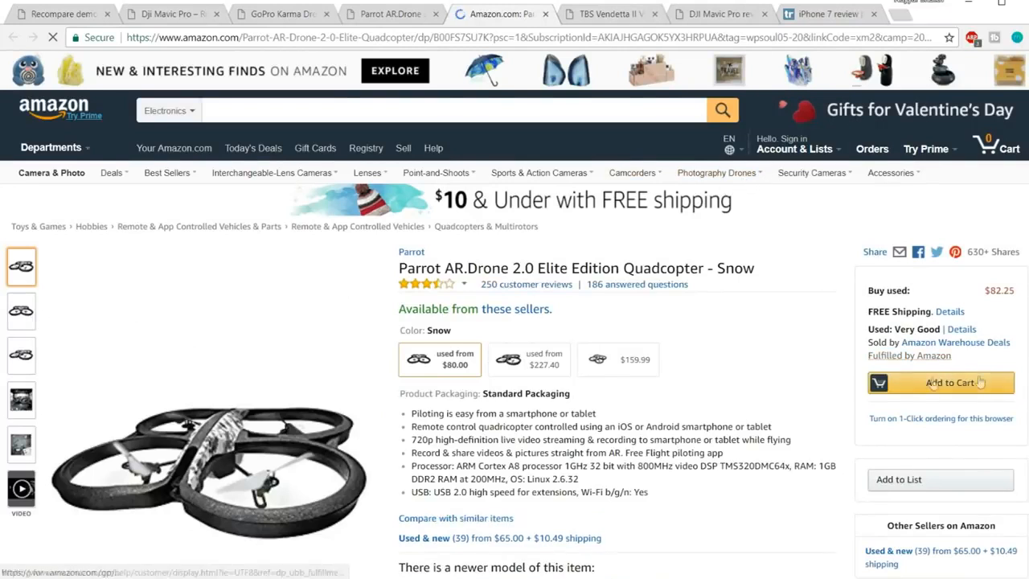
key("ctrl+w")
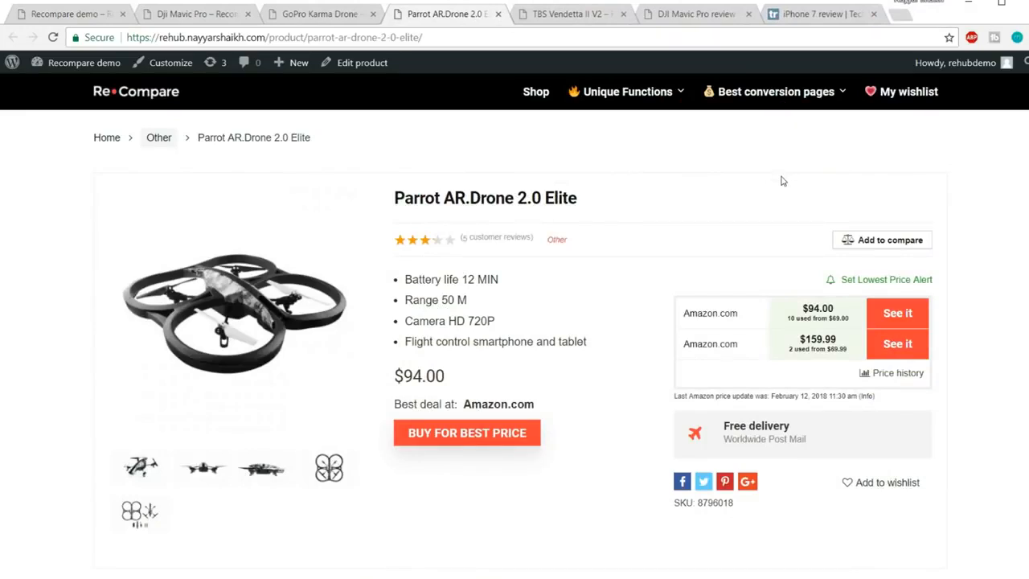
On the GoPro Karma Drone page, cycle through Description, Additional information, Videos and Accessories and Combos
scroll(832, 178, "down", 3)
scroll(933, 205, "down", 2)
left_click(336, 11)
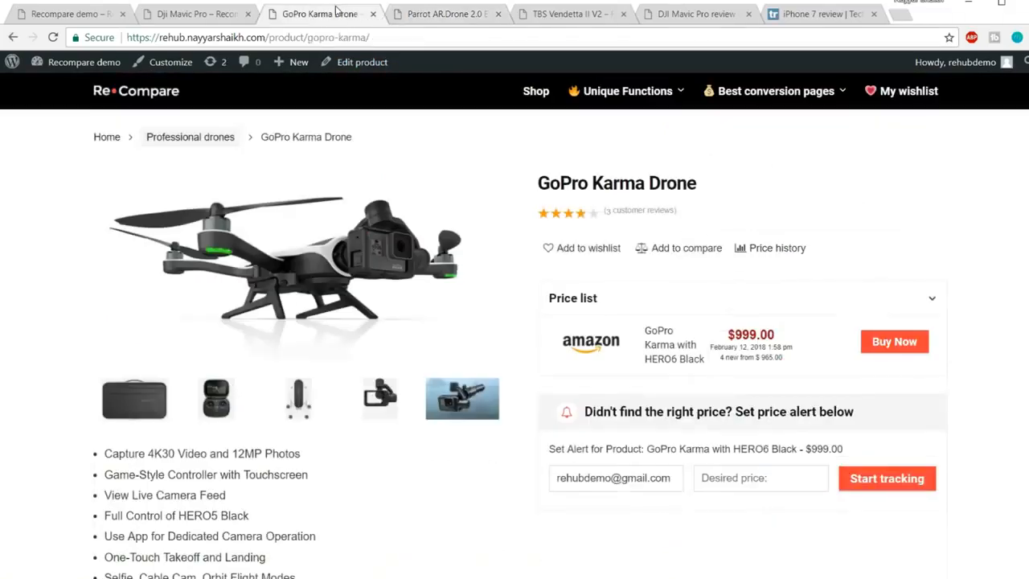
scroll(425, 227, "down", 5)
left_click(170, 211)
left_click(241, 204)
left_click(349, 204)
left_click(452, 206)
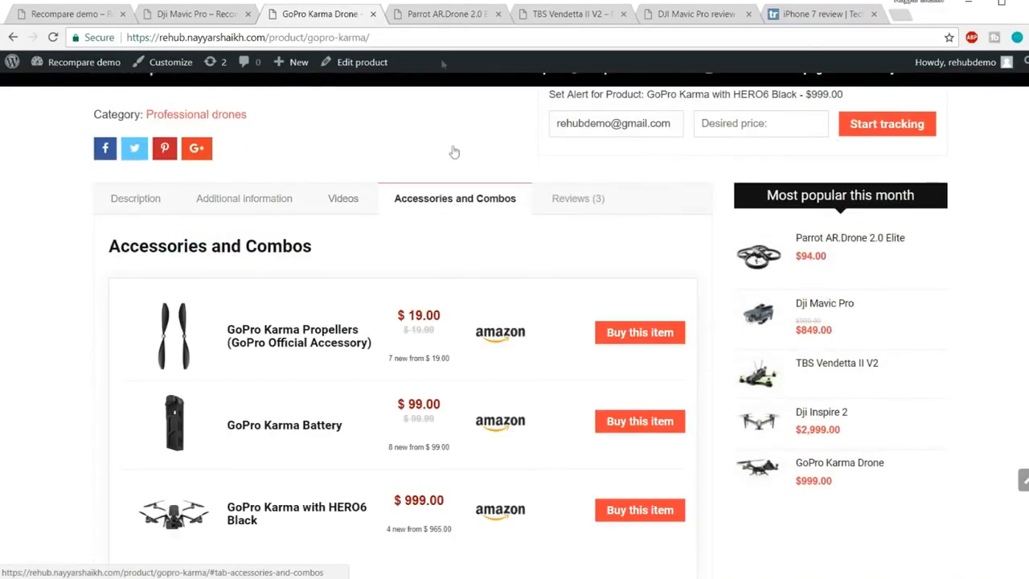
Scroll through the Parrot AR.Drone 2.0 Elite page, then switch to the TBS Vendetta II V2 page
left_click(434, 16)
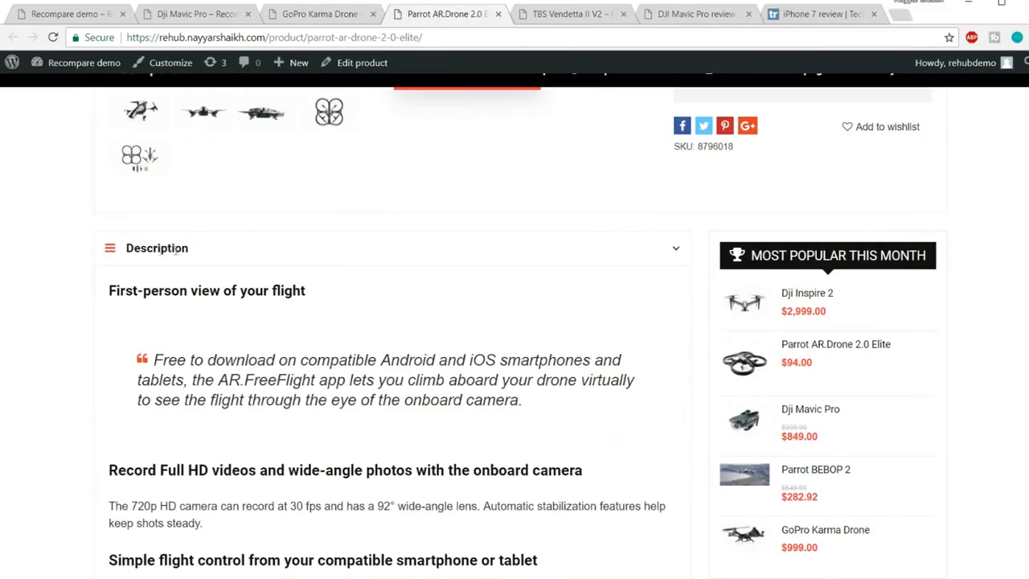
scroll(204, 260, "down", 10)
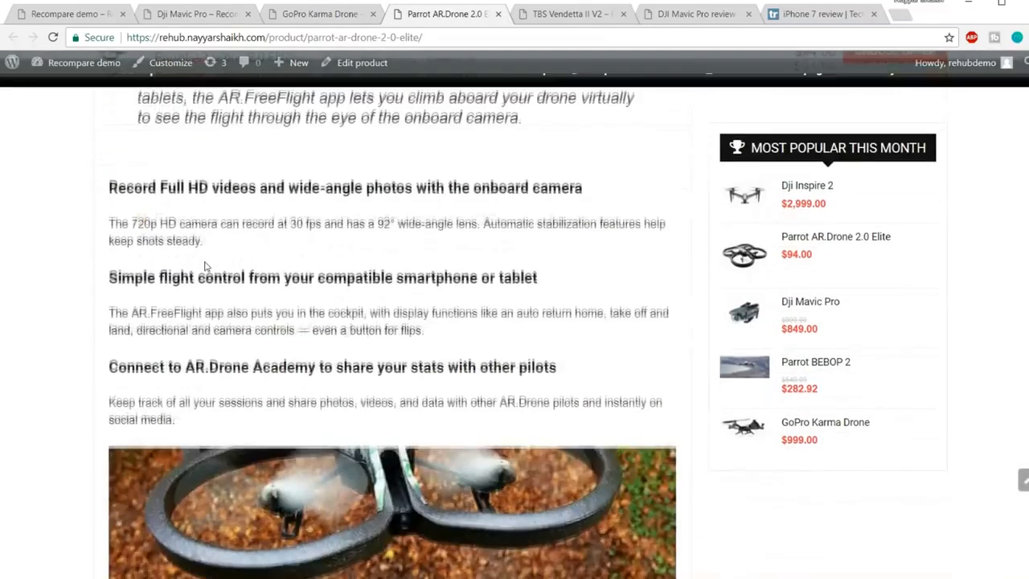
scroll(204, 261, "down", 7)
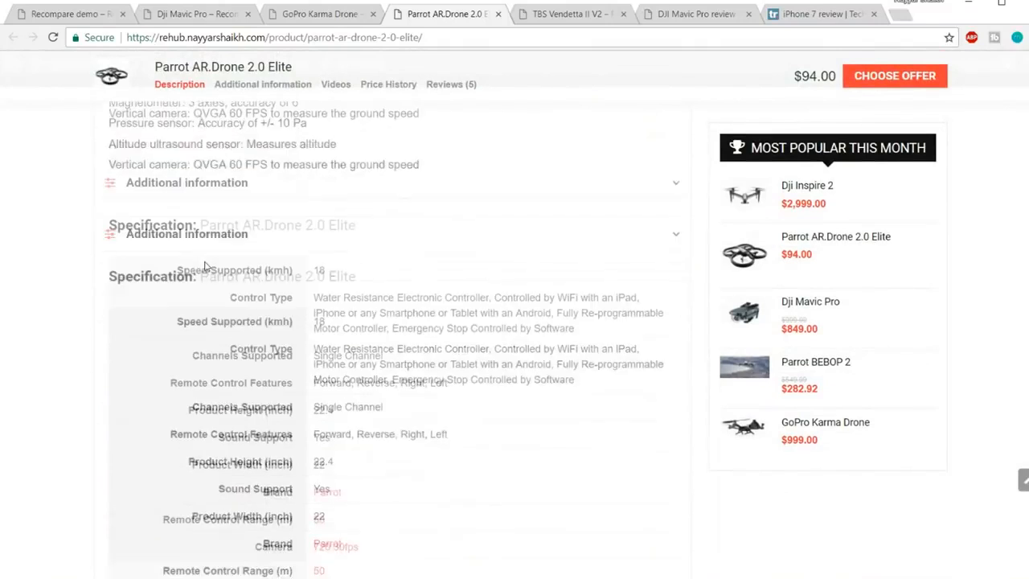
scroll(342, 259, "down", 5)
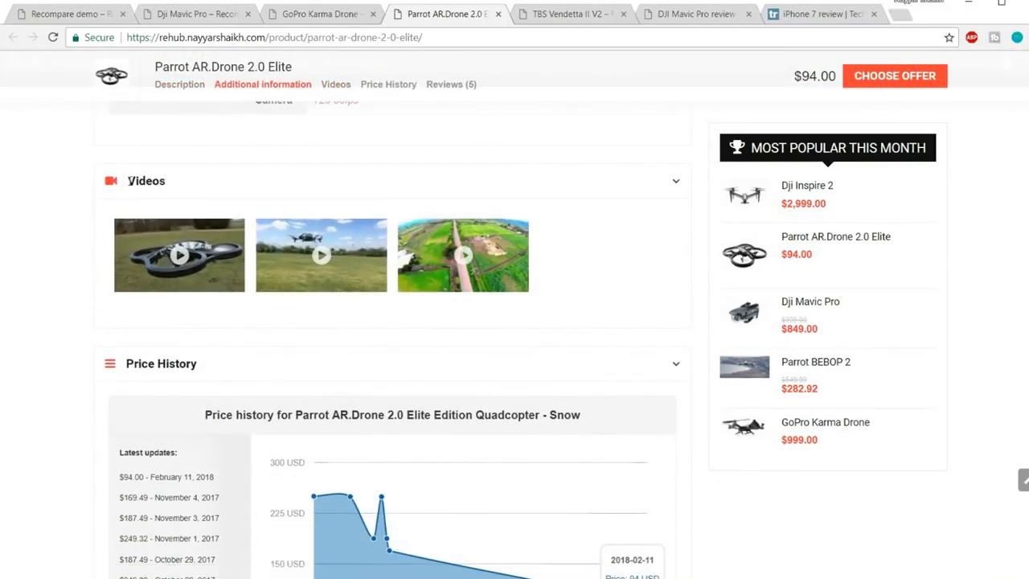
scroll(479, 246, "down", 3)
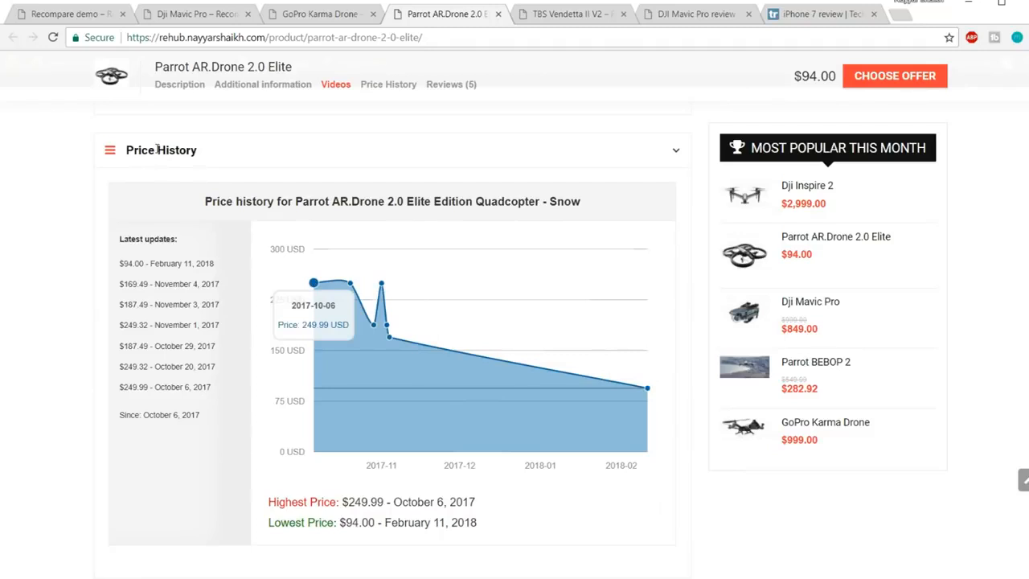
scroll(381, 345, "up", 4)
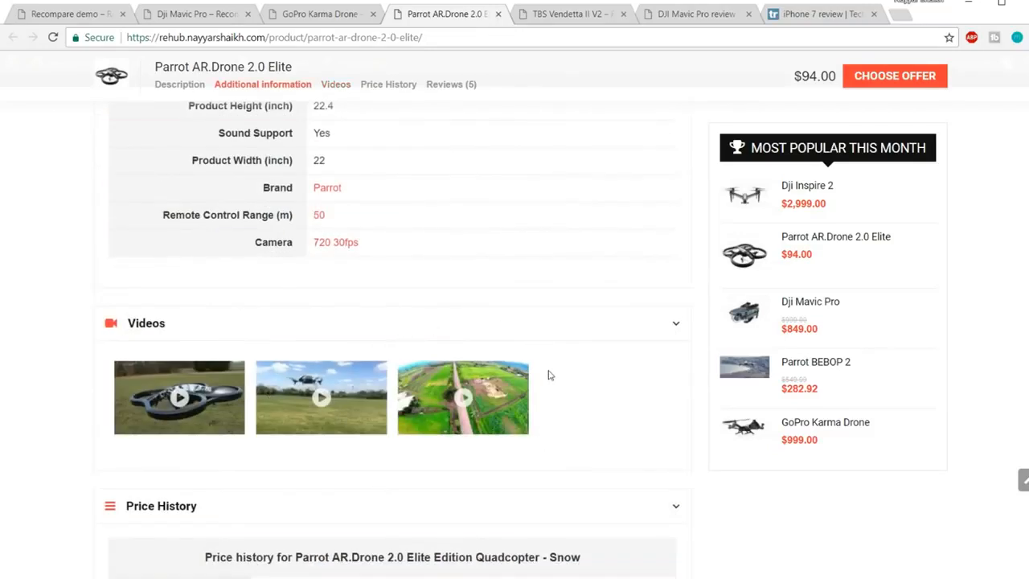
scroll(549, 376, "down", 6)
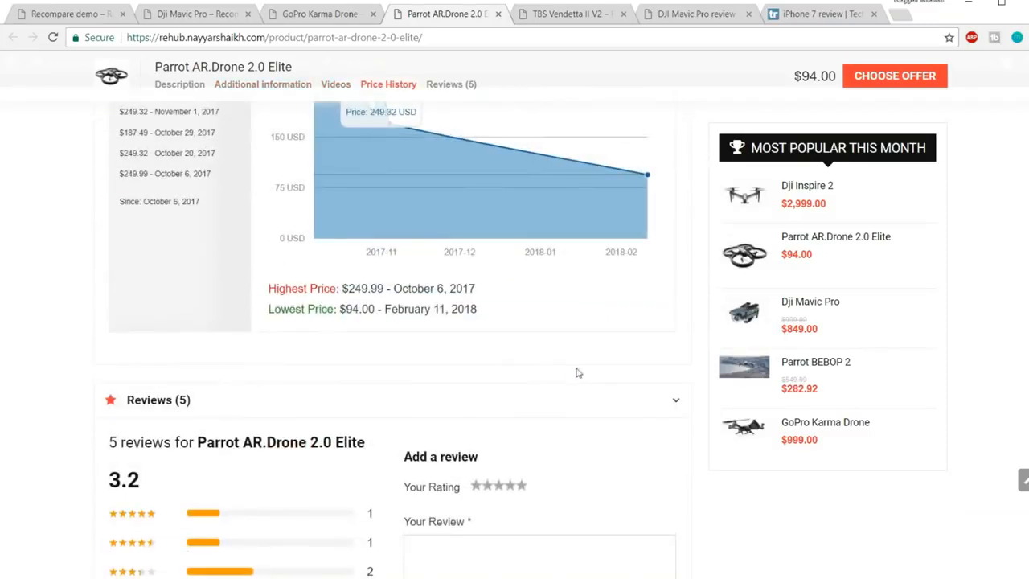
scroll(577, 372, "down", 2)
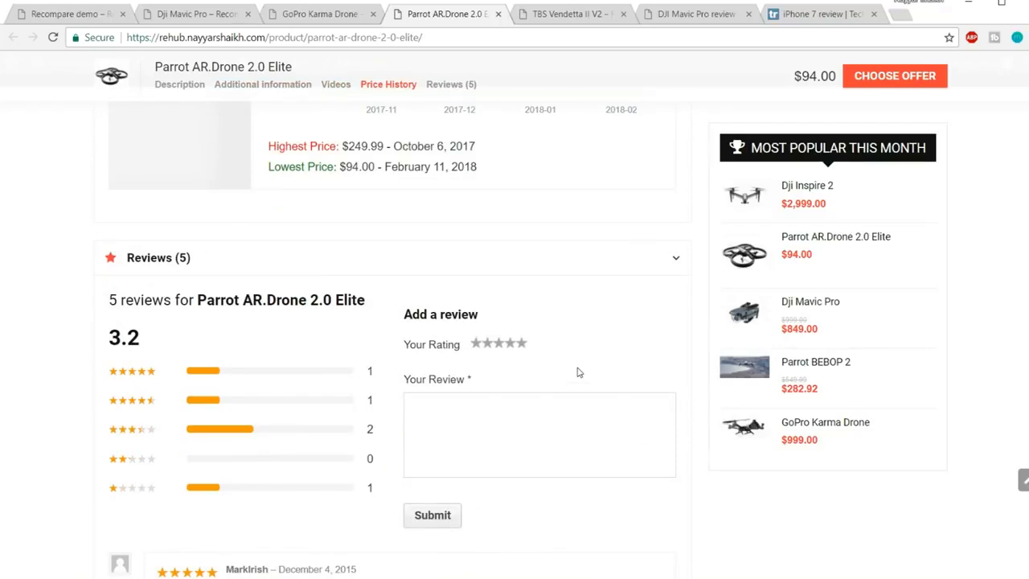
scroll(578, 372, "down", 4)
scroll(579, 374, "up", 10)
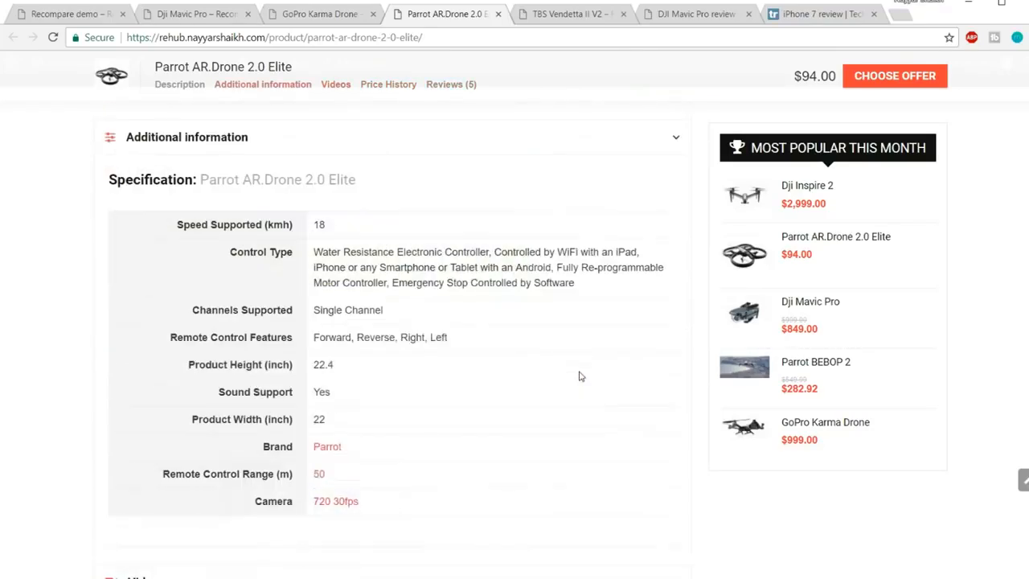
scroll(827, 241, "up", 3)
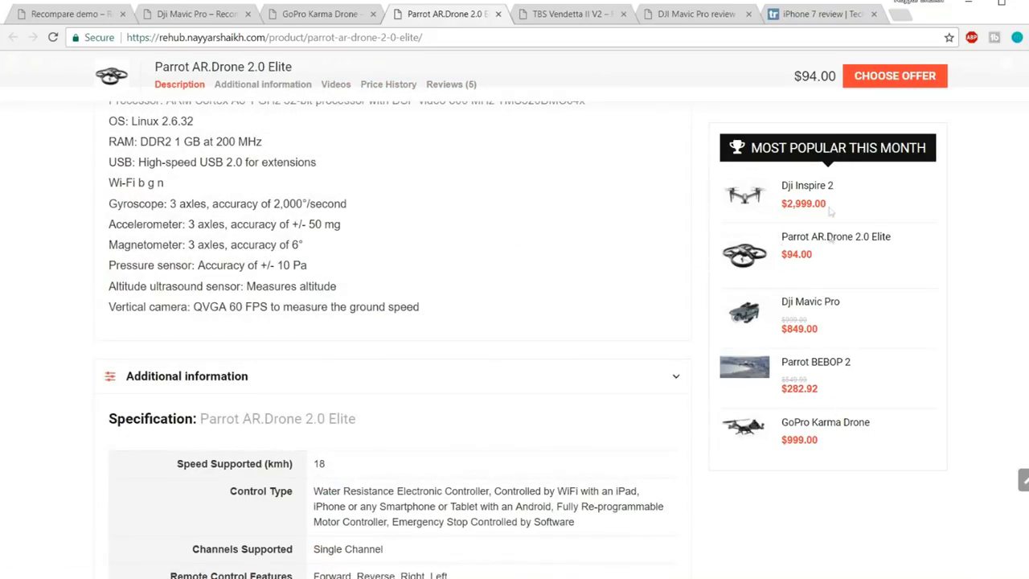
scroll(841, 373, "up", 10)
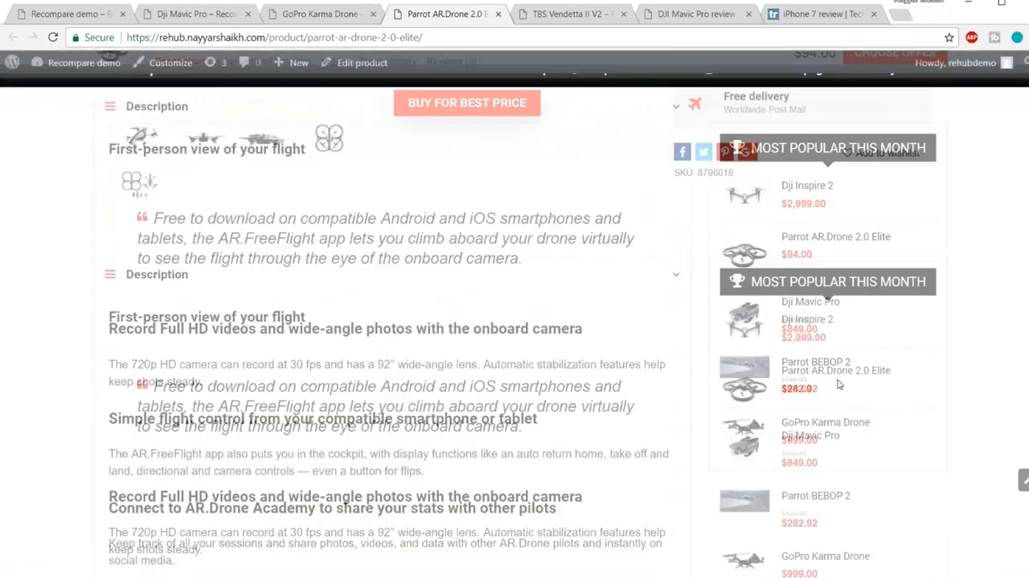
left_click(579, 13)
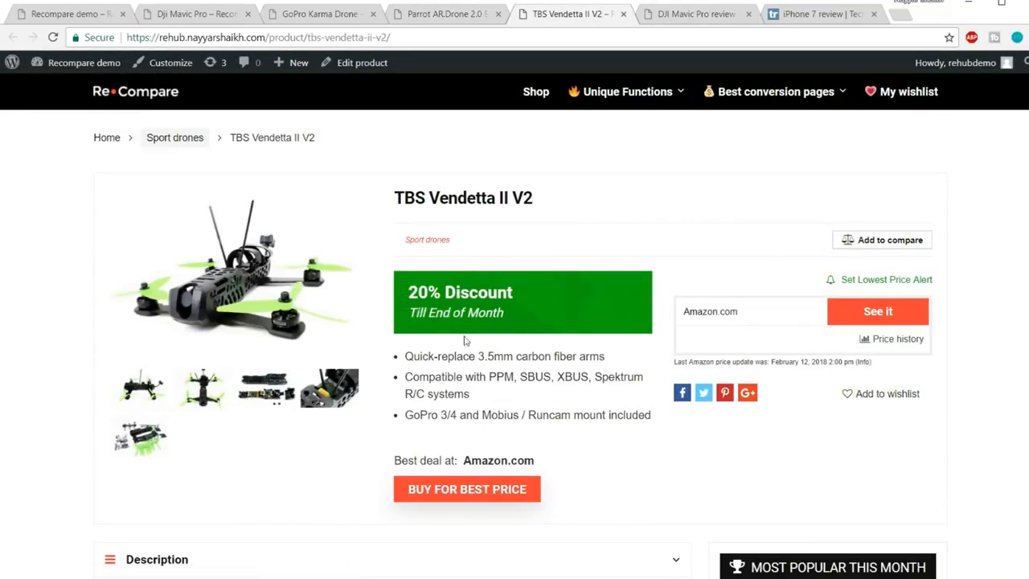
Glance over the TBS Vendetta II V2 page and settle on the Dji Mavic Pro page
scroll(568, 402, "down", 2)
scroll(574, 439, "up", 2)
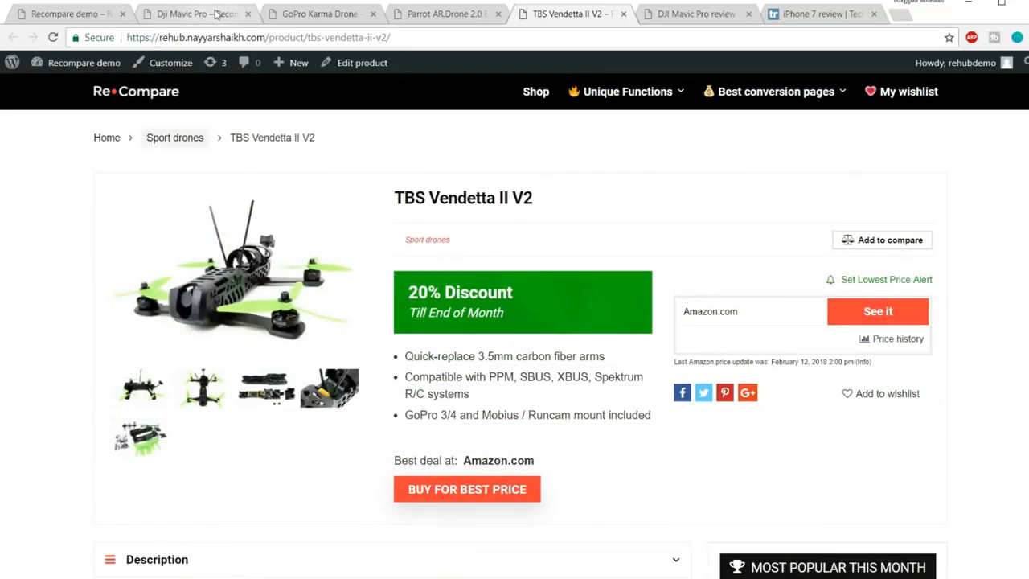
left_click(197, 14)
left_click(551, 13)
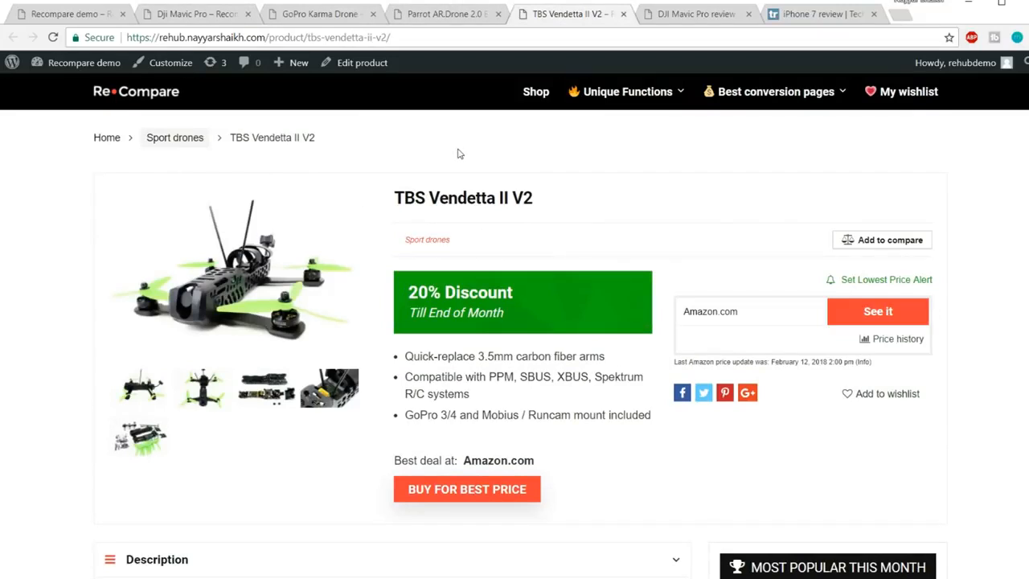
left_click(198, 13)
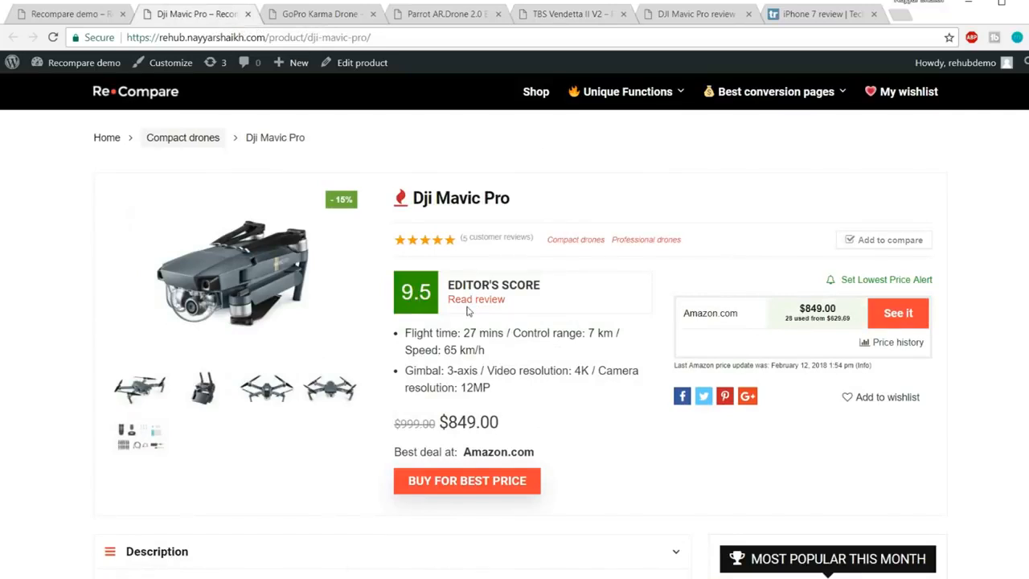
Briefly scroll the Dji Mavic Pro page, then switch to the TechRadar iPhone 7 review
scroll(544, 322, "down", 3)
scroll(544, 324, "up", 3)
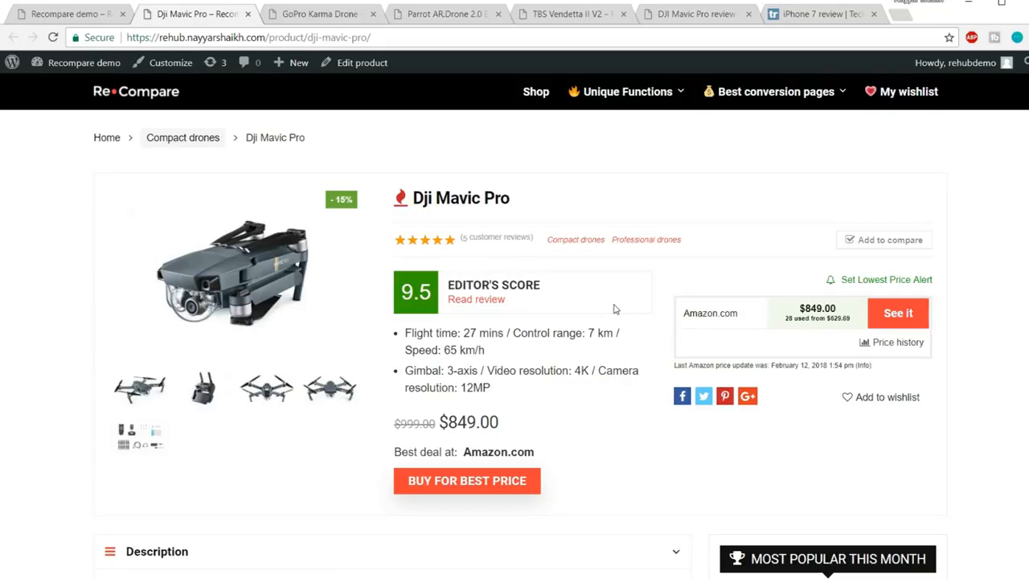
left_click(796, 18)
Scroll to the iPhone 7 review's verdict, highlighting and then deselecting its opening text
scroll(933, 246, "down", 3)
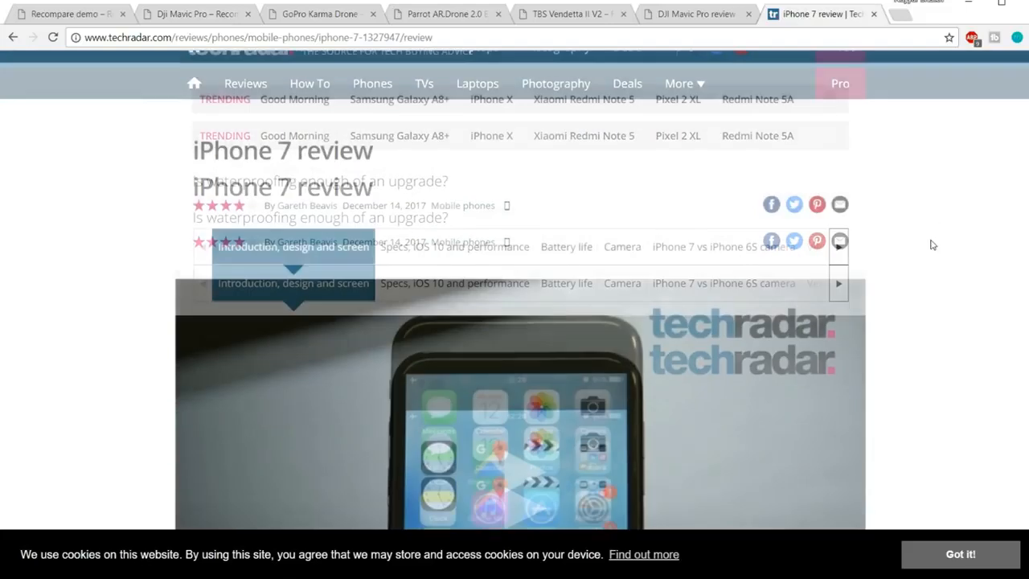
scroll(933, 249, "up", 3)
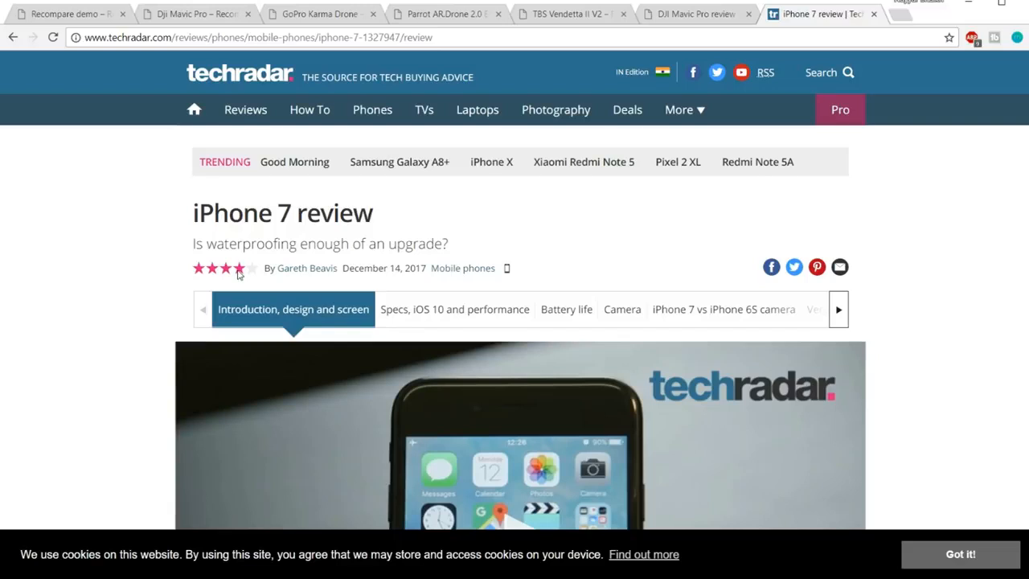
scroll(869, 233, "down", 6)
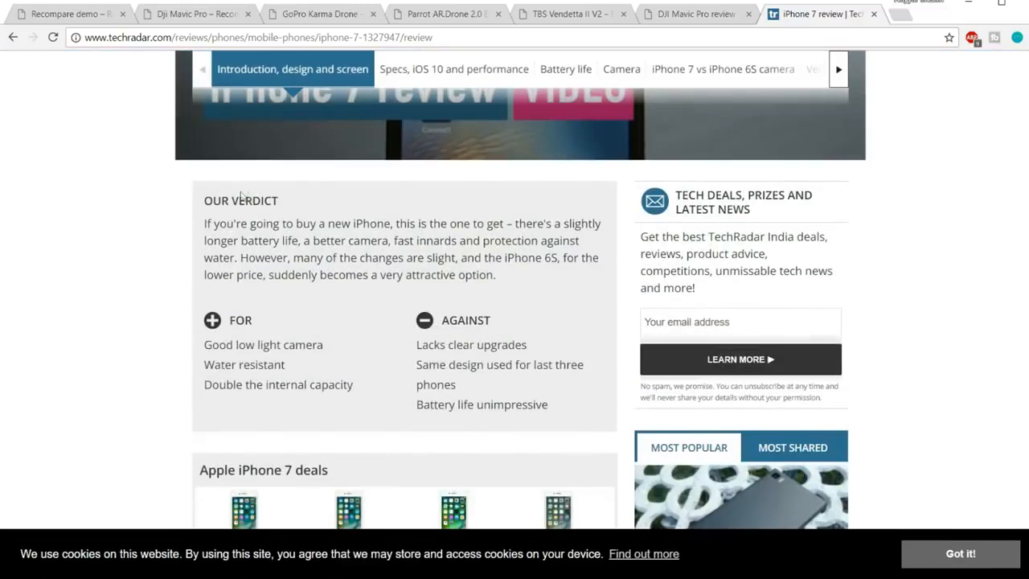
left_click_drag(201, 201, 347, 240)
left_click(312, 329)
Scroll through the review's deals, then return to the Dji Mavic Pro product page
scroll(483, 322, "down", 3)
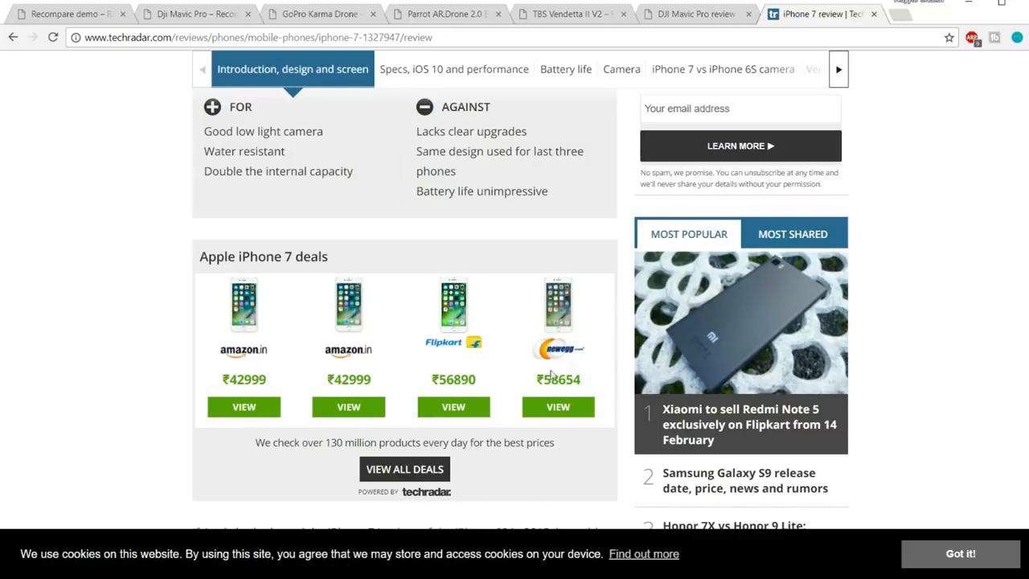
scroll(563, 375, "down", 2)
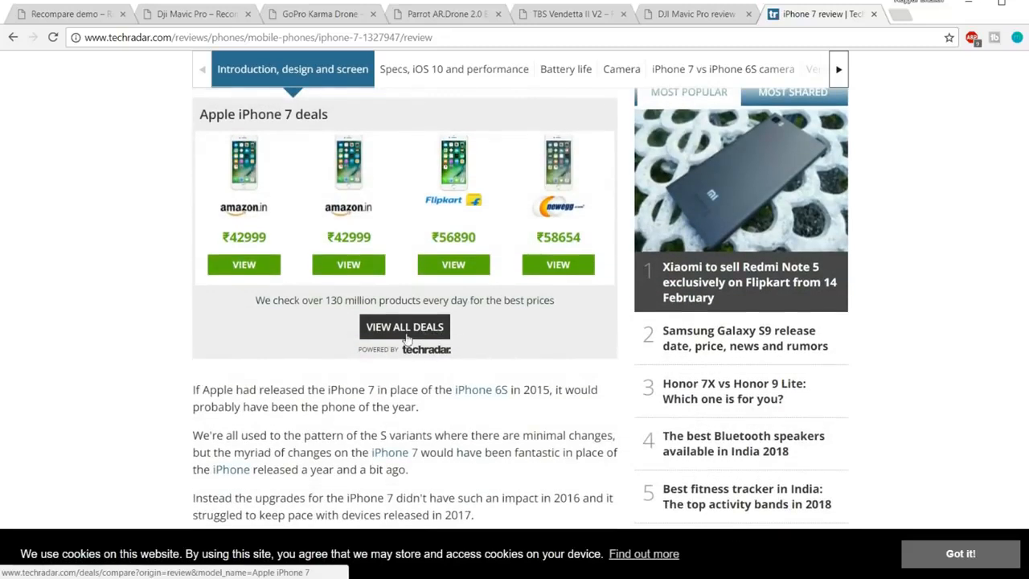
scroll(531, 374, "up", 2)
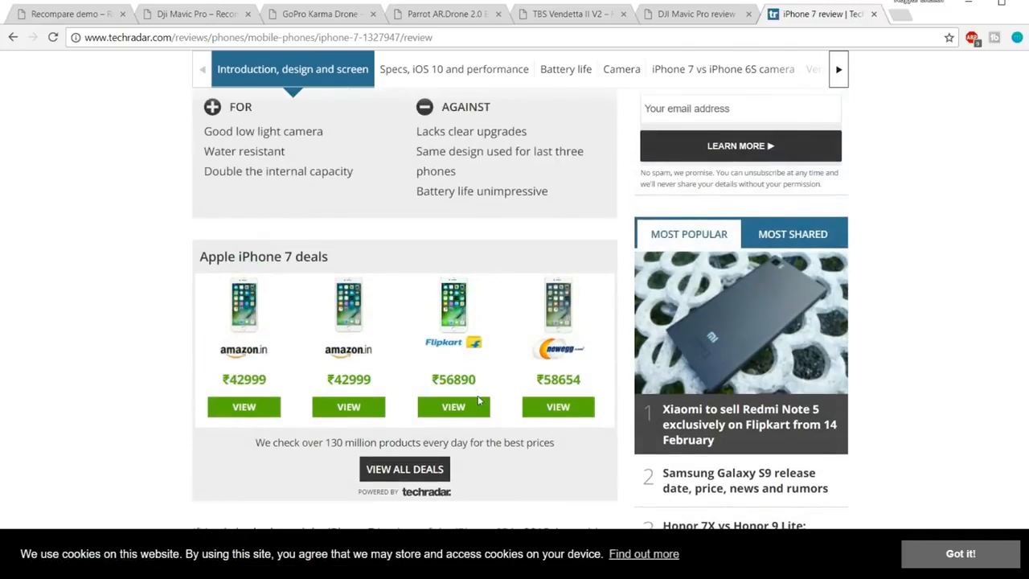
scroll(516, 389, "down", 4)
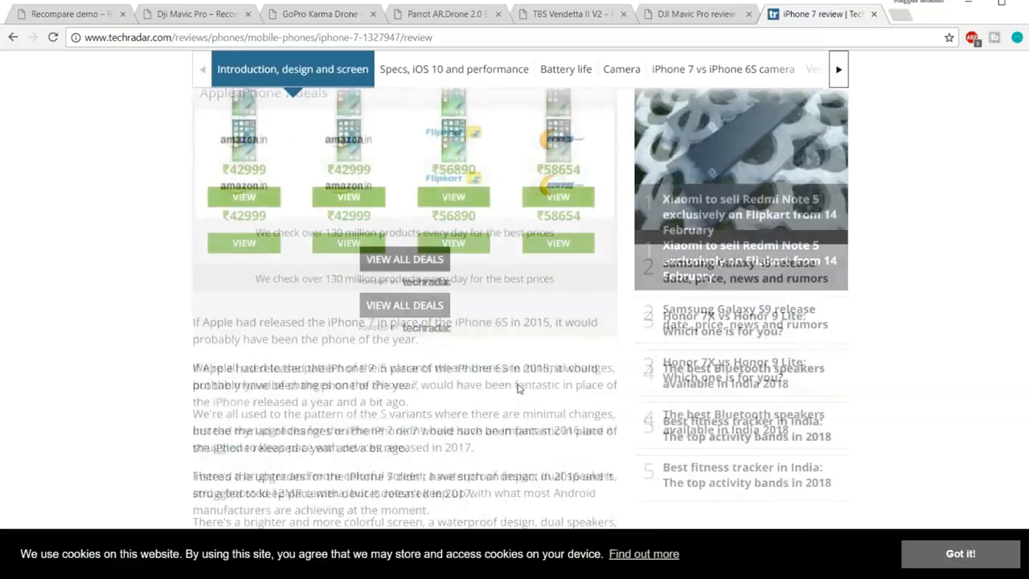
scroll(518, 388, "down", 20)
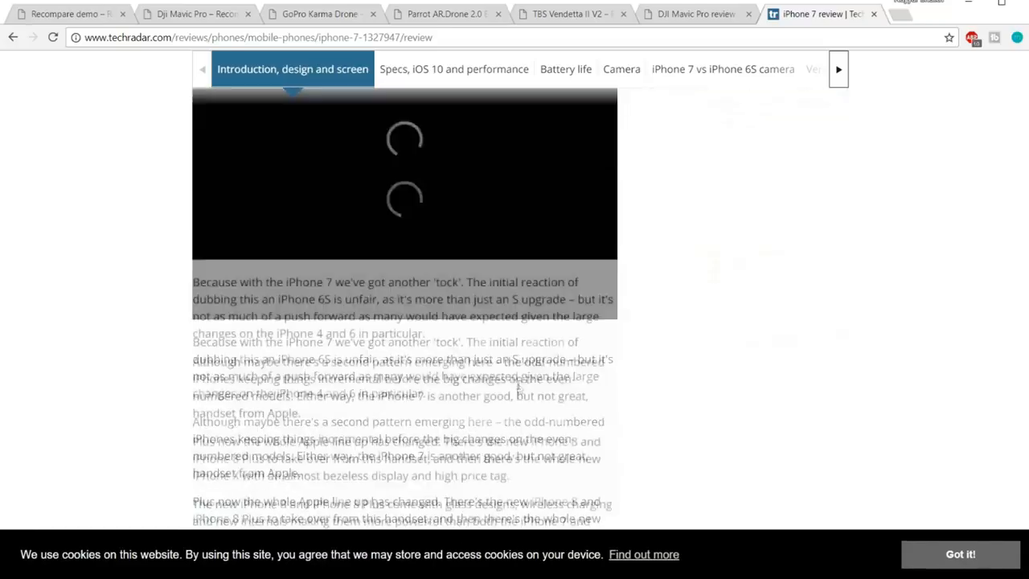
scroll(518, 385, "up", 20)
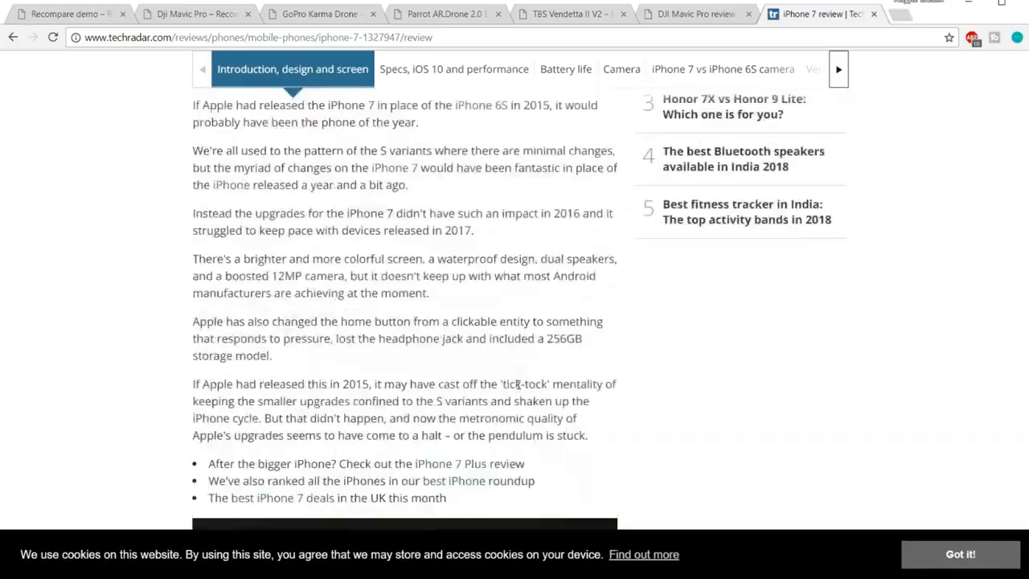
scroll(519, 385, "up", 3)
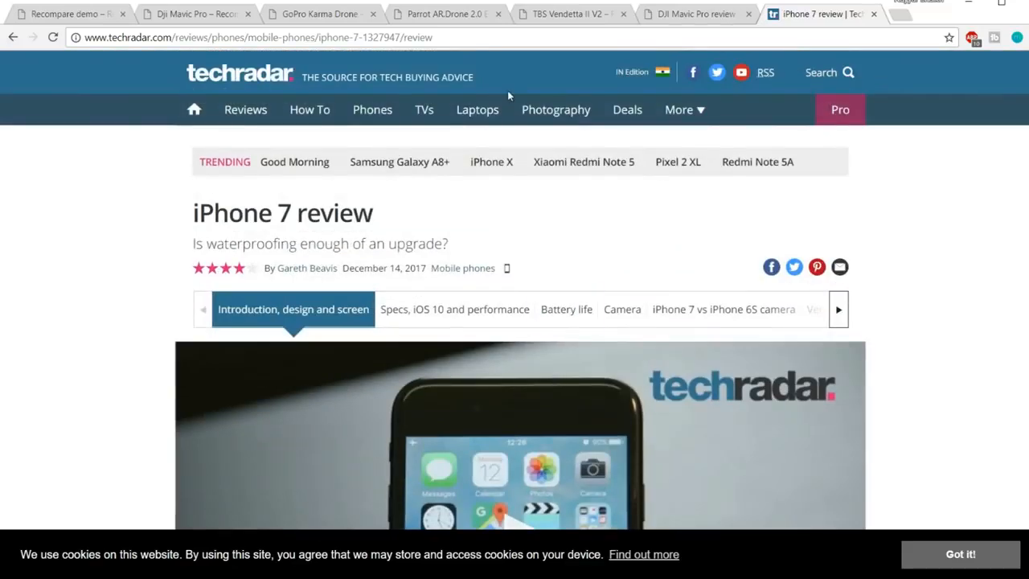
left_click(206, 16)
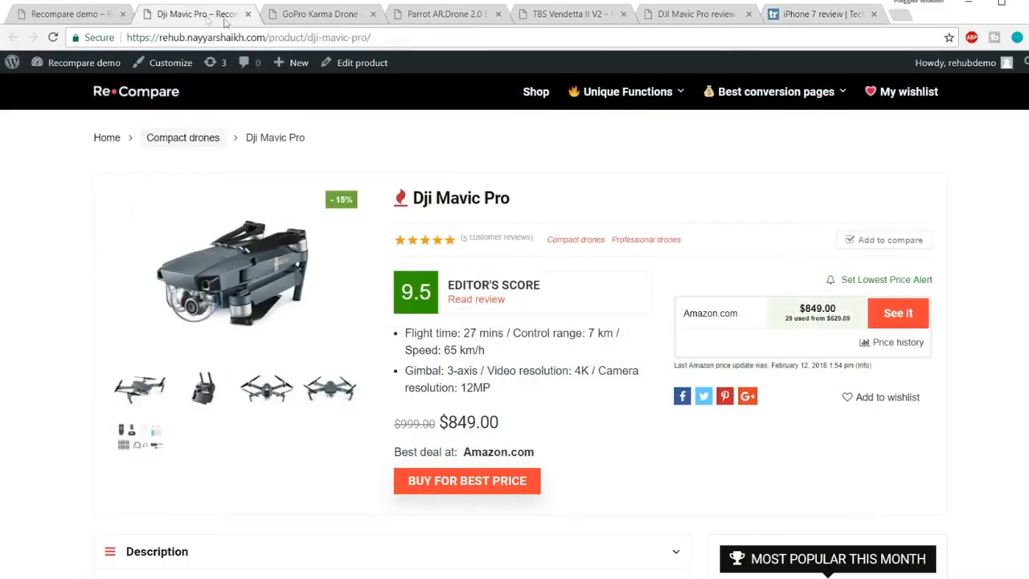
Open the DJI Mavic Pro review and browse from its Video section through score and price history
left_click(497, 302)
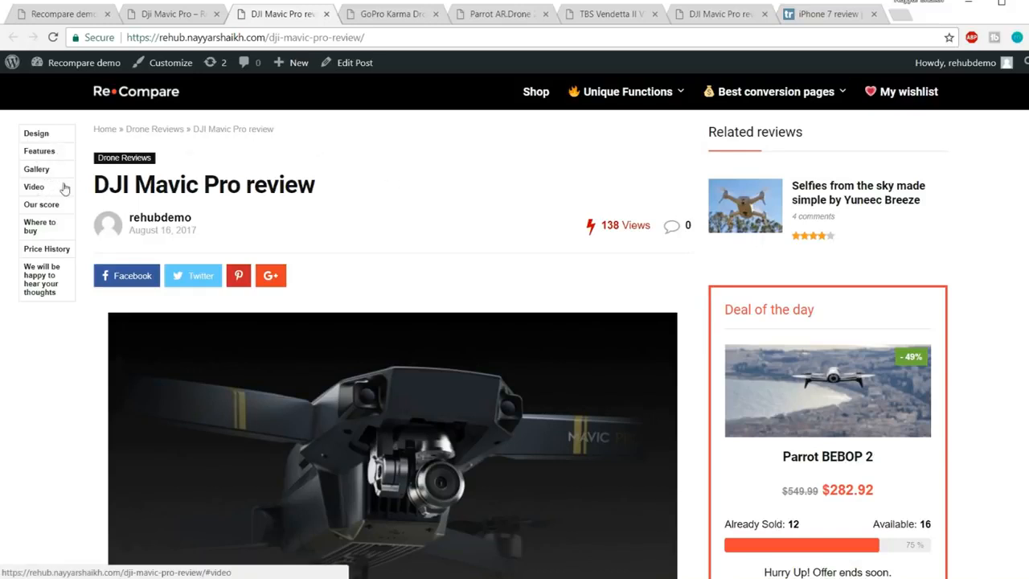
left_click(29, 192)
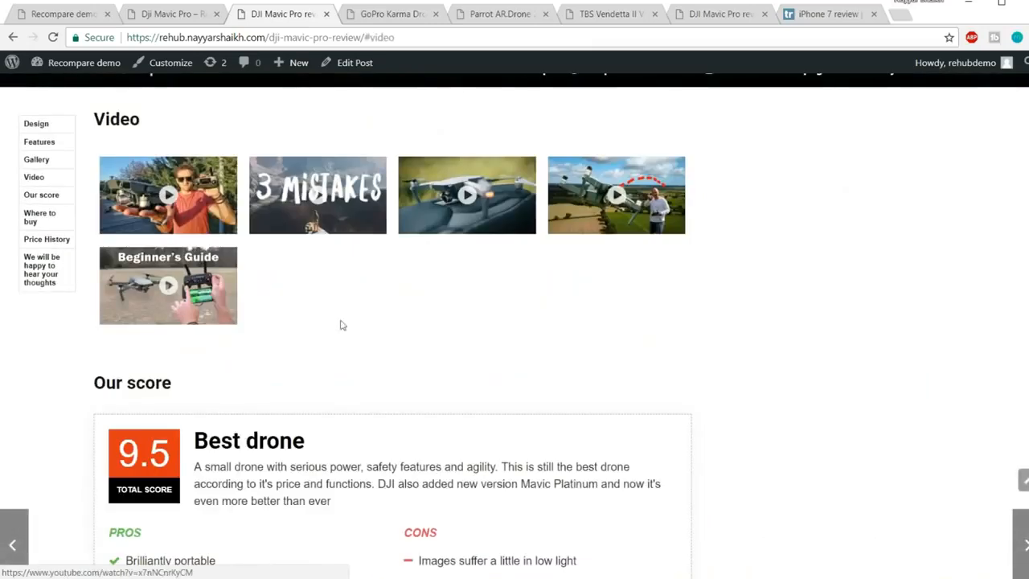
scroll(396, 287, "down", 2)
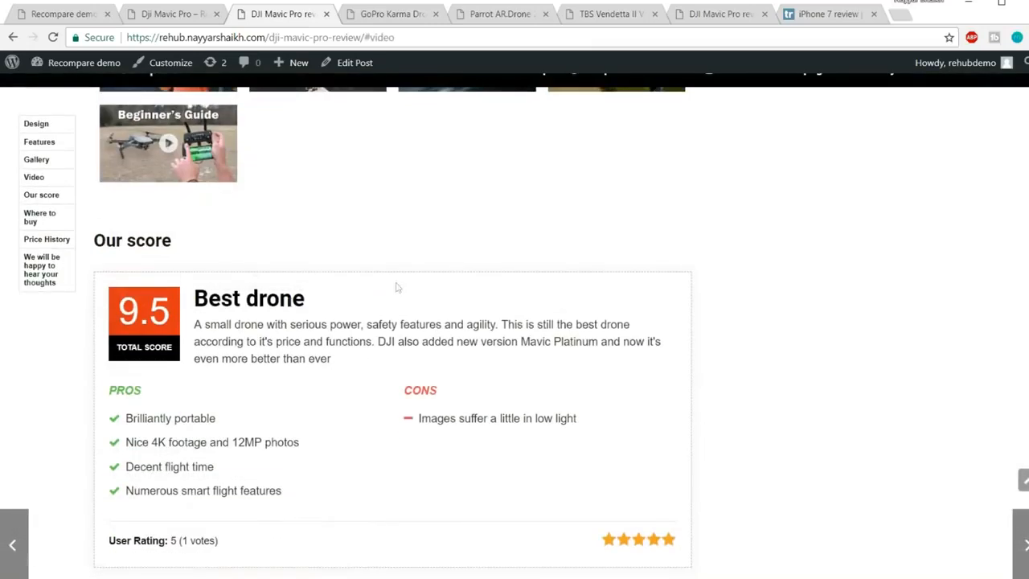
scroll(219, 322, "down", 1)
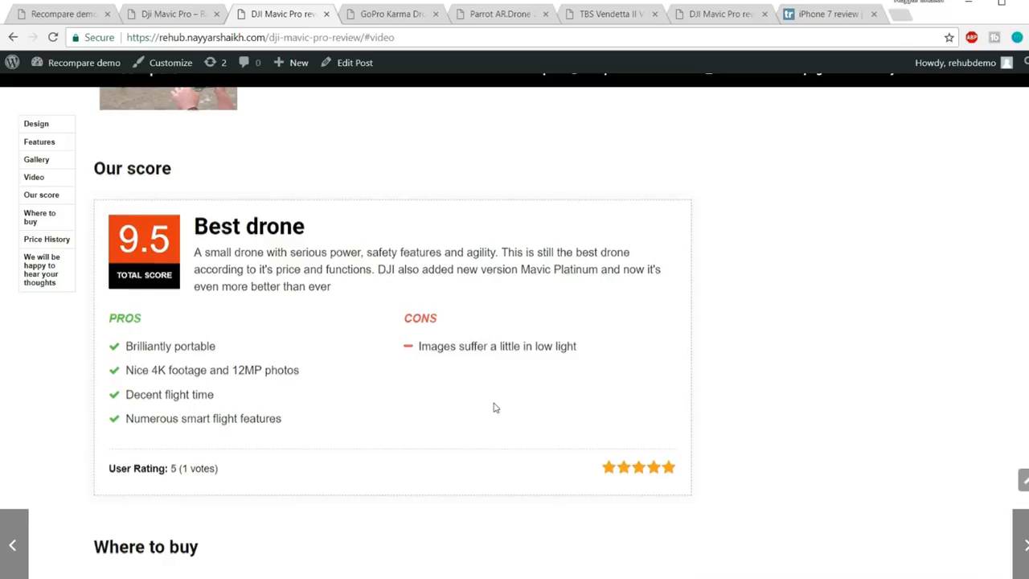
scroll(494, 407, "down", 3)
scroll(495, 407, "down", 2)
scroll(326, 289, "down", 2)
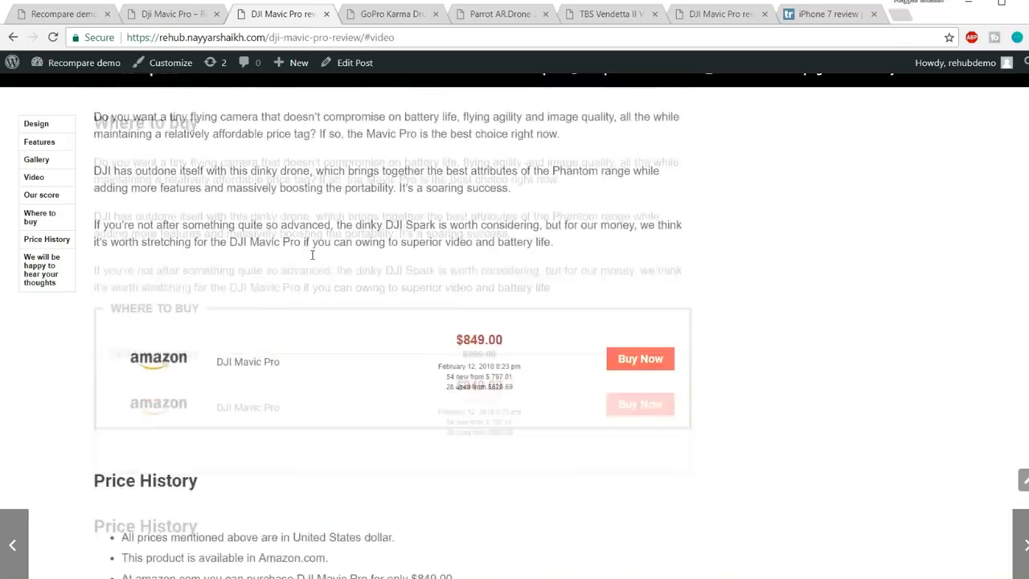
scroll(229, 265, "up", 2)
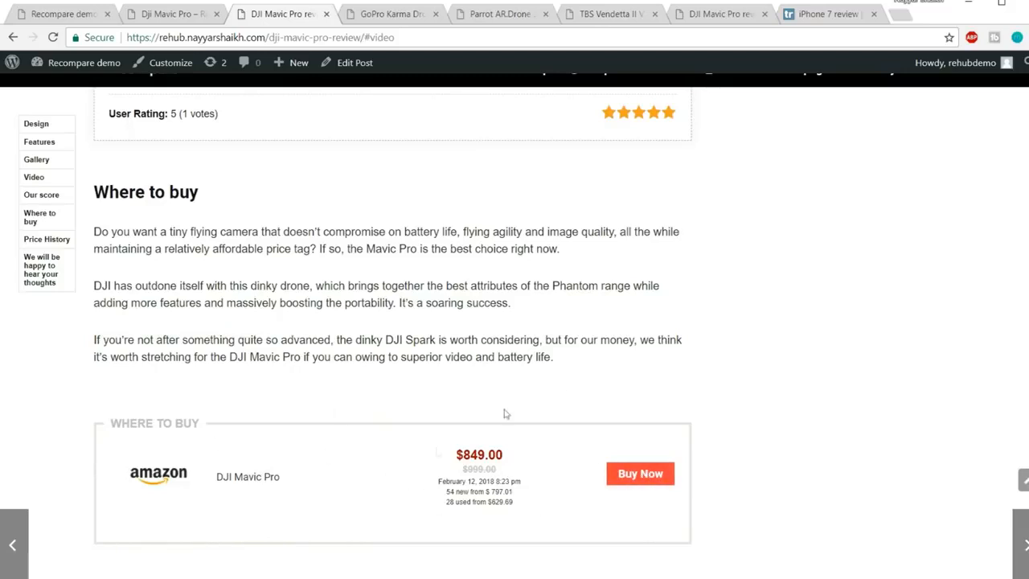
scroll(579, 439, "down", 10)
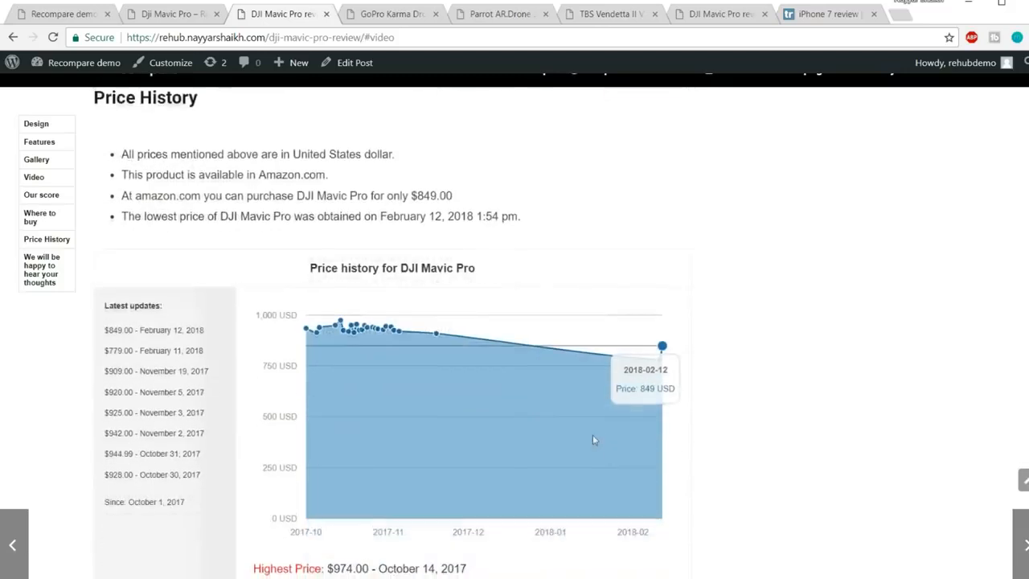
scroll(683, 414, "up", 15)
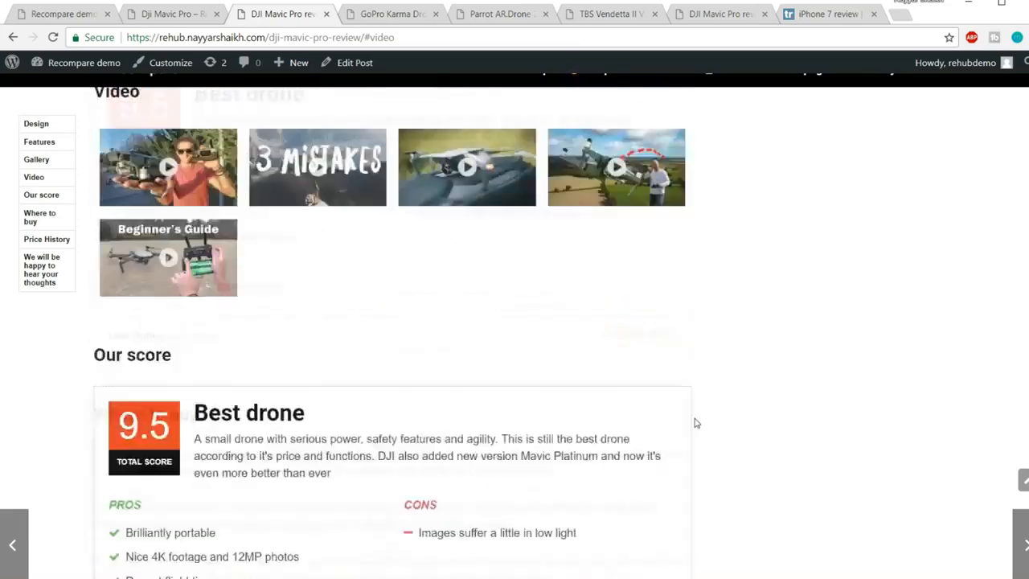
scroll(696, 423, "up", 15)
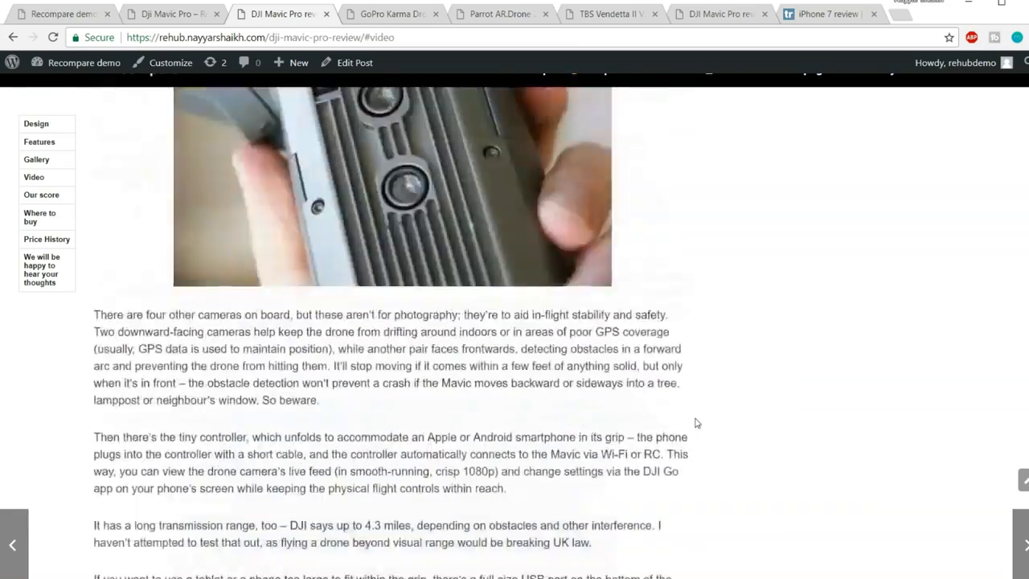
scroll(697, 423, "up", 5)
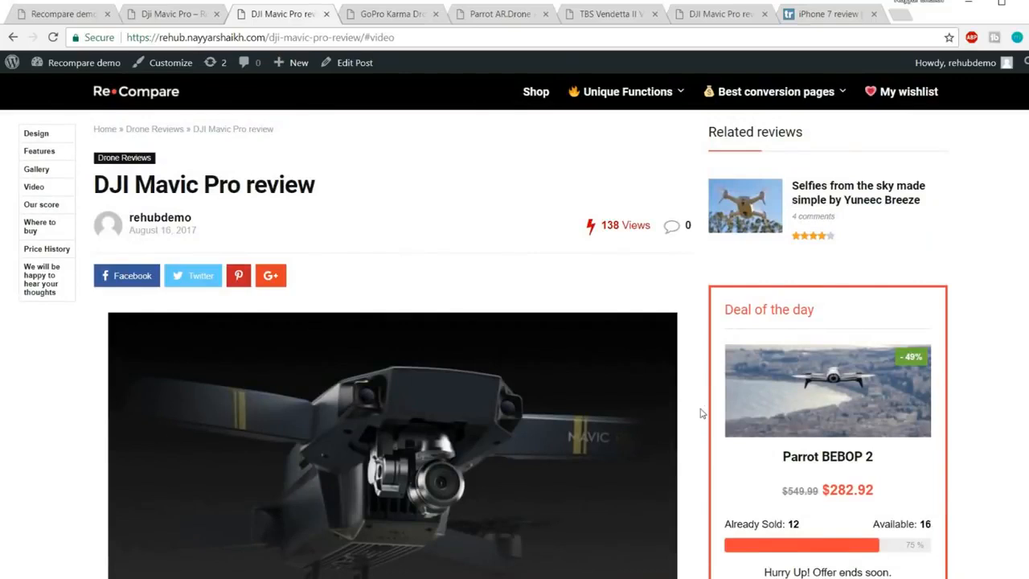
Switch to the other DJI Mavic Pro review page, showing its Design section
left_click(714, 14)
scroll(622, 262, "down", 5)
scroll(622, 262, "down", 5)
scroll(638, 300, "up", 10)
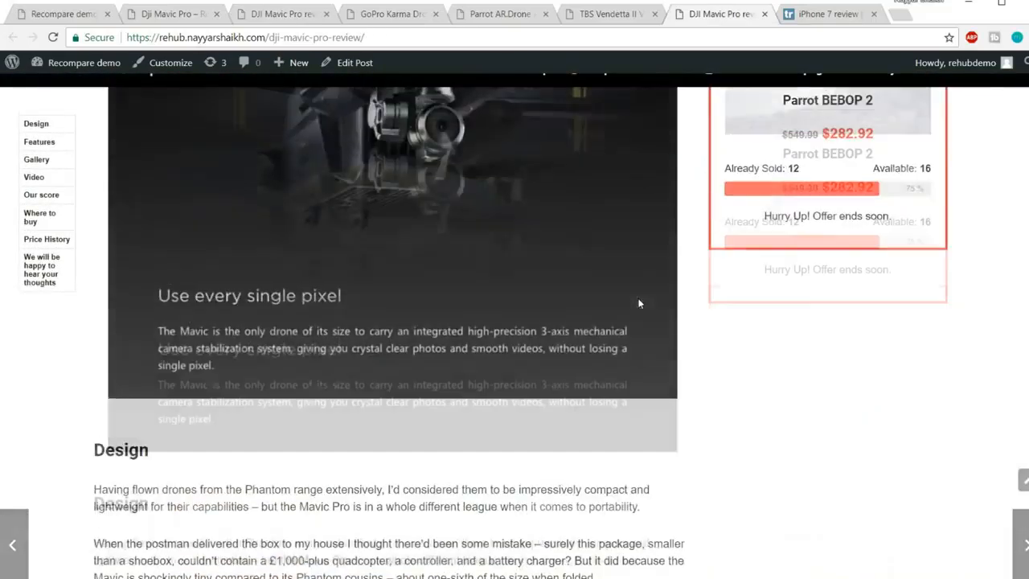
Open the shop page listing all drones and browse the products
left_click(537, 93)
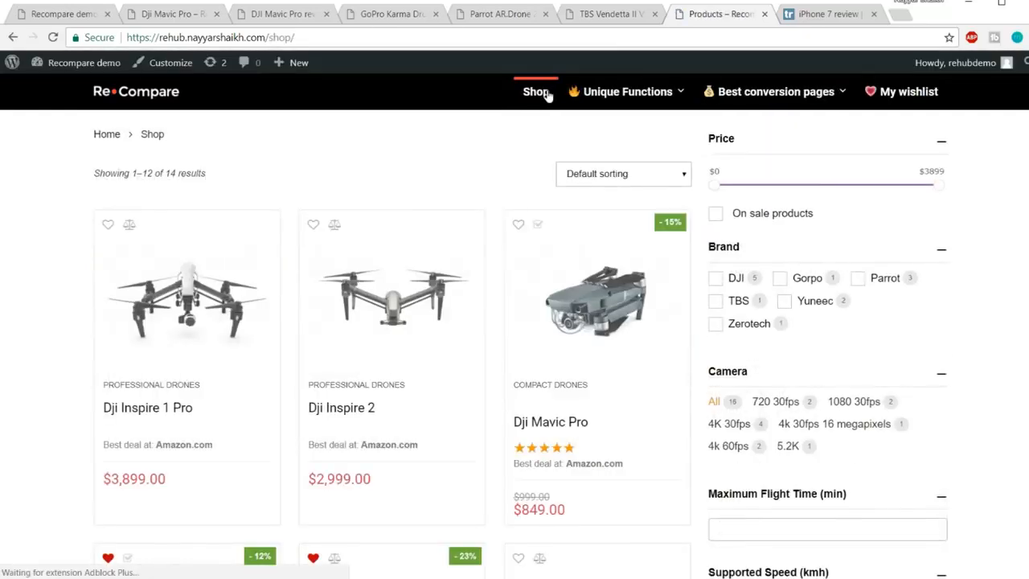
scroll(678, 265, "down", 4)
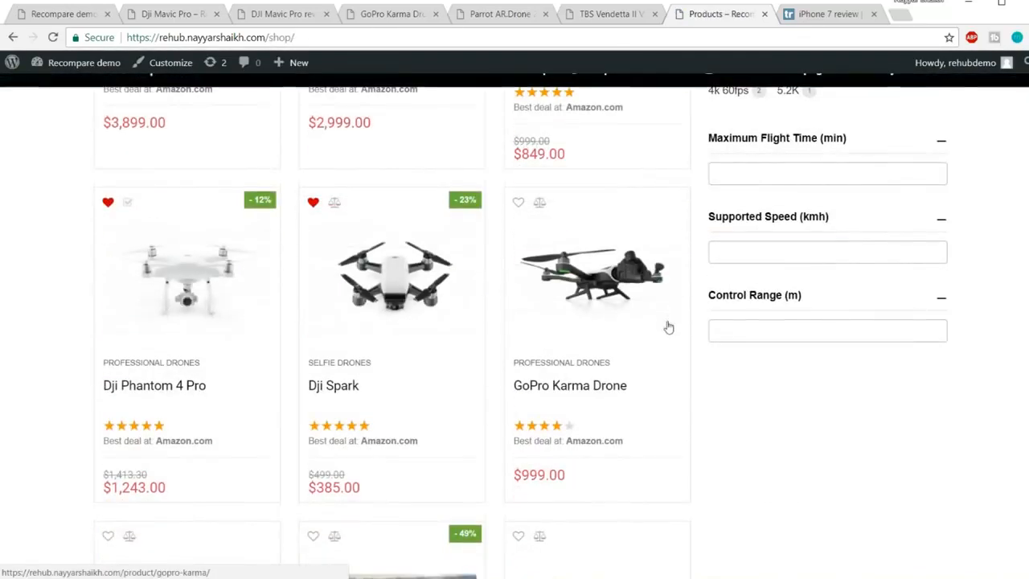
scroll(668, 324, "up", 4)
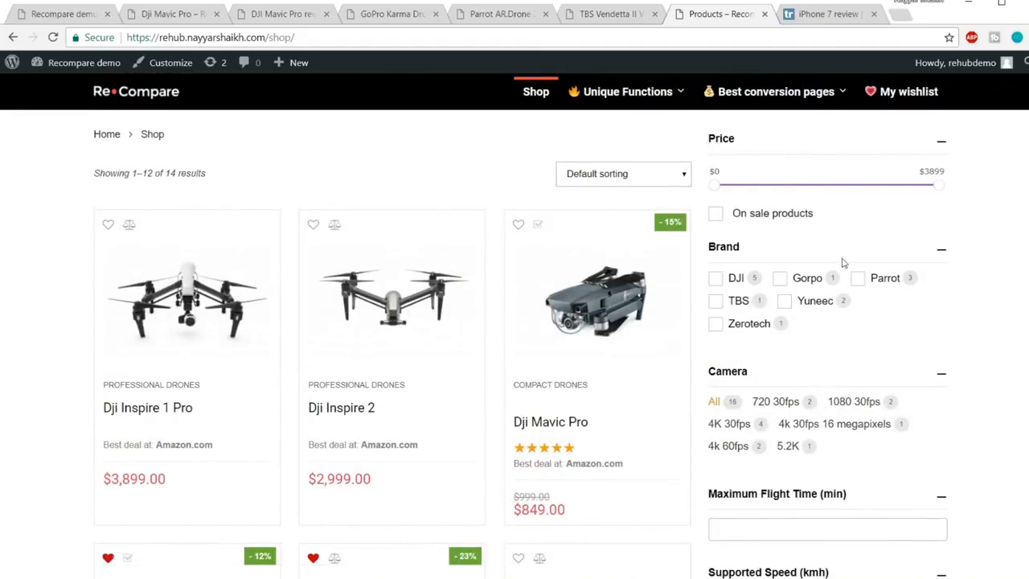
scroll(797, 315, "down", 2)
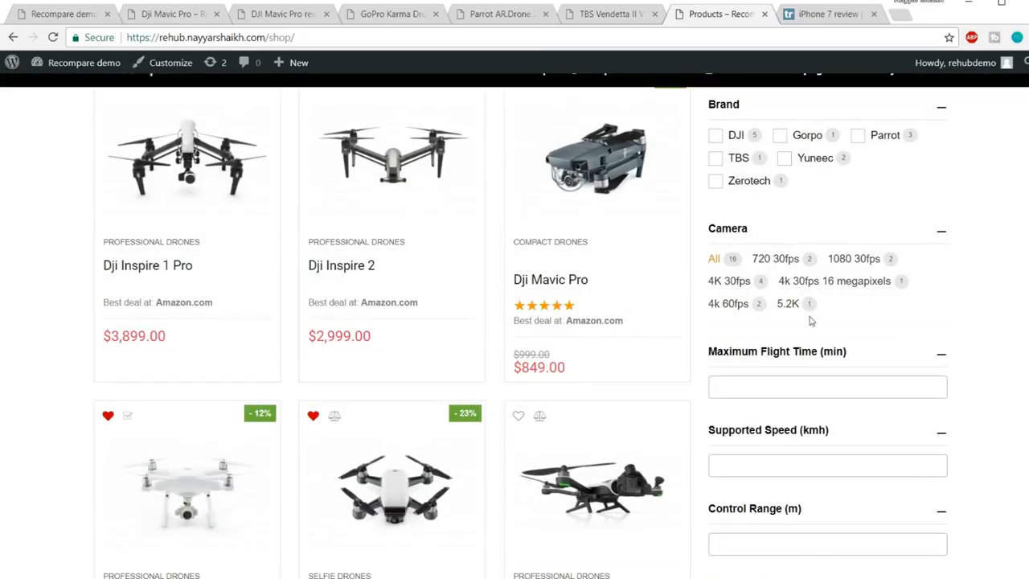
scroll(874, 338, "up", 2)
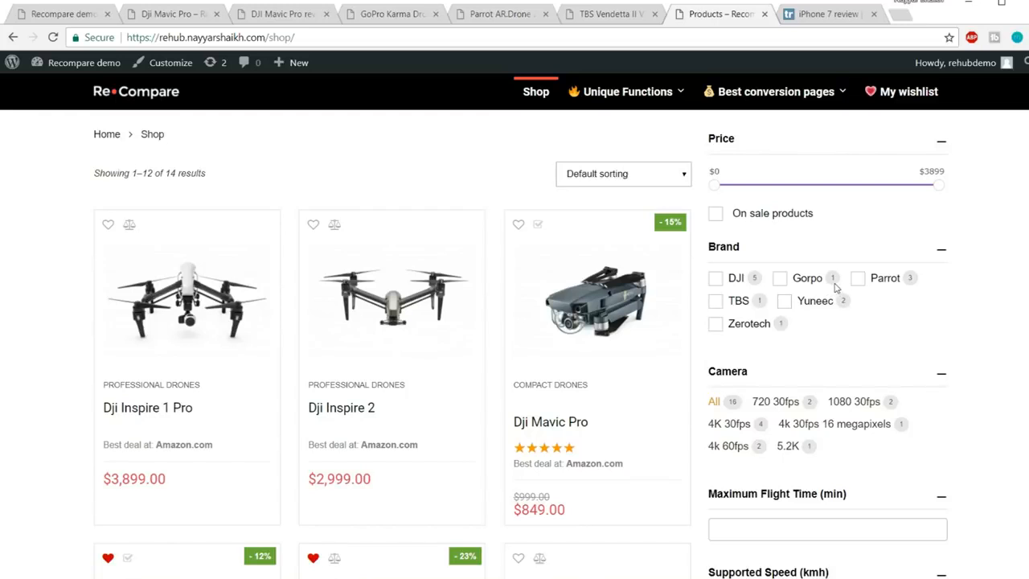
Try and remove the Gorpo brand filter, then cap the price range at $2438
left_click(780, 279)
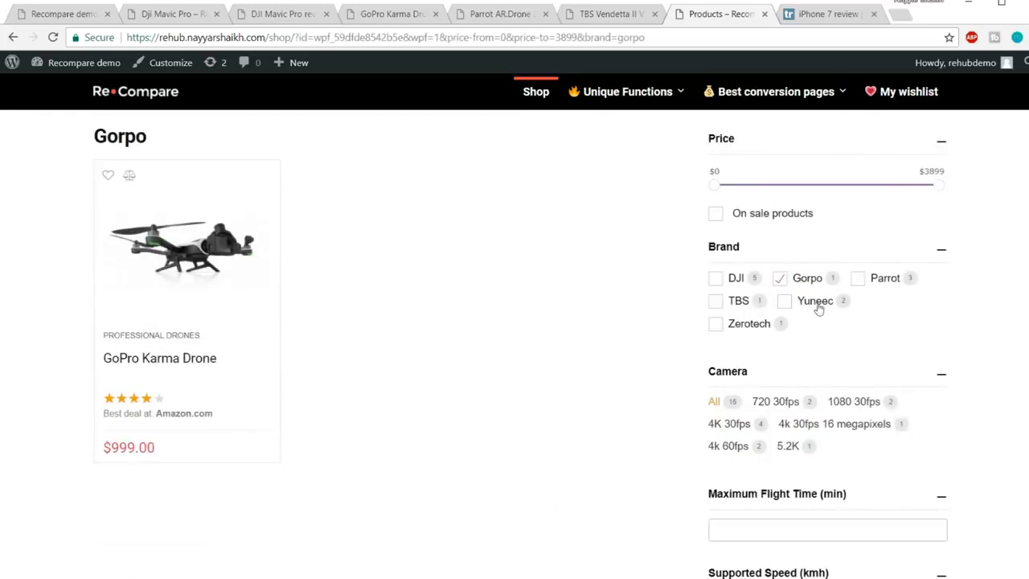
left_click(780, 278)
left_click_drag(939, 185, 972, 191)
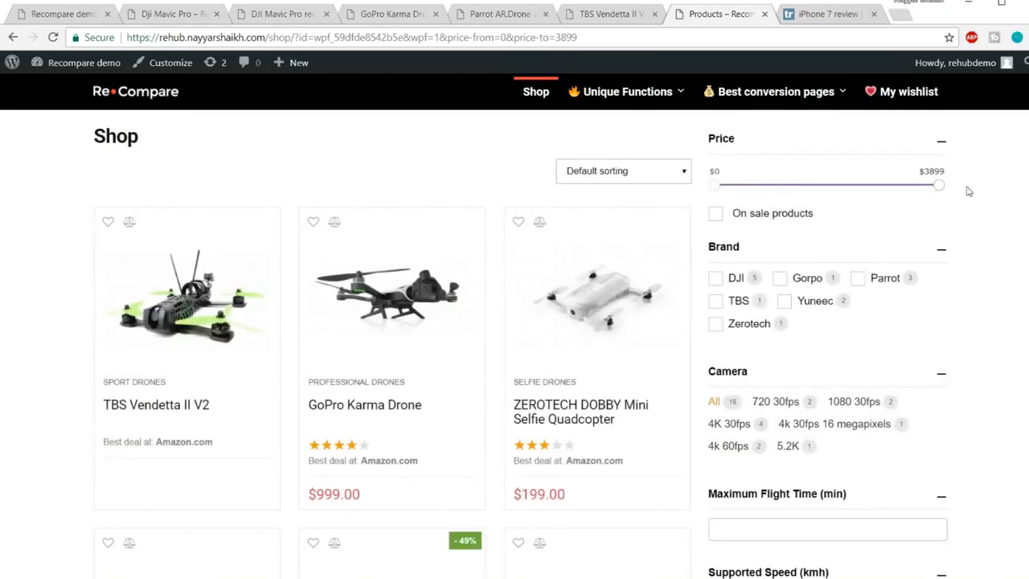
left_click_drag(939, 190, 857, 192)
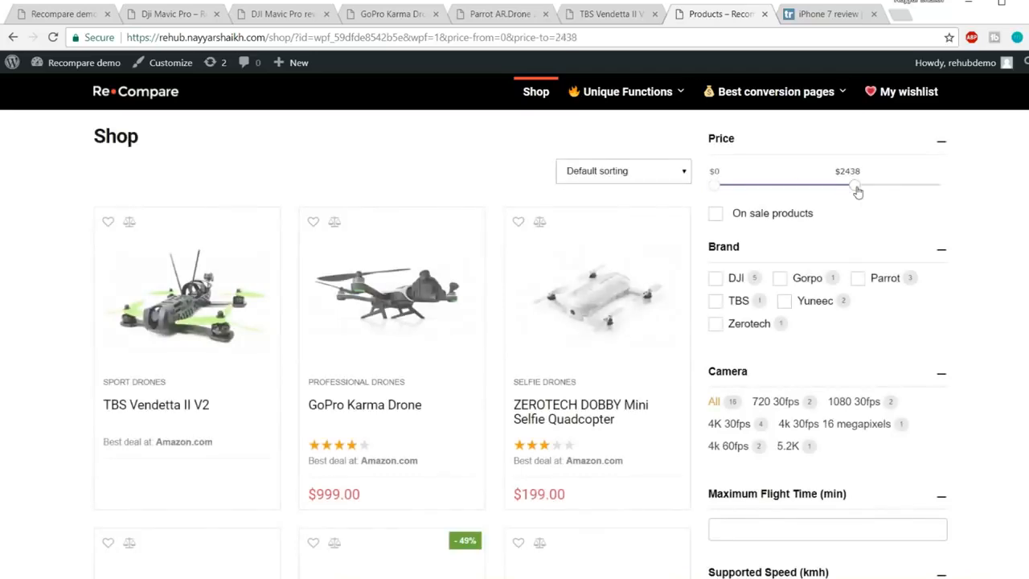
Narrow the results to on-sale products only and review them
scroll(527, 329, "down", 8)
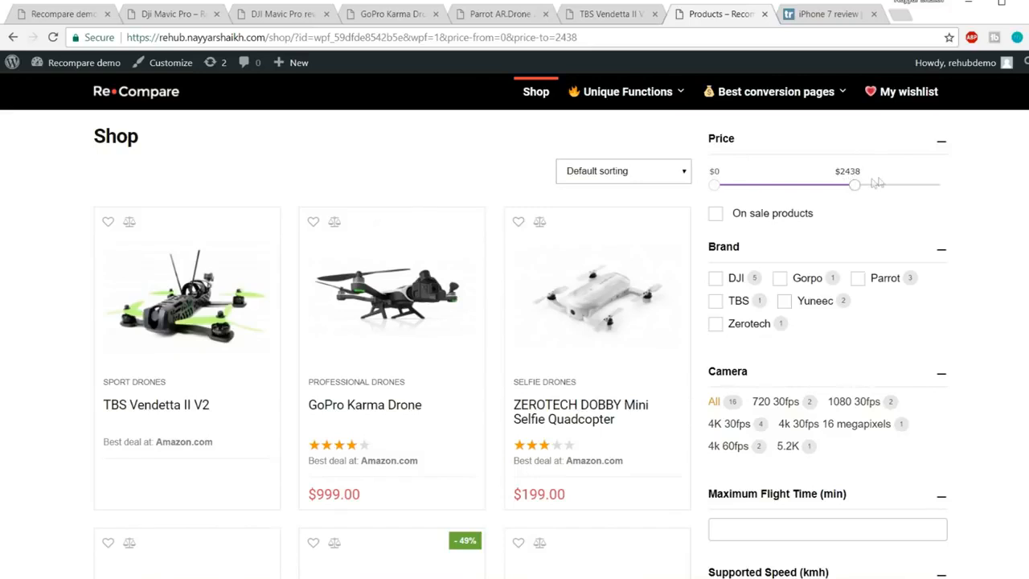
left_click(715, 213)
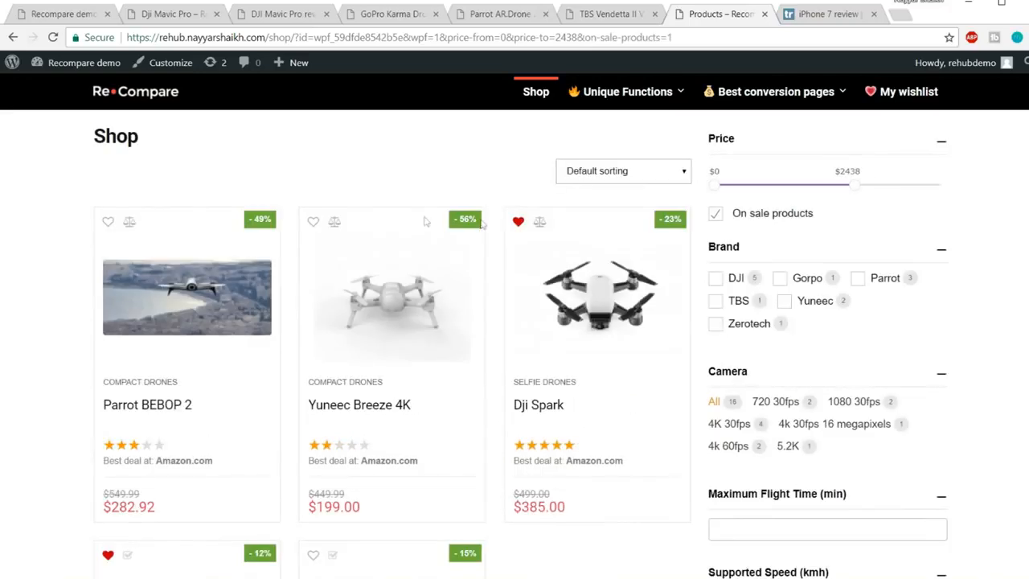
scroll(563, 269, "down", 4)
scroll(579, 287, "up", 4)
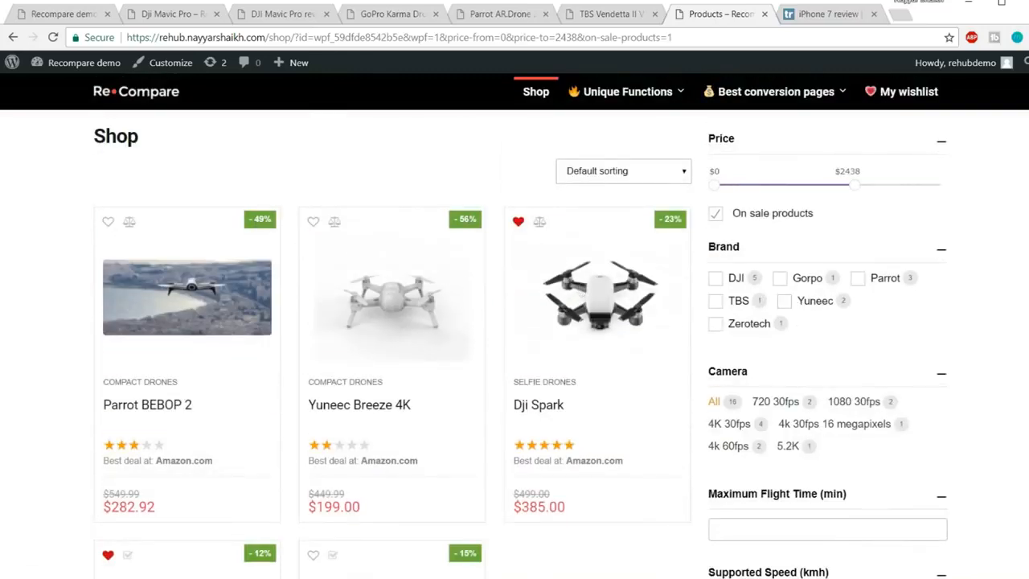
scroll(616, 225, "down", 3)
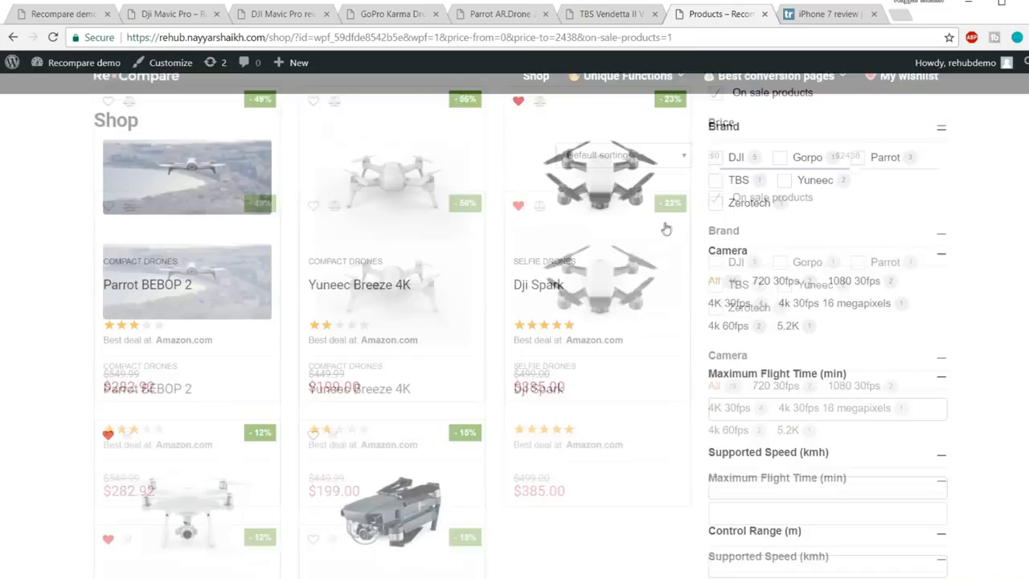
scroll(291, 475, "up", 3)
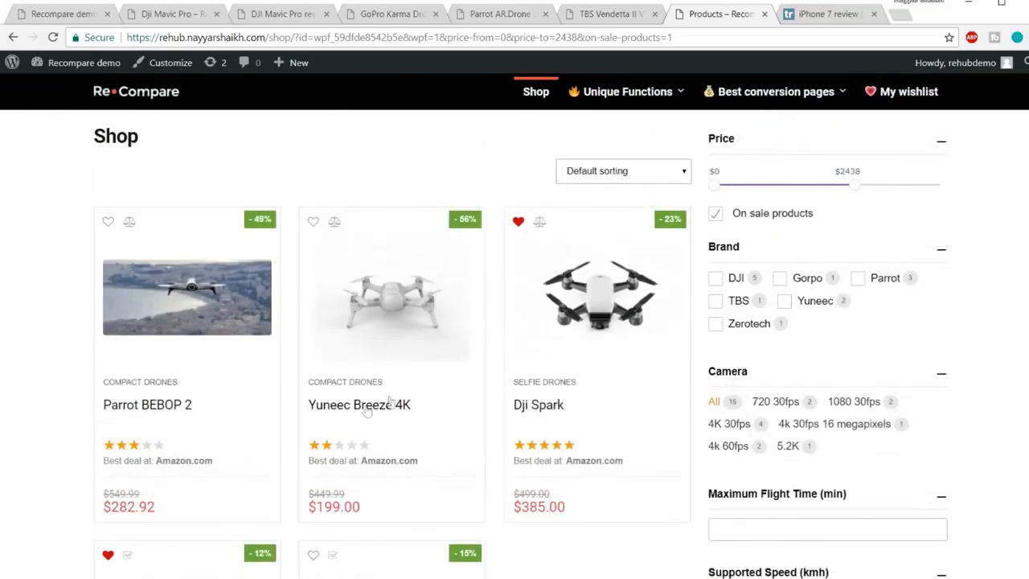
scroll(471, 371, "down", 1)
scroll(470, 370, "down", 3)
scroll(470, 371, "up", 4)
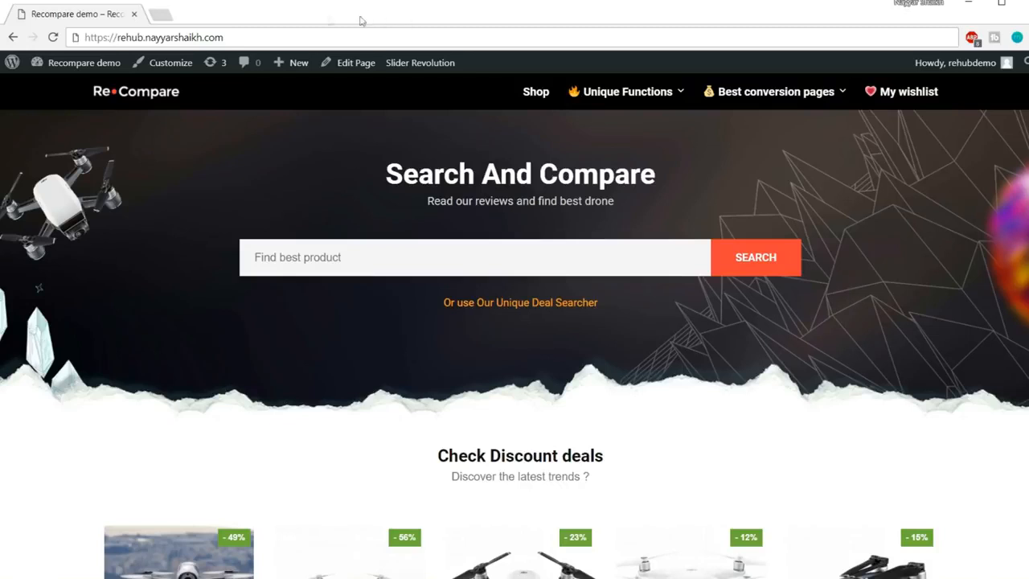
Highlight the site's subdomain in the address bar, then clear the selection
left_click_drag(227, 37, 161, 37)
left_click_drag(119, 36, 115, 36)
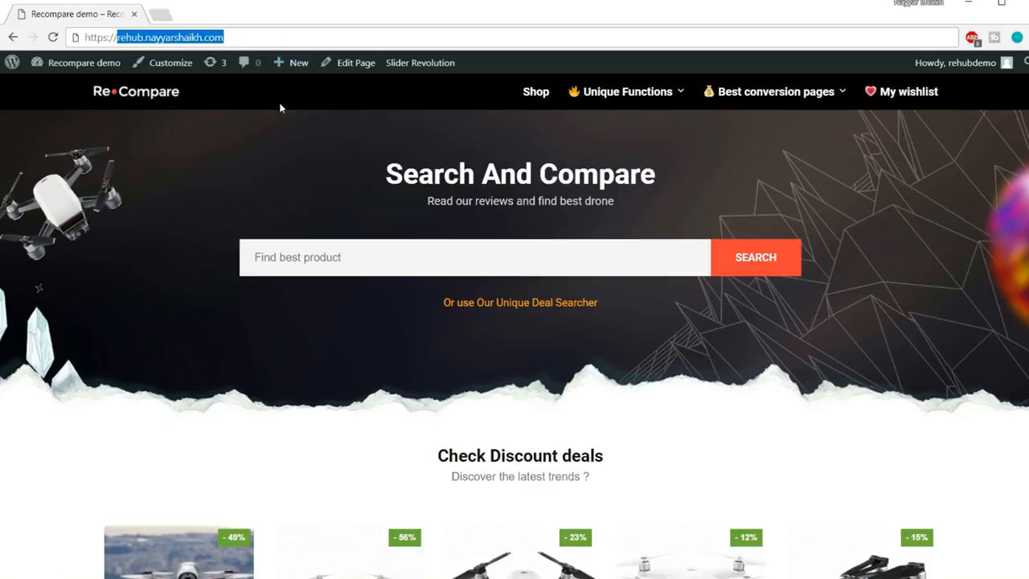
left_click(288, 165)
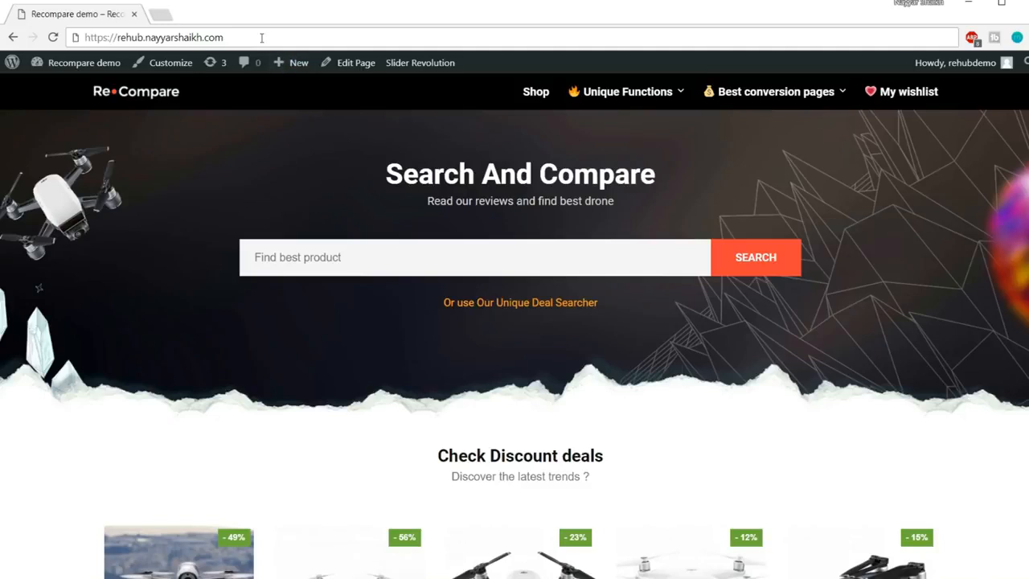
Load bloggdude.com/tmd in a new tab and follow 'GET INTO THE CLOUD NOW'
left_click(163, 13)
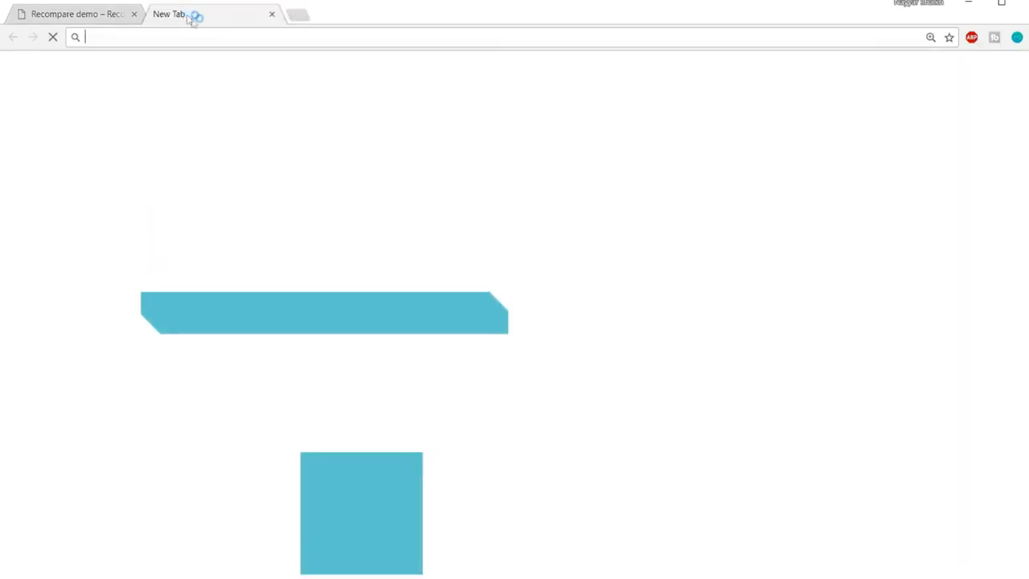
type("b")
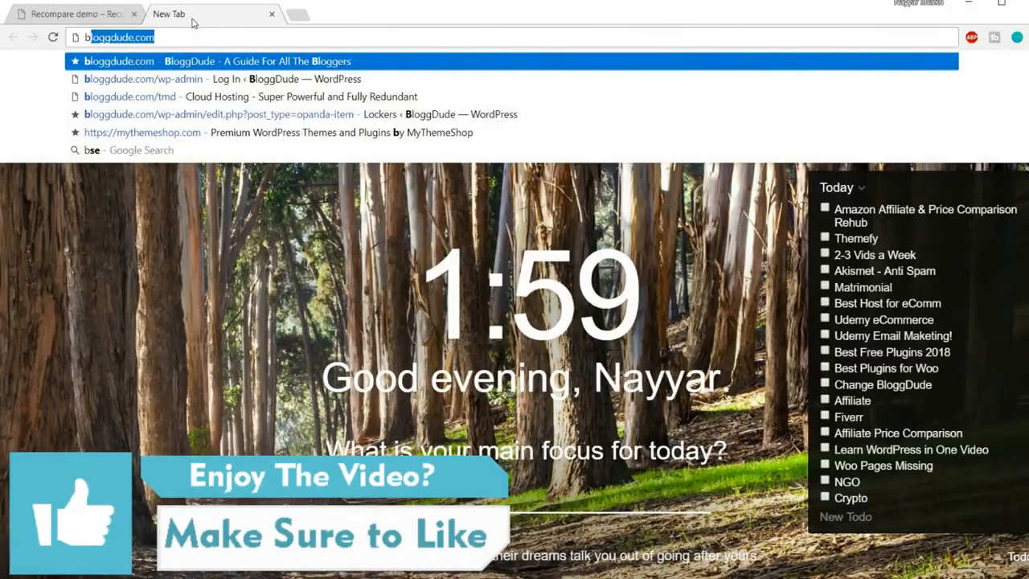
type("loggdude.com/tmd")
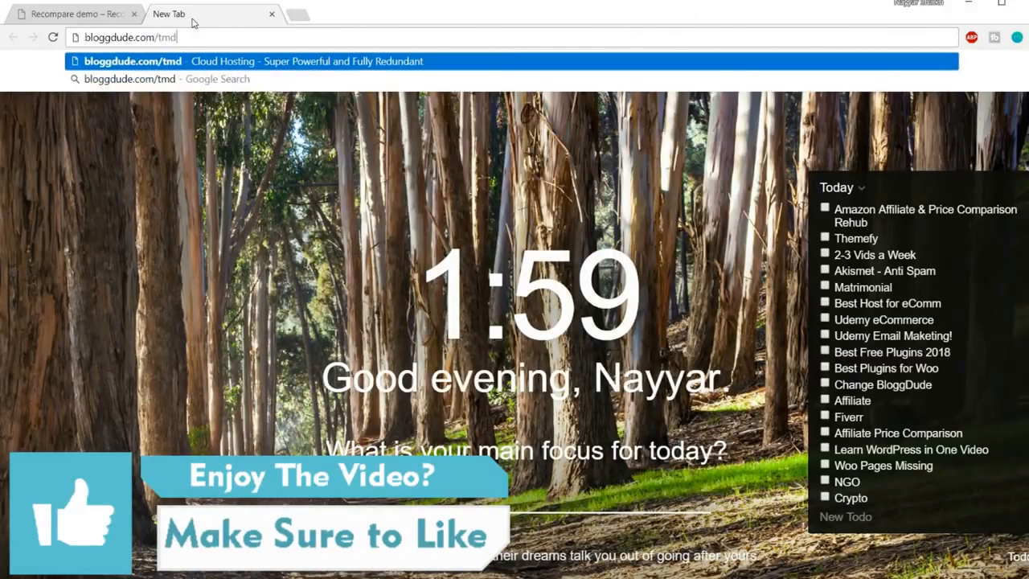
key("Return")
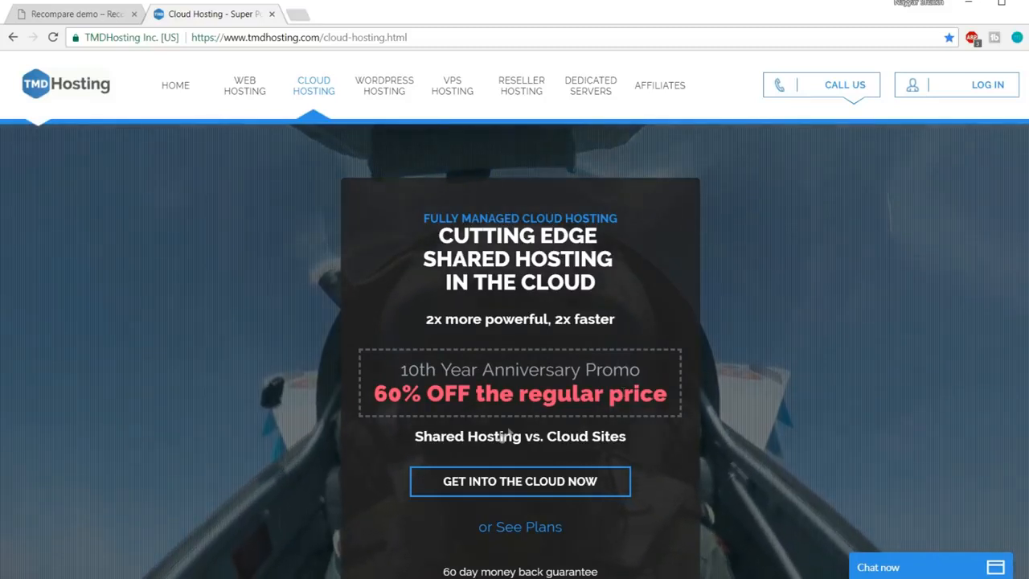
left_click(539, 488)
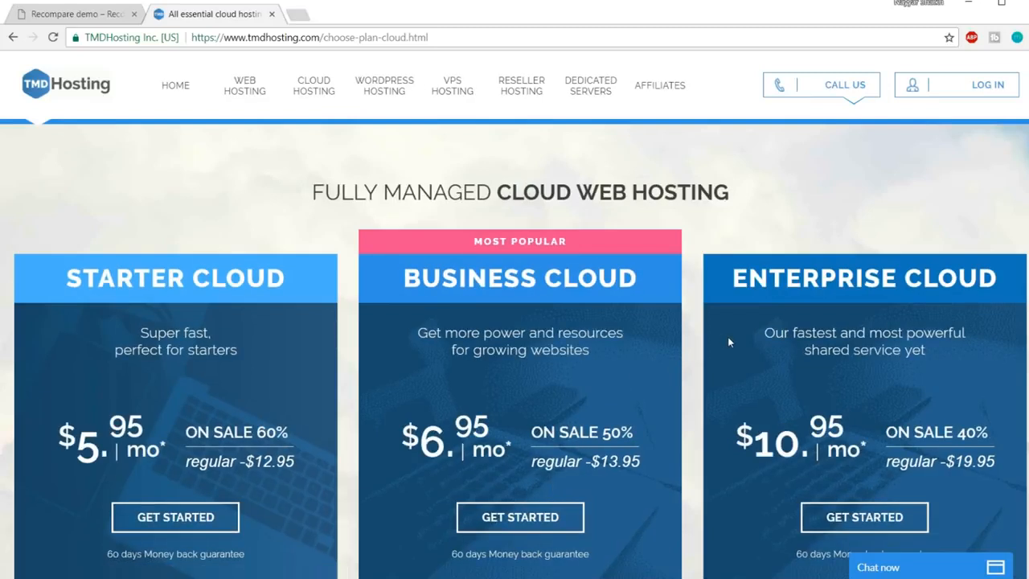
Scroll down to the plan feature lists and highlight the Enterprise plan's 6 CPU Cores
scroll(728, 336, "down", 1)
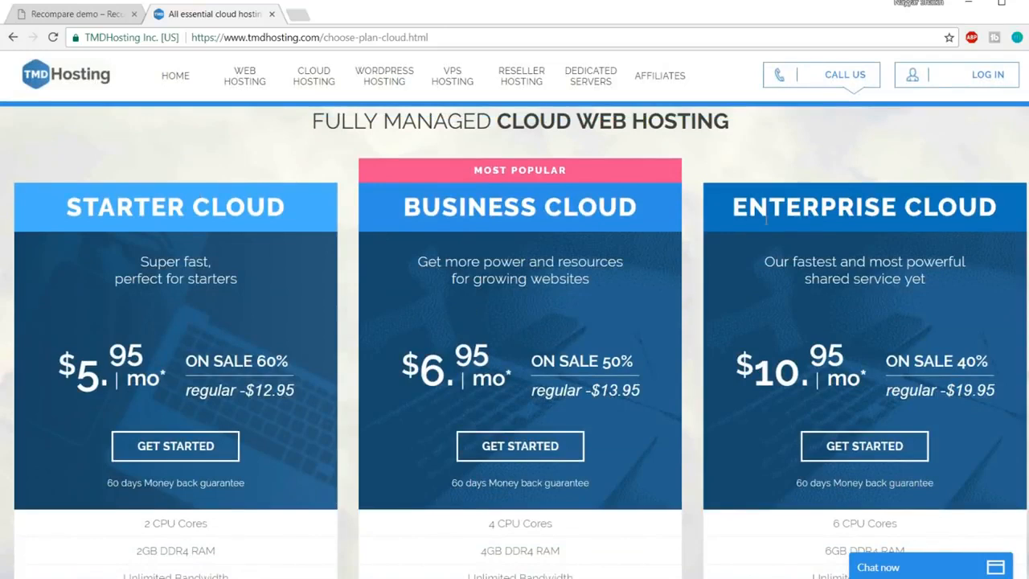
scroll(804, 258, "down", 2)
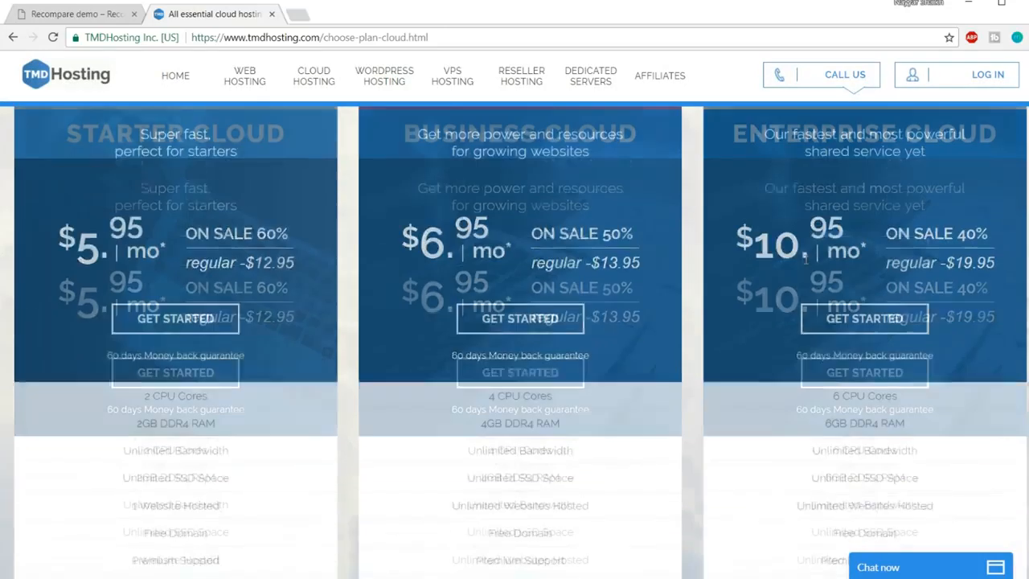
scroll(805, 259, "down", 3)
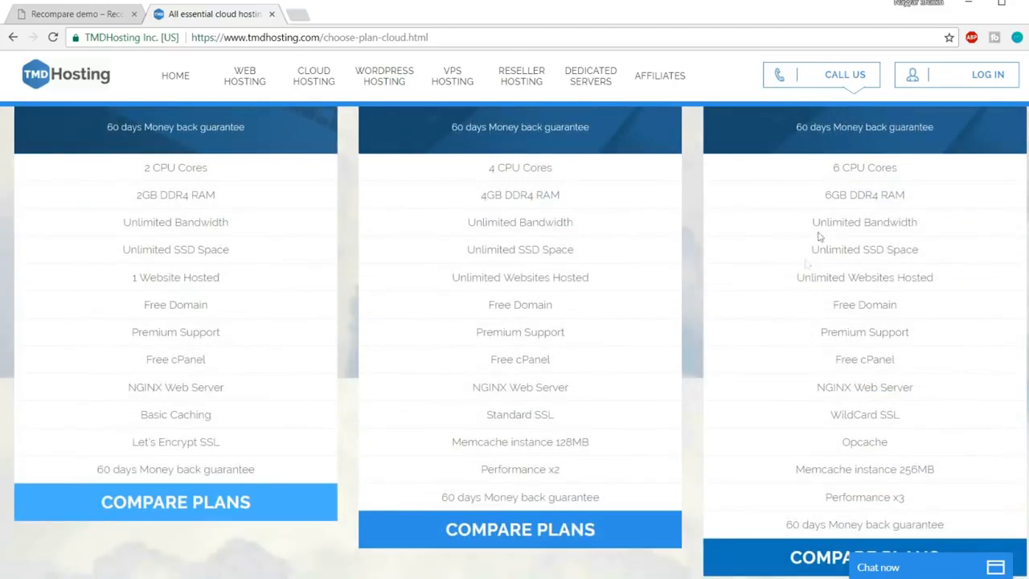
left_click_drag(832, 168, 905, 170)
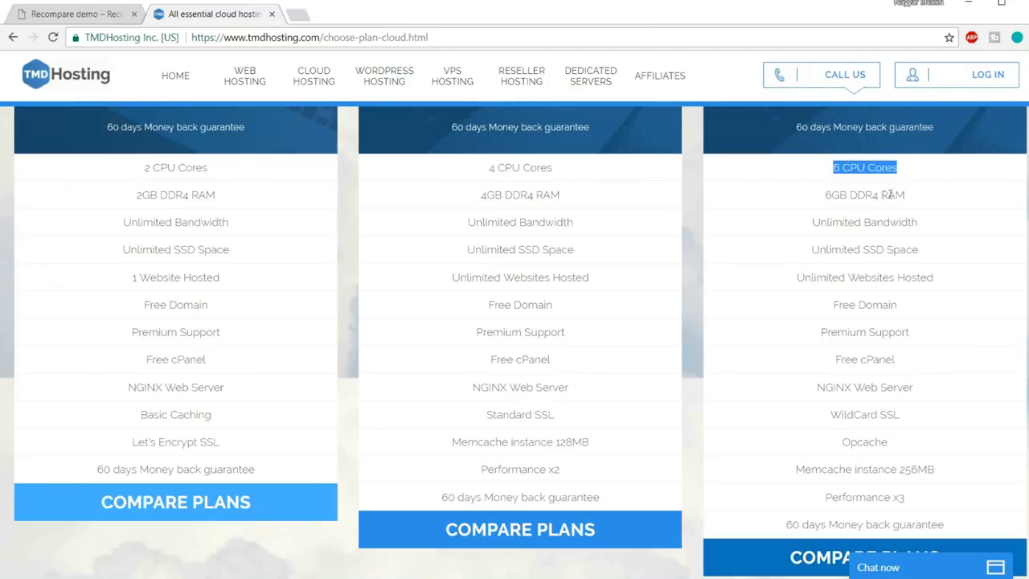
left_click(920, 196)
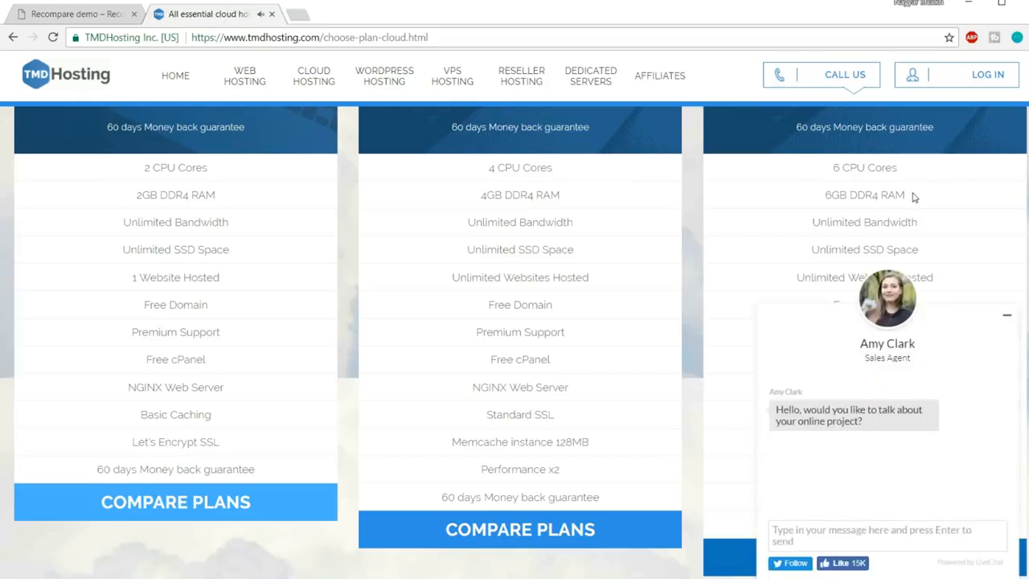
Minimize the sales chat and highlight Enterprise's CPU, RAM, Unlimited Bandwidth and Unlimited SSD lines
left_click(1009, 317)
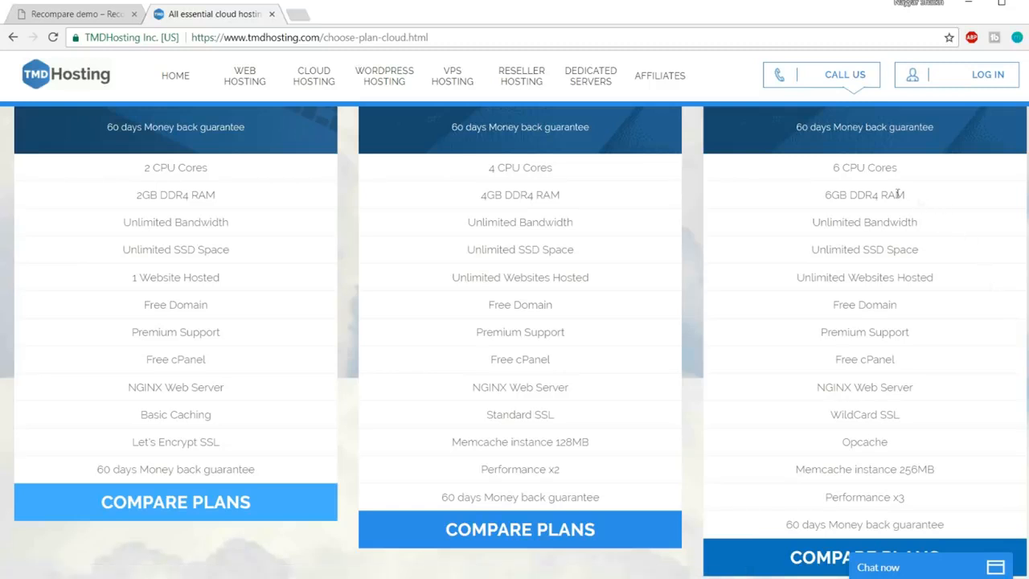
left_click_drag(923, 200, 832, 175)
left_click(844, 186)
left_click_drag(816, 218, 925, 229)
left_click(923, 229)
left_click_drag(812, 249, 933, 254)
left_click(927, 252)
Search Google for 'ssd vs hdd web hosting' in a new tab
left_click(295, 12)
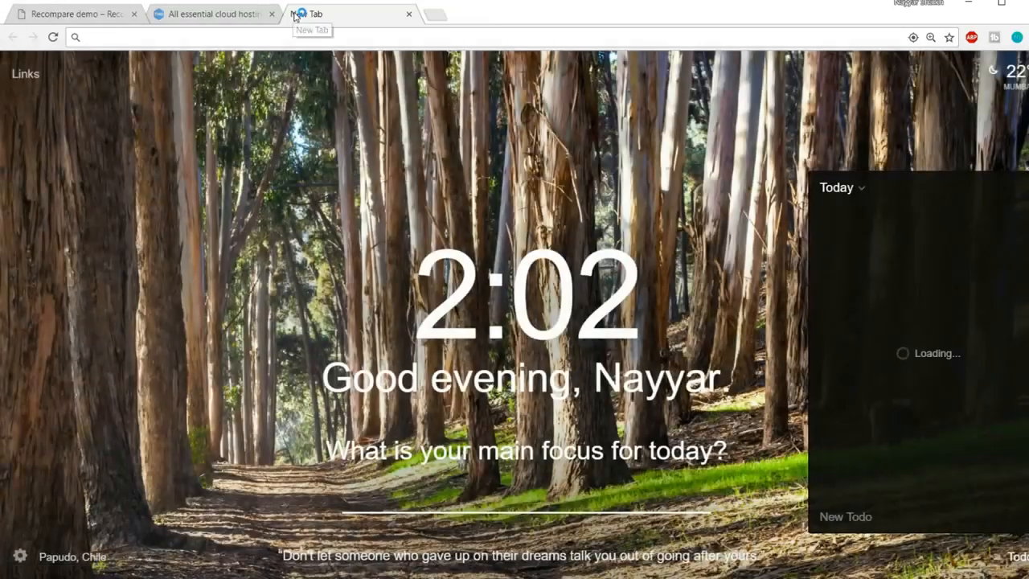
type("ssd")
left_click(180, 74)
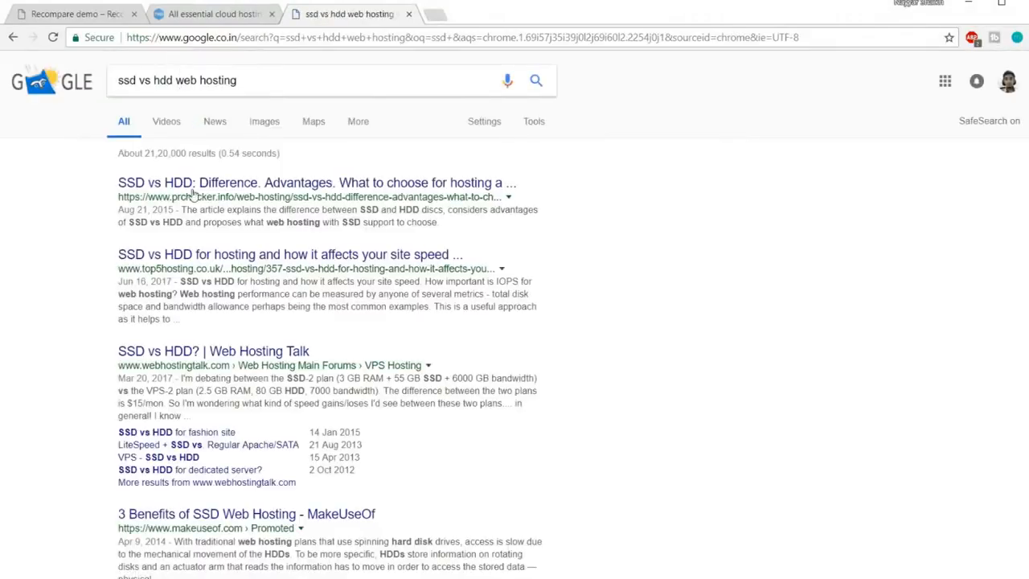
scroll(477, 315, "down", 6)
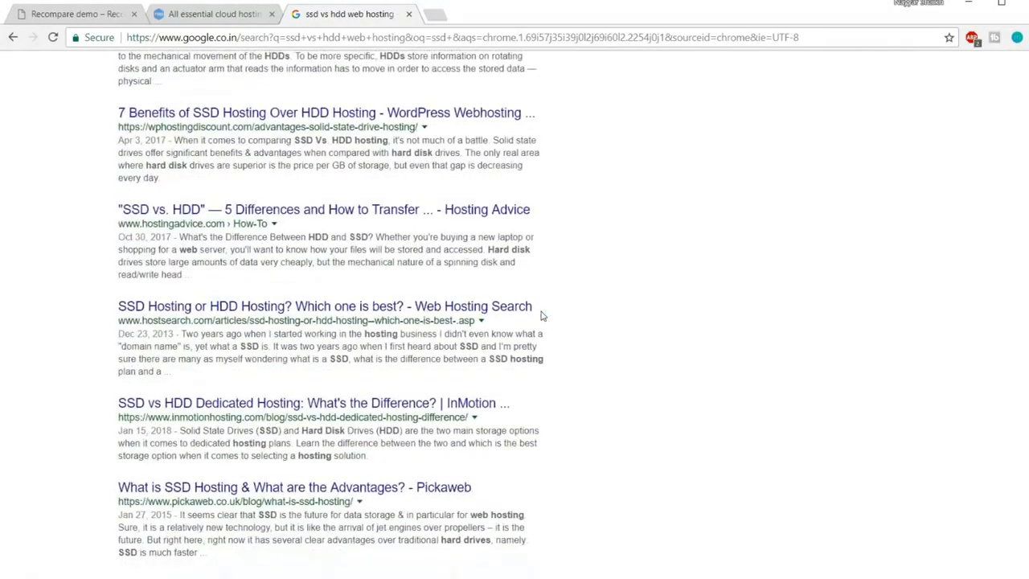
scroll(542, 316, "up", 6)
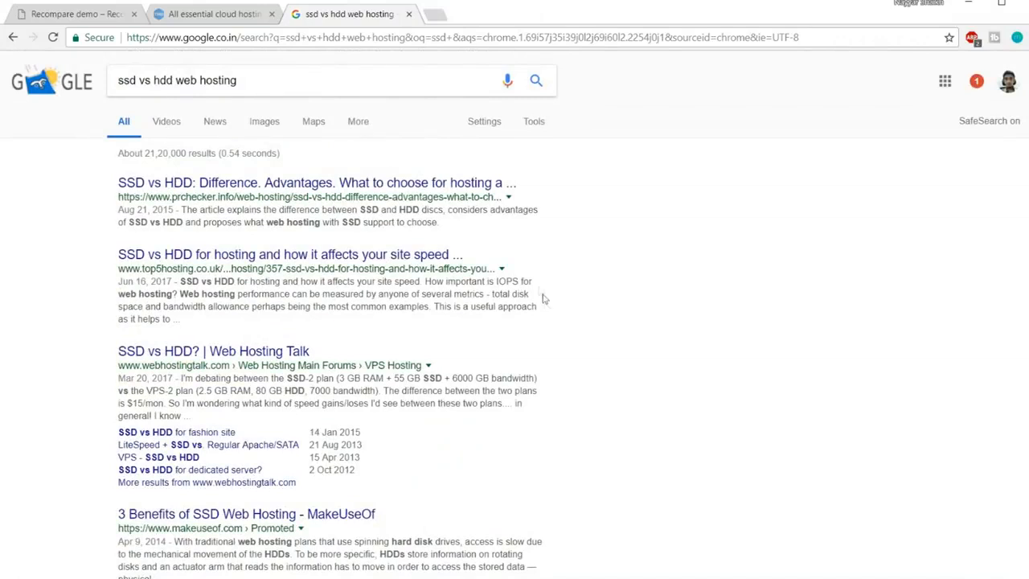
Switch to image results and enlarge the first SSD vs HDD speed, IOPS and latency chart
left_click(282, 123)
left_click(96, 233)
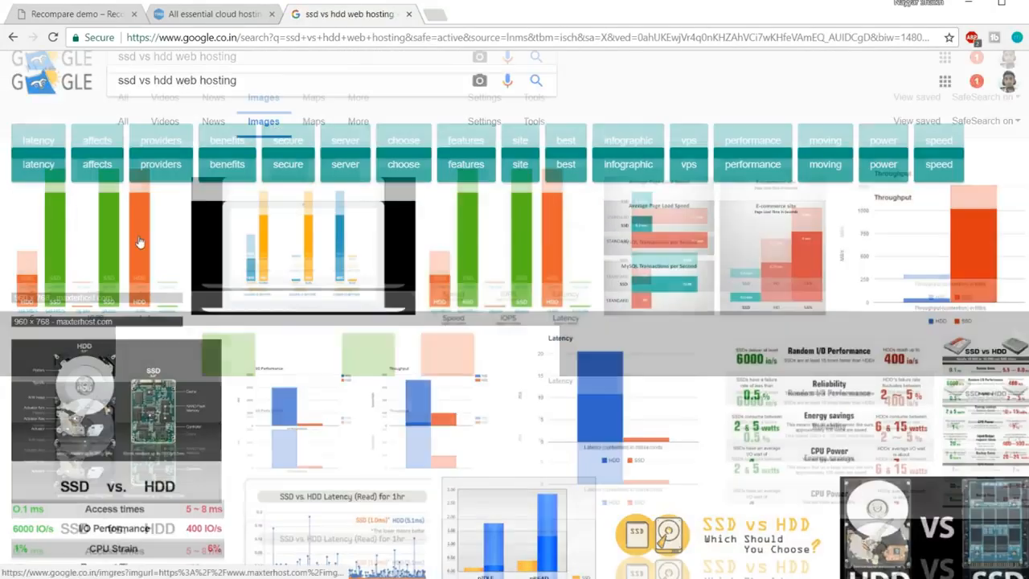
scroll(636, 294, "down", 1)
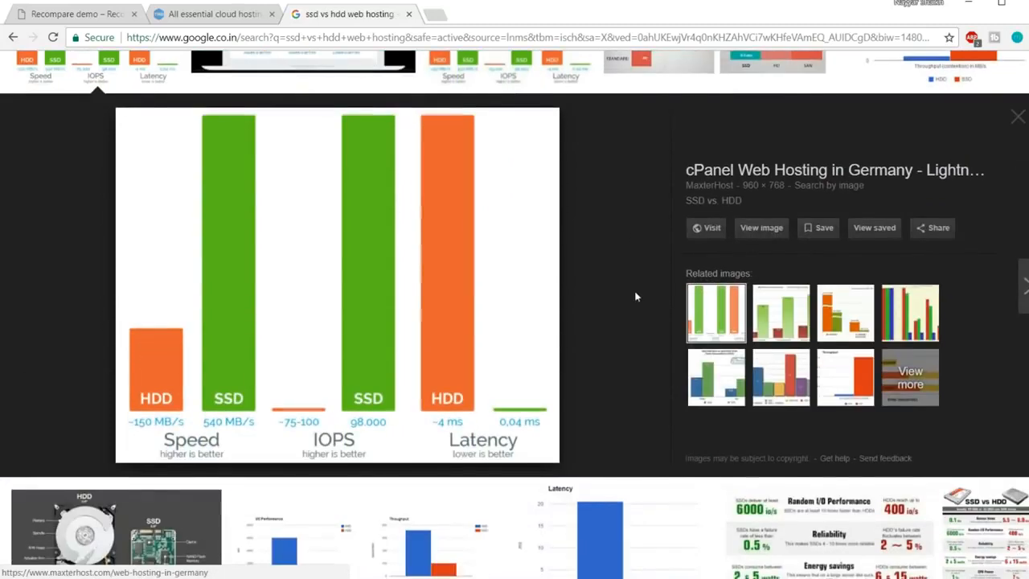
scroll(336, 276, "up", 3)
scroll(361, 298, "down", 2)
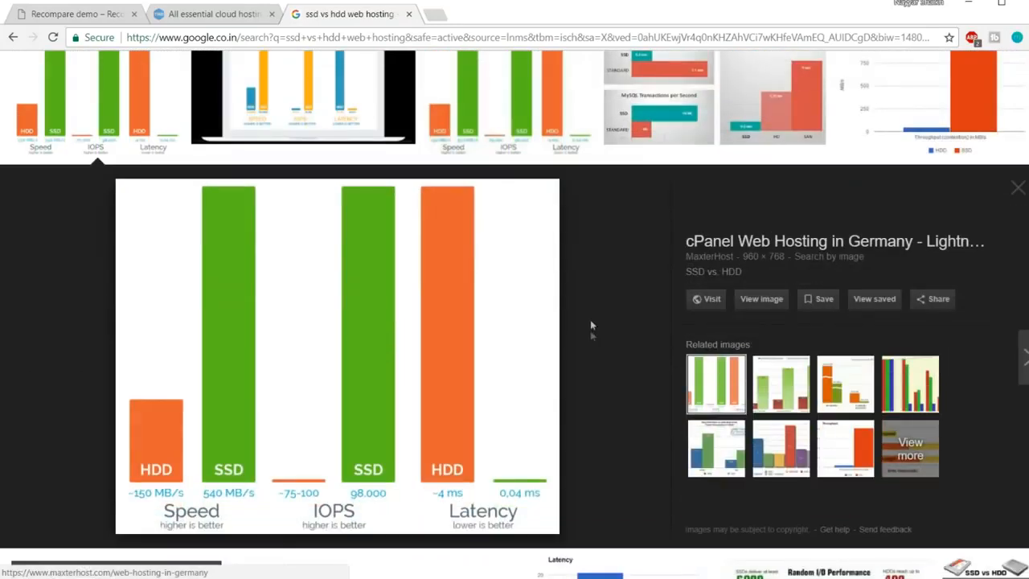
scroll(618, 326, "down", 1)
scroll(618, 326, "up", 1)
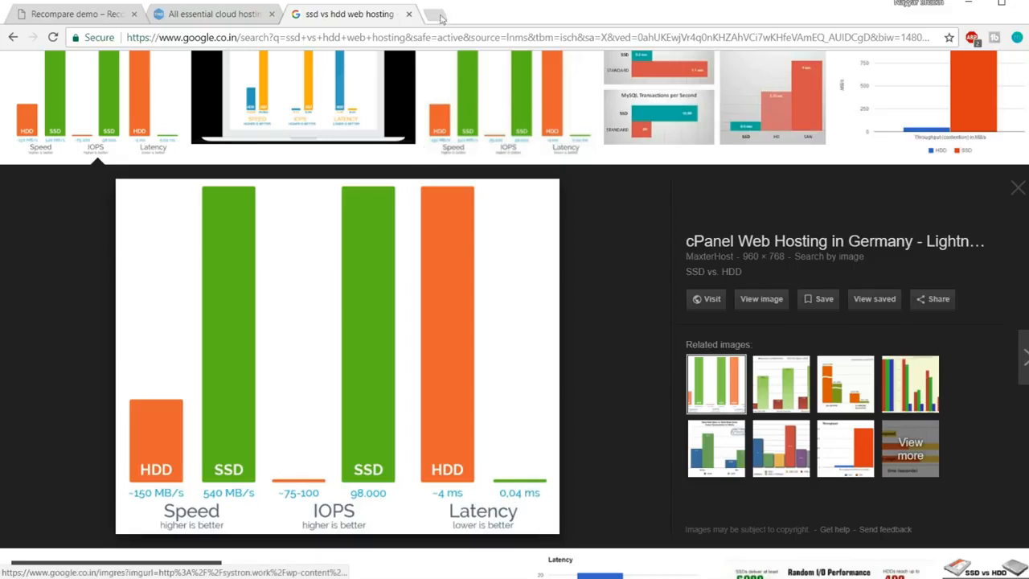
Close the image search and highlight Enterprise's SSD space, websites, Free Domain and WildCard SSL
left_click(409, 13)
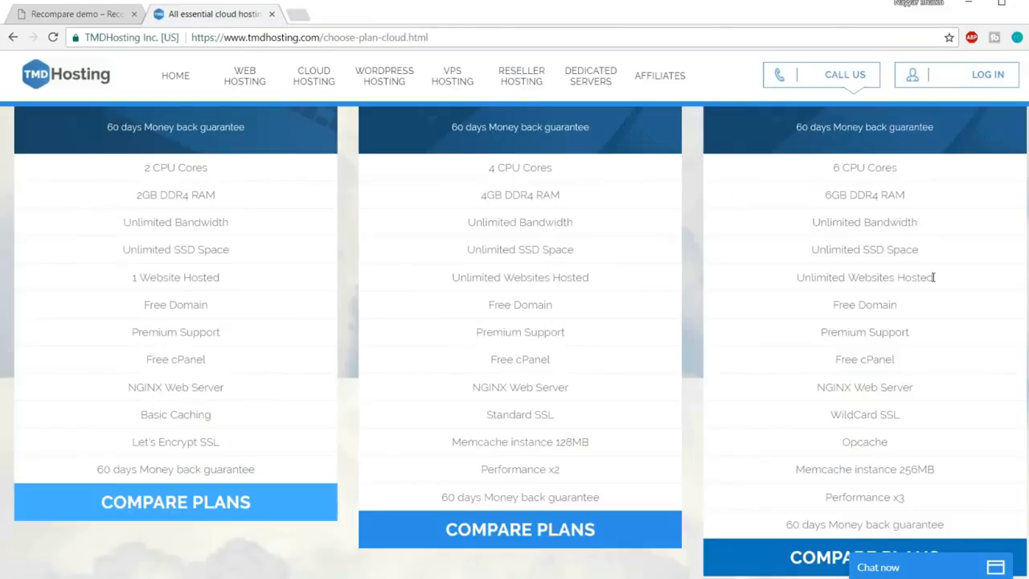
left_click_drag(810, 249, 935, 251)
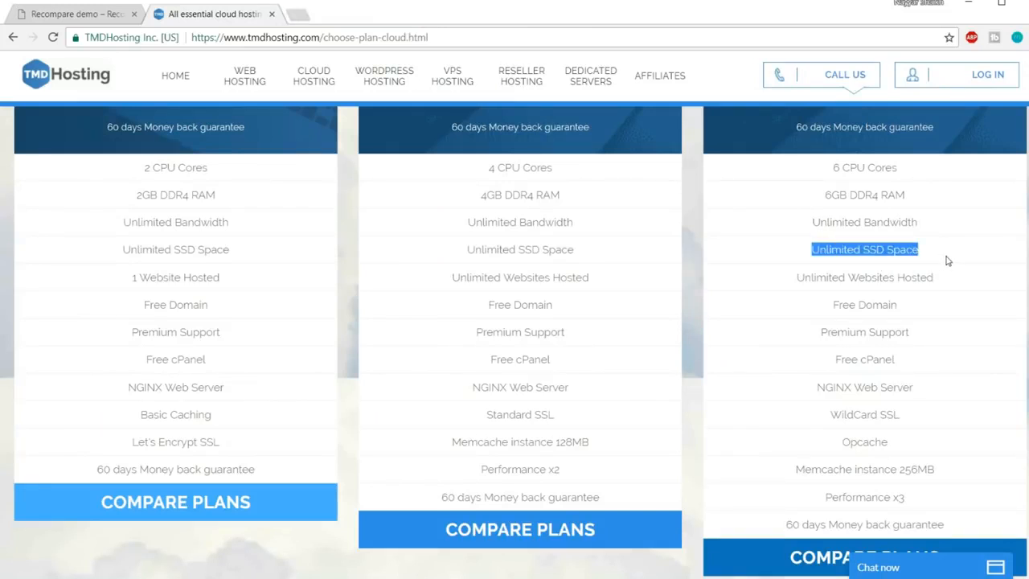
left_click_drag(794, 277, 949, 271)
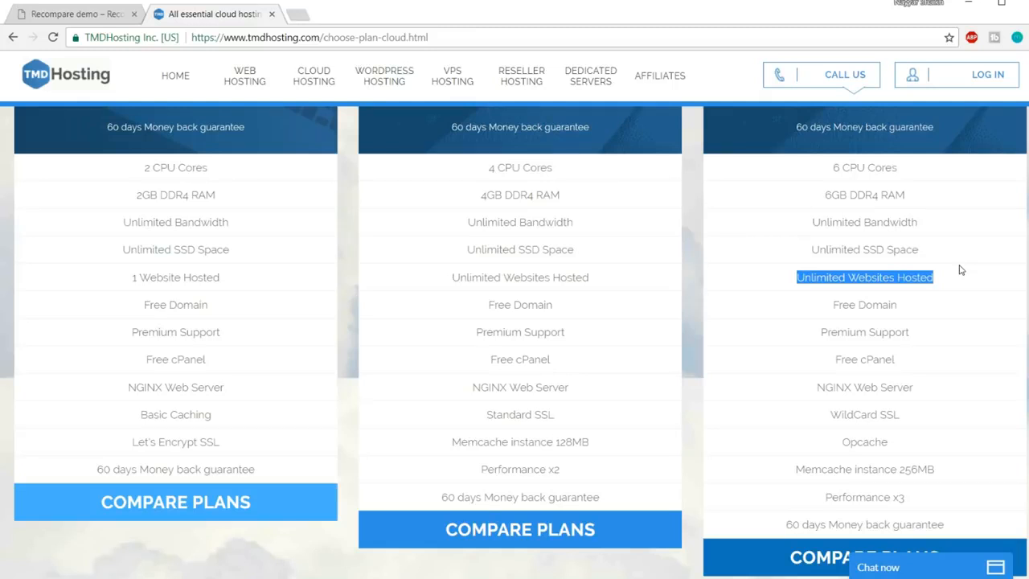
left_click_drag(835, 305, 921, 312)
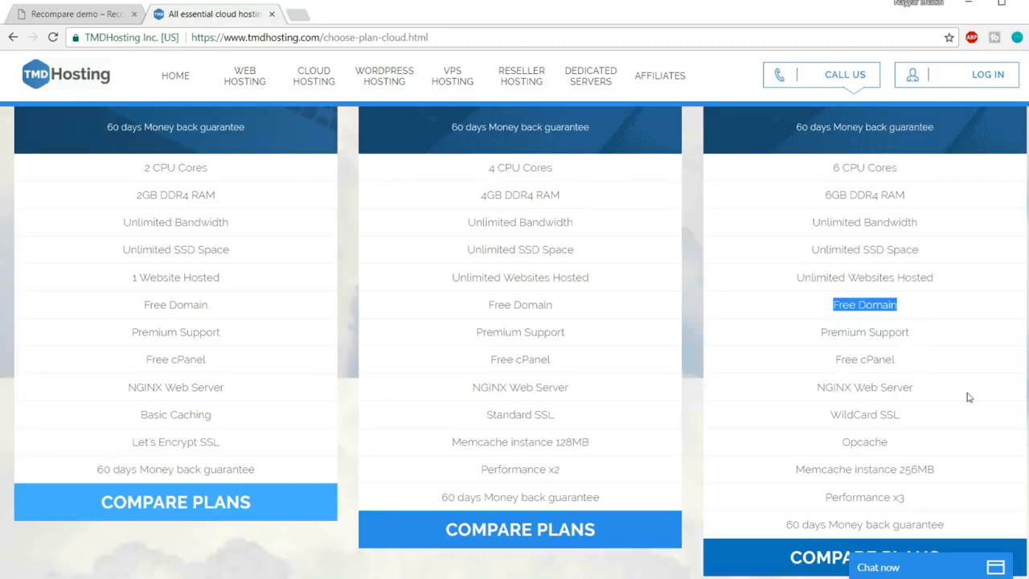
left_click_drag(832, 415, 879, 415)
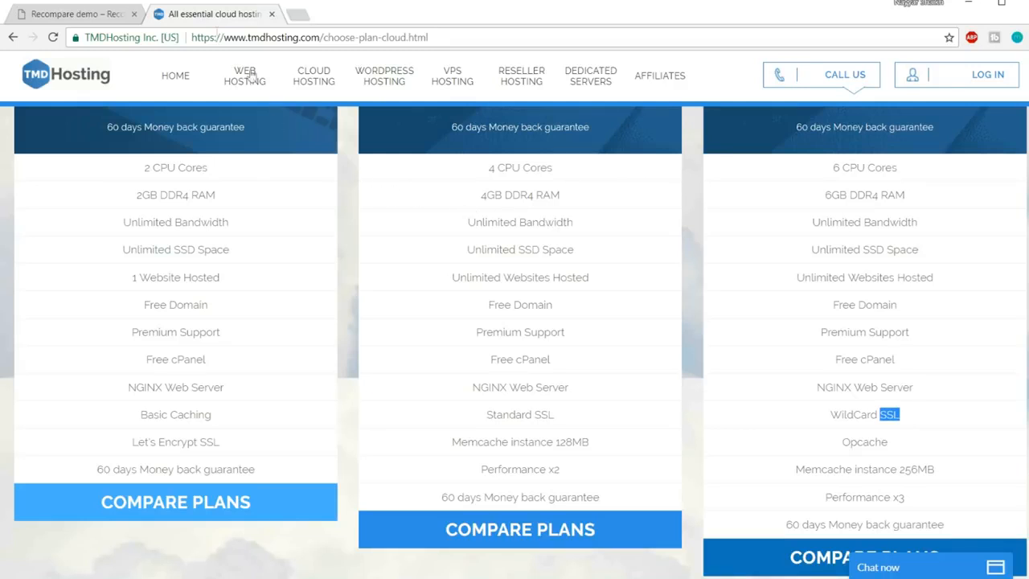
left_click(131, 38)
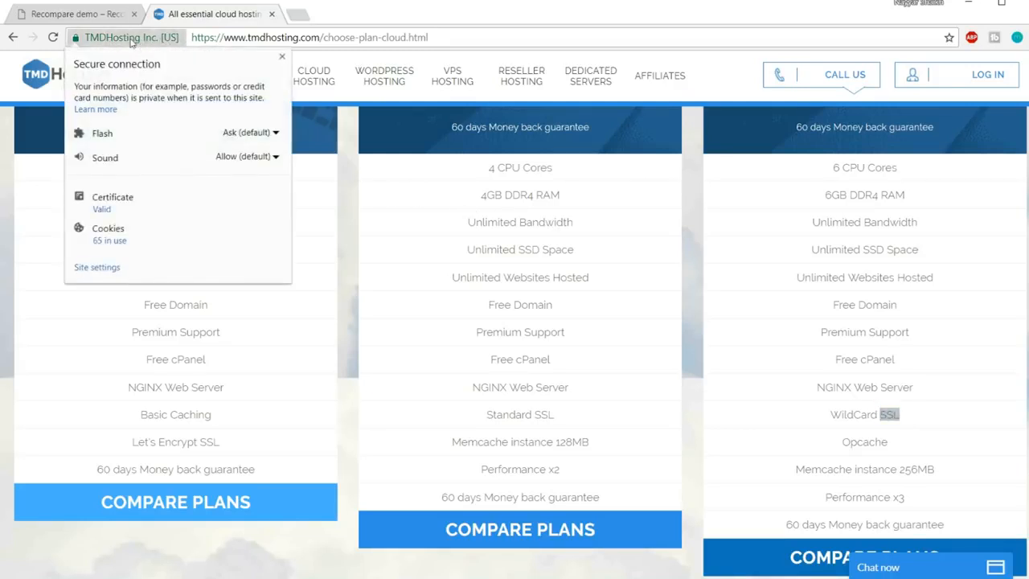
left_click(128, 40)
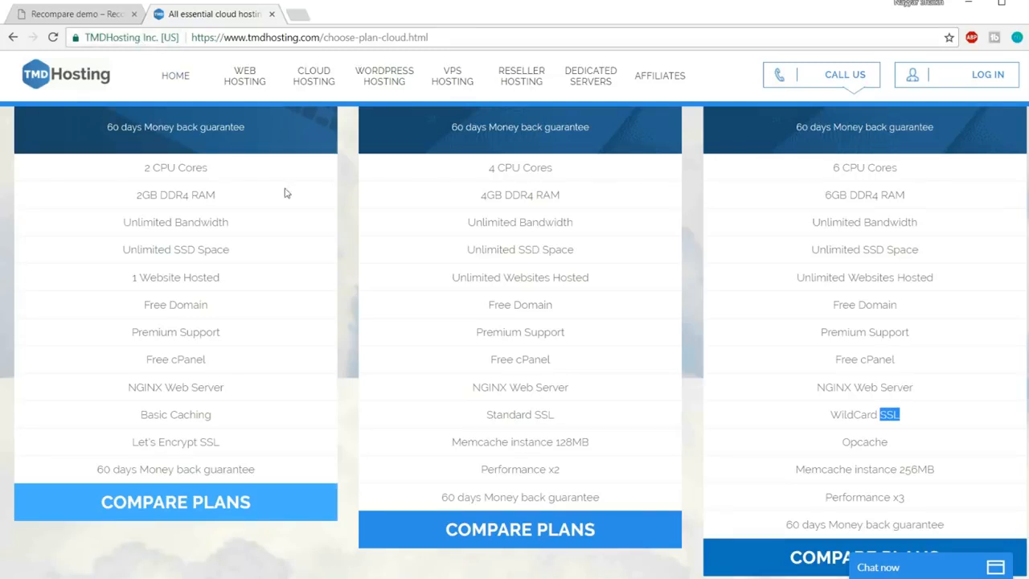
left_click(899, 415)
left_click_drag(831, 414, 921, 410)
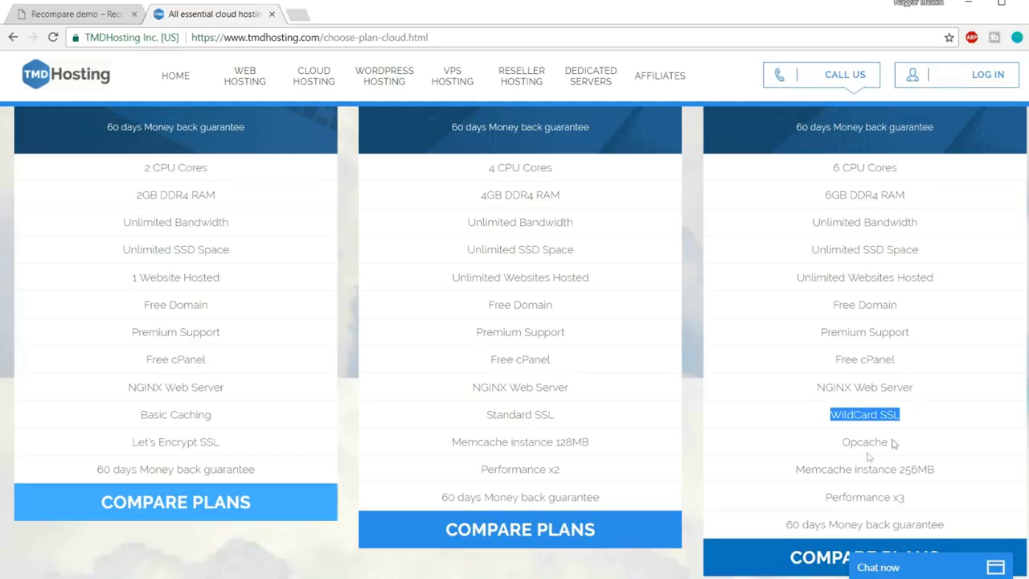
left_click_drag(845, 447, 825, 497)
left_click(847, 494)
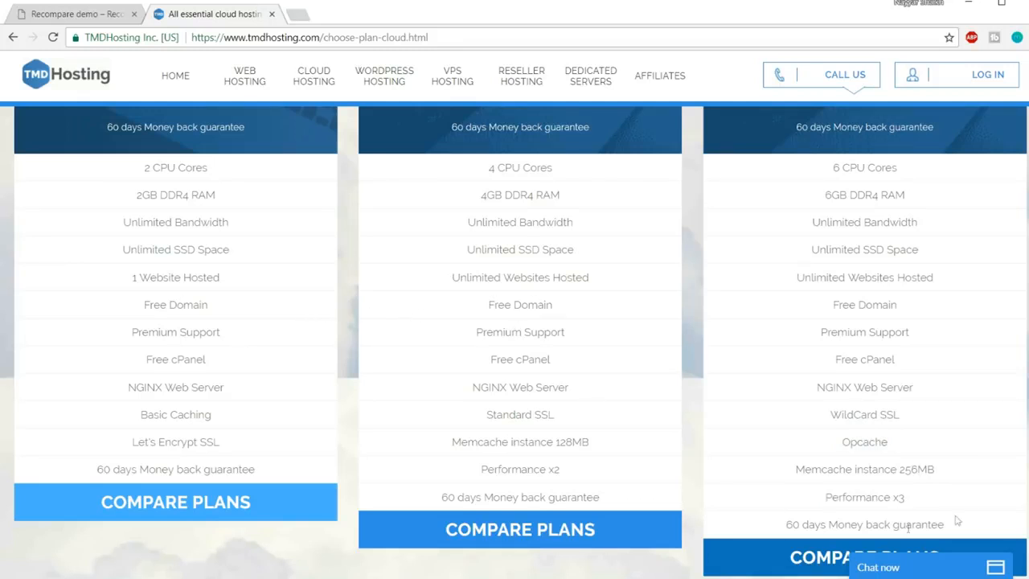
left_click_drag(784, 524, 956, 520)
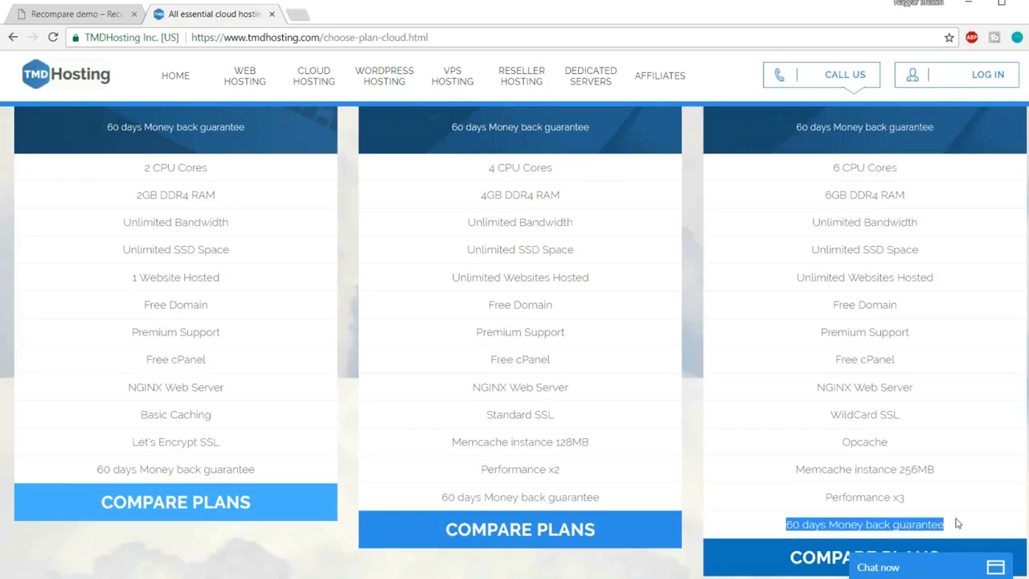
Compare the plans, noting Starter's 1 Website Hosted limit, and return to the monthly prices
scroll(958, 524, "up", 5)
scroll(636, 438, "down", 1)
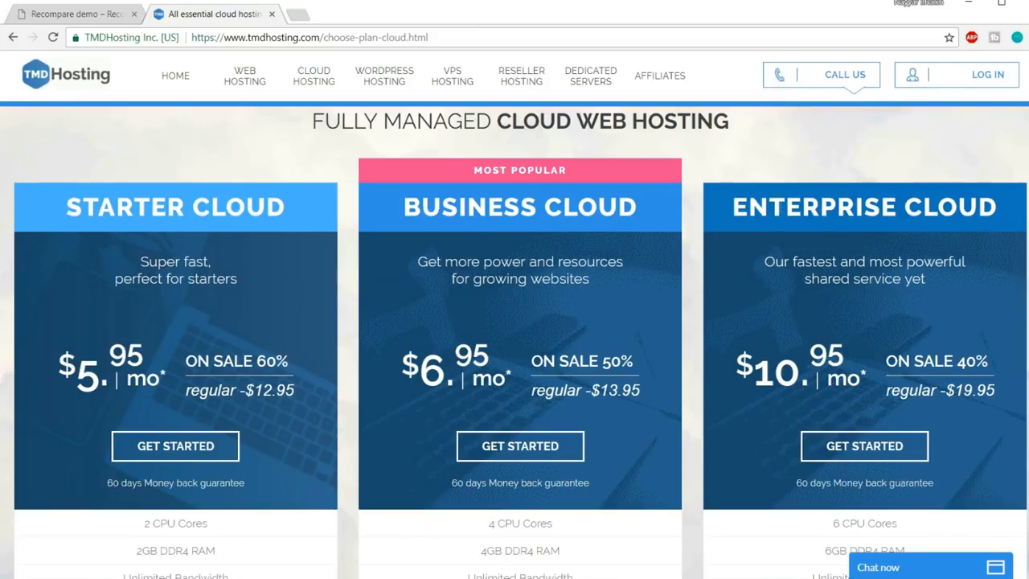
scroll(433, 327, "down", 3)
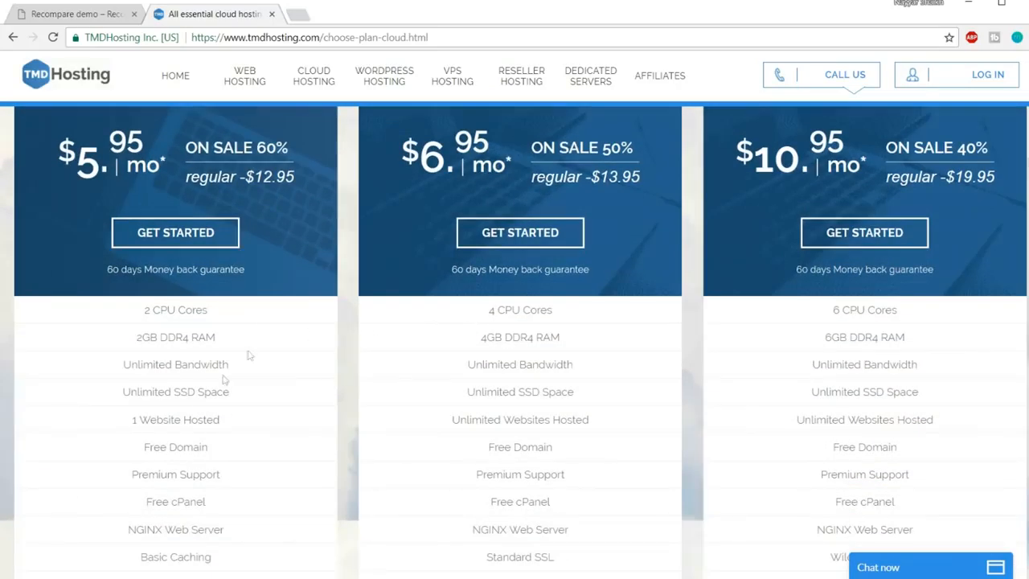
left_click_drag(131, 424, 244, 420)
left_click(248, 423)
scroll(250, 443, "up", 4)
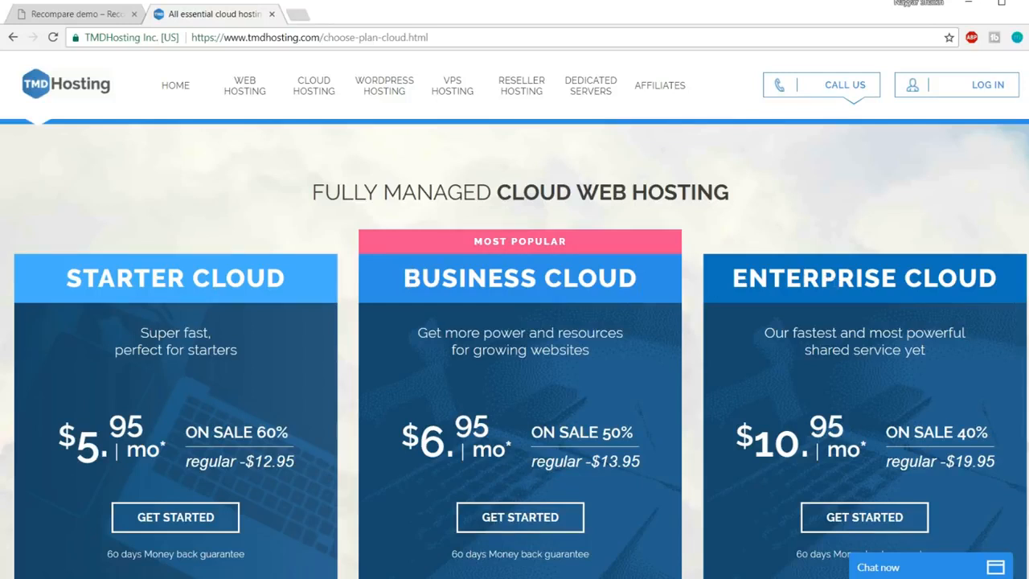
scroll(838, 286, "down", 1)
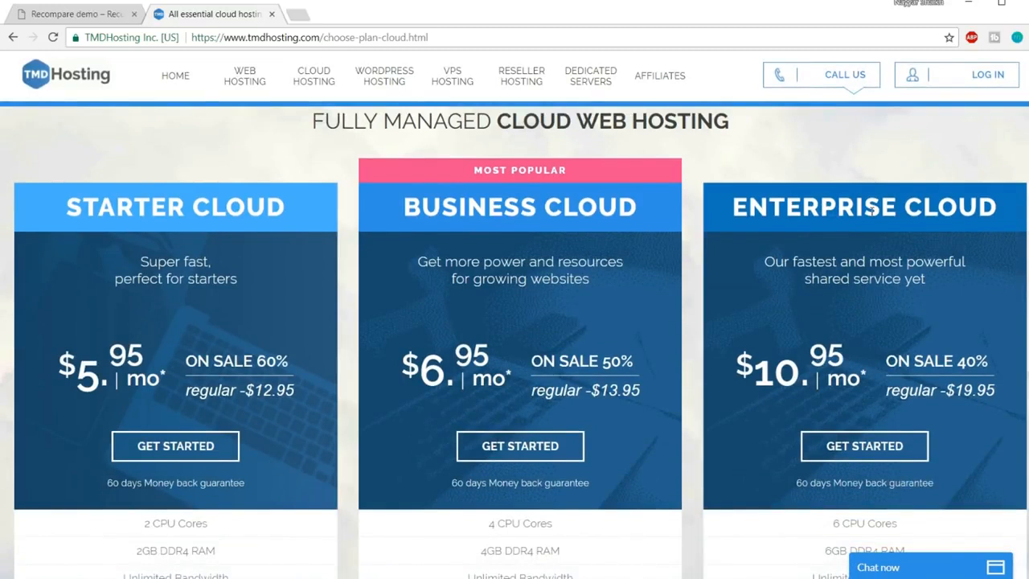
scroll(871, 210, "down", 1)
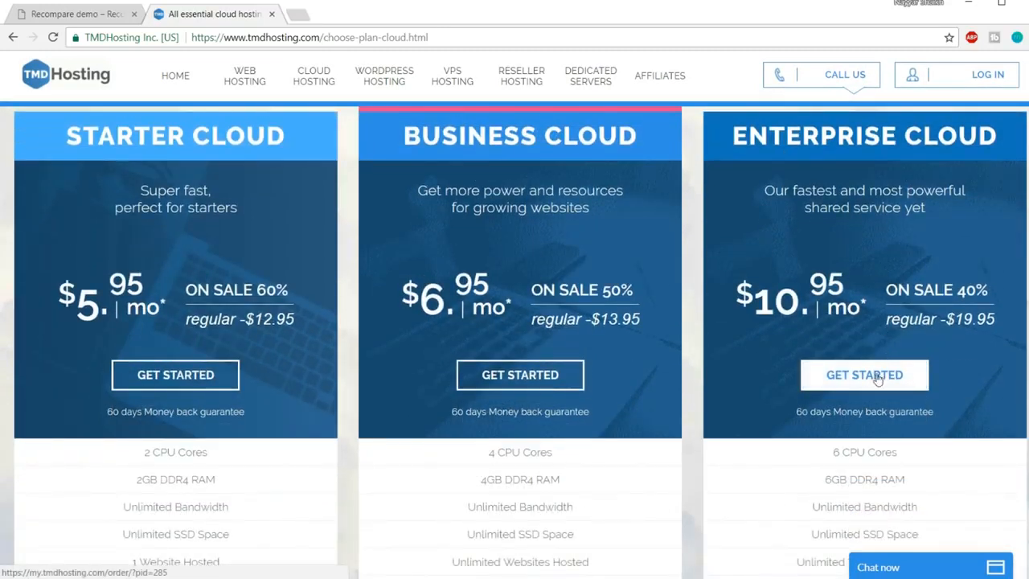
Start an Enterprise Cloud order and enter the desired new domain name
left_click(882, 384)
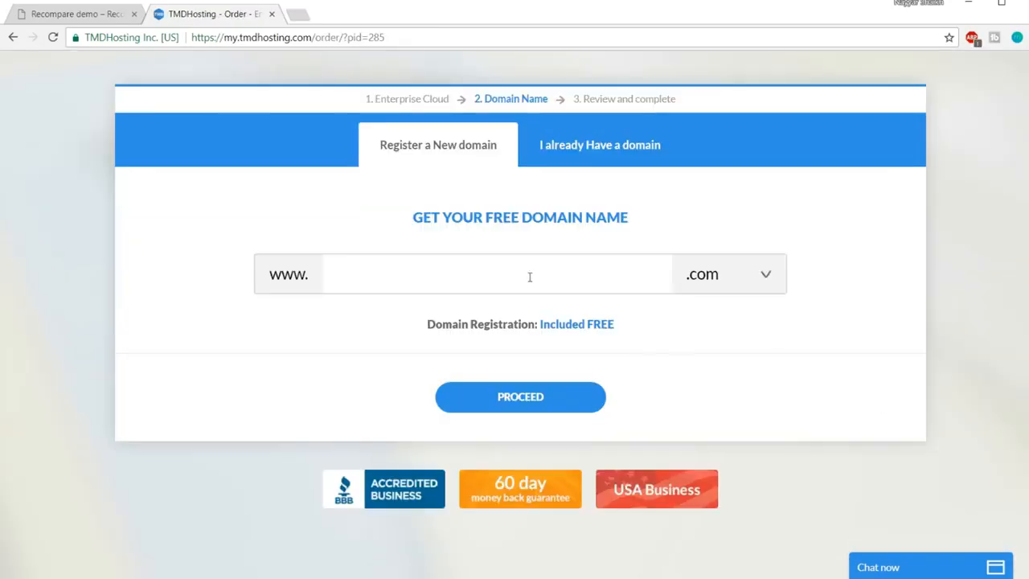
left_click(530, 277)
type("nayyarshaikh1")
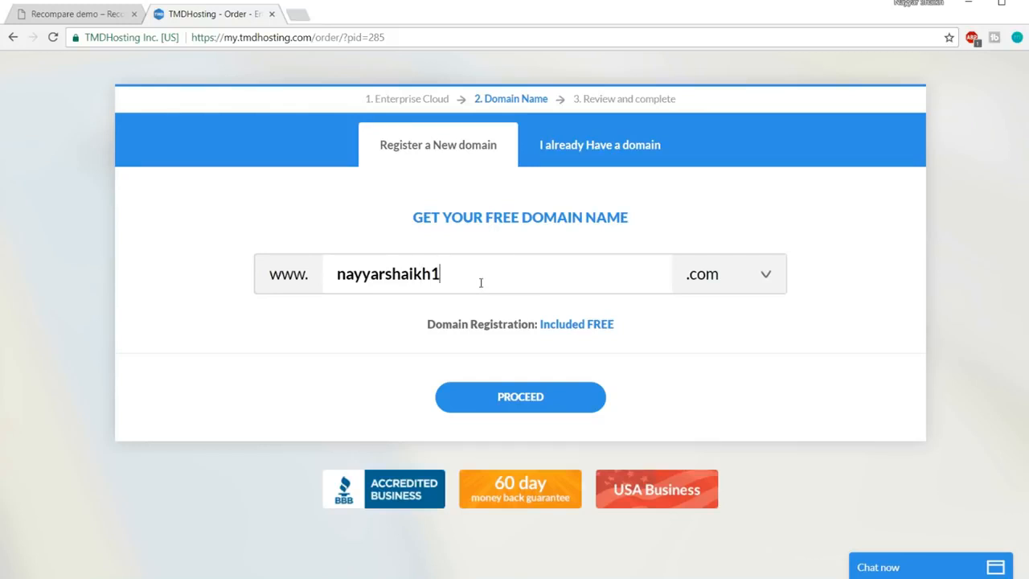
Set the domain extension to .com, after trying .org, and submit the domain
left_click(718, 275)
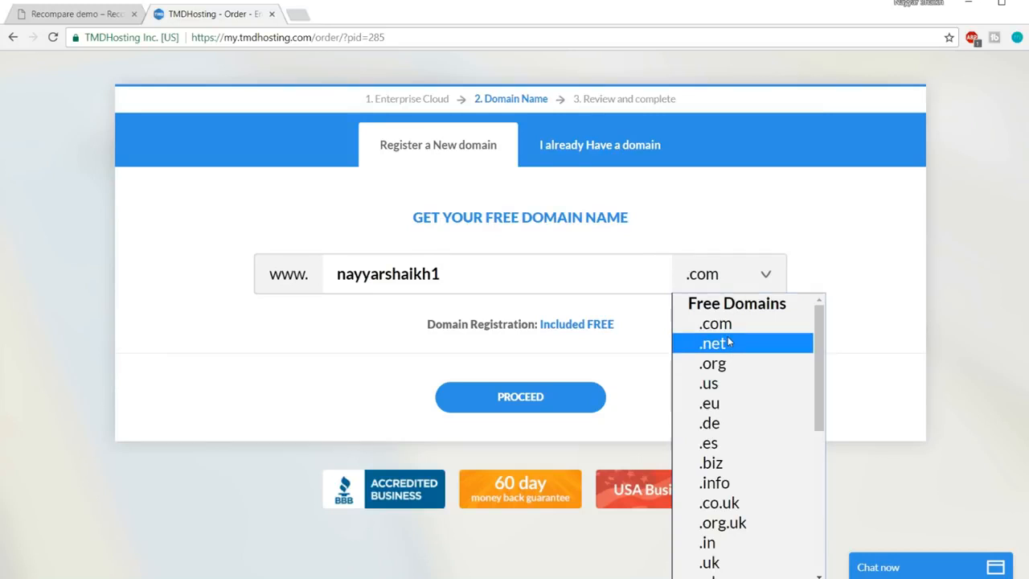
left_click(727, 366)
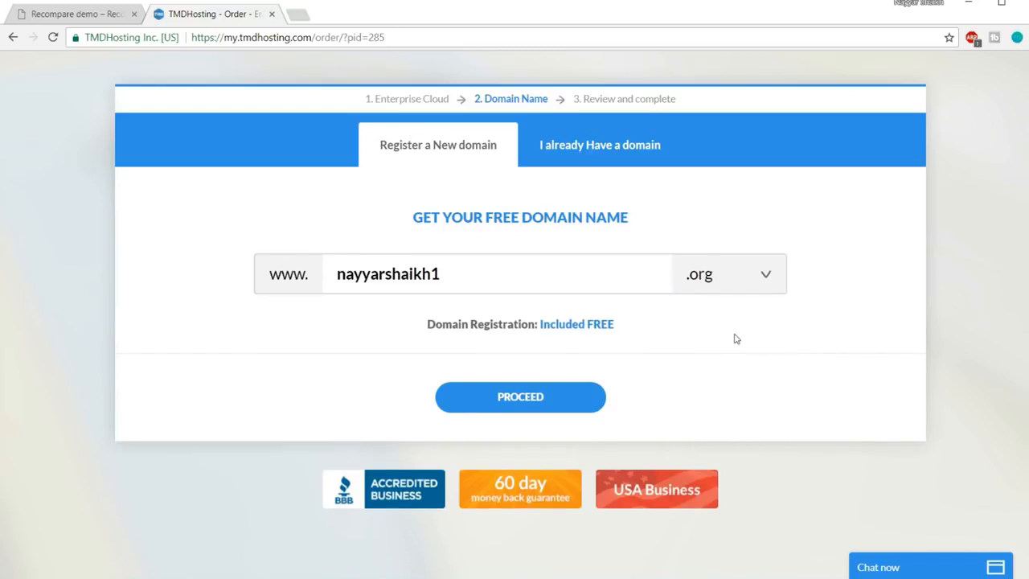
left_click(723, 281)
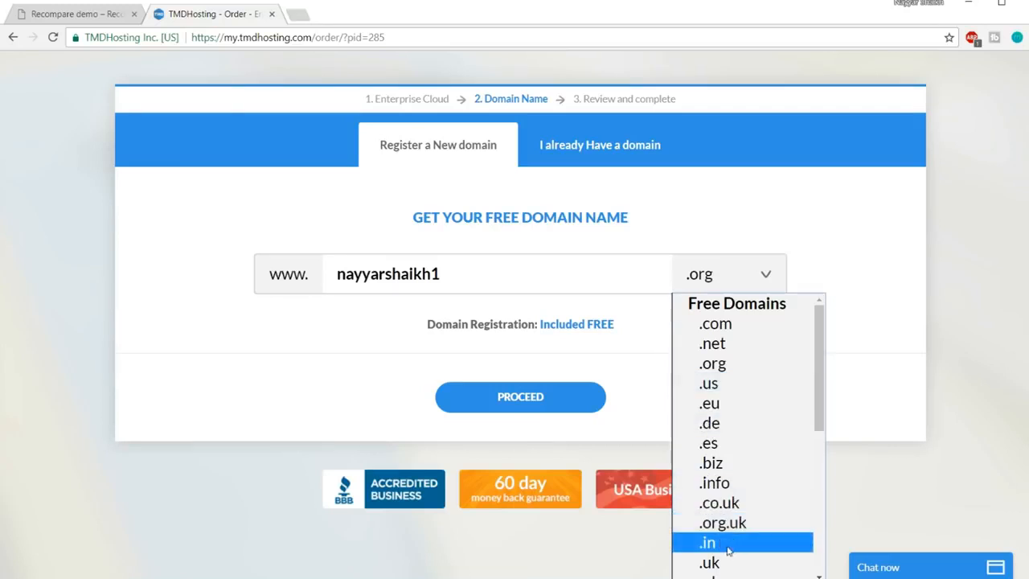
left_click(739, 331)
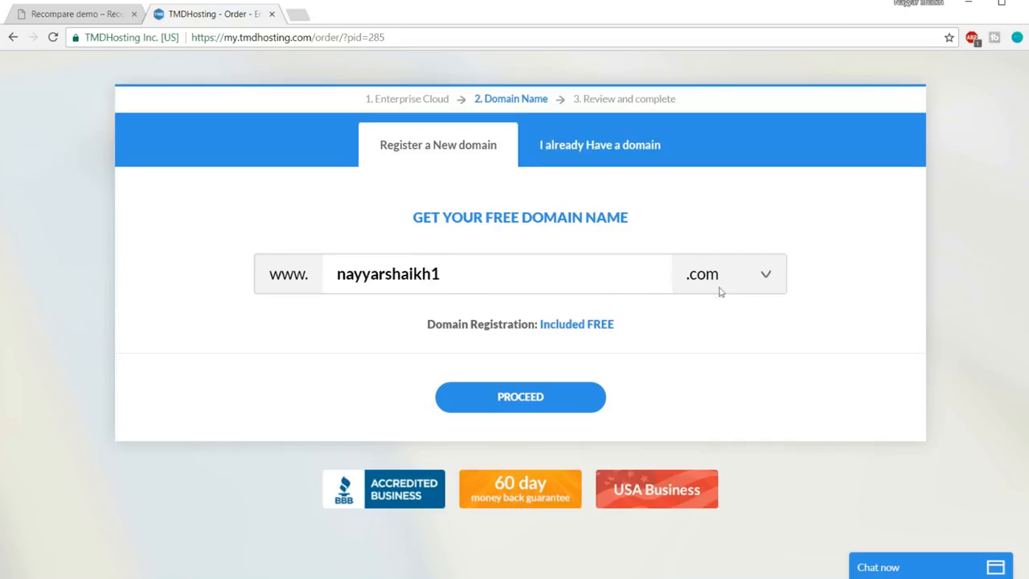
left_click(536, 398)
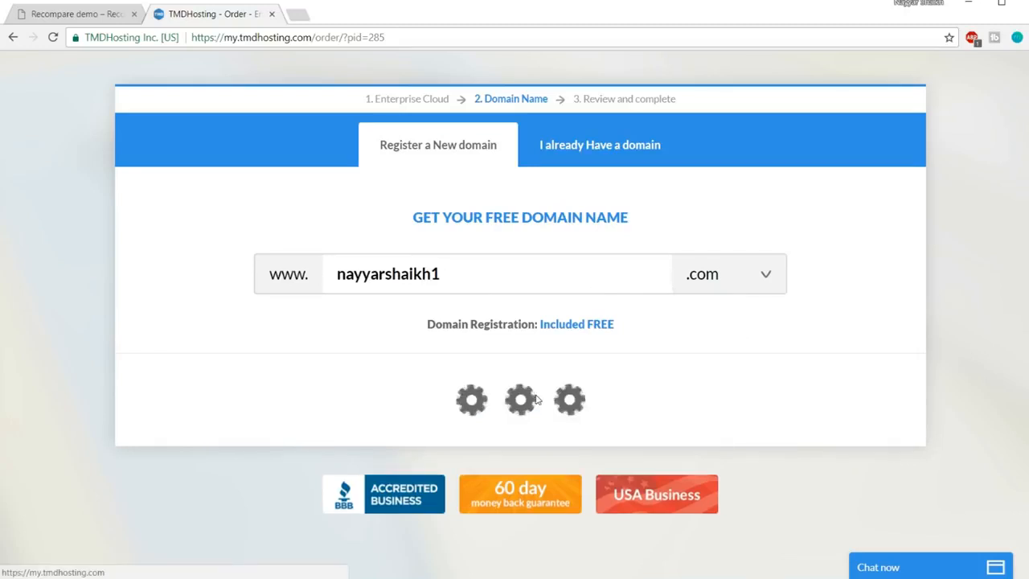
Scroll down to Payment Information and review the accepted Card Type options
scroll(950, 315, "down", 3)
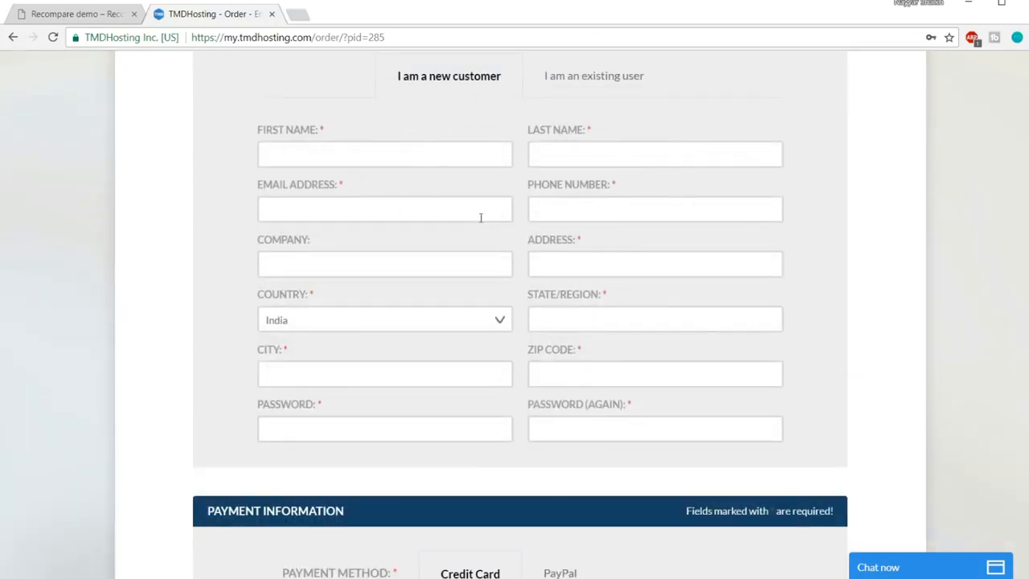
scroll(883, 245, "down", 4)
scroll(884, 246, "down", 2)
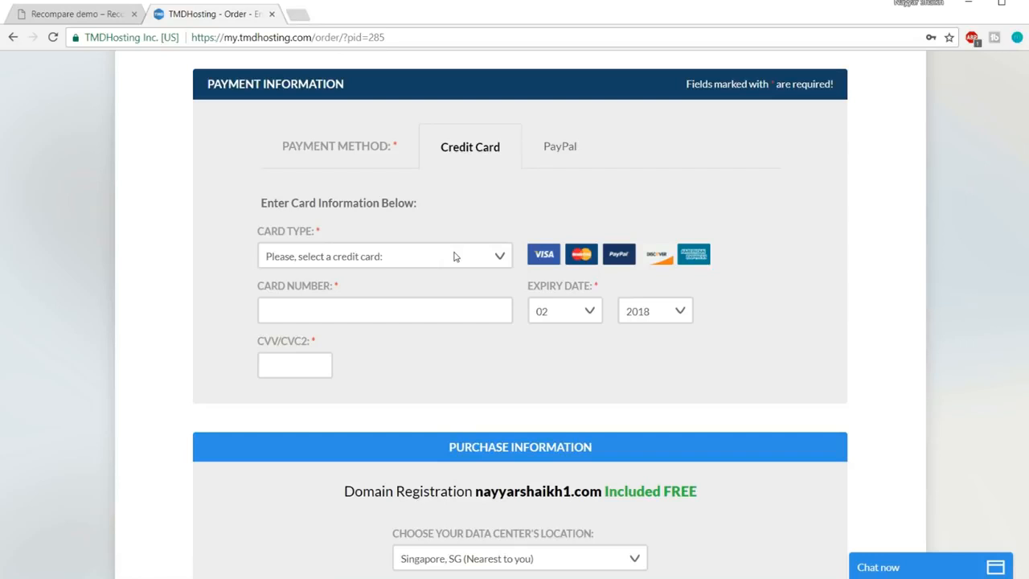
left_click(394, 264)
left_click(585, 226)
left_click(453, 259)
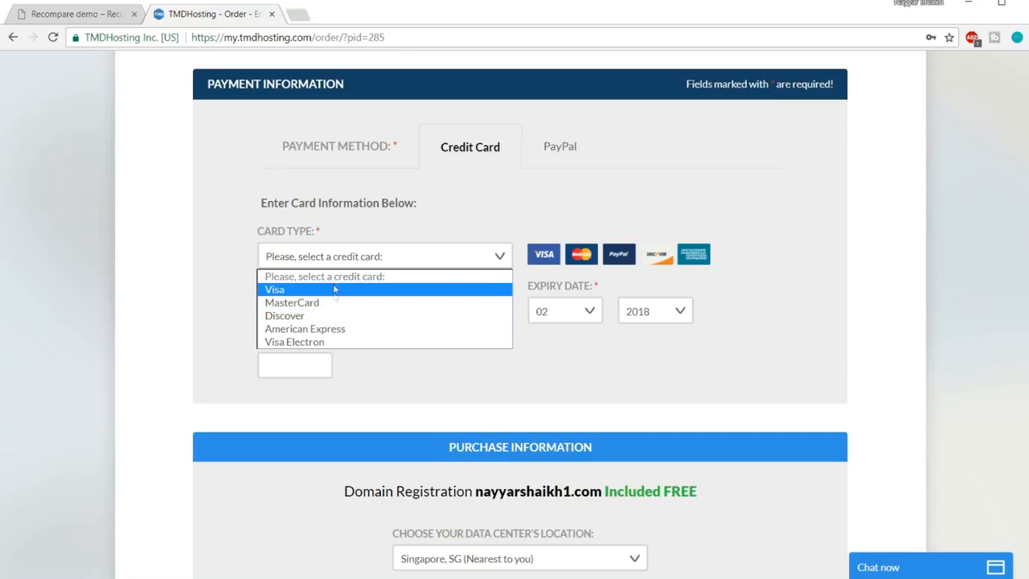
Switch the payment method to PayPal and review the order summary totalling $165.39
left_click(375, 254)
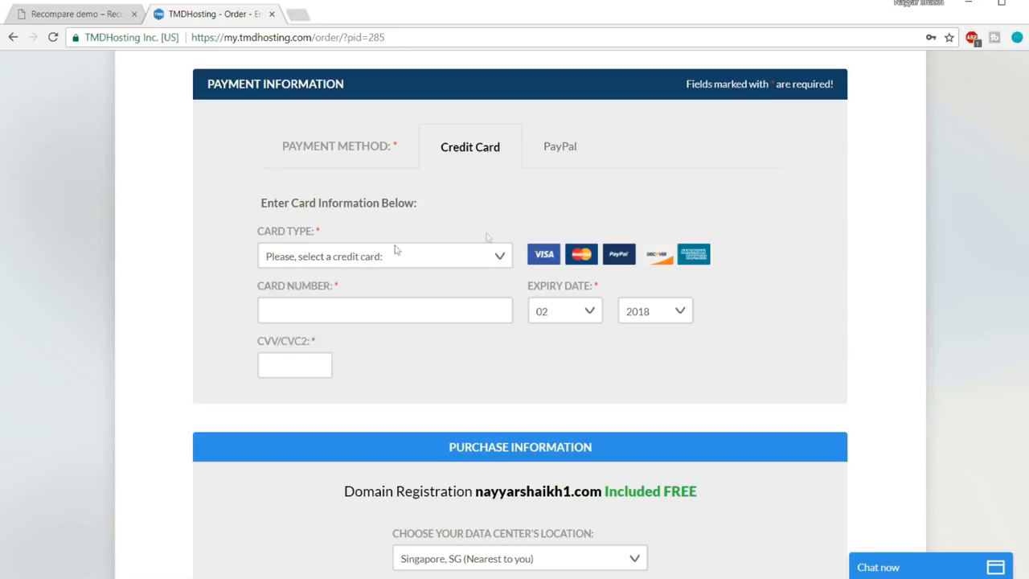
left_click(551, 152)
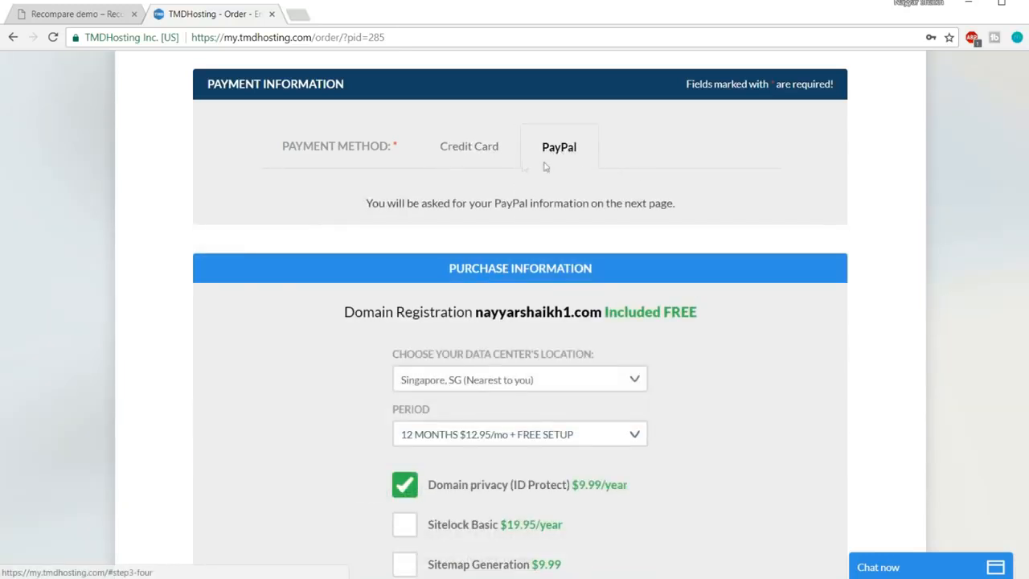
scroll(796, 296, "down", 2)
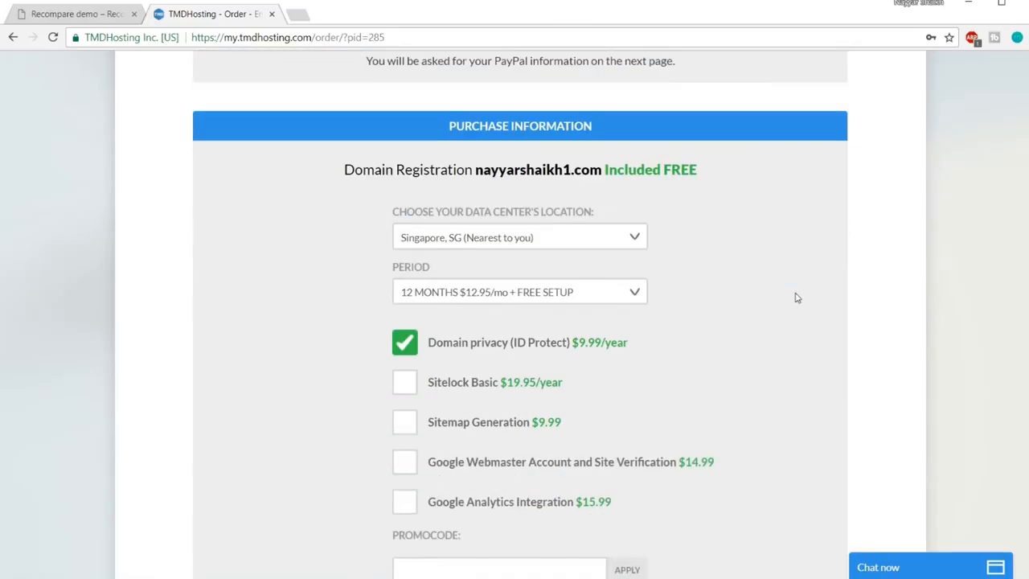
scroll(796, 297, "down", 1)
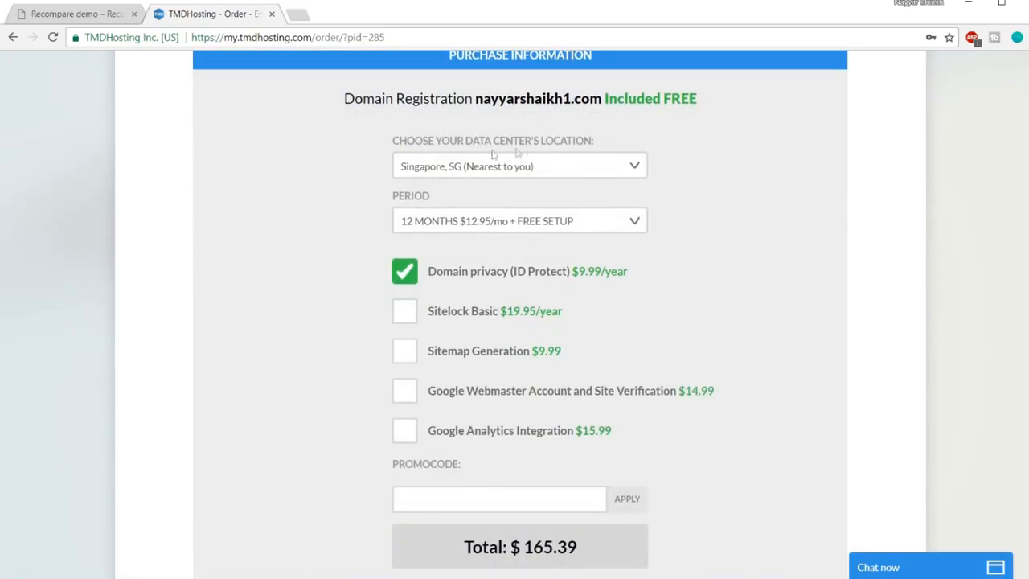
left_click(538, 171)
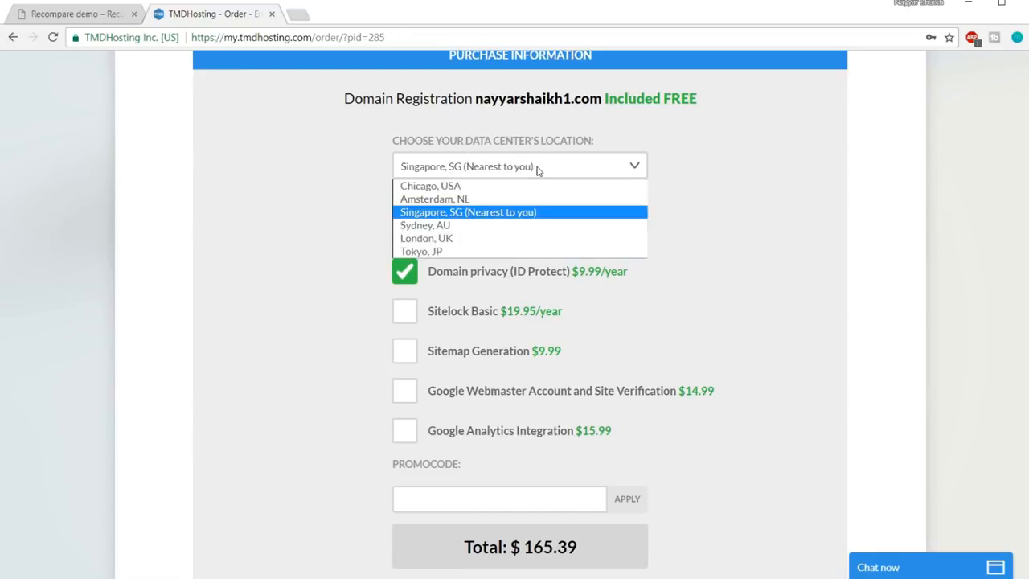
left_click(493, 213)
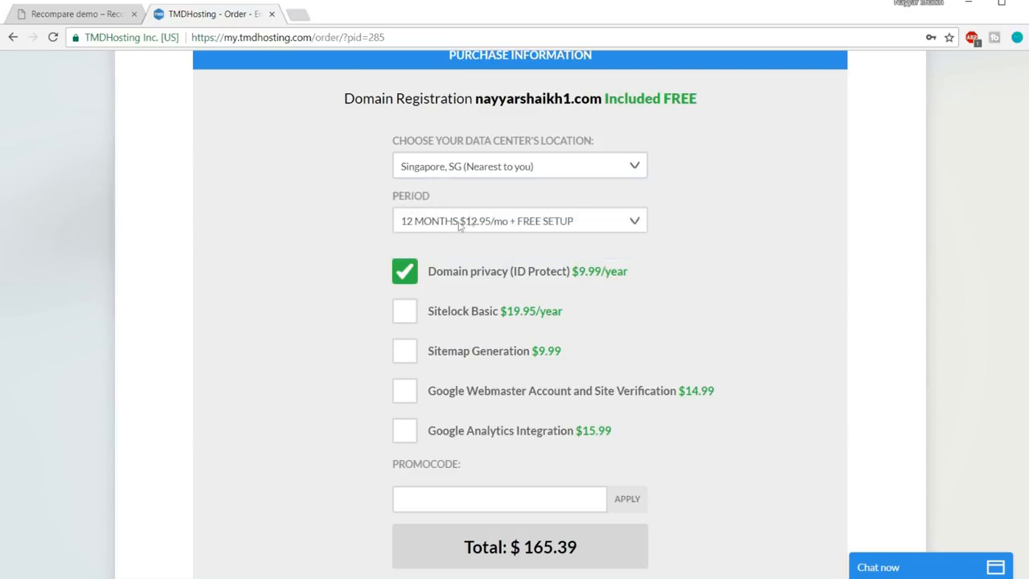
left_click(508, 223)
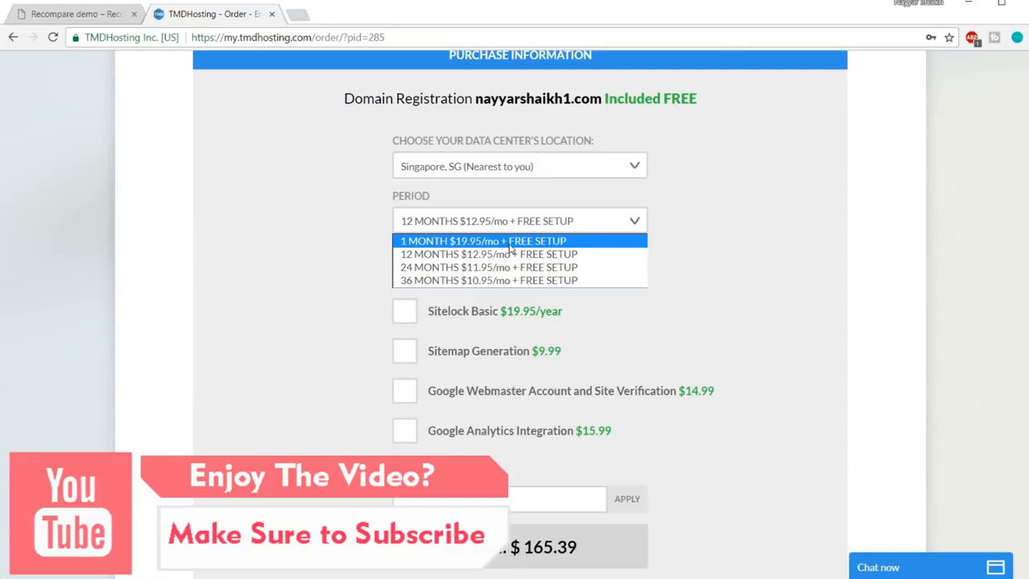
left_click(498, 257)
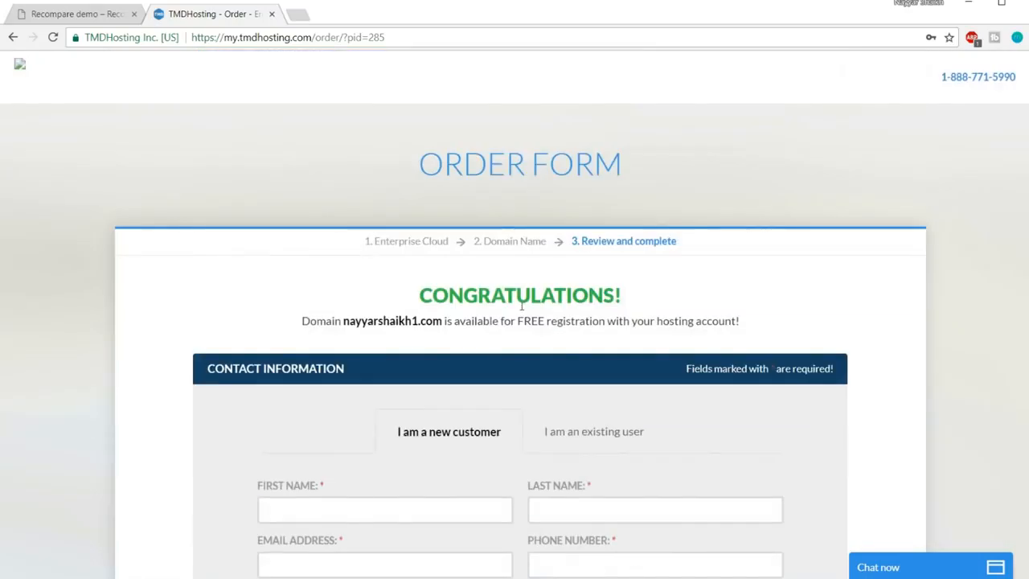
scroll(515, 312, "down", 4)
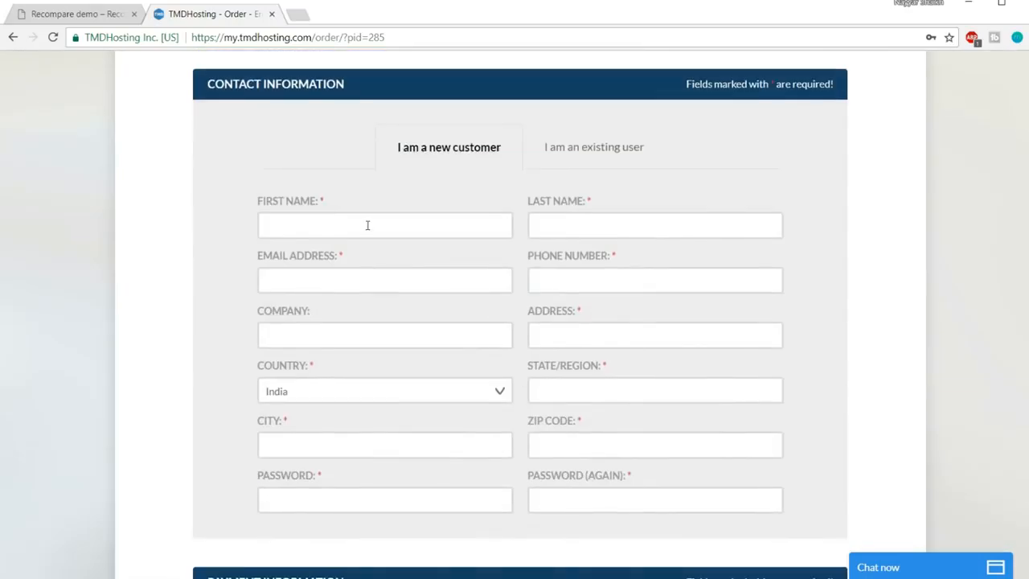
scroll(682, 301, "down", 1)
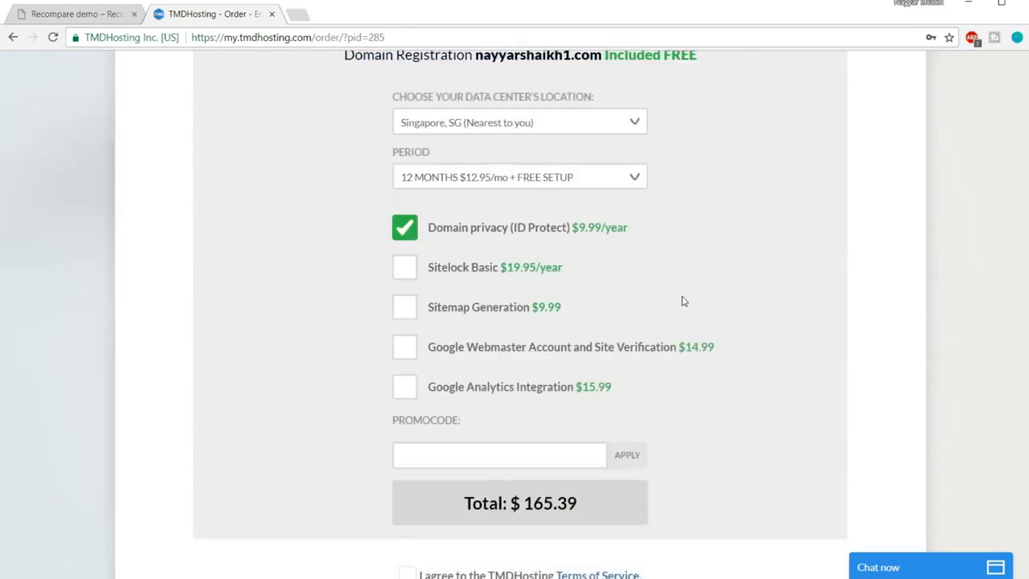
scroll(682, 298, "down", 3)
scroll(679, 298, "up", 4)
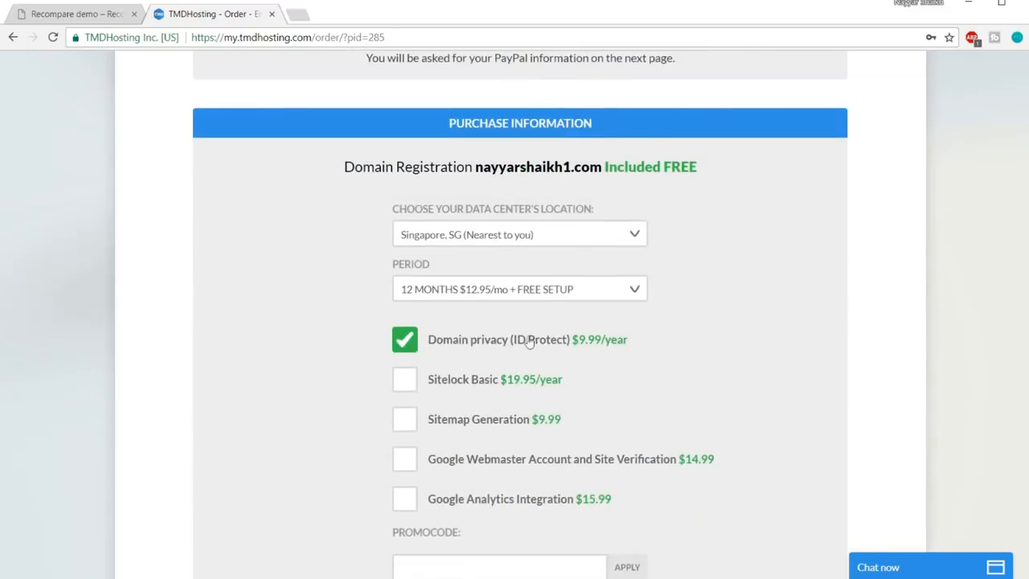
scroll(772, 346, "down", 3)
scroll(772, 345, "up", 2)
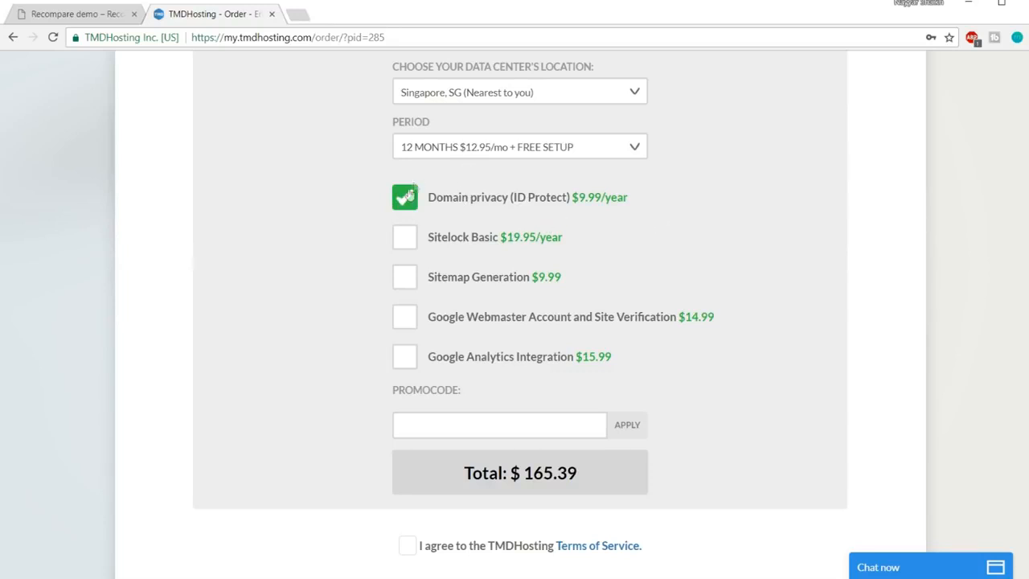
scroll(732, 219, "down", 2)
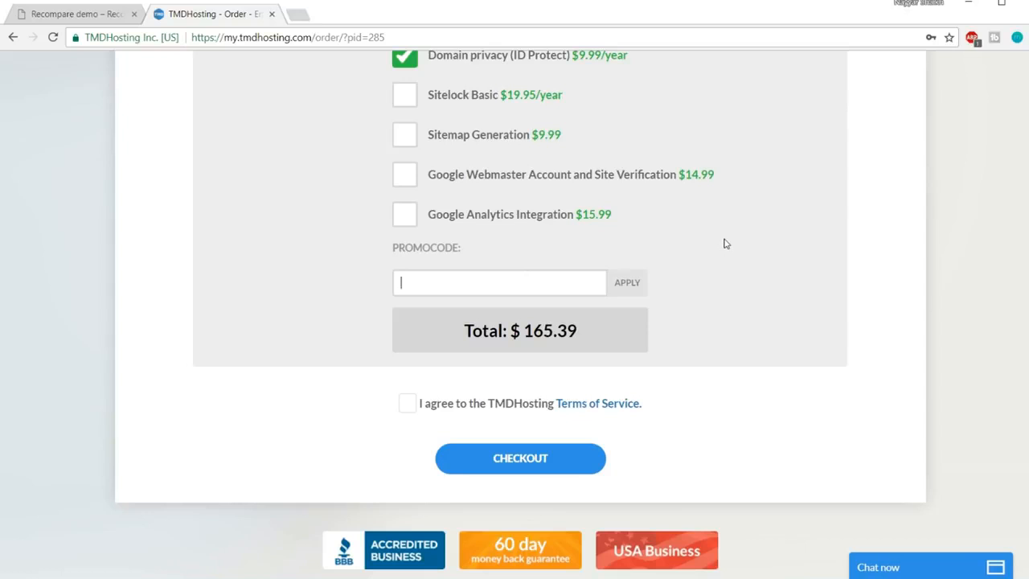
Apply the 7% off promo code to drop the total to $154.51, then accept the Terms of Service
type("NAYYAR7")
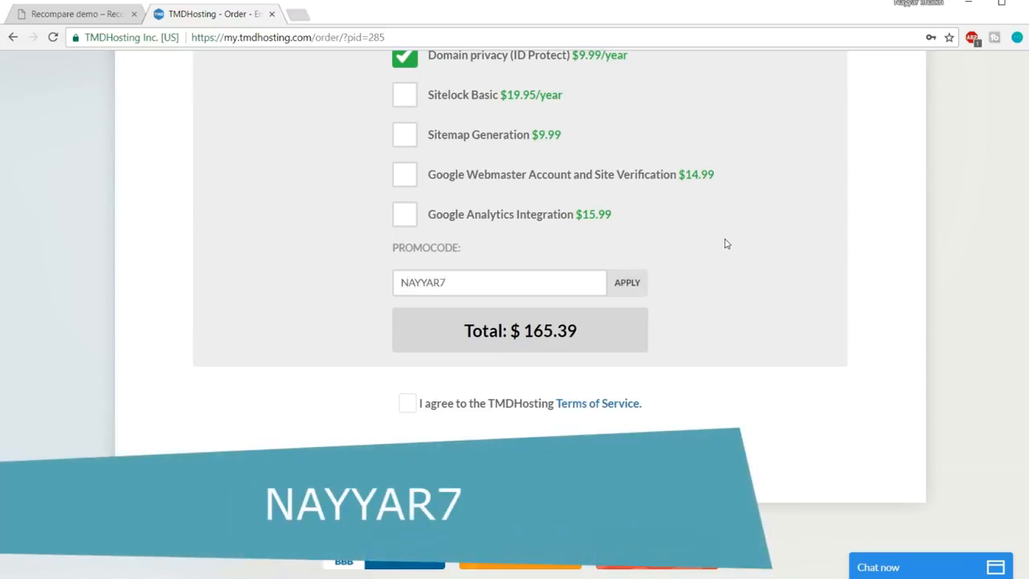
left_click(644, 285)
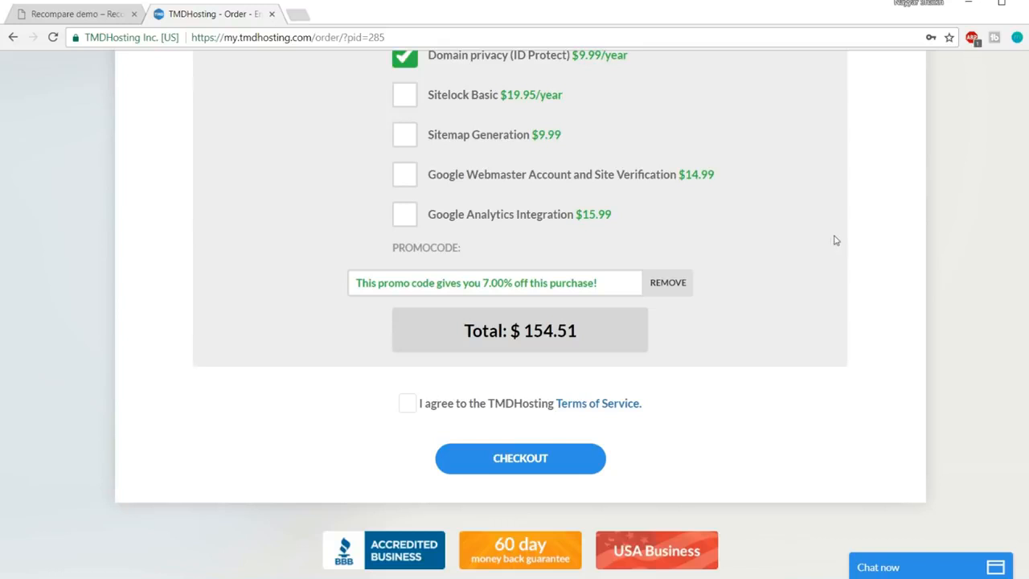
left_click(408, 406)
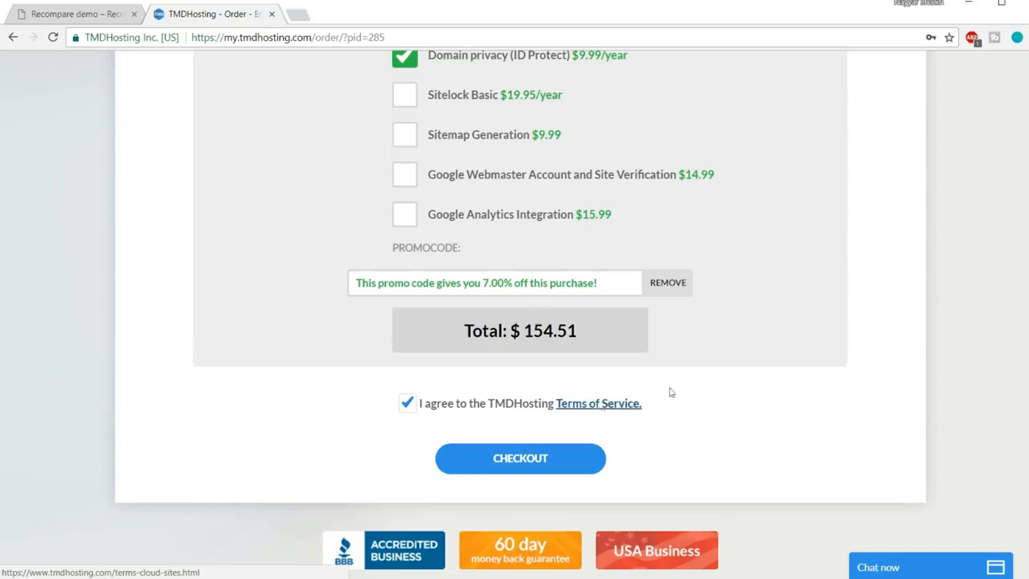
scroll(729, 366, "down", 1)
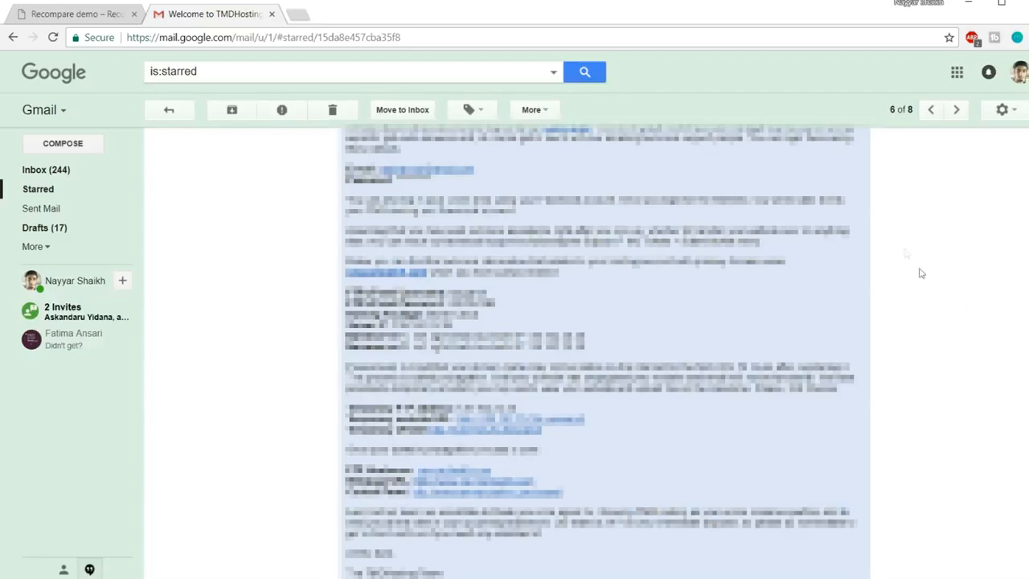
Open the cPanel link from the welcome email and log in with the autofilled username and password
left_click(479, 496)
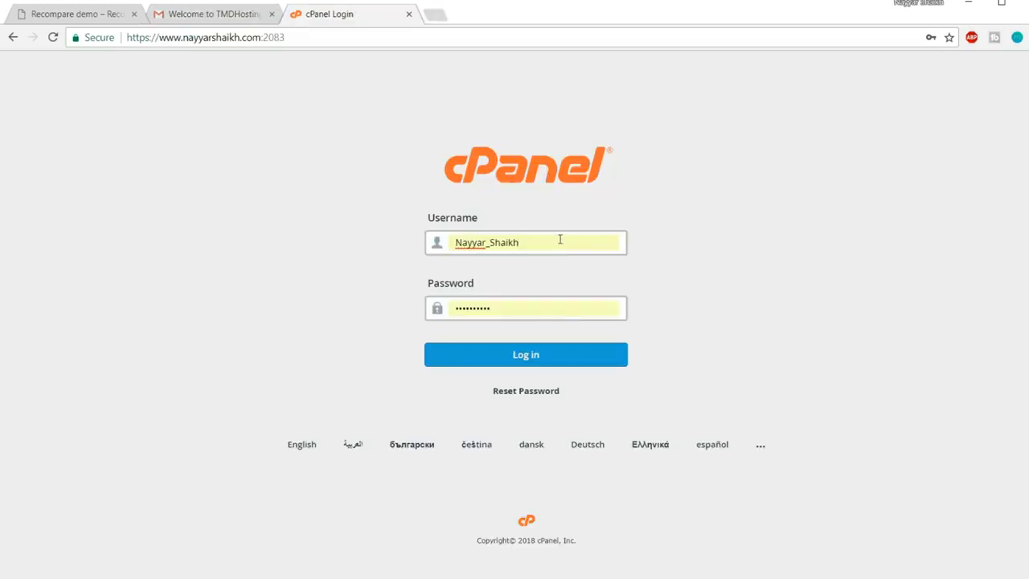
left_click_drag(570, 242, 440, 244)
left_click(556, 167)
left_click(531, 362)
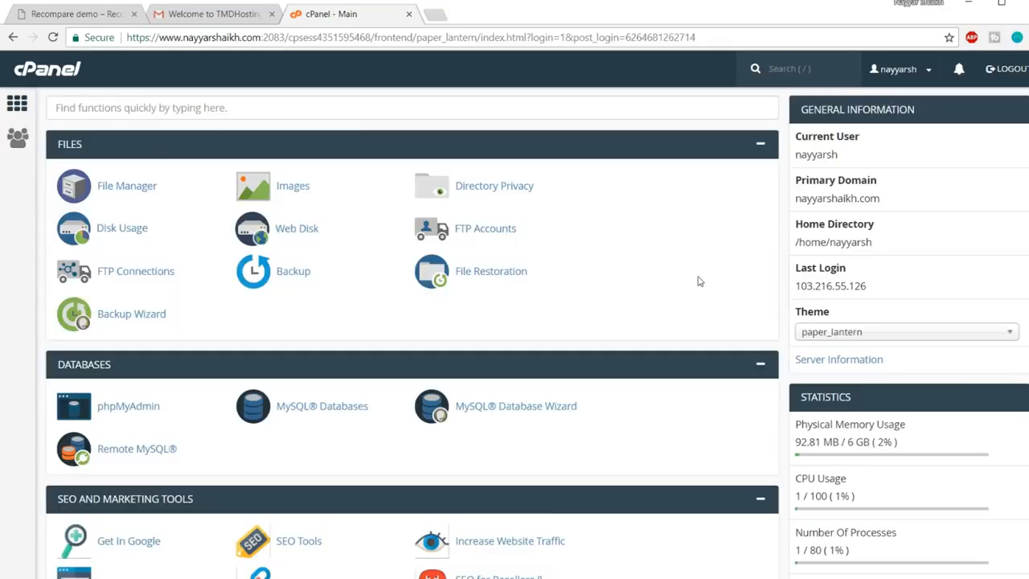
Open WordPress from the Softaculous Apps Installer section of the cPanel dashboard
scroll(699, 281, "down", 18)
scroll(698, 280, "down", 6)
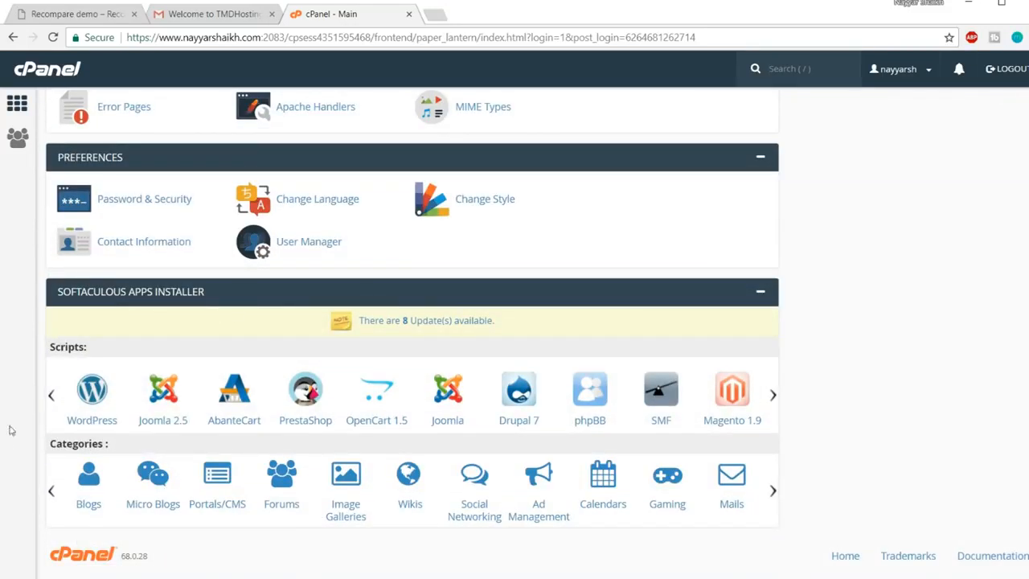
left_click(92, 391)
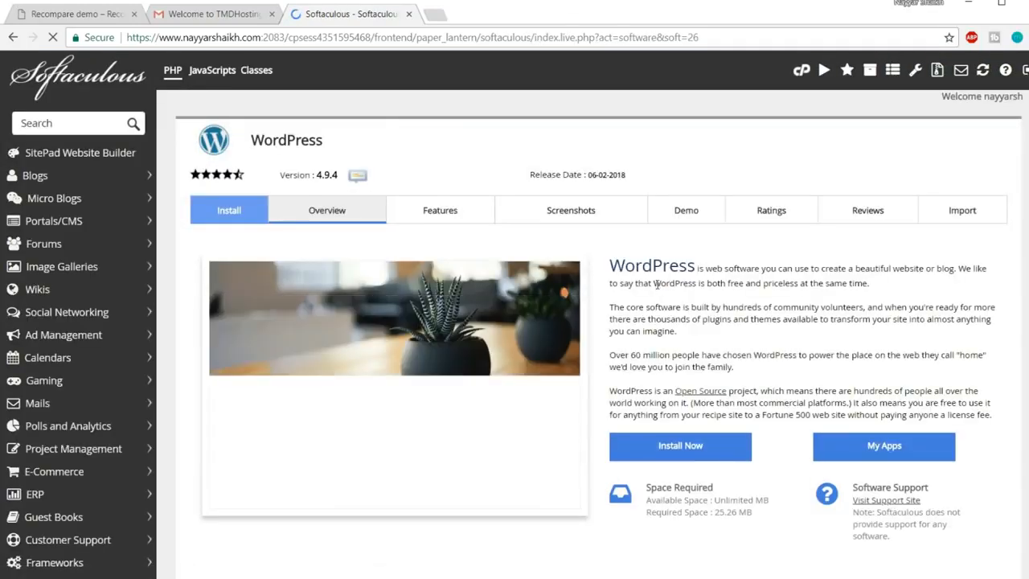
left_click(702, 446)
scroll(702, 425, "down", 1)
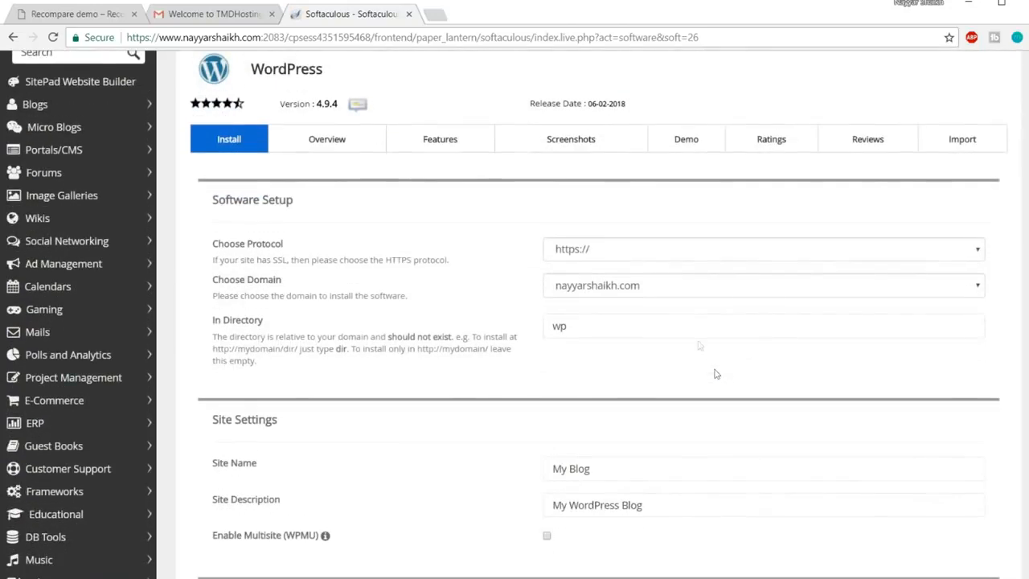
left_click(631, 254)
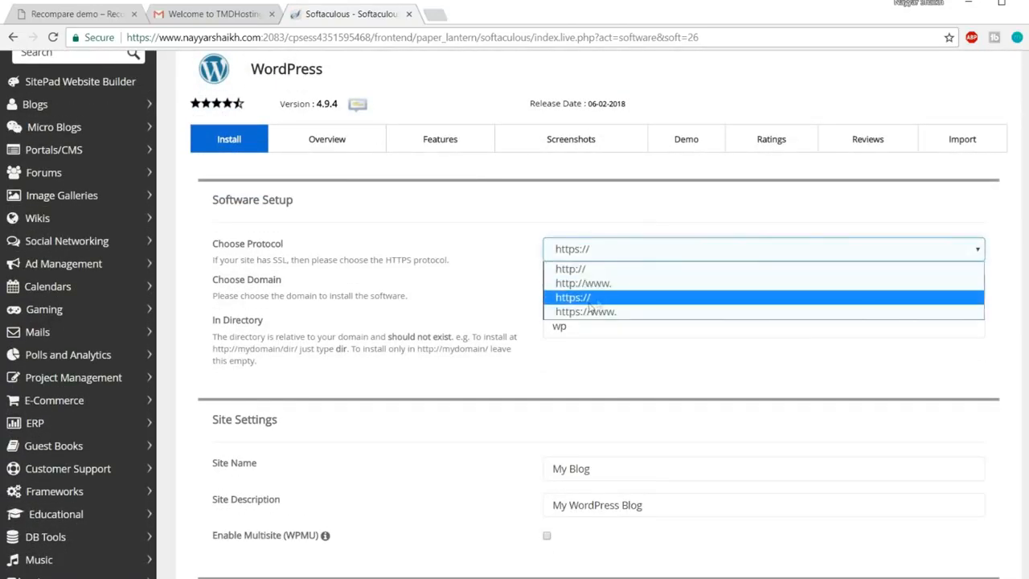
left_click(615, 299)
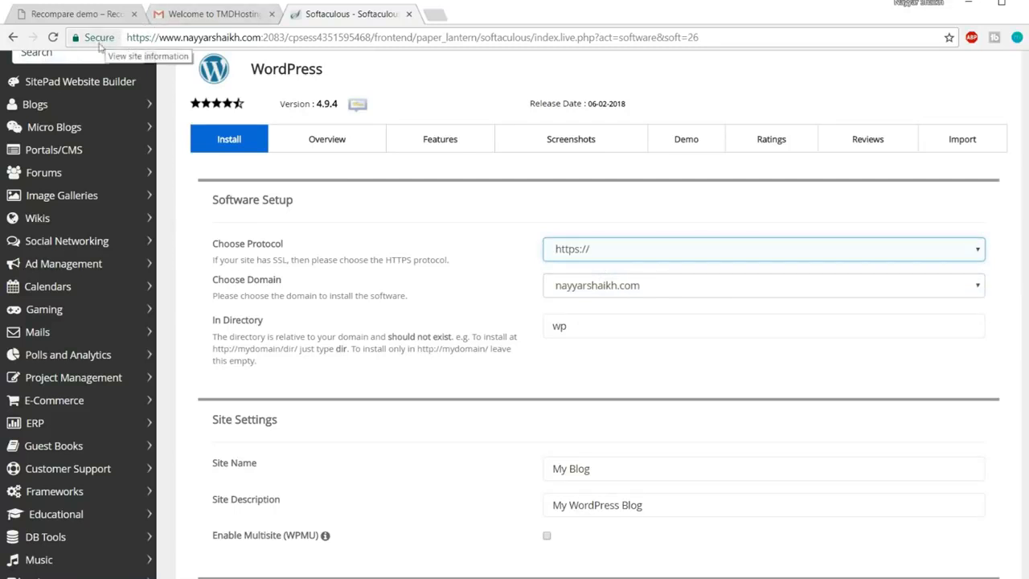
left_click(649, 287)
scroll(646, 289, "down", 2)
Choose the rehub1 subdomain and delete 'wp' so the In Directory field is empty
scroll(625, 519, "down", 1)
left_click(619, 532)
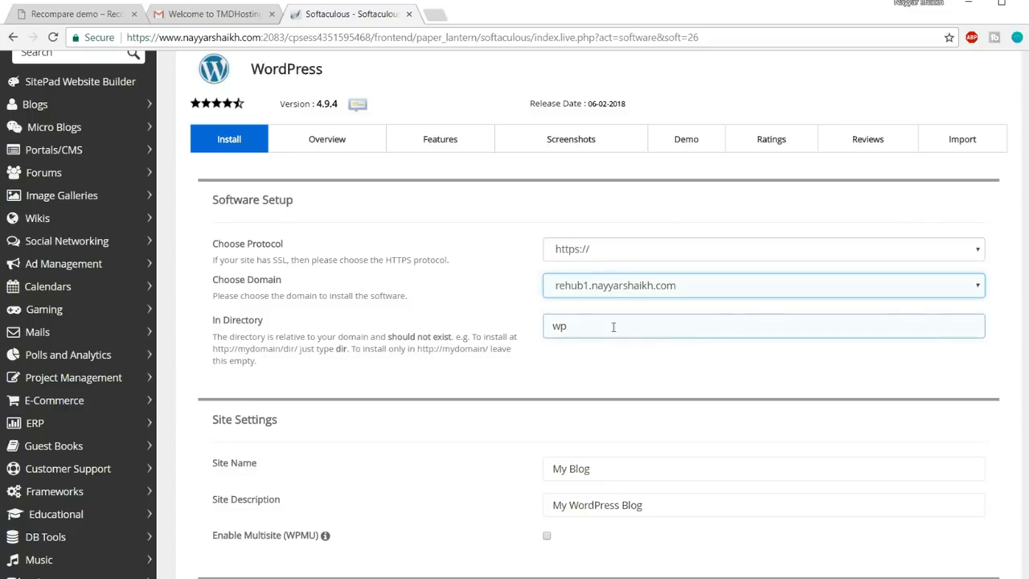
left_click_drag(614, 327, 554, 268)
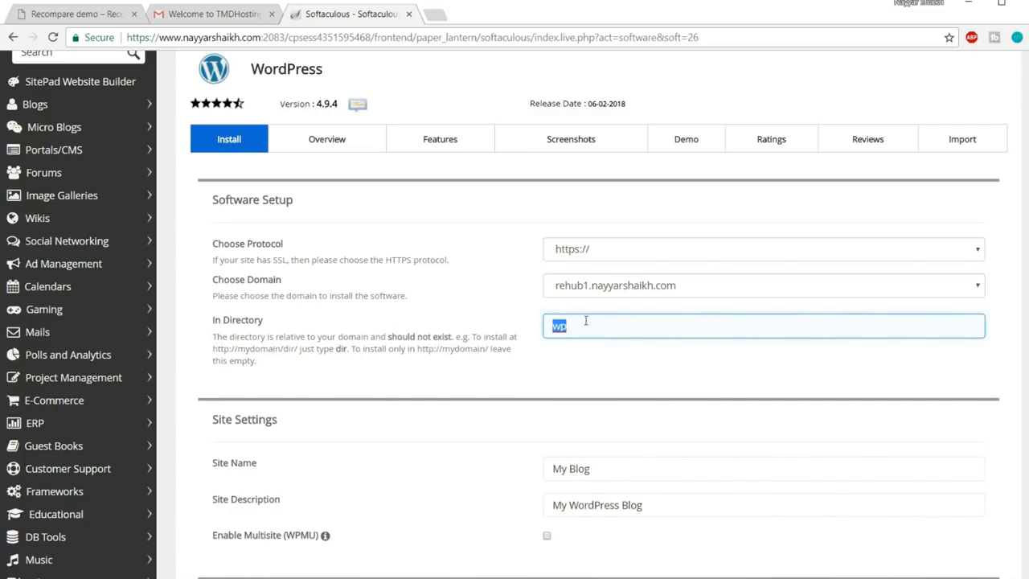
key("BackSpace")
left_click(523, 351)
left_click(229, 323)
left_click(402, 327)
left_click(577, 324)
Inspect the default site name 'My Blog' and description 'My WordPress Blog'
scroll(616, 335, "down", 3)
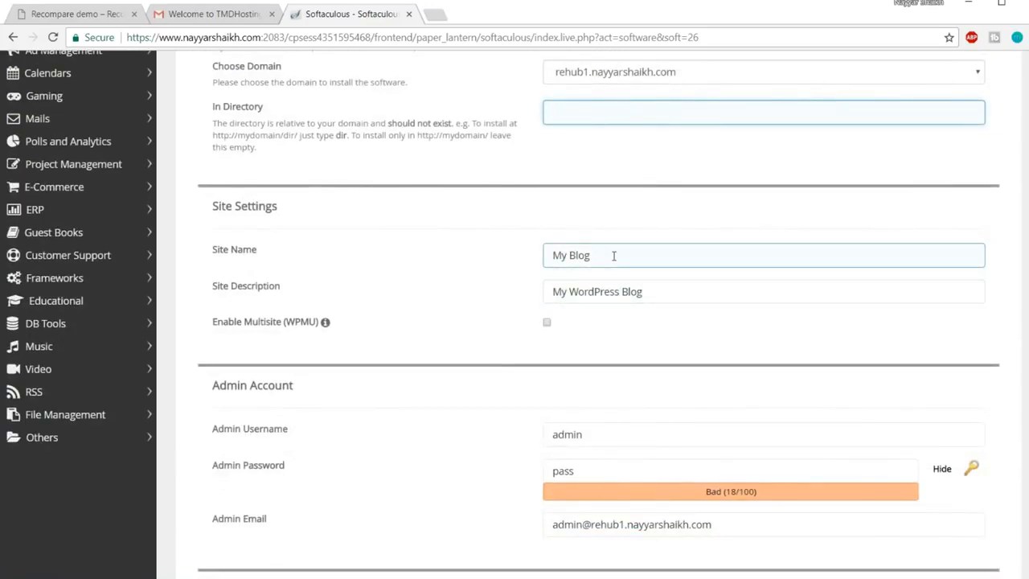
left_click_drag(619, 256, 520, 258)
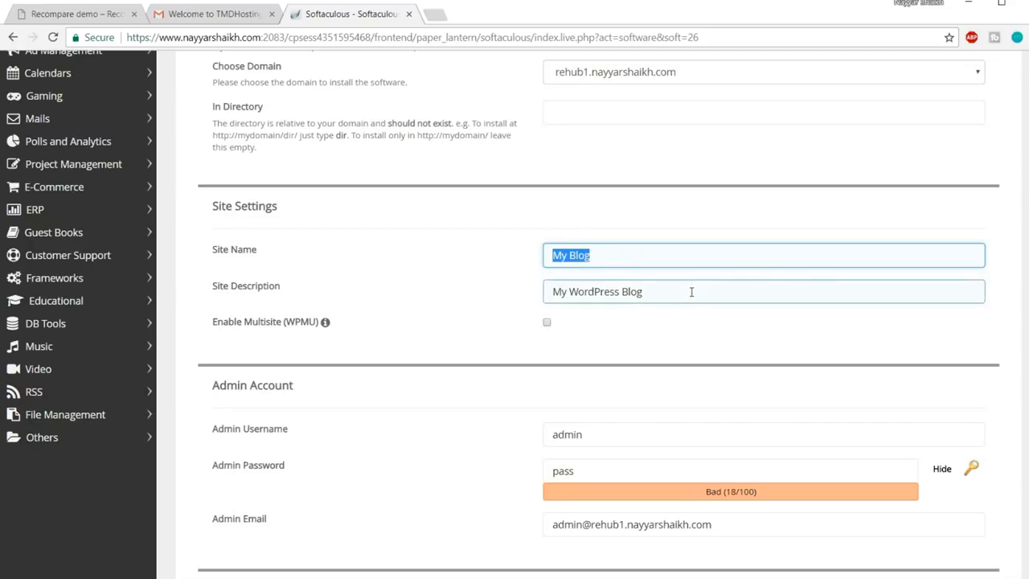
left_click_drag(674, 286, 549, 282)
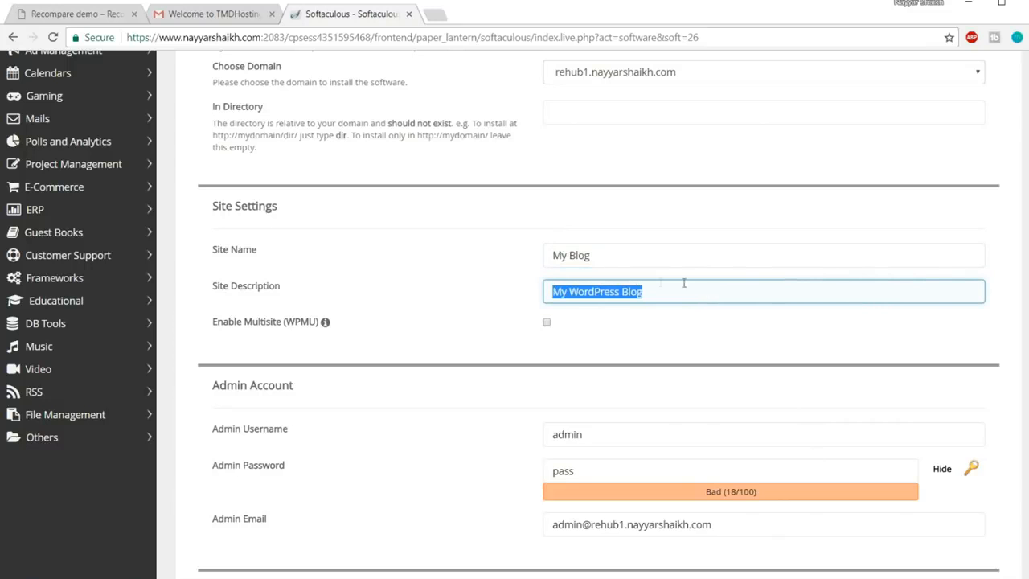
left_click_drag(620, 256, 533, 257)
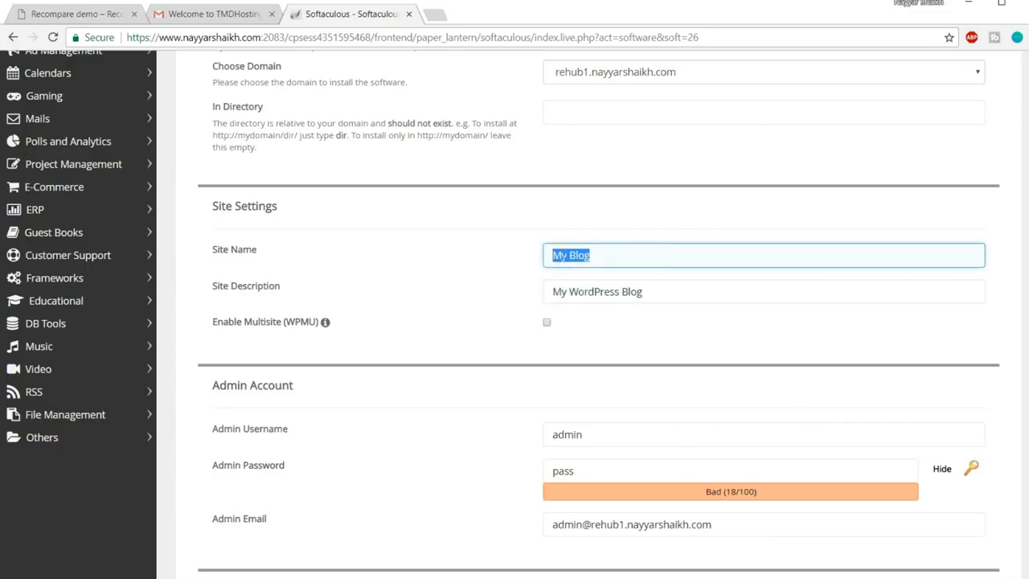
left_click_drag(645, 292, 540, 294)
left_click(617, 328)
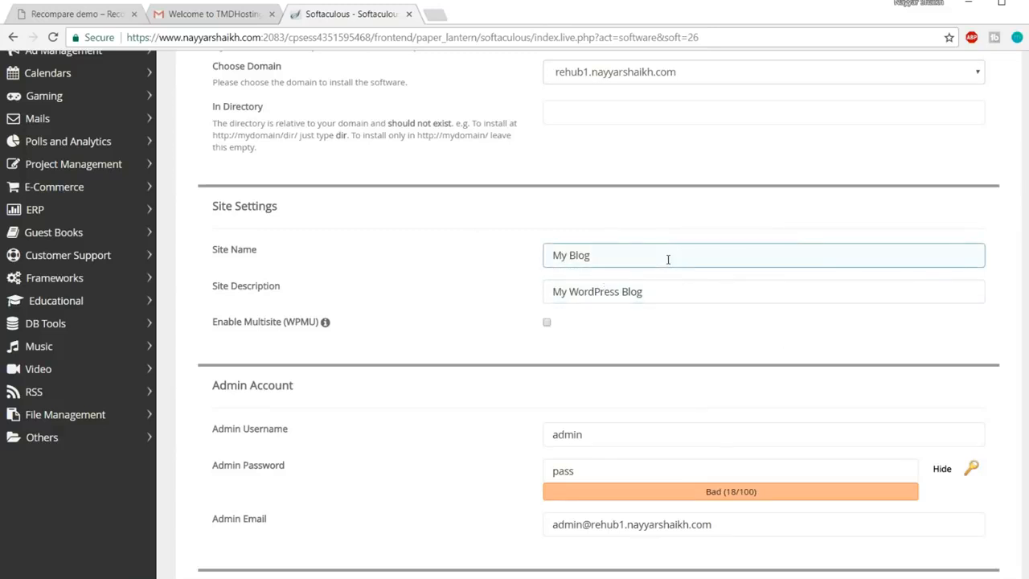
Fill the admin username and password from the browser's saved suggestions
scroll(719, 335, "down", 2)
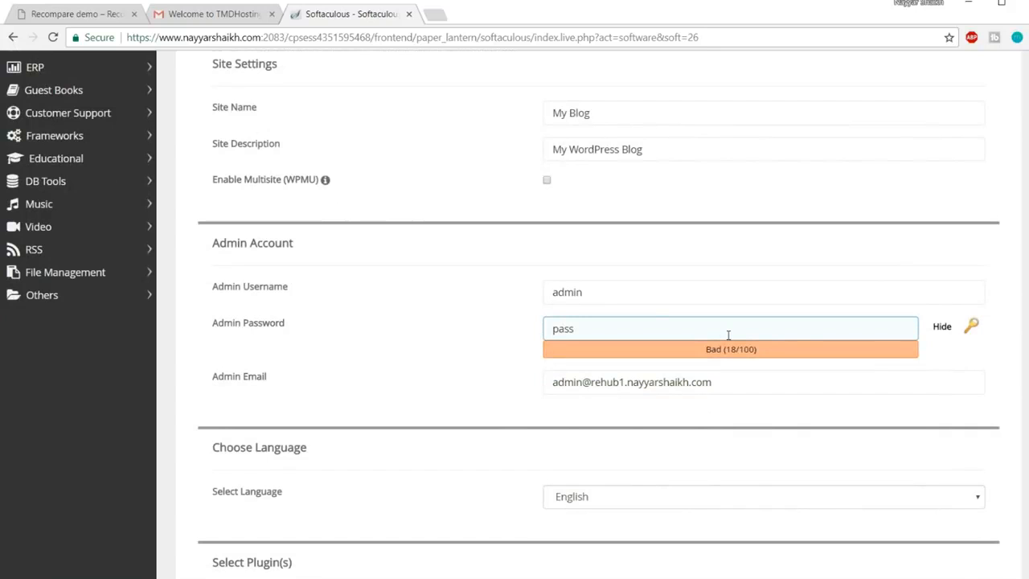
double_click(623, 292)
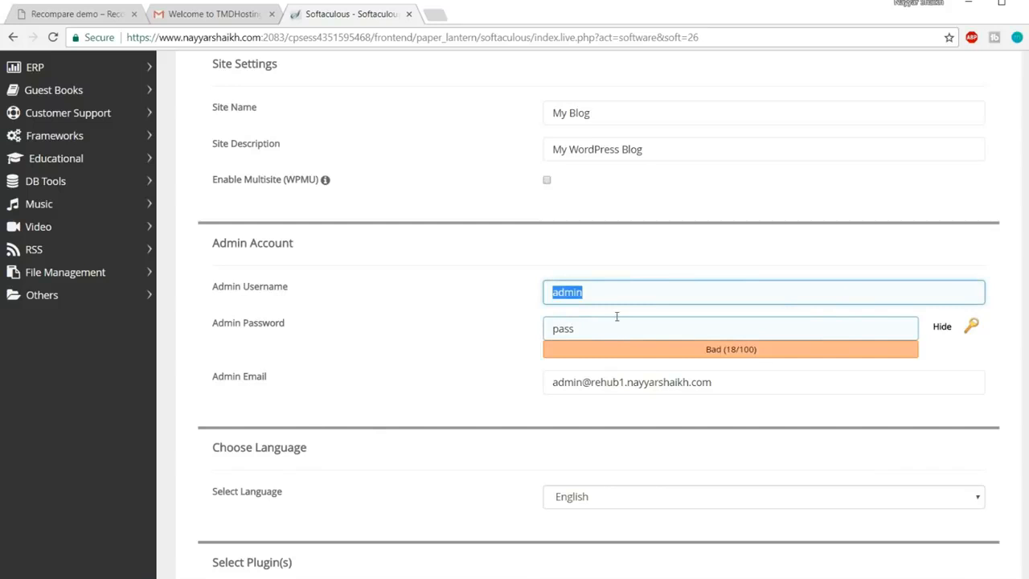
type("Nayyar_Shaikh")
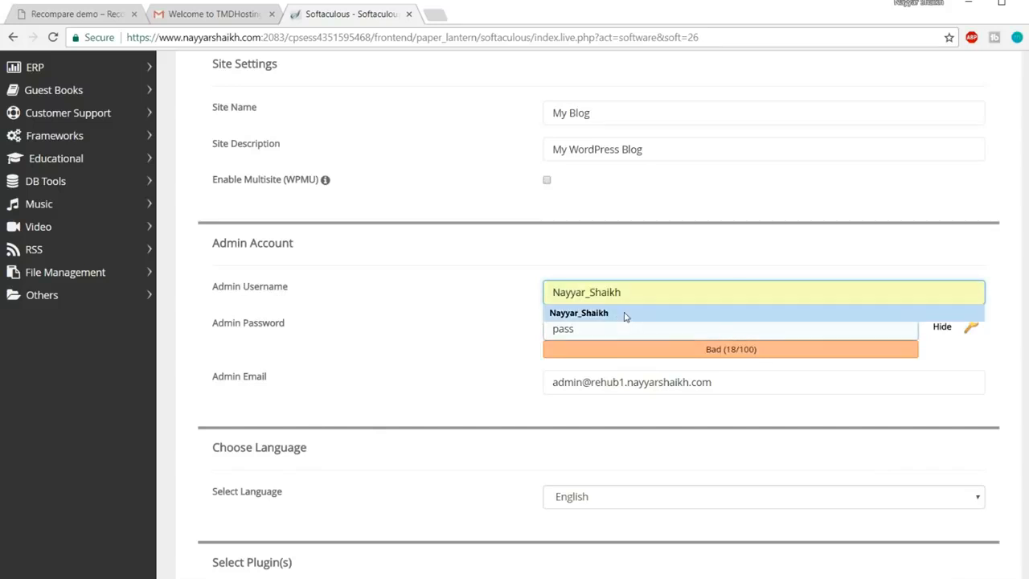
left_click(621, 315)
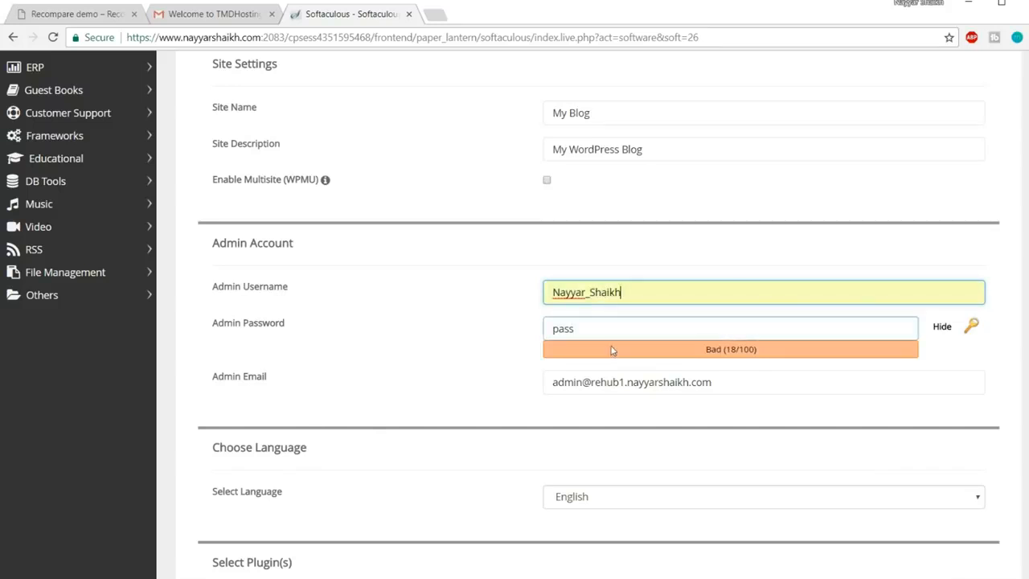
key("Tab")
left_click(942, 326)
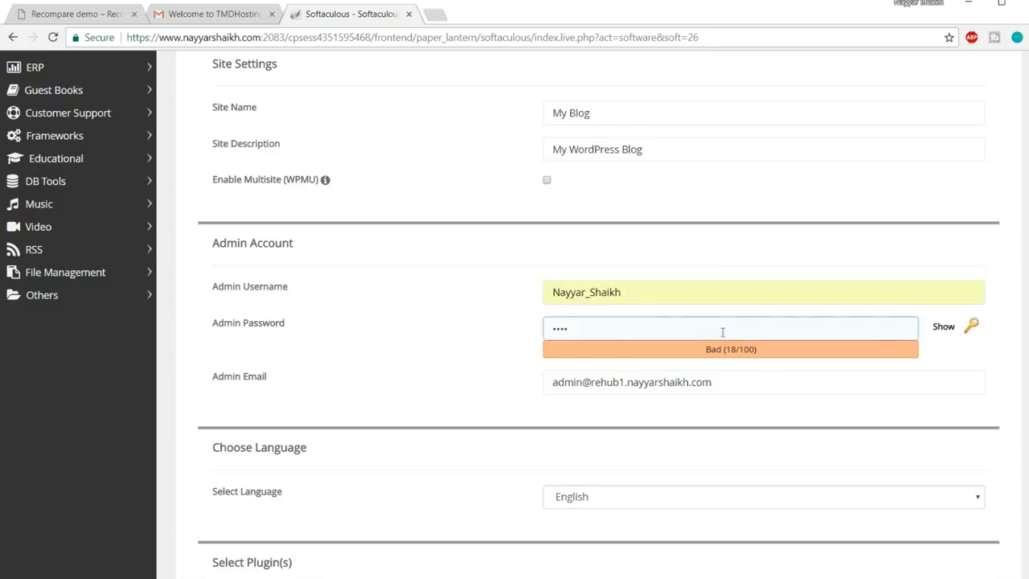
left_click(714, 331)
type("ass")
Replace the default admin email with the owner's e-mail address via autofill
left_click(745, 389)
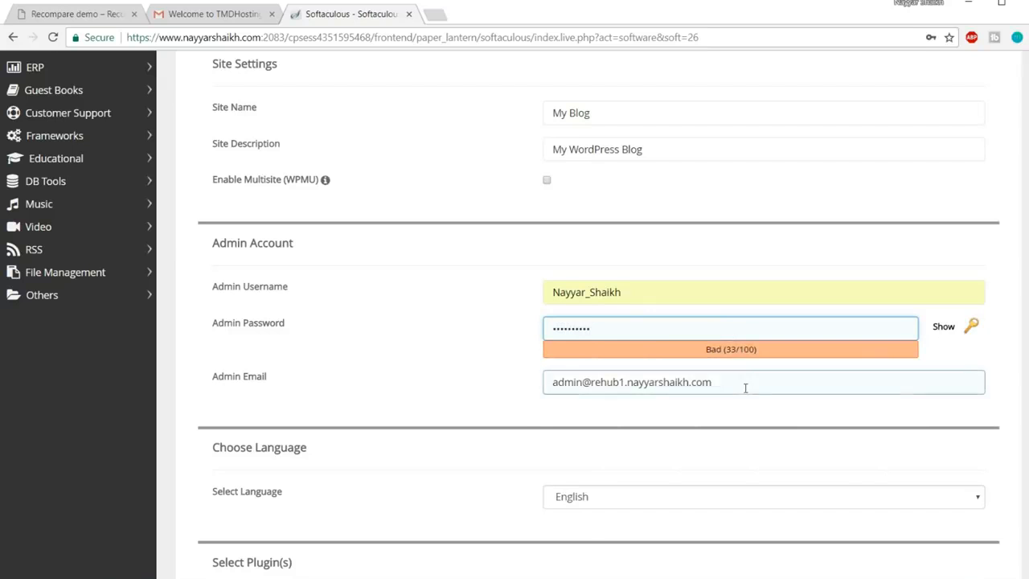
key("ctrl+a")
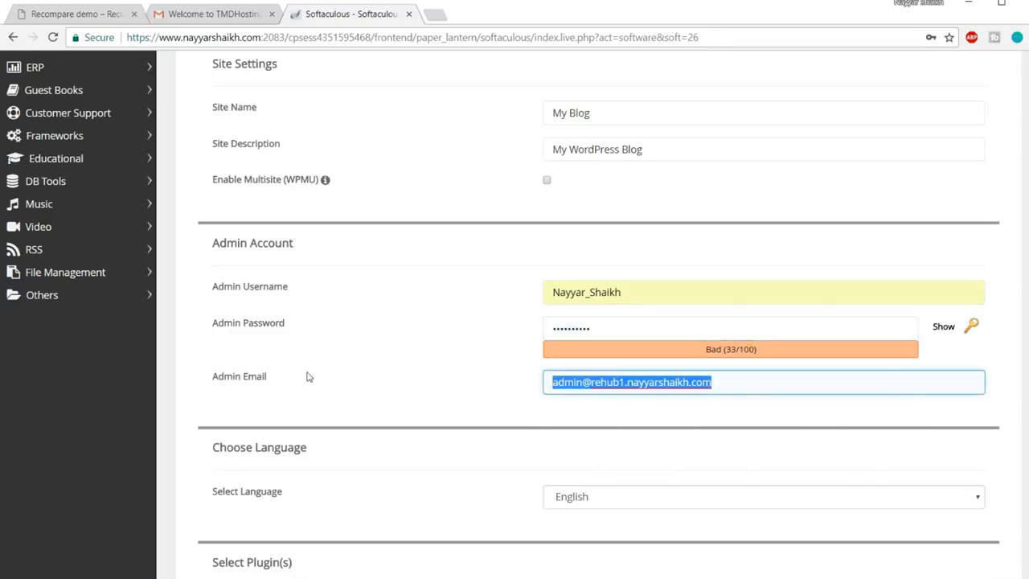
type("re")
left_click(581, 406)
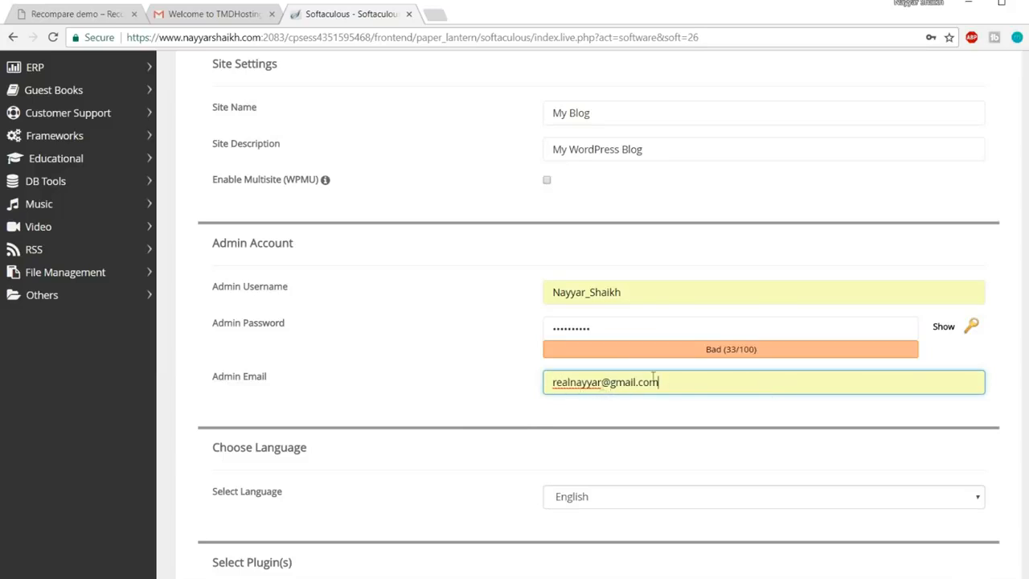
scroll(700, 398, "down", 10)
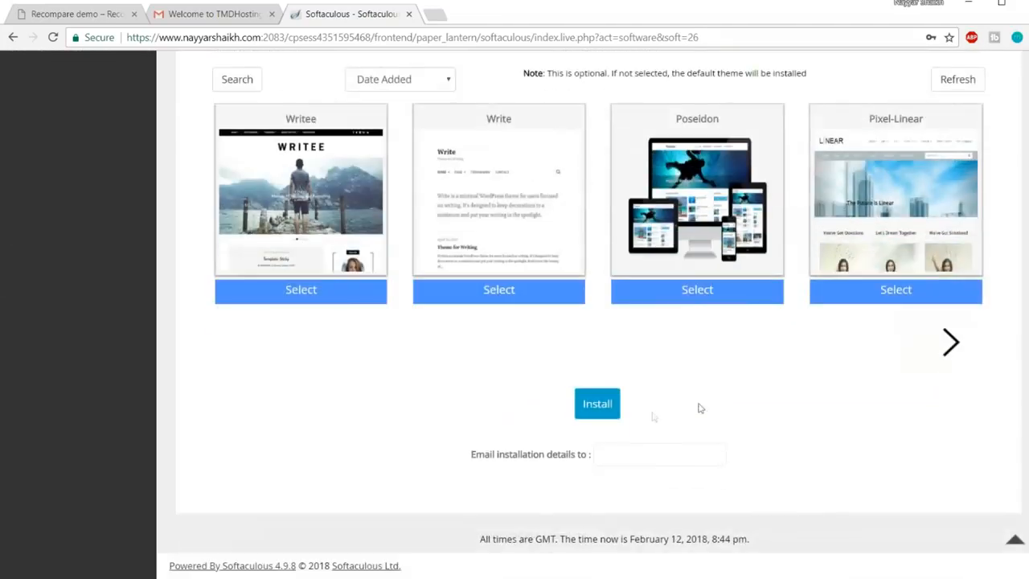
Run the WordPress install on rehub1, then open its Administrative URL in a new tab
left_click(599, 413)
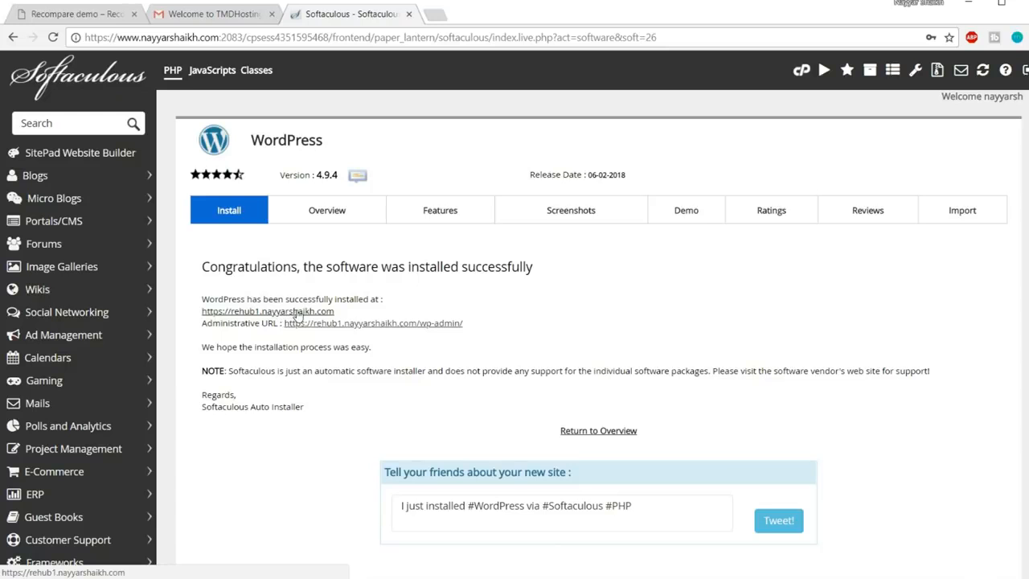
left_click(349, 330)
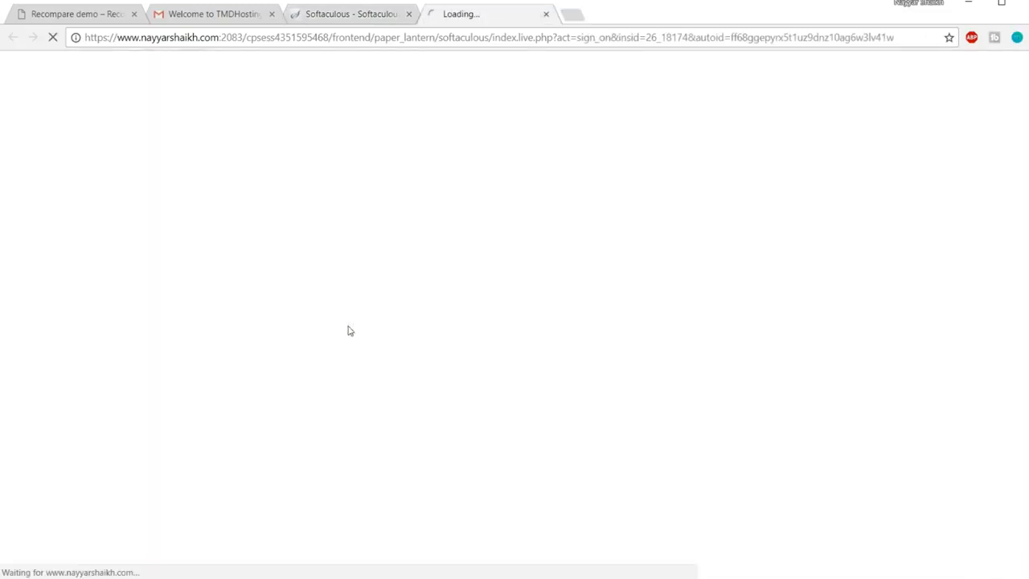
Close the Softaculous and hosting welcome tabs and go to Appearance > Themes
left_click(408, 14)
left_click(272, 13)
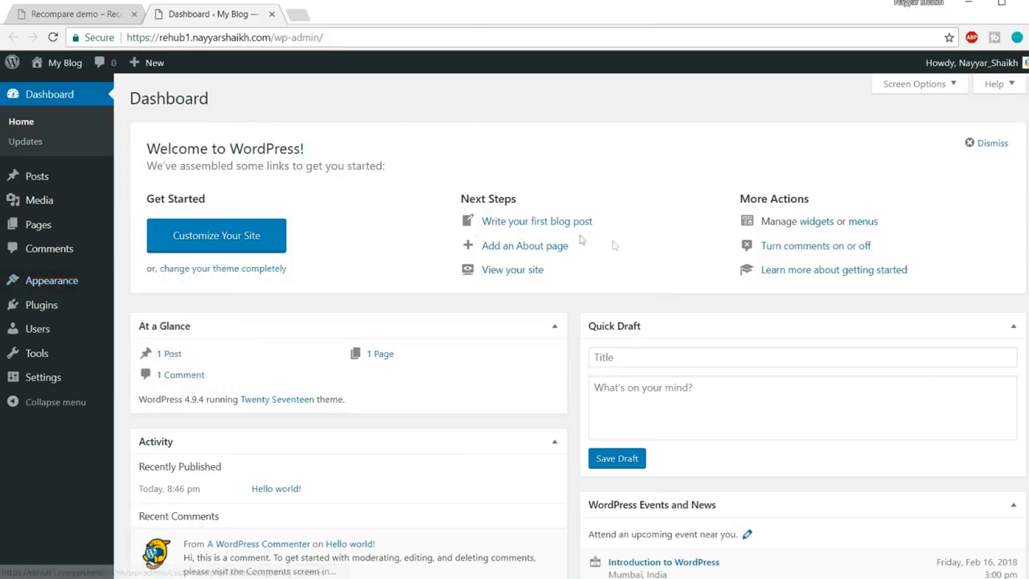
mouse_move(73, 283)
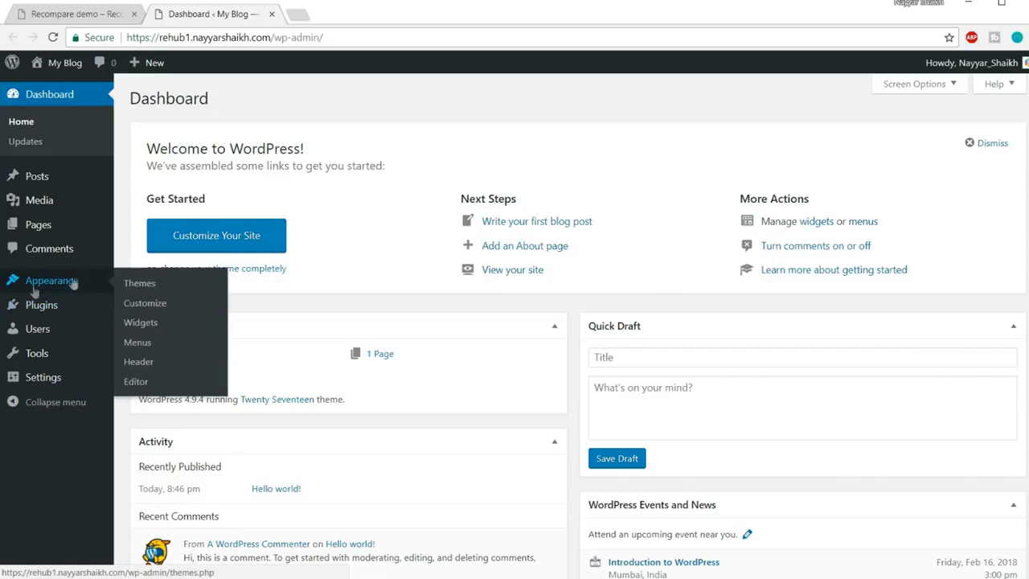
left_click(59, 287)
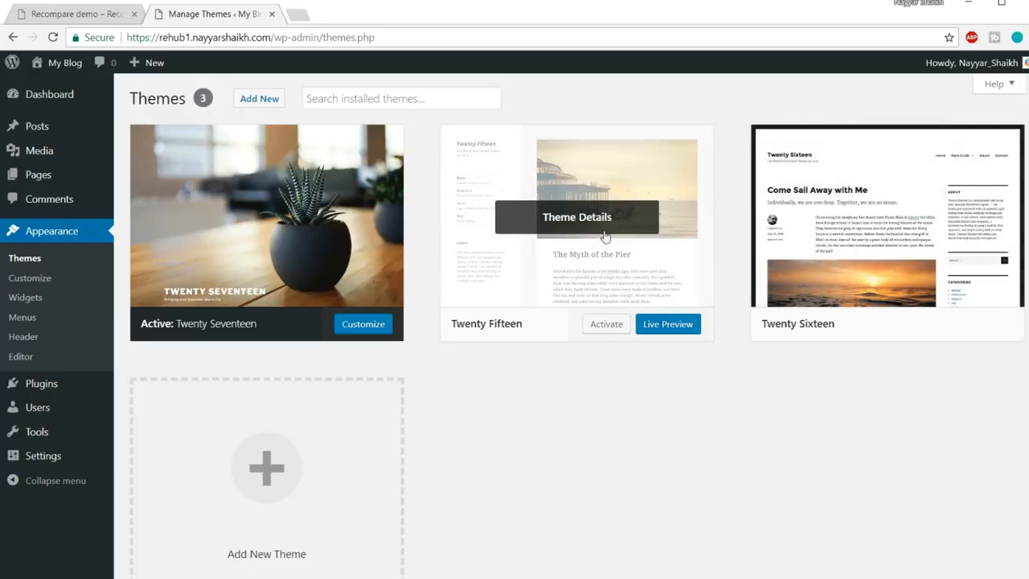
Delete Twenty Fifteen, then Twenty Sixteen, from their Theme Details, confirming each deletion
left_click(579, 230)
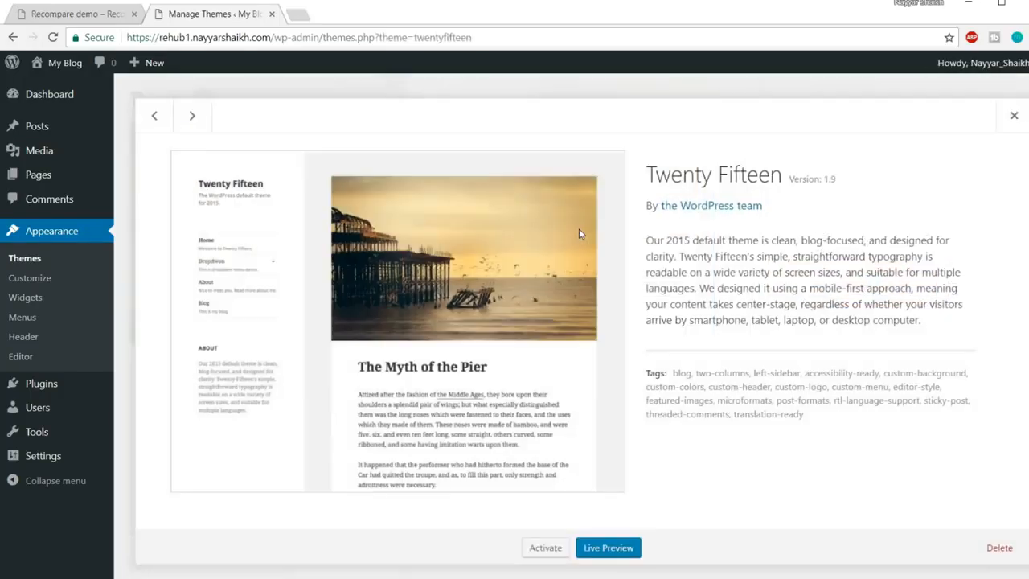
left_click(1015, 546)
left_click(575, 135)
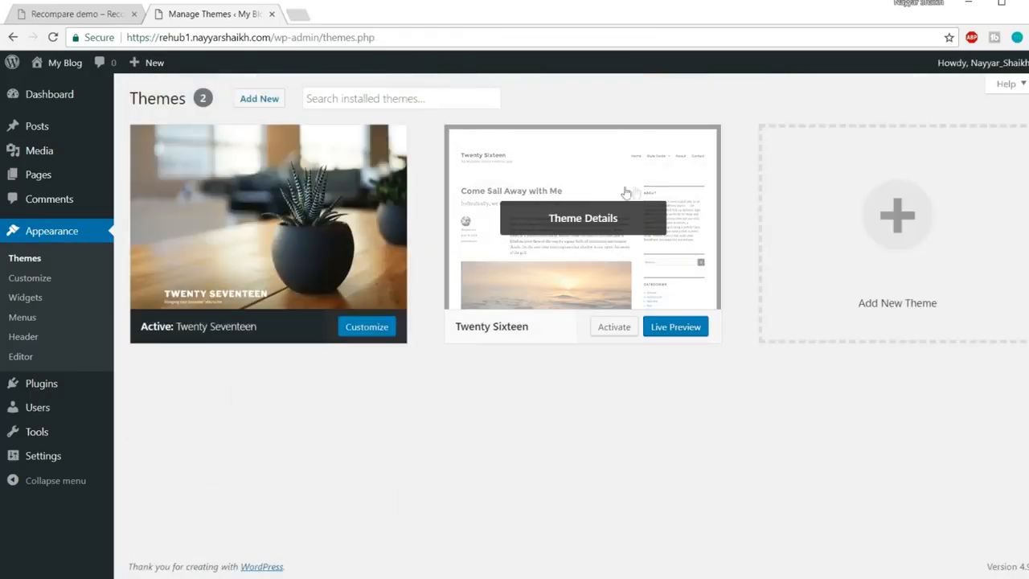
left_click(582, 190)
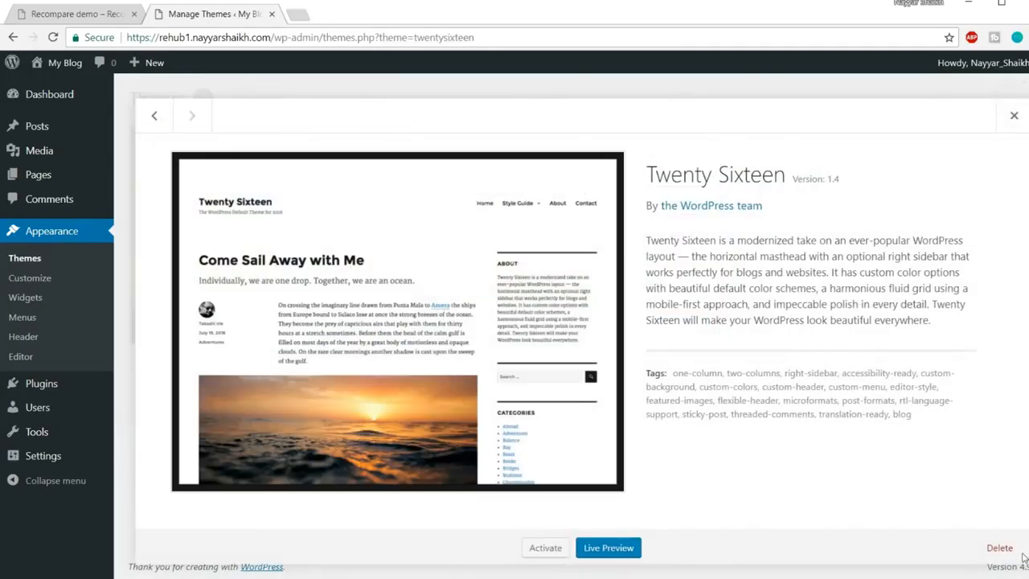
left_click(1000, 547)
left_click(569, 137)
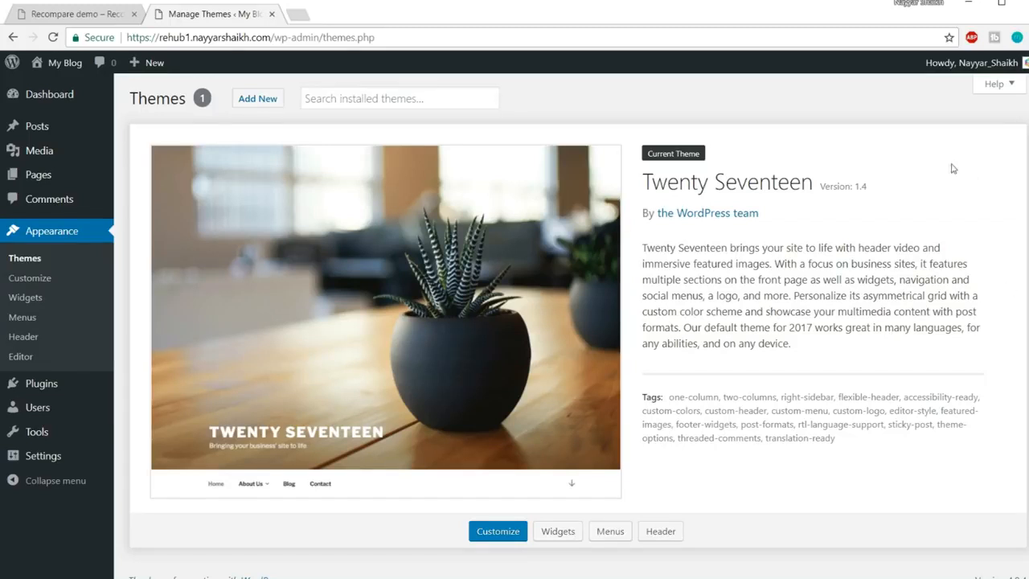
Open the rehub1 'My Blog' front page in a new tab and look it over
mouse_move(82, 68)
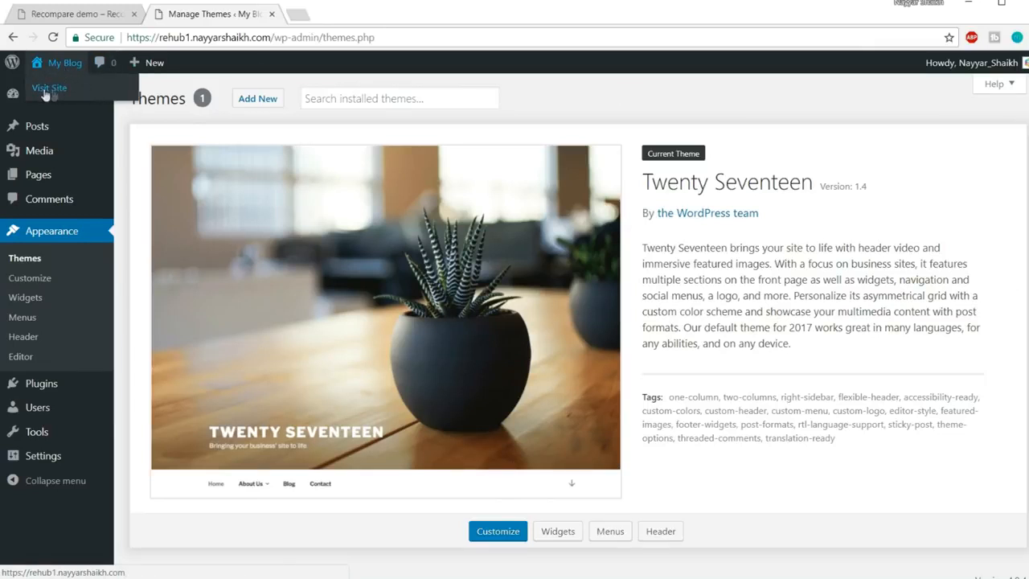
right_click(56, 97)
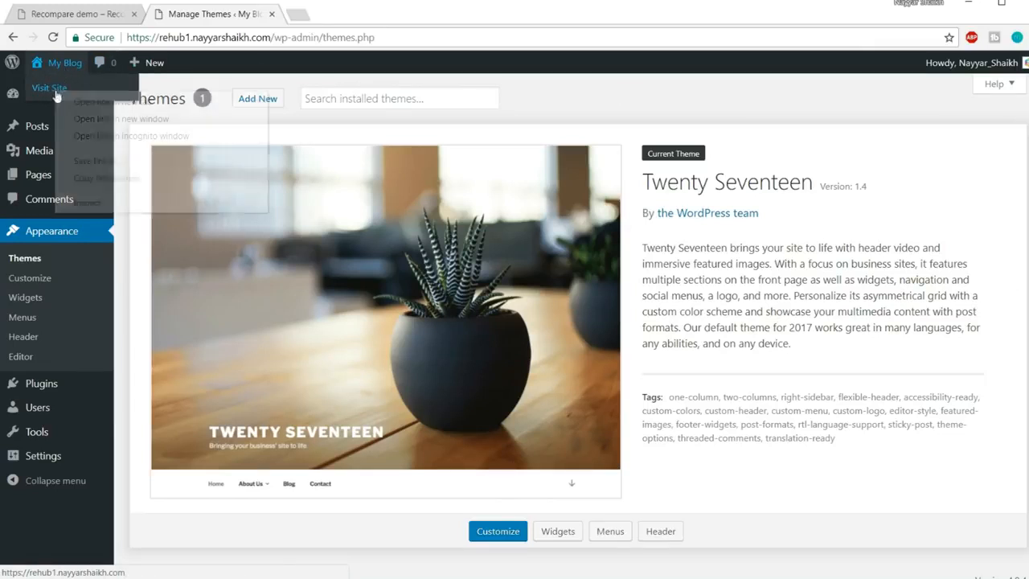
left_click(72, 98)
left_click(361, 15)
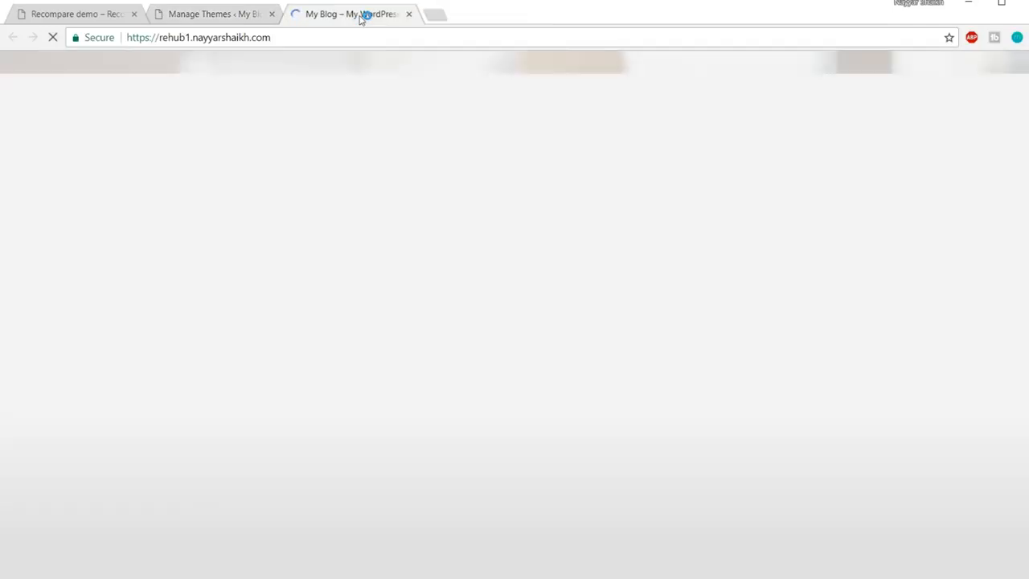
scroll(625, 349, "down", 9)
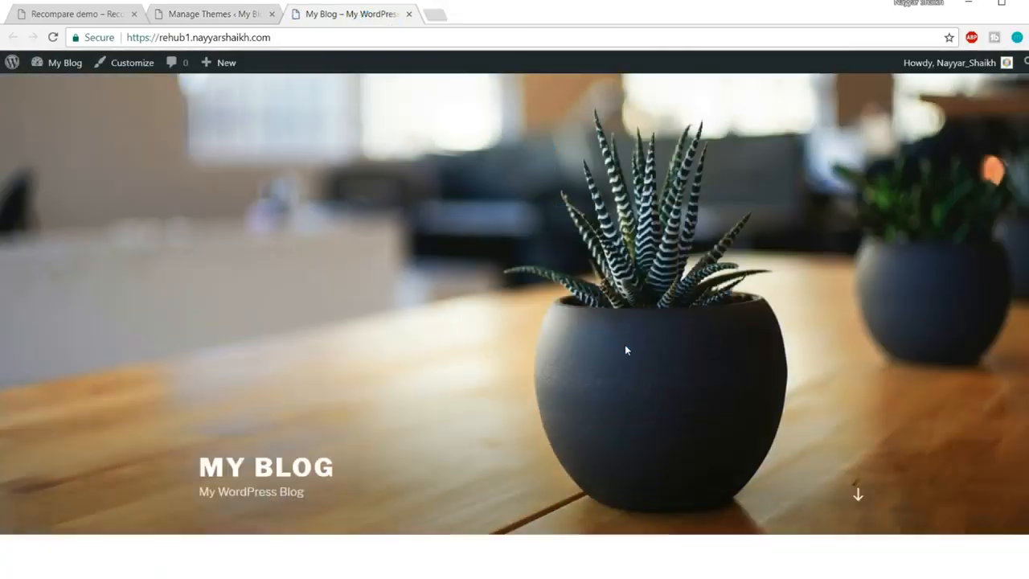
scroll(628, 358, "up", 9)
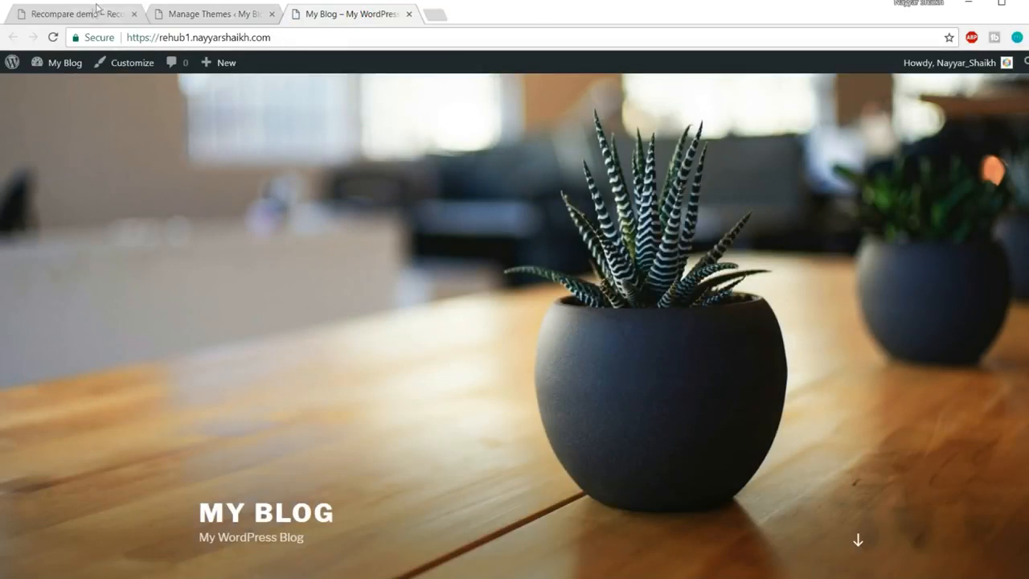
Compare the blog against the Recompare demo site, then return to the Manage Themes page
left_click(95, 14)
scroll(475, 253, "down", 8)
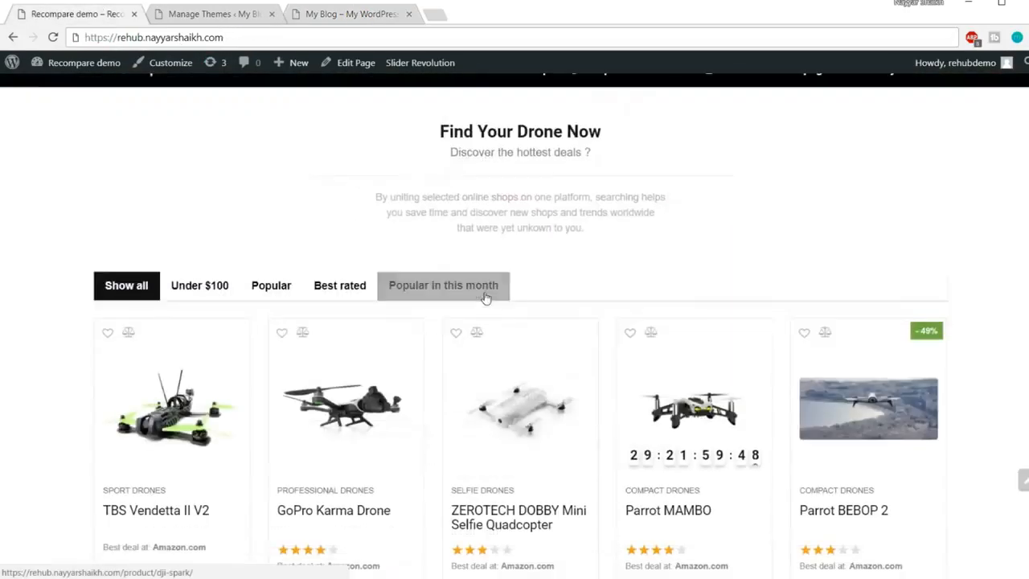
scroll(429, 189, "up", 8)
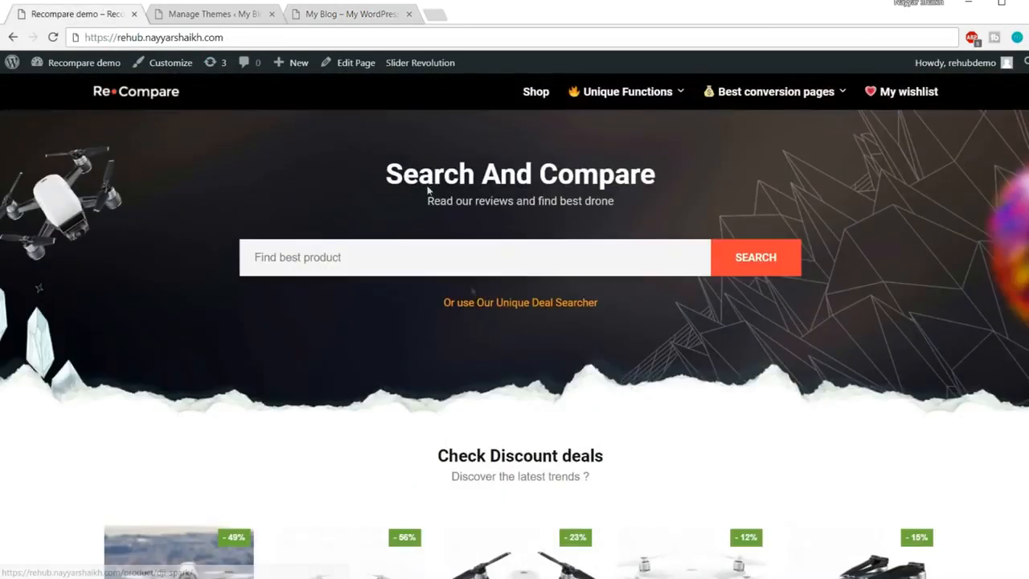
left_click(362, 22)
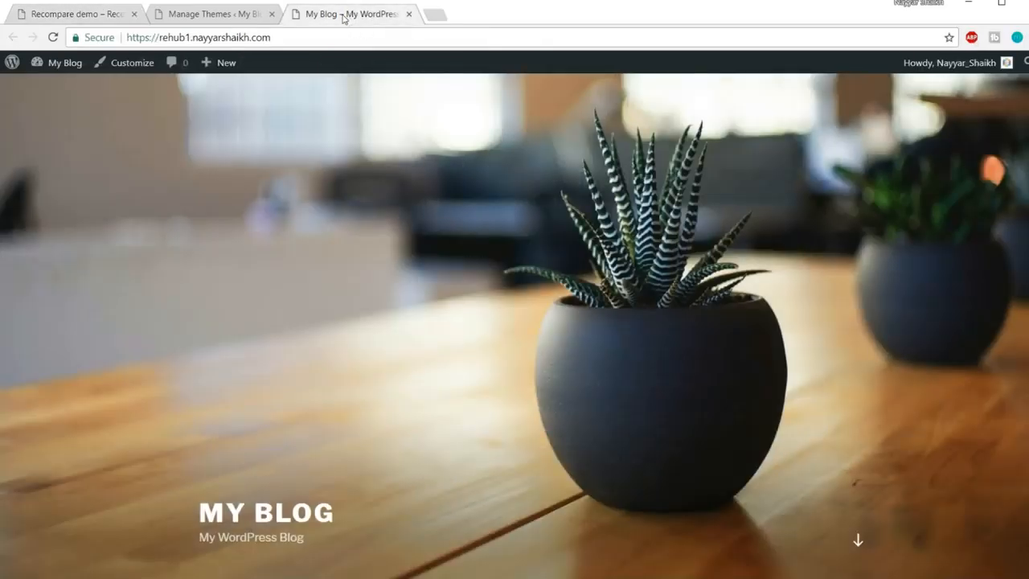
left_click(216, 20)
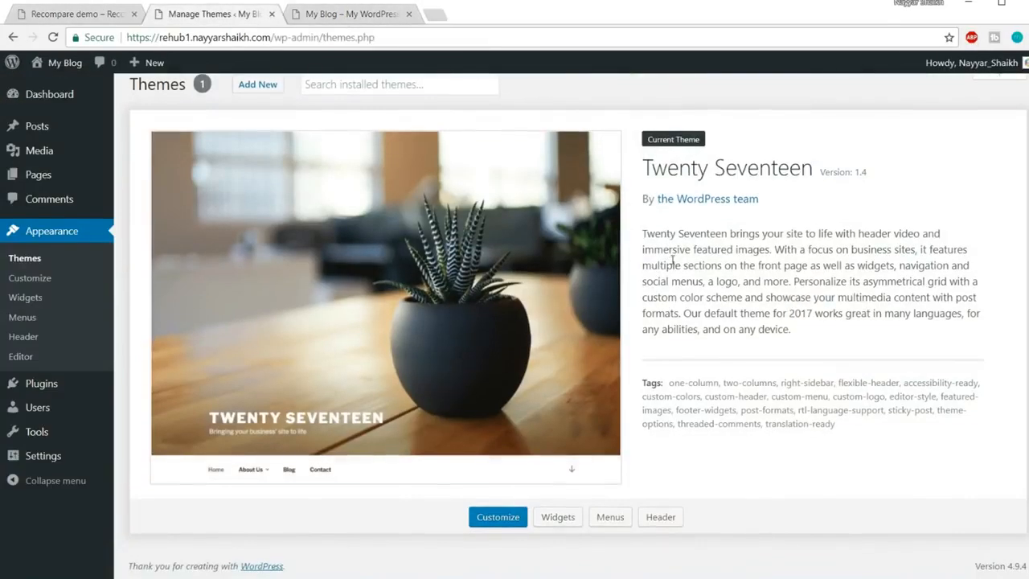
Select all plugins and bulk-delete Akismet Anti-Spam and Hello Dolly, confirming the deletion
mouse_move(36, 386)
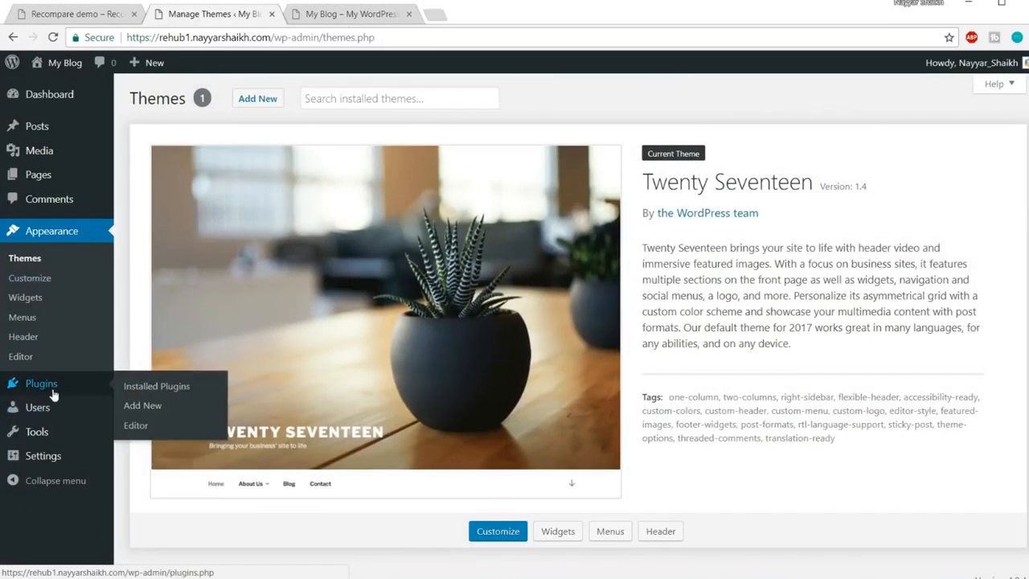
left_click(60, 388)
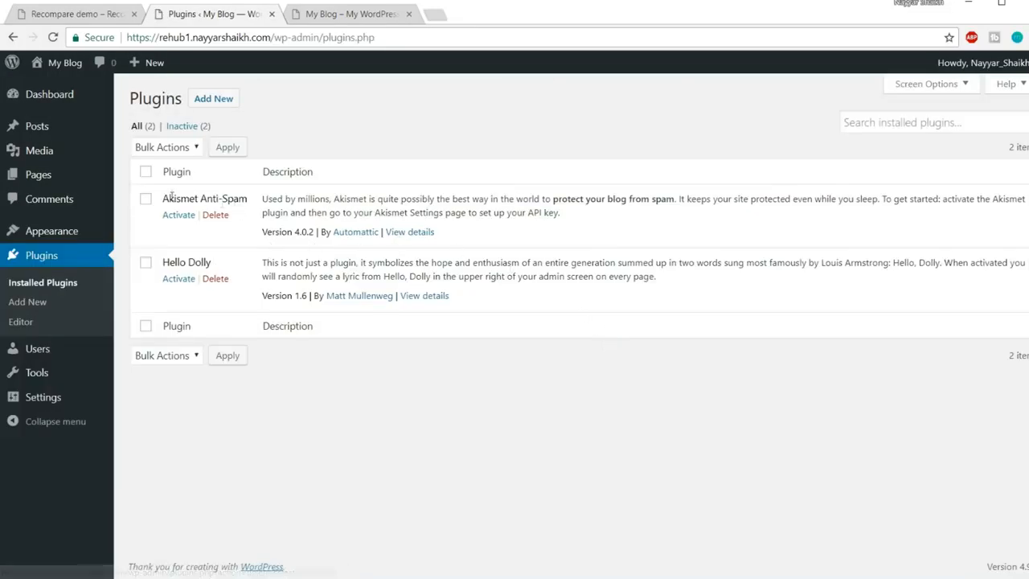
left_click(145, 171)
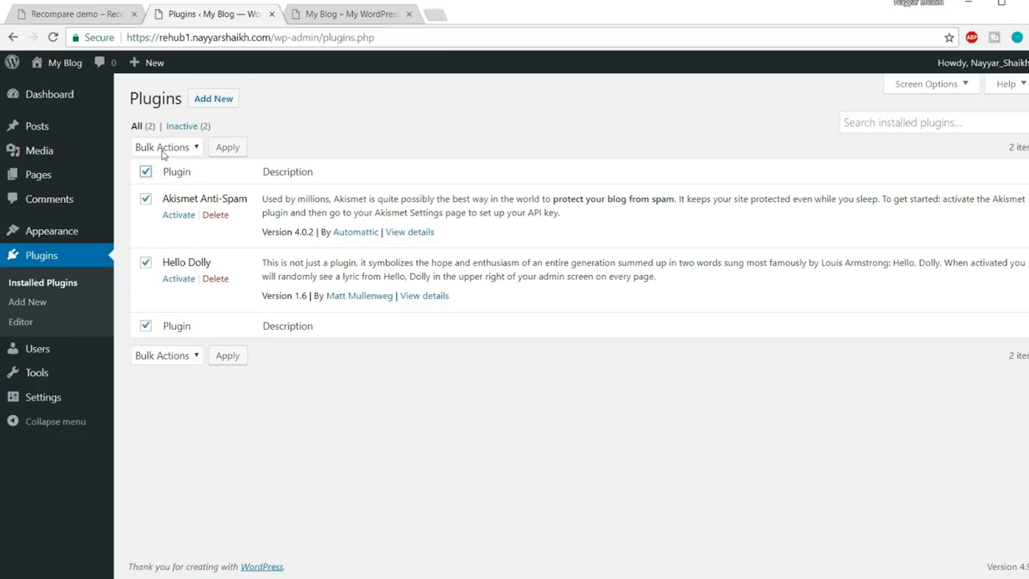
left_click(163, 149)
left_click(168, 221)
left_click(227, 147)
left_click(575, 113)
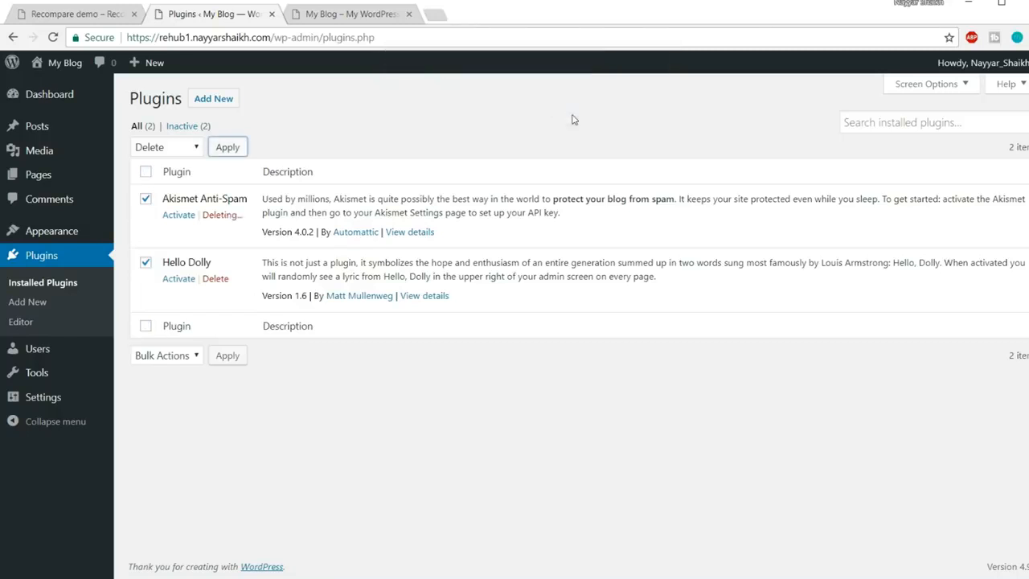
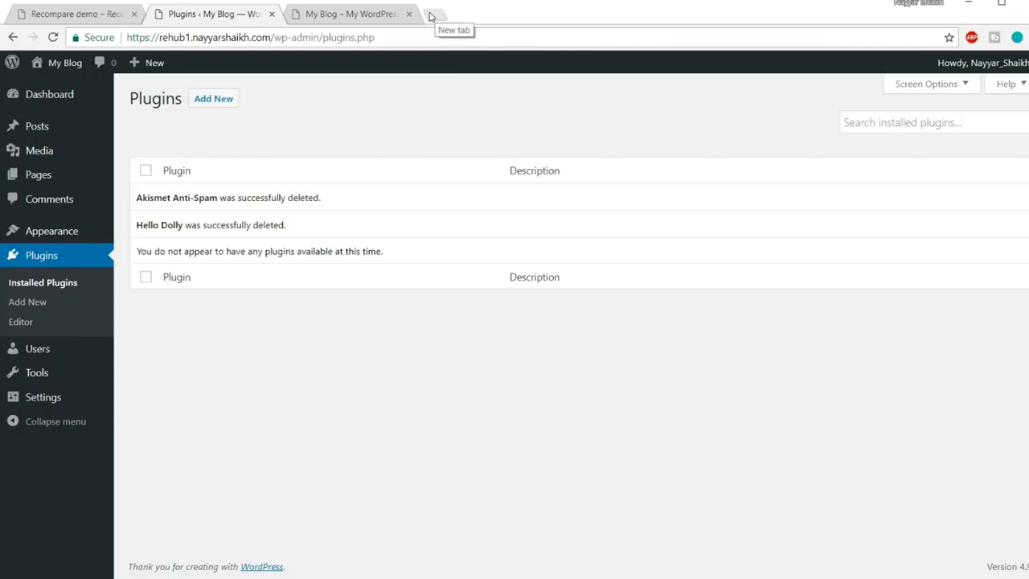
Load bloggdude.com/rehub in a new tab to reach the REHub ThemeForest item page
left_click(434, 16)
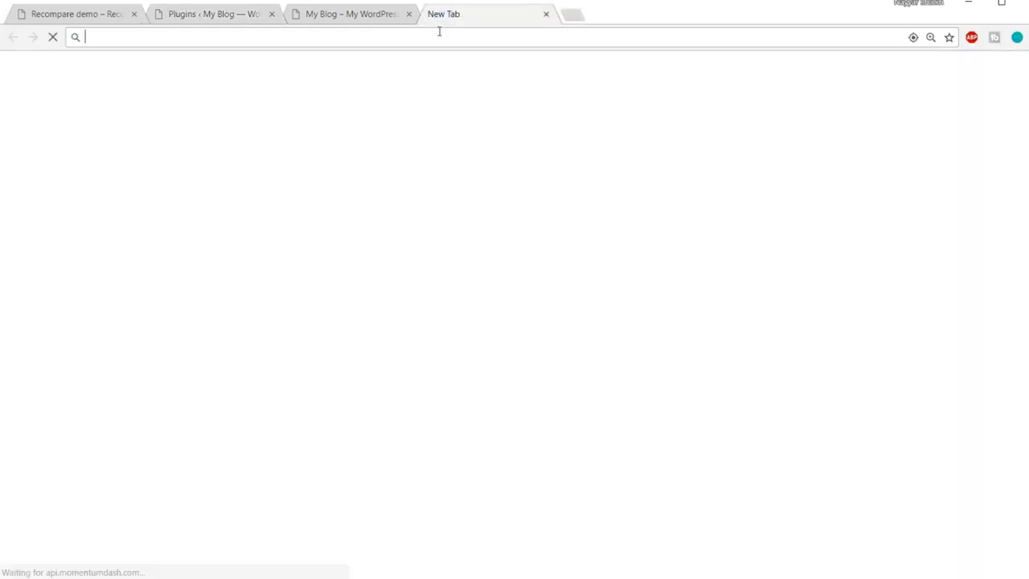
type("bloggdude.com")
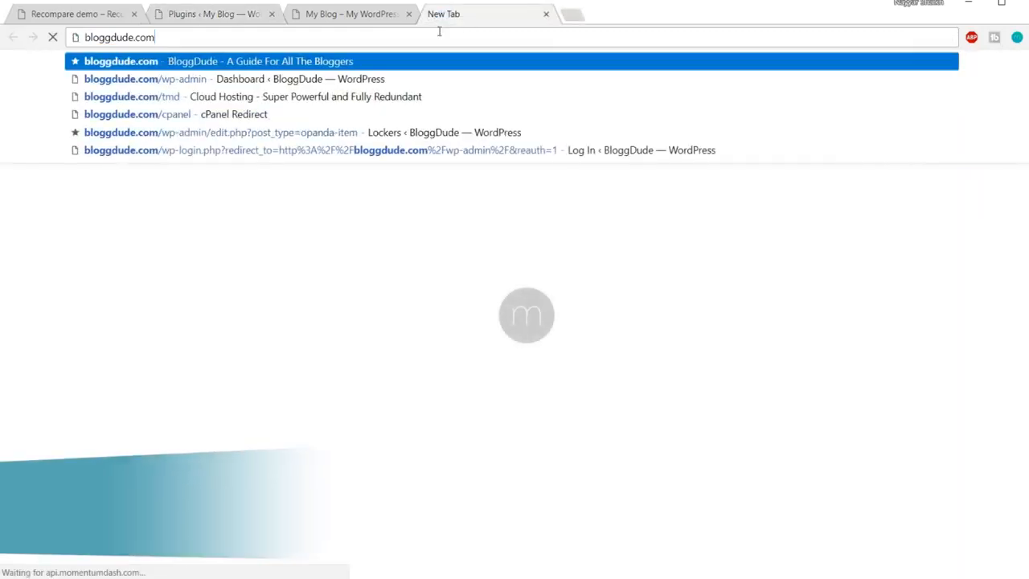
type("/rehub")
key("Return")
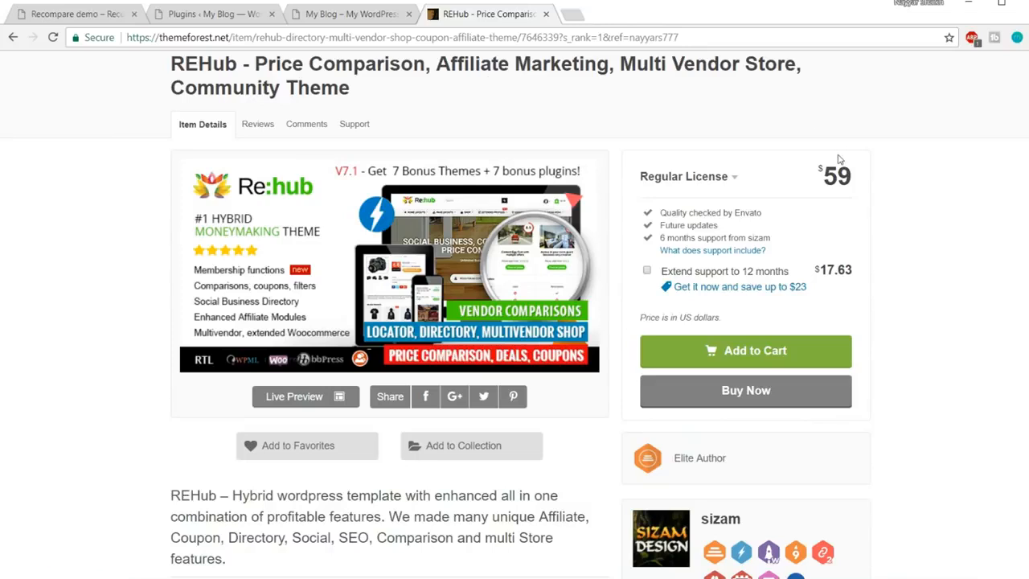
Highlight REHub's 9,655 sales, 4.92 average rating and 713 ratings, then scroll through its features
scroll(694, 341, "down", 5)
left_click_drag(649, 320, 708, 321)
left_click(808, 322)
scroll(849, 321, "down", 1)
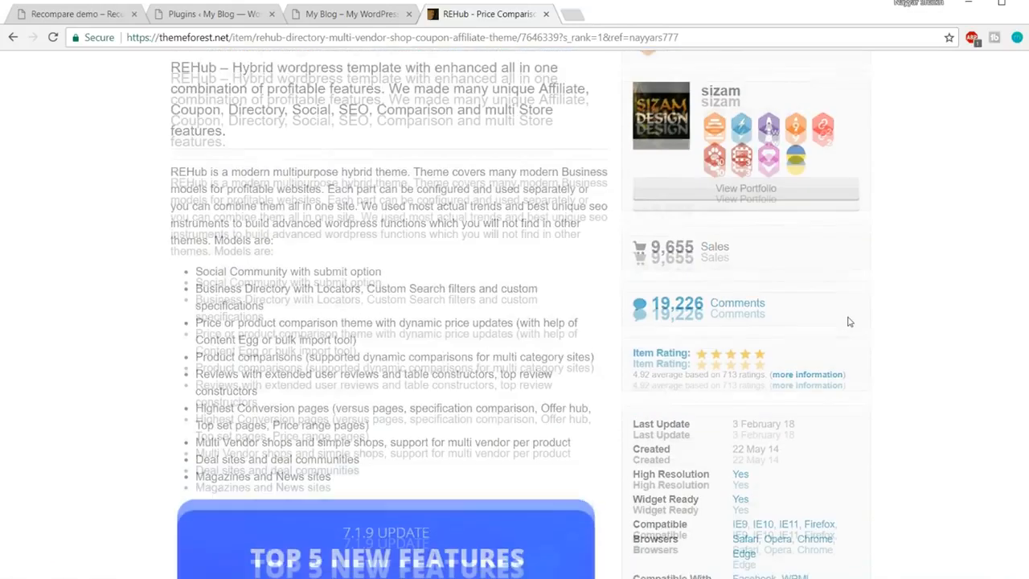
left_click_drag(635, 306, 662, 305)
left_click(639, 303)
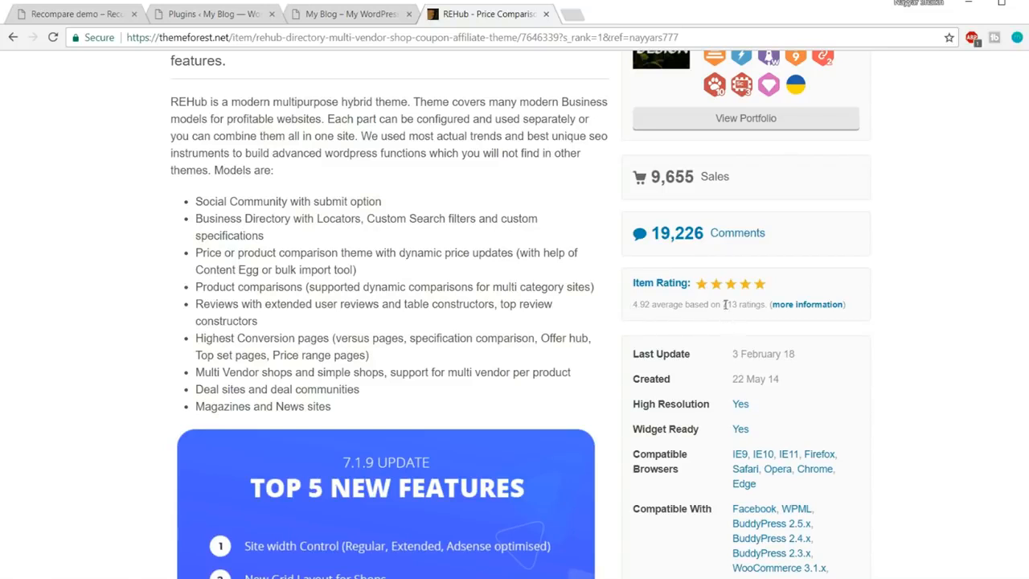
left_click_drag(723, 304, 759, 304)
left_click(759, 306)
scroll(940, 319, "down", 4)
scroll(940, 320, "down", 20)
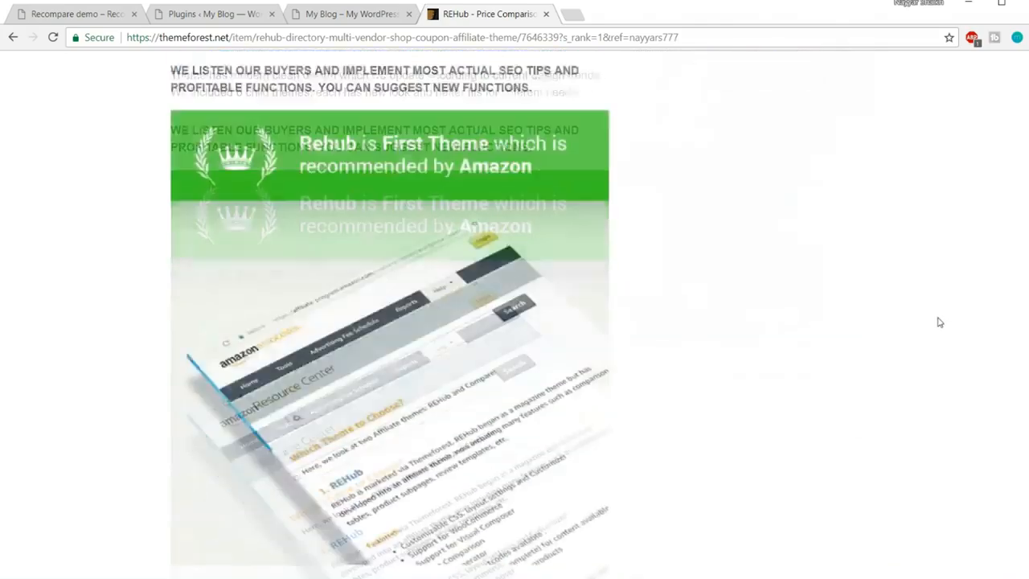
scroll(941, 323, "down", 20)
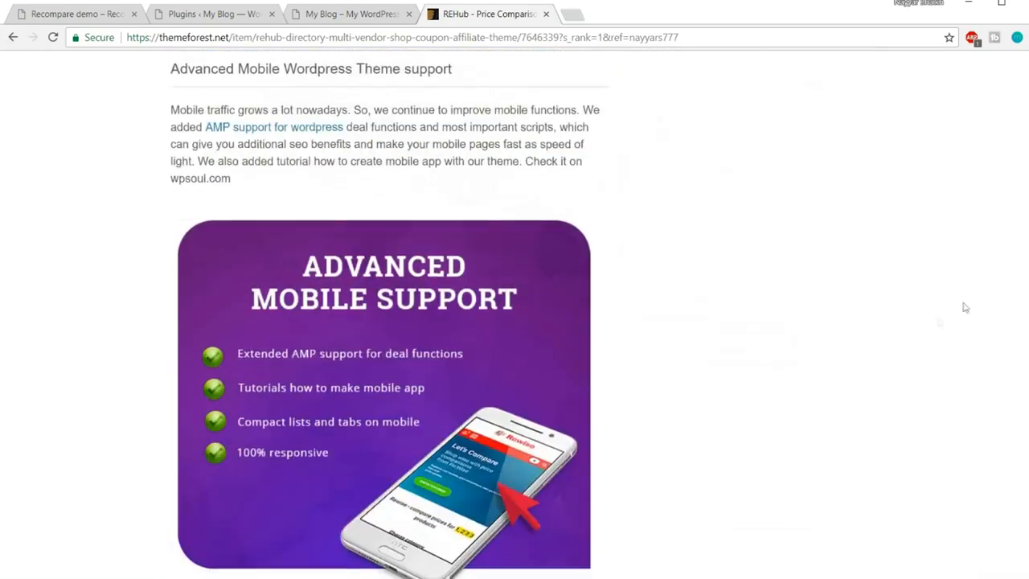
scroll(975, 298, "down", 20)
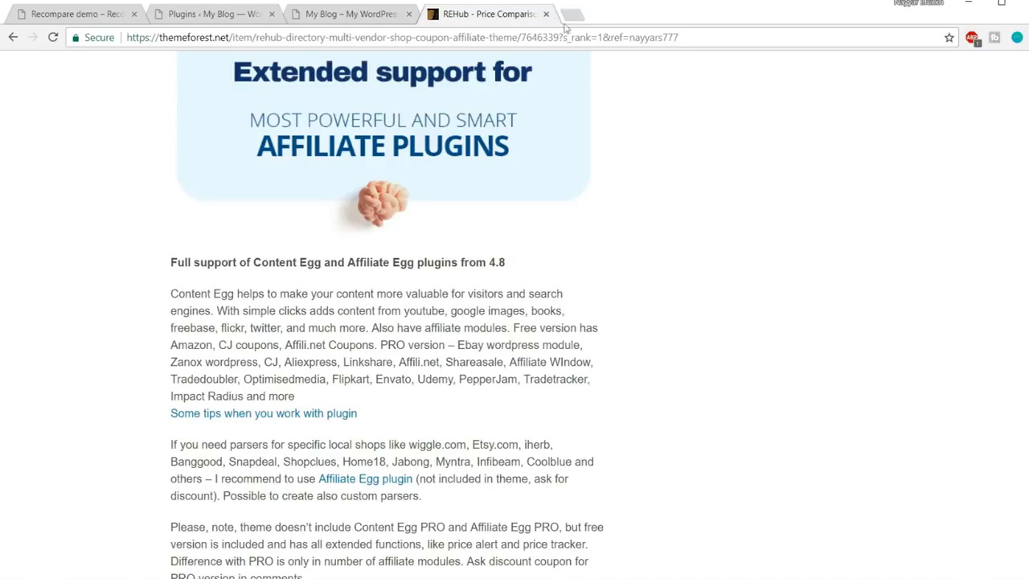
scroll(1013, 81, "up", 20)
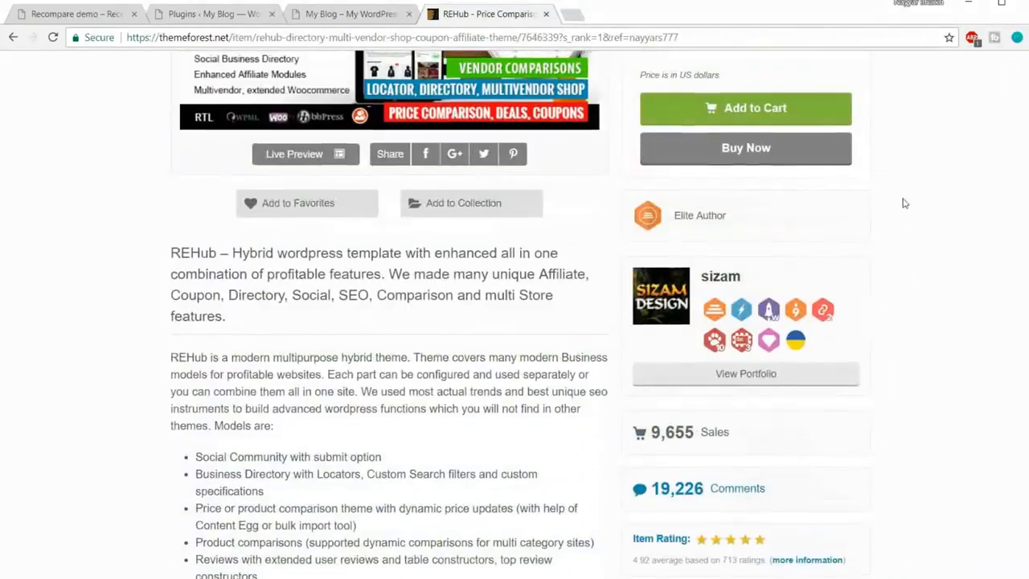
scroll(840, 201, "up", 2)
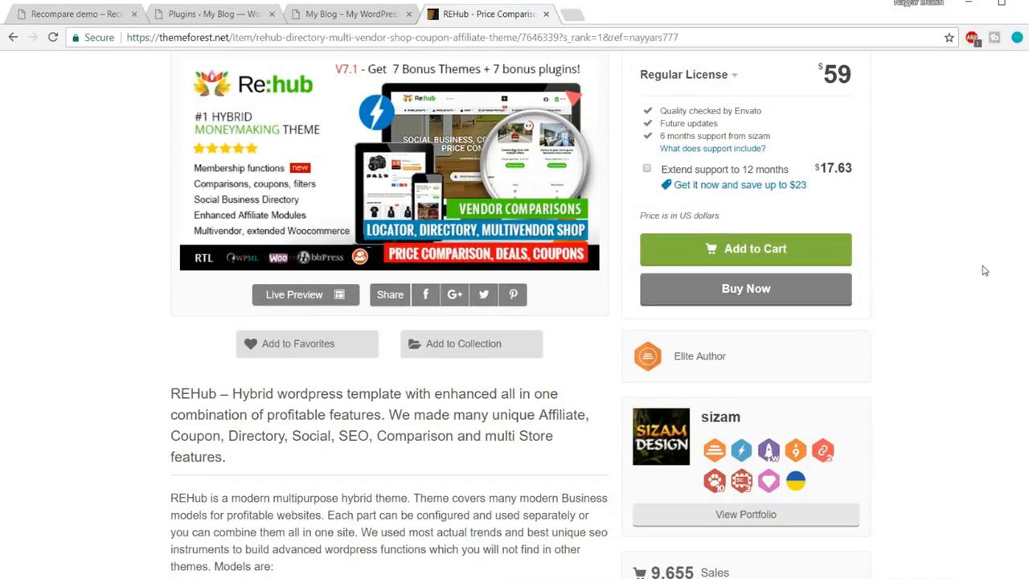
Close the REHub tab and go via Appearance > Themes to Media > Add New
left_click(546, 15)
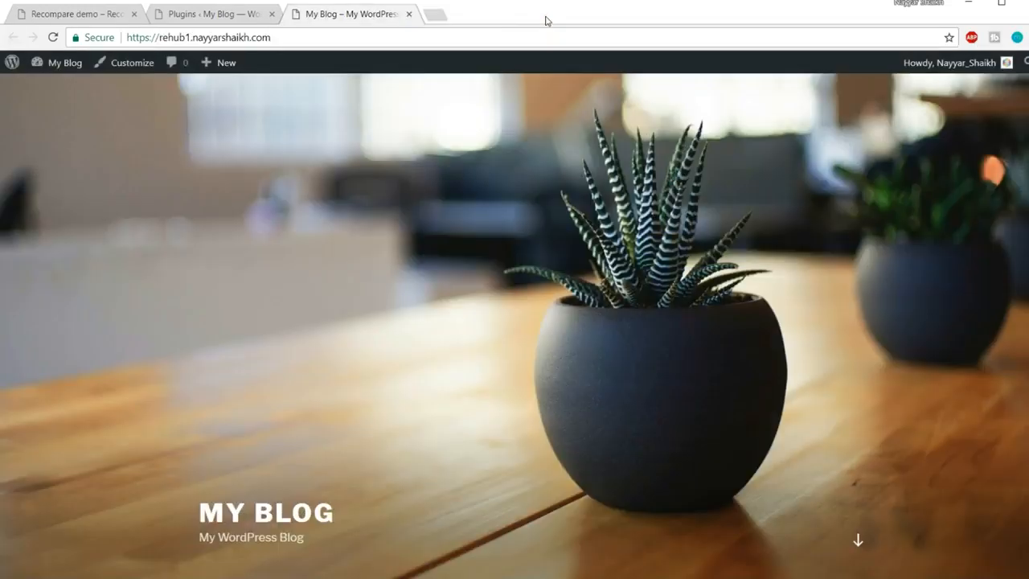
left_click(226, 18)
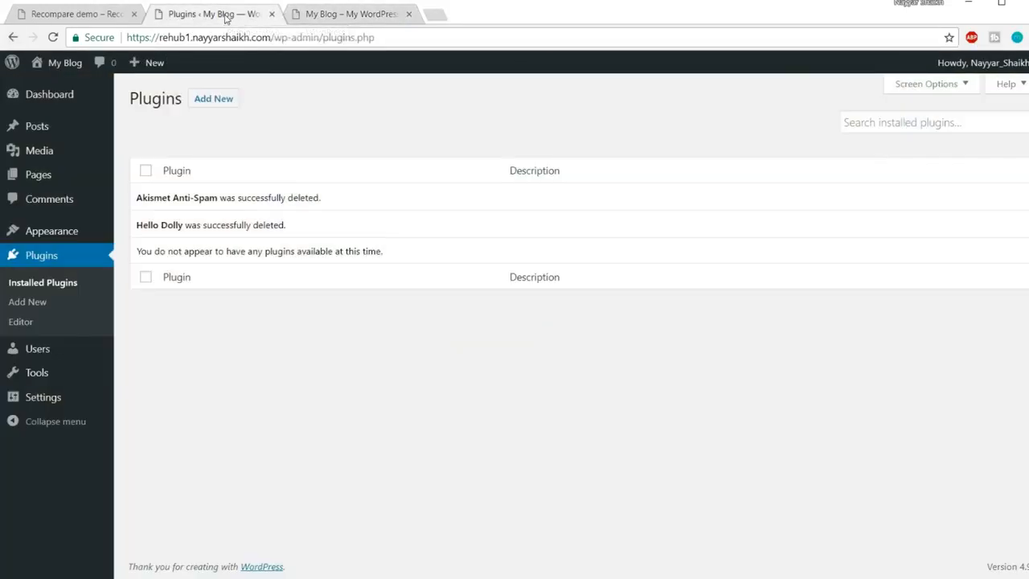
left_click(43, 235)
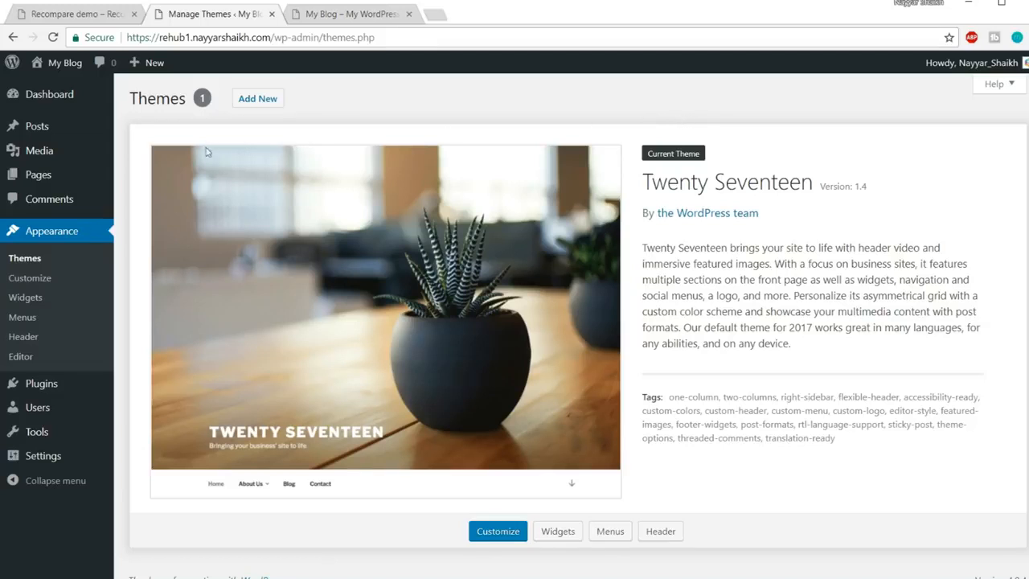
mouse_move(40, 151)
left_click(150, 177)
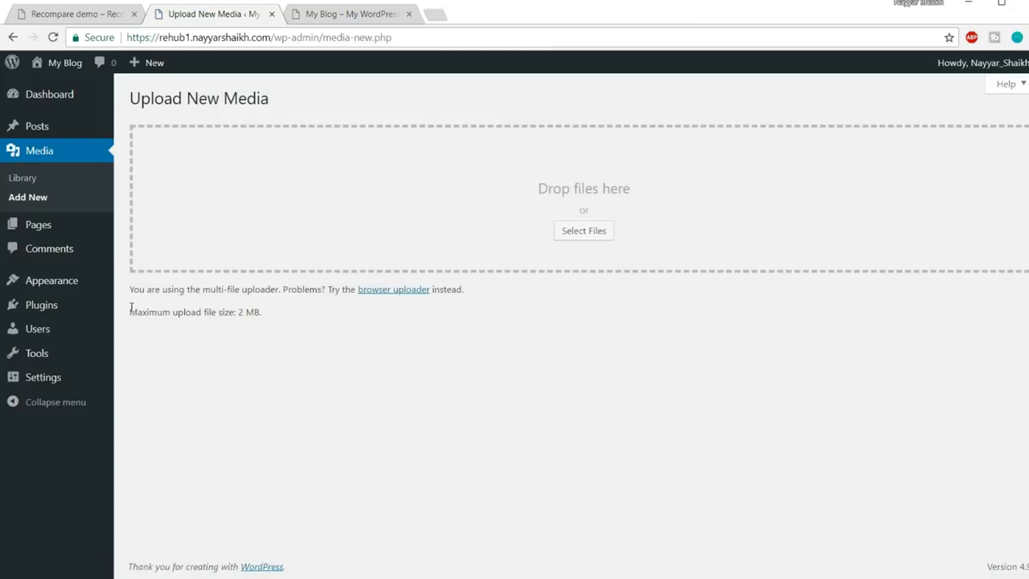
Highlight the 2 MB maximum upload file size on the Upload New Media page
left_click_drag(131, 308, 276, 310)
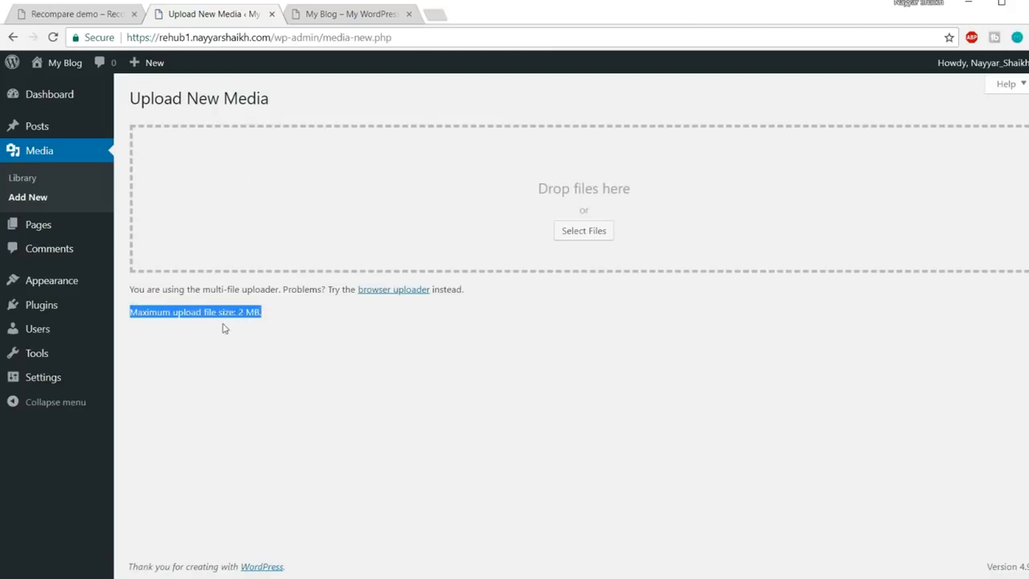
mouse_move(271, 314)
left_mouse_down()
mouse_move(238, 313)
mouse_move(266, 316)
left_mouse_up()
left_click(264, 320)
left_click(251, 325)
left_click(278, 318)
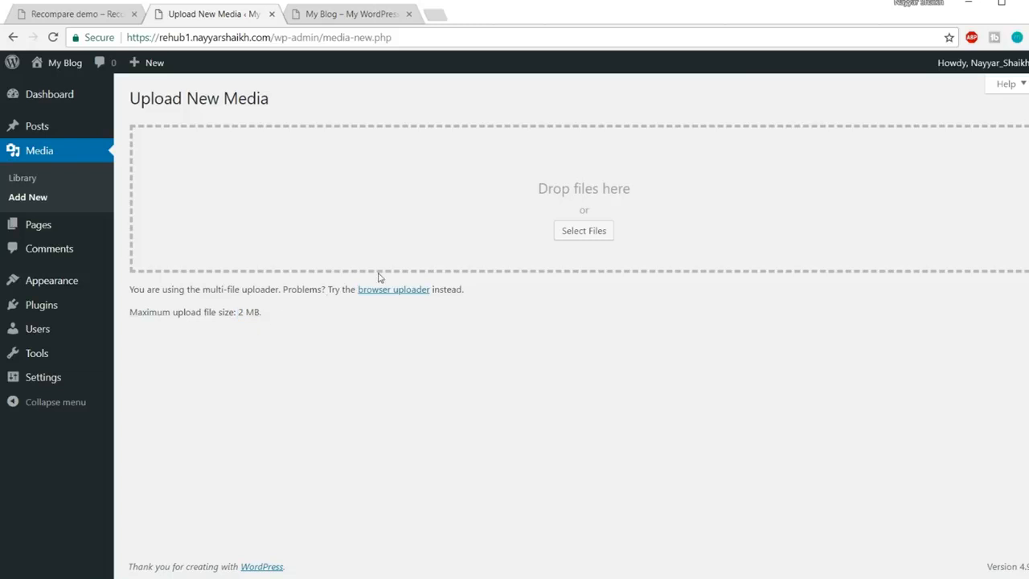
key("super")
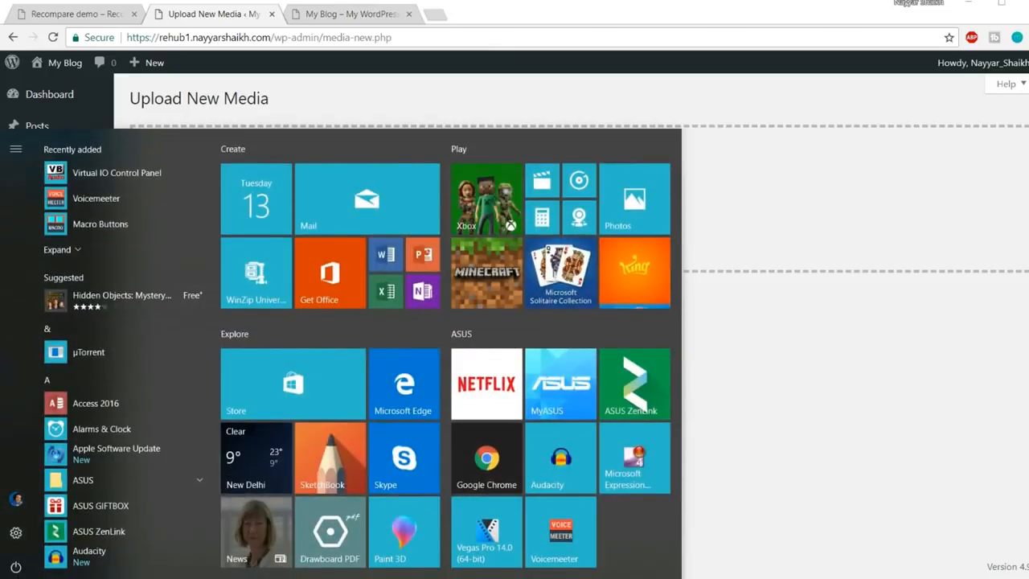
Launch FileZilla and open the rehub1 site folder on the server
type("file")
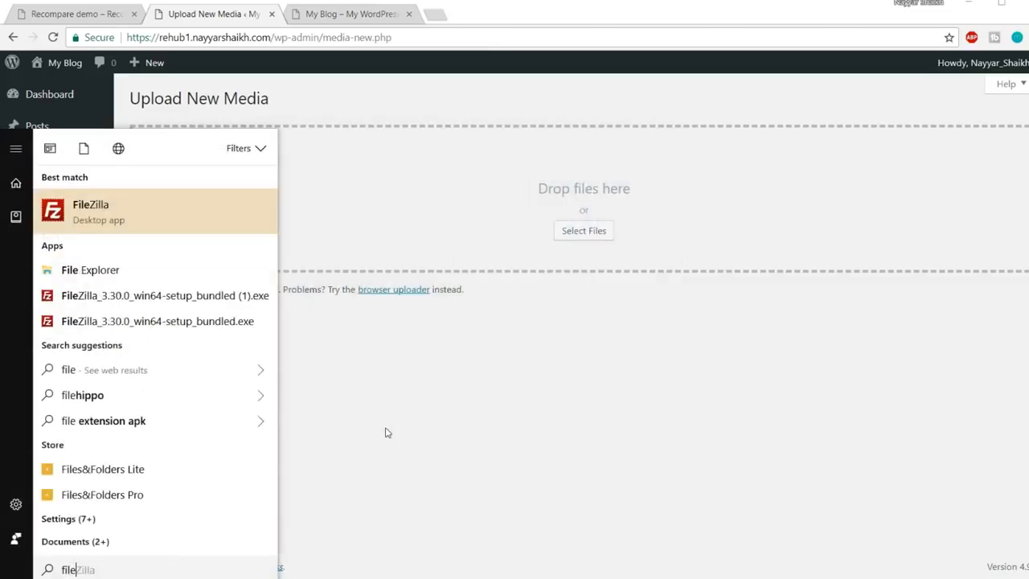
left_click(175, 224)
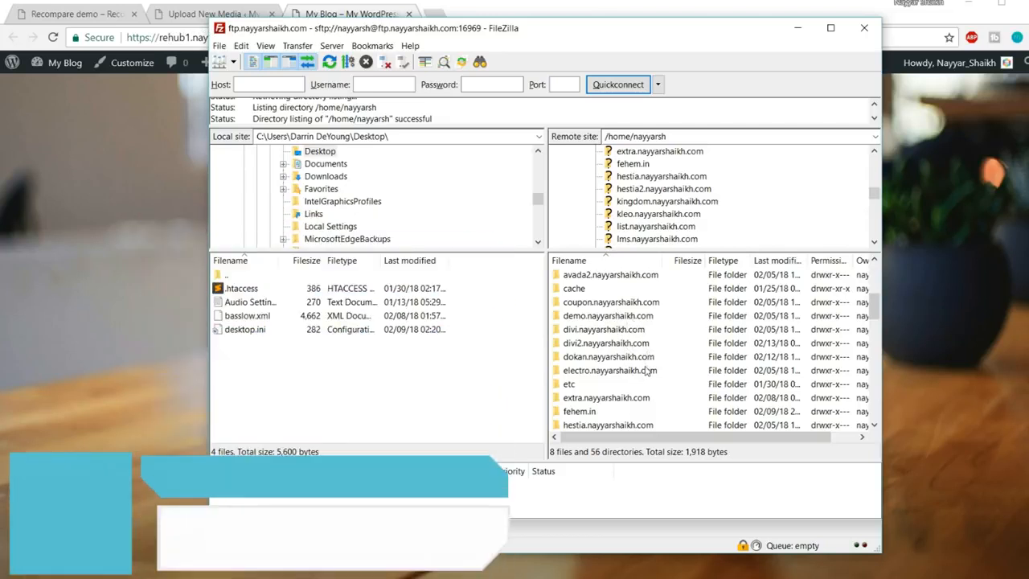
scroll(647, 370, "down", 5)
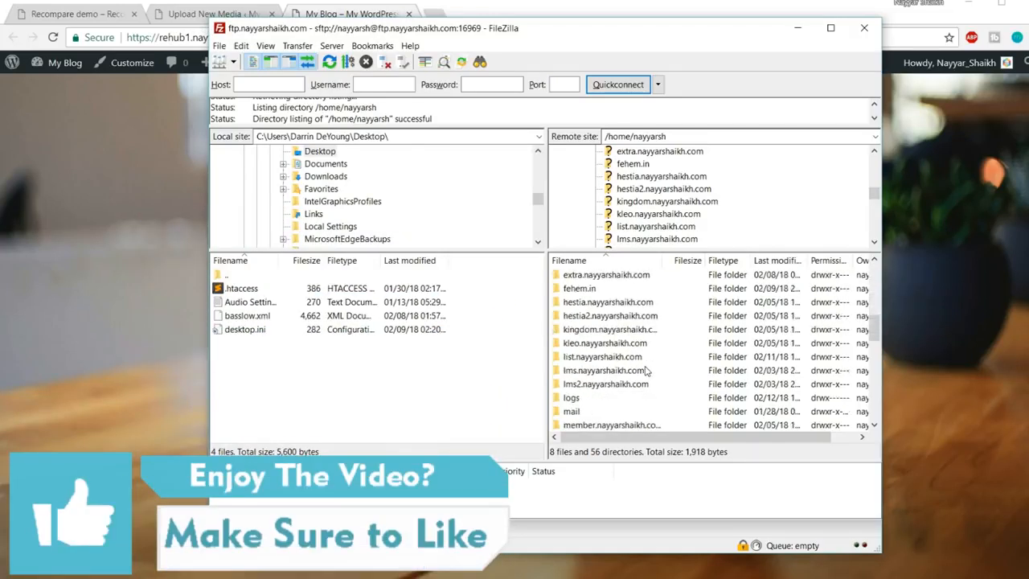
scroll(647, 370, "down", 3)
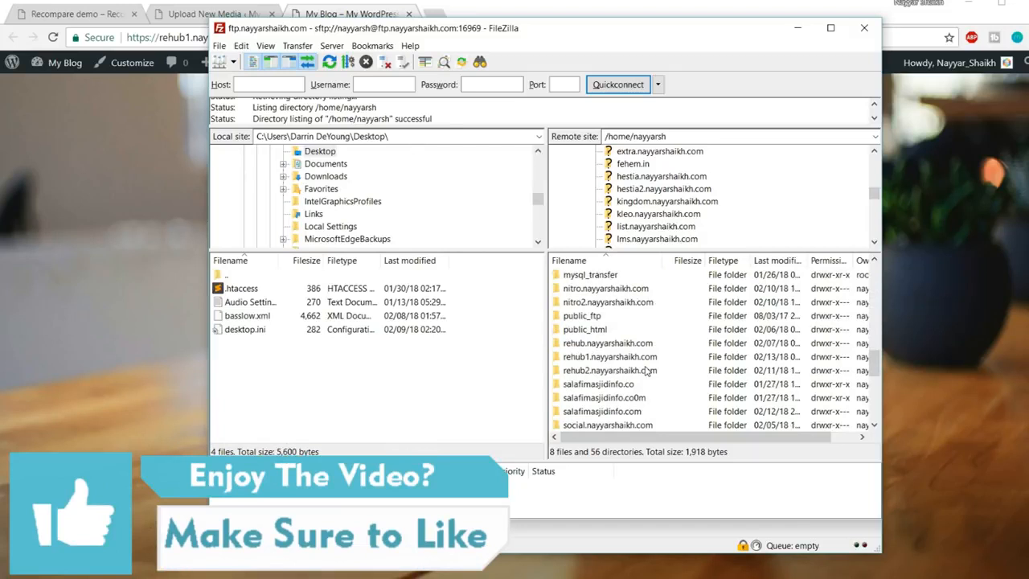
double_click(603, 359)
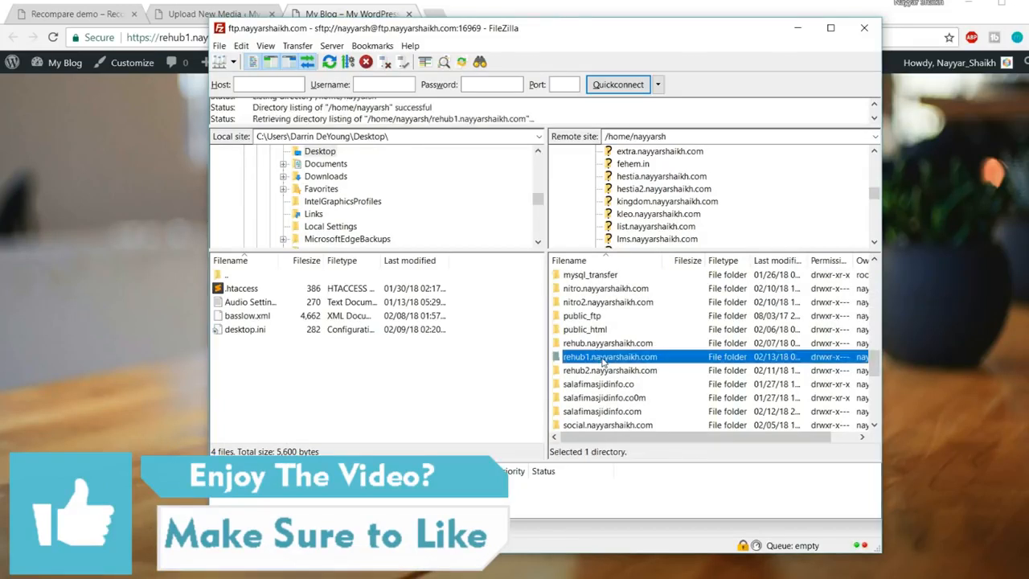
Copy the server's .htaccess file to the local Desktop folder
left_click(595, 345)
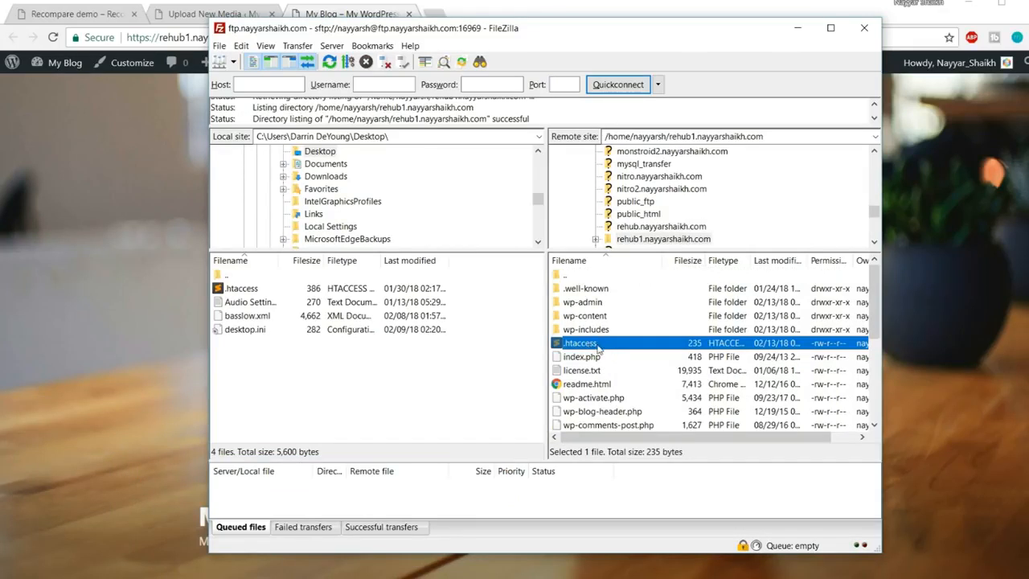
mouse_move(599, 346)
left_mouse_down()
mouse_move(597, 331)
mouse_move(502, 315)
mouse_move(395, 381)
mouse_move(578, 338)
mouse_move(592, 344)
left_mouse_up()
scroll(416, 221, "up", 2)
scroll(378, 212, "down", 1)
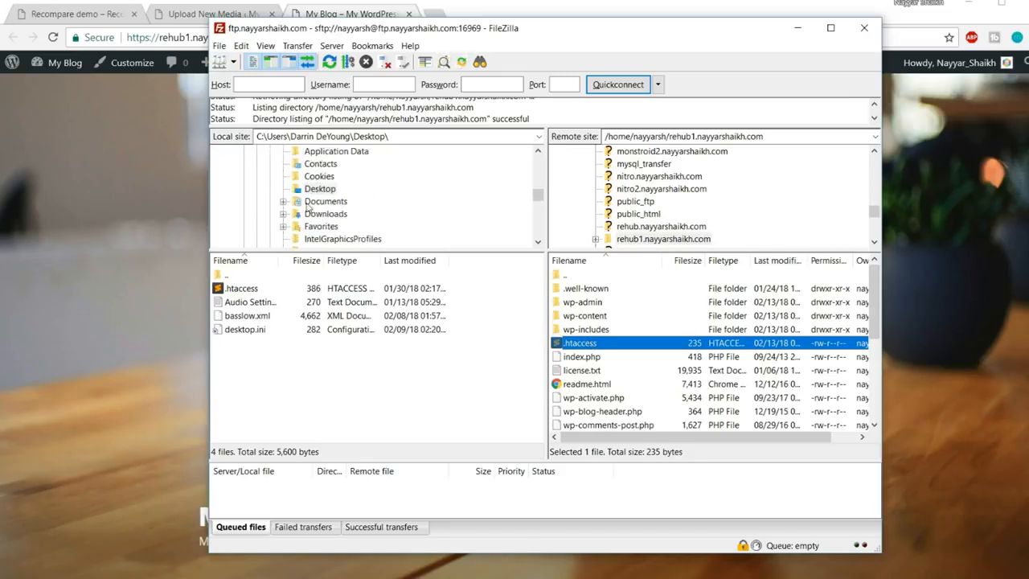
left_click(311, 191)
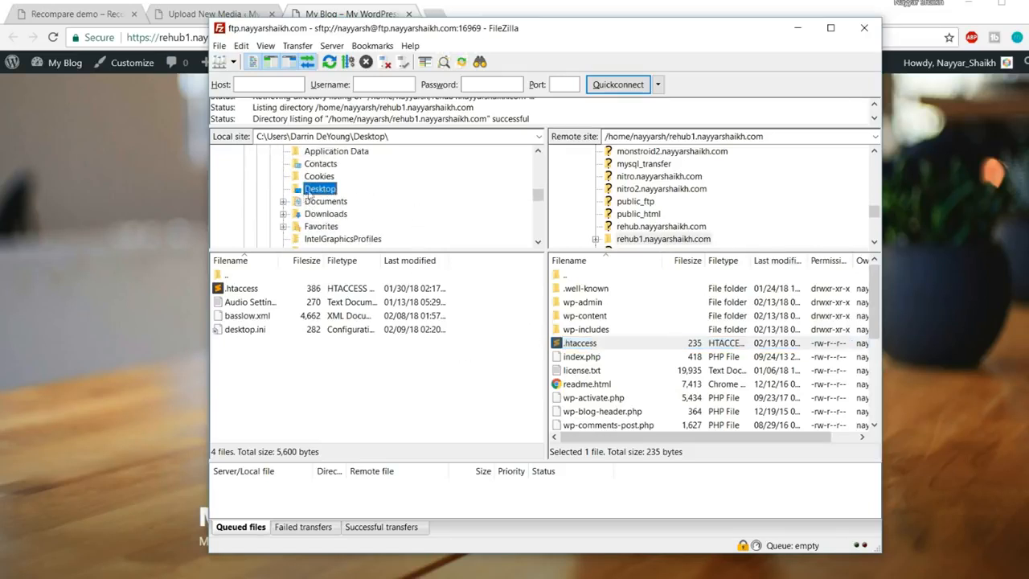
left_click_drag(576, 348, 354, 388)
left_click_drag(354, 386, 565, 346)
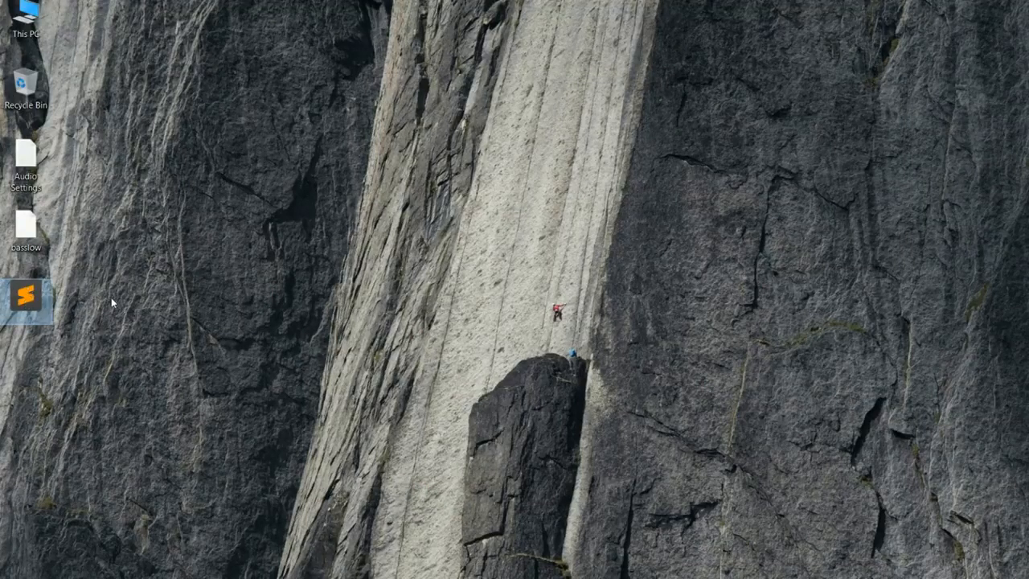
Open the downloaded .htaccess in Sublime Text and load bloggdude.com in a new tab
double_click(38, 303)
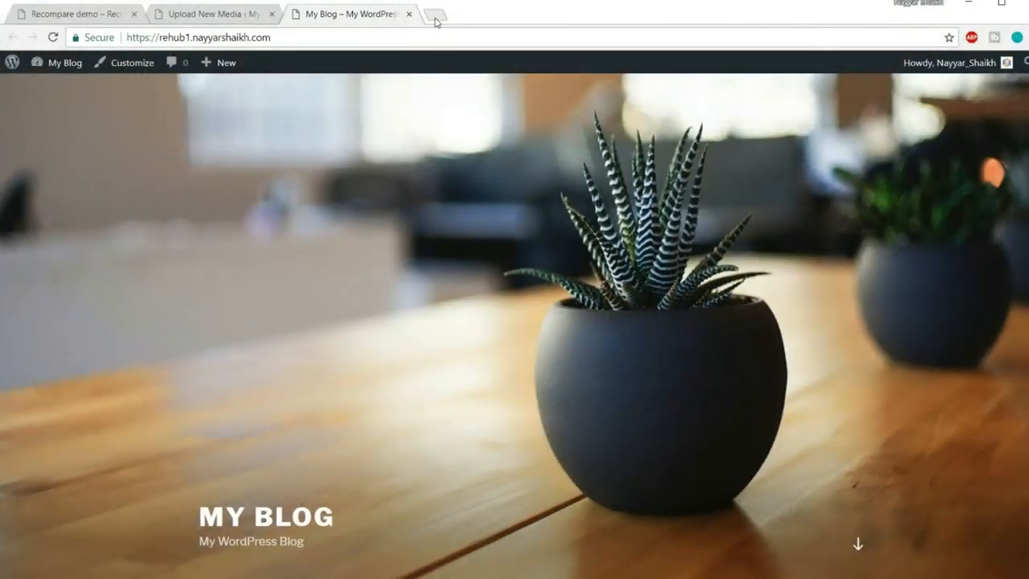
left_click(436, 15)
type("bloggdude.com")
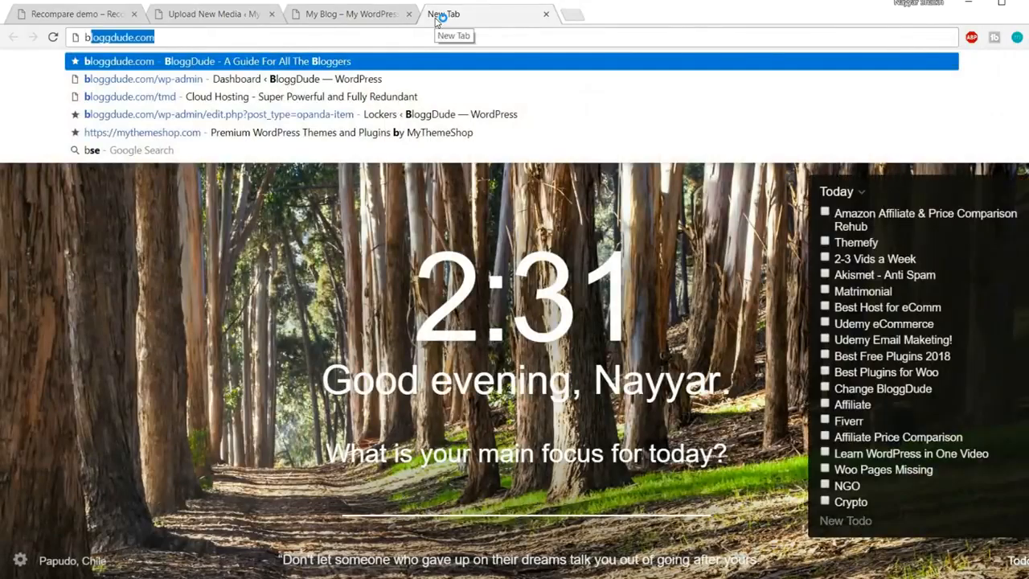
key("Return")
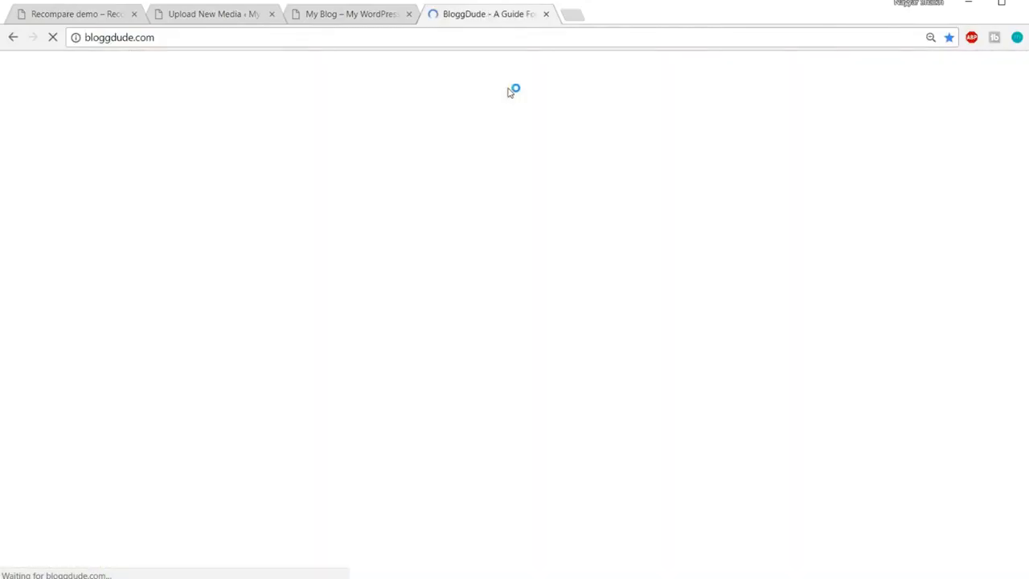
scroll(593, 242, "down", 3)
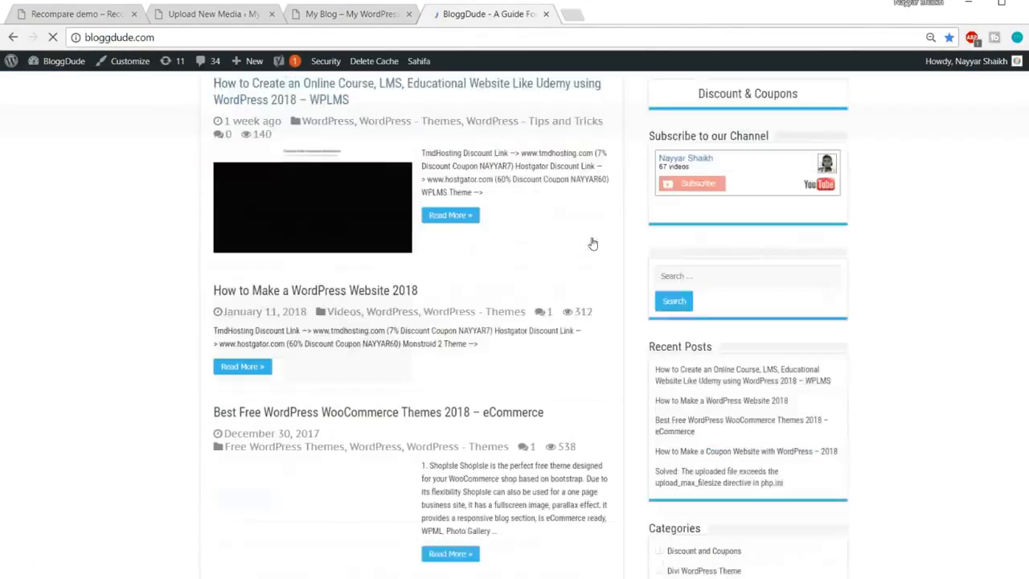
scroll(593, 243, "down", 7)
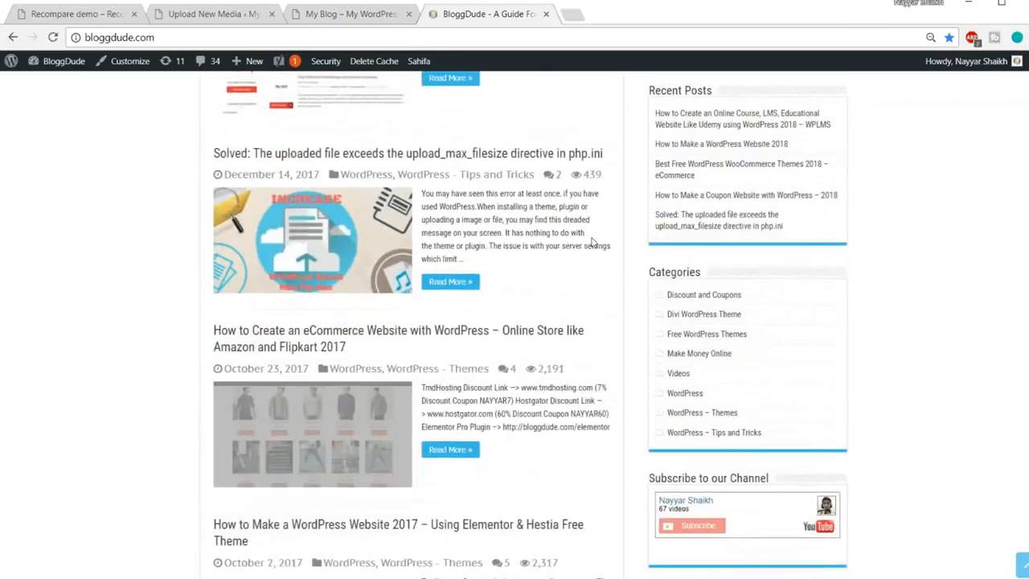
Open the upload_max_filesize fix article and select its five php_value code lines
left_click(342, 155)
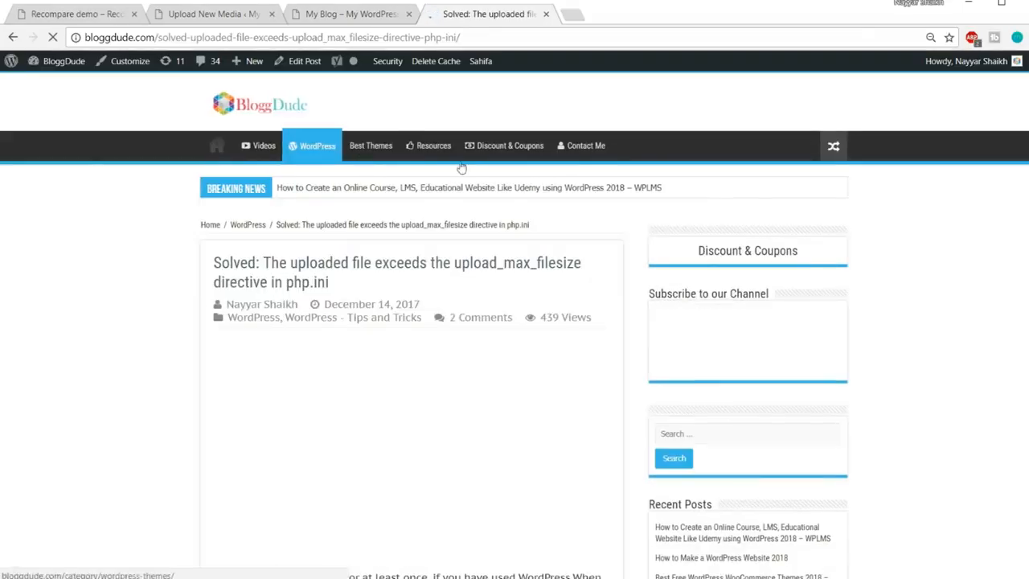
scroll(970, 288, "down", 4)
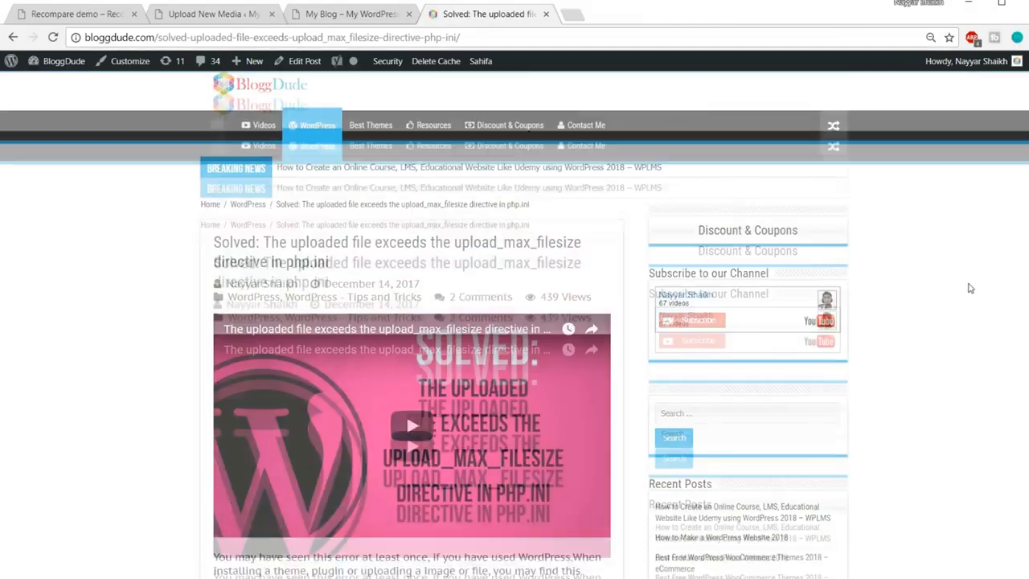
scroll(970, 288, "down", 10)
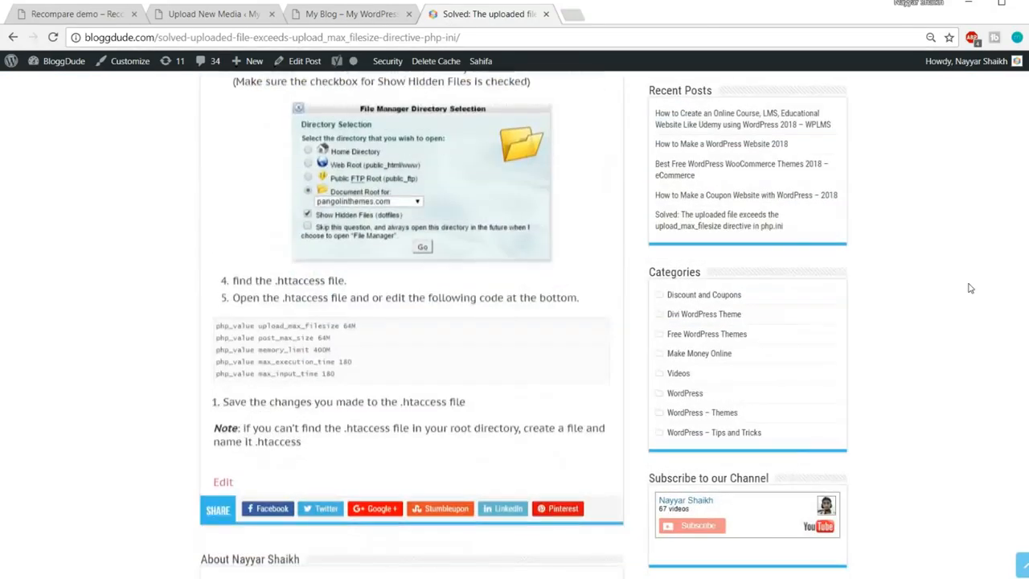
left_click_drag(355, 281, 203, 238)
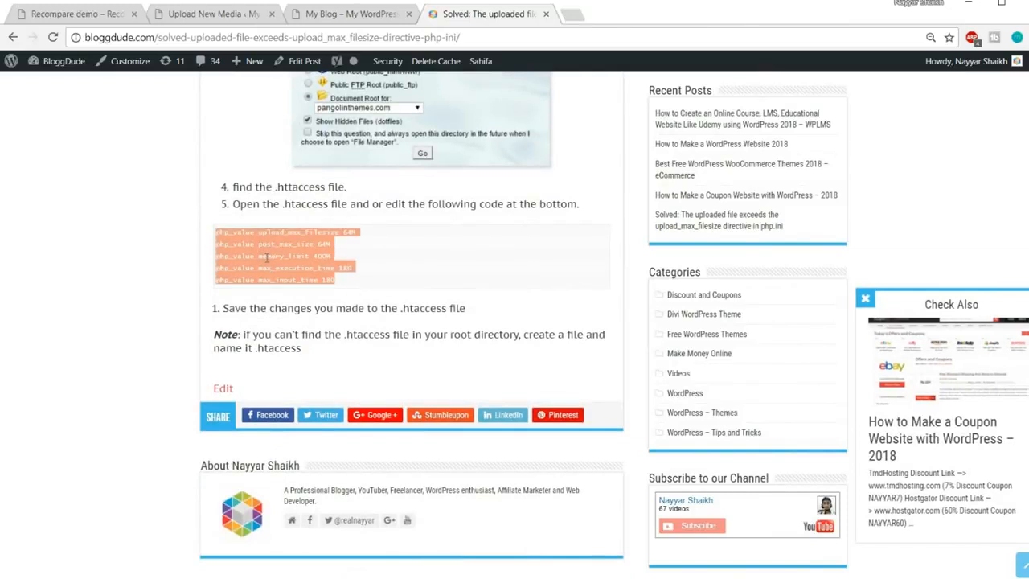
left_click(241, 575)
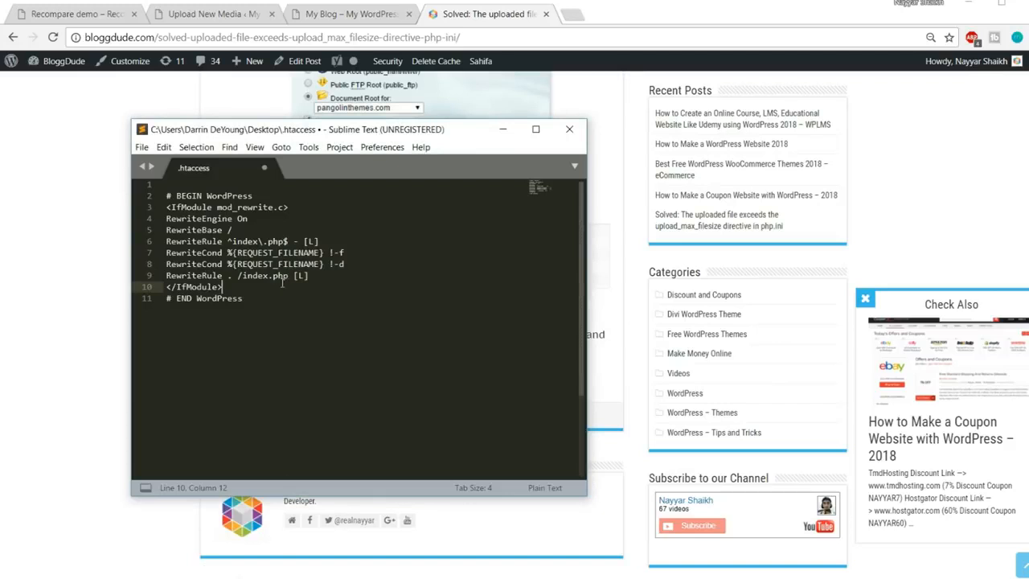
Paste the five php_value lines after </IfModule> in .htaccess, save, and close Sublime Text
key("Return")
type("php_value upload_max_filesize 64M php_value post_max_size 64M php_value memory_limit 400M php_value max_execution_time 180 php_value max_input_time 200")
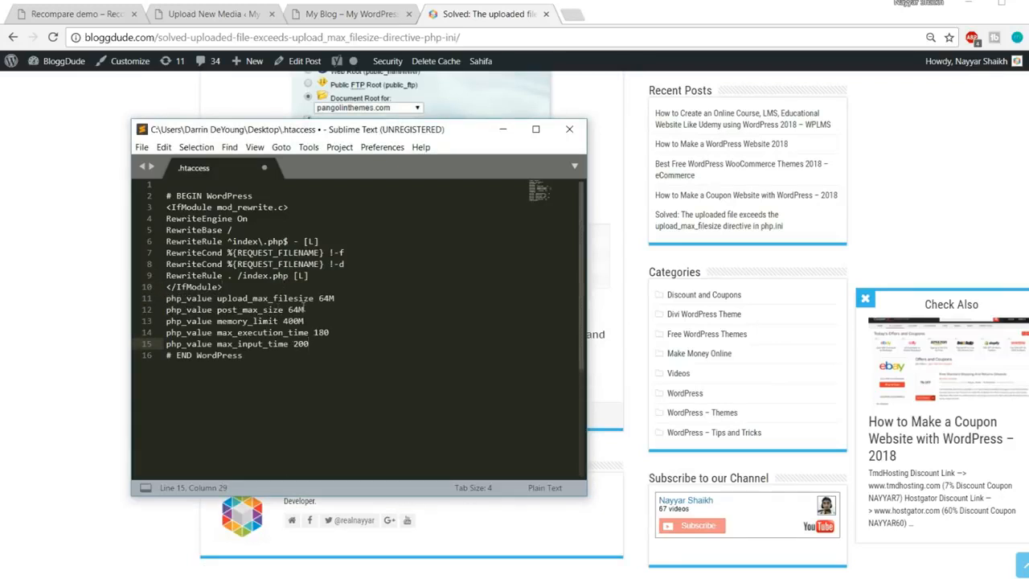
key("ctrl+s")
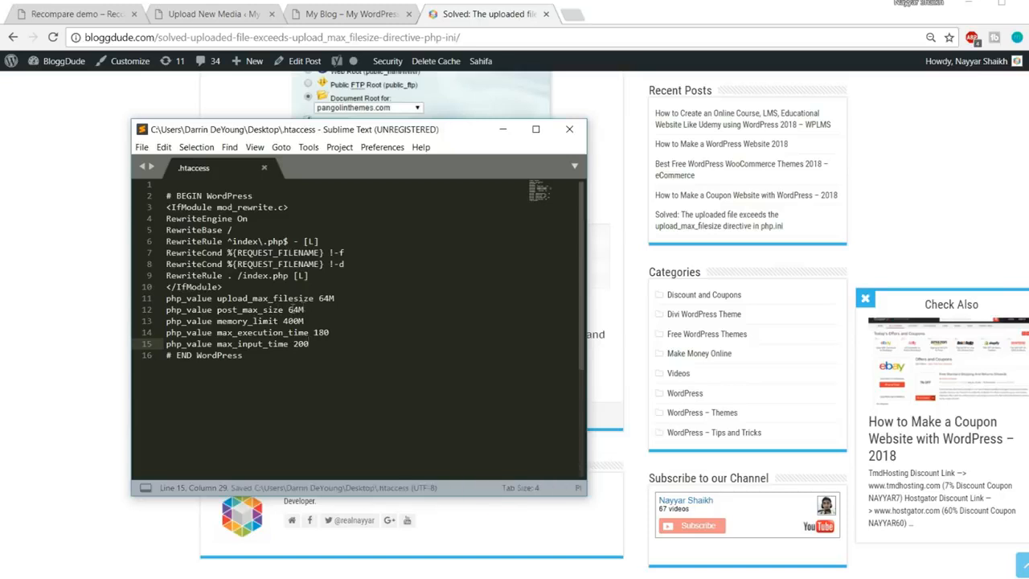
left_click(570, 131)
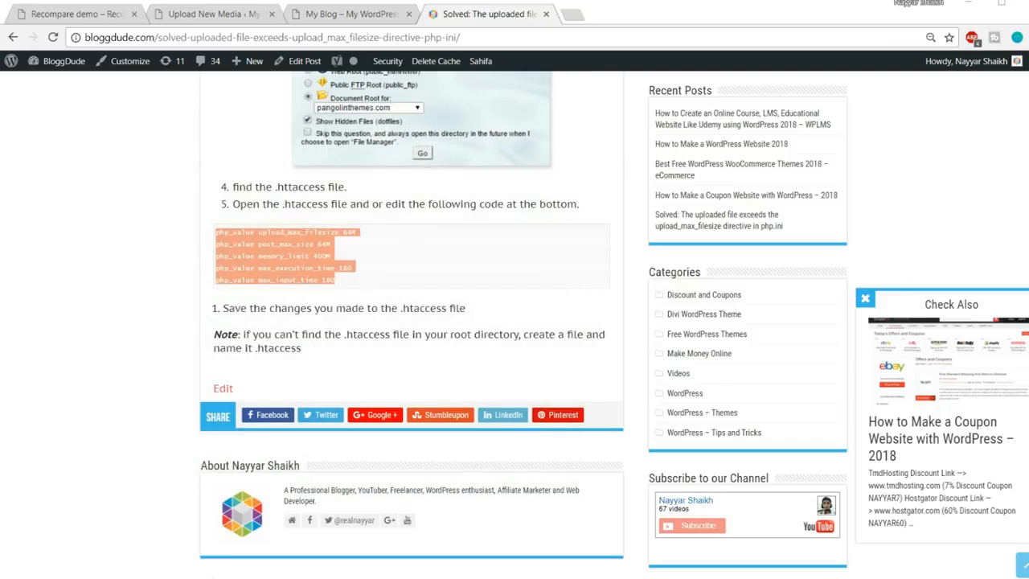
left_click(334, 578)
Upload the edited .htaccess over the server copy in rehub1, then close FileZilla and the article tab
right_click(296, 395)
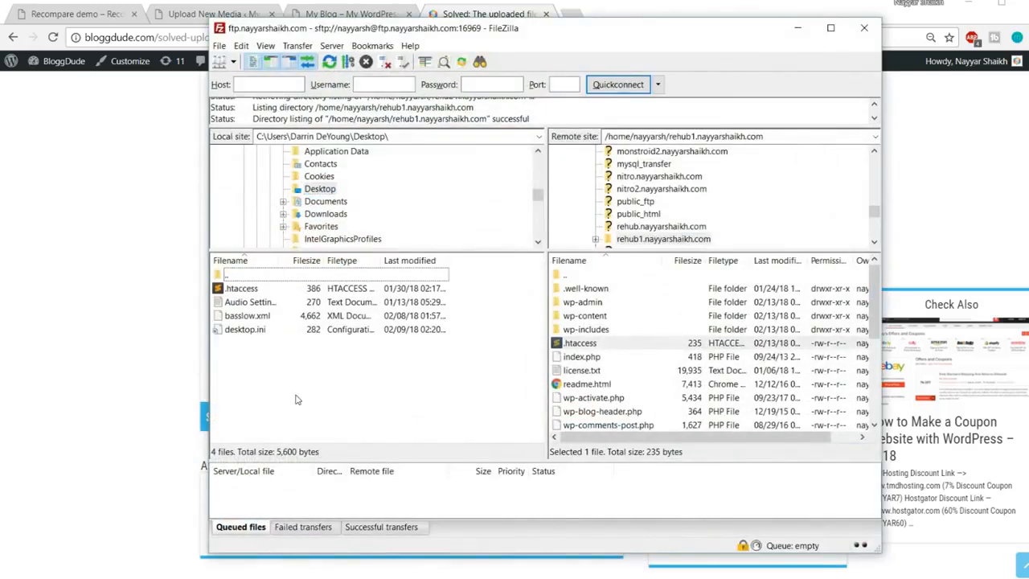
left_click(352, 491)
left_click(242, 290)
left_click_drag(239, 295, 627, 375)
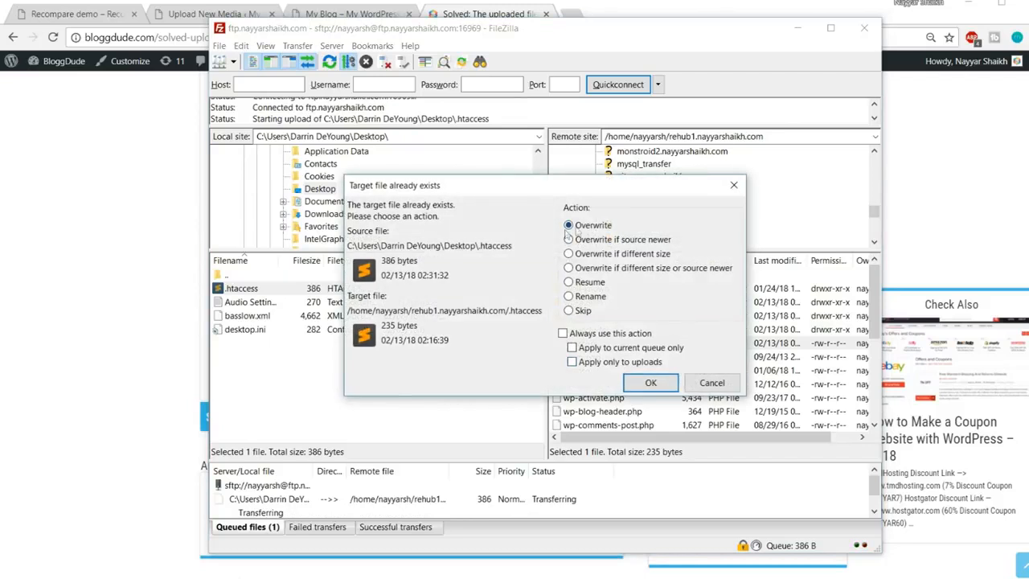
left_click(656, 383)
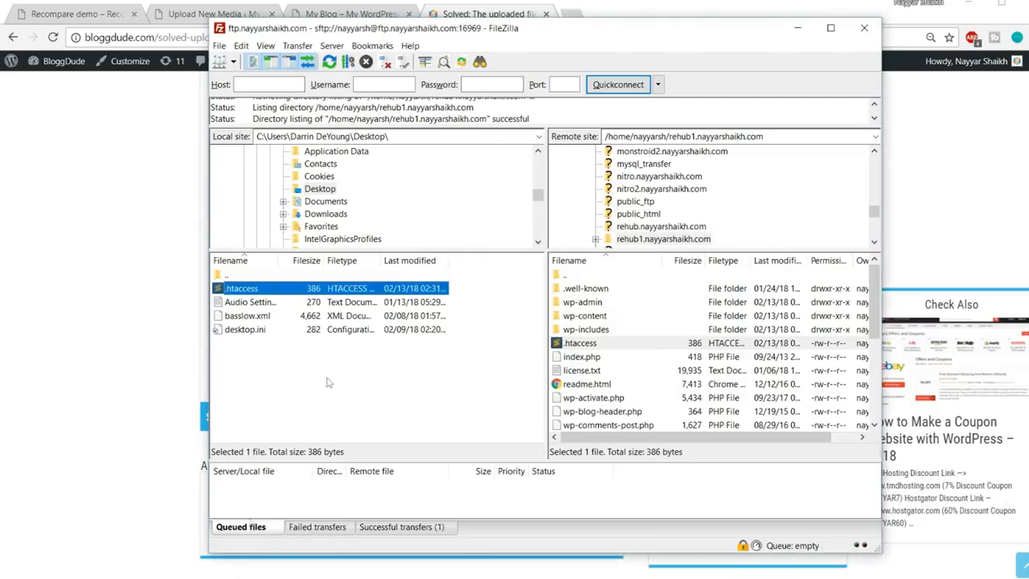
left_click(864, 27)
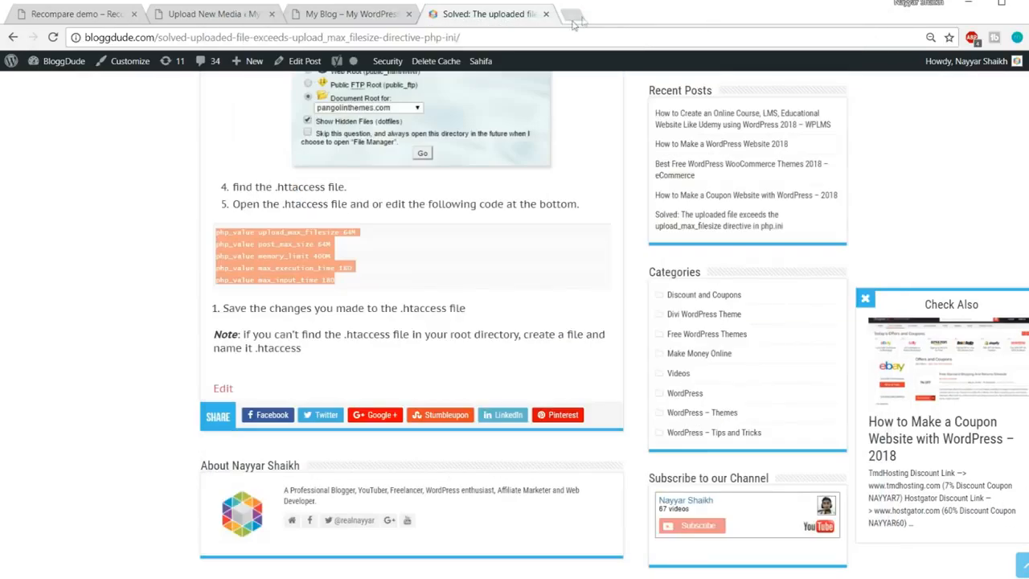
left_click(546, 14)
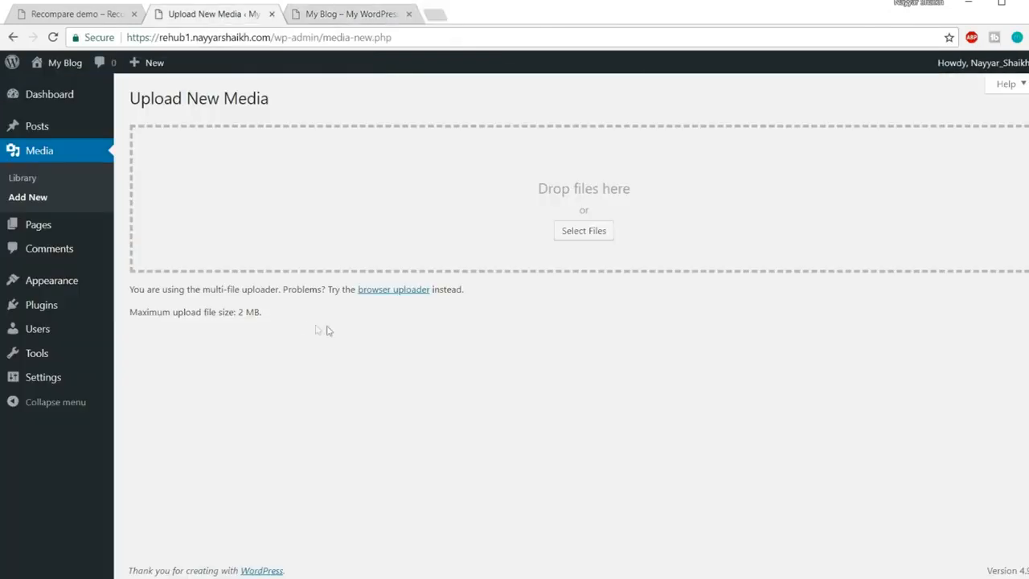
Reload Upload New Media to confirm the limit rose from 2 MB to 64 MB
left_click_drag(263, 313, 239, 315)
left_click(54, 38)
left_click_drag(239, 313, 273, 318)
left_click(306, 325)
Go to Appearance > Themes > Add New and show the theme zip upload form
left_click(70, 281)
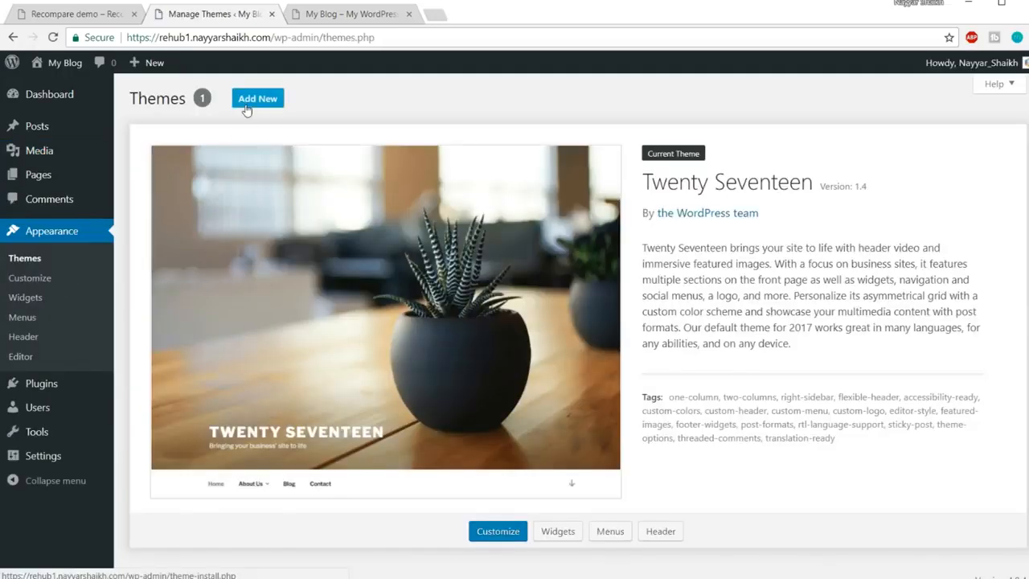
left_click(270, 106)
left_click(265, 107)
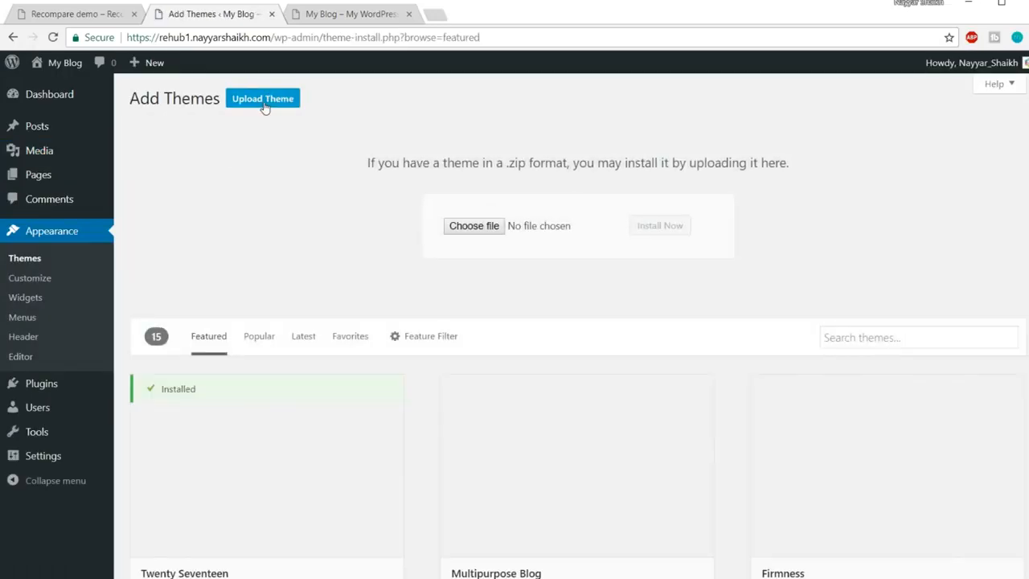
Choose rehub.zip from themeforest-7646339 > rehub_718 > REHubWP-theme and install it
left_click(475, 225)
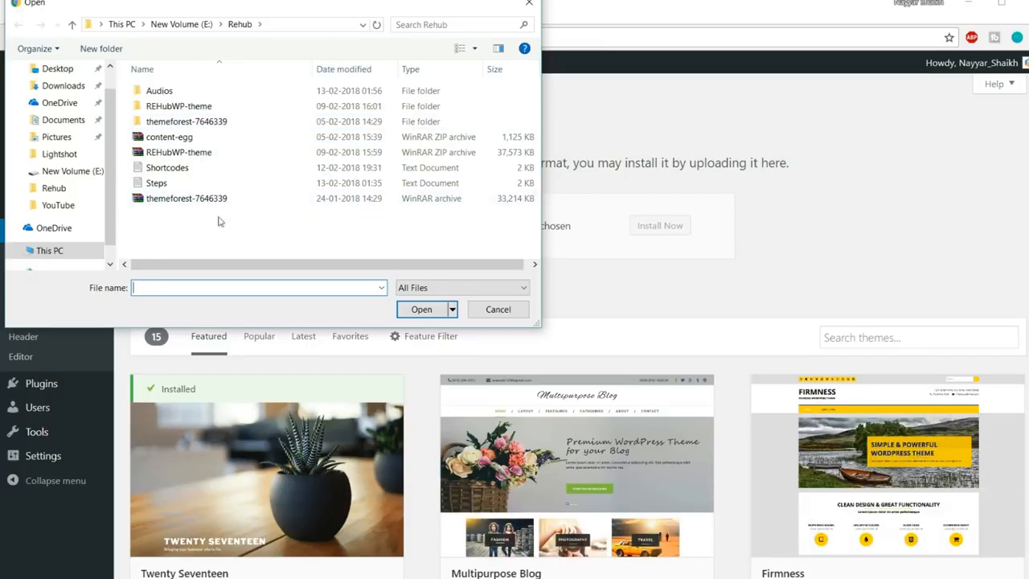
left_click(157, 203)
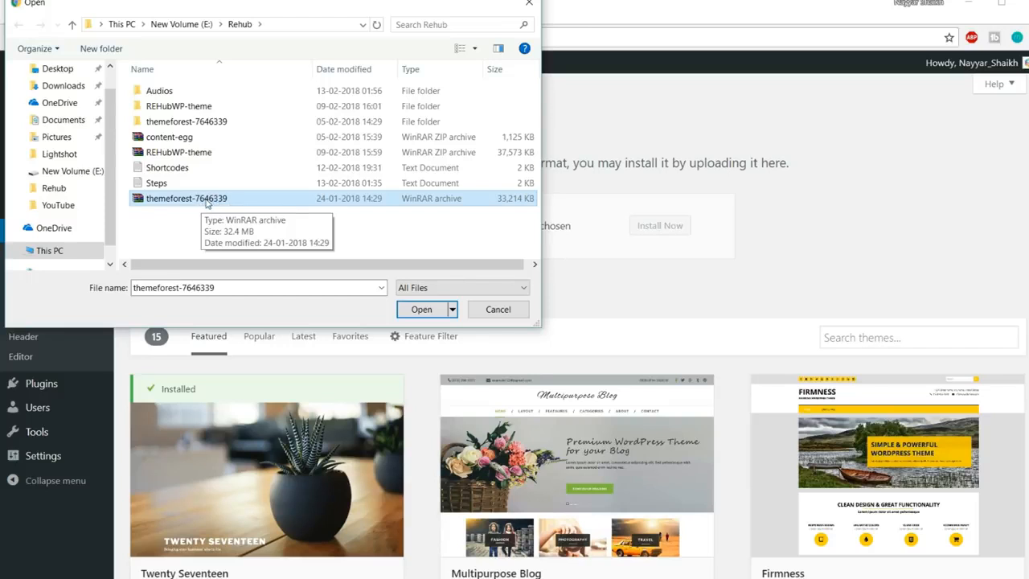
left_click(201, 122)
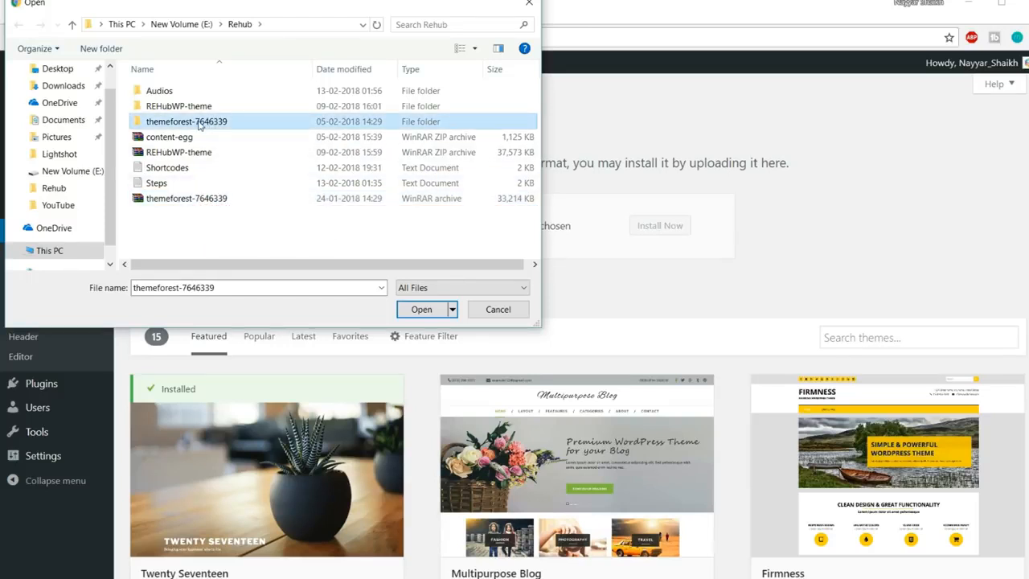
double_click(213, 127)
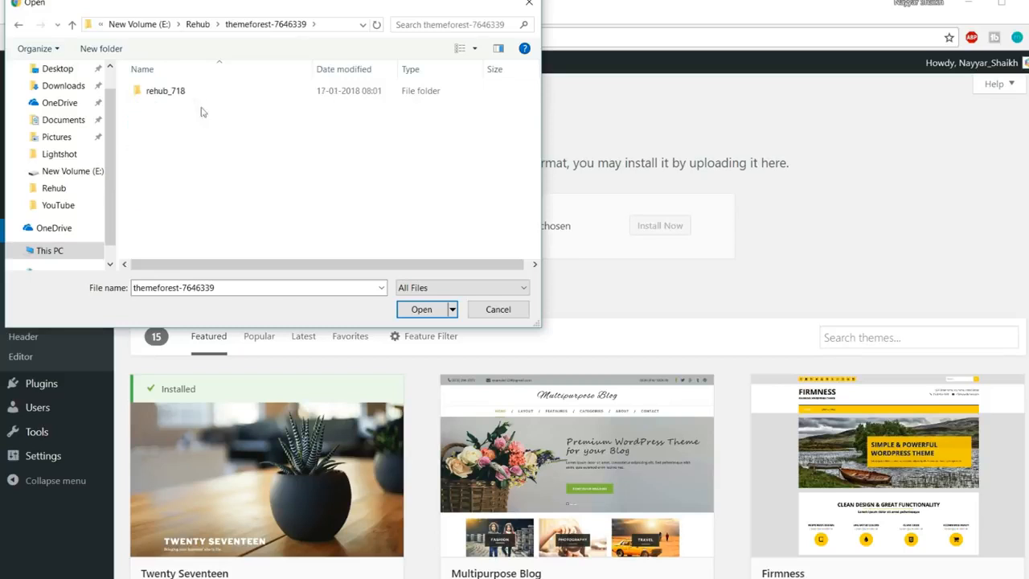
double_click(195, 94)
double_click(194, 96)
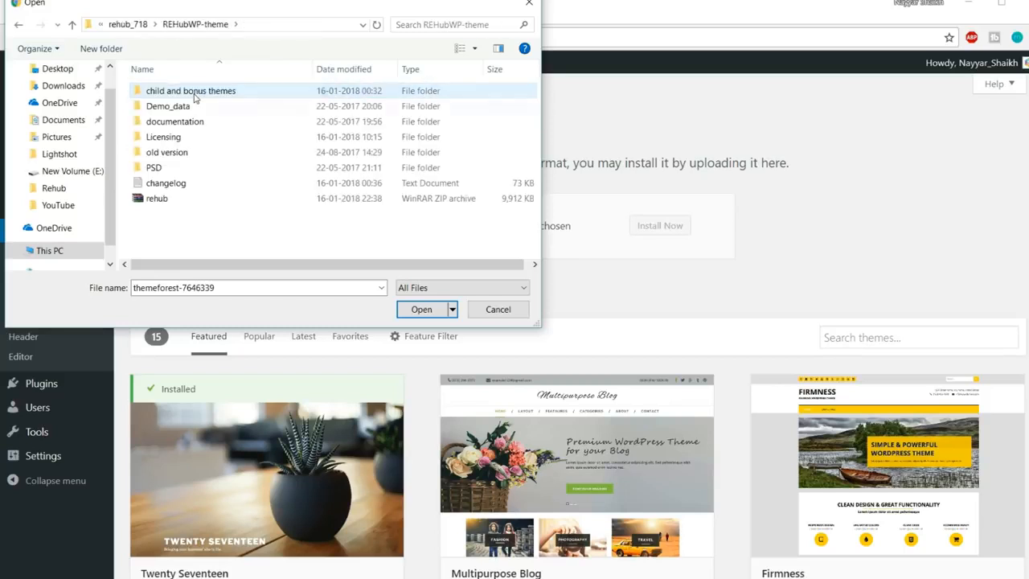
left_click(169, 201)
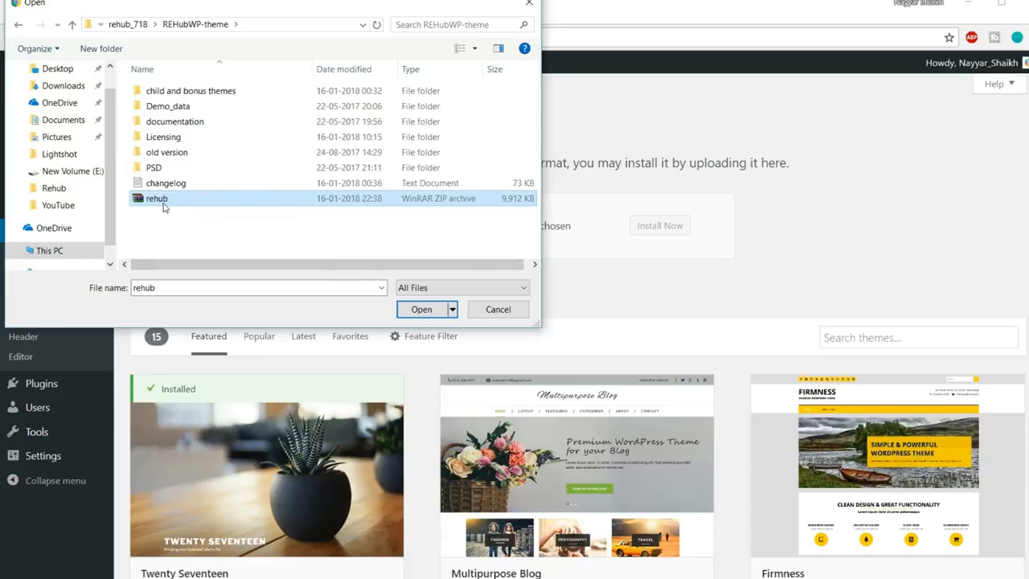
left_click(420, 311)
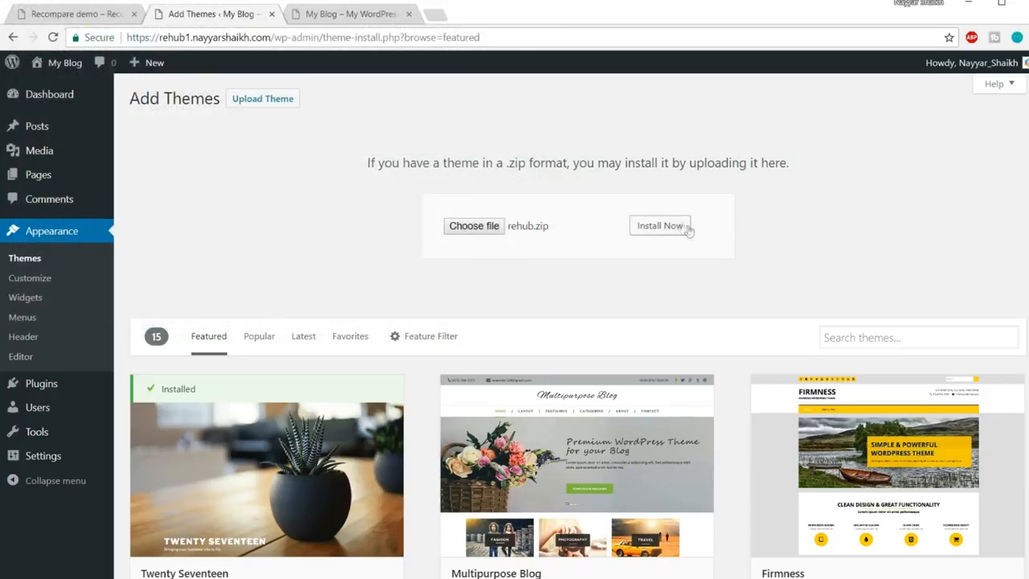
left_click(674, 228)
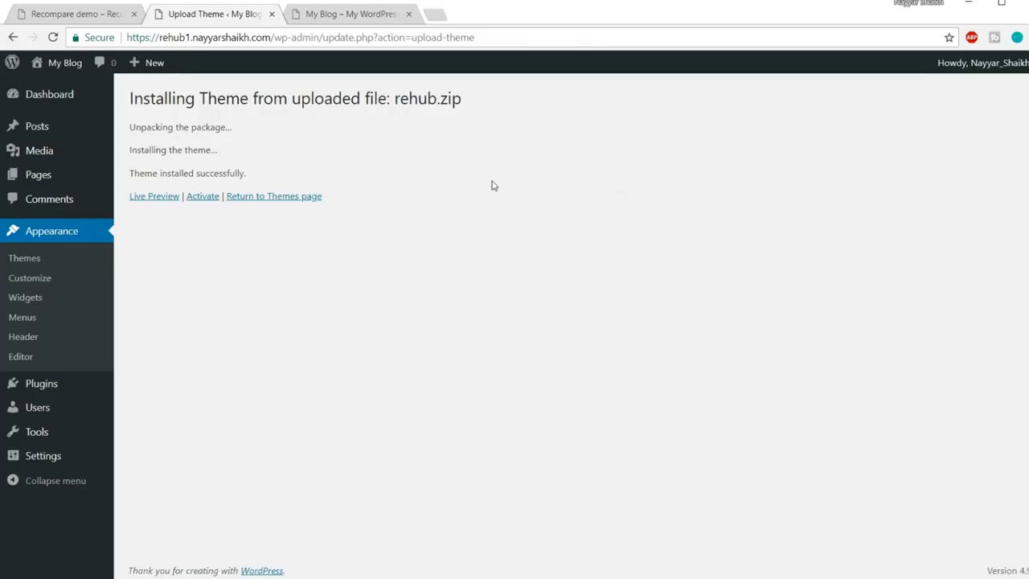
Activate the freshly installed ReHub theme
left_click(203, 201)
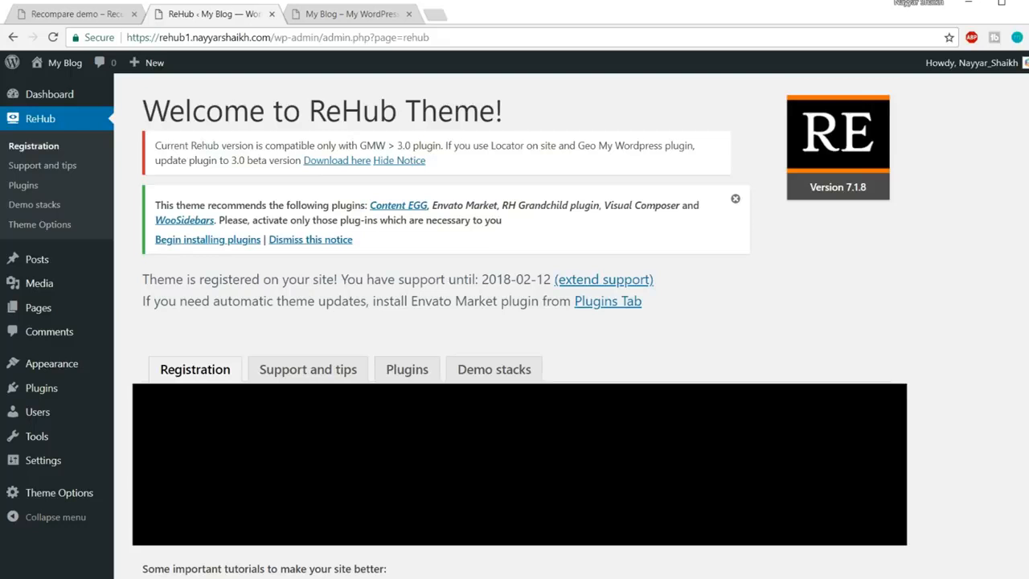
Begin installing ReHub's recommended plugins from the welcome page notice
left_click(223, 245)
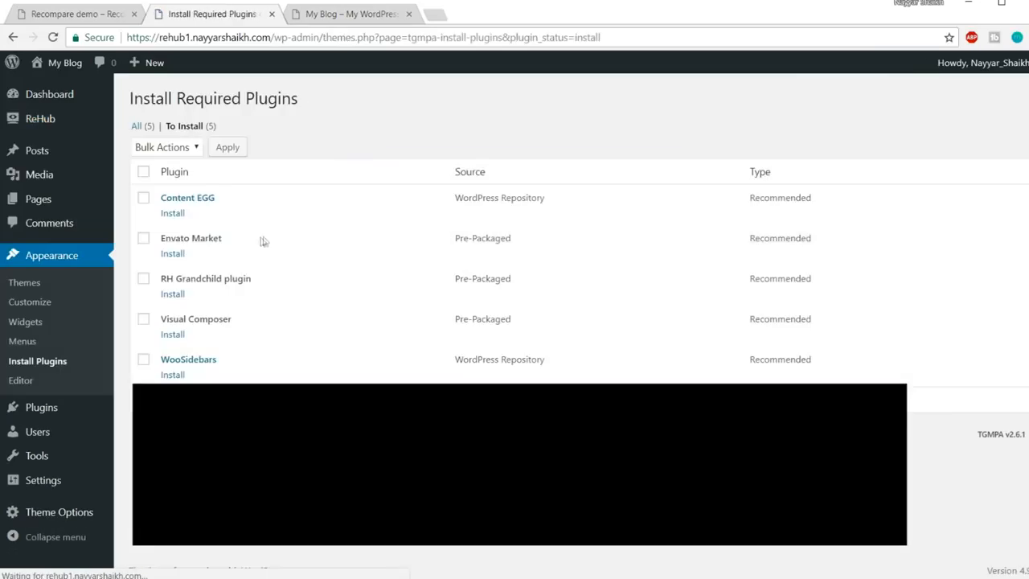
Bulk-install all five recommended theme plugins from the plugin installer
left_click(143, 172)
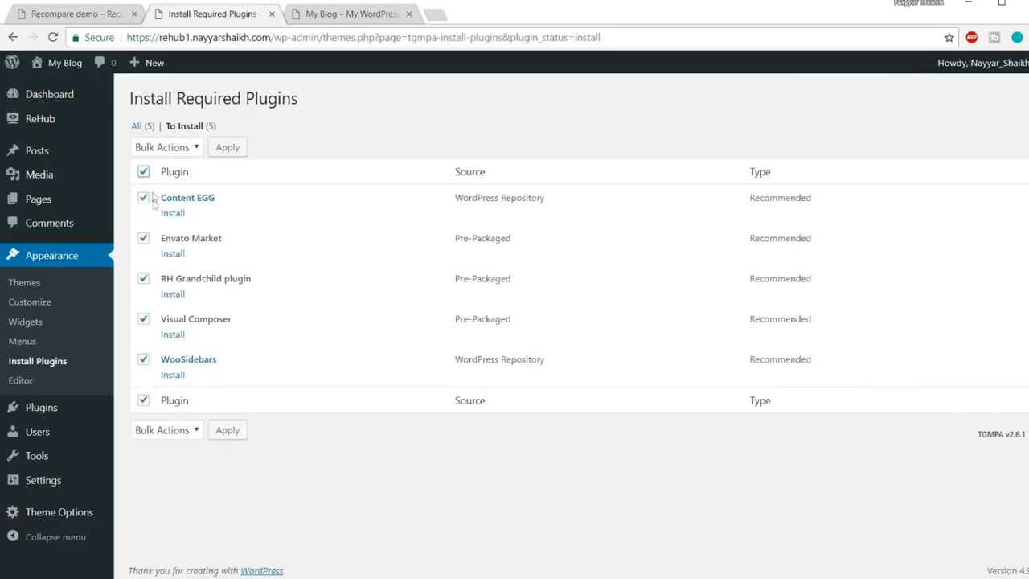
left_click(167, 152)
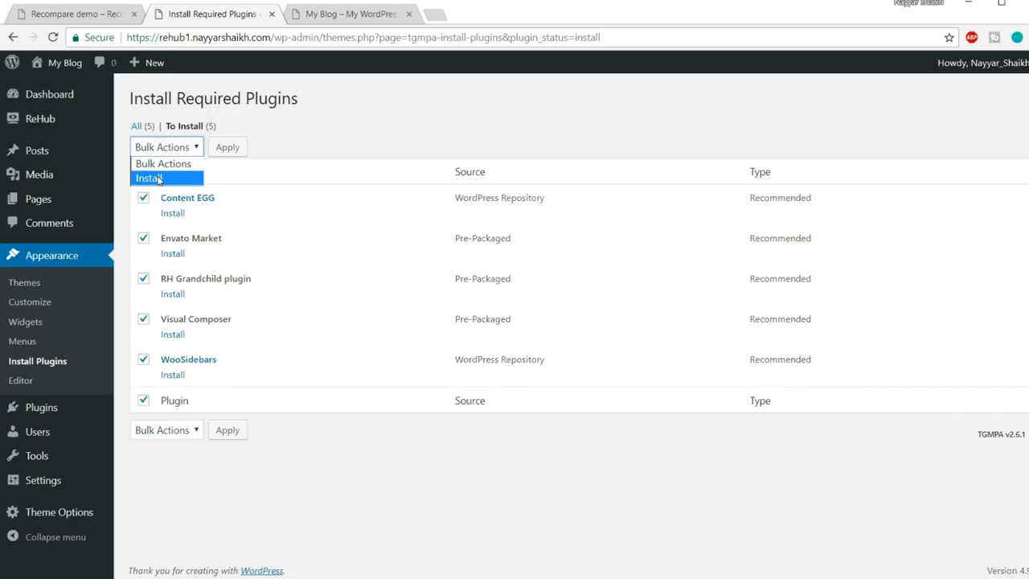
left_click(158, 179)
left_click(228, 147)
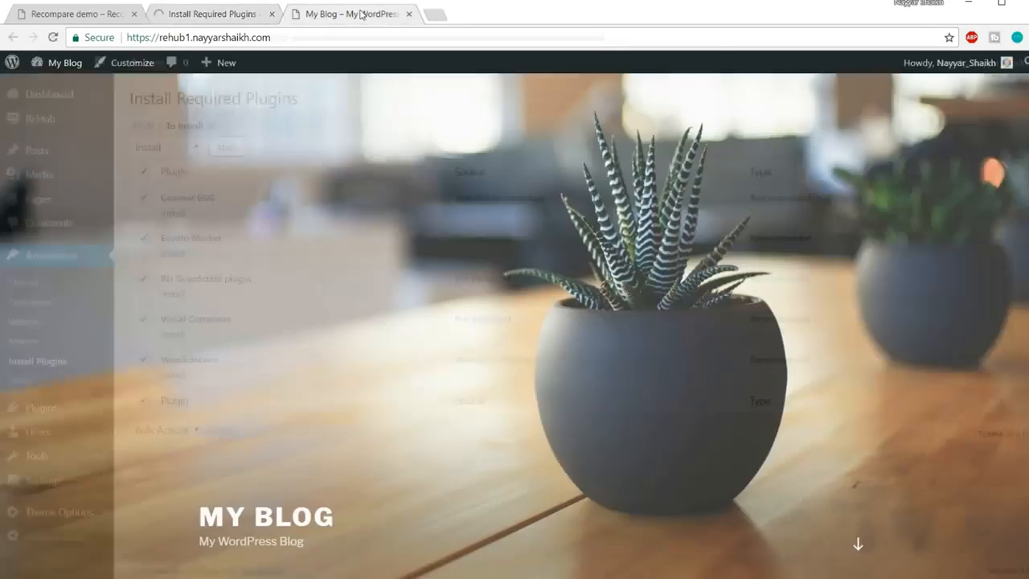
left_click(358, 15)
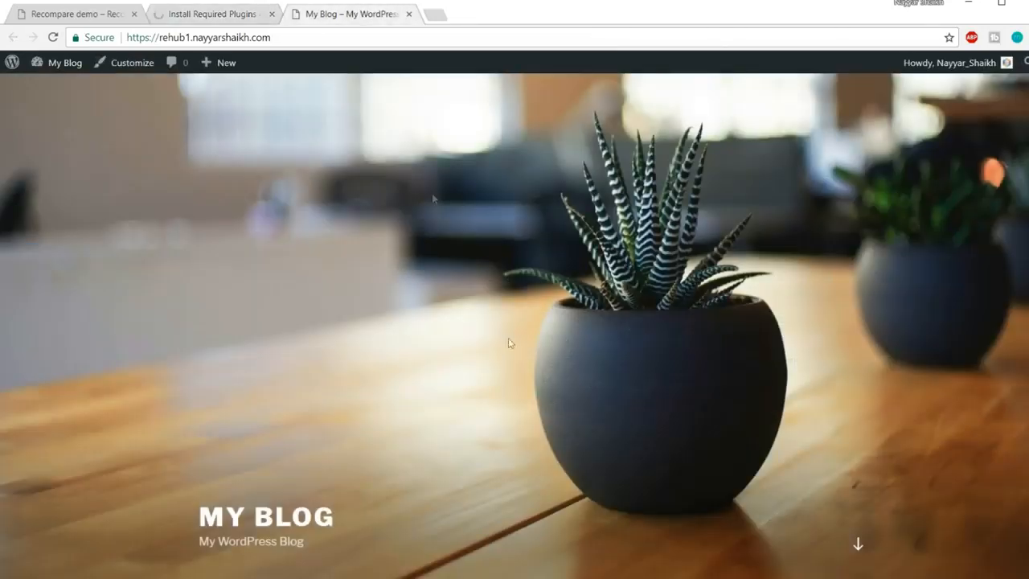
left_click(80, 16)
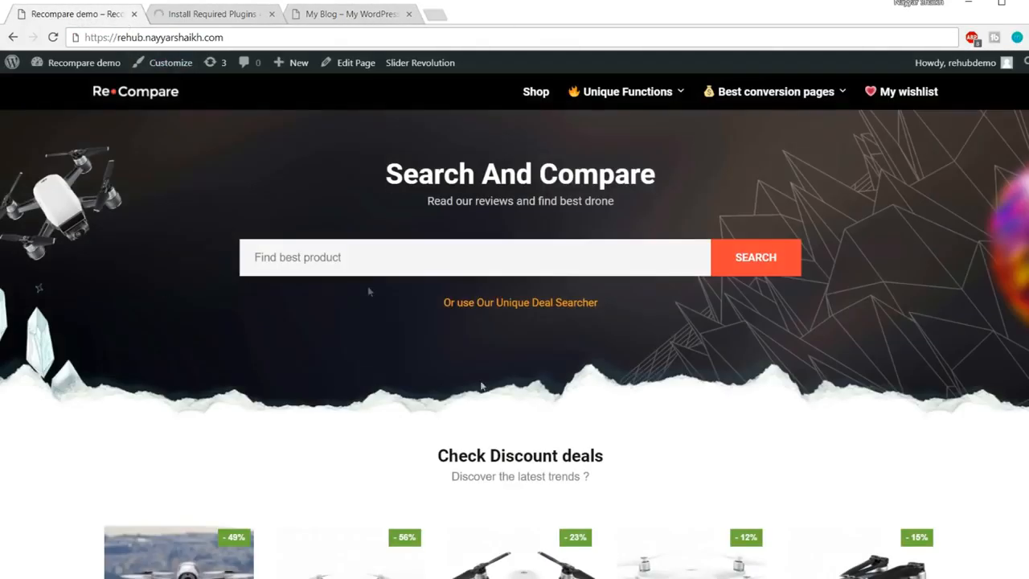
left_click(233, 16)
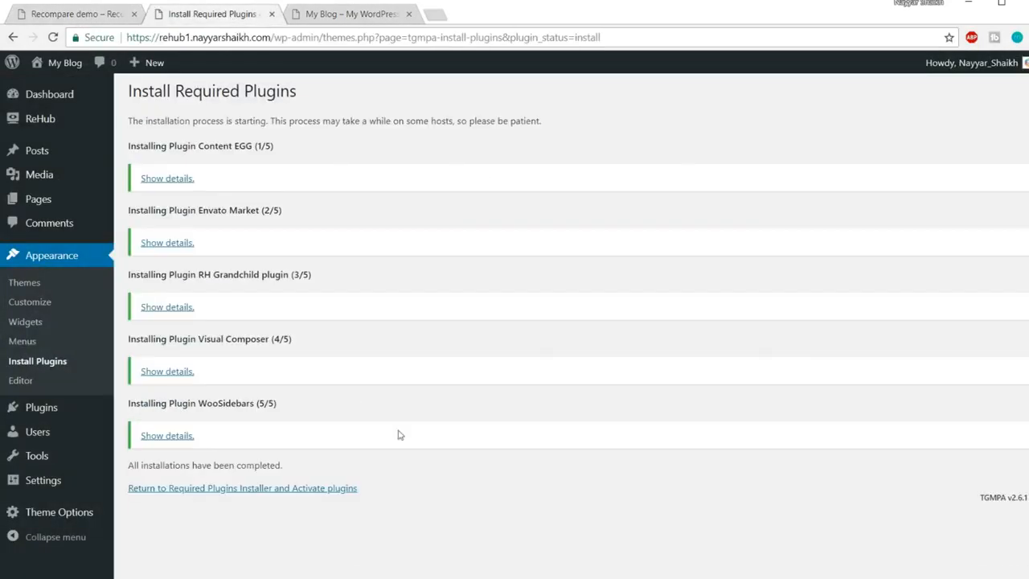
Bulk-activate the five installed plugins, then reload the My Blog homepage
left_click(212, 492)
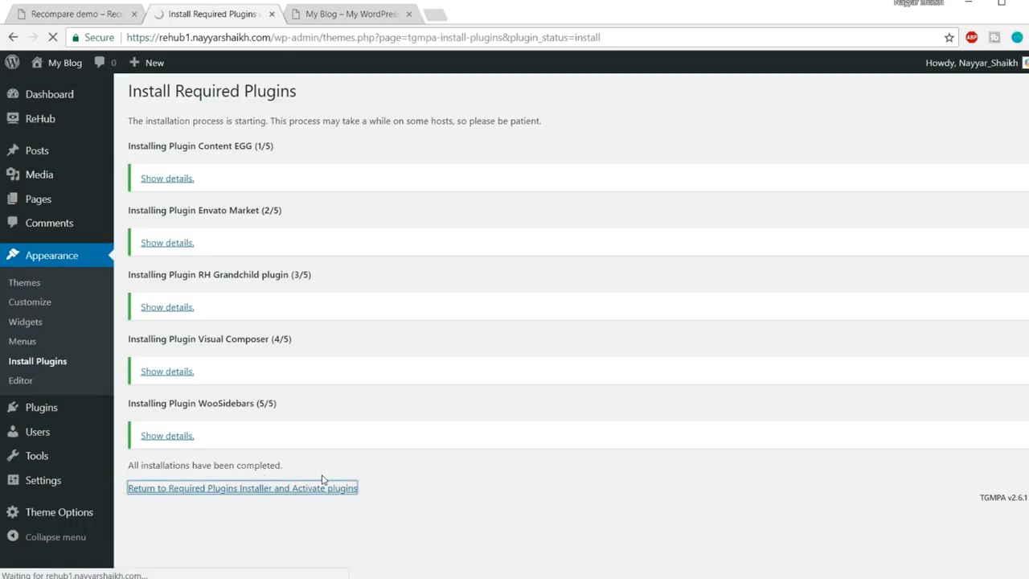
left_click(144, 173)
left_click(174, 147)
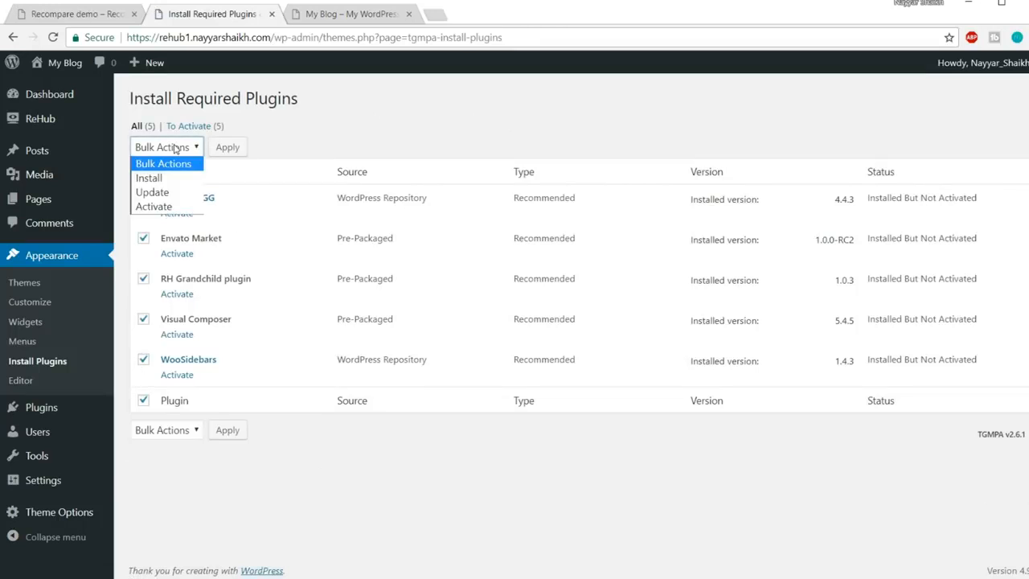
left_click(154, 206)
left_click(227, 147)
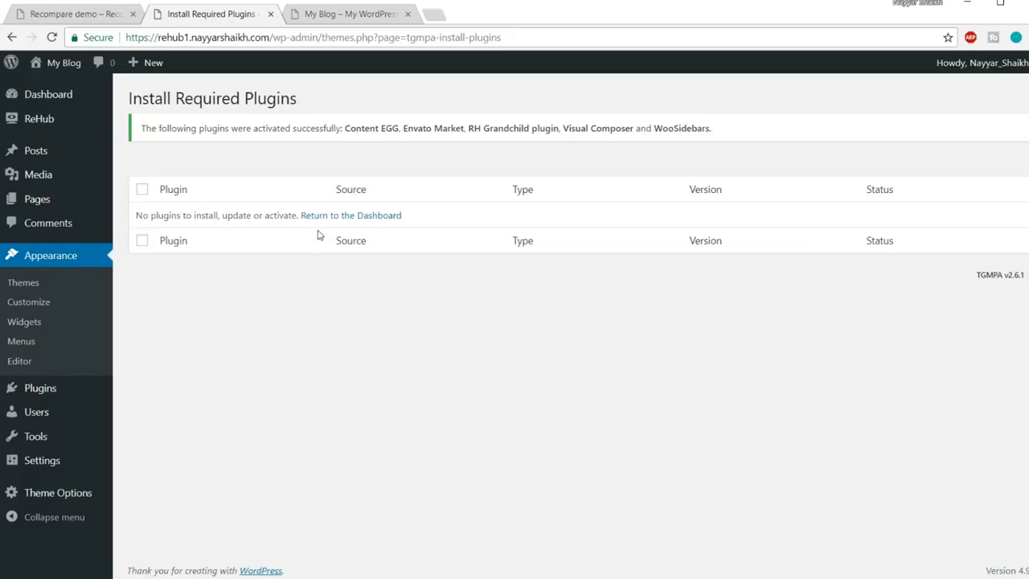
left_click(330, 22)
left_click(328, 34)
key("Return")
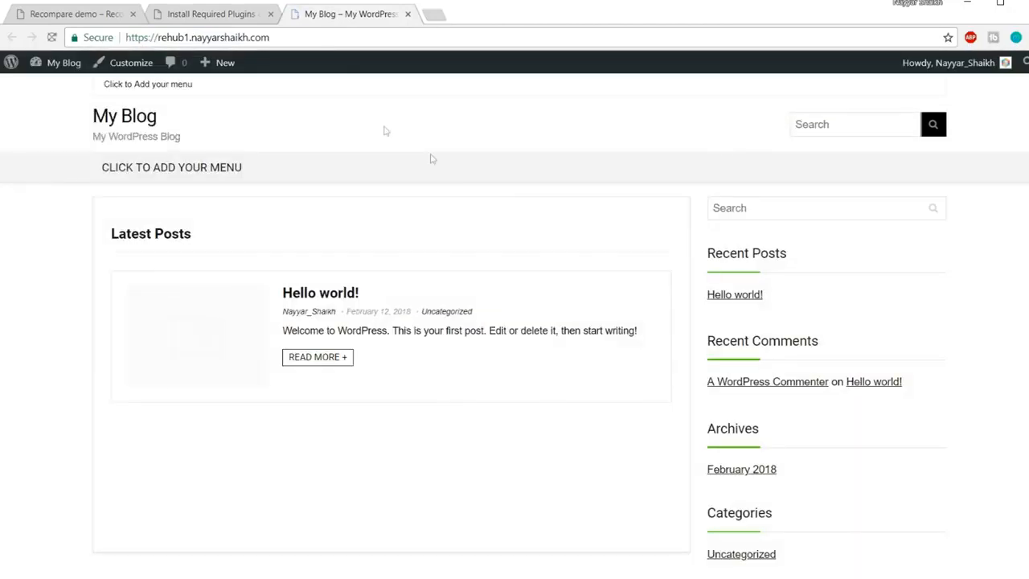
Scroll the reloaded My Blog page, check the Recompare demo, and return to Install Required Plugins
scroll(579, 357, "down", 3)
scroll(579, 357, "up", 3)
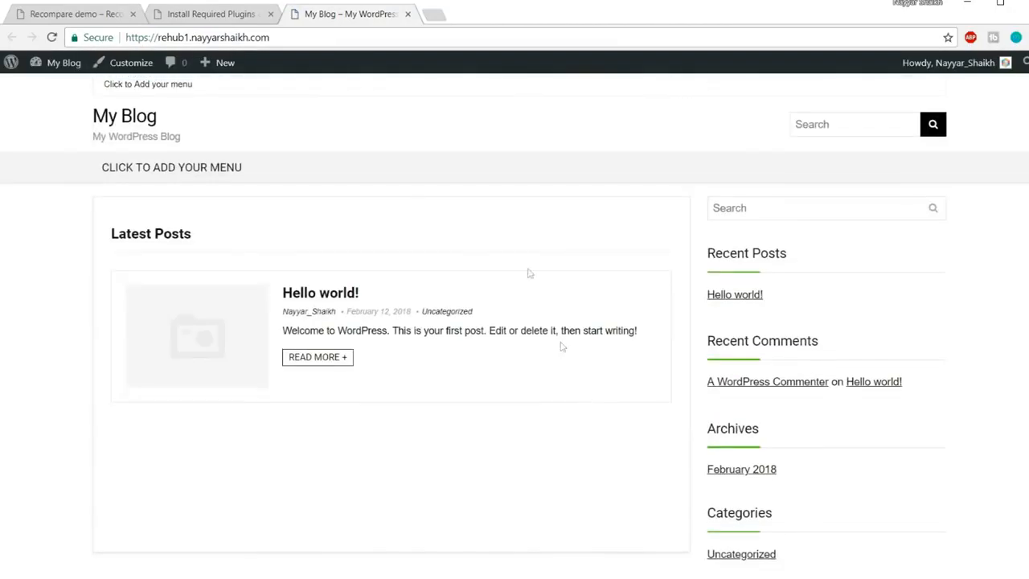
left_click(67, 16)
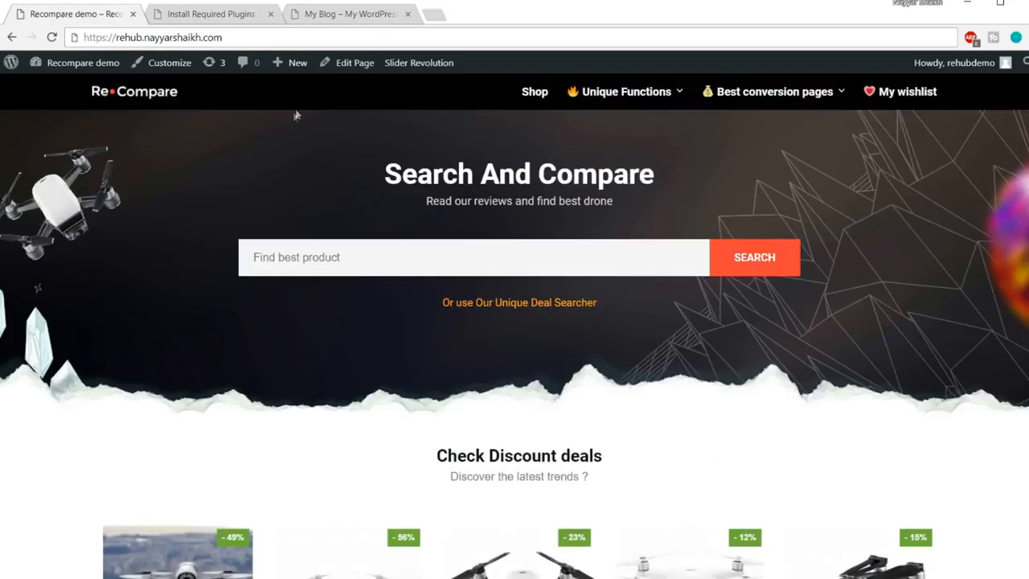
left_click(211, 15)
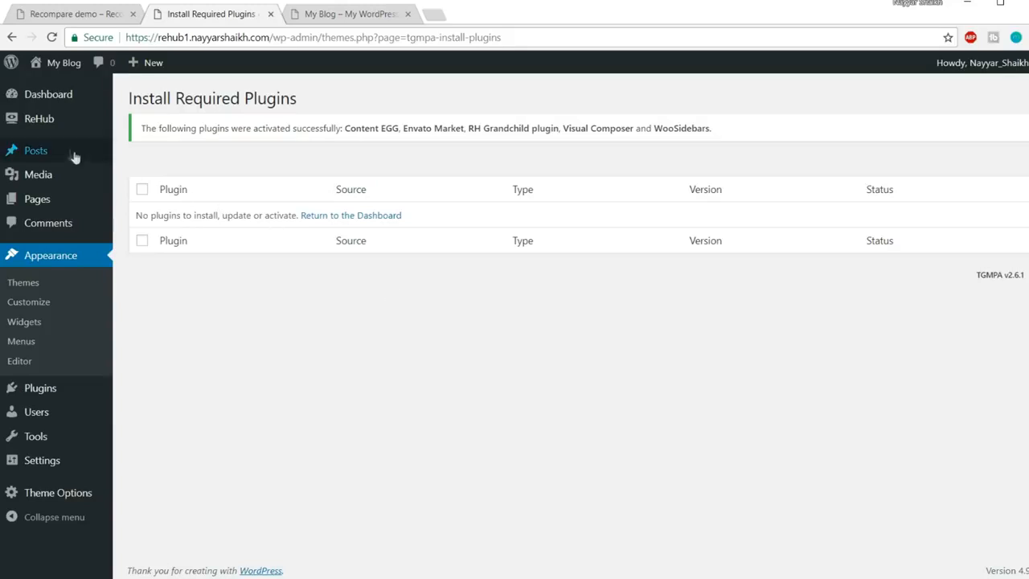
Start a new post titled 'sdadad' and leave its body empty
mouse_move(72, 157)
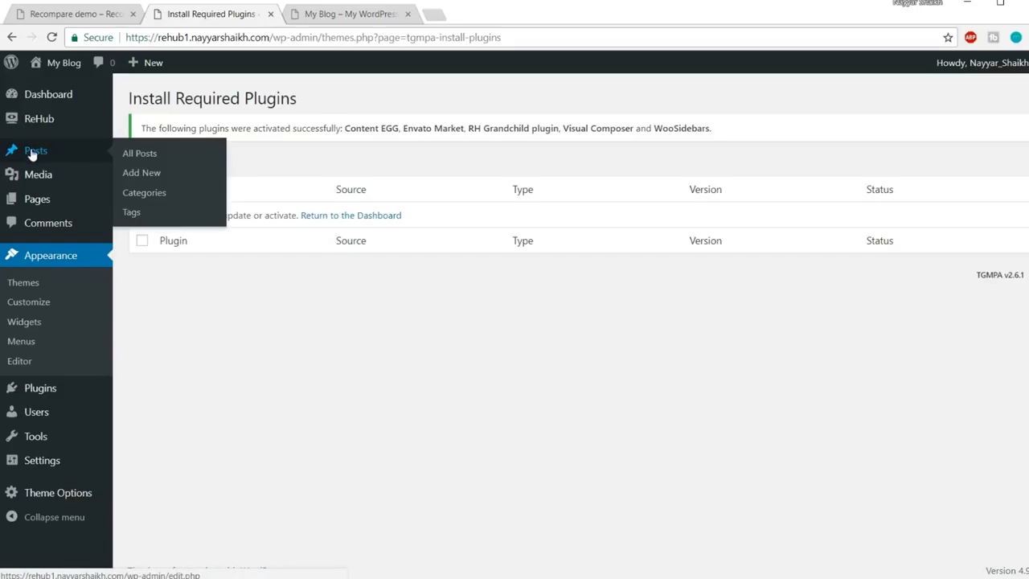
left_click(156, 177)
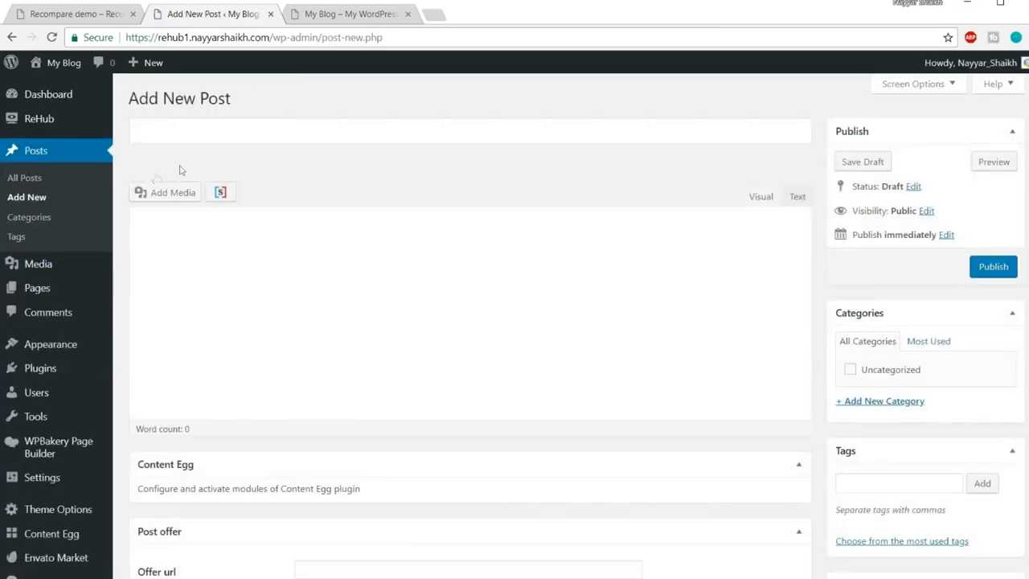
left_click(223, 137)
type("sdadad")
left_click(264, 269)
type("sdadad")
key("ctrl+a")
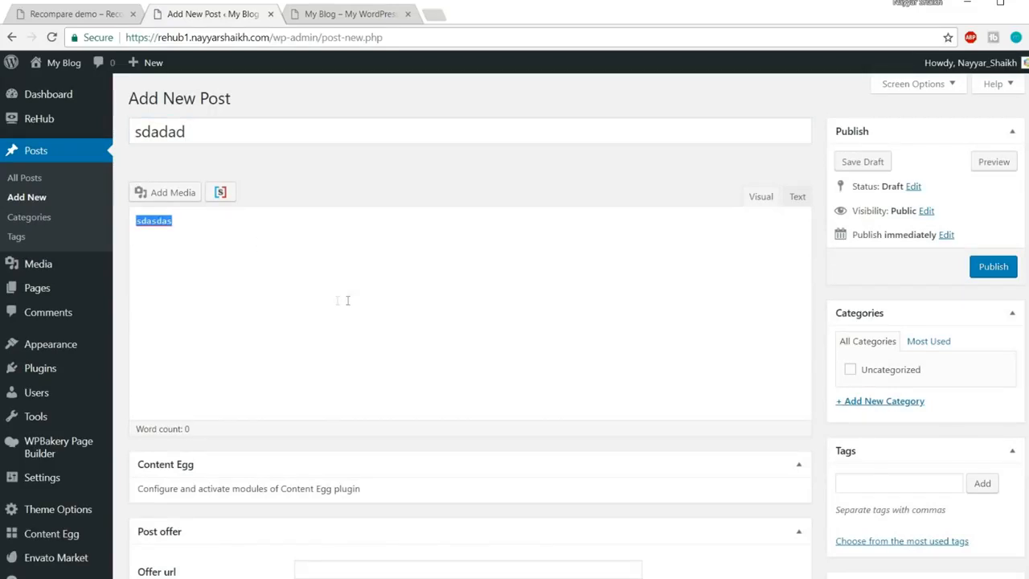
key("BackSpace")
Try to add a new category and look through the post's Content Egg and offer options
scroll(626, 312, "down", 1)
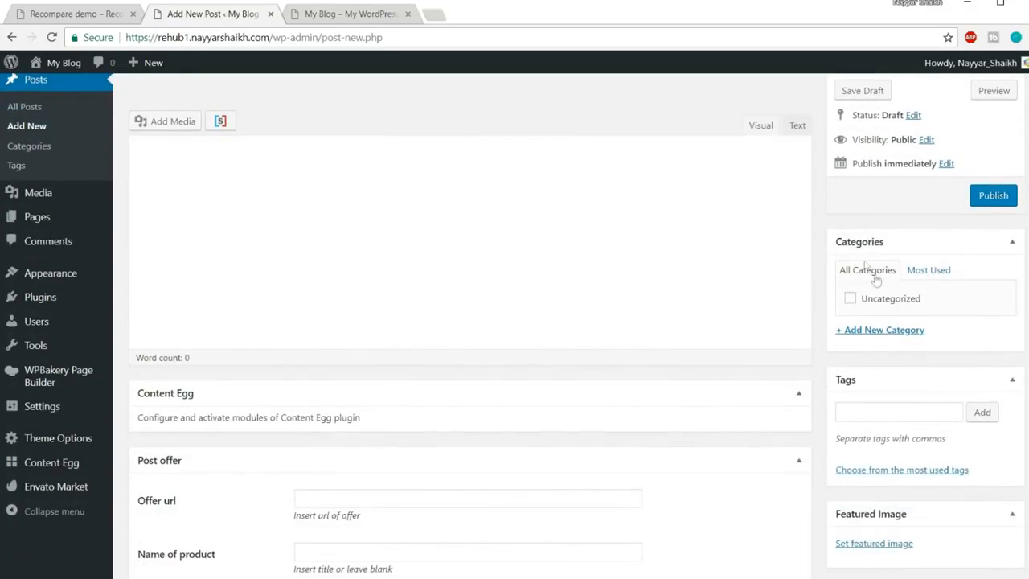
left_click(909, 332)
left_click(888, 334)
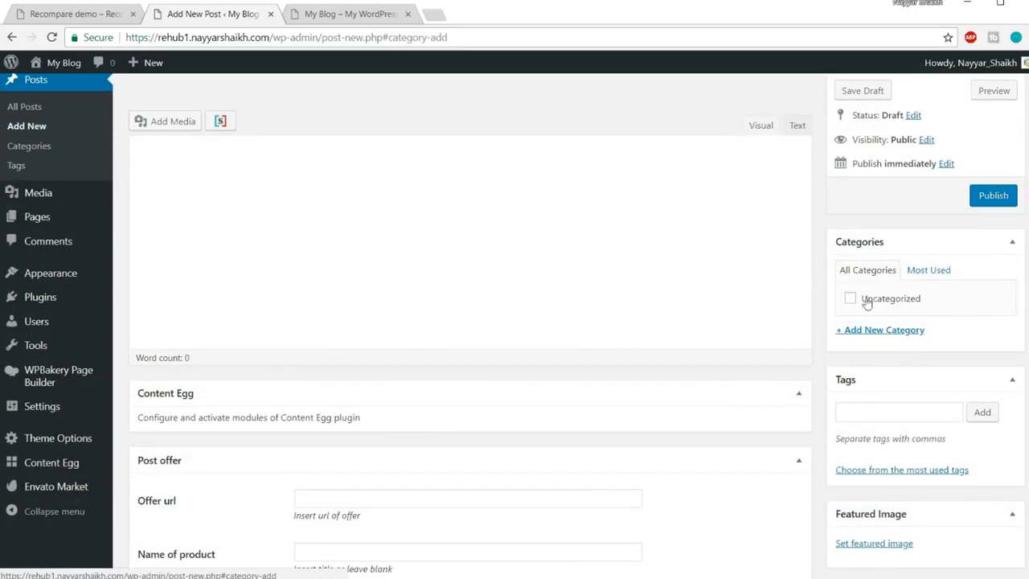
left_click(895, 331)
left_click(897, 336)
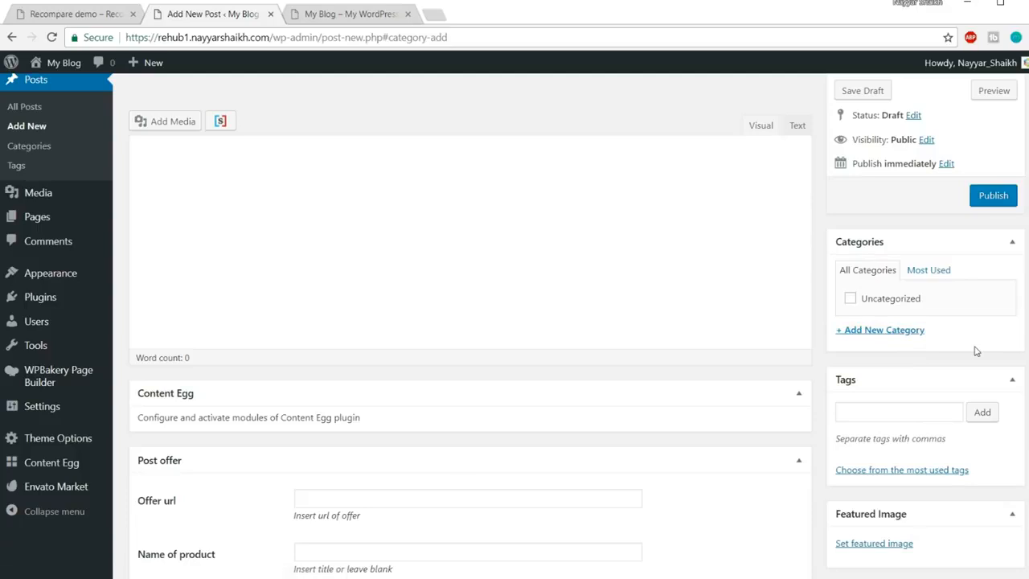
scroll(977, 354, "down", 4)
scroll(977, 390, "up", 5)
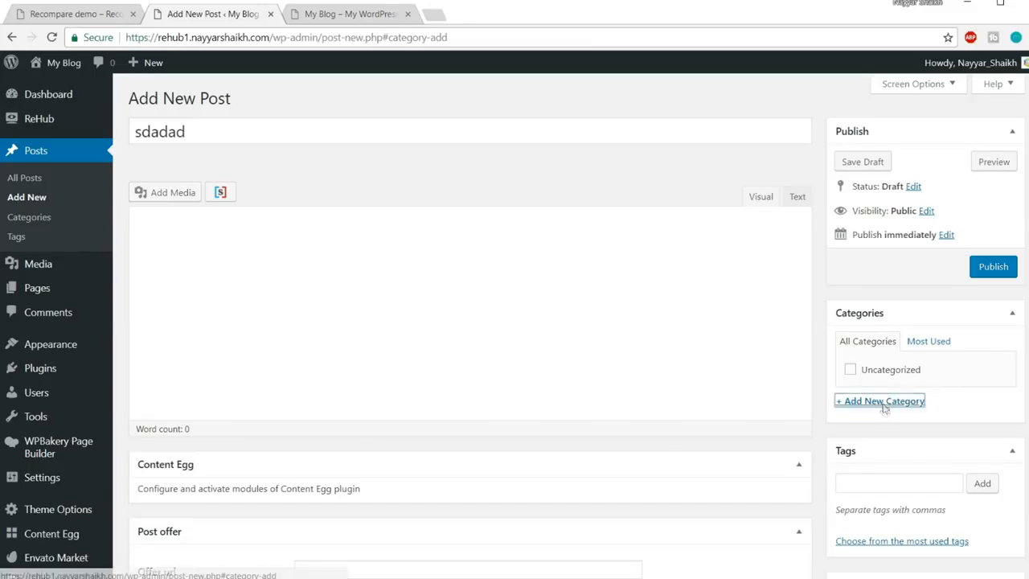
scroll(906, 395, "down", 1)
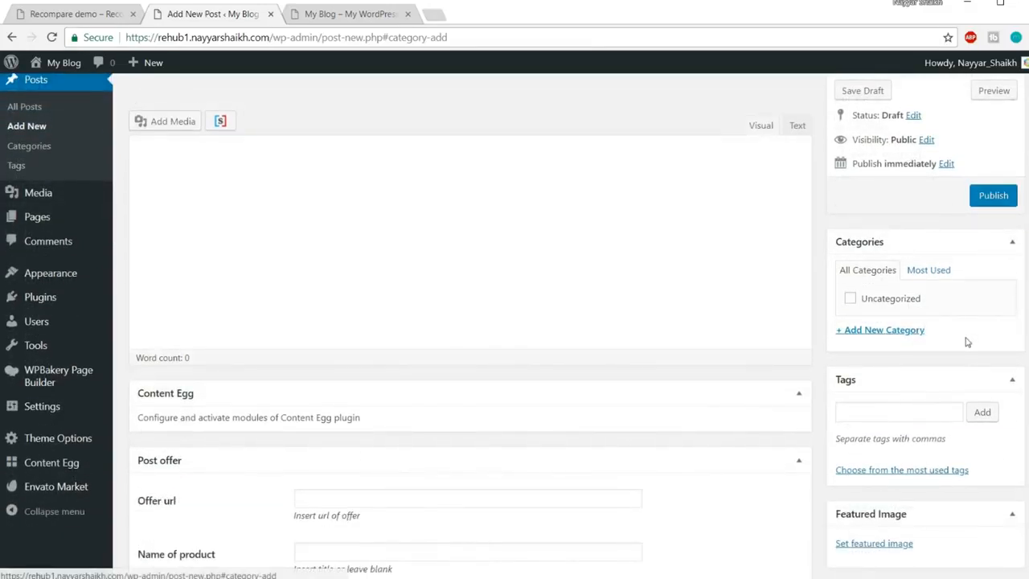
scroll(917, 342, "up", 1)
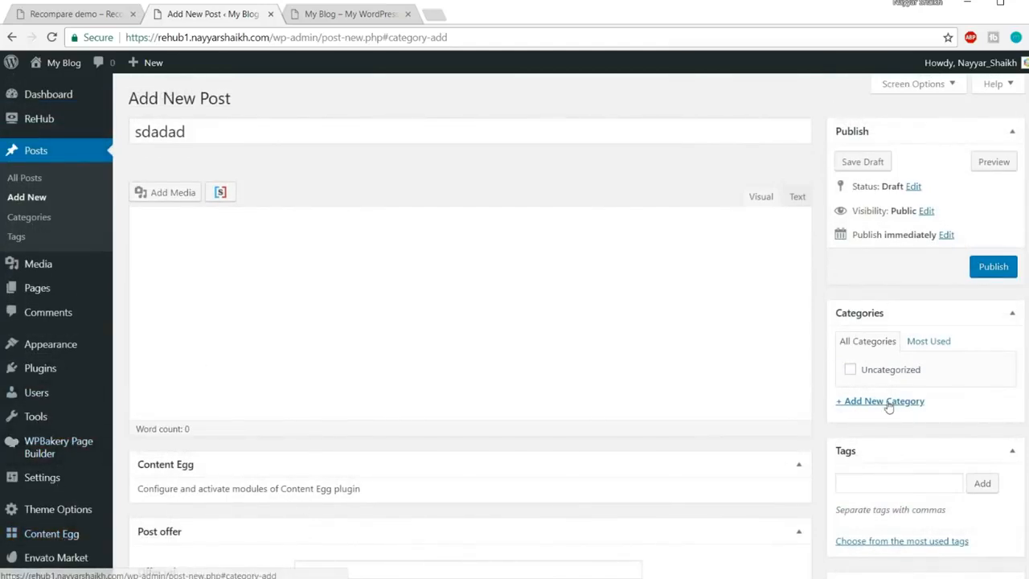
scroll(948, 385, "down", 1)
scroll(948, 385, "up", 1)
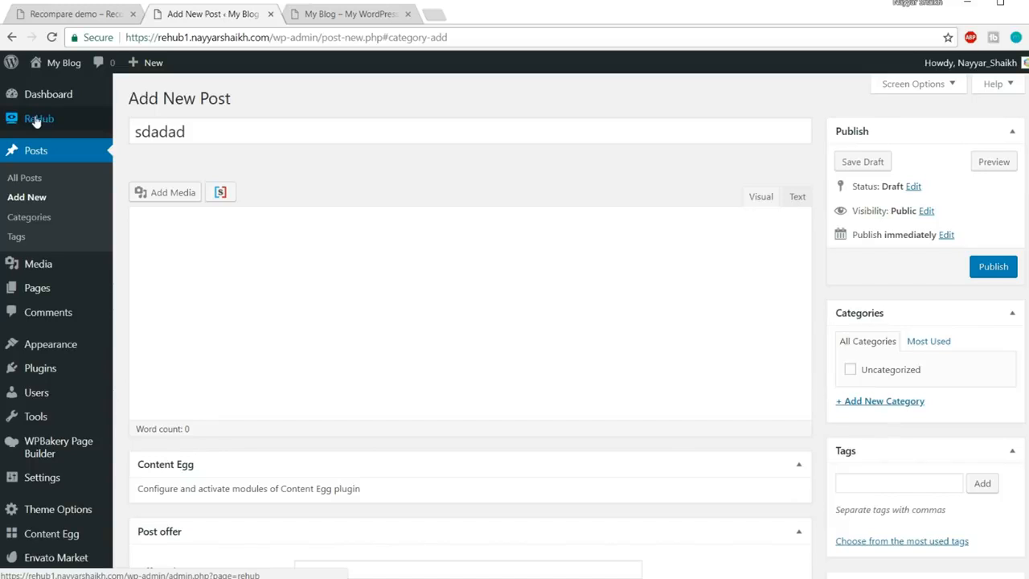
Open ReHub > Demo stacks and highlight the demo login and password in the note
mouse_move(36, 121)
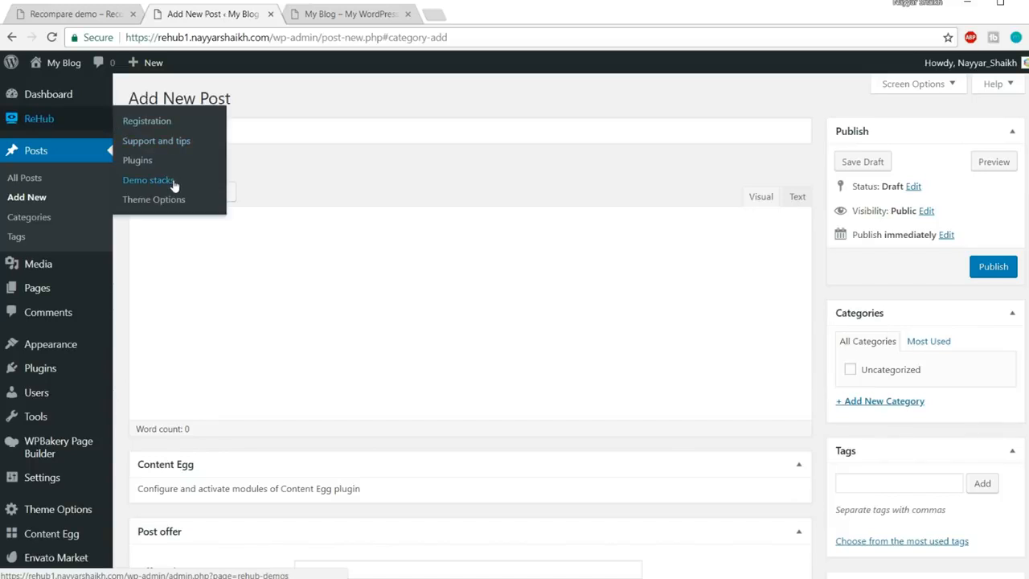
left_click(173, 184)
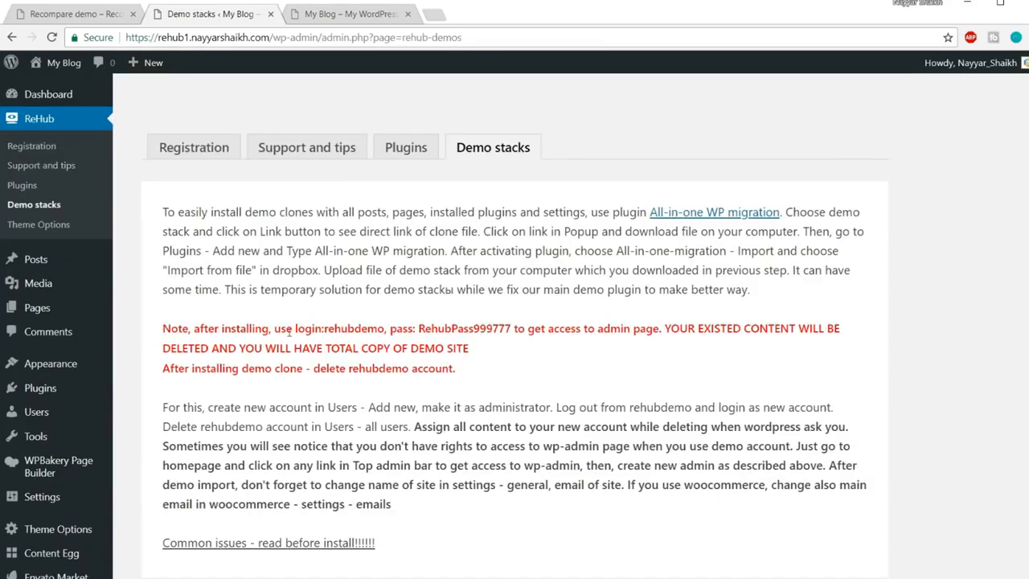
left_click_drag(294, 326, 387, 325)
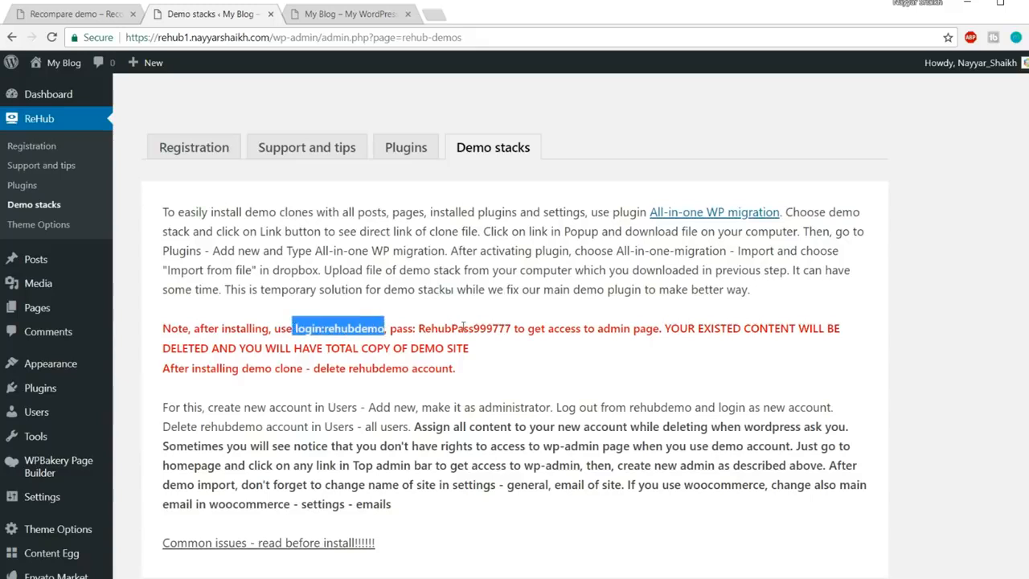
left_click(464, 327)
left_click_drag(295, 326, 500, 327)
left_click(499, 327)
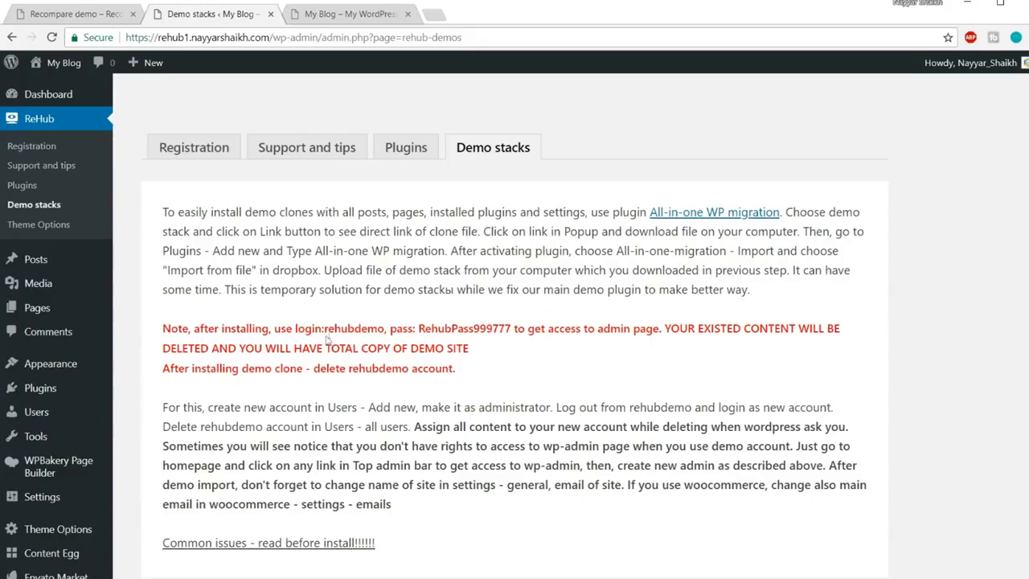
left_click_drag(326, 328, 394, 329)
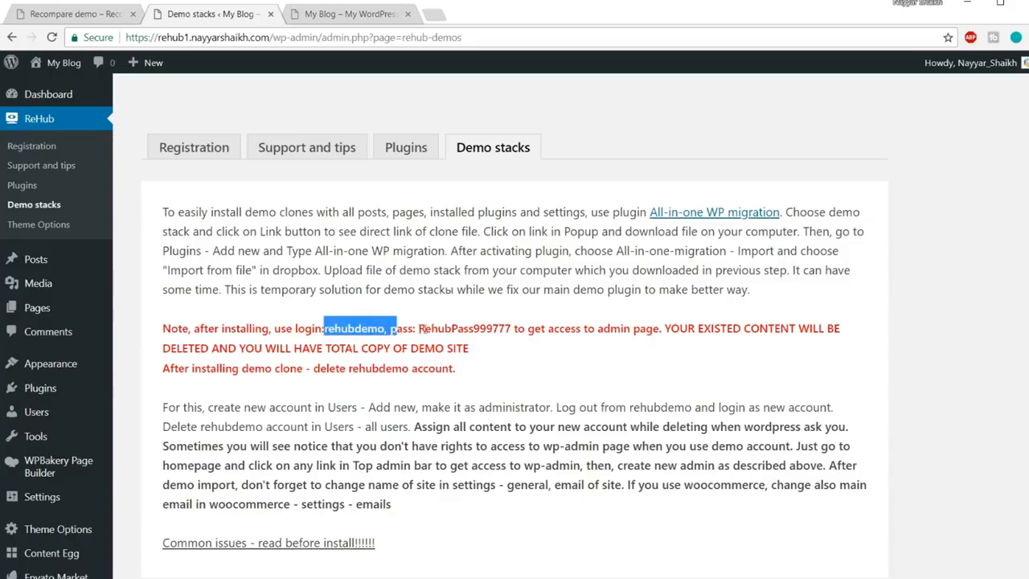
left_click(331, 336)
left_click_drag(325, 328, 506, 328)
left_click(410, 328)
left_click(512, 331)
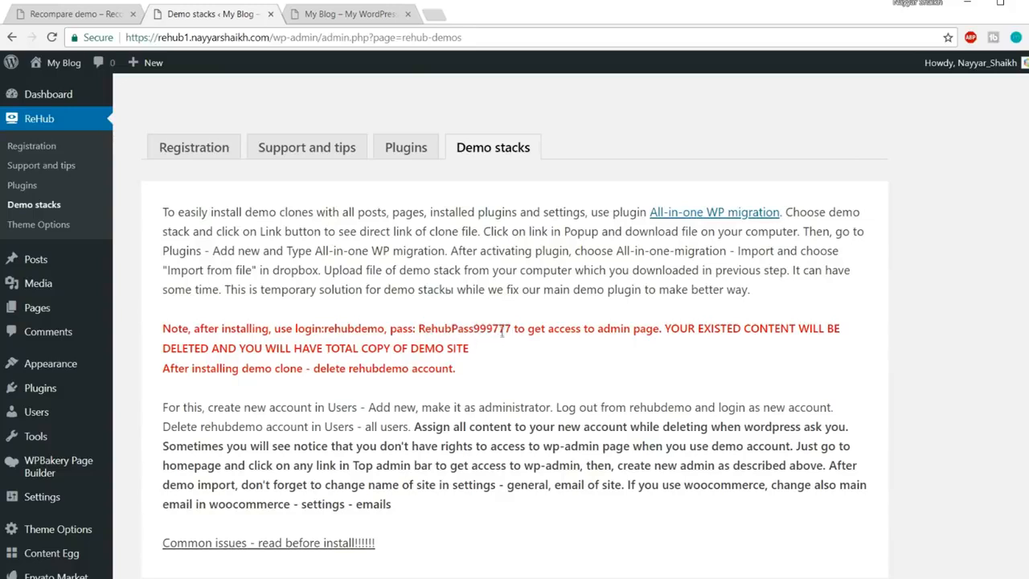
Start downloading the Recompare demo stack file, then cancel it and close the link window
scroll(515, 354, "down", 4)
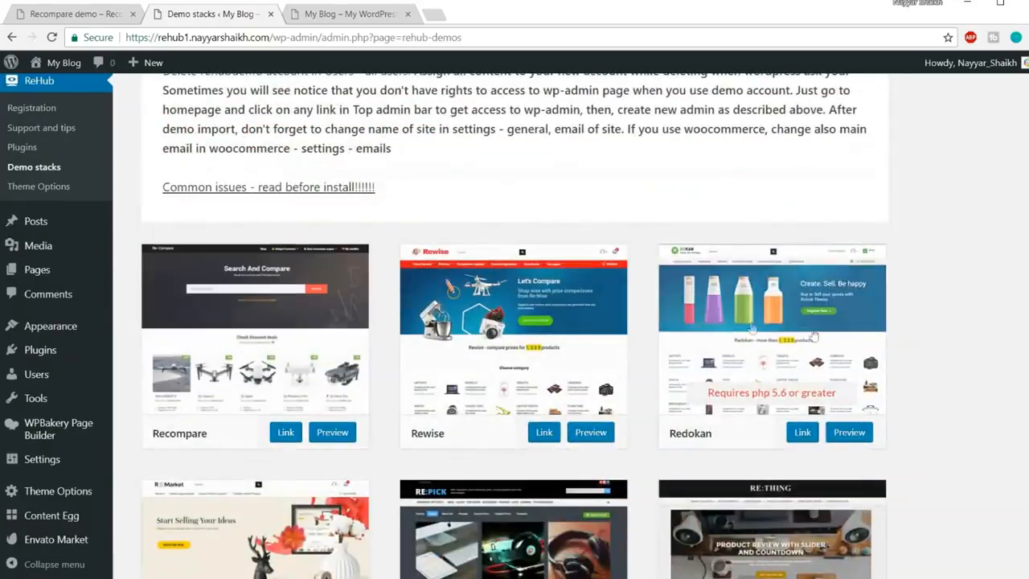
scroll(972, 391, "down", 6)
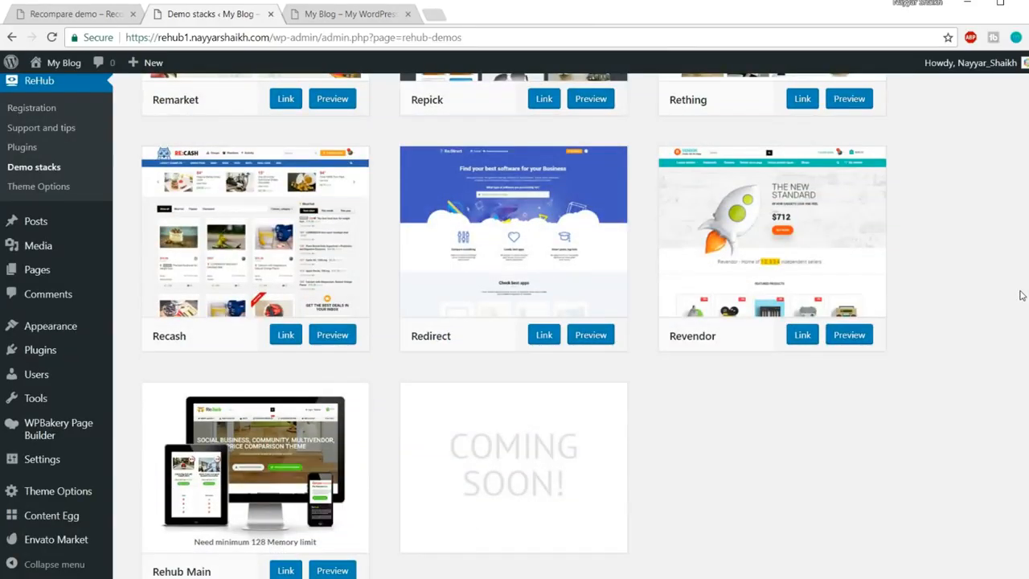
scroll(989, 294, "up", 3)
scroll(933, 322, "up", 2)
scroll(913, 357, "up", 3)
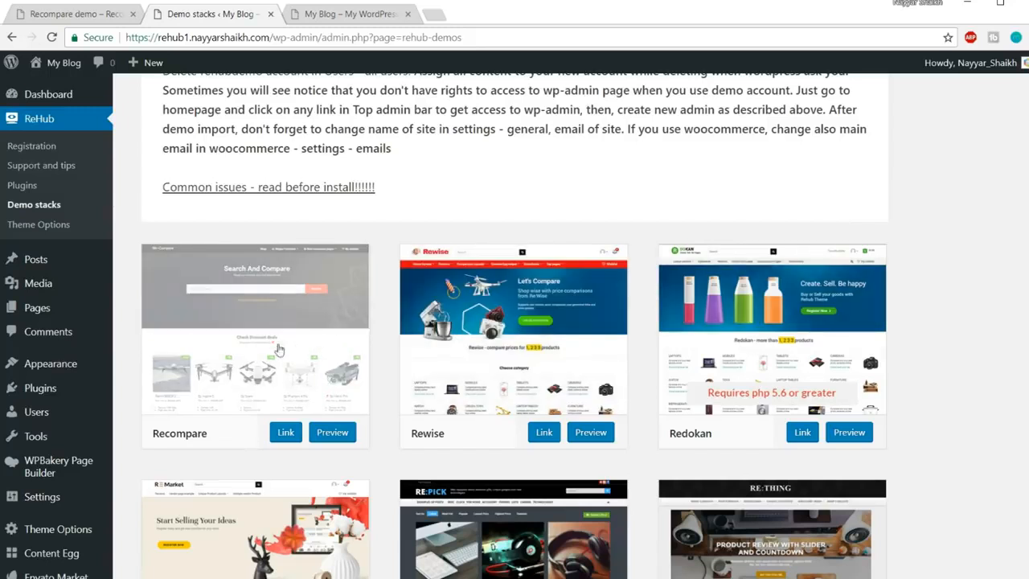
left_click(287, 434)
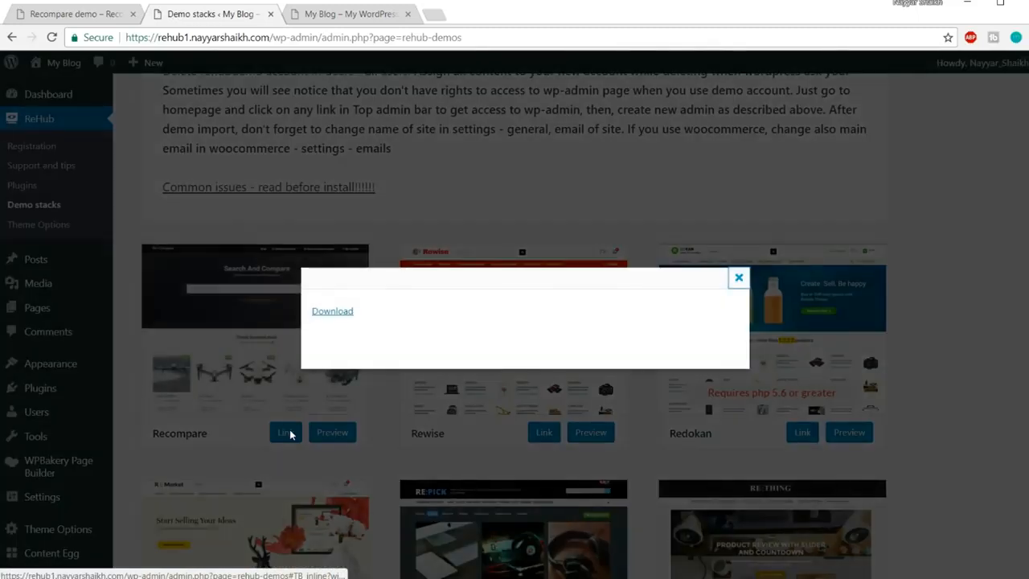
left_click(331, 319)
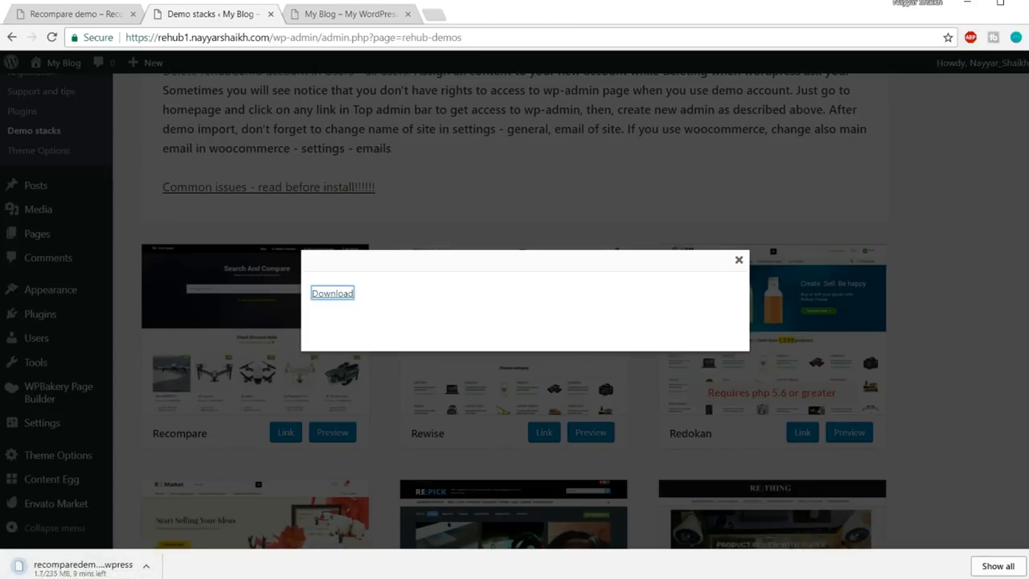
left_click(146, 566)
left_click(161, 544)
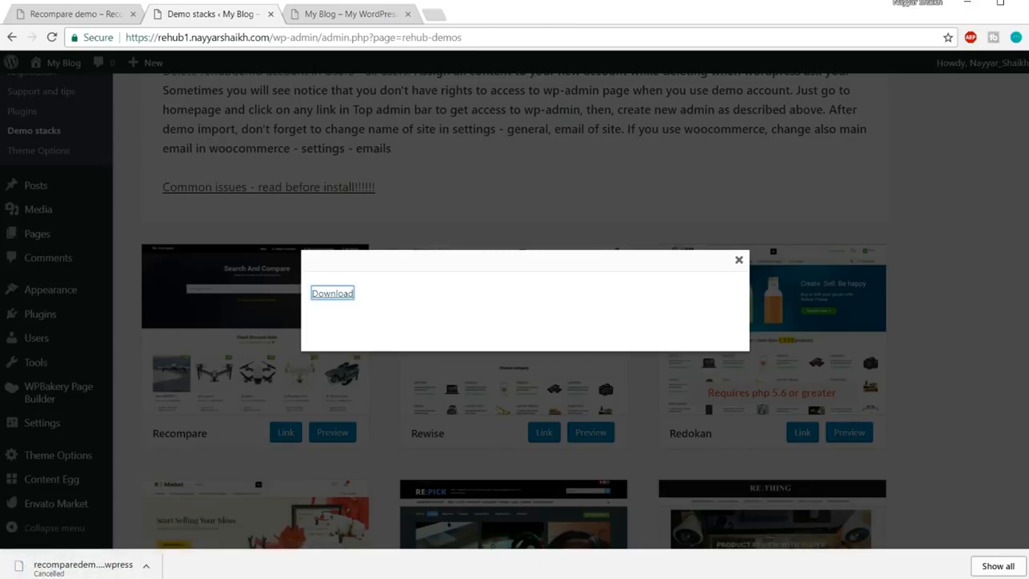
left_click(740, 276)
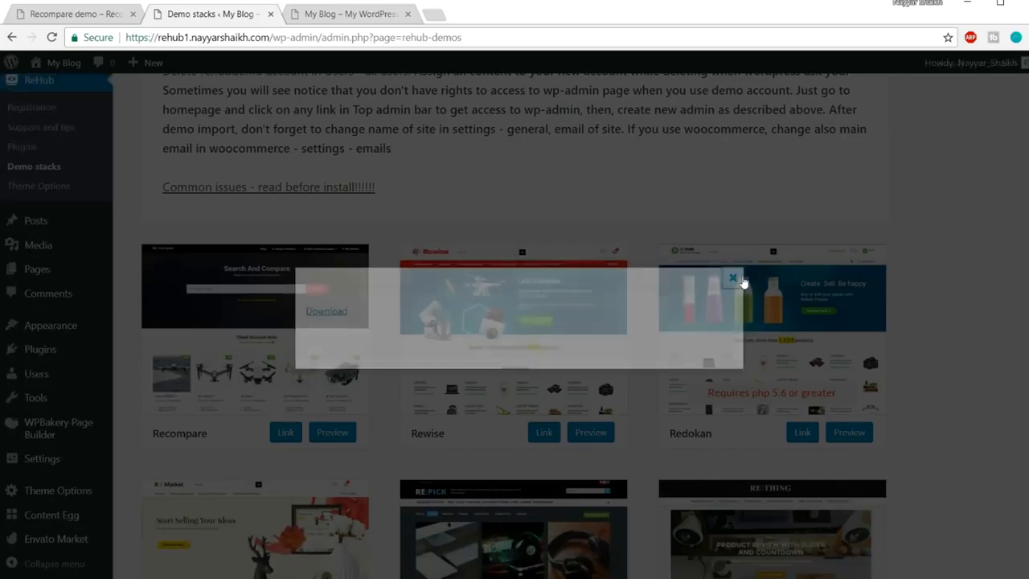
scroll(919, 282, "up", 5)
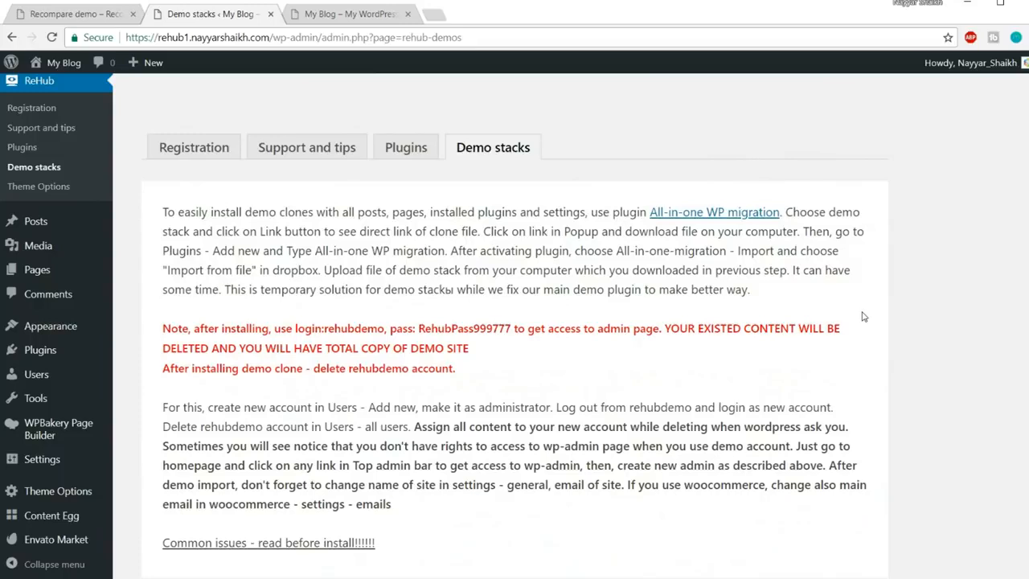
scroll(567, 338, "down", 4)
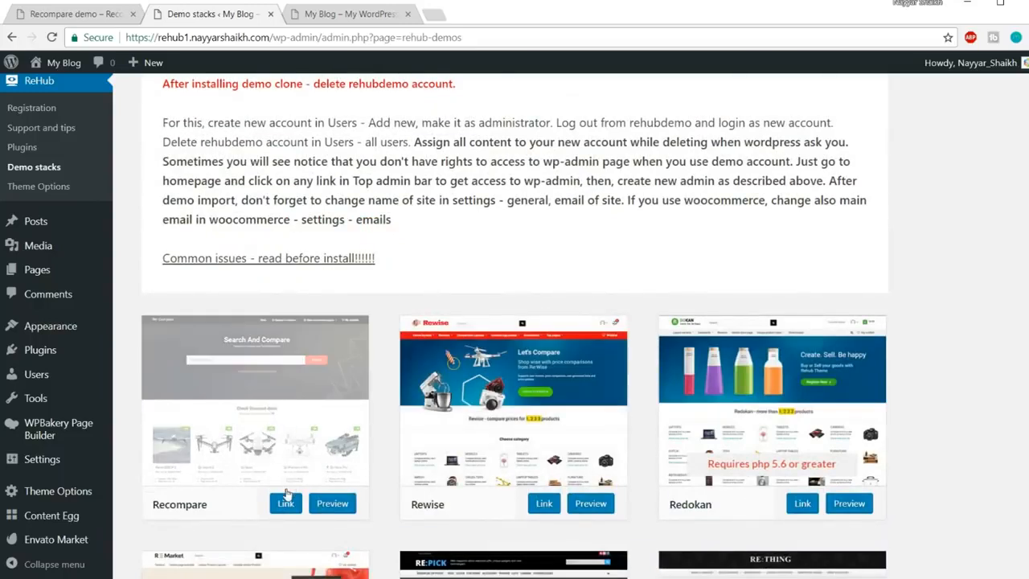
scroll(273, 470, "up", 2)
Search the plugin directory for 'All-in-One WP Migration'
mouse_move(46, 394)
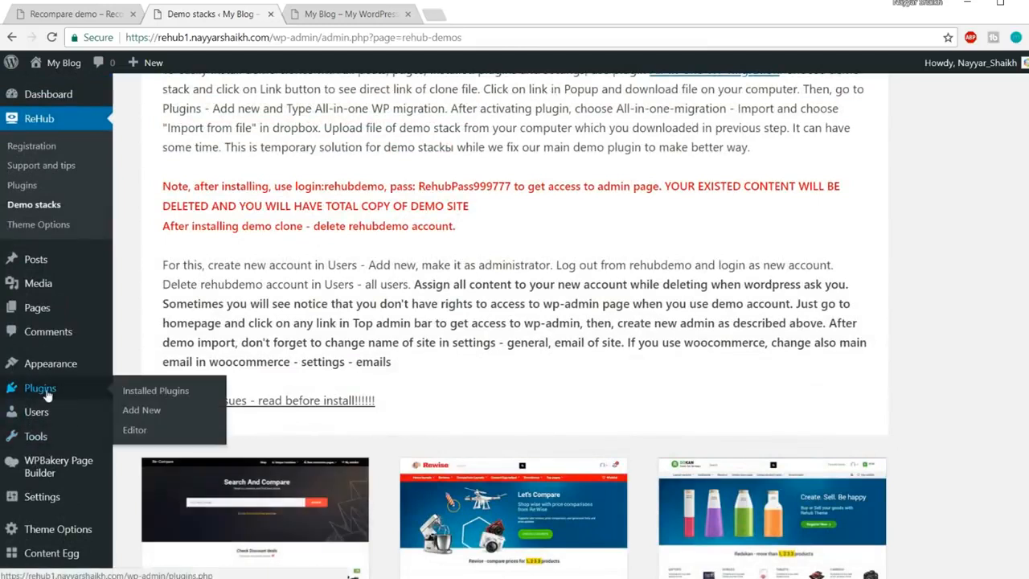
left_click(42, 392)
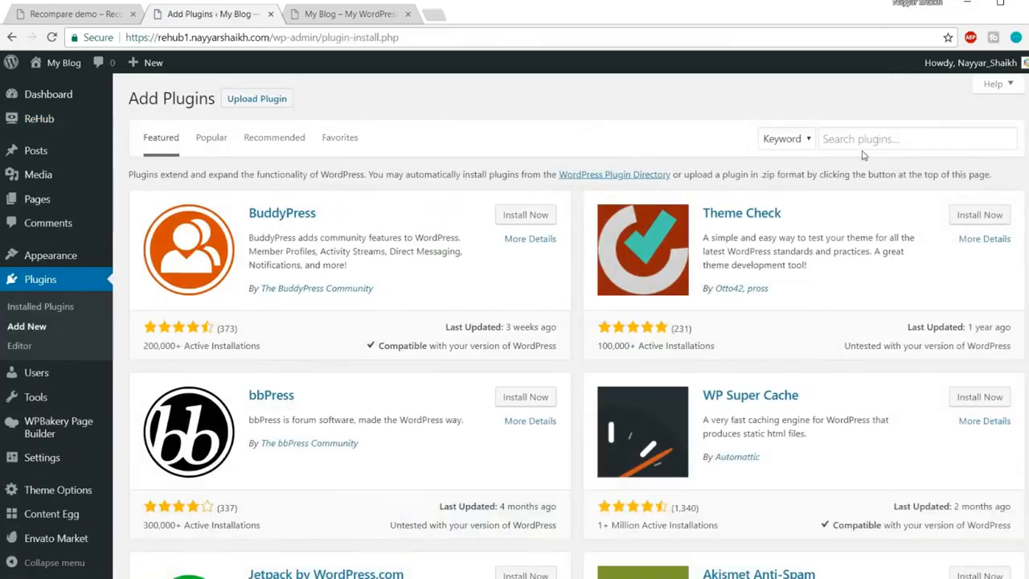
left_click(862, 142)
type("ation")
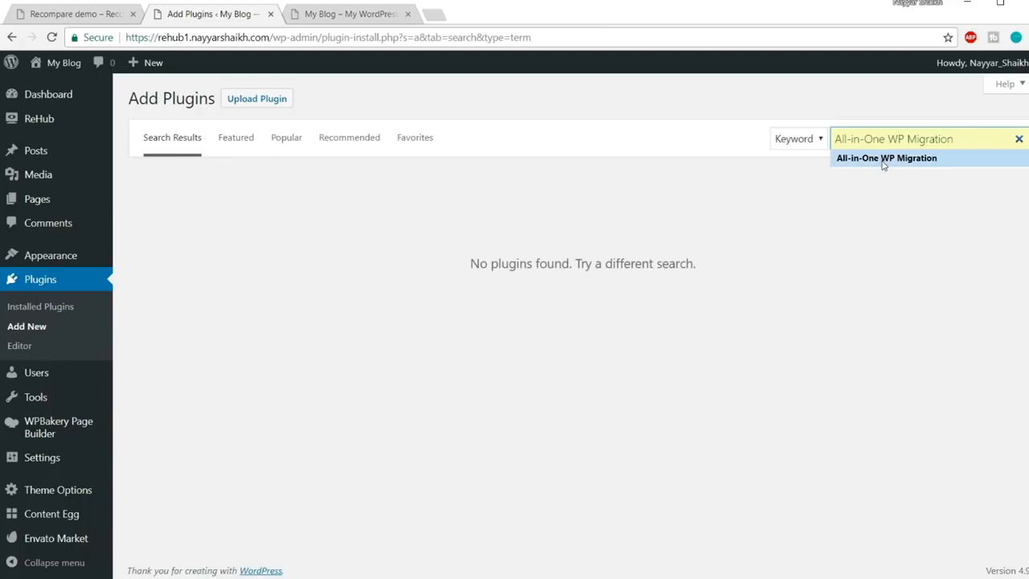
left_click(884, 161)
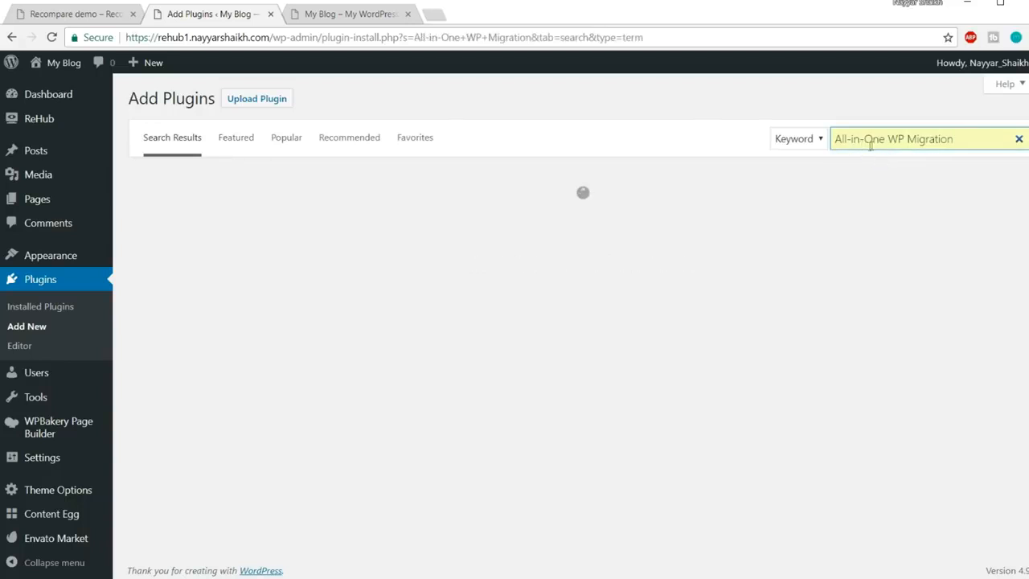
left_click_drag(956, 143, 833, 146)
type("All-in-One WP Migration")
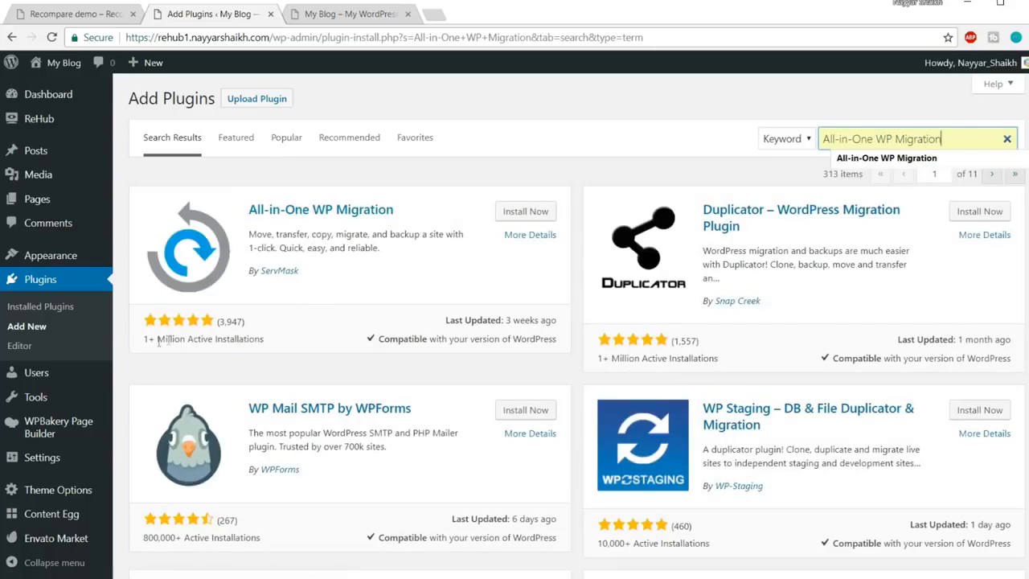
left_click_drag(138, 343, 241, 343)
left_click(249, 341)
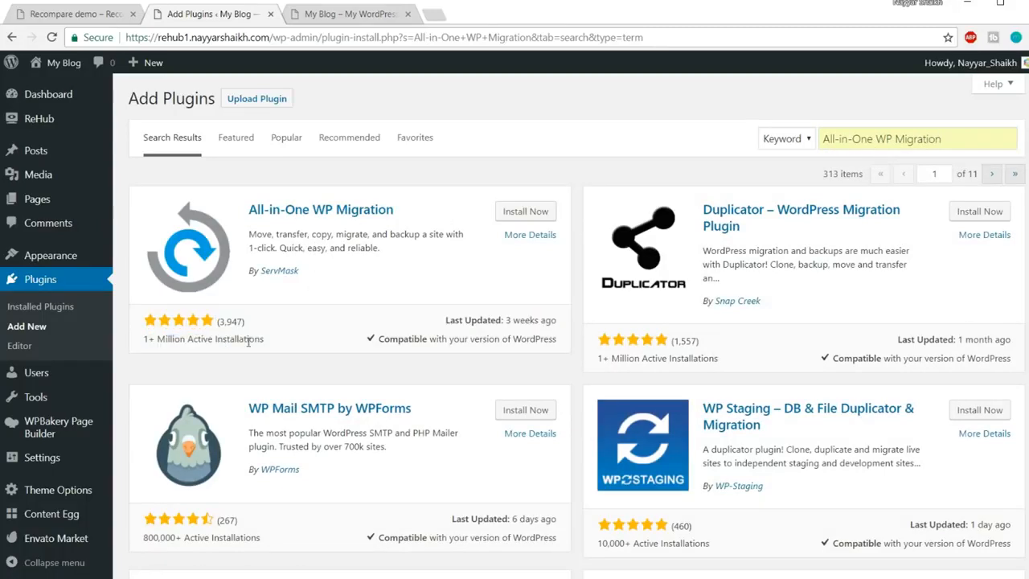
left_click_drag(223, 324, 244, 324)
left_click(255, 330)
Install and activate All-in-One WP Migration 6.62
left_click(537, 217)
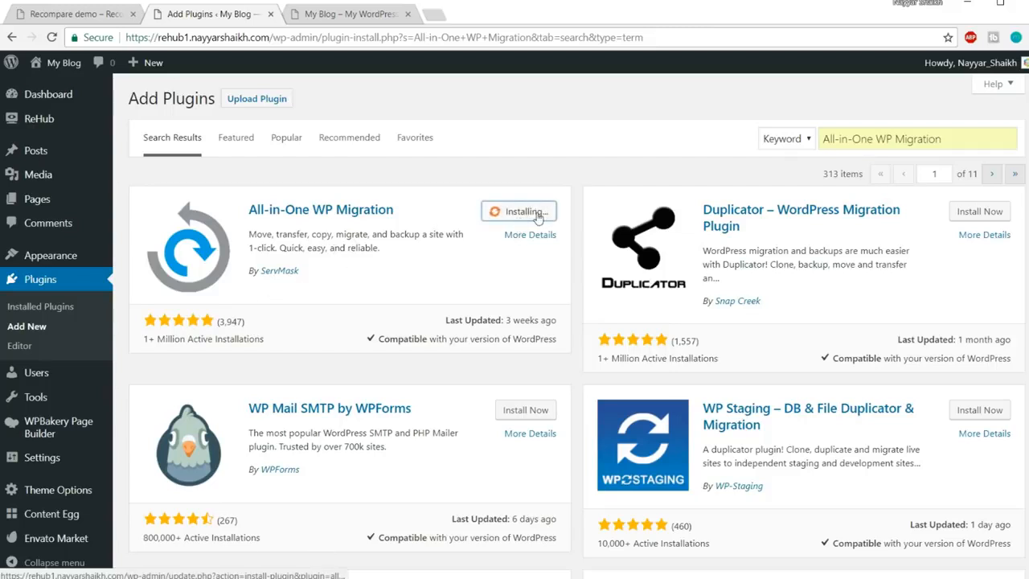
left_click_drag(301, 271, 263, 272)
left_click(270, 283)
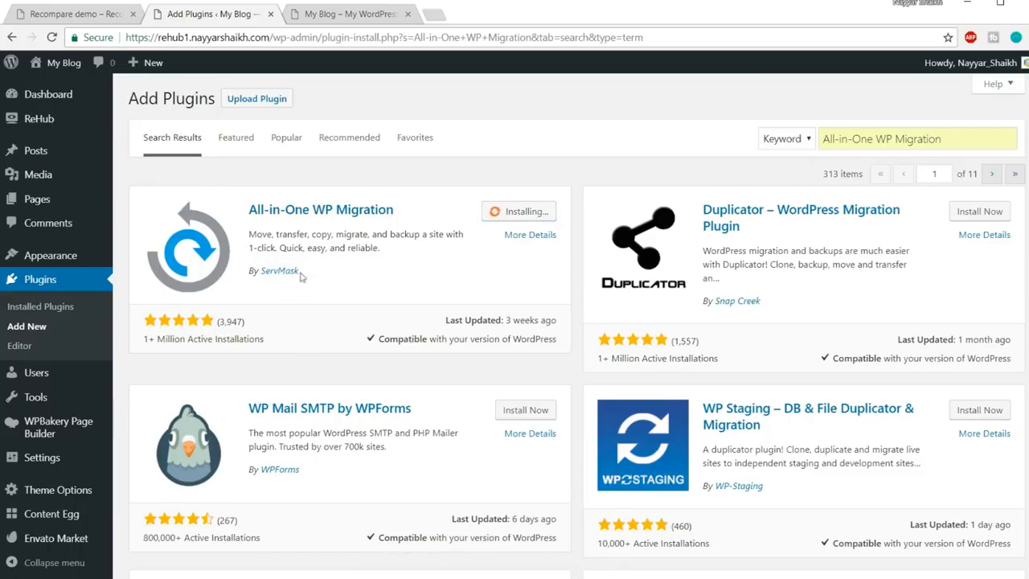
left_click_drag(320, 272, 262, 271)
left_click(543, 215)
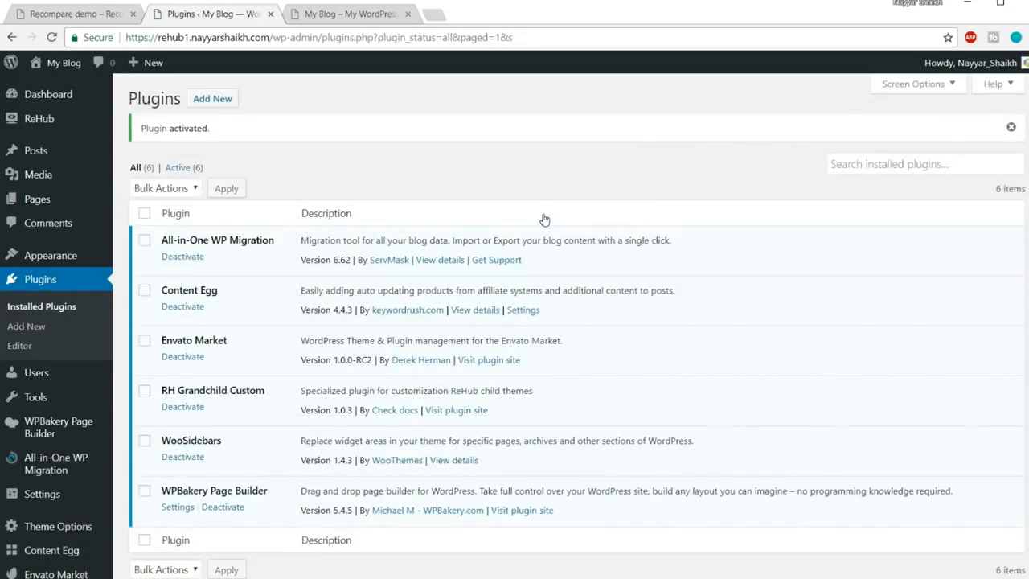
left_click_drag(164, 241, 279, 240)
left_click(283, 238)
mouse_move(36, 470)
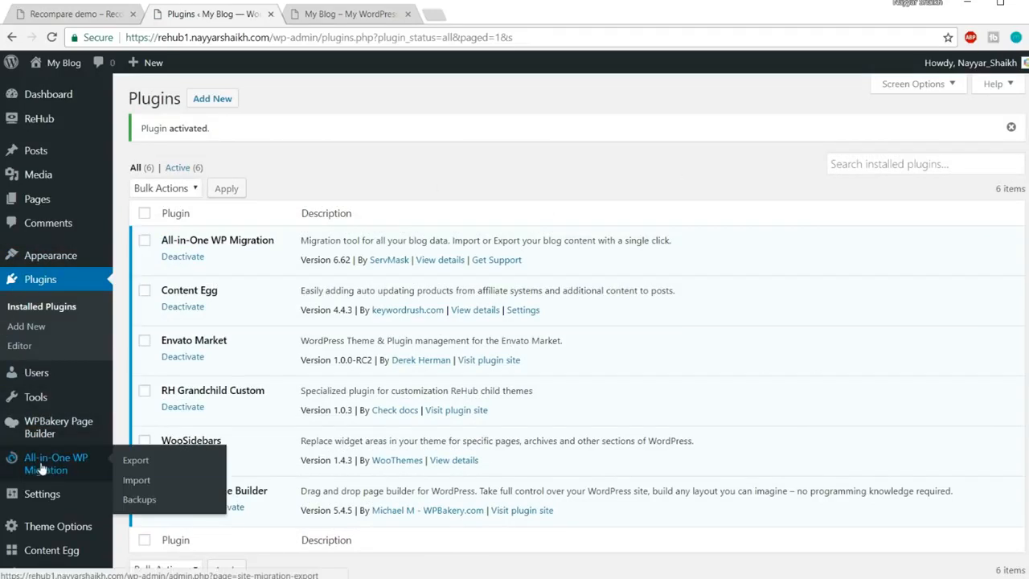
scroll(41, 469, "down", 1)
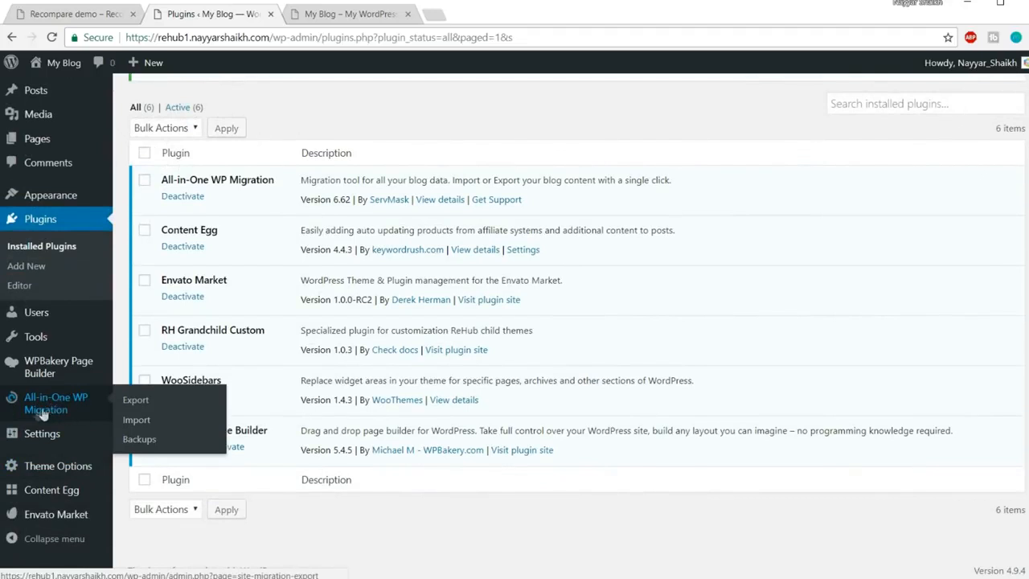
Import the recomparedemo .wpress file from this computer, confirming the site overwrite
left_click(146, 424)
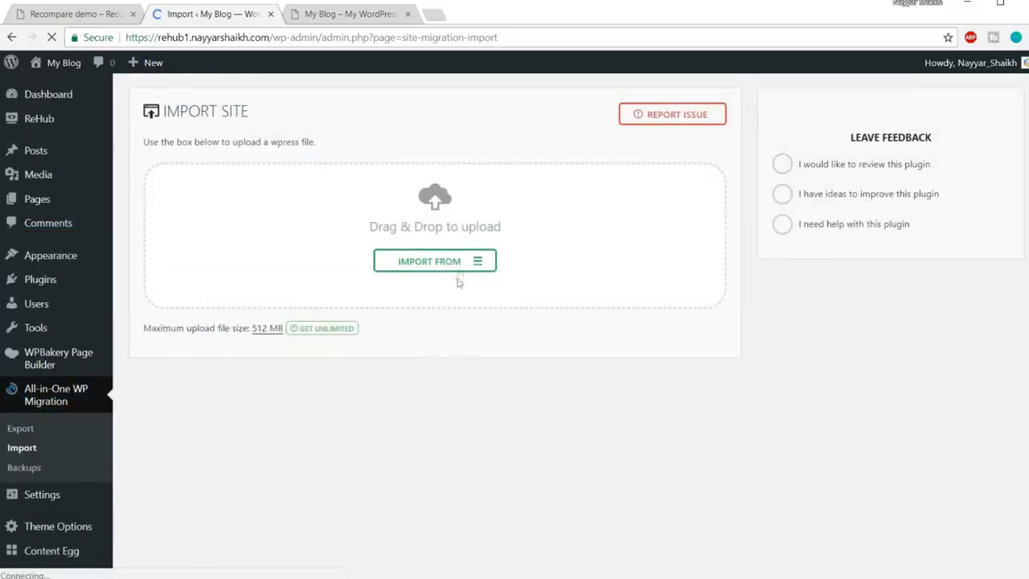
left_click(435, 270)
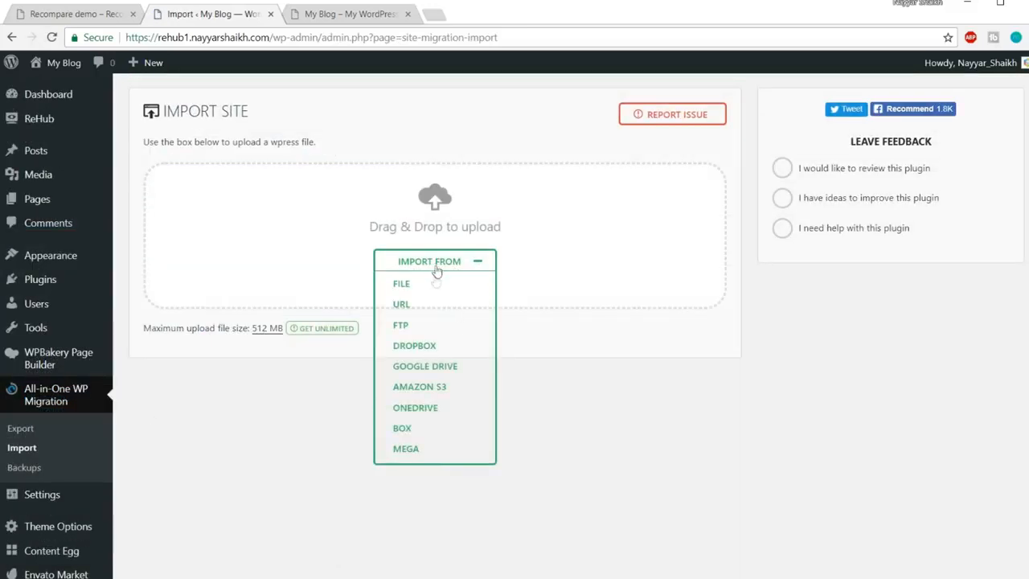
left_click(408, 287)
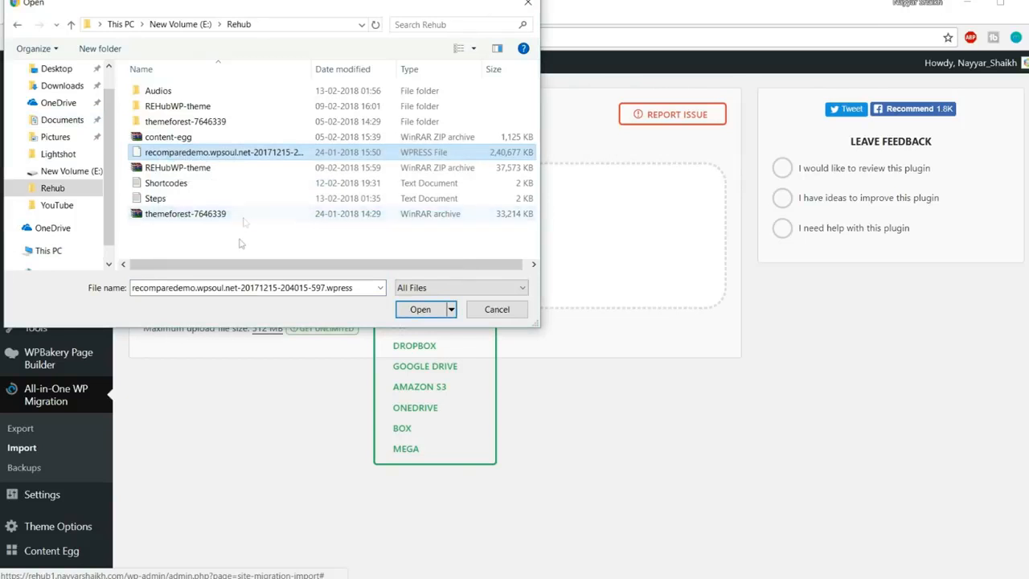
left_click(241, 243)
left_click(248, 153)
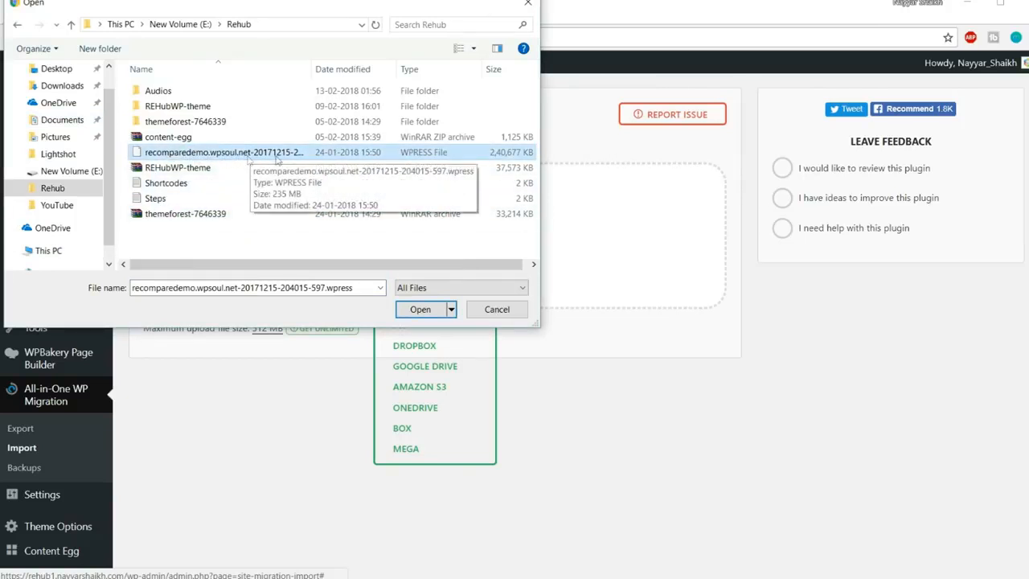
left_click(413, 314)
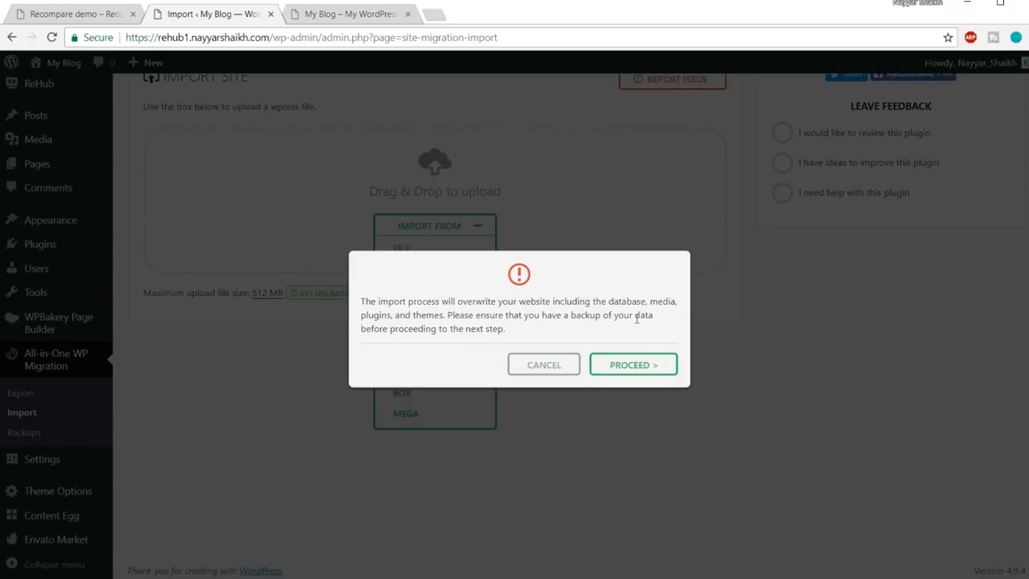
left_click(639, 368)
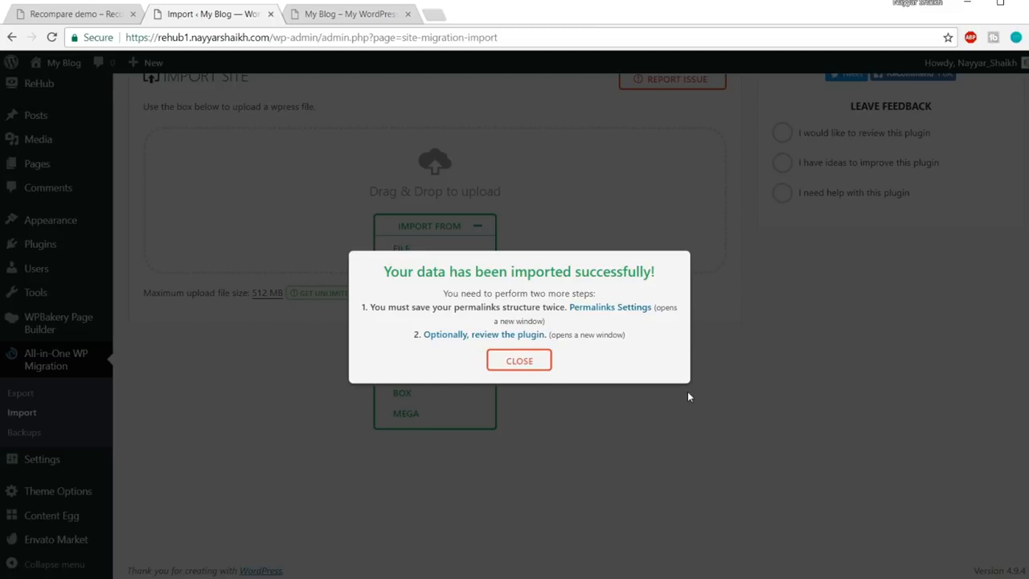
left_click(514, 366)
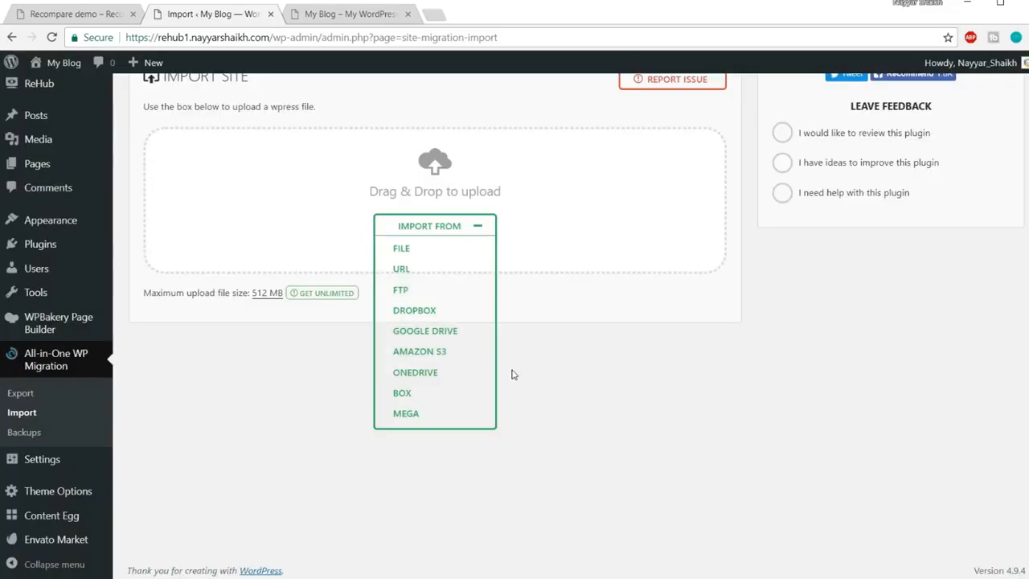
Visit the live site and scroll the Recompare homepage down to the drone discount deals
mouse_move(63, 69)
left_click(57, 95)
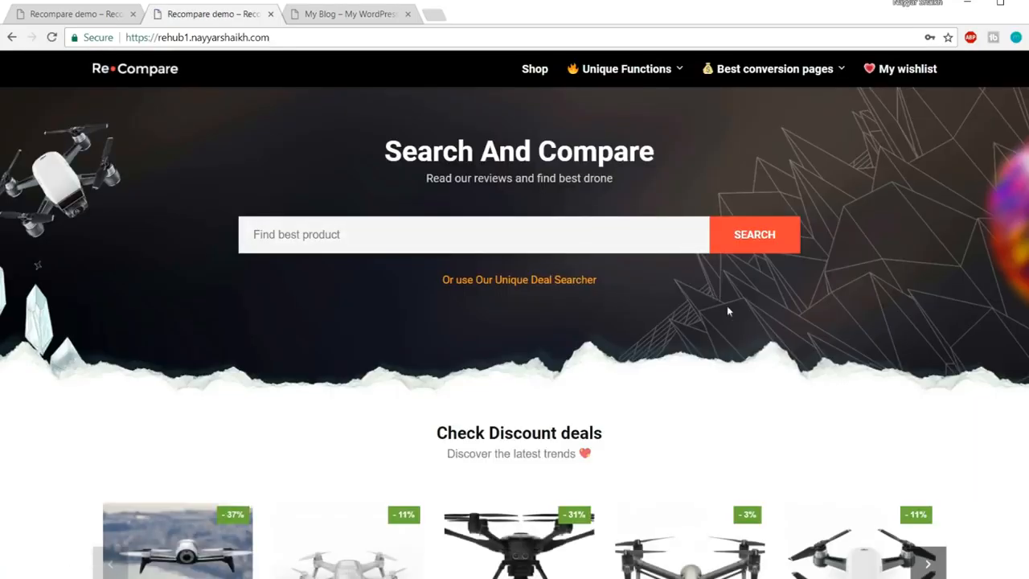
scroll(727, 305, "down", 12)
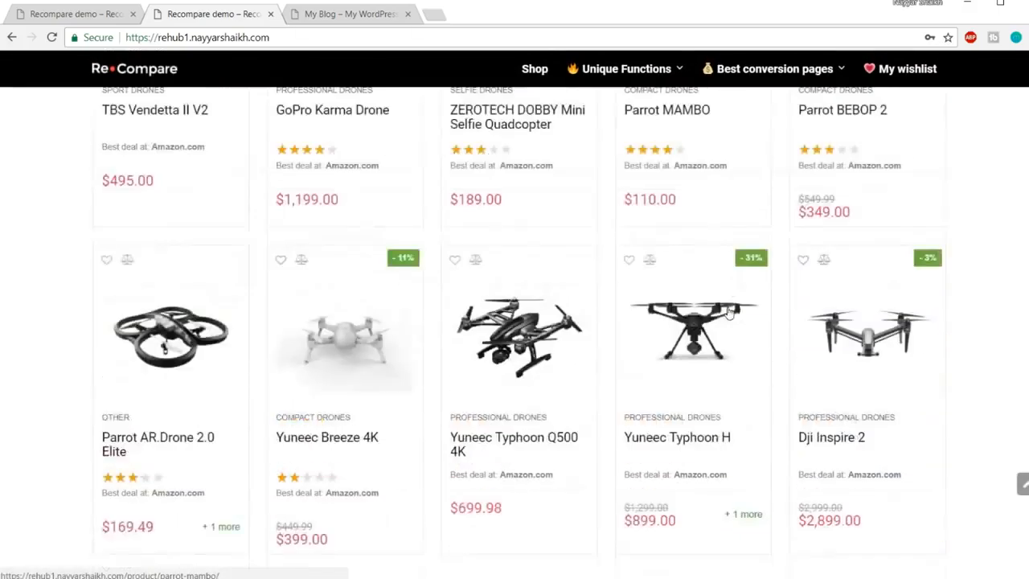
scroll(729, 312, "down", 15)
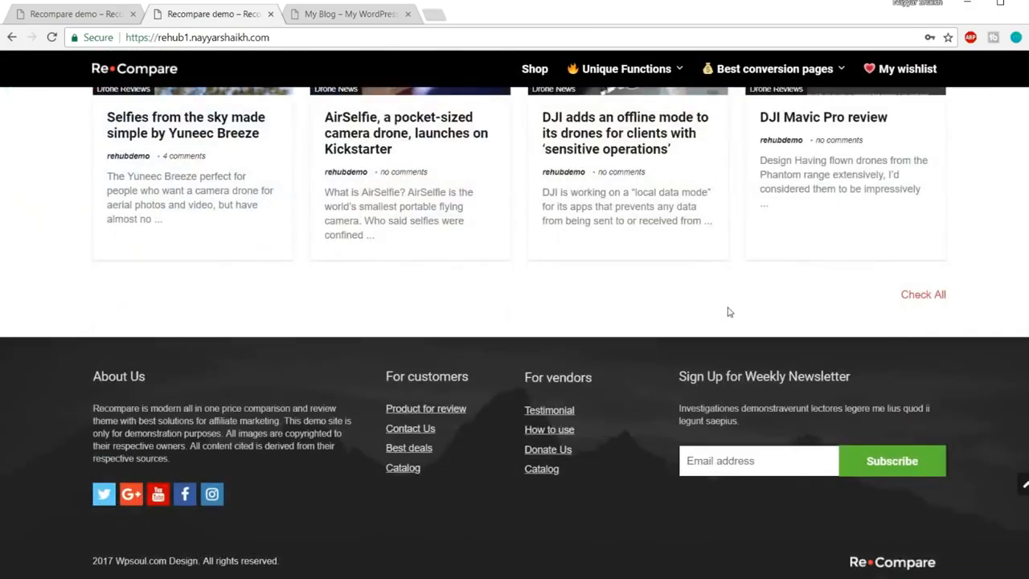
left_click(1023, 484)
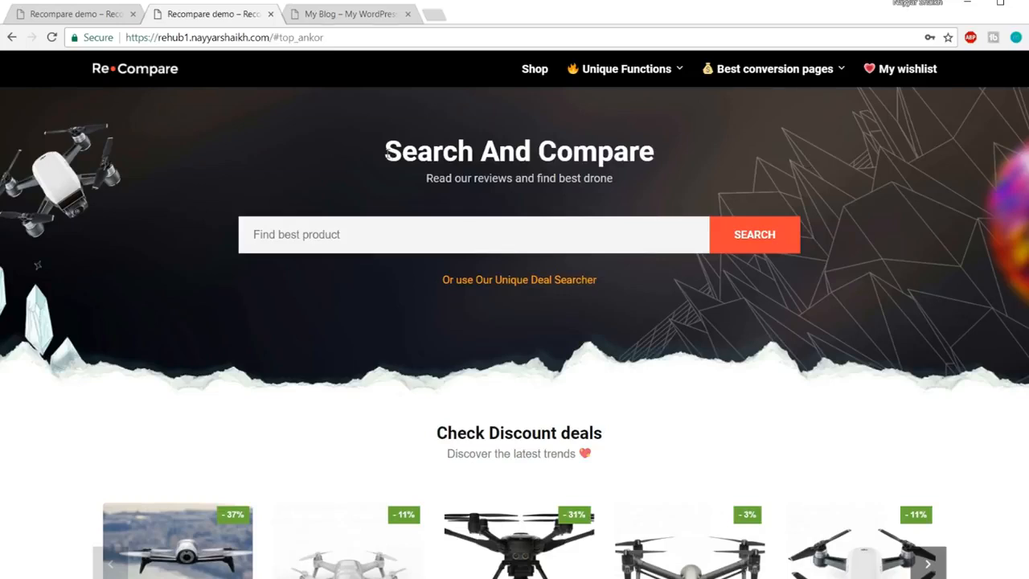
scroll(458, 332, "down", 7)
scroll(471, 409, "up", 7)
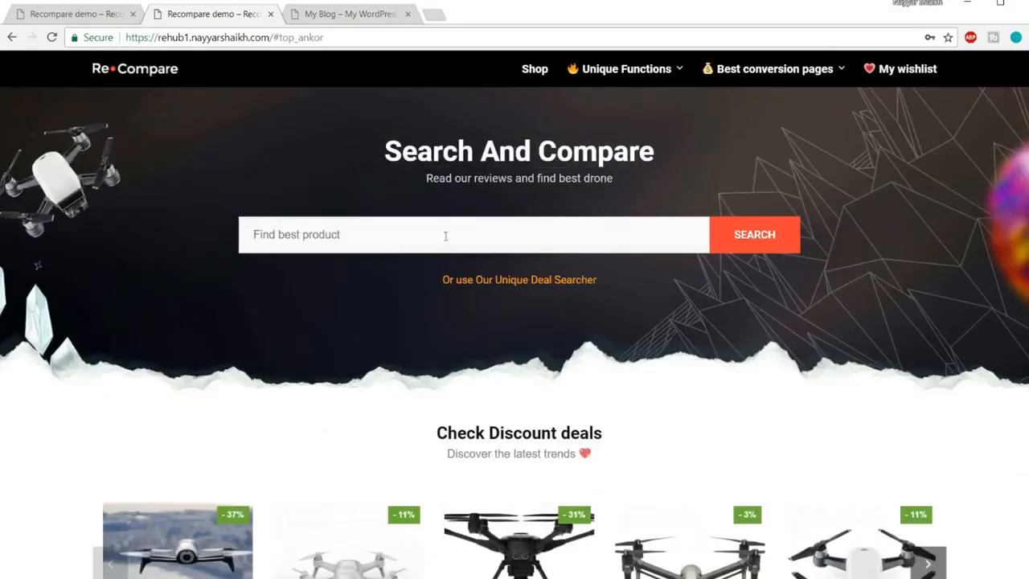
scroll(728, 330, "down", 4)
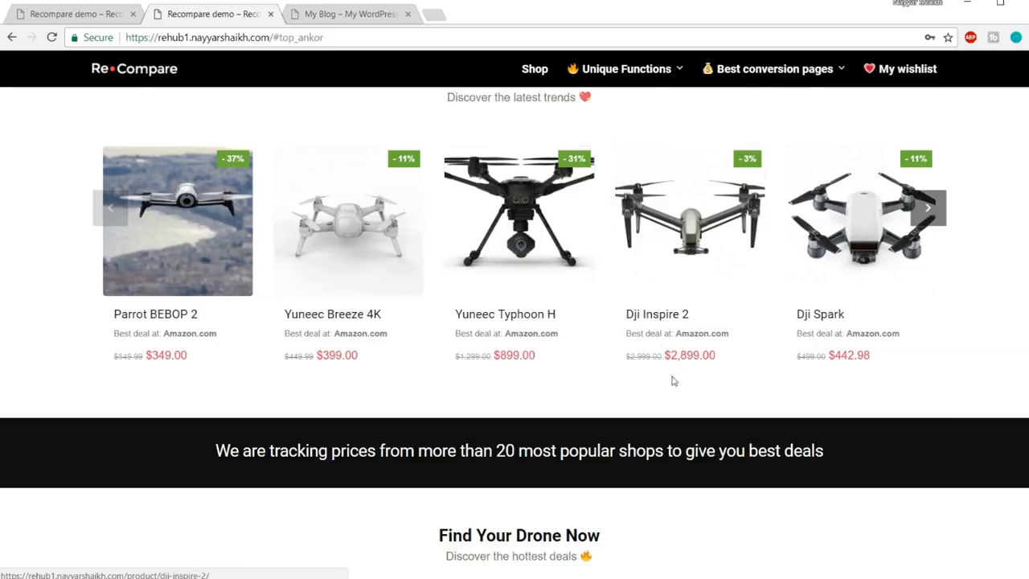
scroll(672, 380, "down", 5)
scroll(674, 381, "up", 5)
scroll(672, 381, "up", 4)
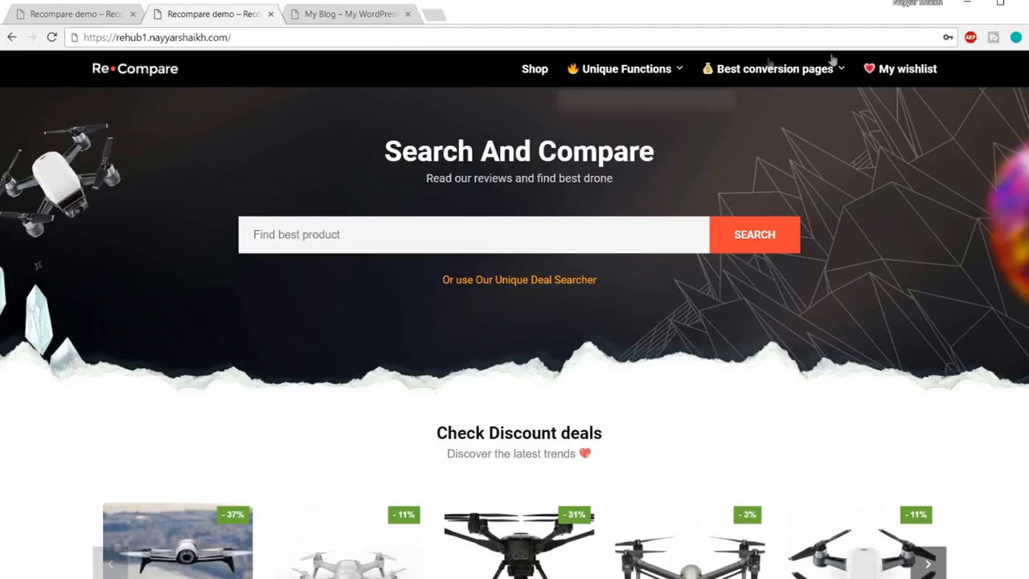
mouse_move(826, 58)
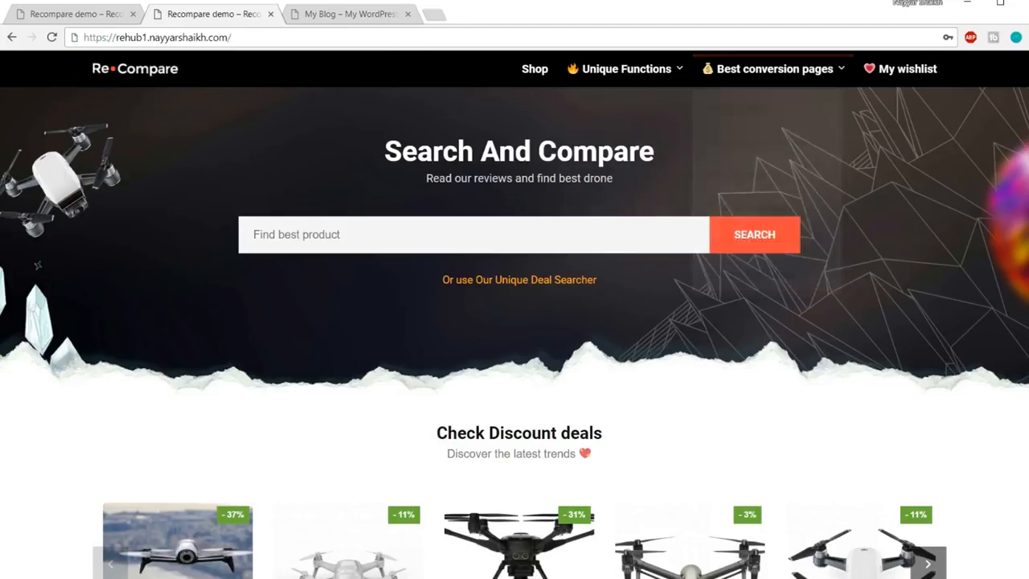
left_click(313, 37)
left_click(313, 37)
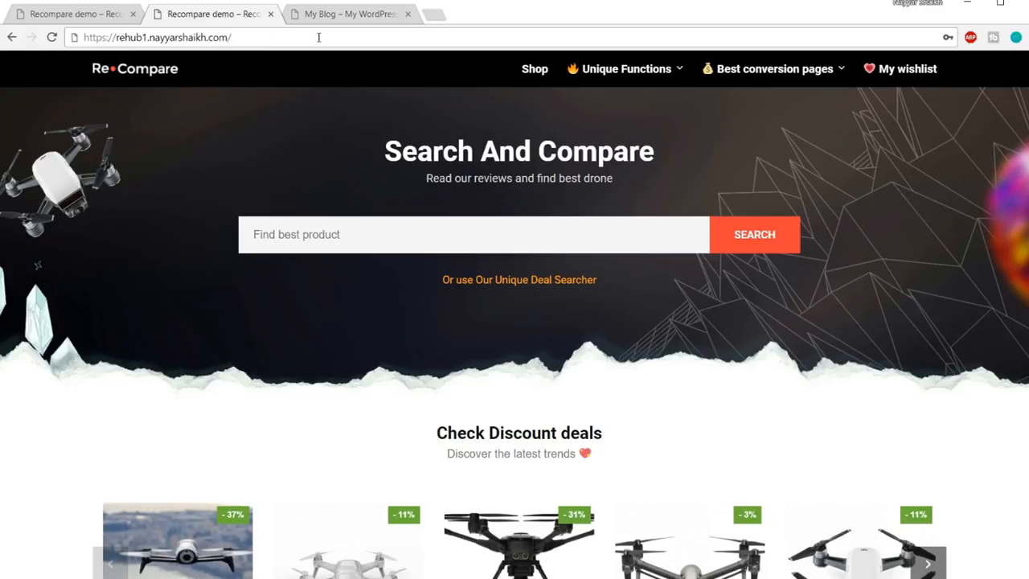
type("wp-admin")
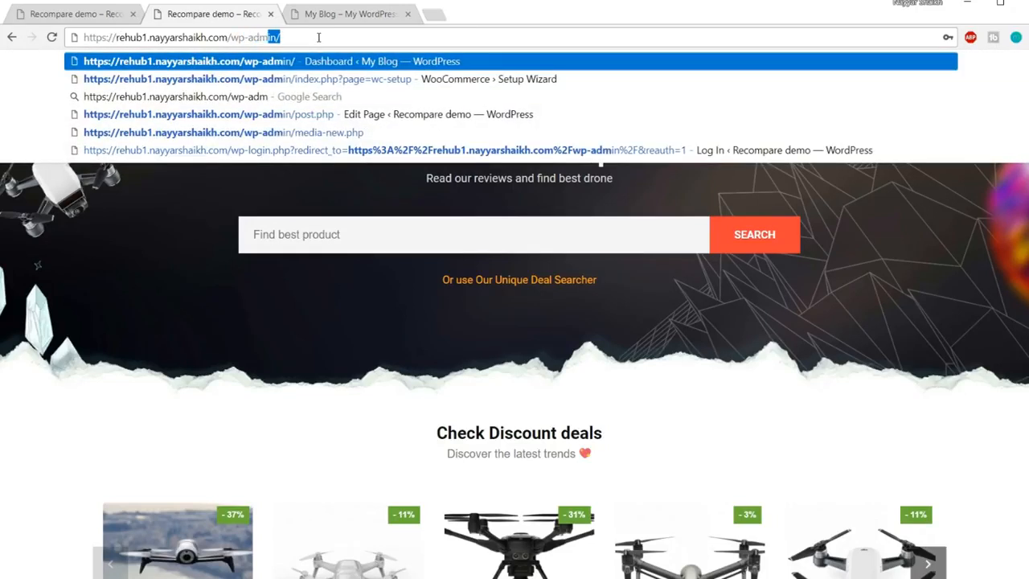
key("Return")
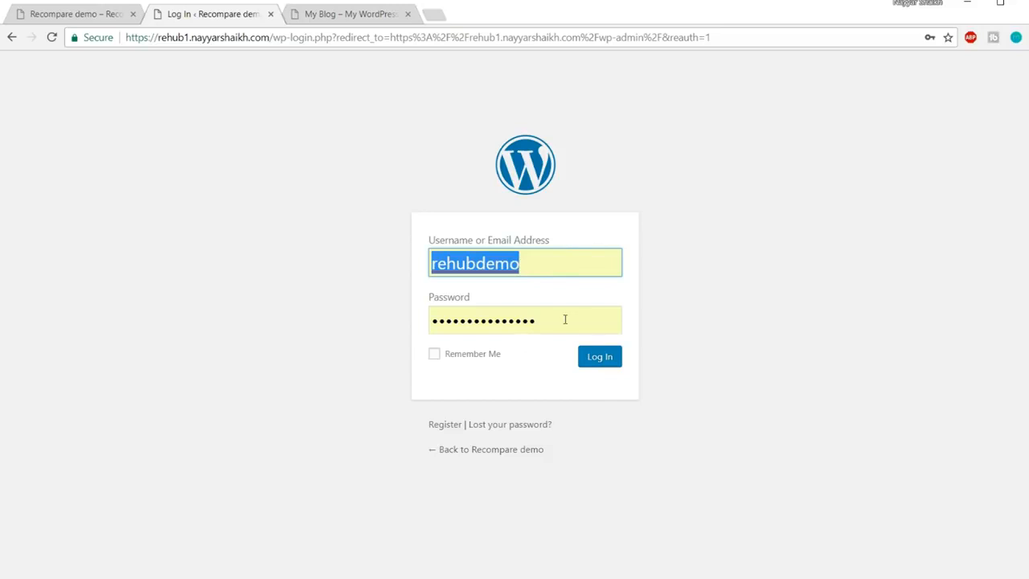
left_click(566, 319)
left_click(800, 292)
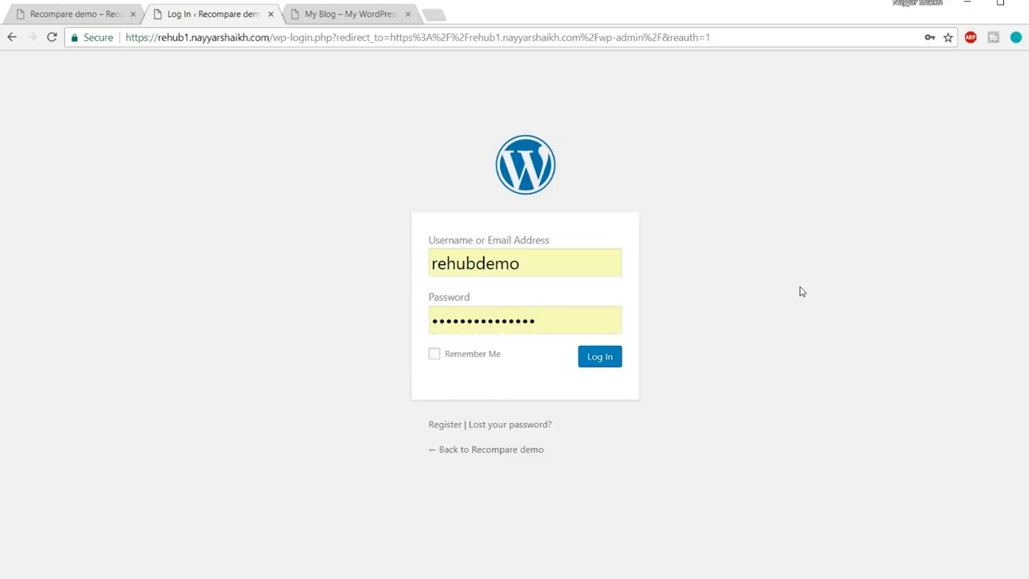
left_click(608, 363)
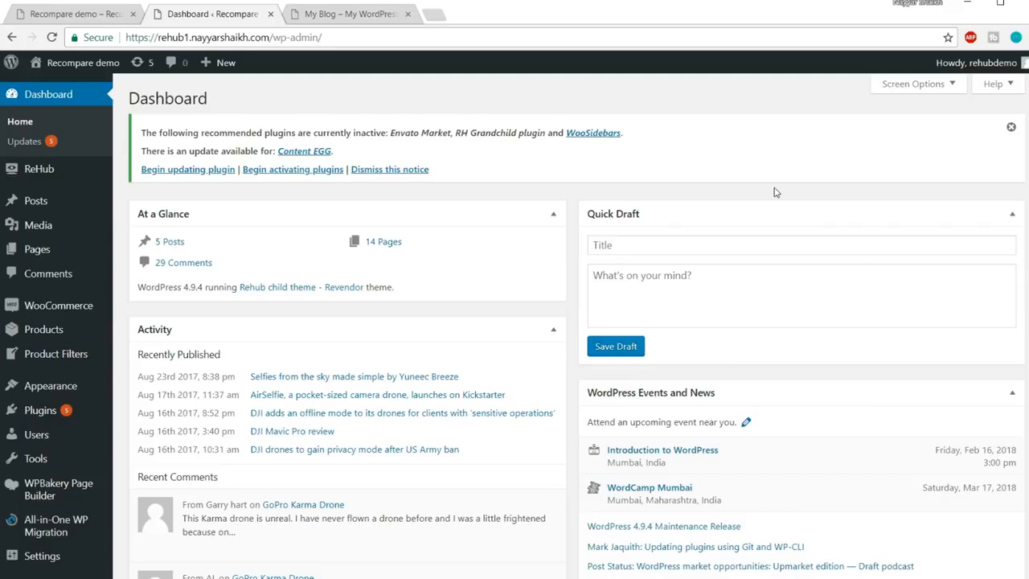
scroll(805, 201, "down", 2)
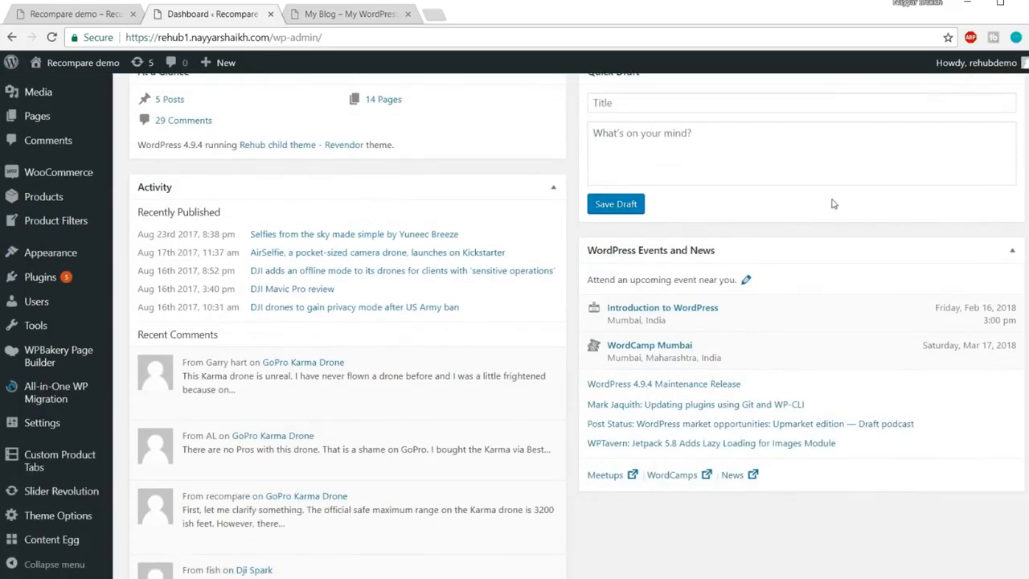
mouse_move(40, 307)
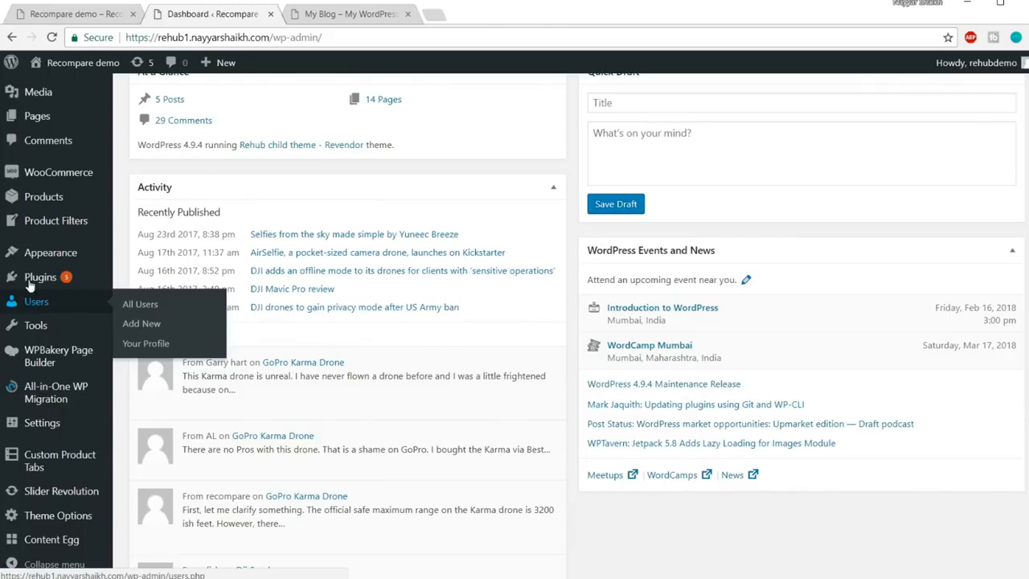
Start a new user, entering the owner's username, e-mail, first name and last name
left_click(148, 324)
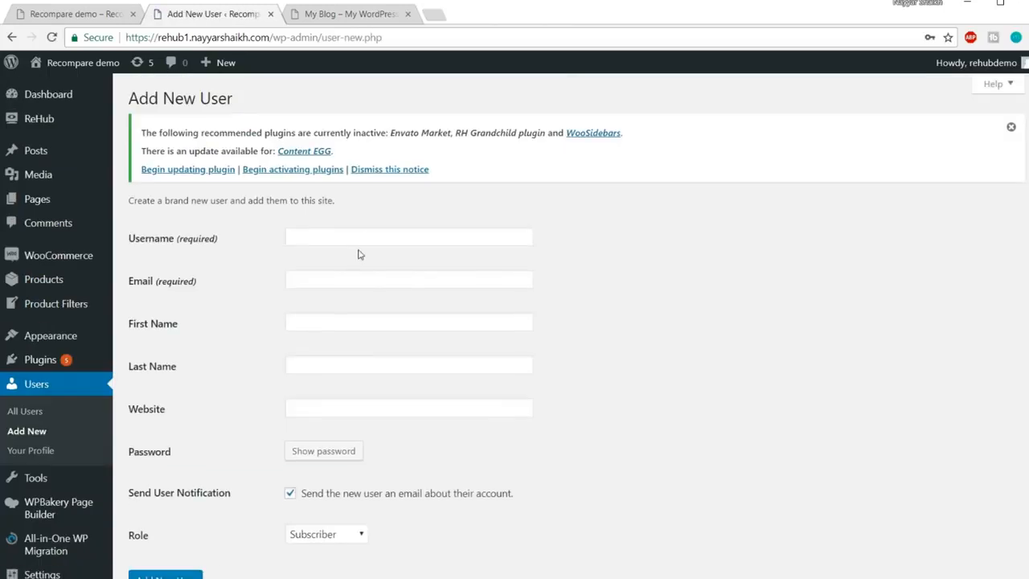
left_click(364, 237)
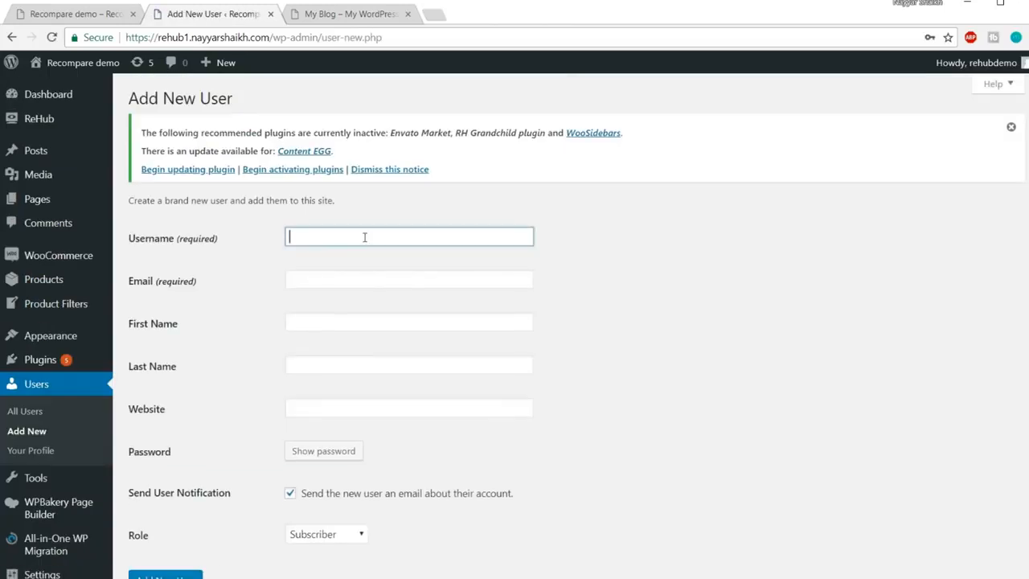
type("realnayyar")
left_click(399, 280)
type("re")
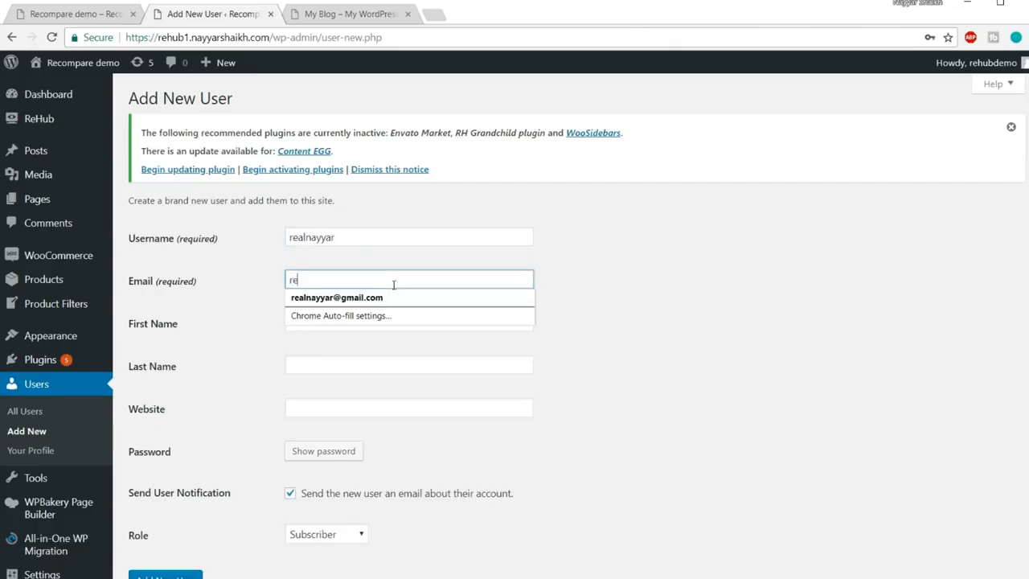
left_click(386, 298)
left_click(368, 317)
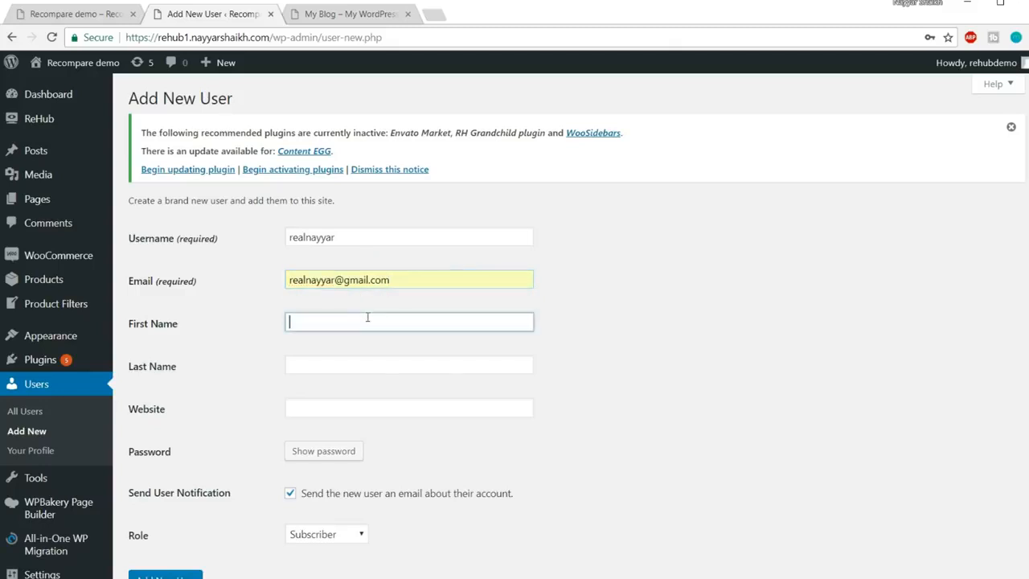
type("Nayyar")
key("Tab")
type("Shaikh")
key("Tab")
Give the user a custom password and the Administrator role, then add the user
scroll(398, 350, "down", 2)
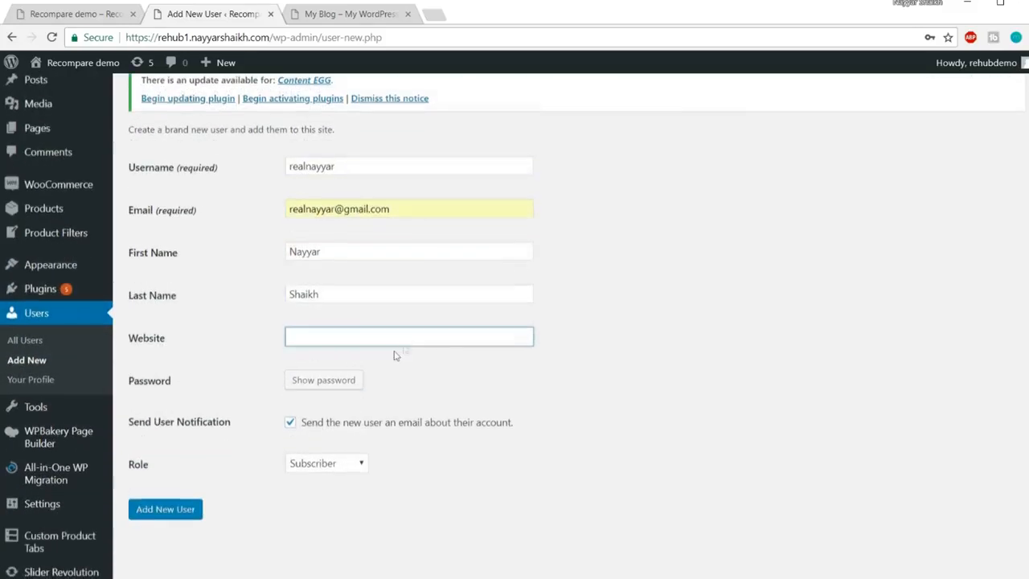
left_click(335, 298)
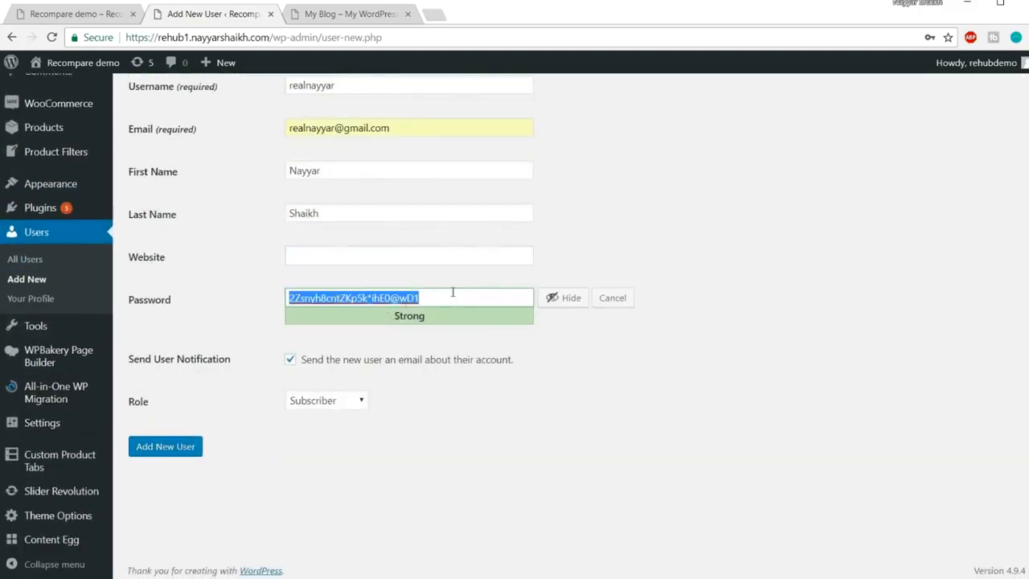
left_click(565, 297)
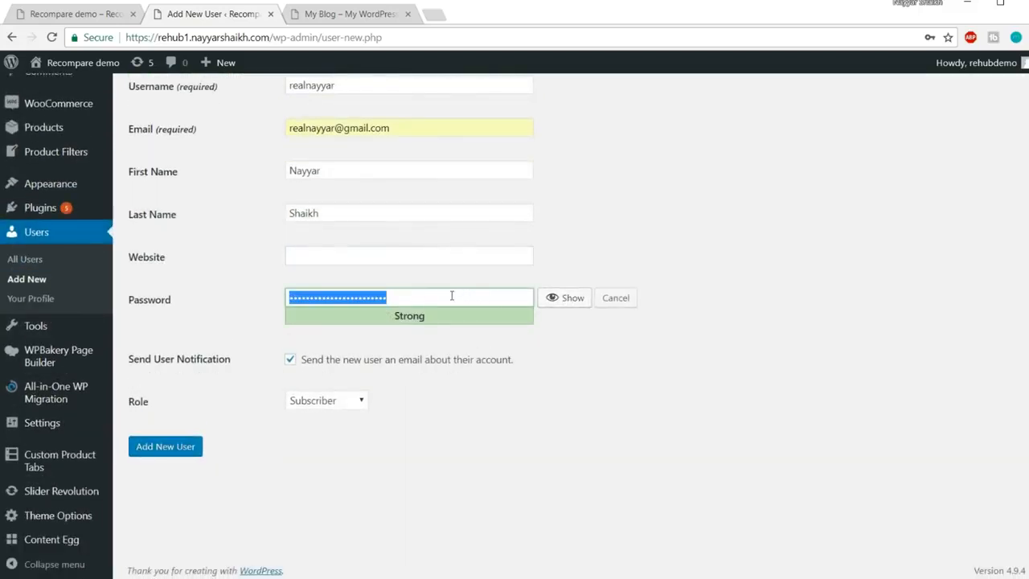
type("123•••••••")
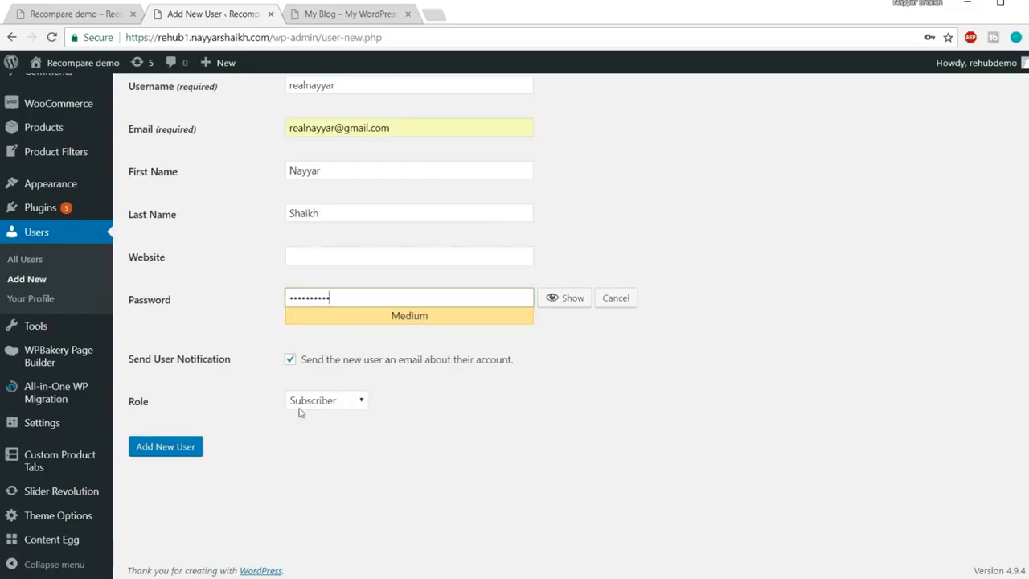
left_click(329, 400)
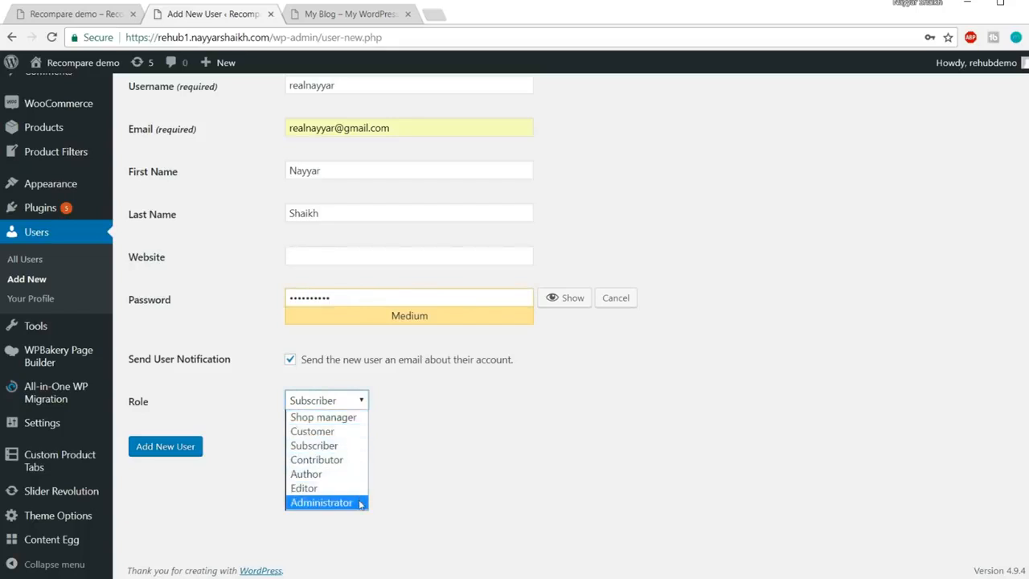
left_click(322, 502)
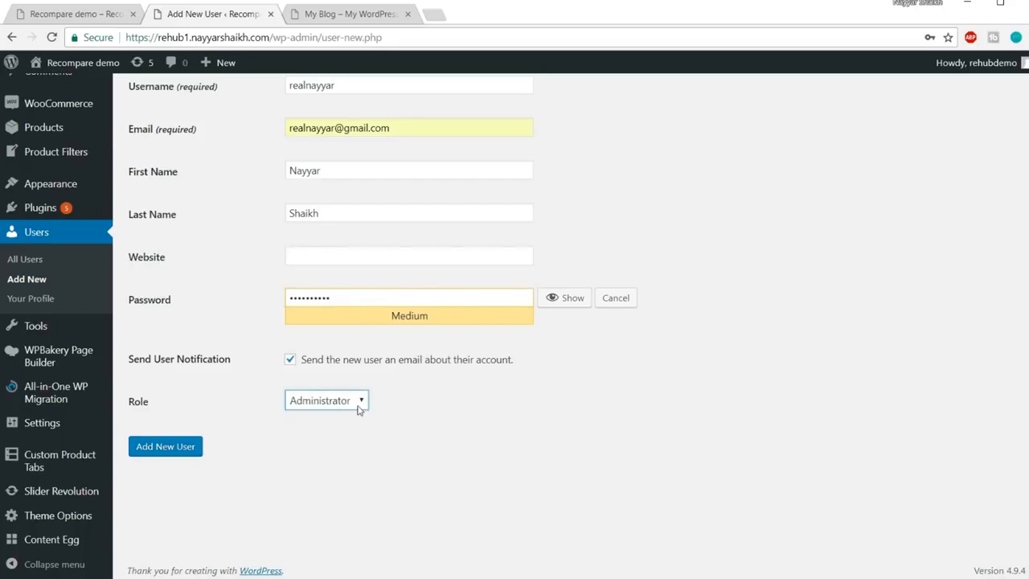
scroll(450, 266, "up", 2)
left_click_drag(341, 229, 271, 225)
scroll(300, 195, "down", 1)
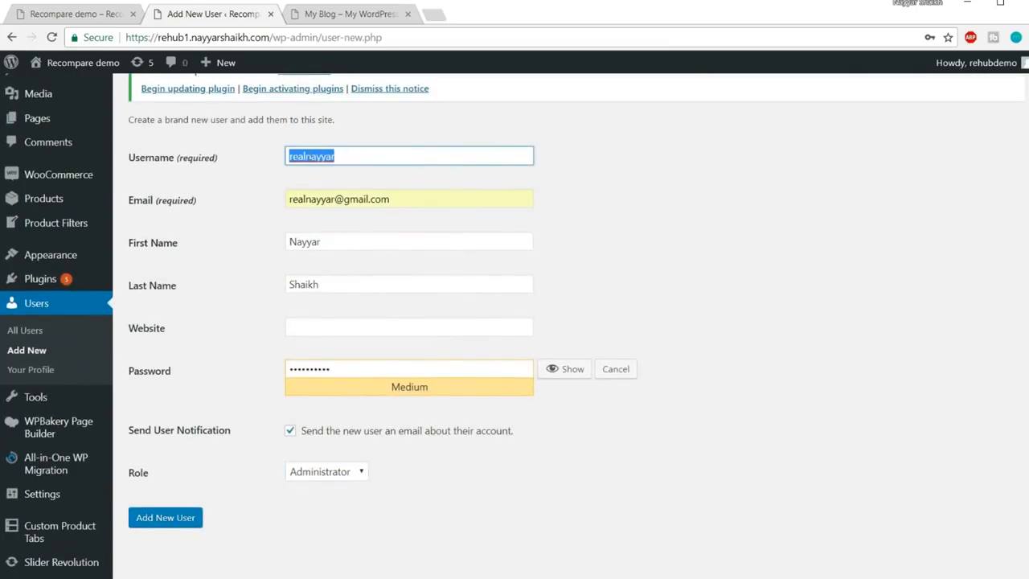
scroll(292, 266, "down", 1)
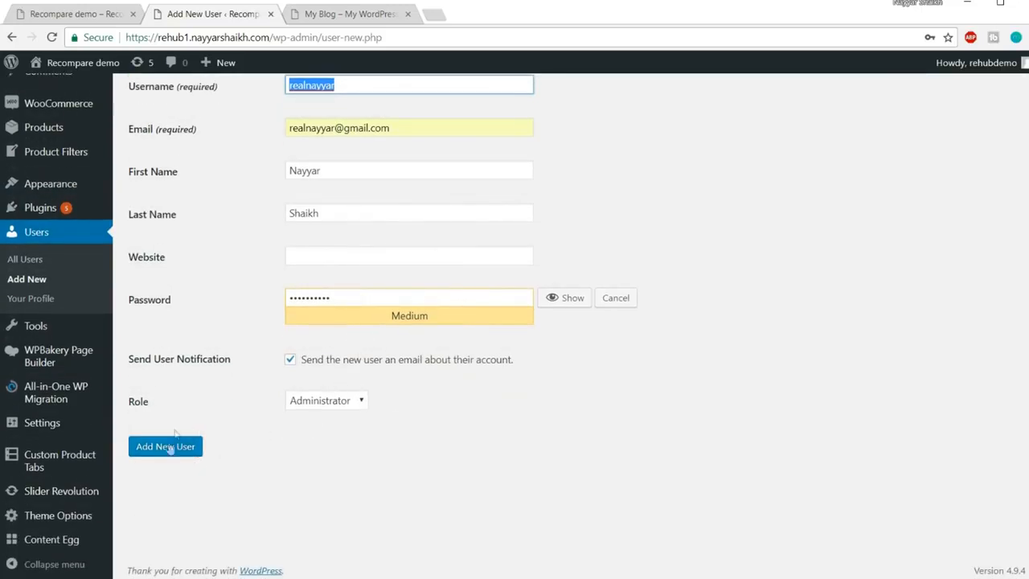
left_click(172, 447)
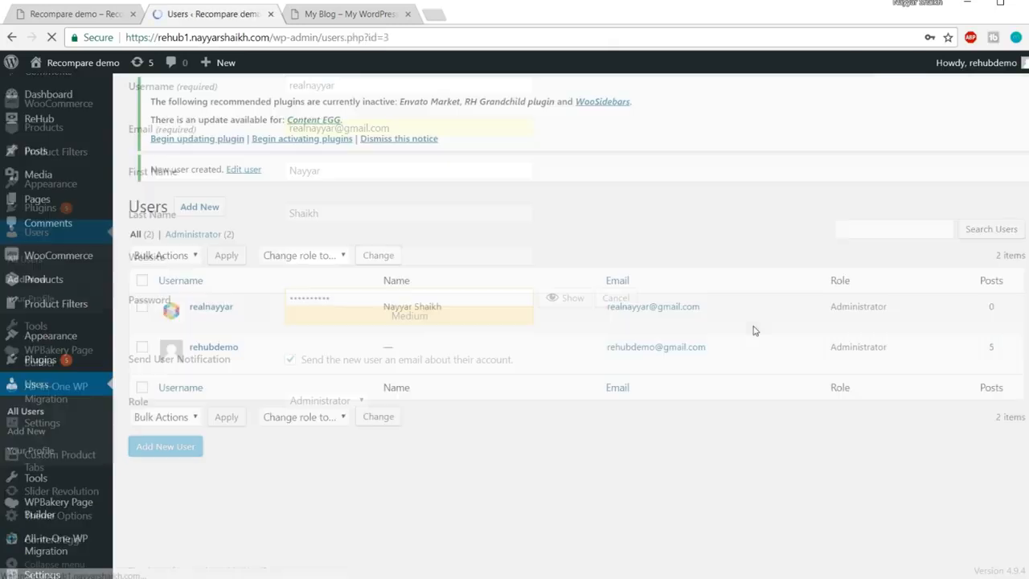
Log out, sign back in as the new administrator with Remember Me, then open All Users
left_click(517, 214)
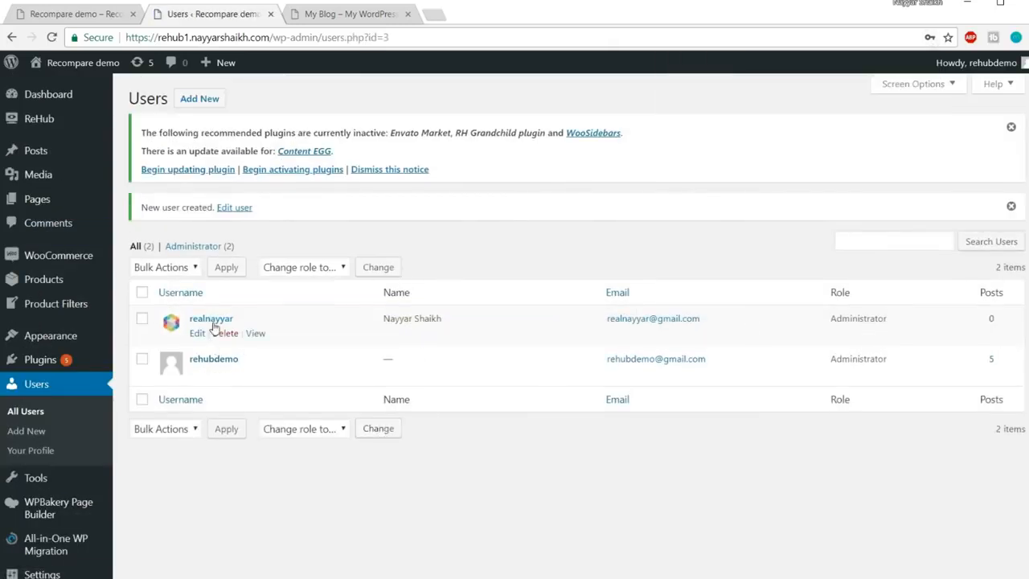
mouse_move(985, 63)
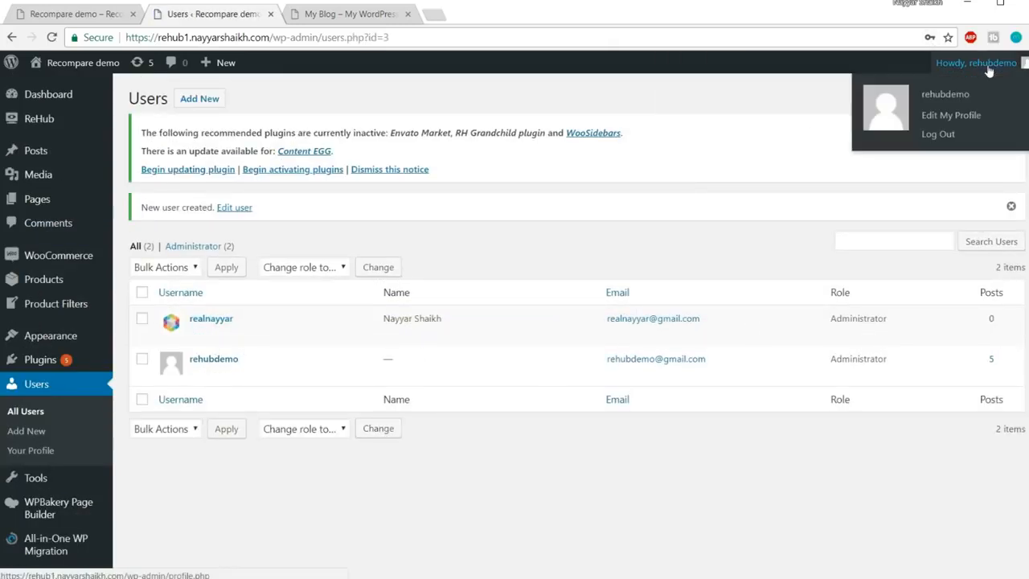
left_click(938, 137)
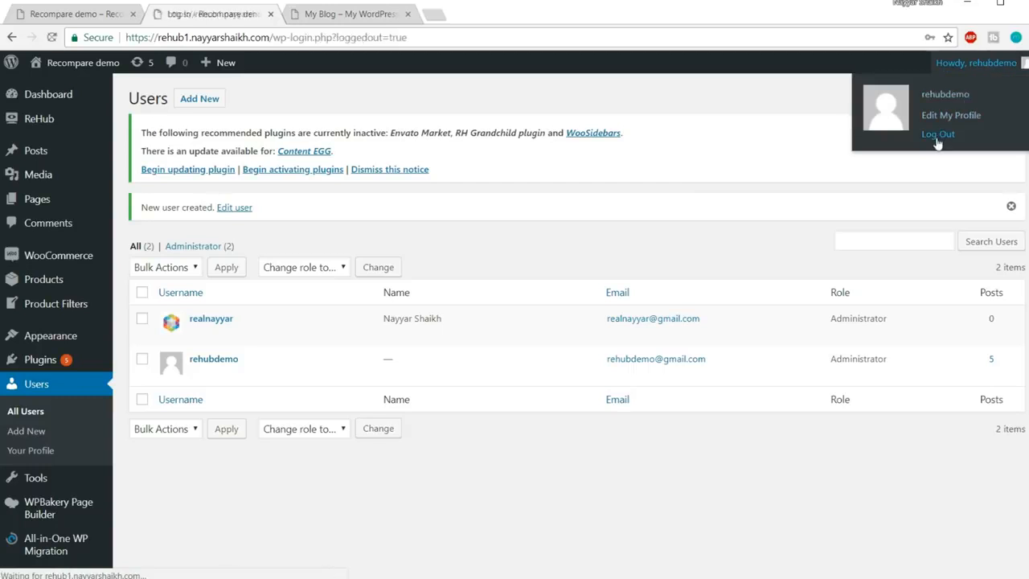
type("re")
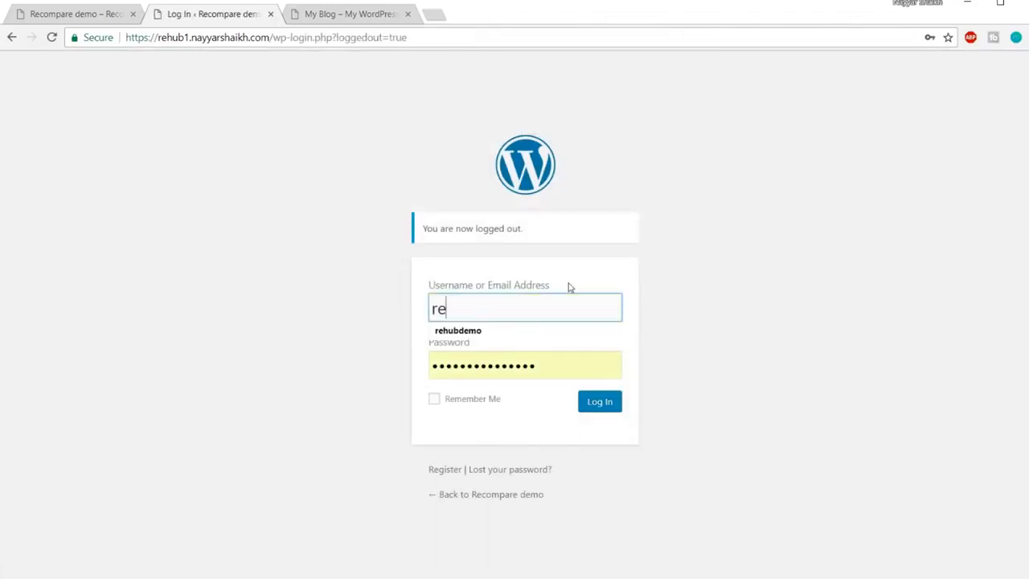
type("alnayyar")
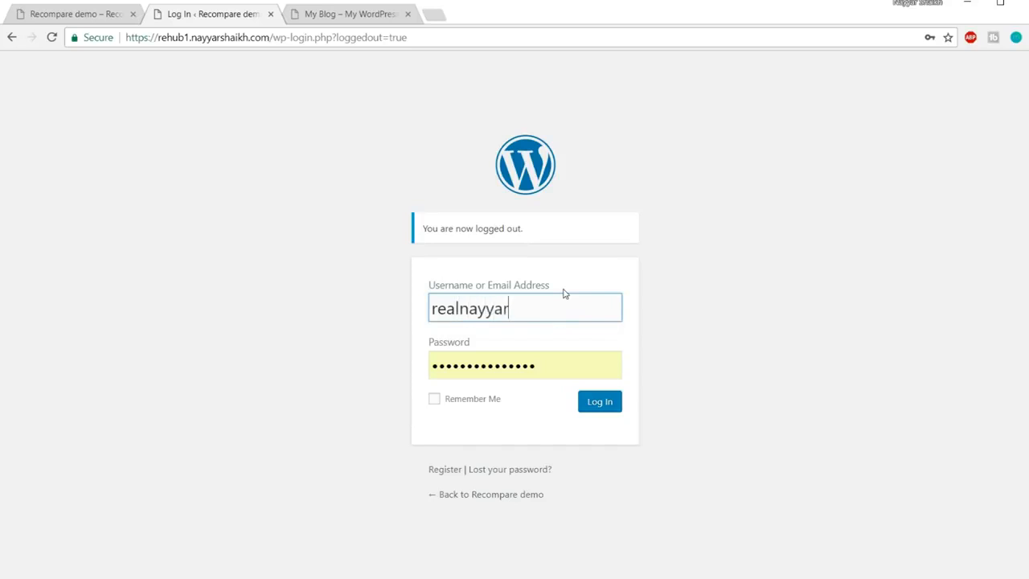
key("Tab")
type("••••••••••")
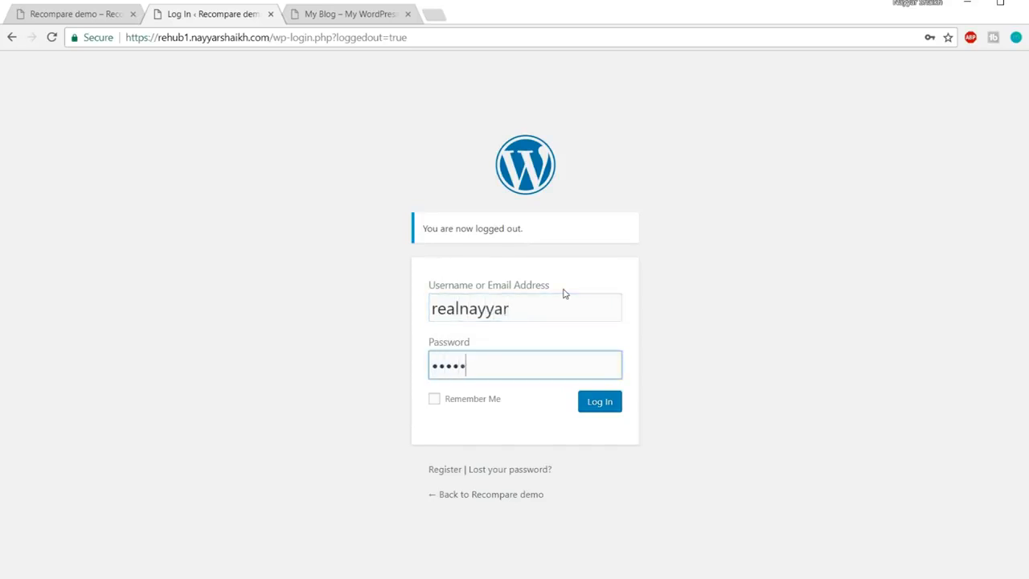
left_click(464, 402)
left_click(616, 402)
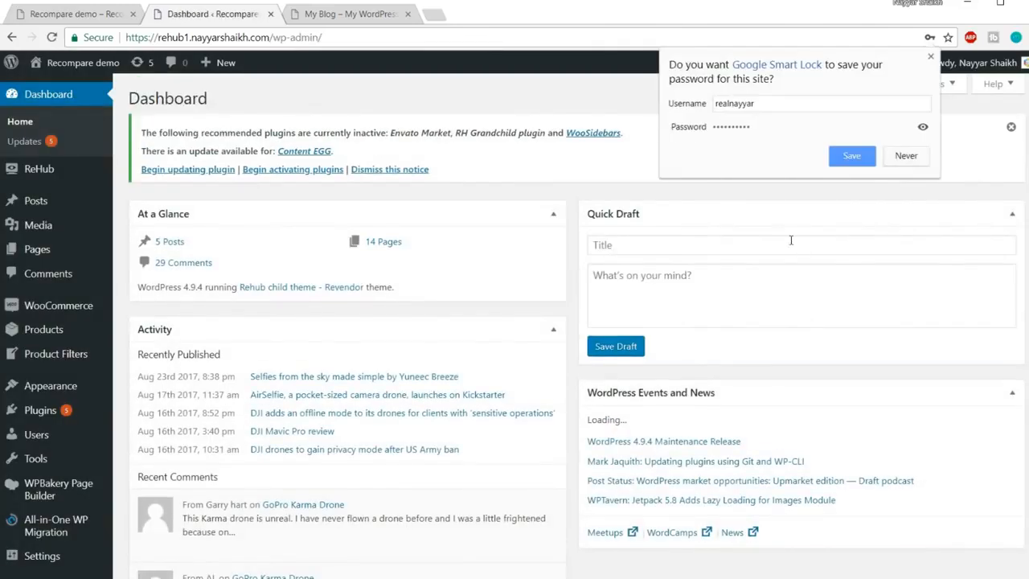
left_click(861, 160)
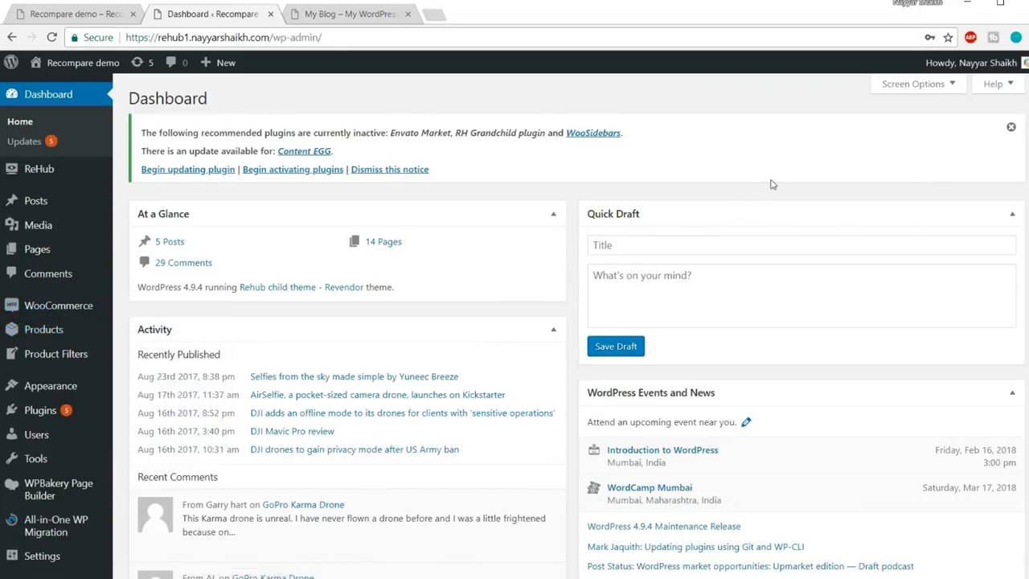
mouse_move(46, 438)
left_click(46, 438)
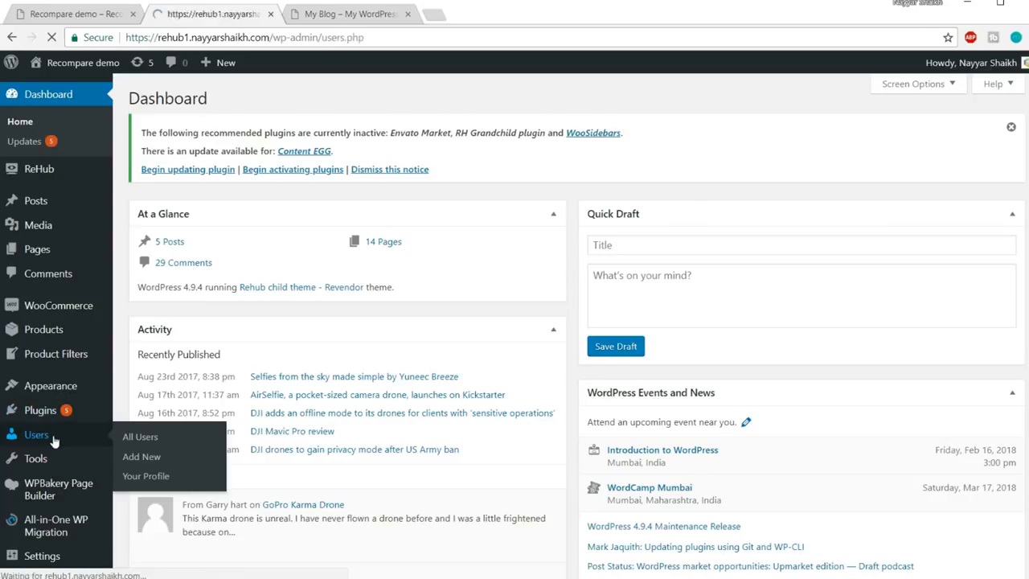
Delete the old demo user, attributing all its content to the new administrator account
left_click(233, 337)
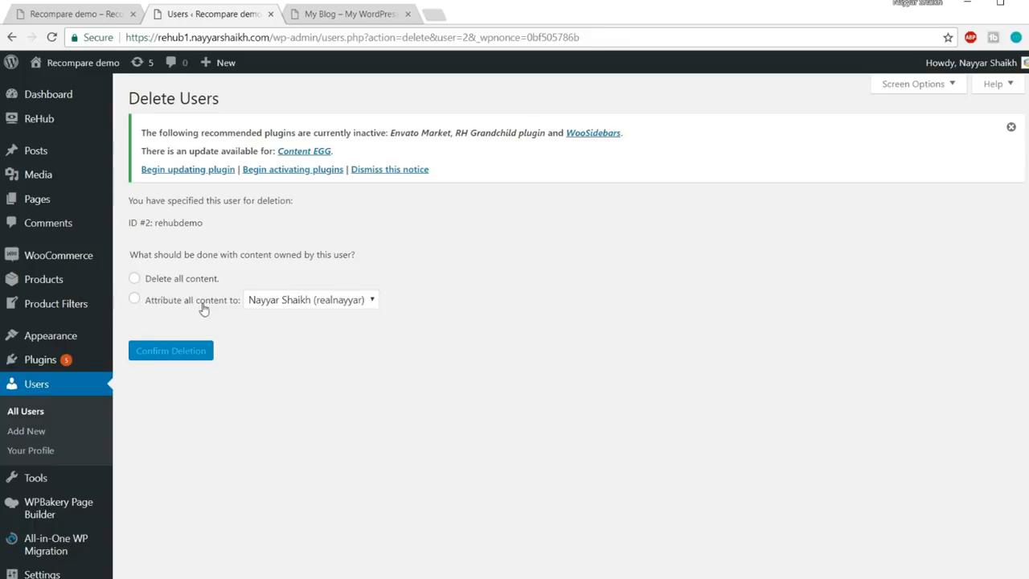
left_click(193, 302)
left_click(298, 304)
left_click(313, 319)
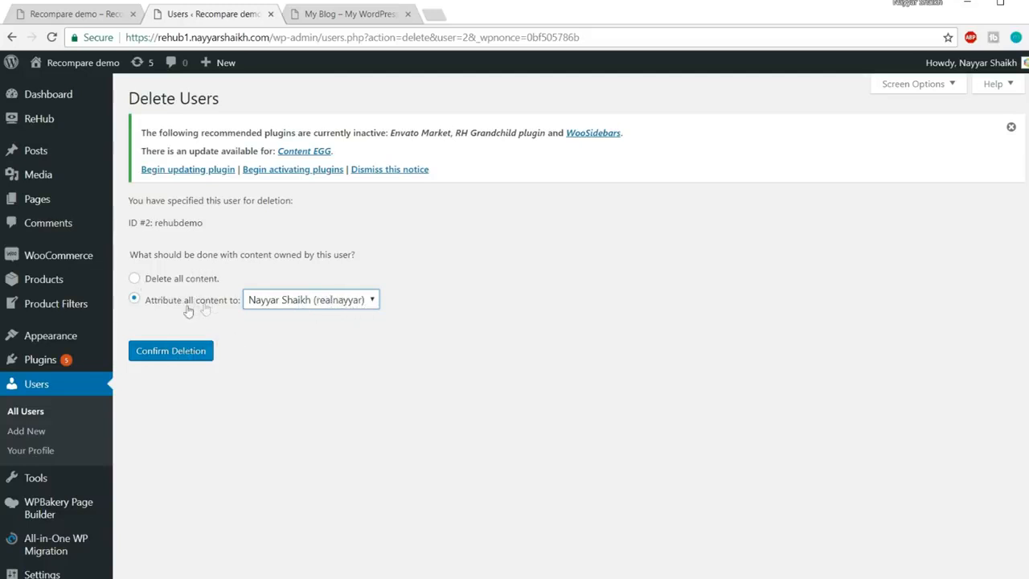
left_click(179, 361)
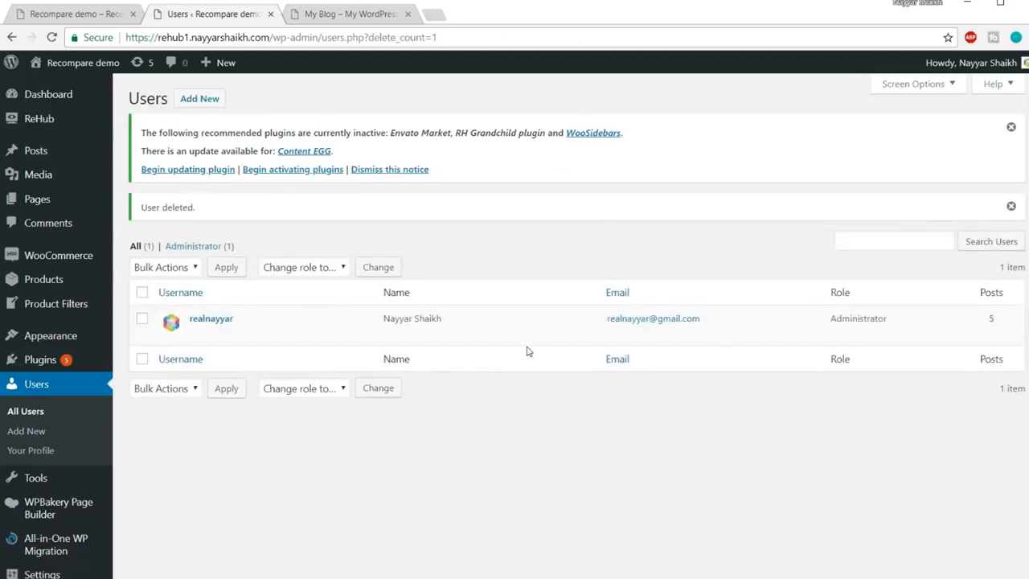
left_click(376, 16)
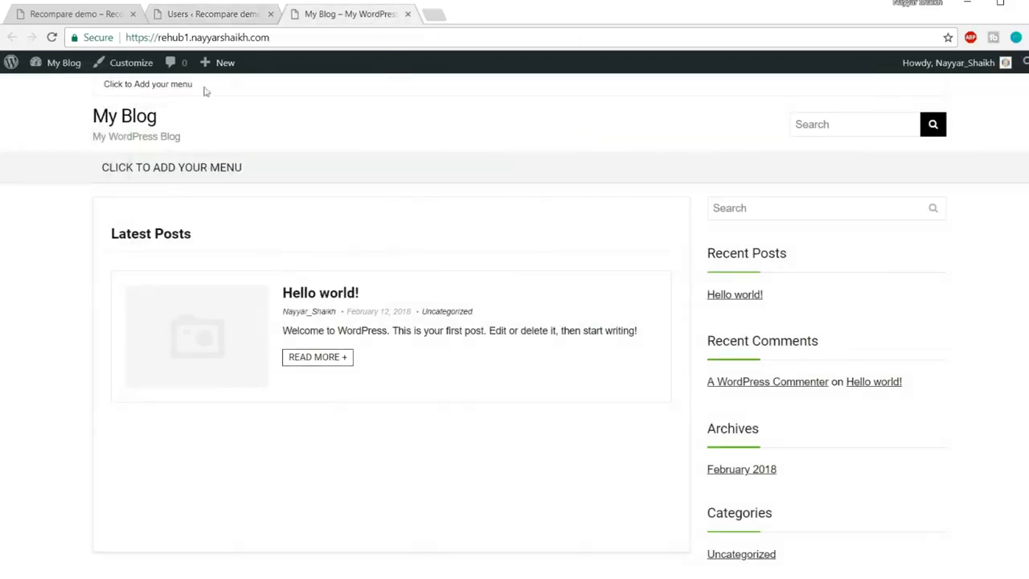
Reload and look over the Recompare demo storefront, then return to the admin Users list
left_click(278, 38)
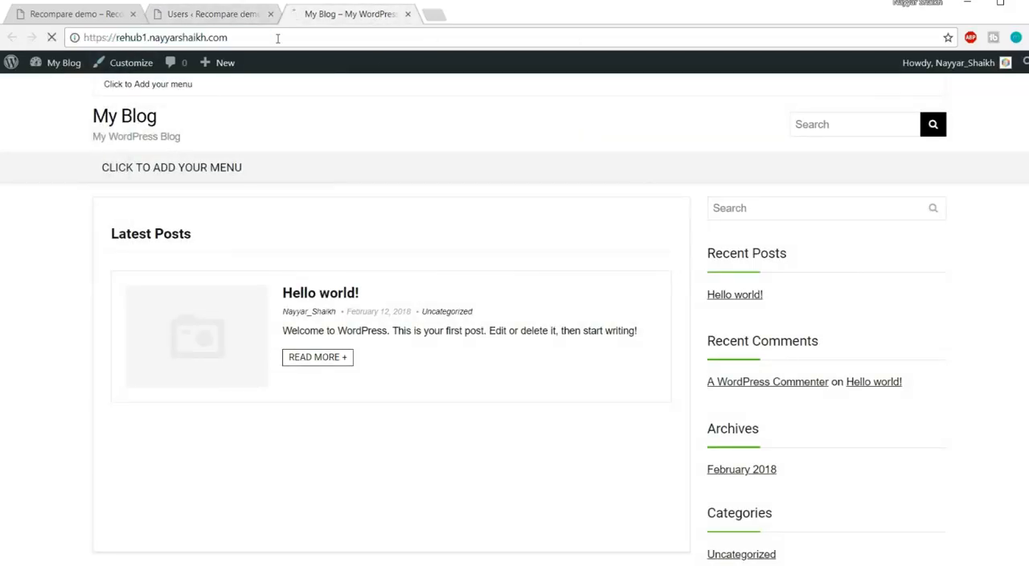
key("Return")
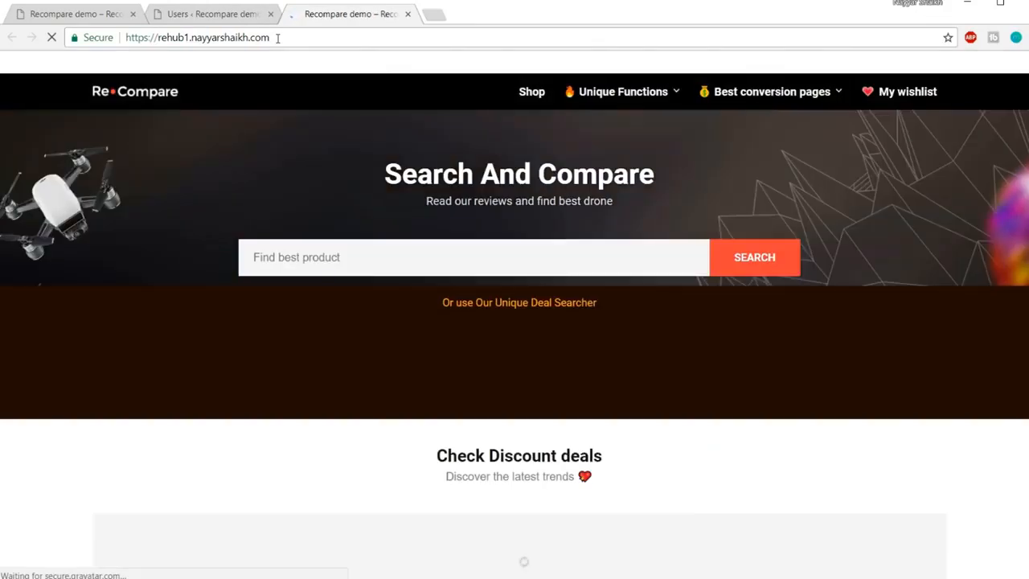
scroll(766, 364, "down", 2)
scroll(767, 363, "down", 4)
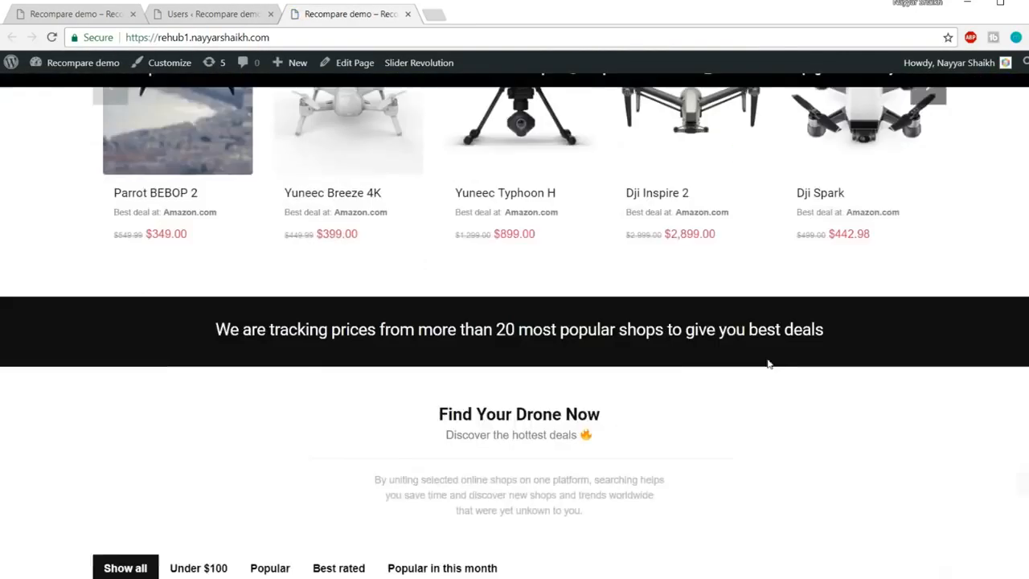
scroll(766, 362, "up", 6)
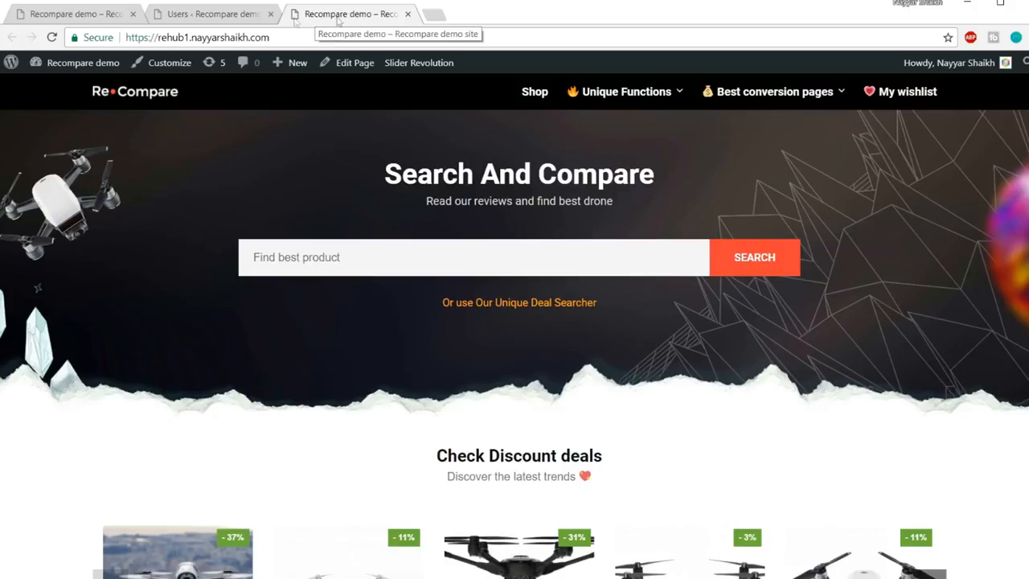
left_click(231, 16)
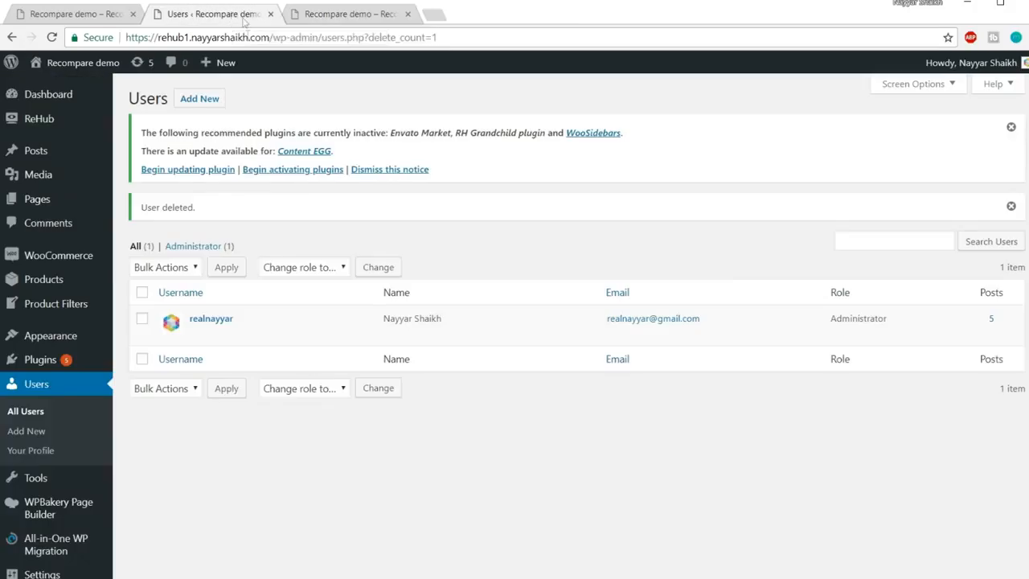
In General Settings, set Site Title 'BloggDude' and Tagline 'Tagline', then save
scroll(56, 233, "down", 3)
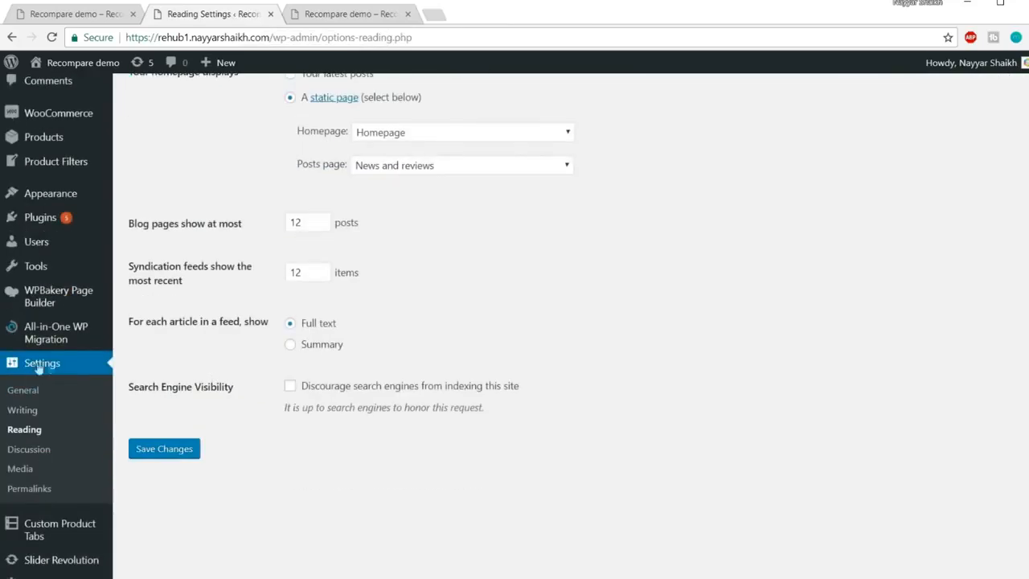
left_click(42, 367)
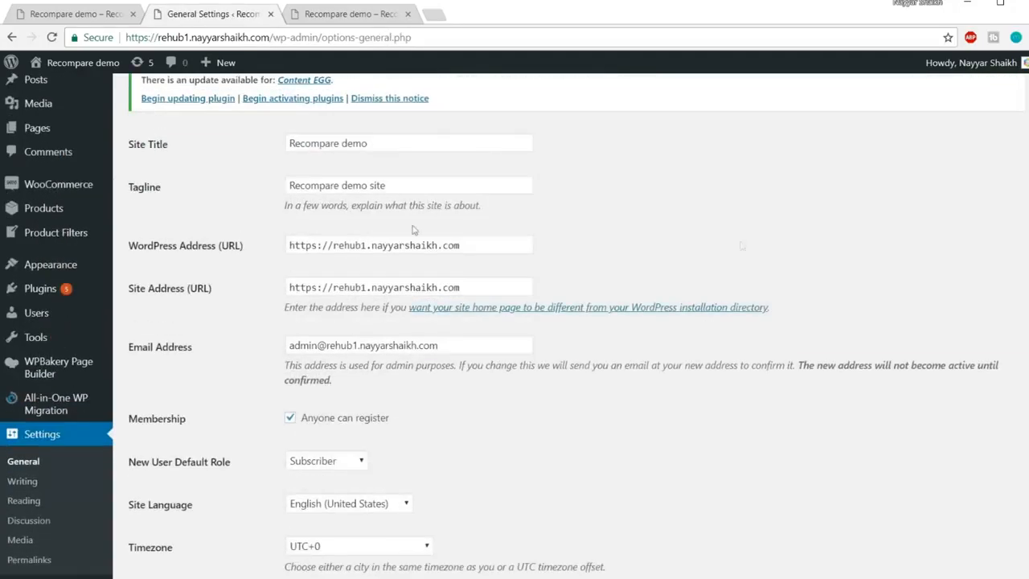
left_click_drag(405, 143, 203, 151)
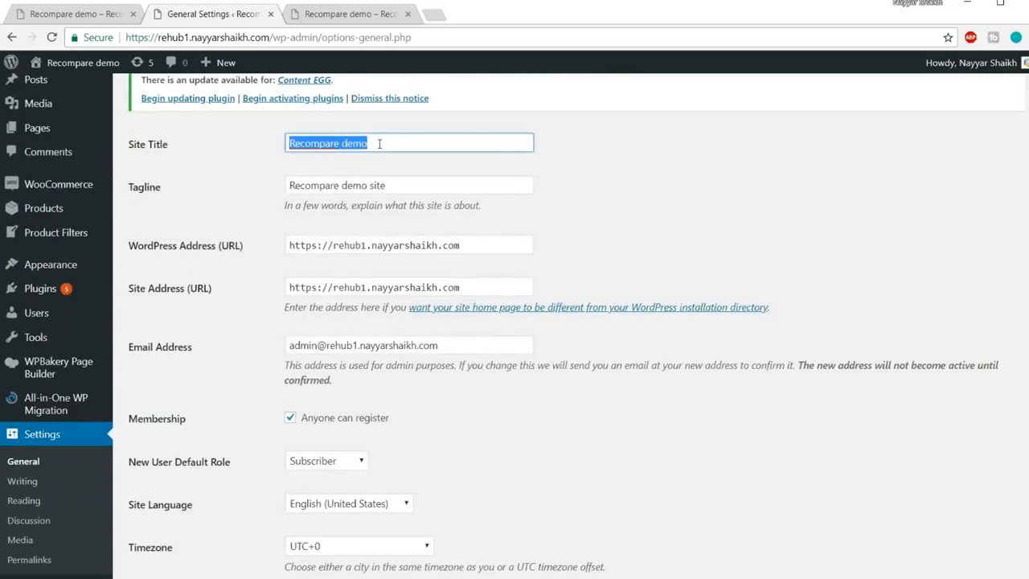
type("BloggDude")
left_click(740, 169)
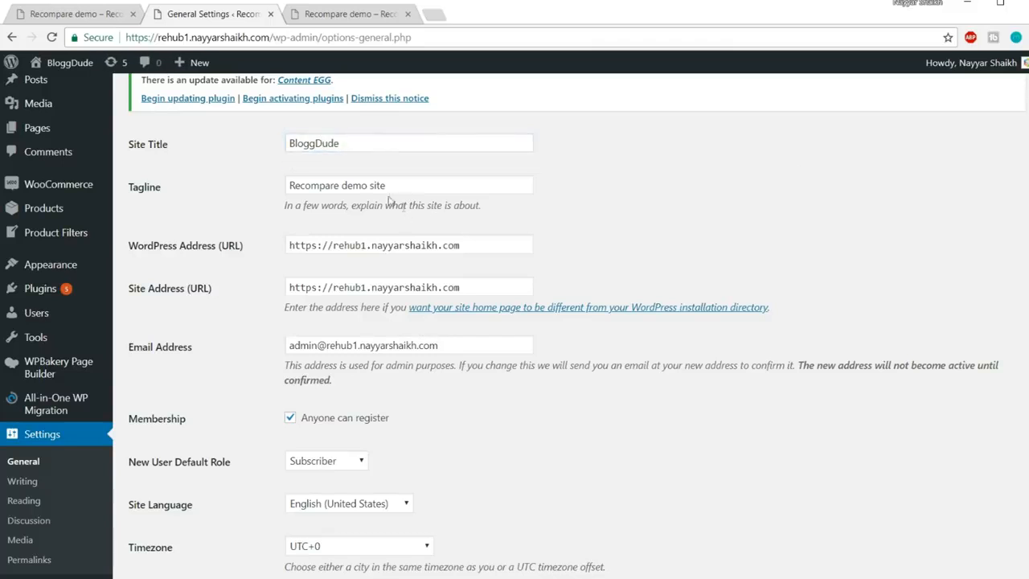
triple_click(419, 186)
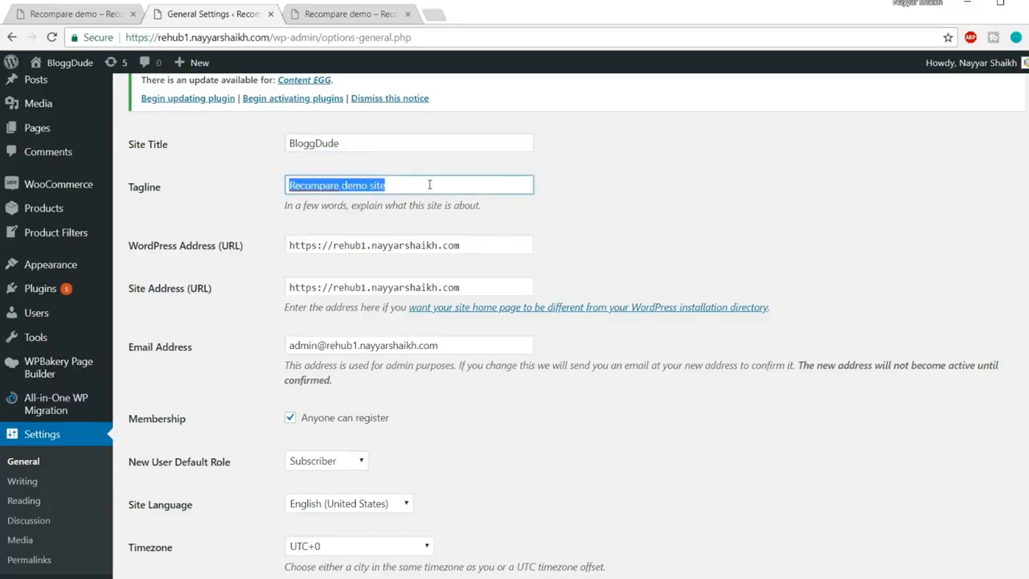
type("Tagline")
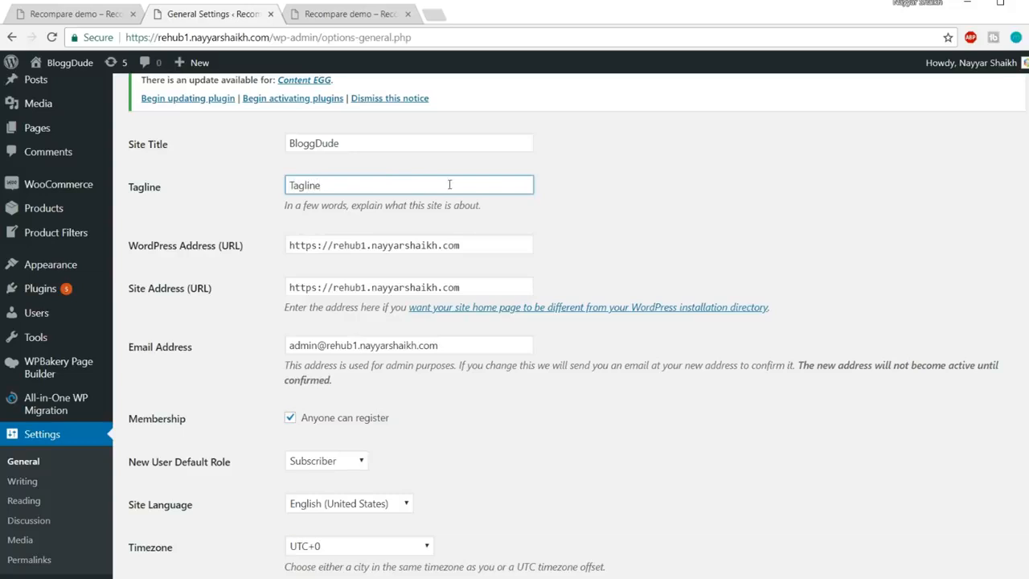
left_click(685, 227)
scroll(683, 229, "down", 5)
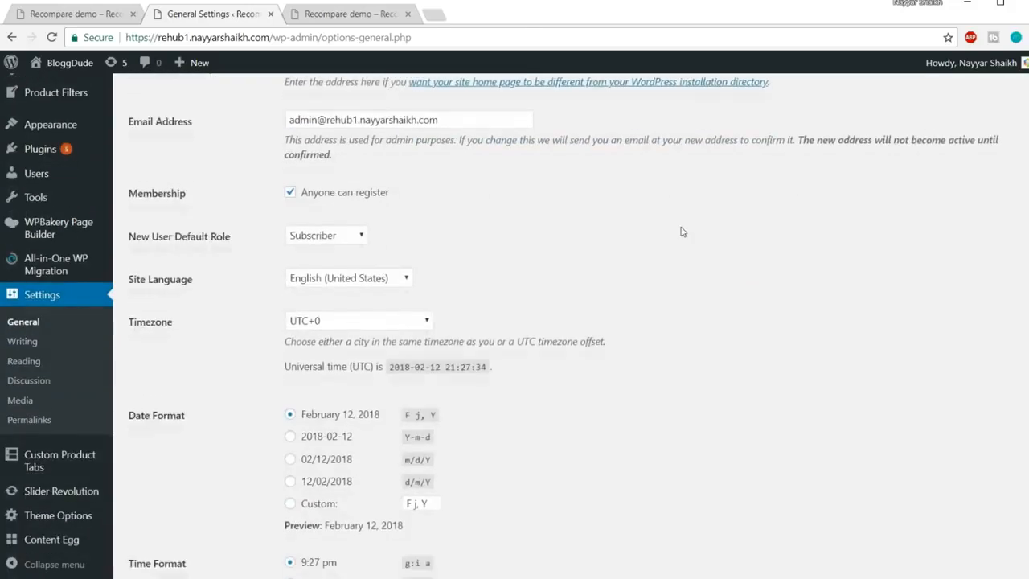
scroll(681, 231, "down", 6)
left_click(199, 518)
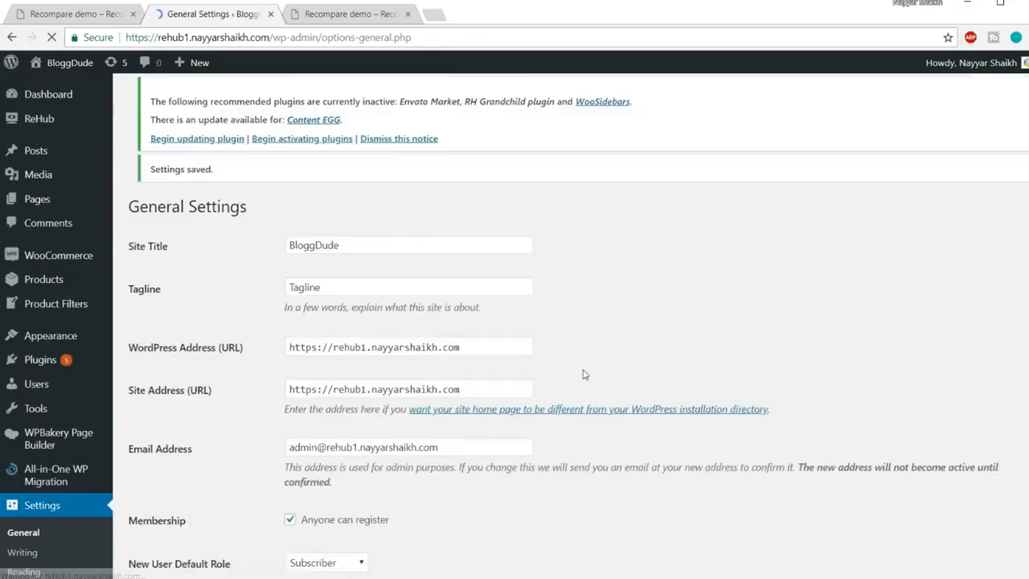
scroll(585, 375, "down", 6)
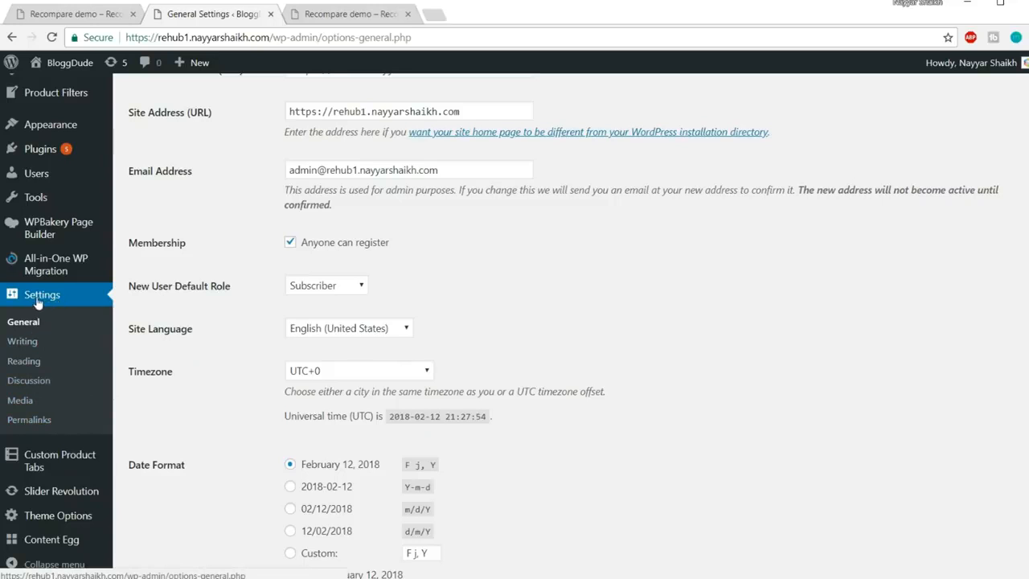
Select the Custom Structure permalink option and clear its existing value
left_click(30, 422)
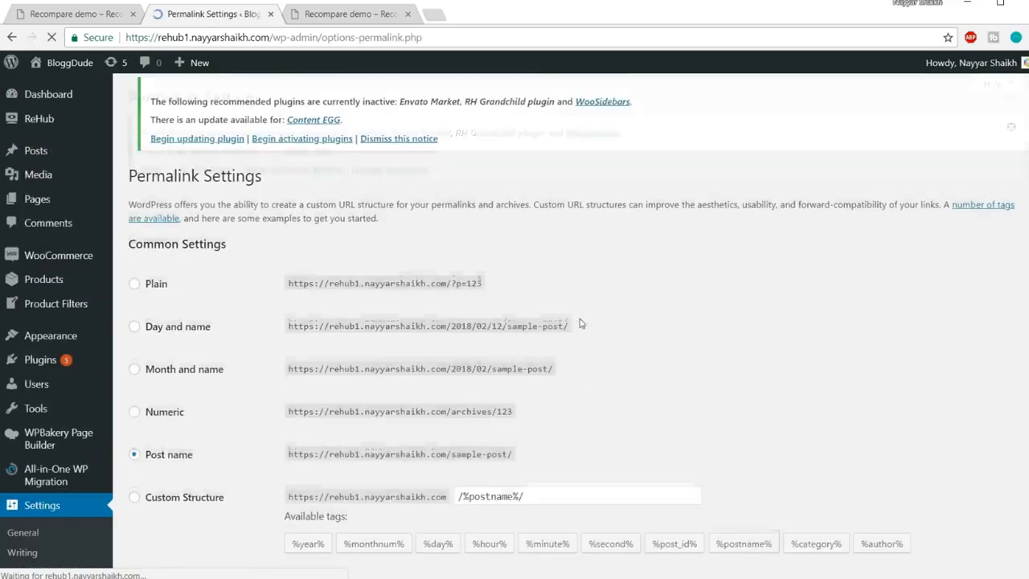
scroll(688, 346, "down", 2)
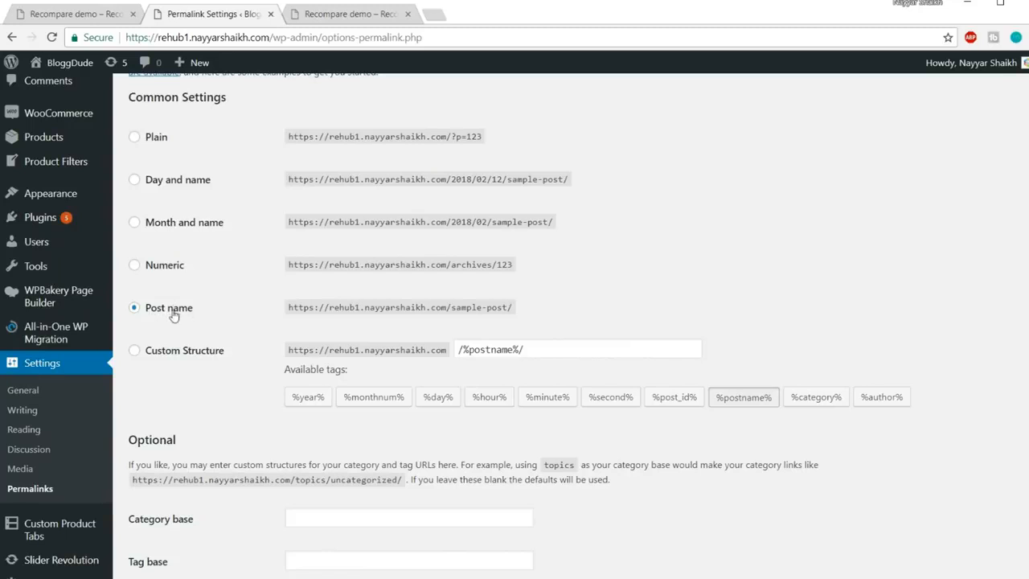
left_click(170, 356)
left_click(178, 313)
left_click(171, 358)
left_click_drag(565, 351, 319, 352)
key("BackSpace")
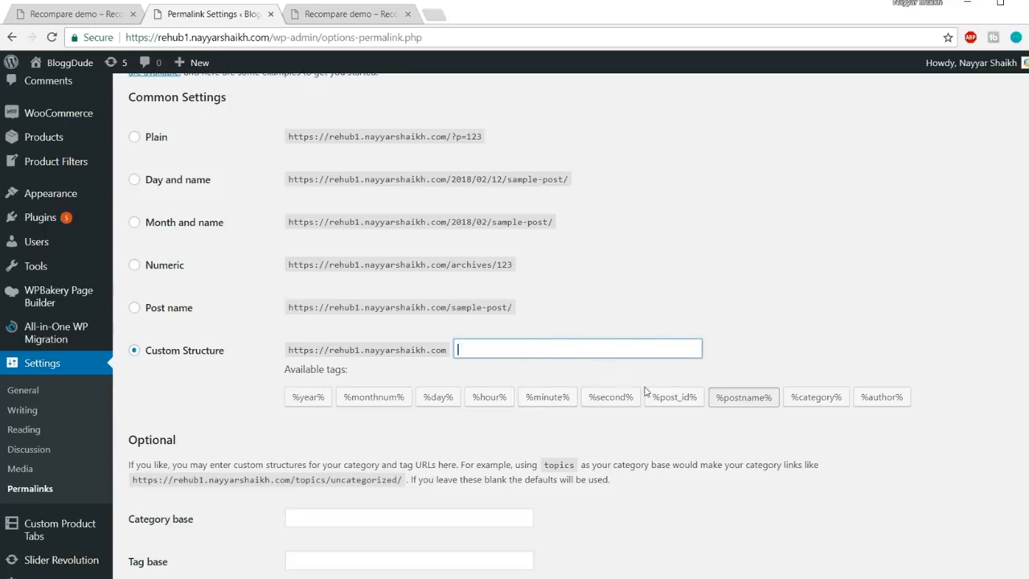
Build the custom structure /%category%/%postname%/ from the tags and save it
left_click(804, 402)
left_click(750, 406)
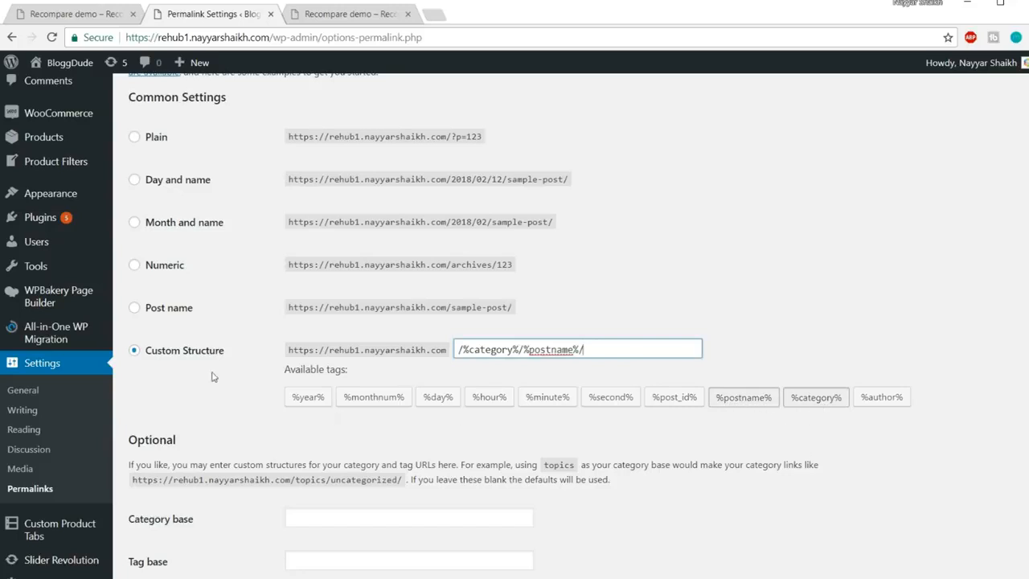
scroll(338, 427, "down", 6)
left_click(171, 506)
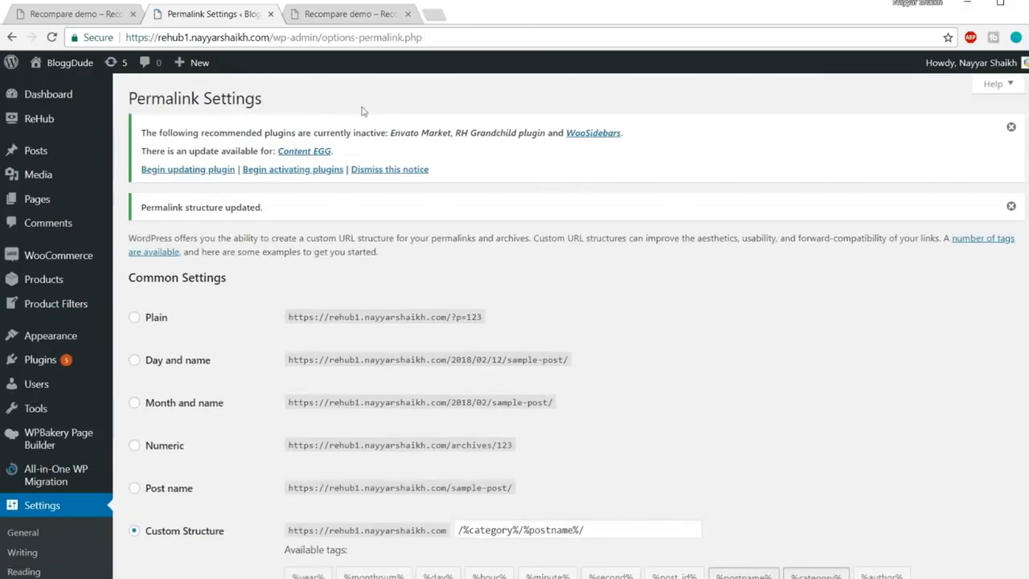
left_click(357, 13)
Reload the storefront to show the 'BloggDude – Tagline' title, then go back to Permalink Settings
left_click(308, 37)
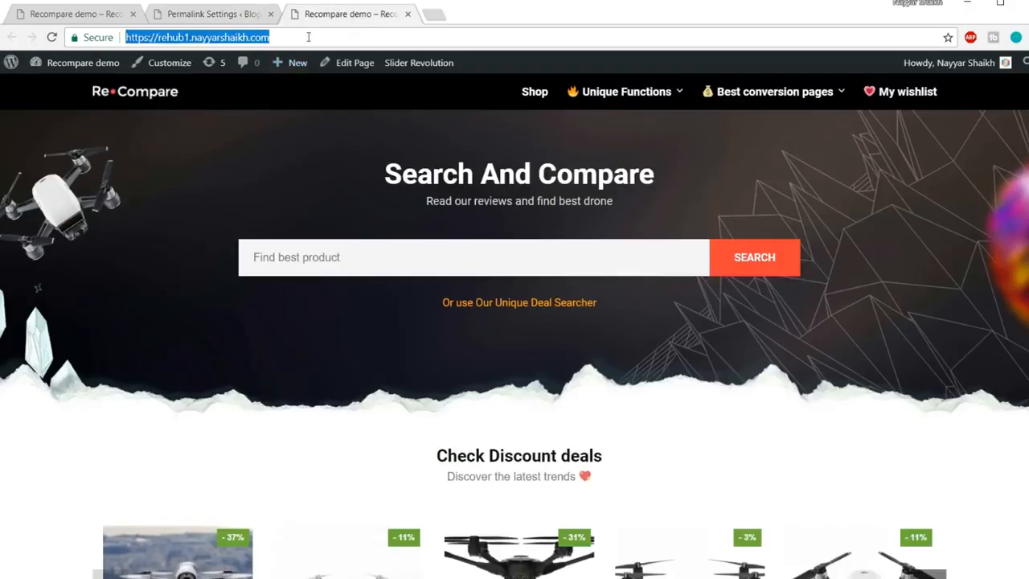
key("Return")
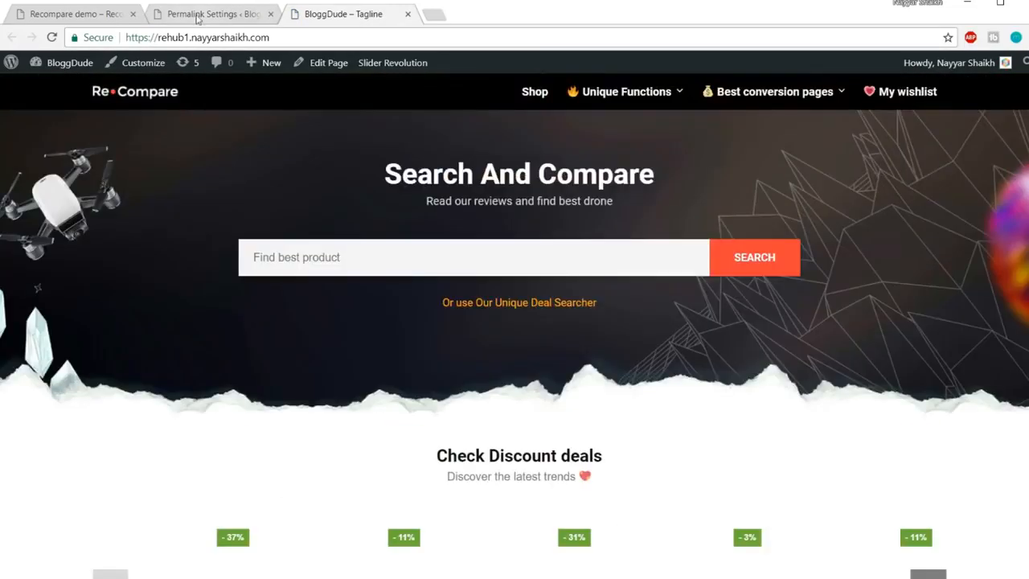
left_click(204, 19)
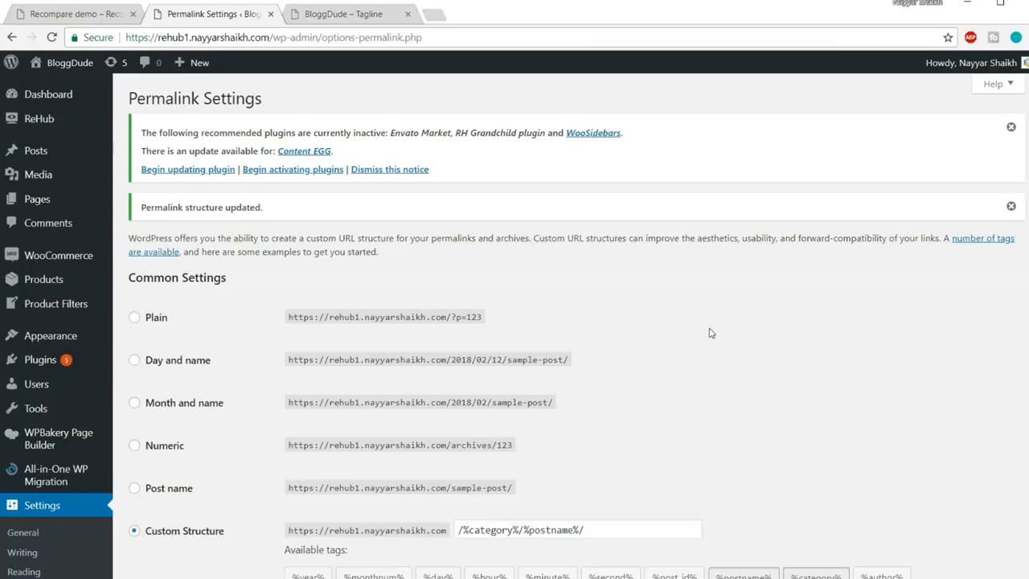
mouse_move(64, 259)
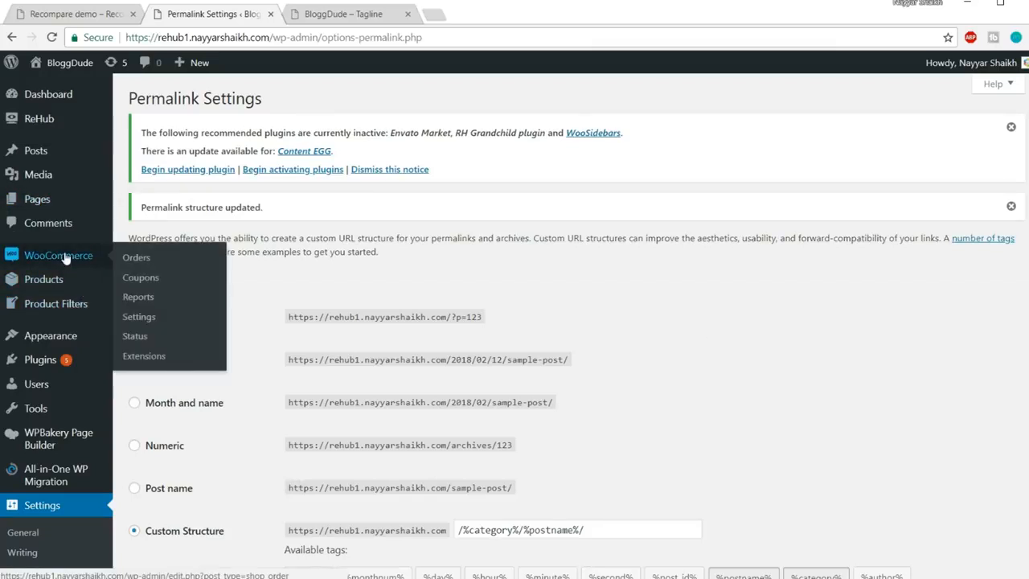
Fill the WooCommerce store address with Mumbai, postcode 400017, and Country / State India — Maharashtra
left_click(149, 317)
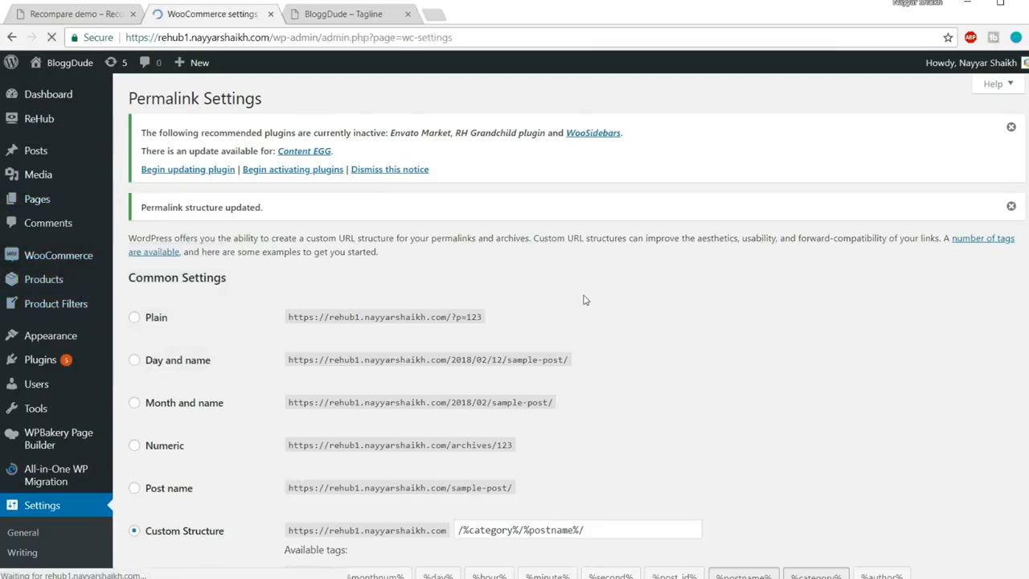
scroll(792, 312, "down", 1)
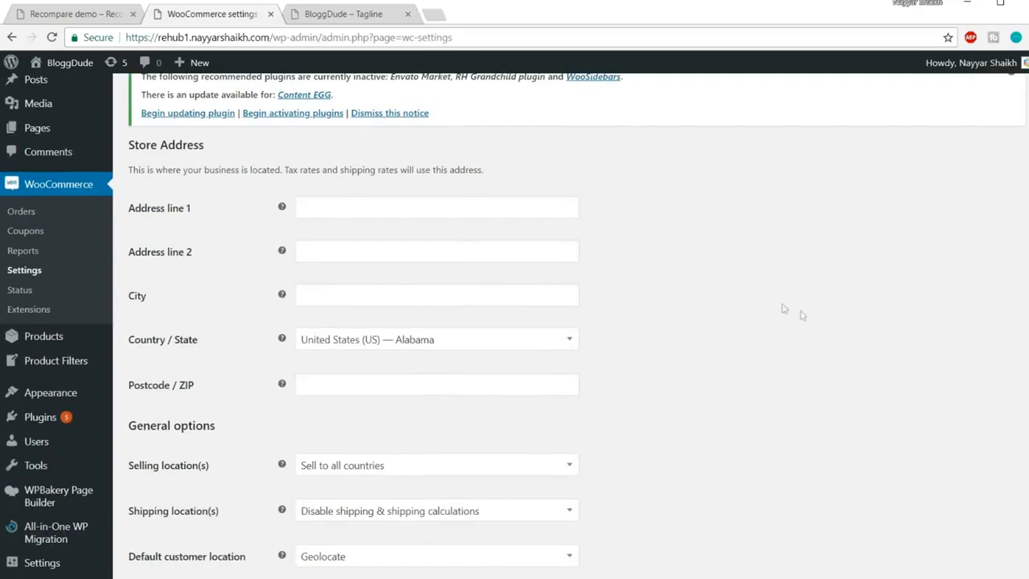
left_click(353, 203)
left_click(360, 223)
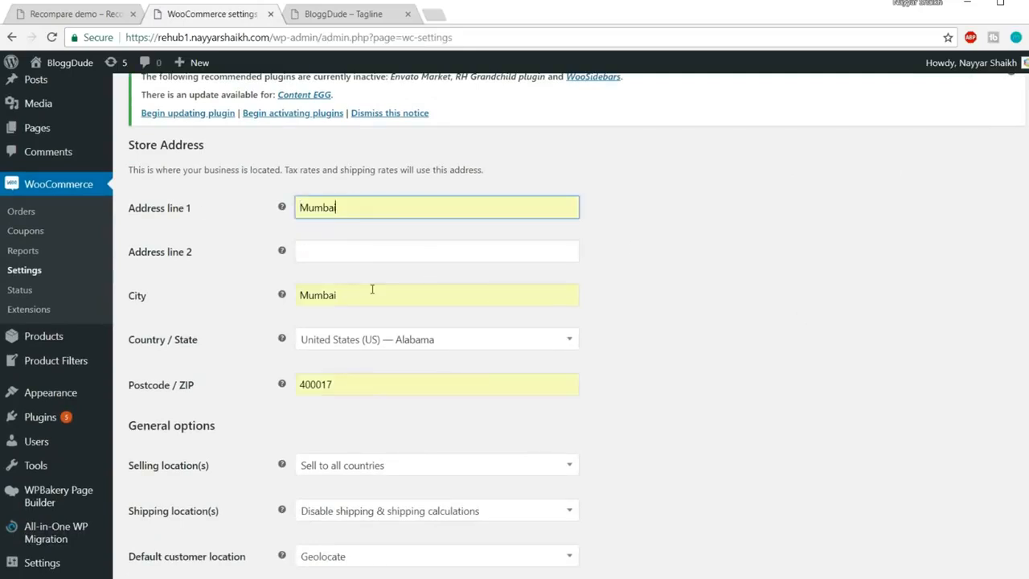
scroll(779, 302, "down", 2)
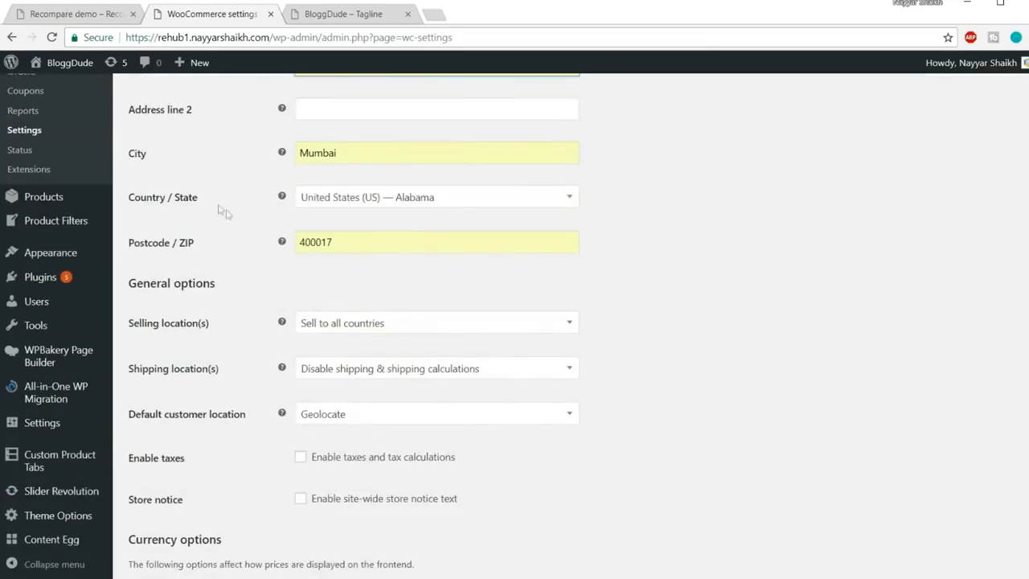
left_click(377, 199)
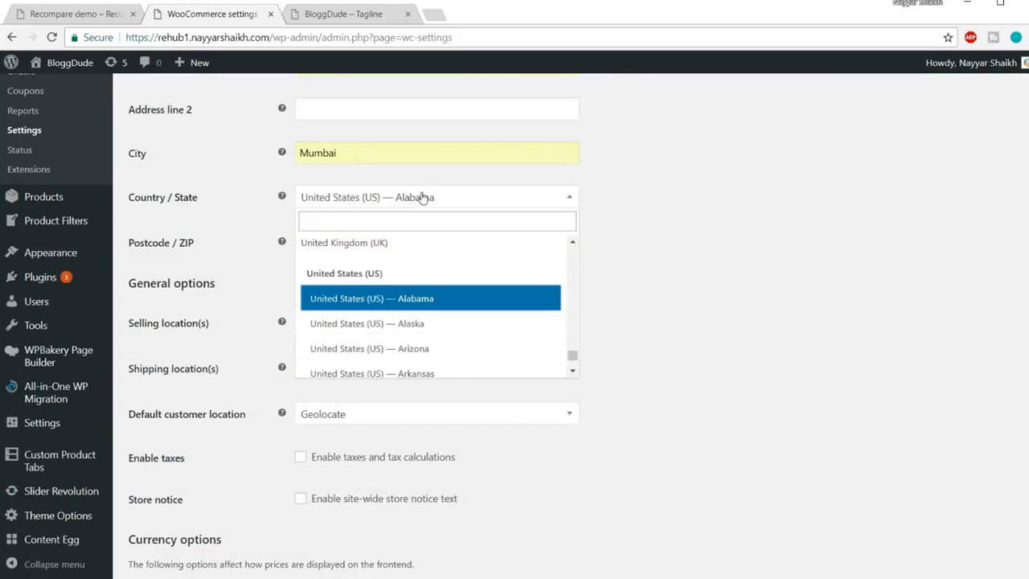
type("maha")
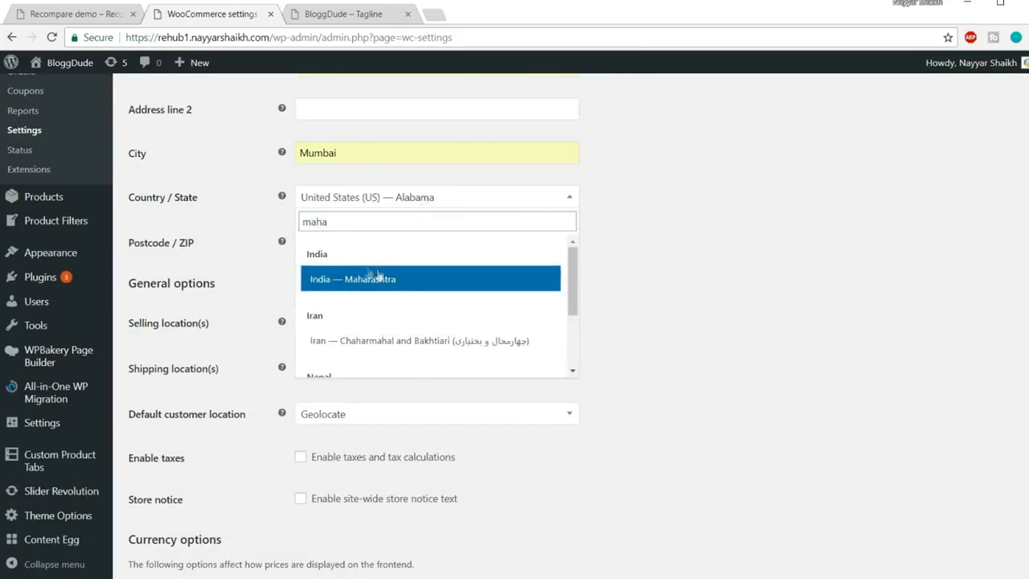
left_click(378, 278)
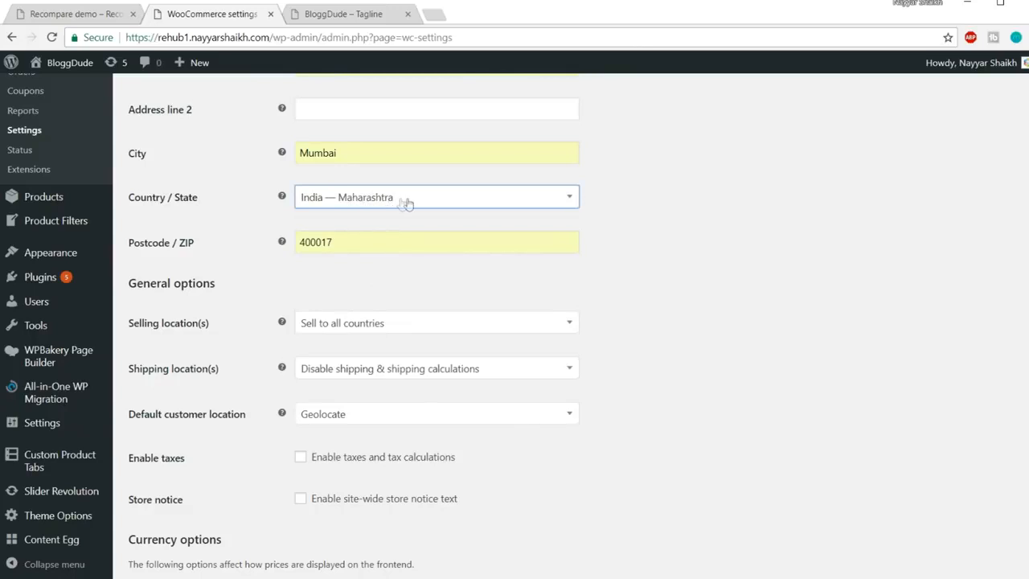
scroll(696, 253, "down", 3)
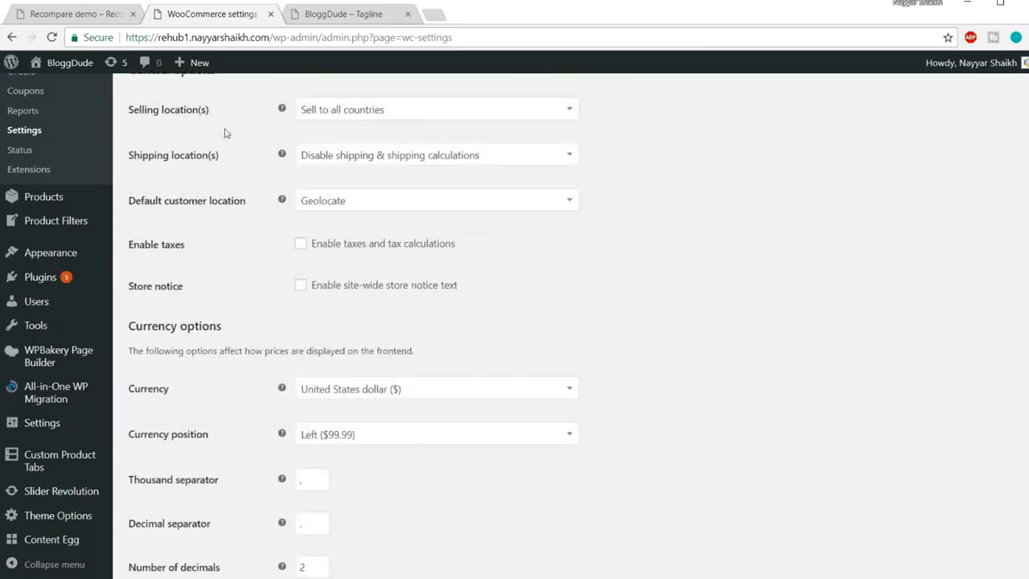
left_click(419, 117)
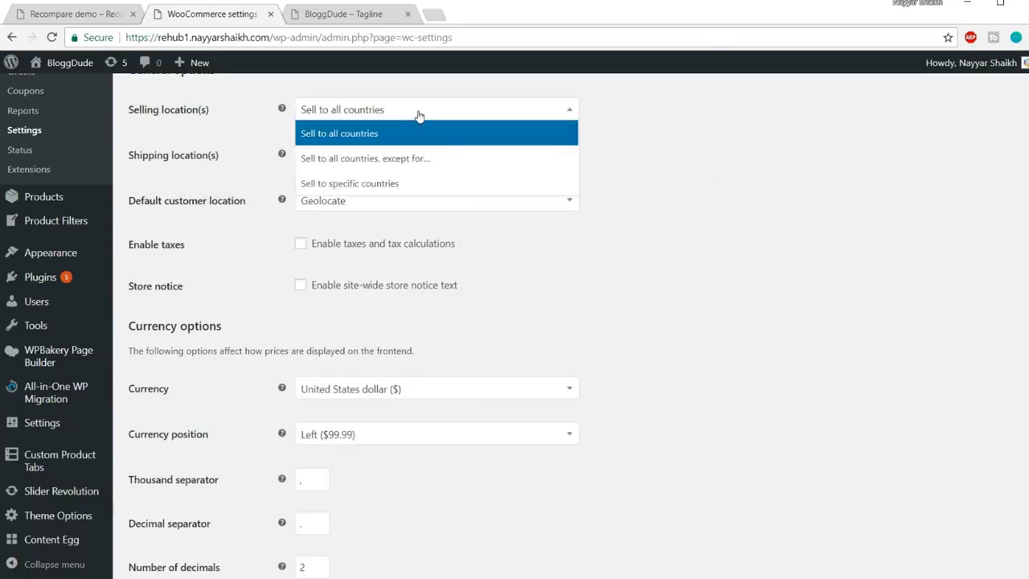
left_click(361, 184)
left_click(415, 161)
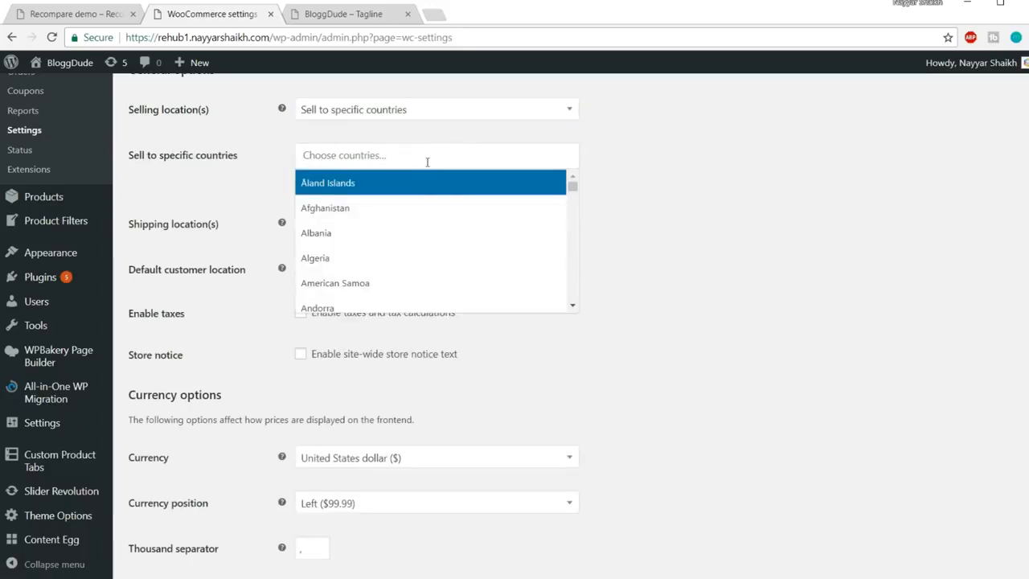
left_click(393, 113)
left_click(411, 134)
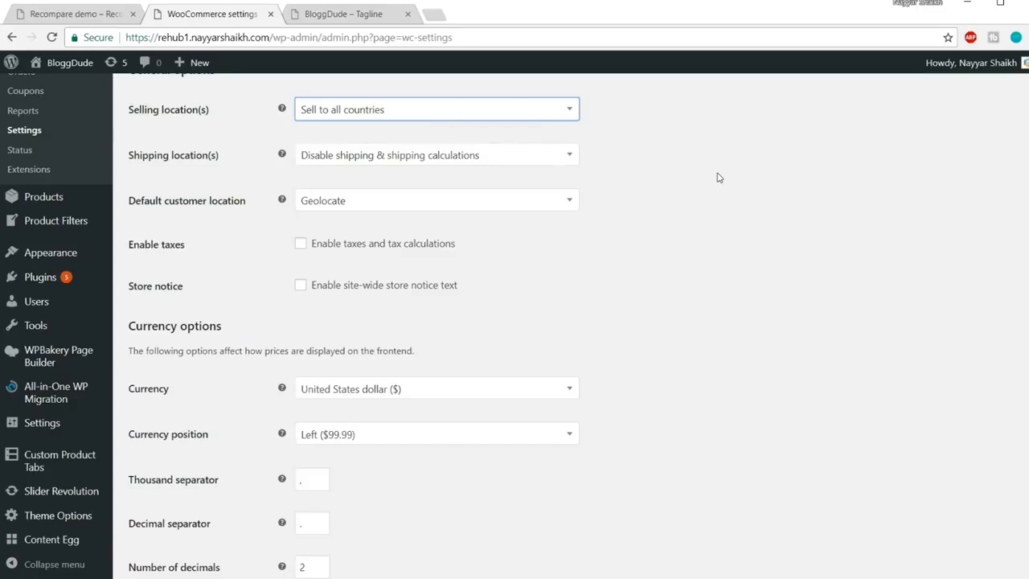
scroll(611, 195, "down", 1)
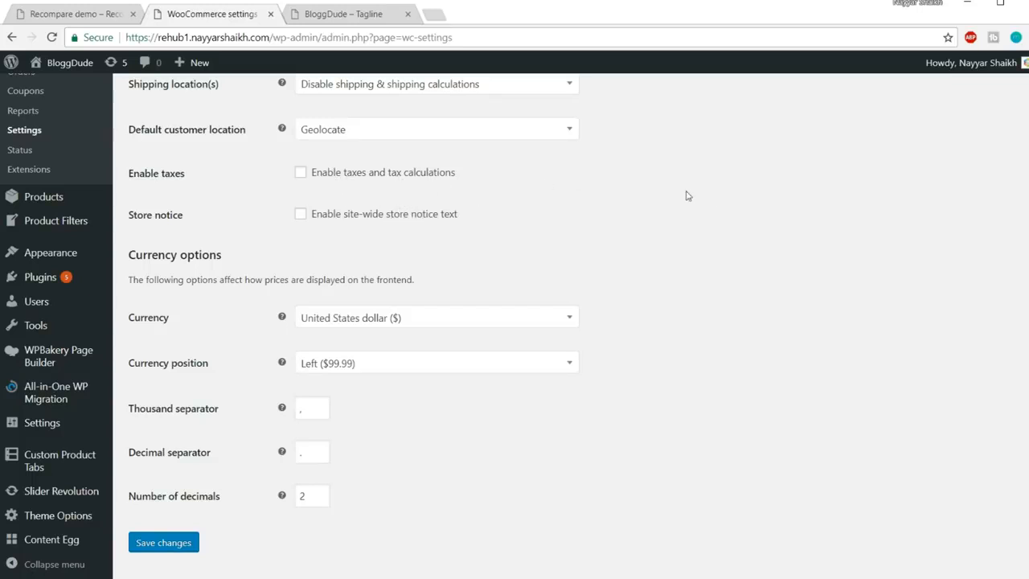
Choose Indian rupee (₹) as the store currency and save the General settings
left_click(387, 318)
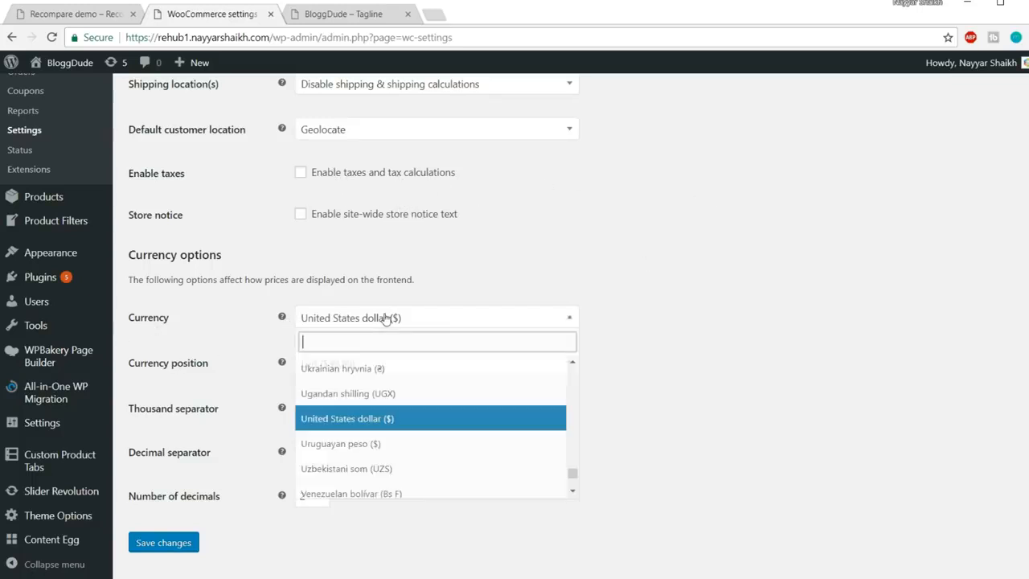
type("ind")
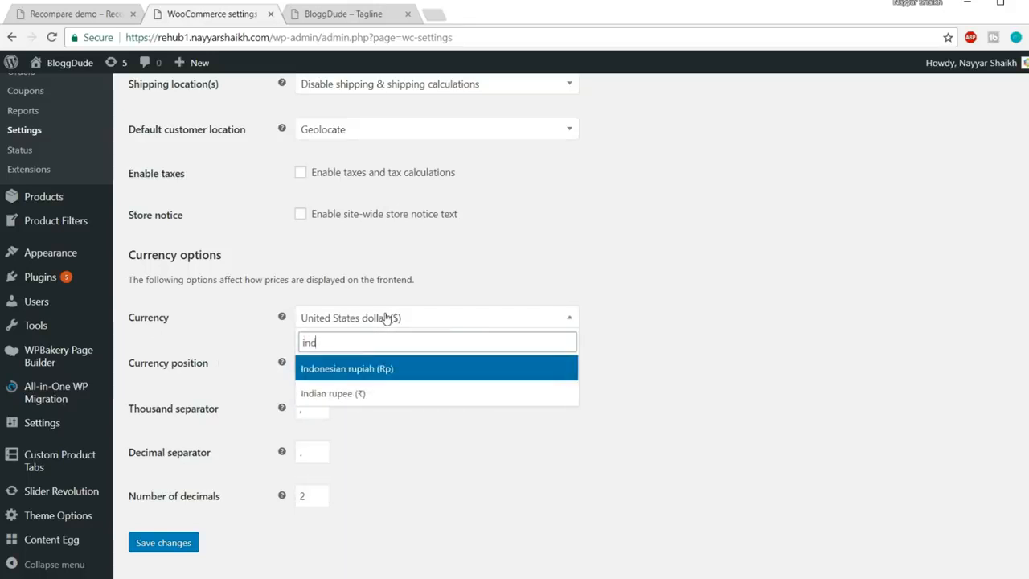
left_click(366, 401)
left_click(596, 324)
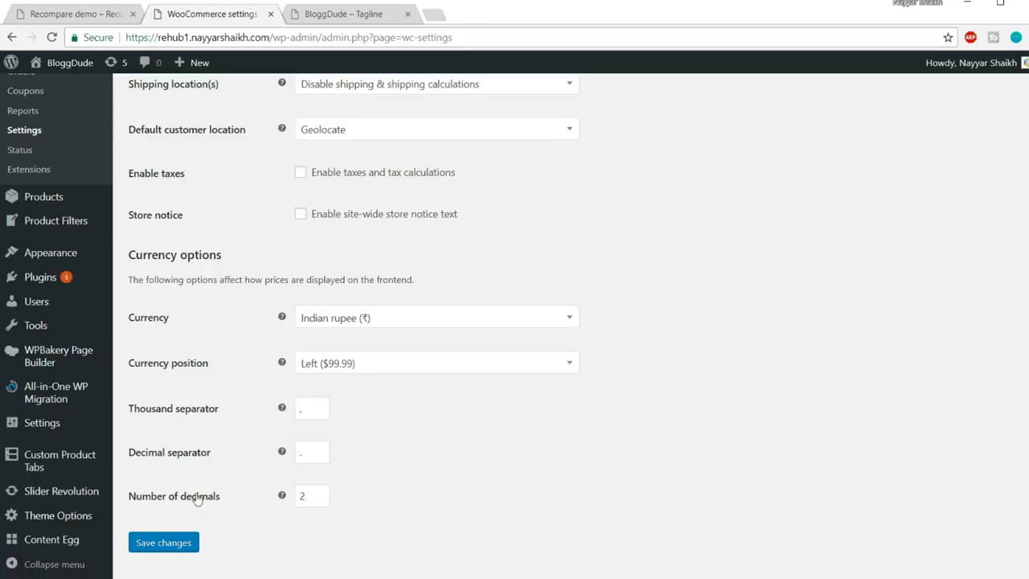
left_click(171, 542)
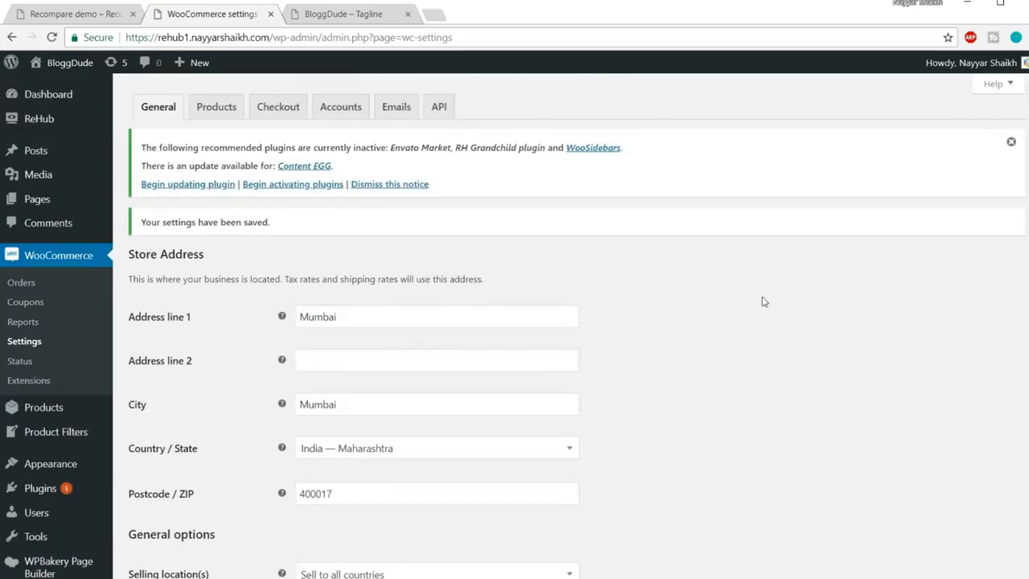
Replace the New order email's Recipient(s) with the owner's personal e-mail address and save
left_click(411, 110)
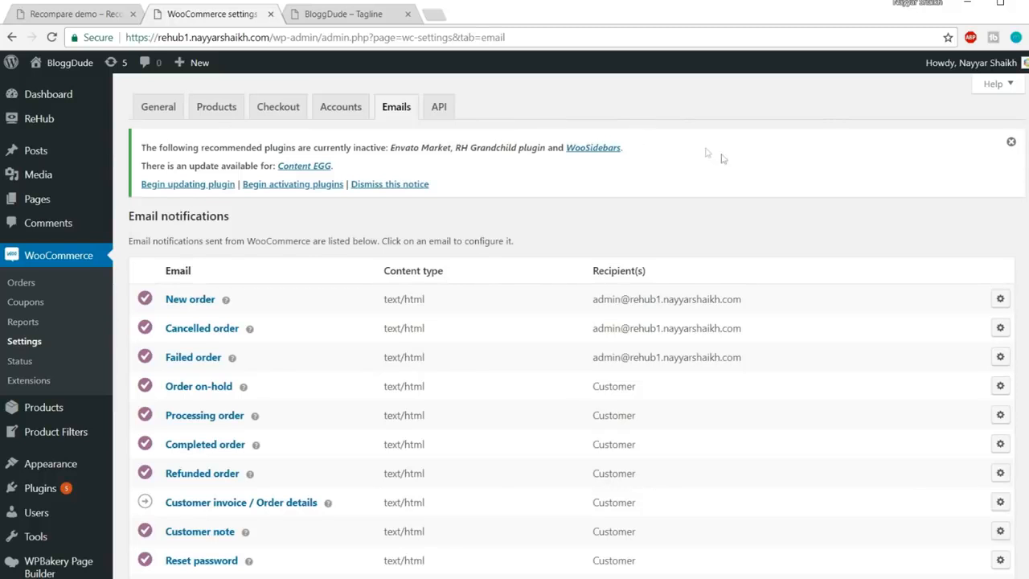
left_click_drag(746, 299, 586, 307)
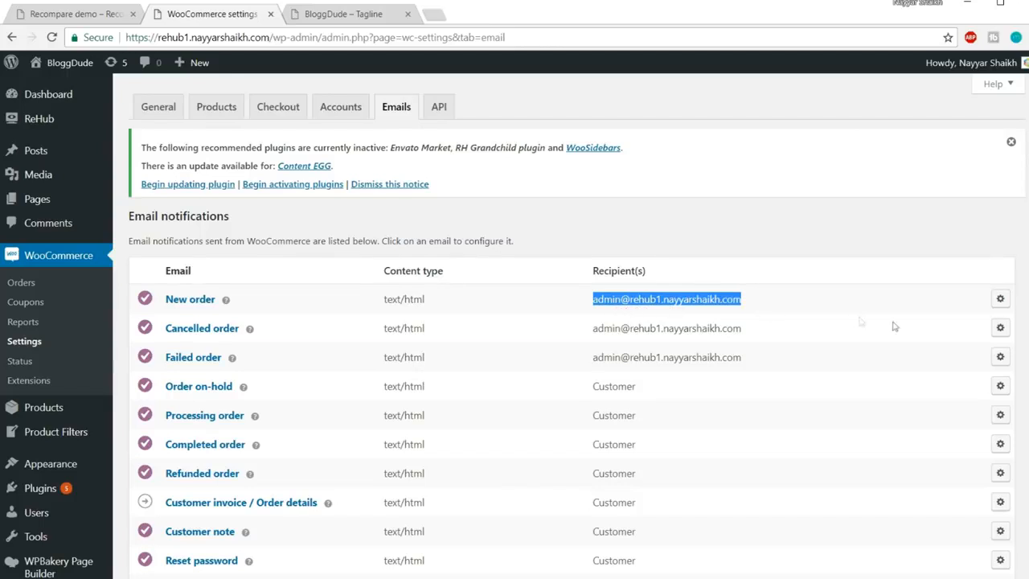
left_click(1001, 300)
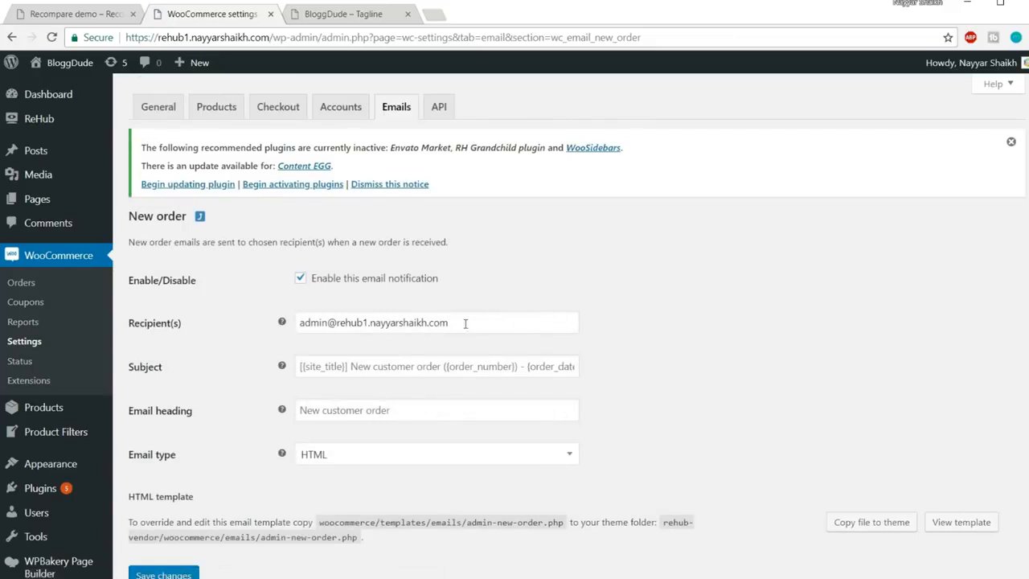
left_click_drag(465, 324, 235, 330)
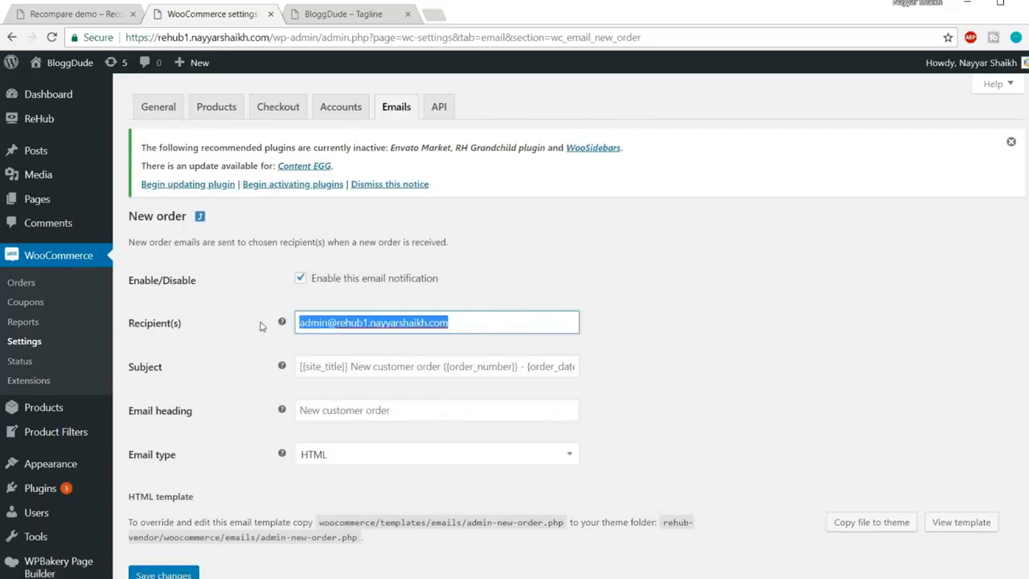
type("re")
key("Down")
key("Return")
scroll(259, 478, "down", 1)
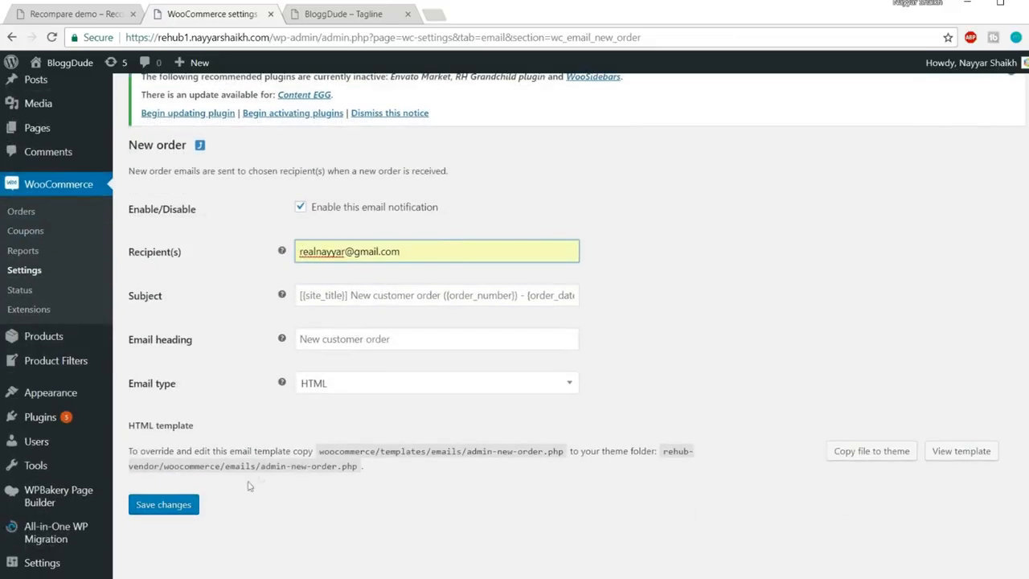
left_click(169, 505)
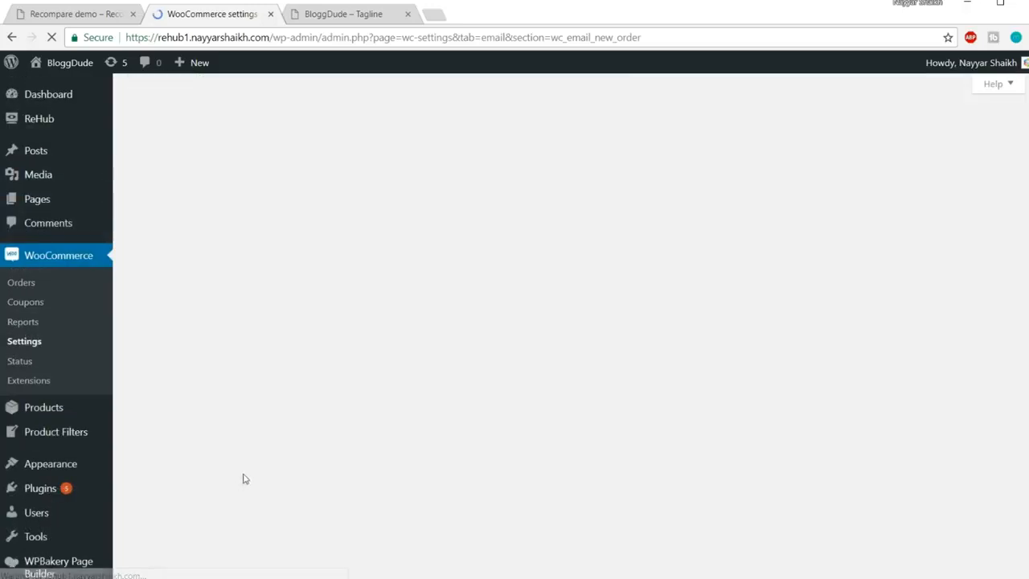
scroll(422, 402, "down", 3)
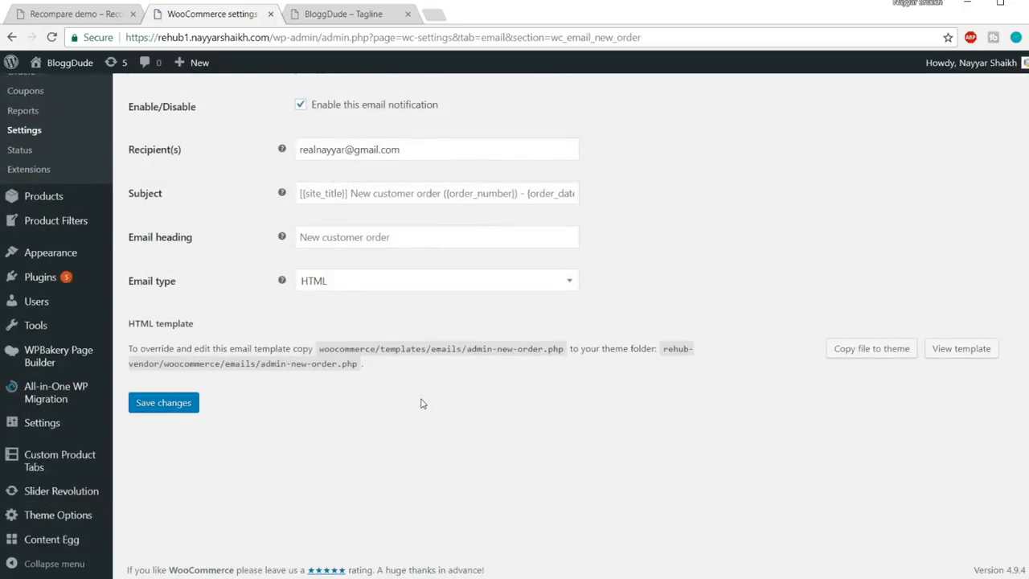
scroll(422, 402, "up", 3)
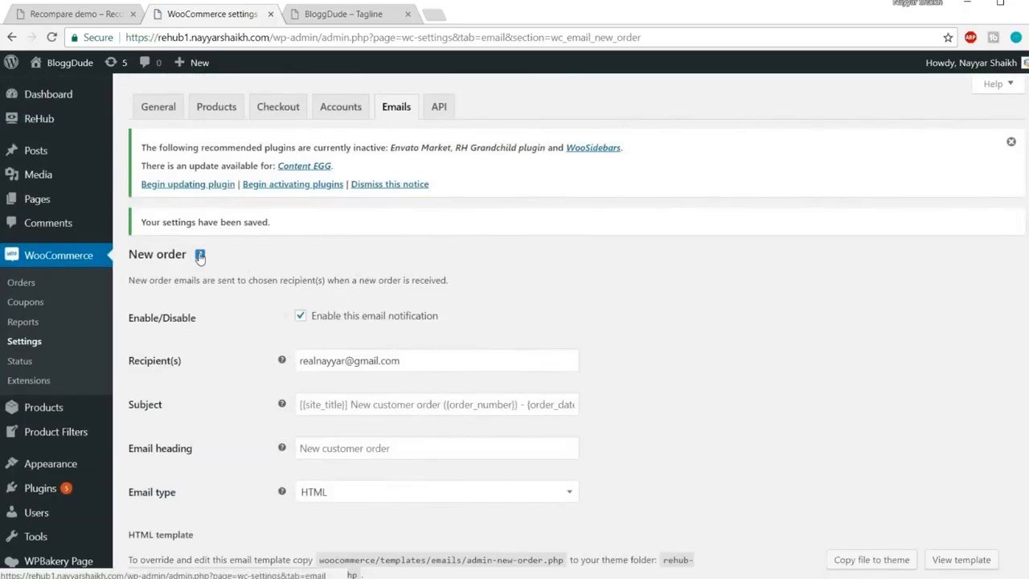
left_click(399, 117)
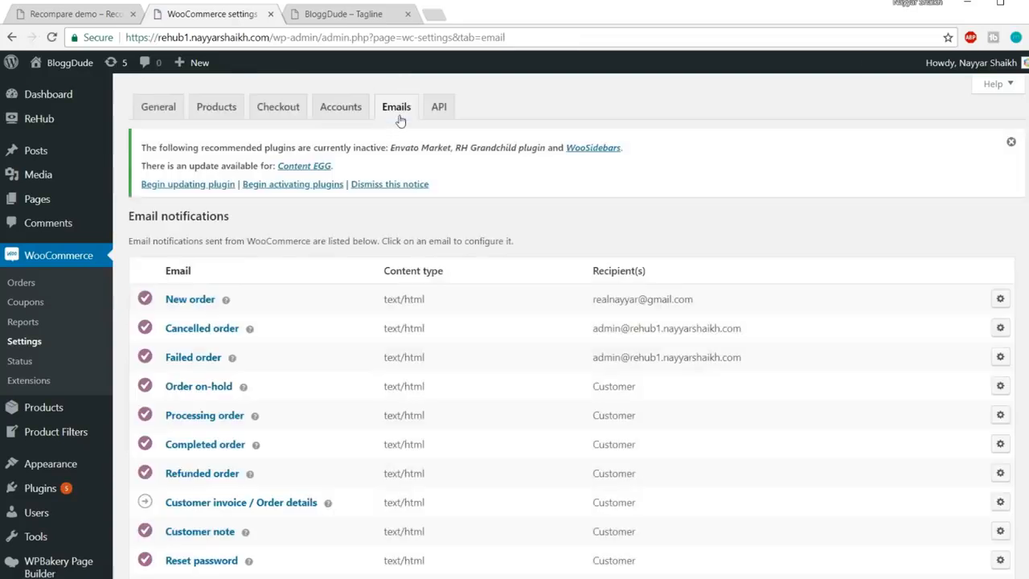
Set the Cancelled order email recipient to the owner's personal e-mail address and save
left_click(1000, 327)
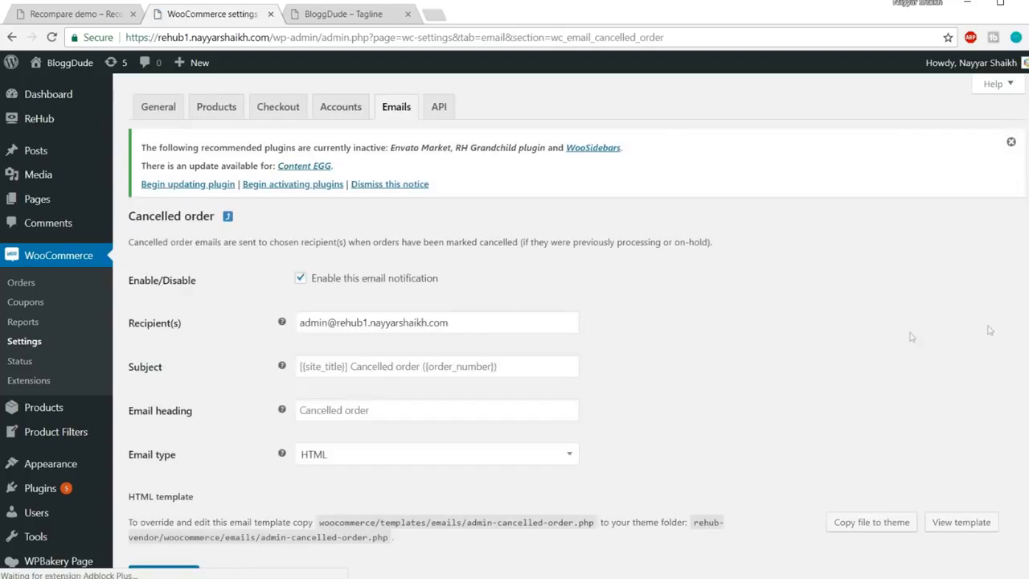
triple_click(471, 328)
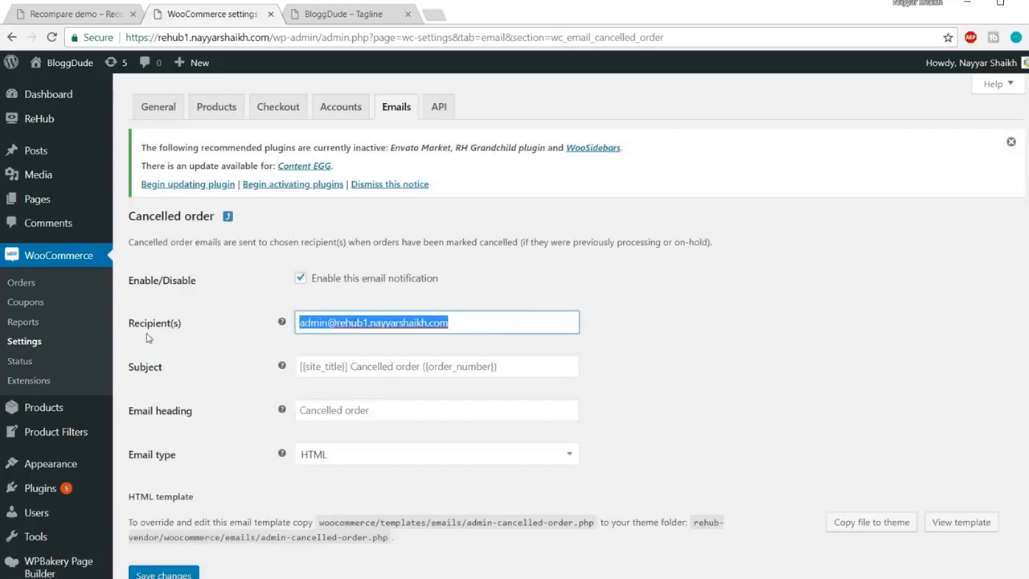
left_click(346, 342)
left_click(177, 573)
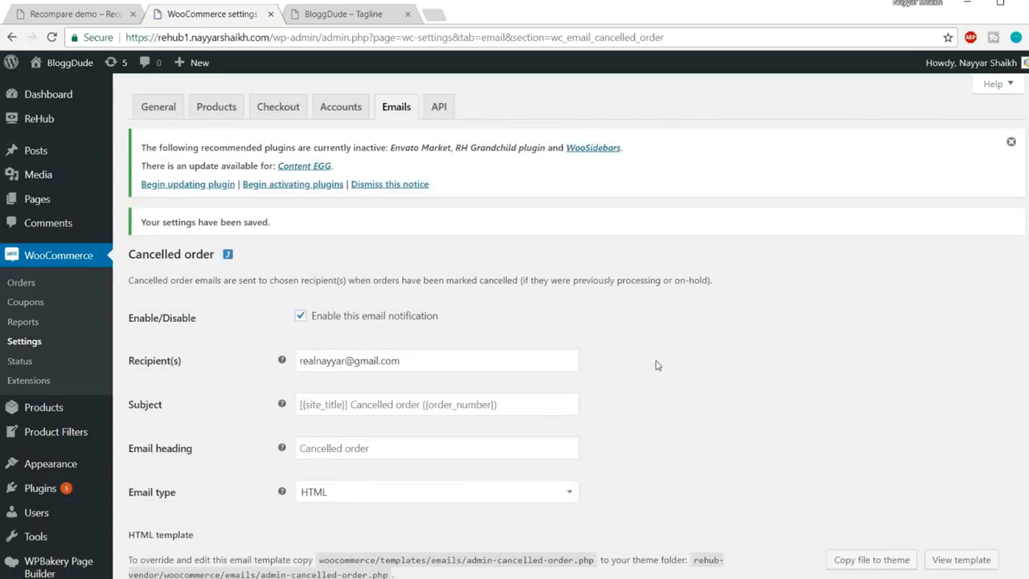
Set the Failed order email recipient to the same personal e-mail address and save
left_click(397, 110)
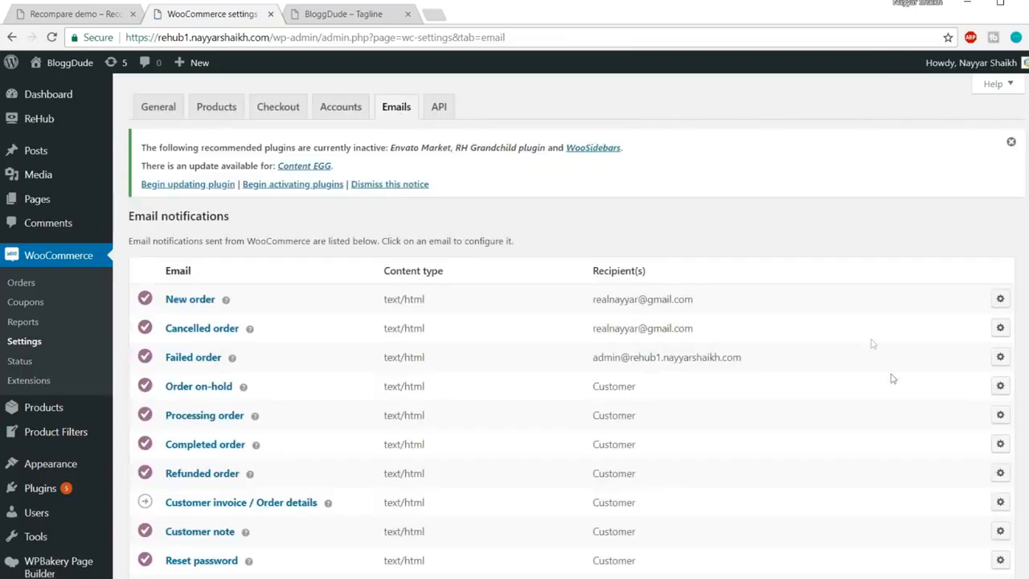
left_click(1001, 358)
left_click_drag(534, 320, 299, 324)
left_click(350, 342)
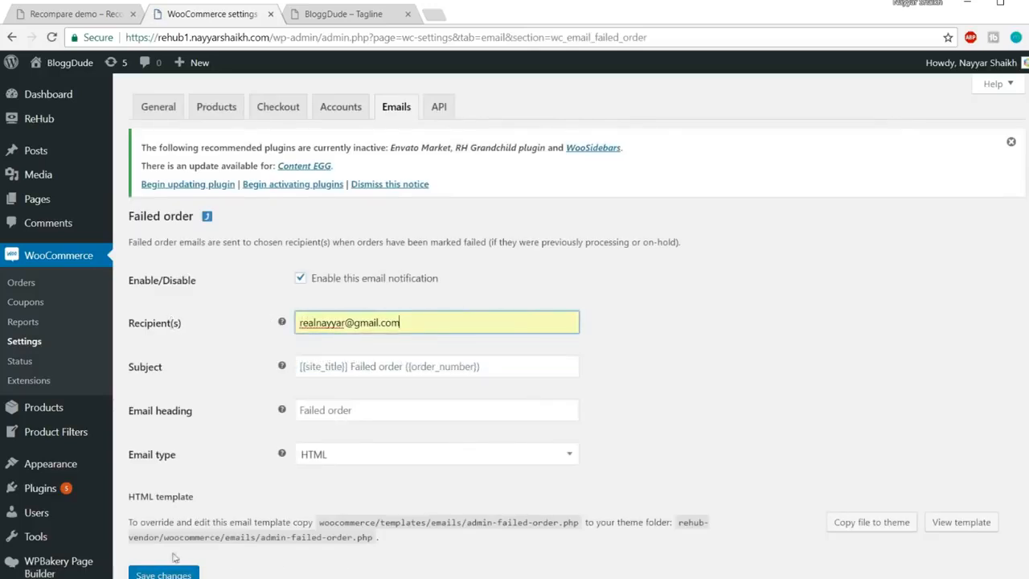
left_click(171, 573)
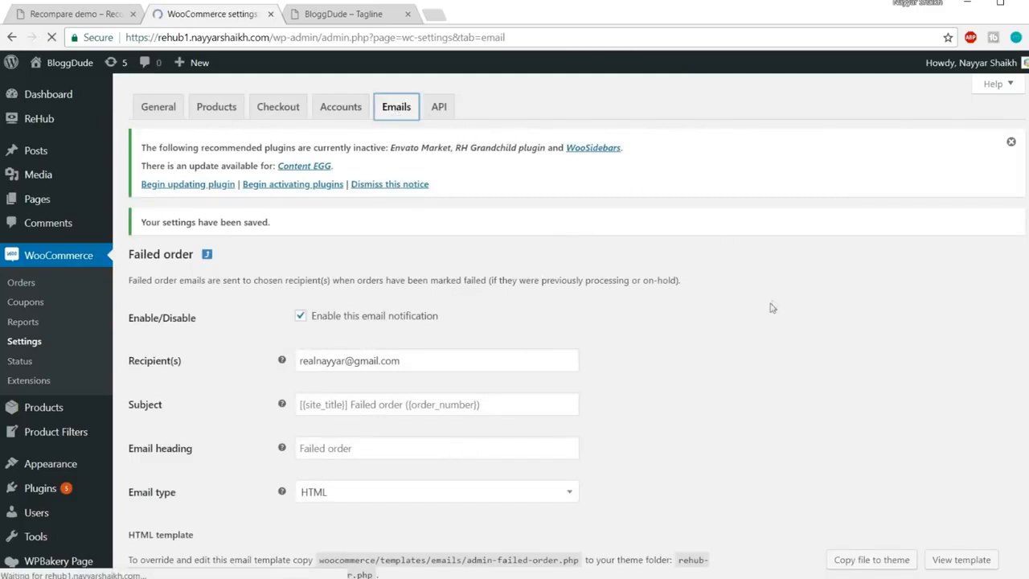
Replace the "From" address in Email sender options with the owner's personal e-mail address
scroll(718, 423, "down", 3)
scroll(726, 434, "up", 3)
scroll(726, 437, "down", 8)
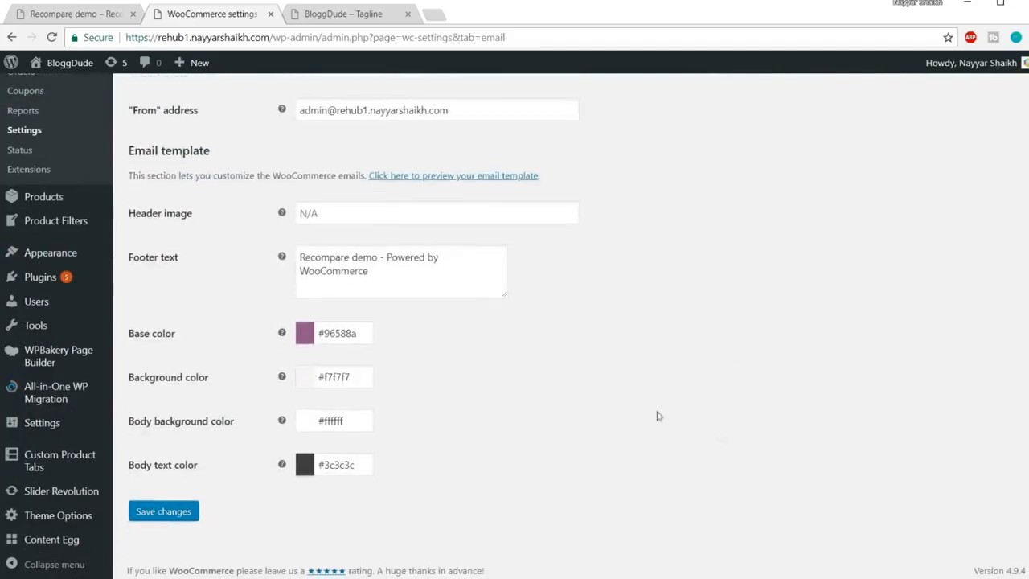
scroll(721, 436, "up", 3)
left_click_drag(492, 321, 282, 325)
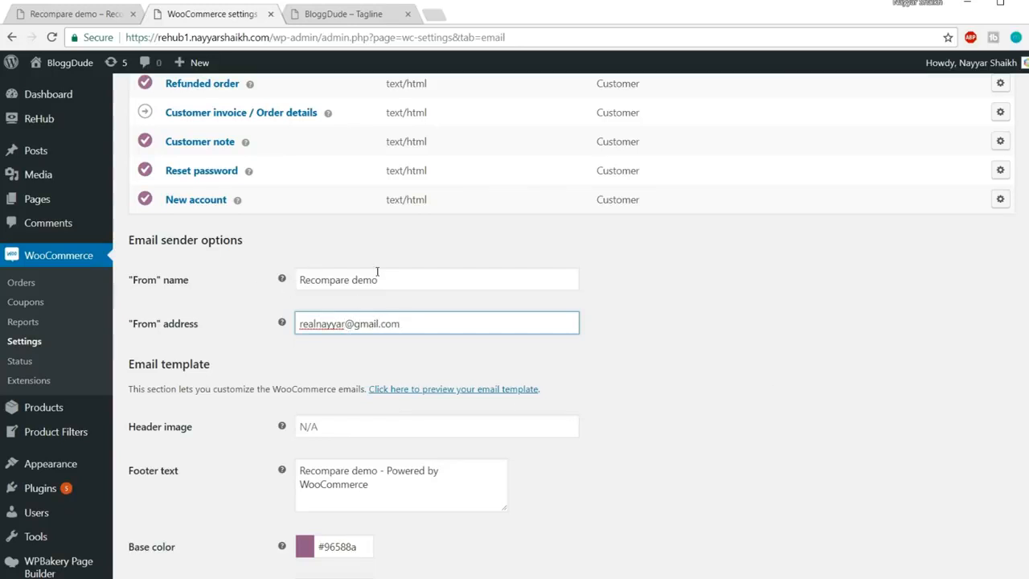
Change the "From" name from Recompare demo to the owner's full name and save
left_click_drag(375, 272, 154, 282)
type("Nayyar Shaikh")
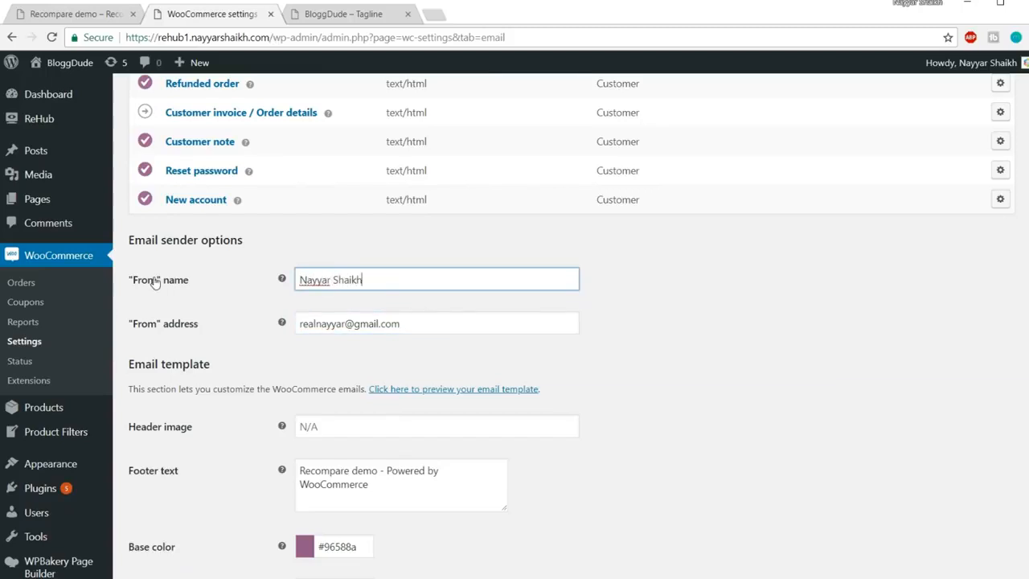
scroll(396, 316, "down", 3)
left_click(165, 511)
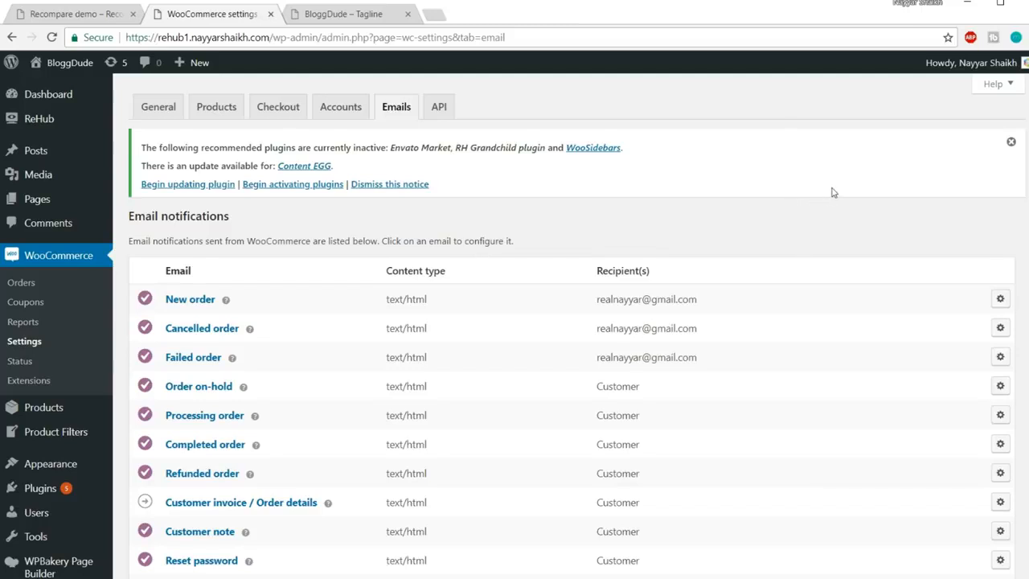
scroll(833, 192, "down", 5)
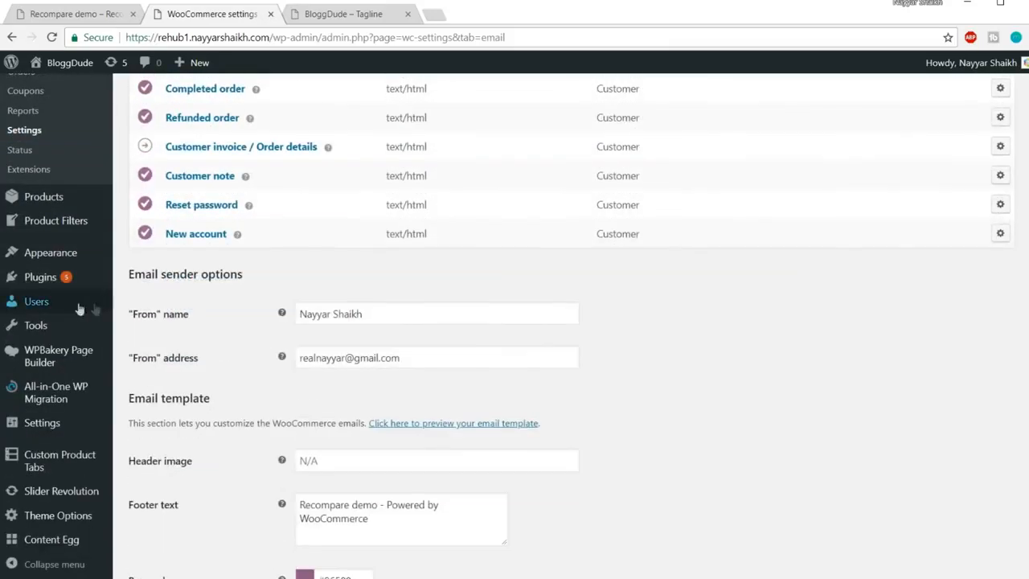
mouse_move(56, 547)
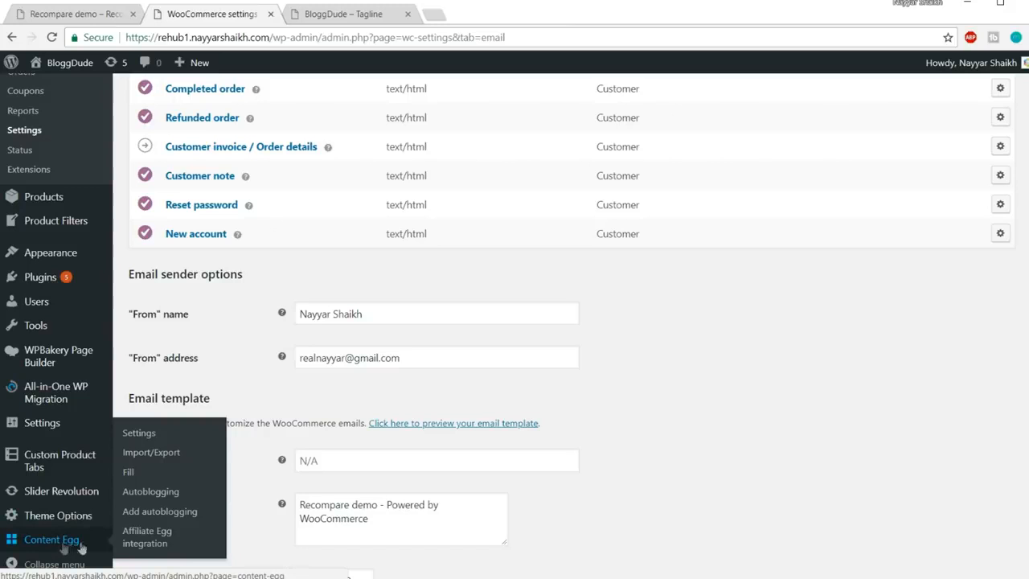
Open Content Egg's General settings and review them, including the Amazon frontend search module and empty From Email
left_click(64, 544)
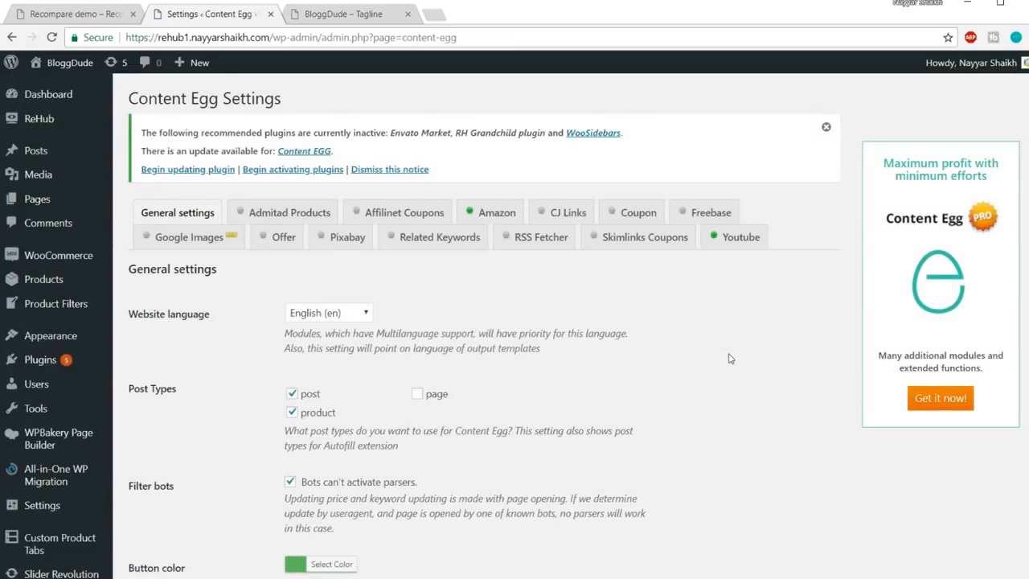
scroll(657, 316, "down", 4)
scroll(657, 321, "down", 12)
scroll(678, 390, "up", 11)
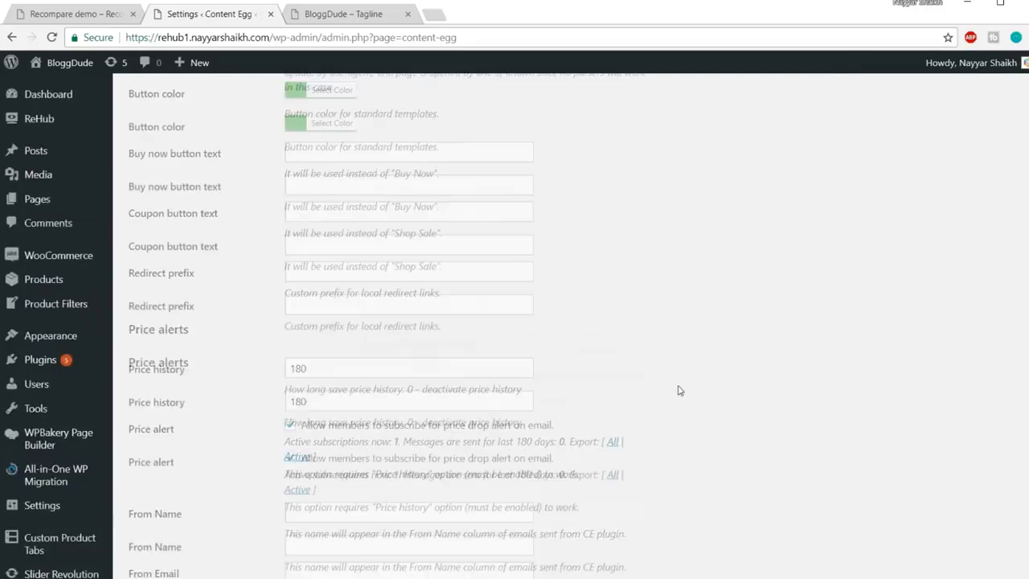
scroll(678, 390, "up", 6)
scroll(678, 390, "down", 10)
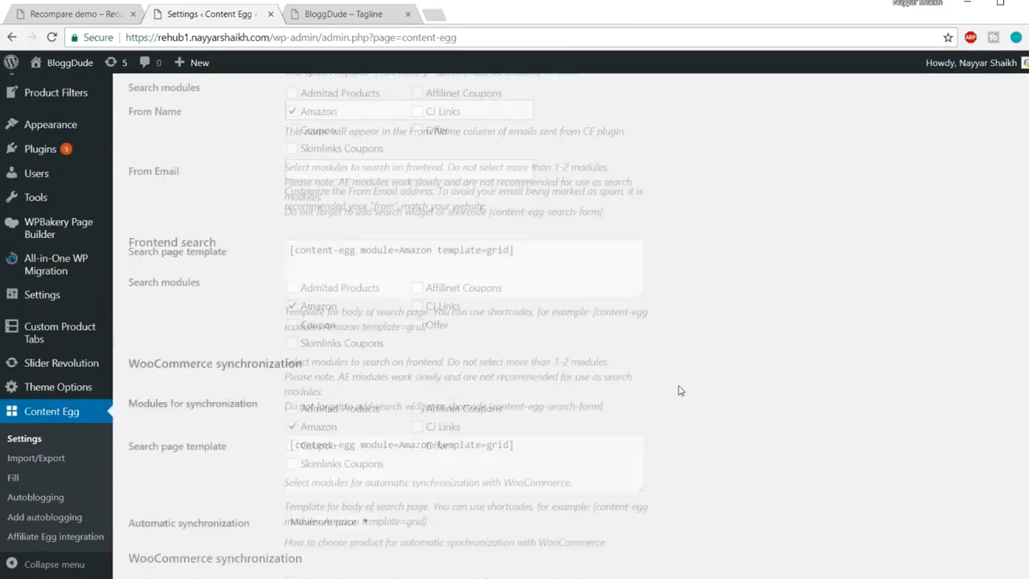
scroll(678, 390, "down", 5)
scroll(678, 390, "up", 15)
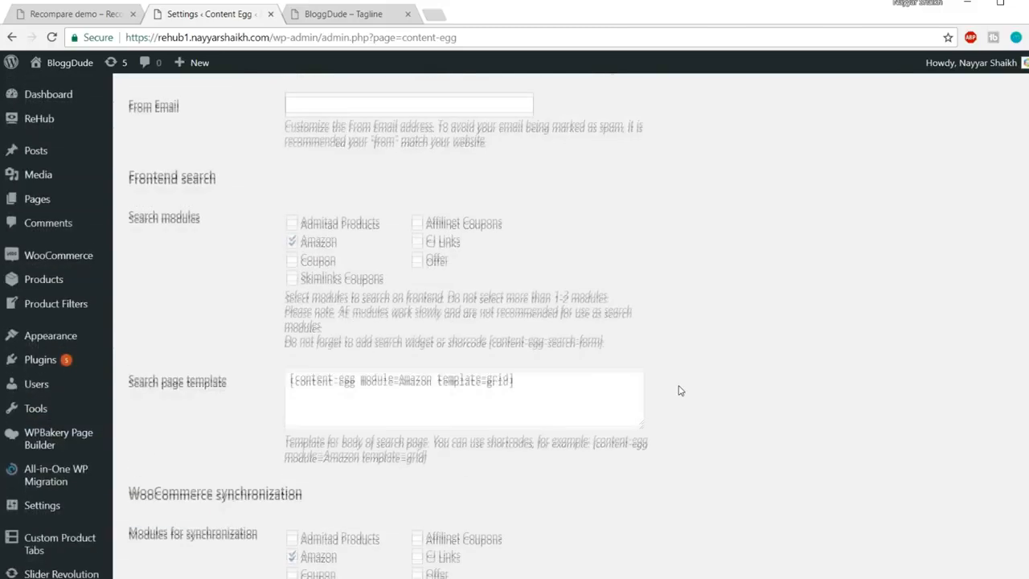
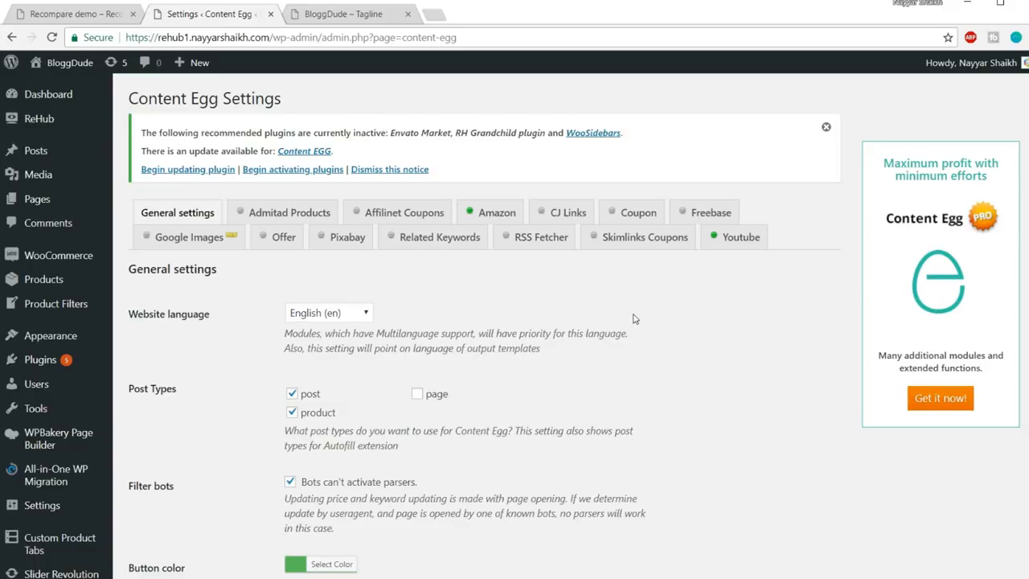
Open bloggdude.com/egg in a new tab to reach the CodeCanyon Content Egg page
left_click(434, 17)
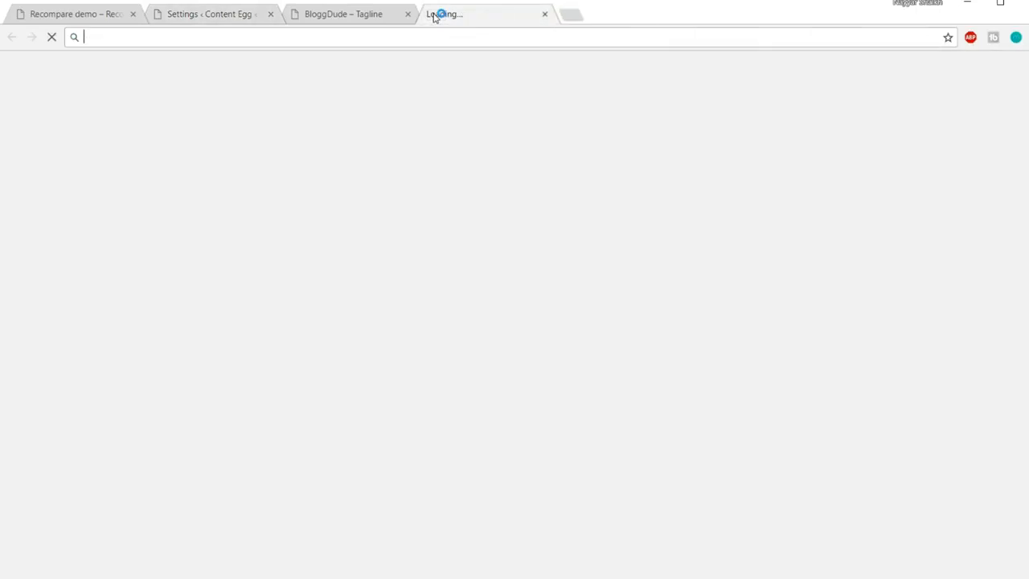
type("bloggdude.com")
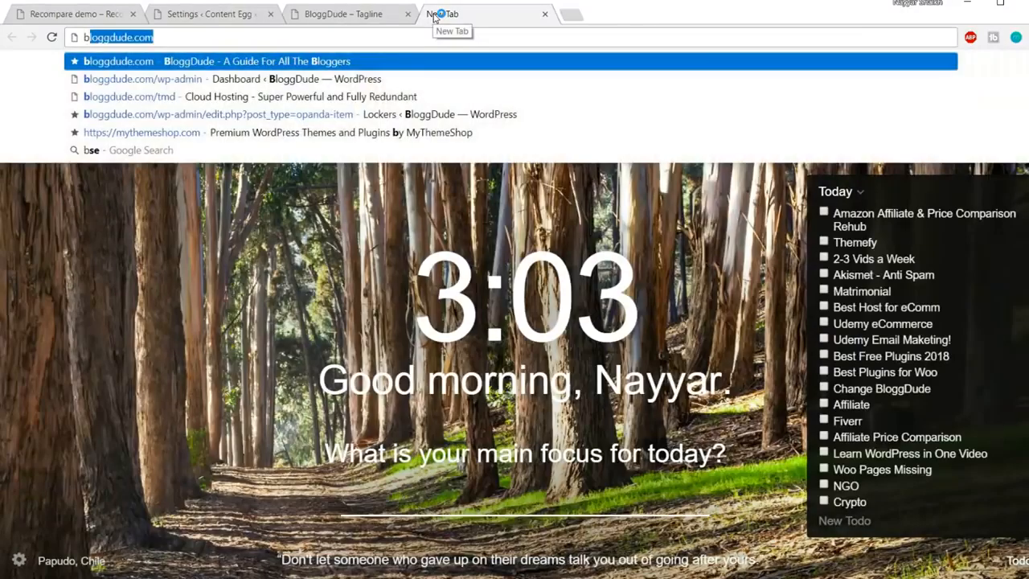
type("/egg")
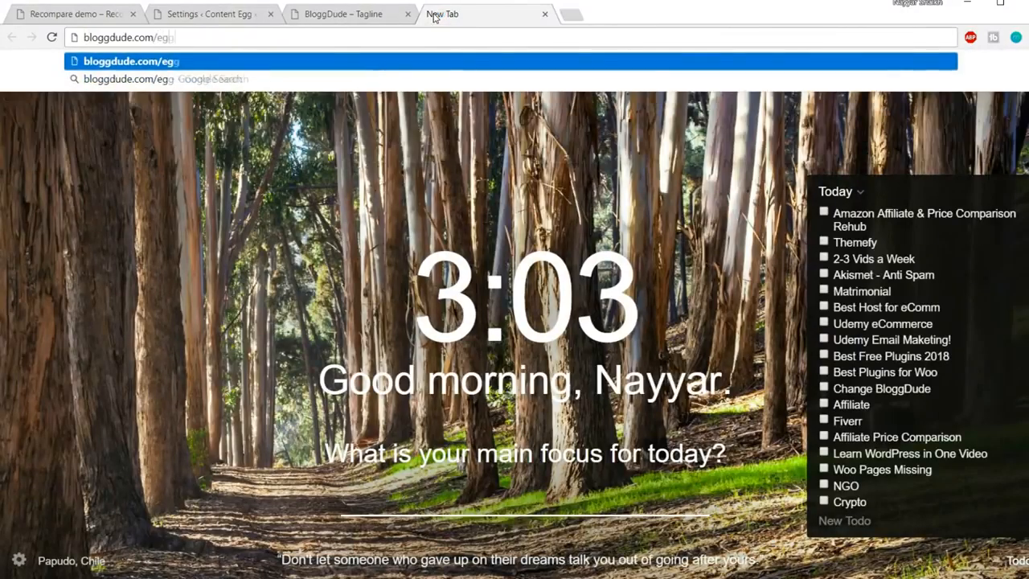
key("Return")
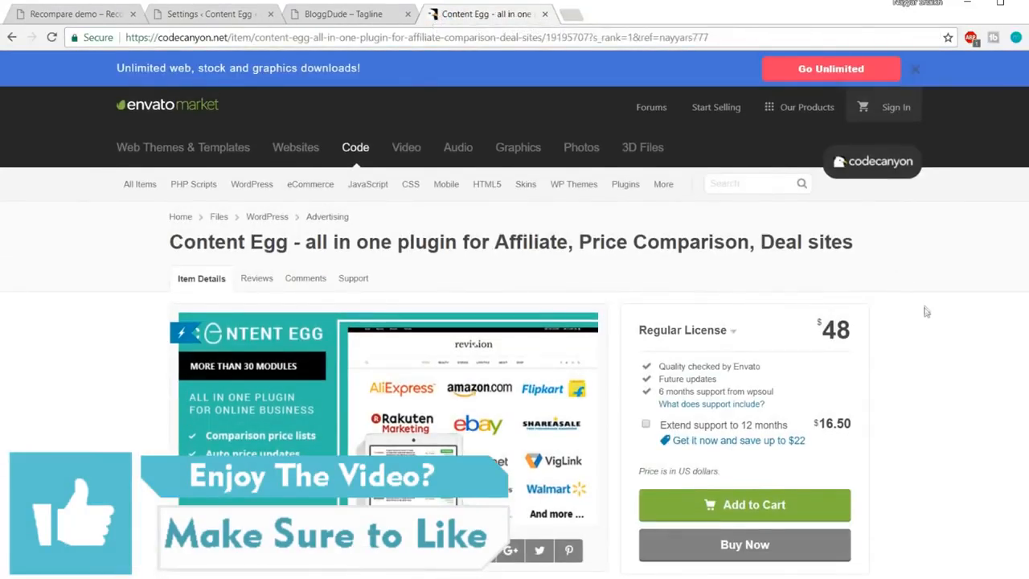
Scroll through the Content Egg listing, highlighting its 4.88 average rating
scroll(925, 333, "down", 3)
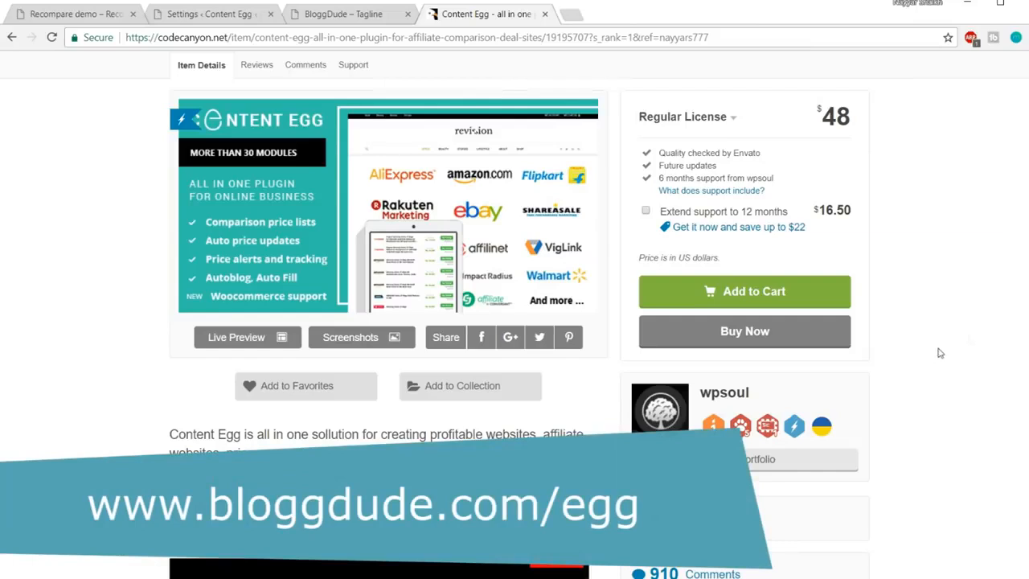
scroll(975, 337, "down", 3)
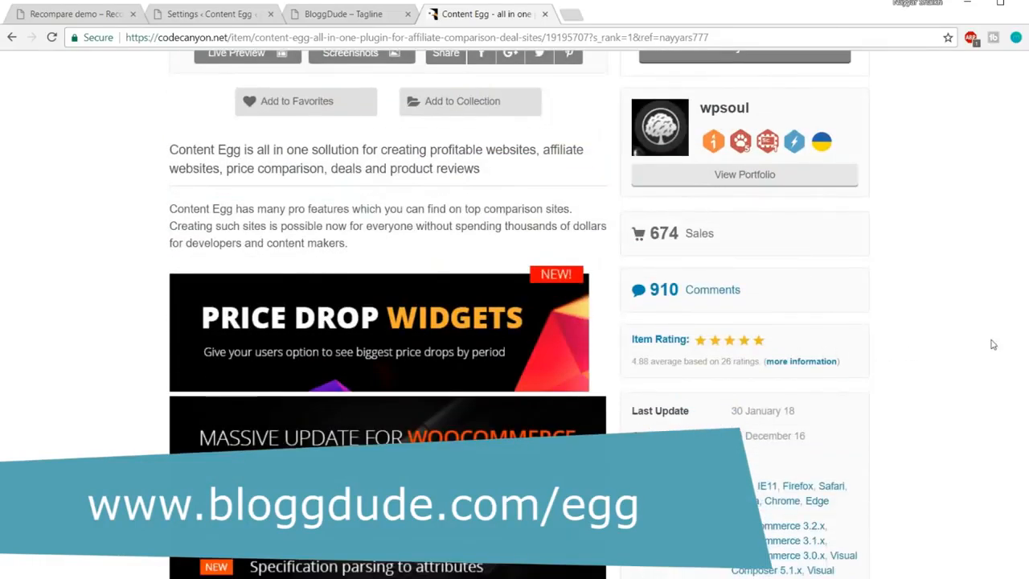
scroll(993, 344, "up", 3)
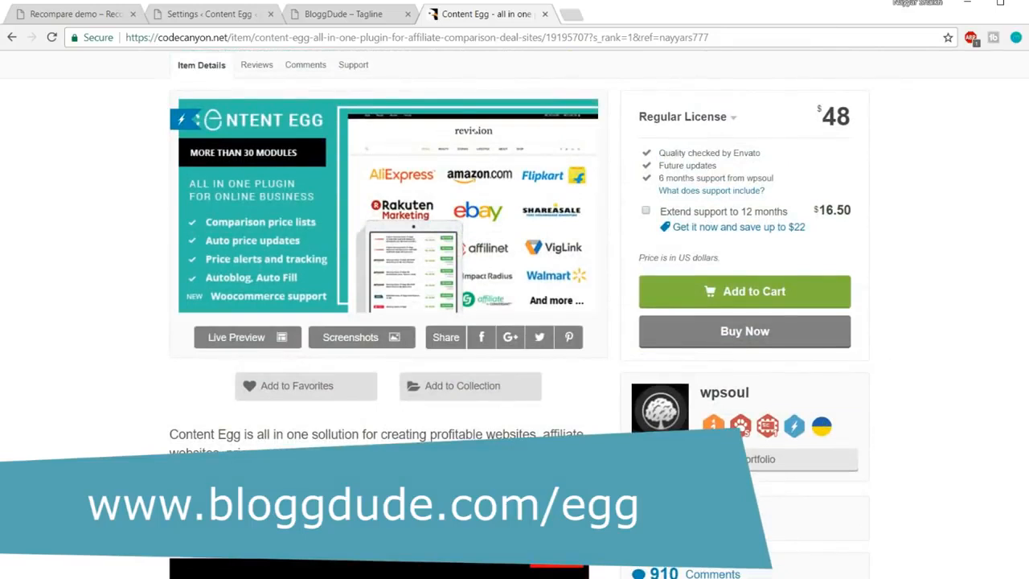
scroll(903, 491, "down", 4)
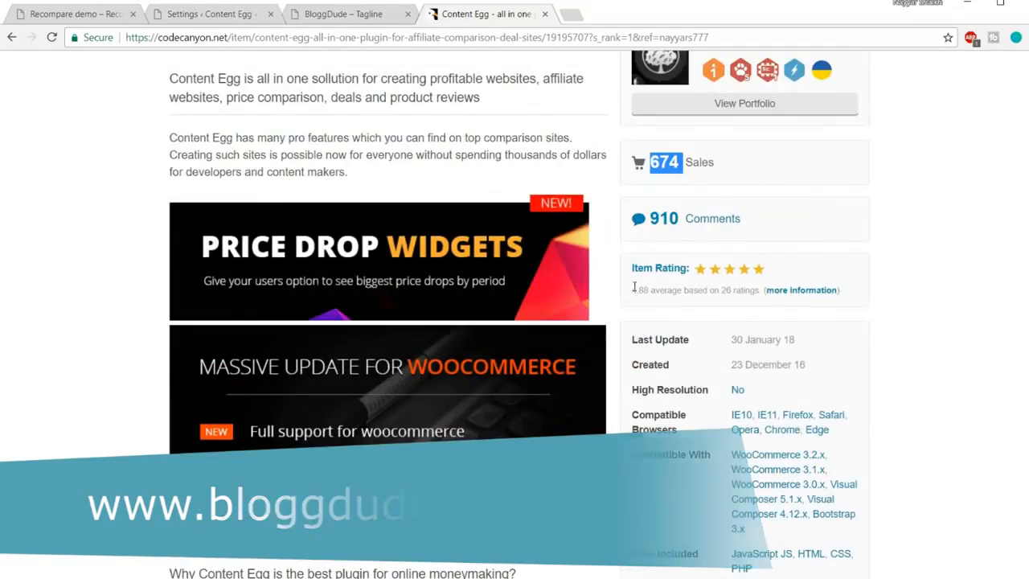
left_click_drag(633, 289, 653, 286)
left_click(647, 291)
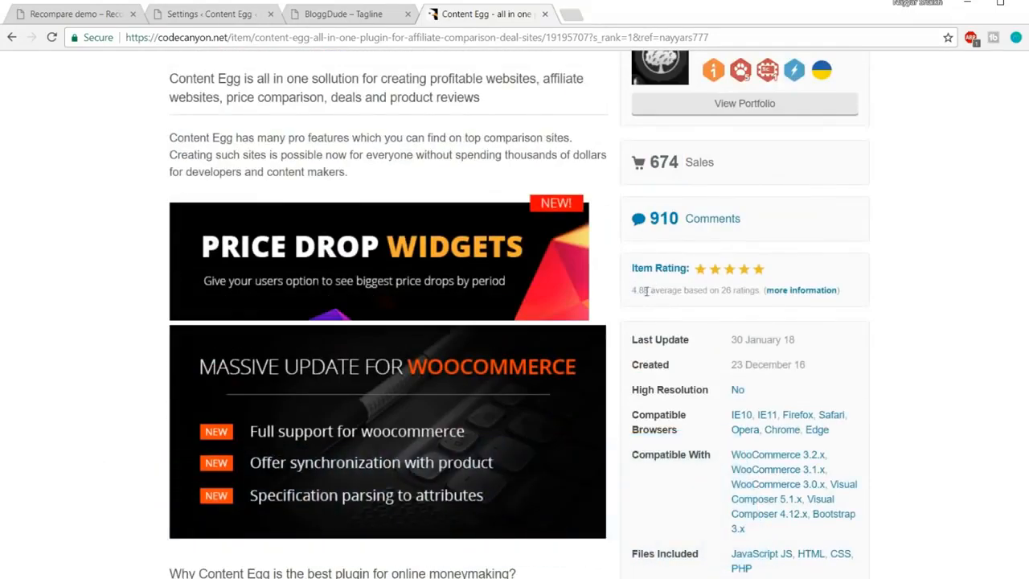
left_click_drag(634, 290, 651, 289)
left_click(650, 291)
scroll(992, 354, "up", 3)
scroll(992, 356, "up", 3)
scroll(992, 356, "down", 1)
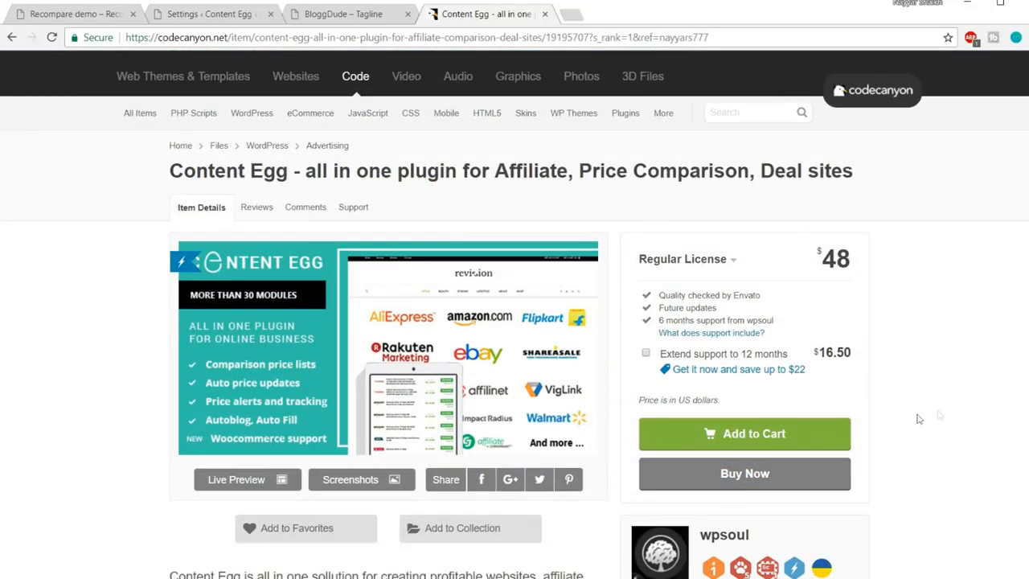
Close the CodeCanyon tab and go to the WordPress Installed Plugins page
left_click(546, 14)
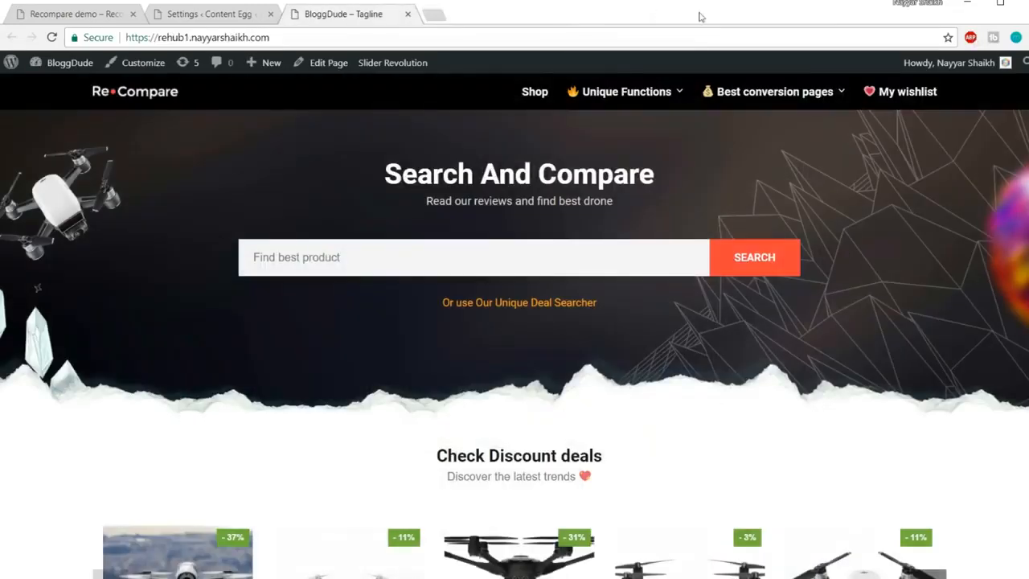
left_click(213, 9)
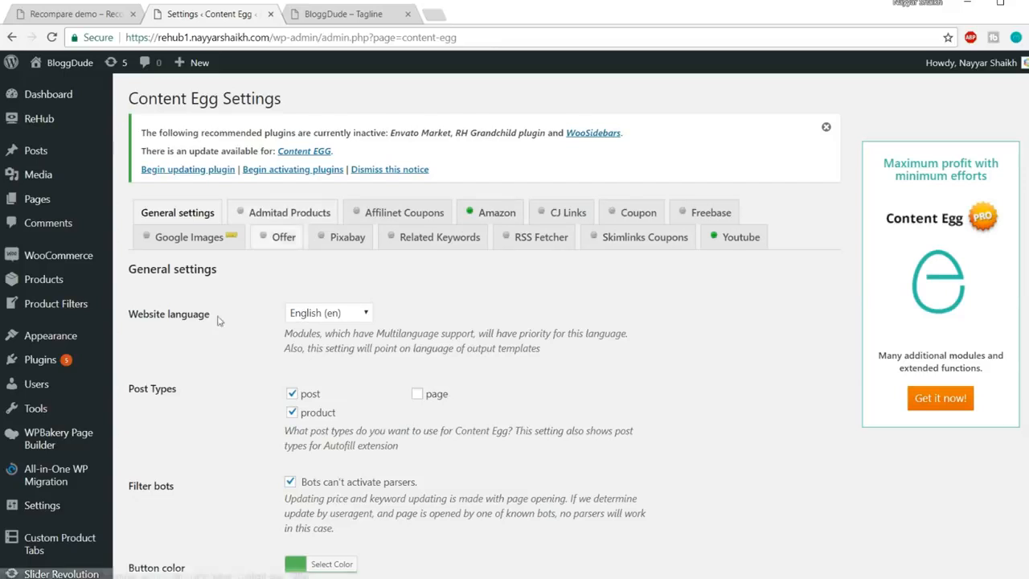
mouse_move(85, 363)
left_click(60, 366)
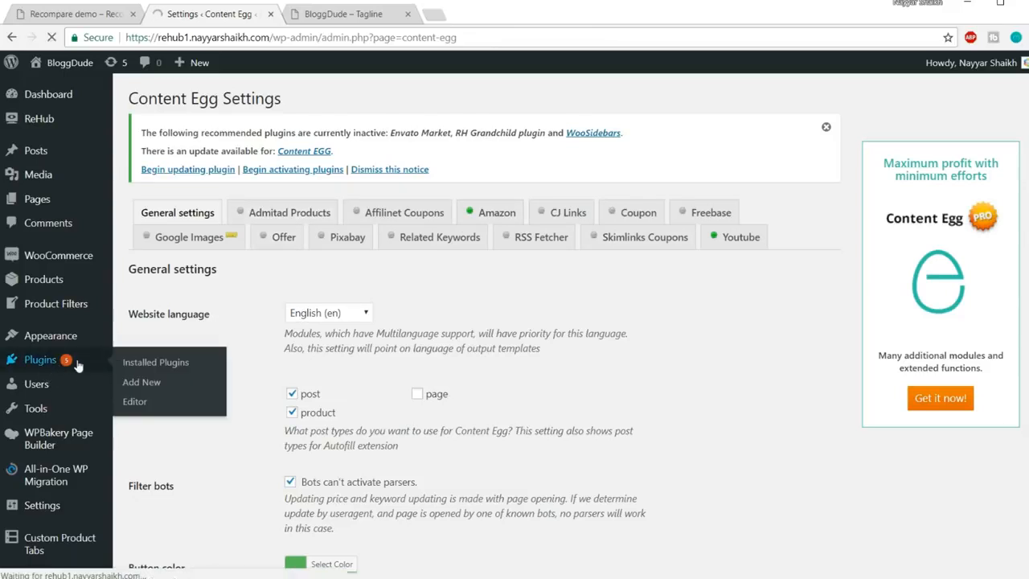
Scan the 16 installed plugins and select all of them
scroll(267, 314, "down", 1)
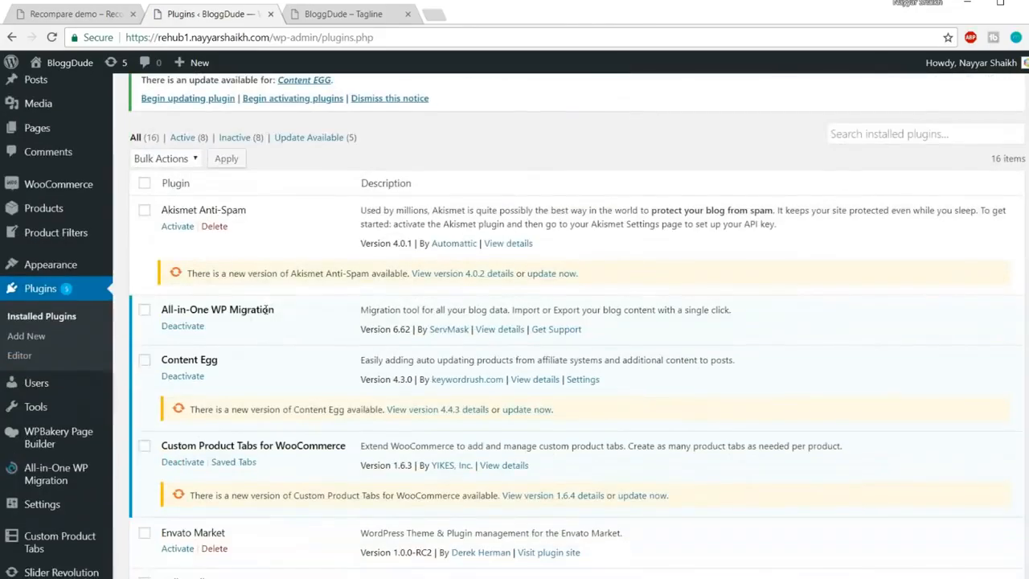
scroll(265, 311, "down", 15)
scroll(294, 371, "up", 5)
scroll(294, 372, "up", 5)
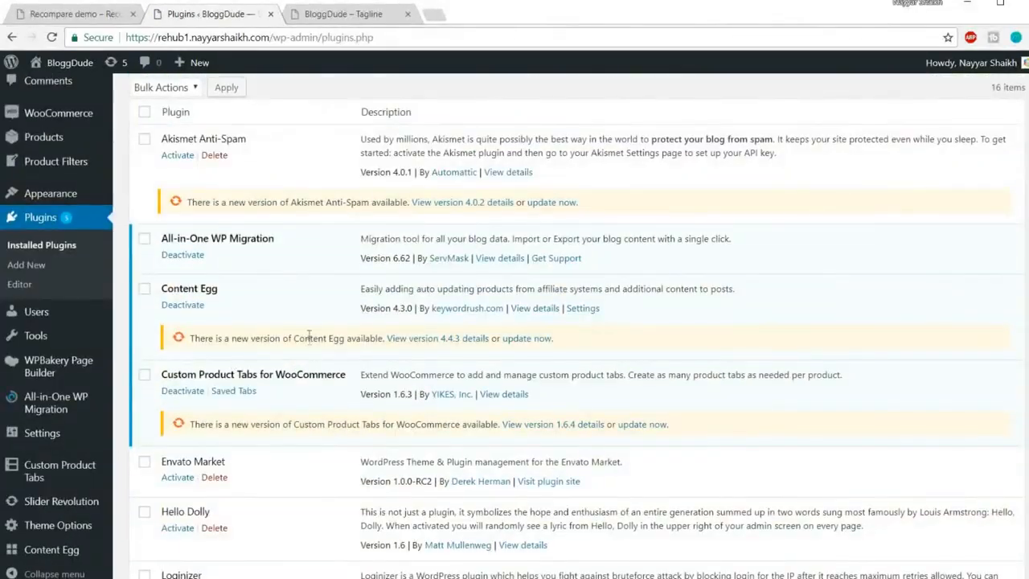
scroll(308, 333, "up", 3)
left_click(145, 255)
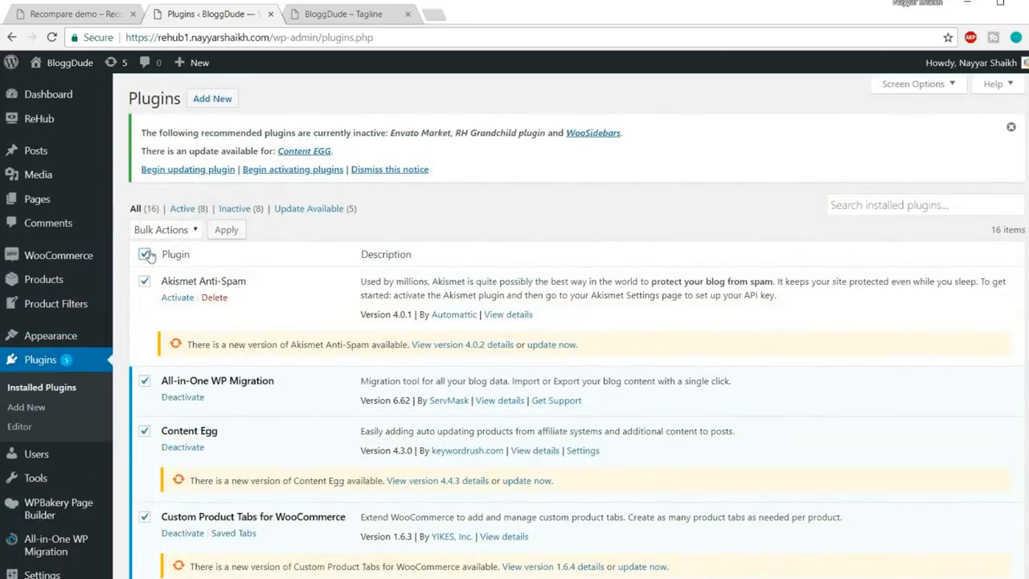
Apply the Update bulk action: Content Egg reaches 4.4.3, WooCommerce 3.3.1, Akismet 4.0.2
left_click(176, 231)
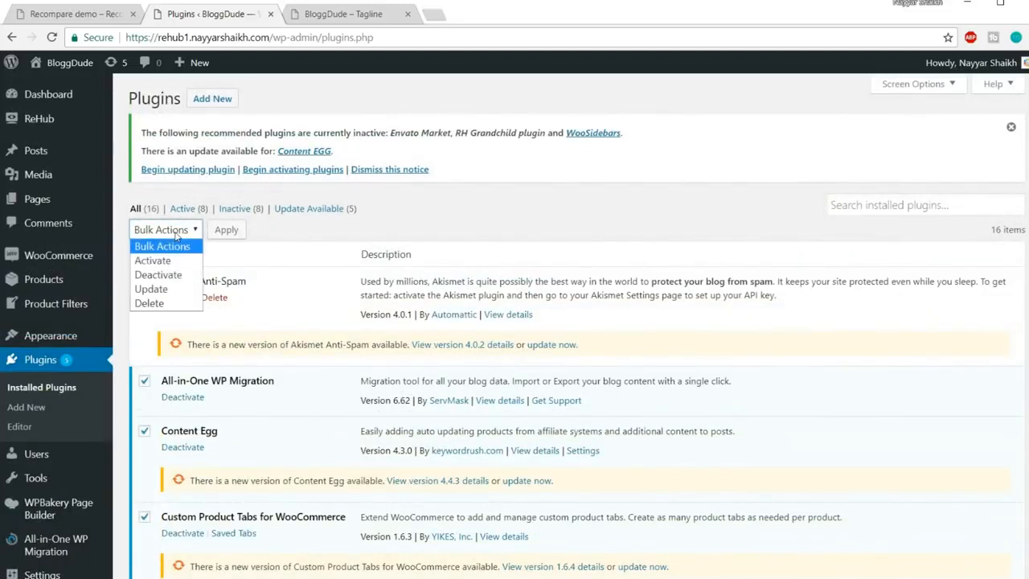
left_click(173, 281)
left_click(235, 230)
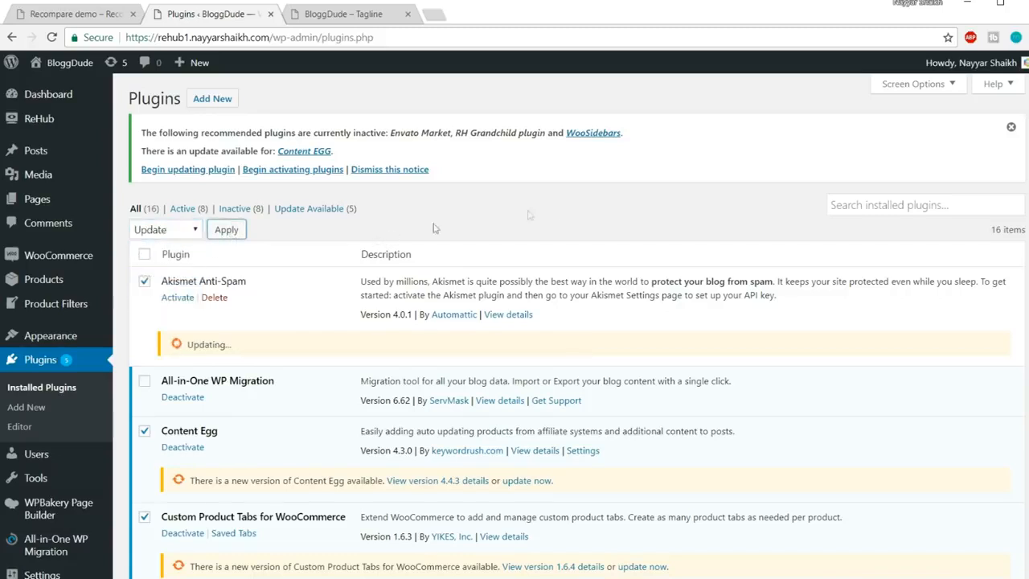
scroll(689, 208, "down", 1)
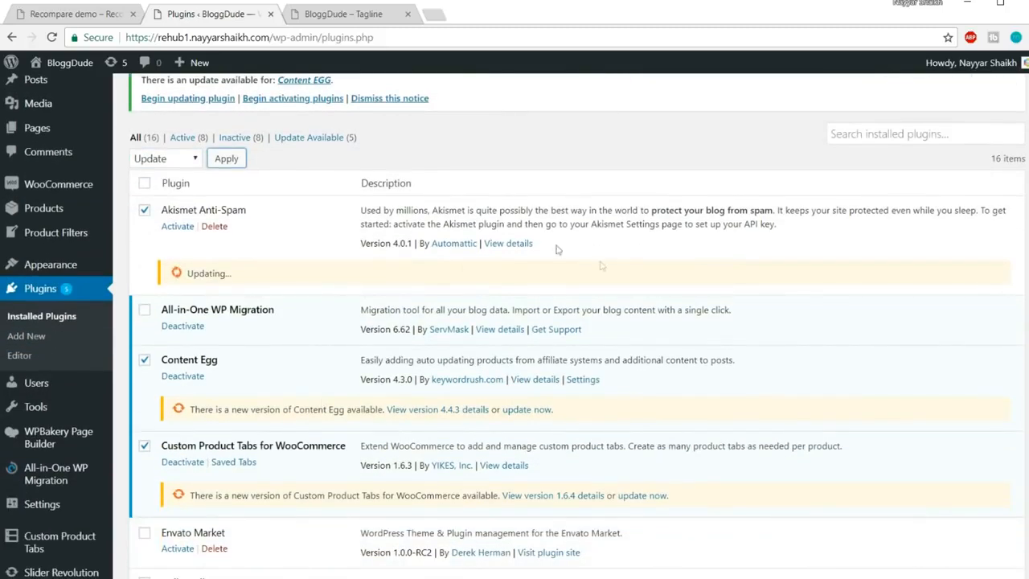
scroll(666, 306, "down", 10)
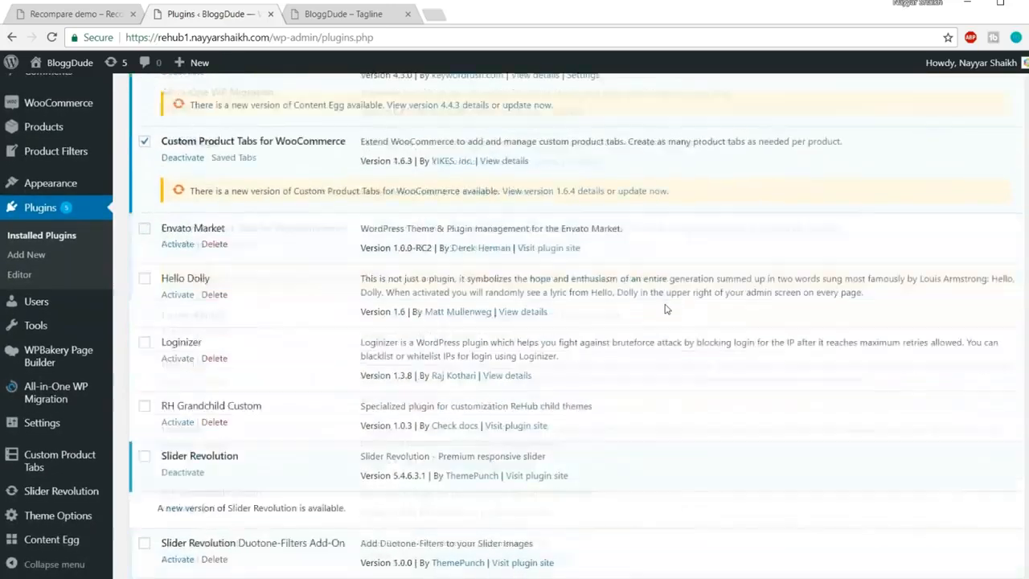
scroll(666, 308, "up", 5)
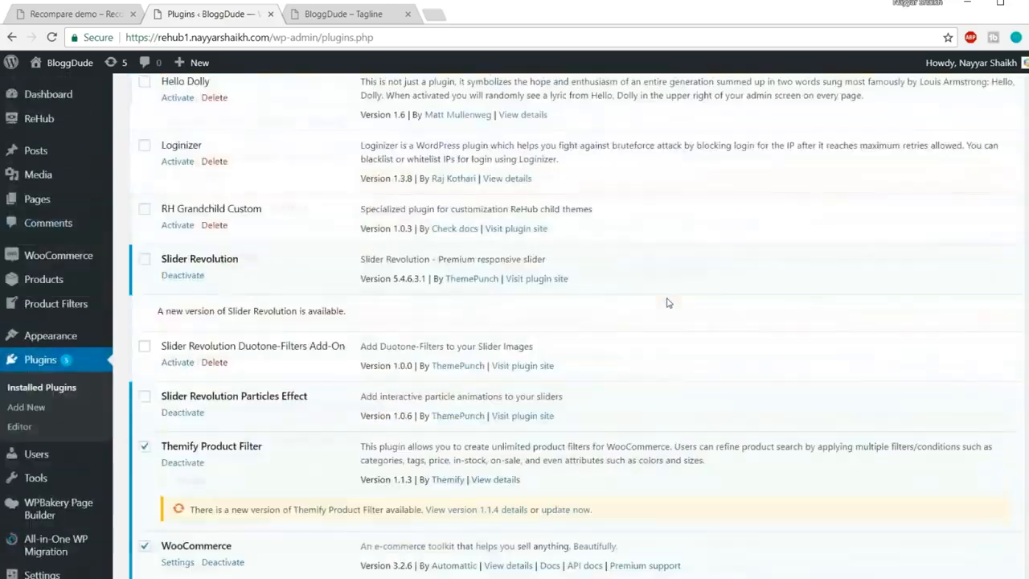
scroll(676, 346, "down", 4)
scroll(679, 355, "down", 2)
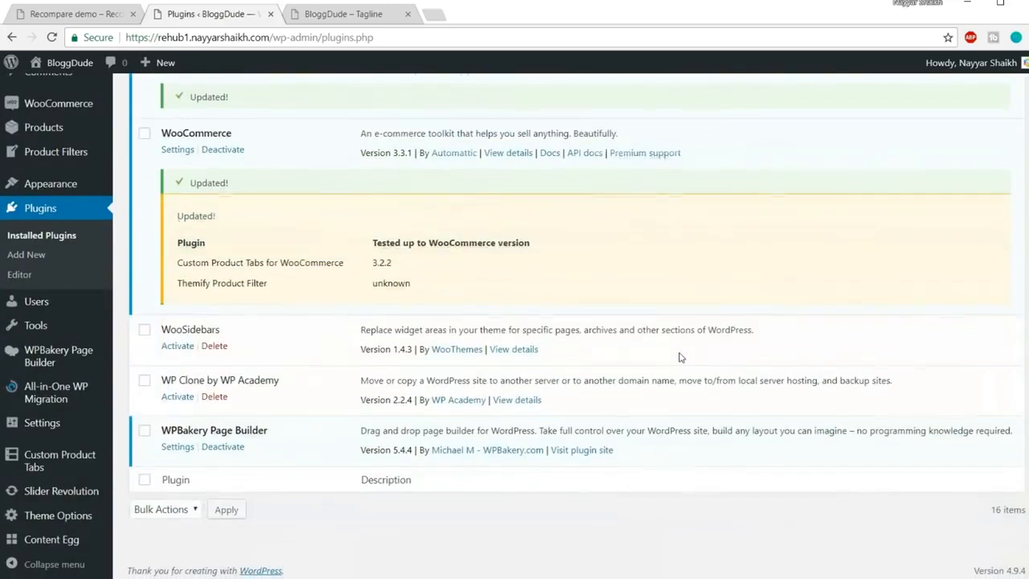
scroll(344, 362, "up", 2)
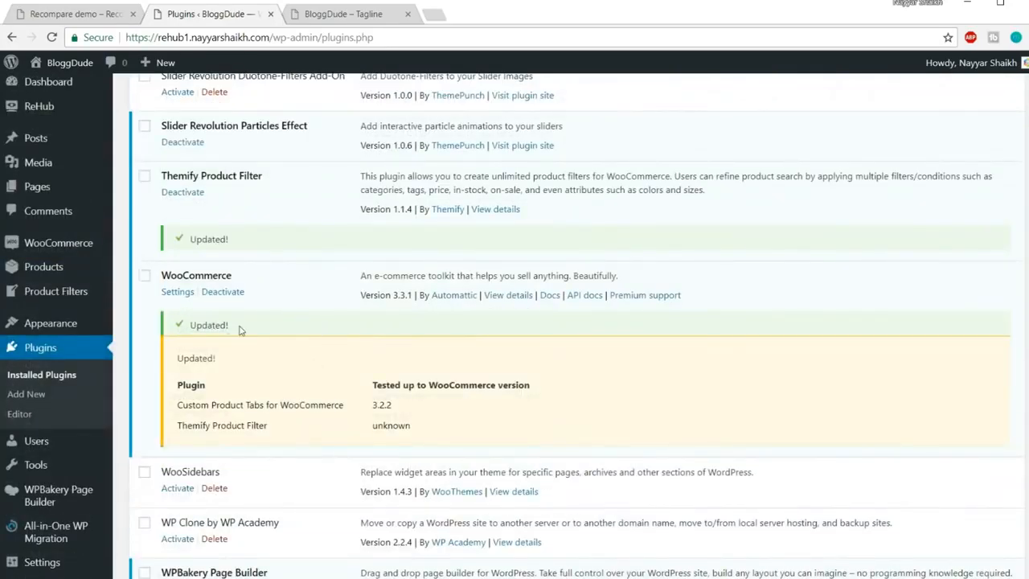
scroll(240, 330, "up", 10)
scroll(377, 341, "up", 2)
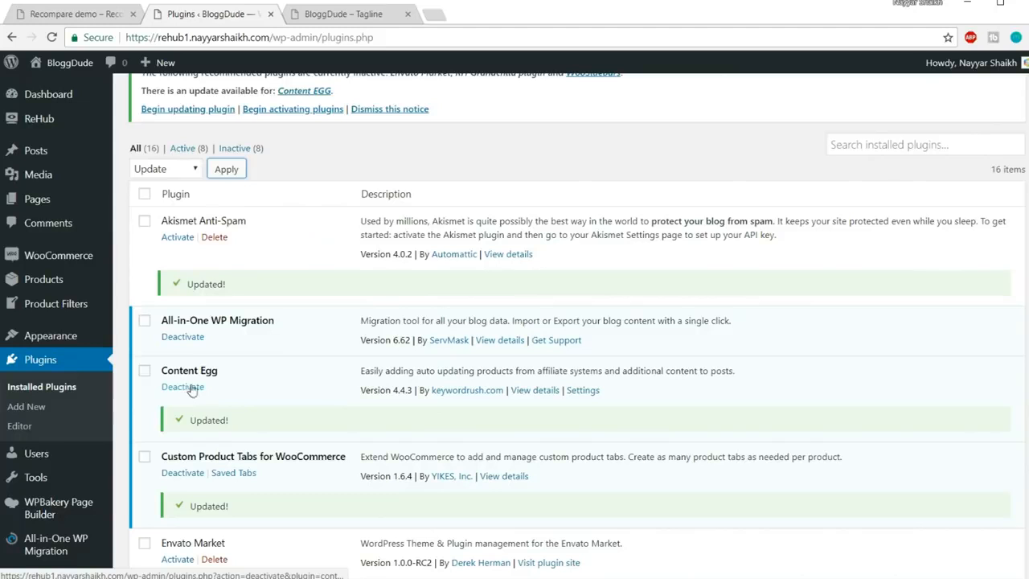
Deactivate and delete the existing Content Egg plugin
left_click(200, 391)
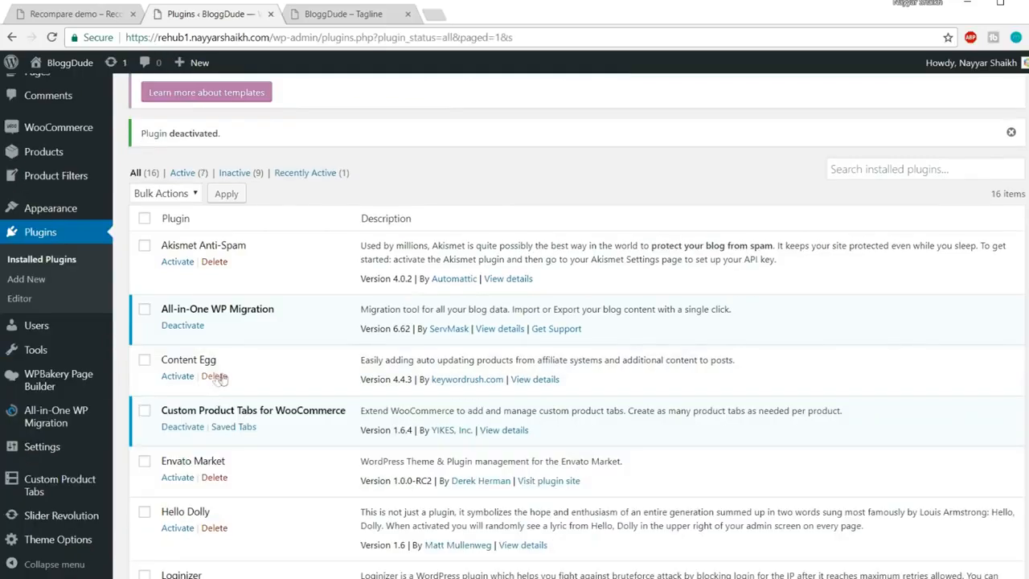
left_click(214, 375)
left_click(576, 113)
scroll(636, 262, "up", 3)
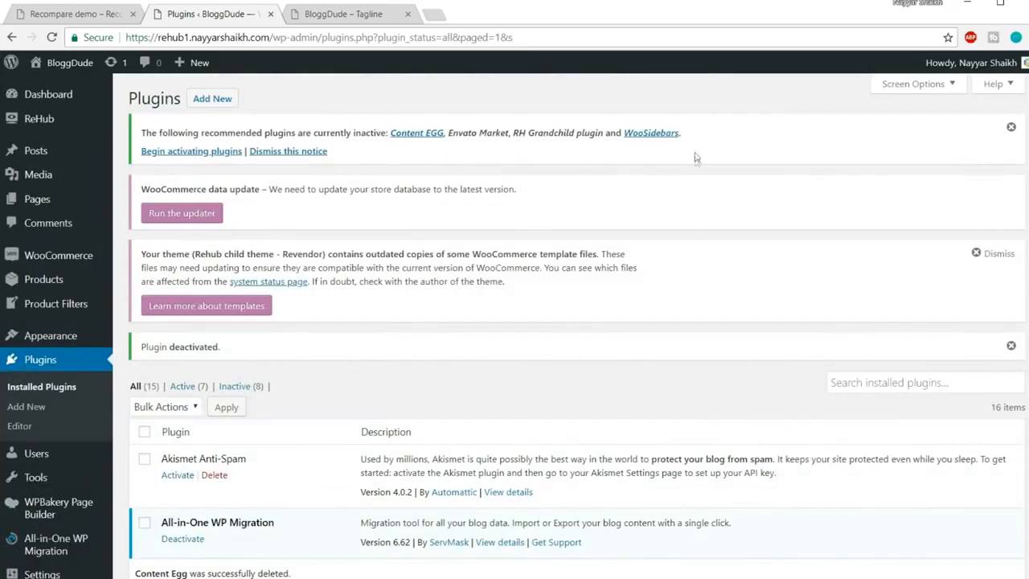
Upload content-egg.zip through Add New Plugins, install it and activate it
left_click(224, 106)
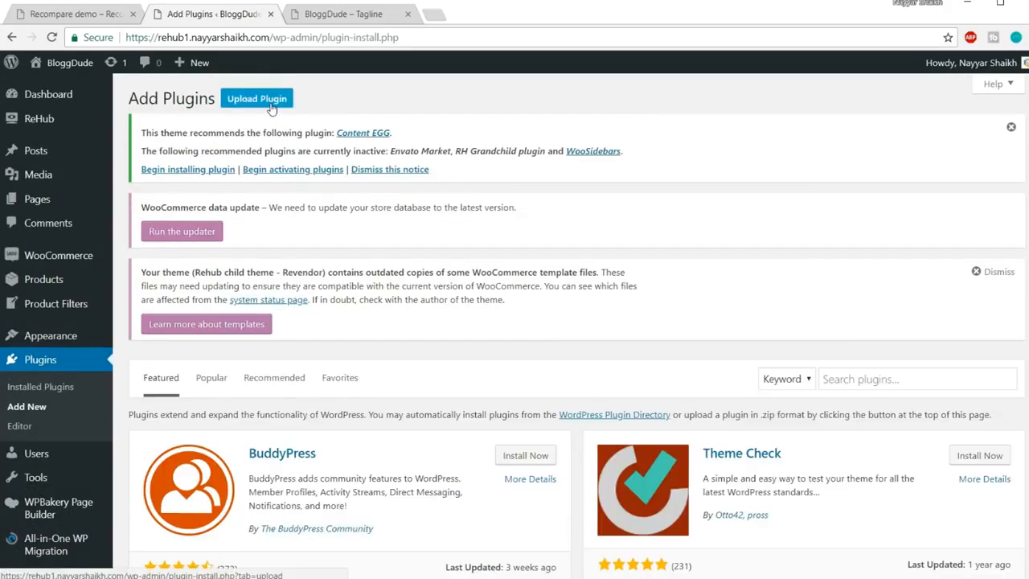
left_click(265, 99)
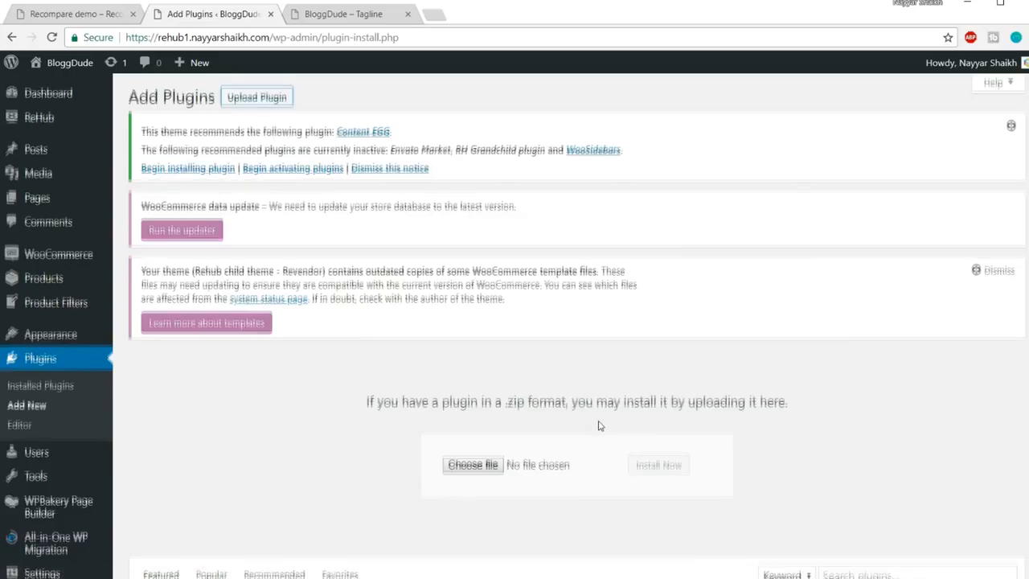
scroll(491, 293, "down", 3)
left_click(480, 254)
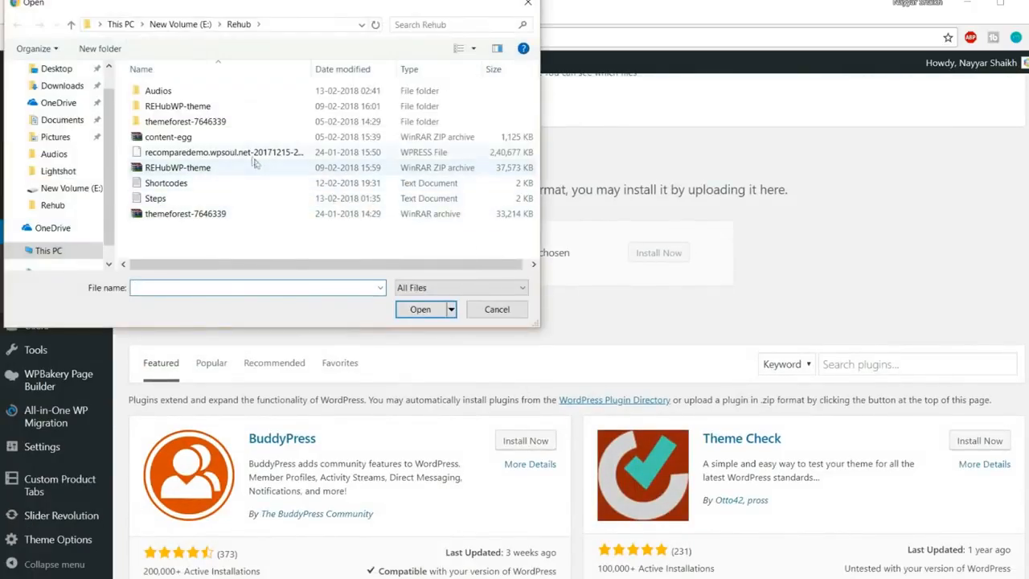
left_click(224, 139)
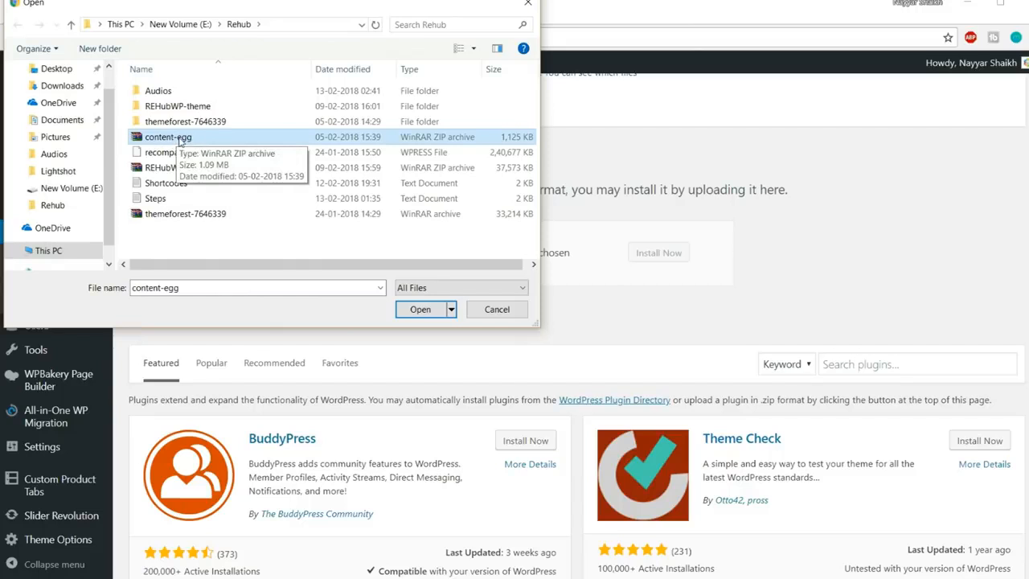
left_click(420, 310)
left_click(643, 255)
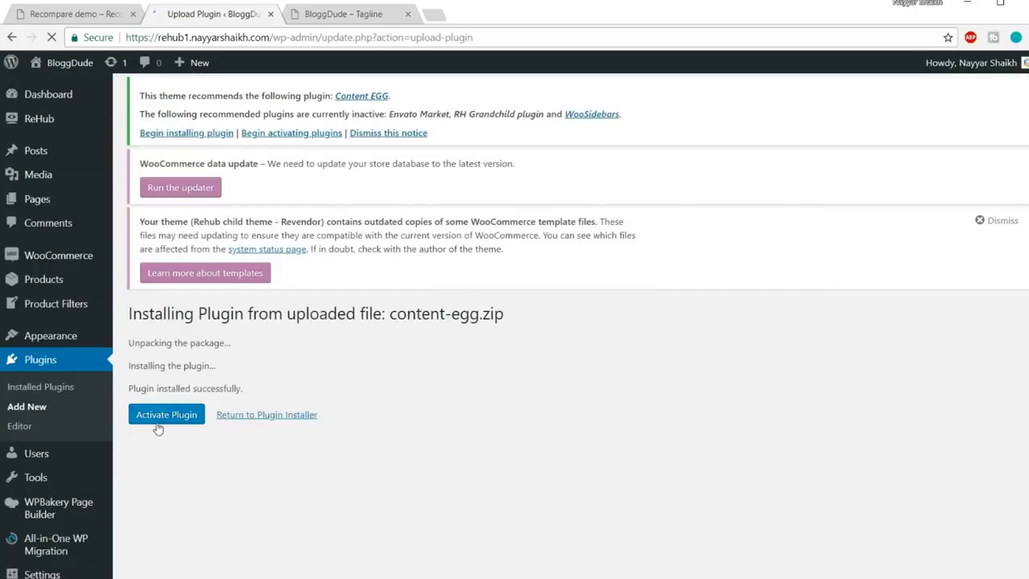
left_click(159, 424)
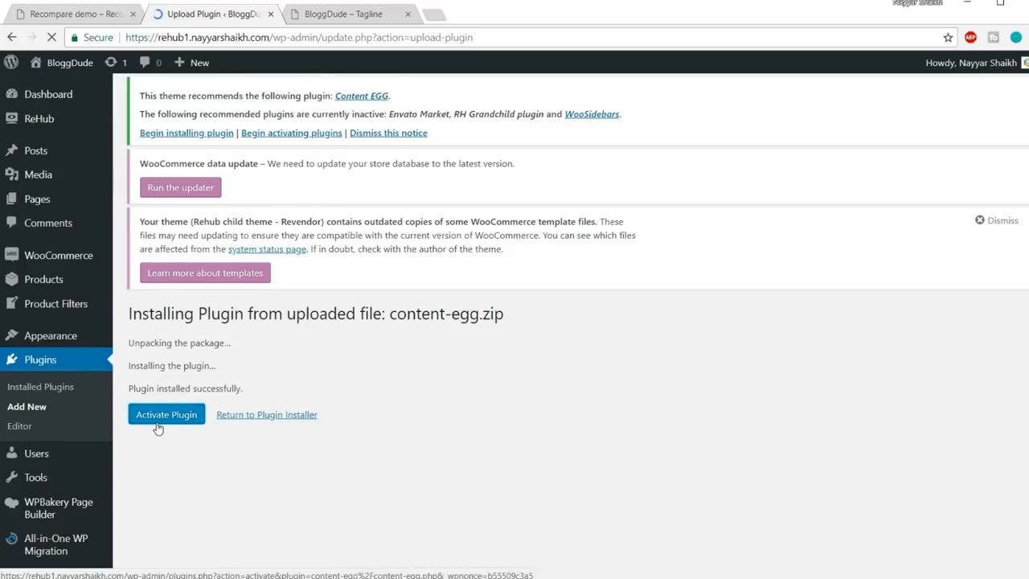
Fill the Content Egg License key field with the saved key and save the changes
scroll(738, 330, "down", 1)
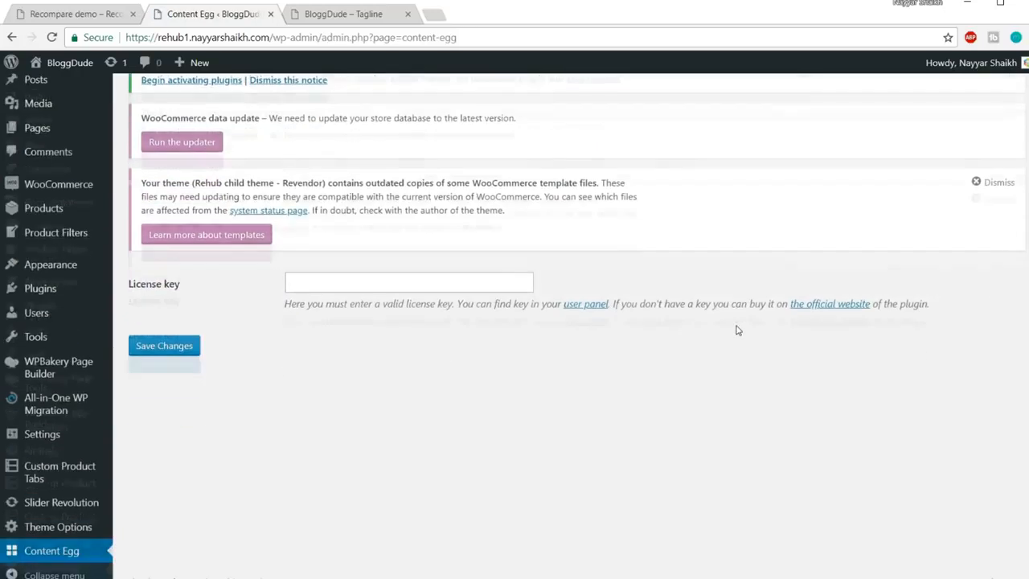
scroll(445, 288, "down", 1)
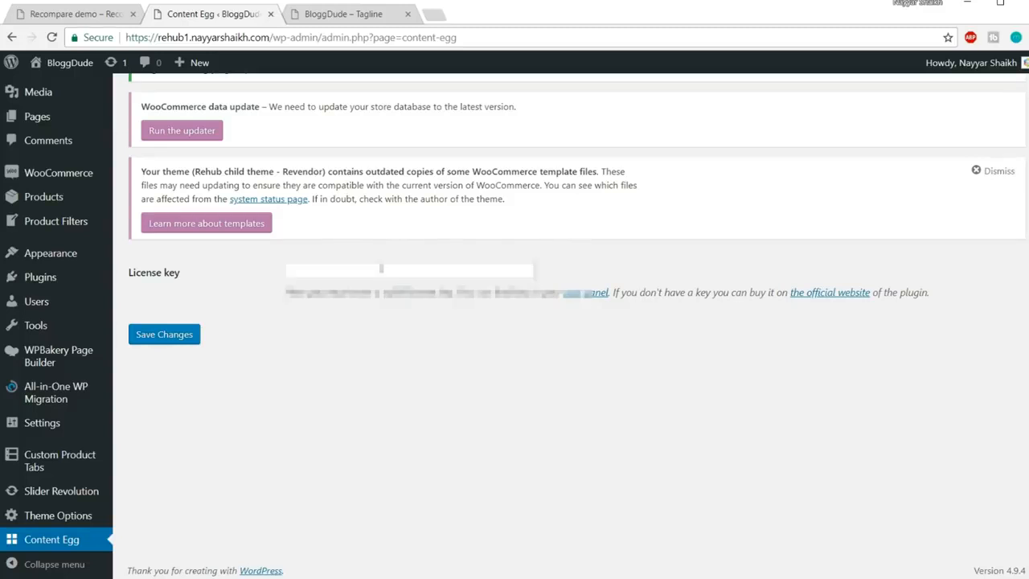
left_click(381, 269)
left_click(378, 292)
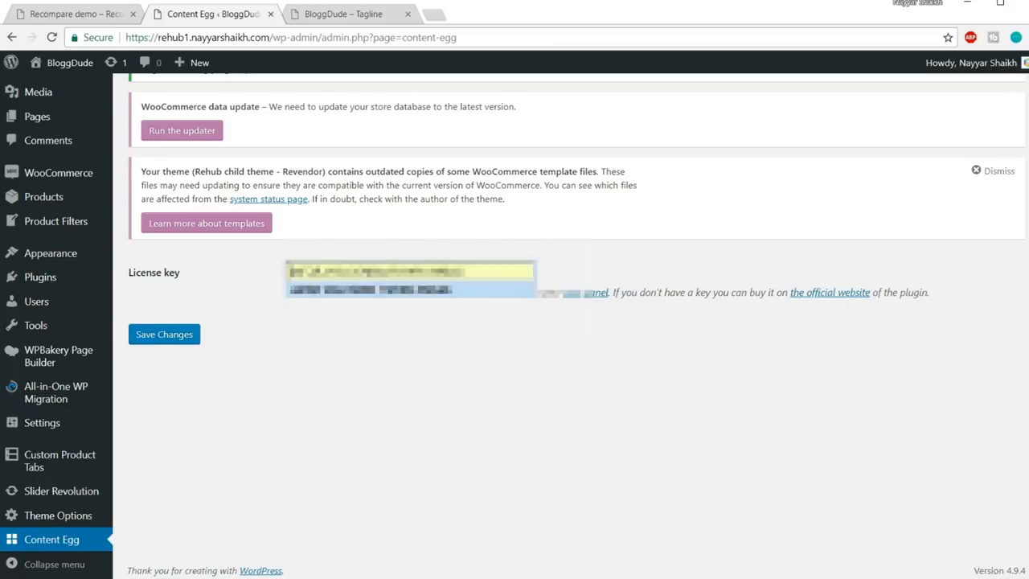
left_click(185, 338)
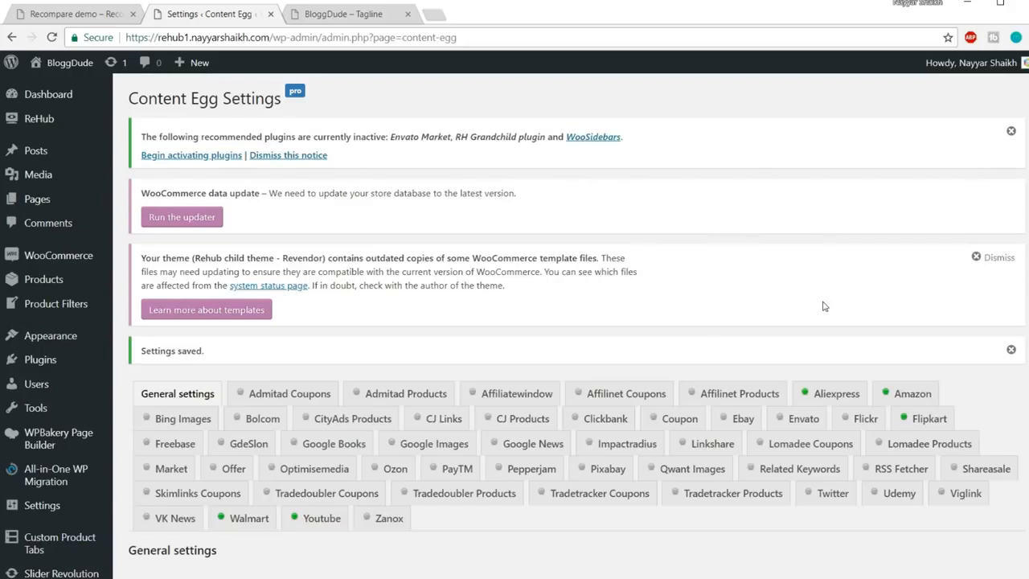
scroll(823, 306, "down", 3)
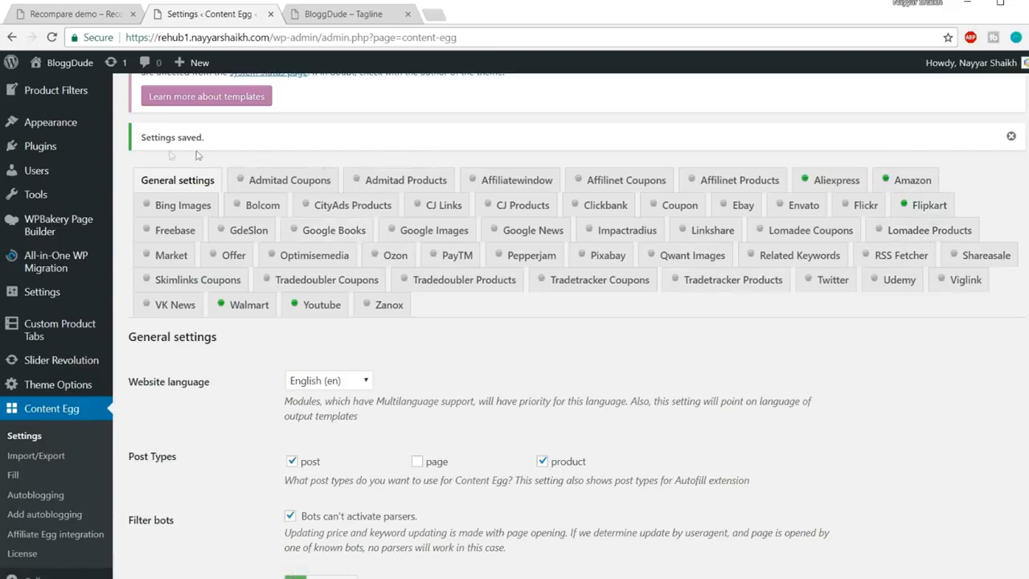
In General settings, allow Content Egg on pages and check the Button color picker
left_click(188, 184)
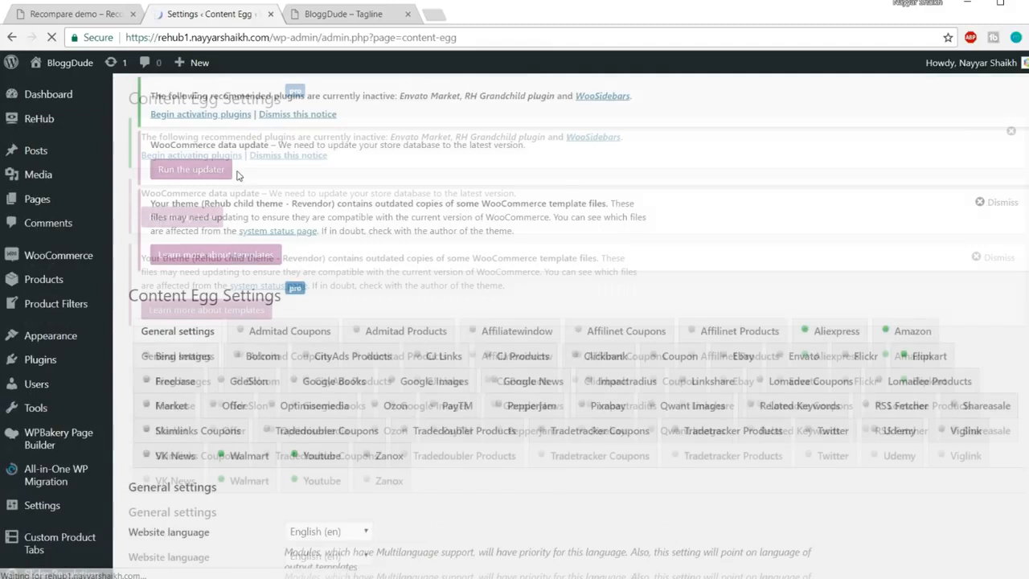
scroll(159, 135, "down", 5)
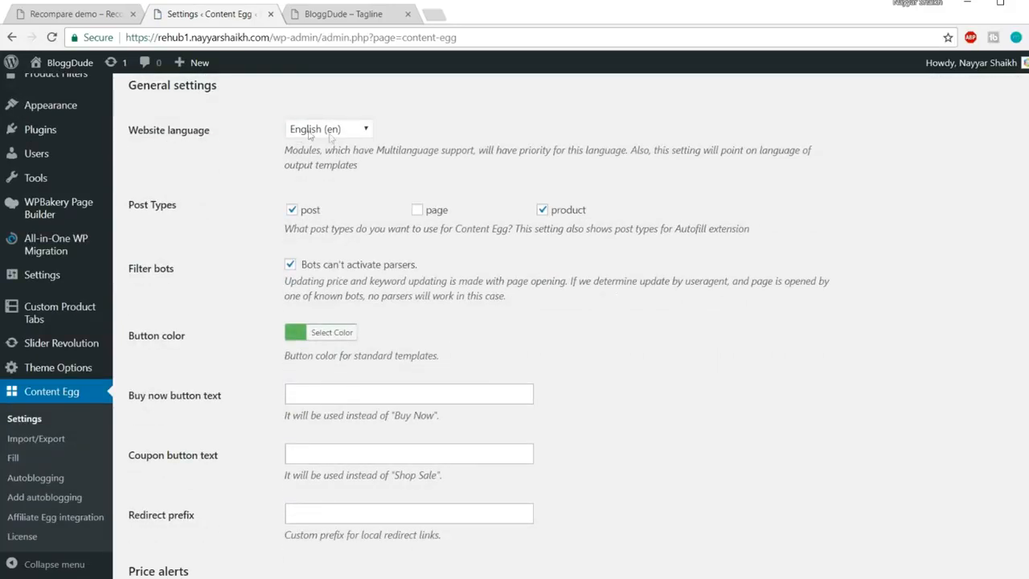
left_click(417, 210)
scroll(451, 234, "up", 5)
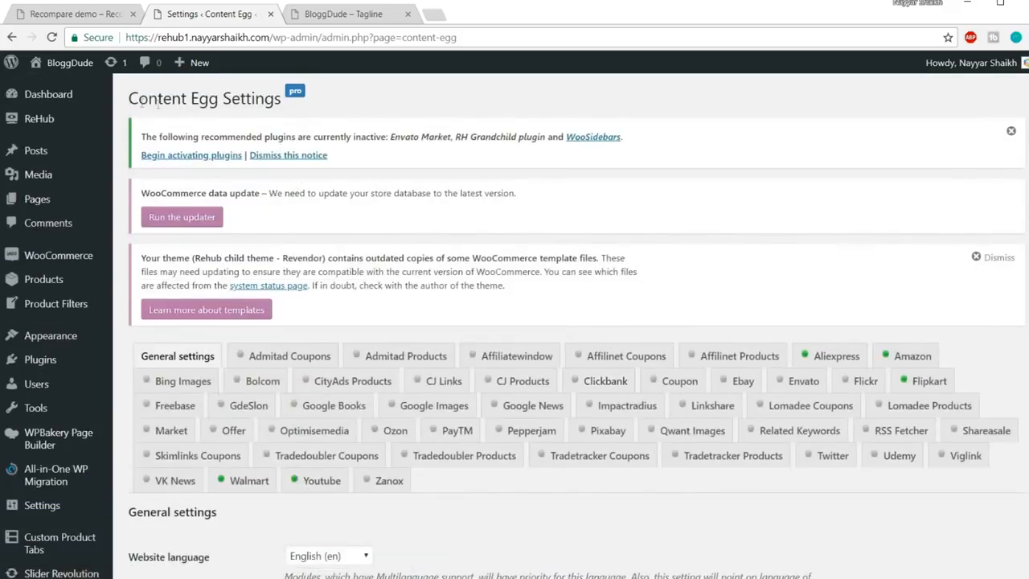
scroll(624, 172, "down", 5)
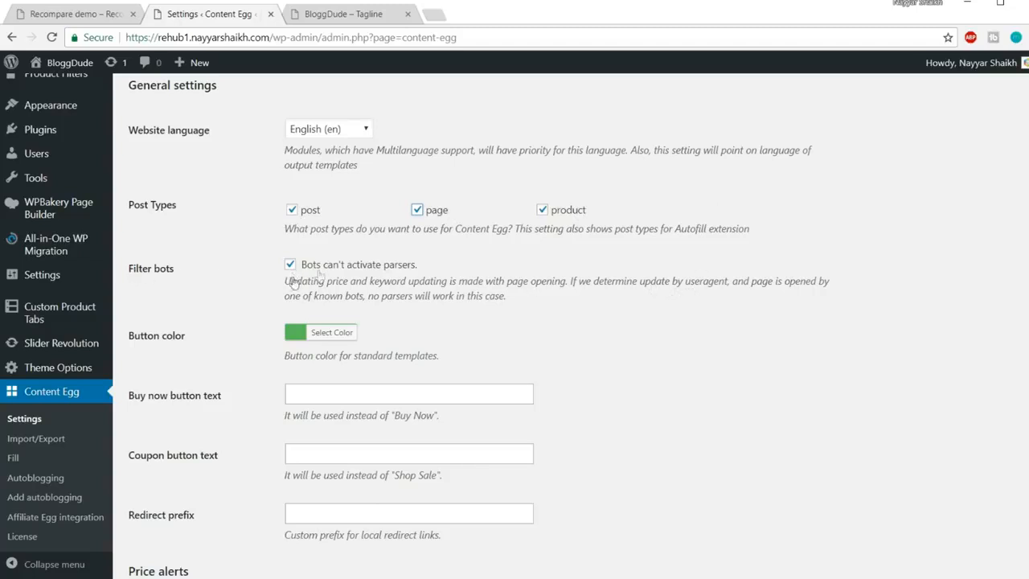
scroll(571, 265, "down", 2)
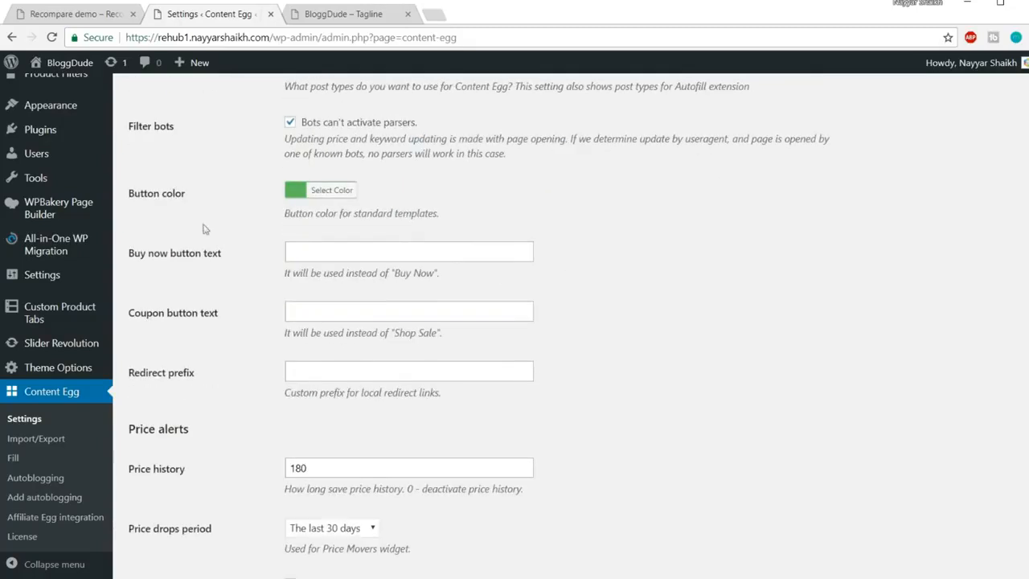
left_click(343, 193)
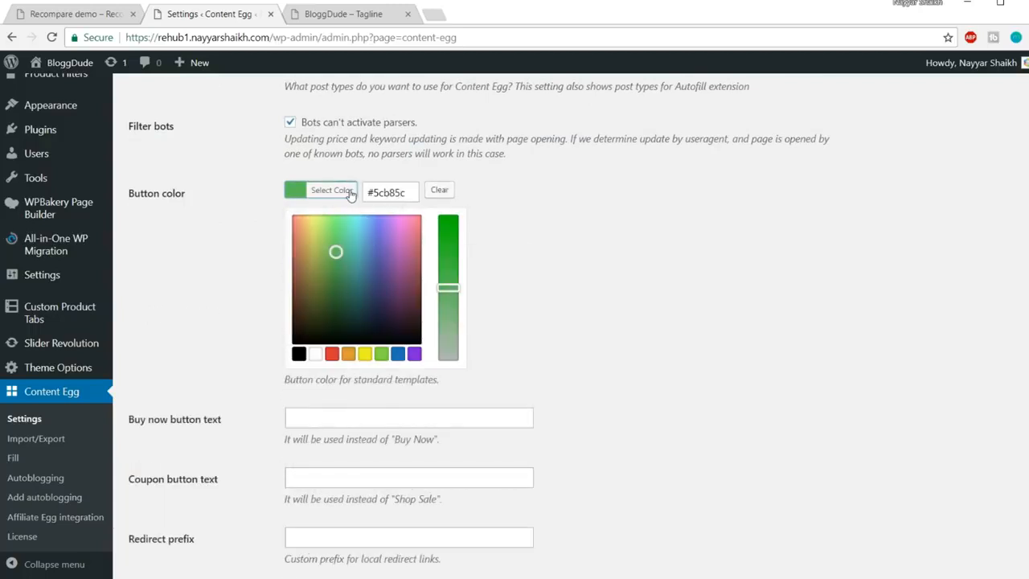
left_click(352, 193)
scroll(576, 204, "down", 1)
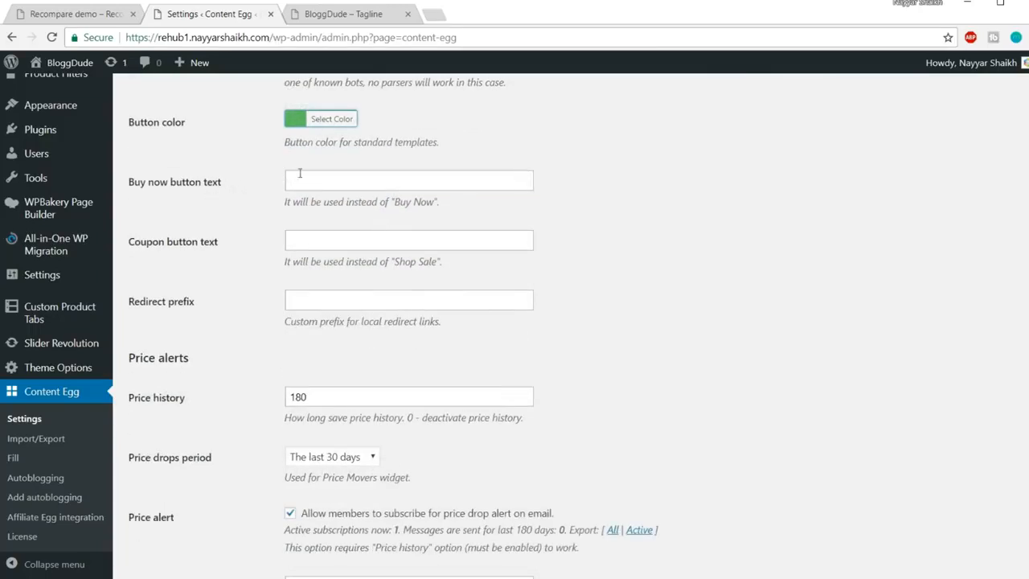
Open the Yuneec Typhoon H product page from the site homepage
left_click(344, 14)
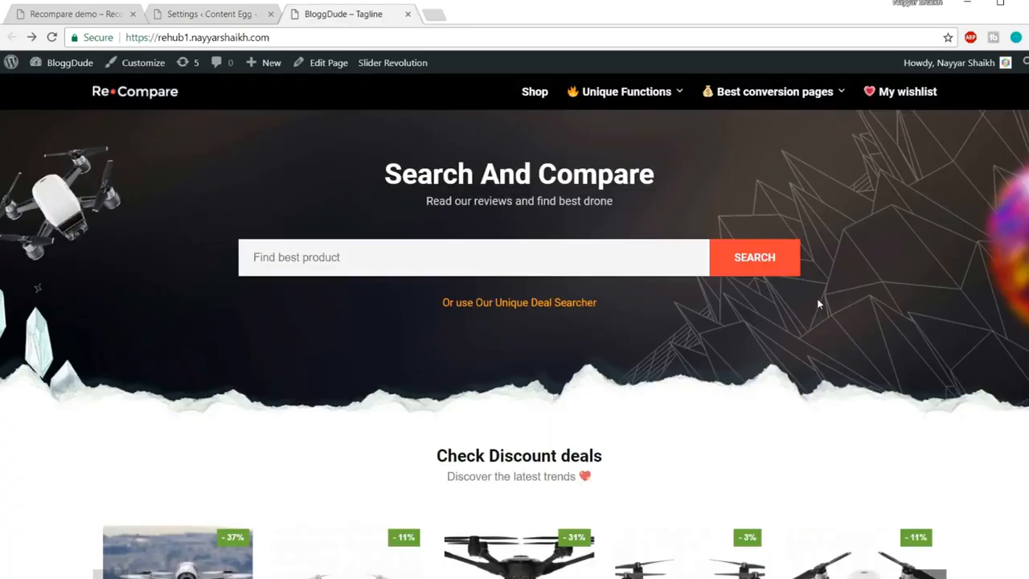
scroll(818, 304, "down", 3)
left_click(555, 315)
scroll(555, 315, "down", 2)
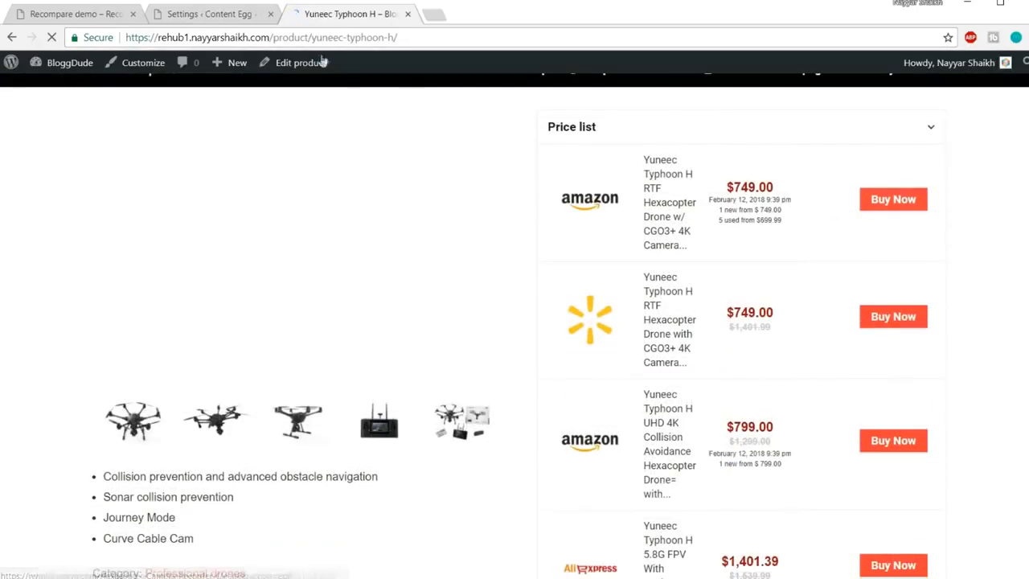
Clear the Click Here text from the Buy now button text setting
key("ctrl+shift+Tab")
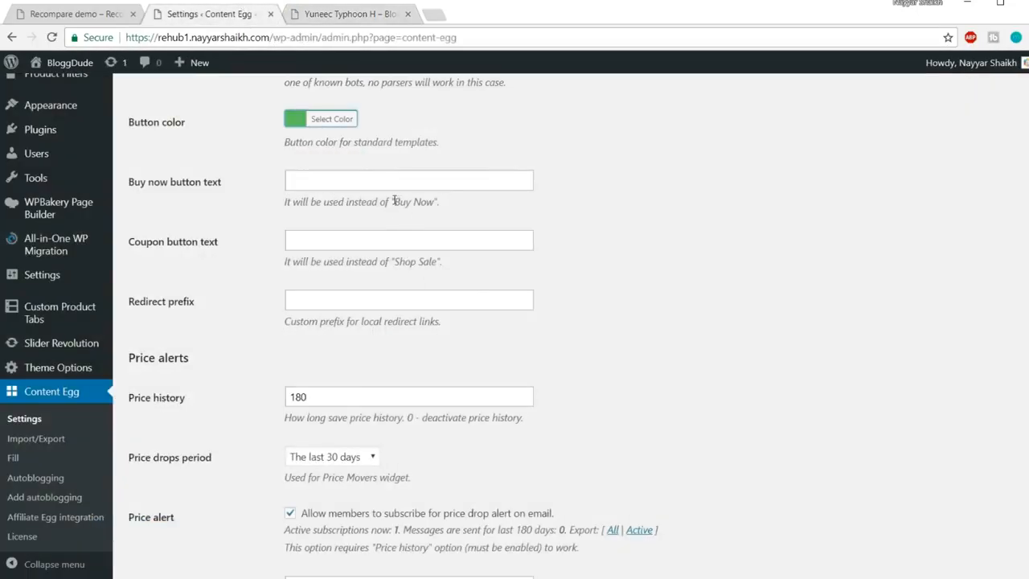
left_click_drag(282, 209, 455, 203)
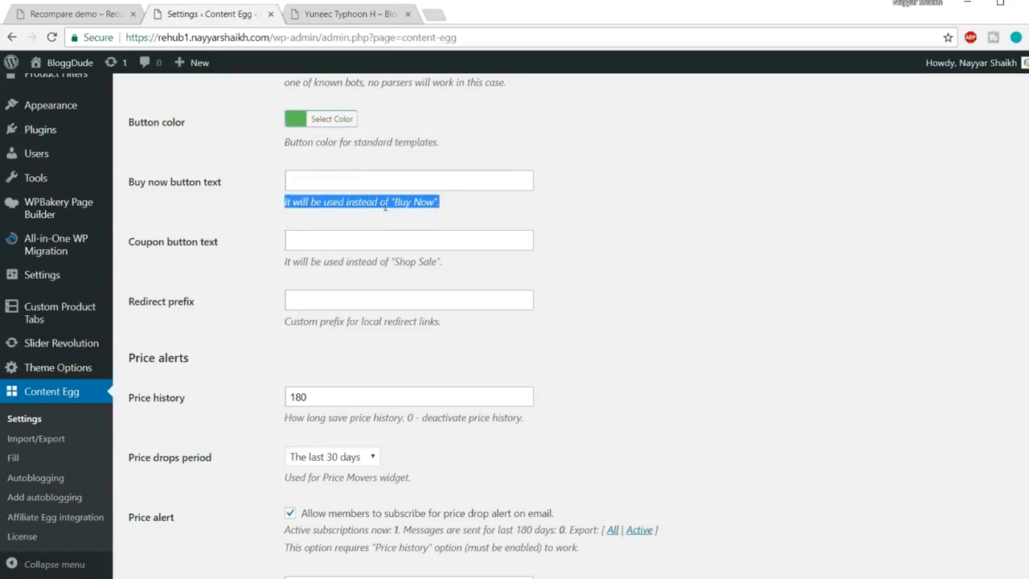
left_click(409, 205)
left_click(341, 185)
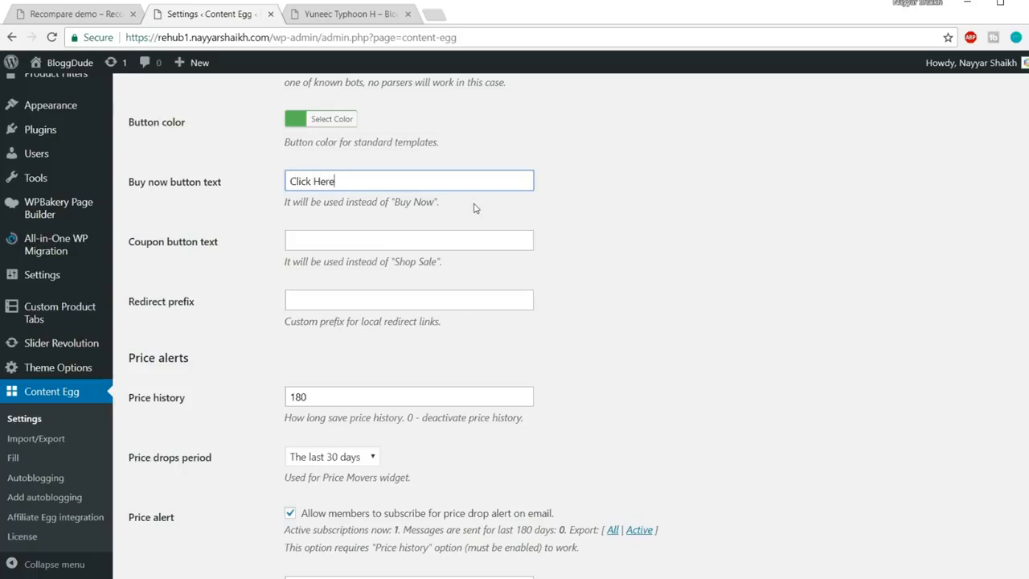
scroll(470, 282, "down", 6)
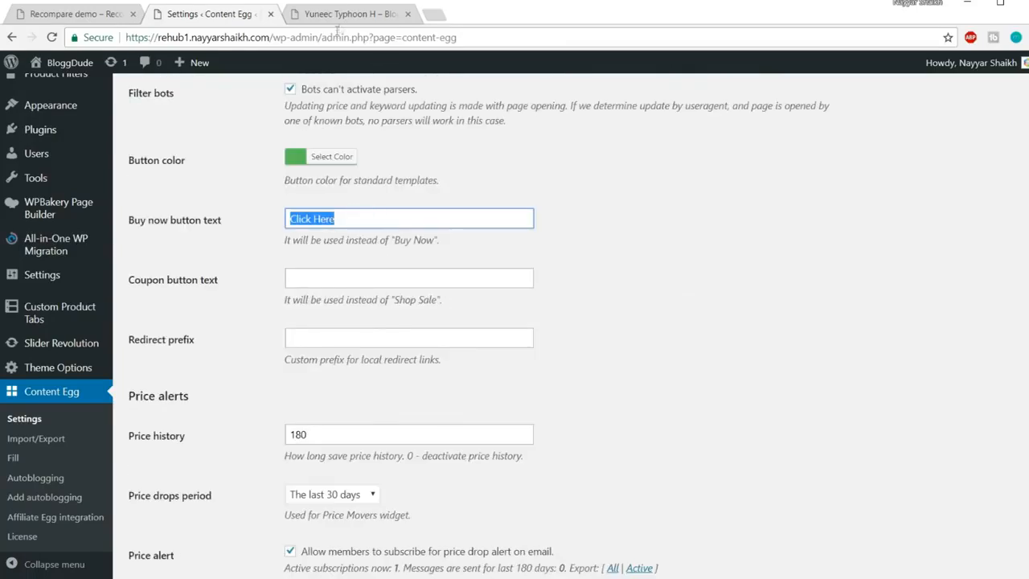
left_click(346, 16)
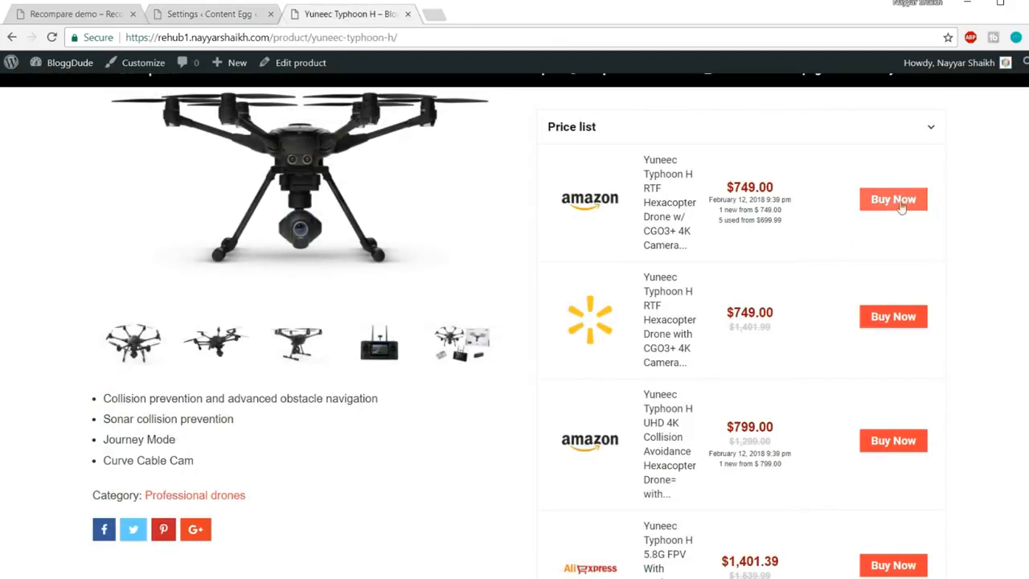
left_click(238, 14)
key("BackSpace")
left_click(665, 216)
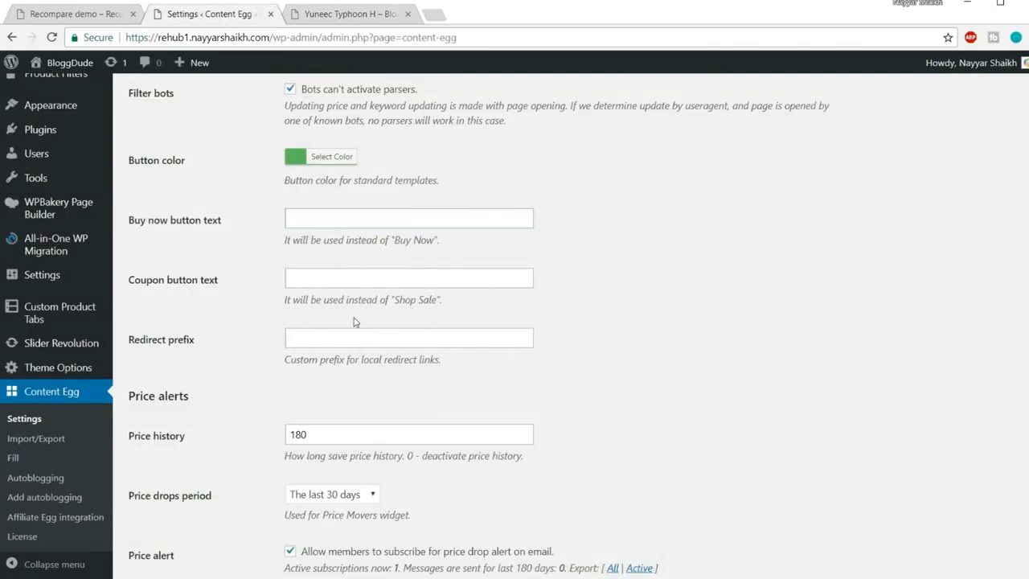
Review the coupon button text field and scroll to the Price history option
left_click_drag(394, 300, 447, 304)
left_click(402, 297)
left_click(313, 285)
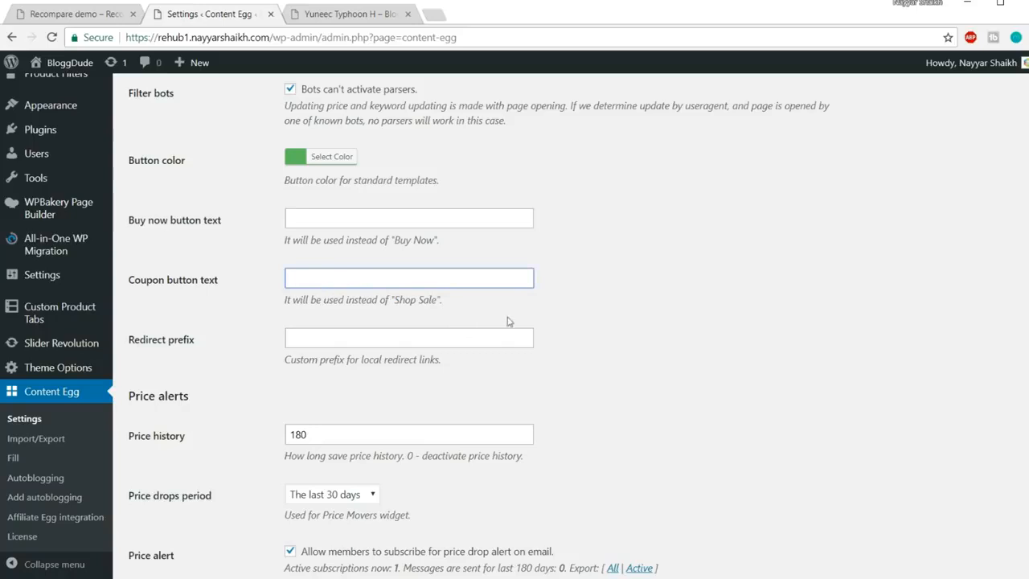
scroll(644, 332, "down", 3)
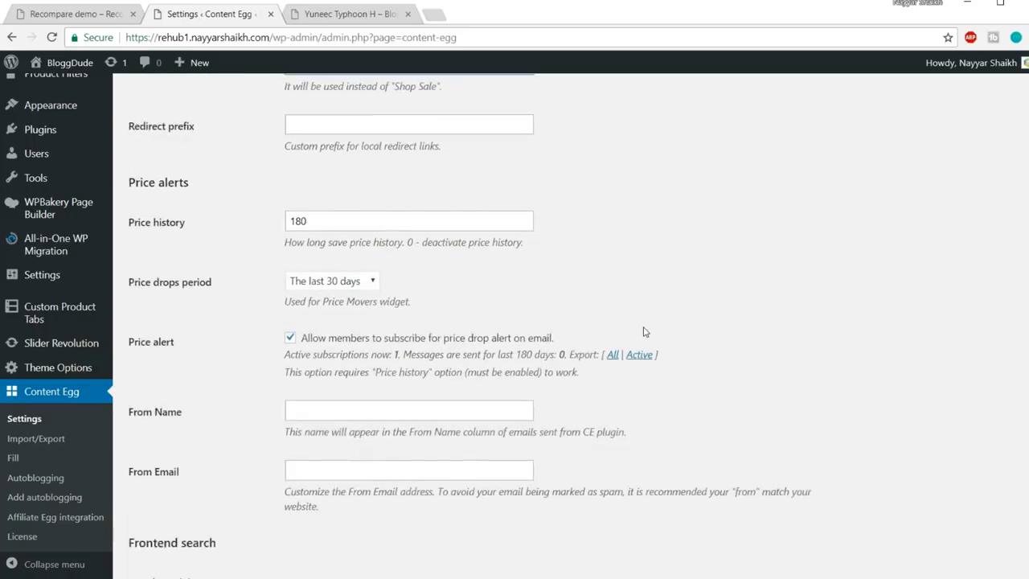
left_click_drag(129, 224, 212, 224)
left_click(301, 100)
Scroll through the Yuneec Typhoon H product page and its price offers
left_click(340, 16)
scroll(490, 257, "down", 10)
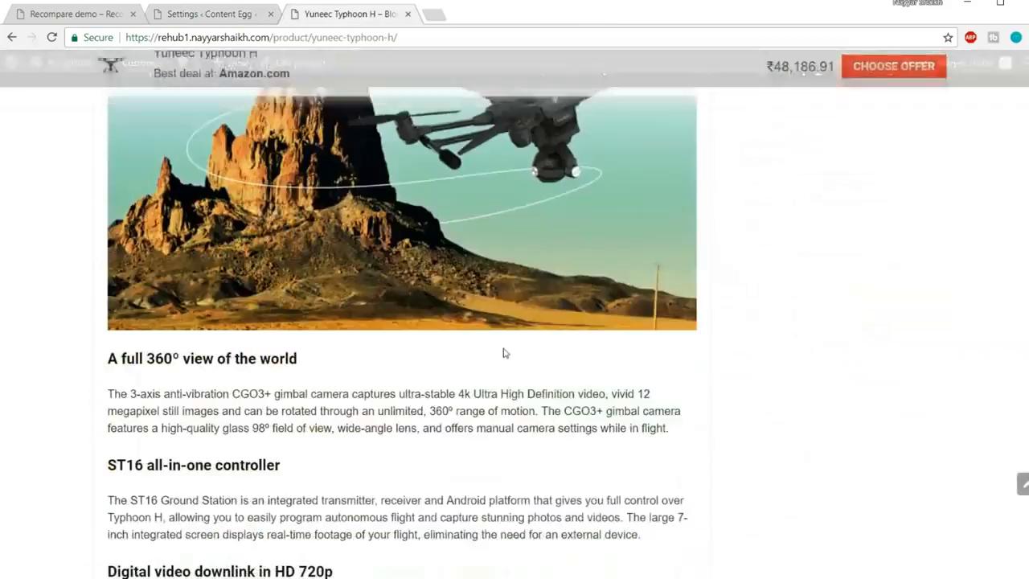
scroll(510, 404, "down", 5)
scroll(512, 404, "up", 8)
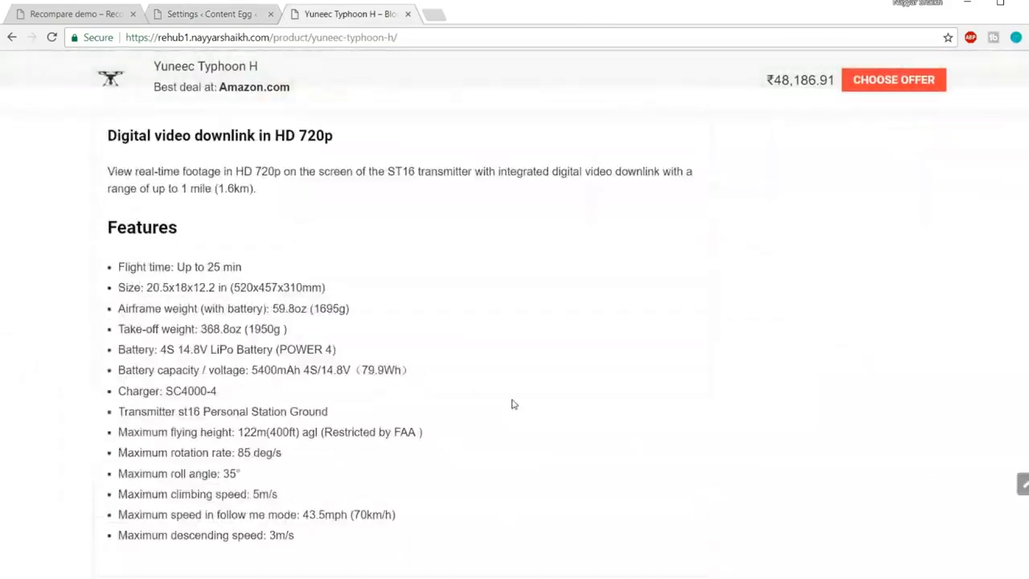
scroll(512, 404, "up", 15)
scroll(513, 405, "down", 3)
scroll(512, 405, "down", 5)
scroll(512, 403, "up", 4)
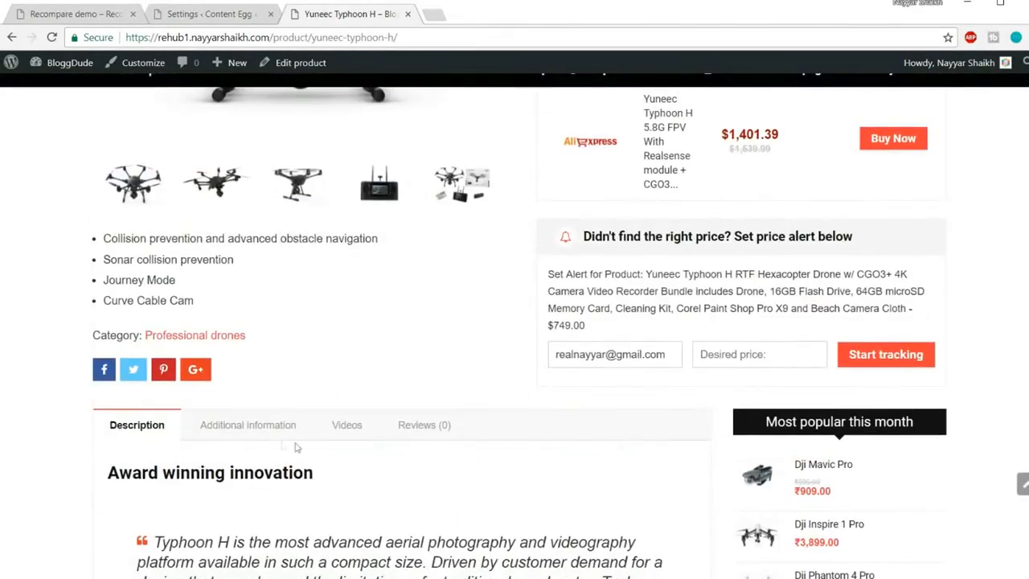
scroll(437, 437, "up", 3)
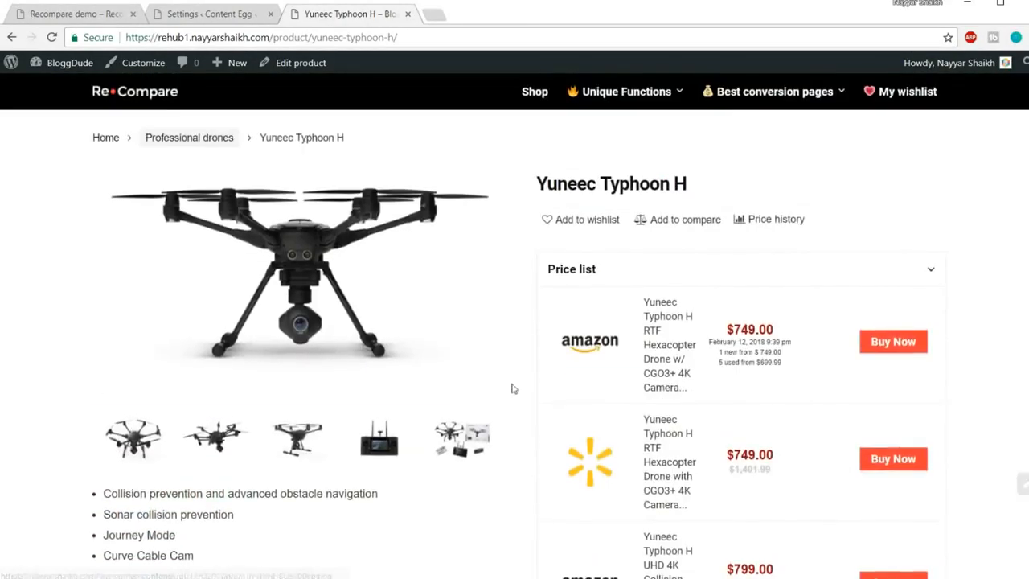
View the Dji Mavic Pro price history, then select the 180-day history value in settings
mouse_move(625, 93)
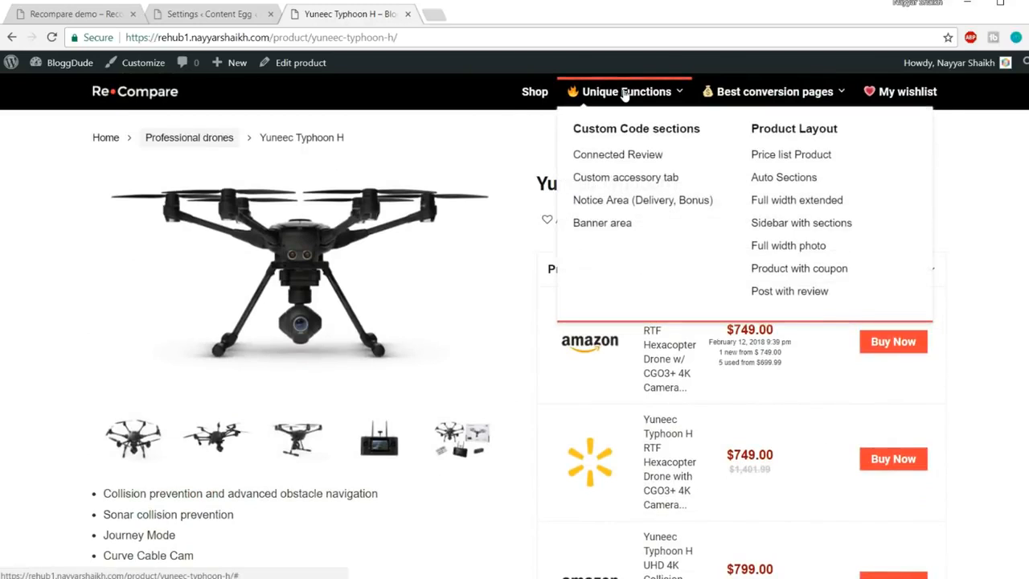
left_click(637, 162)
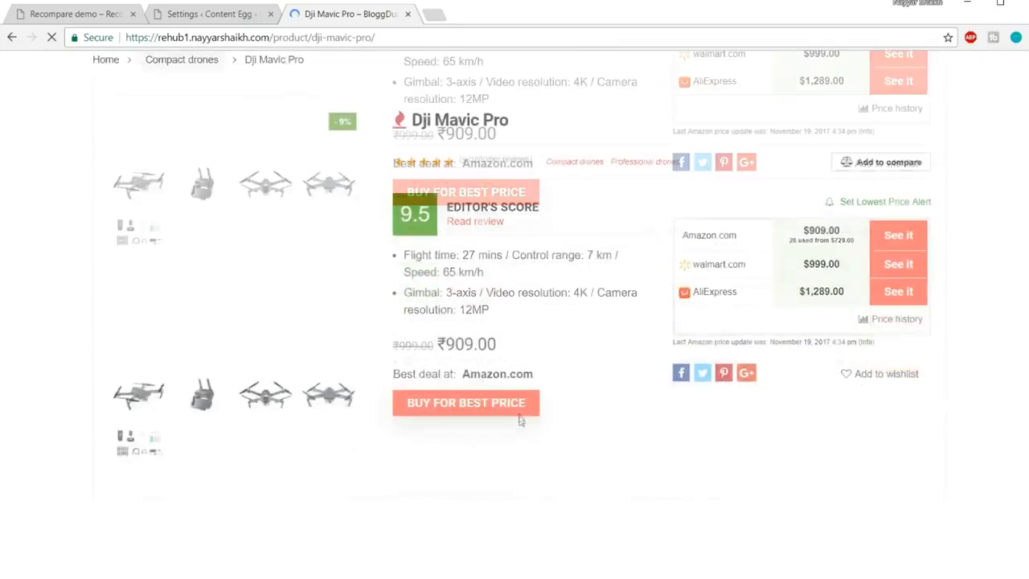
scroll(520, 419, "down", 4)
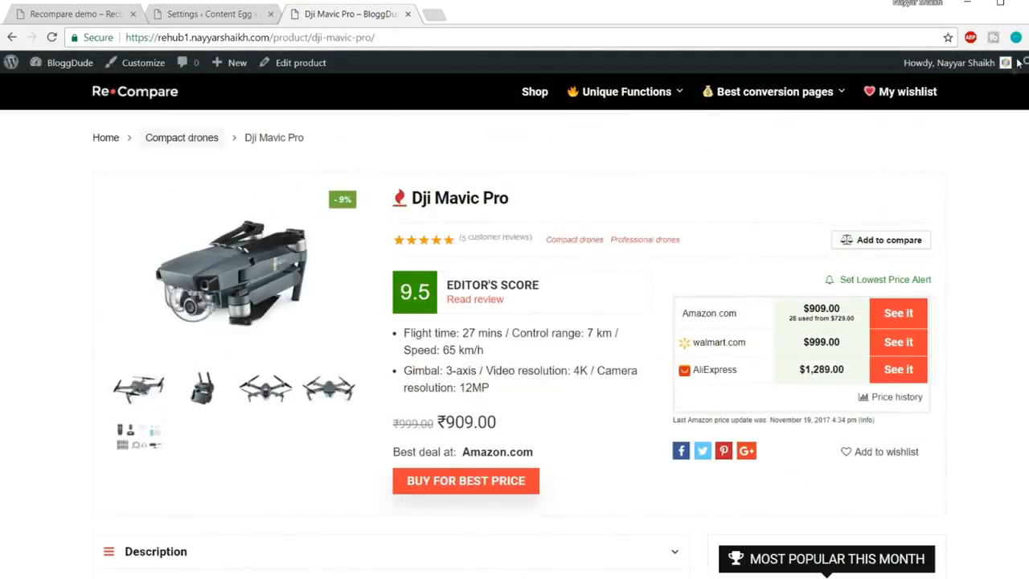
scroll(621, 411, "down", 4)
scroll(960, 333, "down", 15)
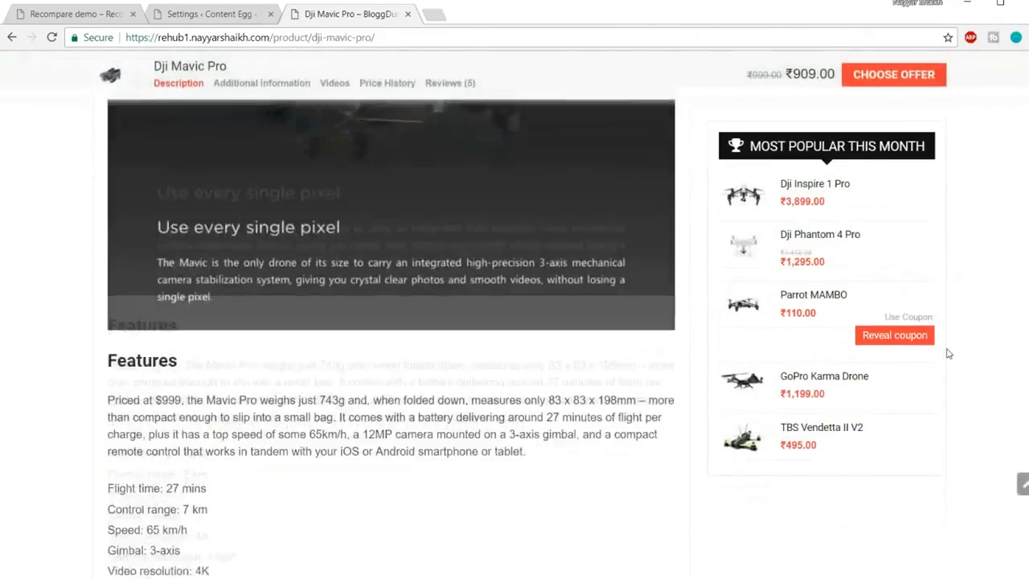
scroll(942, 356, "down", 12)
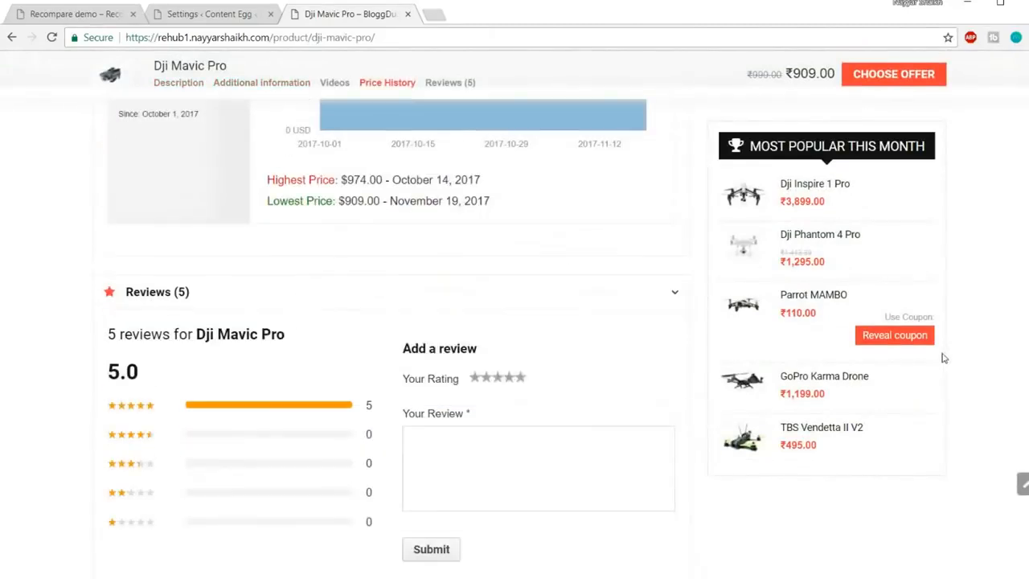
scroll(943, 356, "up", 5)
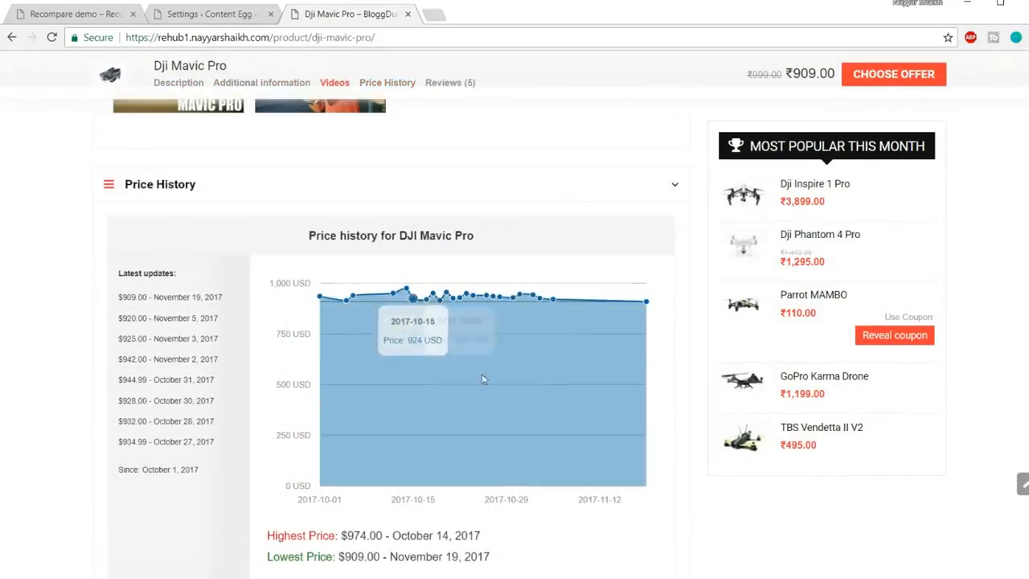
scroll(491, 383, "down", 1)
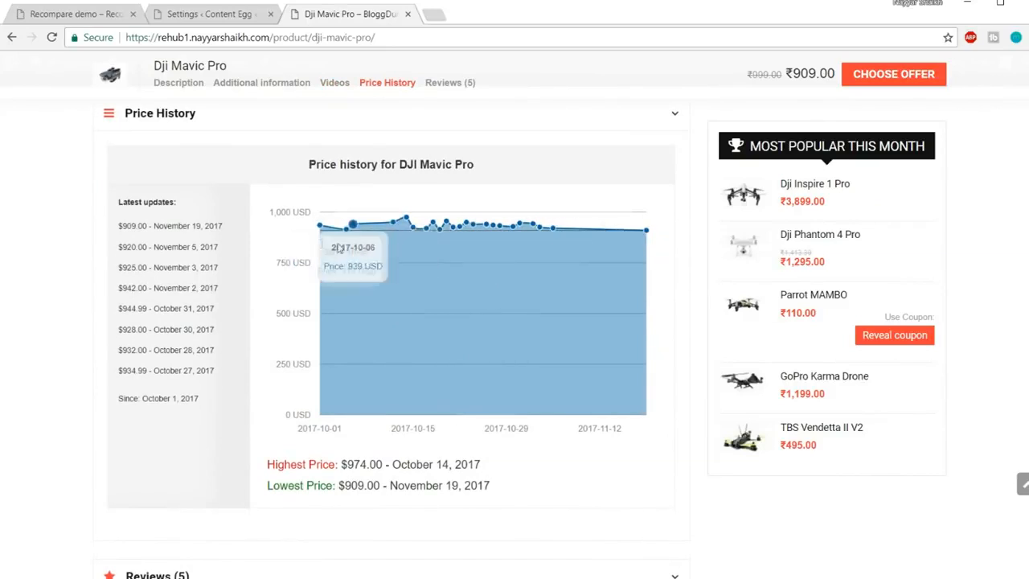
left_click(202, 14)
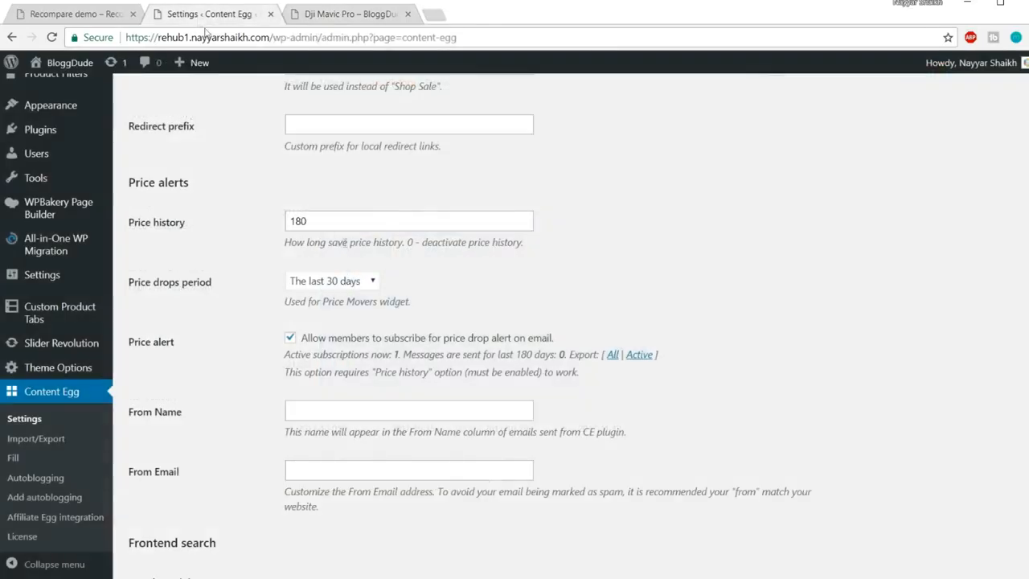
left_click_drag(313, 220, 261, 216)
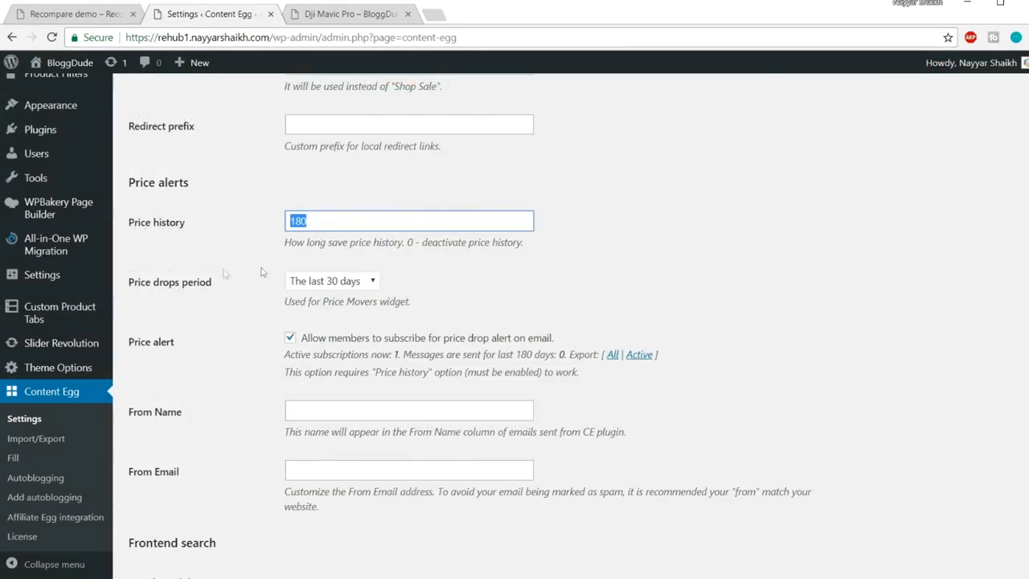
left_click(356, 284)
left_click(357, 284)
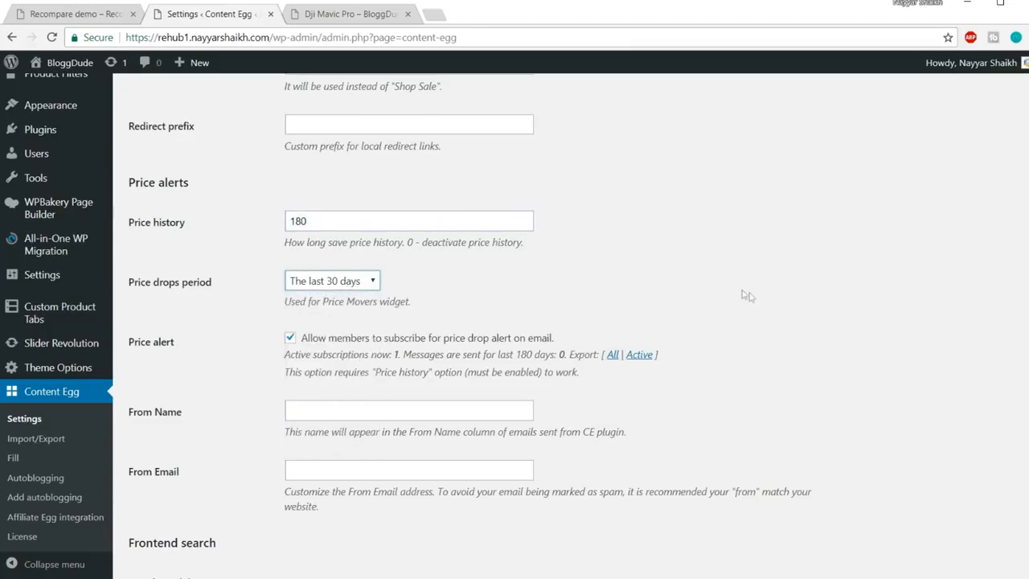
scroll(744, 294, "down", 1)
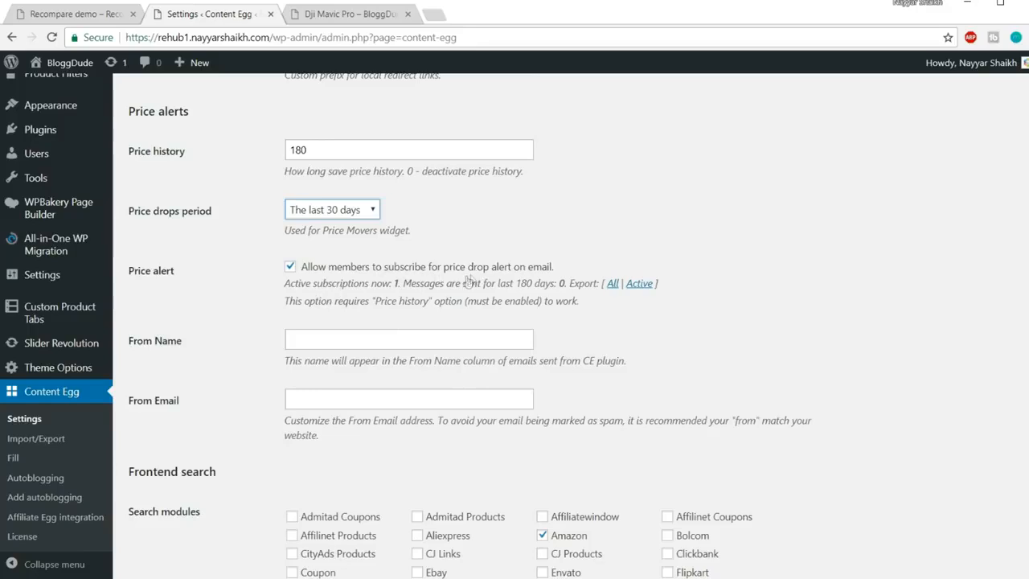
left_click(340, 16)
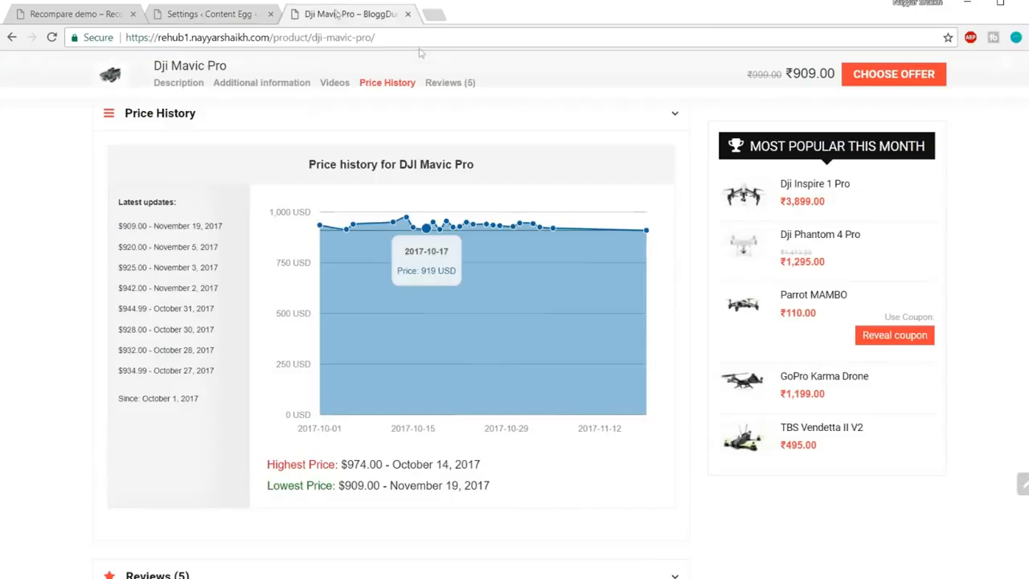
scroll(980, 278, "up", 15)
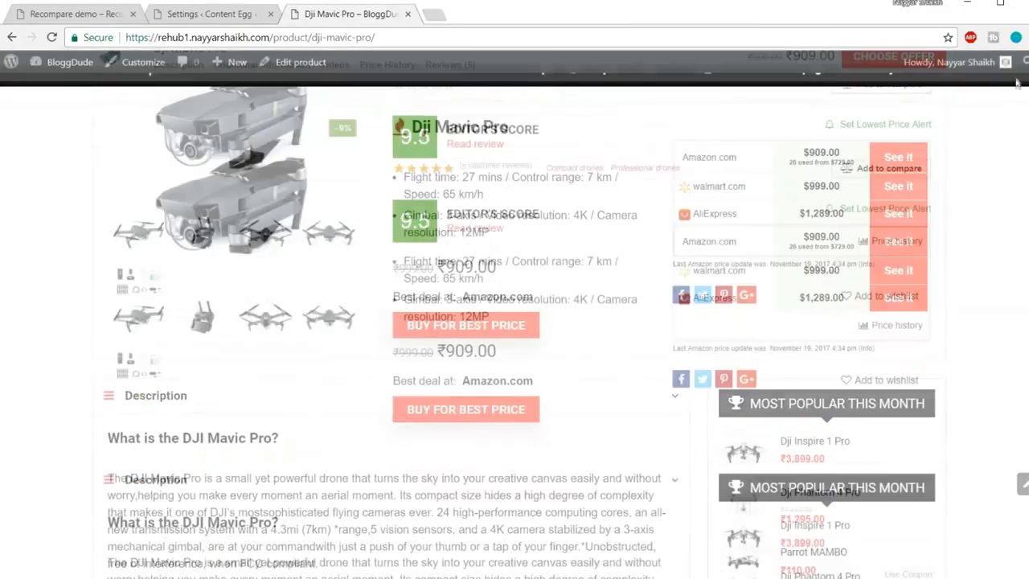
scroll(768, 362, "down", 2)
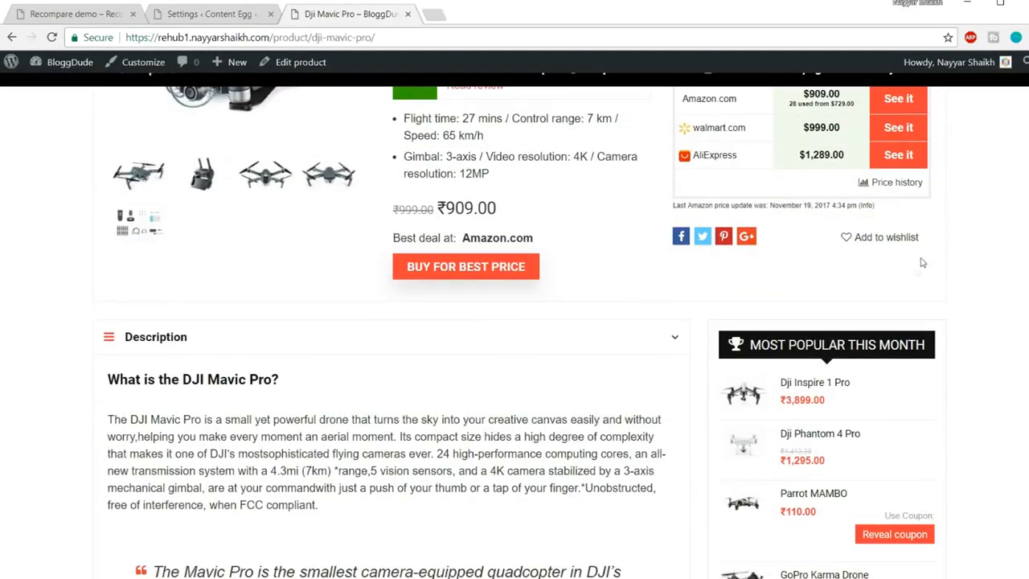
scroll(913, 280, "up", 3)
scroll(599, 473, "down", 2)
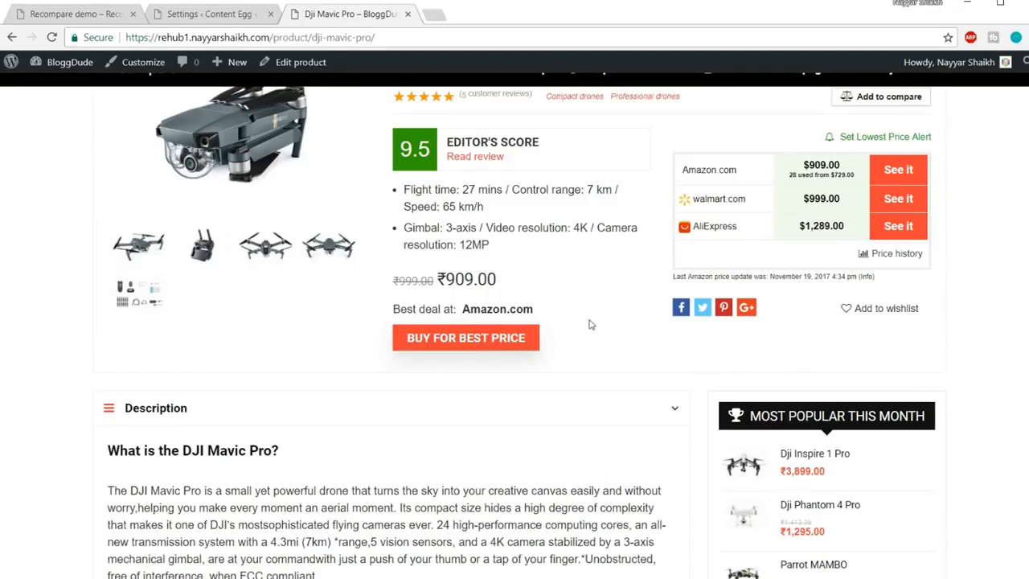
mouse_move(449, 273)
left_mouse_down()
mouse_move(524, 282)
mouse_move(438, 279)
left_mouse_up()
left_click(530, 280)
left_click(521, 282)
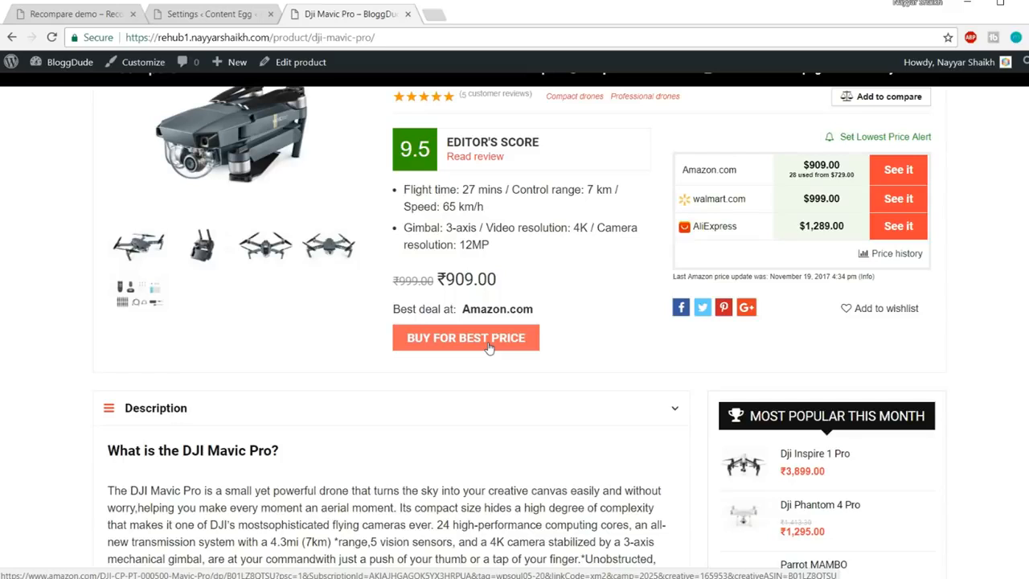
left_click(211, 18)
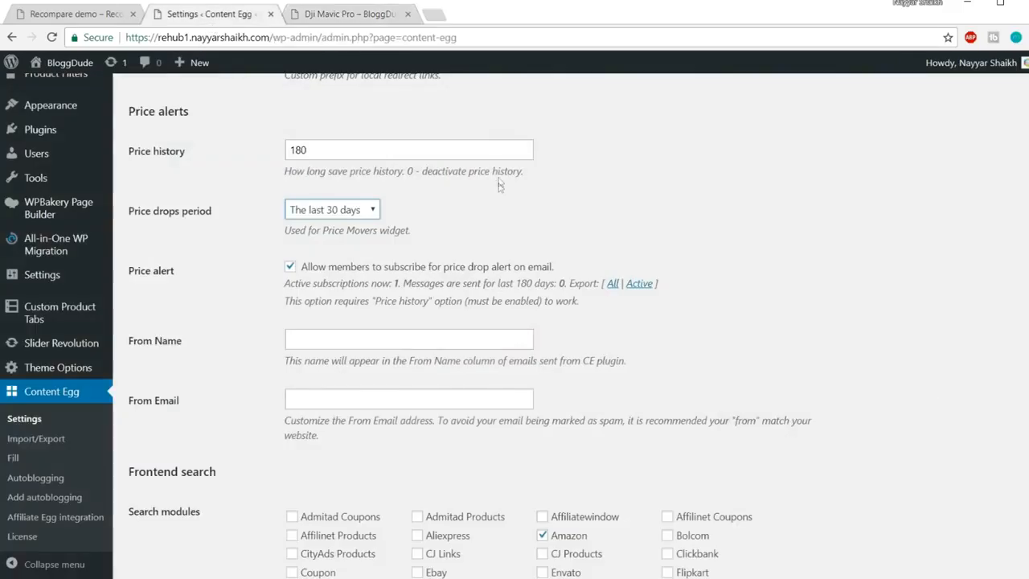
scroll(640, 366, "down", 1)
Set the price alert From Name to the owner's name and From Email to the saved address
left_click(430, 267)
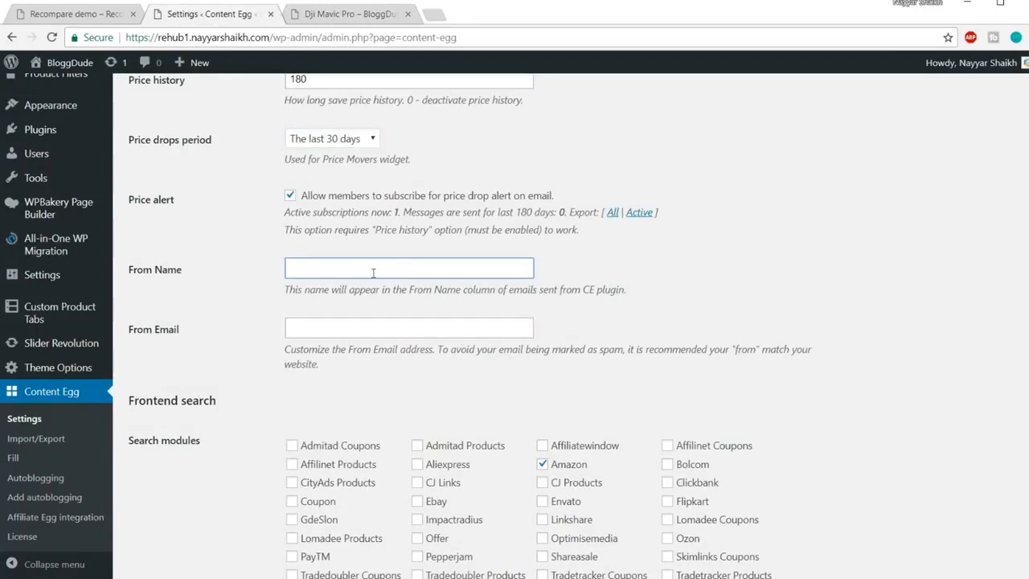
type("Nayyar Shaikh")
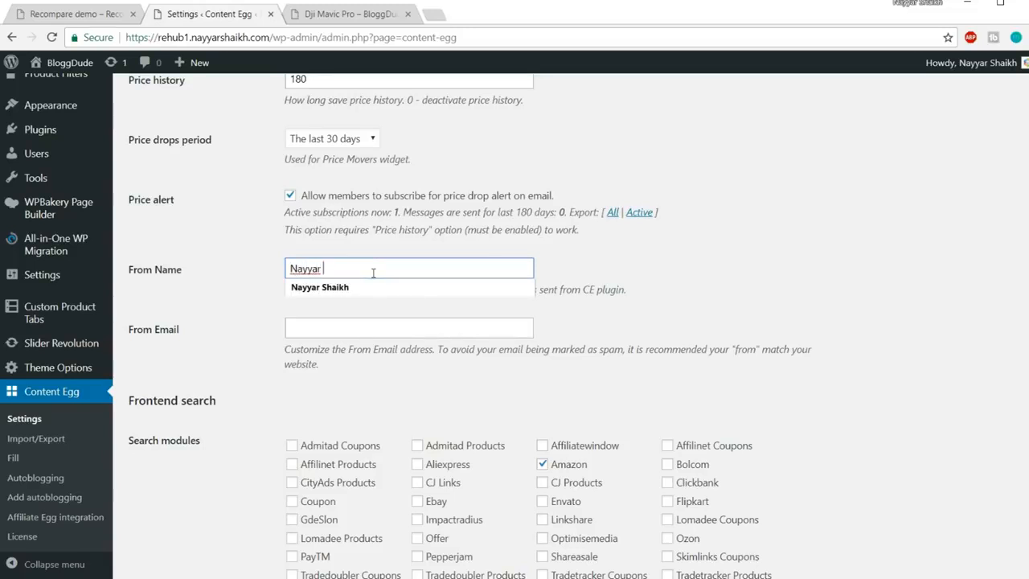
left_click(364, 329)
type("r")
left_click(356, 346)
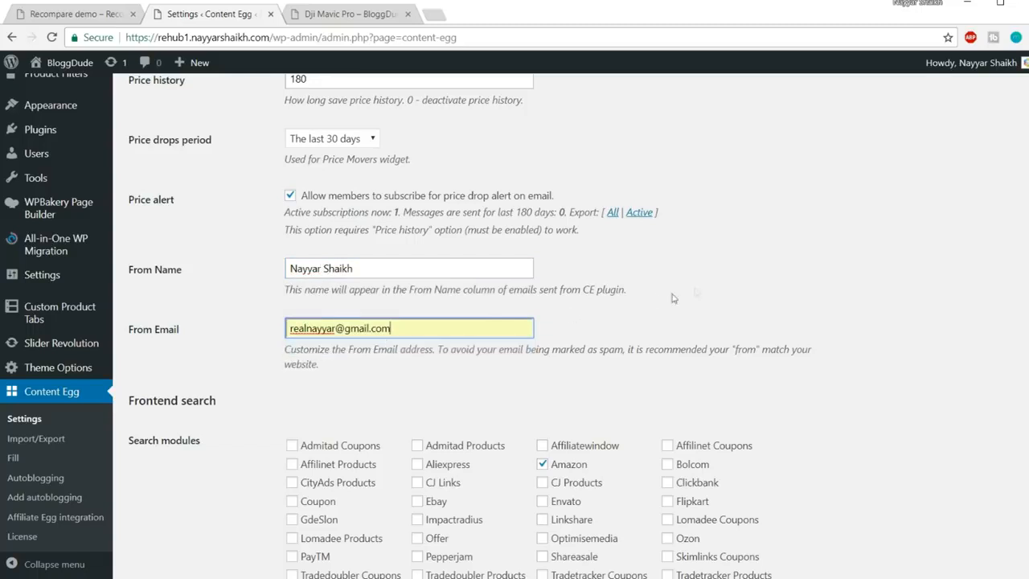
Add Flipkart to the frontend search modules and review the search page template text
scroll(867, 322, "down", 1)
scroll(867, 322, "down", 1)
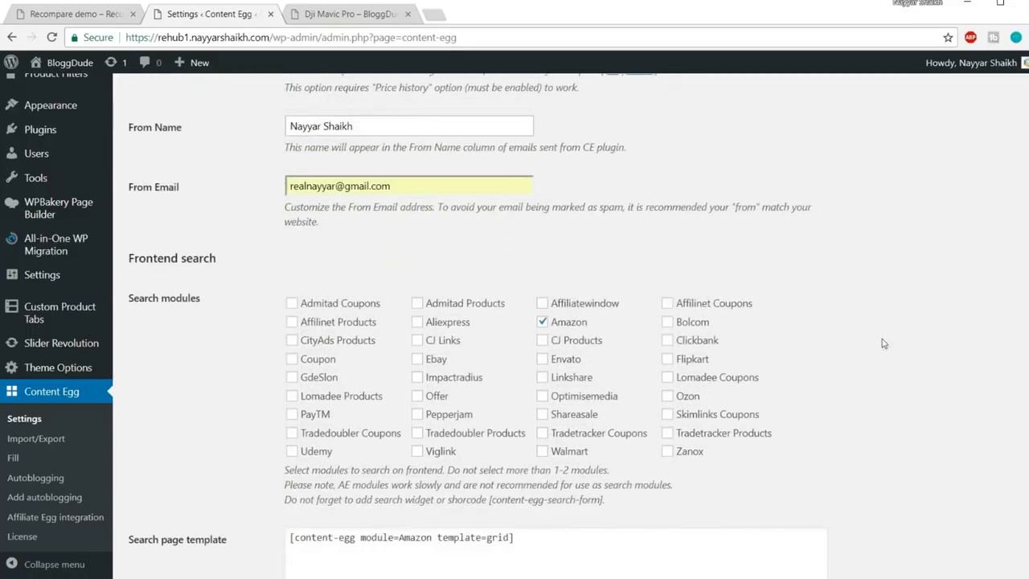
scroll(688, 320, "down", 1)
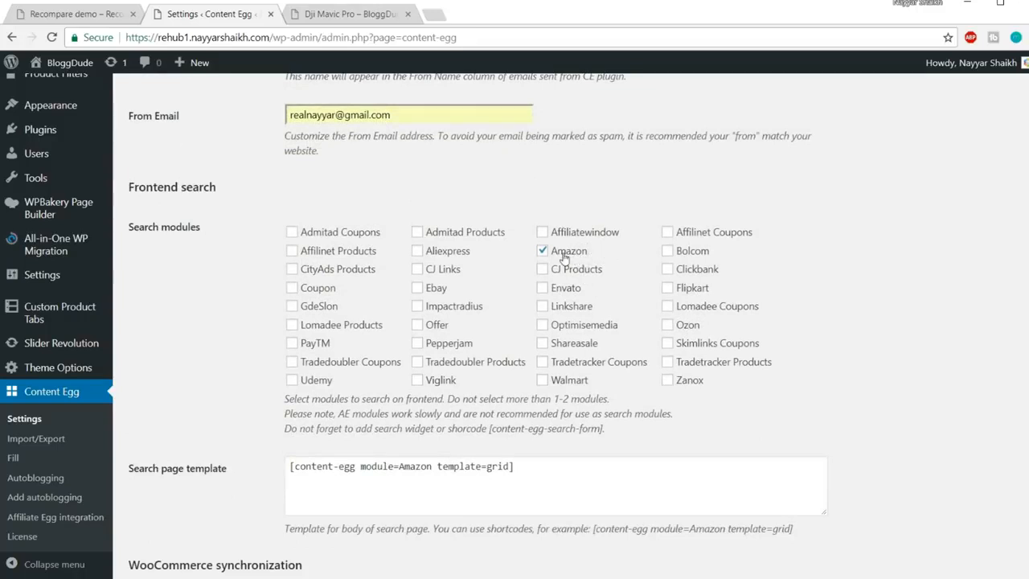
left_click(669, 288)
scroll(851, 334, "down", 1)
left_click_drag(546, 398, 238, 400)
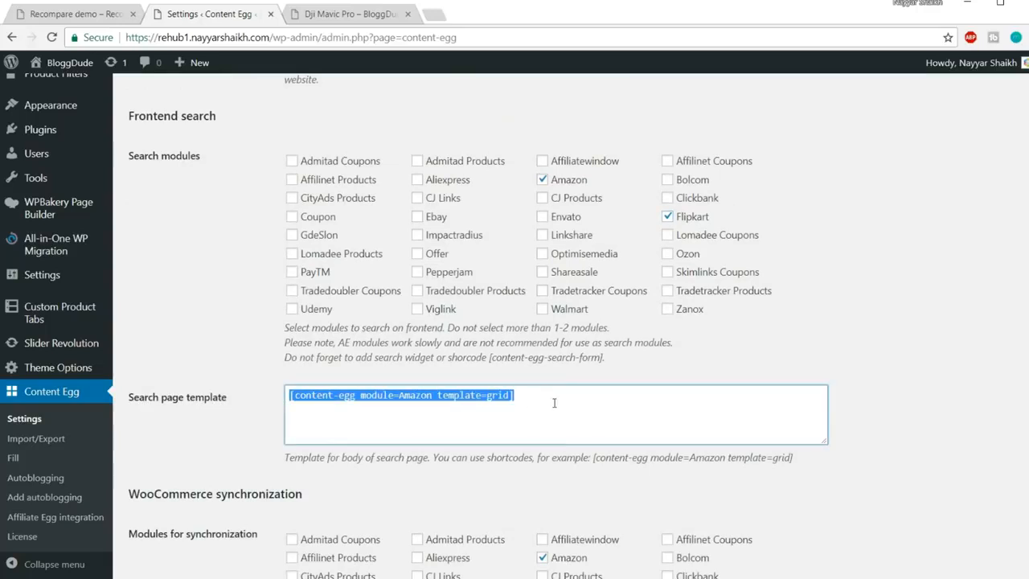
scroll(545, 408, "down", 2)
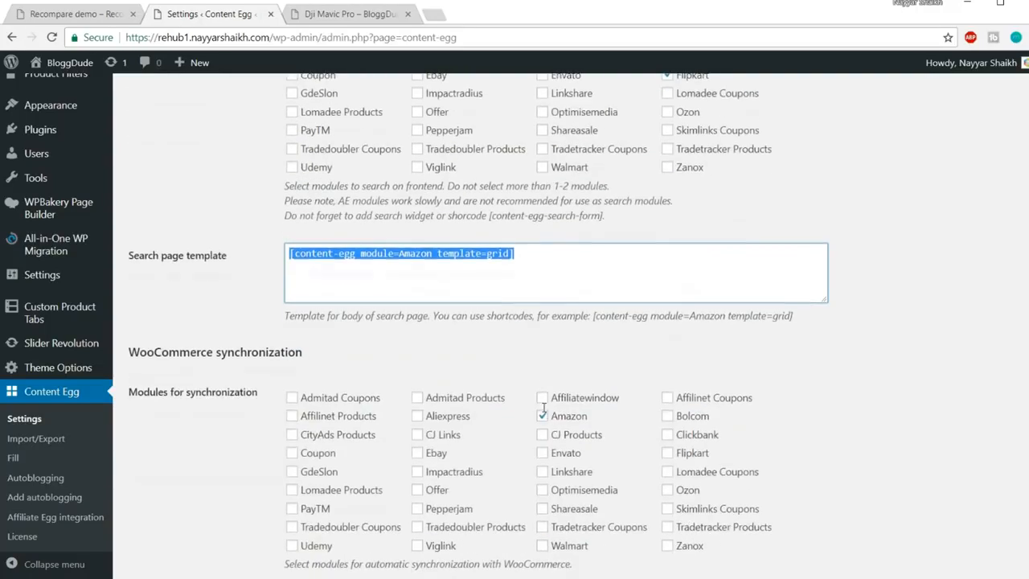
left_click(836, 378)
scroll(234, 411, "down", 2)
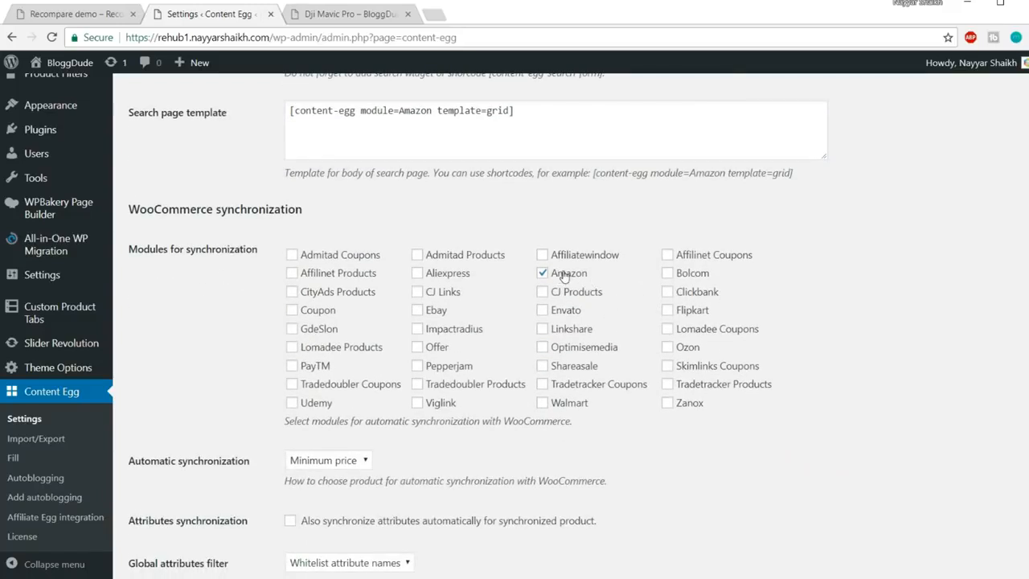
Add Flipkart to WooCommerce synchronization at Minimum price and turn on attribute synchronization
left_click(669, 311)
scroll(836, 338, "down", 1)
scroll(837, 339, "down", 2)
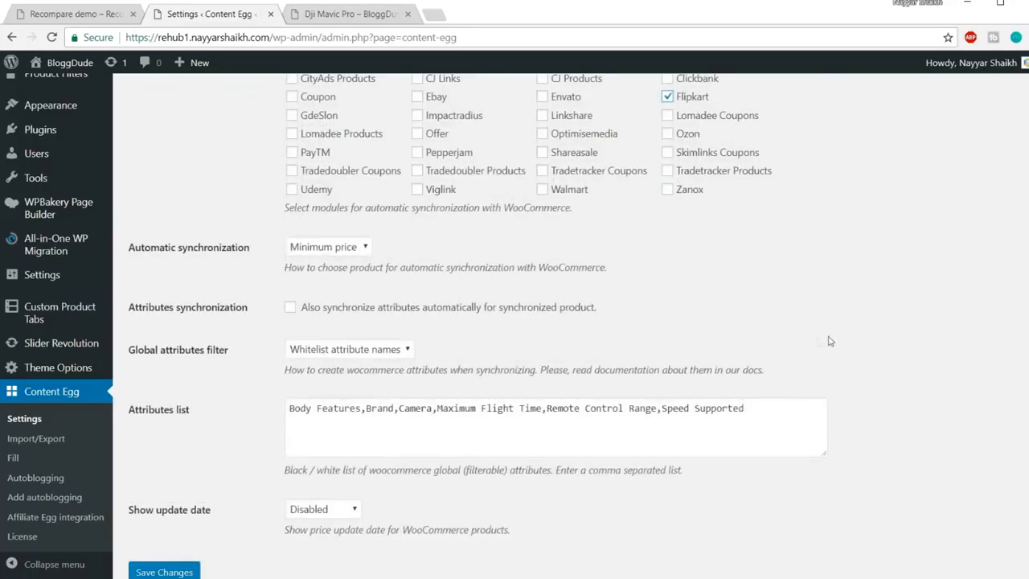
left_click(315, 249)
left_click(323, 261)
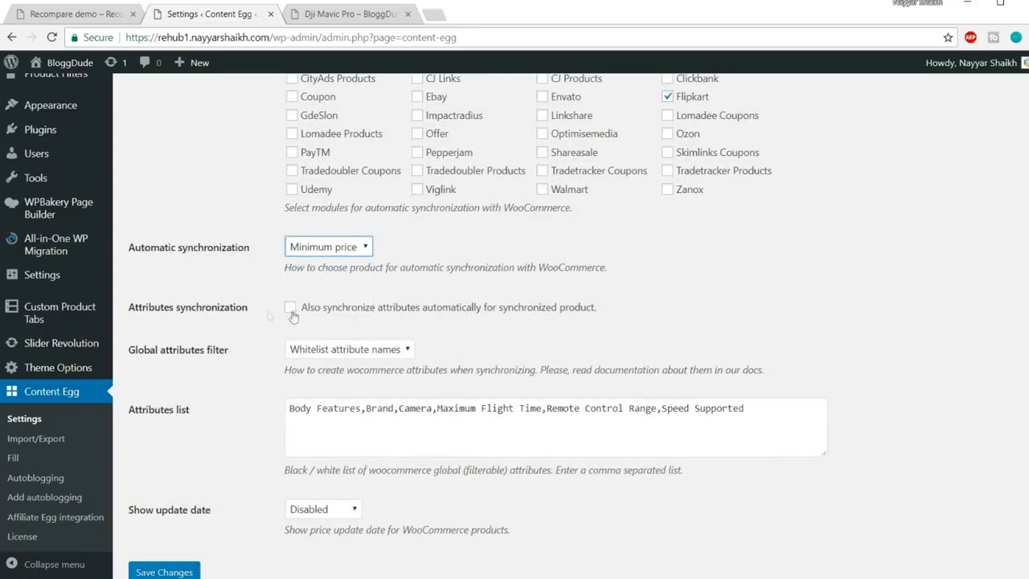
scroll(269, 318, "down", 1)
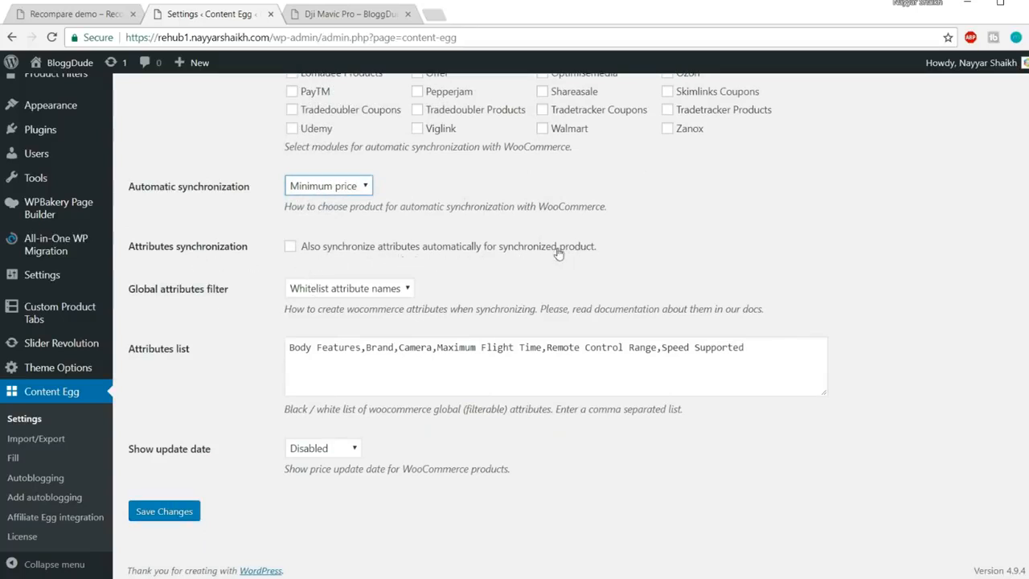
left_click(291, 247)
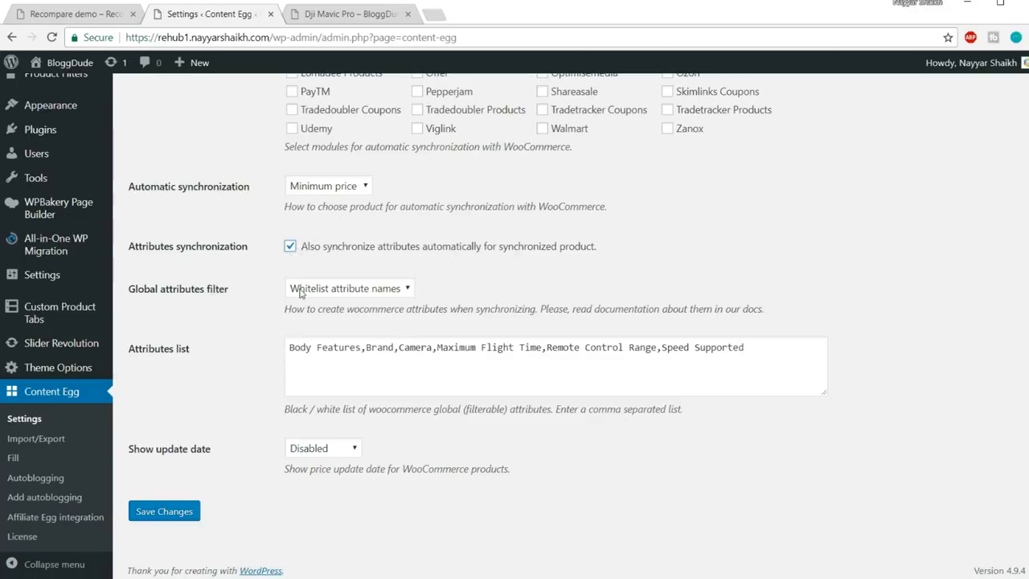
Keep the global attributes filter on Whitelist with the drone attributes list, and save
left_click(374, 290)
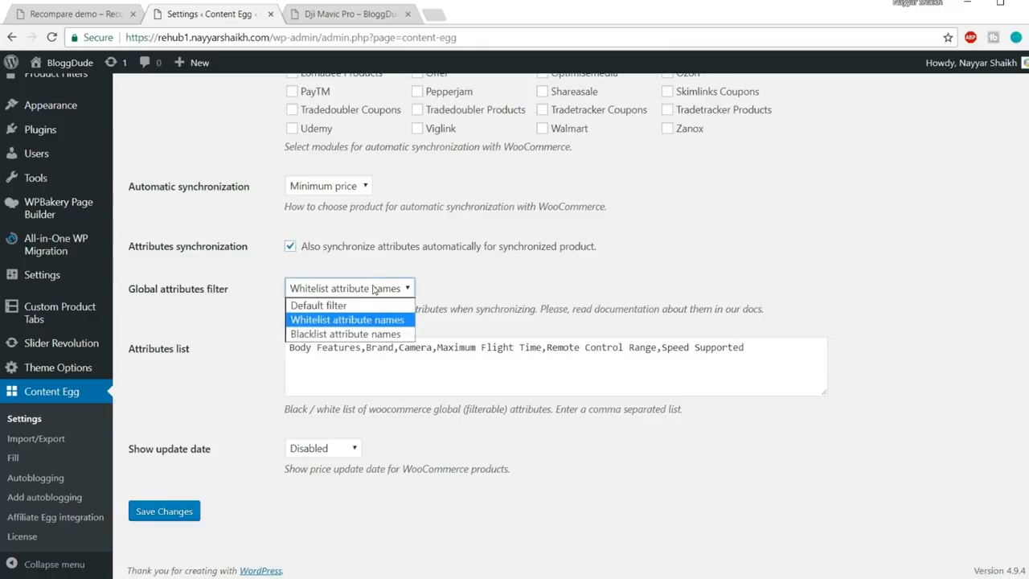
left_click(367, 333)
left_click_drag(759, 359, 327, 341)
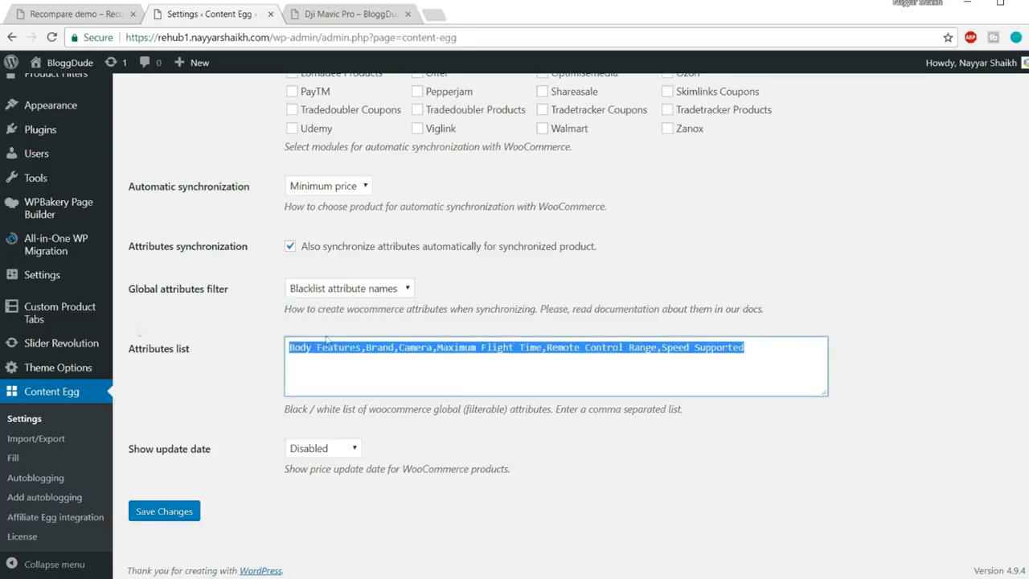
left_click(392, 288)
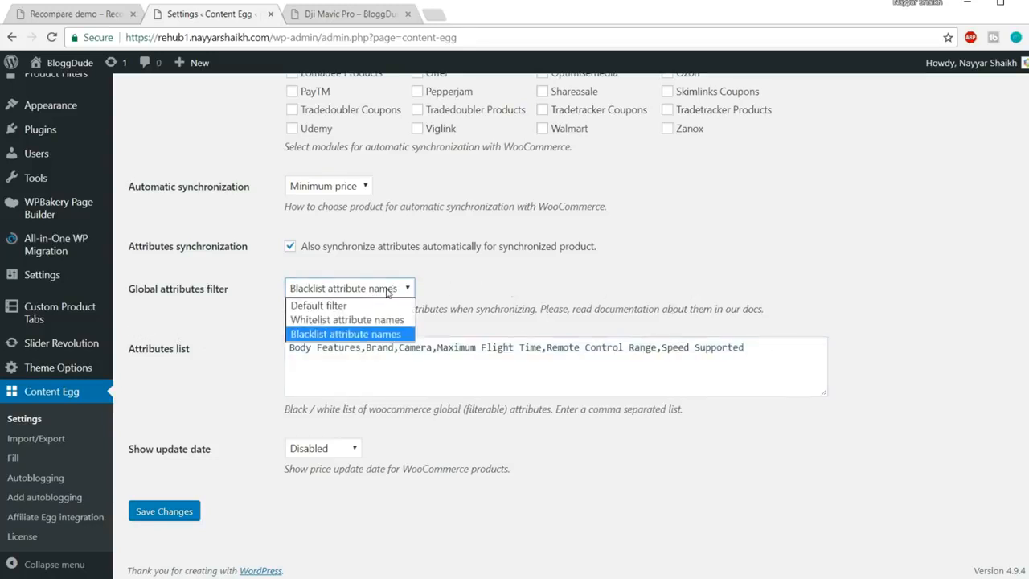
left_click(355, 320)
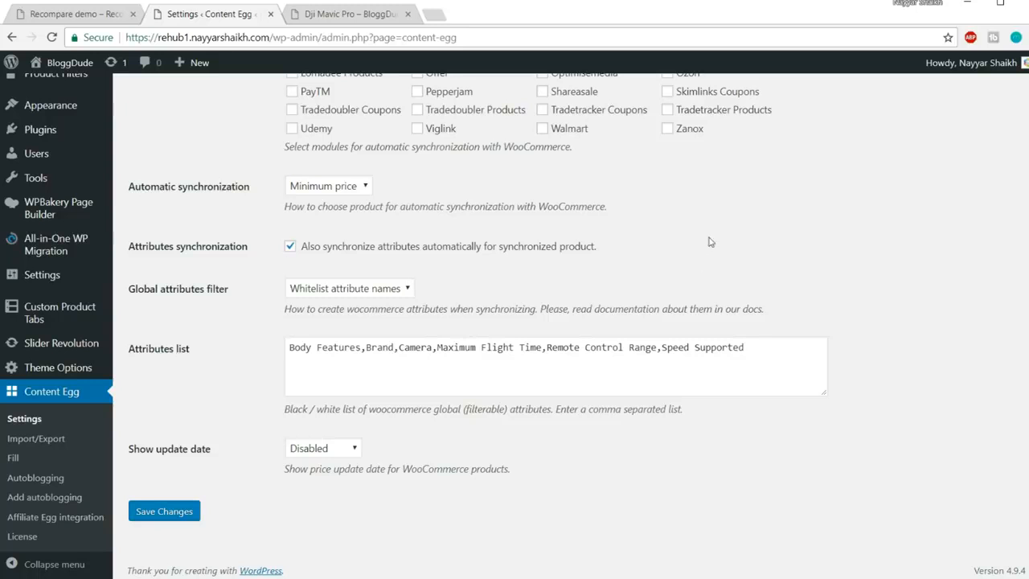
left_click(350, 290)
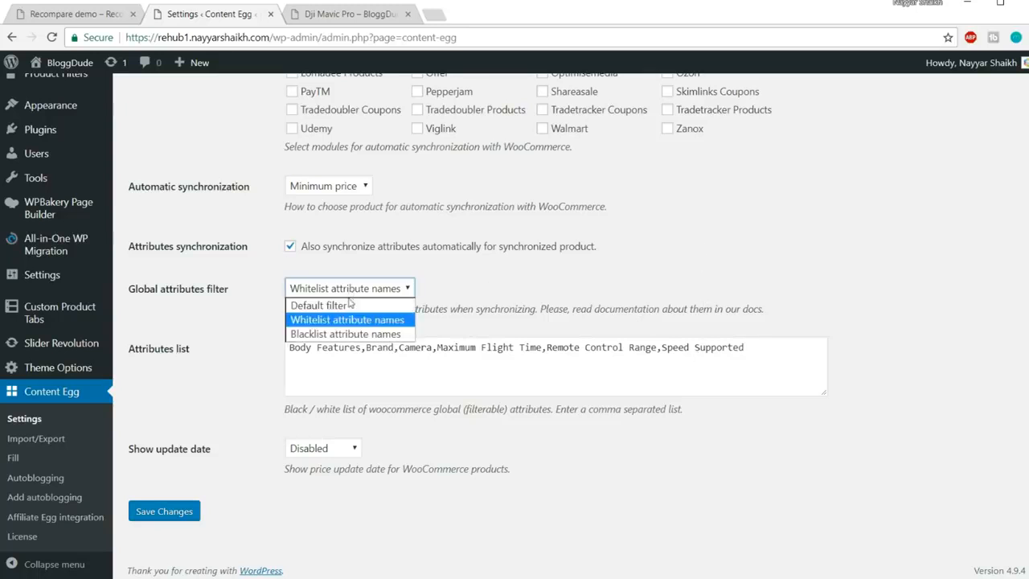
left_click(456, 297)
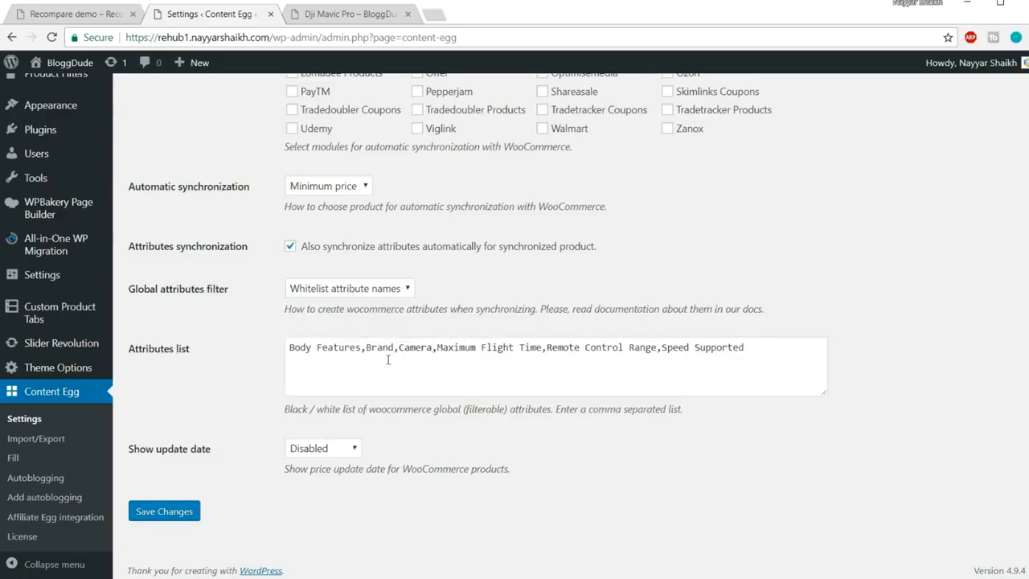
triple_click(745, 347)
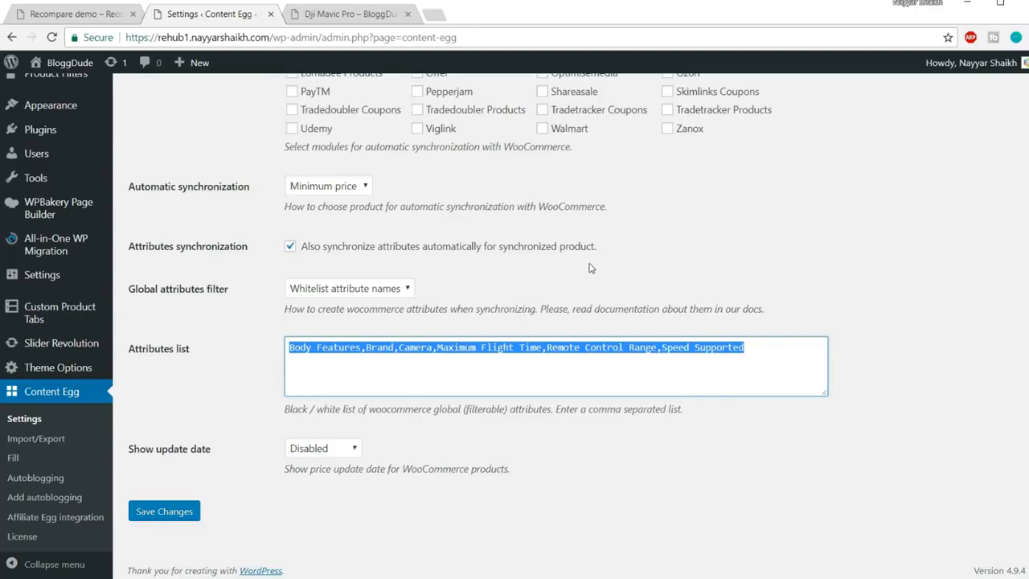
left_click(418, 465)
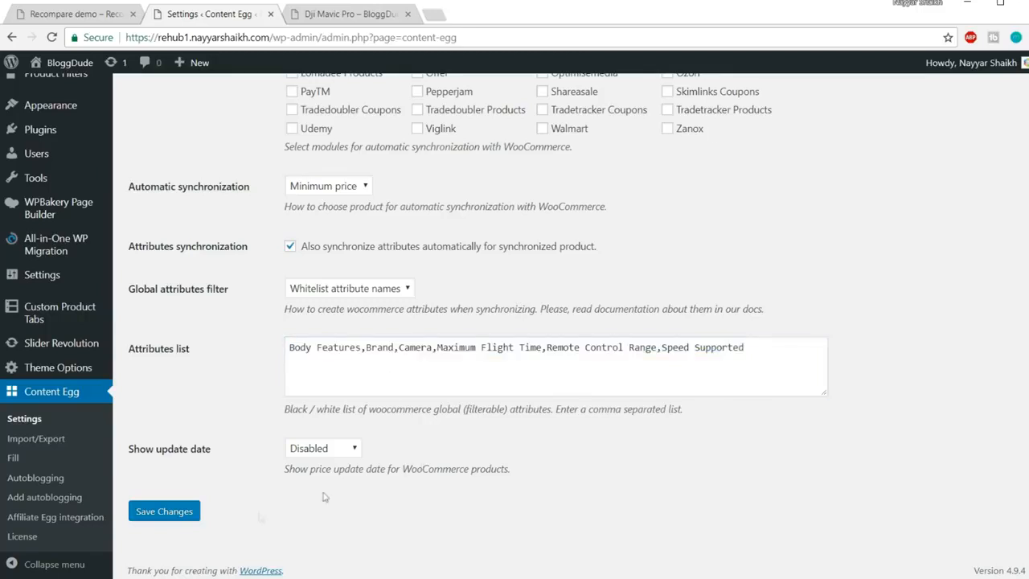
left_click(166, 513)
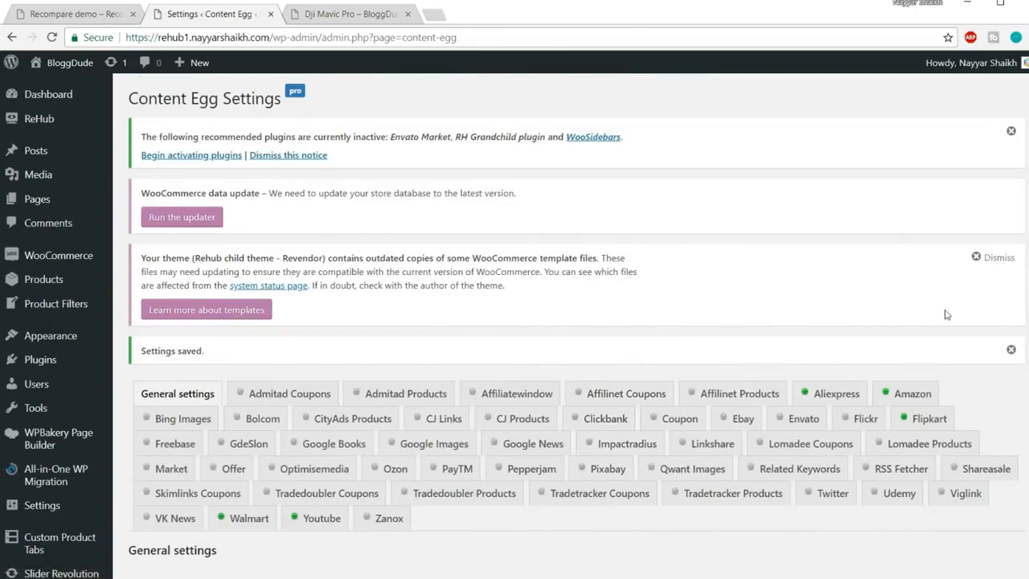
Open the Content Egg Amazon module tab and confirm Add content is set to Shortcodes only
scroll(907, 331, "down", 2)
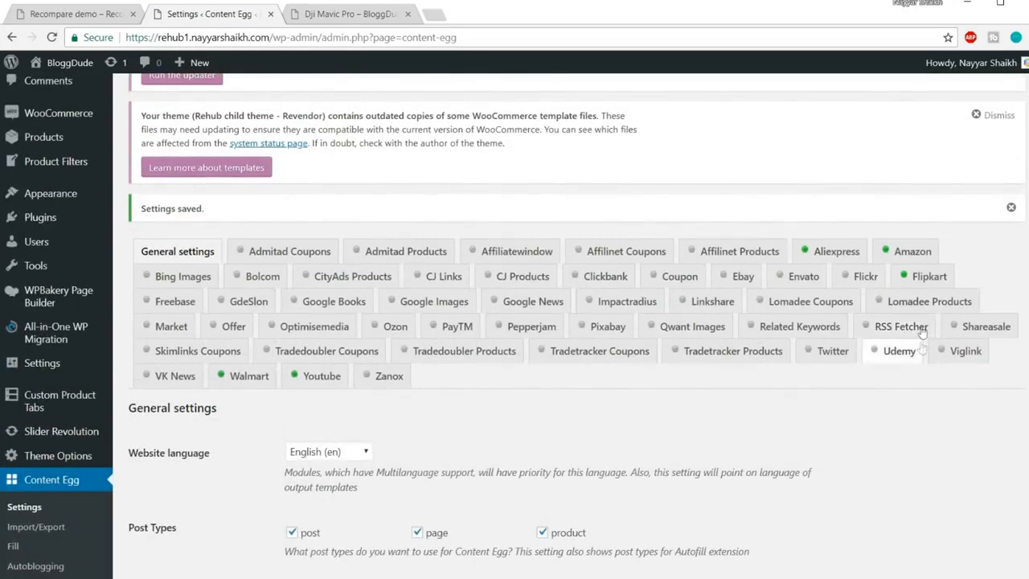
left_click(913, 252)
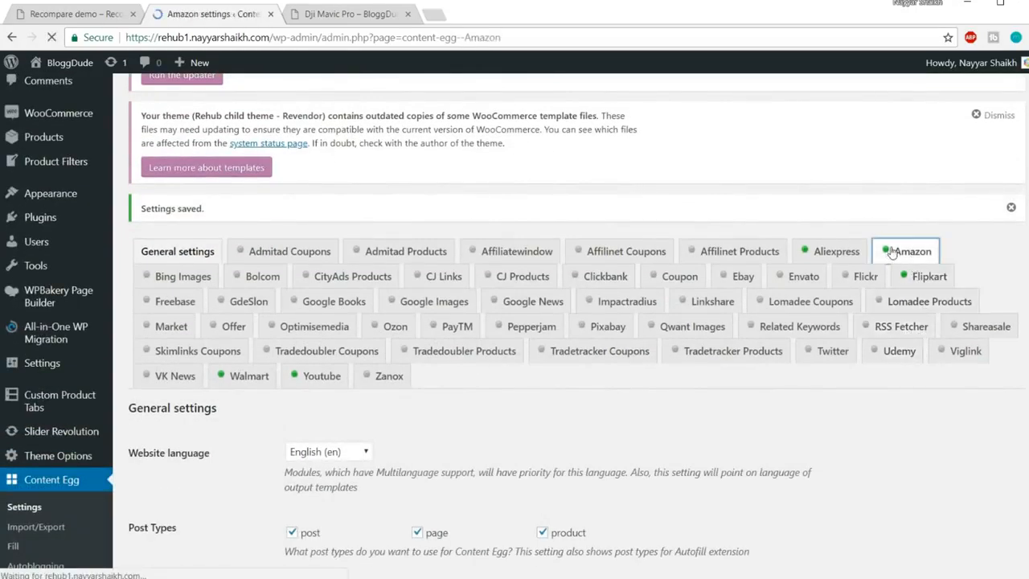
scroll(882, 306, "down", 15)
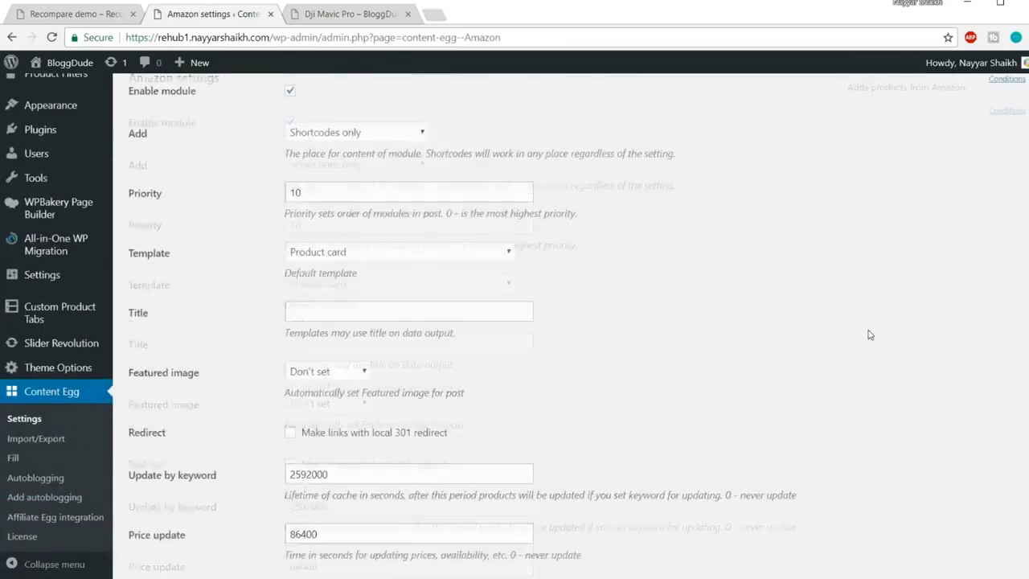
scroll(860, 402, "up", 15)
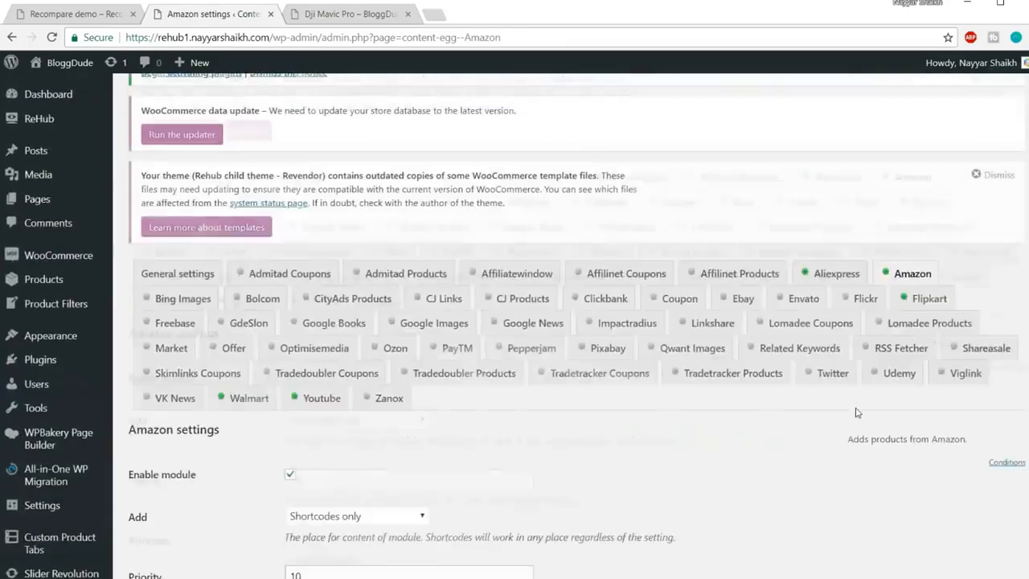
scroll(242, 253, "down", 5)
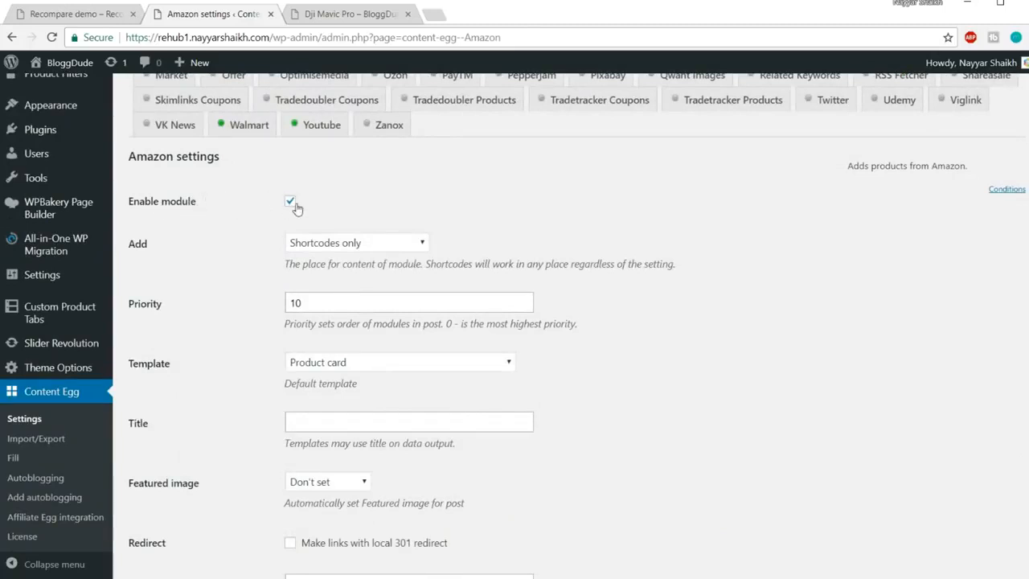
left_click(384, 251)
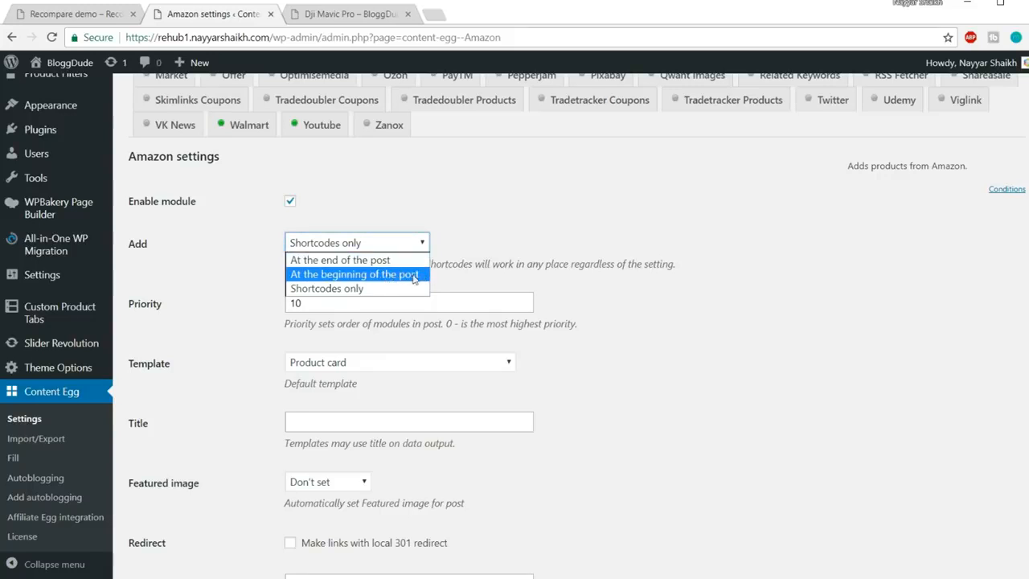
left_click(374, 293)
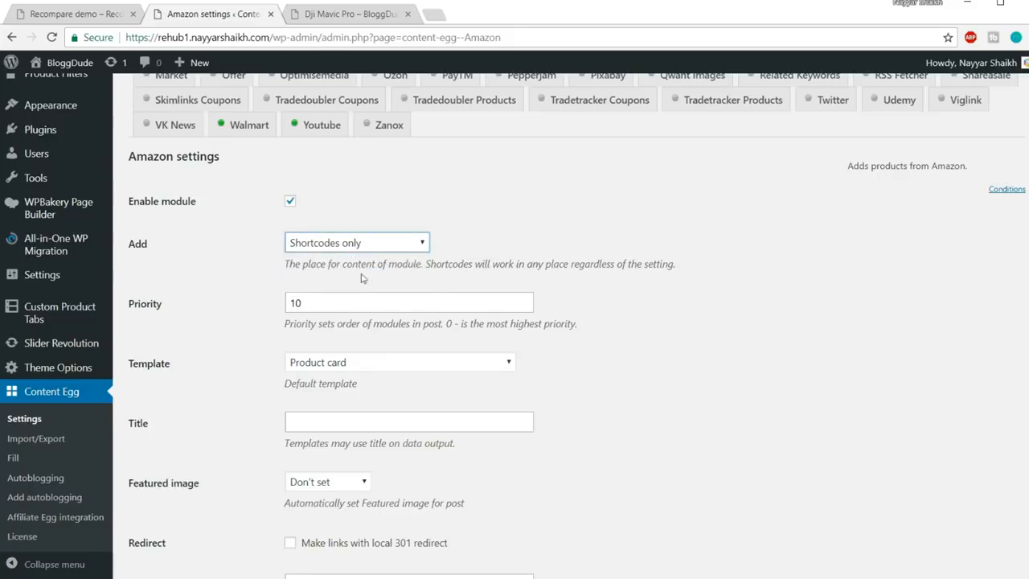
left_click(356, 243)
left_click(354, 289)
Keep Product card as the Amazon template and place the cursor in the Title field
scroll(686, 290, "down", 1)
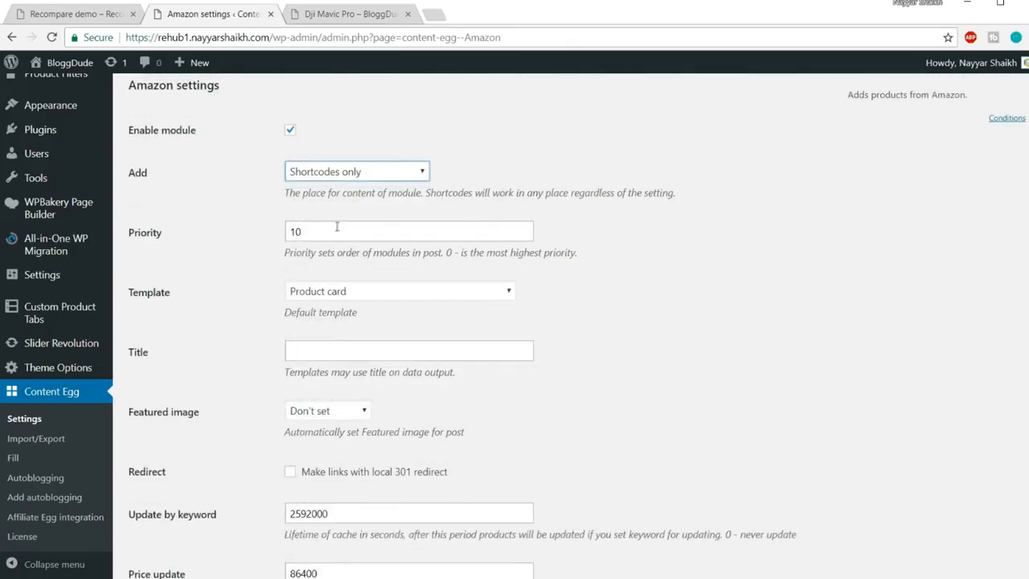
left_click(363, 294)
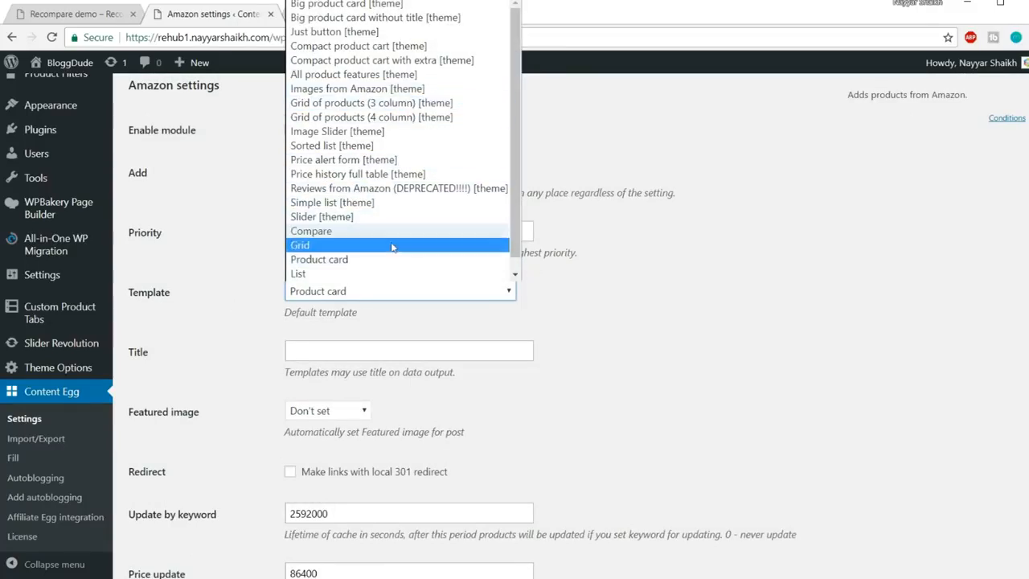
left_click(375, 260)
scroll(375, 241, "down", 2)
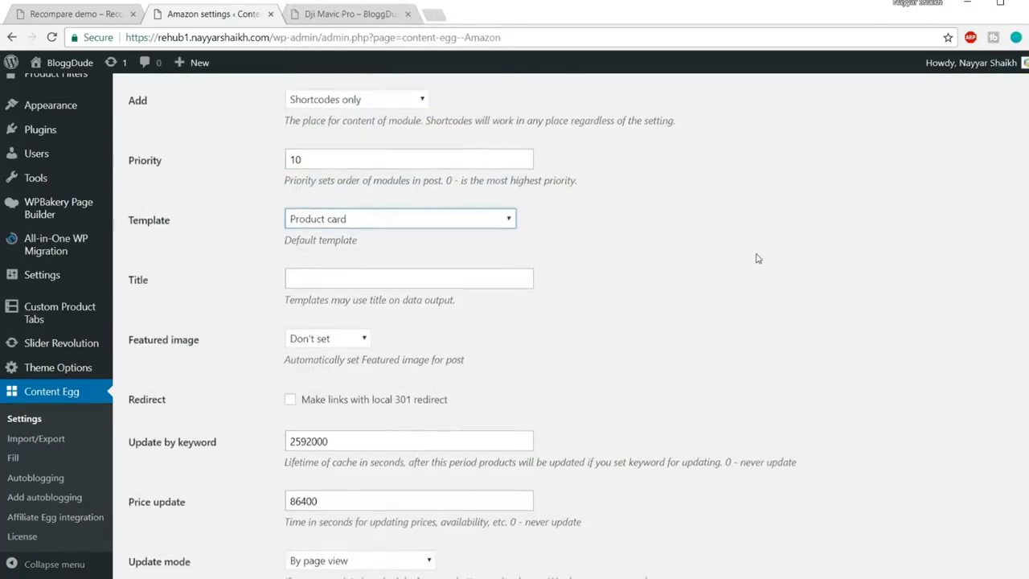
left_click(445, 214)
scroll(631, 265, "up", 3)
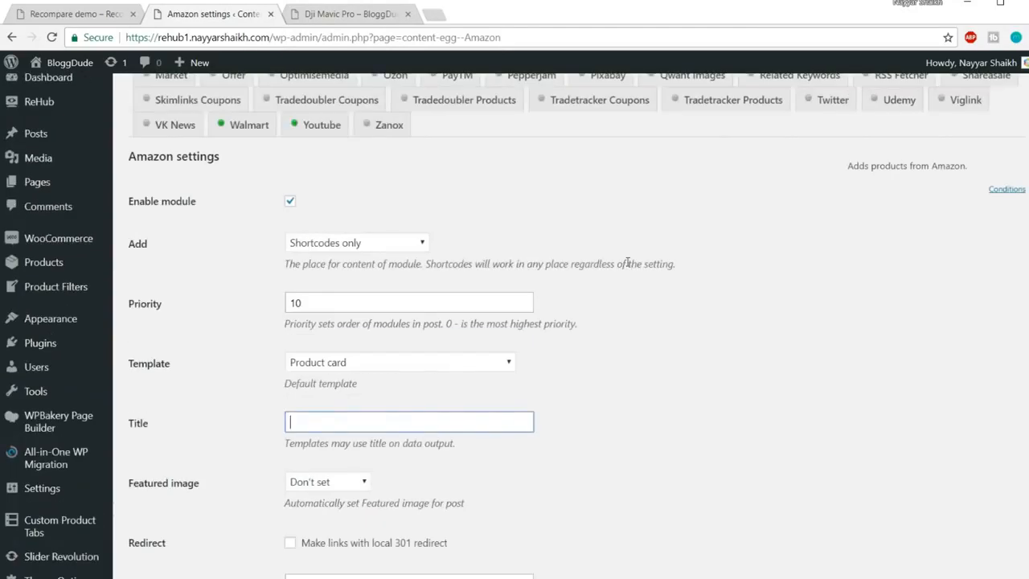
scroll(635, 264, "down", 1)
type("Amaz")
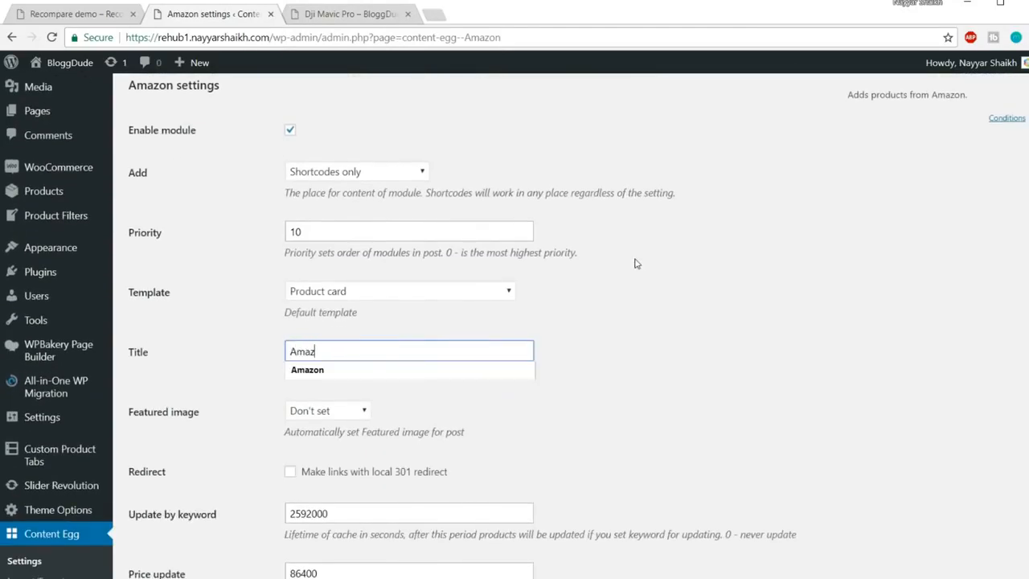
left_click(474, 369)
scroll(728, 362, "down", 2)
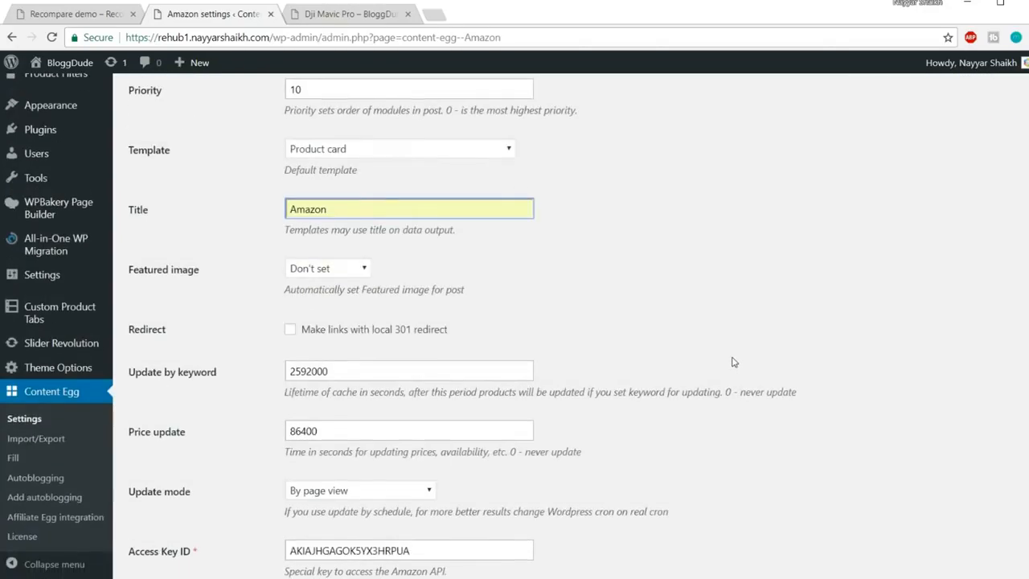
left_click(321, 272)
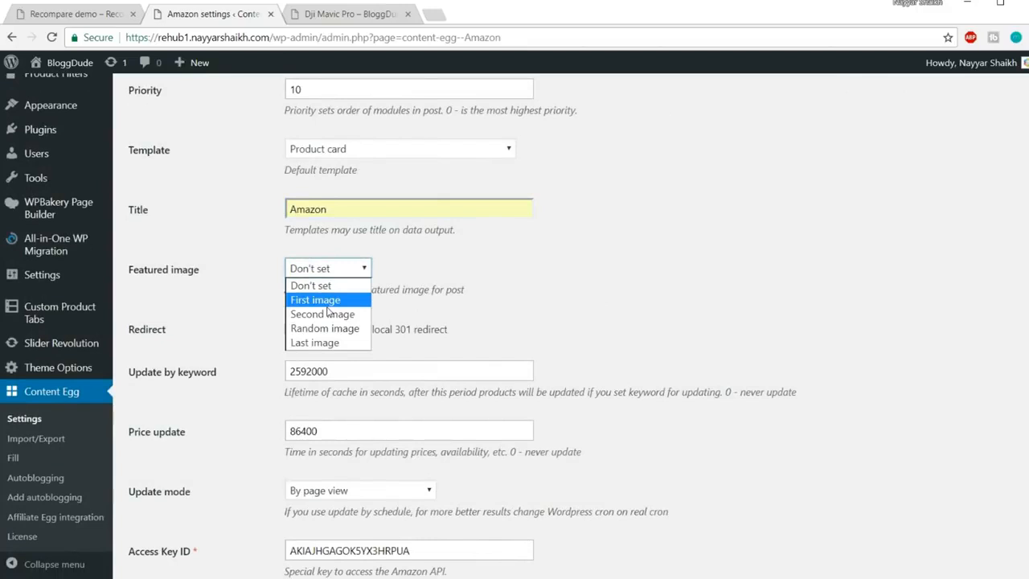
left_click(417, 269)
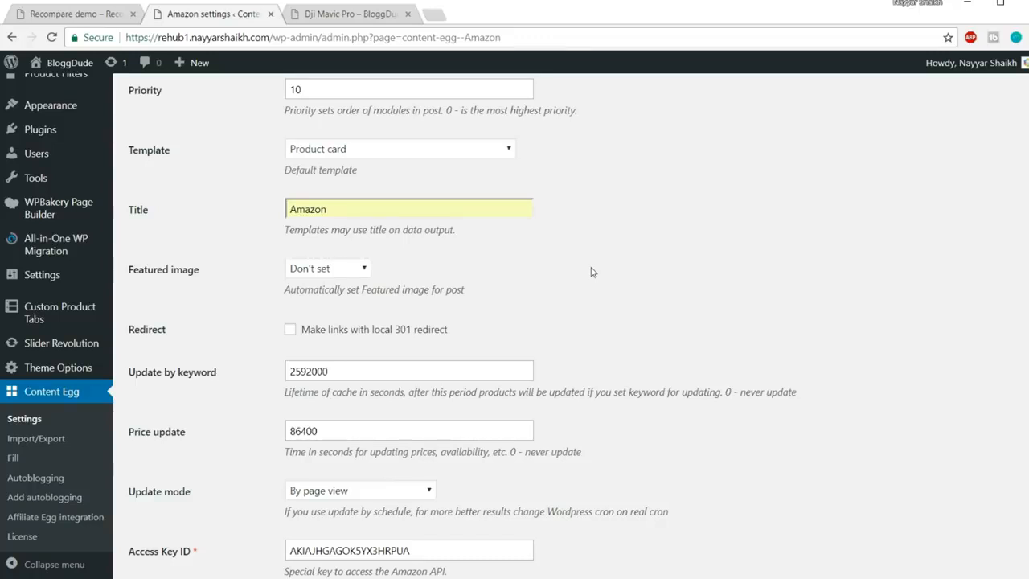
scroll(591, 272, "down", 2)
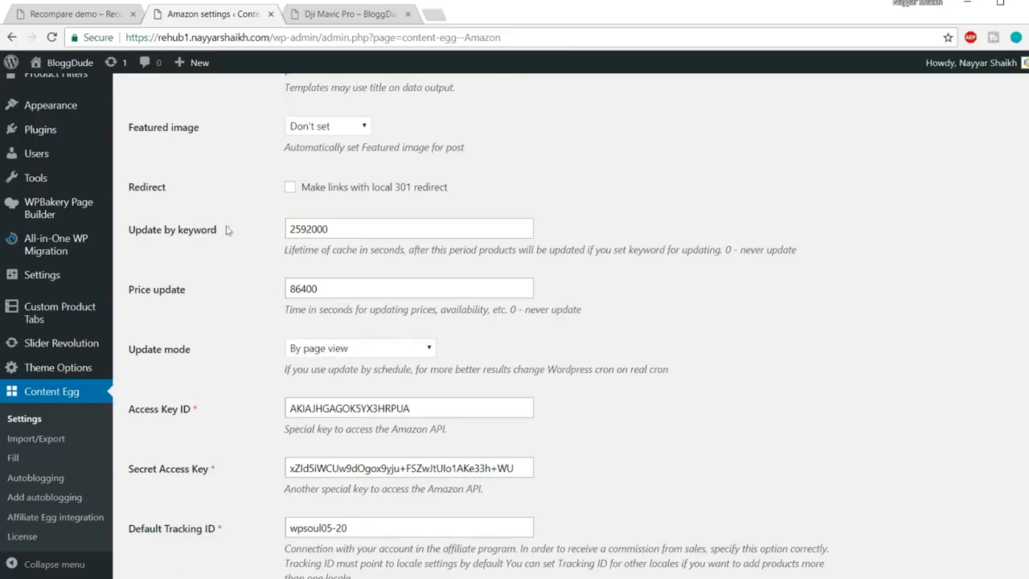
left_click(214, 230)
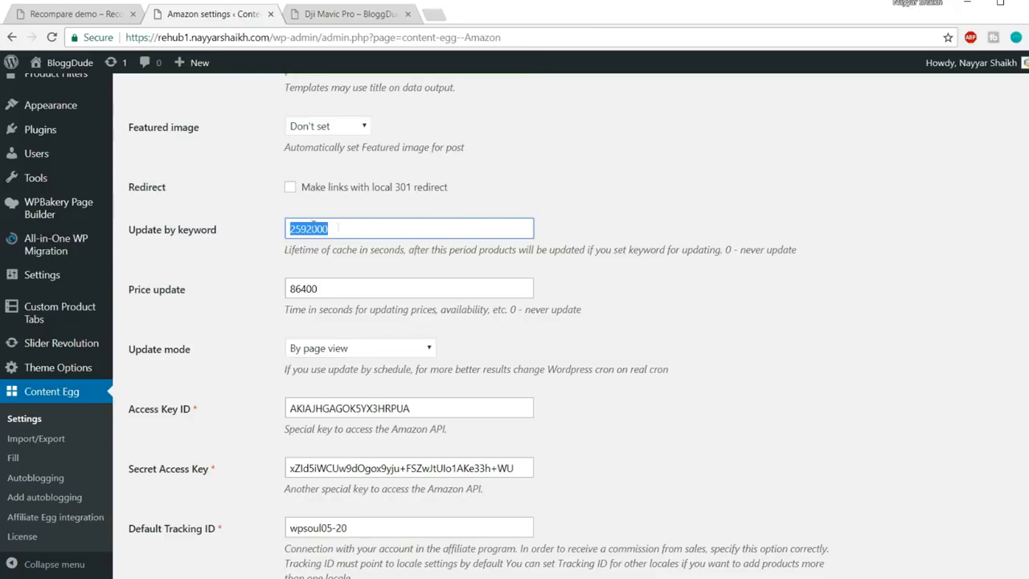
left_click_drag(349, 233, 269, 231)
left_click(348, 230)
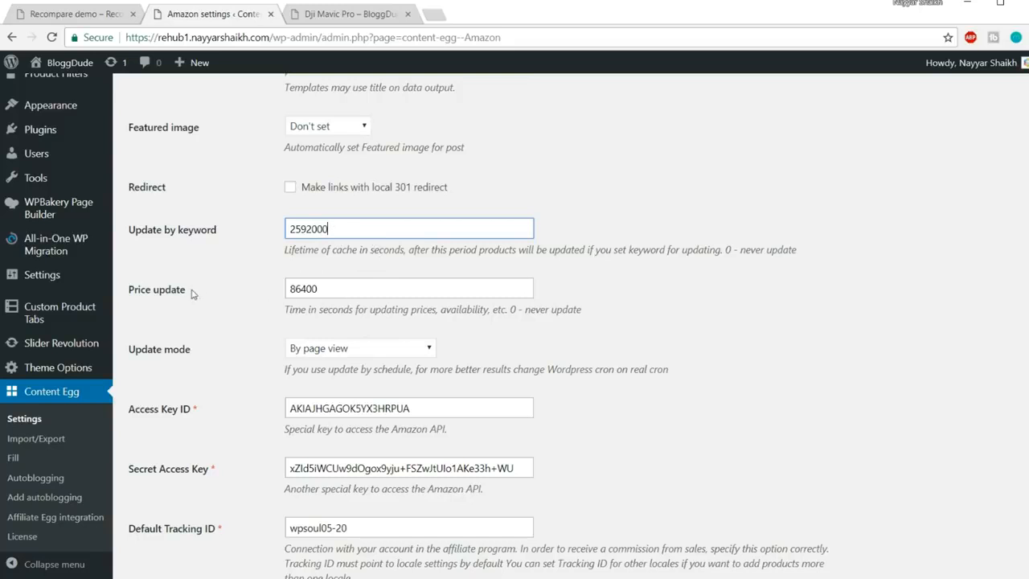
left_click_drag(291, 310, 403, 312)
left_click(409, 314)
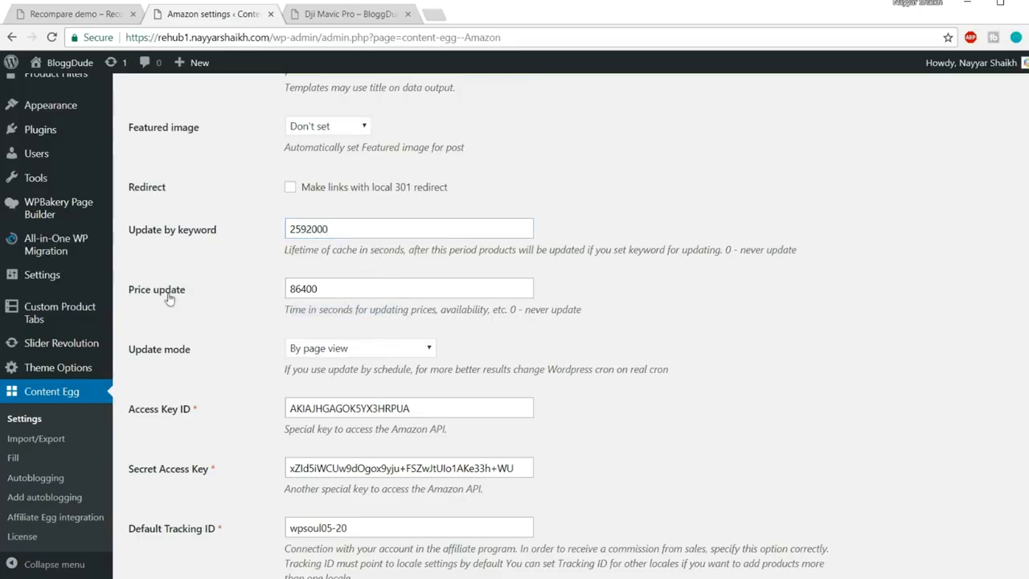
double_click(321, 293)
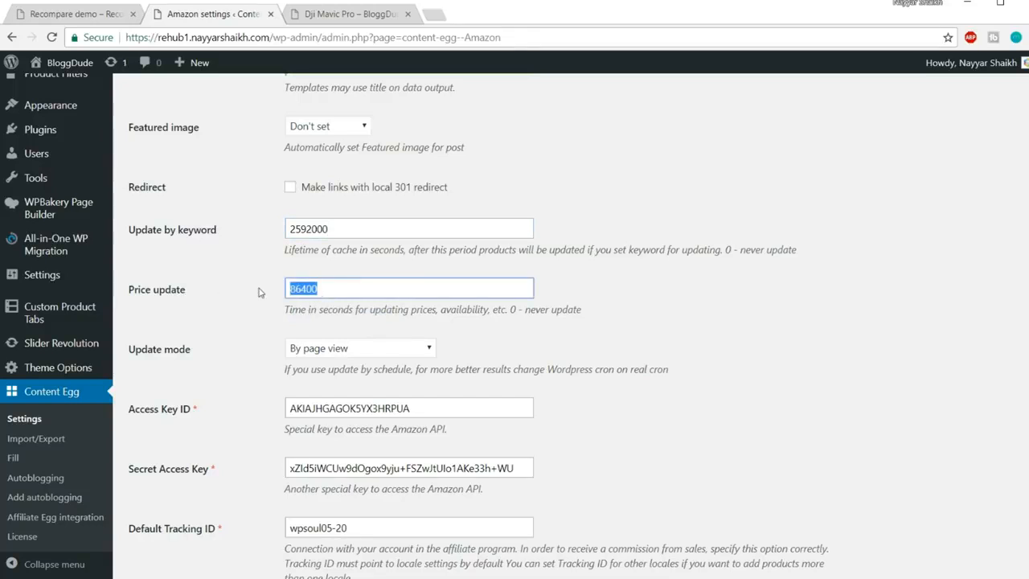
left_click(328, 292)
double_click(288, 287)
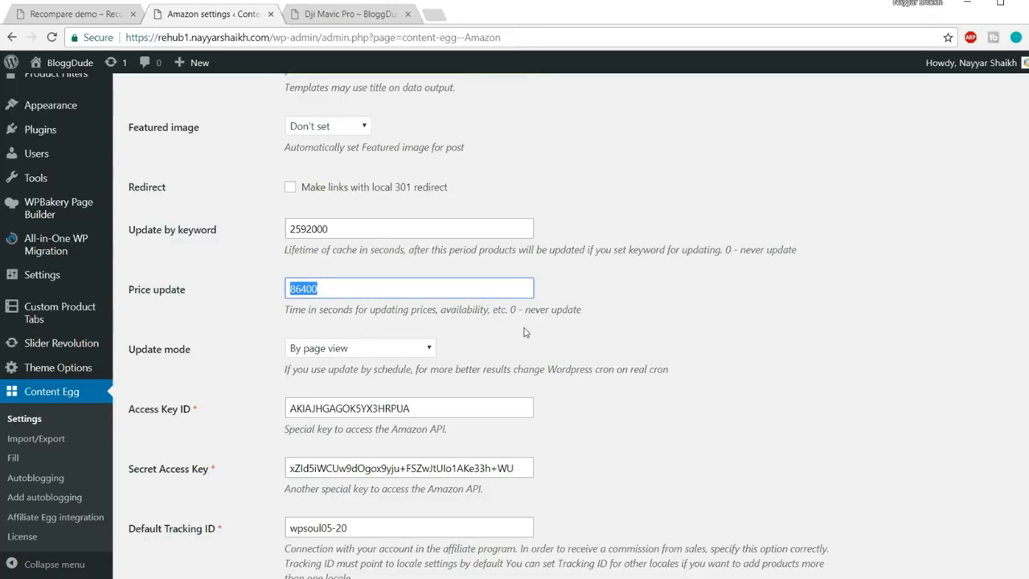
left_click(336, 285)
left_click_drag(336, 285, 260, 286)
key("ctrl+c")
Confirm on Google that 86400 seconds equals 1 day, then return to the Amazon settings tab
left_click(439, 16)
key("ctrl+v")
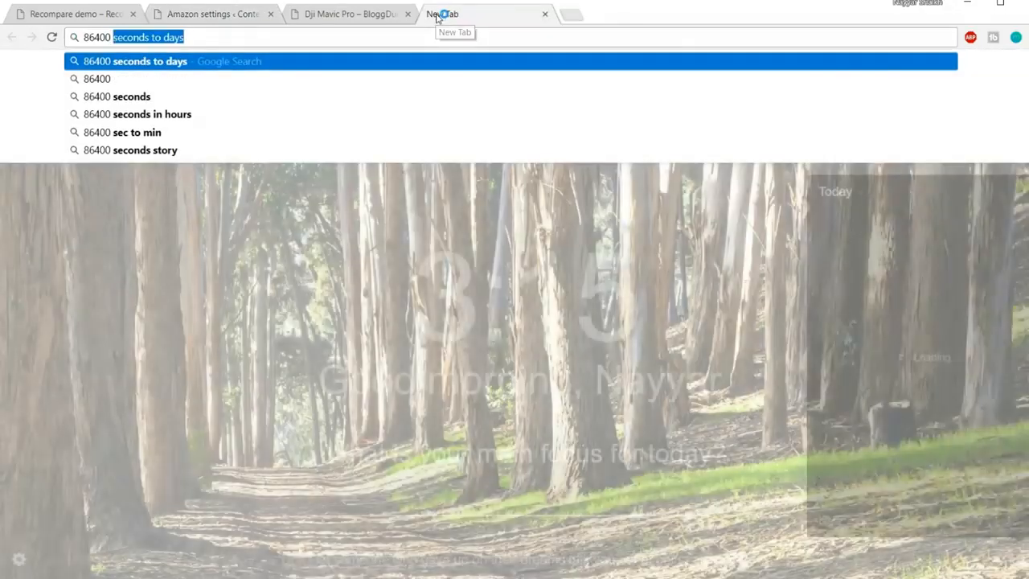
key("Return")
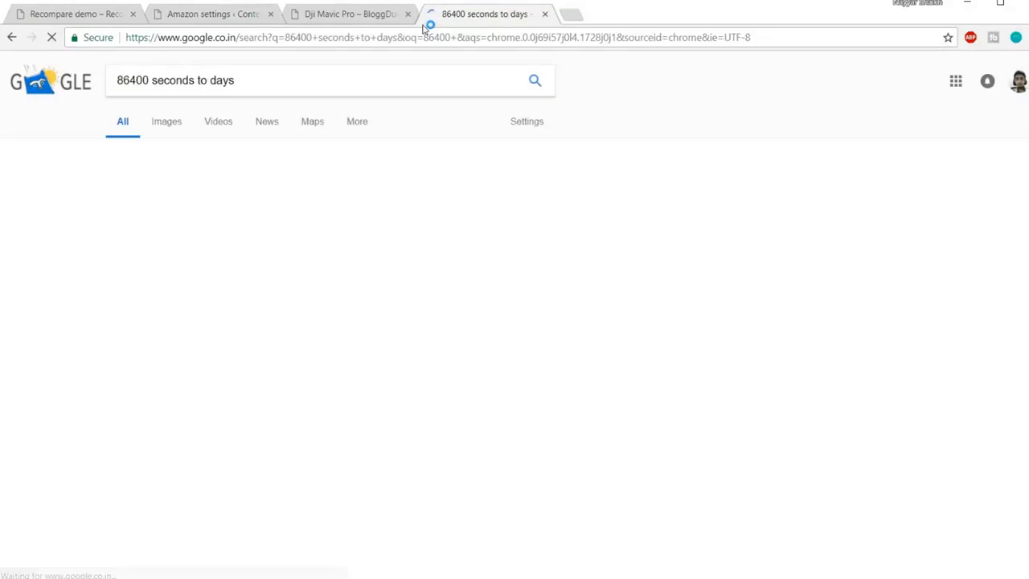
left_click(368, 16)
left_click(209, 14)
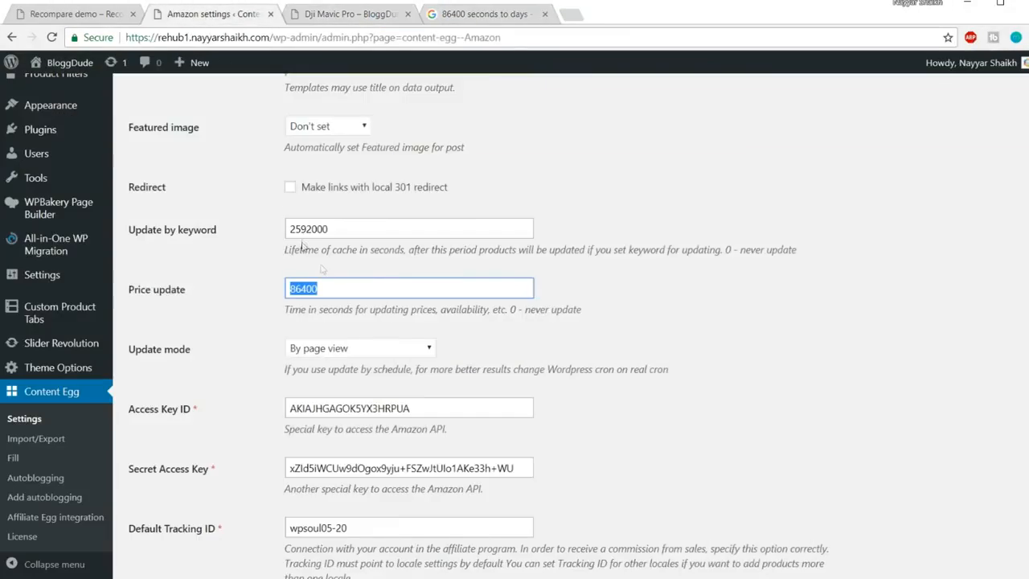
Keep Update mode on By page view, select the Access Key ID value, and close the search tab
left_click(336, 290)
scroll(728, 291, "down", 1)
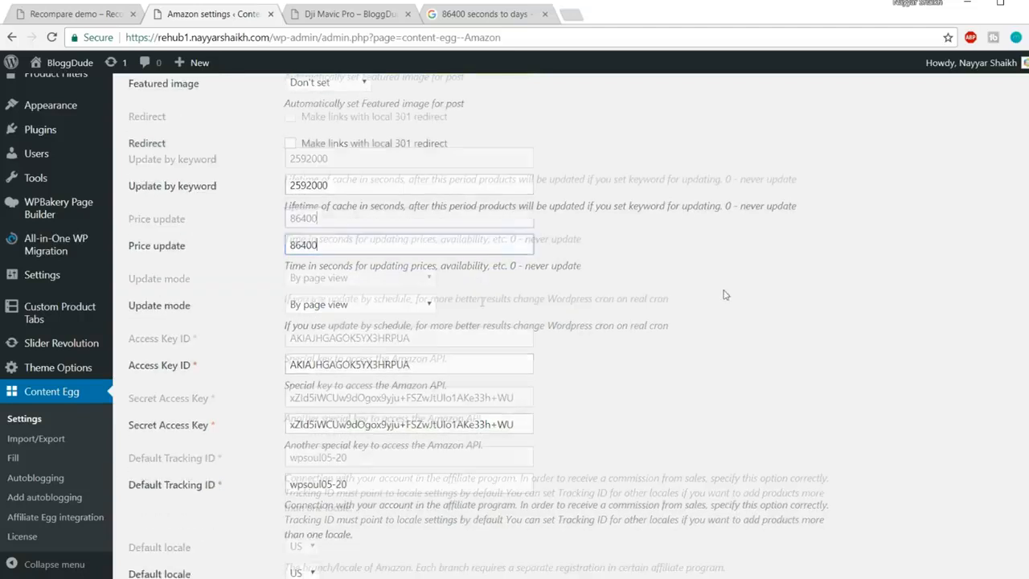
left_click(360, 281)
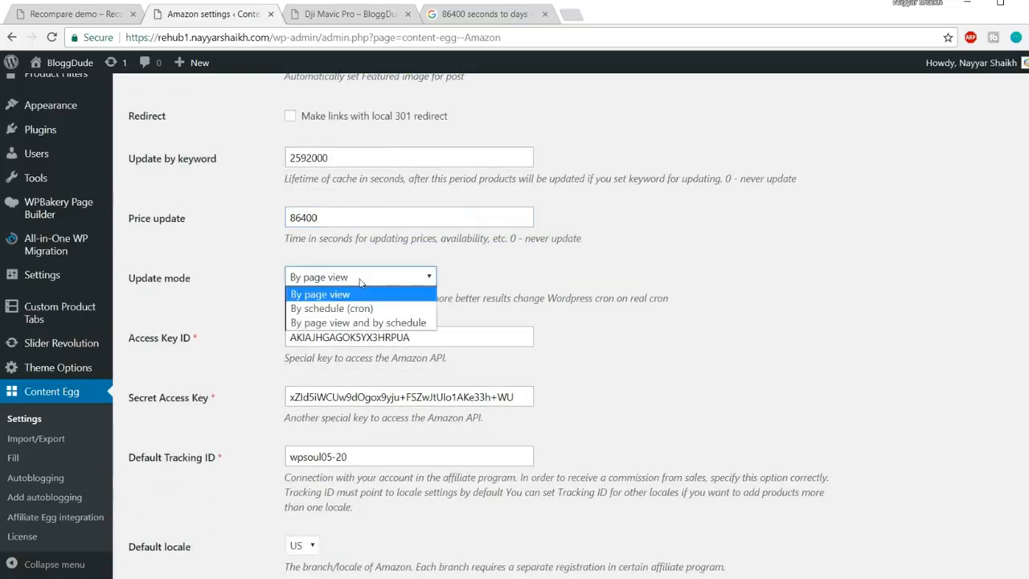
left_click(376, 283)
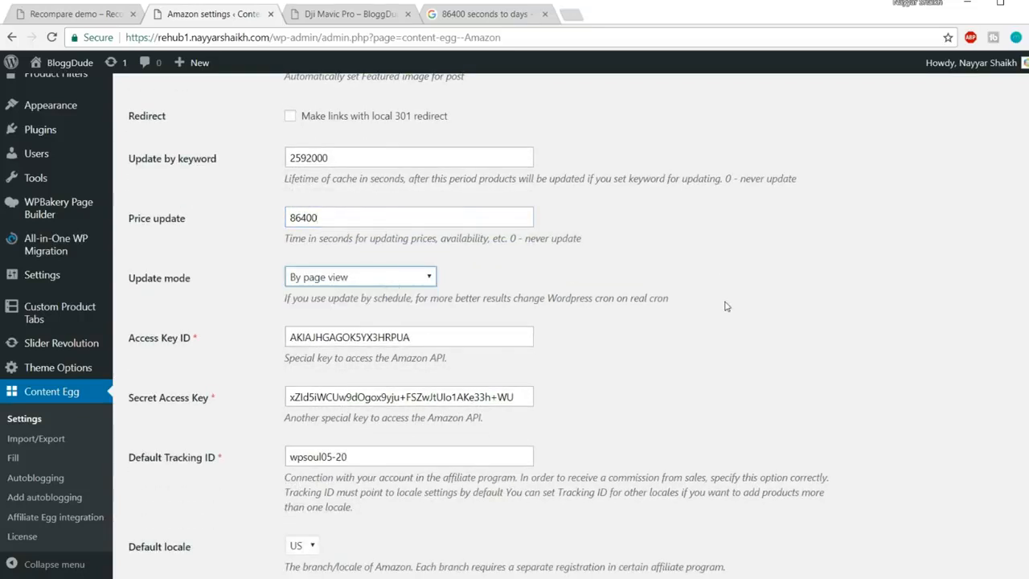
scroll(727, 305, "down", 2)
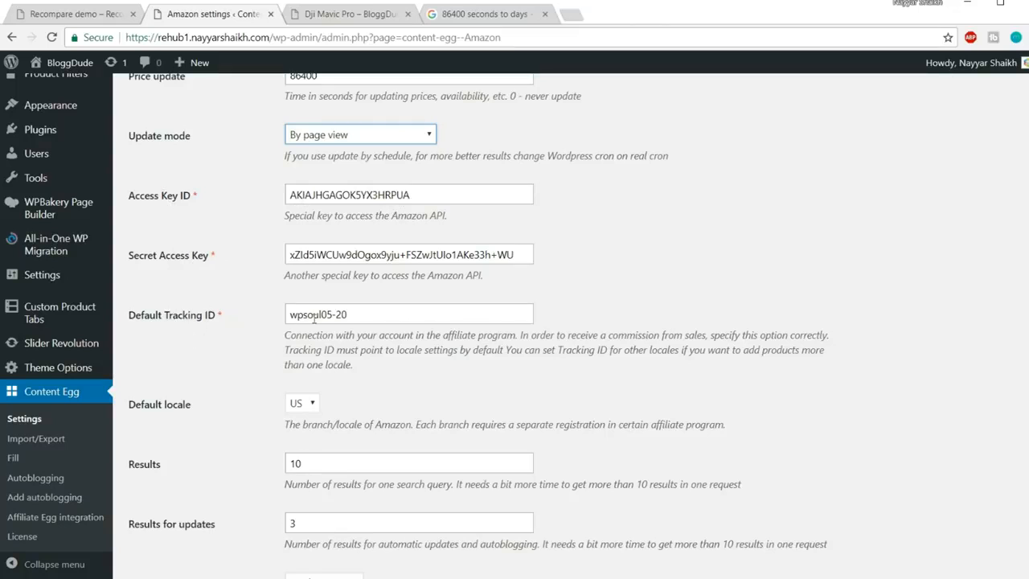
double_click(451, 193)
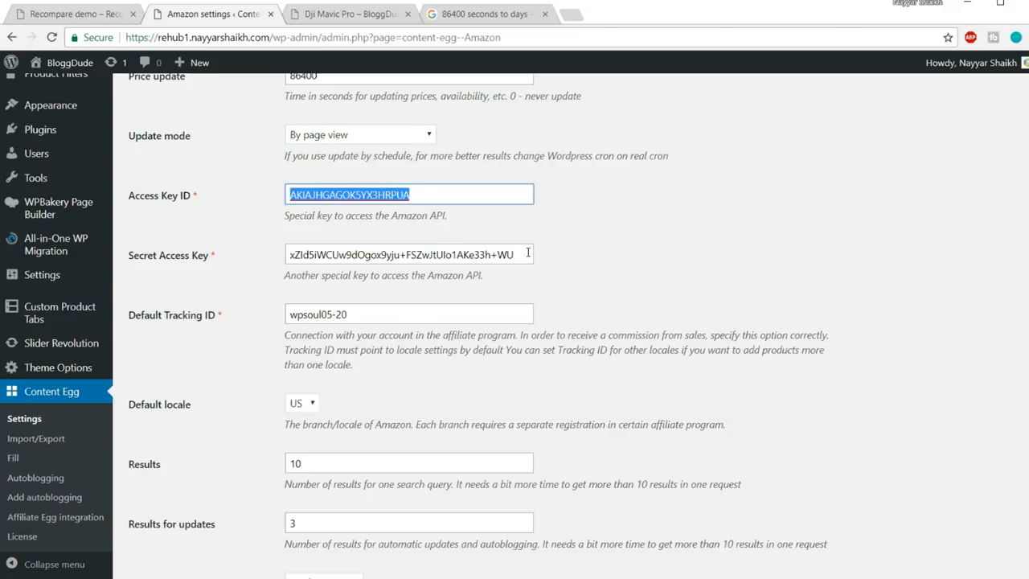
left_click(545, 14)
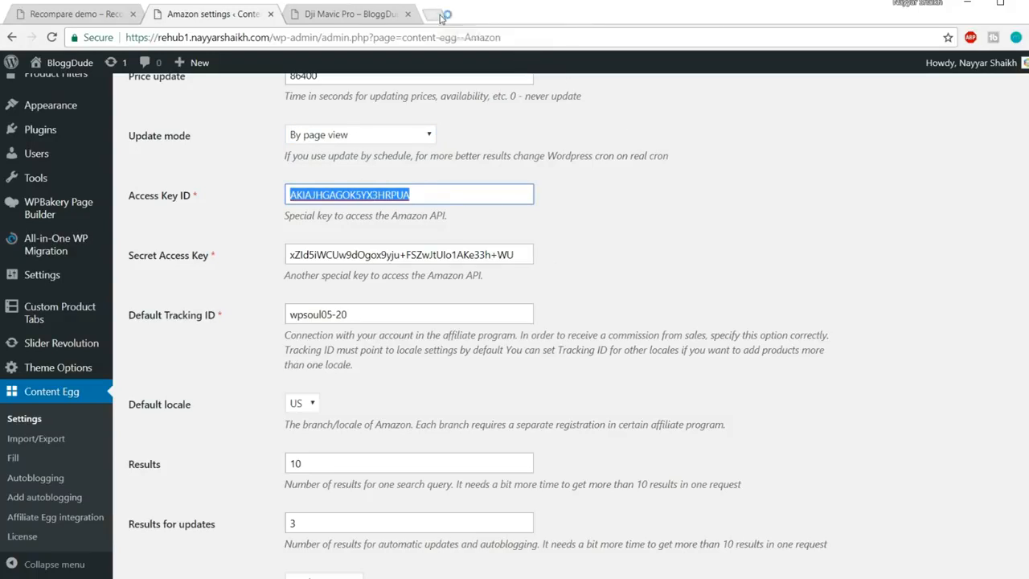
Find the Amazon.in Associates site through a Google search and log in to it
left_click(440, 17)
type("amazon af")
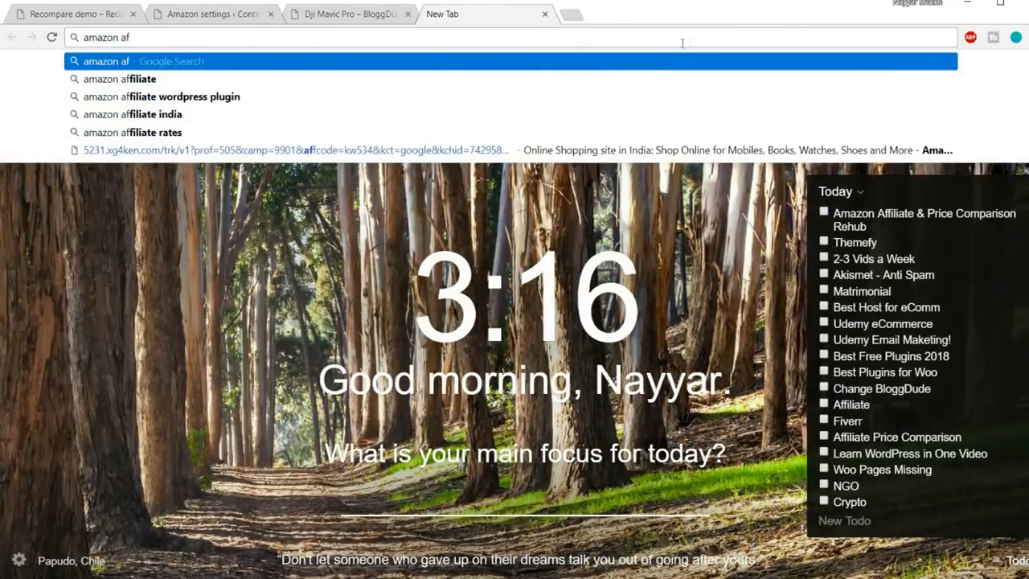
left_click(229, 79)
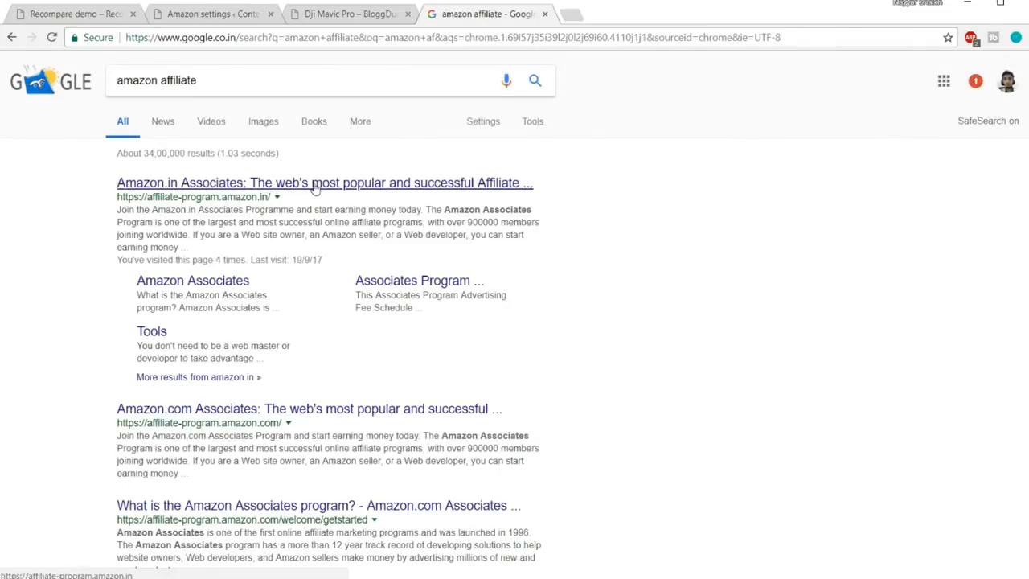
left_click(314, 186)
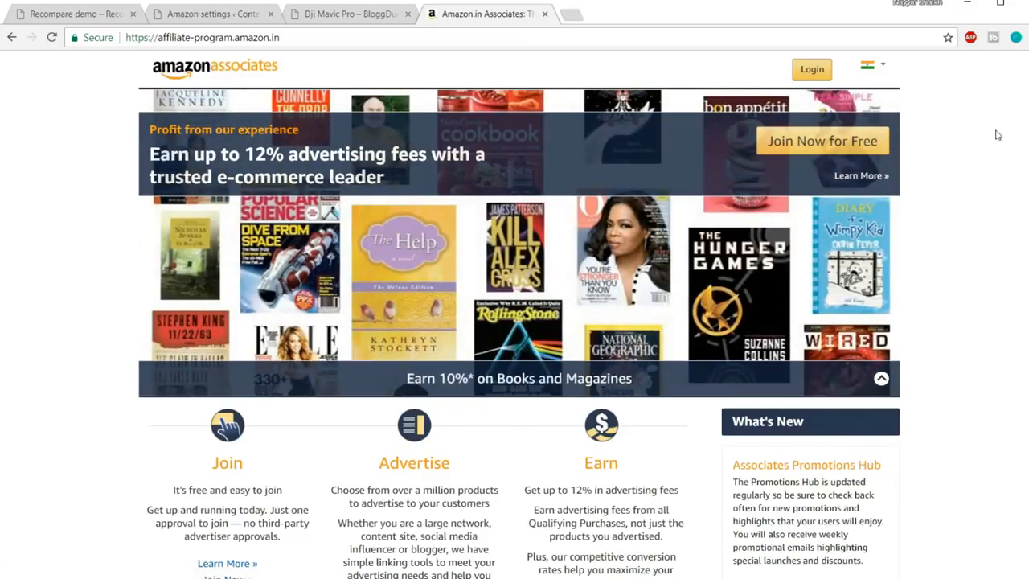
left_click(876, 66)
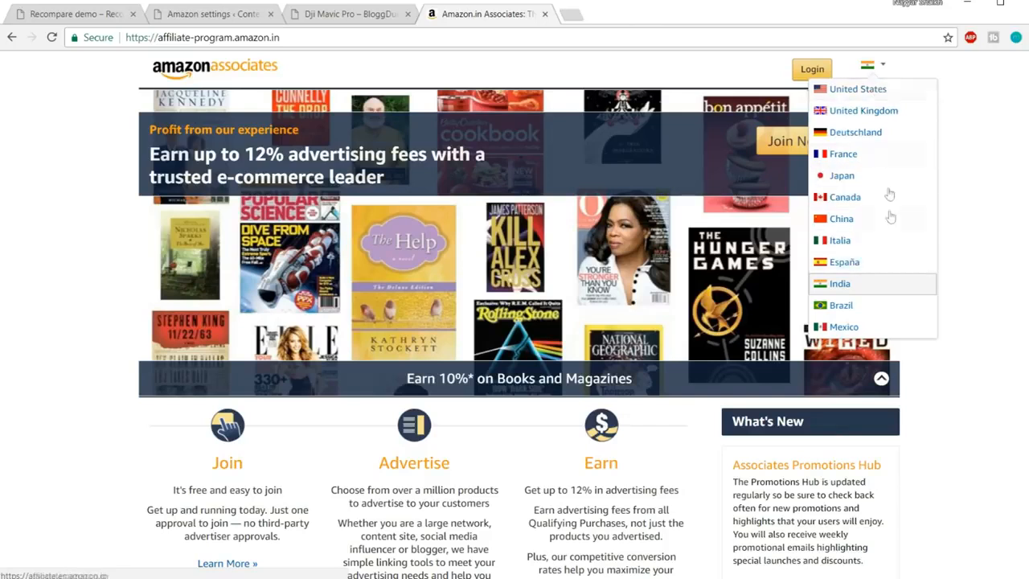
left_click(813, 70)
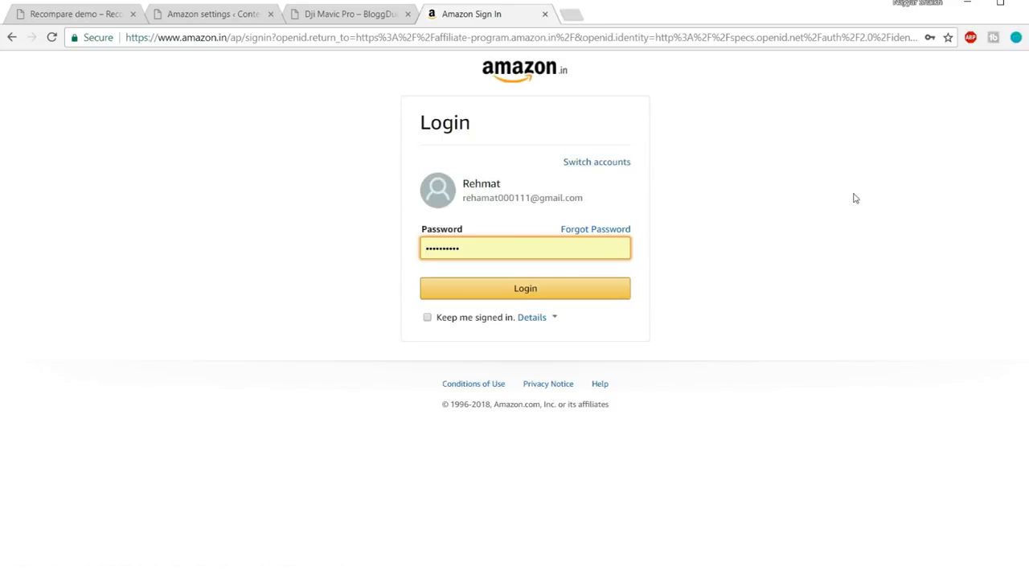
left_click(510, 299)
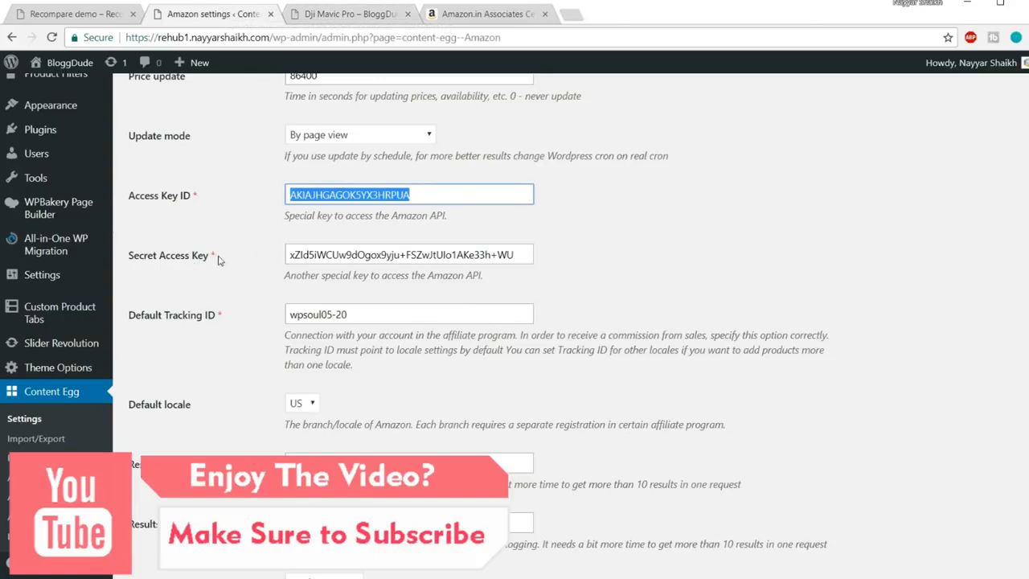
Go to Tools > Product Advertising API, open Manage Credentials, and sign in to AWS
left_click(471, 13)
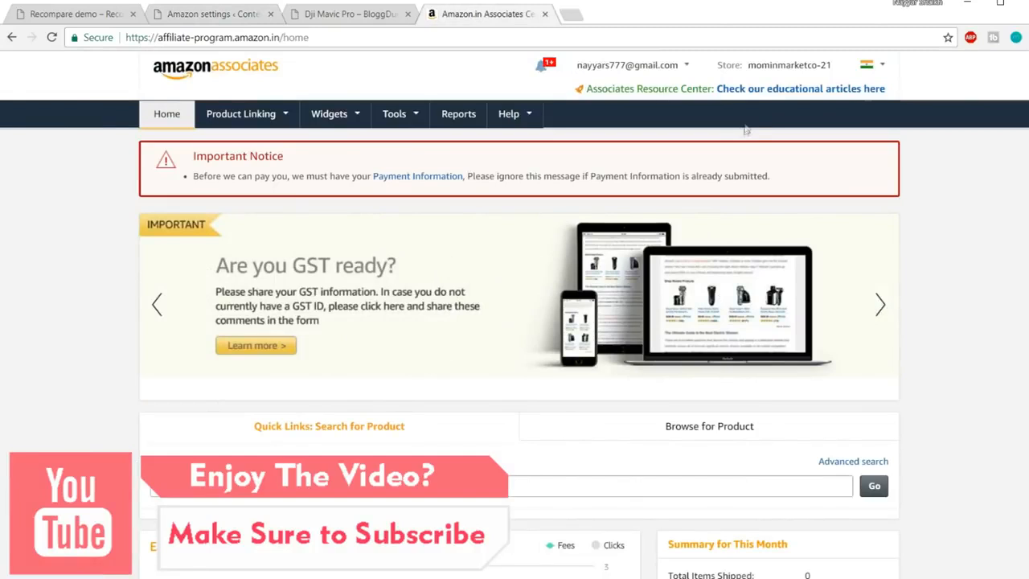
mouse_move(394, 121)
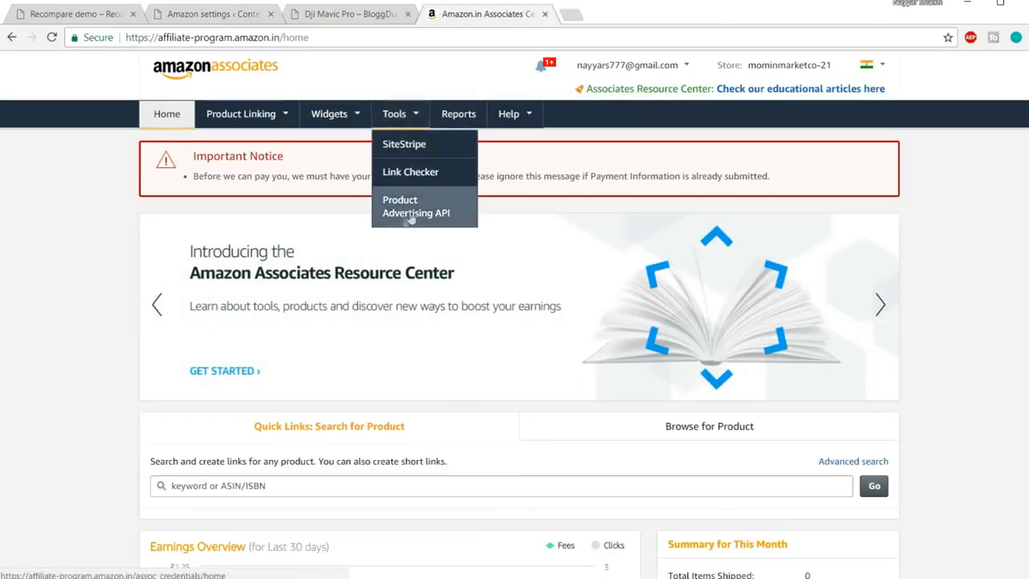
left_click(450, 210)
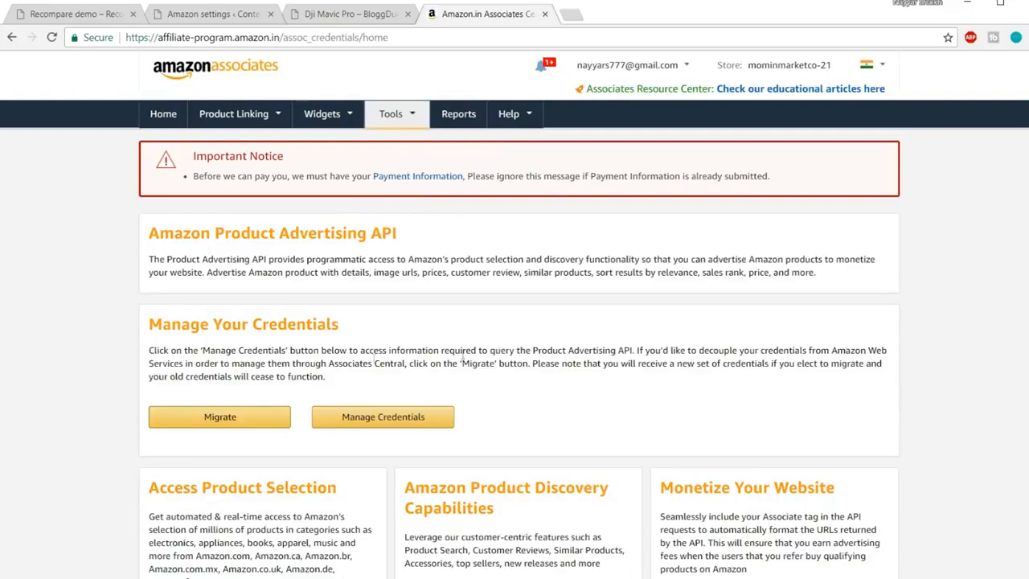
scroll(188, 268, "down", 1)
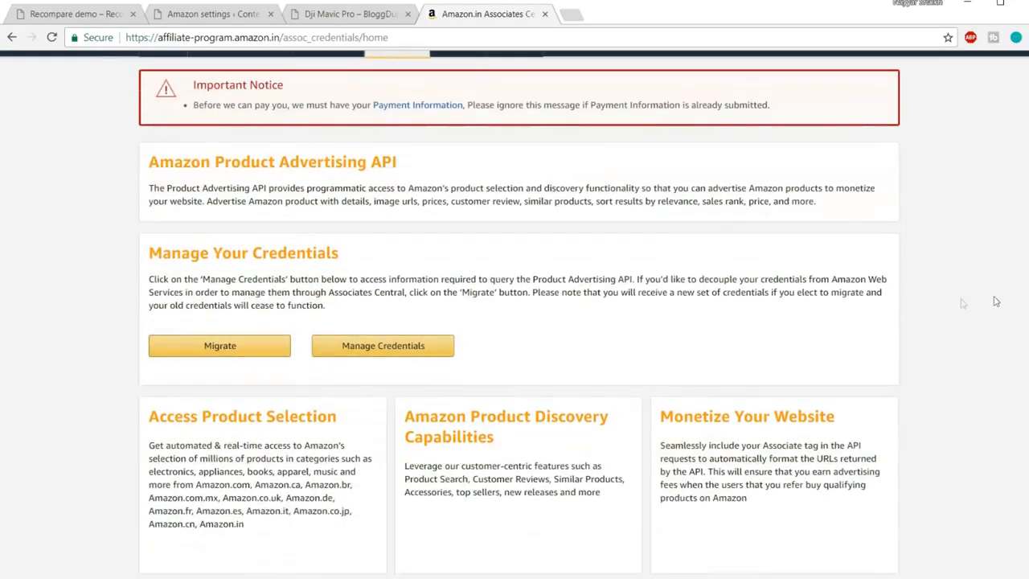
left_click_drag(150, 258, 364, 256)
left_click(364, 255)
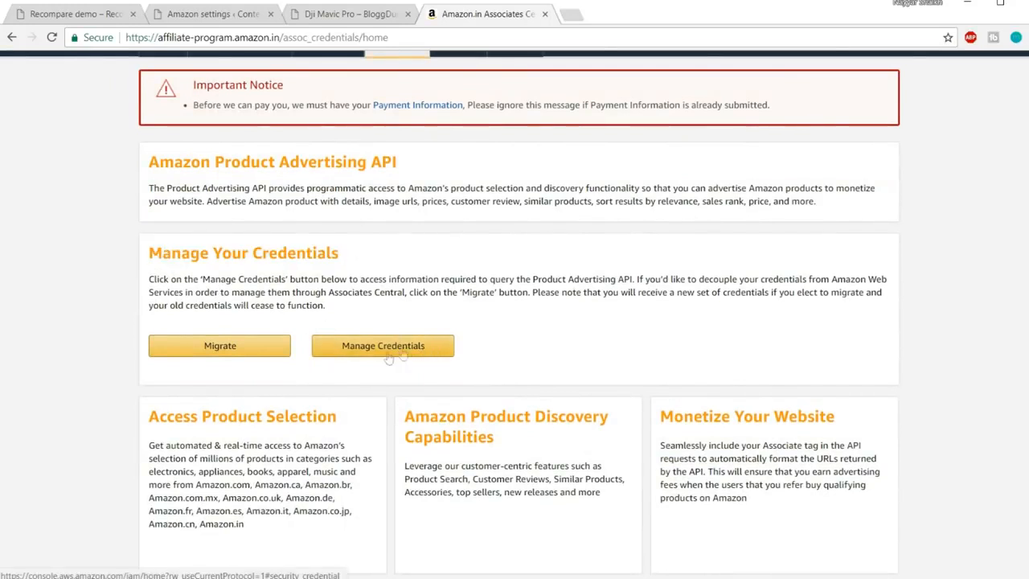
left_click(408, 353)
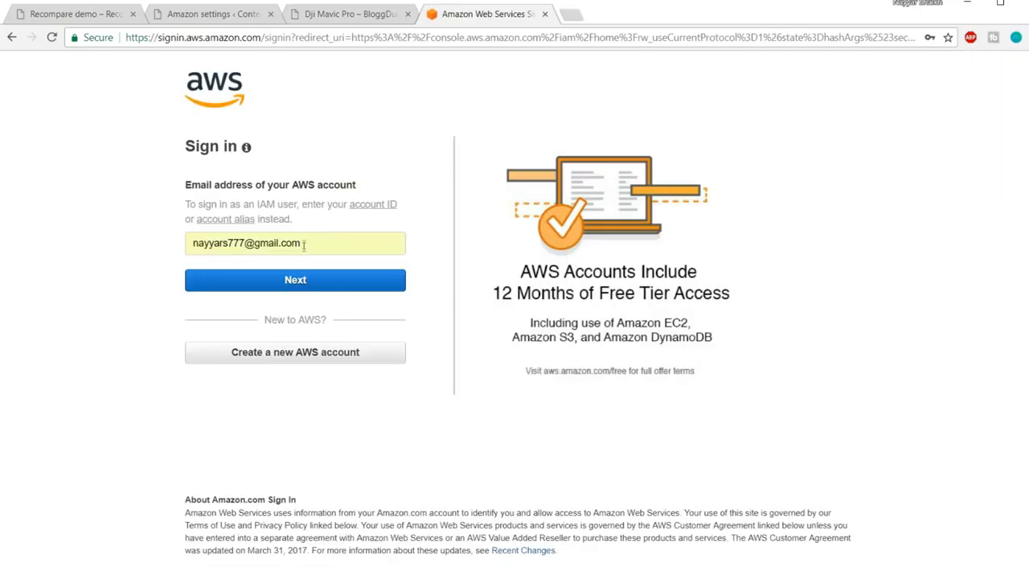
left_click(306, 285)
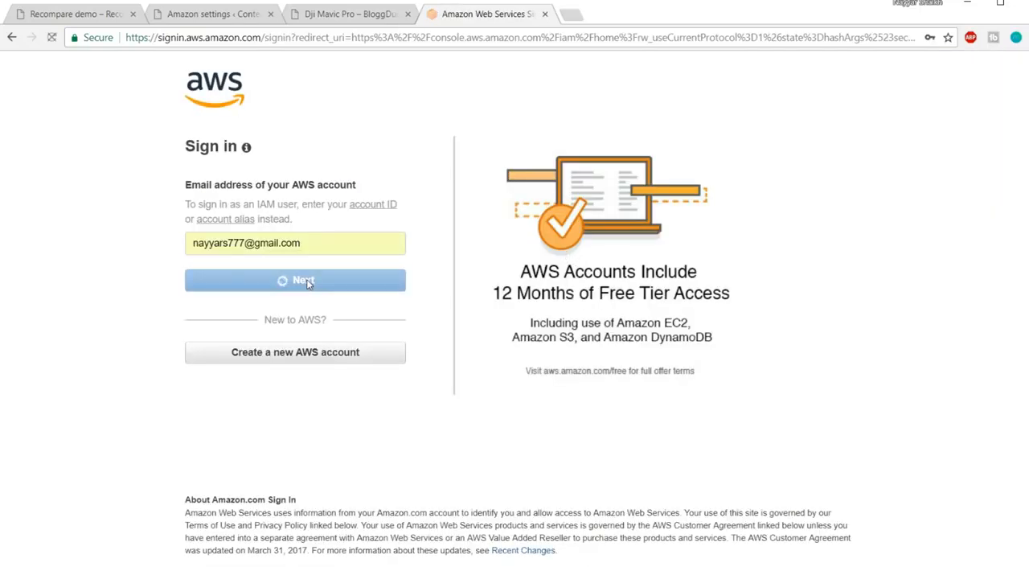
left_click(264, 279)
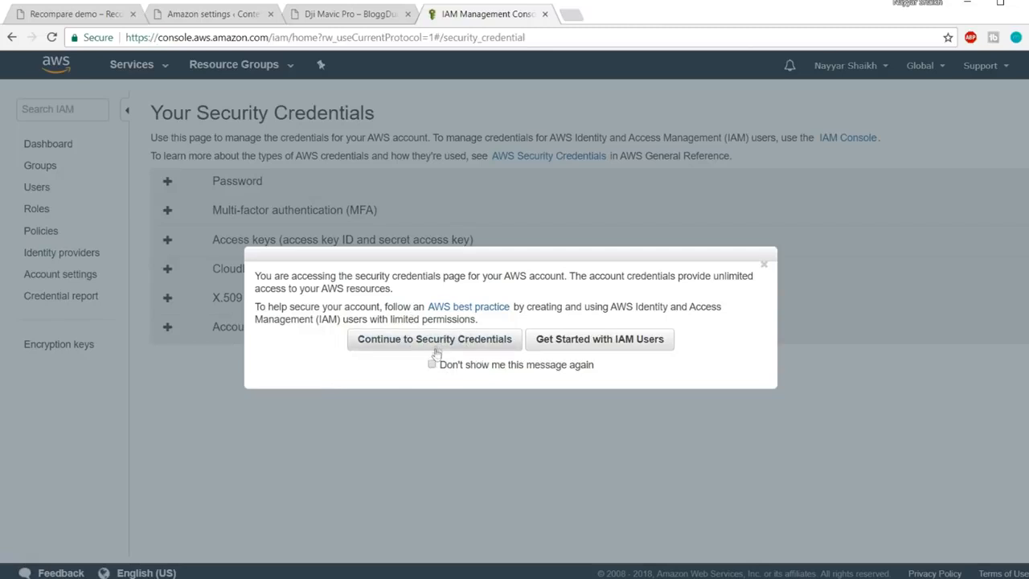
Switch from the AWS security credentials page to IAM Users and start Add user
left_click(247, 16)
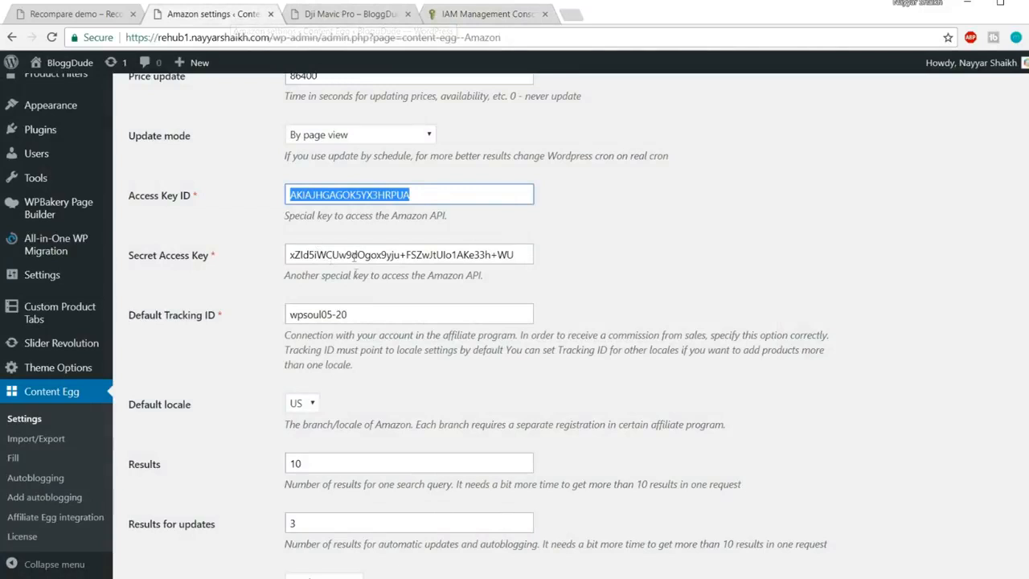
left_click(476, 16)
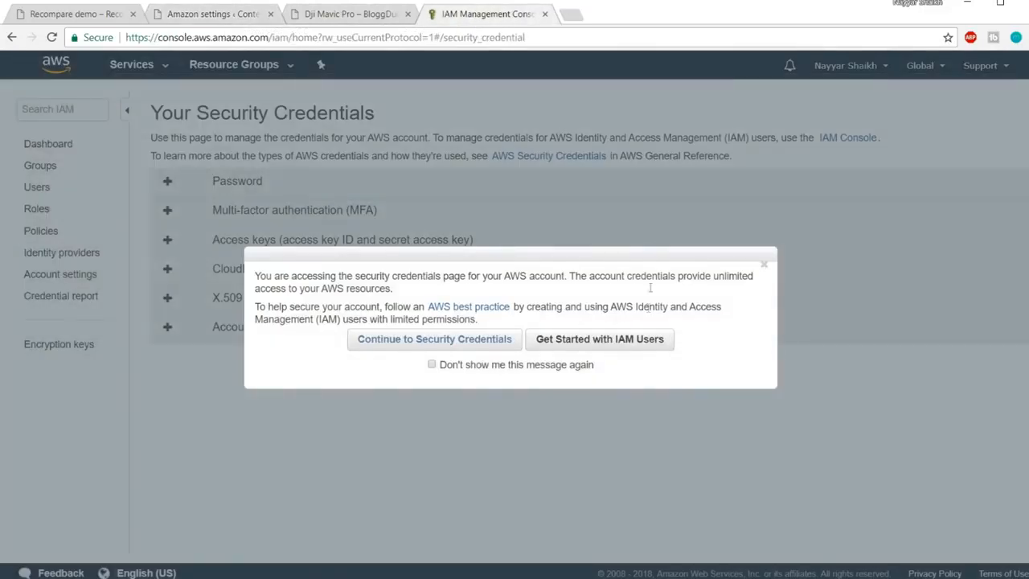
left_click(613, 341)
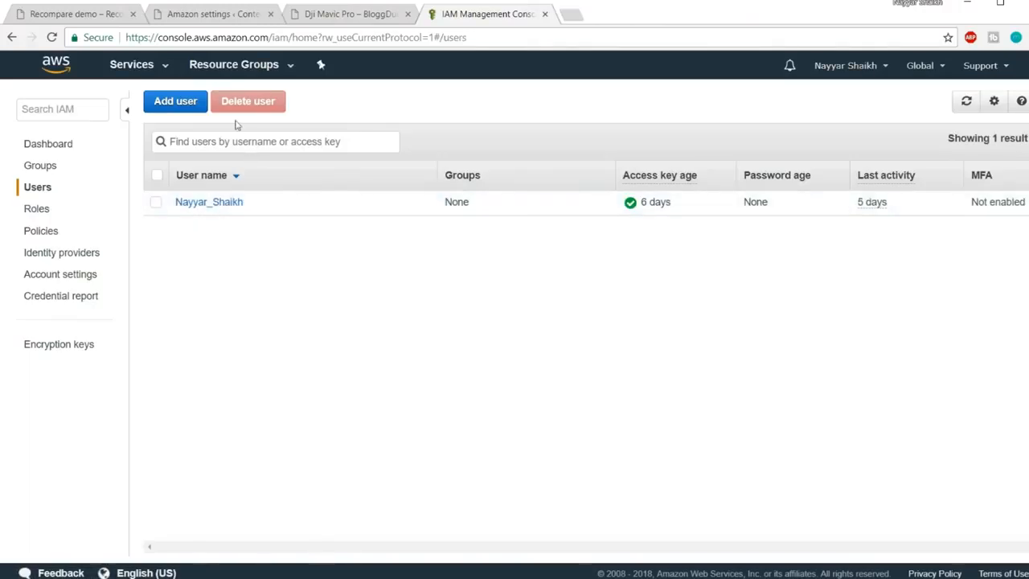
left_click(175, 106)
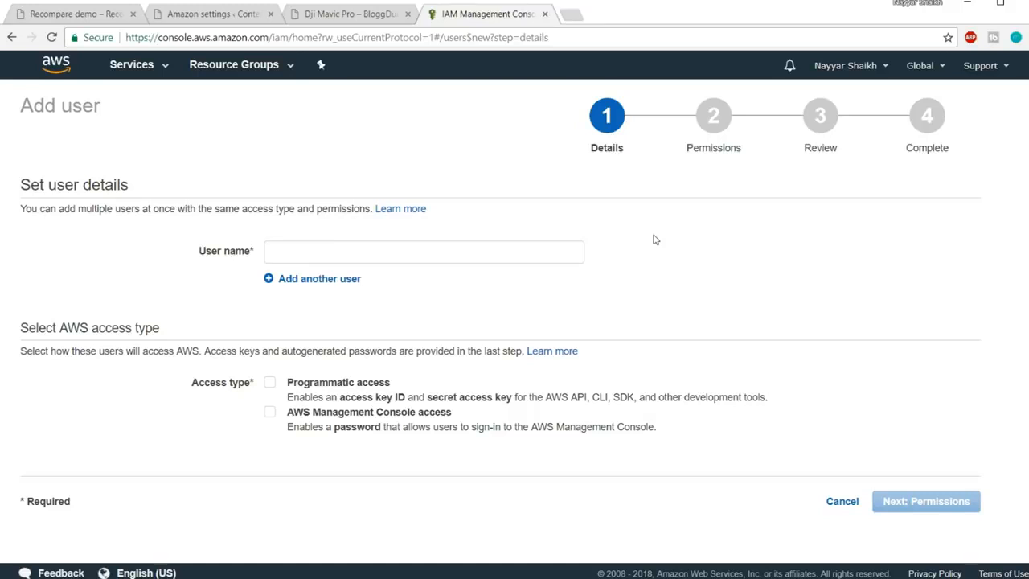
Enter the new IAM user's name, tick Programmatic access, and continue to Permissions
left_click(441, 246)
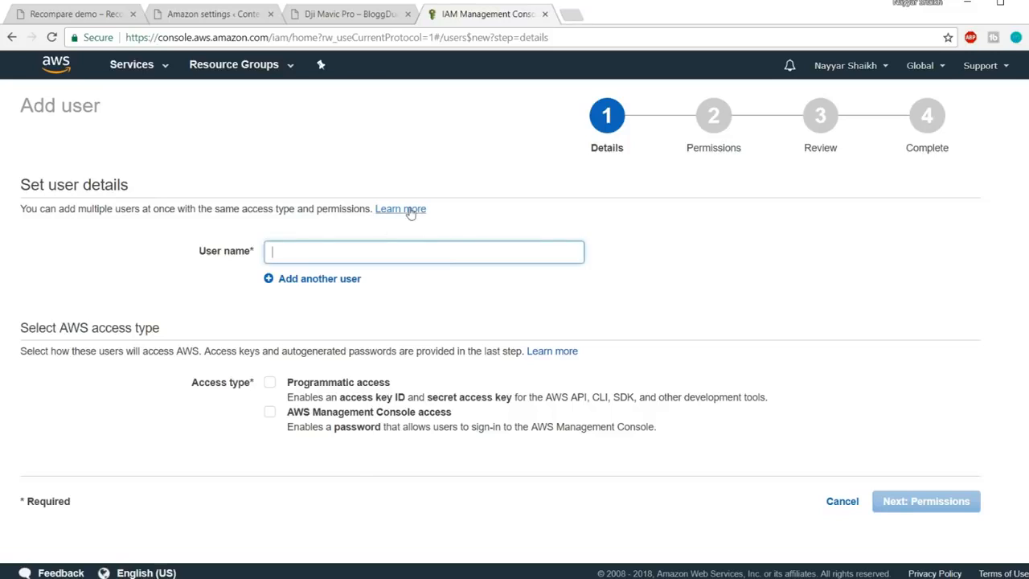
left_click(350, 14)
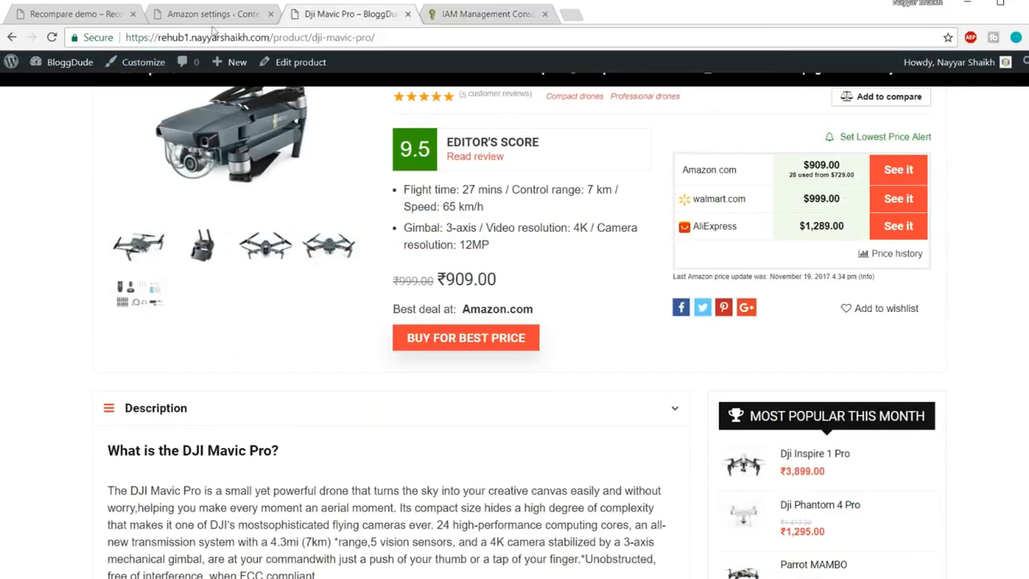
left_click(452, 20)
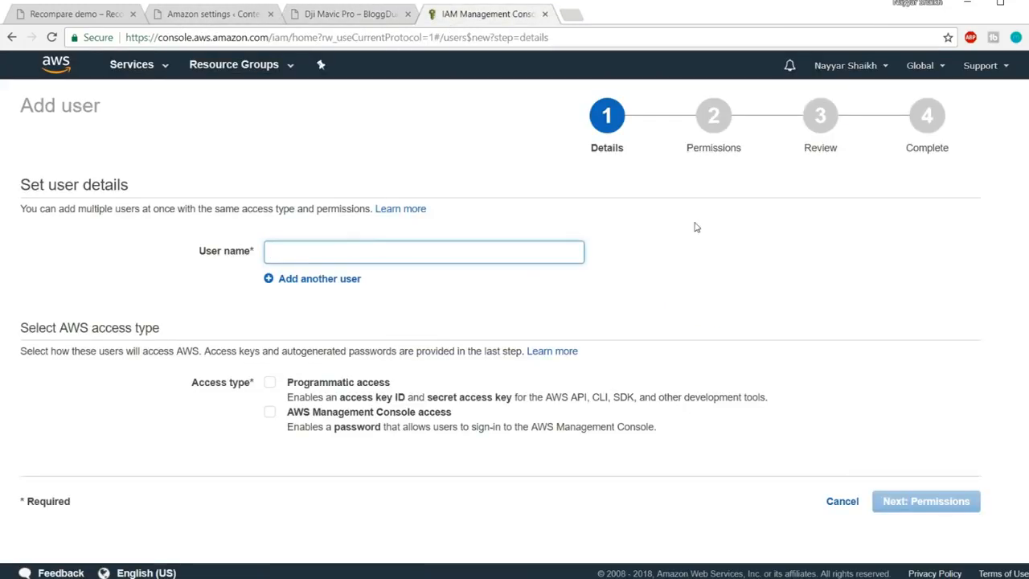
type("rehu")
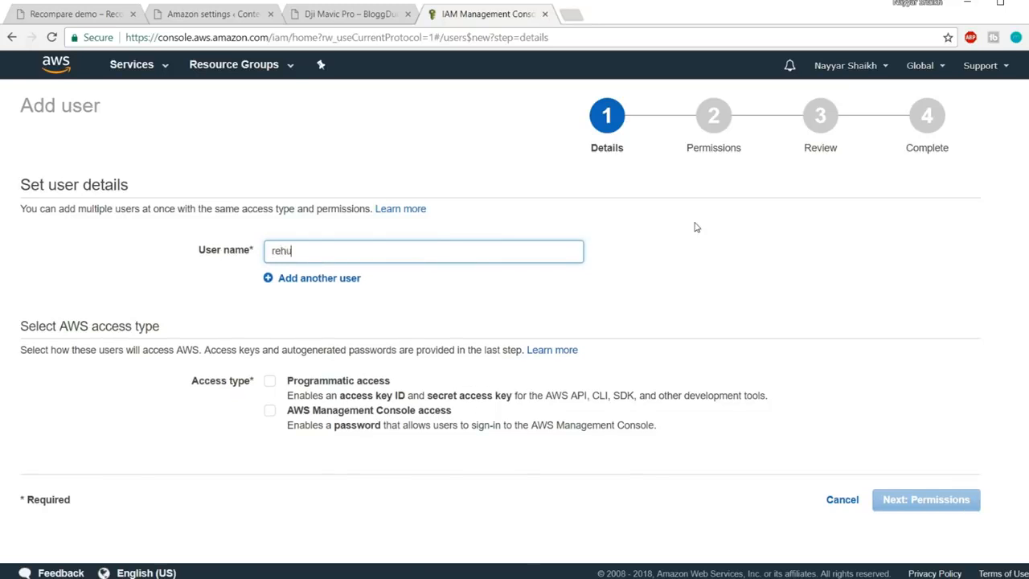
type("bnayyarshaikh")
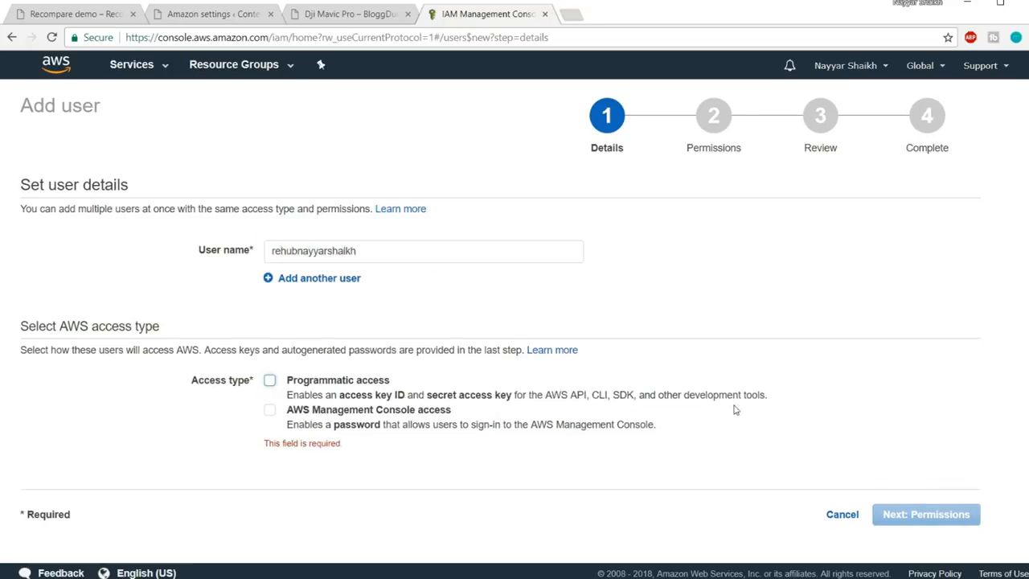
left_click(270, 382)
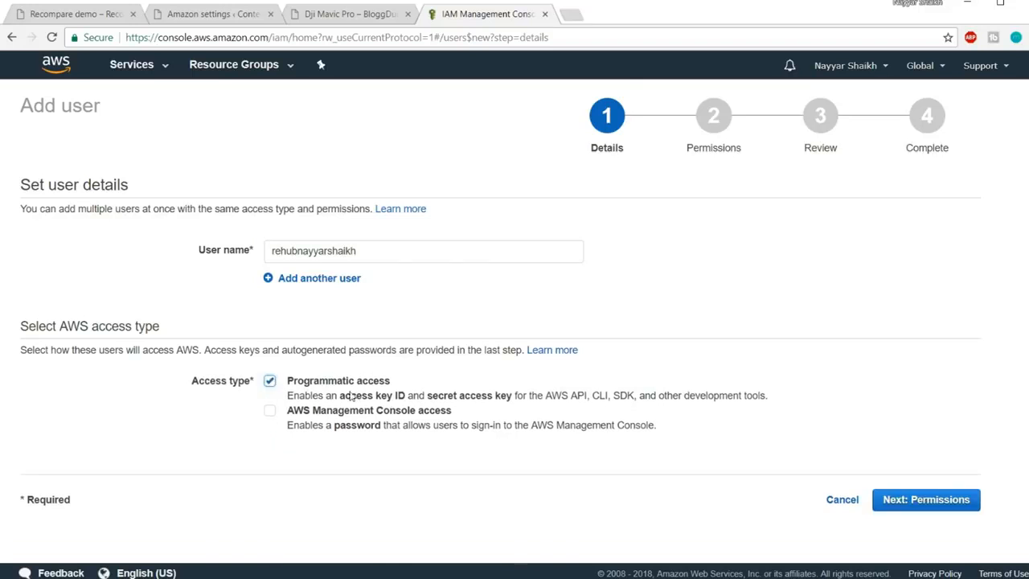
left_click(936, 512)
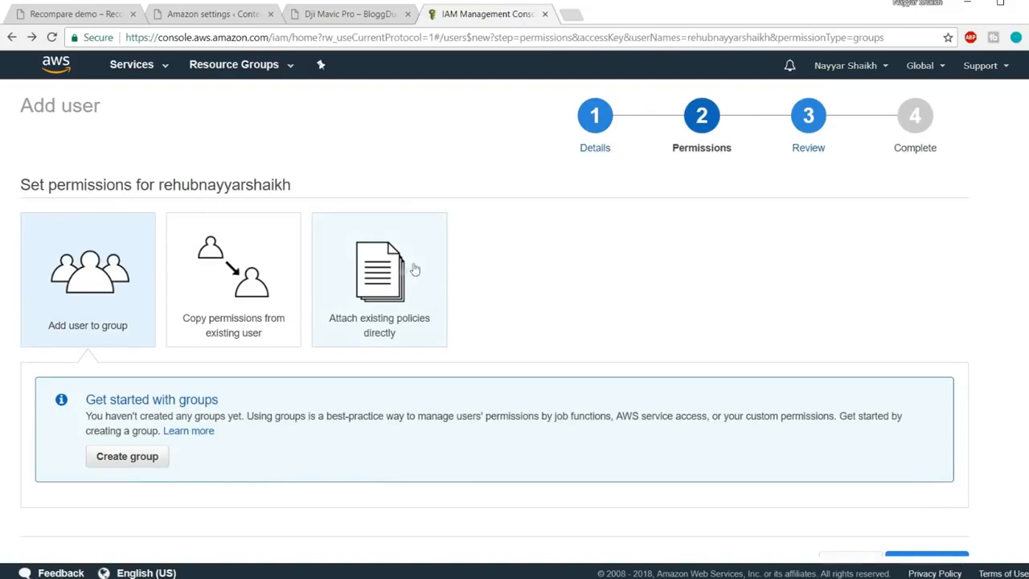
Attach the AdministratorAccess policy directly, review, and create the user
left_click(420, 264)
scroll(661, 287, "down", 3)
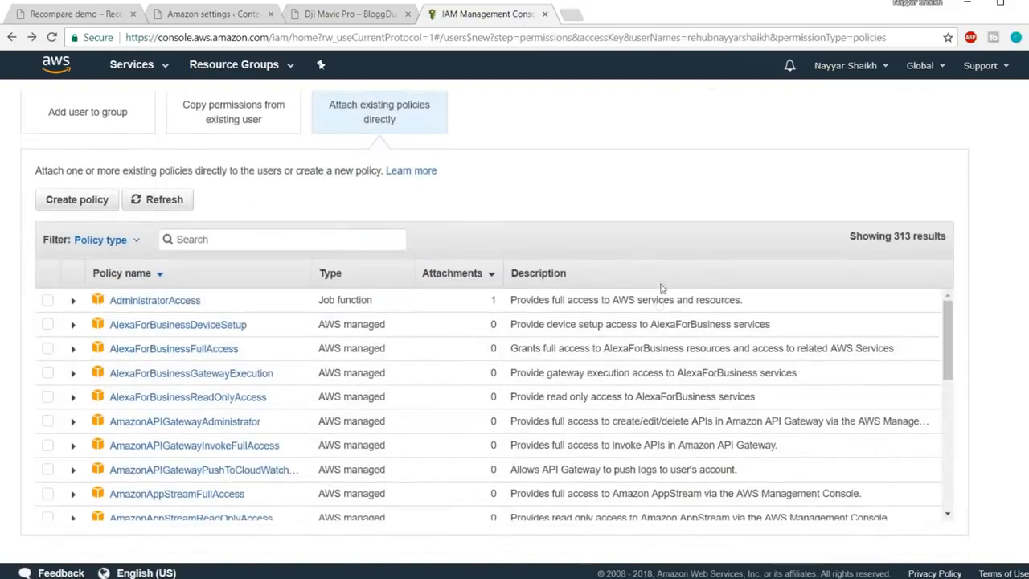
left_click(176, 301)
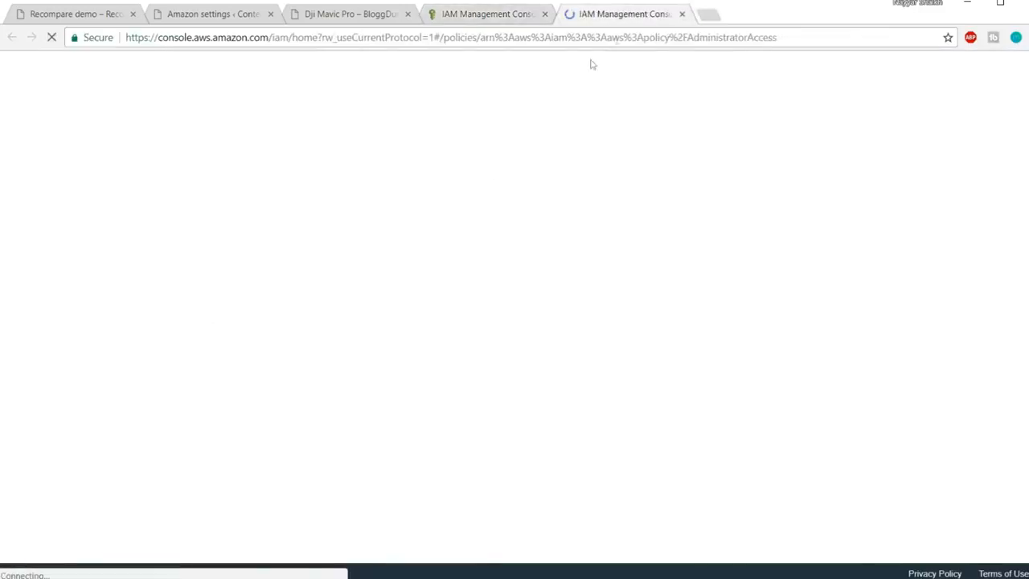
left_click(682, 15)
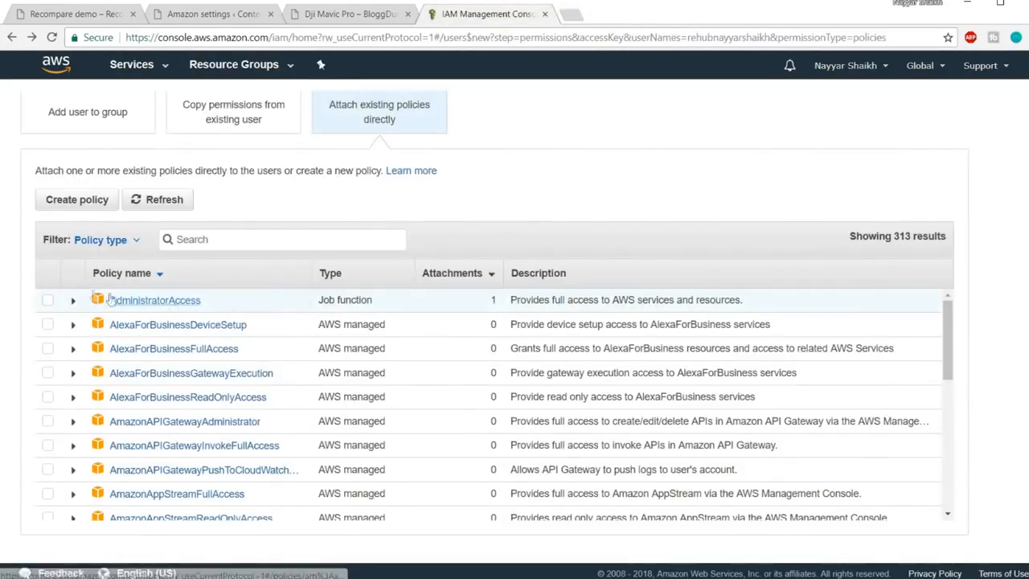
left_click(50, 303)
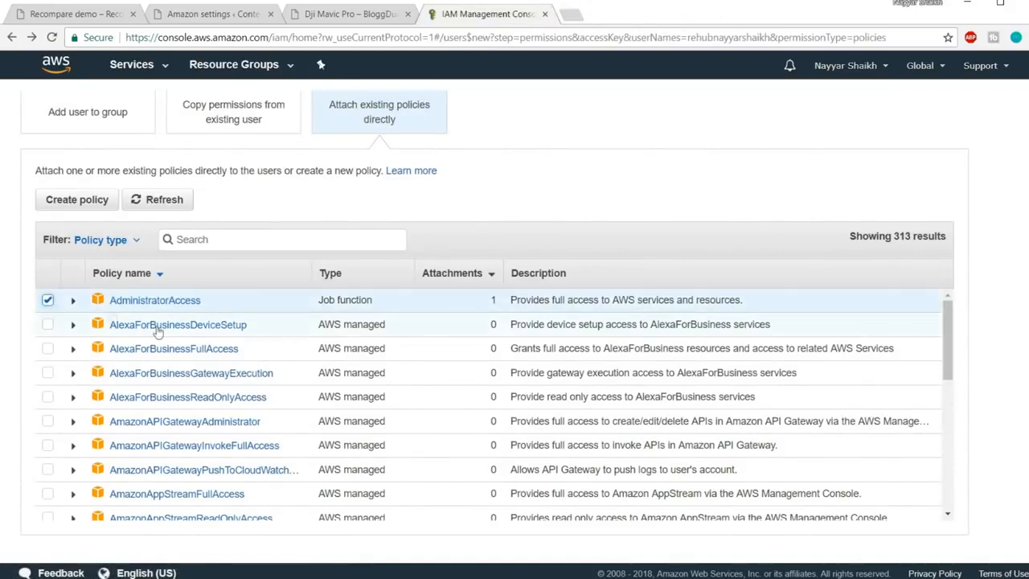
scroll(248, 363, "down", 5)
scroll(947, 454, "down", 3)
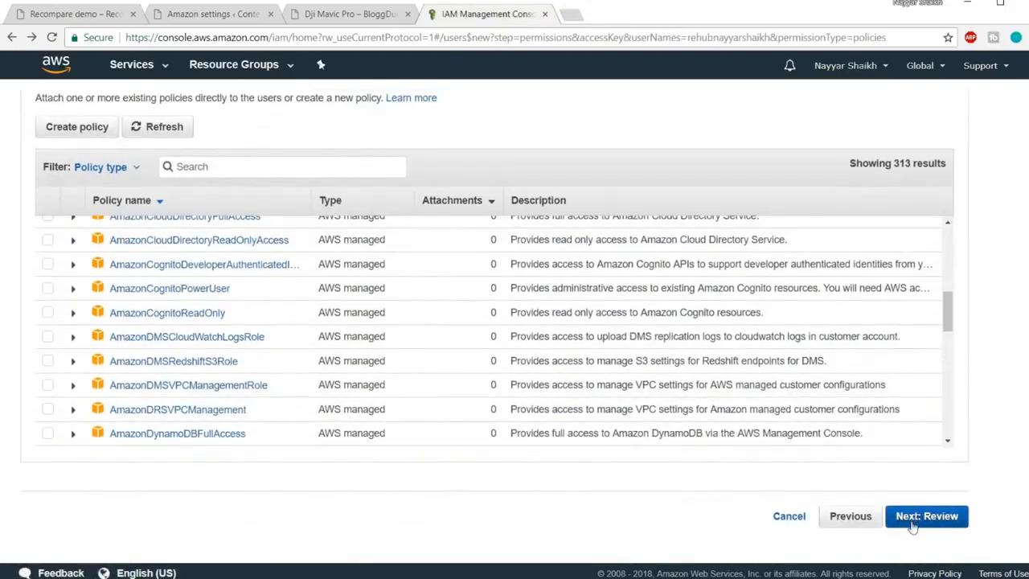
left_click(925, 518)
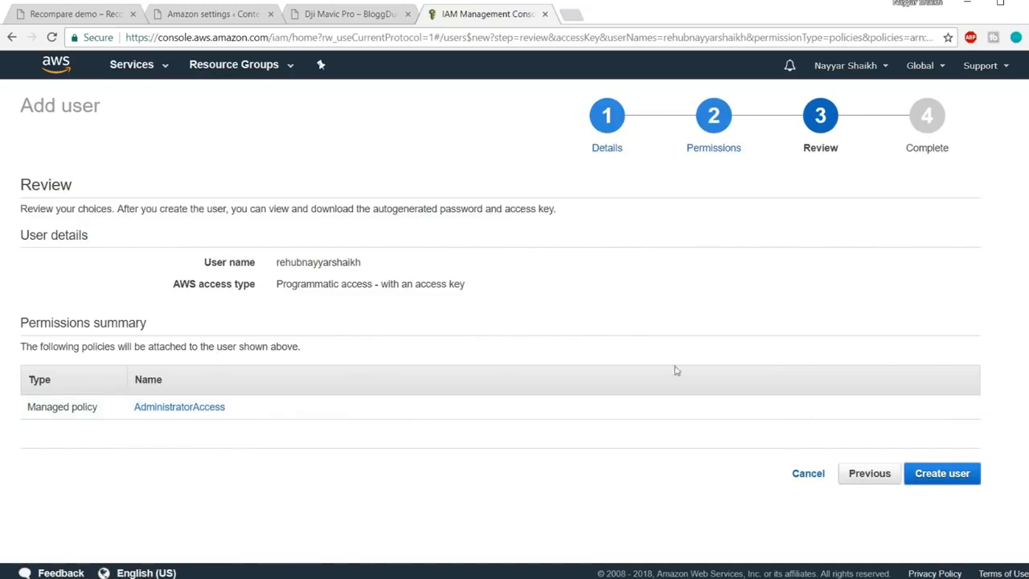
left_click(951, 476)
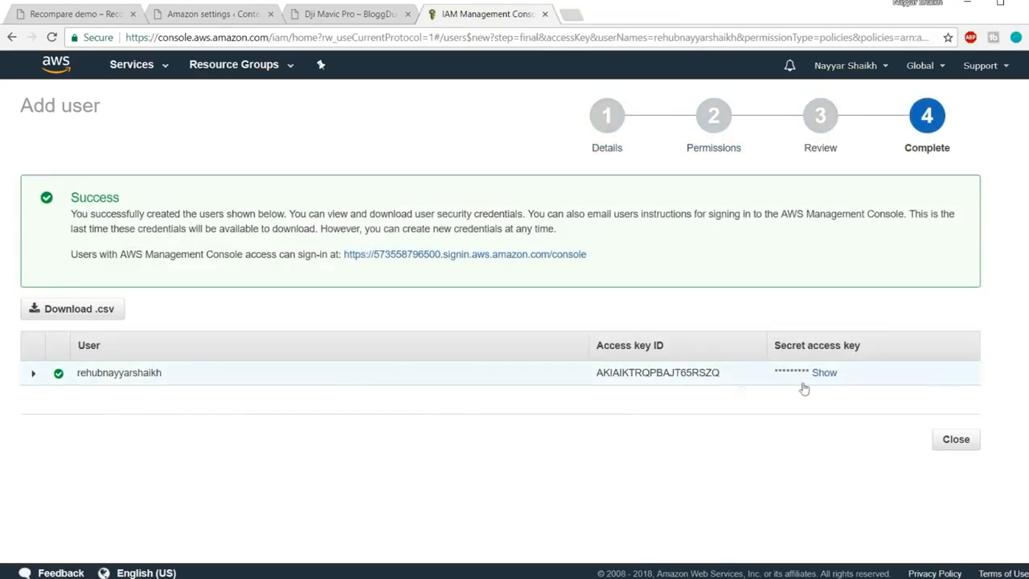
Copy the new access key ID into Content Egg's Access Key ID field
left_click_drag(597, 378, 726, 384)
key("ctrl+c")
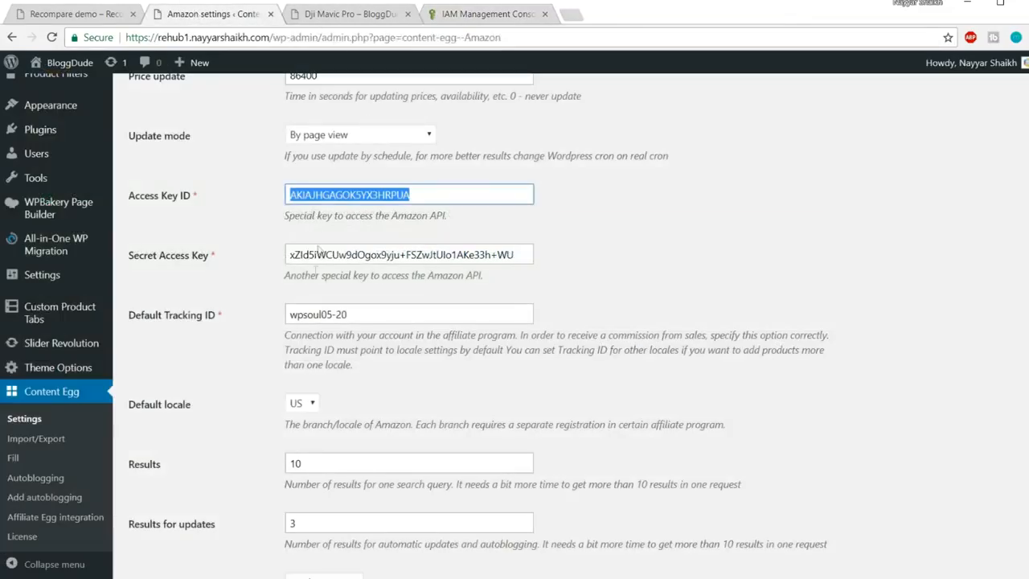
left_click(207, 15)
key("BackSpace")
key("ctrl+v")
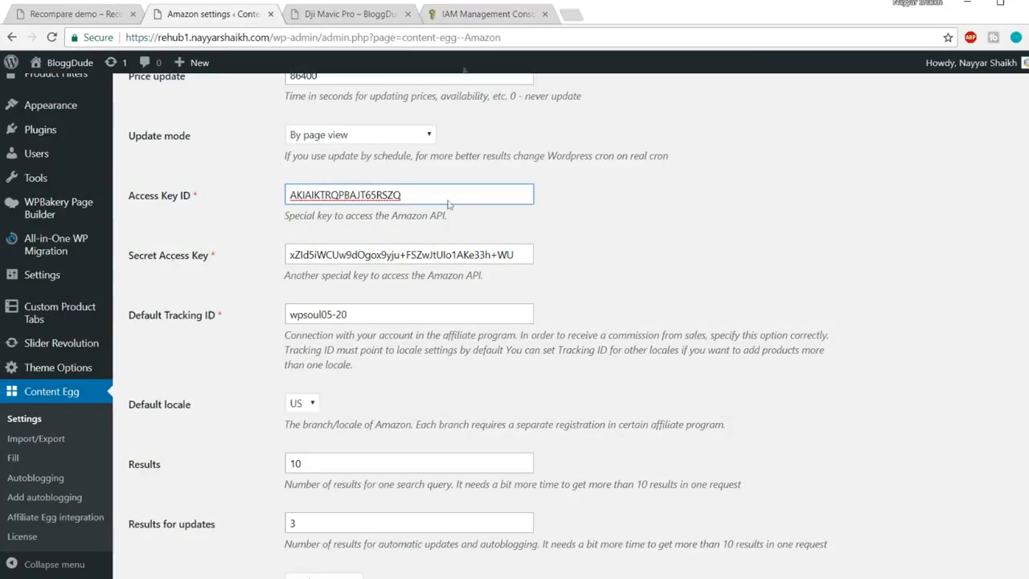
Reveal the secret access key and paste it into Content Egg's Secret Access Key field
left_click(470, 14)
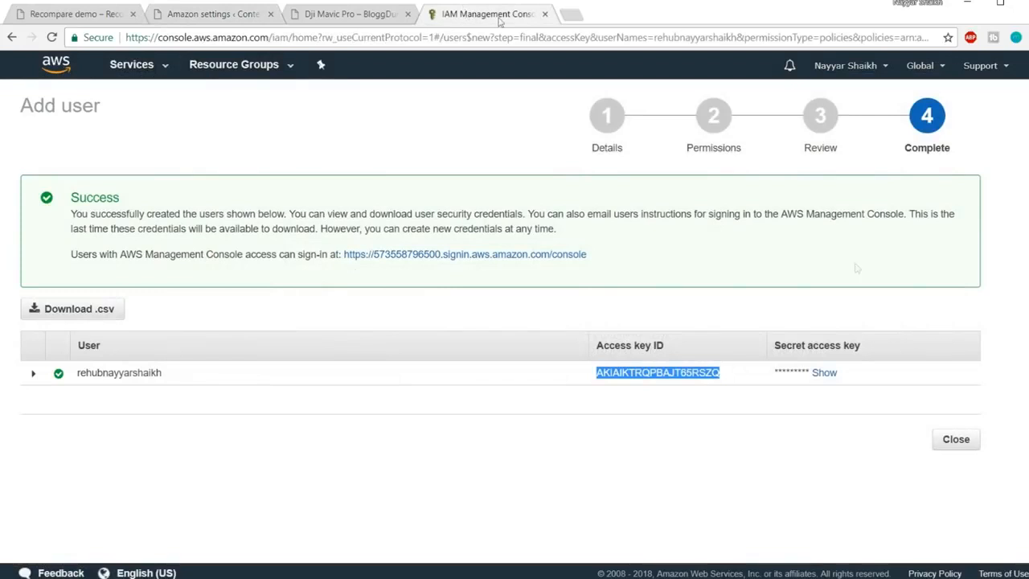
left_click(831, 375)
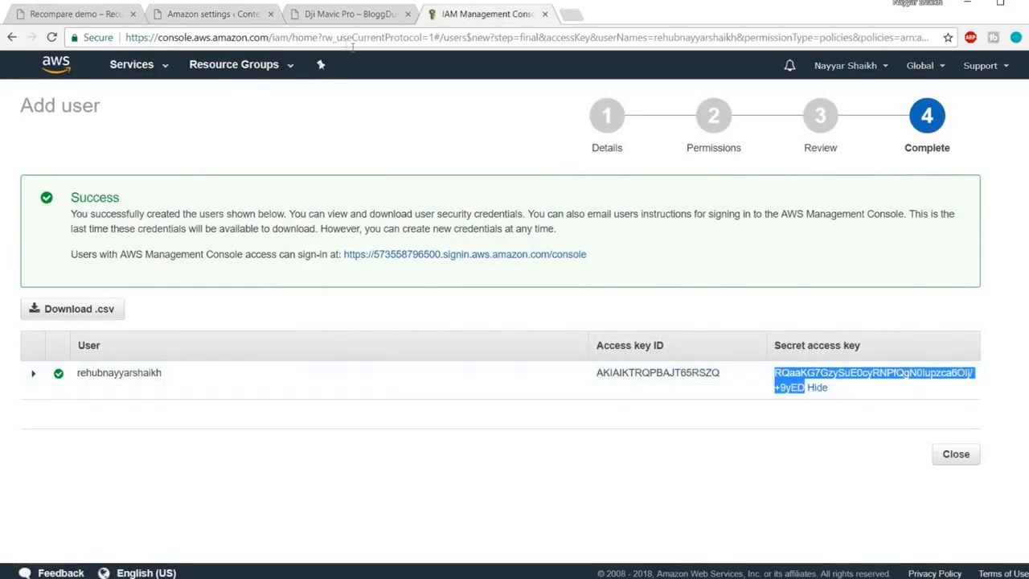
left_click(228, 16)
triple_click(452, 262)
key("BackSpace")
key("ctrl+v")
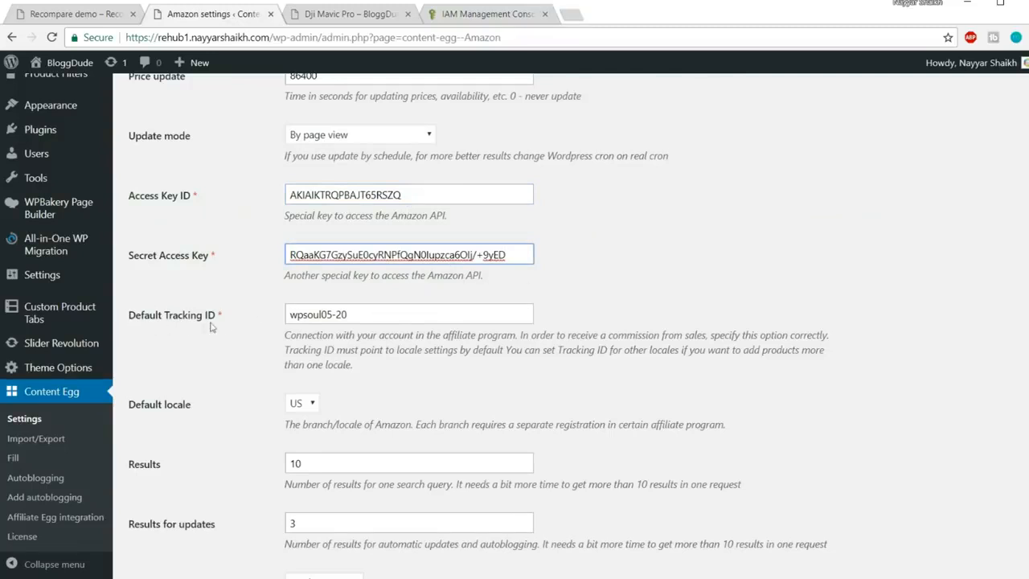
Return to the AWS IAM Users list
left_click(486, 14)
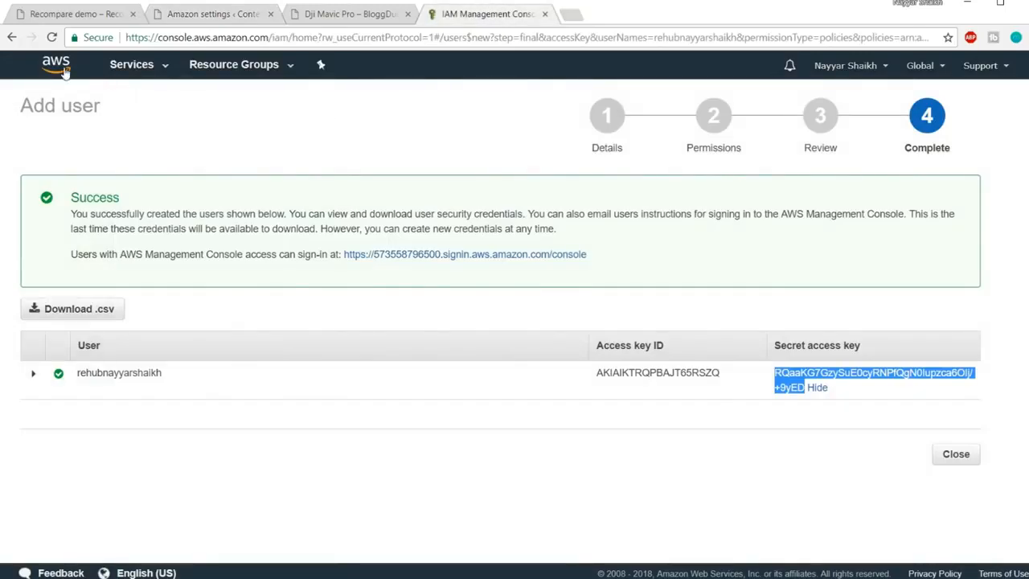
left_click(12, 38)
left_click(12, 37)
left_click(12, 37)
left_click(12, 38)
left_click(12, 37)
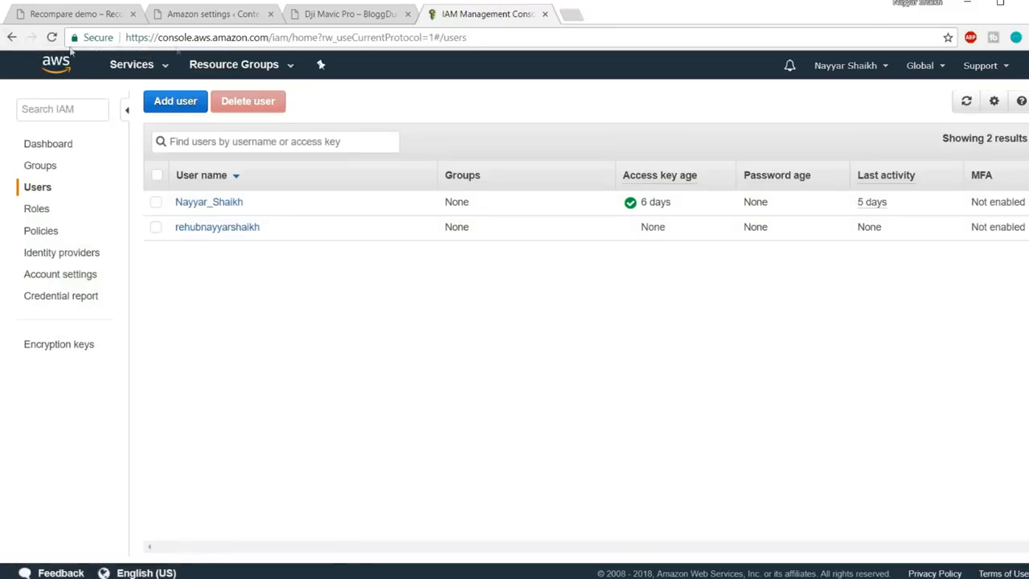
Load affiliate-program.amazon.in and copy the store tracking ID shown in the header
left_click(226, 40)
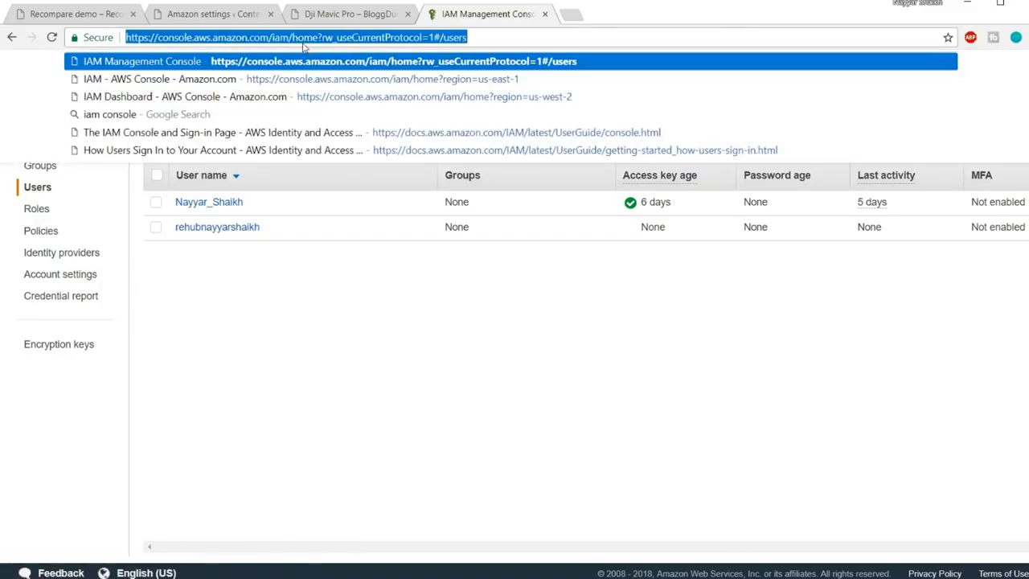
type("aff")
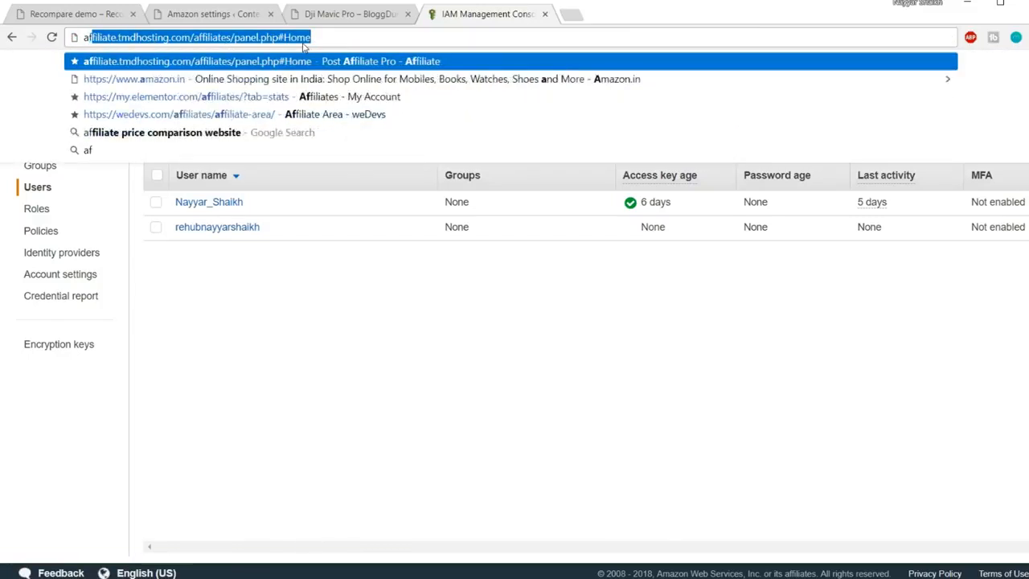
type("ilaite-p")
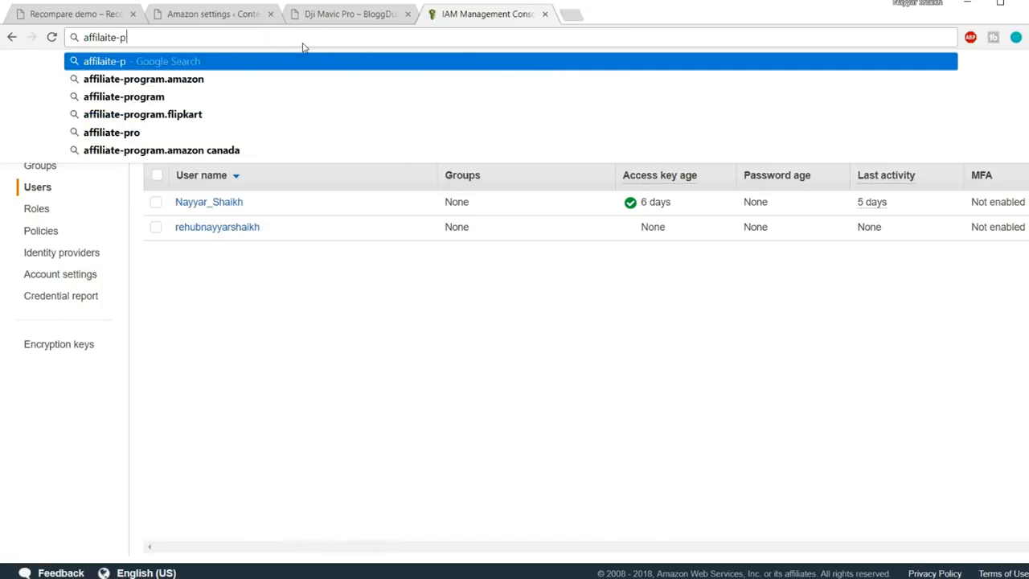
key("Down")
type(".in")
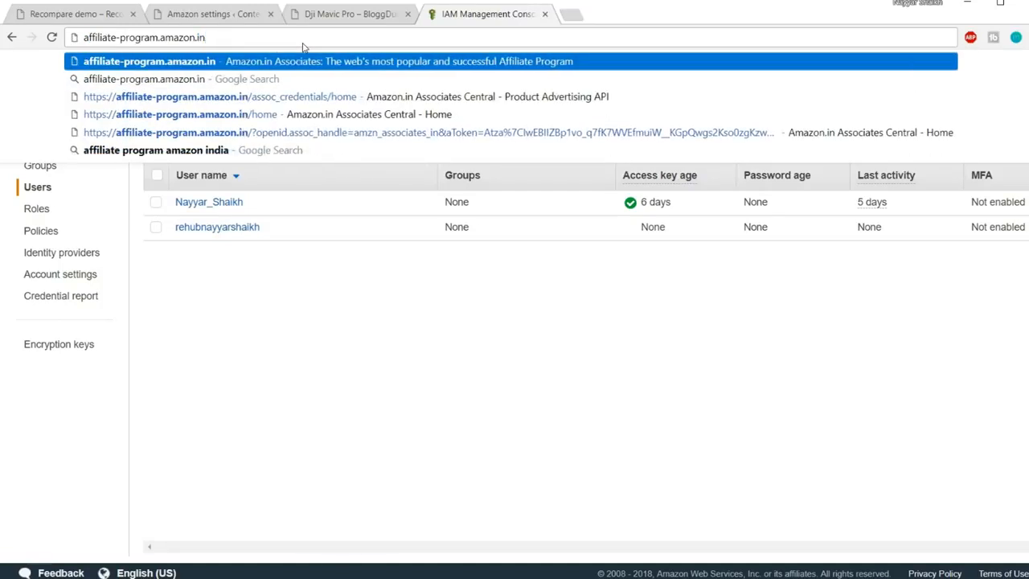
key("Return")
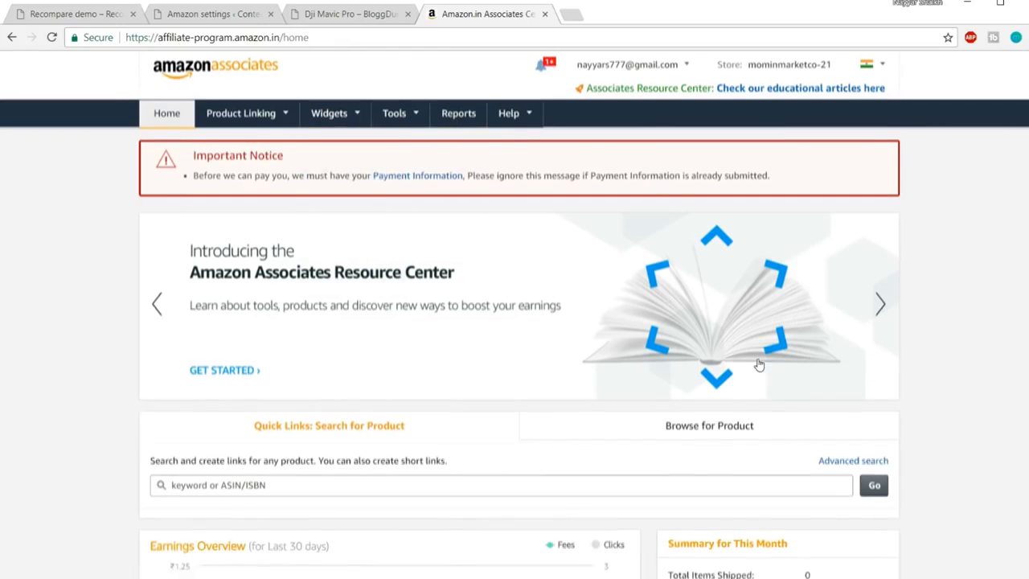
scroll(756, 380, "down", 5)
scroll(757, 385, "up", 5)
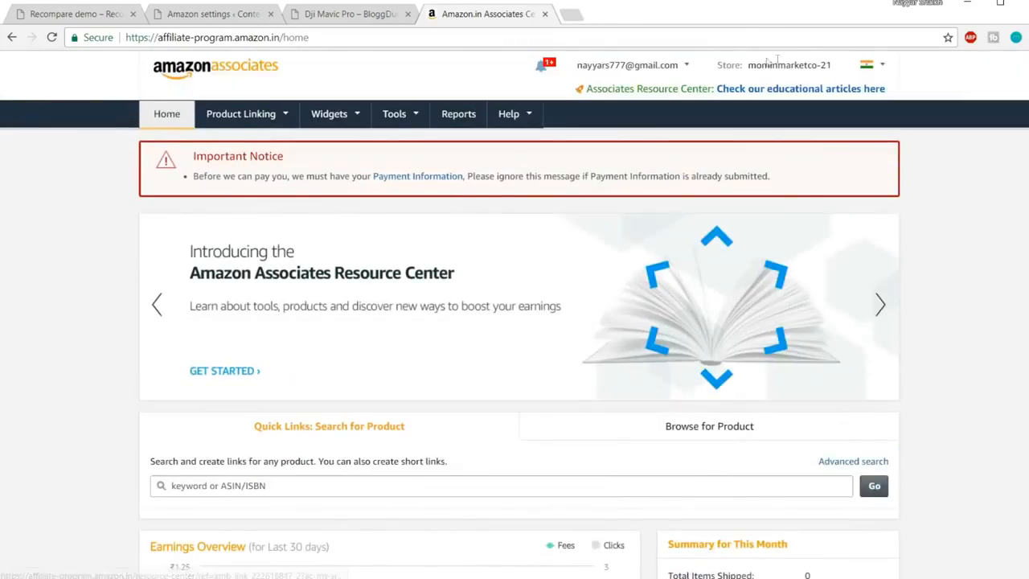
left_click_drag(748, 65, 831, 63)
key("ctrl+c")
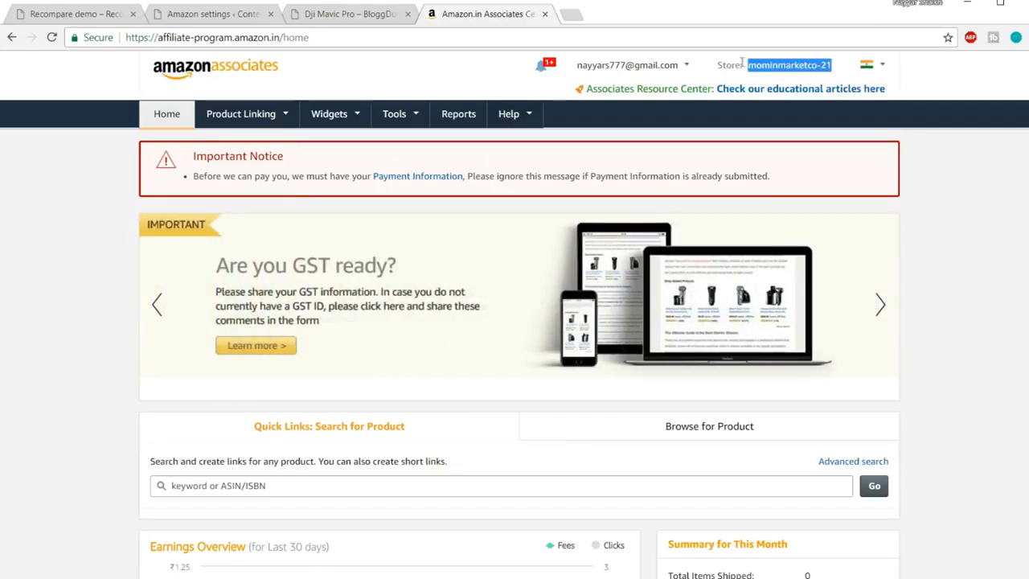
left_click(205, 14)
Paste the Amazon.in tracking ID as Default Tracking ID, set Default locale to IN, keep Results at 10
triple_click(376, 314)
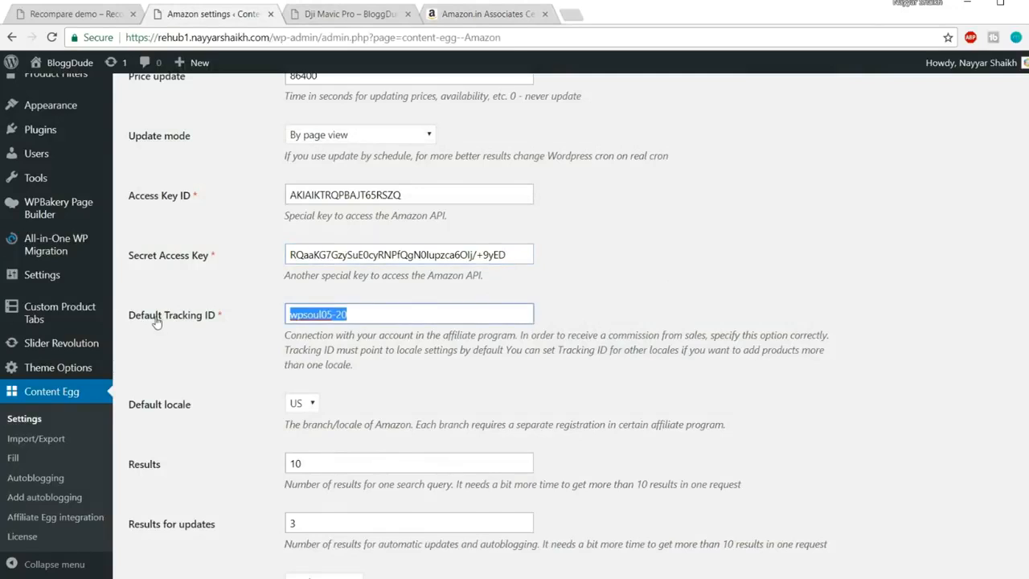
key("ctrl+v")
left_click(466, 334)
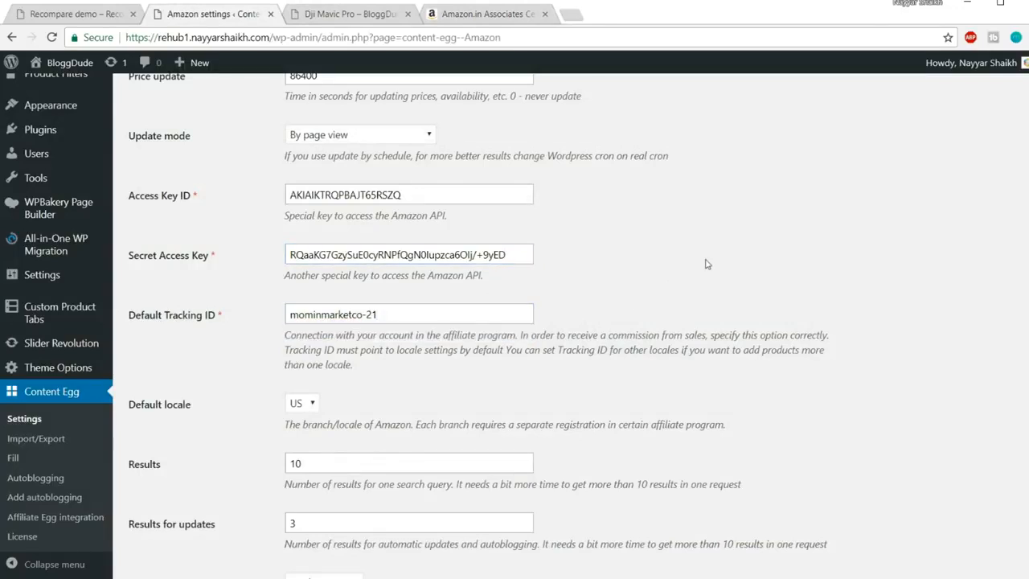
scroll(764, 278, "down", 3)
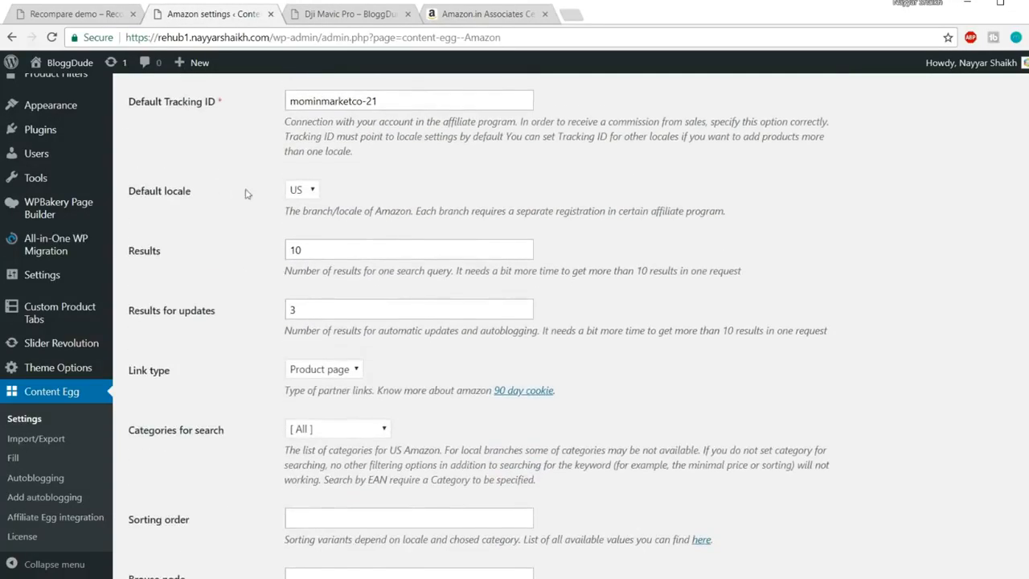
left_click(299, 193)
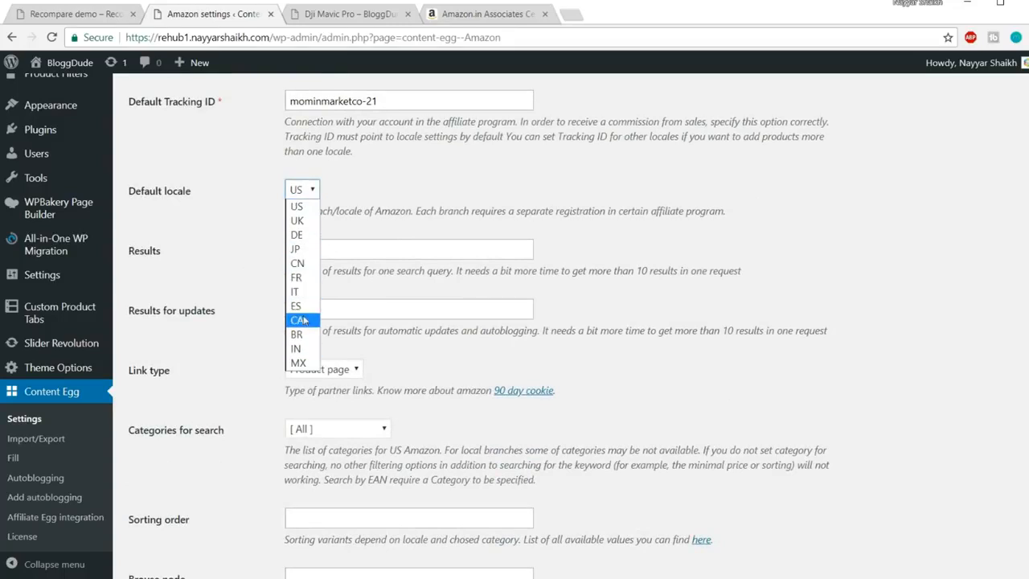
left_click(297, 349)
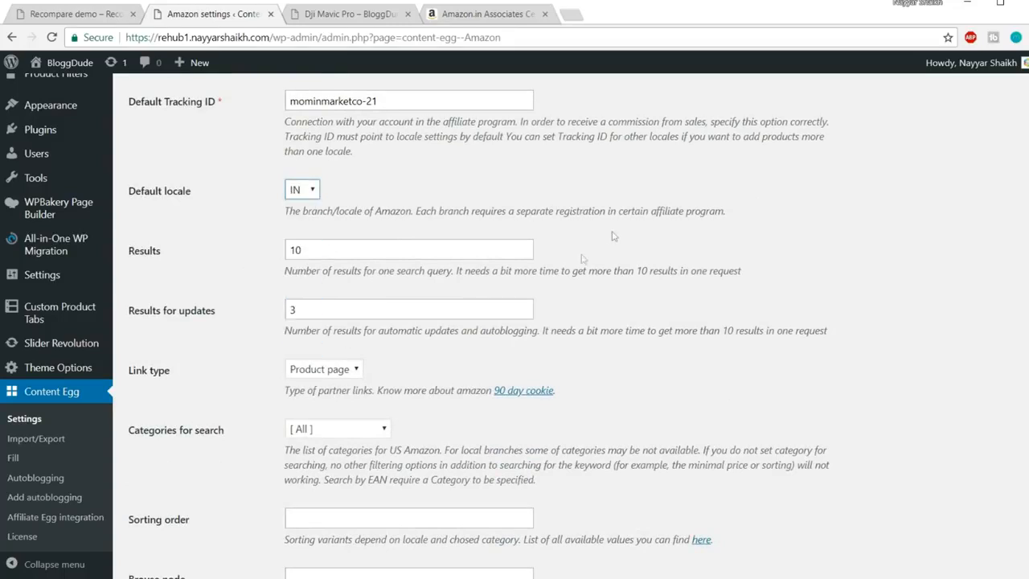
double_click(353, 243)
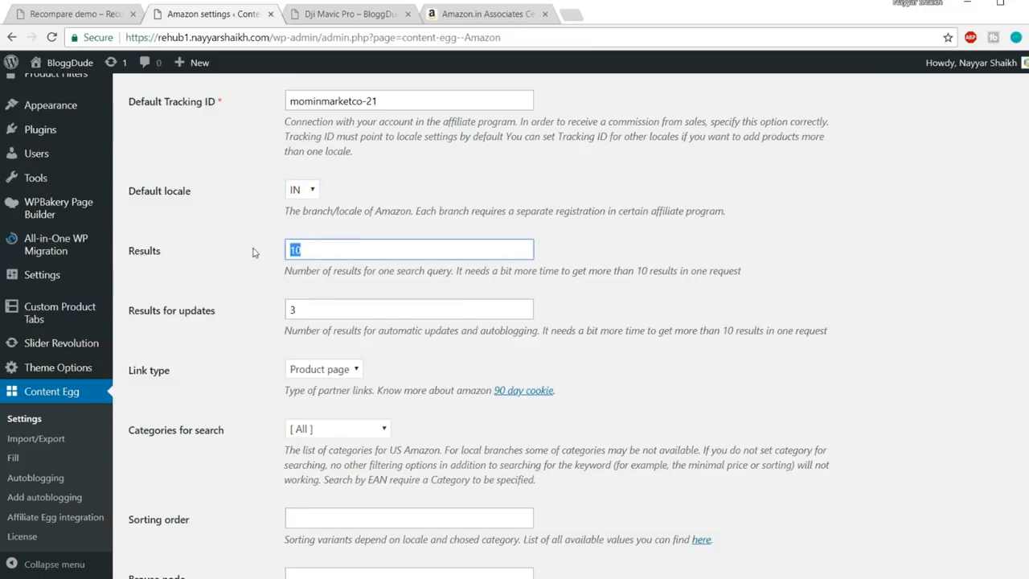
left_click(801, 223)
Leave Results for updates at 3 and keep Link type on Product page
scroll(842, 233, "down", 2)
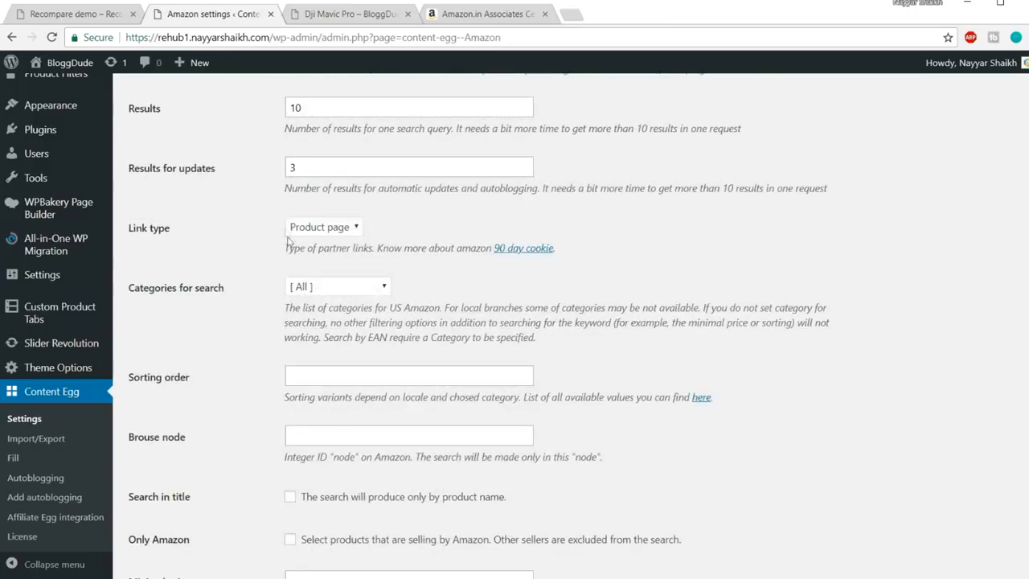
double_click(292, 167)
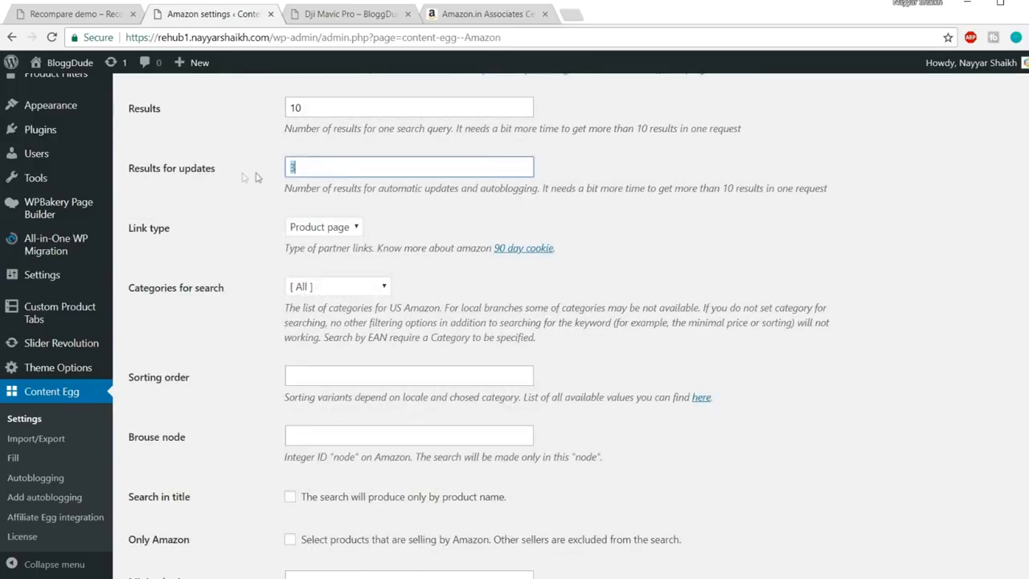
left_click(685, 215)
left_click(339, 233)
left_click(322, 248)
left_click(338, 235)
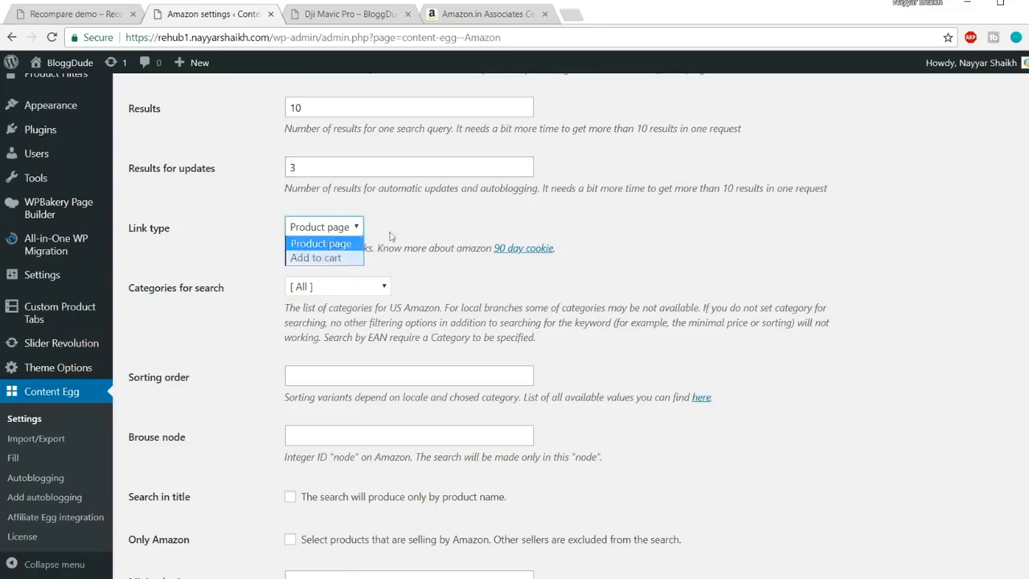
left_click(479, 212)
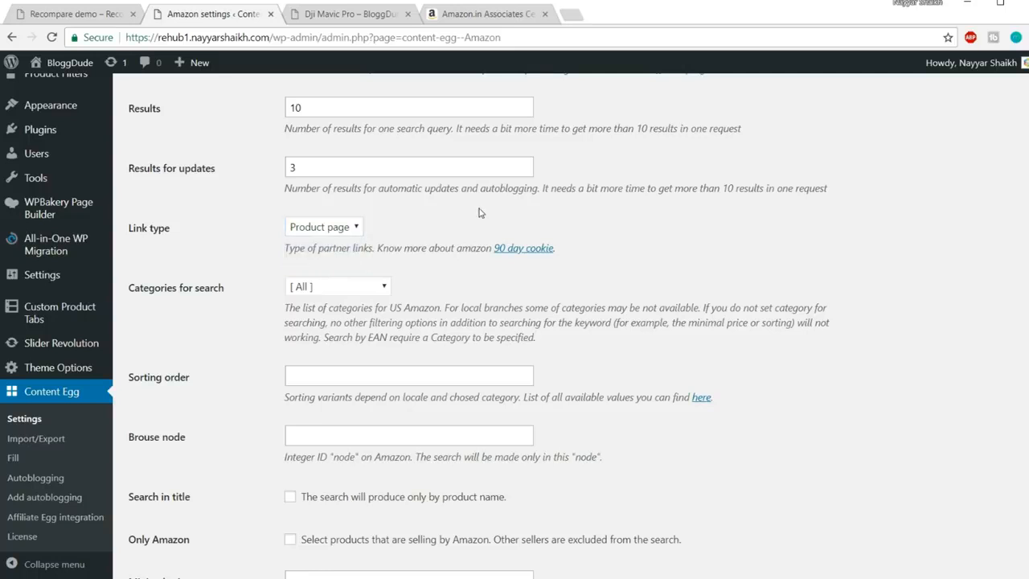
left_click(355, 229)
left_click(337, 248)
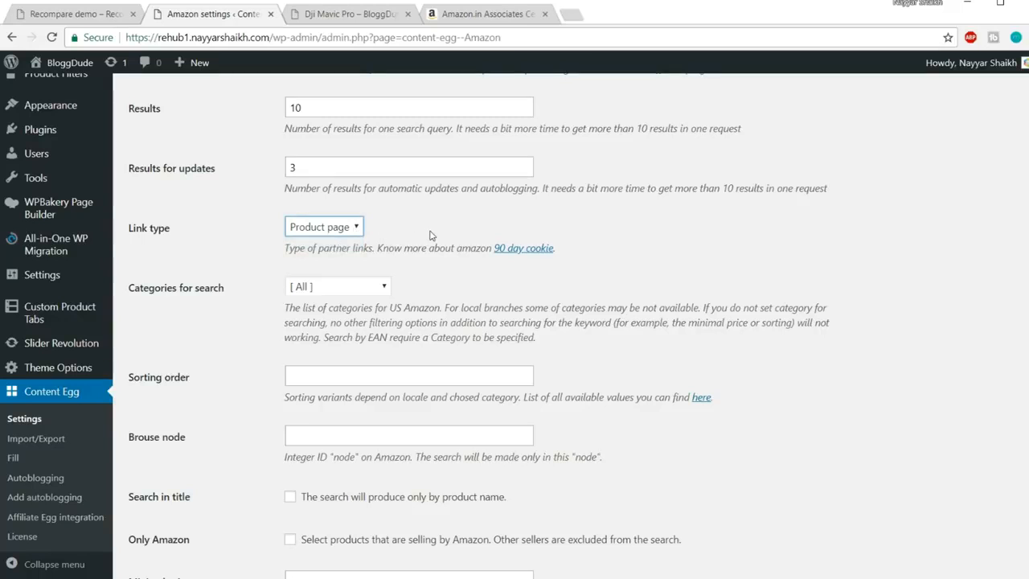
Paste the Amazon.in tracking ID into the IN locale Tracking ID field and save changes
scroll(507, 254, "down", 1)
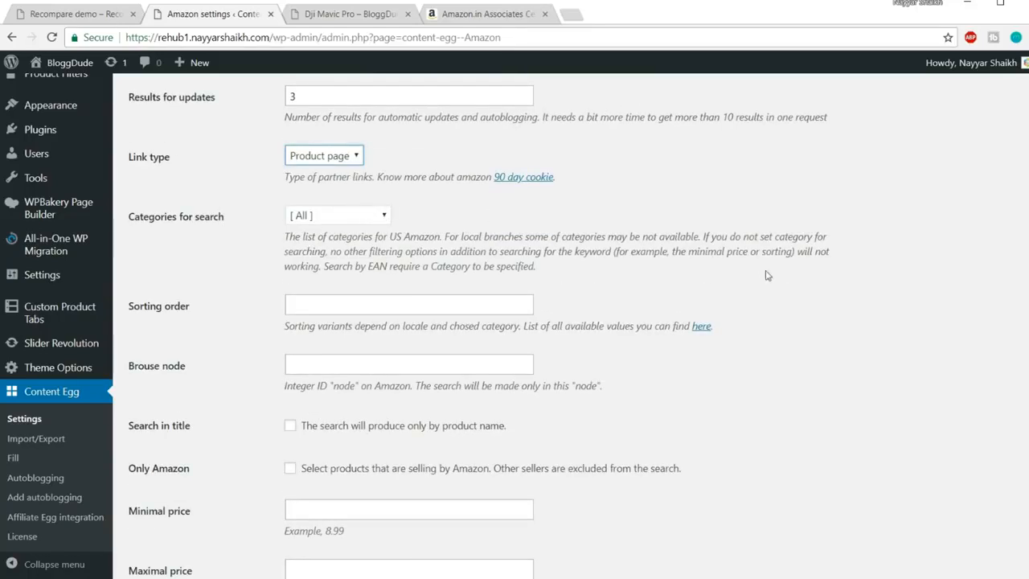
scroll(770, 275, "down", 1)
scroll(518, 228, "down", 3)
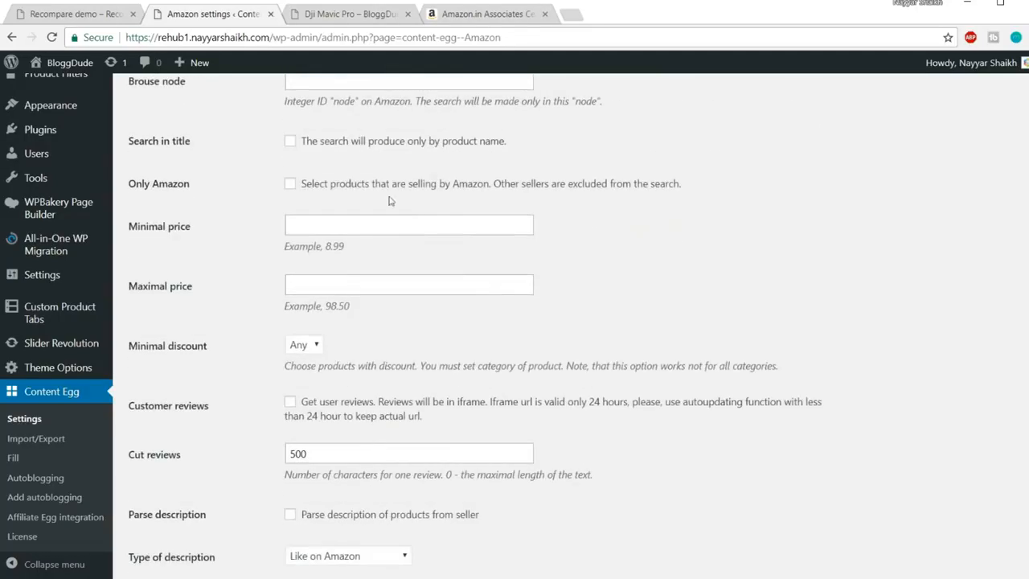
scroll(562, 238, "down", 2)
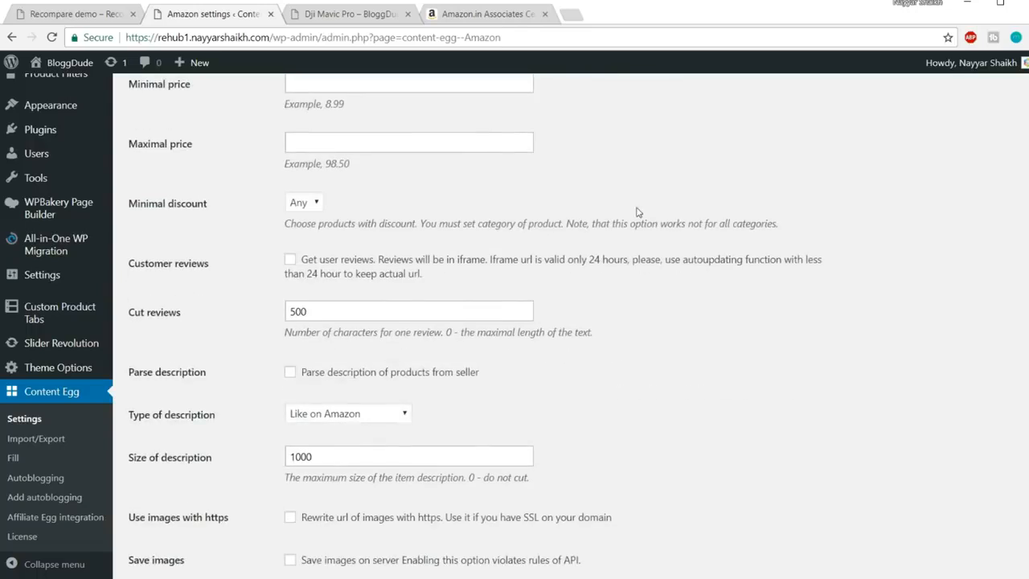
scroll(562, 238, "down", 2)
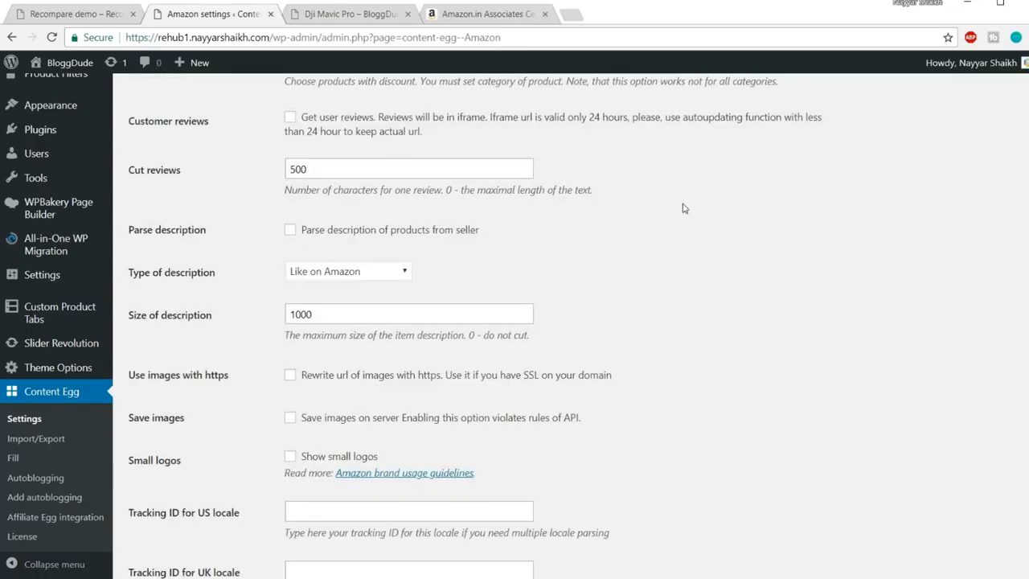
scroll(664, 210, "down", 5)
scroll(663, 210, "down", 4)
scroll(672, 254, "up", 4)
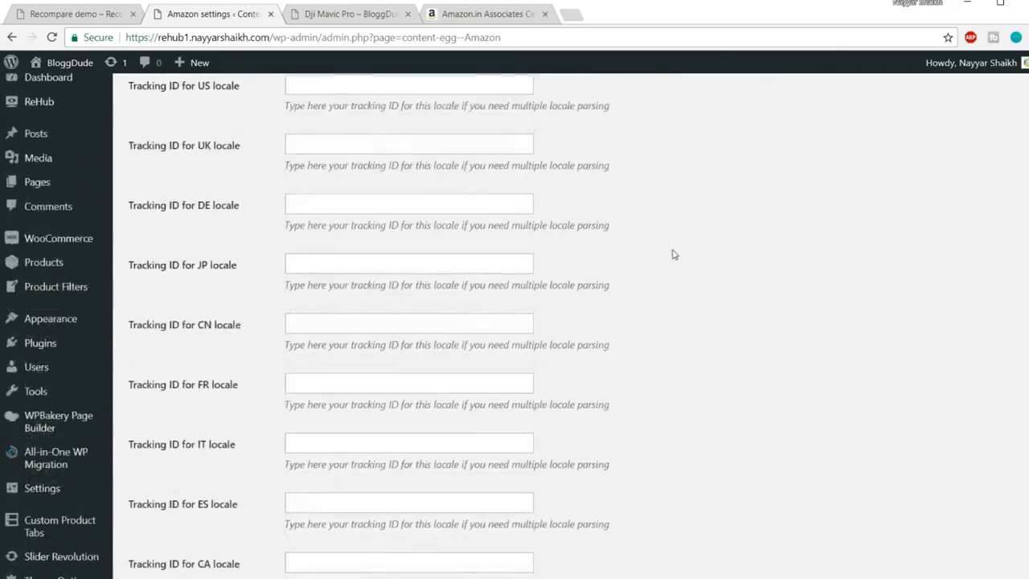
scroll(674, 254, "up", 2)
left_click(341, 231)
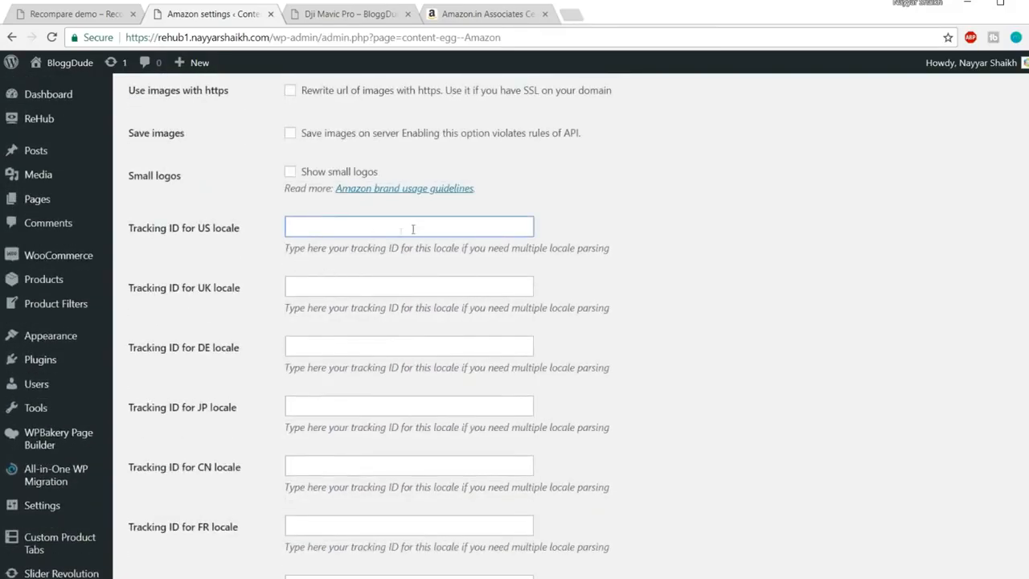
scroll(405, 287, "down", 5)
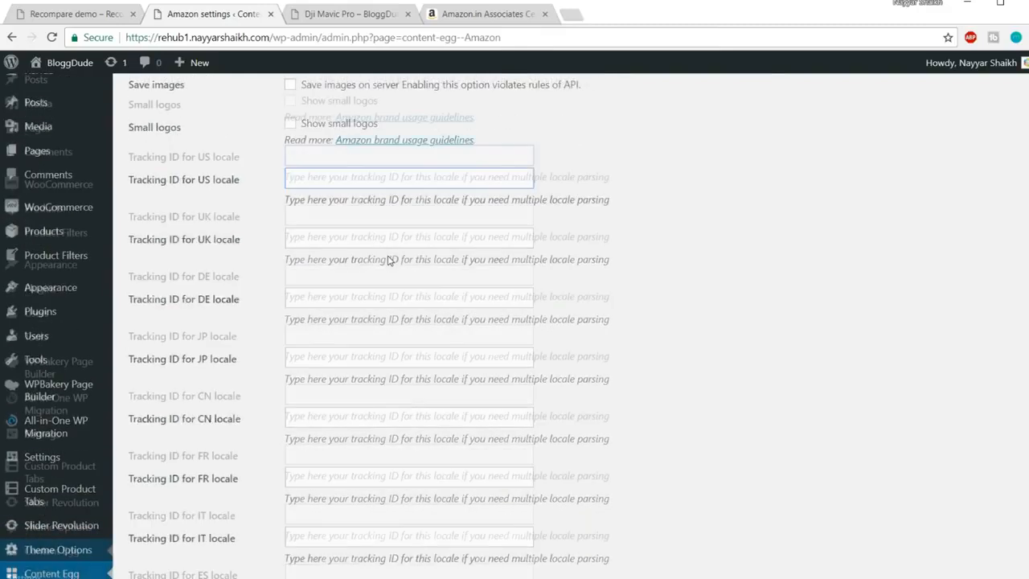
scroll(404, 287, "down", 1)
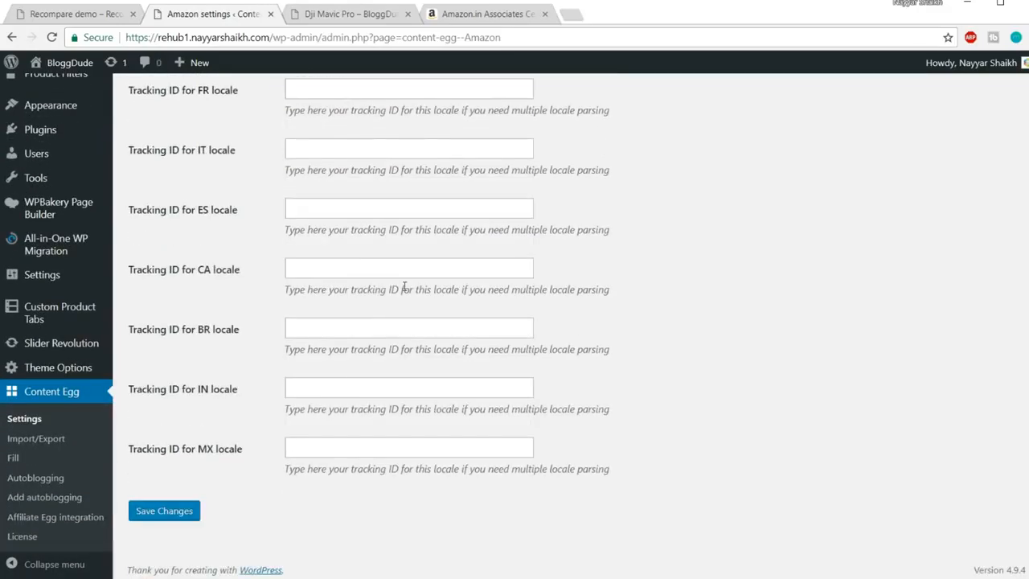
left_click(350, 390)
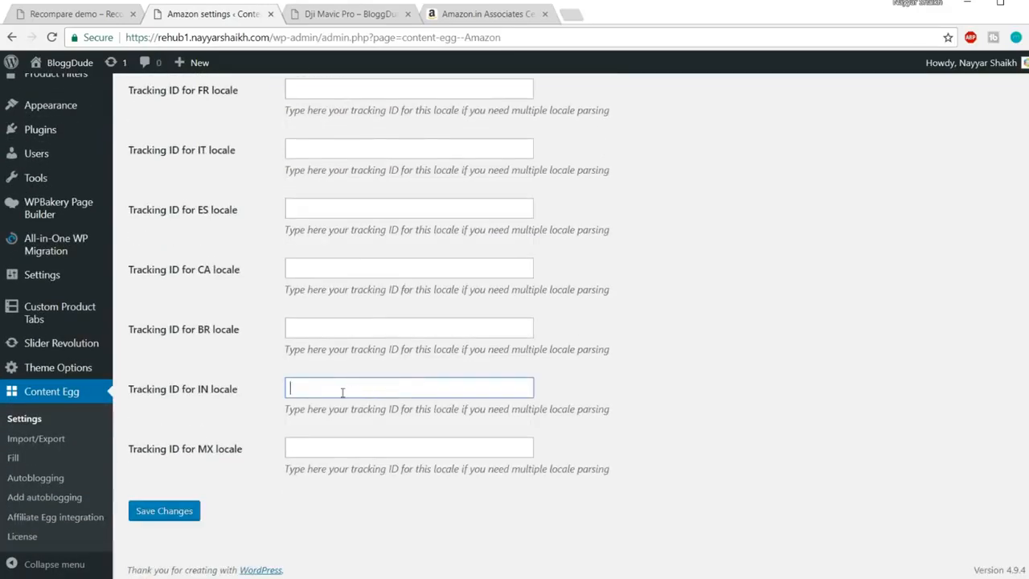
key("ctrl+v")
left_click(656, 342)
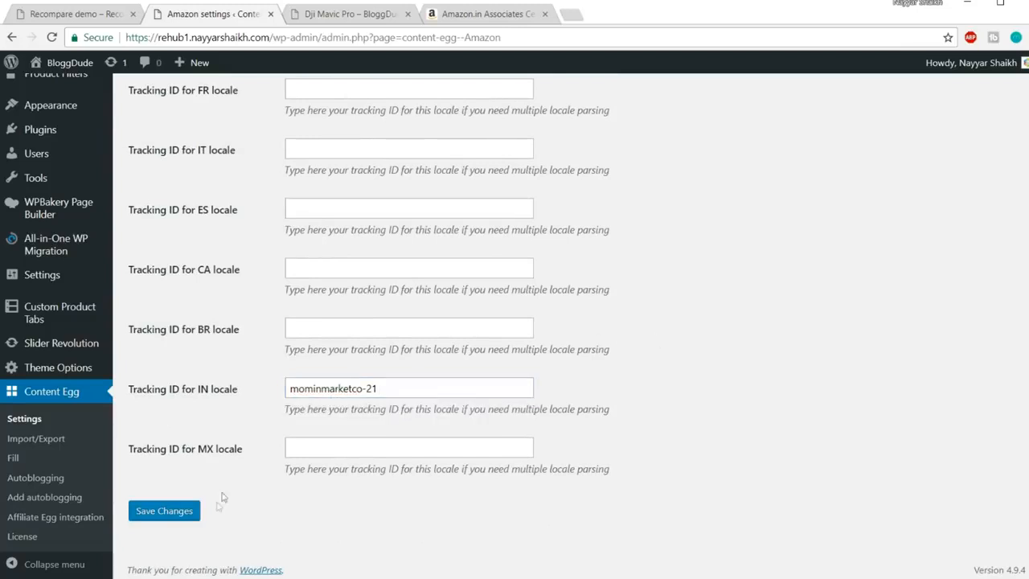
left_click(185, 514)
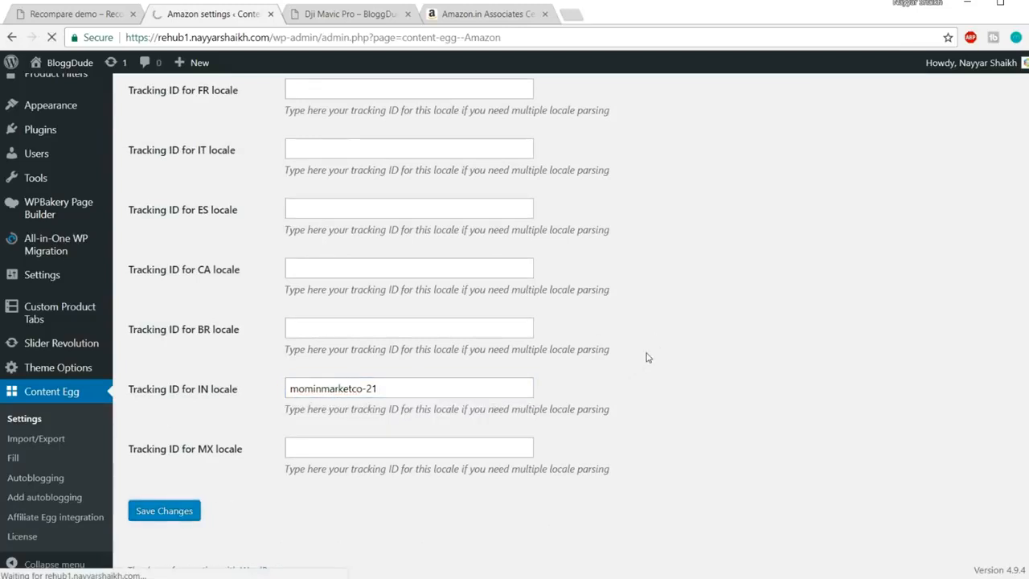
Switch Content Egg Settings to the Flipkart module and scroll down to its settings fields
scroll(847, 303, "down", 3)
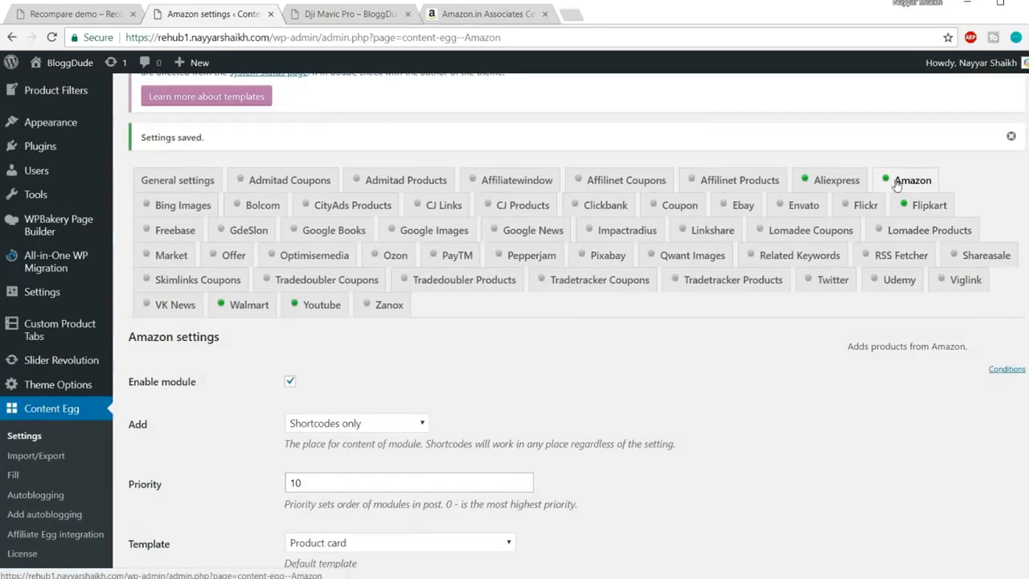
scroll(997, 165, "down", 1)
left_click(917, 136)
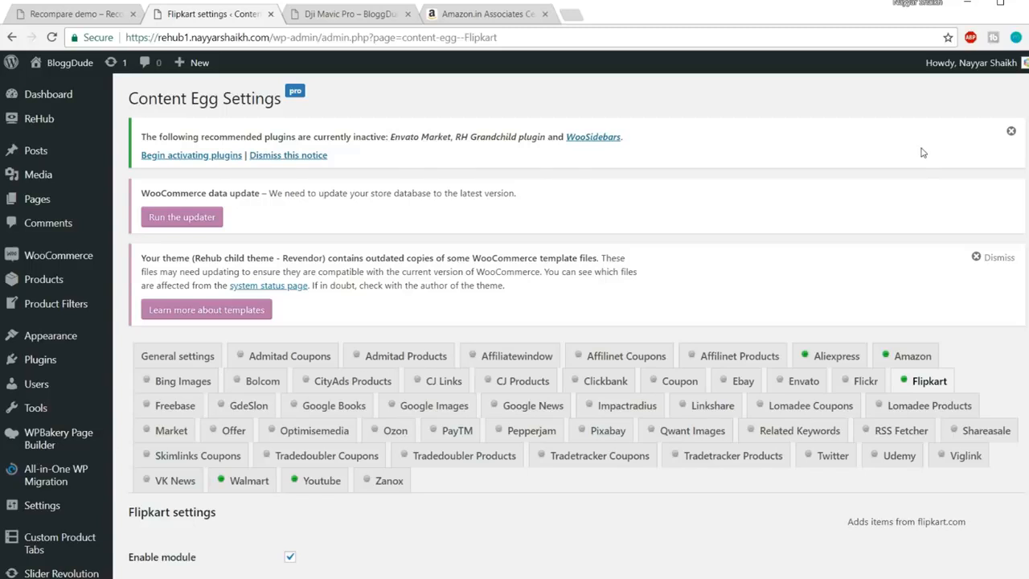
scroll(924, 152, "down", 2)
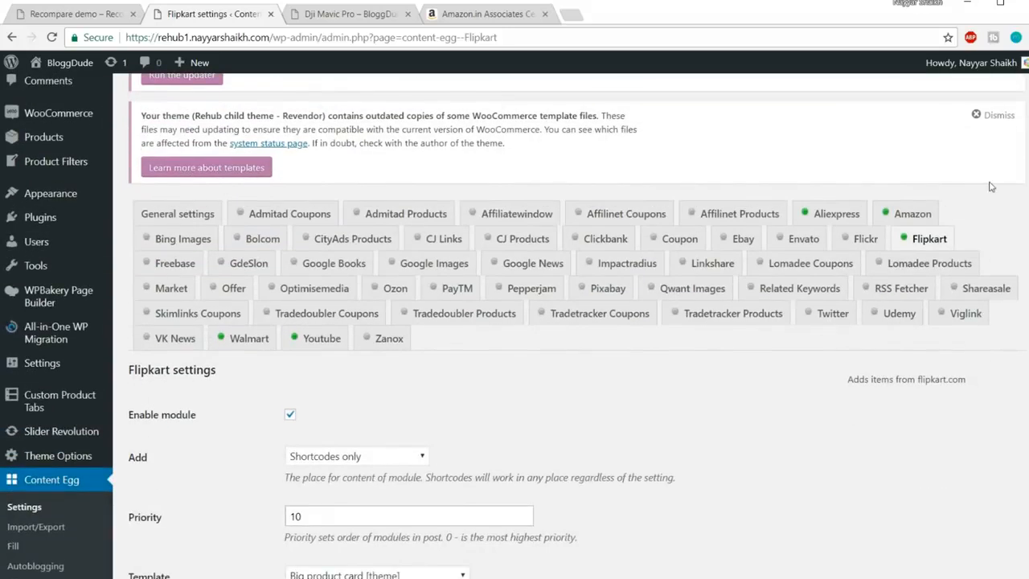
Close the Amazon Associates page and search 'affiliate flip' to reach the Flipkart Affiliate Program site
left_click(544, 14)
left_click(433, 14)
type("affiliate flip")
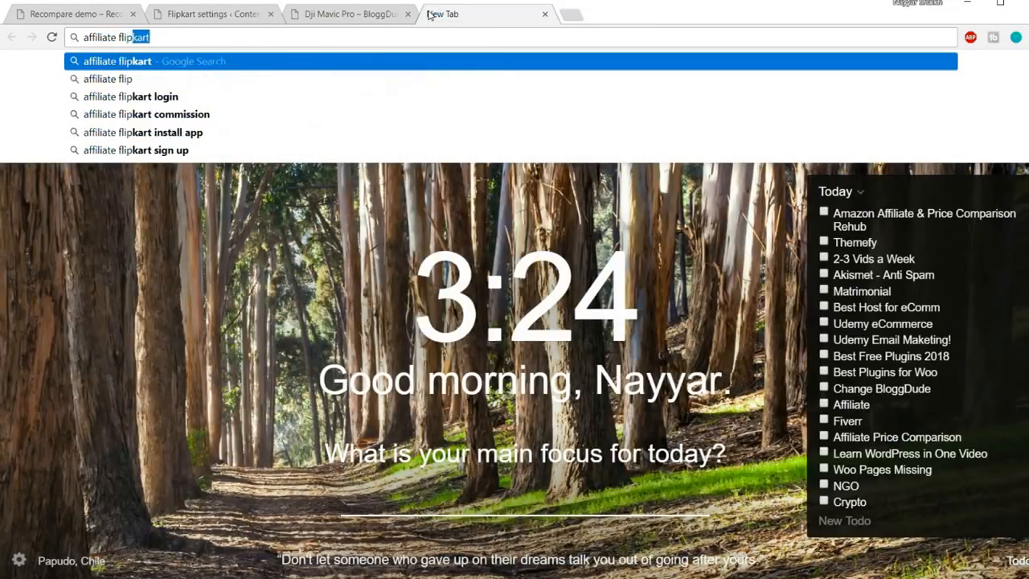
key("Return")
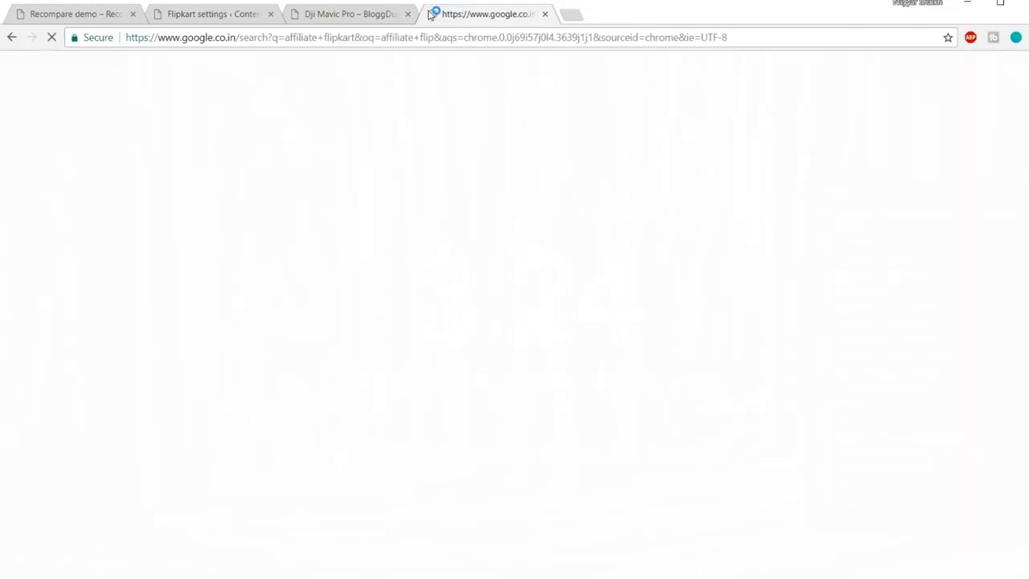
left_click(231, 184)
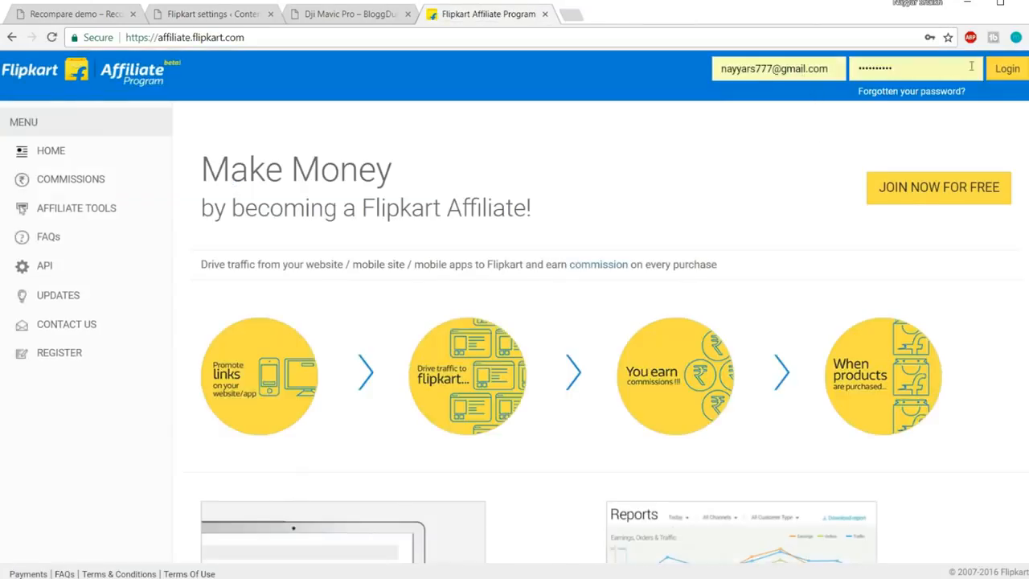
Log in to the Flipkart affiliate account and go to API > API Token
left_click(1005, 71)
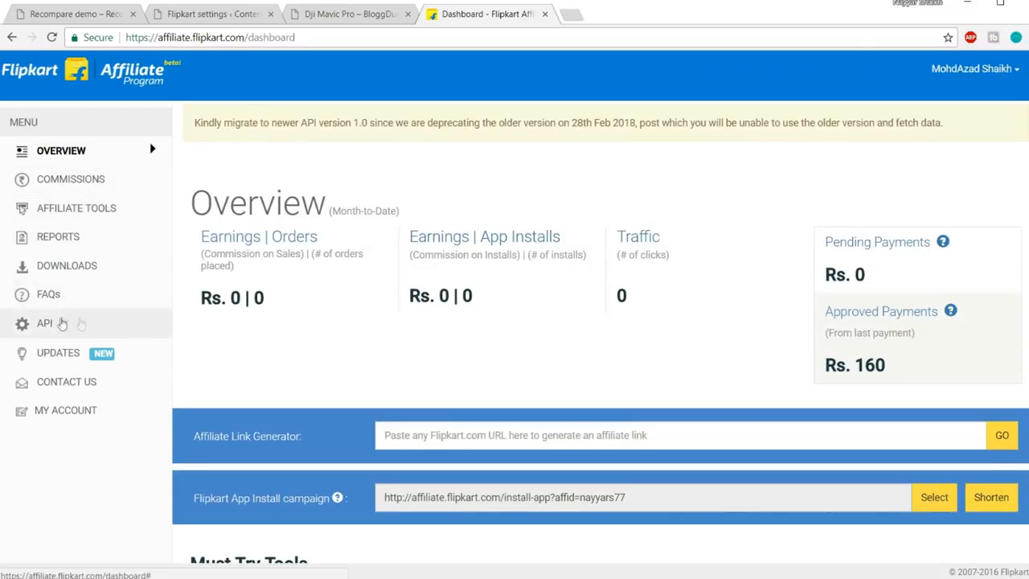
left_click(36, 331)
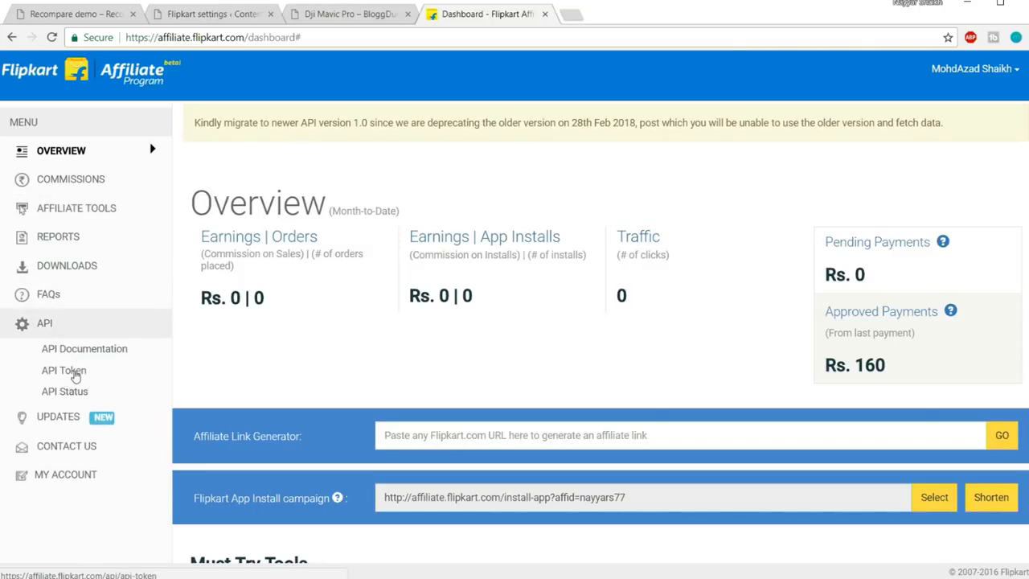
left_click(75, 371)
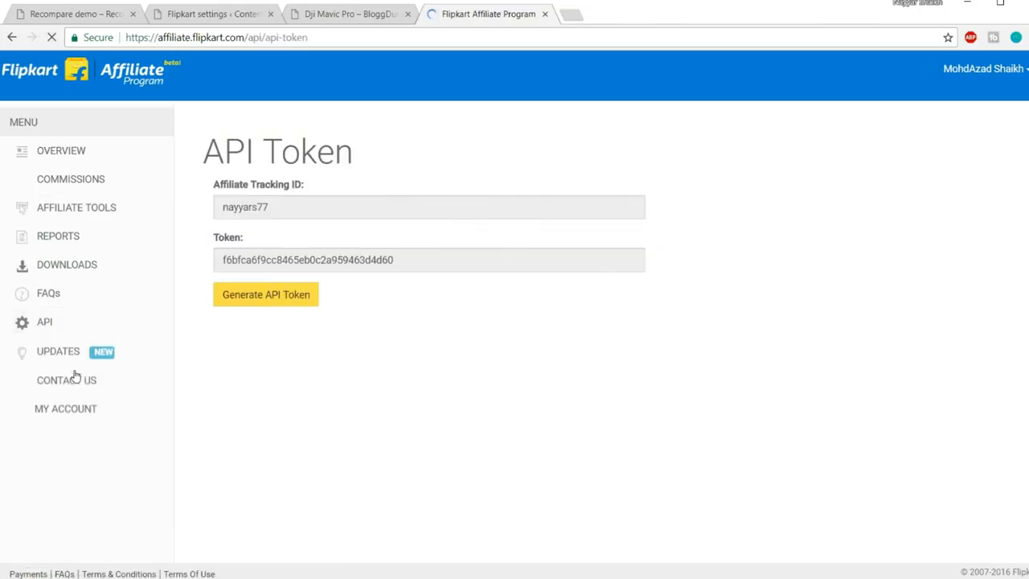
Copy the Flipkart tracking ID and enter it in the Content Egg Affiliate Tracking ID field
left_click_drag(306, 207, 191, 213)
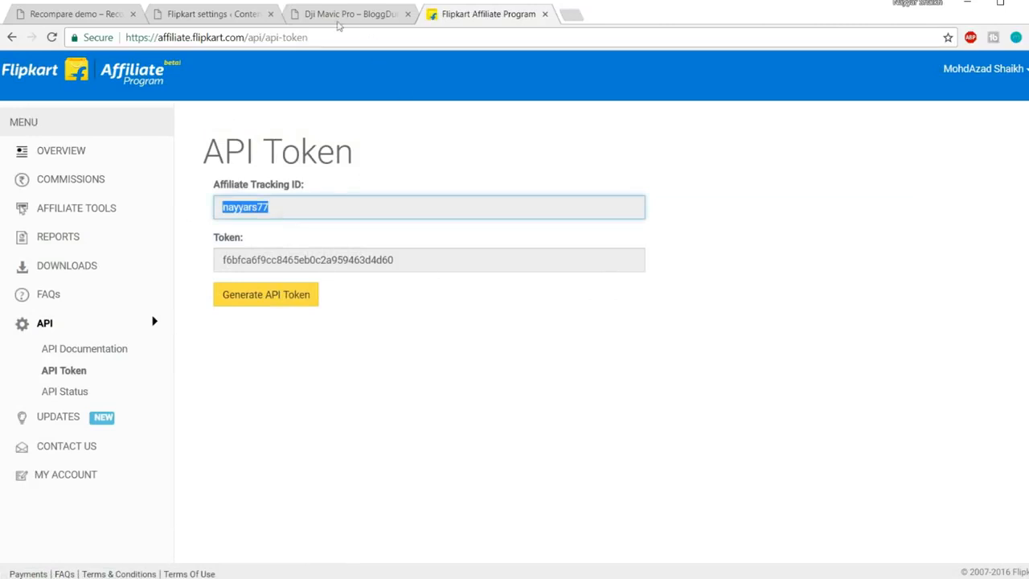
left_click(217, 14)
scroll(554, 319, "down", 6)
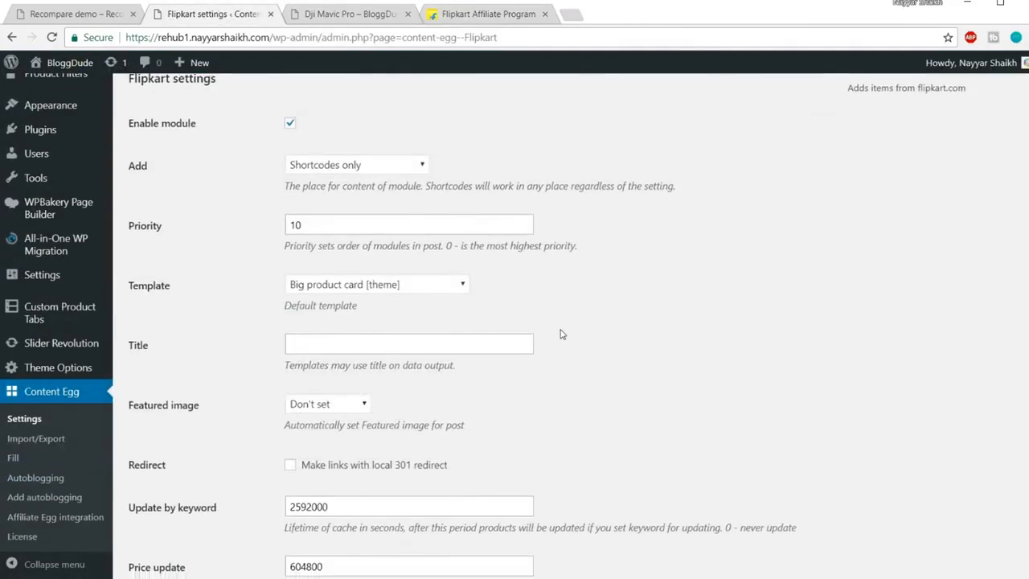
scroll(561, 334, "down", 3)
left_click_drag(336, 266, 252, 273)
type("nayyars77")
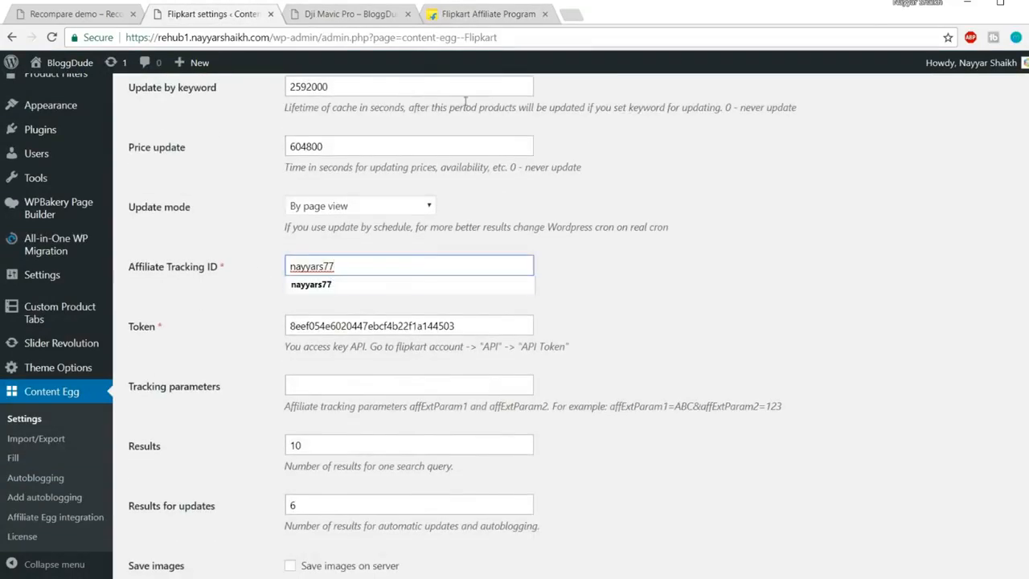
Copy the Flipkart API token and paste it over the old Token value in WordPress
left_click(488, 16)
left_click_drag(412, 260, 152, 265)
key("ctrl+c")
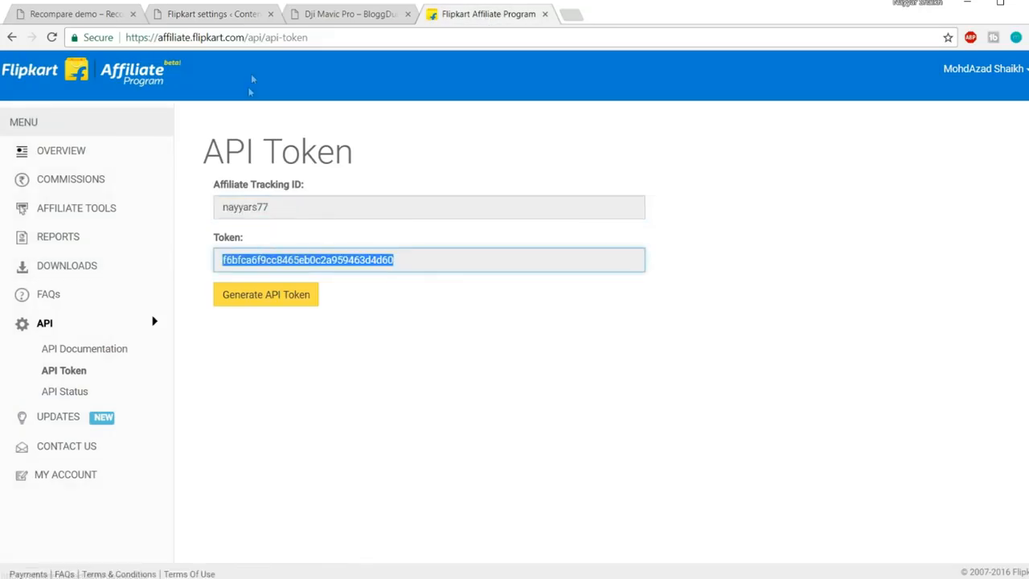
left_click(231, 15)
left_click_drag(488, 328, 168, 328)
key("ctrl+v")
left_click(634, 324)
Review the remaining Flipkart settings, including Price update interval and Trim description length
scroll(724, 346, "up", 9)
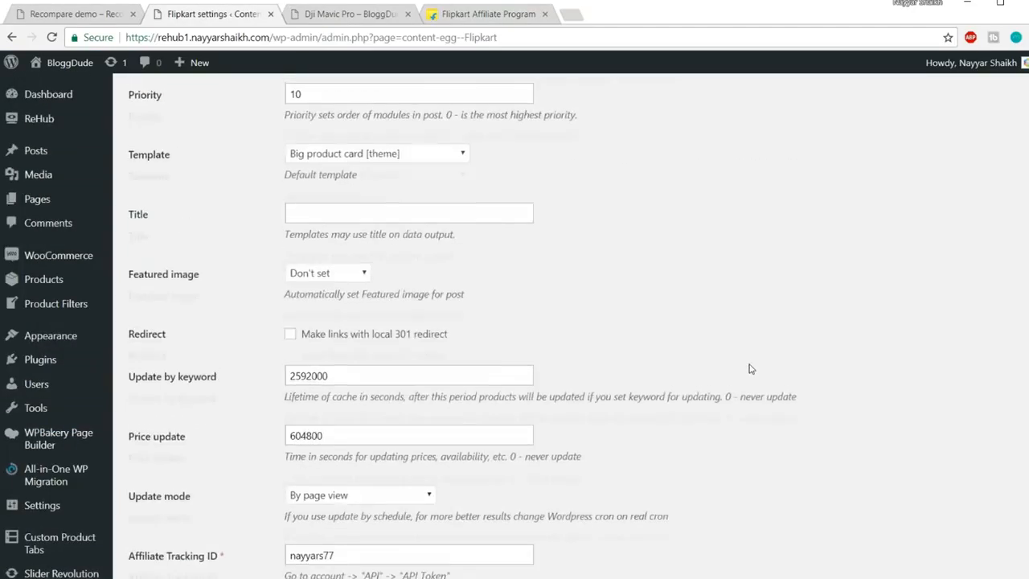
scroll(751, 369, "down", 1)
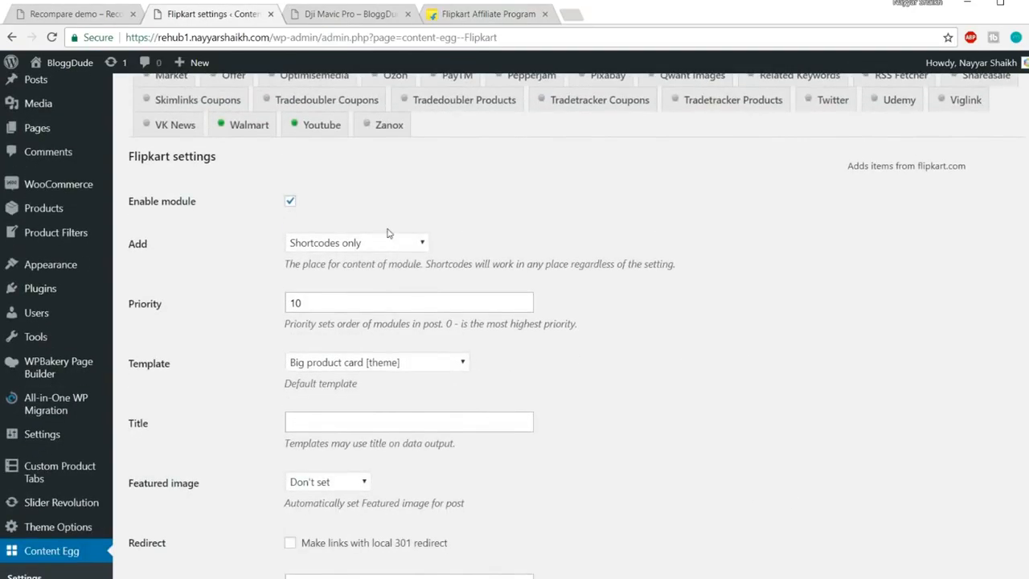
scroll(626, 259, "down", 1)
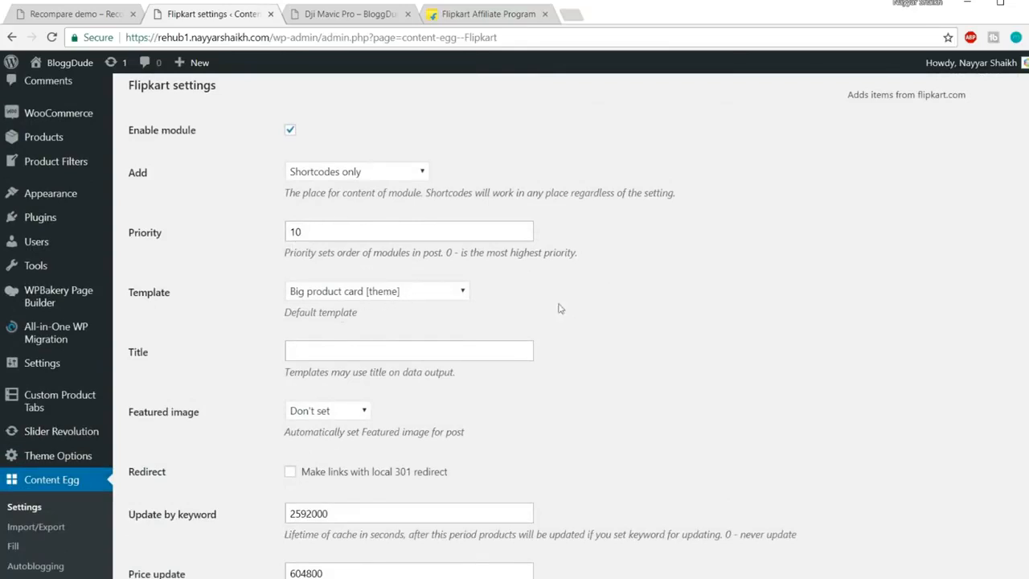
scroll(496, 300, "down", 2)
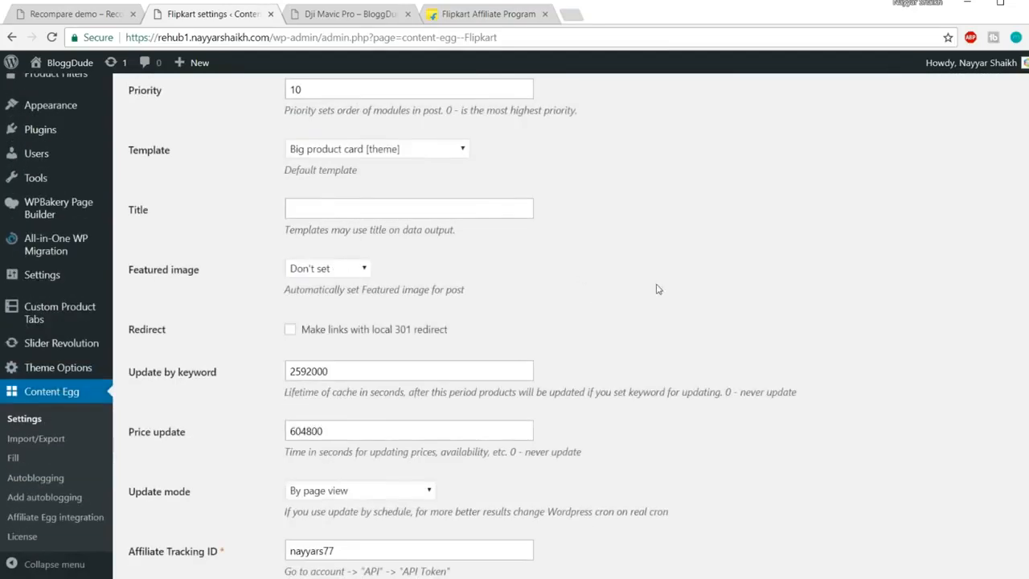
scroll(654, 287, "down", 2)
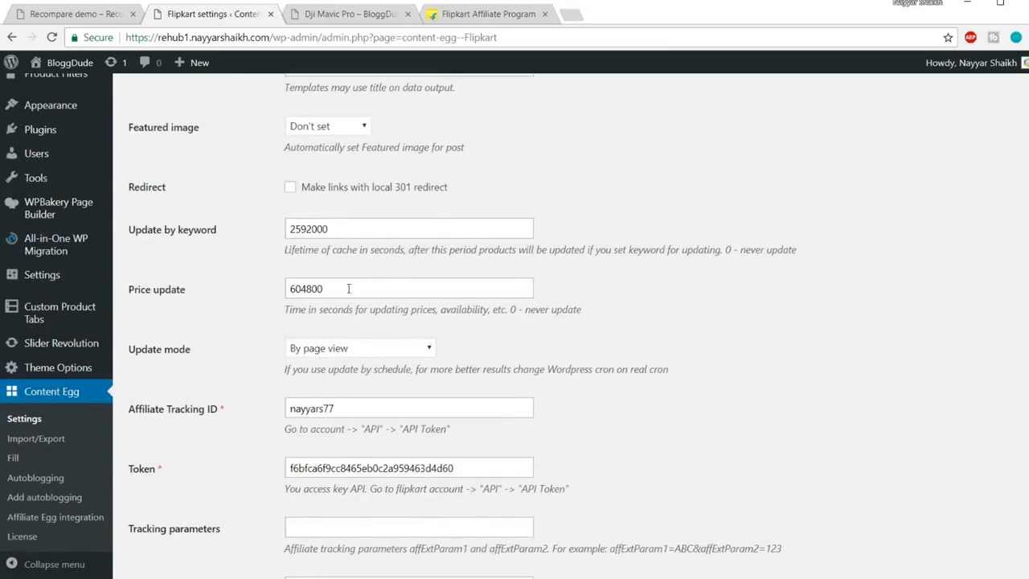
left_click_drag(348, 287, 231, 293)
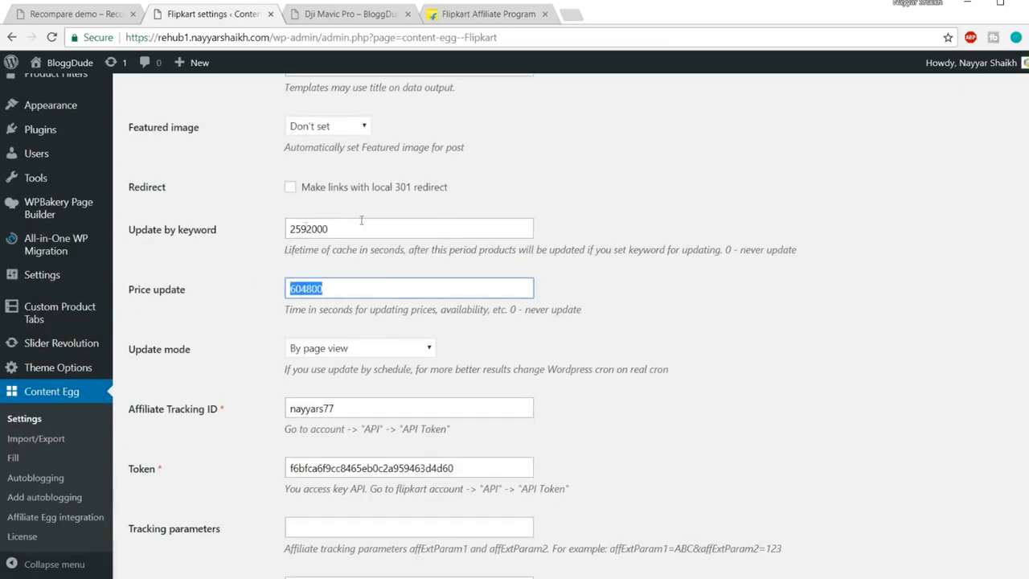
scroll(326, 286, "down", 4)
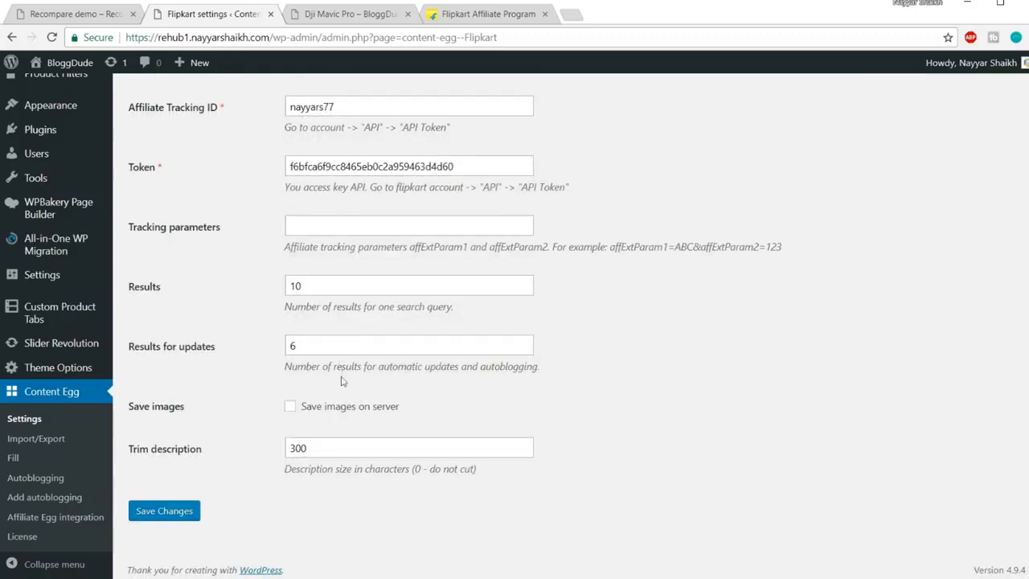
left_click_drag(318, 448, 232, 454)
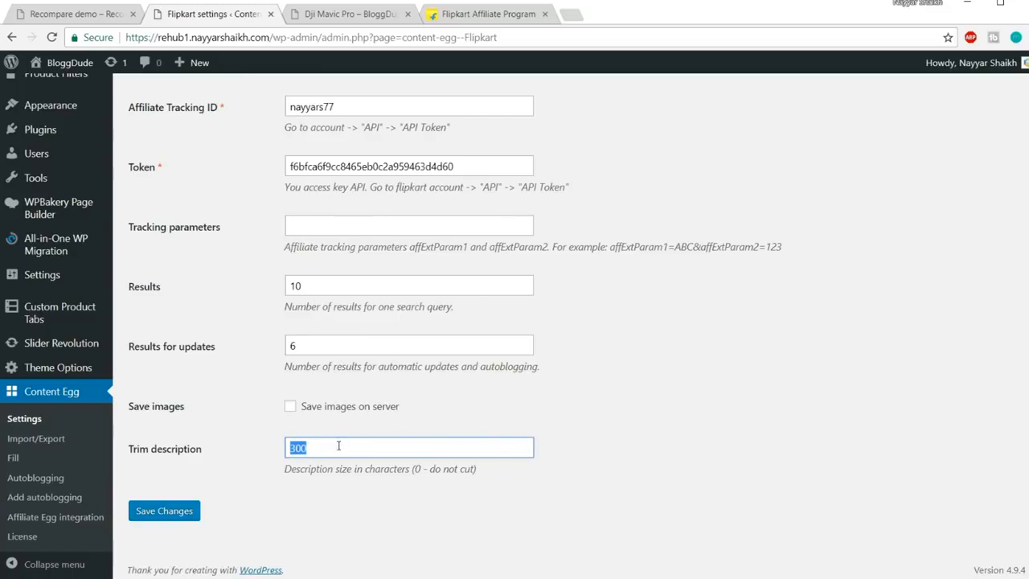
Save the Content Egg Flipkart module settings and check the saved page
left_click(182, 513)
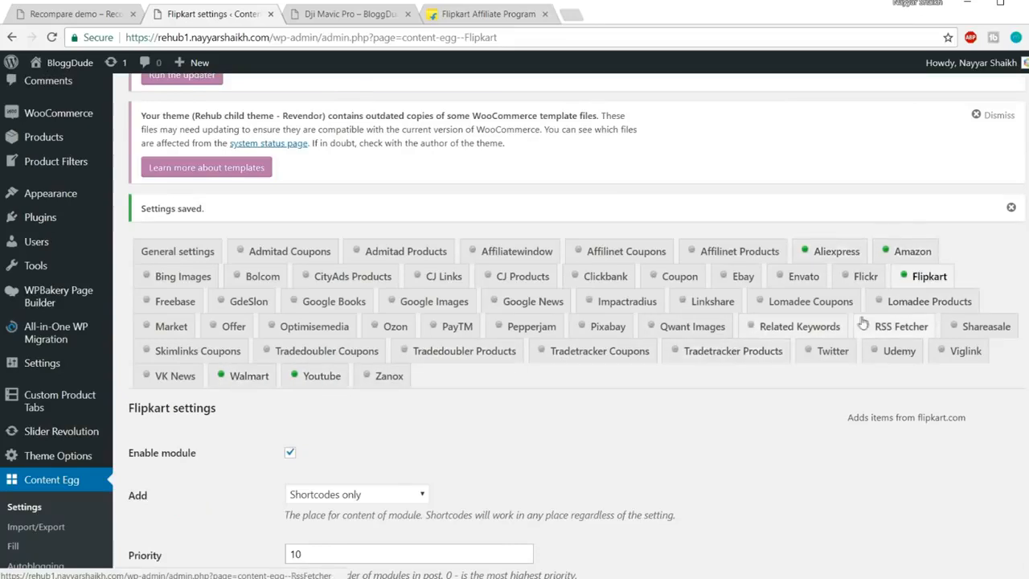
scroll(552, 346, "down", 5)
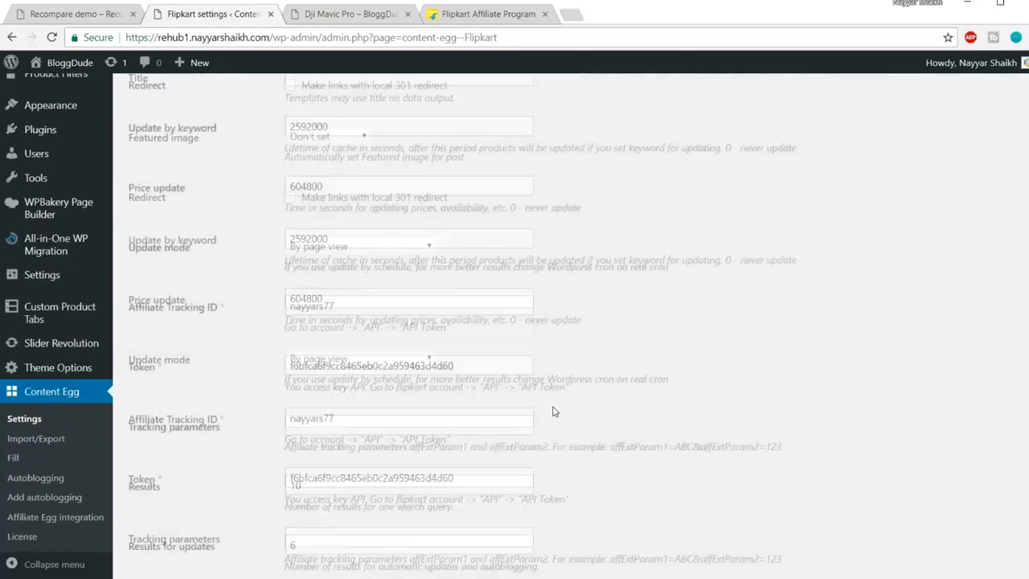
scroll(553, 414, "up", 5)
scroll(689, 400, "down", 8)
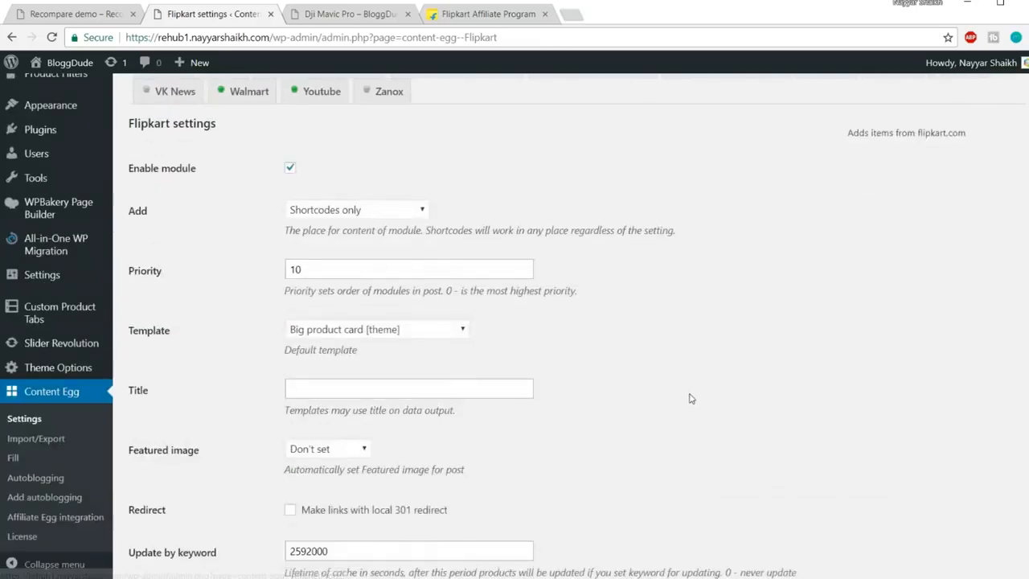
scroll(692, 398, "up", 6)
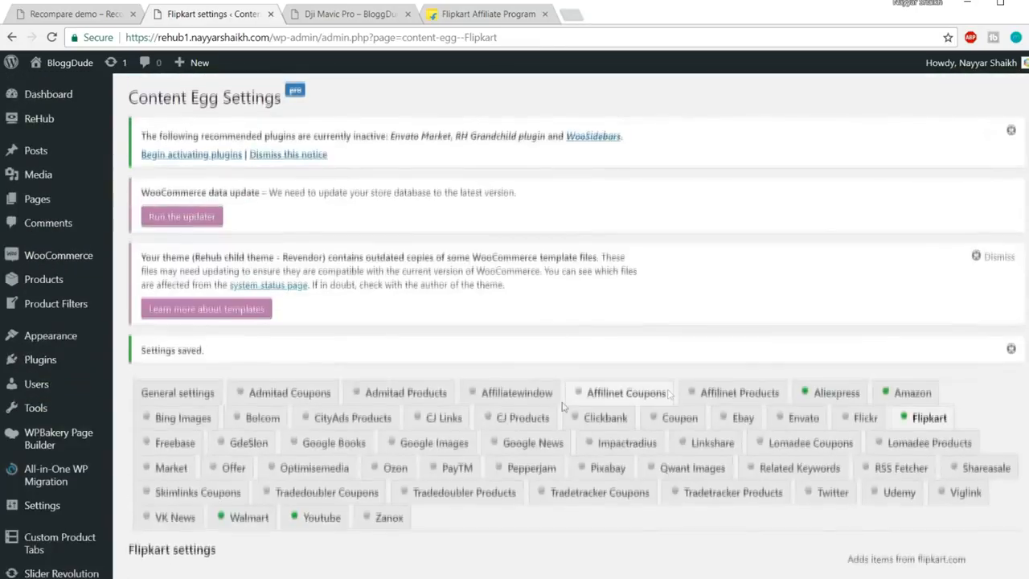
scroll(338, 314, "down", 3)
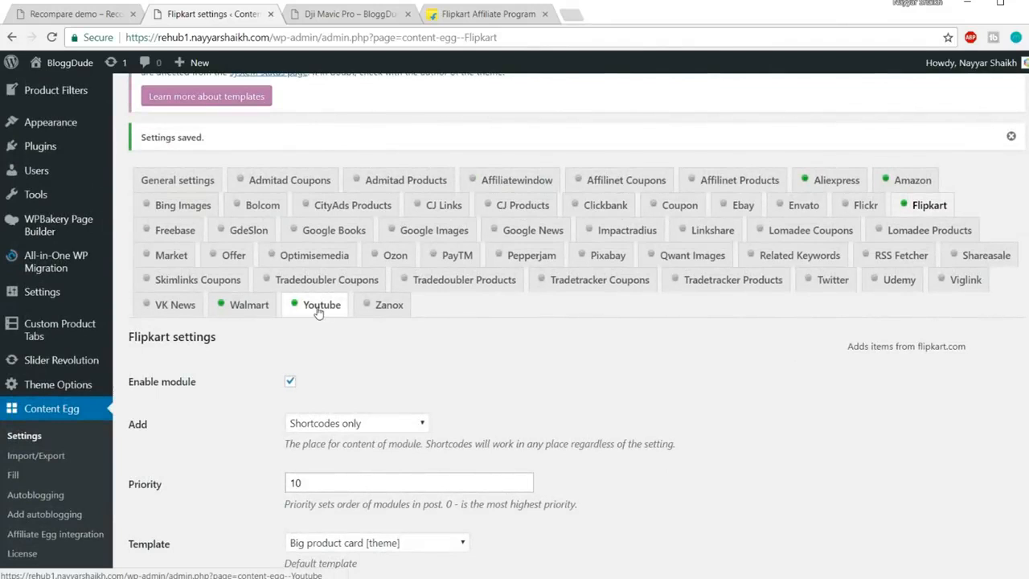
Open the Walmart module settings and toggle Enable module off and back on
left_click(234, 311)
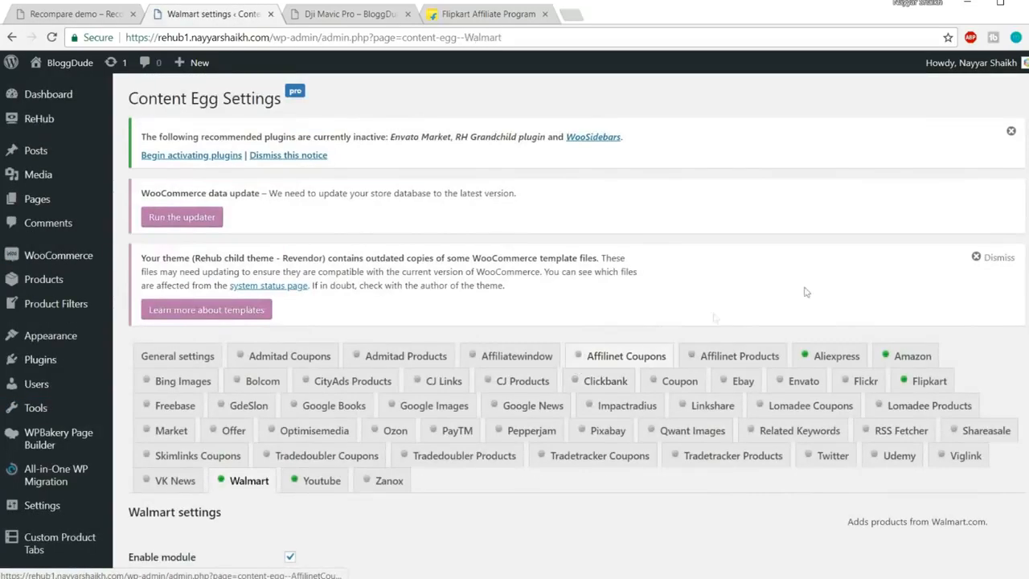
scroll(988, 239, "down", 3)
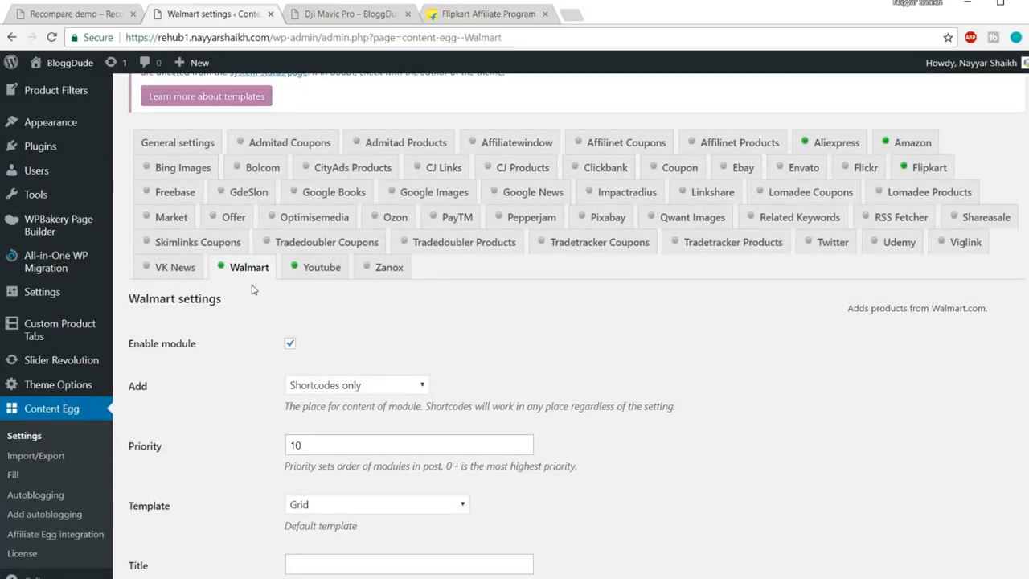
left_click(291, 345)
left_click(291, 346)
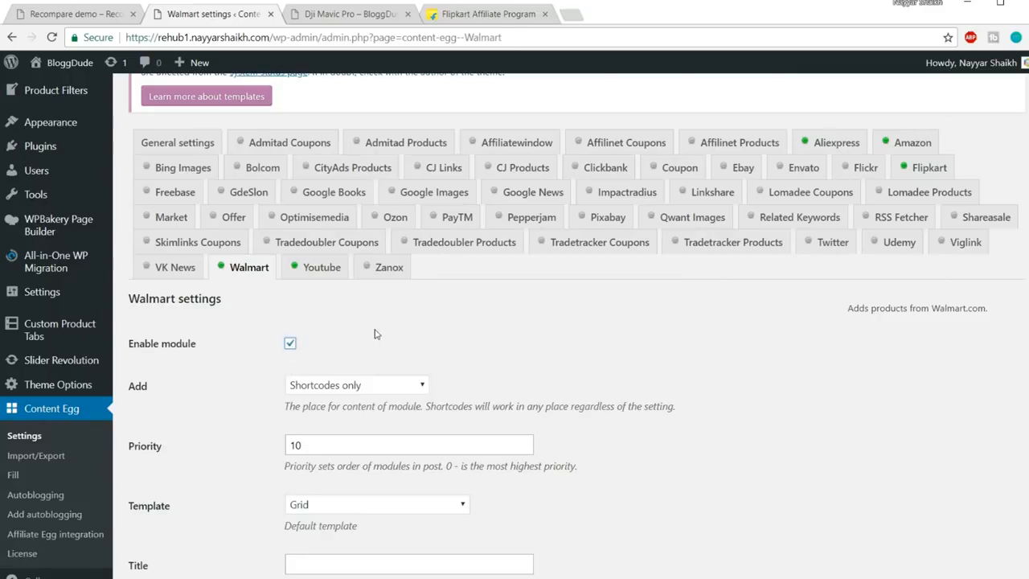
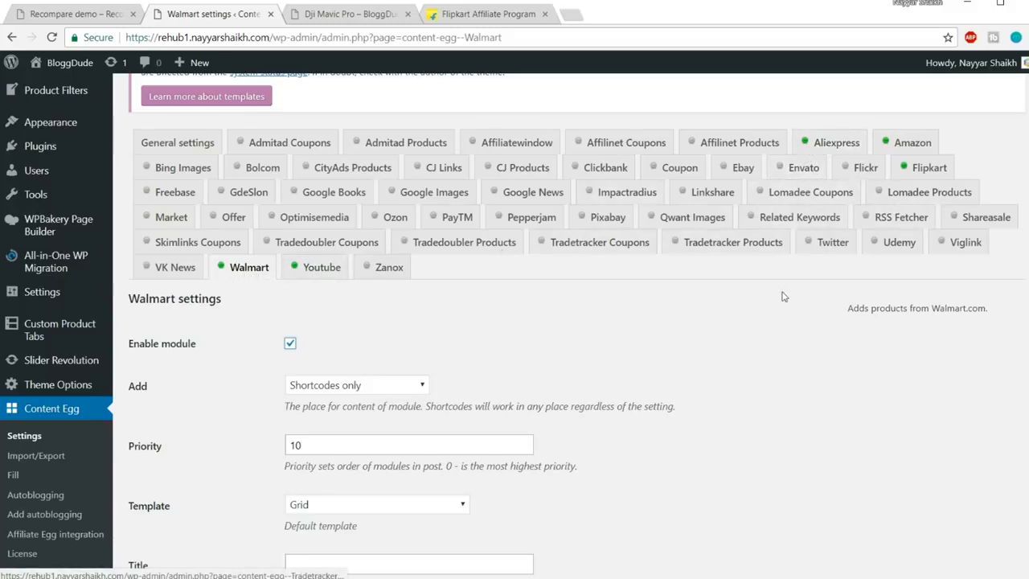
Switch to the Youtube module tab in the Content Egg settings
left_click(320, 272)
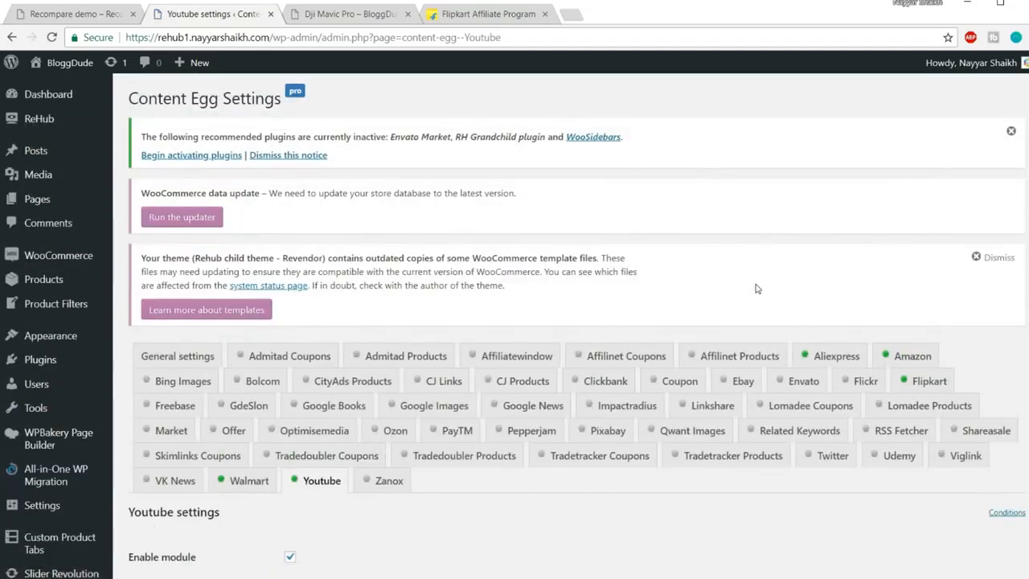
Save the Youtube module with its API key, 5 results, 3 for autoblogging and 280-character trim
scroll(770, 322, "down", 3)
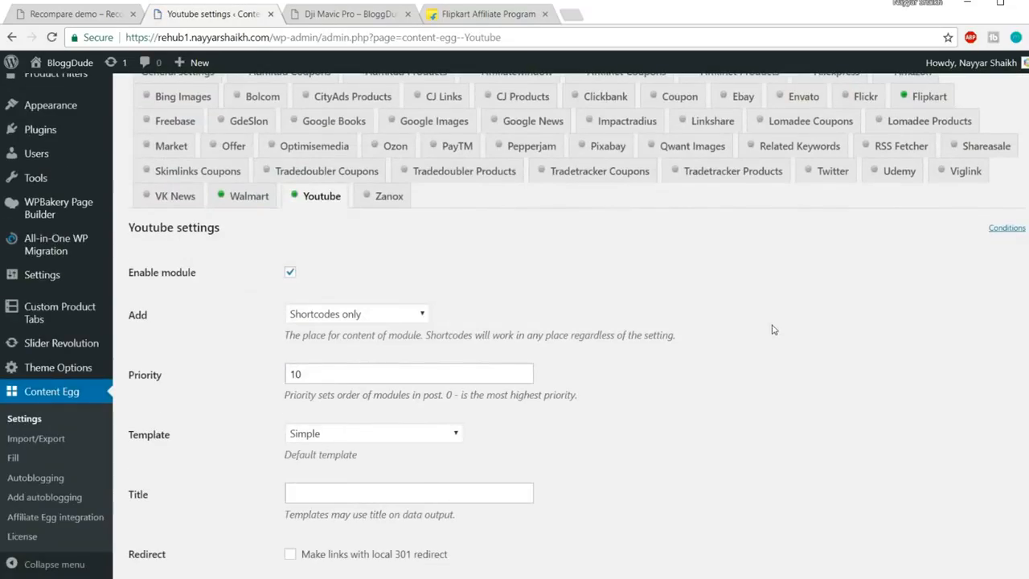
scroll(774, 330, "down", 2)
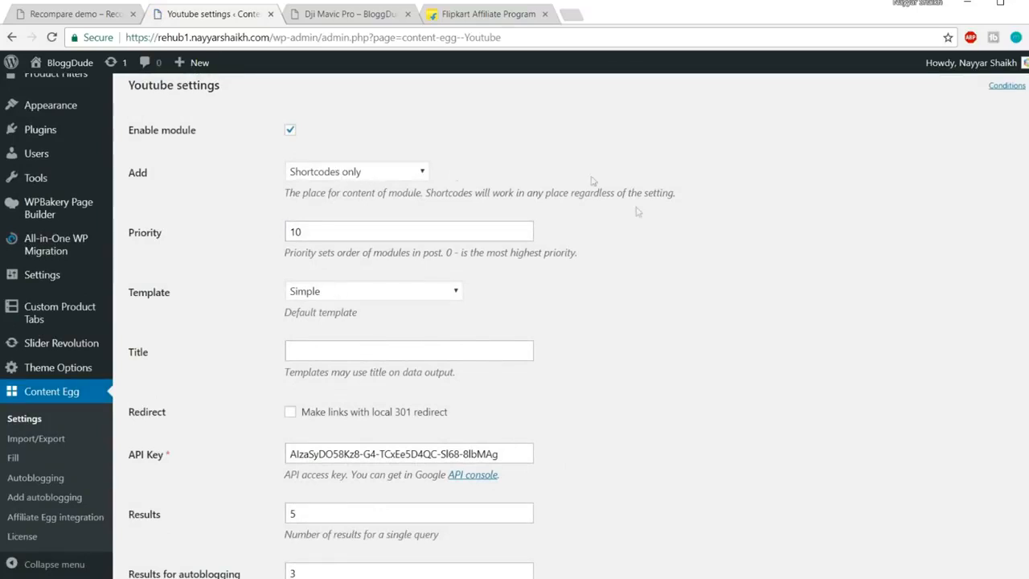
scroll(589, 297, "down", 2)
left_click_drag(523, 308, 253, 312)
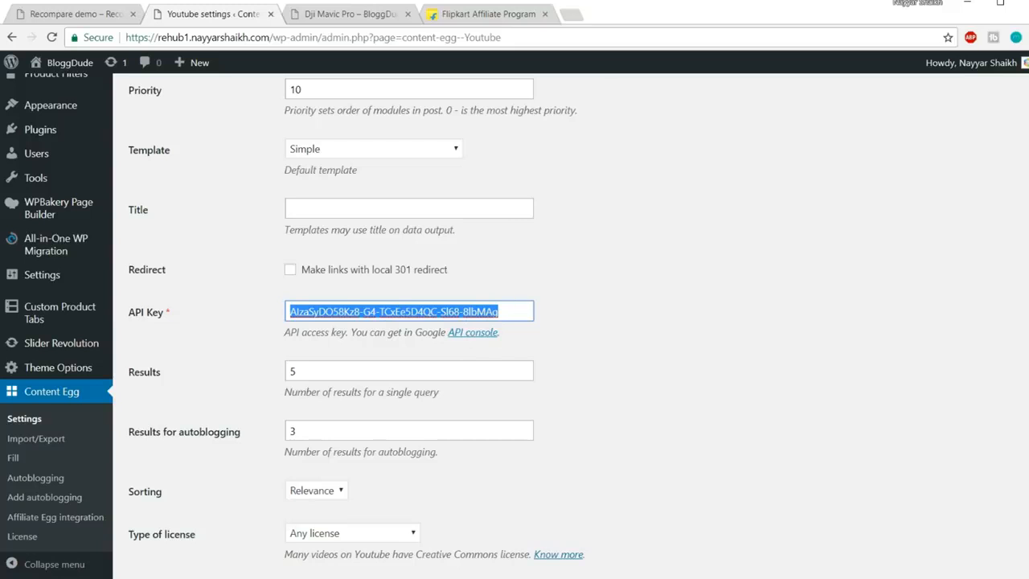
scroll(657, 317, "down", 3)
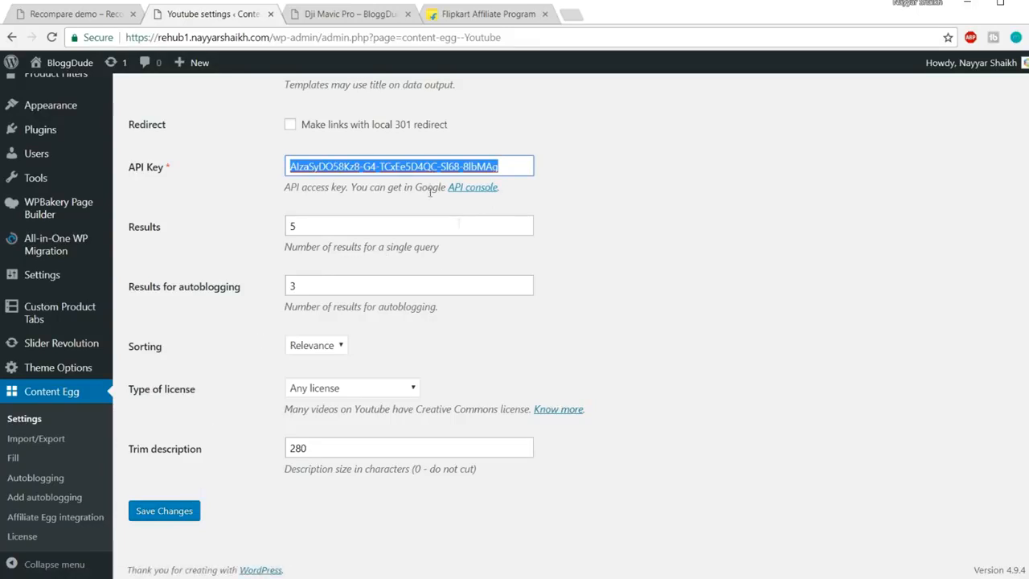
left_click(163, 513)
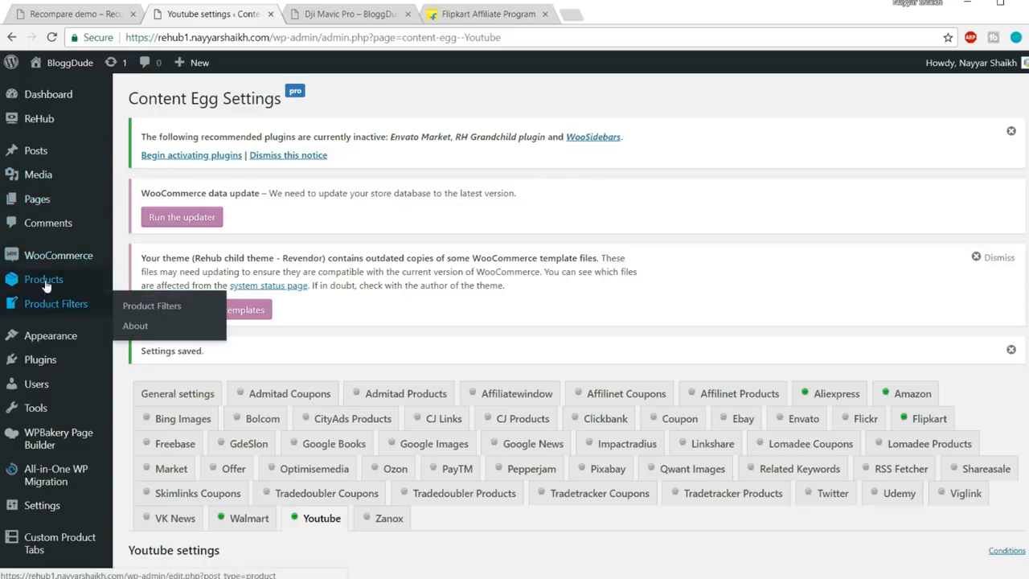
mouse_move(40, 280)
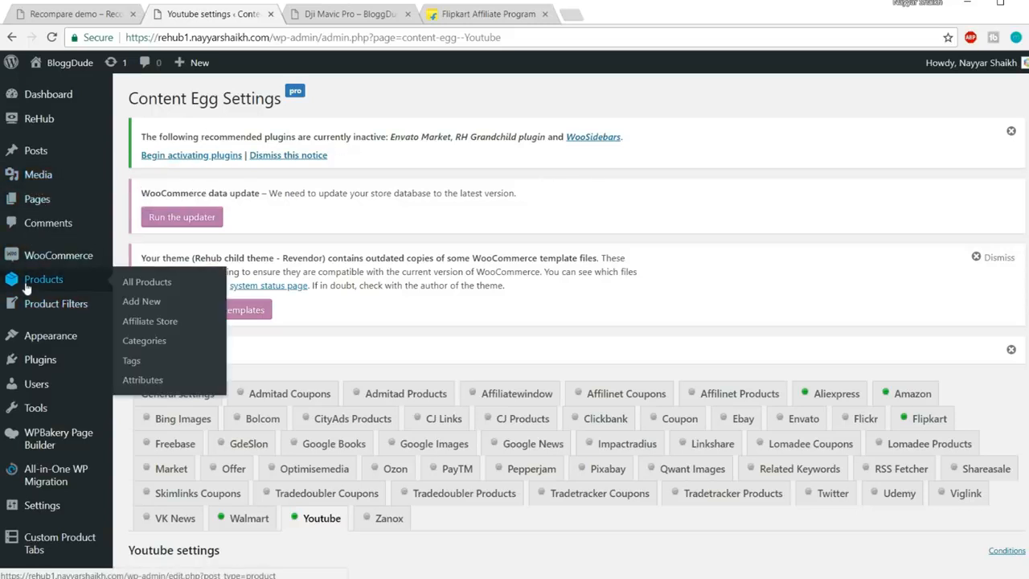
Start a new product, closing the Flipkart page and glancing at the Dji Mavic Pro product
left_click(141, 303)
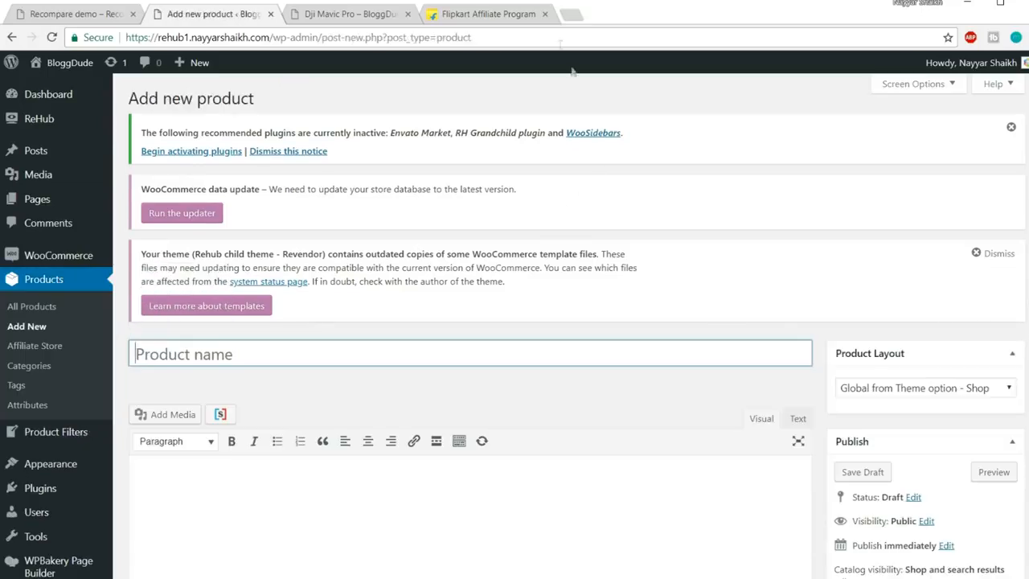
left_click(544, 14)
scroll(629, 233, "down", 3)
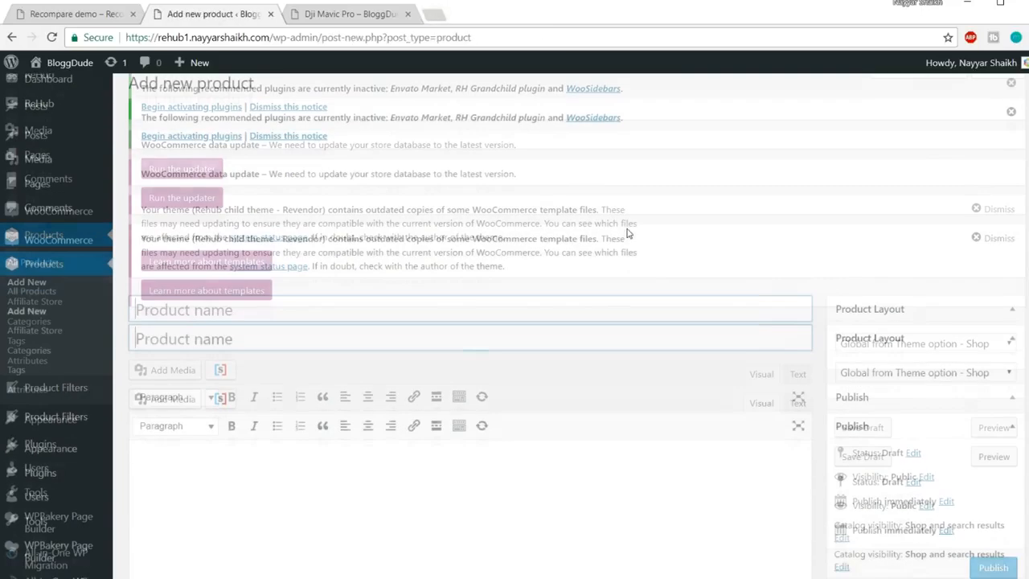
scroll(629, 233, "down", 2)
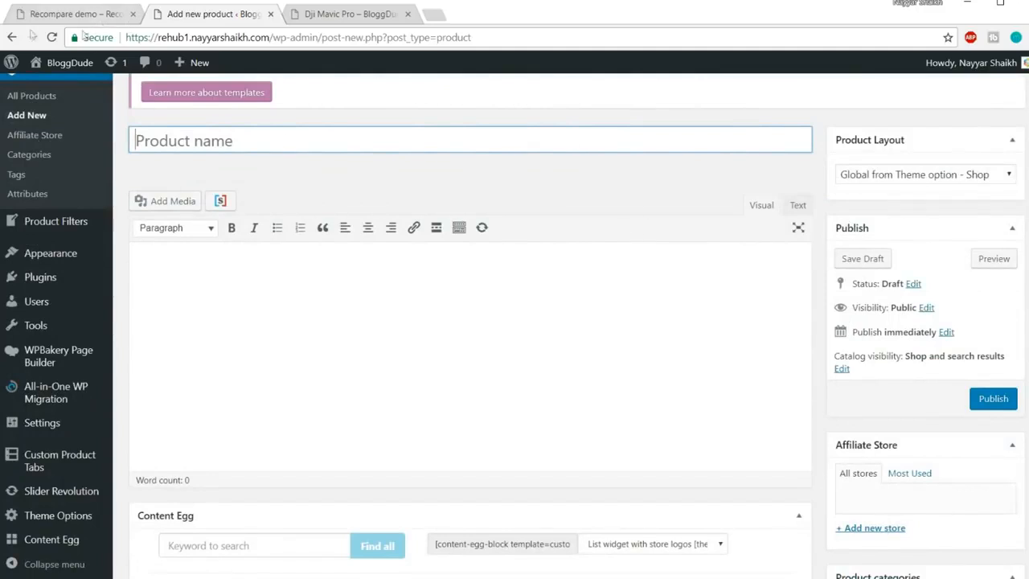
left_click(364, 11)
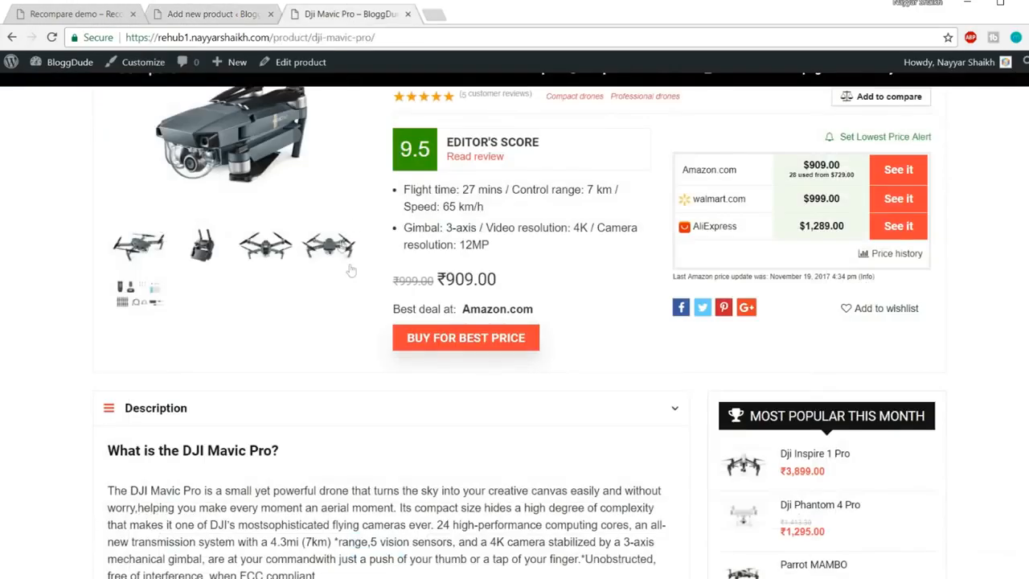
scroll(341, 245, "up", 2)
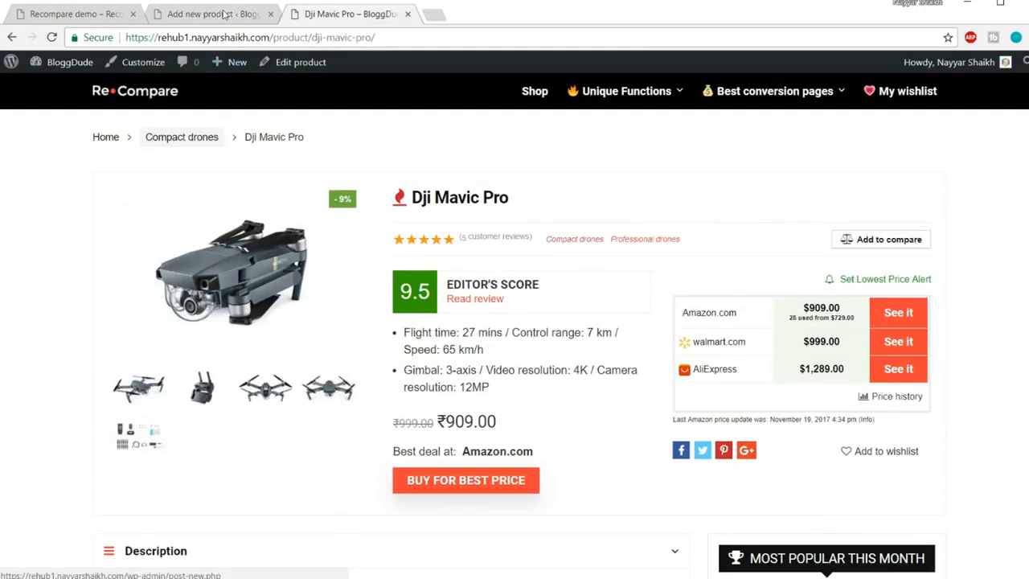
left_click(225, 14)
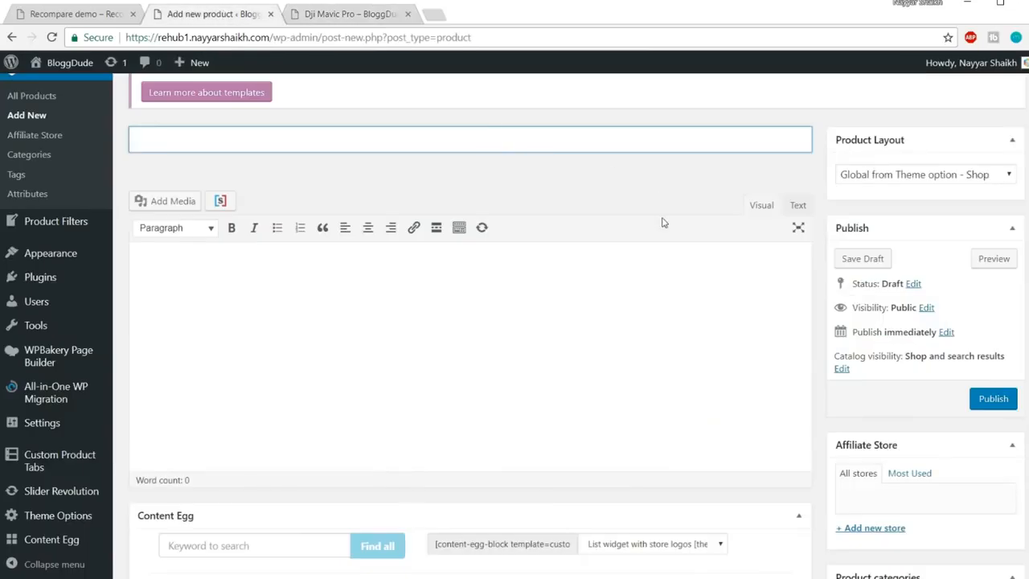
Title the product 'iPhone 7 Rose Gold 128GB' so the draft and permalink save
type("hon")
type("Rose Gold 128")
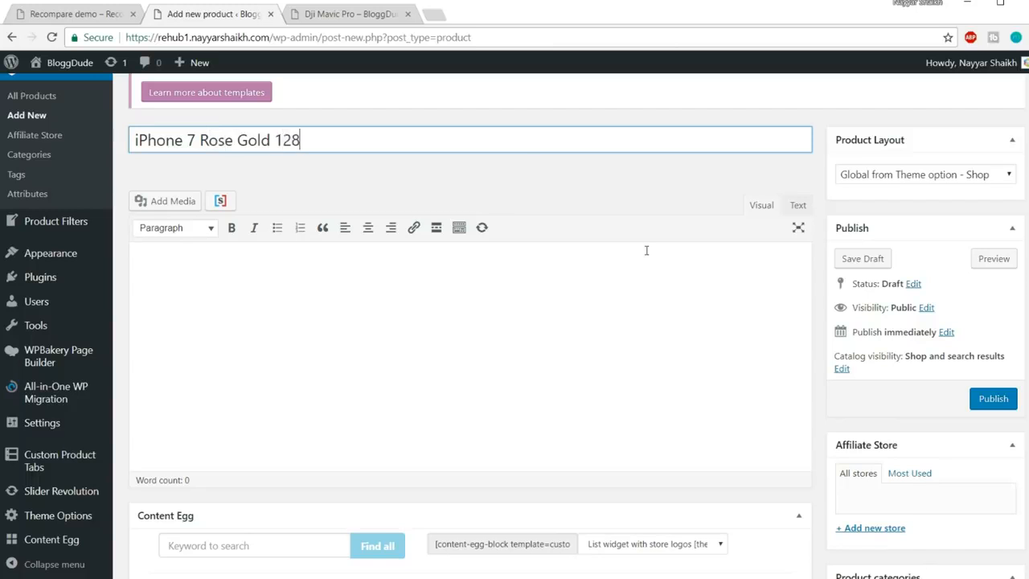
type("GB")
left_click(571, 339)
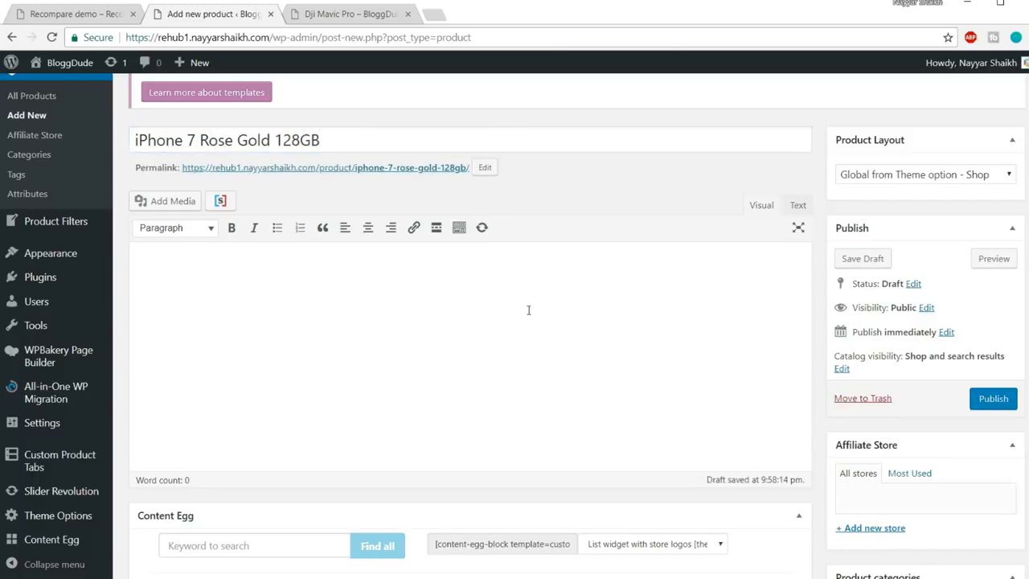
scroll(528, 310, "down", 2)
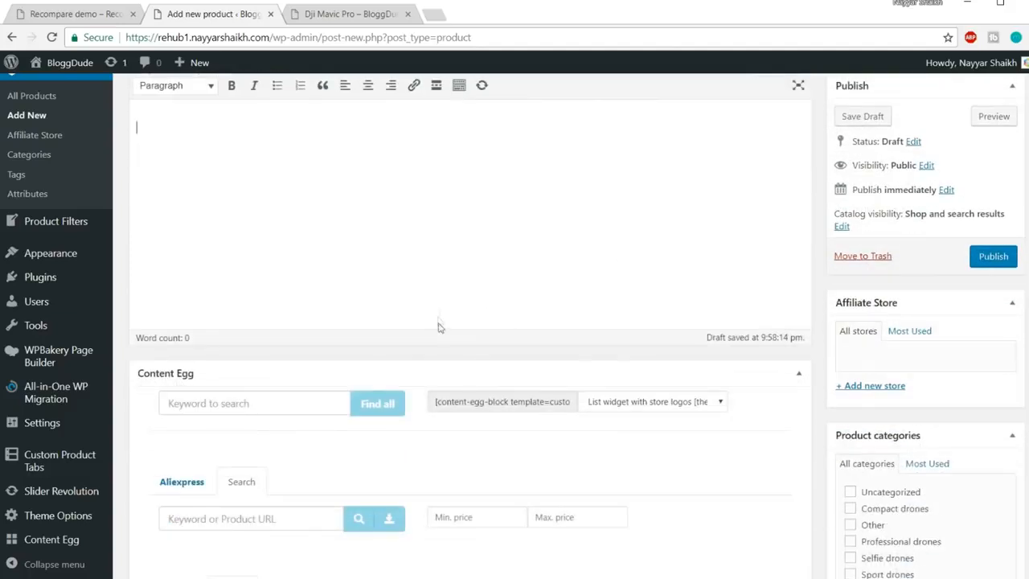
Add a new 'Mobiles' product category and assign it to the product
scroll(608, 250, "up", 3)
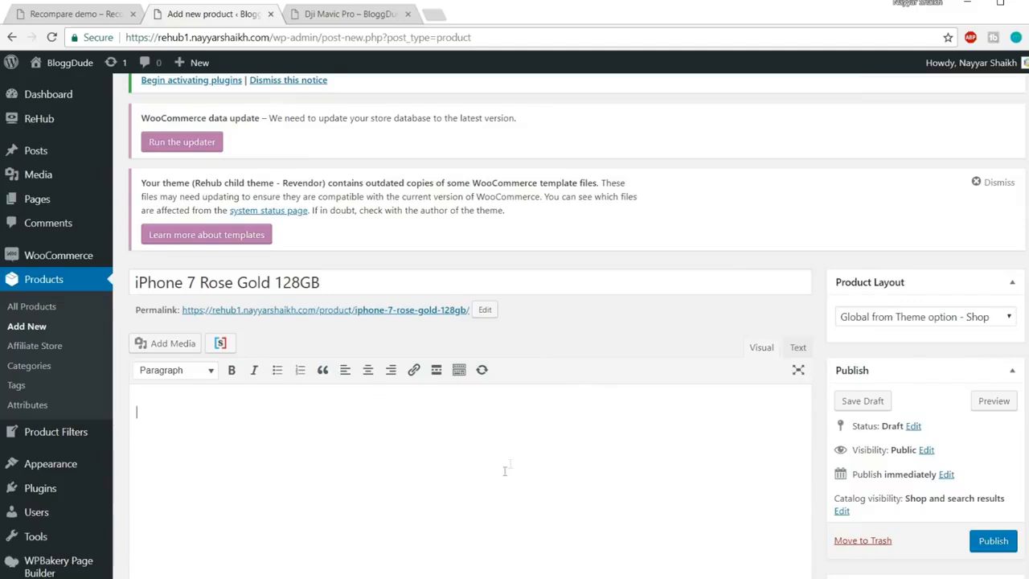
scroll(531, 449, "down", 4)
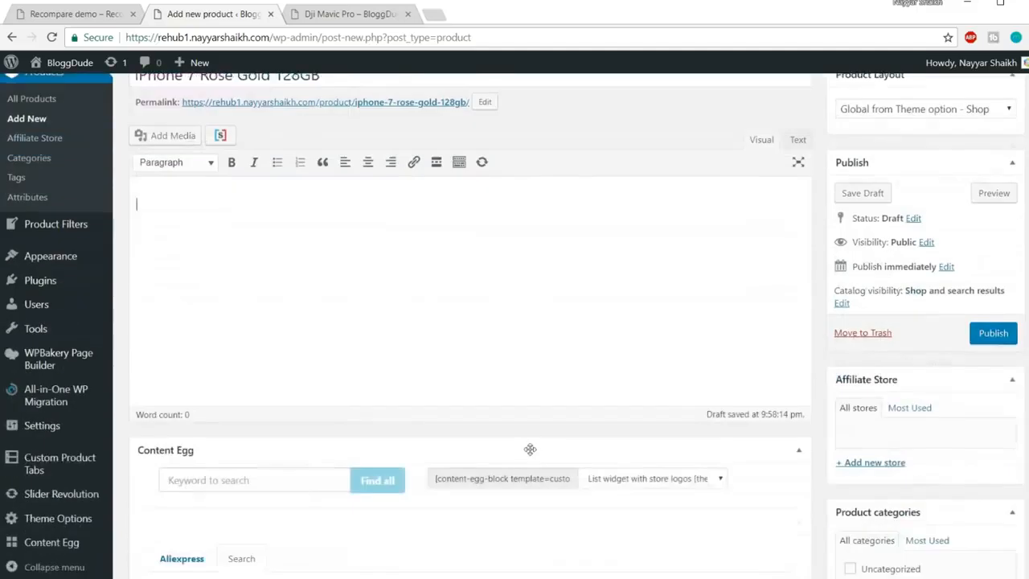
scroll(531, 450, "down", 2)
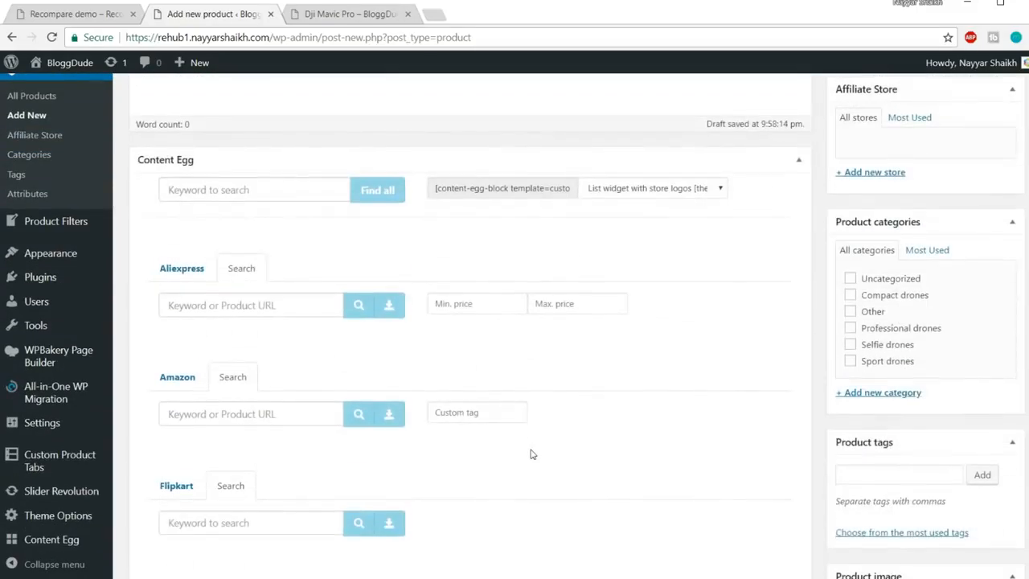
left_click(893, 394)
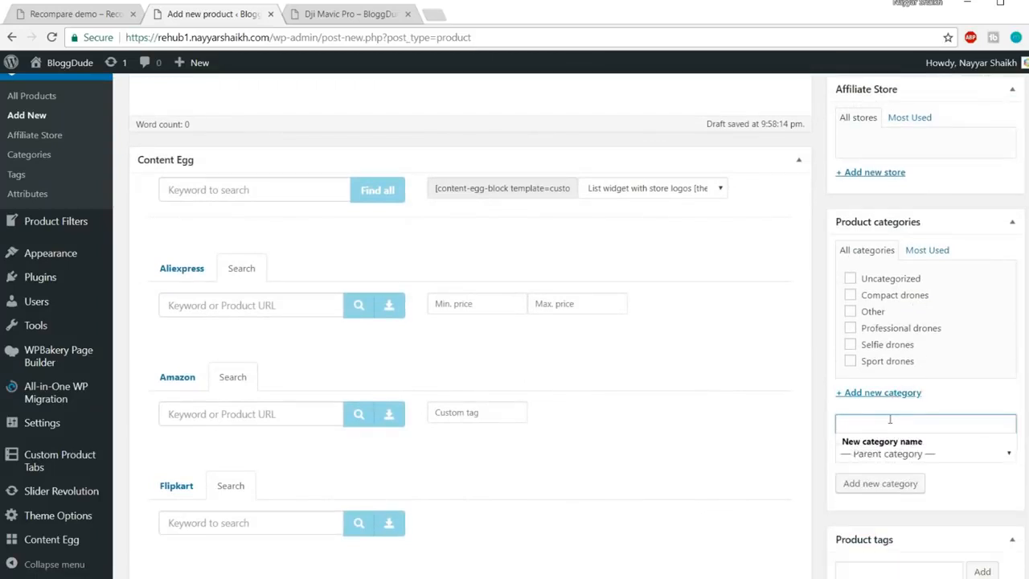
type("Mobiles")
left_click(878, 486)
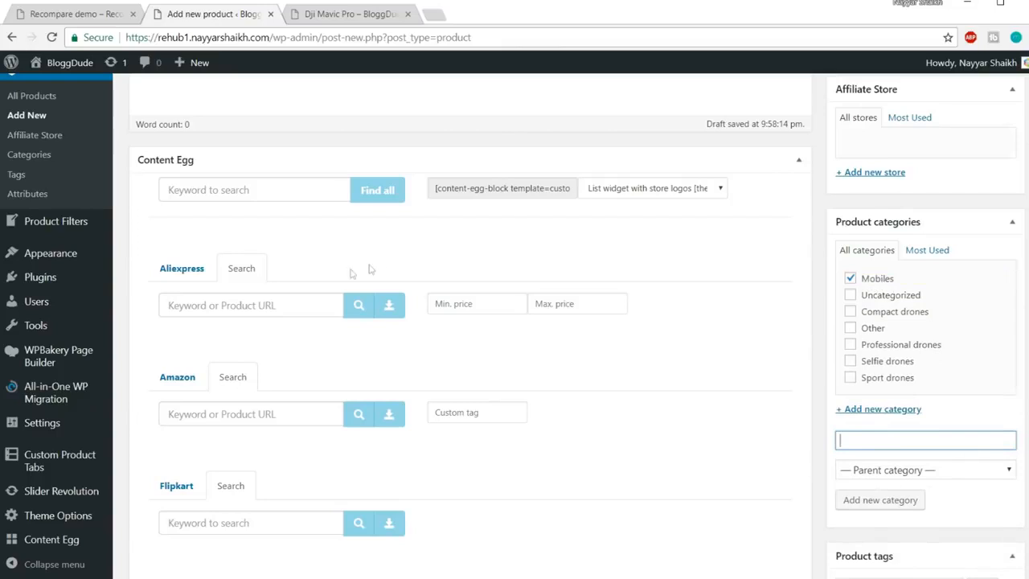
Select and copy the product title to reuse as a search keyword
left_click(292, 309)
scroll(354, 266, "down", 1)
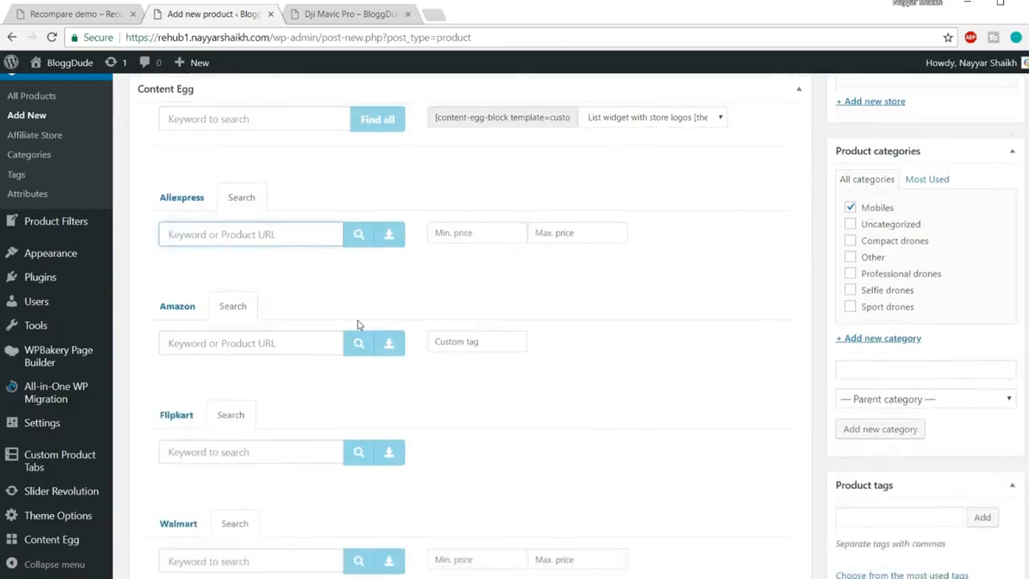
left_click(259, 343)
scroll(313, 292, "down", 2)
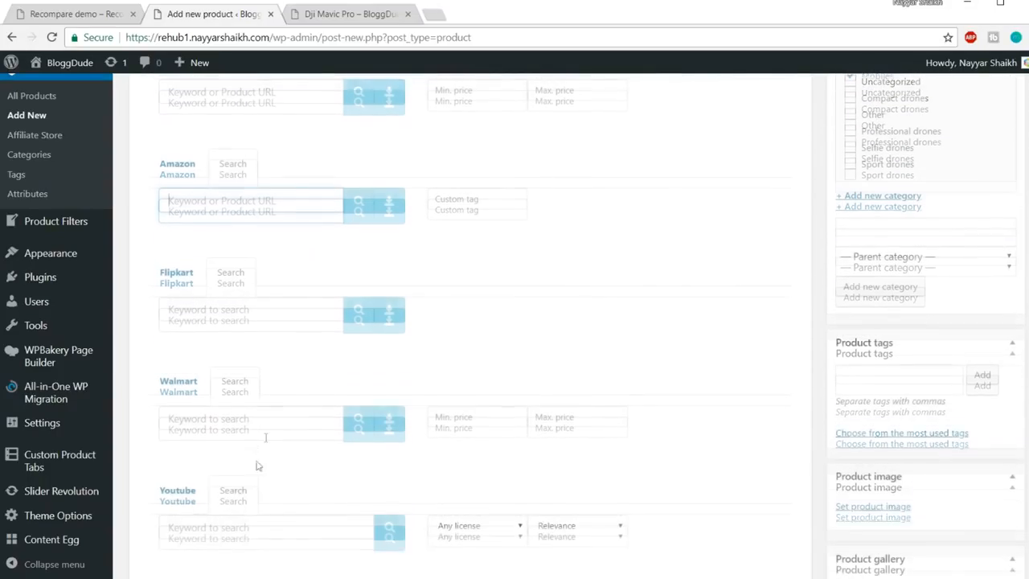
scroll(246, 502, "up", 4)
scroll(246, 502, "up", 8)
left_click_drag(332, 356, 100, 338)
key("ctrl+c")
scroll(417, 378, "down", 10)
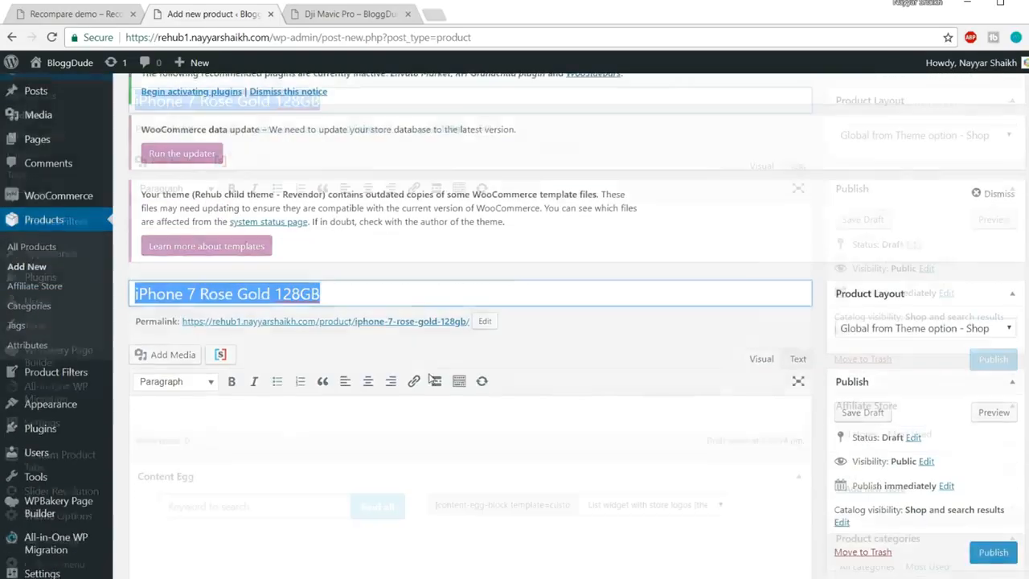
Search Amazon for iPhone 7 Rose Gold 128GB and attach the matching offer
left_click(262, 278)
key("ctrl+v")
left_click(359, 273)
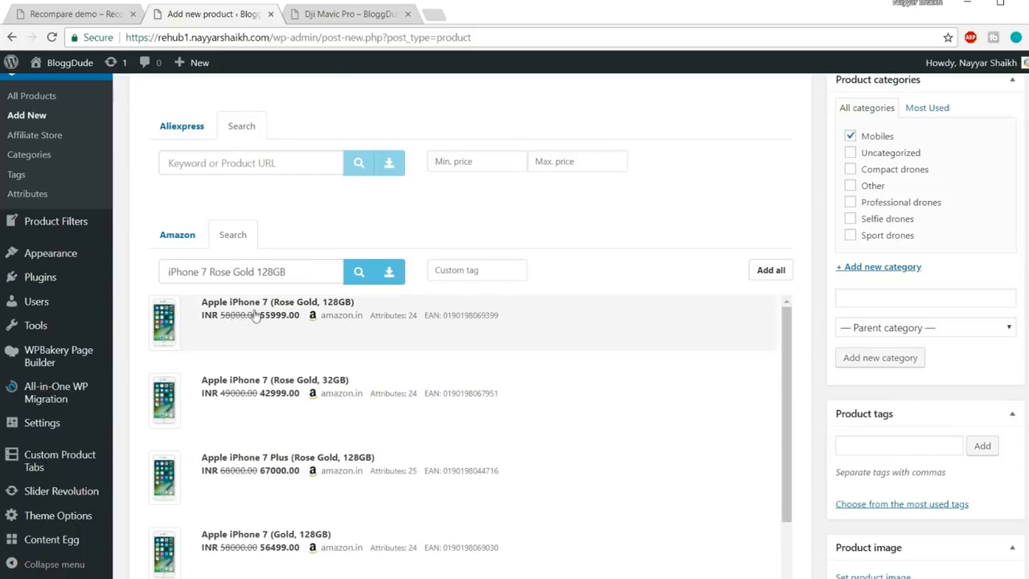
left_click(394, 324)
scroll(820, 343, "down", 4)
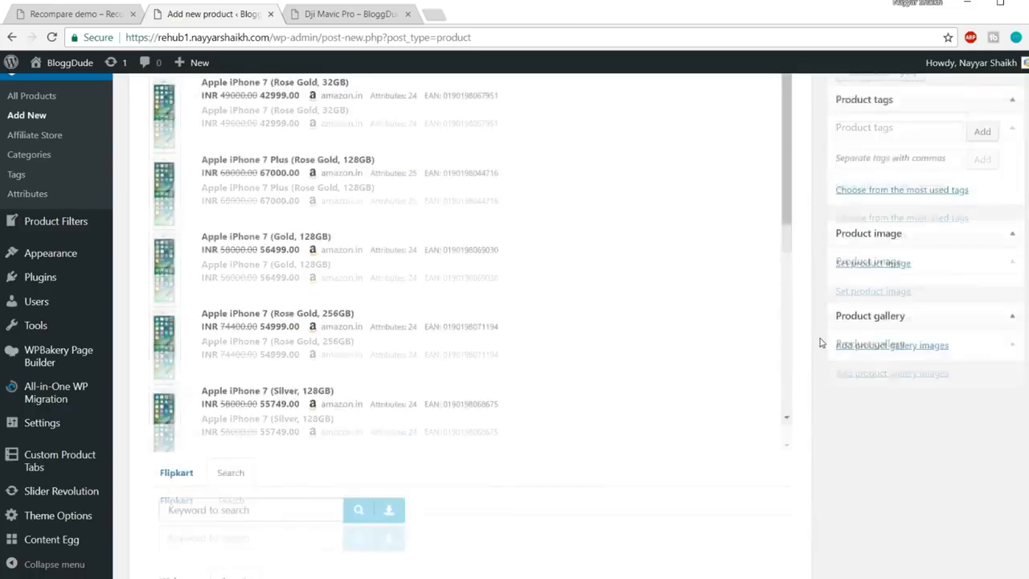
scroll(820, 343, "down", 3)
scroll(363, 327, "down", 2)
scroll(298, 329, "up", 3)
Search Flipkart for iPhone 7 Rose Gold 128GB to add its offer
left_click(230, 325)
key("ctrl+v")
left_click(363, 333)
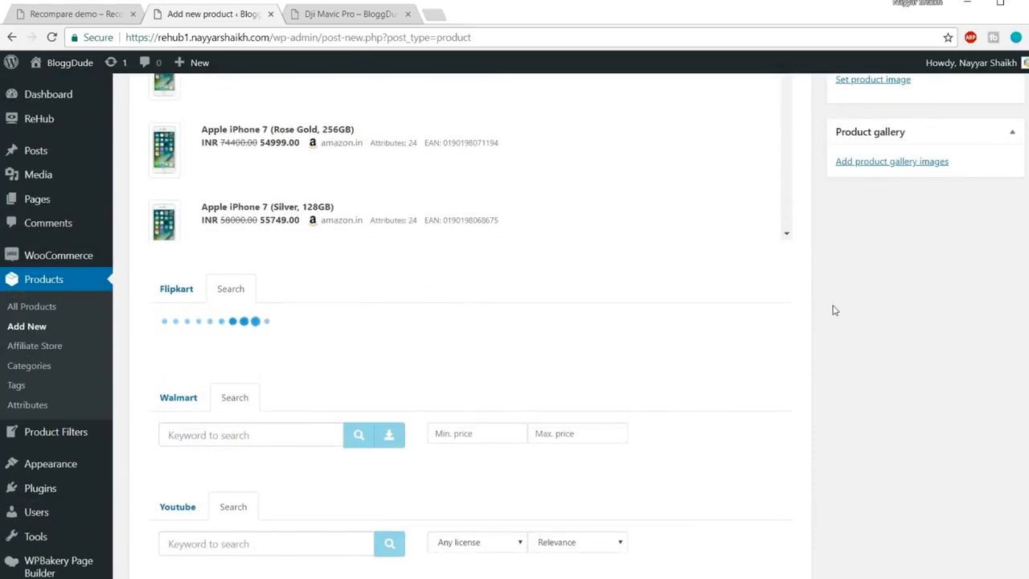
scroll(833, 310, "down", 1)
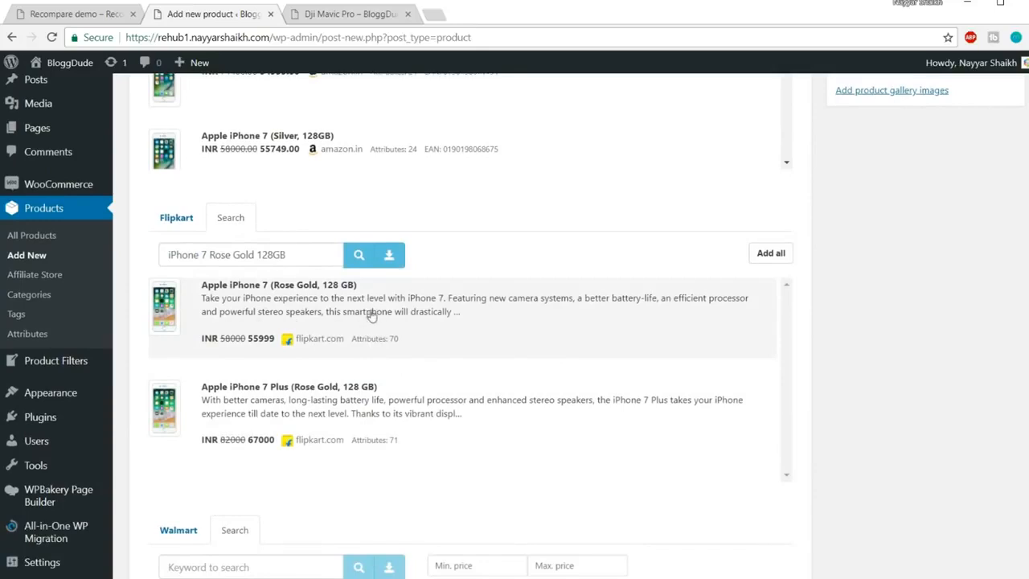
scroll(460, 294, "up", 8)
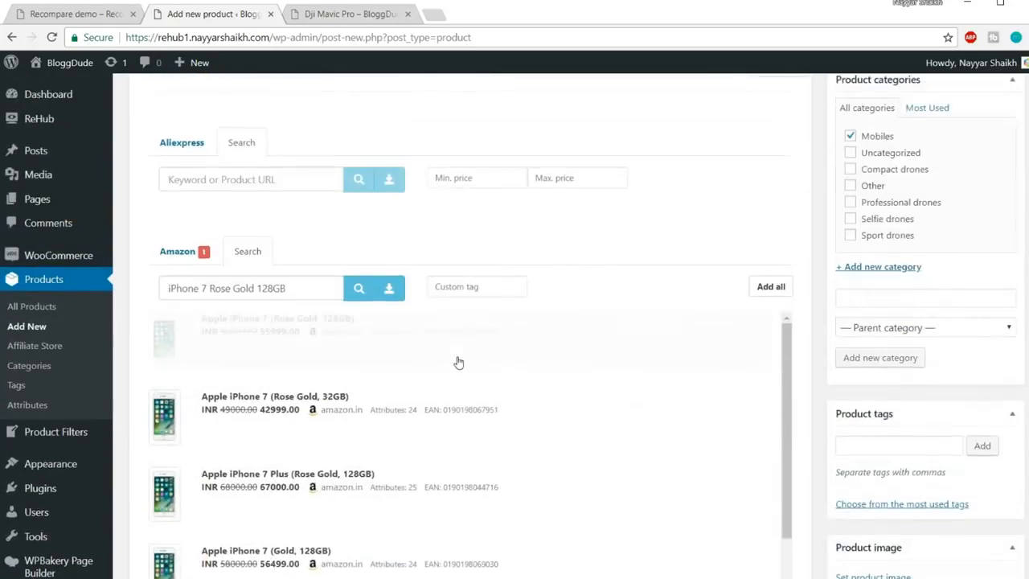
scroll(456, 361, "down", 2)
Search Aliexpress for iPhone 7 Rose Gold 128GB, which finds nothing
left_click(255, 249)
key("ctrl+v")
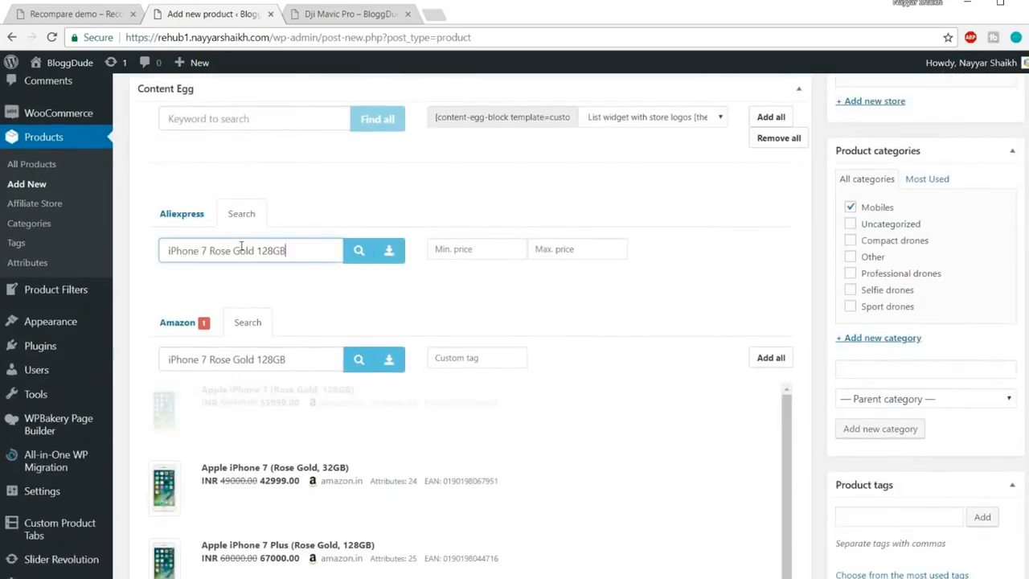
left_click(365, 257)
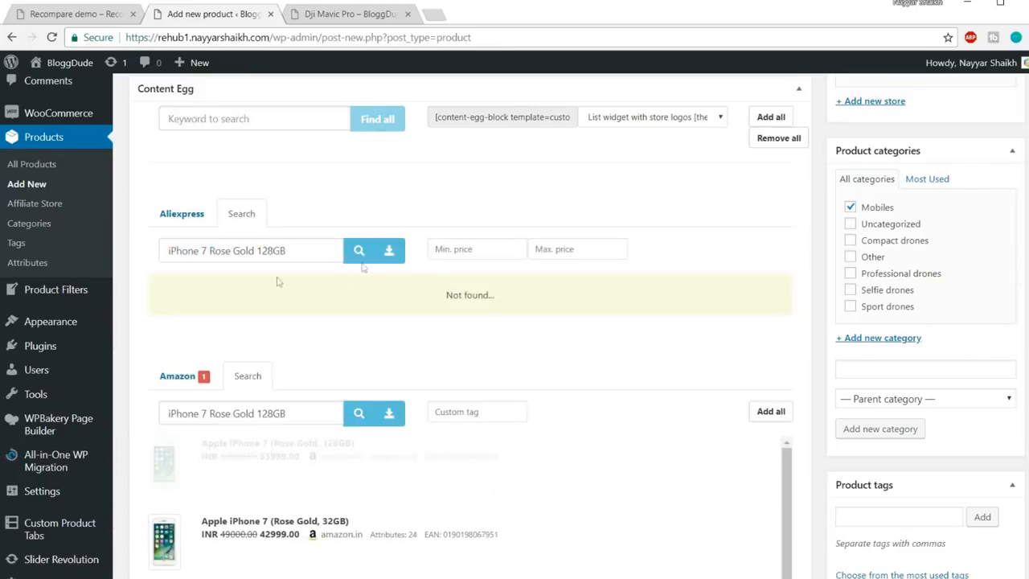
scroll(571, 322, "down", 5)
scroll(872, 325, "down", 10)
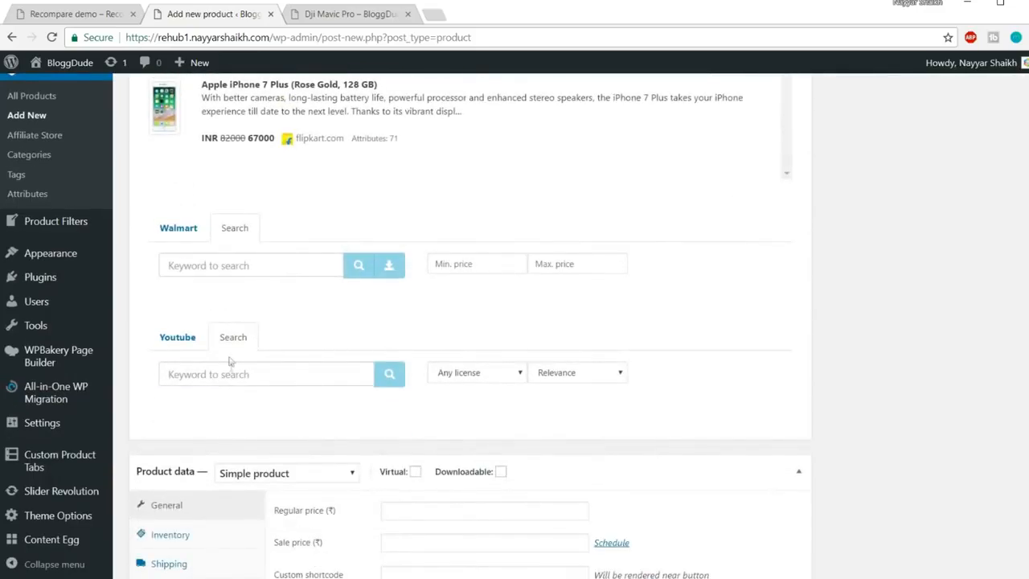
Search Youtube for iPhone 7 Rose Gold 128GB and add four videos, including the Speed Test unboxing
left_click(240, 376)
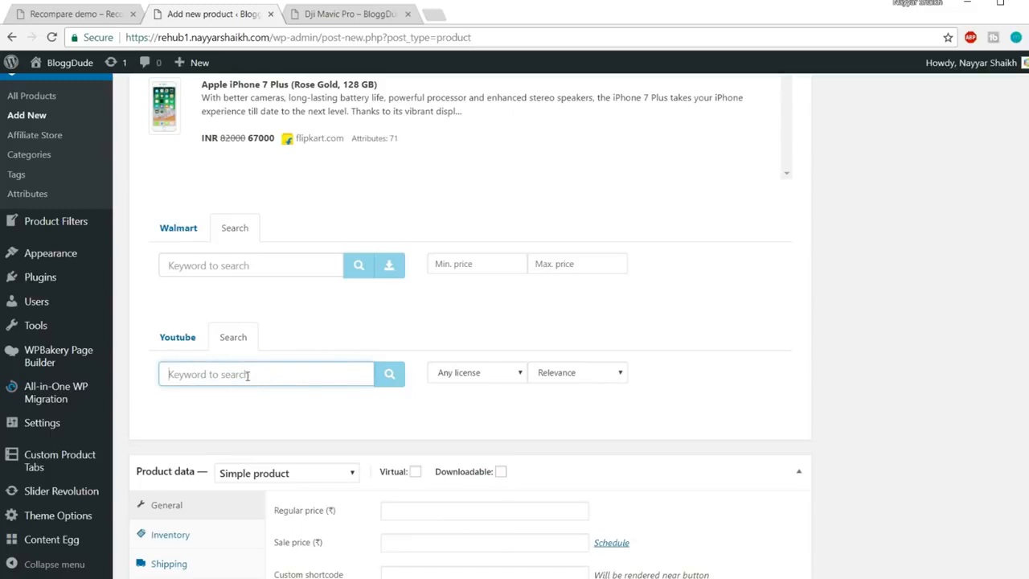
key("ctrl+v")
left_click(389, 374)
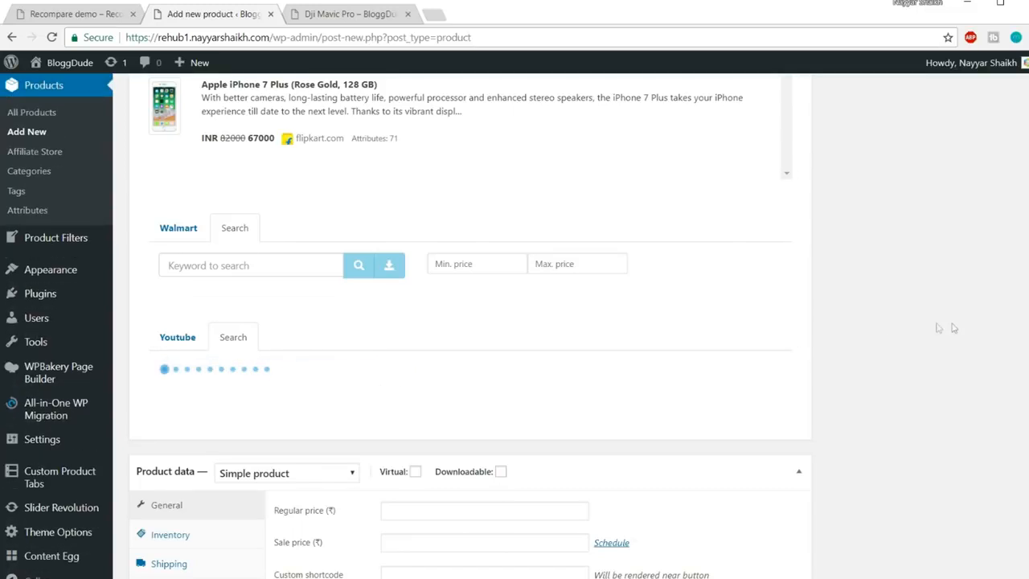
scroll(950, 328, "down", 1)
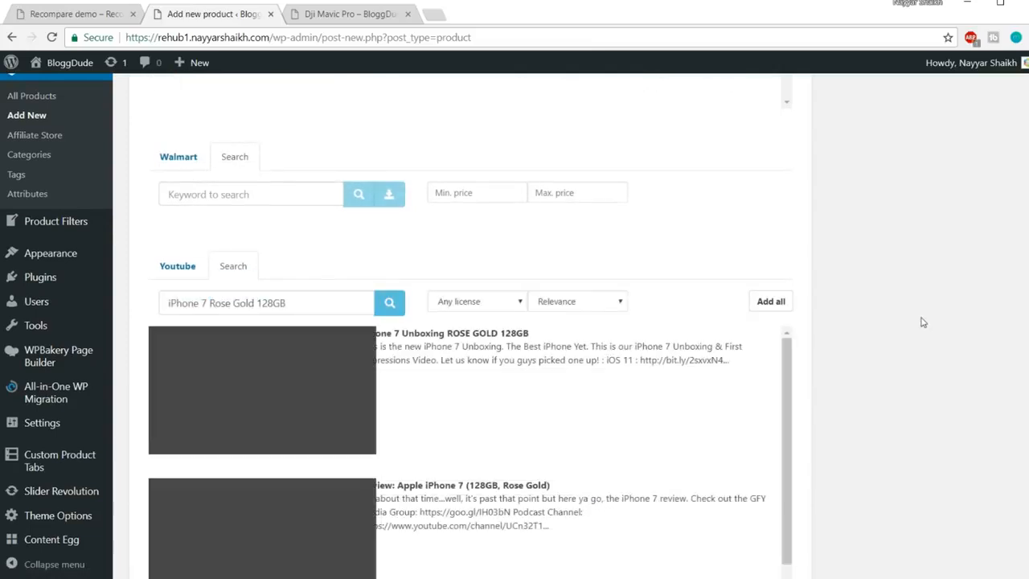
scroll(600, 352, "down", 2)
left_click(584, 344)
left_click(616, 419)
scroll(657, 409, "down", 3)
left_click(602, 418)
scroll(587, 420, "down", 1)
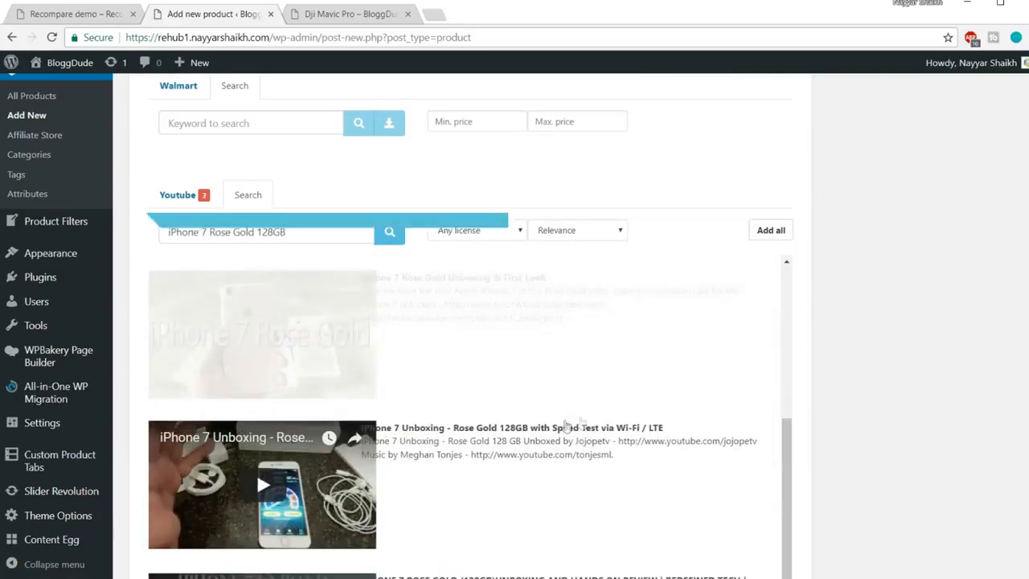
left_click(555, 427)
Look over the product edit page and publish the iPhone 7 Rose Gold 128GB product
scroll(761, 388, "down", 1)
scroll(863, 371, "down", 2)
scroll(863, 371, "down", 5)
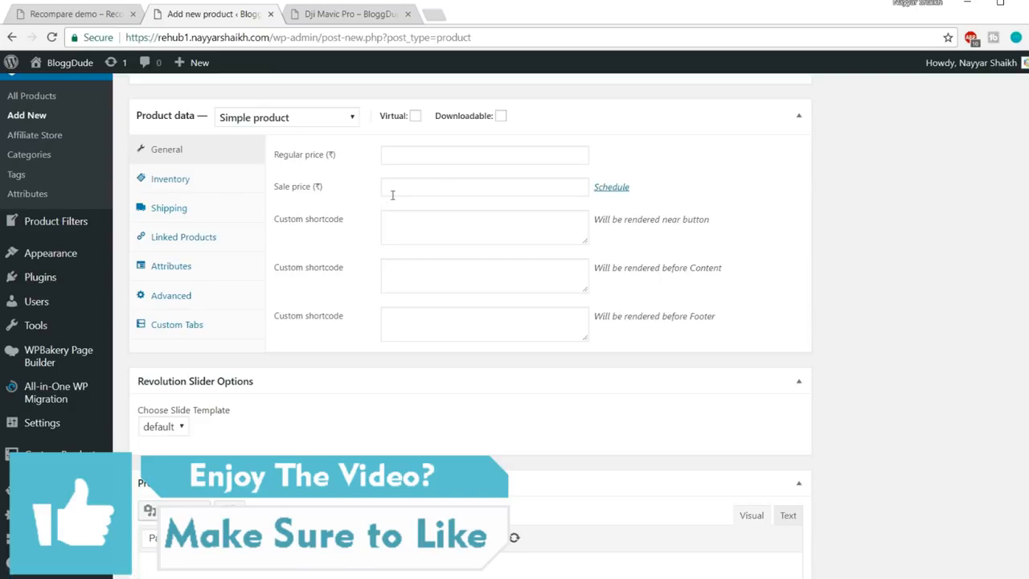
scroll(765, 285, "down", 2)
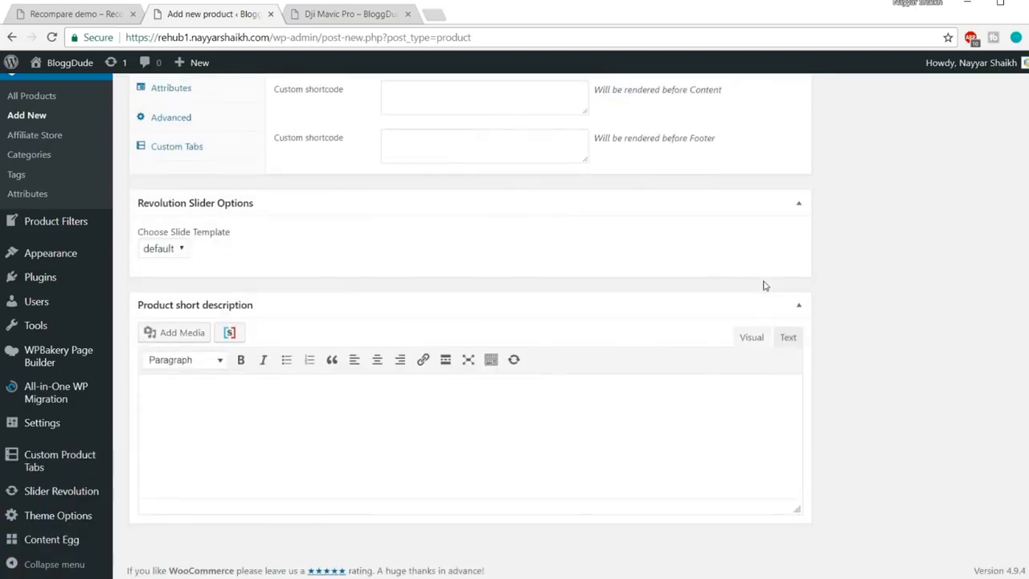
scroll(873, 305, "up", 3)
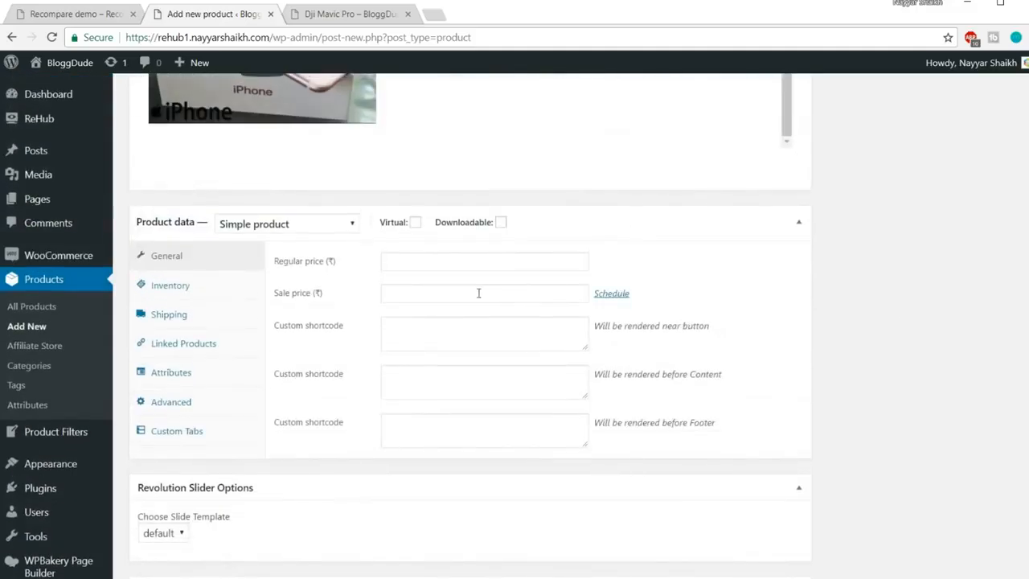
scroll(907, 304, "up", 10)
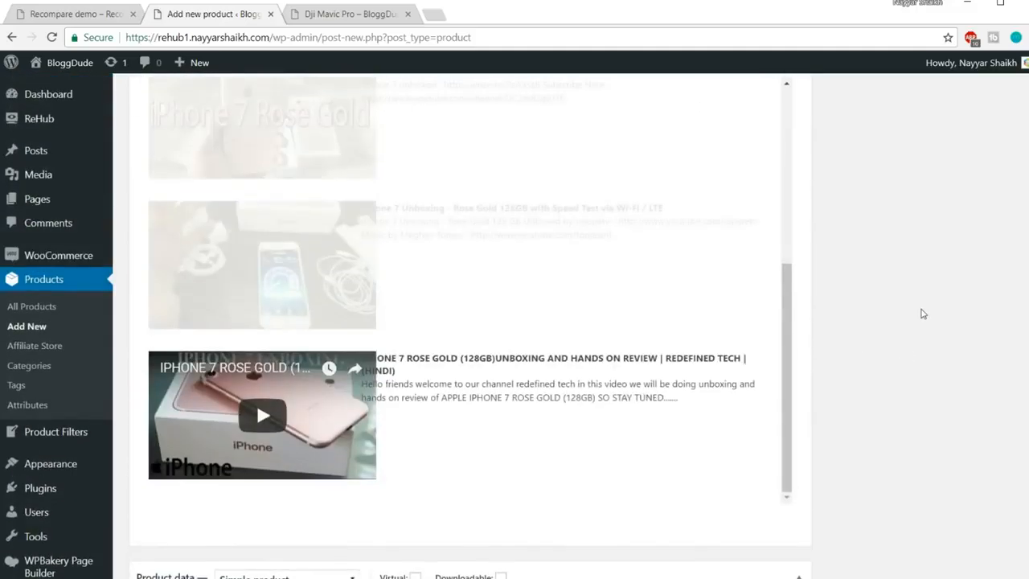
scroll(907, 333, "up", 1)
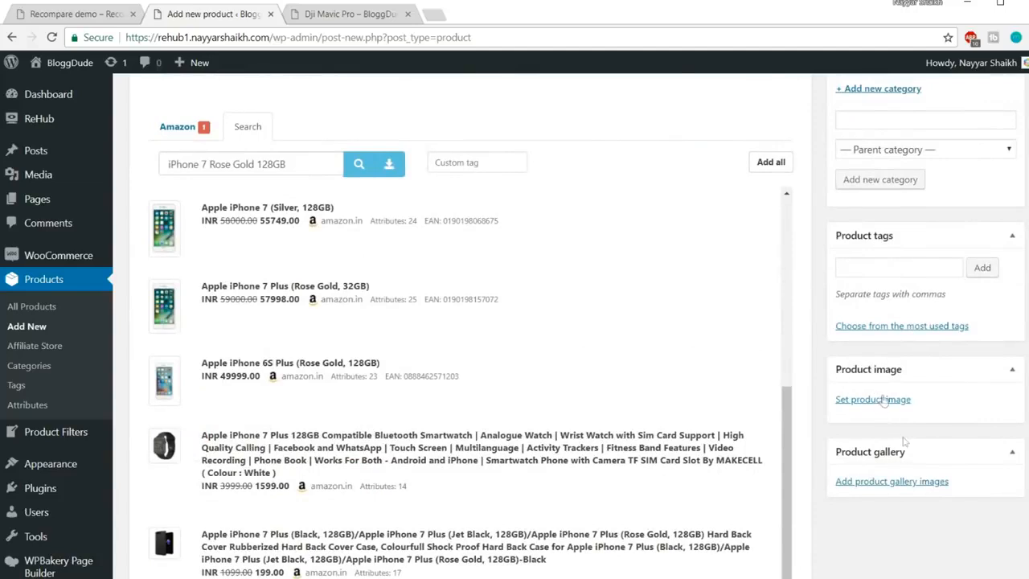
scroll(942, 429, "up", 4)
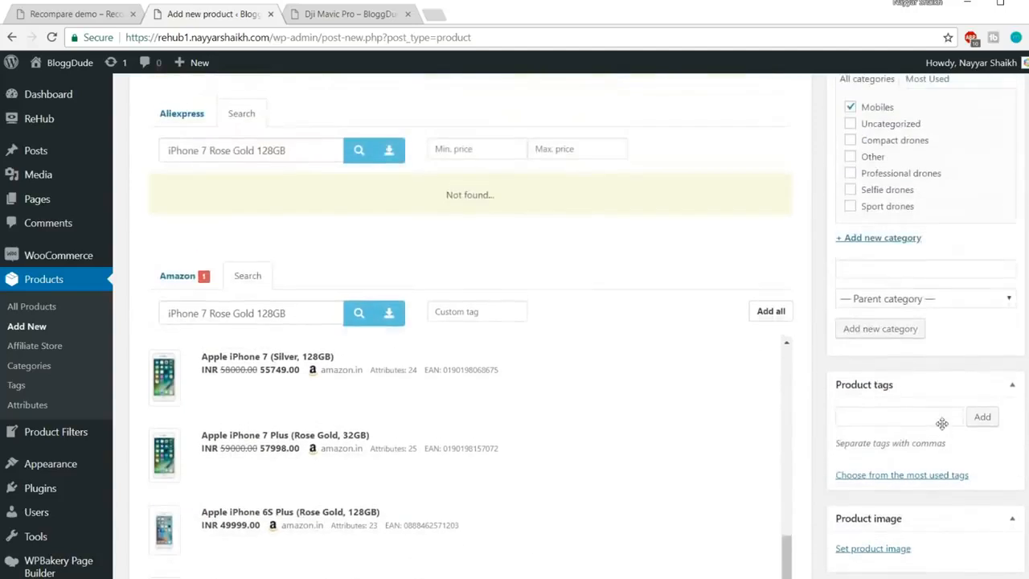
scroll(948, 425, "up", 3)
scroll(948, 422, "up", 2)
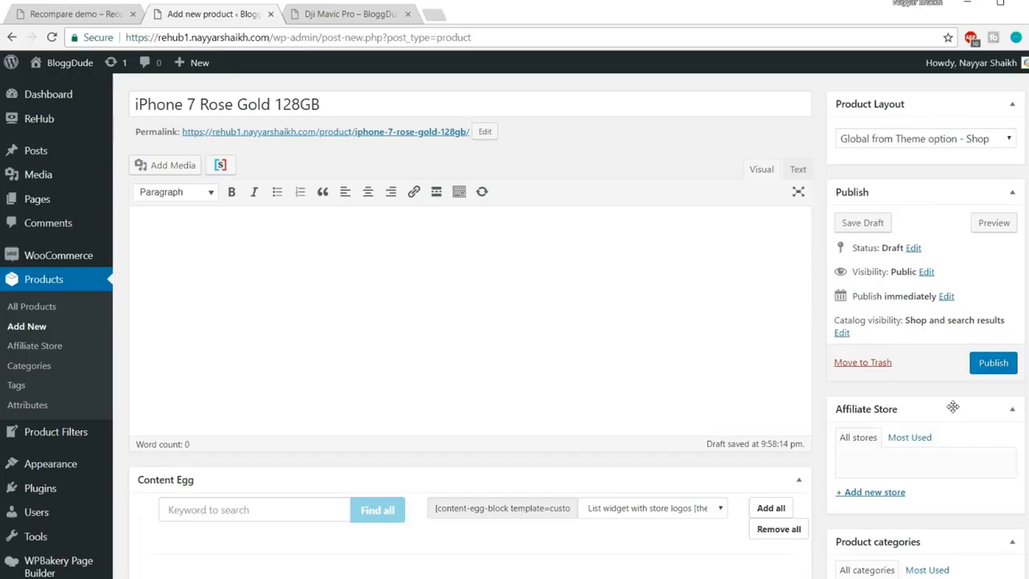
scroll(880, 378, "up", 2)
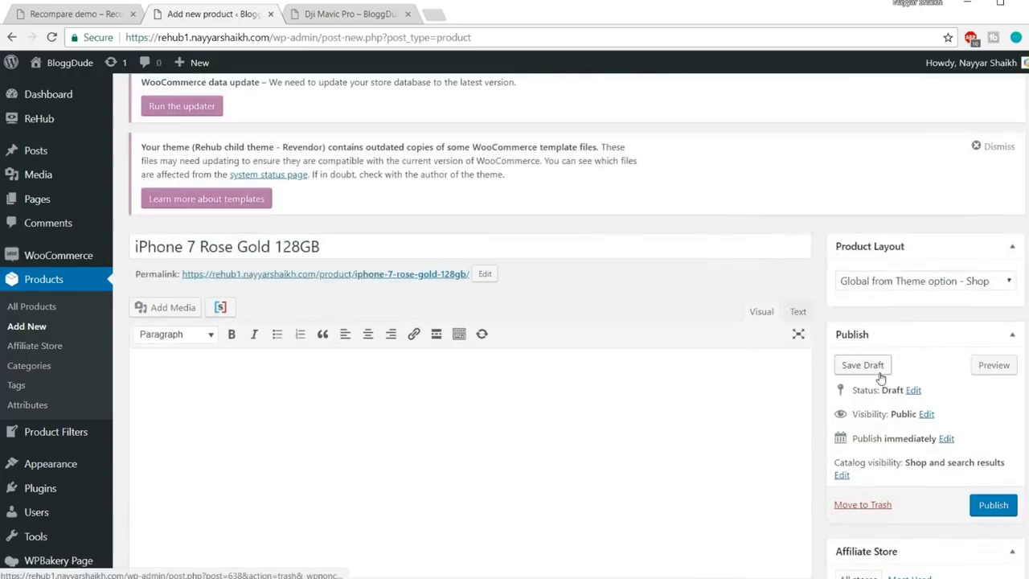
scroll(881, 376, "down", 1)
left_click(992, 443)
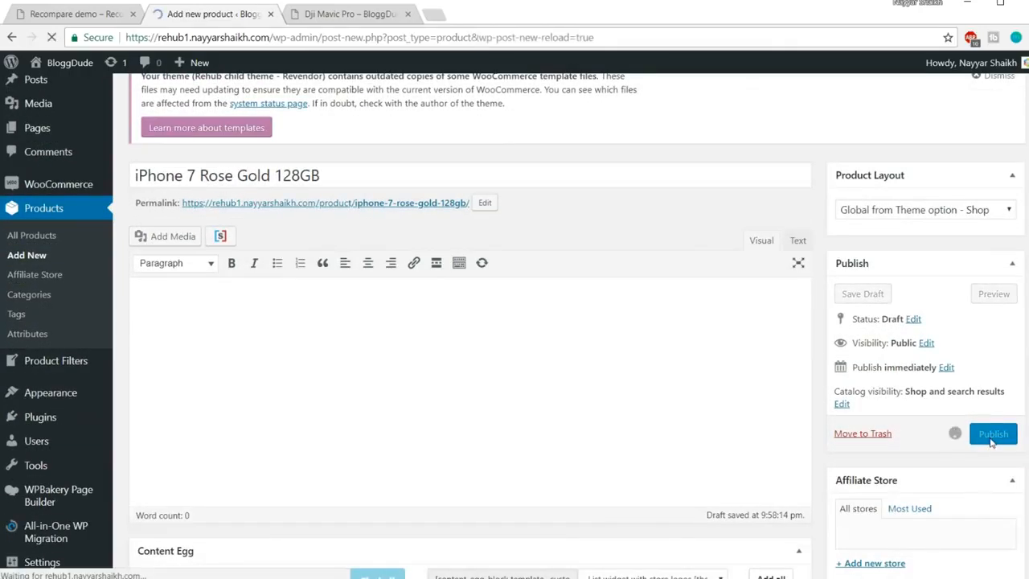
Close the Dji Mavic Pro tab and open the published product page in a new tab
left_click(407, 15)
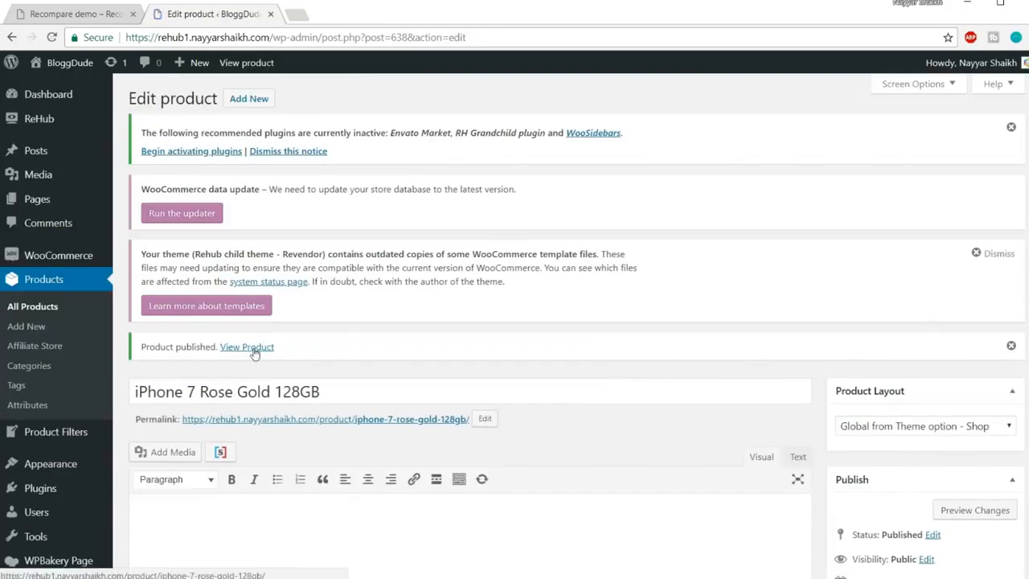
right_click(254, 351)
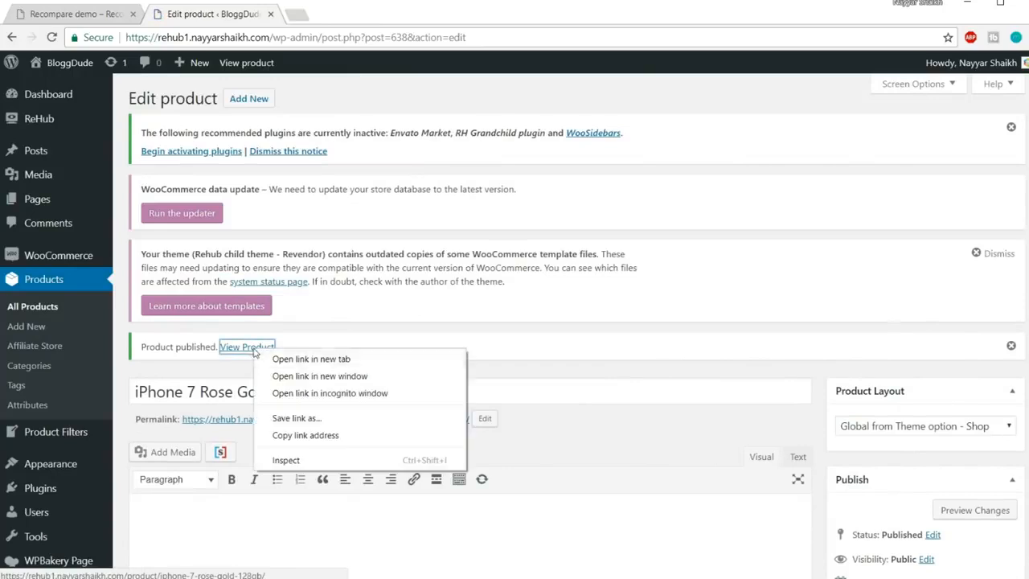
left_click(274, 359)
left_click(350, 16)
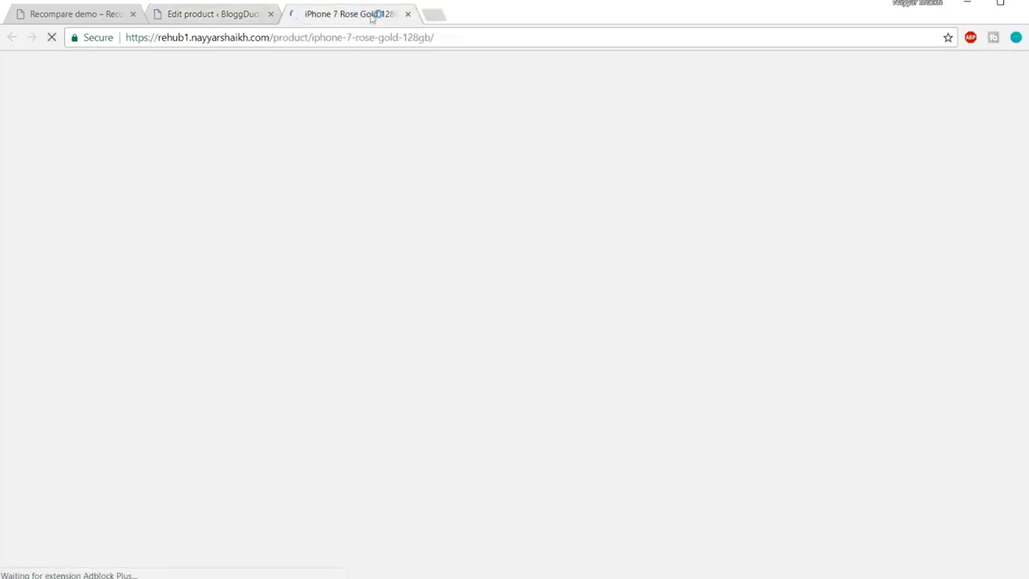
Check the live product page, priced ₹55,999.00 with specifications, then return to the product editor
scroll(644, 344, "down", 1)
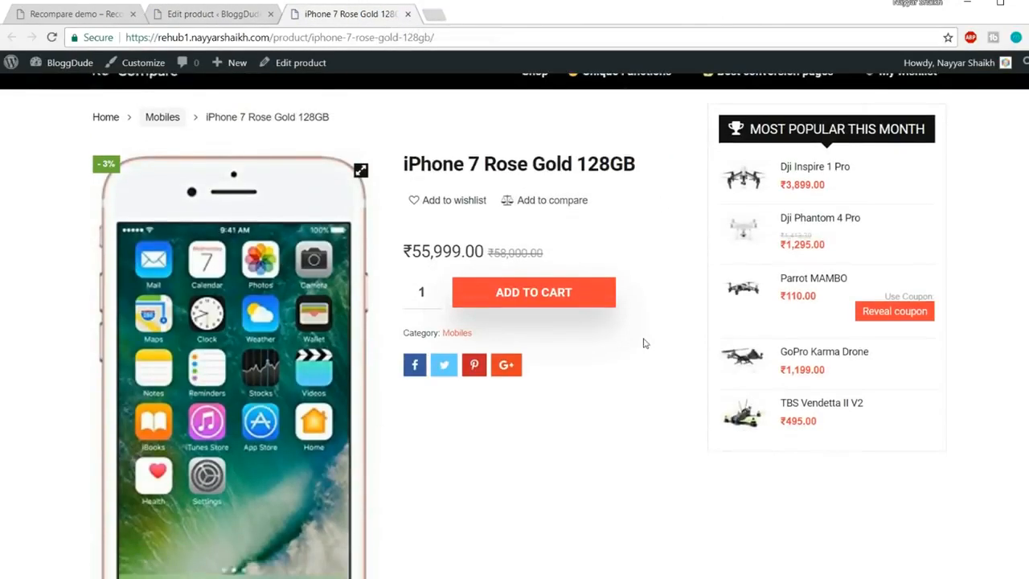
scroll(643, 344, "down", 15)
scroll(641, 306, "up", 6)
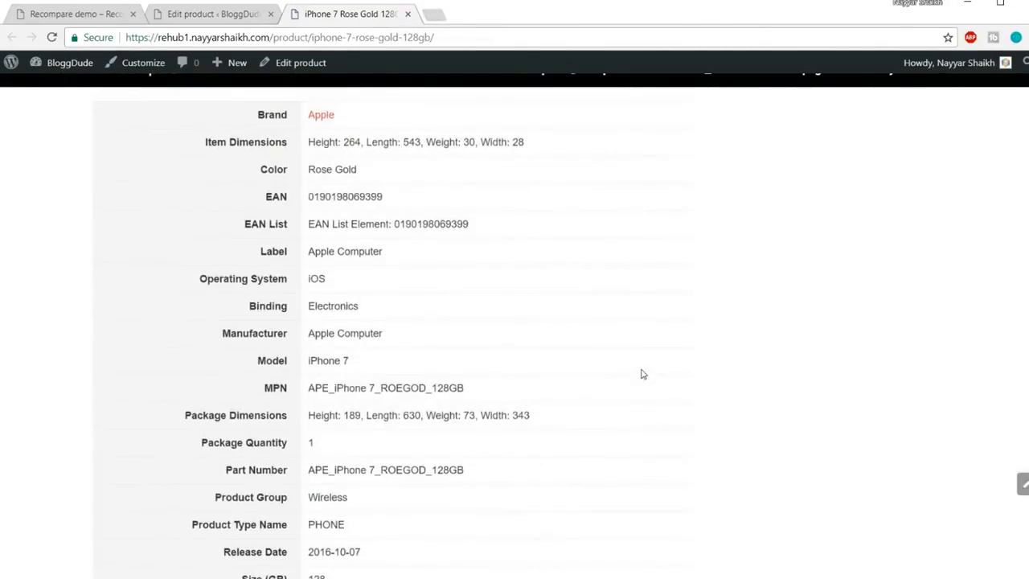
scroll(641, 374, "up", 4)
scroll(651, 355, "up", 2)
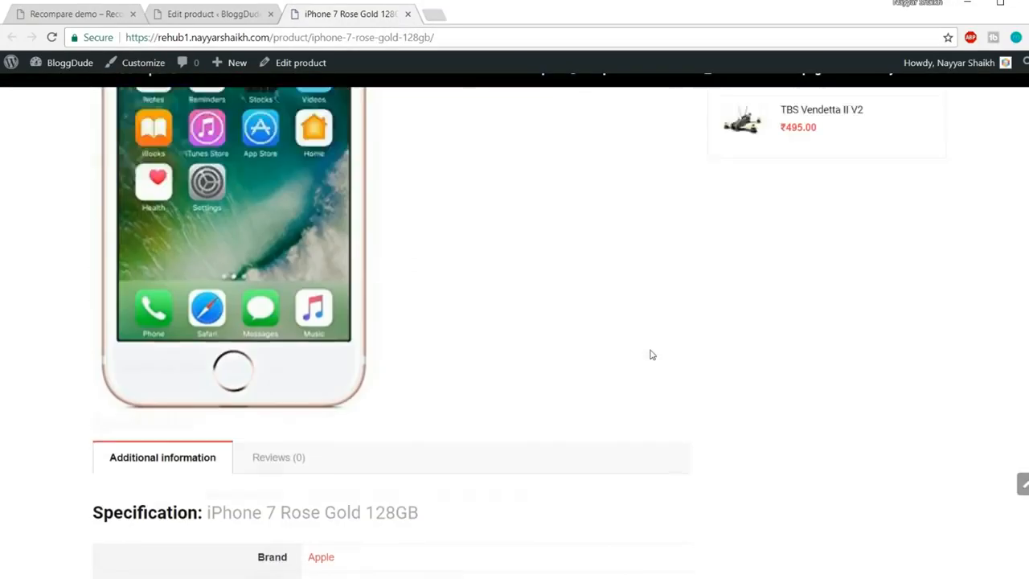
scroll(651, 356, "up", 4)
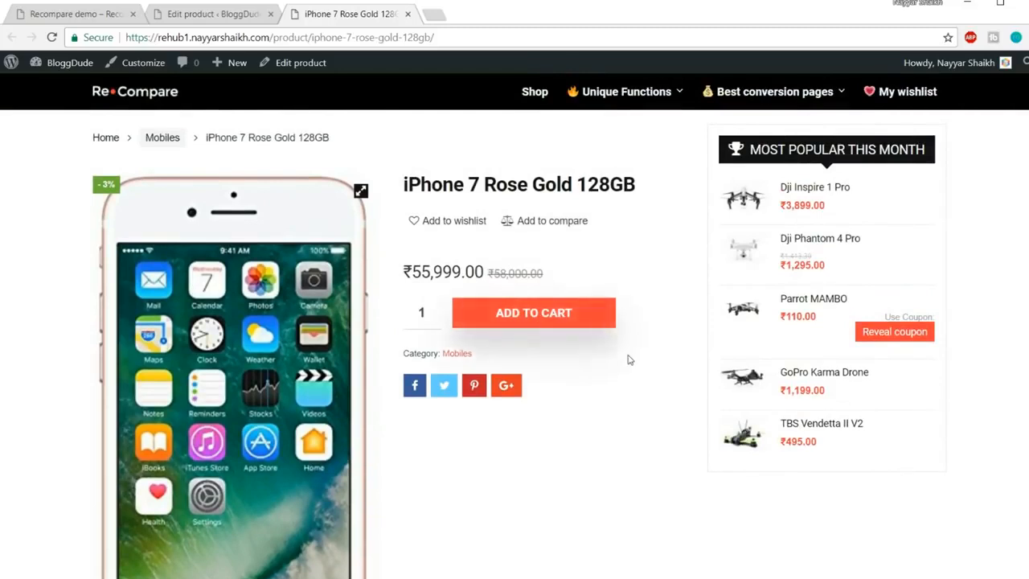
scroll(628, 358, "down", 5)
scroll(308, 364, "up", 5)
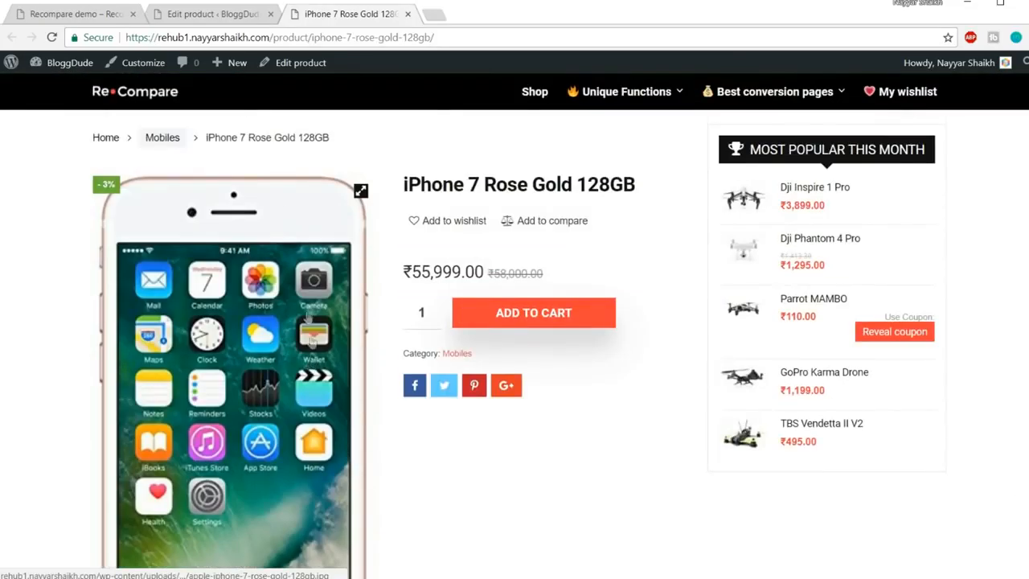
left_click(204, 16)
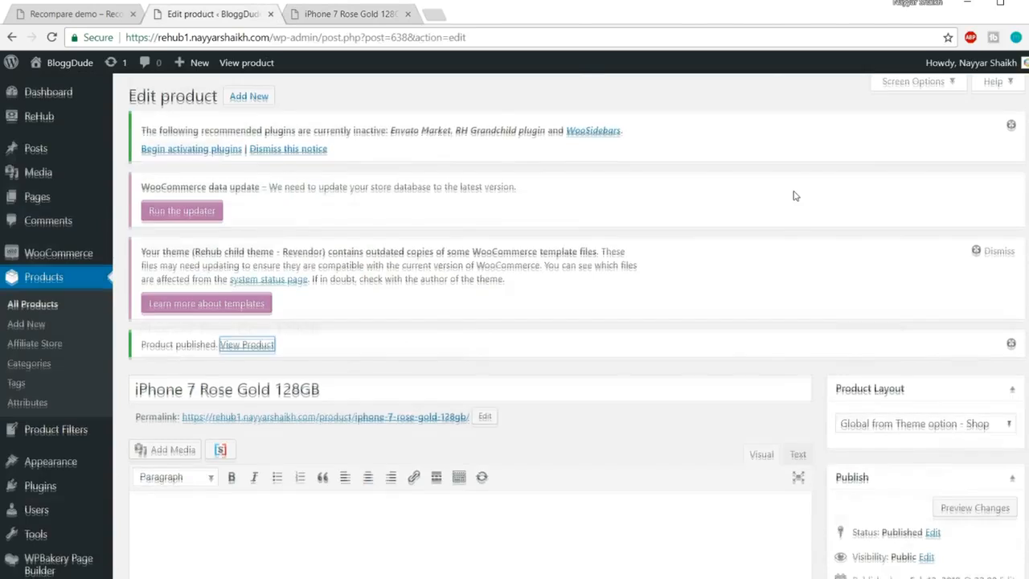
Set the product layout to Content Egg List, update, and select the live page's URL to reload
scroll(890, 201, "down", 3)
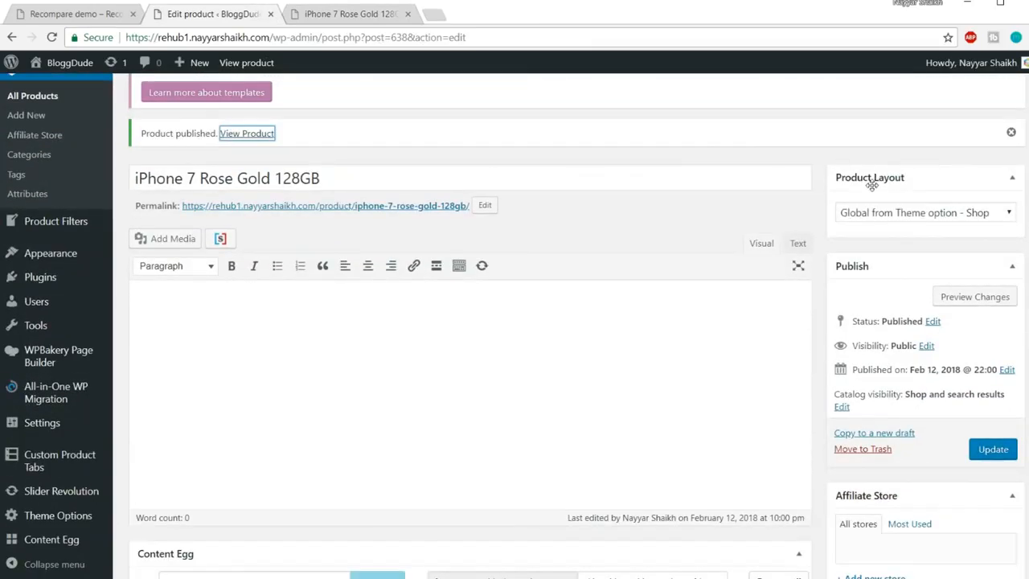
left_click(924, 214)
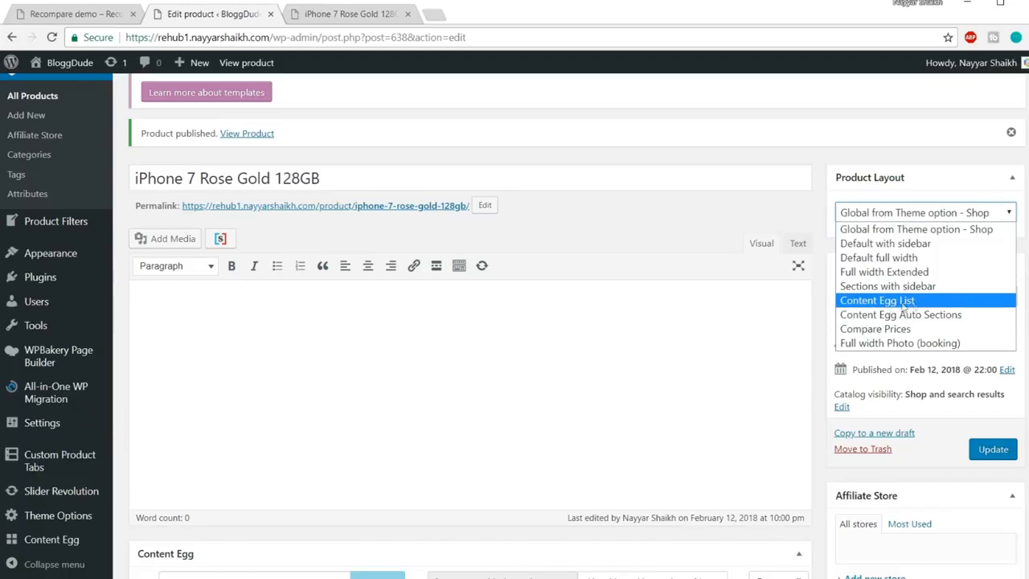
left_click(885, 303)
left_click(992, 447)
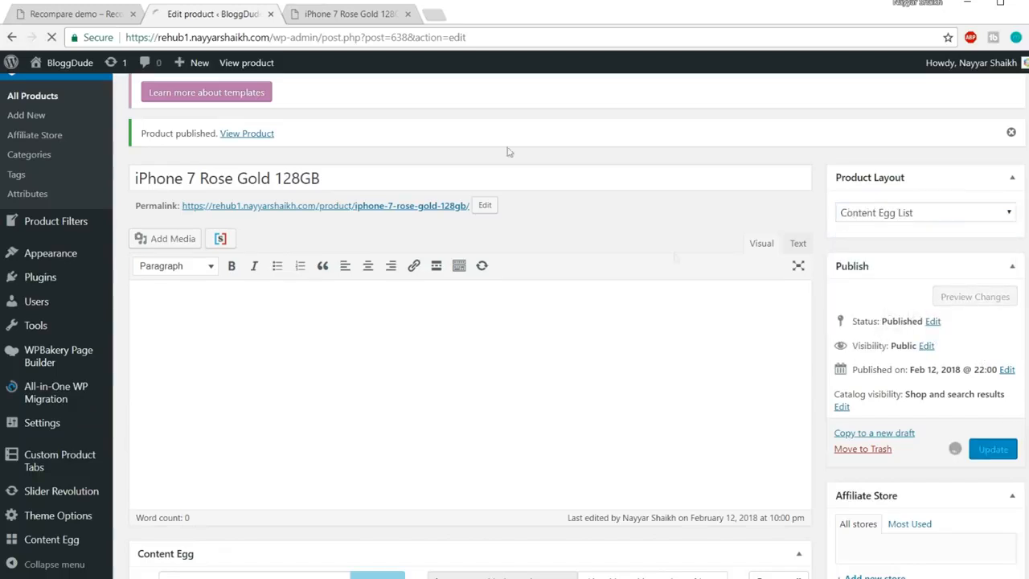
left_click(376, 12)
left_click(369, 37)
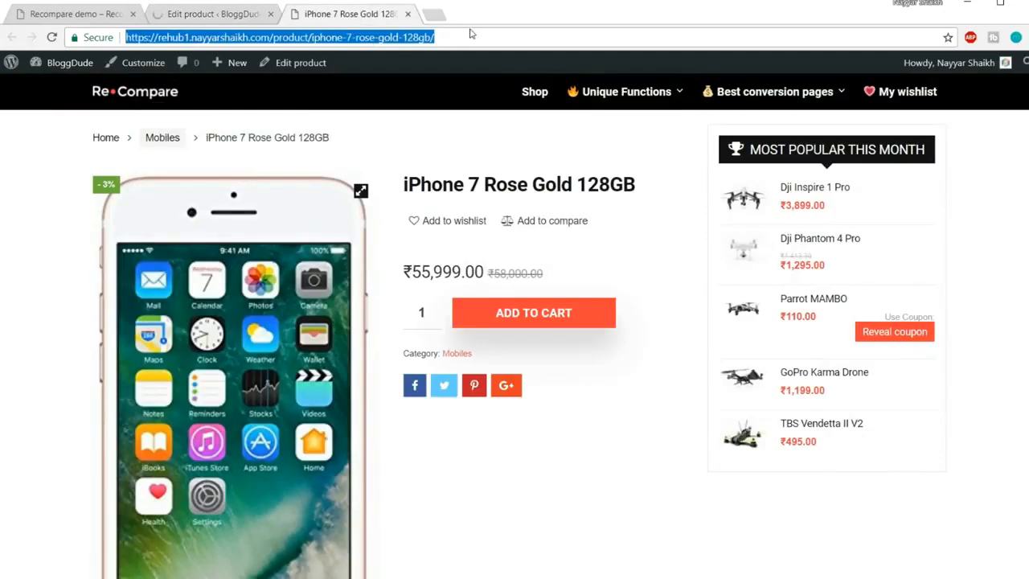
key("Return")
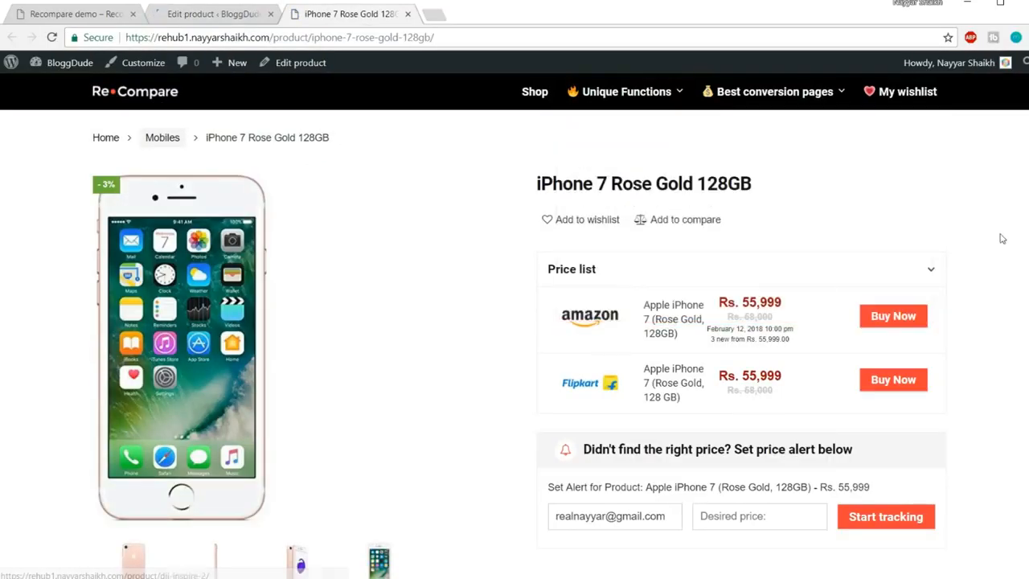
scroll(980, 238, "down", 4)
scroll(980, 238, "up", 4)
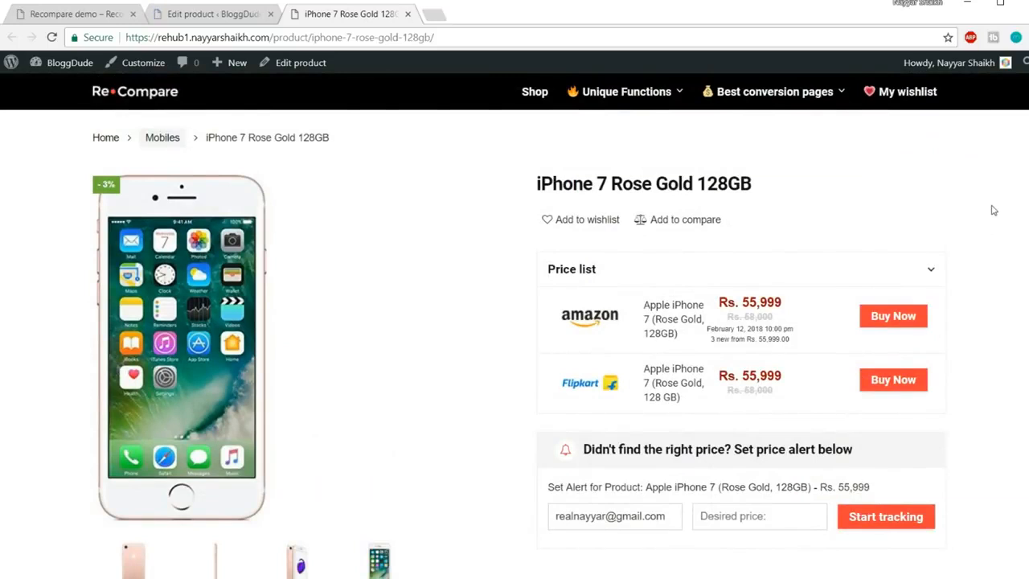
scroll(82, 208, "down", 1)
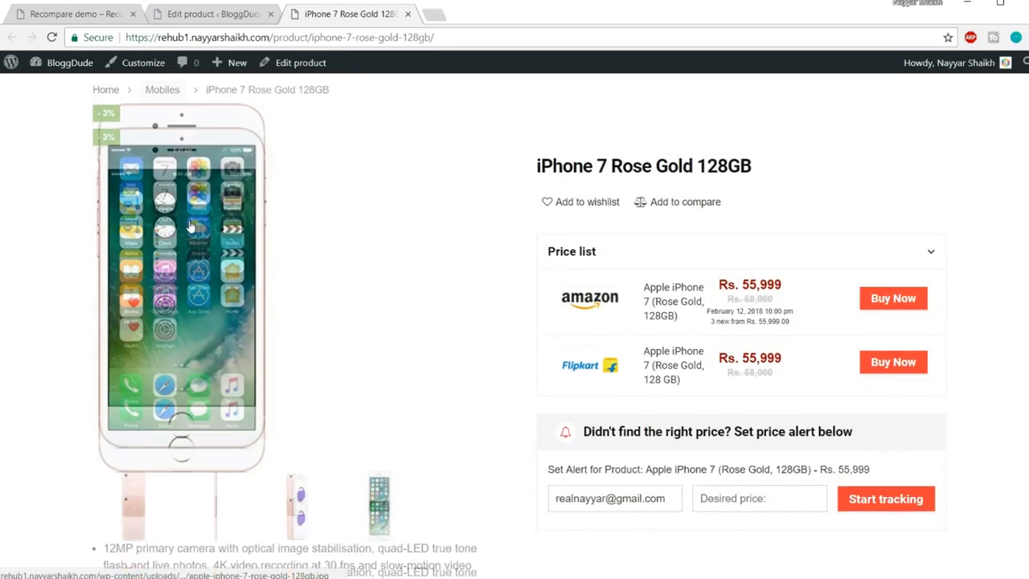
scroll(82, 208, "up", 1)
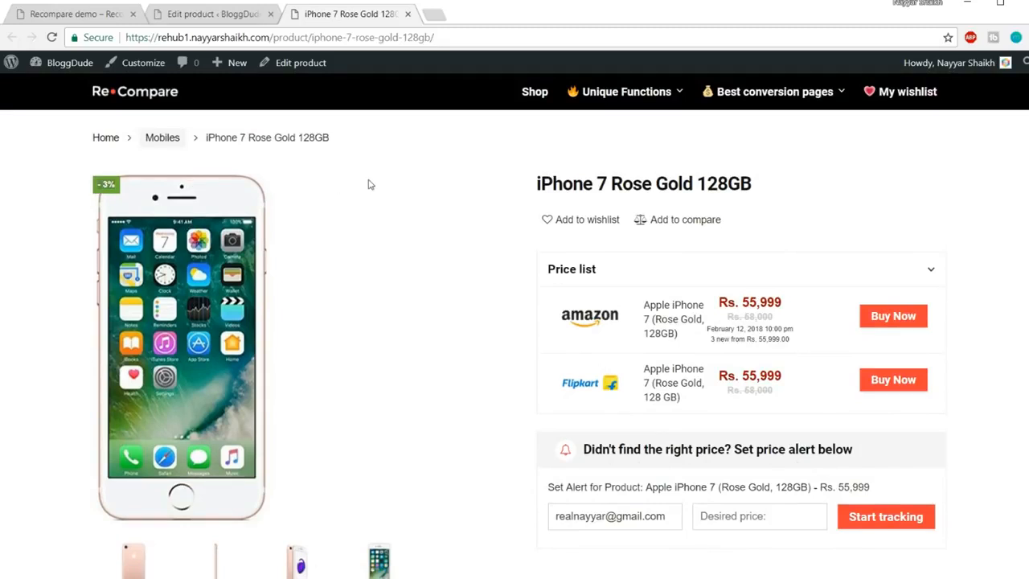
scroll(457, 196, "down", 1)
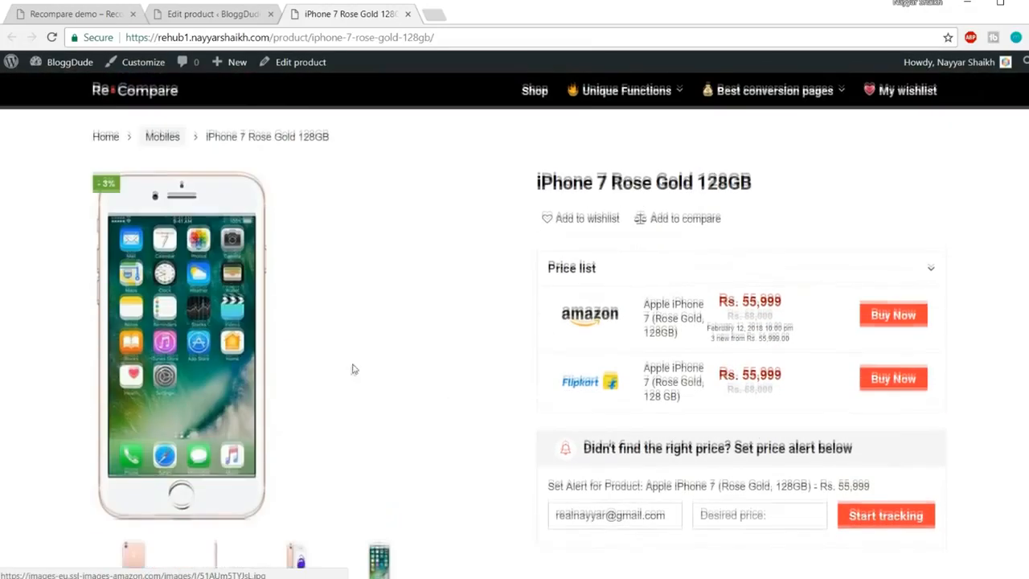
scroll(610, 283, "down", 2)
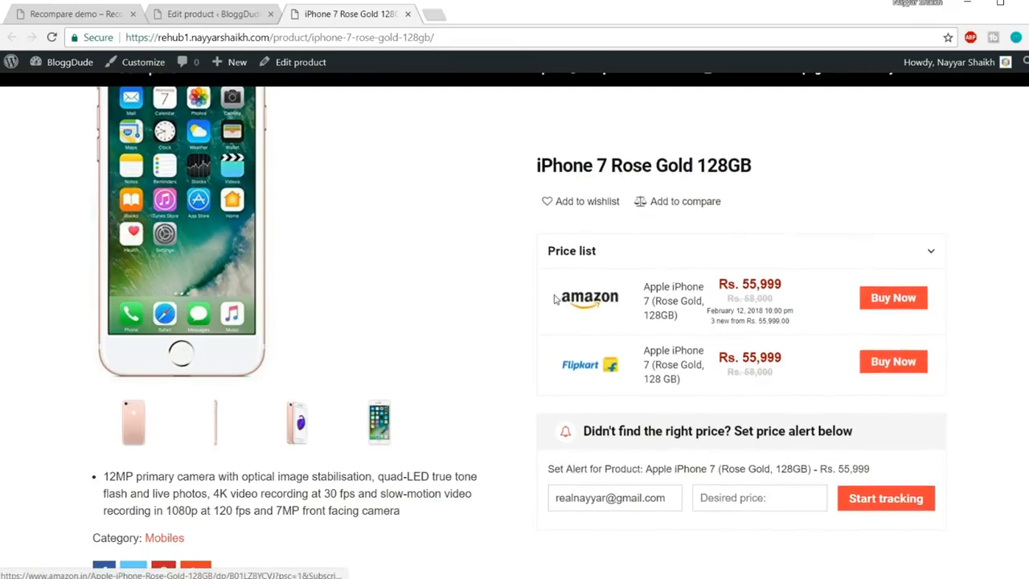
left_click(891, 300)
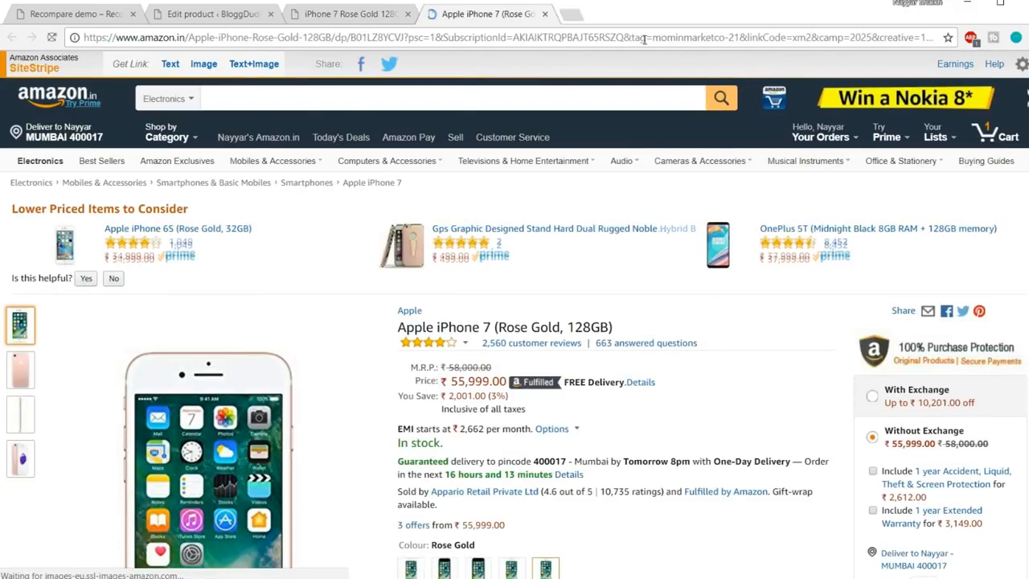
left_click_drag(653, 38, 739, 36)
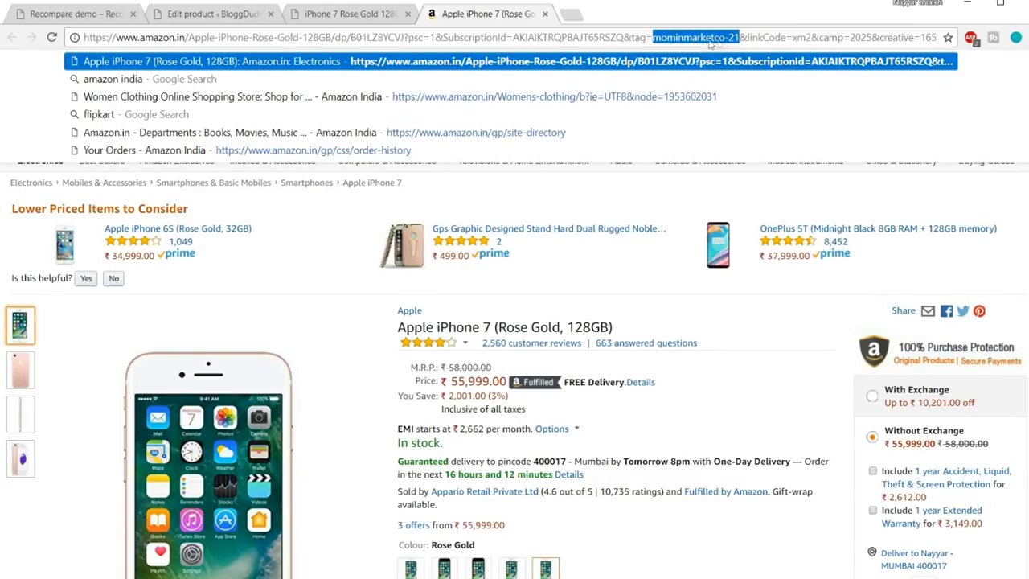
left_click(546, 14)
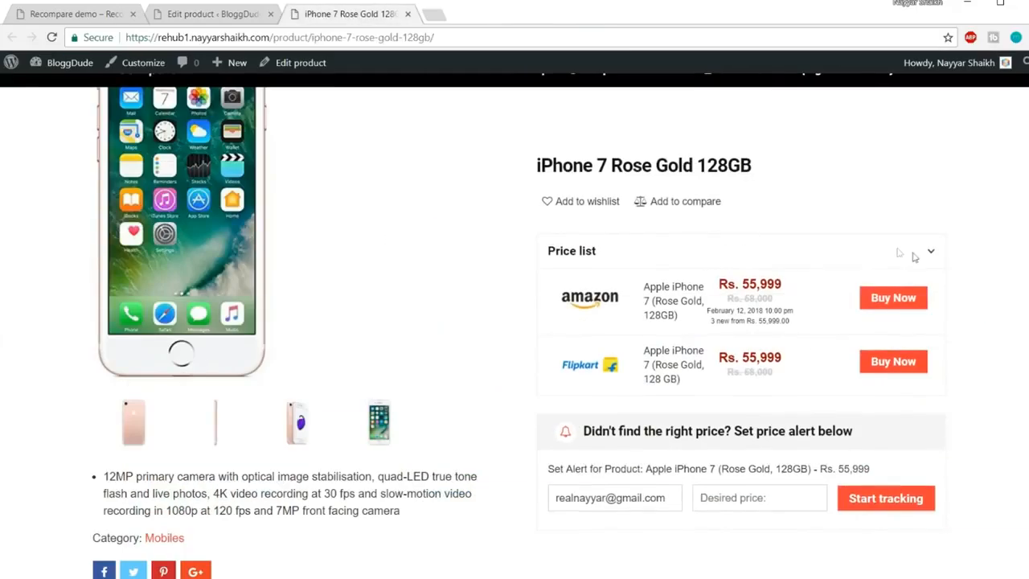
scroll(670, 326, "down", 2)
left_click_drag(668, 337, 552, 343)
left_click(555, 352)
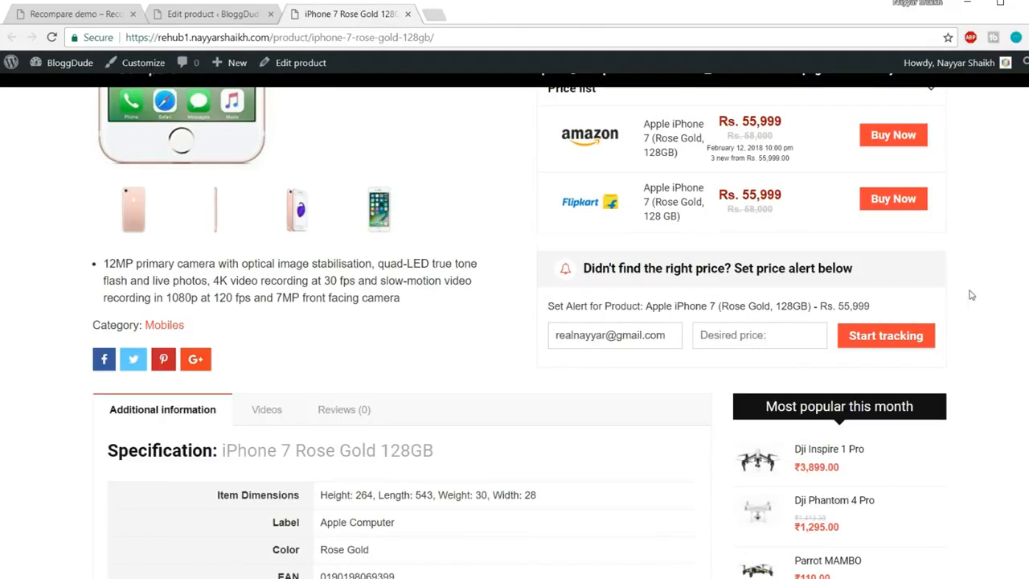
scroll(969, 296, "up", 2)
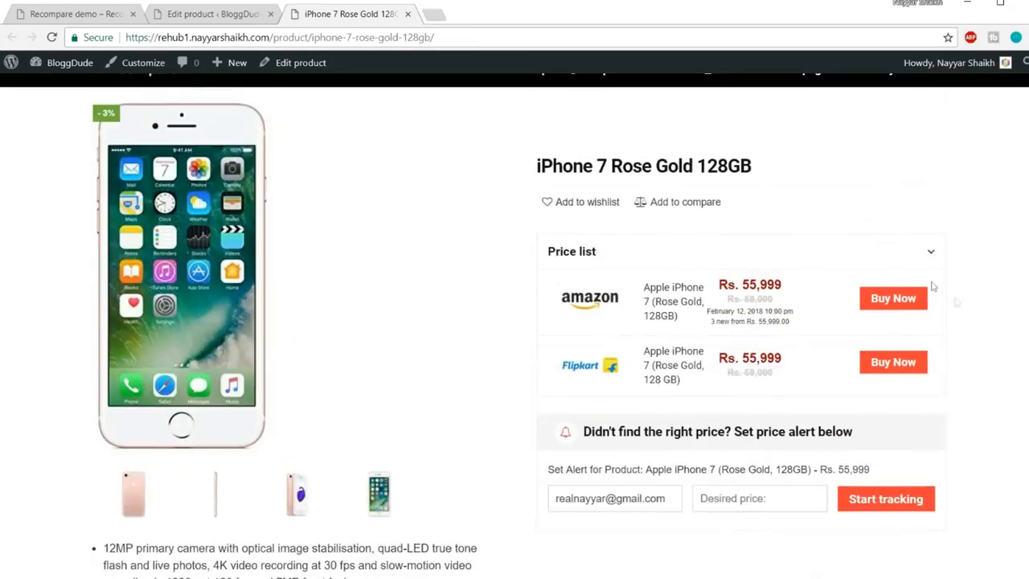
scroll(926, 297, "down", 1)
left_click_drag(654, 407, 535, 410)
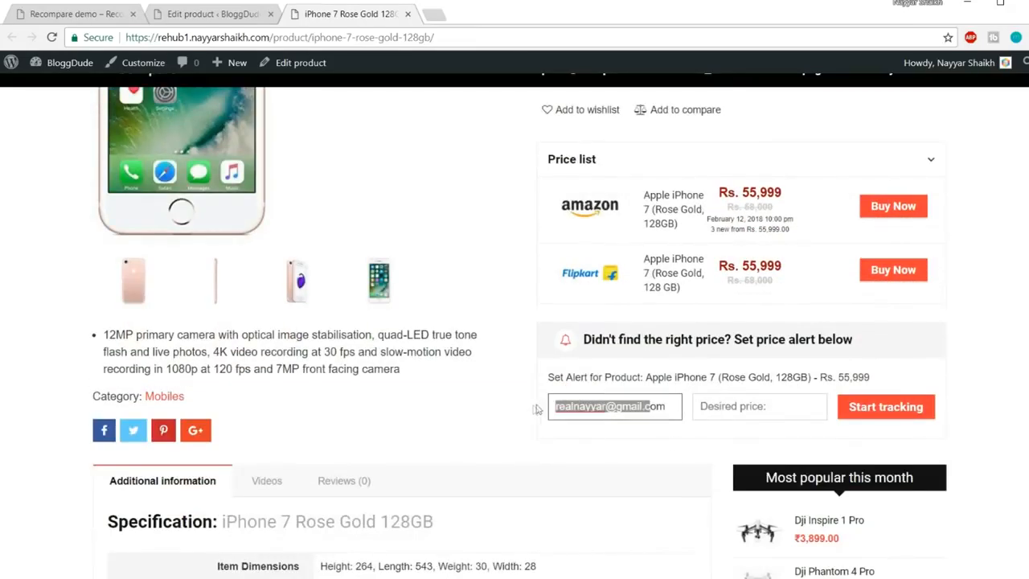
left_click(768, 405)
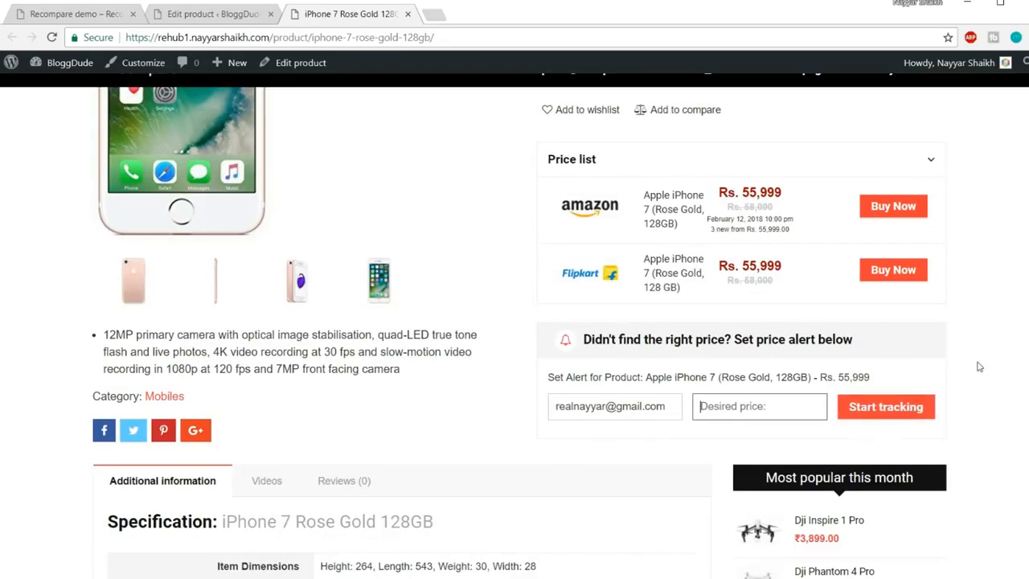
scroll(1003, 363, "down", 4)
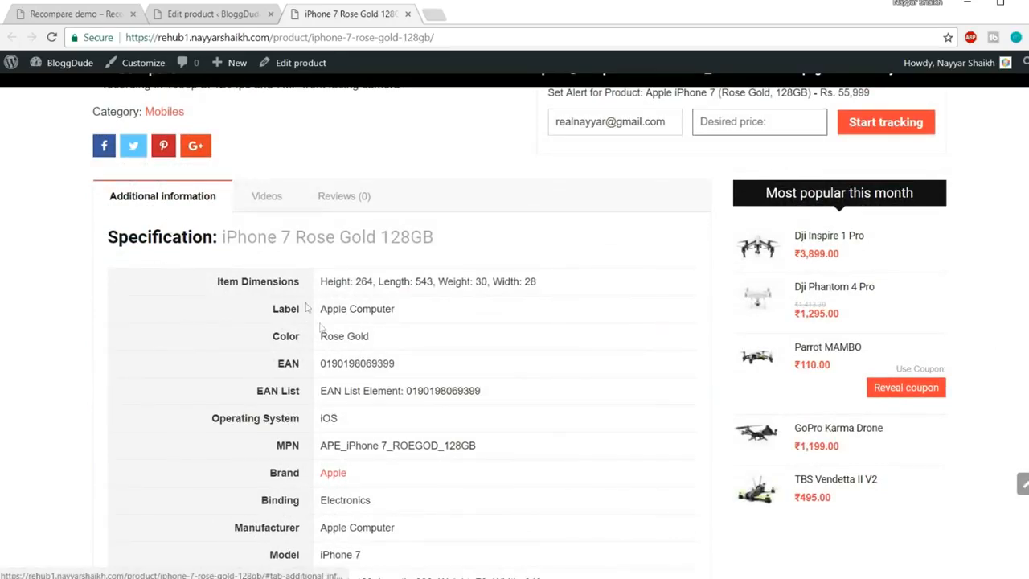
scroll(322, 330, "down", 5)
scroll(326, 337, "down", 3)
scroll(327, 338, "up", 8)
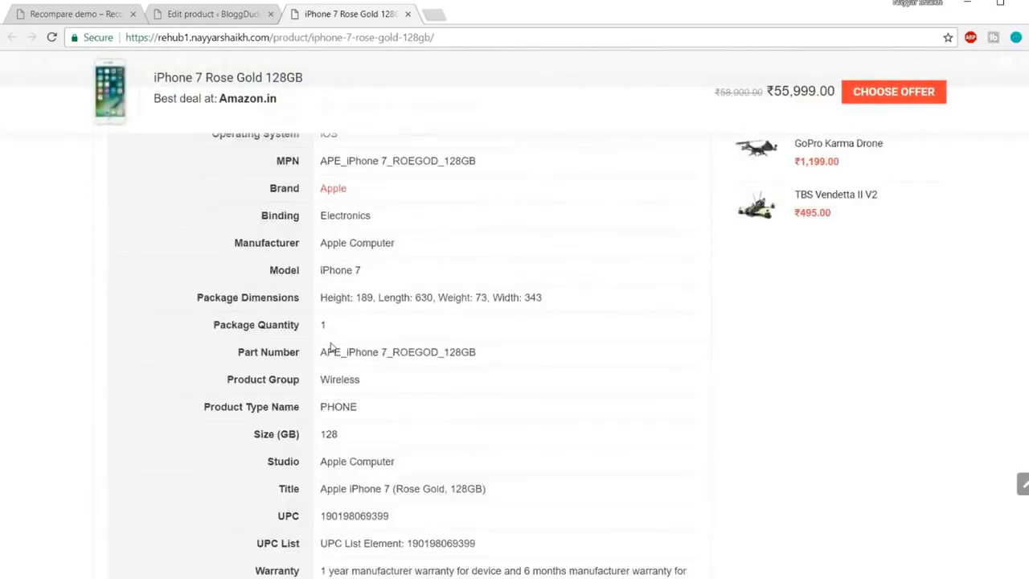
scroll(342, 342, "down", 2)
left_click_drag(315, 246, 383, 446)
left_click(383, 445)
scroll(382, 449, "down", 5)
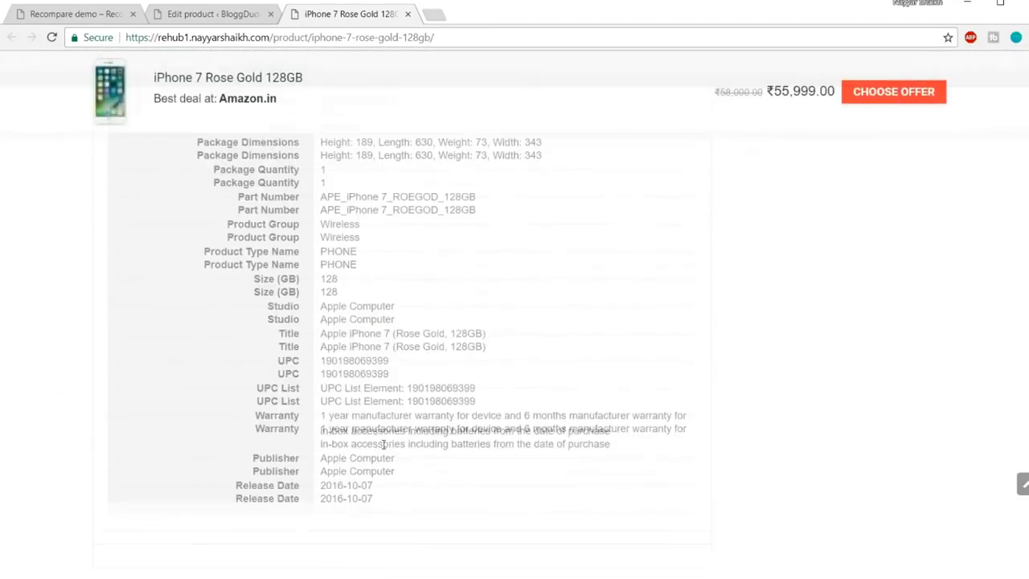
scroll(386, 446, "up", 1)
left_click_drag(389, 444, 320, 322)
left_click(320, 322)
scroll(367, 342, "up", 2)
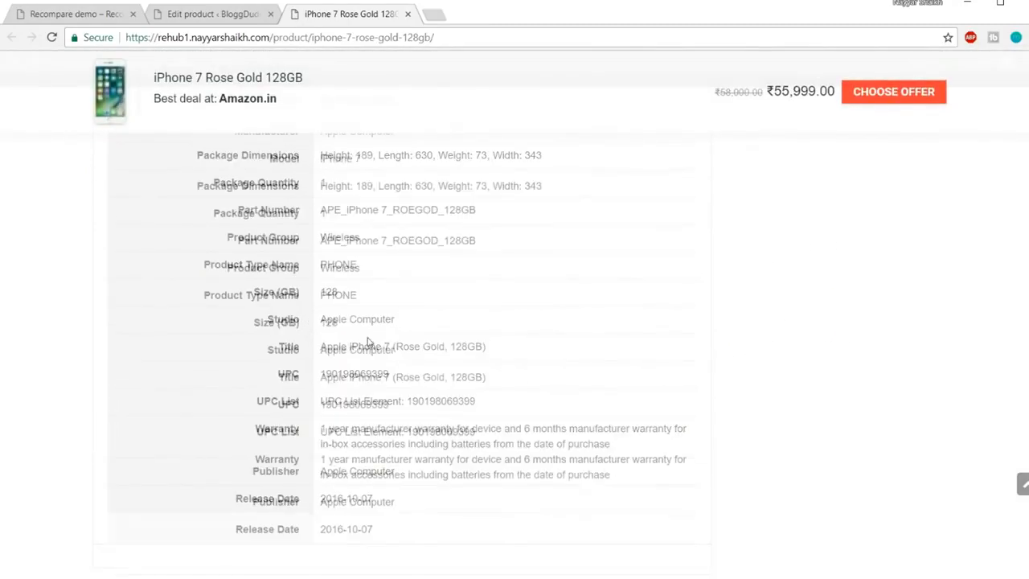
scroll(374, 341, "up", 2)
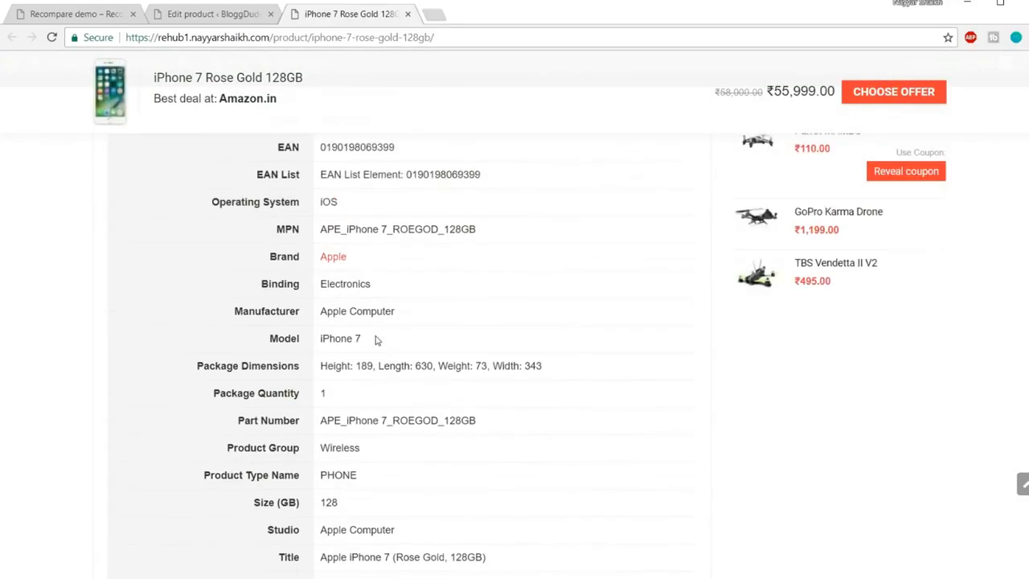
scroll(402, 342, "up", 1)
scroll(504, 356, "up", 1)
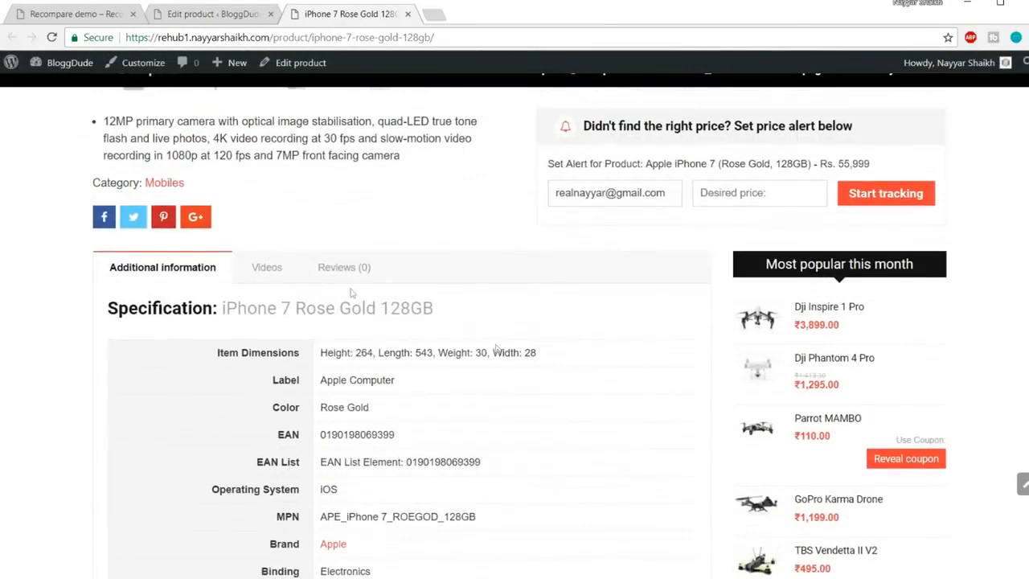
left_click(271, 273)
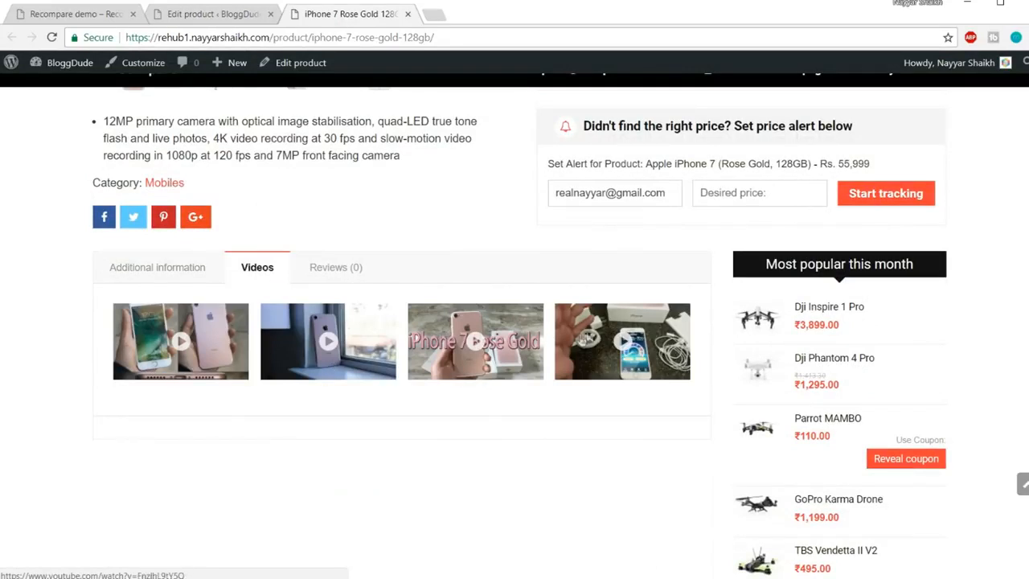
left_click(336, 275)
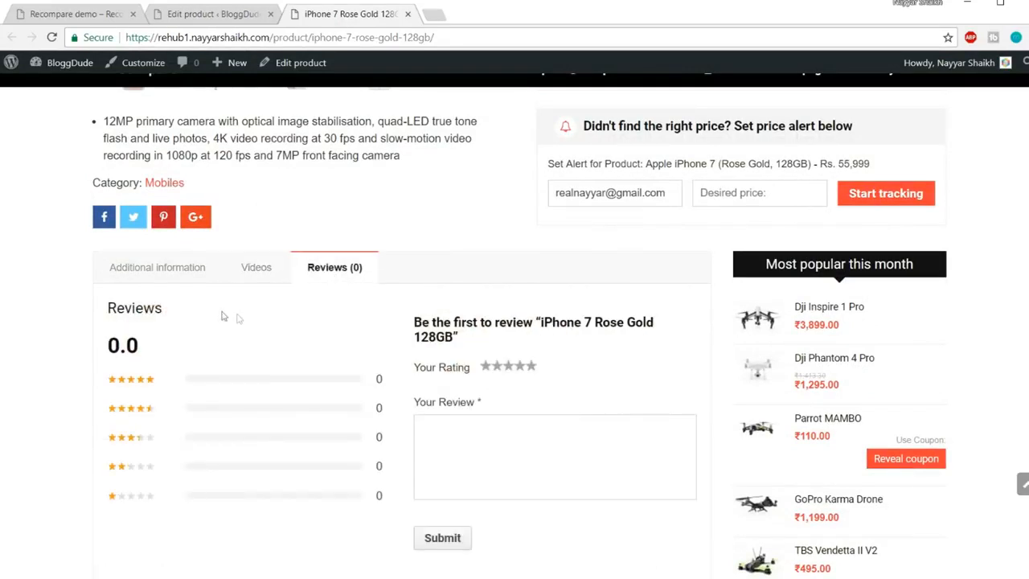
left_click(146, 275)
left_click(331, 271)
left_click(168, 270)
scroll(980, 303, "down", 1)
scroll(980, 304, "down", 3)
scroll(926, 422, "up", 5)
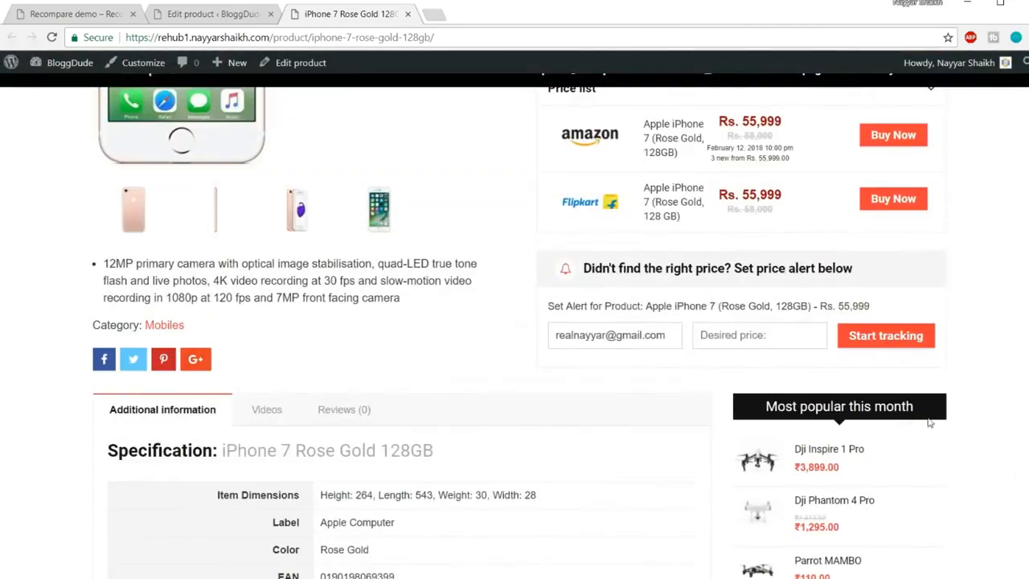
scroll(929, 422, "up", 3)
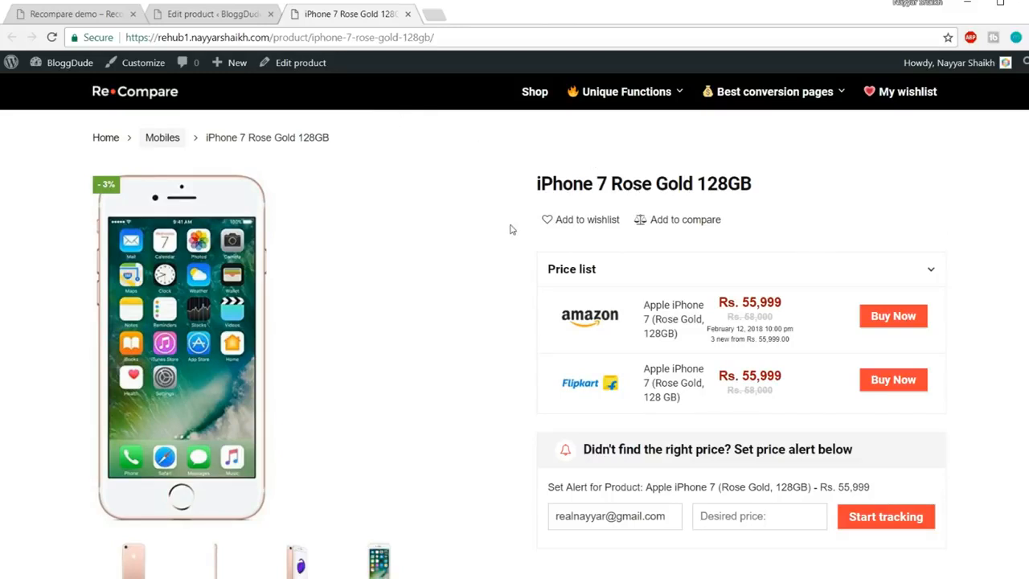
Open the Connected Review demo and open its DJI Mavic Pro review in a new tab
left_click(32, 17)
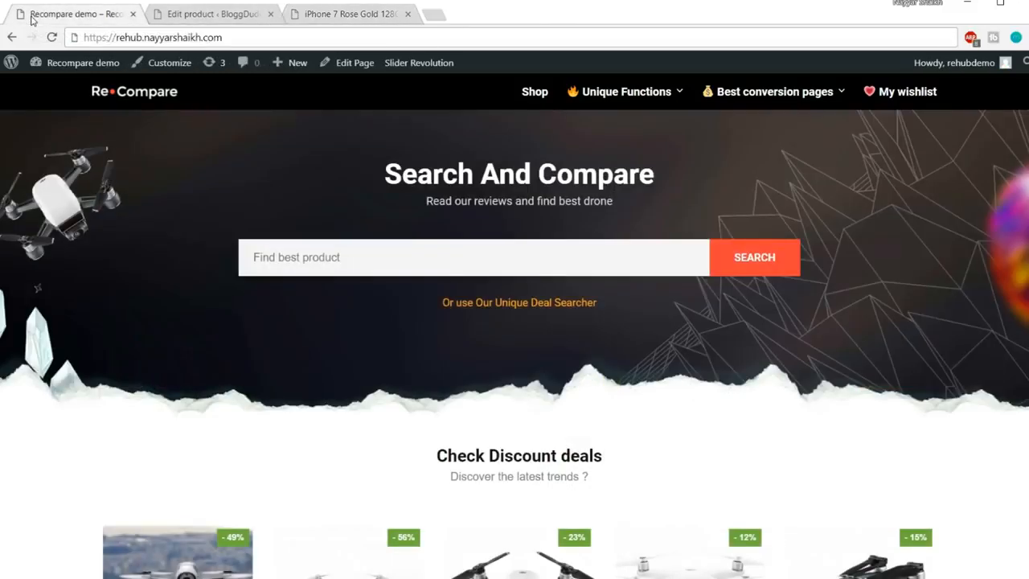
mouse_move(666, 109)
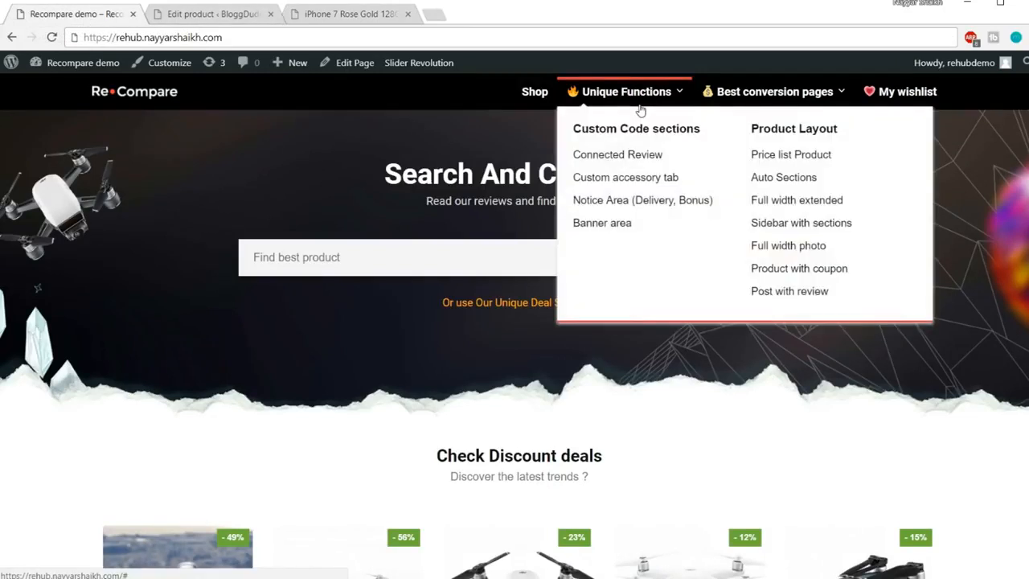
left_click(619, 162)
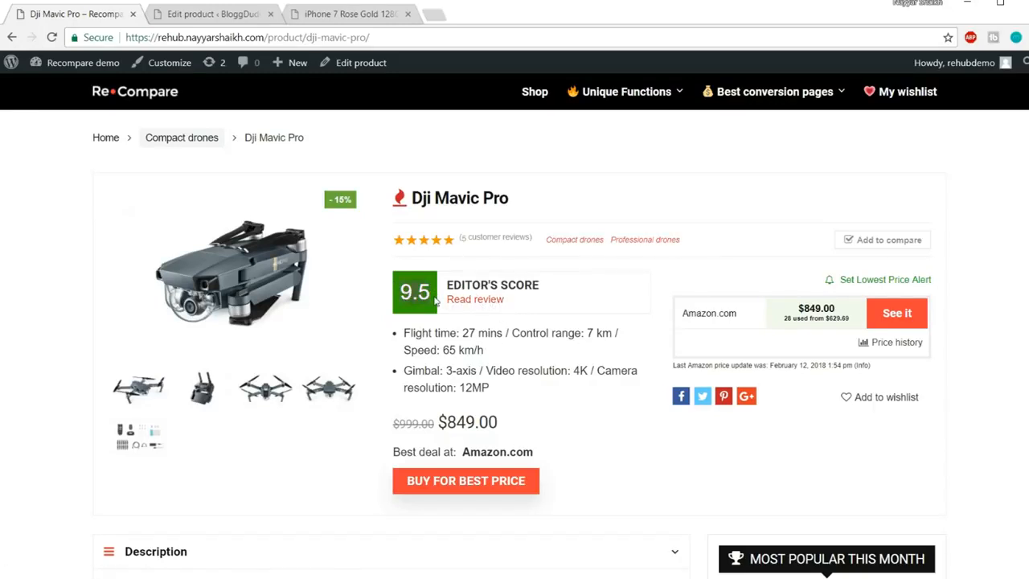
right_click(474, 300)
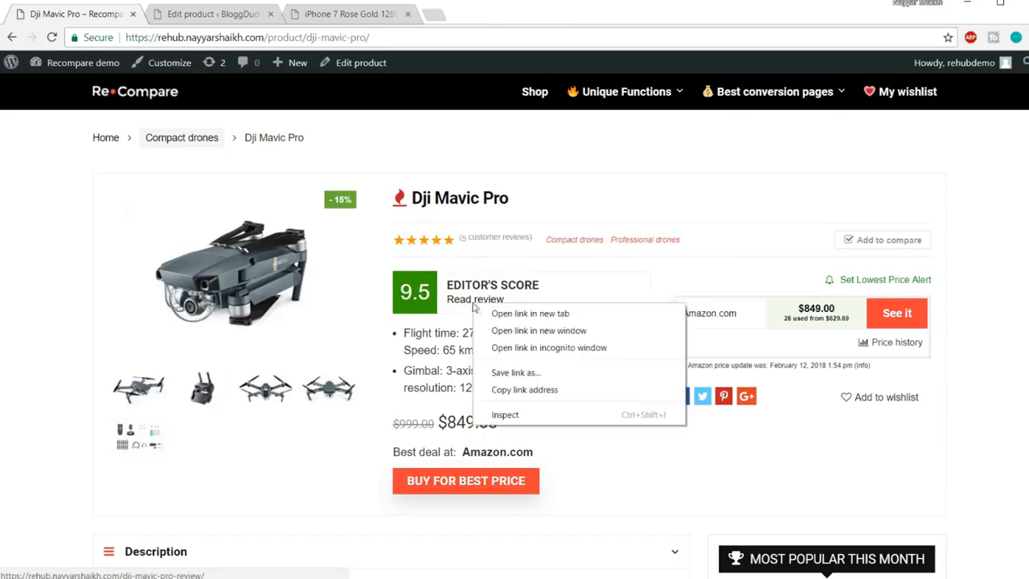
left_click(487, 314)
left_click(219, 14)
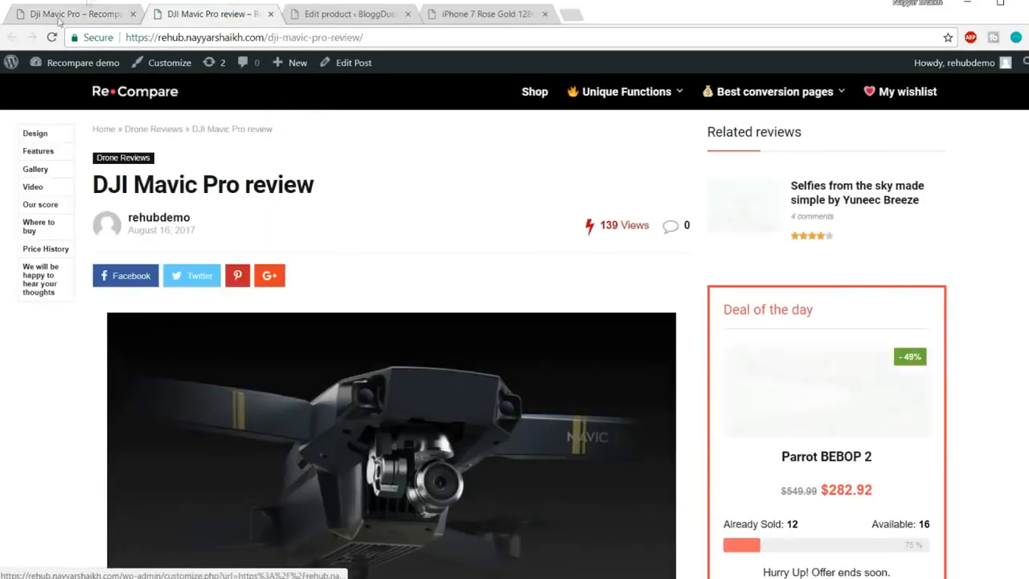
left_click(63, 14)
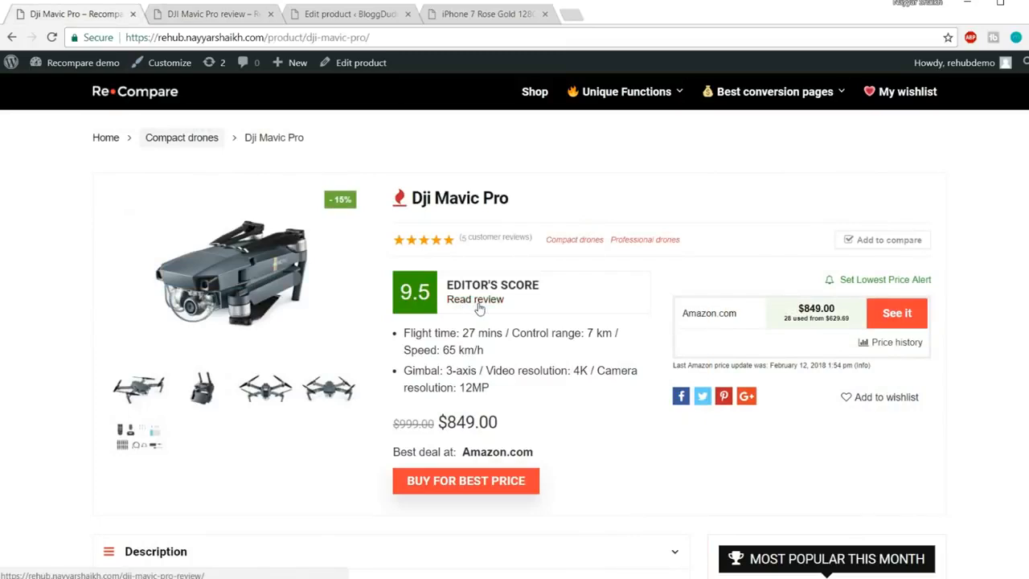
left_click(216, 14)
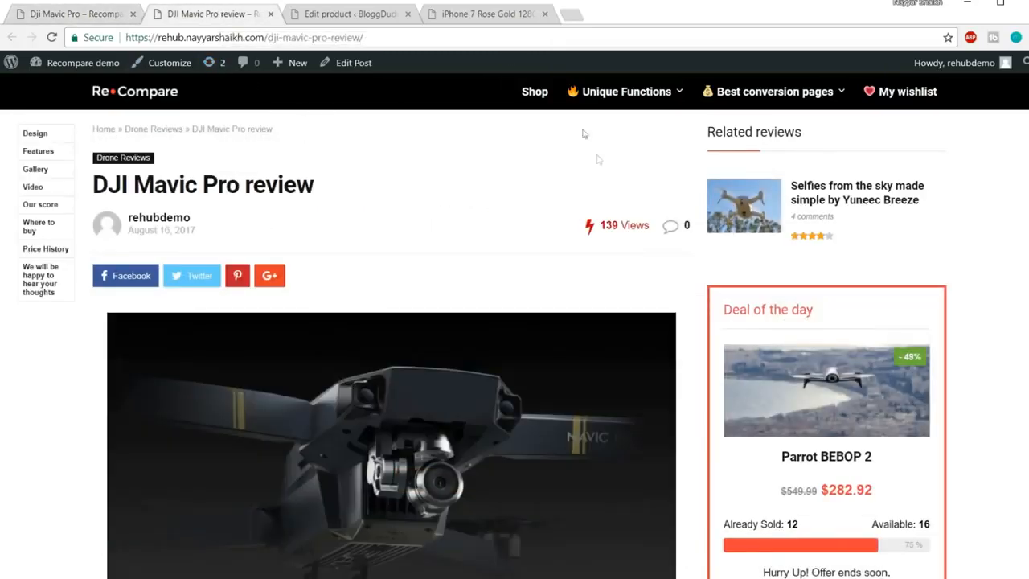
Scroll through the DJI Mavic Pro review down to the pros list in its score box
scroll(581, 364, "down", 15)
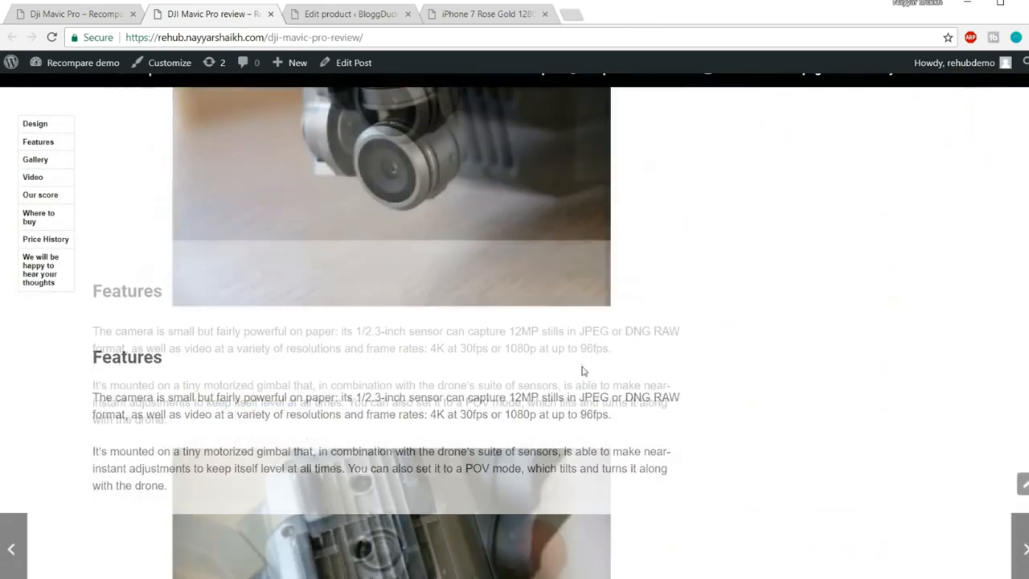
scroll(582, 382, "down", 5)
scroll(590, 406, "up", 15)
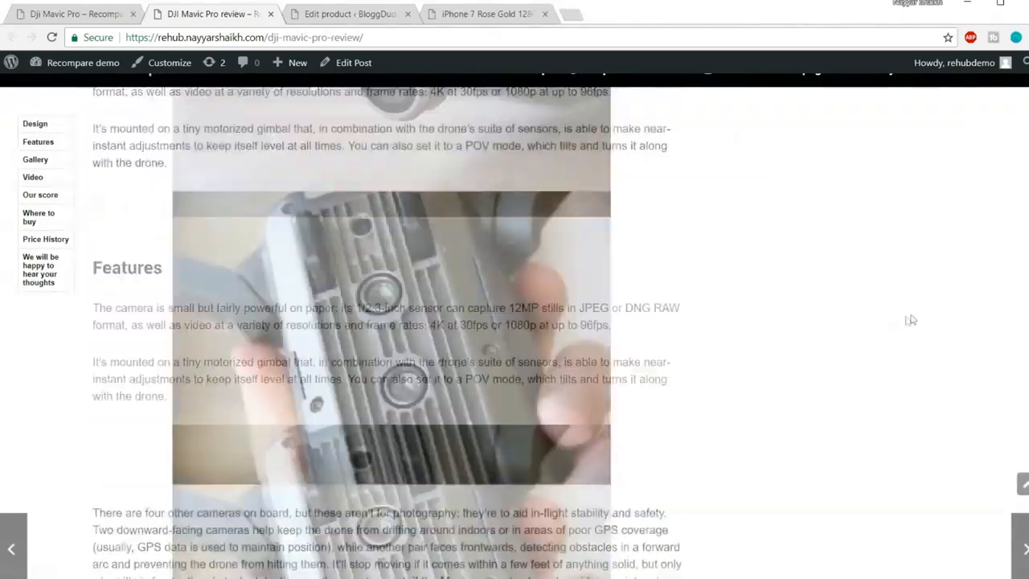
scroll(391, 306, "down", 4)
scroll(354, 316, "up", 4)
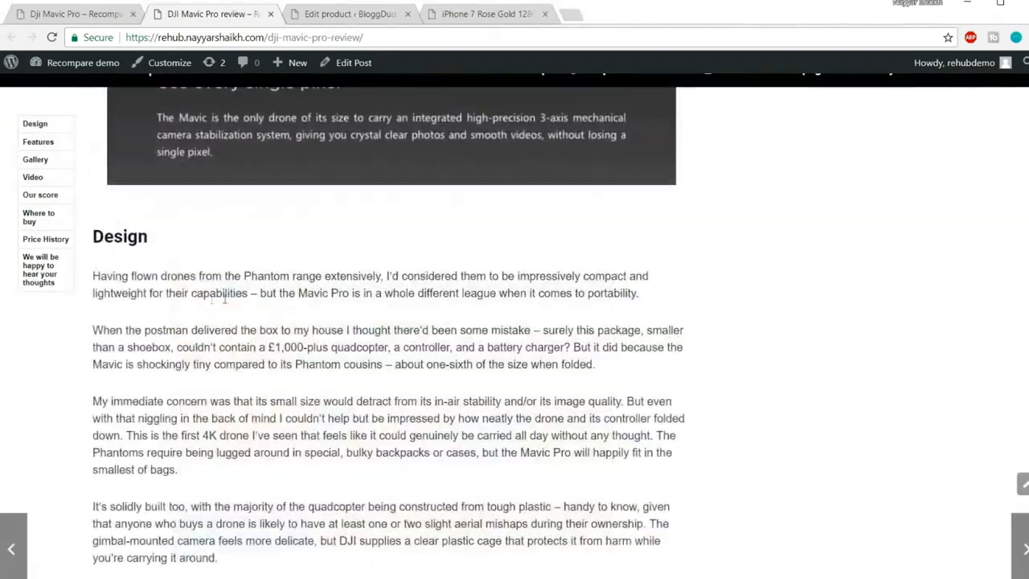
scroll(231, 305, "down", 3)
scroll(231, 308, "down", 4)
scroll(511, 373, "down", 10)
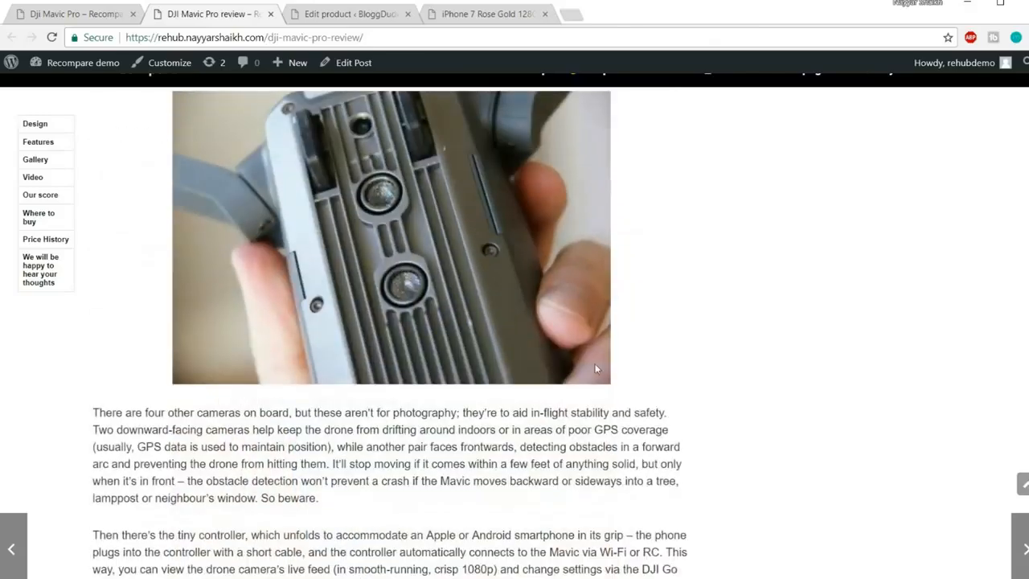
scroll(511, 374, "down", 14)
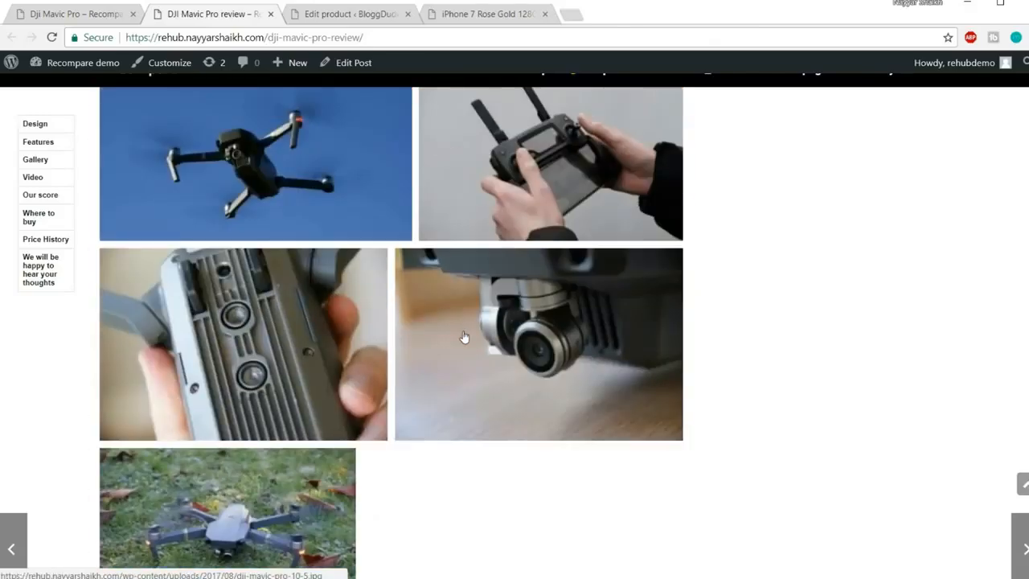
scroll(464, 337, "down", 5)
scroll(195, 312, "down", 5)
left_click_drag(259, 391, 107, 304)
left_click(129, 341)
Continue to the price alert form, then jump back to the top of the review
scroll(526, 358, "down", 5)
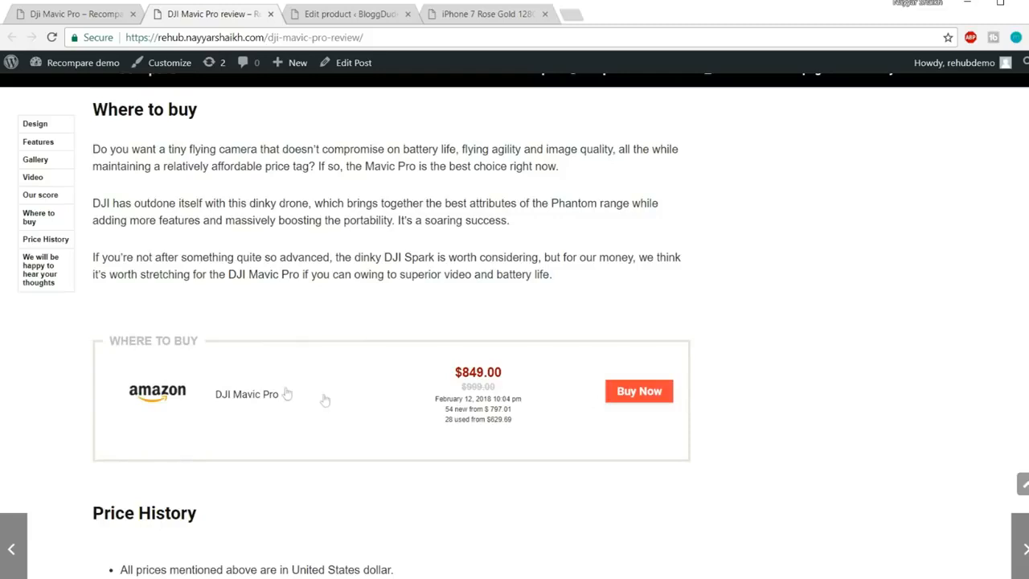
scroll(256, 413, "down", 6)
scroll(255, 413, "down", 3)
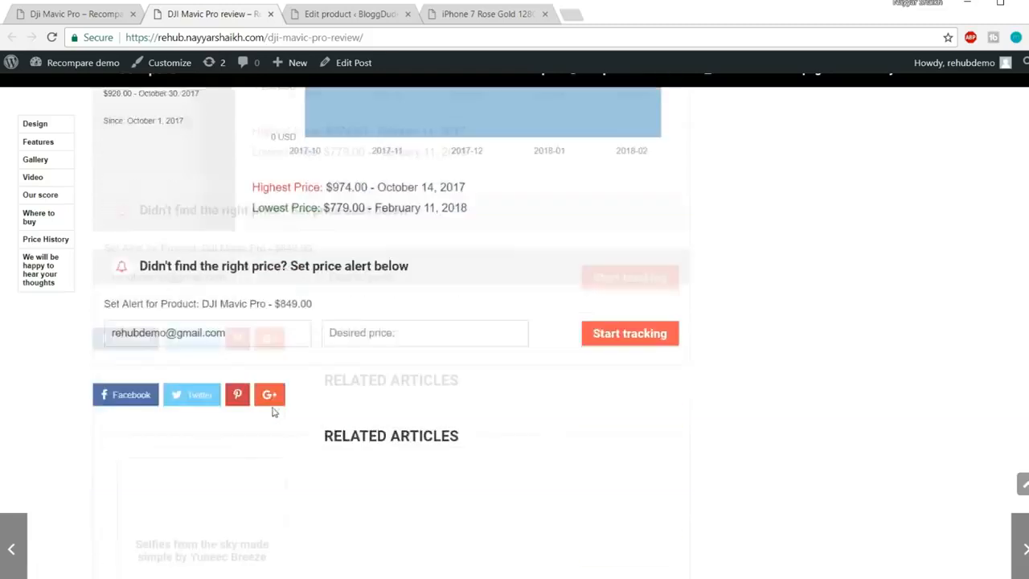
left_click_drag(246, 277, 105, 274)
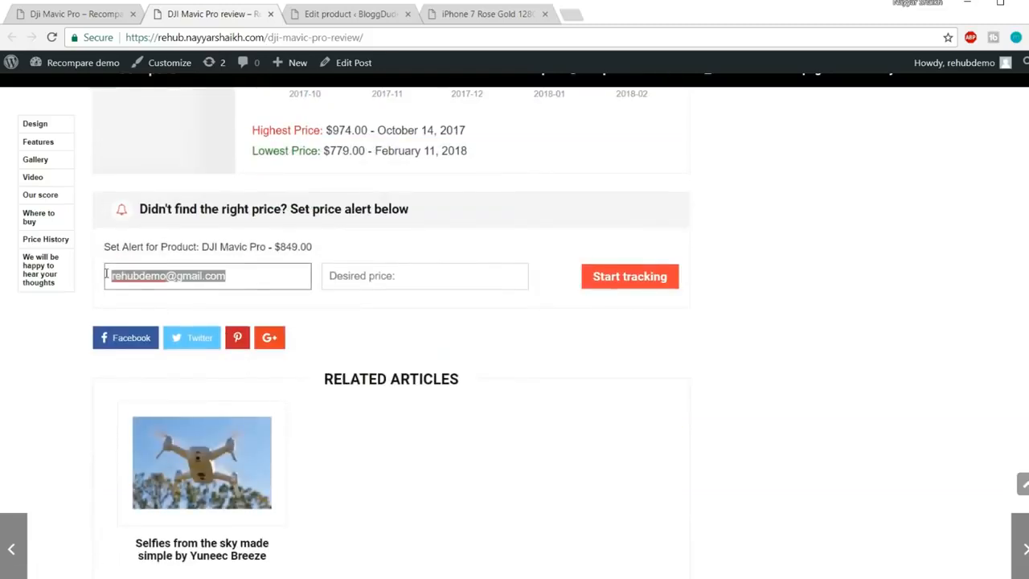
left_click(295, 225)
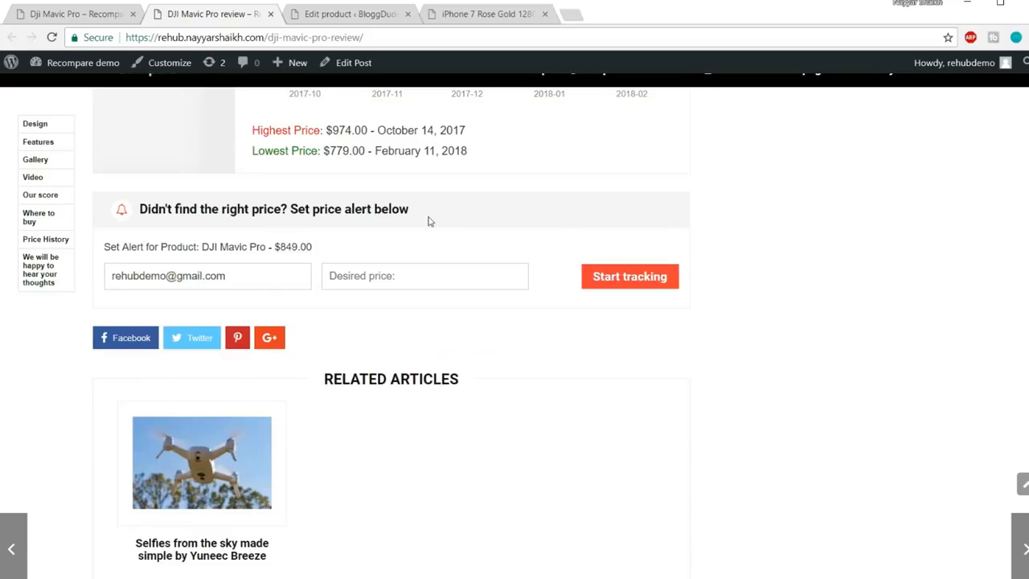
scroll(555, 321, "down", 6)
scroll(576, 372, "up", 10)
left_click(1024, 484)
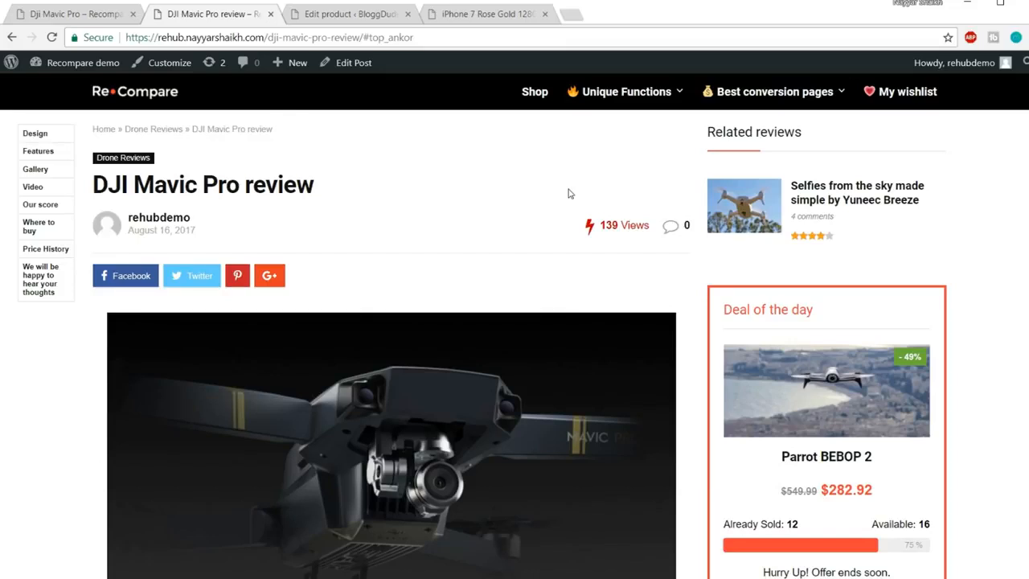
Scroll the review once more, return to the top, and close the DJI Mavic Pro review tab
scroll(569, 194, "down", 15)
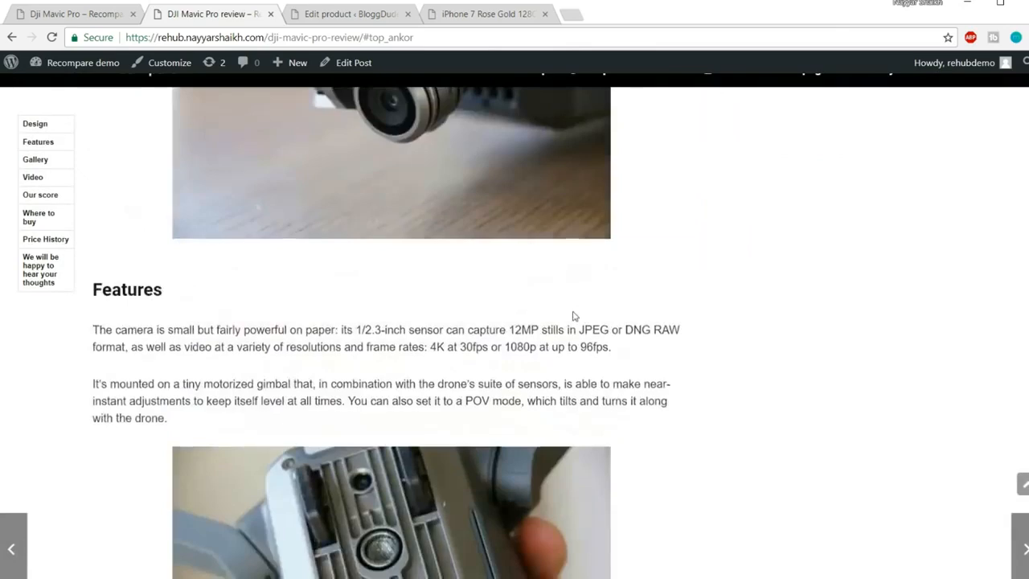
scroll(575, 330, "down", 15)
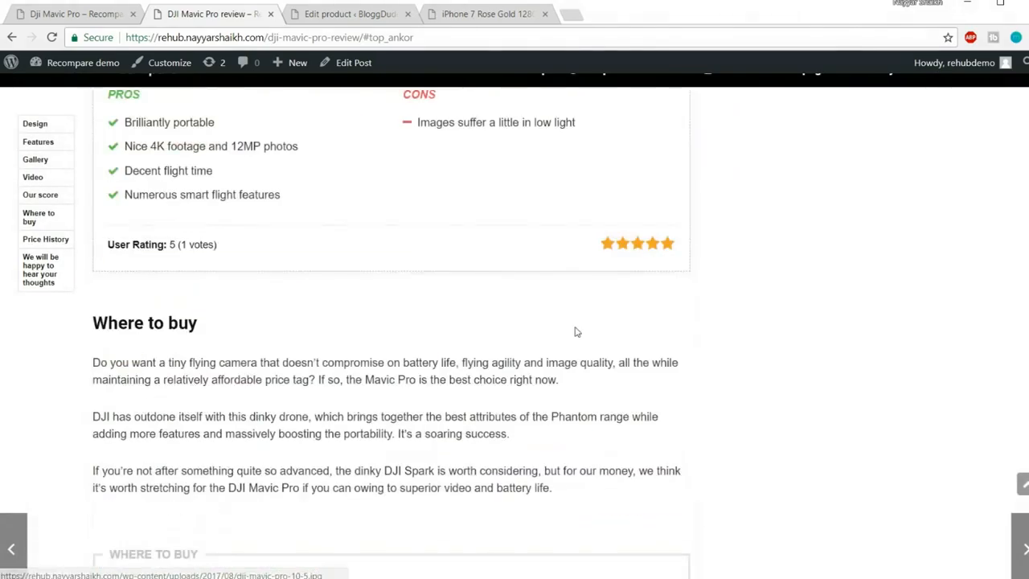
scroll(577, 314, "down", 6)
scroll(595, 273, "up", 3)
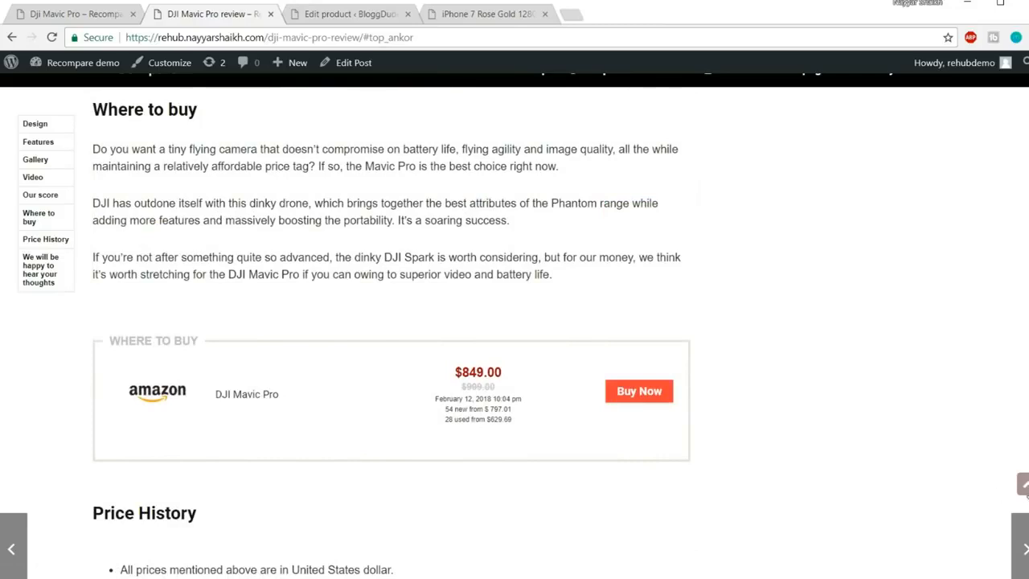
left_click(1023, 485)
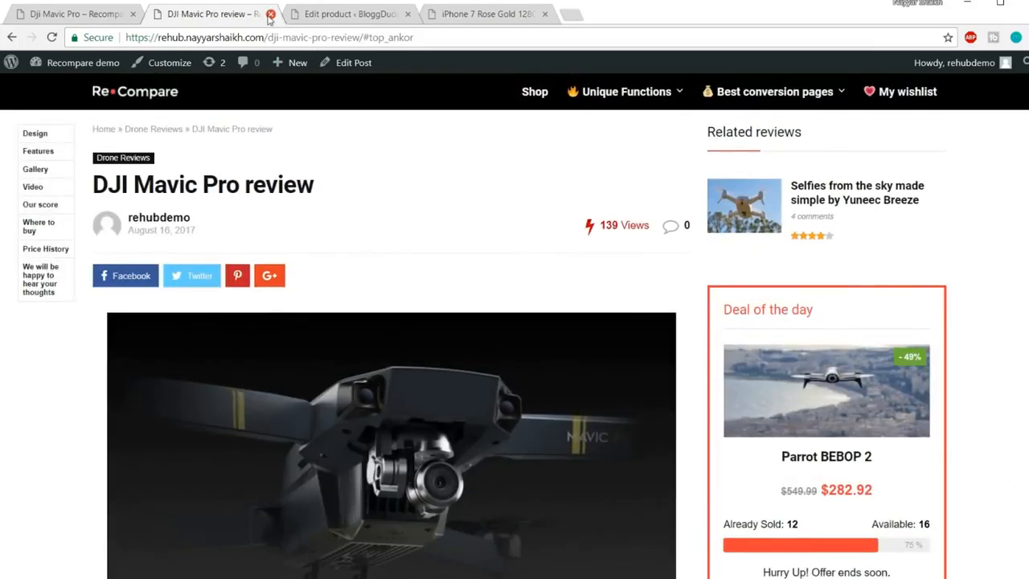
left_click(271, 13)
From the iPhone 7 product page, open a new post in another tab titled 'iPhone 7 Review'
left_click(352, 17)
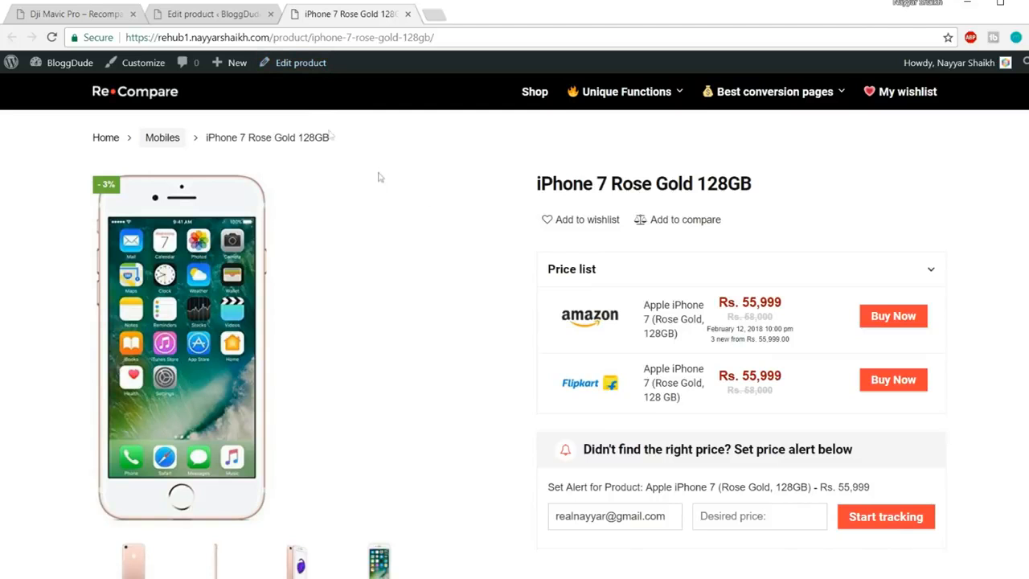
mouse_move(235, 71)
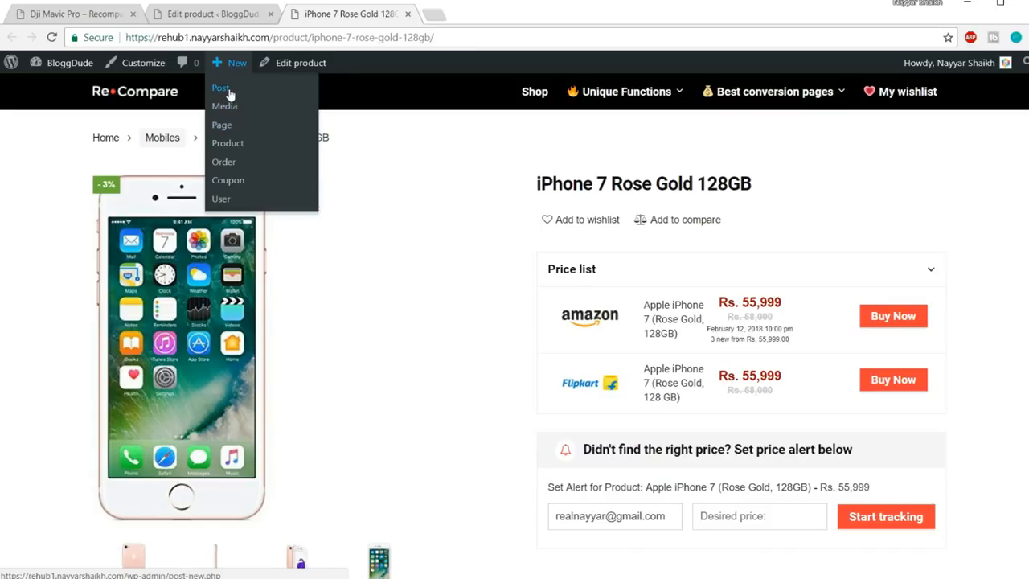
middle_click(230, 93)
left_click(450, 16)
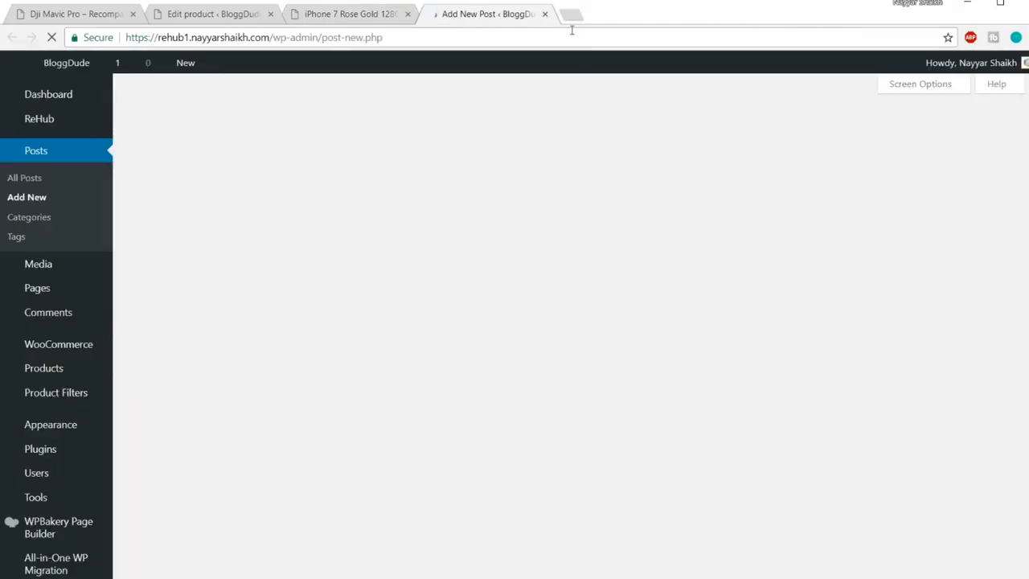
scroll(493, 282, "down", 1)
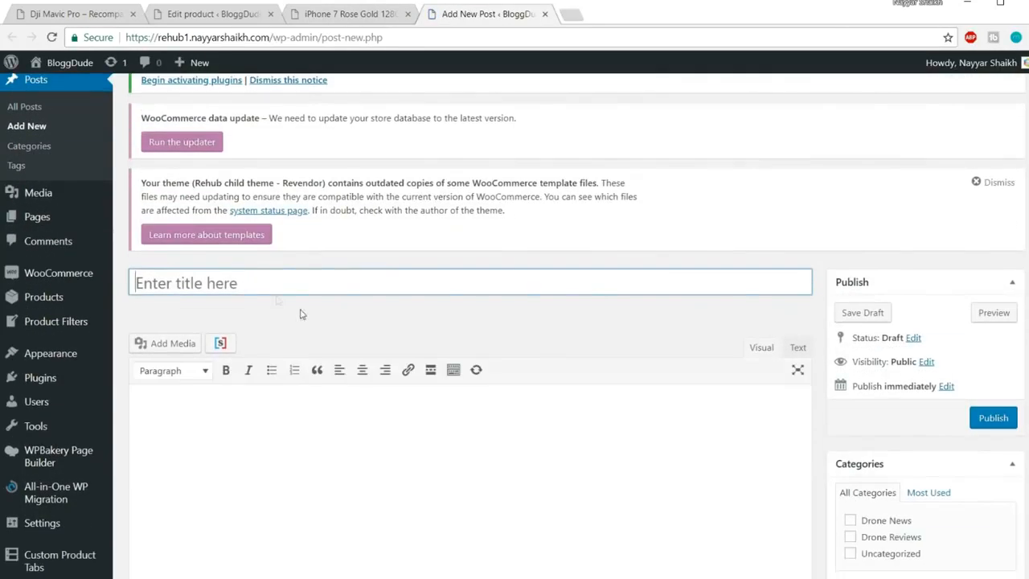
type("i")
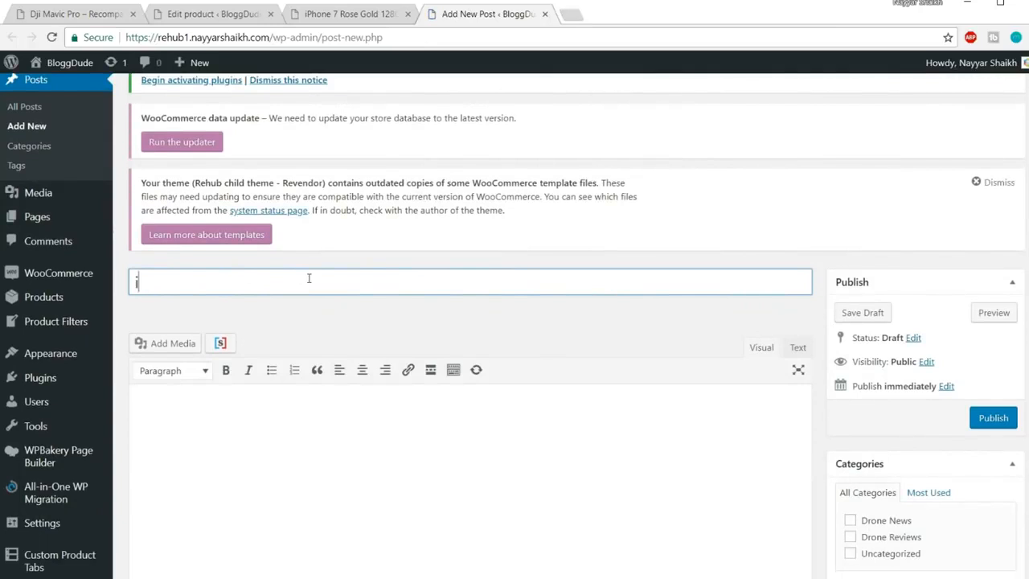
type("Phone 7 Review")
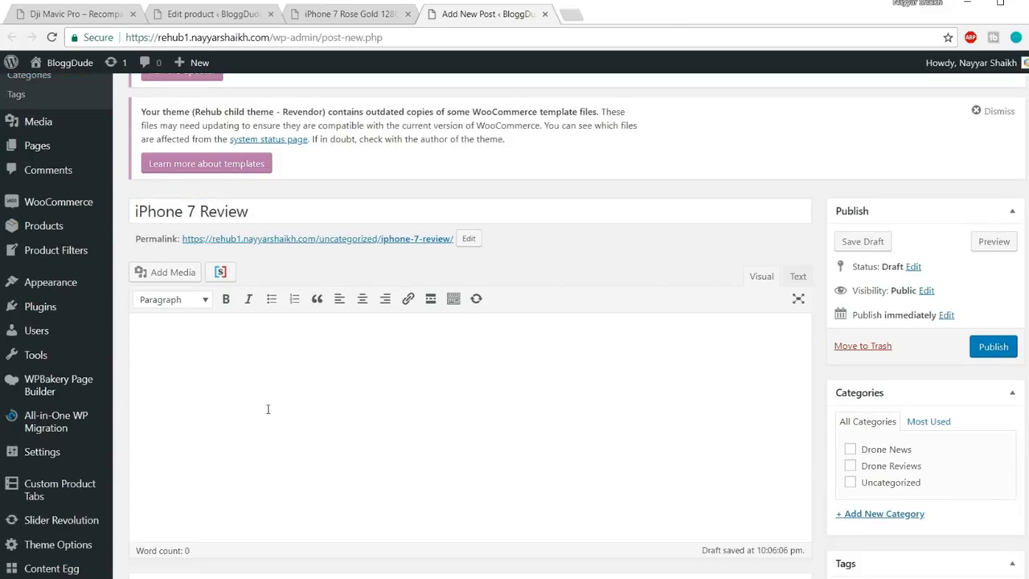
Search Google for 'iphone 7 rose gold 128gb review' and skim the CNET review
left_click(569, 14)
type("ip")
key("BackSpace")
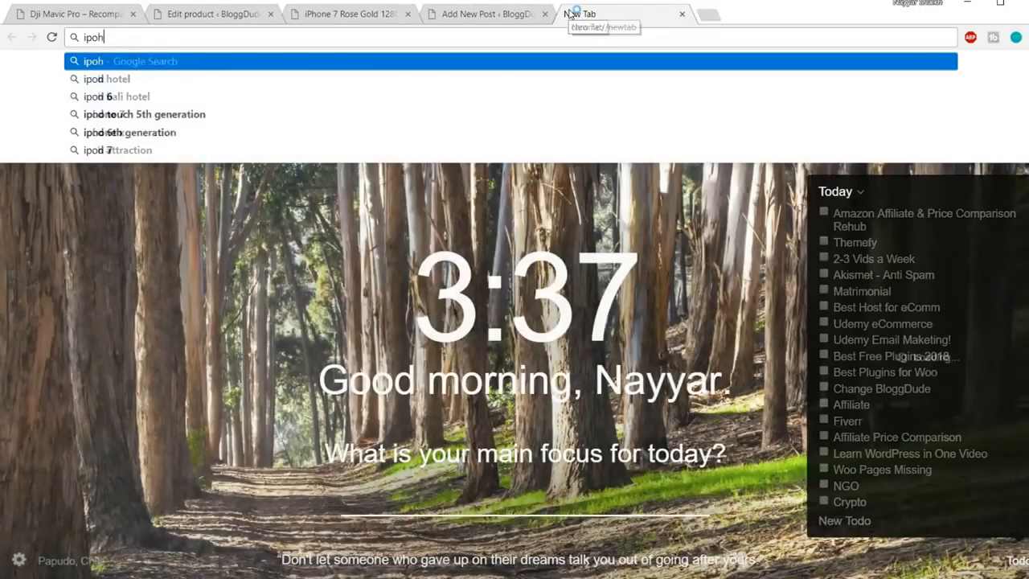
type("hone 7 ")
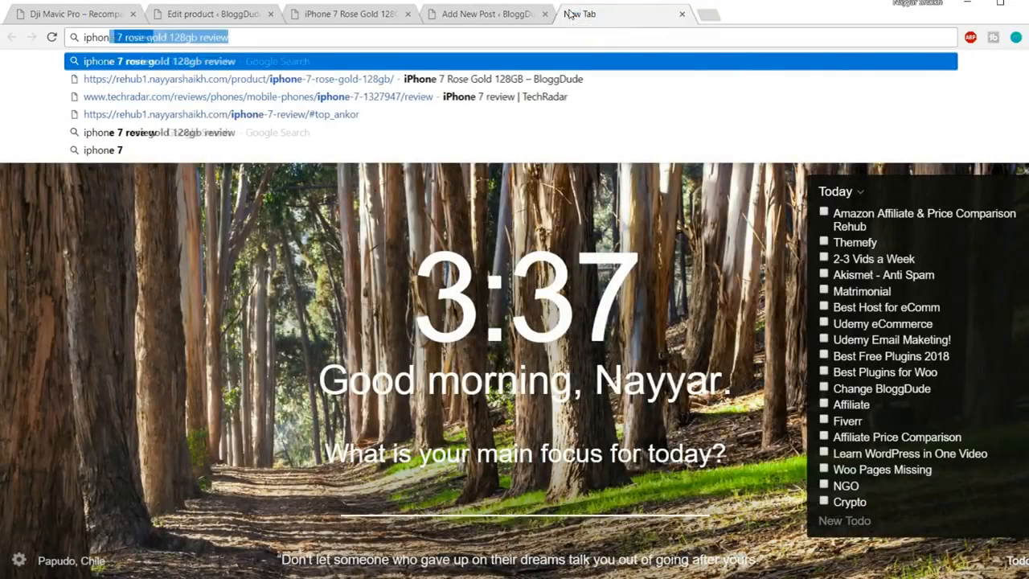
type("ro")
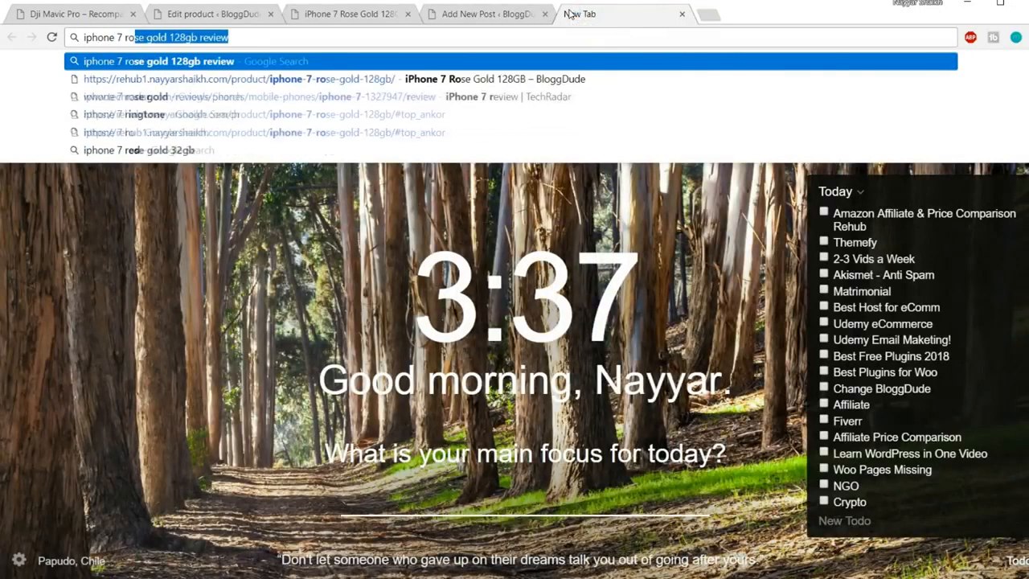
key("Return")
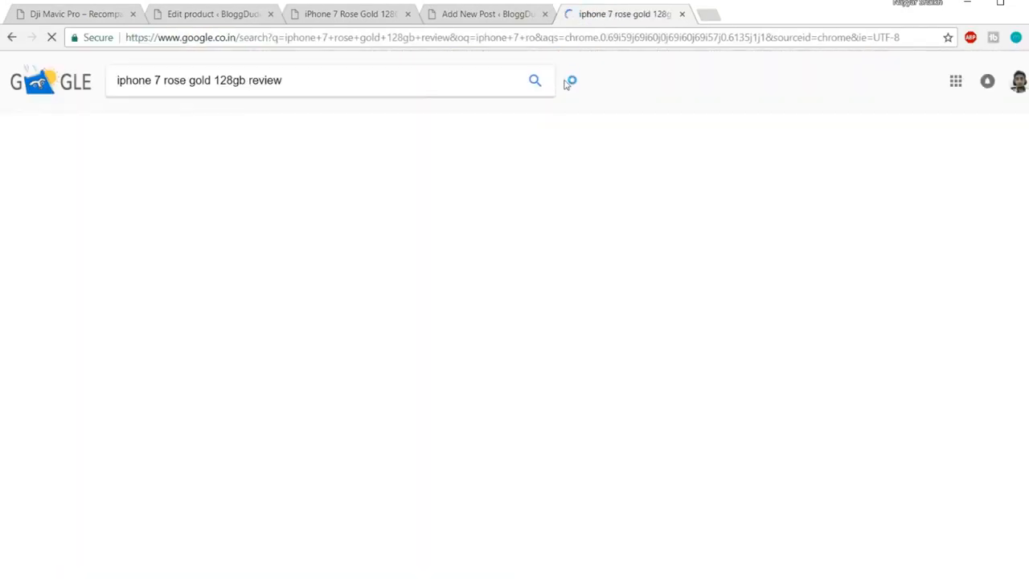
scroll(608, 261, "down", 2)
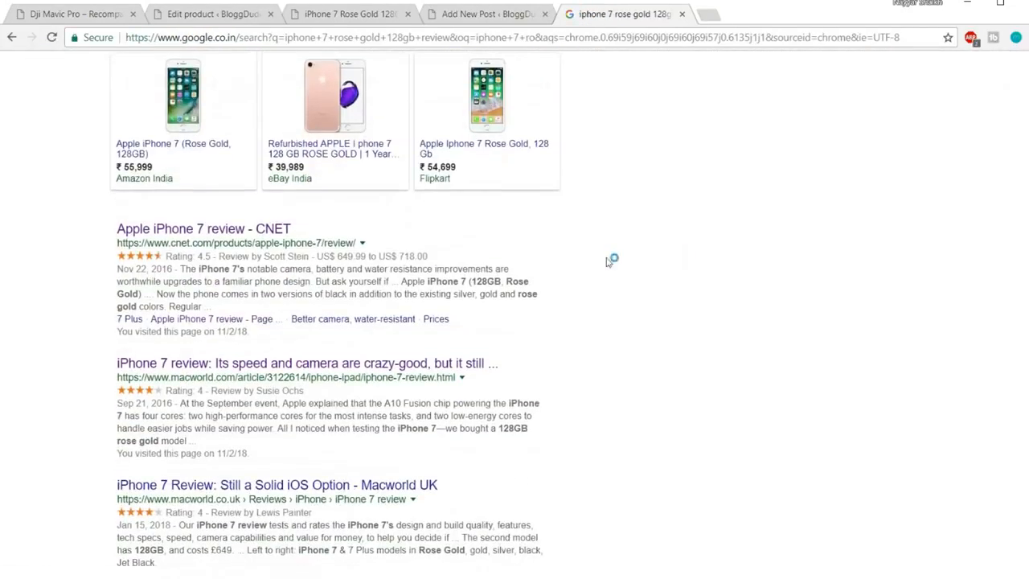
middle_click(254, 237)
left_click(756, 23)
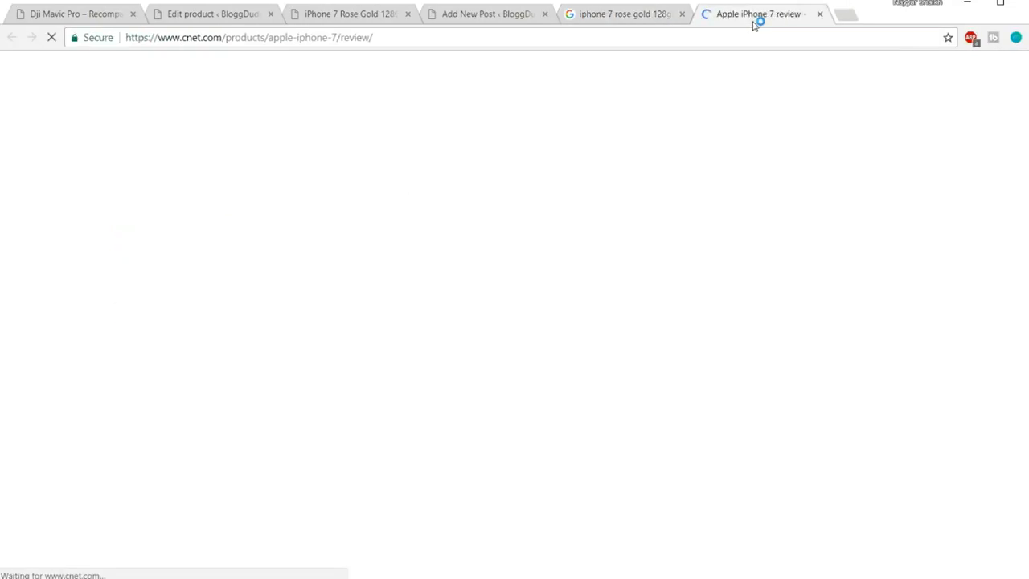
scroll(641, 356, "down", 5)
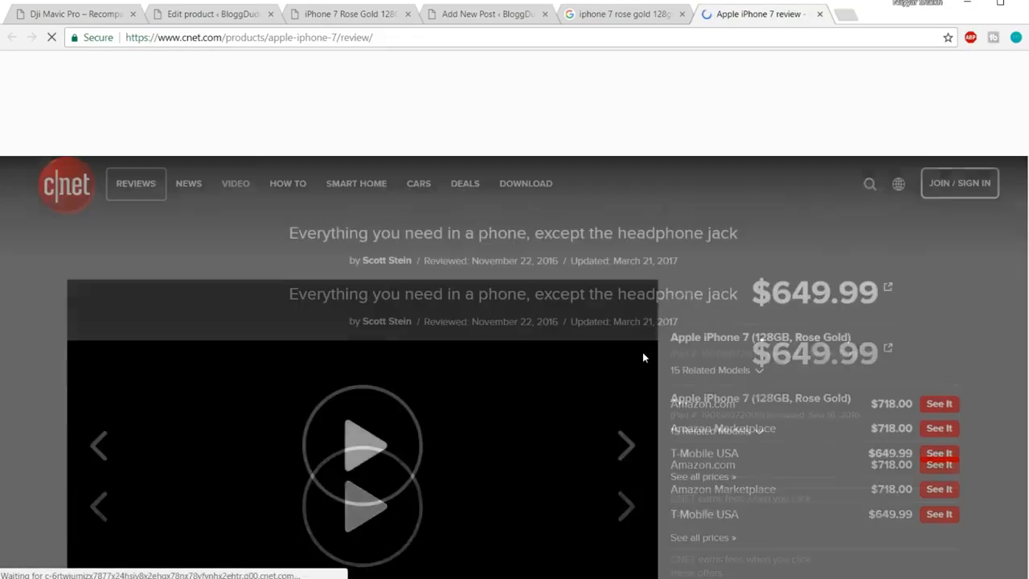
scroll(643, 354, "down", 15)
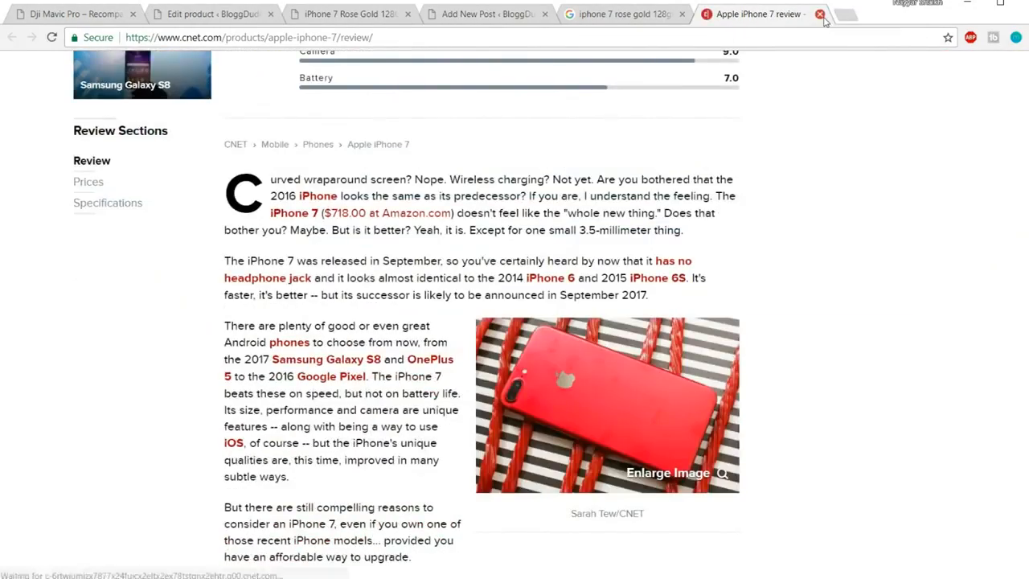
left_click(821, 15)
Open the Macworld iPhone 7 review and select its text from the A10 Fusion section down
scroll(446, 329, "down", 3)
left_click(268, 311)
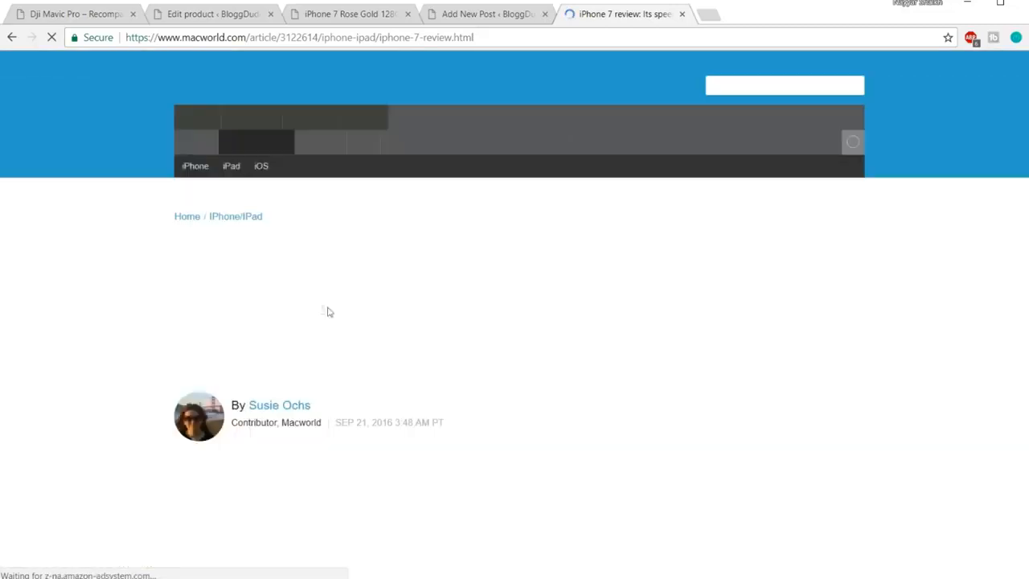
scroll(620, 265, "down", 10)
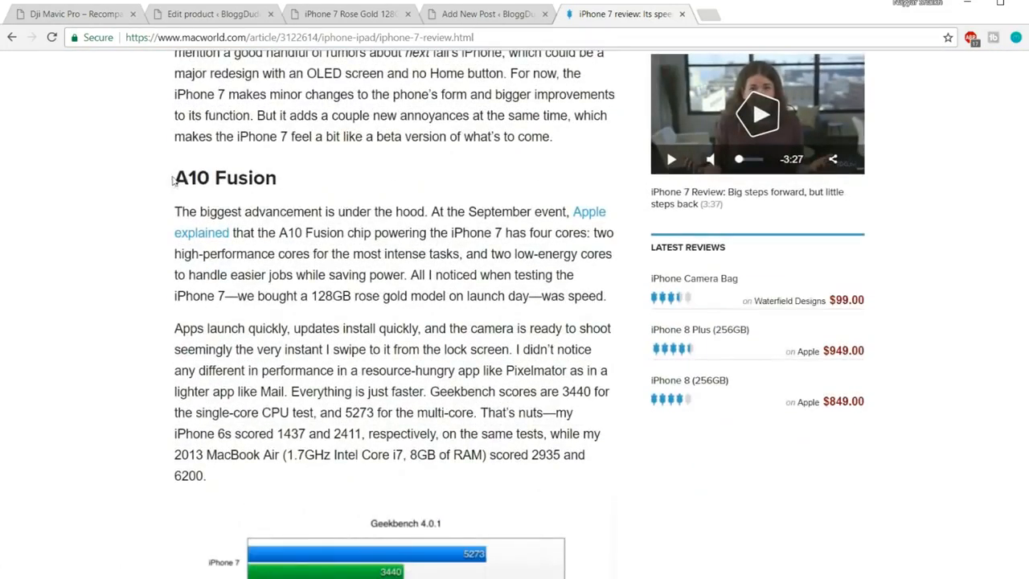
left_click_drag(172, 181, 441, 338)
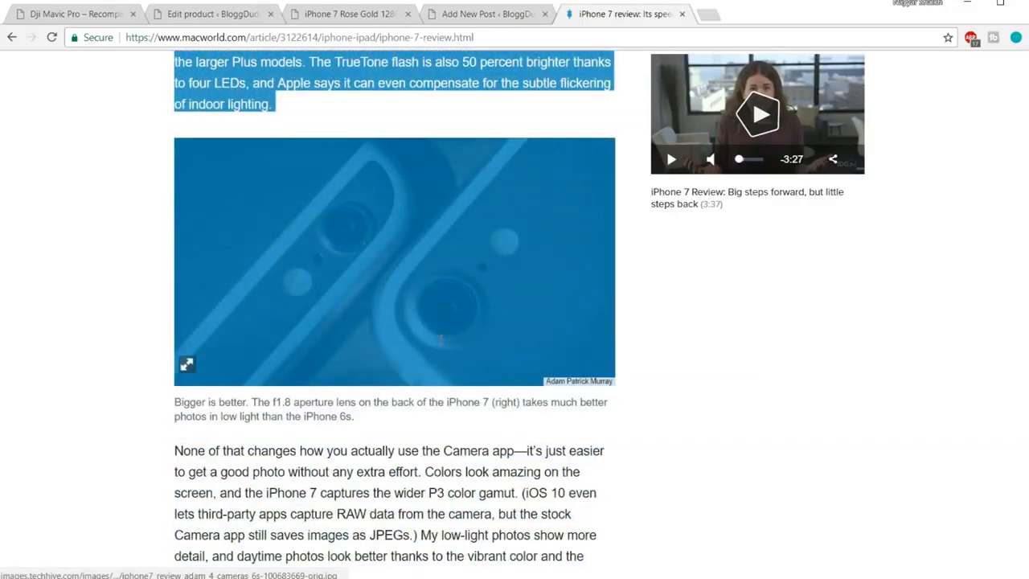
left_click_drag(570, 340, 652, 359)
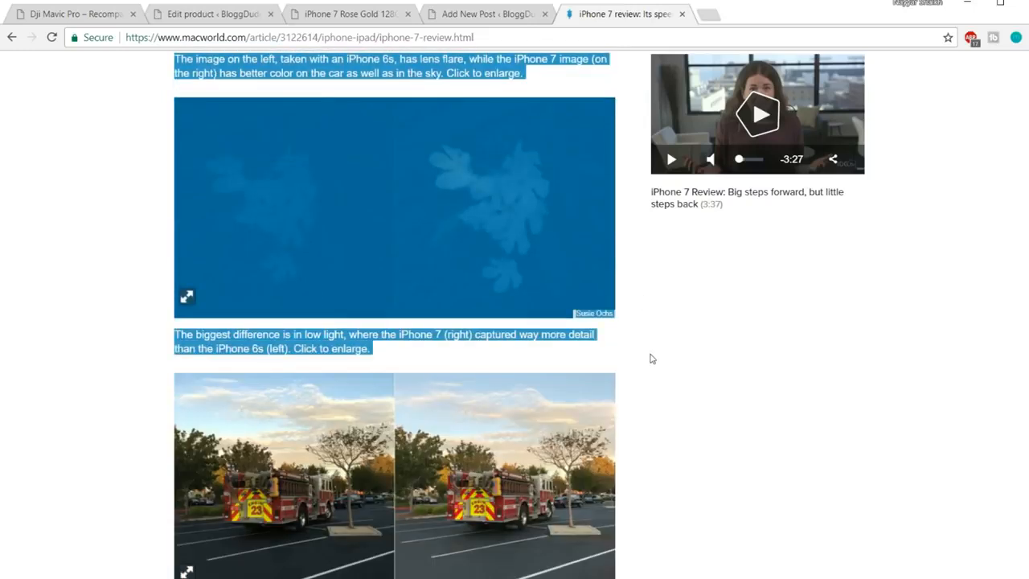
left_click(485, 27)
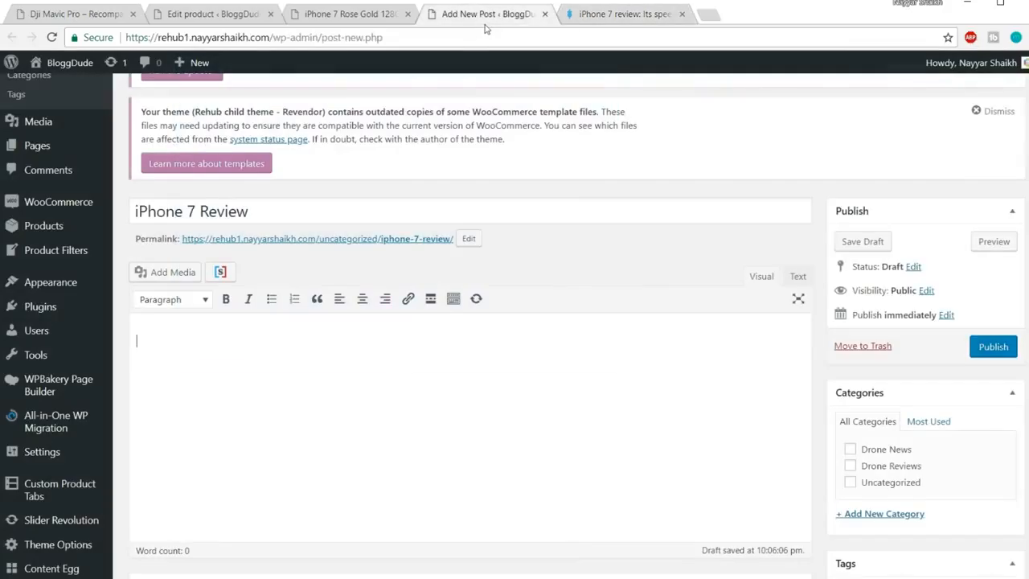
Paste the copied Macworld article into the empty post body
left_click(456, 355)
key("ctrl+v")
scroll(522, 345, "down", 3)
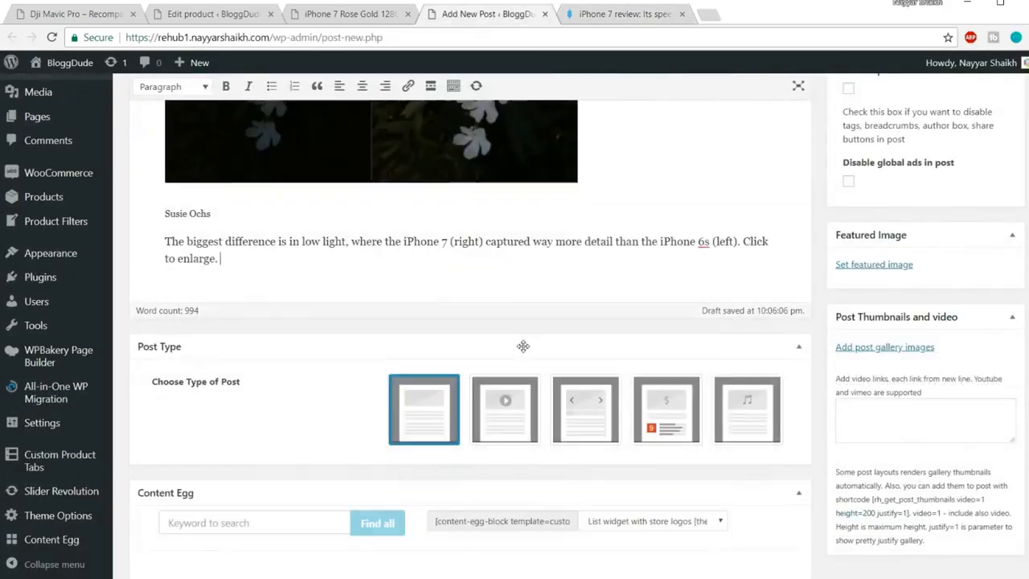
scroll(522, 346, "up", 15)
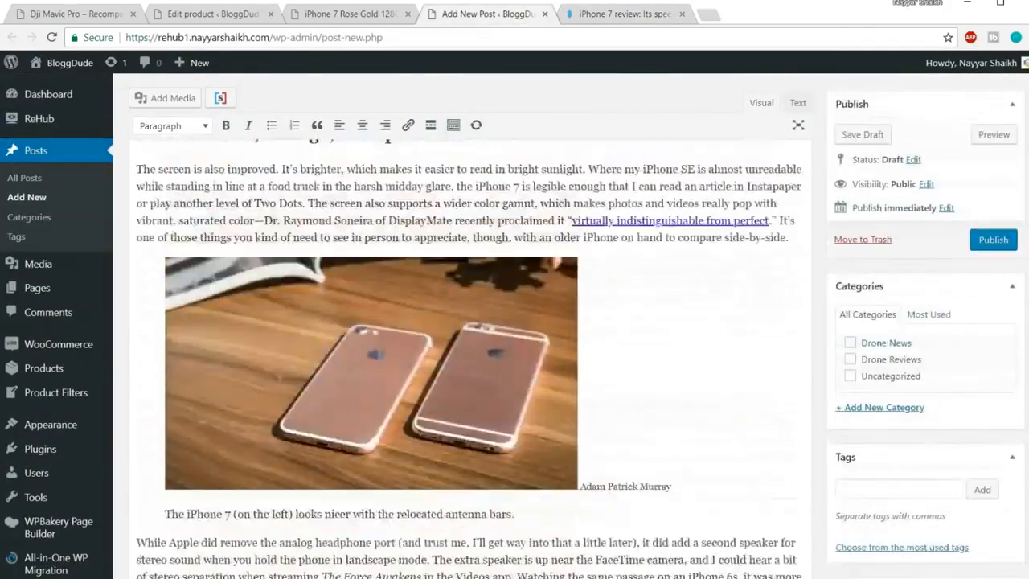
scroll(272, 370, "up", 10)
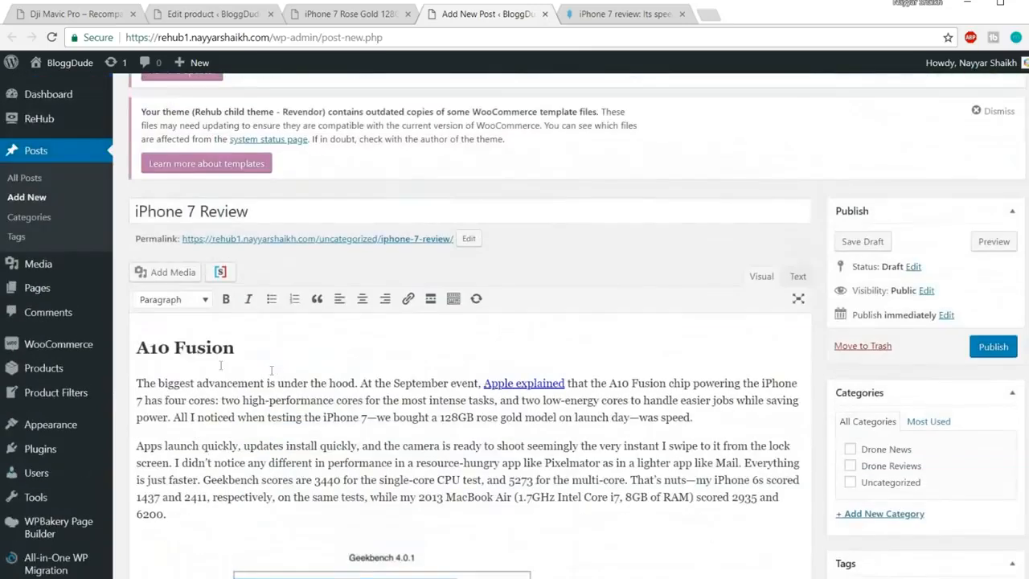
Reformat the 'A10 Fusion' line as Paragraph, then back to Heading 2
left_click_drag(235, 347, 119, 351)
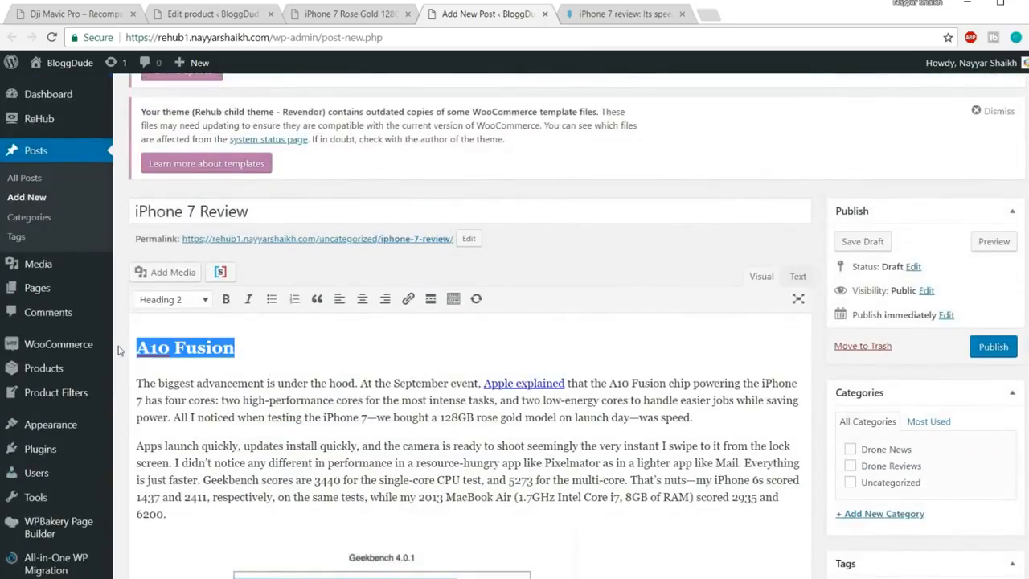
left_click_drag(251, 351, 125, 344)
left_click(165, 301)
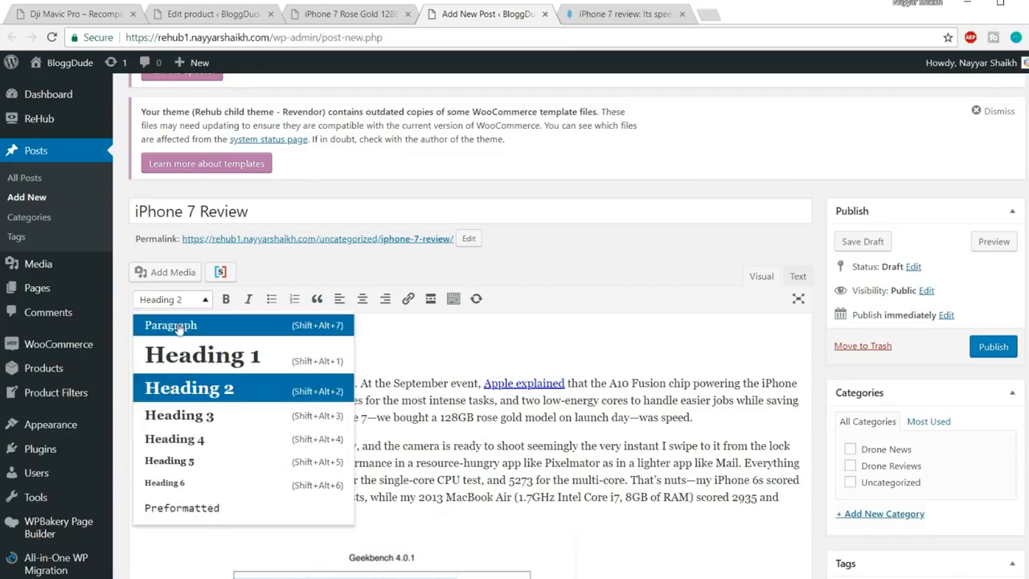
left_click(179, 328)
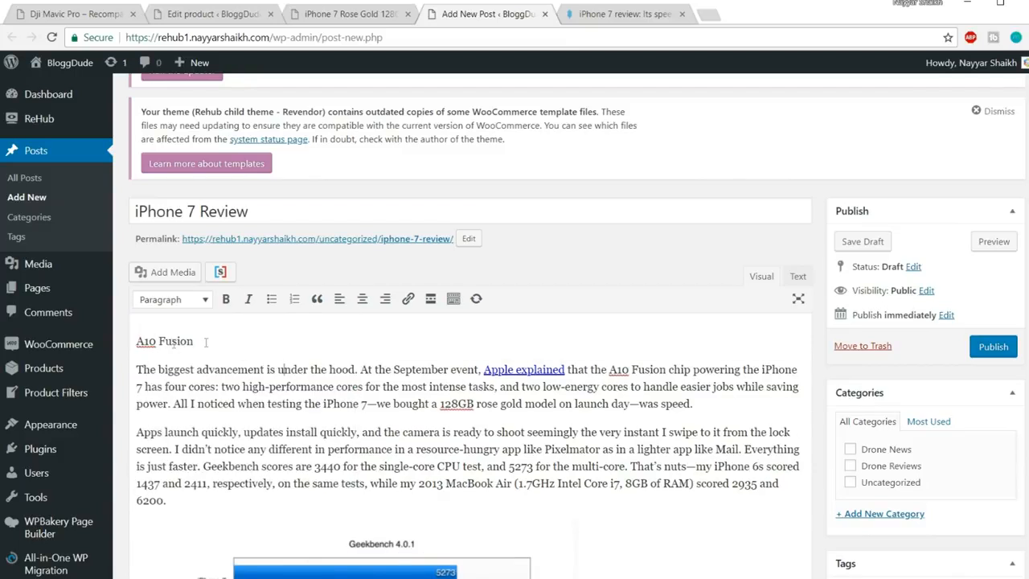
left_click_drag(206, 341, 128, 341)
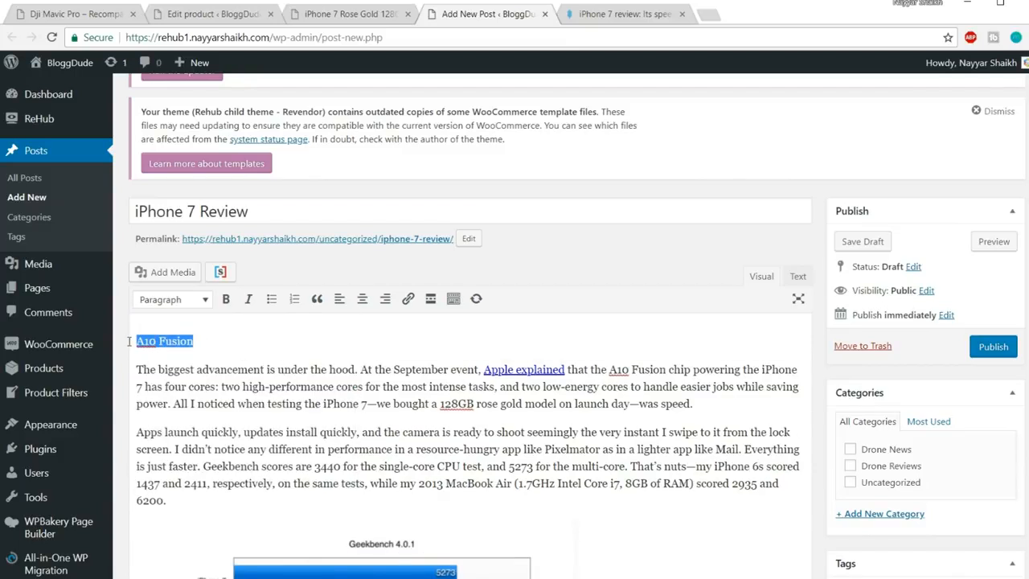
left_click(170, 304)
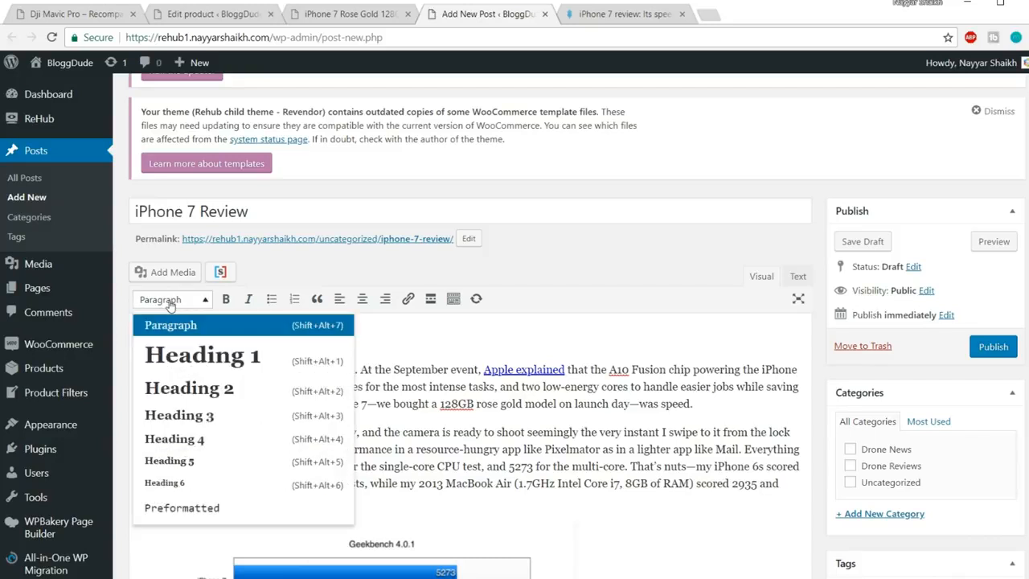
left_click(215, 390)
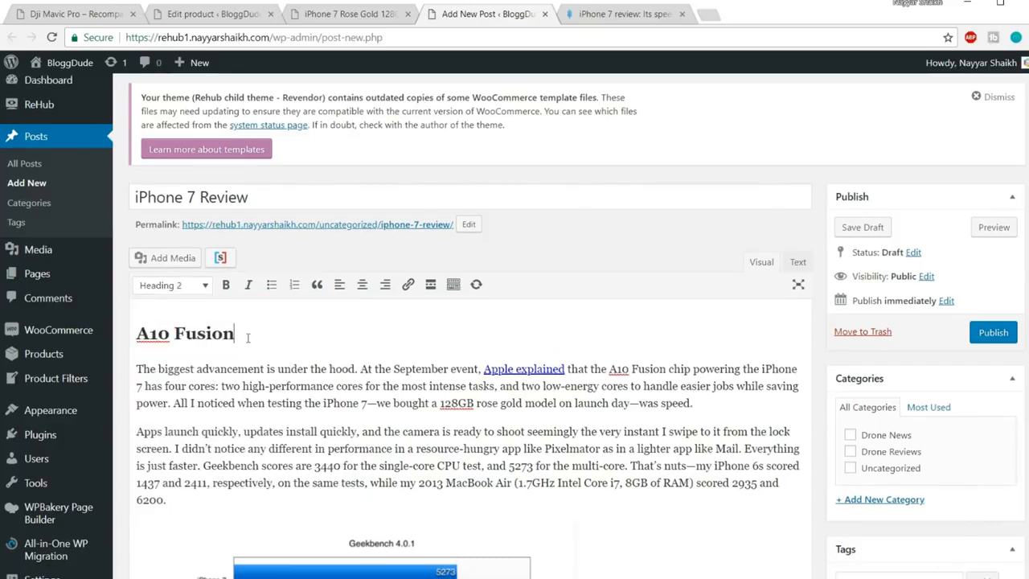
Check the pasted 'Better screen, storage, and speakers' and 'Camera' headings
scroll(262, 337, "down", 8)
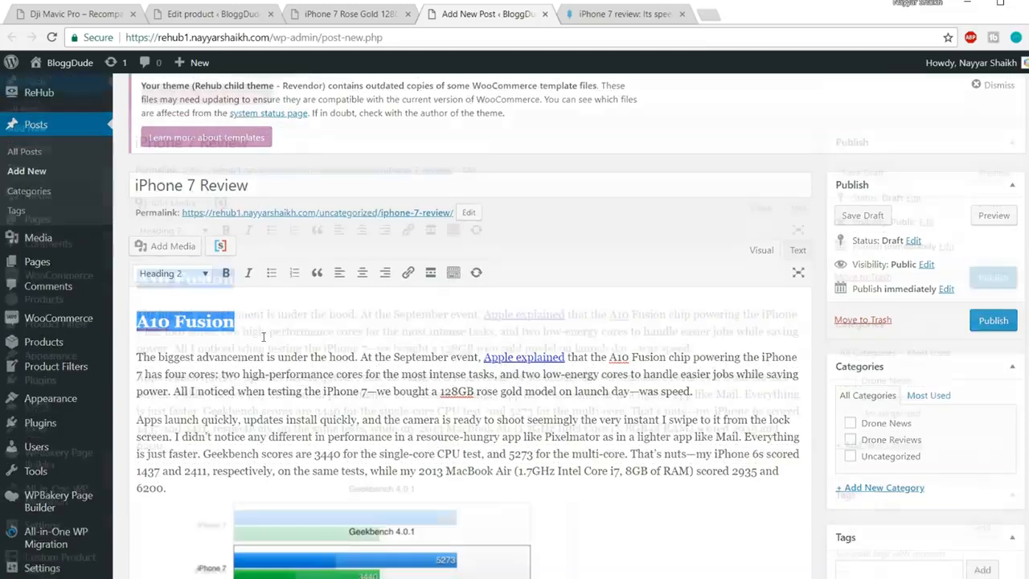
scroll(266, 337, "down", 2)
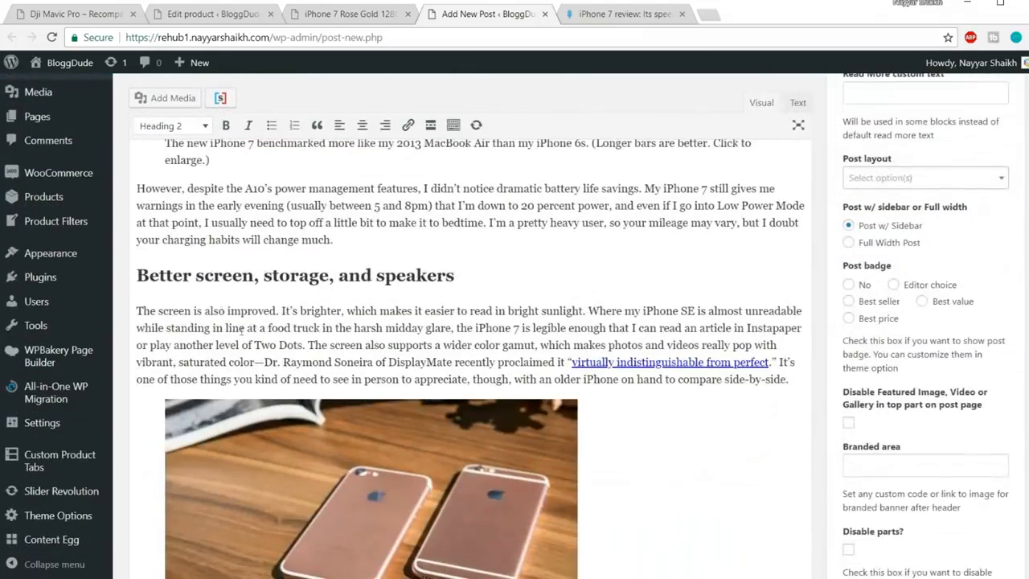
left_click_drag(458, 274, 138, 275)
left_click(276, 277)
scroll(322, 274, "down", 10)
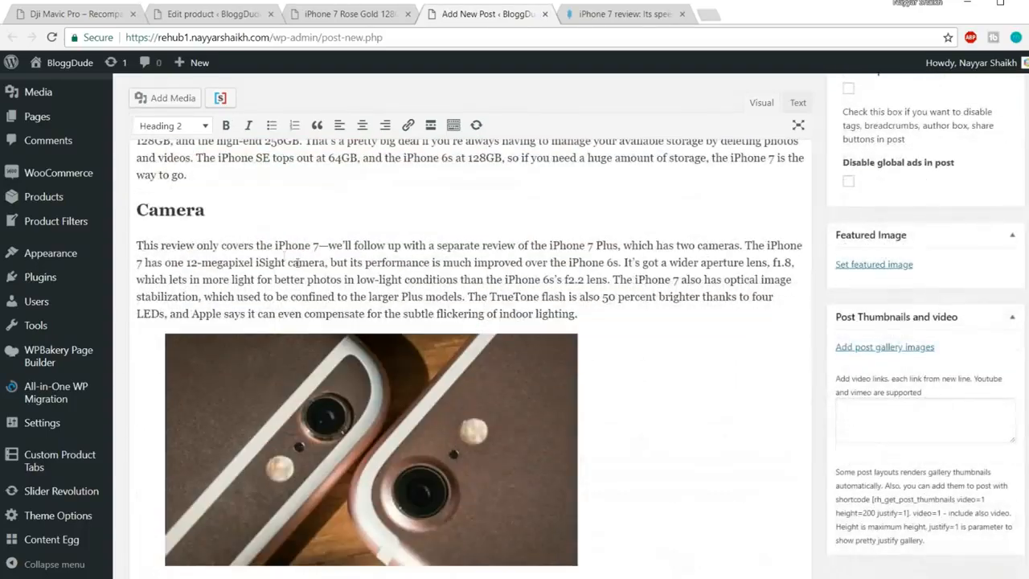
left_click_drag(242, 209, 134, 208)
scroll(366, 262, "up", 5)
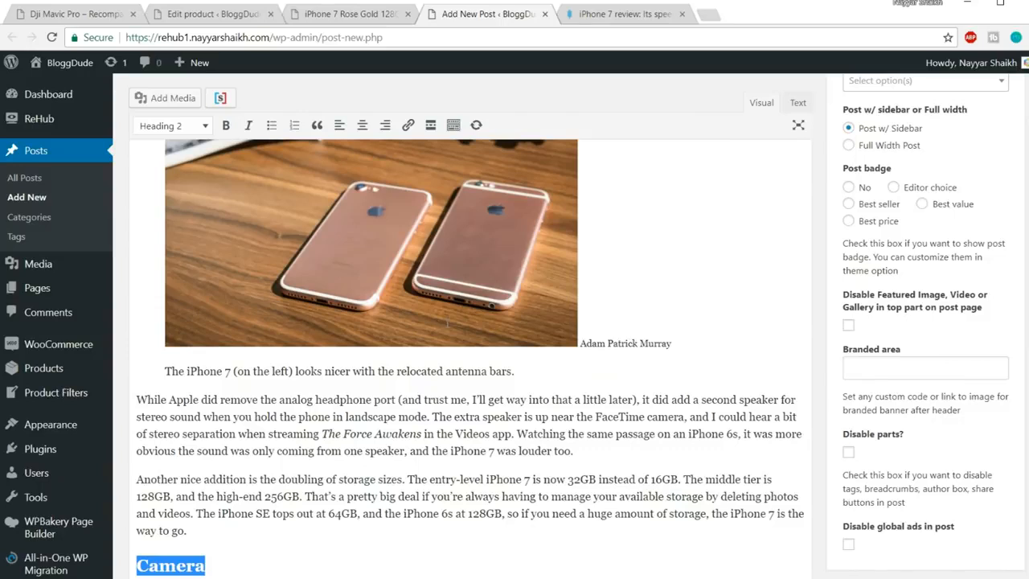
scroll(468, 330, "up", 12)
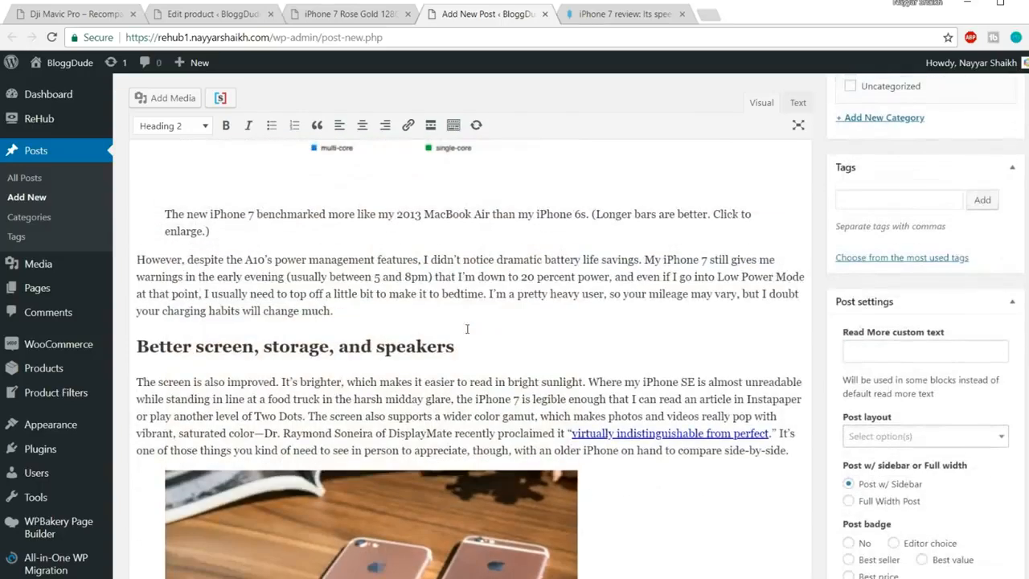
scroll(468, 330, "up", 3)
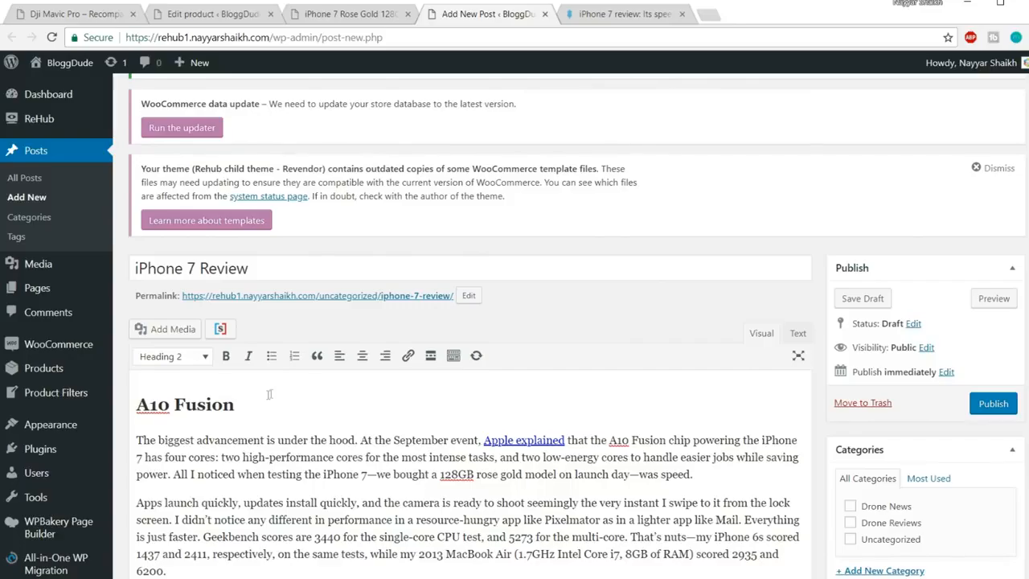
scroll(677, 347, "down", 15)
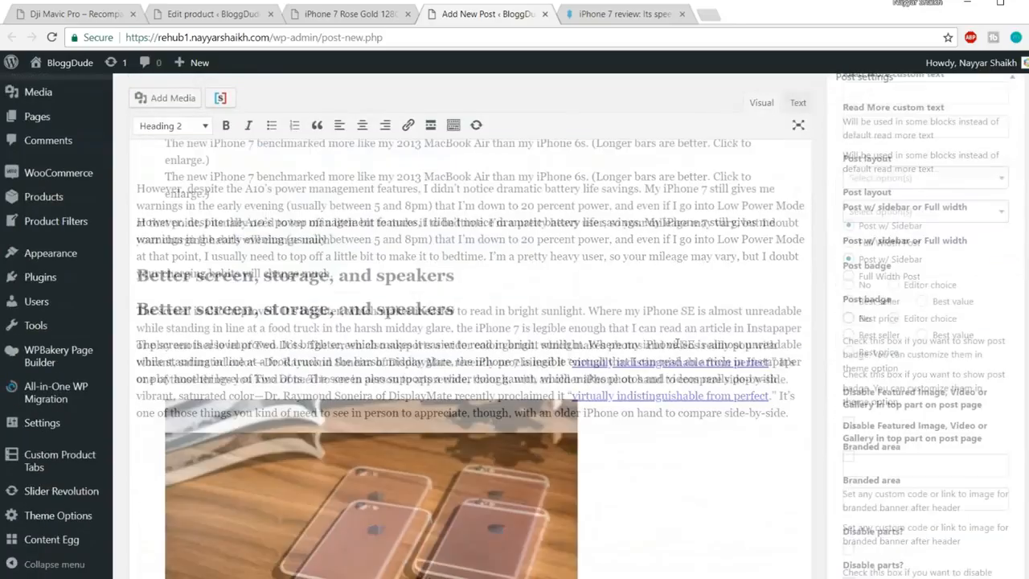
scroll(677, 343, "down", 12)
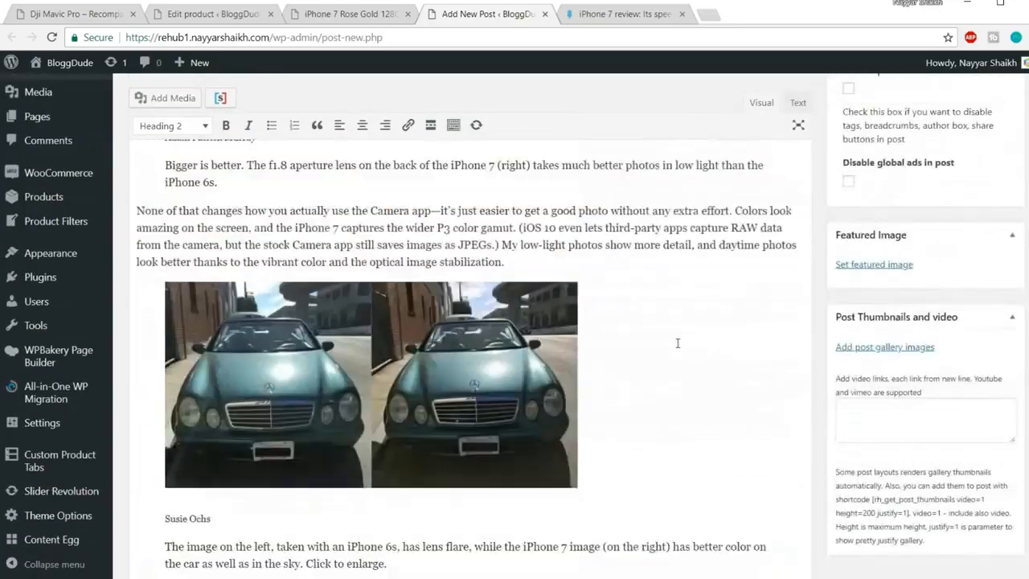
left_click(105, 14)
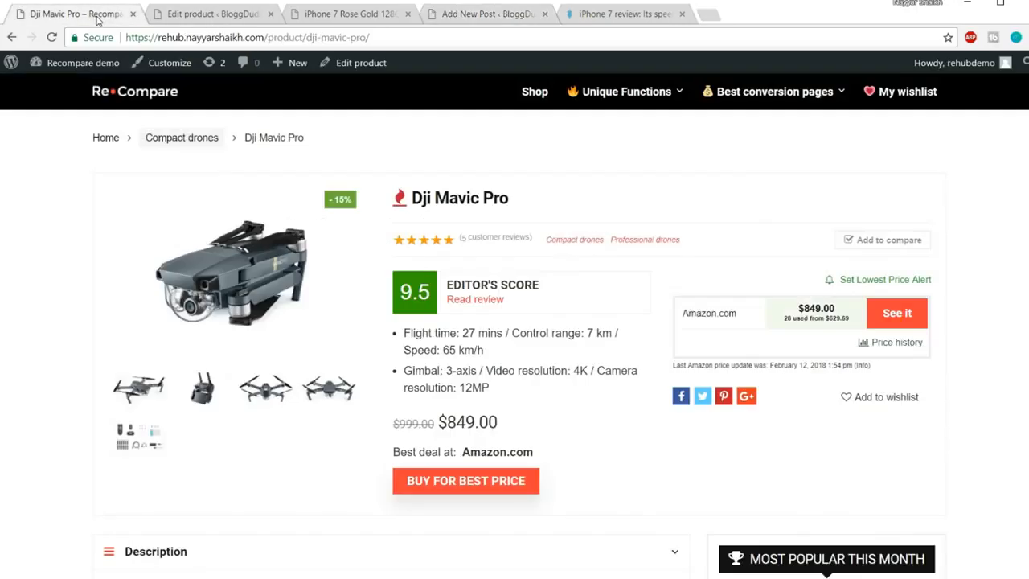
Open the DJI Mavic Pro demo review and inspect its Gallery heading for reference
scroll(507, 342, "down", 5)
scroll(507, 342, "down", 4)
scroll(507, 362, "up", 9)
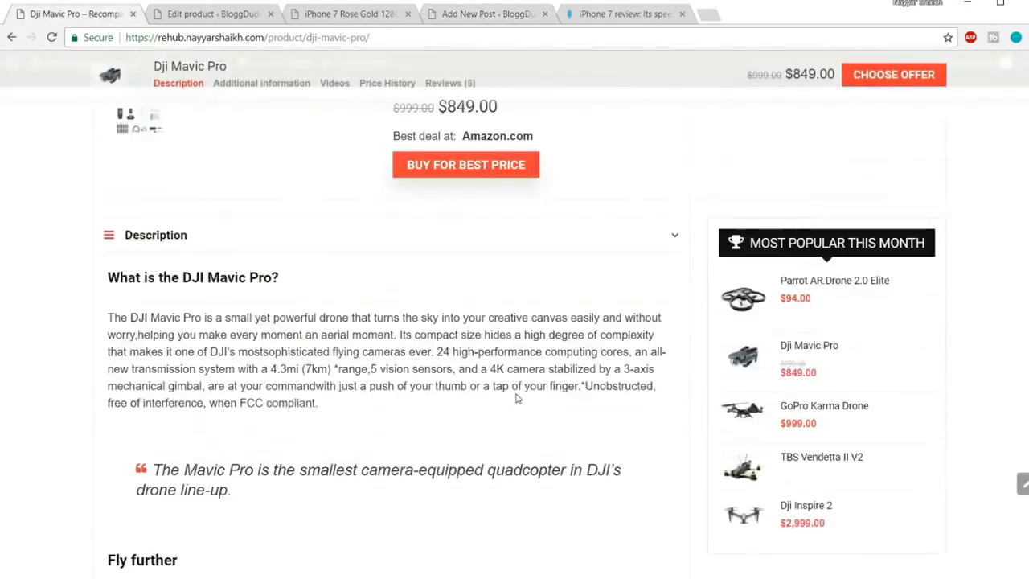
left_click(467, 299)
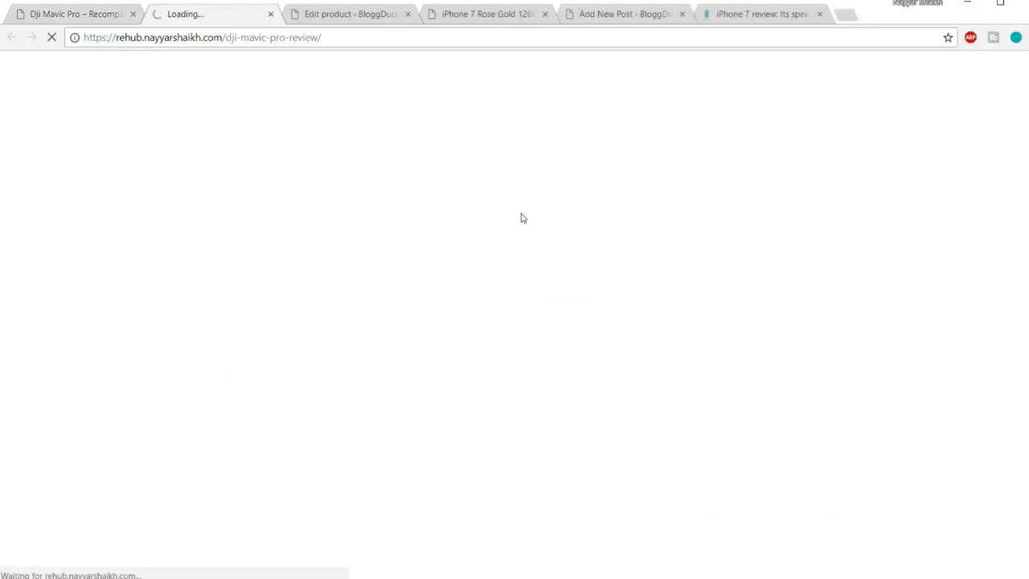
scroll(575, 386, "down", 20)
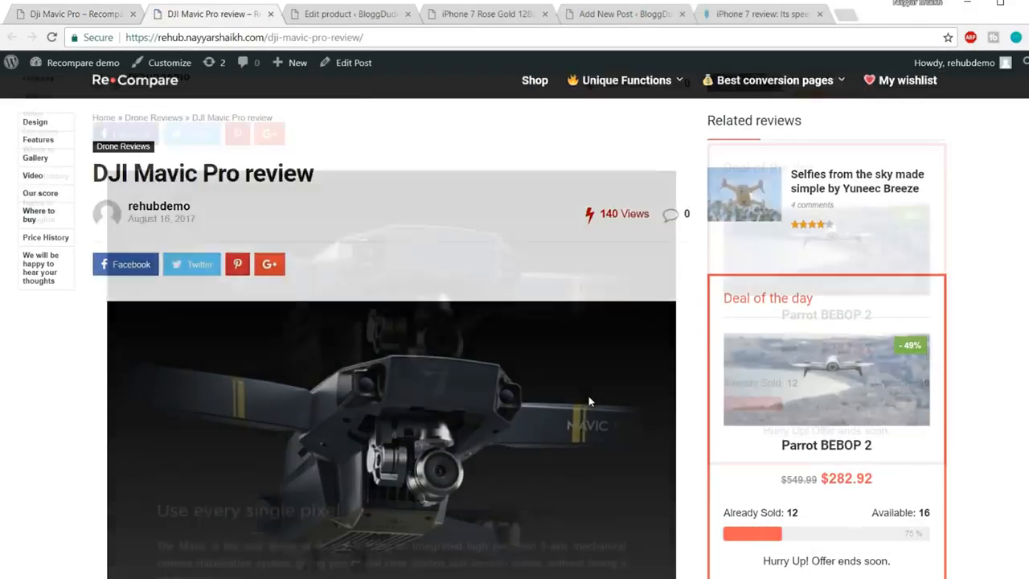
scroll(589, 400, "down", 10)
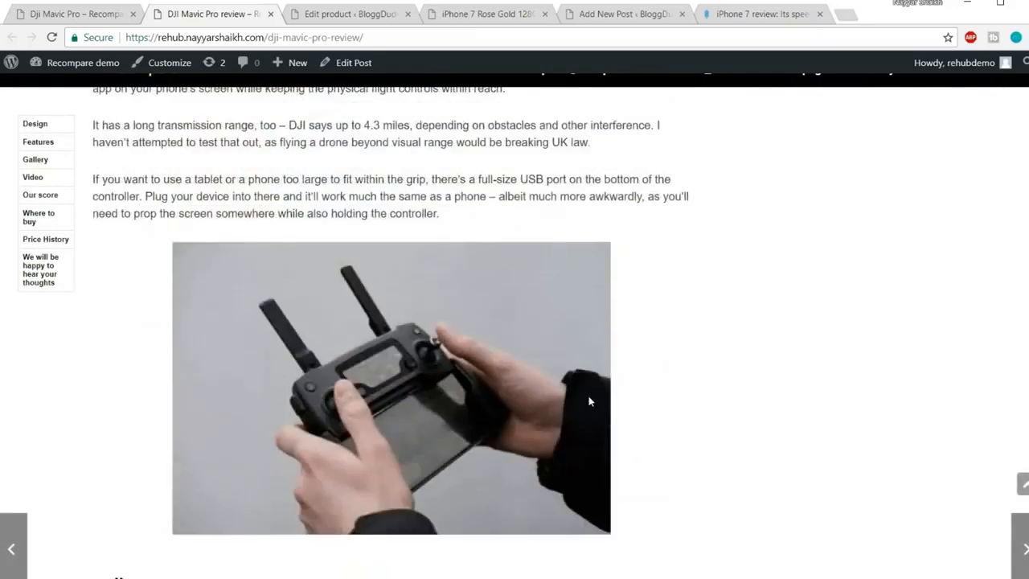
left_click_drag(91, 159, 196, 168)
left_click(197, 169)
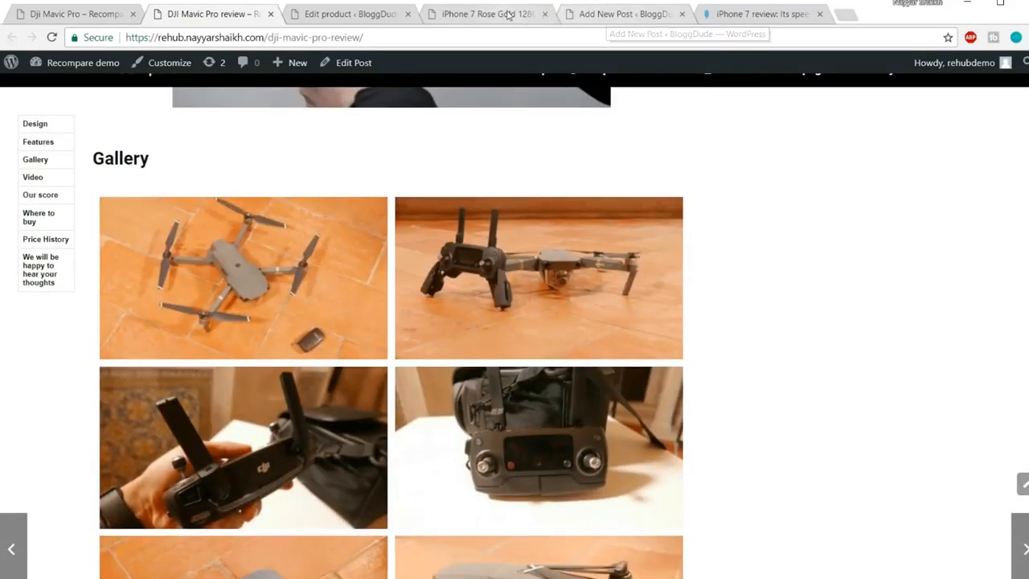
left_click(617, 13)
scroll(550, 208, "down", 5)
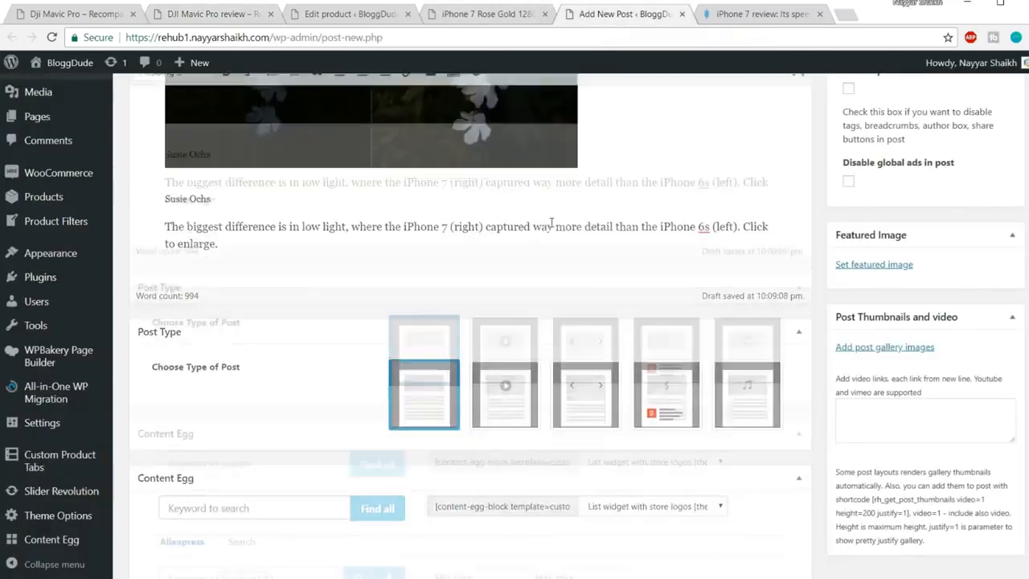
Add a 'Gallery' Heading 2 at the end of the post with an empty line below
key("Return")
type("Gallery")
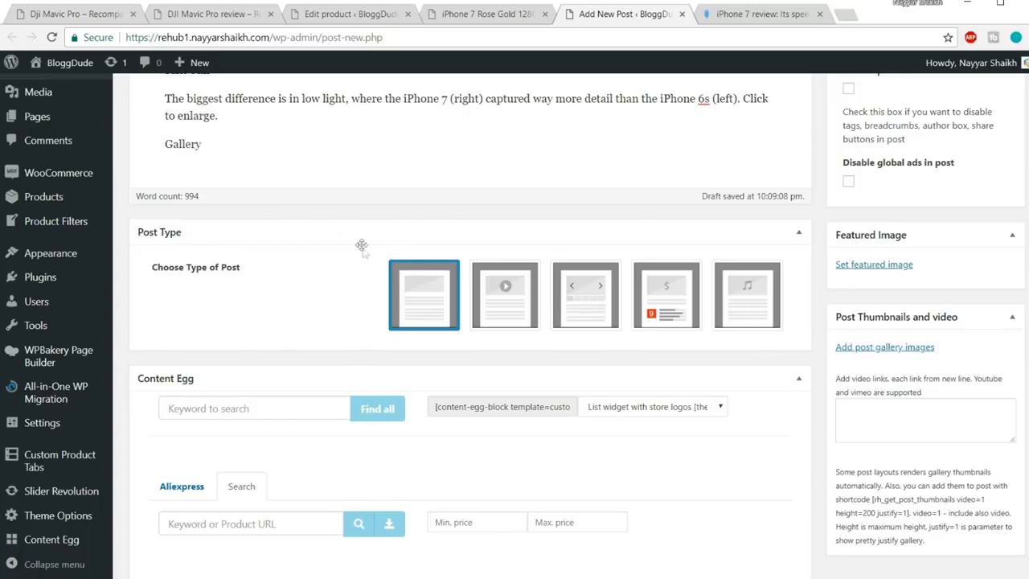
scroll(361, 244, "up", 3)
left_click_drag(219, 359, 156, 359)
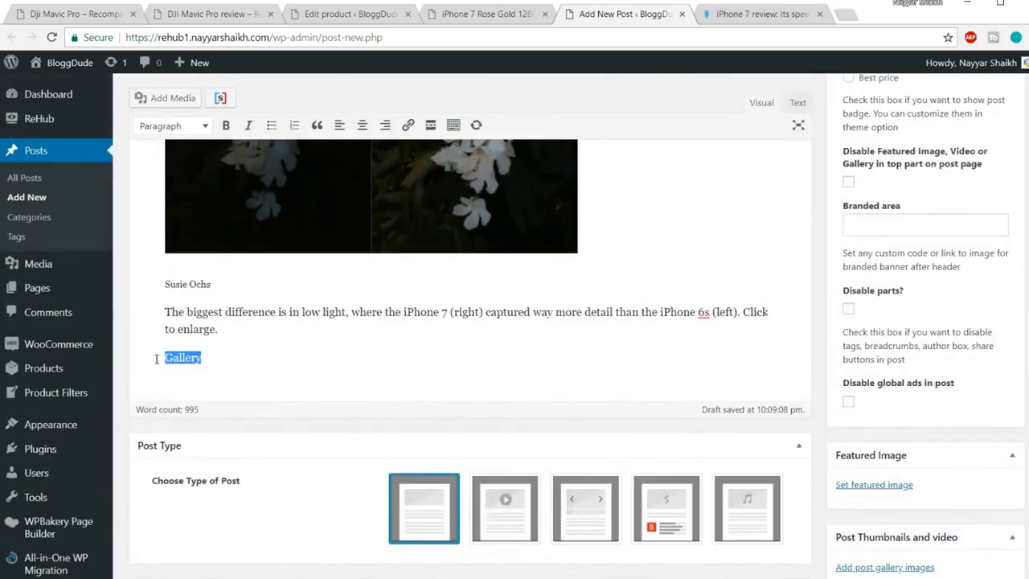
left_click(173, 126)
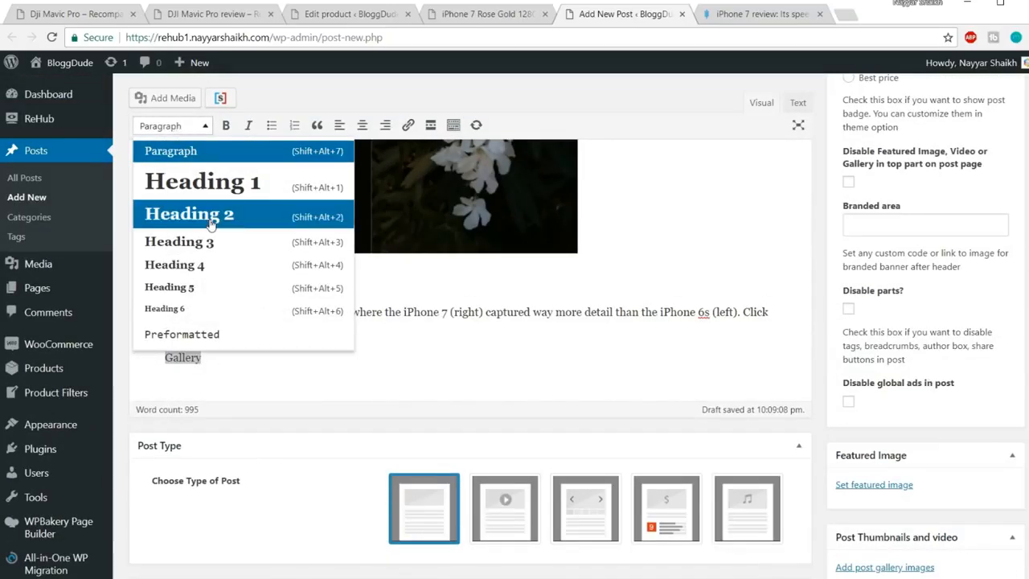
left_click(184, 211)
left_click(287, 365)
key("Return")
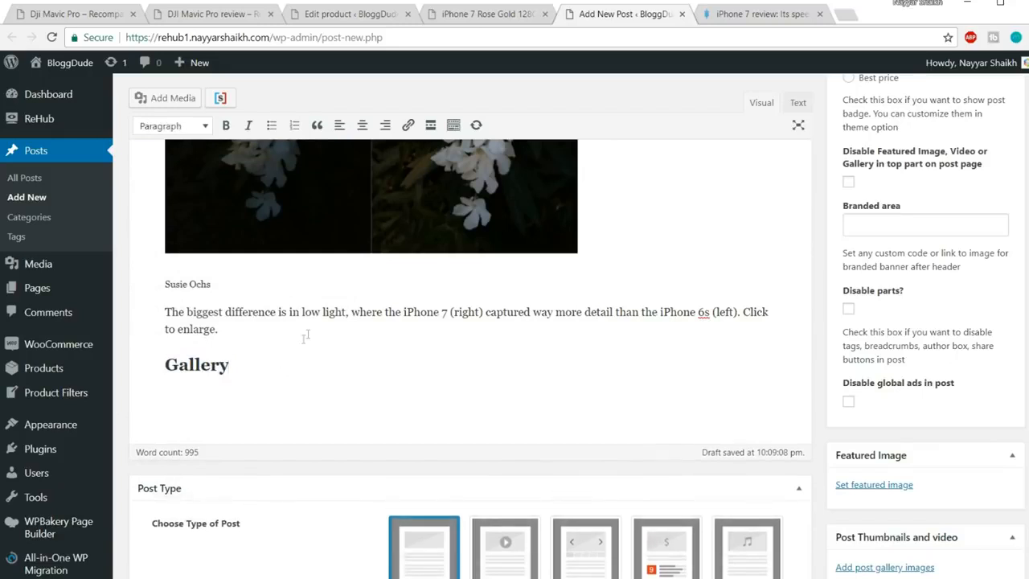
scroll(270, 384, "down", 1)
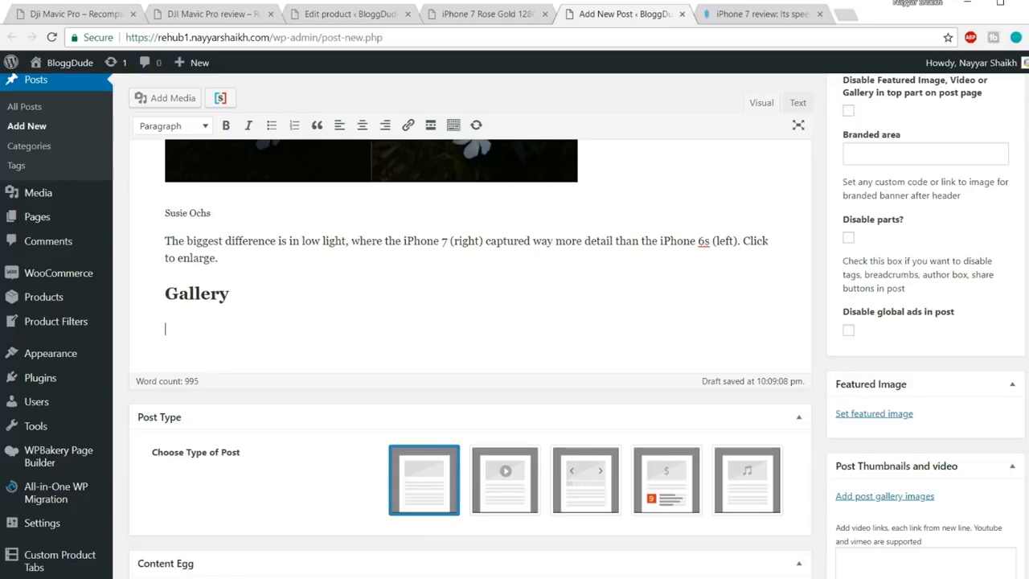
scroll(947, 306, "down", 3)
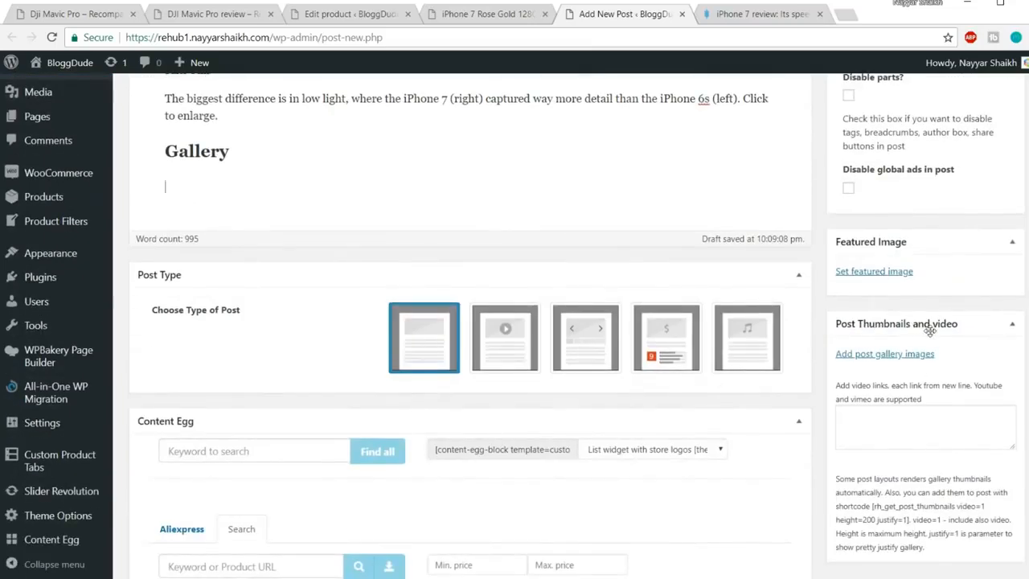
Pick four white drone photos from the Media Library and add them to the post gallery
left_click(882, 361)
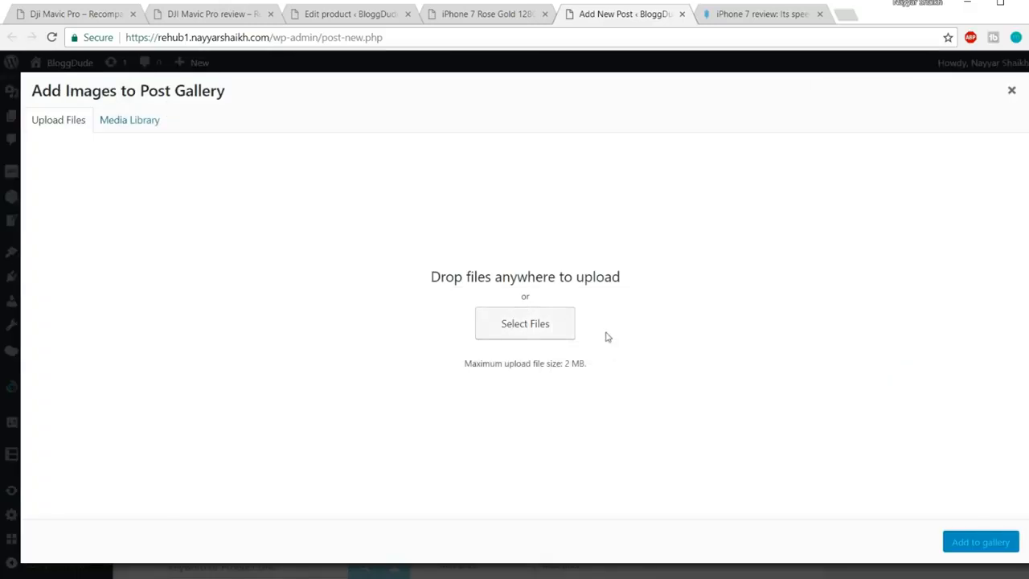
left_click(152, 124)
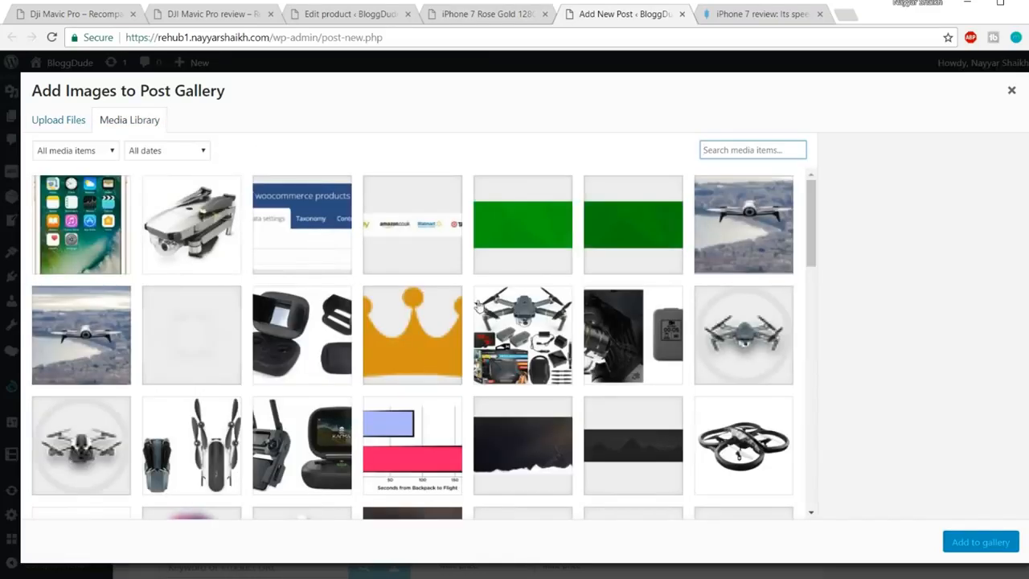
scroll(481, 309, "down", 3)
scroll(481, 309, "down", 10)
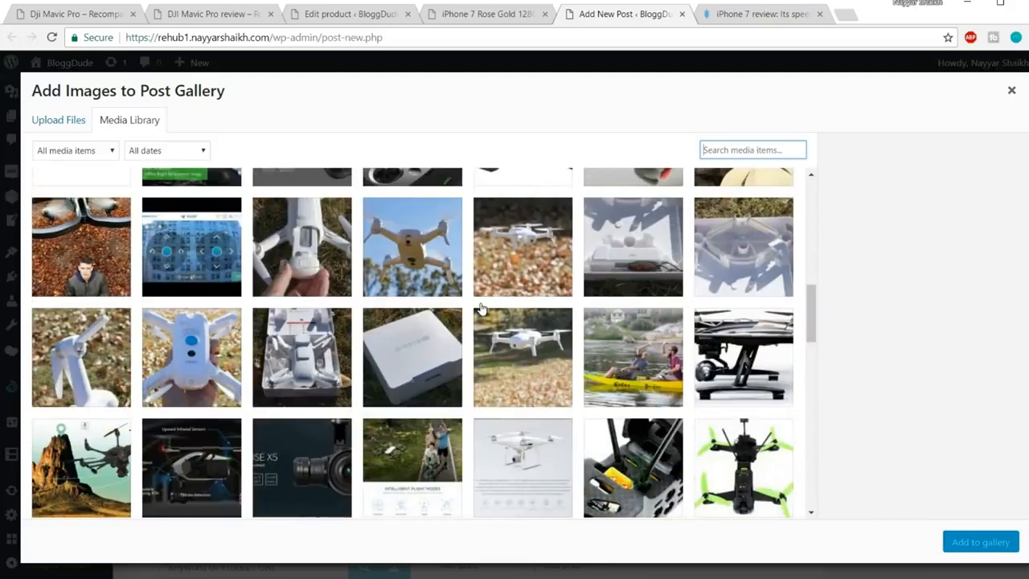
scroll(490, 311, "up", 1)
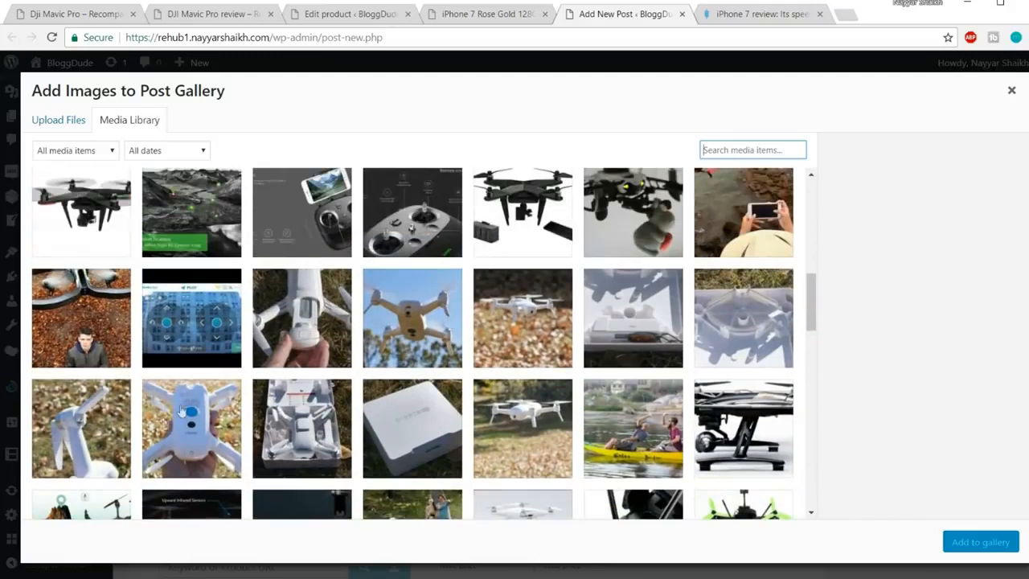
left_click(182, 412)
left_click(80, 421)
left_click(258, 336)
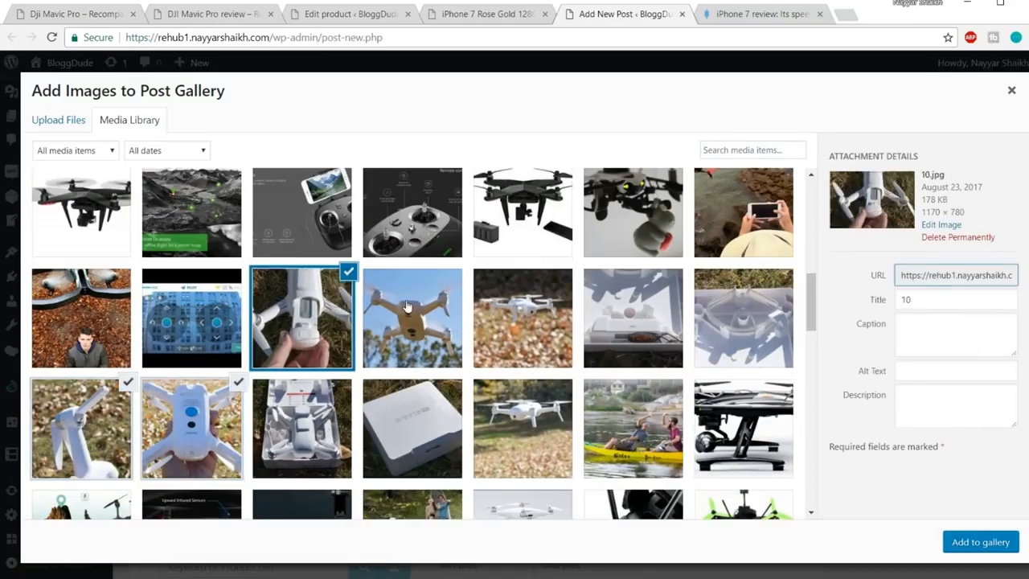
left_click(435, 322)
left_click(1003, 545)
scroll(965, 465, "down", 1)
scroll(965, 457, "down", 3)
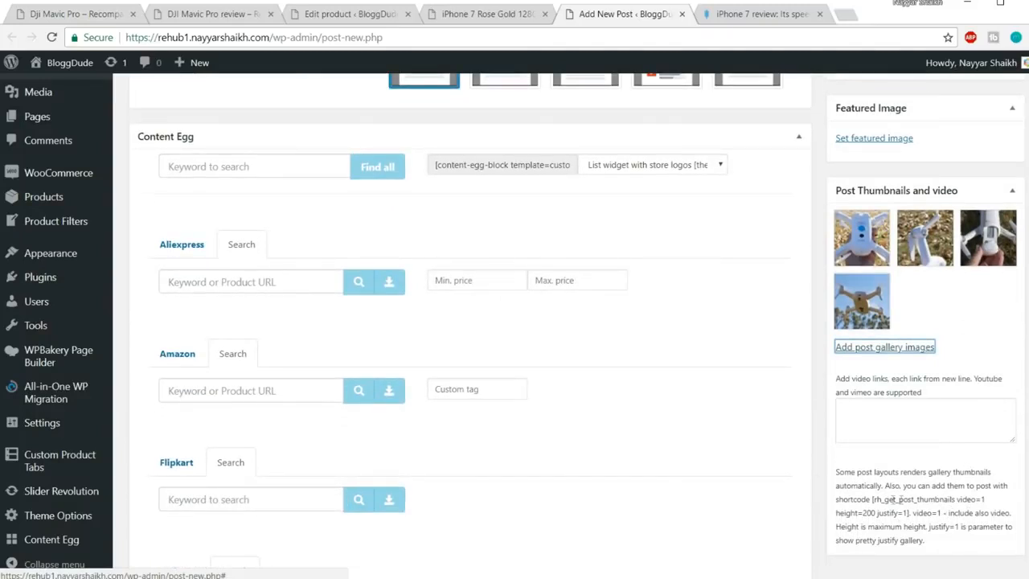
Select the [rh_get_post_thumbnails video=1 height=200 justify=1] shortcode in the Post Thumbnails help text
left_click_drag(873, 500, 914, 513)
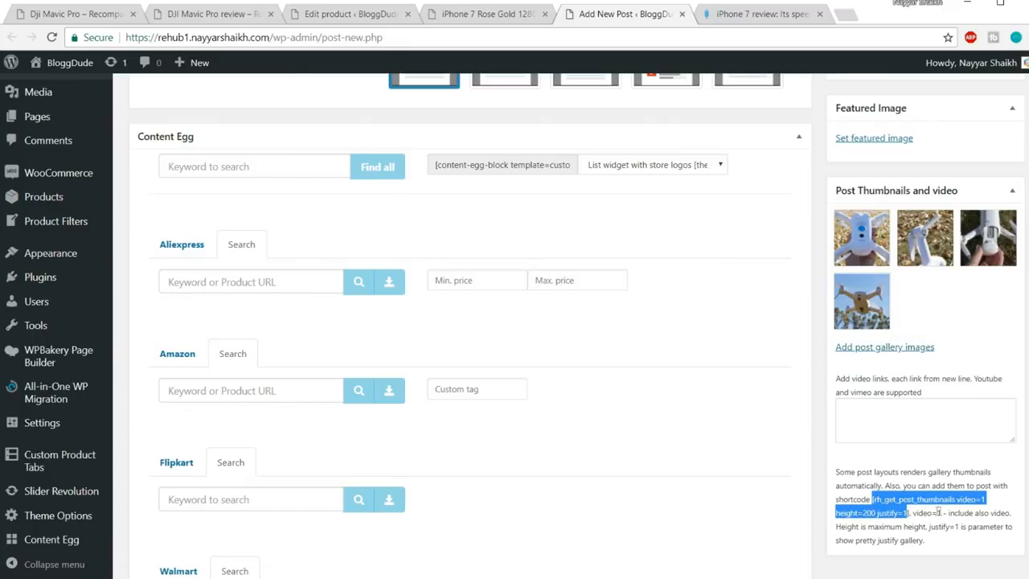
left_click(910, 512)
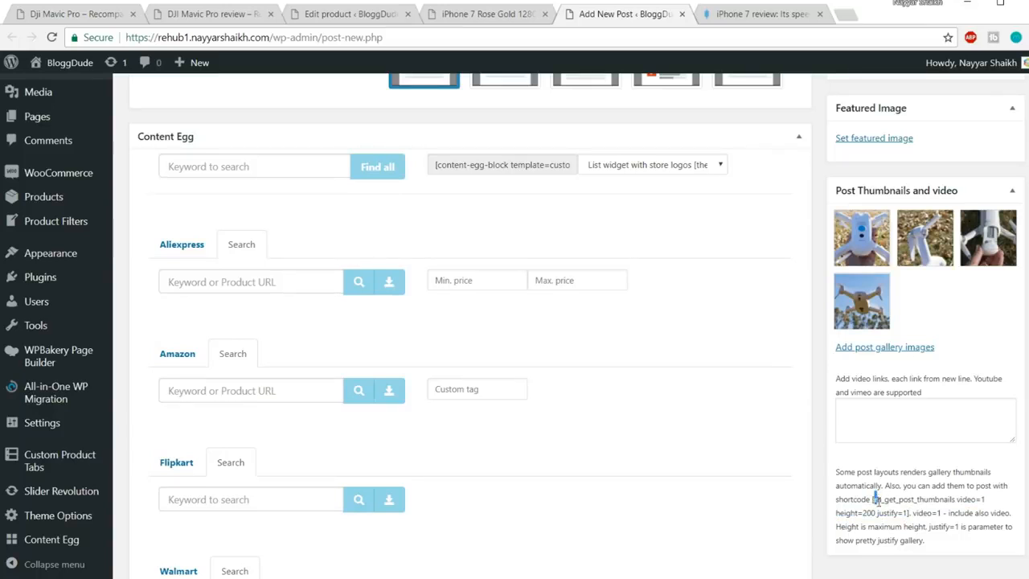
left_click_drag(874, 498, 911, 514)
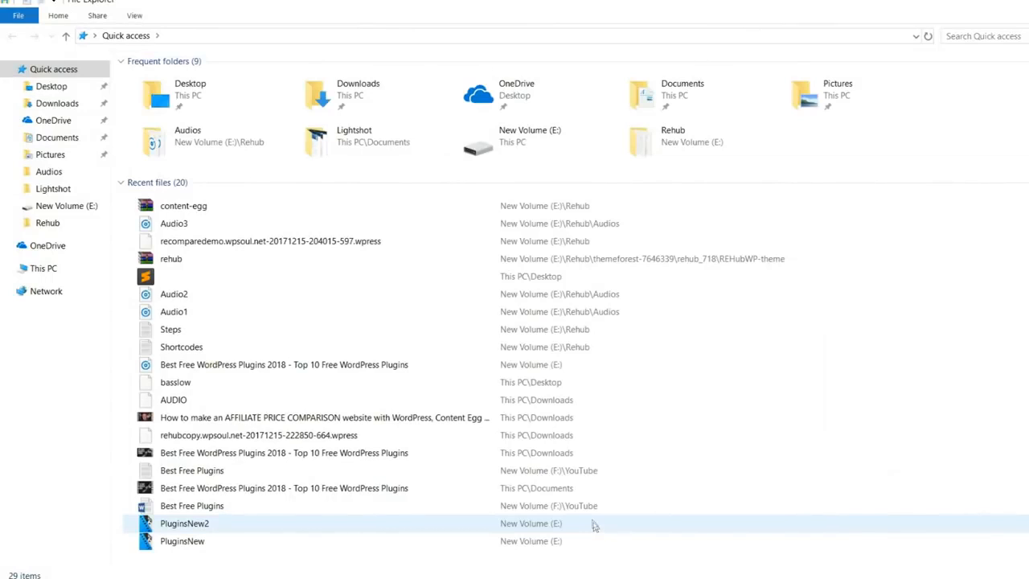
Open the Shortcodes file in the Rehub folder and select the Gallery shortcode on line 2
left_click(71, 224)
double_click(189, 175)
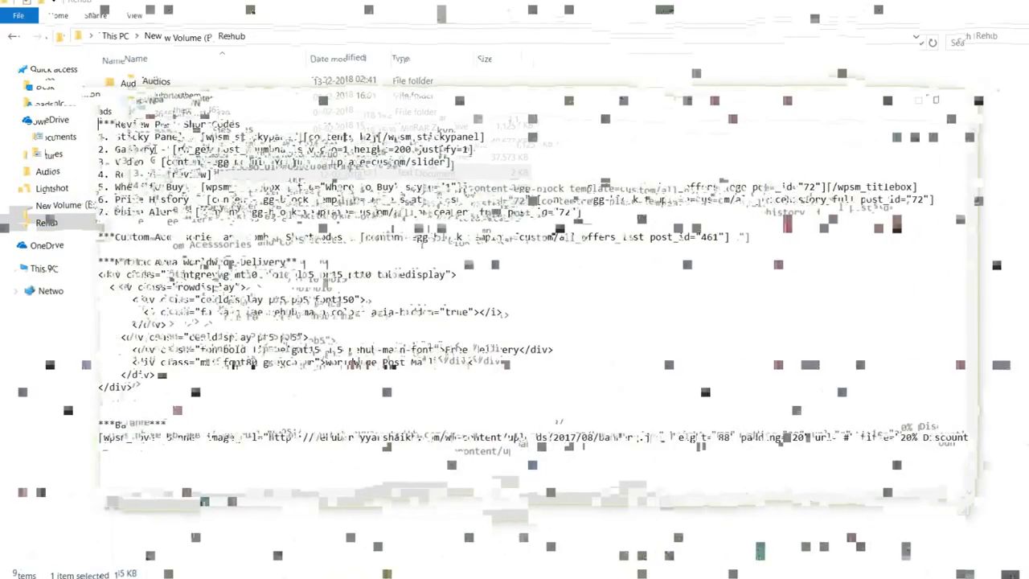
left_click_drag(172, 149, 394, 150)
left_click_drag(155, 150, 474, 149)
key("ctrl+c")
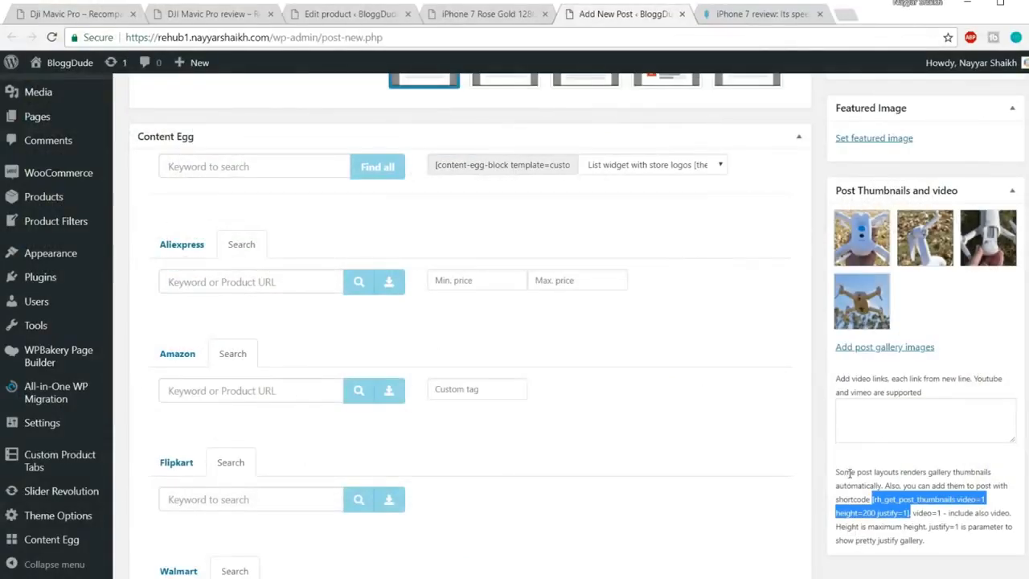
scroll(906, 473, "down", 1)
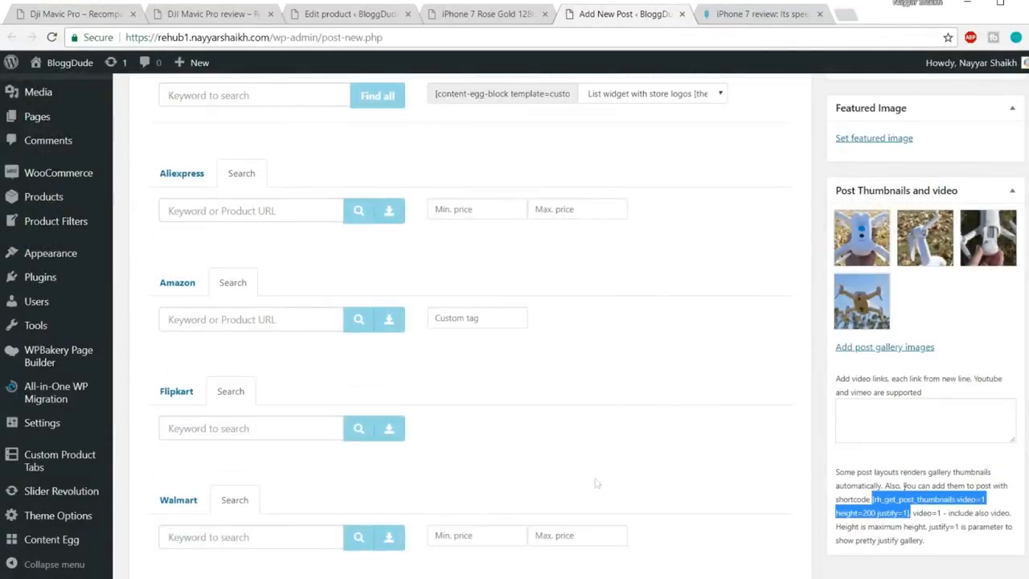
left_click(159, 577)
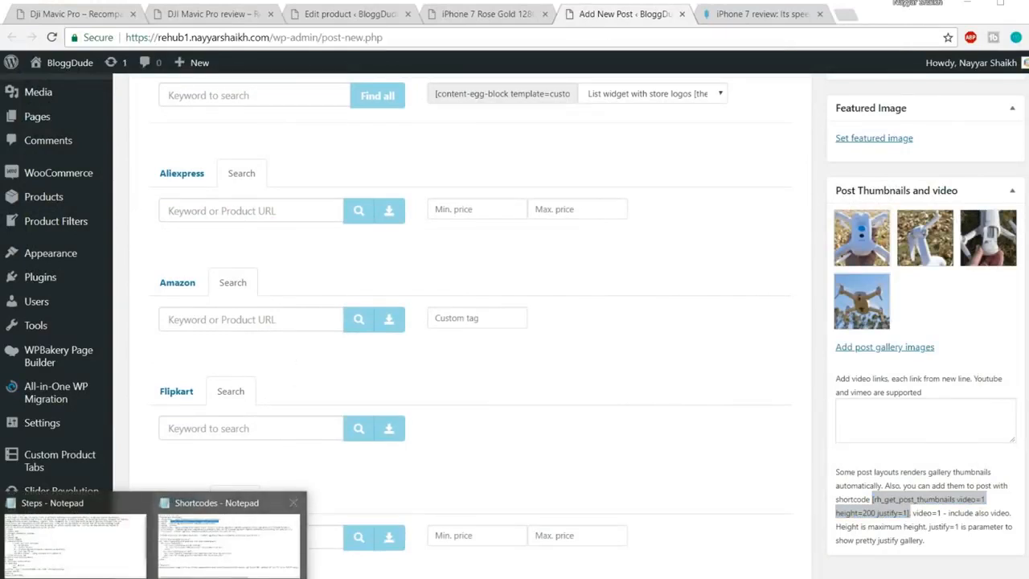
left_click(229, 540)
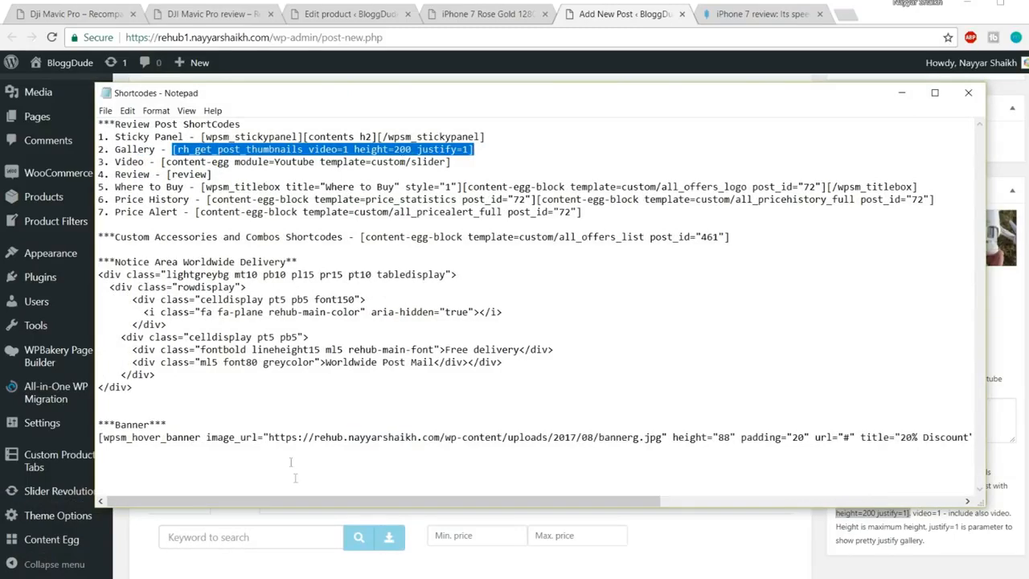
Paste the gallery shortcode on the empty line under the Gallery heading
left_click(689, 541)
scroll(422, 386, "up", 5)
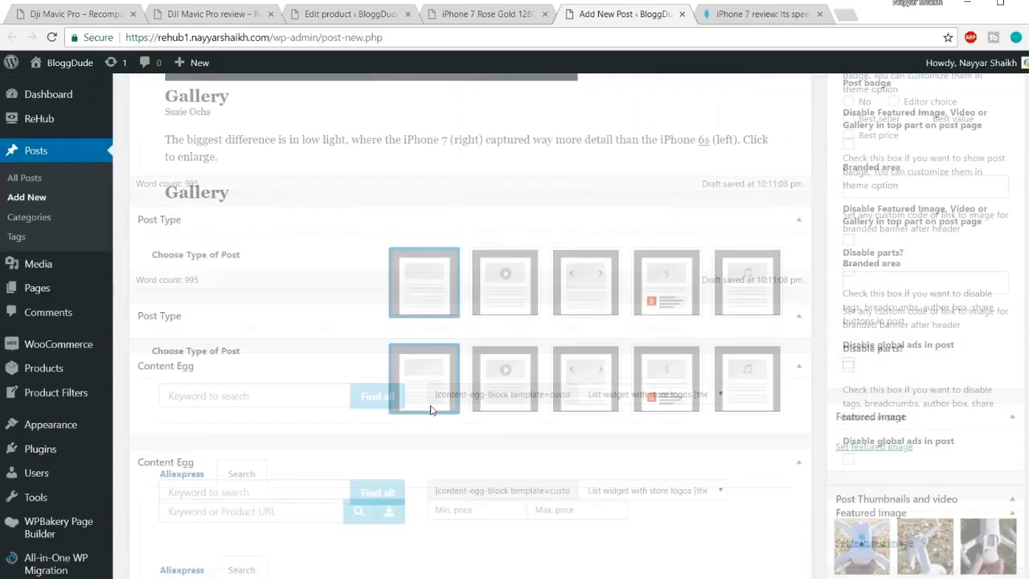
scroll(432, 408, "up", 3)
left_click(231, 394)
key("ctrl+v")
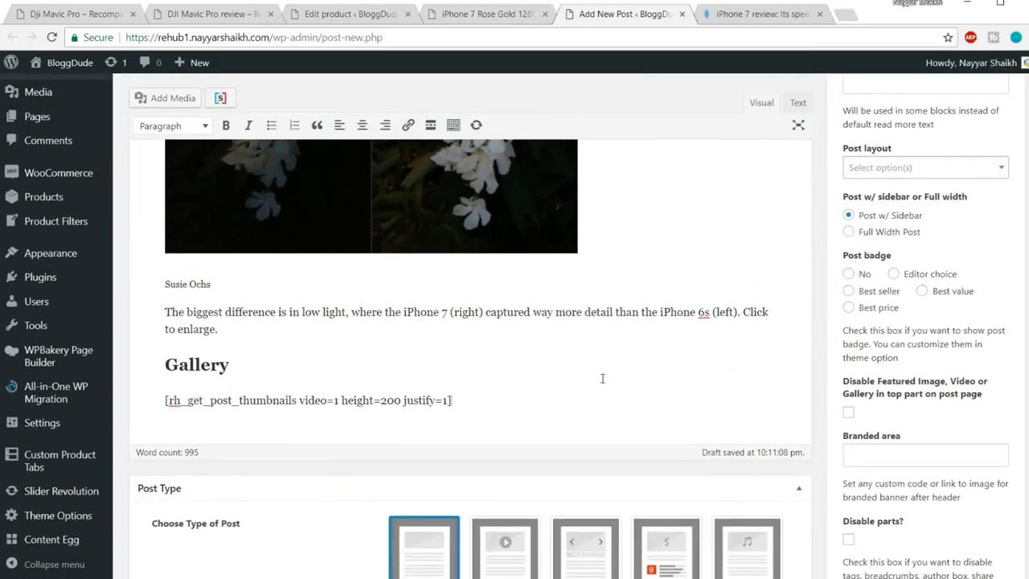
scroll(604, 378, "down", 1)
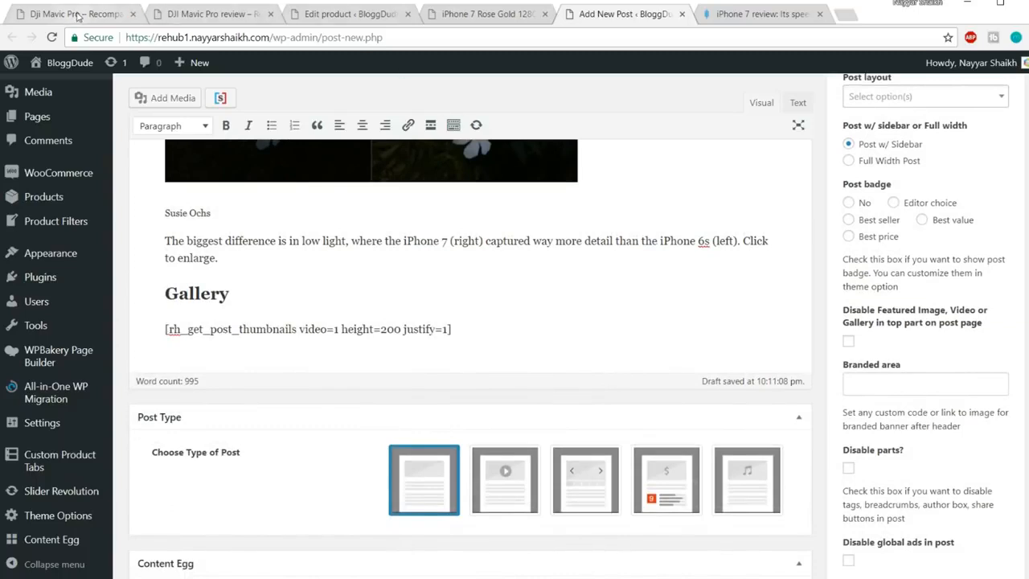
left_click(219, 18)
Close the Edit product, iPhone 7 Rose Gold and Macworld review tabs
scroll(226, 390, "down", 12)
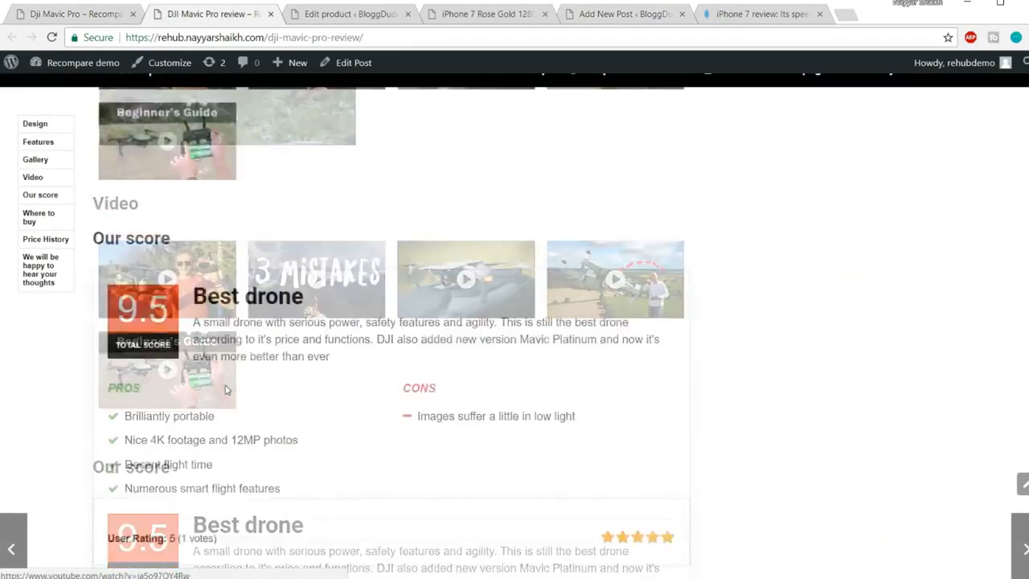
scroll(269, 310, "up", 8)
left_click(325, 22)
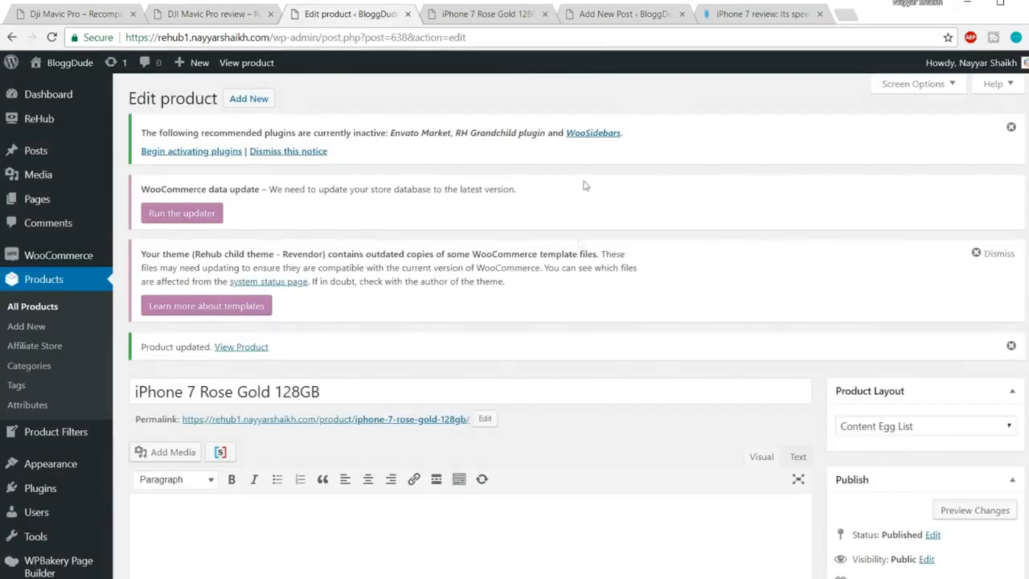
scroll(587, 186, "down", 5)
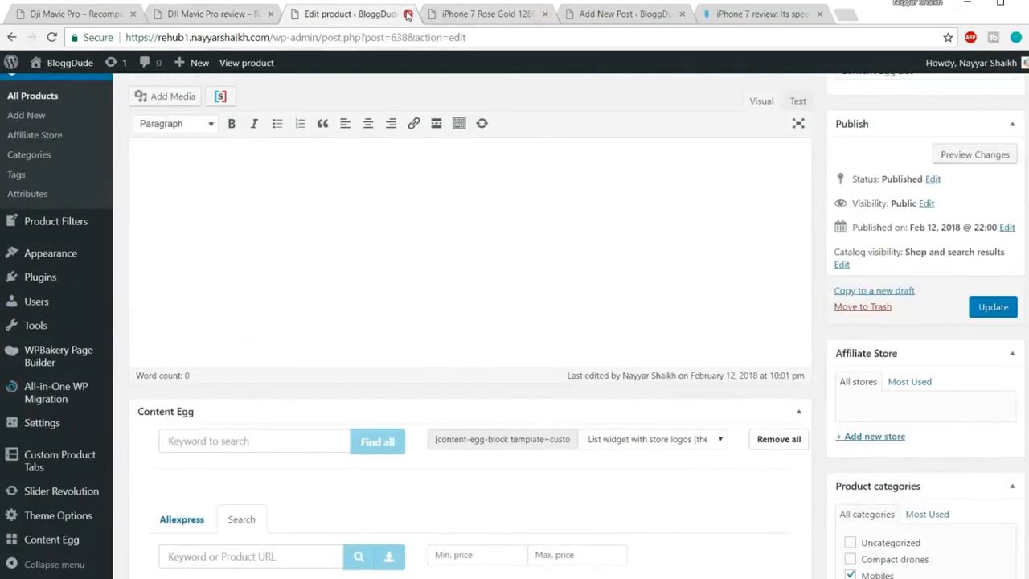
left_click(408, 15)
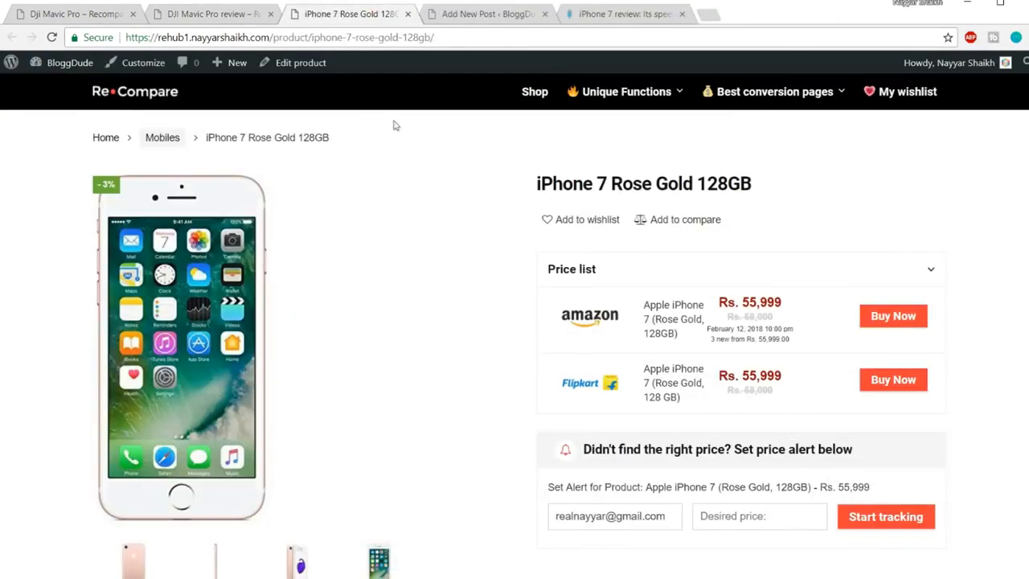
left_click(408, 14)
left_click(540, 19)
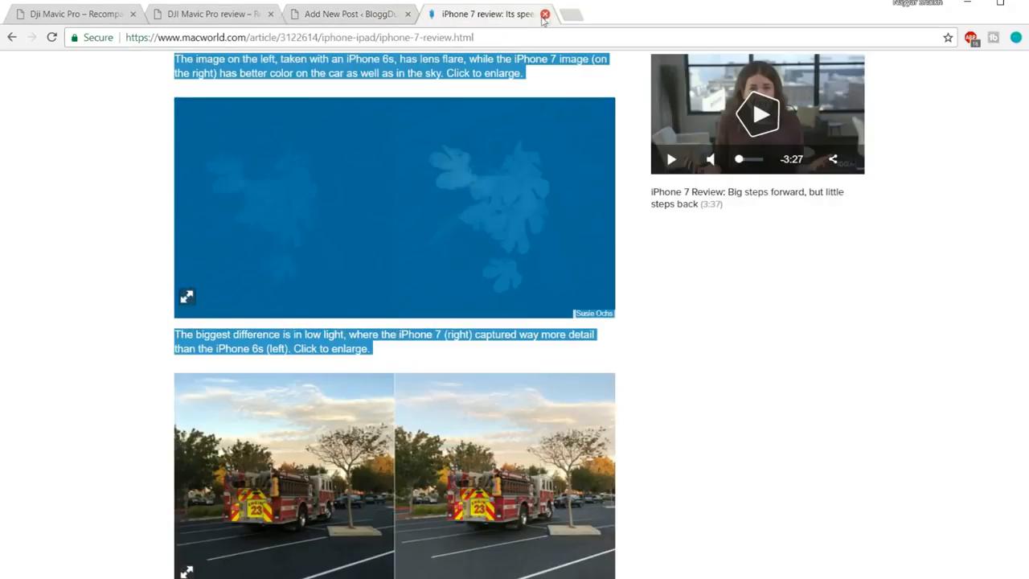
left_click(545, 15)
scroll(499, 362, "down", 3)
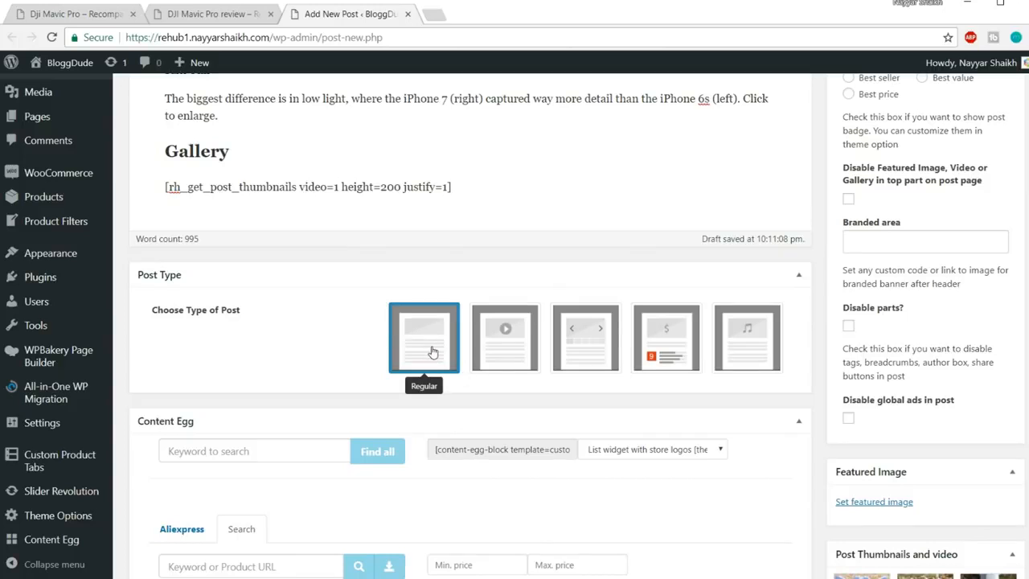
Set the post type to Review and publish the iPhone 7 post
left_click(674, 342)
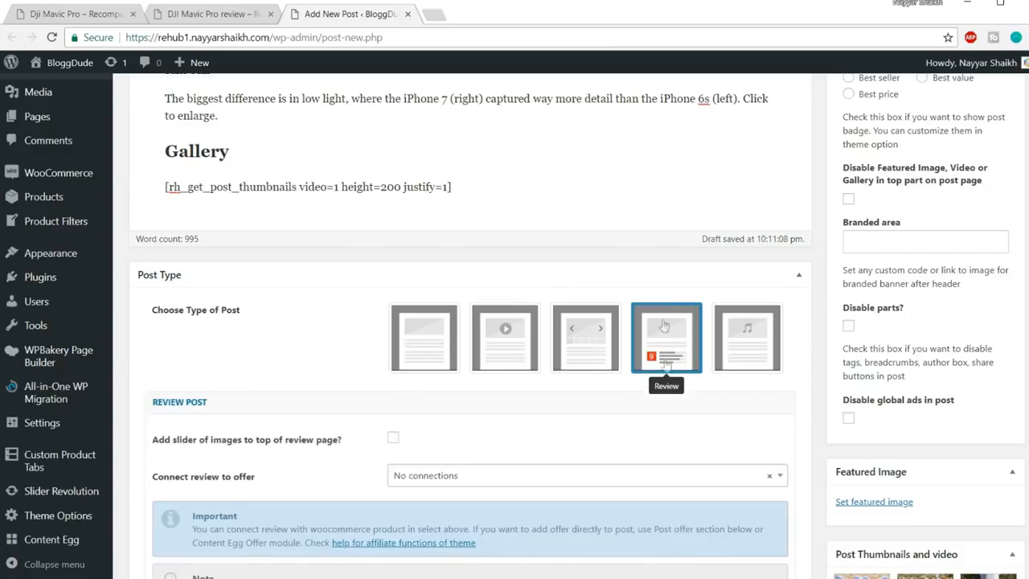
scroll(672, 342, "down", 3)
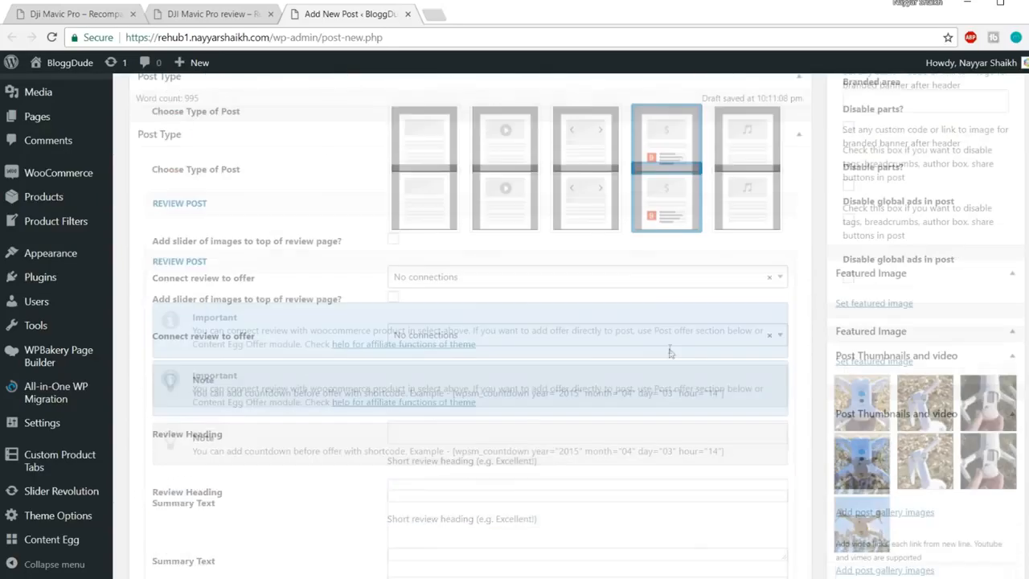
scroll(664, 178, "down", 10)
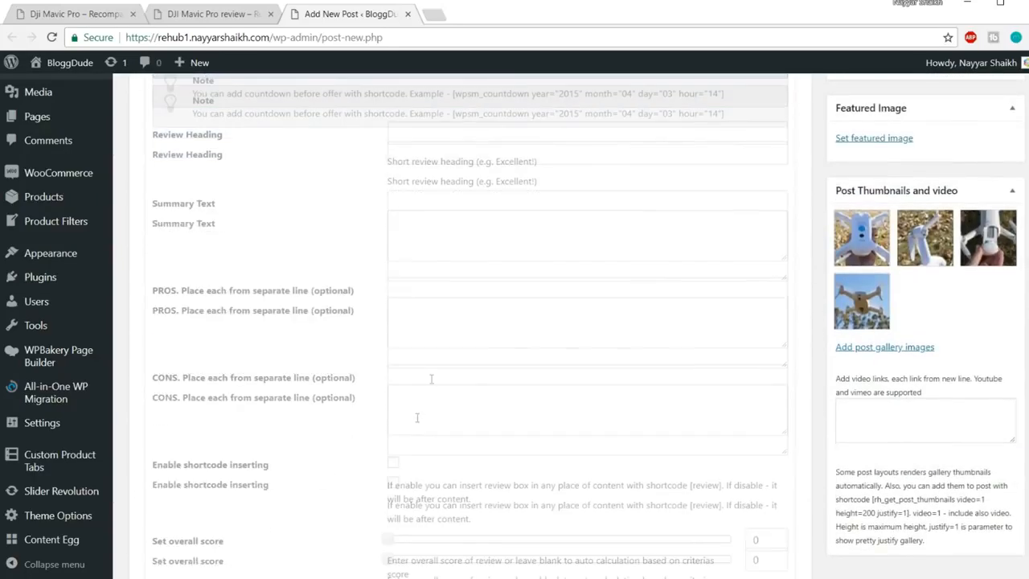
scroll(436, 381, "down", 10)
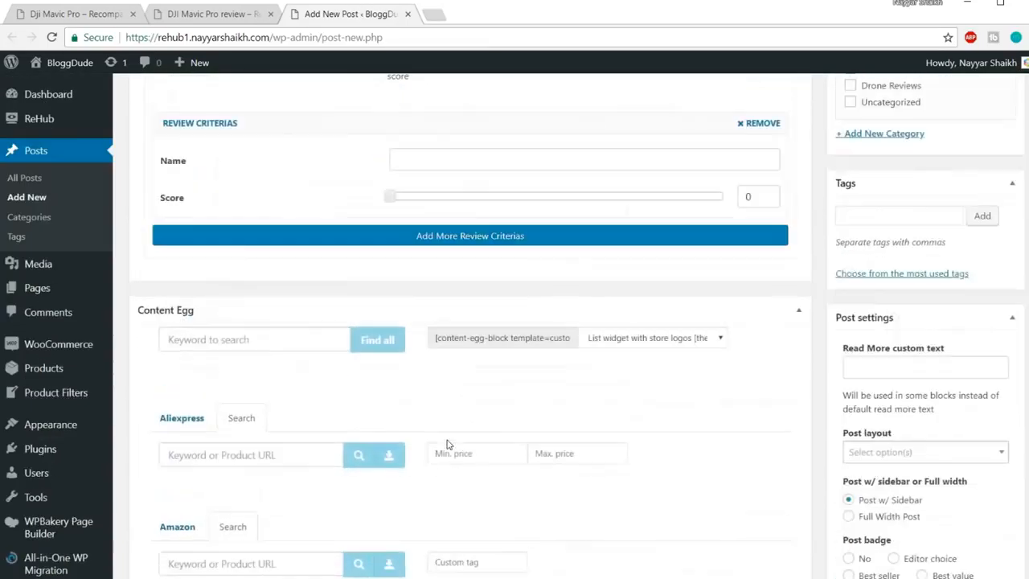
scroll(447, 445, "up", 15)
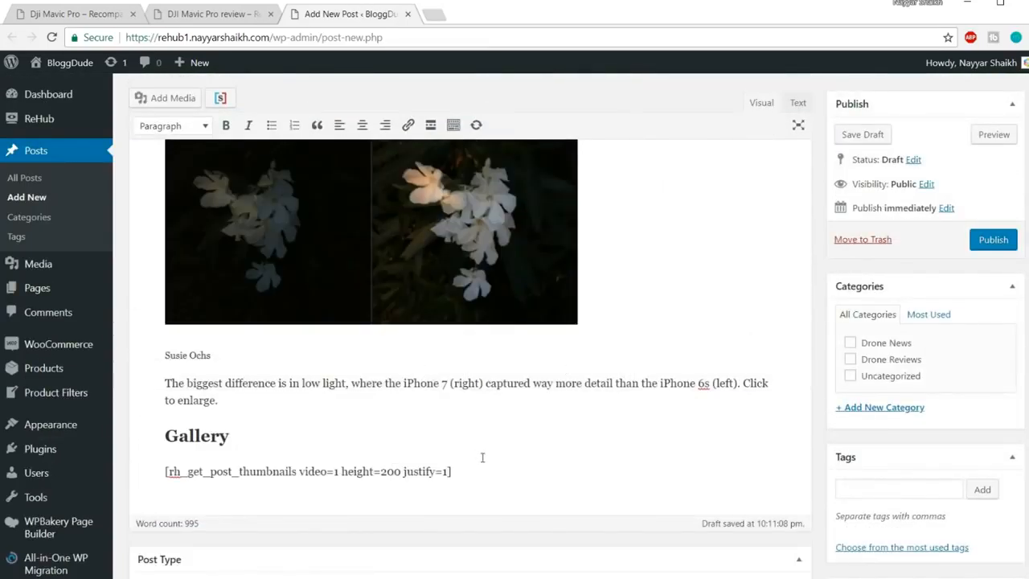
left_click(983, 243)
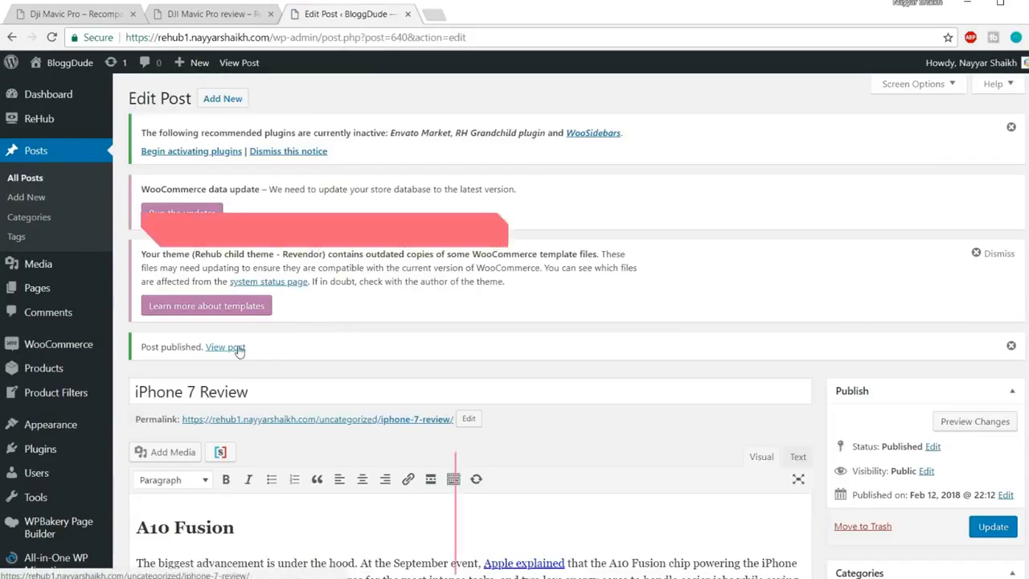
Open the published post's live page in a new tab
right_click(228, 347)
left_click(268, 357)
left_click(480, 14)
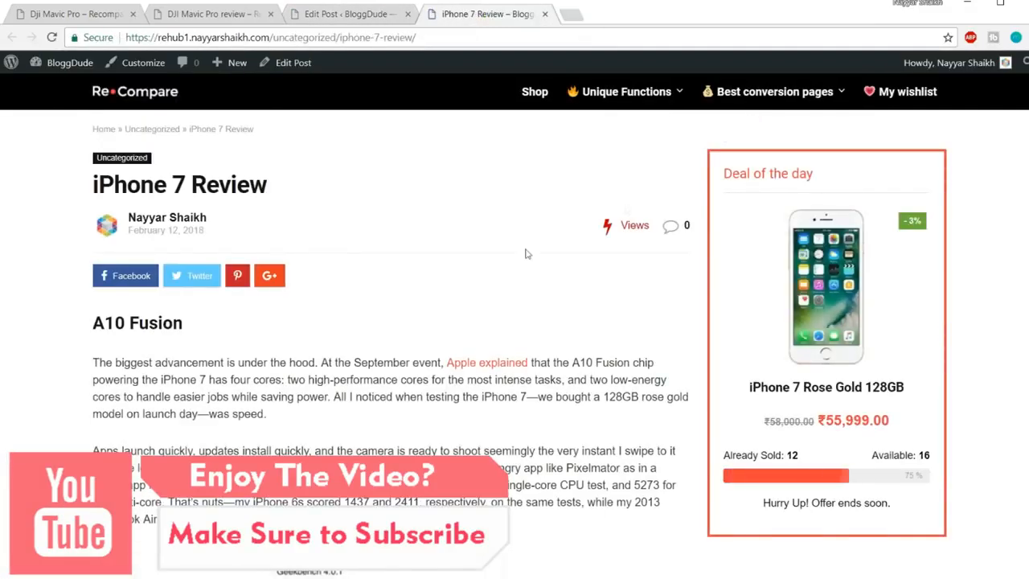
Check the live post's four-photo Gallery and the editor, then view the Dji Mavic Pro demo page
scroll(505, 394, "down", 10)
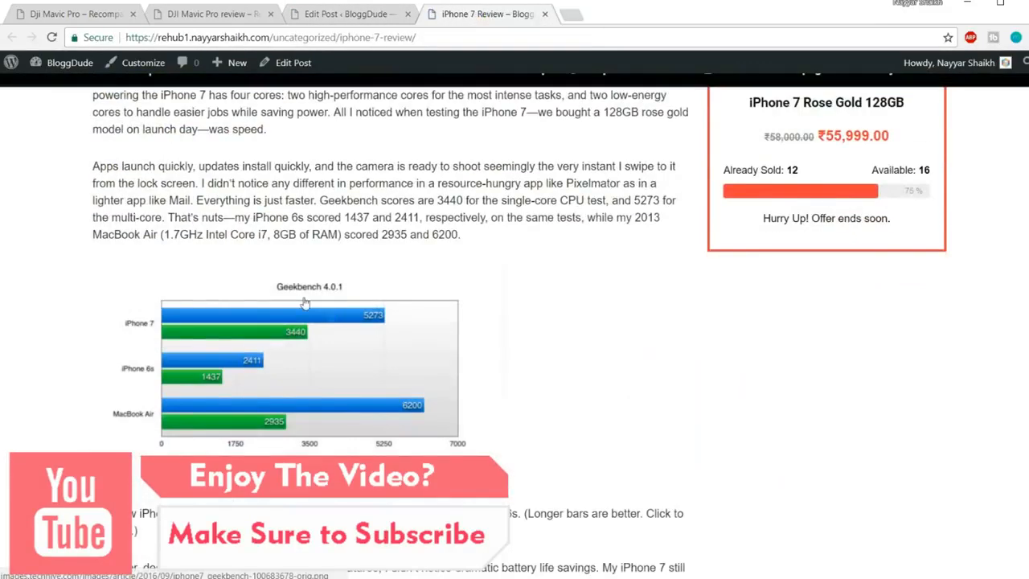
scroll(314, 325, "down", 20)
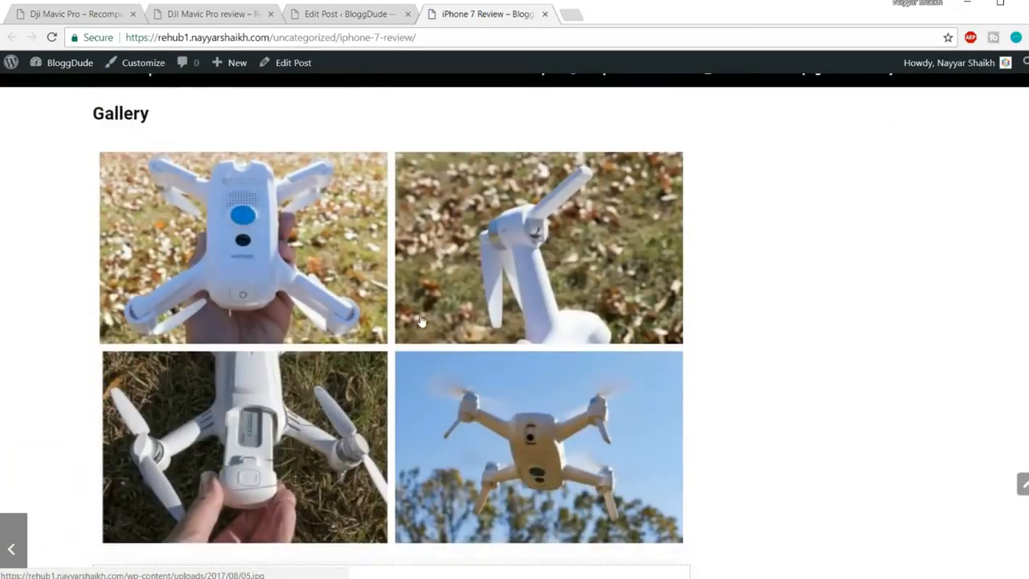
left_click(361, 12)
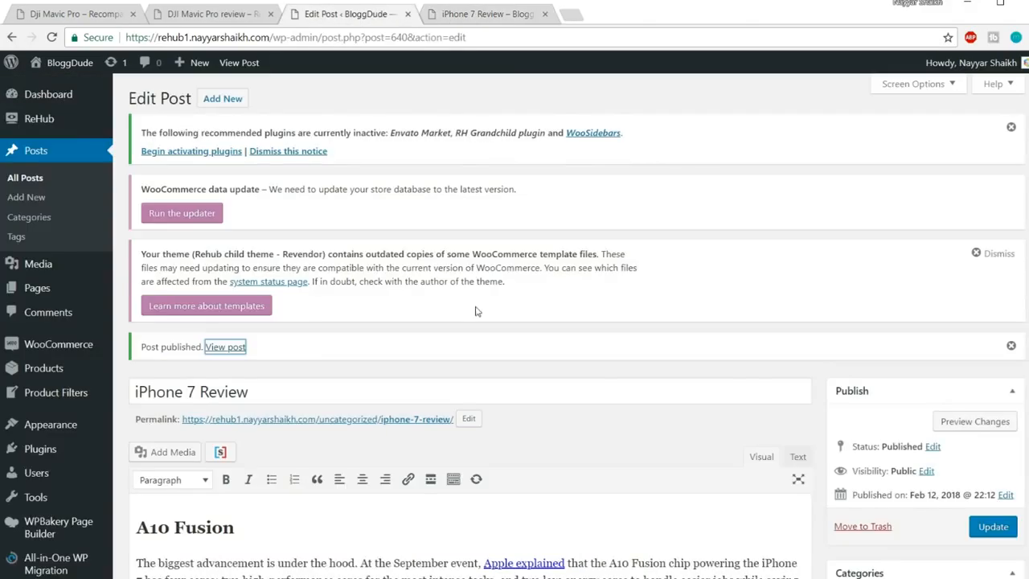
scroll(508, 382, "down", 15)
scroll(507, 383, "down", 15)
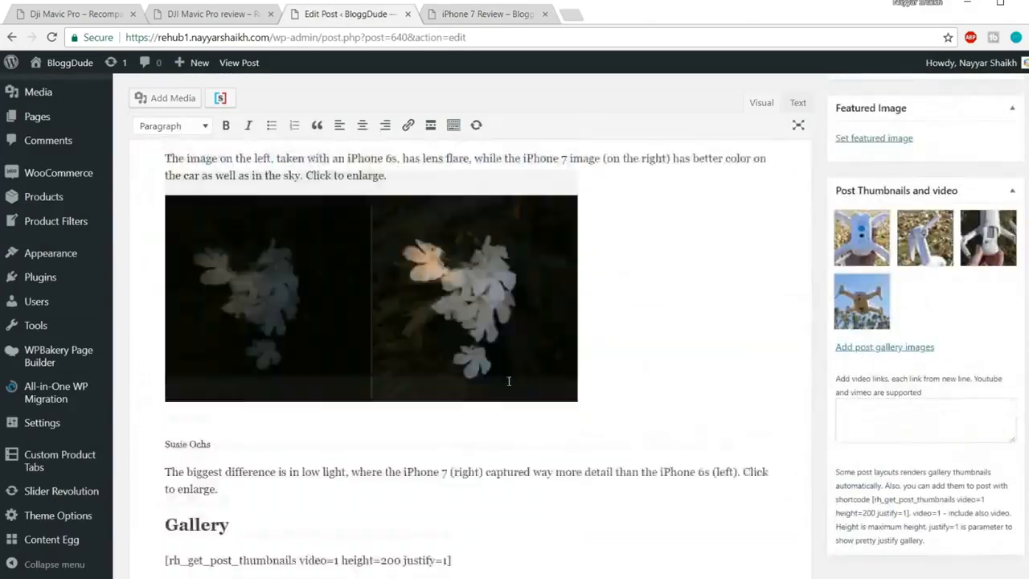
scroll(337, 321, "up", 3)
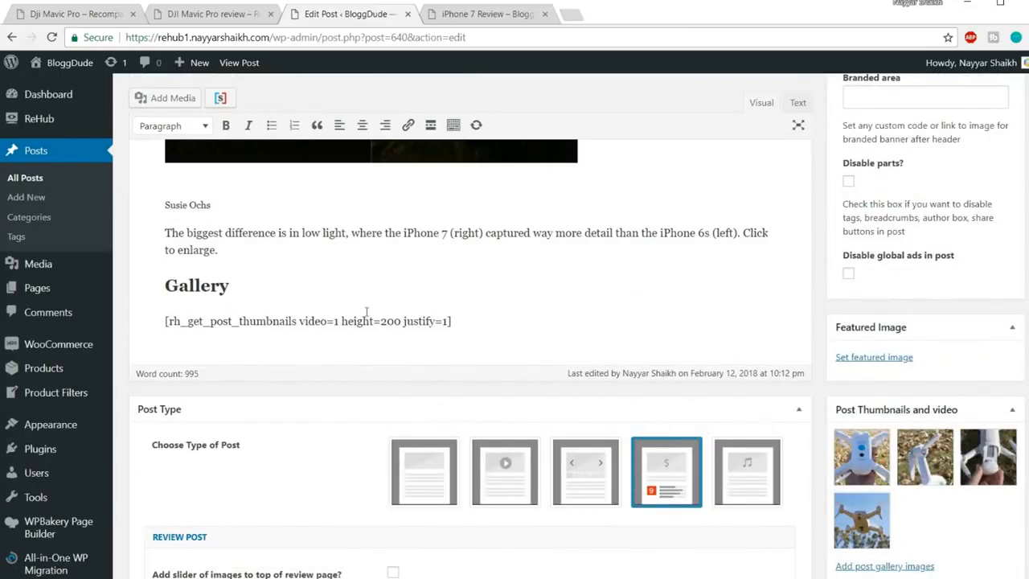
left_click(80, 13)
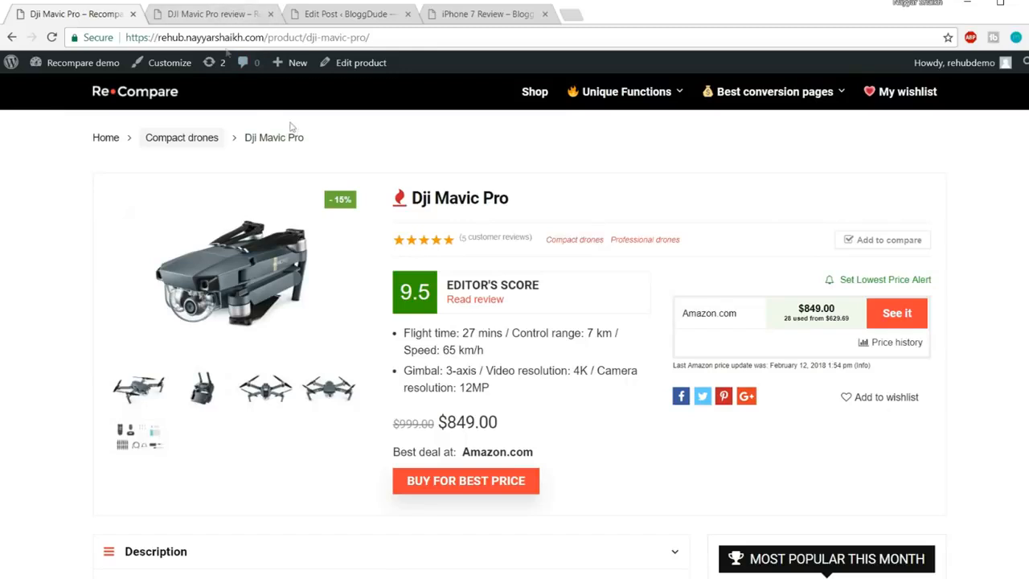
Following the demo's Video section, make 'Video' a Heading 2 with an empty paragraph below it
left_click(172, 15)
scroll(493, 285, "down", 3)
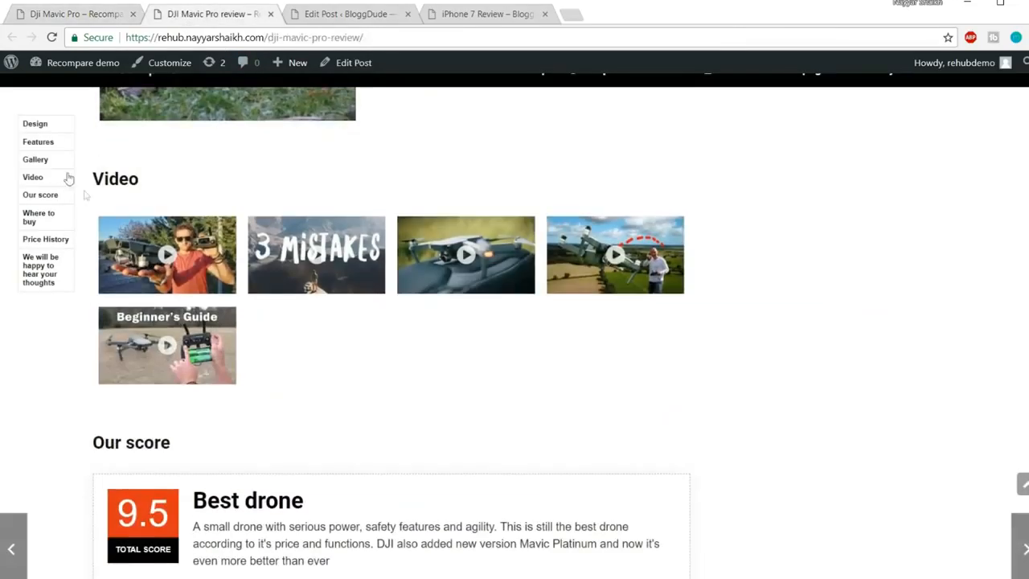
left_click(346, 14)
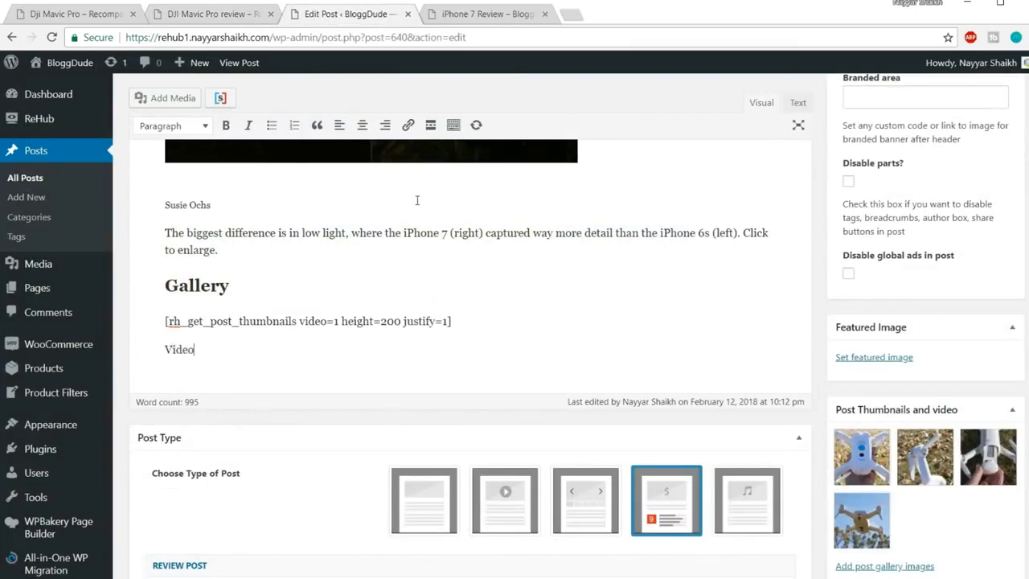
left_click_drag(206, 341, 164, 332)
left_click(172, 125)
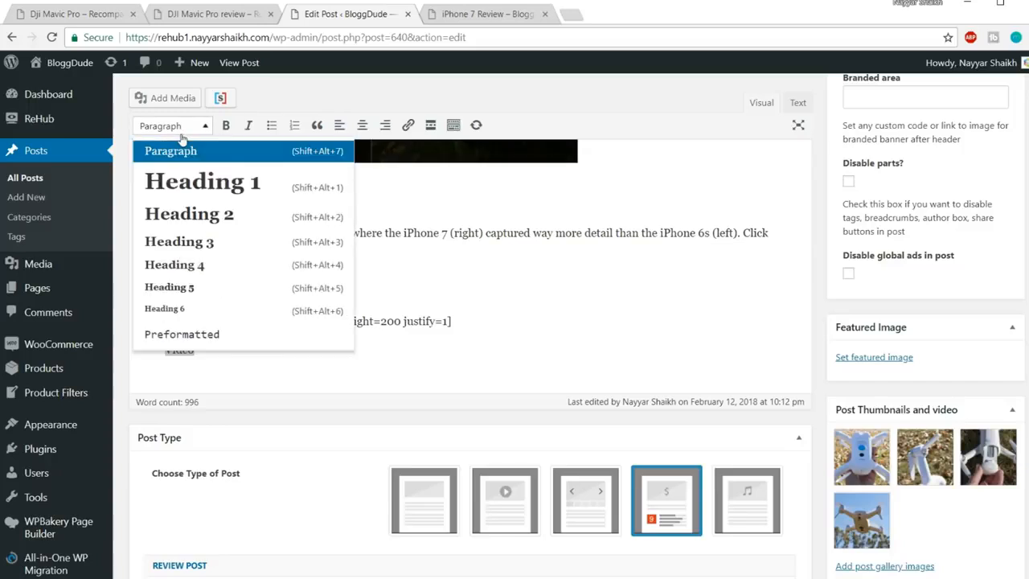
left_click(207, 214)
left_click(252, 356)
key("Return")
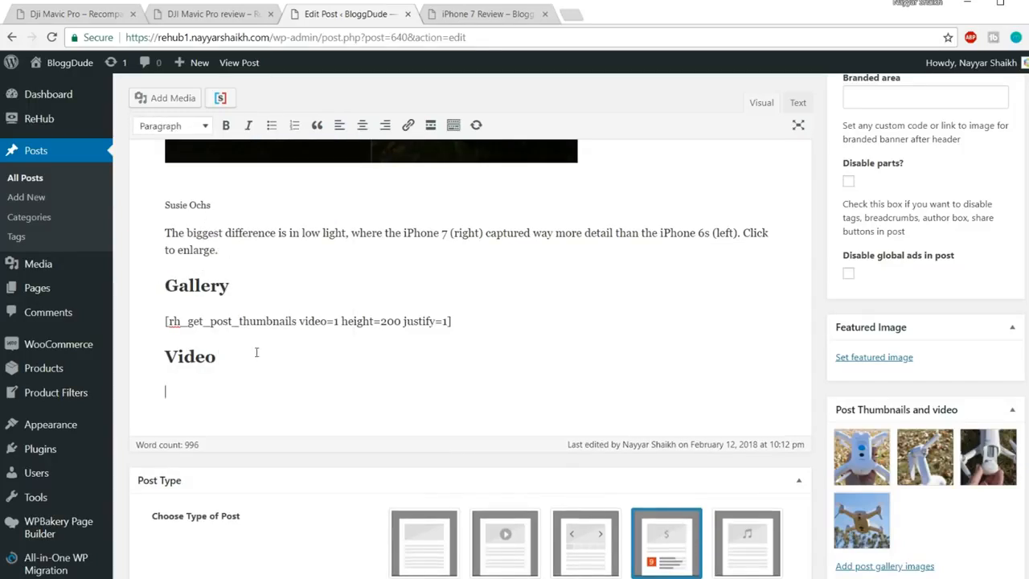
scroll(240, 308, "down", 1)
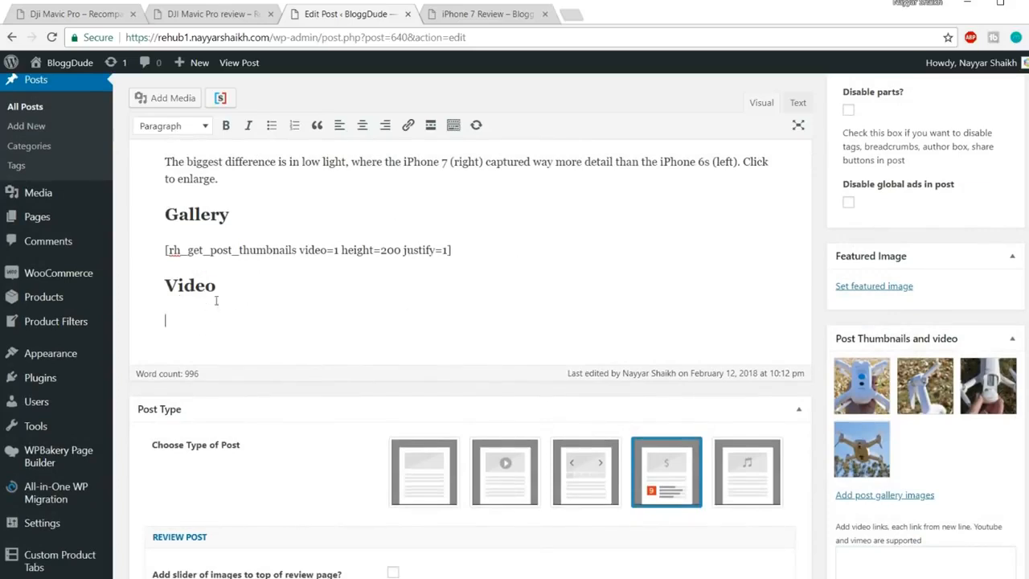
Search the Content Egg Youtube module for 'iphone 7 rosegold'
scroll(225, 329, "down", 15)
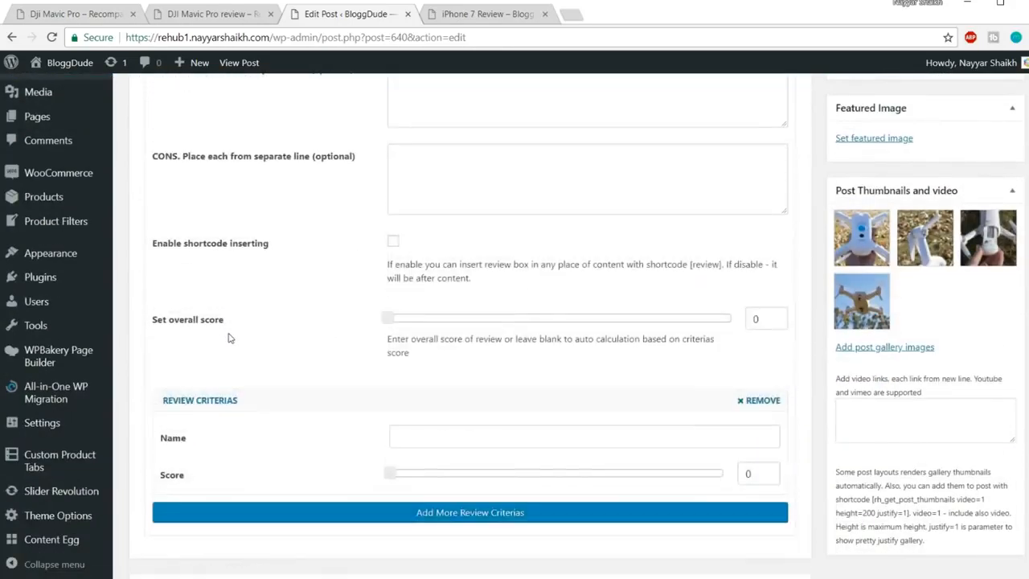
scroll(229, 339, "down", 7)
left_click(251, 312)
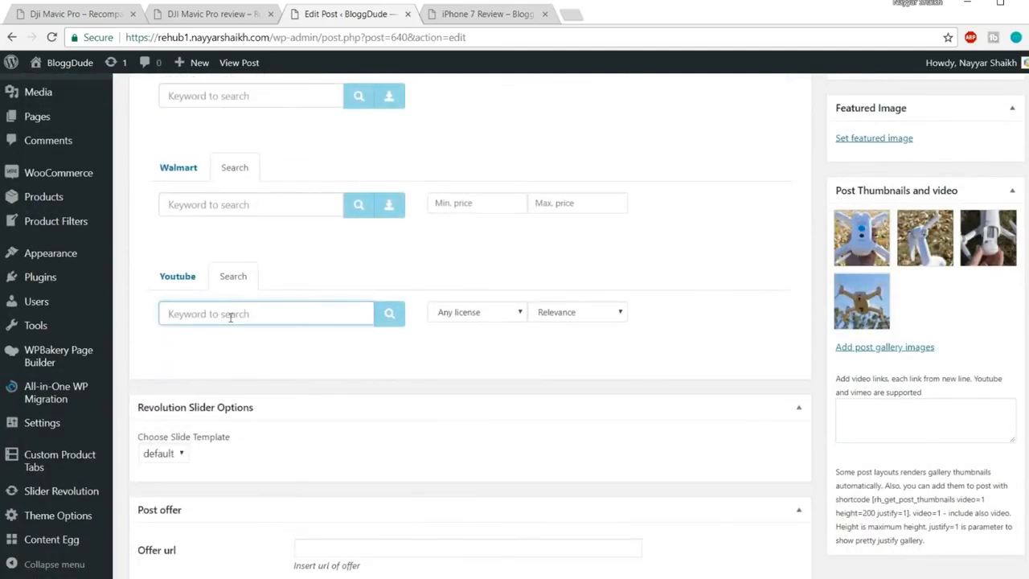
type("iphone 7 rosegold")
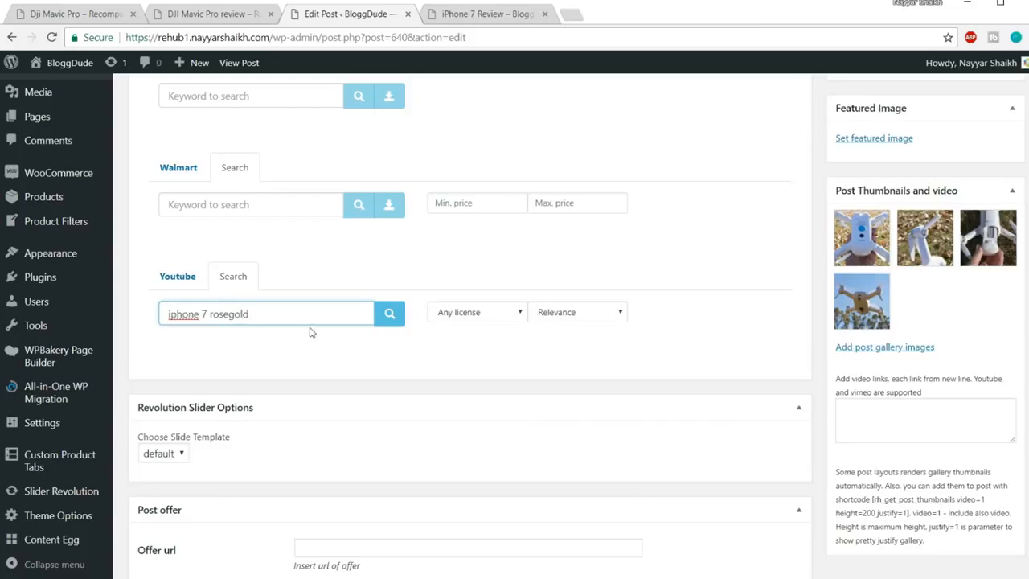
left_click(390, 313)
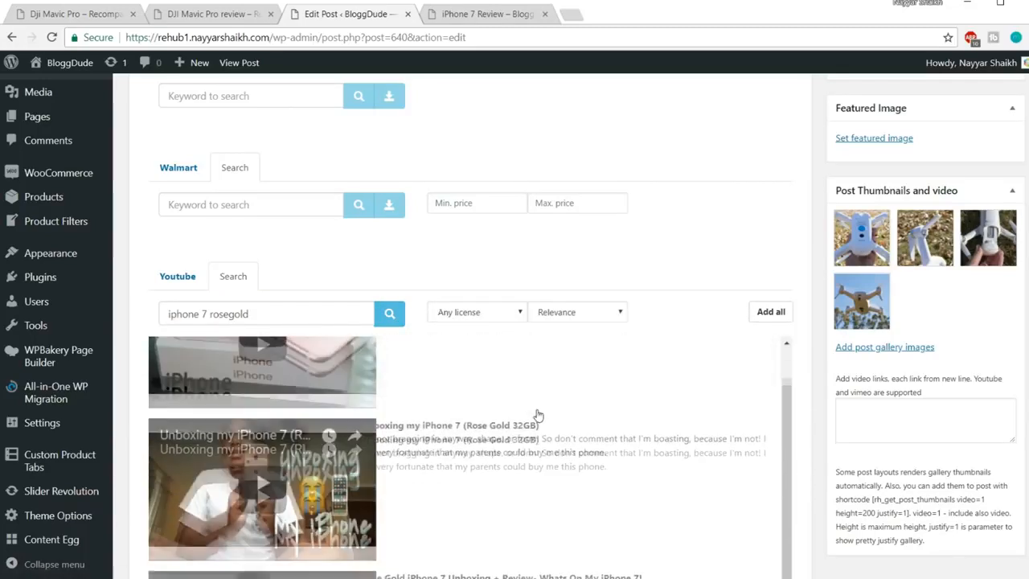
Add the rose gold iPhone 7 unboxing and comparison videos from the search results
left_click(535, 416)
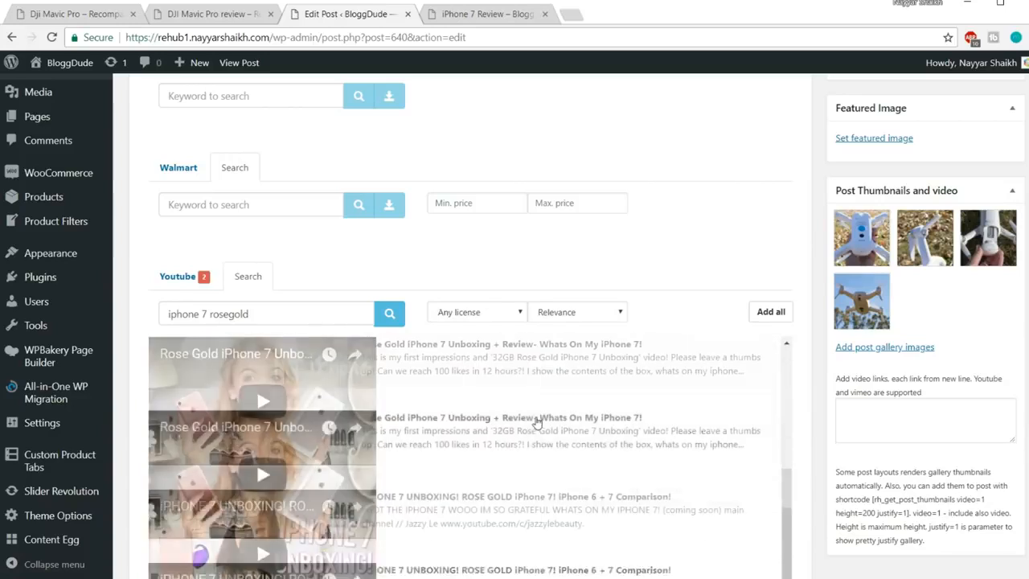
left_click(513, 386)
left_click(471, 497)
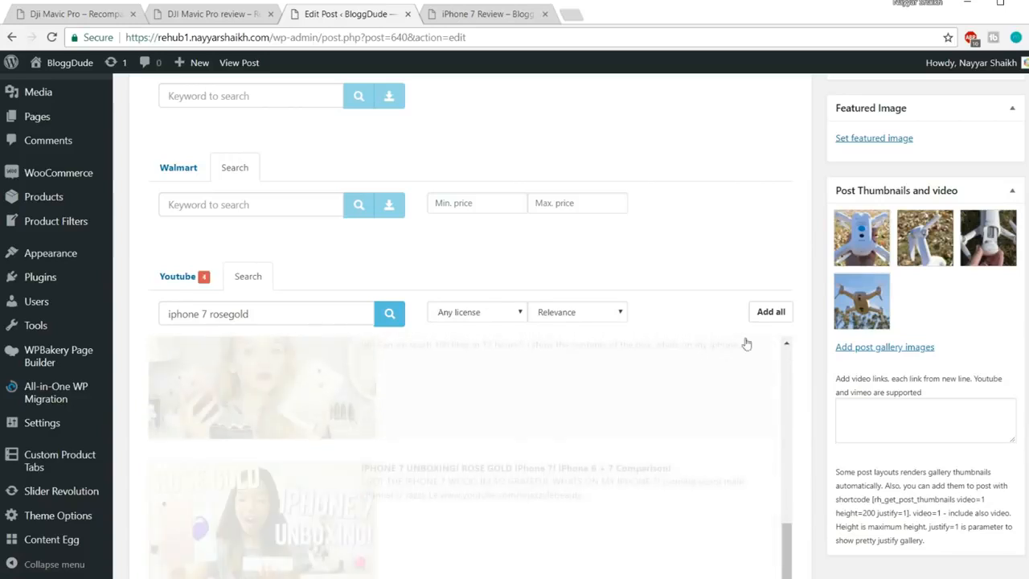
scroll(796, 345, "down", 5)
scroll(809, 346, "down", 3)
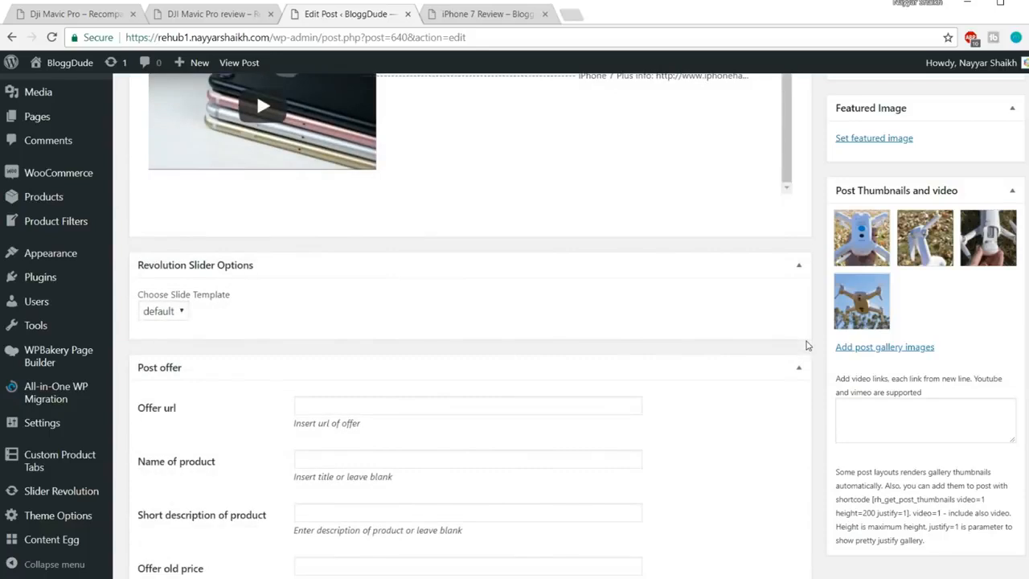
scroll(796, 345, "up", 8)
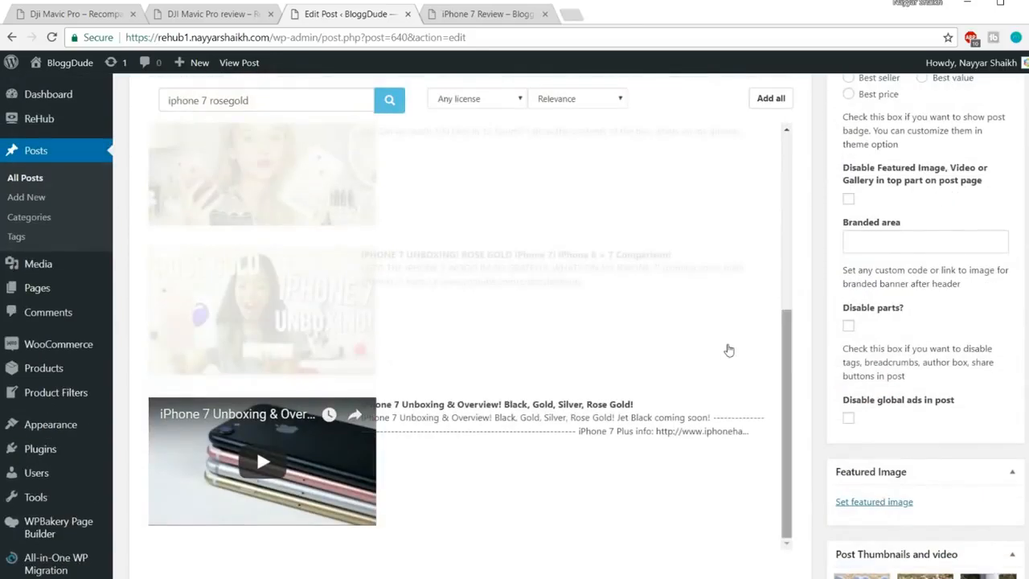
scroll(796, 346, "up", 10)
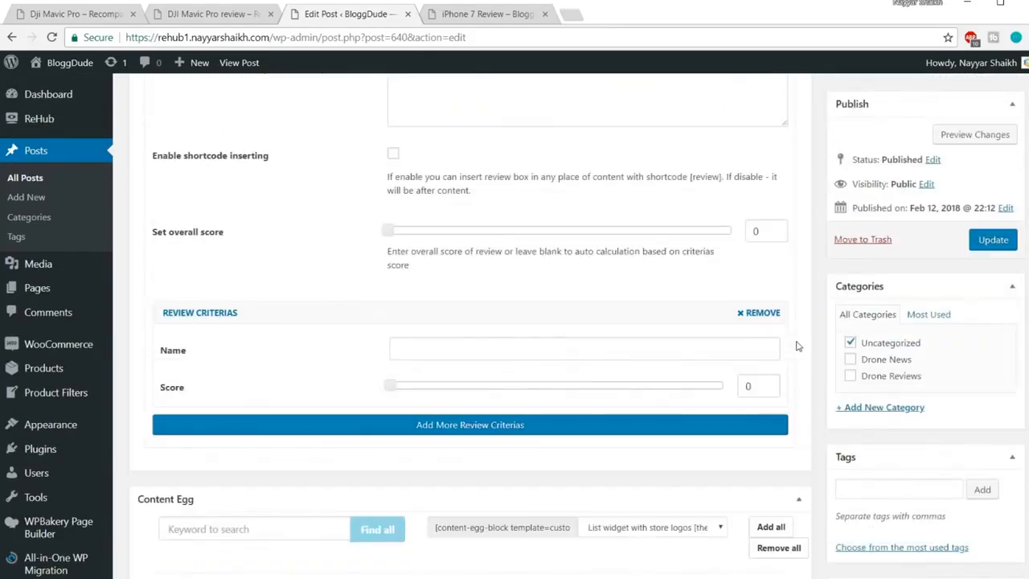
scroll(799, 347, "up", 1)
scroll(772, 350, "down", 12)
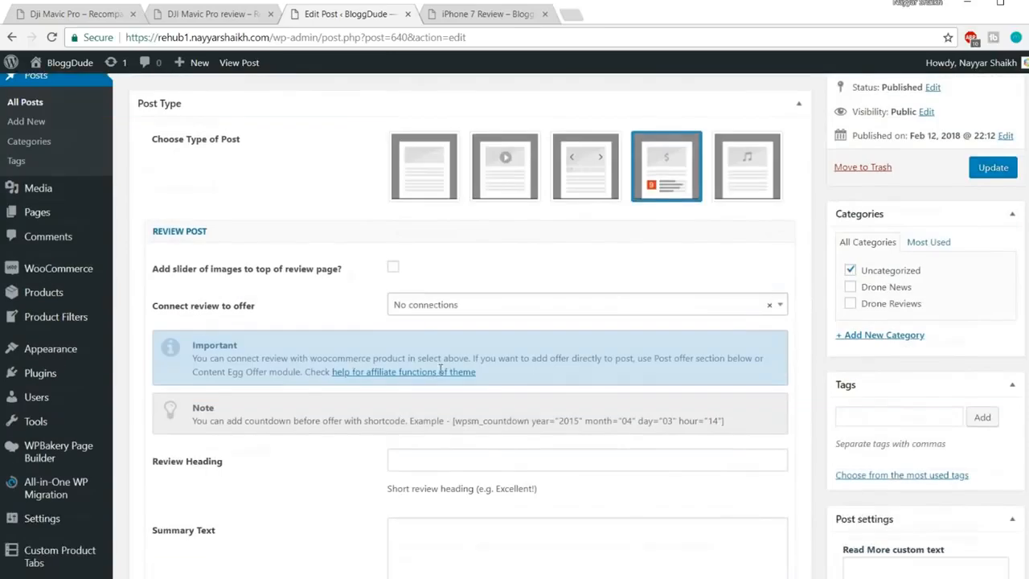
scroll(756, 352, "down", 4)
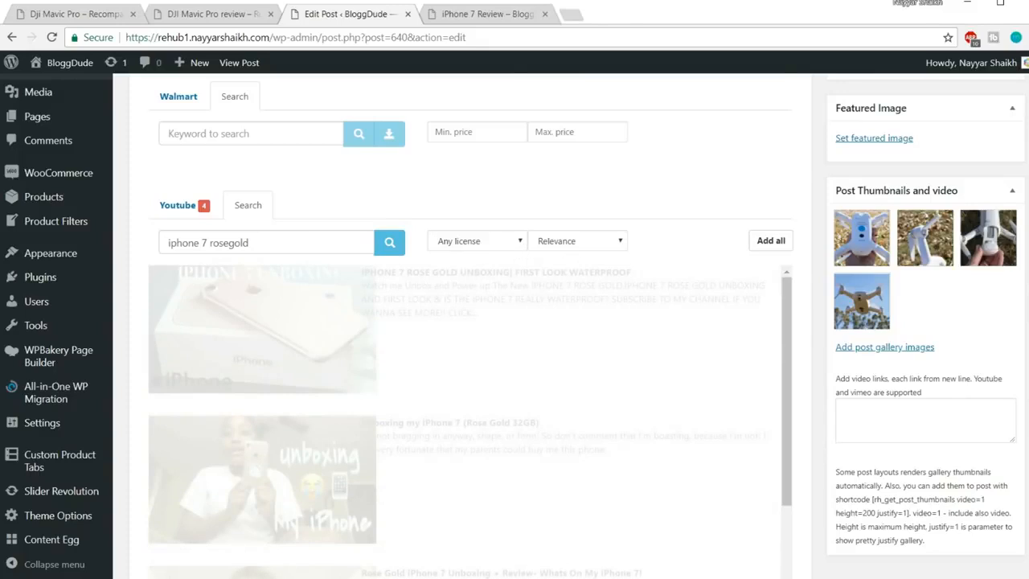
left_click_drag(1028, 354, 1026, 91)
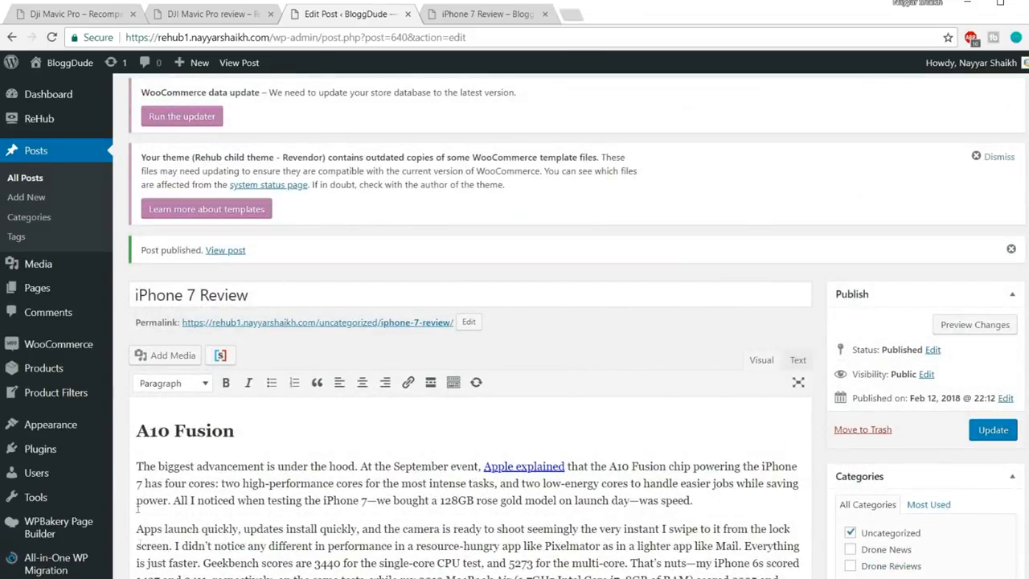
Copy the Sticky Panel shortcode from Notepad's Shortcodes notes and switch back to the editor
mouse_move(153, 553)
left_click(214, 551)
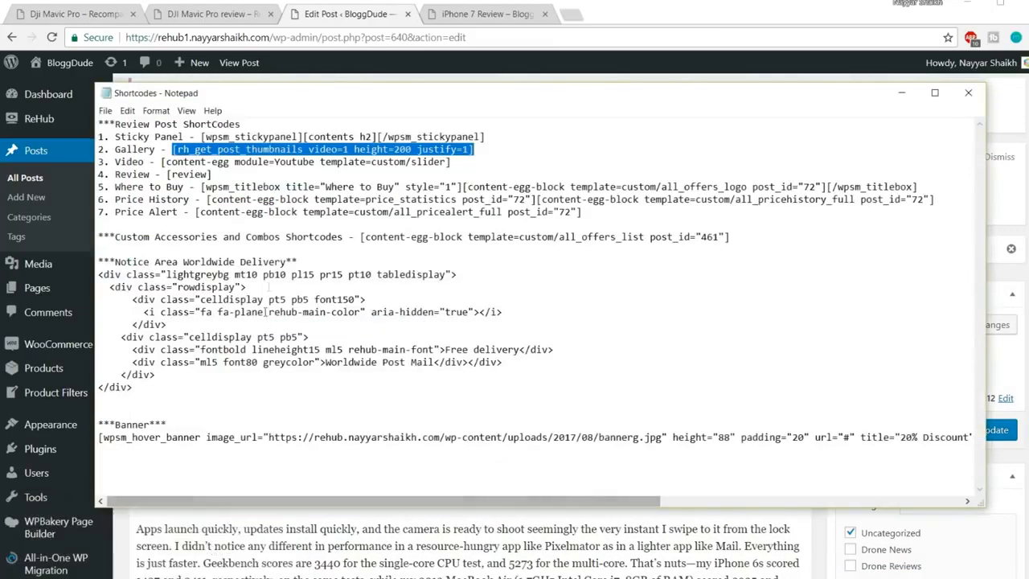
left_click_drag(115, 136, 505, 132)
key("ctrl+c")
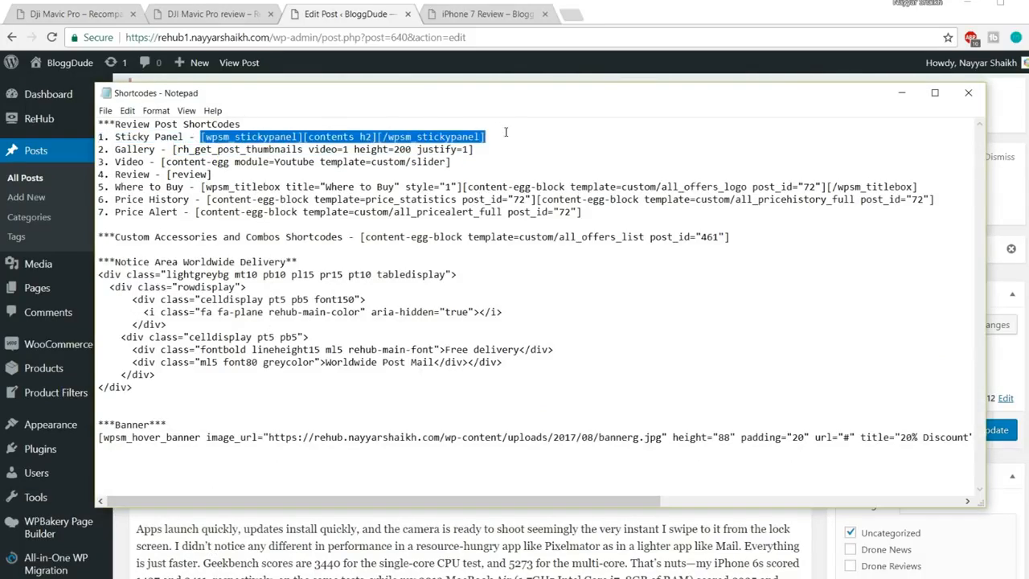
key("alt+Tab")
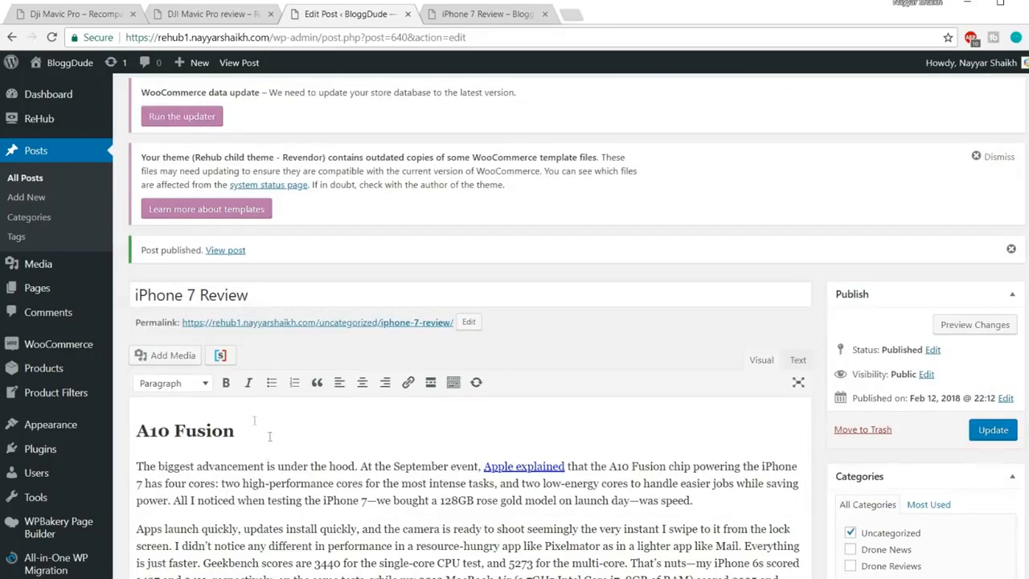
Paste the sticky panel shortcode as a normal paragraph above the A10 Fusion heading
left_click(151, 426)
key("Return")
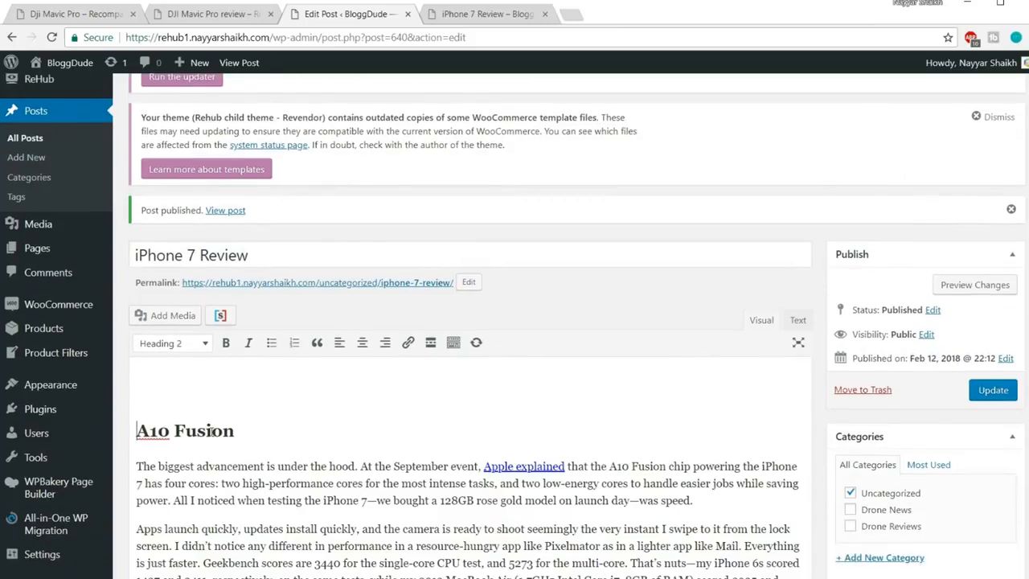
key("ctrl+v")
left_click_drag(627, 391, 48, 386)
left_click(173, 343)
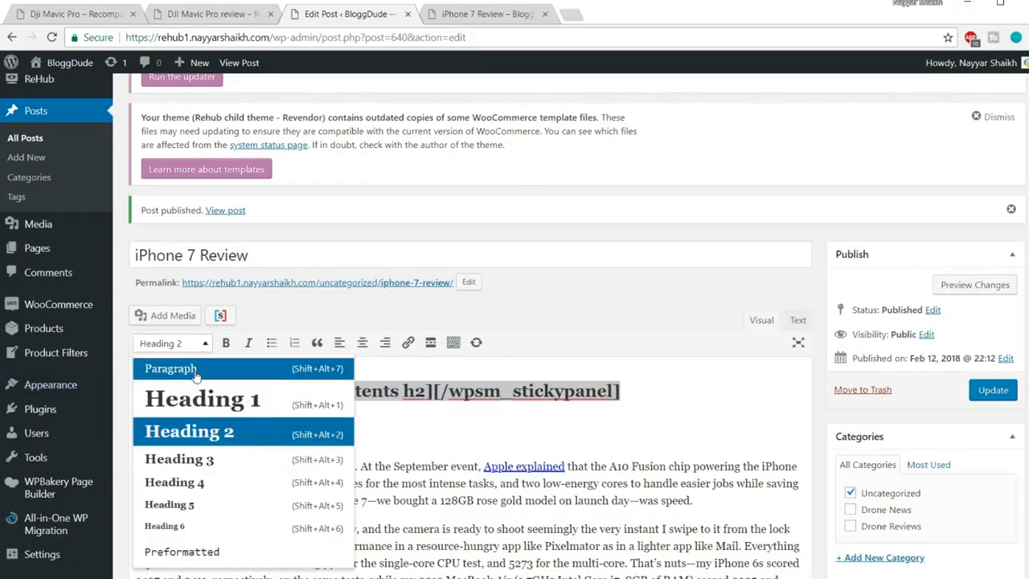
left_click(198, 371)
Check the A10 Fusion heading, then update the published post
left_click(420, 389)
left_click_drag(420, 388, 140, 421)
left_click(238, 421)
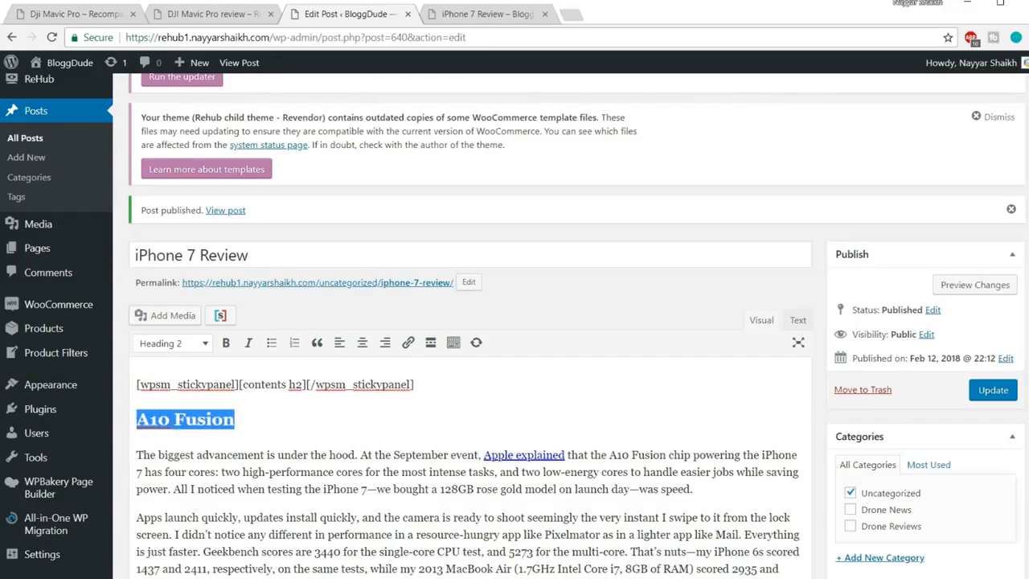
left_click(250, 419)
left_click_drag(250, 419, 128, 418)
left_click_drag(219, 384, 233, 384)
left_click(993, 390)
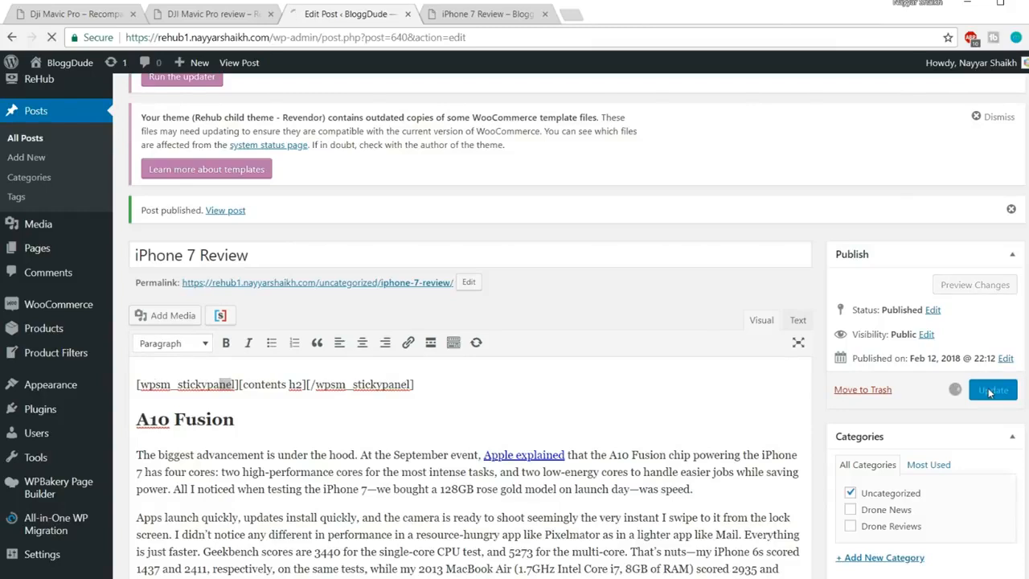
left_click(490, 12)
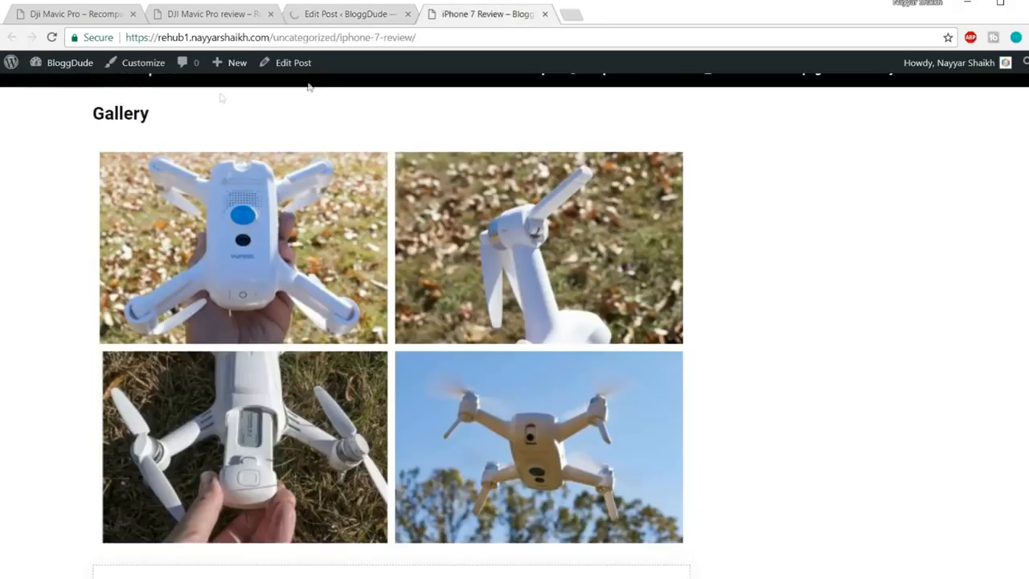
scroll(1026, 481, "up", 3)
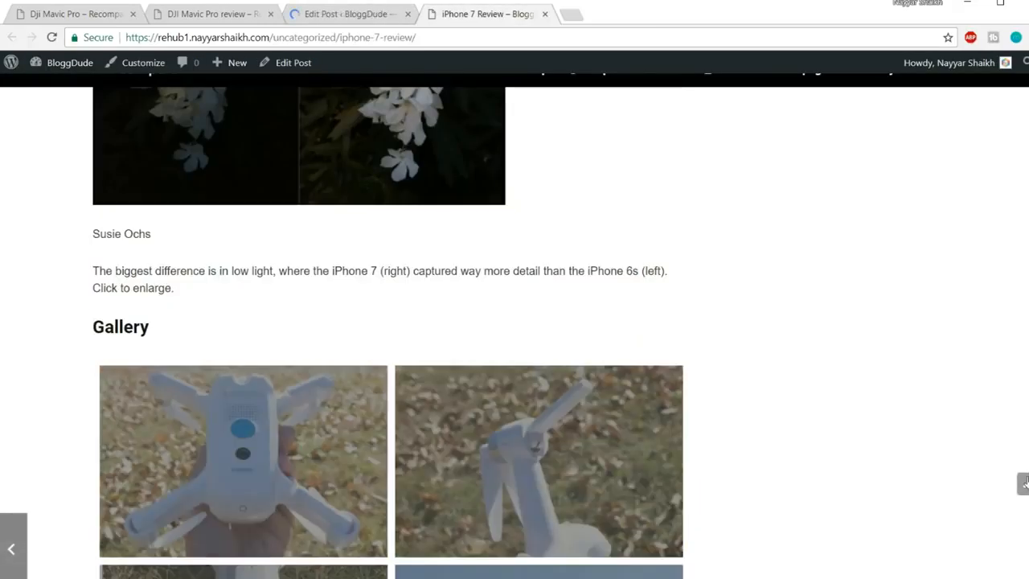
scroll(1026, 481, "up", 6)
left_click(1024, 483)
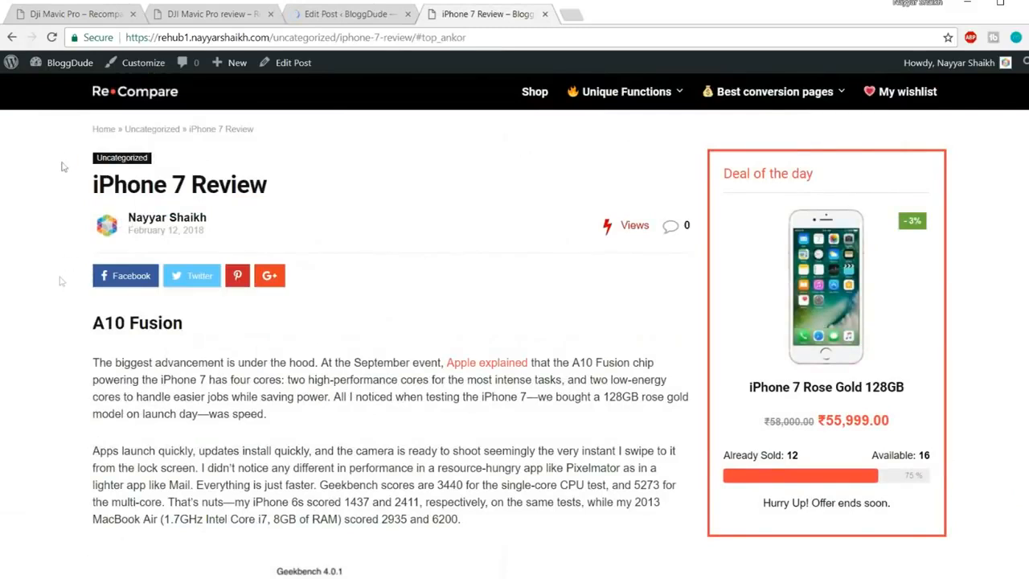
left_click(414, 37)
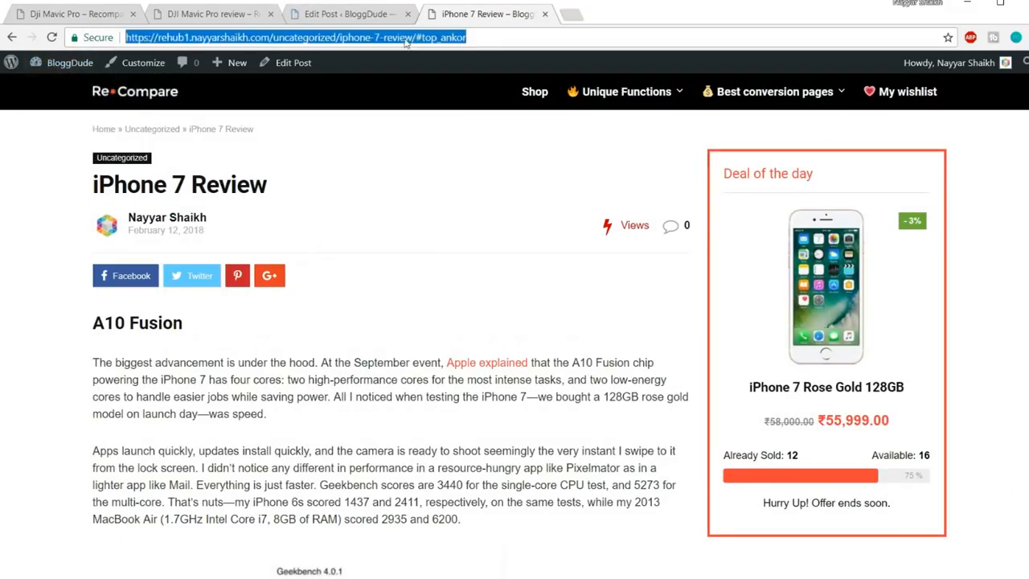
key("Return")
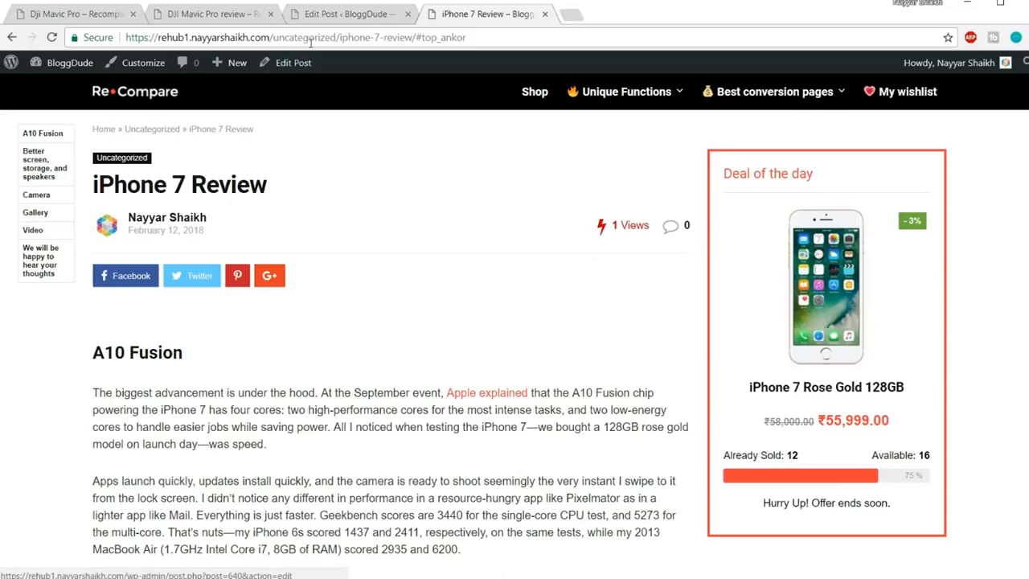
left_click(373, 15)
scroll(418, 362, "down", 3)
left_click_drag(436, 309, 135, 309)
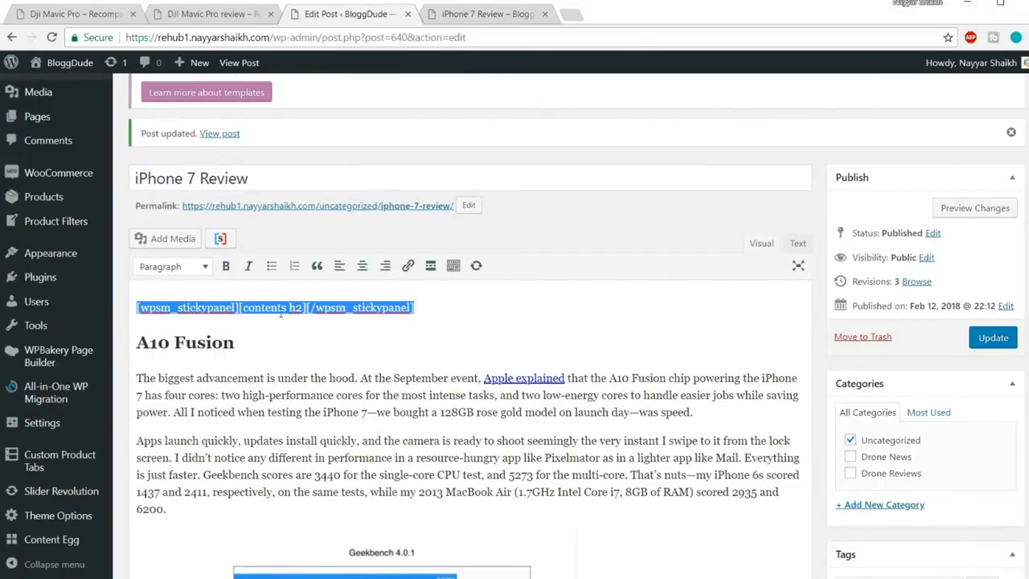
left_click_drag(270, 344, 135, 344)
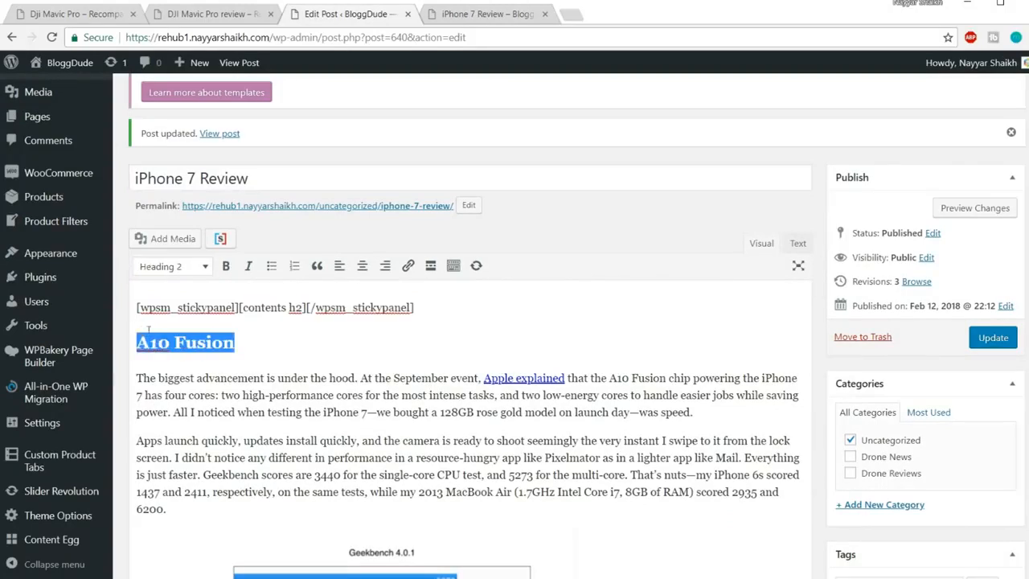
left_click(480, 14)
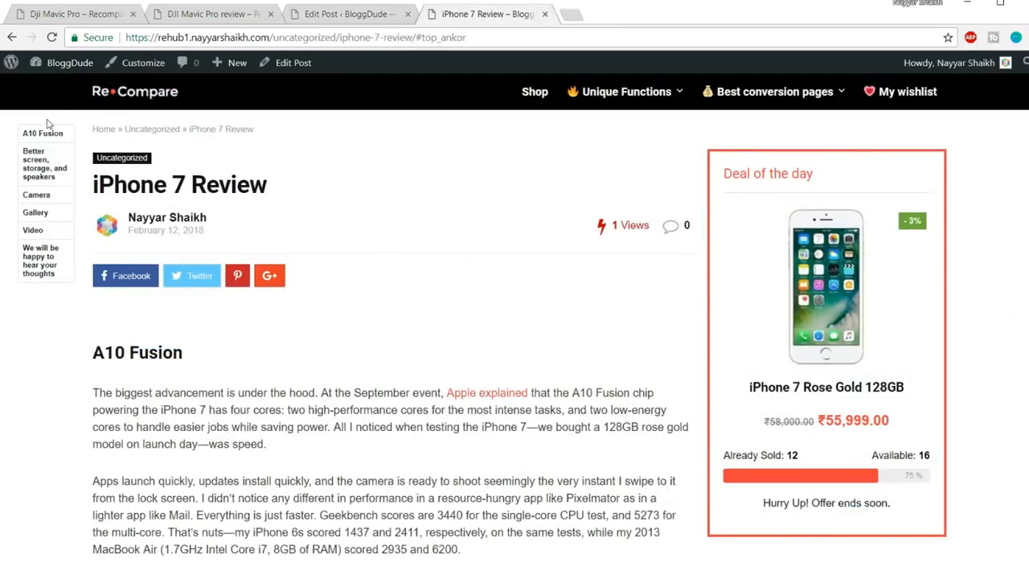
left_click(37, 196)
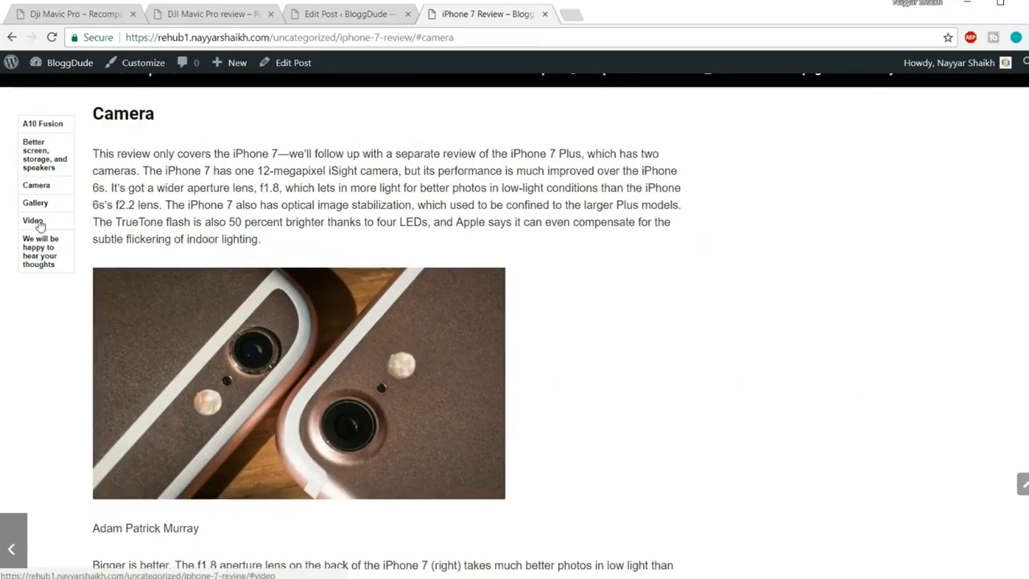
left_click(33, 221)
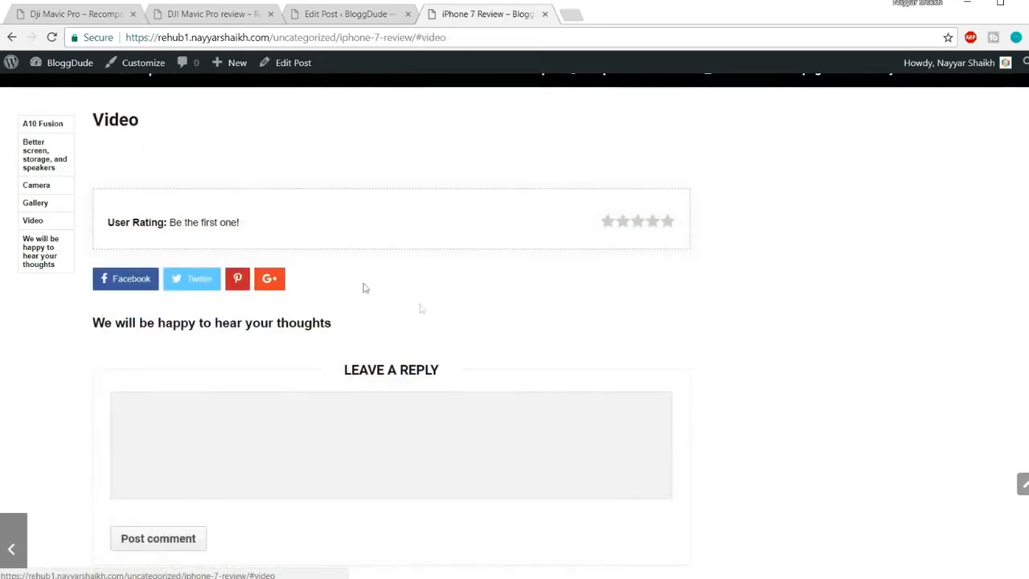
scroll(440, 310, "up", 2)
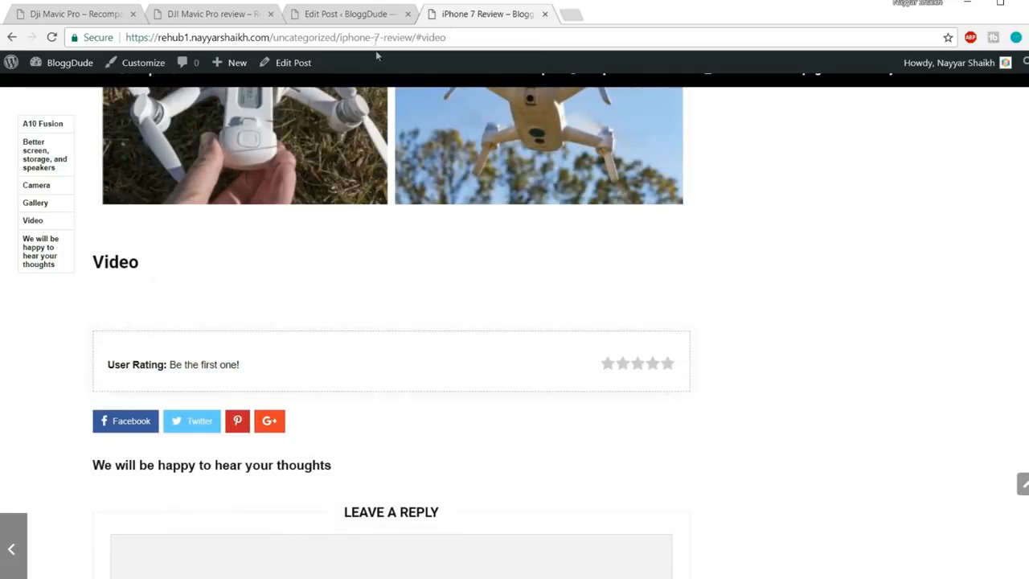
left_click(354, 17)
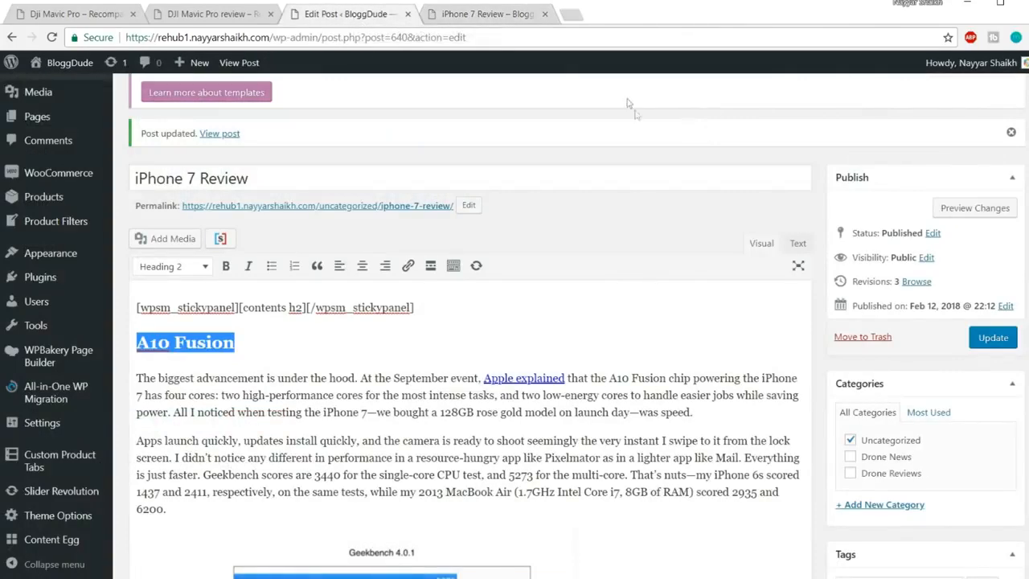
Set the Content Egg Youtube shortcode to the Slider [theme] template and select it for copying
scroll(822, 244, "down", 20)
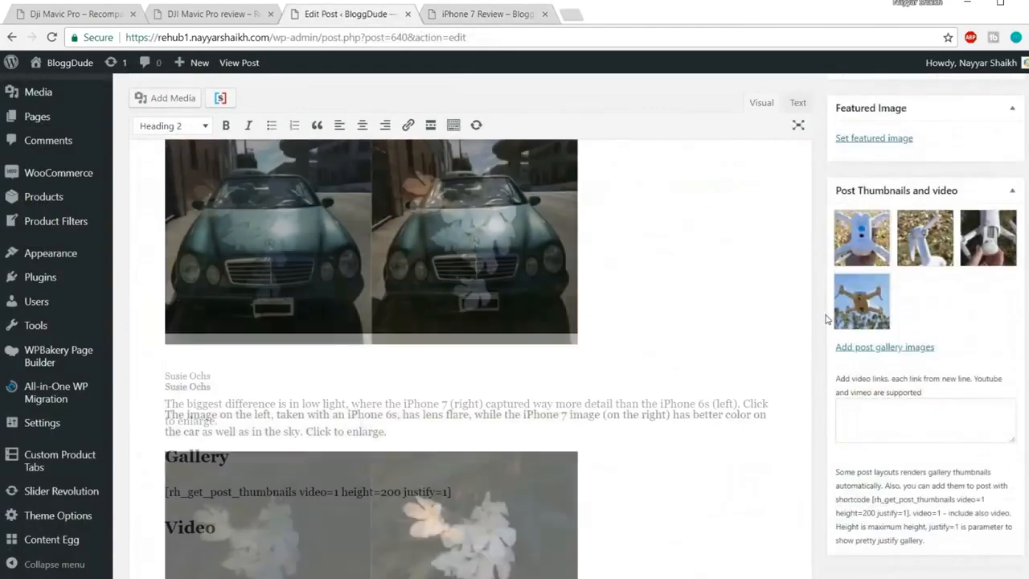
scroll(825, 320, "down", 20)
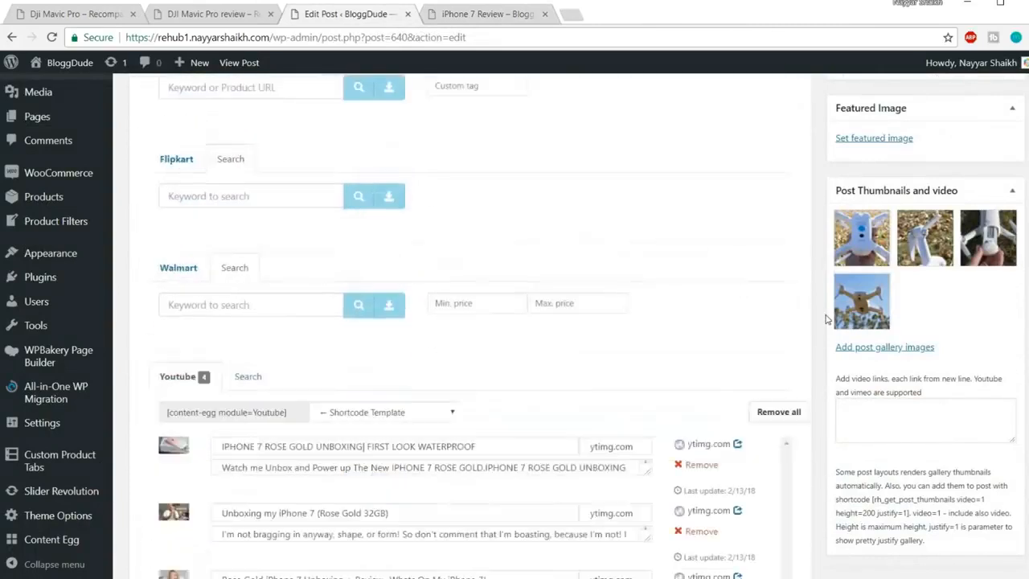
scroll(826, 319, "up", 6)
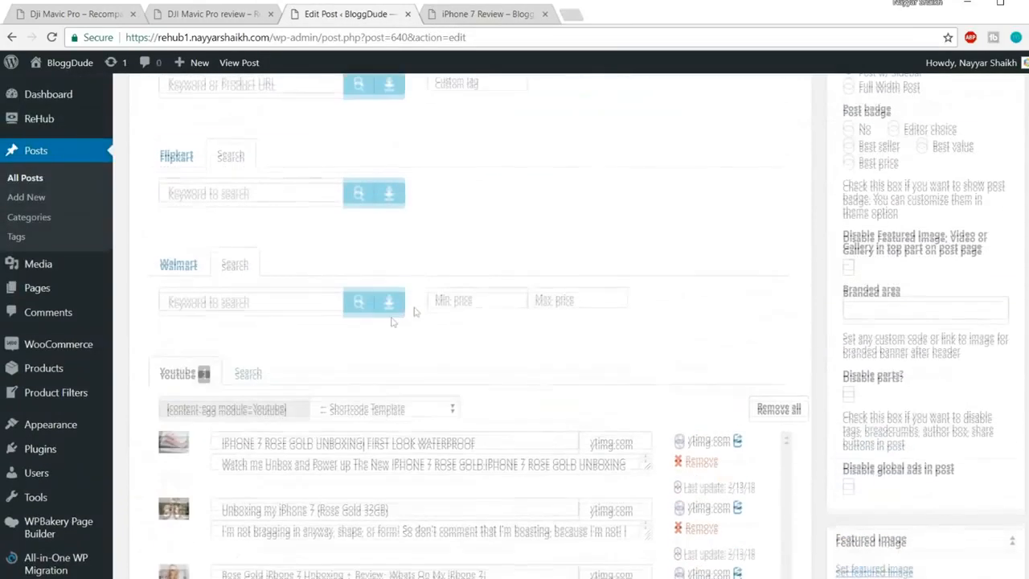
left_click(253, 419)
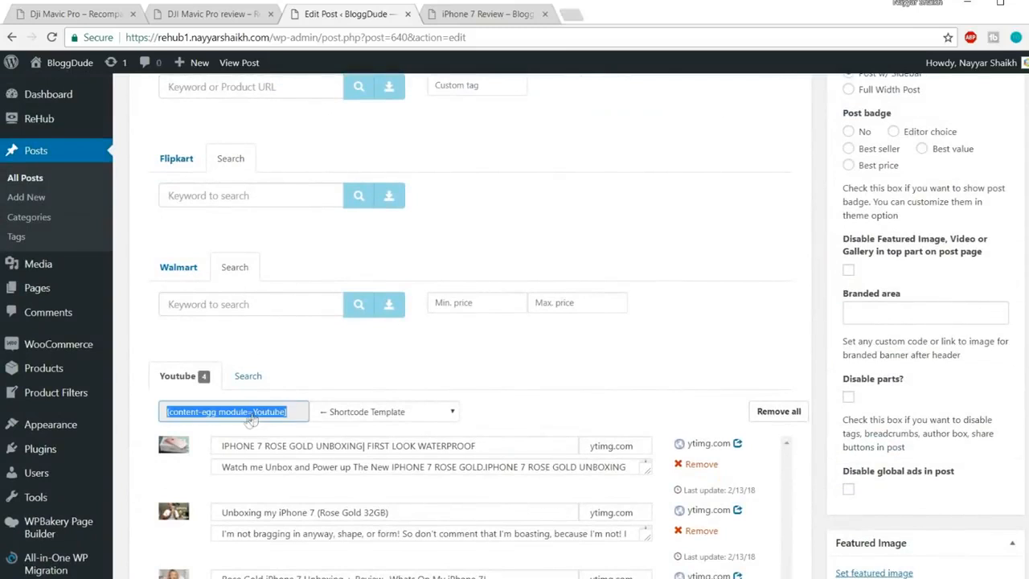
left_click(431, 415)
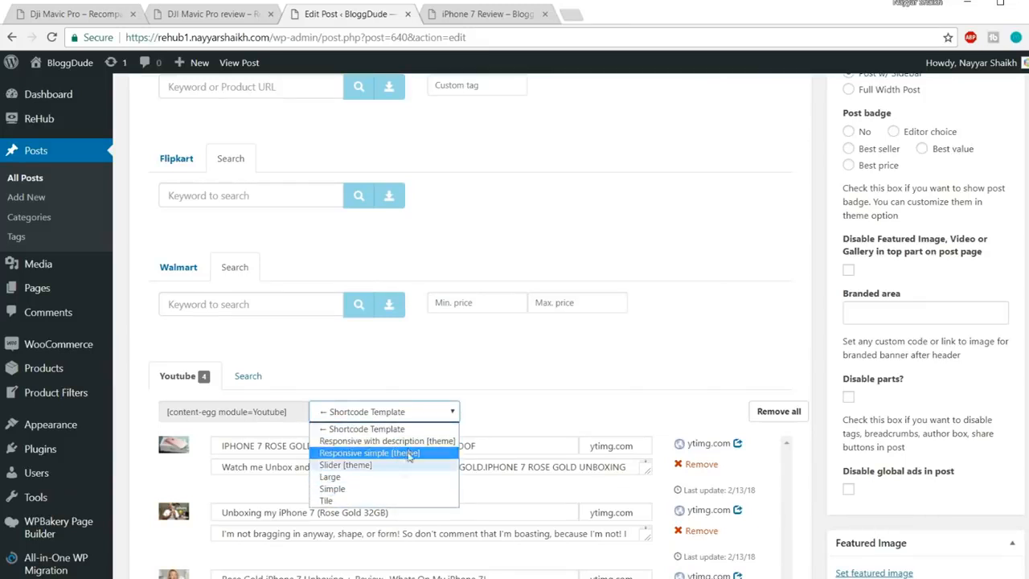
left_click(529, 395)
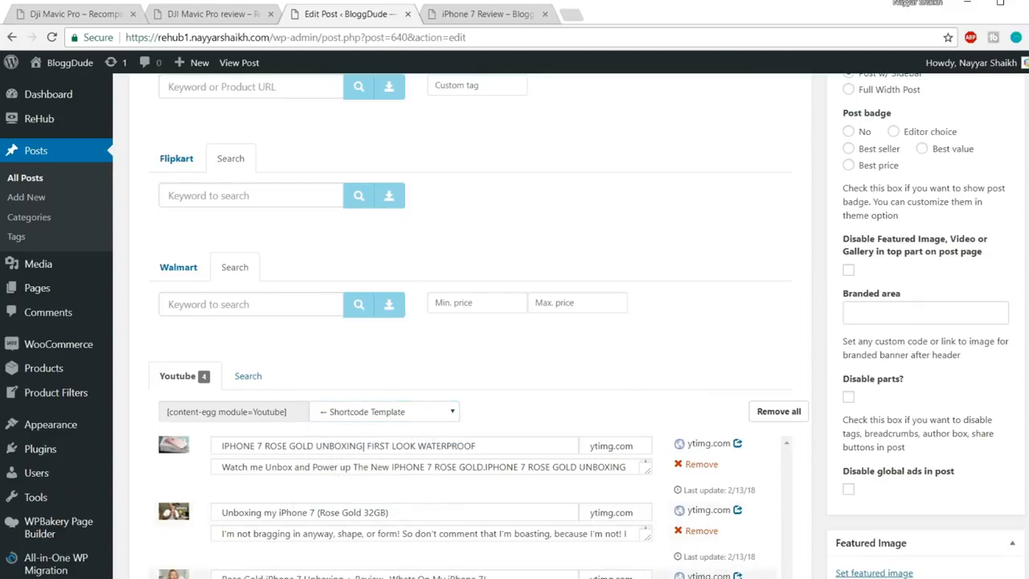
left_click(226, 16)
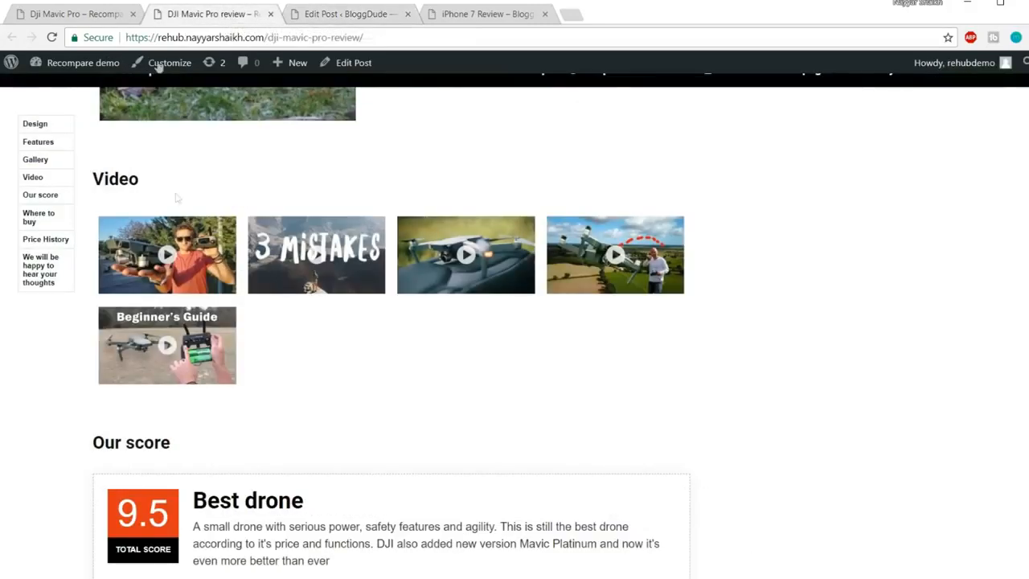
left_click(366, 10)
left_click(385, 414)
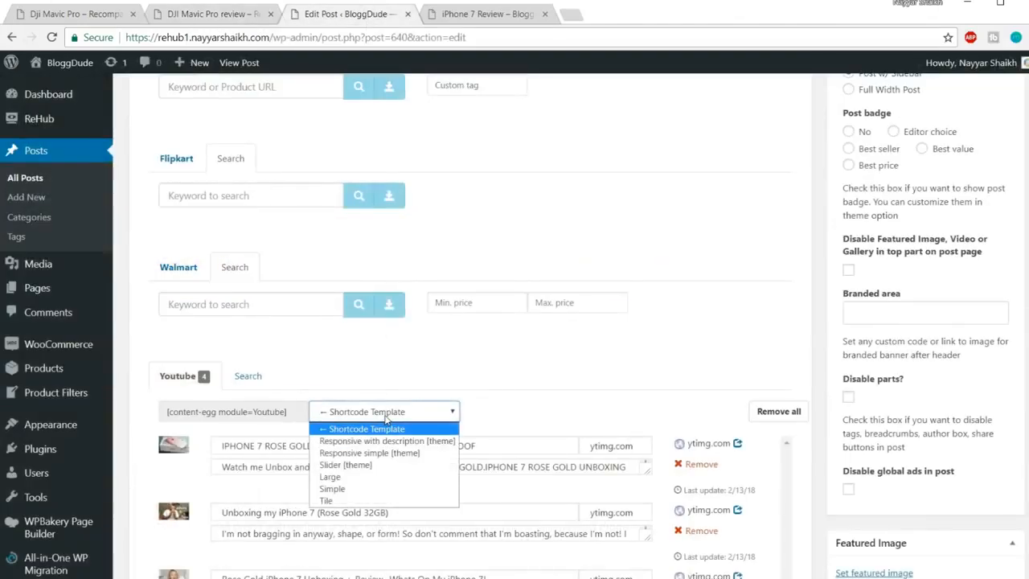
left_click(369, 466)
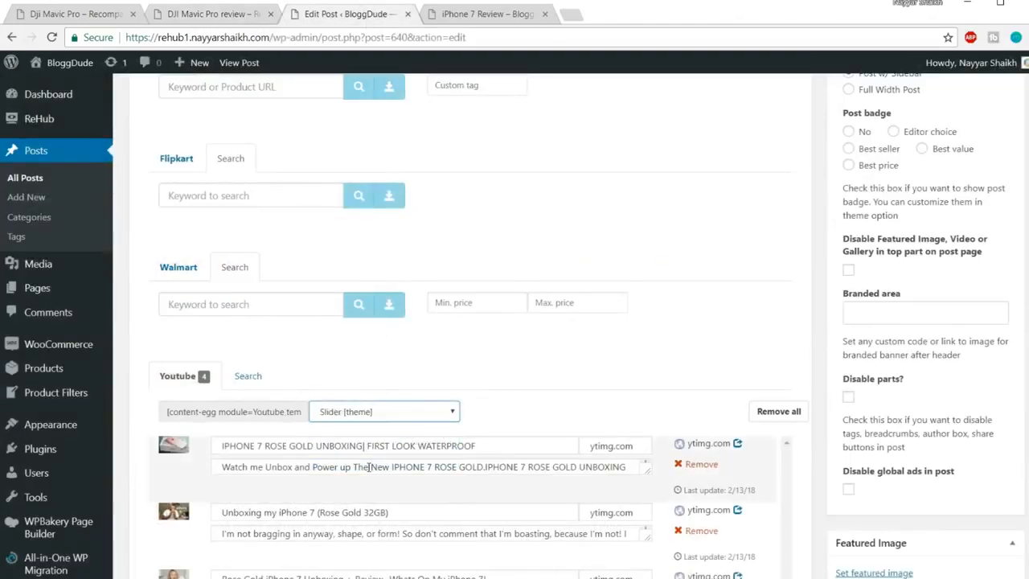
left_click(283, 414)
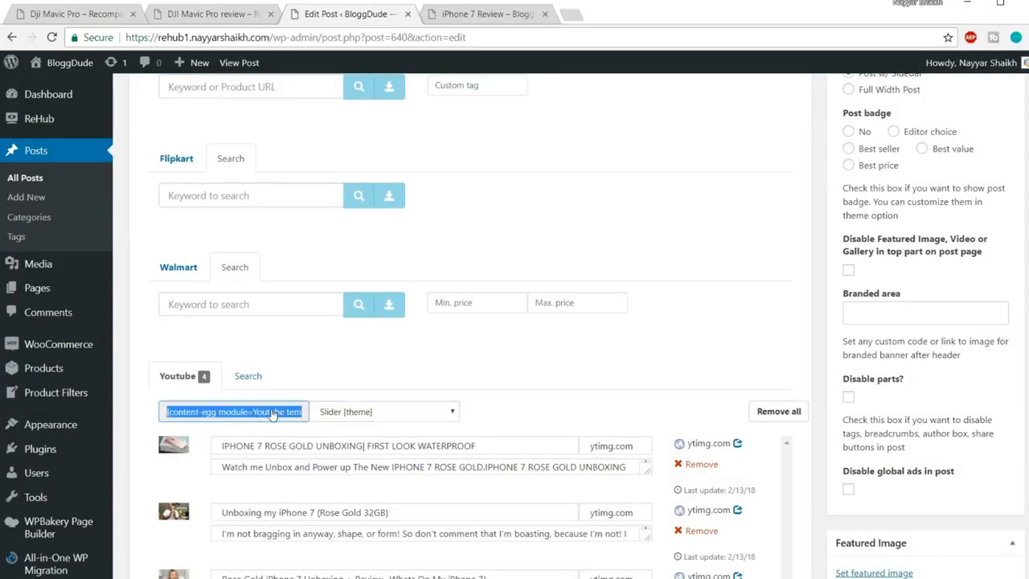
Paste the Youtube slider shortcode under the Video heading and update the post
scroll(364, 408, "up", 20)
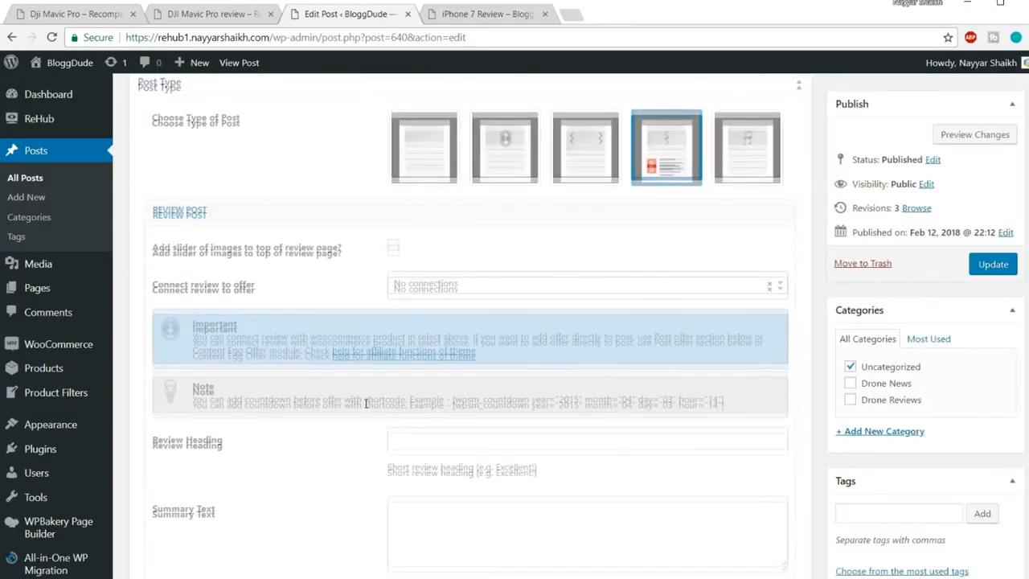
scroll(364, 408, "down", 2)
left_click(215, 351)
type("[content-egg module=Youtube template=custom/slider]")
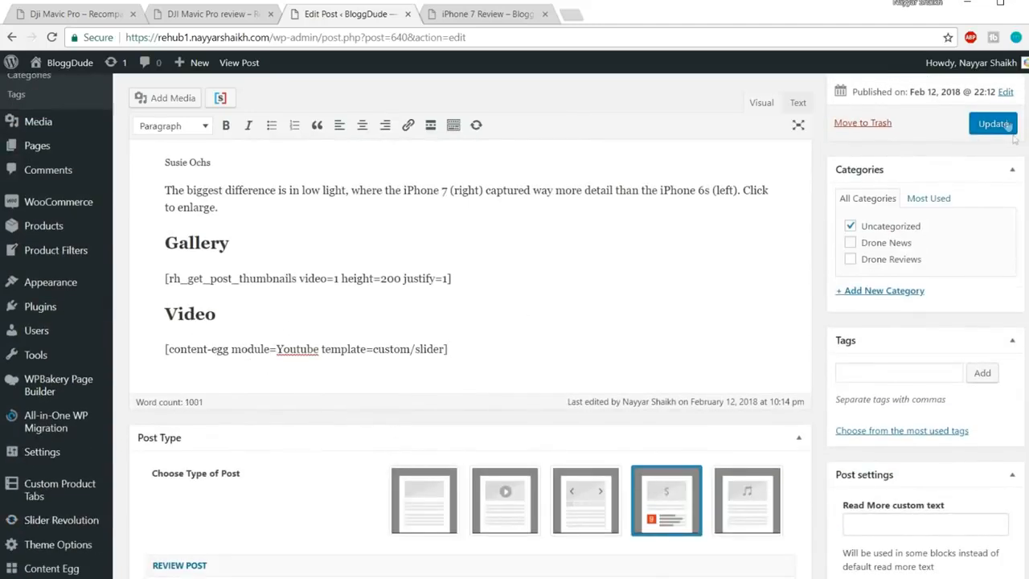
left_click(993, 124)
left_click(501, 18)
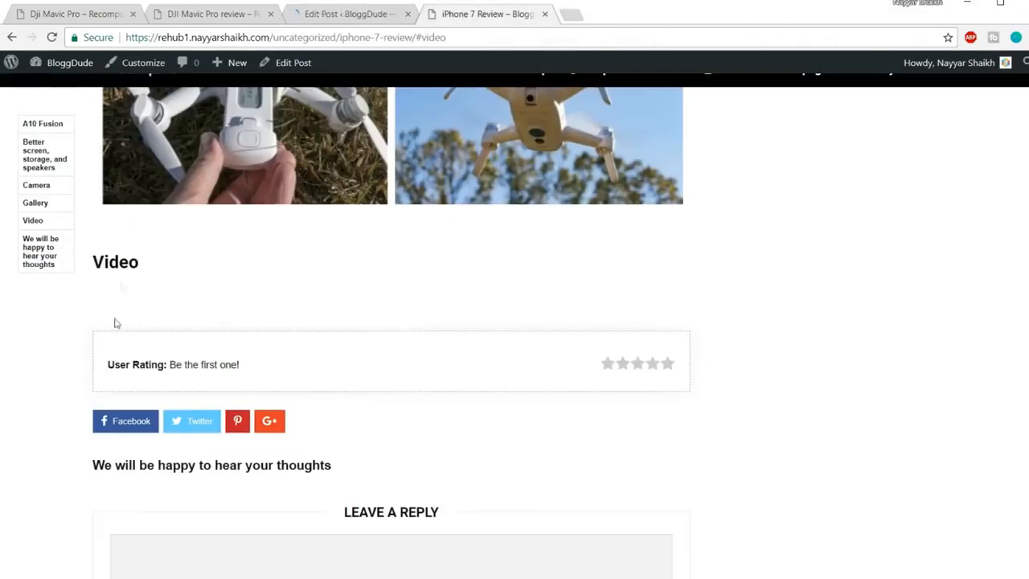
Reload the live post and select the video slider shortcode in the Shortcodes notes
left_click(342, 37)
key("Return")
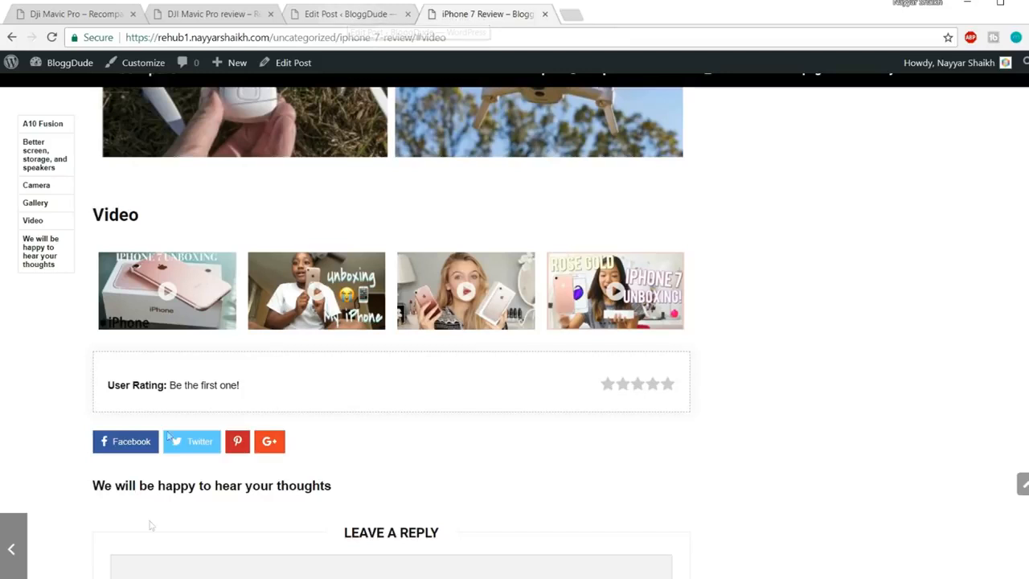
mouse_move(150, 527)
left_click(204, 536)
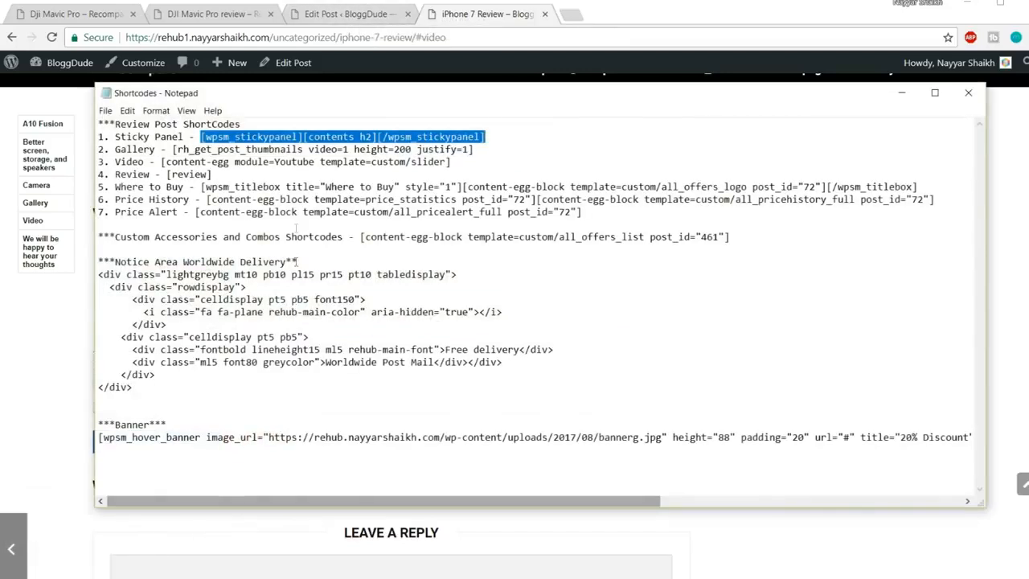
left_click(298, 199)
left_click_drag(161, 161, 456, 160)
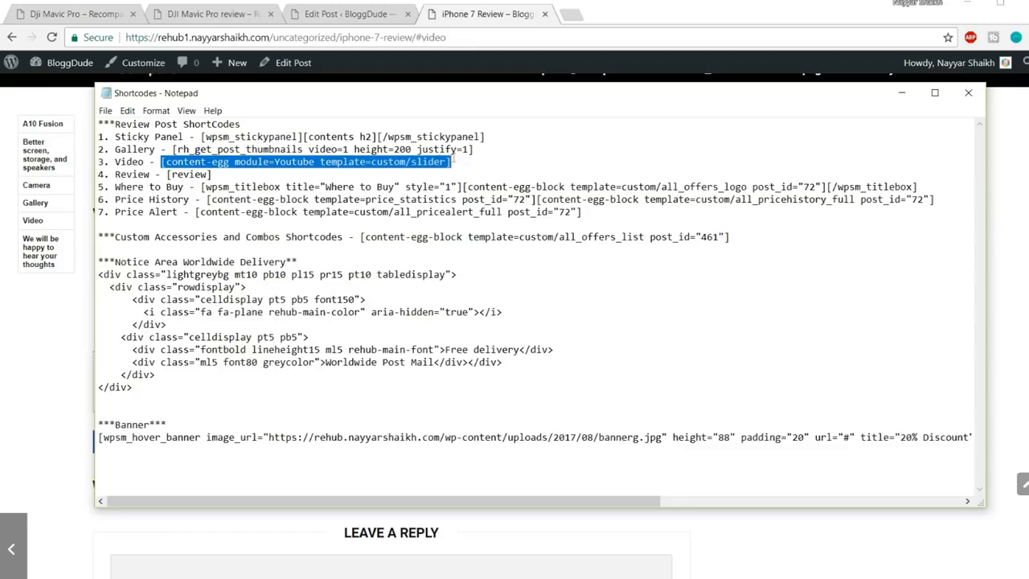
left_click(92, 576)
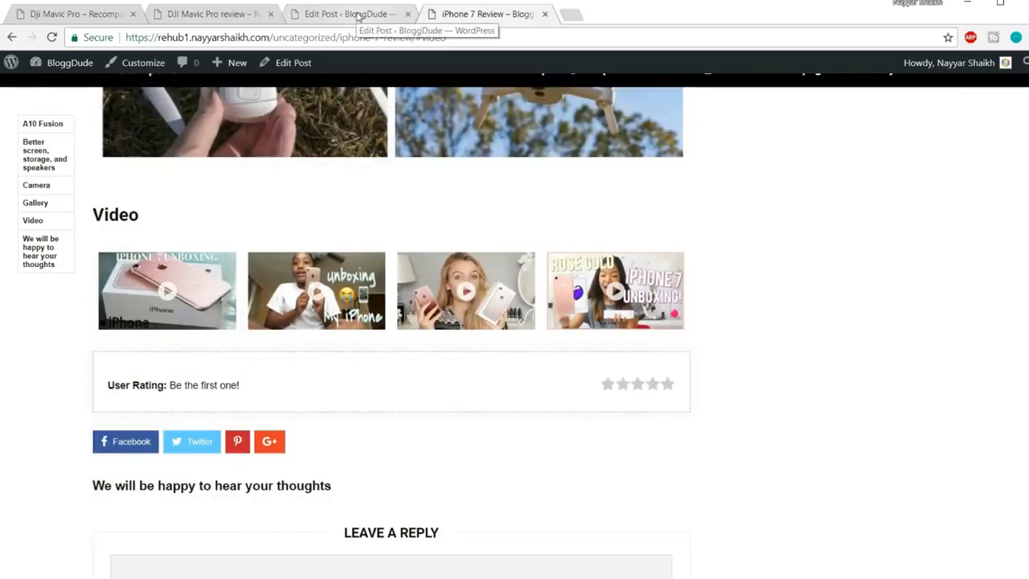
Study the DJI Mavic Pro demo review's Our score heading and Best drone score box
left_click(183, 14)
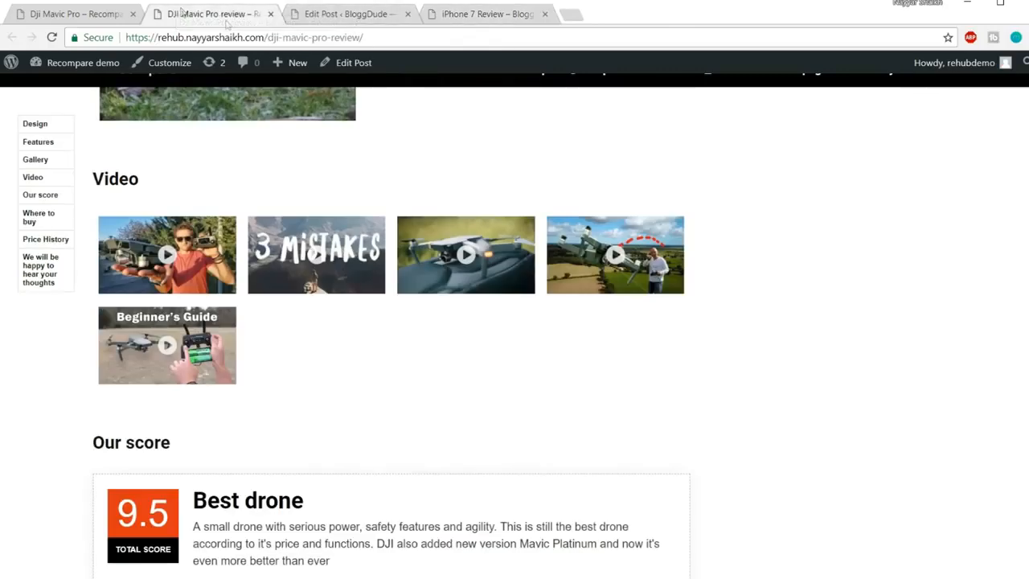
scroll(638, 368, "down", 3)
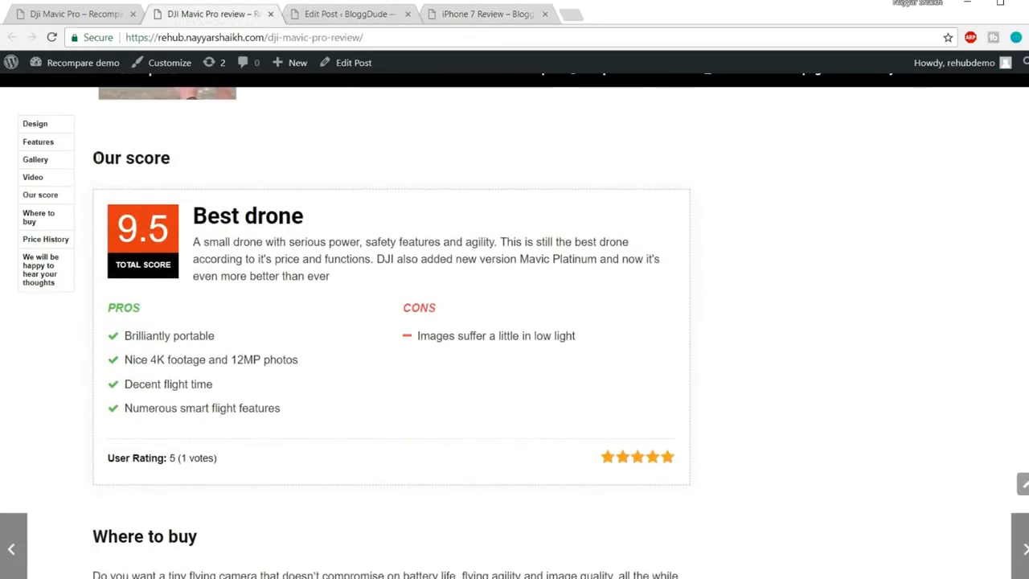
left_click_drag(92, 158, 188, 168)
left_click(195, 172)
scroll(349, 351, "up", 3)
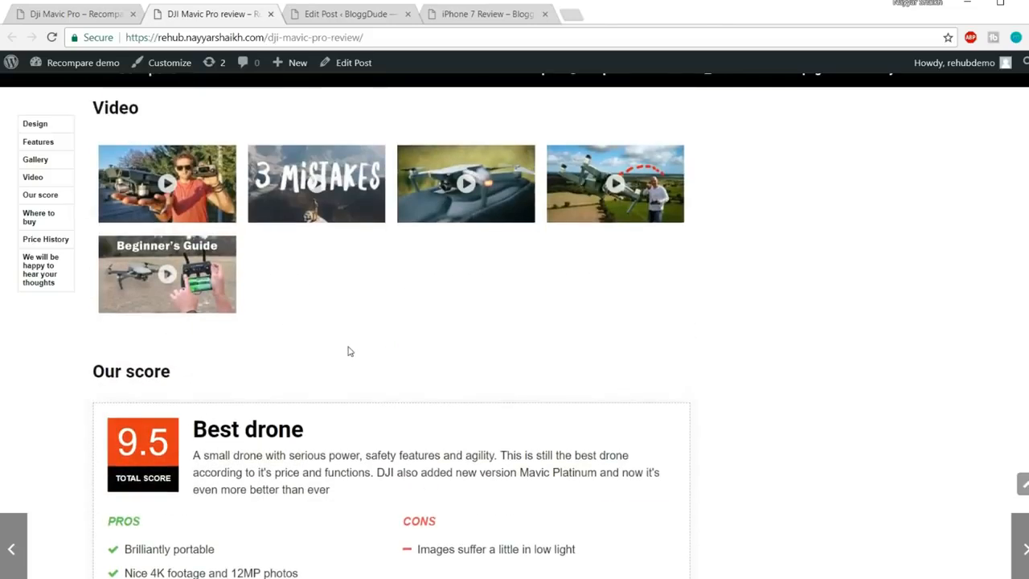
scroll(349, 351, "down", 1)
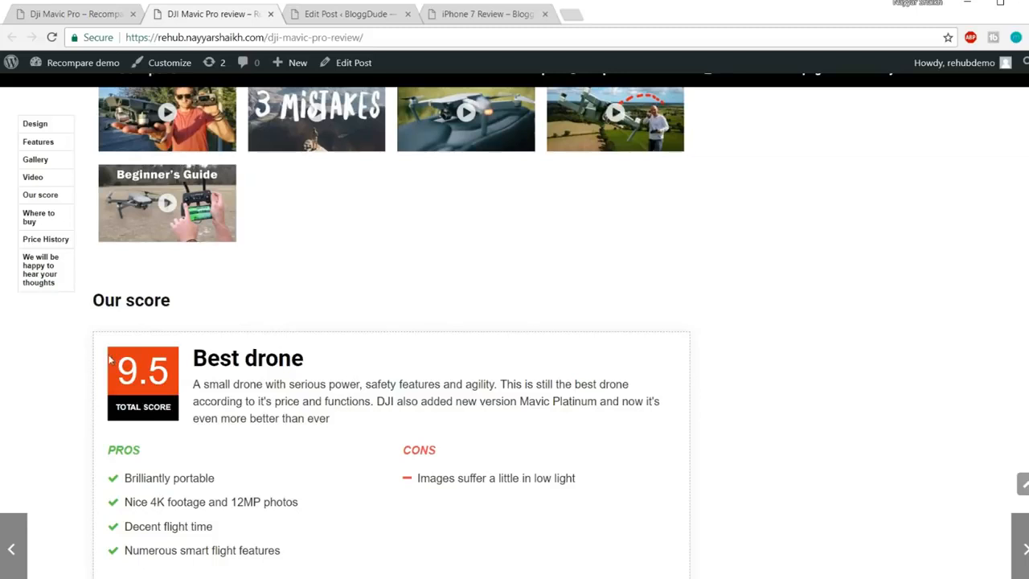
scroll(111, 360, "down", 1)
left_click_drag(280, 533, 137, 271)
left_click(250, 272)
scroll(237, 415, "up", 4)
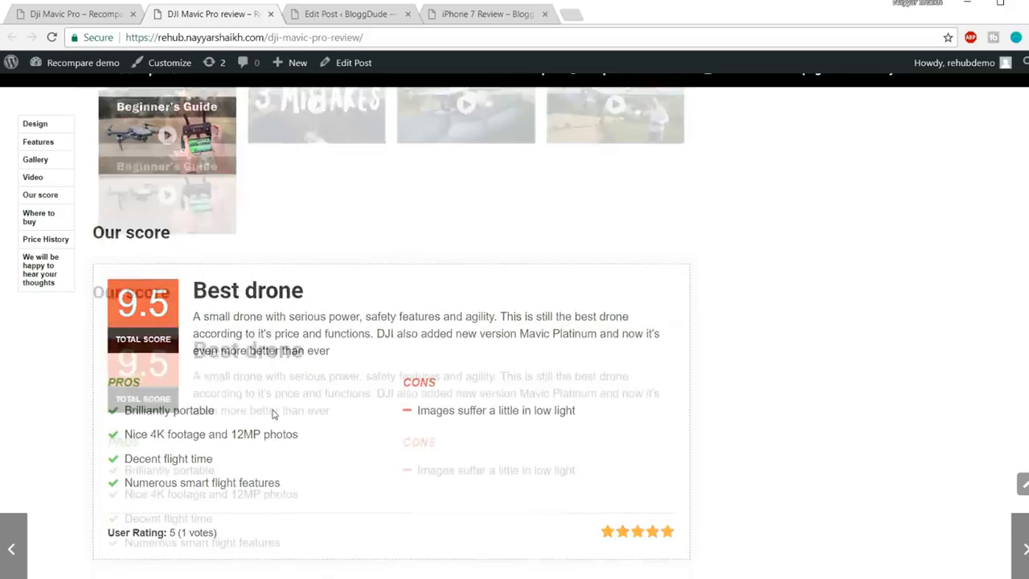
Compare the editor's video shortcode area with the demo's Our score heading
left_click(318, 19)
scroll(280, 326, "down", 15)
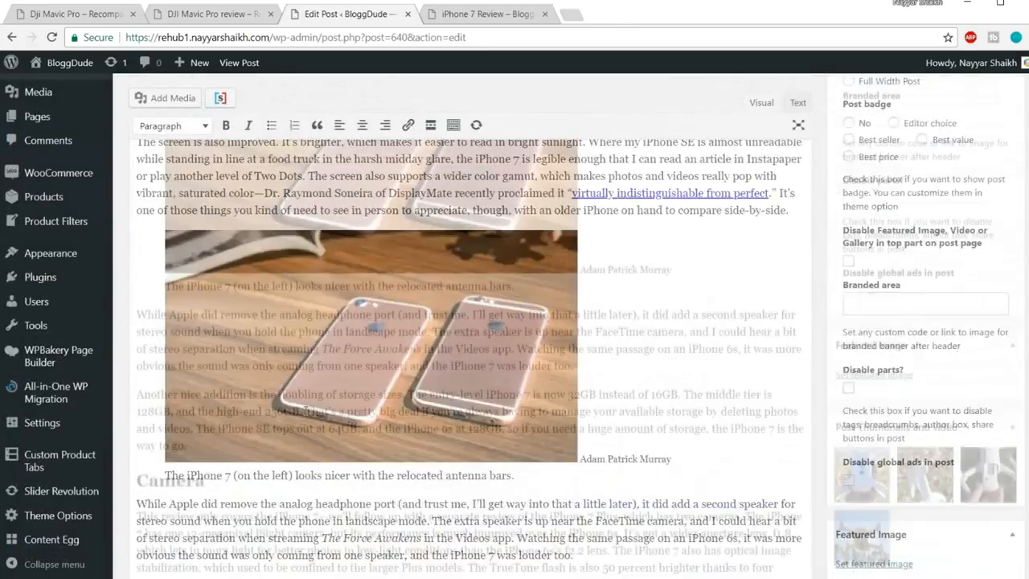
scroll(305, 411, "down", 5)
scroll(258, 400, "up", 5)
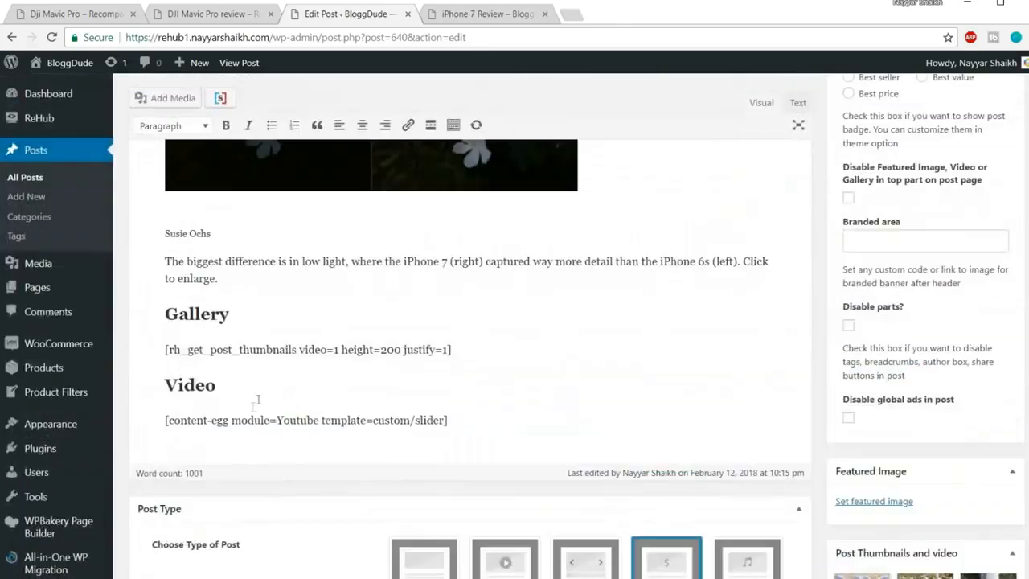
left_click_drag(451, 418, 126, 379)
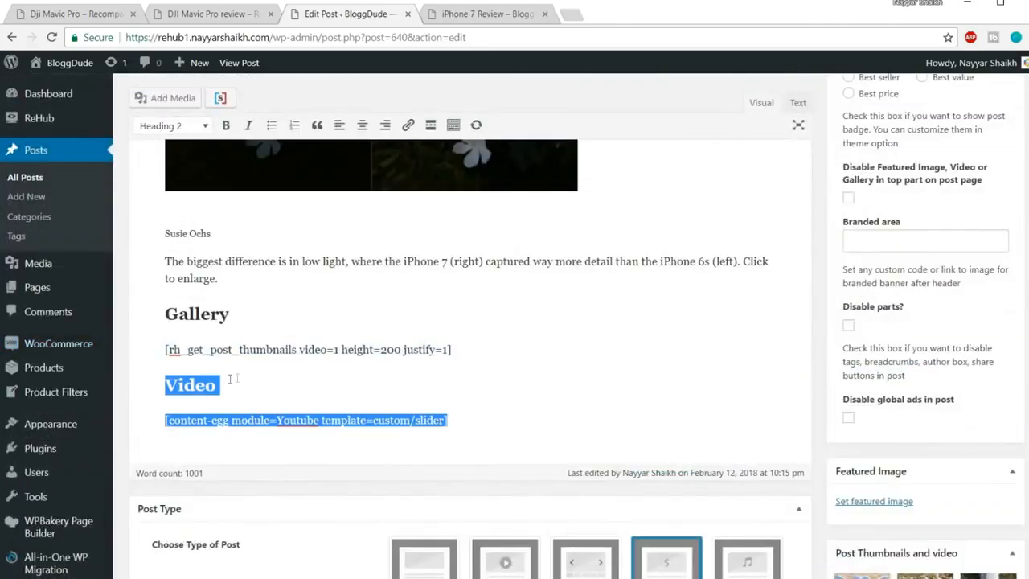
scroll(337, 387, "up", 1)
scroll(337, 387, "up", 15)
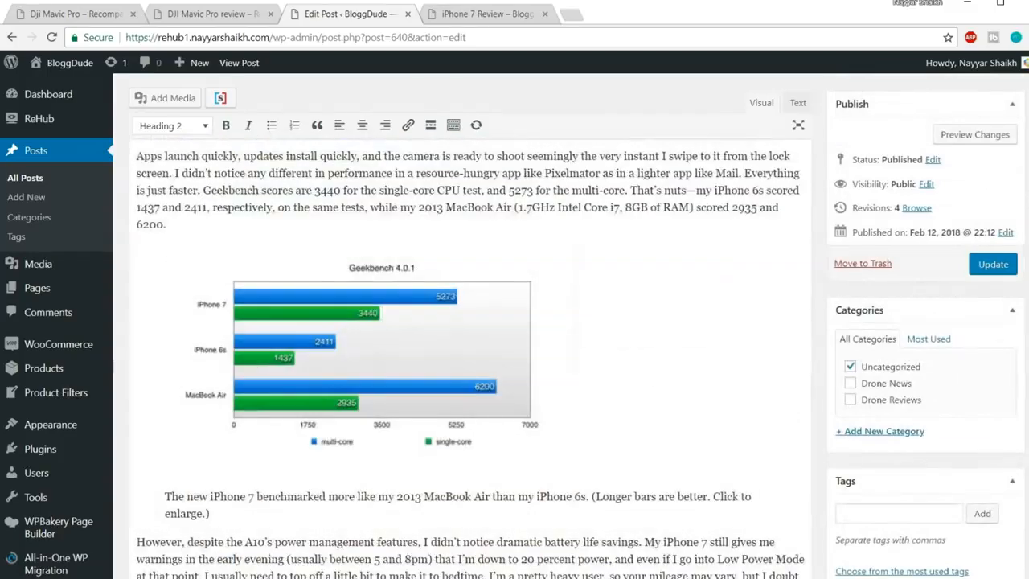
scroll(168, 290, "up", 6)
left_click(213, 14)
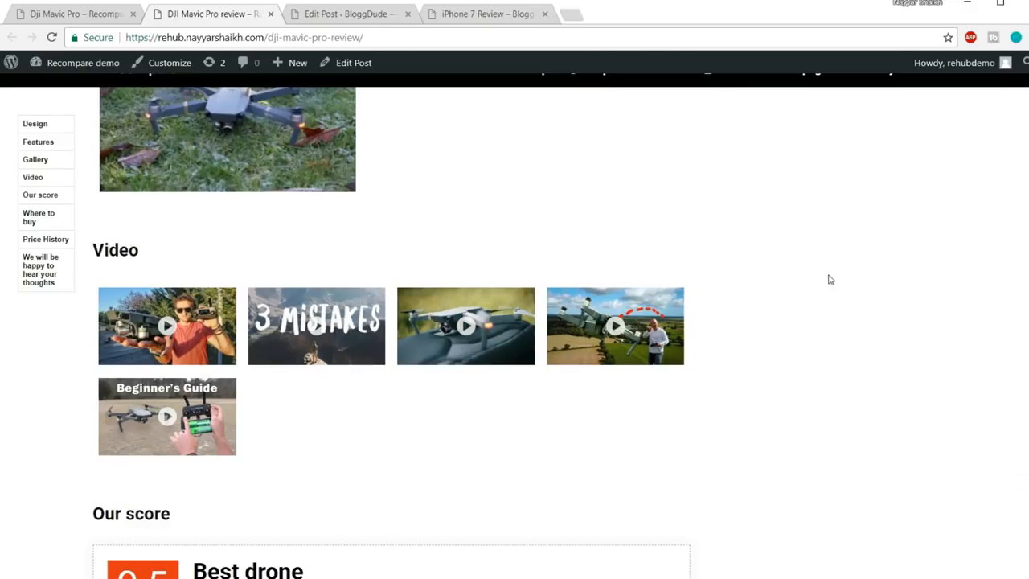
scroll(826, 286, "down", 3)
left_click_drag(87, 301, 171, 302)
left_click(165, 301)
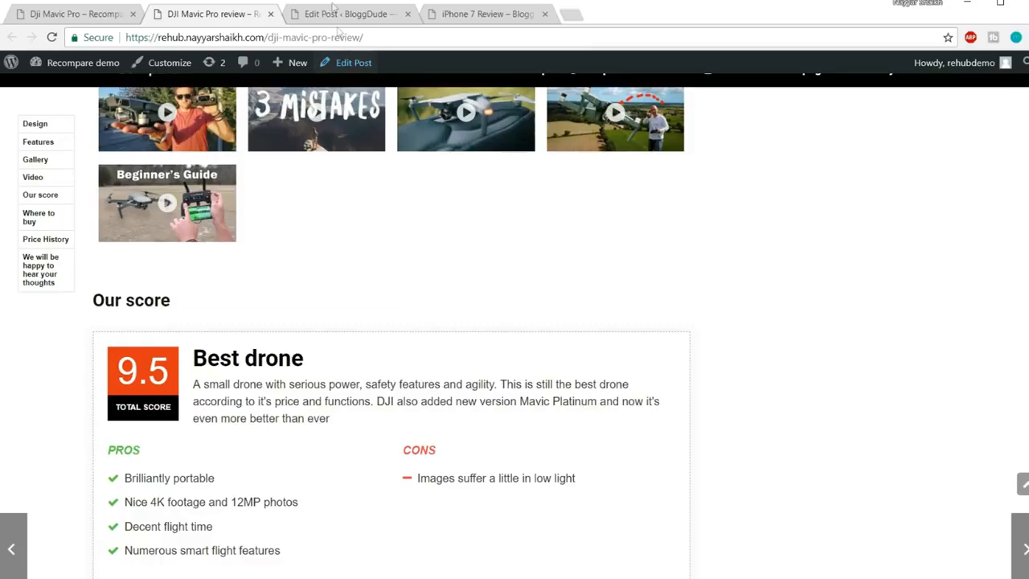
left_click(362, 16)
scroll(443, 208, "down", 20)
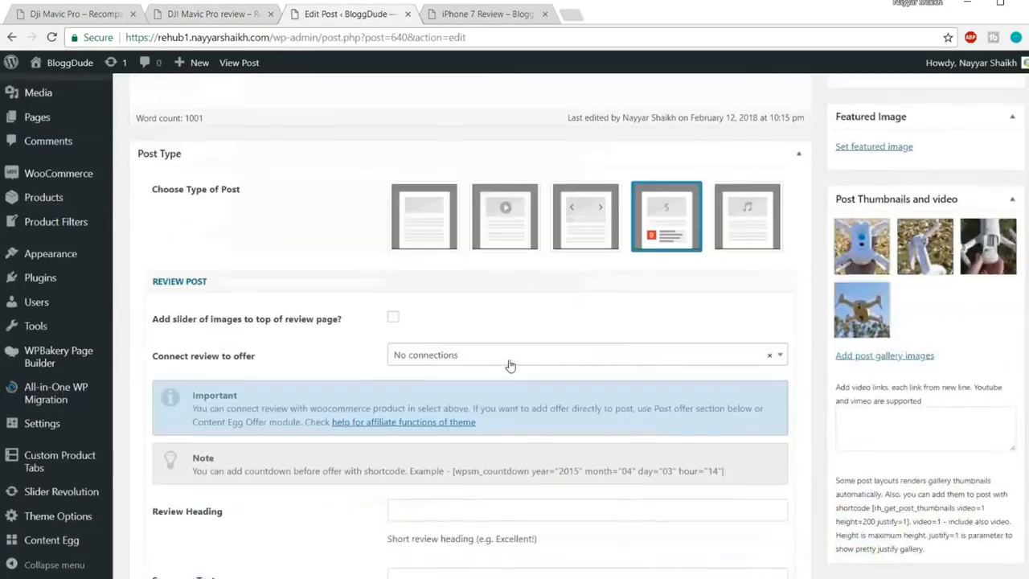
scroll(509, 366, "up", 4)
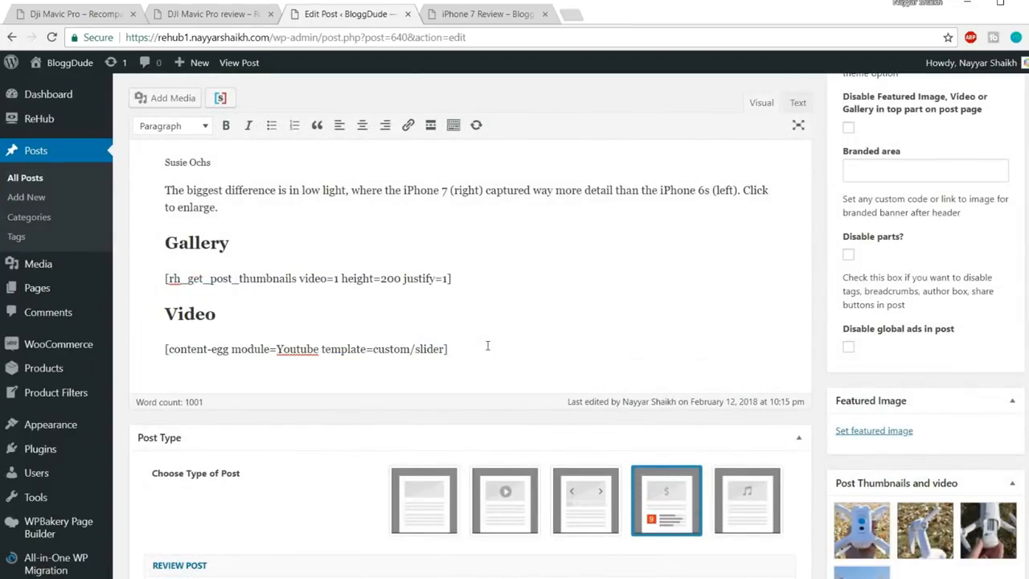
Add an 'Our Score' Heading 2 after the video shortcode, followed by an empty paragraph
left_click(487, 346)
key("Return")
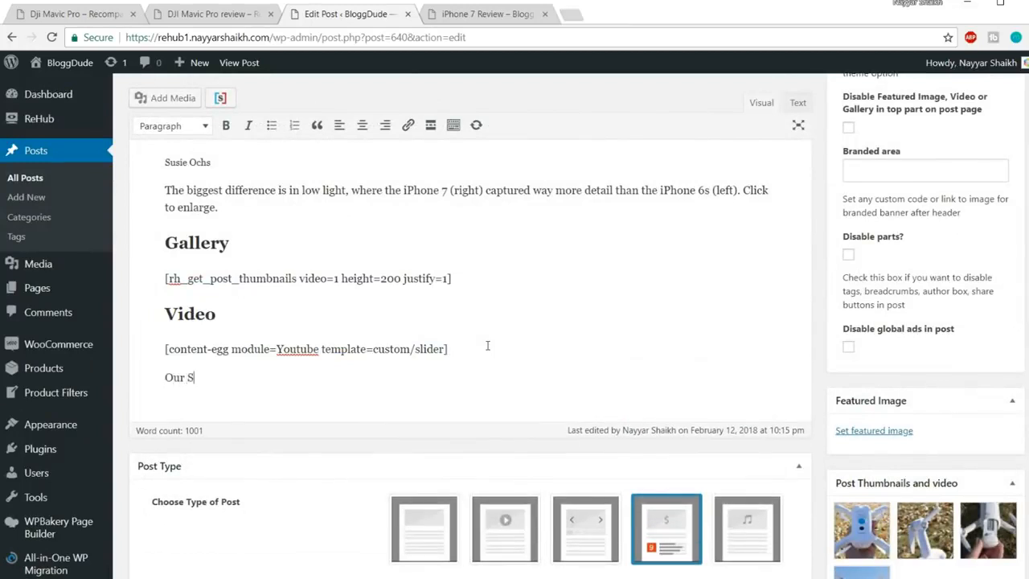
left_click_drag(251, 378, 165, 377)
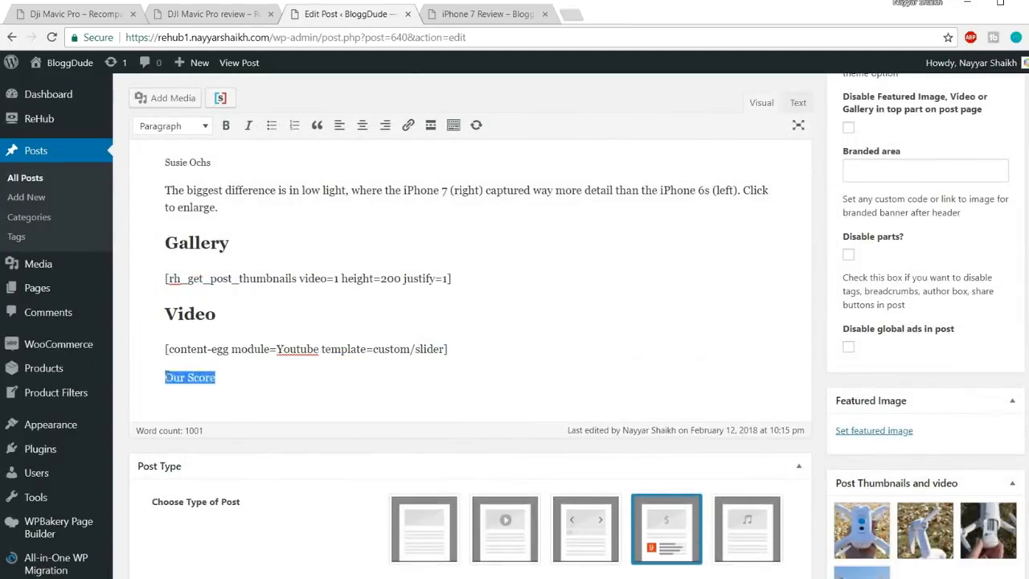
left_click(182, 126)
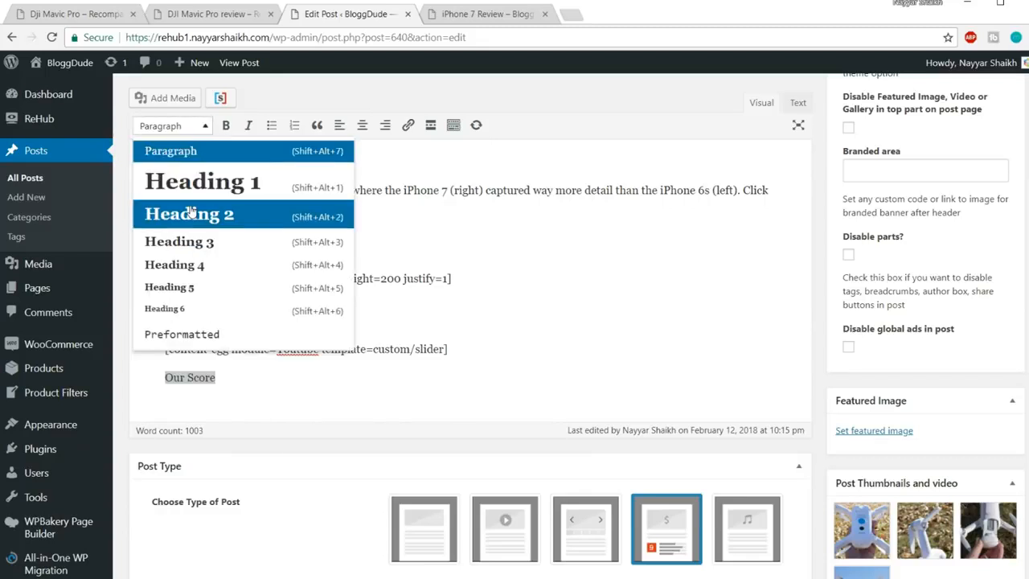
left_click(192, 210)
key("Right")
key("Return")
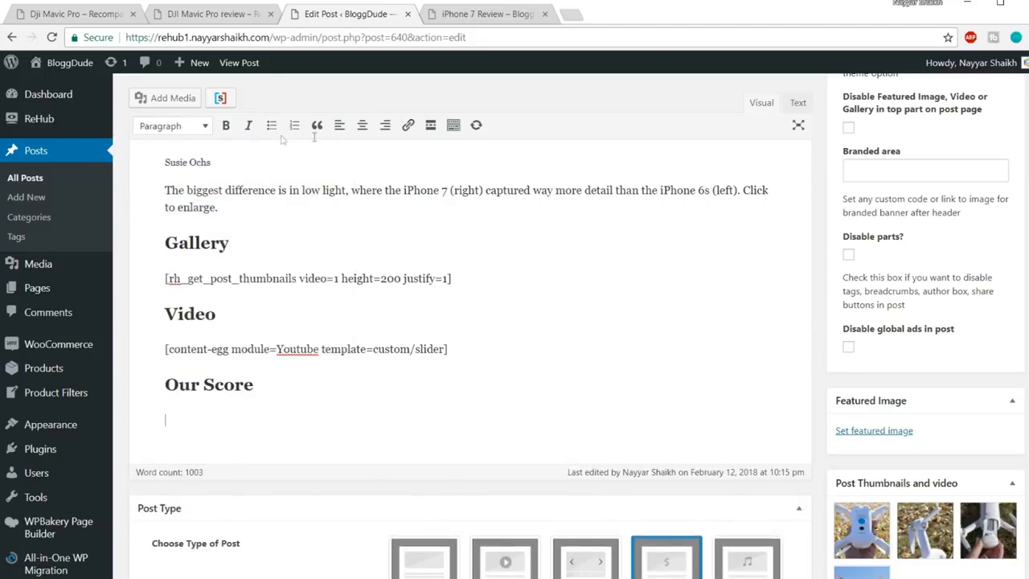
scroll(471, 317, "down", 5)
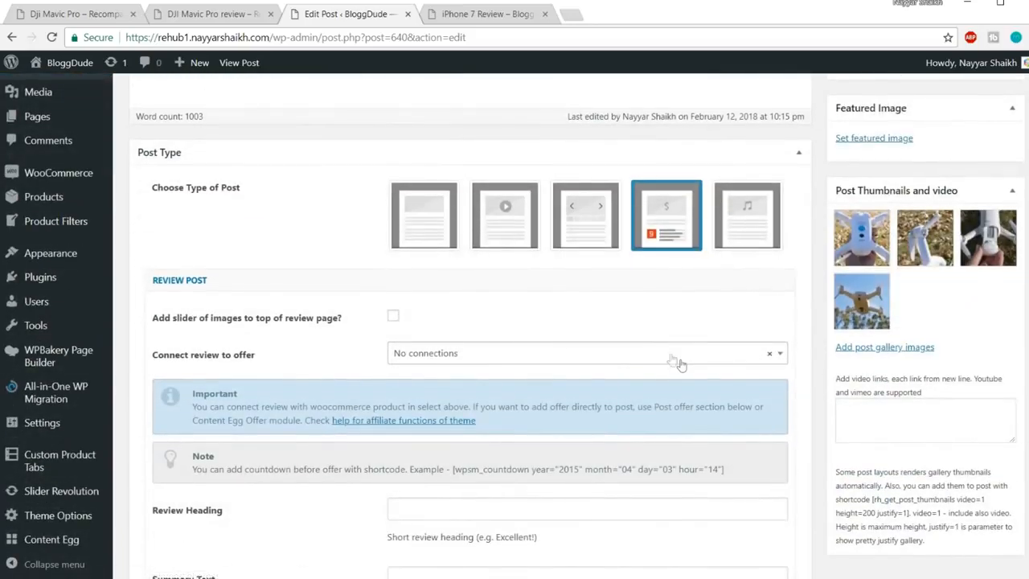
Enter 'Best Smartphone' as the review heading, modelled on the demo's Best drone heading
scroll(469, 333, "down", 1)
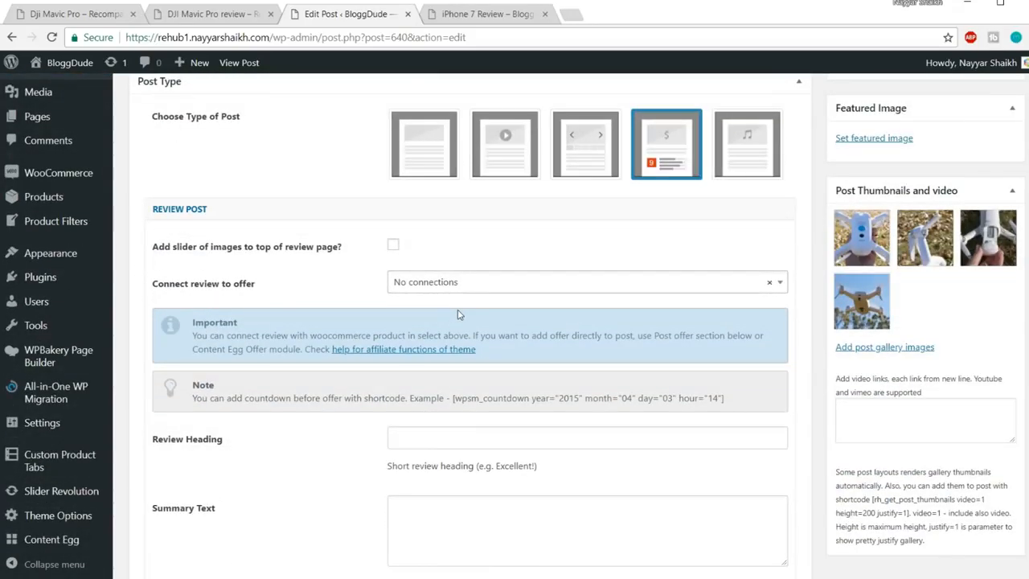
scroll(459, 315, "down", 3)
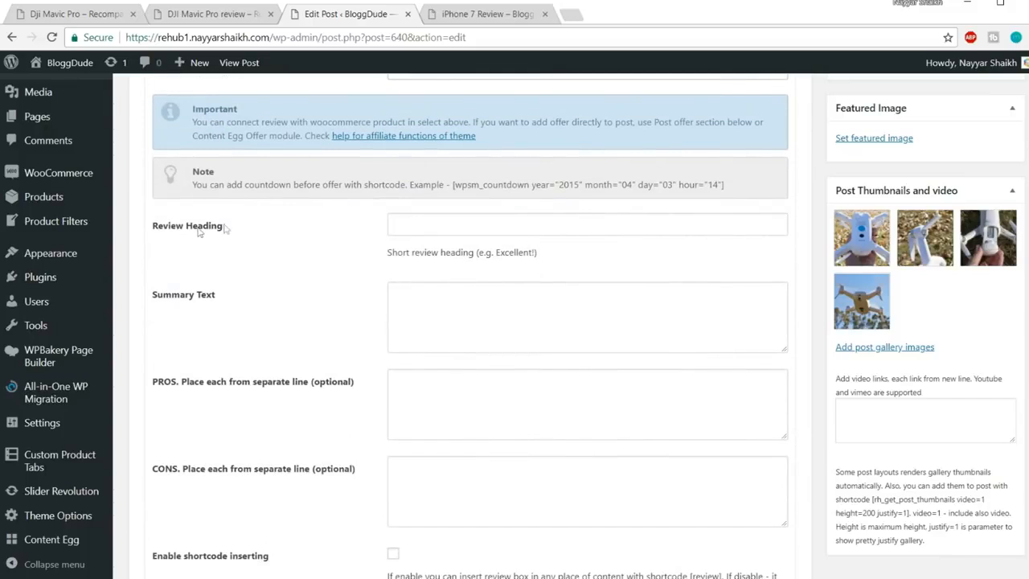
left_click(221, 14)
scroll(246, 271, "down", 1)
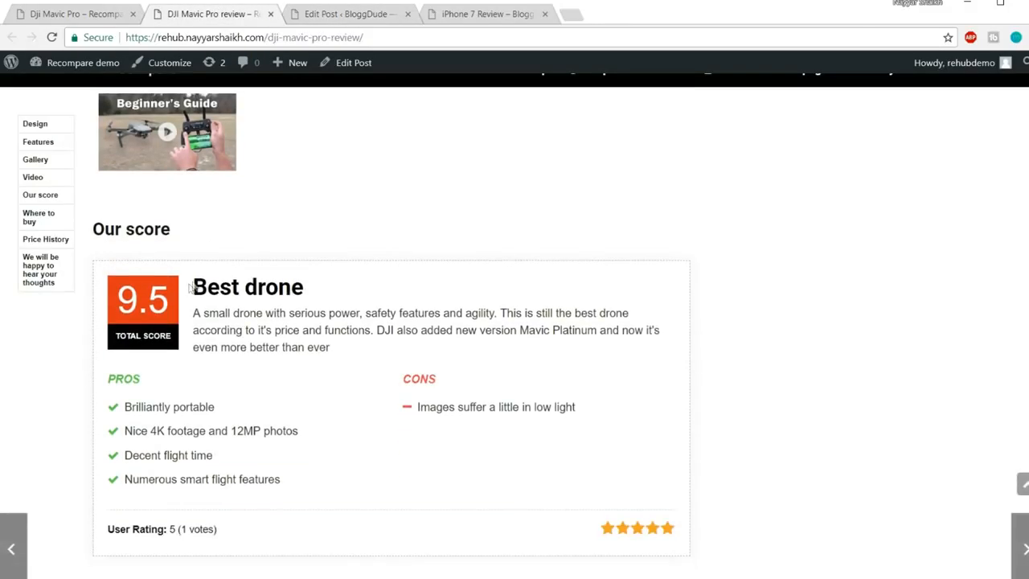
left_click_drag(197, 277, 325, 288)
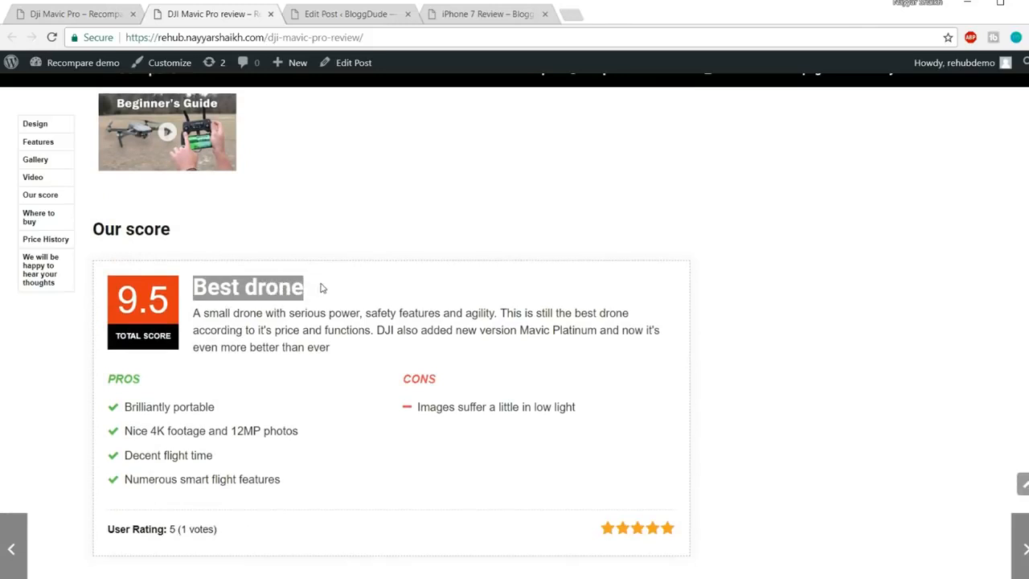
left_click(342, 14)
left_click(461, 218)
type("Best")
left_click(447, 245)
Paste the demo's summary paragraph into the Summary Text field
left_click(475, 290)
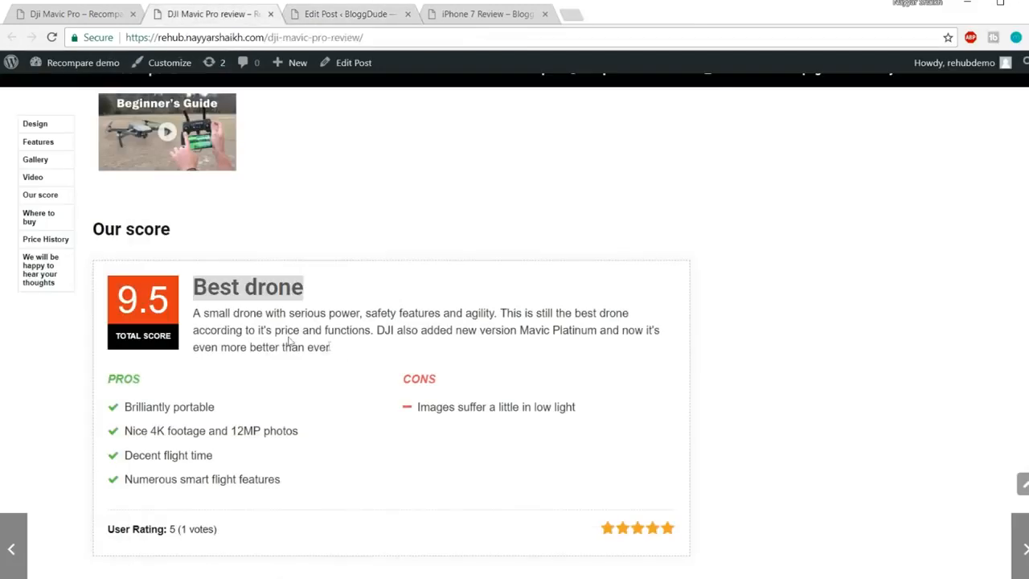
left_click_drag(331, 346, 194, 312)
key("ctrl+c")
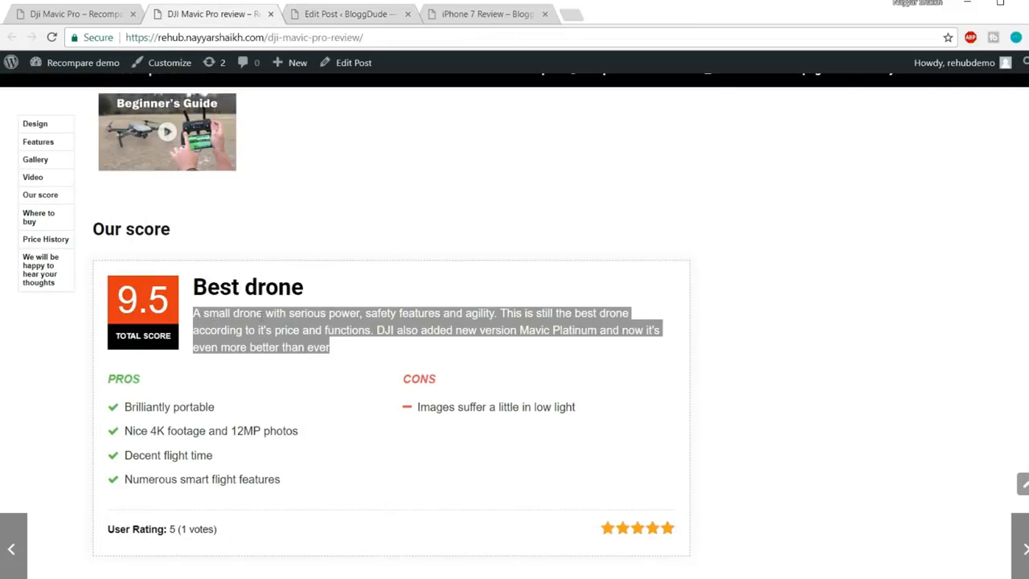
left_click(350, 14)
key("ctrl+v")
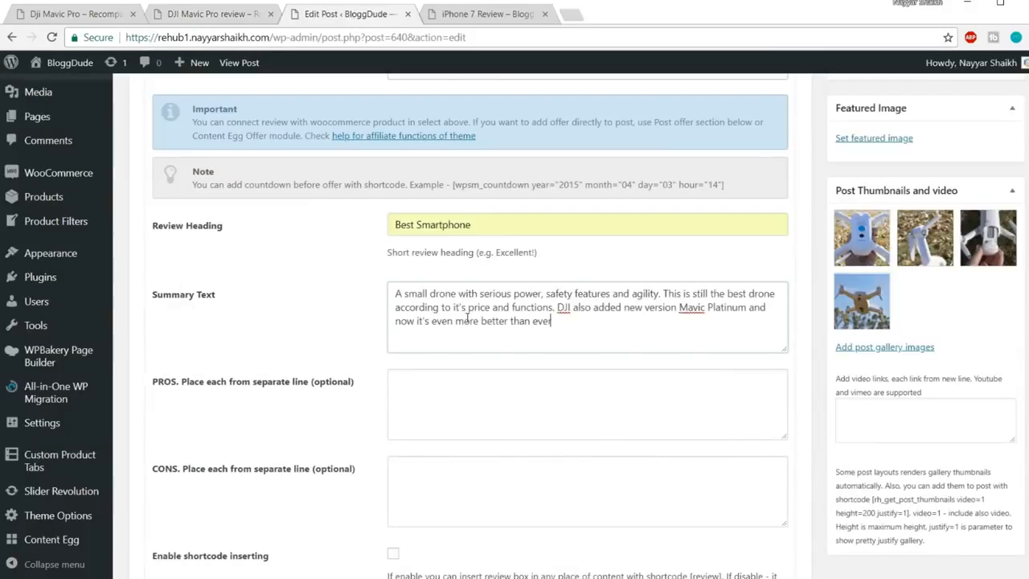
List Camera, Design and Color as the review's PROS
left_click(455, 403)
scroll(524, 391, "down", 1)
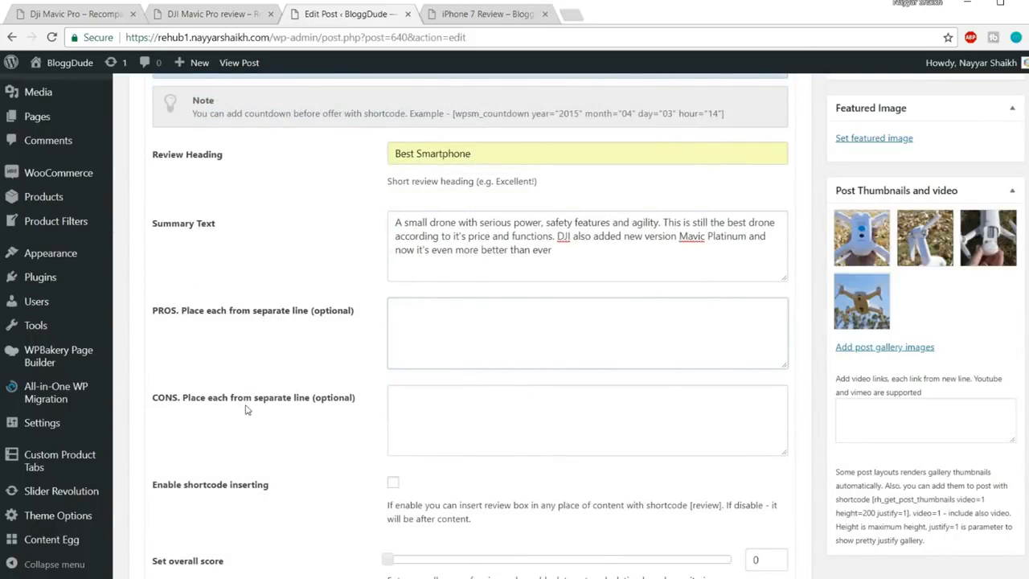
left_click(436, 401)
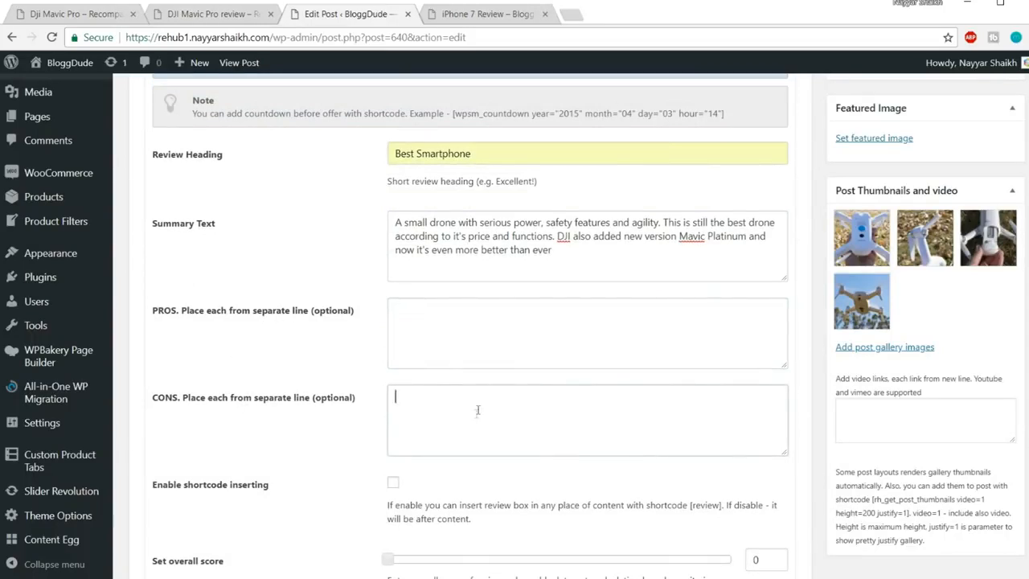
left_click(450, 325)
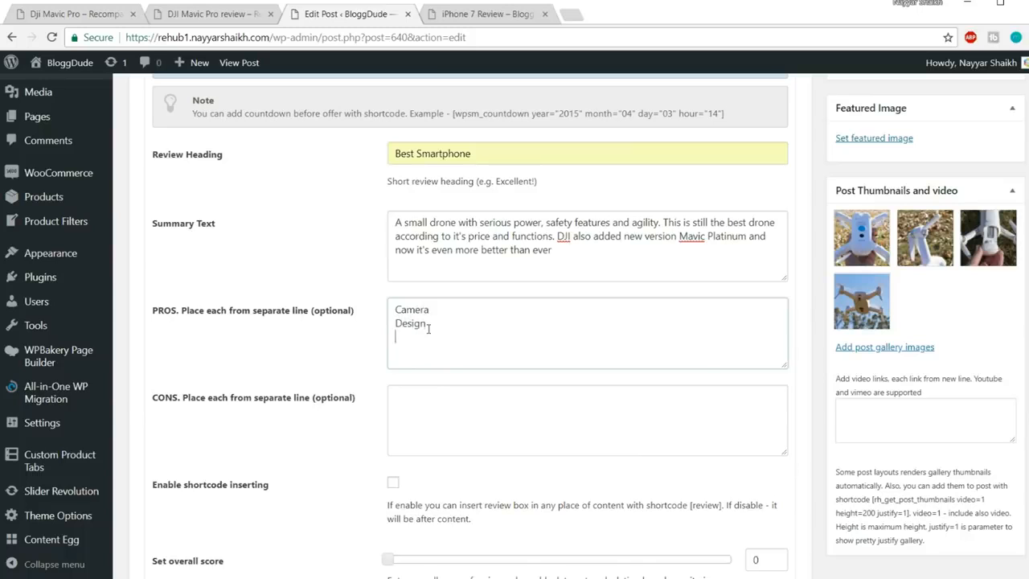
left_click(455, 435)
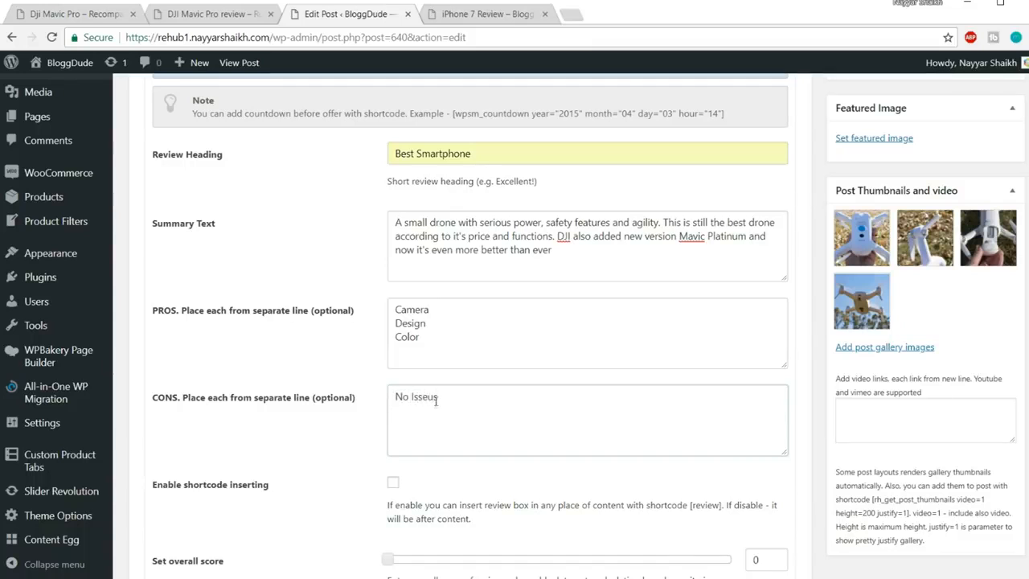
Correct the con entry to 'No Issues' and enable review shortcode inserting
key("BackSpace")
type("es")
scroll(435, 405, "down", 3)
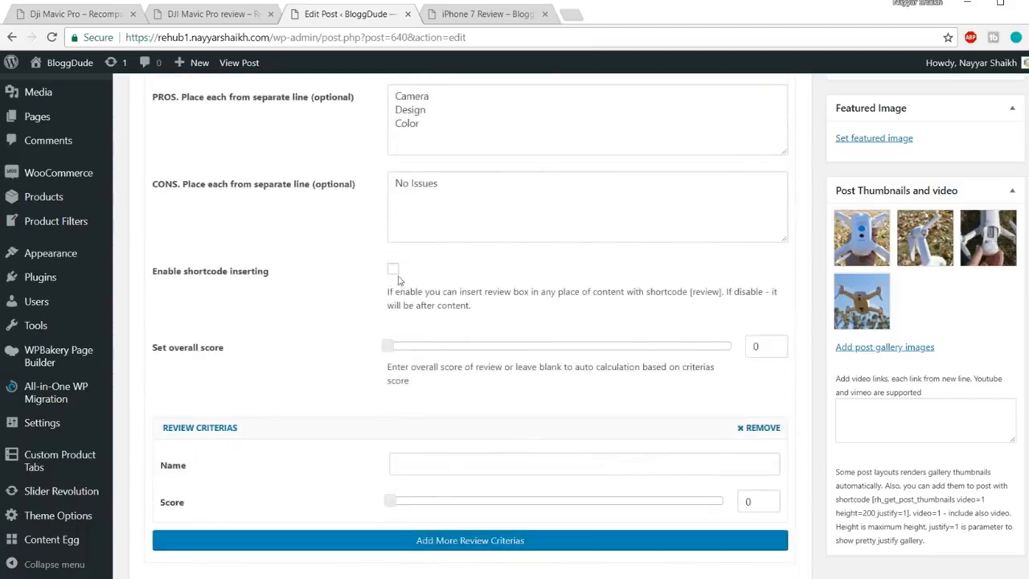
left_click(394, 271)
Copy the [review] shortcode into the post editor under Our Score
left_click_drag(690, 292, 723, 291)
key("ctrl+c")
scroll(710, 367, "up", 15)
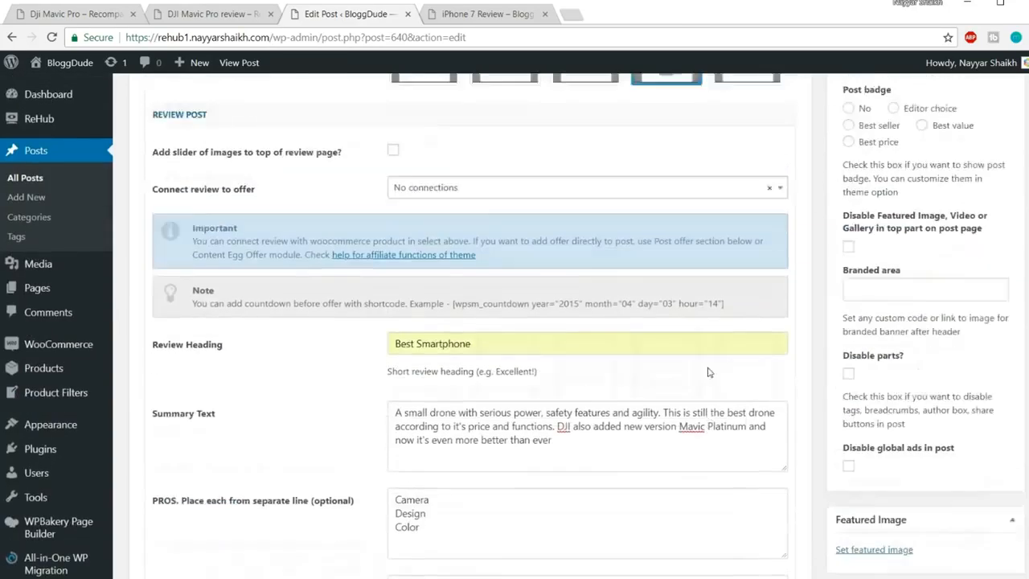
key("ctrl+v")
Set the overall review score slider to 9
scroll(271, 406, "down", 15)
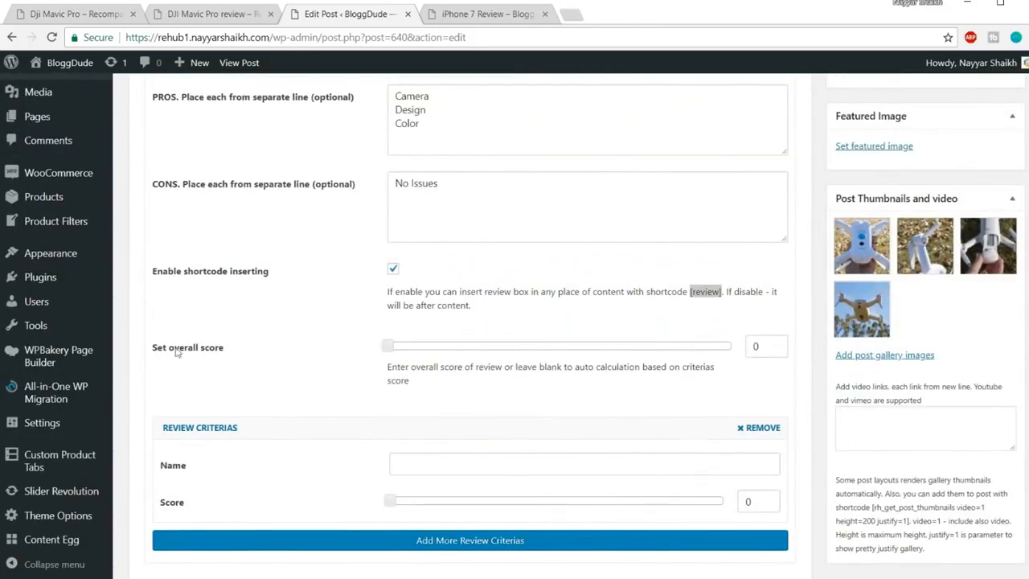
left_click_drag(169, 351, 287, 351)
left_click_drag(388, 351, 692, 355)
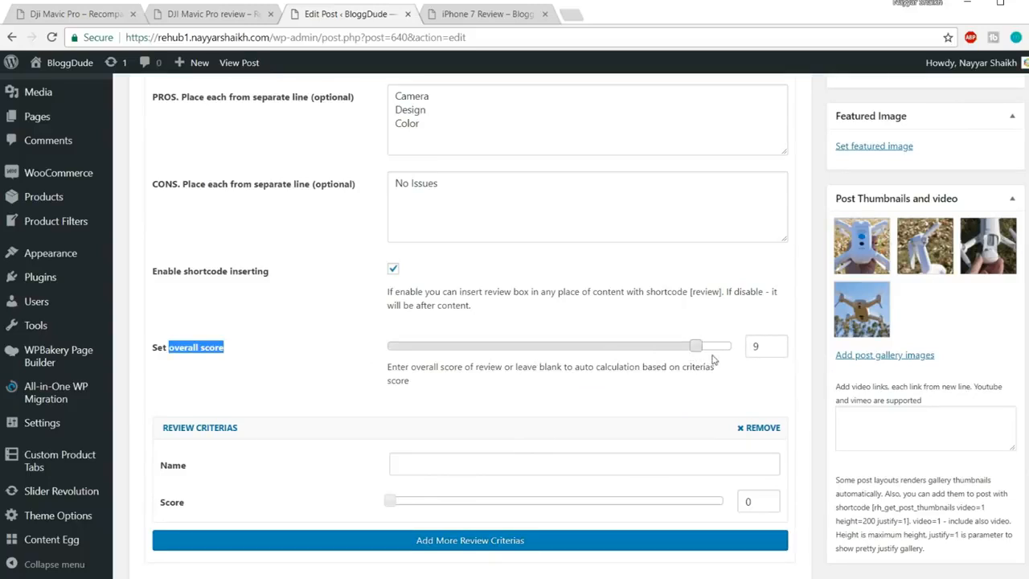
scroll(699, 387, "up", 10)
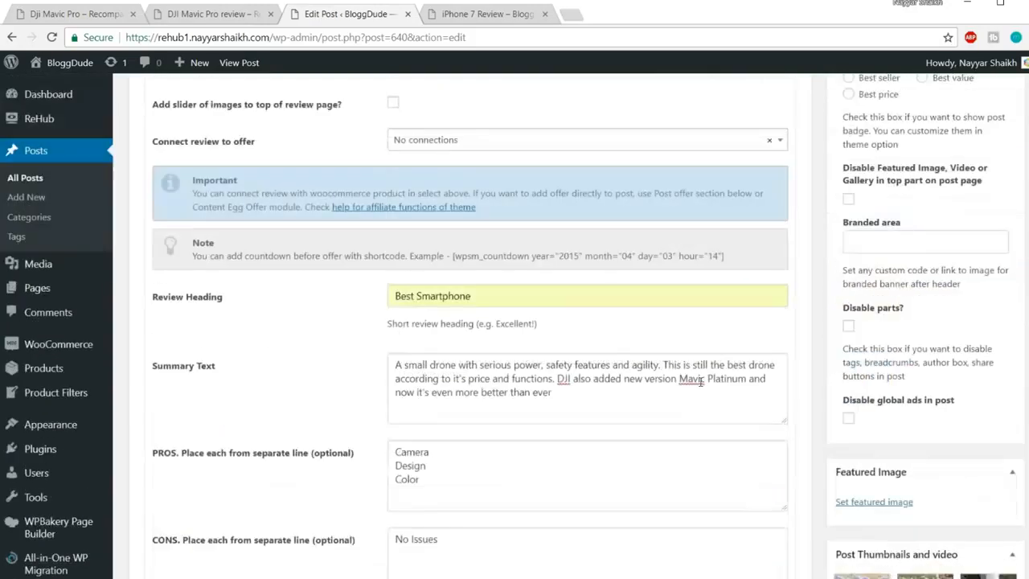
scroll(471, 336, "up", 10)
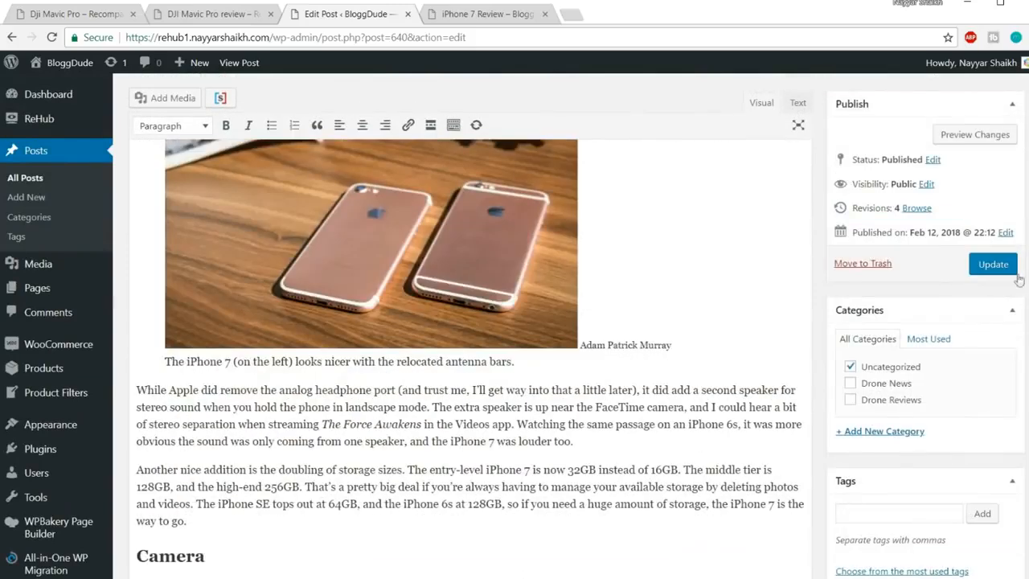
Update the post and reload the live iPhone 7 Review page
left_click(989, 271)
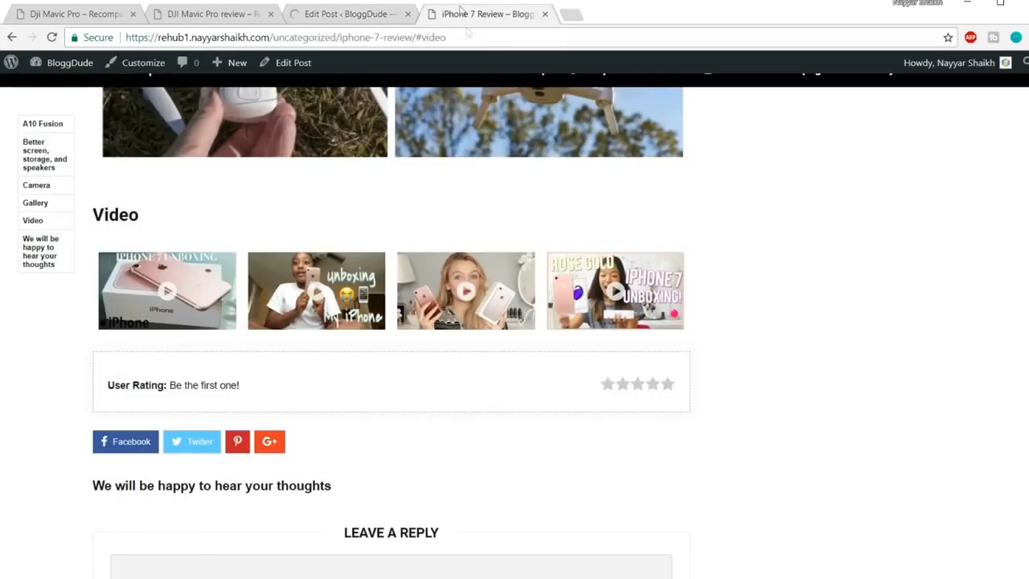
left_click(462, 12)
left_click(491, 43)
key("Return")
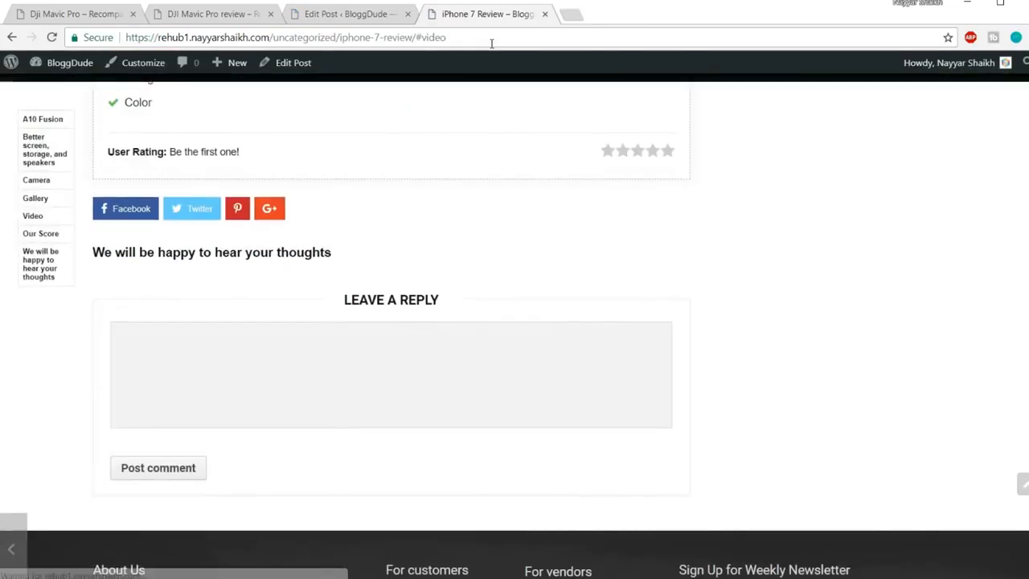
scroll(598, 193, "up", 4)
scroll(595, 227, "up", 3)
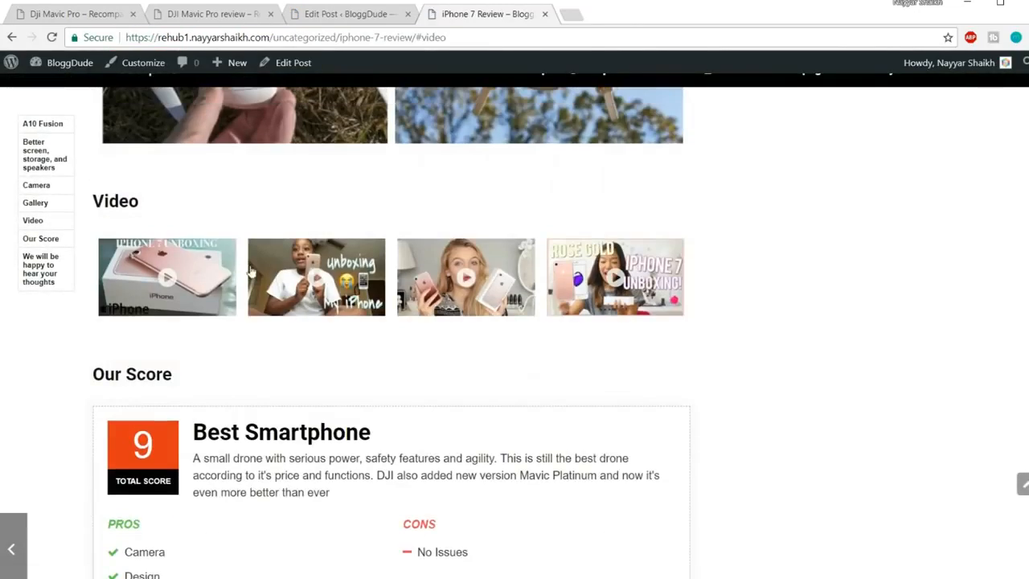
scroll(173, 319, "down", 3)
Highlight the Our Score heading, Best Smartphone title, summary, Camera pro and No Issues con
left_click_drag(97, 161, 219, 165)
left_click(223, 167)
left_click_drag(194, 219, 359, 217)
left_click(359, 217)
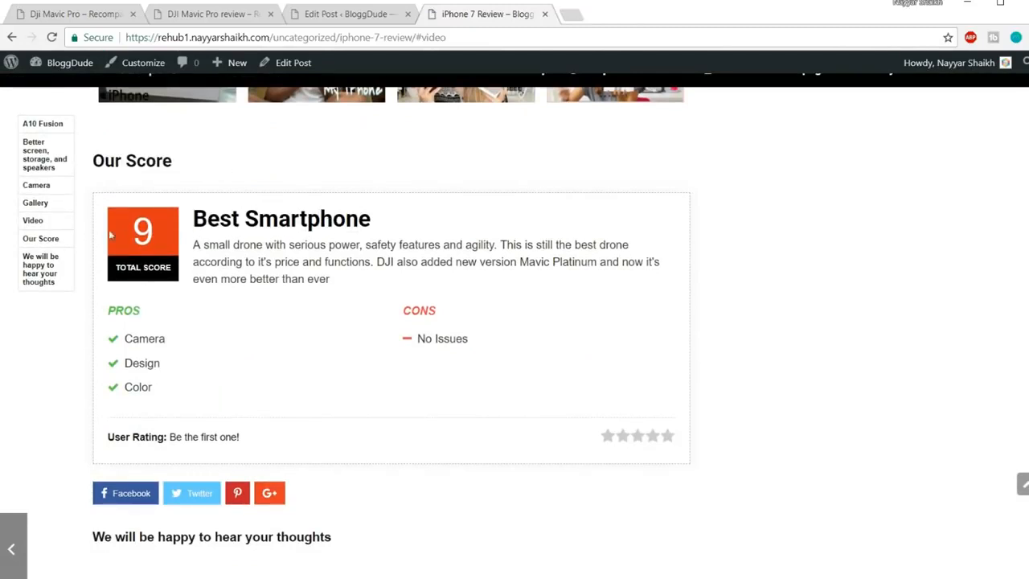
left_click_drag(317, 300, 193, 241)
left_click(193, 241)
double_click(139, 337)
left_click(158, 358)
left_click_drag(488, 344, 414, 342)
left_click(289, 411)
Copy the Where to buy heading and three paragraphs from the DJI Mavic Pro review
left_click(228, 12)
scroll(815, 276, "down", 6)
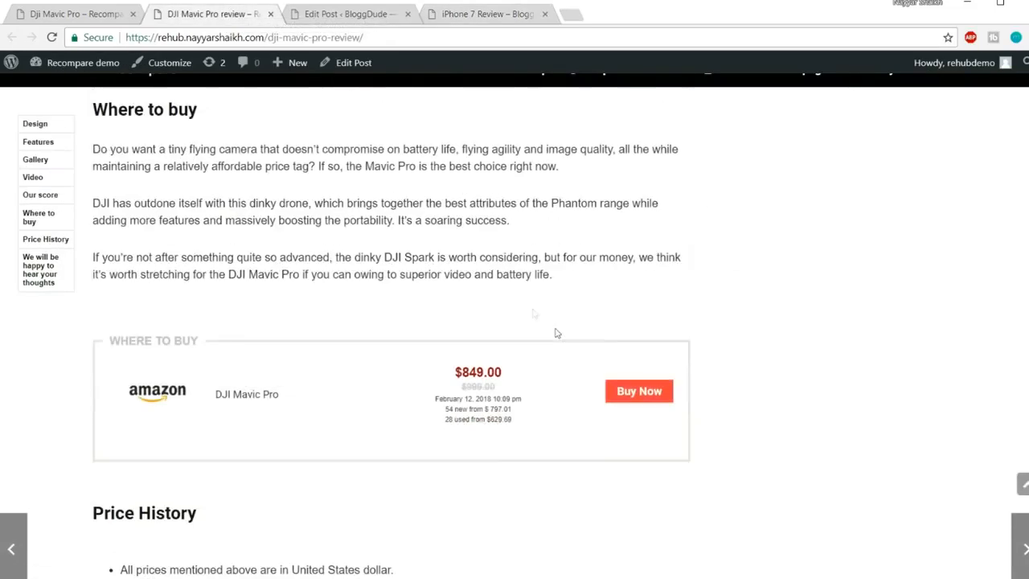
scroll(577, 290, "up", 2)
left_click_drag(94, 248, 609, 412)
key("ctrl+c")
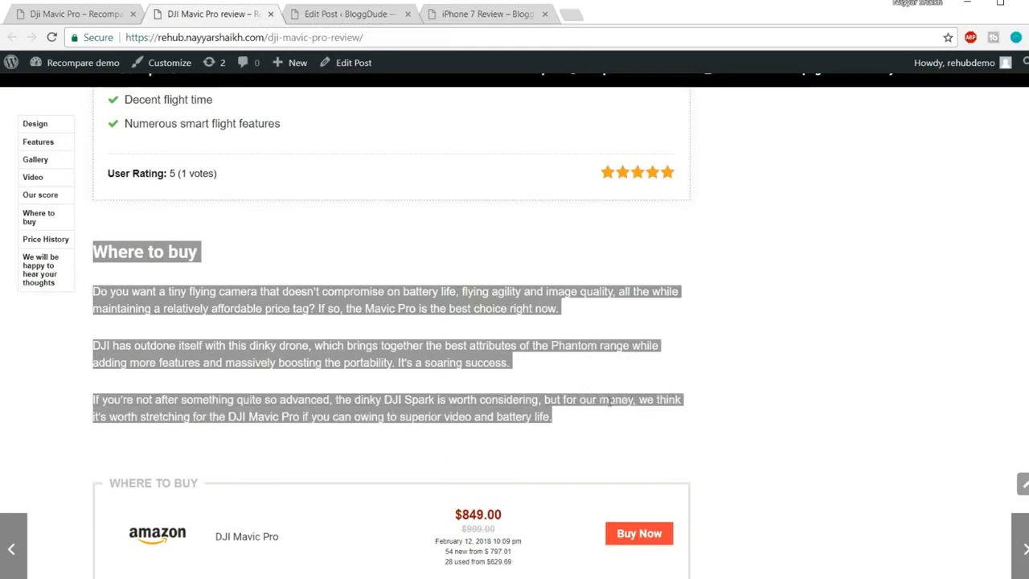
scroll(609, 402, "down", 3)
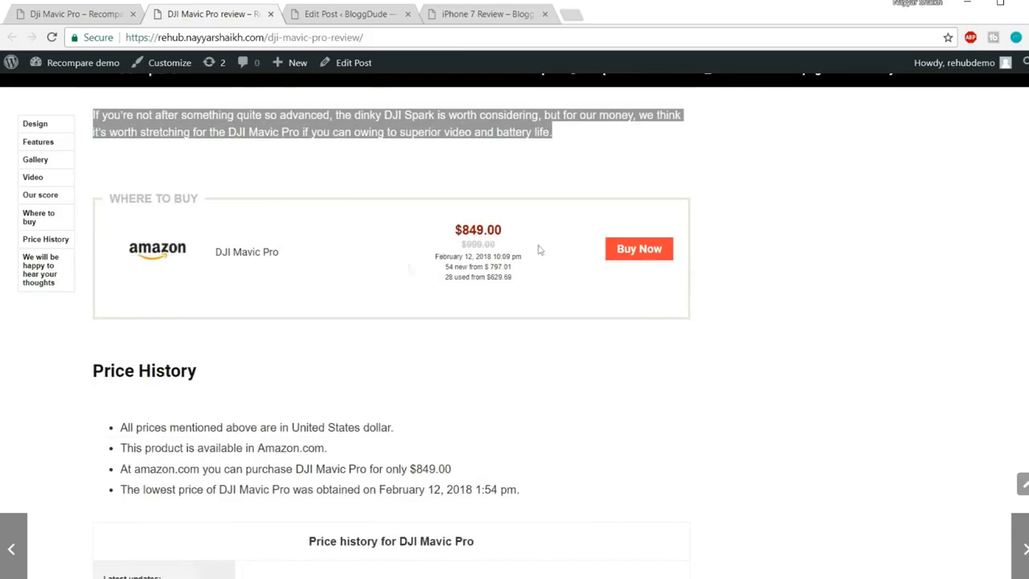
Paste the Where to buy section on a new line below [review] in the iPhone 7 post
left_click(349, 17)
scroll(609, 342, "down", 15)
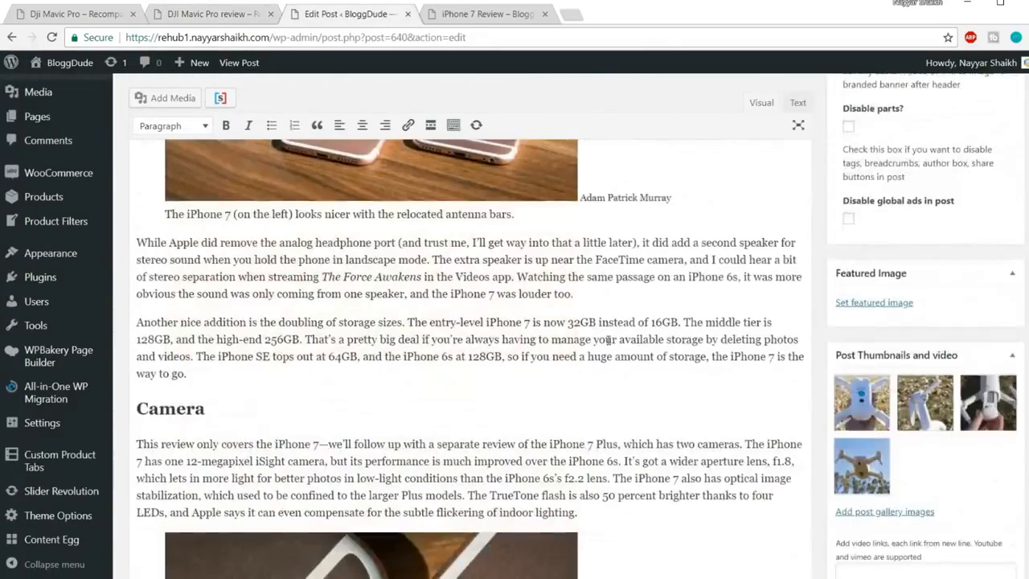
scroll(609, 342, "down", 15)
scroll(253, 356, "up", 4)
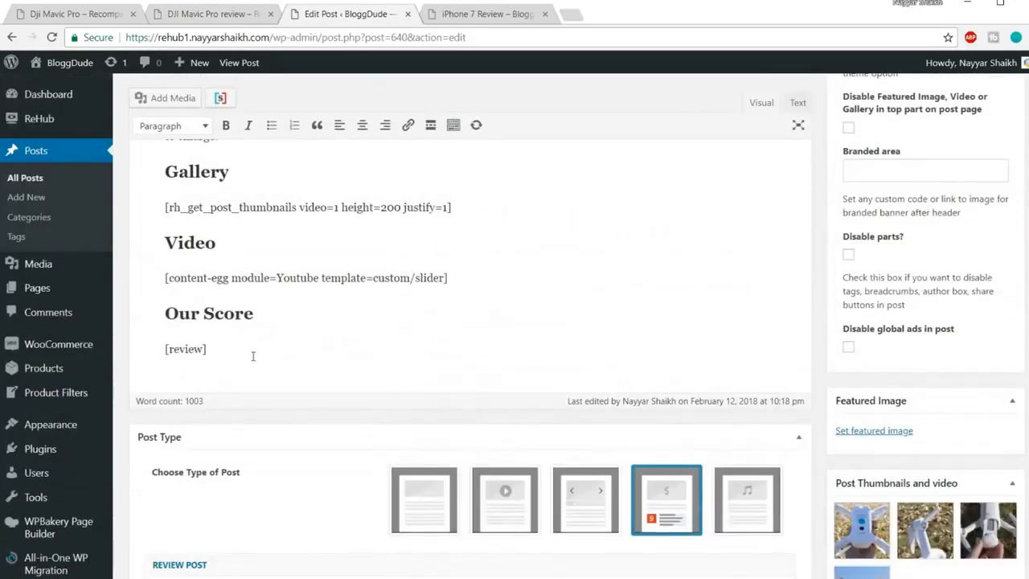
left_click(253, 356)
key("Return")
key("ctrl+v")
scroll(620, 455, "down", 1)
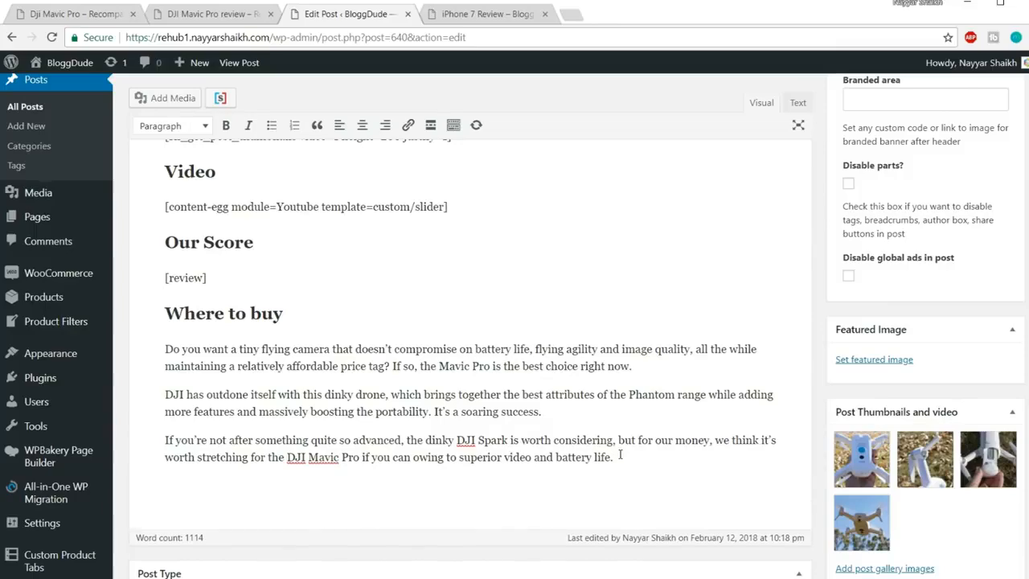
scroll(620, 455, "down", 15)
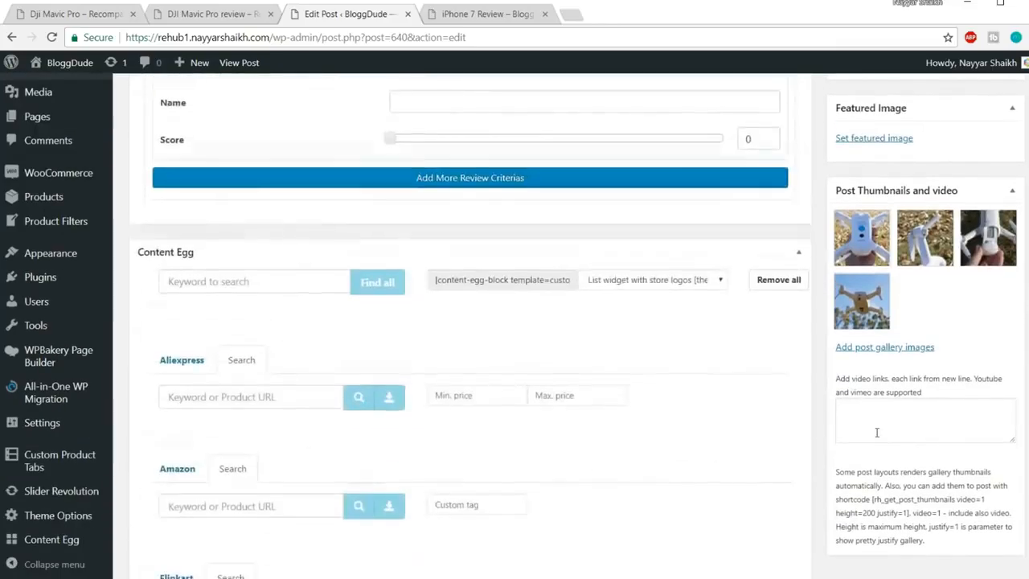
Enter 'iphone 7 rosegold' as a Content Egg search phrase and select it for copying
scroll(542, 448, "up", 4)
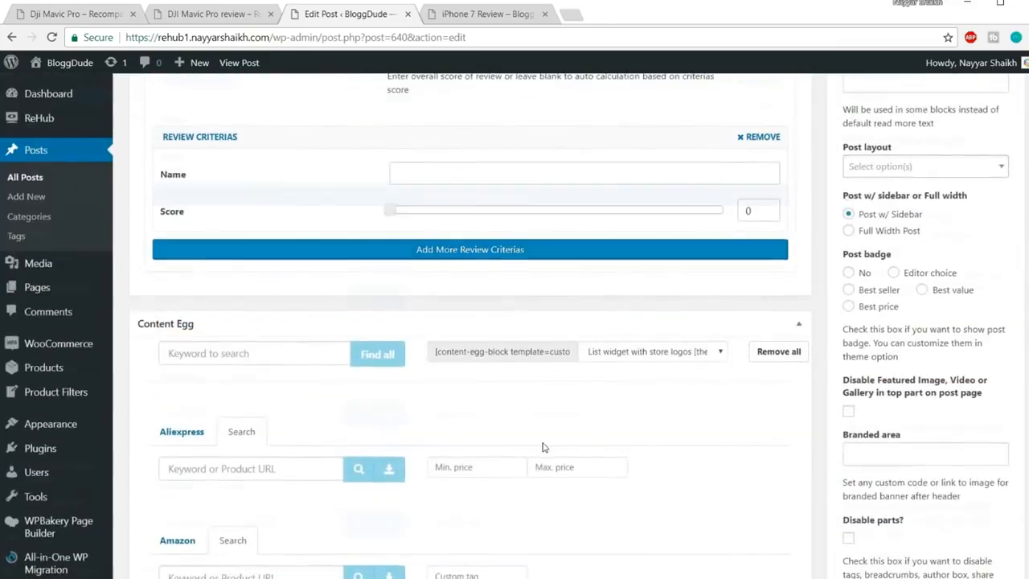
scroll(547, 444, "down", 4)
left_click(259, 193)
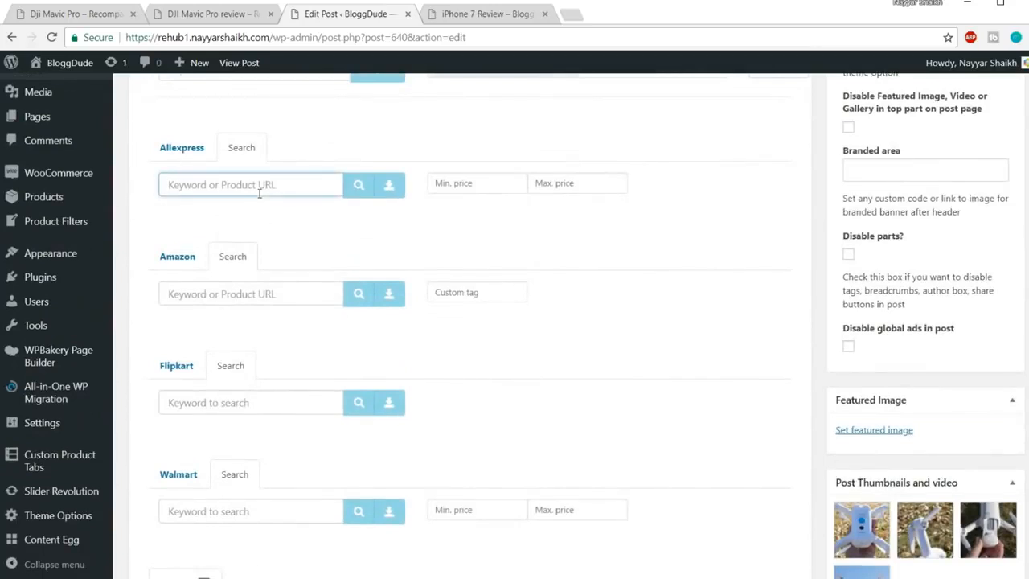
type("iphone 7 rose")
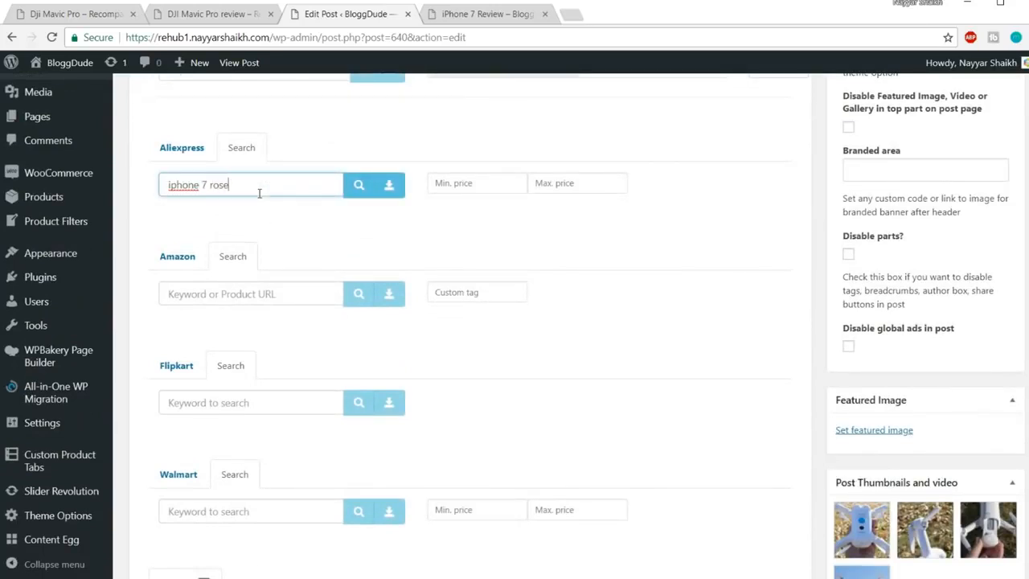
type("gold 128 gb")
key("ctrl+a")
key("ctrl+c")
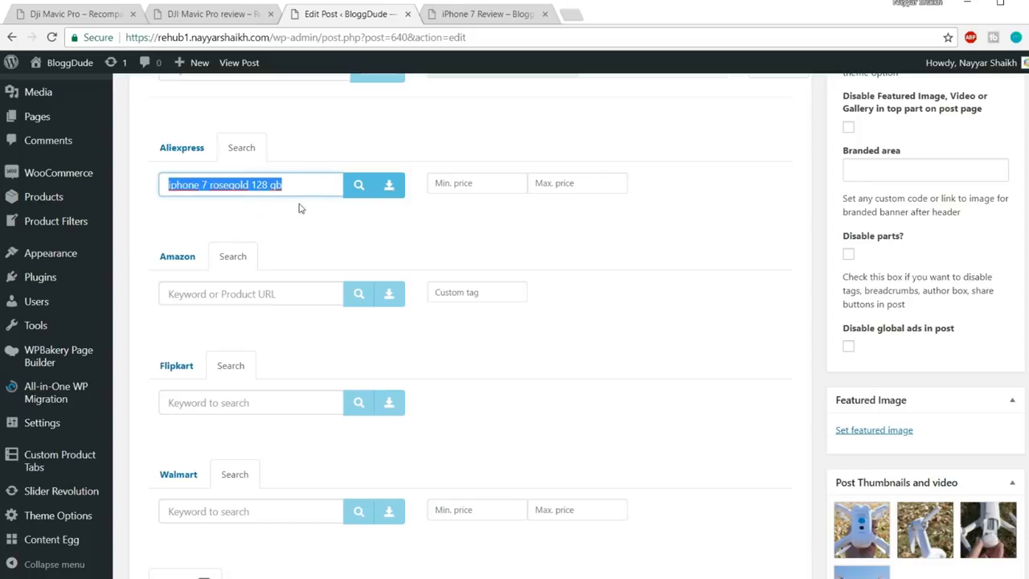
Search Amazon with the phrase and add the Apple iPhone 7 (Rose Gold, 128GB) offer
left_click(283, 294)
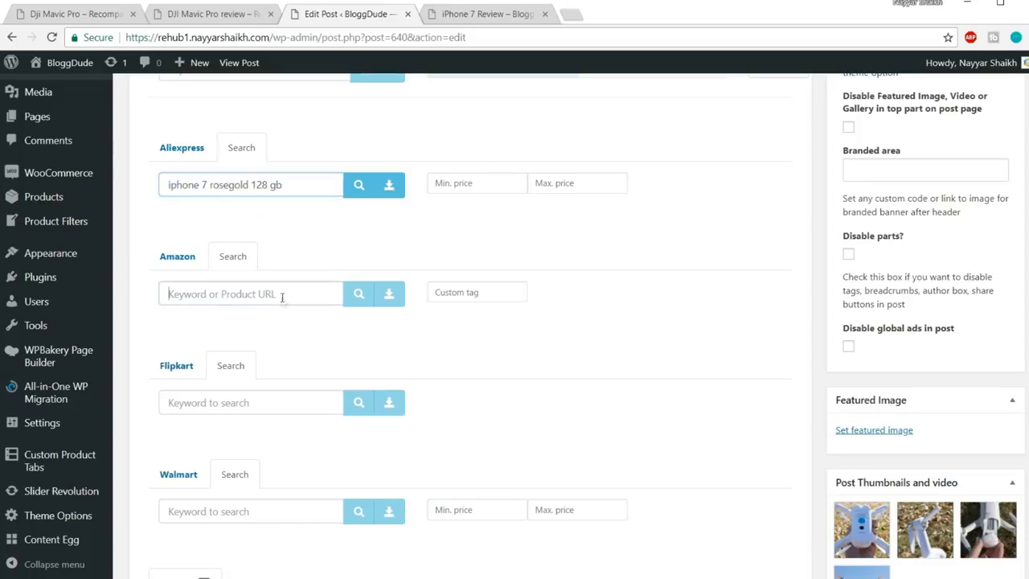
key("ctrl+v")
left_click(358, 295)
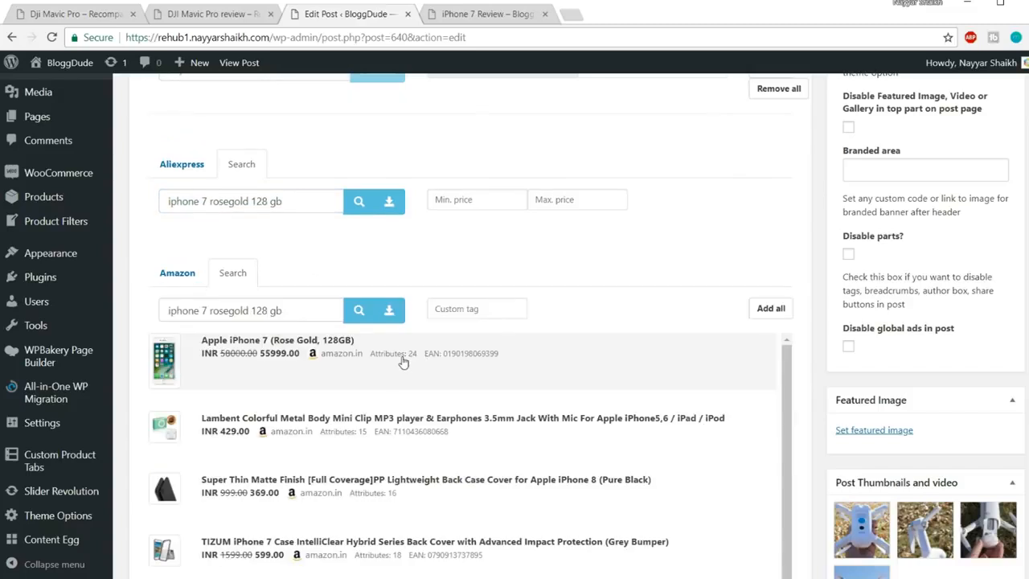
left_click(404, 361)
scroll(720, 320, "down", 5)
Search Flipkart with the phrase and add the first iPhone 7 offer
left_click(278, 349)
key("ctrl+v")
left_click(359, 349)
scroll(546, 279, "down", 1)
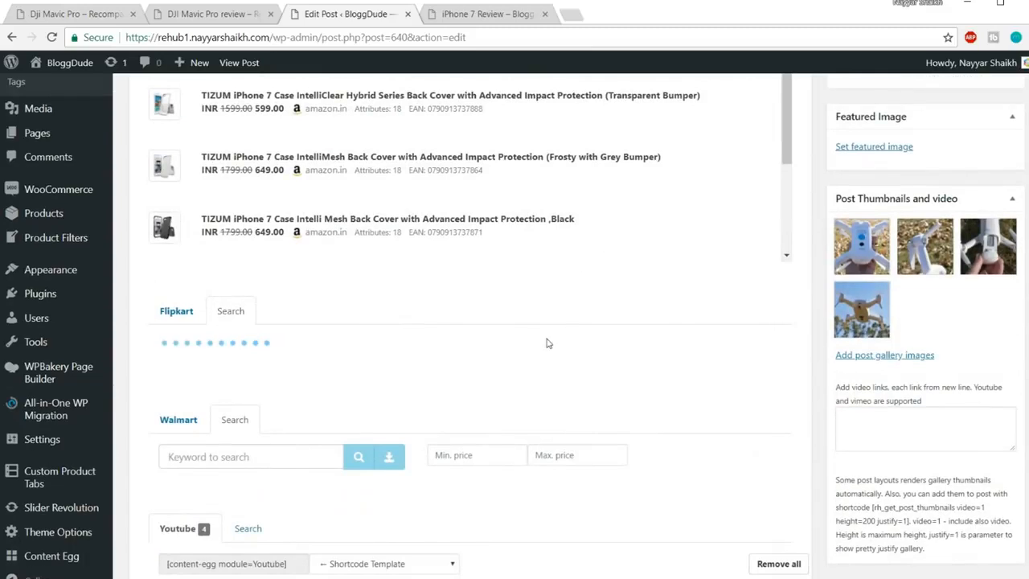
left_click(334, 346)
scroll(504, 356, "down", 5)
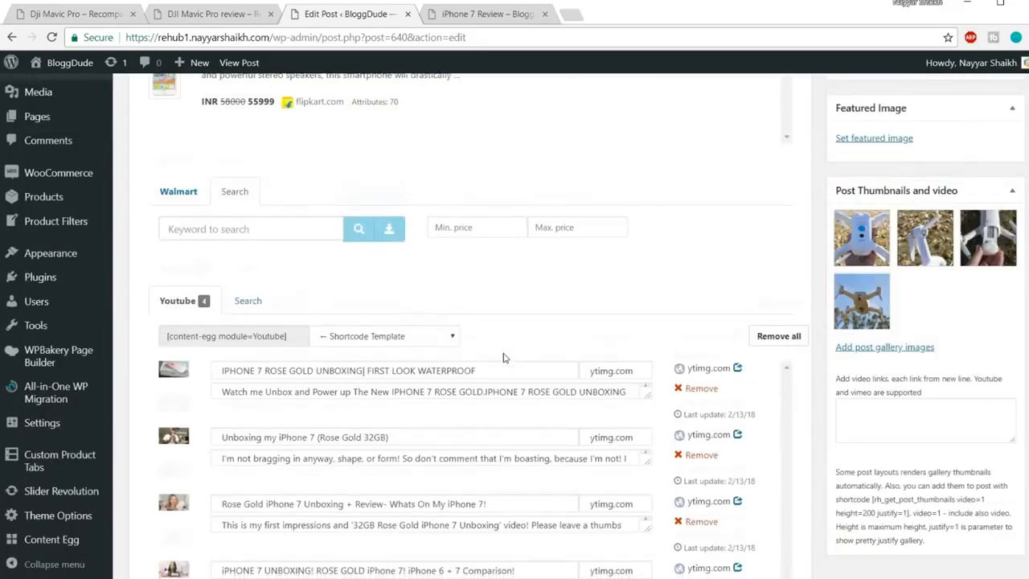
Search Walmart with the phrase and add the 128GB Rose Gold iPhone 7 offer
left_click(289, 162)
key("ctrl+v")
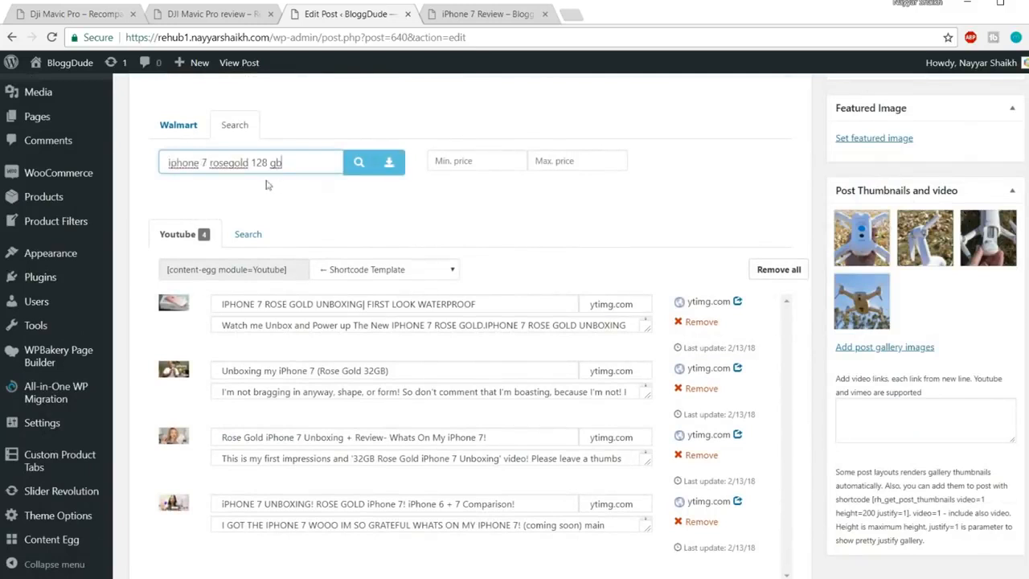
left_click(356, 165)
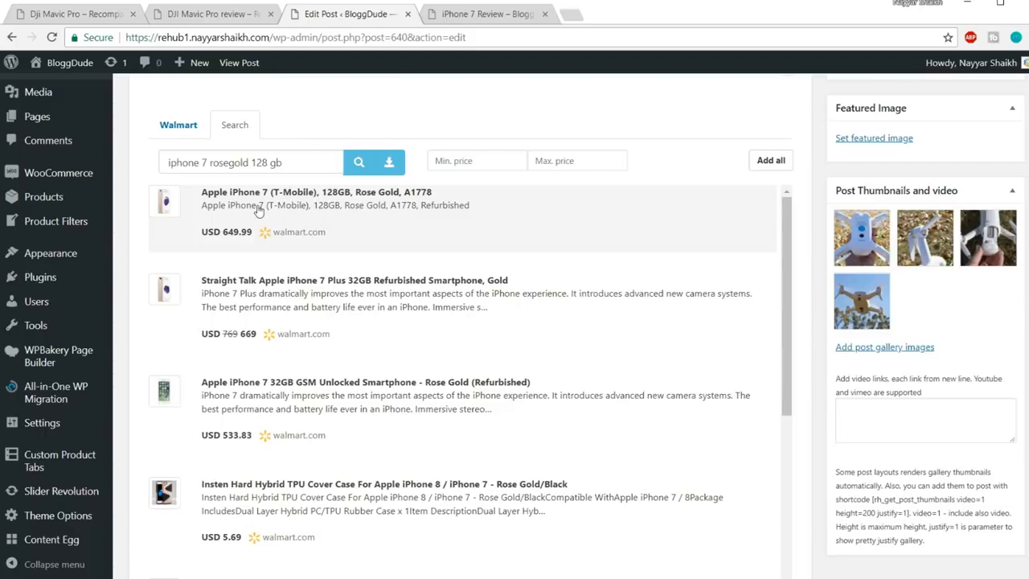
left_click(359, 223)
scroll(746, 278, "up", 10)
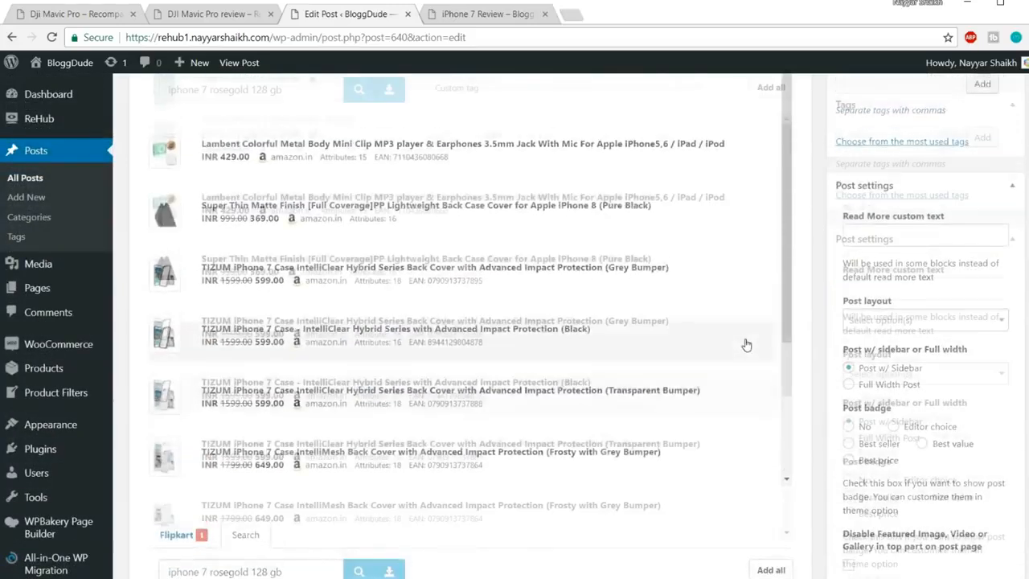
scroll(747, 344, "up", 10)
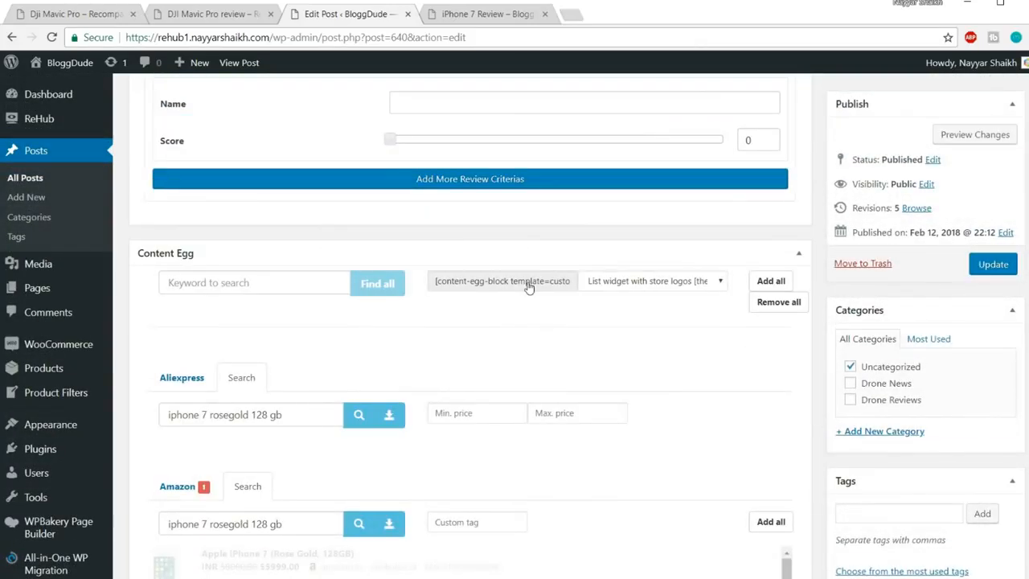
Copy the Content Egg block shortcode, leaving its widget template unchanged
left_click(529, 287)
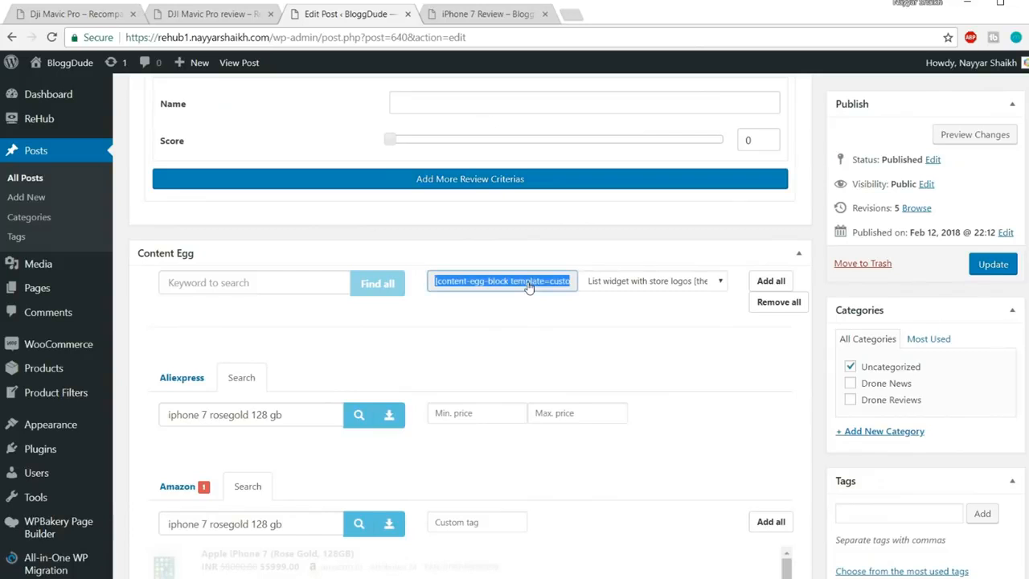
left_click(636, 286)
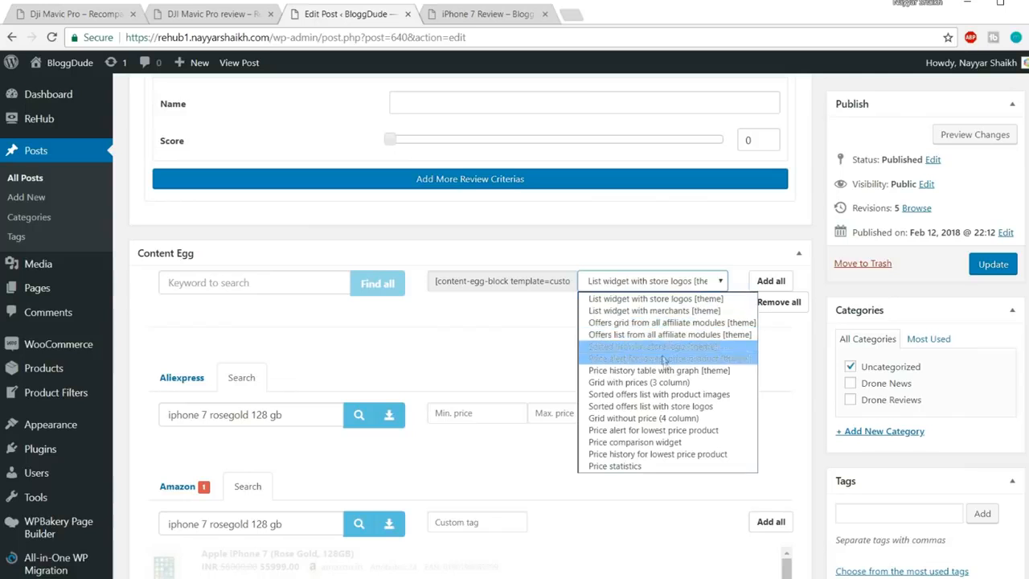
left_click(505, 338)
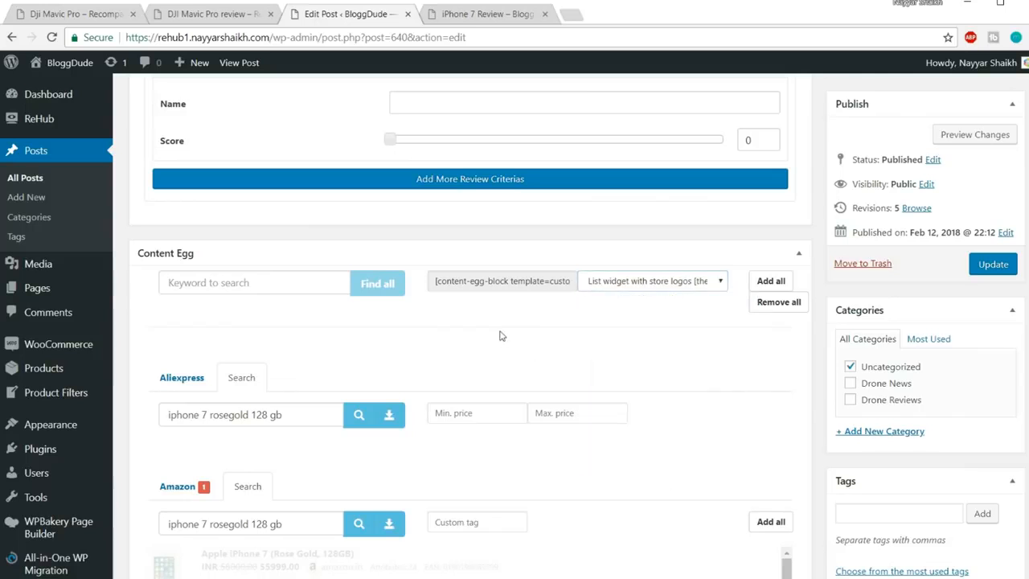
left_click(530, 287)
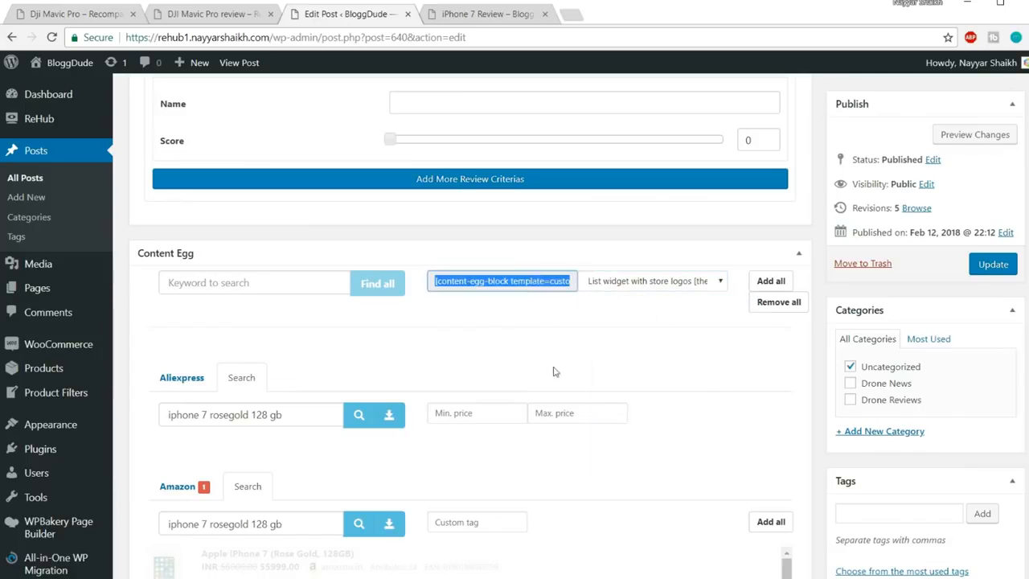
Paste the all_logolist_widget shortcode under Where to buy and update the post
scroll(555, 375, "up", 10)
scroll(555, 376, "up", 5)
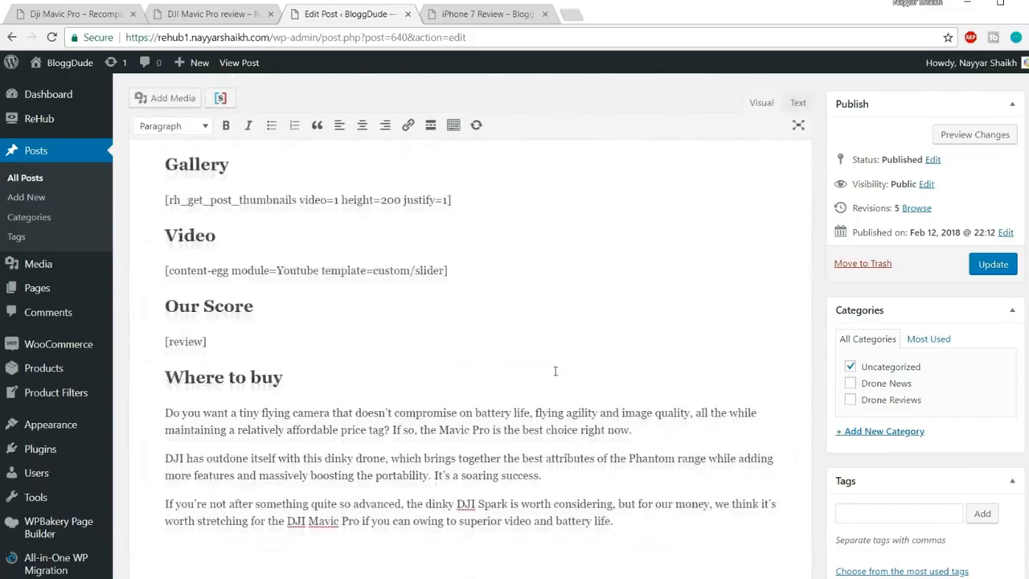
scroll(555, 370, "down", 2)
type("[content-egg-block template=custom/all_logolist_widget]")
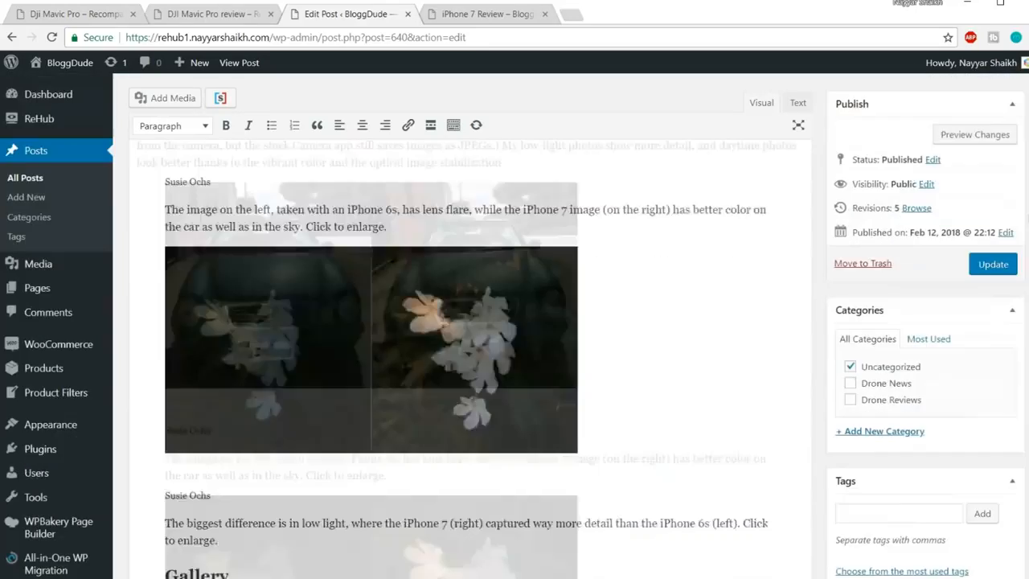
left_click(993, 264)
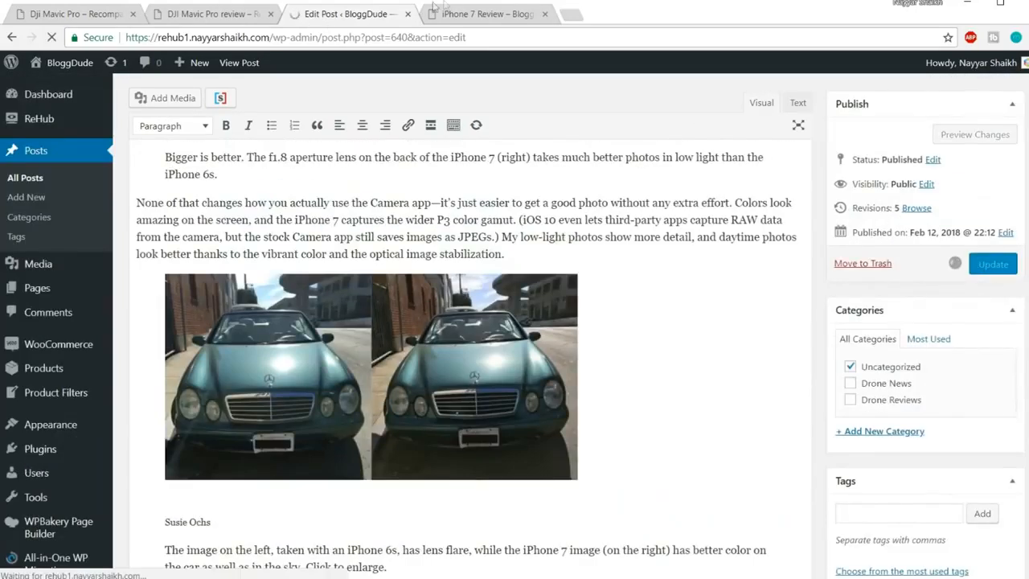
left_click(460, 8)
left_click(466, 33)
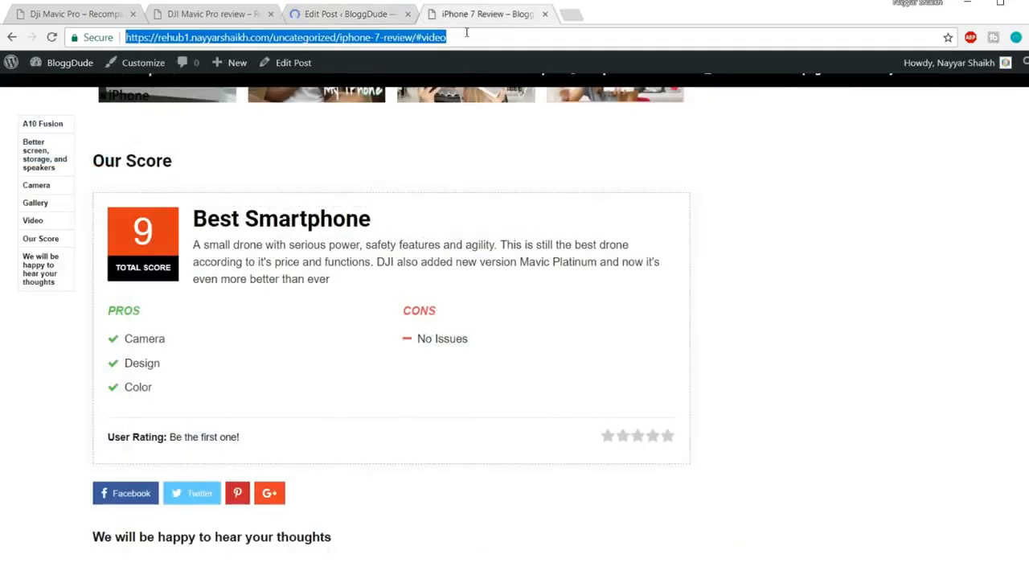
key("Return")
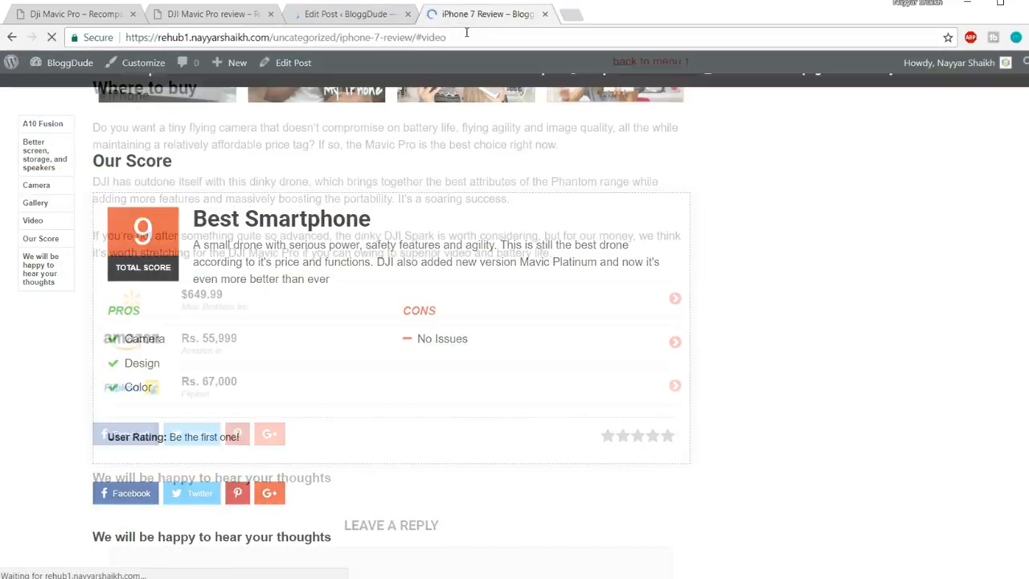
scroll(698, 292, "up", 5)
scroll(699, 293, "down", 3)
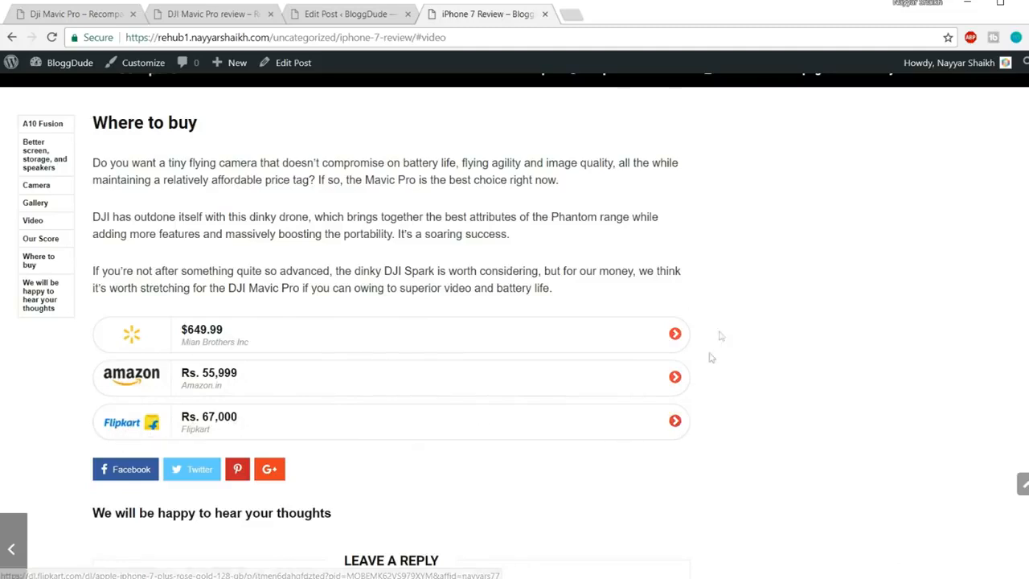
left_click(368, 14)
scroll(616, 379, "down", 10)
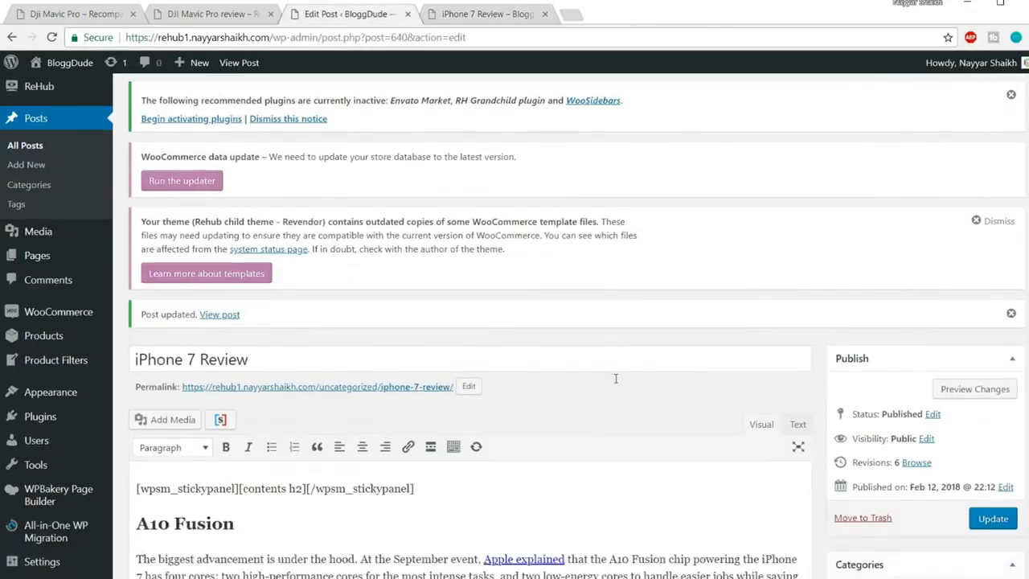
Switch the Content Egg template to 'Grid with prices (3 column)' and copy the shortcode
scroll(638, 430, "down", 15)
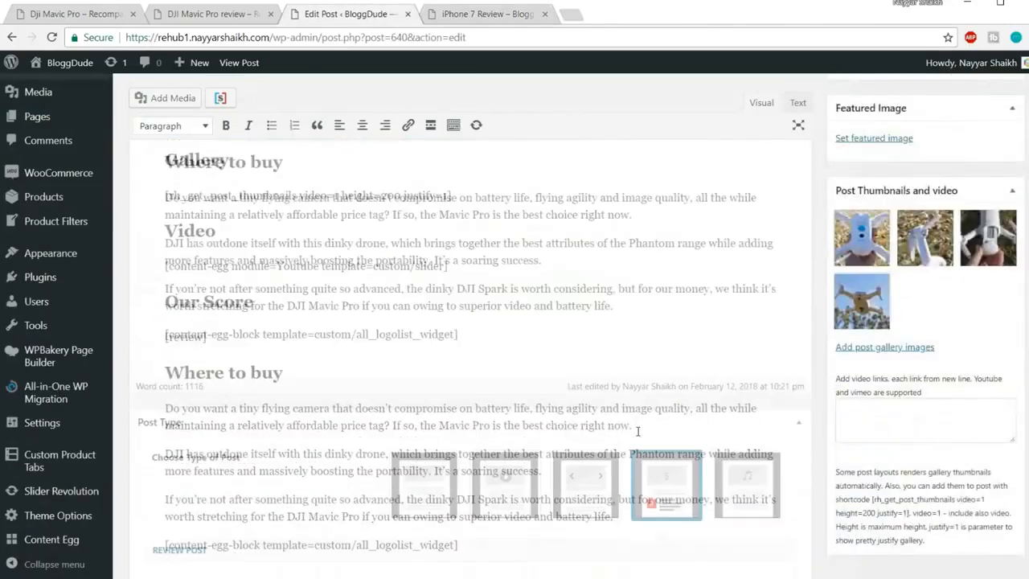
scroll(637, 430, "down", 7)
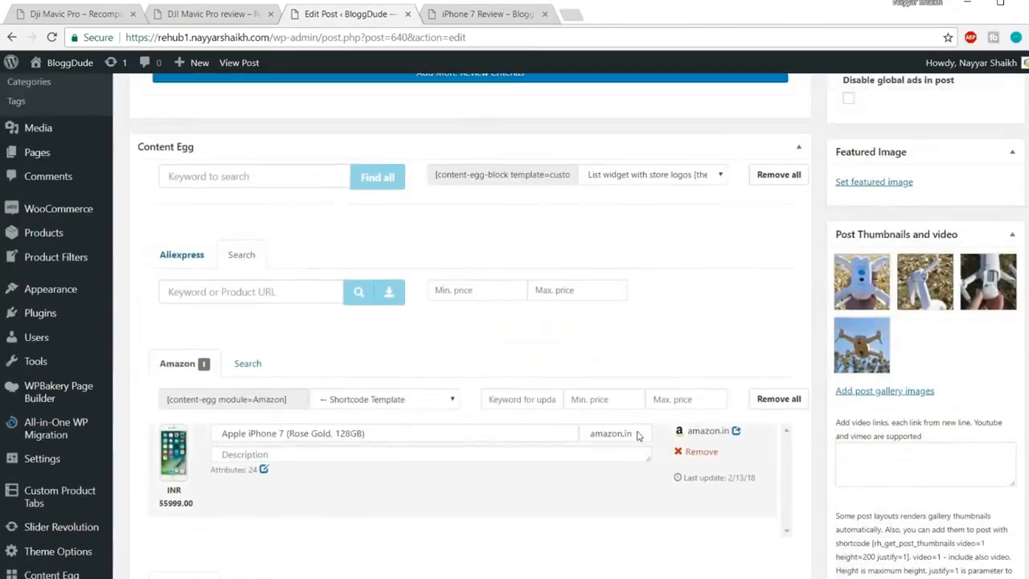
scroll(640, 433, "up", 3)
left_click(643, 426)
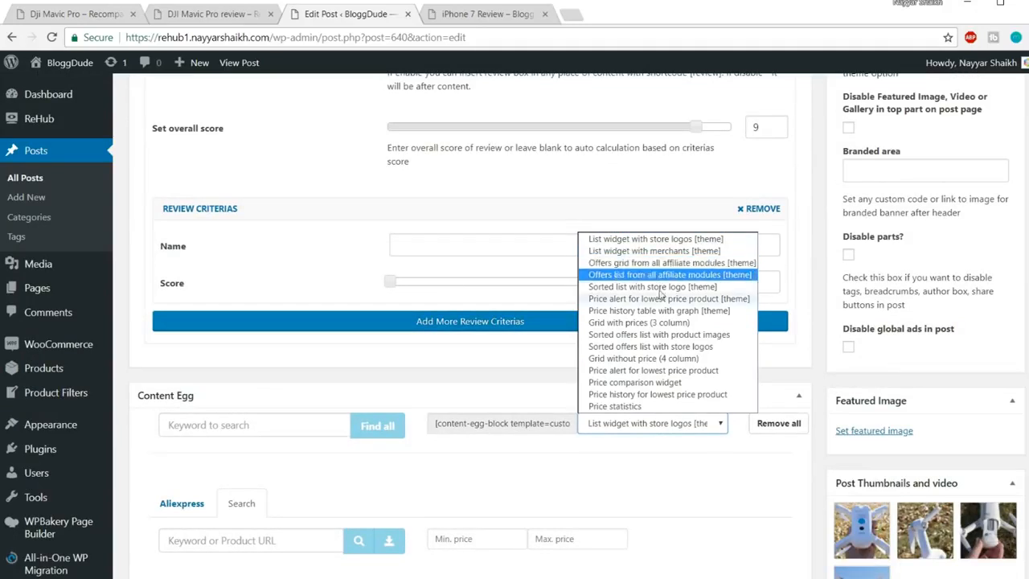
left_click(661, 323)
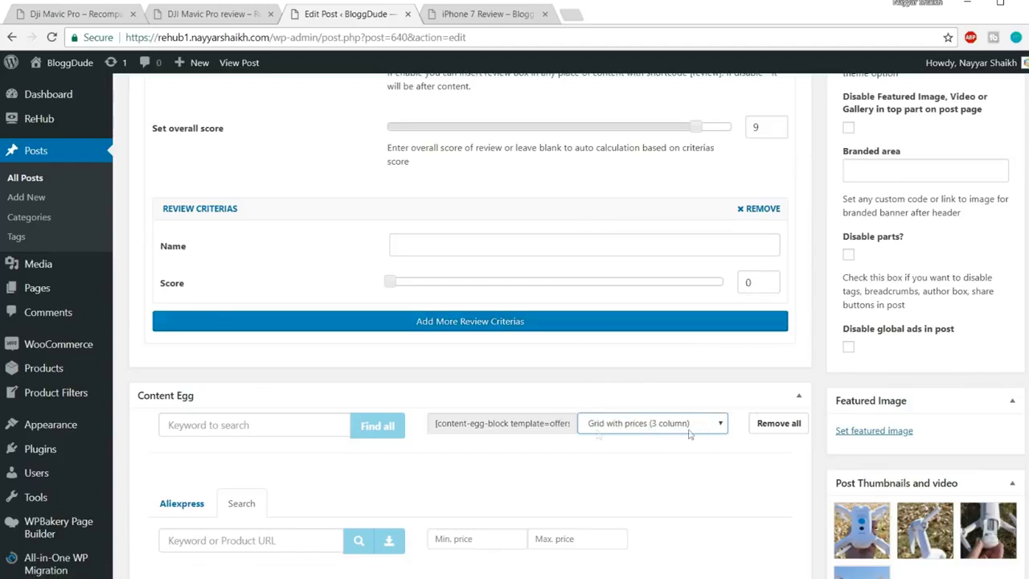
left_click(537, 434)
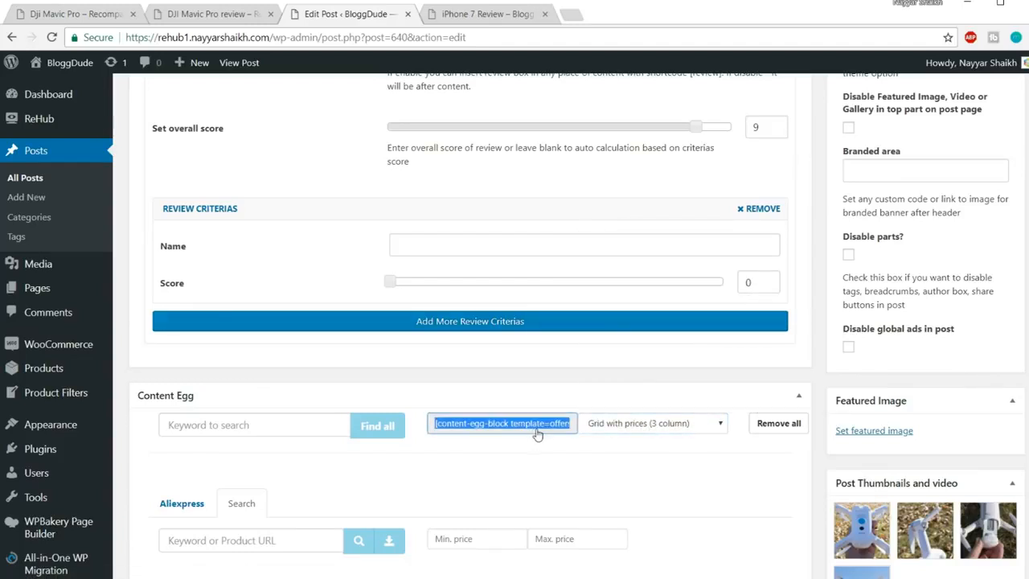
Replace the old Where to buy shortcode with the offers_grid one and update the post
scroll(537, 426, "up", 10)
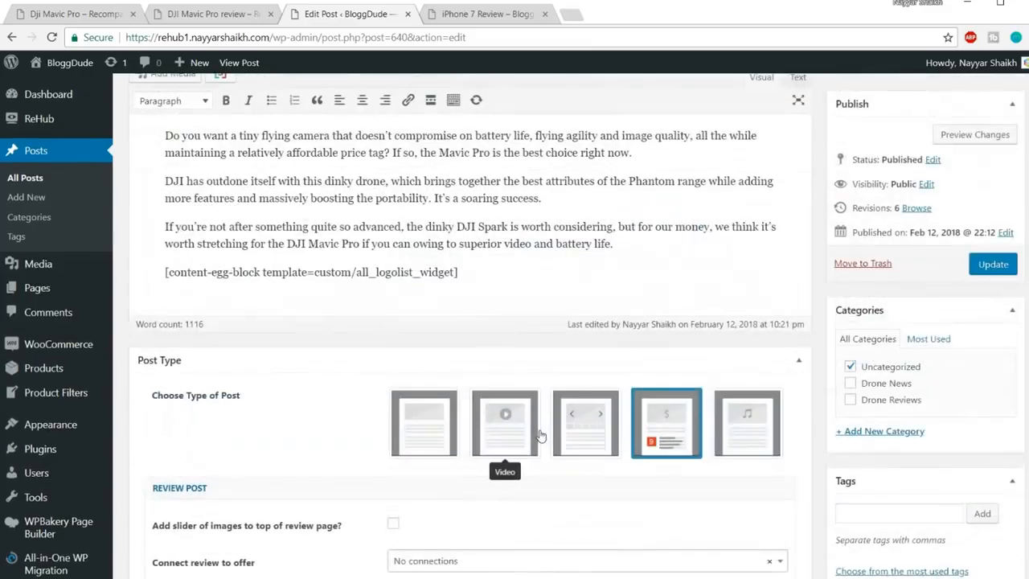
left_click_drag(497, 415, 115, 419)
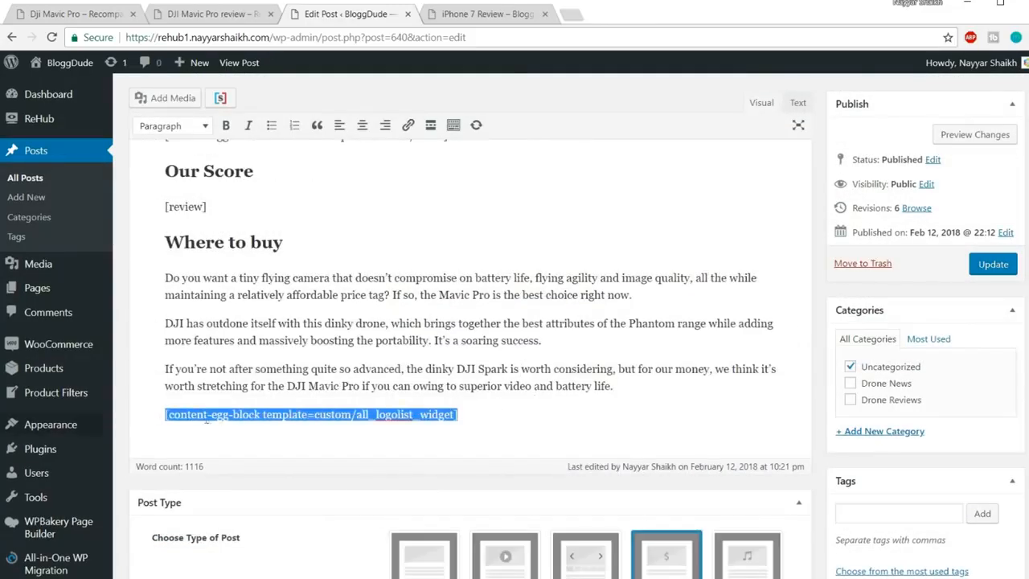
type("[content-egg-block template=offers_grid]")
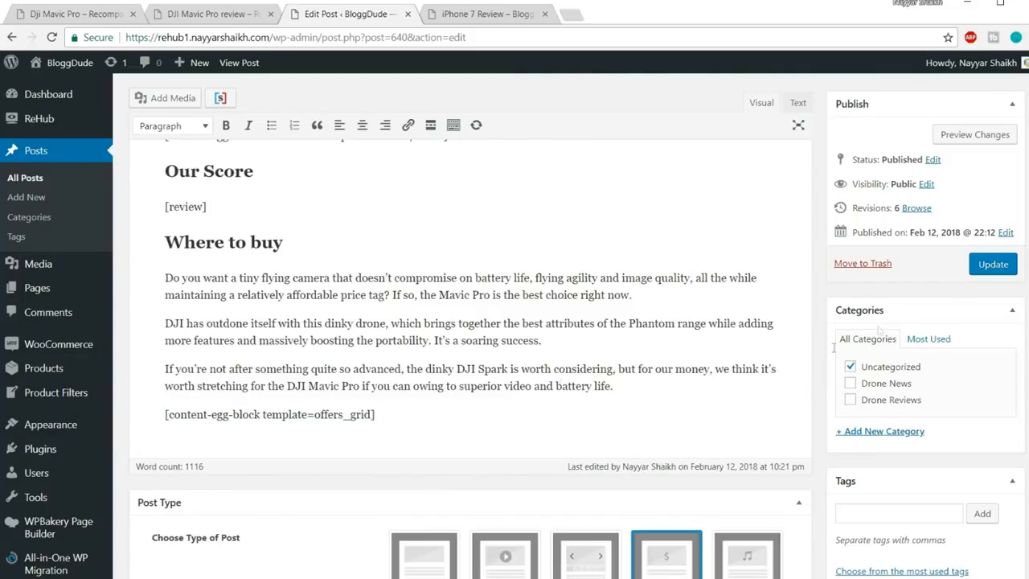
left_click(993, 265)
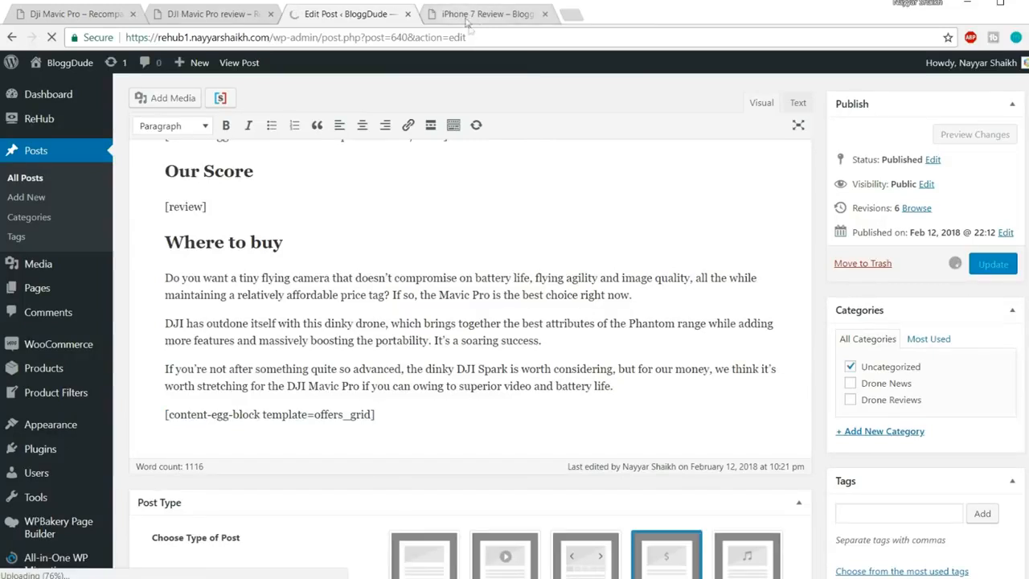
left_click(468, 16)
Reload the live iPhone 7 Review post to check the three-column price grid
left_click(473, 36)
key("Return")
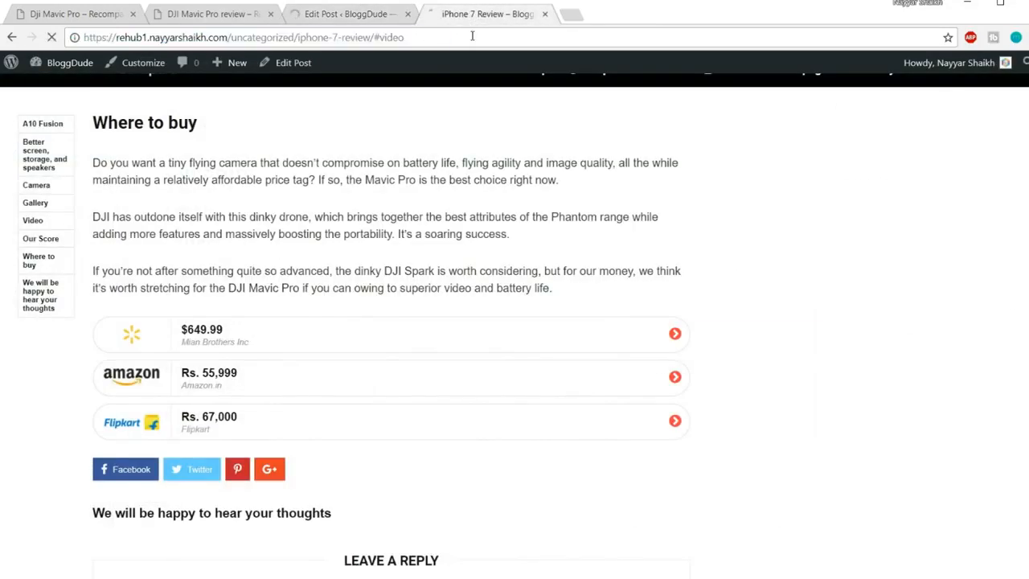
scroll(675, 244, "up", 6)
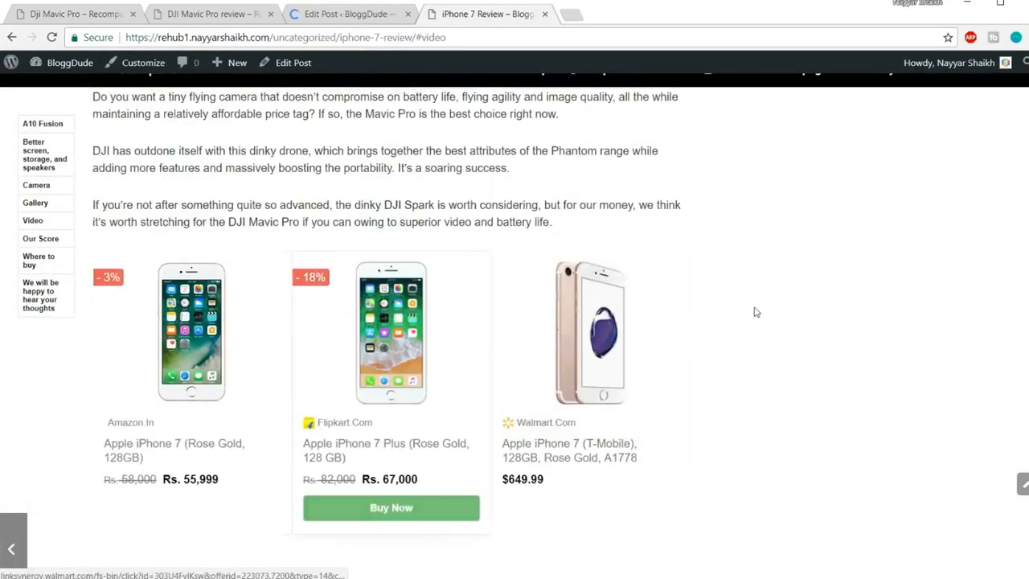
scroll(390, 96, "up", 1)
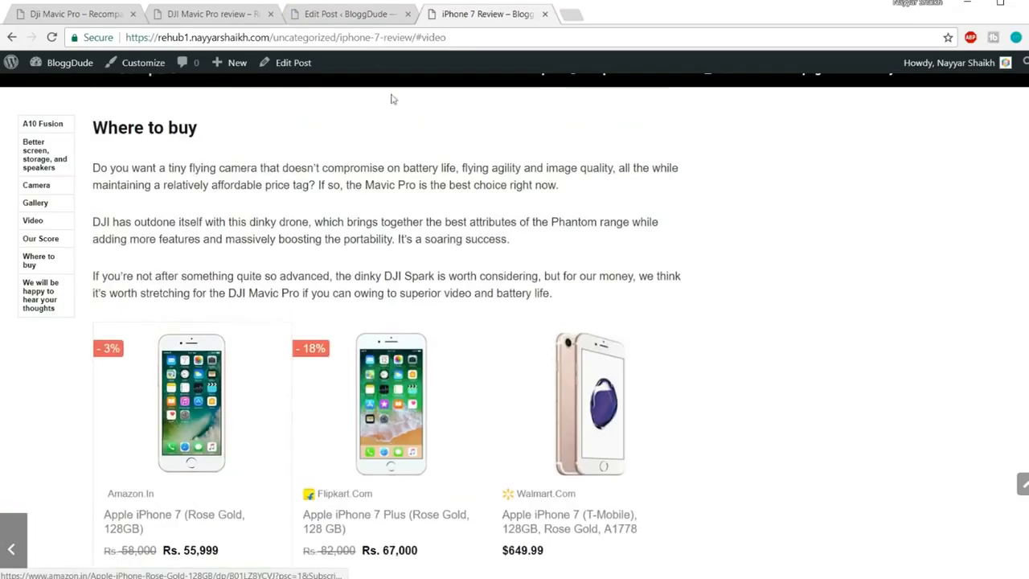
scroll(739, 301, "down", 2)
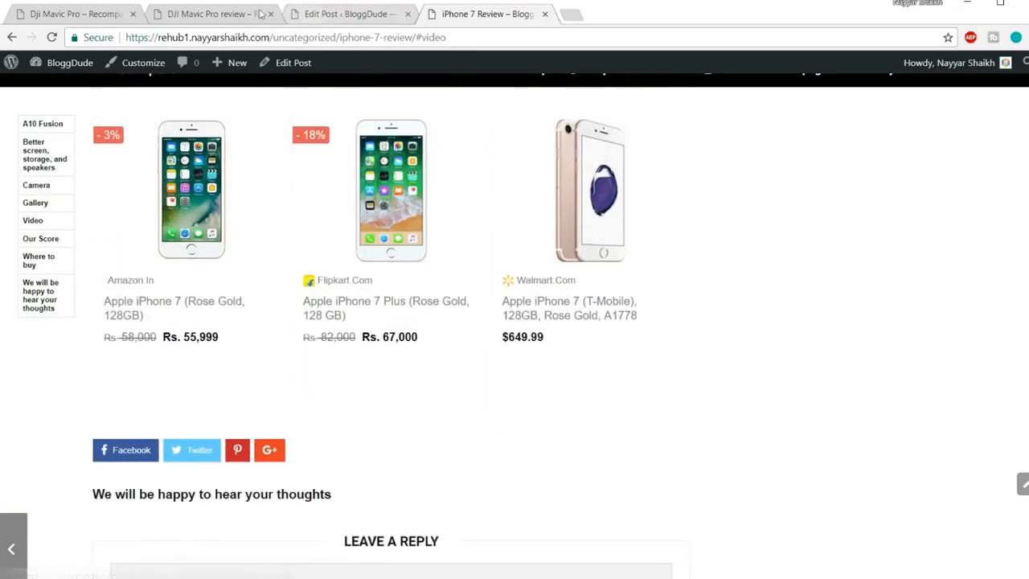
Copy the Price History heading from the DJI Mavic Pro demo review
left_click(206, 14)
scroll(648, 327, "down", 4)
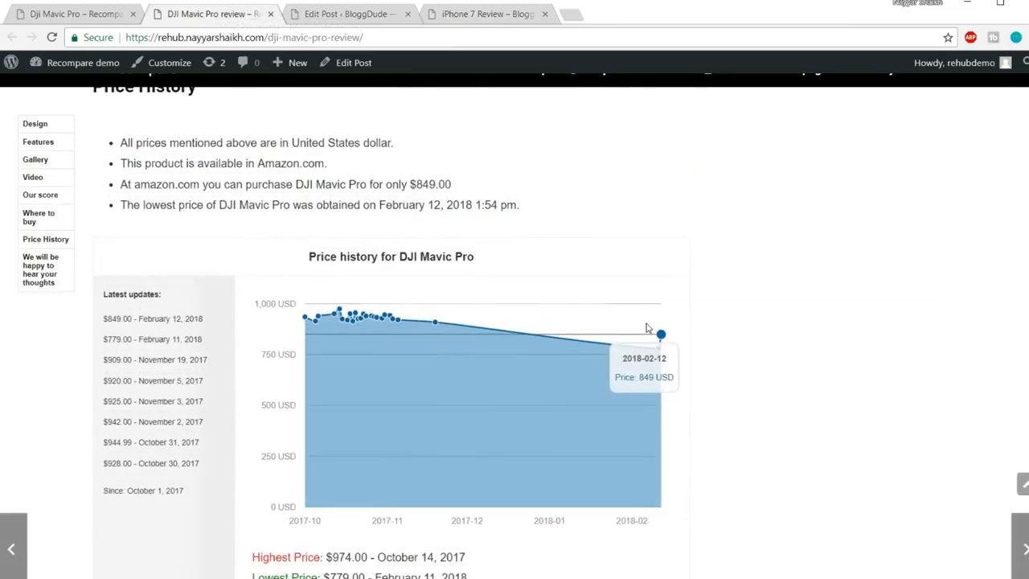
scroll(195, 323, "up", 2)
left_click_drag(91, 228, 235, 230)
key("ctrl+c")
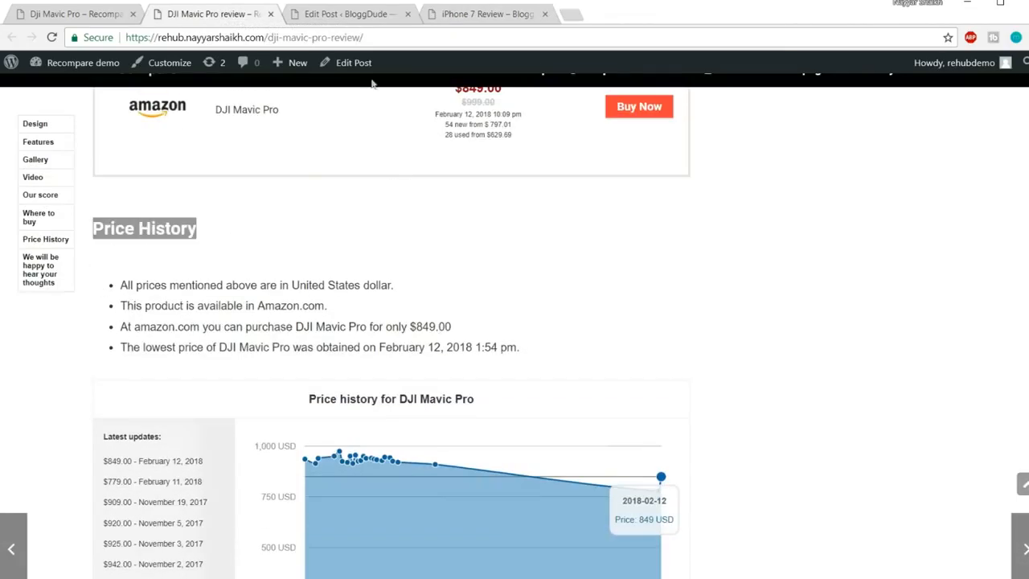
left_click(347, 13)
scroll(516, 322, "down", 15)
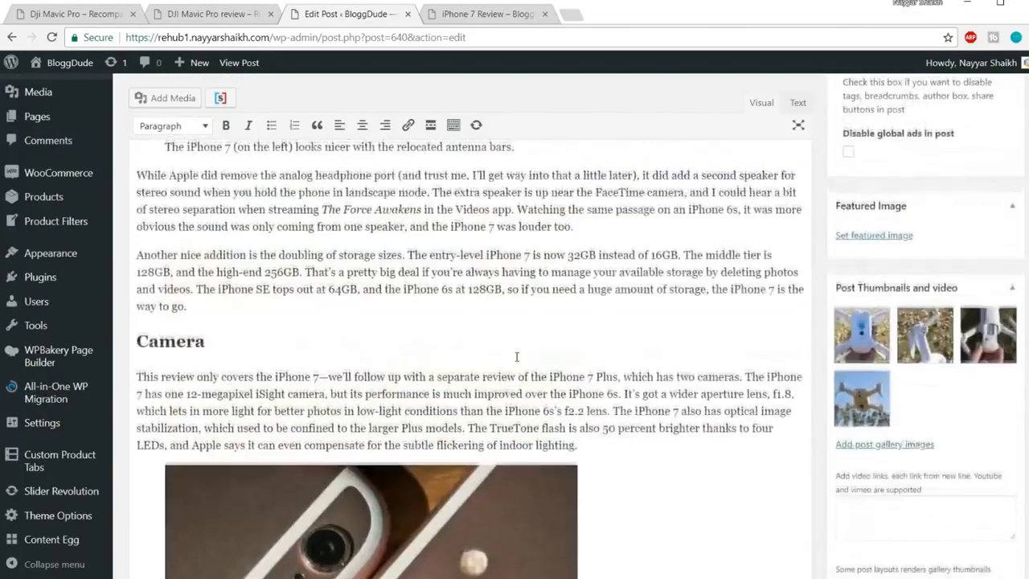
Paste the Price History heading on a new line below the Where to buy shortcode
scroll(516, 357, "down", 20)
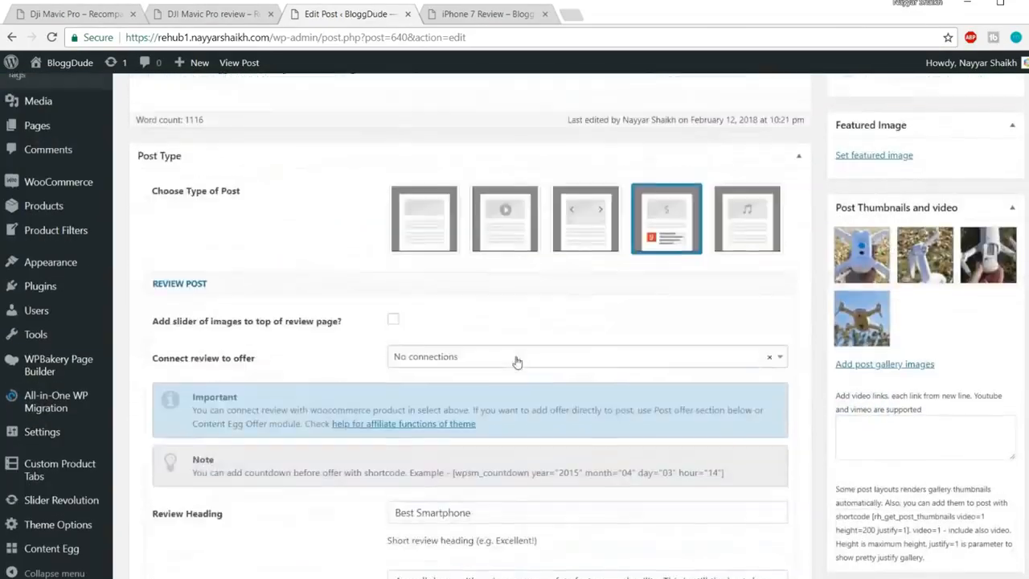
scroll(516, 362, "up", 3)
key("Return")
key("ctrl+v")
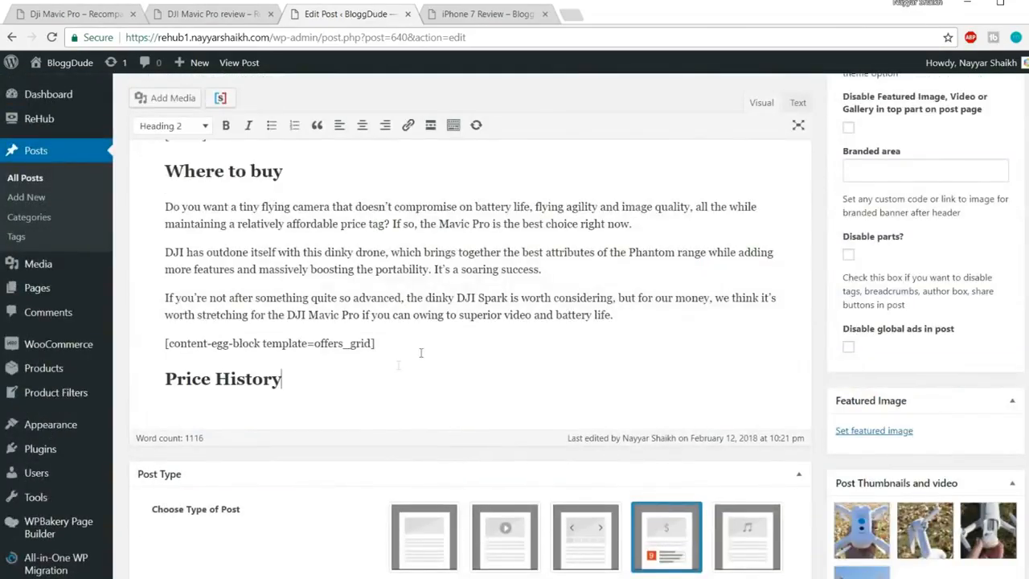
key("Return")
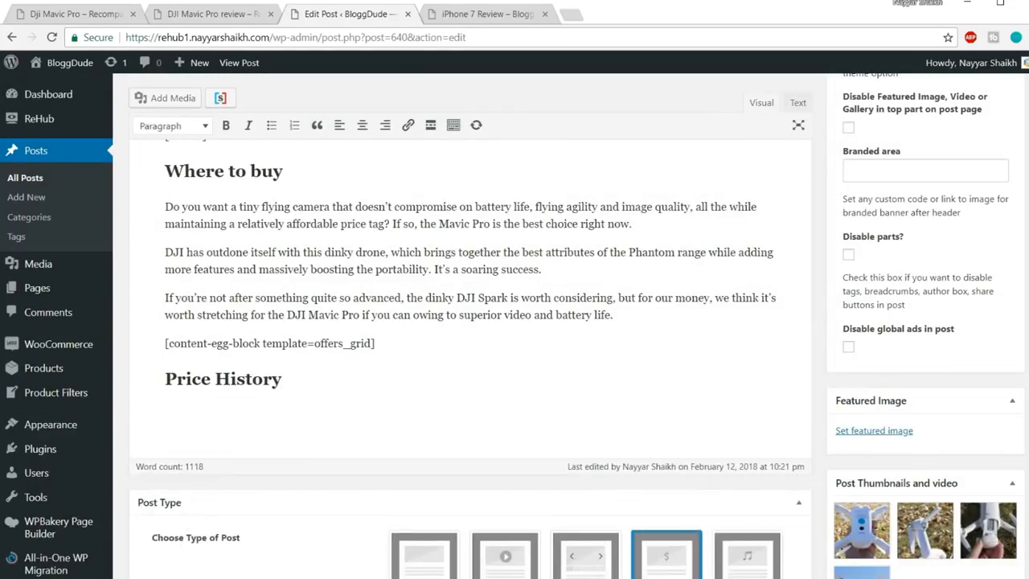
Copy line 6's price_statistics and pricehistory_full shortcodes from the notes and paste them under Price History
left_click(230, 534)
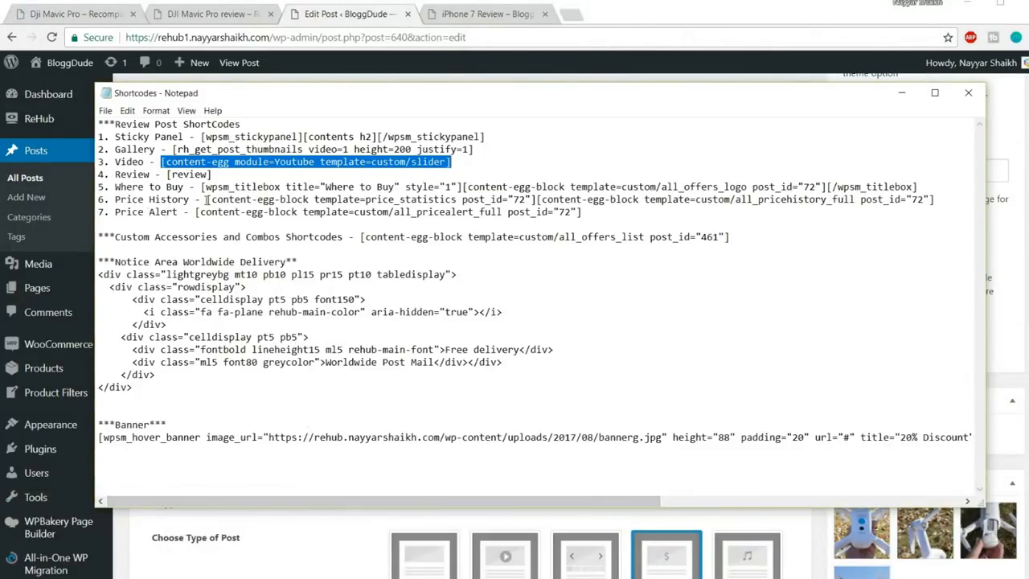
left_click_drag(208, 198, 938, 198)
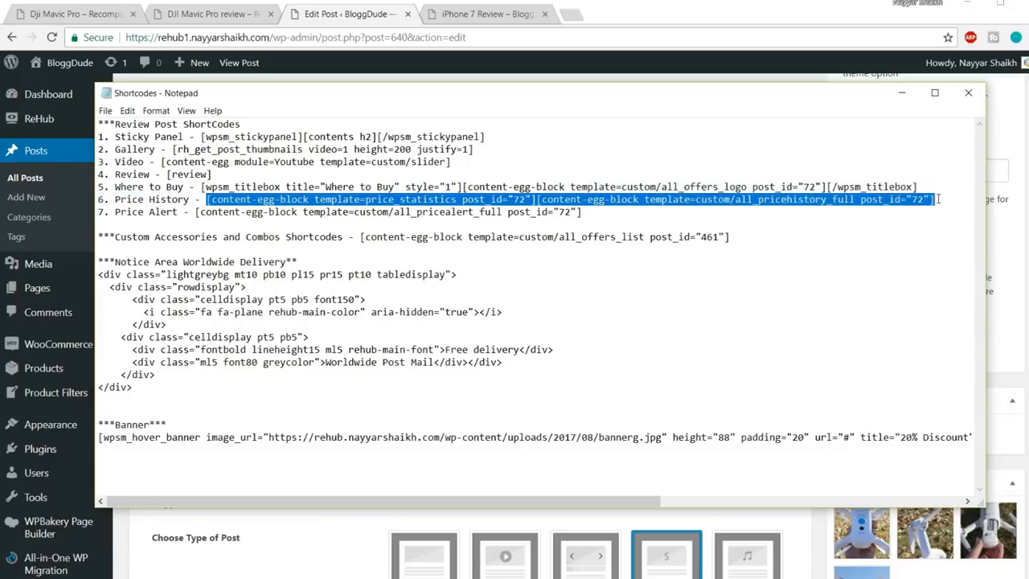
left_click(544, 187)
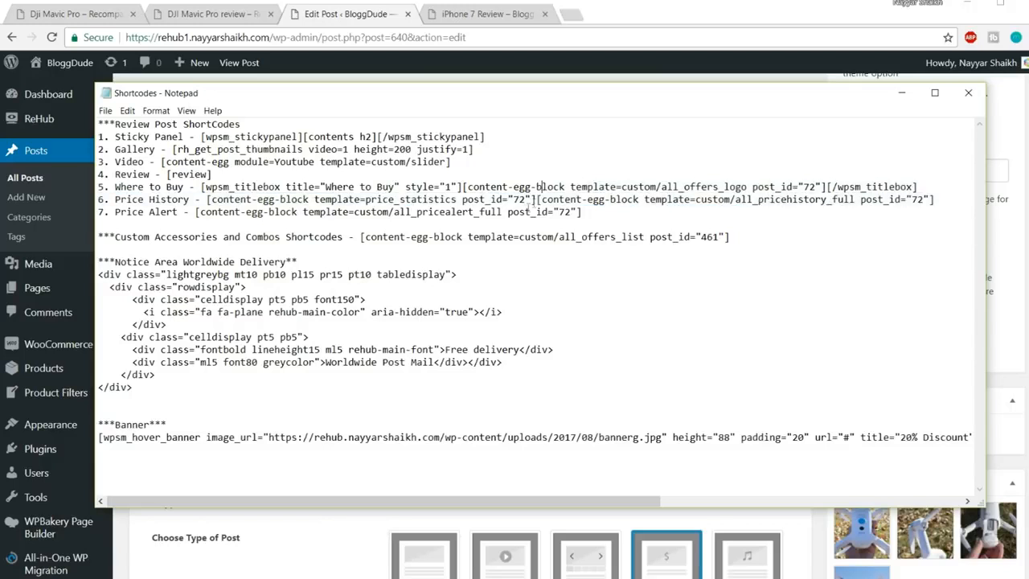
left_click_drag(536, 198, 208, 199)
left_click(535, 198)
left_click_drag(537, 198, 208, 199)
left_click(952, 198)
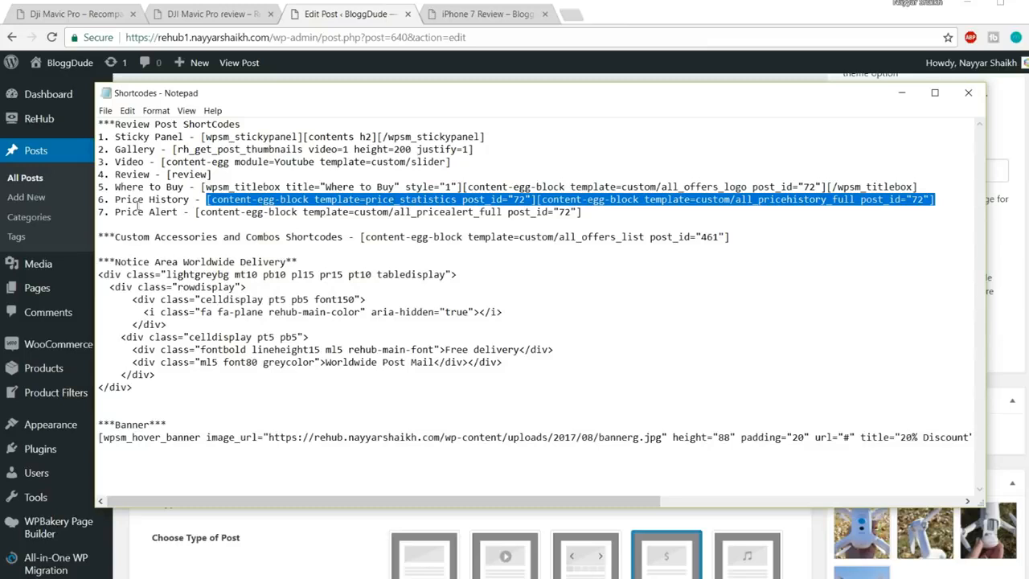
left_click(177, 577)
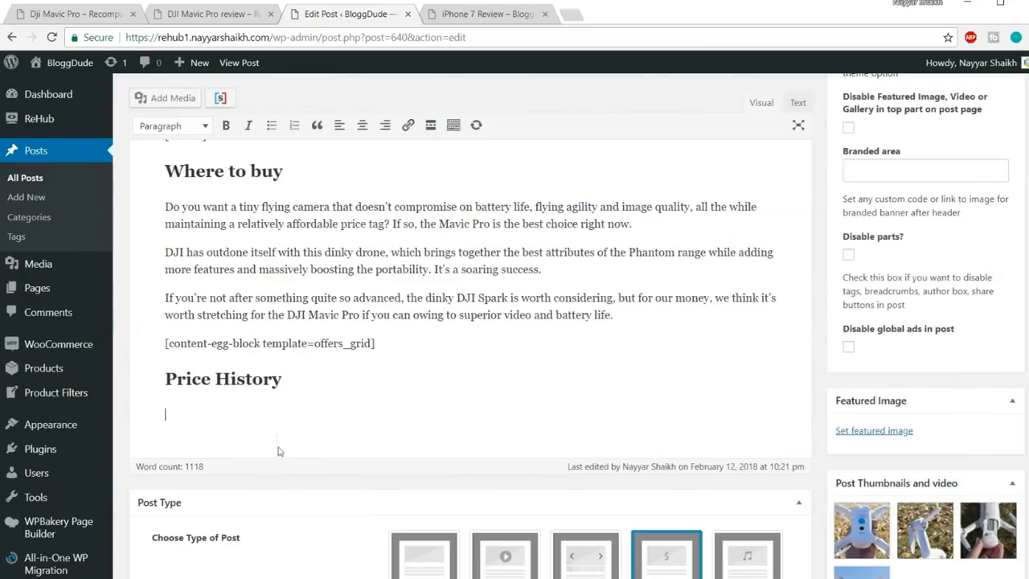
type("[content-egg-block template=price_statistics post_id=\"72\"] [content-egg-block template=custom/all_pricehistory_full post_id=\"72\"]")
Compare the pasted shortcodes with the DJI demo's price history and locate their post_id 72
left_click_drag(503, 412, 116, 418)
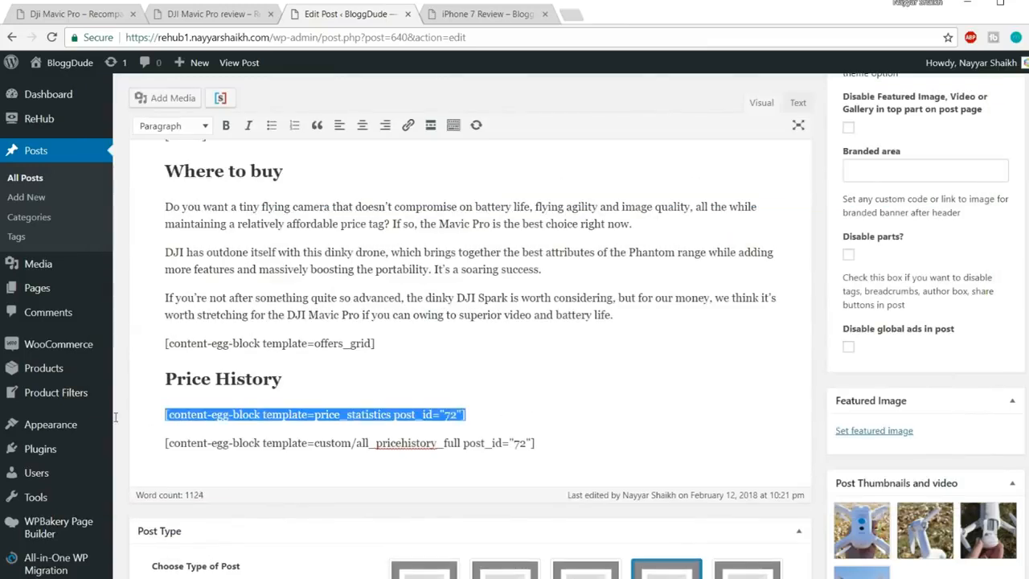
left_click(213, 13)
left_click_drag(546, 353, 455, 347)
left_click_drag(194, 327, 103, 311)
left_click(367, 18)
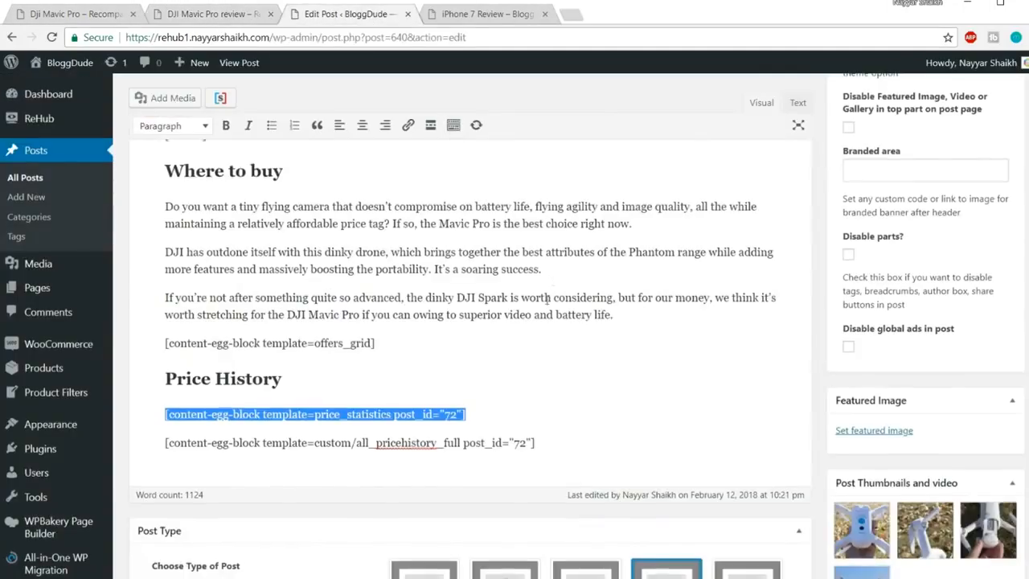
scroll(555, 369, "down", 1)
left_click_drag(555, 372, 141, 371)
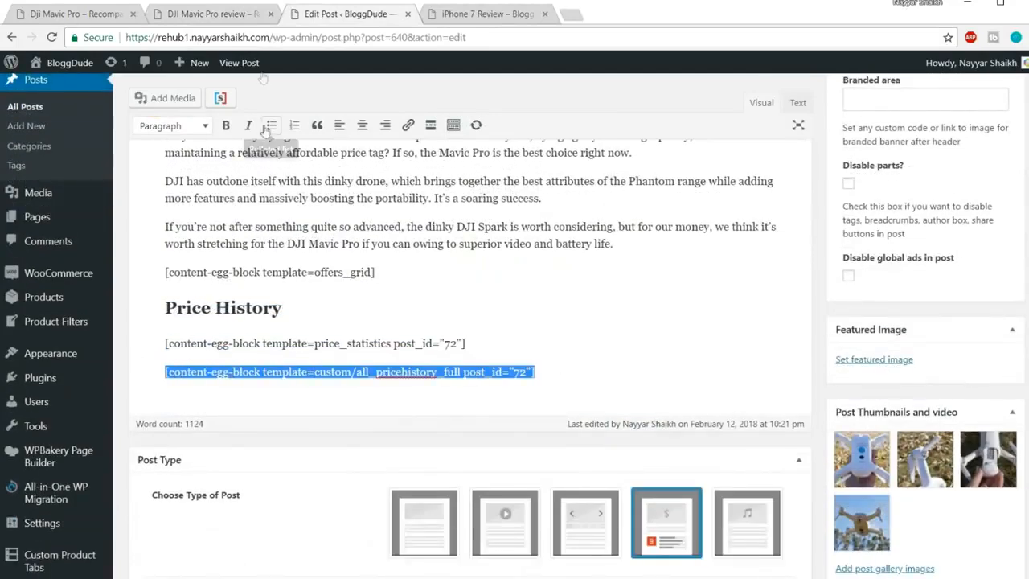
left_click(228, 16)
scroll(386, 262, "down", 4)
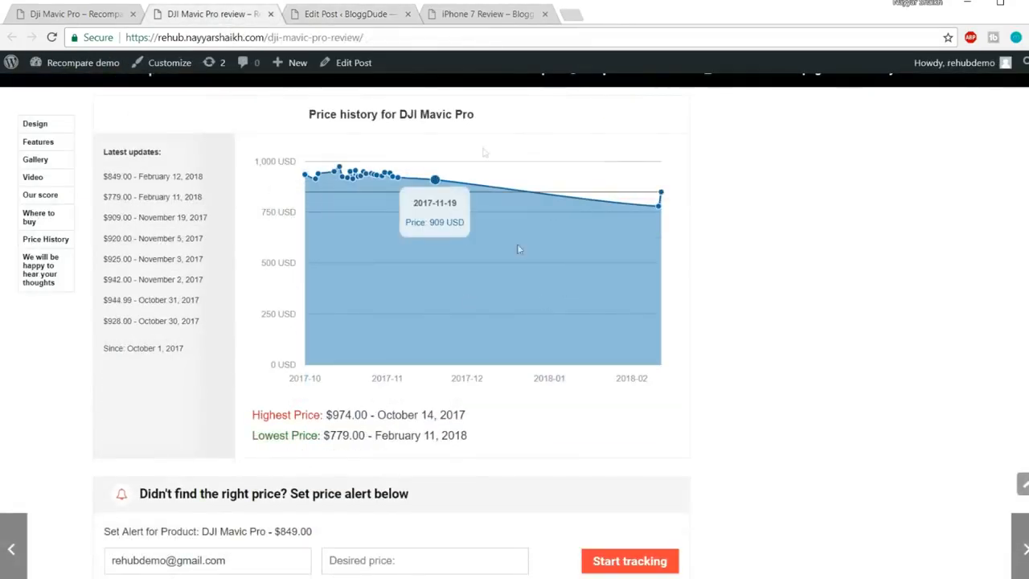
left_click(375, 17)
left_click(540, 372)
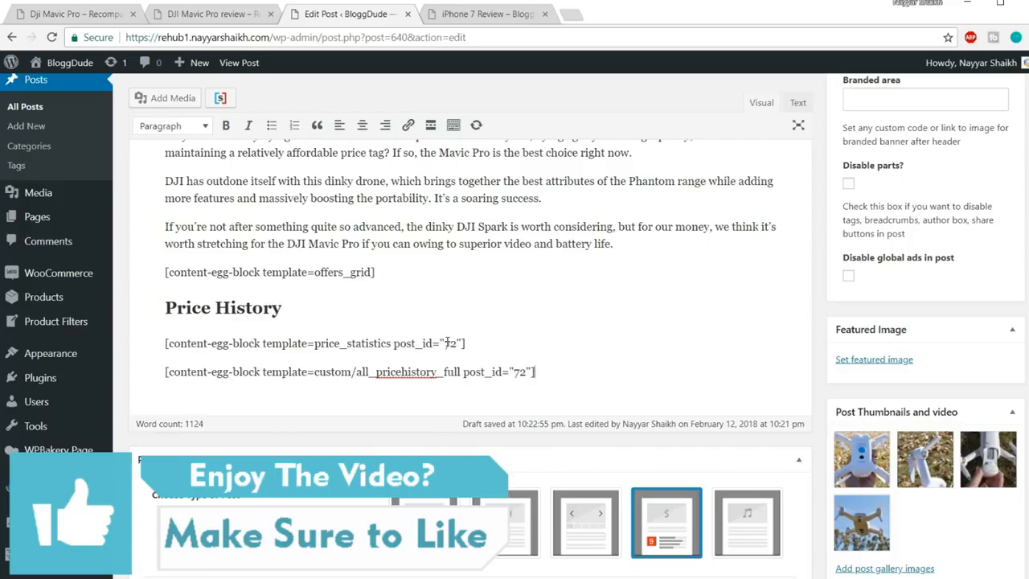
left_click_drag(451, 343, 458, 343)
left_click_drag(517, 371, 515, 372)
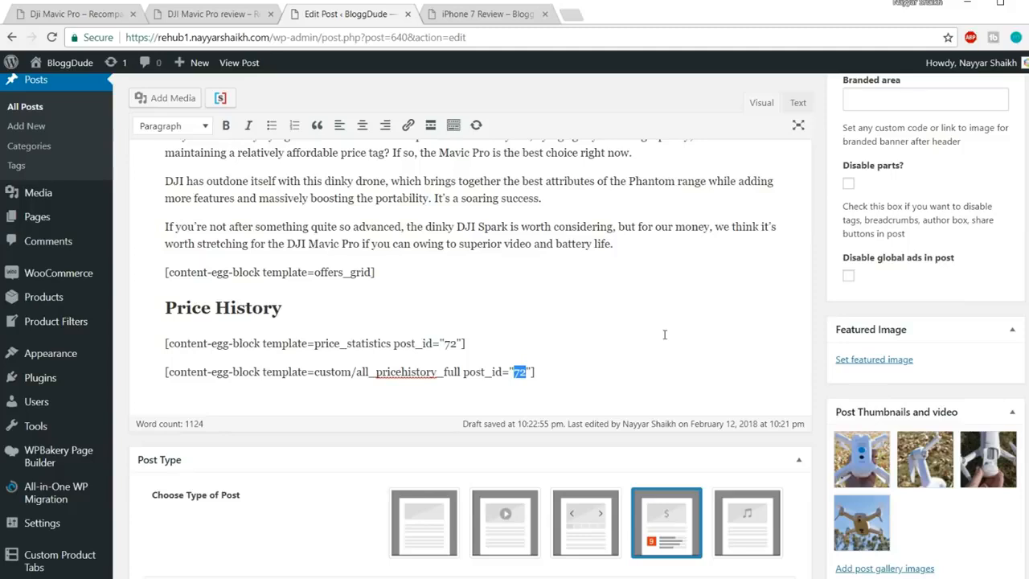
Open Products in a new tab and copy the iPhone 7 Rose Gold product ID 638
scroll(665, 332, "up", 5)
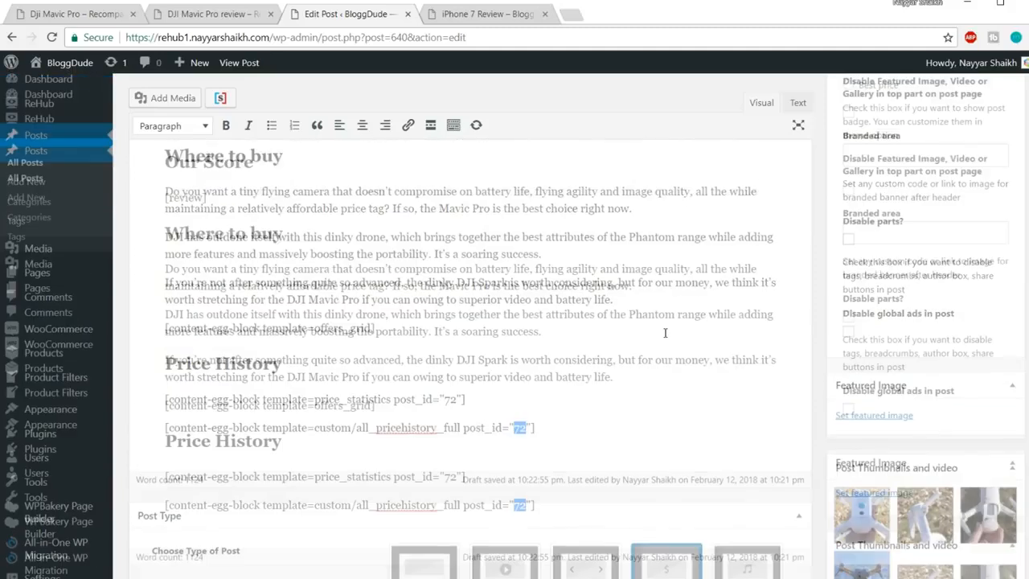
scroll(100, 276, "down", 2)
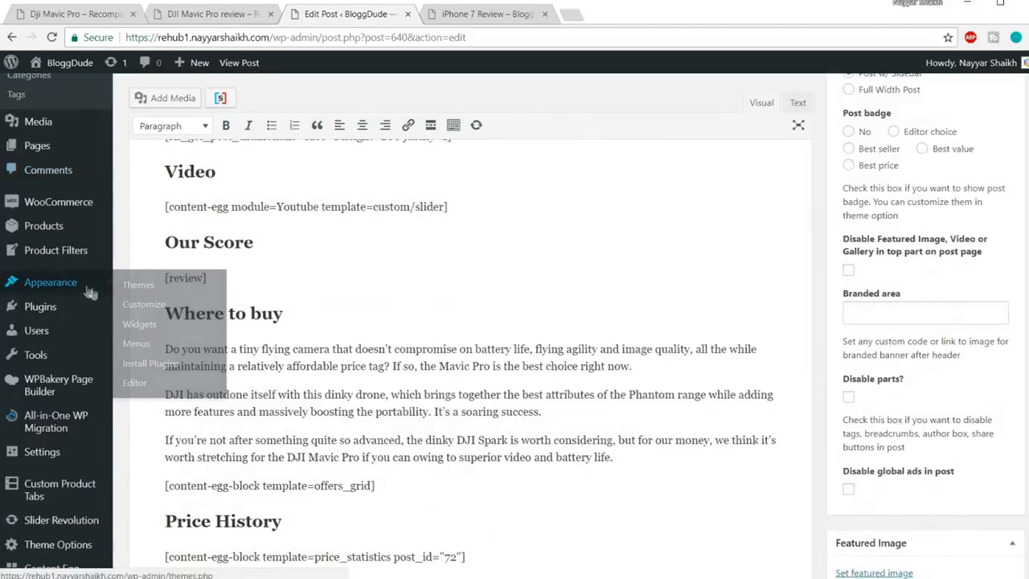
right_click(55, 232)
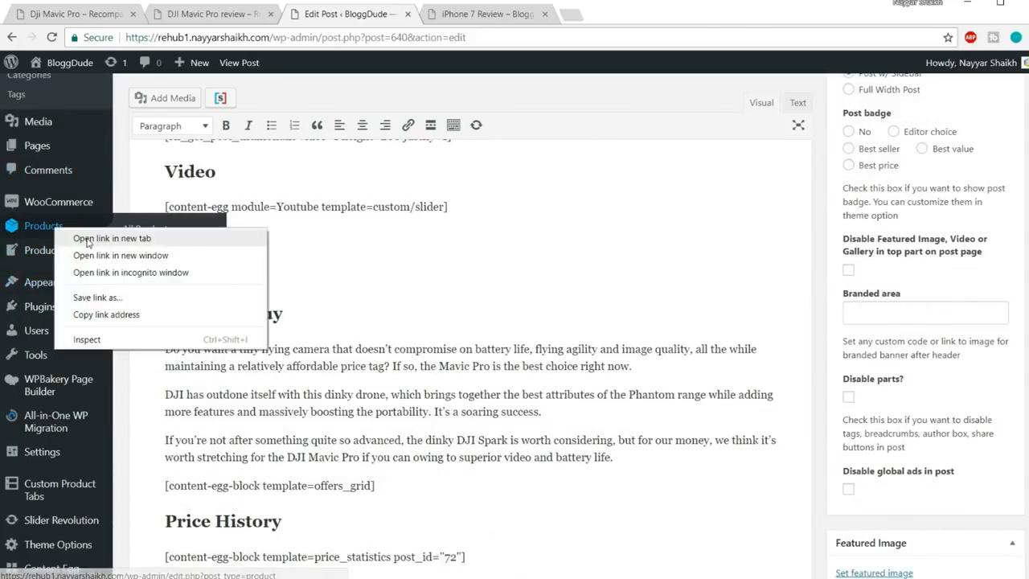
left_click(100, 235)
left_click(485, 16)
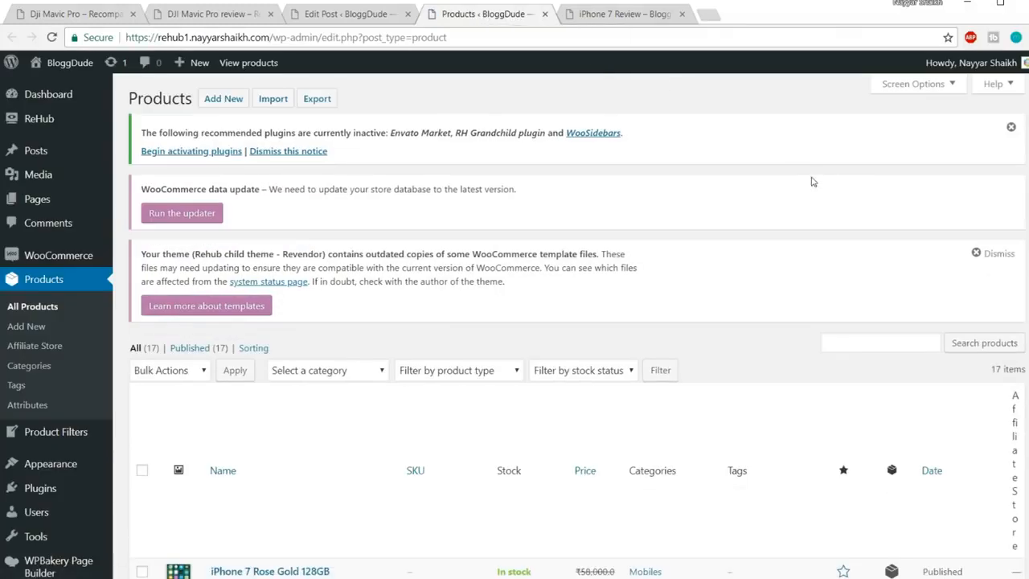
scroll(813, 183, "down", 3)
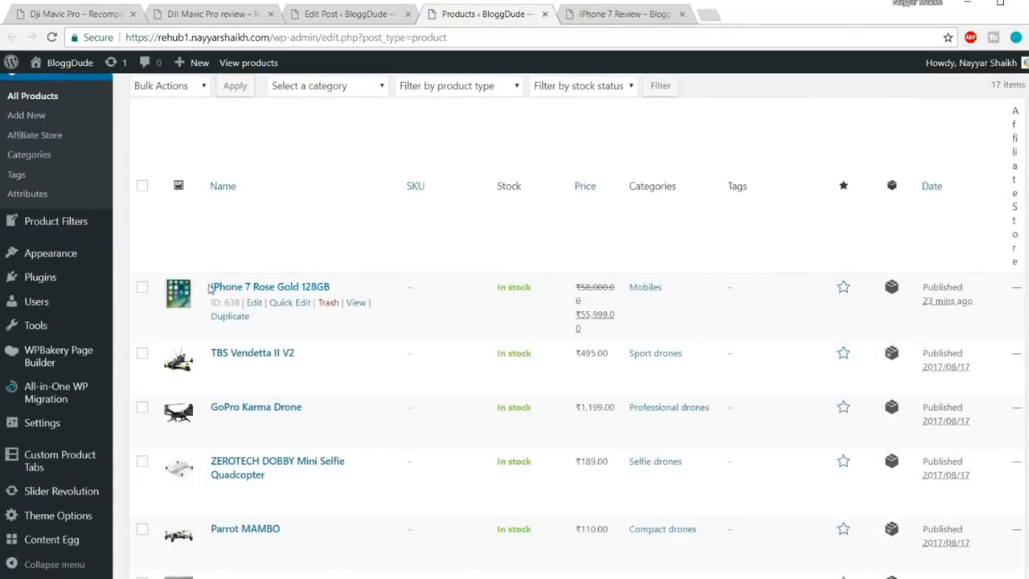
left_click_drag(212, 303, 237, 303)
left_click(242, 302)
double_click(226, 302)
key("ctrl+c")
Replace post_id 72 with 638 in both Price History shortcodes
left_click(374, 16)
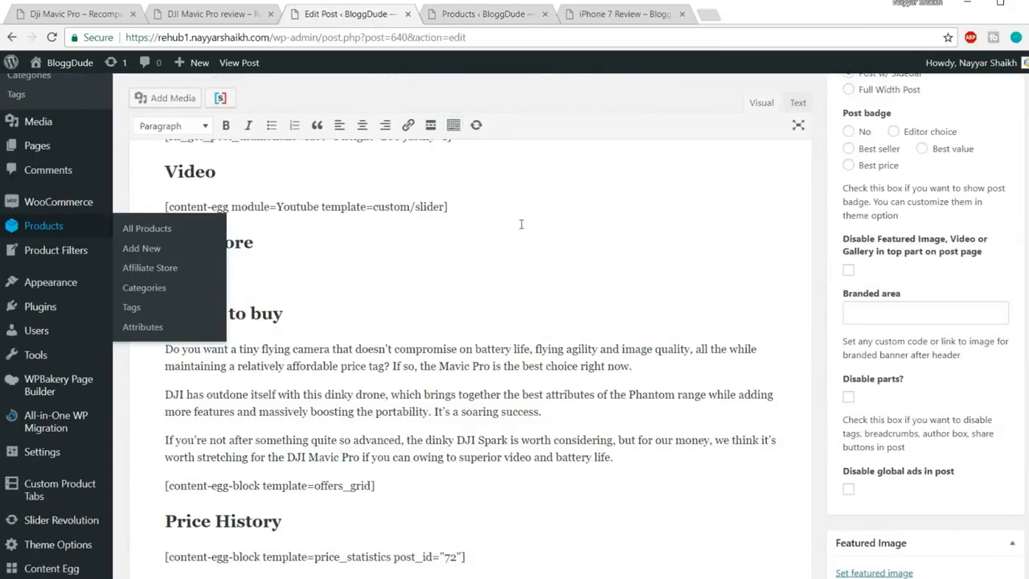
scroll(521, 225, "down", 2)
double_click(448, 415)
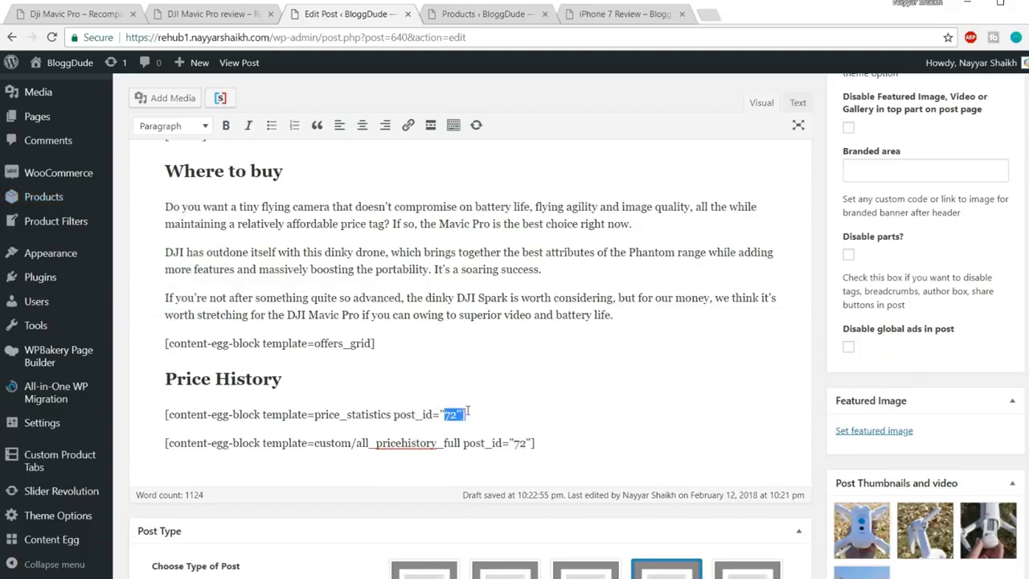
key("ctrl+v")
double_click(524, 443)
key("ctrl+v")
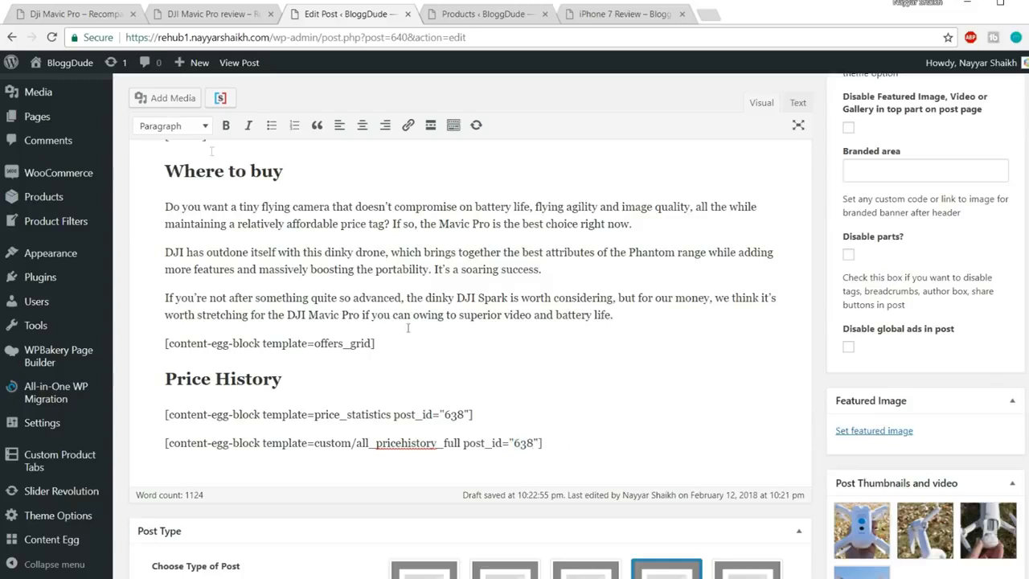
left_click(95, 16)
Copy the Price Alert shortcode from the Notepad shortcode notes
left_click(233, 14)
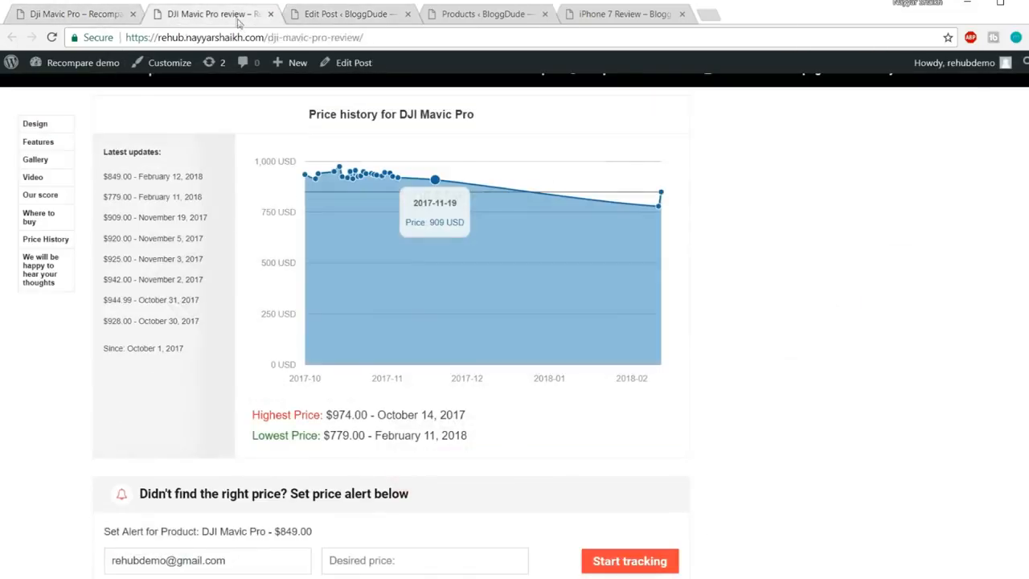
scroll(574, 241, "down", 4)
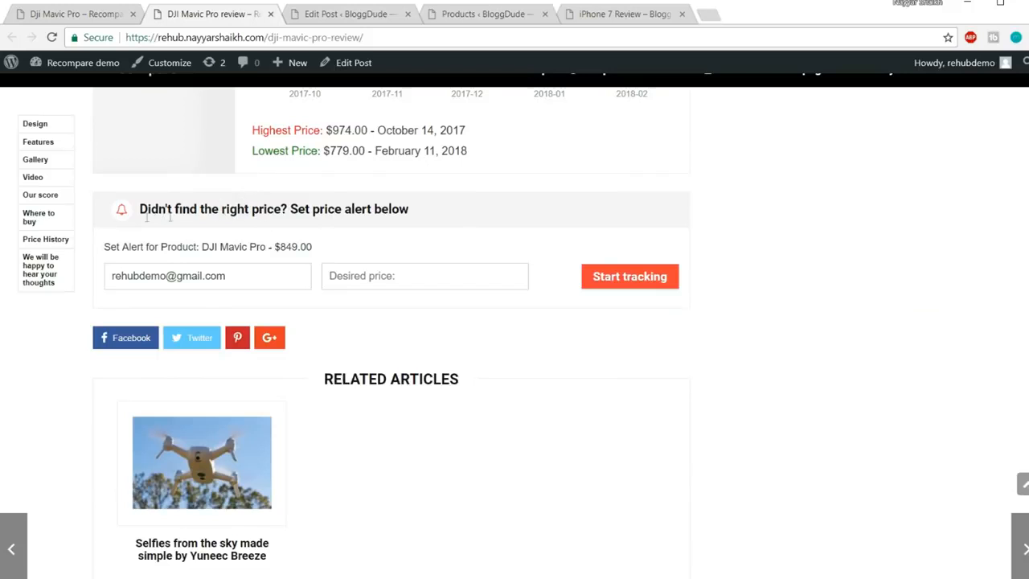
mouse_move(153, 576)
left_click(241, 553)
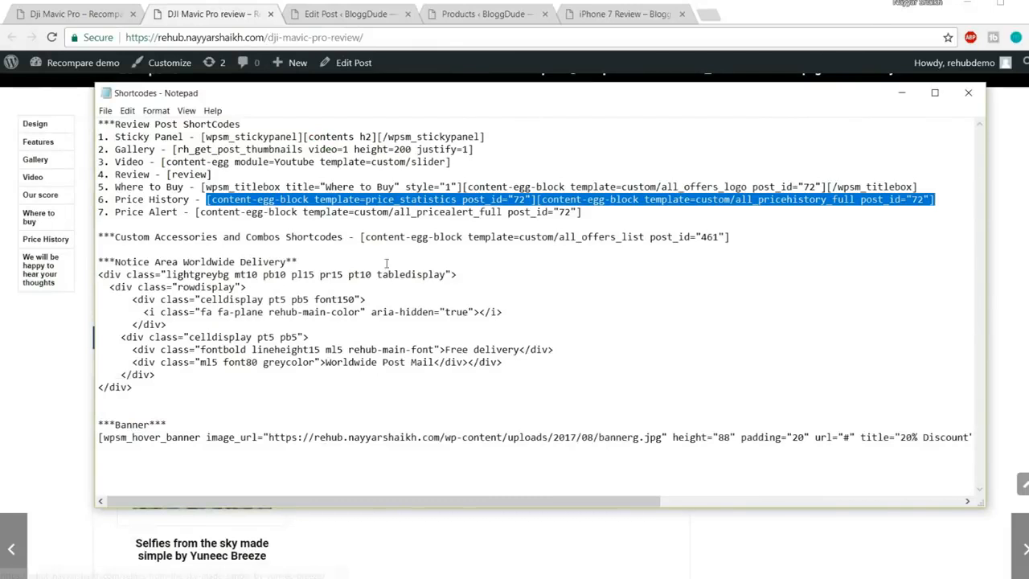
left_click(599, 215)
left_click_drag(598, 216, 195, 217)
key("ctrl+c")
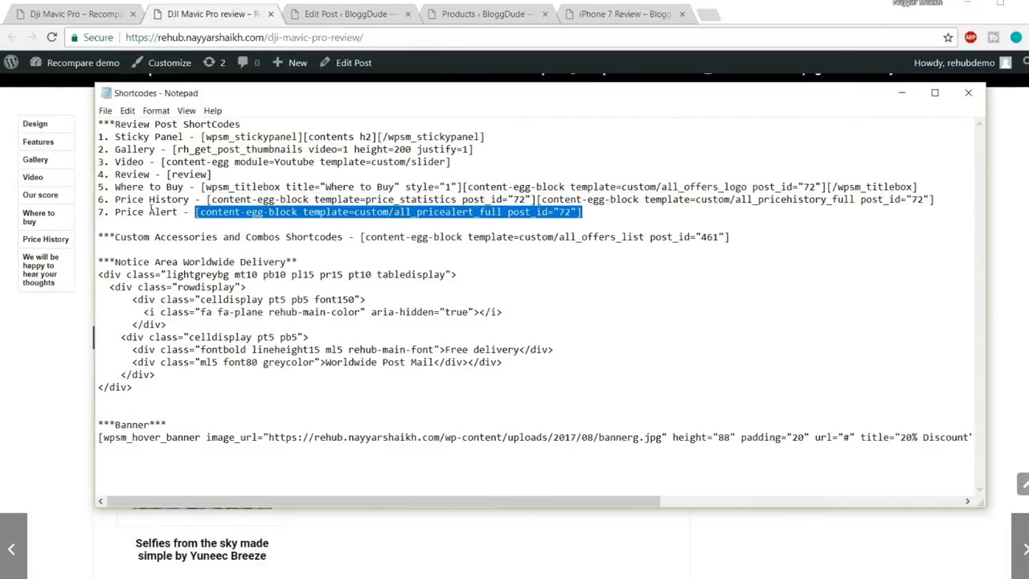
left_click(121, 575)
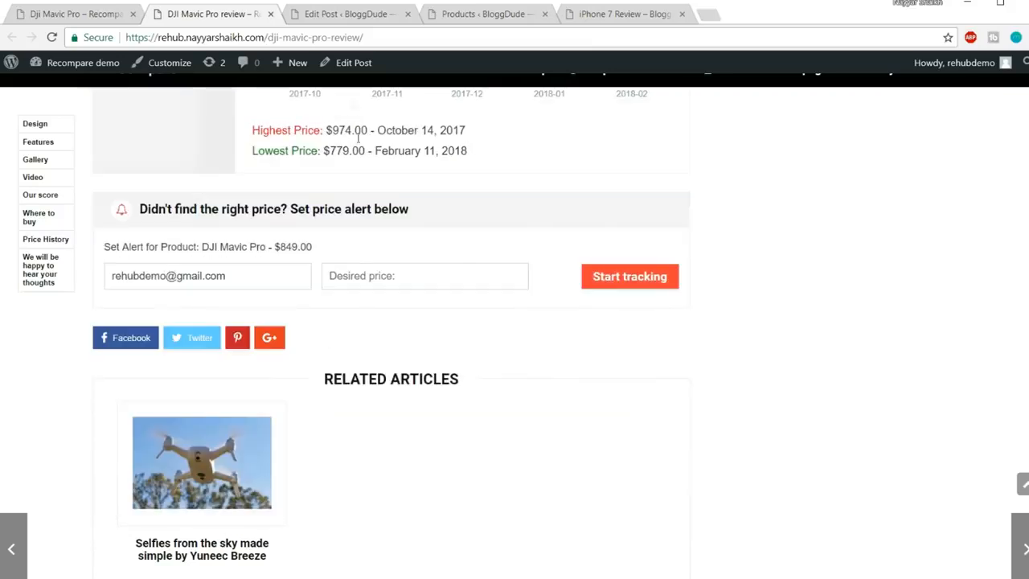
Paste the Price Alert shortcode below the price history shortcode, change its ID to 638, and update the post
left_click(350, 14)
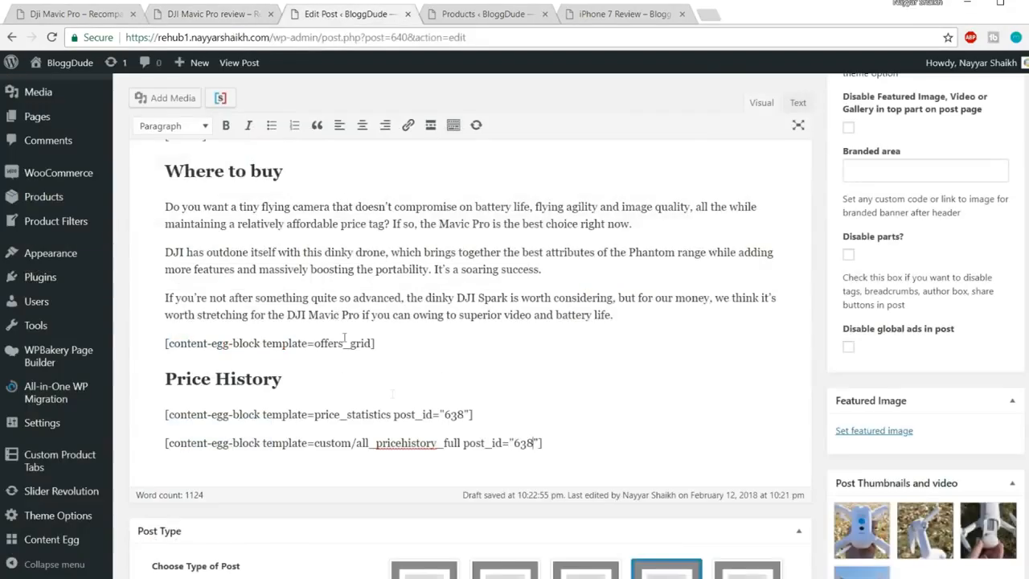
left_click(577, 438)
key("Return")
key("ctrl+v")
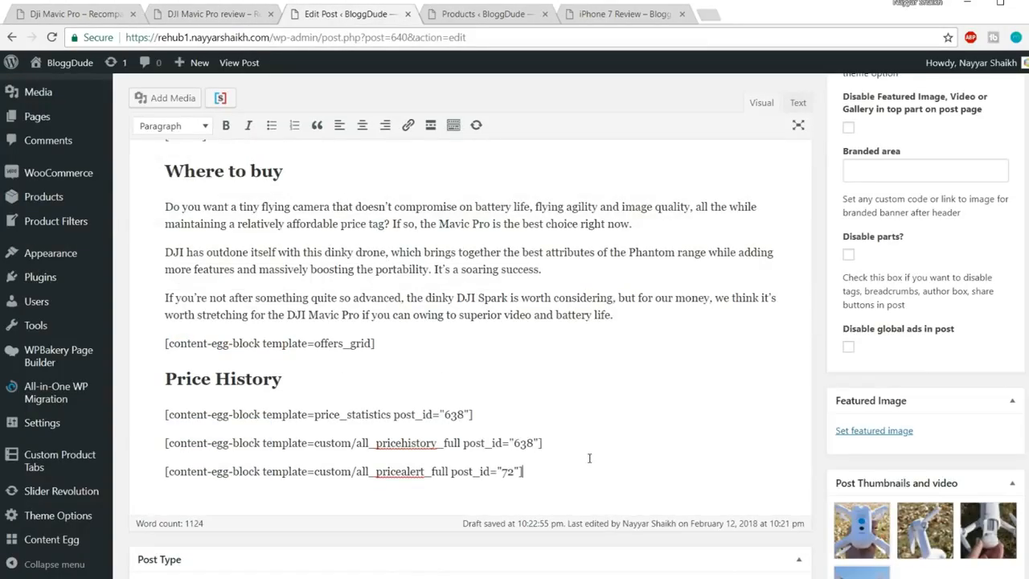
left_click_drag(514, 443, 521, 471)
type("638")
scroll(924, 281, "up", 10)
left_click(1008, 272)
Close the product list tab and reload the iPhone 7 Review page
left_click(510, 18)
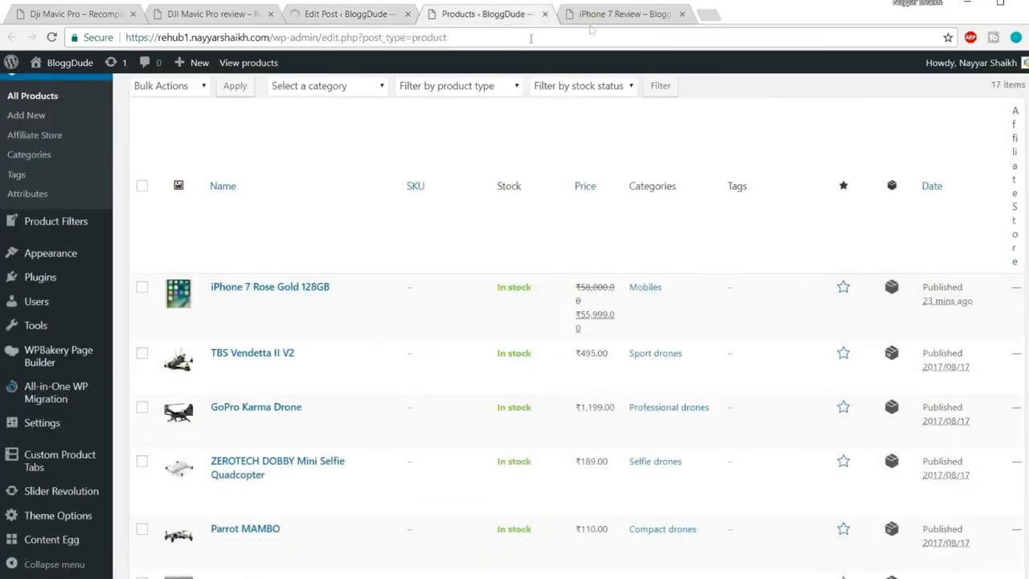
left_click(544, 13)
left_click(479, 14)
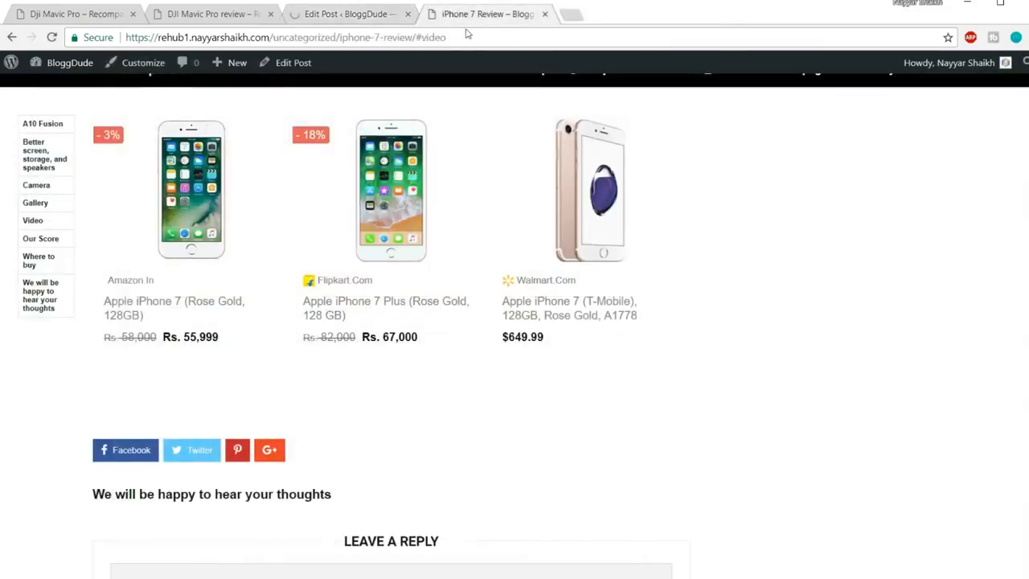
key("Return")
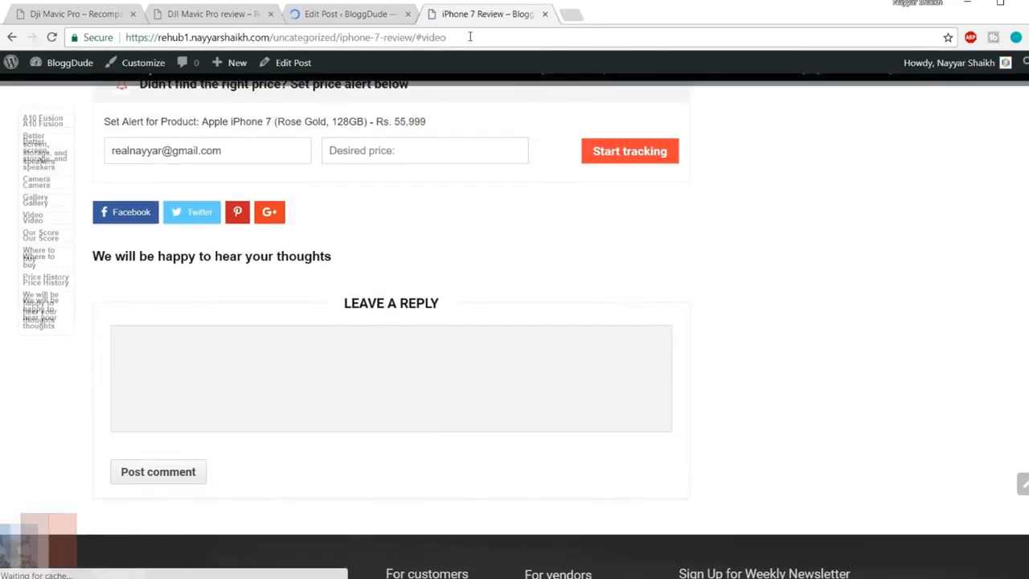
Review the price history bullets and the Set Alert for Product line on the live page
left_click_drag(112, 316, 254, 352)
left_click(304, 363)
scroll(364, 364, "down", 1)
left_click_drag(284, 298, 524, 295)
left_click(550, 300)
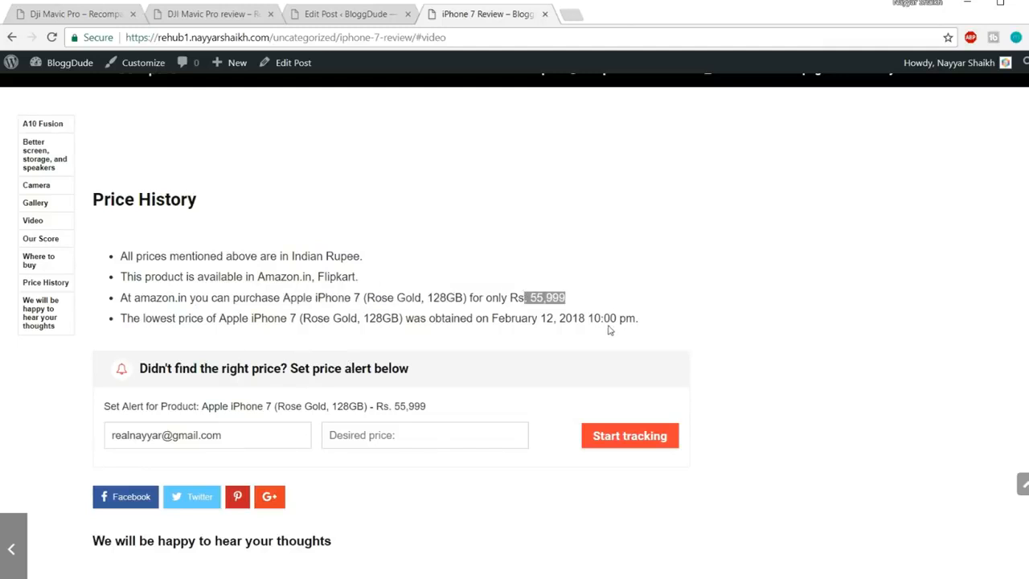
left_click_drag(640, 321, 519, 322)
left_click(553, 321)
double_click(545, 318)
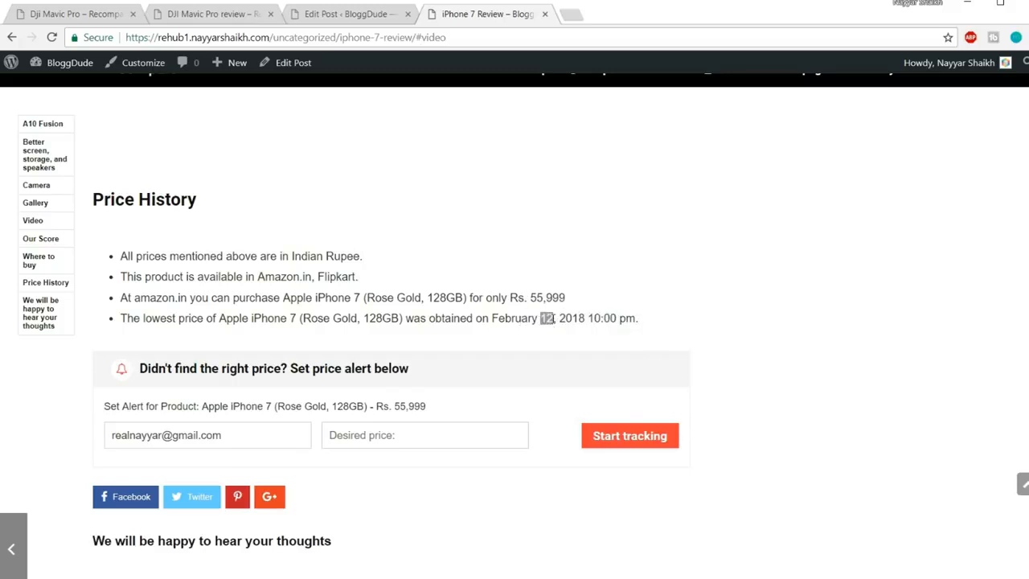
left_click_drag(554, 318, 595, 320)
left_click(603, 319)
scroll(428, 334, "down", 3)
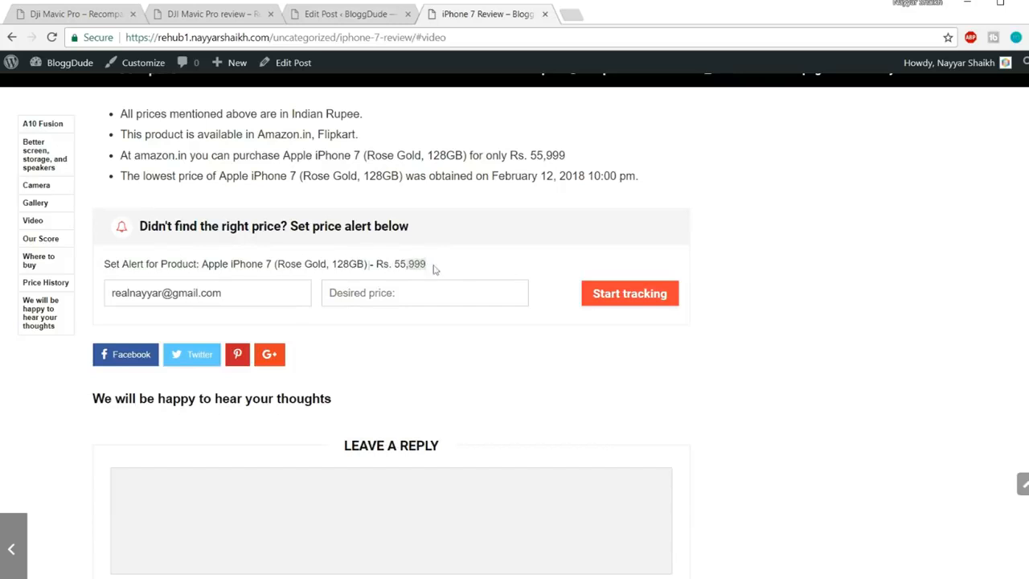
left_click_drag(434, 269, 106, 265)
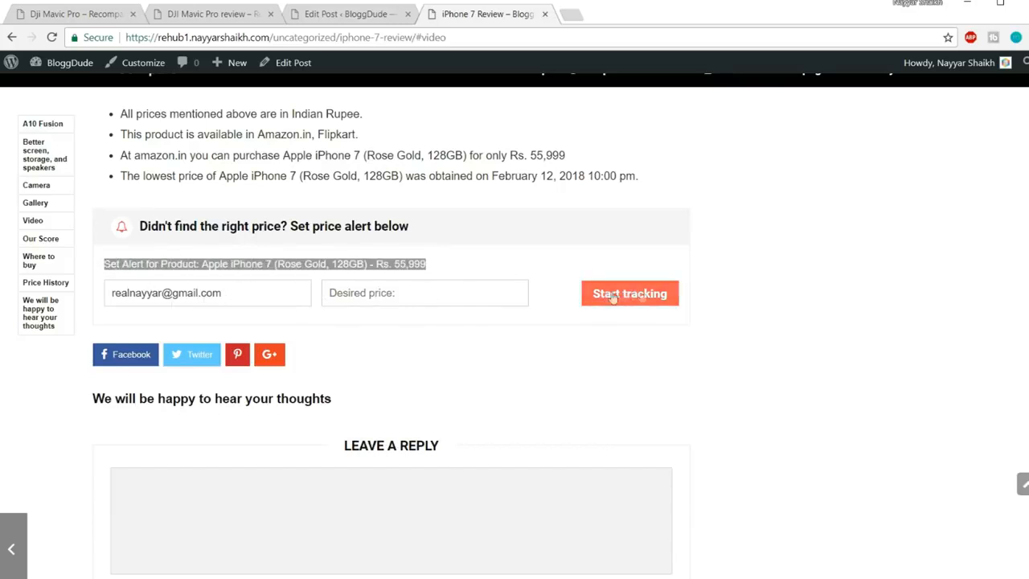
Go back to the top of the page and bring up the Unique Functions mega-menu
scroll(735, 346, "down", 3)
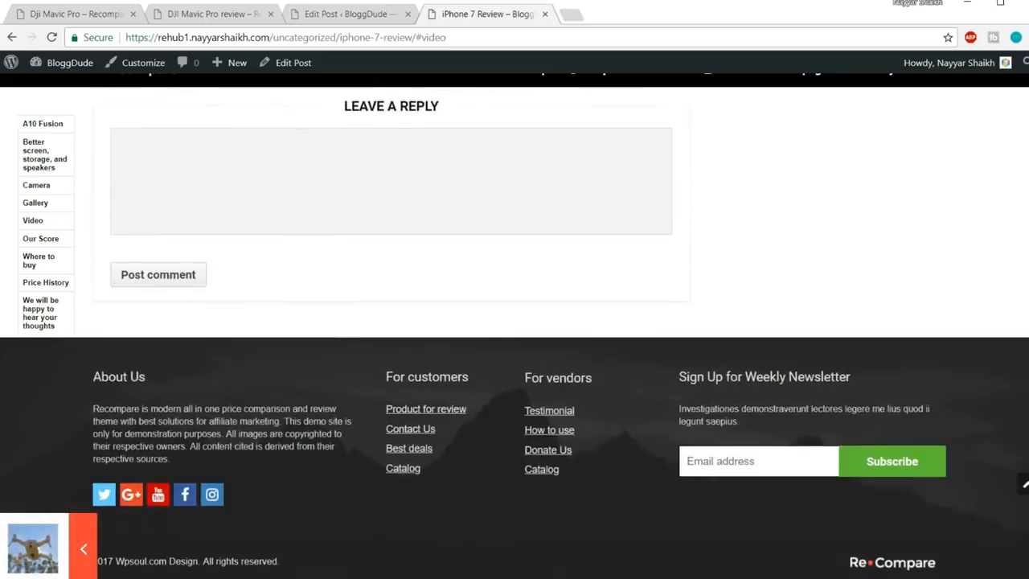
left_click(1023, 483)
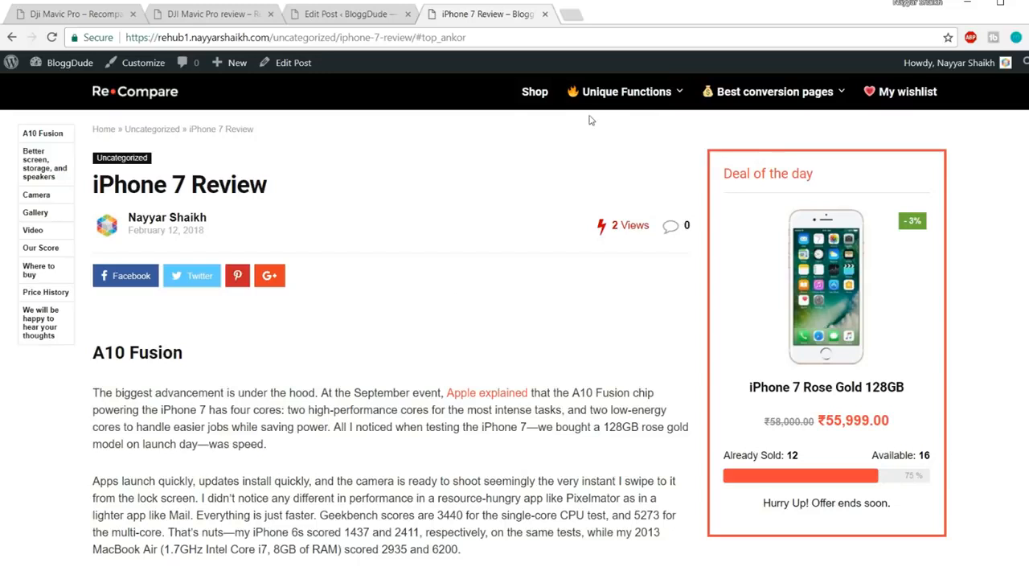
mouse_move(640, 110)
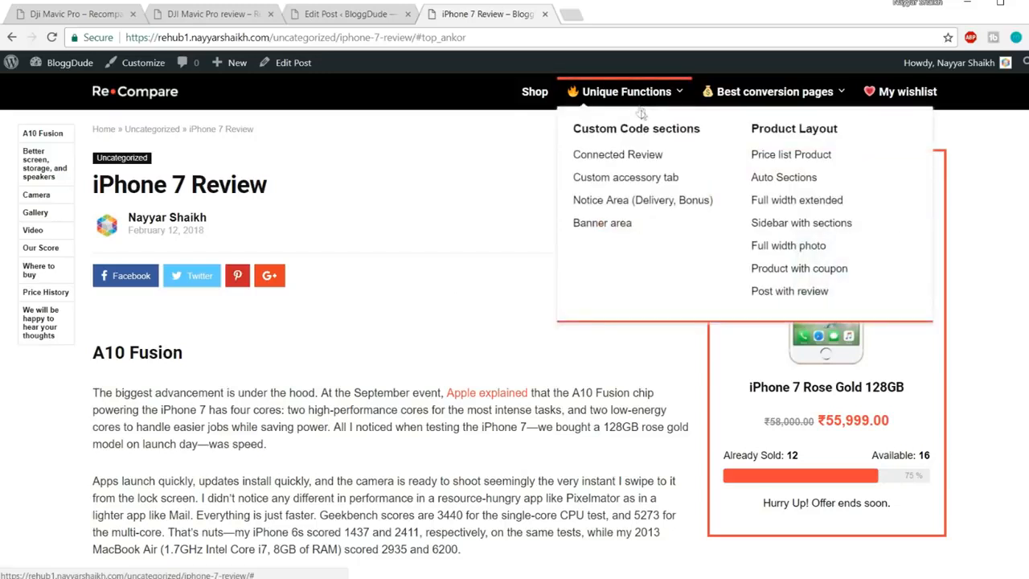
Open the Custom accessory tab example, the GoPro Karma Drone product, and scroll through it
left_click(645, 178)
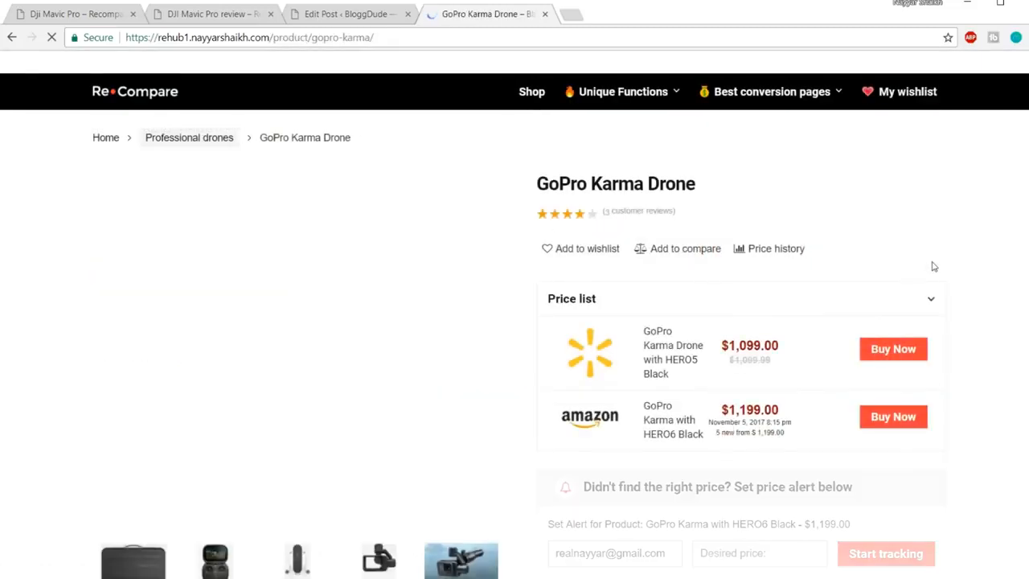
scroll(933, 266, "down", 6)
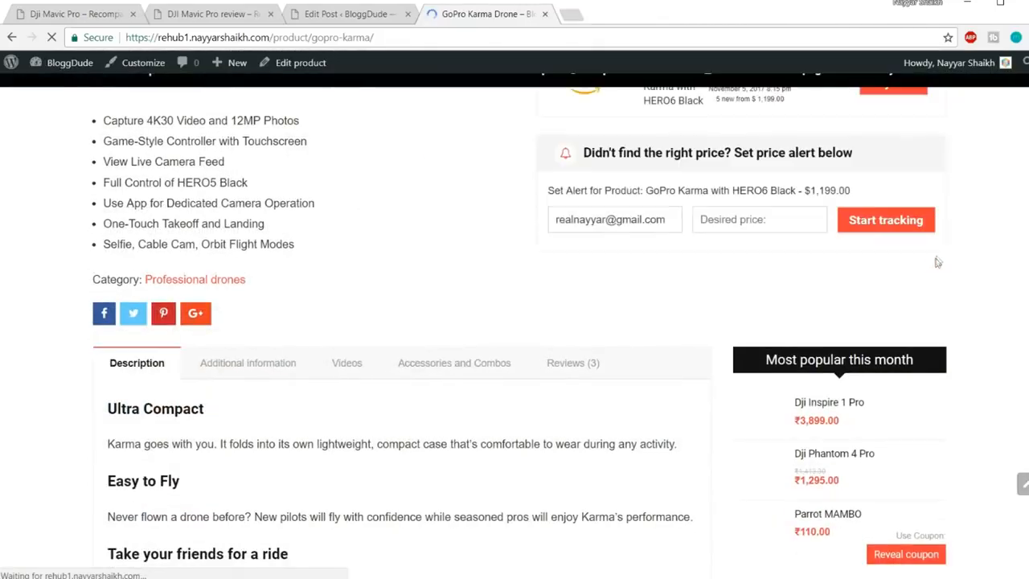
scroll(957, 258, "down", 1)
scroll(957, 258, "down", 1)
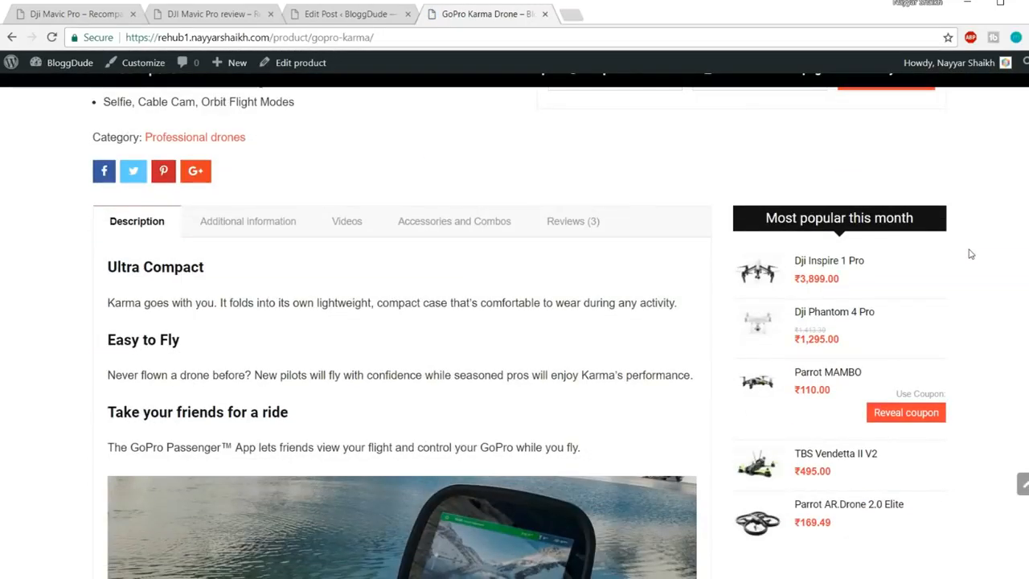
scroll(968, 255, "down", 2)
scroll(968, 254, "up", 2)
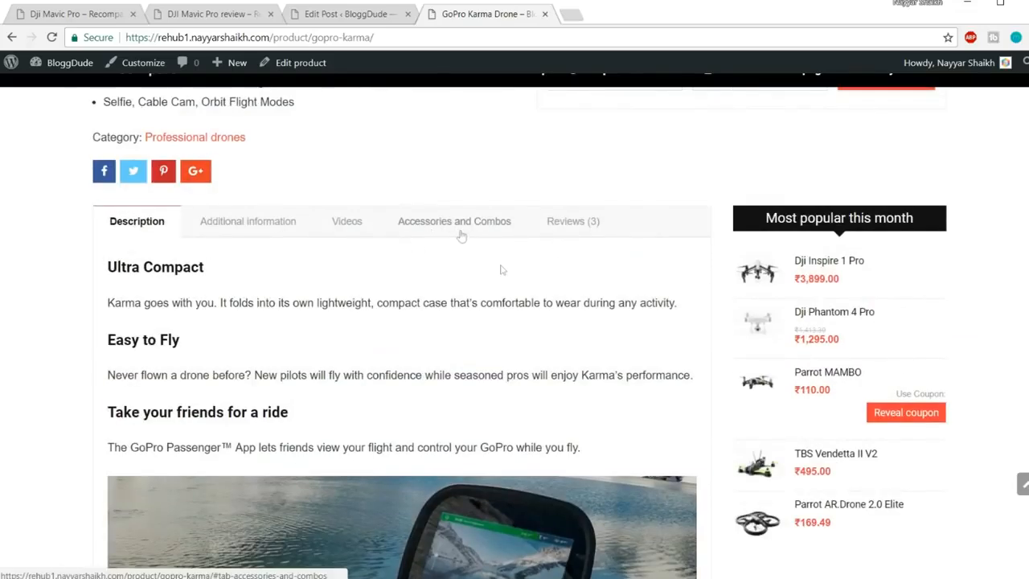
scroll(457, 233, "up", 3)
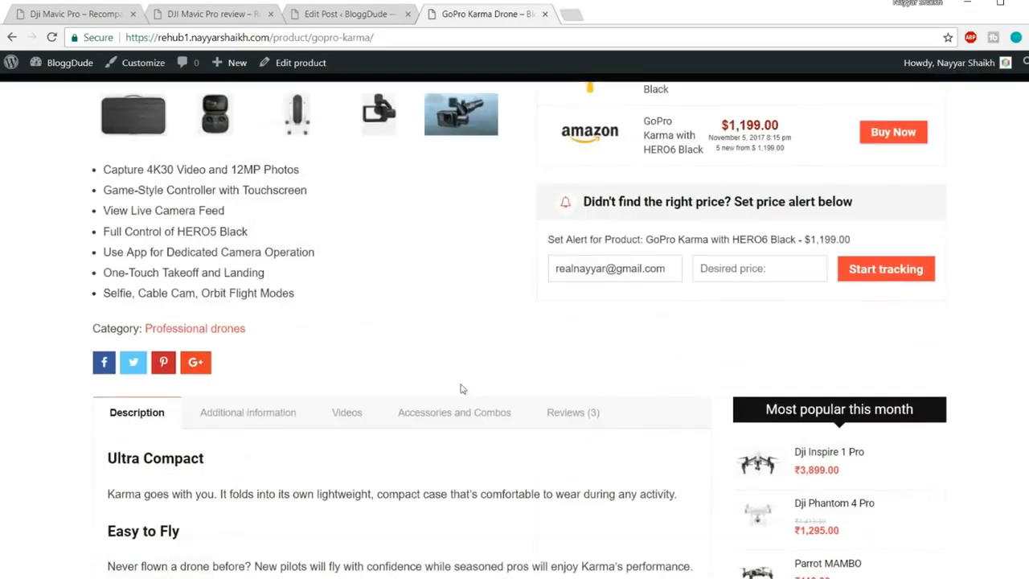
Show the Accessories and Combos tab and scroll through its listings
left_click(428, 410)
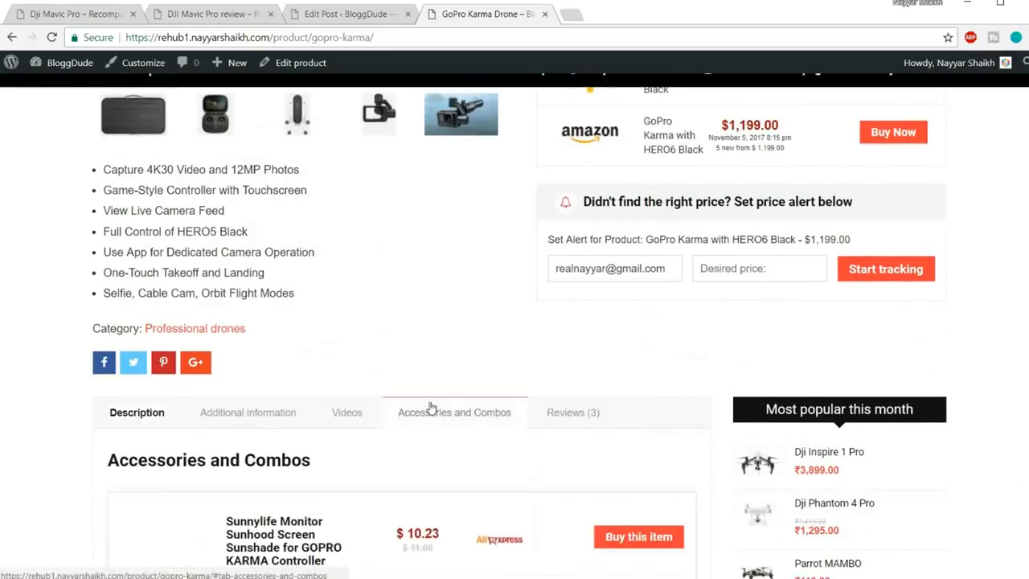
scroll(482, 362, "down", 3)
scroll(384, 328, "down", 8)
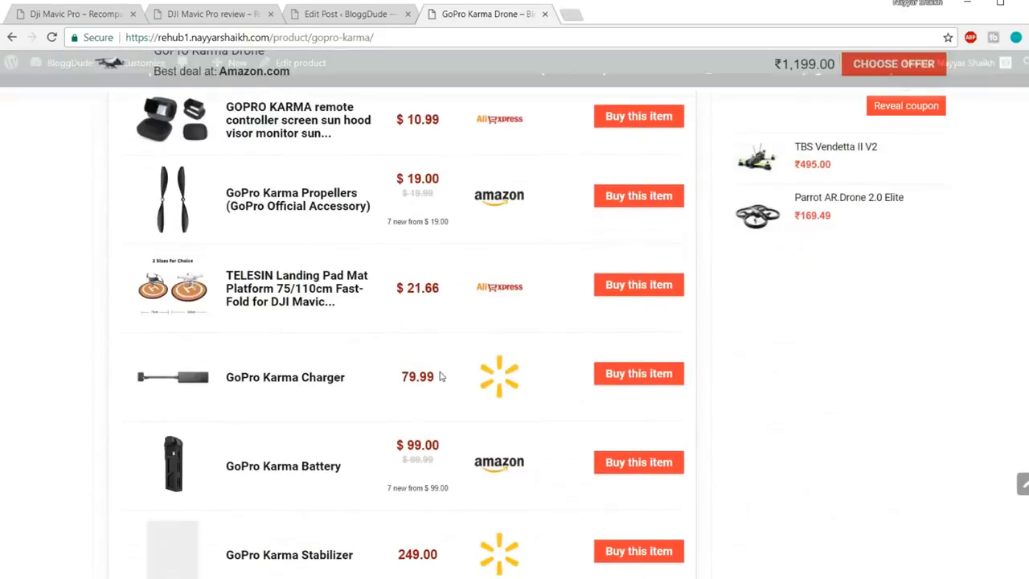
scroll(441, 385, "up", 3)
scroll(441, 384, "up", 5)
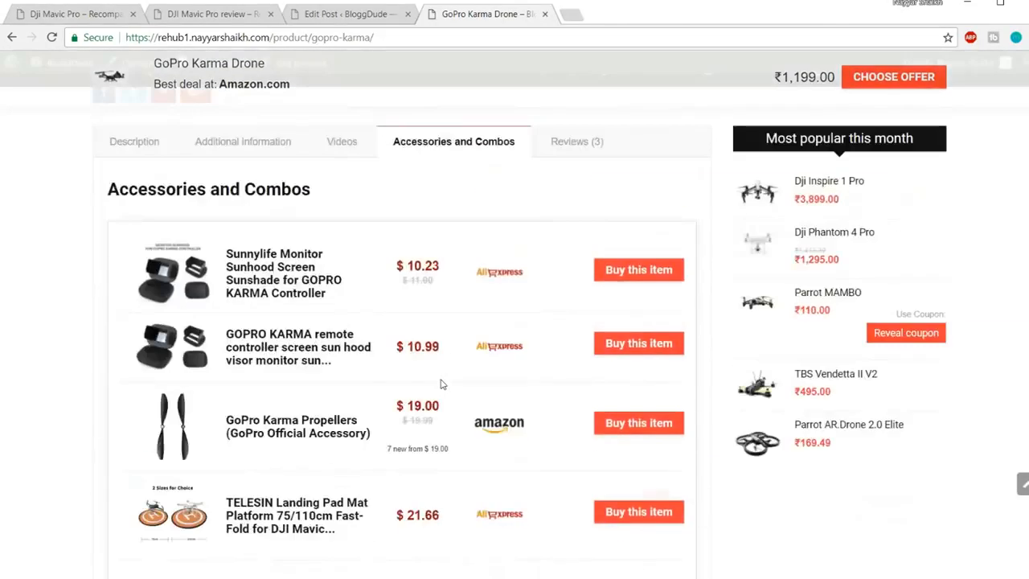
scroll(500, 345, "down", 3)
scroll(501, 345, "down", 6)
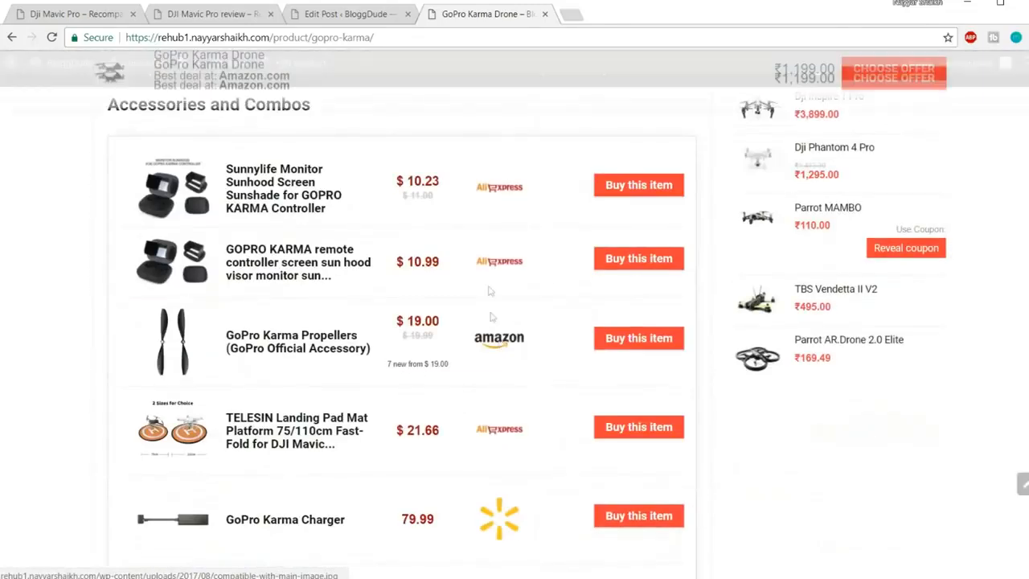
scroll(507, 344, "up", 6)
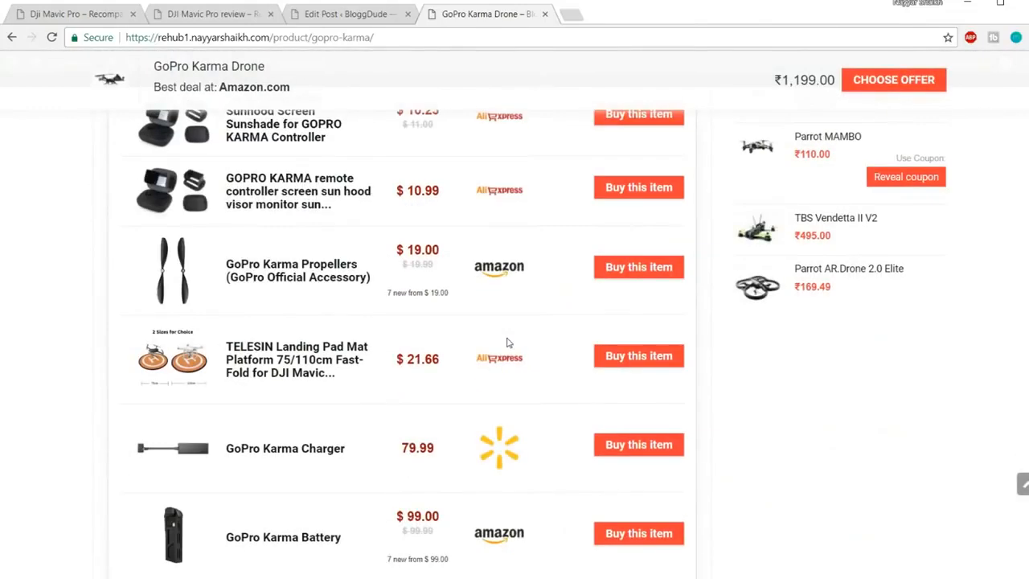
scroll(506, 344, "up", 5)
scroll(507, 343, "down", 6)
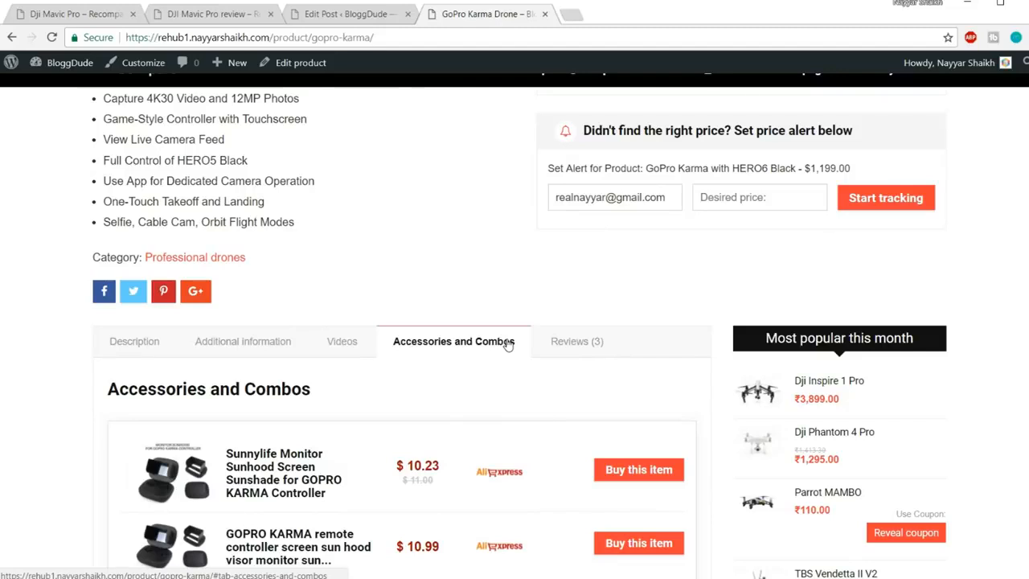
scroll(506, 344, "up", 5)
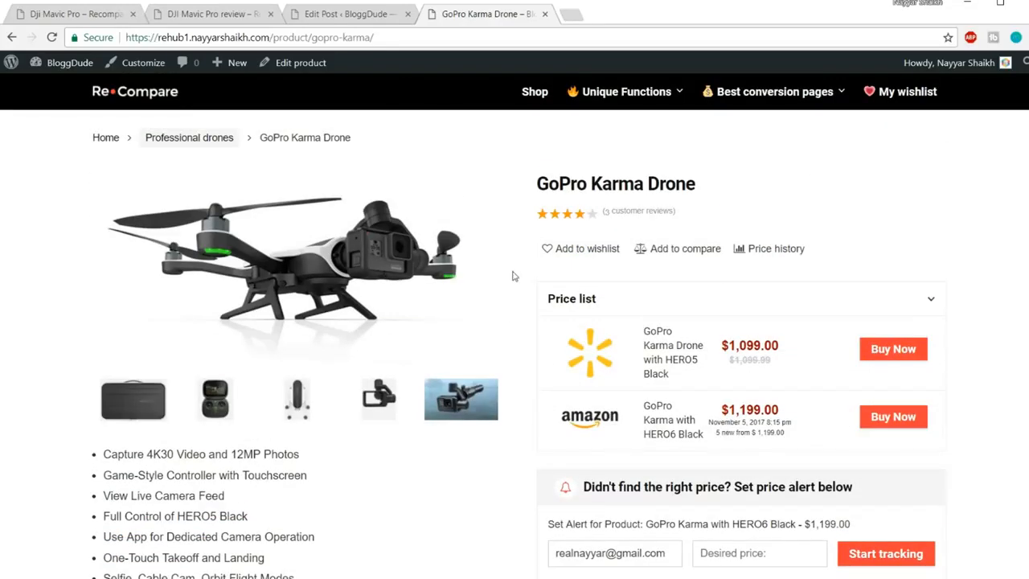
From the iPhone 7 Review editor, add a new product named 'iPhone 7 Accessories' via Products > Add New
left_click(337, 20)
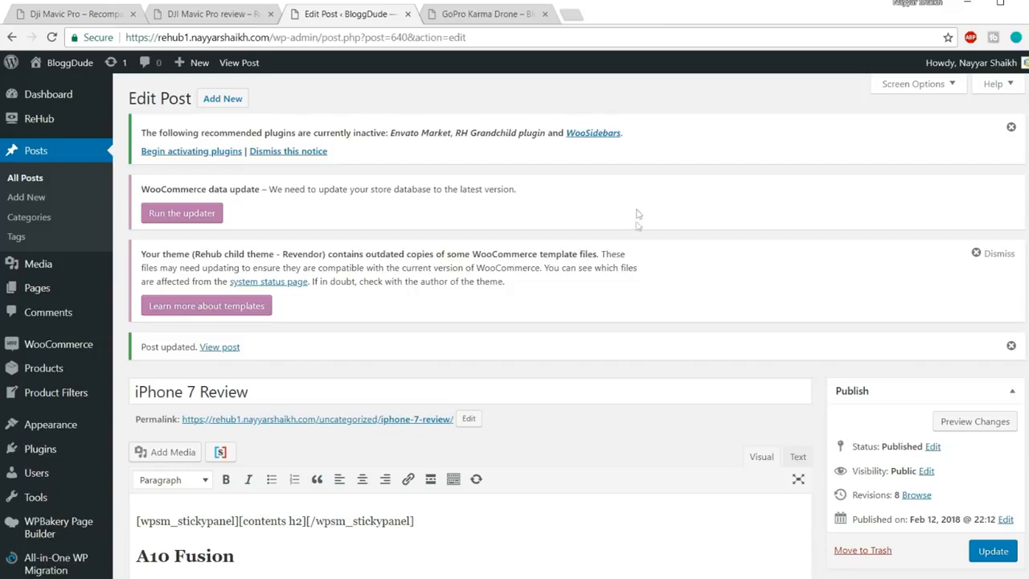
scroll(632, 190, "down", 2)
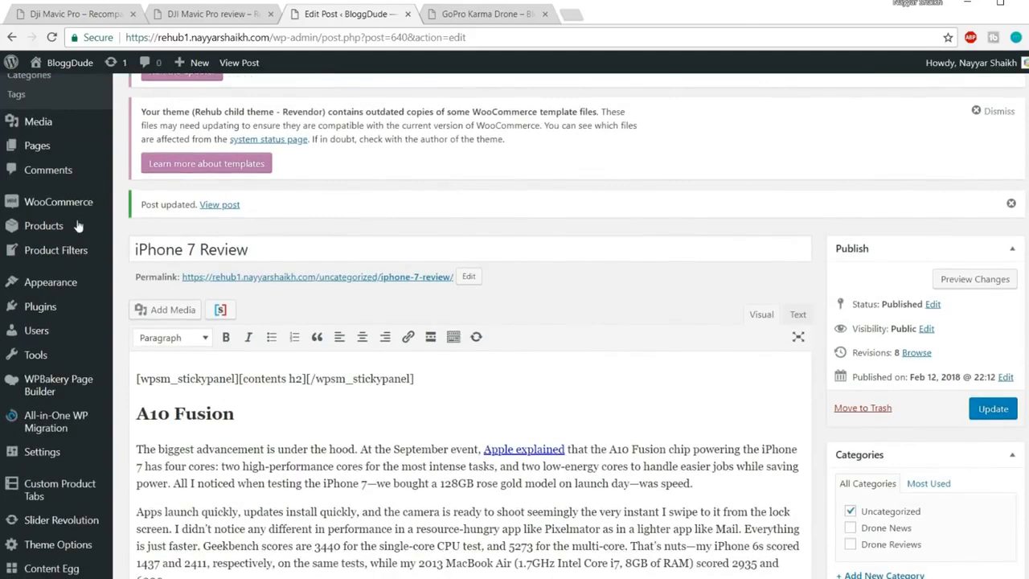
mouse_move(50, 235)
left_click(149, 250)
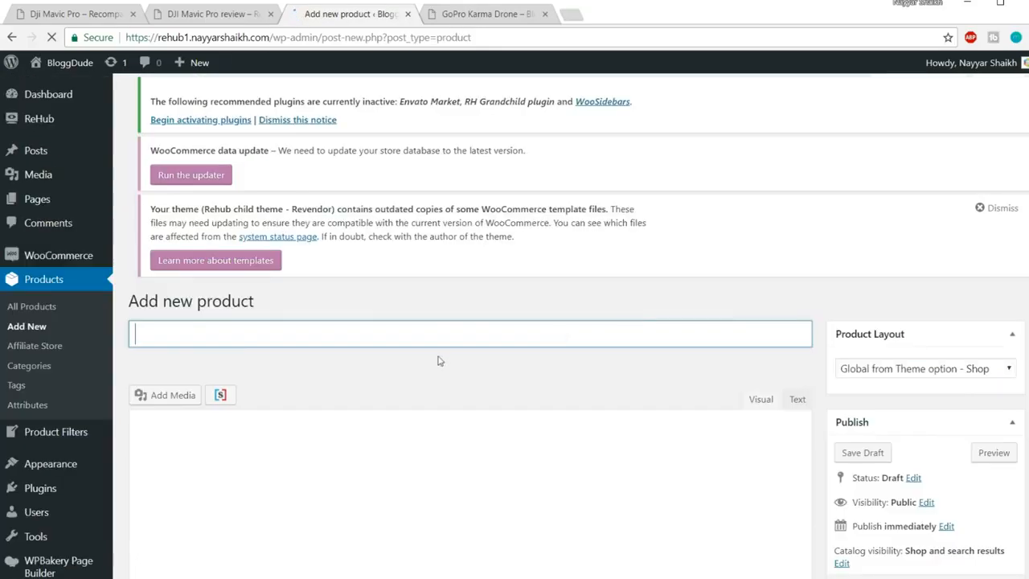
scroll(609, 337, "down", 1)
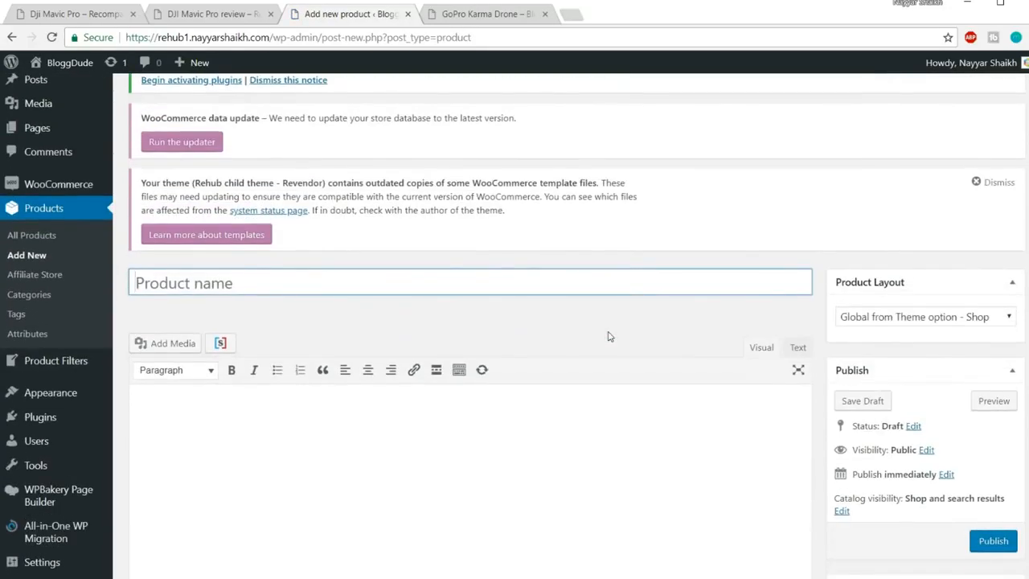
type("iPhone")
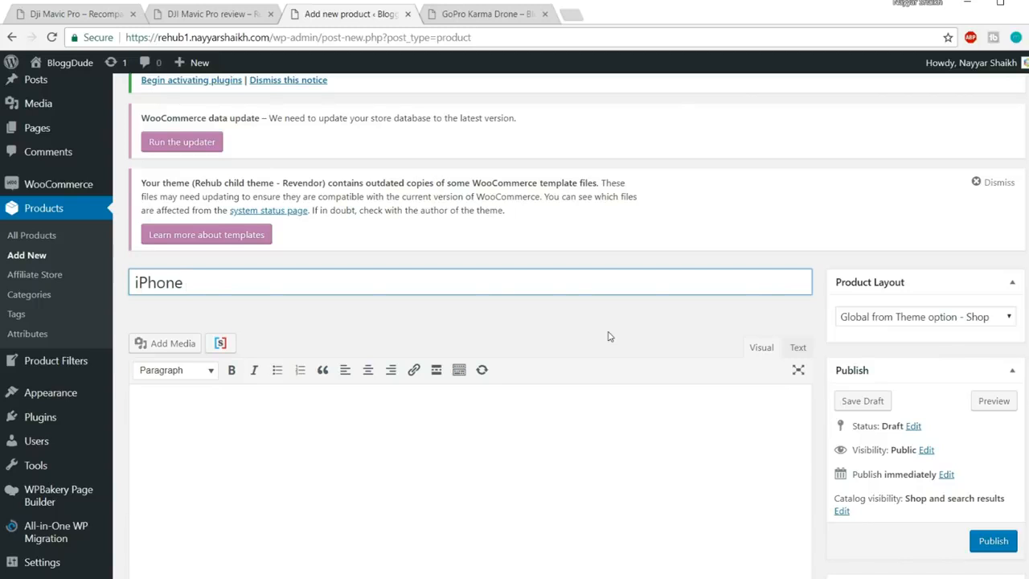
type("ssories")
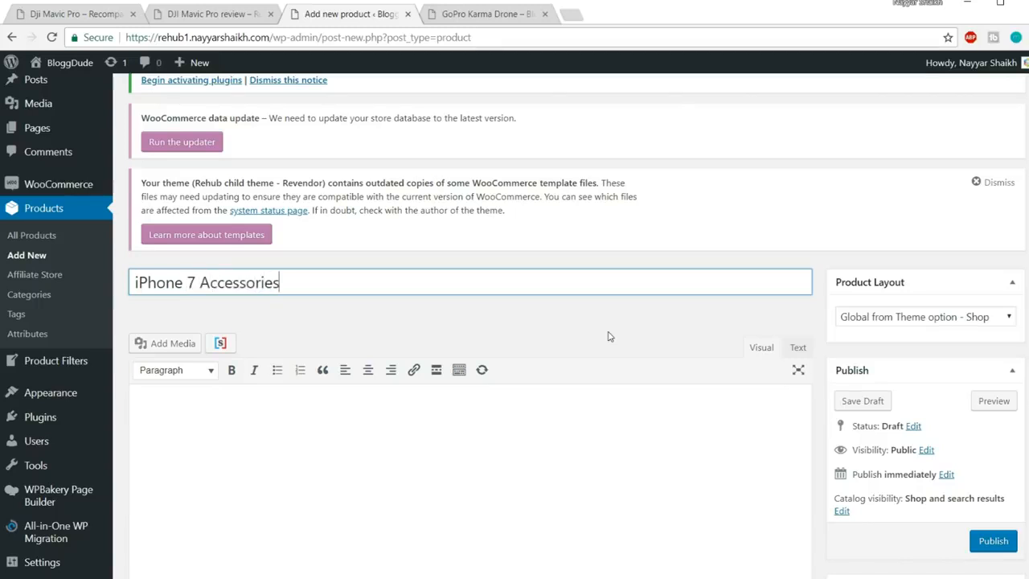
scroll(620, 368, "down", 10)
scroll(675, 354, "down", 1)
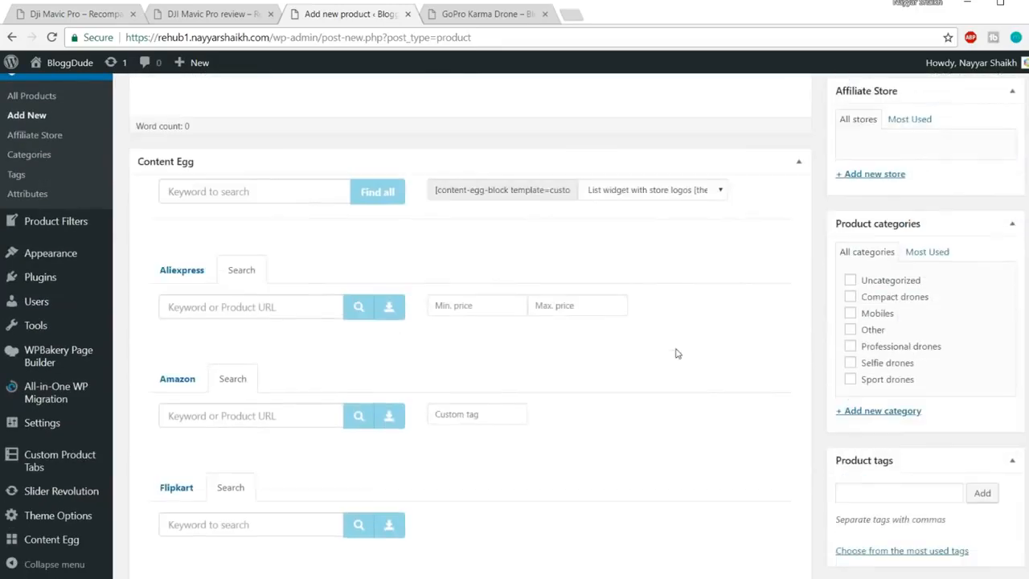
Put the new product in the Mobiles category
left_click(233, 315)
scroll(608, 322, "down", 1)
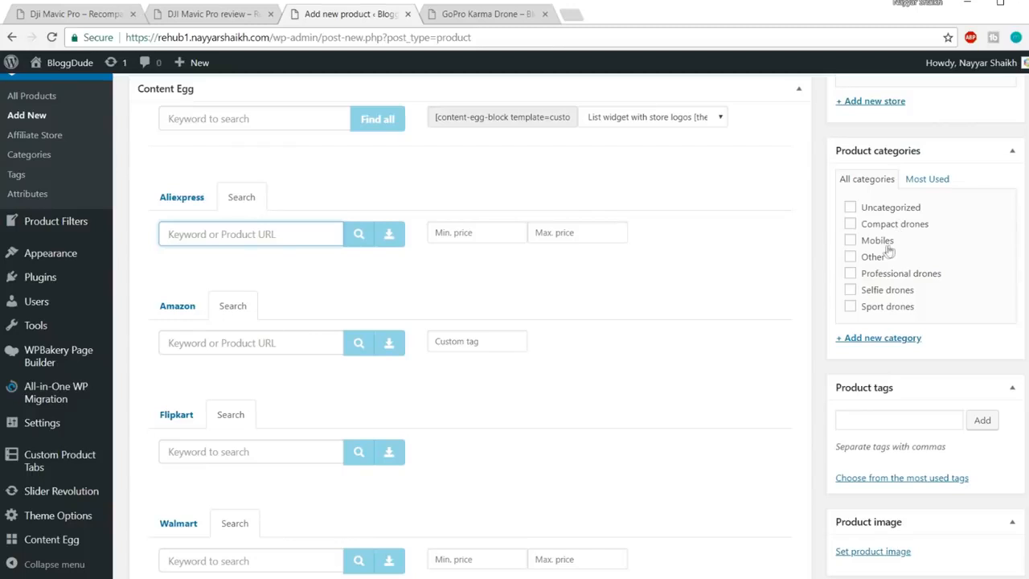
left_click(852, 241)
scroll(611, 265, "down", 1)
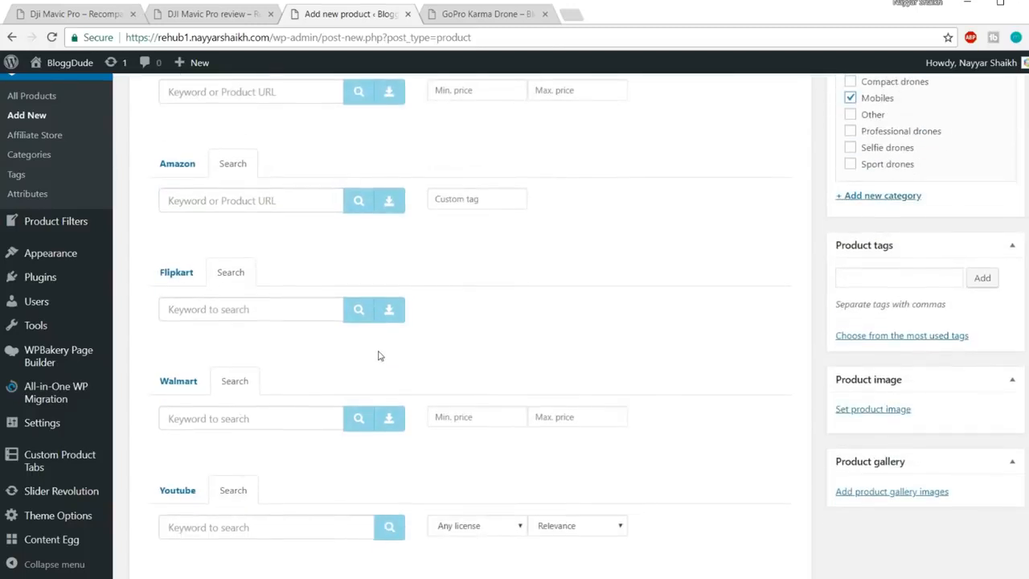
Search Content Egg's Amazon module for 'iphone 7 case' and add the Spigen Rugged Armor case offer
left_click(244, 274)
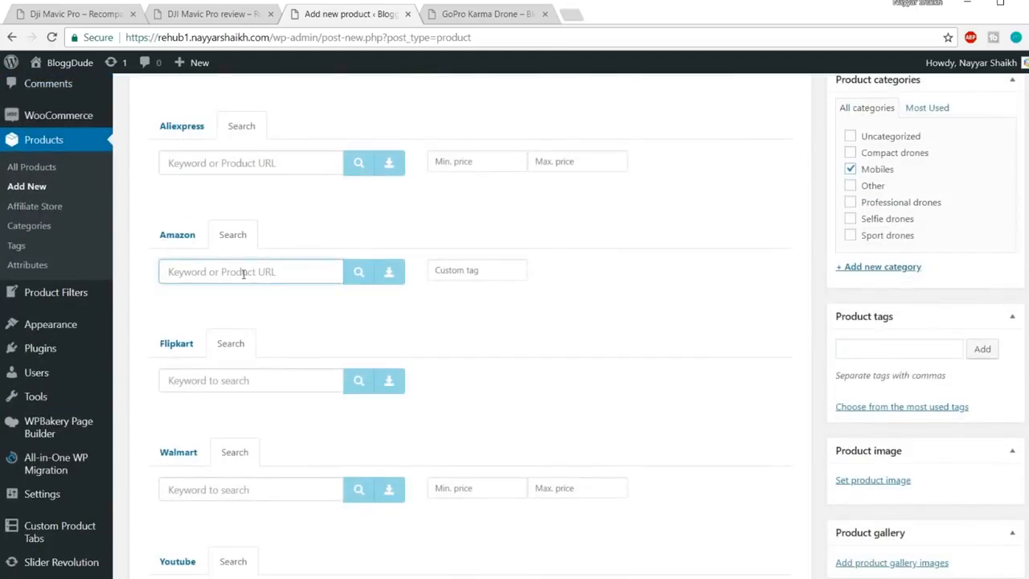
type("iphone 7 case")
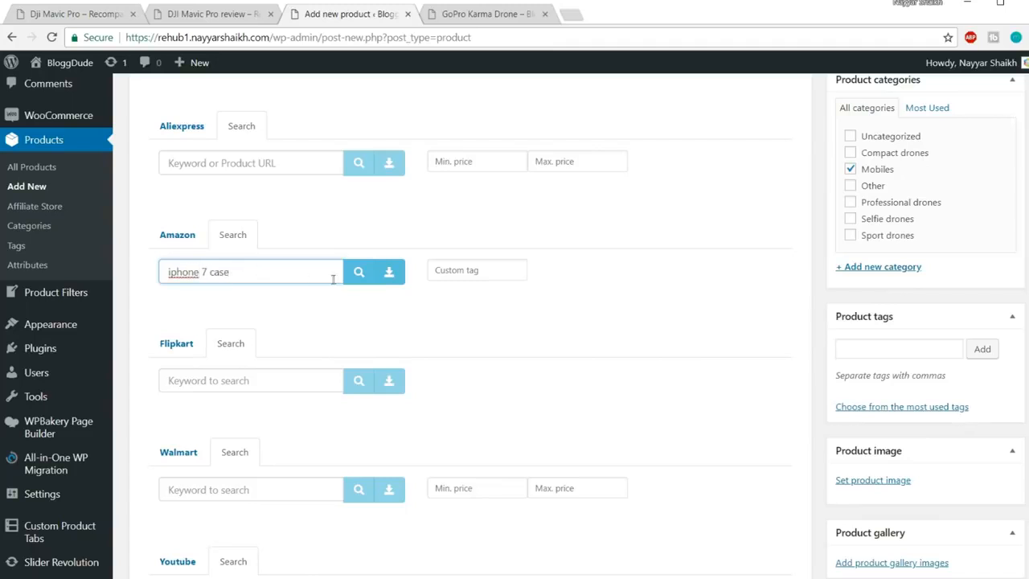
left_click(359, 272)
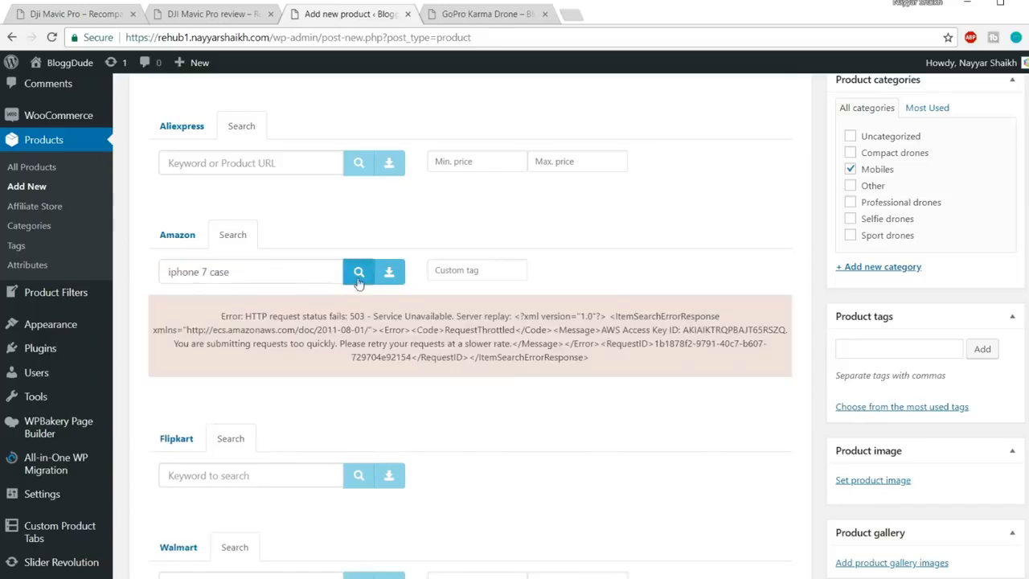
left_click(359, 273)
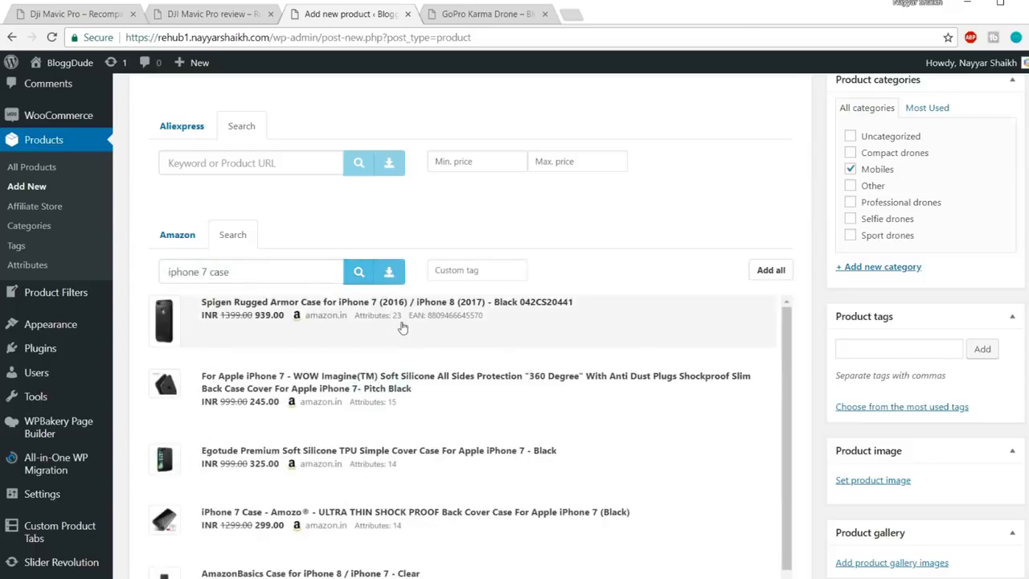
left_click(439, 329)
scroll(661, 344, "down", 4)
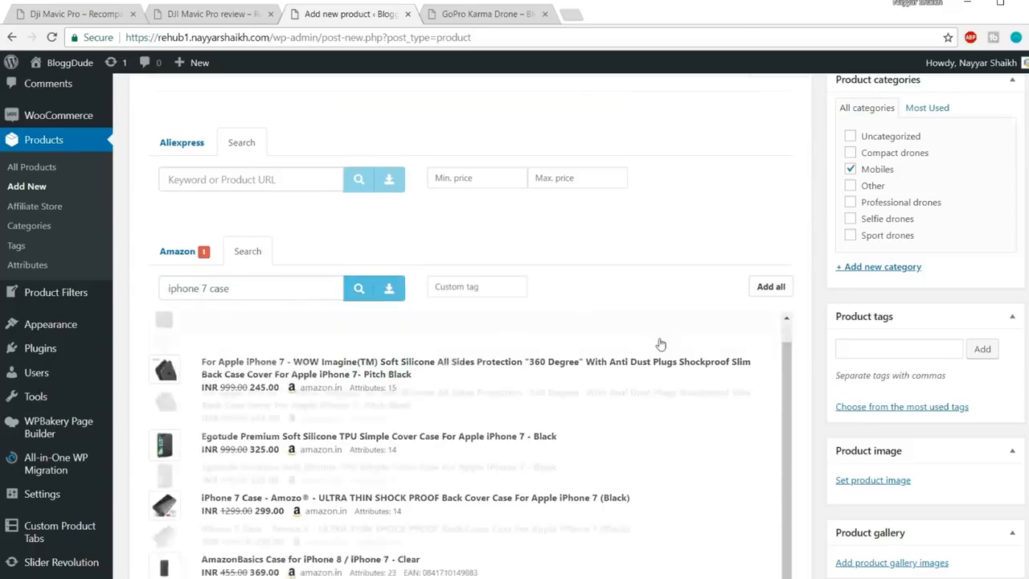
scroll(660, 344, "down", 8)
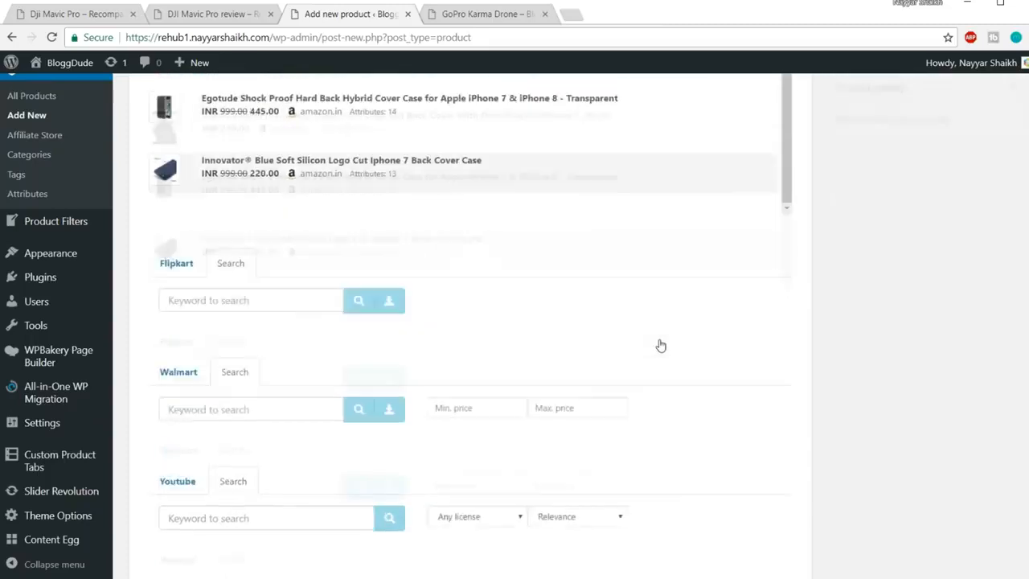
scroll(660, 344, "up", 3)
scroll(660, 344, "up", 8)
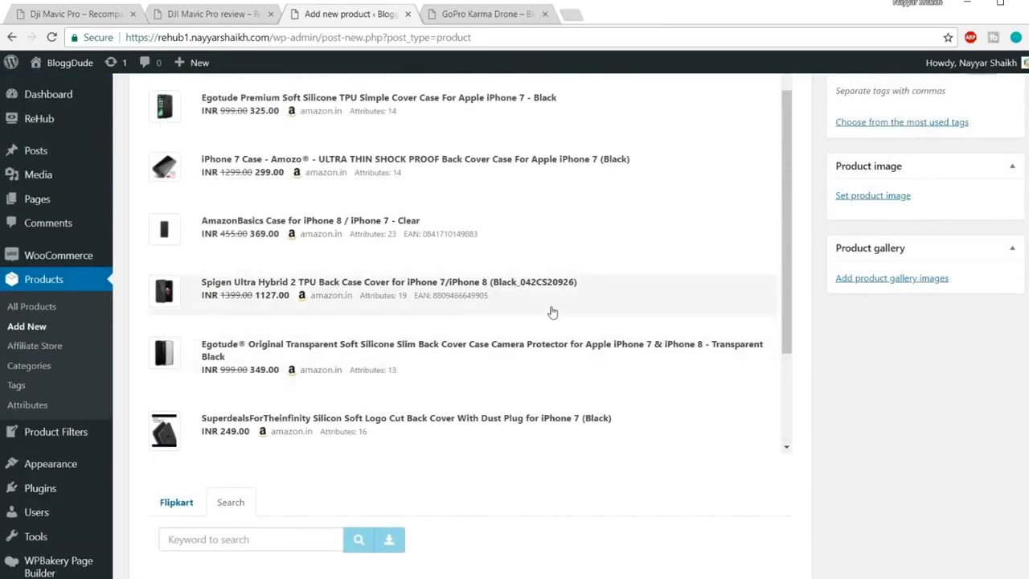
scroll(552, 312, "up", 2)
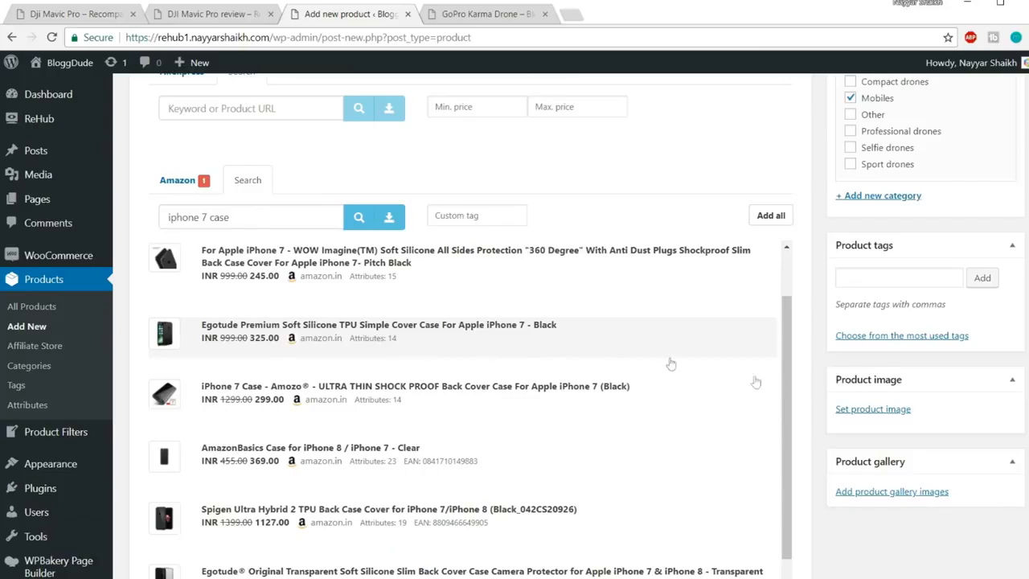
scroll(914, 535, "down", 5)
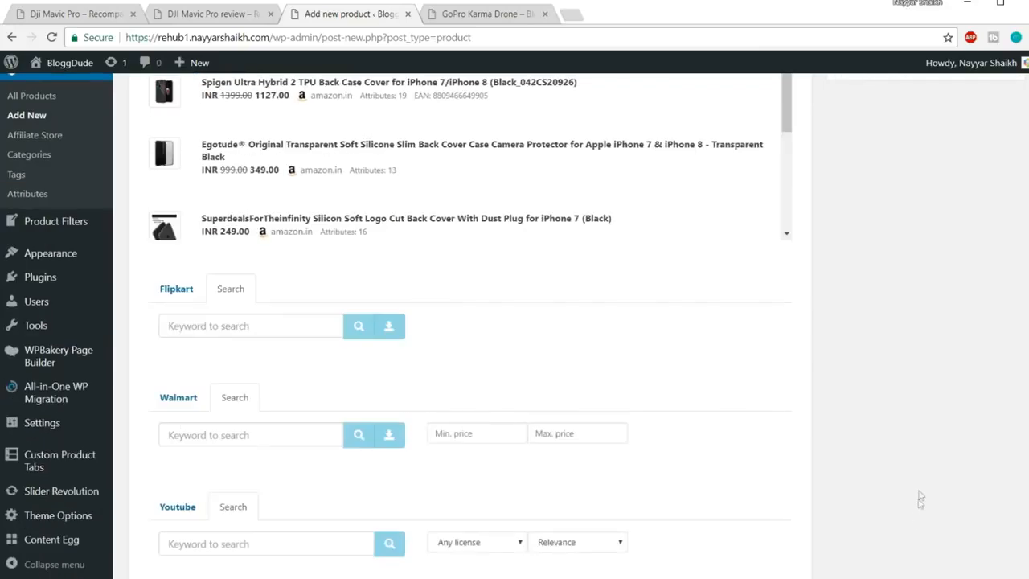
Search Content Egg's Flipkart module for 'iphone 7 earphones' and add the TrendyIndia Headphone Accessory Combo (Blue)
left_click(268, 332)
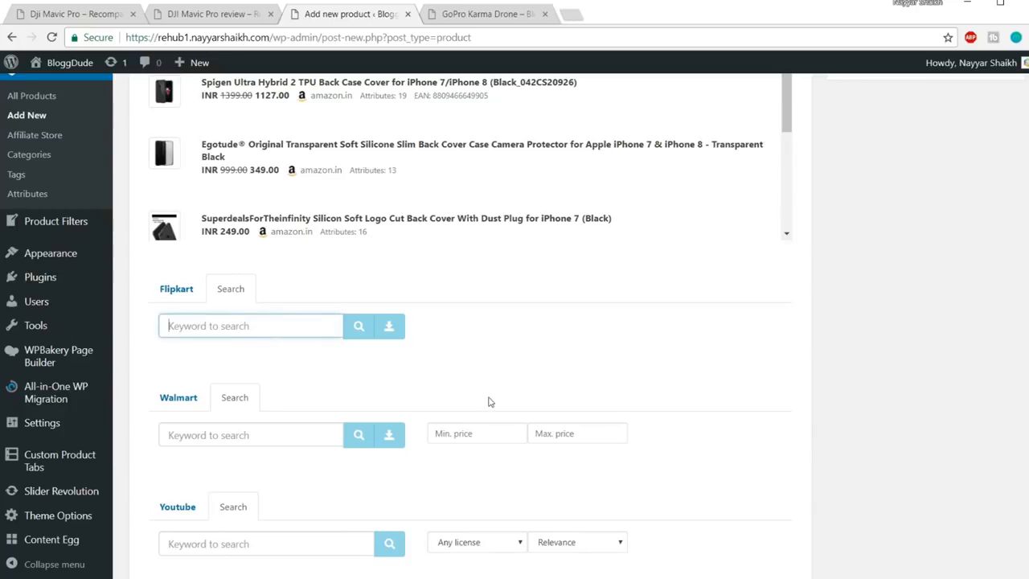
type("iphone 7 earp")
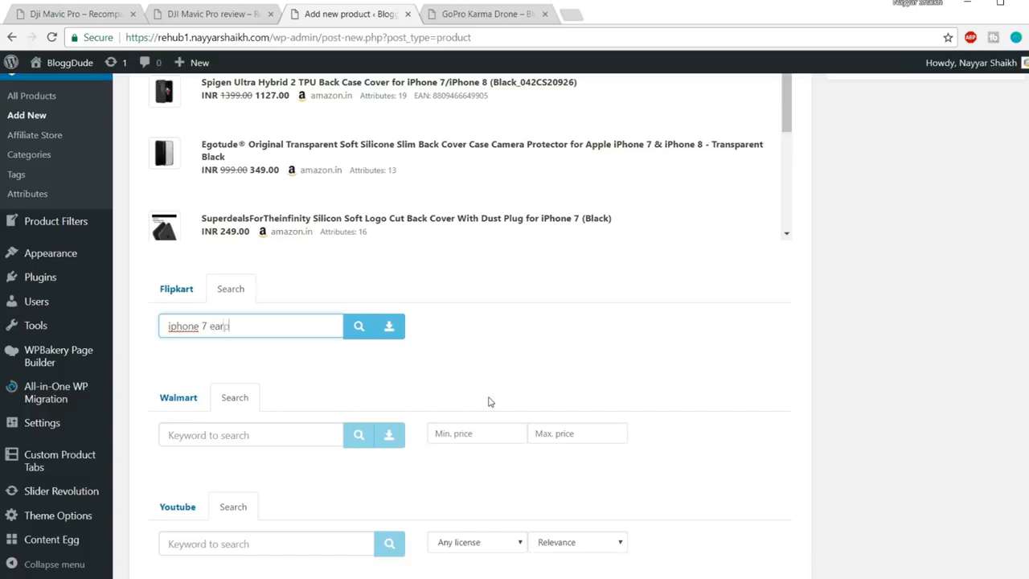
key("Return")
scroll(759, 335, "down", 1)
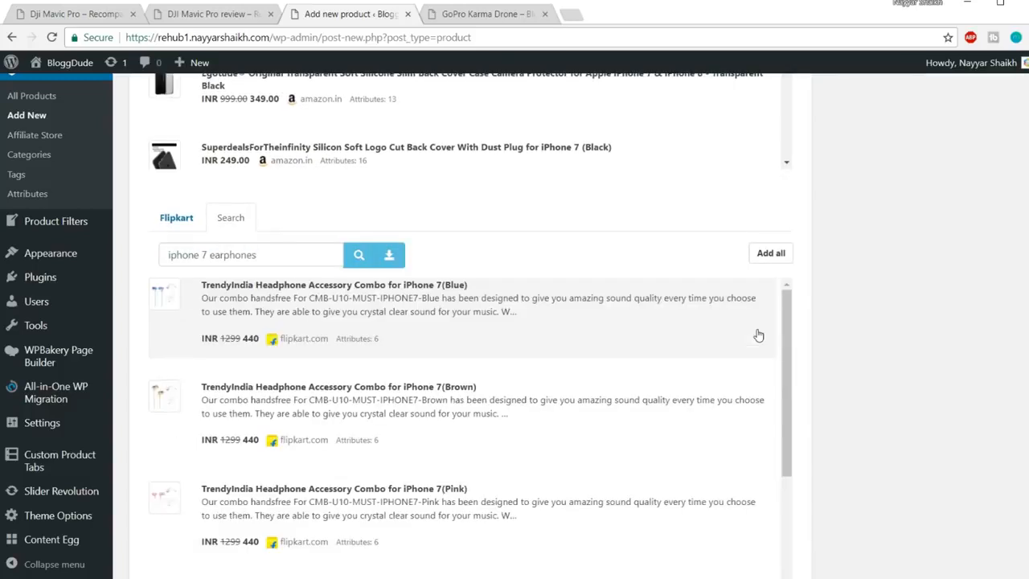
scroll(759, 335, "down", 1)
scroll(740, 339, "up", 1)
left_click(467, 338)
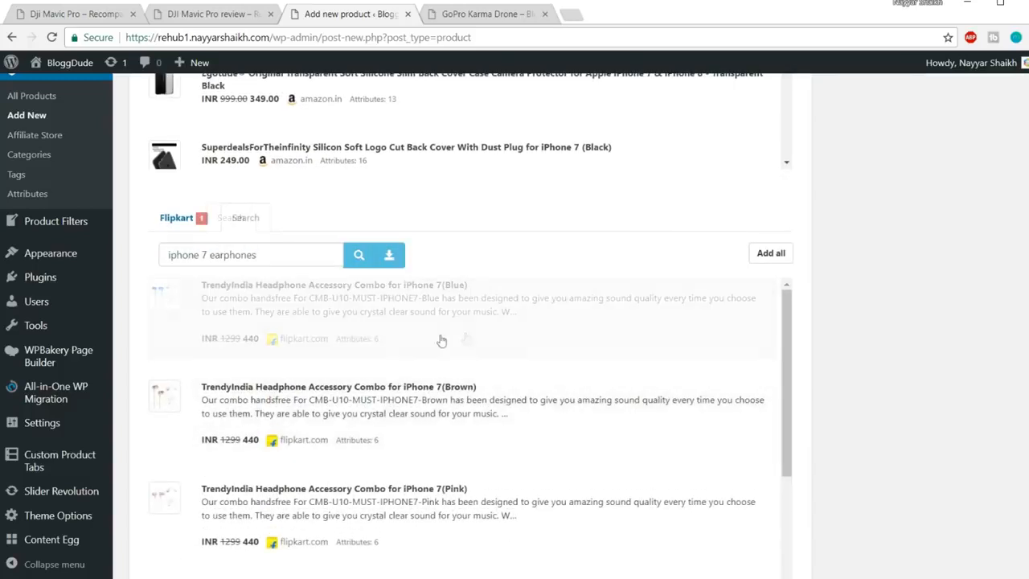
scroll(489, 397, "down", 5)
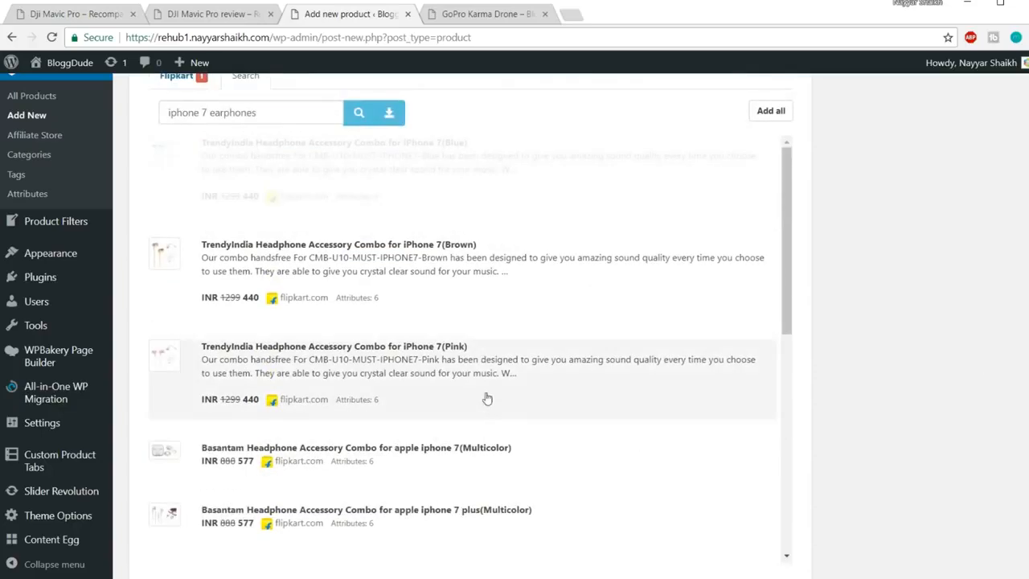
scroll(393, 470, "down", 5)
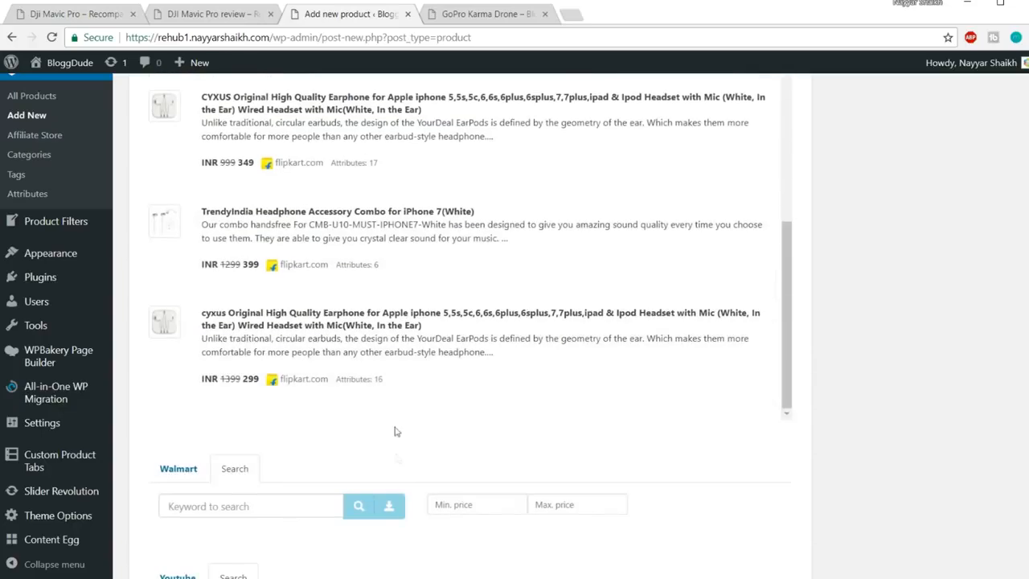
scroll(891, 406, "down", 5)
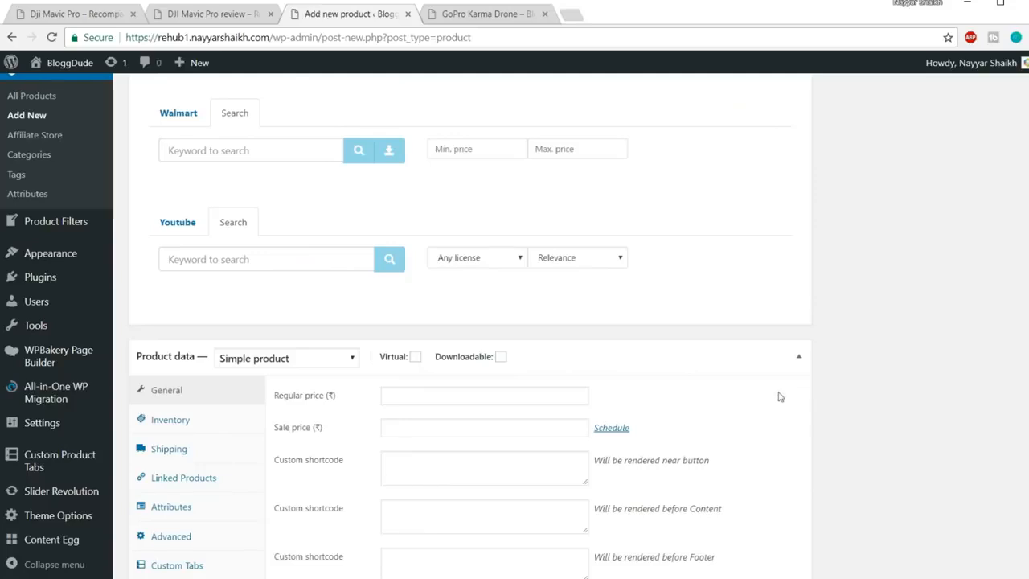
scroll(893, 398, "up", 12)
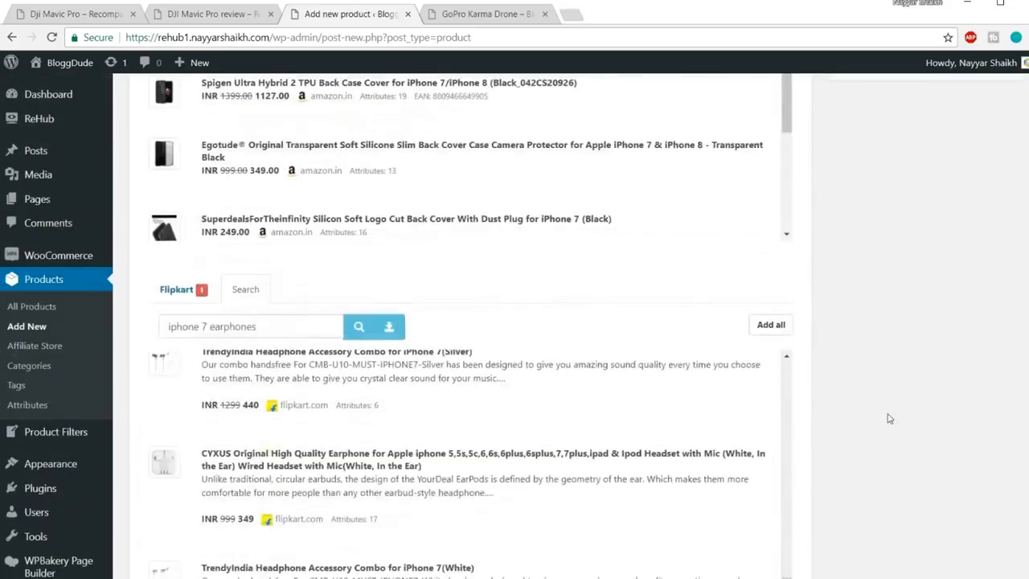
scroll(891, 424, "up", 15)
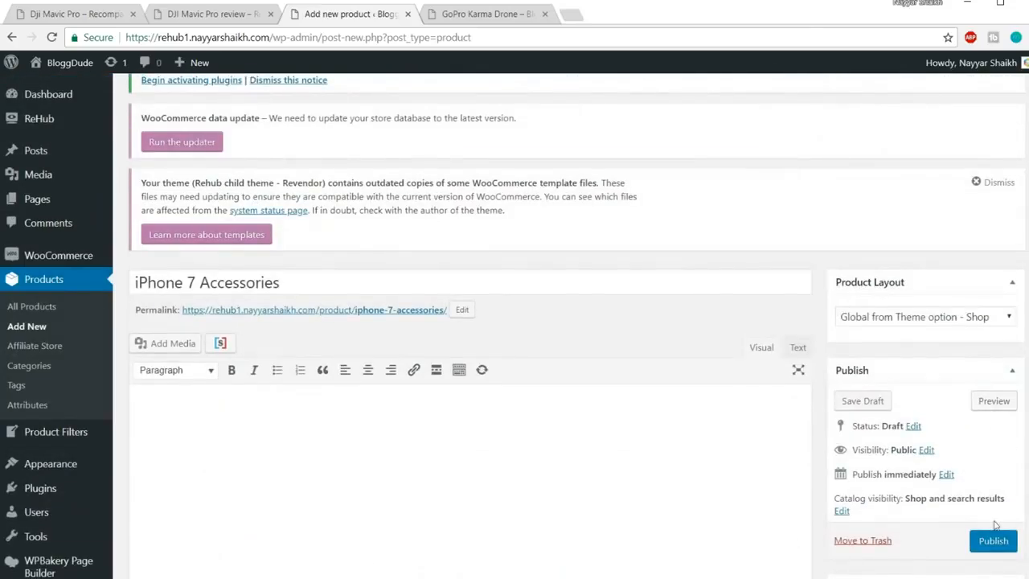
Publish the iPhone 7 Accessories product and select its post ID 649 in the address bar
left_click(994, 540)
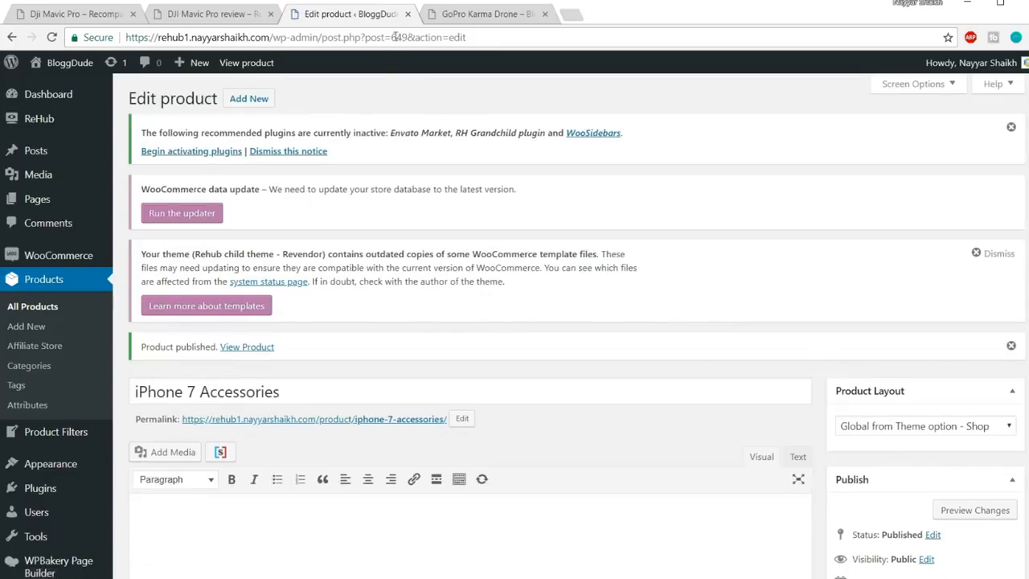
left_click_drag(391, 37, 406, 37)
key("Return")
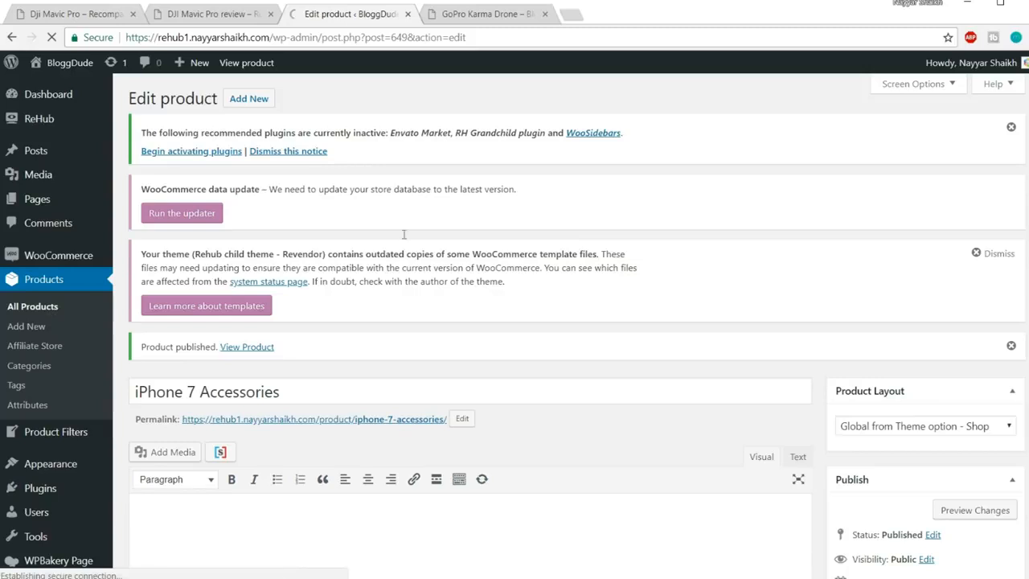
Edit the iPhone 7 Rose Gold 128GB product and open its permalink in a new tab
scroll(726, 284, "down", 1)
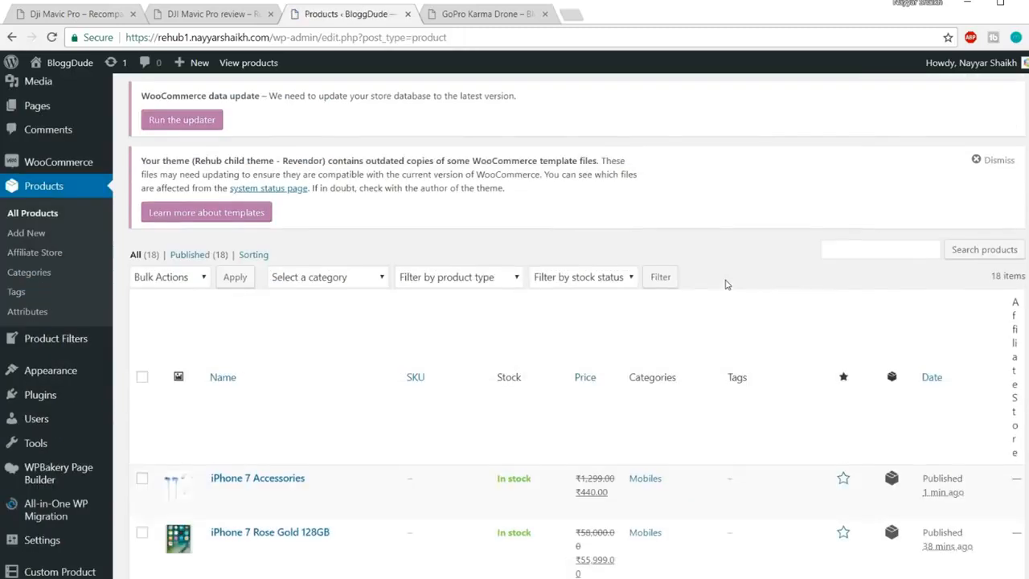
scroll(726, 285, "down", 4)
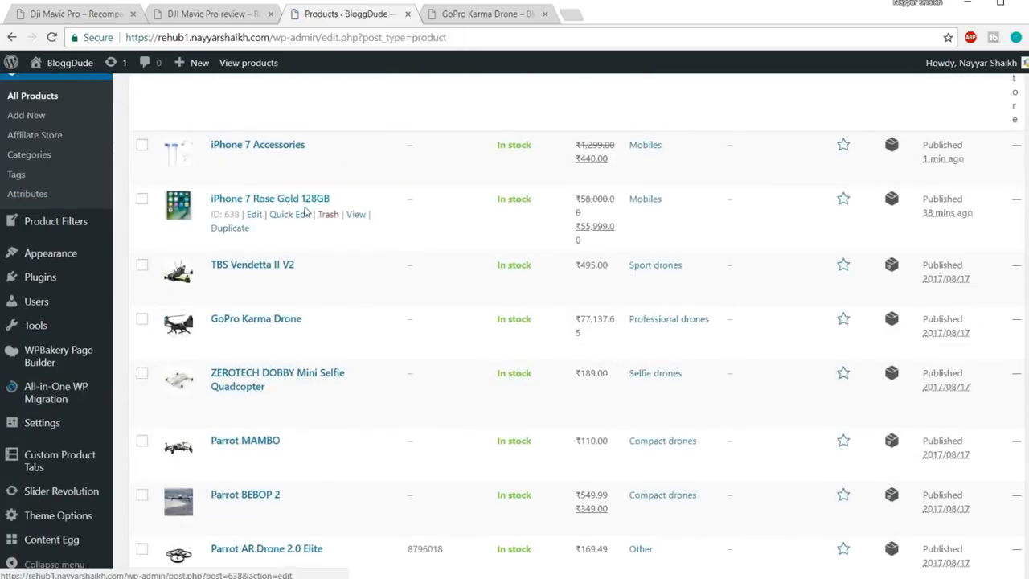
left_click(254, 215)
scroll(635, 258, "down", 10)
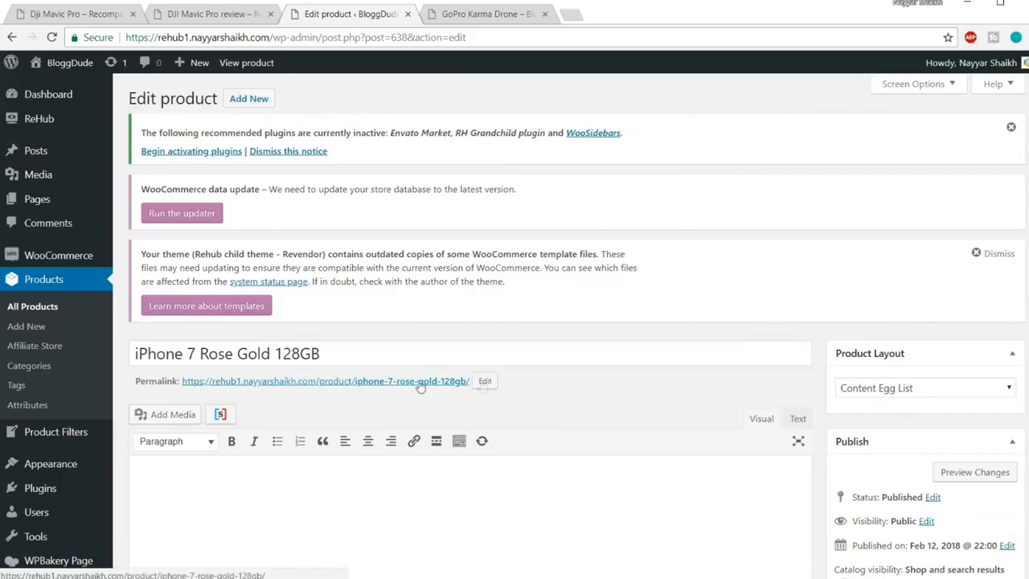
scroll(747, 379, "down", 2)
right_click(390, 240)
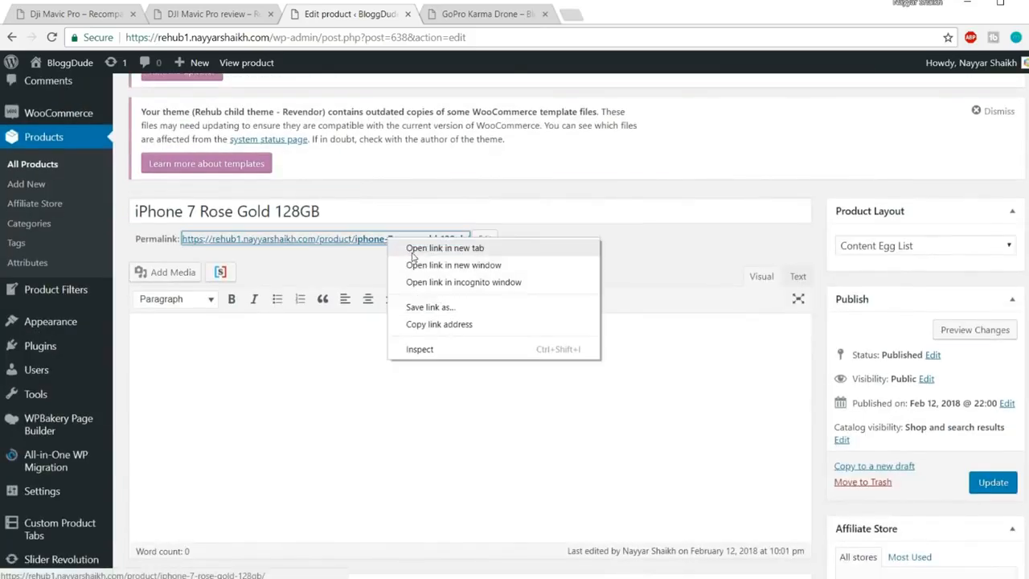
left_click(413, 256)
Look through the live page's Videos, Reviews and Additional information tabs, then go back to the editor
left_click(472, 17)
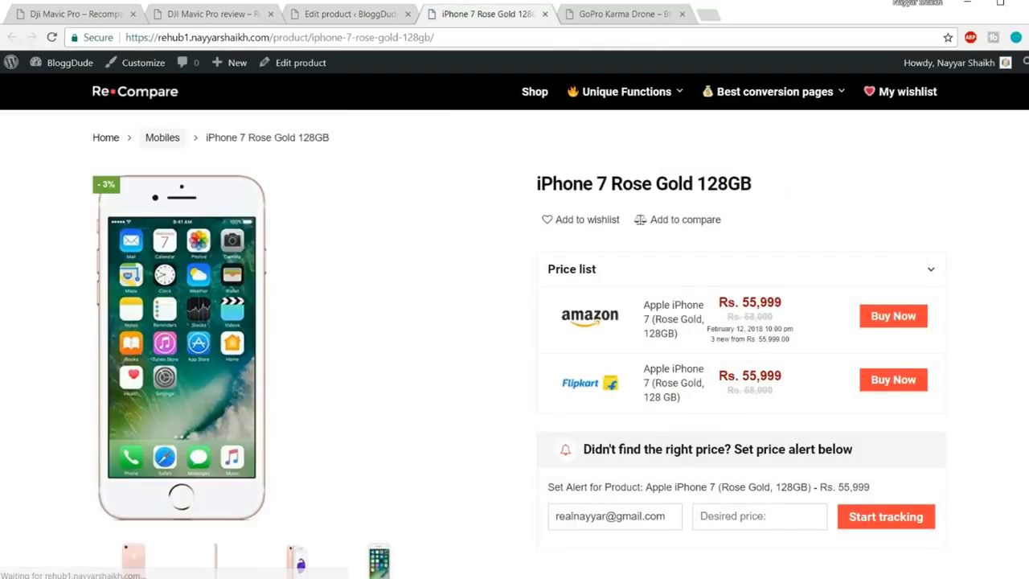
scroll(515, 321, "down", 2)
scroll(515, 321, "down", 4)
left_click(268, 195)
left_click(372, 206)
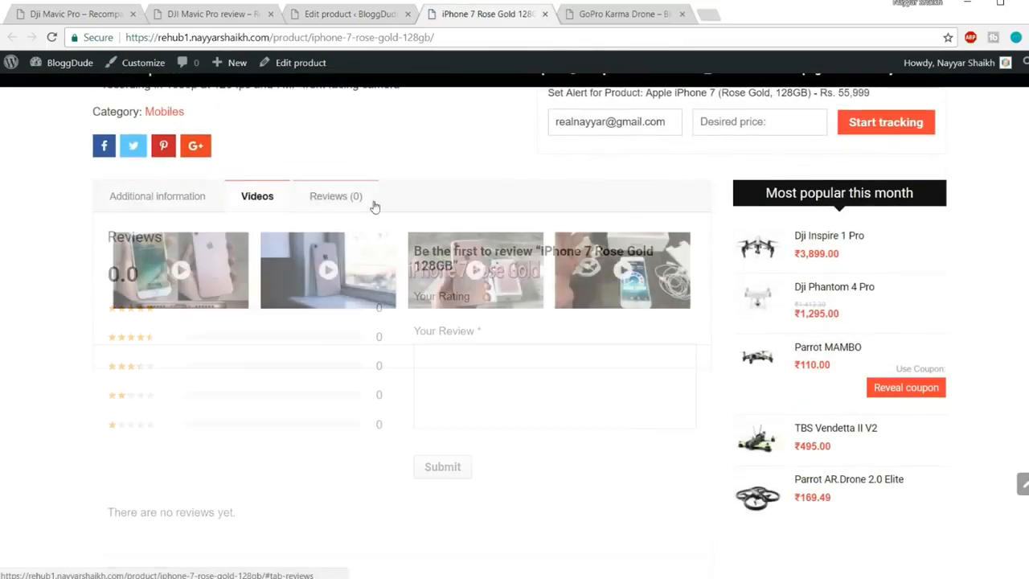
left_click(195, 198)
left_click(283, 201)
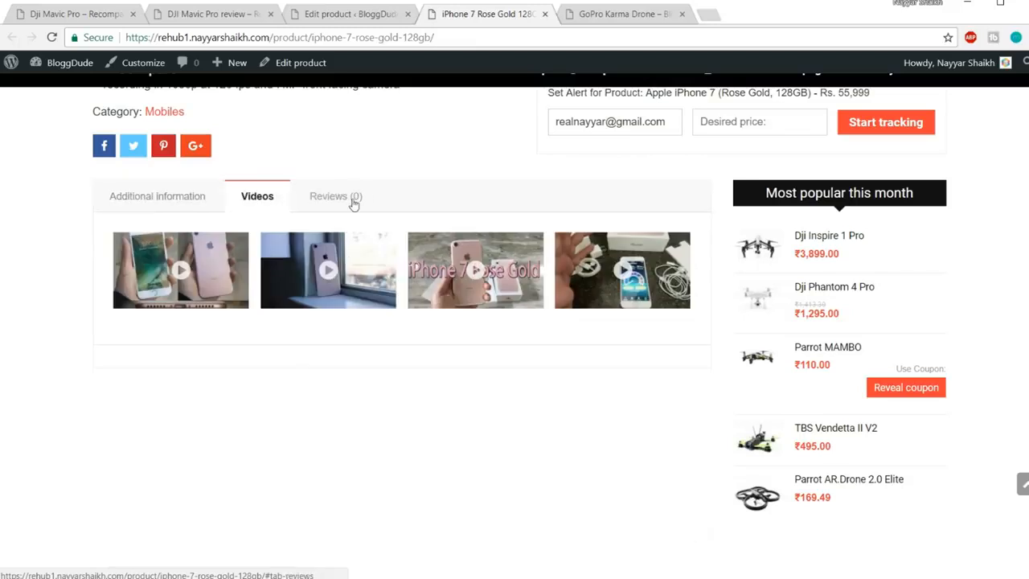
left_click(354, 204)
left_click(140, 207)
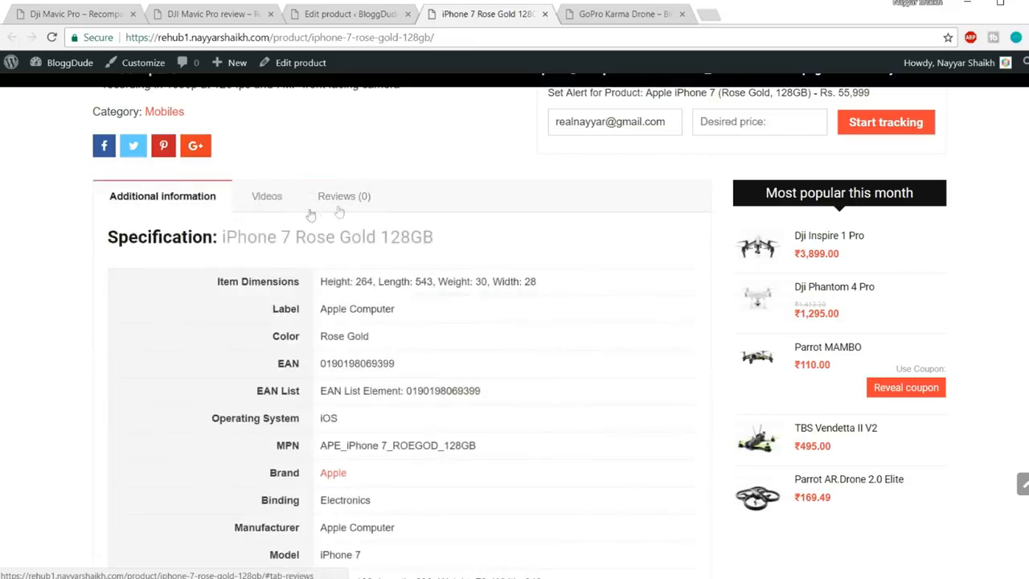
left_click(355, 22)
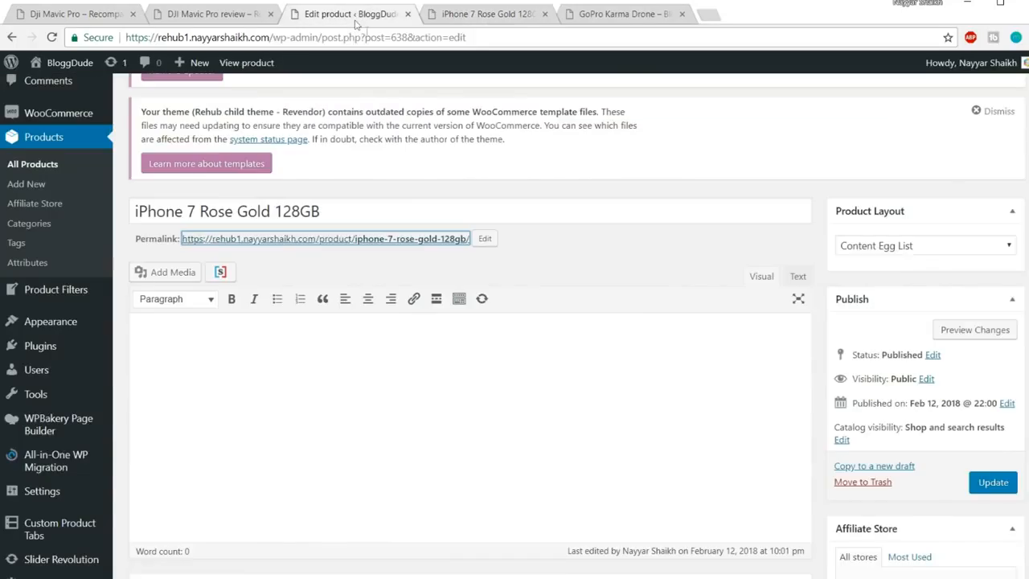
Add a custom product tab titled 'Accessories and Combos', correcting the spelling of Accessories
scroll(730, 297, "down", 10)
scroll(730, 298, "down", 10)
scroll(574, 297, "up", 2)
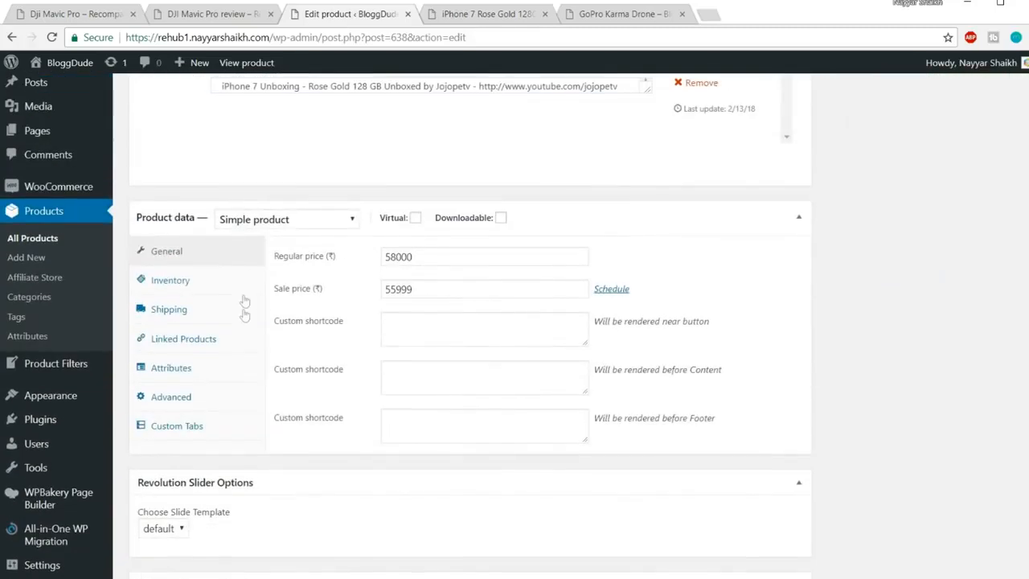
left_click(177, 426)
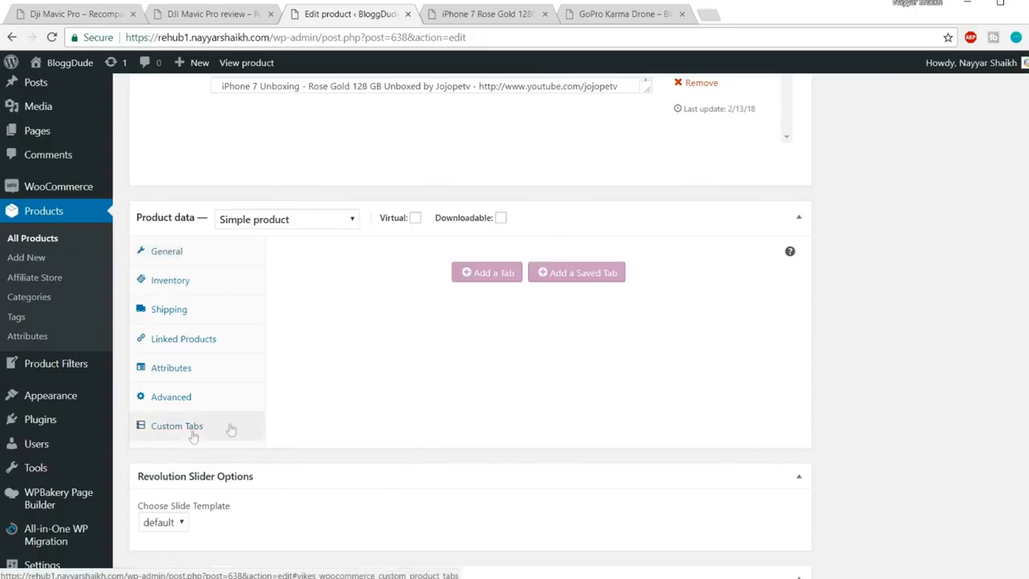
left_click(487, 274)
left_click(435, 257)
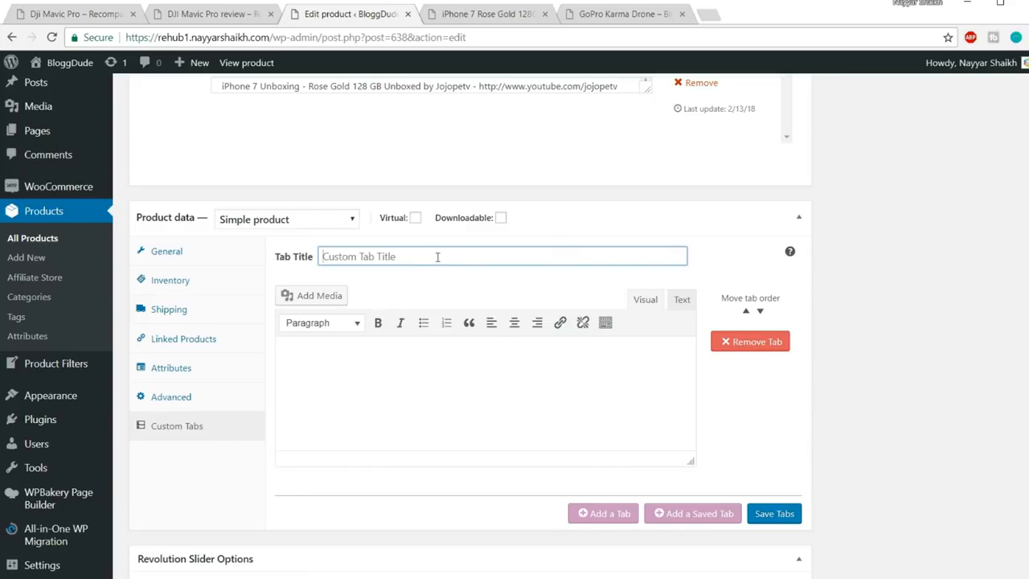
type("Accesories and Combos")
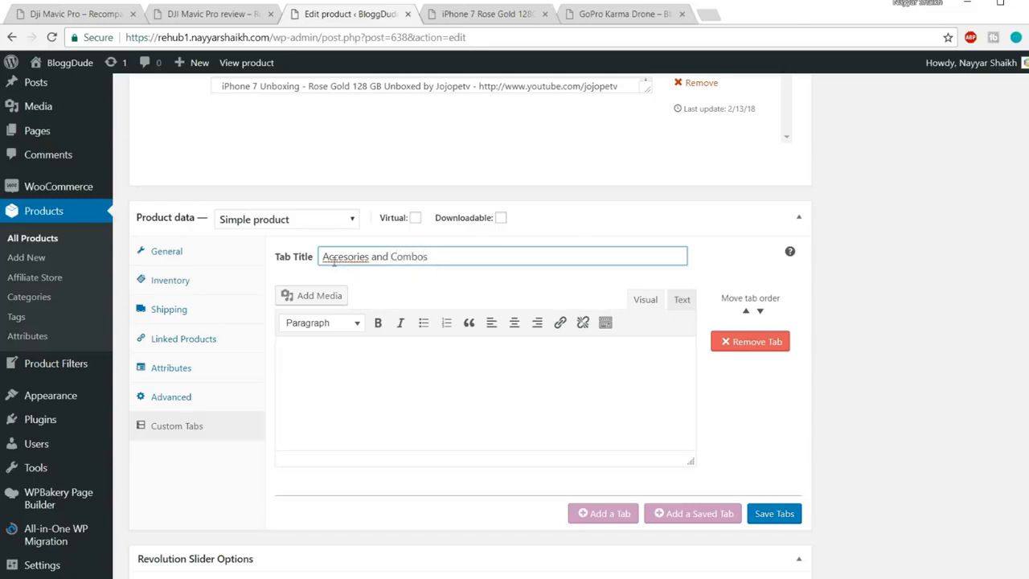
right_click(334, 266)
left_click(357, 273)
Insert an empty line above 638 in the tab content
left_click(417, 394)
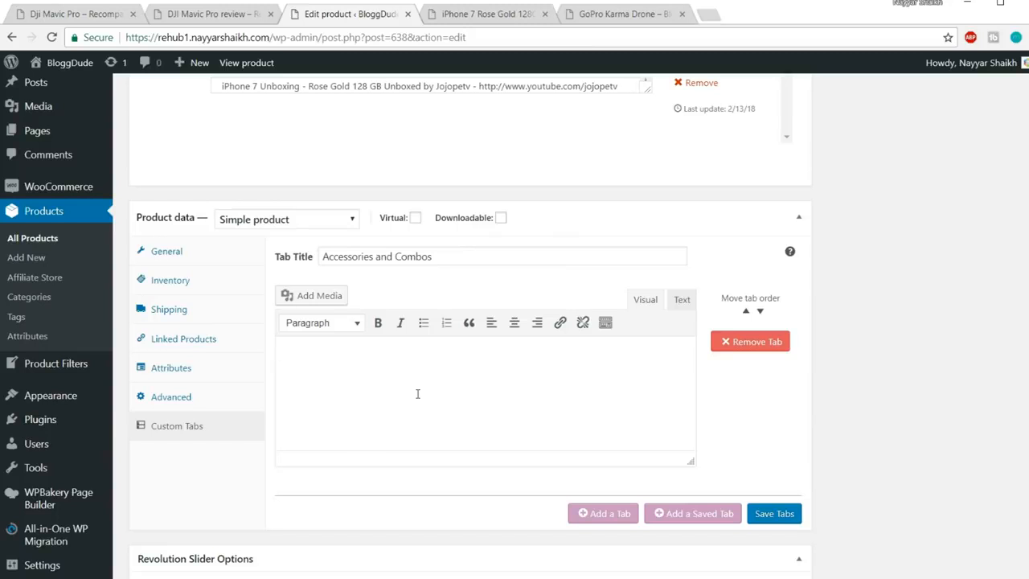
double_click(315, 355)
left_click(285, 355)
key("Return")
Copy the [content-egg-block ...] Accessories and Combos shortcode from the Shortcodes notes
left_click(218, 563)
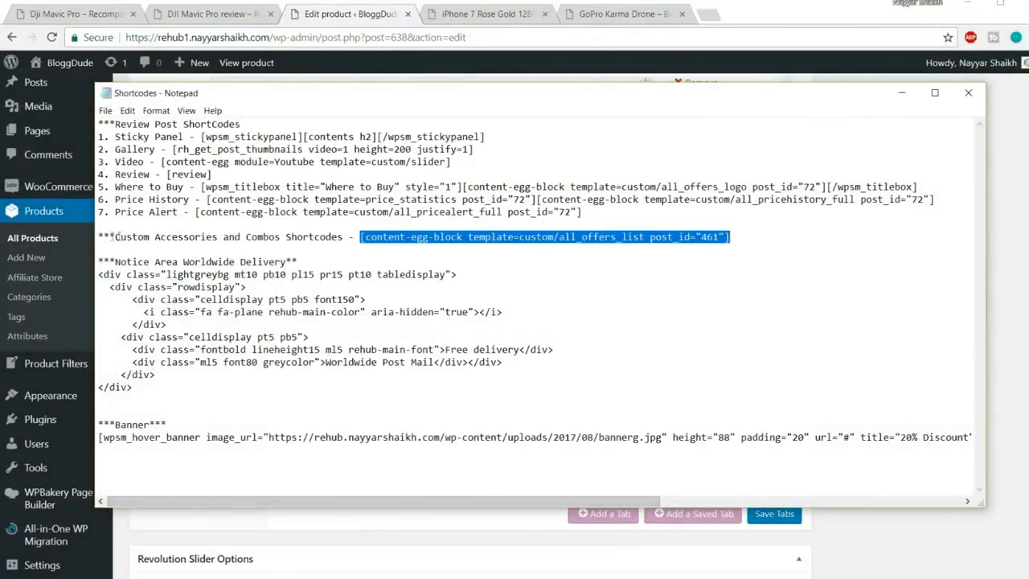
left_click_drag(100, 234, 352, 232)
left_click_drag(756, 234, 362, 233)
key("ctrl+c")
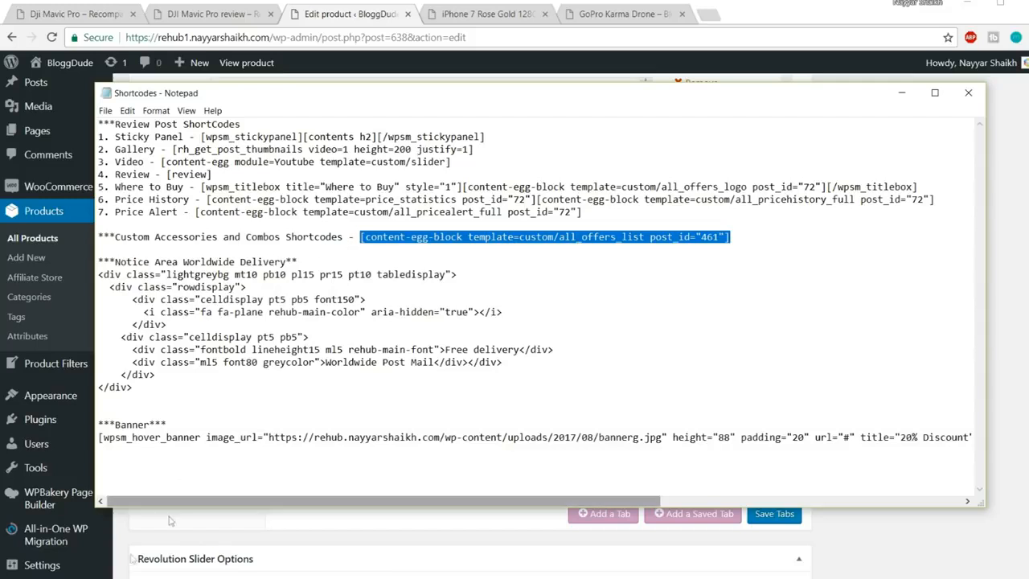
key("alt+Tab")
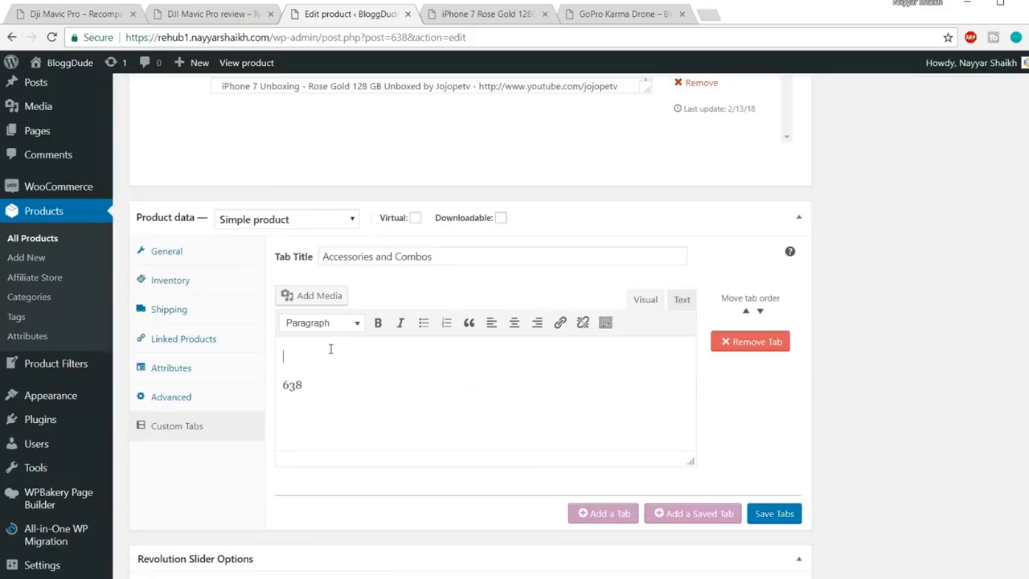
Paste the all_offers_list shortcode, change its post_id from 461 to 638, and save the tabs
key("ctrl+v")
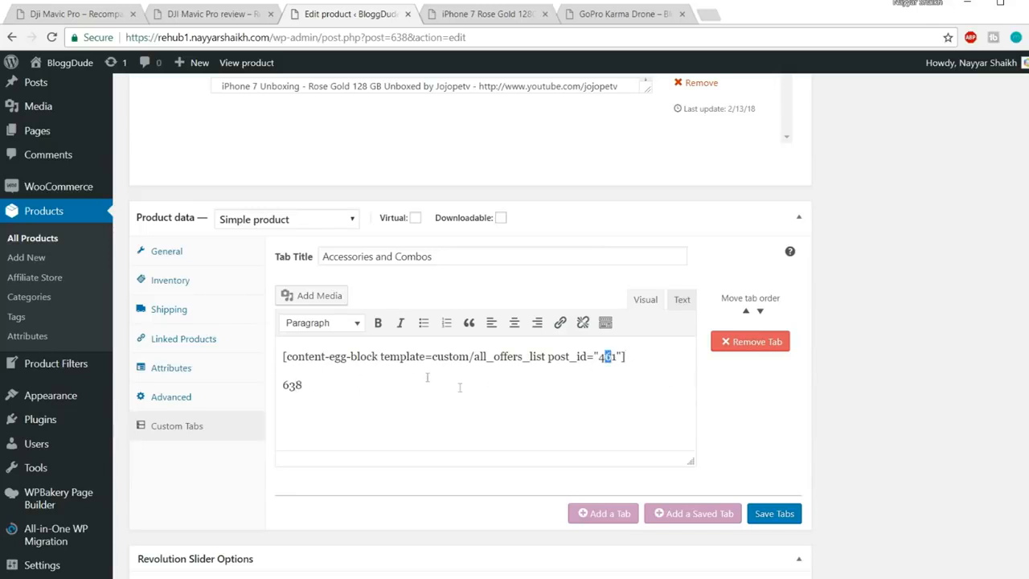
left_click_drag(307, 386, 282, 385)
key("ctrl+x")
left_click_drag(598, 356, 616, 357)
key("ctrl+v")
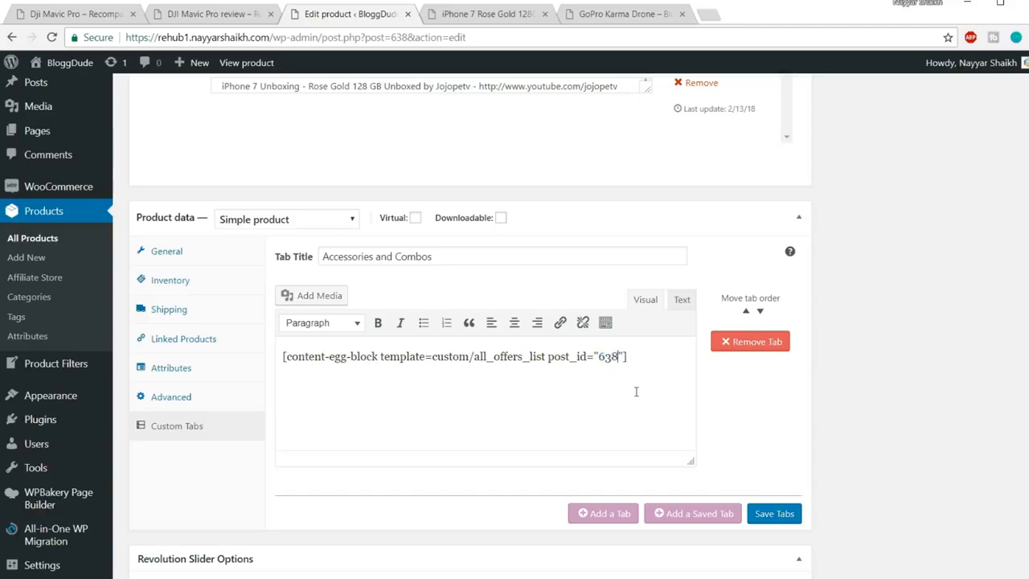
left_click(782, 513)
scroll(967, 472, "up", 20)
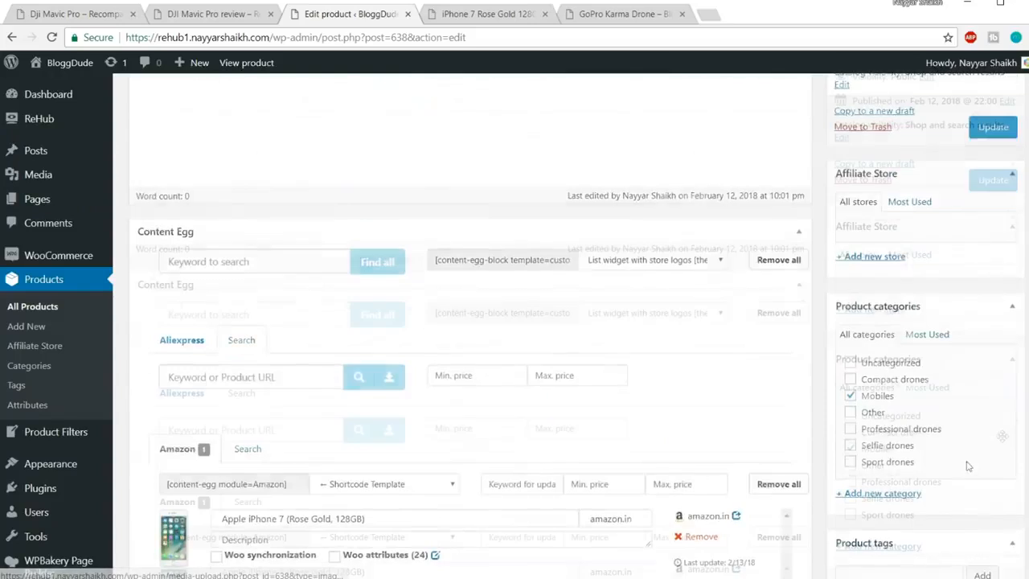
Update the iPhone 7 Rose Gold product and reload the live page to view Accessories and Combos
left_click(993, 554)
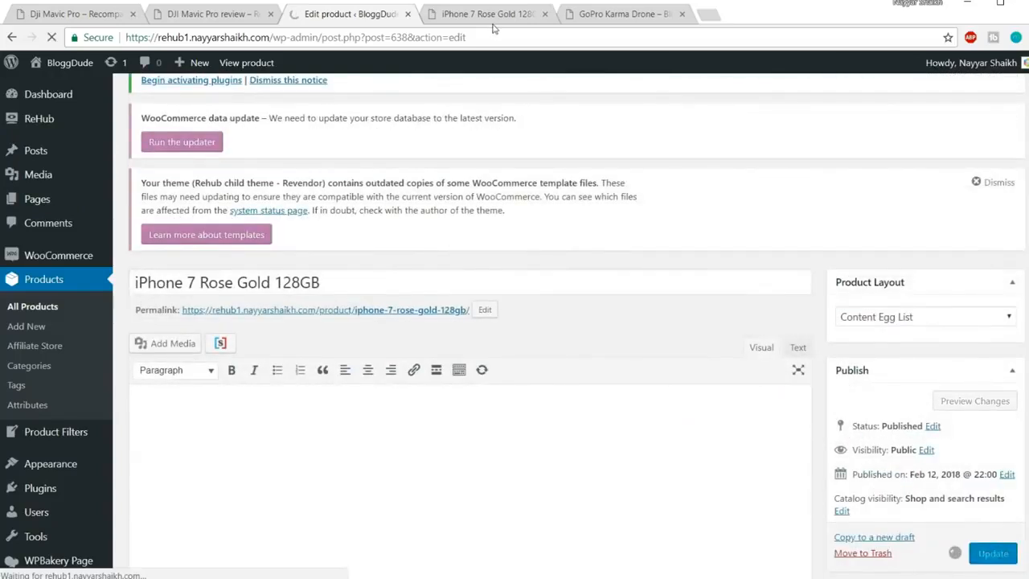
left_click(498, 15)
left_click(503, 34)
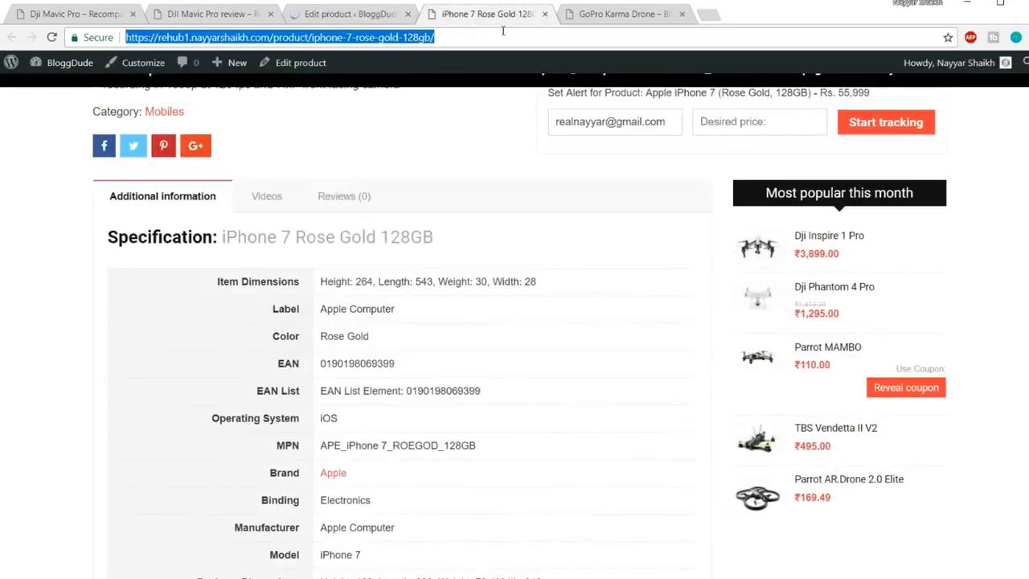
key("Return")
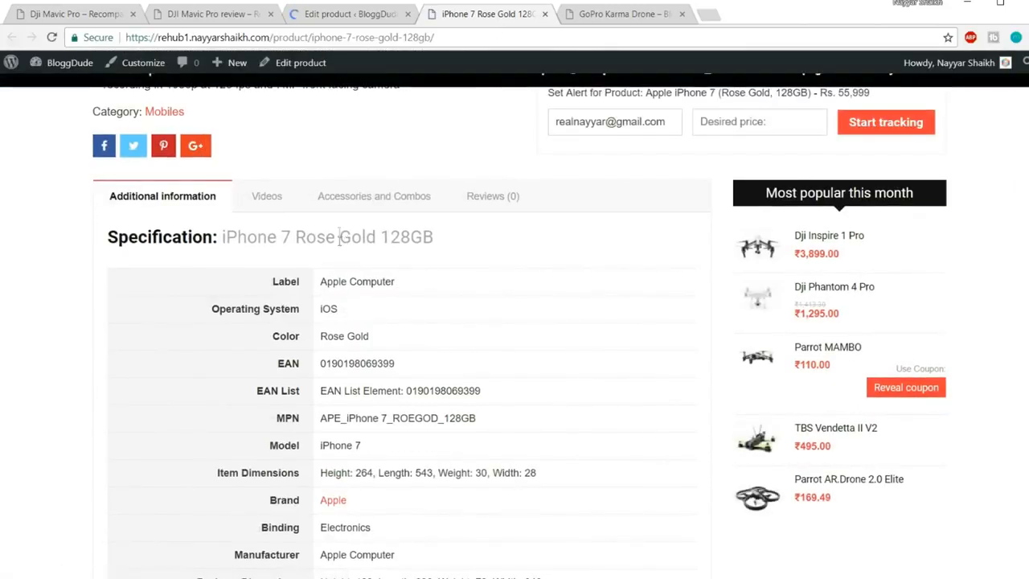
left_click(381, 203)
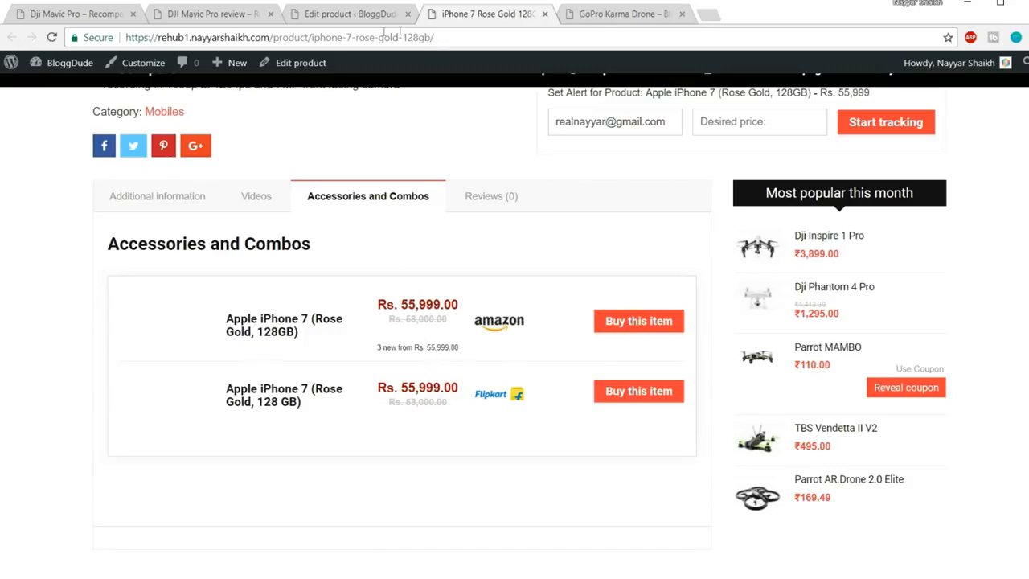
Check the product's post ID and the post_id 638 value in its custom tab
left_click(359, 24)
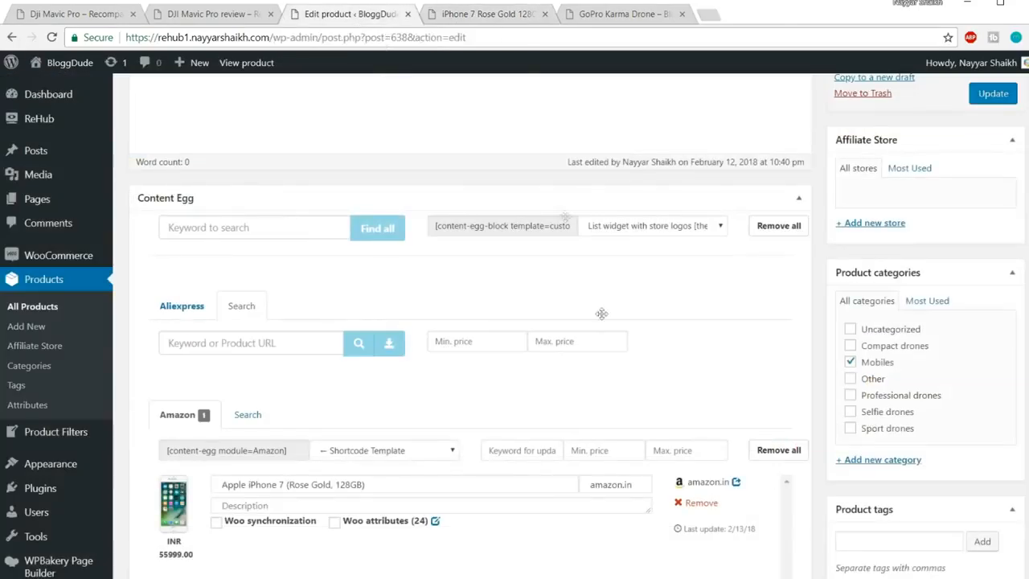
scroll(603, 319, "down", 1)
scroll(604, 320, "down", 3)
left_click_drag(392, 37, 404, 37)
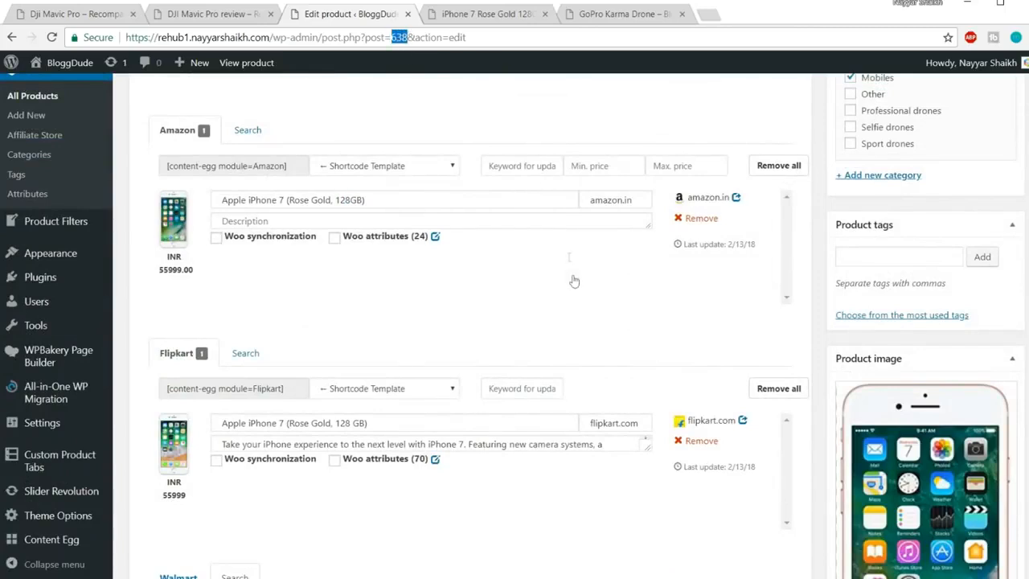
scroll(592, 321, "down", 10)
scroll(592, 320, "down", 5)
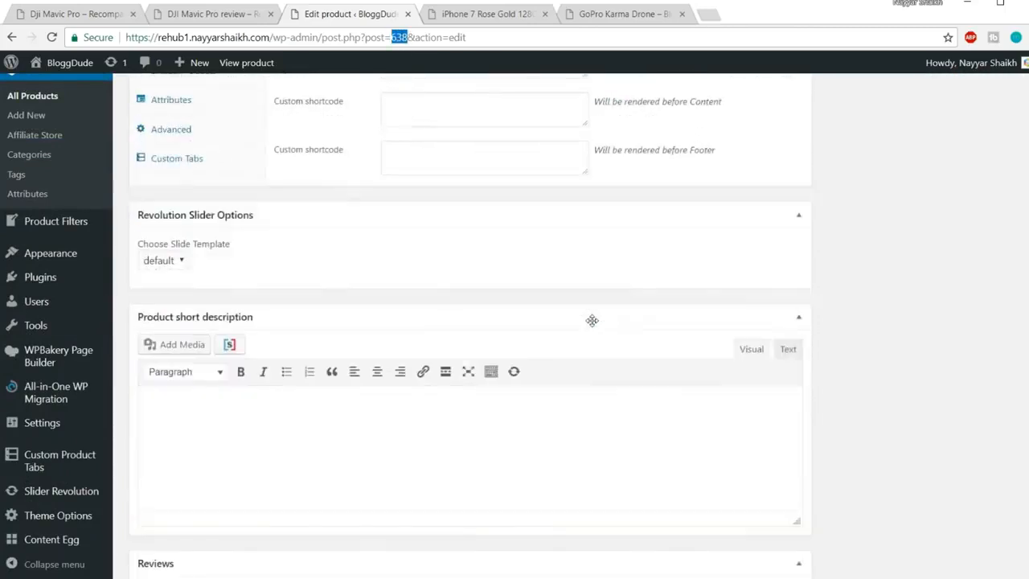
scroll(442, 306, "up", 3)
left_click(179, 333)
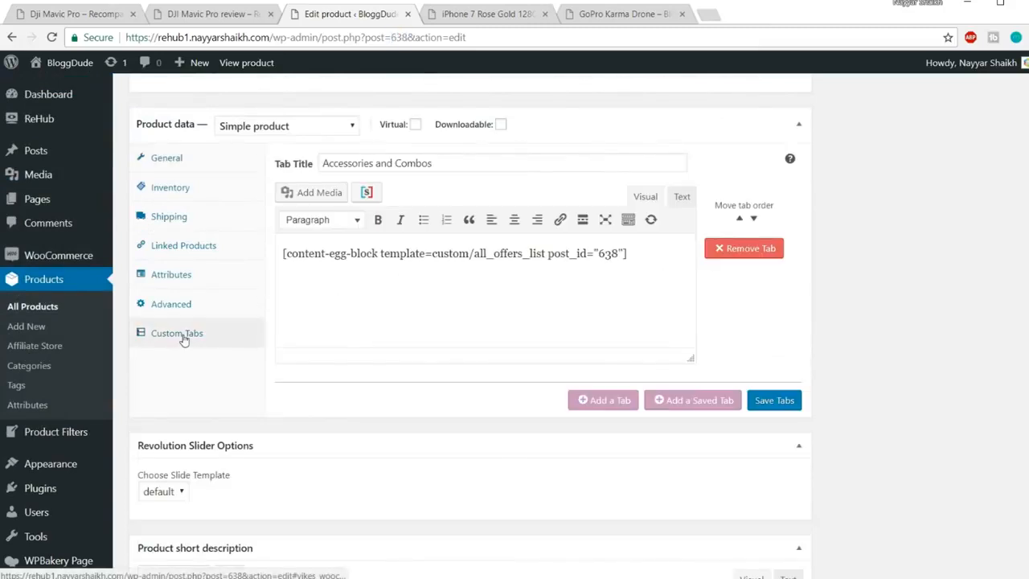
left_click_drag(598, 253, 622, 253)
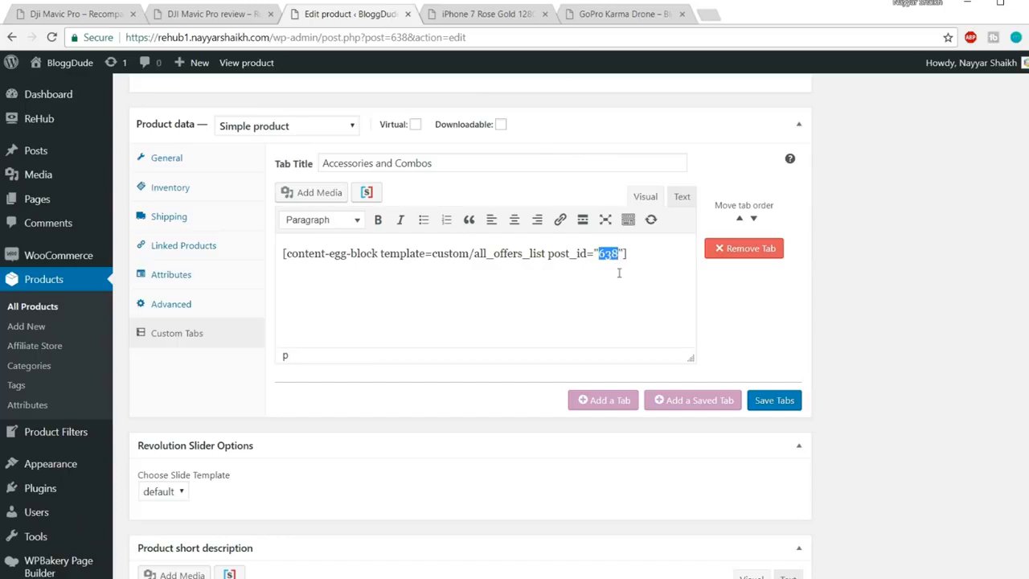
Open All Products in a new browser tab and scroll to iPhone 7 Accessories
right_click(45, 311)
left_click(88, 319)
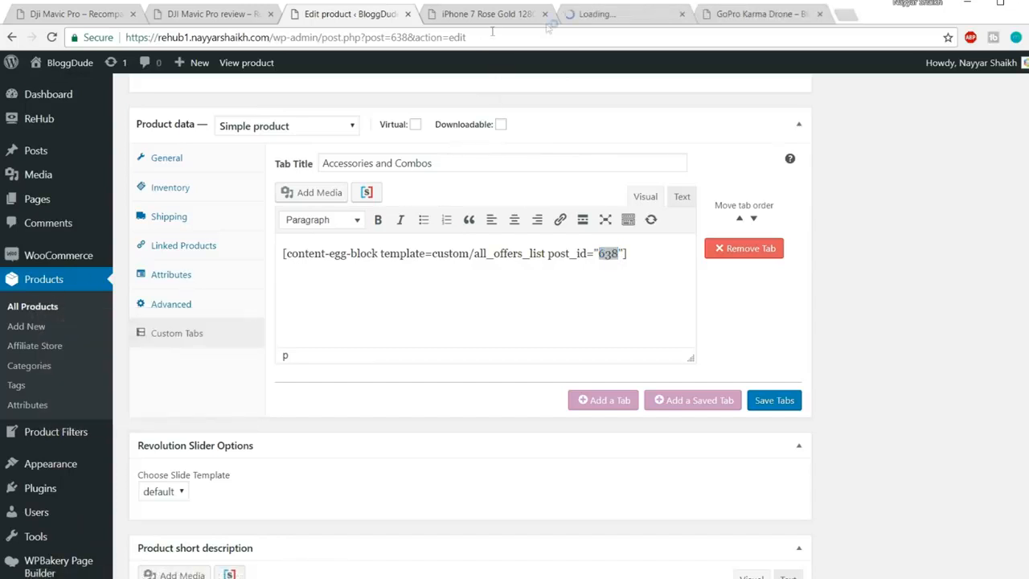
left_click(618, 16)
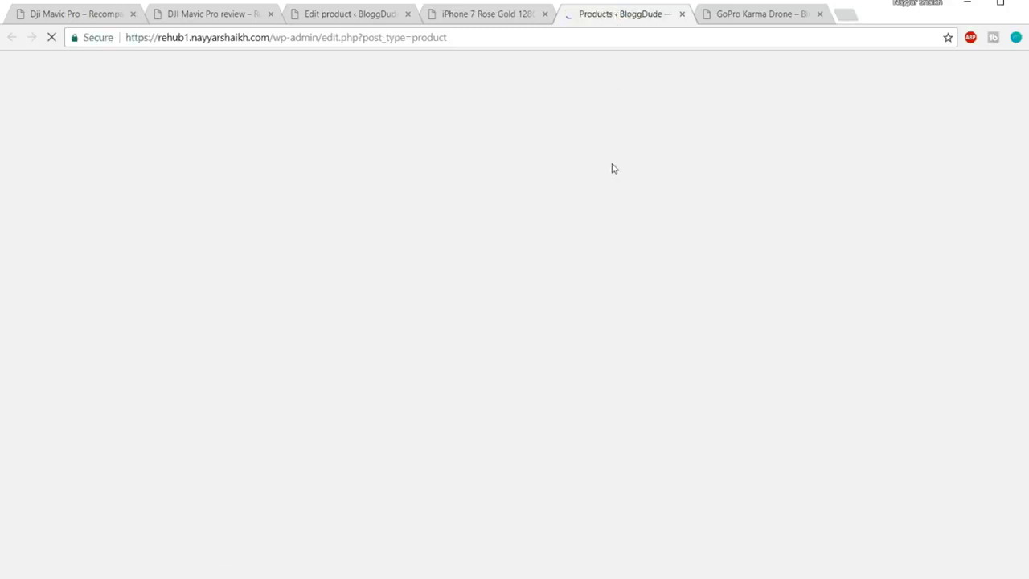
scroll(233, 201, "down", 3)
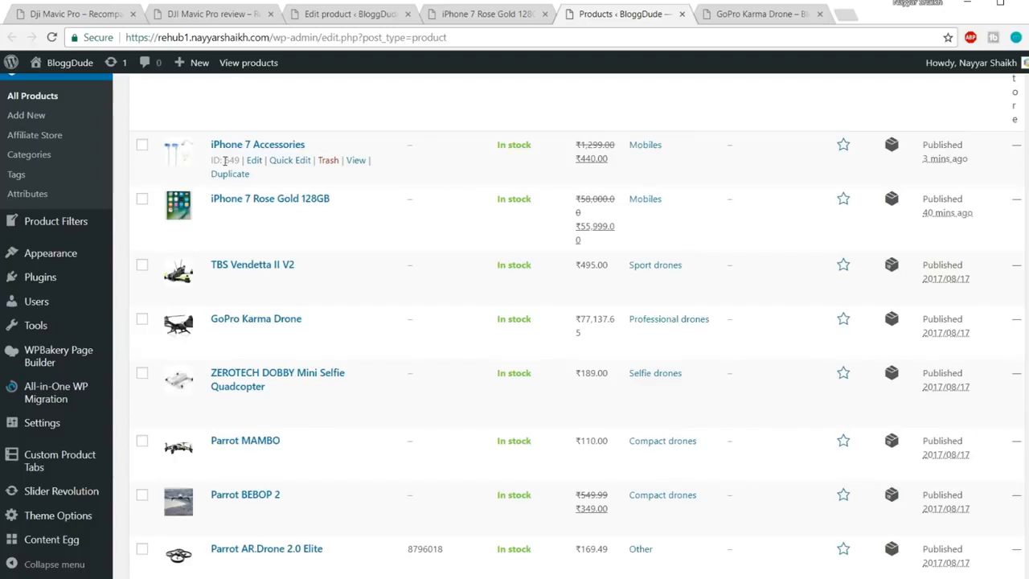
Change the custom tab's post_id from 638 to 649, save the tabs and update the product
left_click(446, 16)
left_click(375, 11)
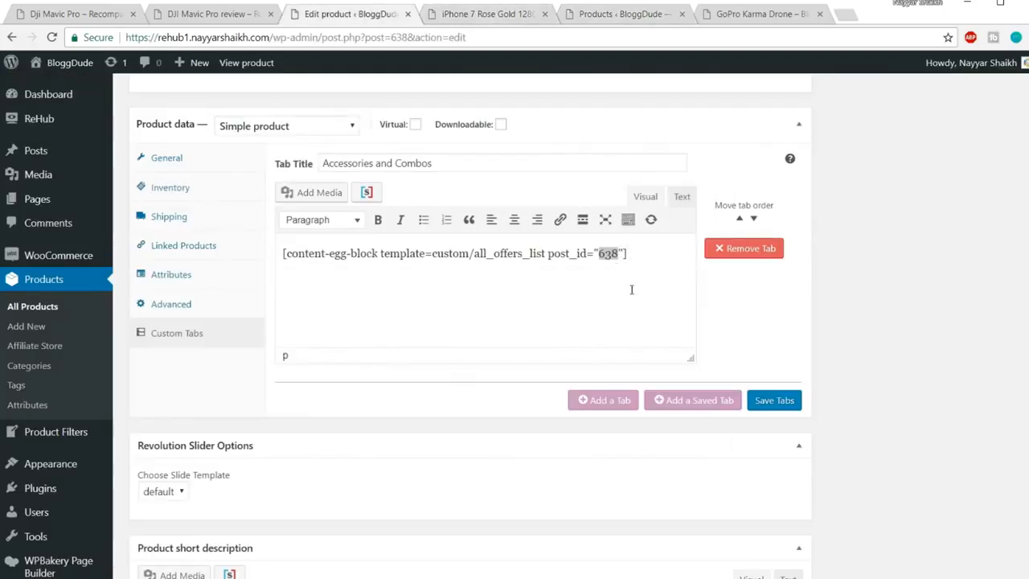
left_click_drag(598, 254, 617, 256)
key("Delete")
key("Delete")
type("649")
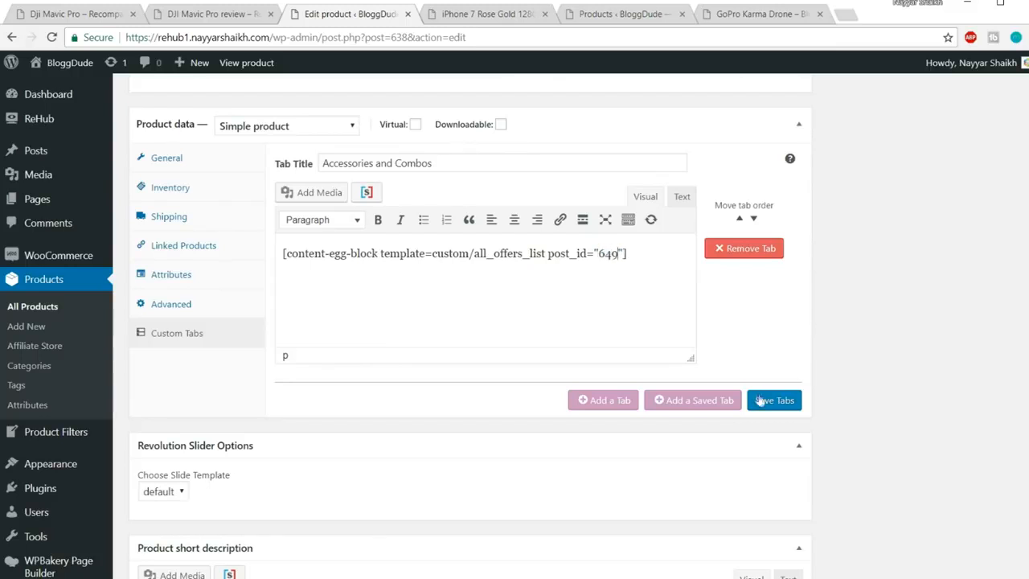
left_click(766, 404)
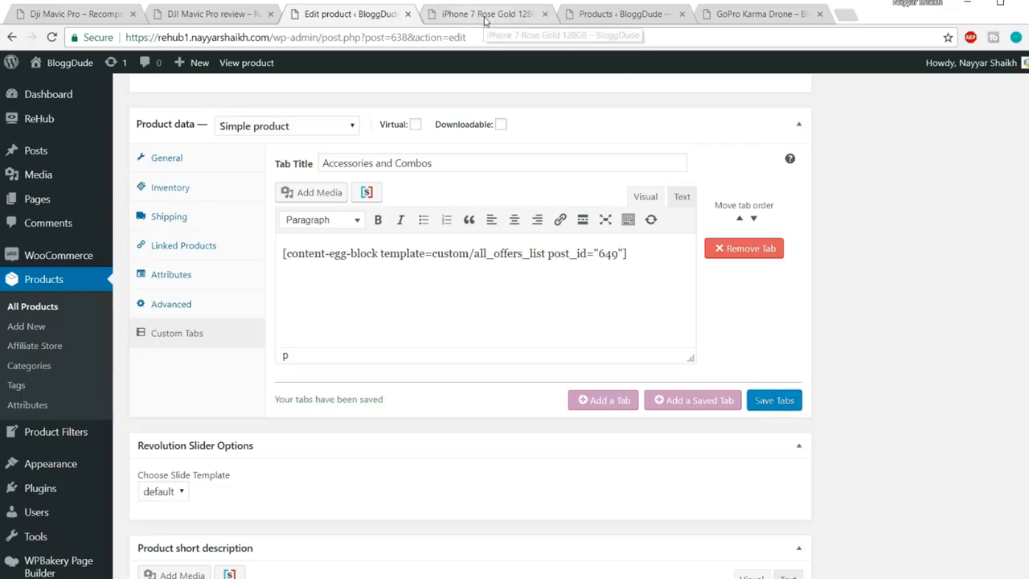
scroll(1013, 406, "up", 15)
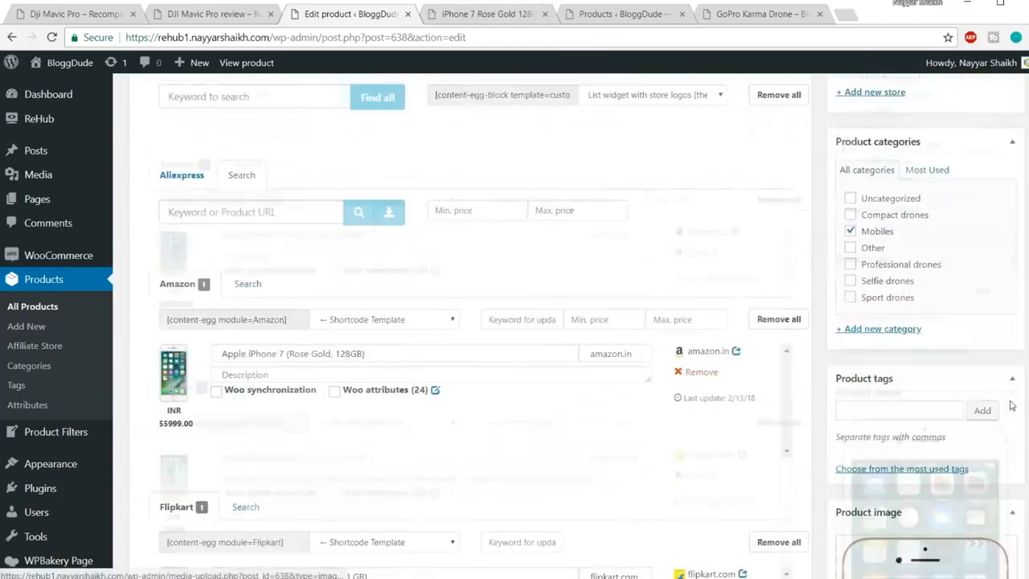
left_click(993, 175)
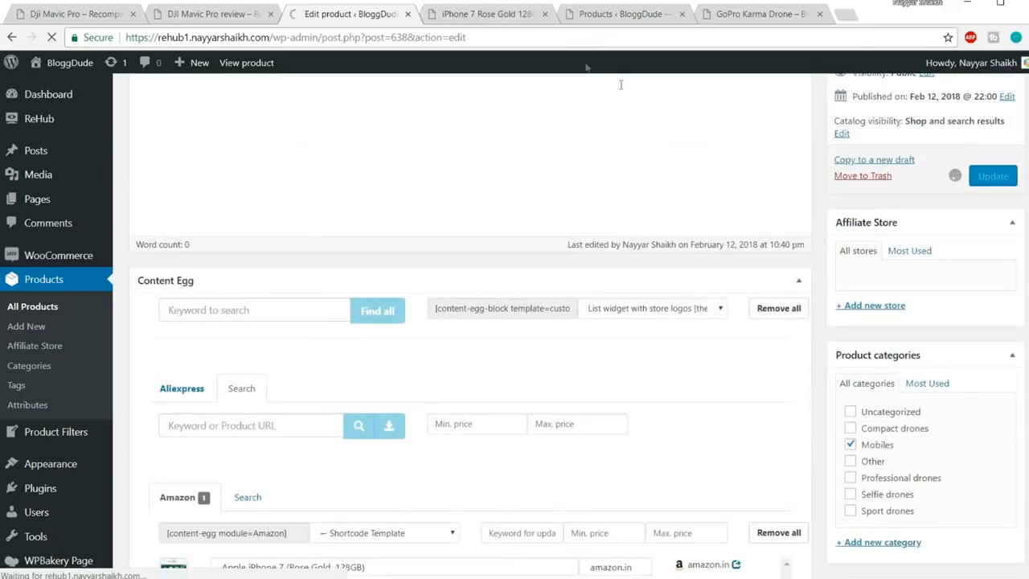
Reload the live page and confirm Accessories and Combos shows the headphone combo and Spigen case
left_click(518, 16)
left_click(511, 37)
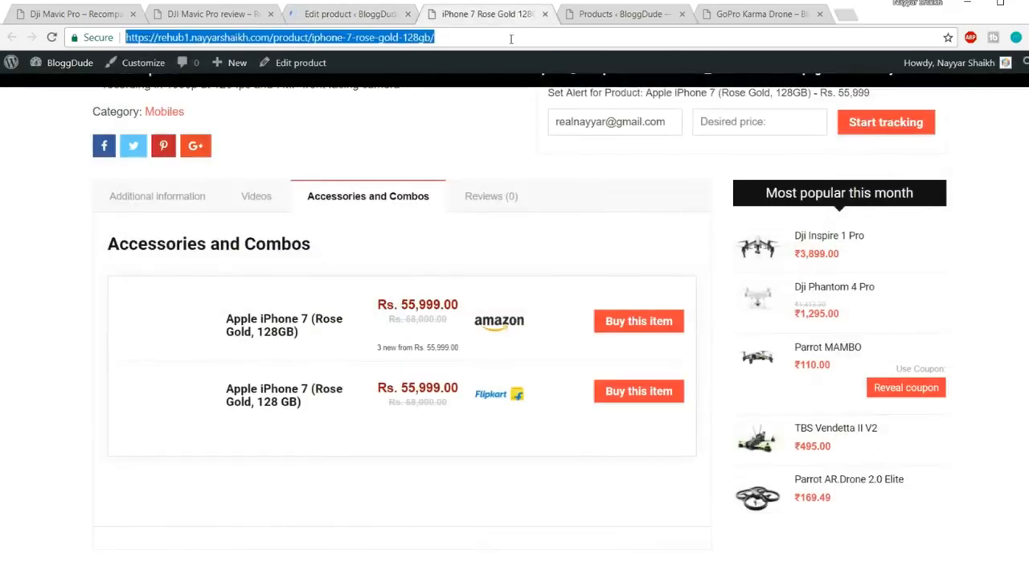
key("Return")
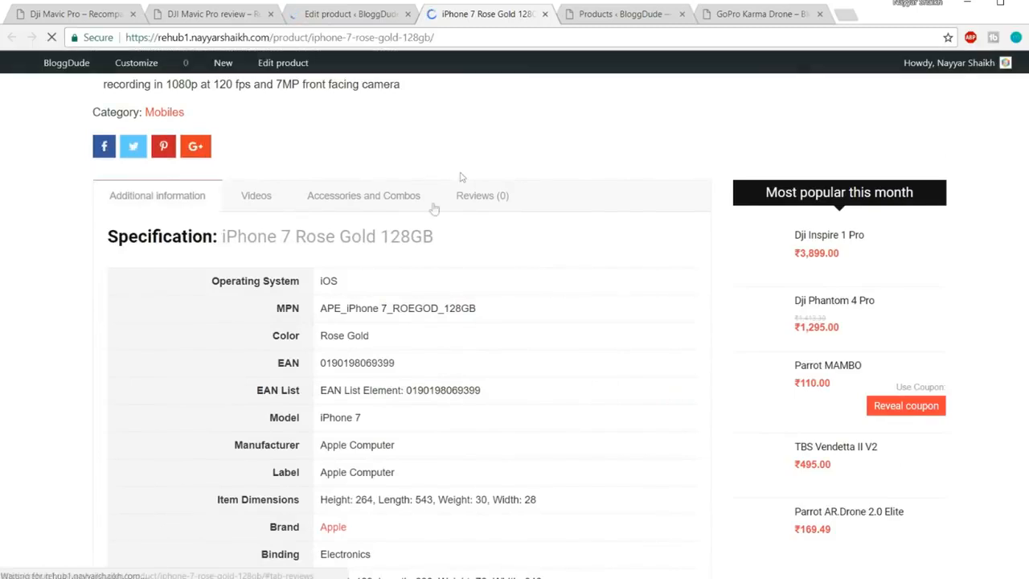
left_click(404, 196)
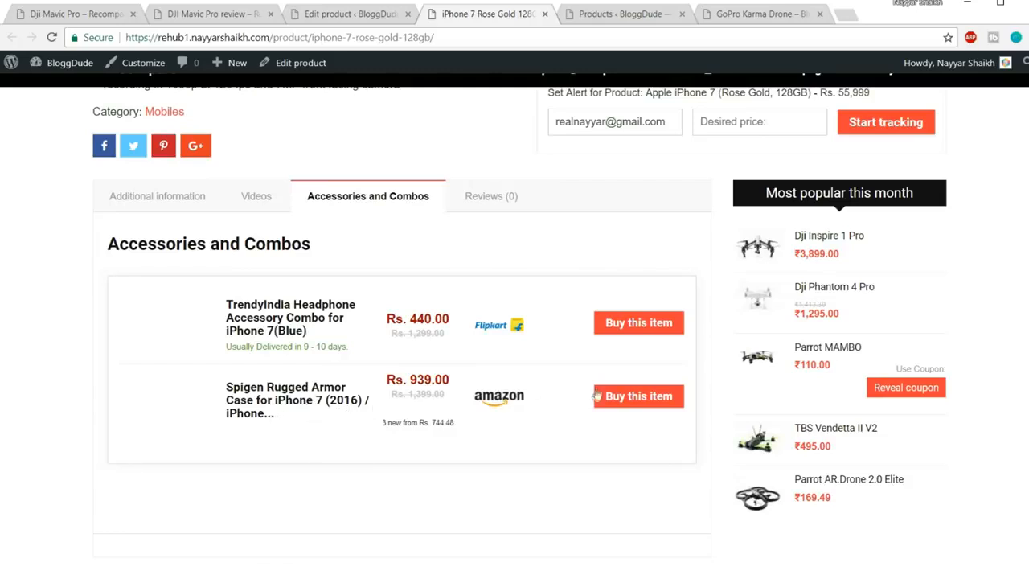
scroll(653, 374, "up", 4)
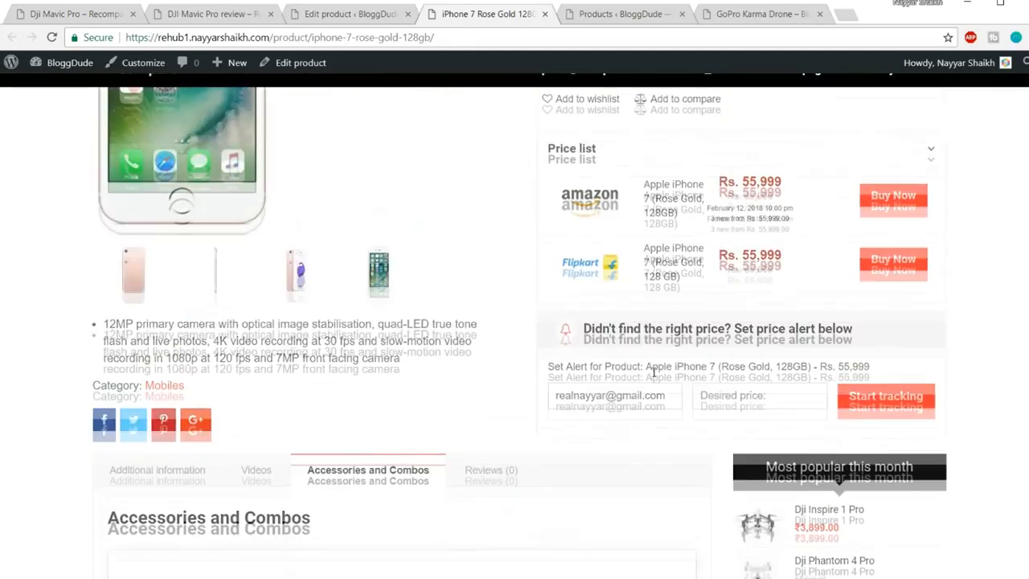
scroll(654, 374, "down", 4)
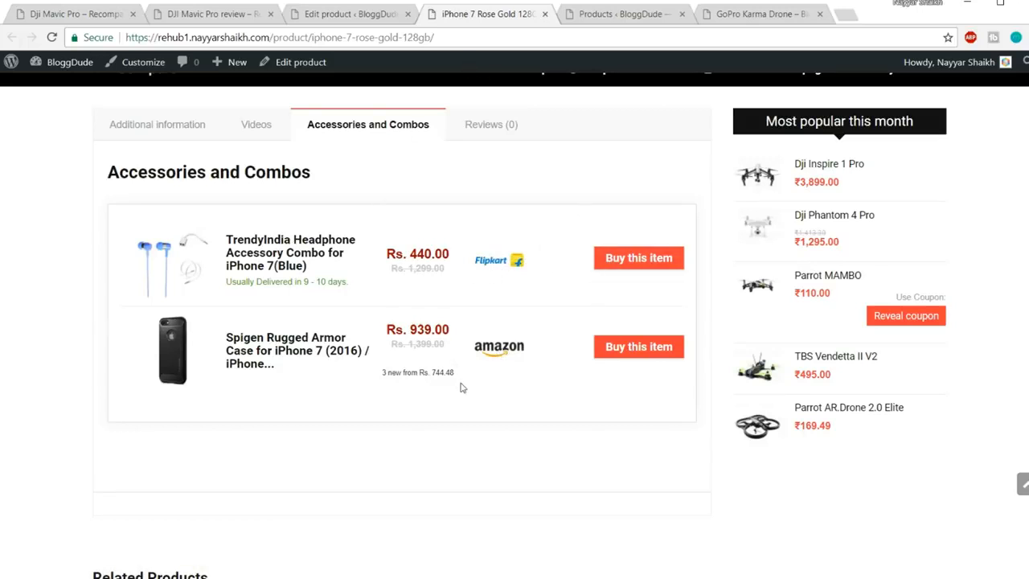
scroll(452, 390, "up", 1)
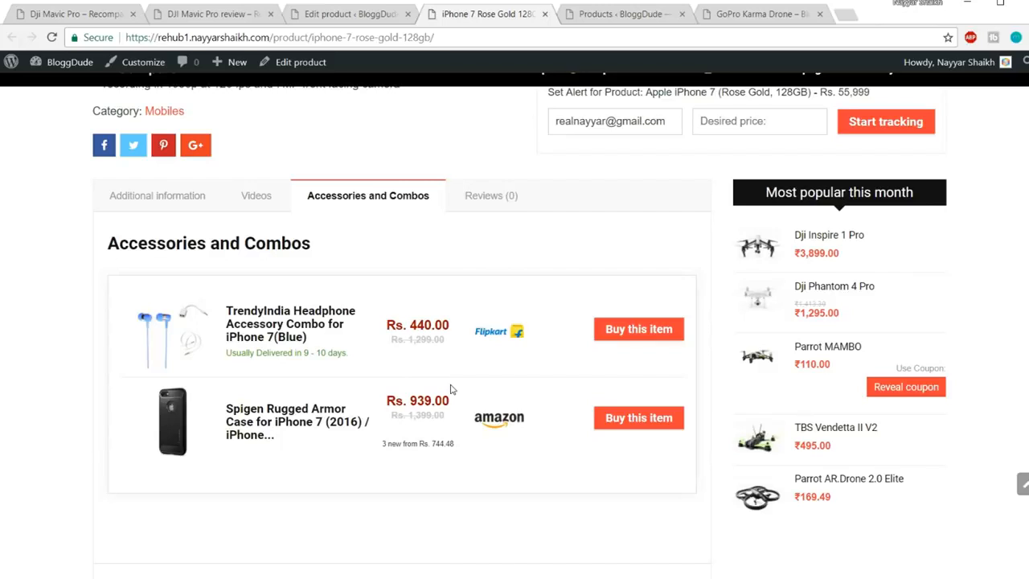
left_click(346, 14)
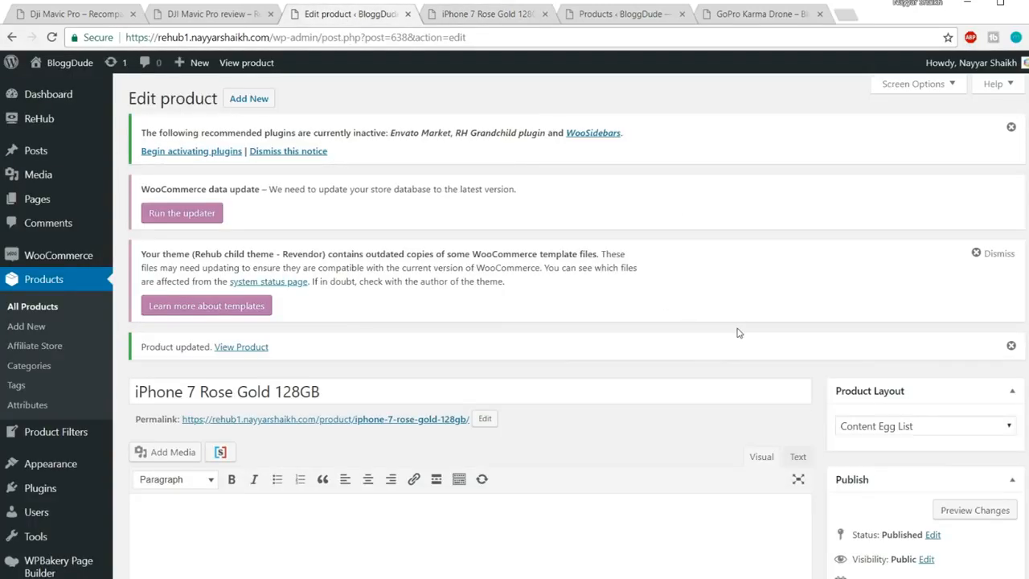
Locate the before-Content custom shortcode field in Product data > General
scroll(739, 333, "down", 15)
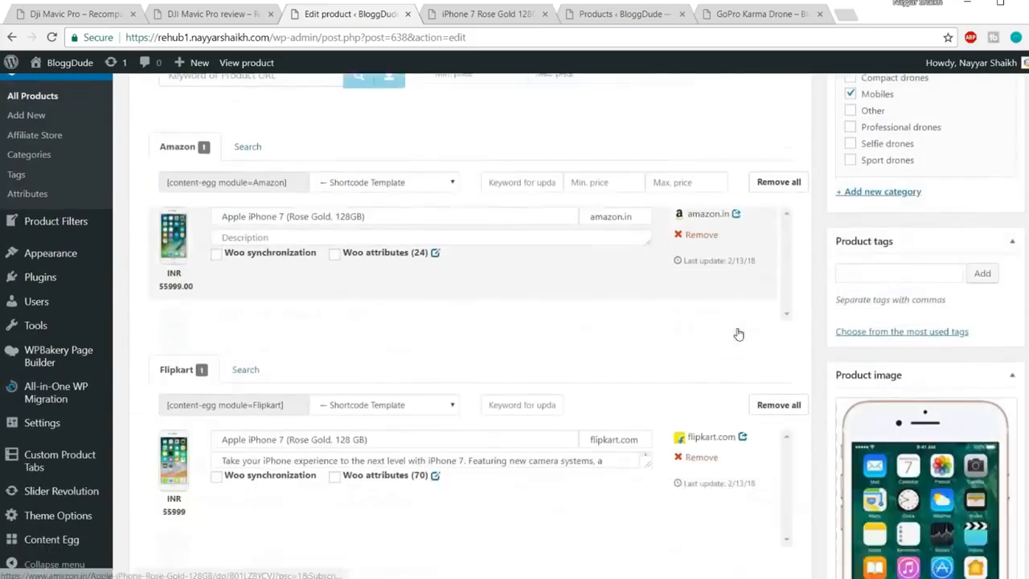
scroll(739, 333, "down", 10)
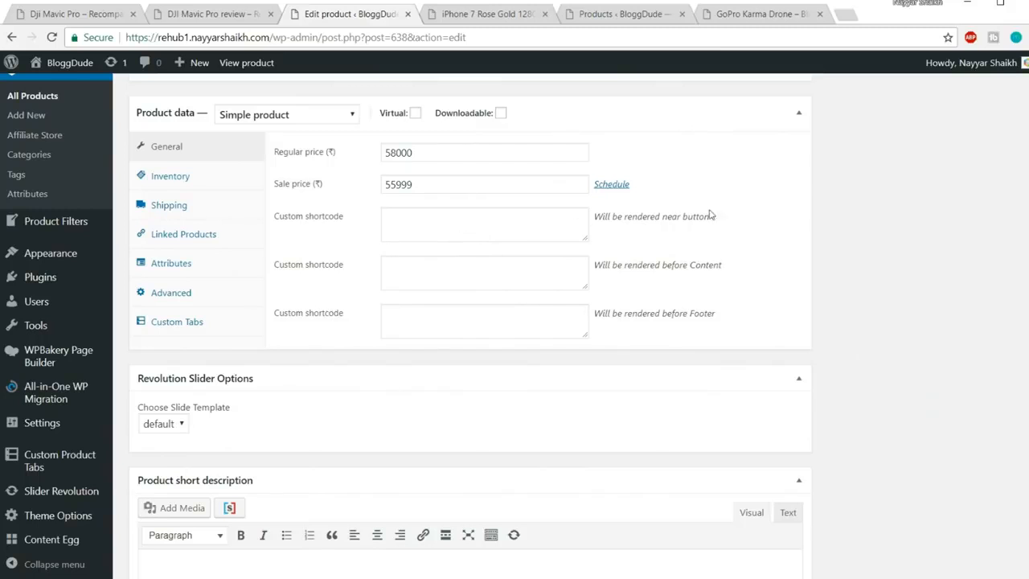
left_click_drag(720, 218, 613, 219)
left_click_drag(742, 265, 627, 264)
left_click(570, 274)
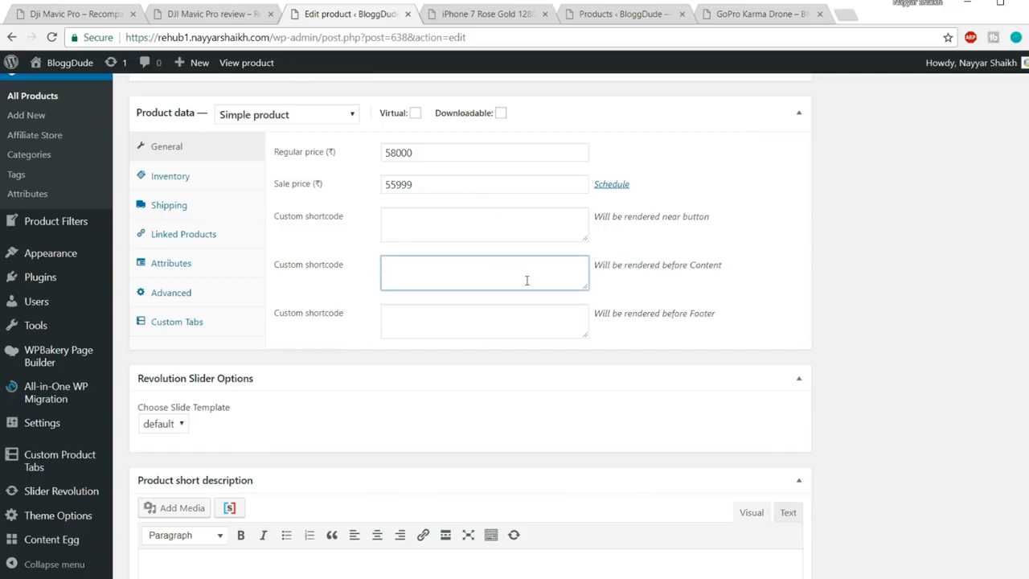
left_click(515, 226)
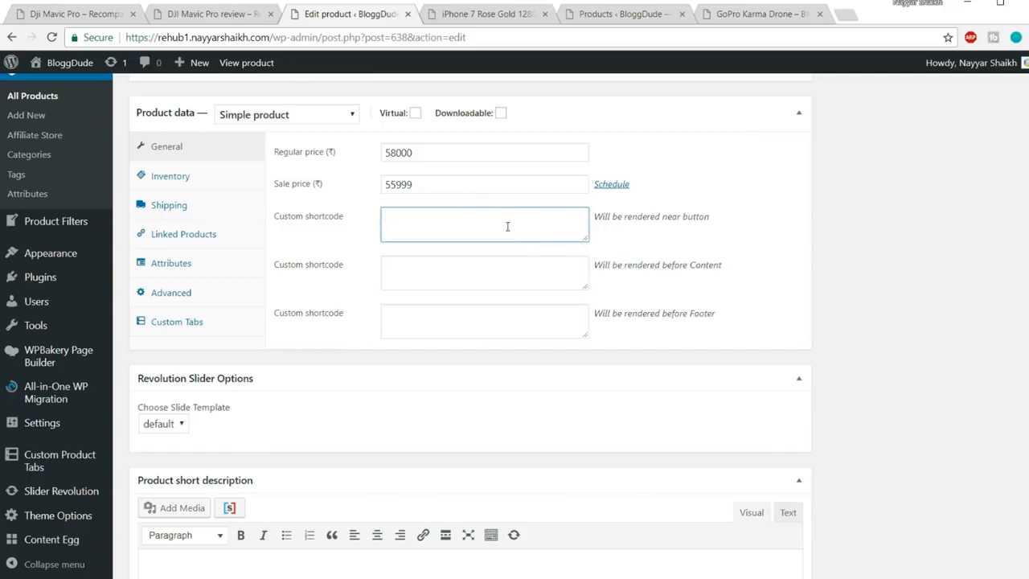
left_click(461, 265)
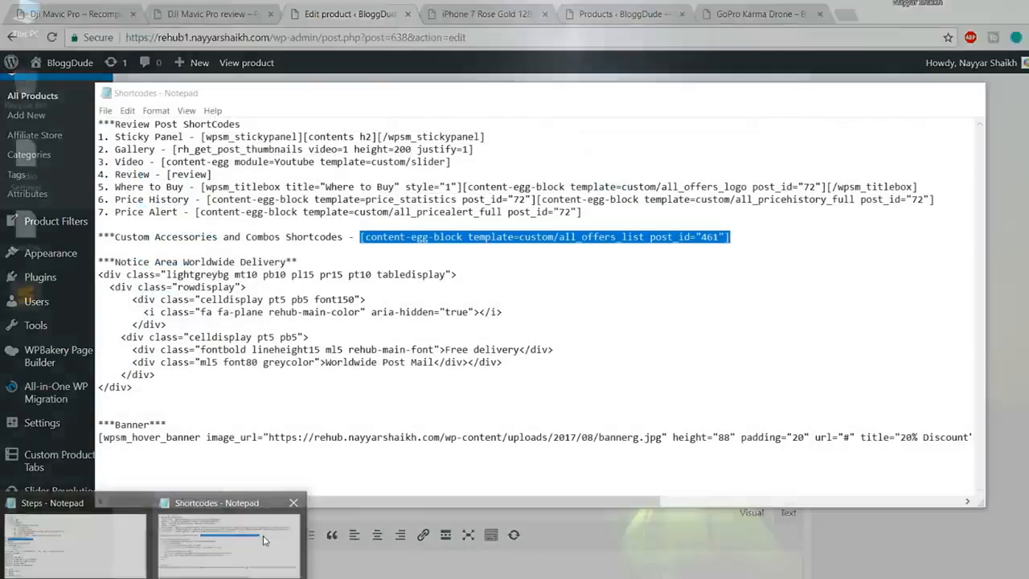
Copy the Notice Area Worldwide Delivery HTML from the Shortcodes notes and enlarge the before-Content field
left_click(266, 540)
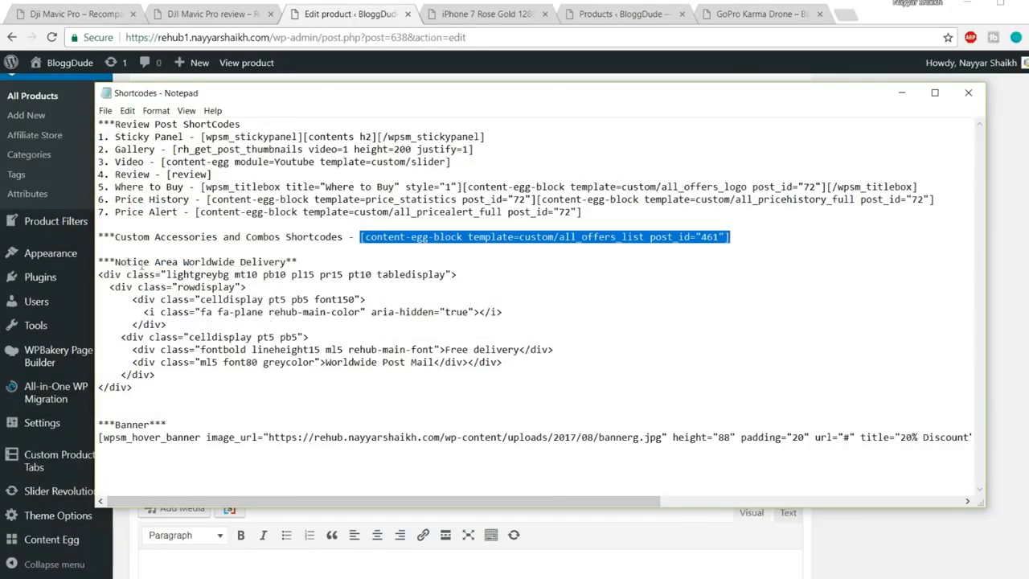
left_click_drag(100, 261, 314, 259)
left_click(314, 259)
left_click_drag(136, 393, 84, 278)
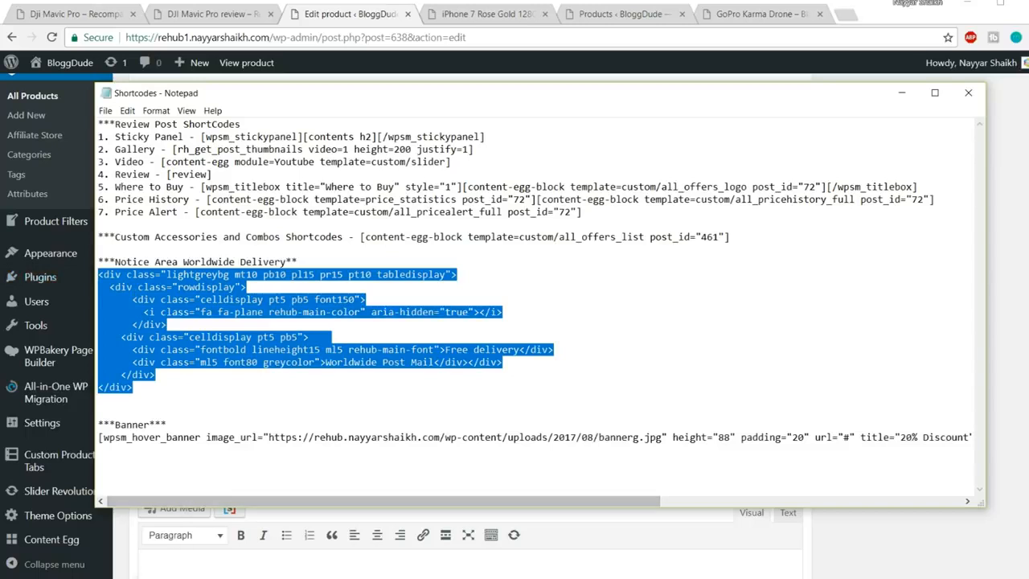
left_click(242, 578)
left_click_drag(585, 288, 587, 452)
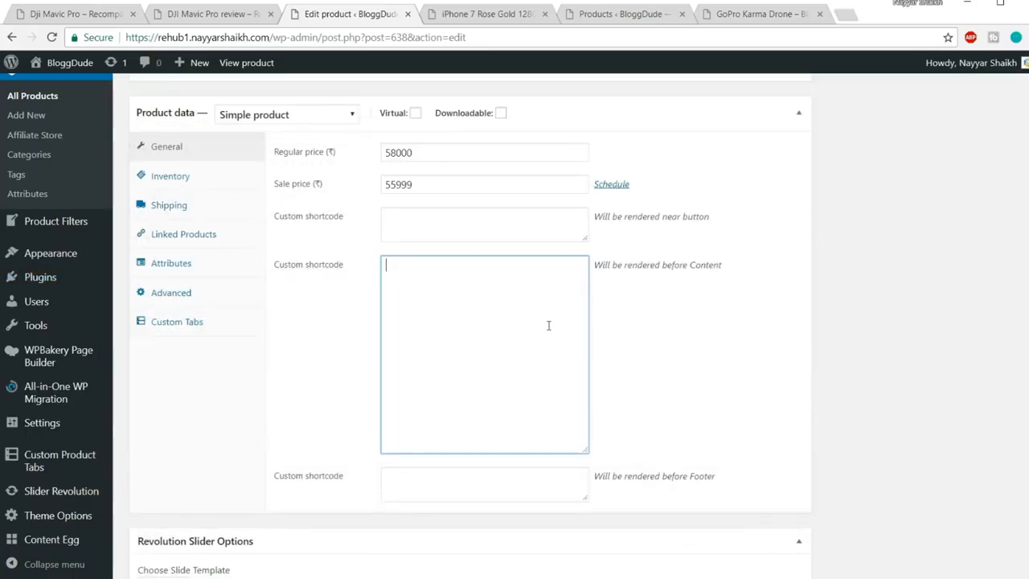
key("ctrl+v")
left_click_drag(732, 266, 664, 265)
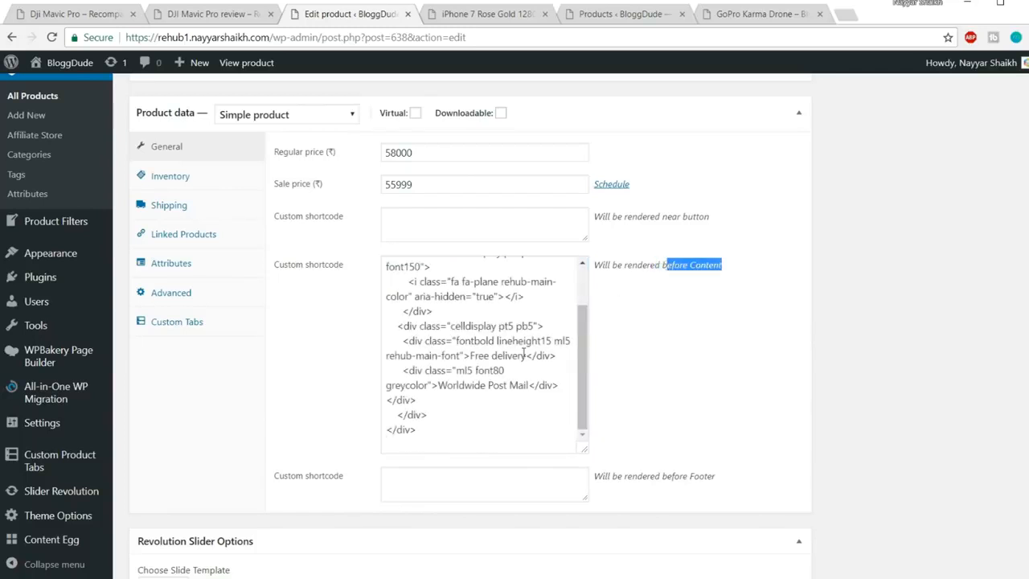
scroll(525, 354, "up", 2)
left_click_drag(471, 413, 527, 413)
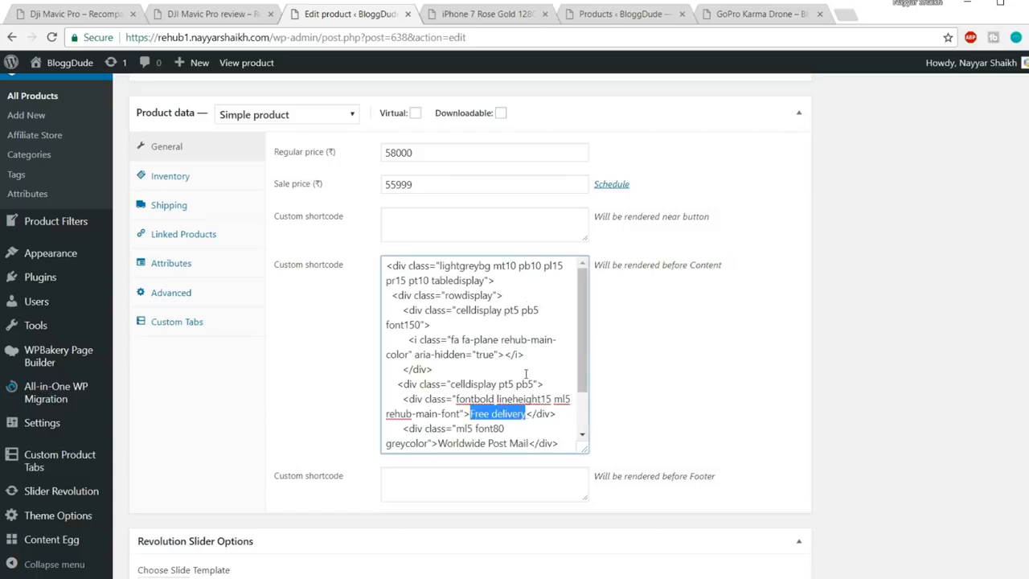
left_click_drag(474, 339, 486, 339)
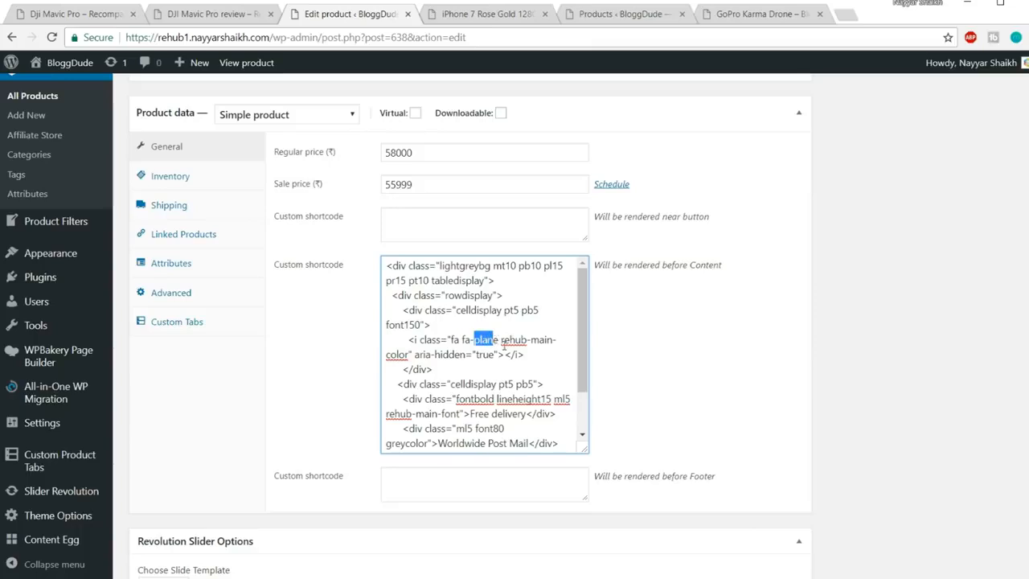
left_click(484, 12)
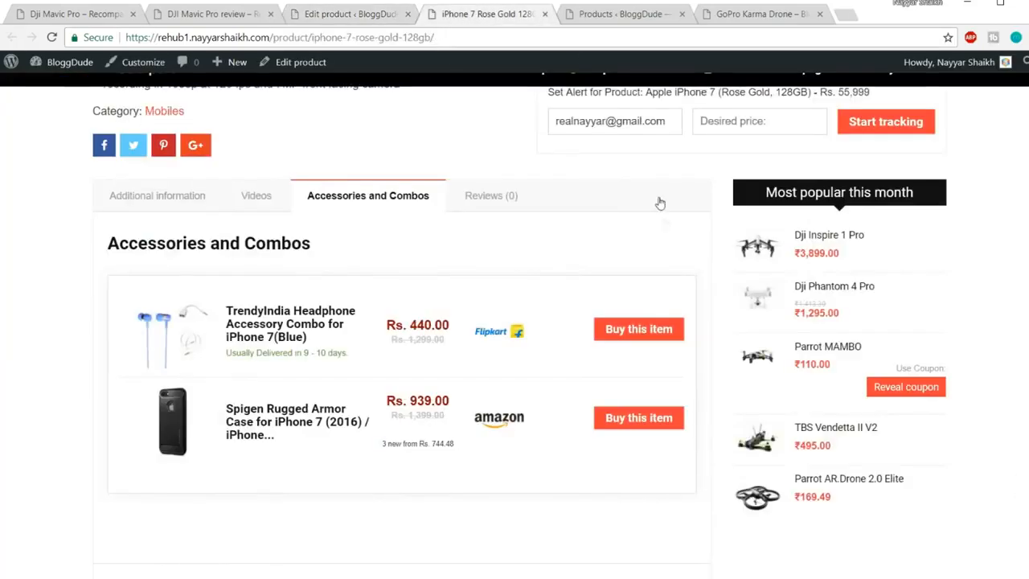
scroll(659, 202, "up", 3)
scroll(711, 304, "up", 5)
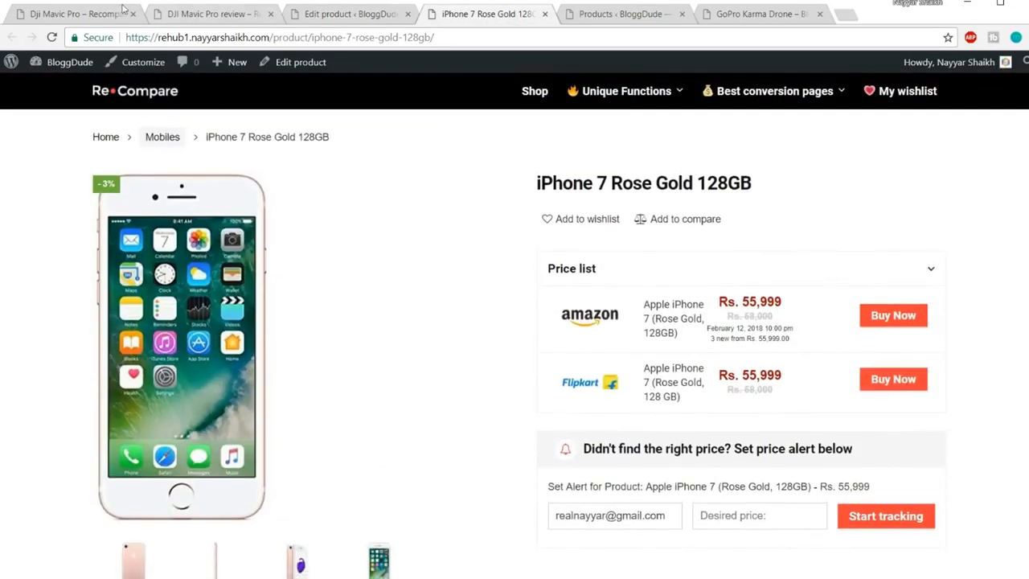
left_click(121, 10)
scroll(533, 281, "down", 3)
scroll(535, 298, "up", 3)
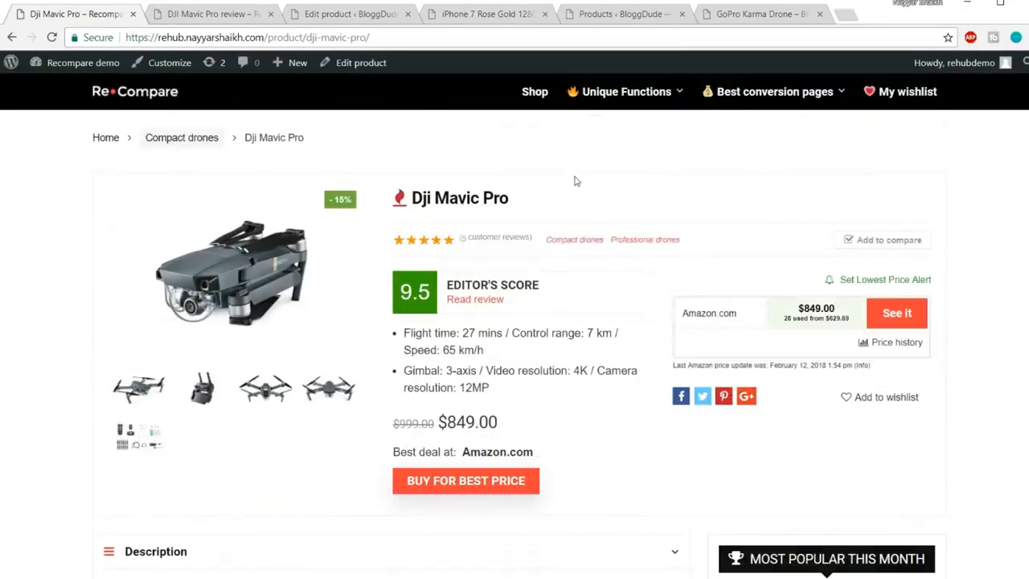
mouse_move(569, 94)
left_click(637, 211)
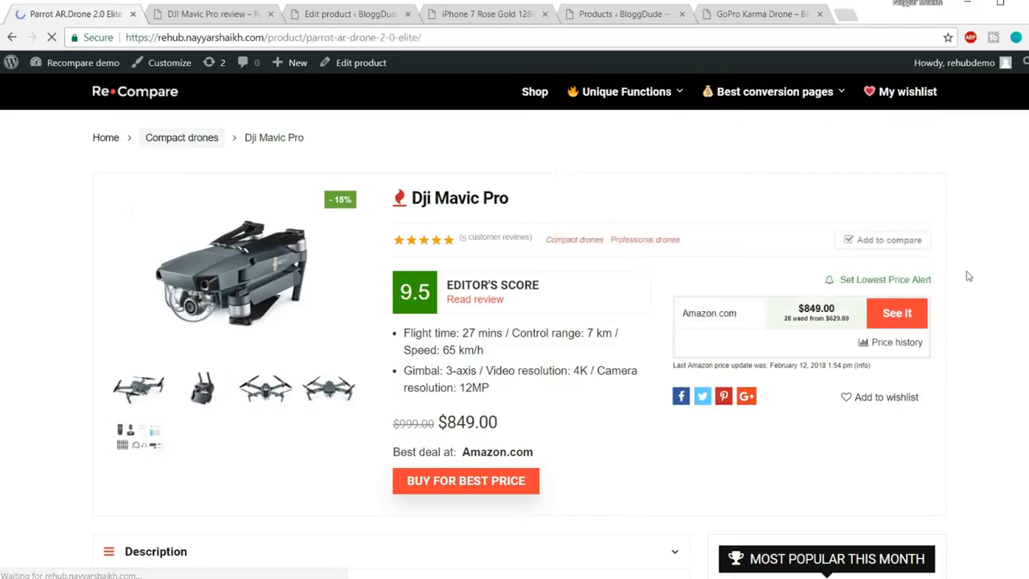
scroll(884, 289, "down", 2)
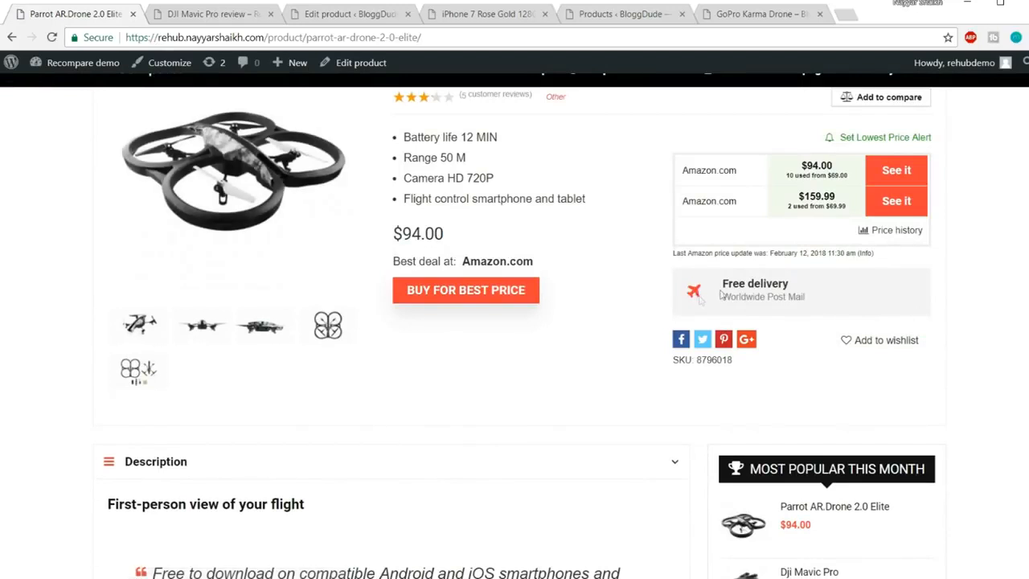
mouse_move(721, 287)
left_mouse_down()
mouse_move(811, 298)
mouse_move(713, 303)
left_mouse_up()
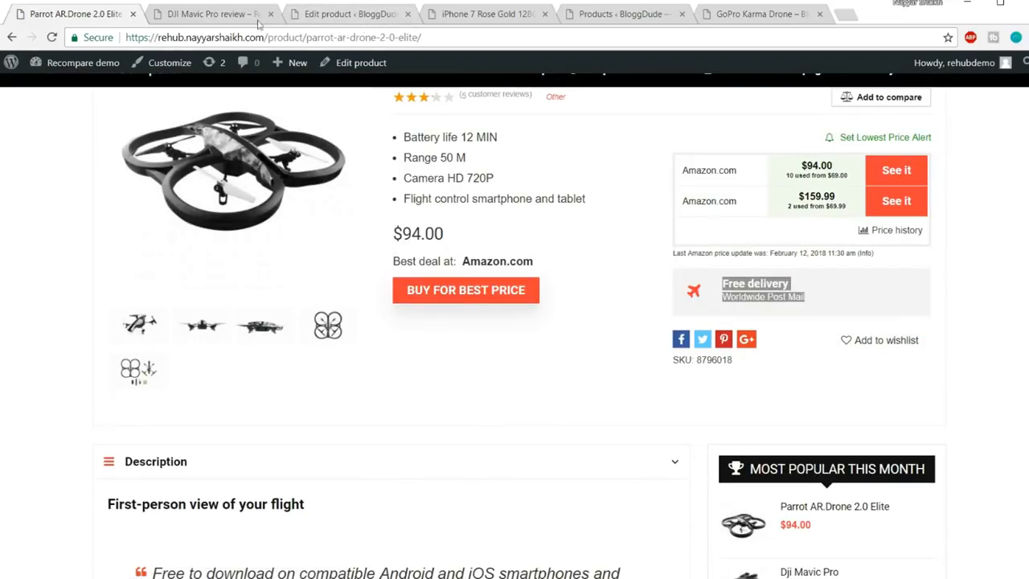
left_click(611, 14)
left_click(308, 22)
scroll(501, 366, "down", 1)
scroll(501, 366, "up", 1)
Review the notice code's plane icon and Free delivery heading in the before-Content box
left_click(513, 355)
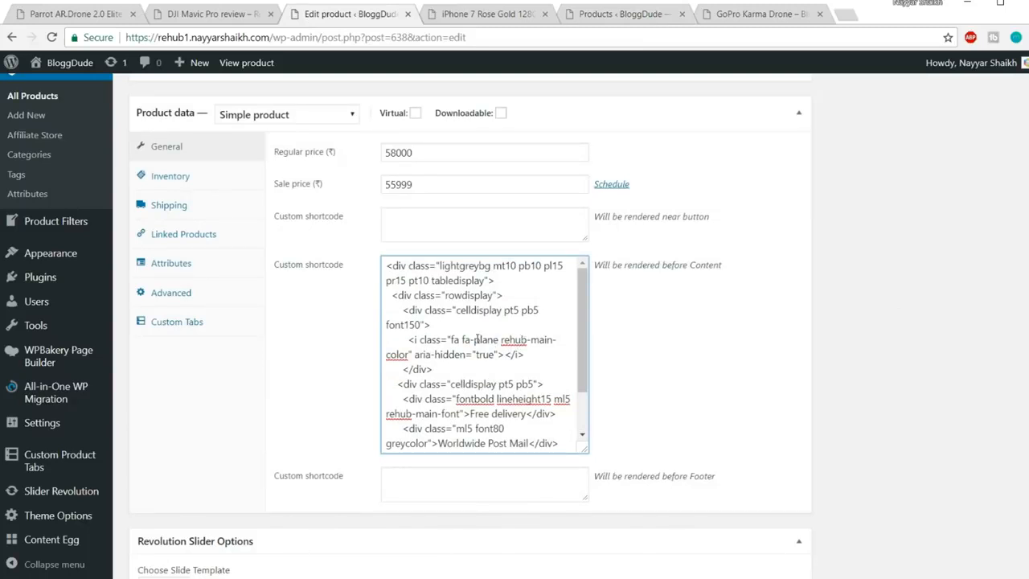
left_click_drag(473, 340, 496, 341)
scroll(539, 340, "down", 2)
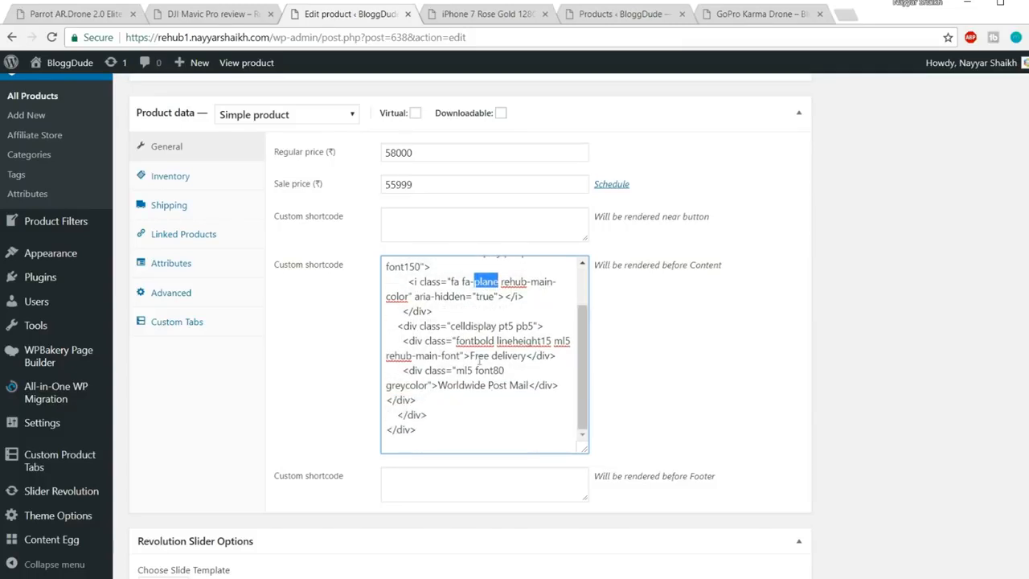
left_click_drag(472, 355, 521, 363)
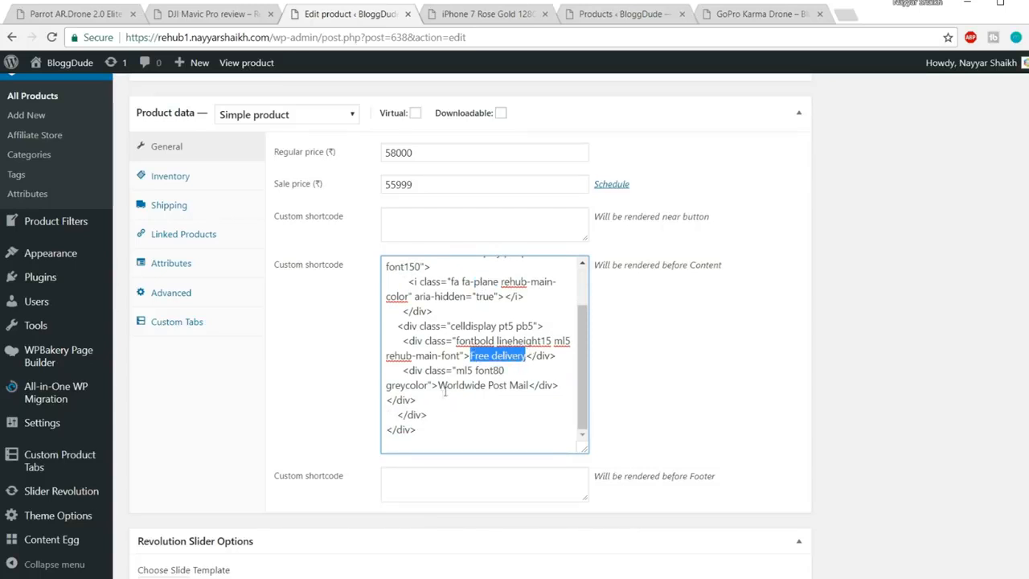
Replace 'Worldwide Post Mail' with 'Throughout India' and update the product
left_click_drag(440, 385, 531, 389)
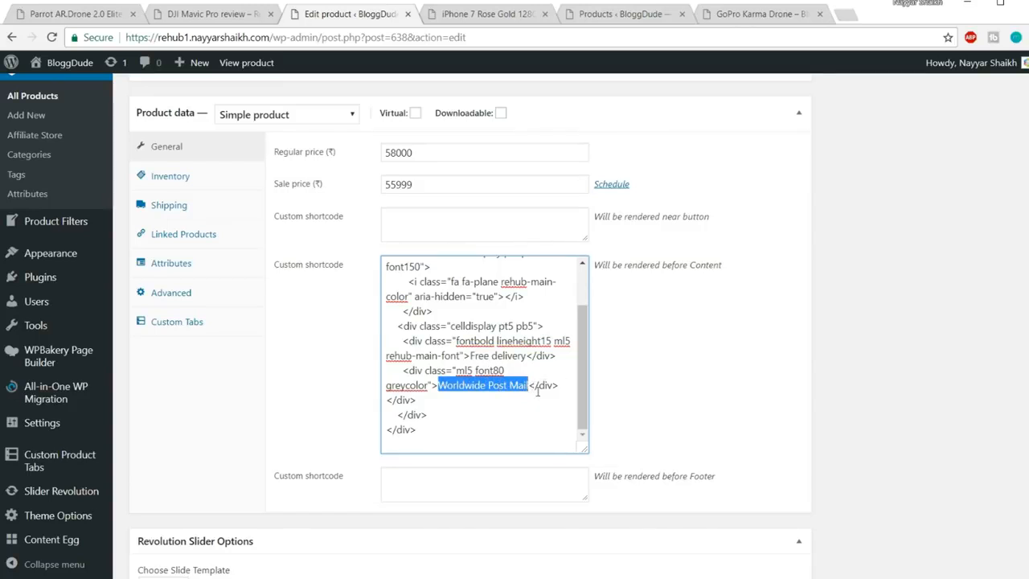
type("Throught")
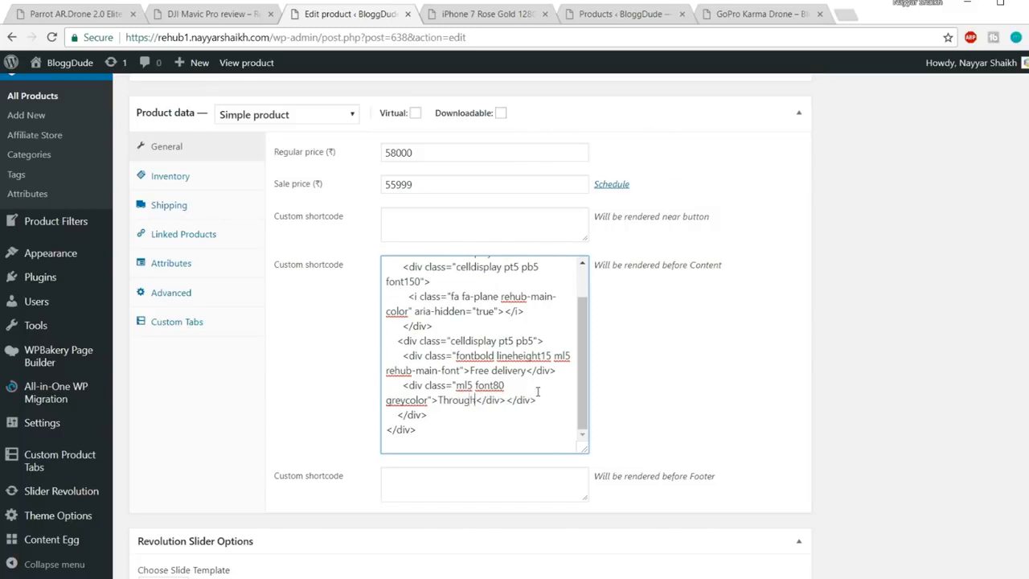
type(" India")
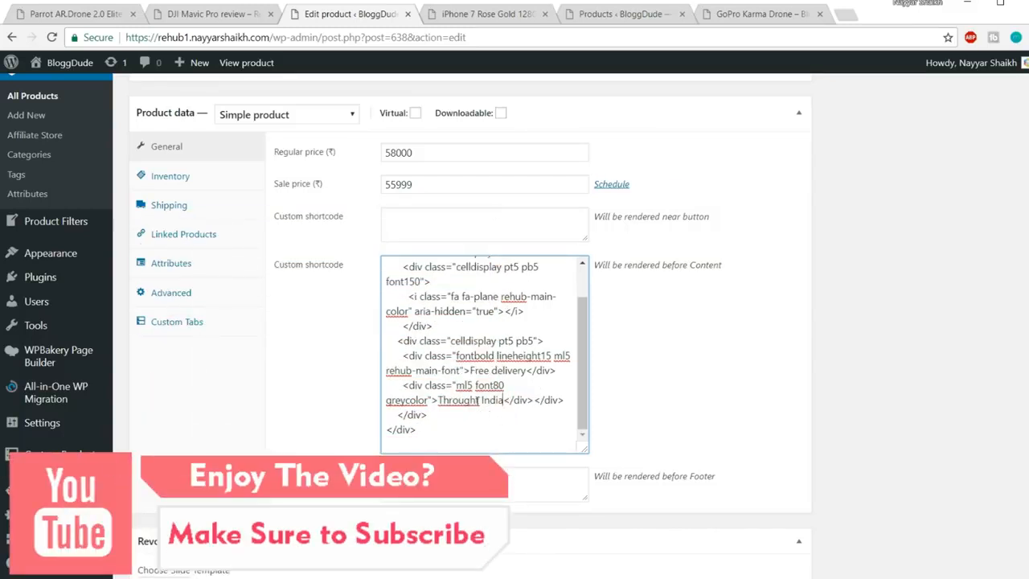
left_click_drag(480, 399, 489, 400)
left_click(530, 408)
key("BackSpace")
type("out")
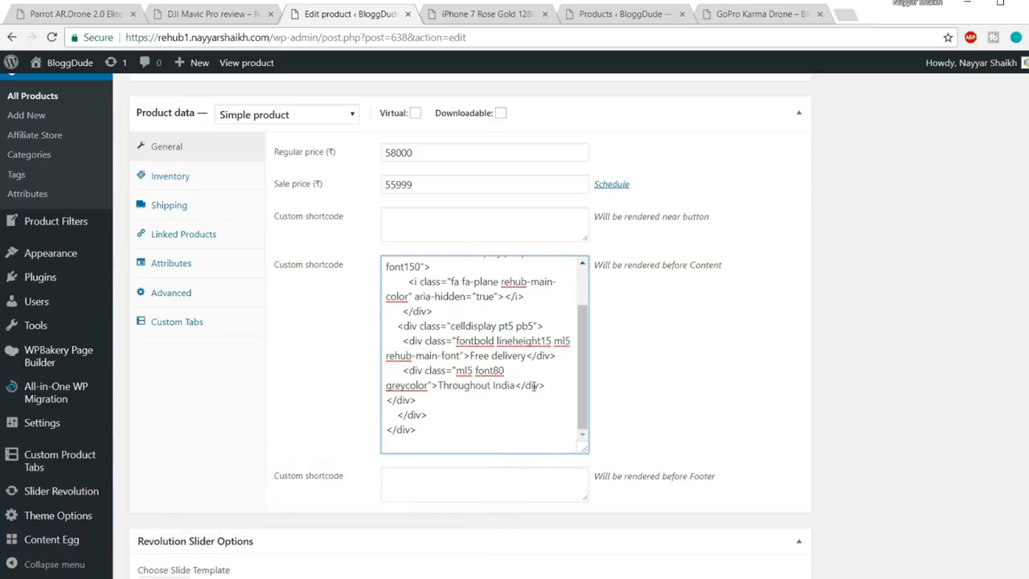
scroll(533, 386, "up", 6)
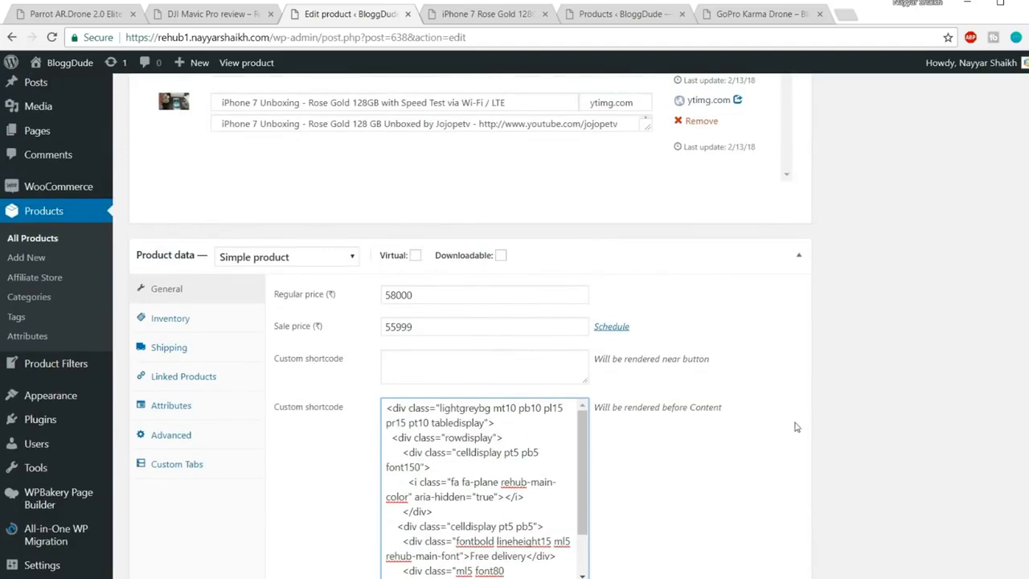
scroll(834, 418, "up", 15)
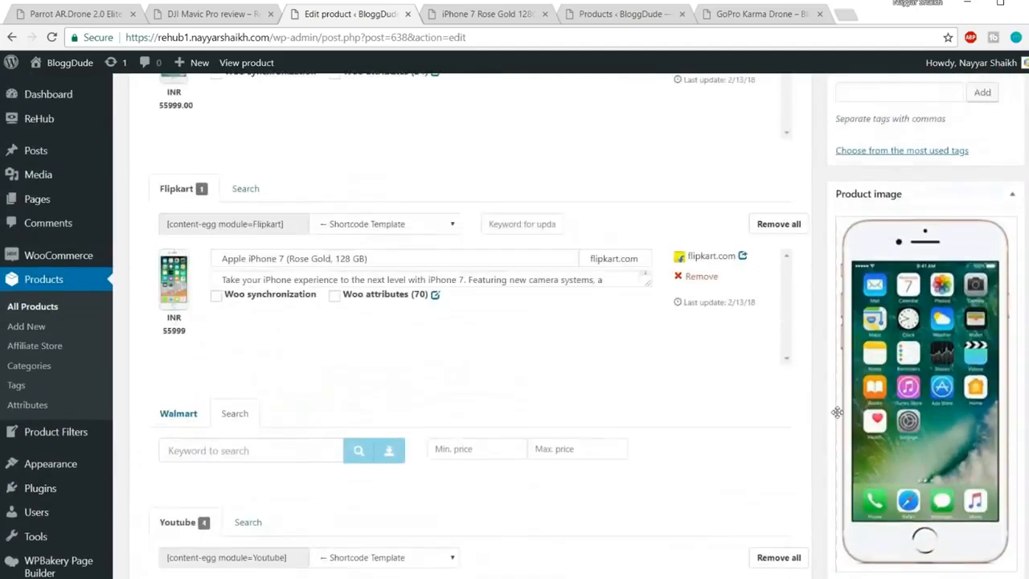
scroll(856, 398, "up", 5)
left_click(993, 378)
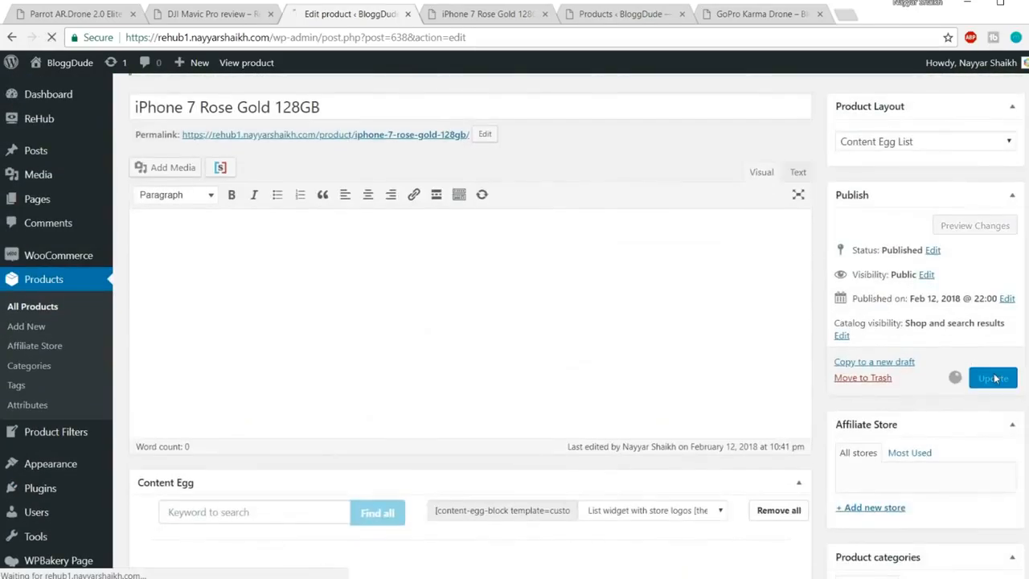
Reload the live iPhone 7 Rose Gold page and check the Free delivery, Throughout India notice
left_click(488, 17)
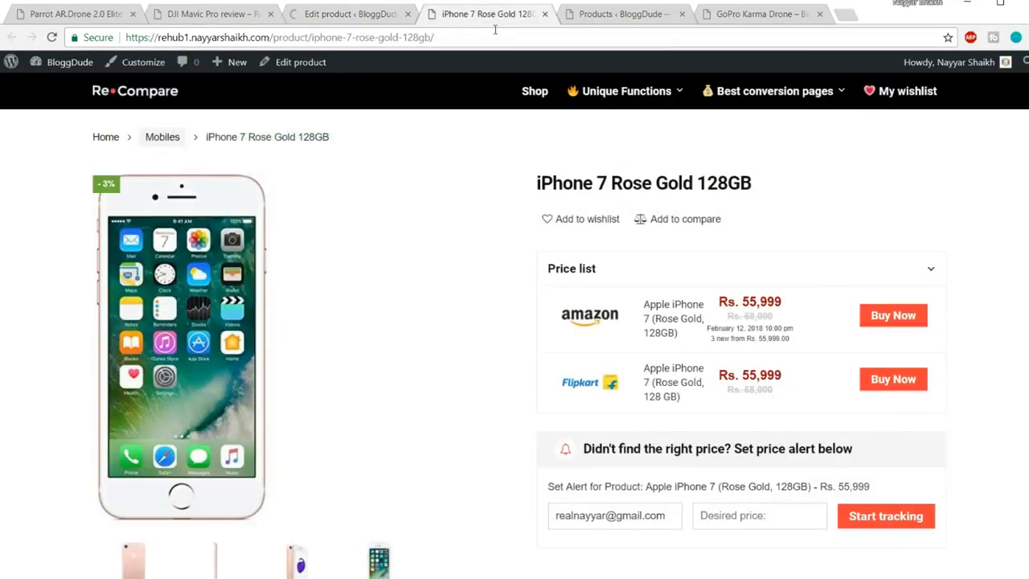
key("Return")
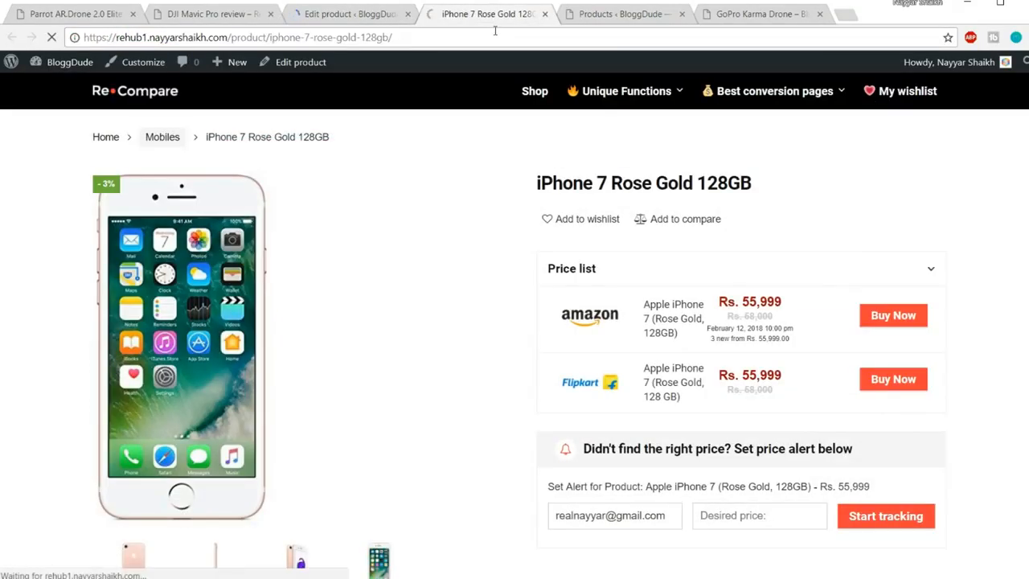
scroll(973, 190, "down", 3)
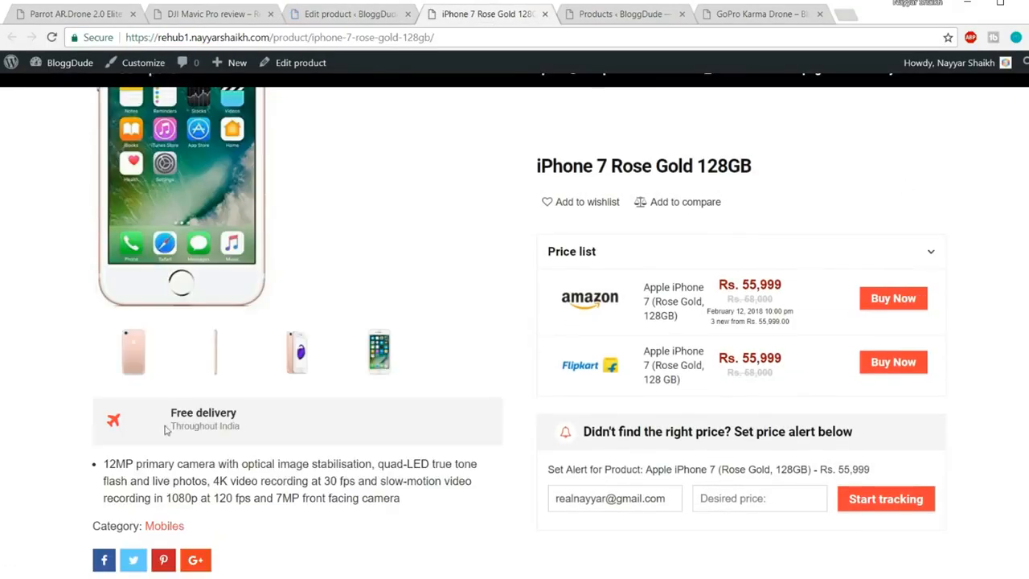
mouse_move(157, 415)
left_mouse_down()
mouse_move(282, 430)
mouse_move(166, 409)
left_mouse_up()
left_click(275, 431)
left_click(170, 418)
scroll(327, 423, "up", 3)
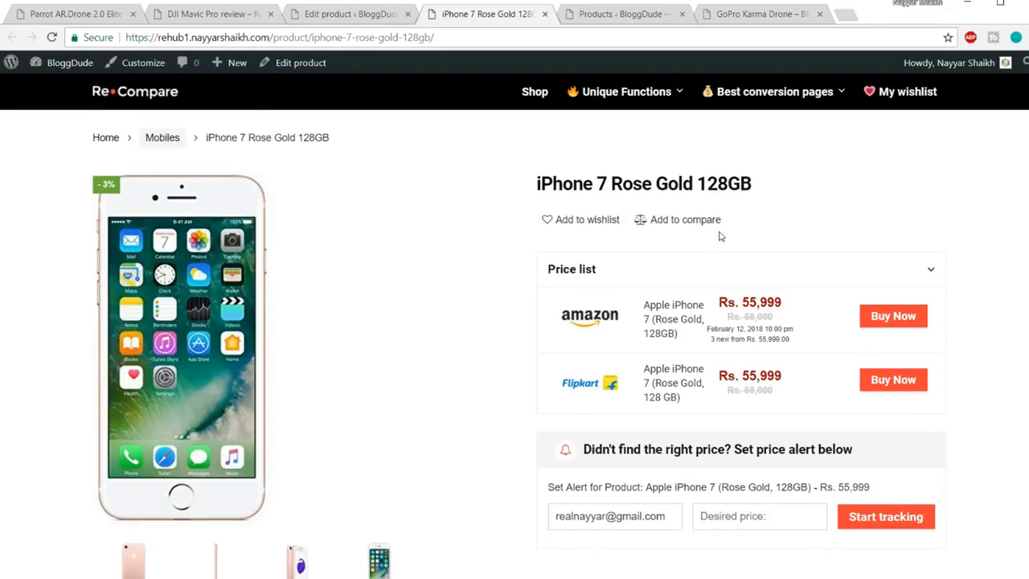
In the product editor, identify which custom shortcode box renders near the button
left_click(352, 14)
scroll(713, 306, "down", 20)
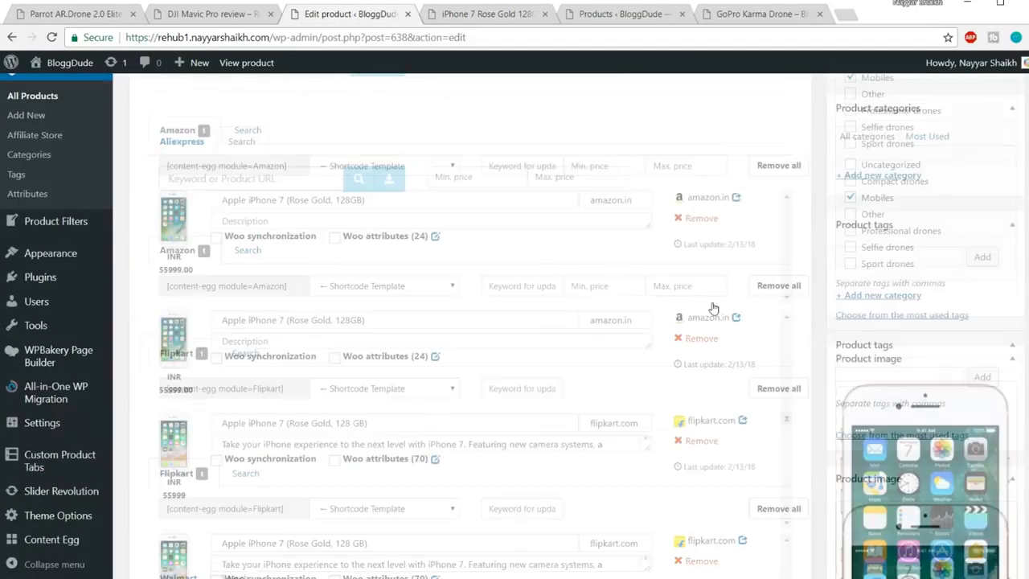
scroll(712, 307, "down", 10)
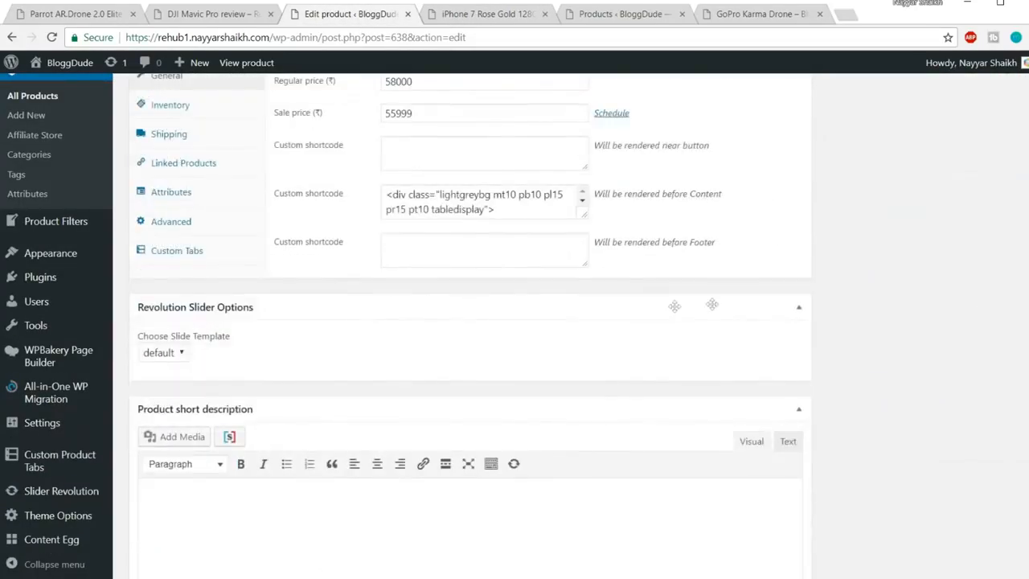
left_click_drag(722, 197, 674, 193)
left_click(714, 147)
left_click_drag(674, 141, 595, 277)
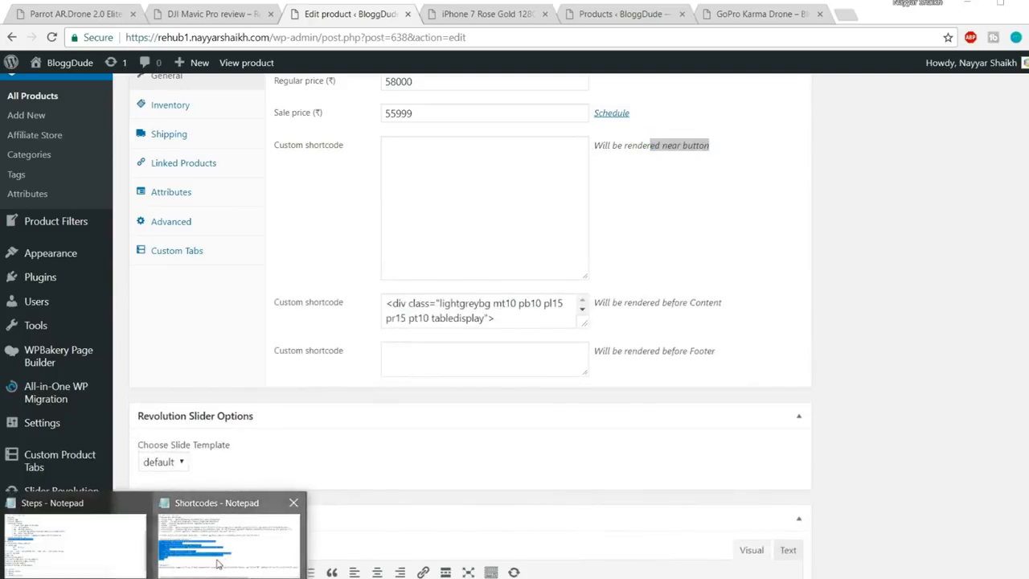
Paste the 20% Discount Till End of Month banner shortcode into the near-button box and update
left_click(227, 537)
scroll(330, 445, "right", 1)
scroll(231, 460, "left", 1)
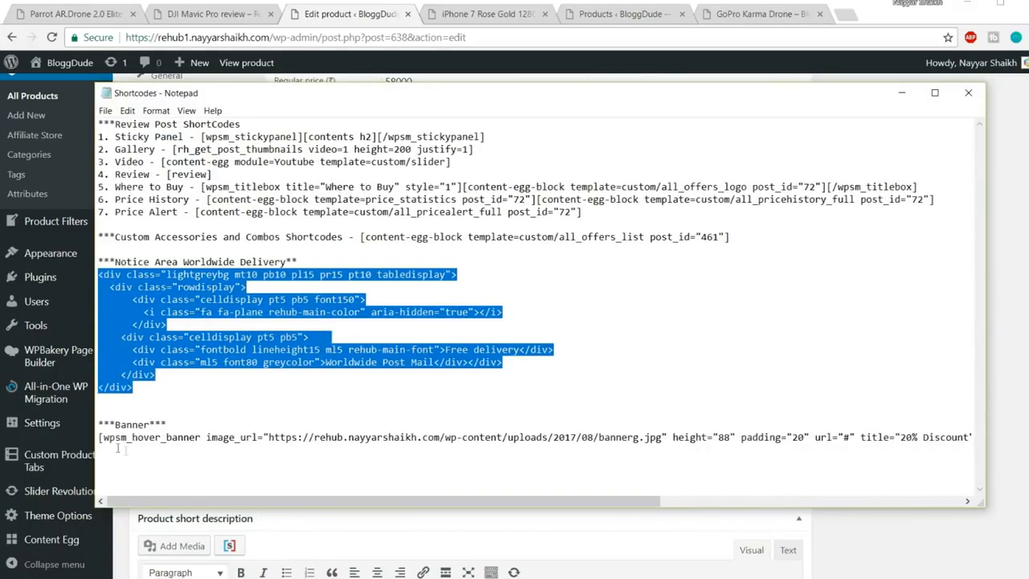
left_click_drag(99, 436, 981, 438)
key("ctrl+c")
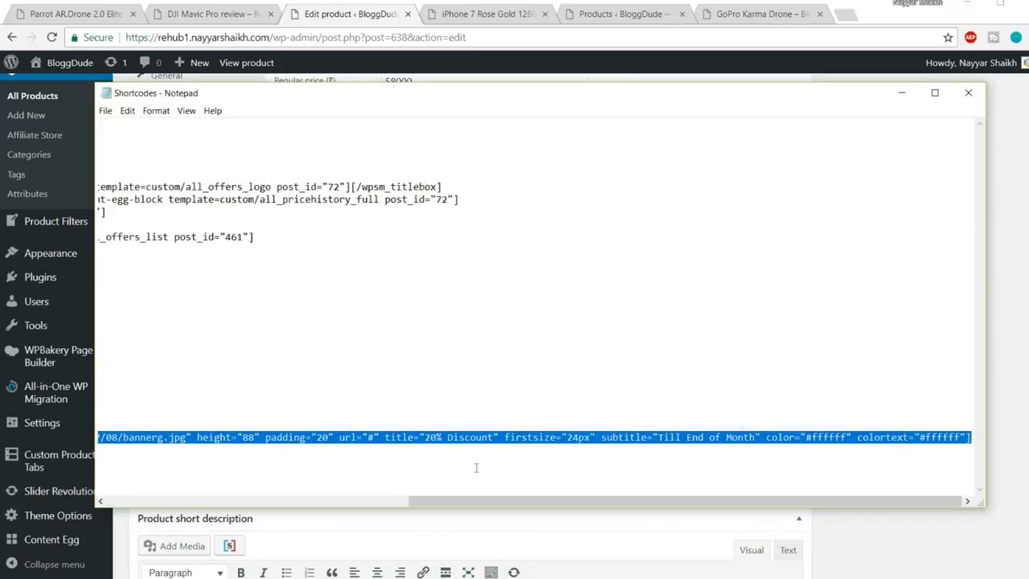
key("alt+Tab")
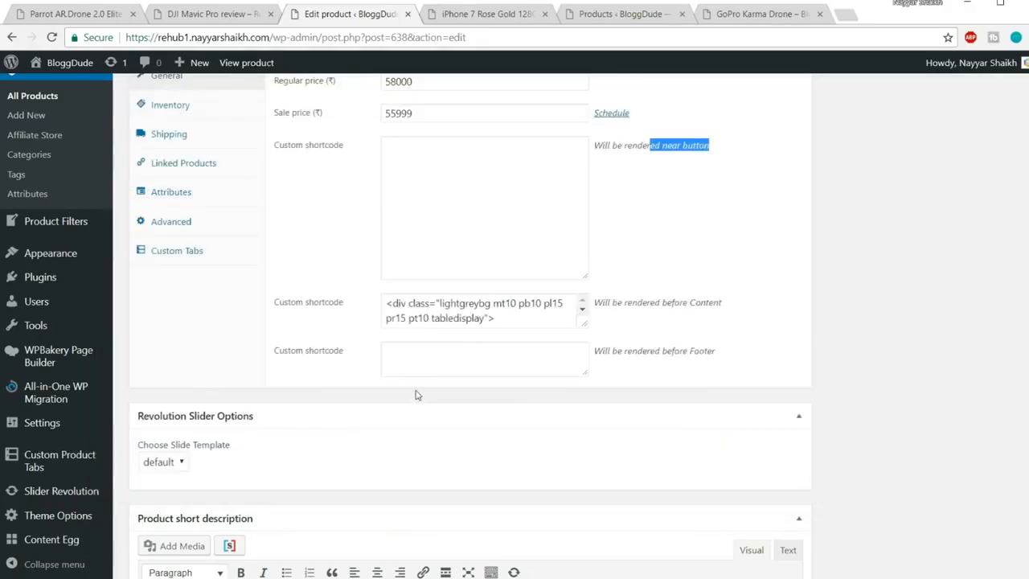
left_click(478, 224)
key("ctrl+v")
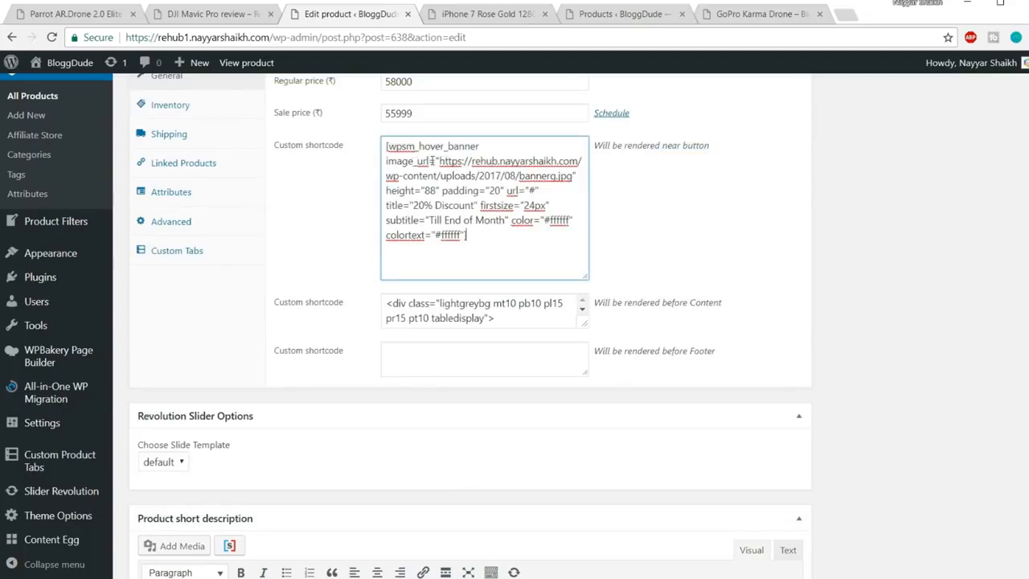
scroll(792, 285, "up", 10)
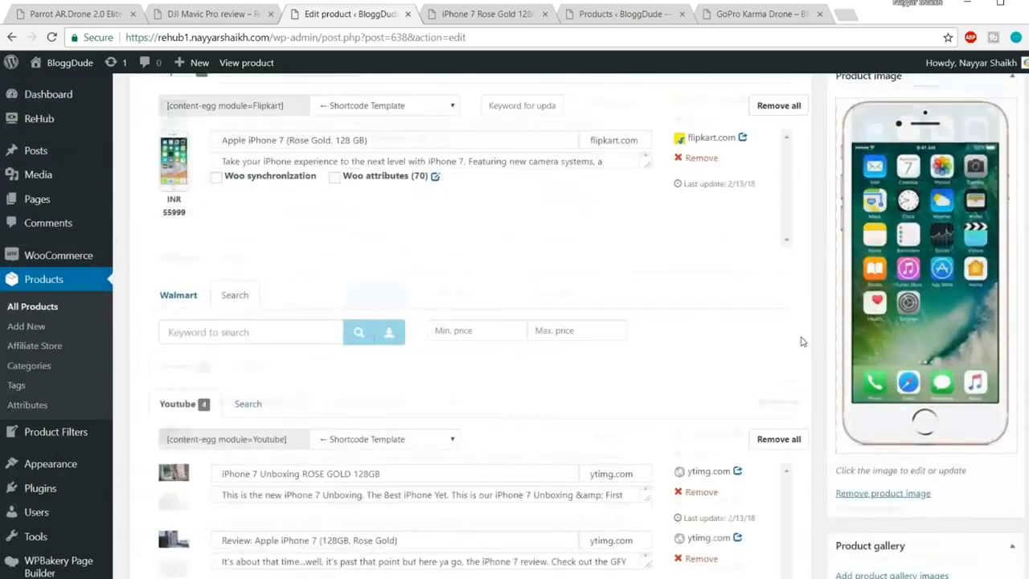
left_click(981, 242)
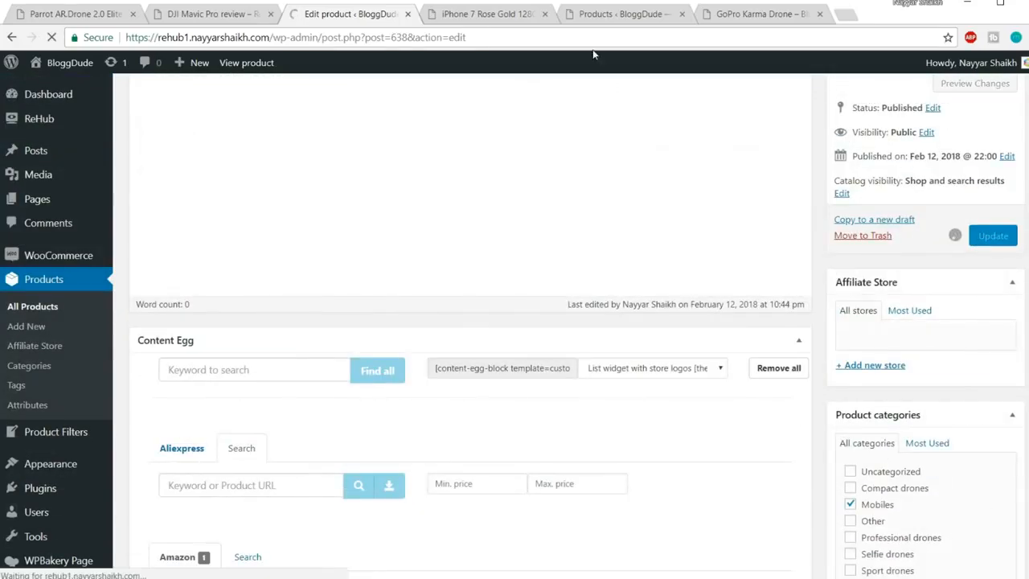
Reload the live iPhone 7 product page to show the new discount banner
left_click(483, 14)
left_click(478, 37)
key("Return")
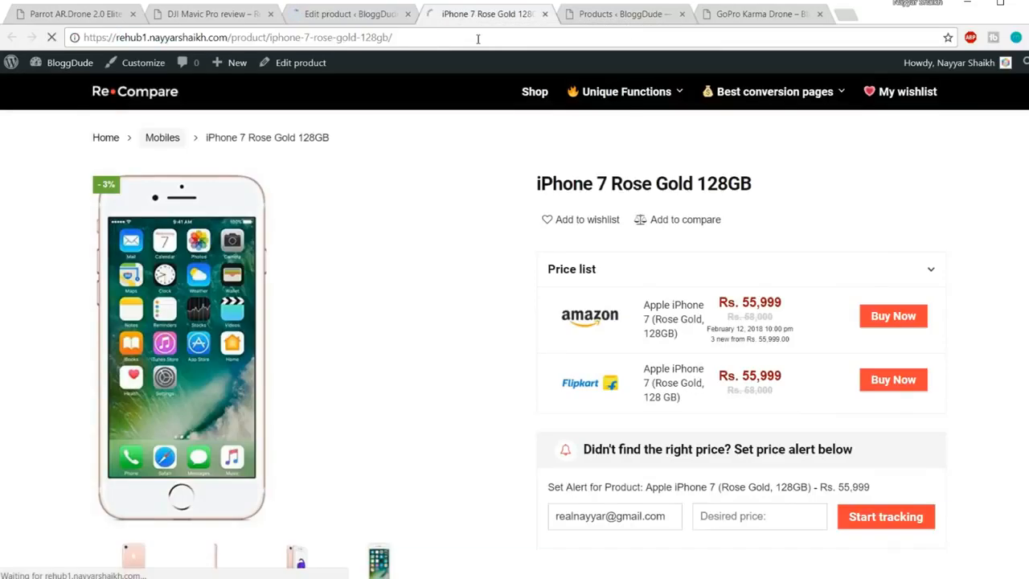
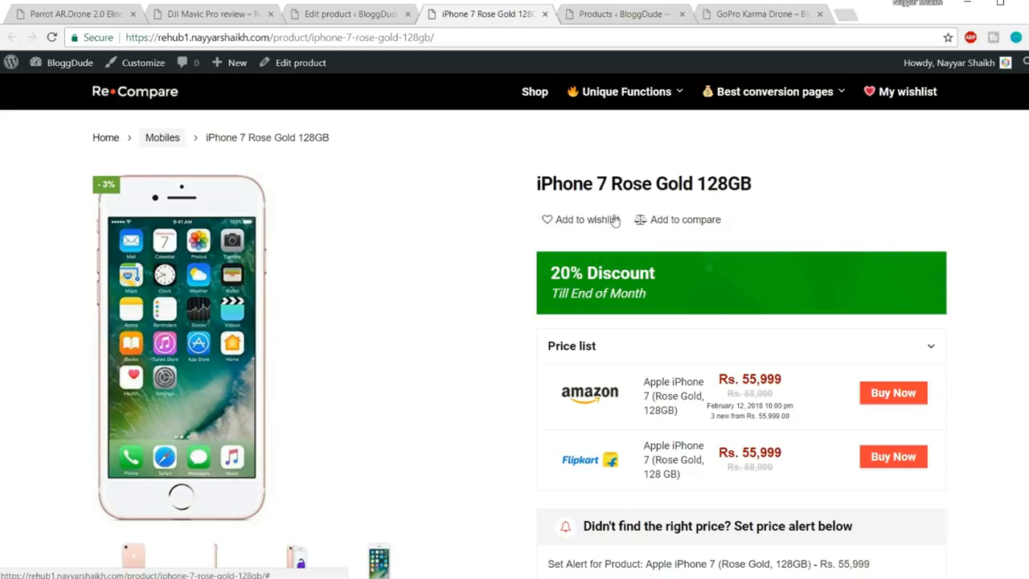
On the iPhone 7 edit screen, enlarge the custom shortcode box to show the whole banner shortcode
left_click(358, 17)
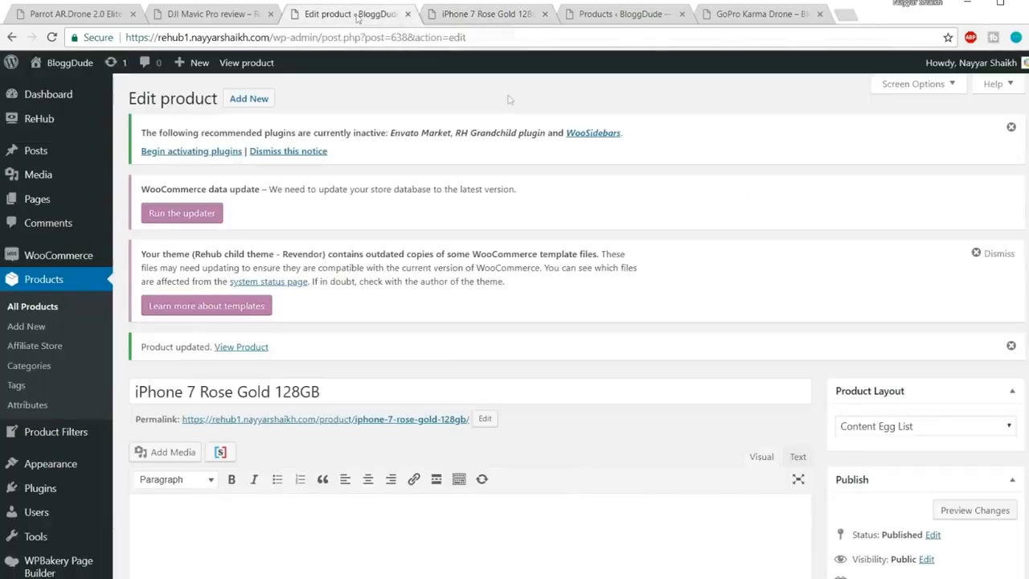
scroll(641, 286, "down", 10)
scroll(640, 286, "down", 10)
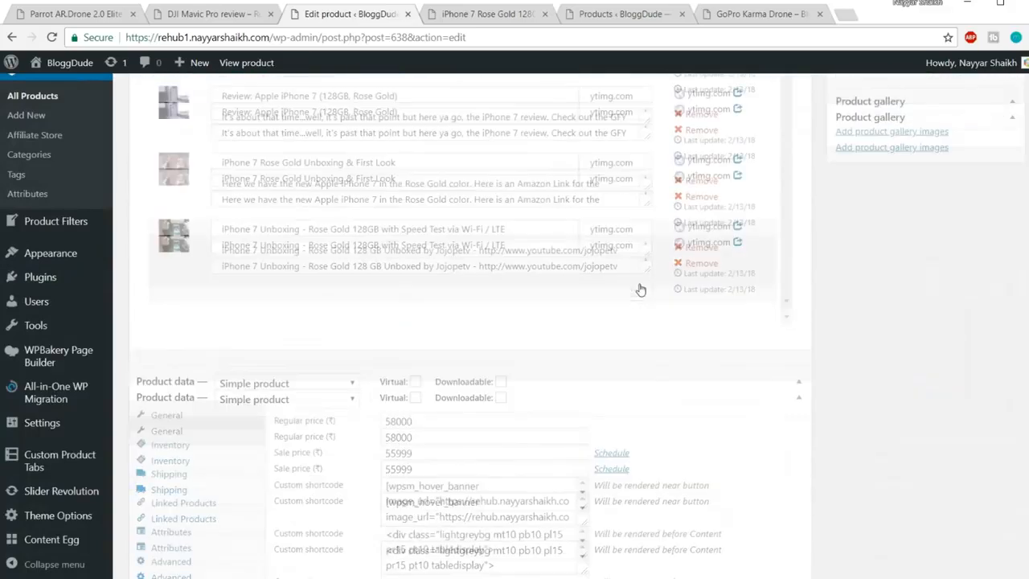
left_click_drag(585, 169, 585, 344)
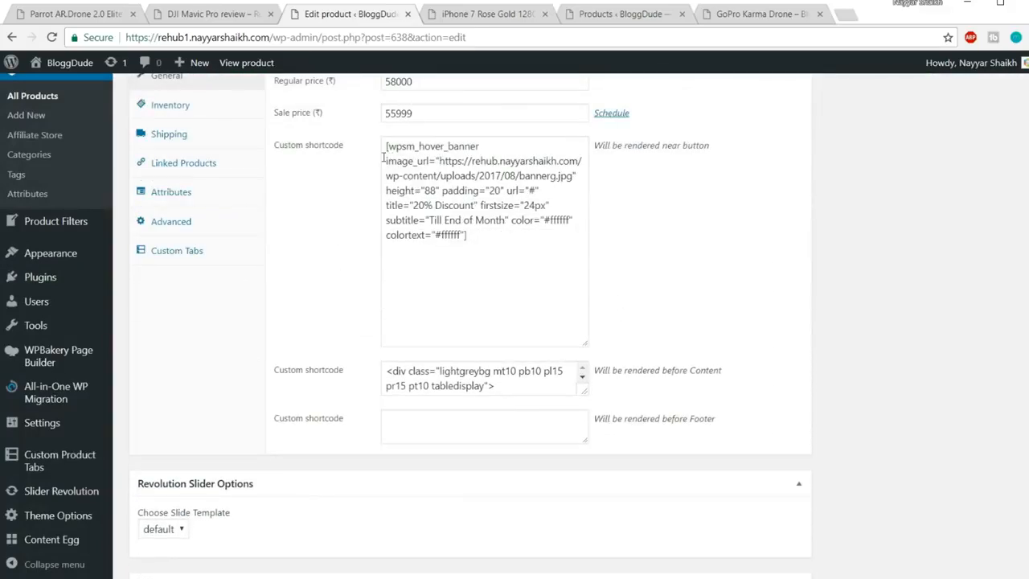
Check the banner's image_url background against the live page, then select the '20% Discount' title
left_click_drag(383, 160, 436, 161)
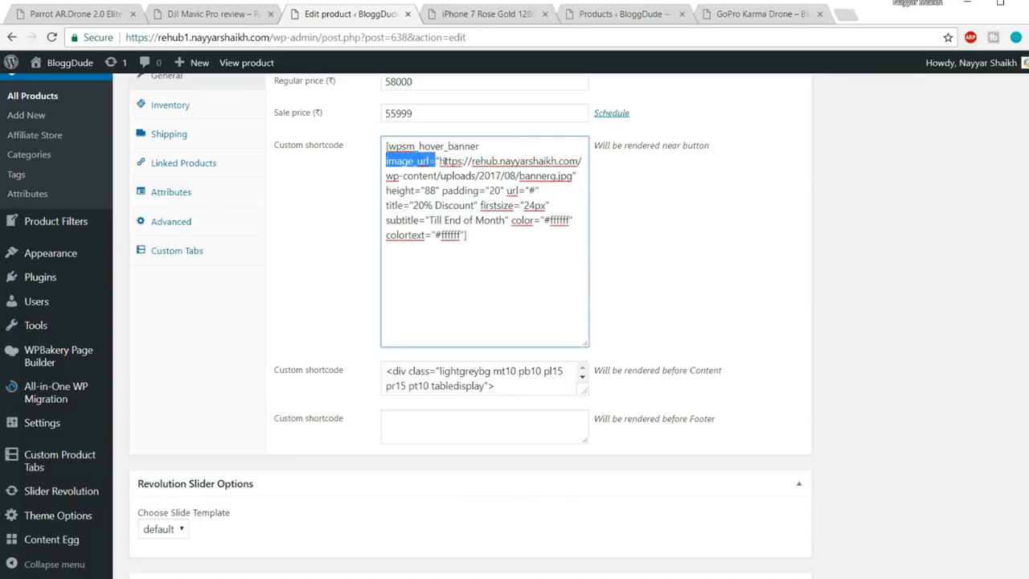
left_click(459, 159)
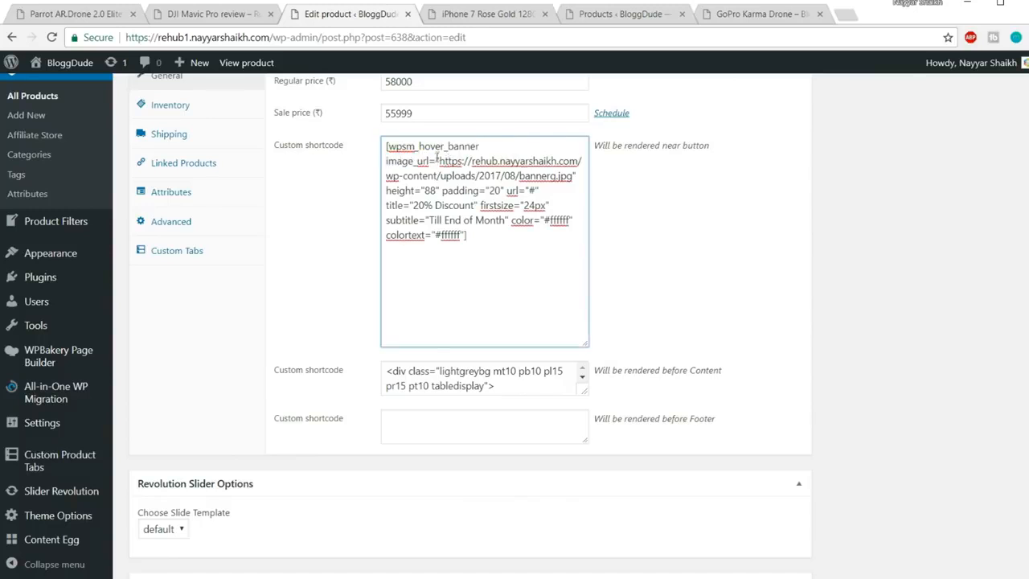
left_click_drag(439, 160, 572, 175)
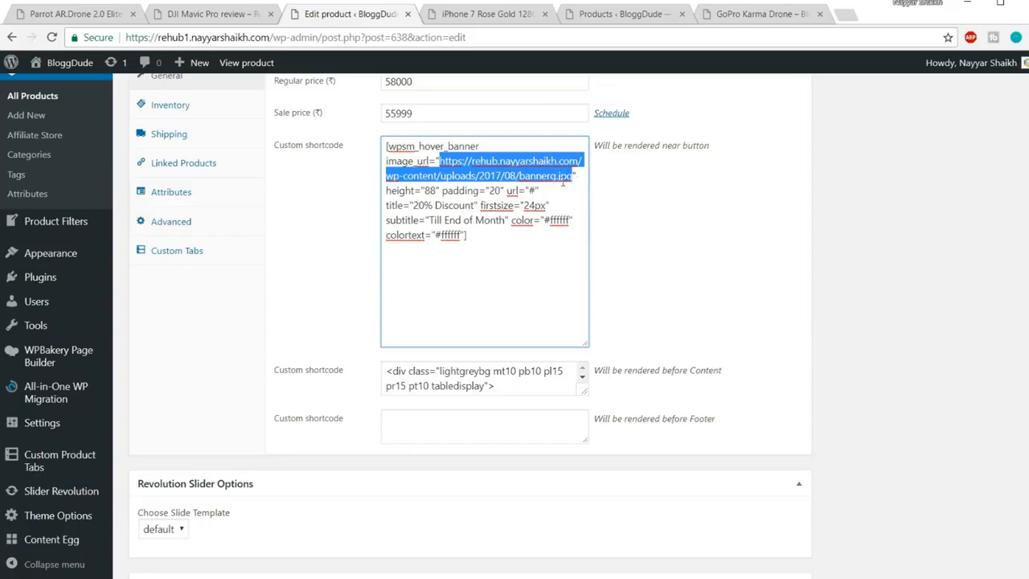
left_click(485, 16)
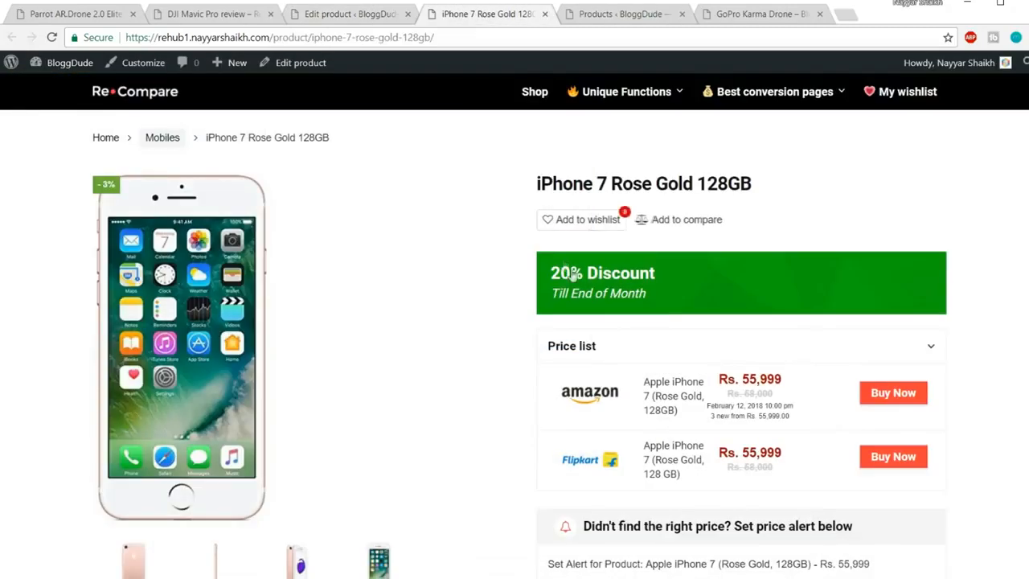
left_click(354, 15)
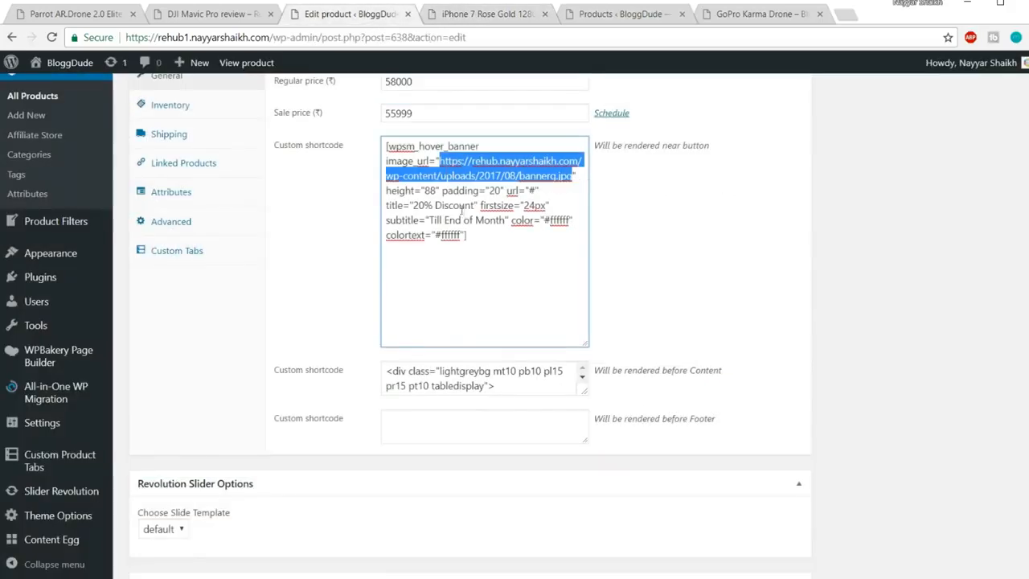
left_click_drag(415, 206, 473, 206)
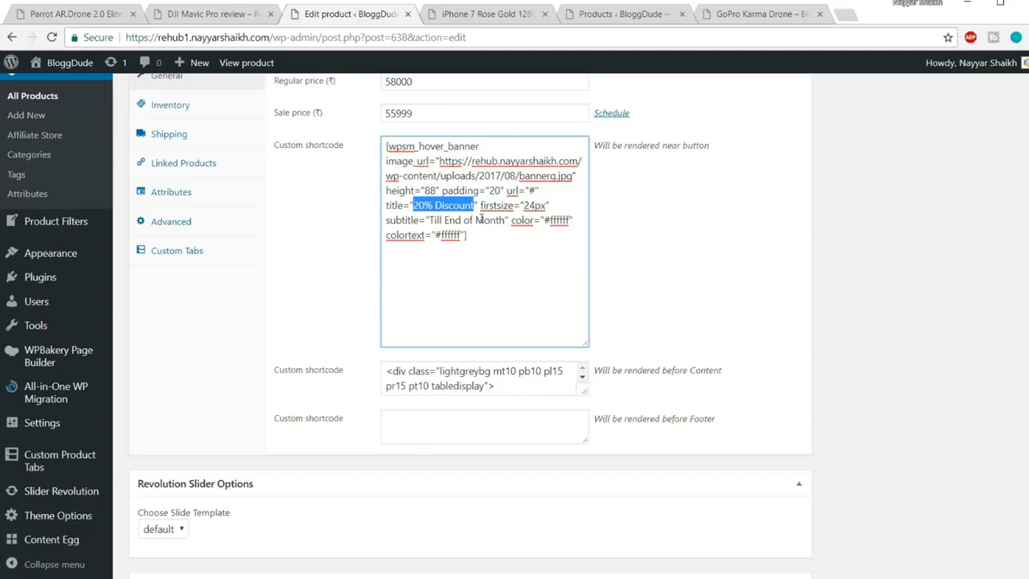
Replace the banner title with 'Free Delivery' and review the shortcode's colour values
key("BackSpace")
type("Free D")
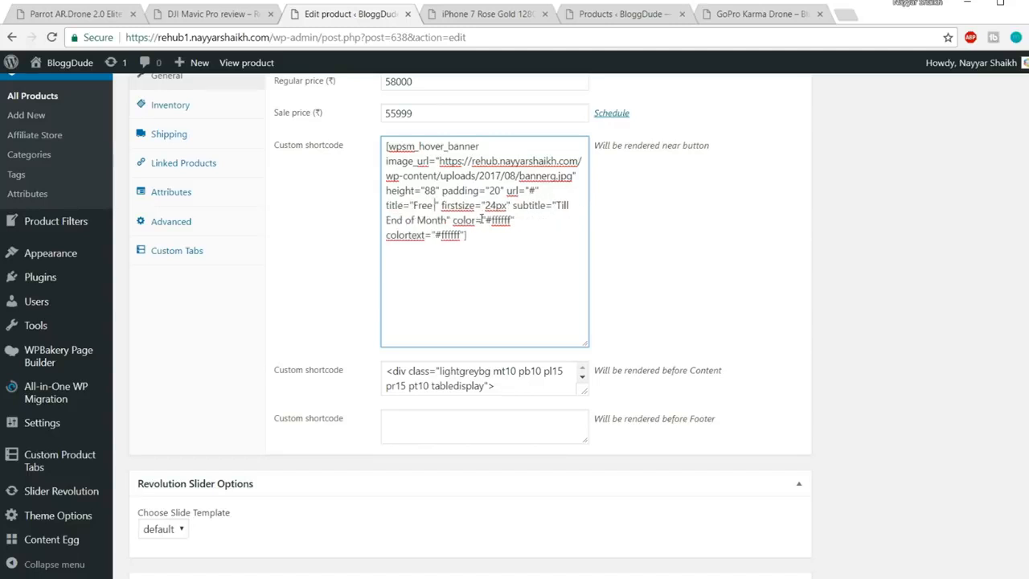
type("elivery")
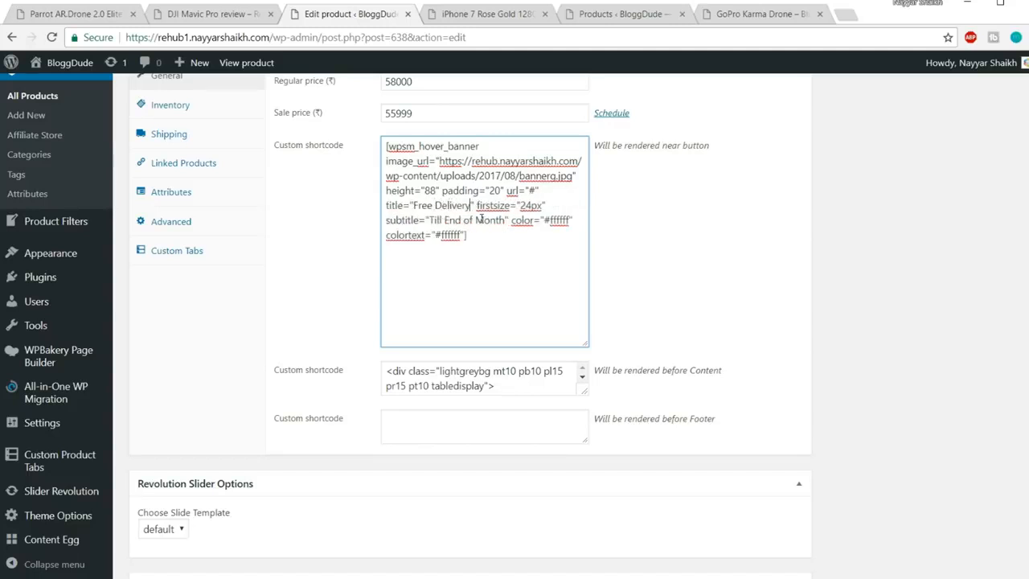
left_click(497, 17)
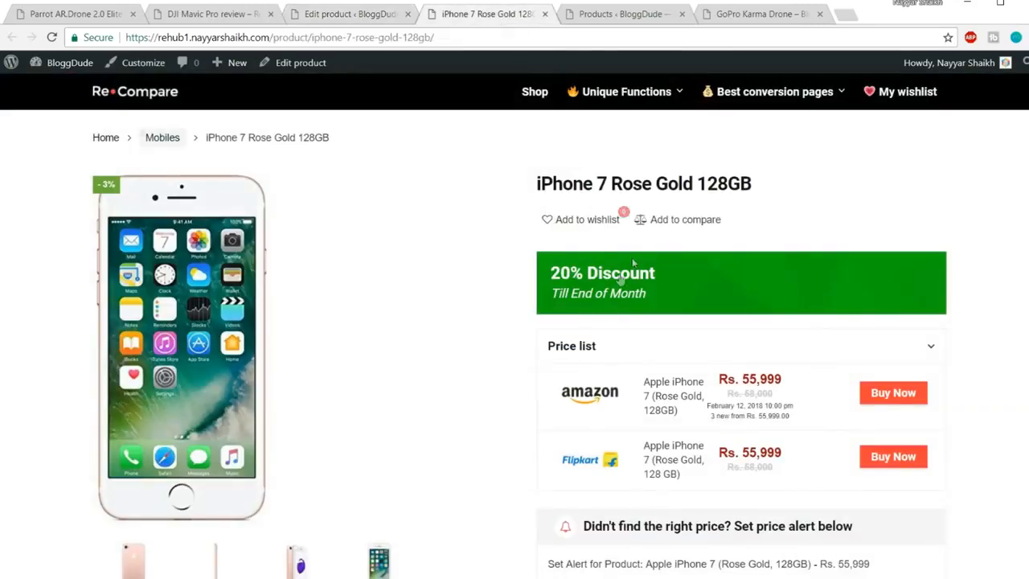
left_click(345, 16)
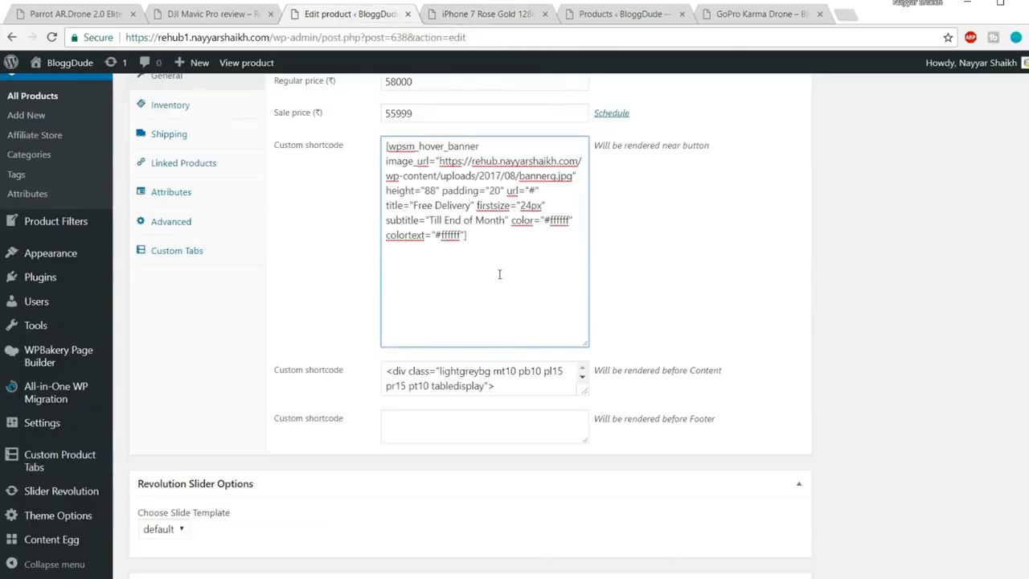
left_click_drag(435, 234, 464, 235)
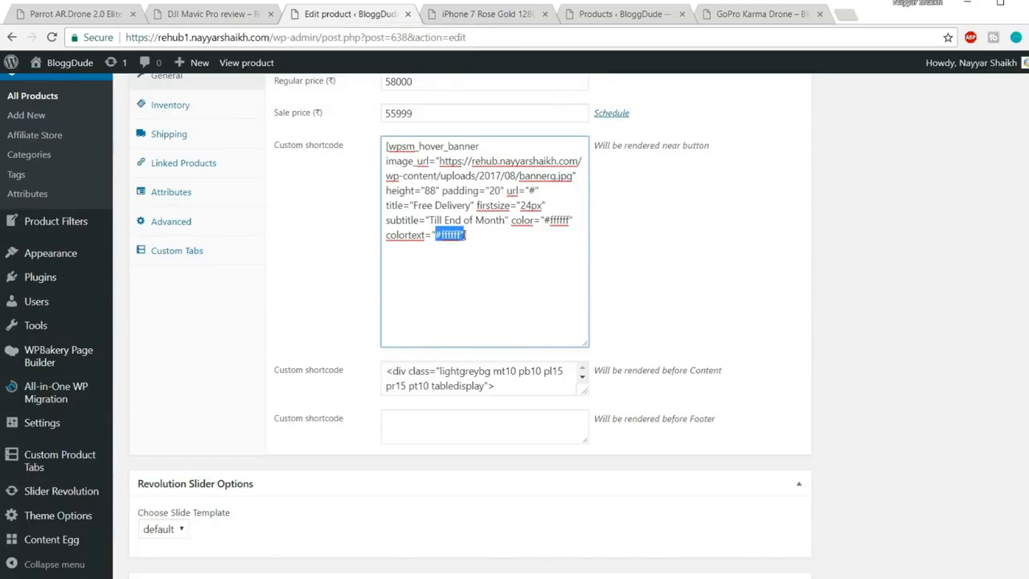
left_click_drag(543, 220, 568, 221)
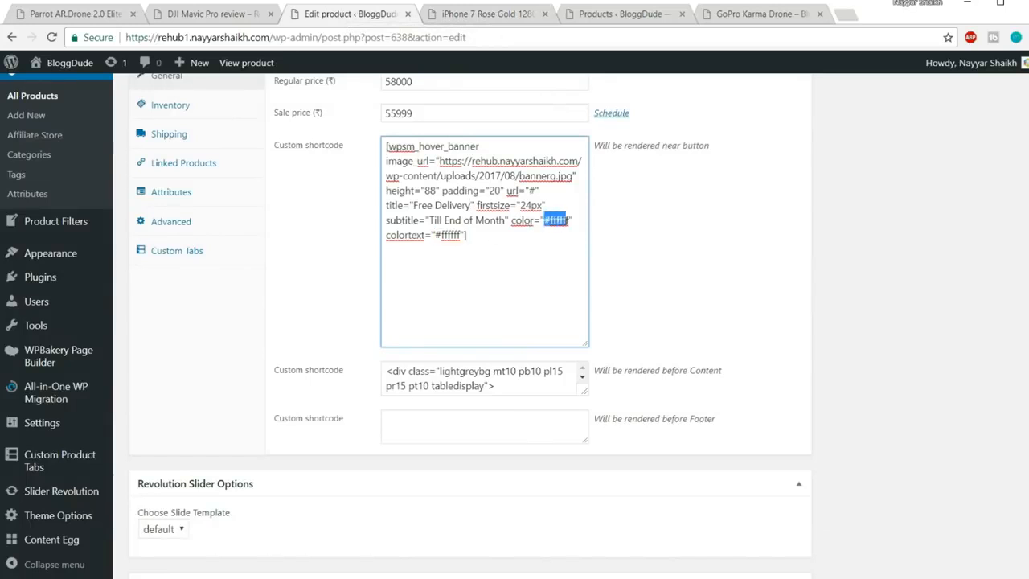
left_click(559, 232)
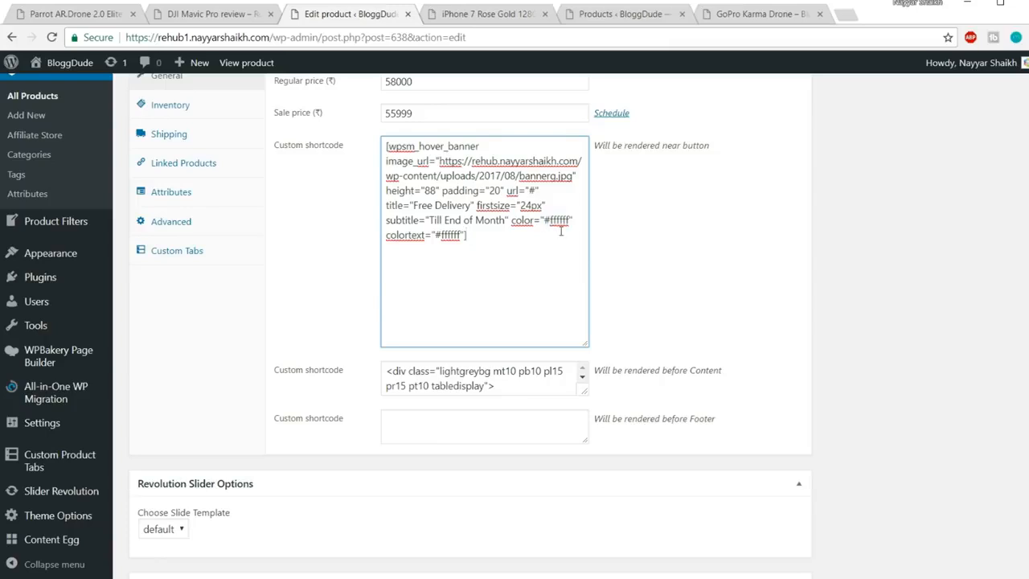
Update the product and reload its live page
scroll(896, 326, "up", 10)
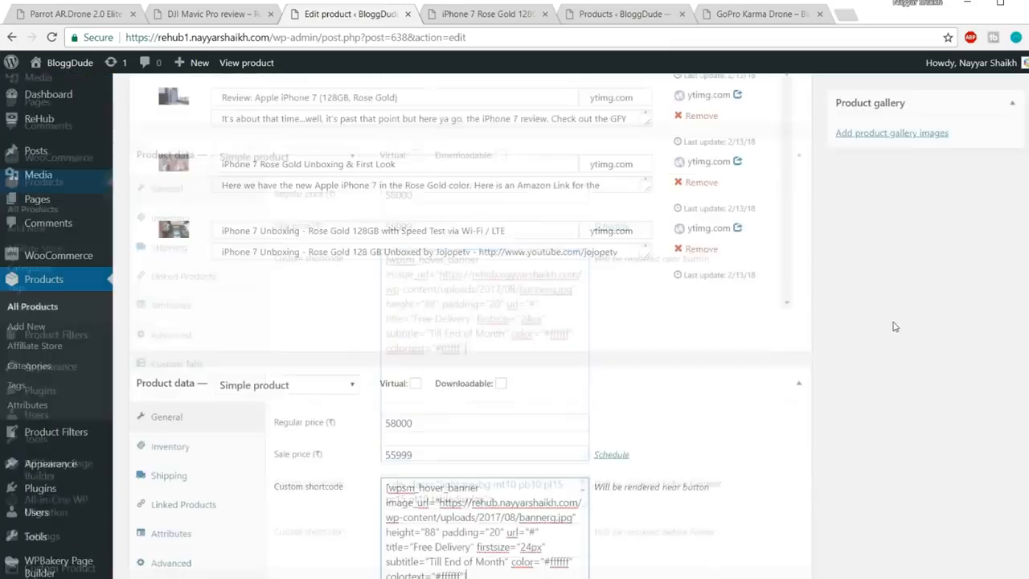
scroll(896, 326, "up", 15)
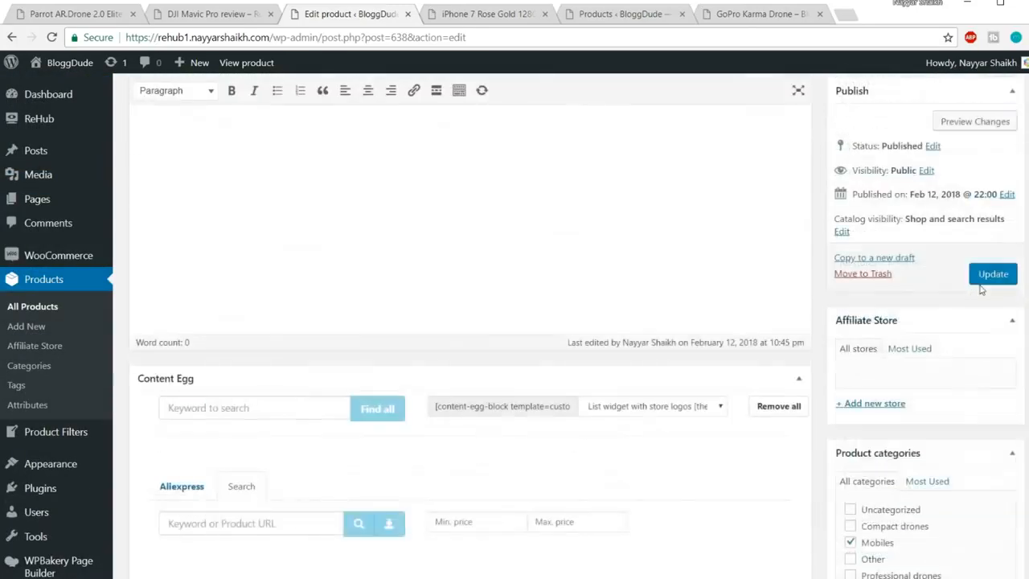
left_click(991, 308)
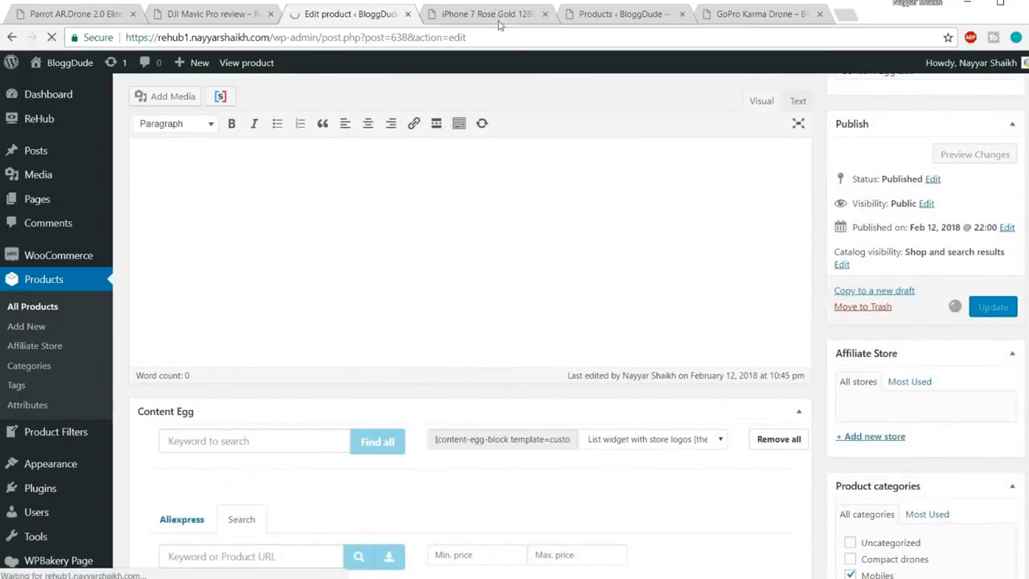
left_click(500, 20)
left_click(510, 36)
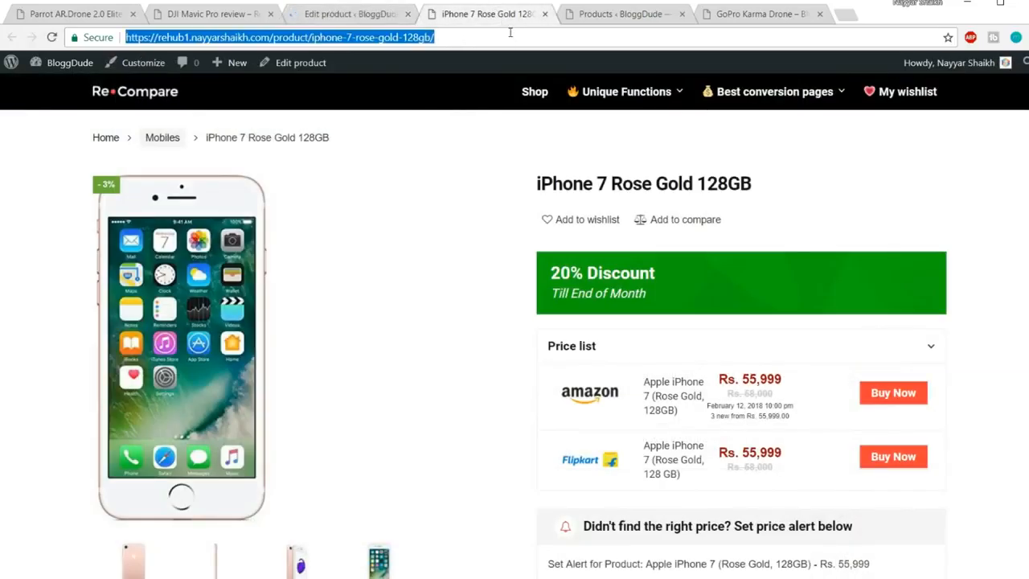
key("Return")
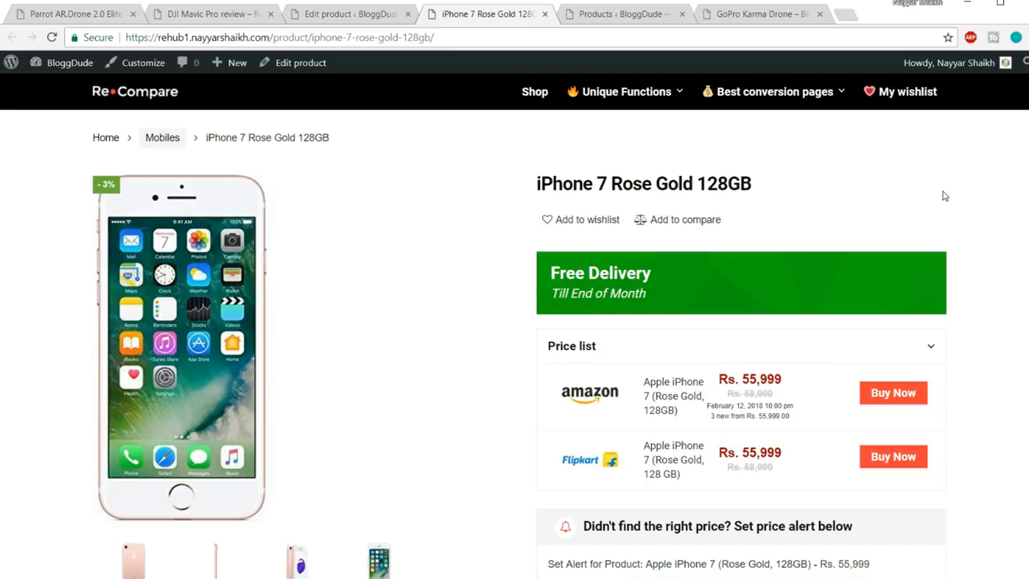
Inspect the new Free Delivery banner and its link on the iPhone 7 product page
scroll(949, 209, "down", 4)
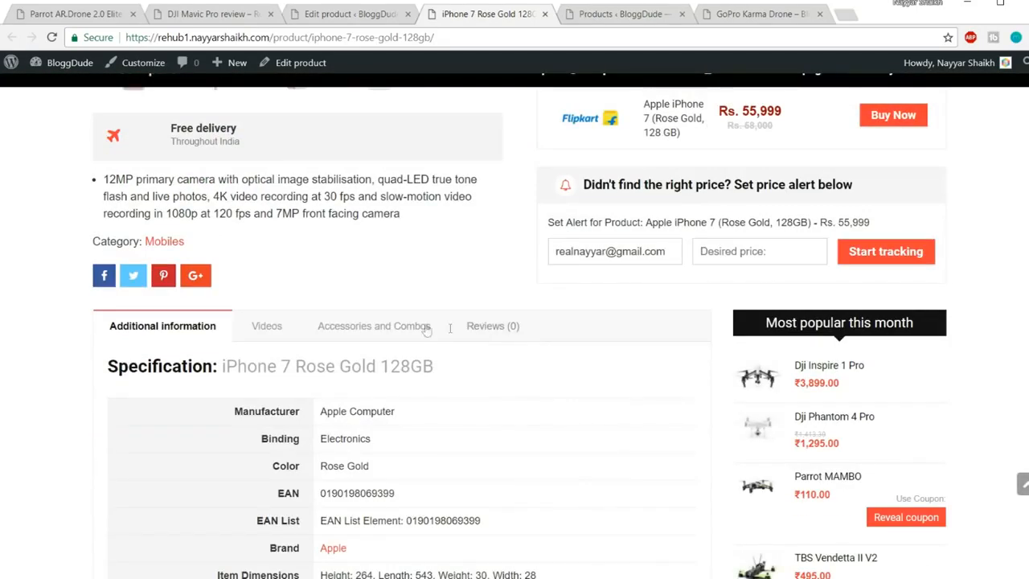
left_click(426, 329)
scroll(209, 404, "up", 4)
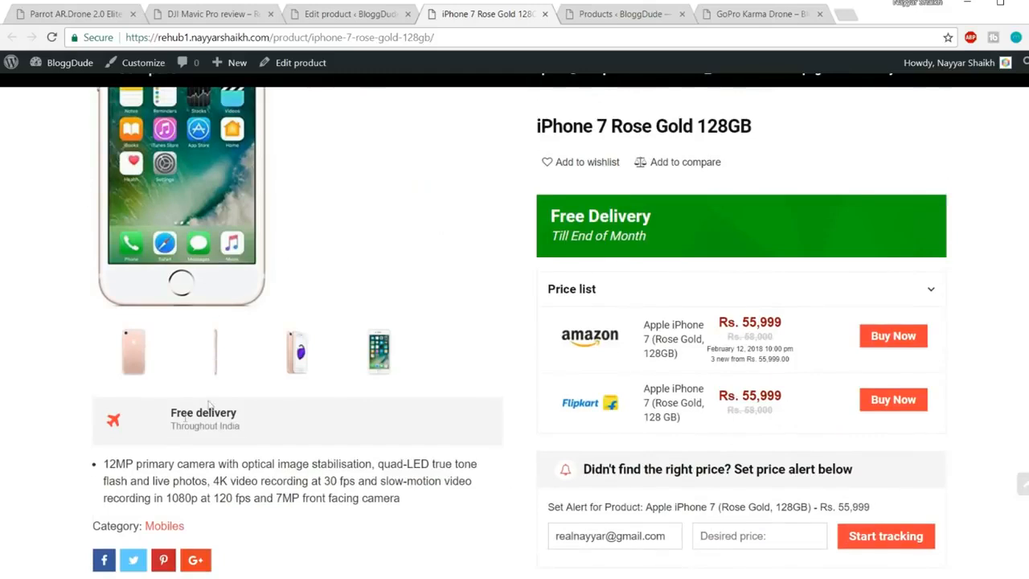
left_click_drag(245, 427, 93, 413)
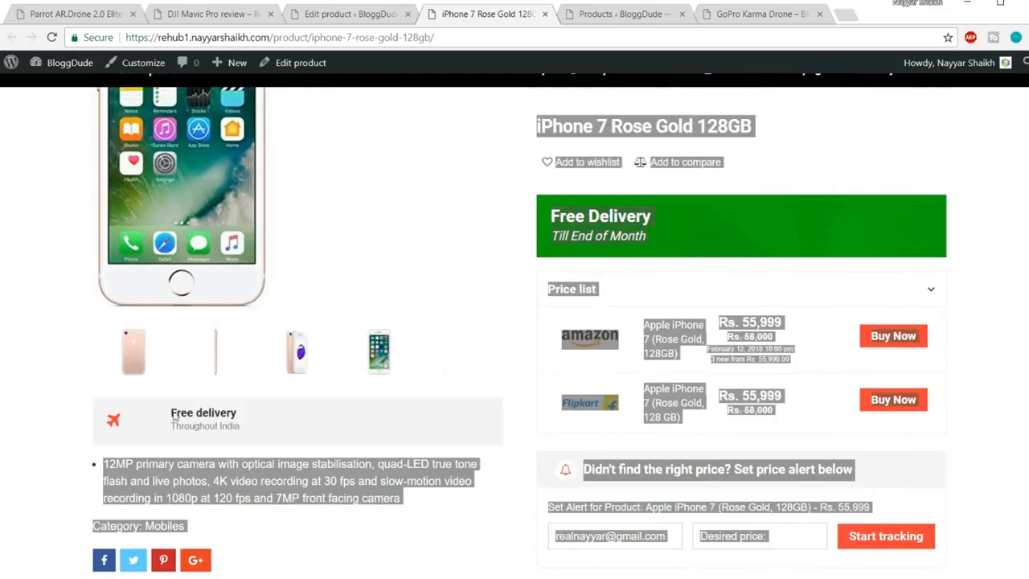
left_click(731, 241)
left_click(623, 14)
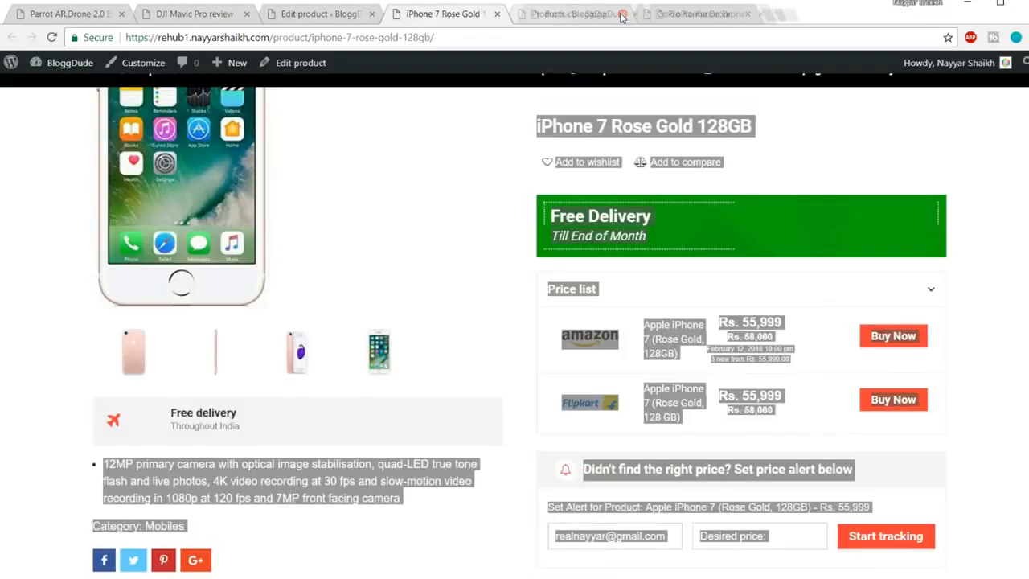
left_click(868, 135)
scroll(894, 172, "up", 1)
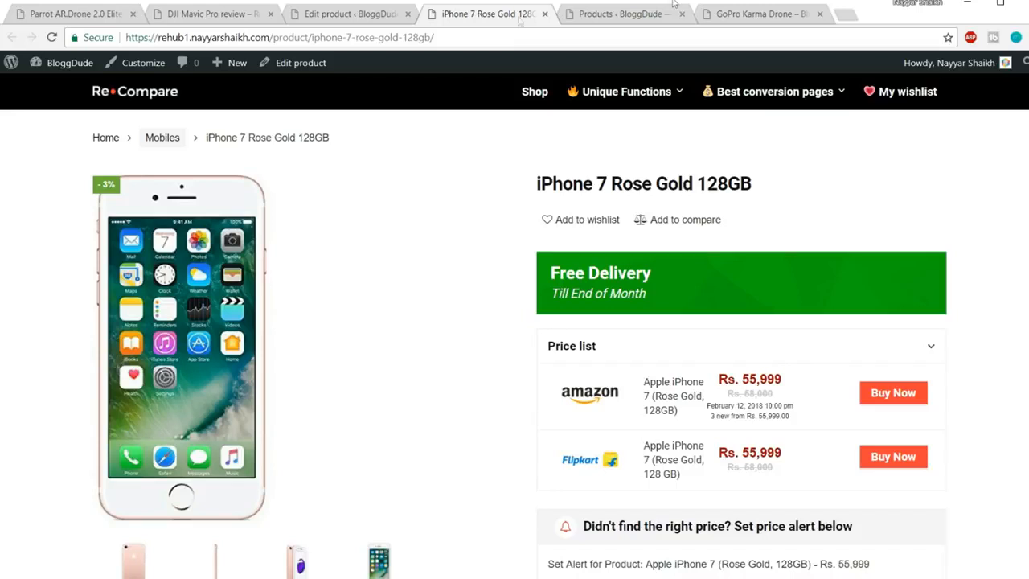
Browse the Recompare home page, then return to the product's edit screen
left_click(137, 99)
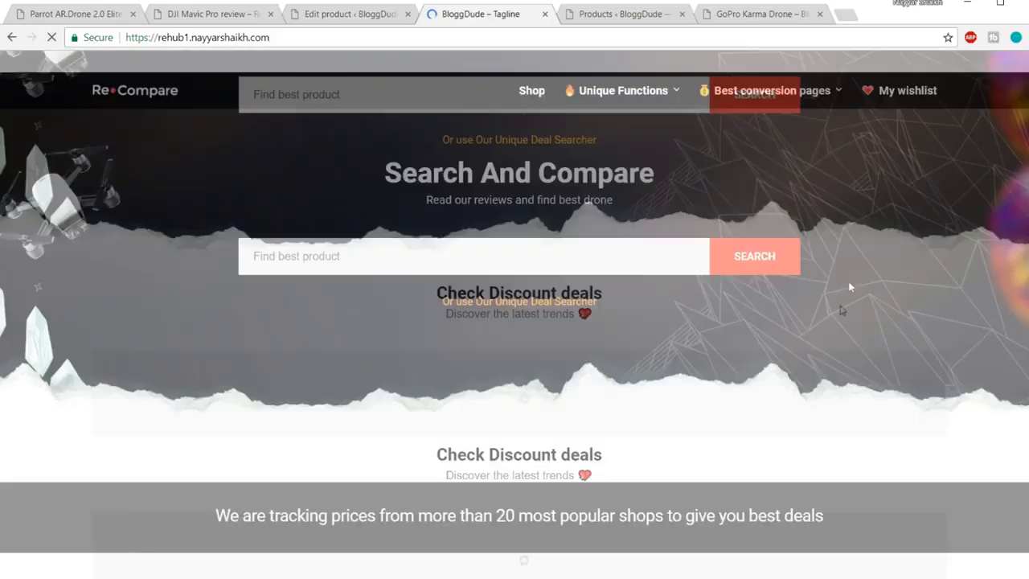
scroll(842, 311, "down", 15)
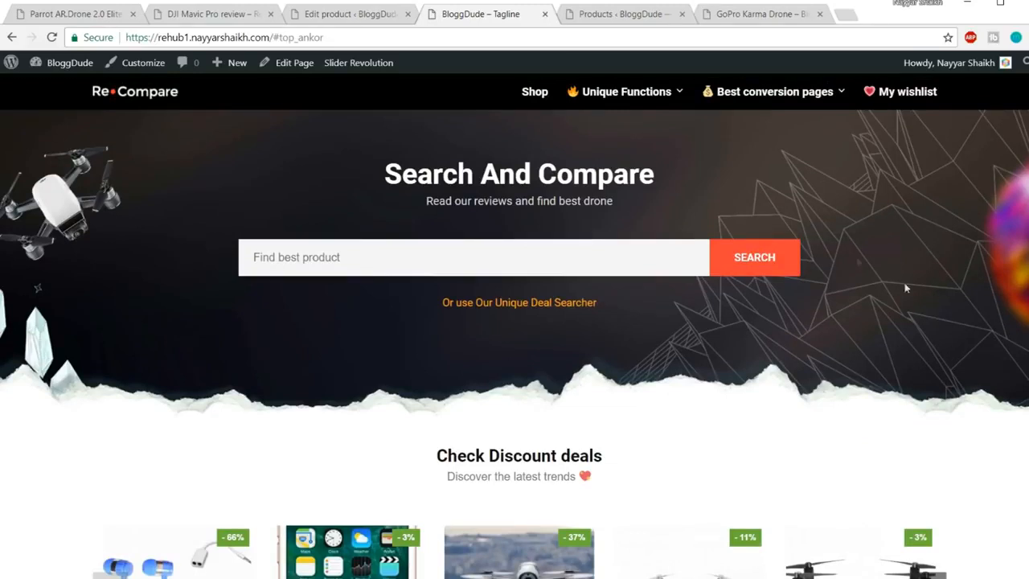
left_click(338, 16)
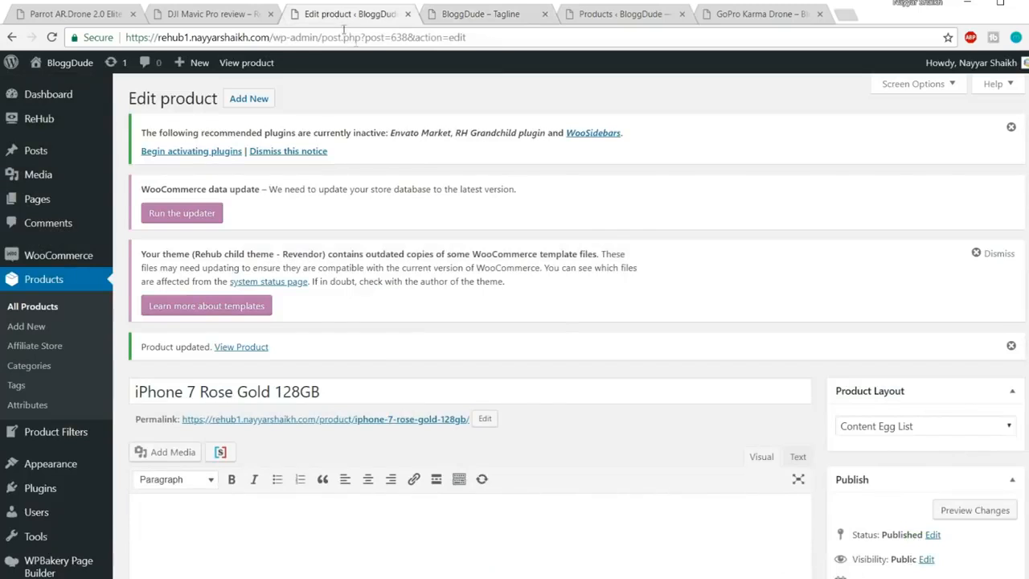
Close the leftover tabs and create a new page titled 'Home New'
left_click(545, 13)
left_click(544, 13)
left_click(544, 13)
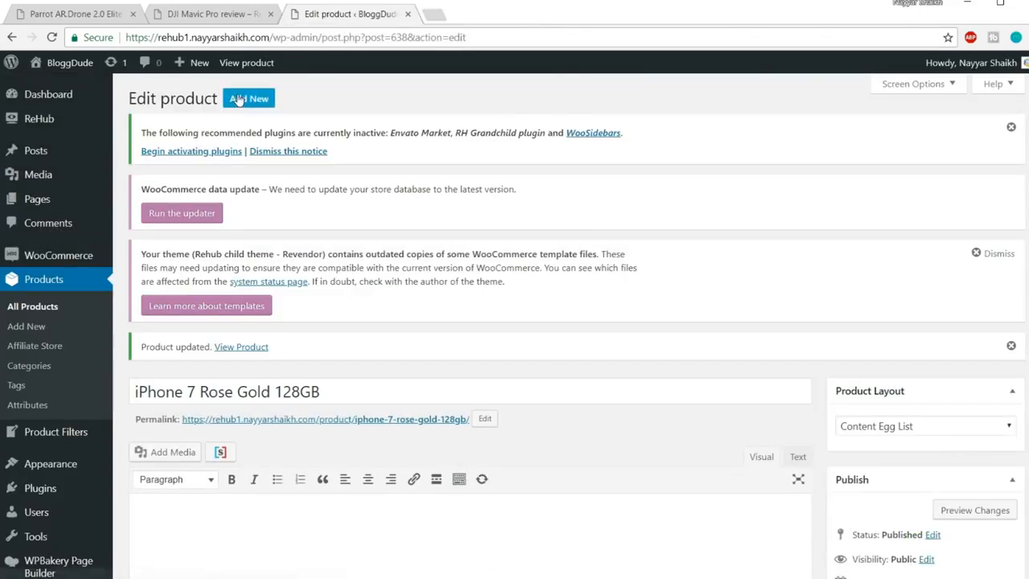
mouse_move(203, 70)
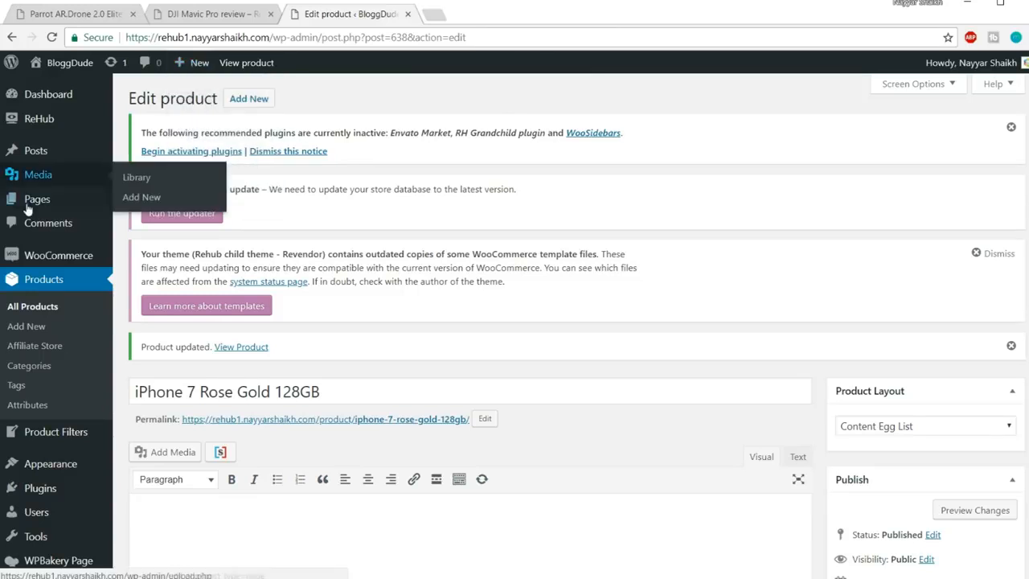
mouse_move(32, 200)
left_click(165, 229)
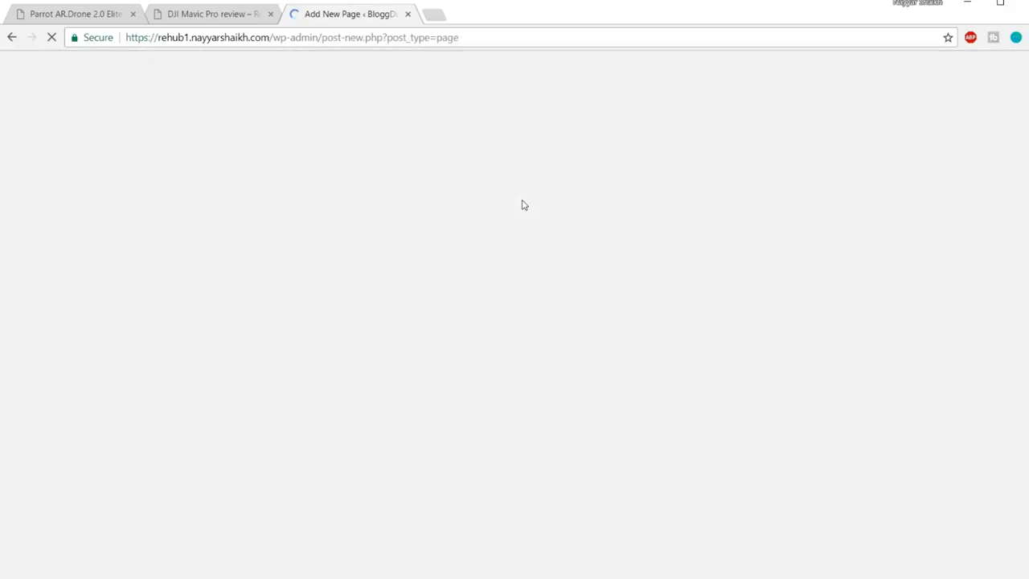
scroll(554, 383, "down", 2)
left_click(414, 217)
type("Hom")
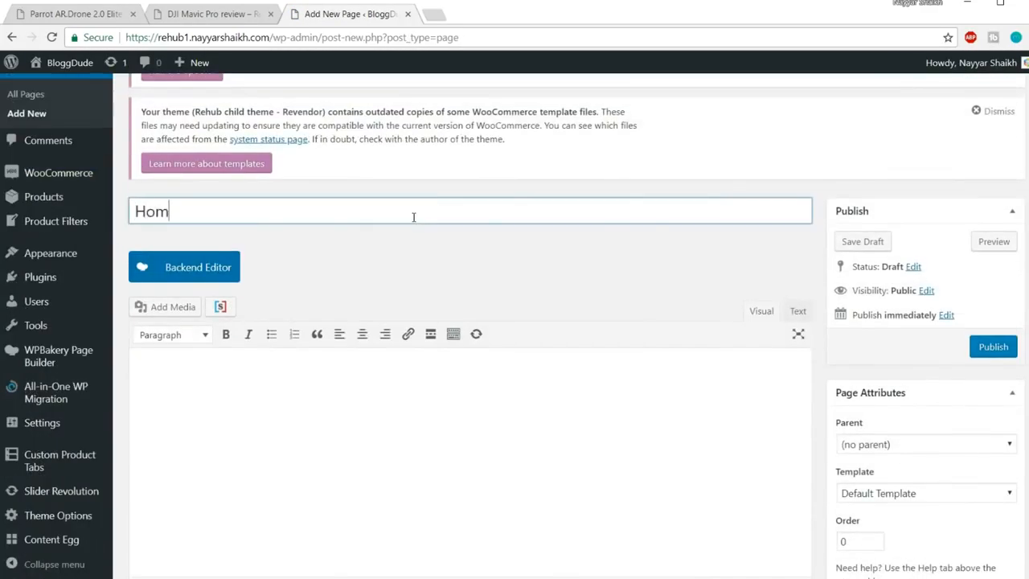
type("e New")
left_click(423, 242)
Give Home New the Page for visual layout builder template and publish it
scroll(442, 241, "down", 3)
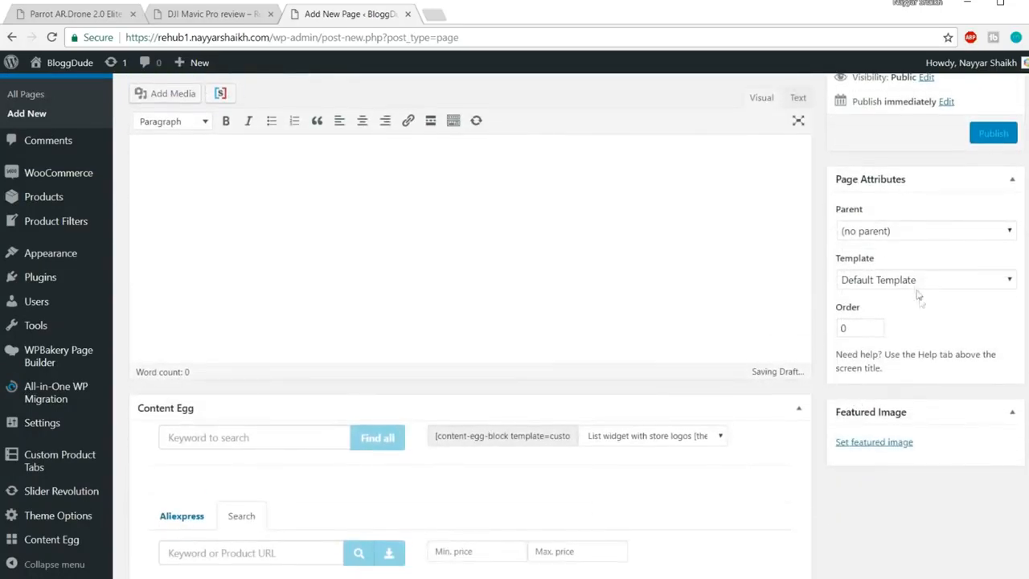
left_click(912, 281)
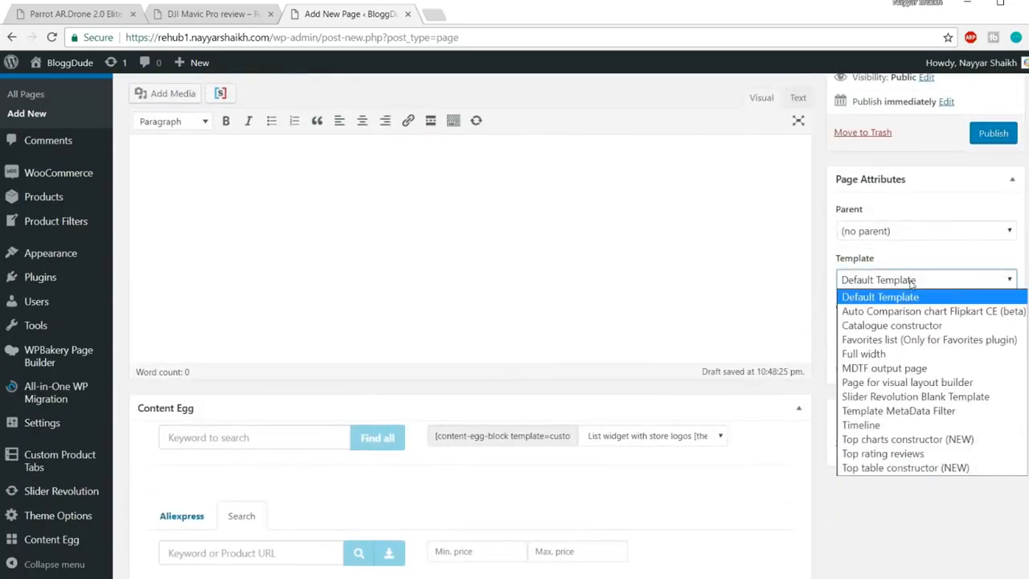
left_click(930, 383)
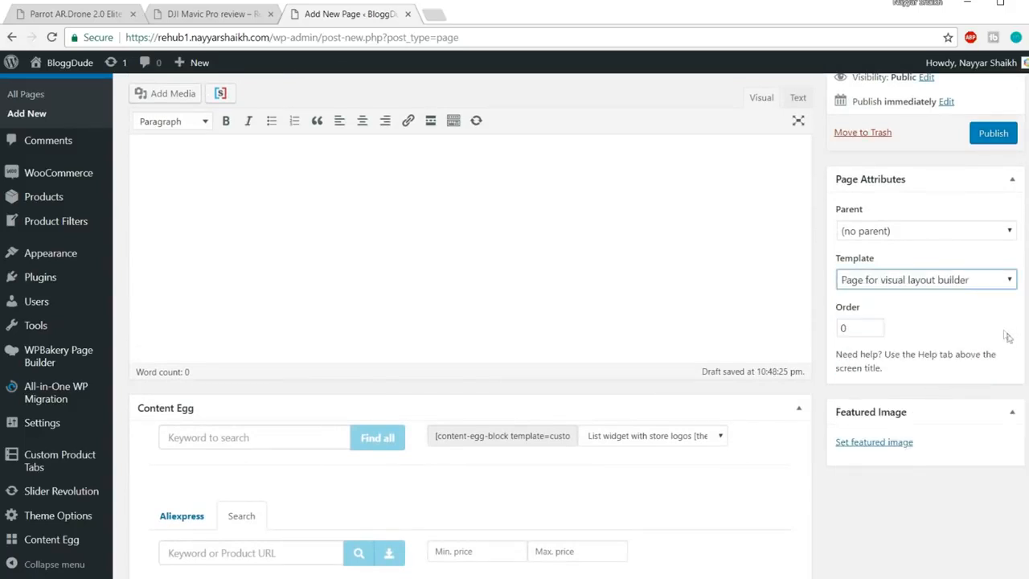
scroll(1003, 334, "up", 2)
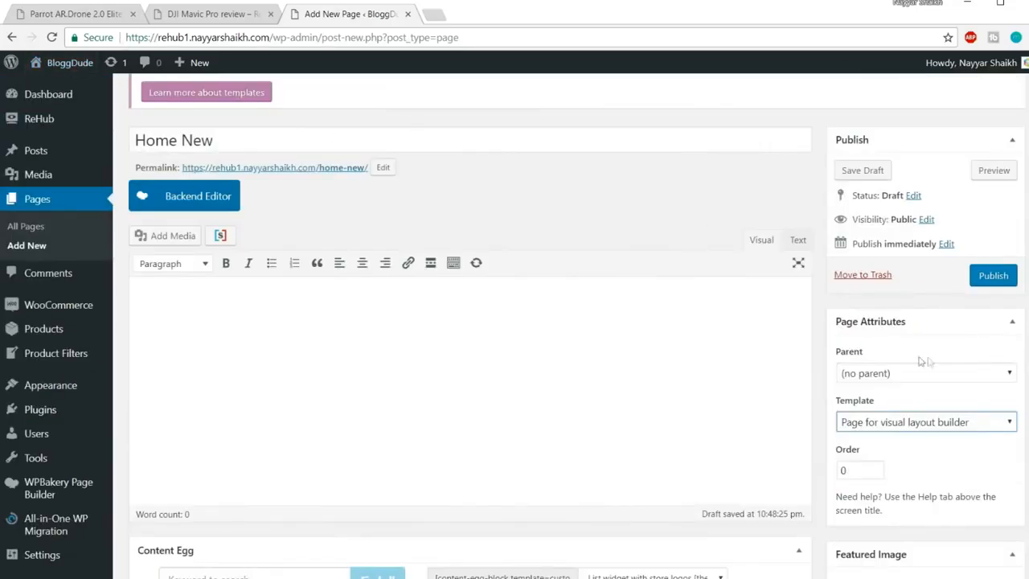
left_click(990, 276)
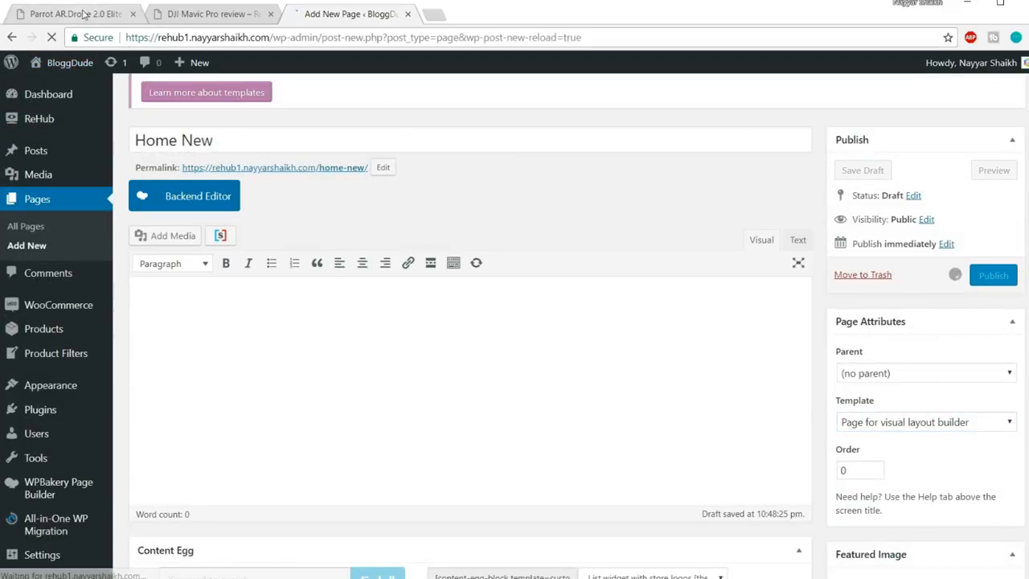
left_click(85, 14)
scroll(125, 165, "up", 2)
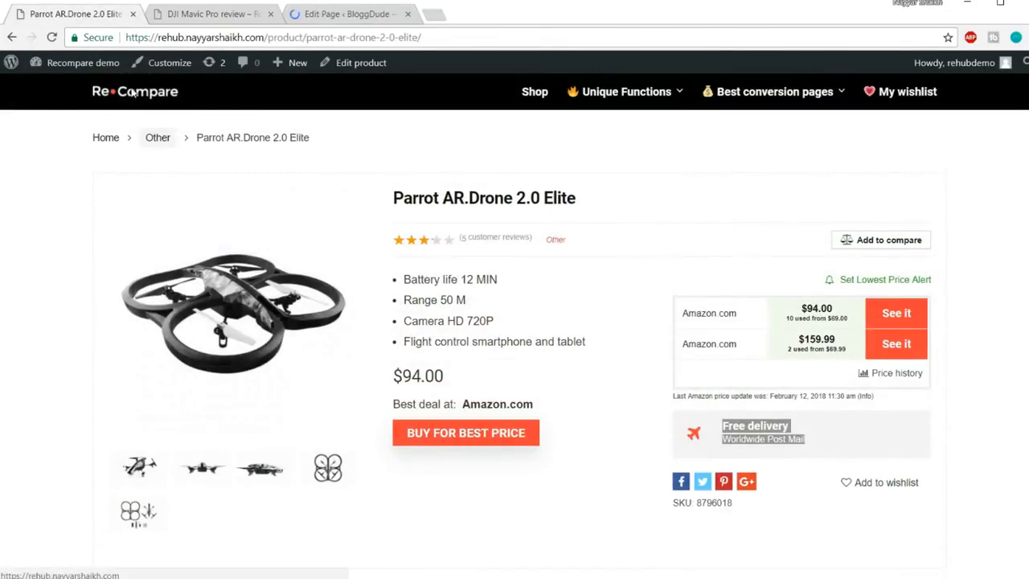
Look over the Recompare demo home page, then go back to the Home New edit screen
left_click(128, 90)
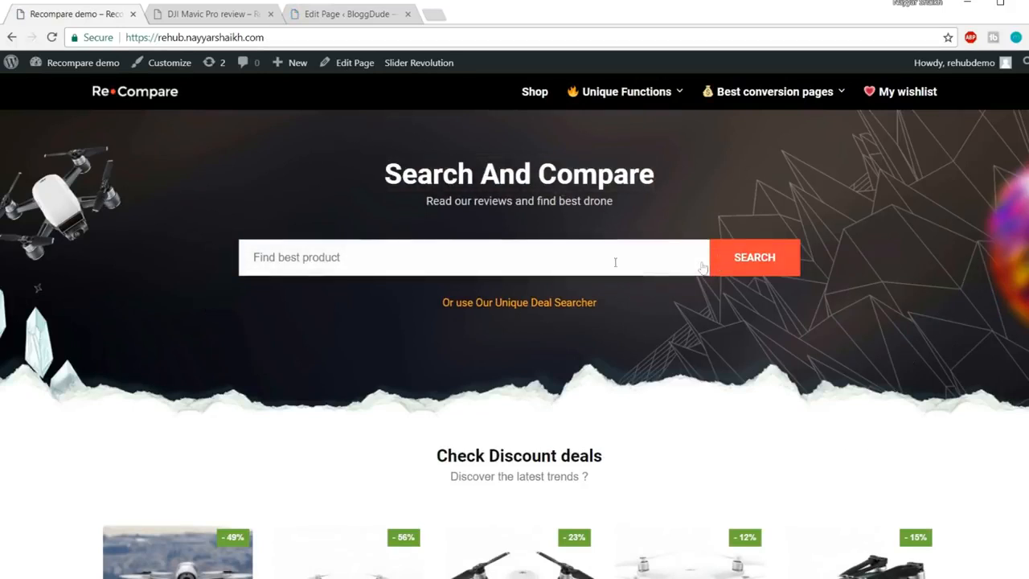
left_click(366, 14)
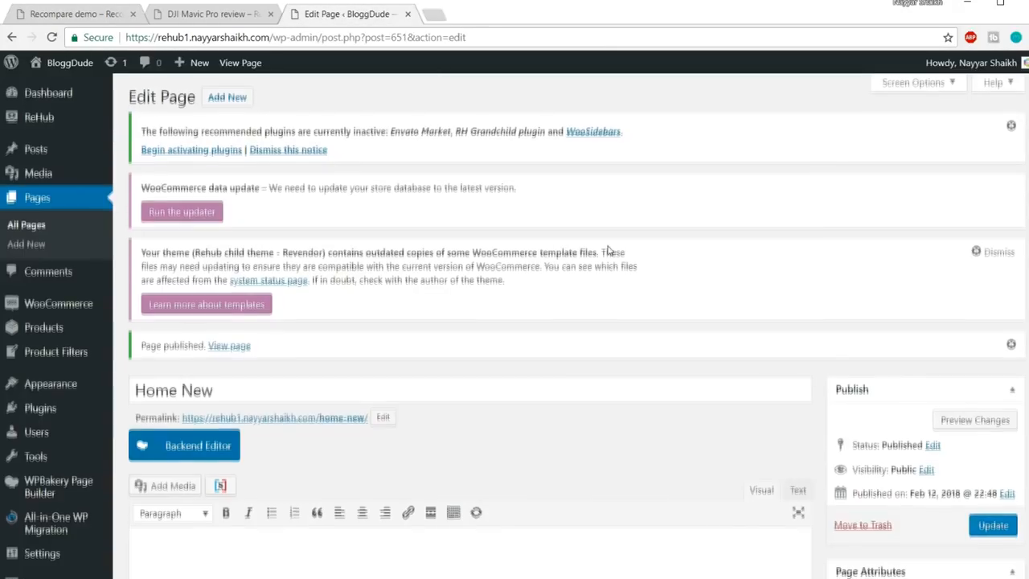
Turn on the WPBakery Backend Editor for Home New and select the demo's 'Search And Compare' heading
scroll(609, 250, "down", 4)
left_click(210, 169)
scroll(625, 212, "down", 1)
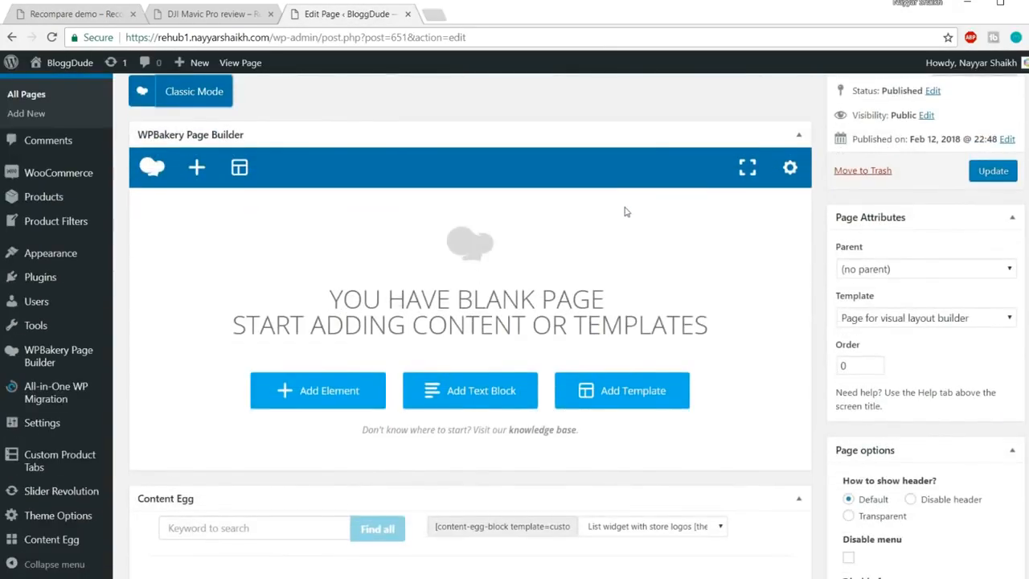
scroll(595, 209, "up", 2)
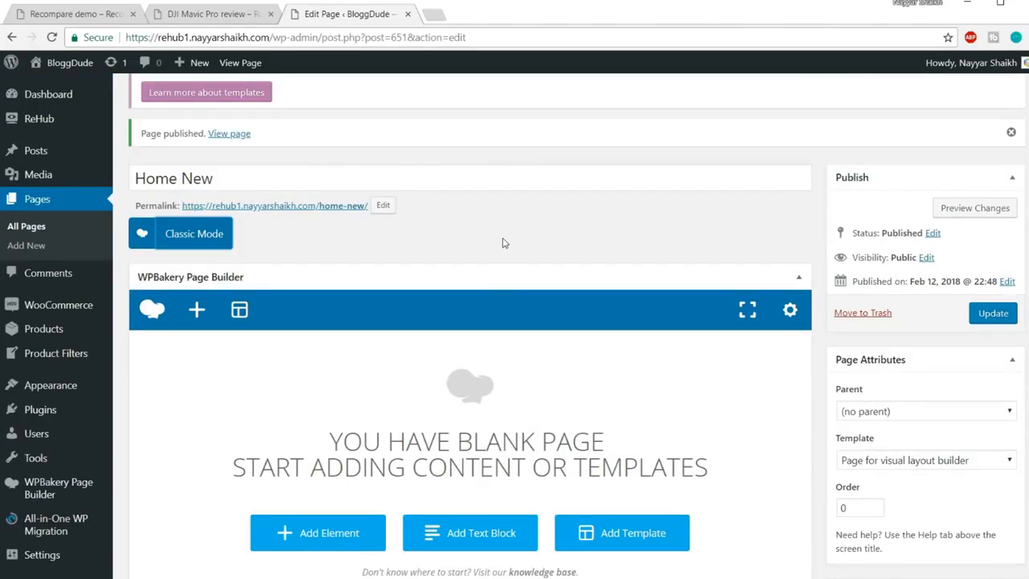
scroll(504, 242, "down", 3)
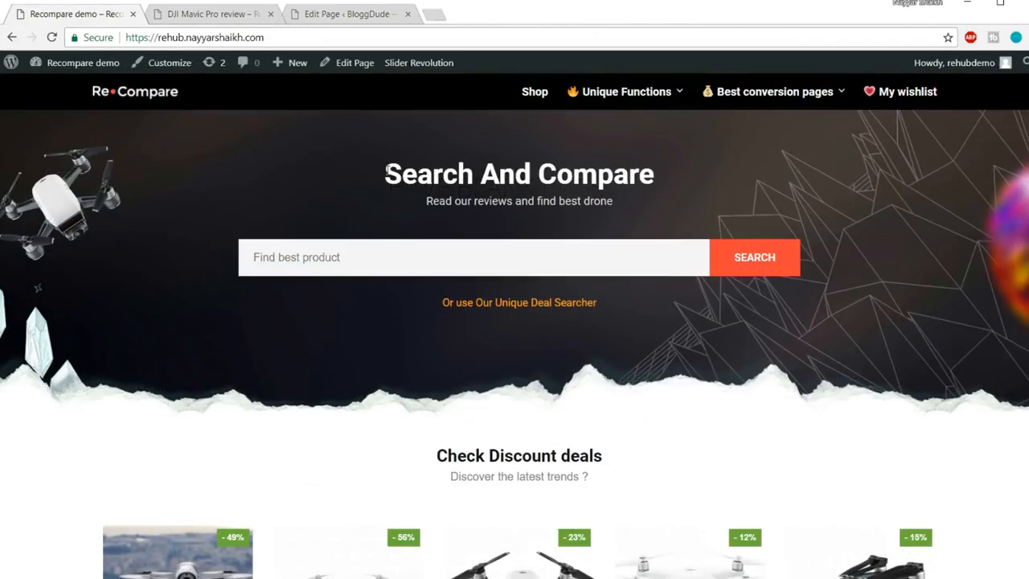
left_click_drag(386, 171, 663, 176)
key("ctrl+c")
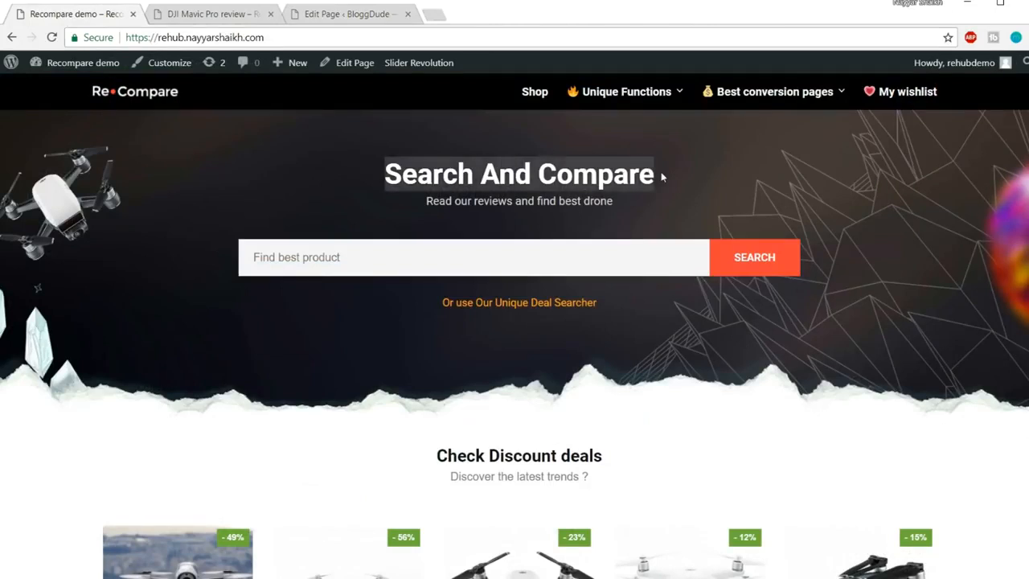
Search the element list for 'head' and add a Custom Heading to Home New
left_click(351, 21)
scroll(358, 241, "up", 3)
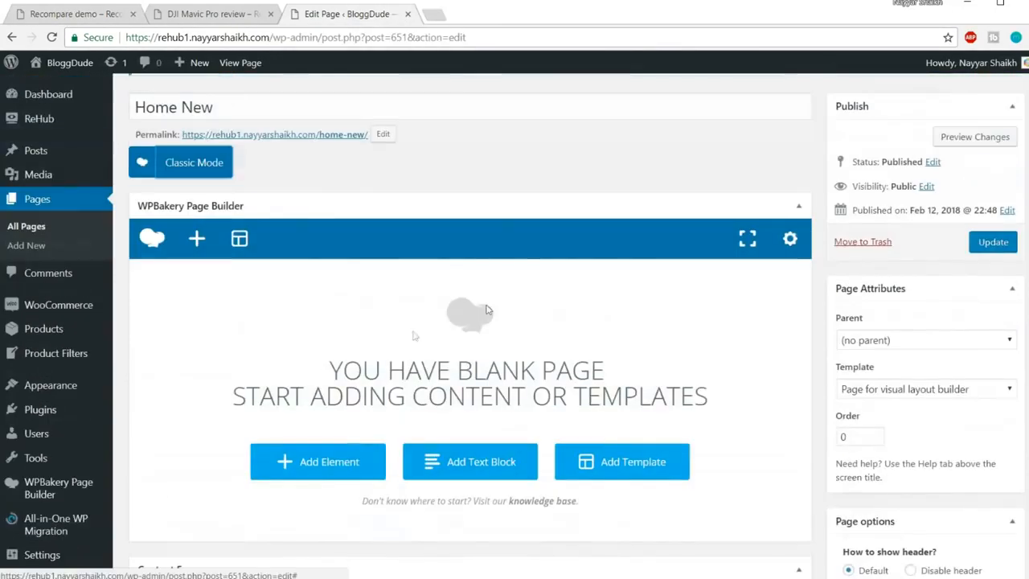
scroll(328, 393, "down", 2)
left_click(328, 392)
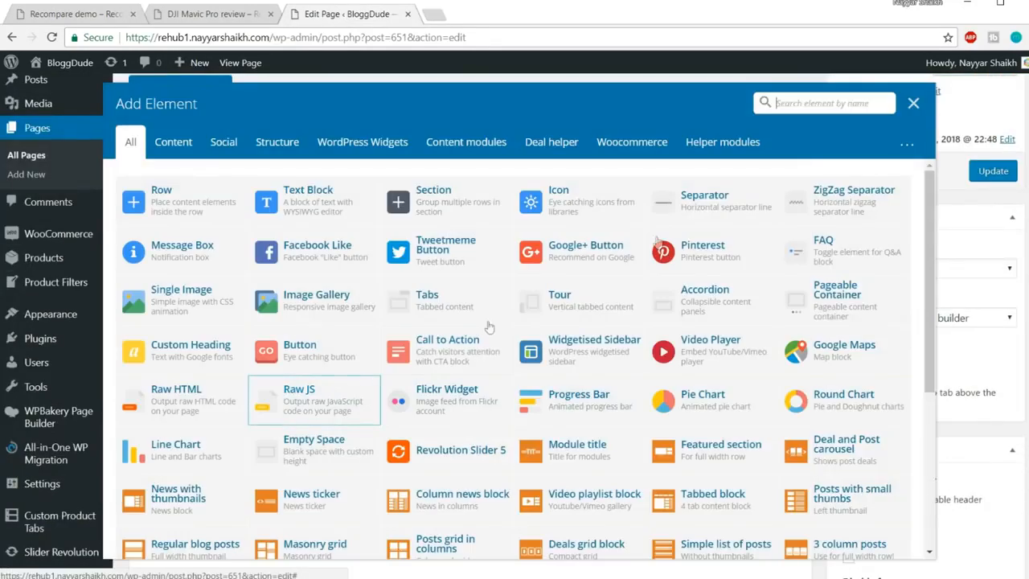
type("he")
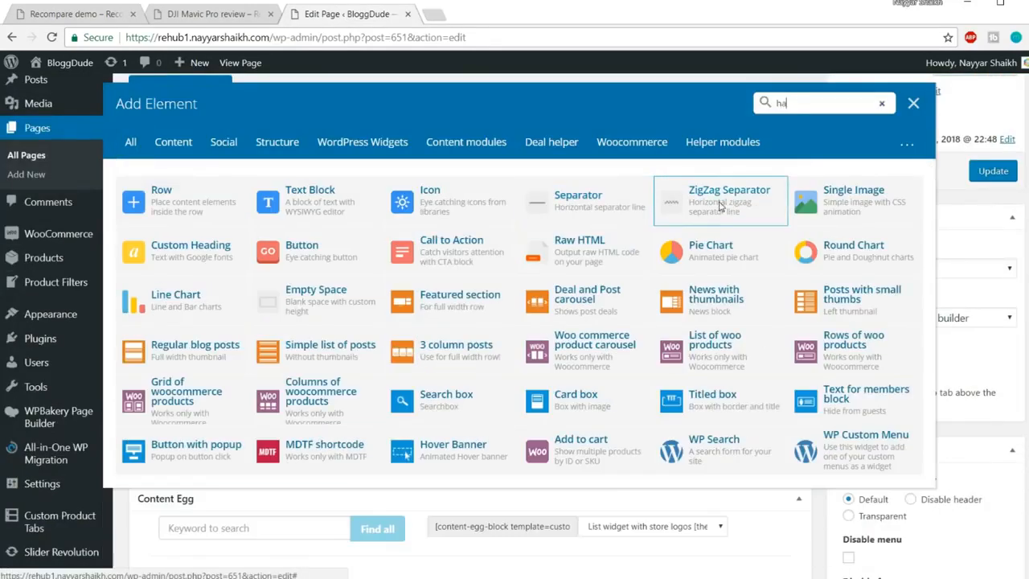
type("ad")
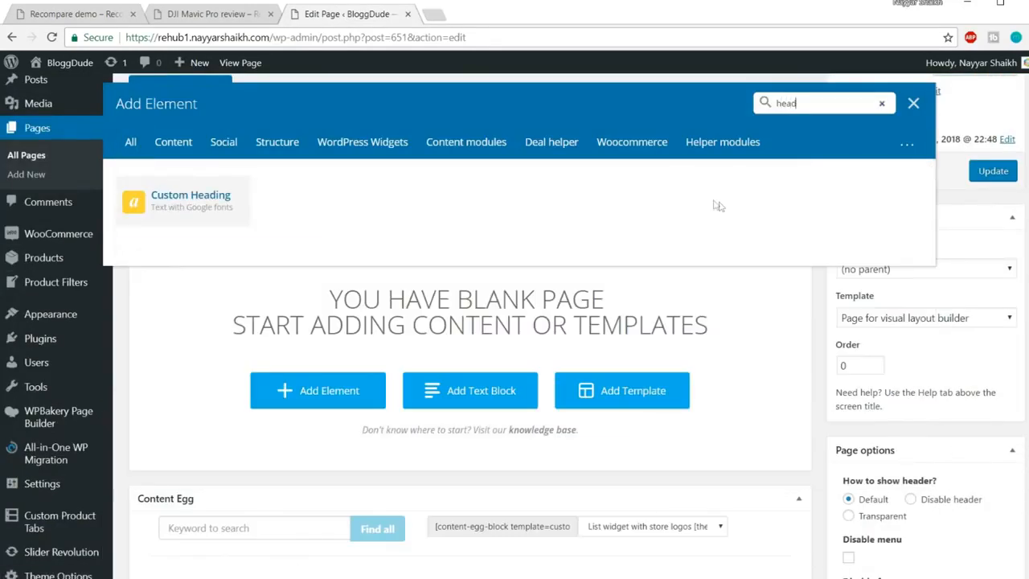
left_click(193, 211)
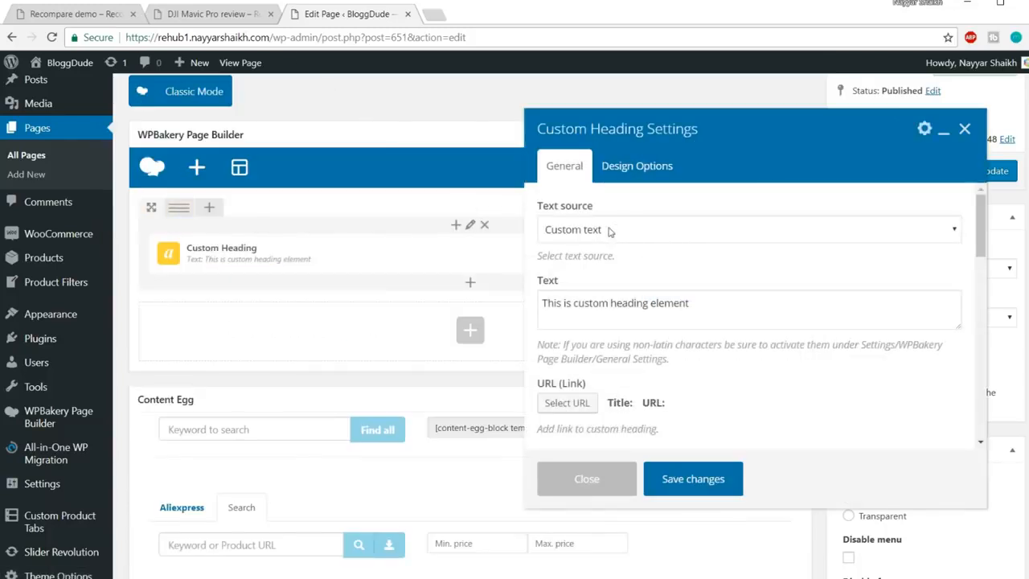
Replace the heading's default text with 'Search And Compare'
scroll(688, 246, "down", 1)
left_click_drag(728, 236, 496, 236)
key("ctrl+v")
left_click(96, 17)
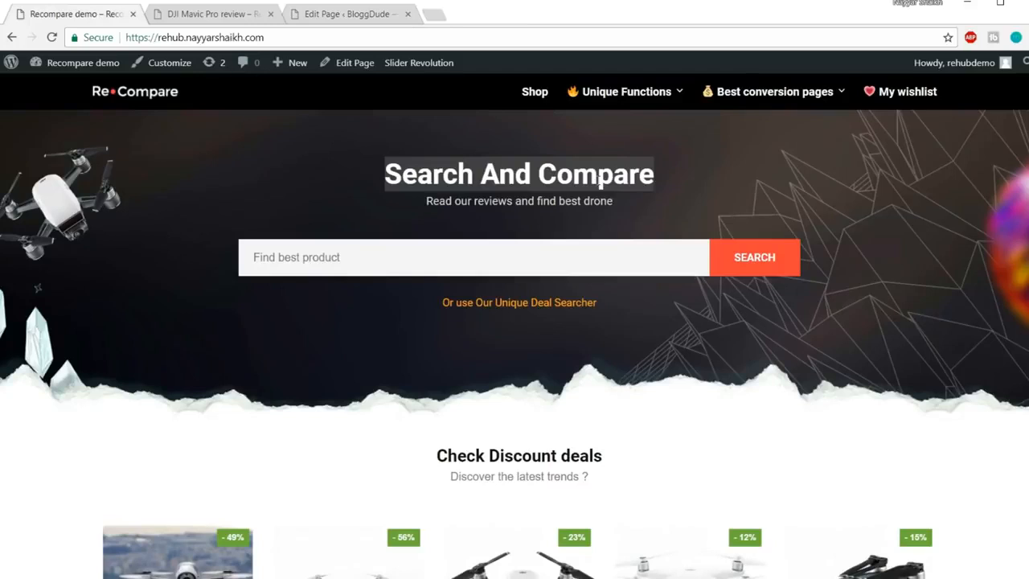
left_click(207, 14)
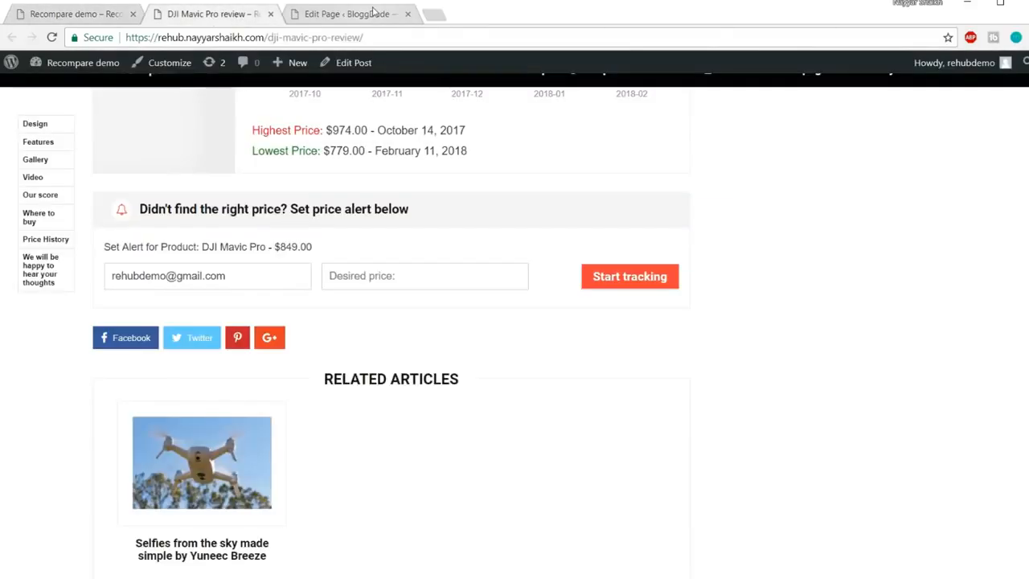
left_click(369, 14)
left_click(270, 14)
key("ctrl+a")
key("ctrl+v")
Center the heading and set its line height to 40px
scroll(656, 296, "down", 2)
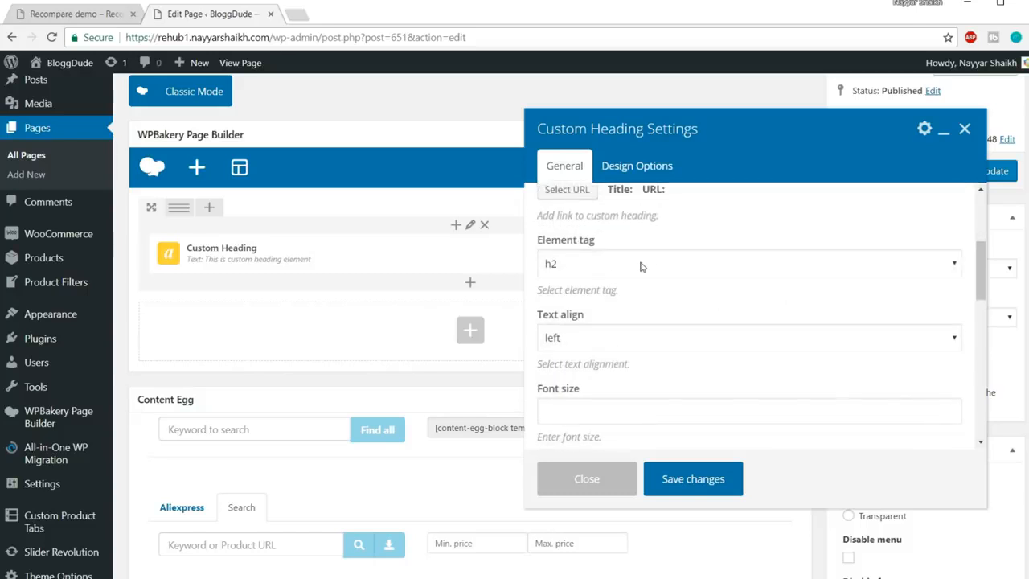
scroll(663, 330, "down", 1)
left_click(600, 270)
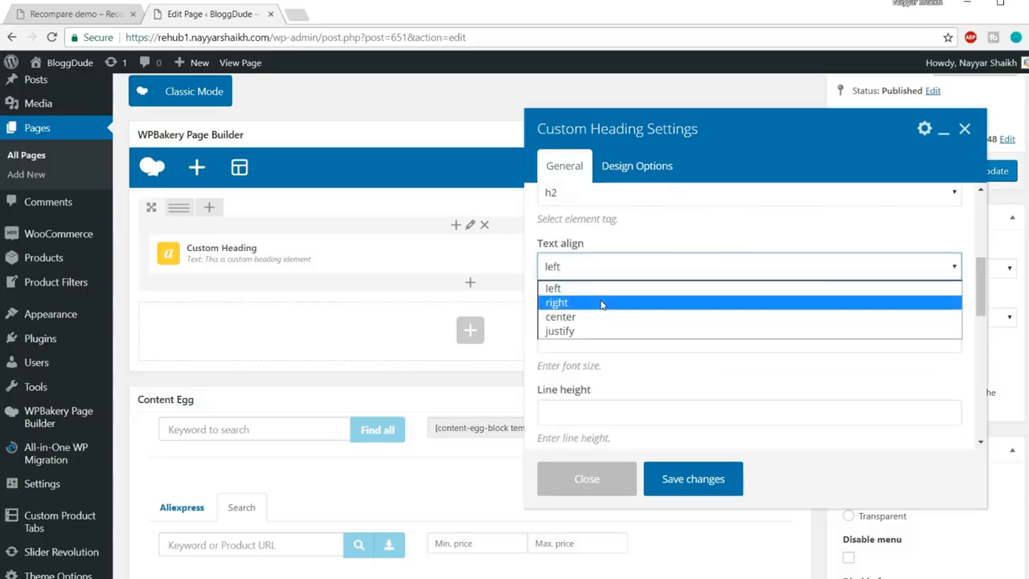
left_click(601, 316)
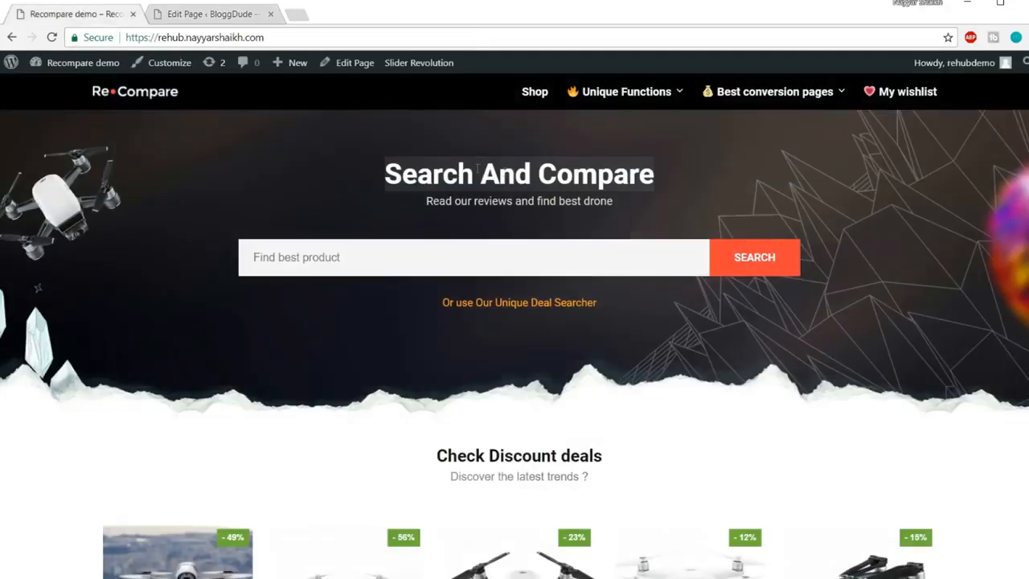
left_click(219, 14)
scroll(708, 290, "down", 1)
left_click(616, 267)
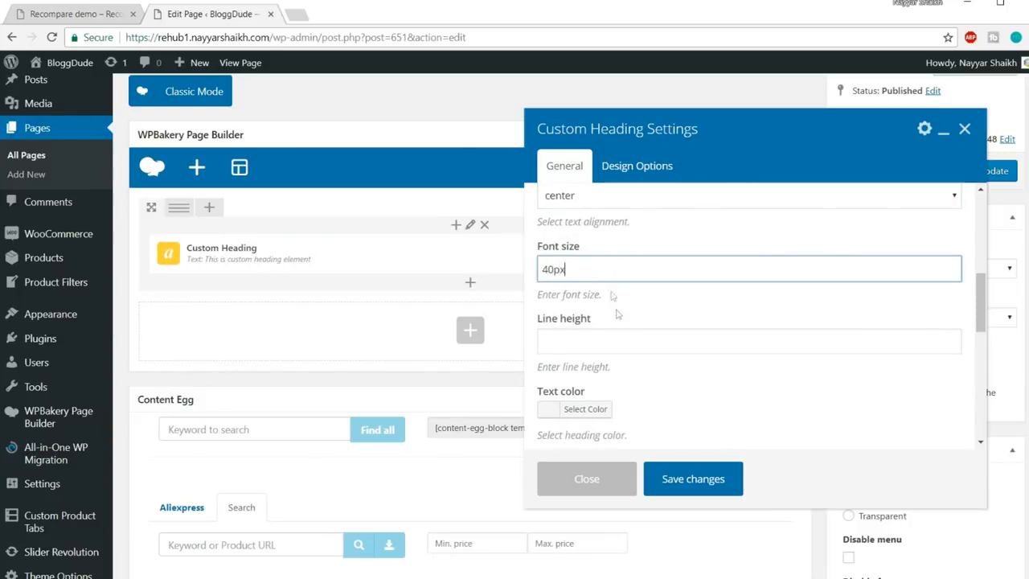
left_click(661, 339)
type("40px")
Switch the heading to the theme default font family and save the settings
scroll(840, 370, "down", 2)
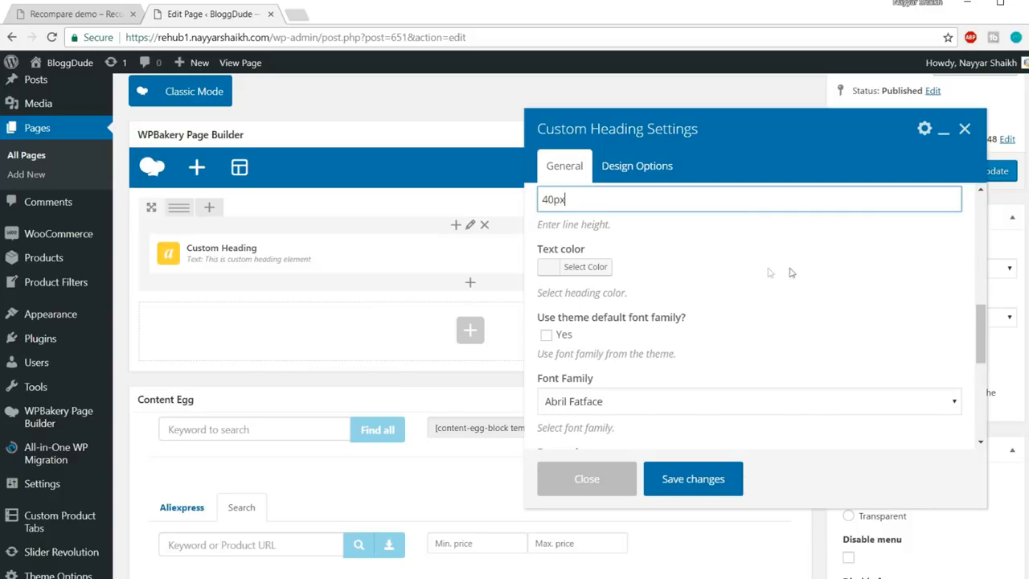
scroll(804, 281, "down", 2)
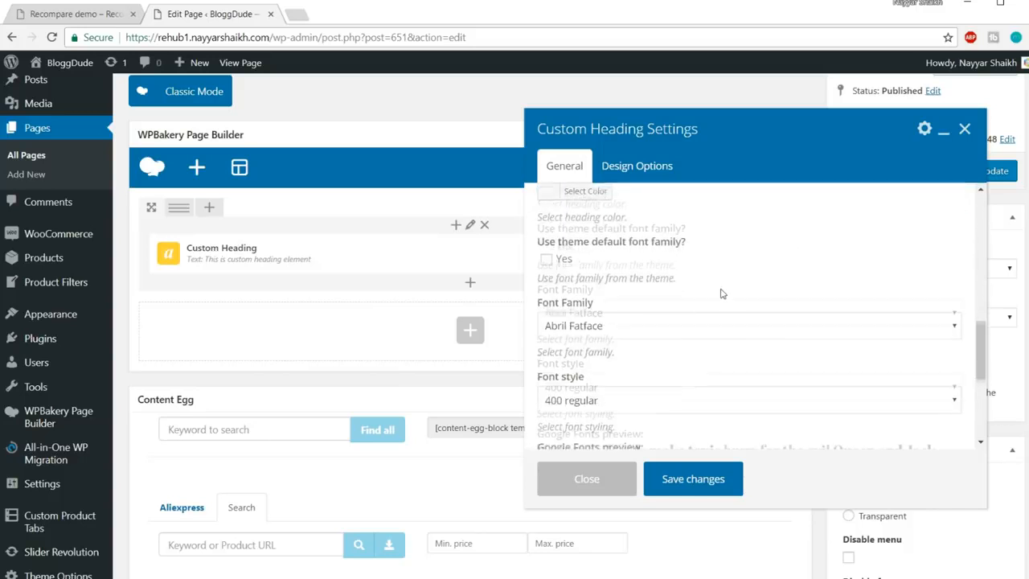
scroll(723, 295, "down", 1)
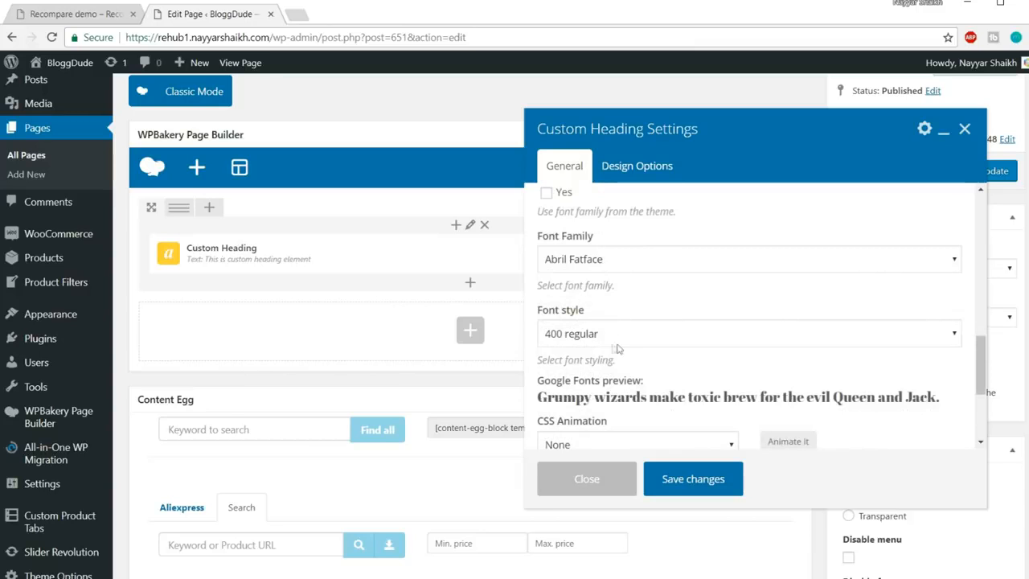
scroll(704, 336, "up", 1)
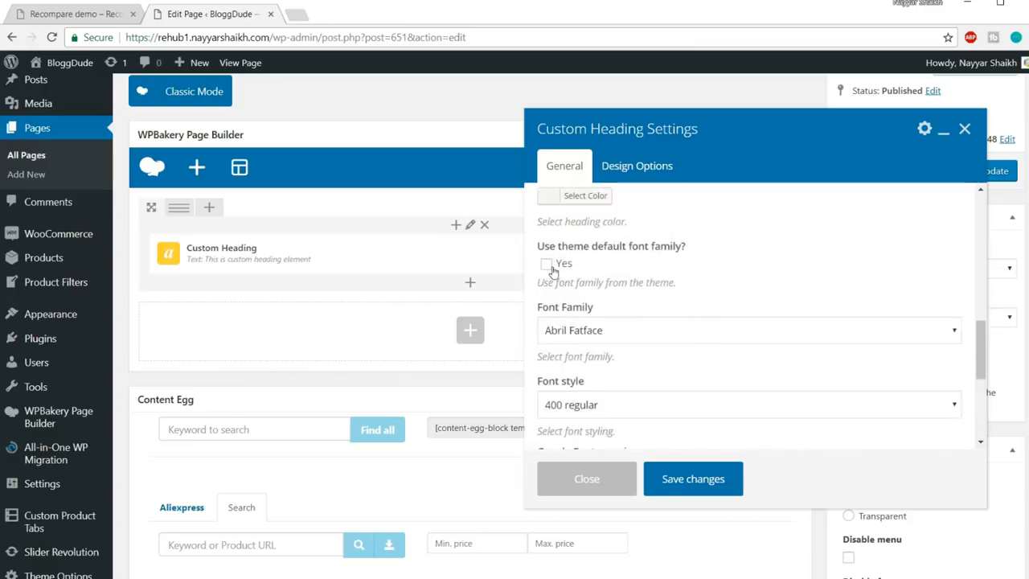
left_click(554, 266)
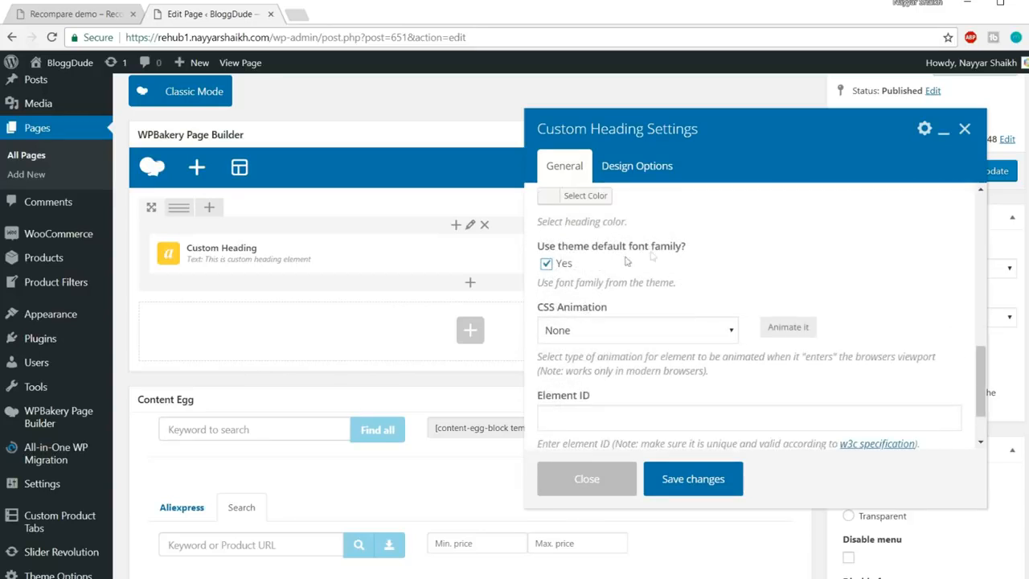
scroll(814, 261, "down", 1)
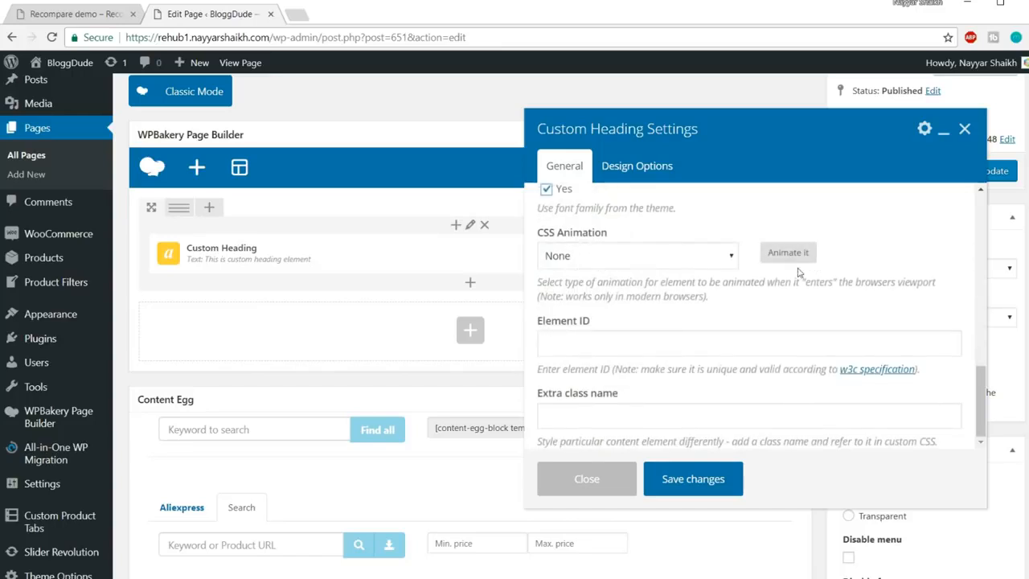
left_click(693, 479)
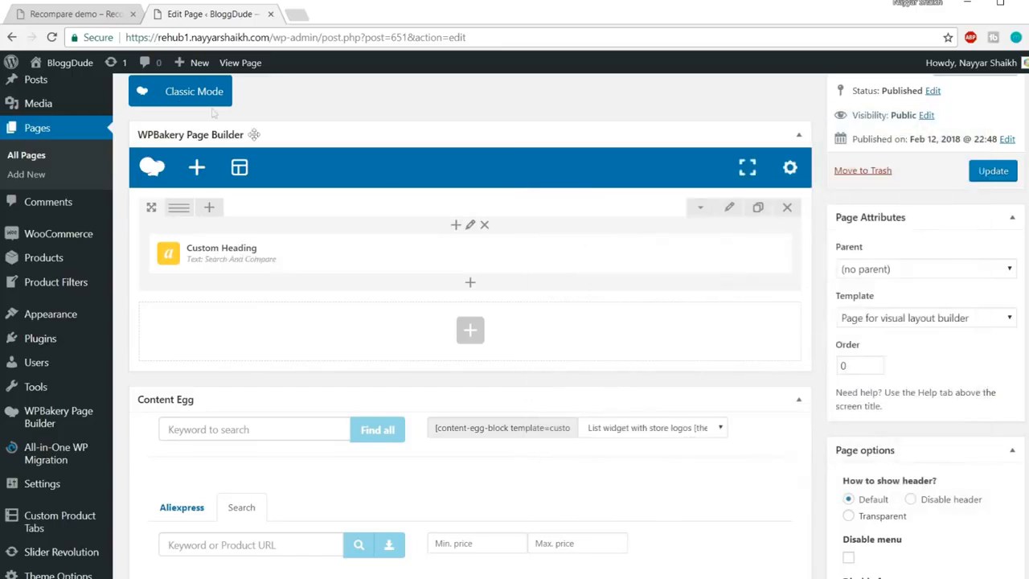
Add a second Custom Heading with the text 'Read our reviews and find best drone'
left_click(83, 18)
left_click_drag(429, 207, 631, 211)
key("ctrl+c")
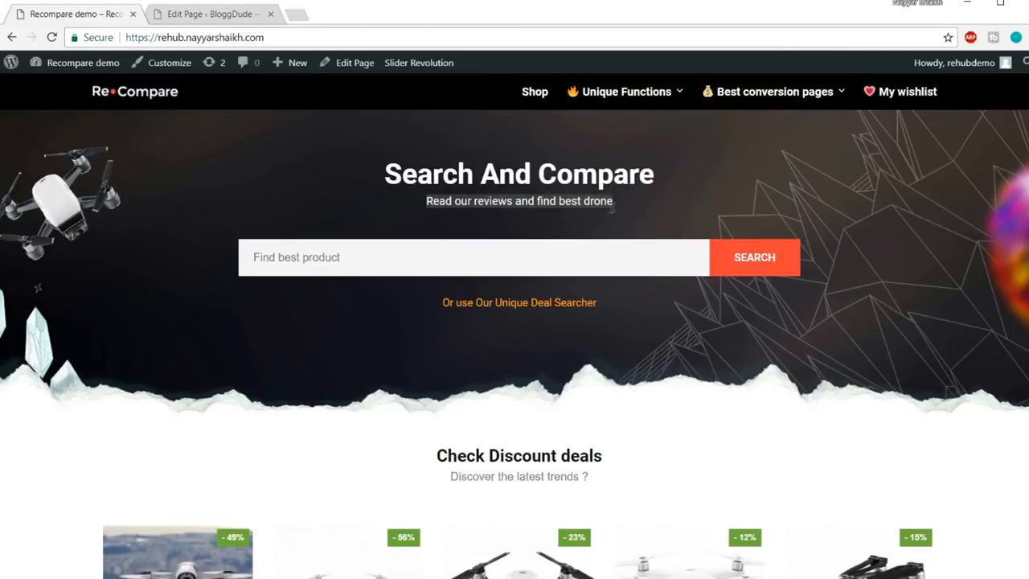
left_click(241, 18)
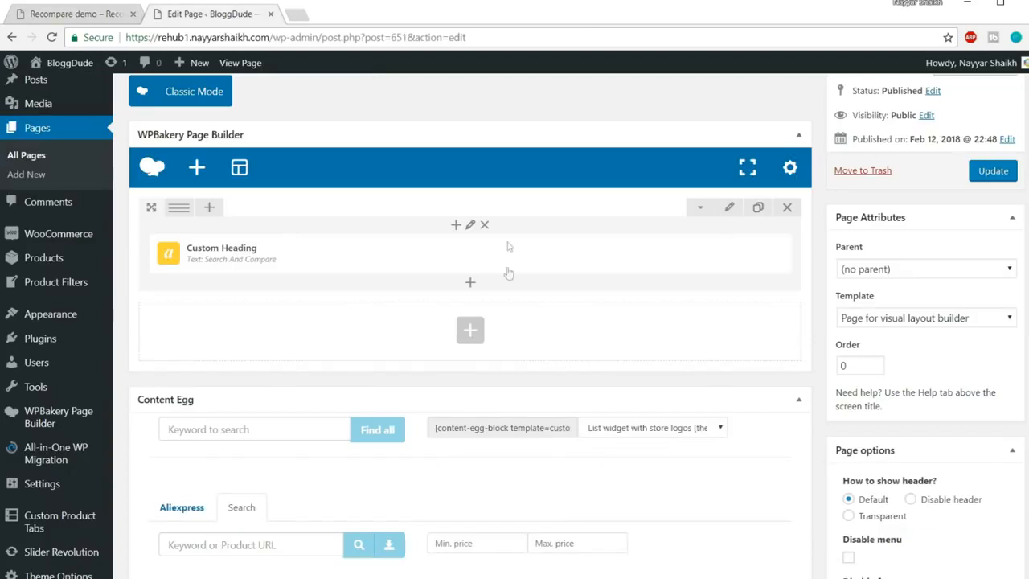
left_click(470, 287)
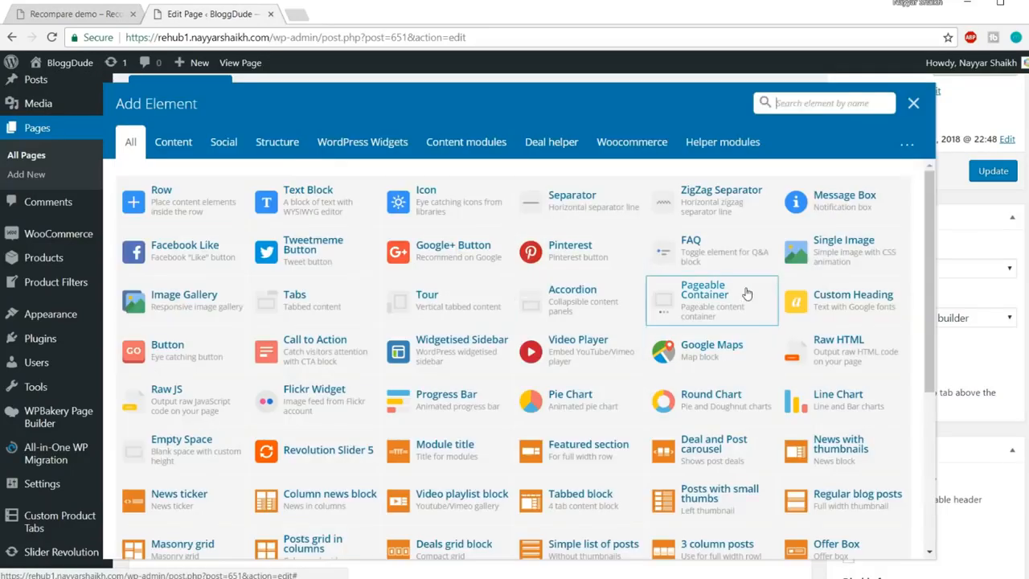
type("head")
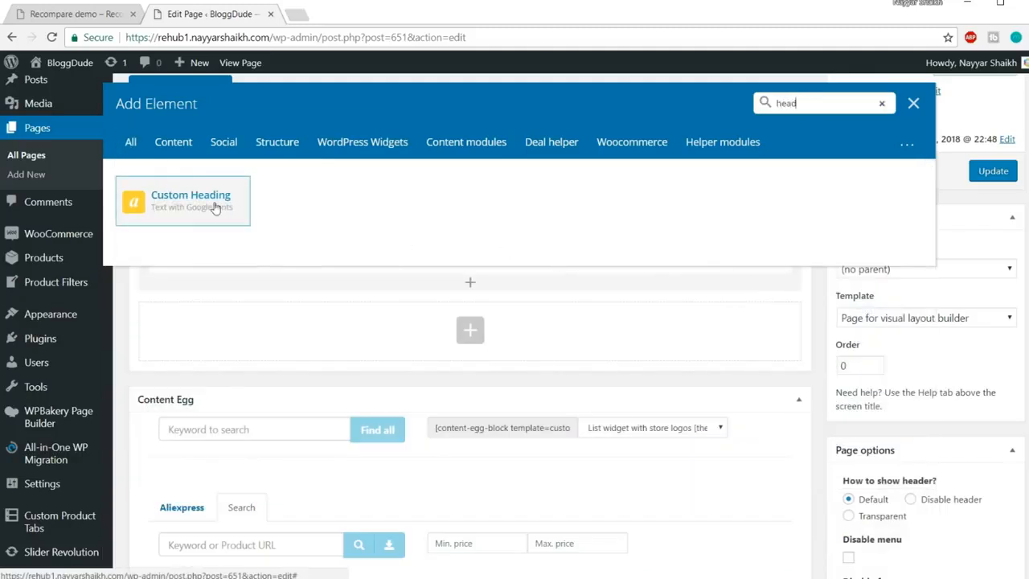
left_click(215, 208)
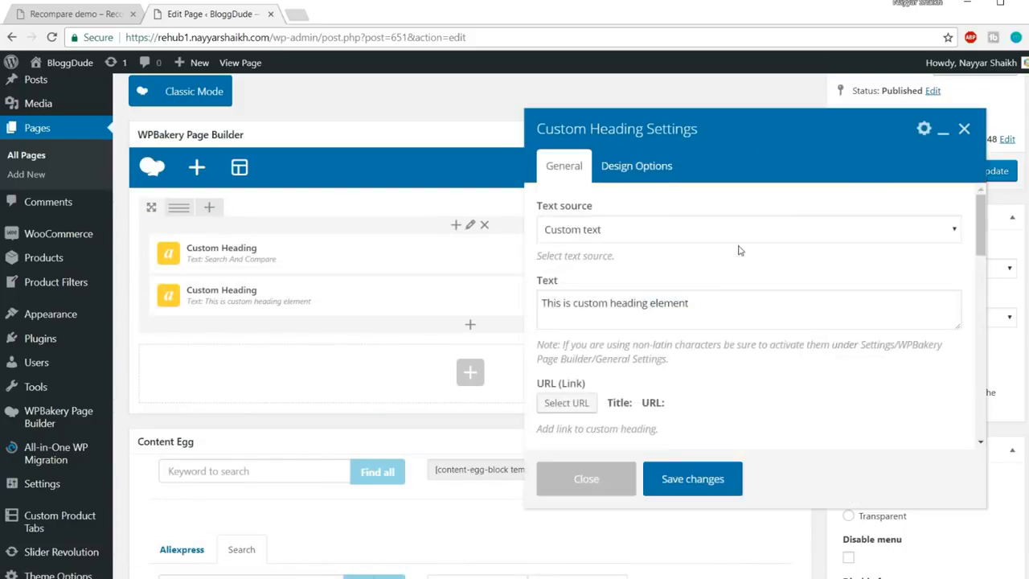
left_click(730, 311)
key("ctrl+a")
key("ctrl+v")
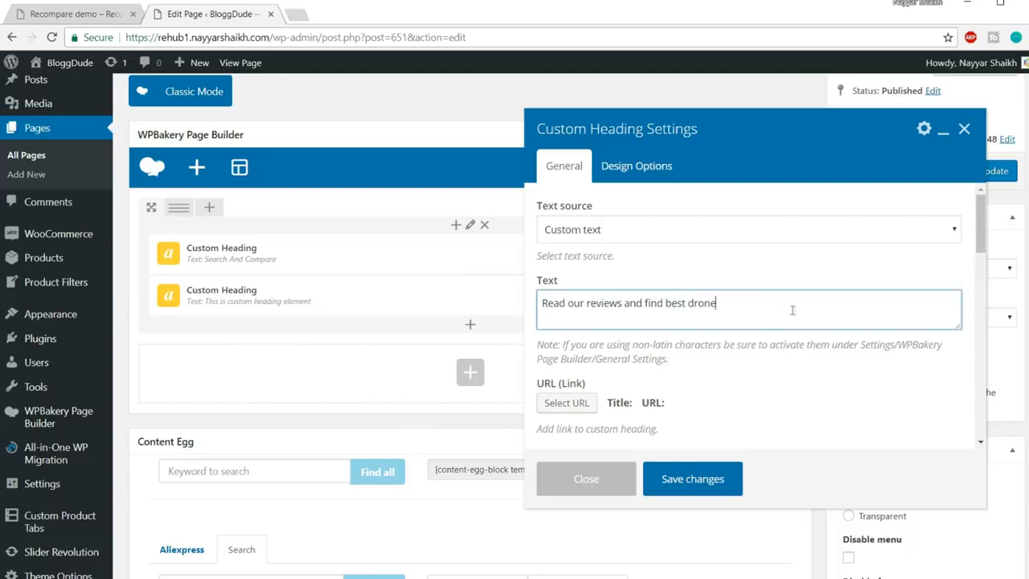
Make the subtitle a centered h3 with 16px font size and line height
scroll(833, 326, "down", 3)
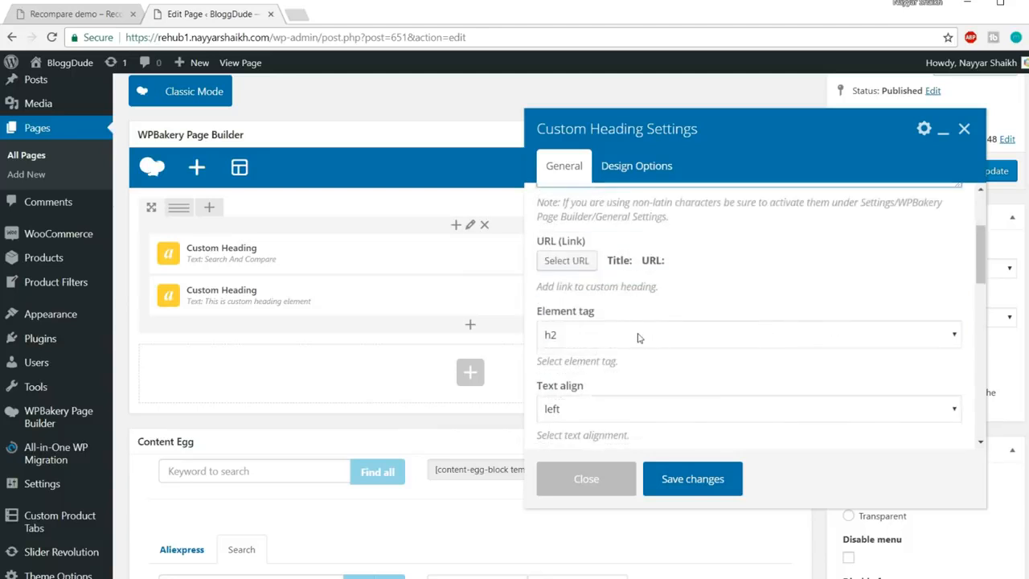
left_click(639, 338)
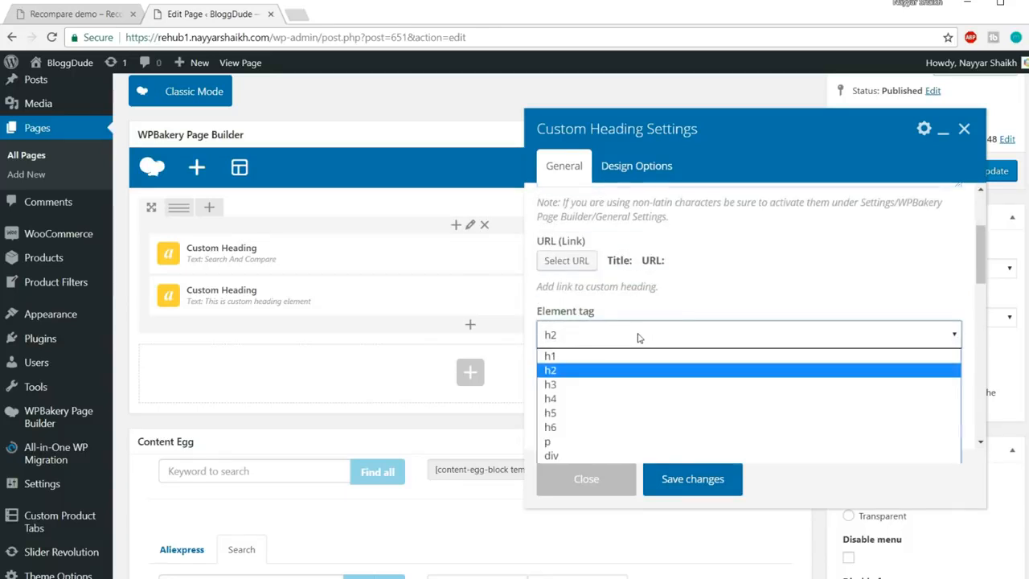
left_click(634, 384)
scroll(772, 268, "down", 3)
left_click(641, 268)
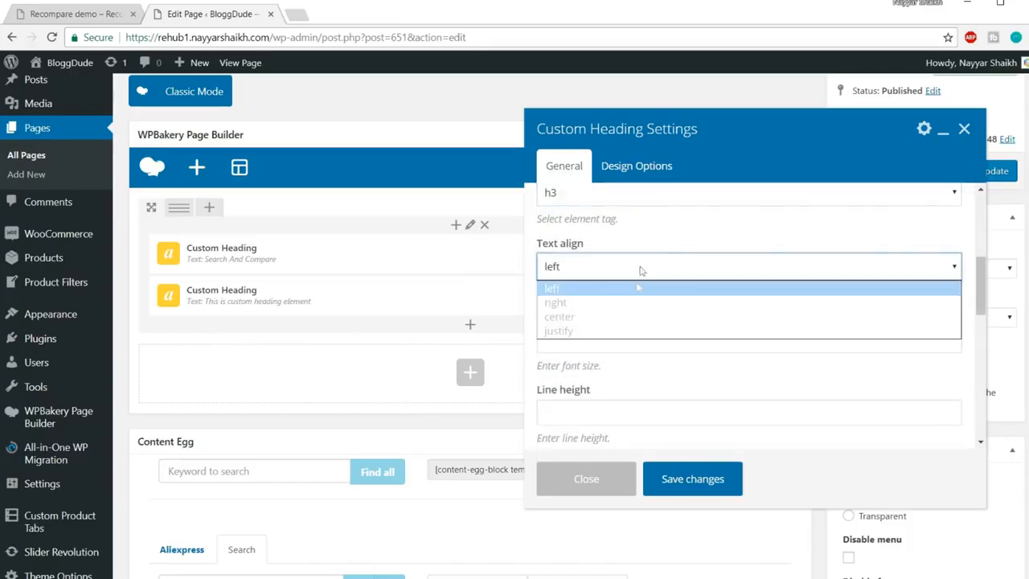
left_click(627, 316)
scroll(650, 268, "down", 3)
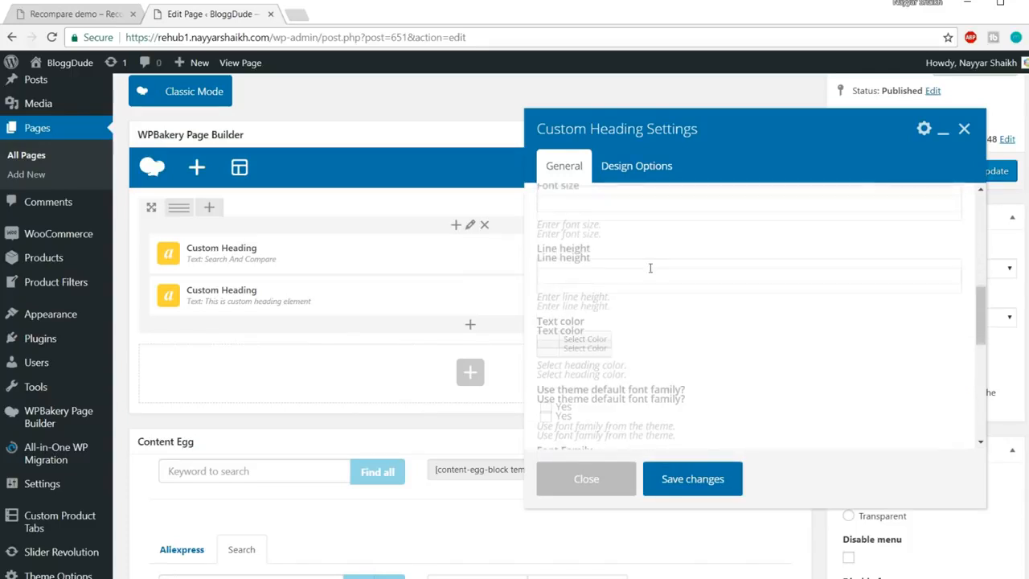
scroll(650, 268, "up", 1)
left_click(616, 265)
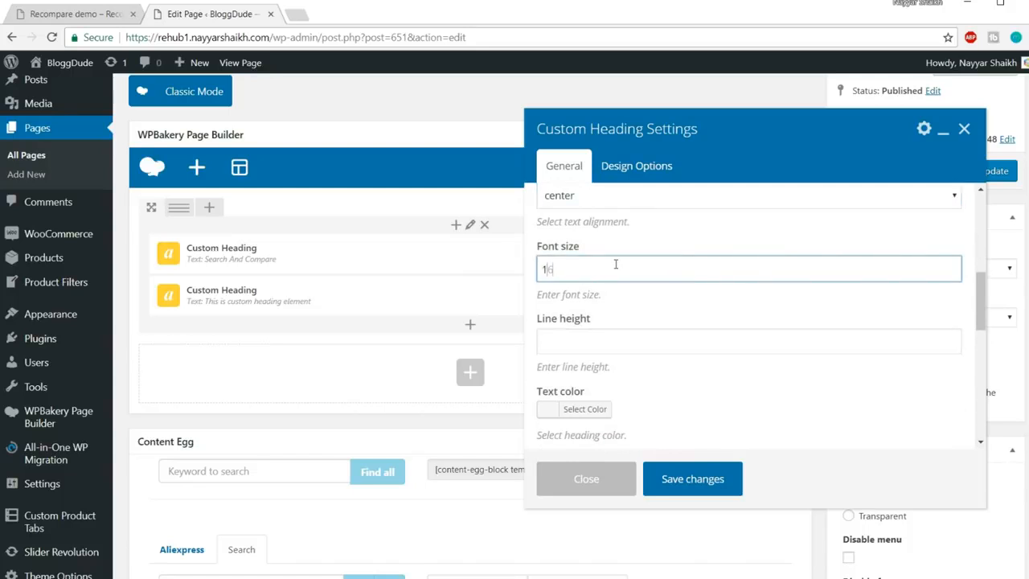
type("16px")
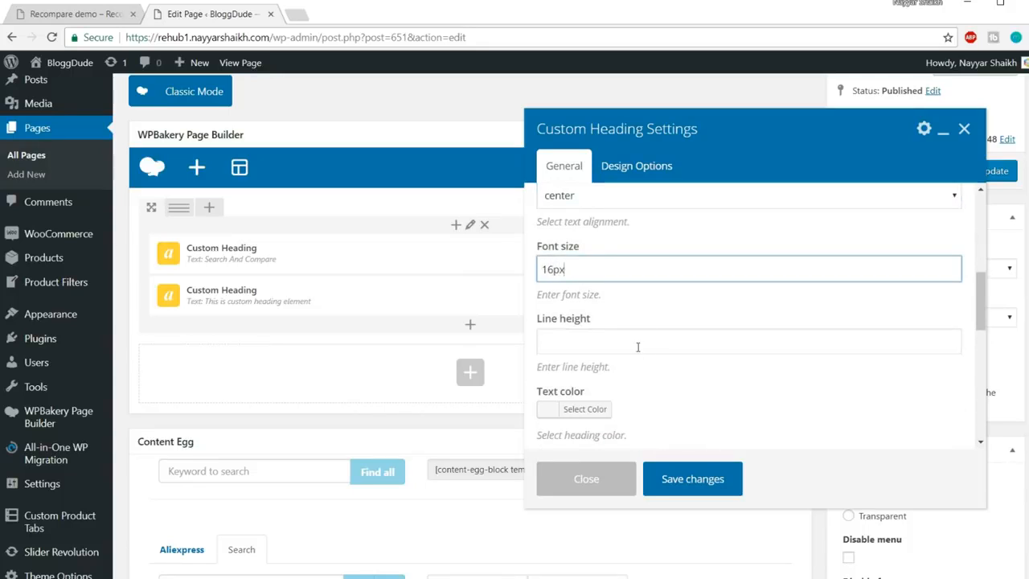
left_click(637, 346)
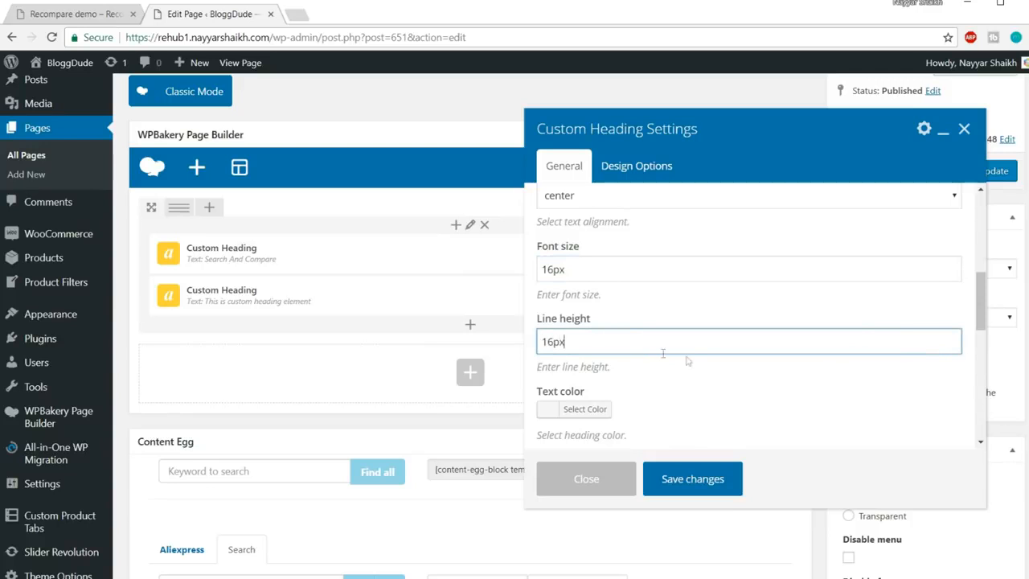
Set the subtitle's font family to Roboto and save the heading
scroll(663, 352, "down", 3)
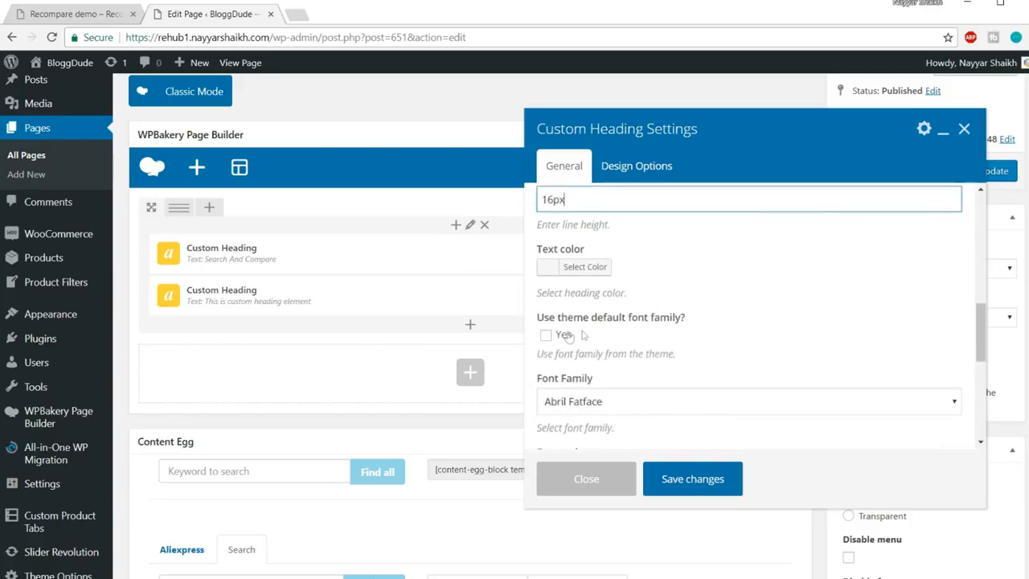
scroll(682, 322, "down", 1)
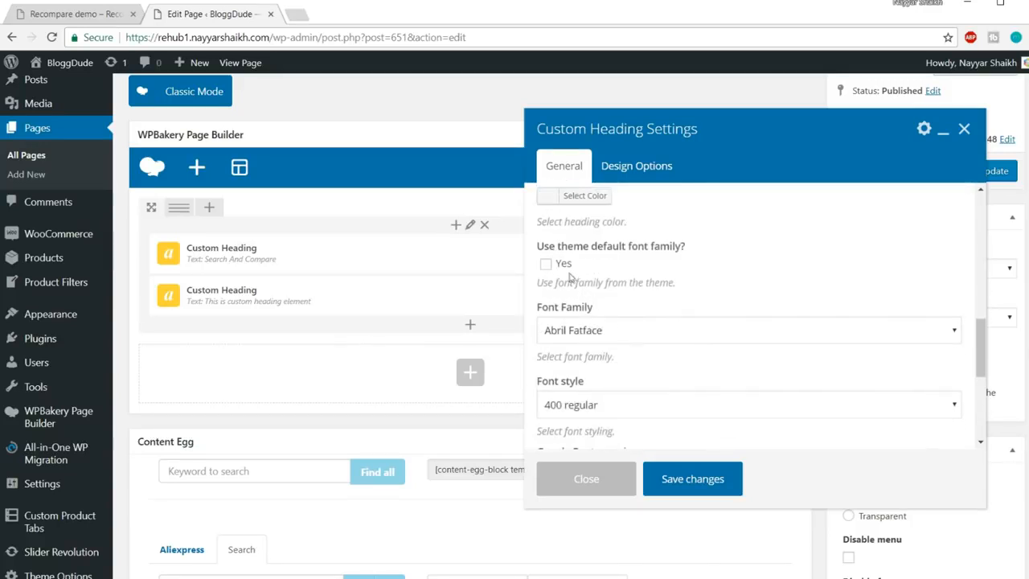
scroll(619, 305, "down", 1)
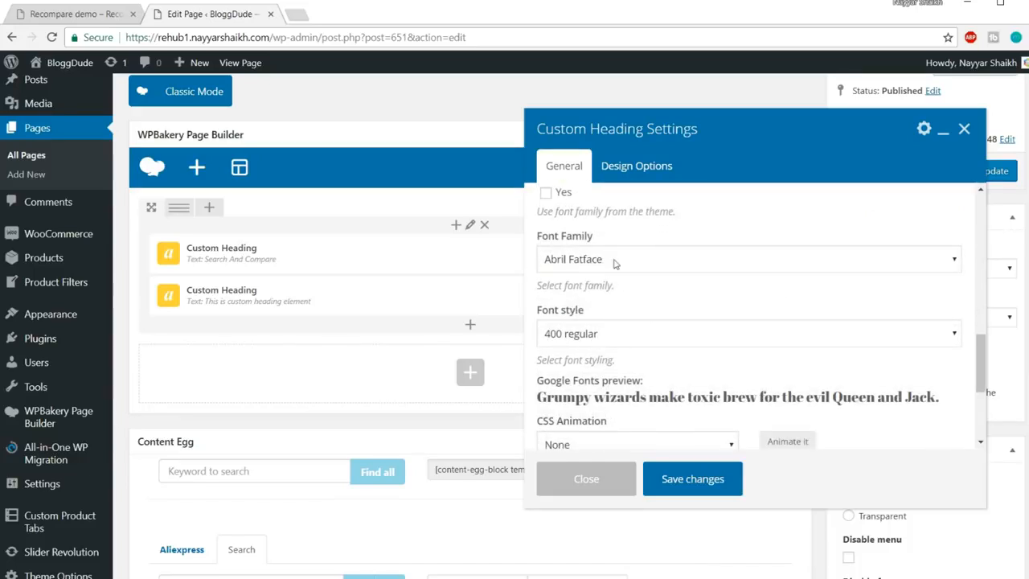
scroll(693, 368, "down", 1)
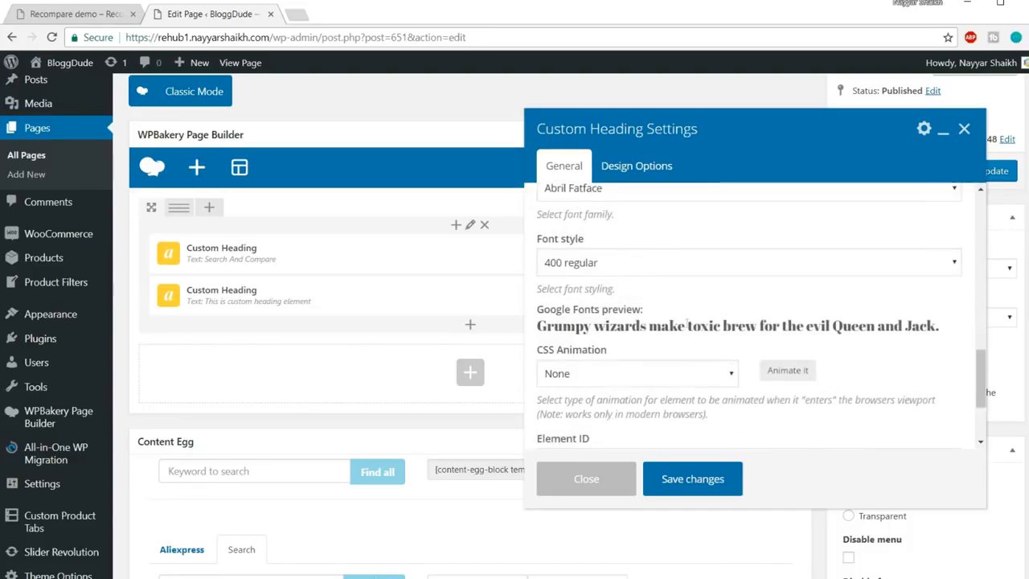
scroll(687, 324, "up", 2)
left_click(641, 260)
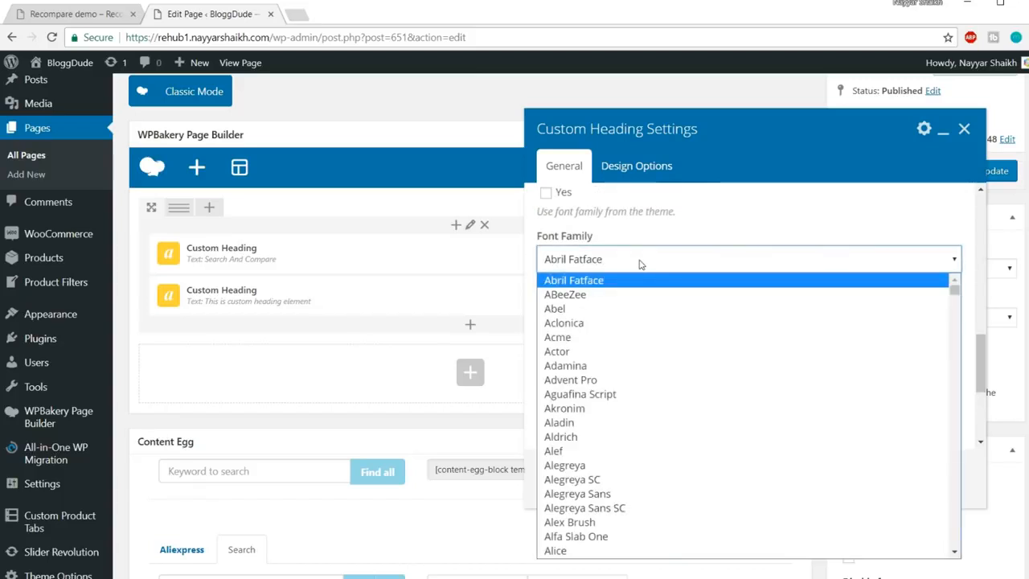
type("ro")
key("Return")
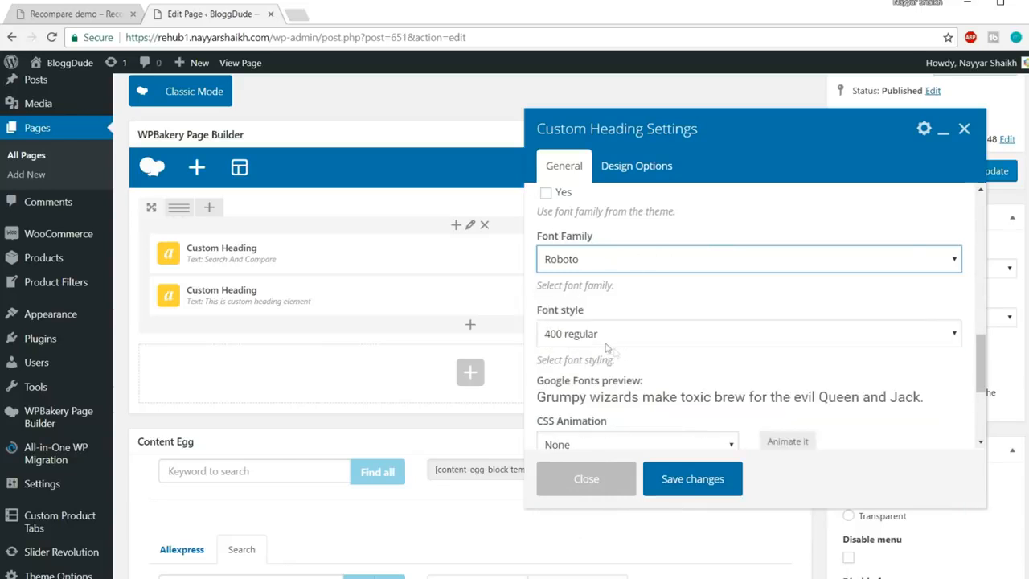
left_click_drag(593, 404, 773, 398)
left_click(790, 392)
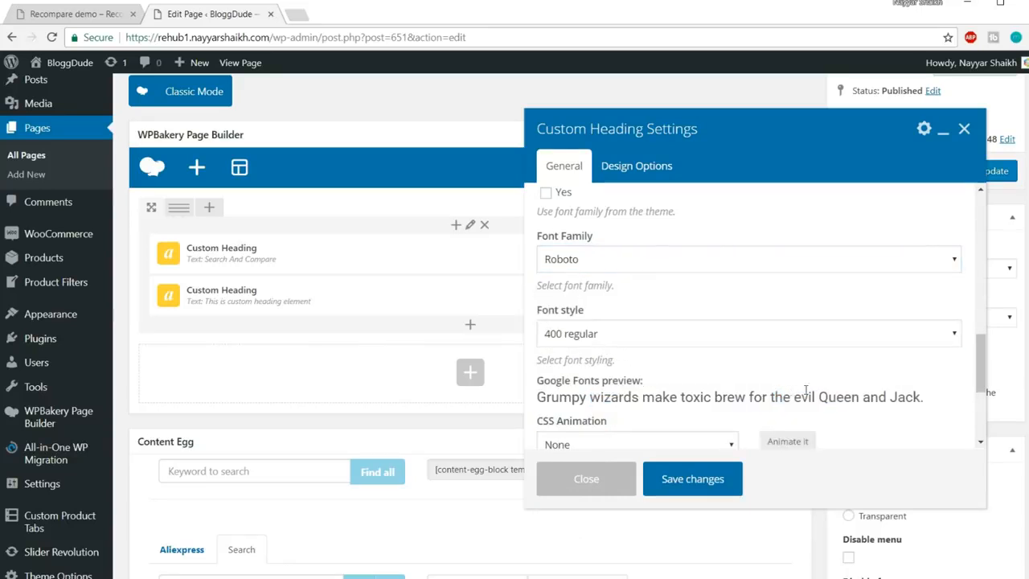
scroll(792, 387, "down", 3)
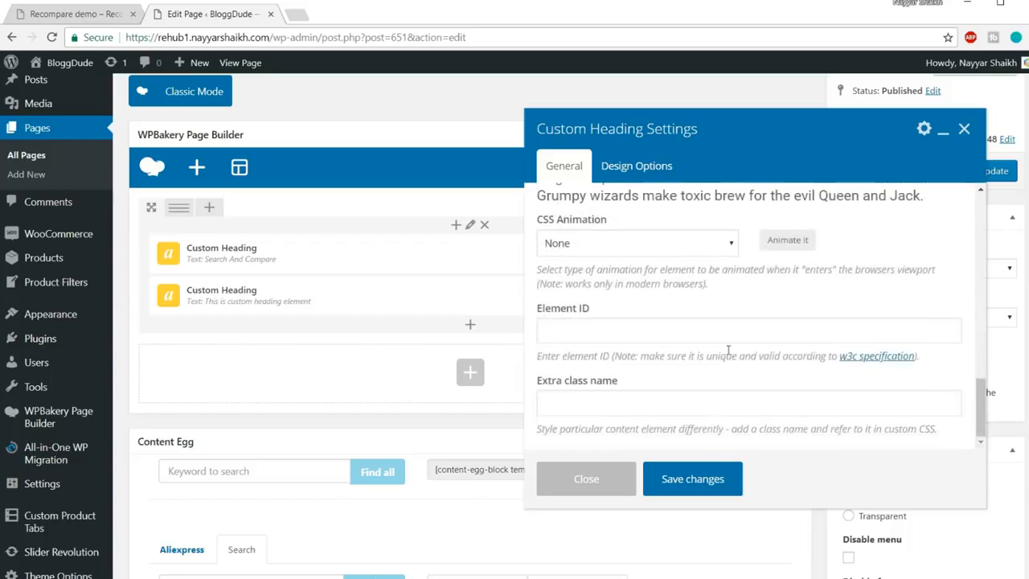
left_click(693, 480)
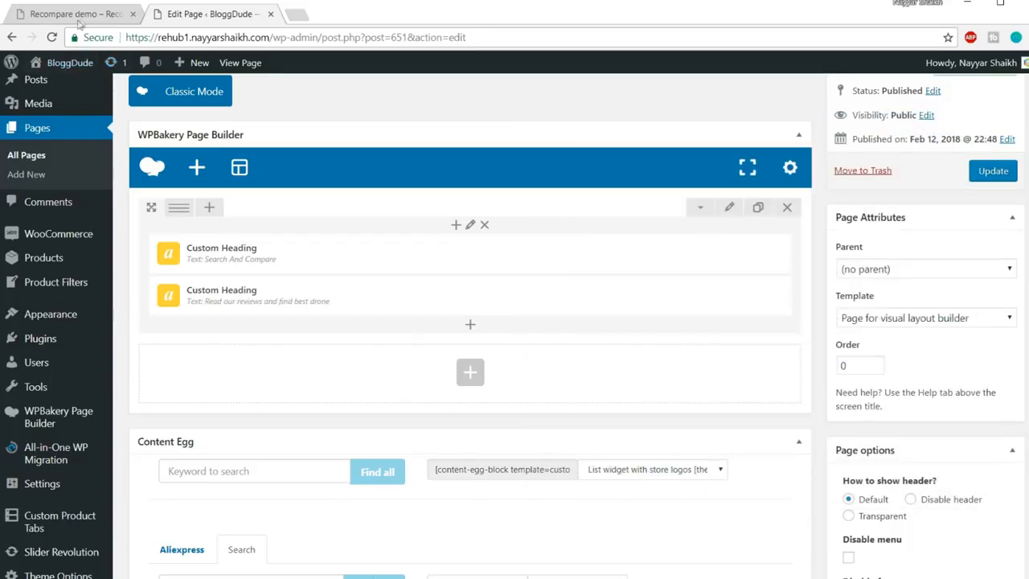
After checking the demo, add a Search box element to the hero column via 'sear'
left_click(79, 17)
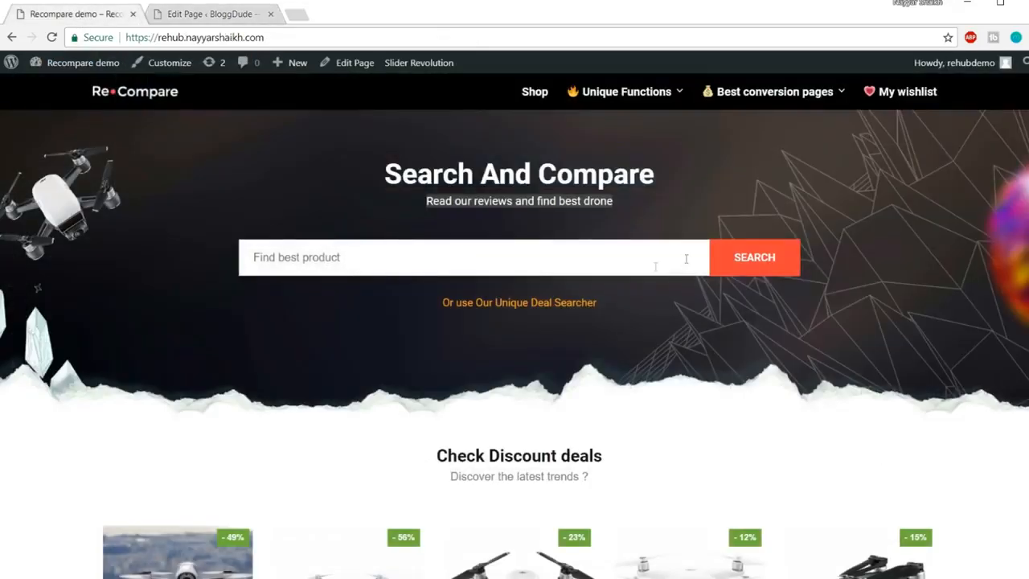
left_click(205, 14)
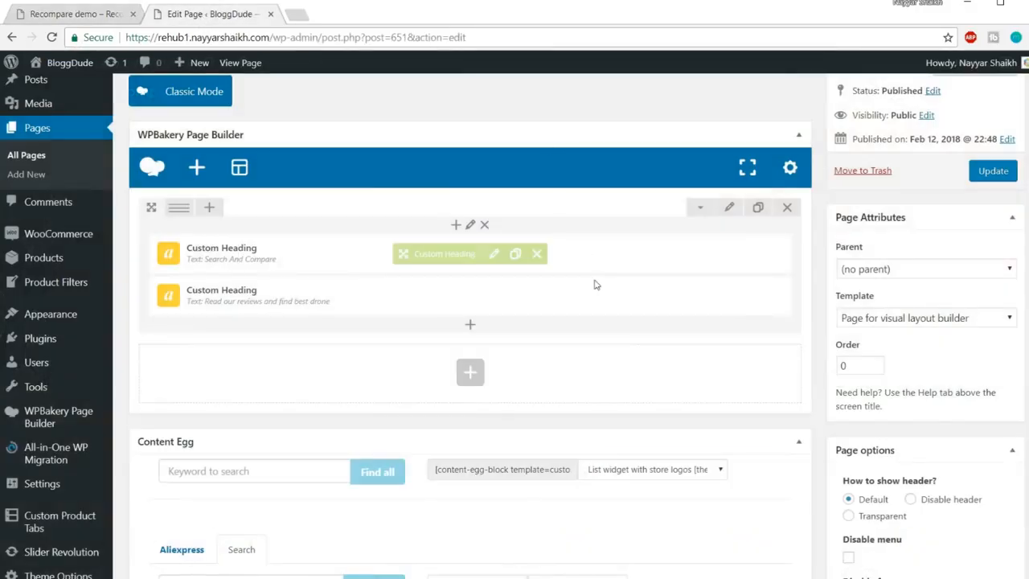
left_click(470, 328)
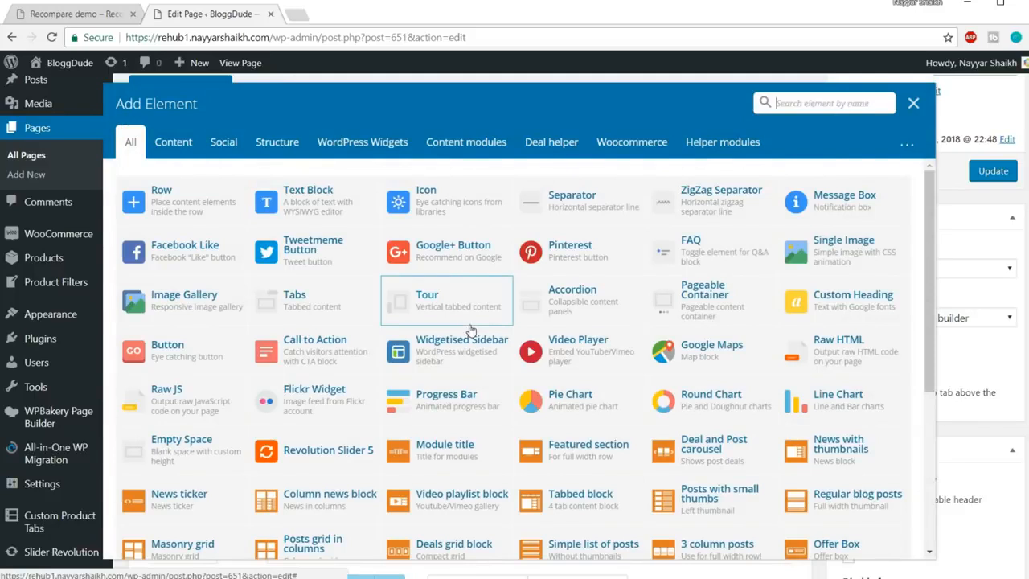
type("sear")
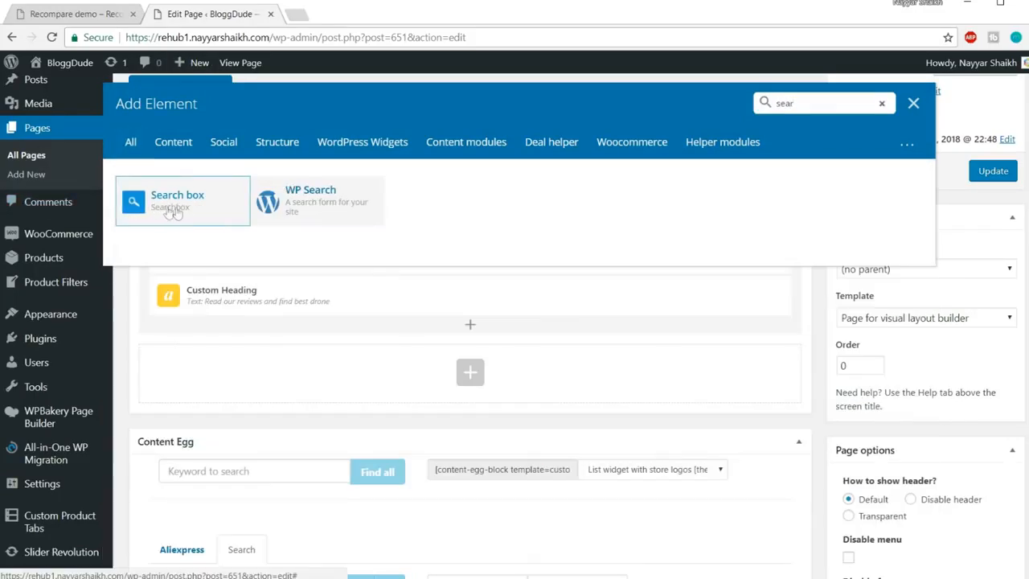
left_click(142, 207)
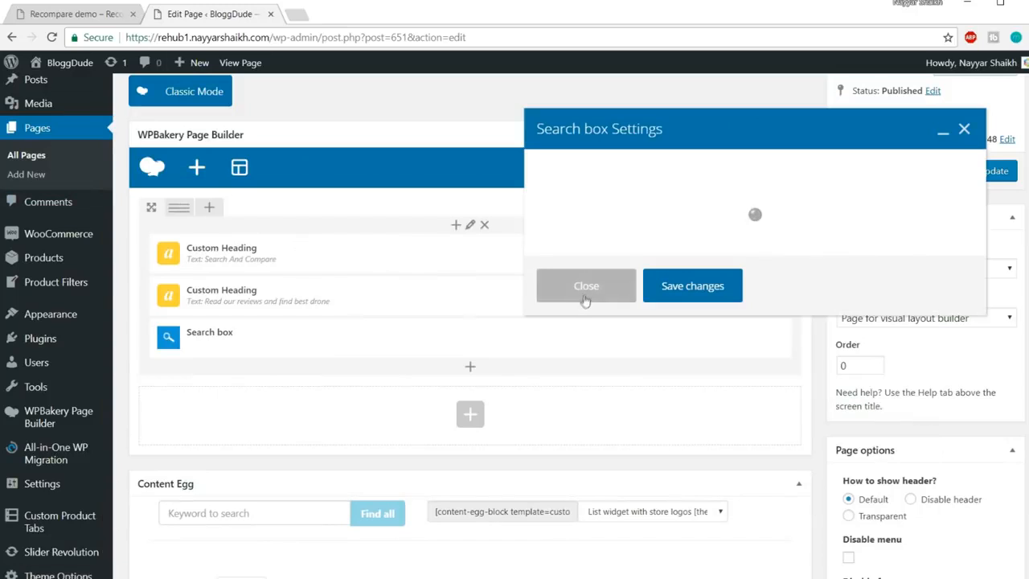
Make the search box search Posts of type Product, with ajax live search turned on
left_click(634, 193)
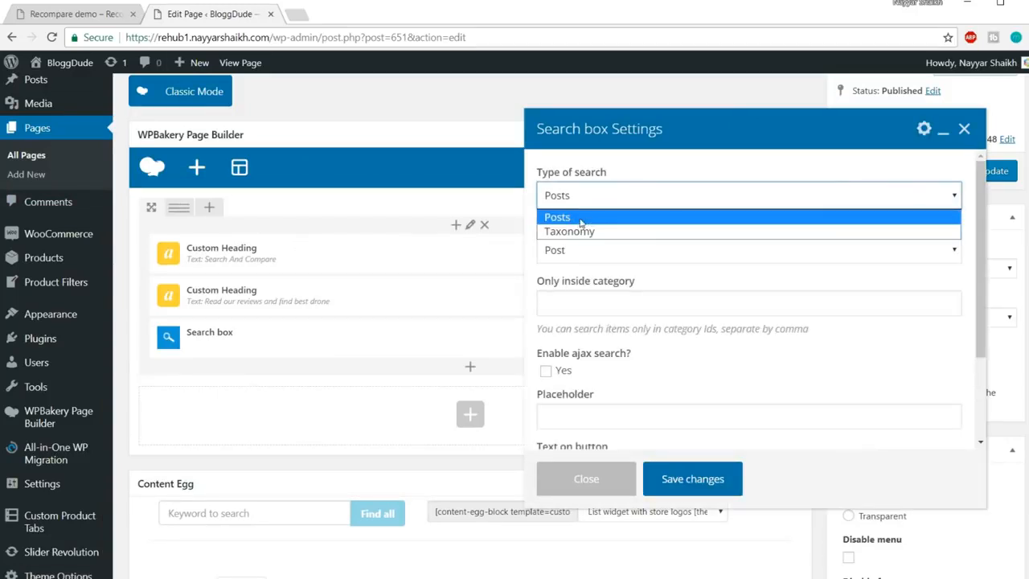
left_click(581, 219)
left_click(636, 249)
left_click(639, 299)
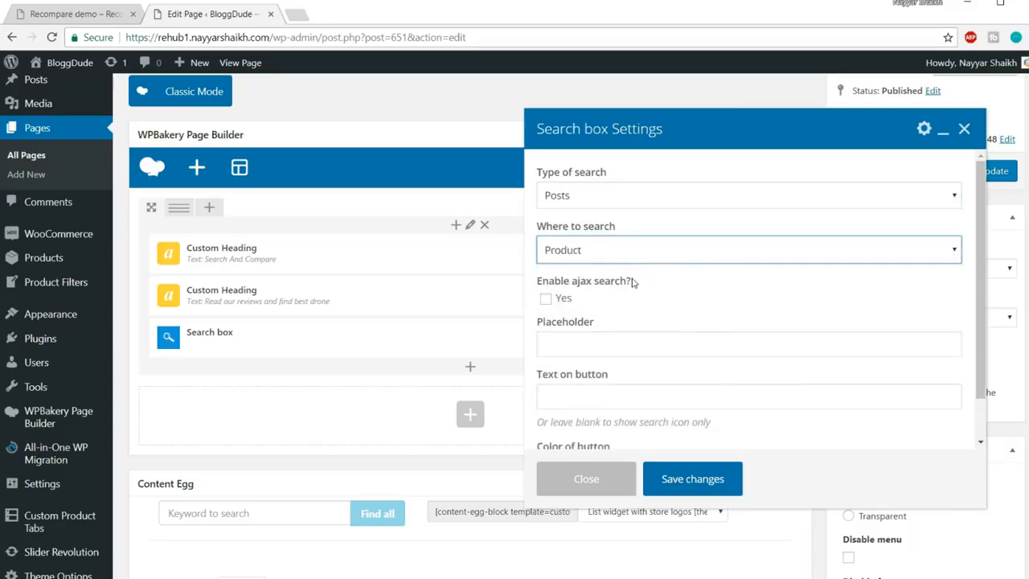
left_click(571, 299)
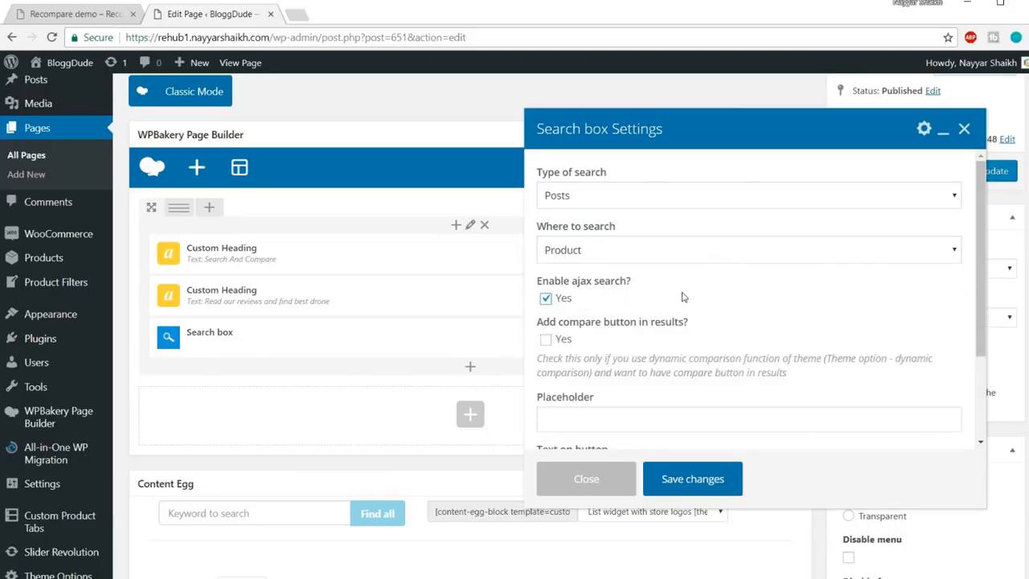
Try a 'drone' search on the Recompare demo site, then clear its search field
left_click(95, 14)
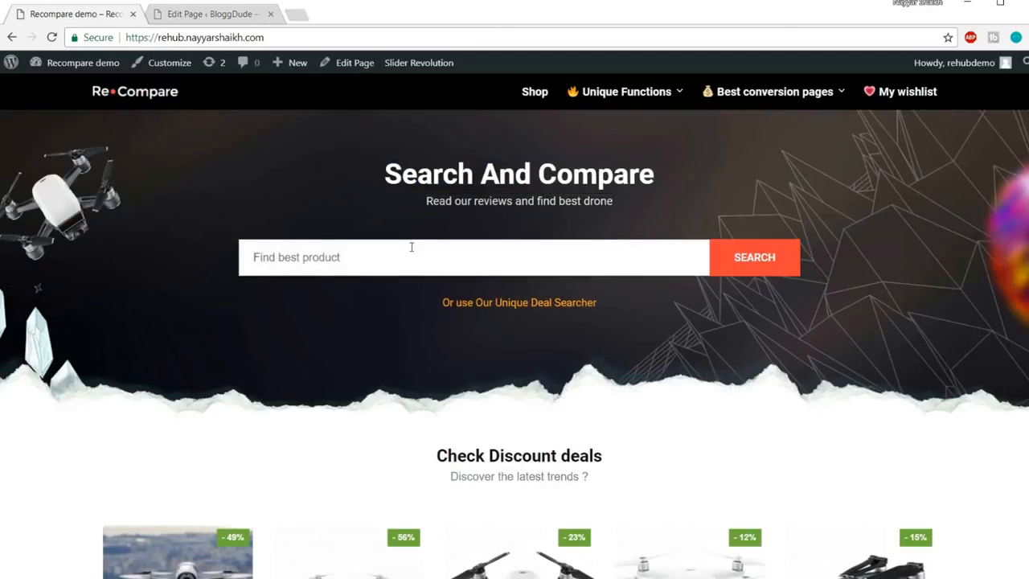
left_click(411, 246)
type("drone")
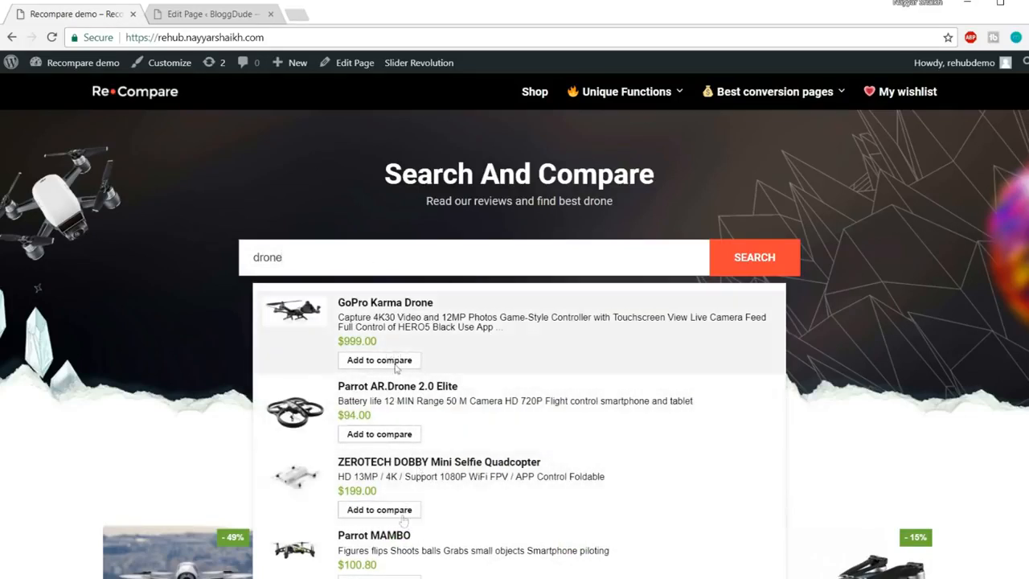
left_click(215, 15)
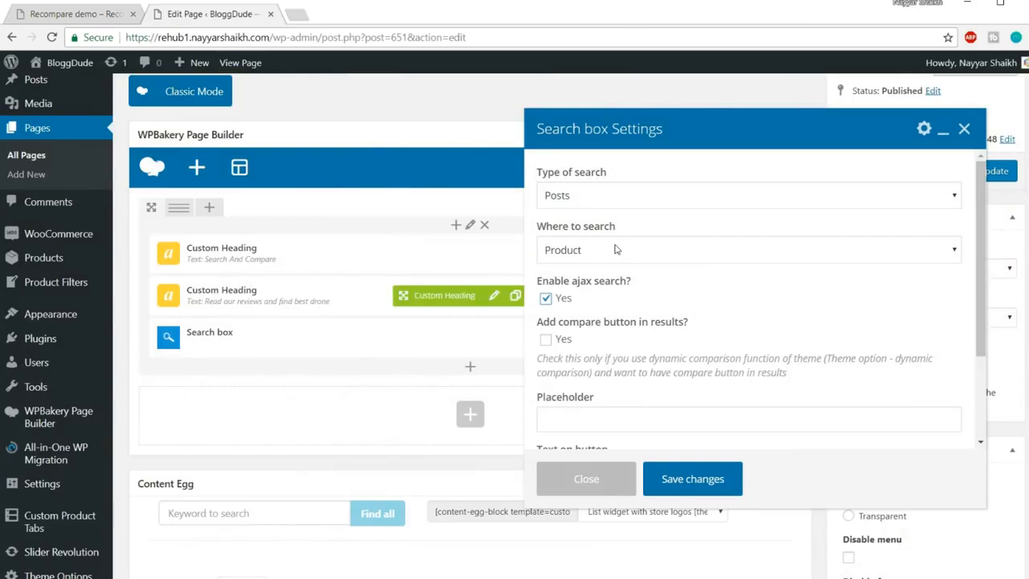
scroll(854, 276, "down", 3)
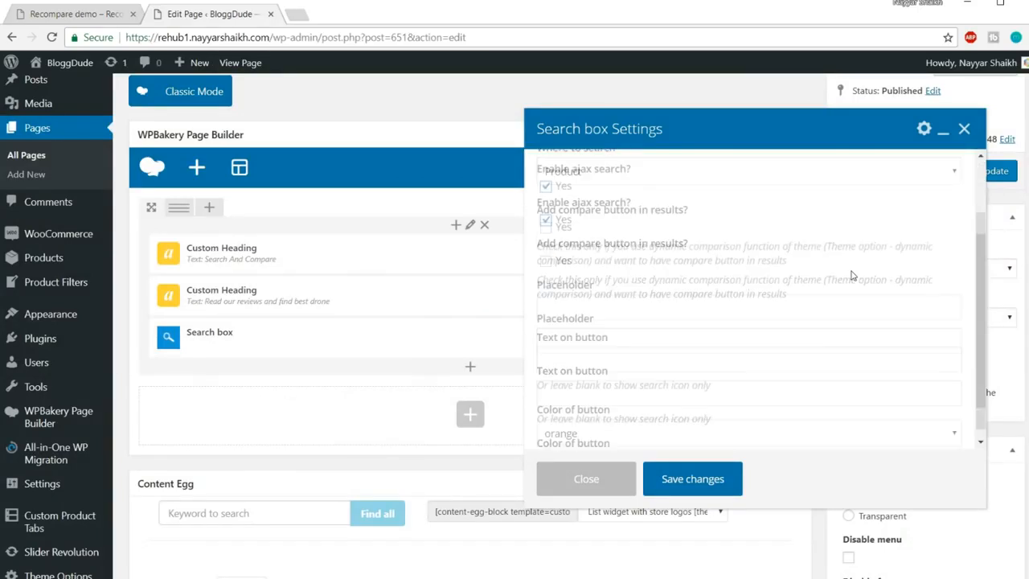
left_click(109, 18)
key("ctrl+a")
key("BackSpace")
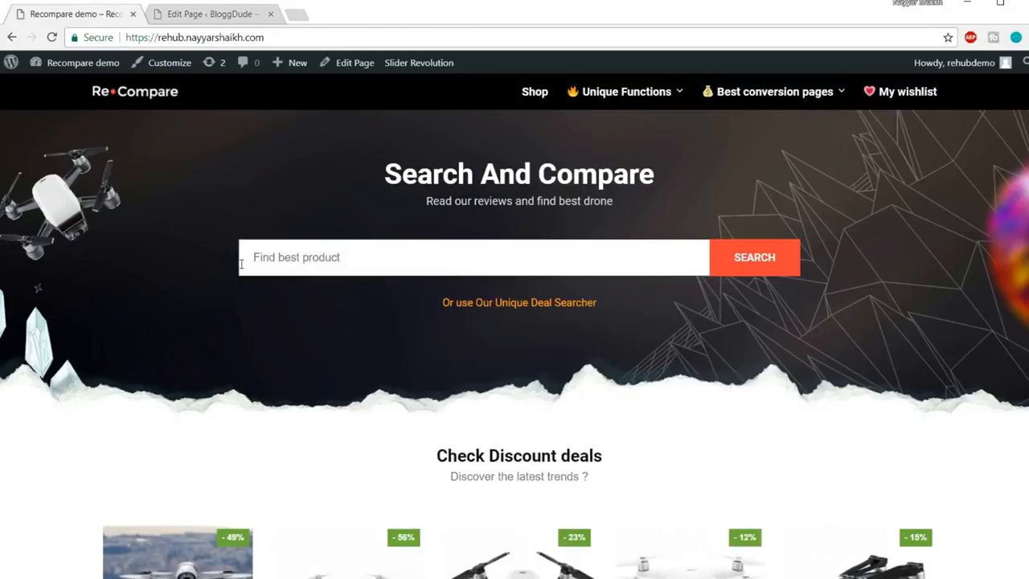
left_click(209, 14)
Enter 'Find Best Smartphones' as the search placeholder, checking the demo's wording
left_click(600, 297)
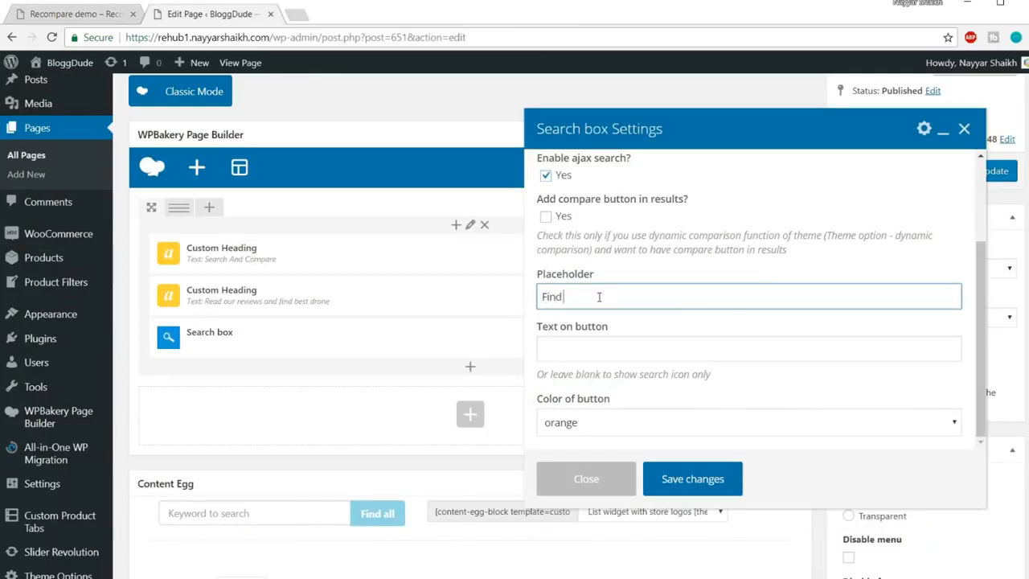
type("Find Best Smartphones")
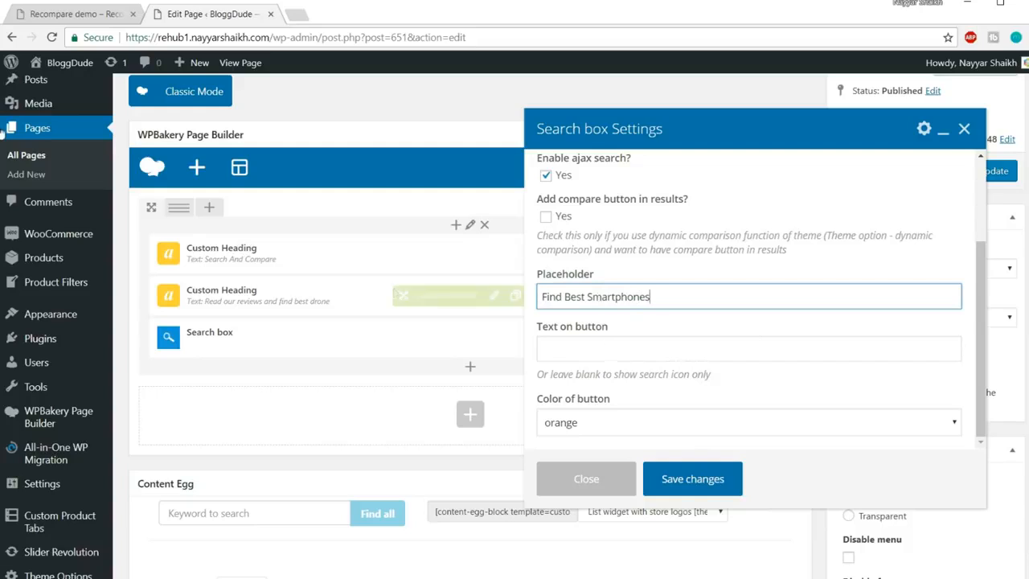
left_click(78, 23)
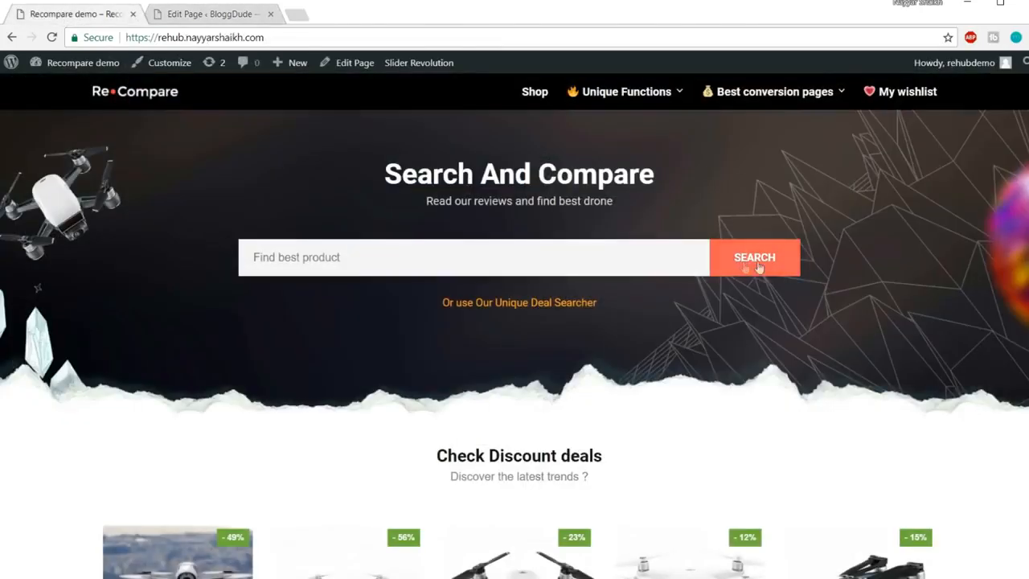
left_click(215, 16)
Label the search button 'SEARCH', make it green, and save the settings
left_click(593, 334)
left_click(594, 347)
type("SEARCH")
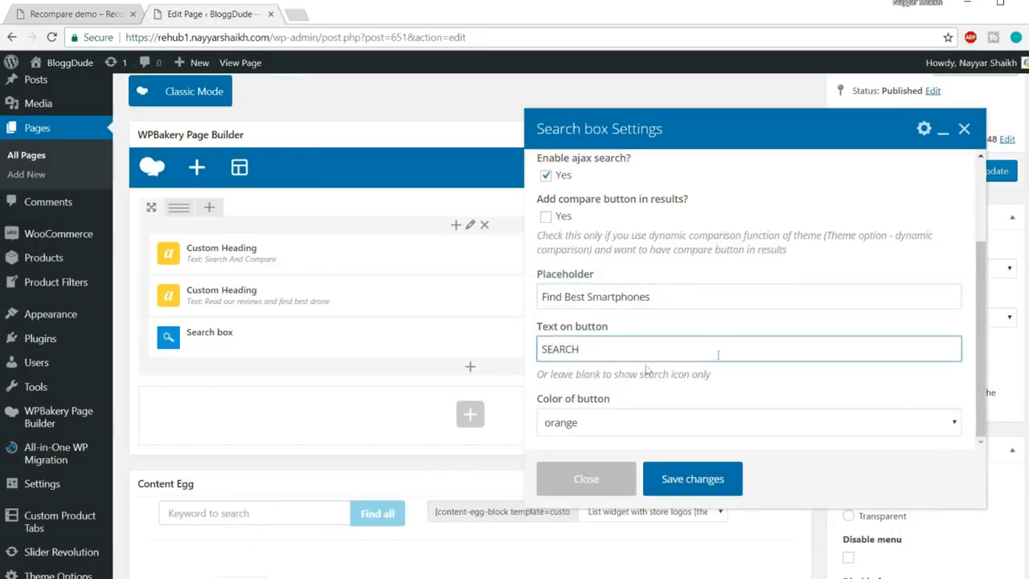
scroll(646, 368, "down", 3)
left_click(663, 423)
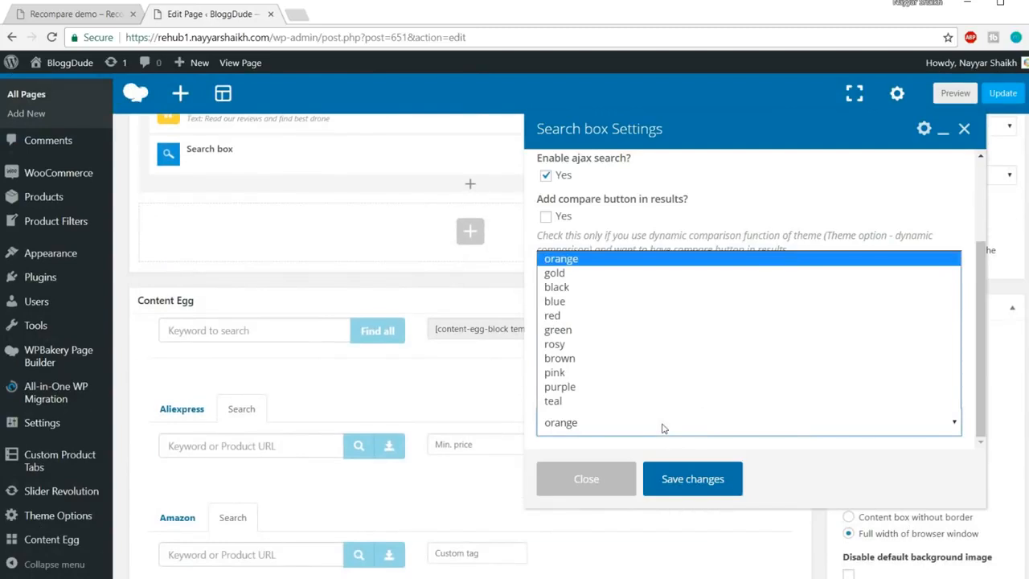
left_click(609, 331)
scroll(756, 301, "up", 3)
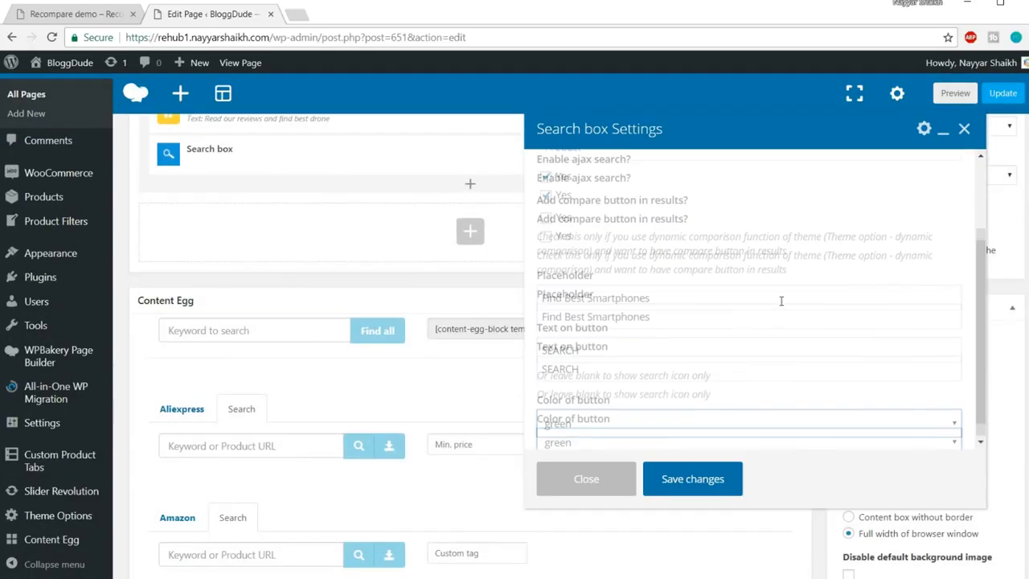
left_click(693, 480)
Publish the updated Home New page and open its live view in a new tab
scroll(612, 399, "up", 5)
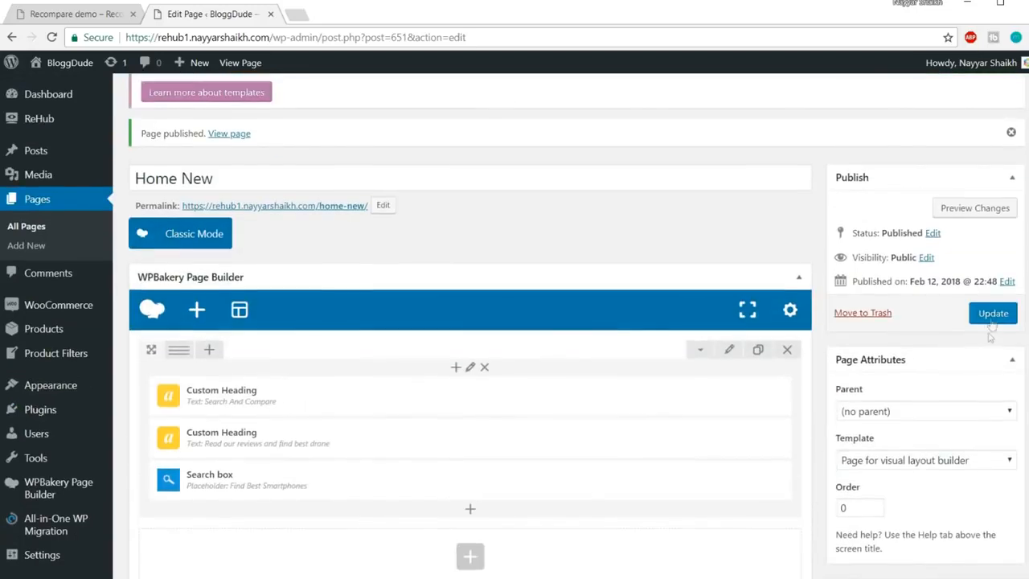
left_click(994, 317)
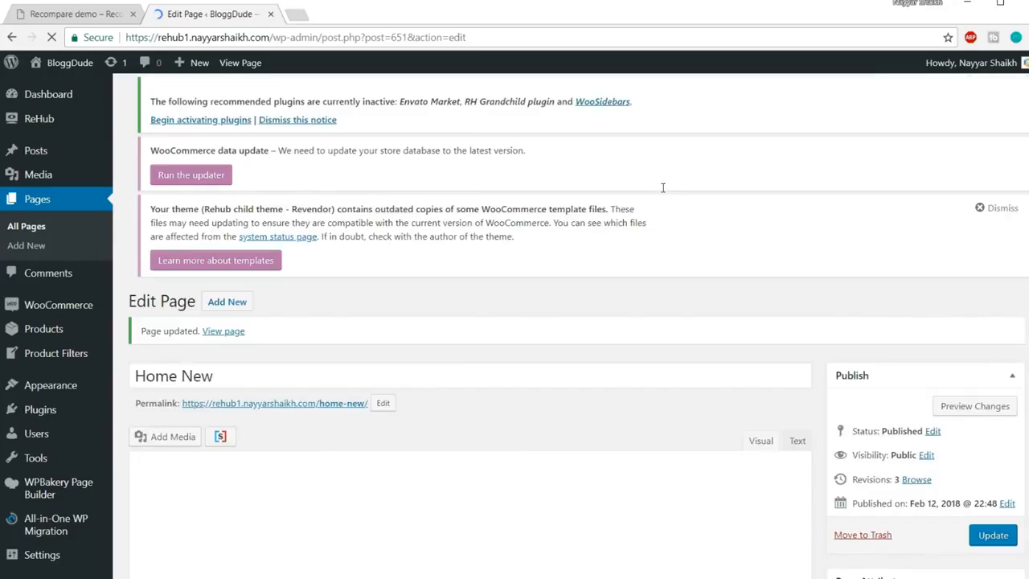
right_click(232, 334)
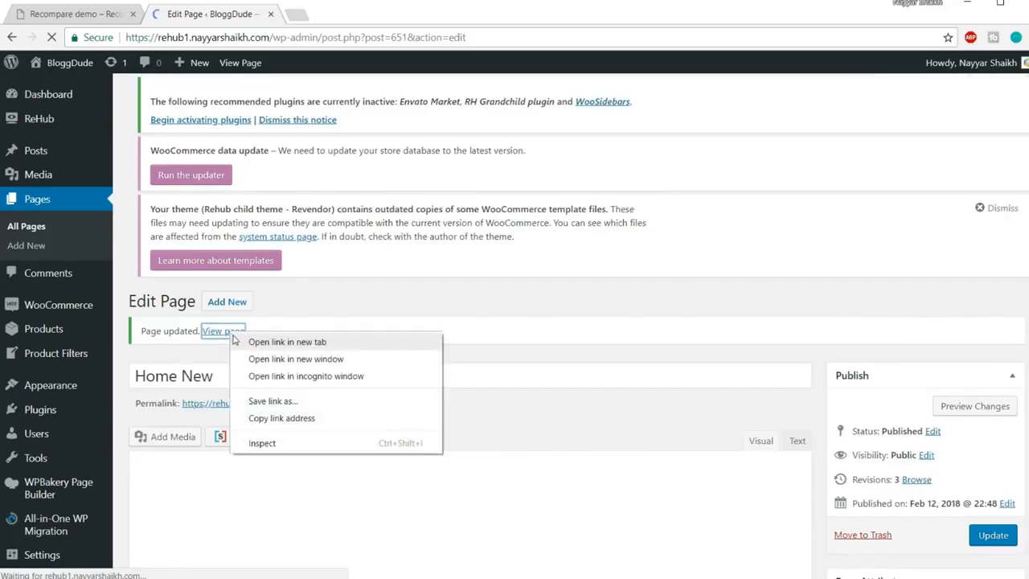
left_click(265, 342)
left_click(374, 12)
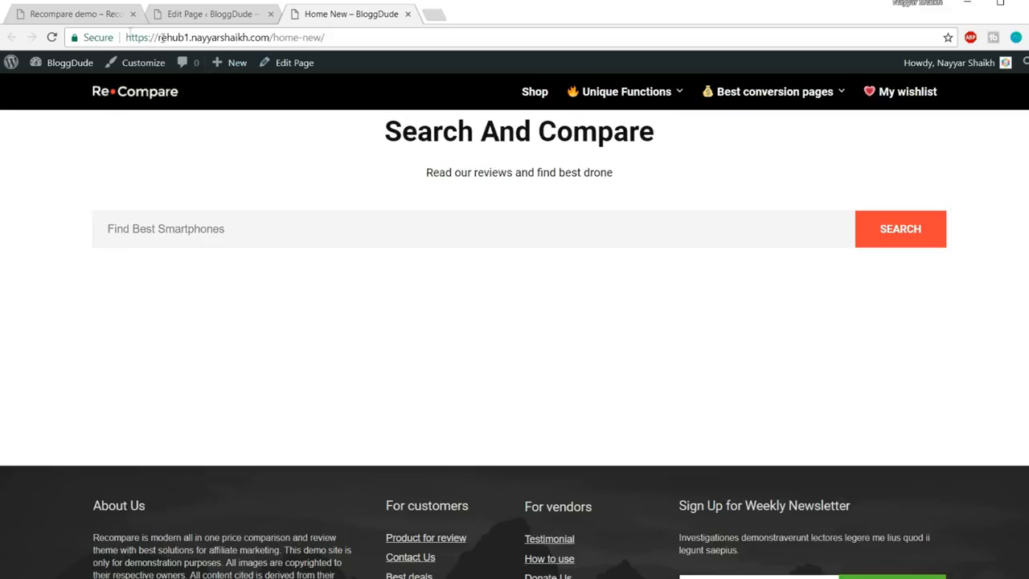
Compare the demo's Search And Compare heading and subtitle with Home New's, and try its search field
left_click(91, 20)
left_click_drag(386, 168, 636, 214)
left_click(641, 218)
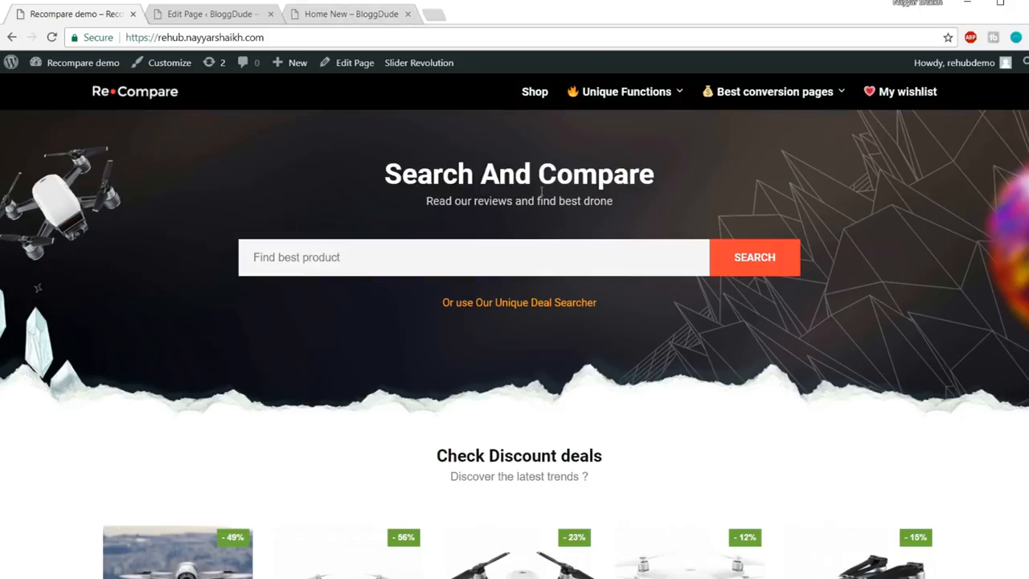
left_click(351, 13)
left_click_drag(602, 172, 651, 139)
left_click(421, 144)
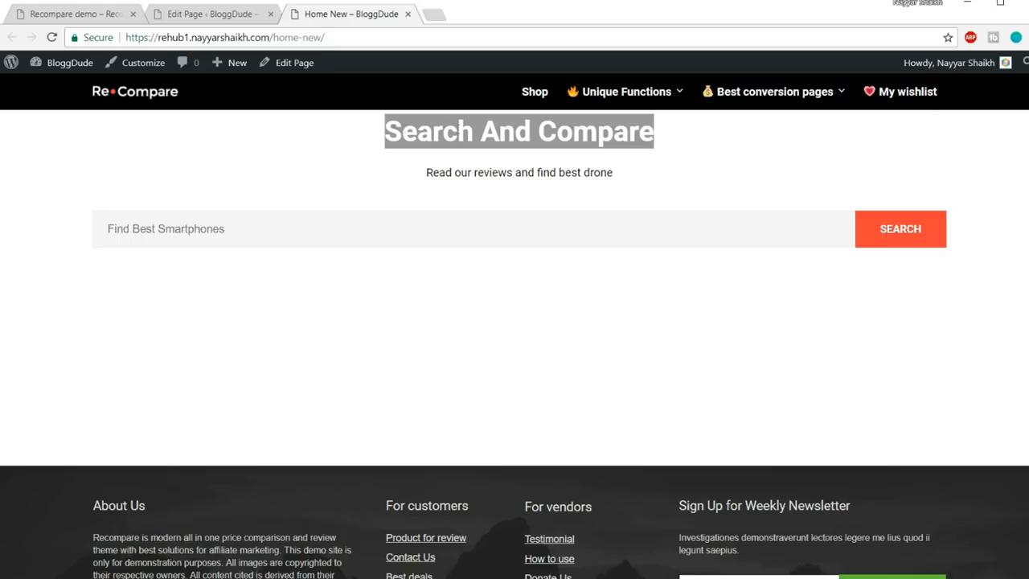
left_click(85, 10)
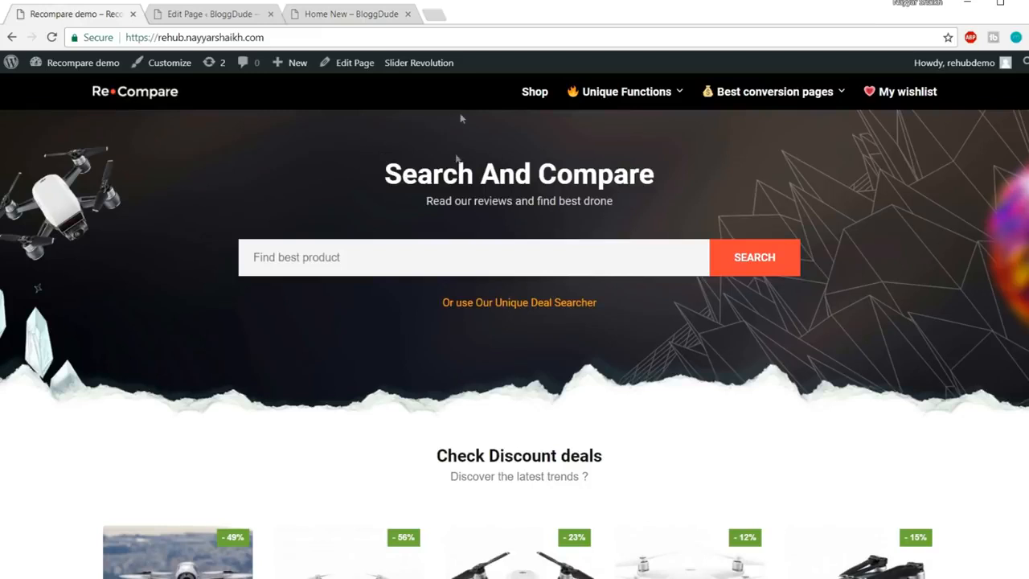
triple_click(427, 166)
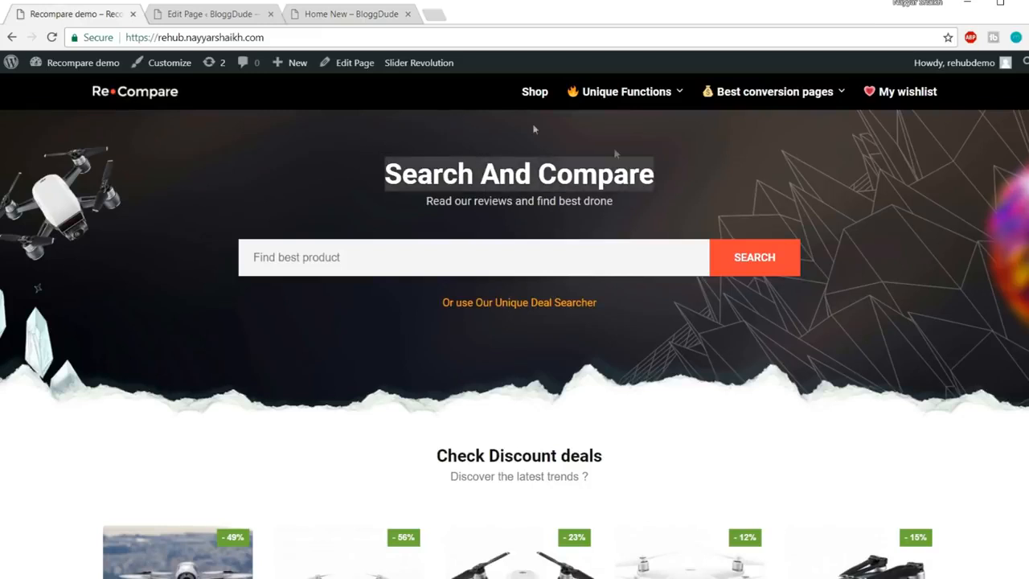
left_click(298, 14)
left_click(530, 164)
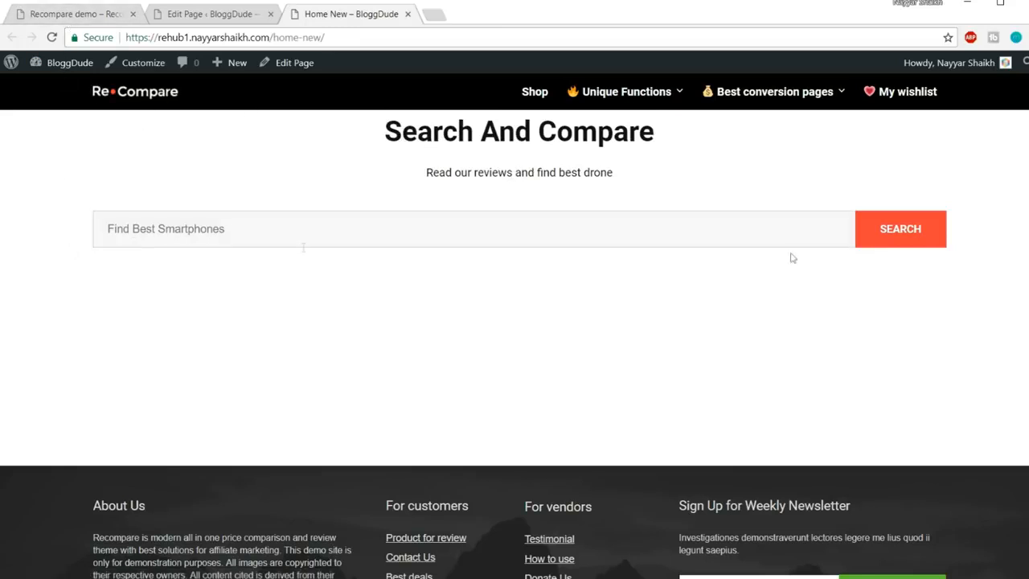
left_click(177, 226)
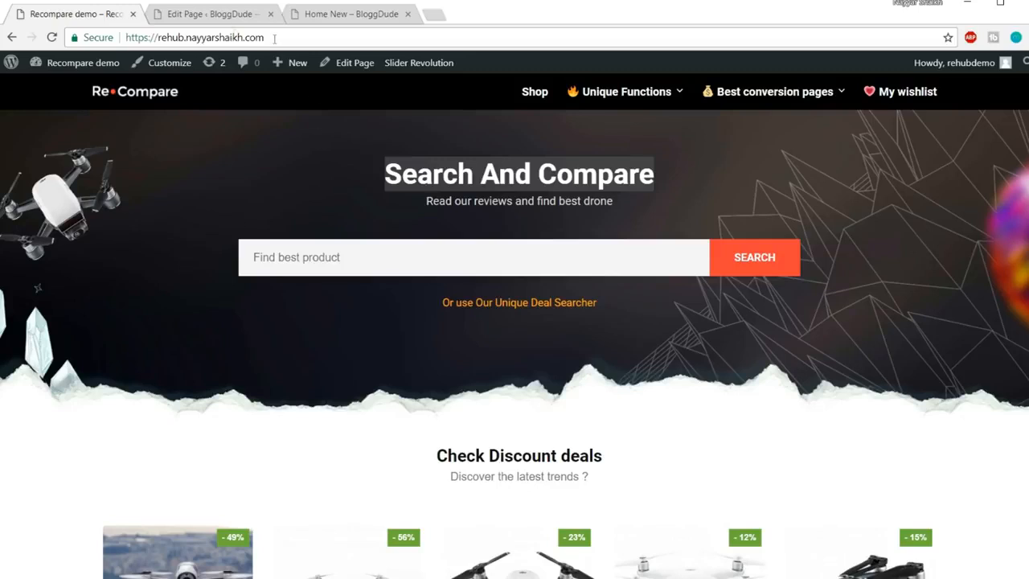
Recheck the demo heading, then select the live Search And Compare heading text
left_click(211, 12)
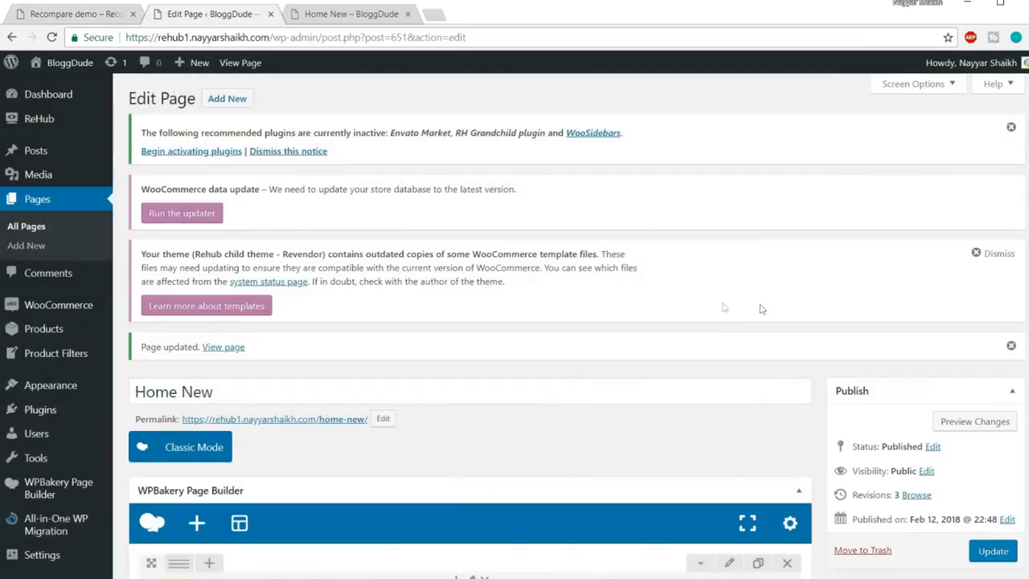
left_click(351, 14)
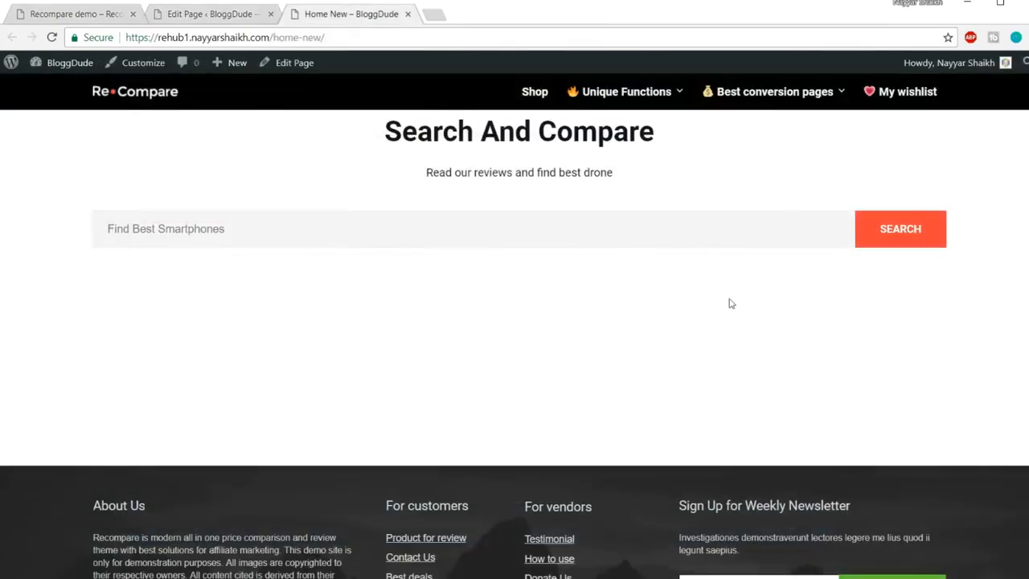
left_click(75, 14)
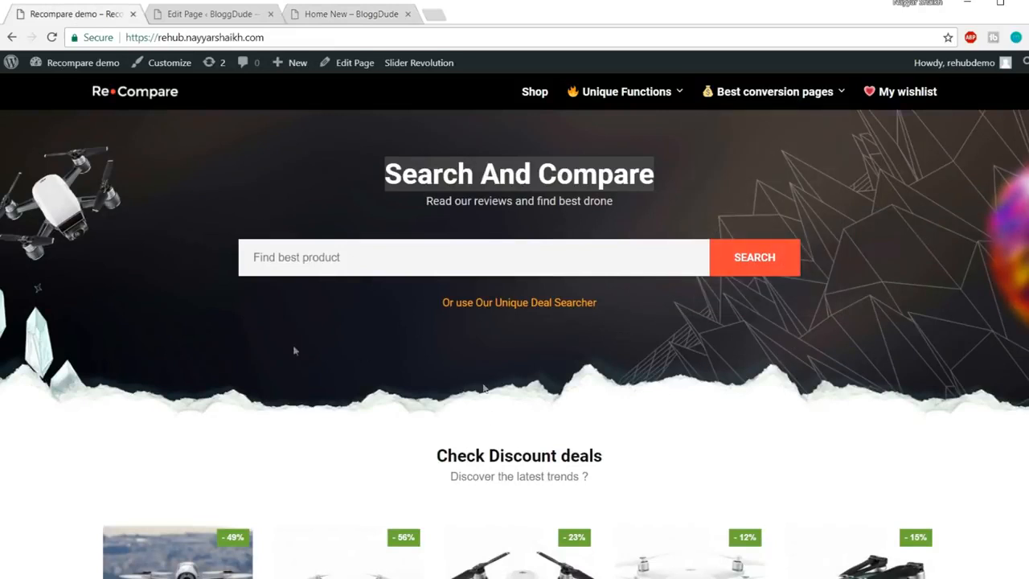
left_click(787, 320)
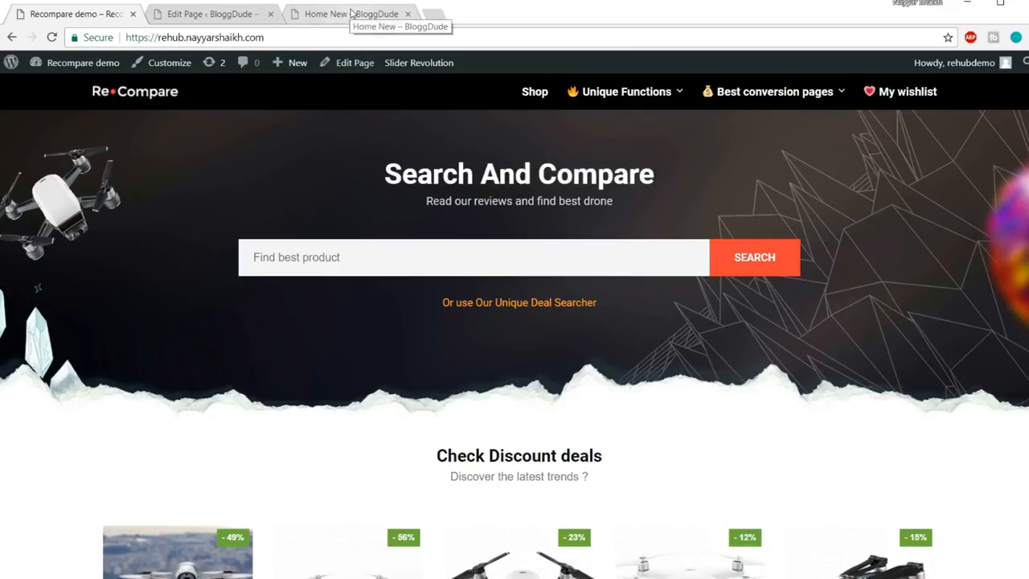
left_click(350, 13)
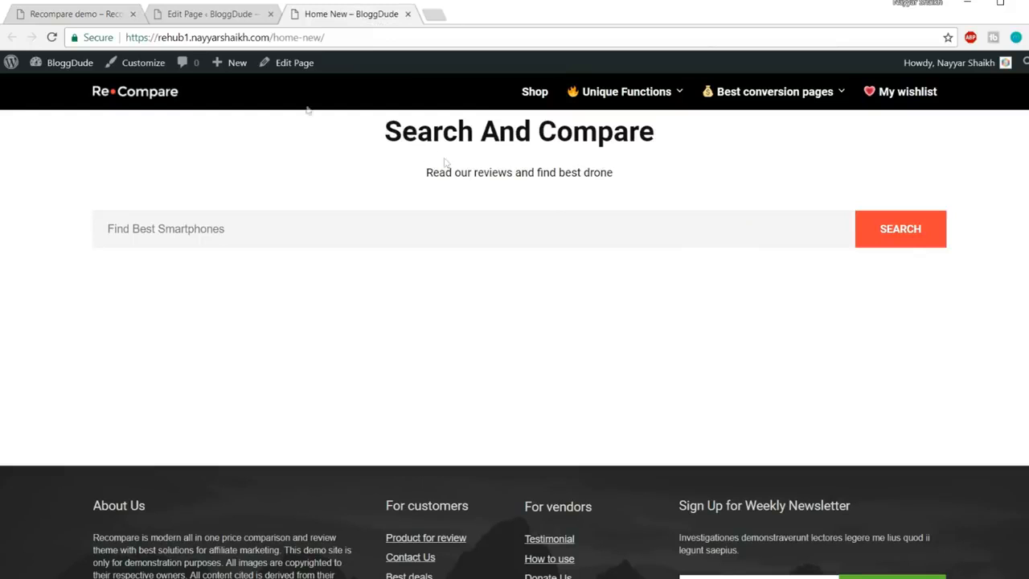
left_click(121, 15)
left_click_drag(395, 178, 405, 201)
left_click(383, 15)
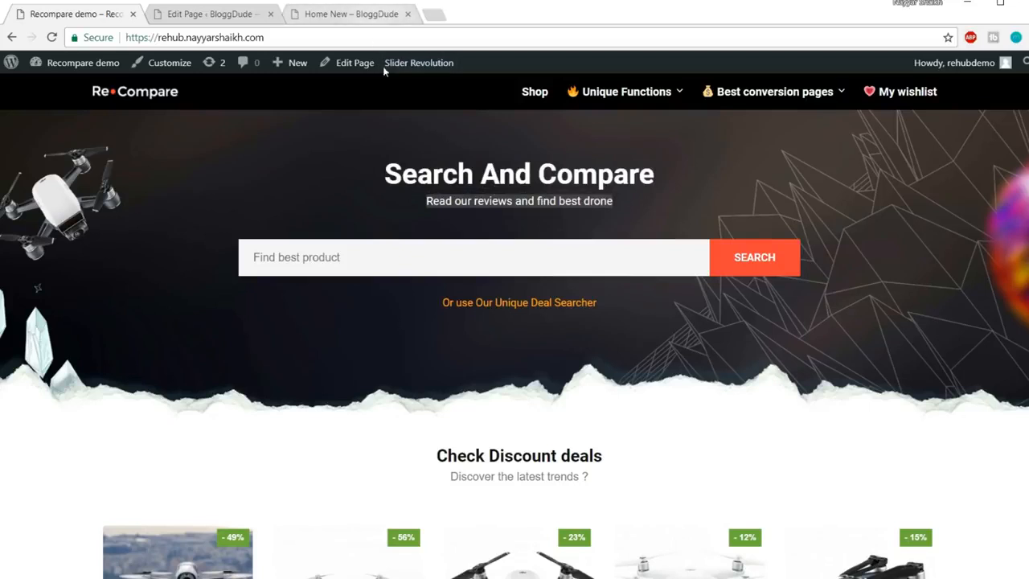
left_click_drag(379, 136, 696, 142)
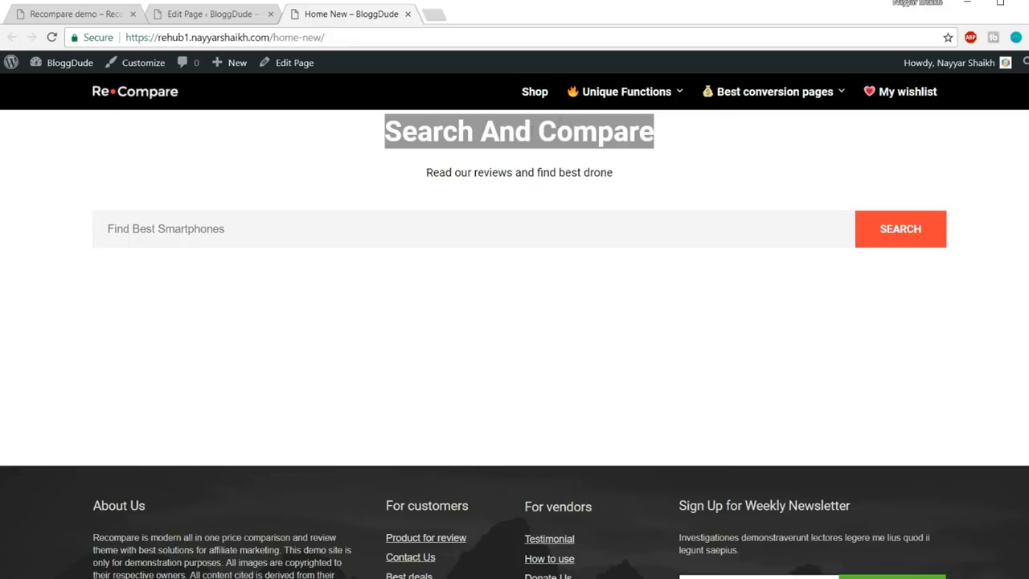
Inspect the live heading's h2 styles in DevTools, then close it and go back to the editor
right_click(532, 131)
left_click(592, 208)
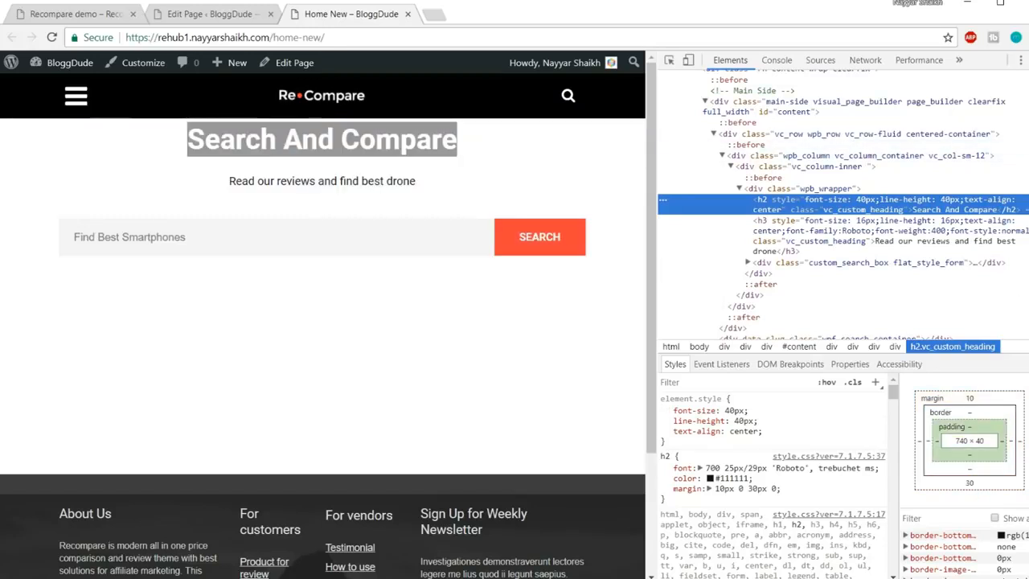
left_click(1028, 61)
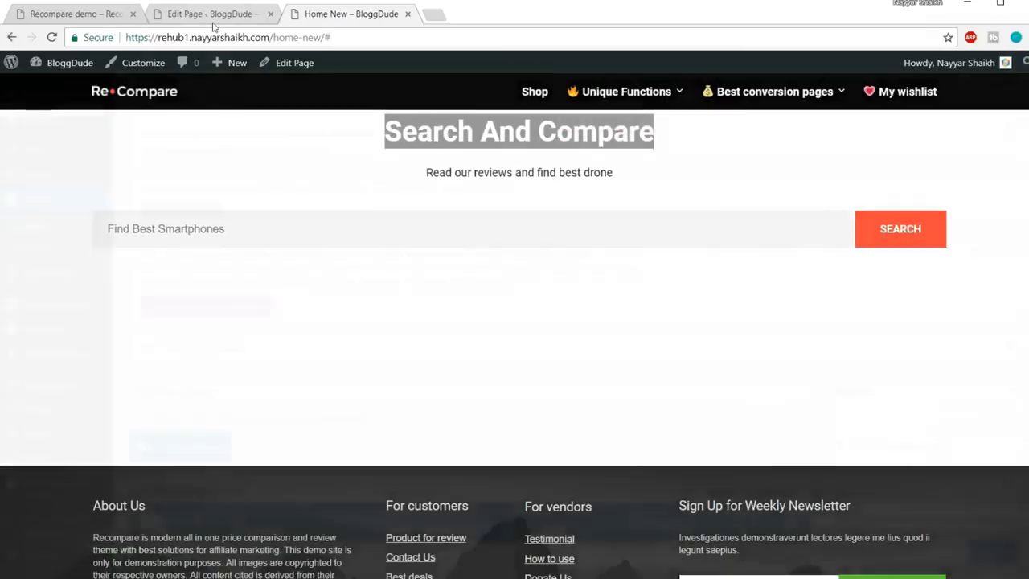
left_click(213, 18)
scroll(531, 301, "down", 5)
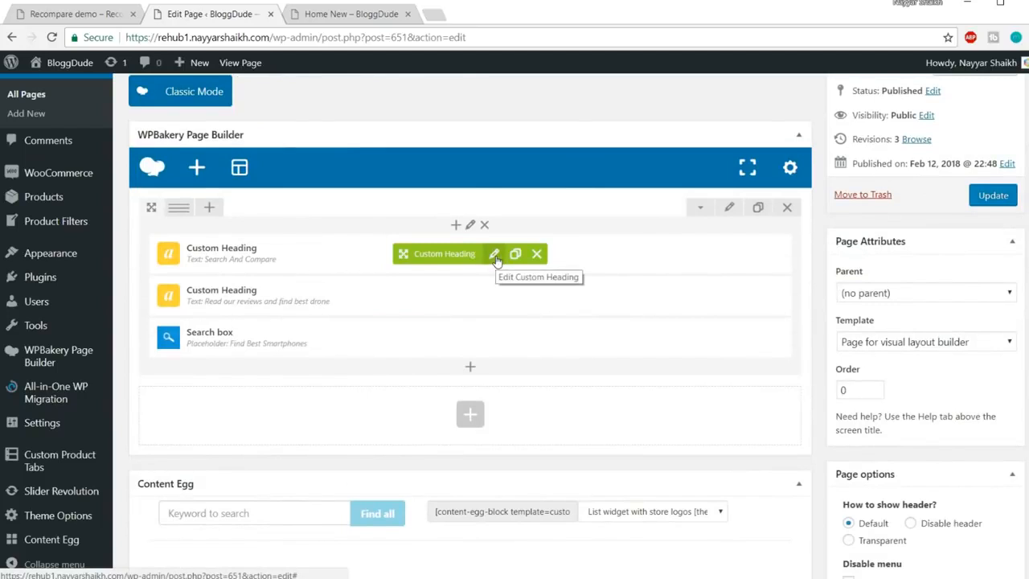
Make the Search And Compare heading text white (#ffffff) with a 10 bottom margin, and save
left_click(493, 254)
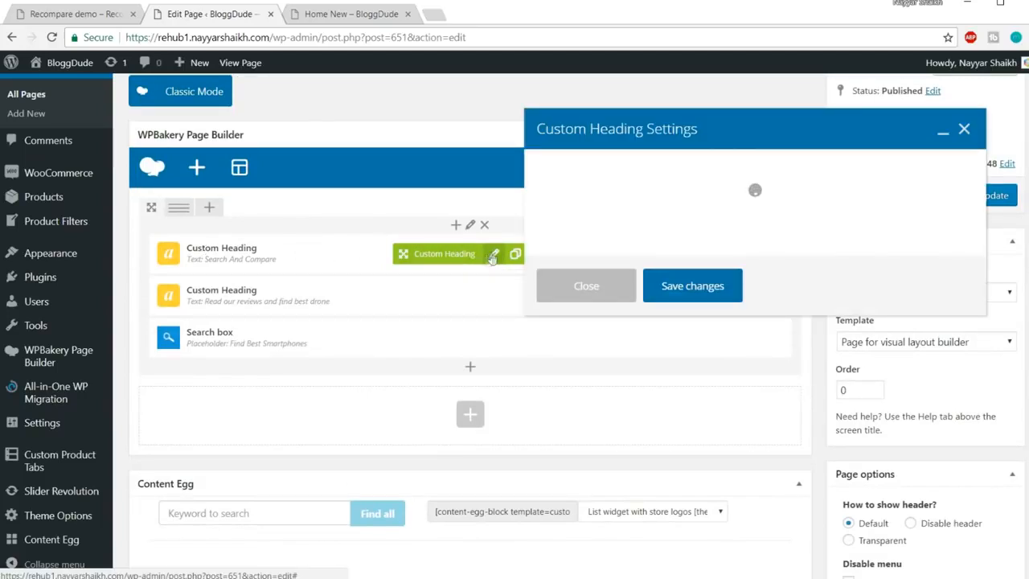
scroll(780, 288, "down", 10)
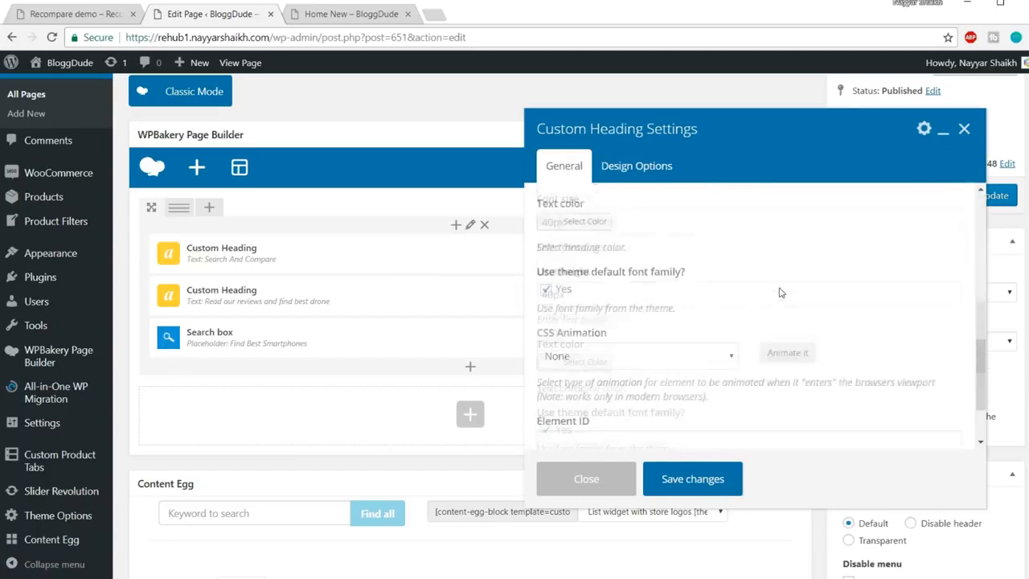
scroll(780, 290, "up", 5)
left_click(585, 338)
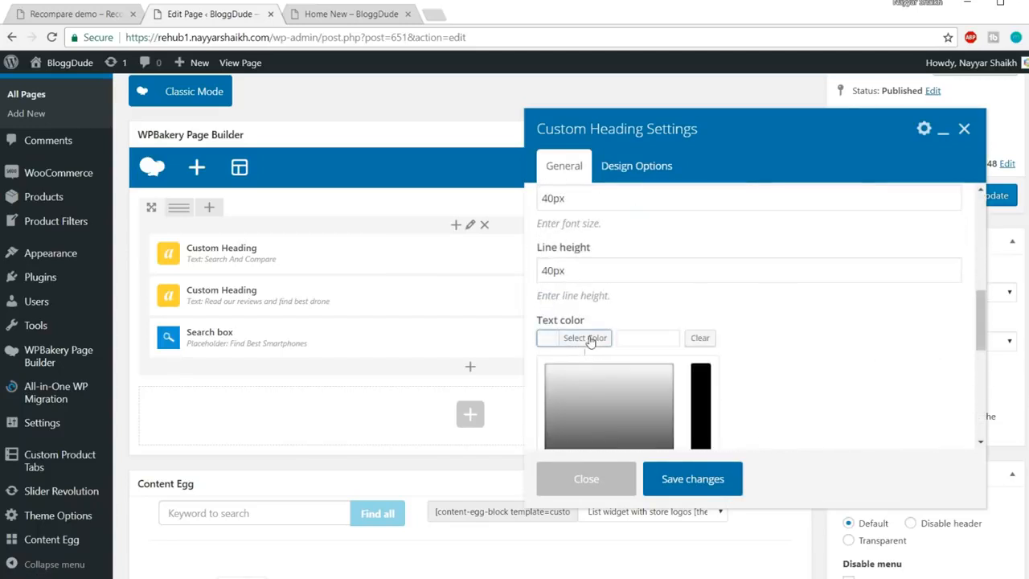
scroll(796, 343, "down", 2)
left_click(568, 360)
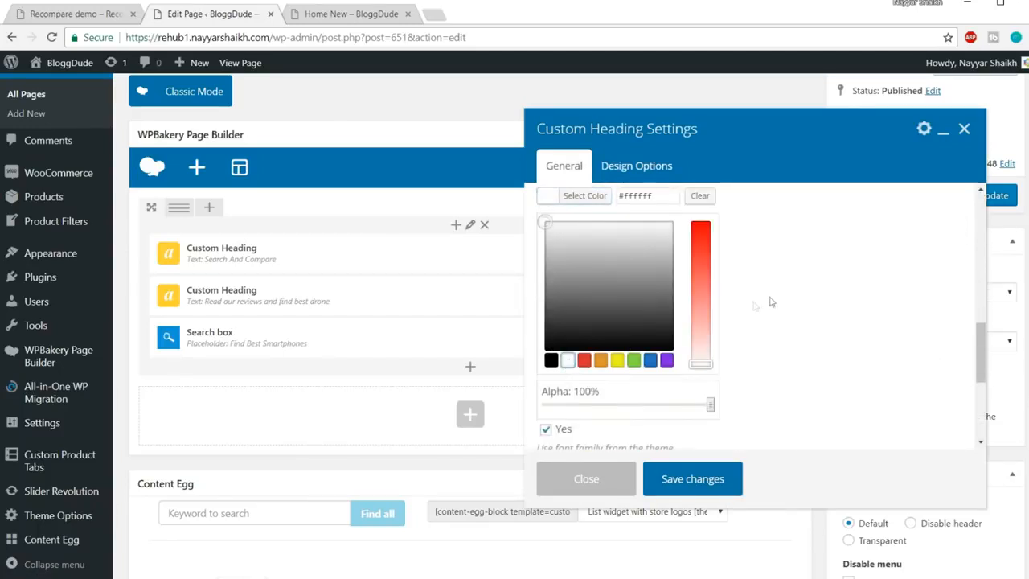
left_click(573, 196)
left_click(637, 166)
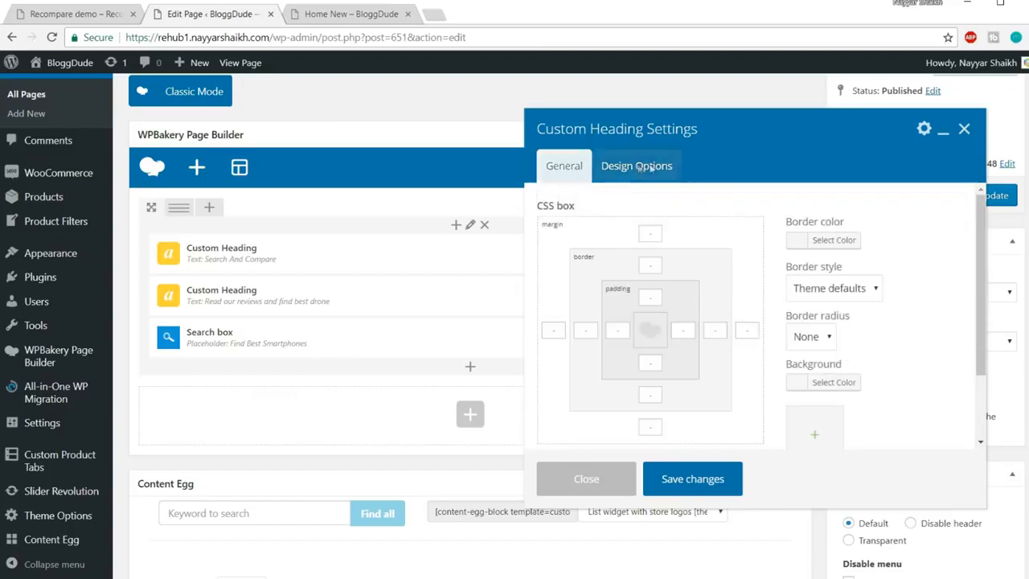
left_click(652, 426)
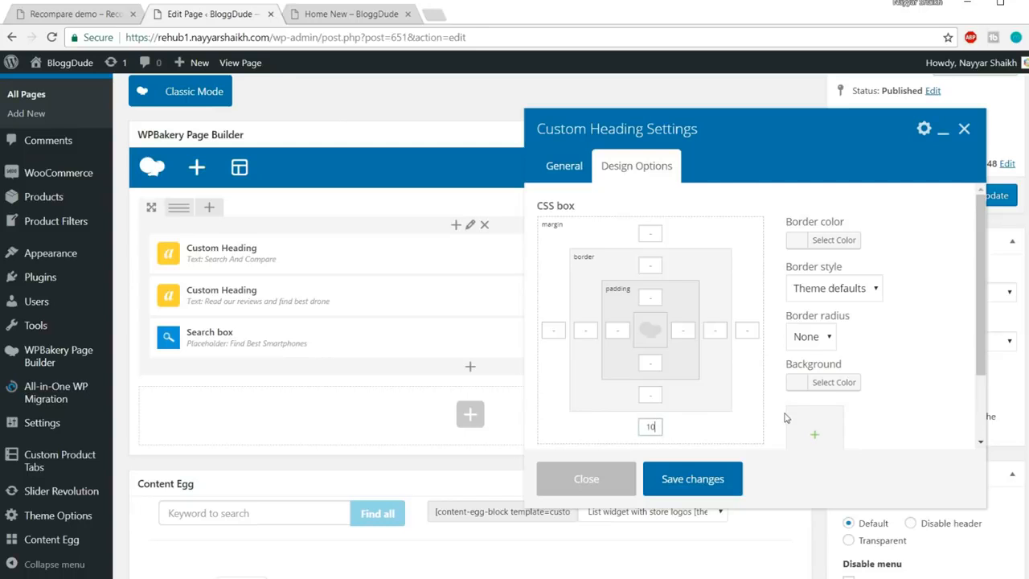
left_click_drag(658, 427, 623, 427)
left_click(692, 479)
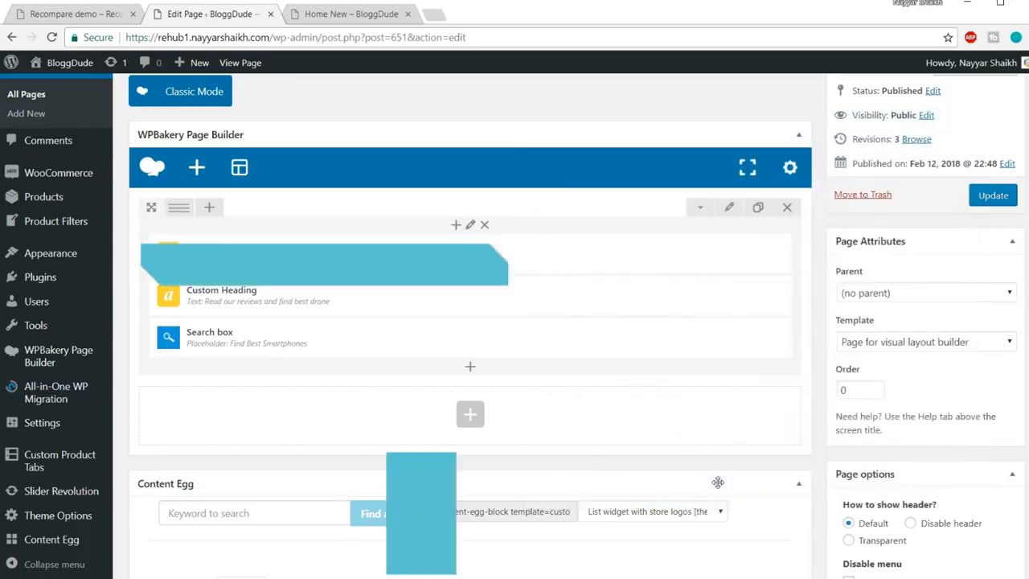
Make the subtitle heading text white and save it
left_click(494, 297)
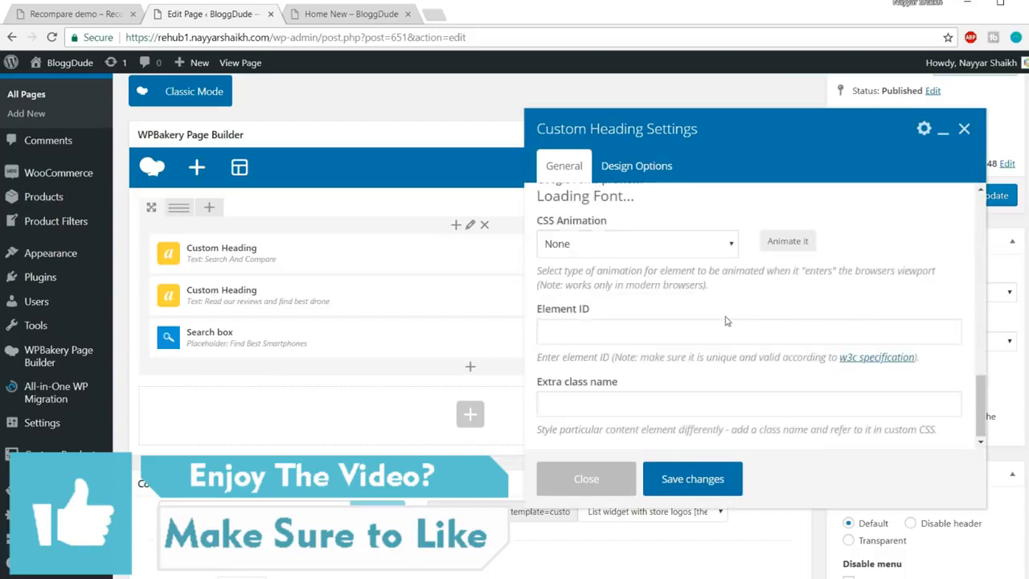
scroll(726, 321, "up", 4)
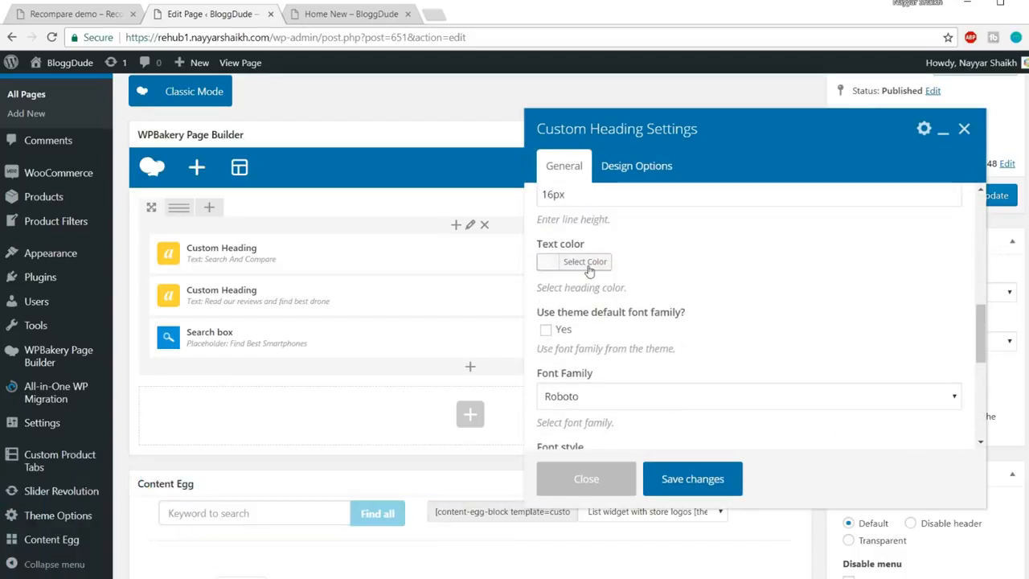
left_click(587, 263)
left_click(568, 426)
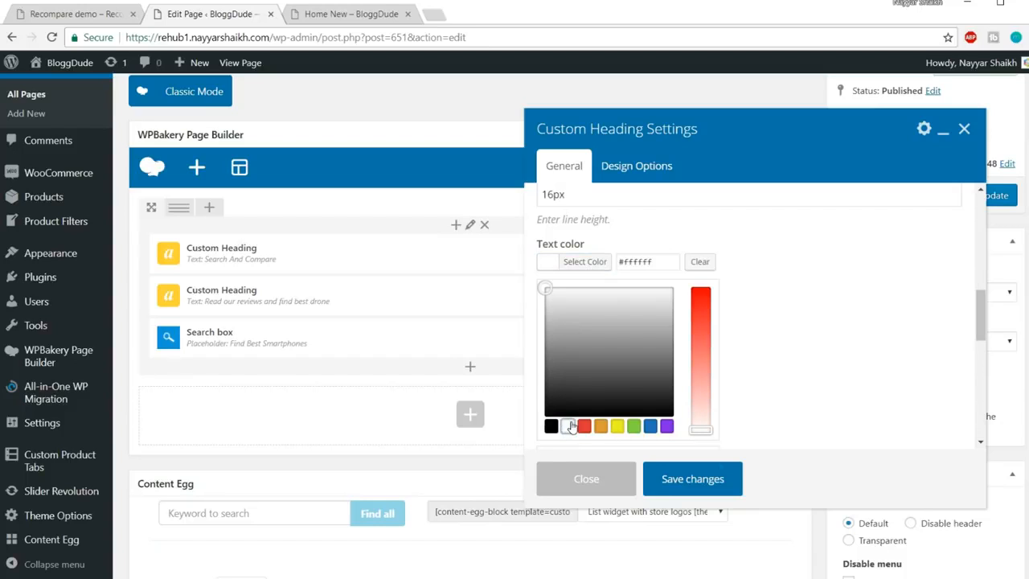
left_click(694, 480)
left_click(352, 19)
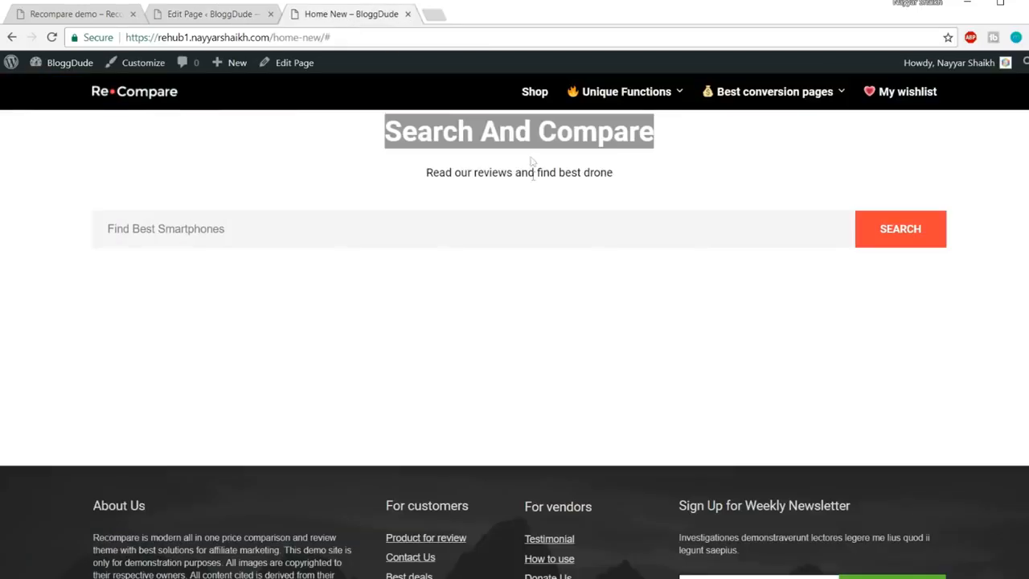
left_click(499, 154)
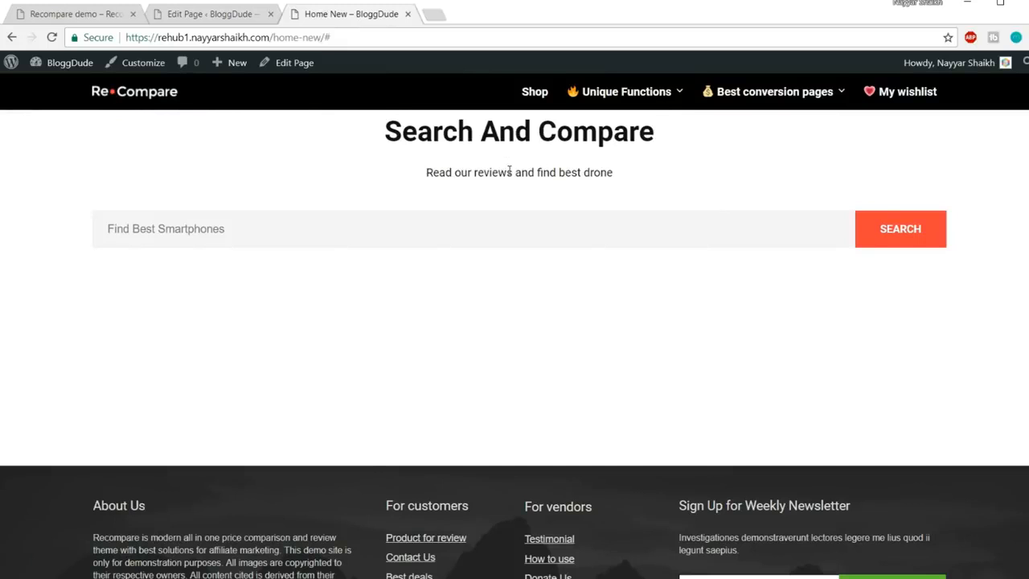
left_click_drag(377, 133, 683, 135)
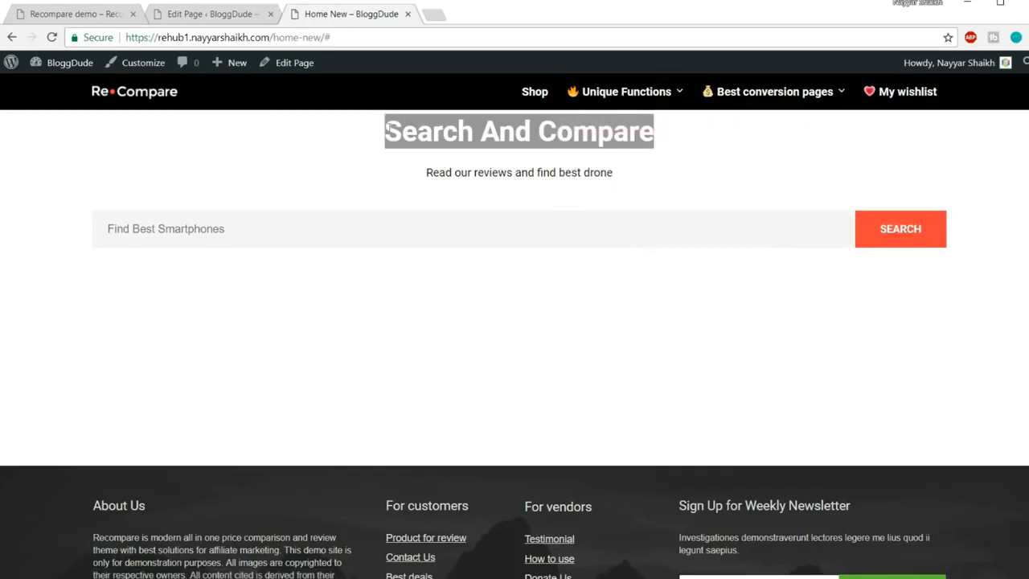
left_click(211, 14)
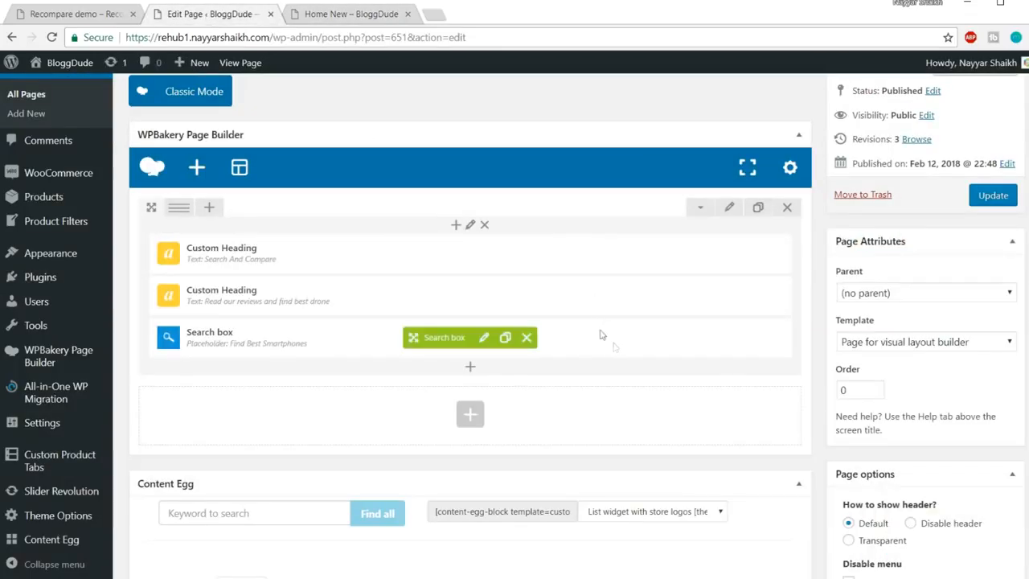
Add a 50px Empty Space element and drag it above both headings in the hero column
left_click(470, 370)
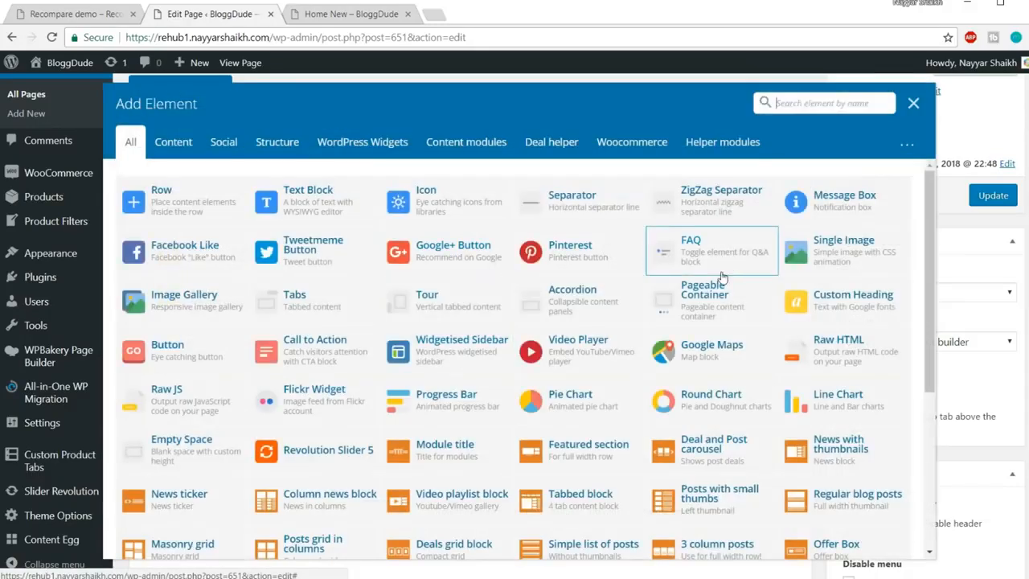
type("spac")
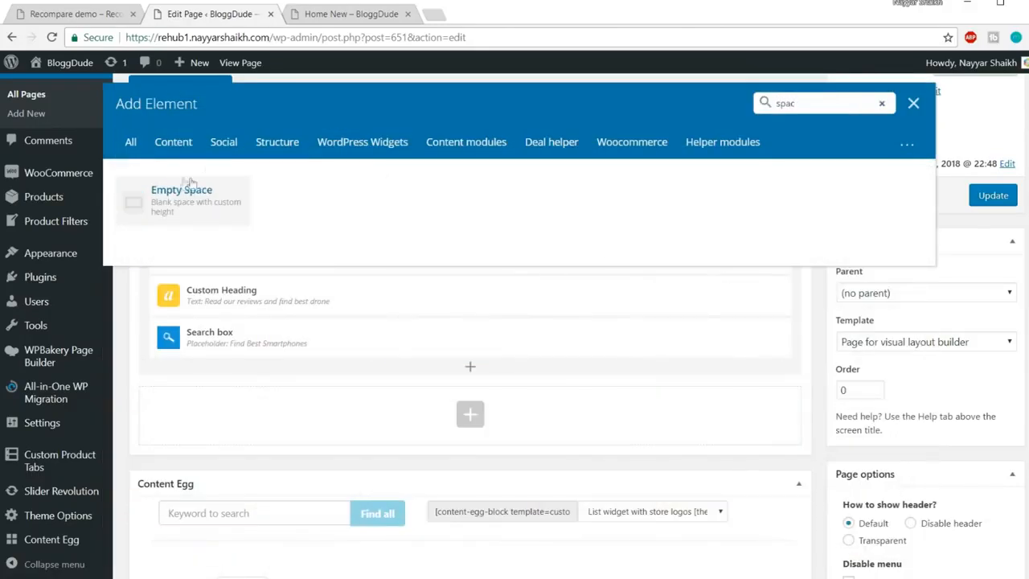
left_click(195, 205)
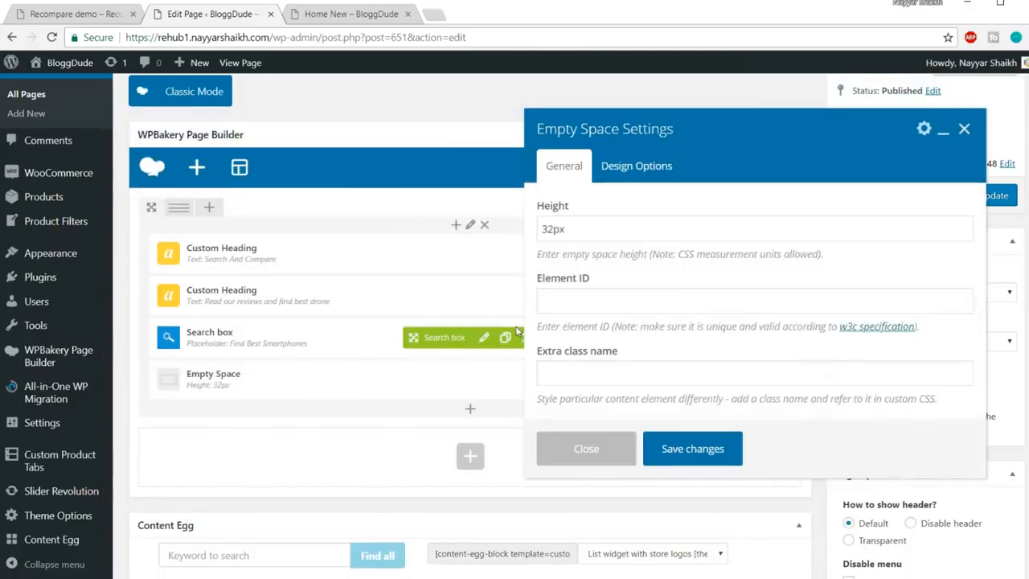
left_click_drag(555, 229, 540, 229)
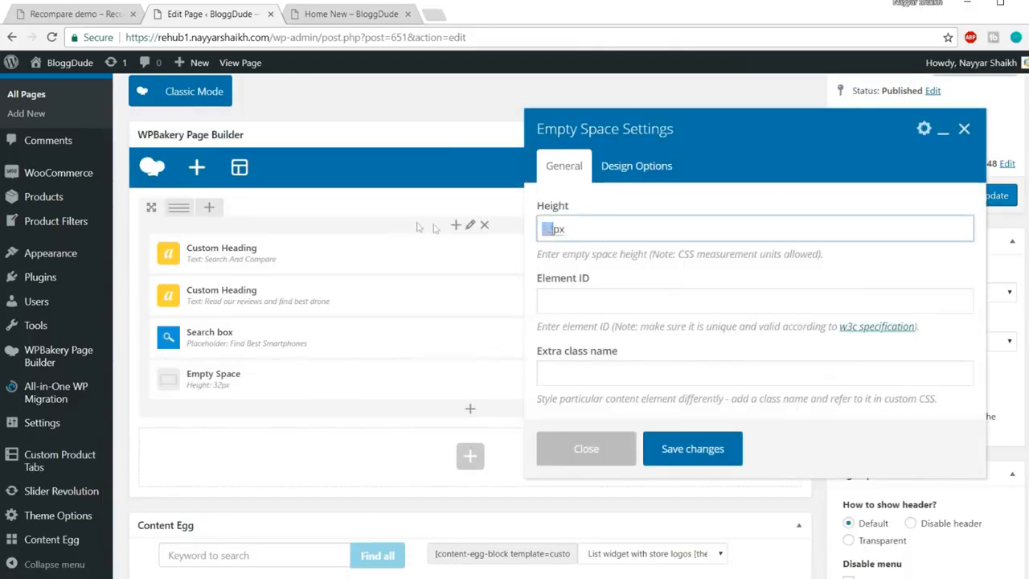
type("60")
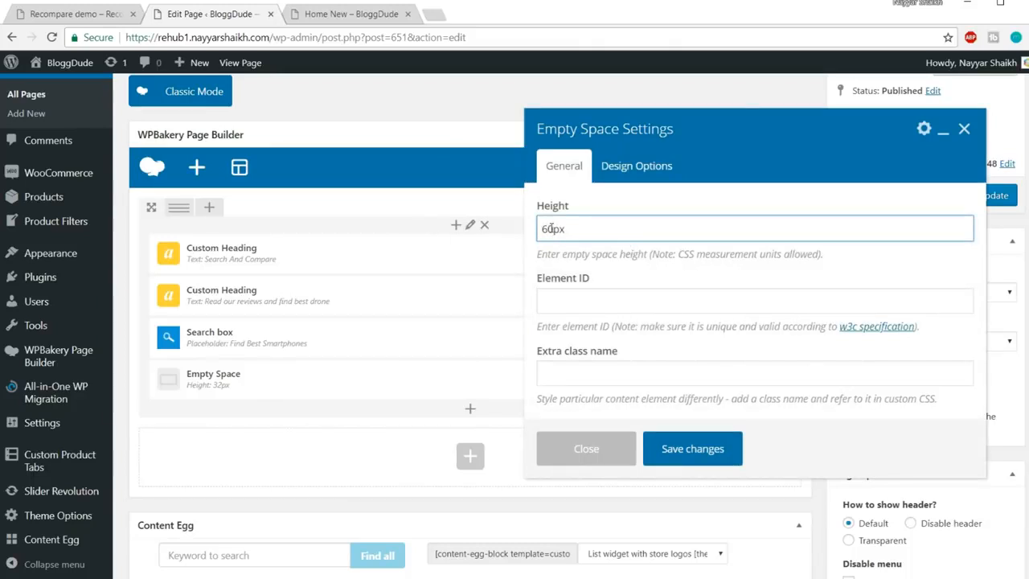
left_click_drag(552, 229, 522, 228)
type("50")
left_click(693, 449)
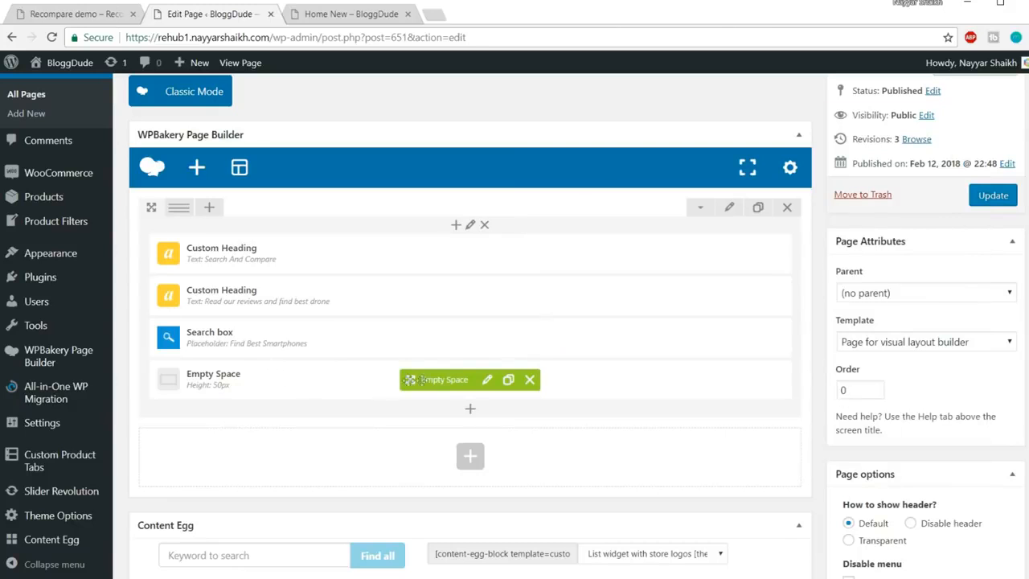
left_click_drag(427, 380, 429, 235)
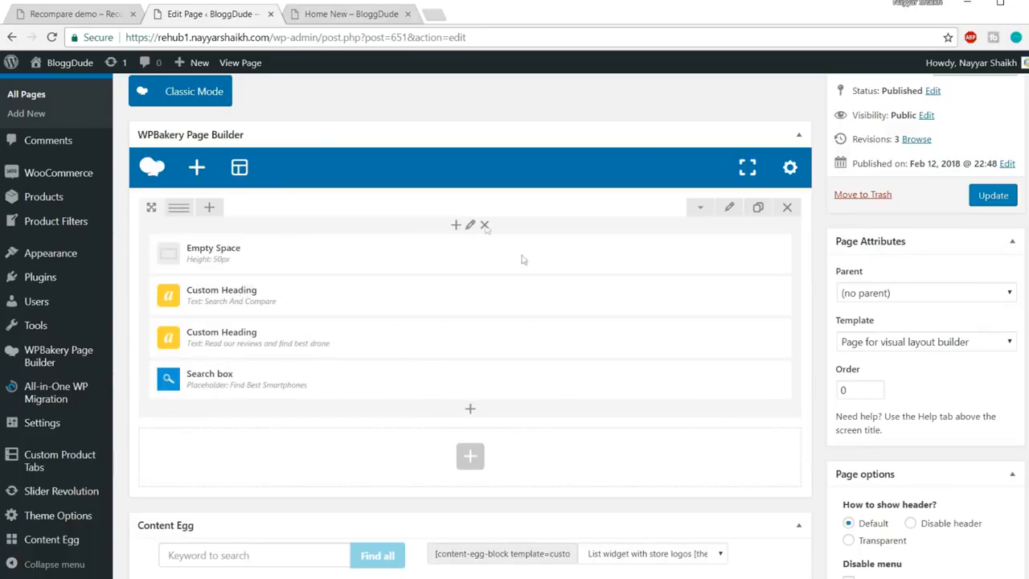
left_click(351, 14)
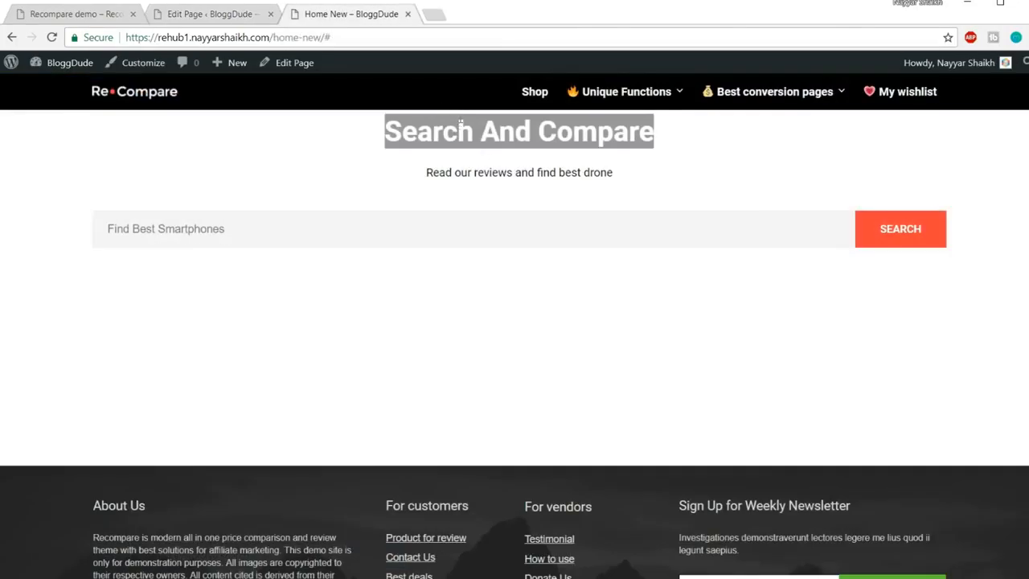
Look over the Recompare demo homepage, then go back to the page editor
left_click(66, 18)
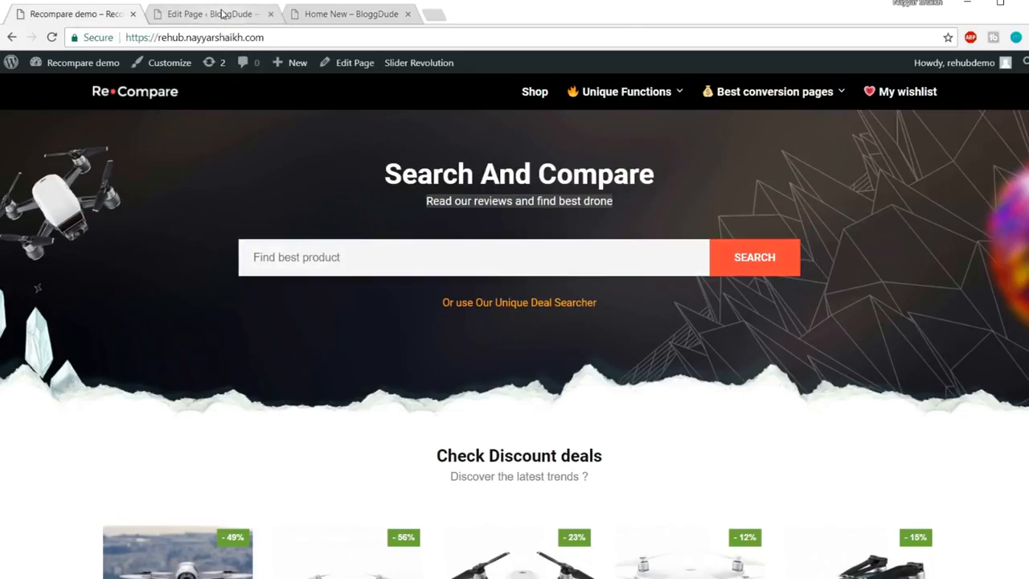
left_click(223, 13)
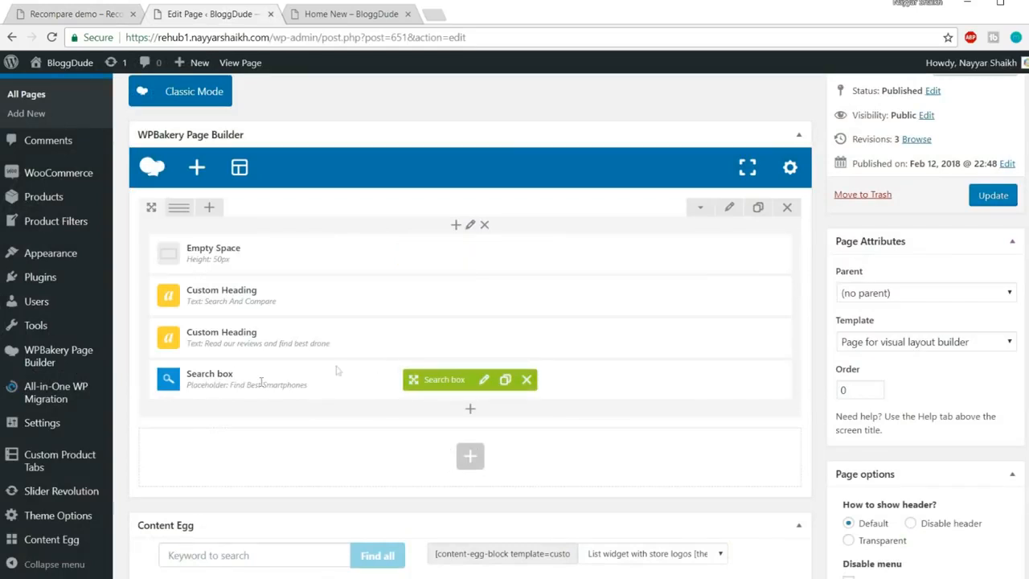
Add an inner Row below the headings and move the Search box into it
left_click(472, 413)
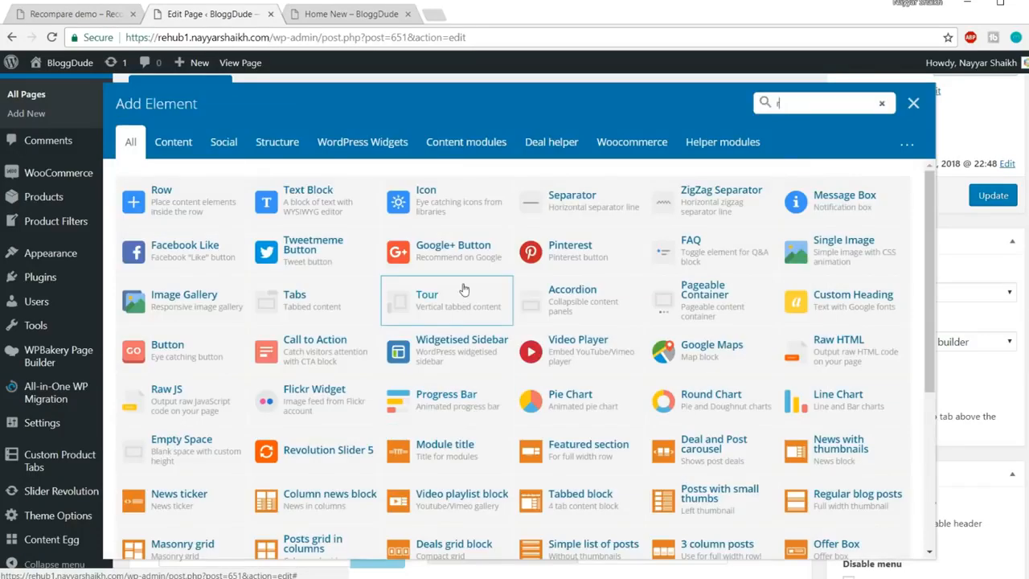
type("row")
left_click(180, 208)
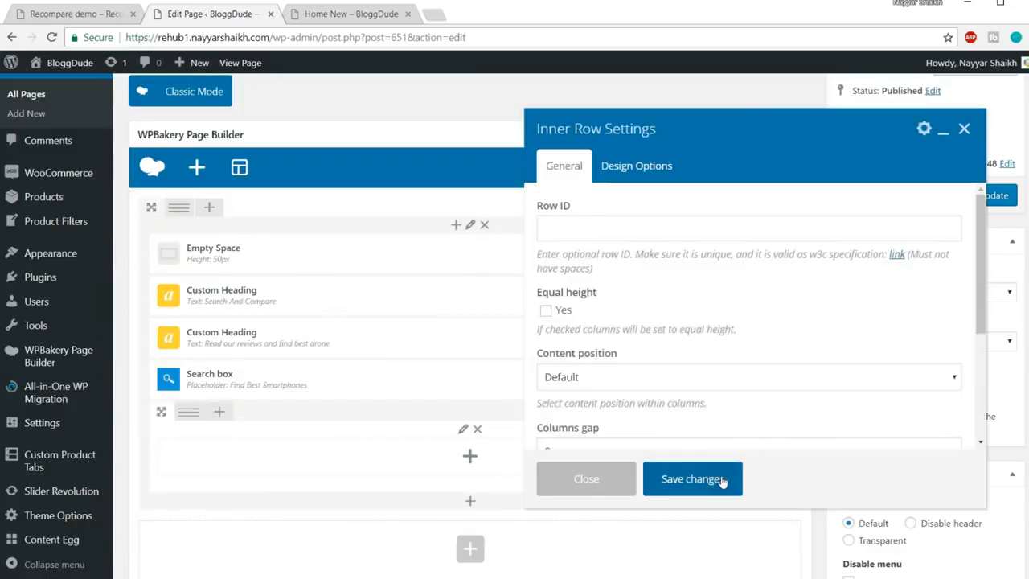
left_click(722, 481)
scroll(689, 367, "down", 3)
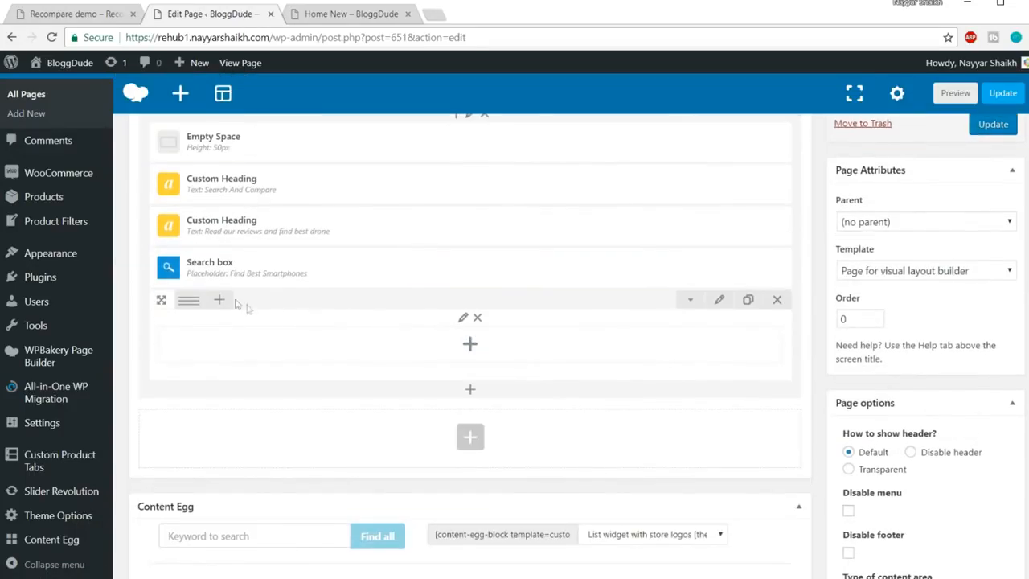
mouse_move(190, 263)
left_click_drag(414, 266, 445, 308)
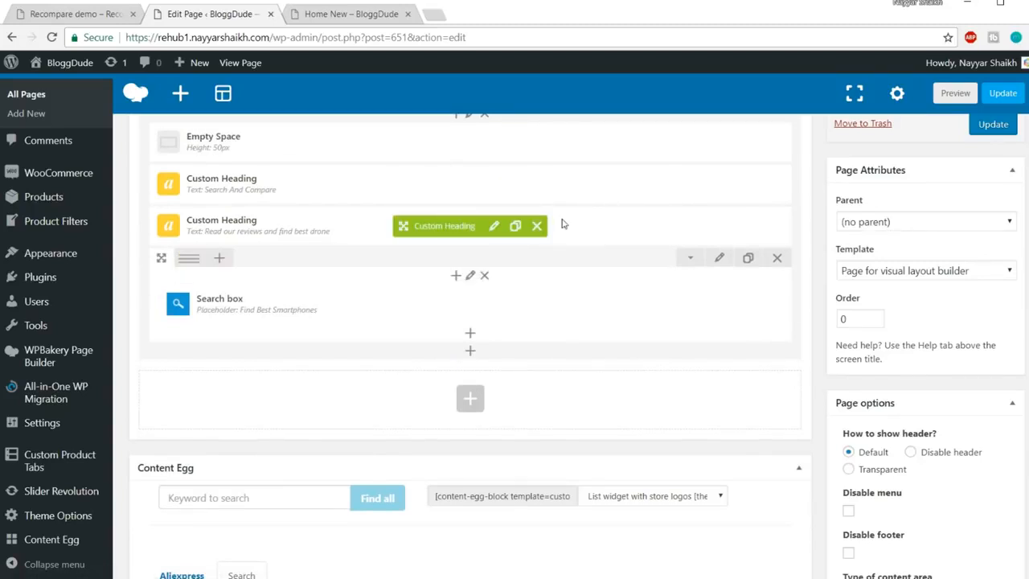
Split the inner row into 1/6 + 4/6 + 1/6 columns with the Search box in the middle
left_click(344, 14)
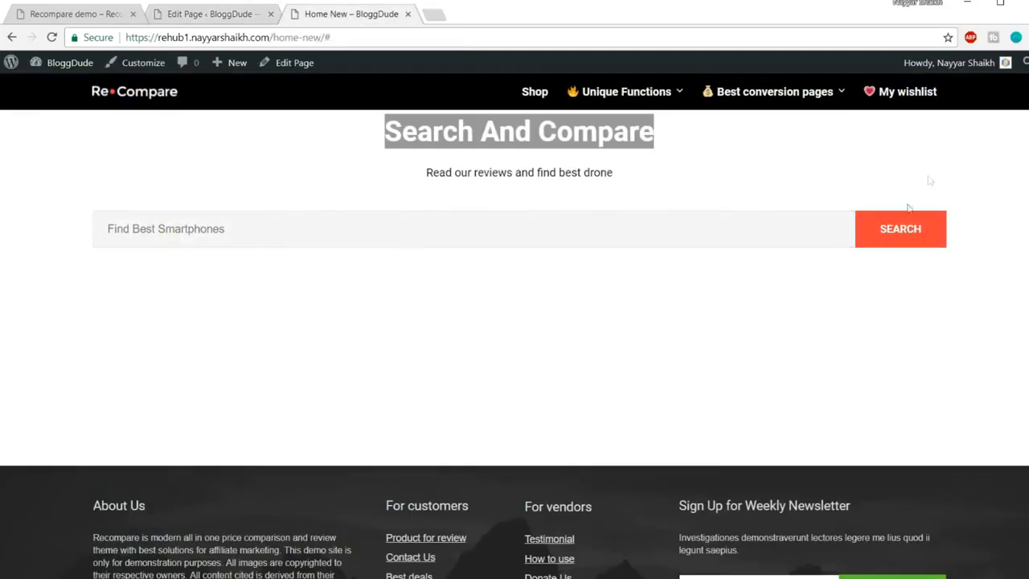
left_click(222, 13)
mouse_move(191, 259)
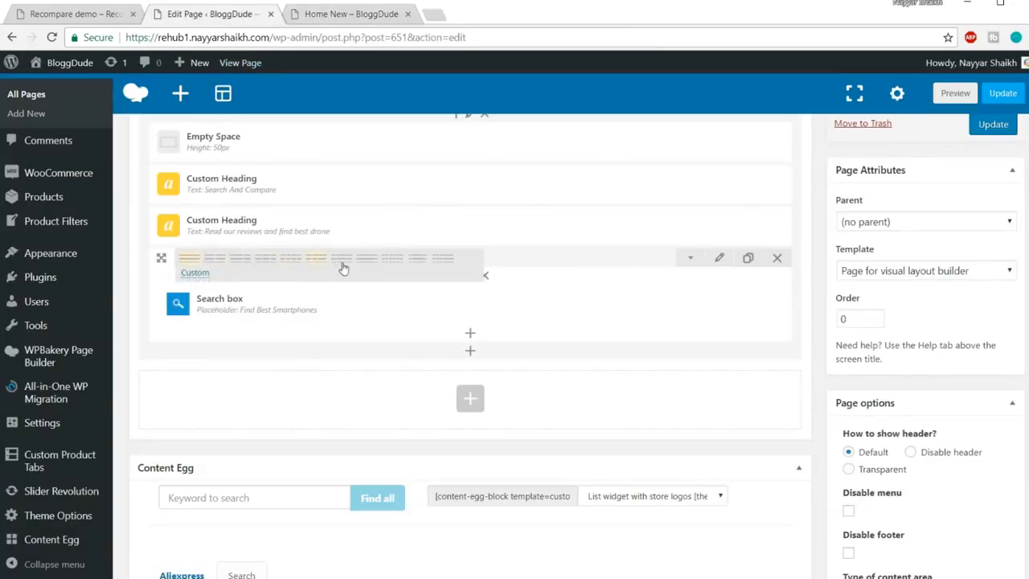
left_click(415, 268)
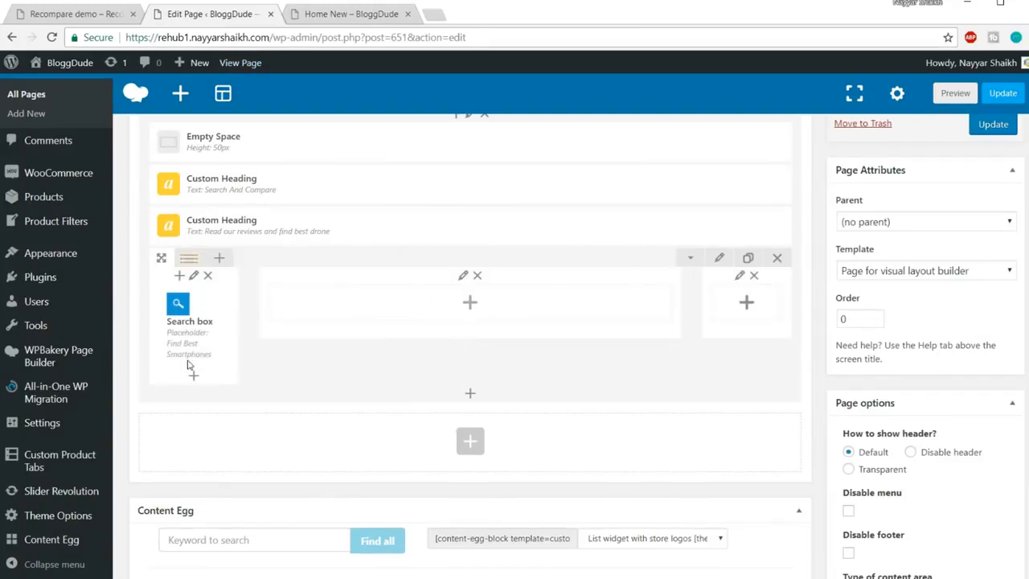
left_click_drag(165, 328, 489, 331)
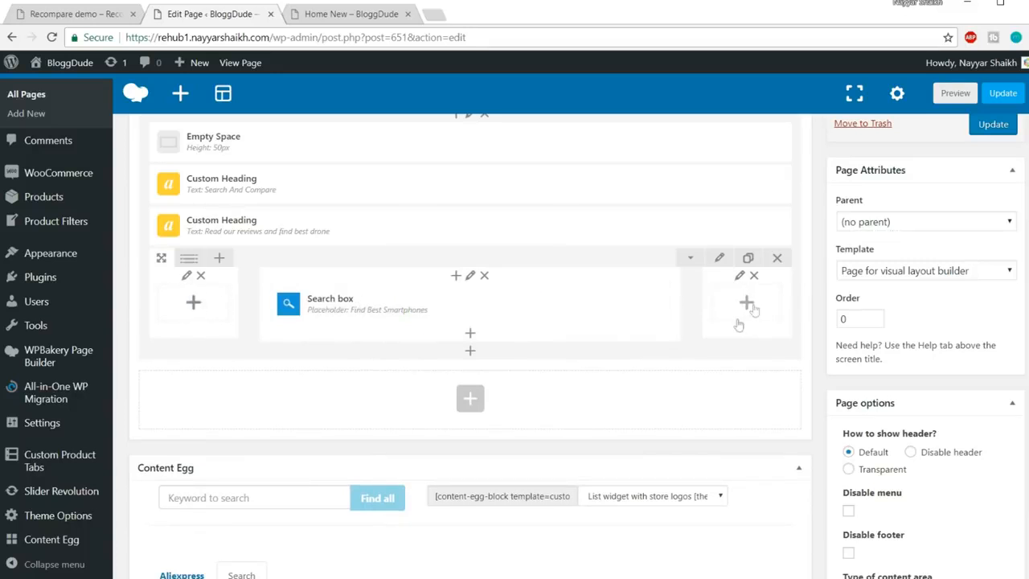
left_click_drag(322, 305, 324, 310)
scroll(661, 313, "up", 2)
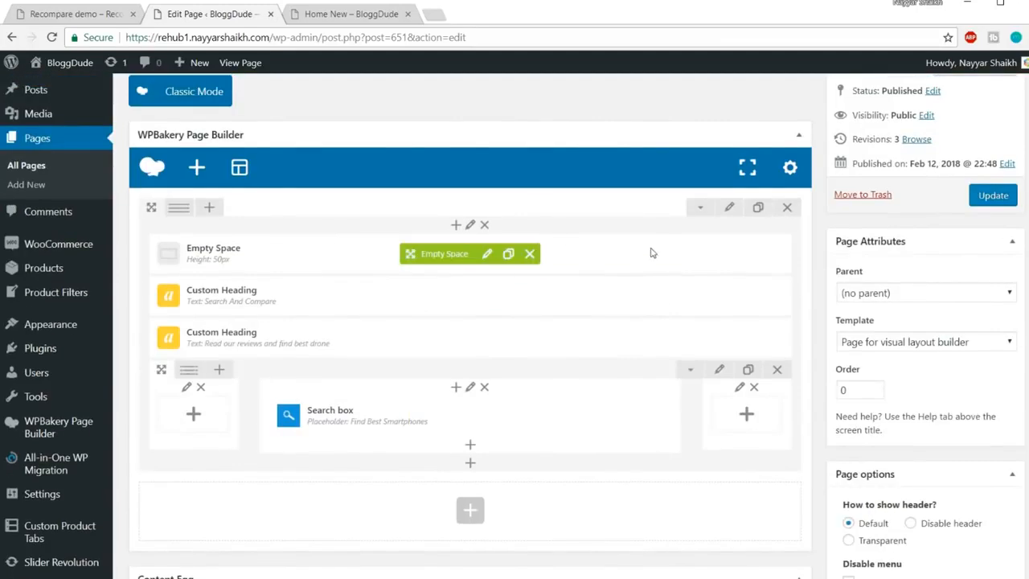
scroll(643, 276, "down", 2)
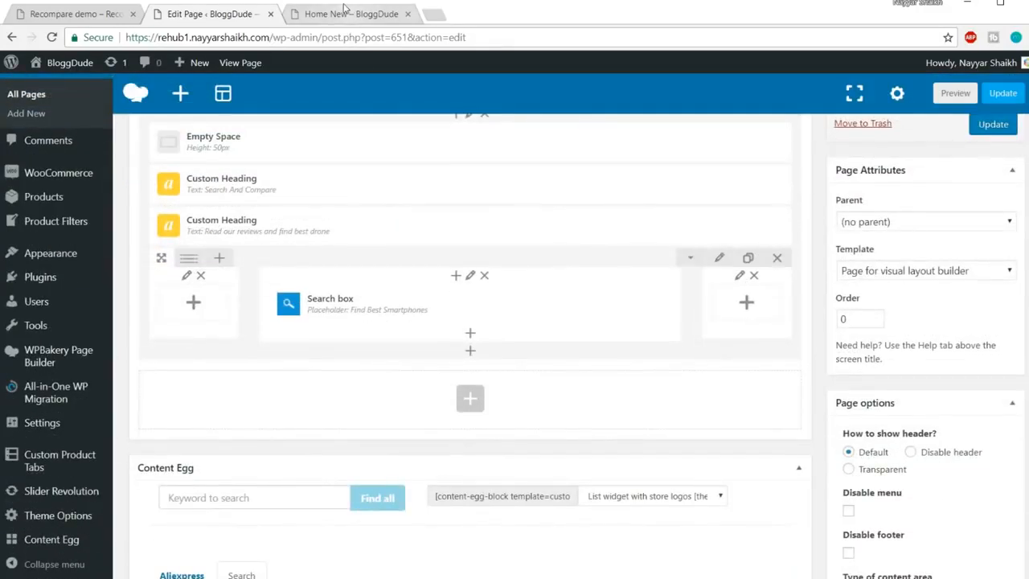
Clone the 50px Empty Space and drag the copy below the Search box row
left_click(80, 13)
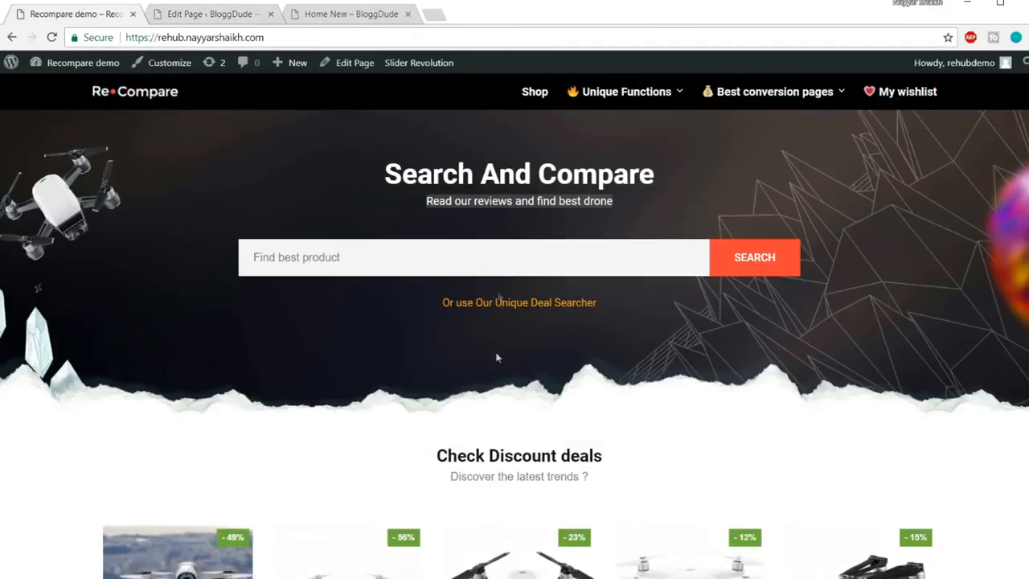
left_click(213, 14)
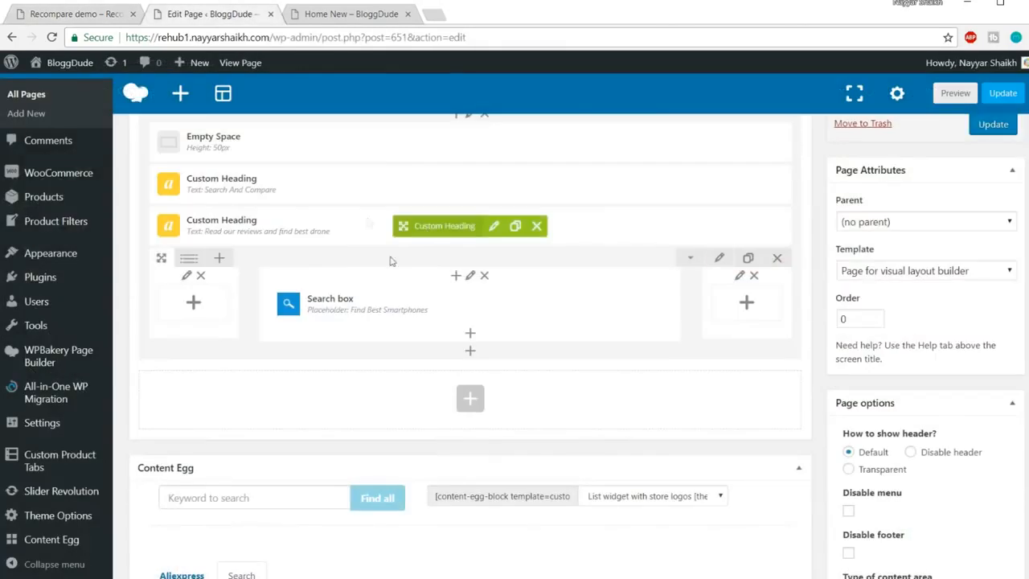
scroll(414, 202, "up", 2)
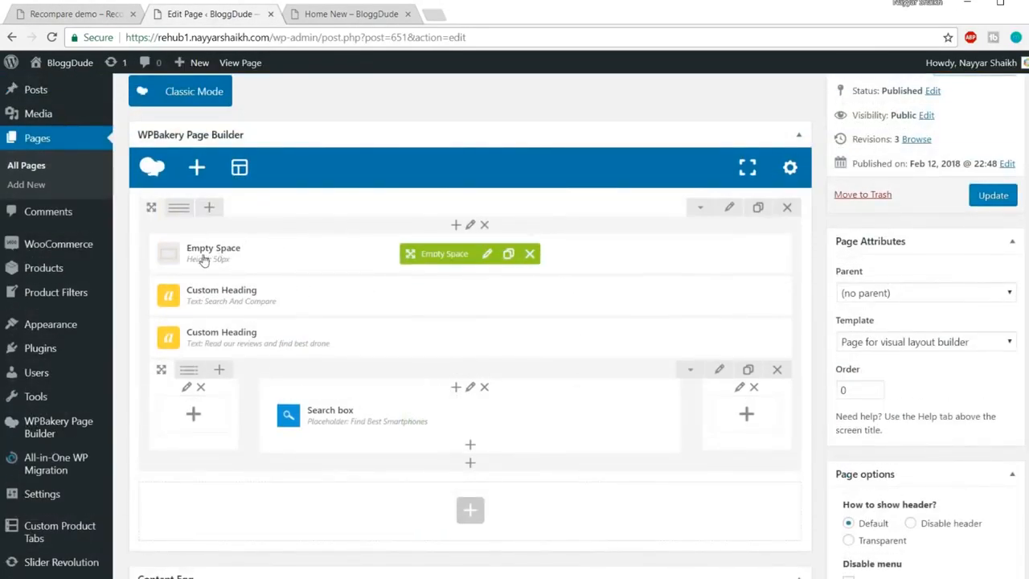
left_click(510, 253)
scroll(681, 303, "down", 2)
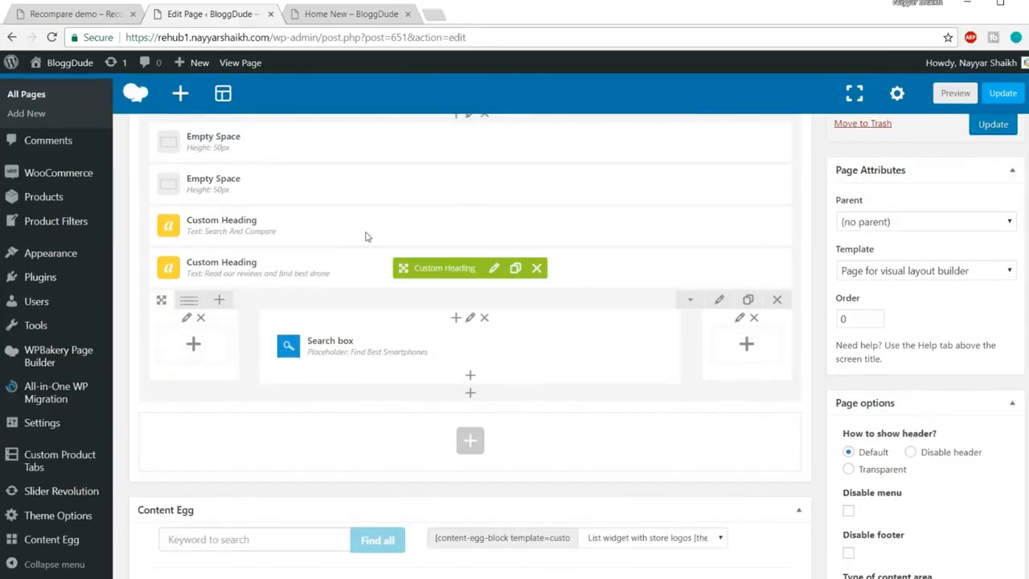
left_click_drag(439, 213, 453, 405)
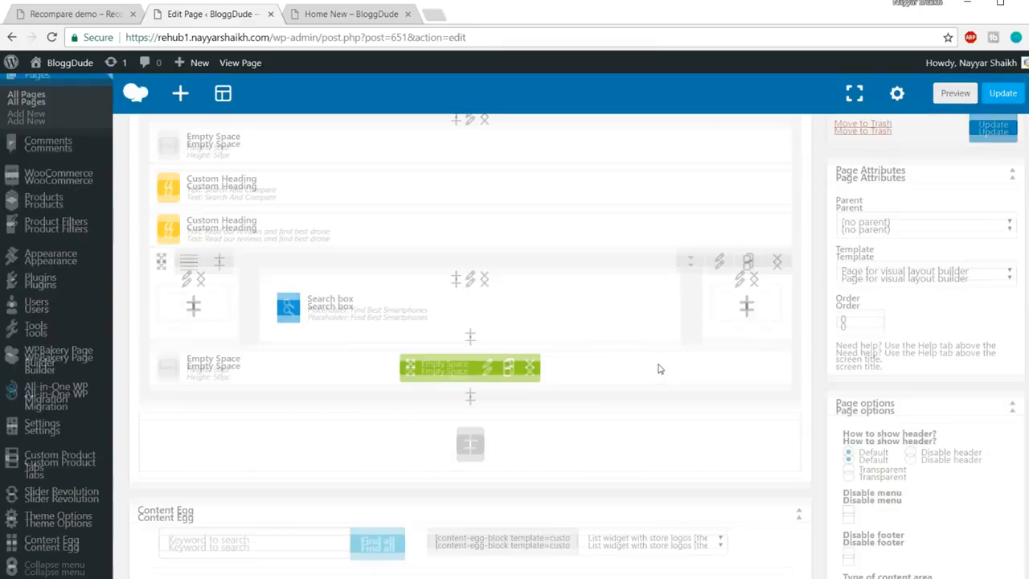
scroll(659, 367, "up", 2)
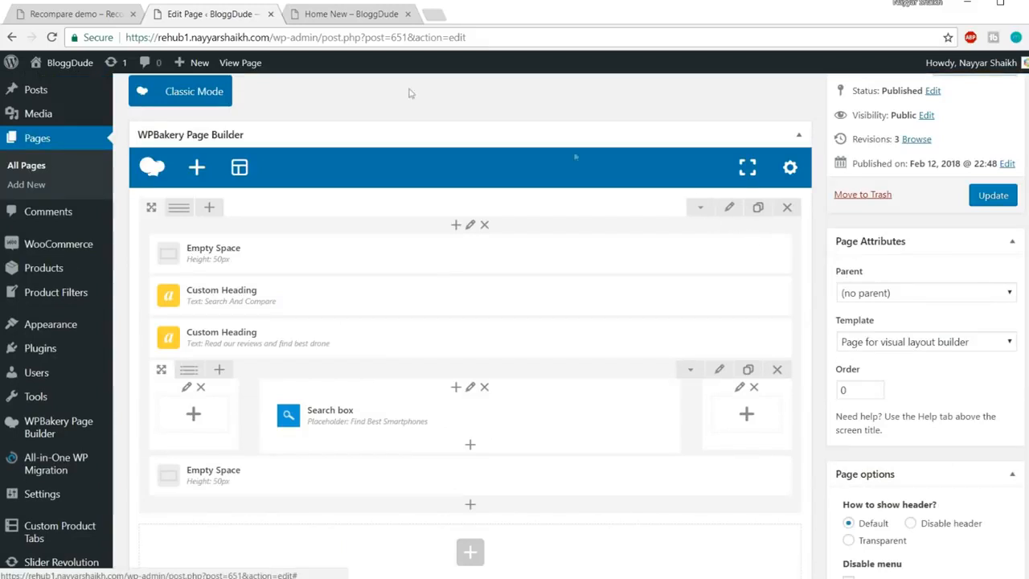
Compare the layout with the demo's Search And Compare heading and subtitle
left_click(84, 16)
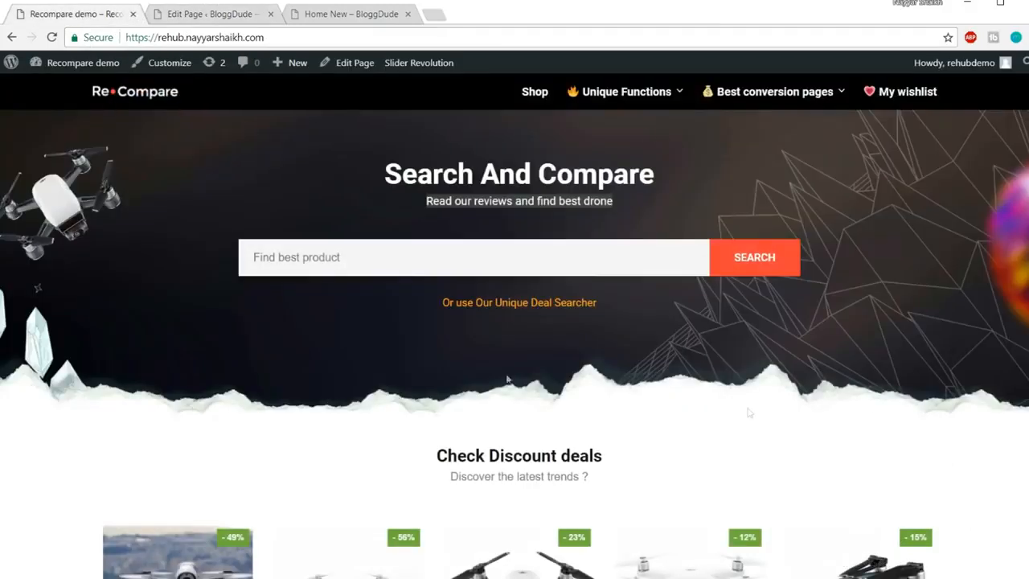
left_click(185, 16)
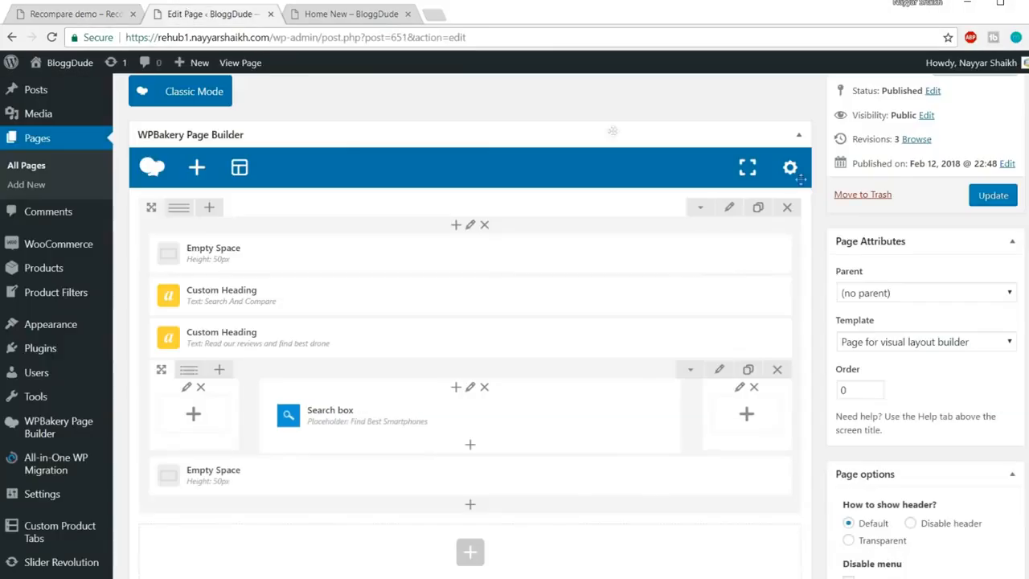
scroll(796, 211, "down", 2)
scroll(800, 219, "up", 2)
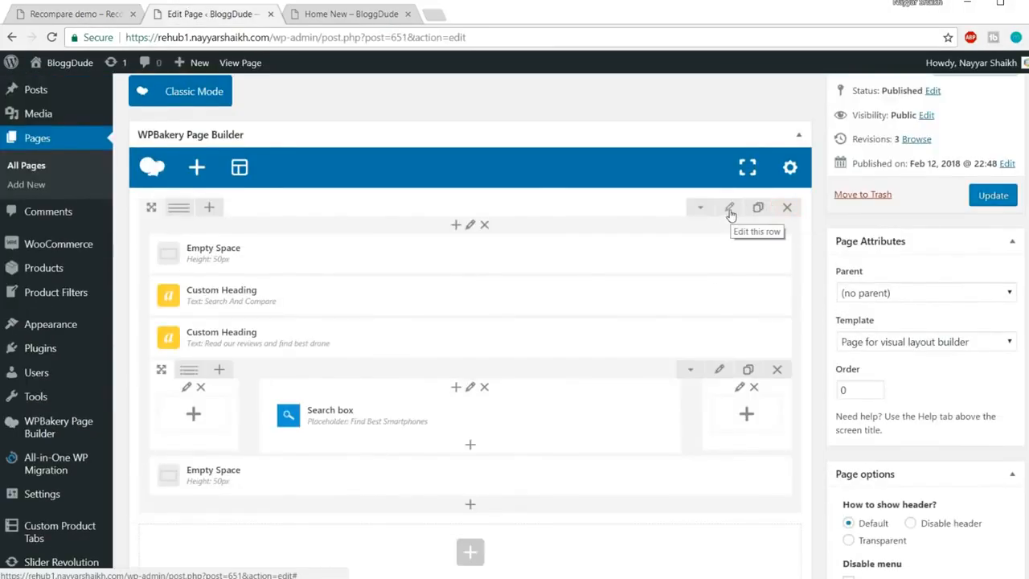
left_click(69, 14)
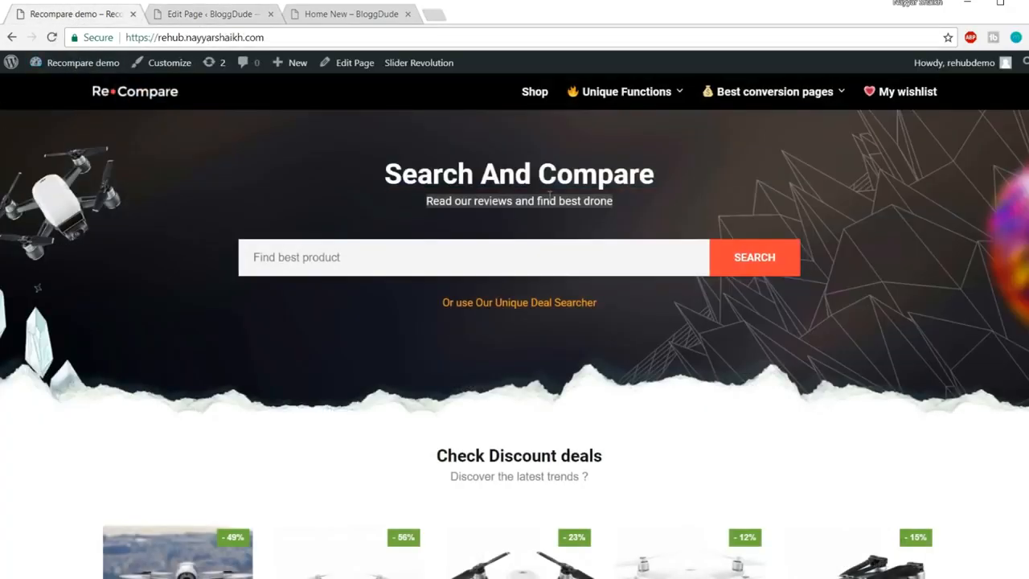
left_click_drag(385, 173, 635, 217)
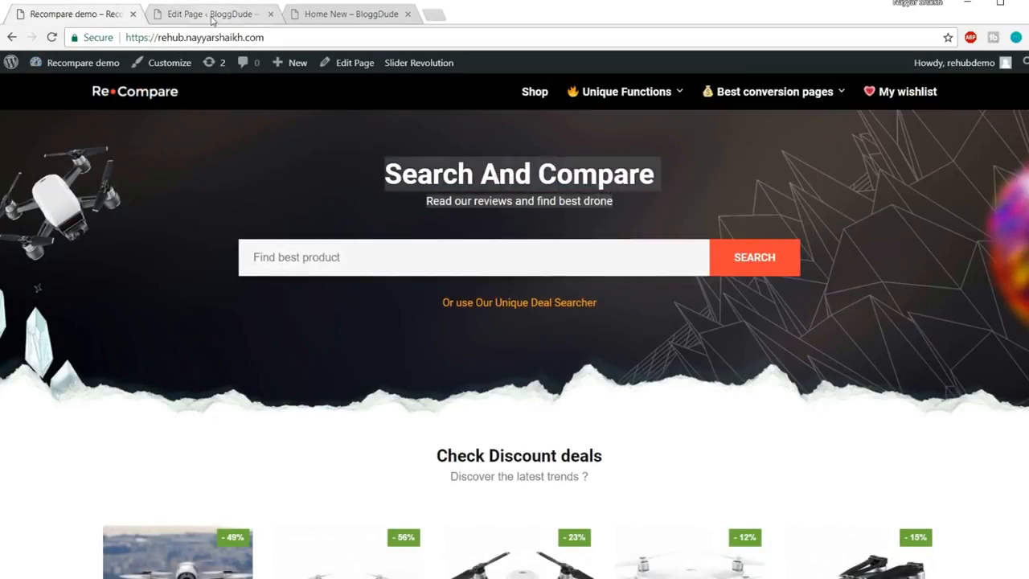
key("ctrl+Tab")
scroll(483, 242, "down", 2)
scroll(450, 304, "up", 3)
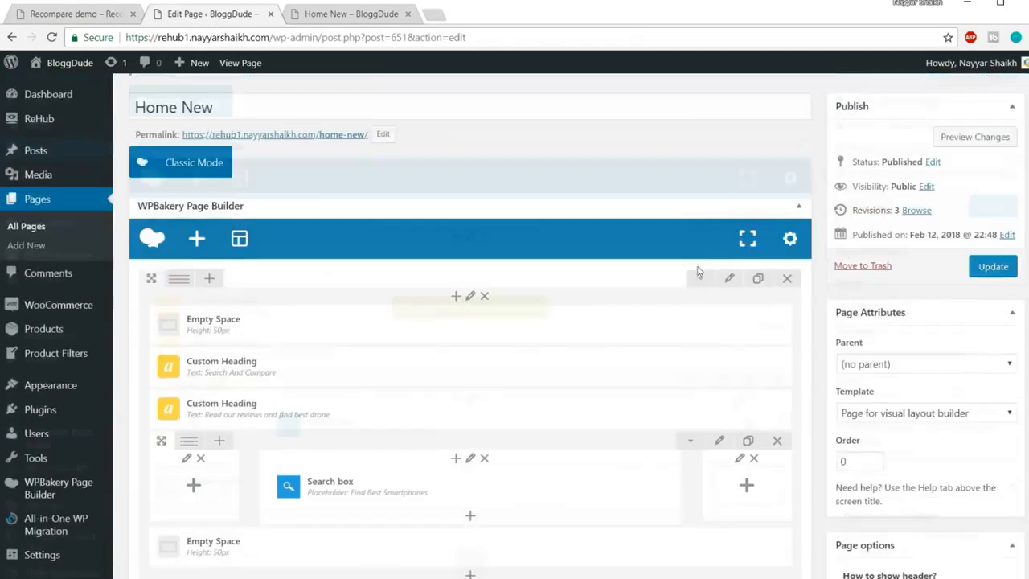
scroll(735, 283, "down", 1)
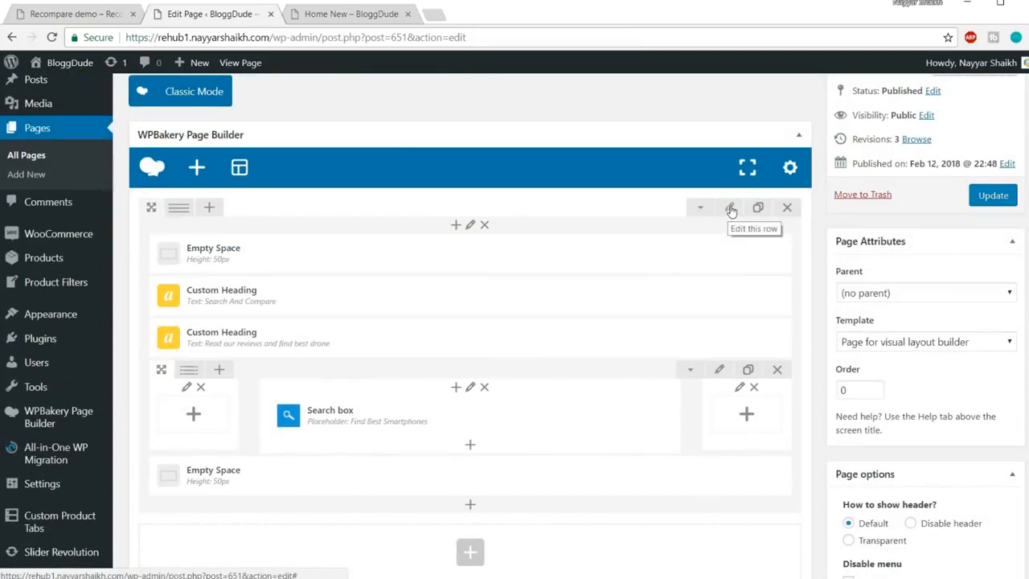
Give the hero row the bg-compare-home background image sized to cover, and save
left_click(731, 210)
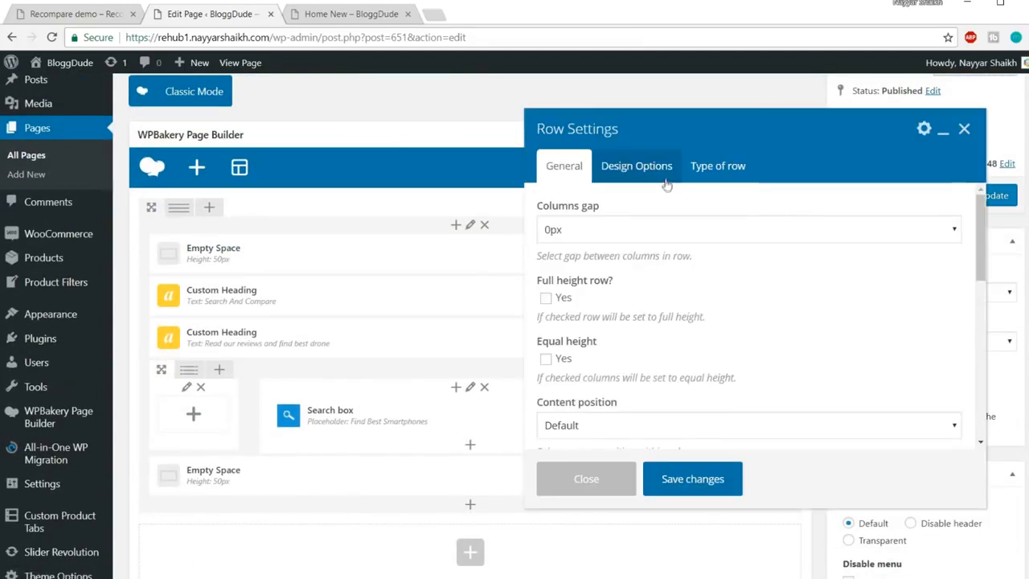
left_click(666, 184)
scroll(899, 241, "down", 3)
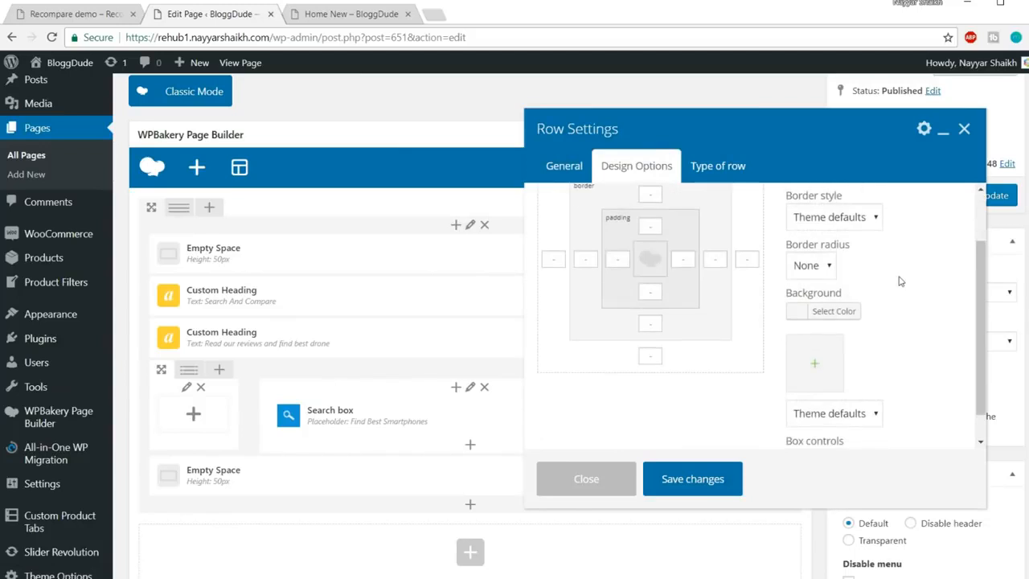
scroll(893, 284, "up", 2)
scroll(892, 285, "down", 2)
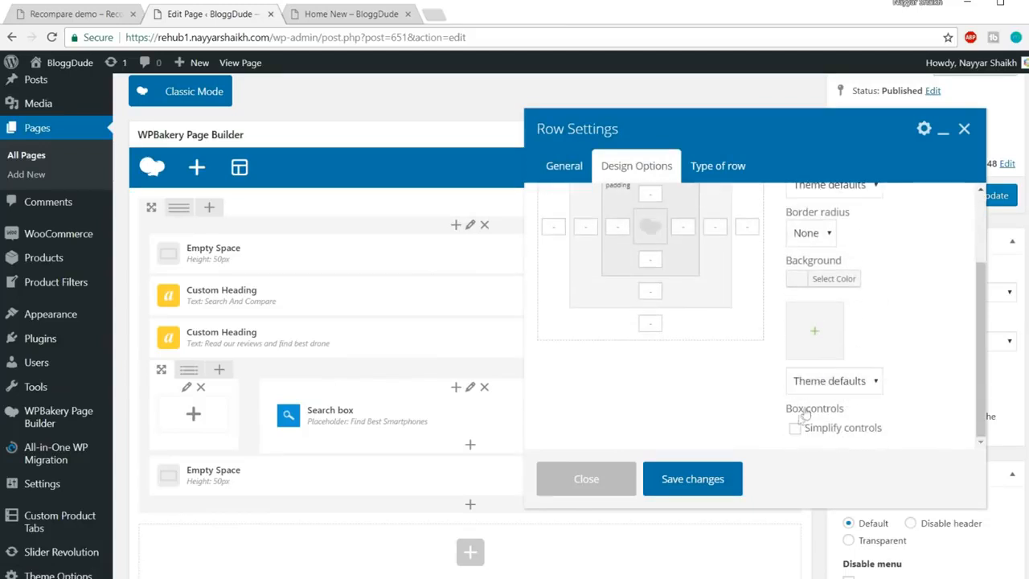
left_click(816, 331)
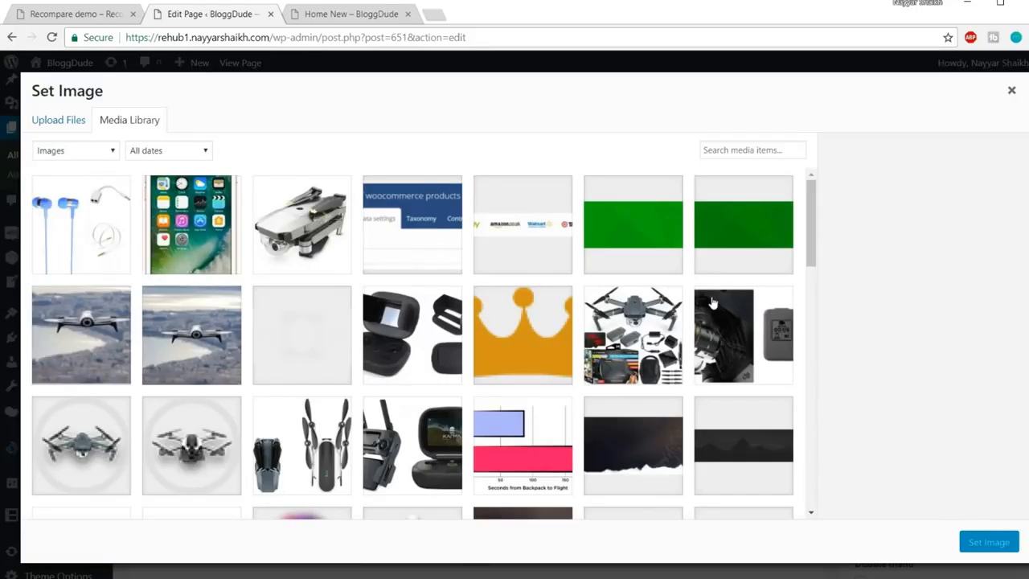
scroll(713, 302, "down", 2)
left_click(635, 332)
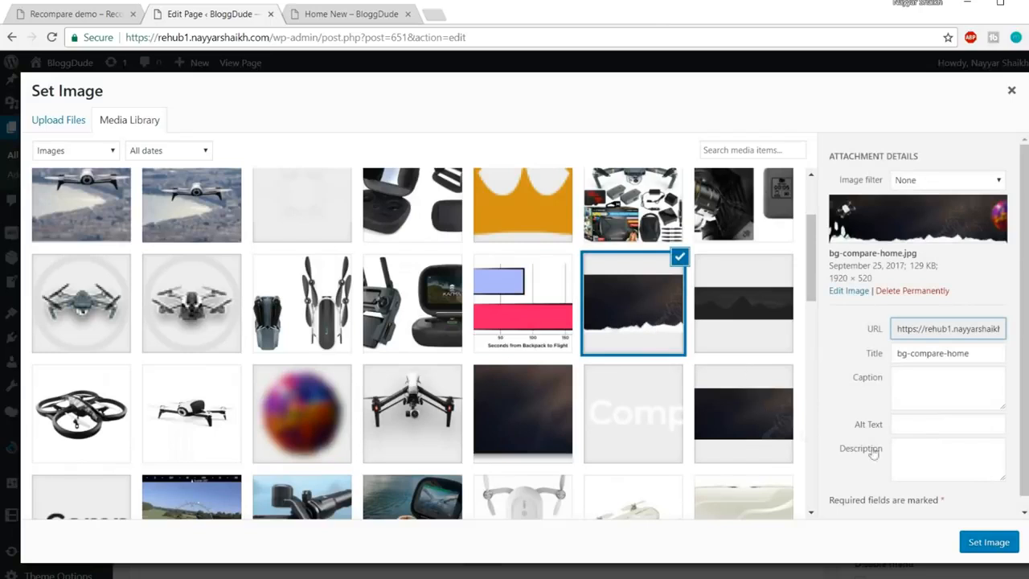
left_click(992, 543)
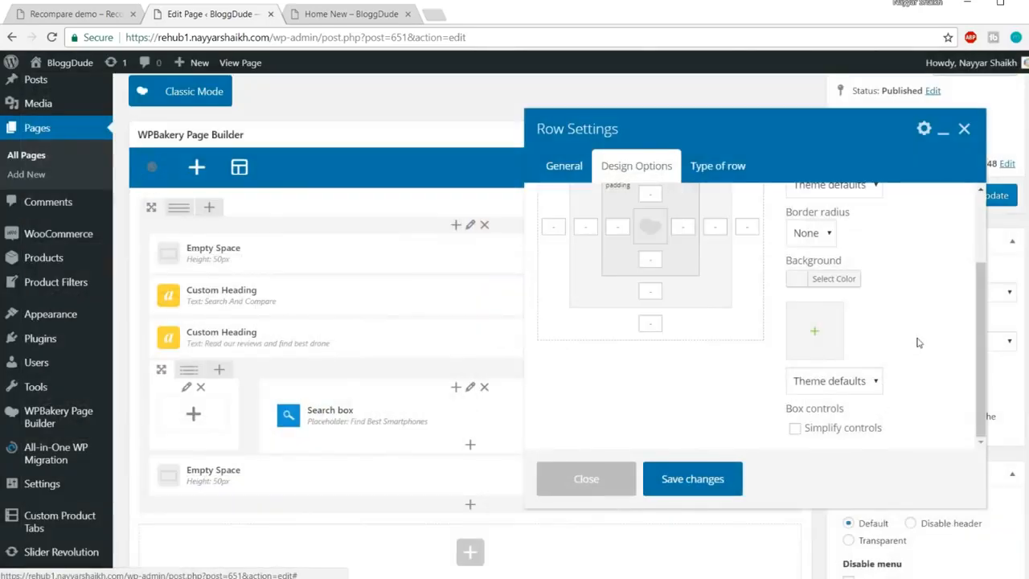
left_click(854, 384)
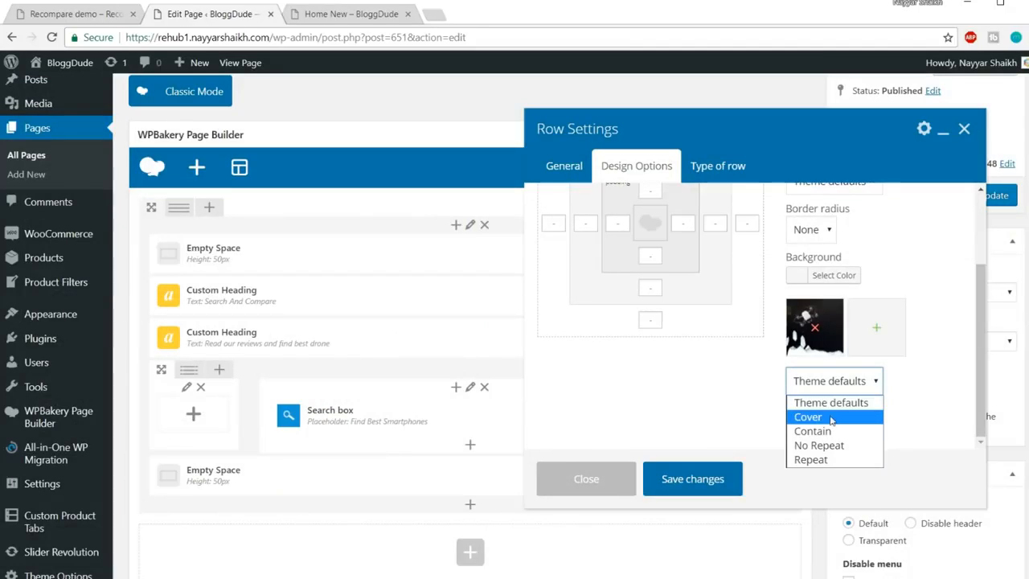
left_click(832, 419)
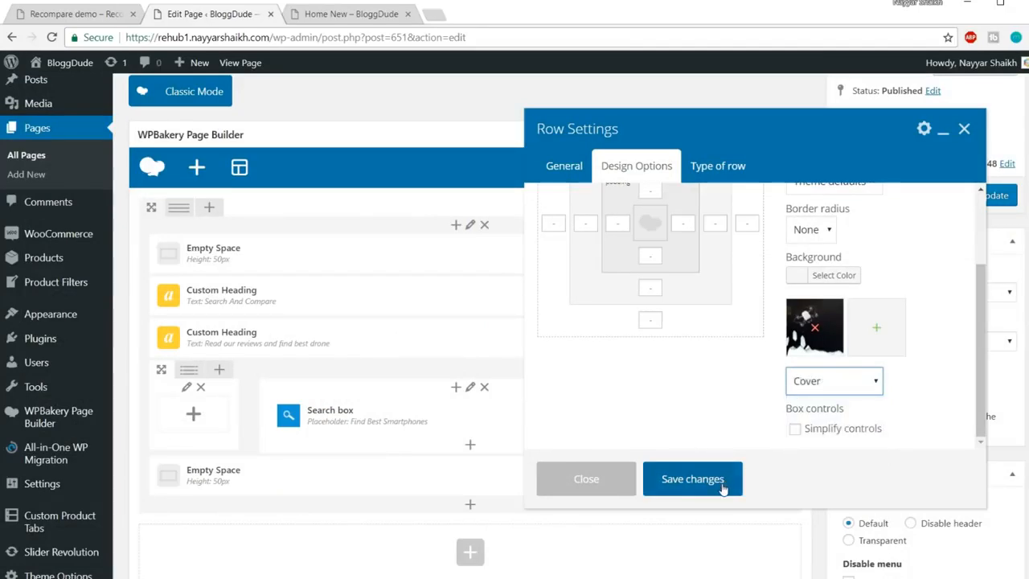
left_click(692, 479)
Update the page, reload the live Home New tab, and compare with the Recompare demo
left_click(987, 197)
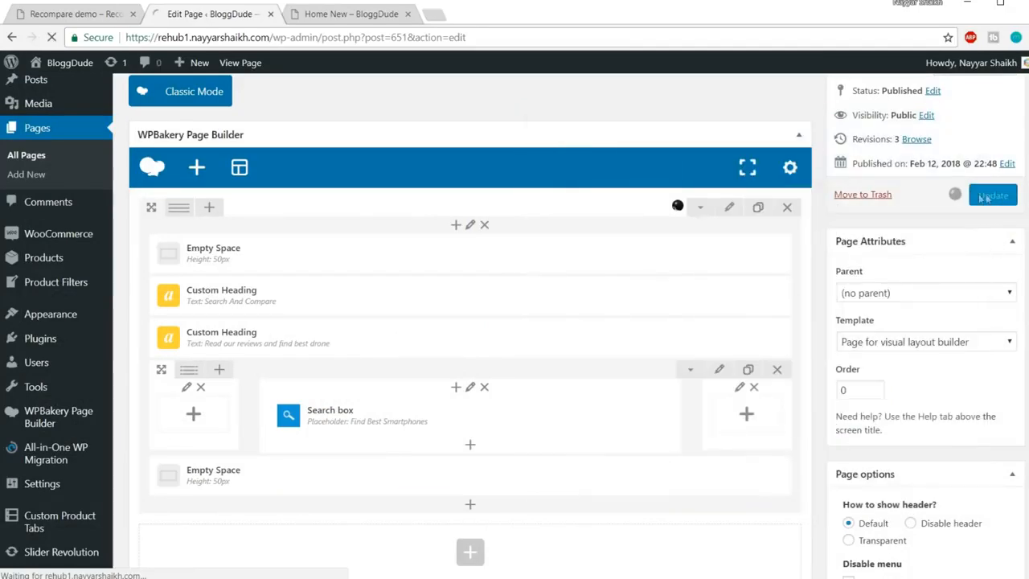
left_click(360, 14)
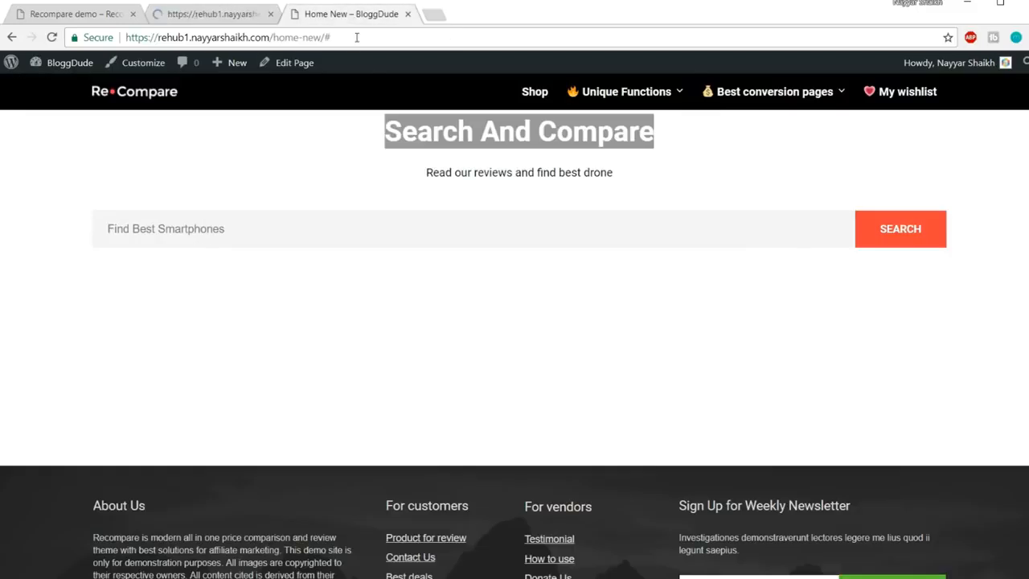
left_click(356, 37)
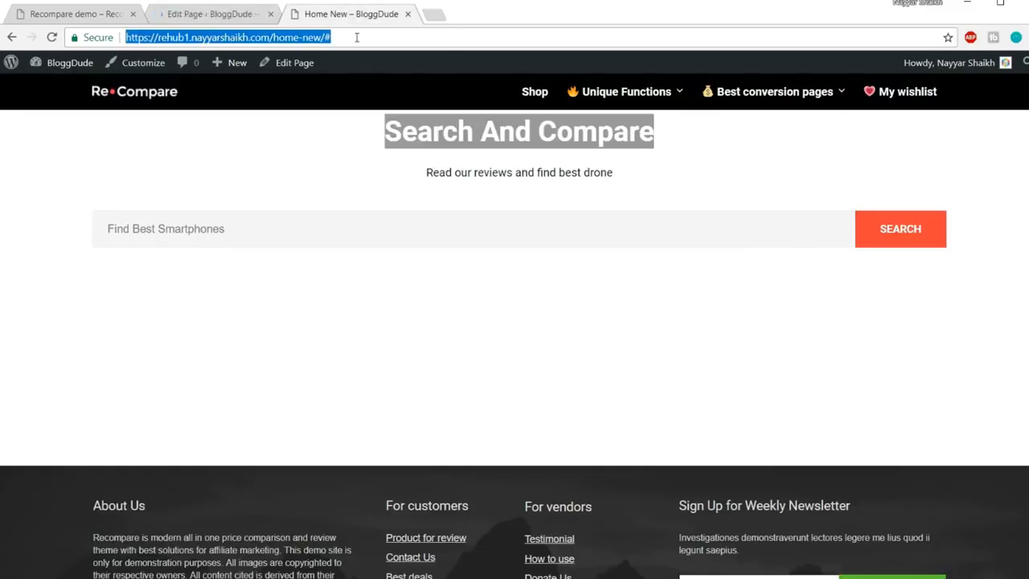
key("Return")
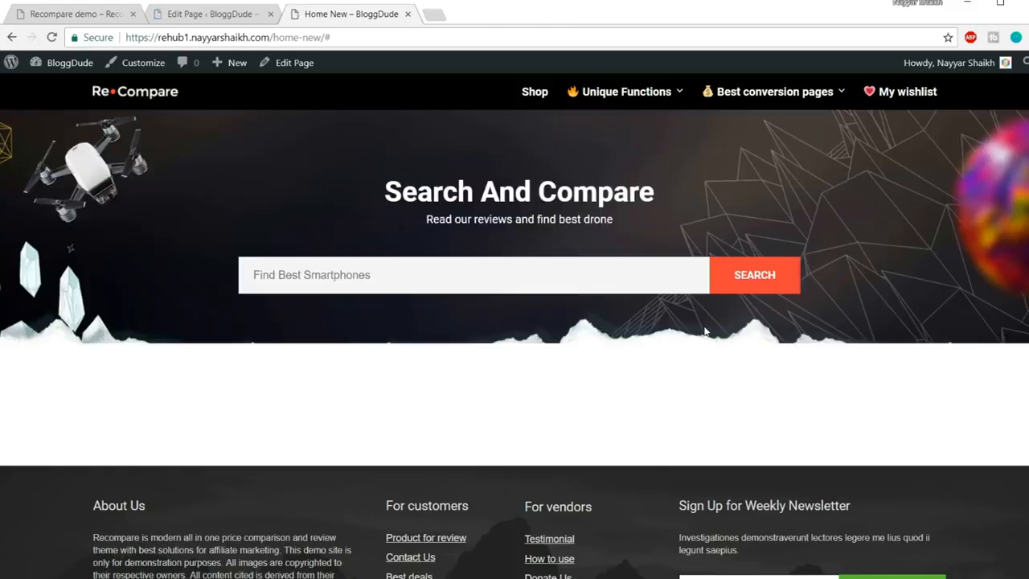
left_click(76, 14)
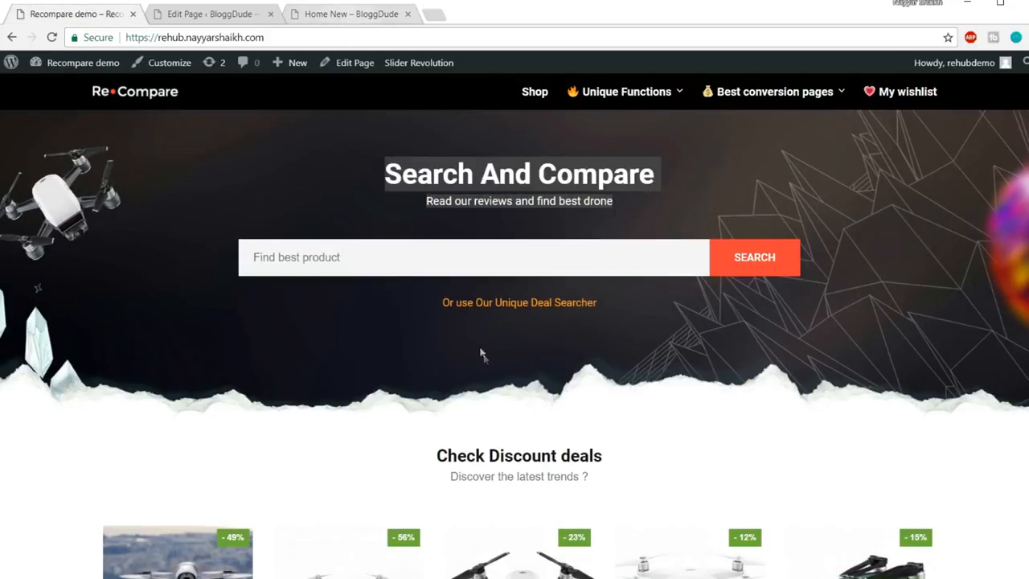
Compare the Home New hero with the Recompare demo hero, then return to the builder rows
left_click(352, 15)
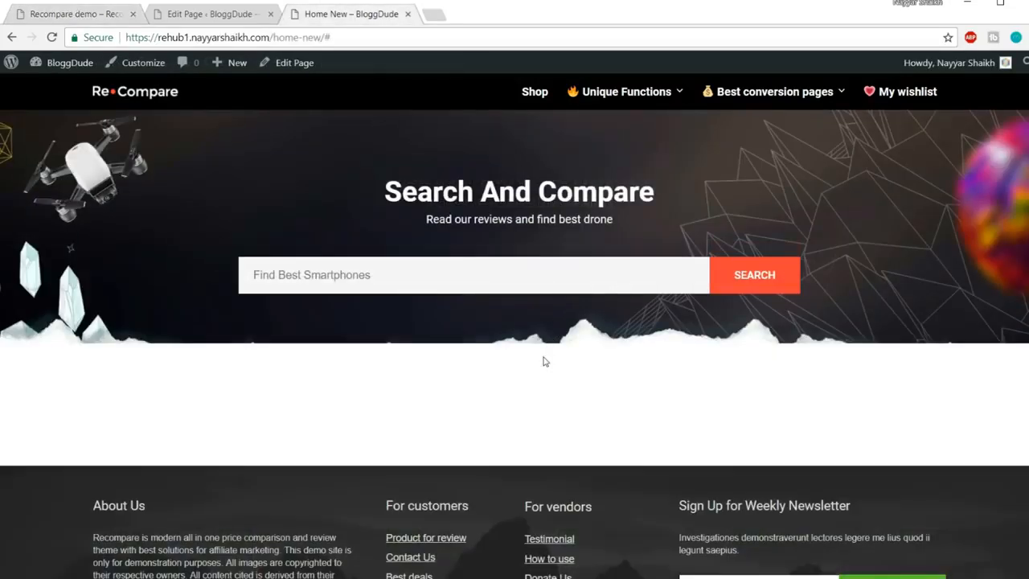
left_click(93, 16)
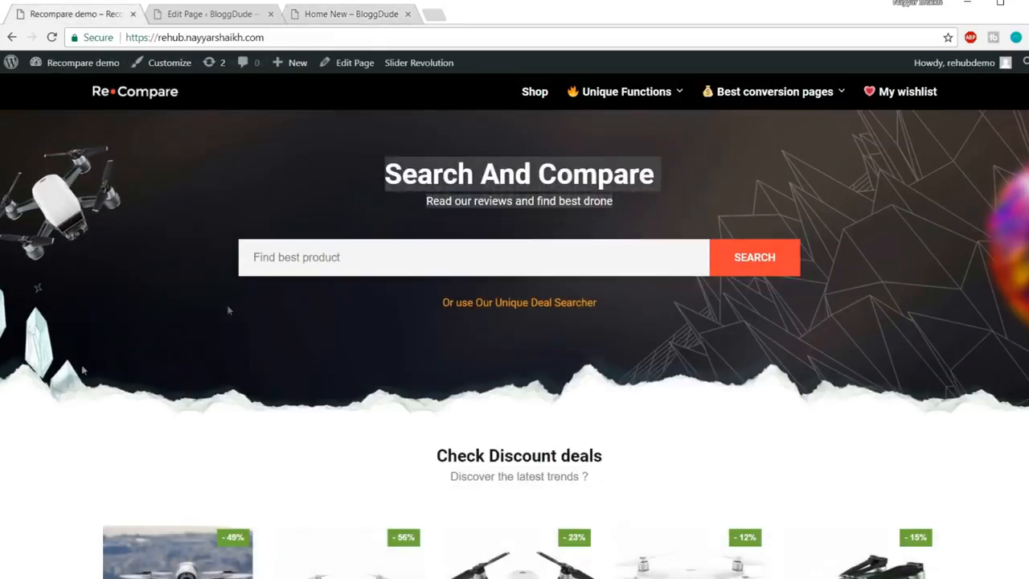
left_click(336, 15)
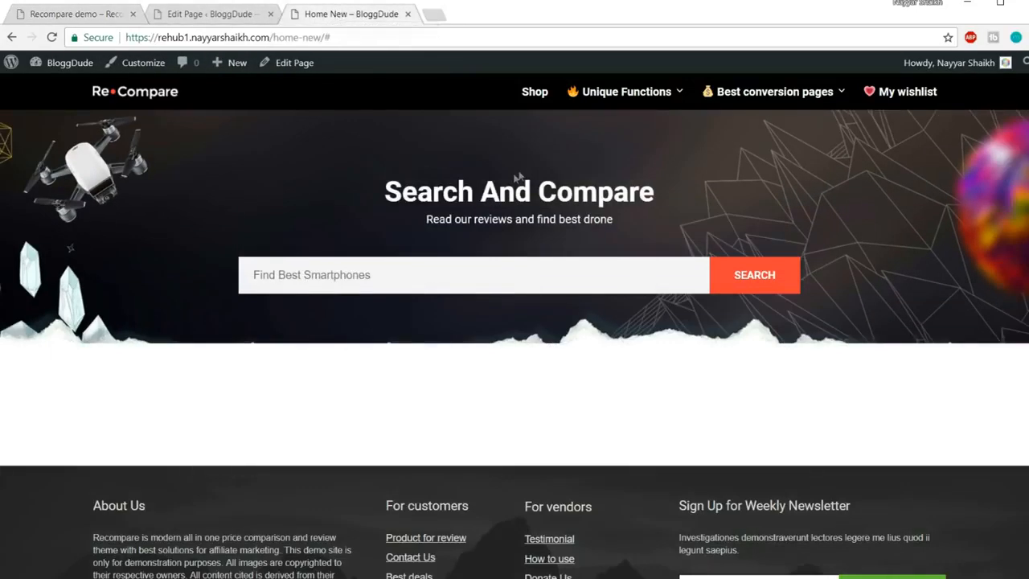
left_click(36, 14)
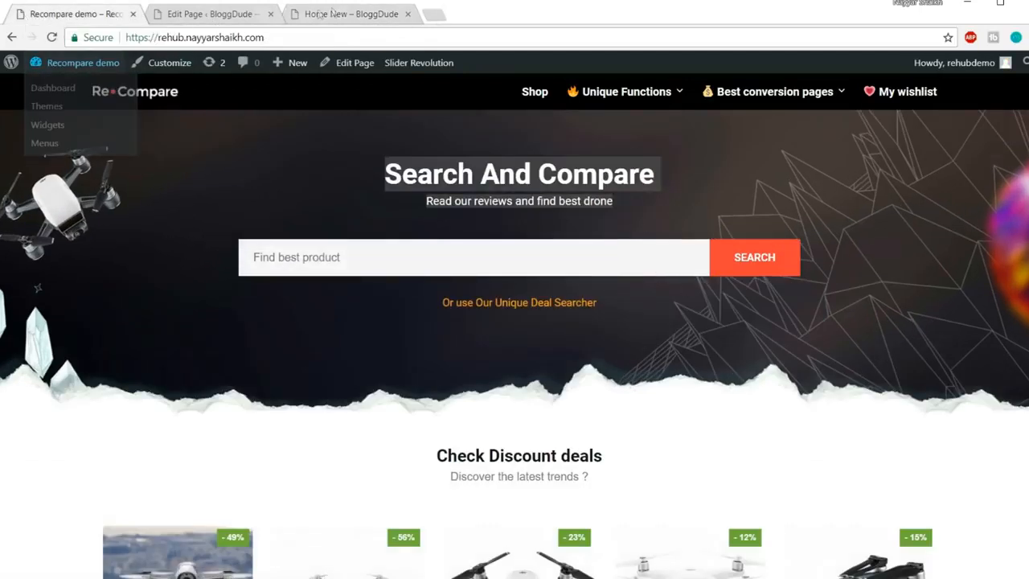
left_click(337, 14)
left_click(61, 16)
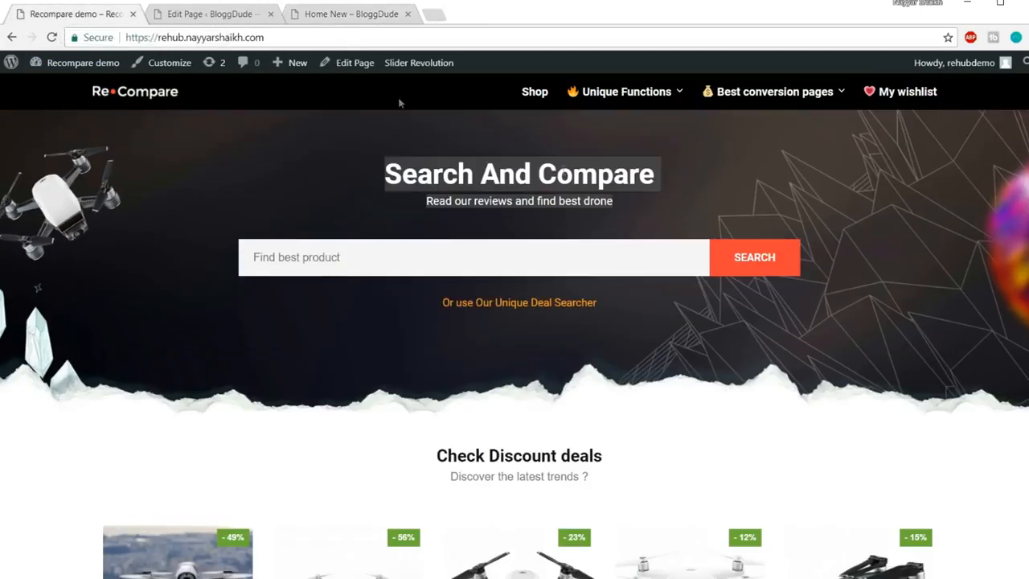
left_click(198, 14)
scroll(563, 253, "down", 7)
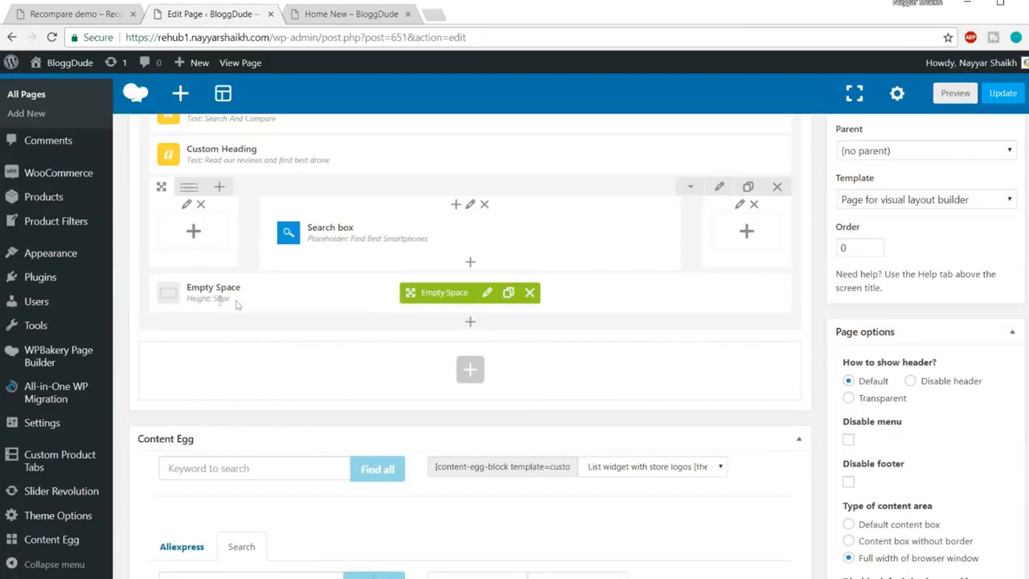
Raise the Empty Space below the search box to 110px and update the page
left_click(487, 294)
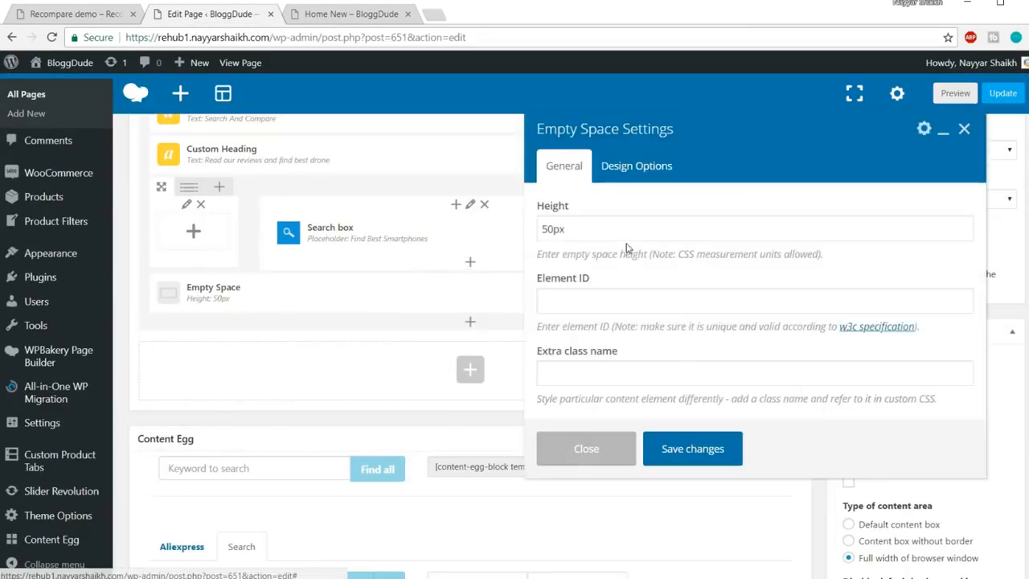
double_click(554, 230)
type("1px")
type("10")
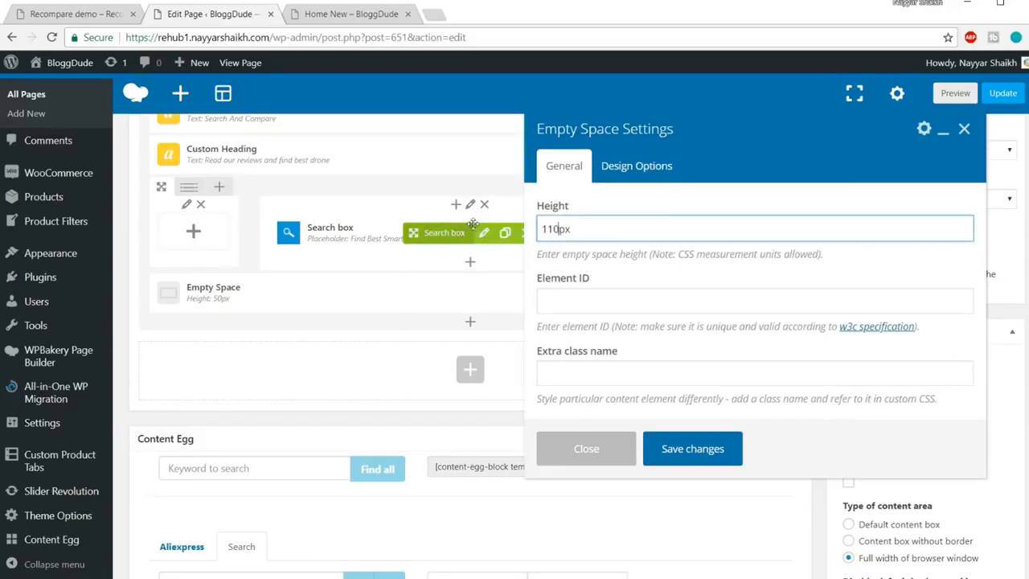
left_click(683, 451)
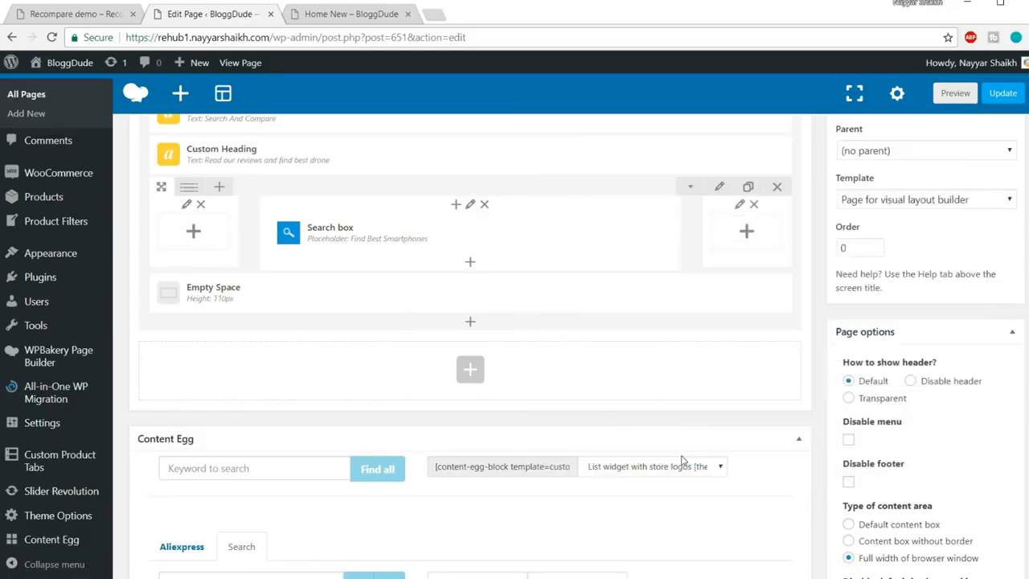
left_click(1006, 100)
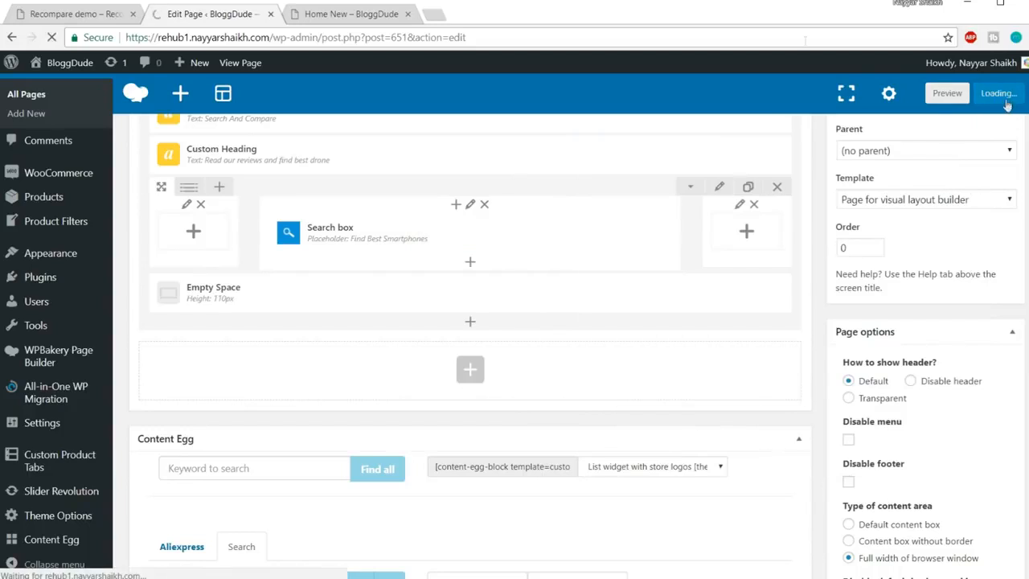
Reload the live Home New page to see the taller hero
left_click(369, 14)
left_click(368, 38)
key("Return")
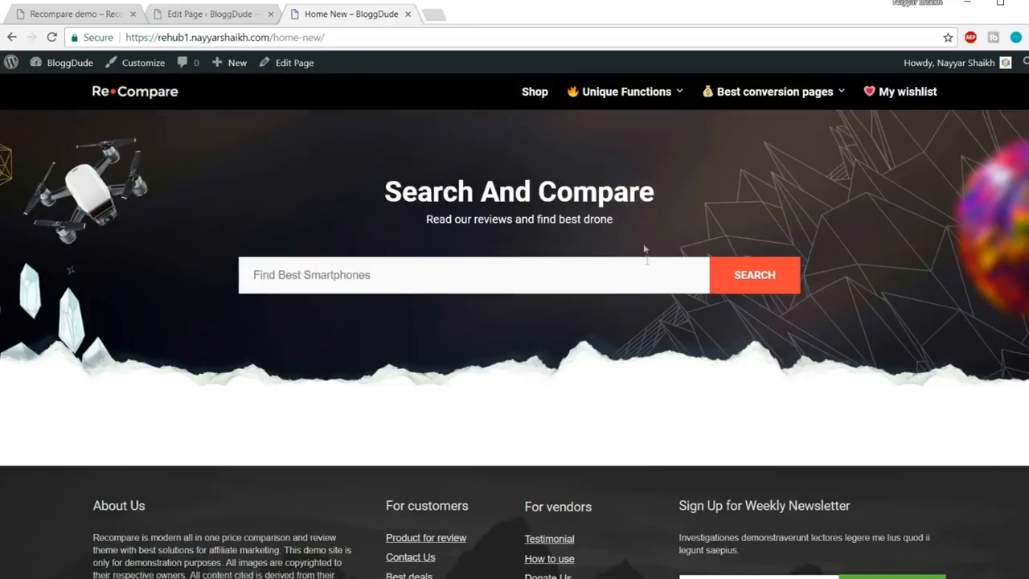
Review the demo's 'Check Discount deals' heading and subtitle, then go back to the Home New editor
left_click(81, 12)
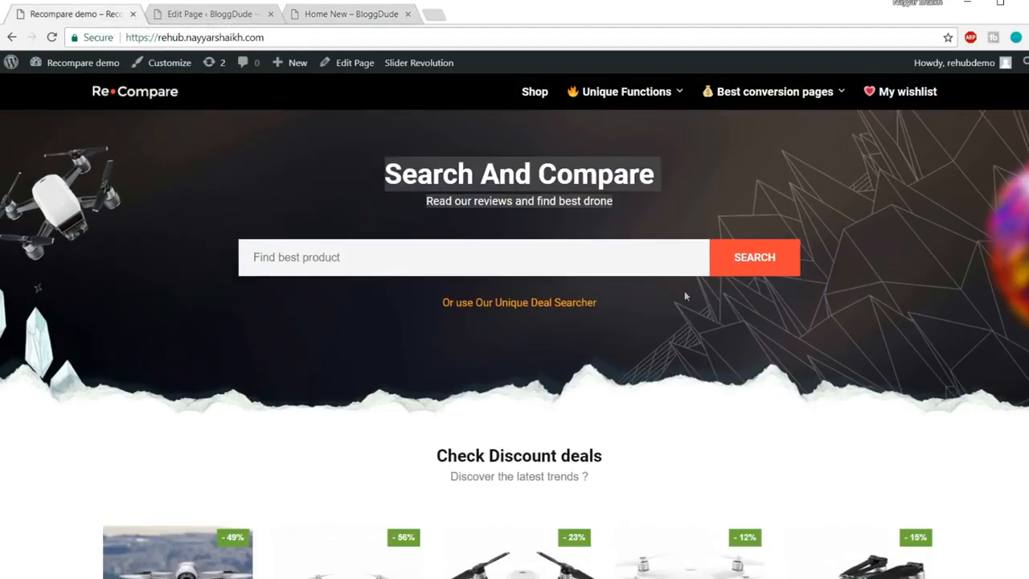
scroll(685, 292, "down", 4)
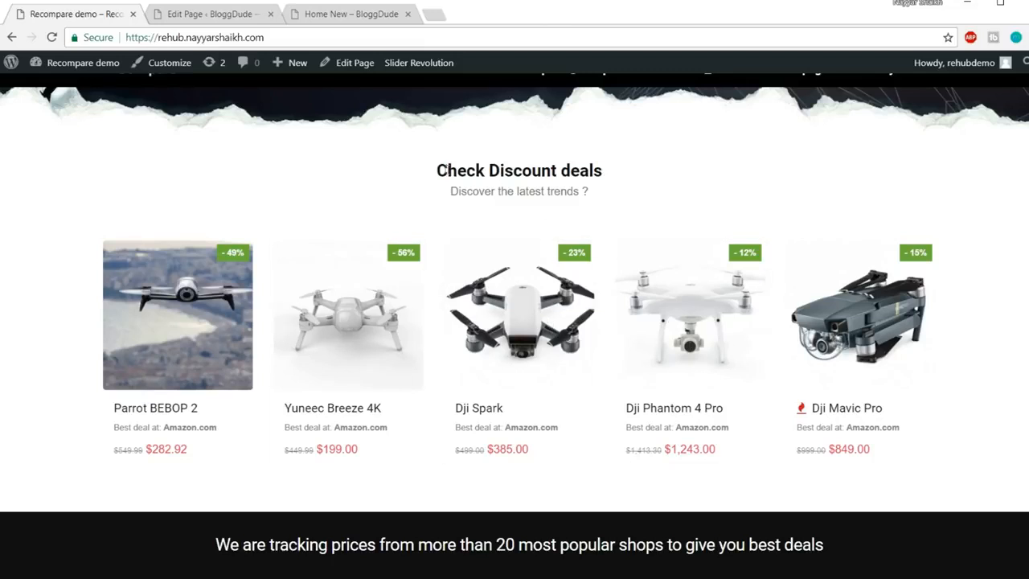
left_click_drag(439, 170, 428, 196)
left_click(468, 197)
left_click(203, 18)
Scroll through the Home New builder rows and view the live Home New page
scroll(635, 265, "down", 5)
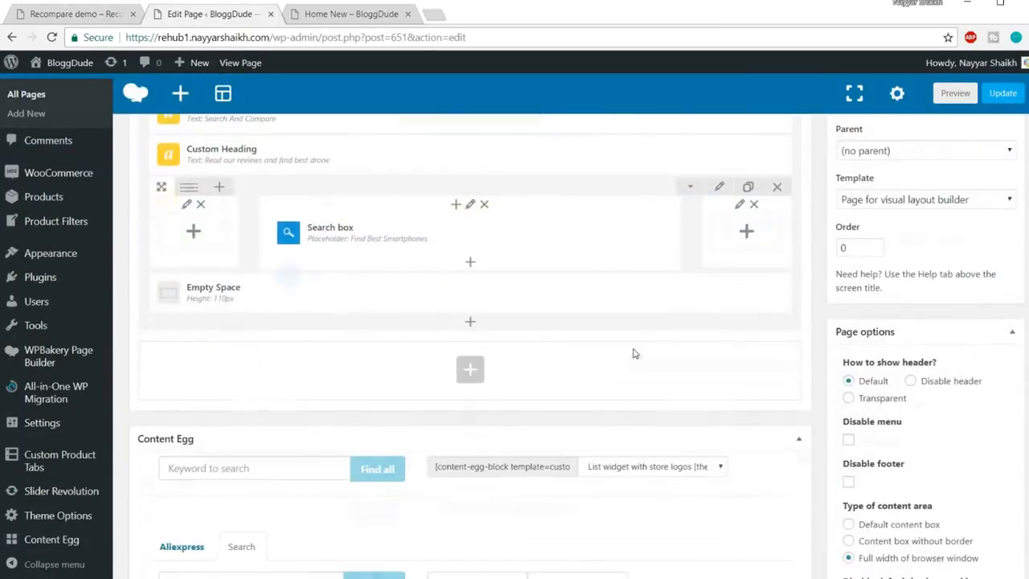
scroll(563, 374, "up", 3)
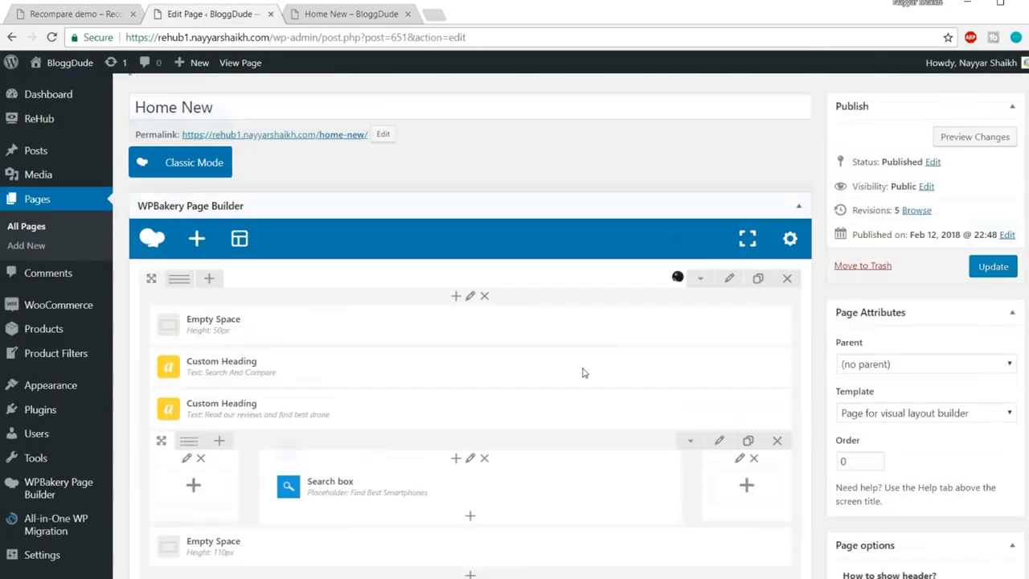
scroll(585, 373, "down", 2)
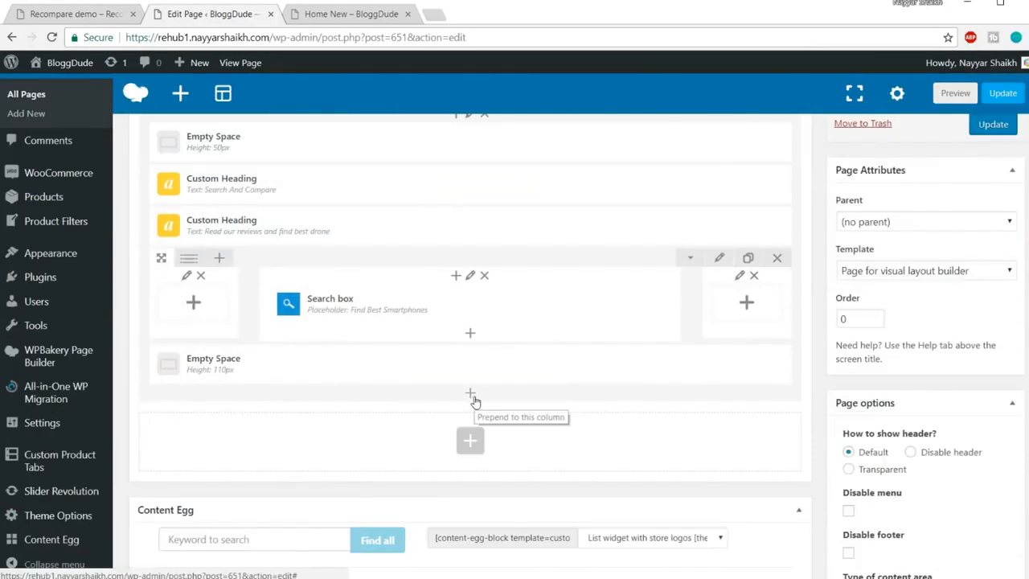
key("ctrl+Tab")
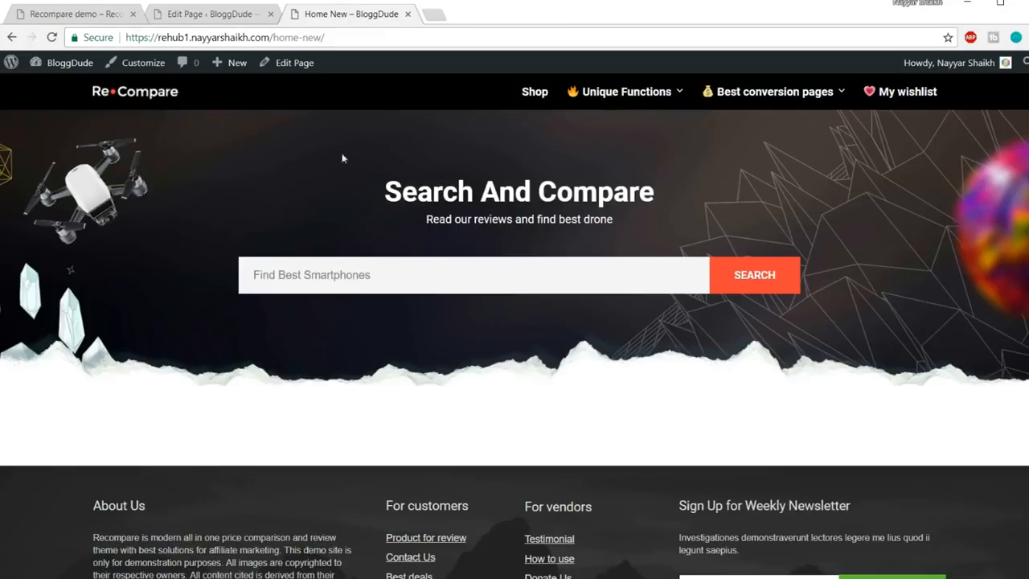
Study the demo's 'Check Discount deals' heading and subtitle, then return to the page editor
left_click(73, 14)
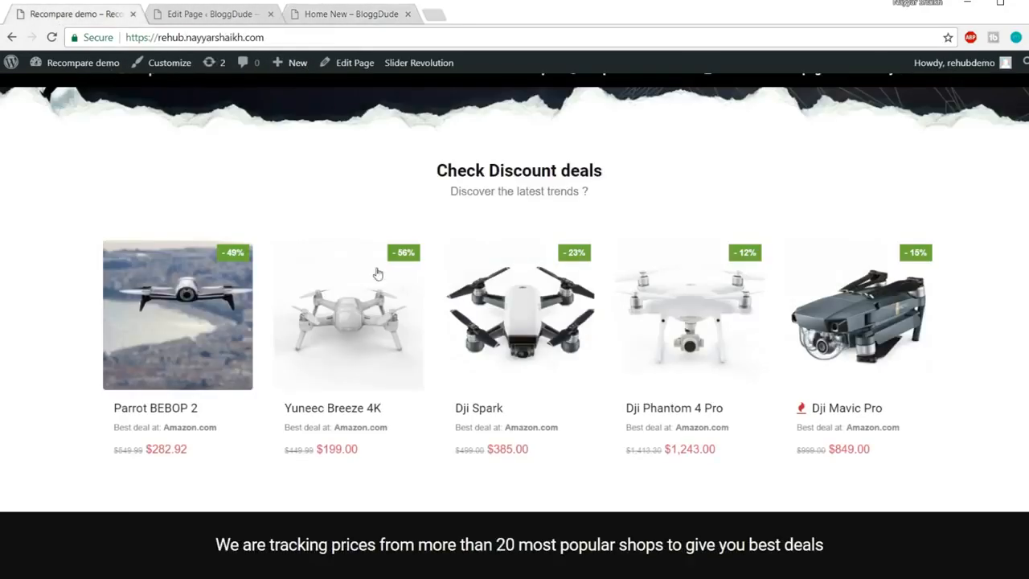
scroll(378, 274, "up", 4)
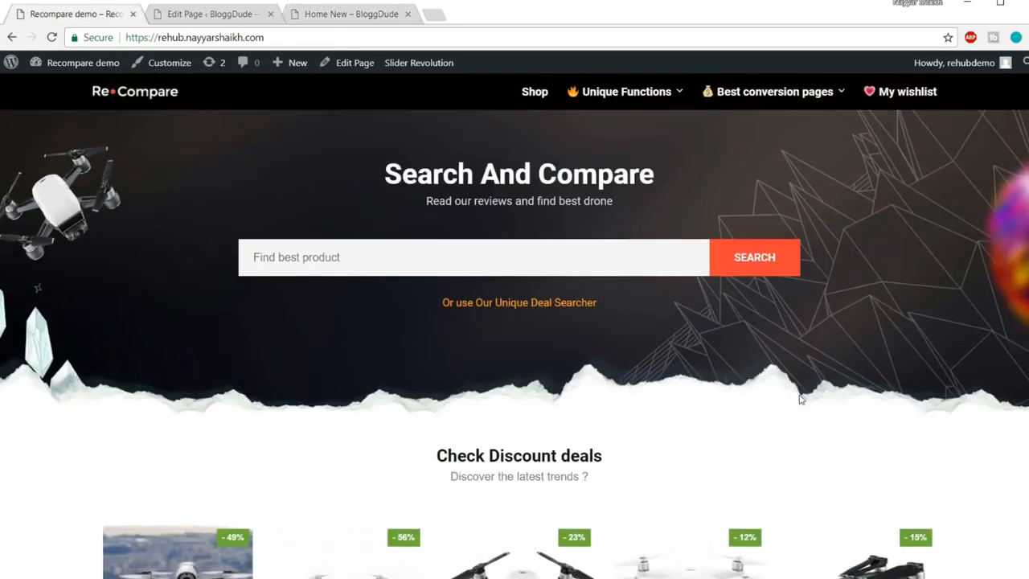
scroll(242, 177, "down", 3)
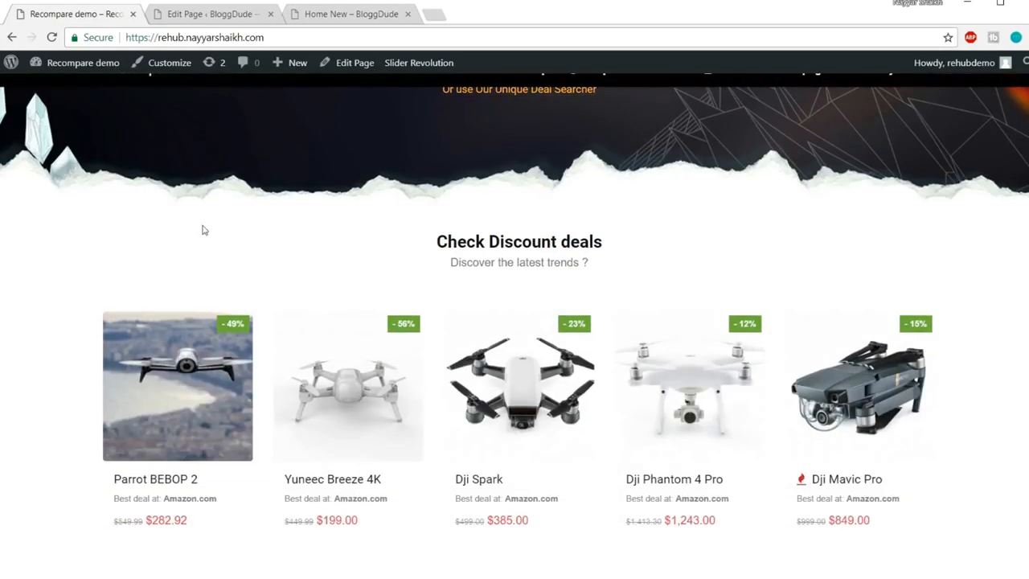
left_click_drag(202, 230, 749, 493)
left_click(998, 389)
scroll(587, 252, "up", 2)
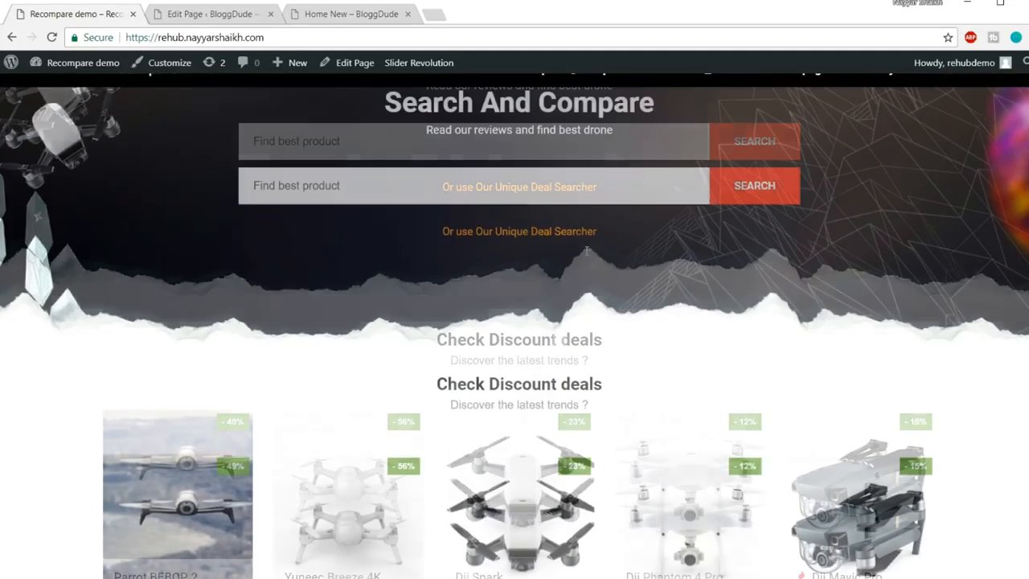
scroll(568, 443, "down", 2)
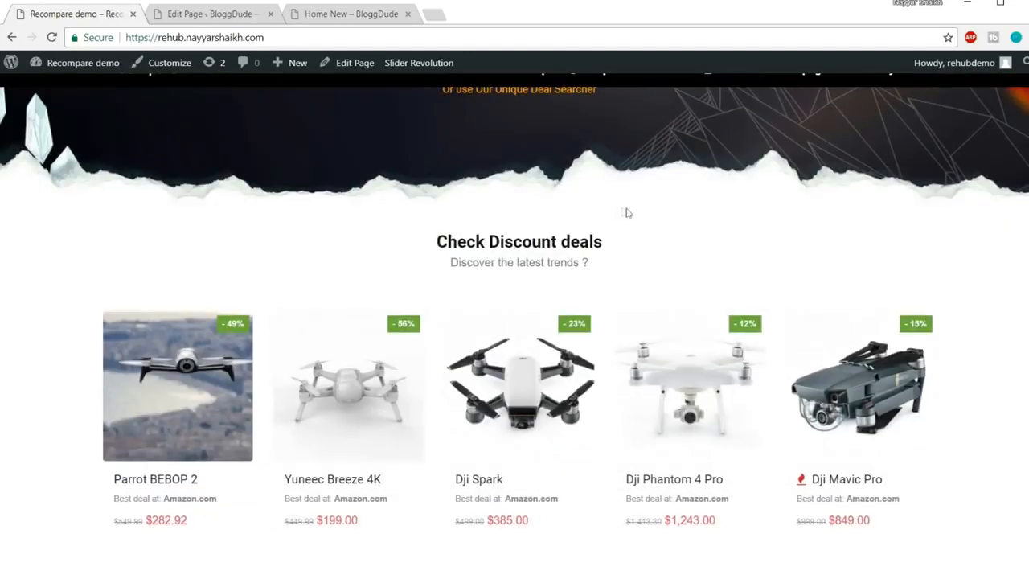
scroll(627, 213, "down", 1)
left_click_drag(22, 161, 864, 440)
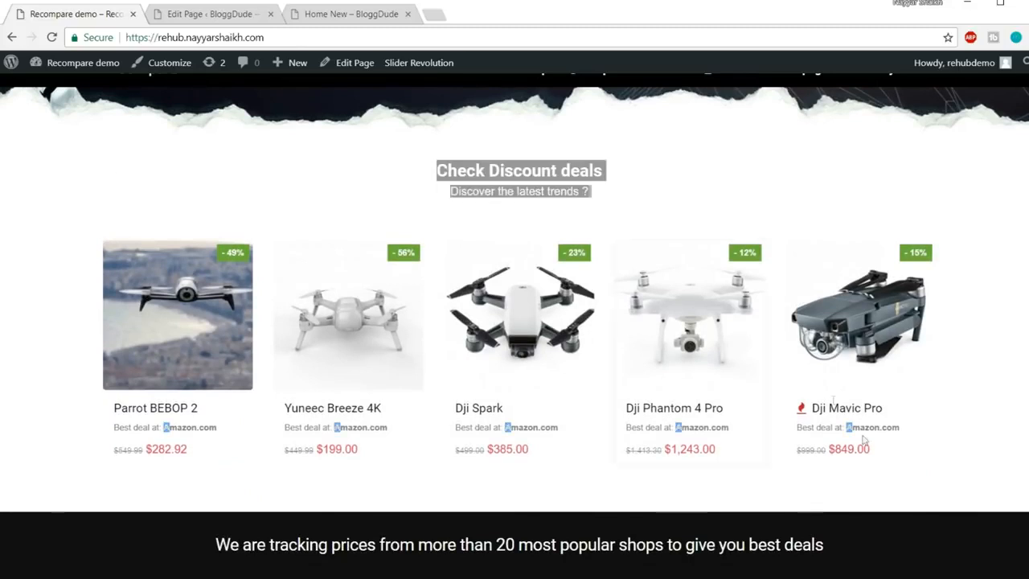
left_click(390, 201)
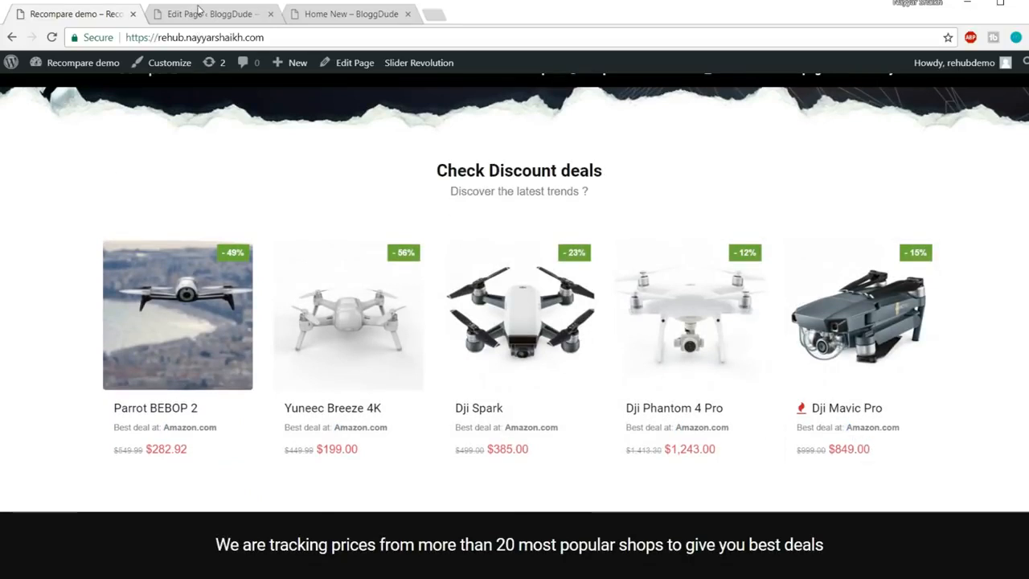
left_click(199, 12)
scroll(474, 241, "down", 2)
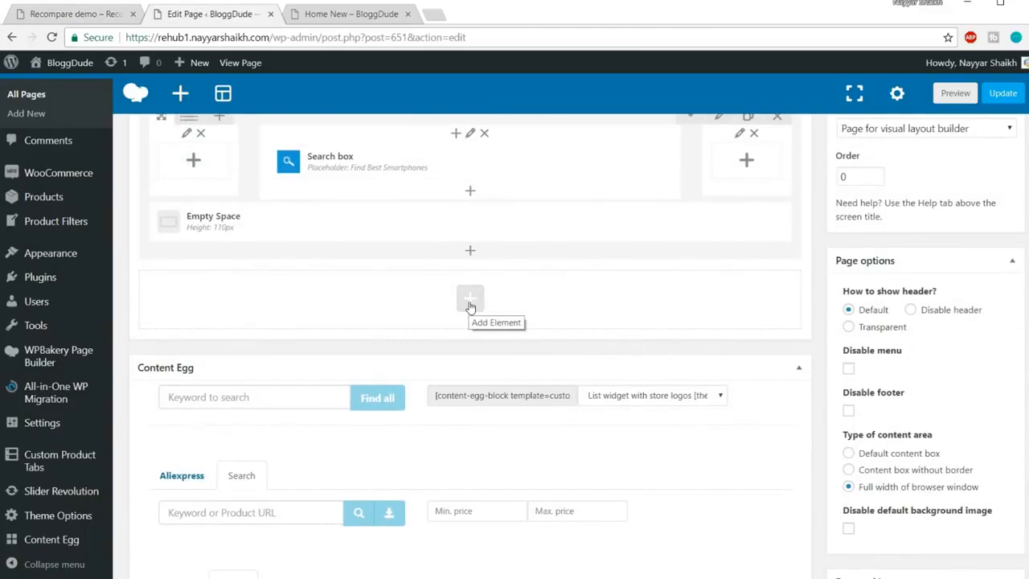
Add an Empty Space element with 60px height to the new row
left_click(471, 304)
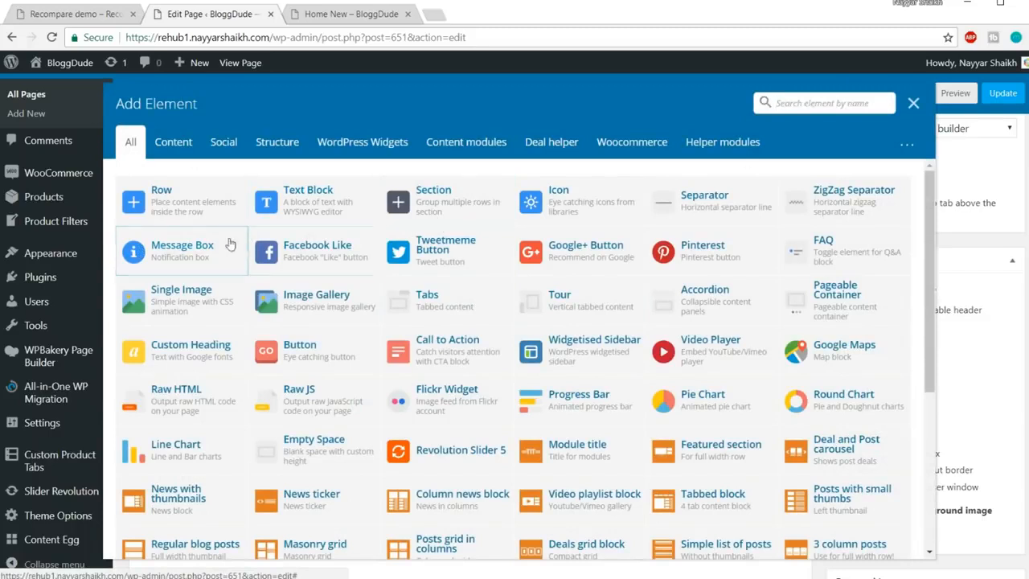
type("emp")
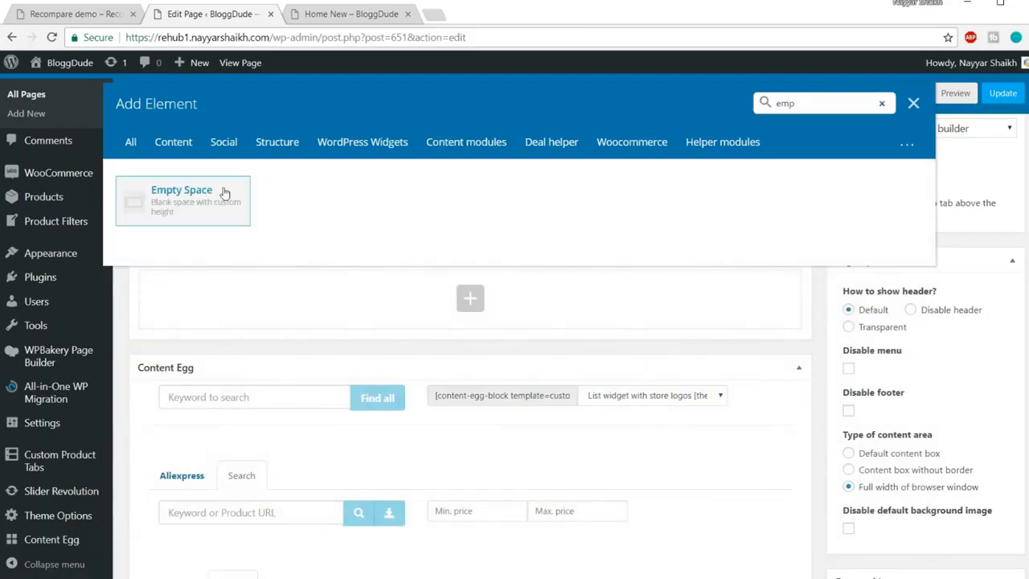
left_click(225, 193)
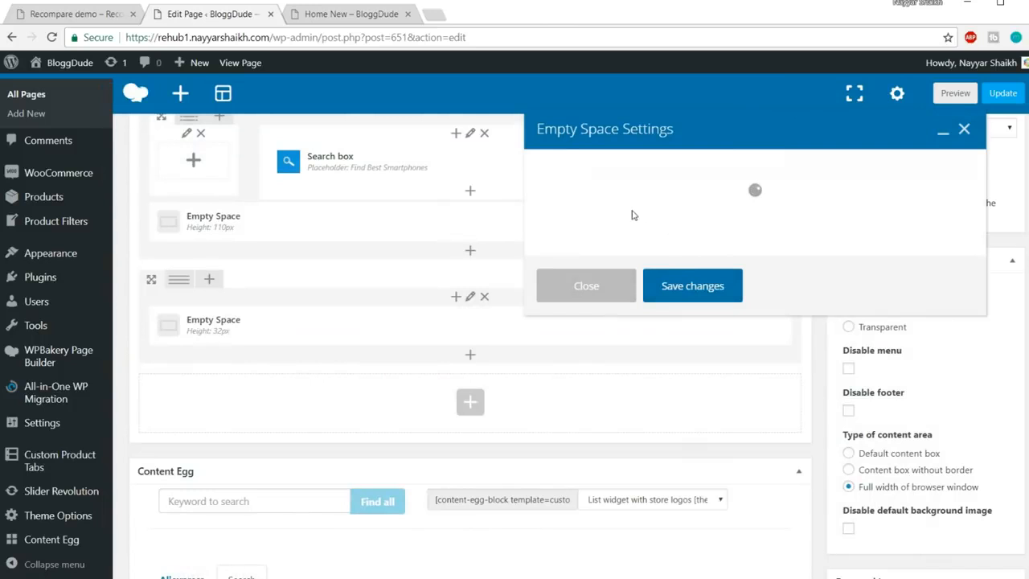
key("ctrl+a")
type("60")
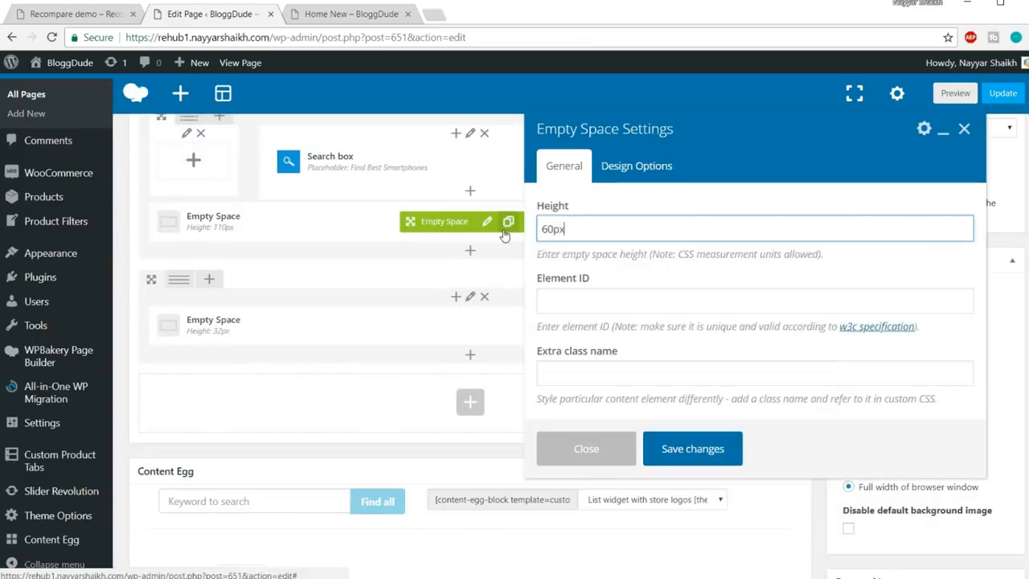
left_click(672, 448)
Check the demo's 'Check Discount deals' heading, then open the element list below the spacer
left_click(36, 15)
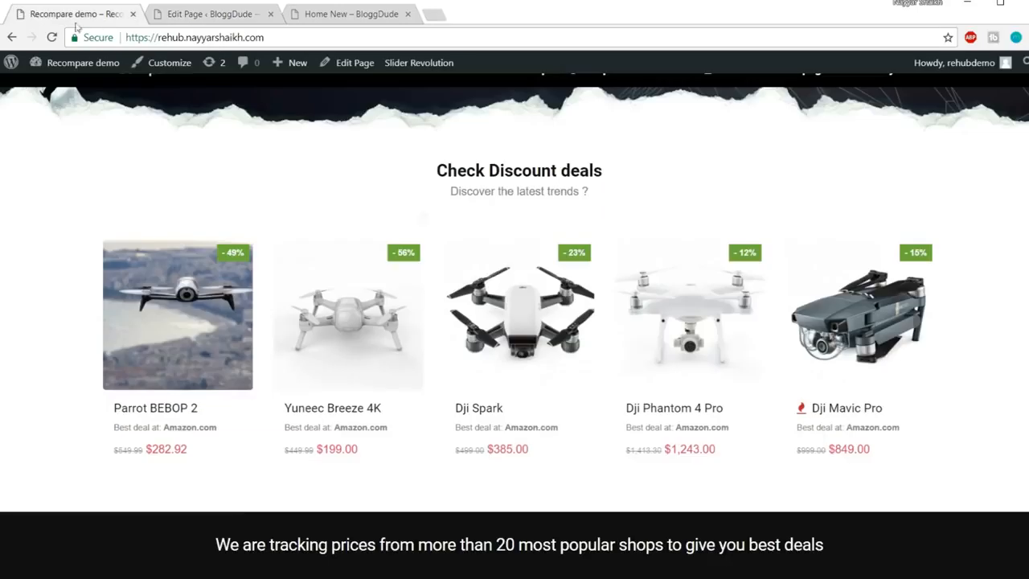
left_click_drag(444, 165, 627, 181)
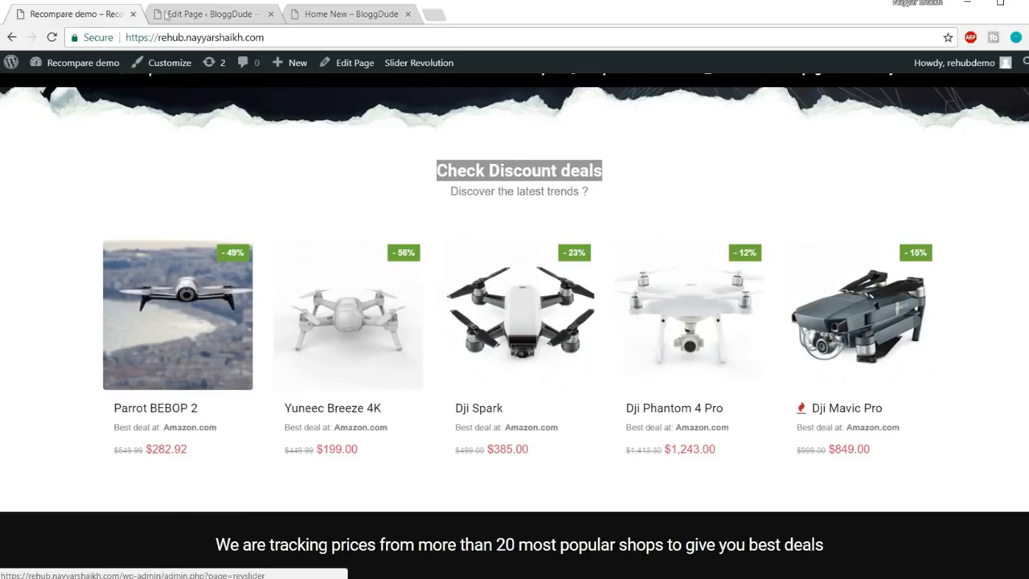
left_click(205, 14)
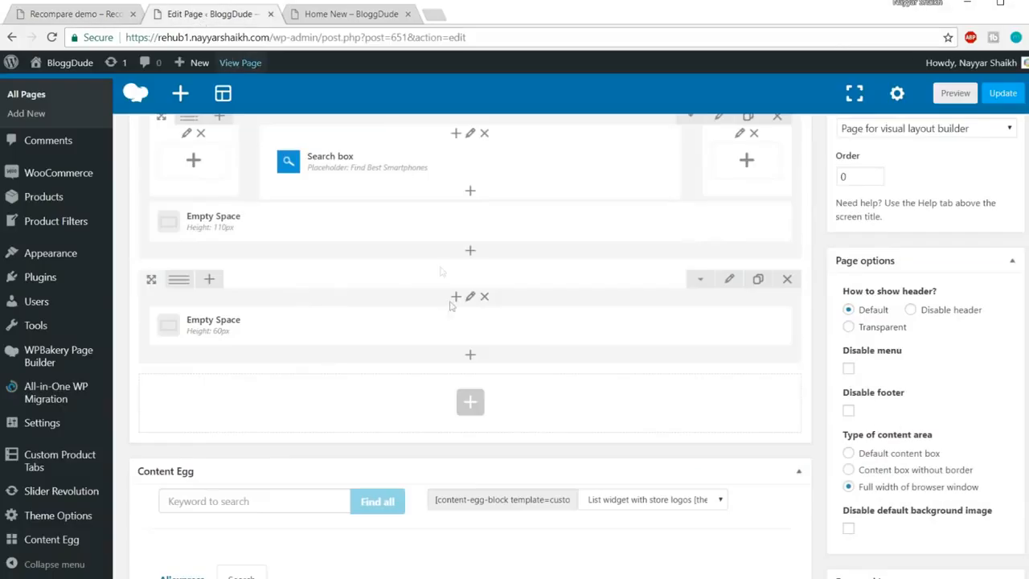
left_click(472, 356)
Add a Custom Heading reading 'Check Discount deals' with element tag h4
type("cust")
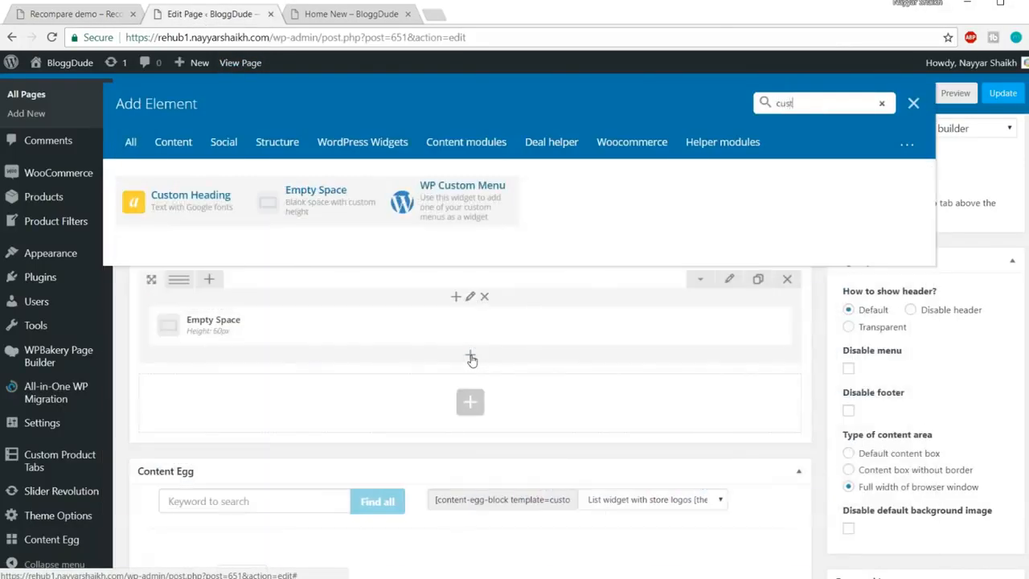
left_click(191, 198)
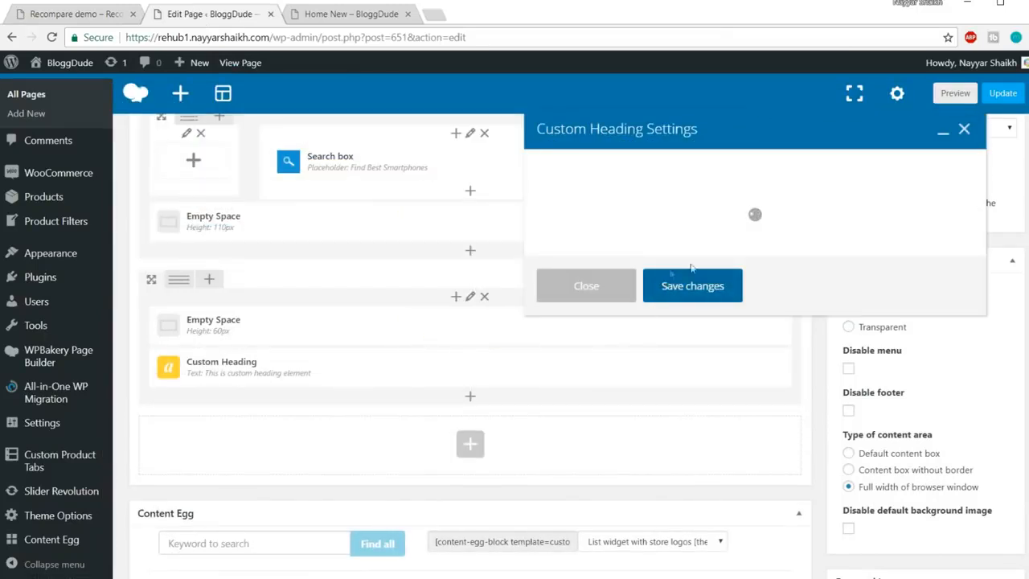
left_click_drag(692, 305, 541, 306)
type("Check Discount deals")
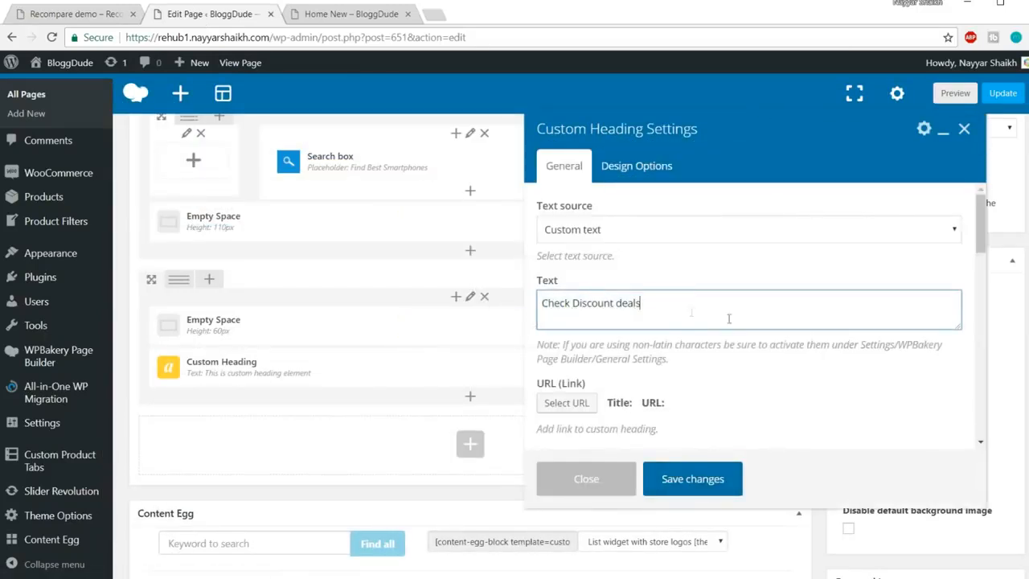
scroll(728, 319, "down", 3)
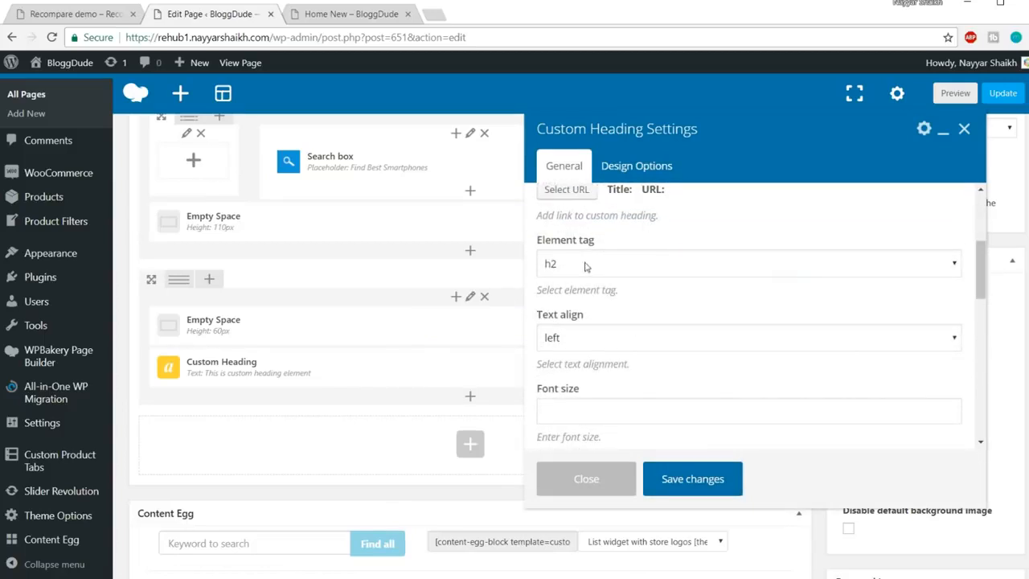
left_click(587, 266)
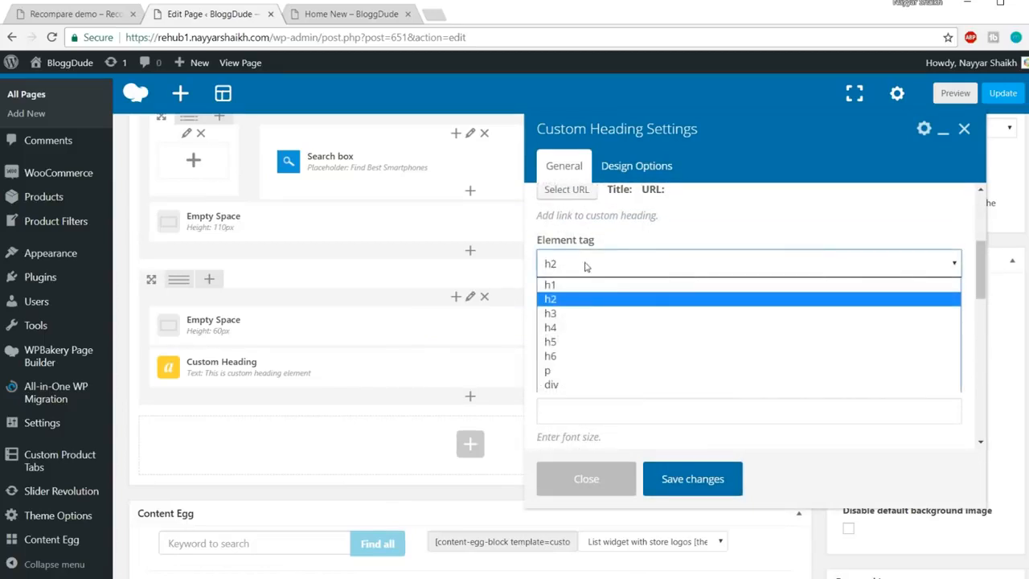
left_click(583, 329)
scroll(583, 329, "down", 1)
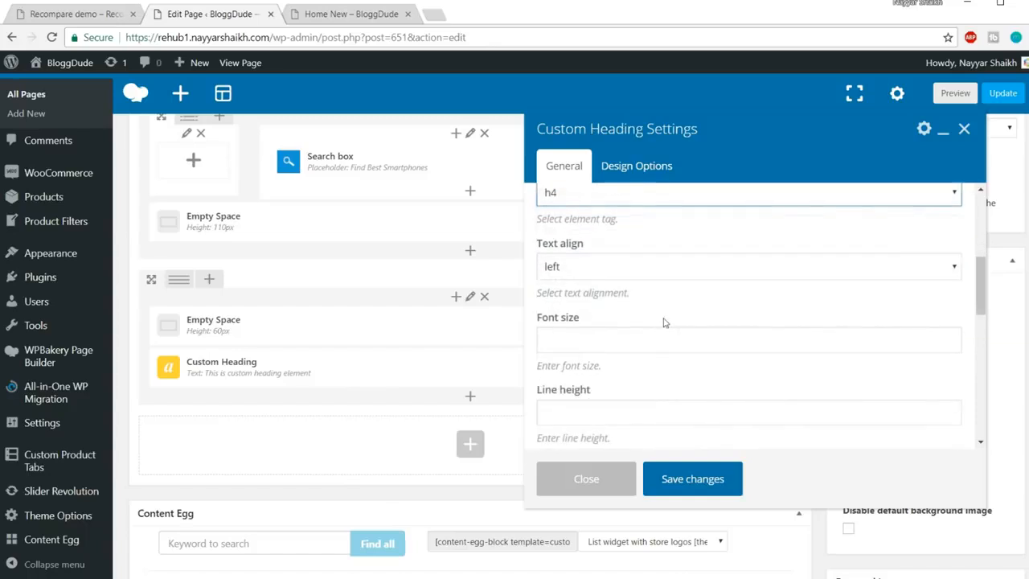
Compare the heading with the demo's 'Check Discount deals' heading
left_click(93, 16)
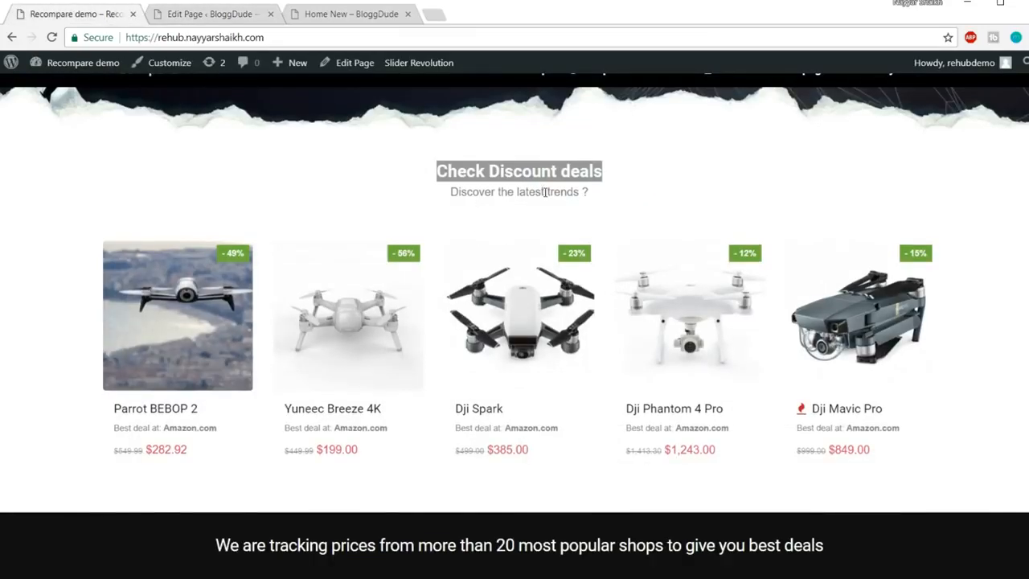
scroll(506, 171, "up", 4)
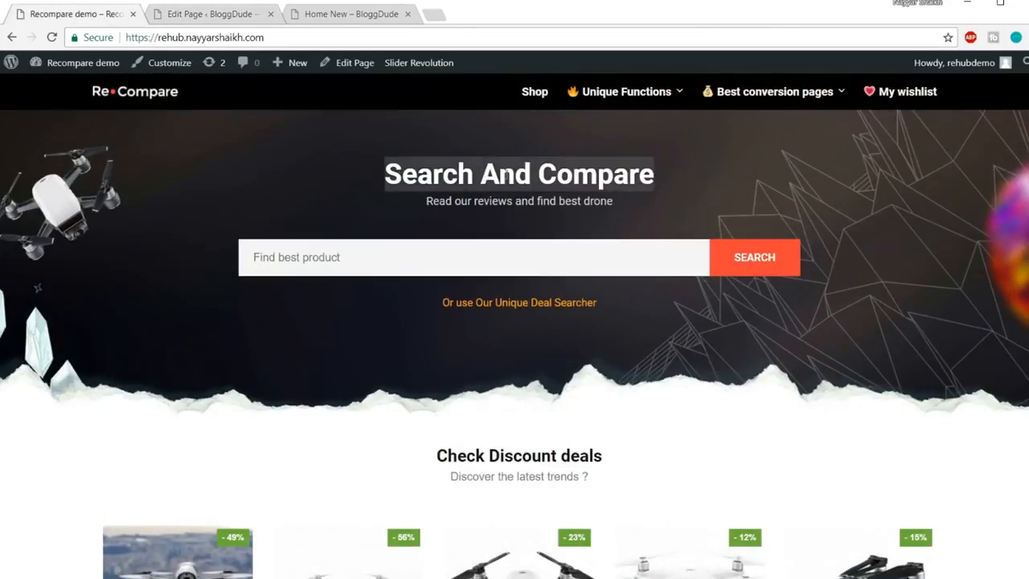
scroll(596, 201, "down", 2)
triple_click(533, 318)
left_click(612, 328)
scroll(614, 327, "up", 2)
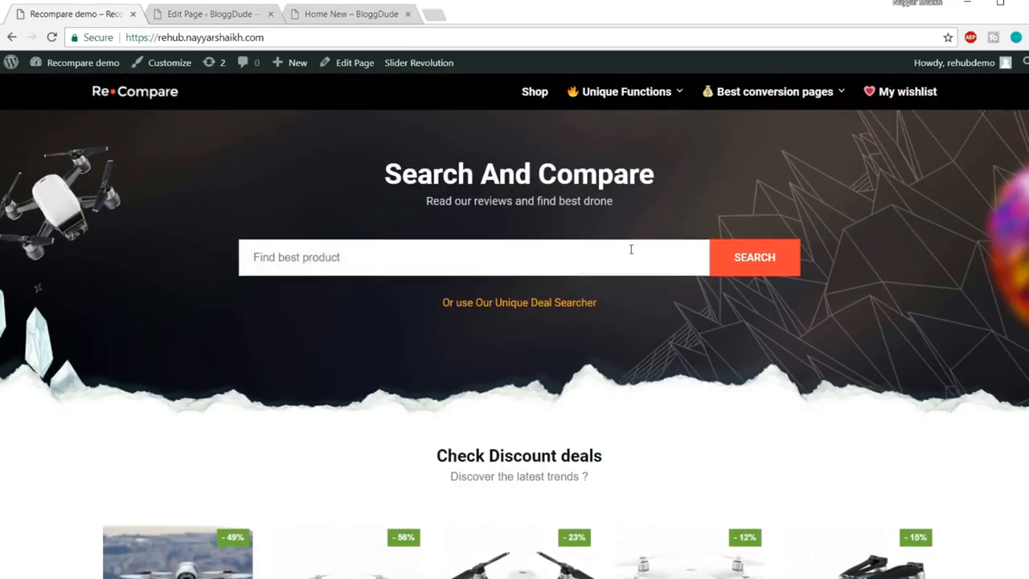
scroll(631, 249, "down", 3)
left_click(211, 14)
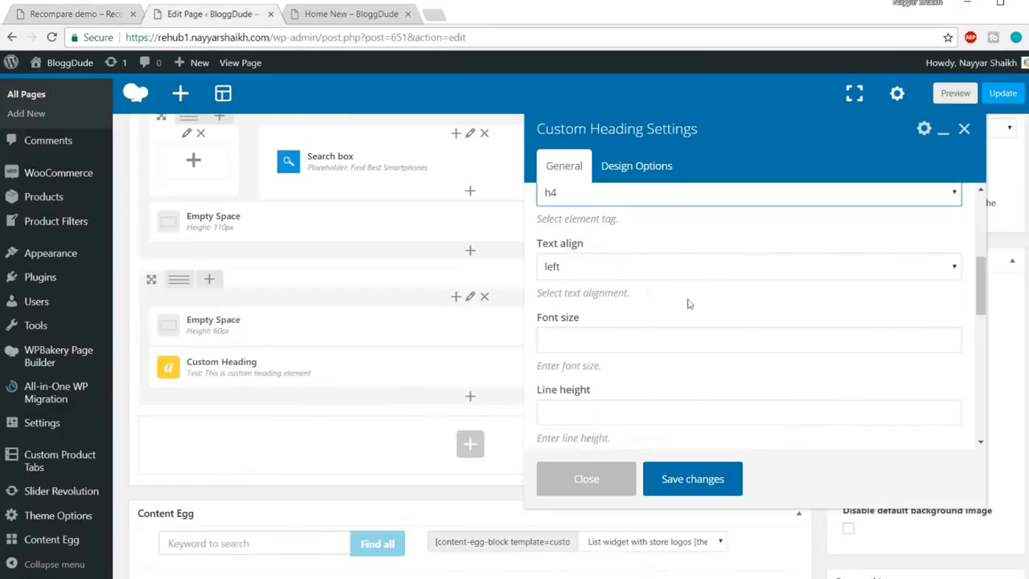
Center the heading, set 25px font size, 24px line height, theme font, and save
scroll(608, 218, "up", 2)
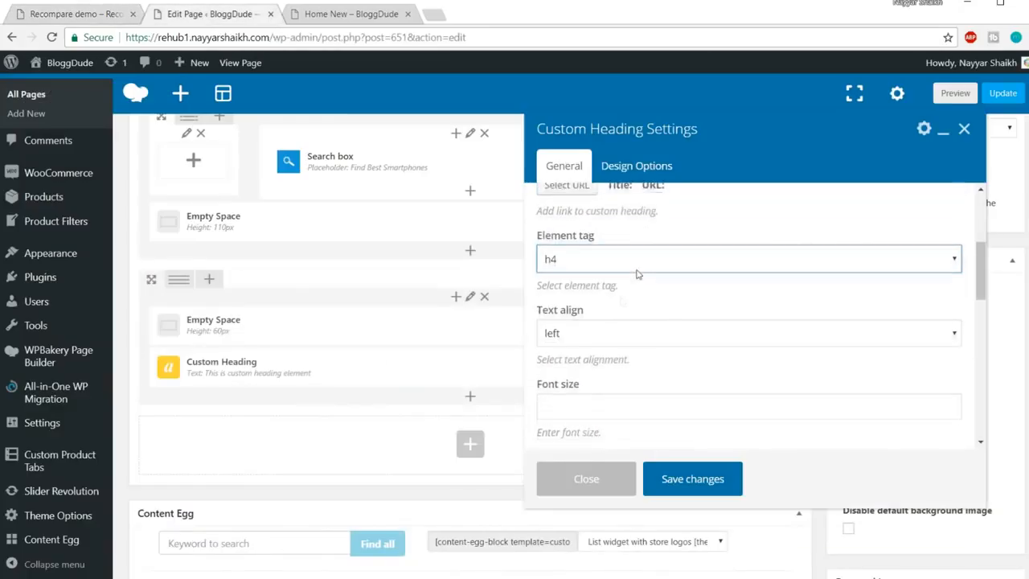
left_click(612, 333)
left_click(610, 388)
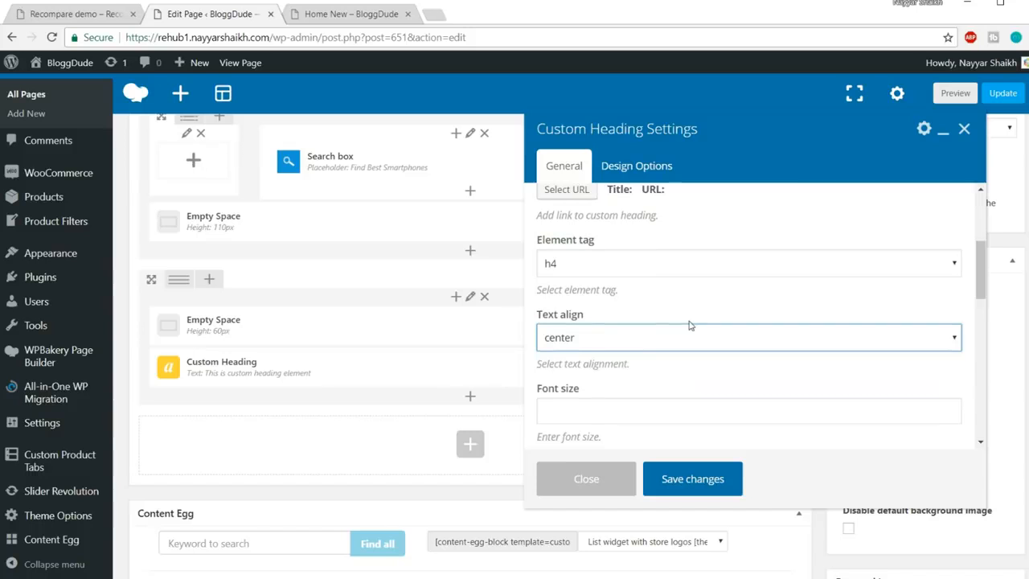
scroll(689, 259, "down", 2)
left_click(602, 271)
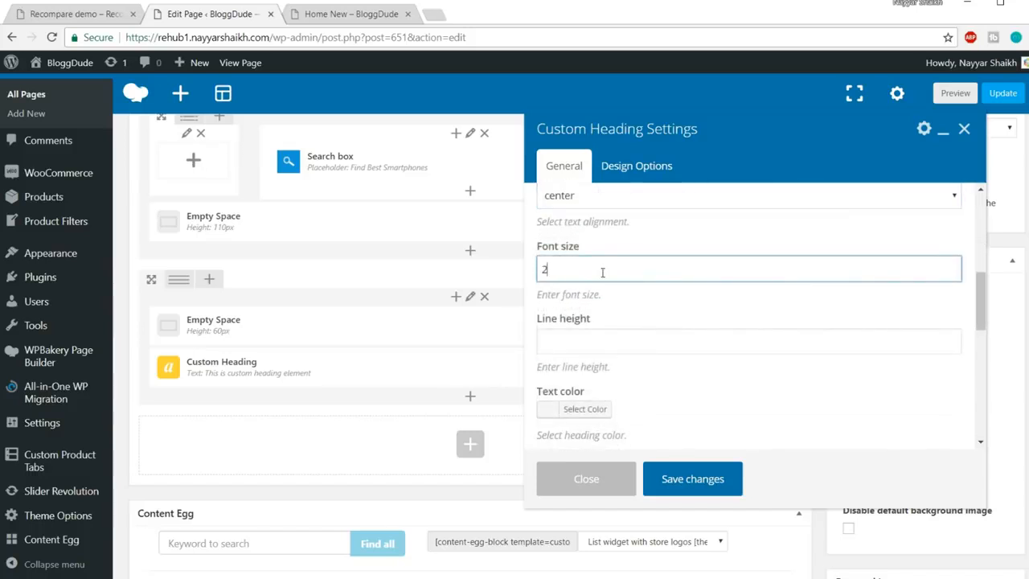
scroll(647, 310, "down", 1)
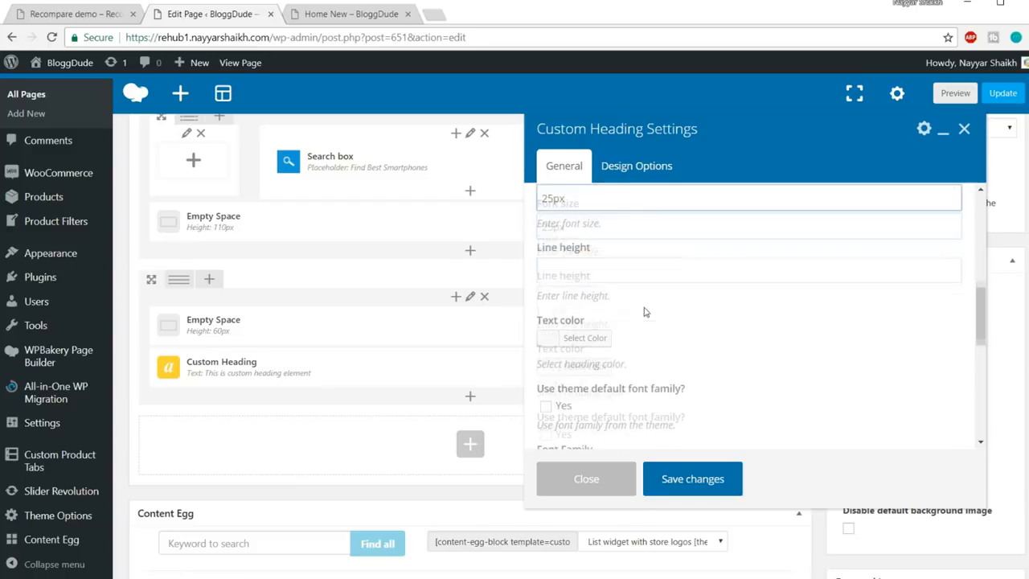
left_click(611, 269)
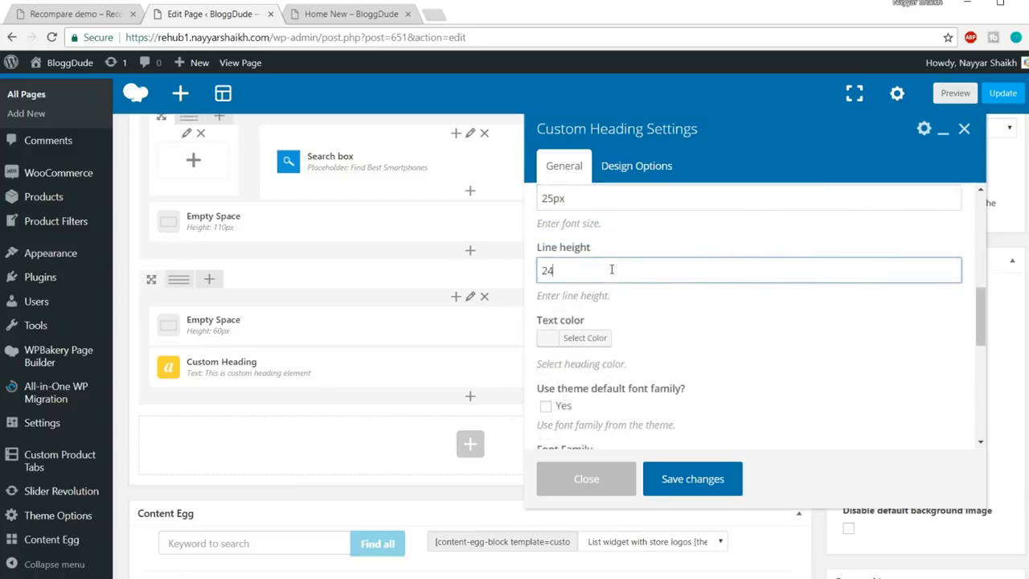
scroll(779, 242, "down", 1)
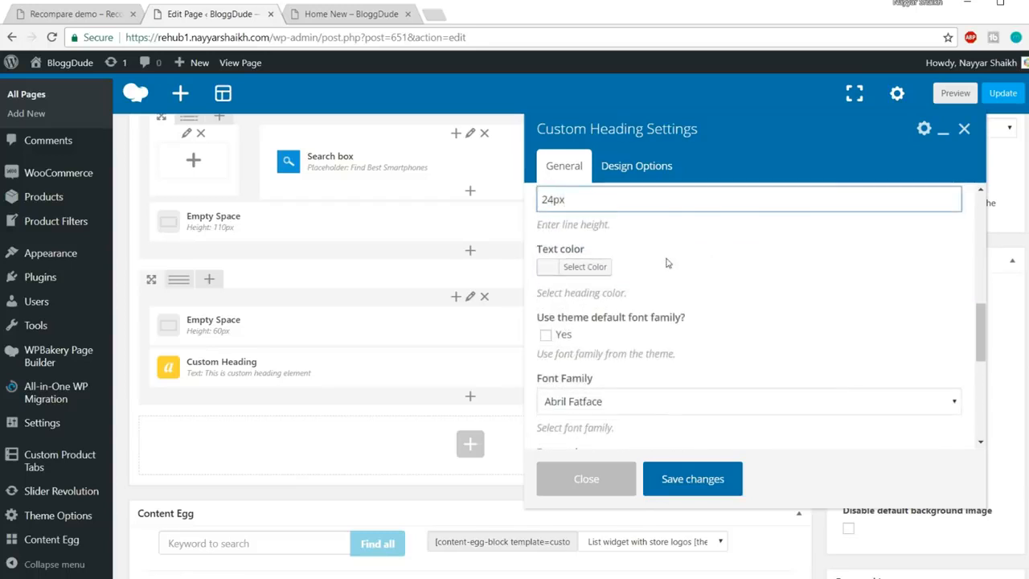
scroll(892, 267, "down", 1)
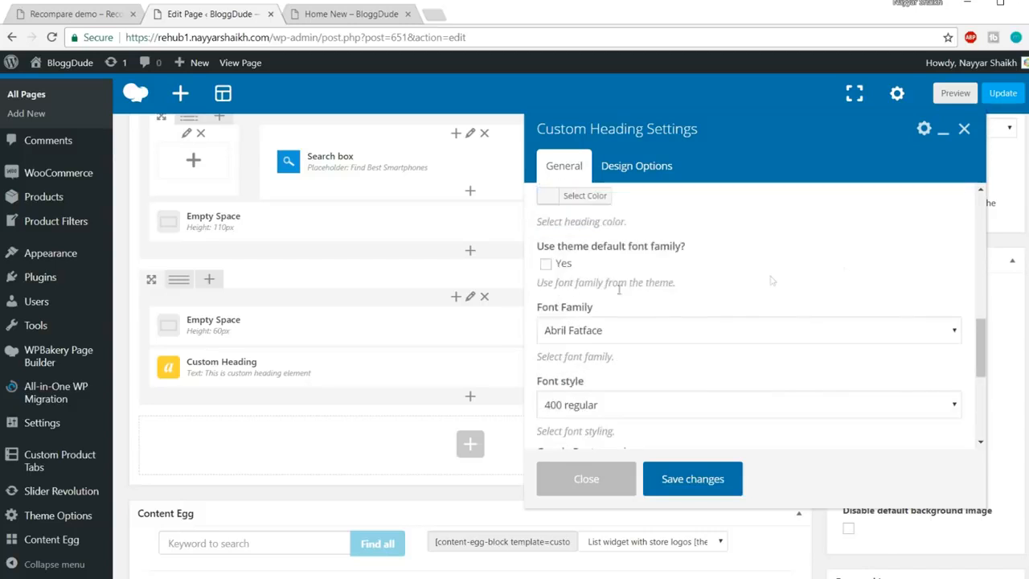
left_click(546, 265)
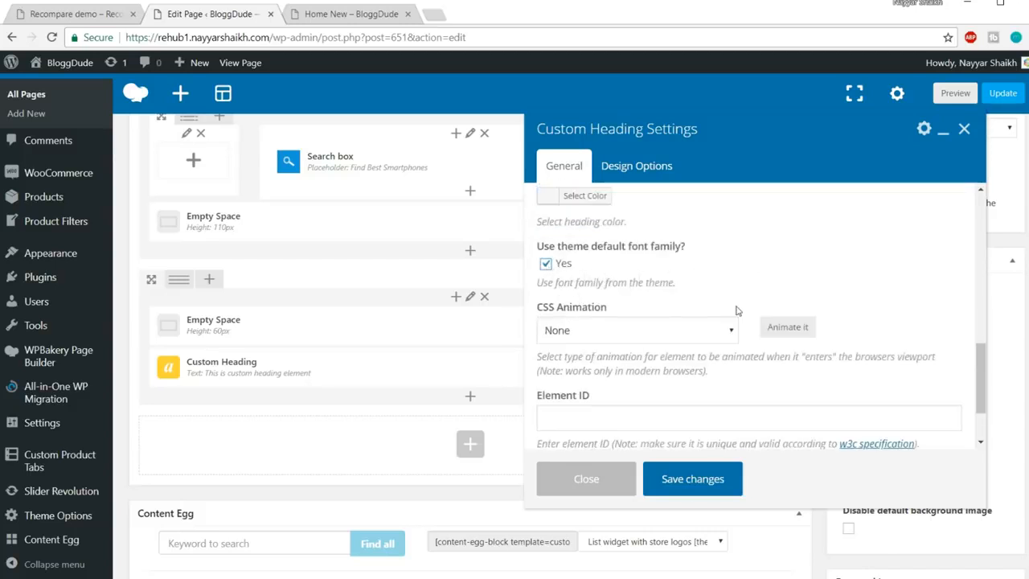
left_click(690, 493)
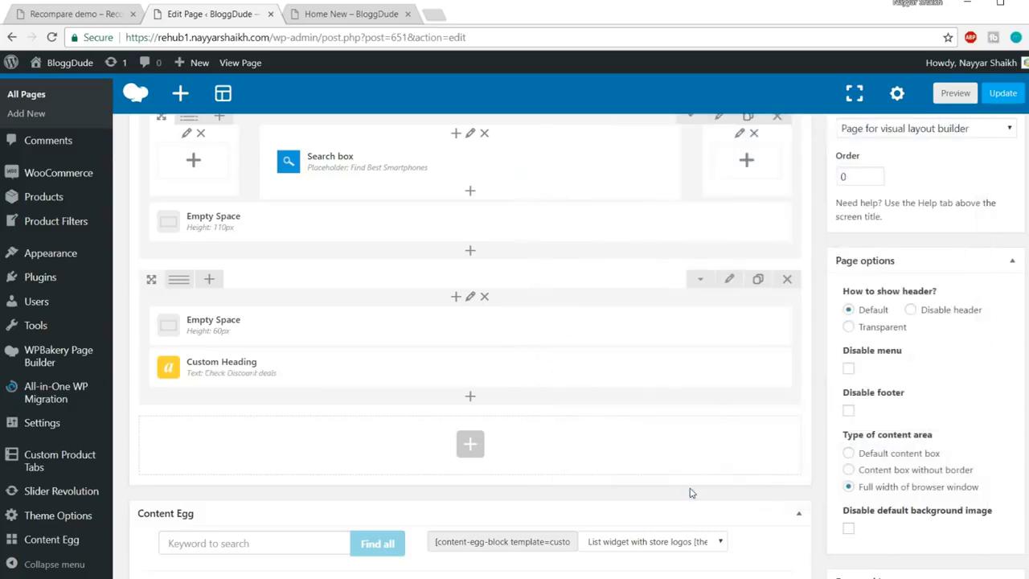
Add another Custom Heading and paste the demo subtitle 'Discover the latest trends ?' as its text
left_click(471, 396)
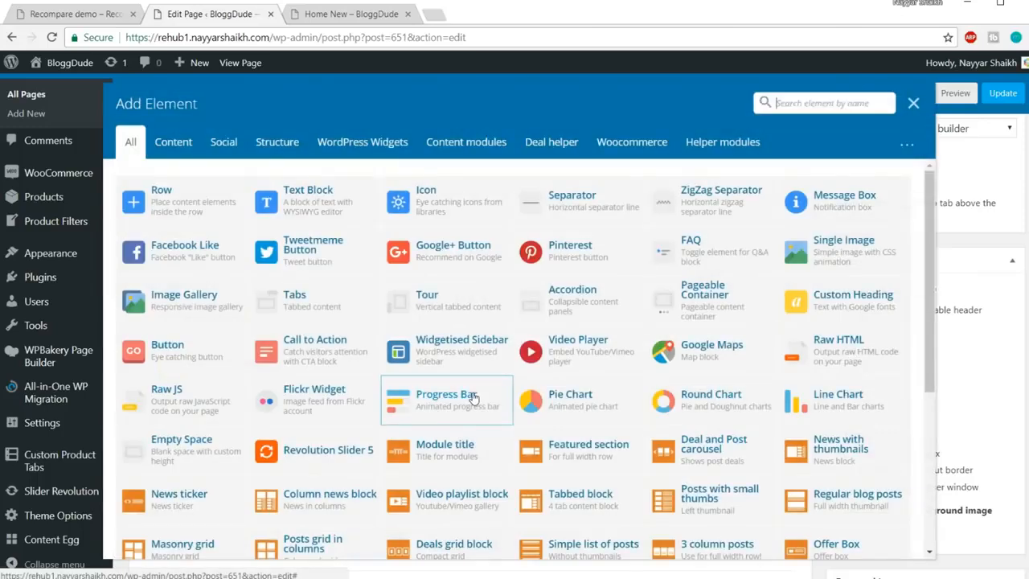
type("cust")
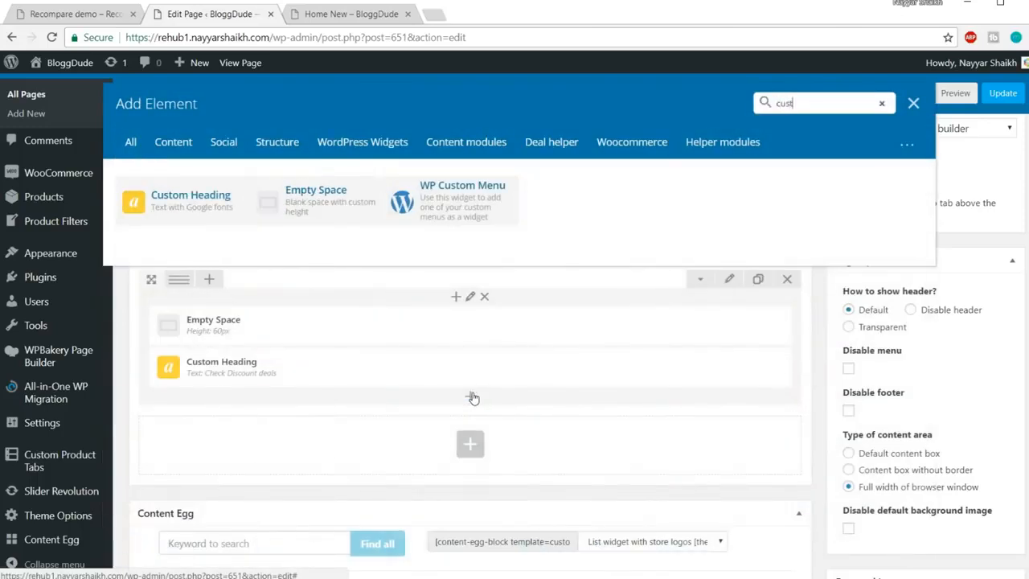
left_click(191, 213)
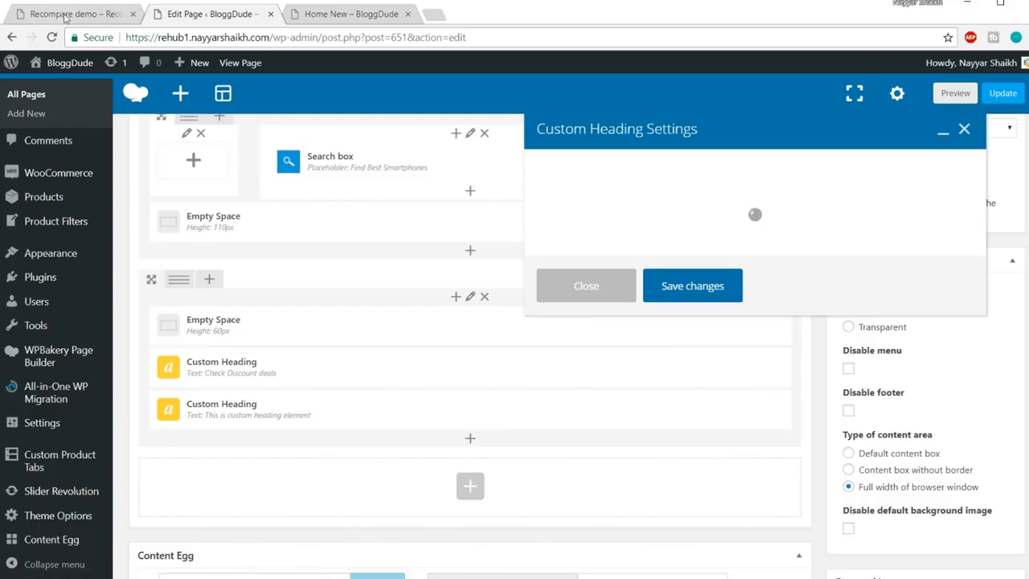
left_click(63, 15)
left_click_drag(449, 341, 608, 335)
key("ctrl+c")
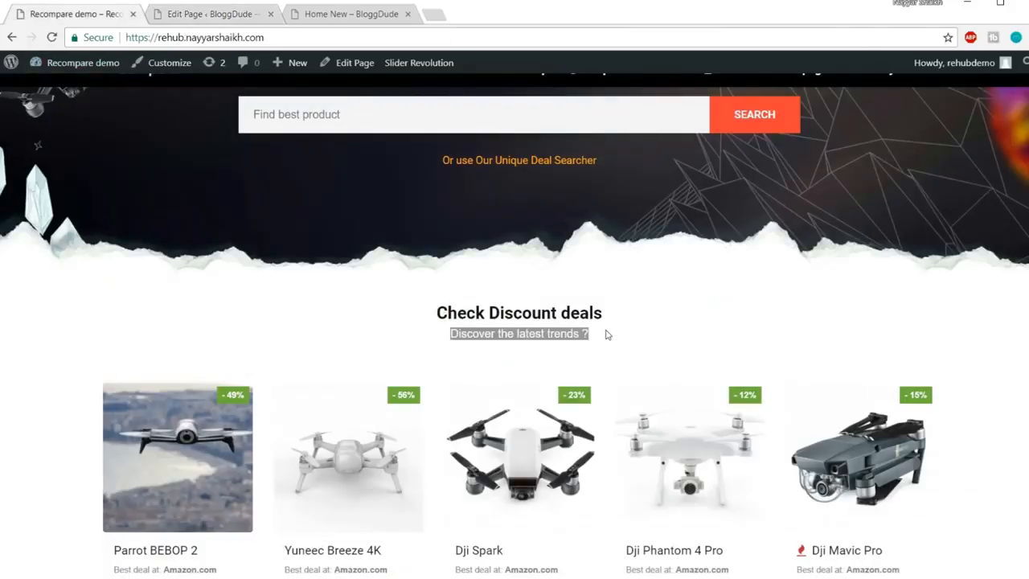
left_click(201, 15)
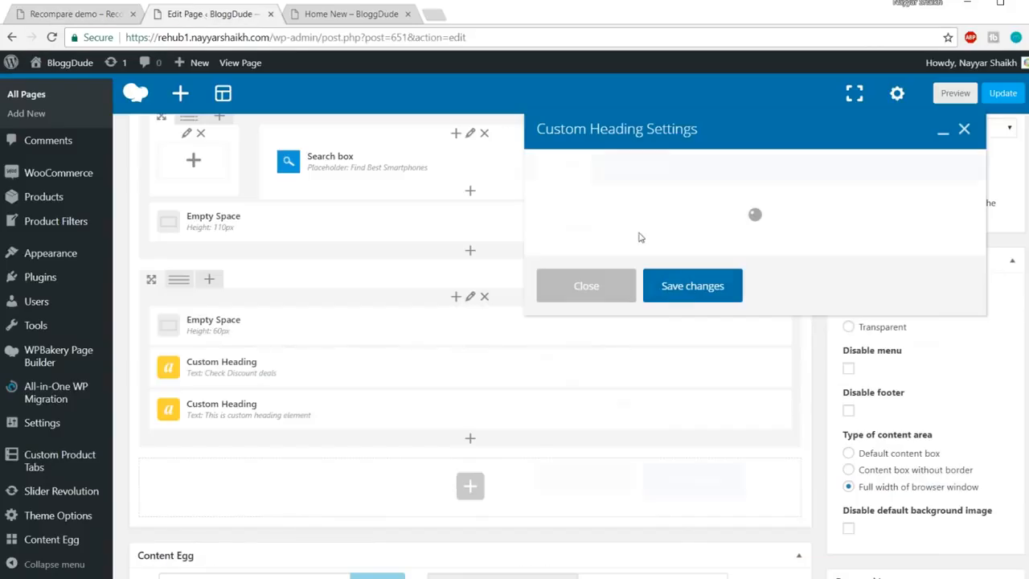
scroll(735, 253, "down", 1)
left_click_drag(696, 241, 473, 250)
key("ctrl+v")
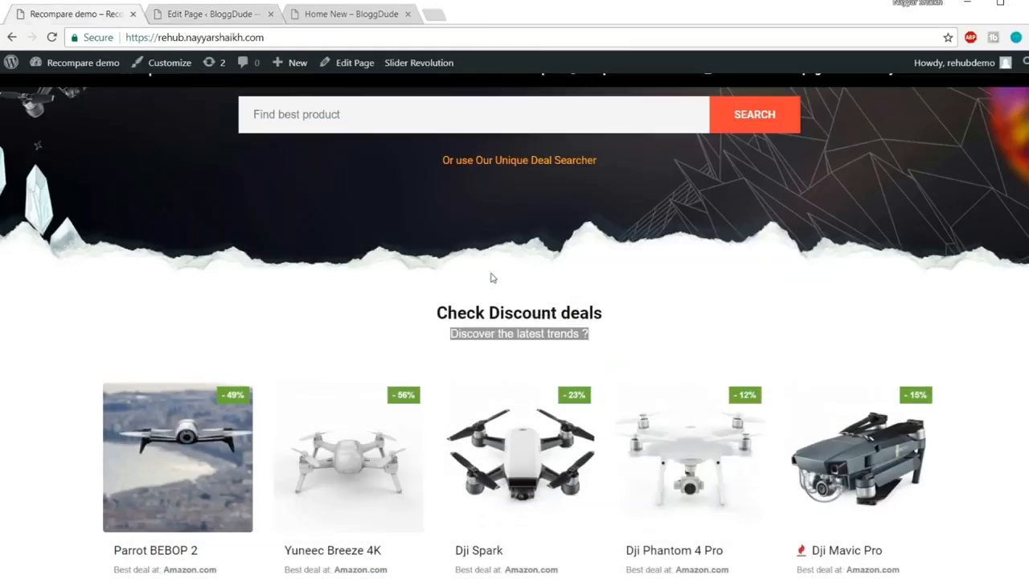
Set the subtitle heading's element tag to div
left_click(715, 335)
scroll(715, 335, "down", 1)
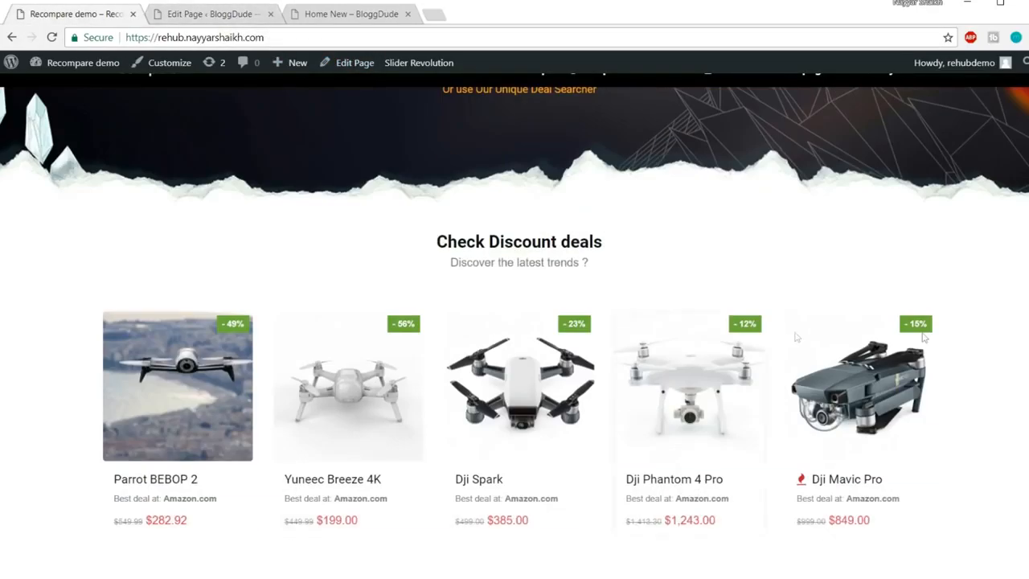
left_click(193, 13)
scroll(797, 241, "down", 2)
left_click(620, 336)
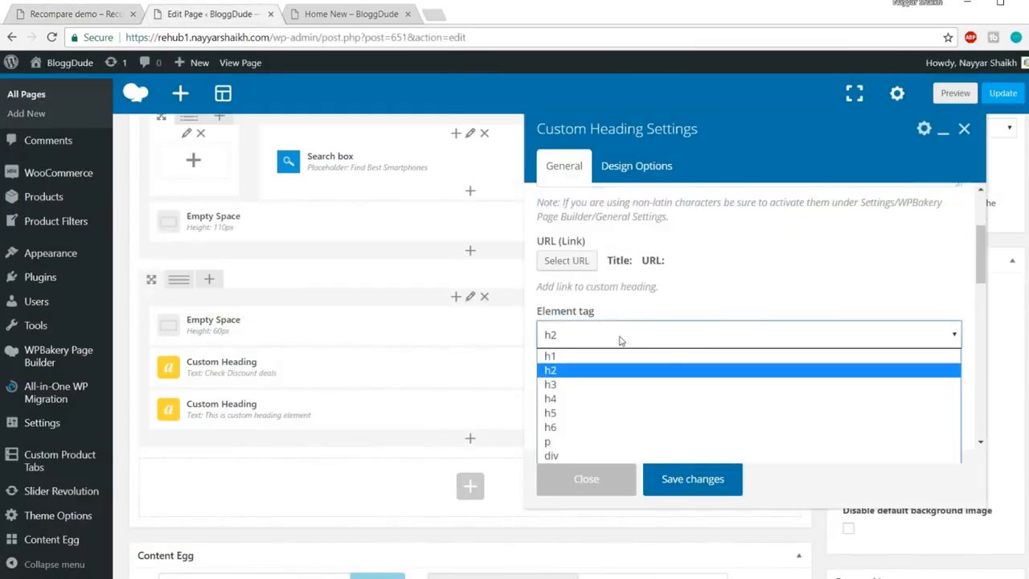
left_click(583, 456)
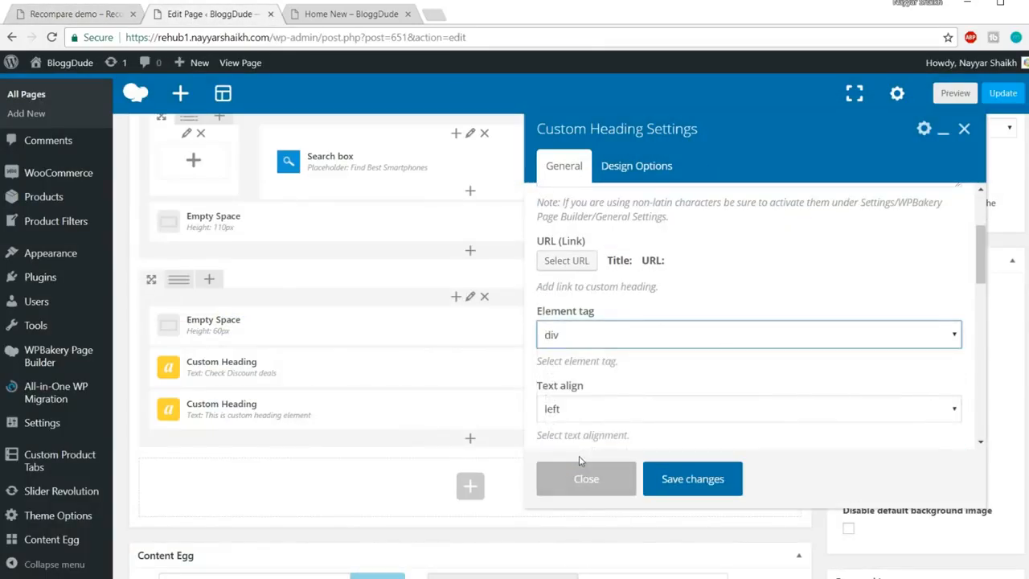
Center-align the subtitle and set its font size to 16px
left_click_drag(446, 268, 619, 274)
left_click(579, 263)
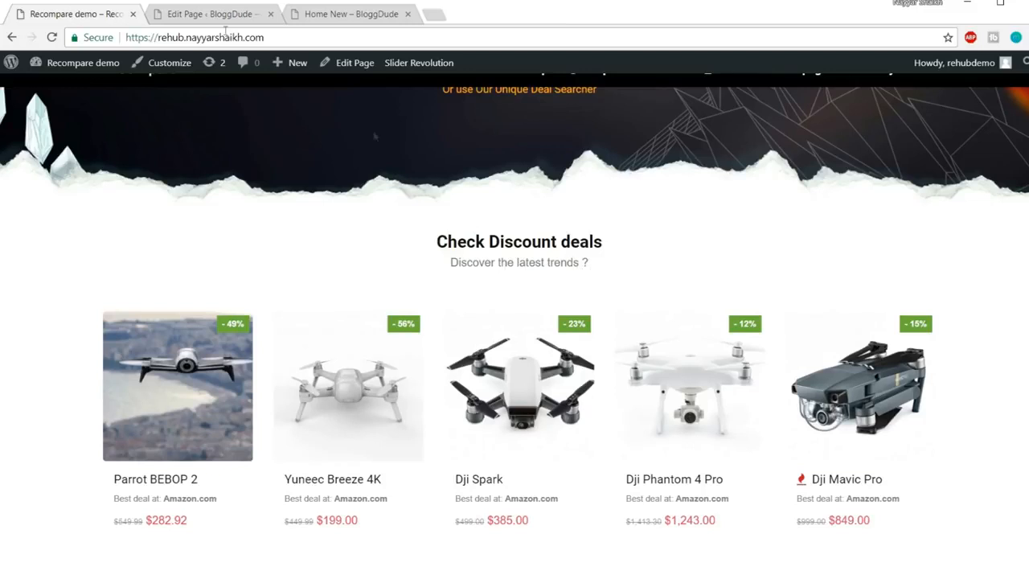
left_click(197, 9)
scroll(676, 266, "down", 2)
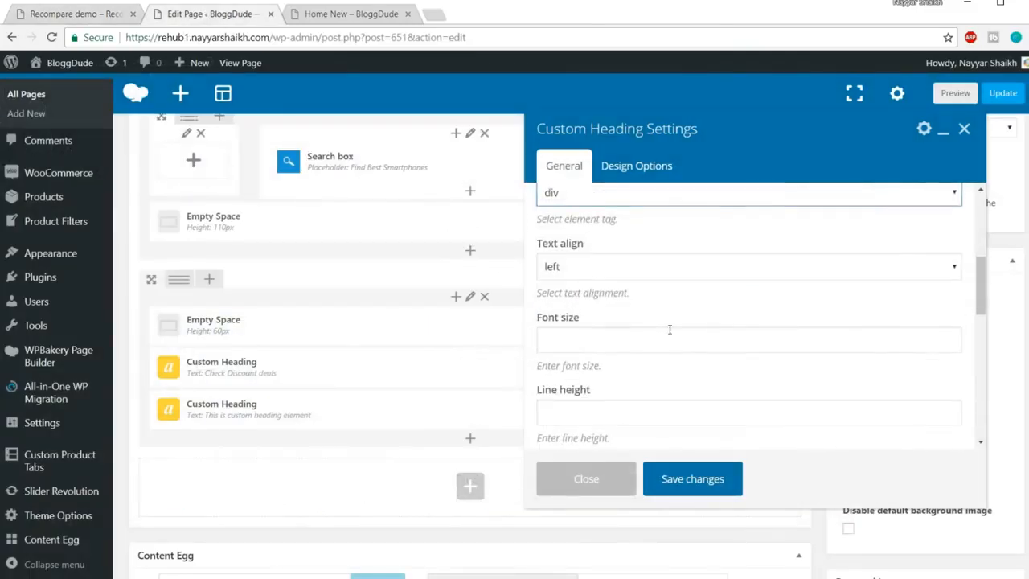
left_click(630, 273)
left_click(620, 314)
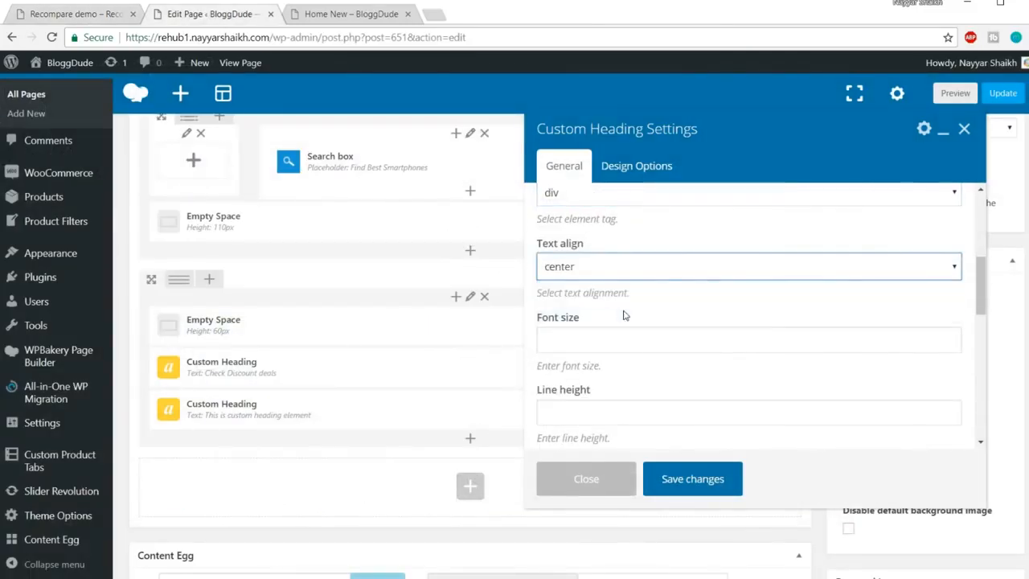
left_click(619, 331)
scroll(804, 304, "down", 1)
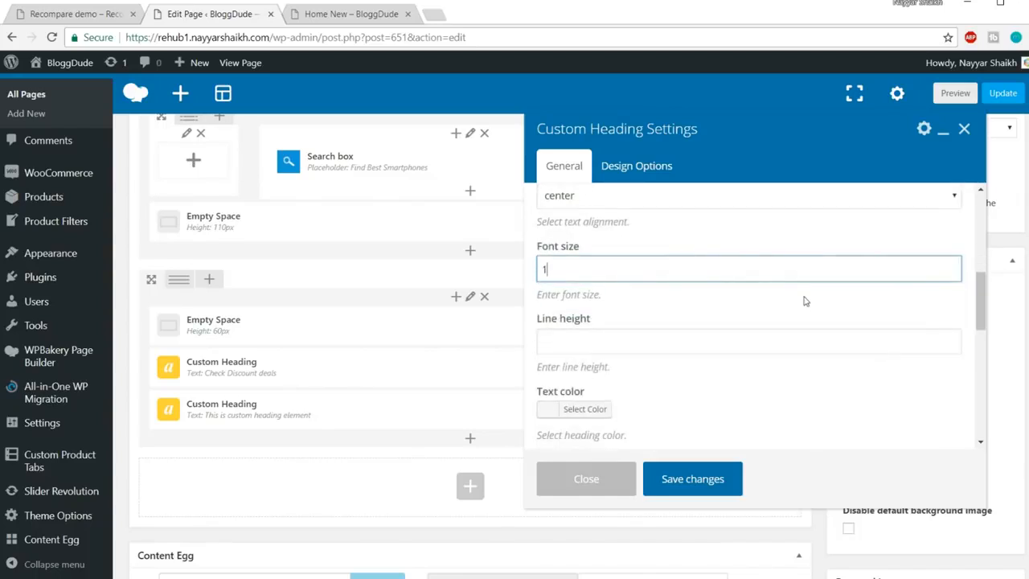
Set the subtitle's line height to 24px after checking the demo
left_click(48, 10)
scroll(676, 282, "up", 3)
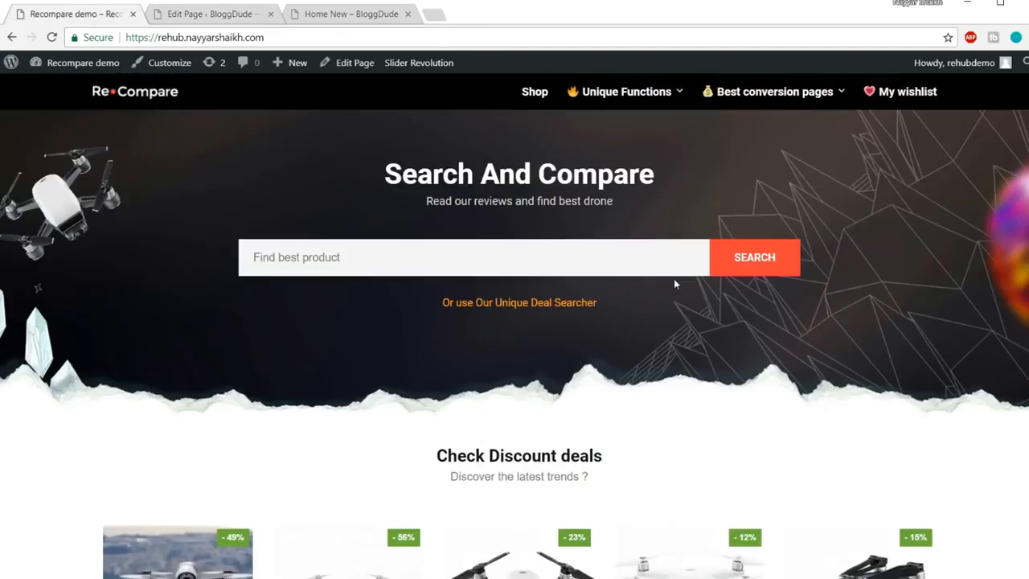
left_click(228, 14)
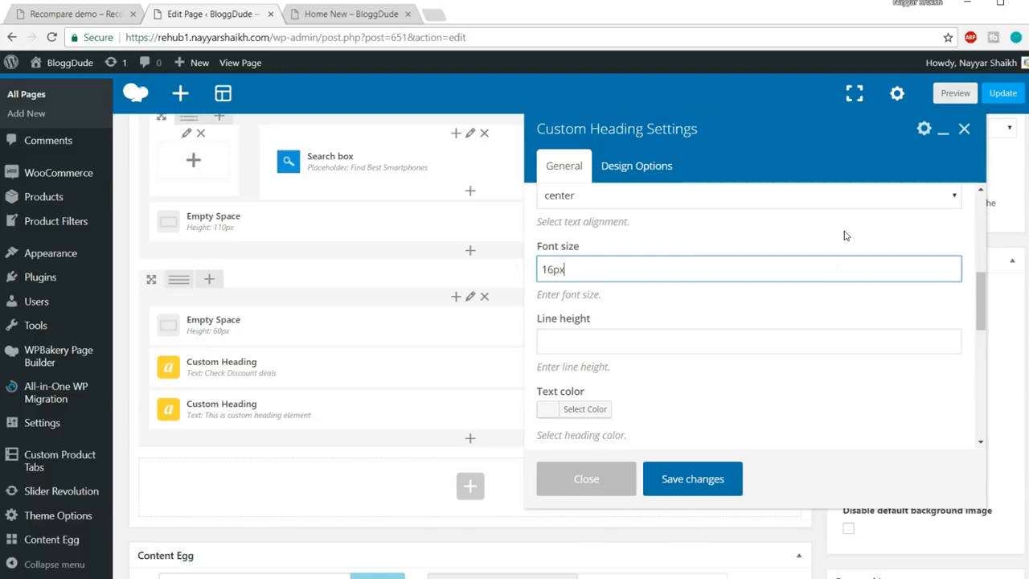
left_click(738, 339)
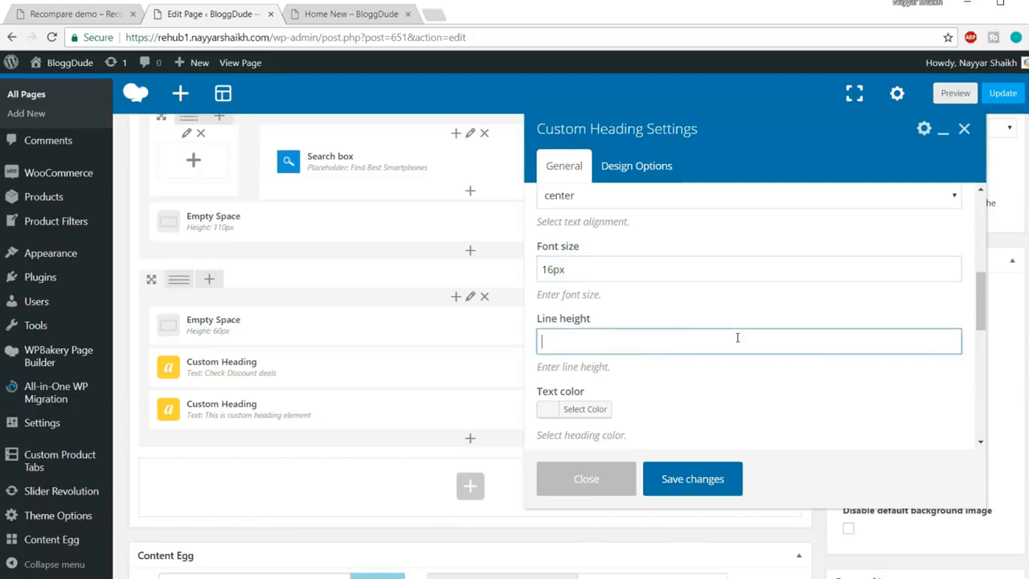
scroll(722, 290, "down", 3)
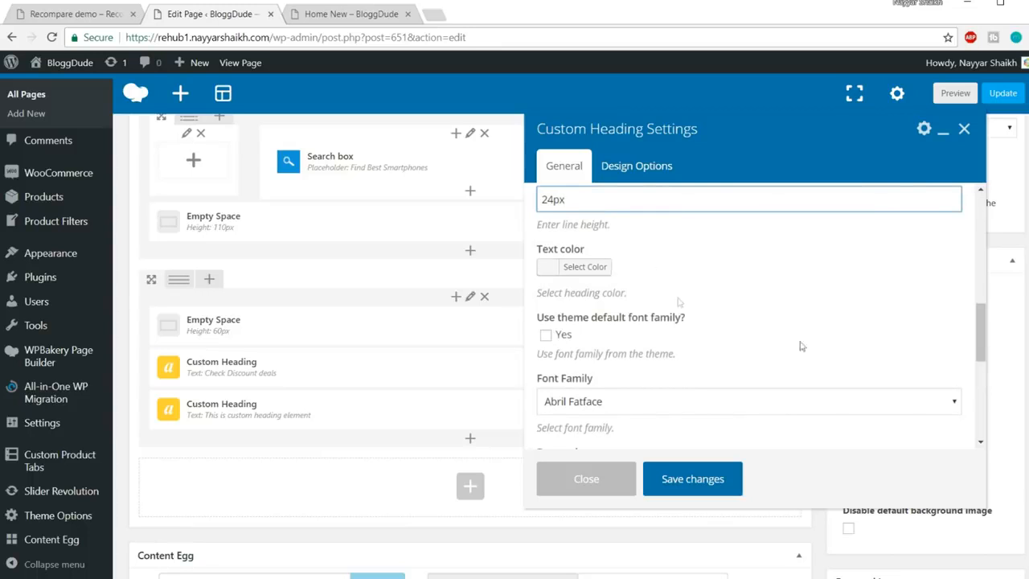
left_click(593, 278)
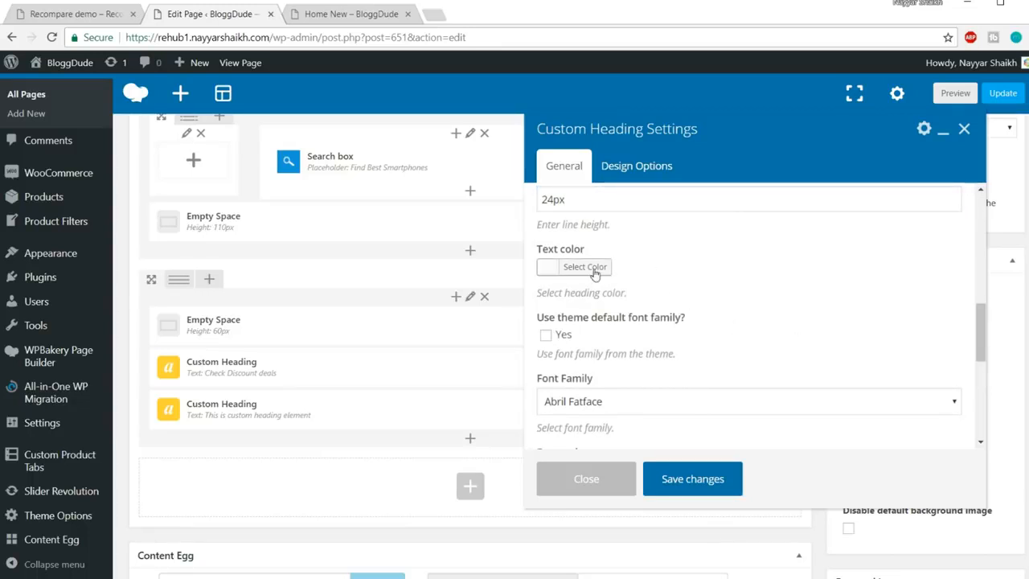
Make the subtitle text colour grey to match the demo
left_click(595, 269)
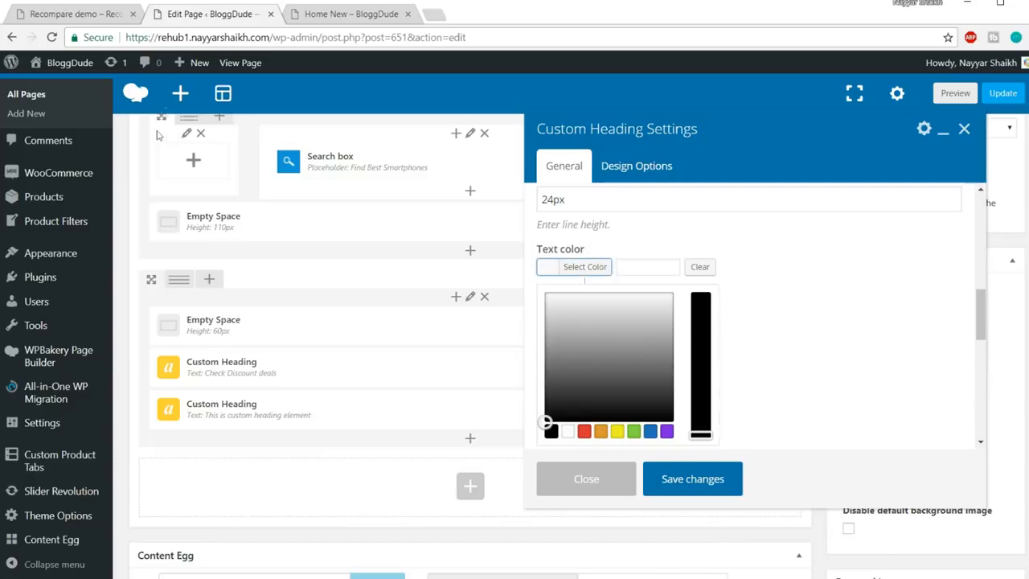
left_click(101, 14)
scroll(612, 336, "down", 3)
left_click_drag(457, 265, 595, 267)
left_click(574, 265)
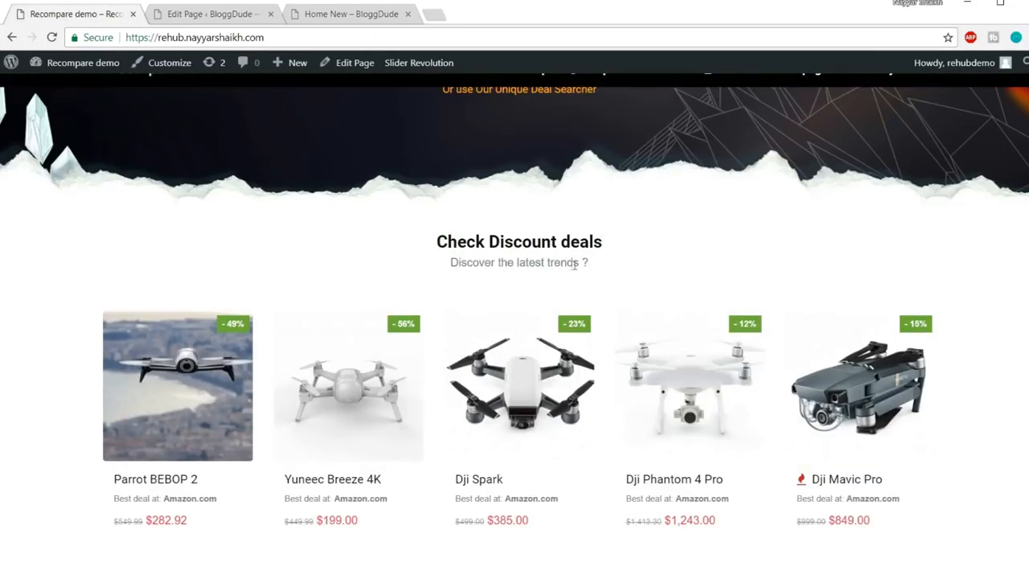
left_click(205, 14)
mouse_move(547, 342)
left_mouse_down()
mouse_move(544, 372)
mouse_move(546, 355)
left_mouse_up()
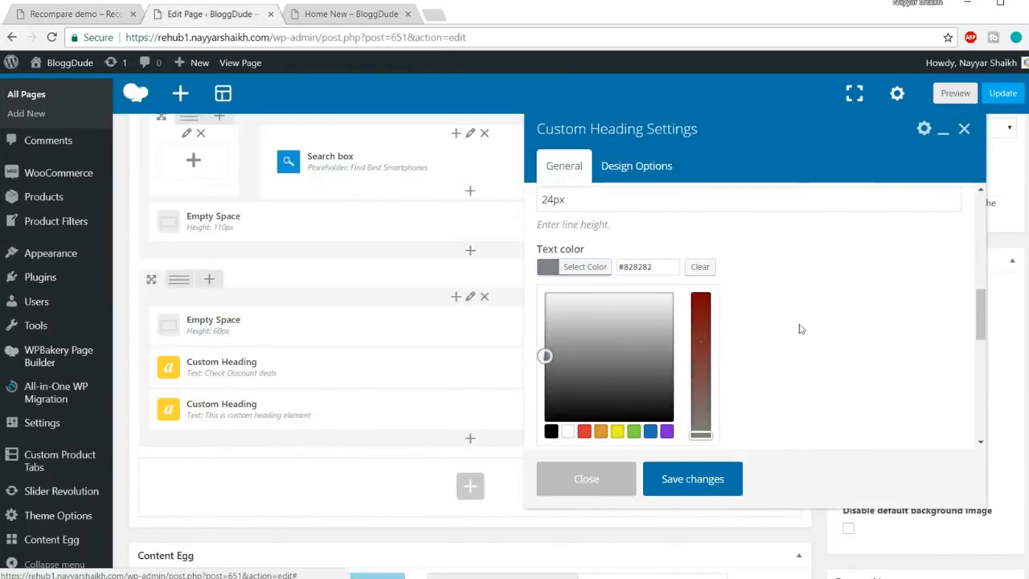
left_click(610, 268)
Use the theme's default font for the subtitle and save the heading
scroll(809, 294, "down", 5)
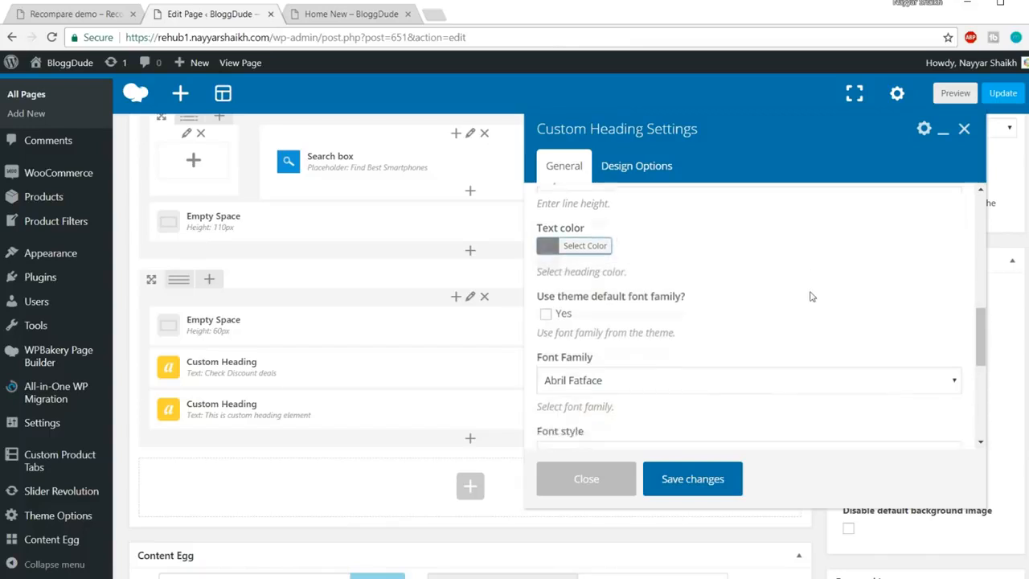
scroll(712, 317, "up", 1)
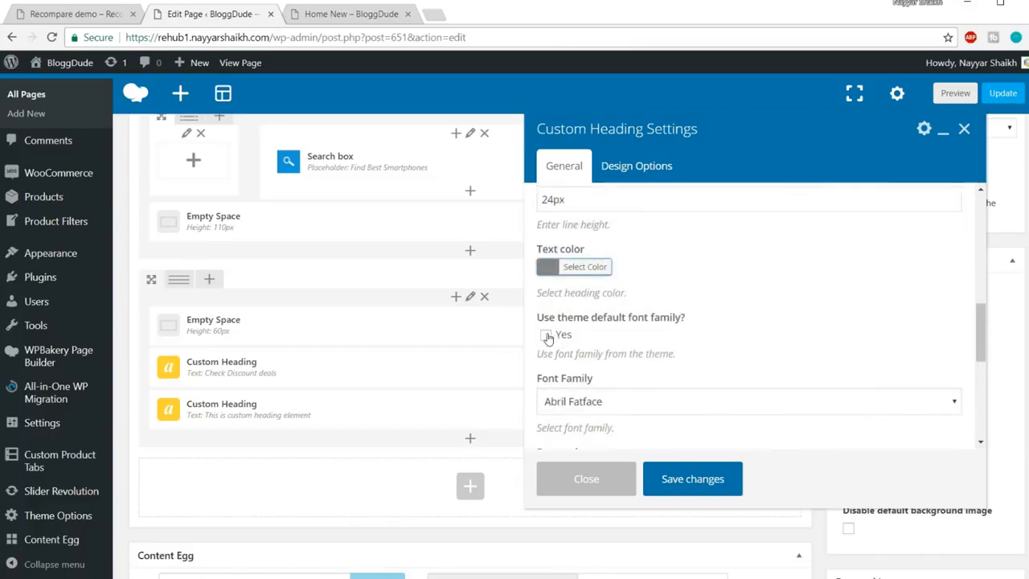
left_click(546, 333)
scroll(793, 344, "down", 1)
left_click(723, 480)
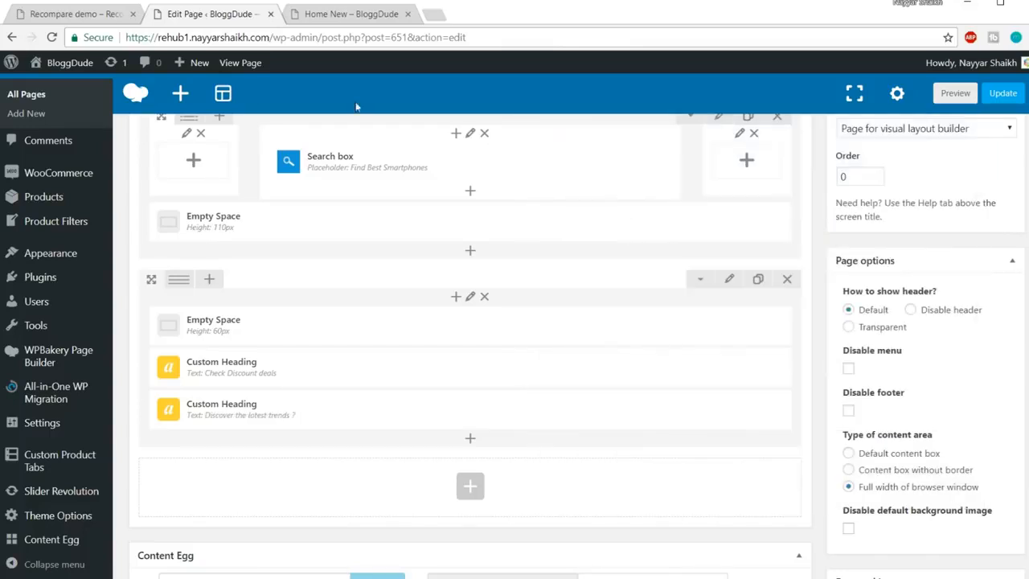
Review the demo's subtitle section, then return to the page builder
left_click(69, 13)
scroll(372, 145, "down", 2)
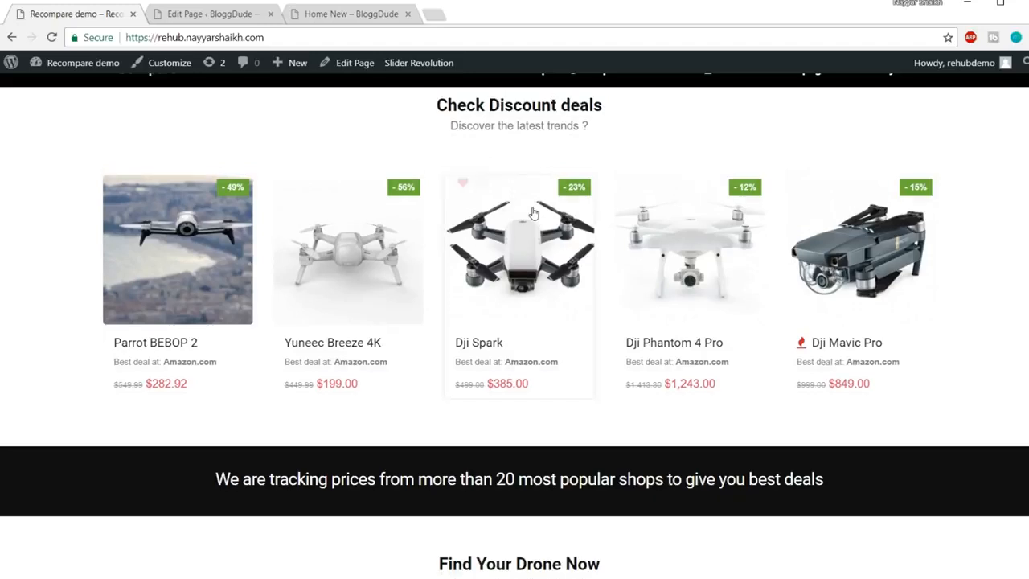
scroll(599, 233, "up", 2)
left_click_drag(451, 262, 597, 278)
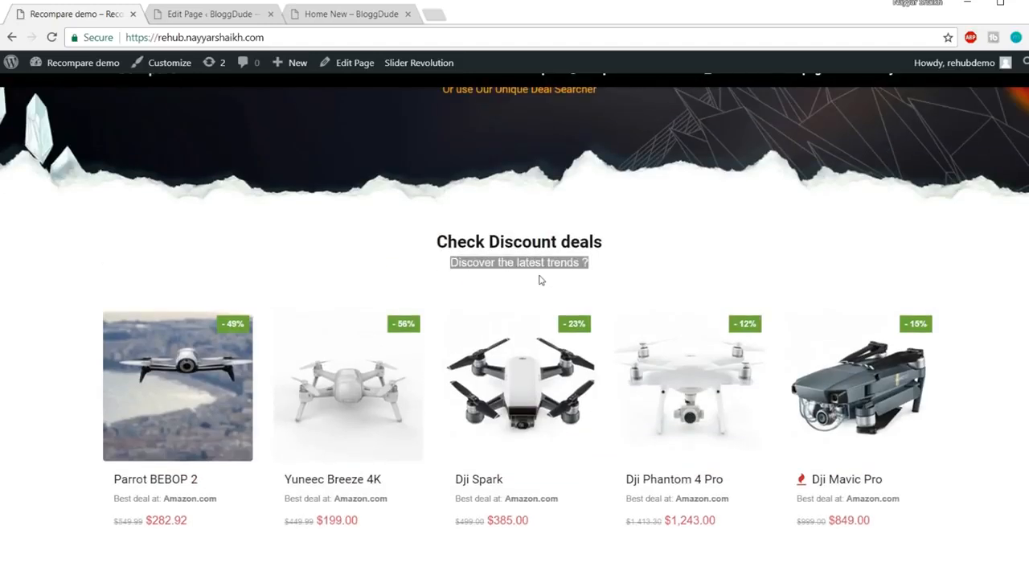
left_click(230, 16)
Clone the Empty Space, move it below the two headings, and set its height to 20px
scroll(411, 161, "down", 1)
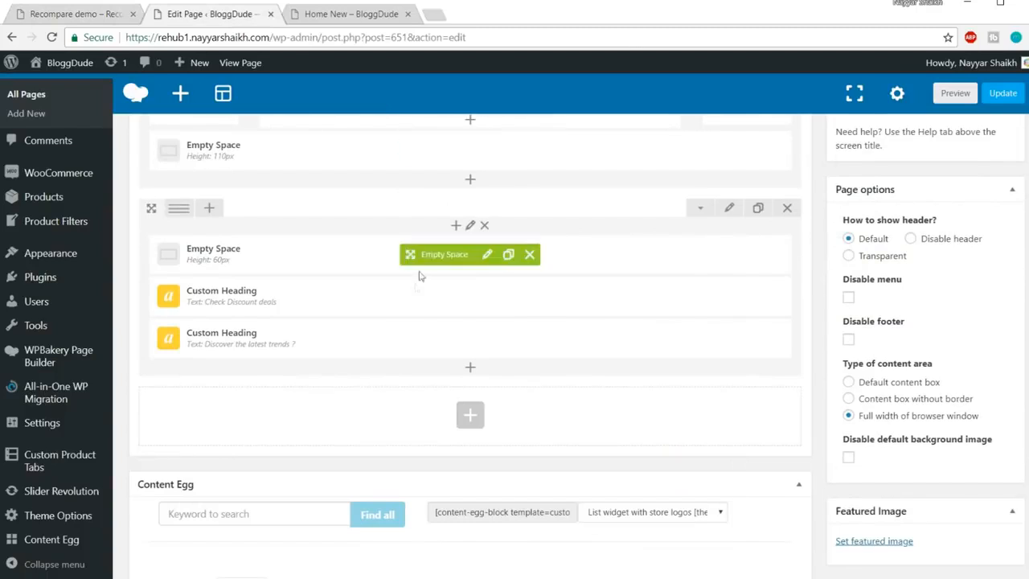
left_click(508, 255)
left_click_drag(435, 256, 478, 391)
left_click(486, 382)
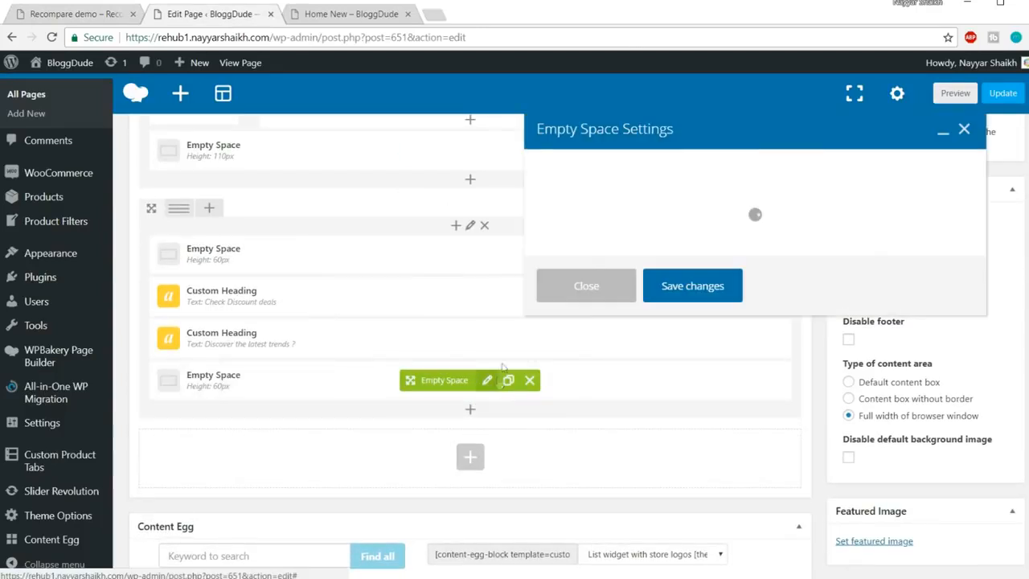
left_click_drag(555, 230, 480, 227)
left_click(550, 231)
type("20")
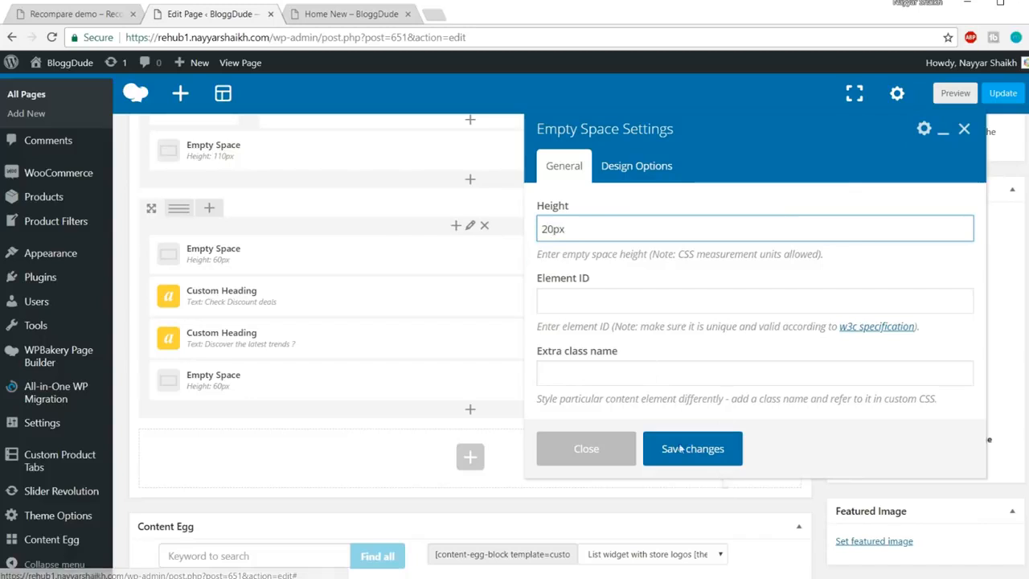
left_click(680, 450)
Show the WooCommerce elements in the column's Add Element list
scroll(471, 338, "down", 1)
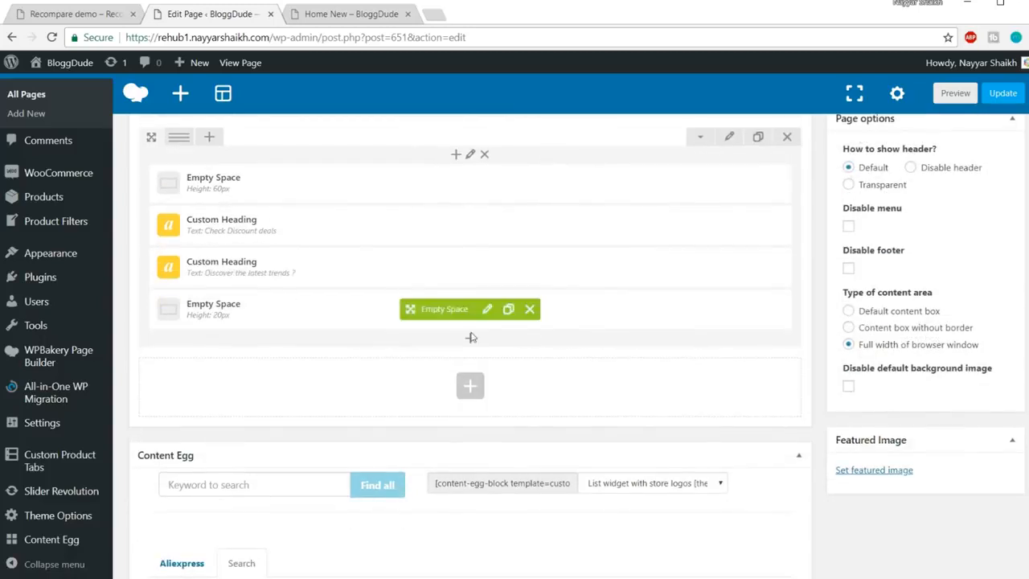
left_click(472, 338)
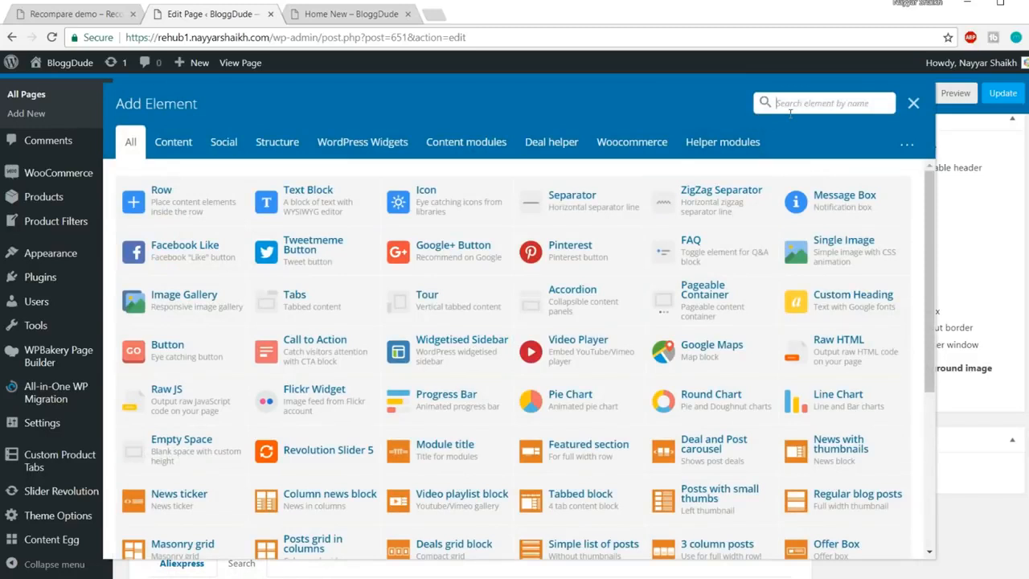
left_click(380, 146)
left_click(632, 145)
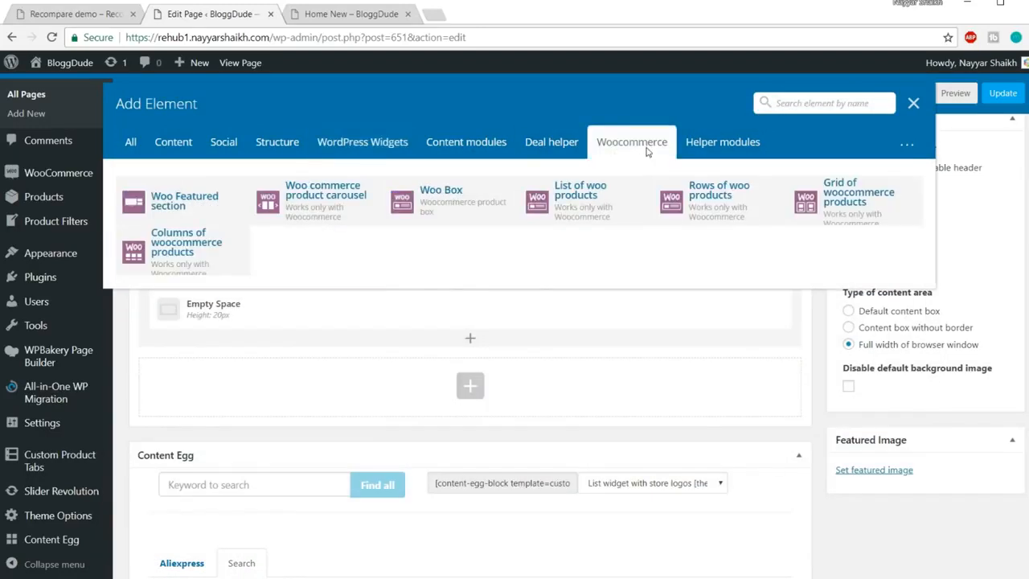
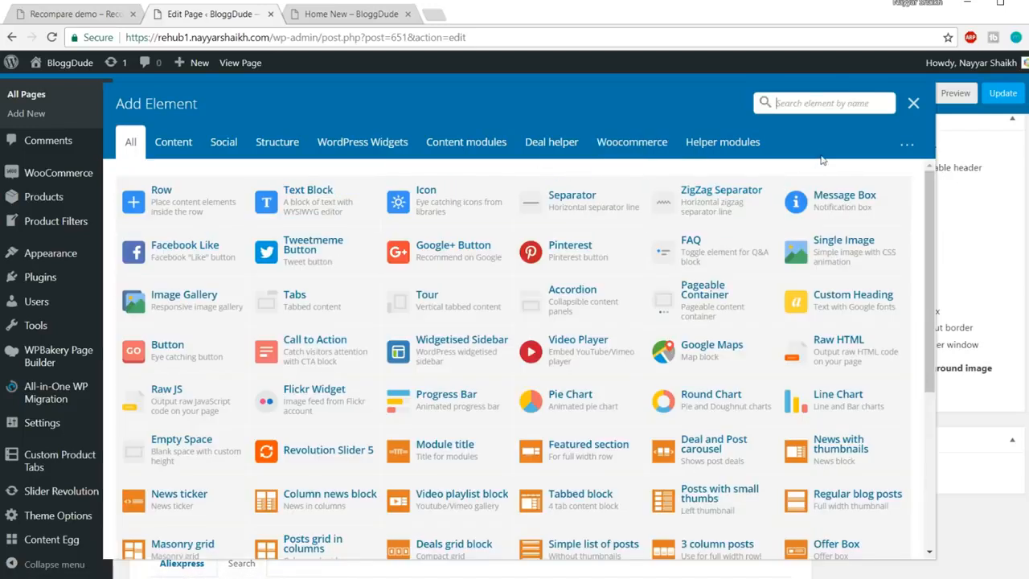
Search 'carous' and insert a Woo commerce product carousel below the Empty Space
type("carous")
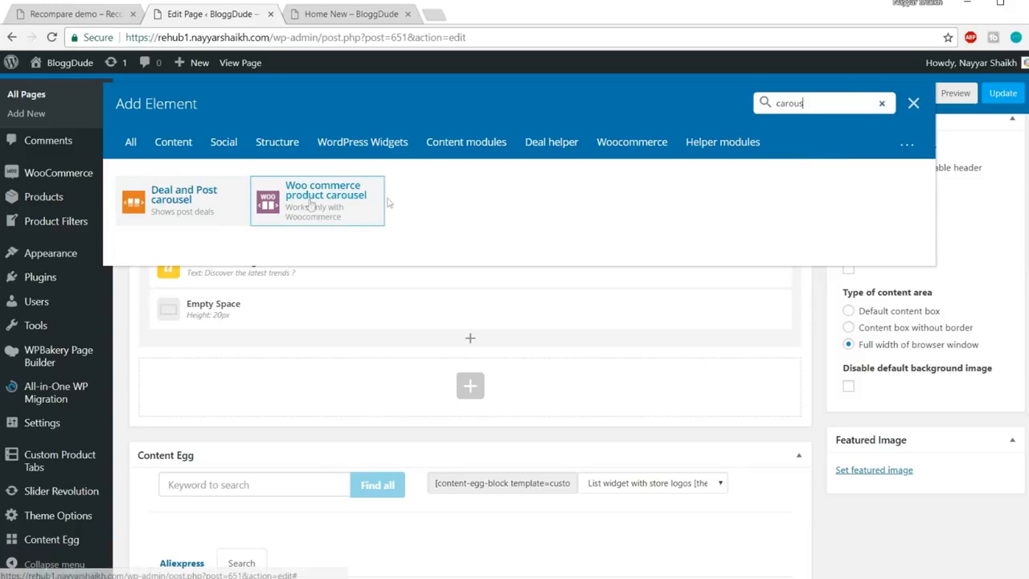
left_click(350, 214)
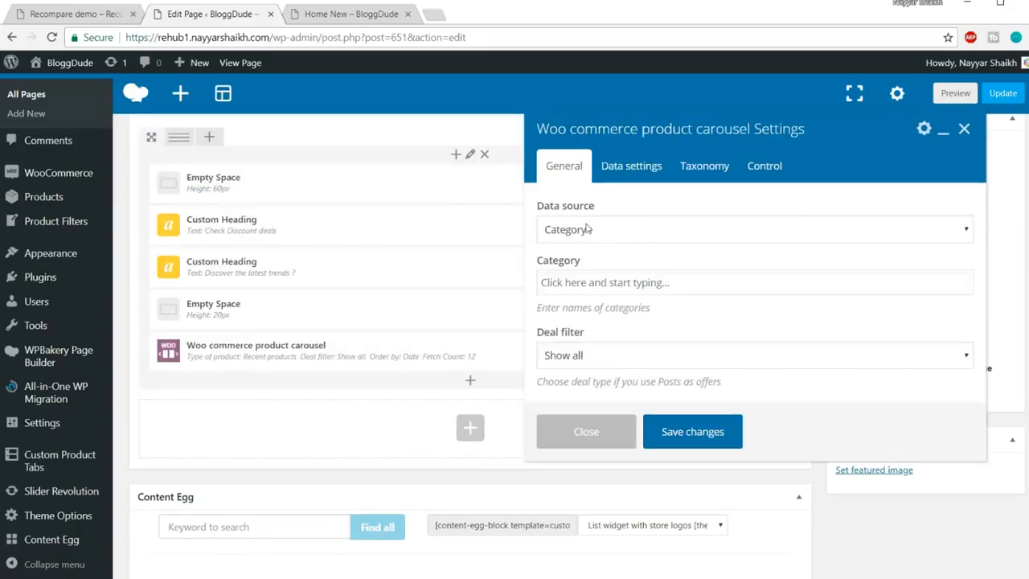
Source the carousel by Type of products, set to Sale products
left_click(636, 230)
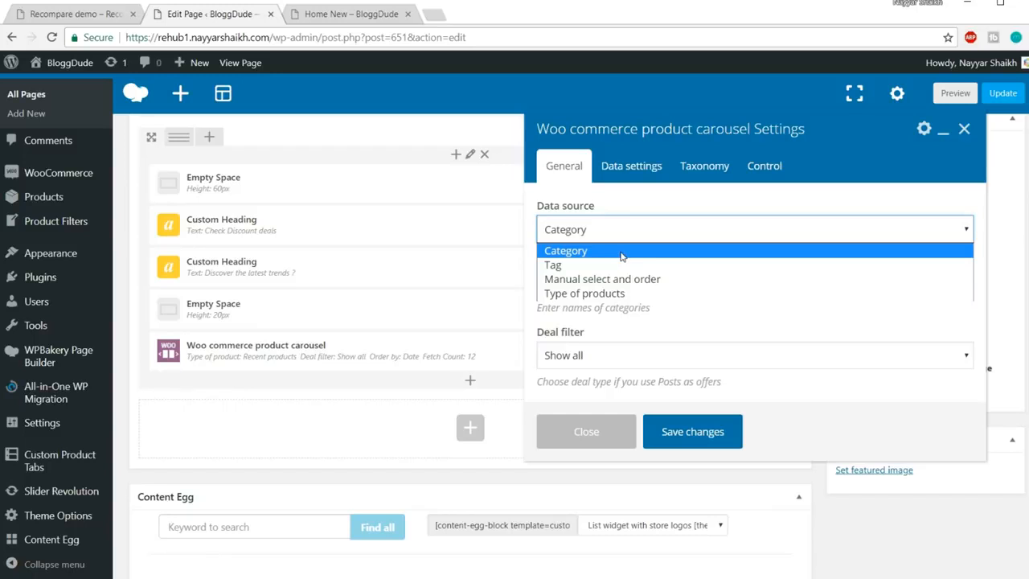
left_click(620, 295)
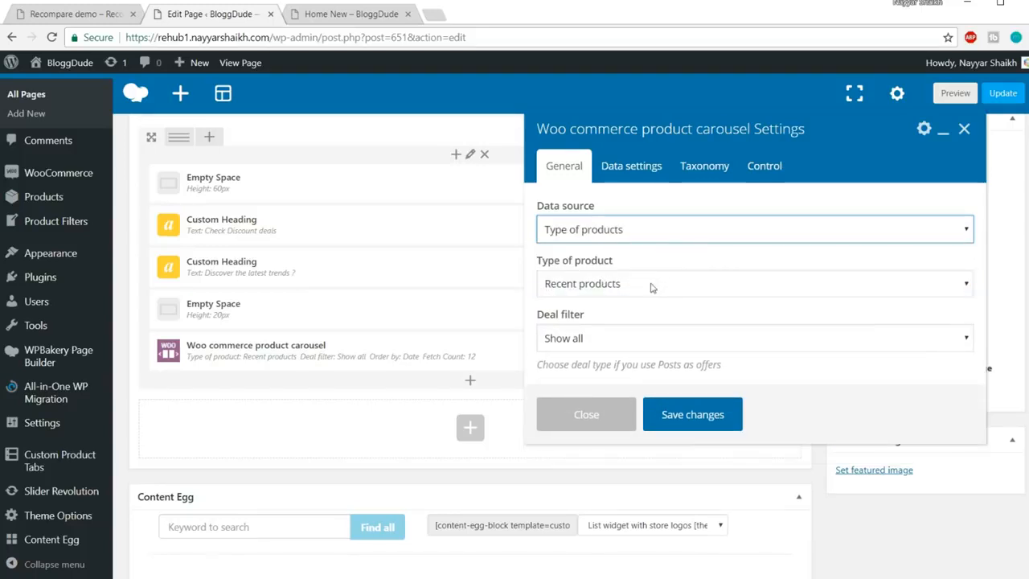
left_click(652, 286)
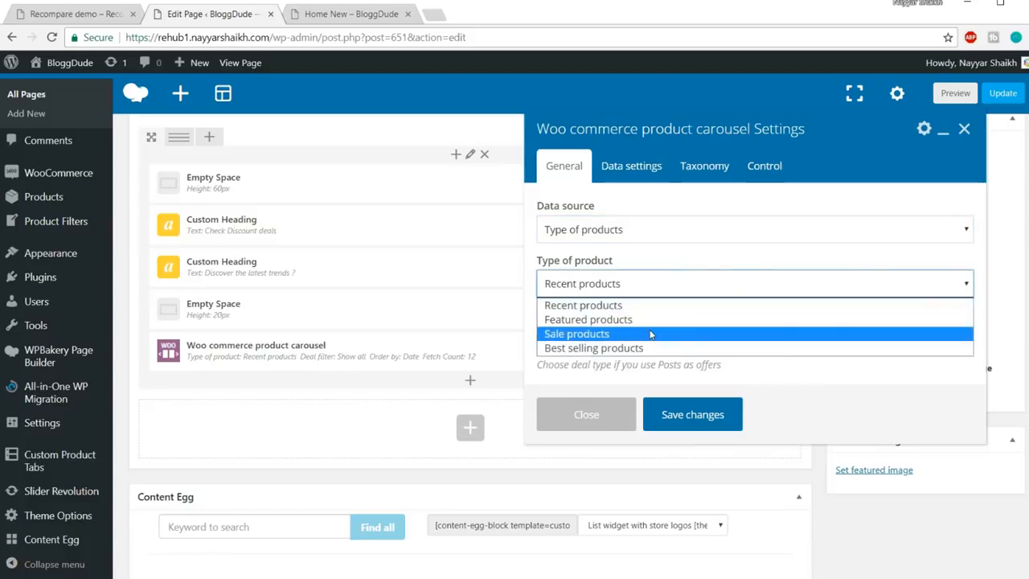
left_click(105, 18)
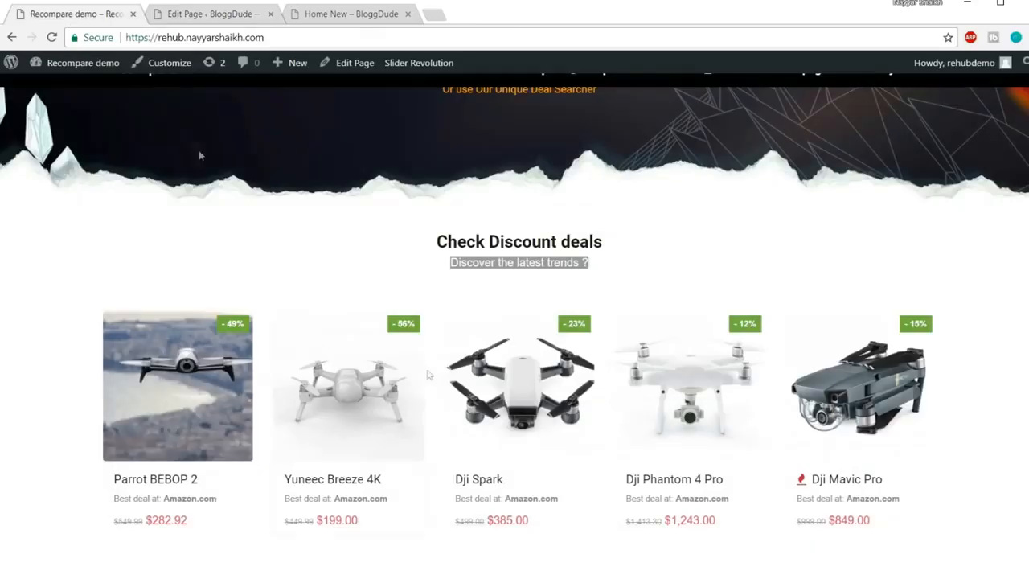
left_click(213, 20)
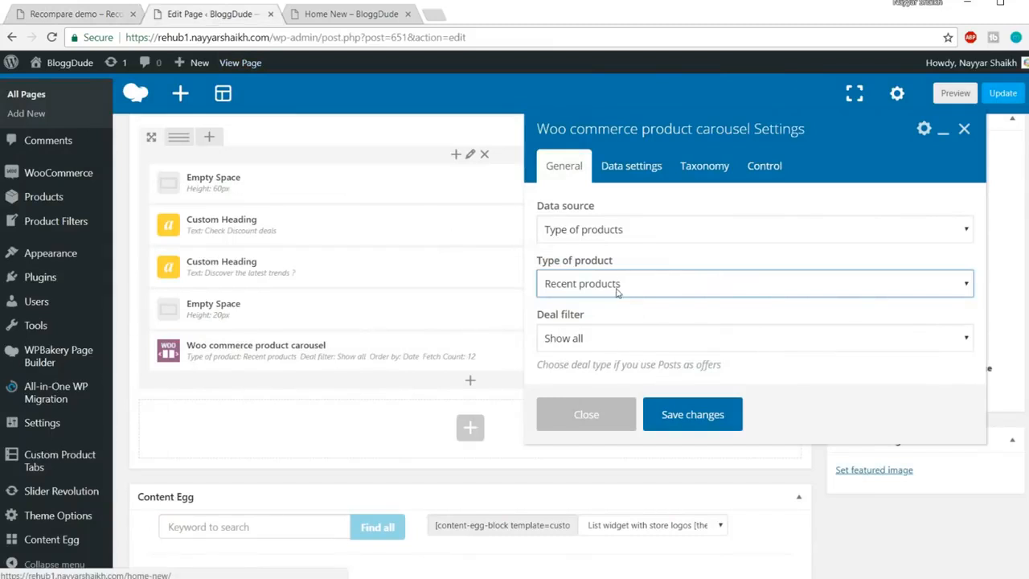
left_click(617, 292)
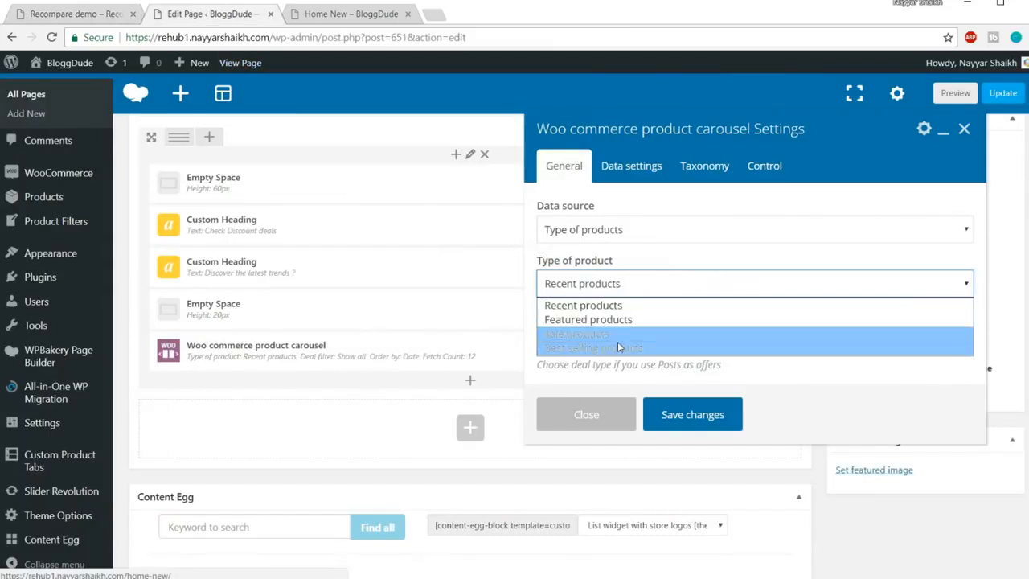
left_click(615, 335)
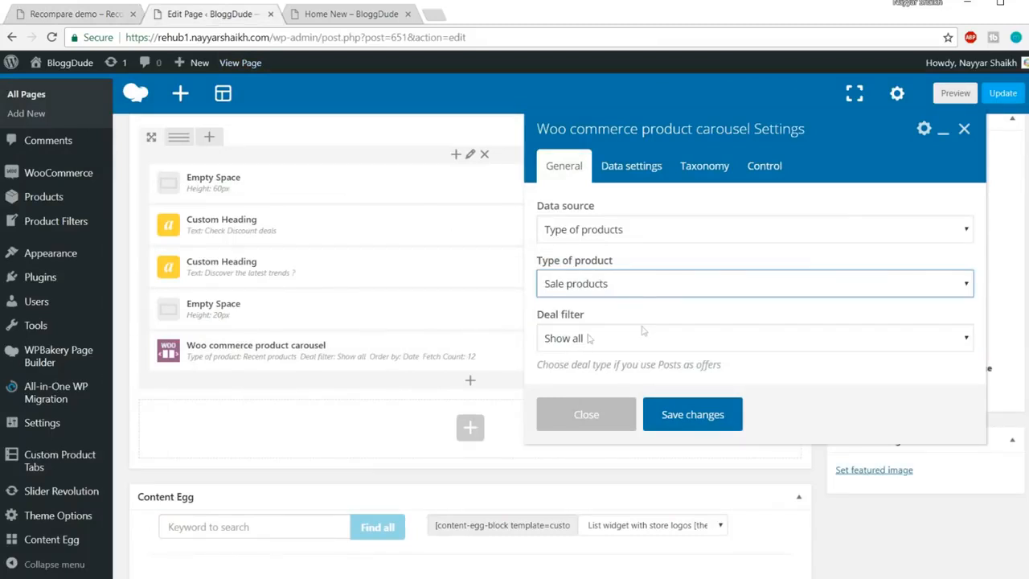
Clear the carousel's Price range so it stays empty and save the settings
left_click(639, 179)
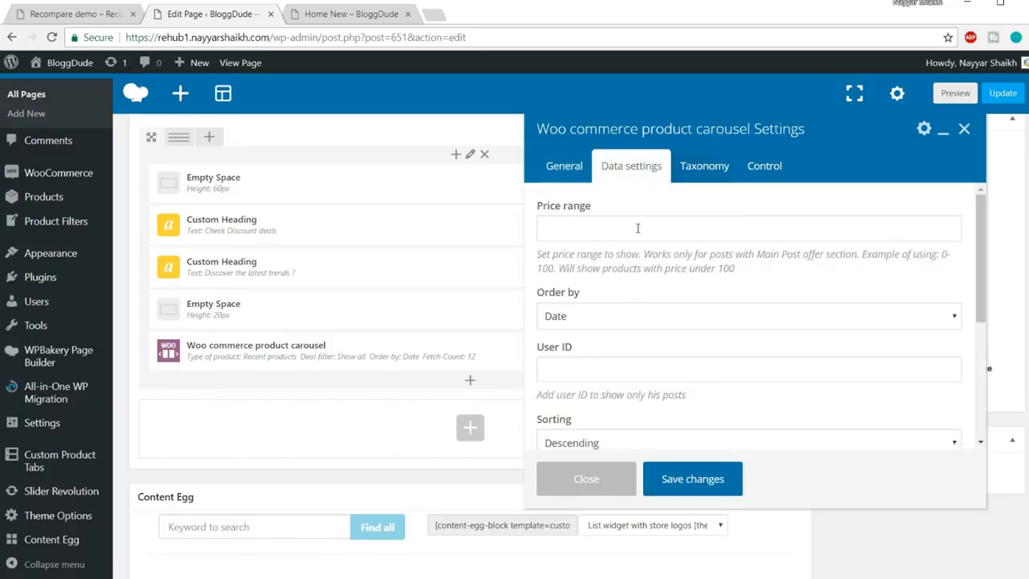
left_click(766, 225)
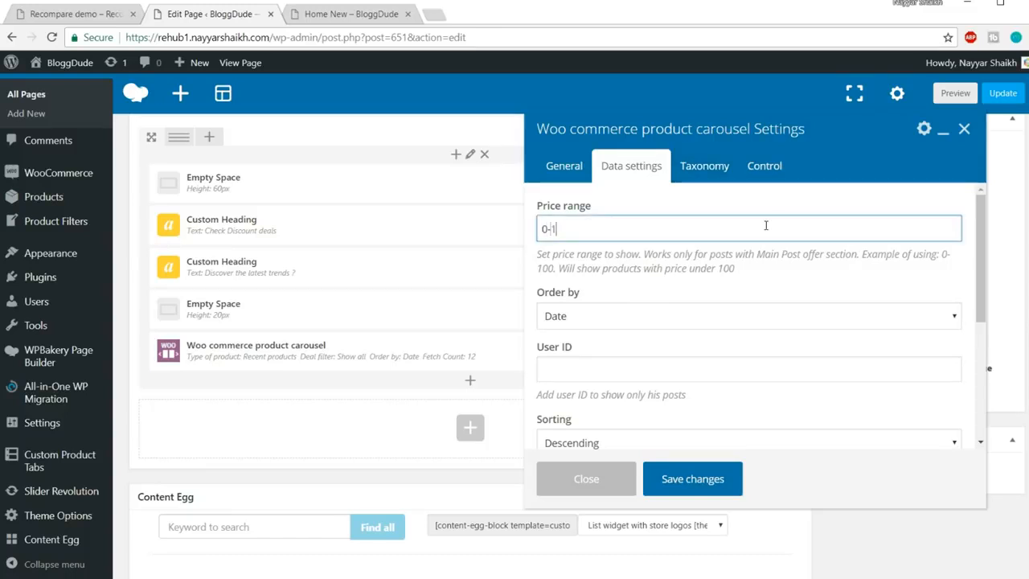
key("shift+Left")
key("shift+Left")
key("shift+Left")
key("shift+Left")
key("BackSpace")
left_click(776, 169)
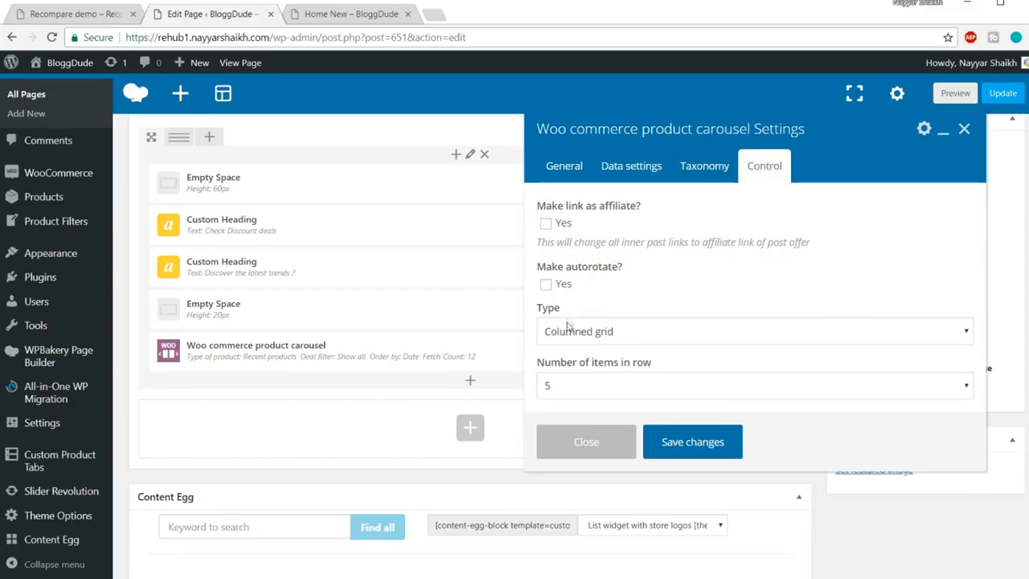
left_click(705, 447)
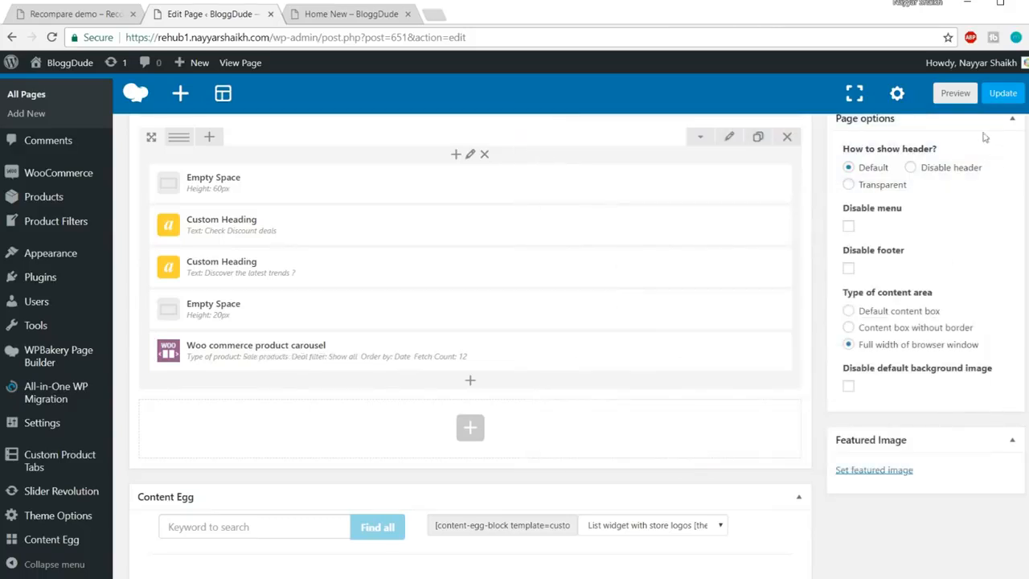
Update the Home New page and reload it live
left_click(1013, 102)
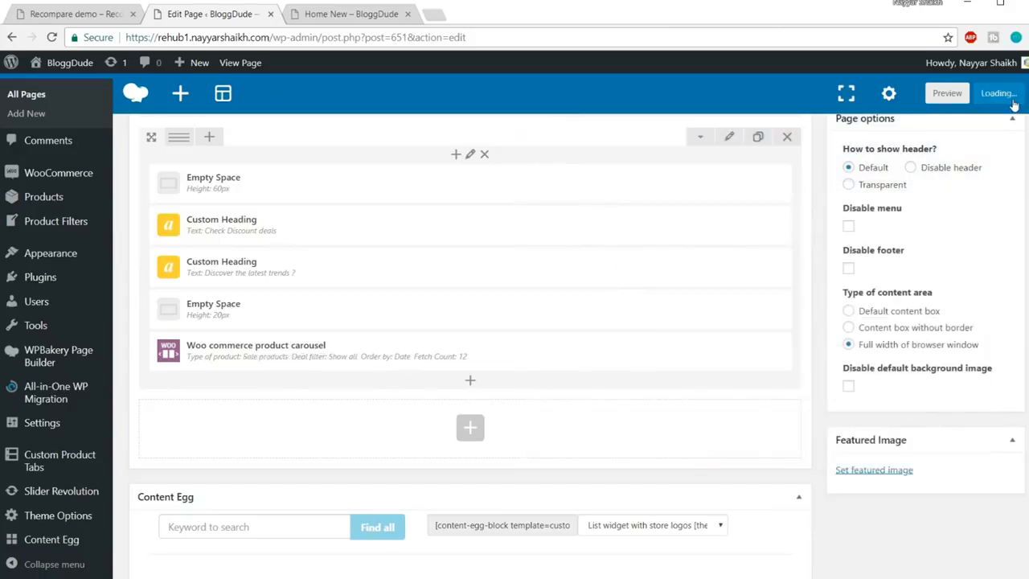
left_click(356, 17)
left_click(208, 14)
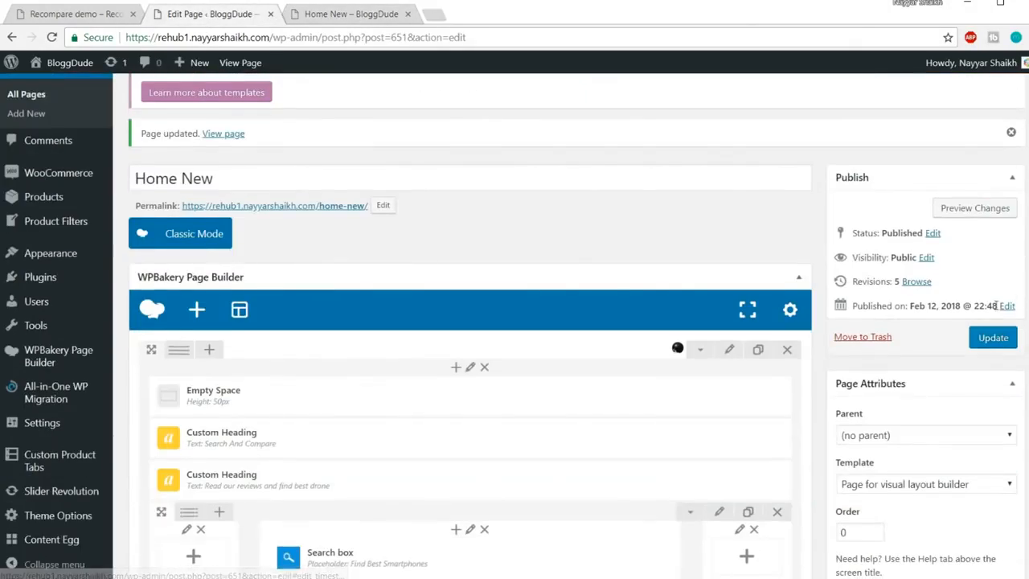
left_click(995, 337)
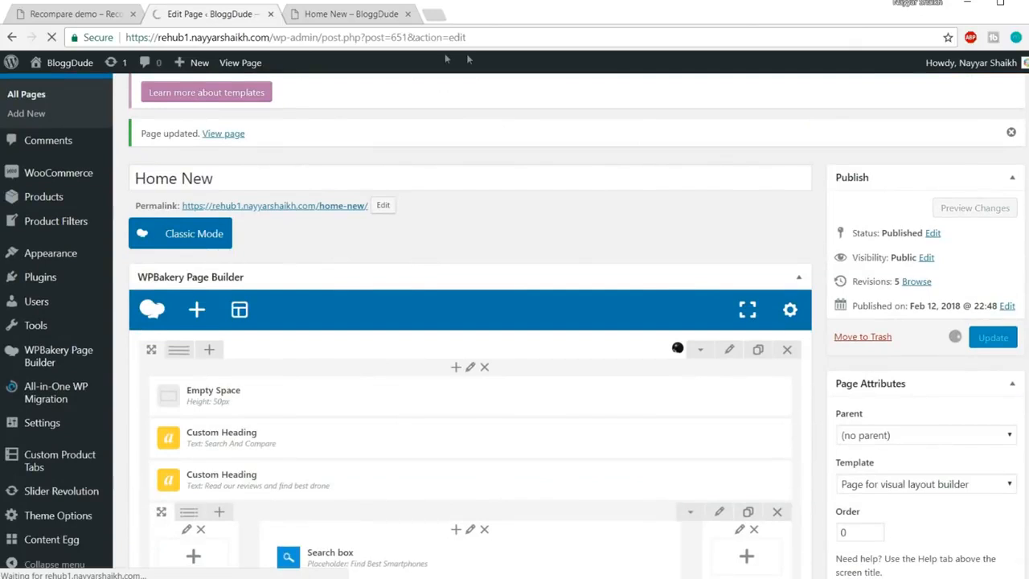
left_click(344, 15)
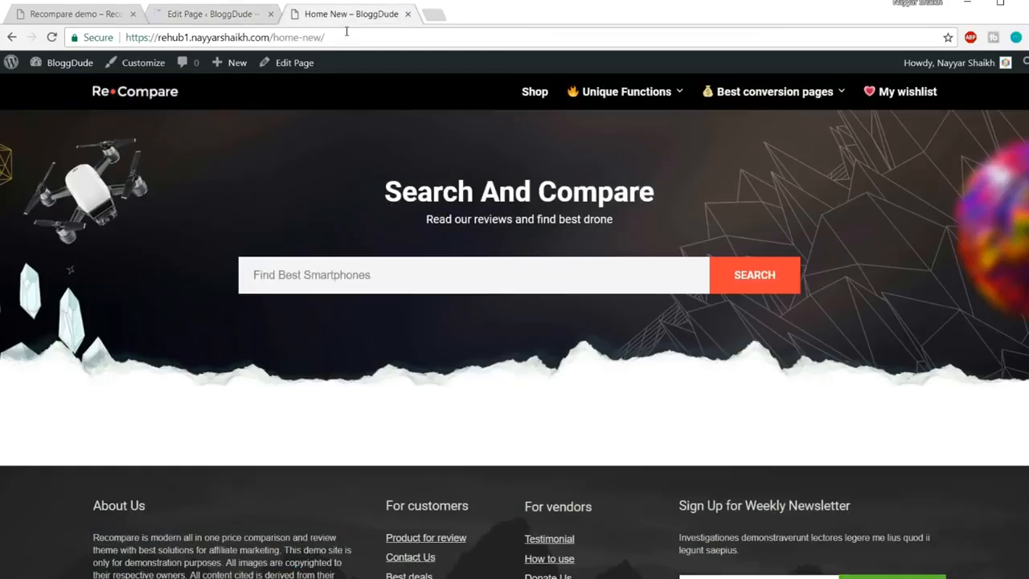
left_click(347, 34)
key("Return")
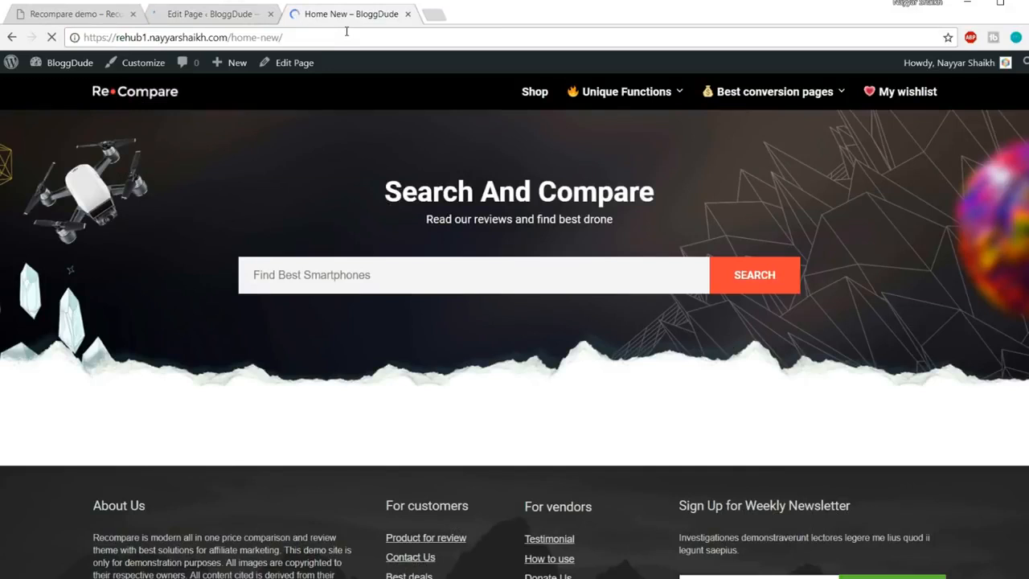
Test the live discount deals carousel by sliding and stepping it back and forth
scroll(777, 258, "down", 3)
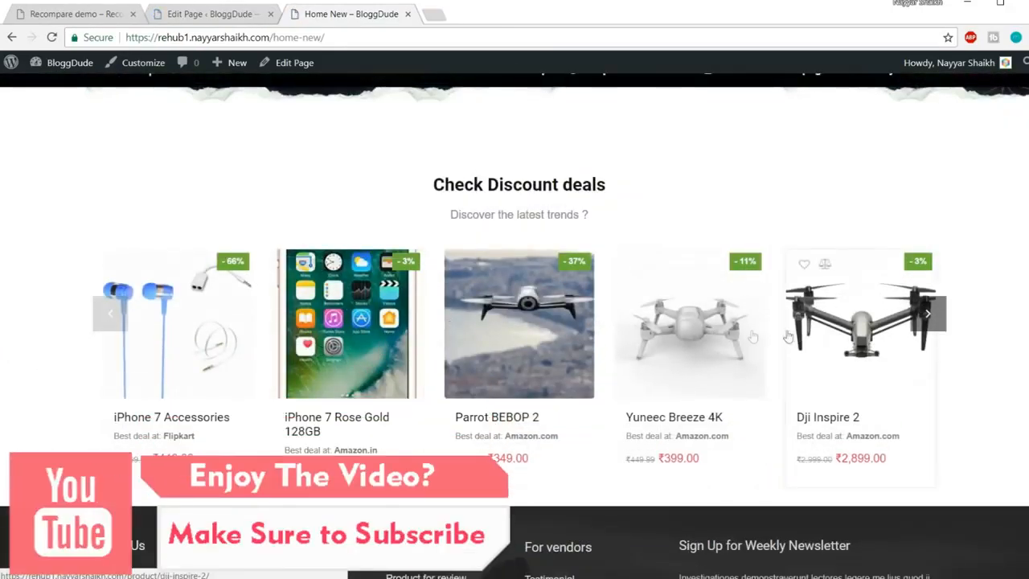
left_click_drag(788, 338, 292, 338)
left_click_drag(363, 341, 190, 343)
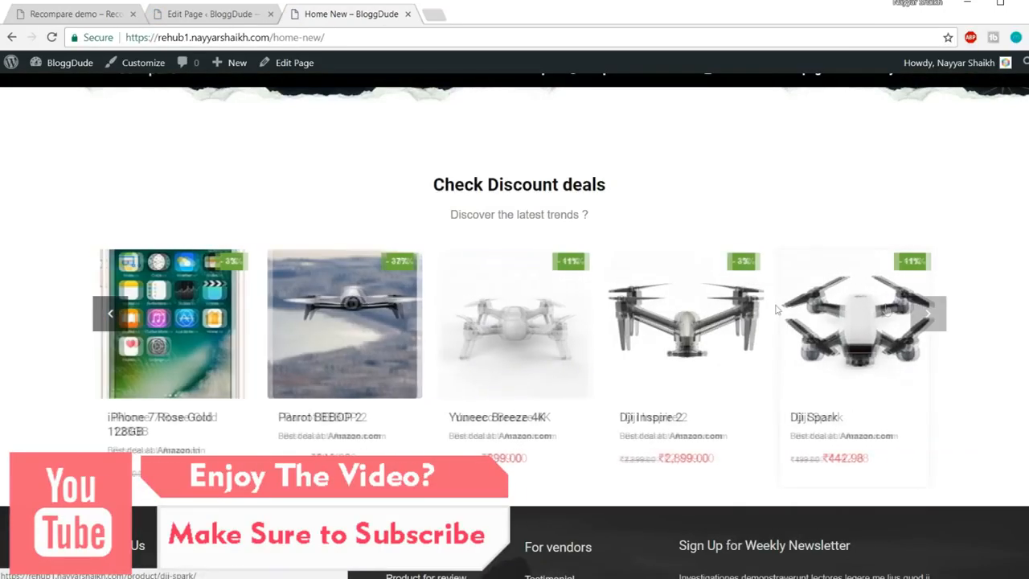
left_click(929, 315)
left_click(928, 316)
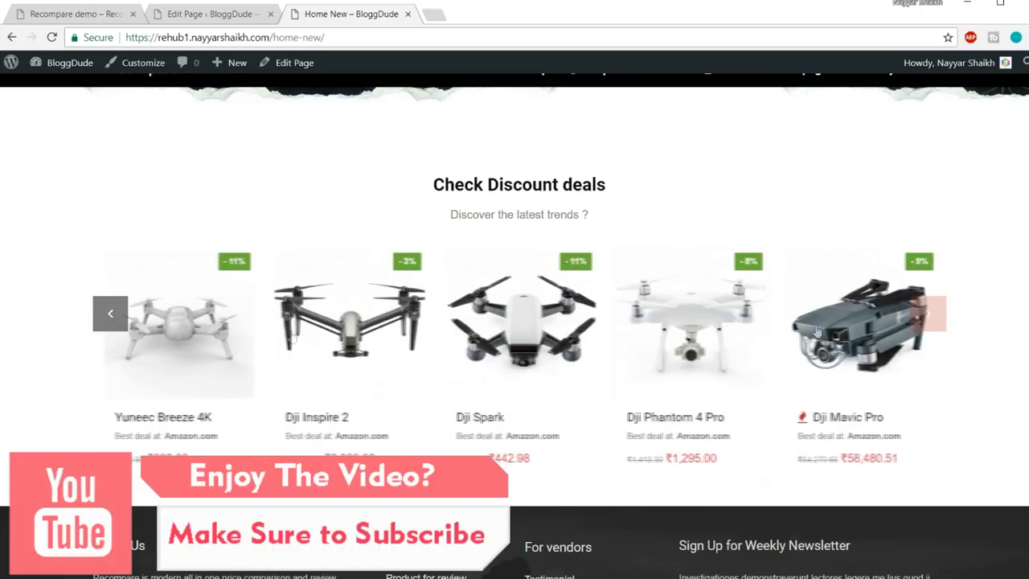
left_click(111, 322)
left_click(110, 321)
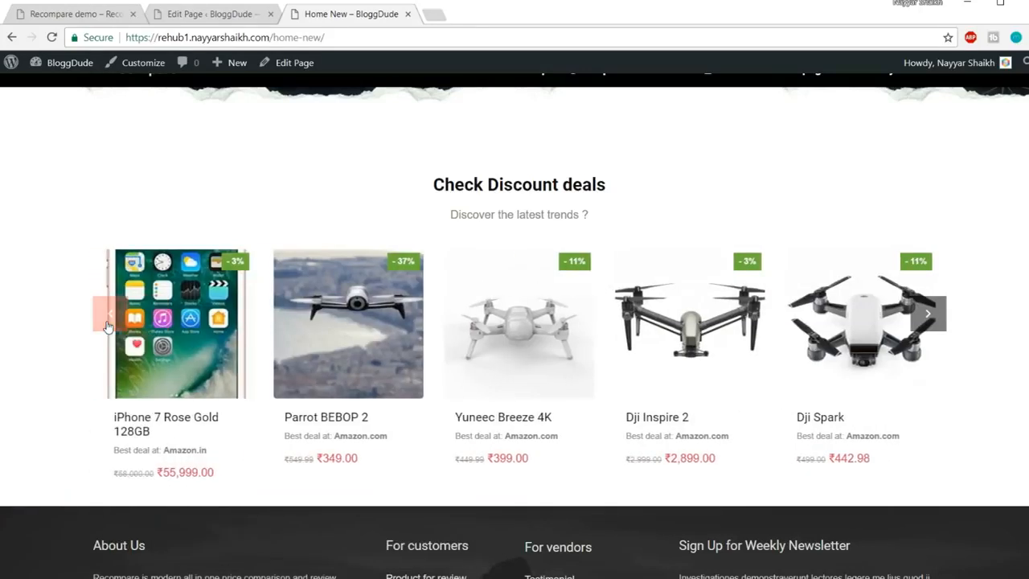
left_click(110, 321)
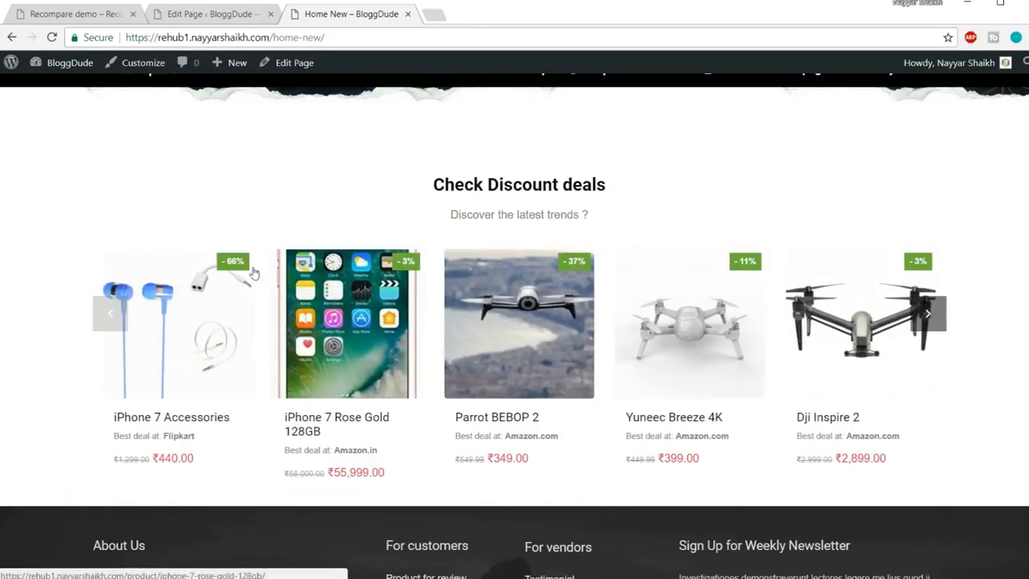
left_click_drag(273, 359, 255, 358)
left_click_drag(762, 349, 205, 351)
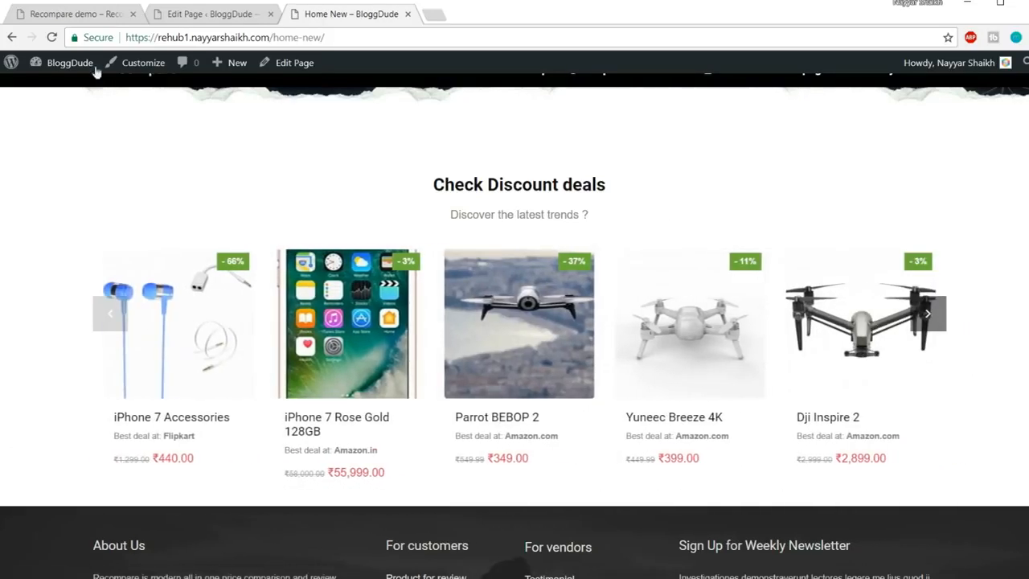
Compare with the Recompare demo's price-tracking banner, then return to the editor
left_click(72, 8)
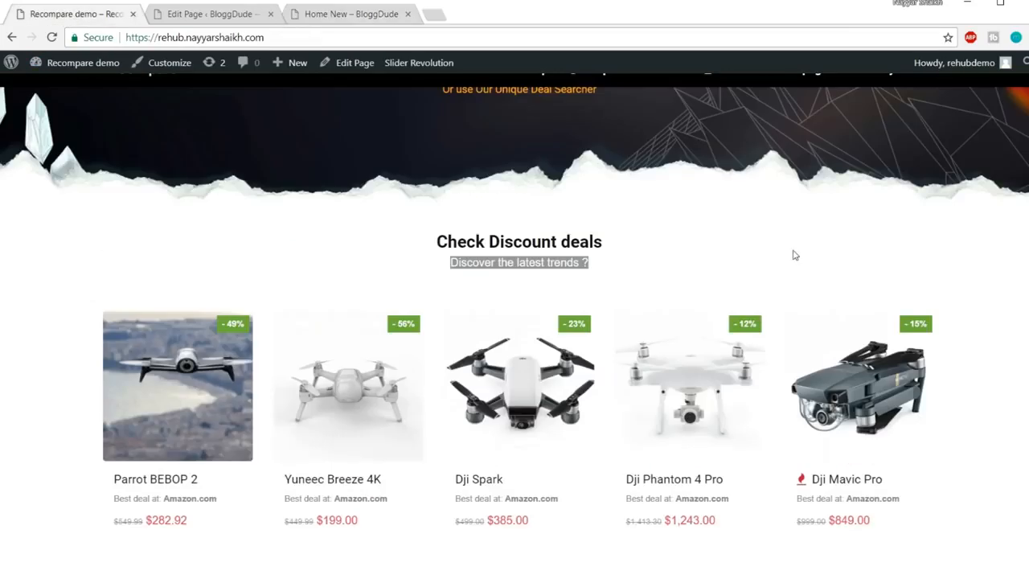
scroll(793, 254, "down", 5)
scroll(641, 257, "up", 2)
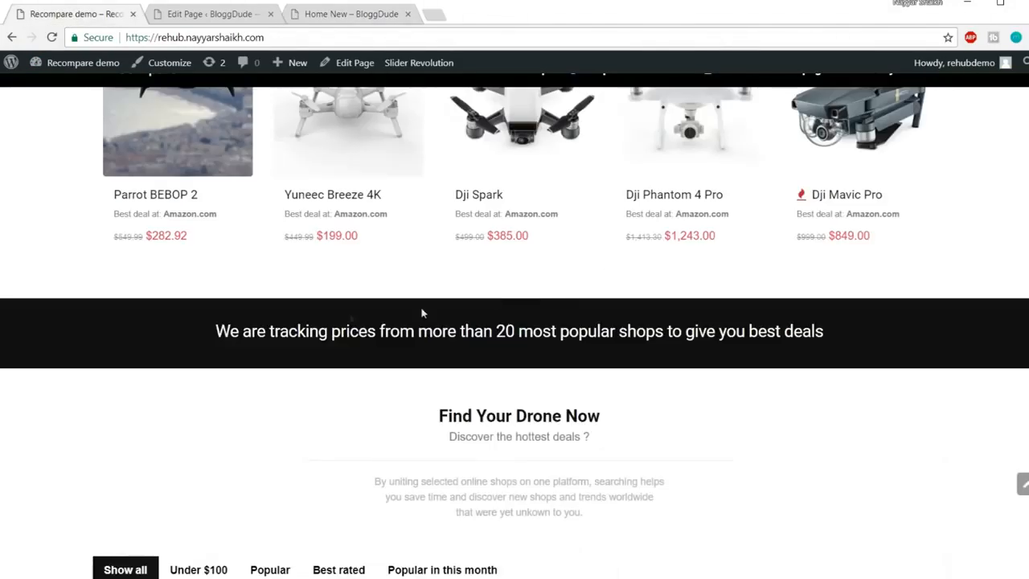
left_click_drag(208, 339, 919, 344)
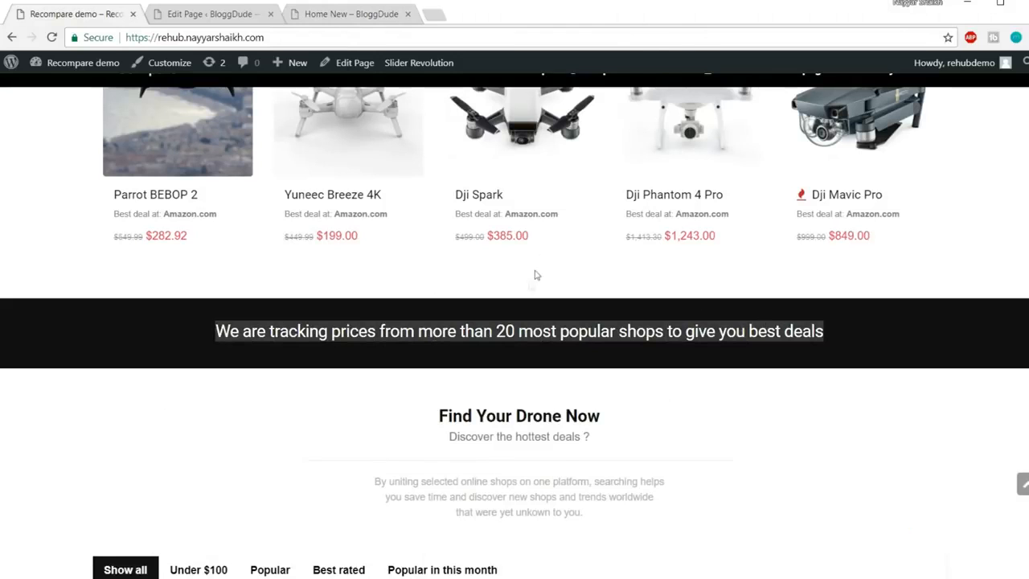
left_click(511, 262)
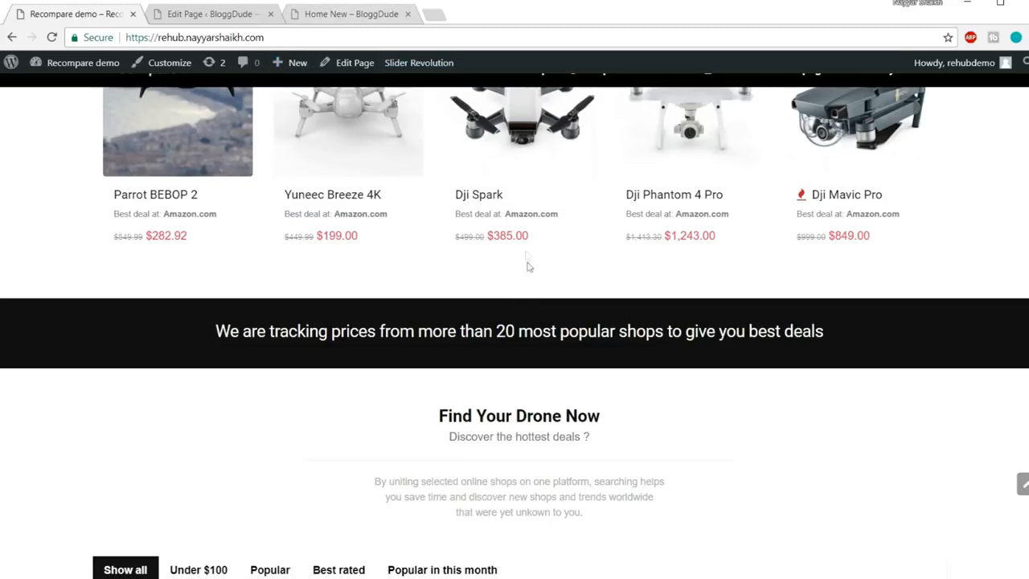
key("ctrl+Tab")
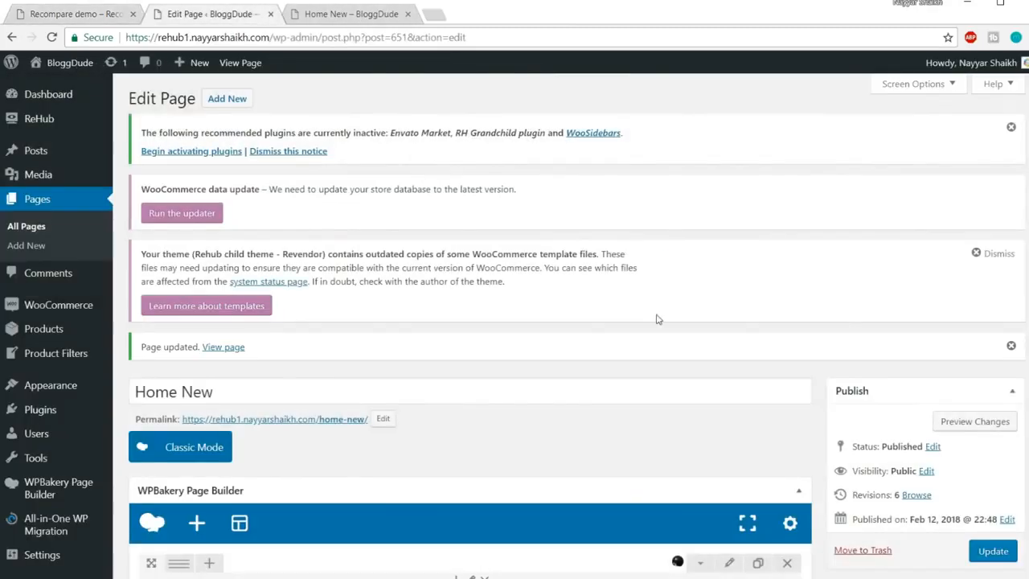
Clone the 20px Empty Space and move the copy below the product carousel
scroll(664, 368, "down", 5)
scroll(665, 369, "down", 2)
scroll(270, 302, "up", 1)
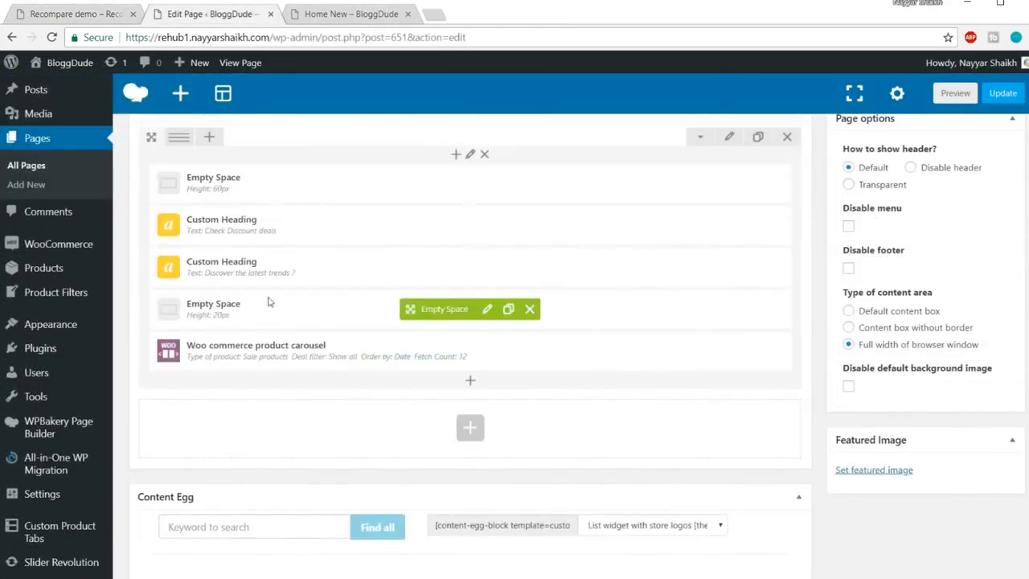
left_click(508, 309)
left_click_drag(437, 309, 415, 390)
Copy the demo's price-tracking banner sentence and open the Add Element list
left_click(350, 13)
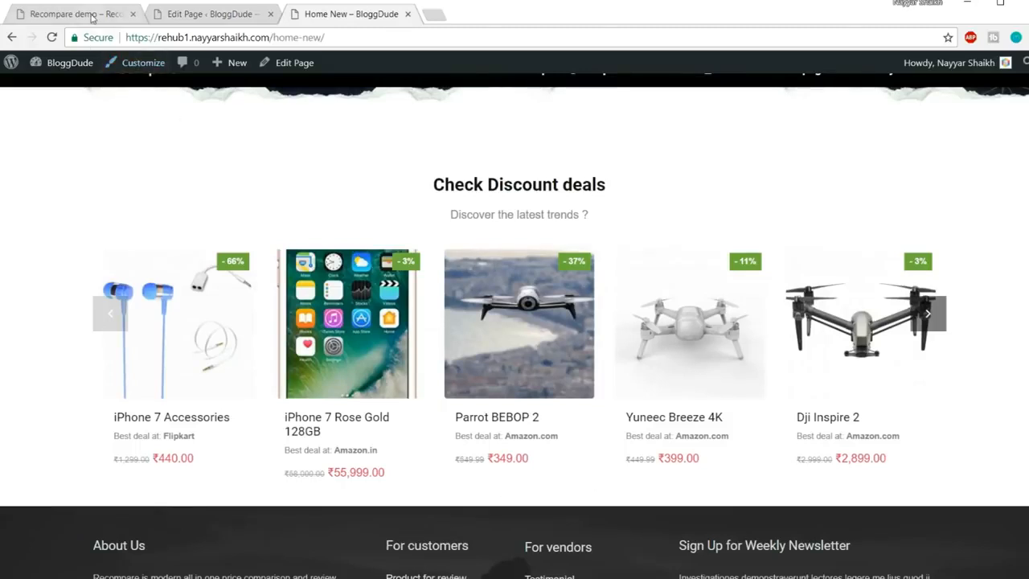
left_click(91, 15)
scroll(843, 269, "down", 1)
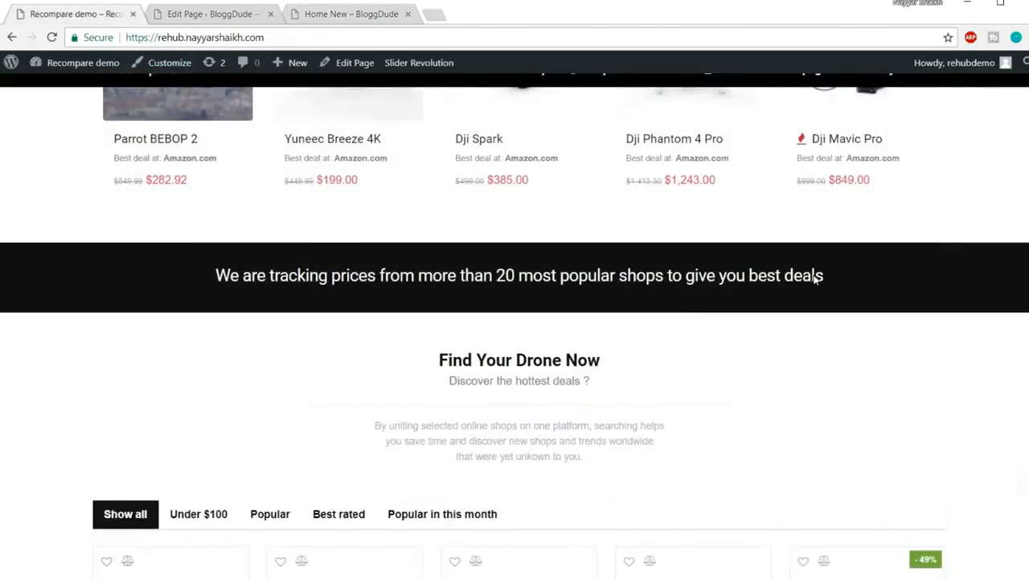
left_click_drag(214, 260, 865, 255)
key("ctrl+c")
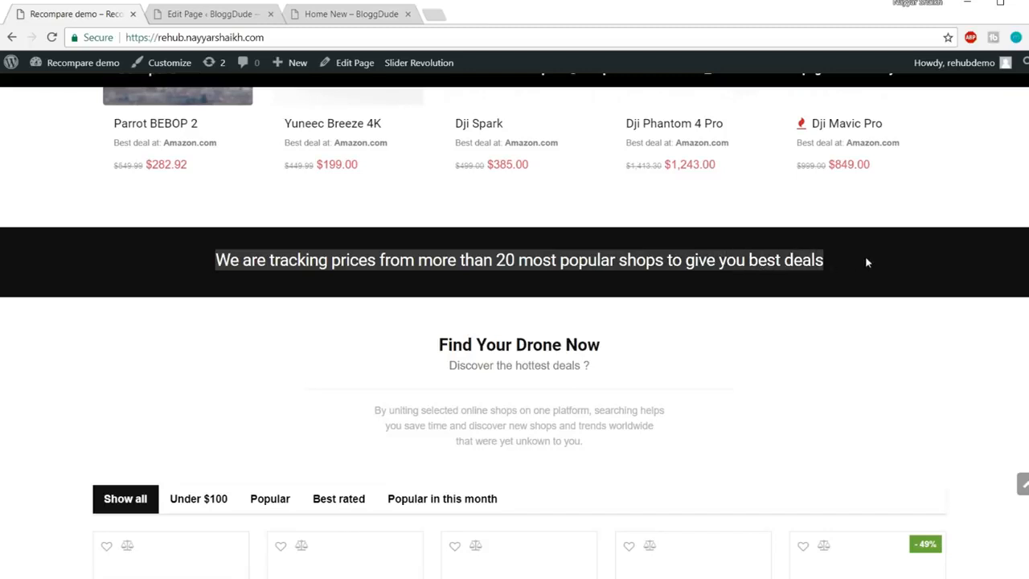
left_click(233, 14)
scroll(563, 298, "down", 3)
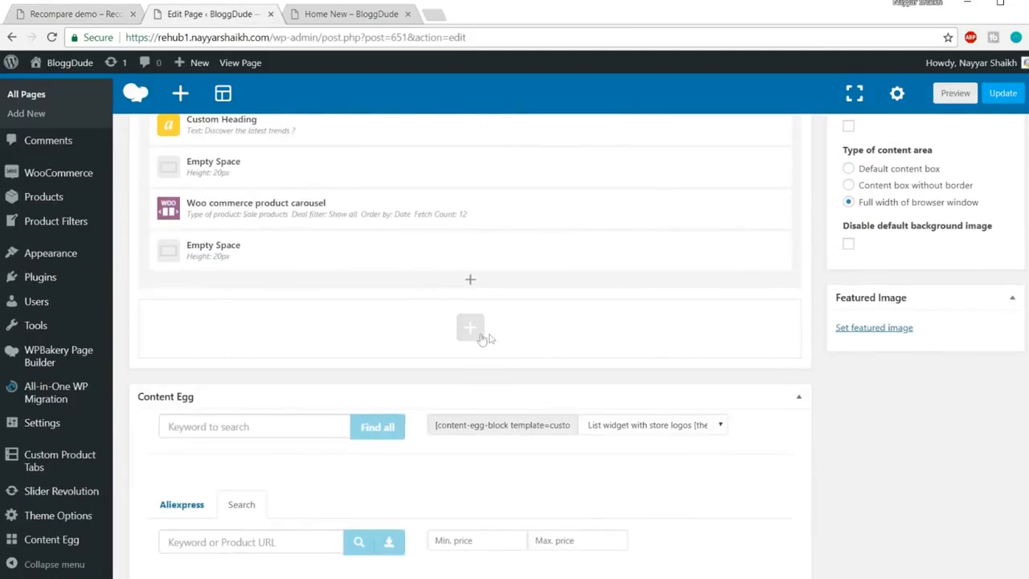
left_click(88, 14)
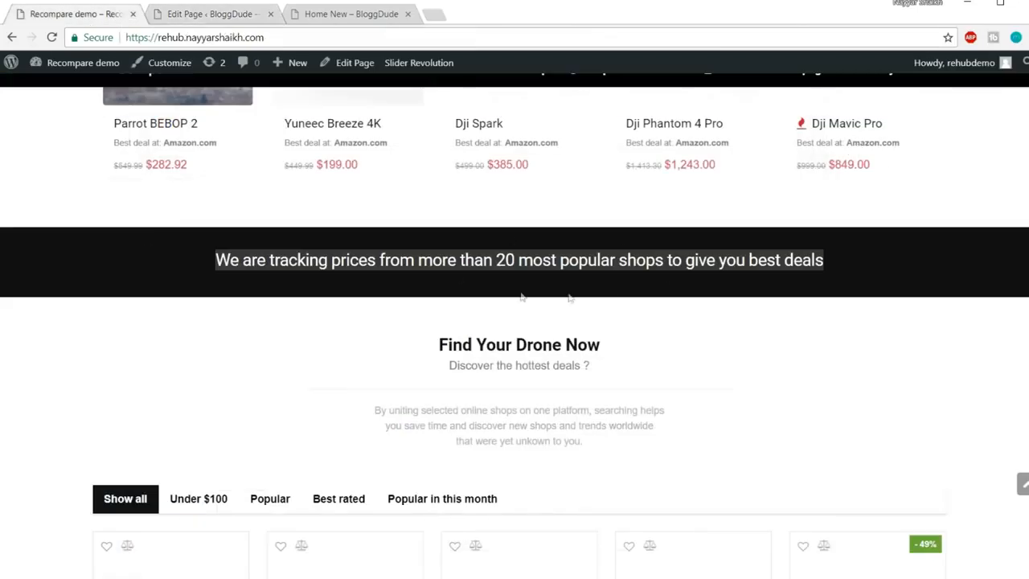
left_click(249, 15)
left_click(479, 330)
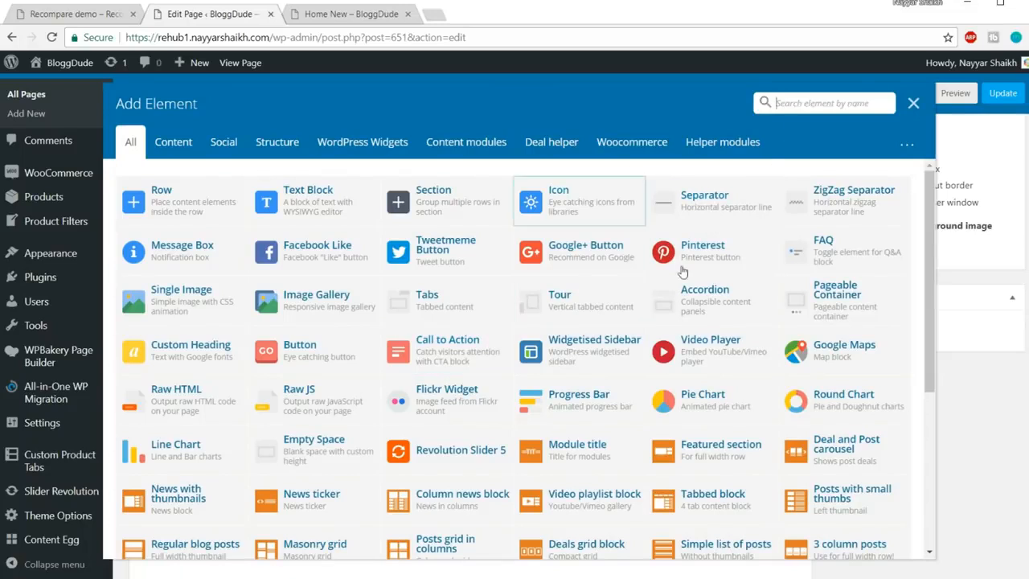
Add a Custom Heading containing the pasted price-tracking sentence
type("head")
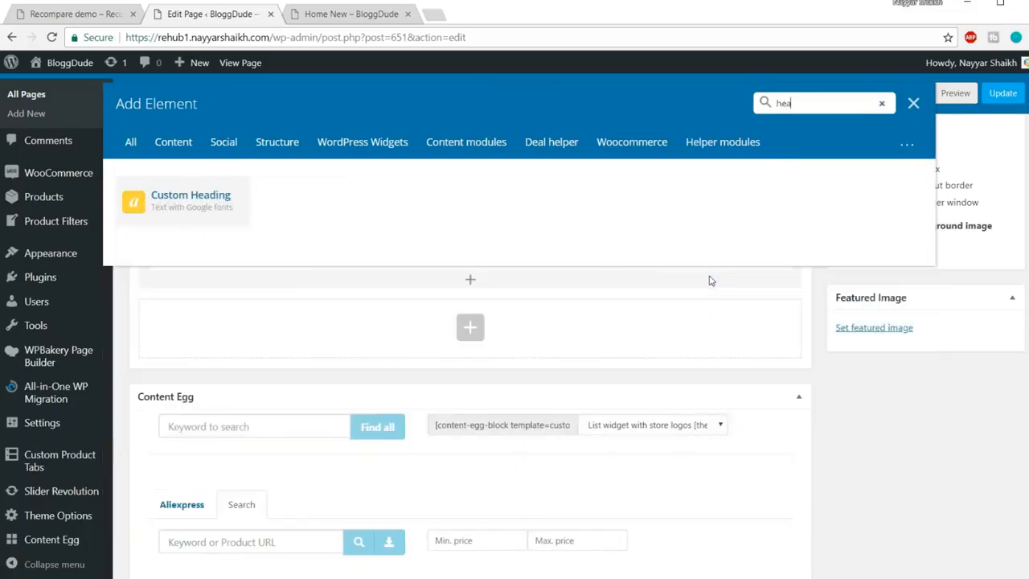
left_click(191, 208)
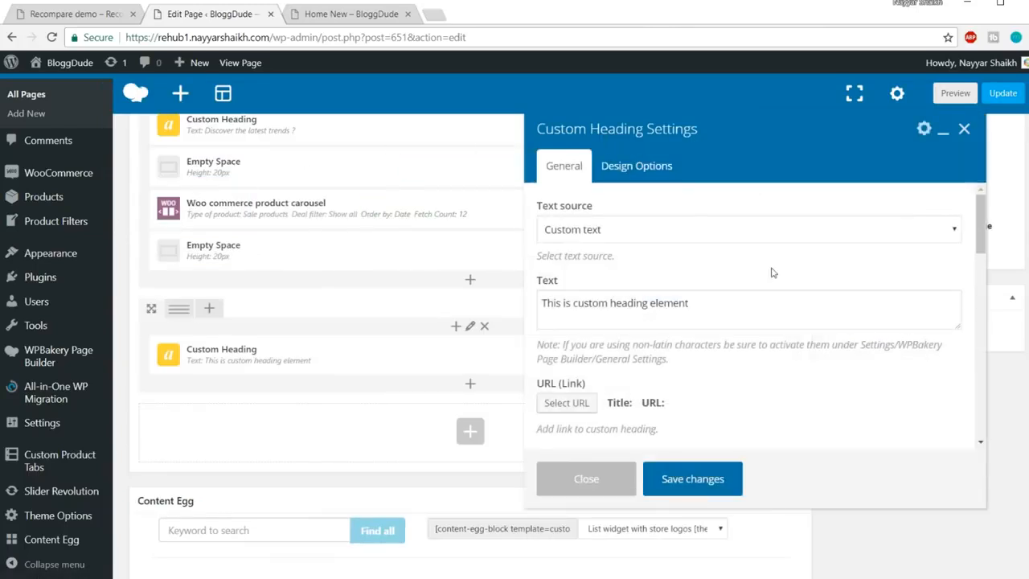
triple_click(752, 296)
key("ctrl+v")
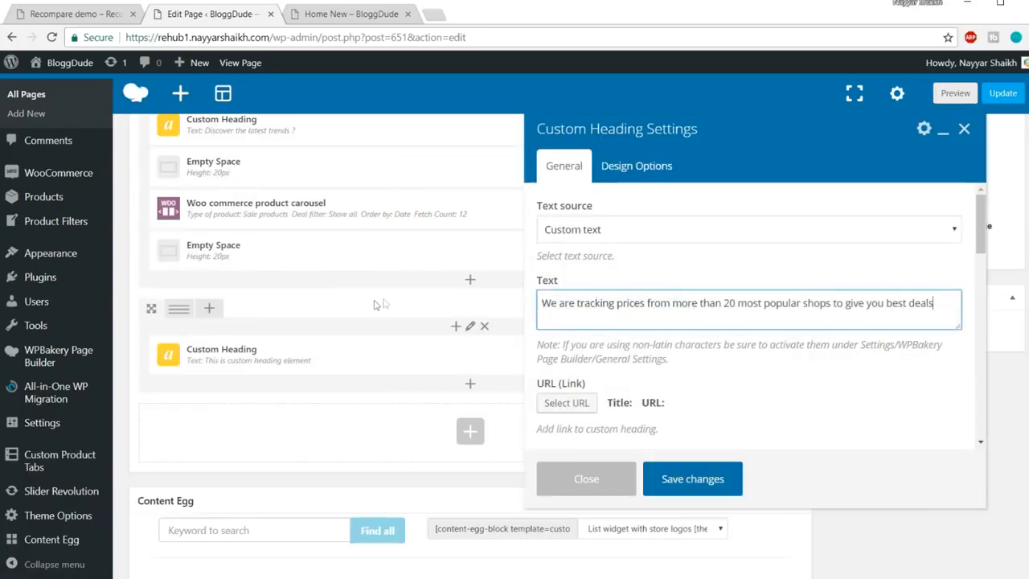
Make the heading an h4 with centred alignment
scroll(867, 346, "down", 3)
left_click(636, 338)
left_click(669, 336)
scroll(640, 305, "down", 1)
left_click(642, 265)
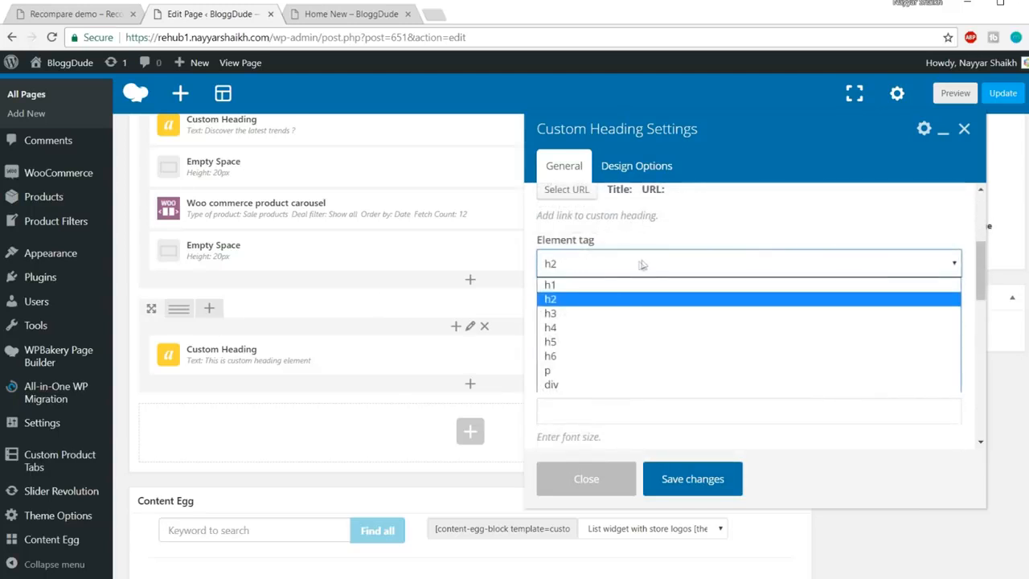
left_click(587, 327)
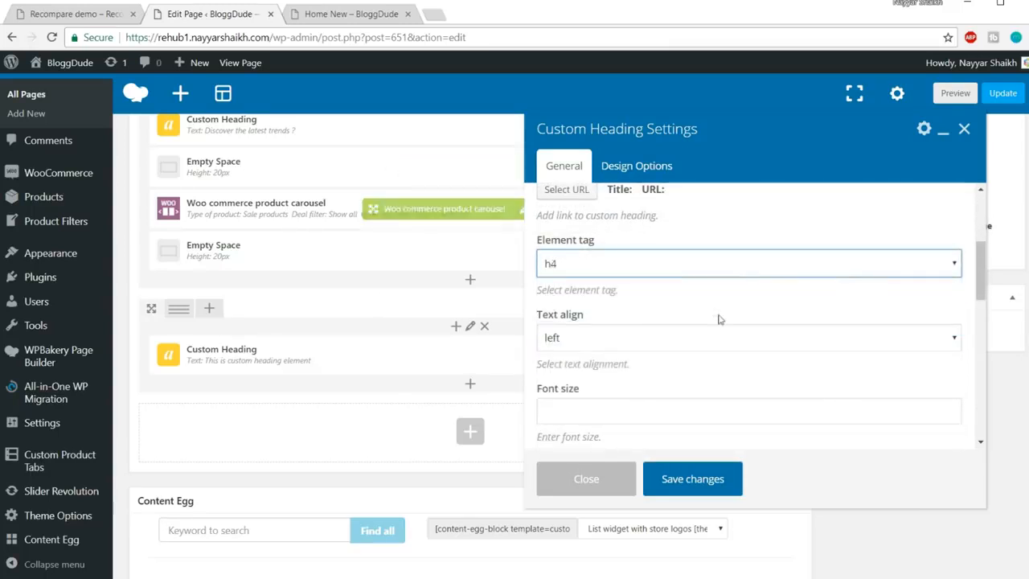
left_click(671, 338)
left_click(667, 387)
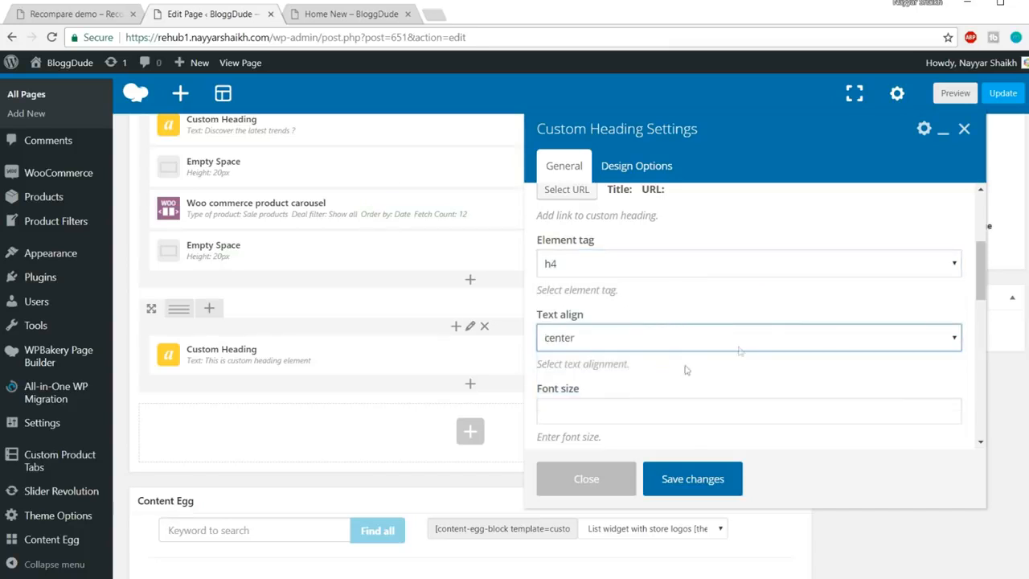
Give the heading 25px font size, 24px line height, white colour and the theme font
scroll(724, 345, "down", 1)
left_click(658, 336)
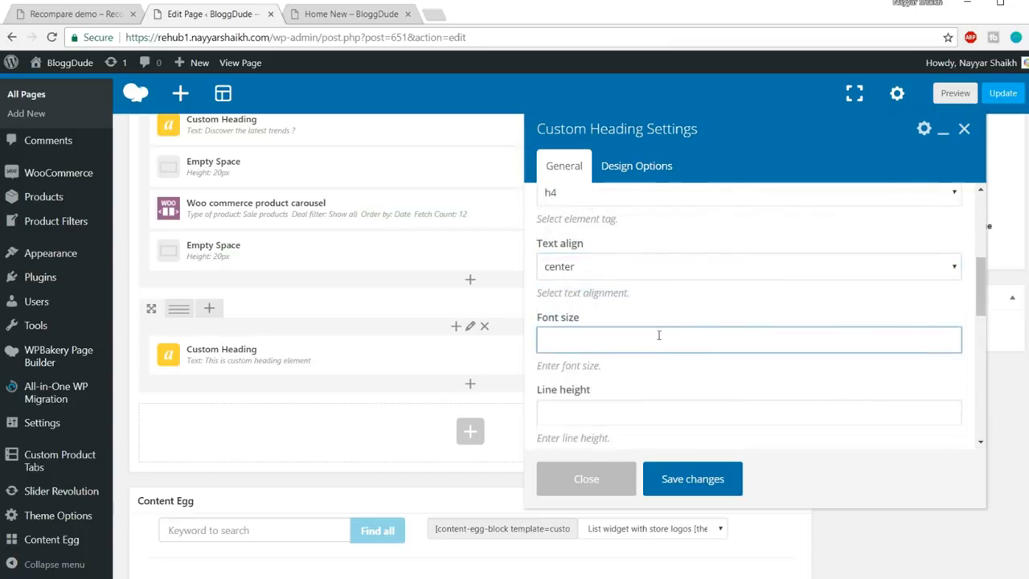
scroll(692, 350, "down", 1)
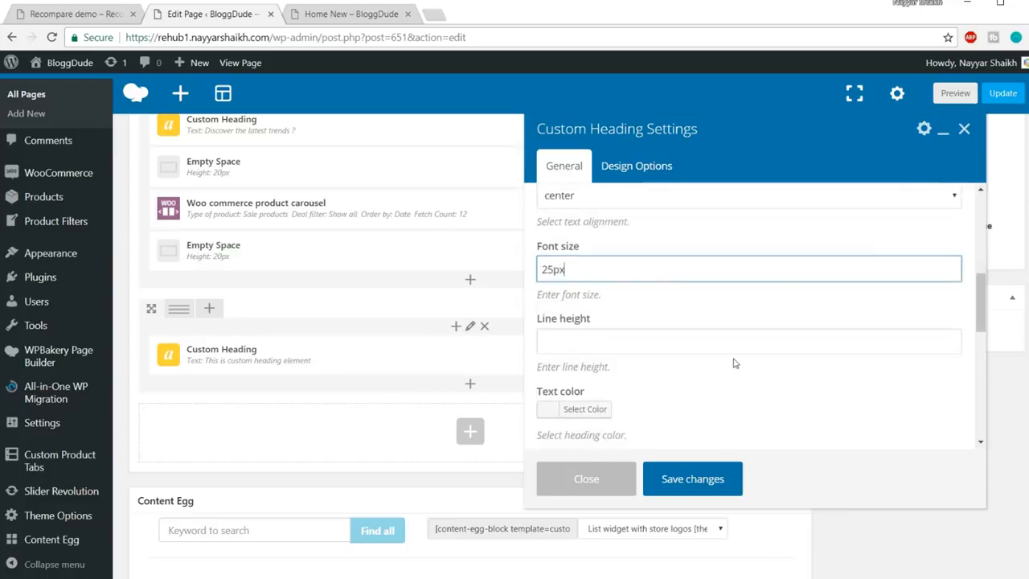
left_click(736, 343)
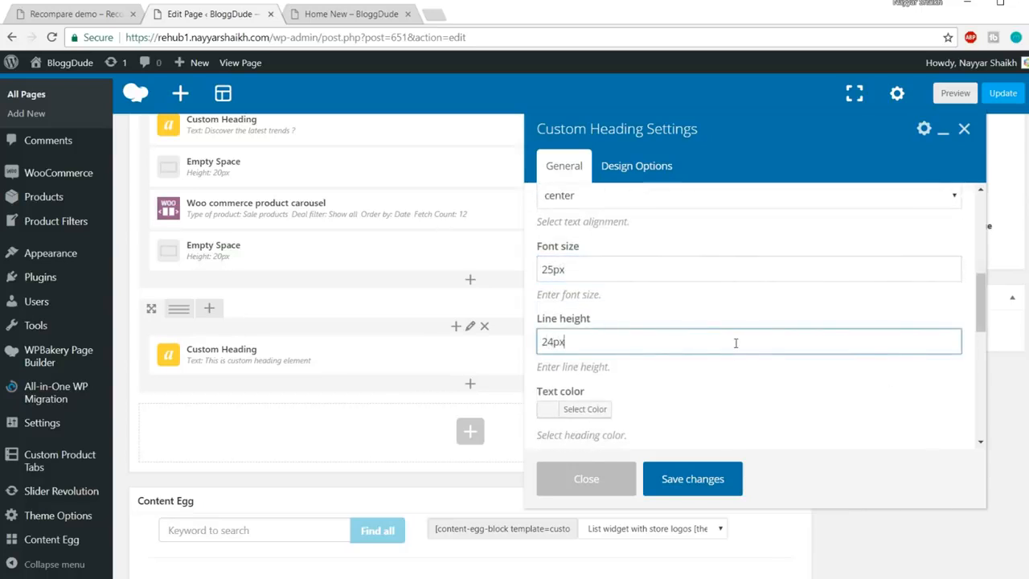
scroll(749, 347, "down", 1)
left_click(581, 336)
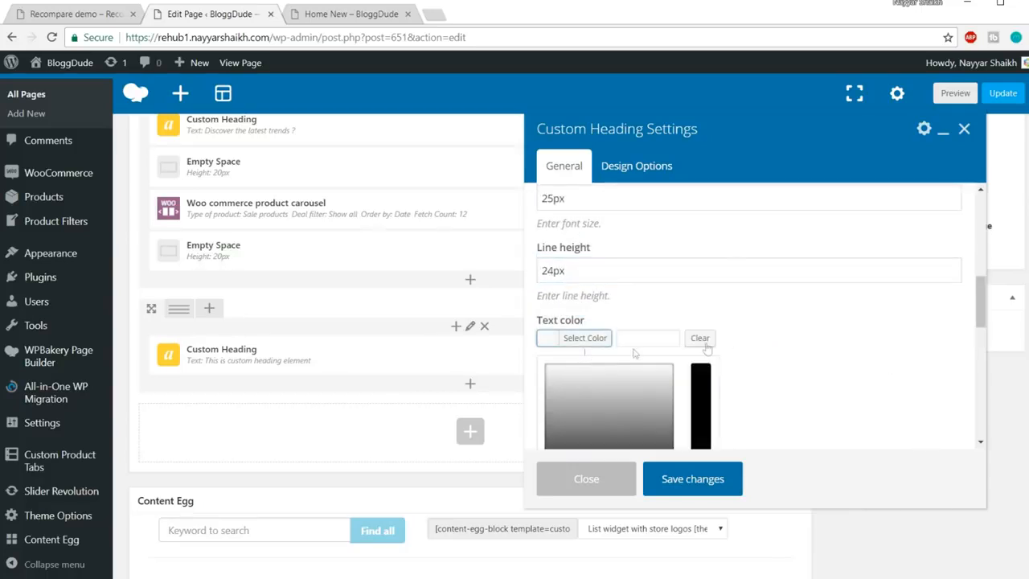
scroll(695, 351, "down", 1)
left_click(568, 431)
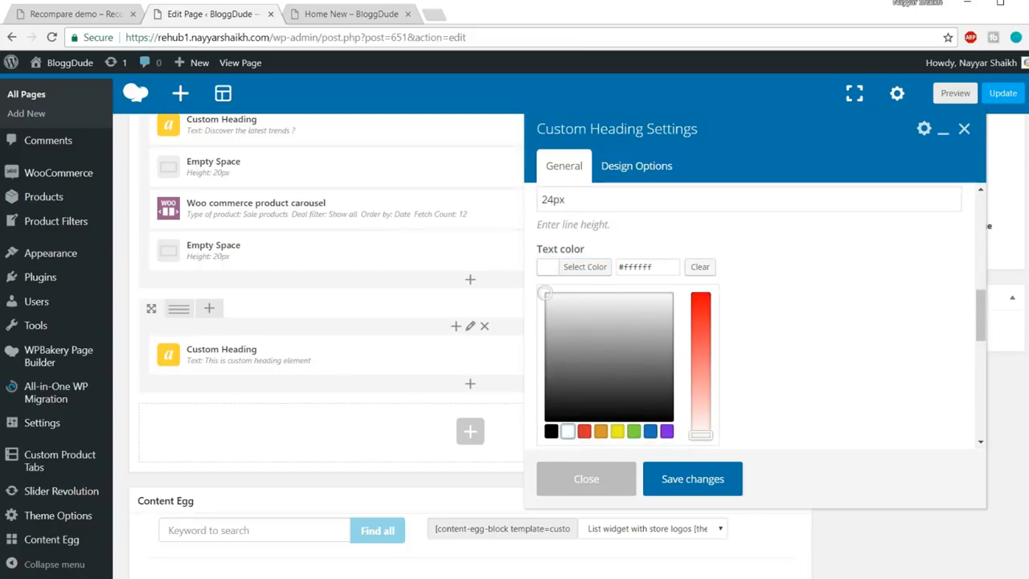
left_click(91, 18)
left_click(245, 269)
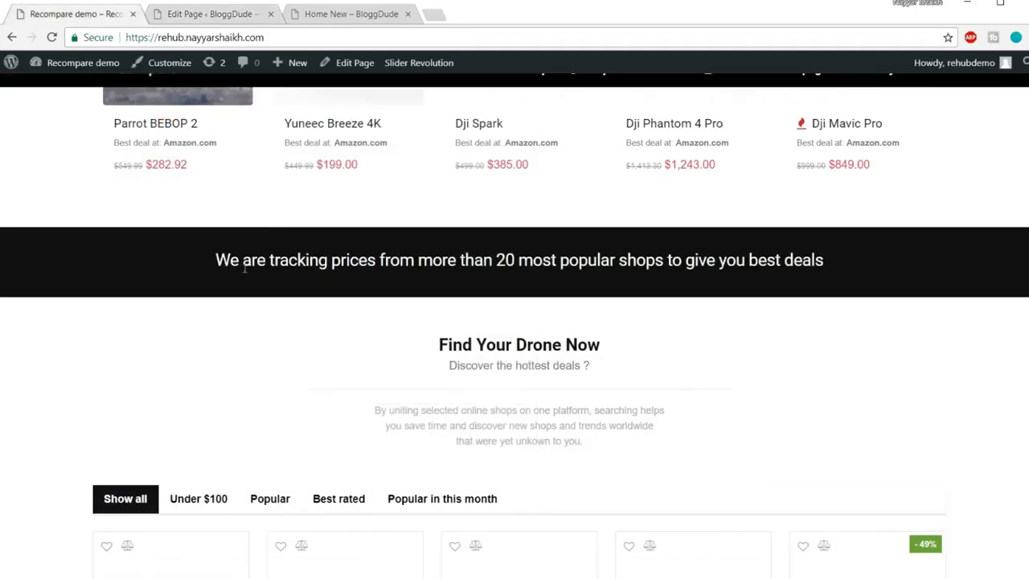
left_click(210, 14)
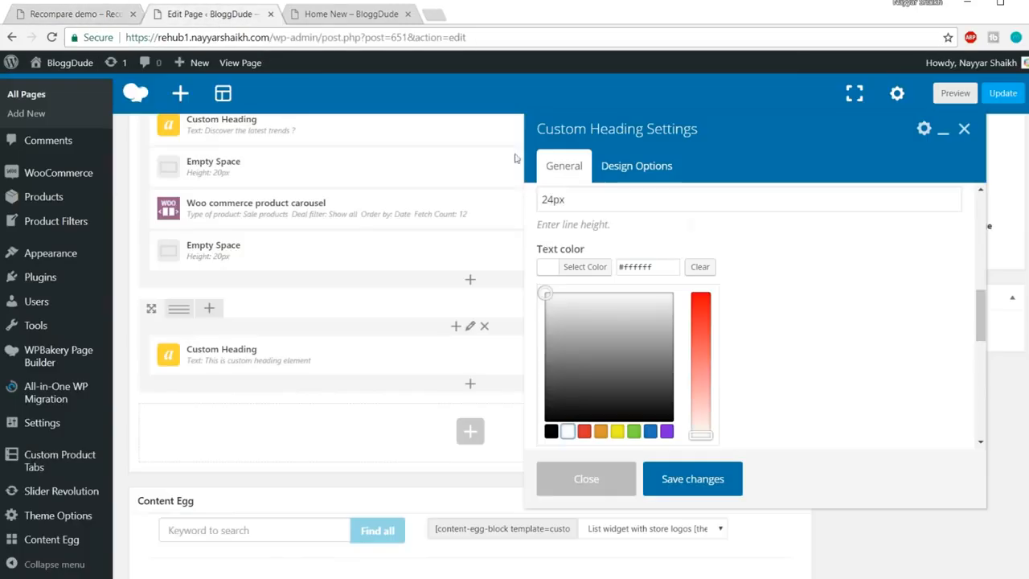
scroll(801, 350, "down", 1)
scroll(800, 350, "down", 2)
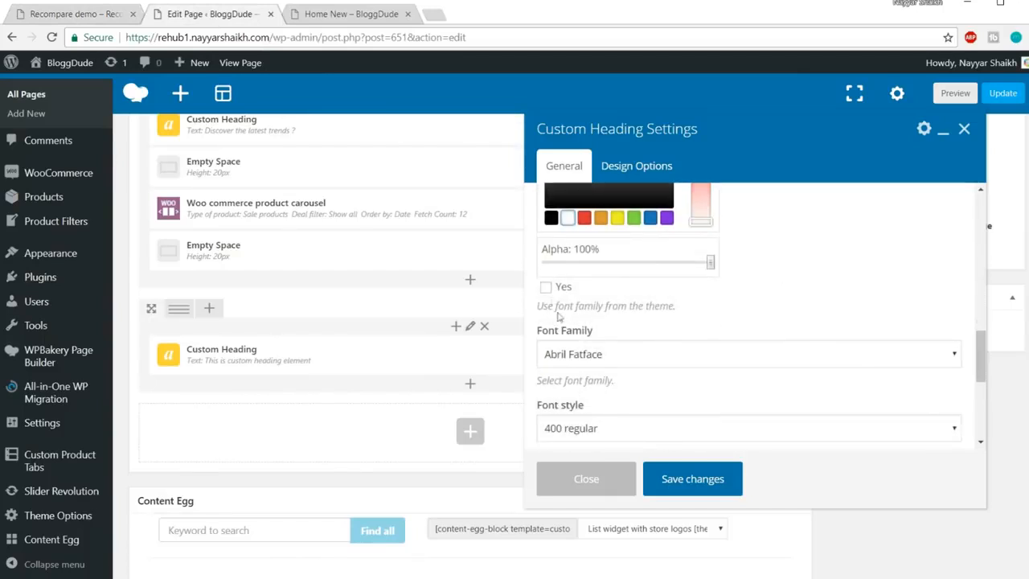
left_click(546, 288)
Give the heading a black background, save it, and update the page
scroll(778, 295, "up", 2)
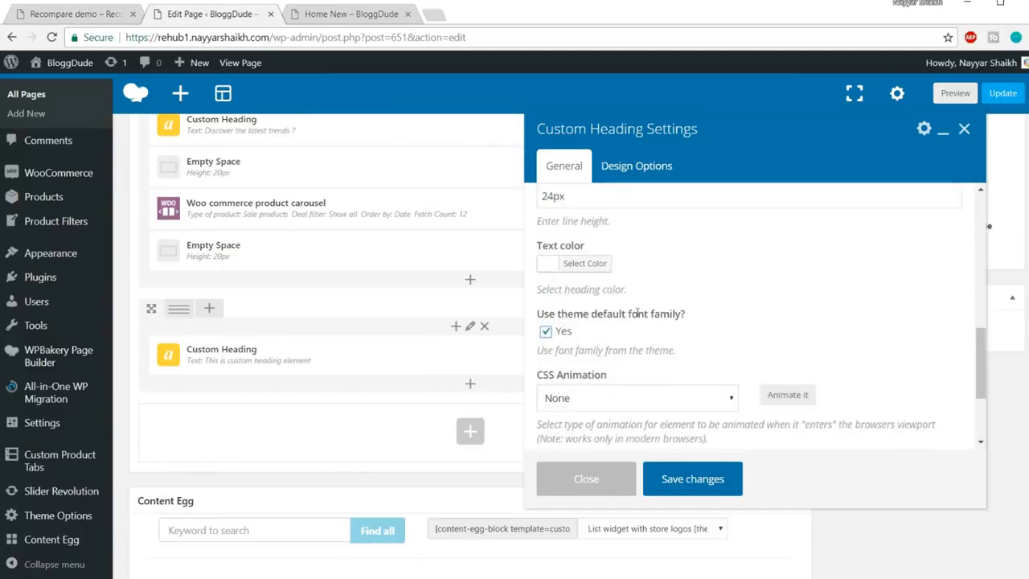
left_click(644, 170)
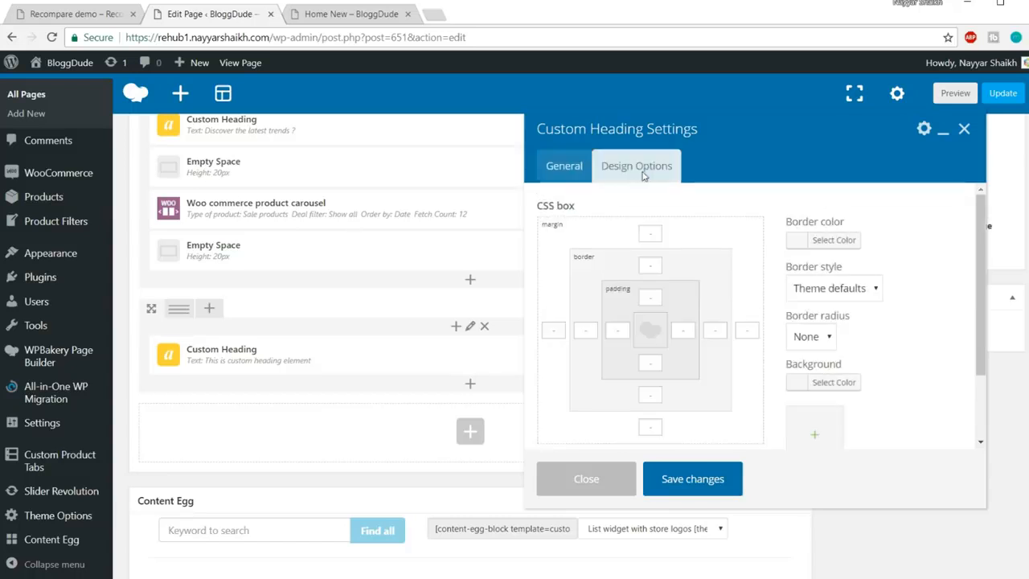
scroll(899, 305, "down", 1)
left_click(840, 313)
scroll(840, 314, "down", 2)
left_click(770, 393)
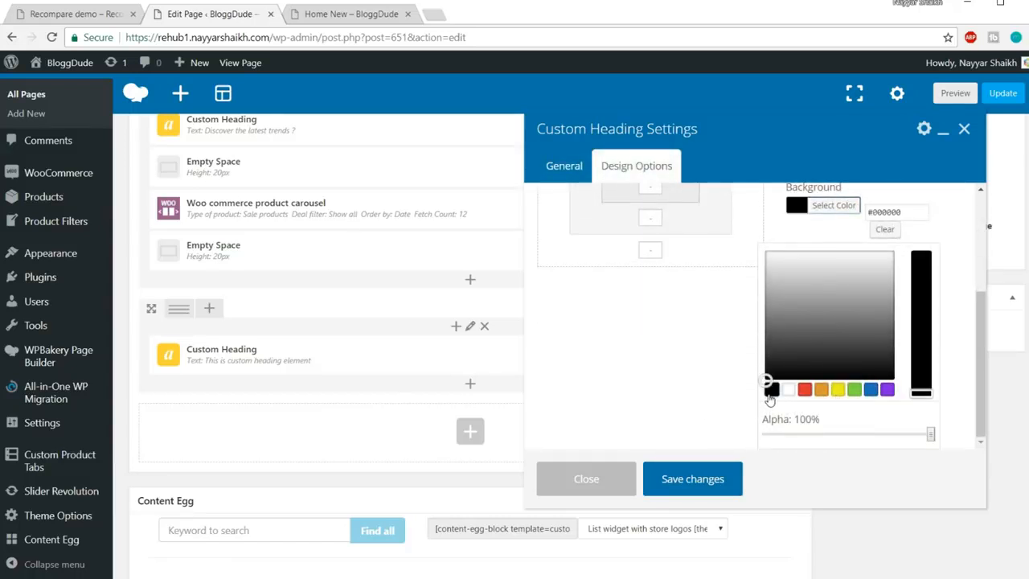
left_click(689, 481)
left_click(1002, 100)
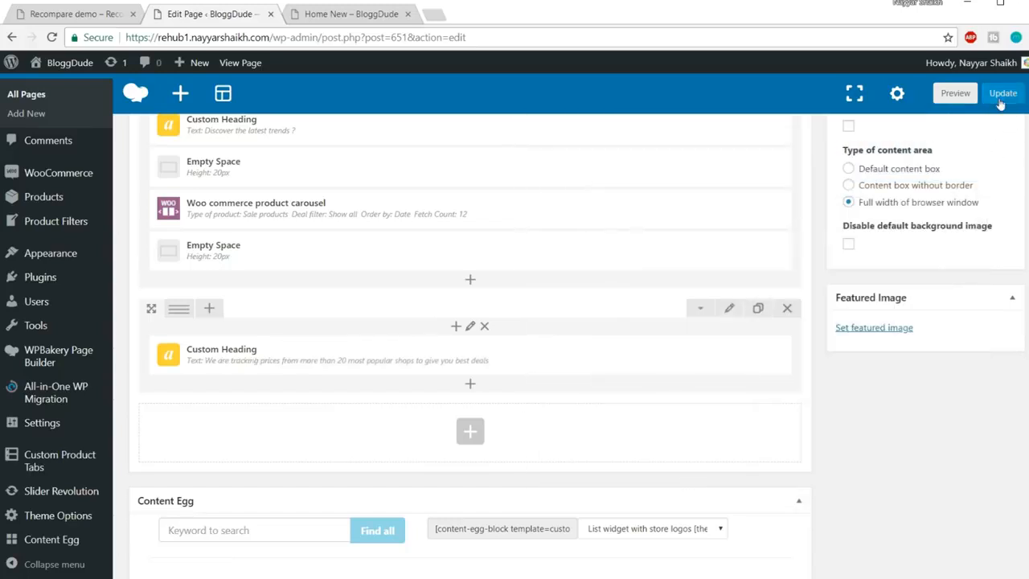
Reload the live Home New page, check the black price-tracking banner, then return to the editor
left_click(375, 15)
left_click(387, 38)
key("Return")
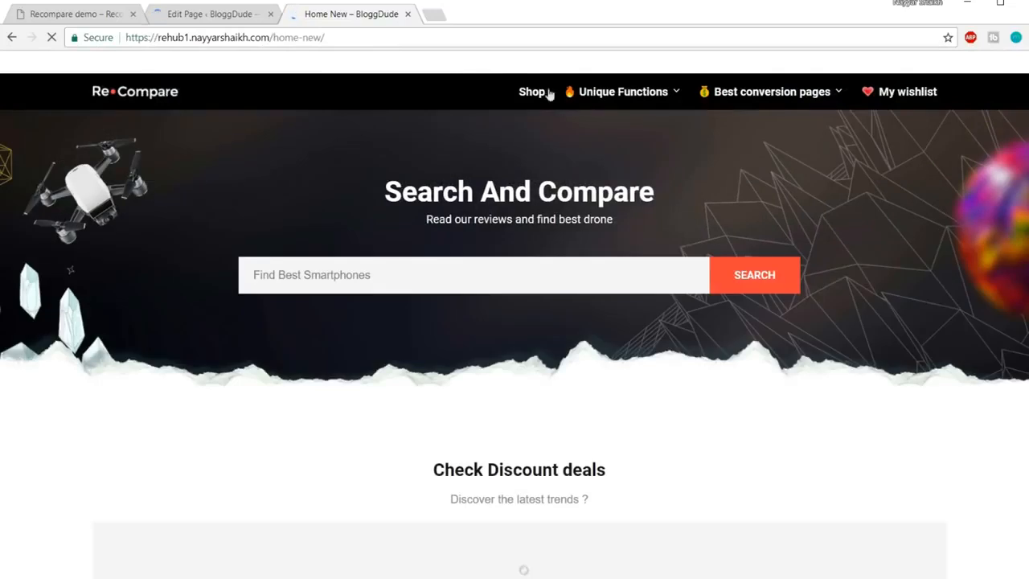
mouse_move(575, 118)
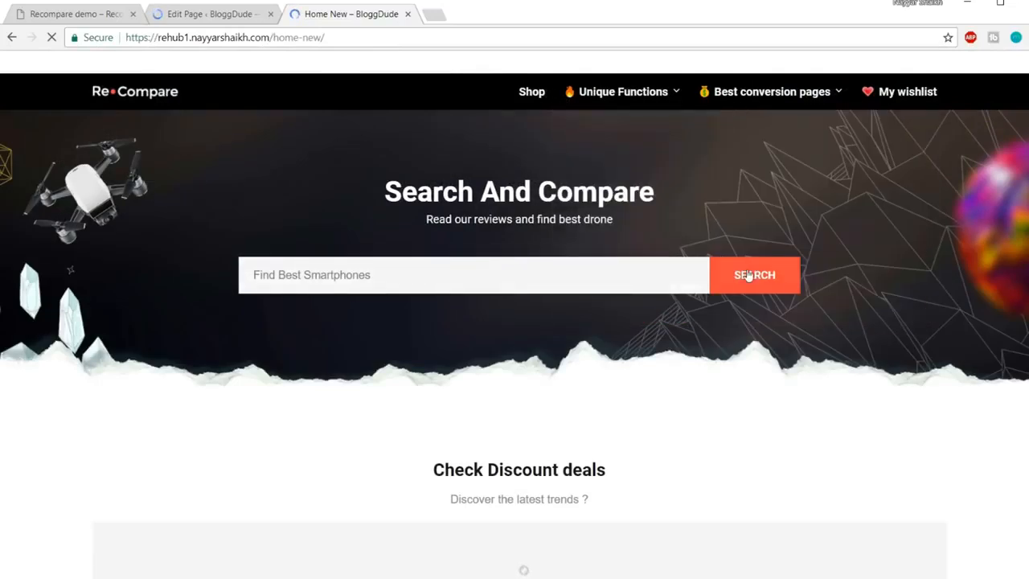
scroll(747, 274, "down", 4)
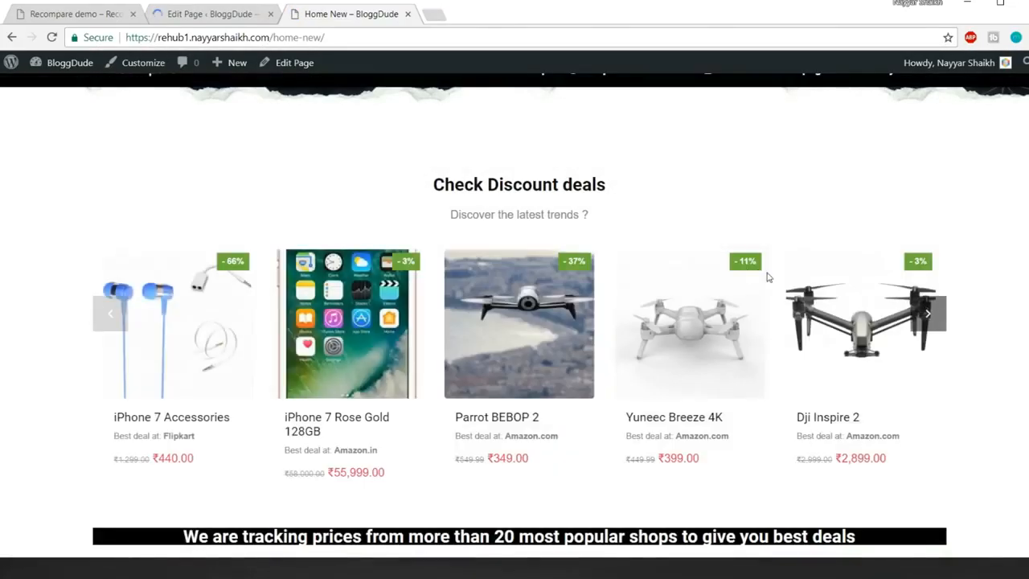
scroll(764, 277, "down", 2)
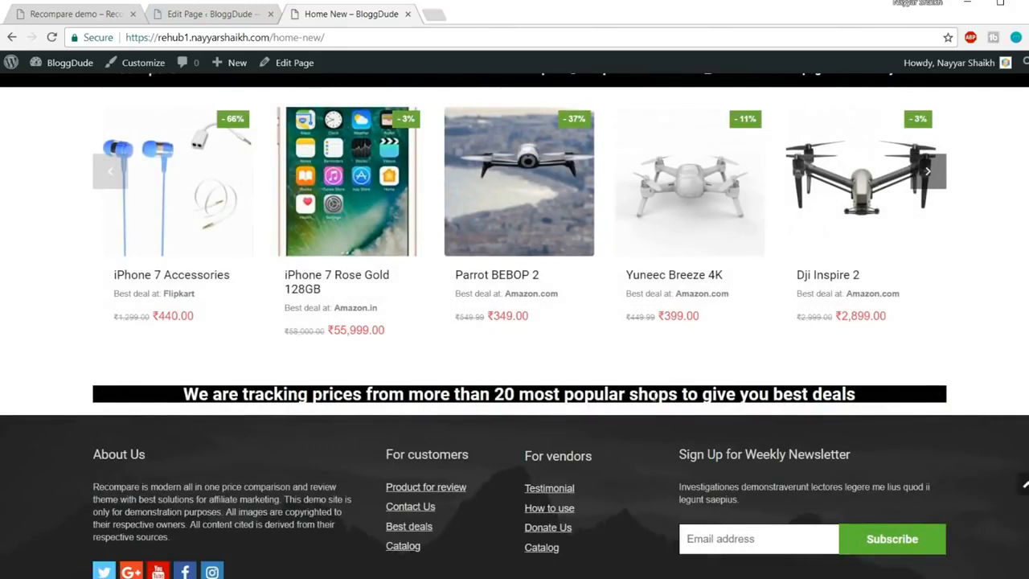
left_click(218, 12)
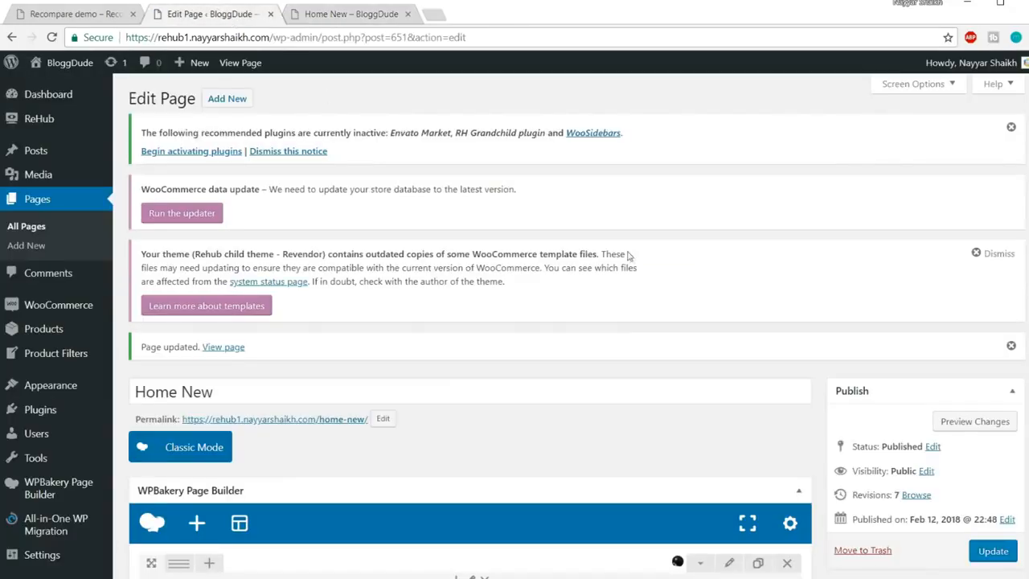
Set the tracking-heading row's Design Options background to black #000000 and save
scroll(636, 257, "down", 15)
scroll(684, 265, "up", 5)
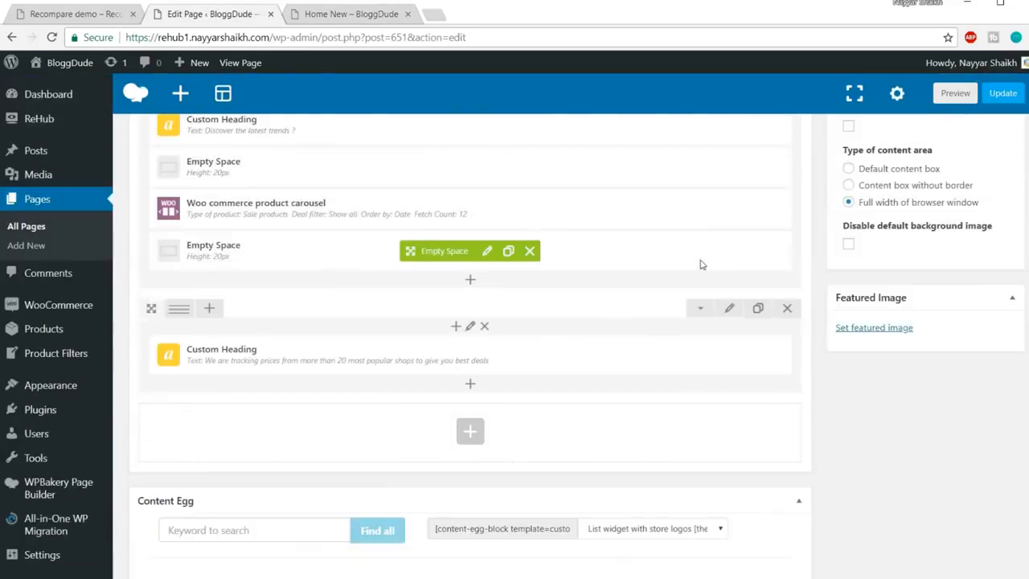
left_click(329, 18)
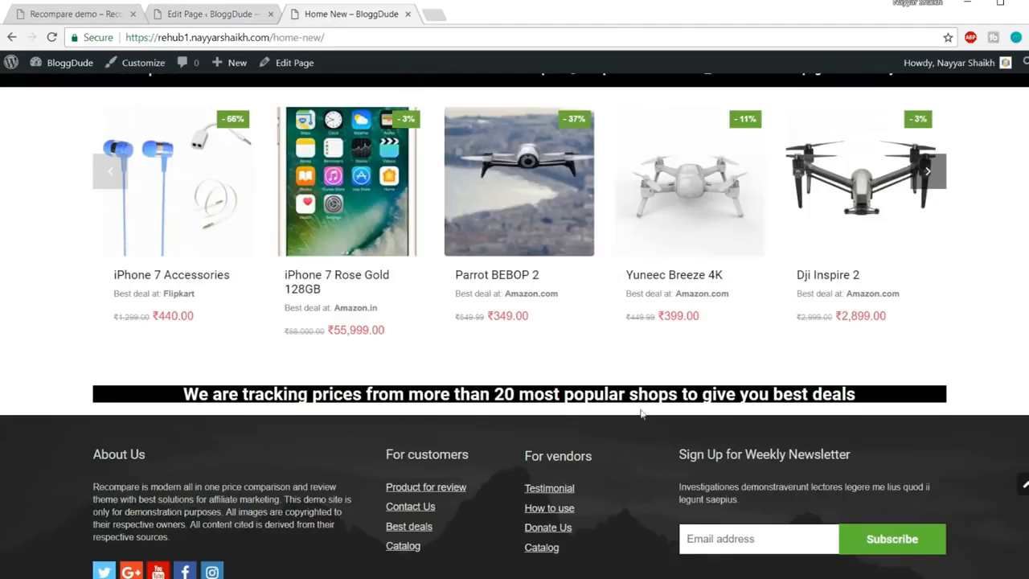
left_click(213, 16)
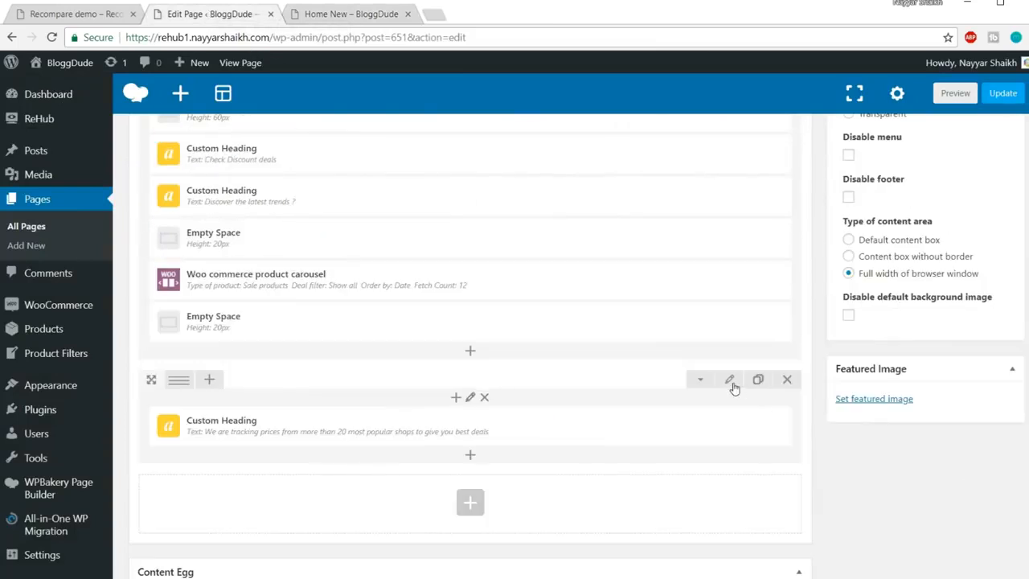
left_click(731, 383)
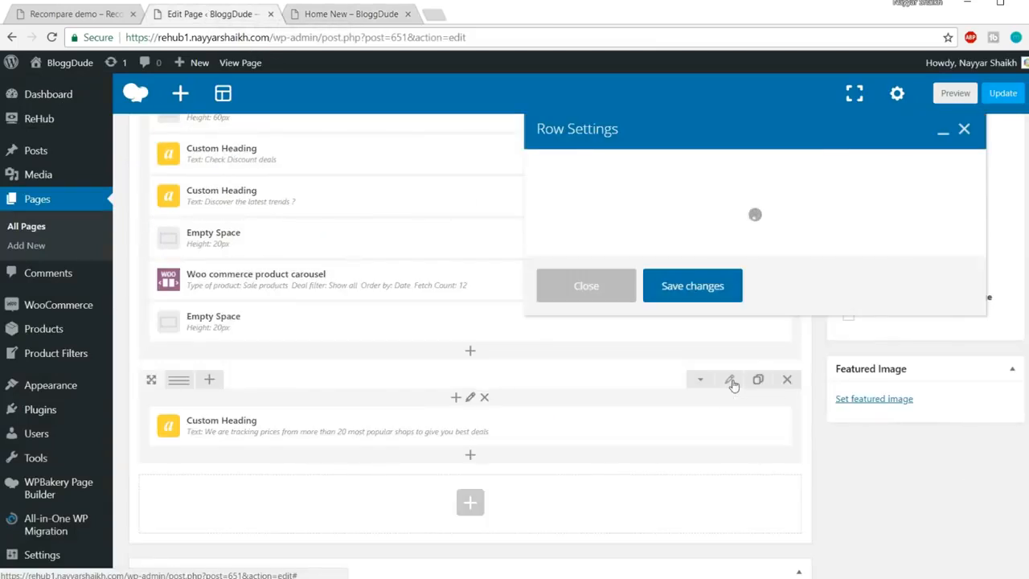
left_click(636, 169)
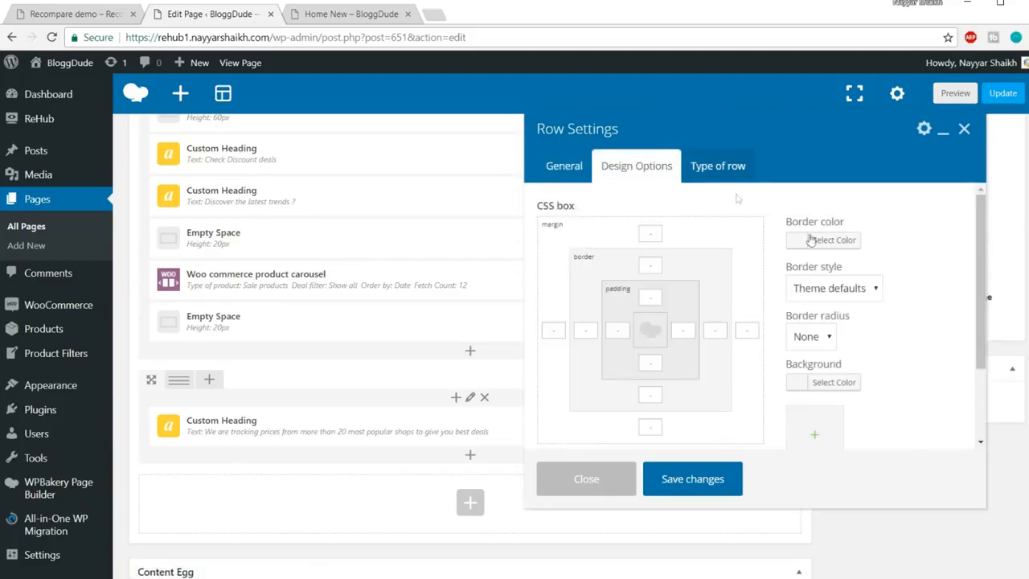
scroll(888, 375, "down", 1)
left_click(832, 320)
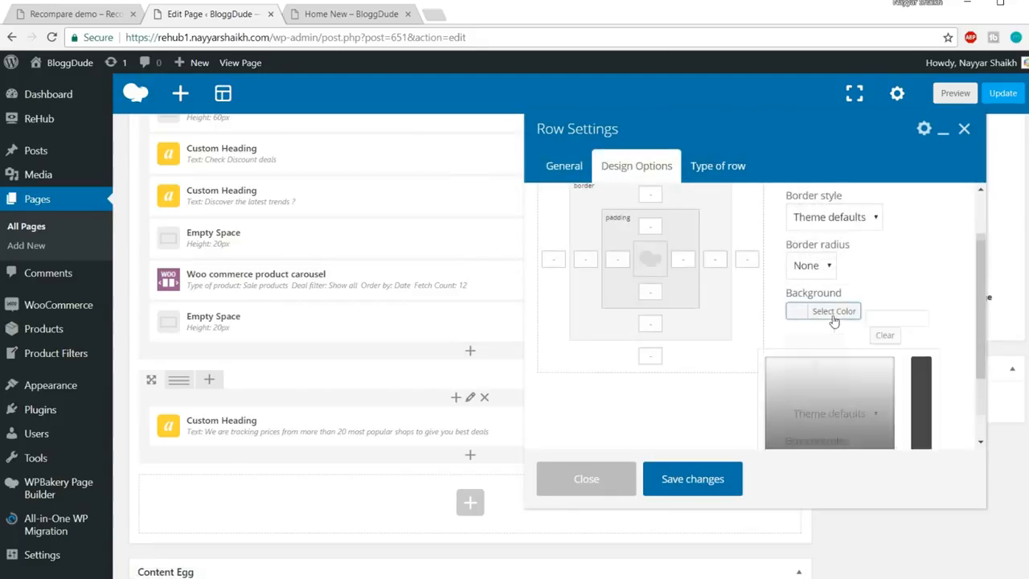
scroll(850, 399, "down", 1)
left_click(772, 424)
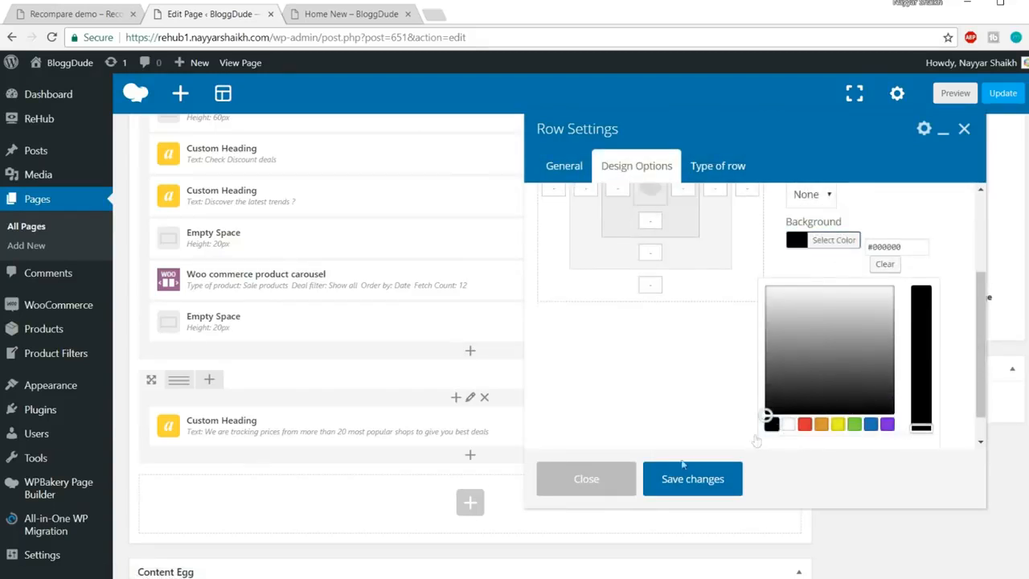
left_click(681, 481)
Update the page and reload the live Home New page
left_click(1002, 94)
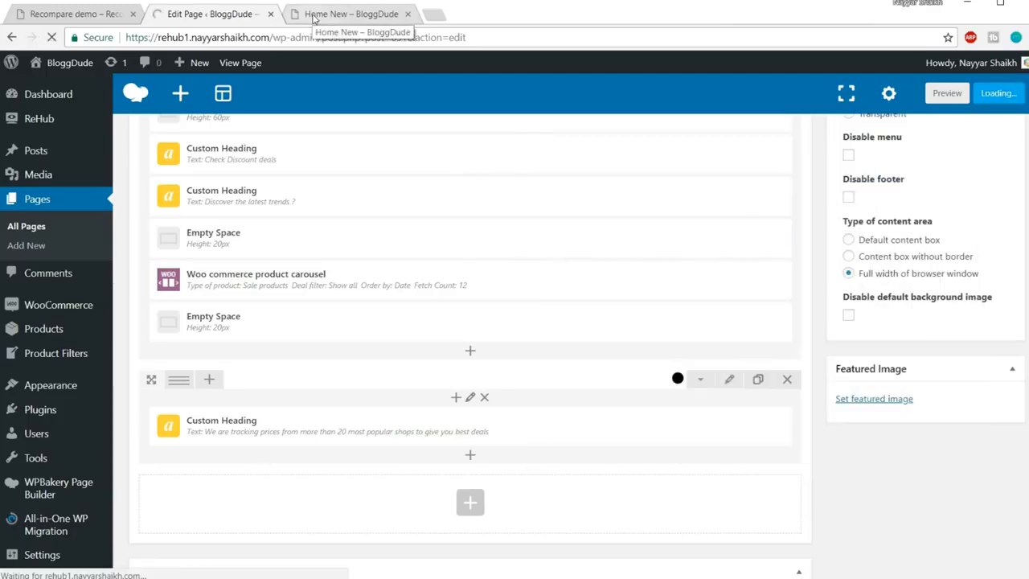
left_click(326, 16)
left_click(329, 34)
key("Return")
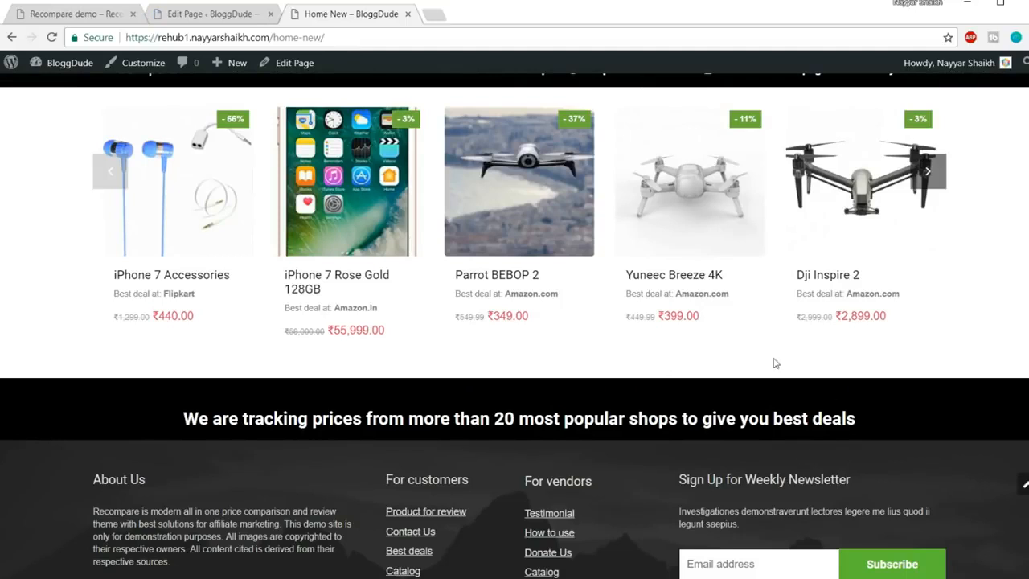
left_click(101, 14)
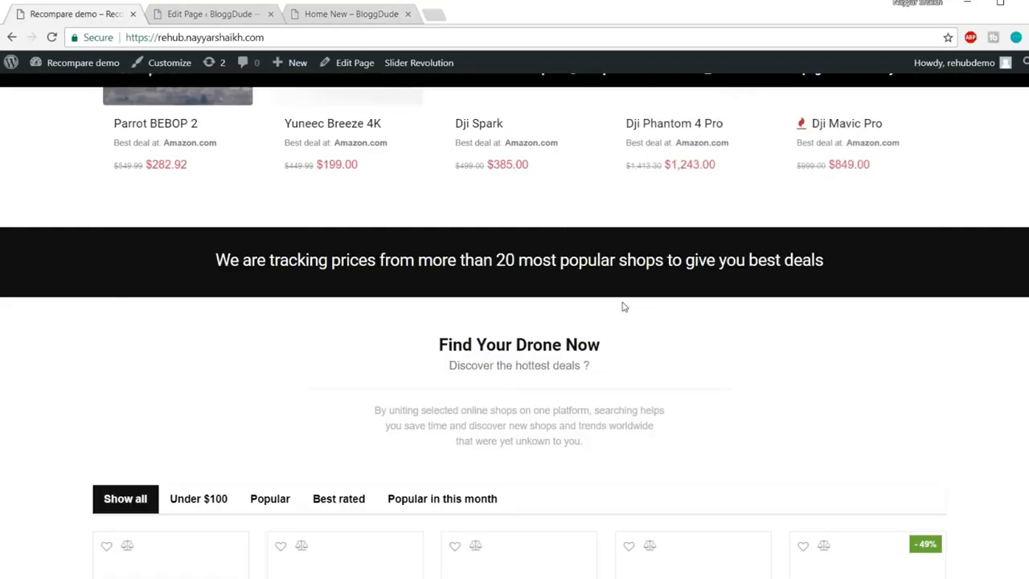
scroll(624, 306, "down", 1)
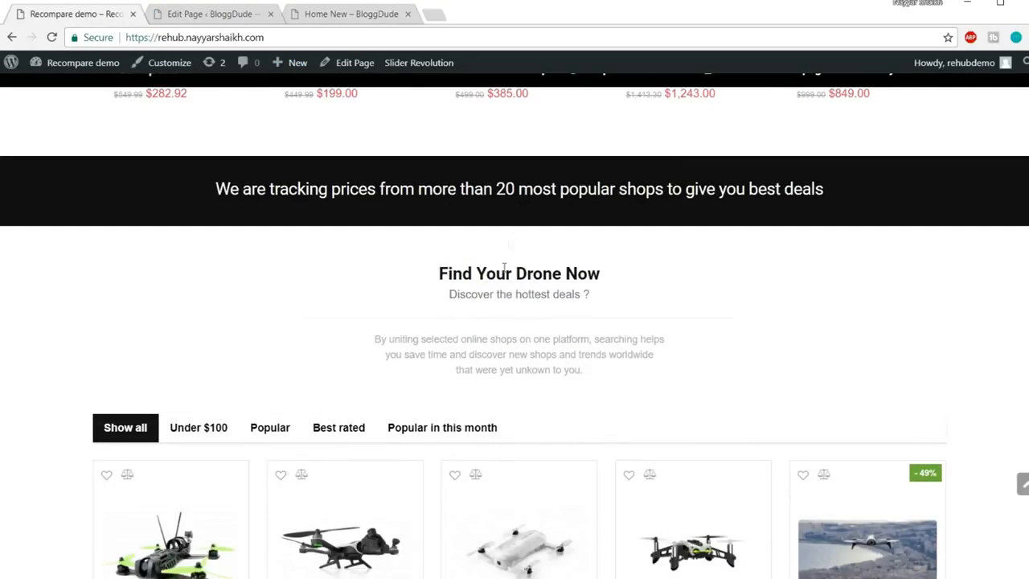
left_click_drag(441, 272, 602, 301)
left_click(566, 293)
scroll(604, 372, "down", 6)
scroll(724, 402, "up", 5)
left_click(195, 349)
left_click(281, 354)
left_click(370, 358)
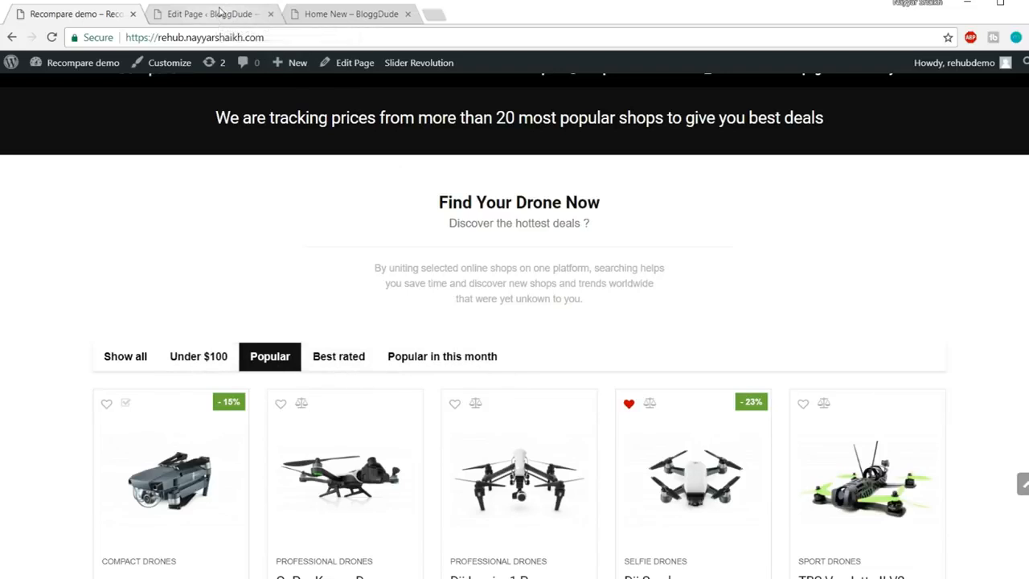
scroll(501, 236, "up", 2)
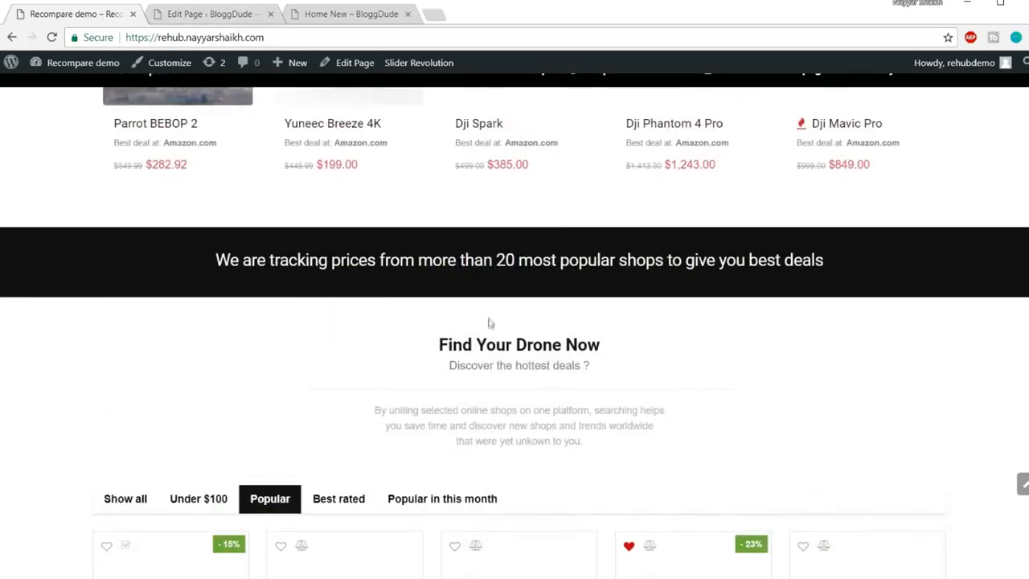
left_click(241, 20)
scroll(681, 349, "down", 8)
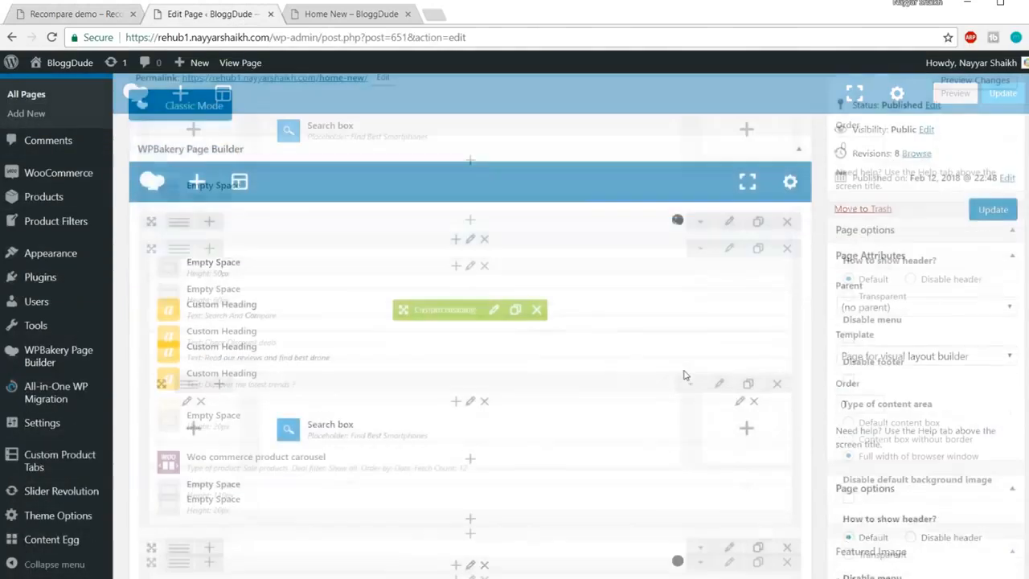
Drag the 20px Empty Space under the price-tracking heading in the black row
scroll(684, 370, "up", 2)
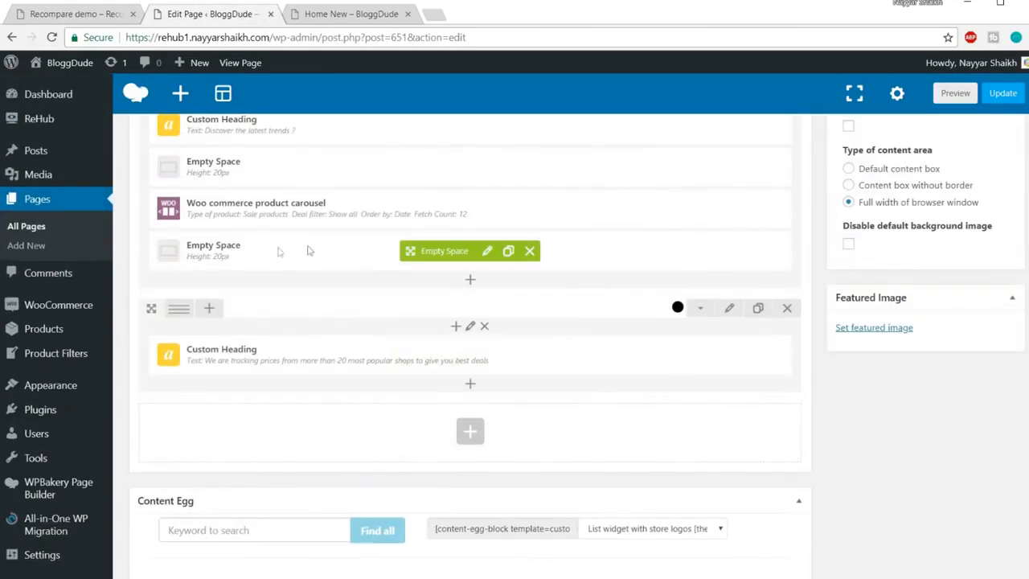
left_click_drag(513, 262, 457, 408)
scroll(627, 372, "down", 1)
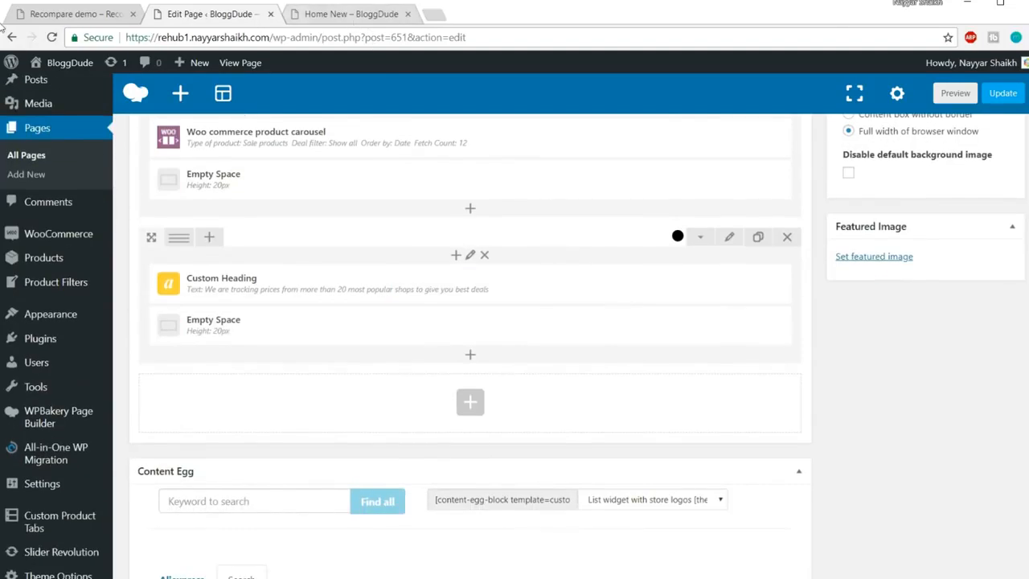
Copy the demo's drone heading and subtitle text, then return to the editor
left_click(48, 13)
scroll(571, 315, "down", 1)
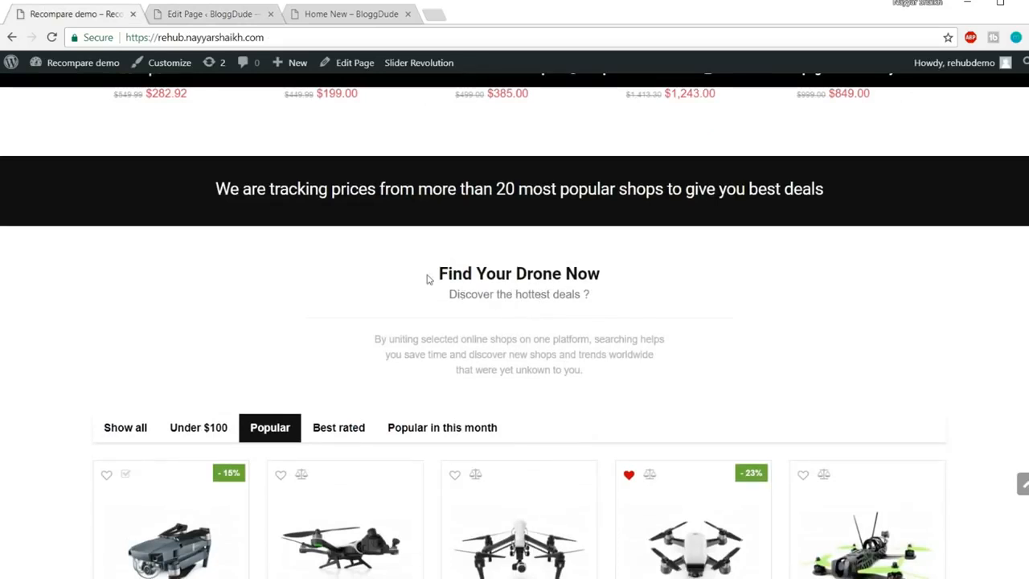
left_click_drag(427, 278, 590, 313)
left_click(209, 13)
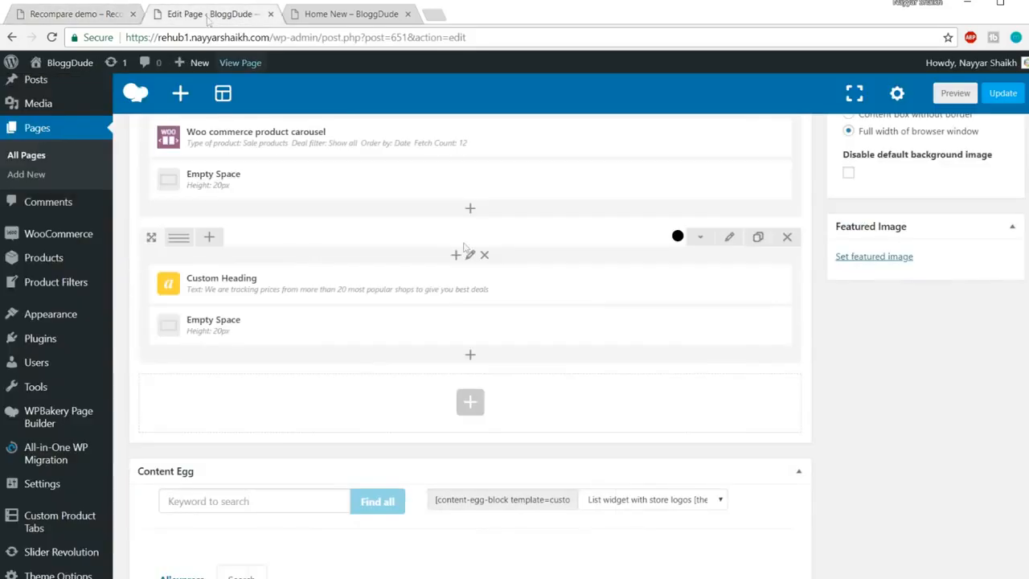
Add a new Custom Heading below the black band reading 'Find Your Drone Now'
left_click(469, 406)
type("ha")
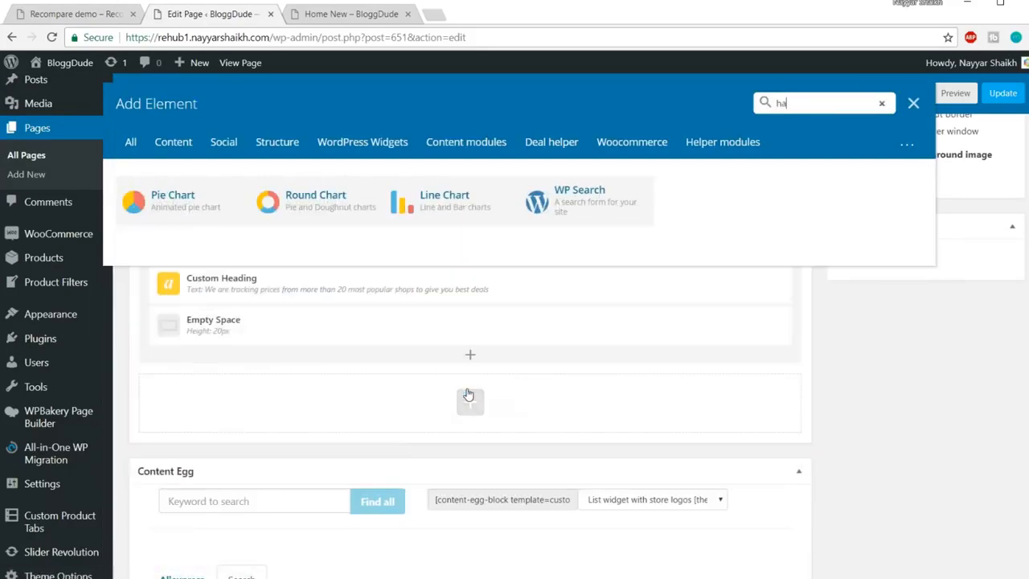
key("BackSpace")
type("ead")
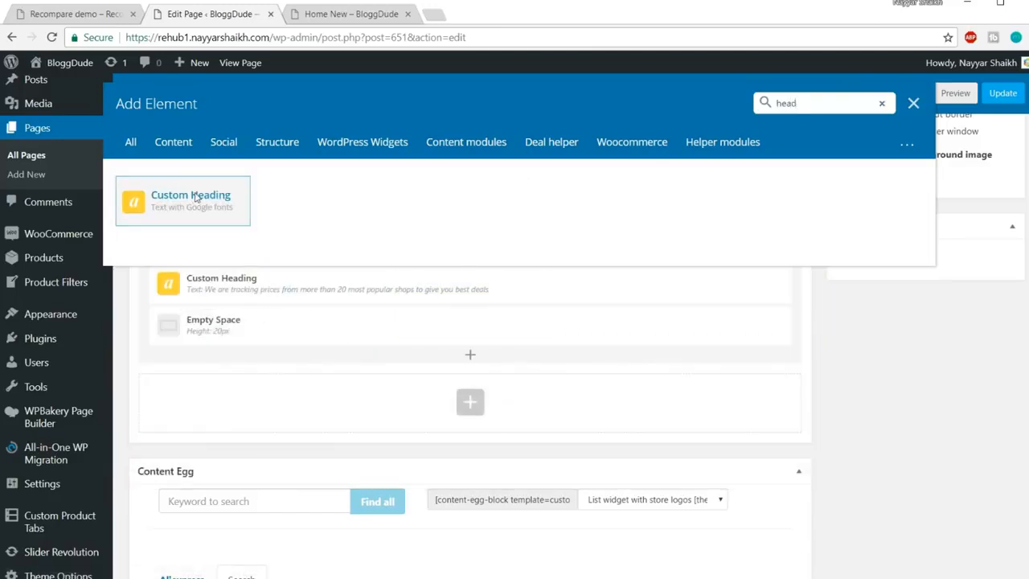
left_click(196, 198)
left_click(80, 13)
left_click_drag(441, 275, 618, 276)
key("ctrl+c")
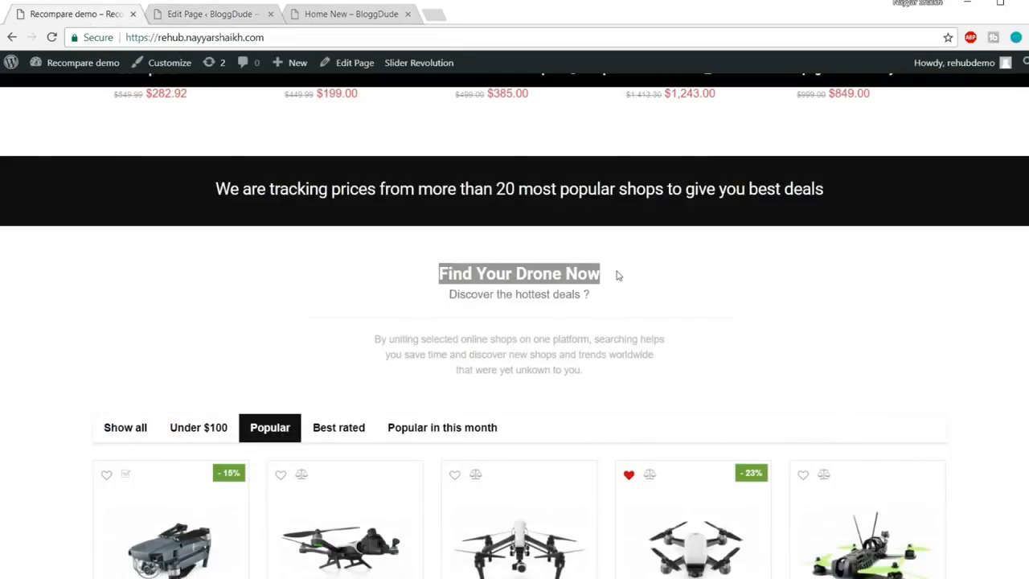
key("ctrl+Tab")
triple_click(665, 305)
key("ctrl+v")
Make it a centred h4 with 25px font, 24px line height and theme font, and save
scroll(734, 341, "down", 2)
left_click(640, 334)
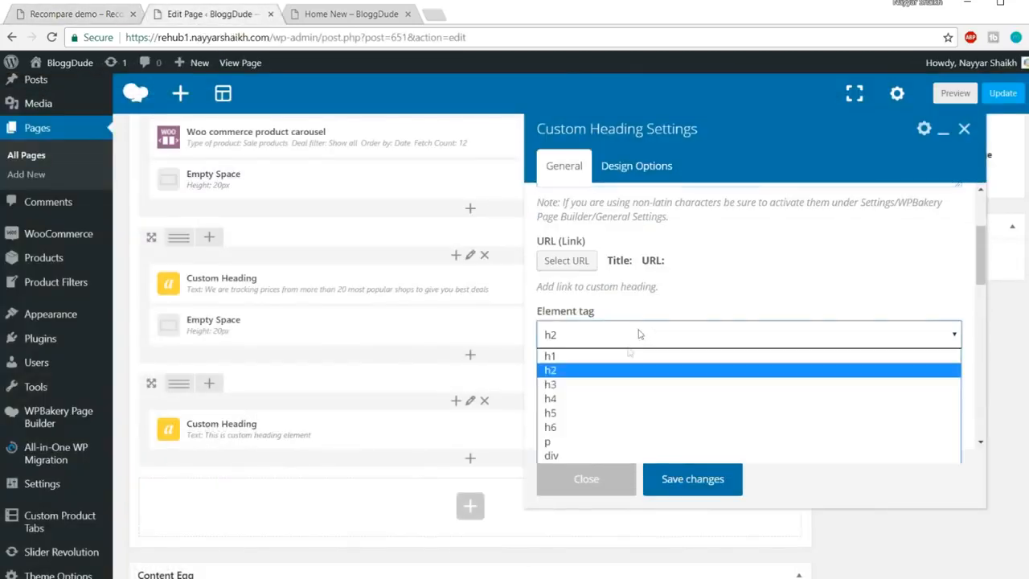
left_click(611, 398)
scroll(685, 391, "down", 1)
left_click(603, 336)
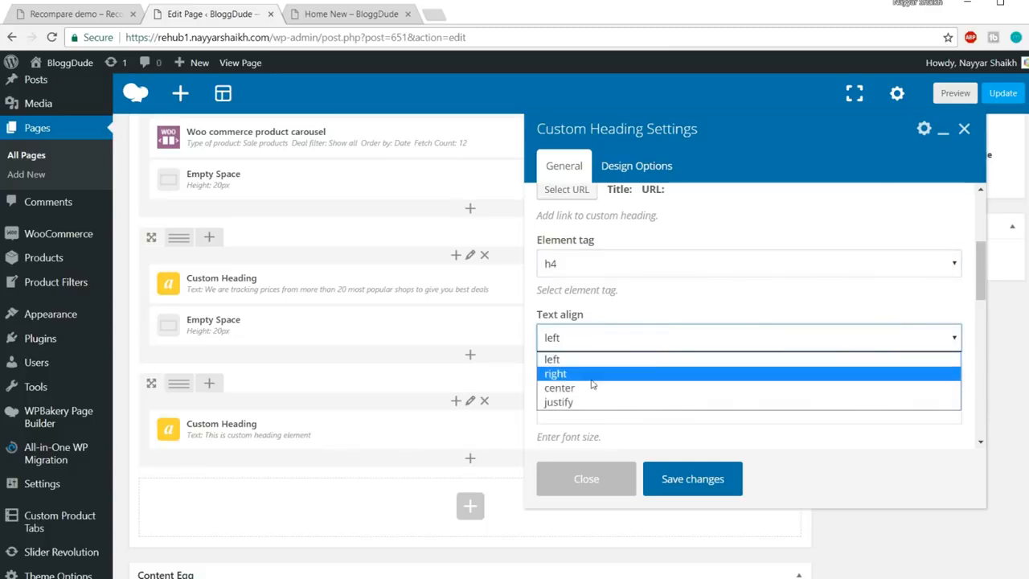
left_click(592, 387)
scroll(676, 404, "down", 2)
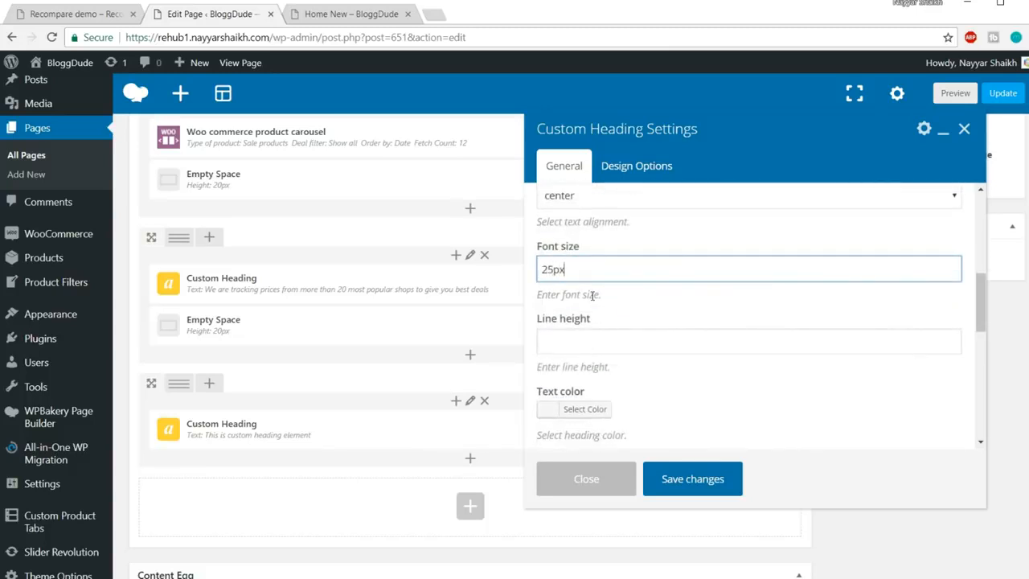
left_click(584, 329)
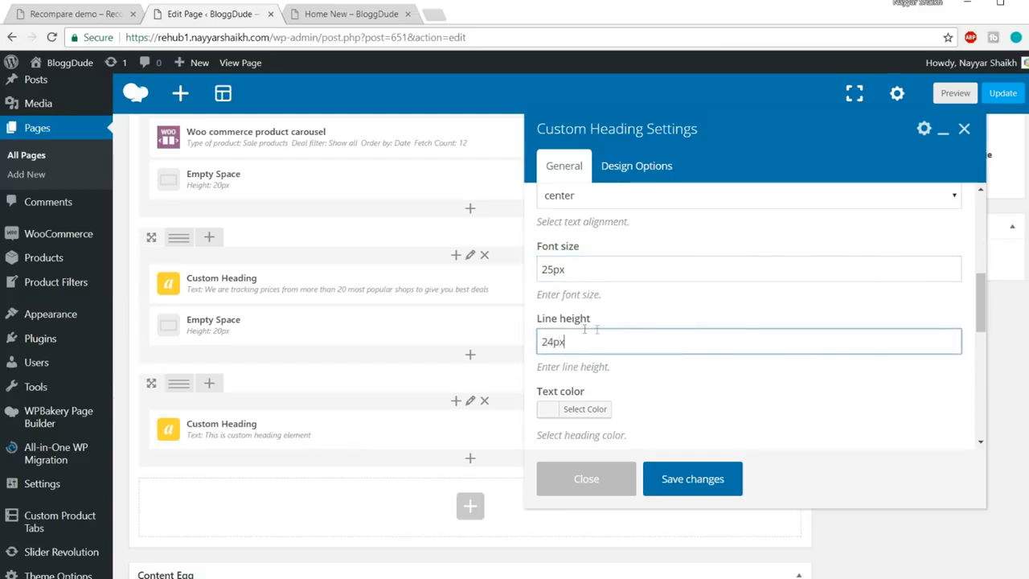
type("24px")
scroll(671, 327, "down", 1)
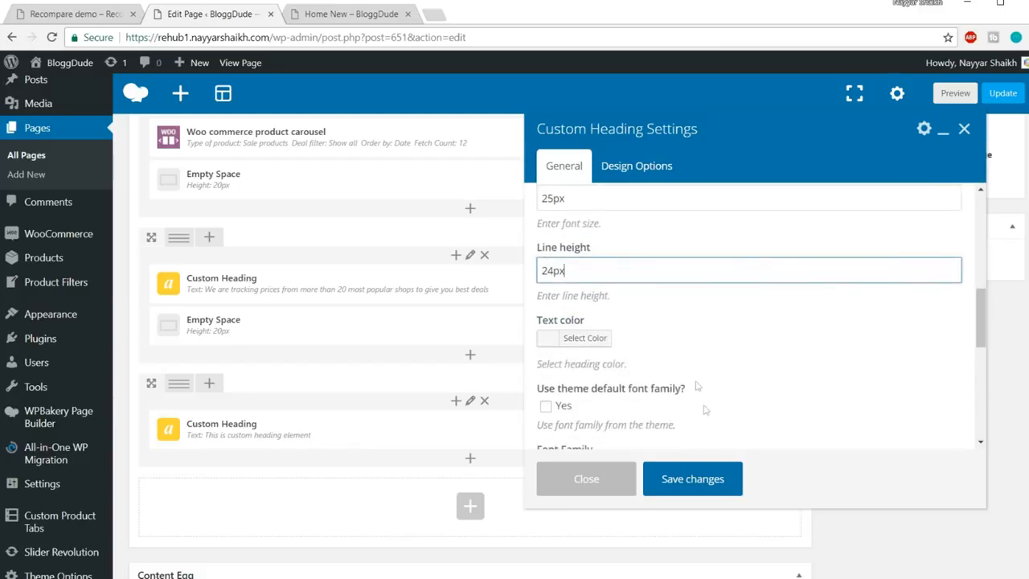
left_click(546, 406)
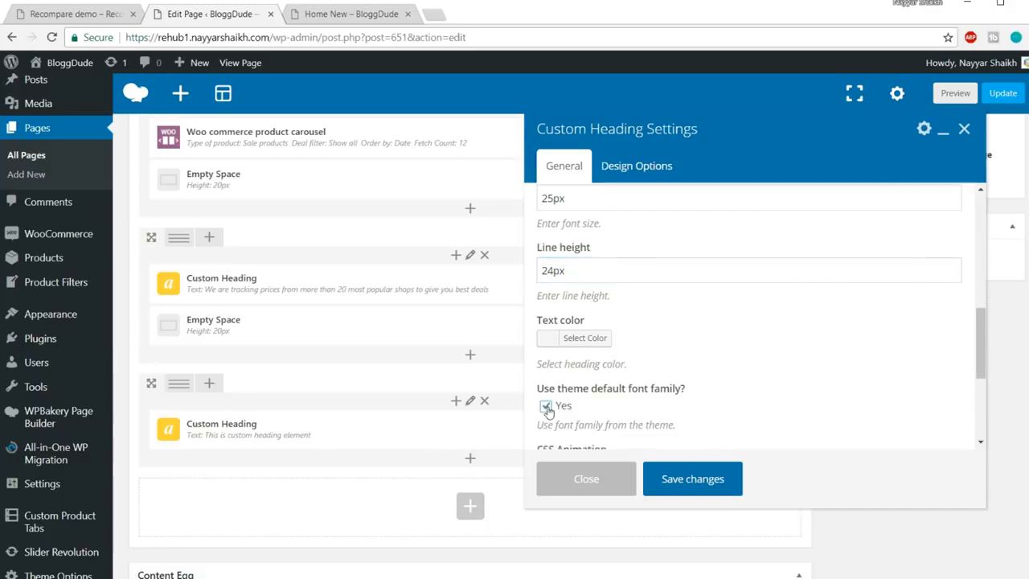
left_click(692, 479)
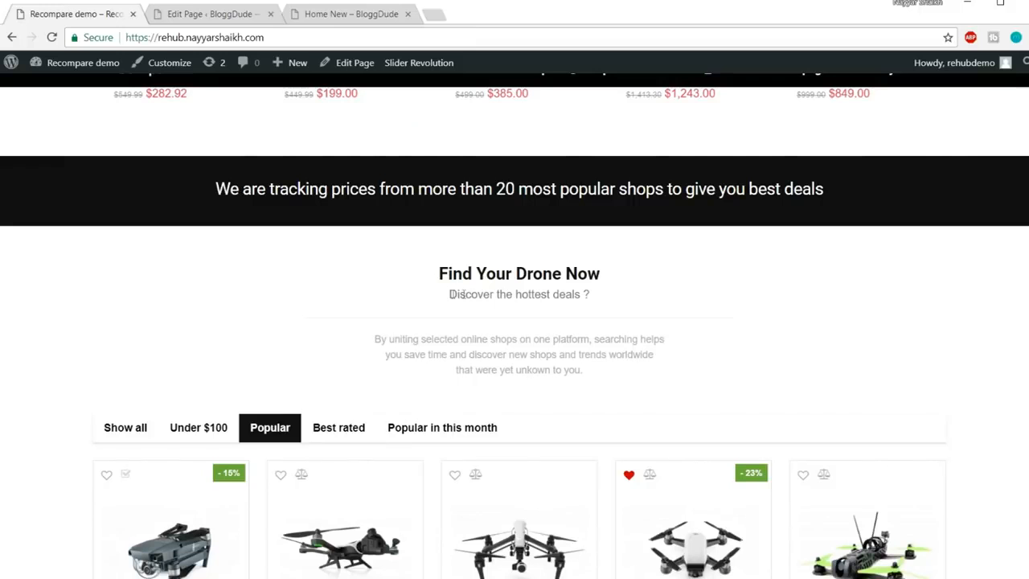
left_click_drag(449, 298, 592, 296)
key("ctrl+c")
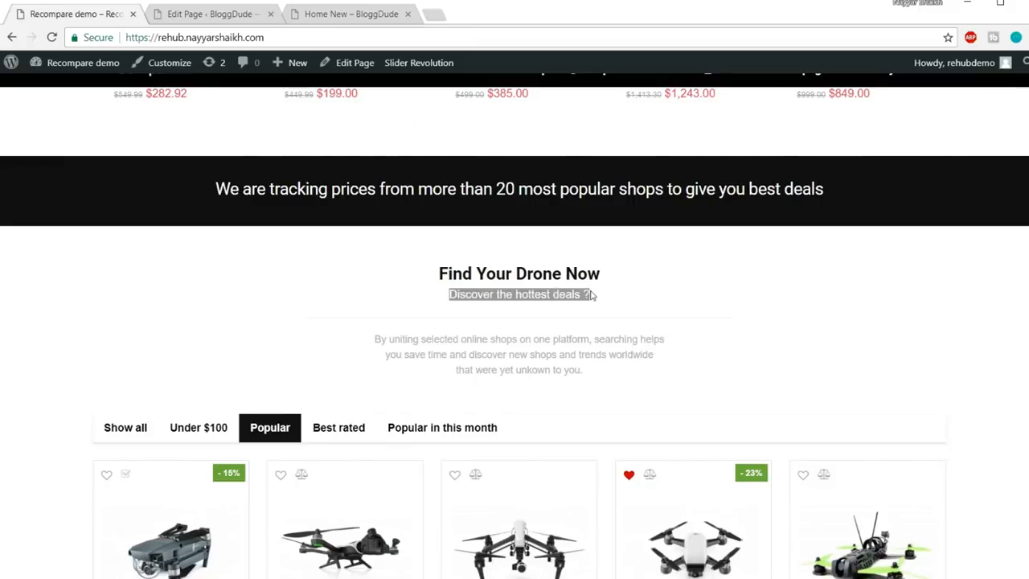
left_click(230, 17)
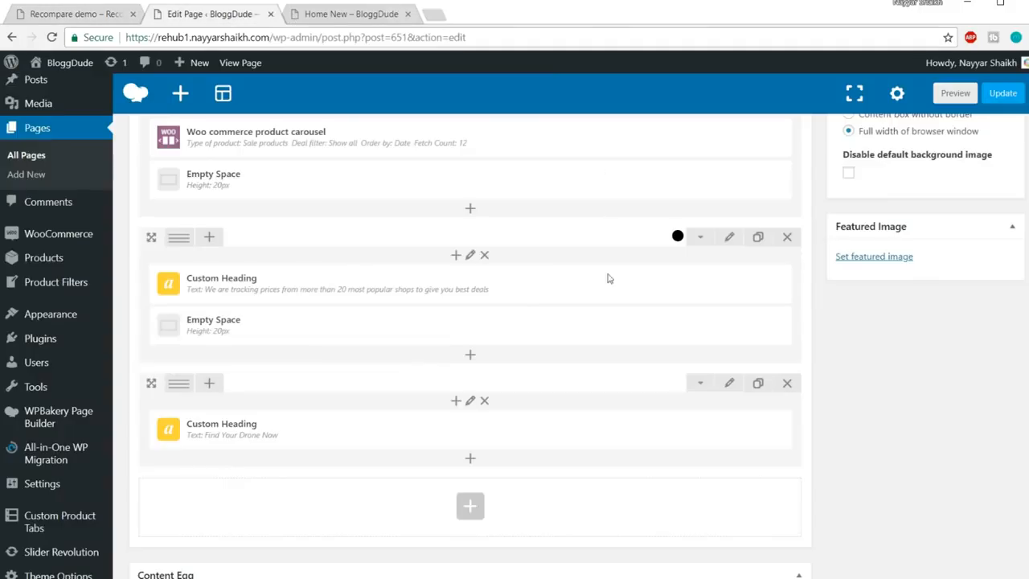
Add a Custom Heading element to the row and paste in 'Discover the hottest deals ?'
left_click(470, 460)
type("hae")
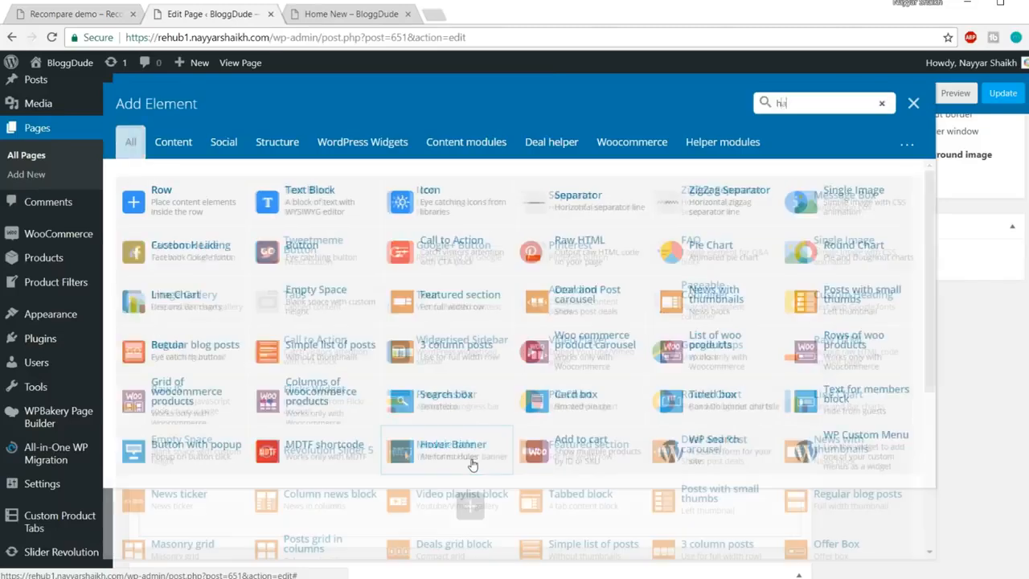
key("BackSpace")
key("BackSpace")
key("BackSpace")
type("head")
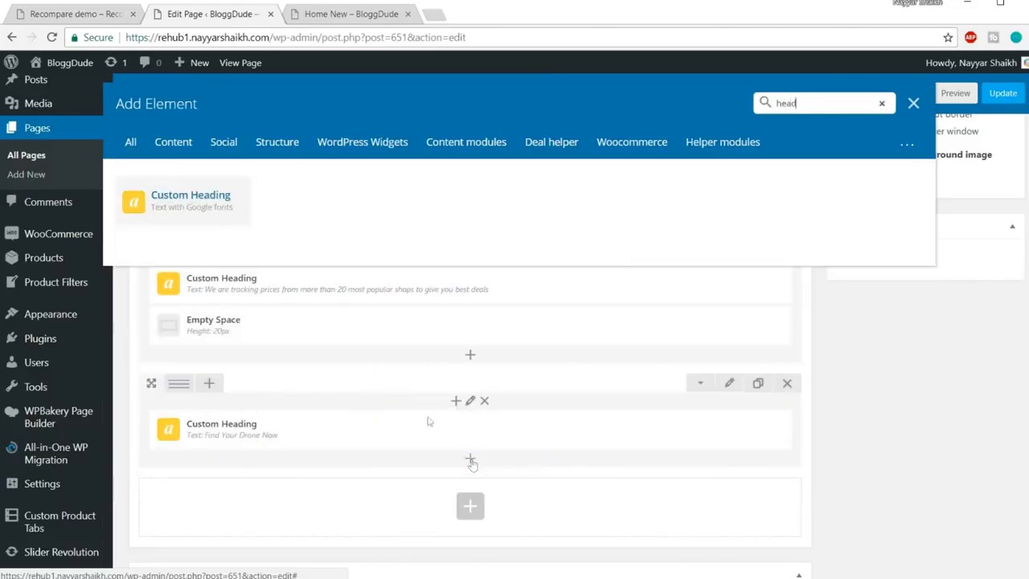
left_click(178, 214)
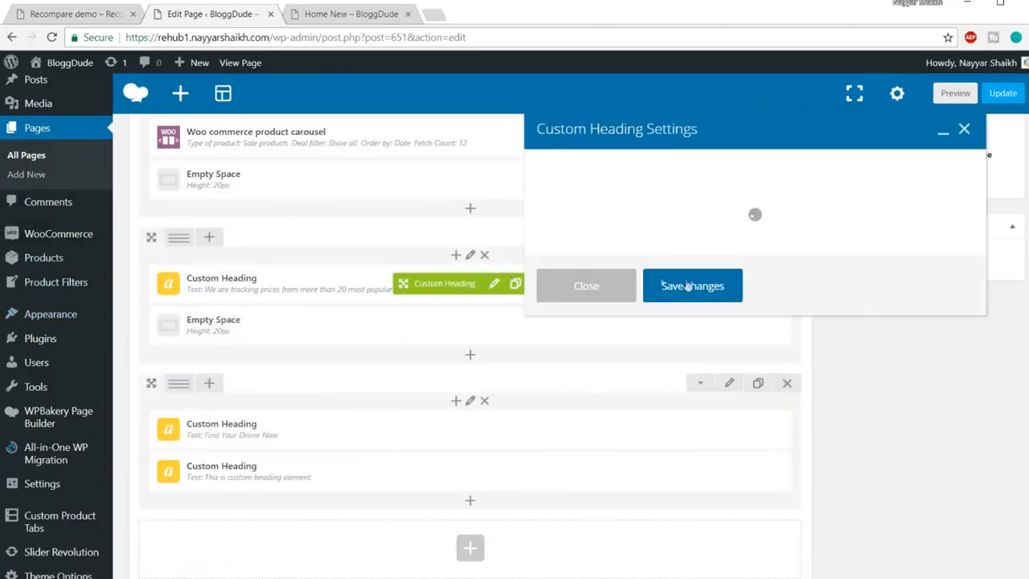
triple_click(740, 296)
key("ctrl+v")
scroll(694, 313, "down", 3)
Set the heading tag to div and centre its text
left_click(625, 272)
left_click(621, 341)
left_click(620, 338)
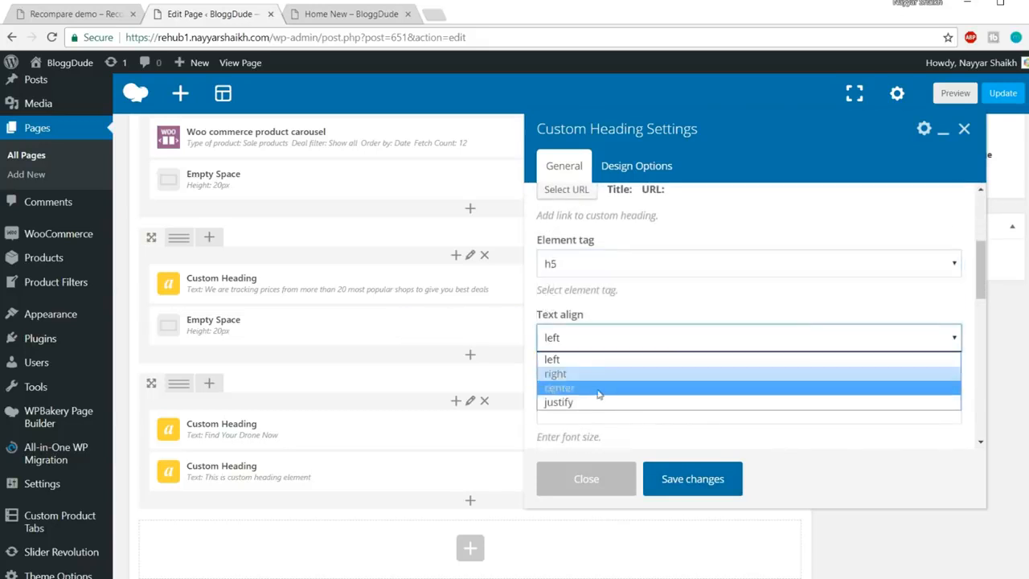
left_click(602, 385)
left_click(596, 345)
left_click(597, 389)
left_click(606, 267)
left_click(598, 389)
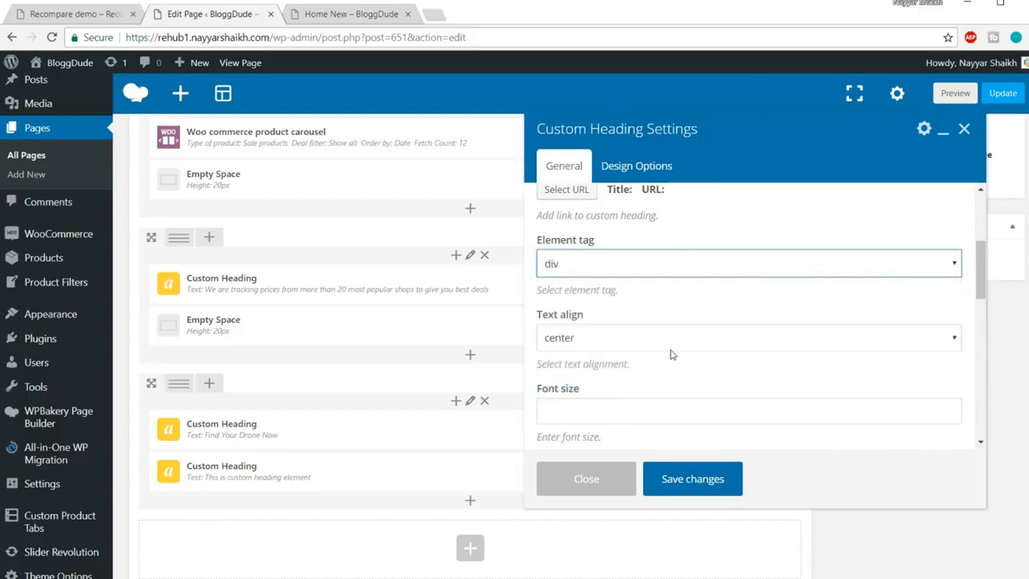
scroll(672, 349, "down", 1)
scroll(673, 349, "down", 2)
scroll(671, 351, "up", 1)
Give it 16px font size, 24px line height, grey colour and the theme font, then save
left_click(608, 264)
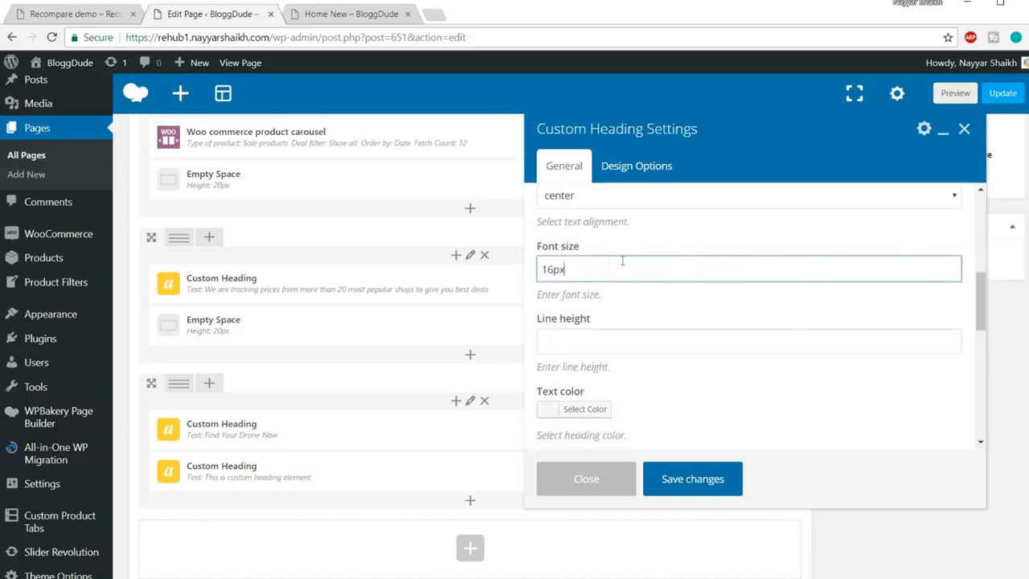
left_click(613, 347)
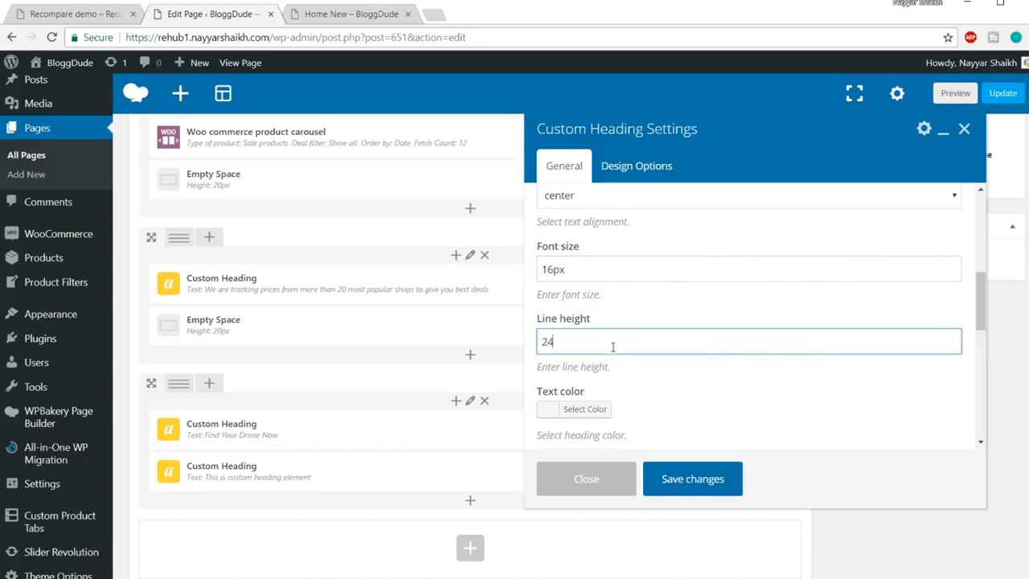
scroll(627, 342, "down", 1)
left_click(582, 332)
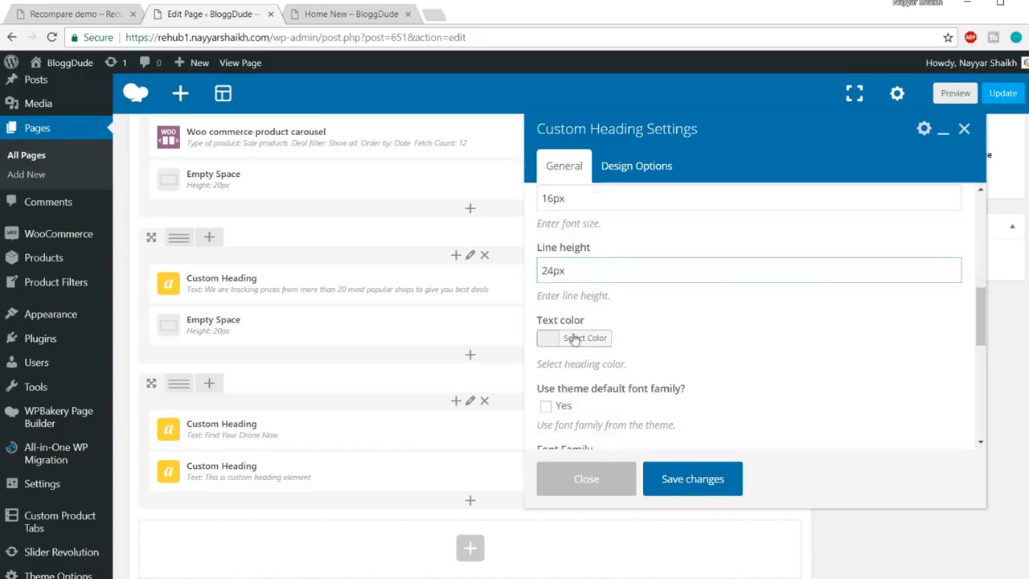
scroll(741, 309, "down", 1)
left_click_drag(607, 344, 533, 344)
left_click(599, 268)
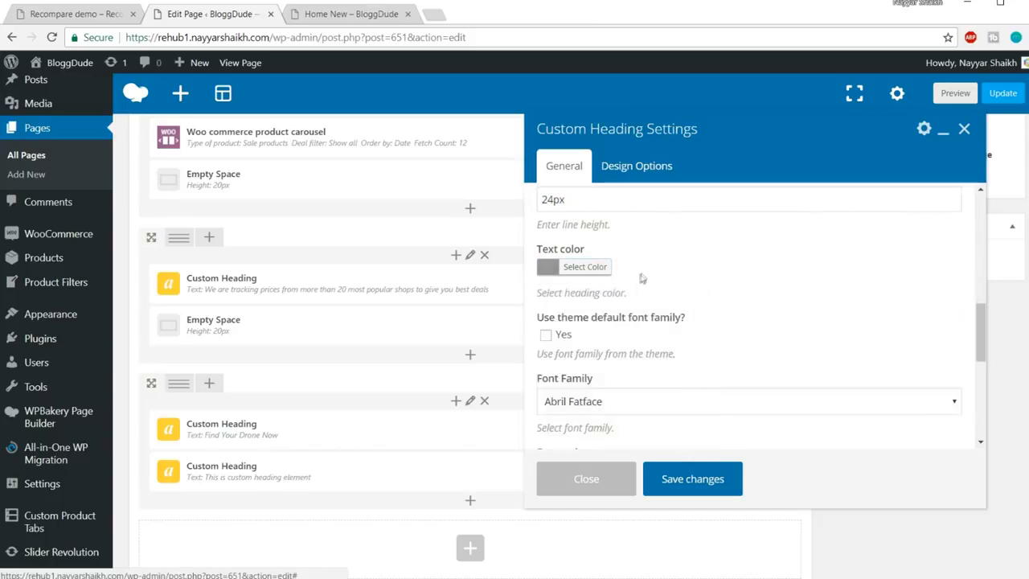
scroll(744, 276, "down", 1)
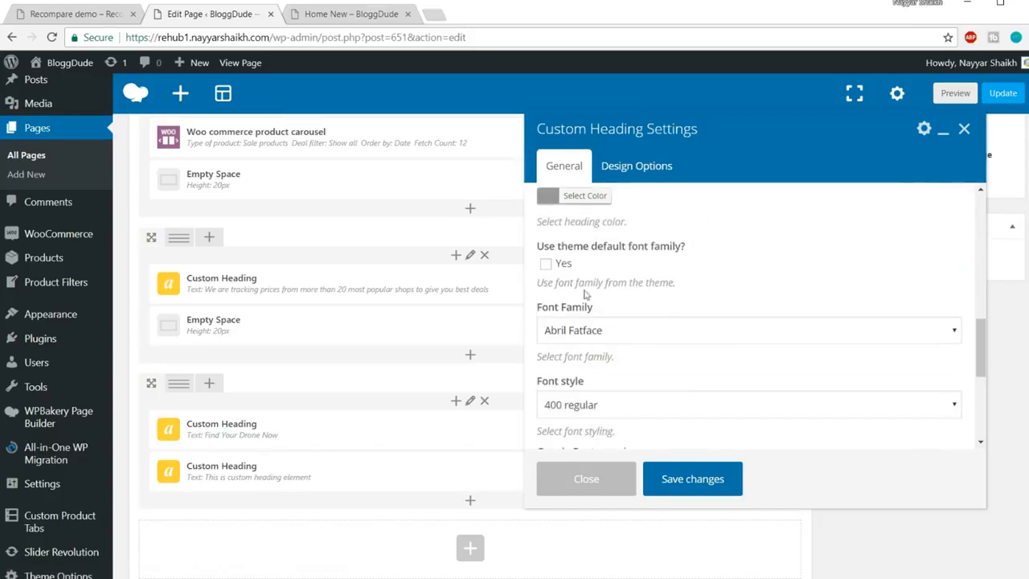
left_click(546, 265)
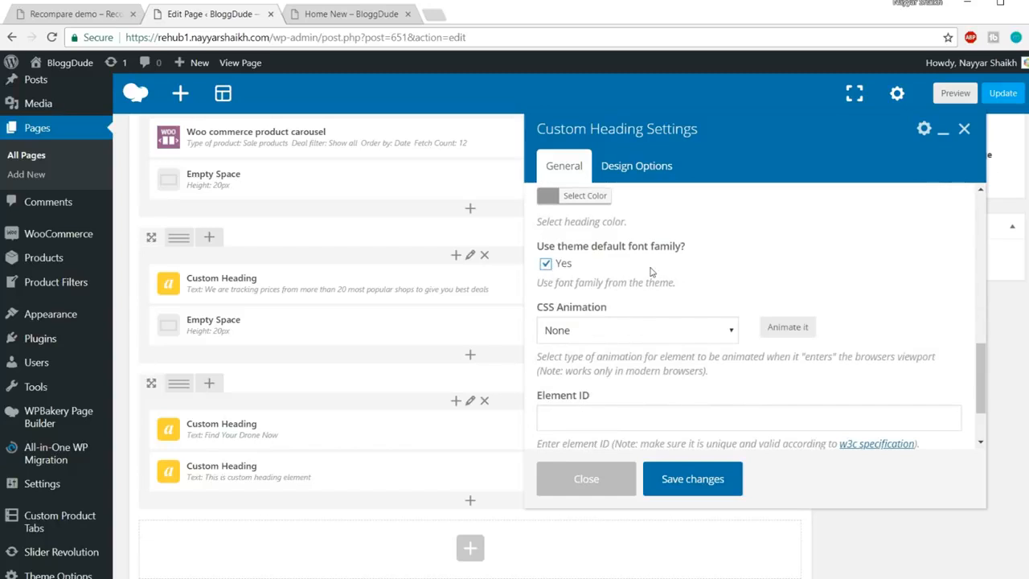
left_click(693, 479)
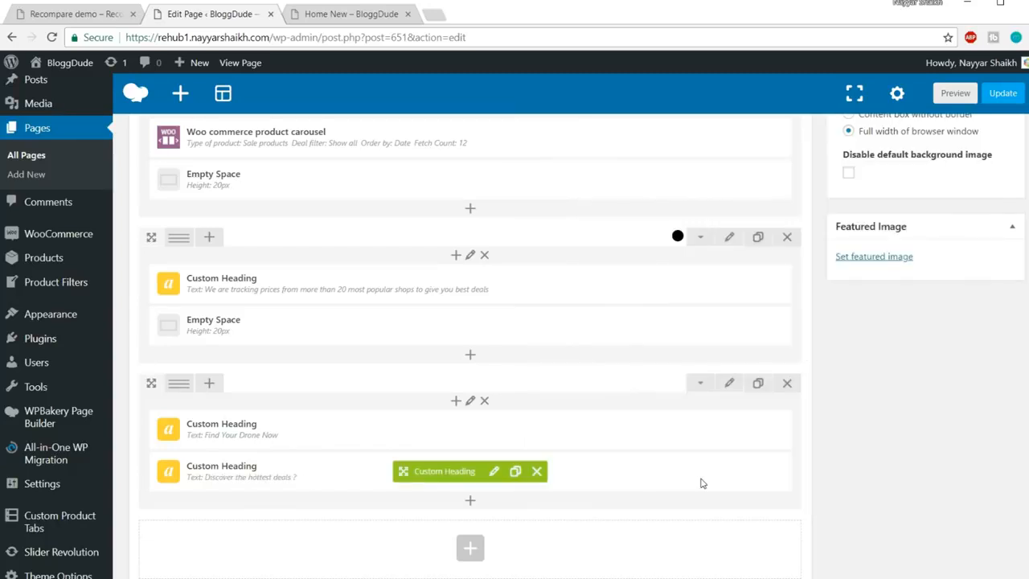
Compare the demo's drone headings and paragraph against the page editor
left_click(78, 13)
triple_click(439, 271)
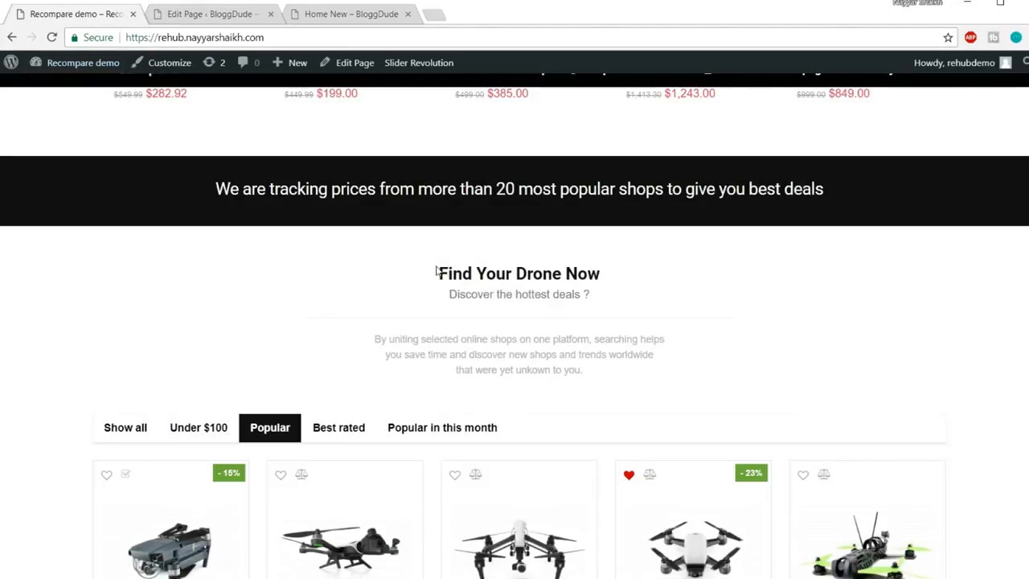
left_click_drag(606, 297, 434, 251)
left_click(464, 299)
left_click_drag(604, 381, 356, 341)
left_click(484, 344)
left_click(199, 15)
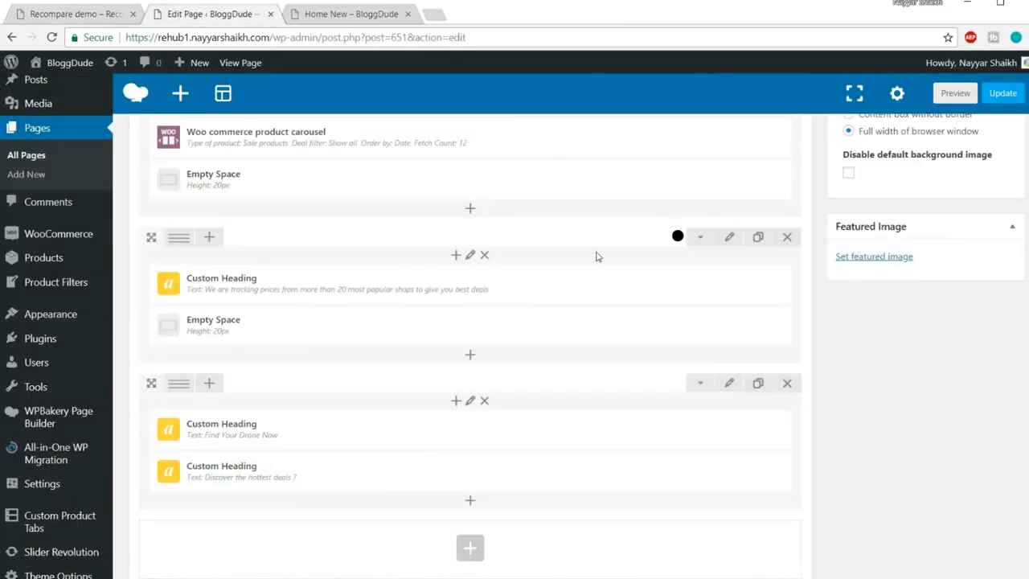
scroll(562, 321, "down", 2)
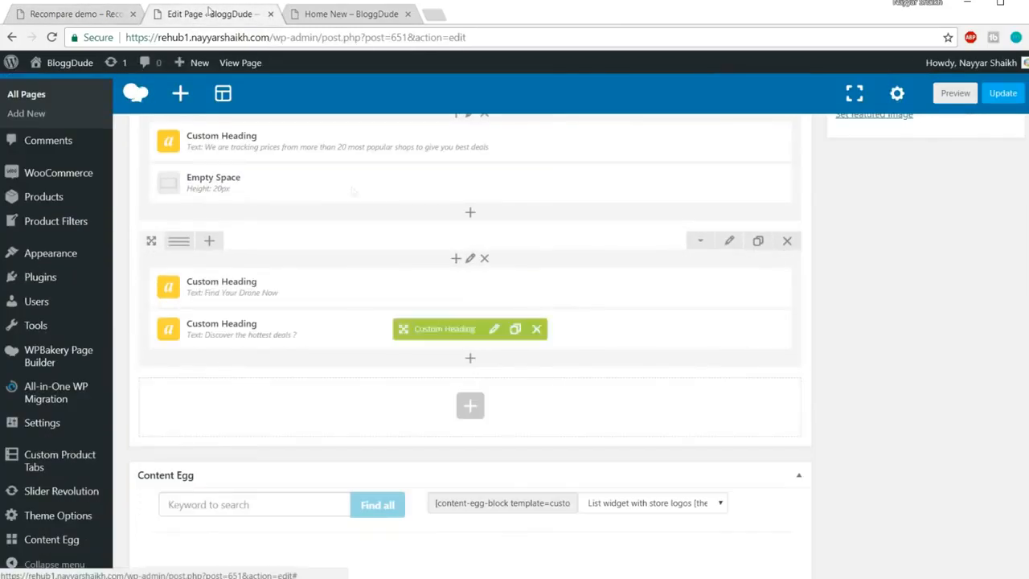
left_click(107, 11)
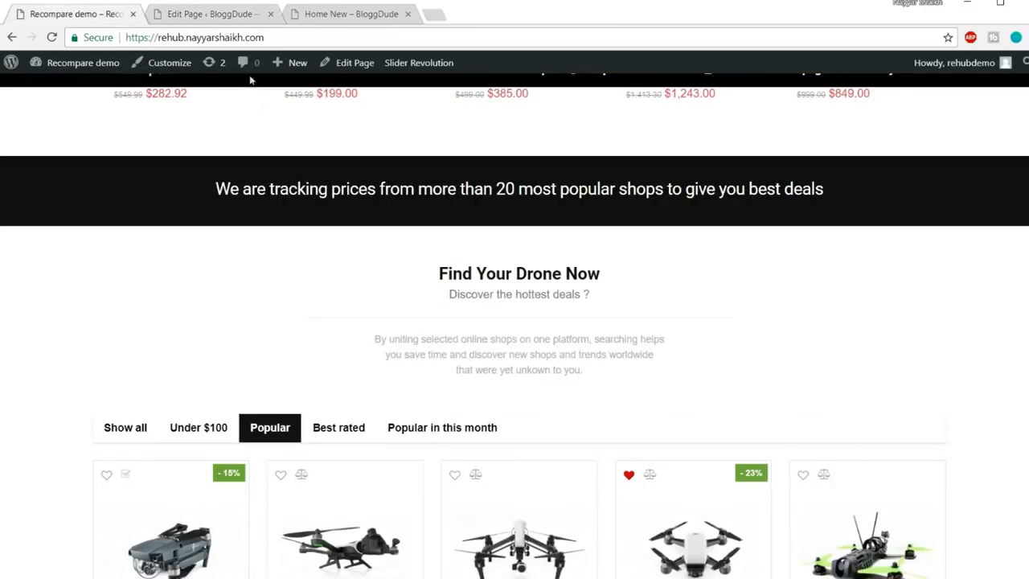
left_click(213, 15)
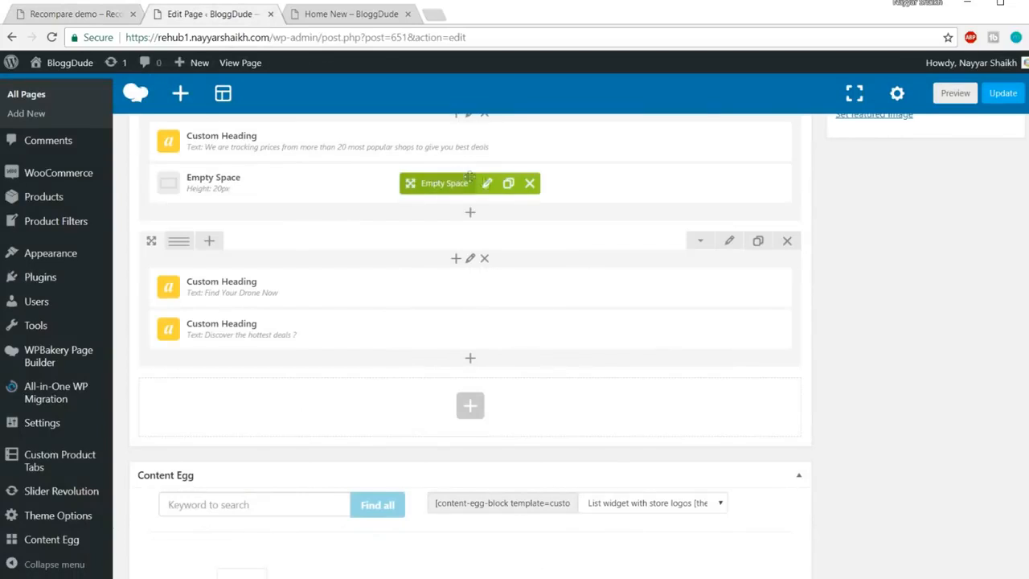
Duplicate the Empty Space, place it under the Discover subheading and set its height to 10px
left_click(507, 184)
mouse_move(410, 183)
left_mouse_down()
mouse_move(410, 394)
mouse_move(411, 374)
left_mouse_up()
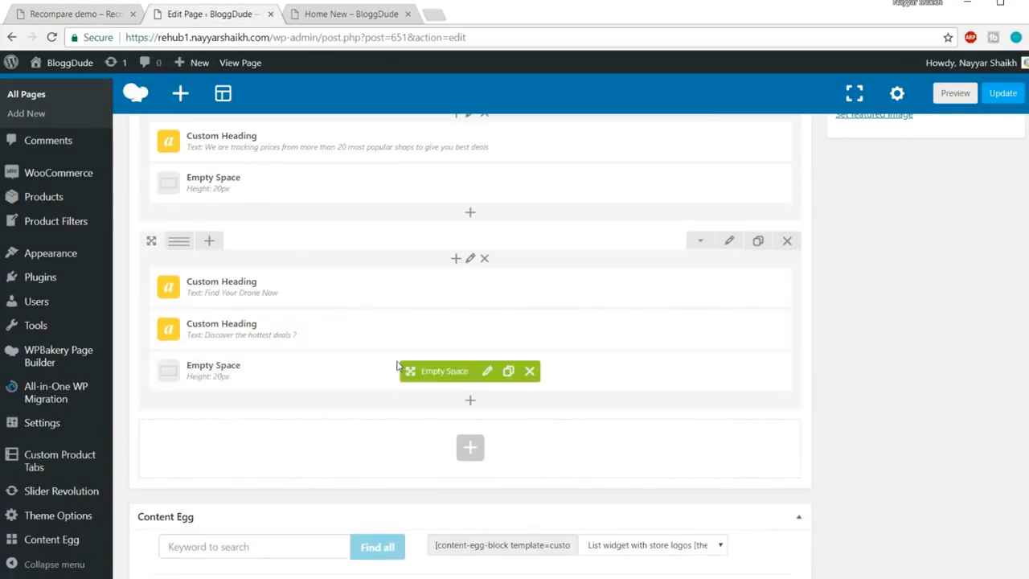
left_click(56, 15)
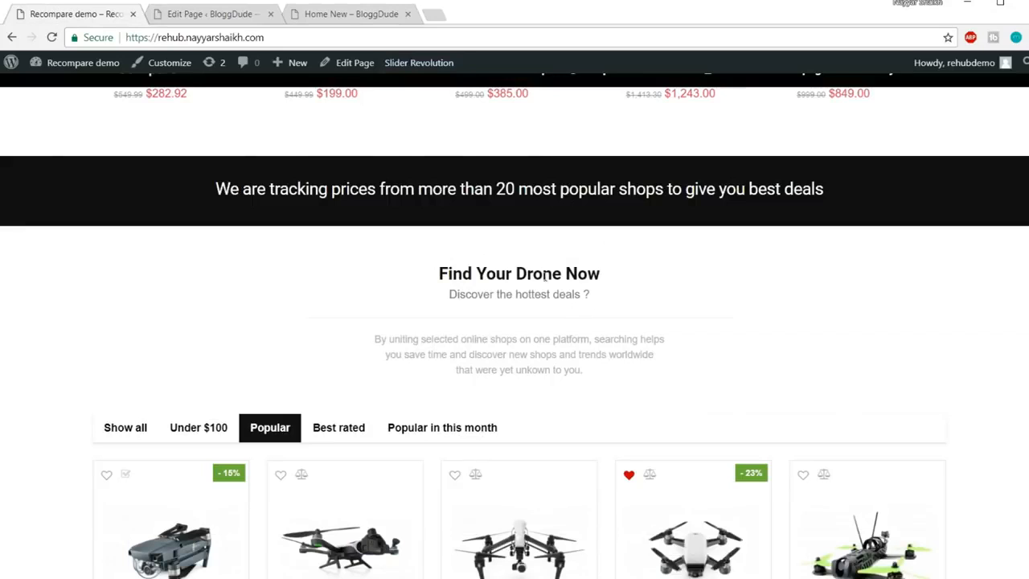
left_click(193, 14)
left_click(487, 371)
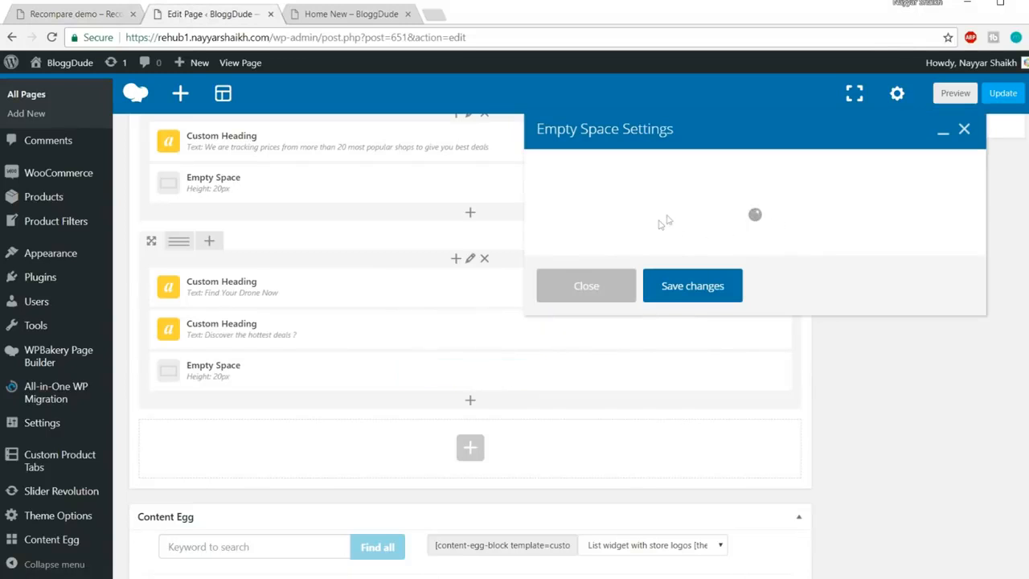
left_click_drag(555, 230, 479, 234)
type("10")
left_click(696, 448)
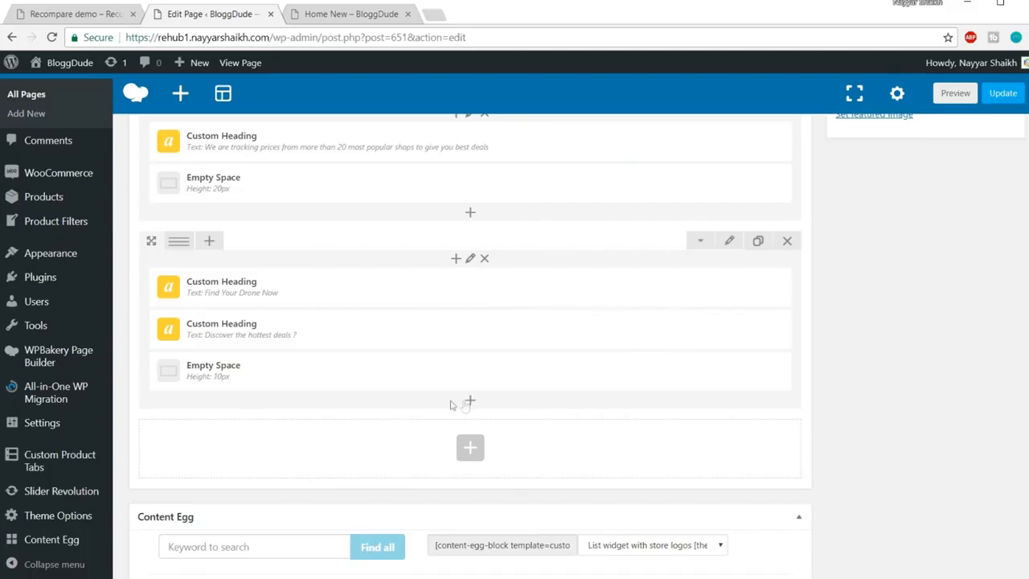
Add a Separator element beneath the 10px spacer
left_click(472, 402)
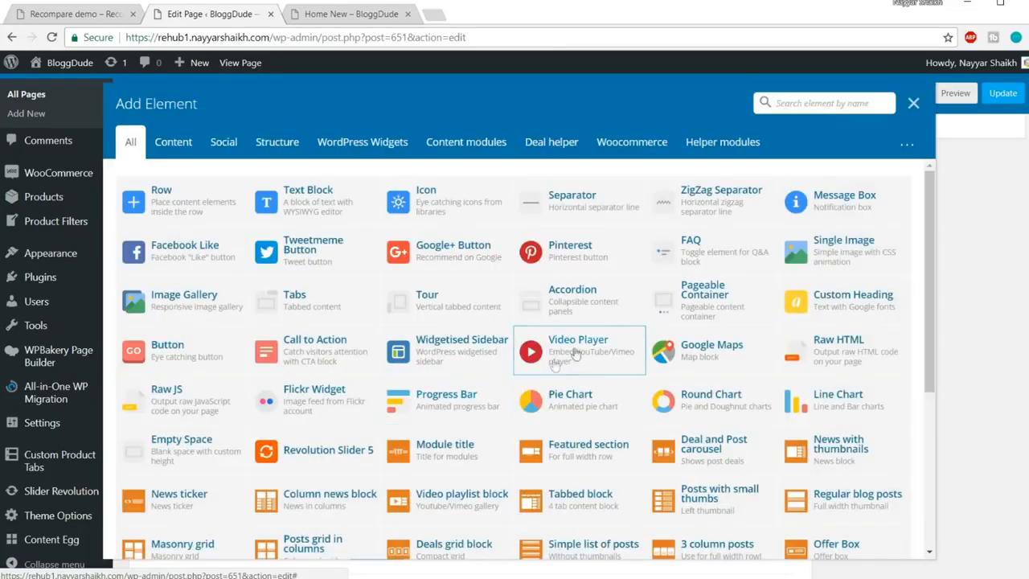
type("sepa")
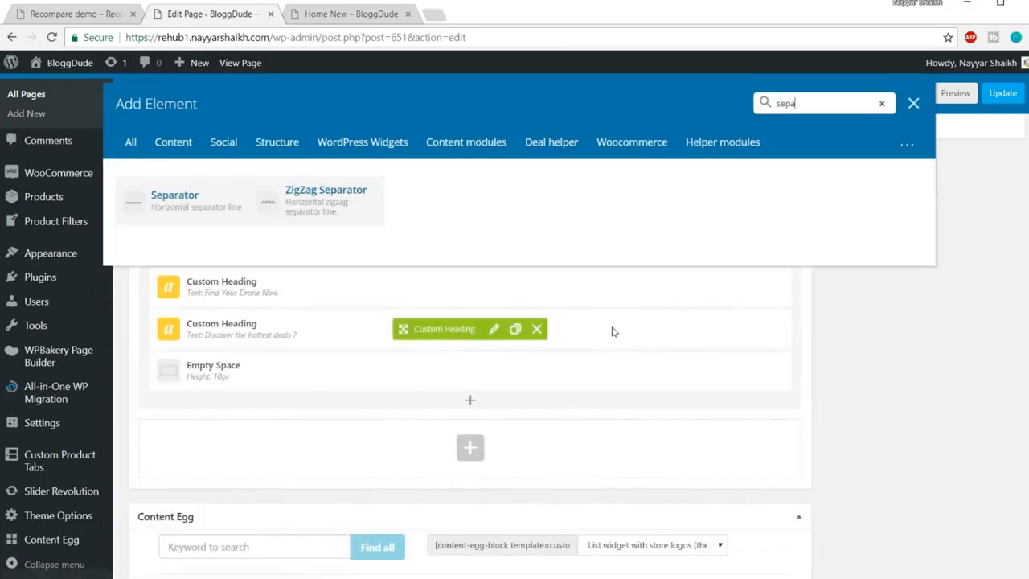
left_click(185, 201)
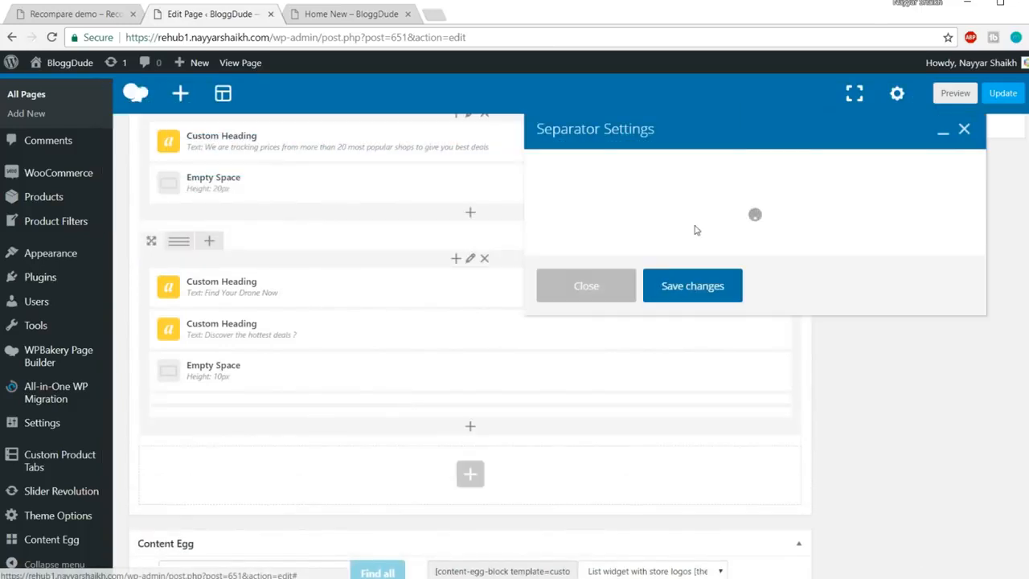
scroll(793, 276, "down", 2)
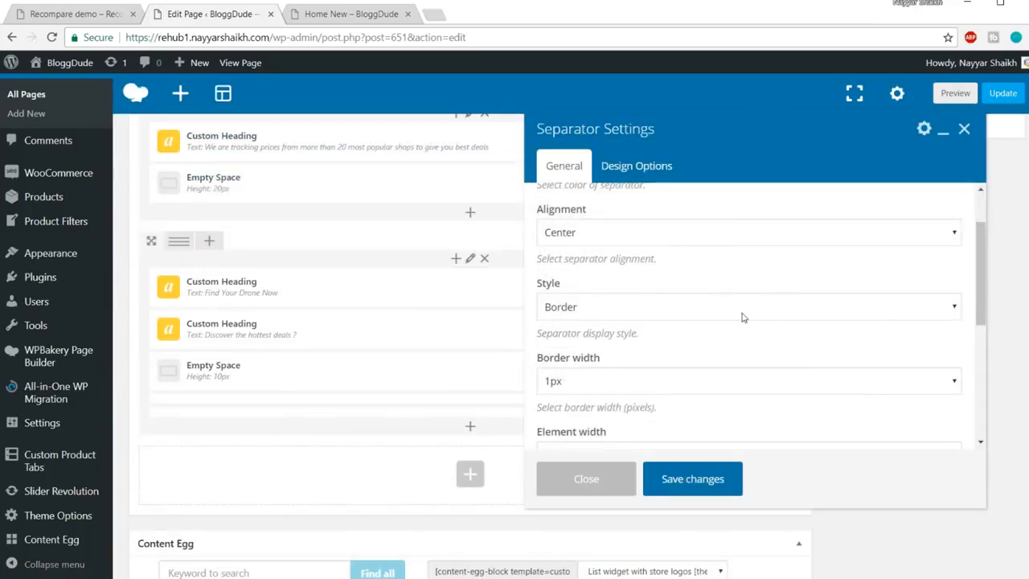
scroll(743, 317, "down", 2)
scroll(784, 338, "down", 2)
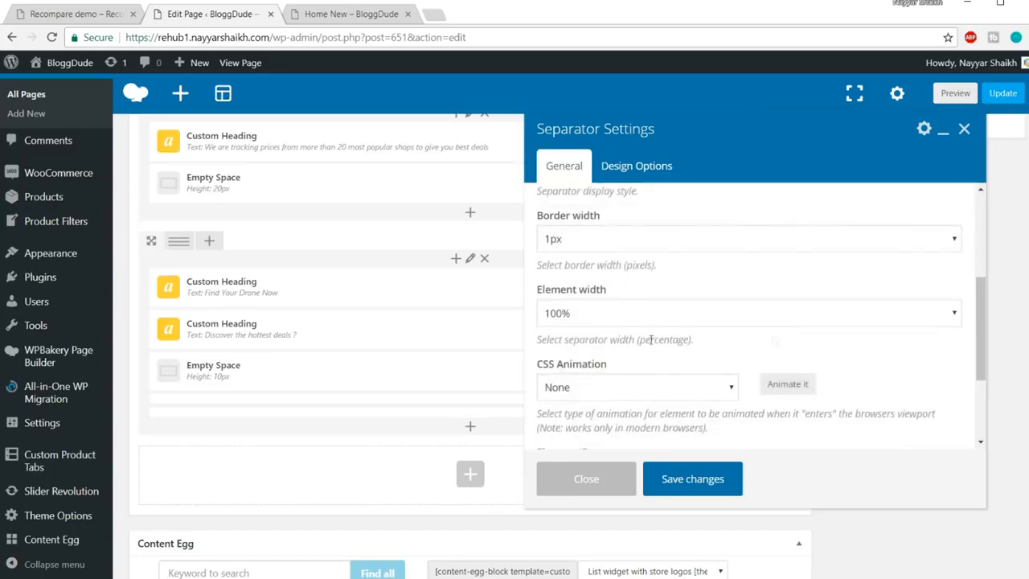
left_click(616, 313)
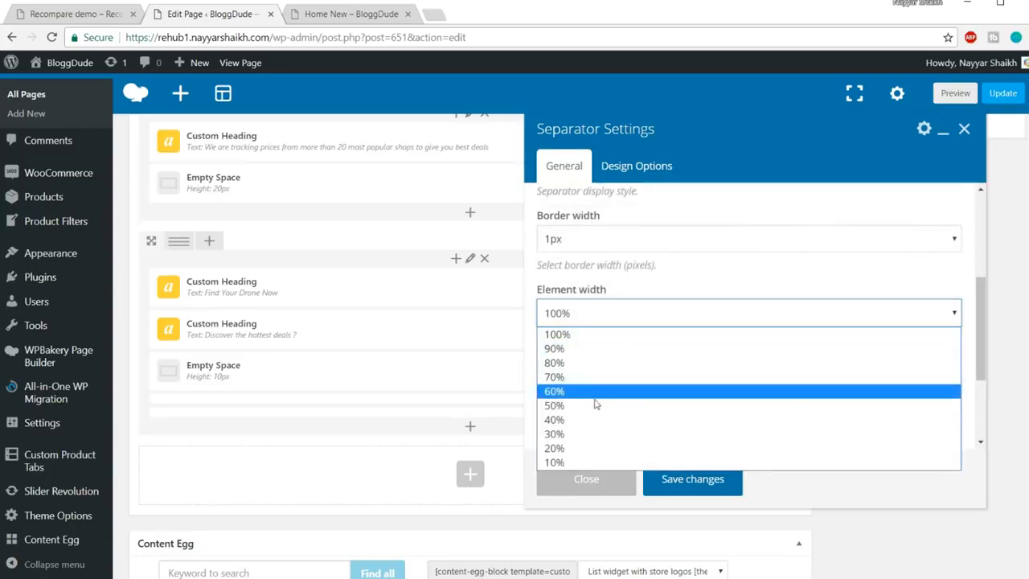
Check the demo's divider, then set the separator width to 50% and save
left_click(73, 14)
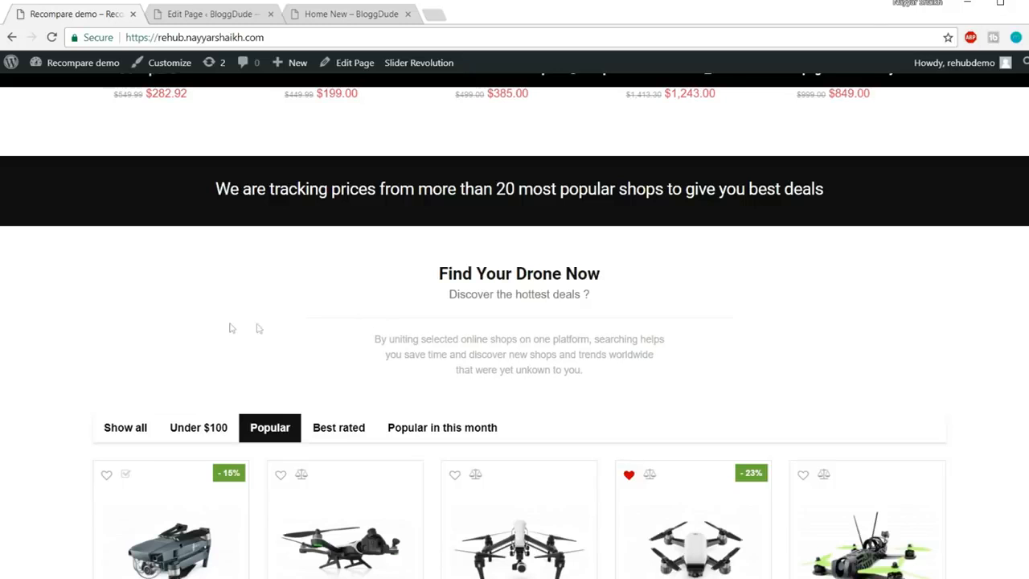
triple_click(46, 316)
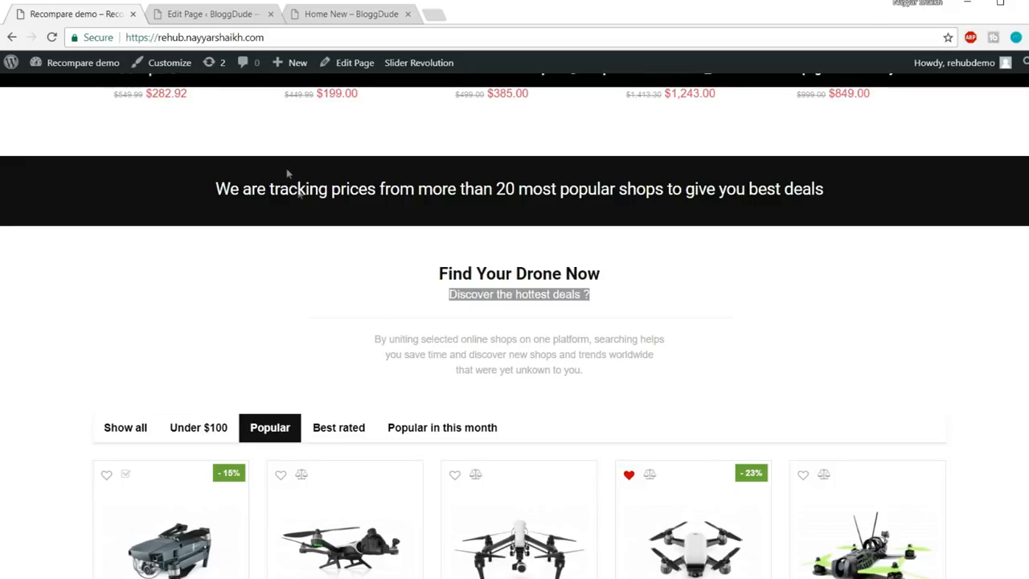
left_click(227, 18)
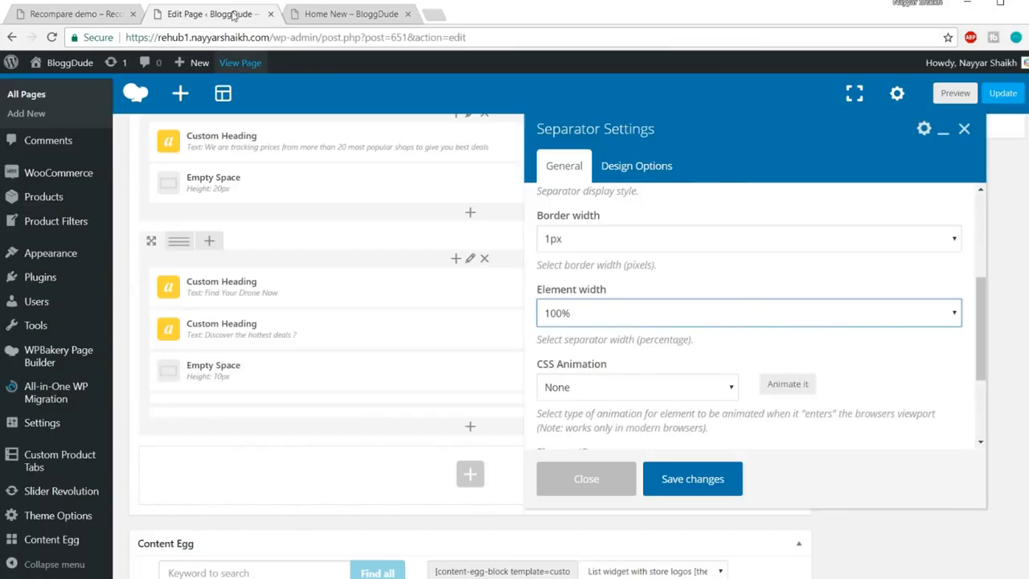
left_click(704, 313)
left_click(619, 406)
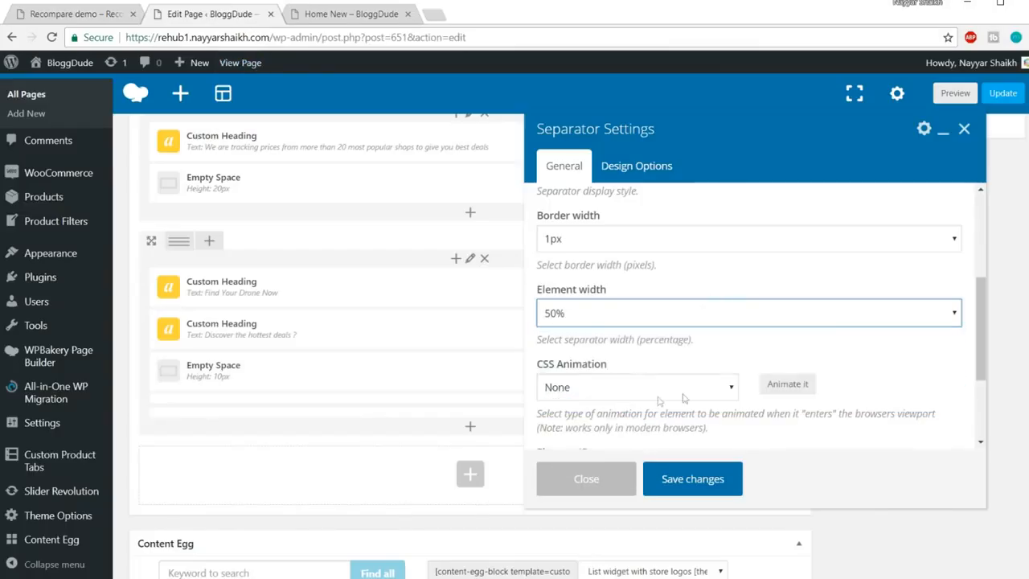
scroll(683, 398, "down", 3)
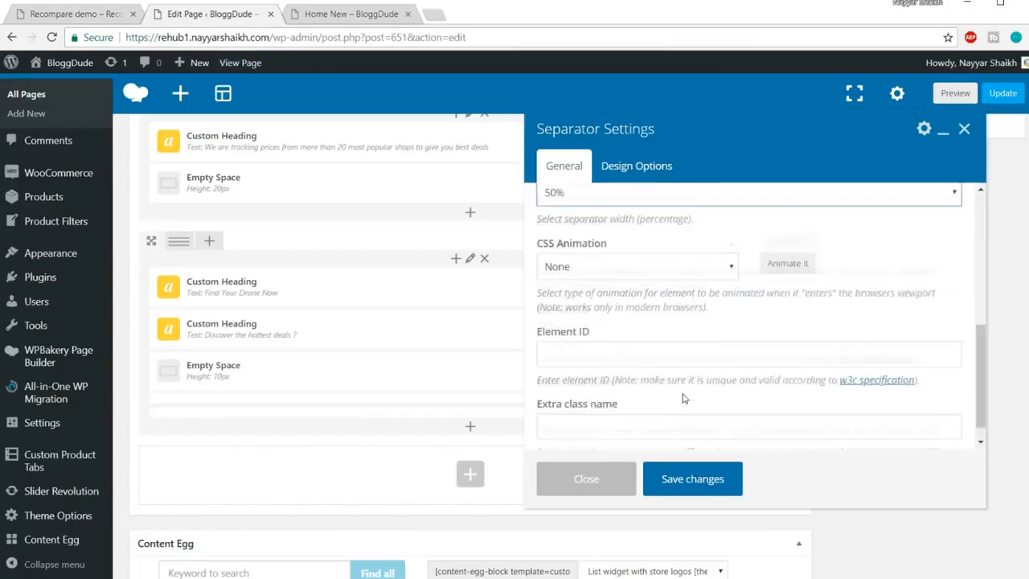
left_click(692, 479)
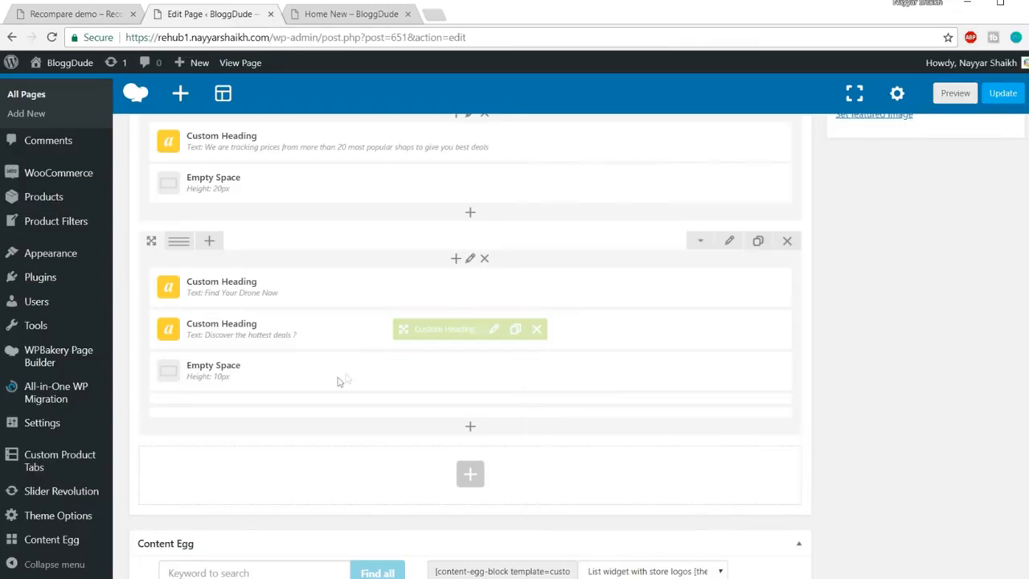
Duplicate the 10px Empty Space and move the copy below the separator
scroll(354, 362, "down", 1)
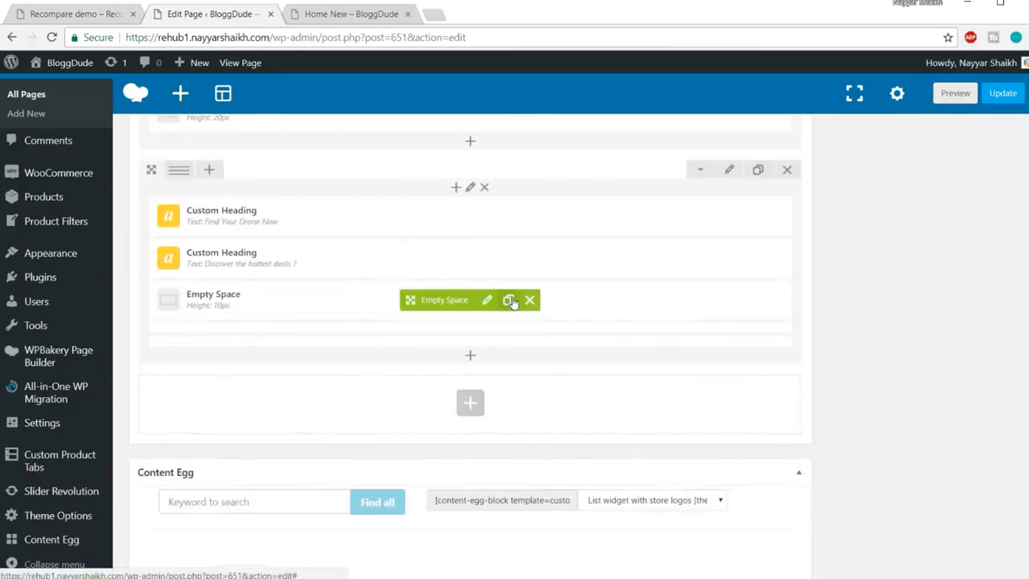
left_click(509, 300)
mouse_move(409, 344)
left_mouse_down()
mouse_move(411, 390)
mouse_move(400, 414)
mouse_move(381, 425)
mouse_move(335, 363)
mouse_move(341, 410)
mouse_move(380, 392)
mouse_move(452, 325)
left_mouse_up()
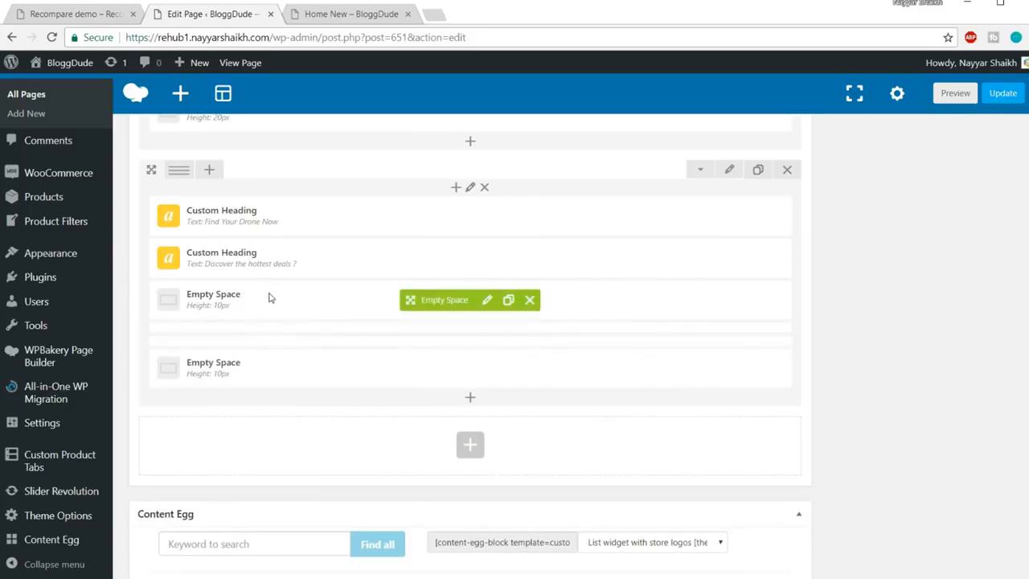
Copy the intro paragraph text from the Recompare demo page
left_click(62, 14)
scroll(643, 257, "down", 2)
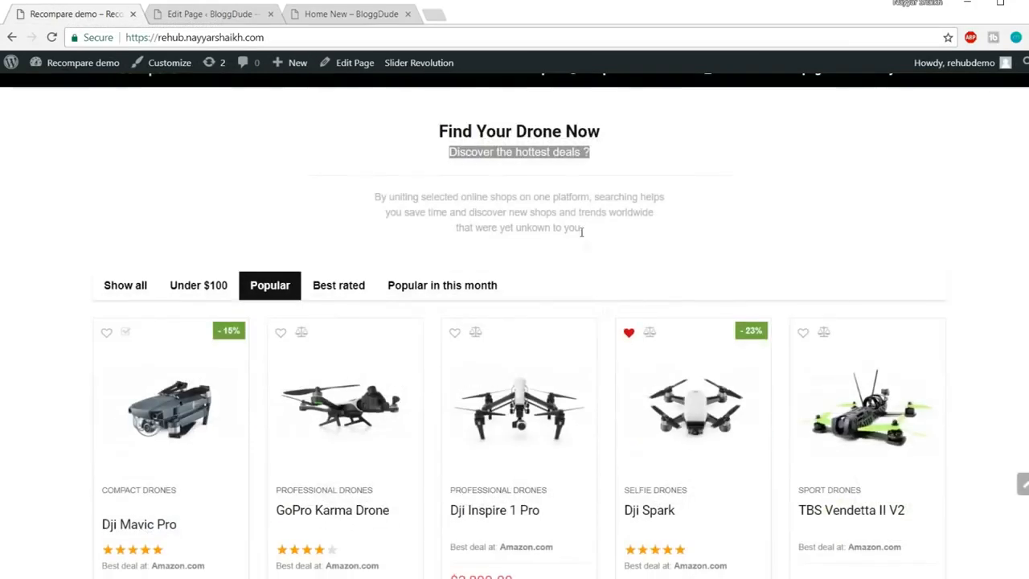
left_click_drag(585, 235, 347, 203)
key("ctrl+c")
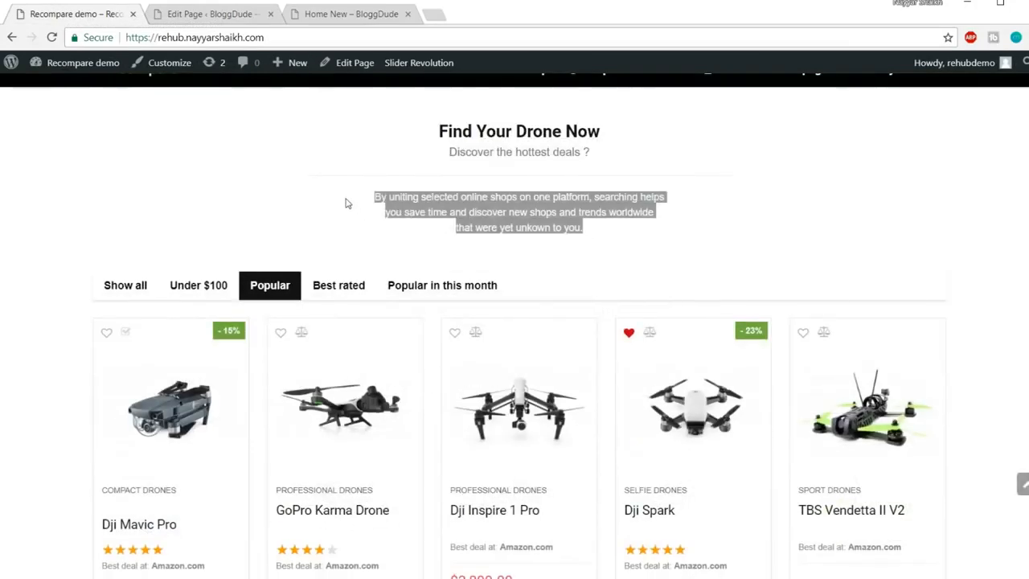
left_click(234, 15)
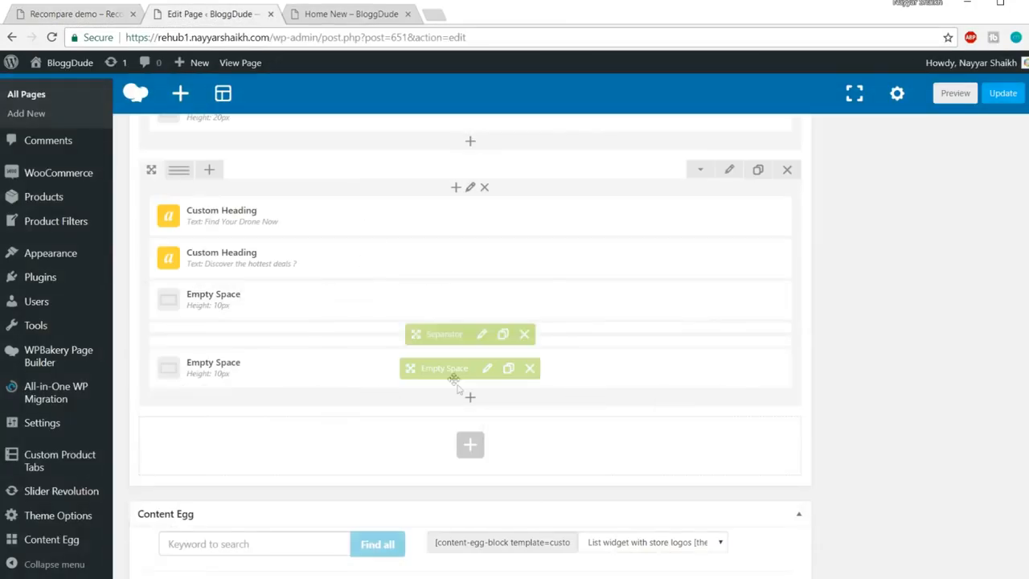
Add a Custom Heading and paste the copied 'By uniting selected online shops…' paragraph into it
left_click(471, 402)
type("ch")
type("ead")
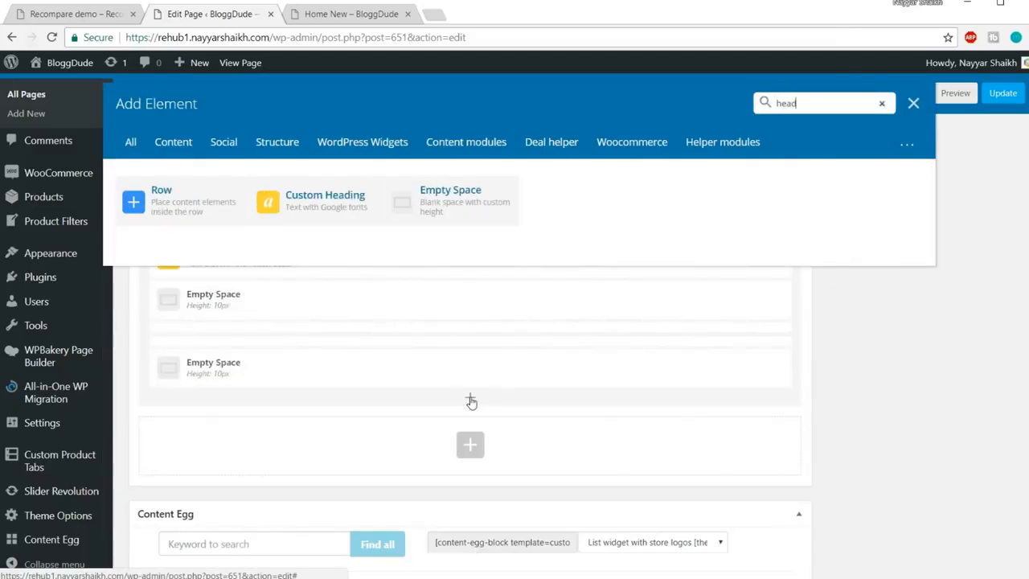
left_click(193, 216)
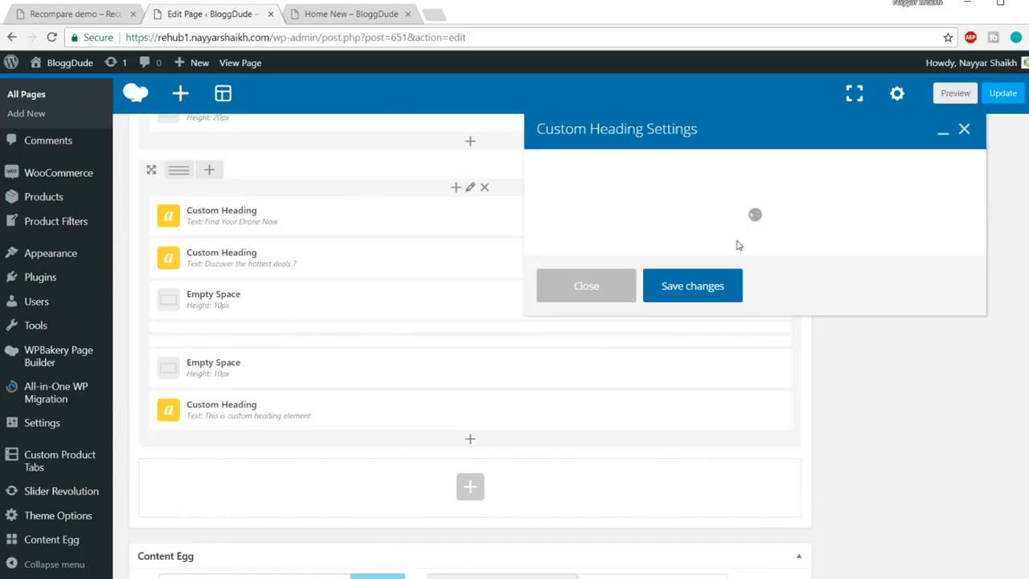
left_click(719, 306)
key("ctrl+a")
key("ctrl+v")
scroll(847, 310, "down", 5)
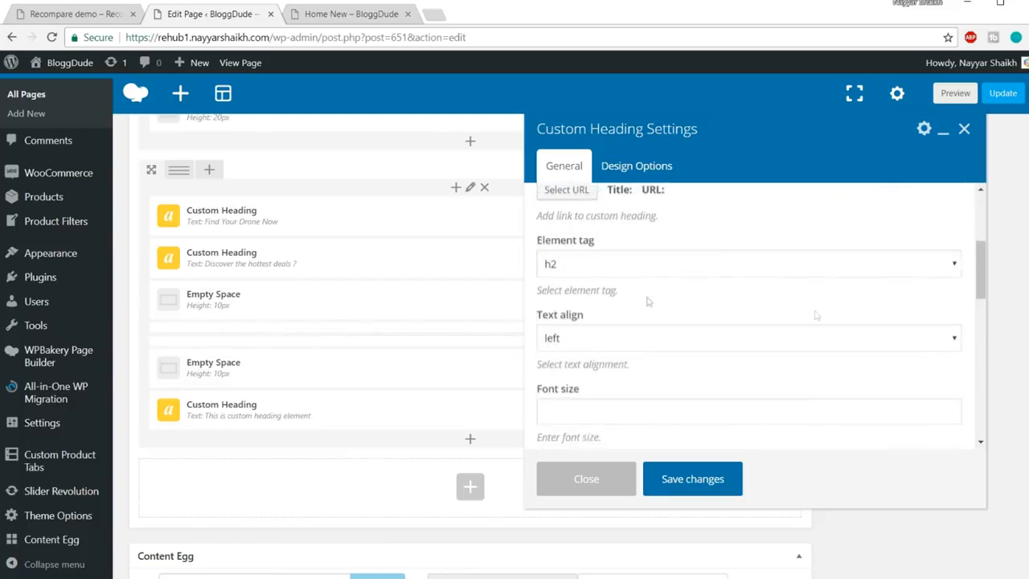
Make it a centred div with 12px font size and 22px line height
left_click(628, 266)
left_click(579, 385)
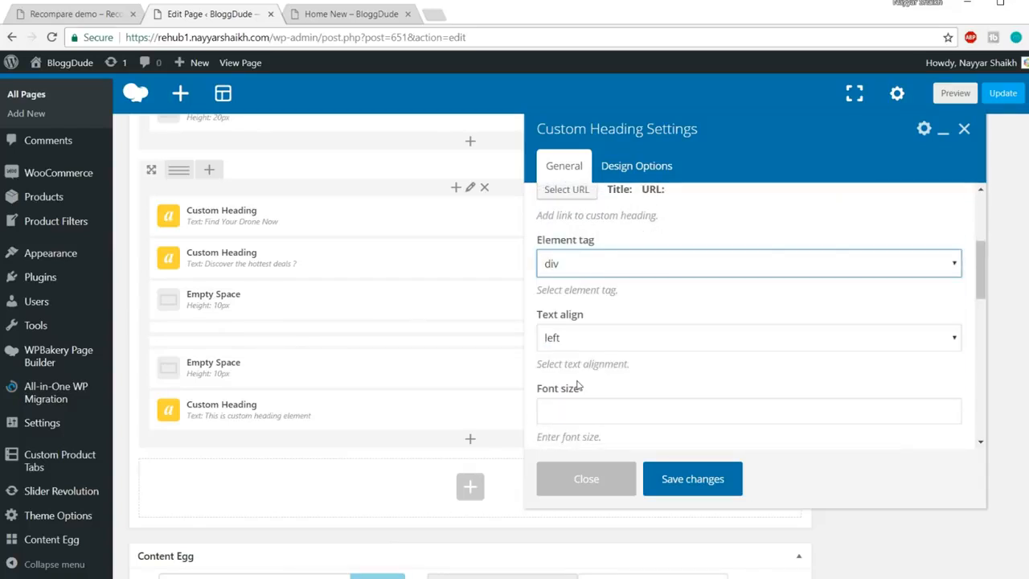
scroll(717, 308, "down", 1)
left_click(611, 268)
left_click(611, 315)
scroll(644, 314, "down", 1)
left_click(613, 268)
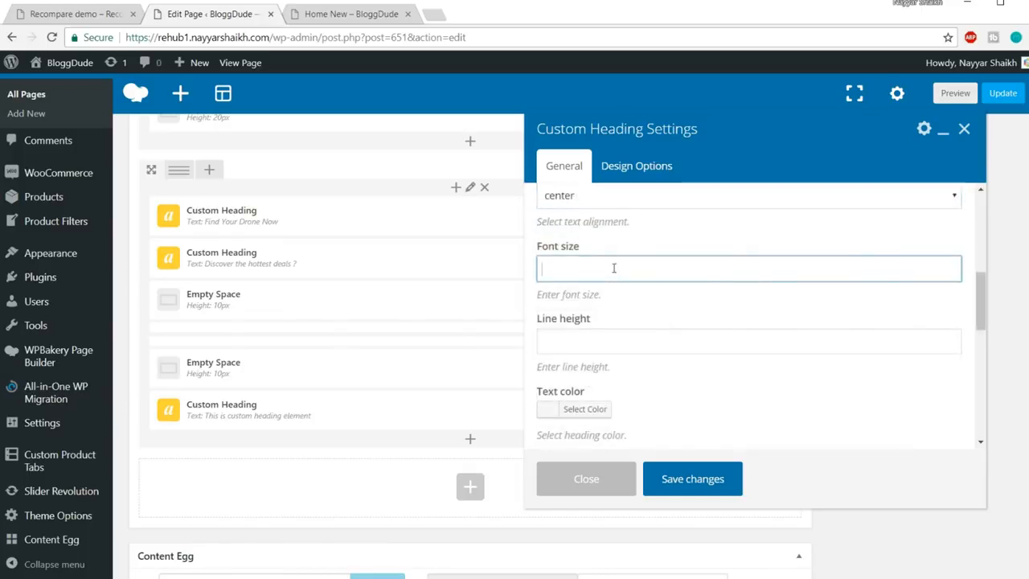
type("12px")
left_click(649, 340)
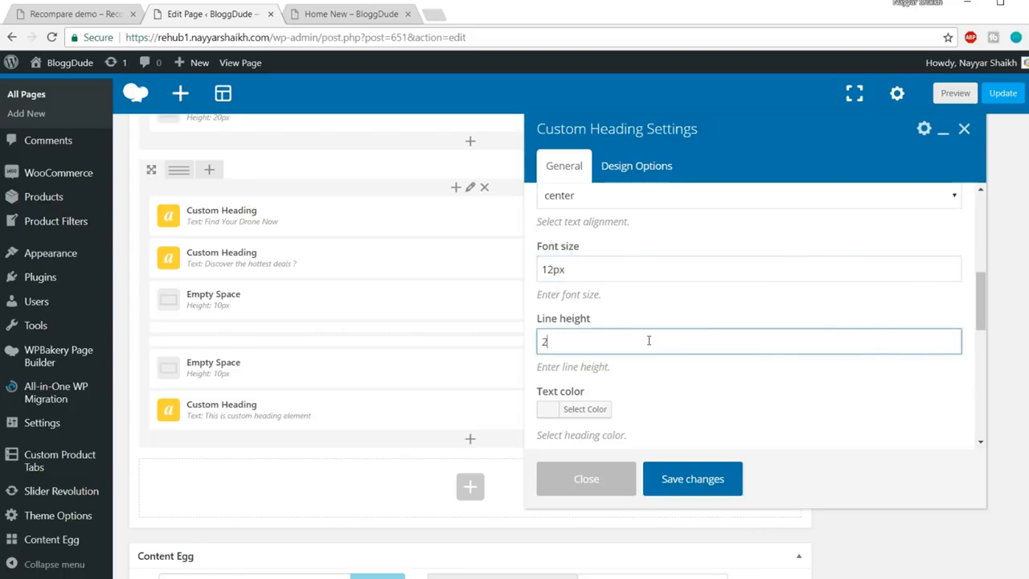
type("22px")
scroll(649, 340, "down", 1)
Set the paragraph's text colour to grey #999999
left_click(584, 337)
scroll(595, 338, "down", 2)
left_click(544, 273)
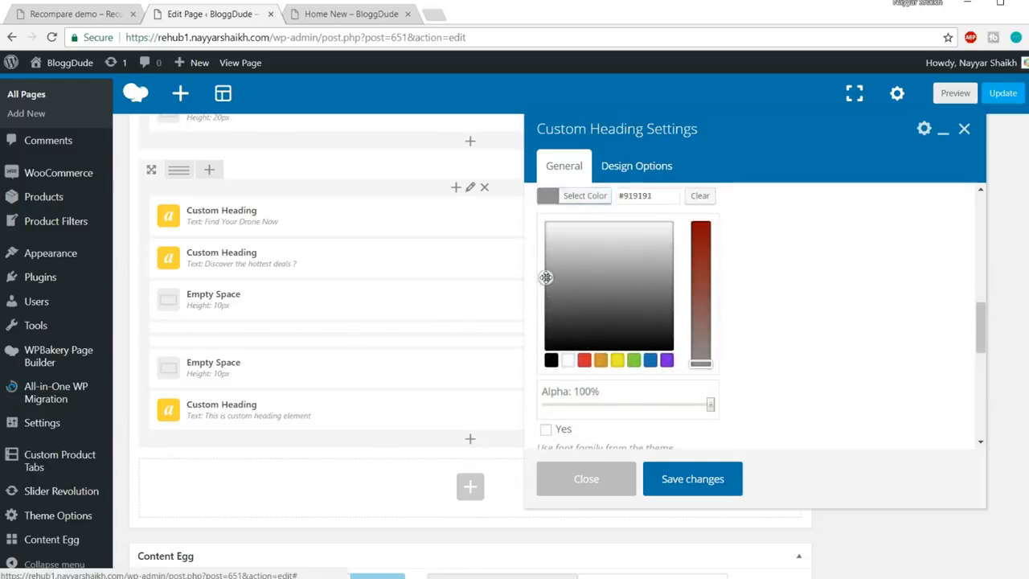
left_click_drag(537, 272, 528, 282)
left_click(784, 253)
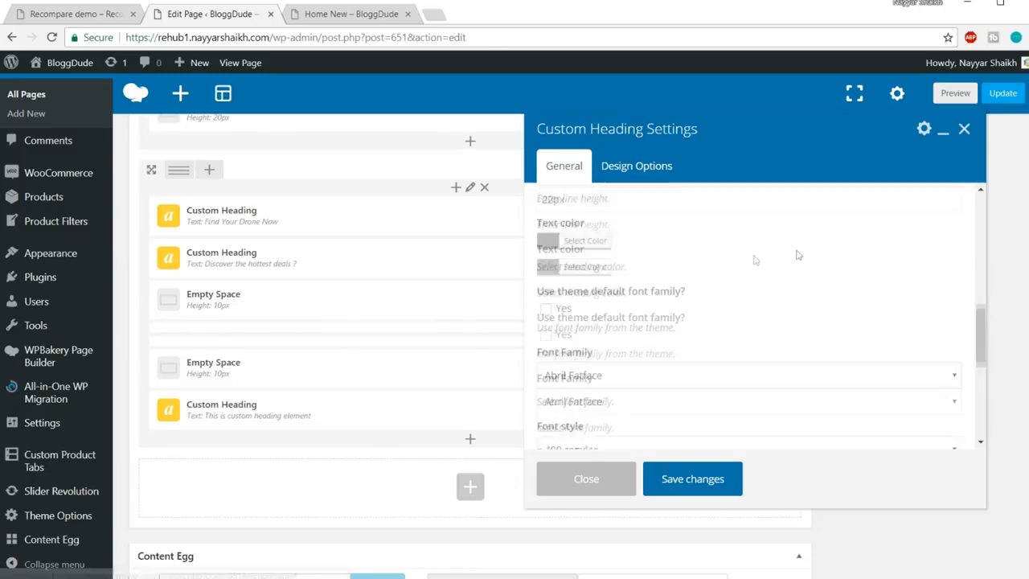
left_click(586, 270)
left_click_drag(662, 264, 622, 266)
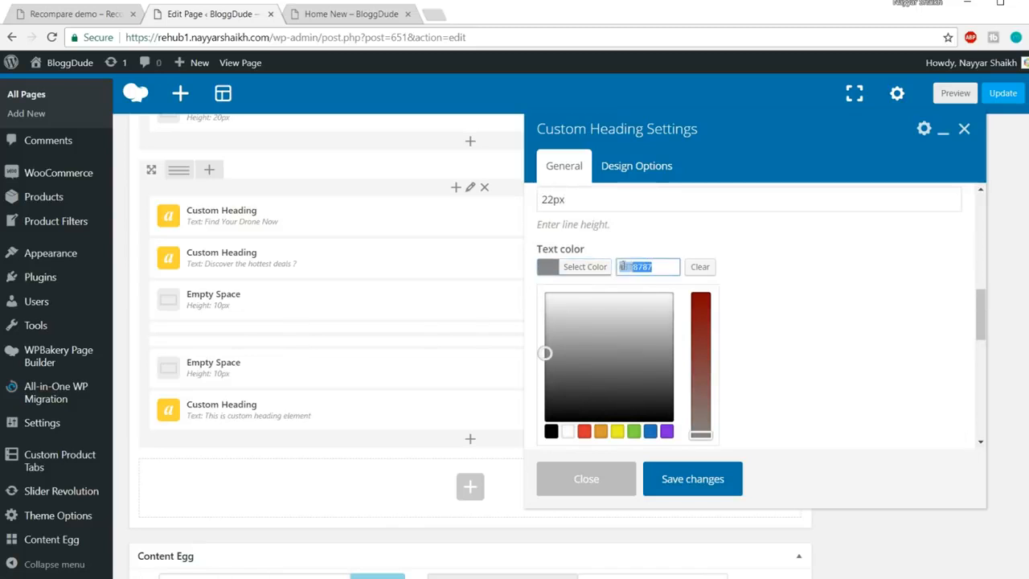
left_click(635, 273)
left_click_drag(661, 267, 625, 267)
type("999999")
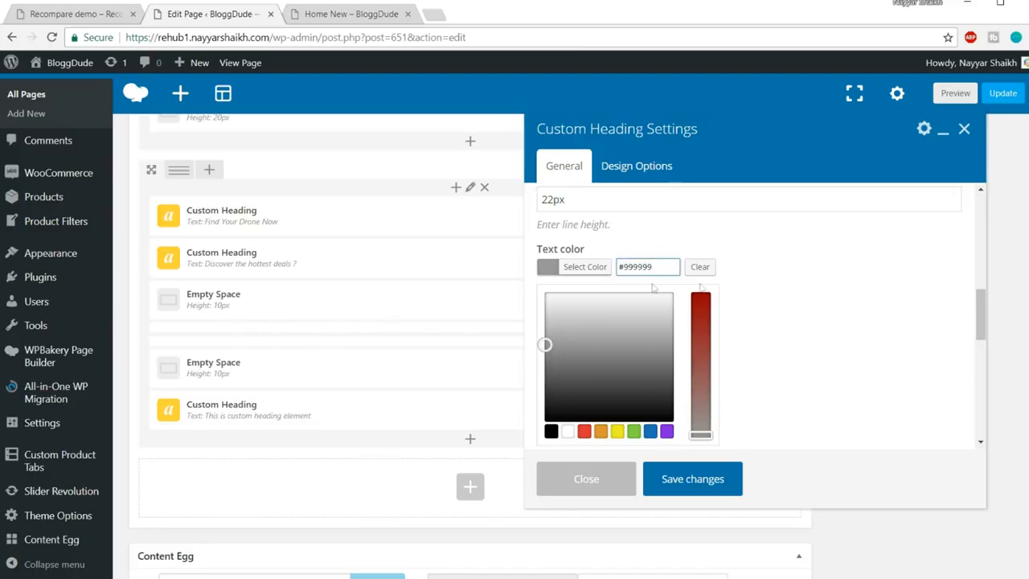
Apply the theme's default font, save, and compare the paragraph with the demo
scroll(866, 267, "down", 2)
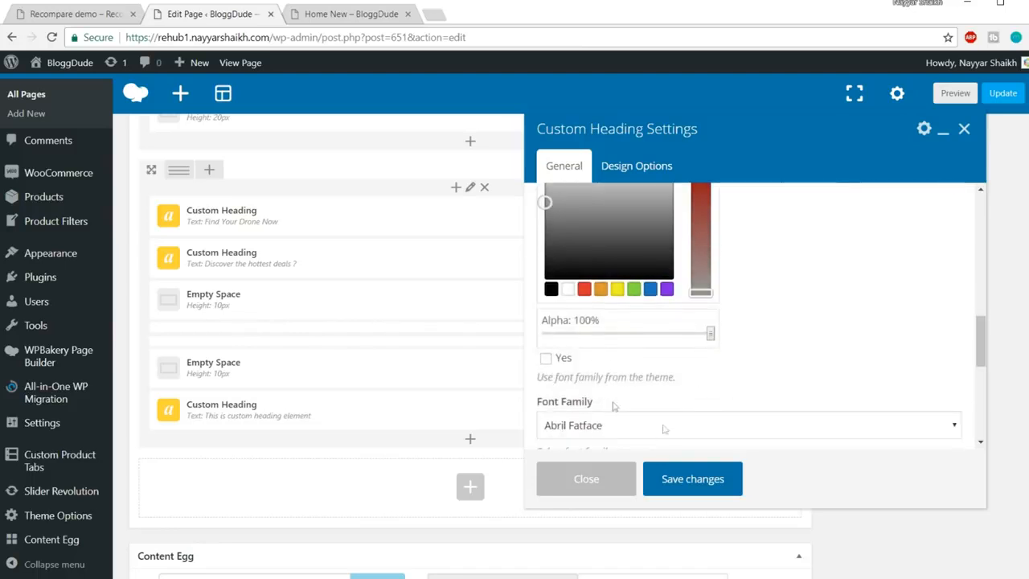
left_click(546, 359)
scroll(678, 334, "up", 2)
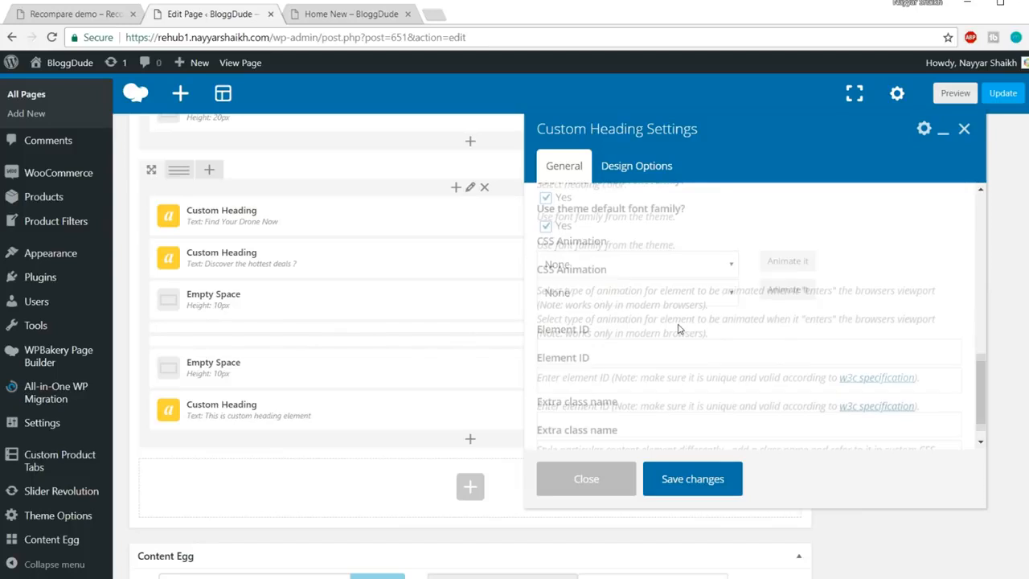
left_click(705, 480)
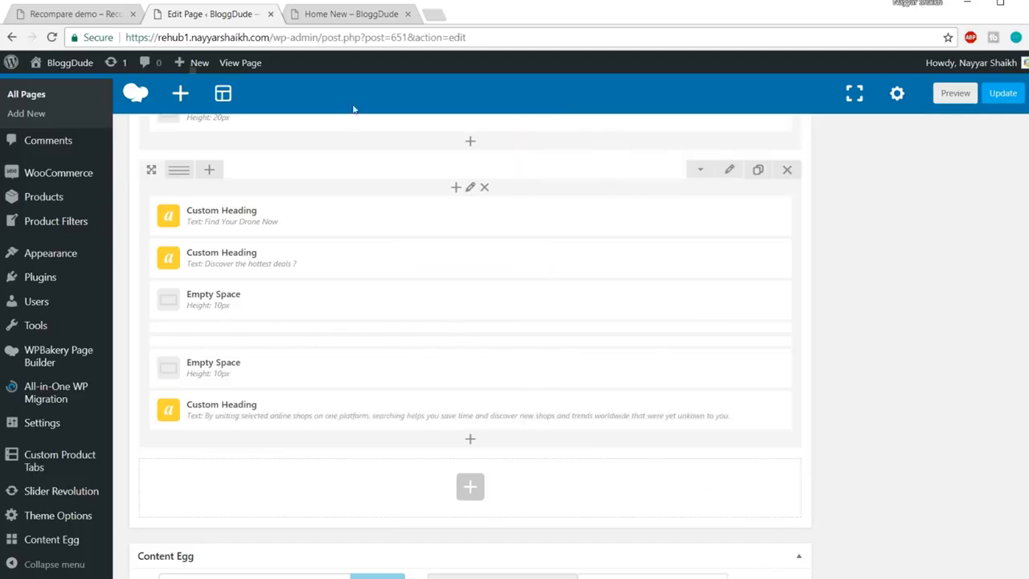
left_click(80, 15)
left_click_drag(604, 240, 367, 190)
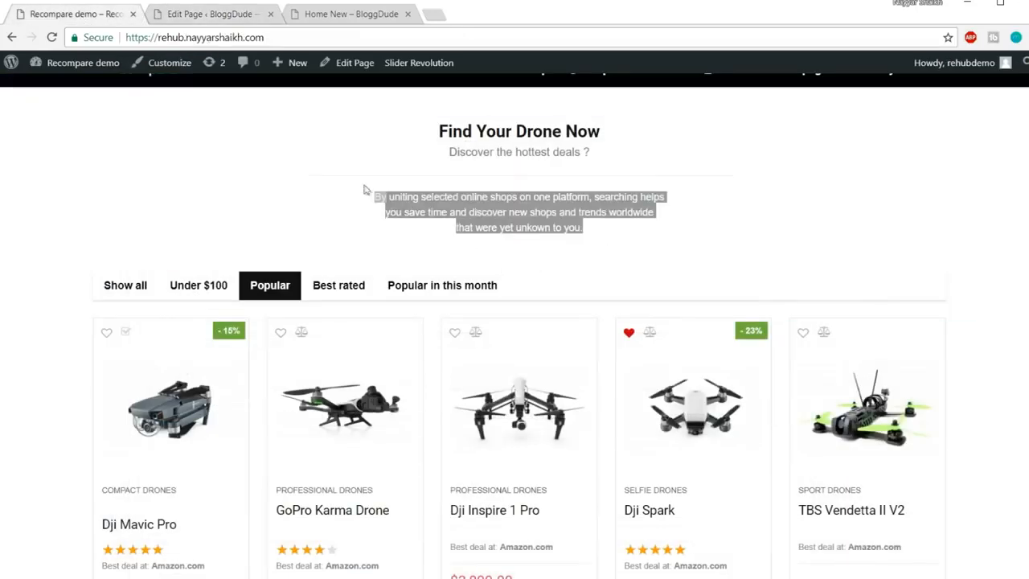
left_click(367, 189)
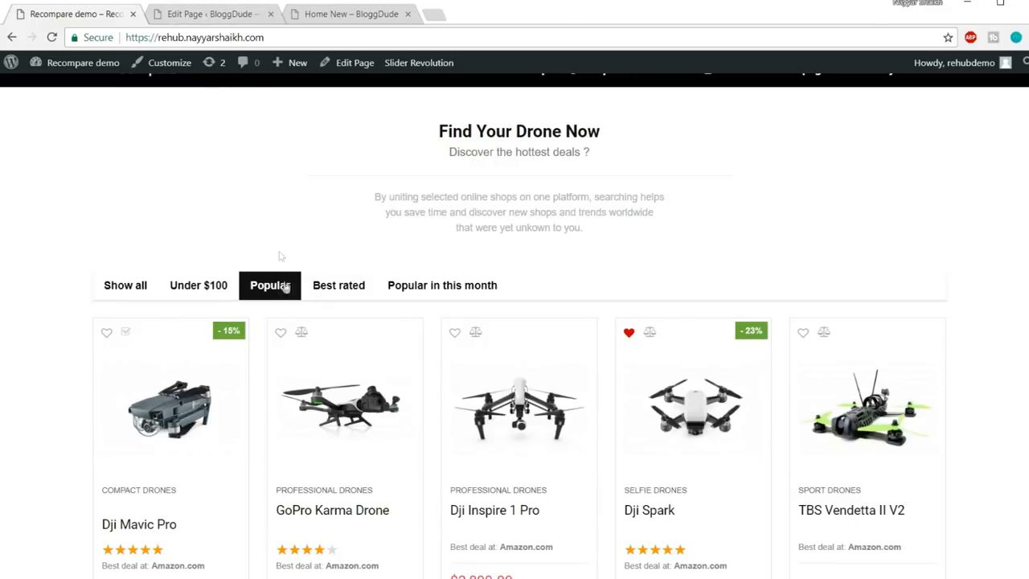
left_click(214, 15)
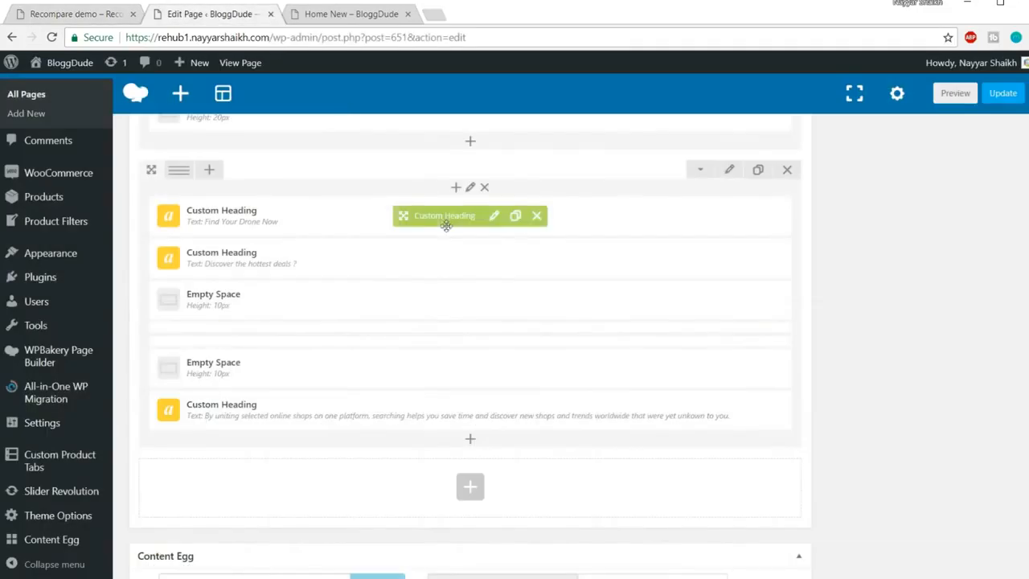
Duplicate the 10px Empty Space and place the copy below the paragraph
left_click(88, 14)
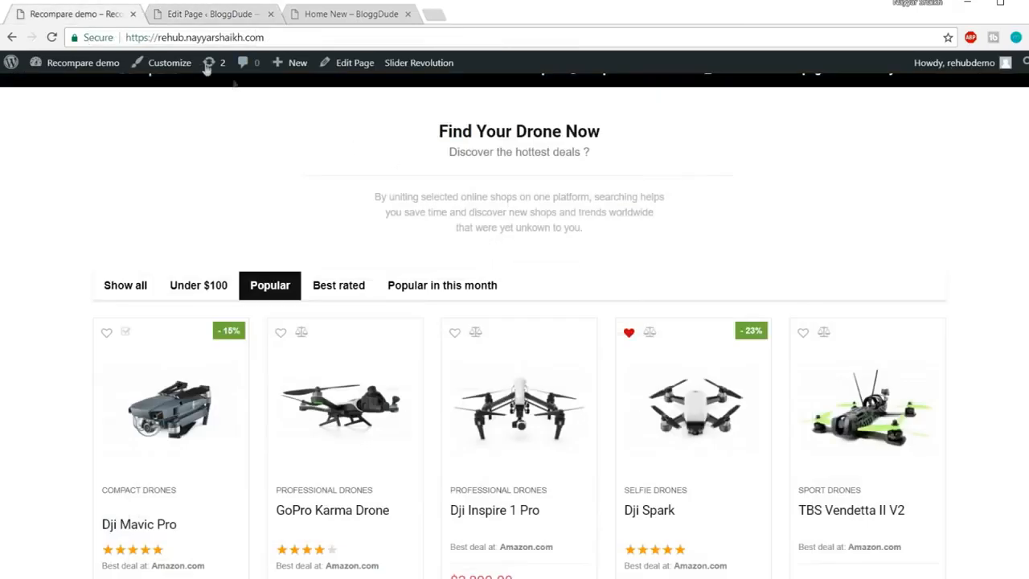
left_click(223, 9)
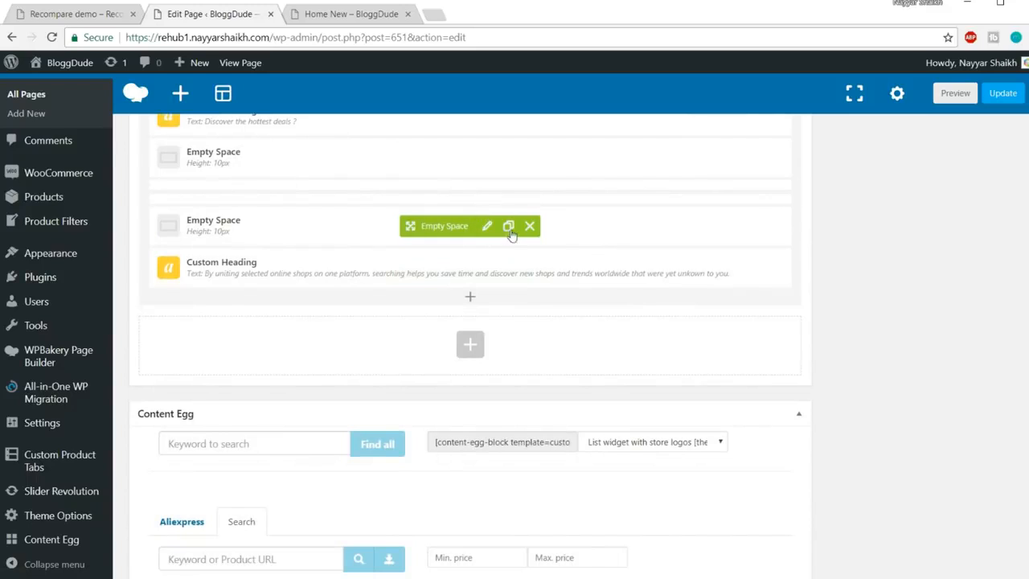
left_click(509, 226)
left_click_drag(451, 228, 453, 327)
Update the page and reload the live Home New page to view the drone section
left_click(1001, 95)
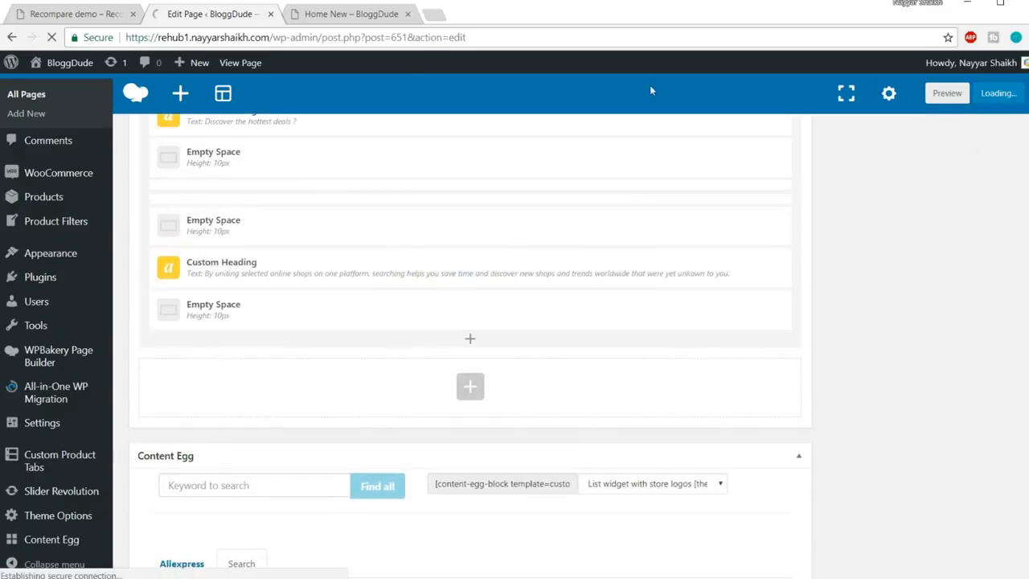
left_click(363, 15)
left_click(378, 36)
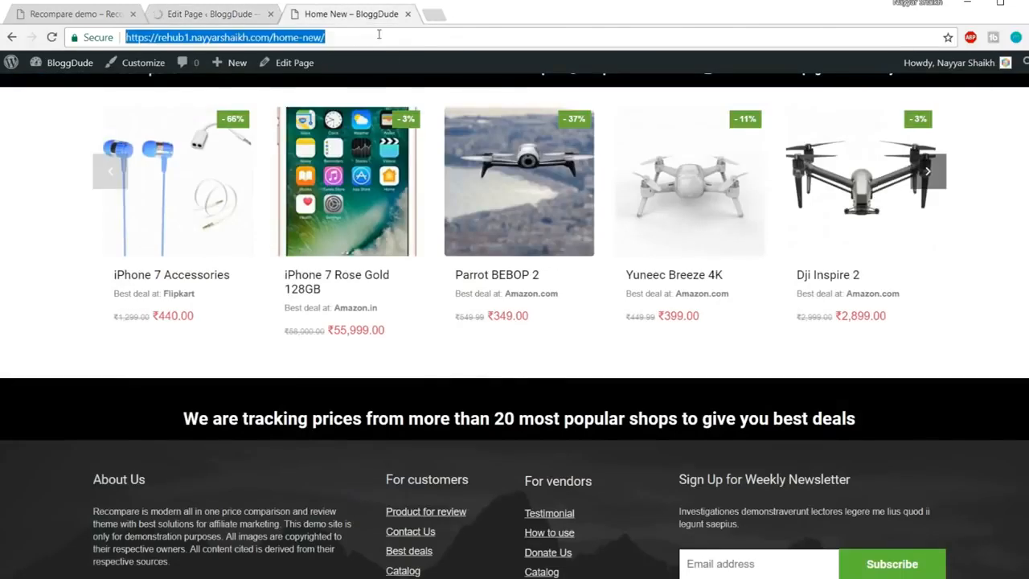
key("Return")
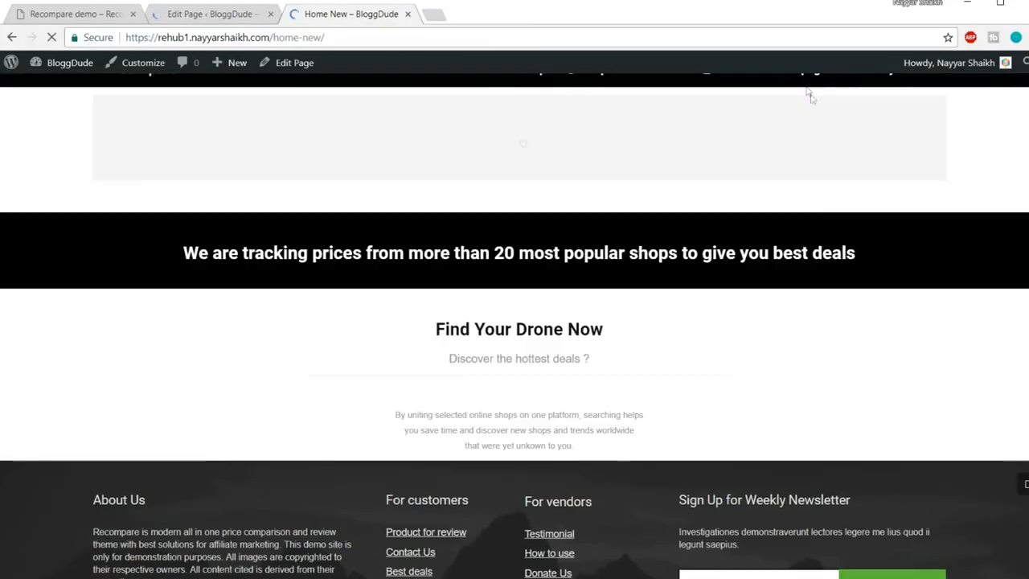
scroll(793, 267, "down", 3)
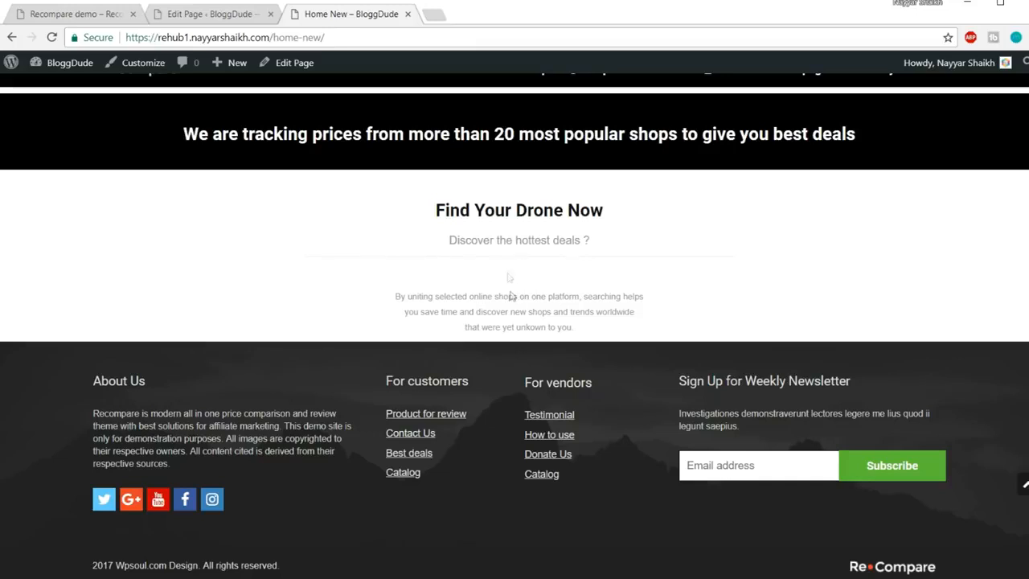
Delete the Empty Space above the 'By uniting selected online shops' paragraph
left_click(208, 15)
scroll(366, 319, "down", 15)
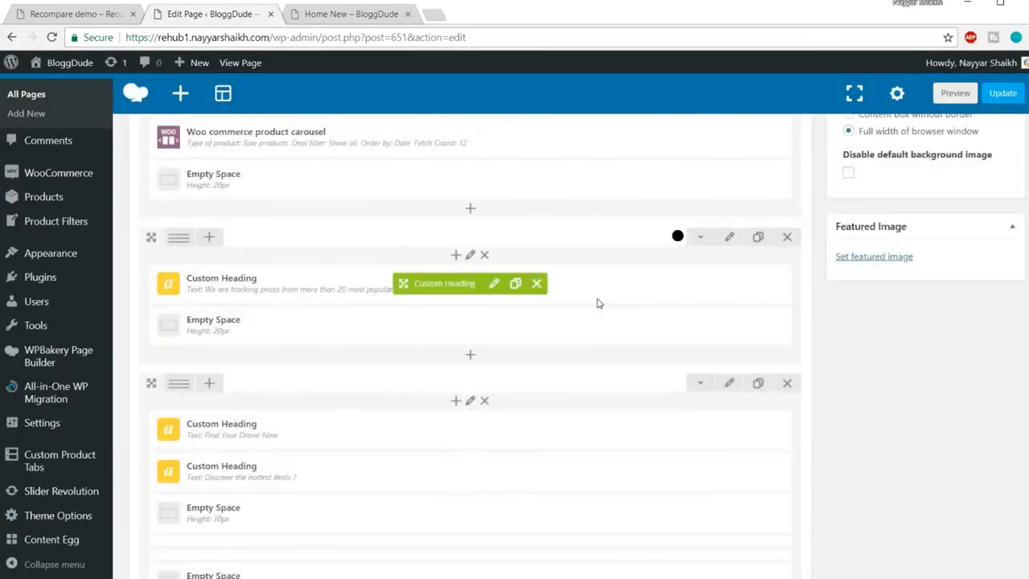
scroll(341, 346, "down", 3)
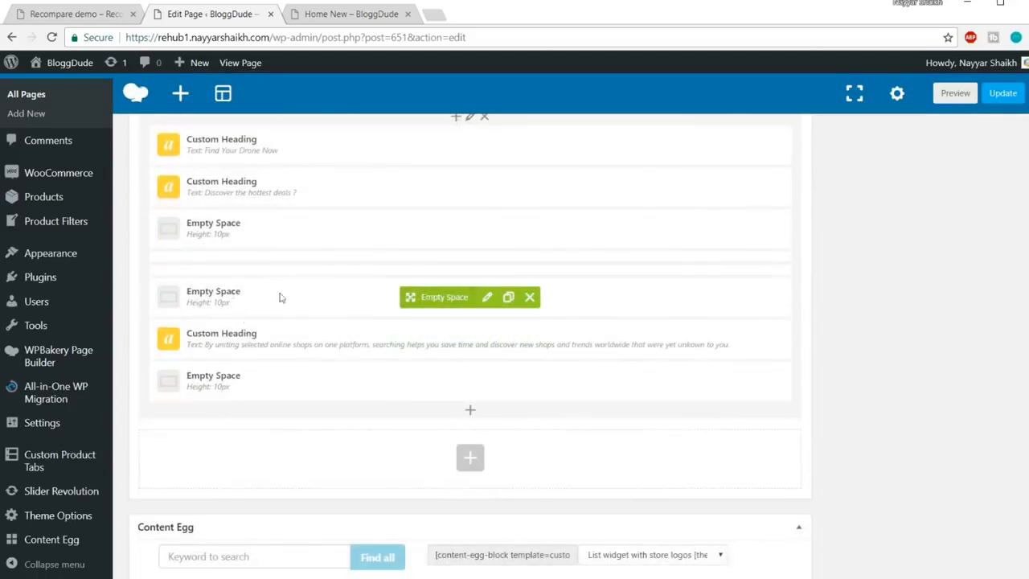
left_click(532, 302)
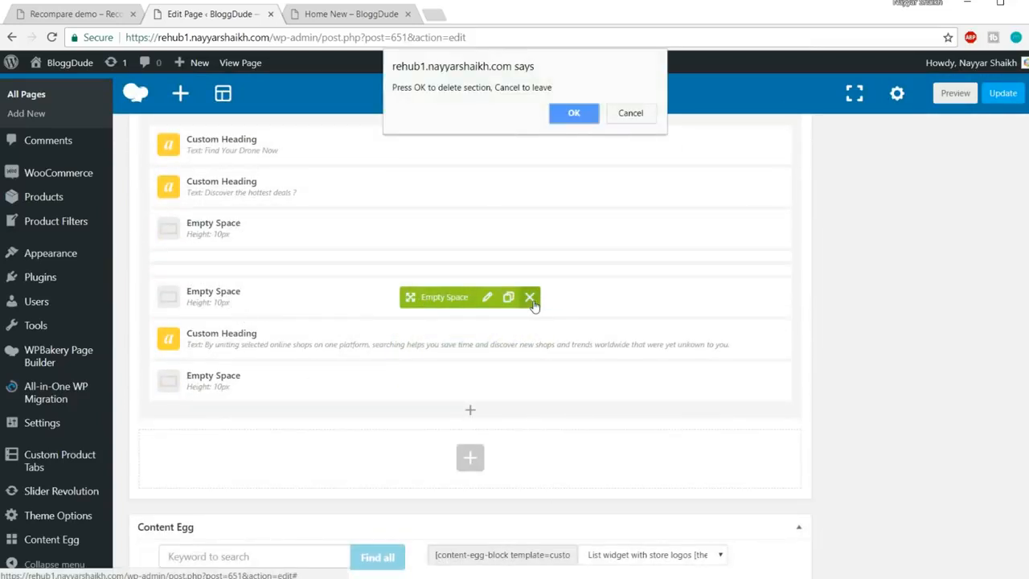
left_click(563, 115)
Change the spacer below the paragraph from 10px to 20px and save
key("ctrl+Tab")
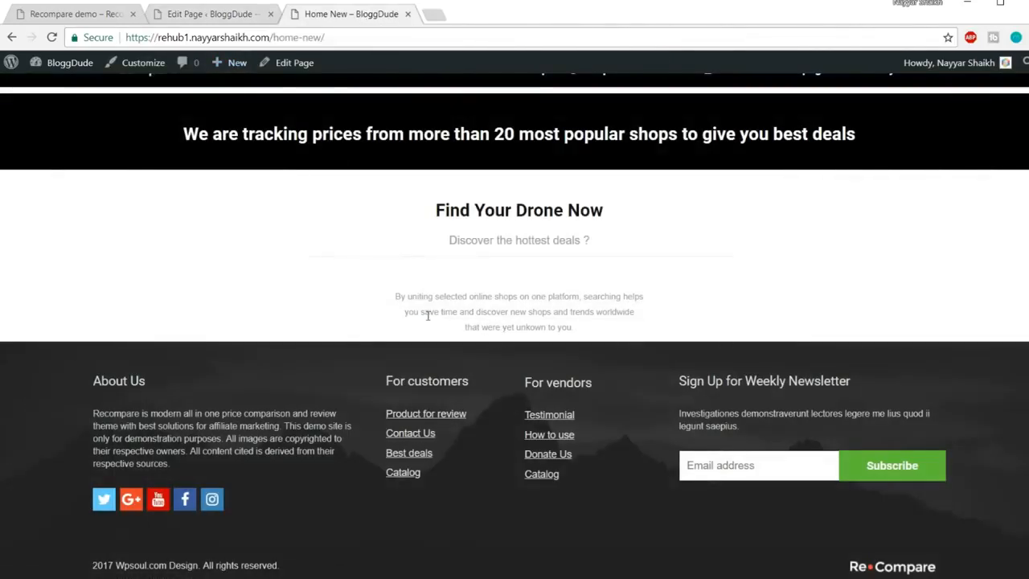
triple_click(503, 322)
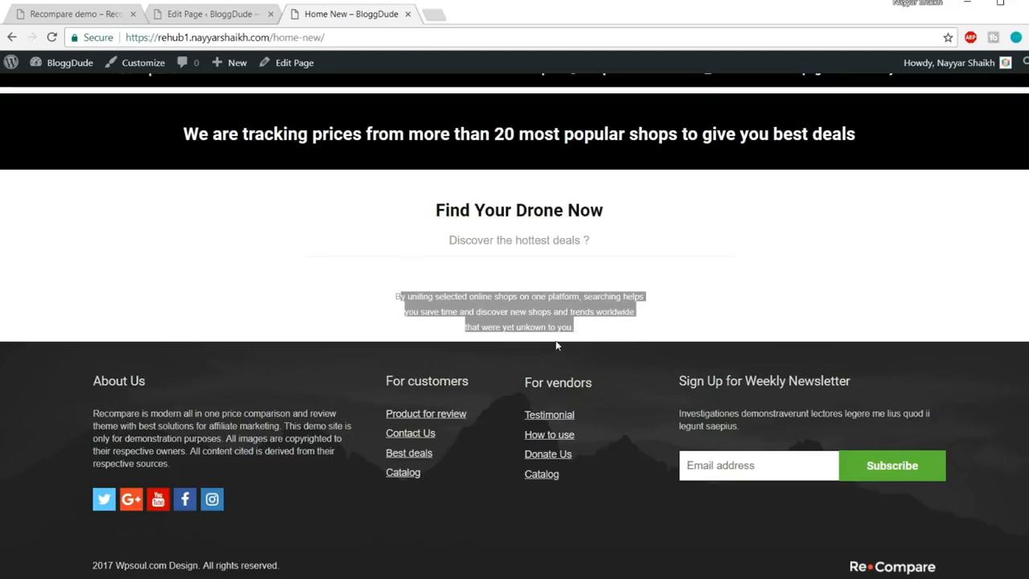
key("ctrl+shift+Tab")
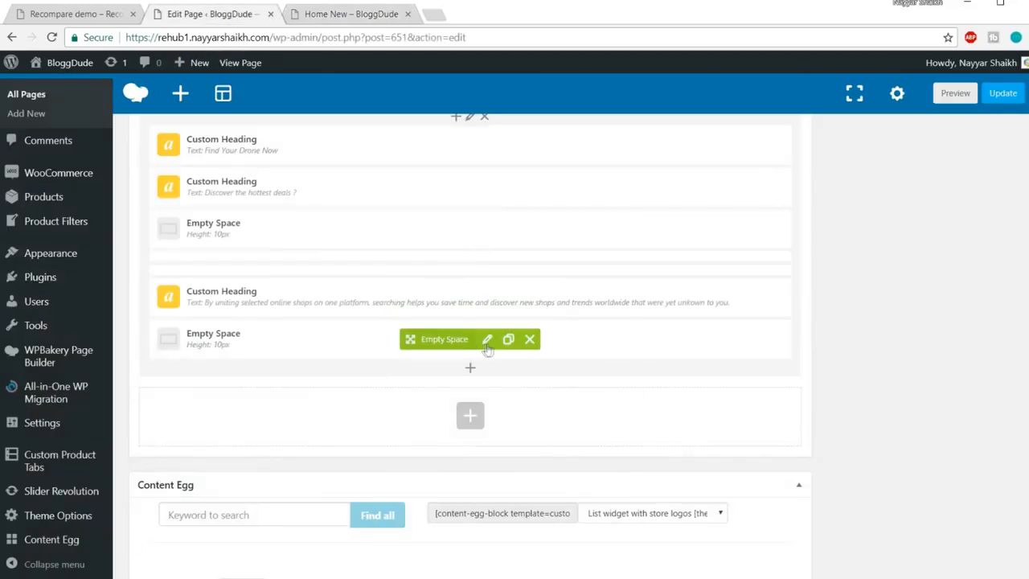
left_click(488, 340)
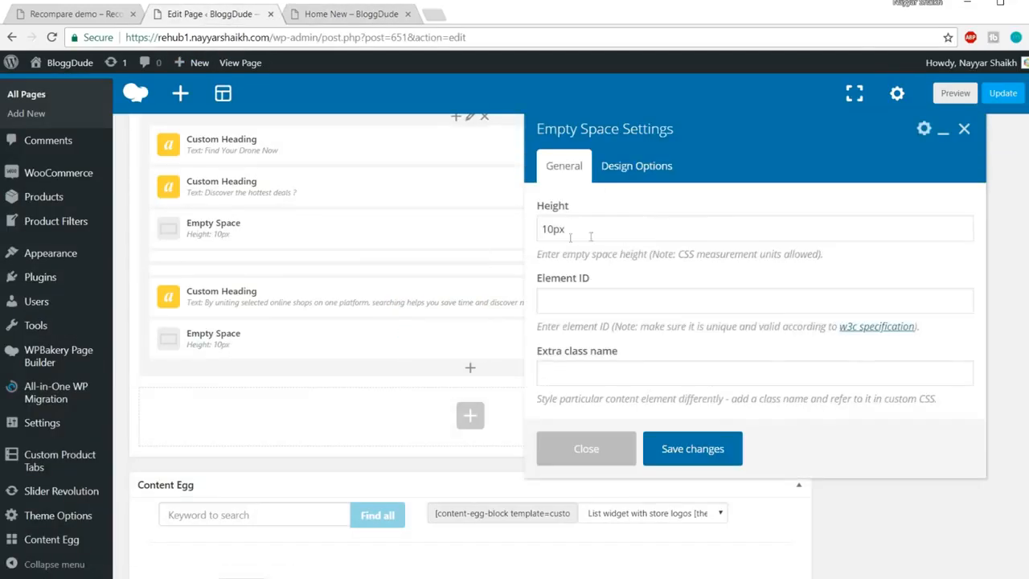
left_click_drag(552, 232, 541, 230)
type("2")
left_click(691, 448)
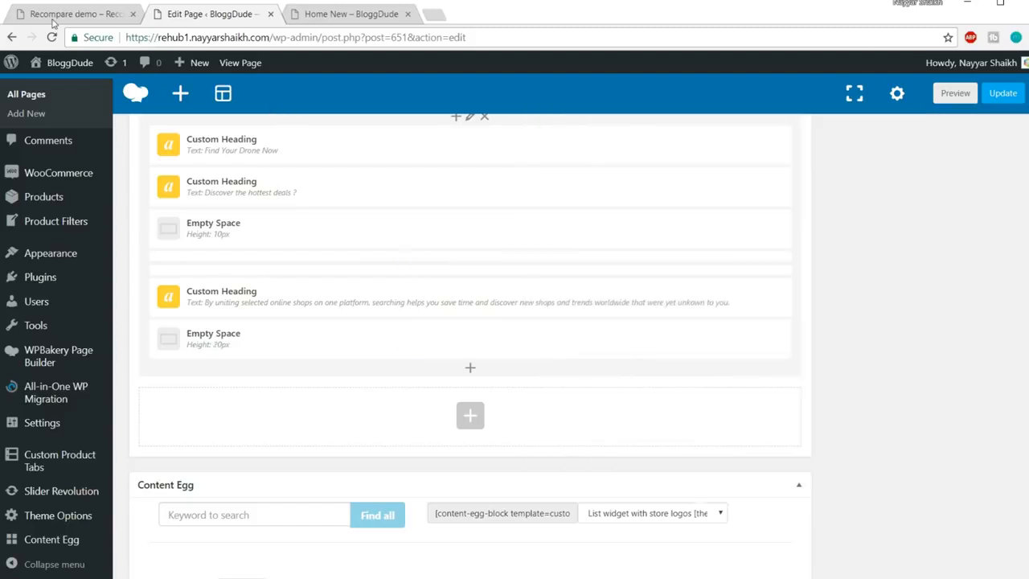
Scroll through the Recompare demo's drone section for comparison
left_click(52, 22)
scroll(127, 276, "down", 1)
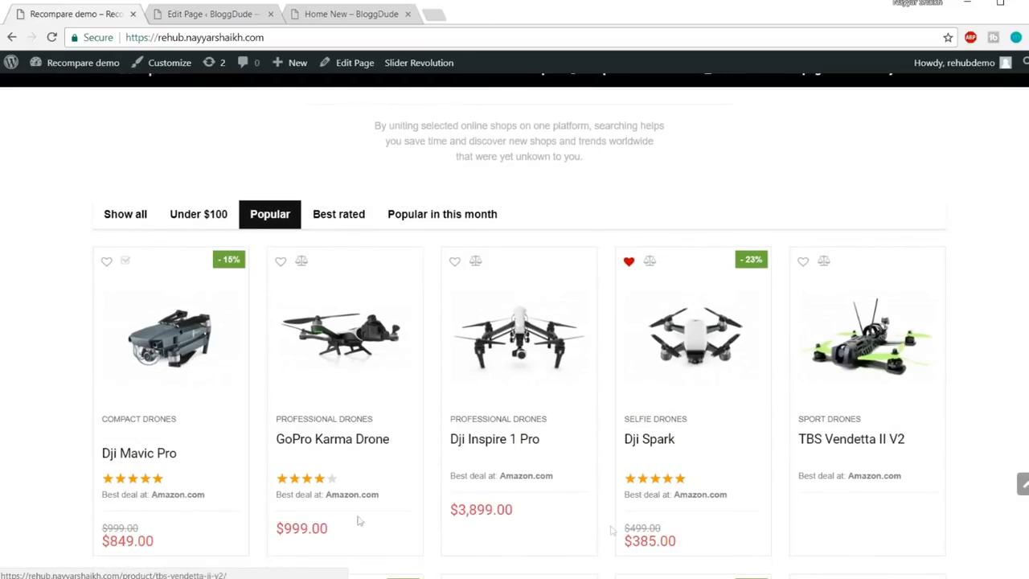
scroll(697, 367, "down", 3)
scroll(700, 298, "up", 4)
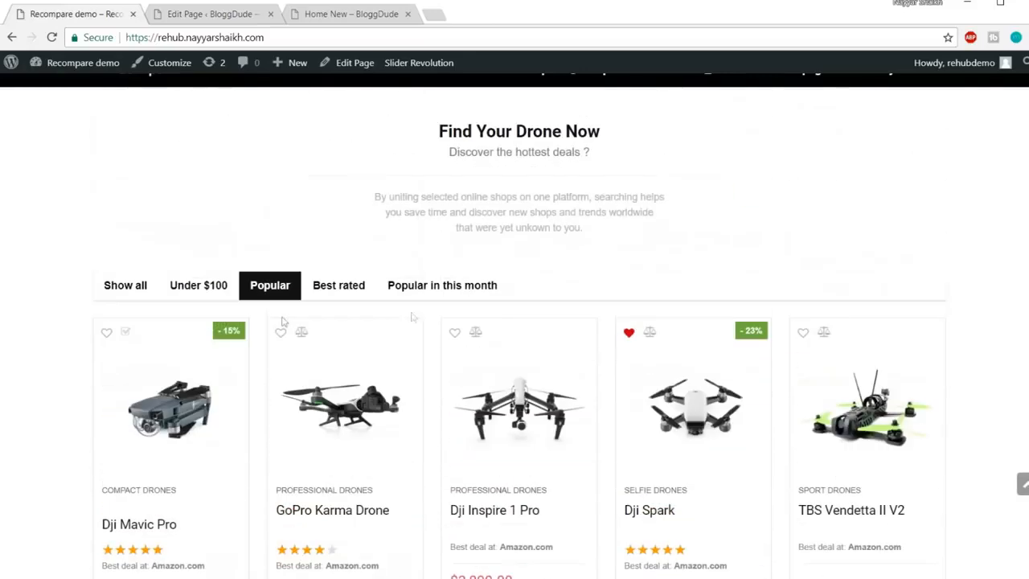
Insert a Grid of woocommerce products element below the 20px spacer via the 'grid' search
left_click(206, 16)
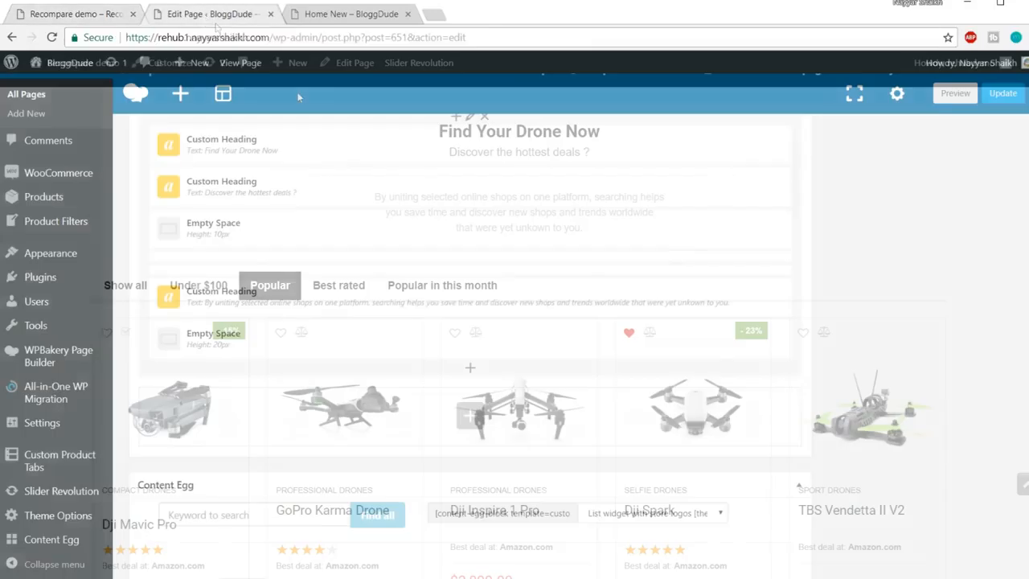
left_click(470, 370)
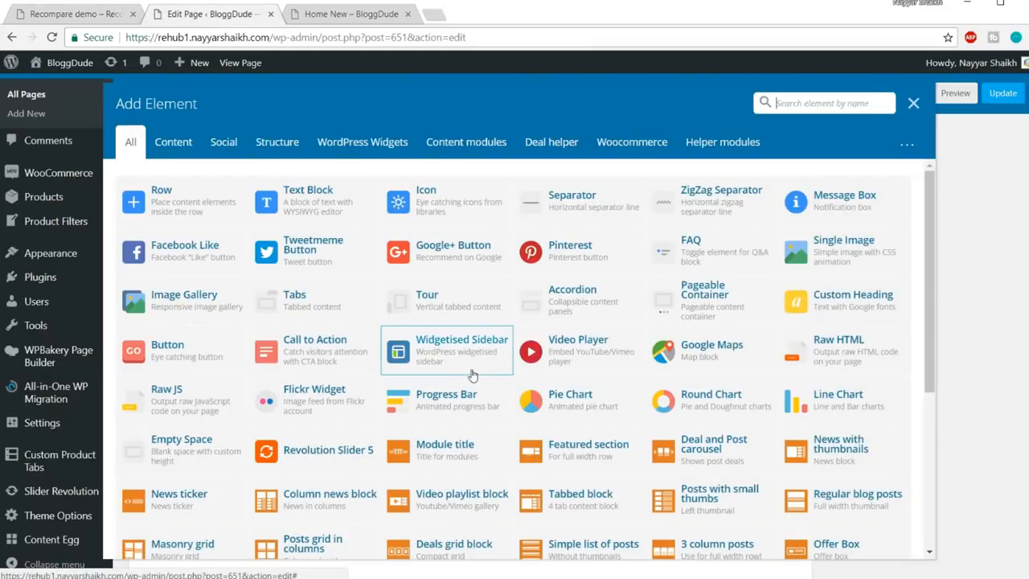
type("grid")
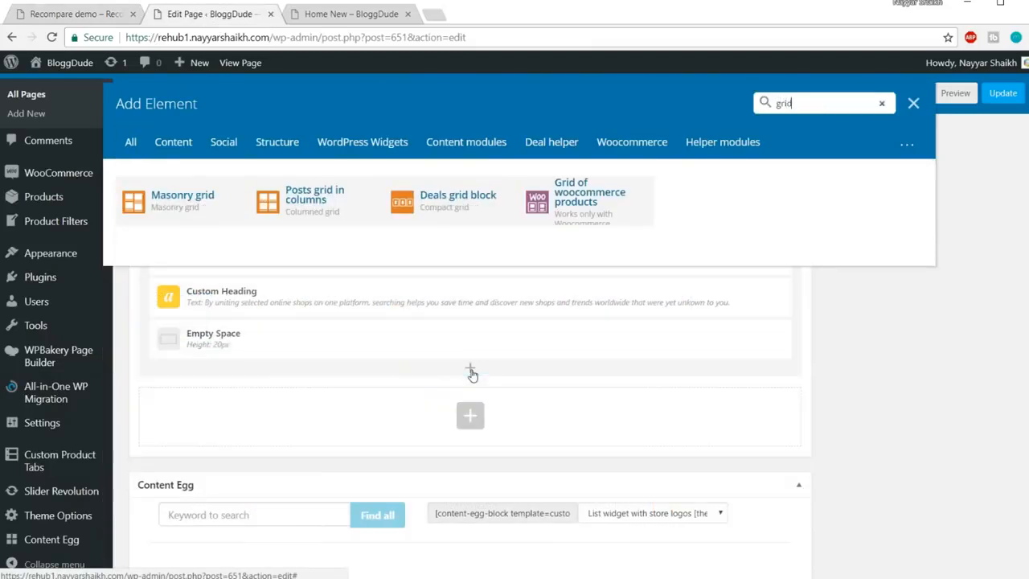
left_click(605, 220)
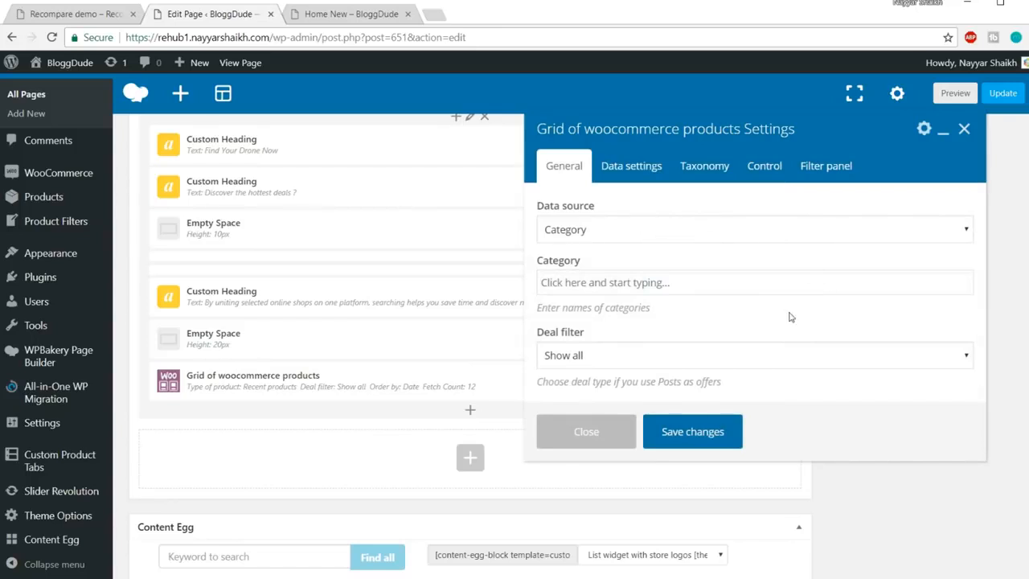
Show the grid's Data settings and compare them with the demo's product grid
scroll(710, 331, "down", 2)
scroll(685, 324, "up", 2)
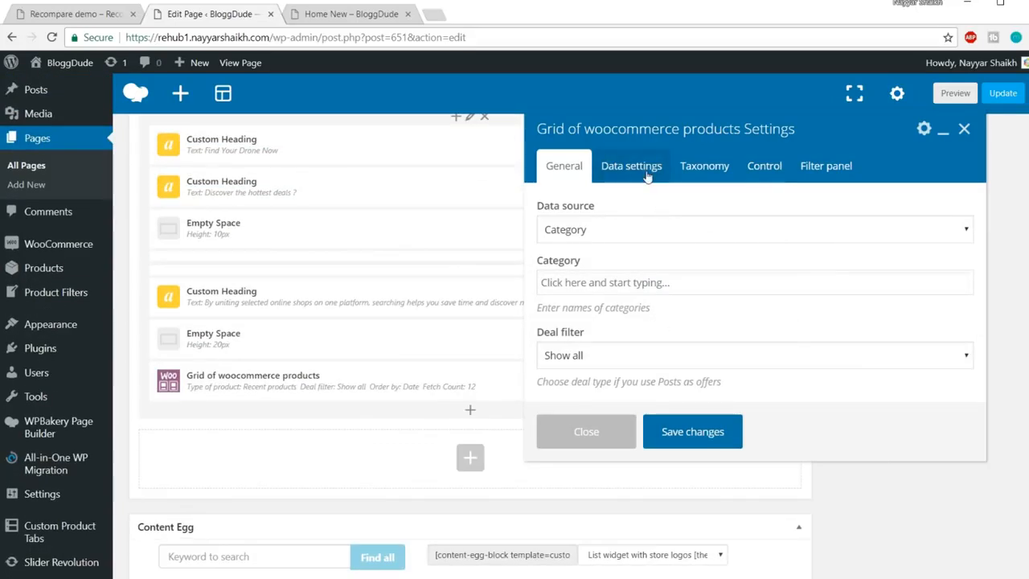
left_click(649, 174)
scroll(710, 335, "down", 5)
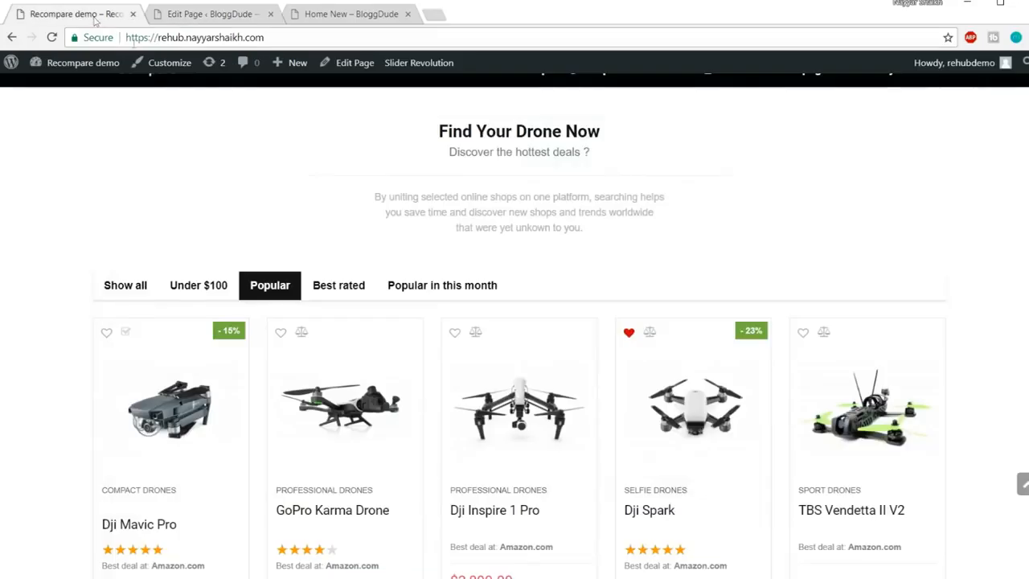
left_click(96, 16)
scroll(408, 316, "down", 2)
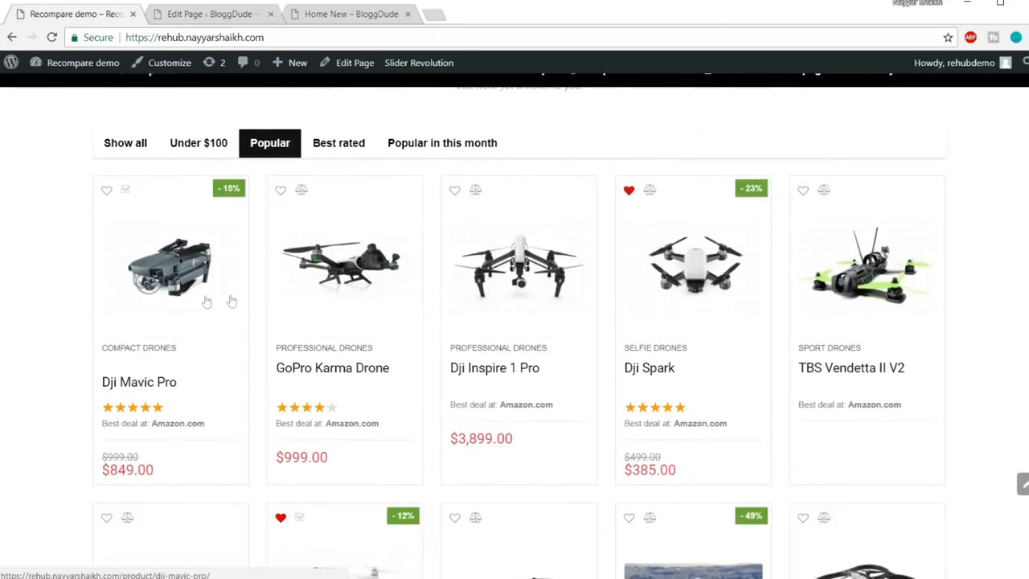
scroll(852, 257, "down", 2)
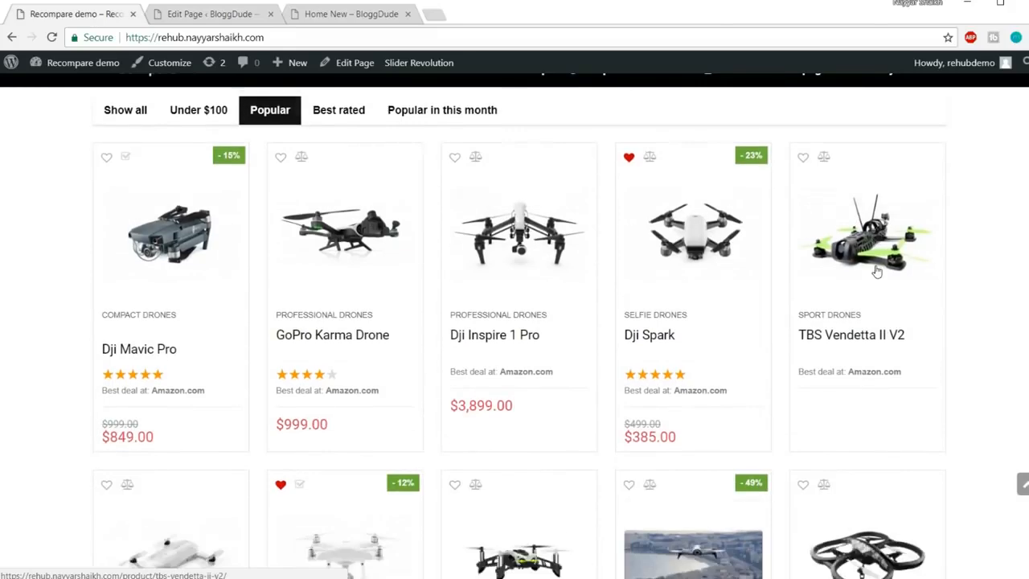
scroll(627, 200, "down", 4)
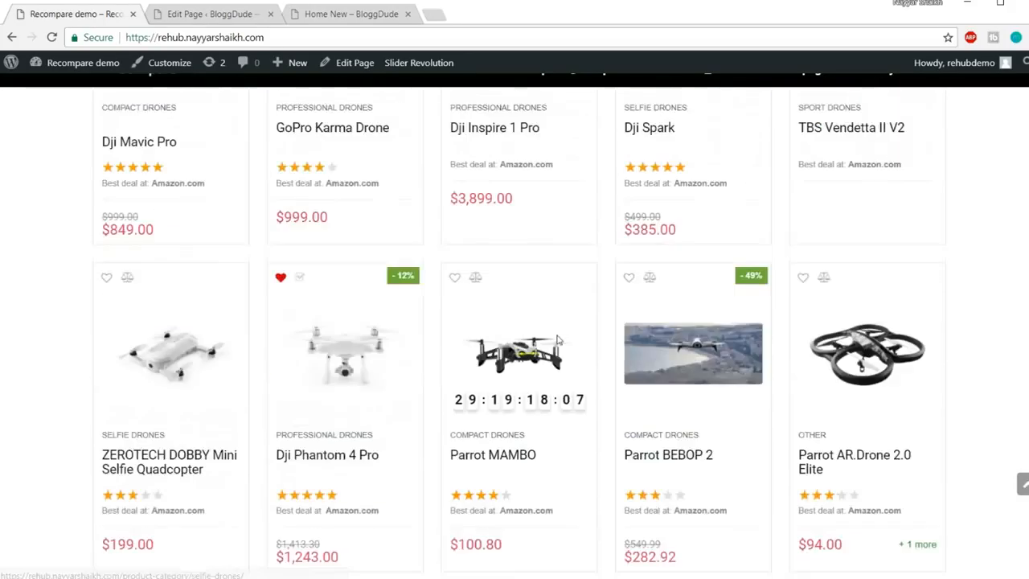
scroll(768, 399, "up", 6)
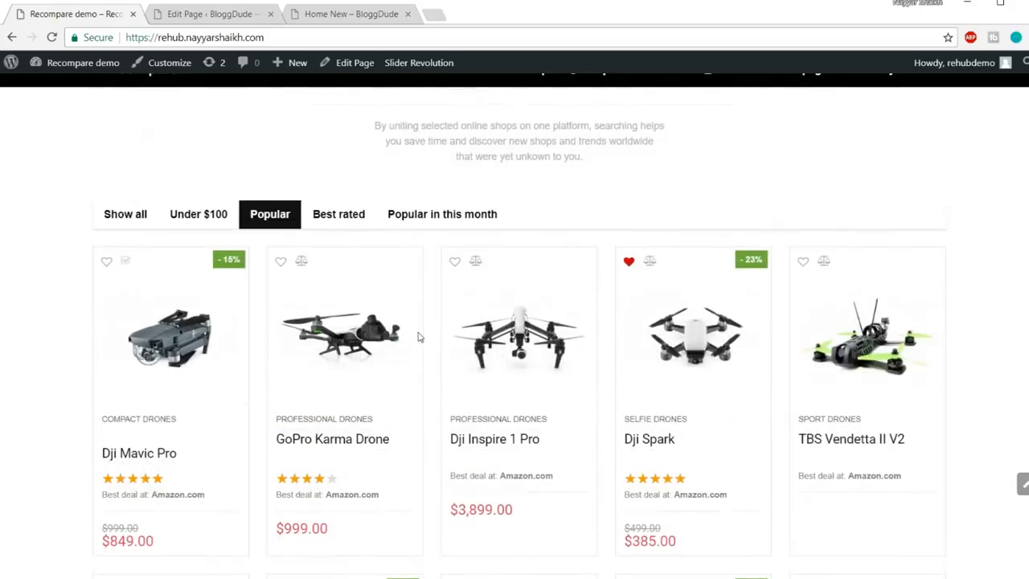
scroll(967, 344, "down", 4)
scroll(585, 381, "up", 4)
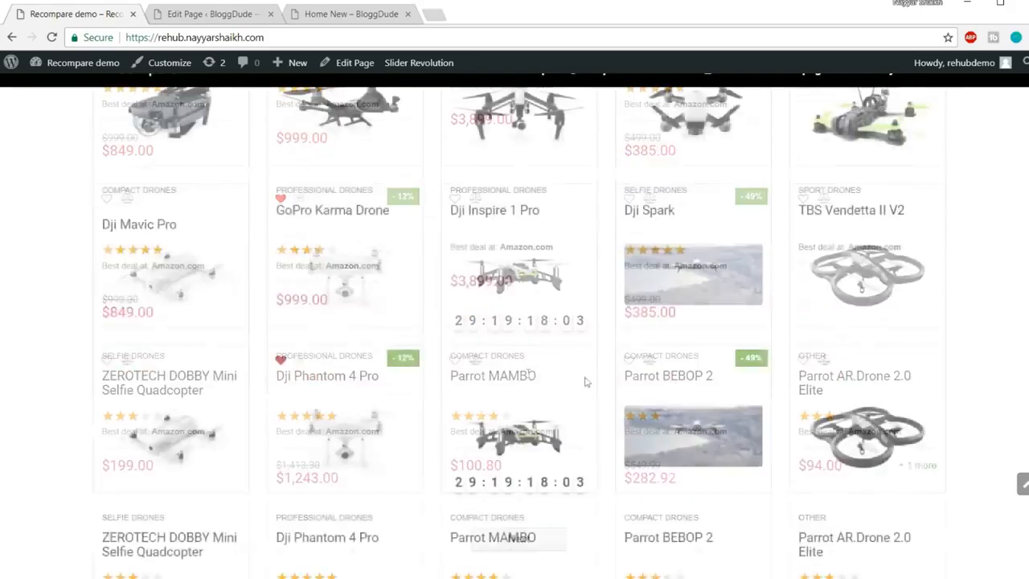
left_click(211, 14)
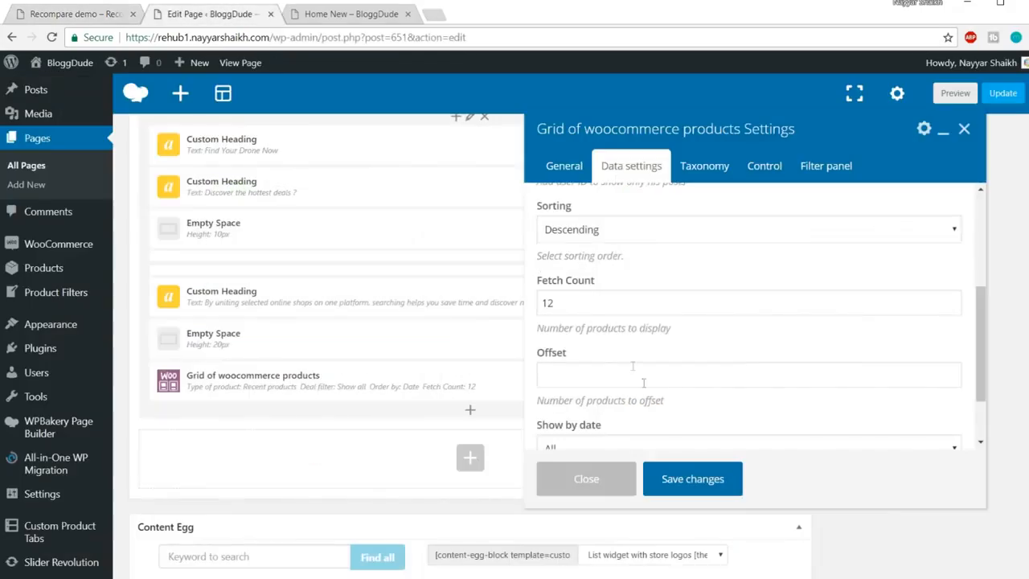
Replace the Fetch Count value 12 with 10
left_click(568, 302)
left_click_drag(629, 301, 519, 300)
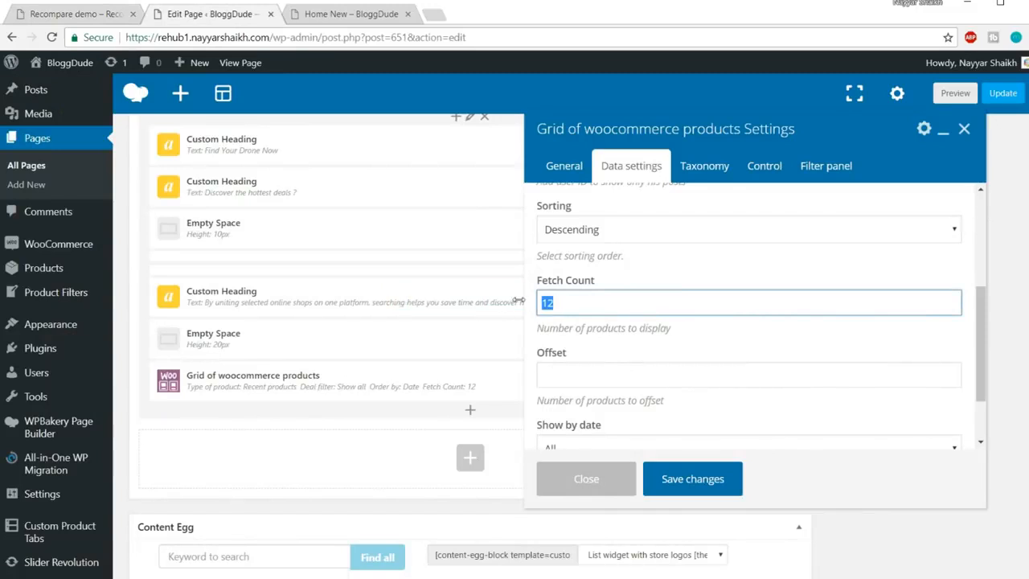
type("10")
scroll(629, 298, "down", 1)
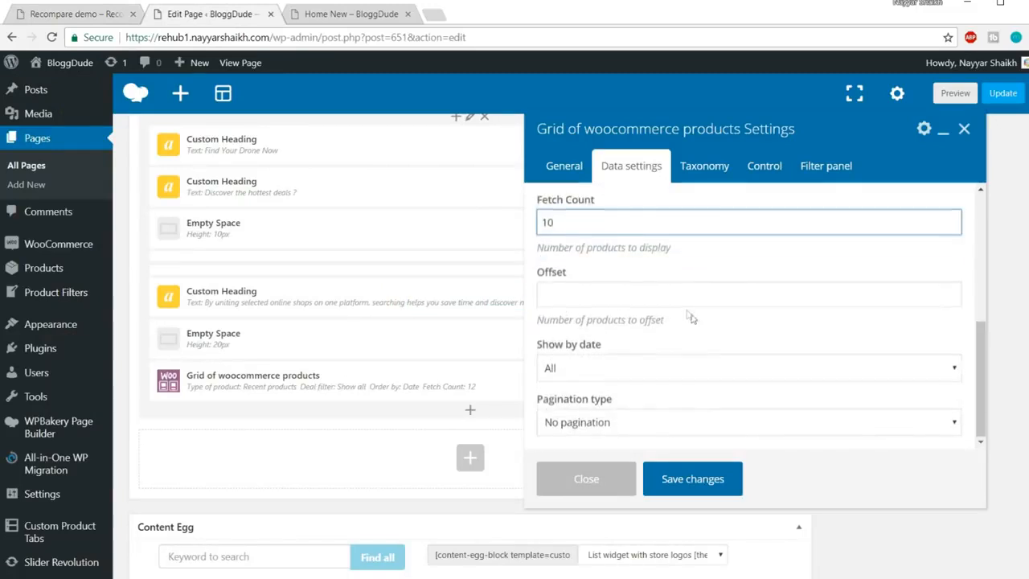
Set the grid's columns to 5 and keep links pointing to the Product page
left_click(765, 166)
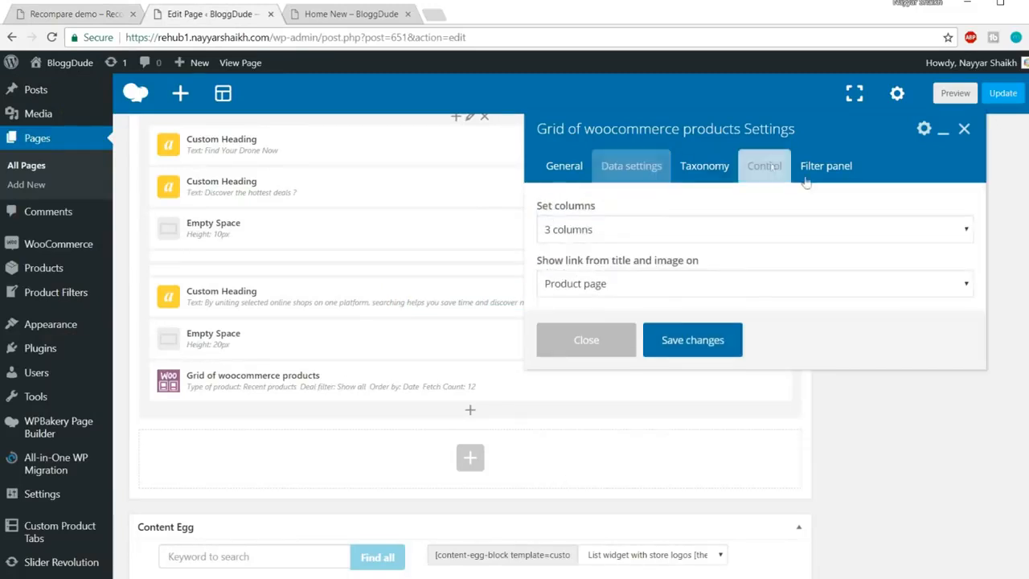
left_click(638, 240)
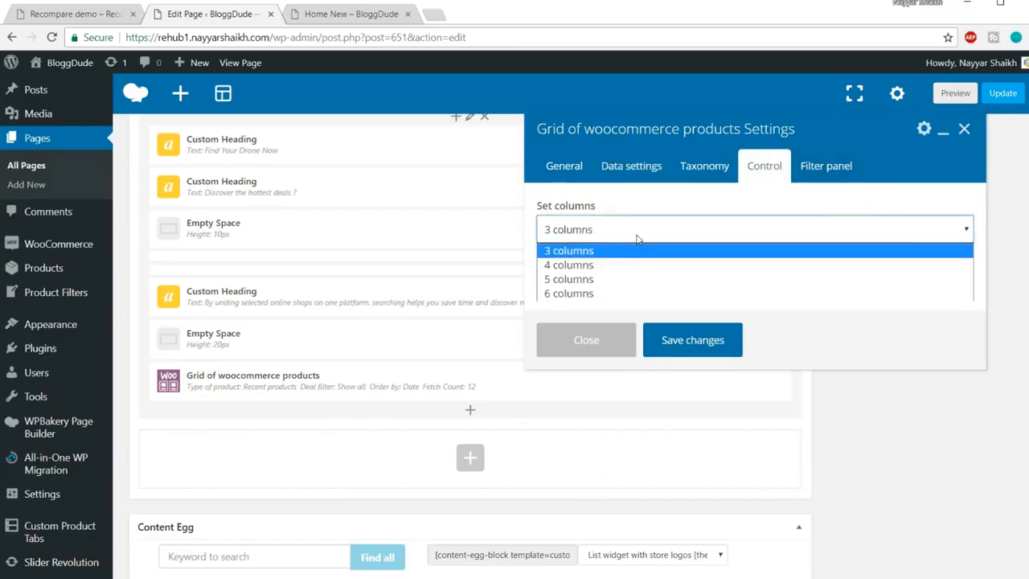
left_click(624, 277)
left_click(80, 16)
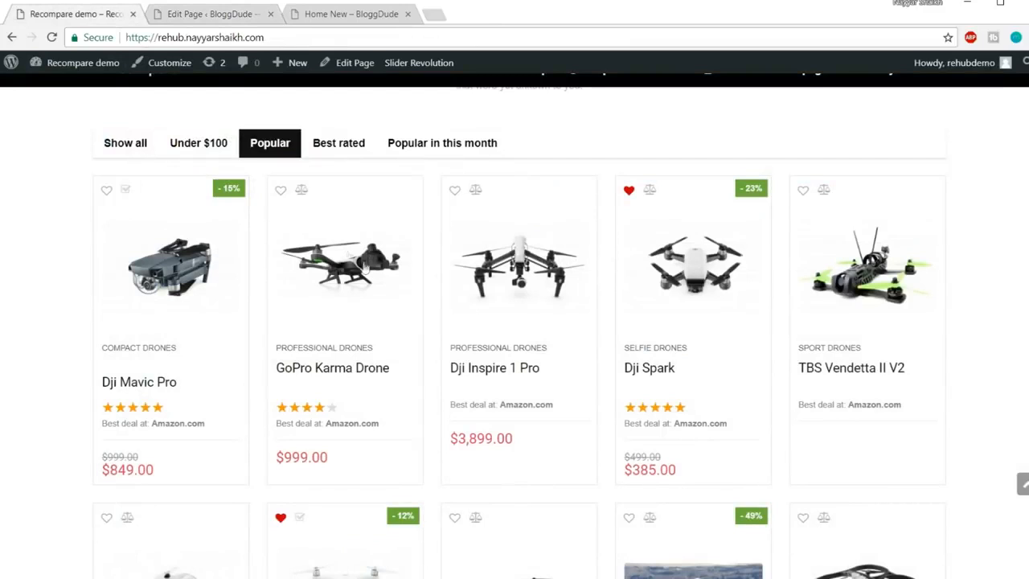
left_click(227, 15)
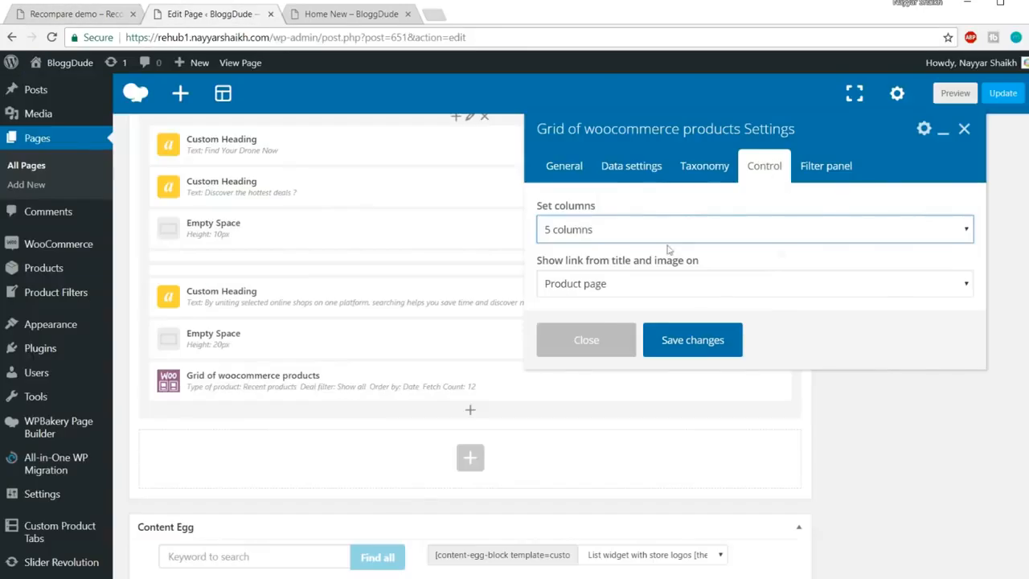
left_click(660, 289)
left_click(660, 289)
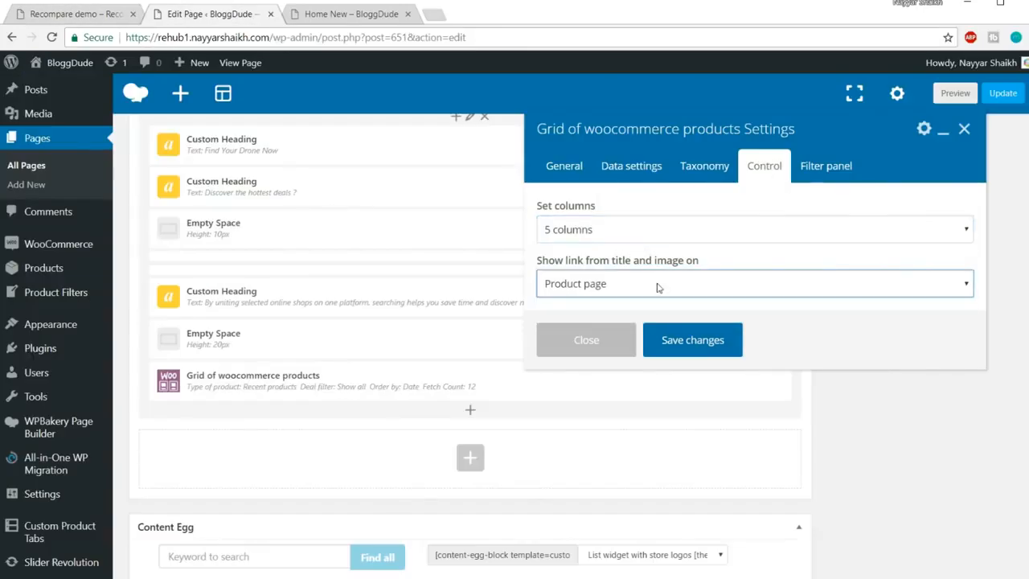
left_click(816, 171)
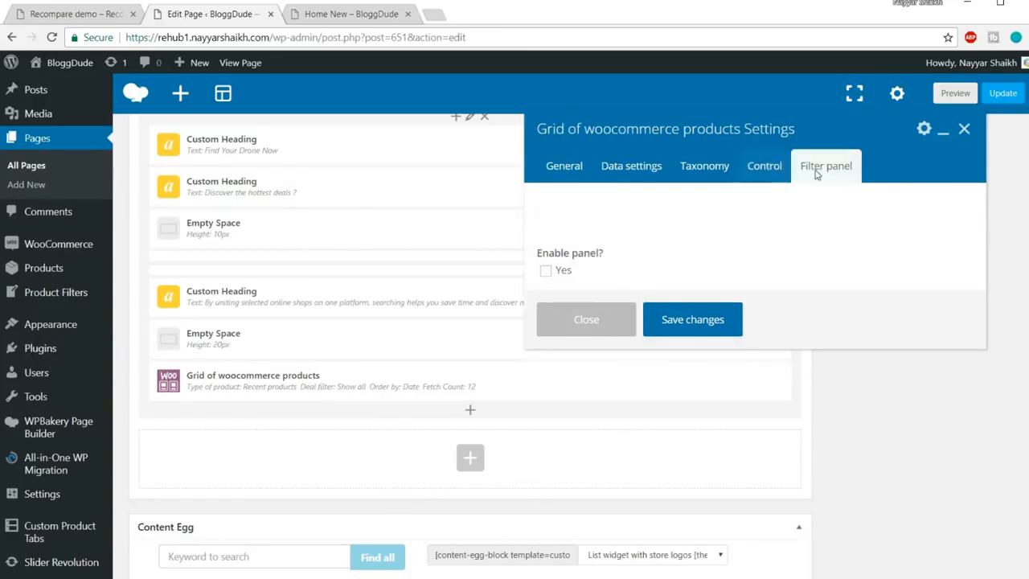
Enable the filter panel and keep the Show all tab with the Show all posts filter type
left_click(546, 273)
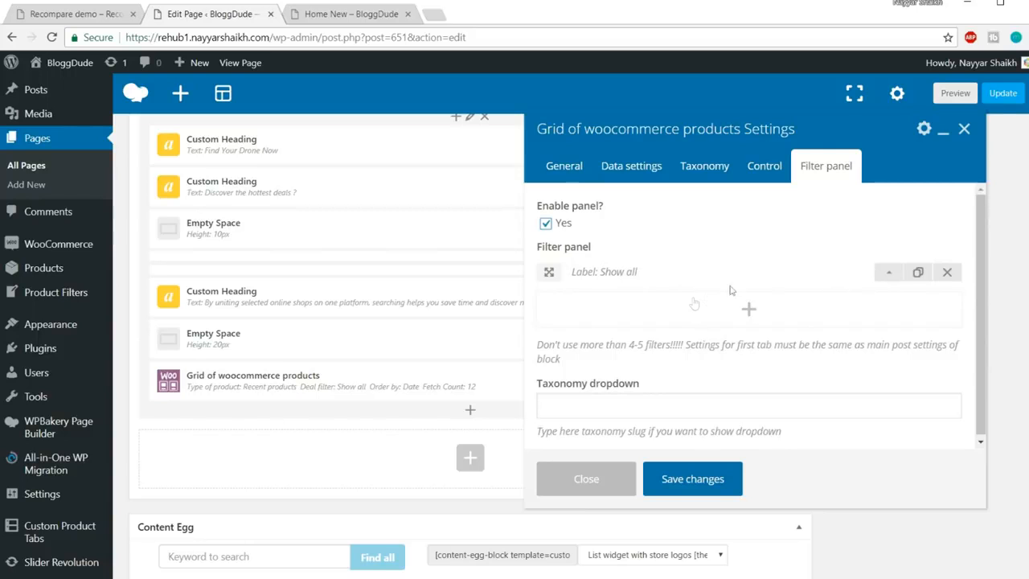
left_click(890, 277)
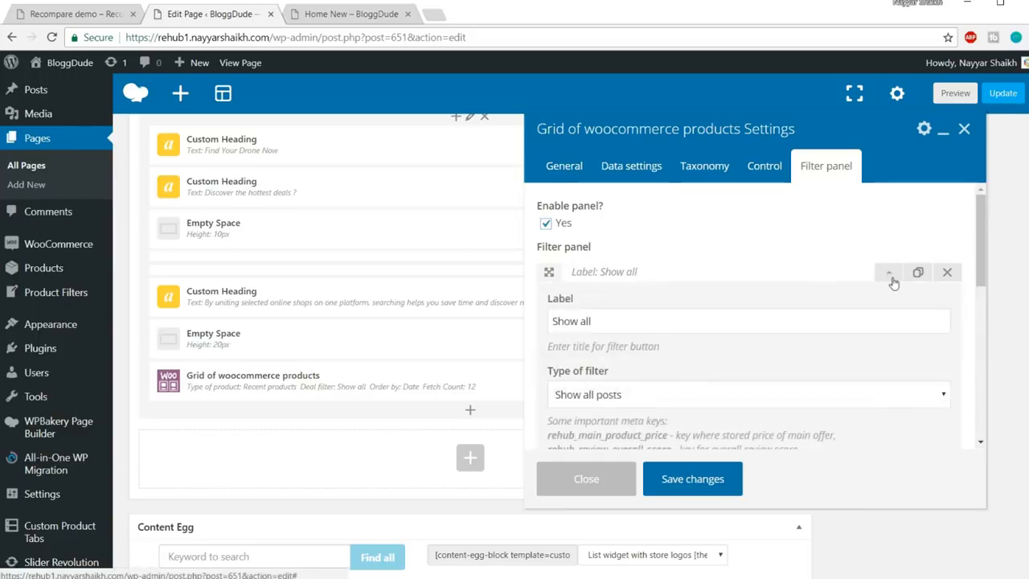
scroll(889, 277, "down", 1)
left_click_drag(683, 251, 550, 251)
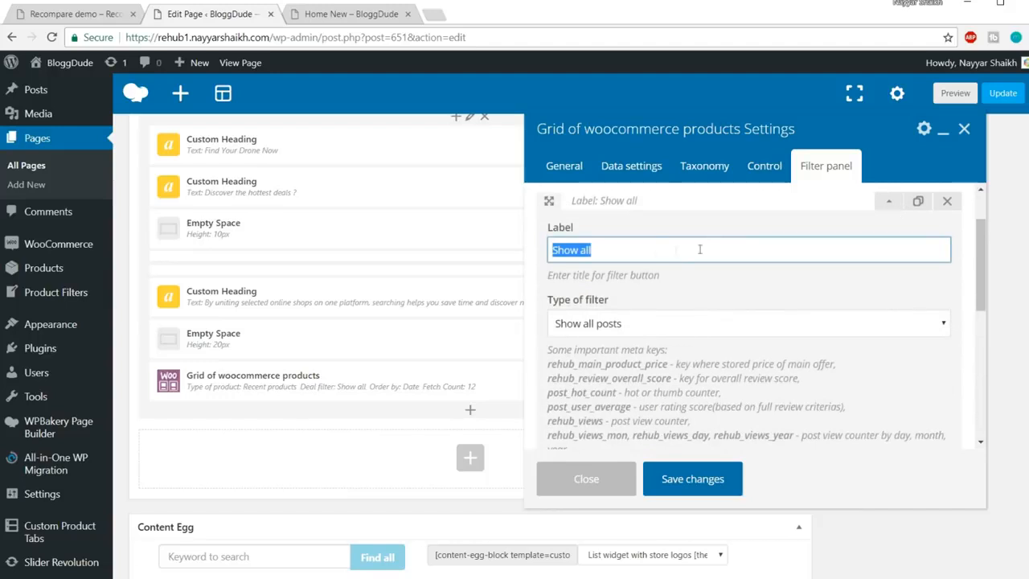
left_click(76, 13)
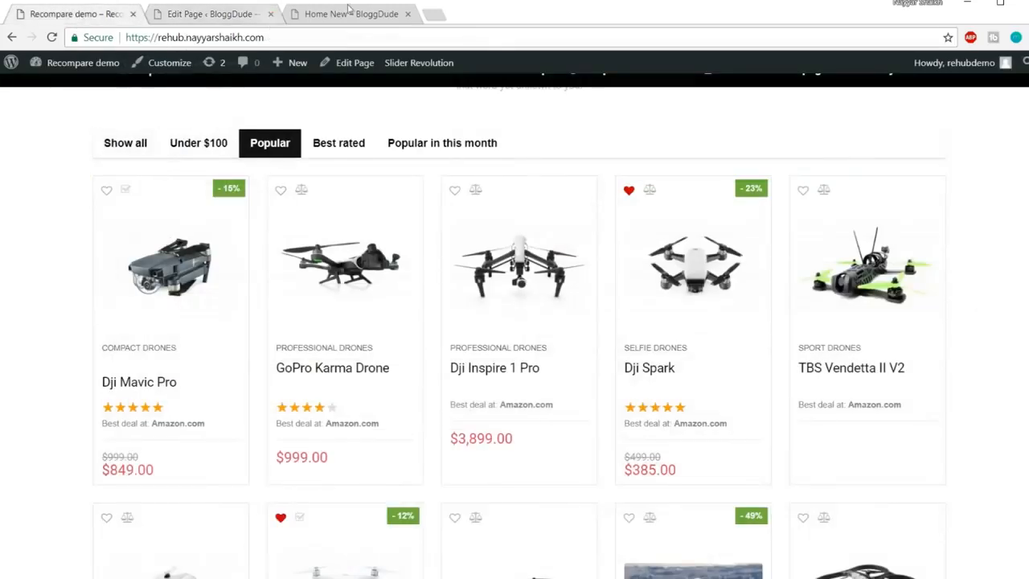
left_click(233, 14)
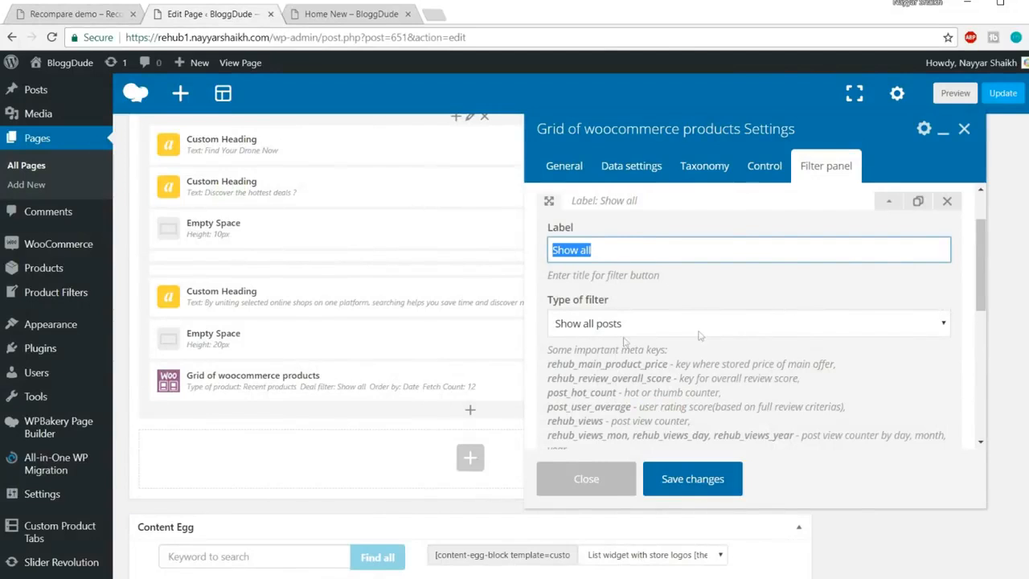
left_click(642, 328)
scroll(713, 328, "down", 1)
left_click(637, 261)
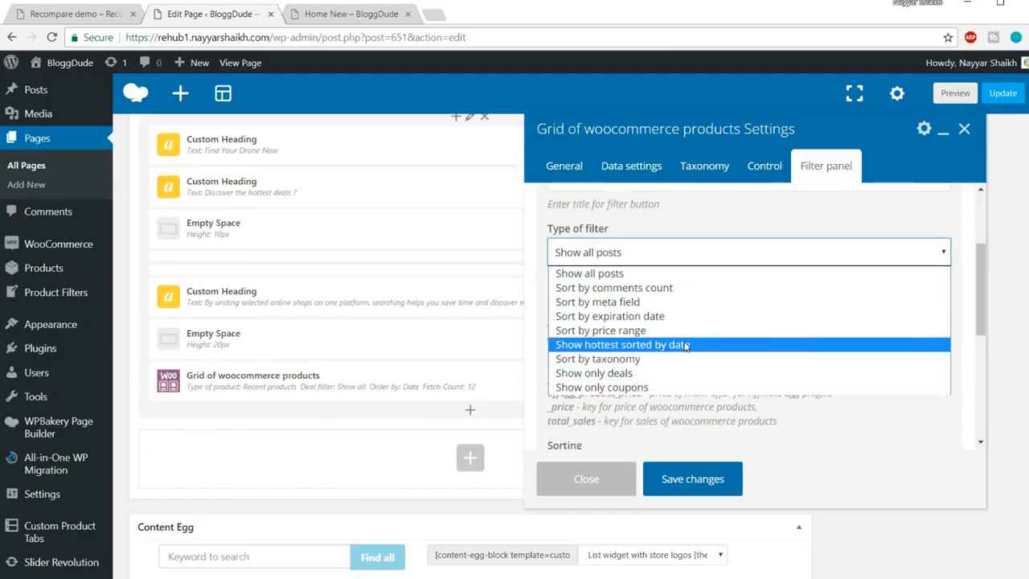
left_click(626, 274)
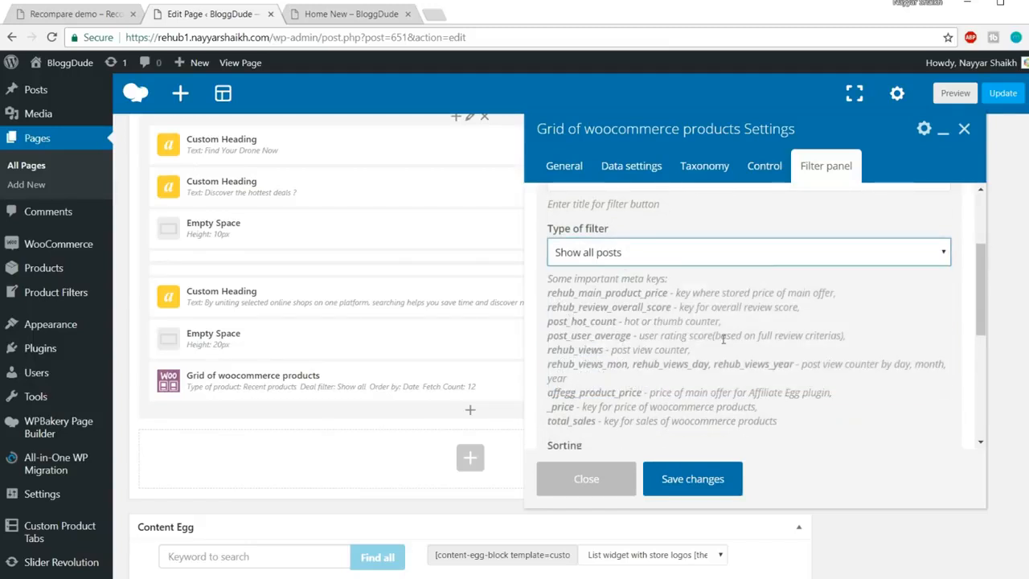
scroll(723, 343, "down", 2)
scroll(739, 373, "up", 3)
left_click(889, 278)
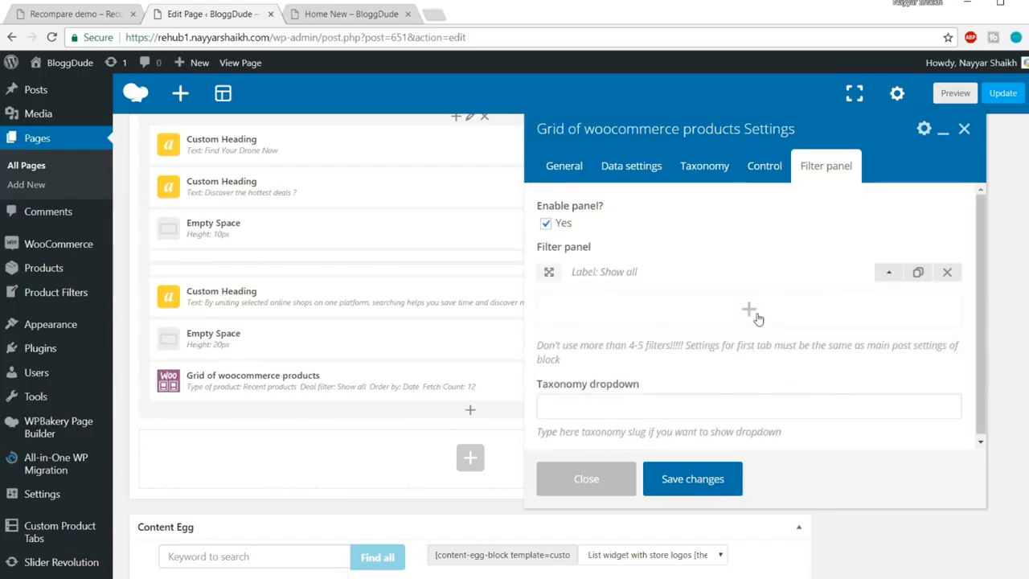
Add a second filter tab labelled 'Under $100'
left_click(750, 311)
left_click(61, 16)
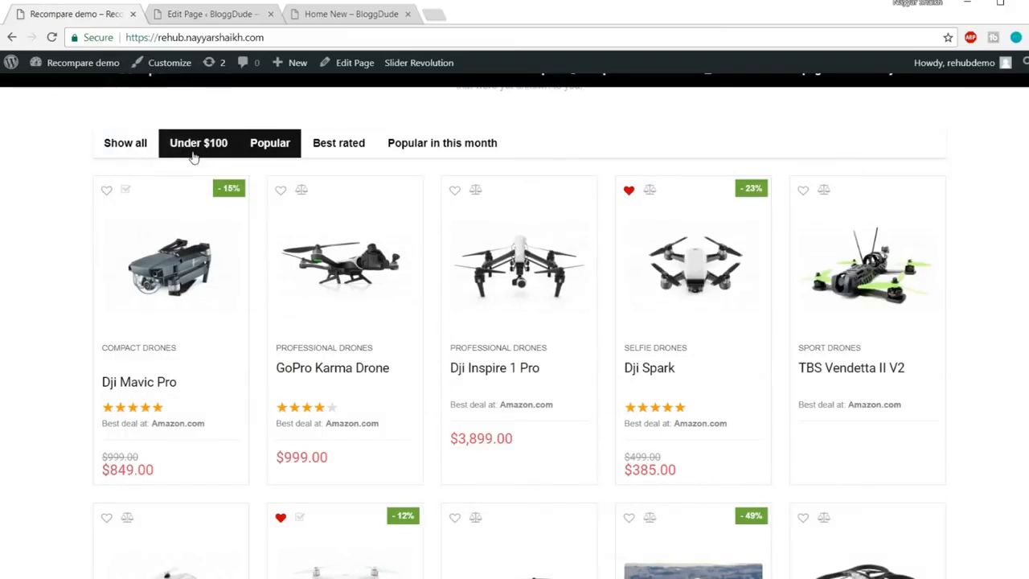
left_click(206, 14)
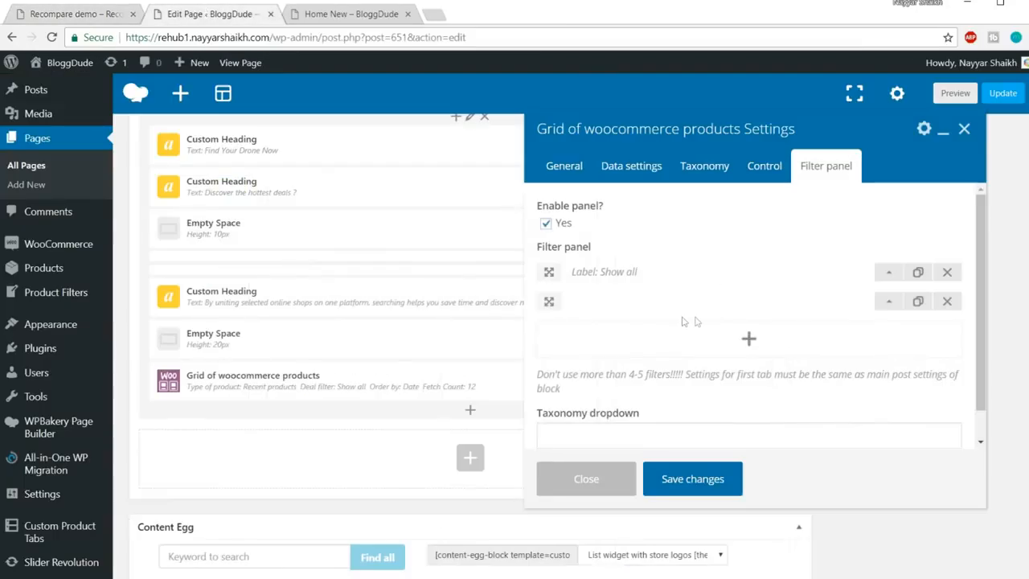
left_click(888, 304)
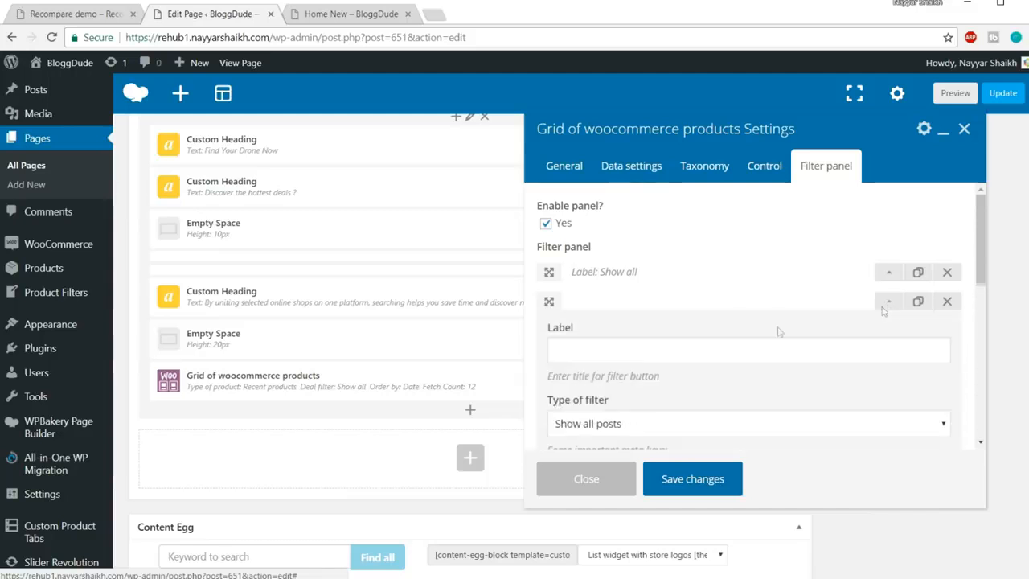
left_click(704, 346)
type("Under")
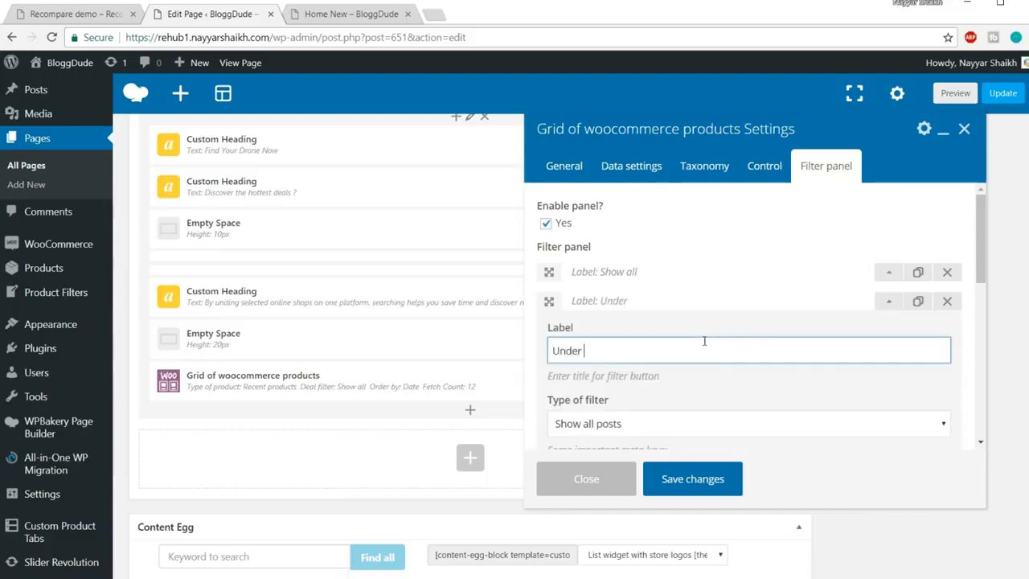
type(" $100")
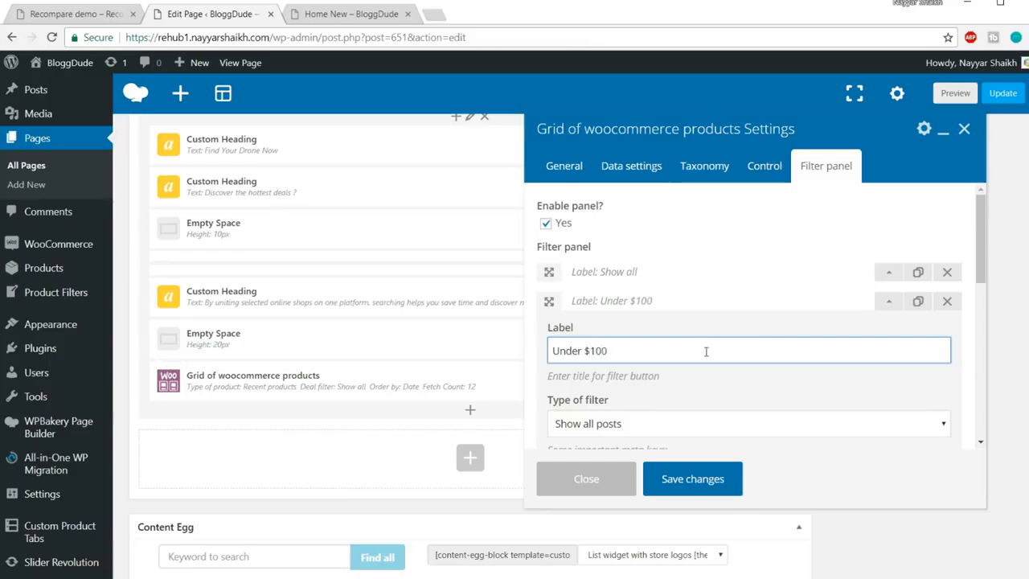
scroll(706, 352, "down", 2)
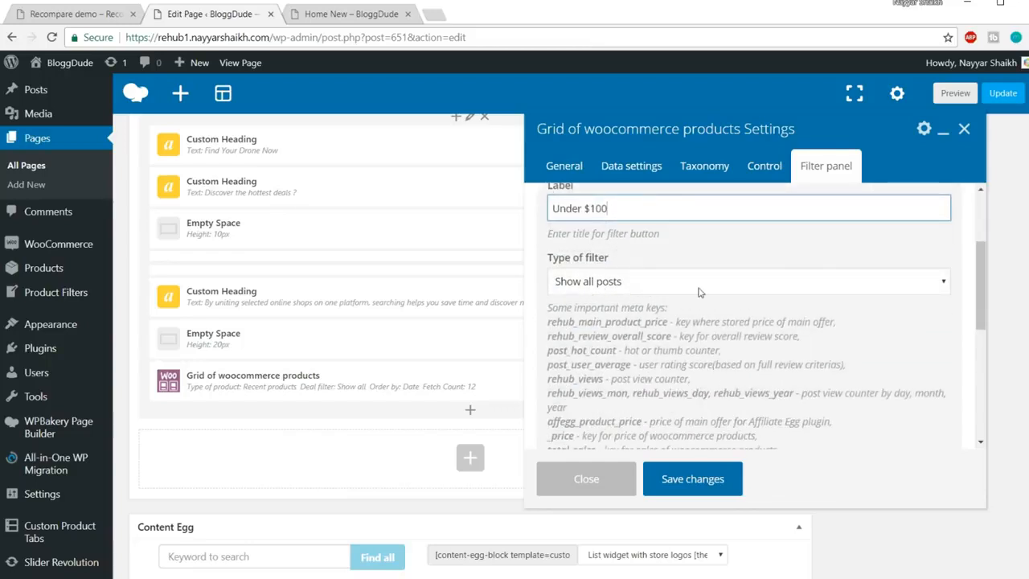
scroll(760, 317, "down", 1)
scroll(724, 305, "up", 1)
Make the Under $100 tab sort by price range 0-100
left_click(682, 288)
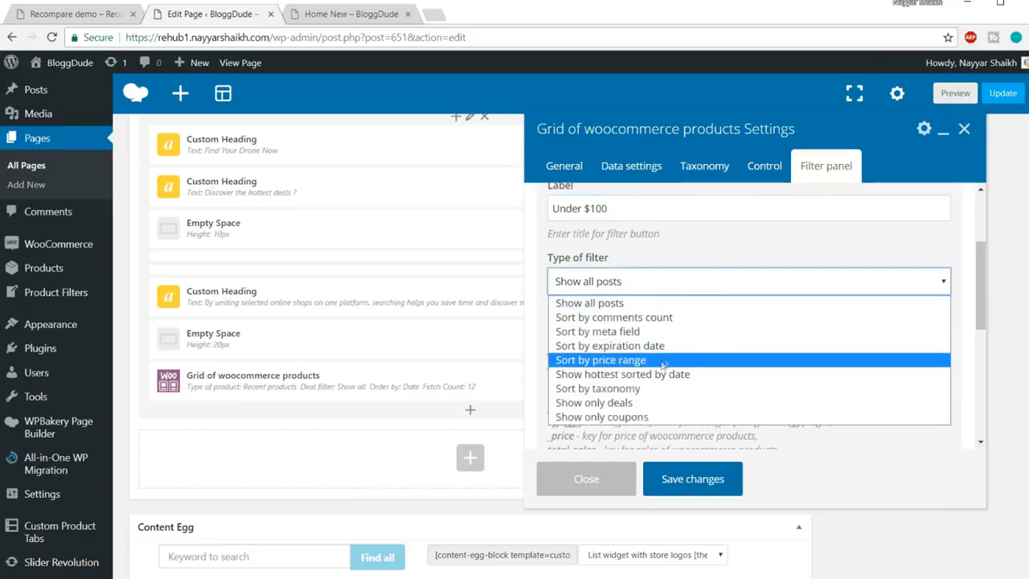
left_click(666, 360)
scroll(729, 360, "down", 2)
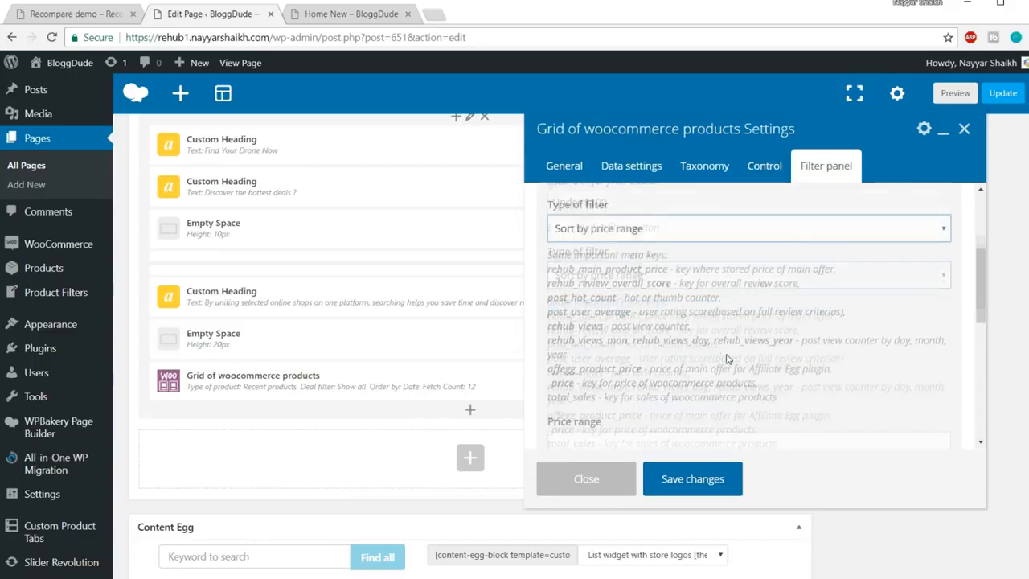
left_click(729, 355)
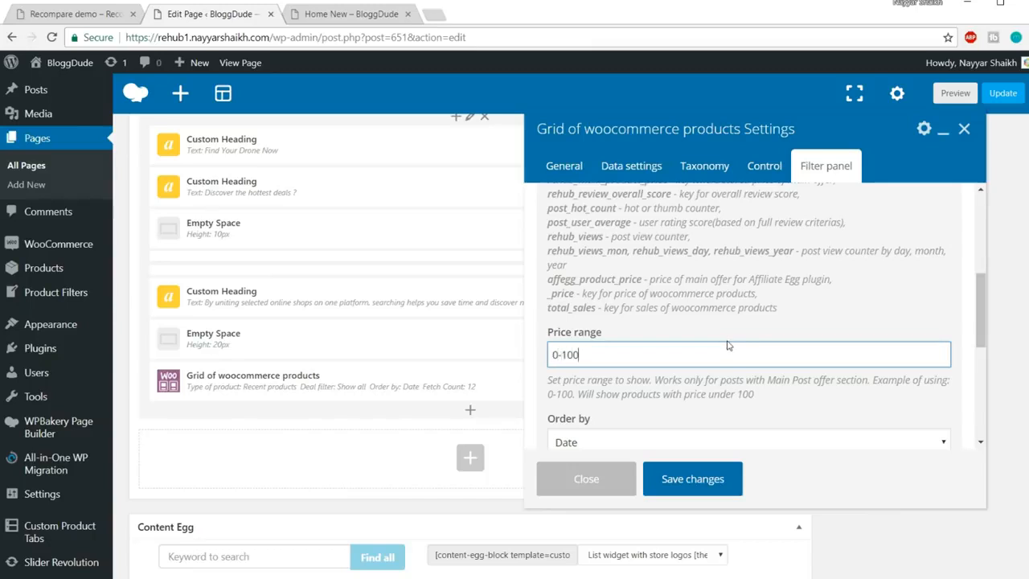
scroll(729, 346, "down", 4)
scroll(735, 367, "up", 4)
scroll(735, 368, "up", 5)
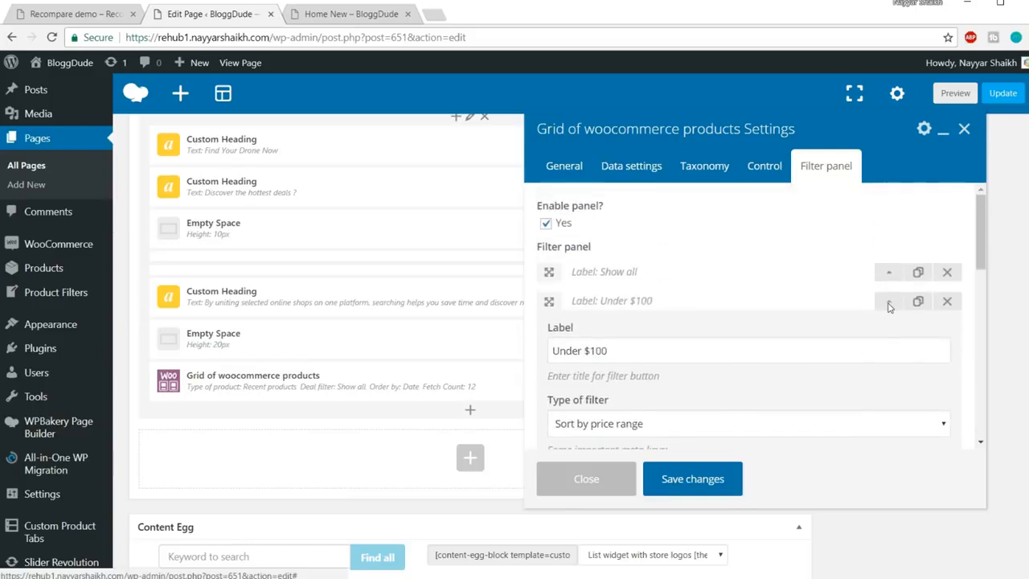
left_click(890, 307)
left_click(62, 12)
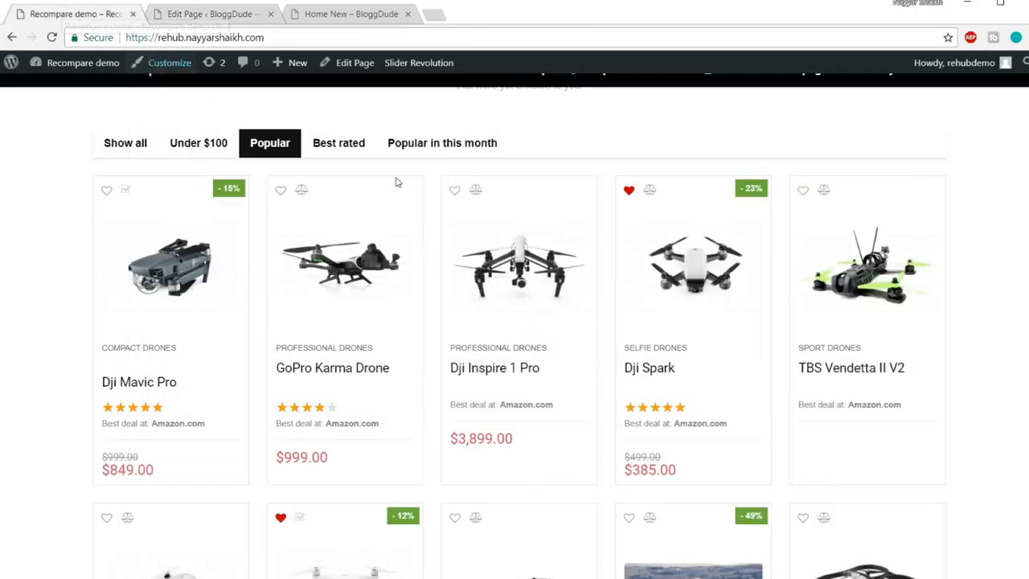
left_click(231, 11)
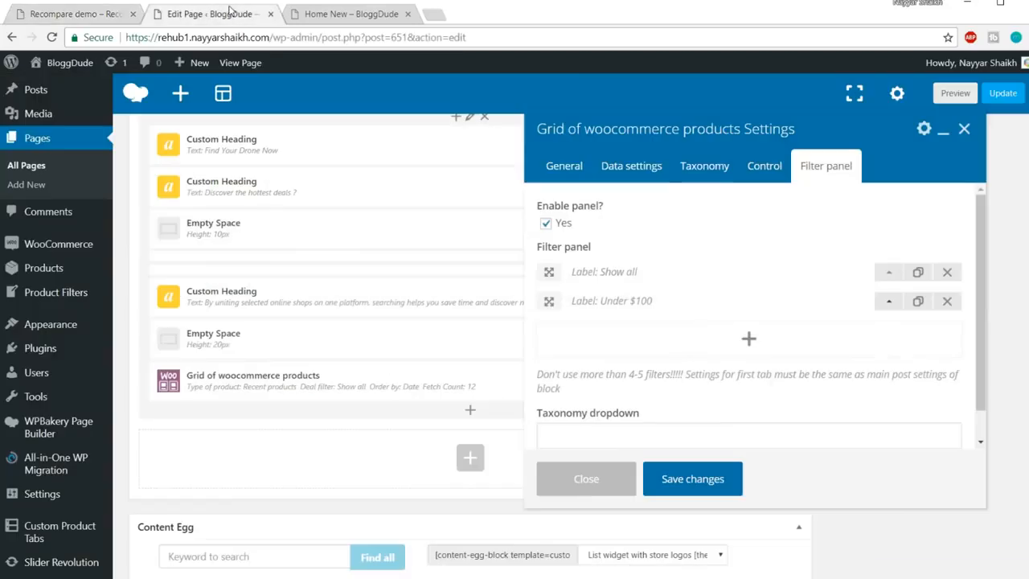
scroll(812, 293, "down", 1)
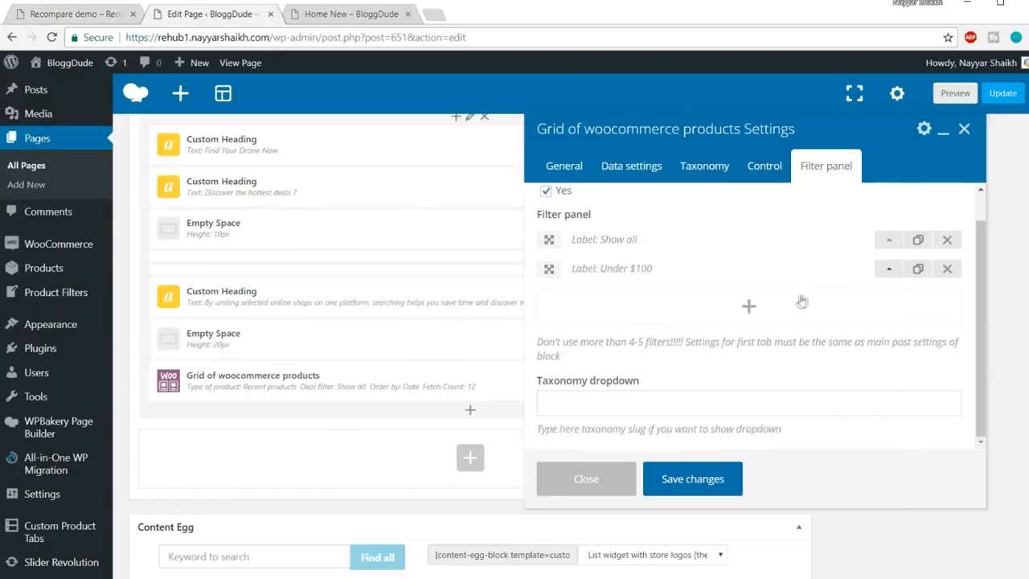
Add a third 'Popular' filter tab showing hottest products sorted by date
left_click(747, 308)
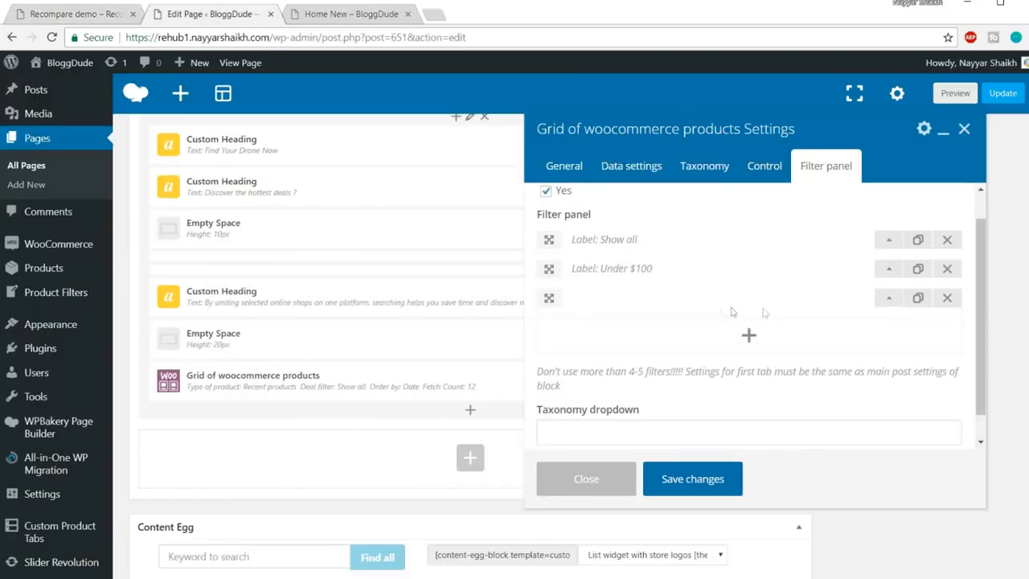
left_click(889, 299)
scroll(664, 298, "down", 2)
left_click(658, 276)
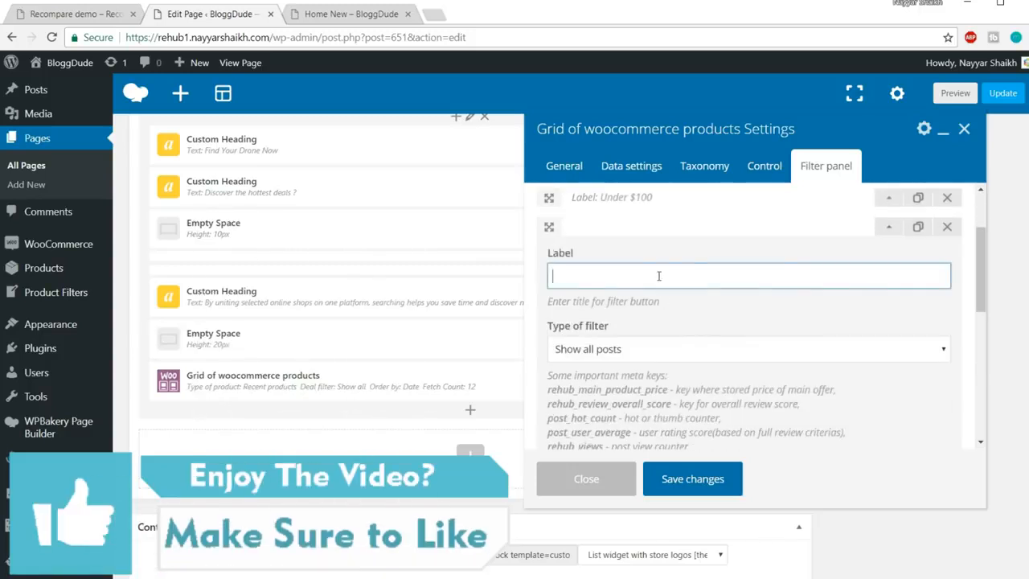
type("Popular")
left_click(670, 350)
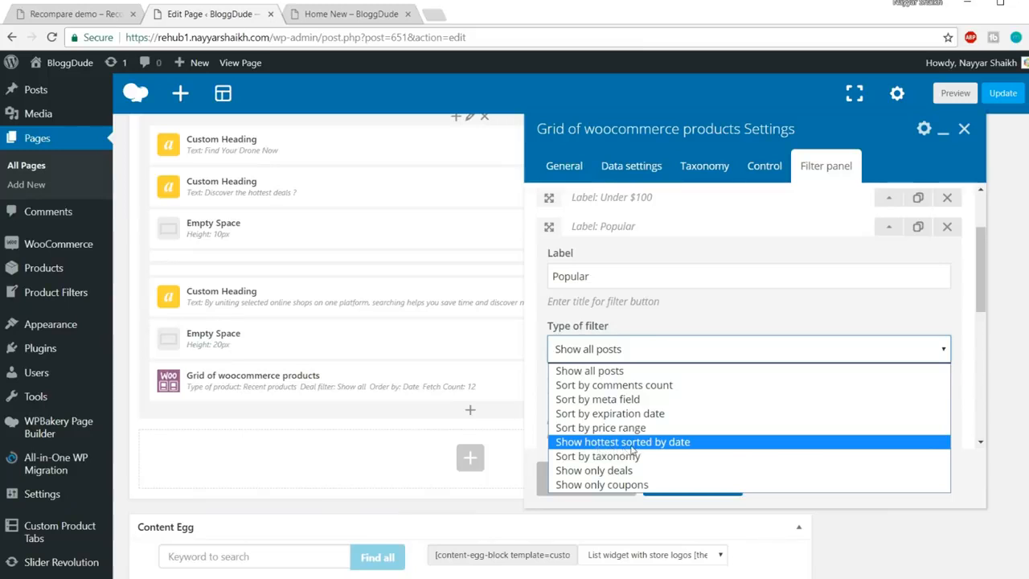
left_click(669, 444)
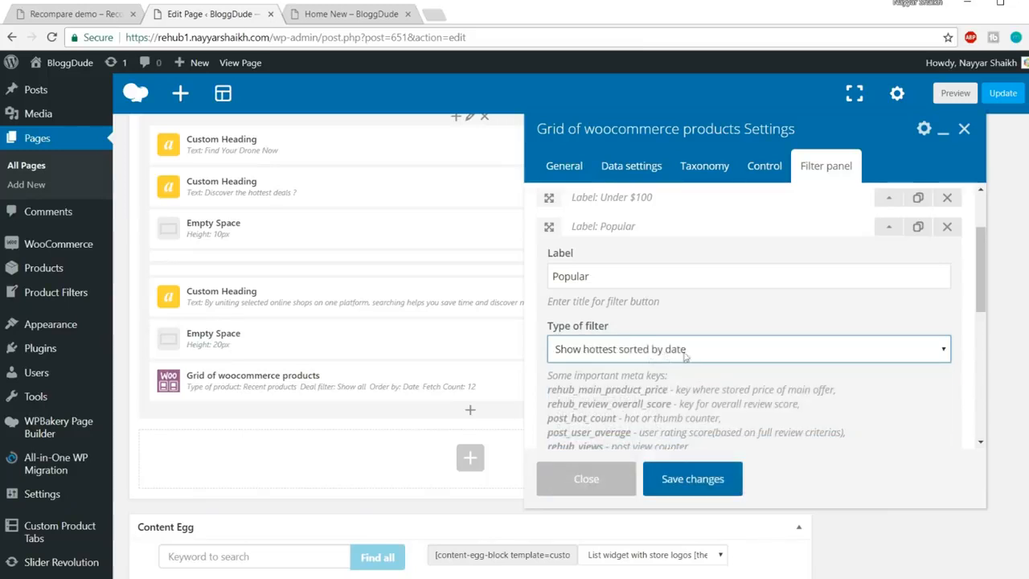
scroll(759, 373, "down", 2)
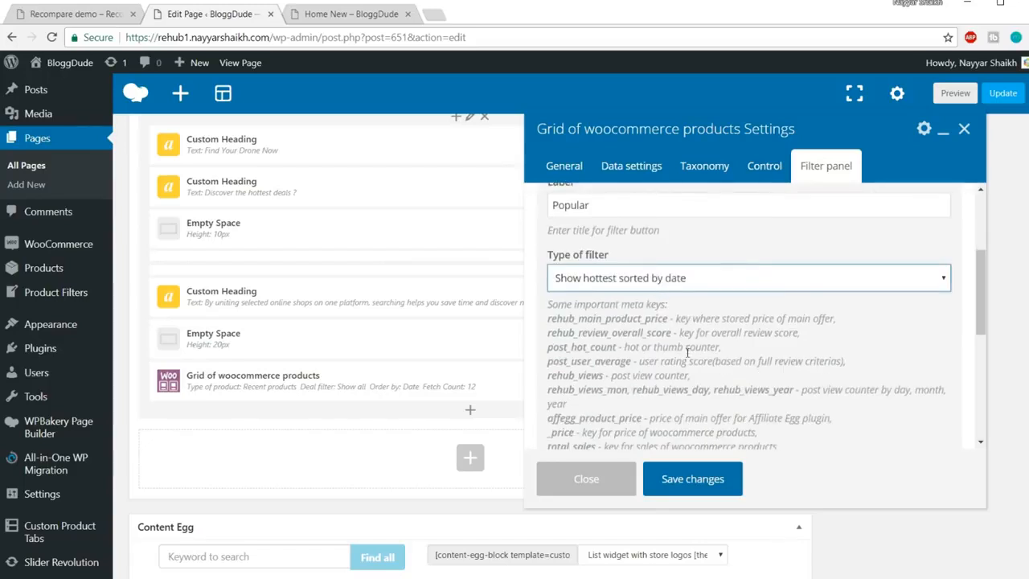
scroll(716, 395, "down", 5)
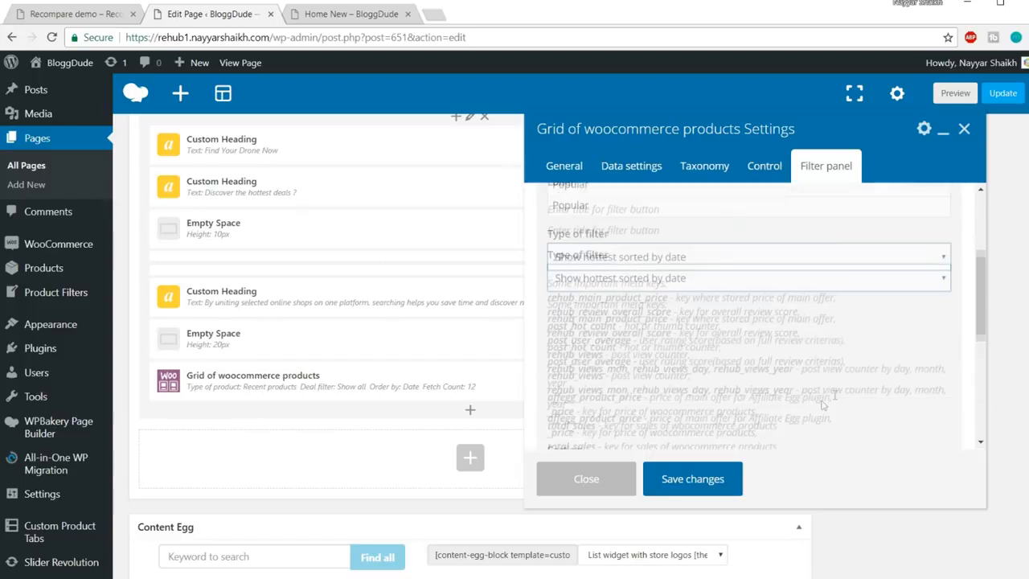
scroll(823, 405, "up", 3)
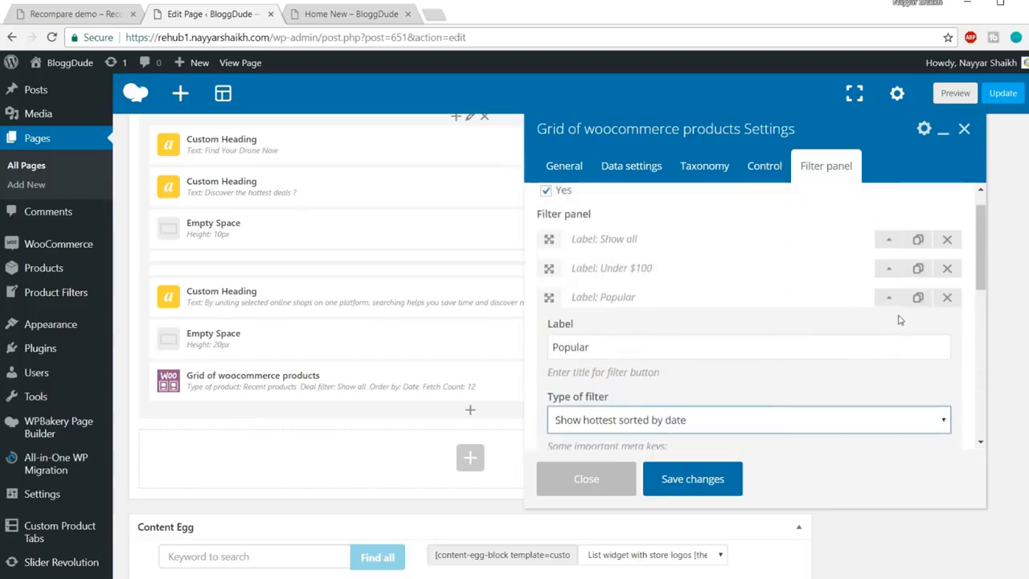
left_click(833, 299)
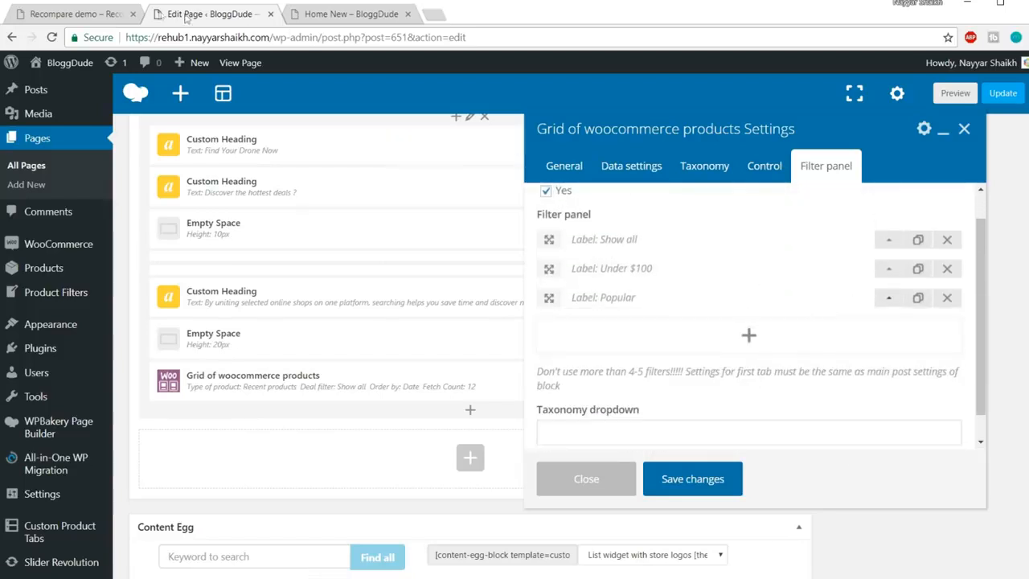
Check the demo's grid, then save the grid settings with a fetch count of 10
left_click(104, 14)
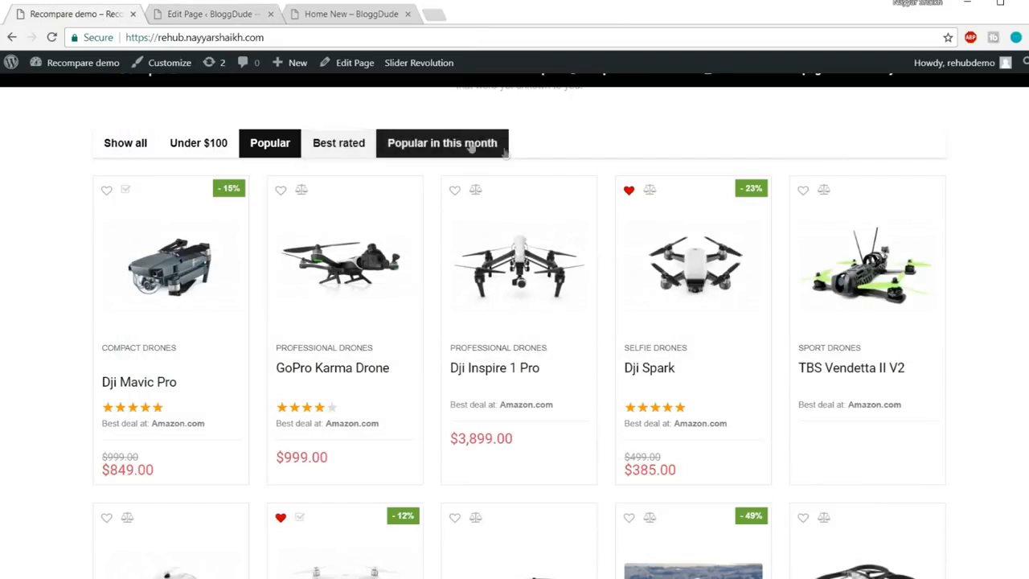
left_click(216, 15)
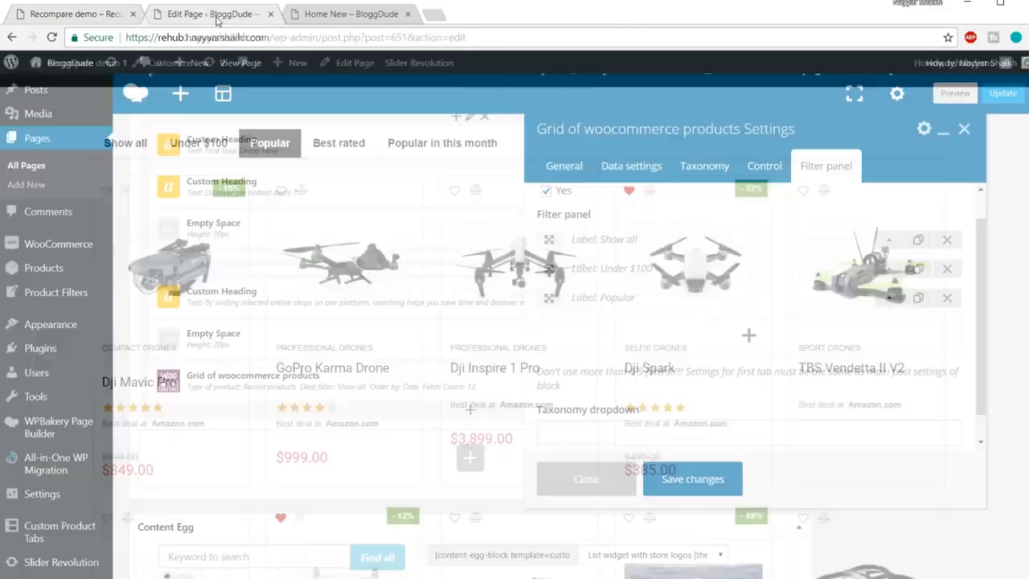
left_click(720, 480)
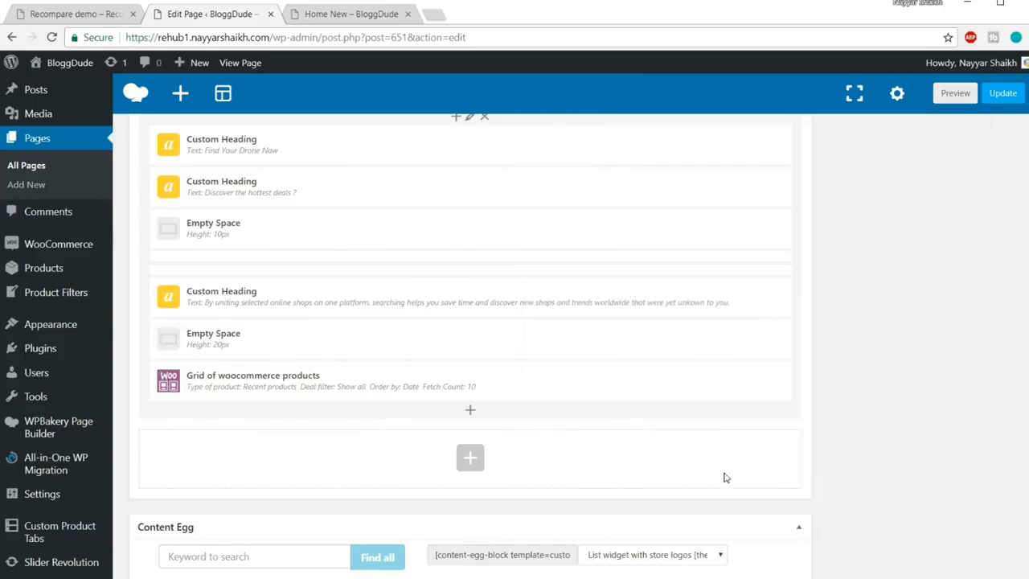
Update the Home New page and reload the live page
left_click(1004, 99)
left_click(337, 15)
left_click(378, 37)
key("Return")
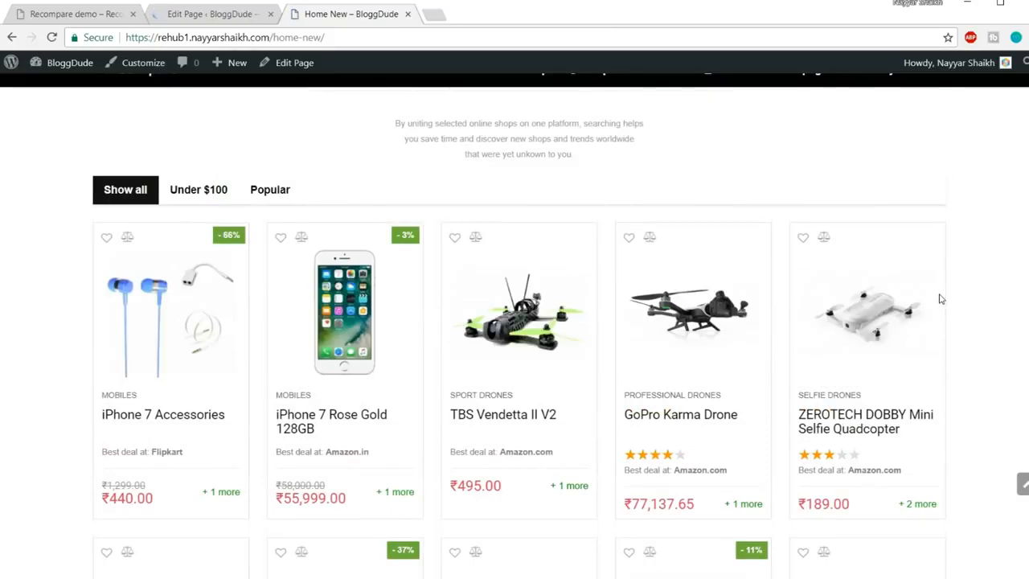
scroll(930, 326, "down", 3)
scroll(930, 326, "up", 3)
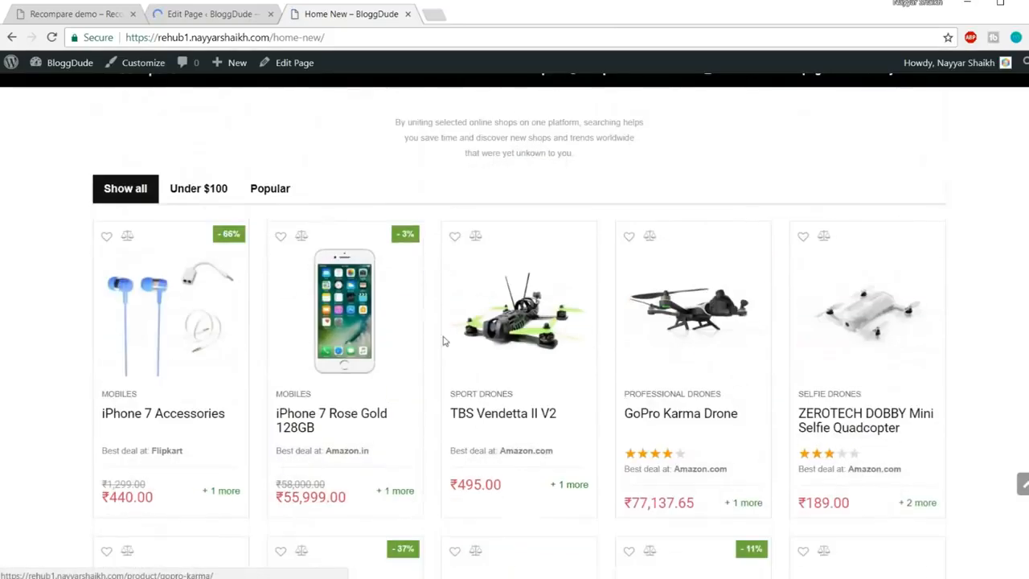
Try the Under $100, Popular and Show all filter tabs on the live grid
left_click(201, 191)
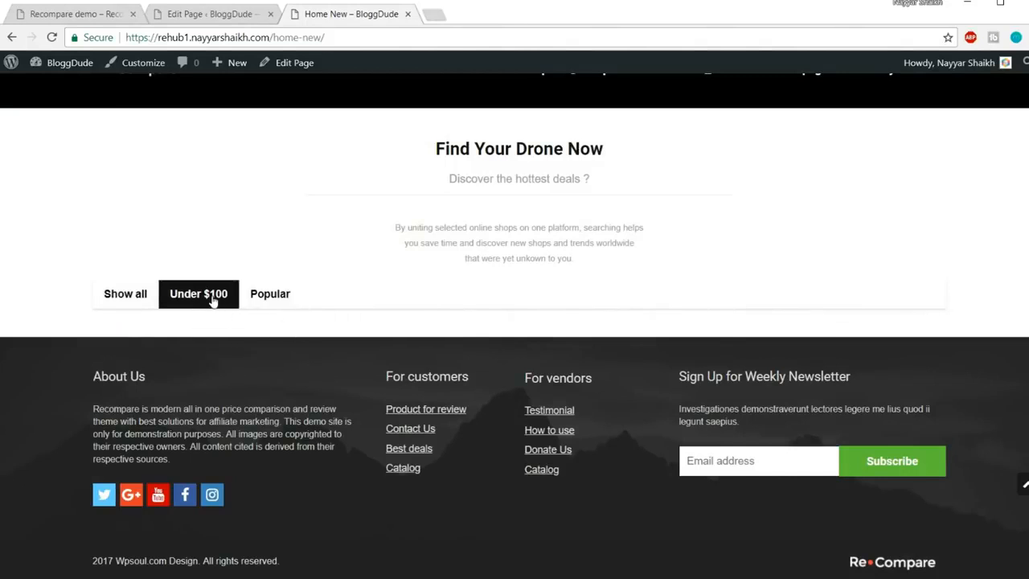
left_click(274, 294)
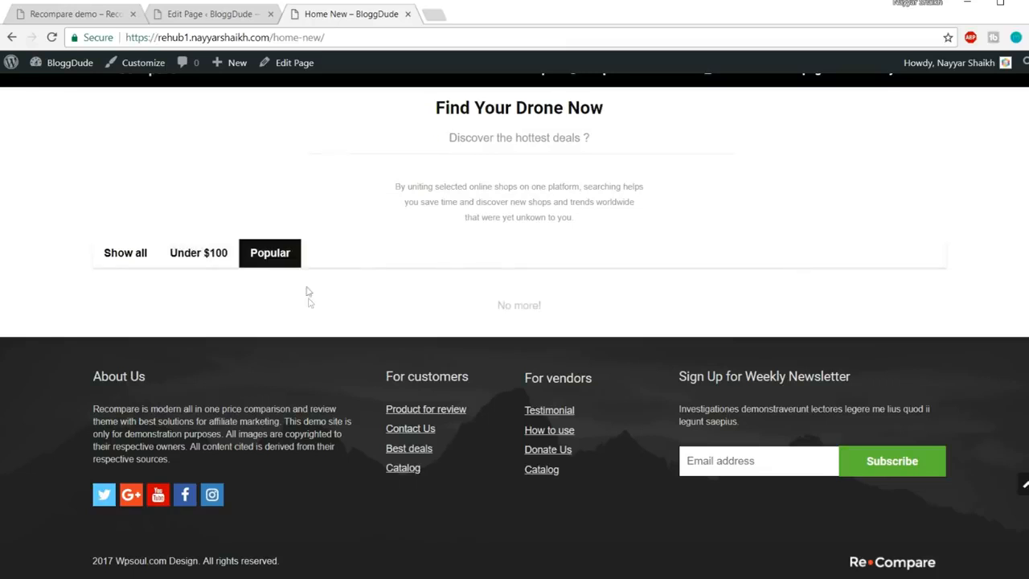
left_click_drag(498, 303, 583, 301)
left_click(587, 301)
left_click(126, 253)
left_click(276, 258)
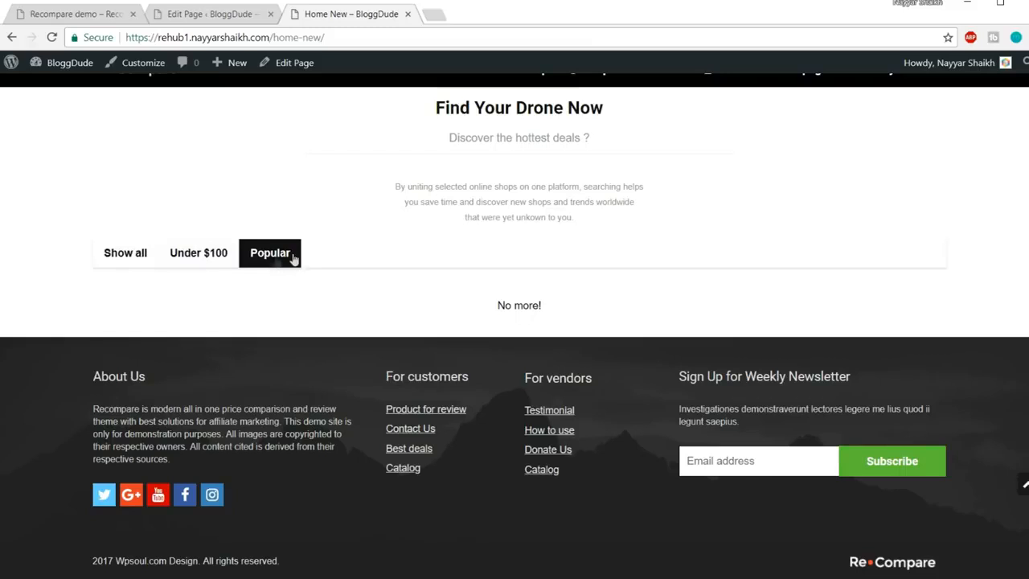
left_click(120, 256)
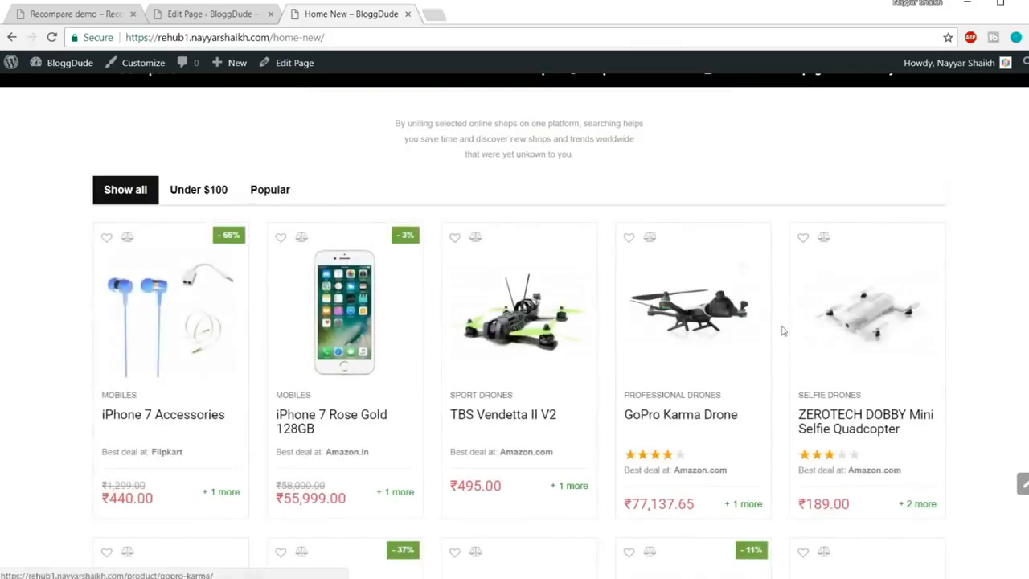
scroll(1006, 421, "down", 5)
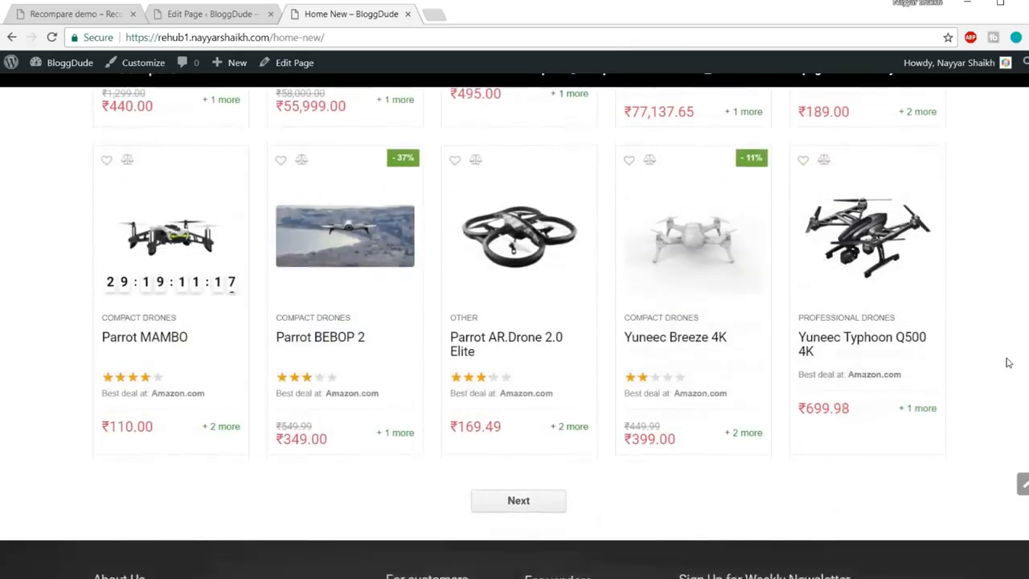
scroll(1001, 377, "up", 5)
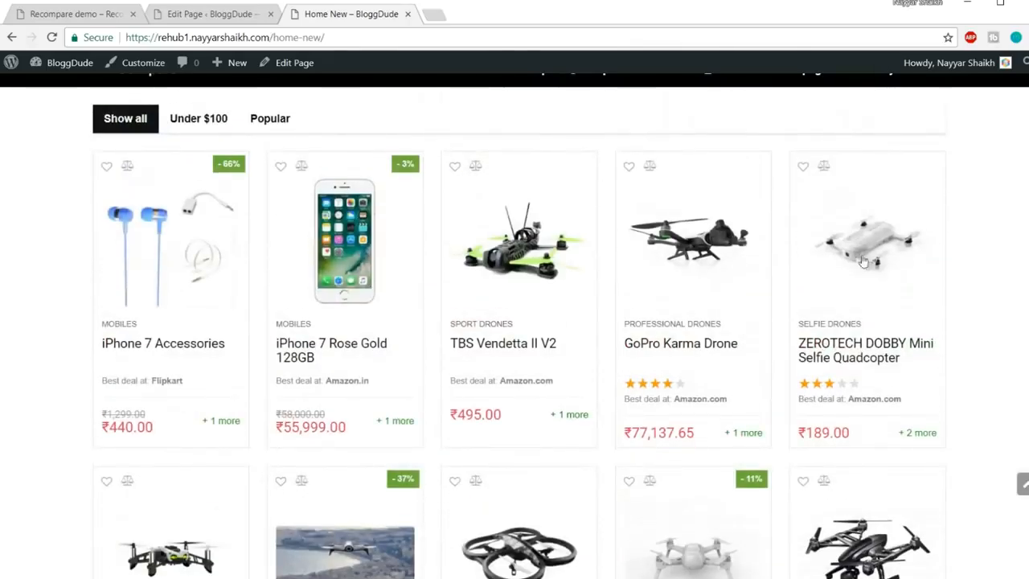
scroll(831, 241, "up", 3)
Compare the live grid with the Recompare demo, then go back to the page editor
left_click(76, 13)
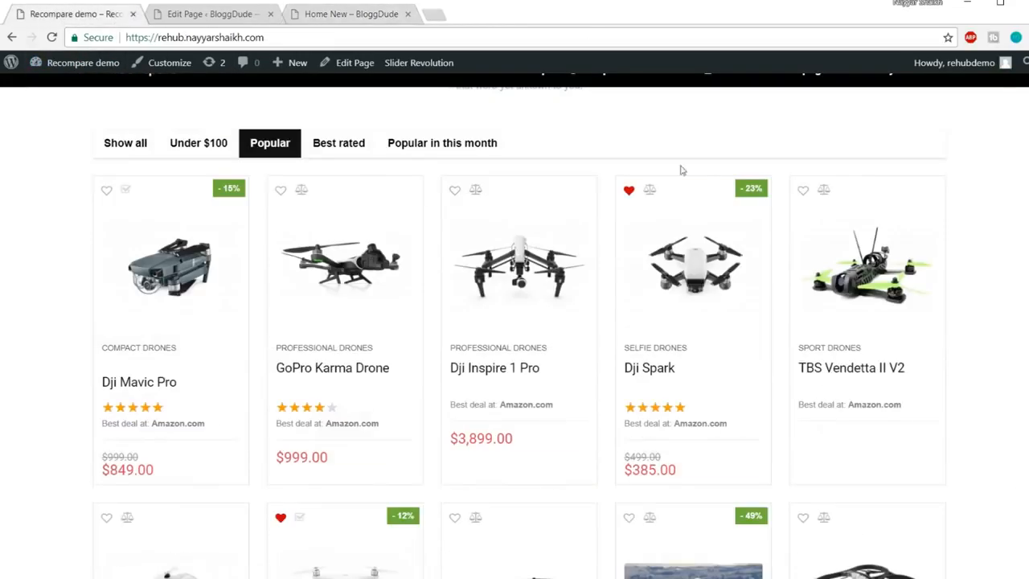
scroll(748, 261, "down", 10)
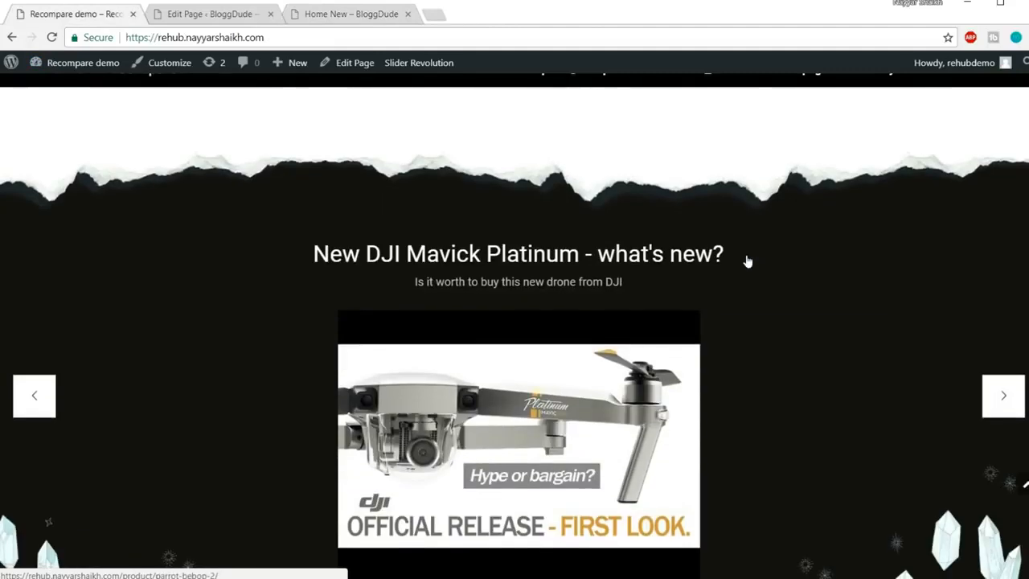
scroll(747, 259, "up", 2)
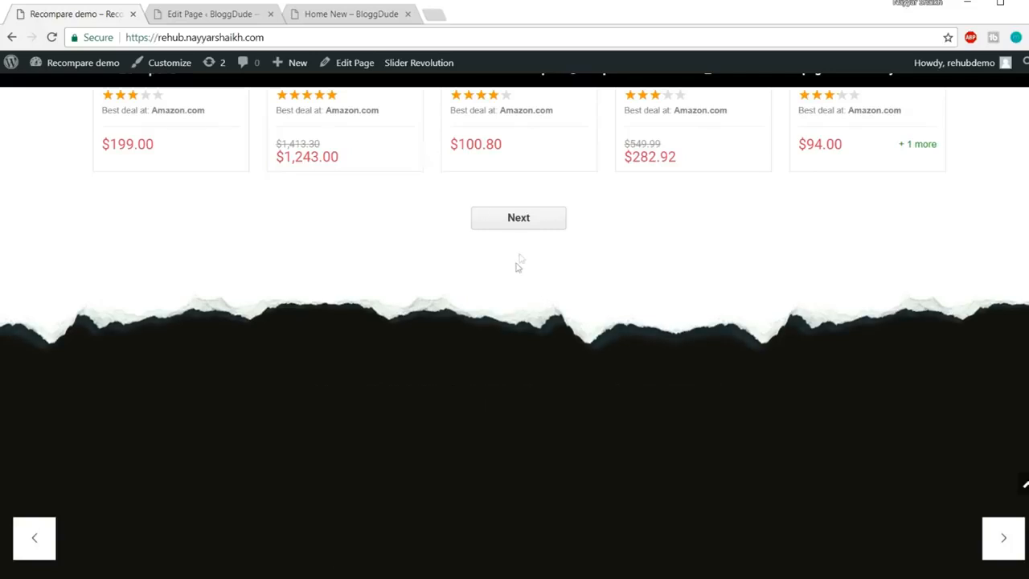
left_click(349, 14)
scroll(482, 354, "down", 7)
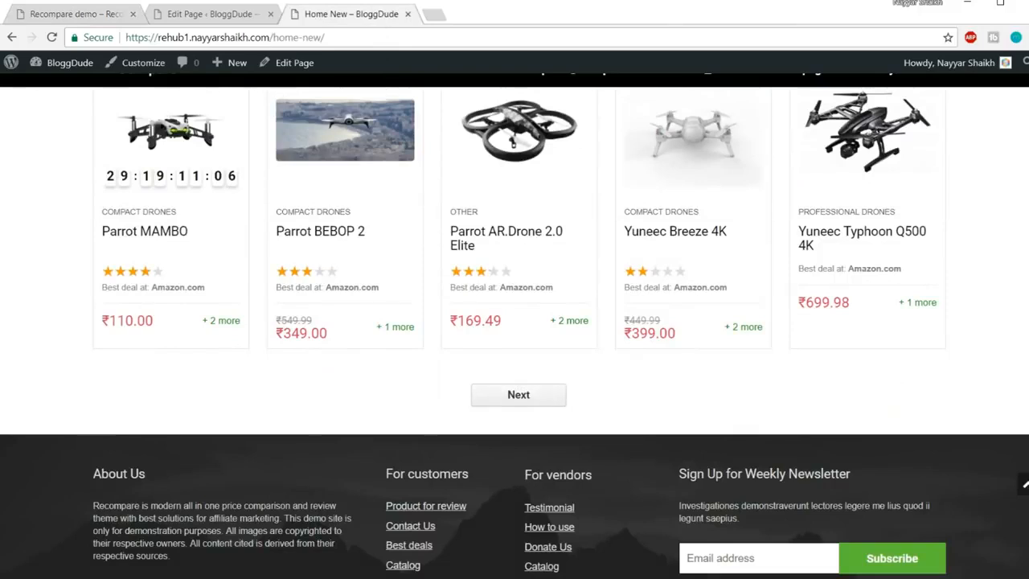
left_click(193, 14)
scroll(668, 322, "down", 10)
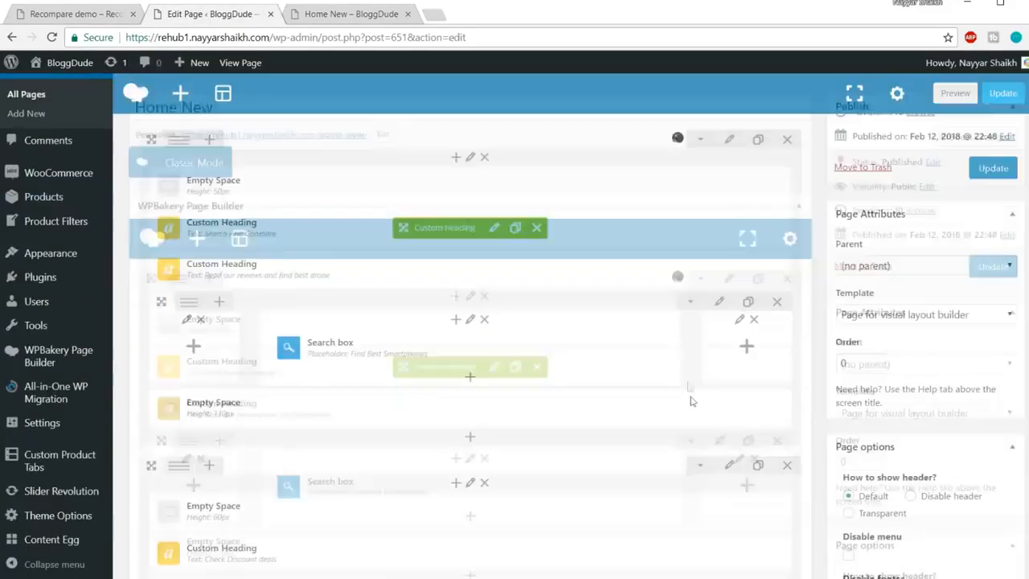
Duplicate the 20px Empty Space, move it below the product grid, and update the page
scroll(690, 403, "down", 6)
scroll(690, 402, "up", 4)
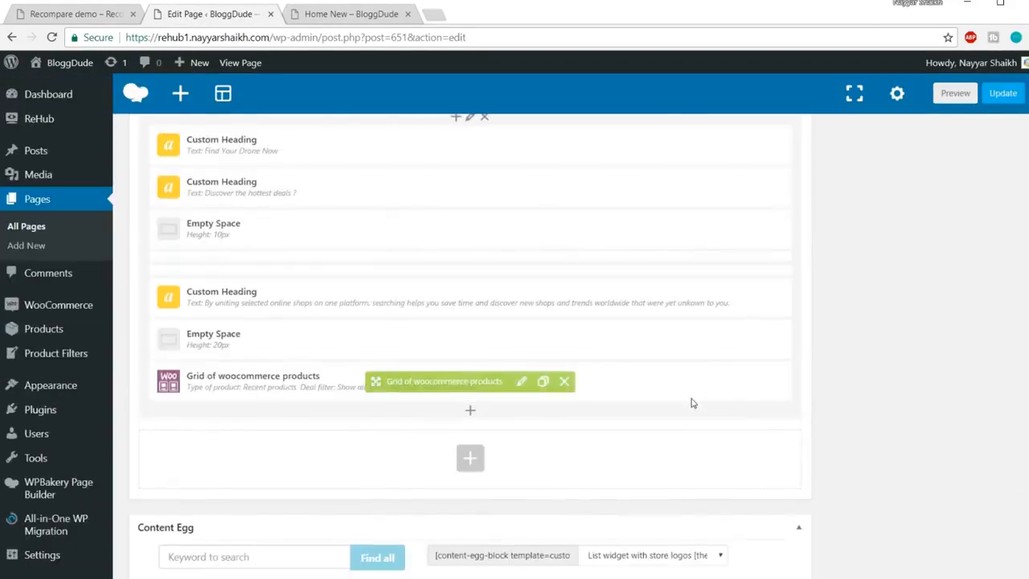
scroll(534, 385, "down", 1)
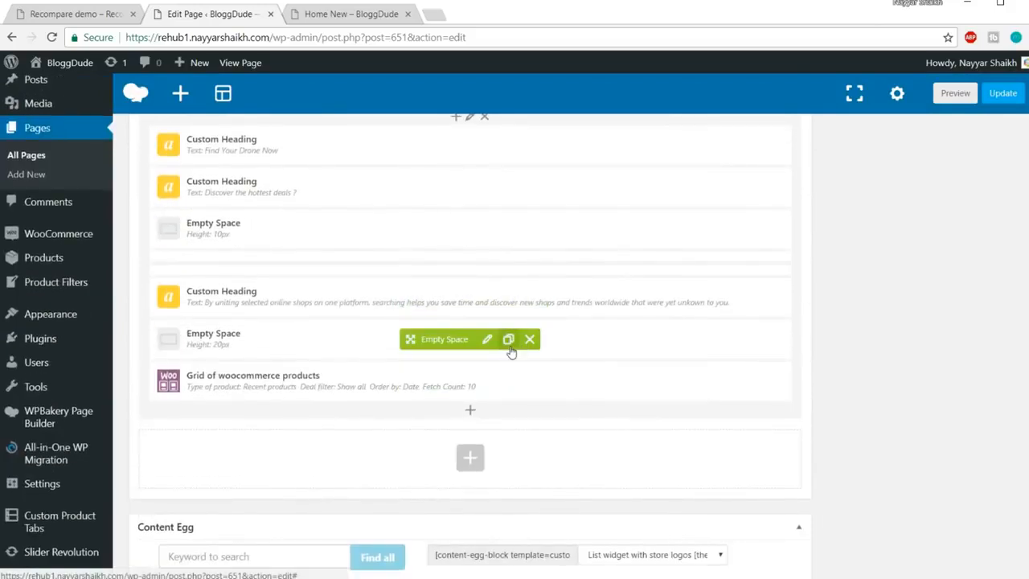
left_click(509, 341)
scroll(585, 333, "down", 1)
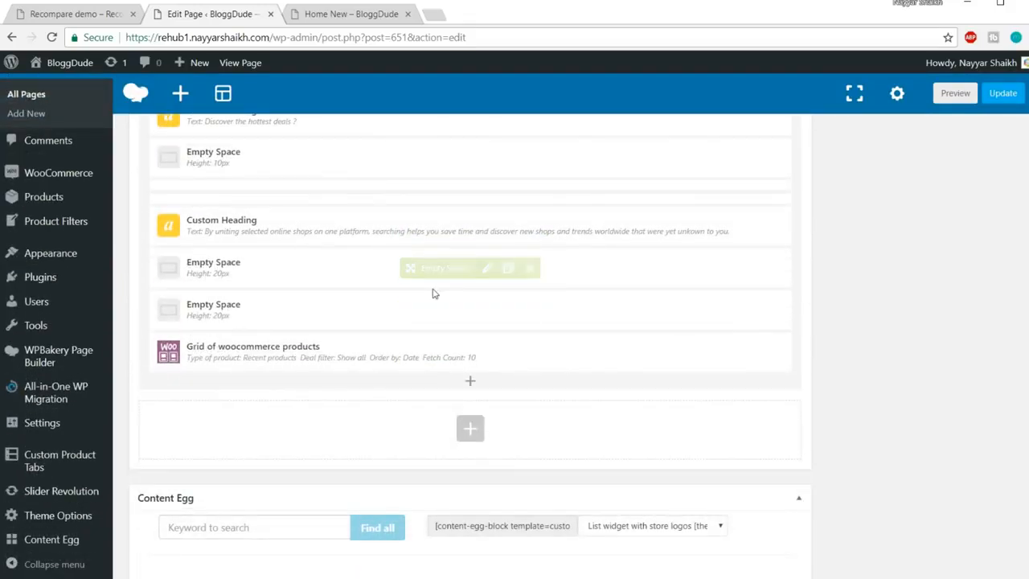
left_click_drag(429, 304, 428, 366)
left_click(1006, 95)
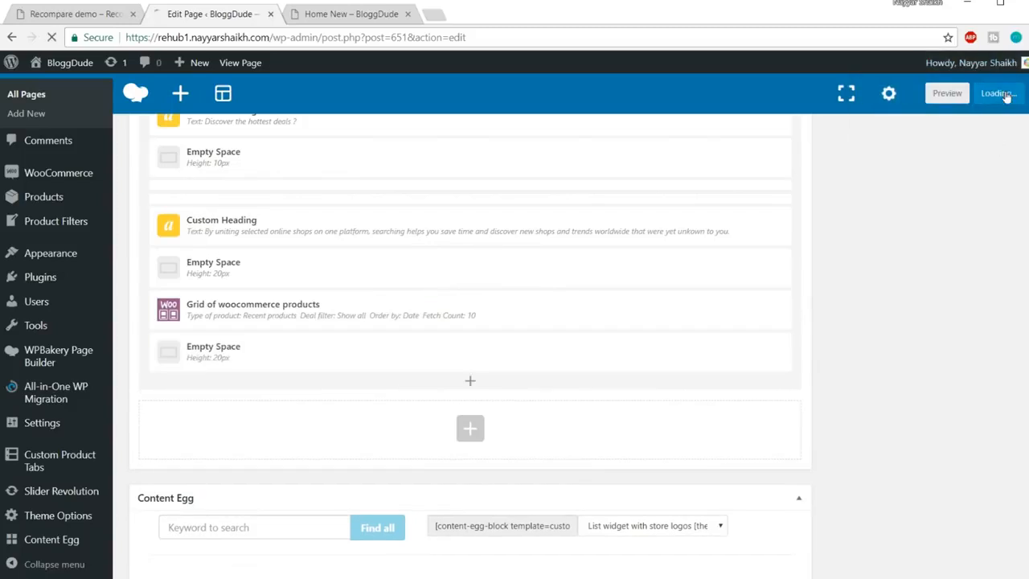
Step through the demo's drone video slider to see its slides
left_click(50, 15)
scroll(24, 272, "down", 3)
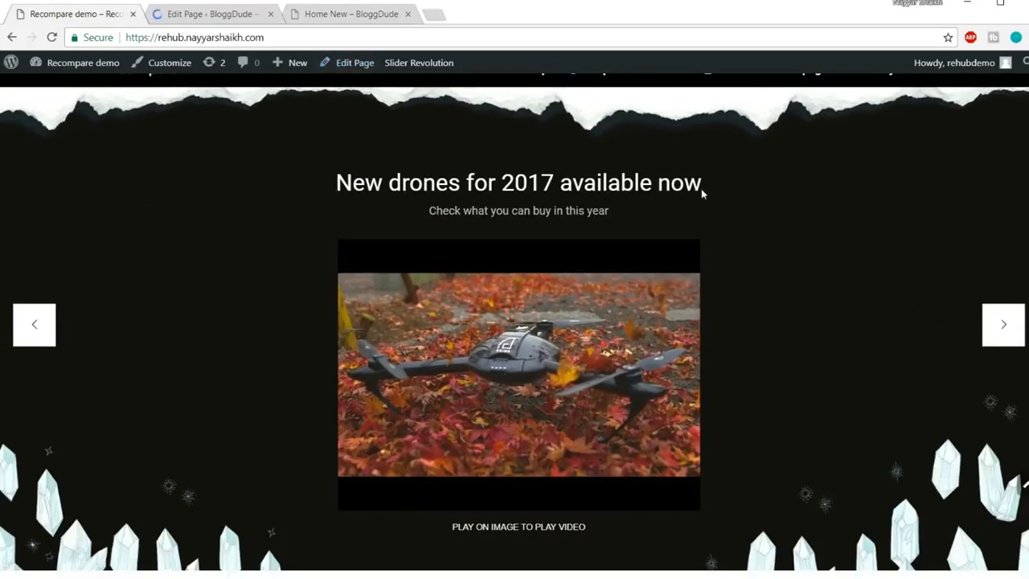
left_click(1004, 325)
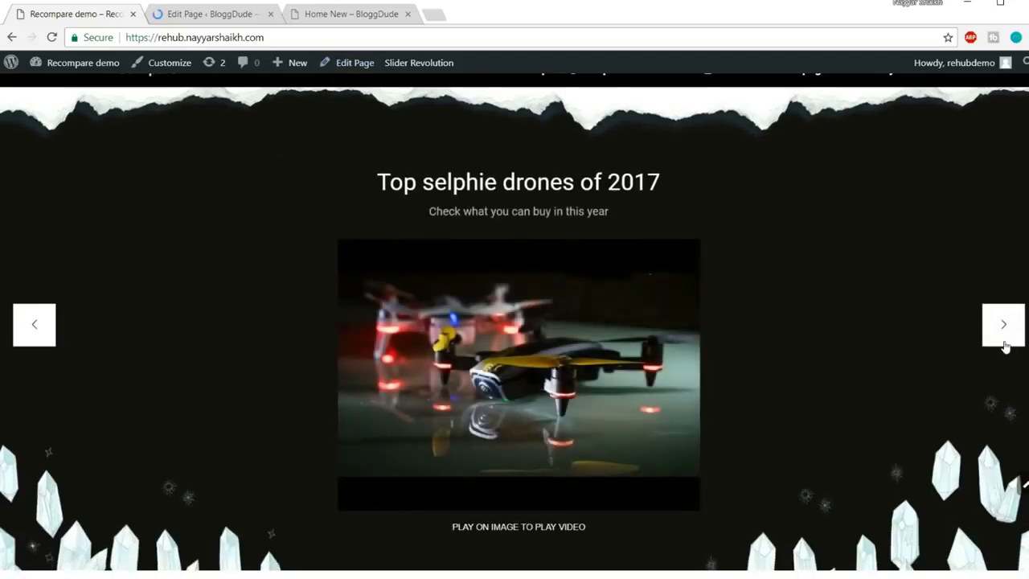
left_click(1004, 344)
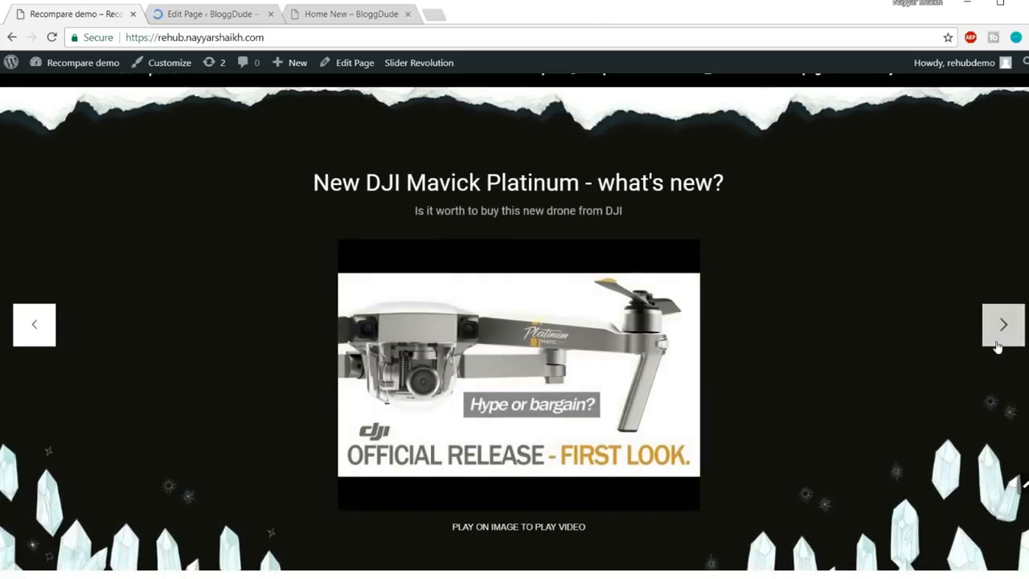
left_click(997, 346)
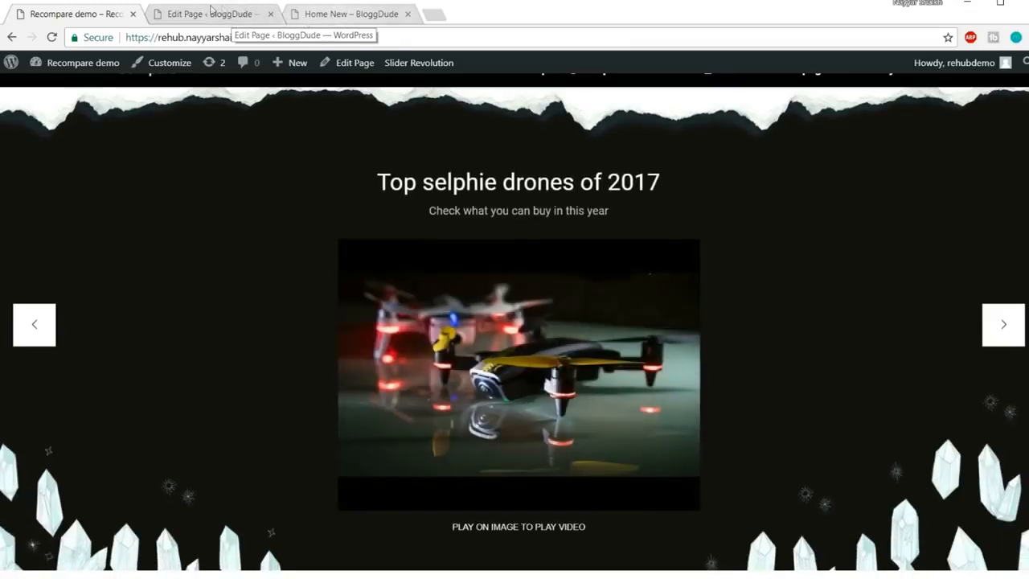
left_click(210, 10)
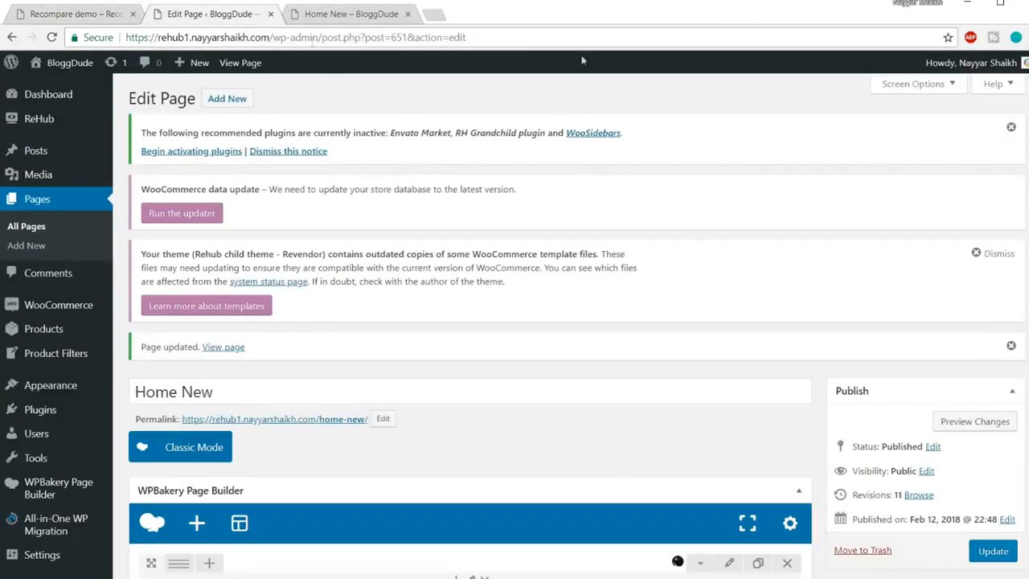
Bring up Slider Revolution's overview of six sliders, including the 3-slide Video youtube slider
scroll(4, 240, "down", 10)
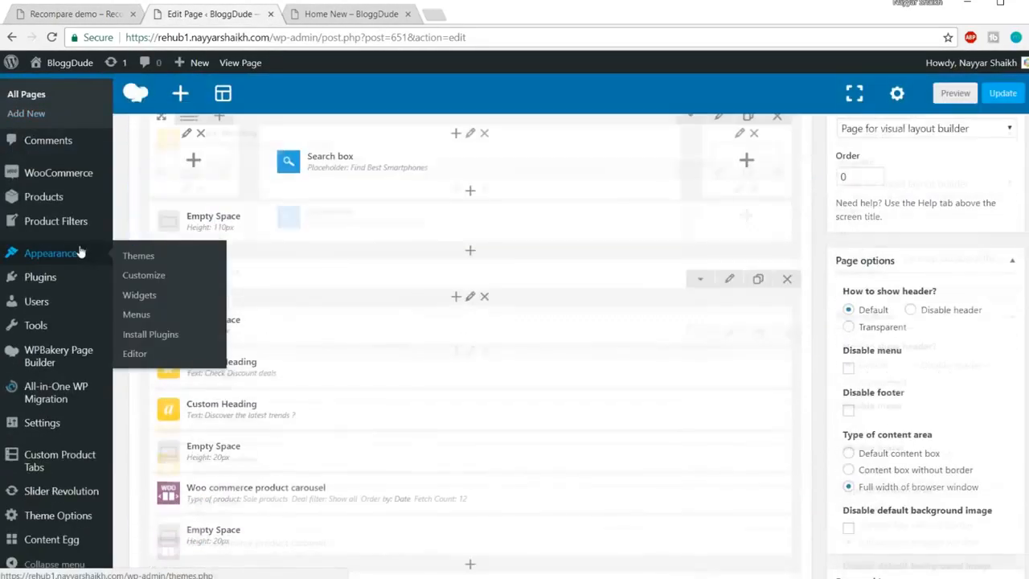
mouse_move(73, 496)
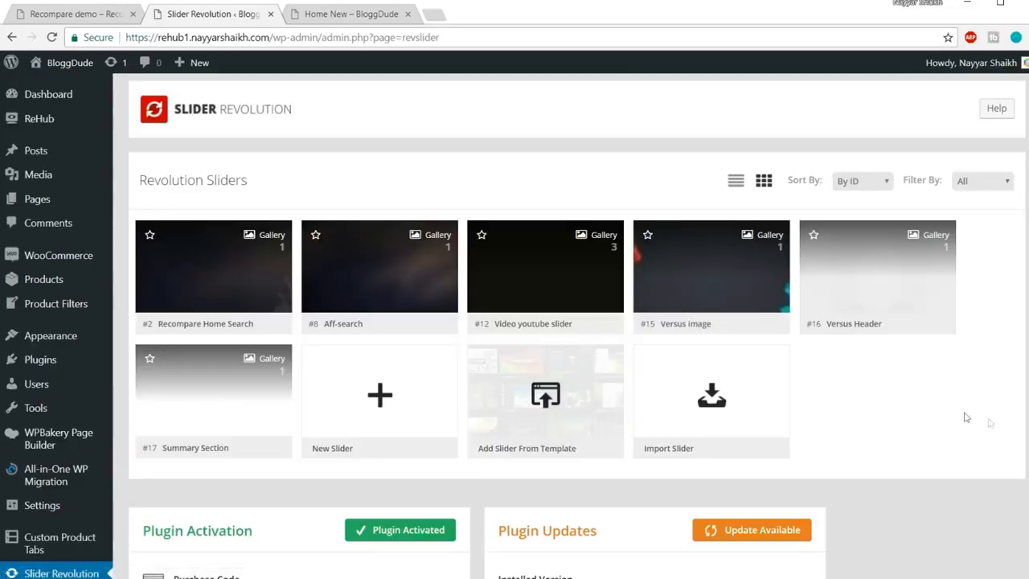
mouse_move(570, 283)
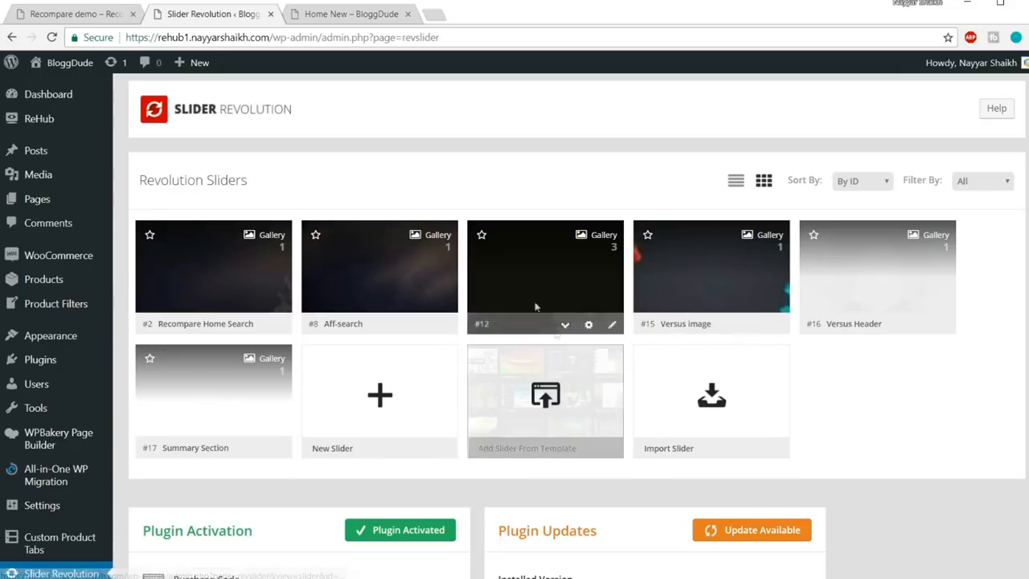
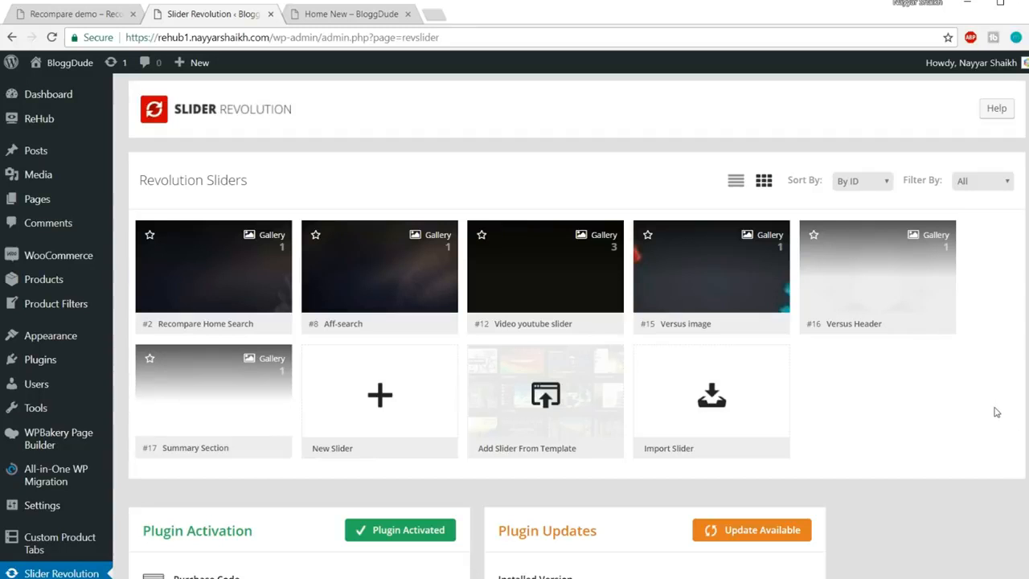
Start a new Revolution slider from the New Slider card on the dashboard
scroll(995, 412, "down", 1)
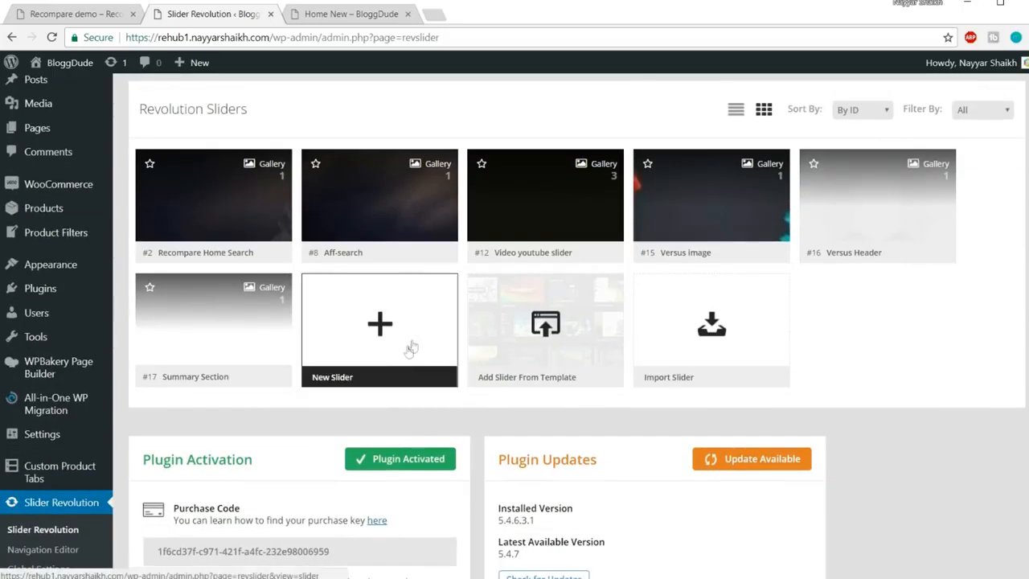
left_click(379, 341)
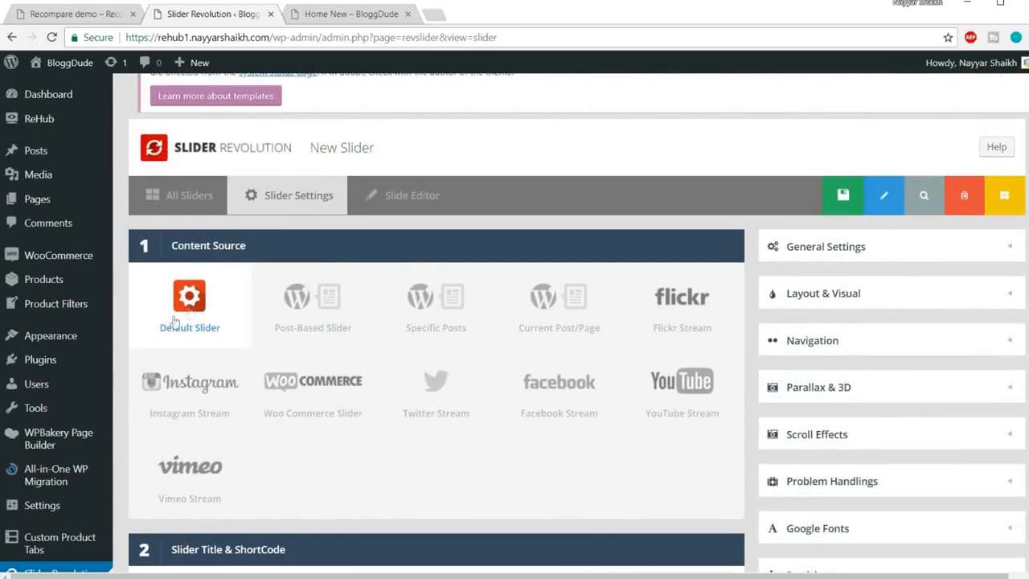
Name the slider homepageslider and paste the same text as its alias
scroll(230, 266, "down", 4)
left_click(235, 245)
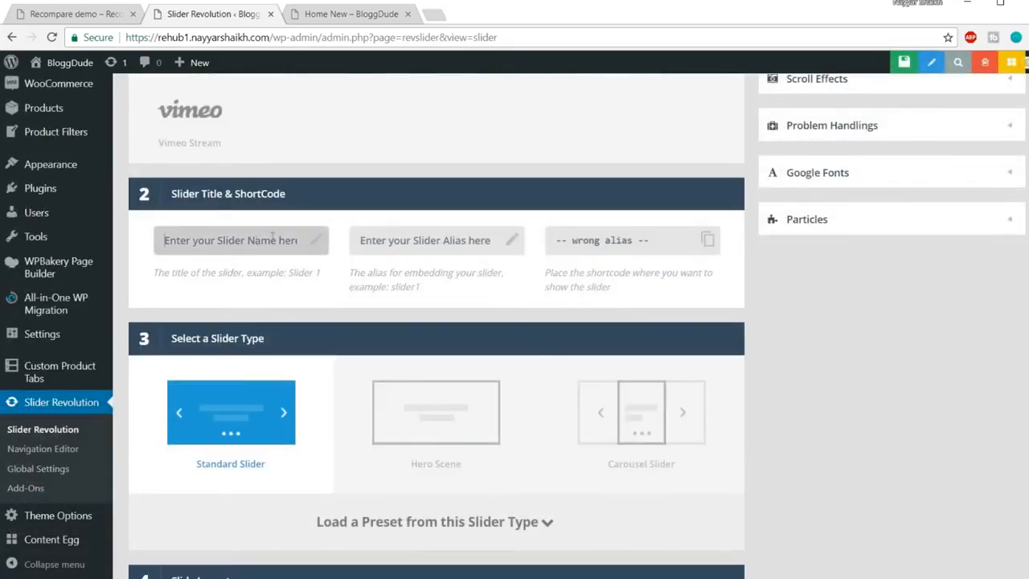
type("homepage")
key("ctrl+a")
key("ctrl+c")
left_click(432, 248)
key("ctrl+v")
left_click(953, 387)
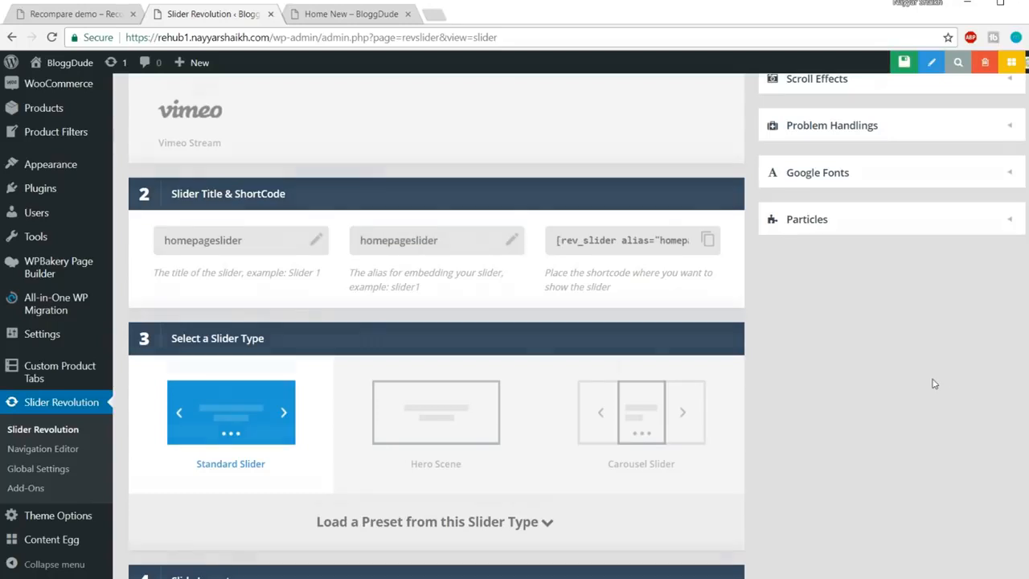
Choose the Full-Screen slide layout, using the live Recompare demo as a reference
scroll(852, 384, "down", 2)
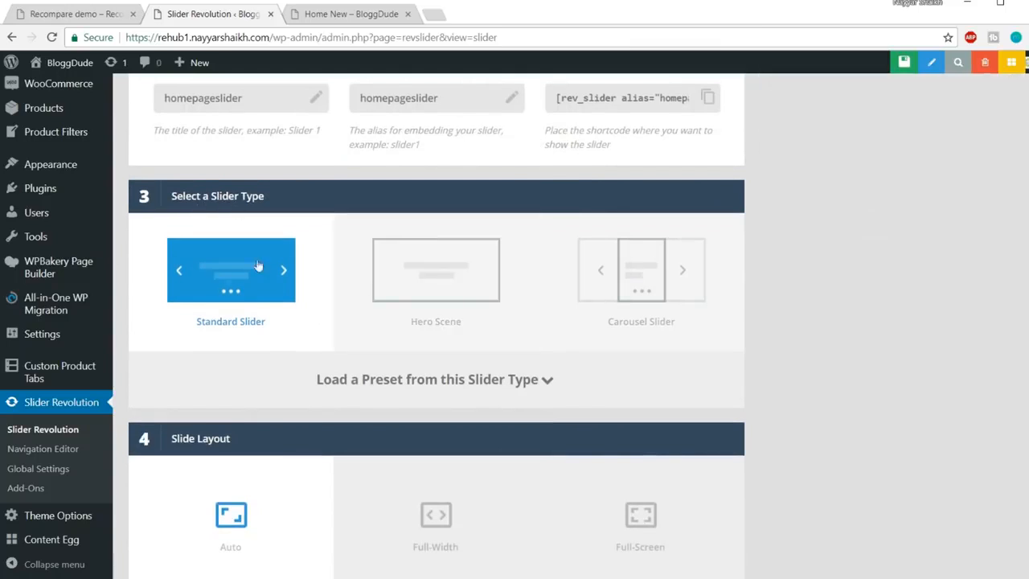
scroll(199, 268, "down", 3)
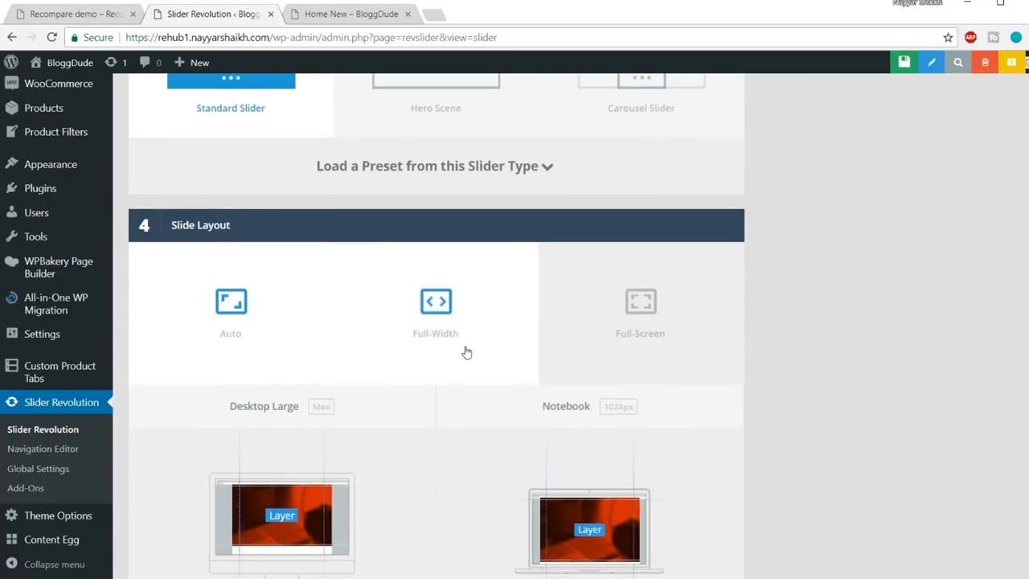
left_click(657, 336)
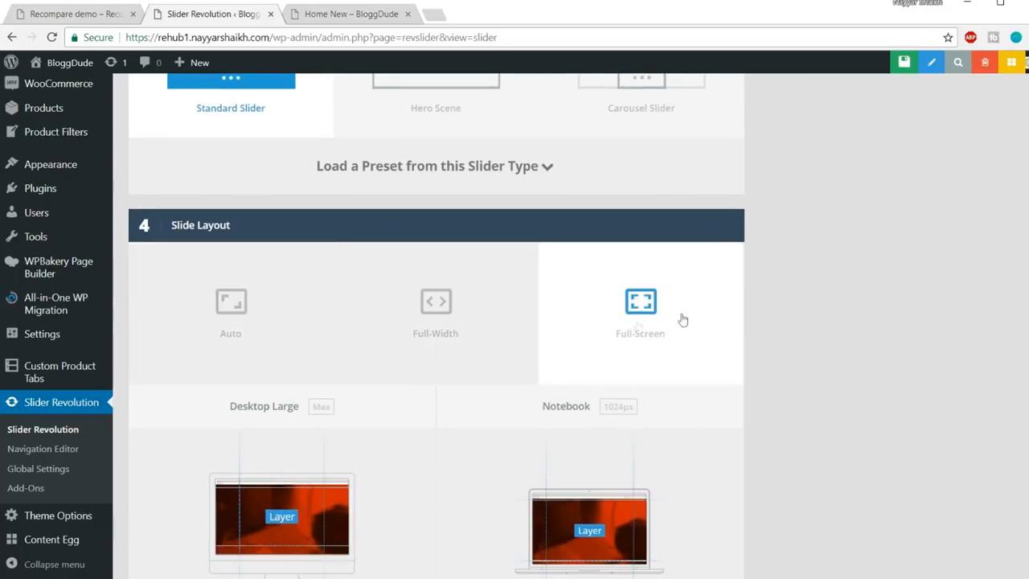
left_click(47, 21)
scroll(760, 362, "up", 5)
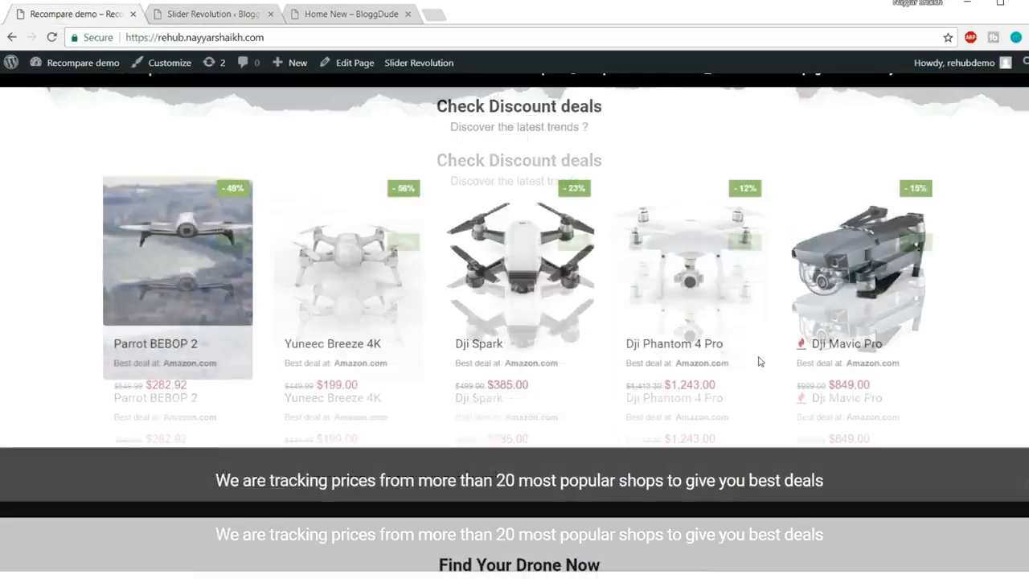
scroll(760, 361, "up", 3)
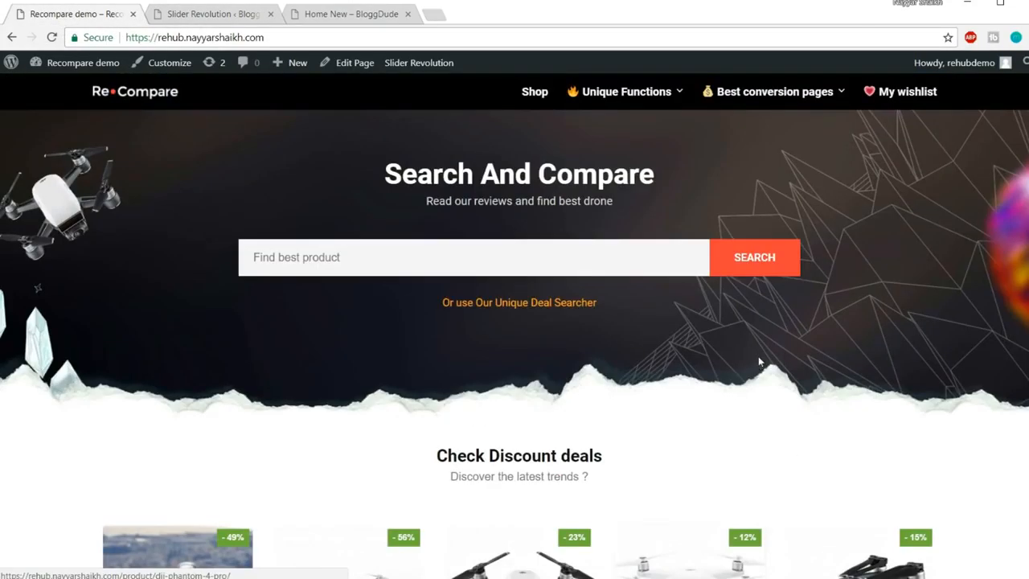
scroll(759, 361, "down", 15)
scroll(760, 357, "down", 4)
scroll(760, 358, "up", 2)
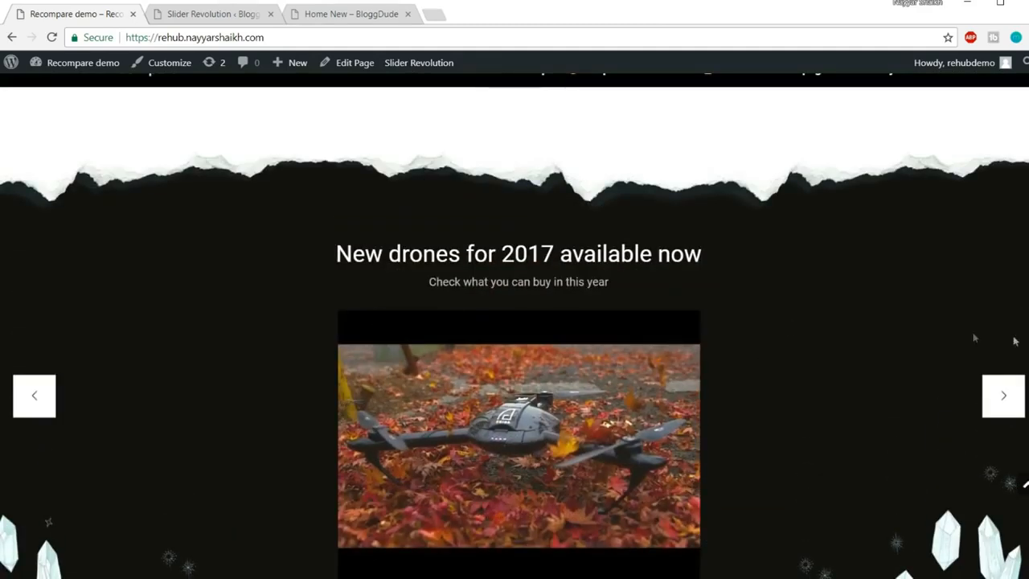
scroll(954, 329, "down", 1)
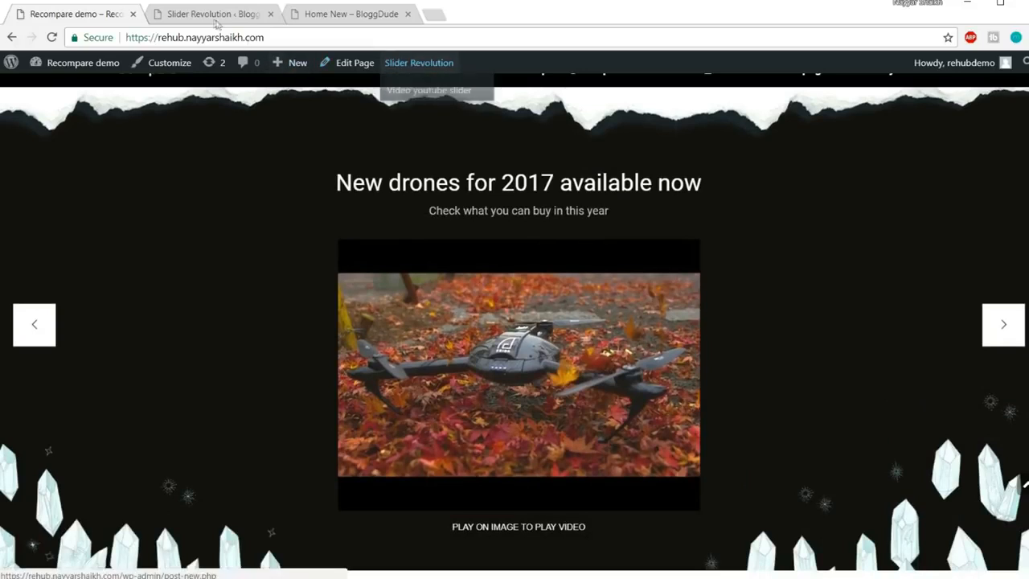
left_click(215, 15)
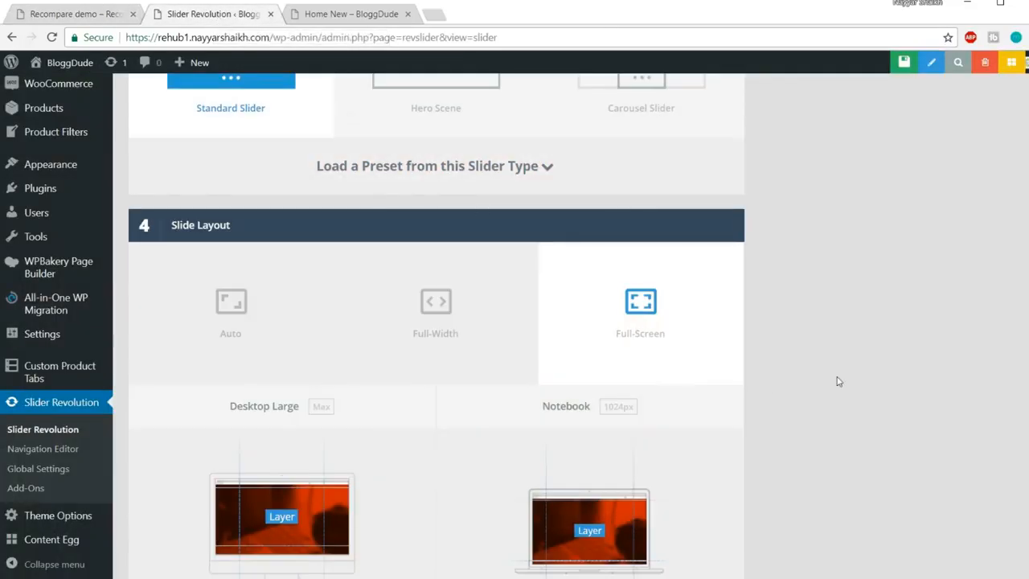
Enable custom layer grid sizes for notebook, tablet and mobile
scroll(836, 382, "down", 5)
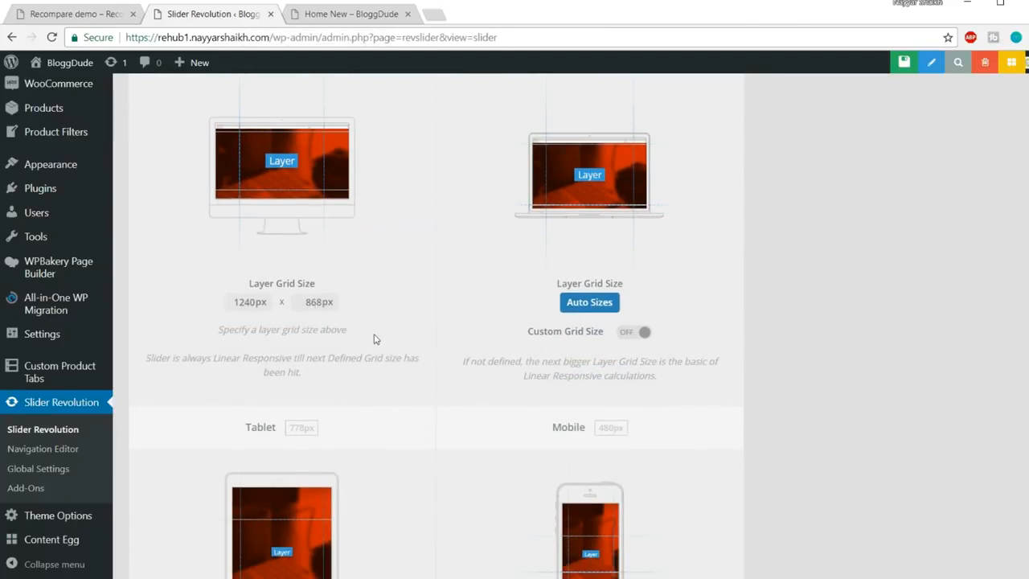
scroll(376, 340, "up", 2)
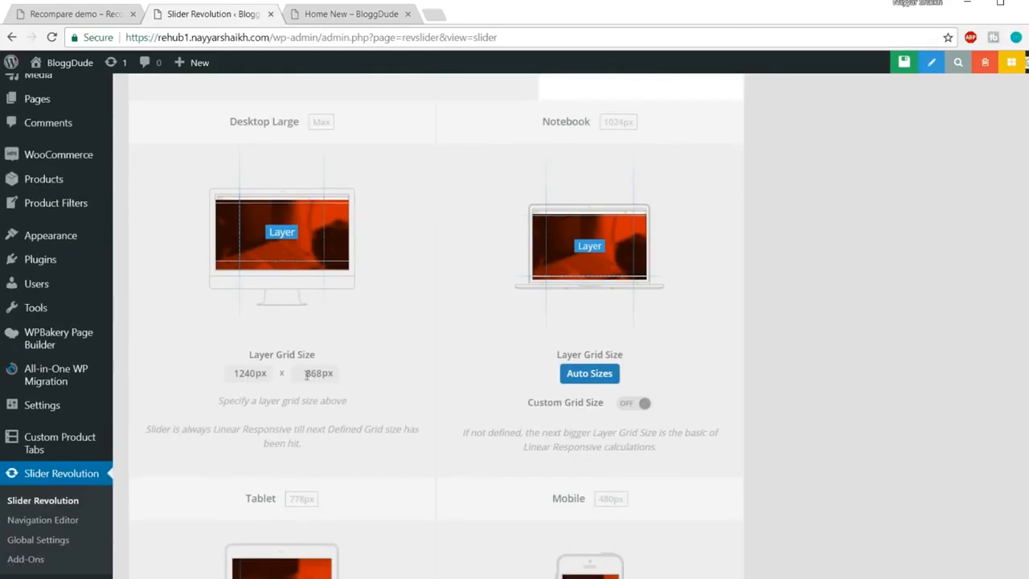
left_click_drag(303, 373, 354, 373)
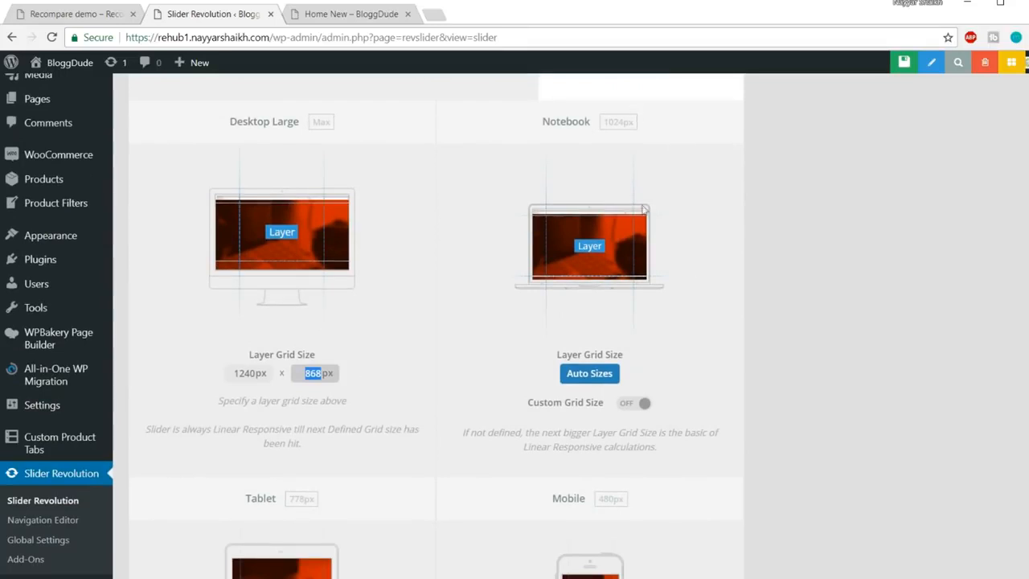
left_click(645, 403)
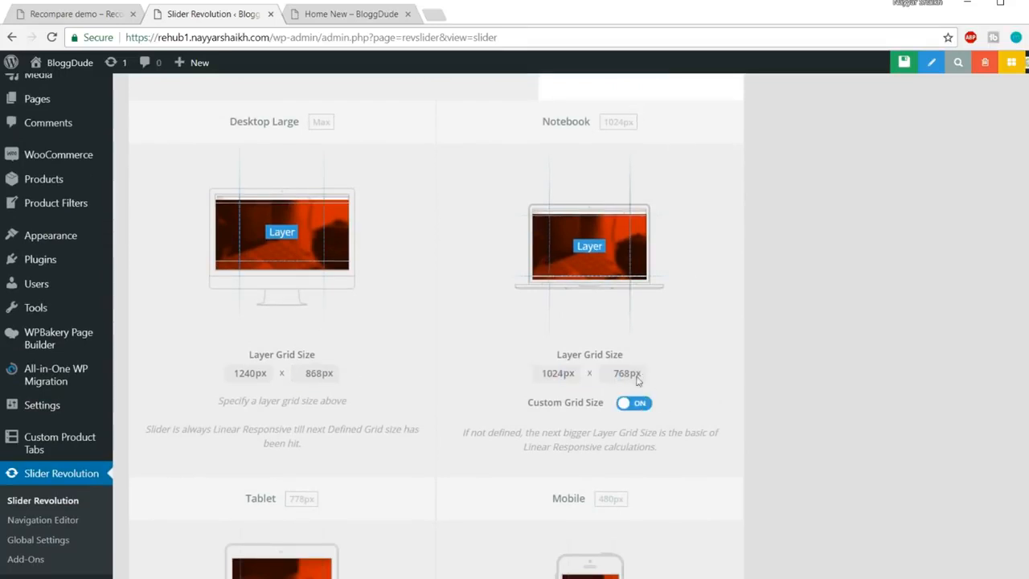
left_click_drag(616, 373, 643, 374)
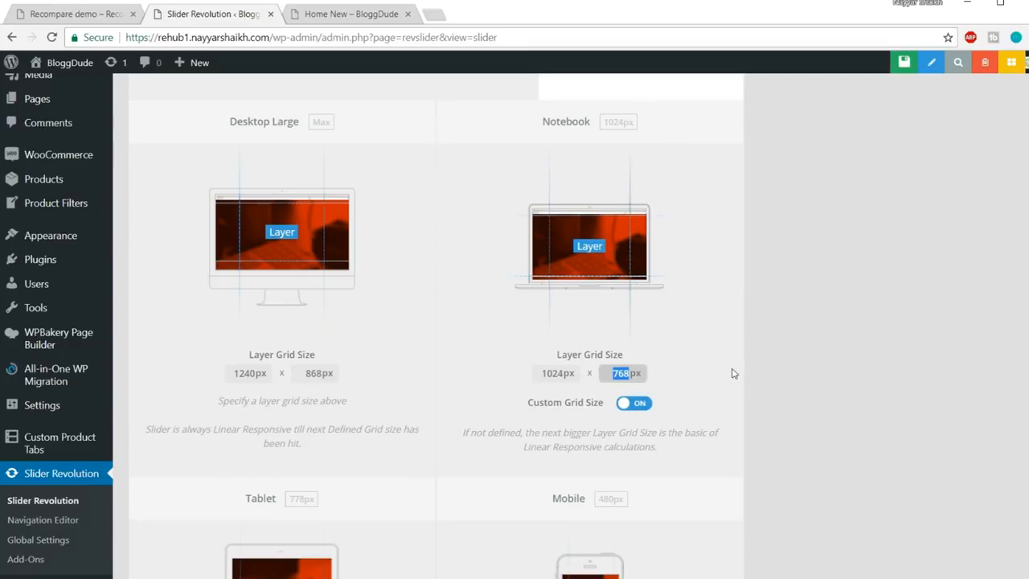
scroll(420, 434, "down", 4)
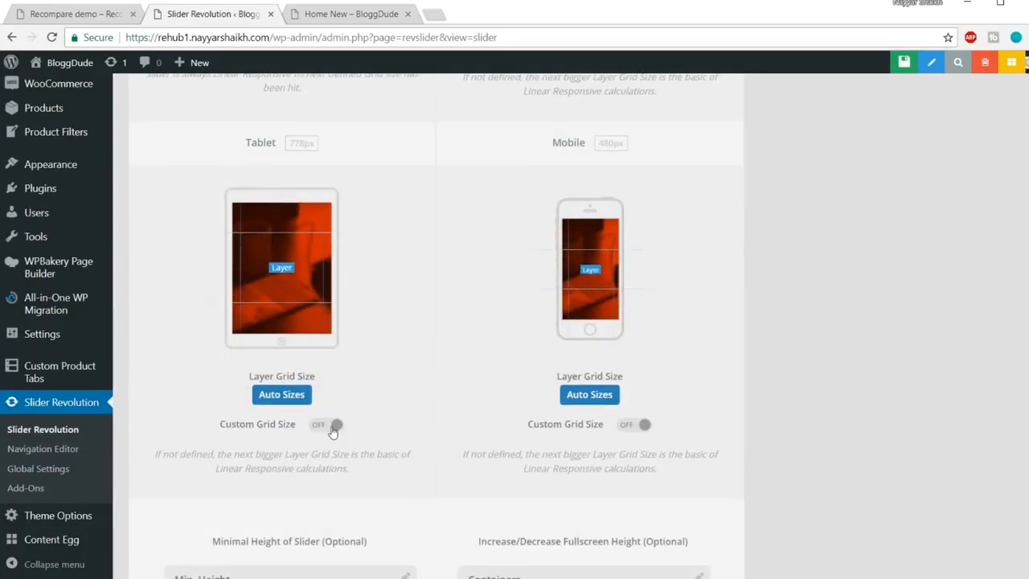
left_click(334, 427)
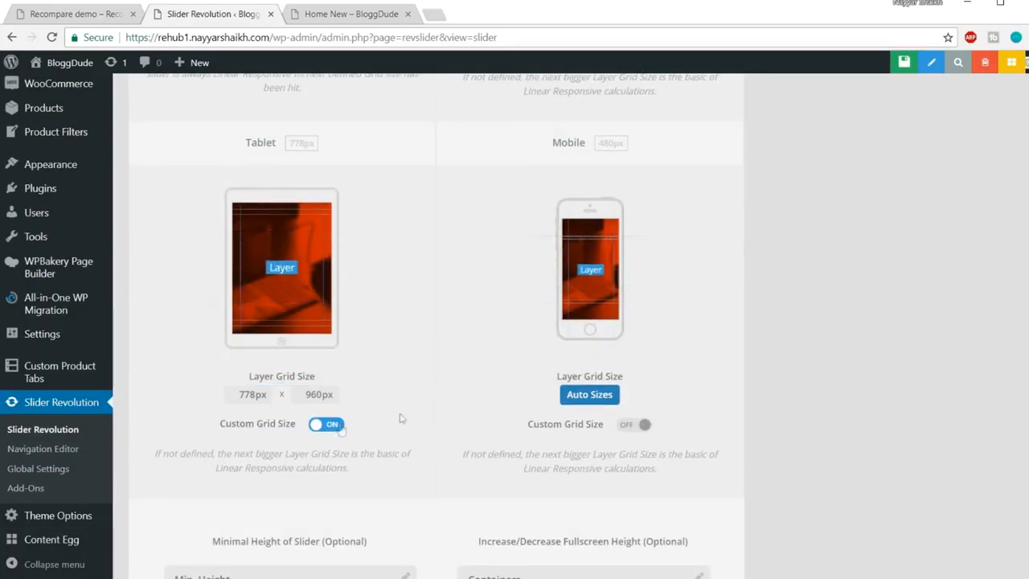
left_click(643, 428)
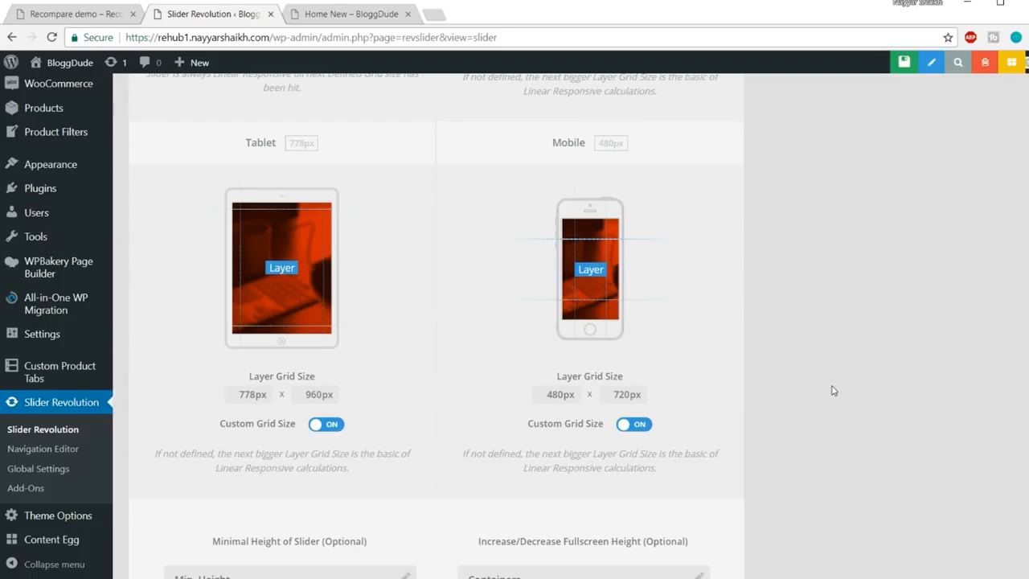
Switch on Hesperiden navigation arrows and compare them with the live demo's arrows
scroll(869, 412, "down", 1)
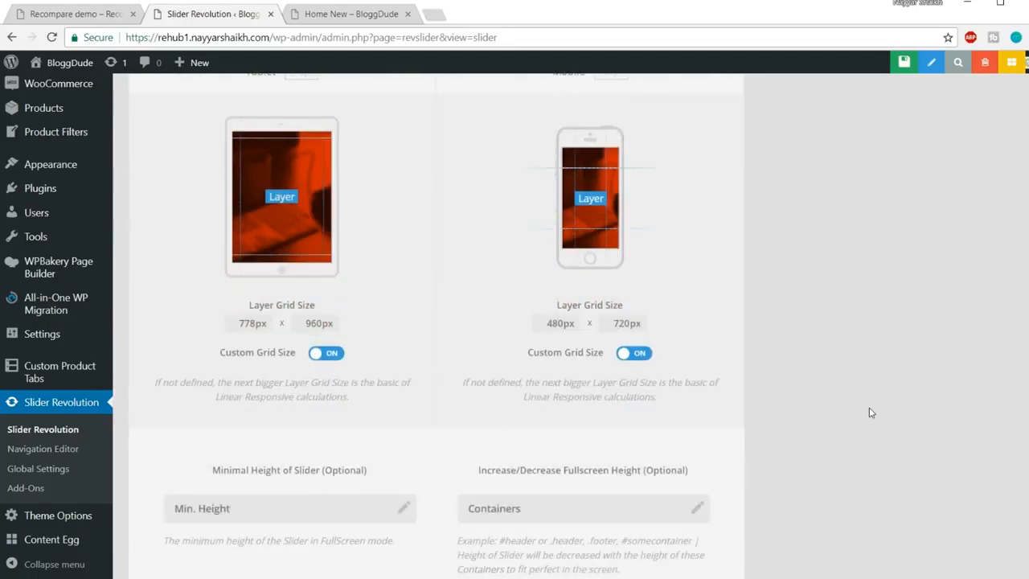
scroll(870, 413, "up", 8)
scroll(845, 457, "up", 10)
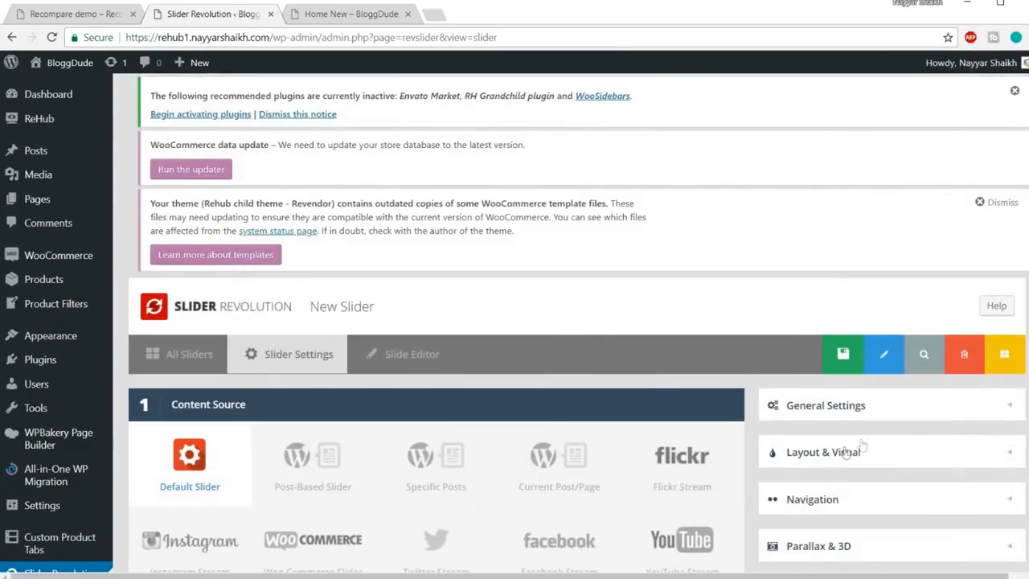
scroll(845, 453, "down", 2)
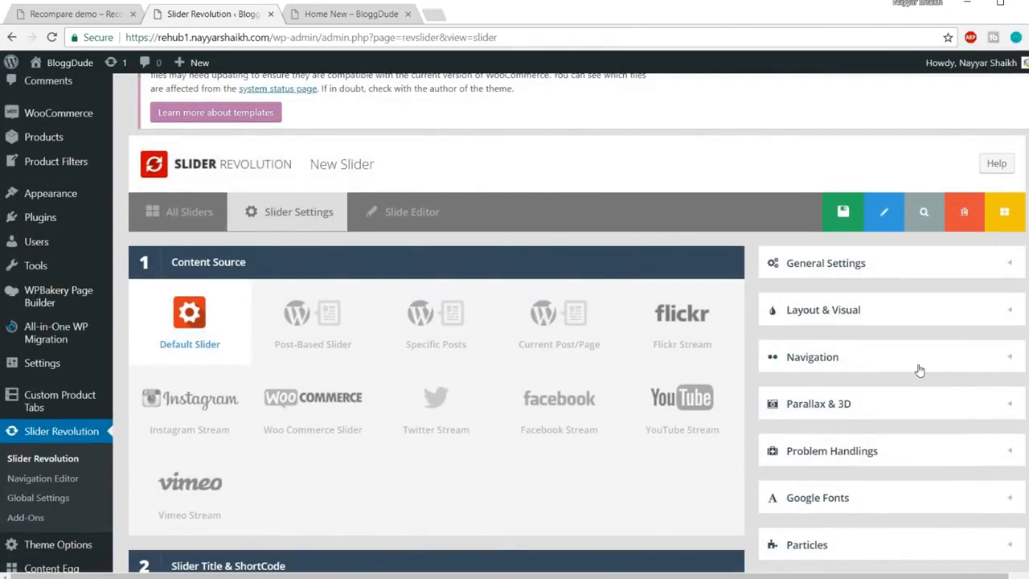
left_click(920, 366)
scroll(923, 370, "down", 1)
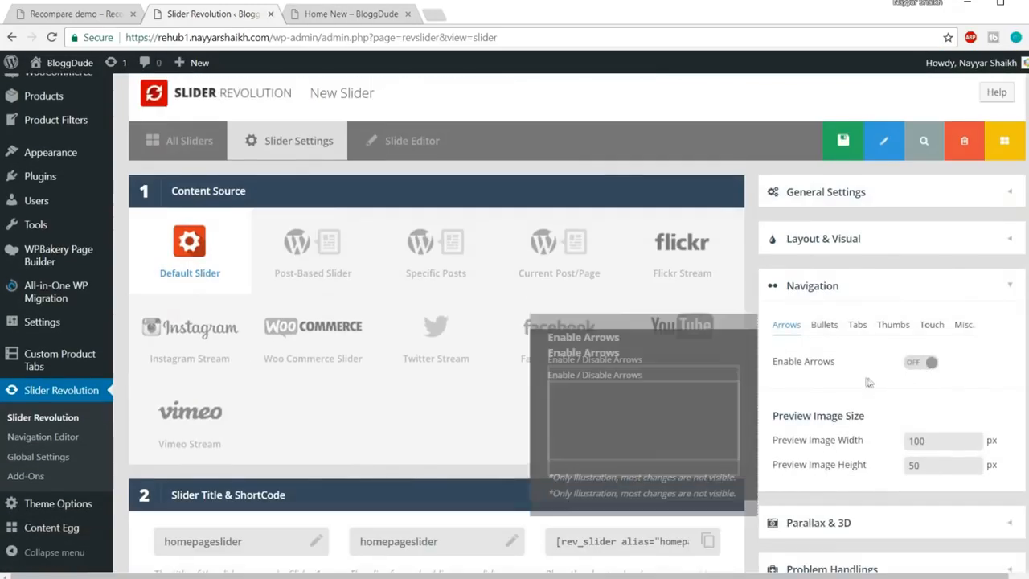
left_click(920, 362)
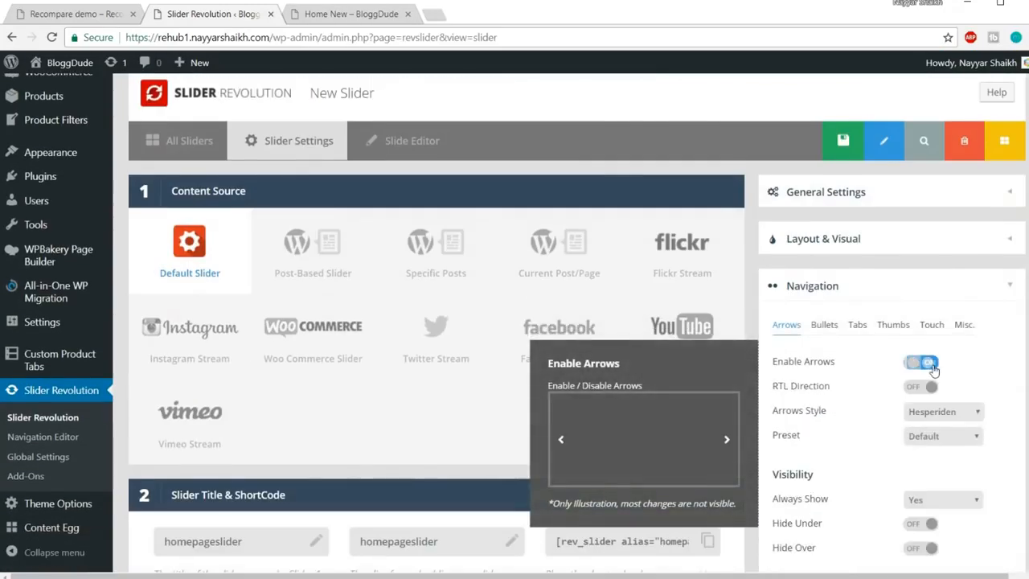
left_click(79, 16)
left_click(1011, 326)
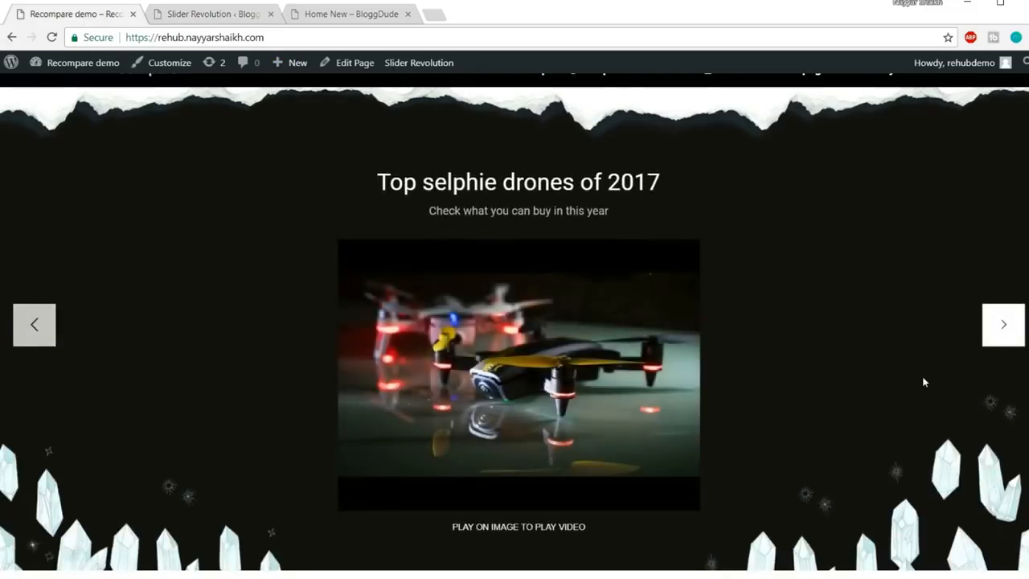
left_click(217, 14)
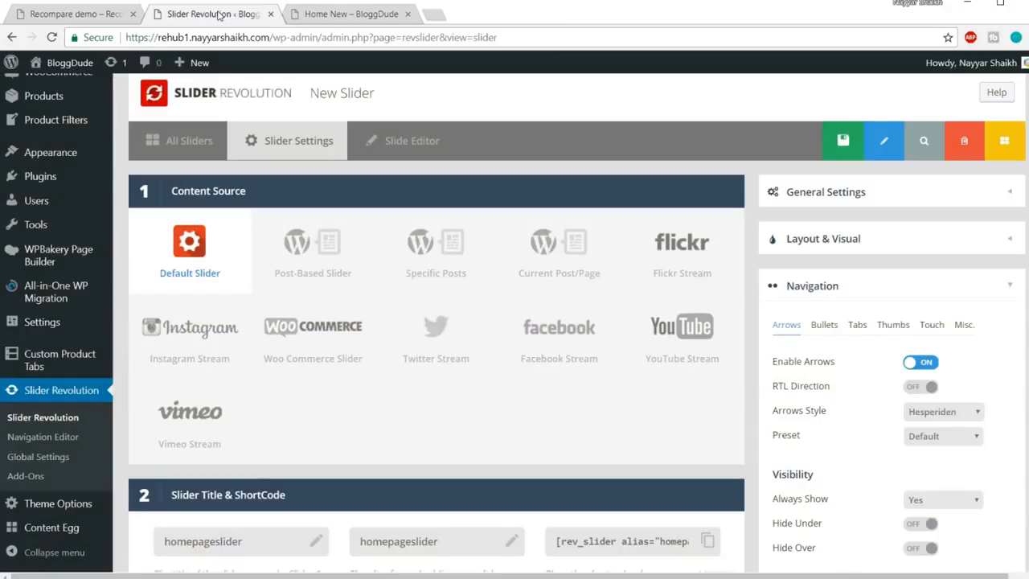
scroll(1004, 341, "down", 1)
mouse_move(913, 300)
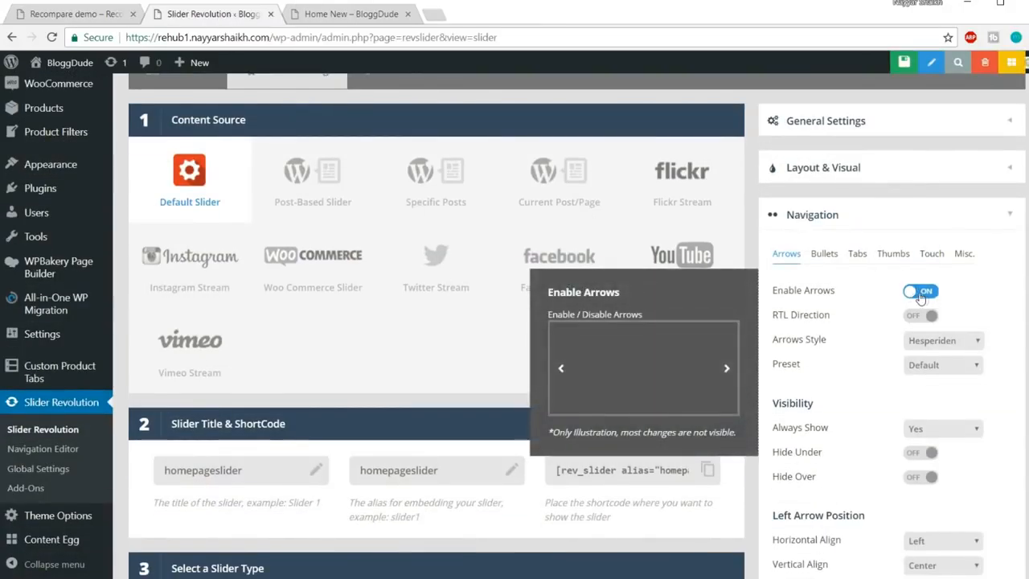
scroll(980, 317, "up", 4)
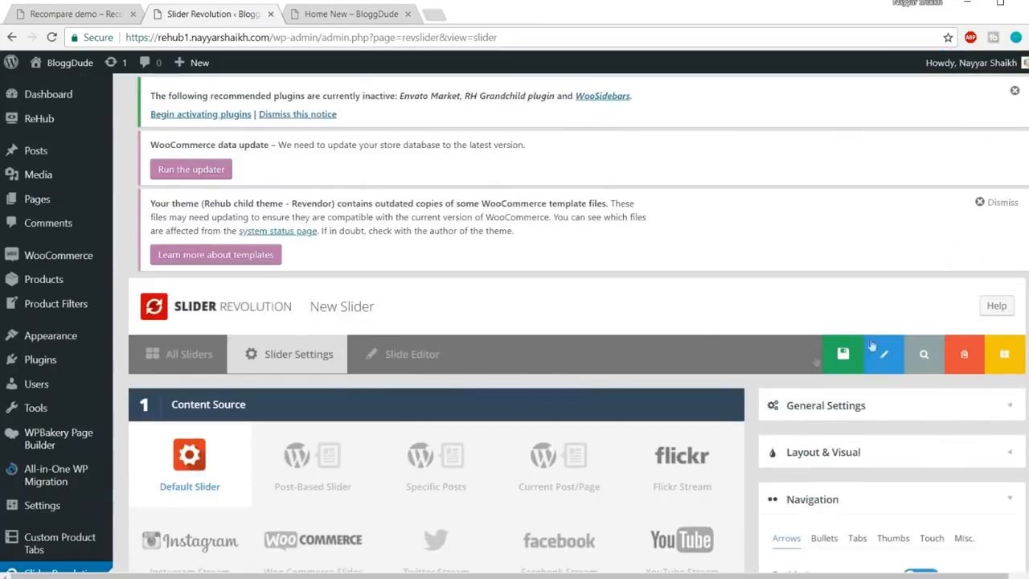
Save the slider settings and zoom the slide editor out with Ctrl+-
left_click(827, 354)
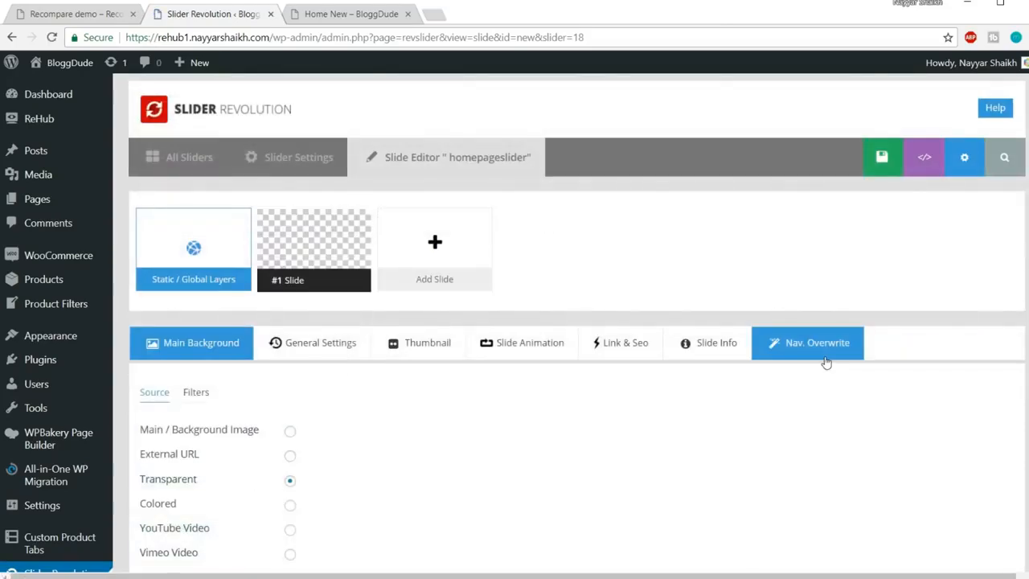
scroll(873, 335, "down", 7)
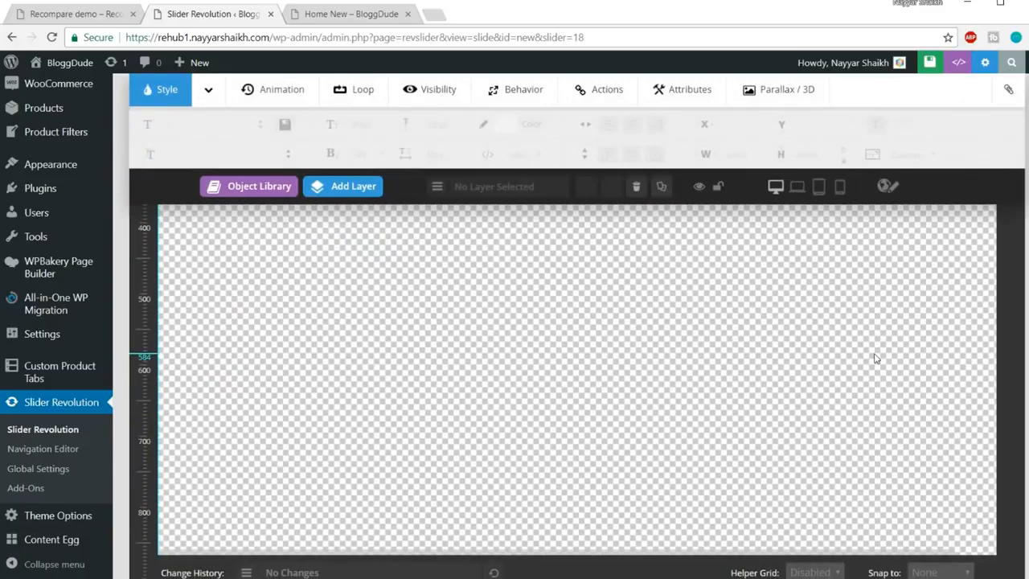
key("ctrl+minus")
key("ctrl+minus")
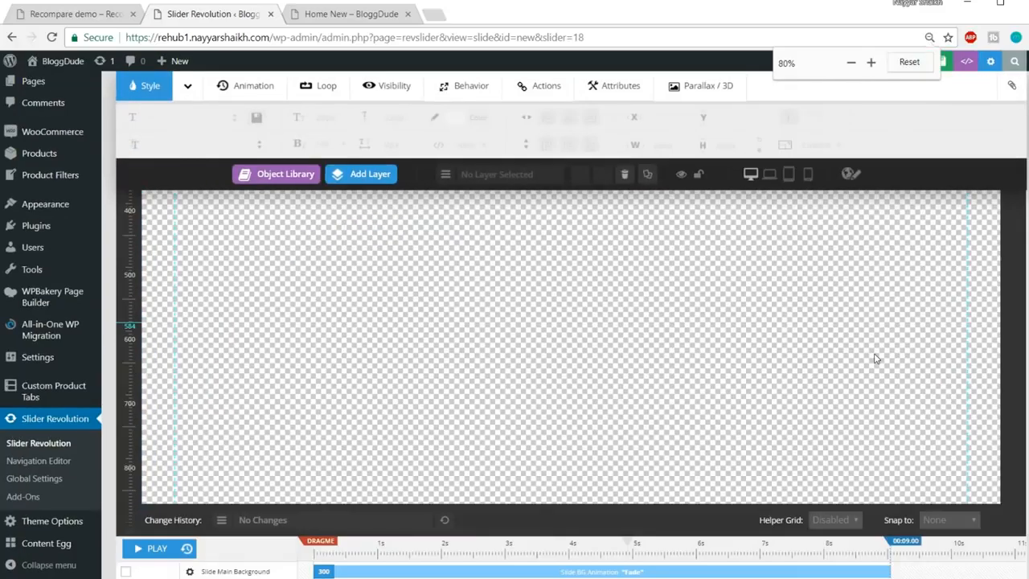
key("ctrl+minus")
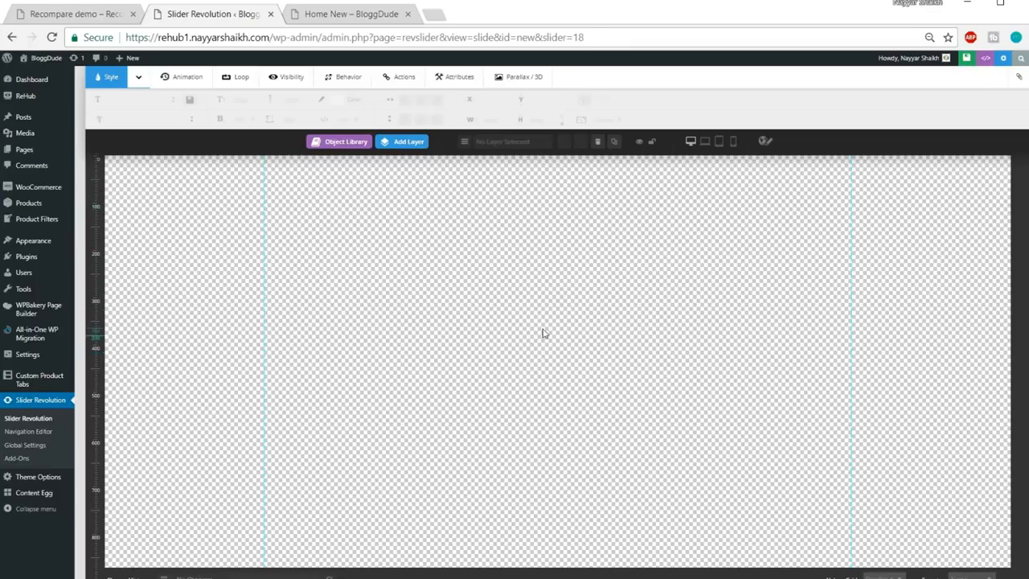
Check the demo's drone slider, then bring up the Main Background source options
scroll(544, 333, "up", 2)
scroll(544, 333, "down", 2)
left_click(64, 11)
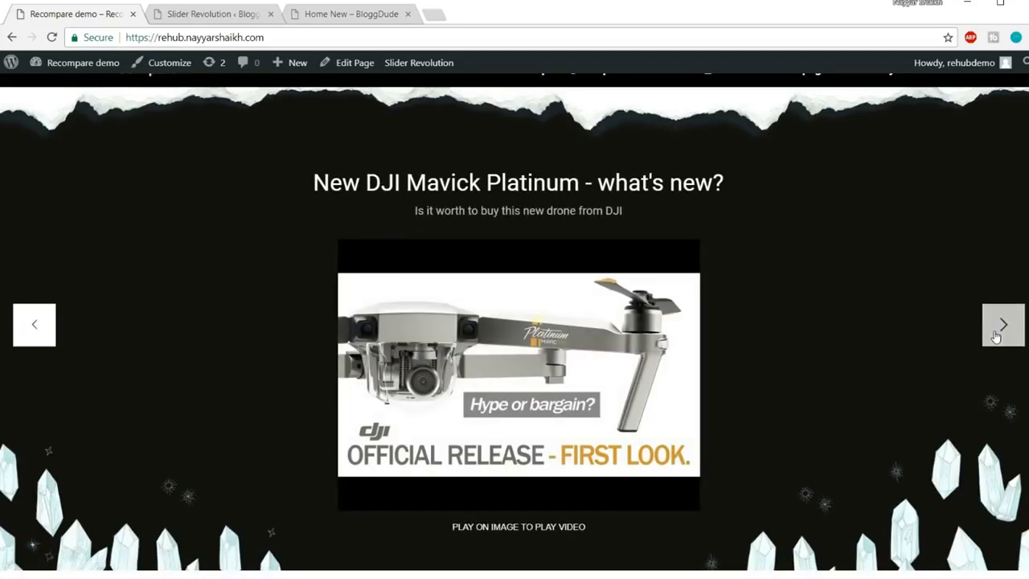
left_click(214, 14)
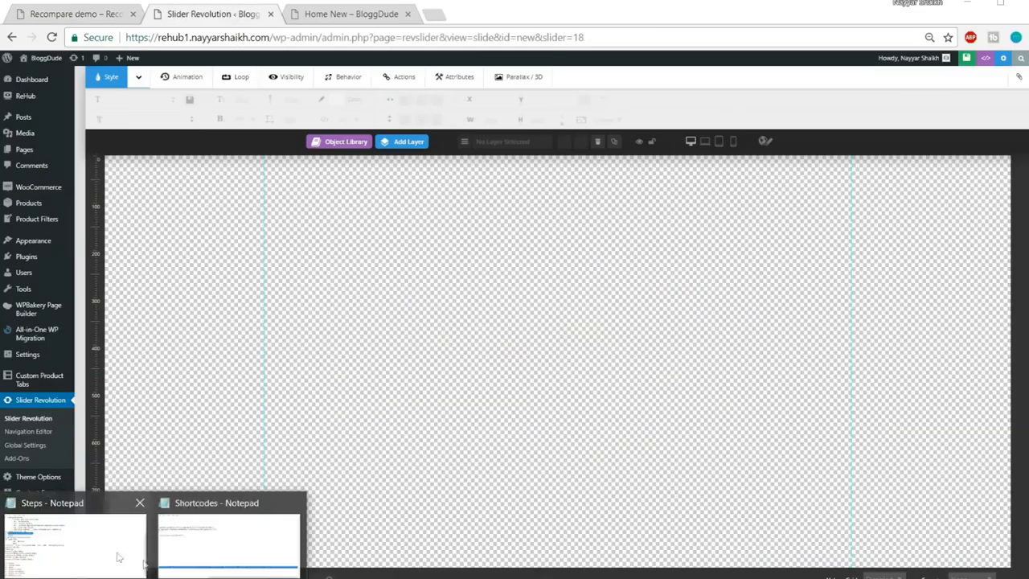
scroll(650, 286, "up", 3)
scroll(652, 290, "up", 1)
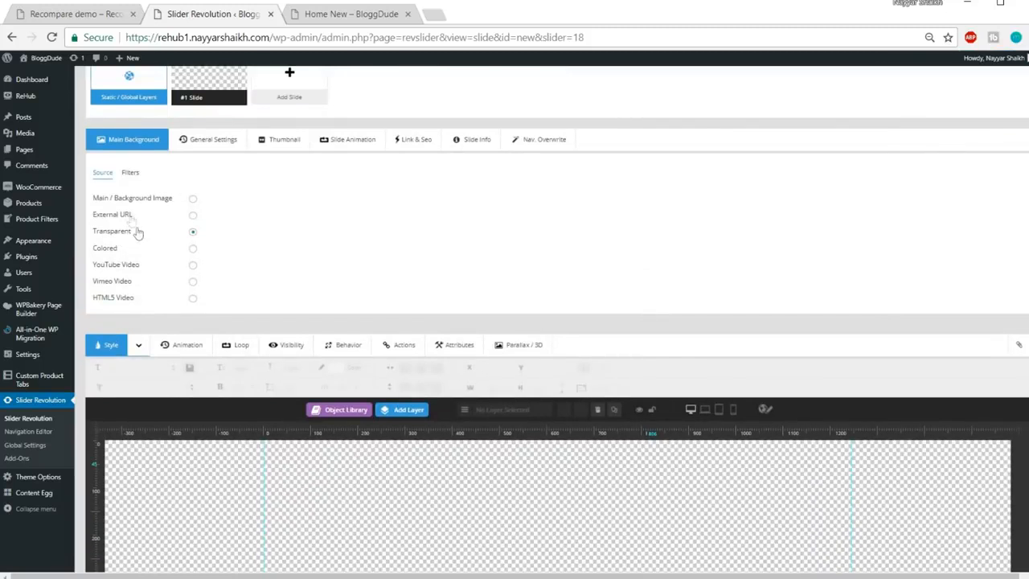
Switch the background source to Colored and try out shades in the colour picker
left_click(193, 249)
key("ctrl+plus")
key("ctrl+plus")
key("ctrl+plus")
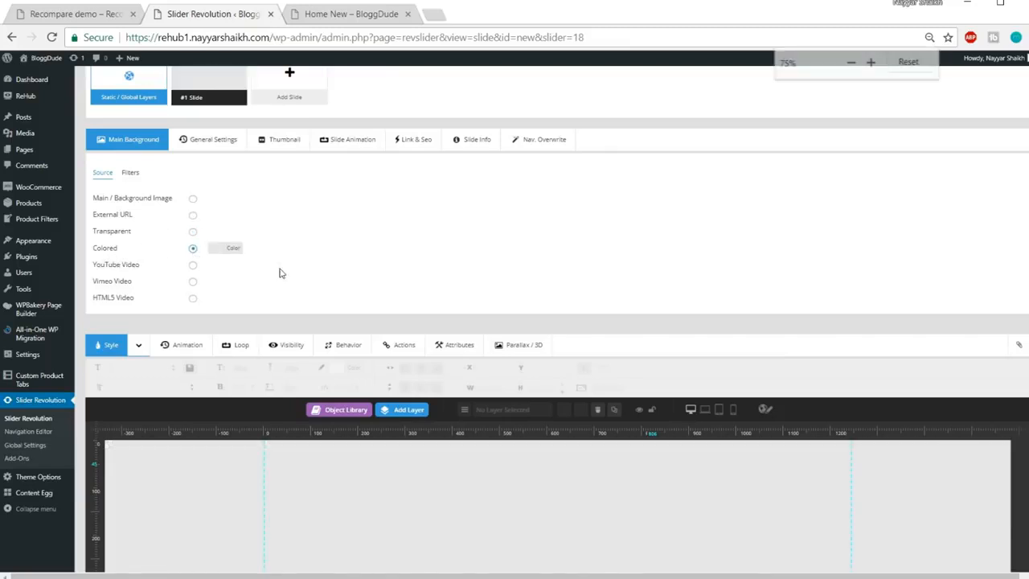
key("ctrl+plus")
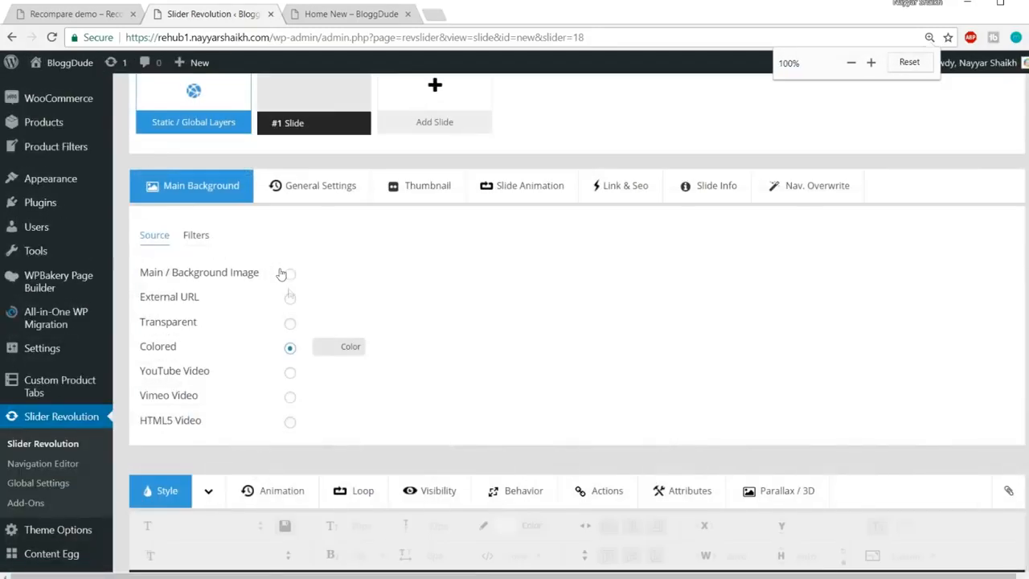
left_click(350, 348)
scroll(566, 286, "down", 1)
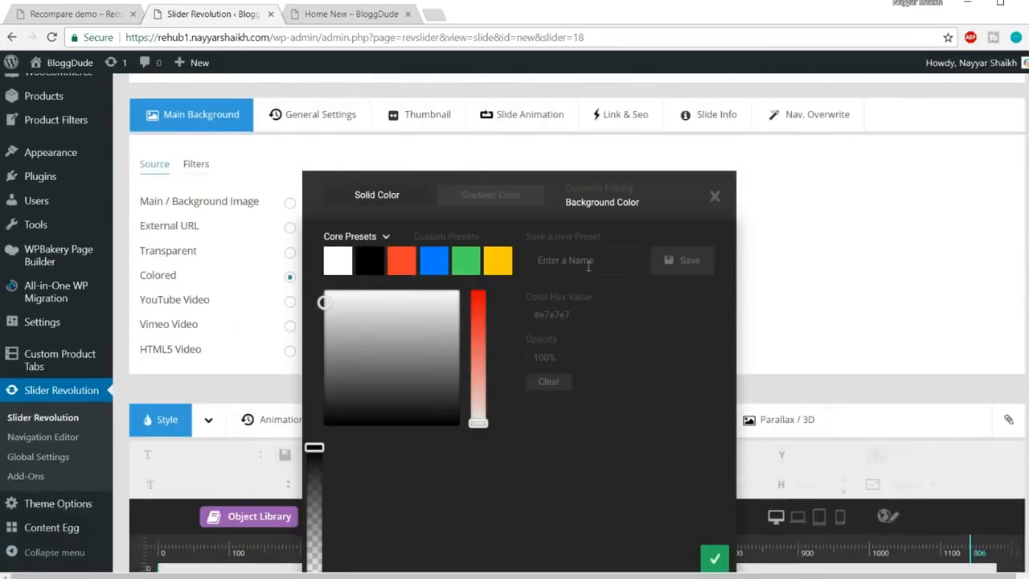
left_click(584, 314)
left_click_drag(326, 300, 427, 299)
left_click(401, 264)
left_click(409, 343)
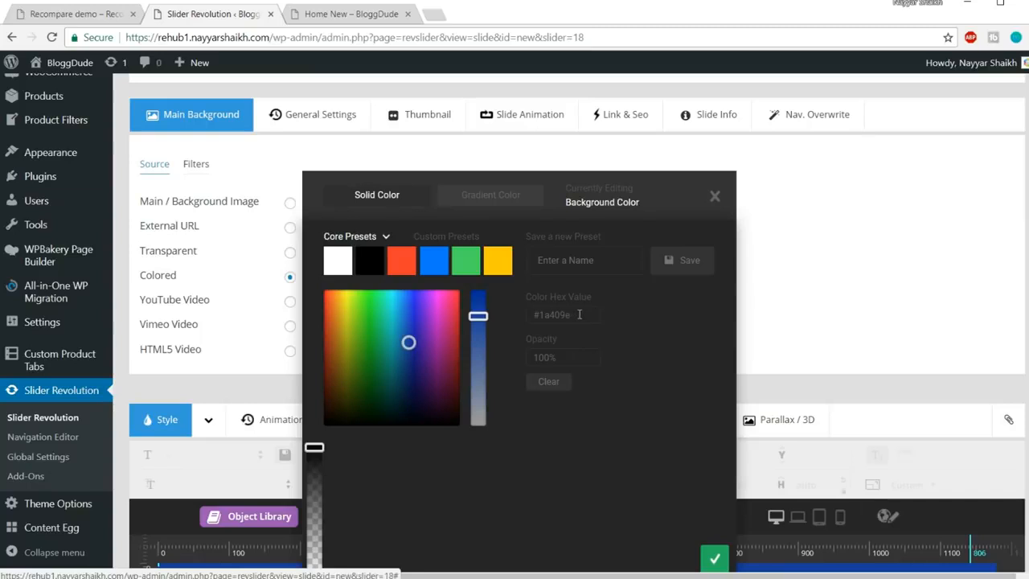
scroll(891, 309, "down", 4)
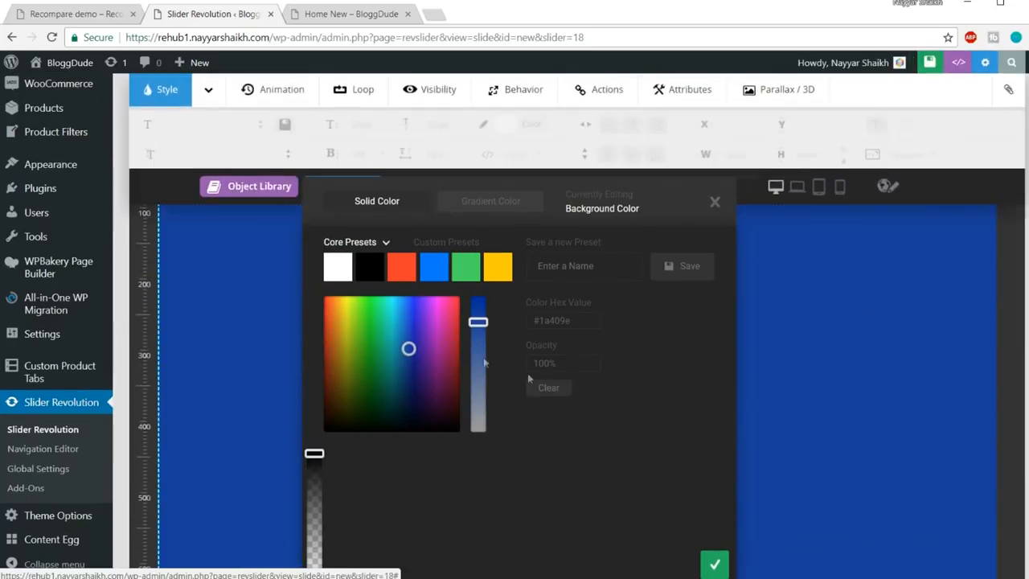
left_click_drag(384, 345, 343, 353)
left_click_drag(587, 320, 523, 331)
Enter hex #151010, compare with the demo's dark slide, and apply it
left_click(577, 321)
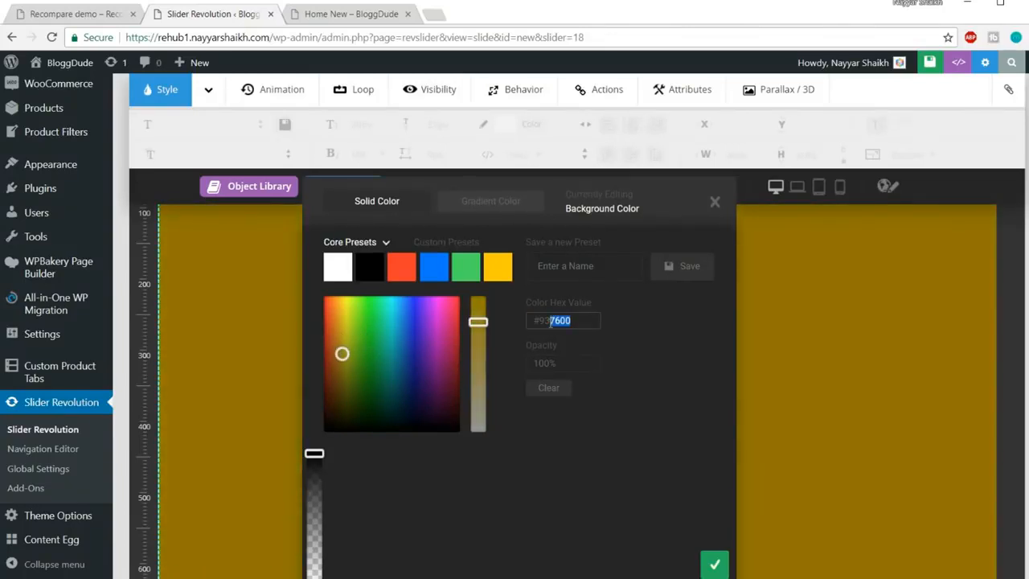
type("f5f0f0")
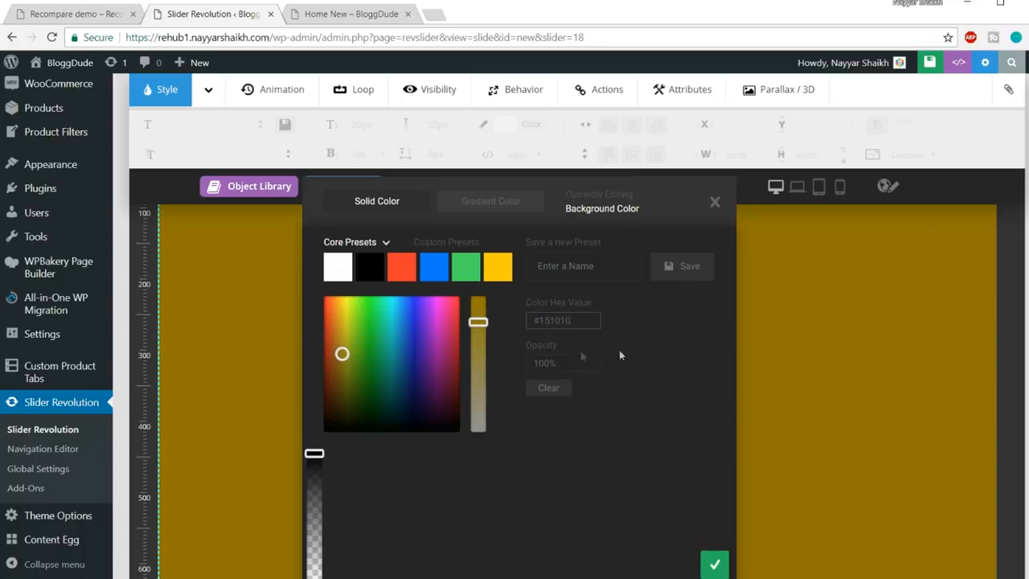
left_click(628, 355)
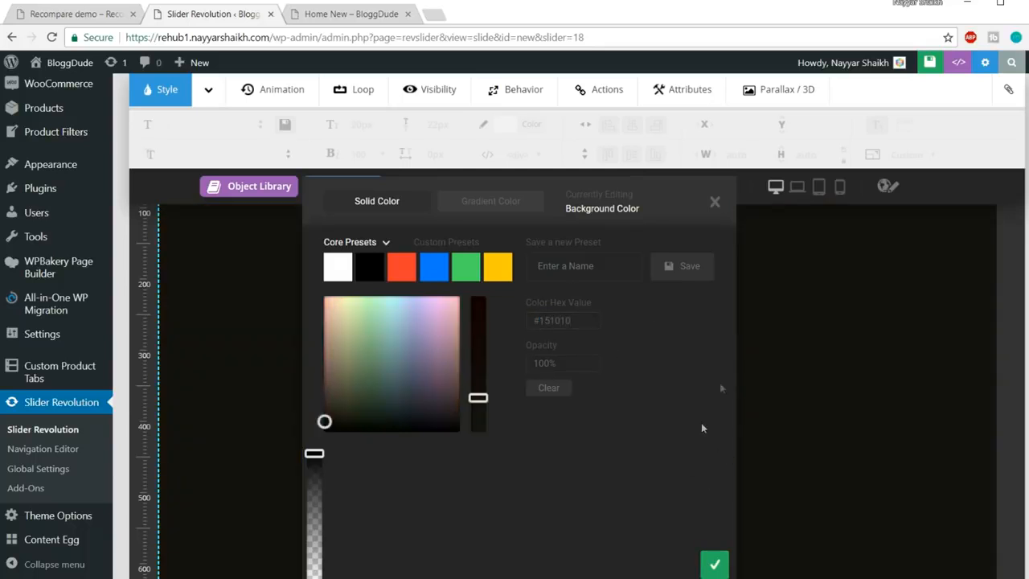
left_click(103, 11)
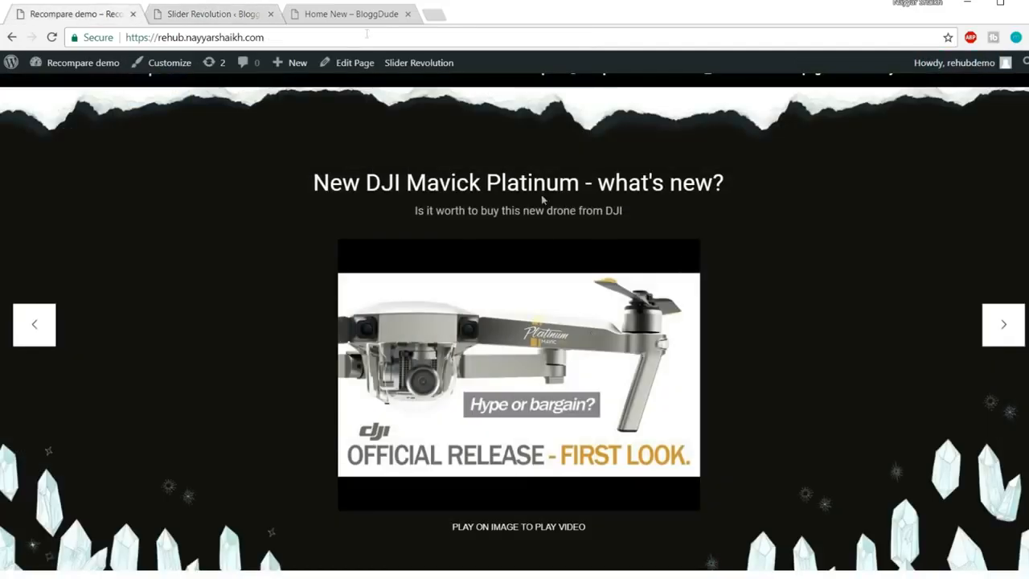
left_click(186, 16)
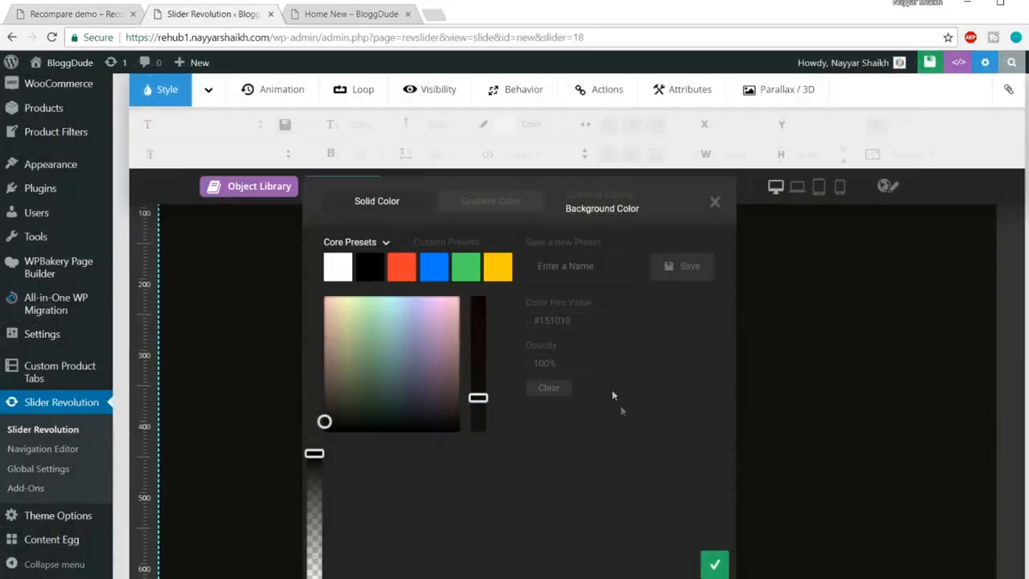
left_click(717, 566)
scroll(720, 406, "down", 5)
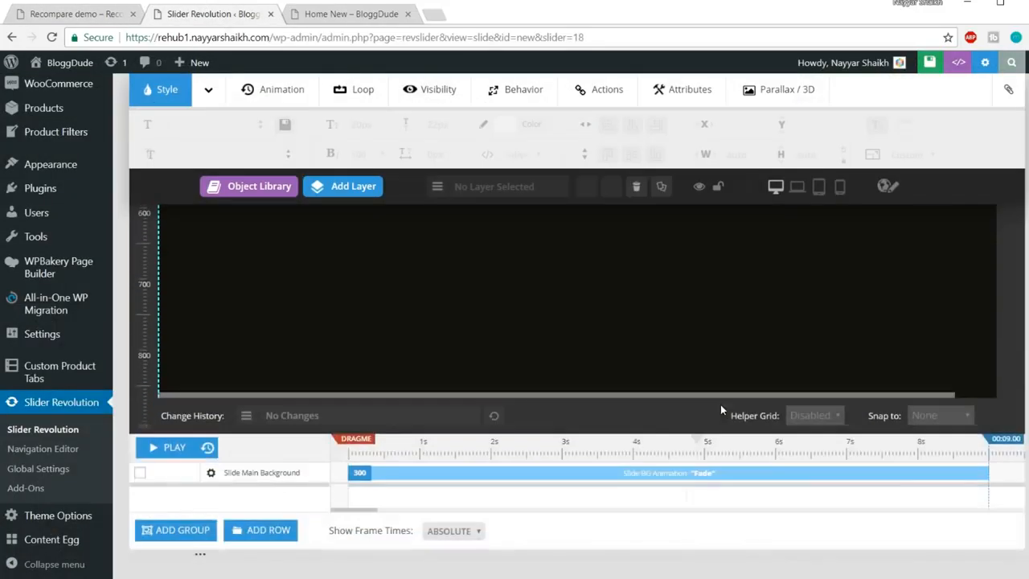
scroll(721, 410, "up", 6)
scroll(722, 410, "down", 1)
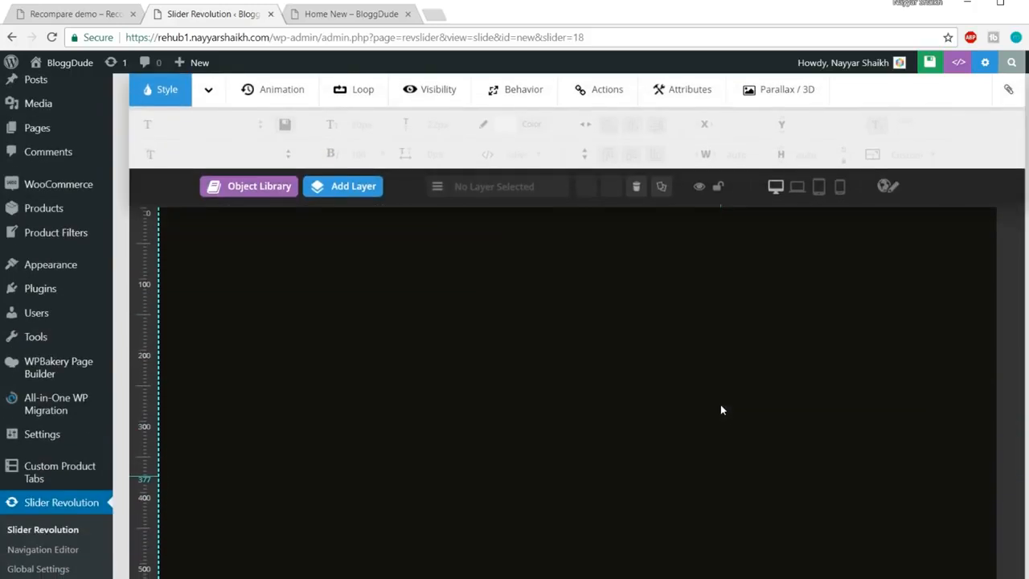
Open the demo's torn-paper image in its own tab to inspect it
left_click(46, 19)
scroll(229, 185, "up", 1)
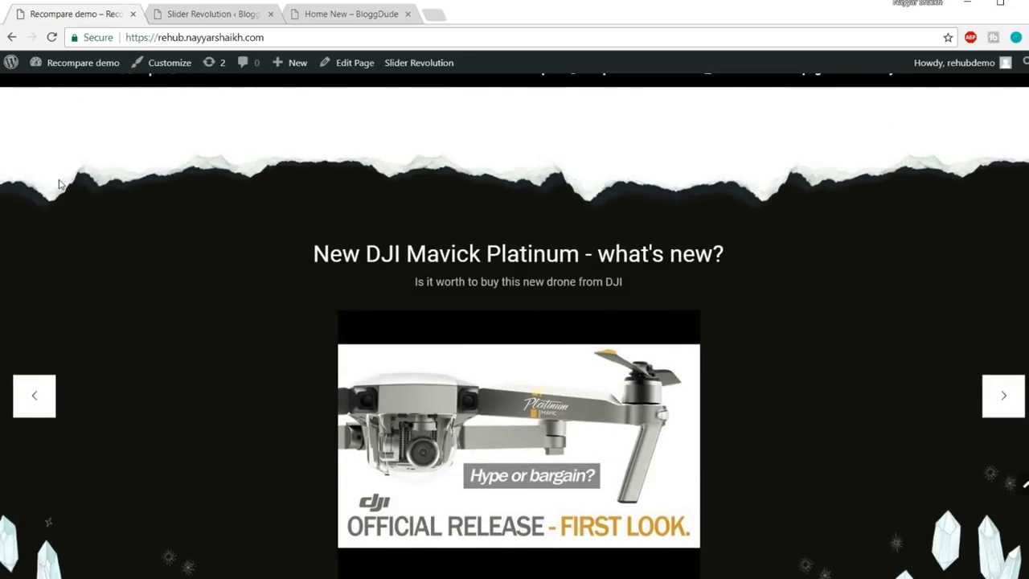
right_click(157, 174)
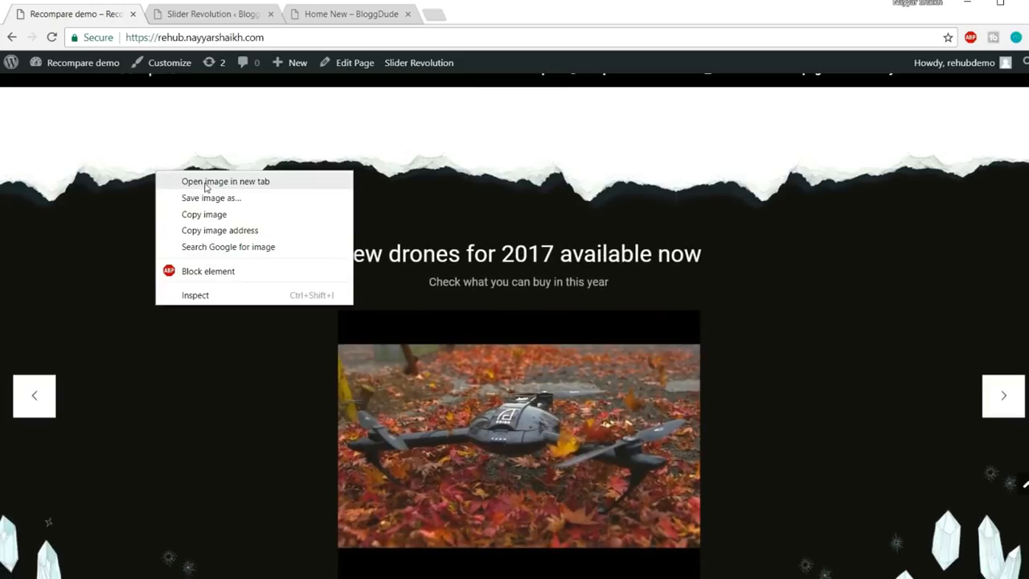
left_click(206, 182)
left_click(218, 13)
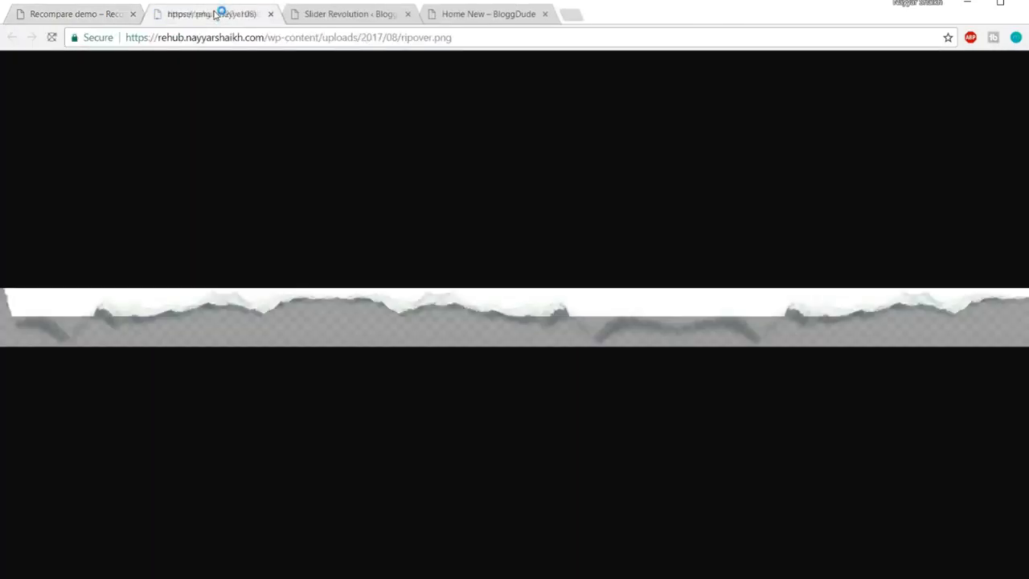
left_click(91, 14)
View the demo's crystal.png overlay (1920×313), then close both image tabs
scroll(230, 382, "down", 3)
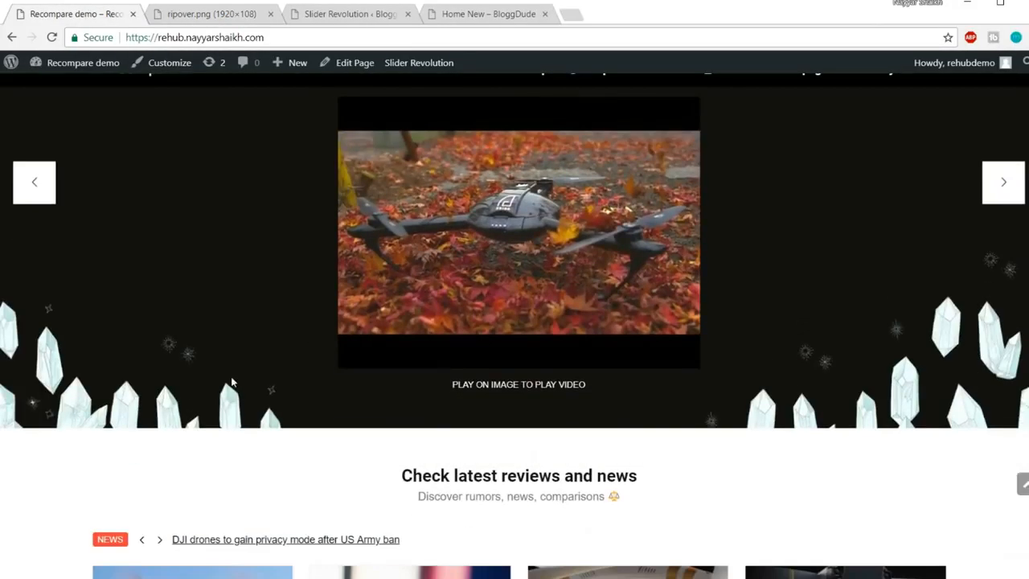
right_click(915, 410)
left_click(708, 502)
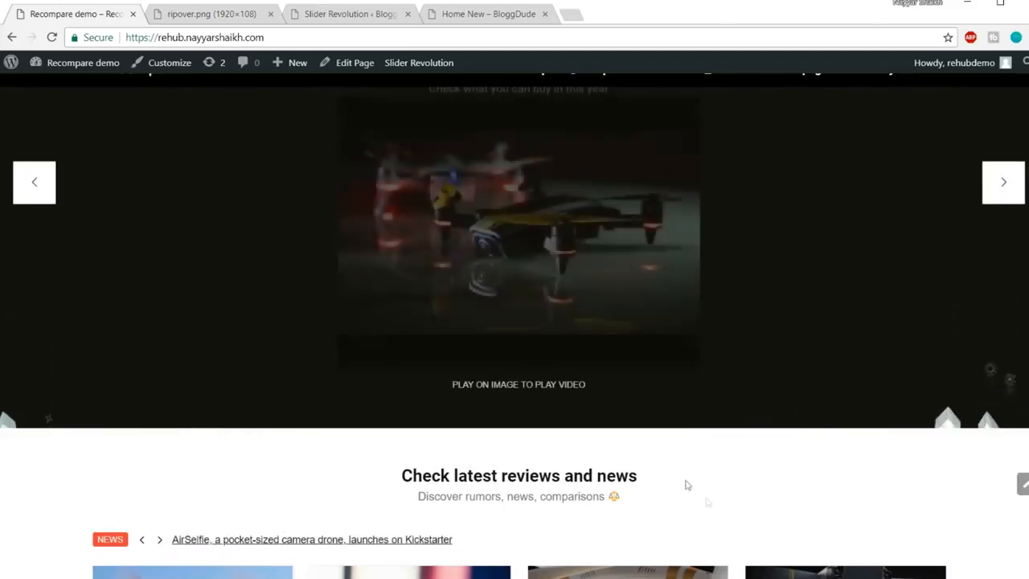
right_click(916, 406)
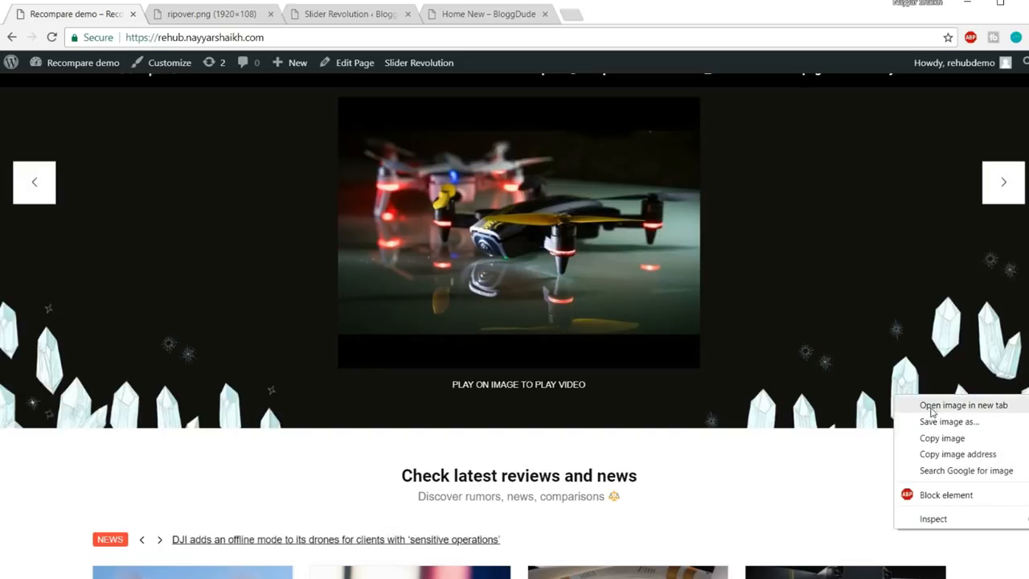
left_click(925, 407)
left_click(357, 15)
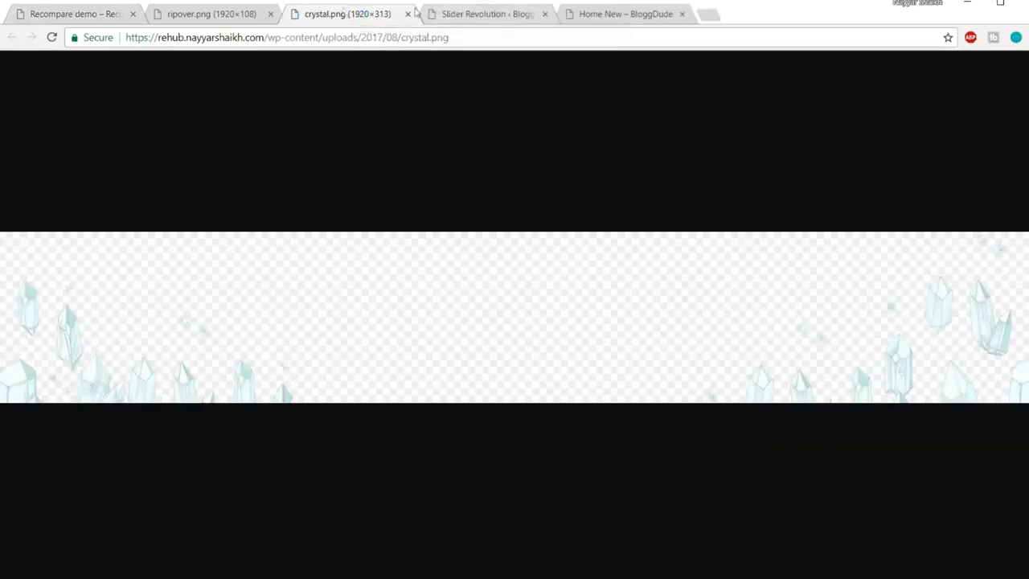
left_click(271, 14)
left_click(268, 14)
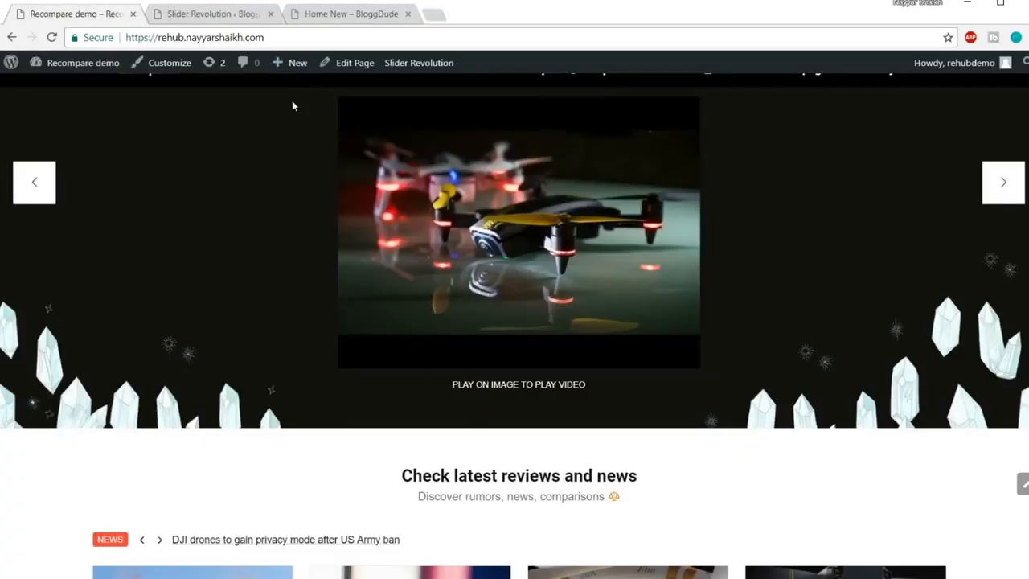
scroll(701, 324, "up", 3)
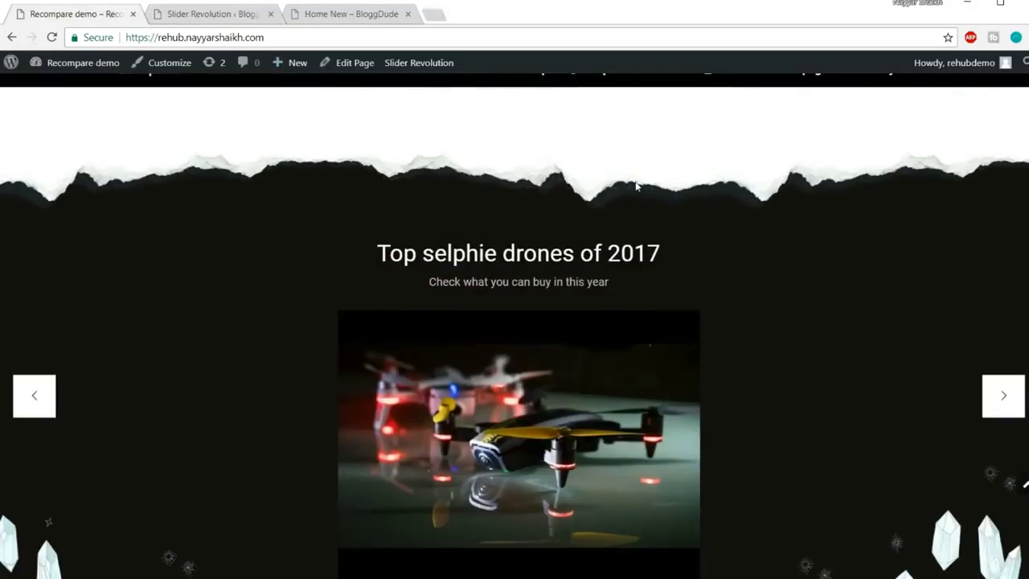
scroll(662, 246, "down", 2)
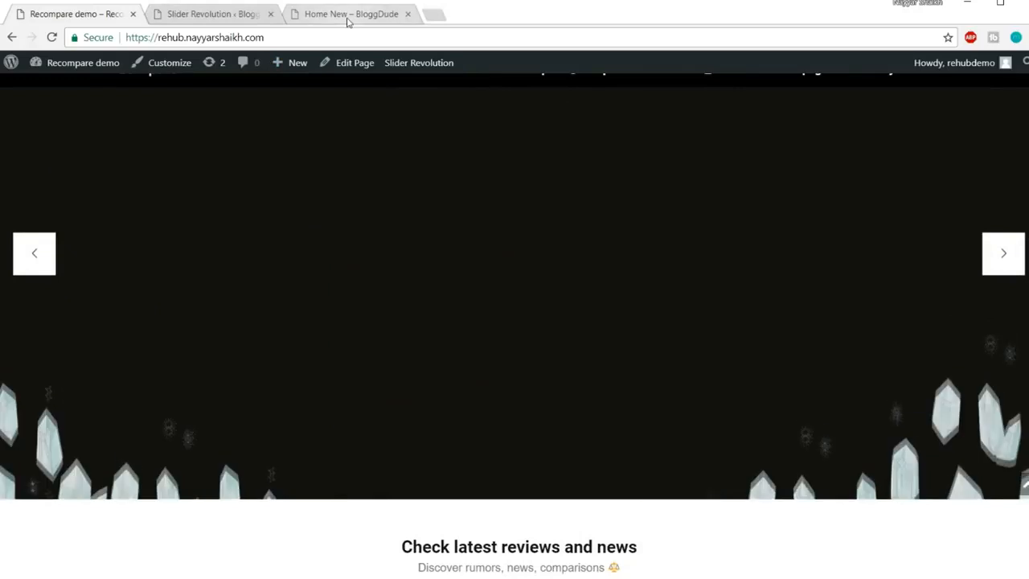
left_click(188, 19)
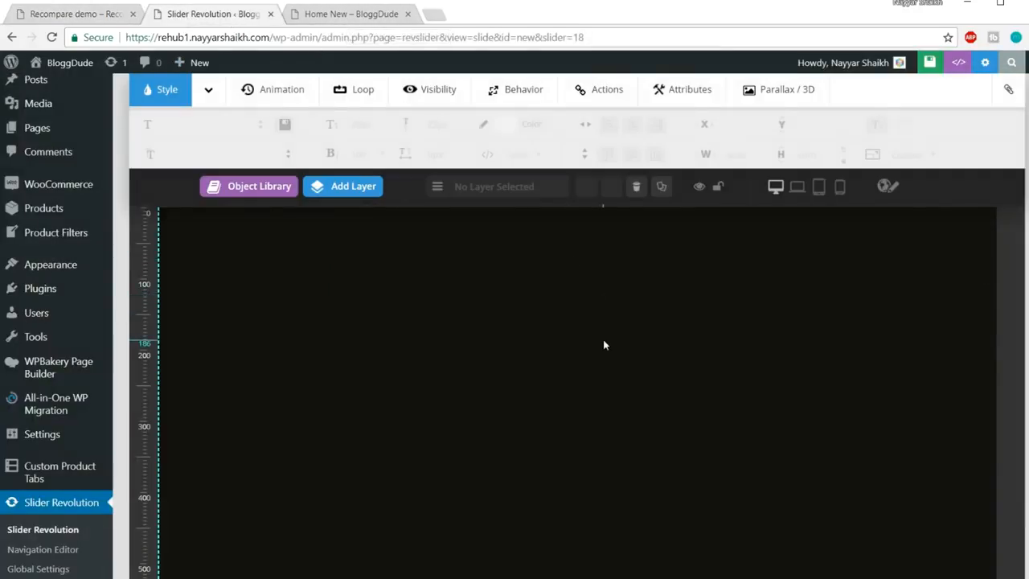
Add an image layer and find ripover.png in the Media Library
mouse_move(345, 232)
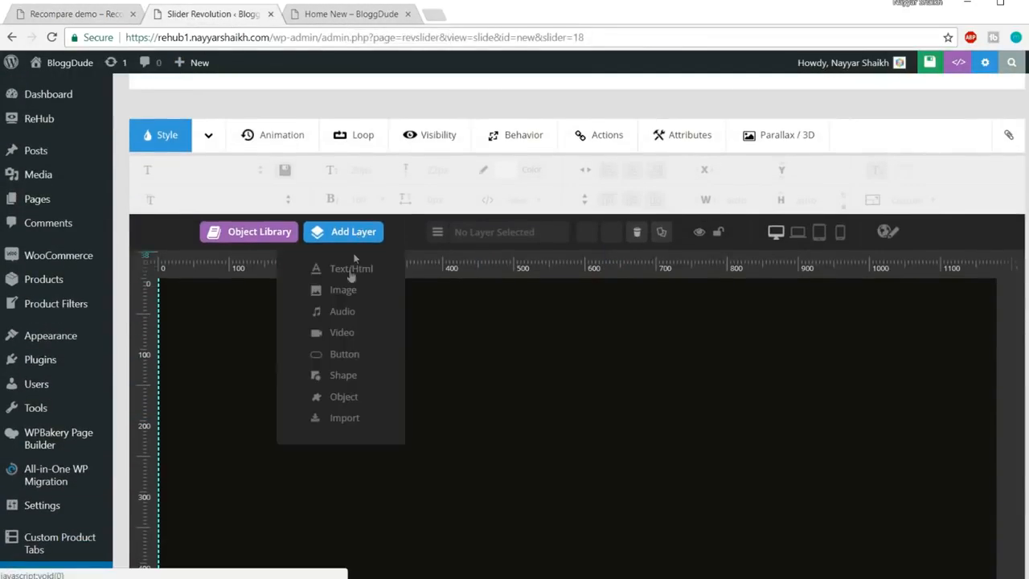
left_click(349, 294)
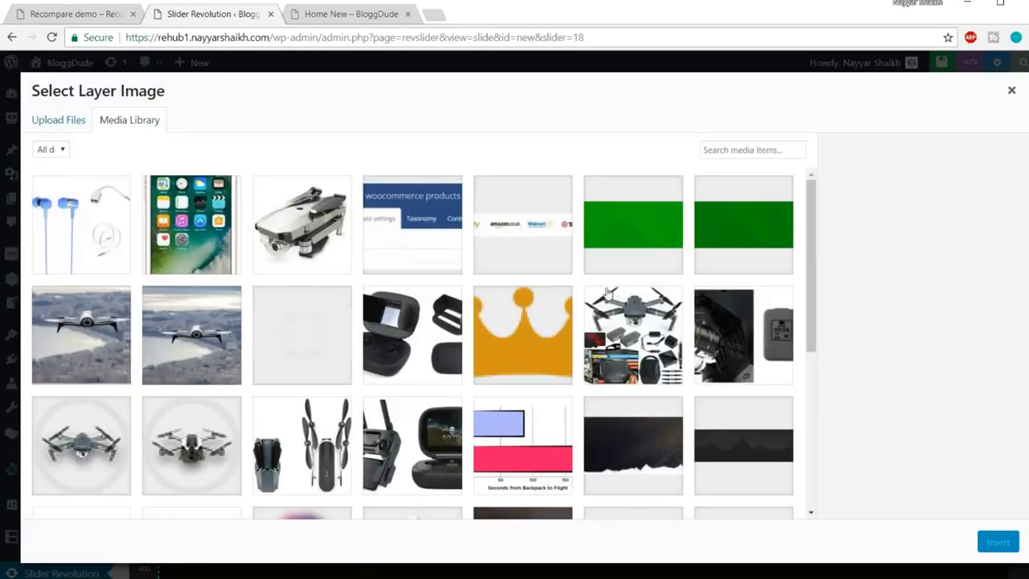
left_click(283, 351)
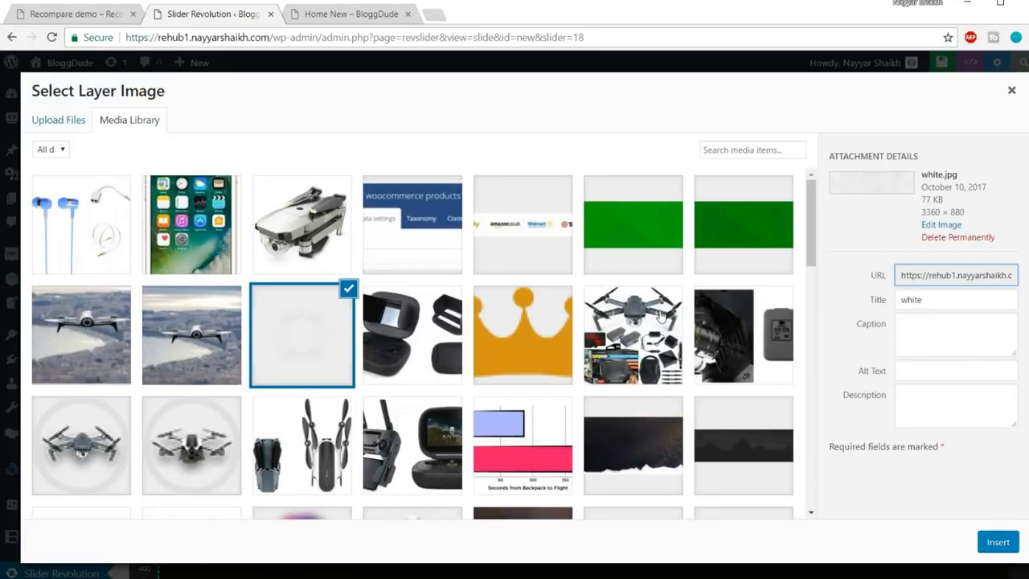
scroll(663, 317, "down", 1)
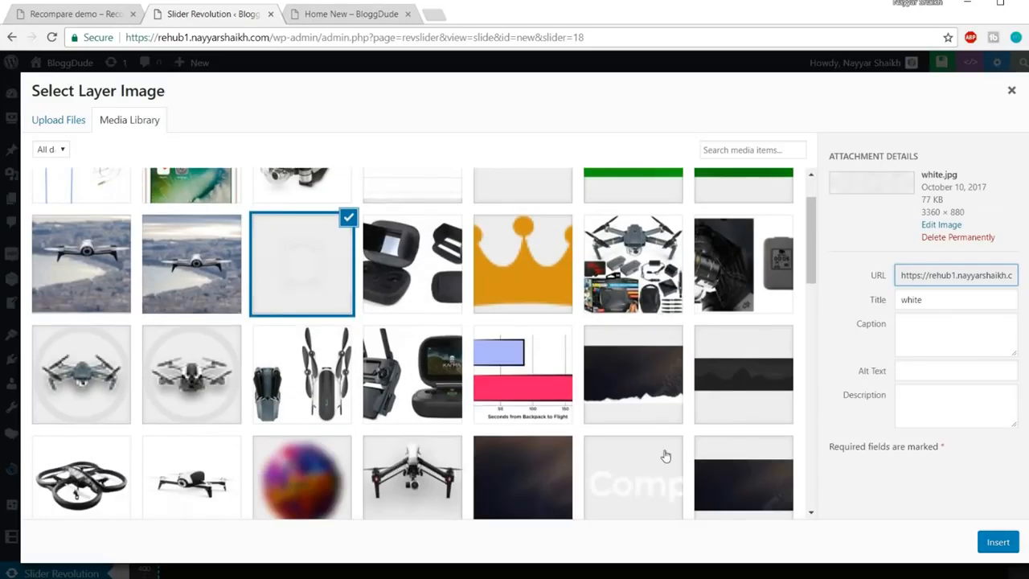
scroll(729, 406, "down", 2)
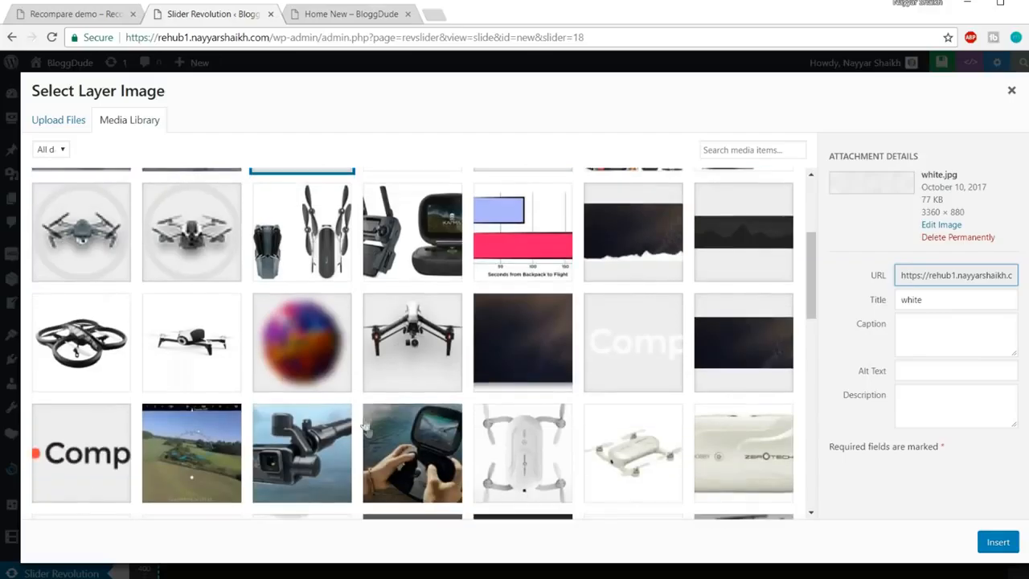
scroll(442, 396, "down", 8)
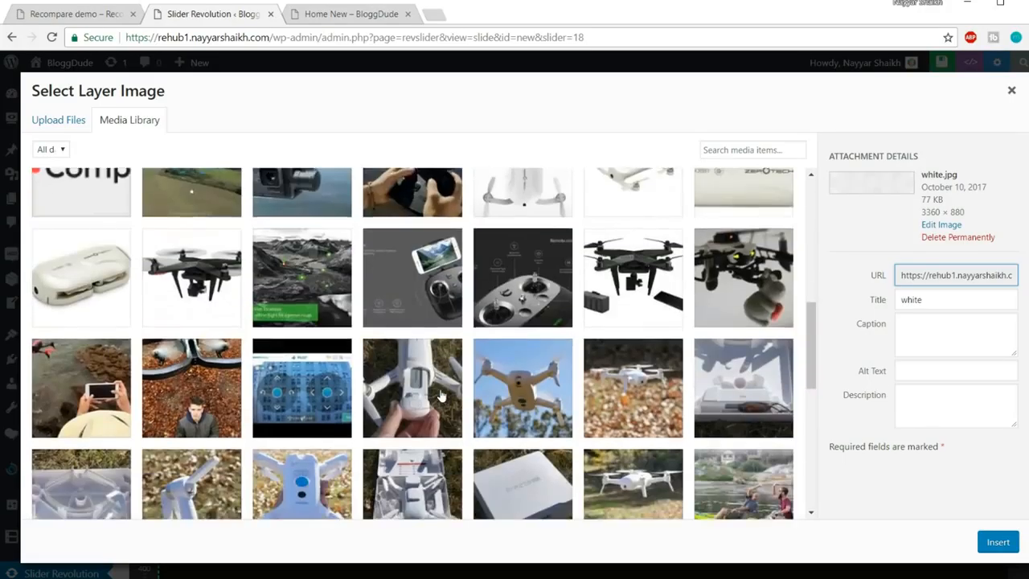
scroll(442, 395, "down", 10)
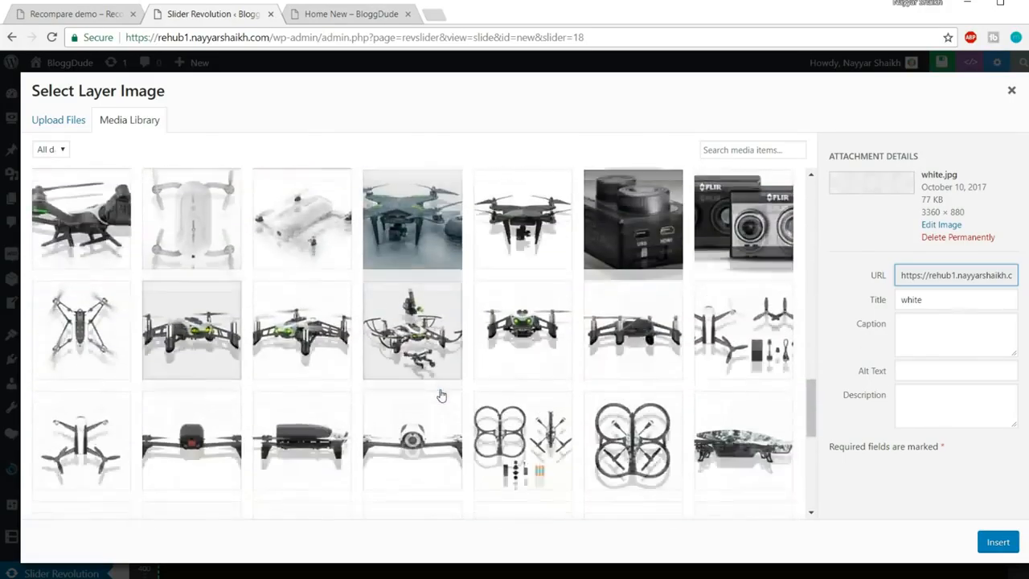
scroll(442, 396, "down", 10)
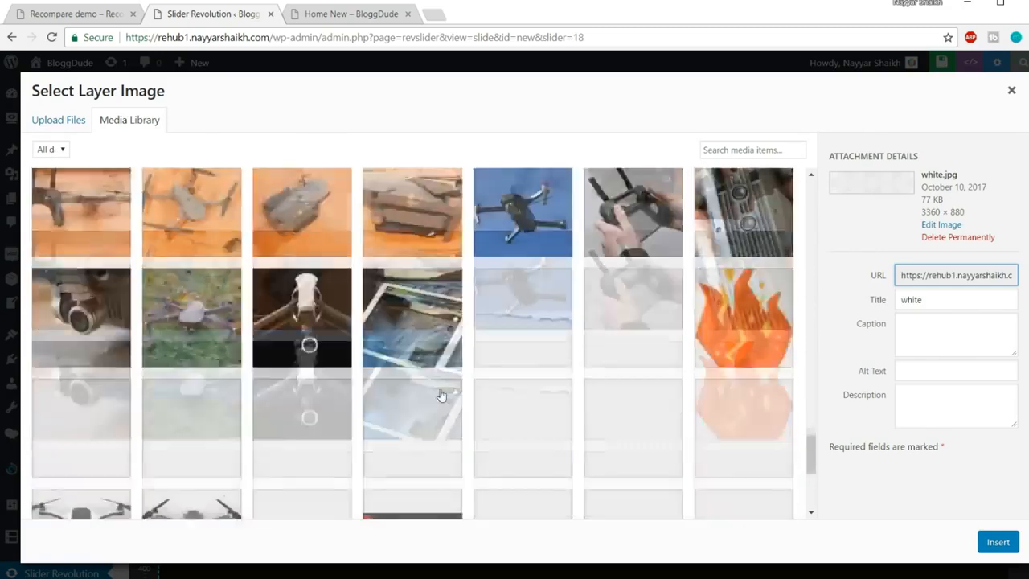
scroll(445, 392, "up", 4)
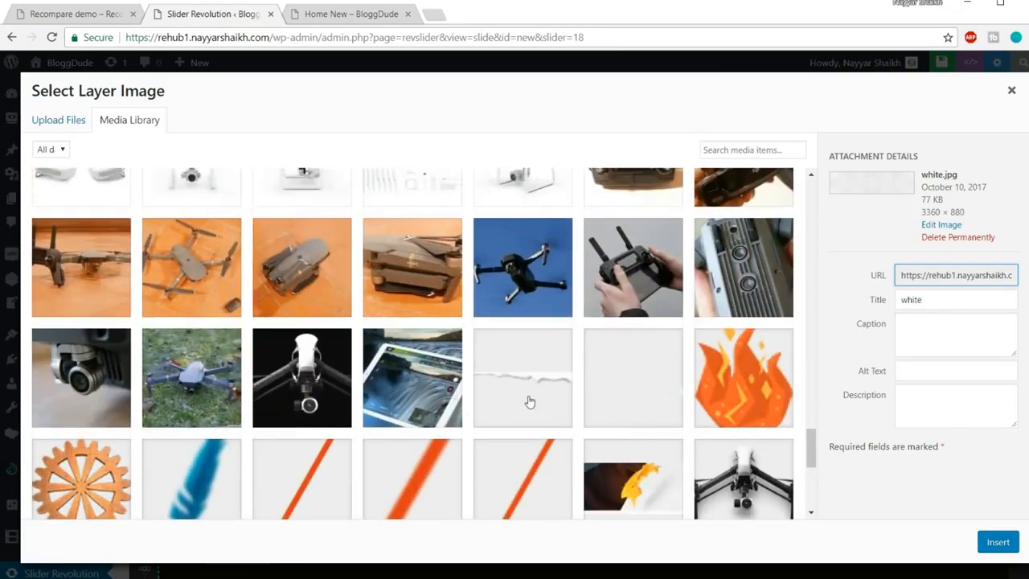
left_click(529, 401)
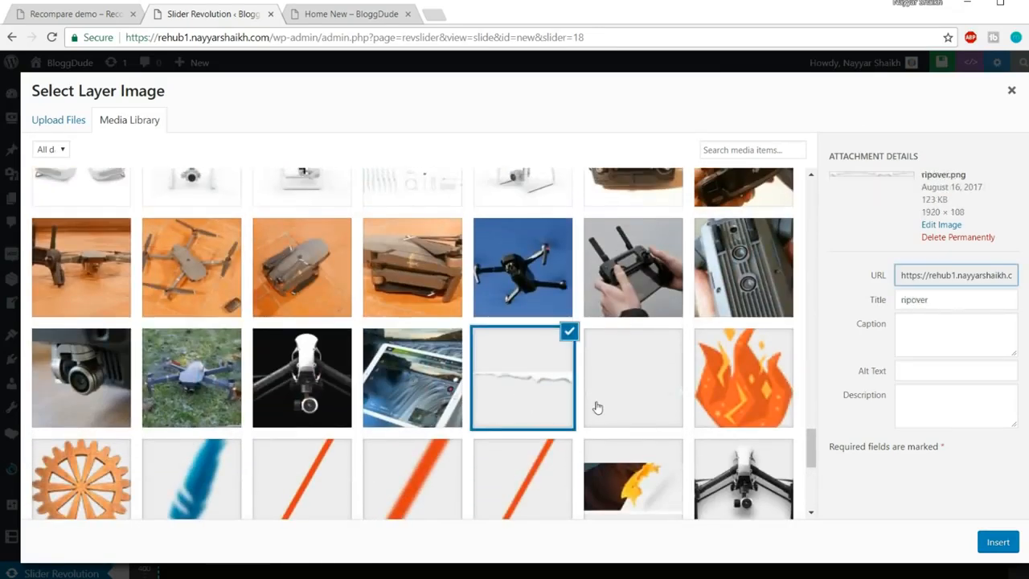
Check ripover.png against the live demo and insert the 1920×108 torn-paper image
left_click(81, 13)
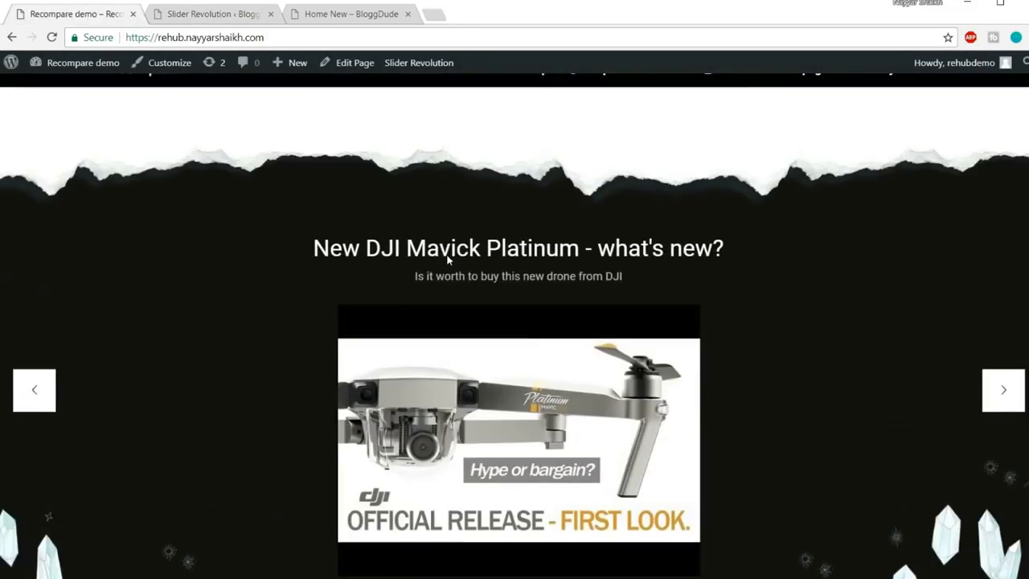
scroll(448, 259, "up", 1)
left_click(200, 13)
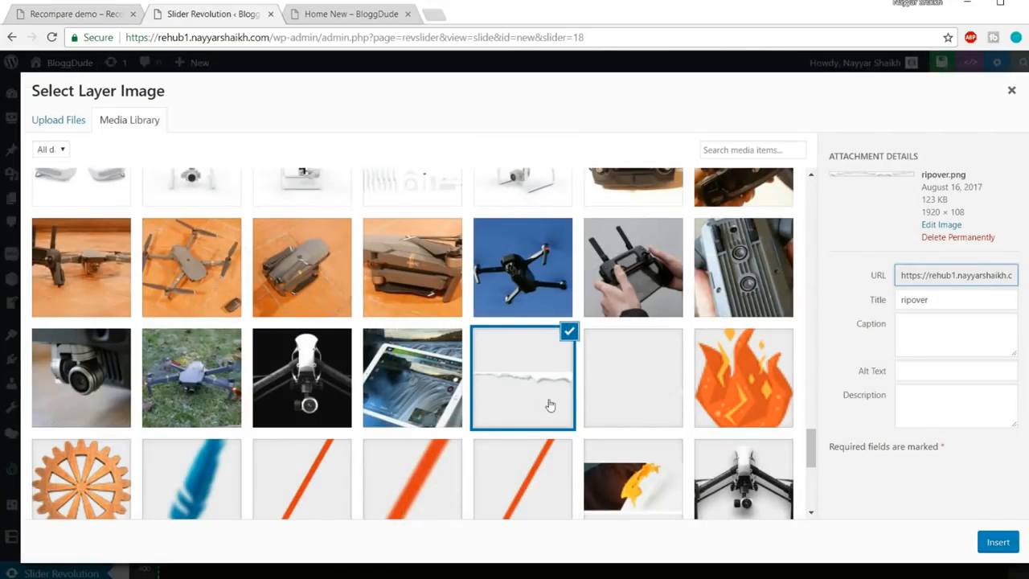
left_click(50, 13)
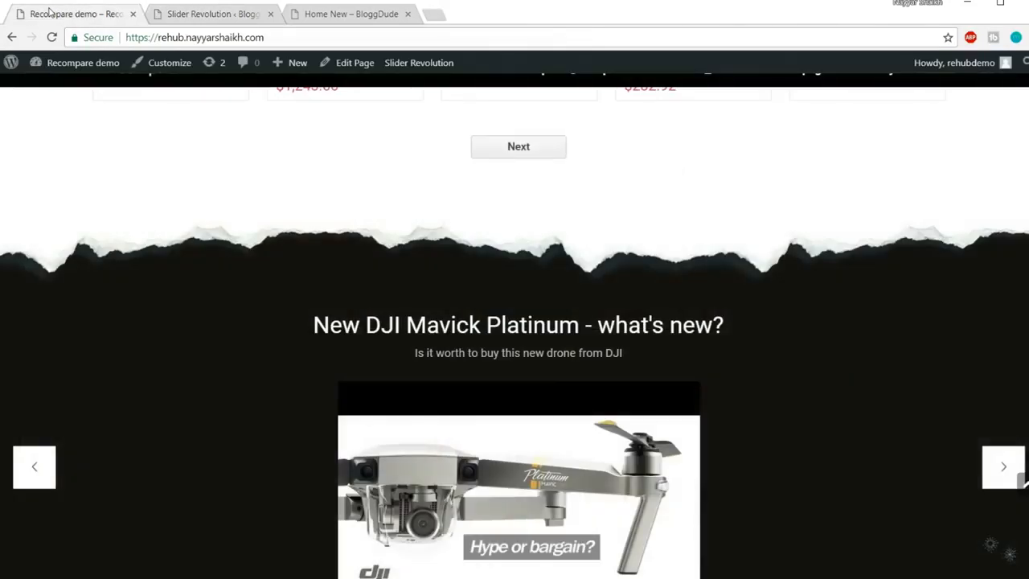
left_click(194, 24)
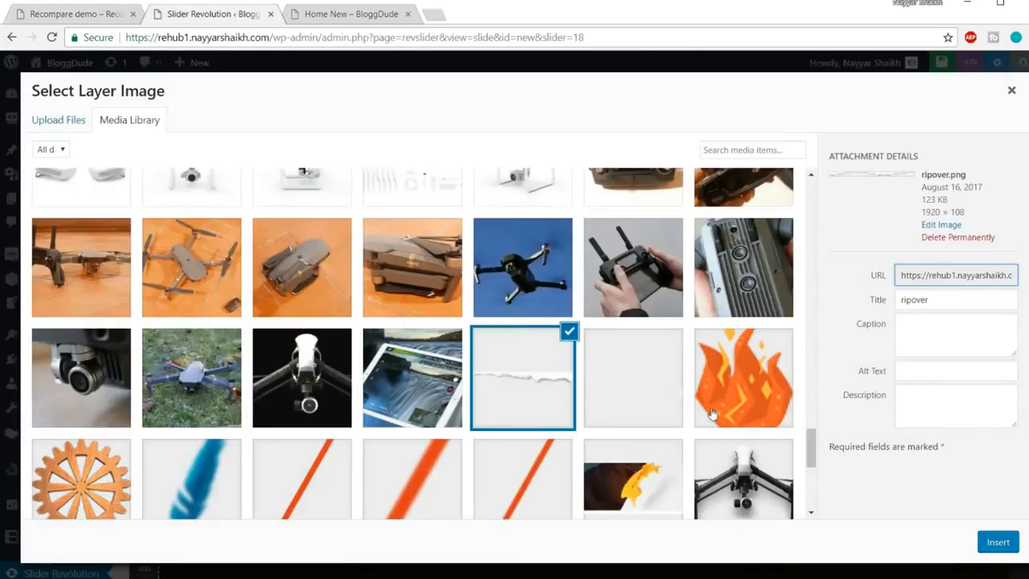
left_click(637, 400)
left_click(560, 388)
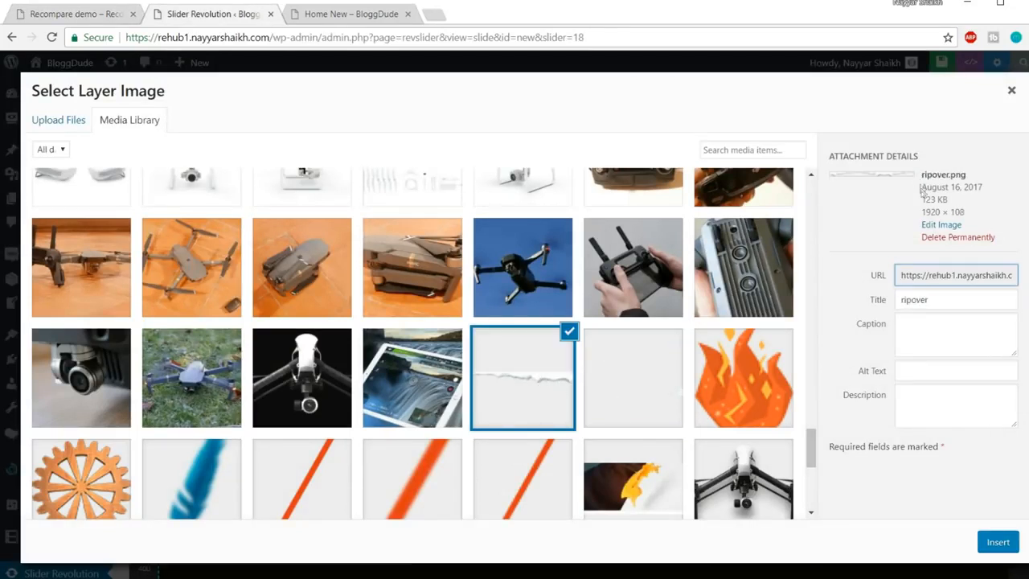
left_click_drag(920, 185, 950, 174)
left_click(976, 180)
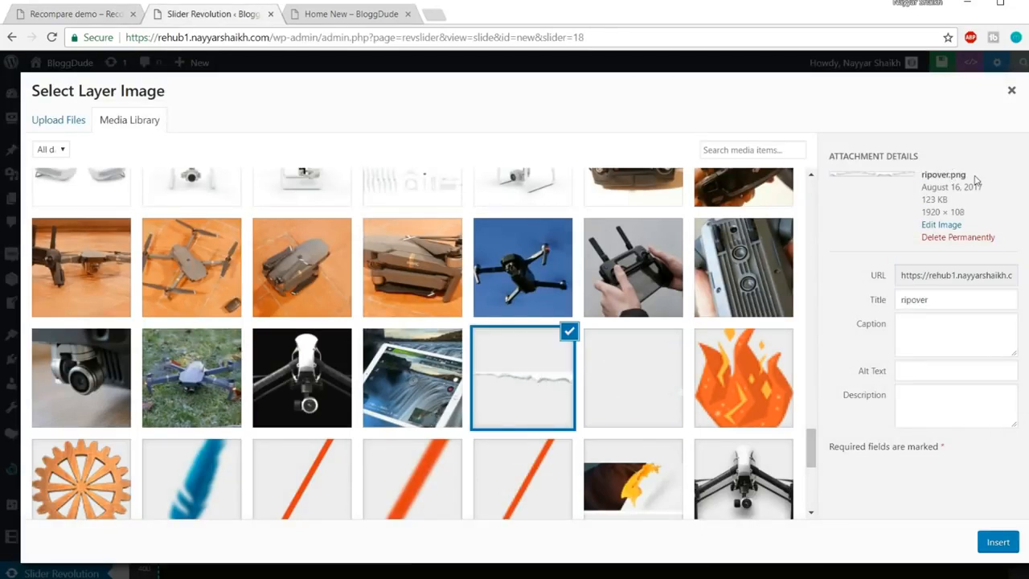
left_click(523, 404)
left_click(1005, 547)
Drag the ripover.png layer to X -81px, Y -5px along the slide's top edge
left_click_drag(730, 387, 648, 316)
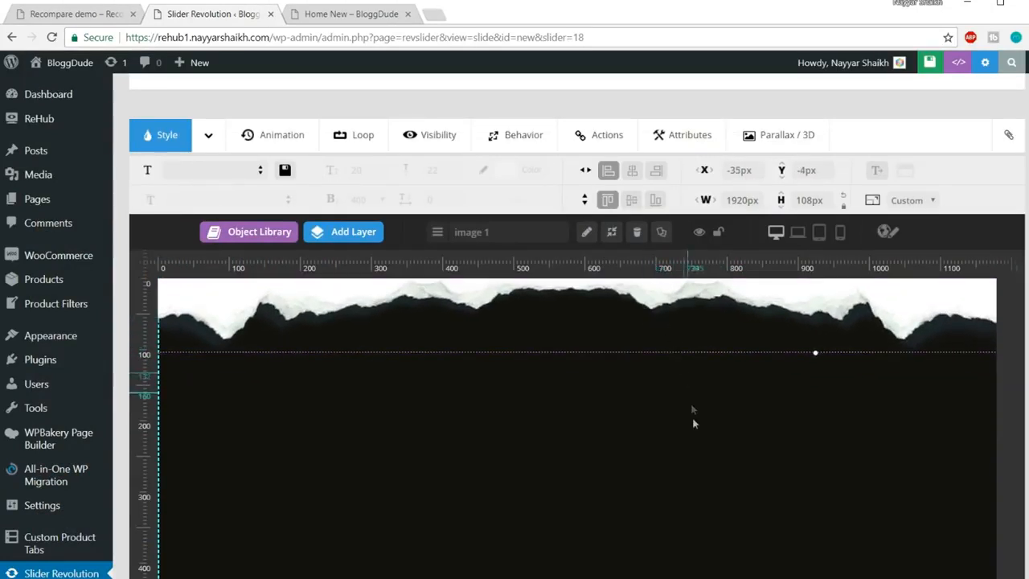
key("ctrl+minus")
key("ctrl+minus")
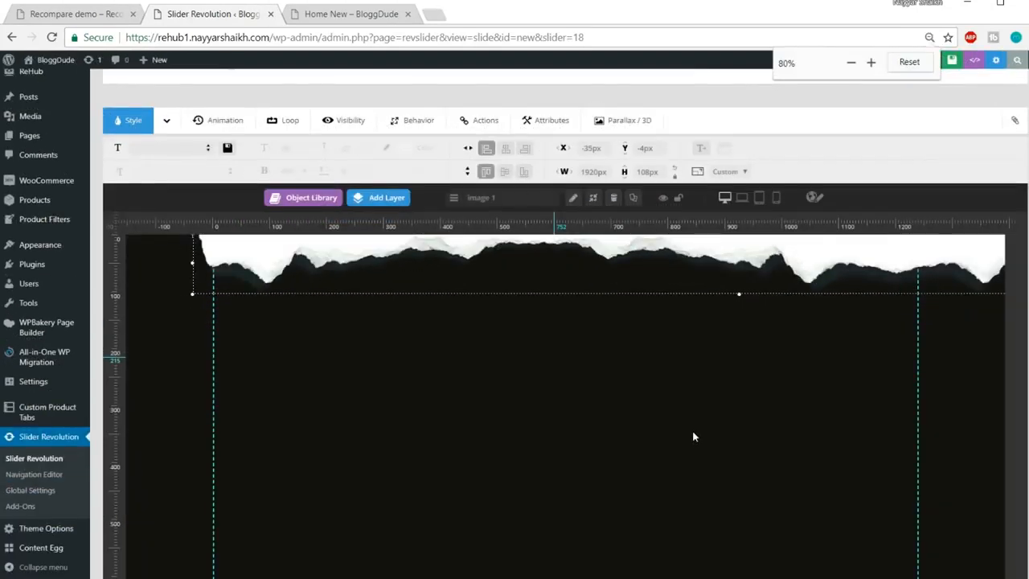
left_click_drag(657, 279, 632, 286)
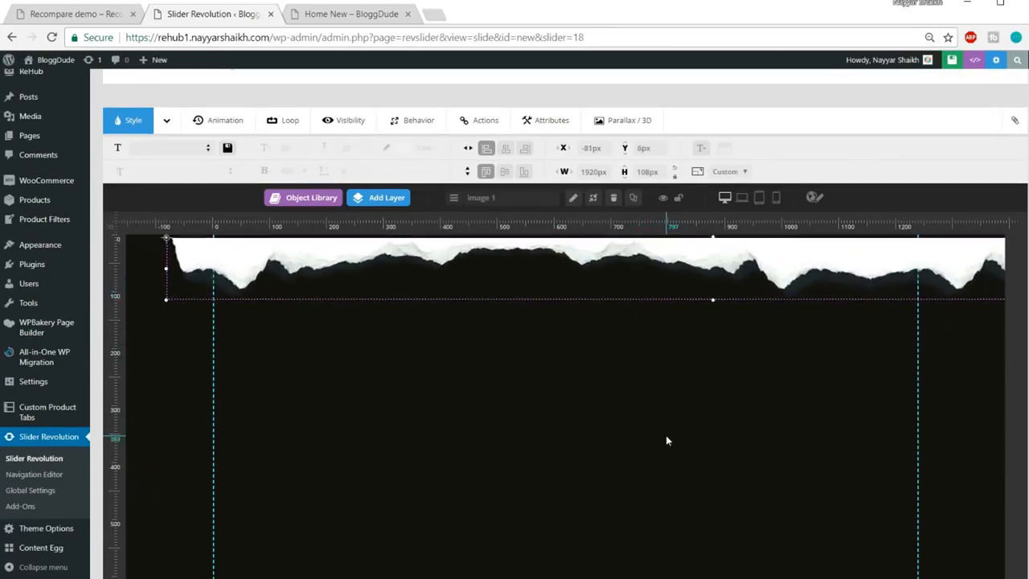
scroll(666, 435, "up", 1)
left_click_drag(626, 339, 629, 339)
scroll(691, 431, "down", 3)
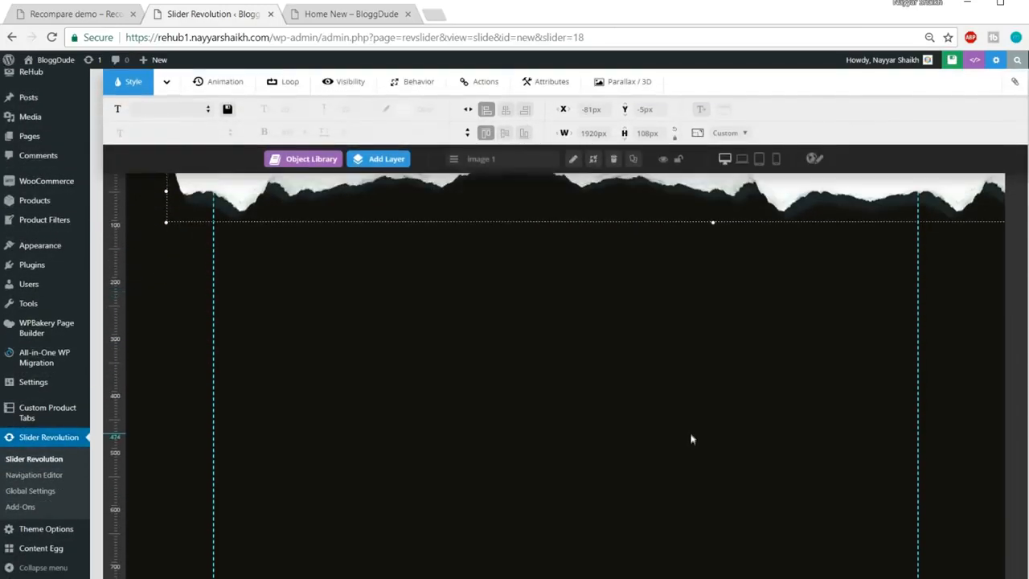
scroll(625, 560, "down", 3)
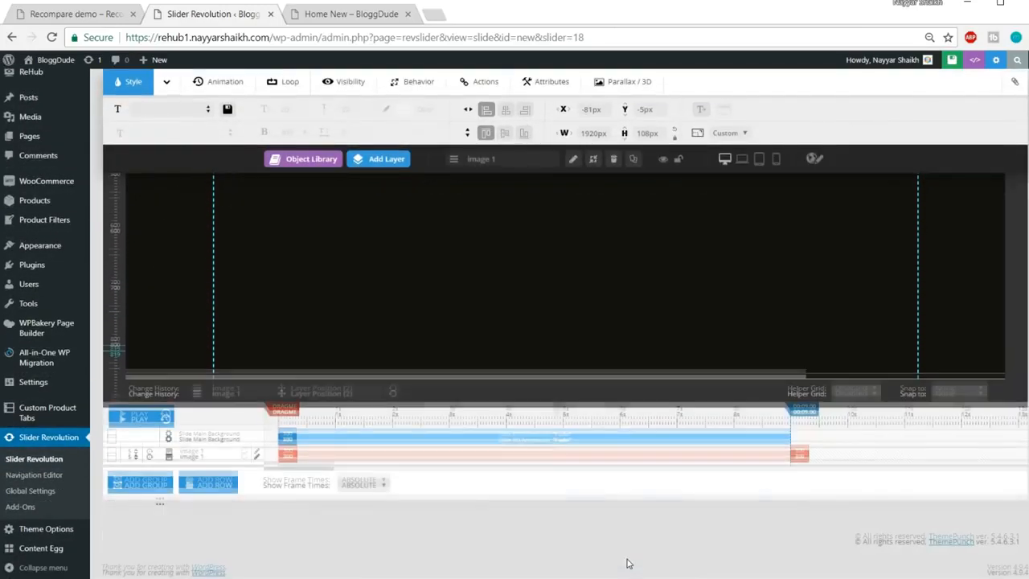
scroll(625, 560, "up", 6)
scroll(628, 564, "up", 2)
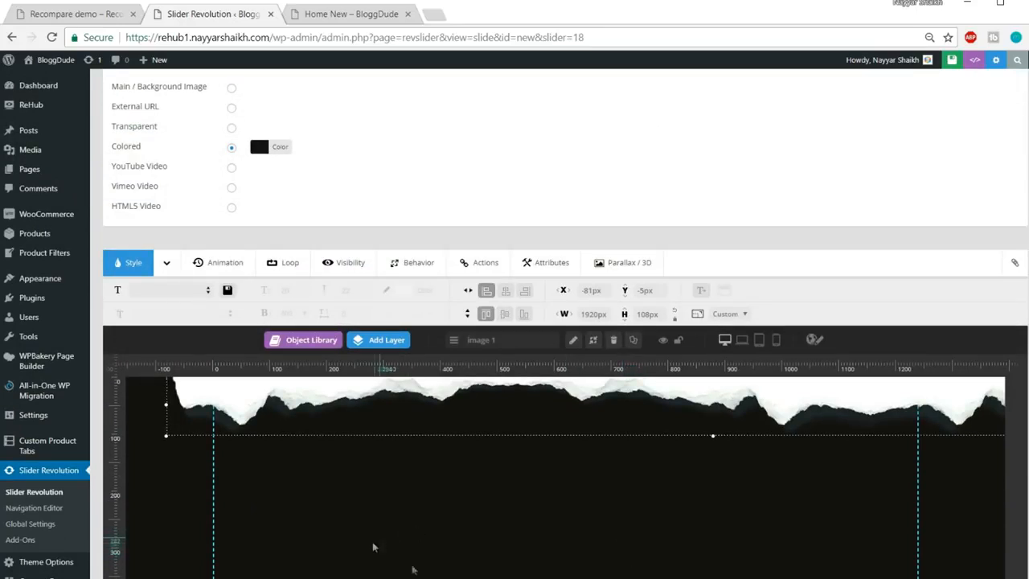
scroll(424, 558, "down", 2)
mouse_move(389, 209)
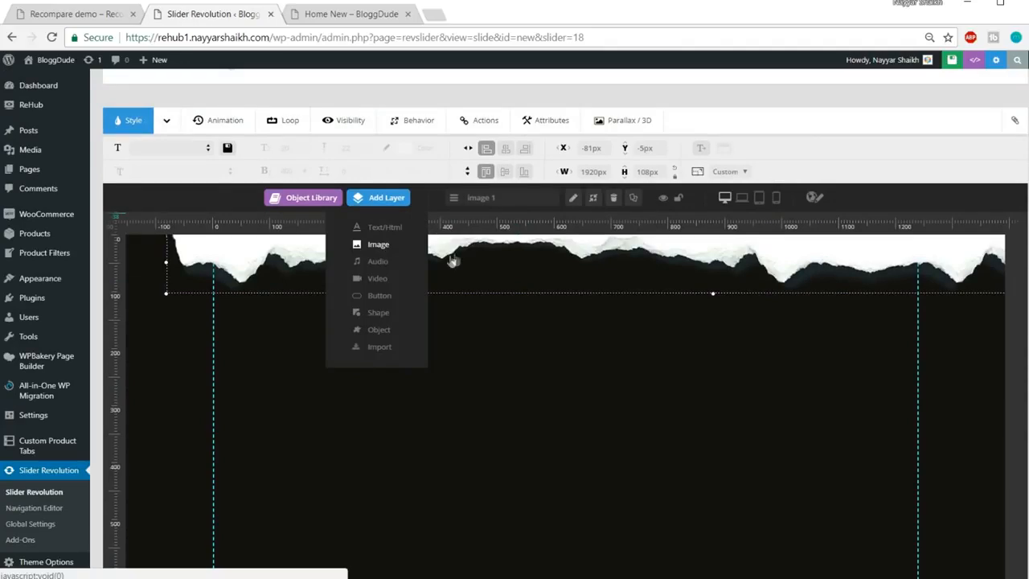
Insert crystal.png as a second image layer and drag it to the slide's bottom-left
scroll(679, 432, "down", 15)
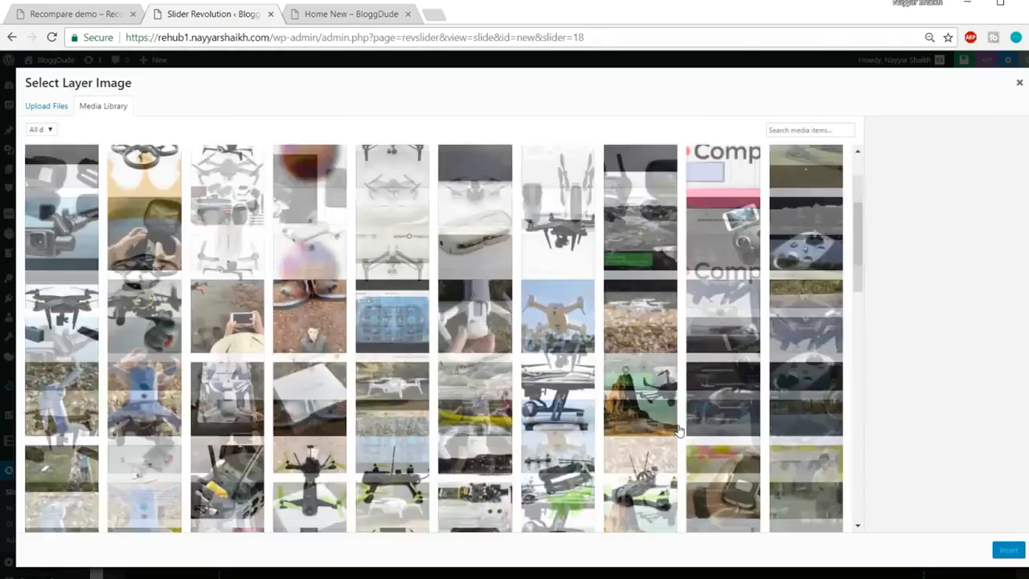
scroll(680, 431, "down", 3)
scroll(679, 431, "up", 4)
scroll(679, 432, "down", 1)
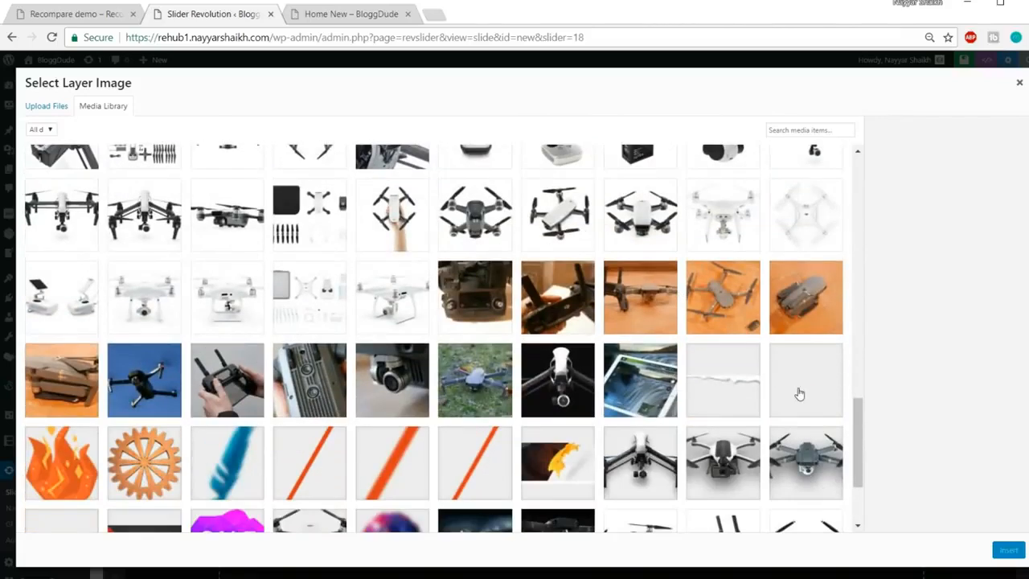
left_click(800, 393)
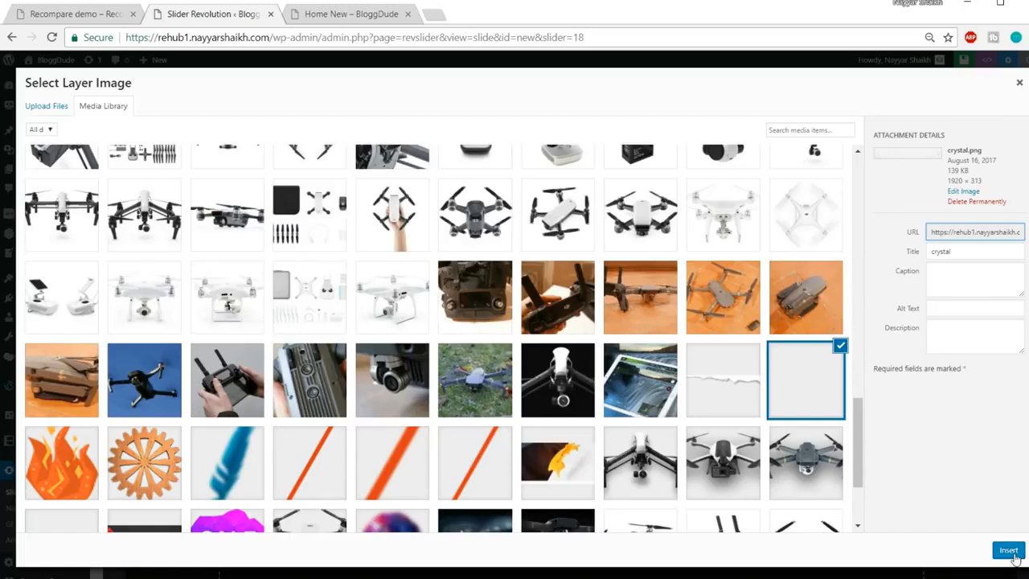
left_click(1009, 551)
left_click_drag(825, 396, 661, 518)
left_click_drag(595, 488, 596, 487)
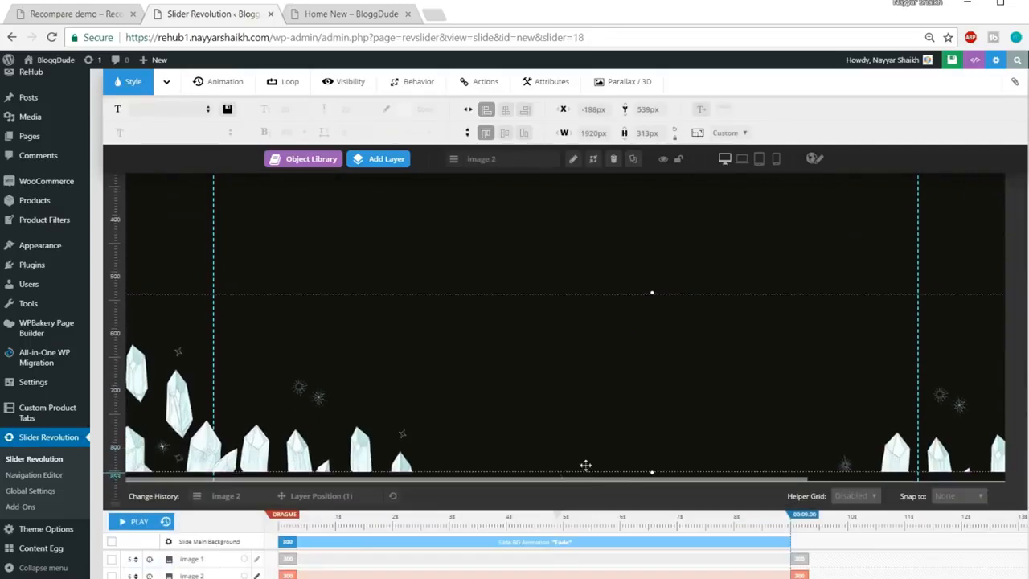
left_click_drag(533, 423, 633, 396)
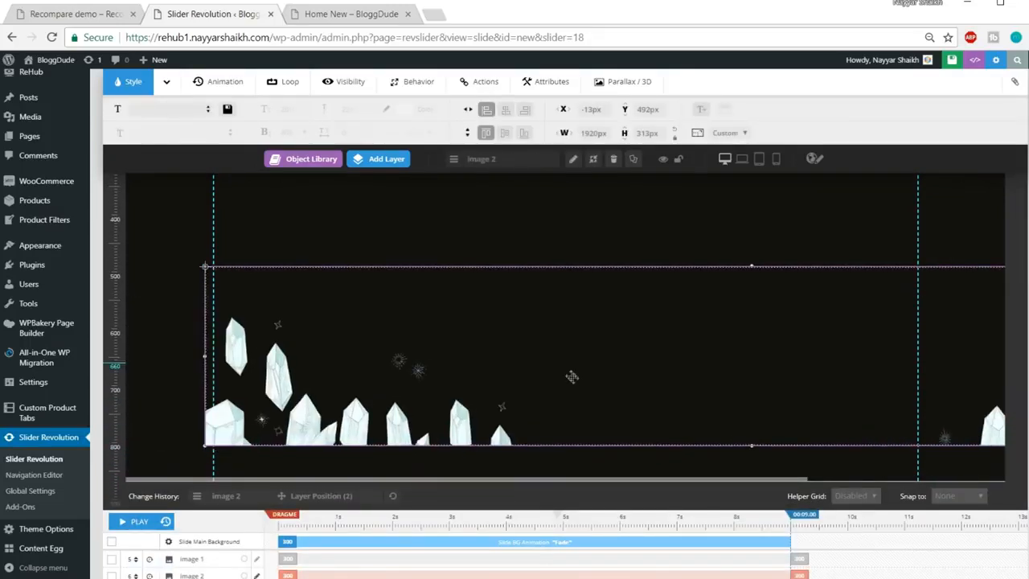
left_click_drag(572, 377, 590, 391)
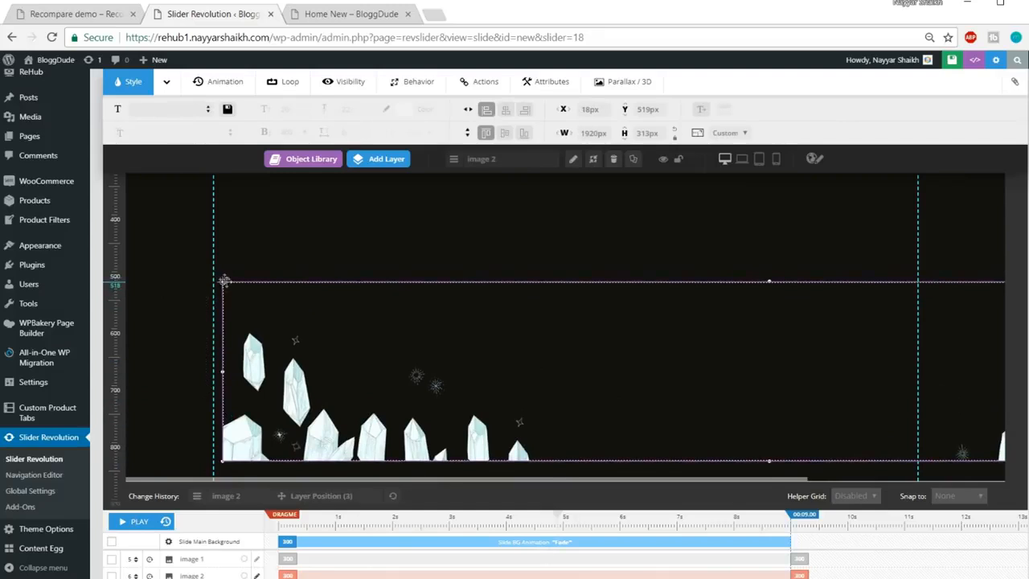
Resize the crystals layer to about 1215x198px across the slide bottom
left_click_drag(225, 281, 222, 278)
left_click_drag(221, 459, 423, 408)
left_click_drag(942, 372, 585, 416)
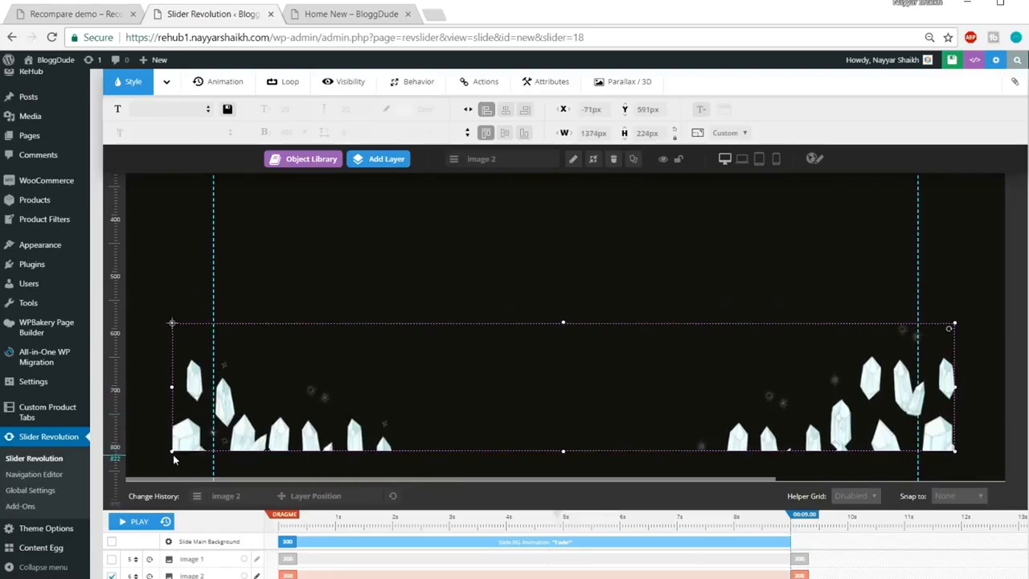
left_click_drag(172, 451, 215, 435)
left_click_drag(515, 395, 477, 443)
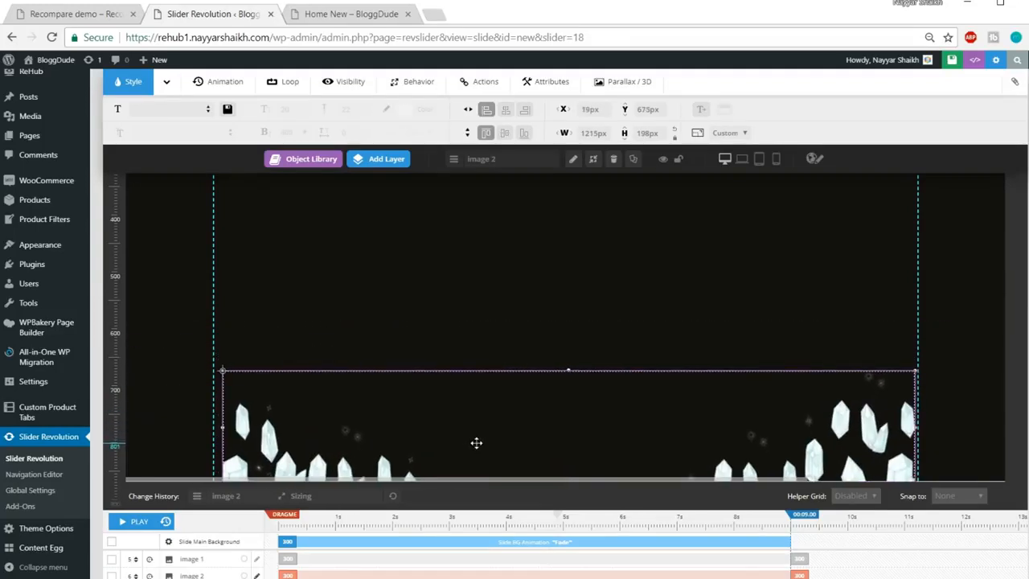
left_click(670, 316)
scroll(670, 317, "up", 3)
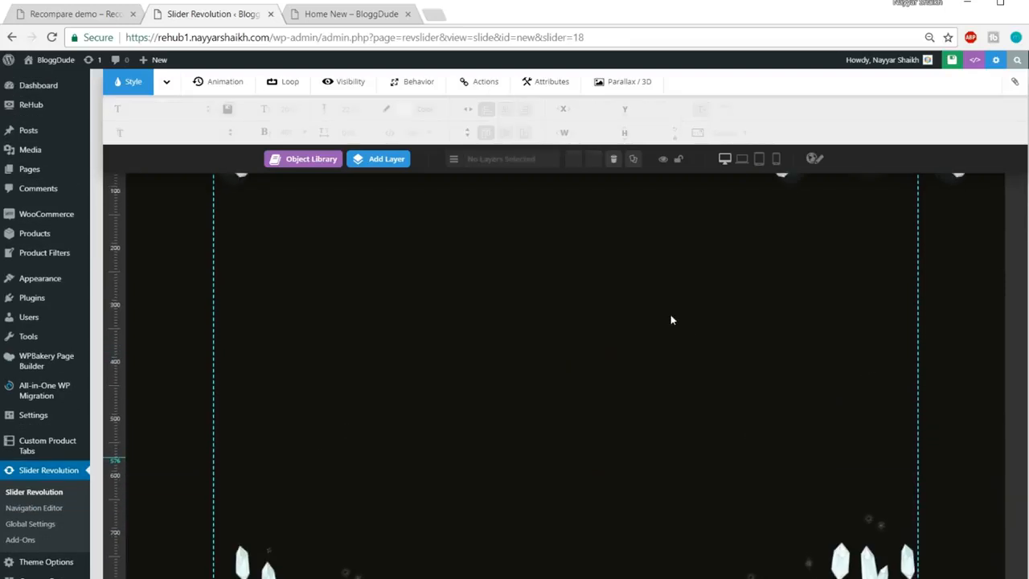
Resize the torn-paper image to 1565×88 px at Y -7px along the slide top, then view the live demo slider
scroll(671, 320, "up", 5)
left_click(448, 388)
left_click_drag(167, 402, 251, 393)
left_click_drag(554, 361, 572, 377)
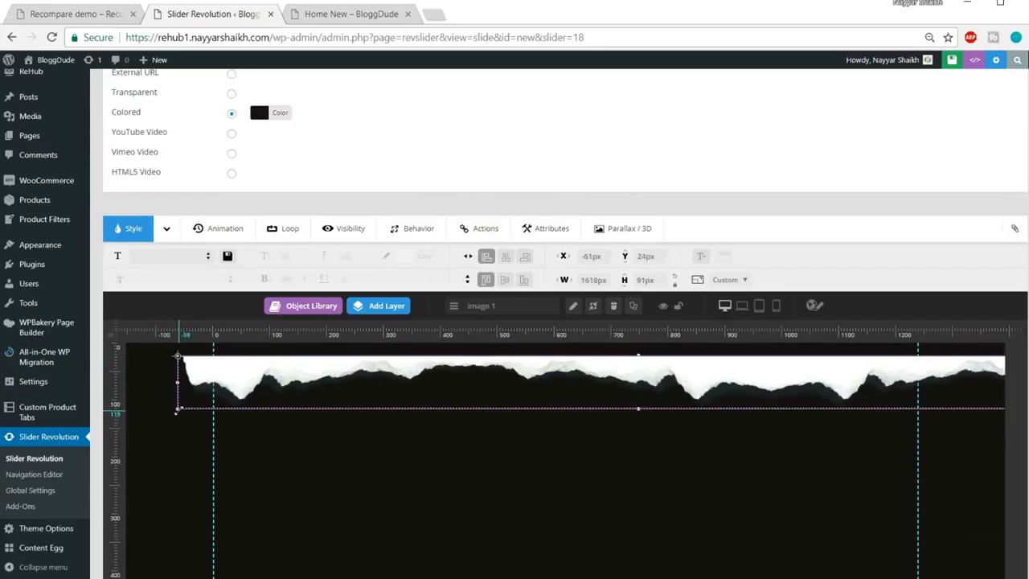
left_click_drag(178, 409, 203, 408)
left_click_drag(710, 373, 684, 361)
left_click(713, 437)
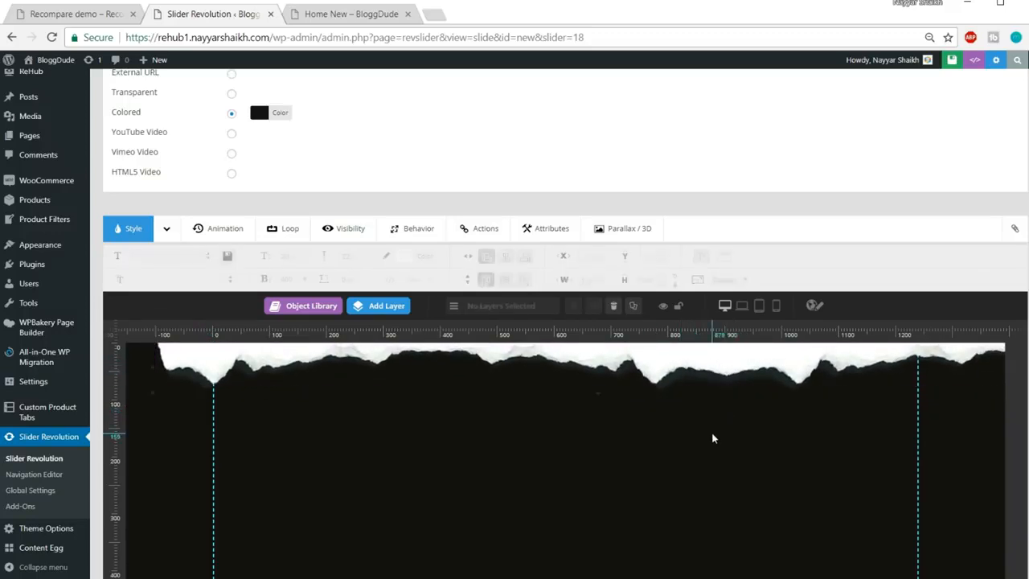
left_click(84, 14)
scroll(477, 271, "down", 1)
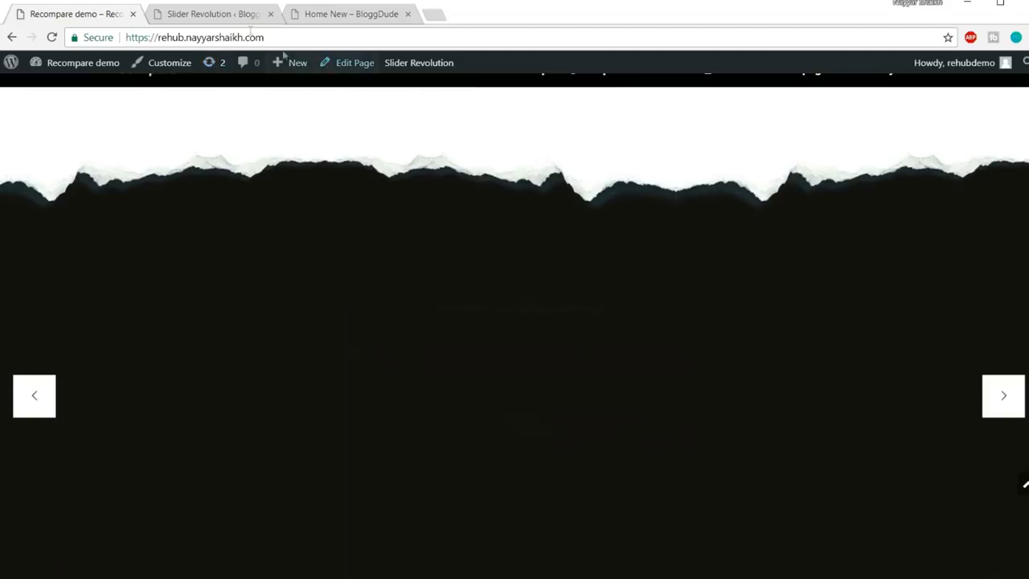
Add a new text layer reading 'iPhone 7 RoseGold'
left_click(209, 13)
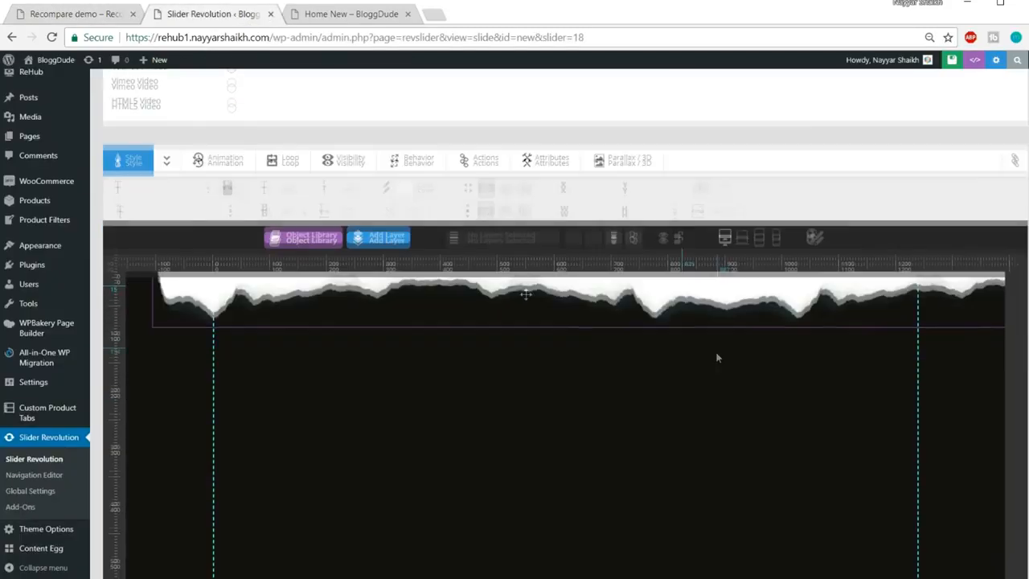
mouse_move(402, 234)
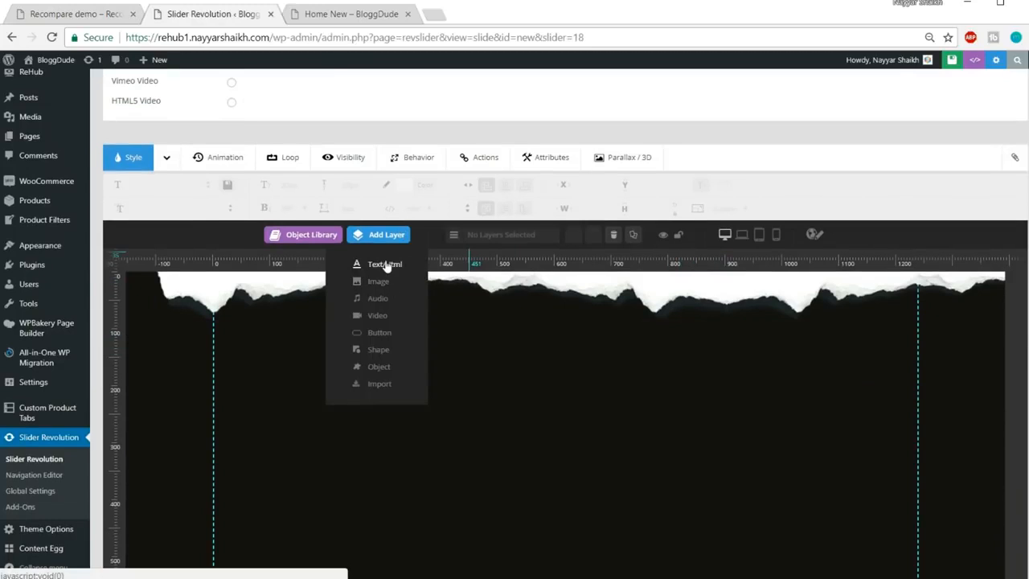
left_click(385, 266)
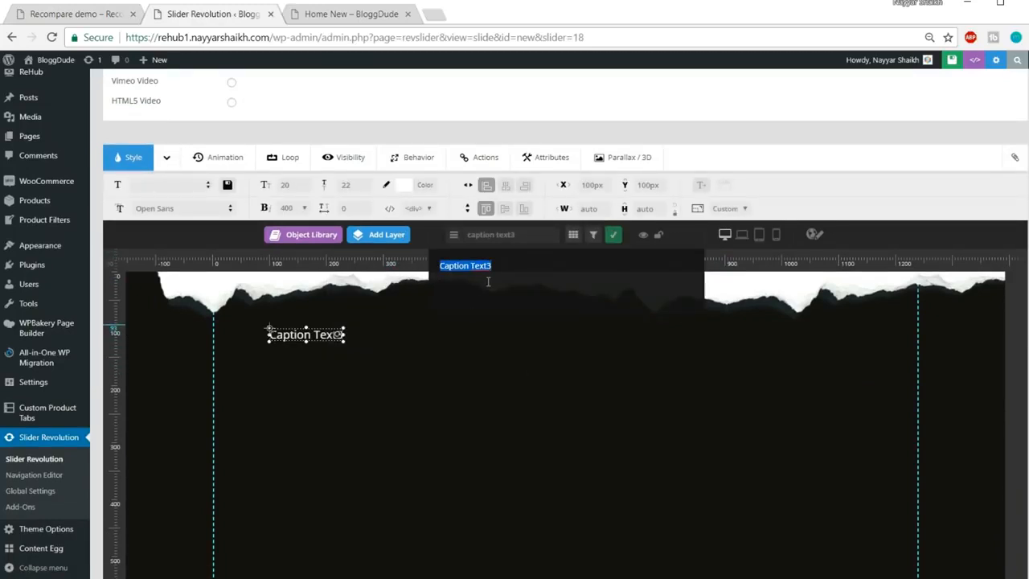
type("iPhone 7 RoseGold")
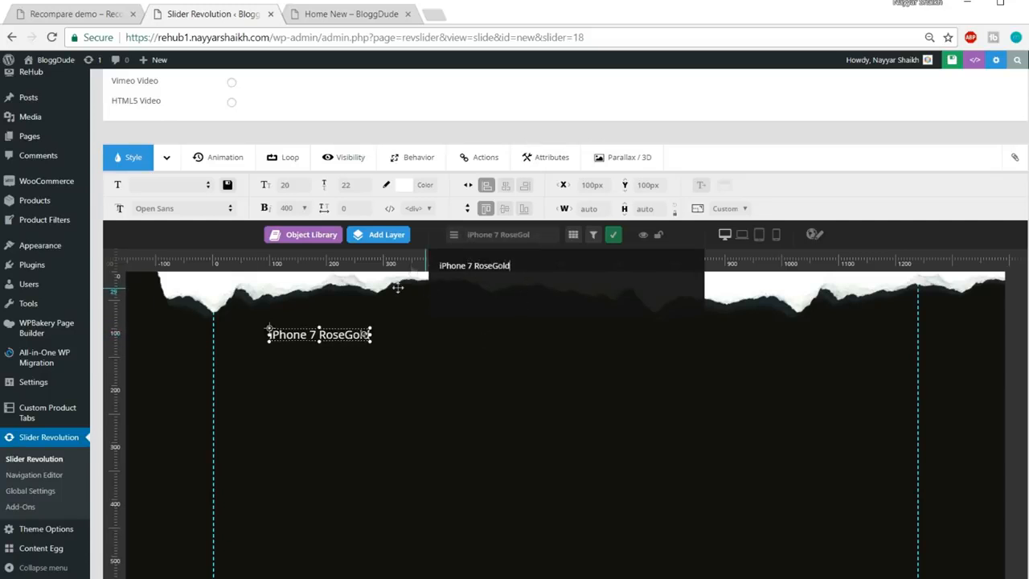
Give the title a font size of 42px and a line height of 70px
left_click(291, 184)
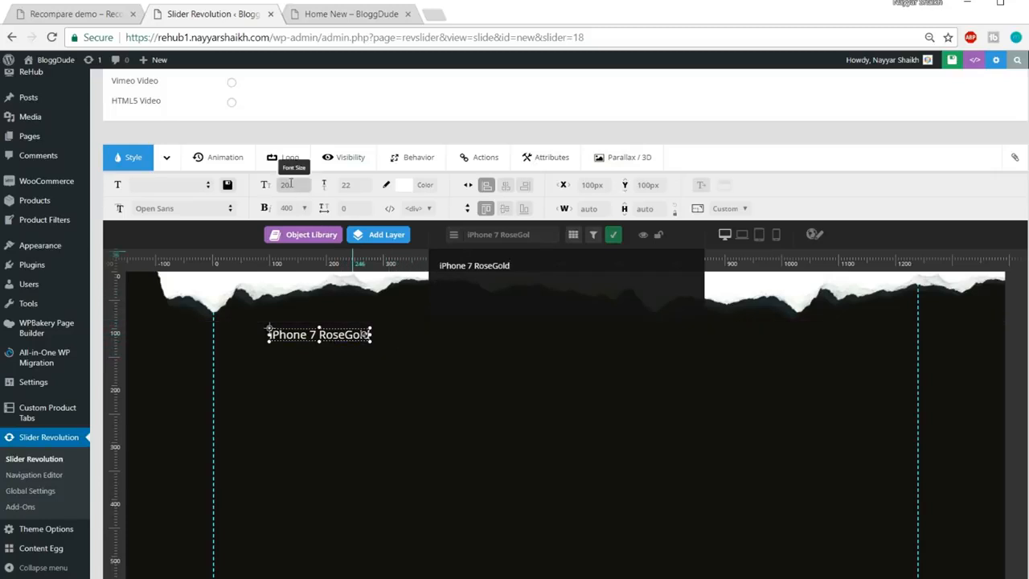
key("ctrl+plus")
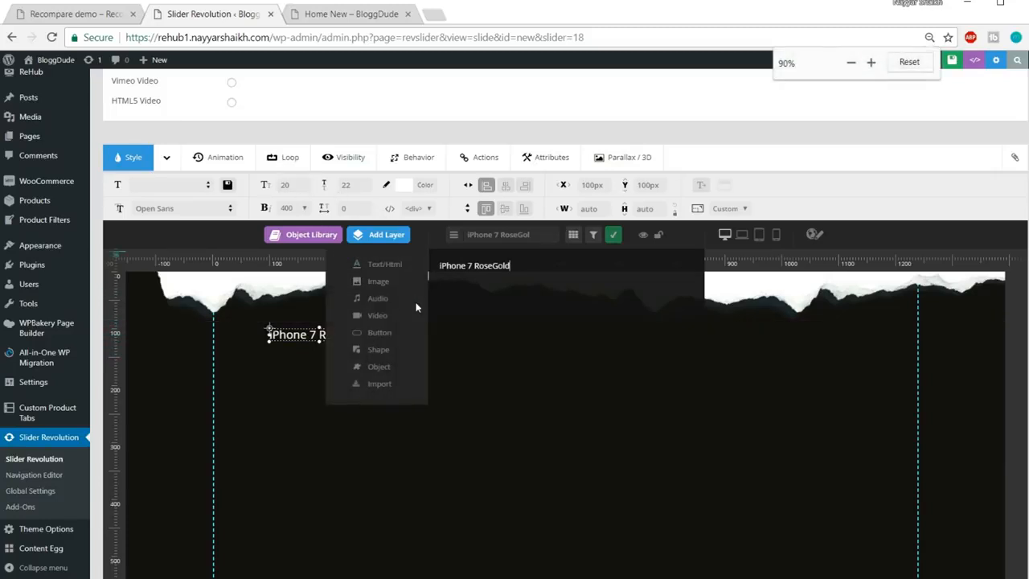
key("ctrl+plus")
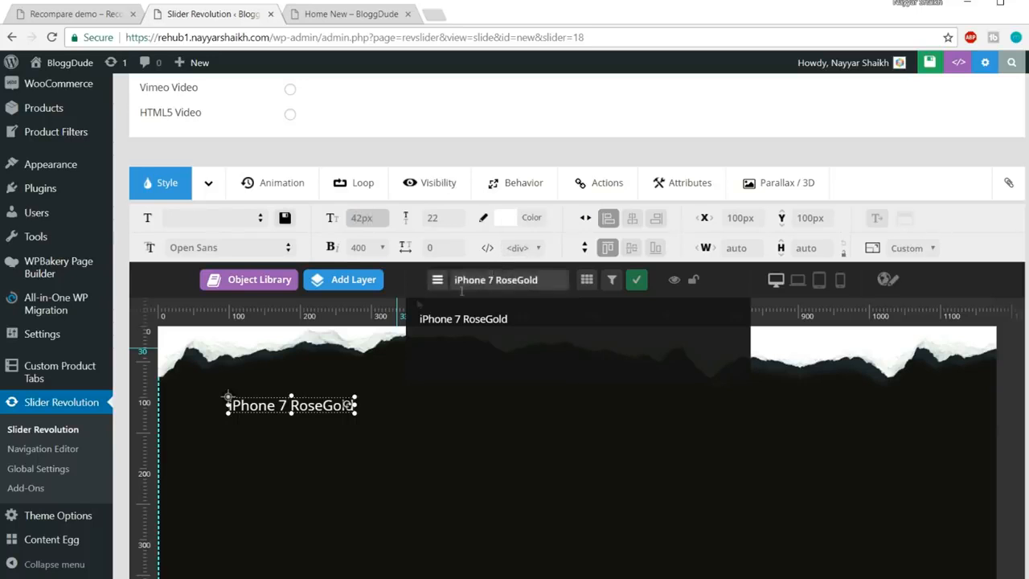
left_click(437, 219)
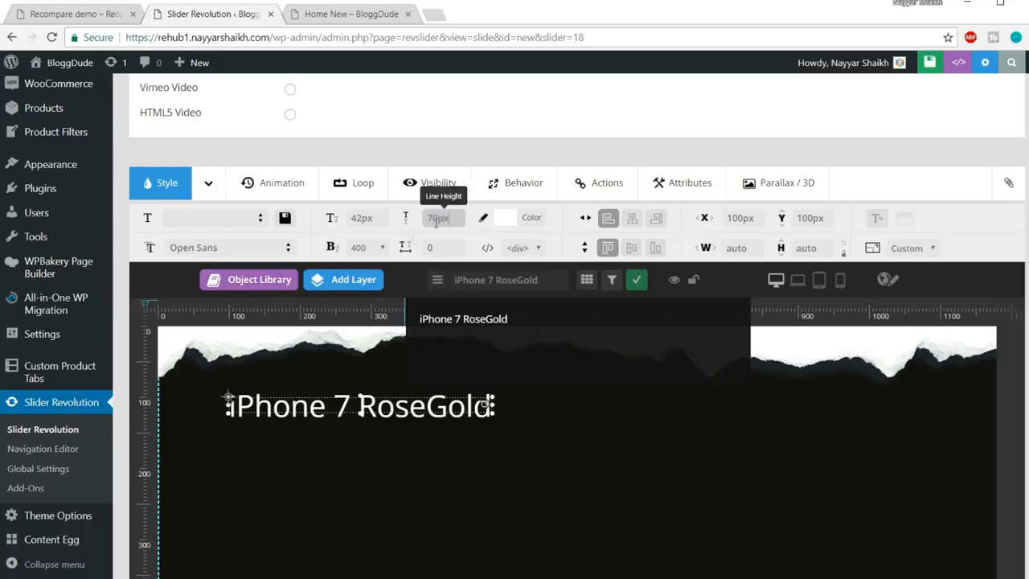
left_click(515, 463)
Centre the title below the torn edge at X 443px, Y 107px, checking it against the demo
left_click(444, 423)
left_click_drag(444, 423, 685, 483)
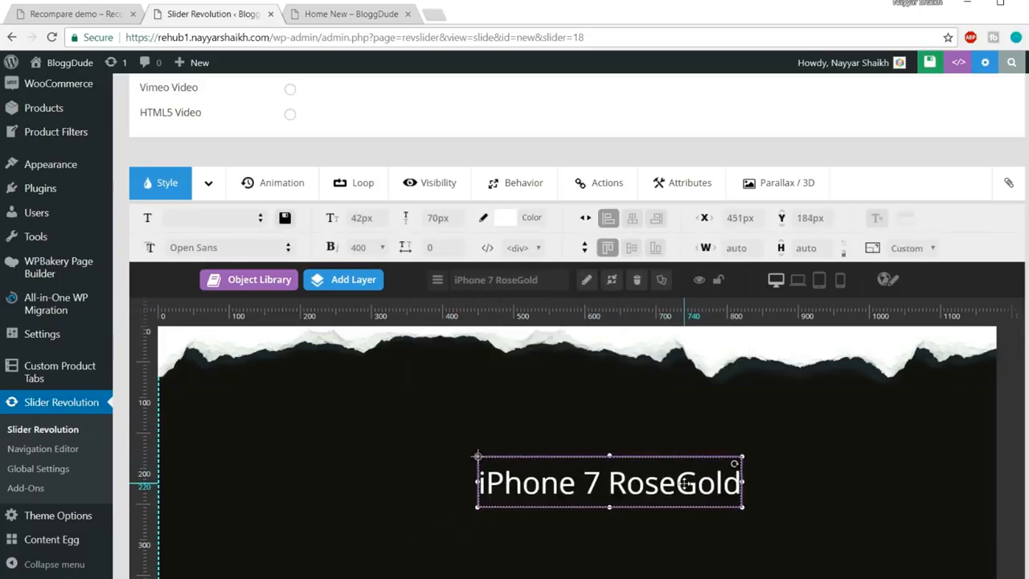
scroll(684, 484, "down", 2)
key("ctrl+minus")
key("ctrl+minus")
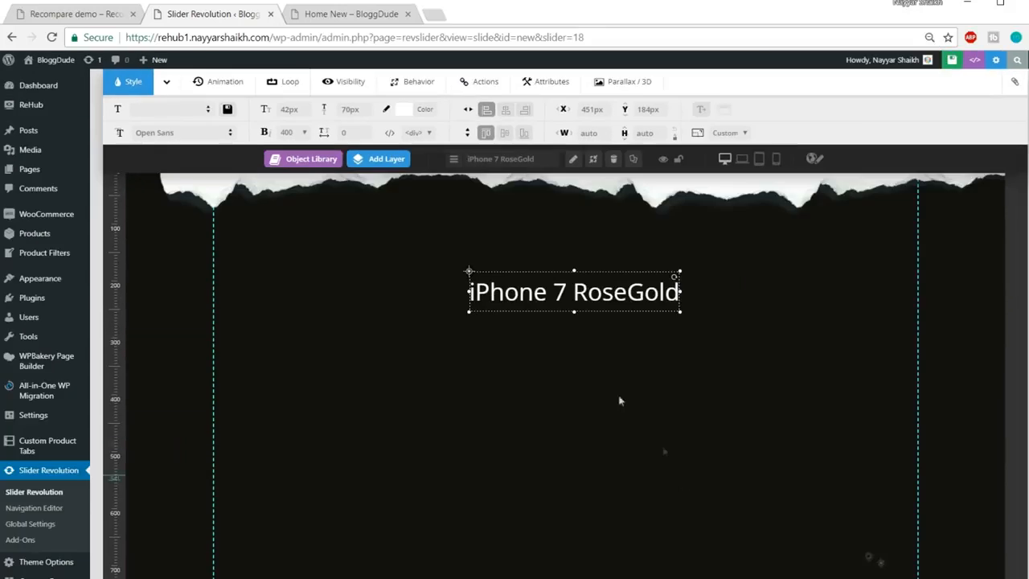
left_click_drag(587, 295, 583, 251)
left_click(66, 12)
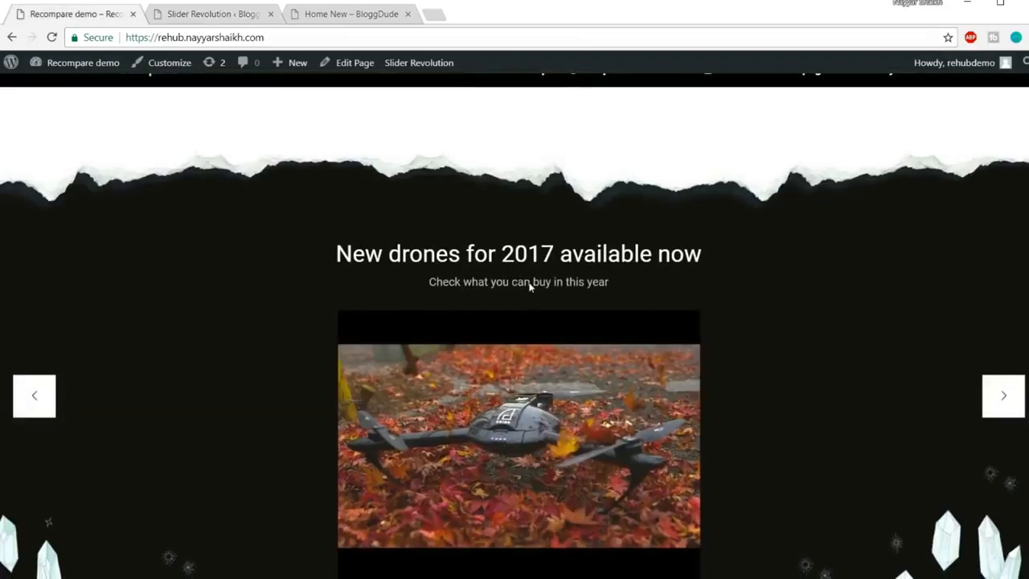
left_click(195, 3)
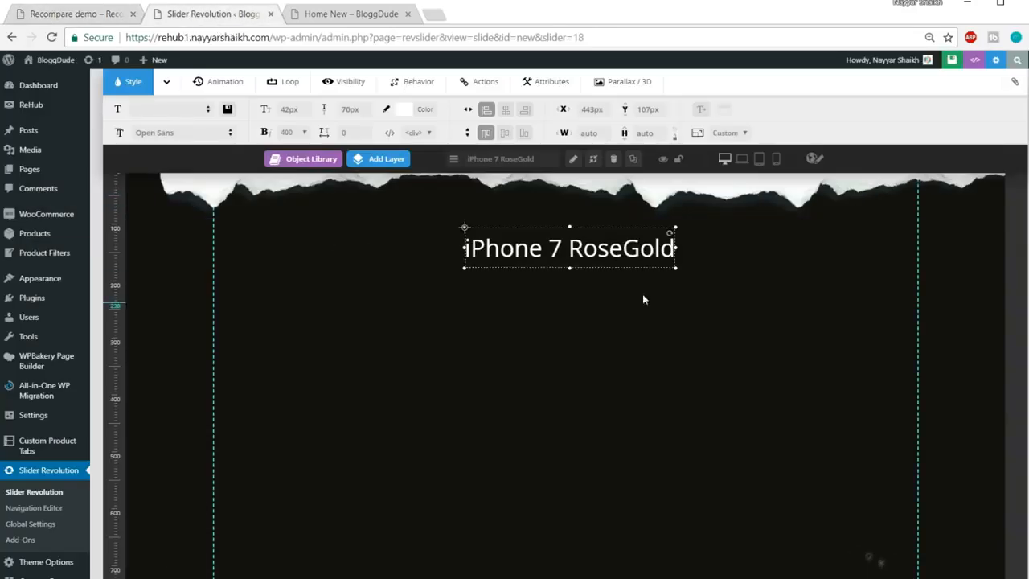
scroll(514, 265, "up", 2)
Add a 'Checkout the New iPhone' text layer with a 22px line height
mouse_move(384, 216)
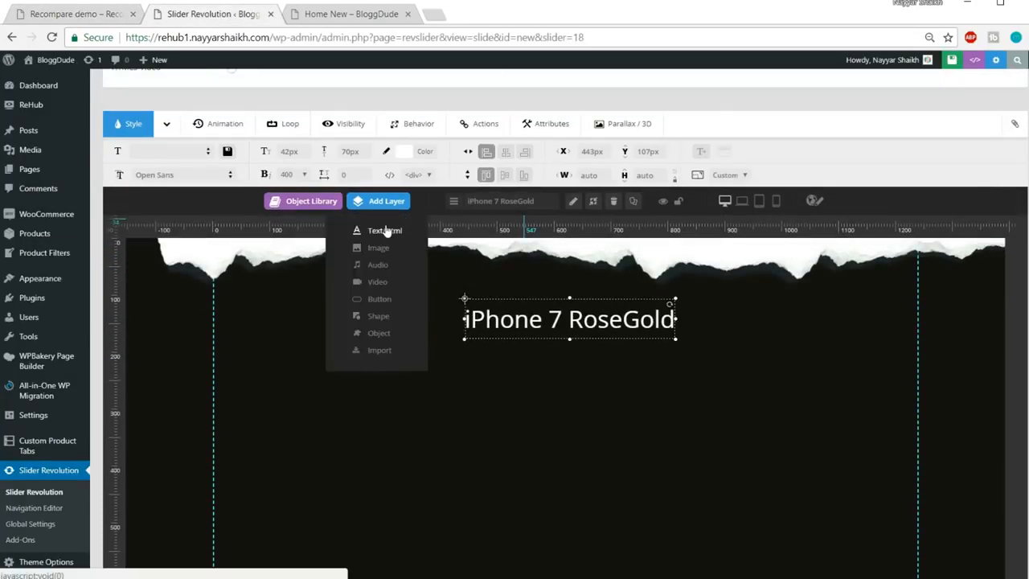
left_click(386, 230)
key("ctrl+a")
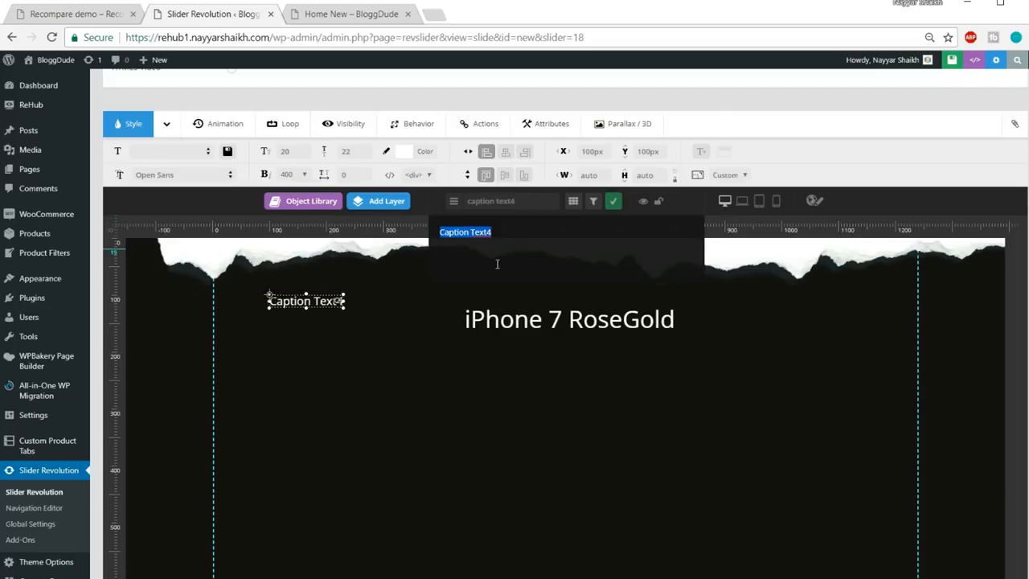
type("Checkout the New iPhone!")
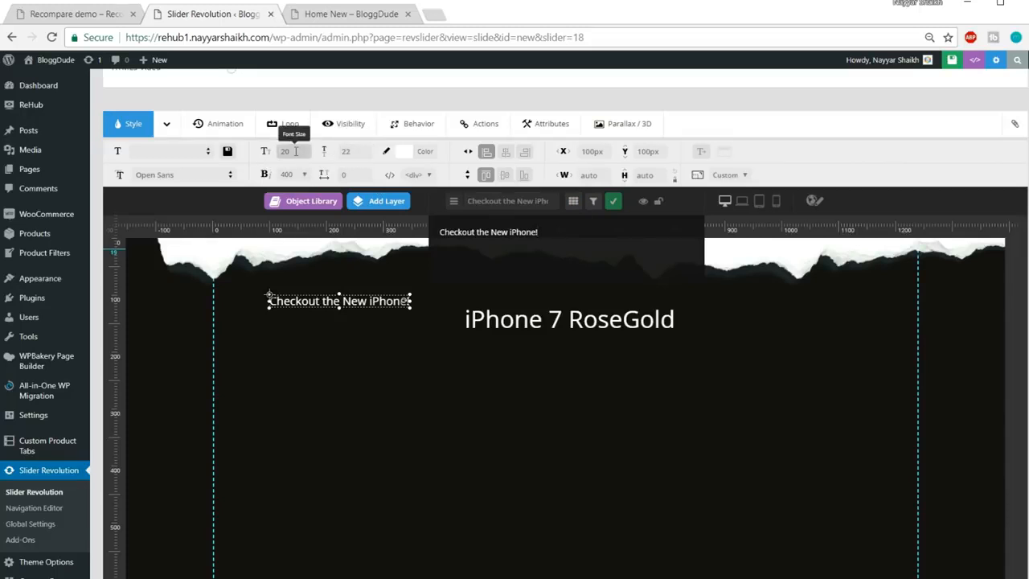
left_click(358, 153)
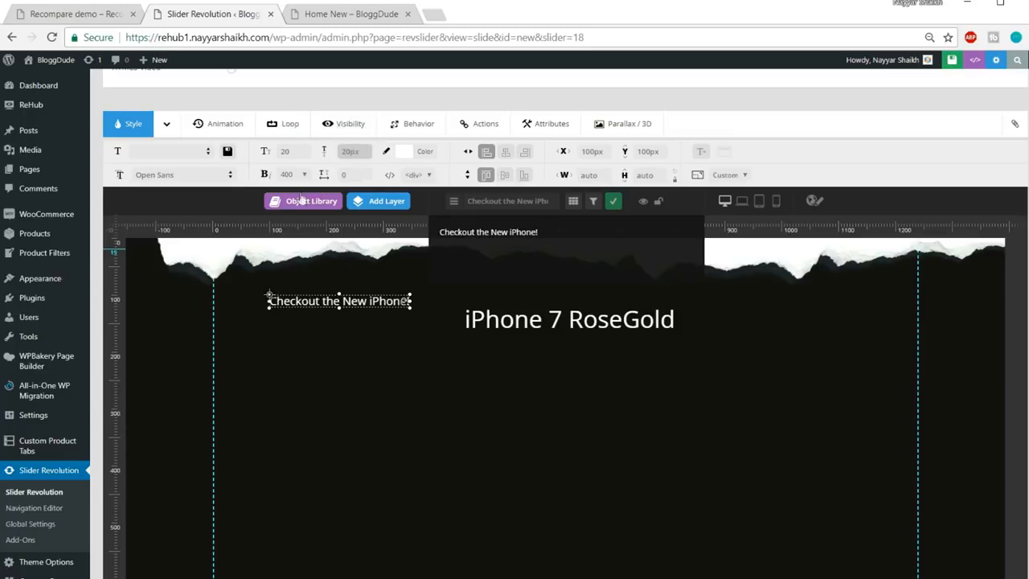
Place the subtitle centred beneath the title at X 497px, Y 188px, comparing with the demo
left_click_drag(338, 291, 554, 343)
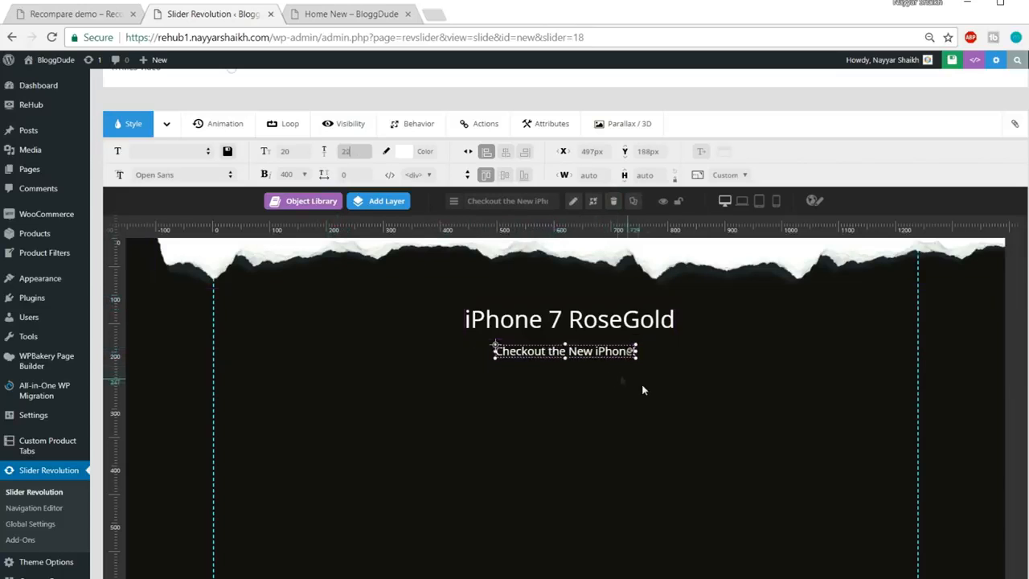
left_click(72, 14)
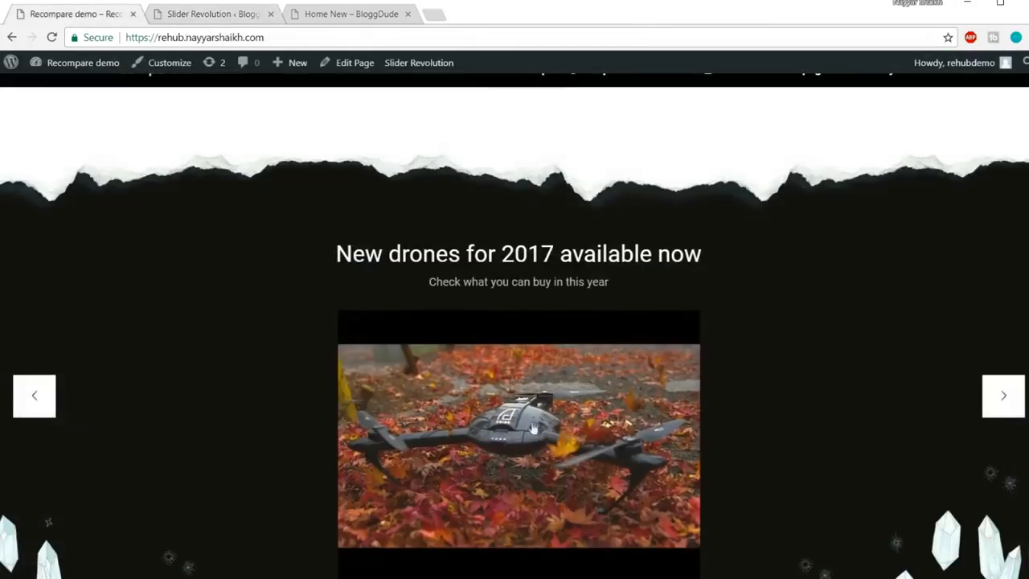
left_click(214, 14)
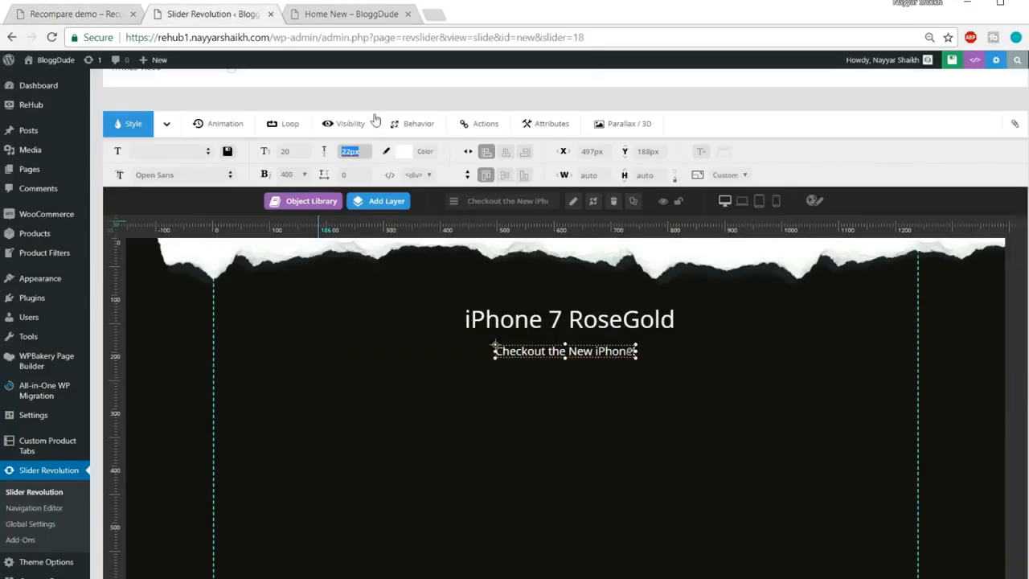
mouse_move(392, 206)
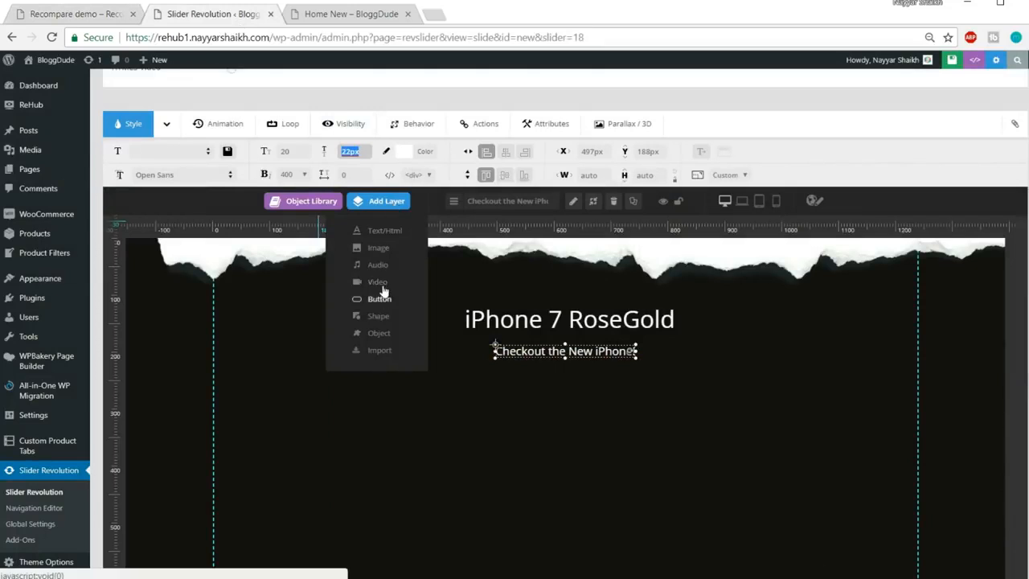
Start a new video layer and go to YouTube in a new browser tab
left_click(380, 283)
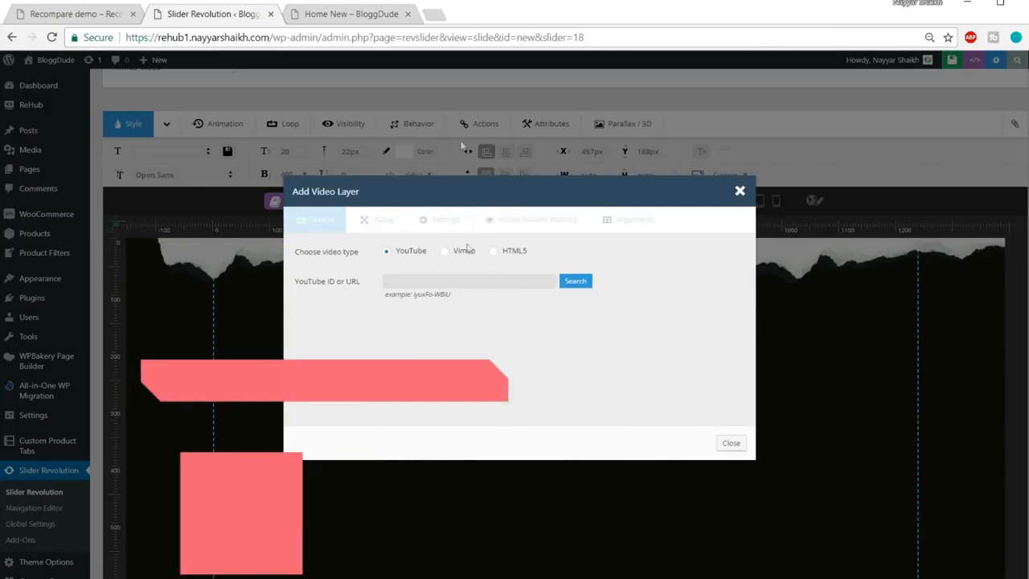
left_click(437, 15)
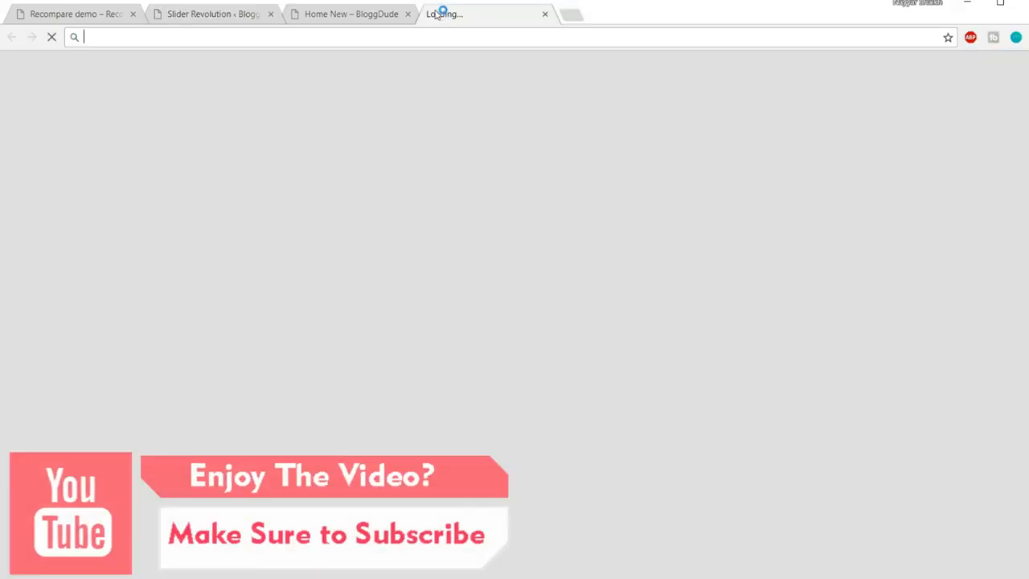
type("y")
key("Return")
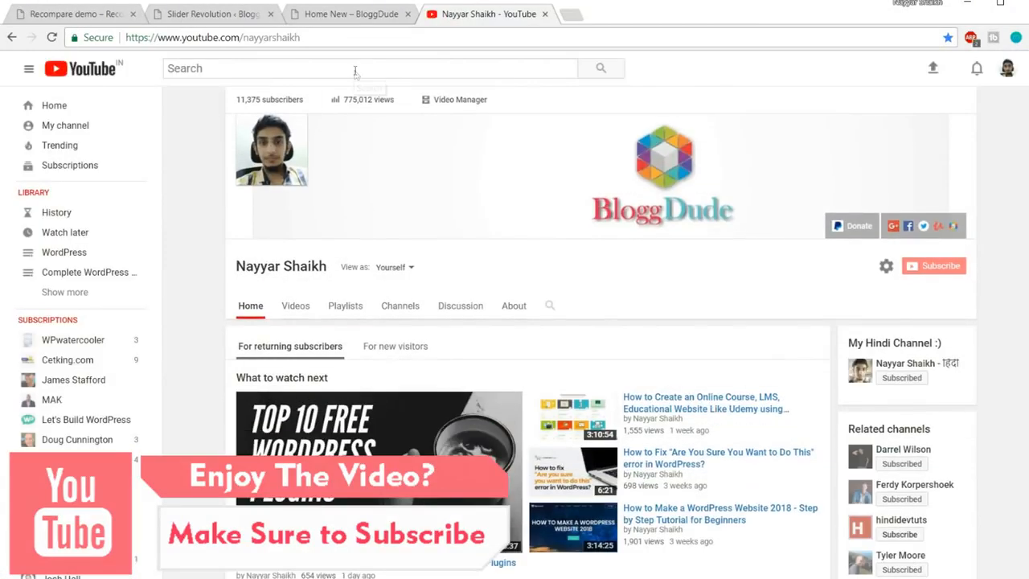
Search YouTube for 'iphone 7 rose gold' and copy the first video's link
left_click(355, 68)
type("iphone 7")
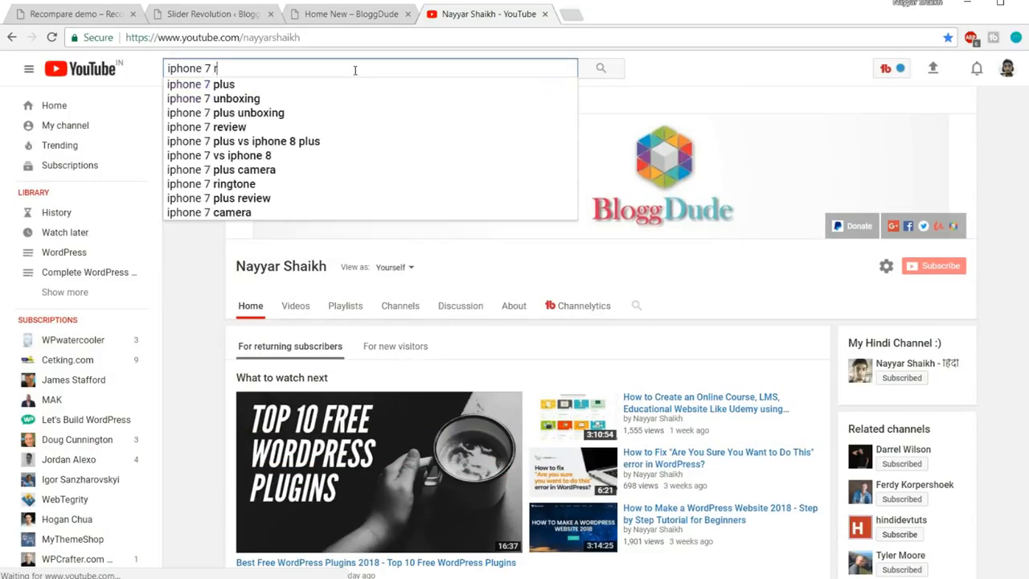
type(" r")
left_click(305, 127)
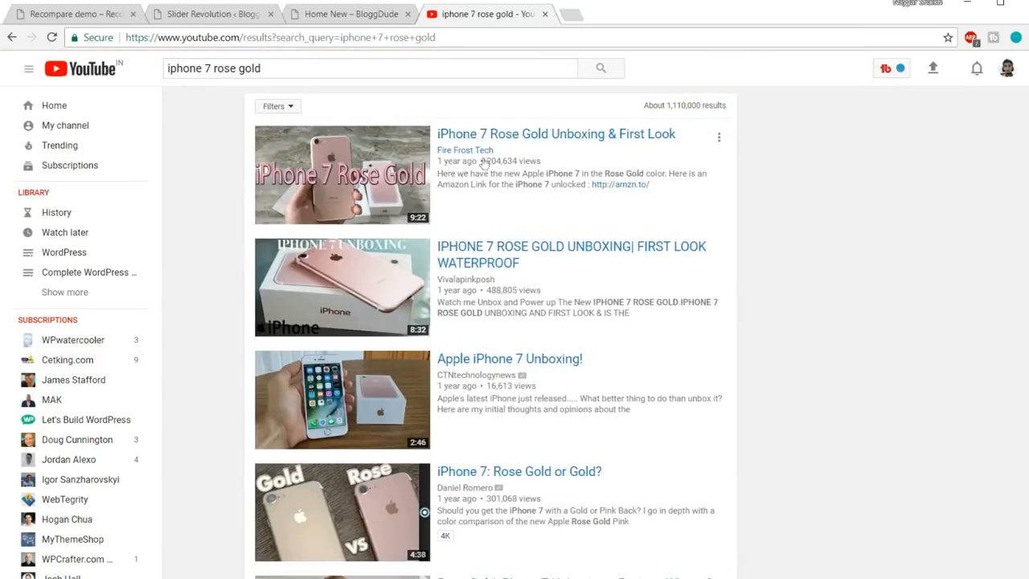
right_click(494, 139)
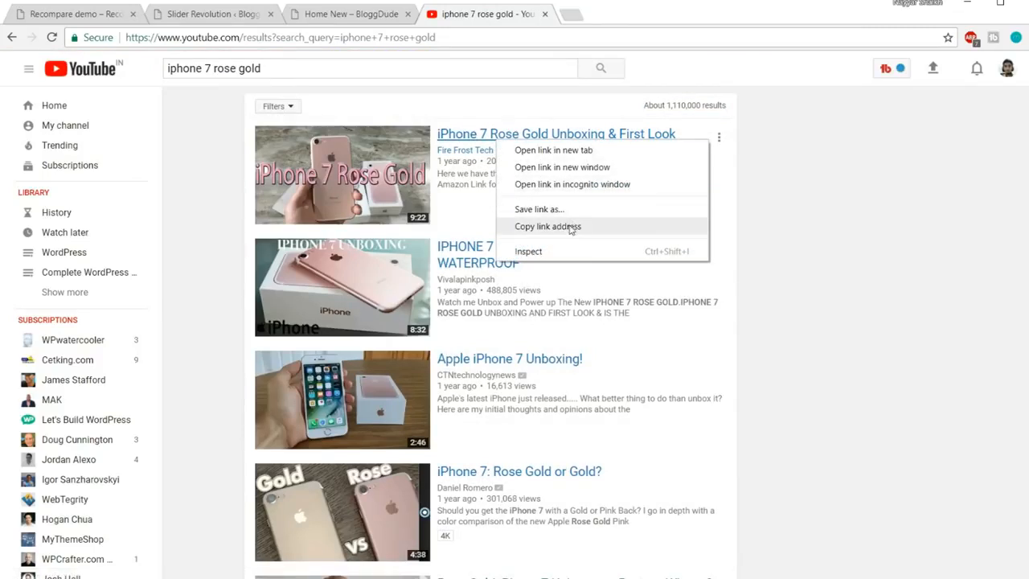
left_click(570, 227)
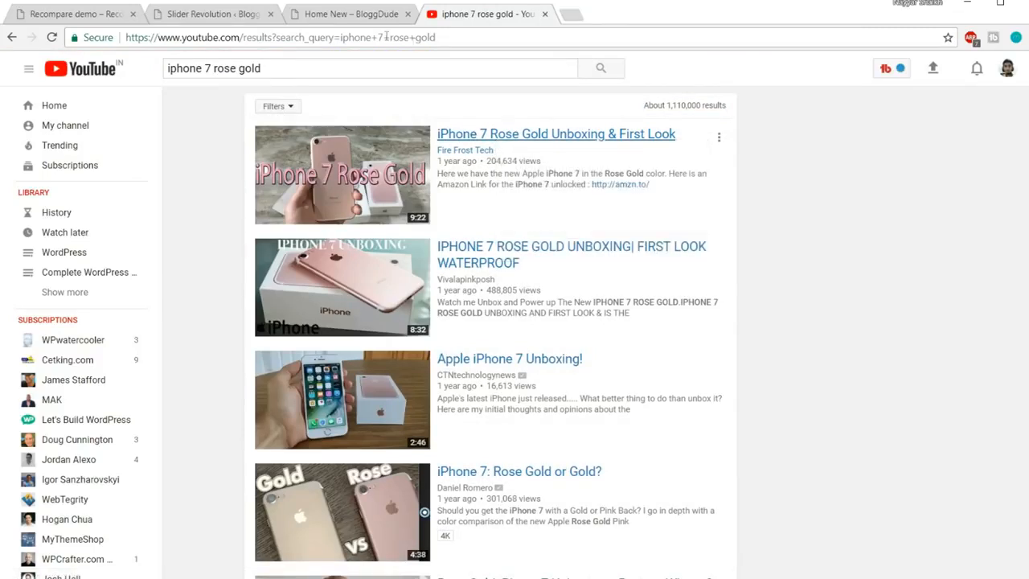
left_click(229, 13)
Paste the YouTube link and trim it down to the video ID qHxp1K2ZINs
left_click(526, 280)
key("ctrl+v")
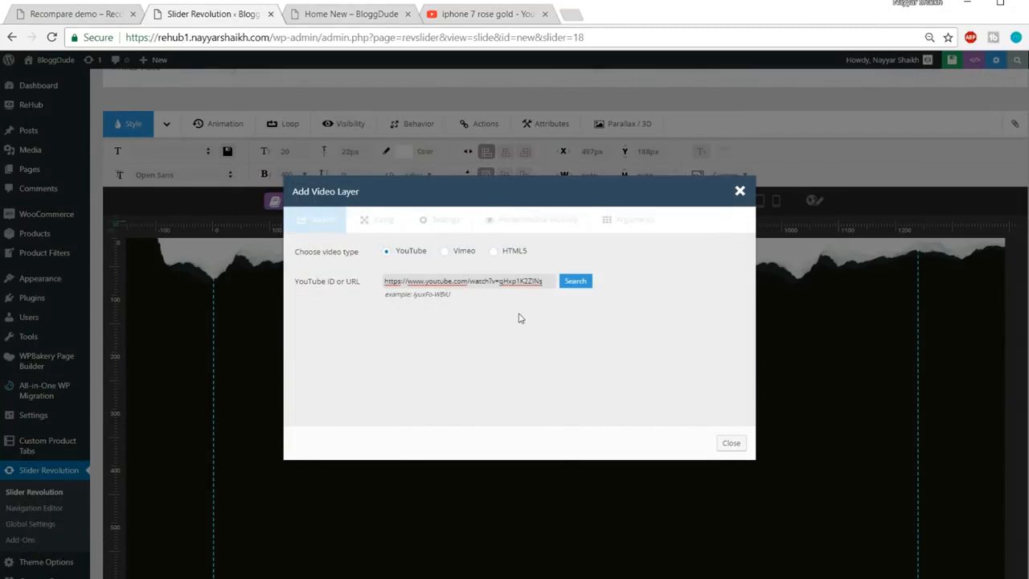
left_click_drag(472, 294, 405, 296)
key("ctrl+plus")
key("ctrl+plus")
key("ctrl+plus")
key("ctrl+minus")
key("ctrl+minus")
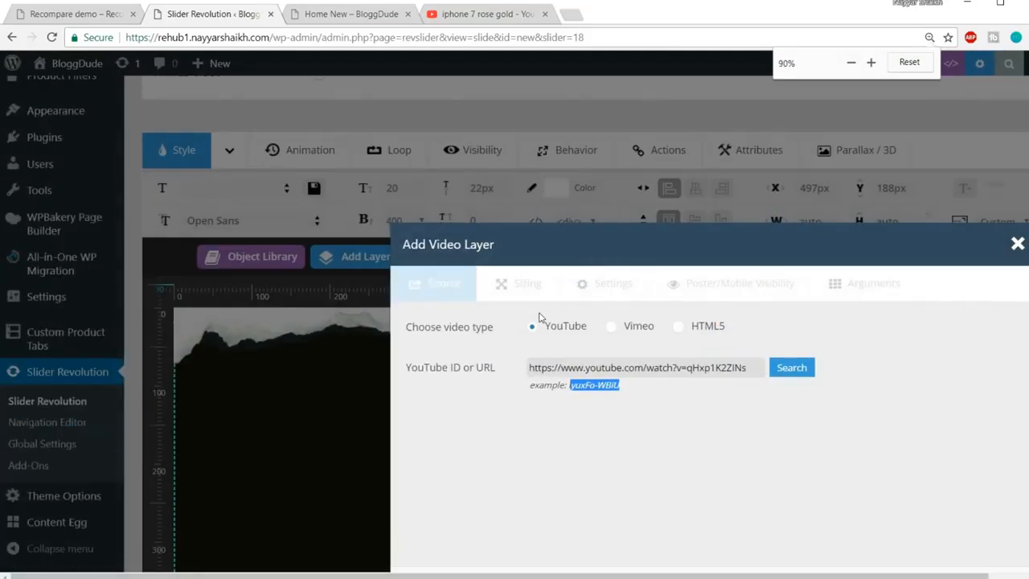
key("ctrl+plus")
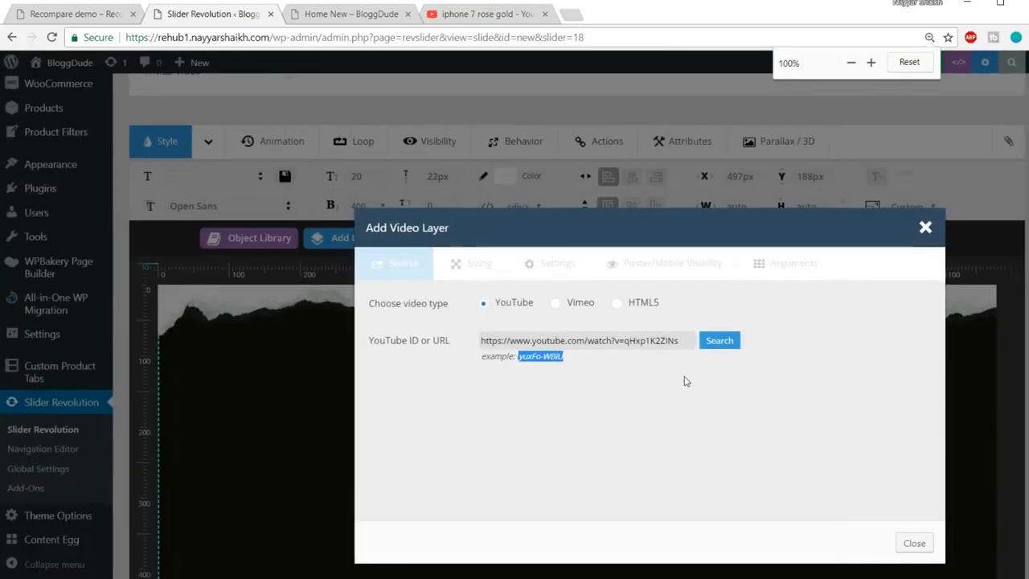
left_click(674, 378)
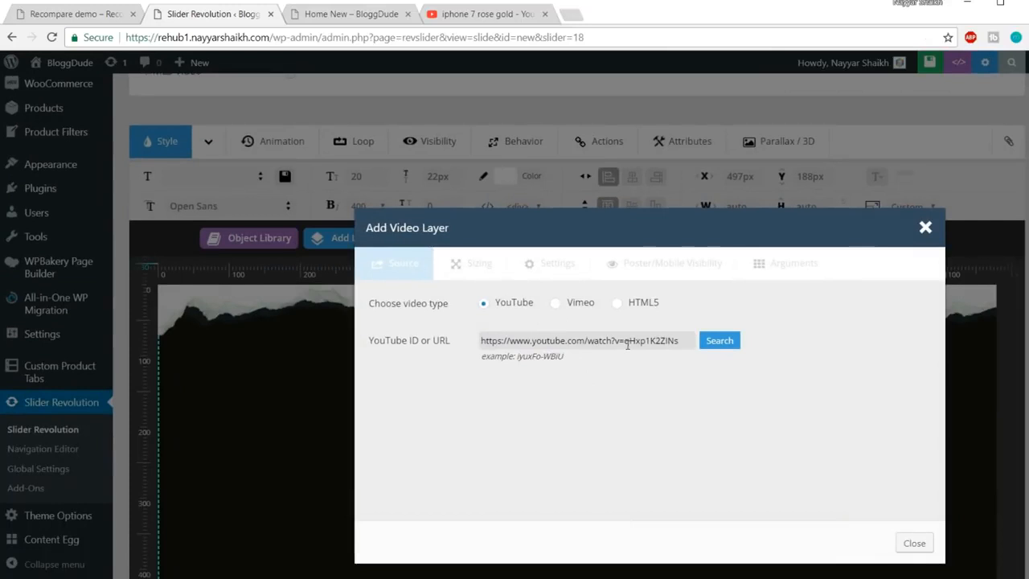
left_click_drag(628, 341, 394, 347)
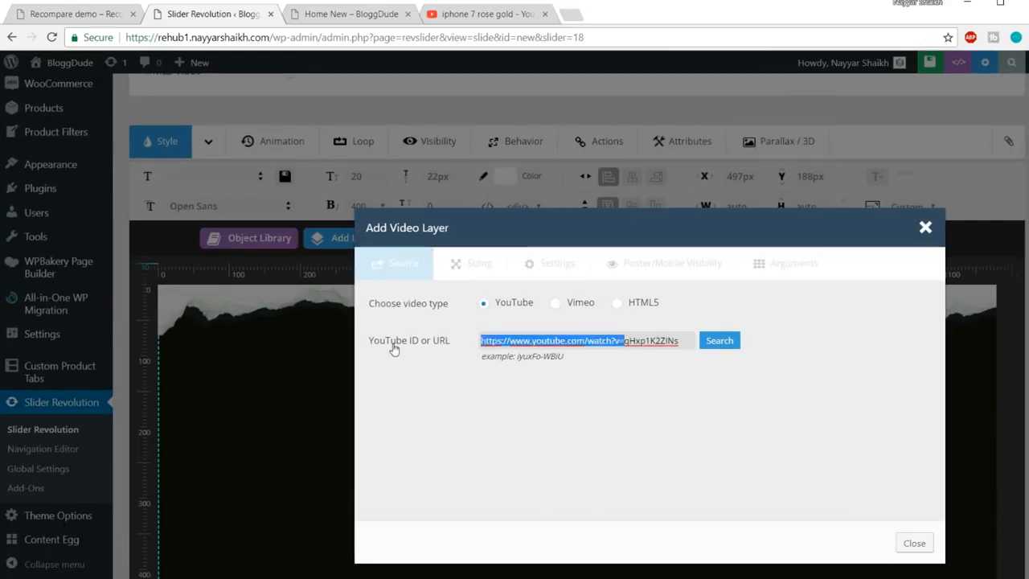
key("BackSpace")
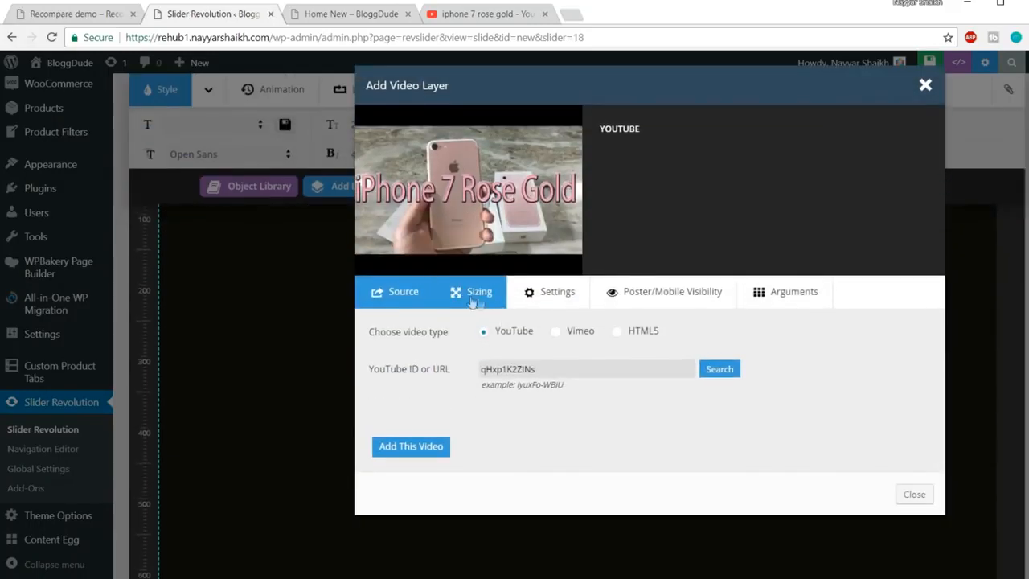
Turn on Allow FullScreen in the video settings and add the video to the slide
left_click(530, 294)
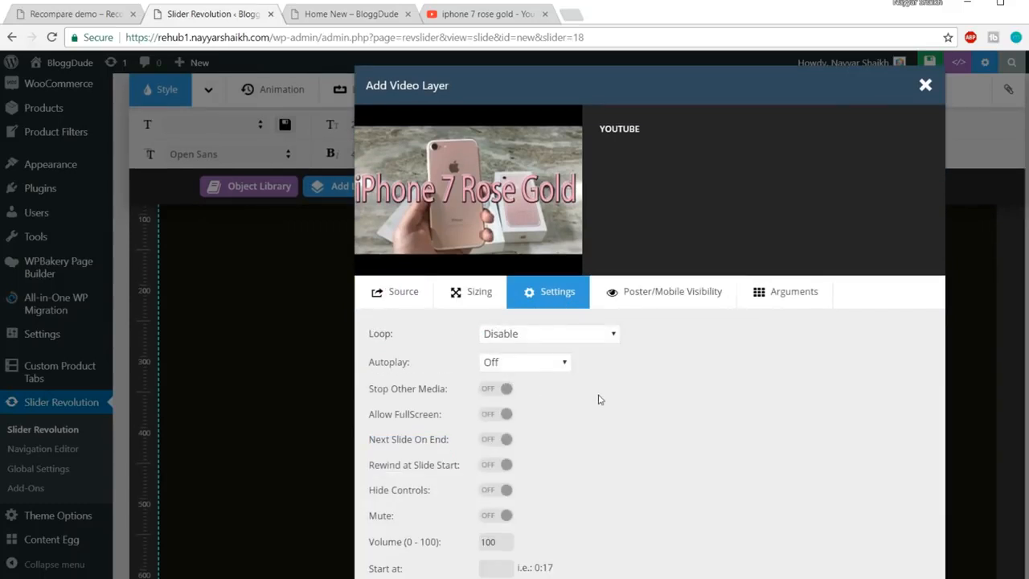
scroll(598, 400, "down", 1)
left_click(495, 343)
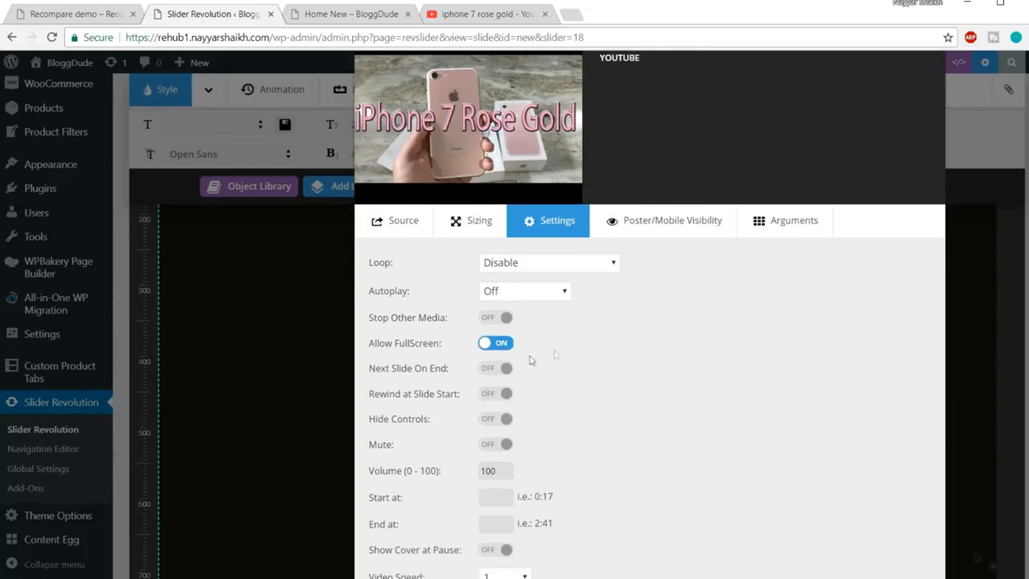
scroll(545, 321, "down", 1)
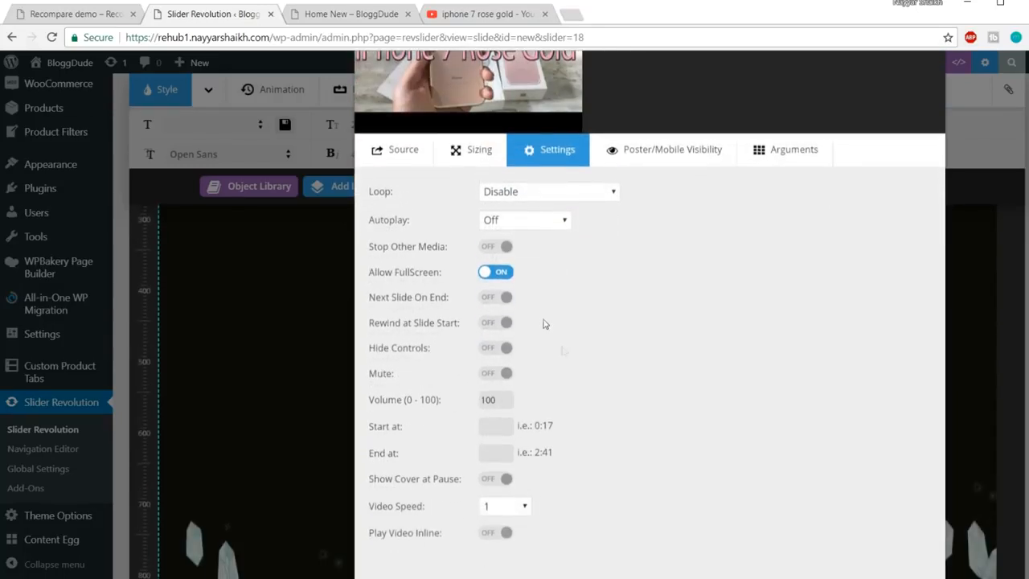
scroll(542, 298, "down", 2)
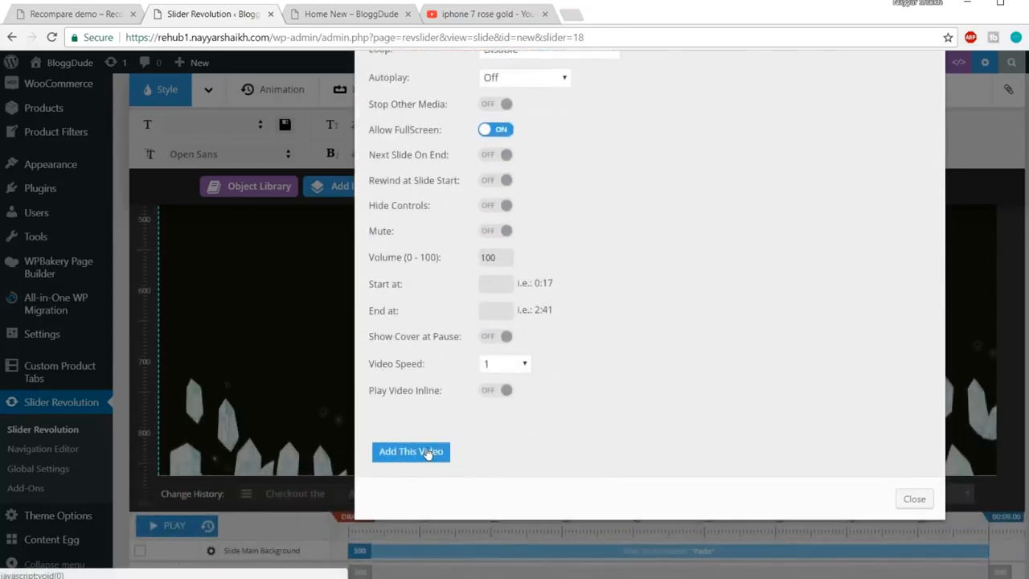
left_click(410, 452)
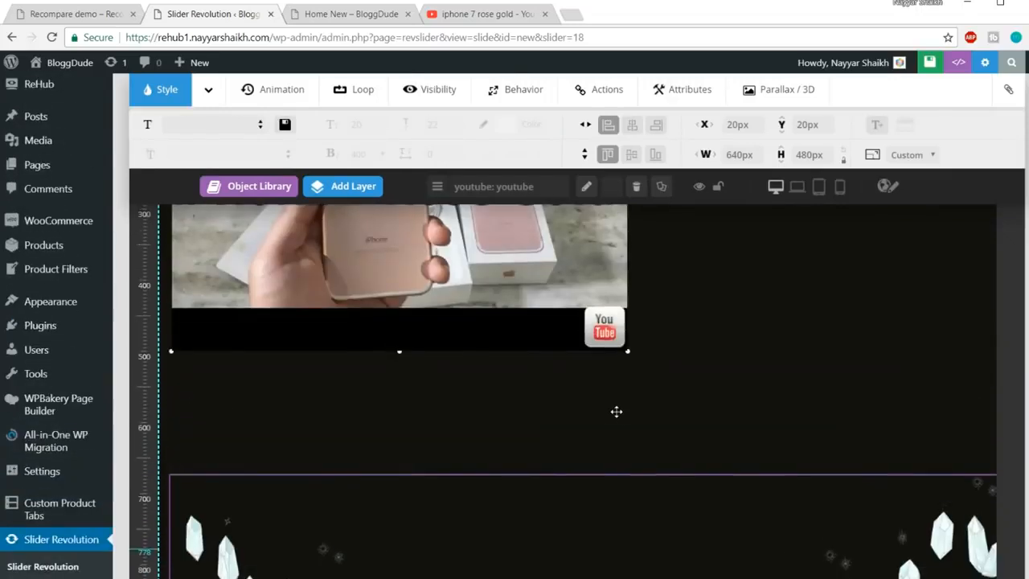
Centre the video beneath the title and subtitle, then view the Recompare demo homepage
key("ctrl+minus")
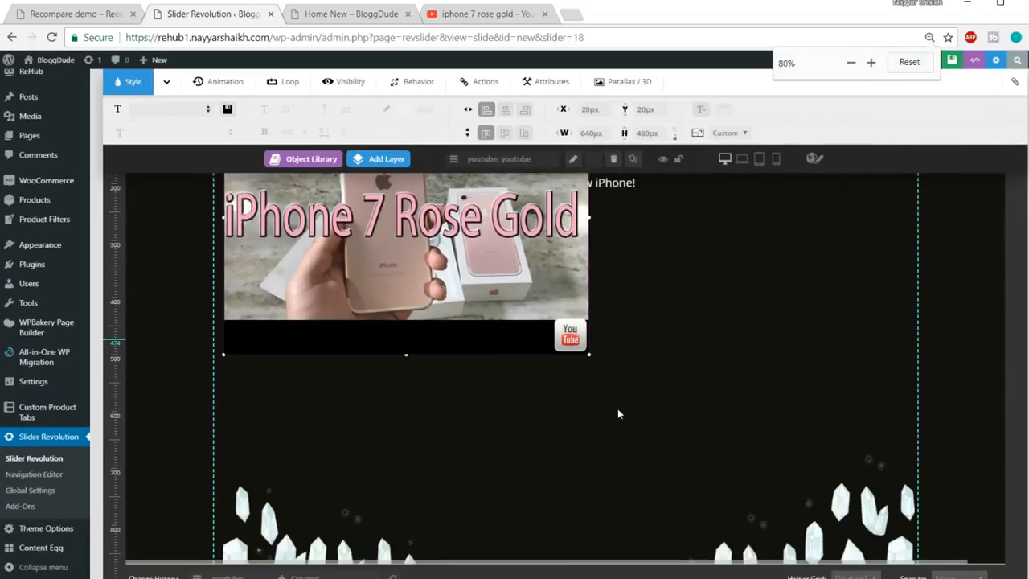
left_click_drag(524, 363, 690, 480)
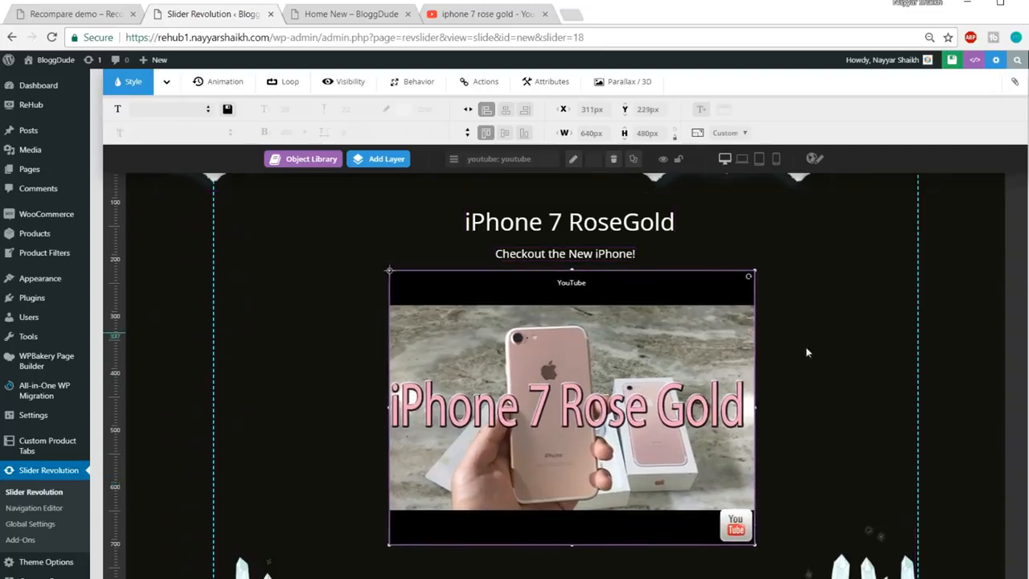
scroll(725, 405, "up", 1)
scroll(726, 404, "down", 3)
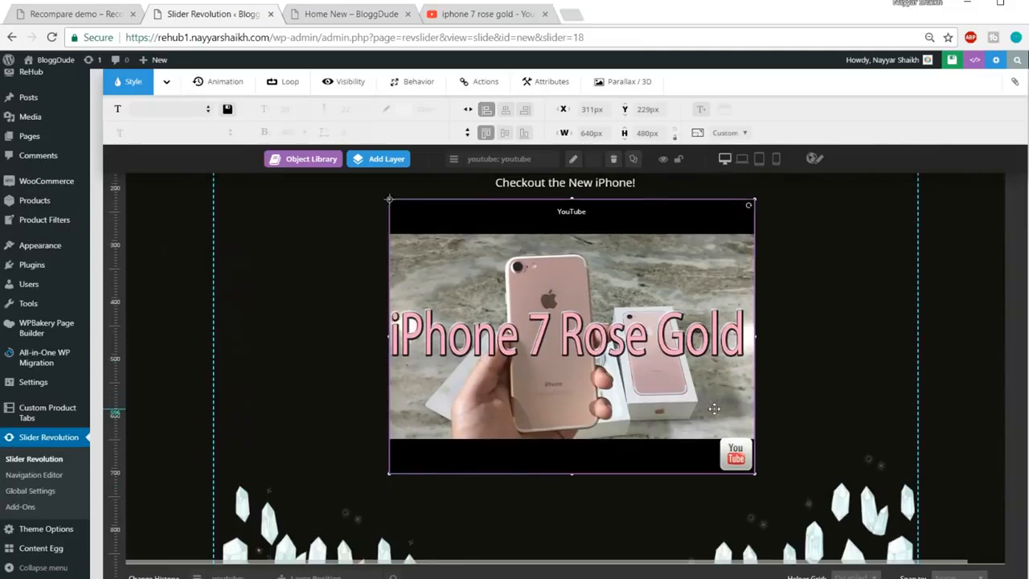
left_click(78, 20)
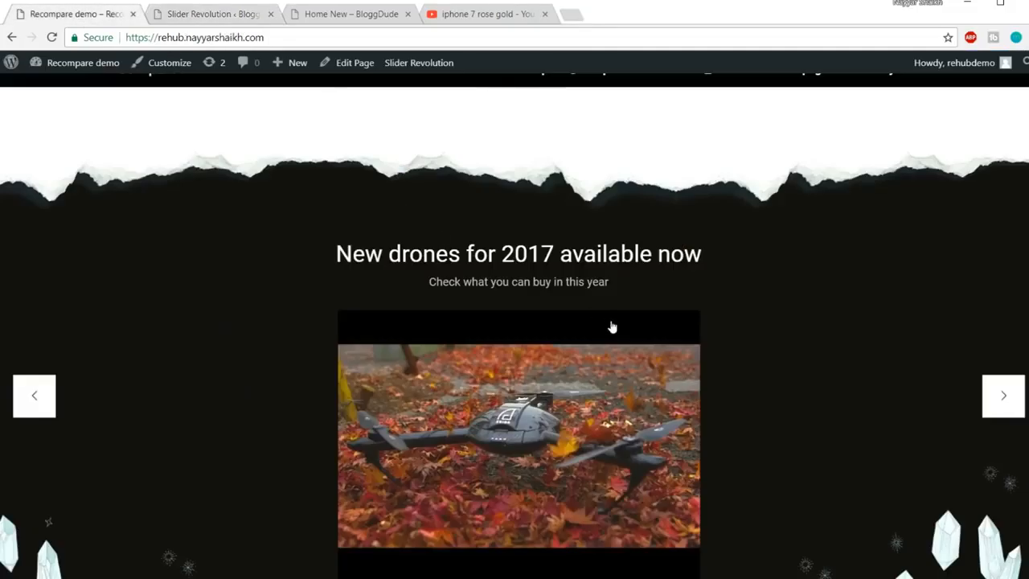
Add a 'Click on the Image to Play the video' caption below the video, above the crystals
scroll(611, 326, "down", 3)
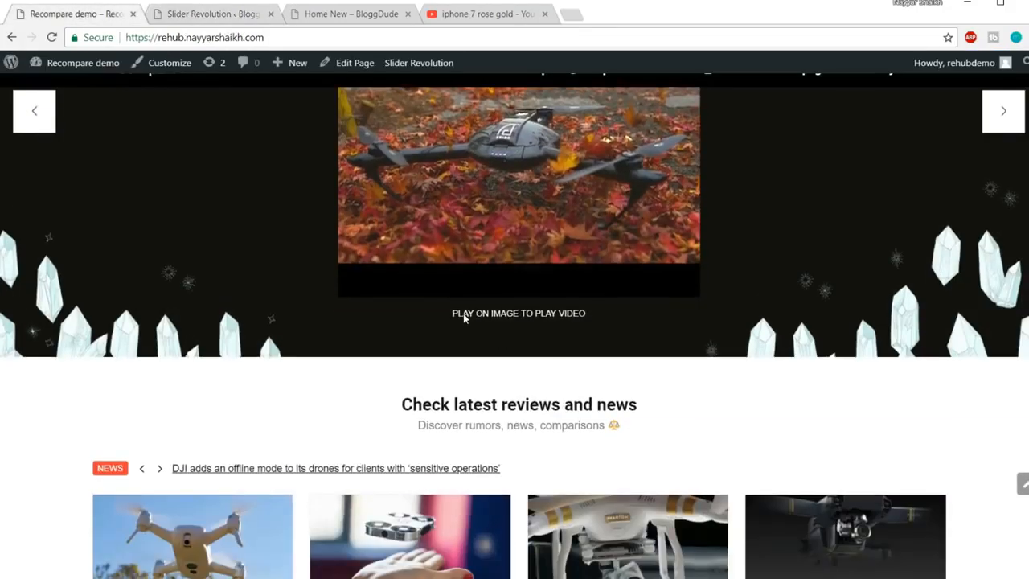
left_click(214, 16)
mouse_move(390, 157)
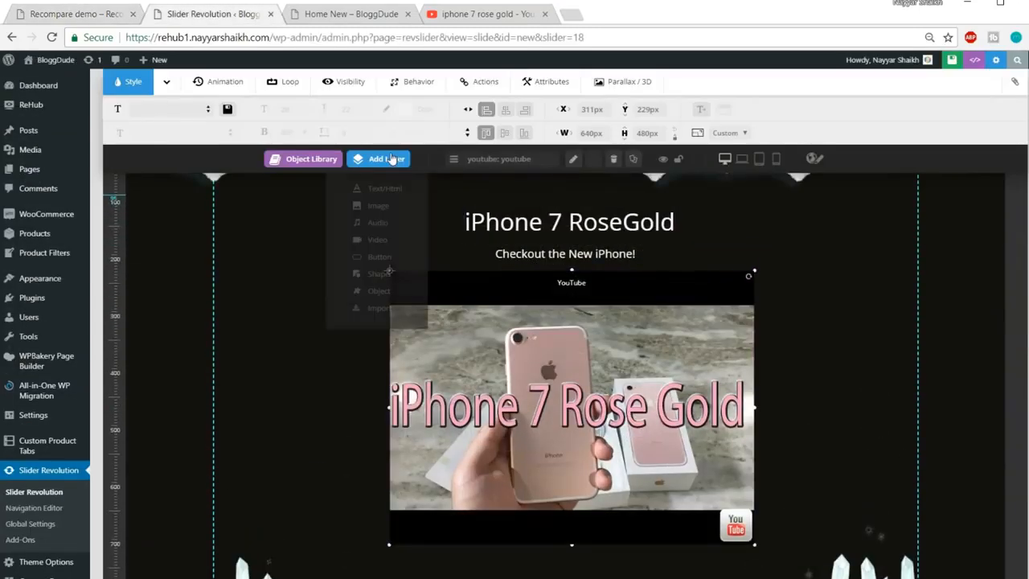
left_click(389, 193)
key("ctrl+a")
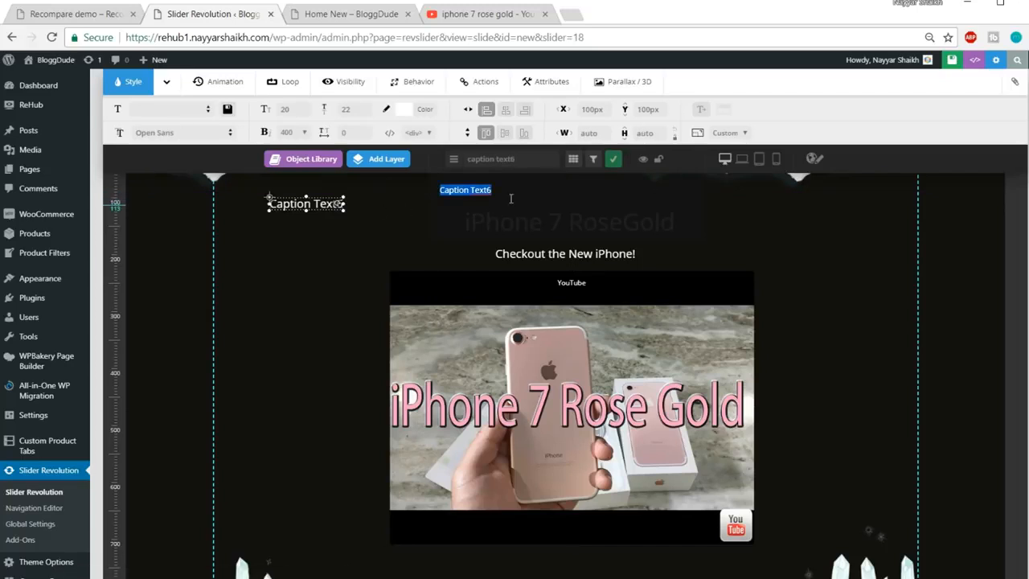
type("Click")
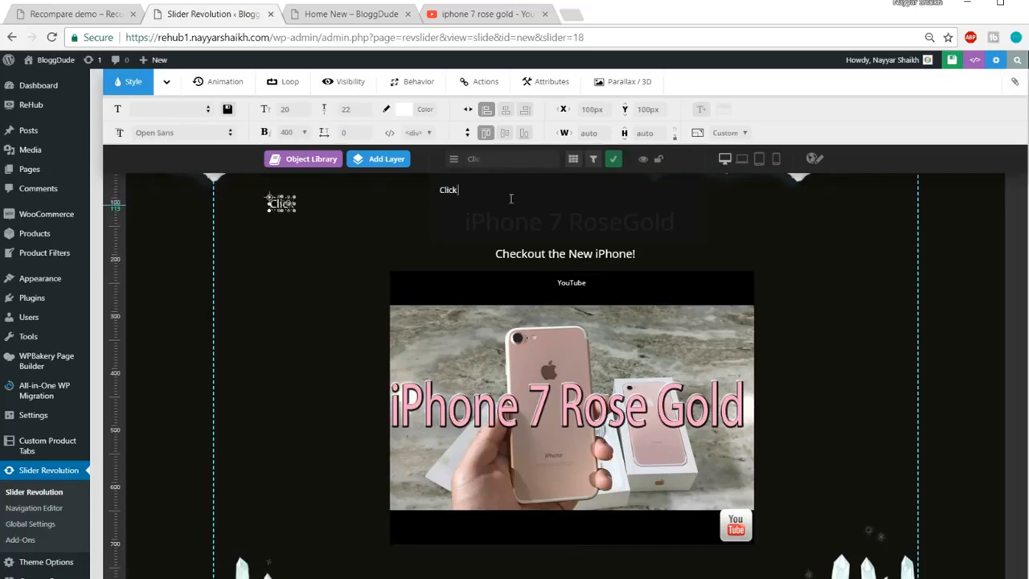
type(" on the ")
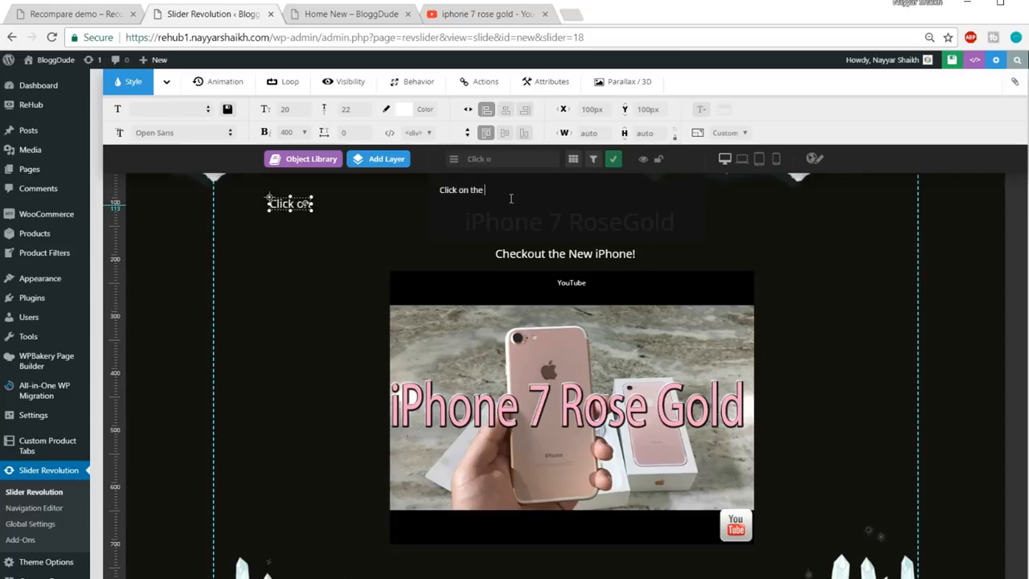
type("Image to Play t")
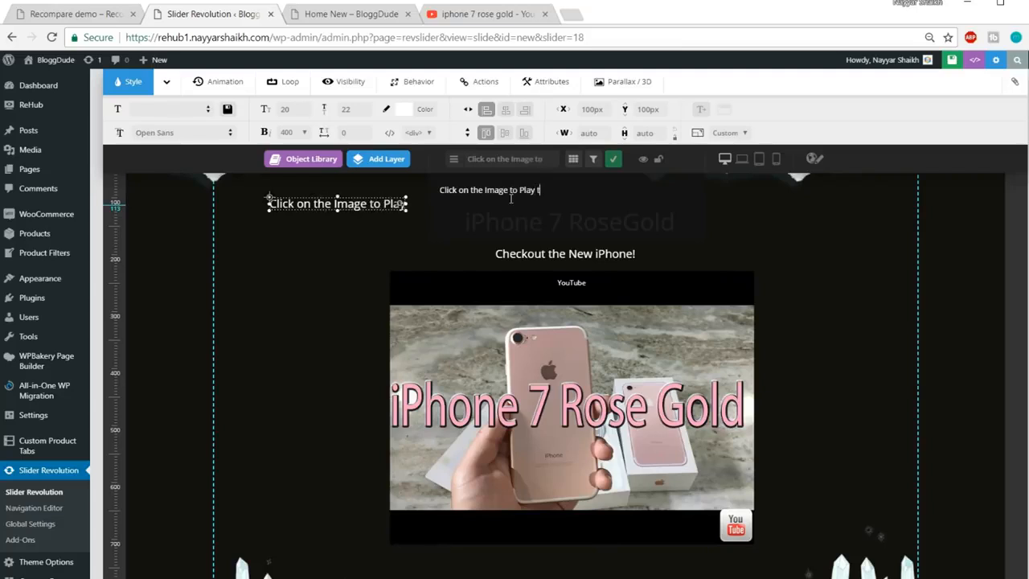
type("he video")
left_click_drag(273, 204, 480, 503)
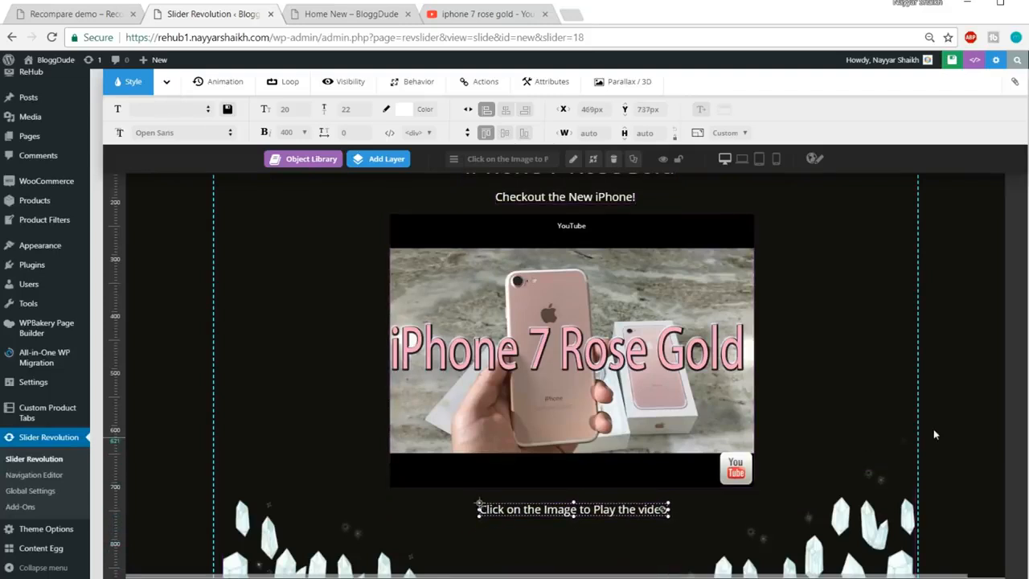
Save the slide with Save Slide, then switch to the live demo site
scroll(933, 429, "up", 2)
scroll(932, 414, "down", 3)
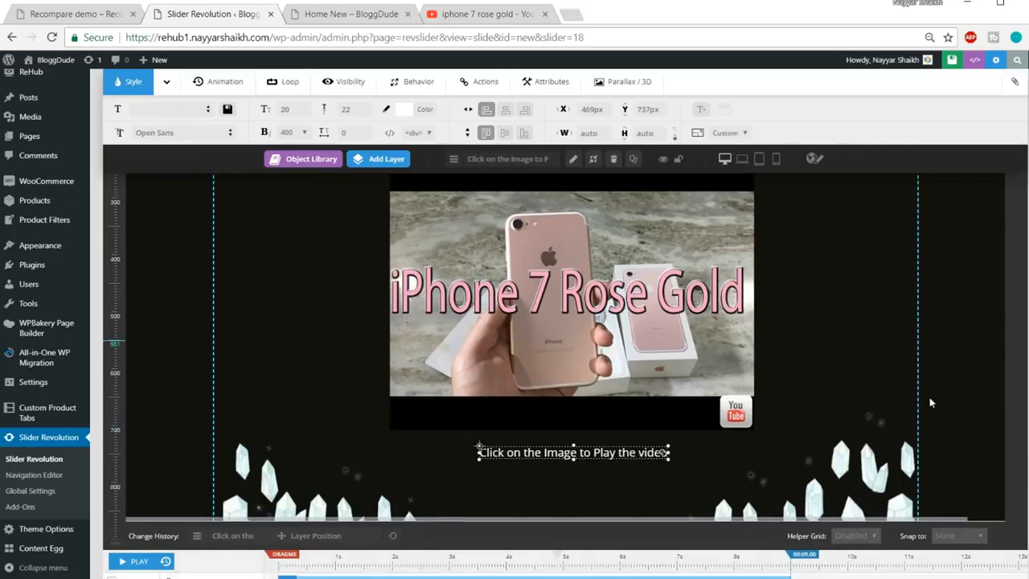
scroll(933, 402, "up", 3)
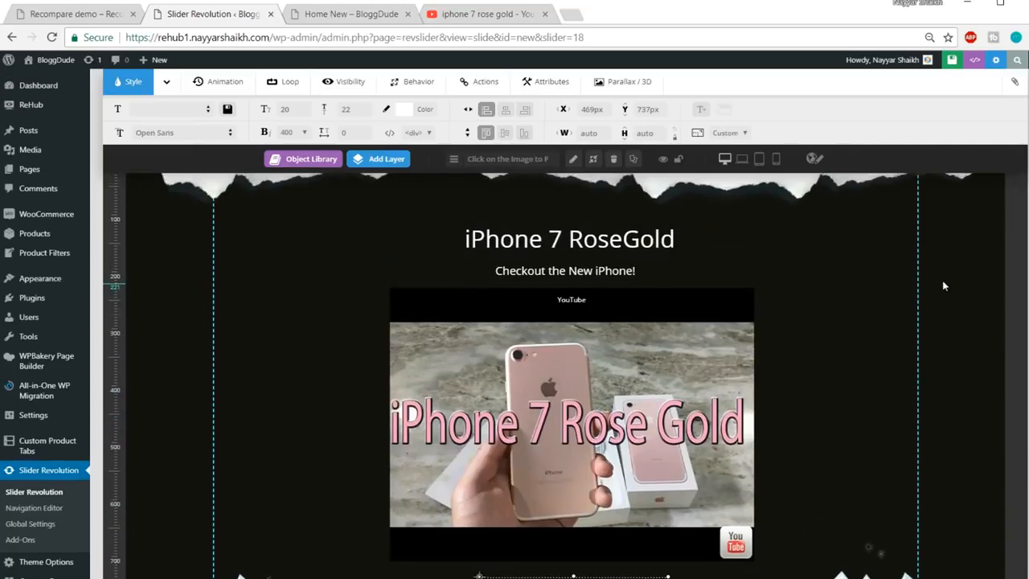
scroll(944, 286, "up", 2)
left_click(917, 65)
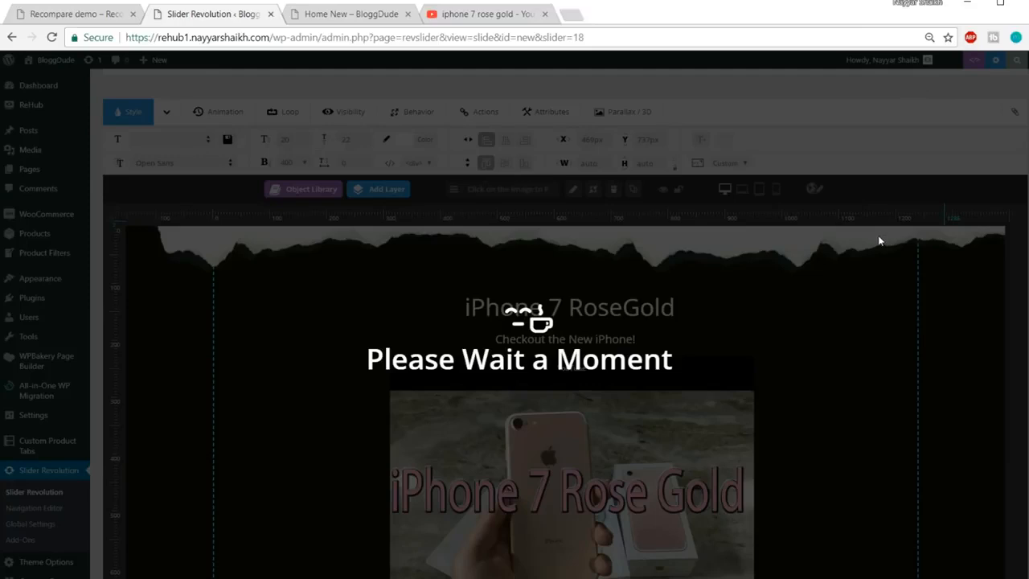
scroll(878, 335, "down", 3)
scroll(878, 334, "down", 3)
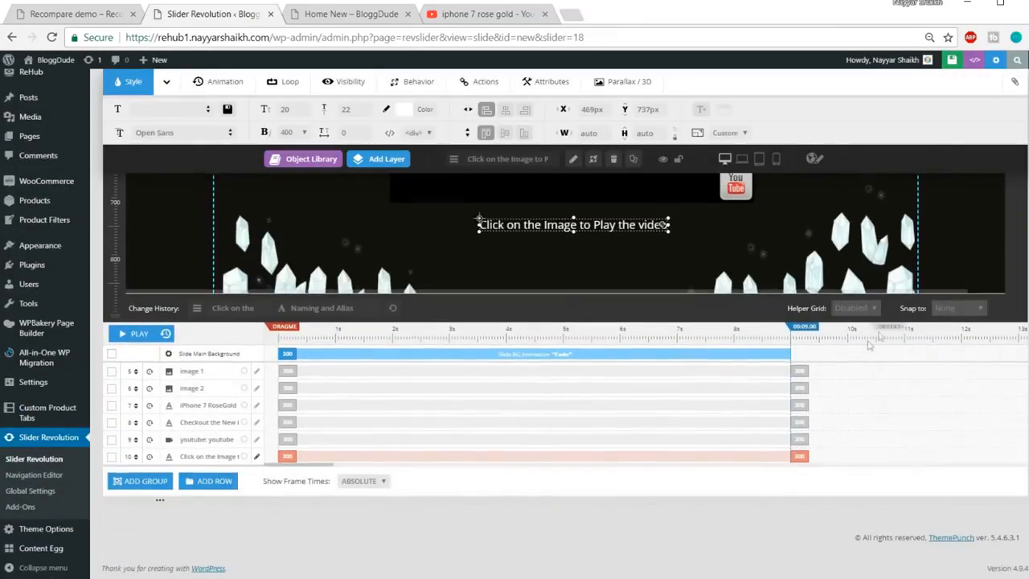
left_click(108, 12)
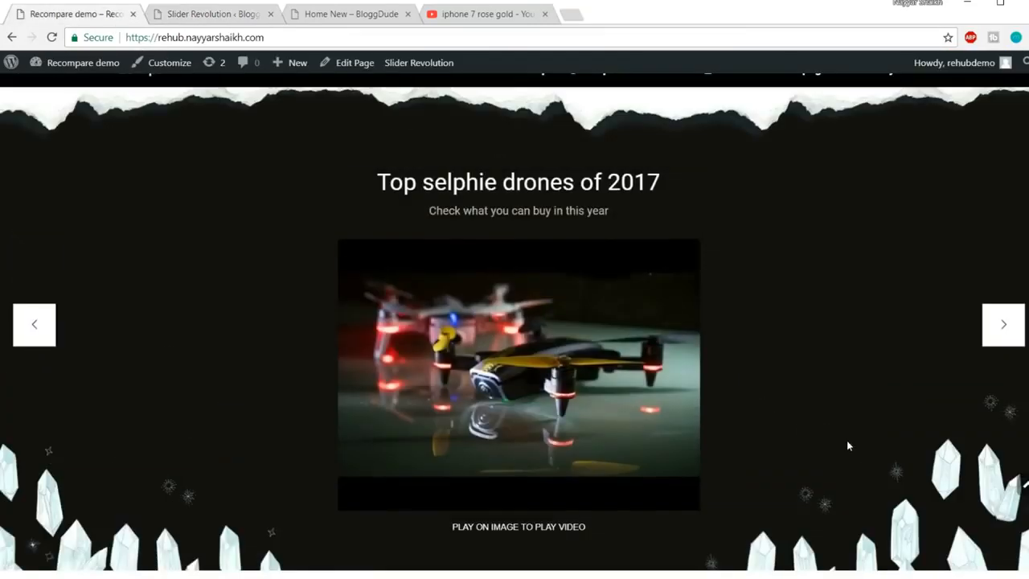
Advance the demo slider twice through its drone slides, then go back to the slide editor
left_click(1003, 329)
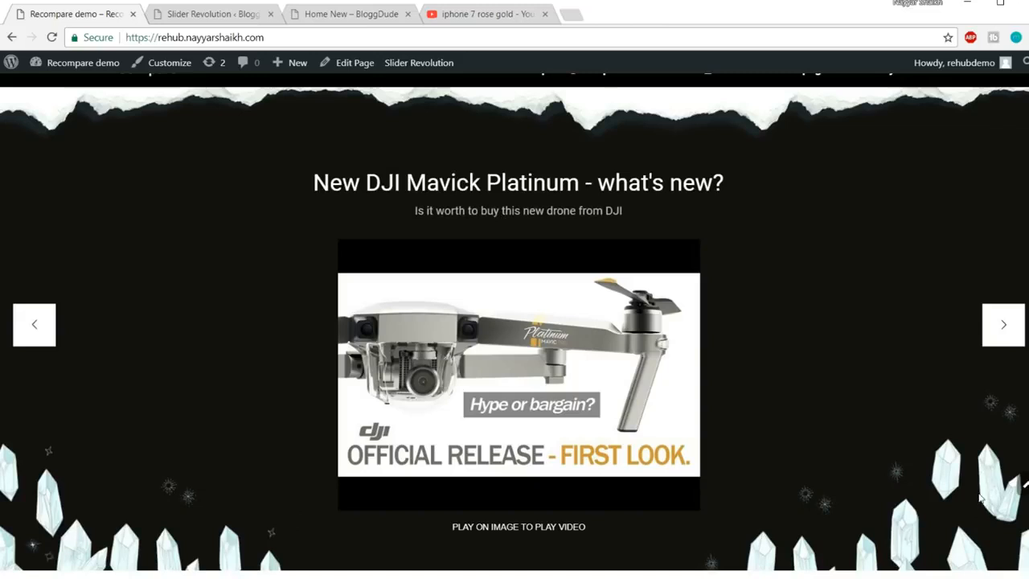
left_click(991, 323)
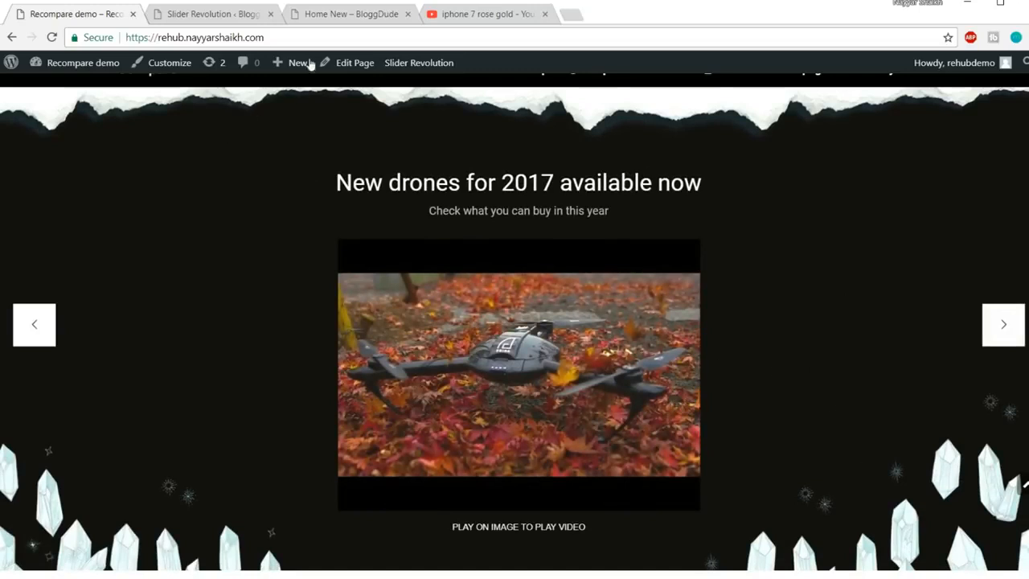
left_click(211, 14)
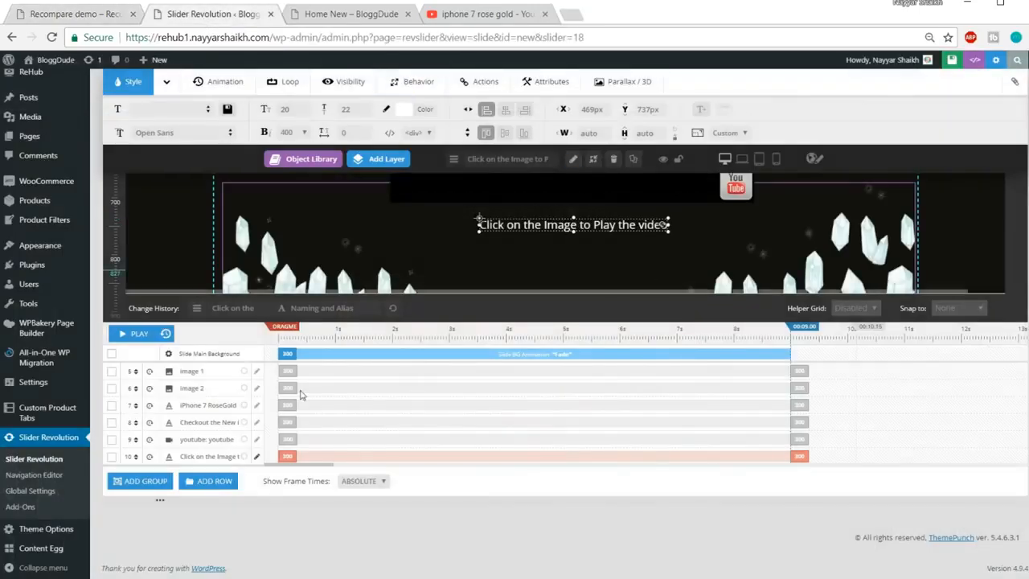
Select the torn-paper image 1 layer and open its start timing in the timeline
key("ctrl+minus")
key("ctrl+plus")
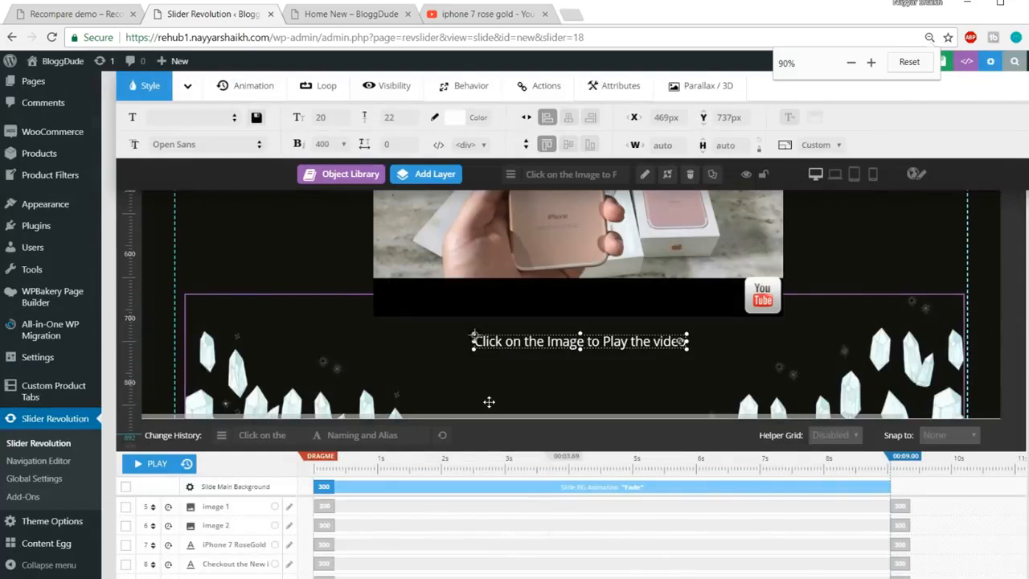
scroll(424, 422, "down", 2)
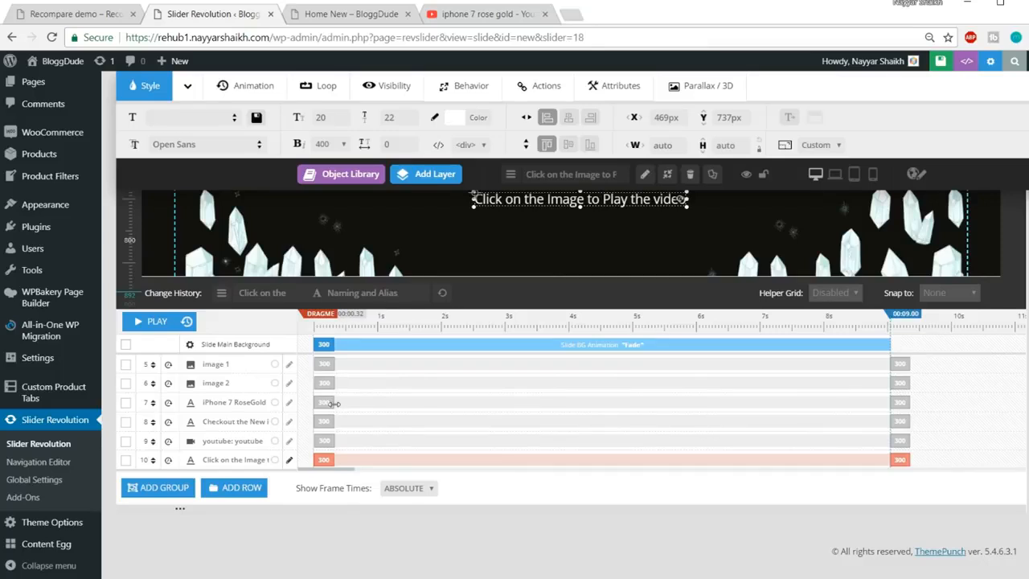
scroll(386, 410, "up", 10)
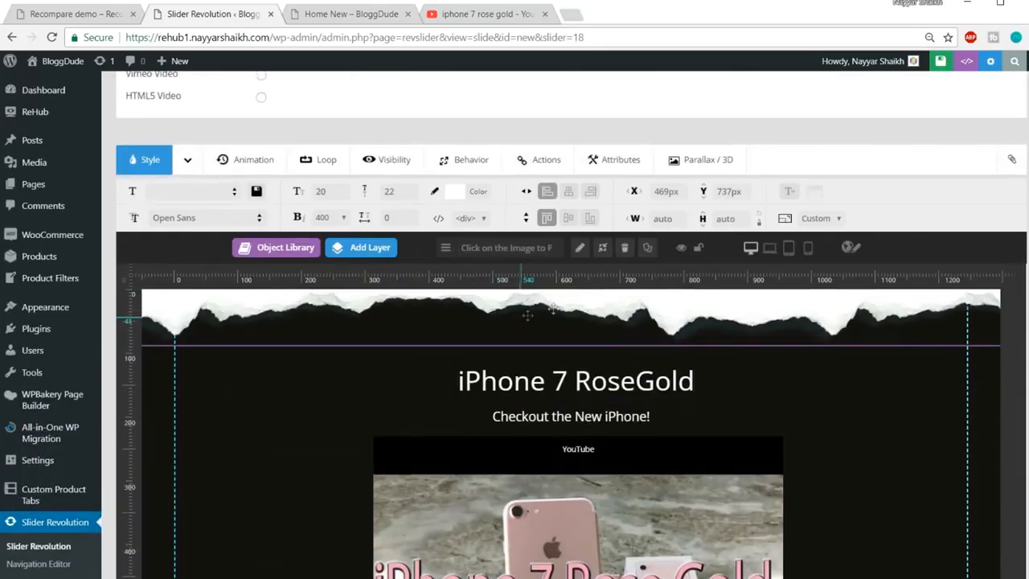
left_click(555, 308)
scroll(555, 308, "down", 10)
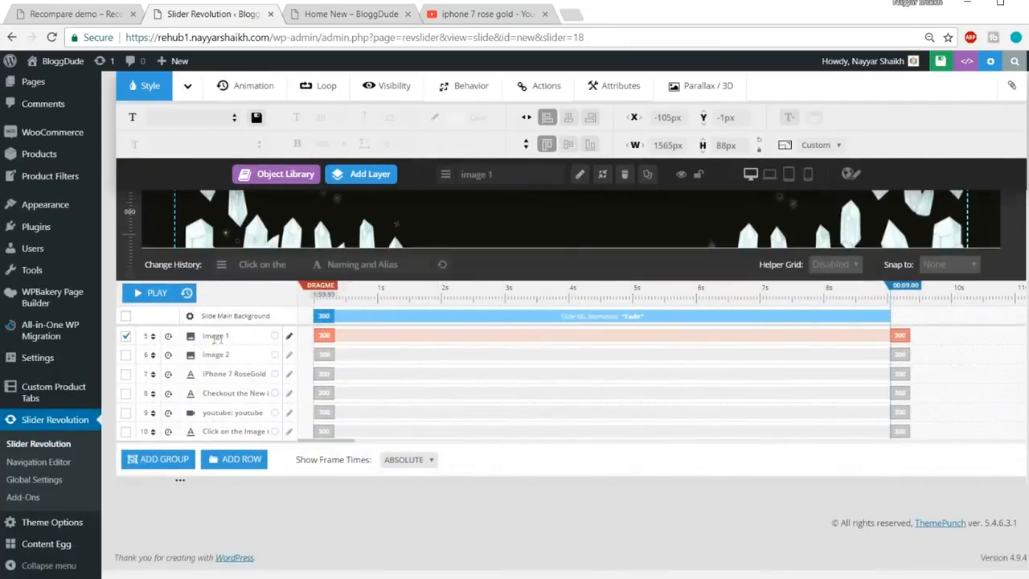
mouse_move(328, 339)
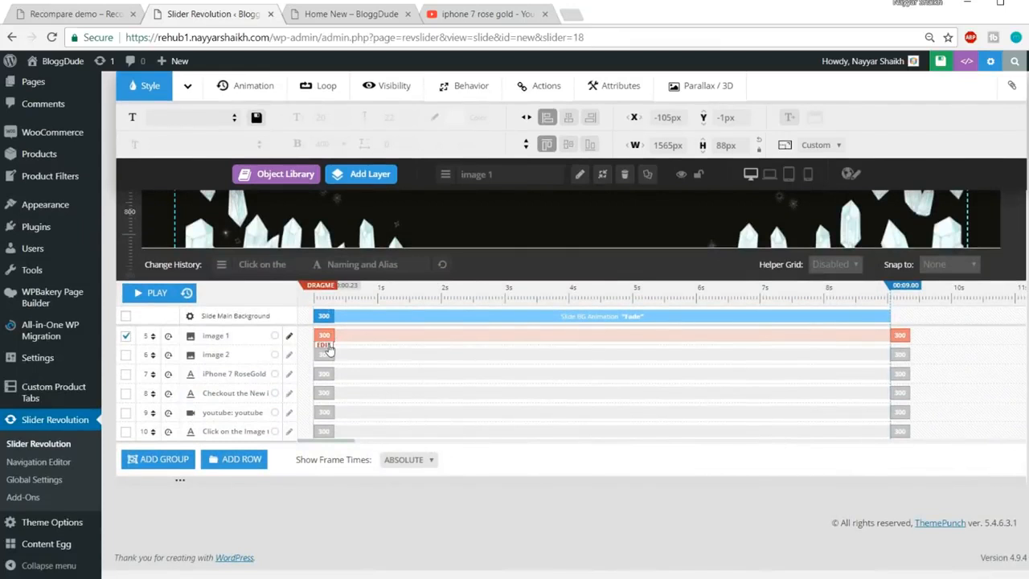
left_click(326, 346)
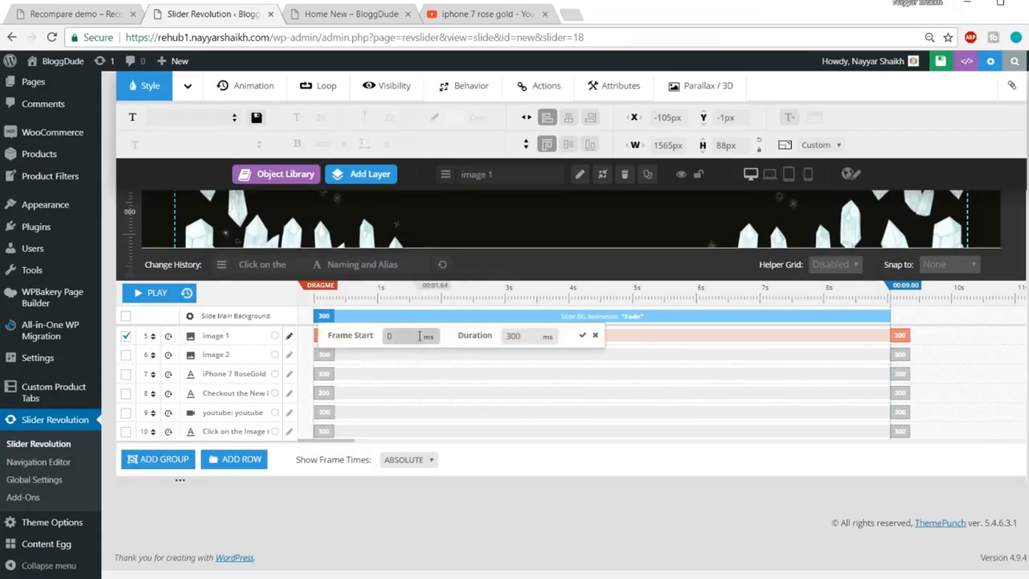
Set image 1's frame start to 100 ms and duration to 1000 ms, and confirm
left_click(372, 343)
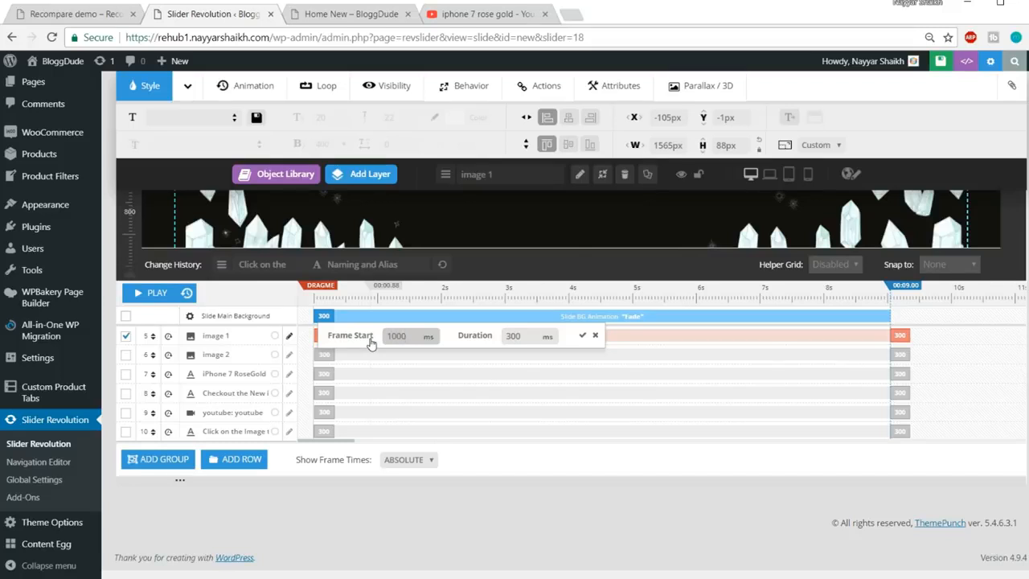
key("ctrl+a")
key("BackSpace")
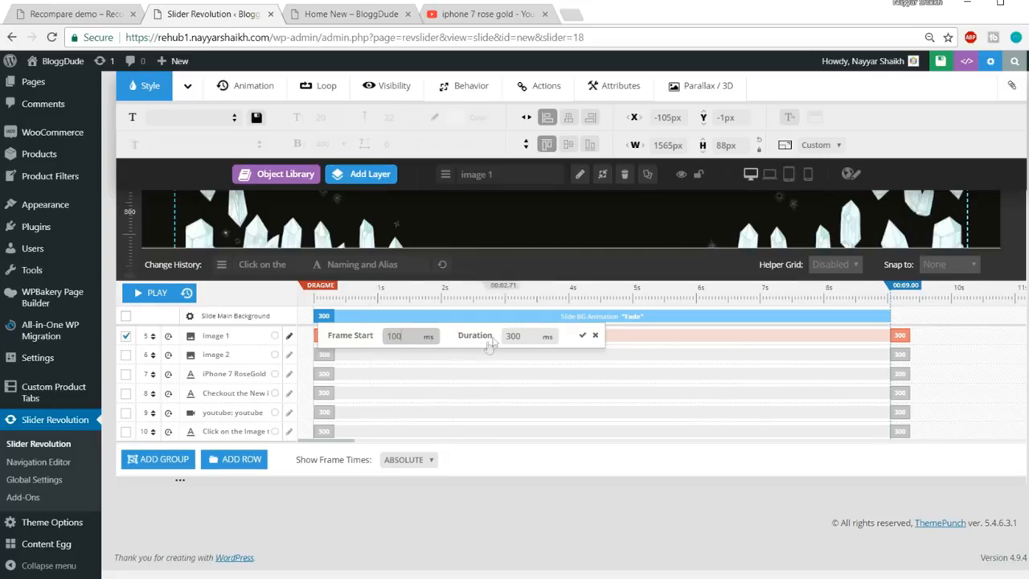
key("Tab")
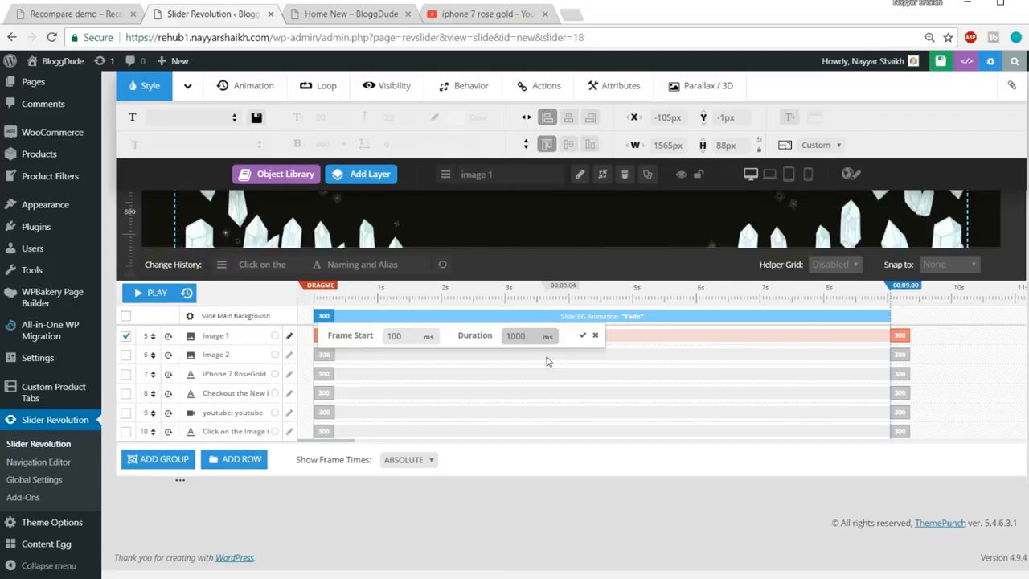
left_click(582, 334)
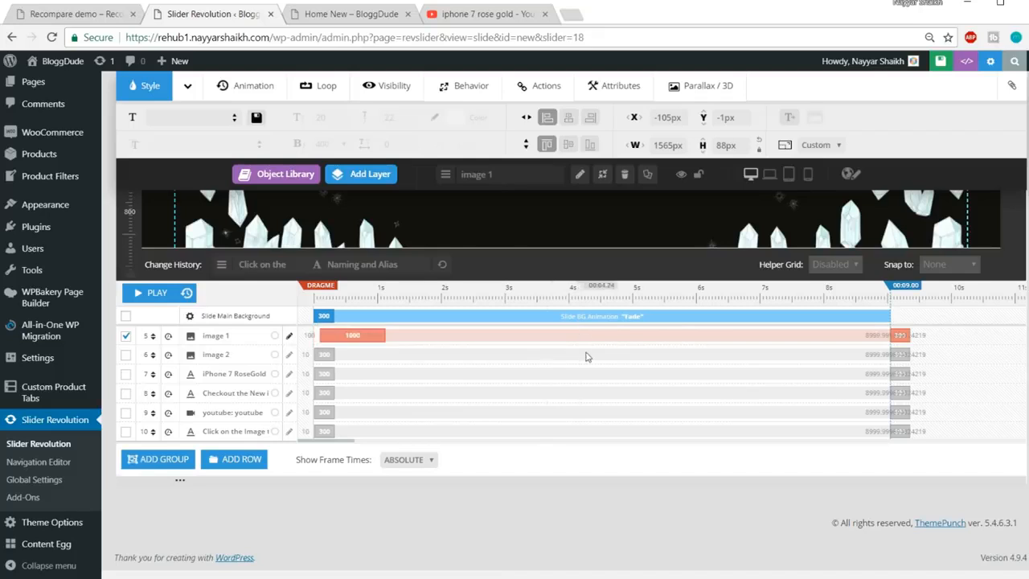
scroll(339, 369, "up", 2)
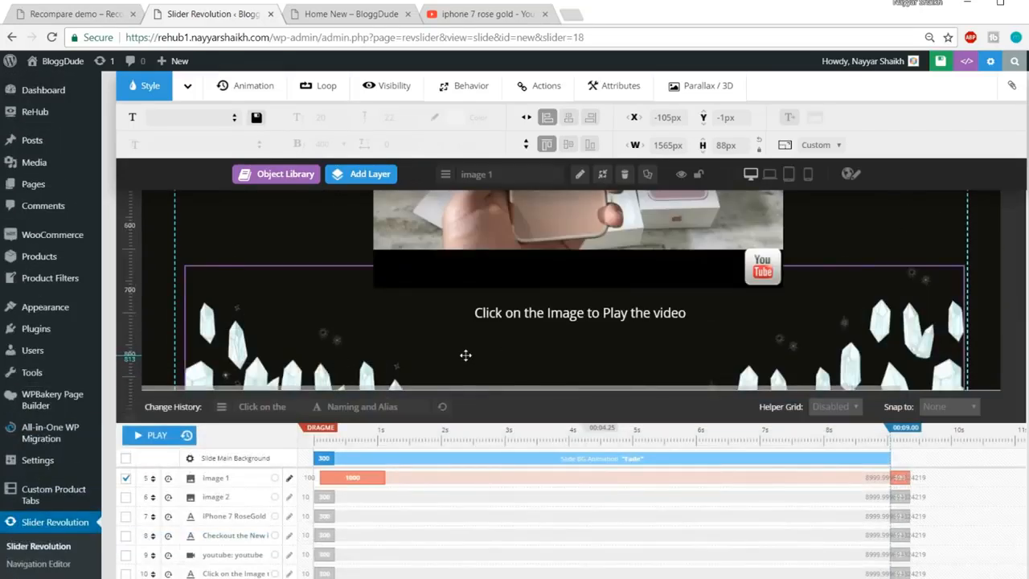
scroll(467, 354, "down", 1)
scroll(466, 354, "down", 3)
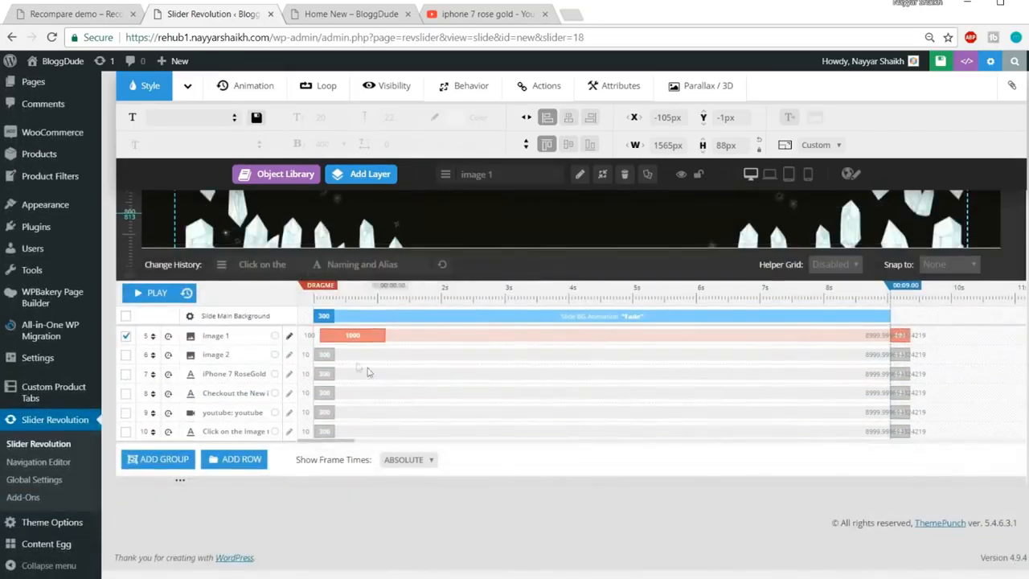
Give the crystals image 2 a 1500 ms start and 2000 ms duration, then view the demo site
left_click(325, 352)
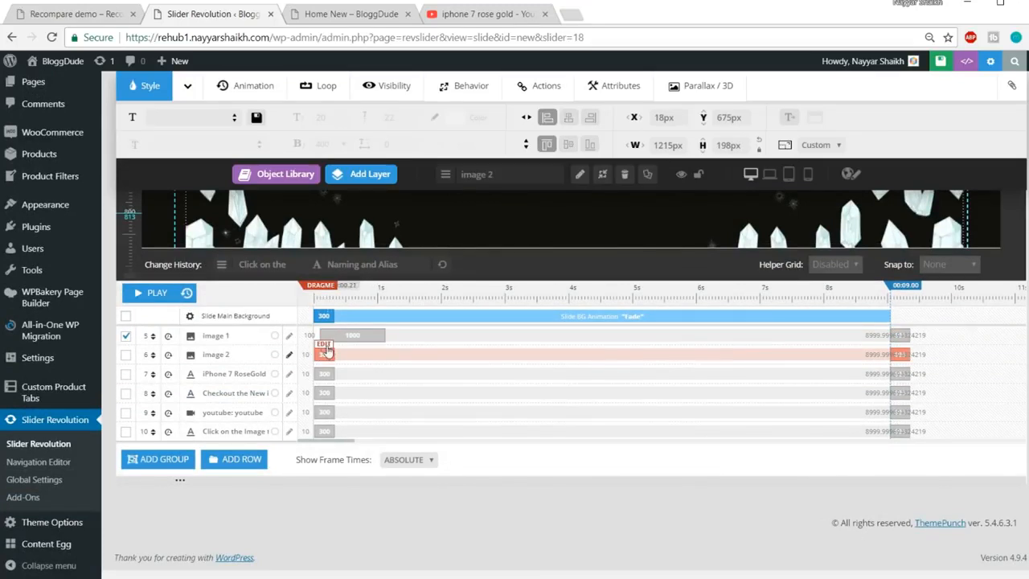
left_click(326, 349)
left_click_drag(400, 355, 361, 356)
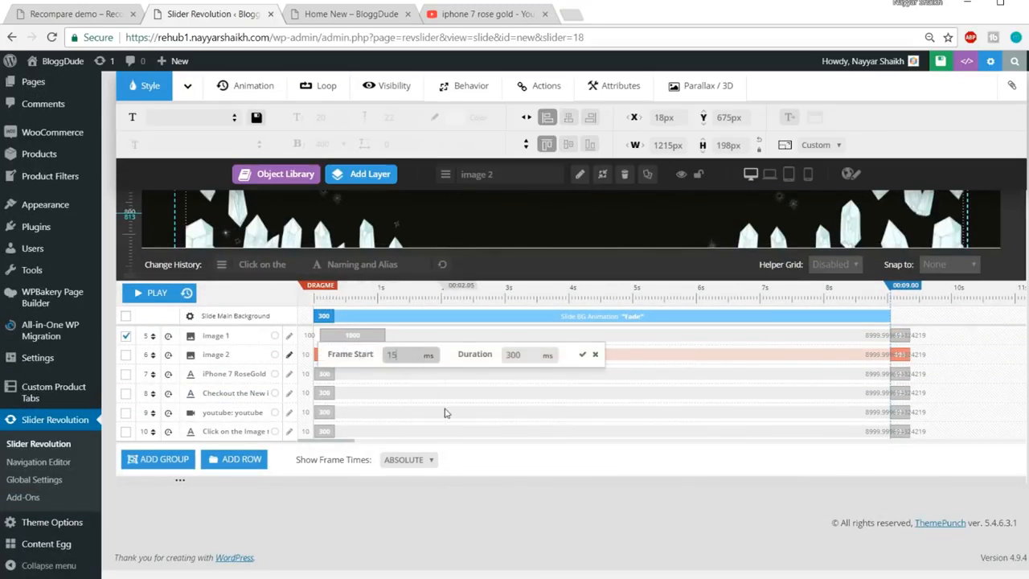
key("Tab")
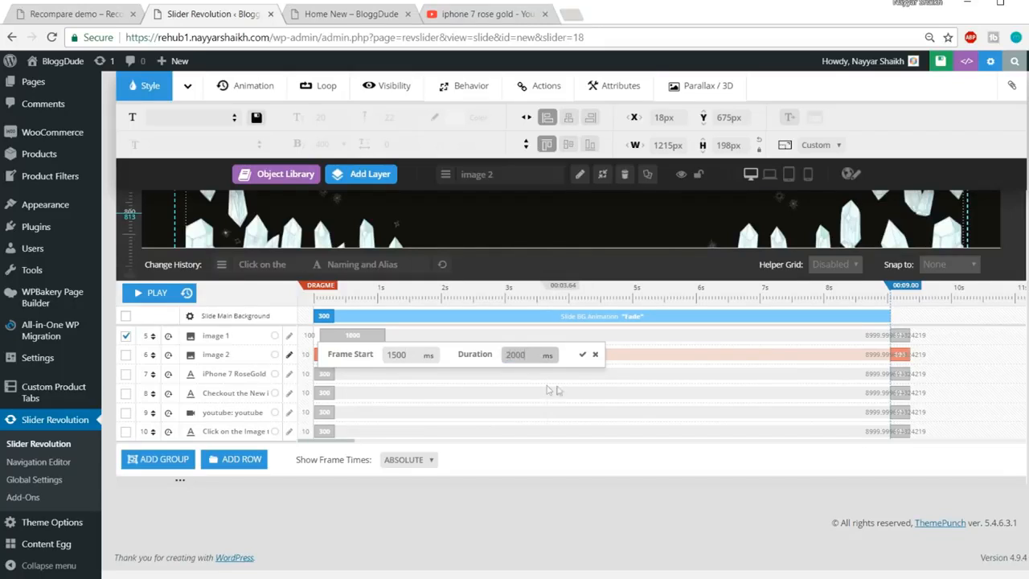
left_click(582, 354)
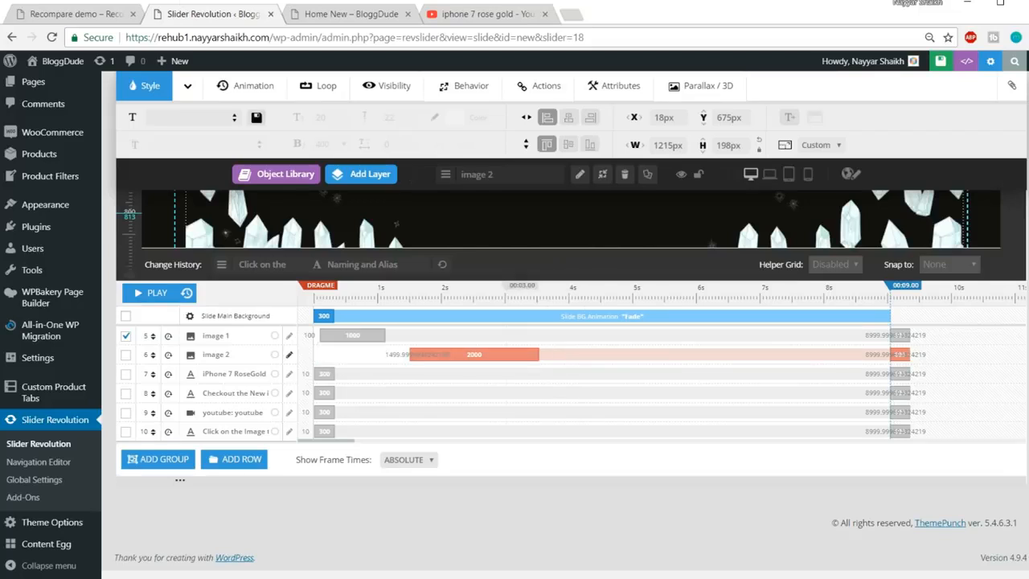
left_click(77, 14)
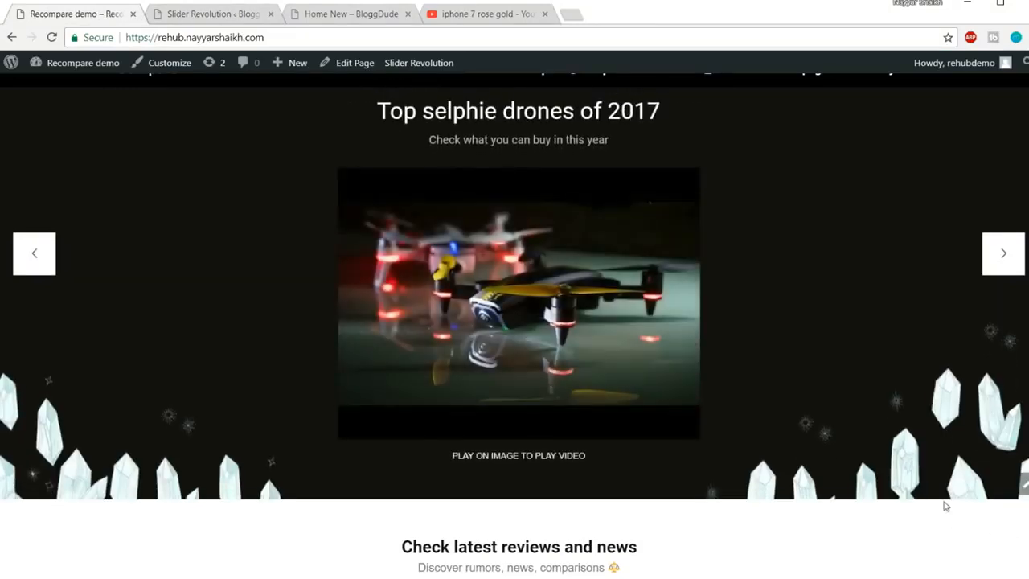
Return to the Slider Revolution editor after watching the front-end slider play
left_click(239, 16)
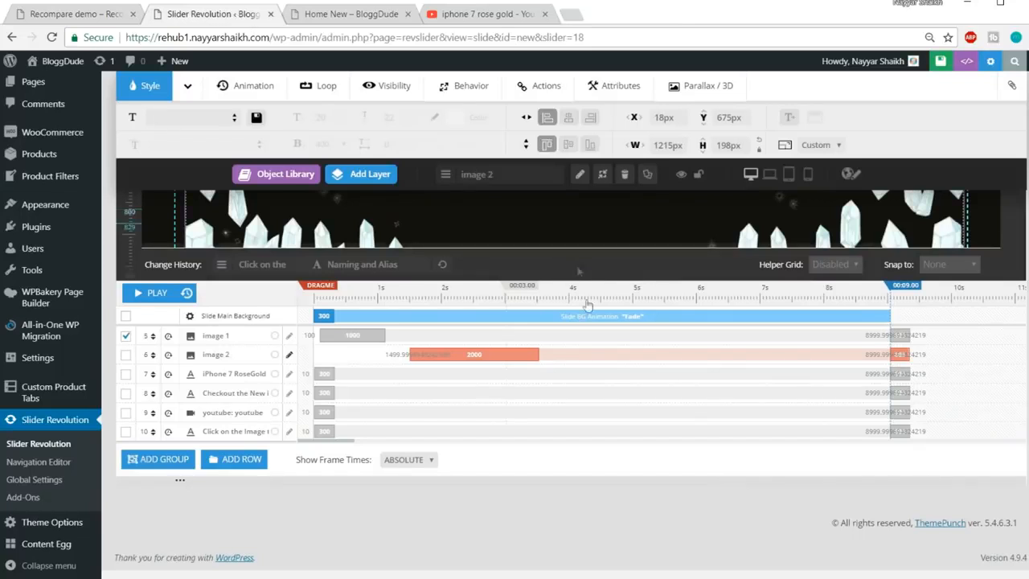
Set the crystals image 2 layer's exit animation duration to 1500 ms
left_click(900, 345)
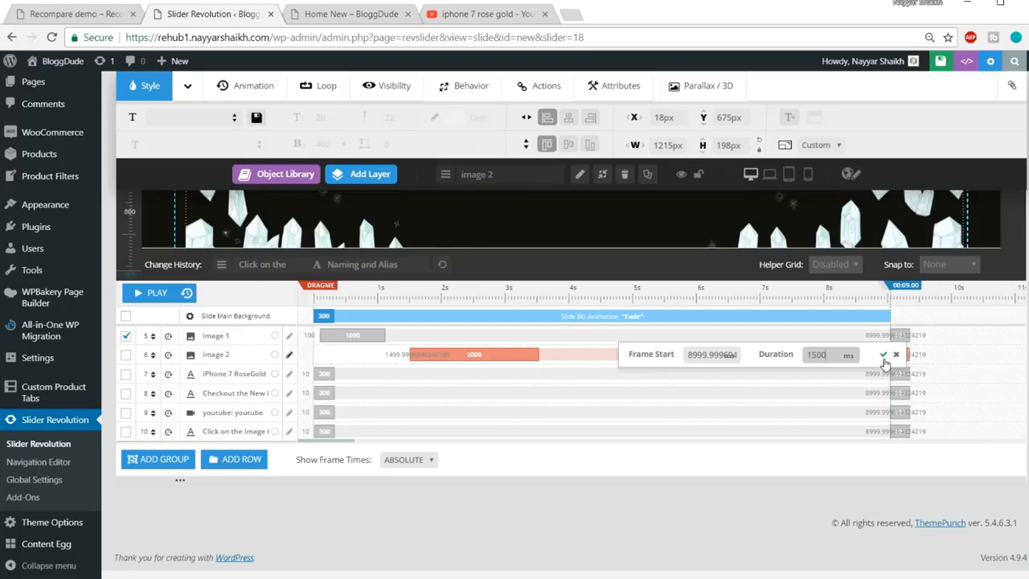
left_click(883, 356)
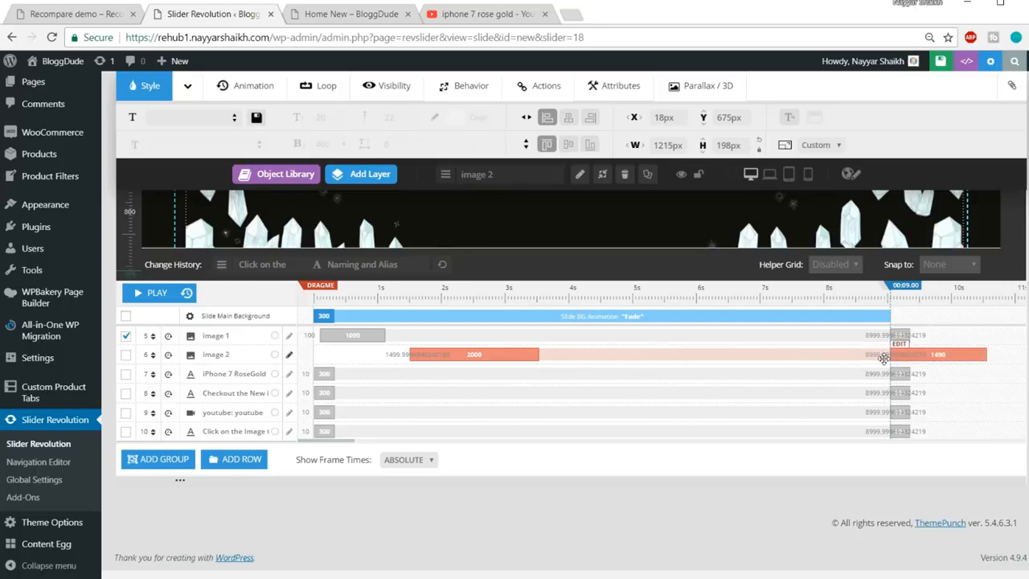
left_click(361, 372)
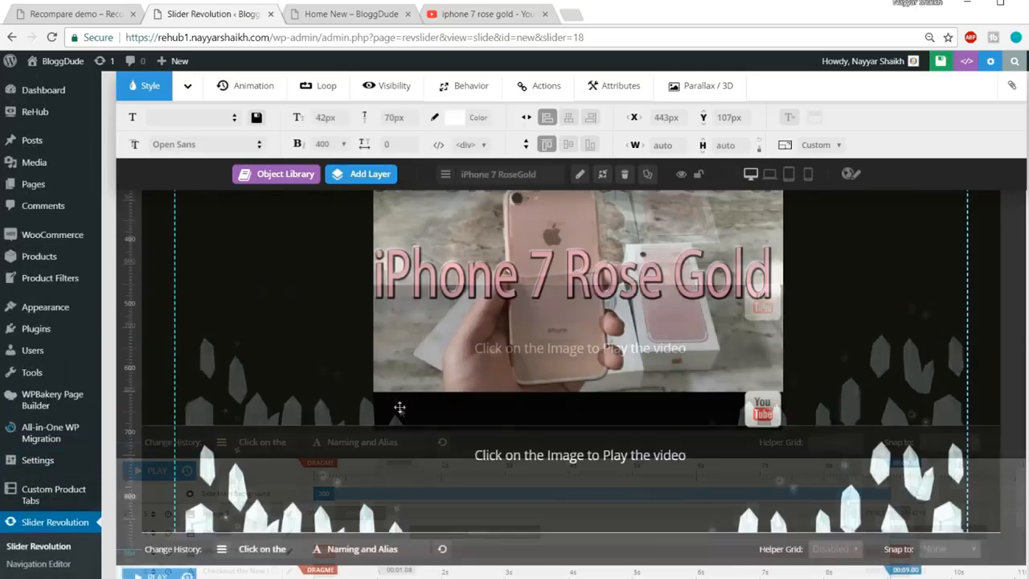
Give the iPhone 7 RoseGold title a 1000 ms start and 500 ms duration
scroll(401, 407, "down", 3)
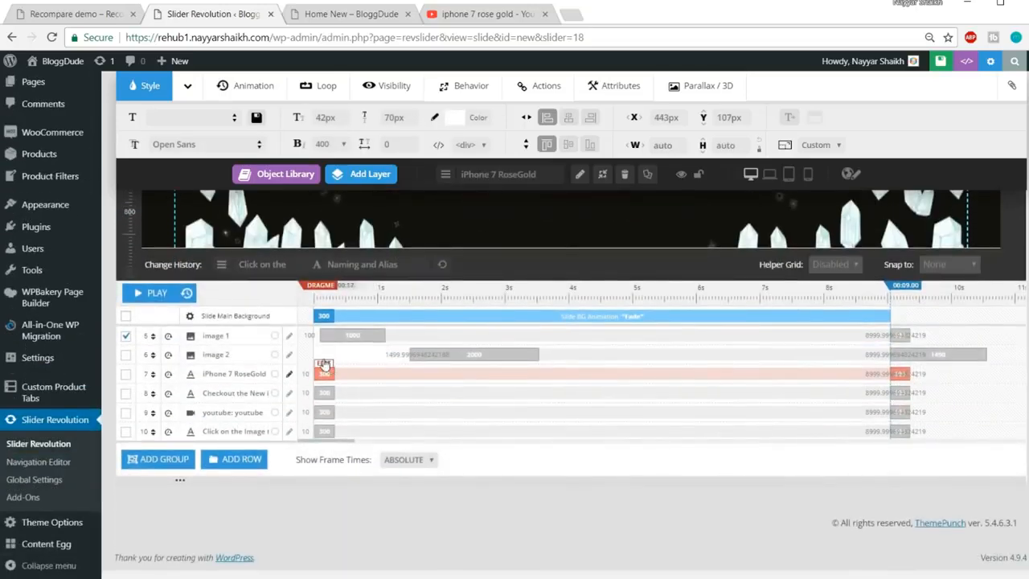
left_click(323, 364)
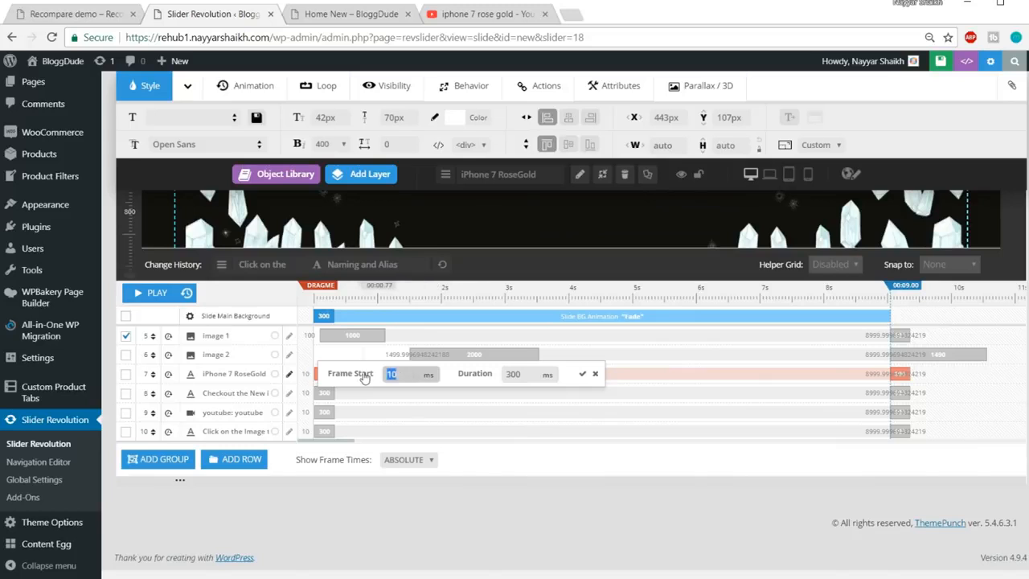
left_click(502, 374)
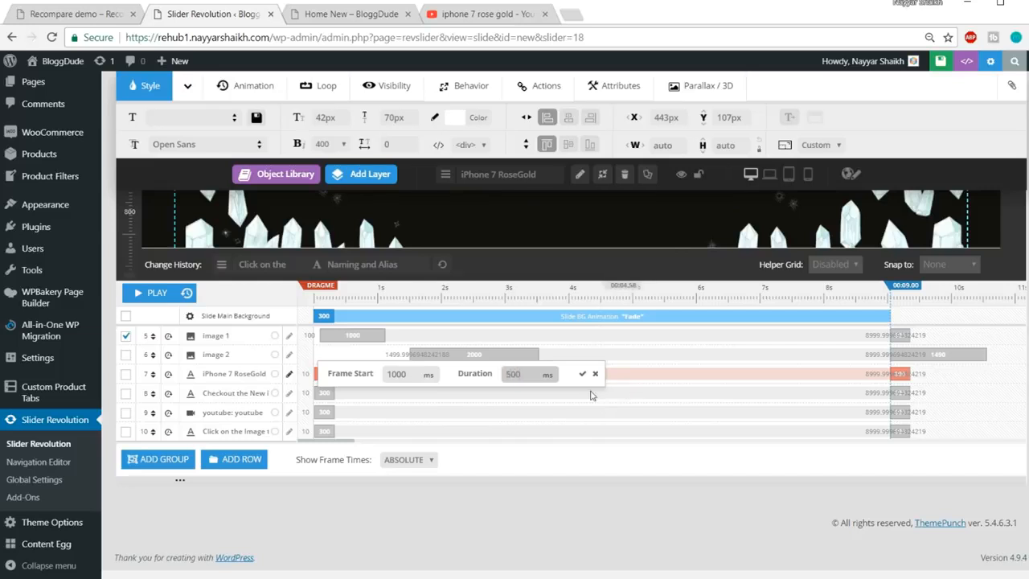
left_click(580, 376)
left_click(582, 375)
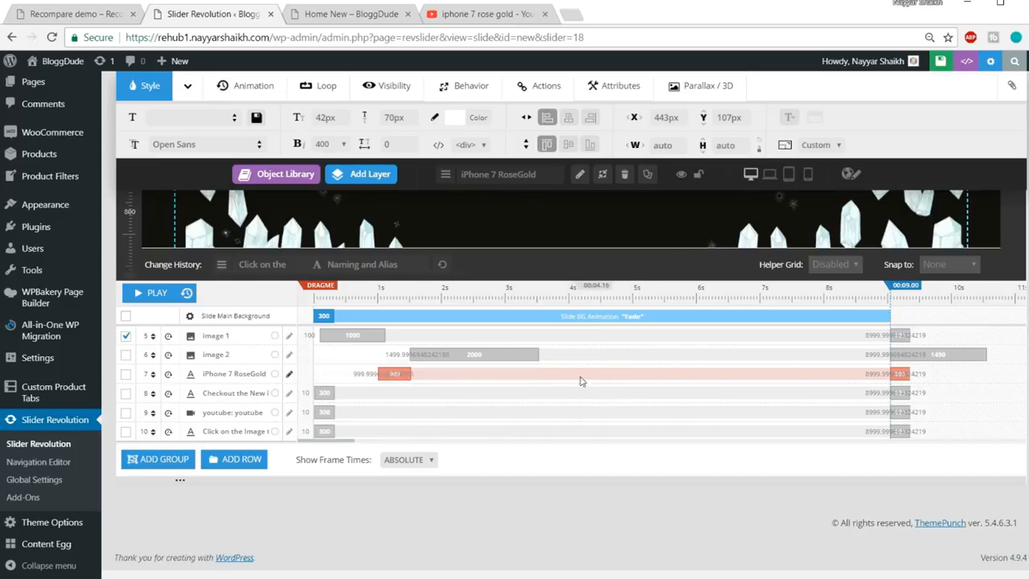
Give the 'Checkout the New iPhone!' subtitle a 1200 ms start and 500 ms duration
left_click(325, 393)
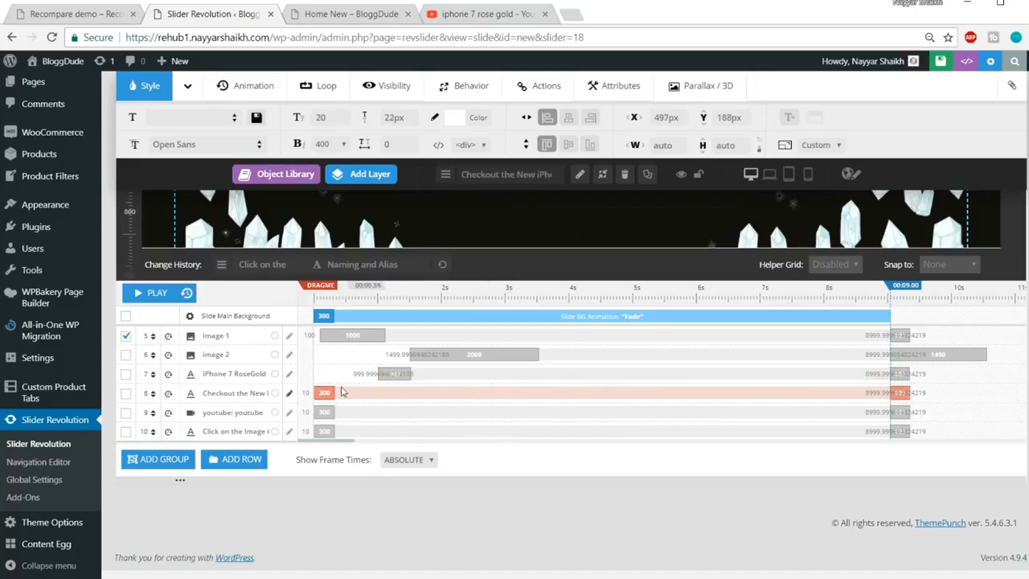
left_click(325, 383)
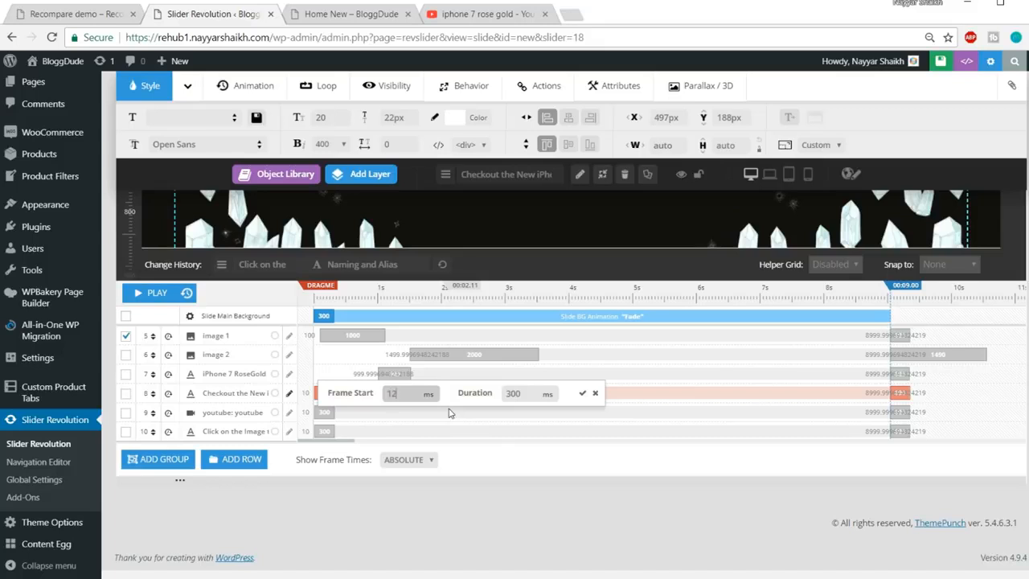
type("1200")
left_click(505, 393)
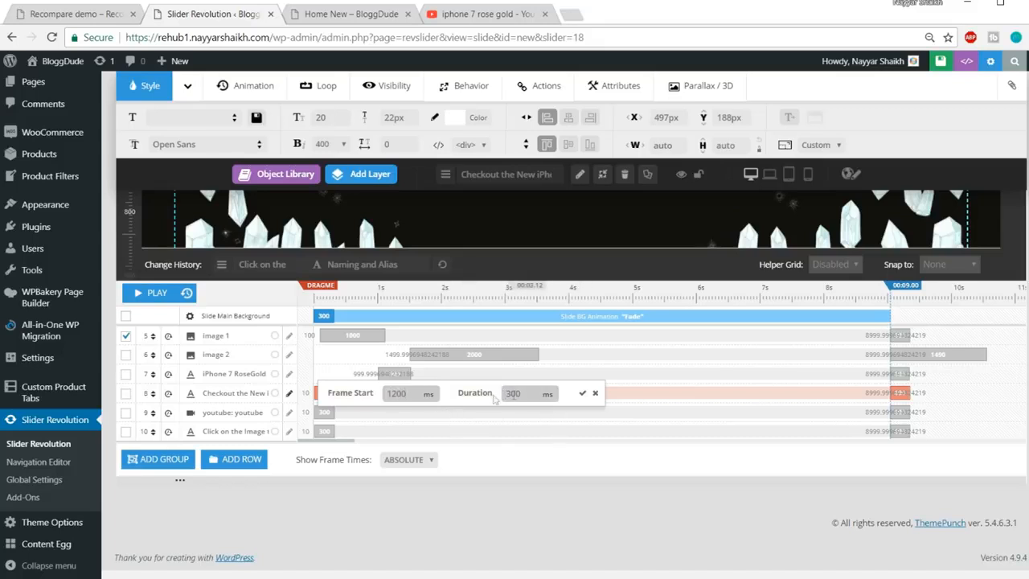
key("ctrl+a")
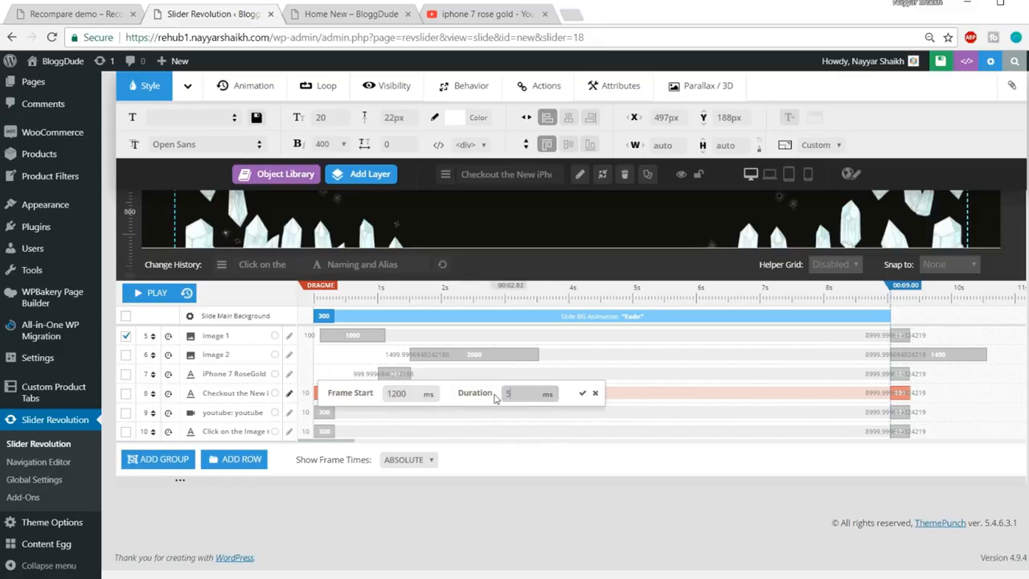
left_click(581, 394)
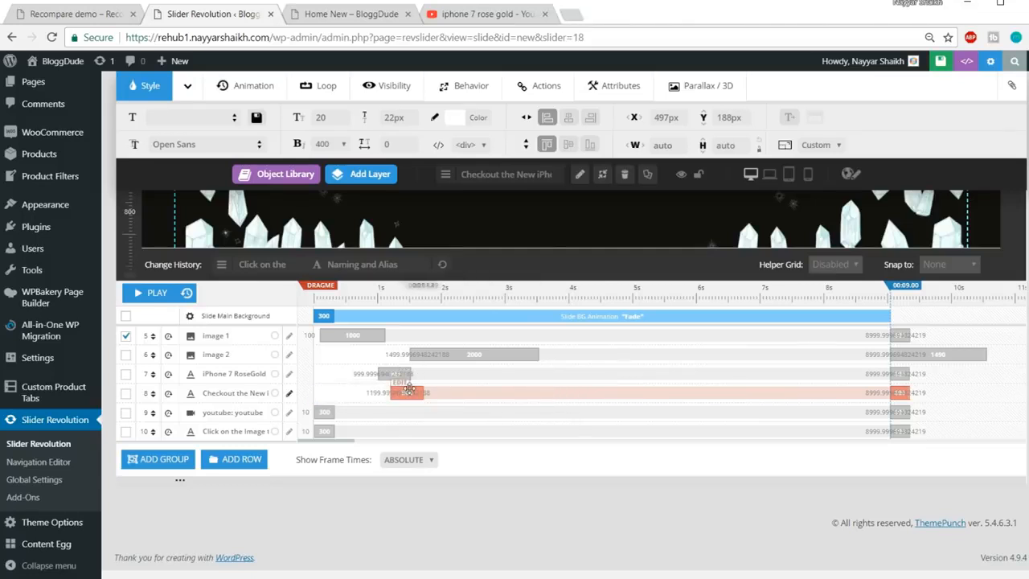
scroll(425, 413, "up", 5)
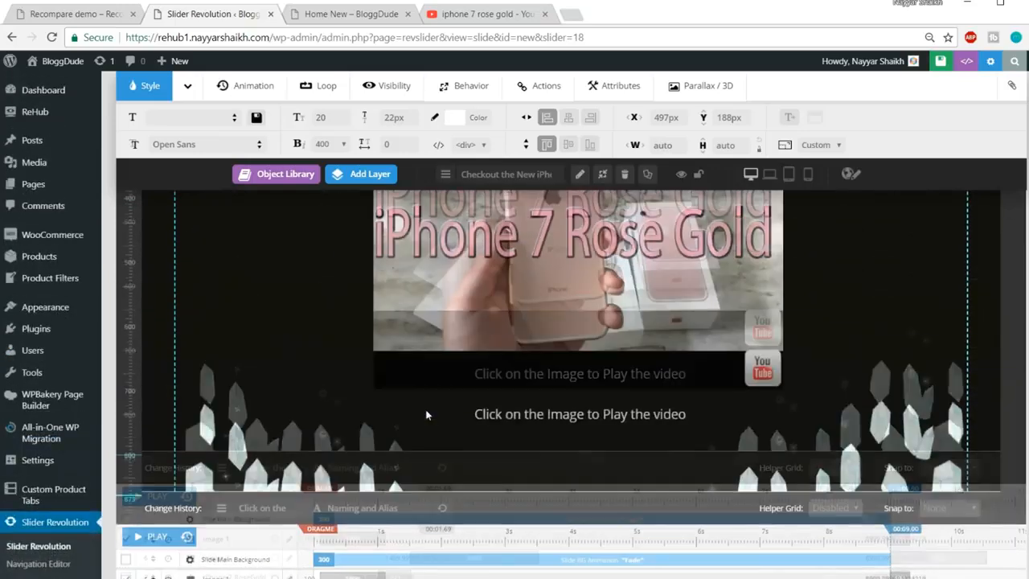
scroll(336, 460, "down", 1)
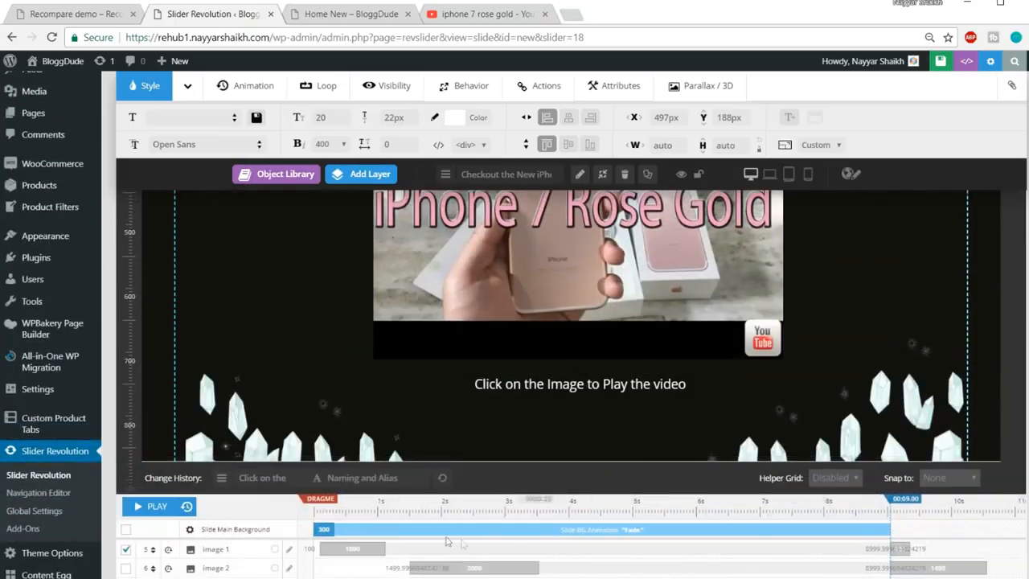
left_click(144, 506)
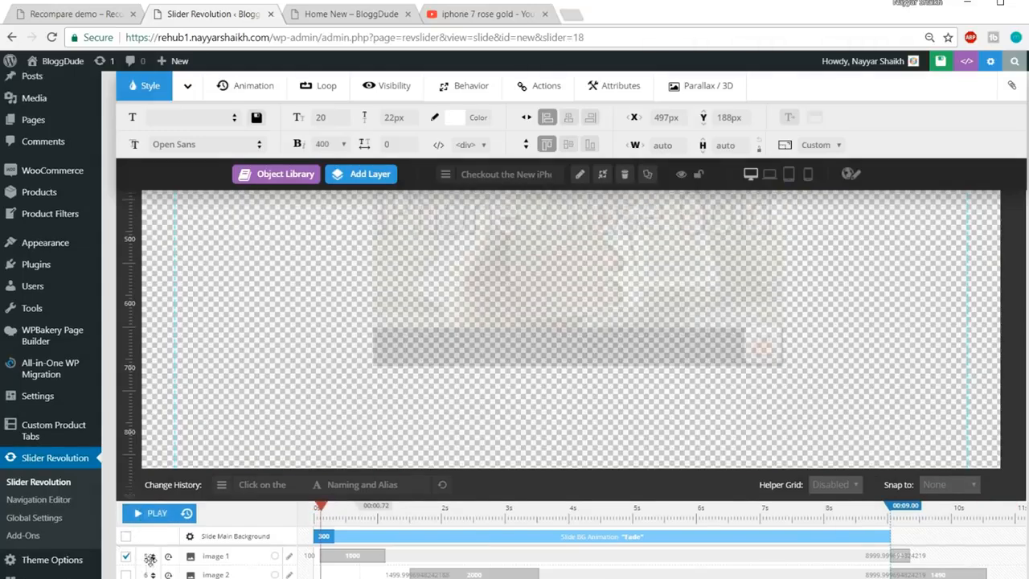
scroll(150, 558, "up", 1)
key("ctrl+minus")
key("ctrl+minus")
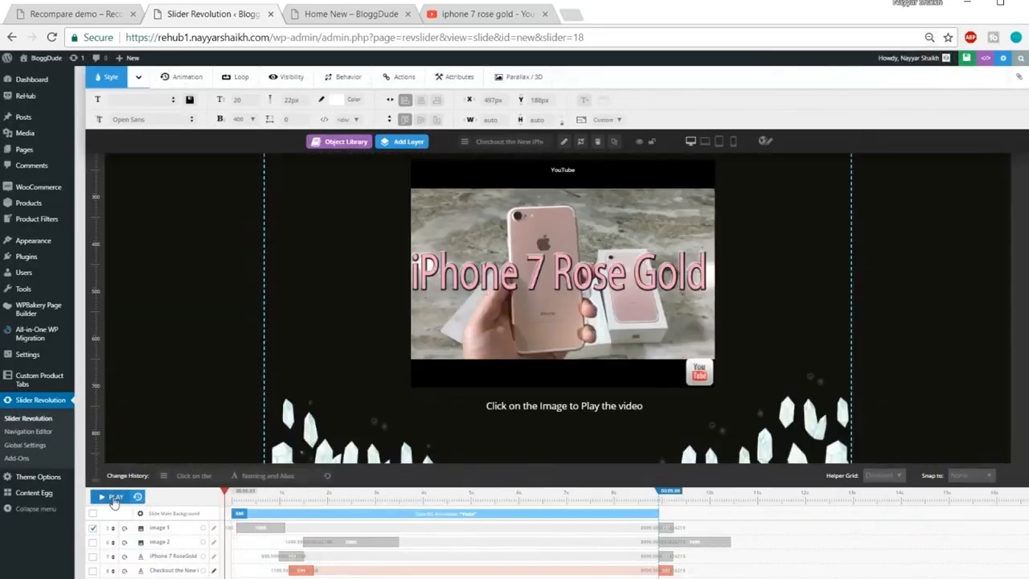
left_click(115, 498)
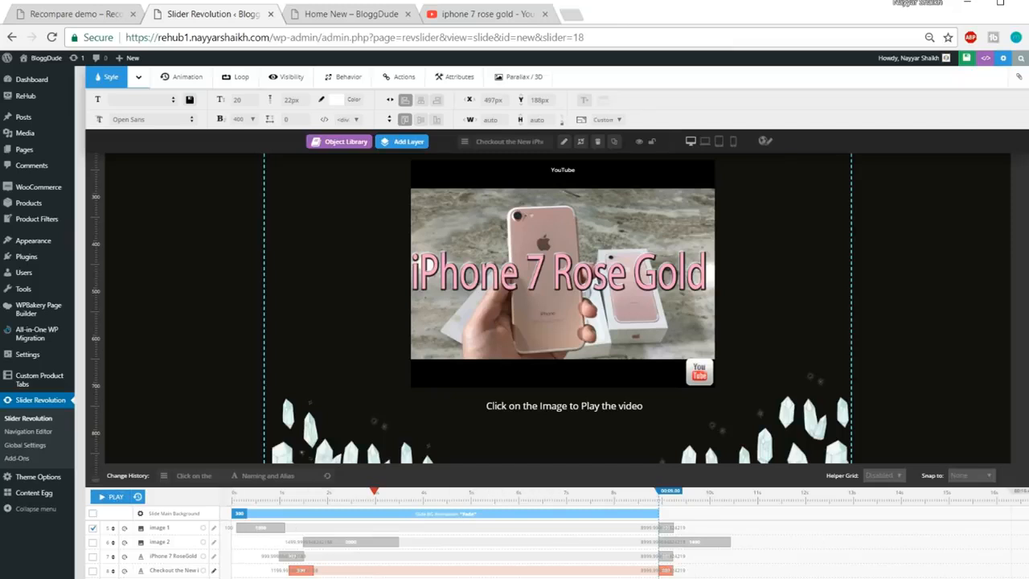
scroll(1023, 354, "up", 1)
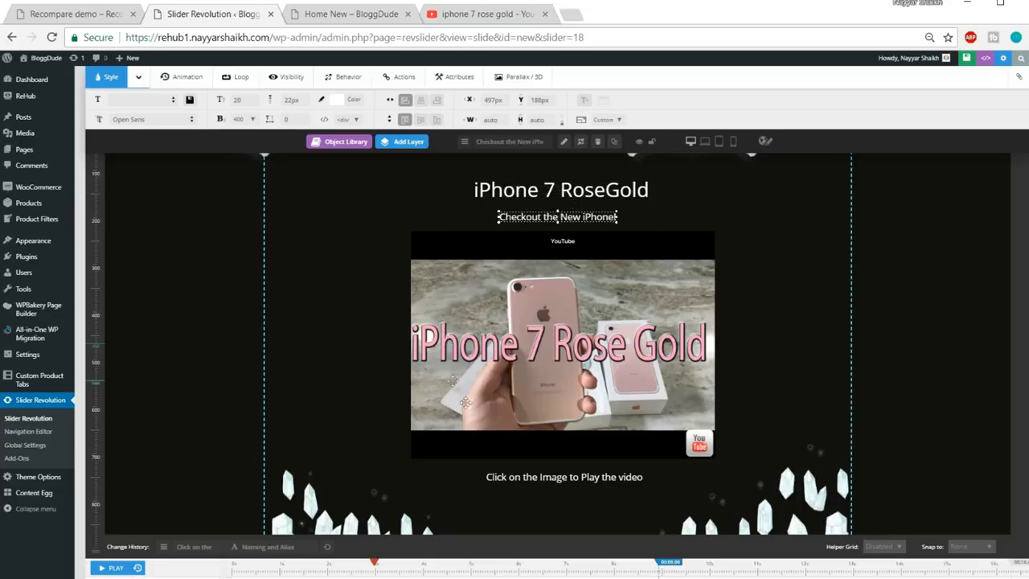
Replay the slide animation preview, then zoom the page view in twice
left_click(139, 569)
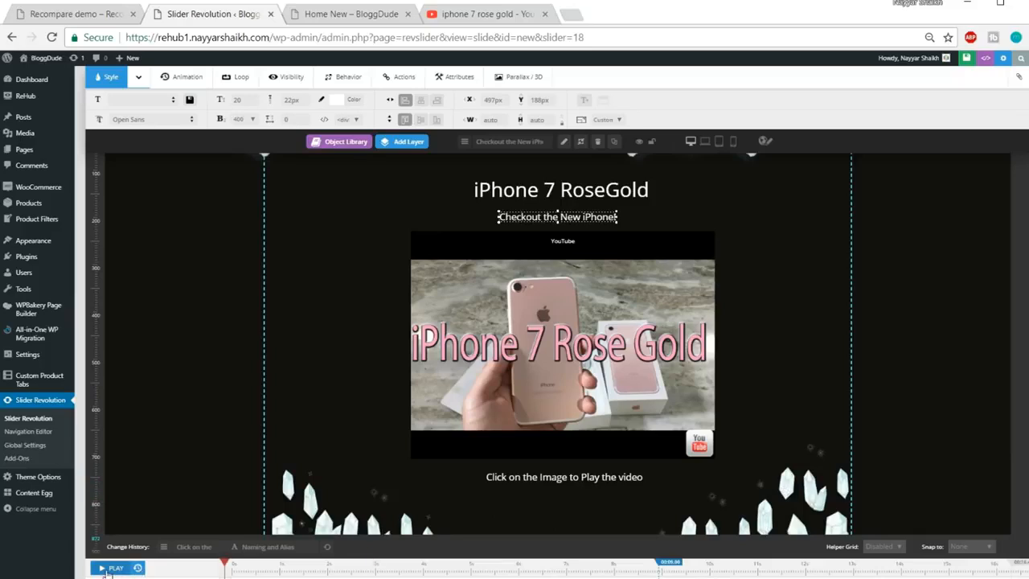
left_click(111, 568)
left_click(110, 569)
scroll(234, 565, "down", 3)
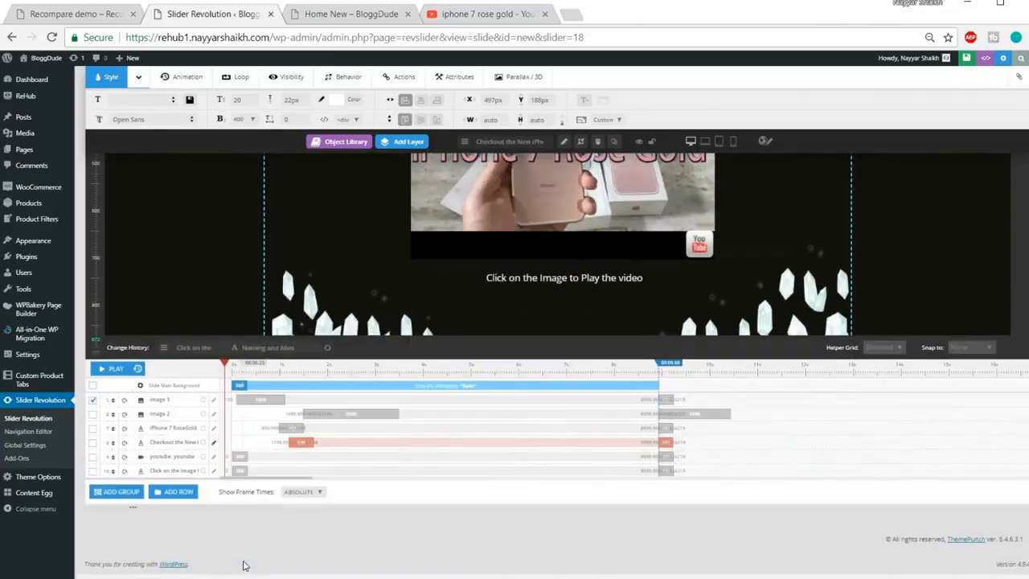
key("ctrl+plus")
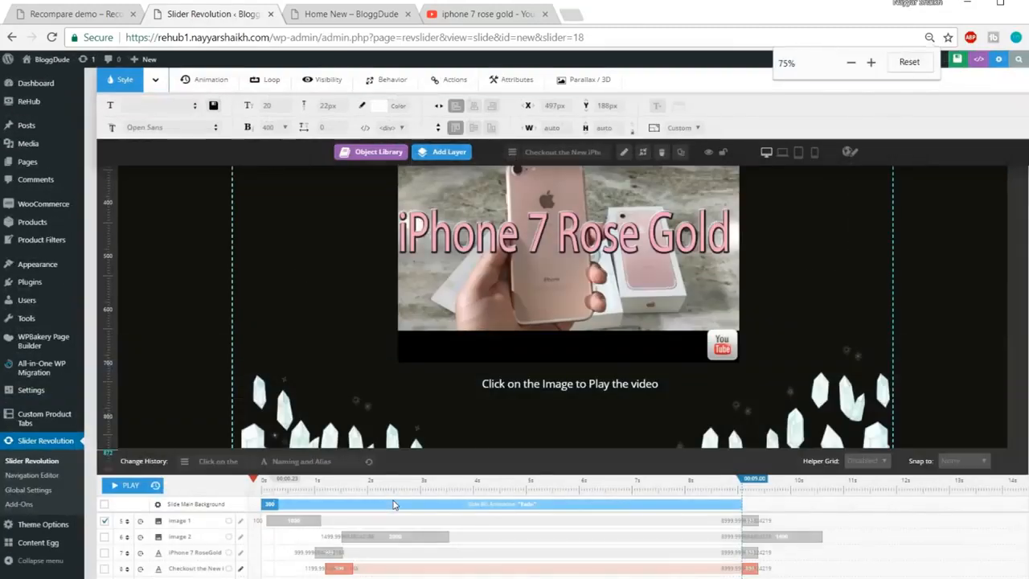
scroll(393, 504, "down", 2)
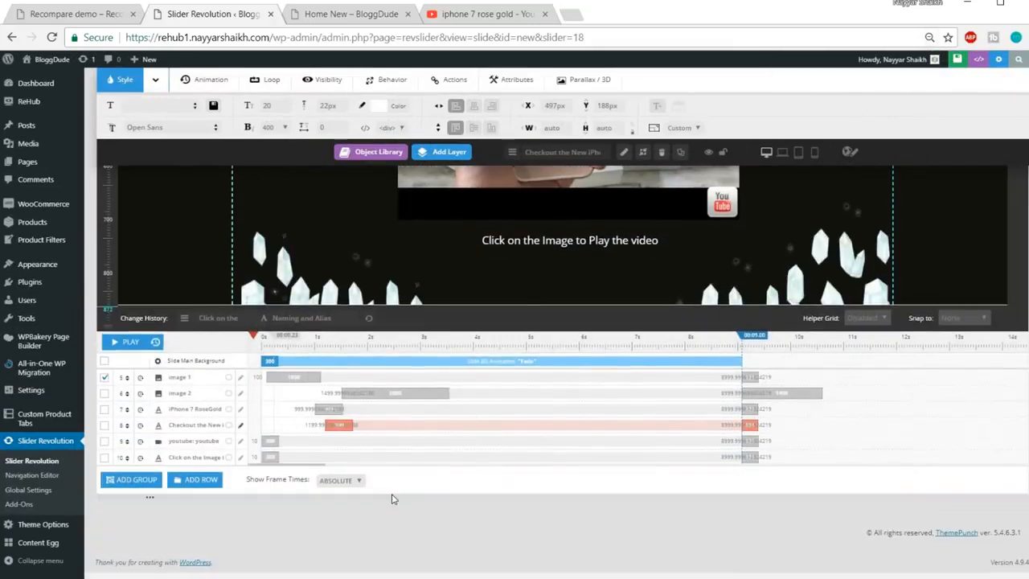
key("ctrl+plus")
key("ctrl+plus")
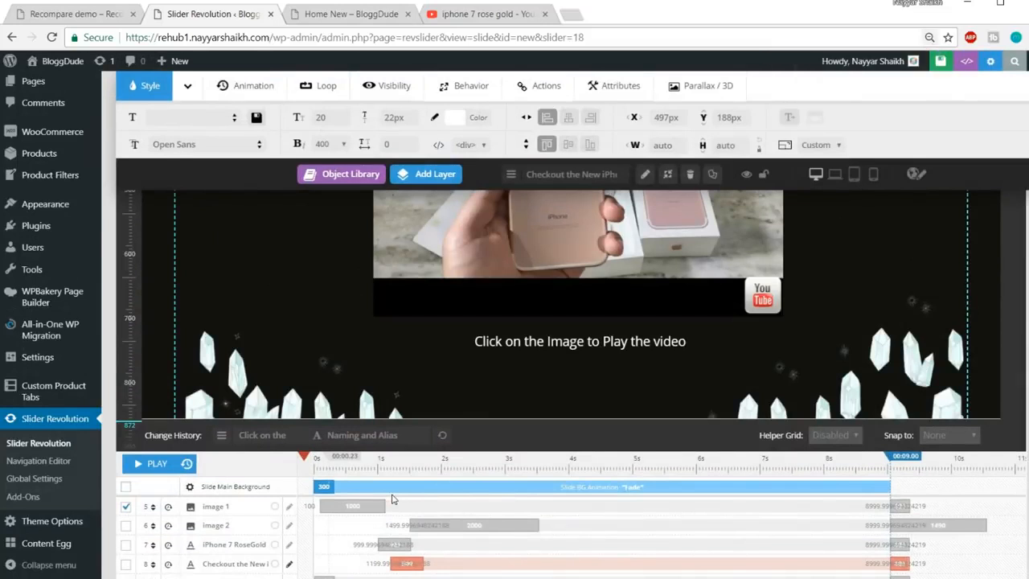
scroll(392, 501, "down", 2)
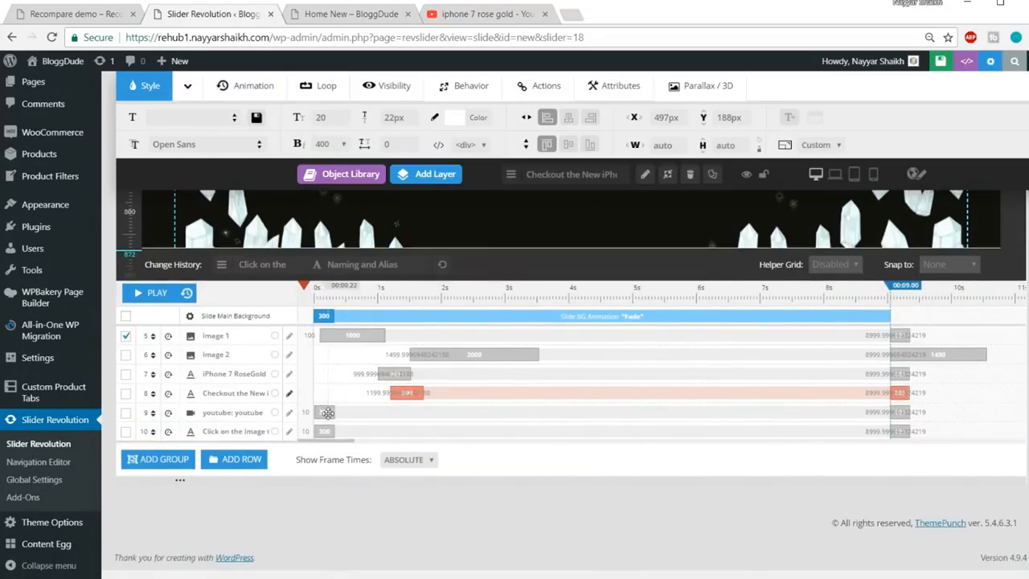
Set the YouTube video layer to start at 1000 ms with a 500 ms duration
left_click(328, 412)
left_click(325, 410)
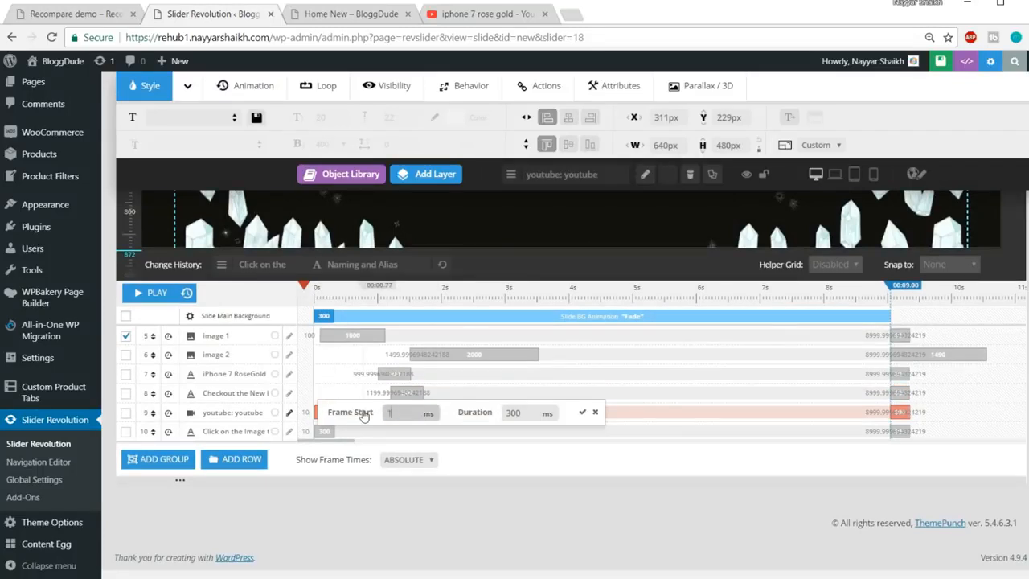
type("1000")
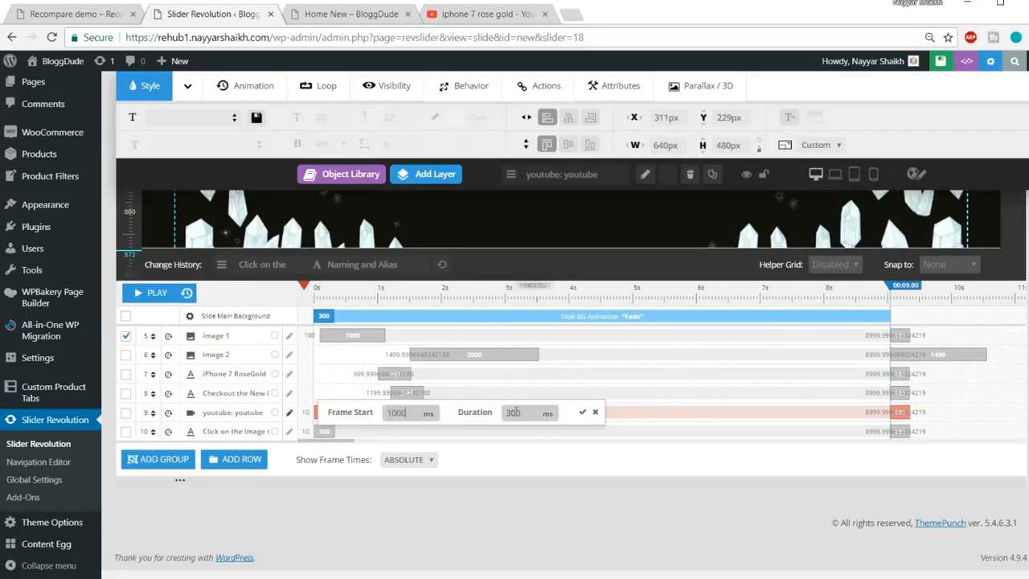
left_click(515, 413)
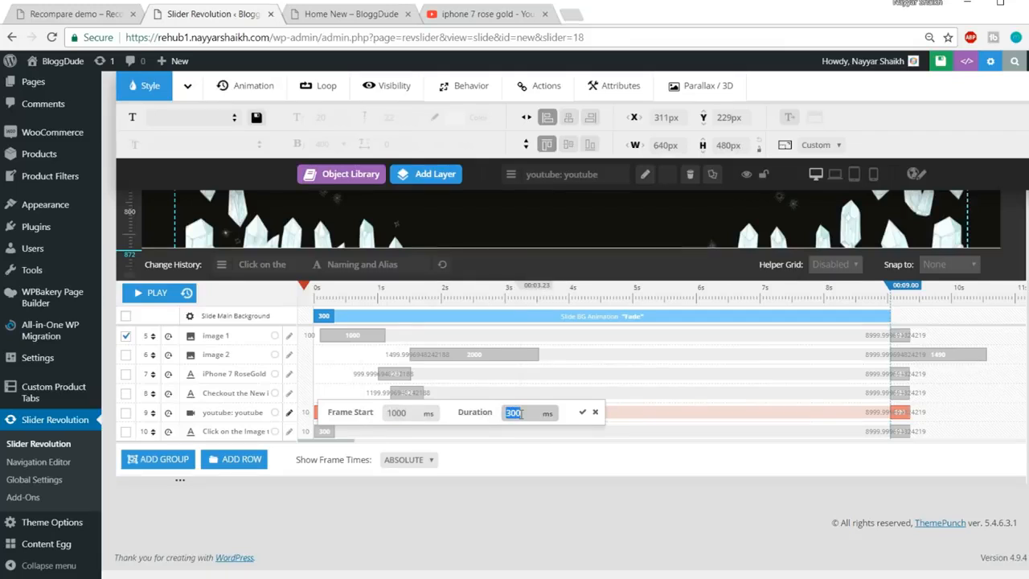
type("500")
left_click(582, 412)
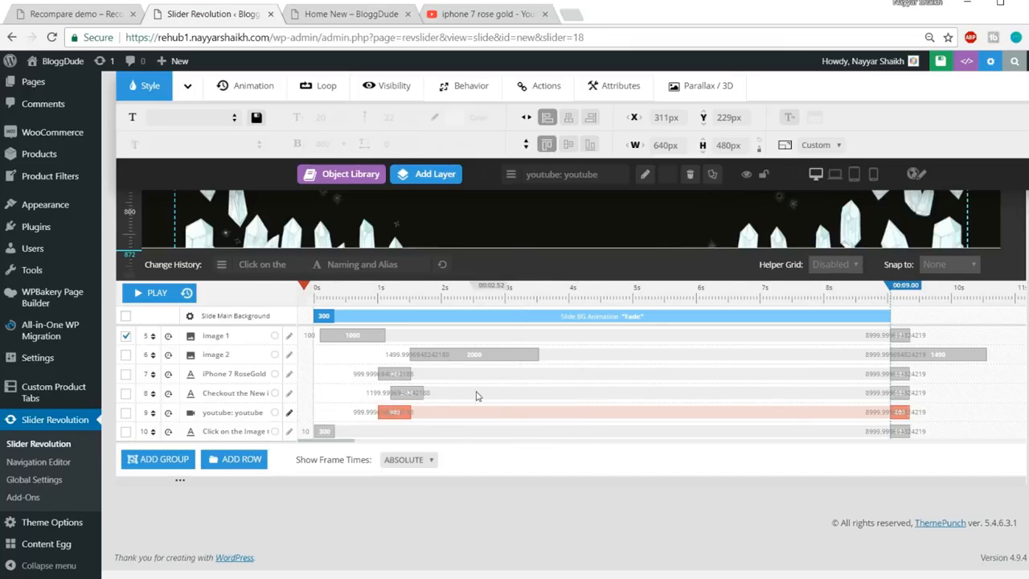
scroll(552, 370, "up", 2)
scroll(601, 352, "down", 2)
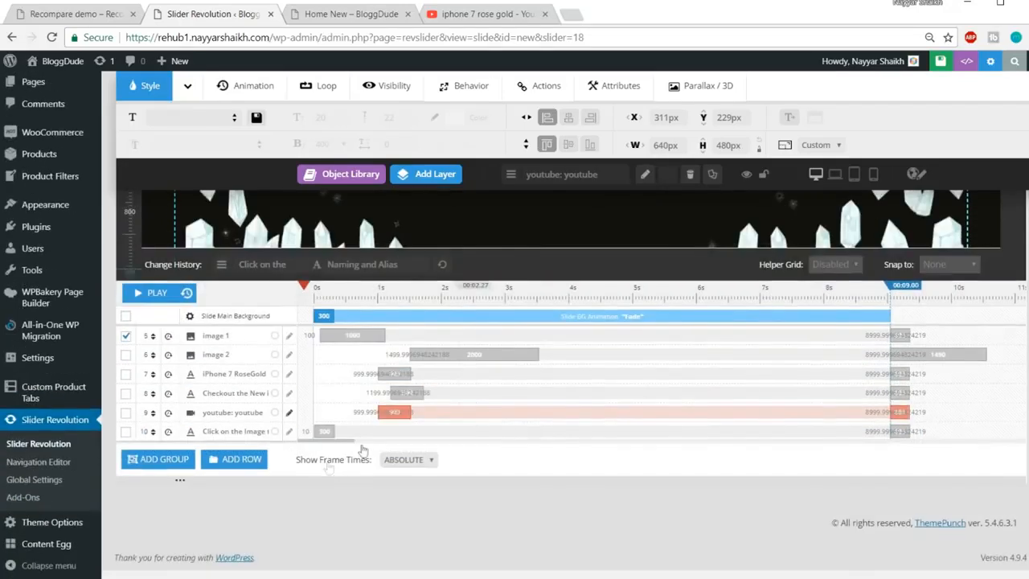
Set the 'Click on the Image to Play the video' caption to a 500 ms duration
left_click(326, 429)
left_click(324, 424)
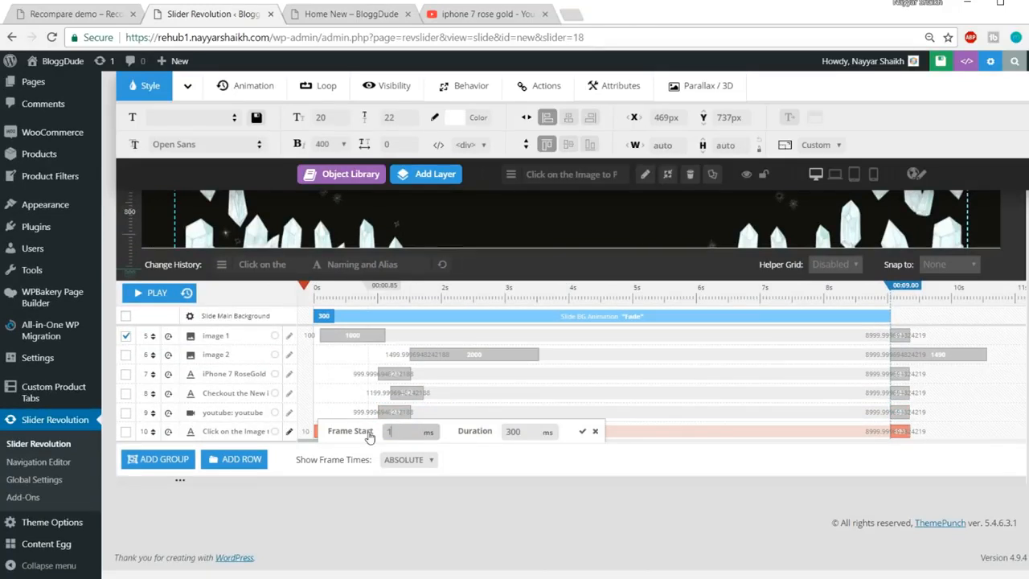
key("Tab")
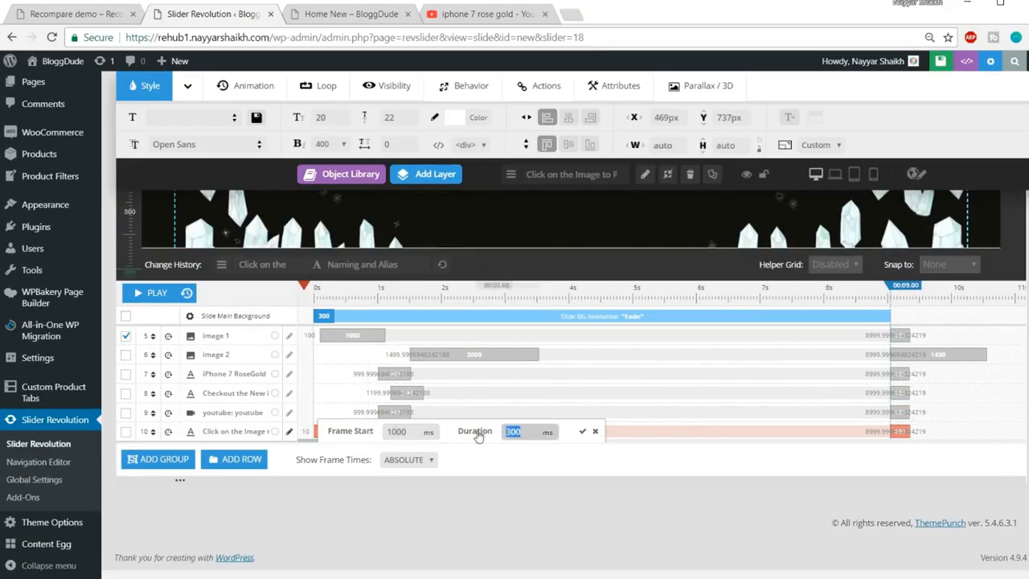
type("500")
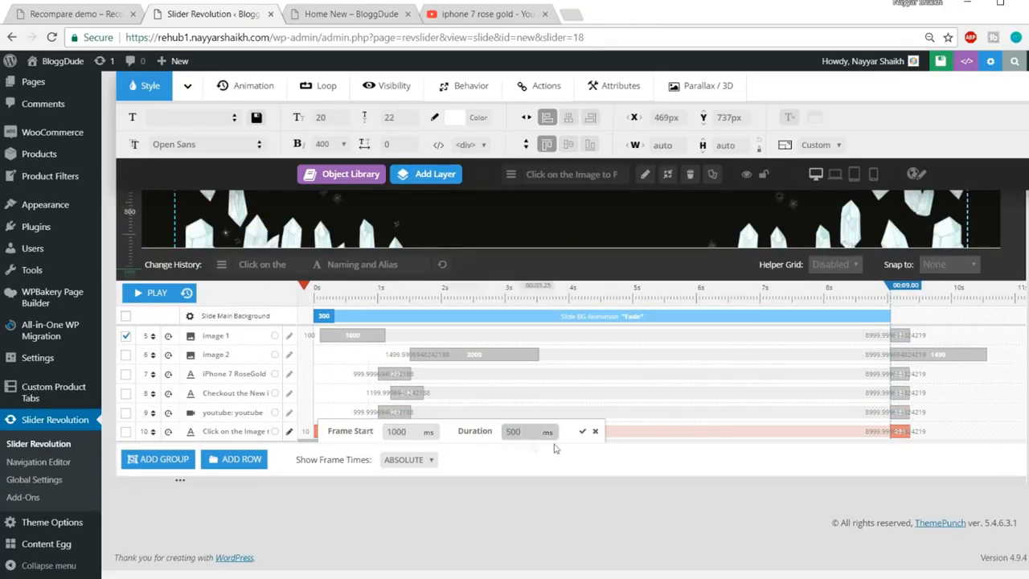
left_click(582, 431)
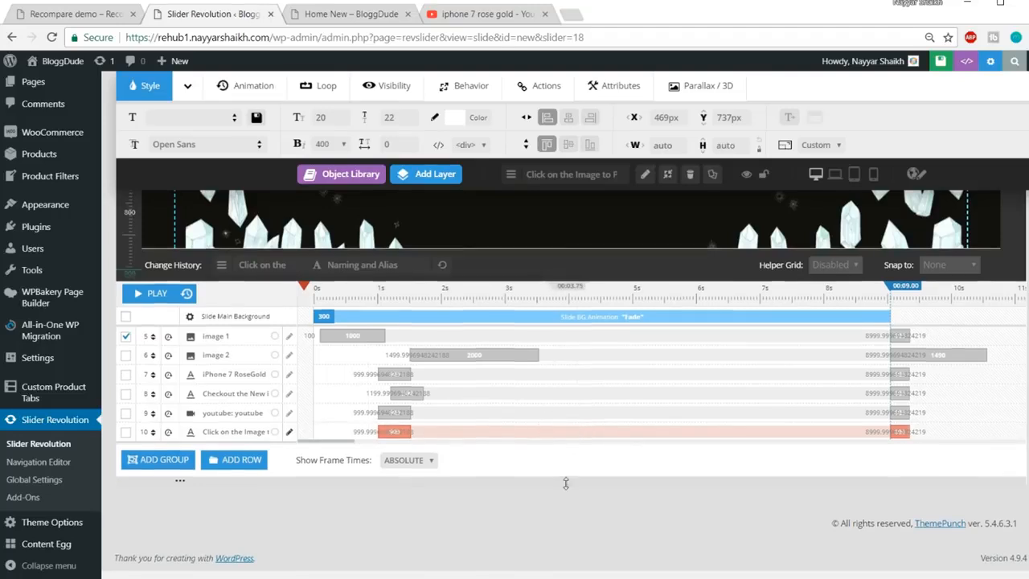
scroll(551, 416, "up", 5)
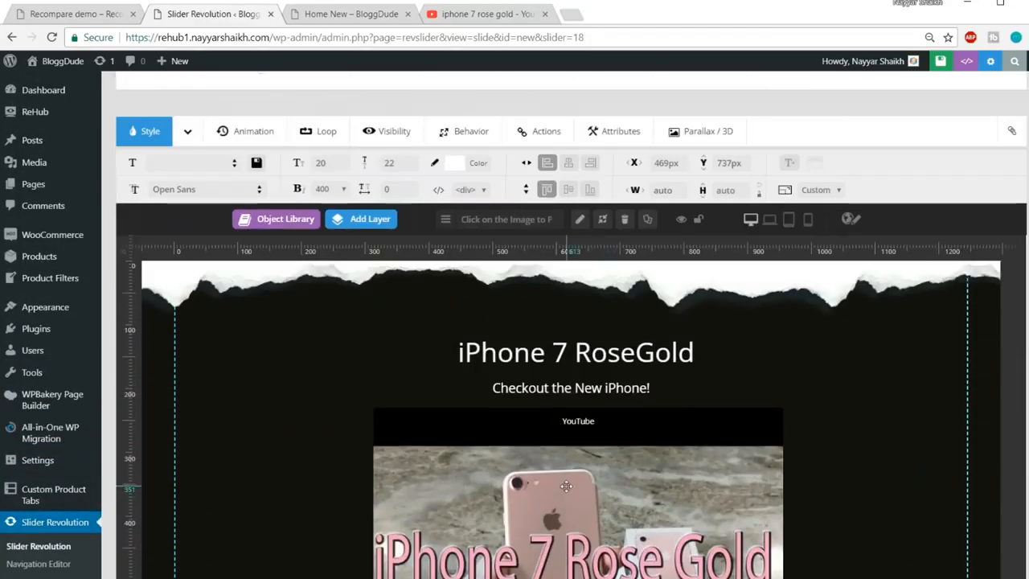
left_click(563, 354)
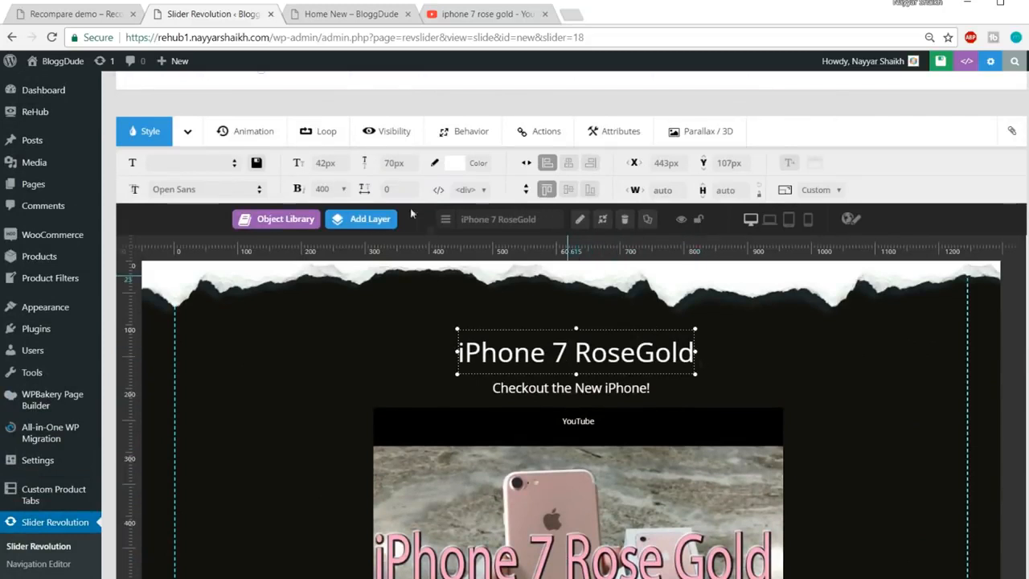
Apply the LettersFlyInFromBottom animation template to the iPhone 7 RoseGold title
left_click(250, 137)
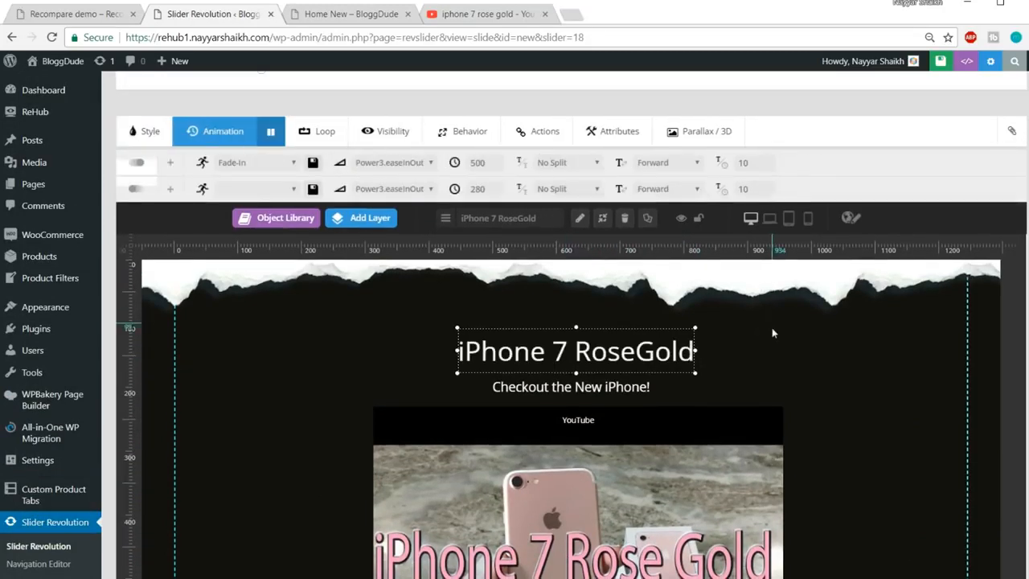
left_click(246, 164)
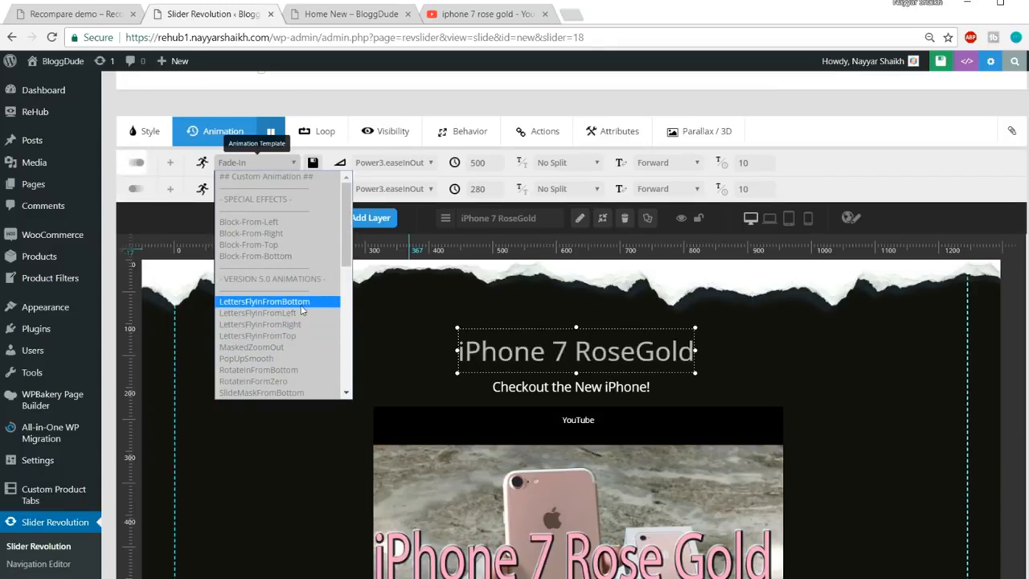
left_click(300, 302)
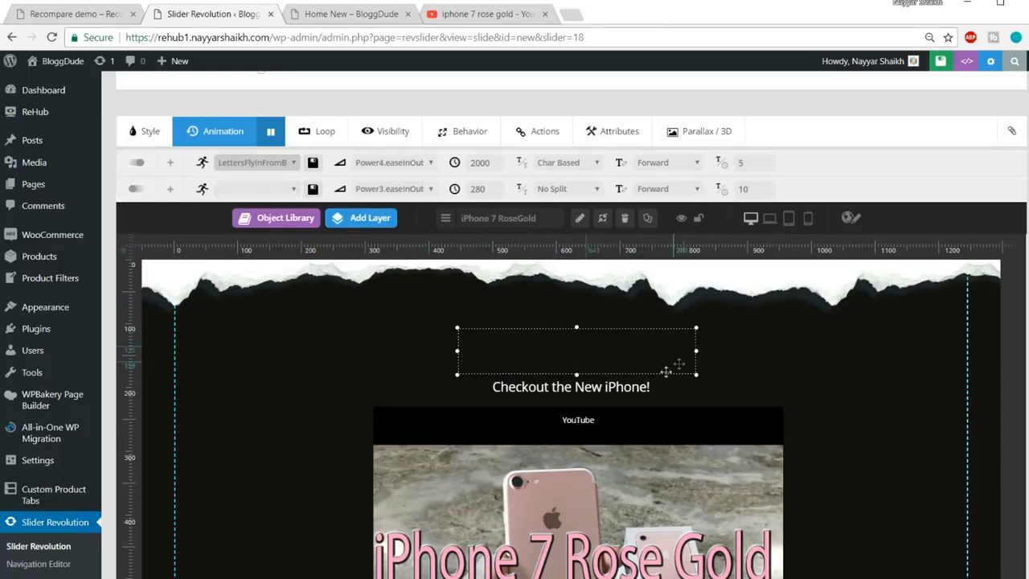
left_click(497, 387)
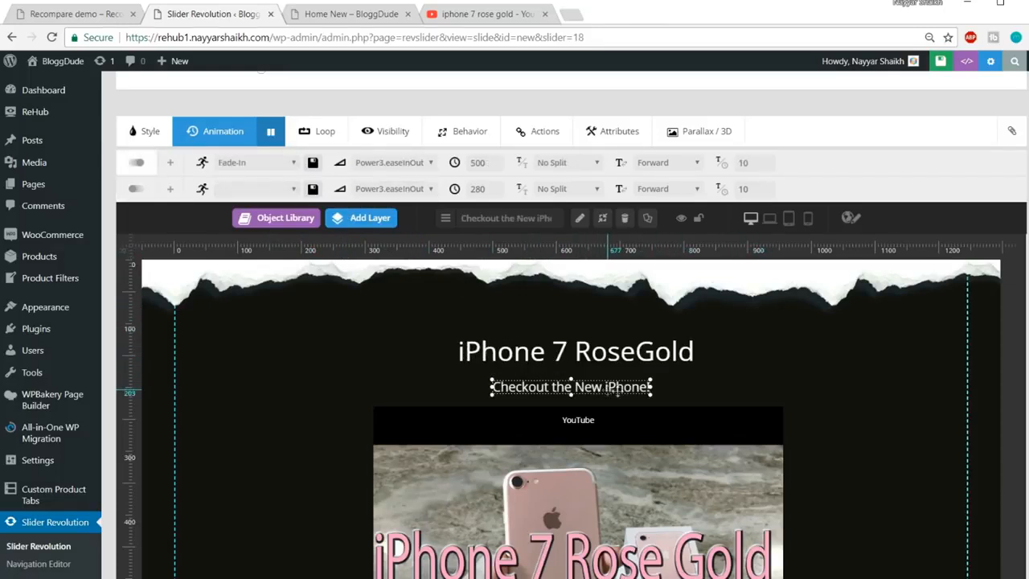
scroll(902, 406, "down", 2)
scroll(942, 403, "down", 5)
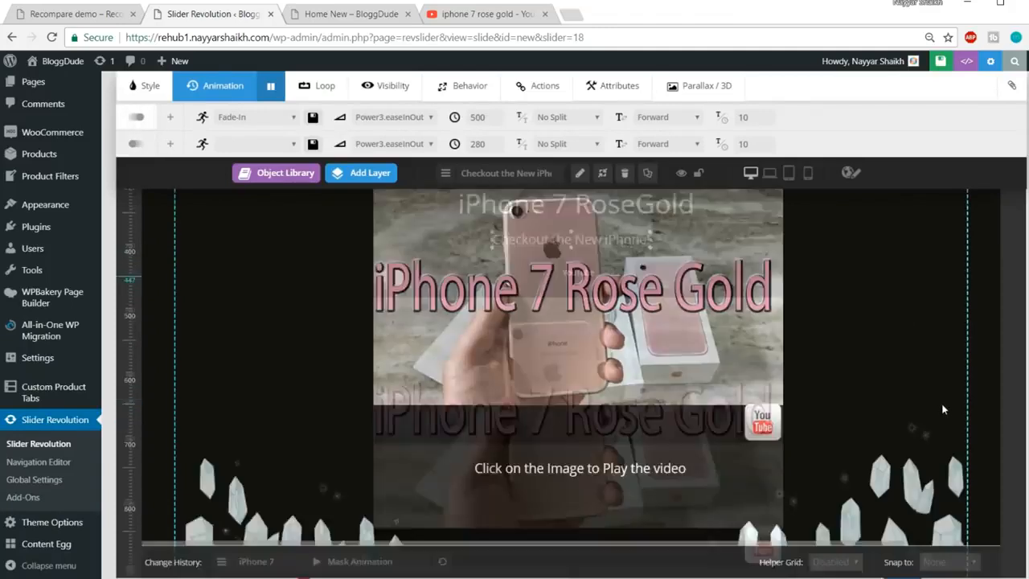
scroll(941, 405, "up", 10)
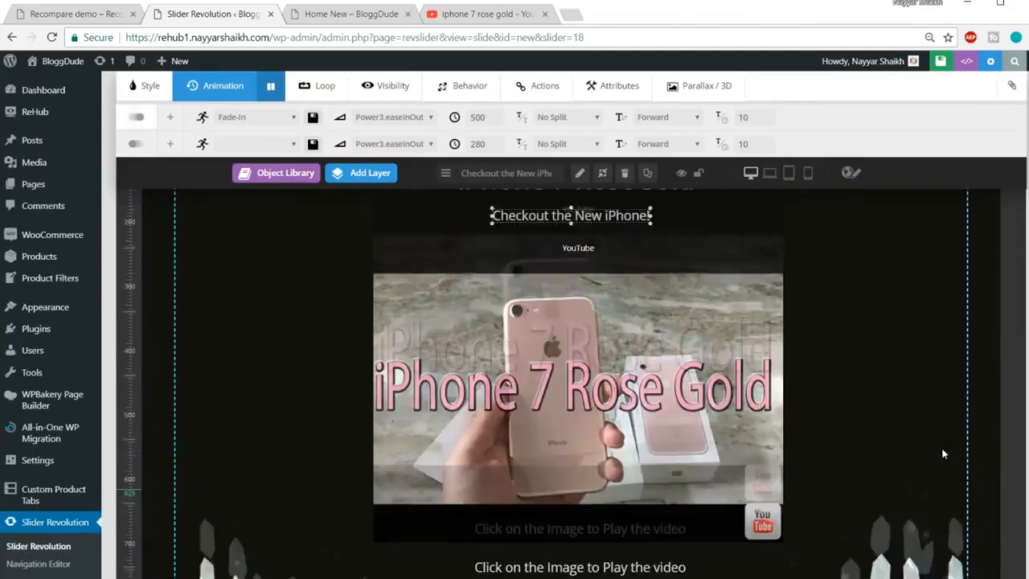
scroll(942, 483, "up", 4)
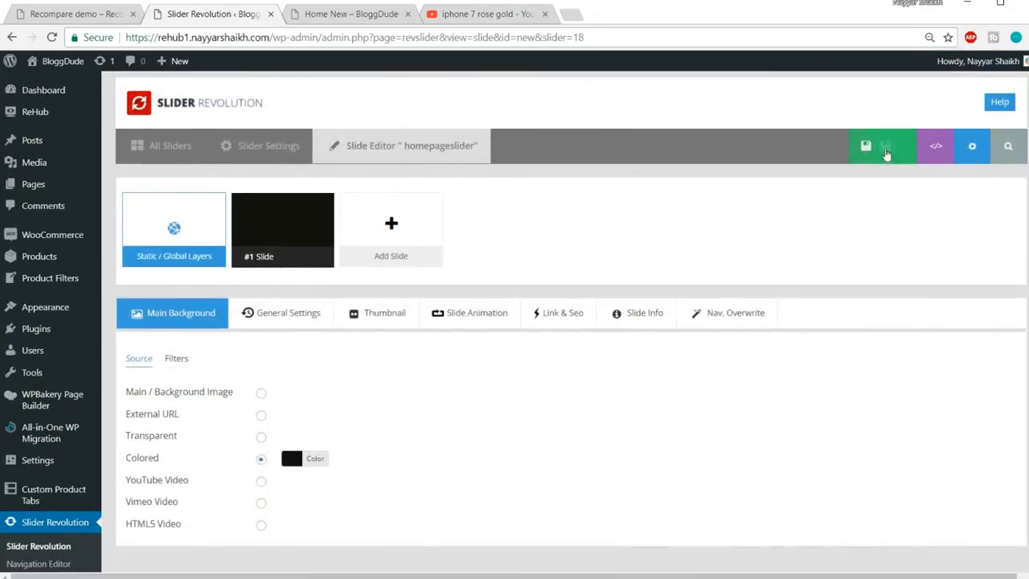
Save the slide and wait for the 'Slide updated' confirmation
scroll(931, 340, "down", 5)
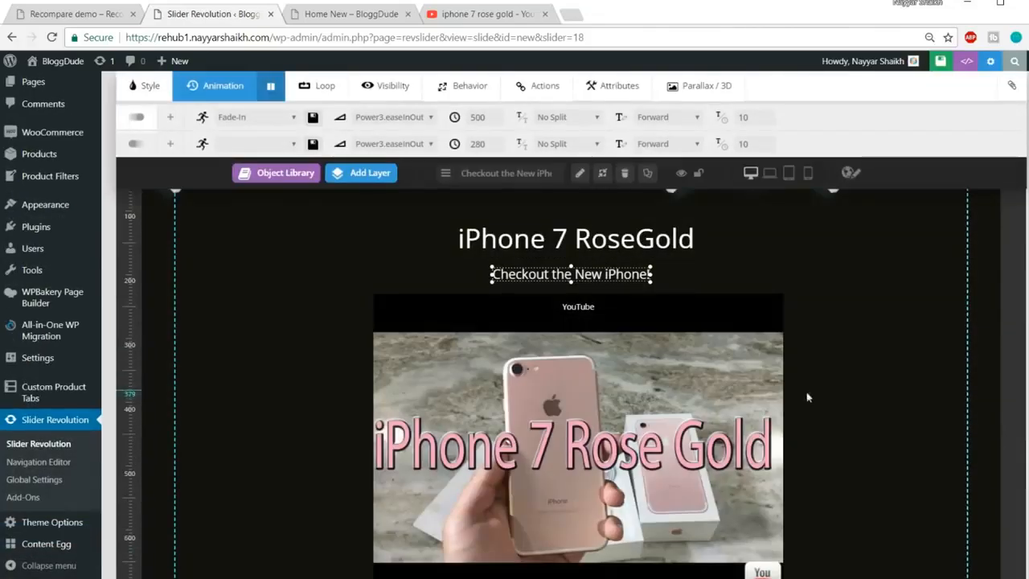
scroll(808, 413, "up", 5)
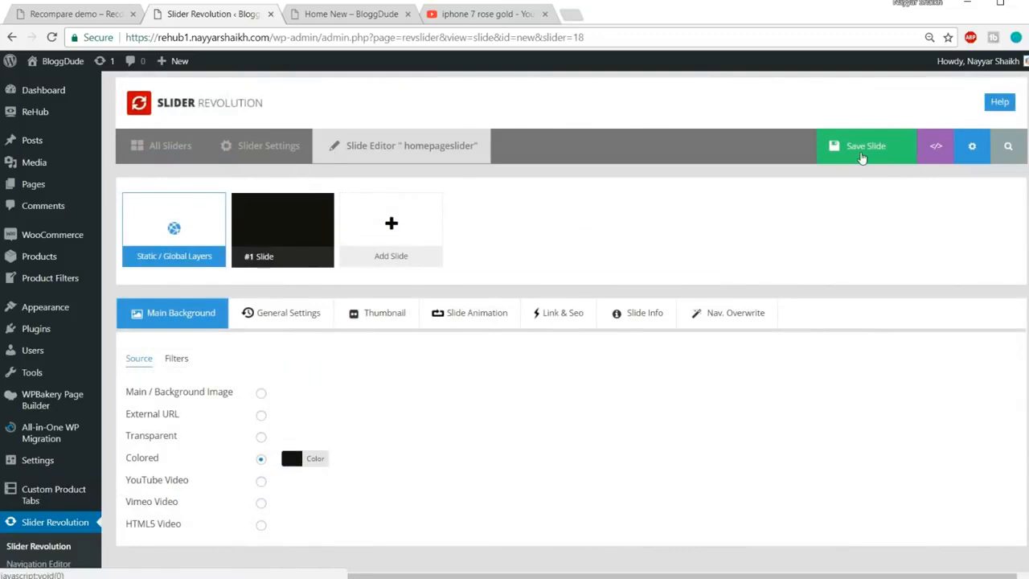
left_click(861, 153)
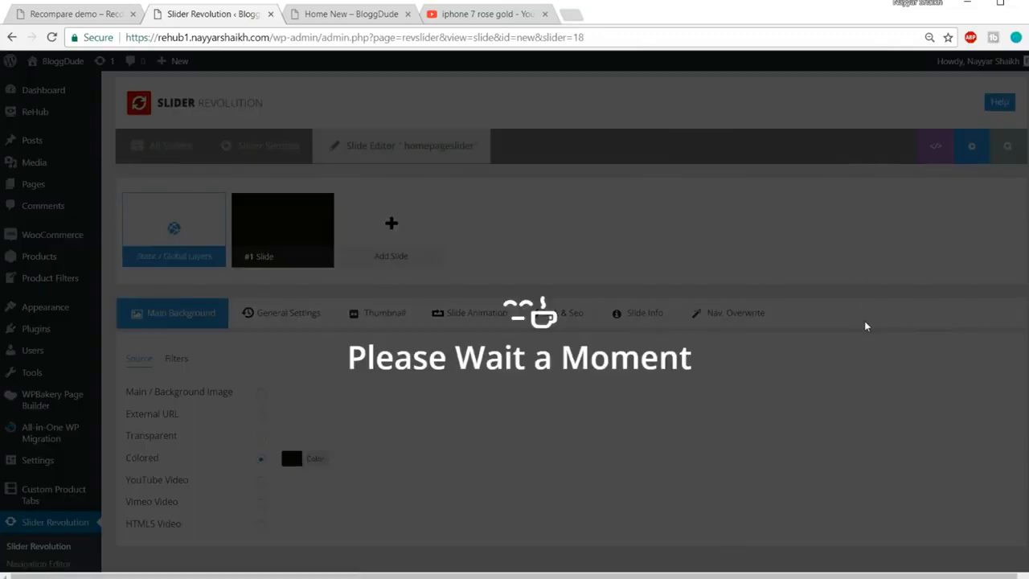
scroll(858, 333, "down", 5)
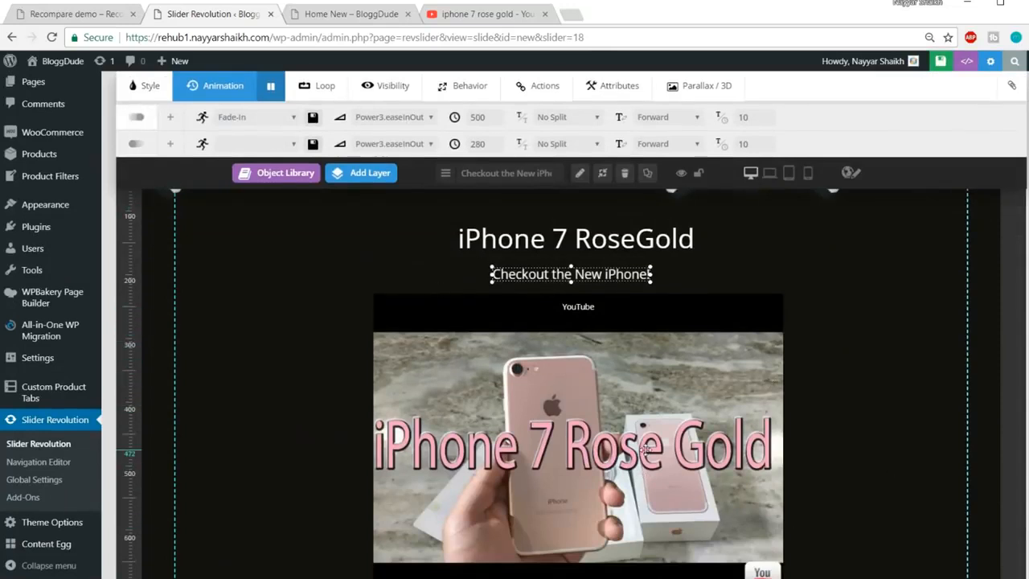
scroll(845, 366, "up", 2)
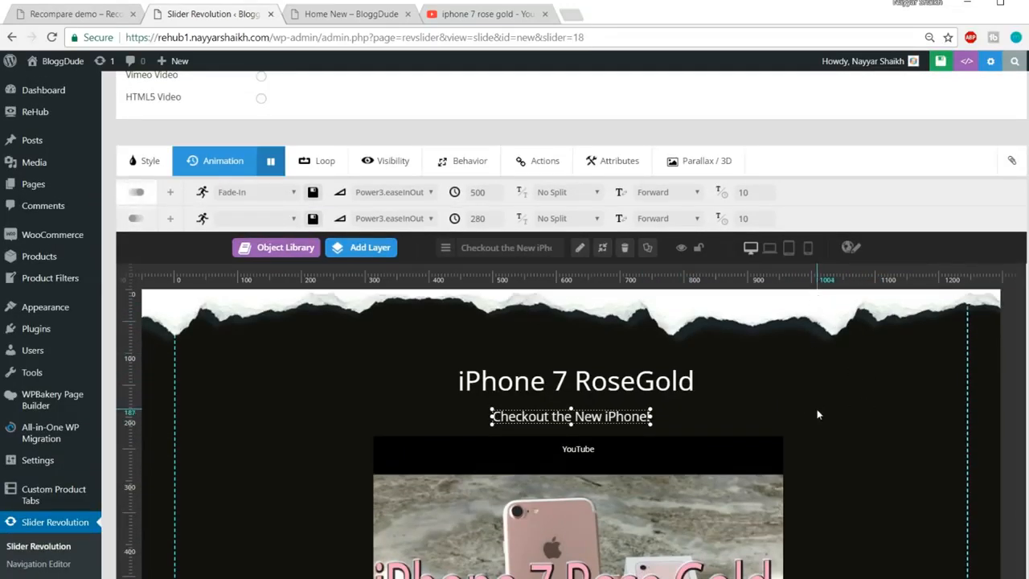
Switch the stage to the mobile layout and zoom the browser out
left_click(809, 249)
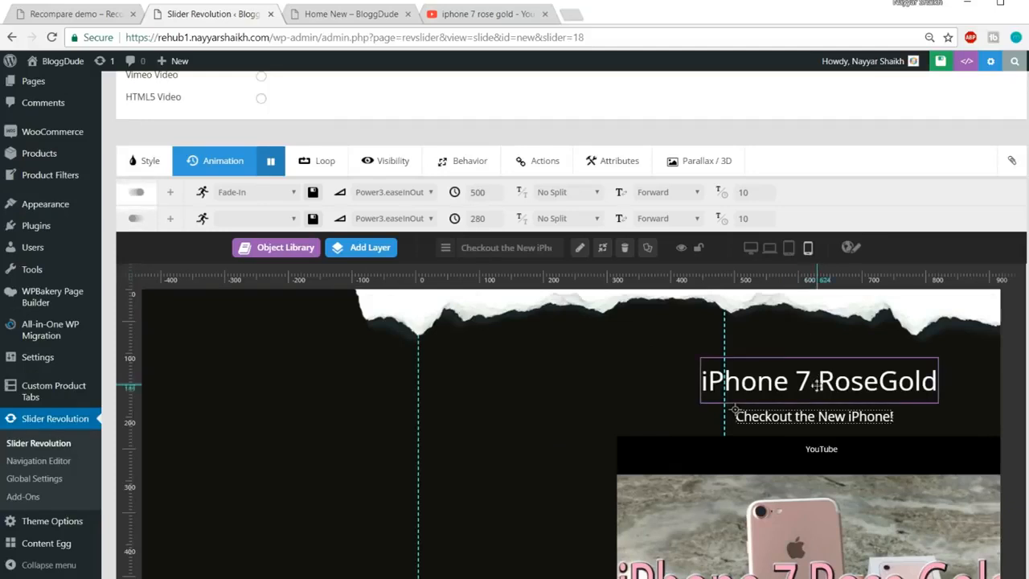
scroll(796, 378, "down", 1)
key("ctrl+minus")
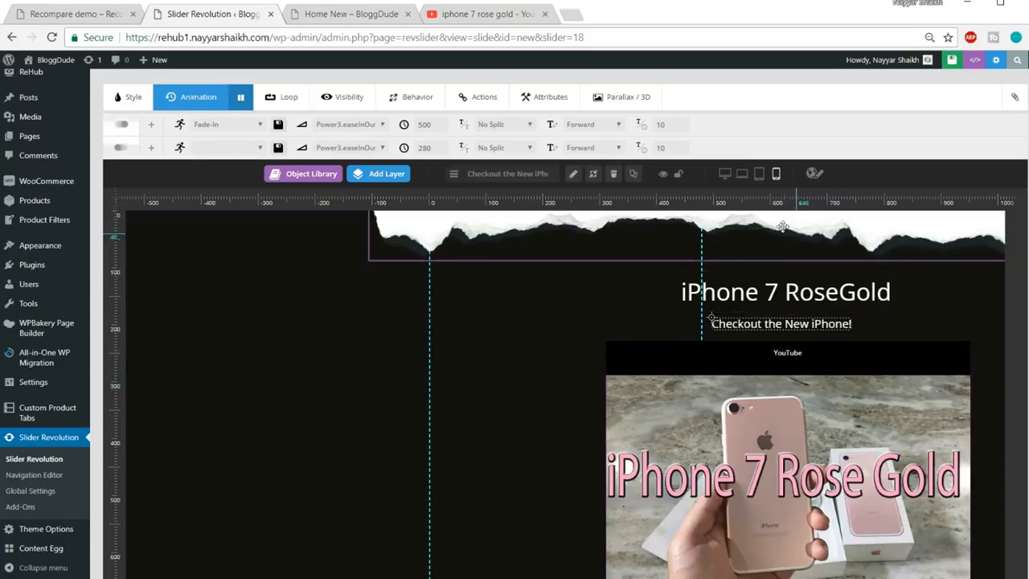
Drag the iPhone 7 RoseGold title, subtitle and YouTube video inside the mobile guides
left_click_drag(798, 291, 579, 284)
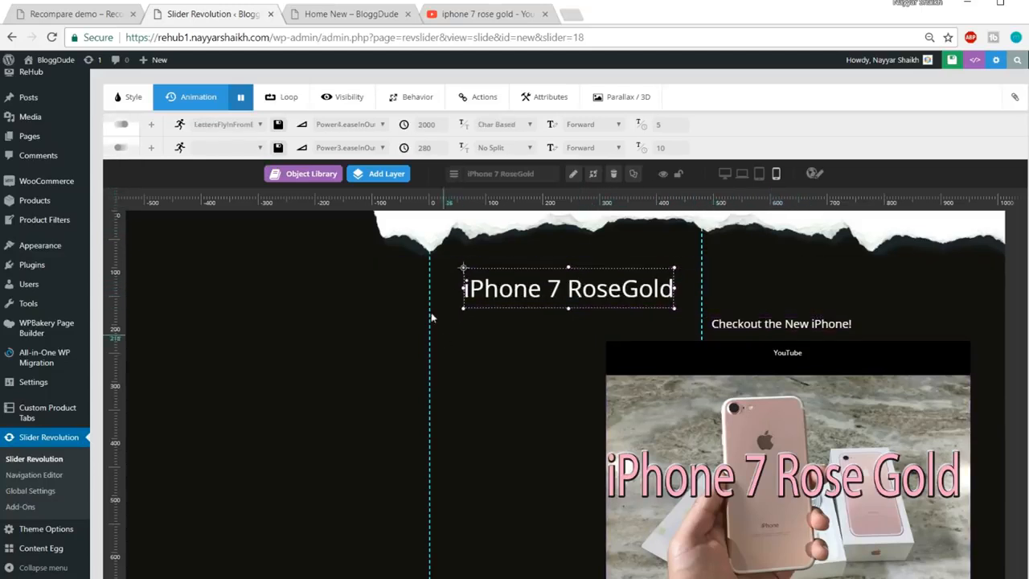
left_click_drag(738, 323, 568, 325)
left_click_drag(772, 388, 565, 394)
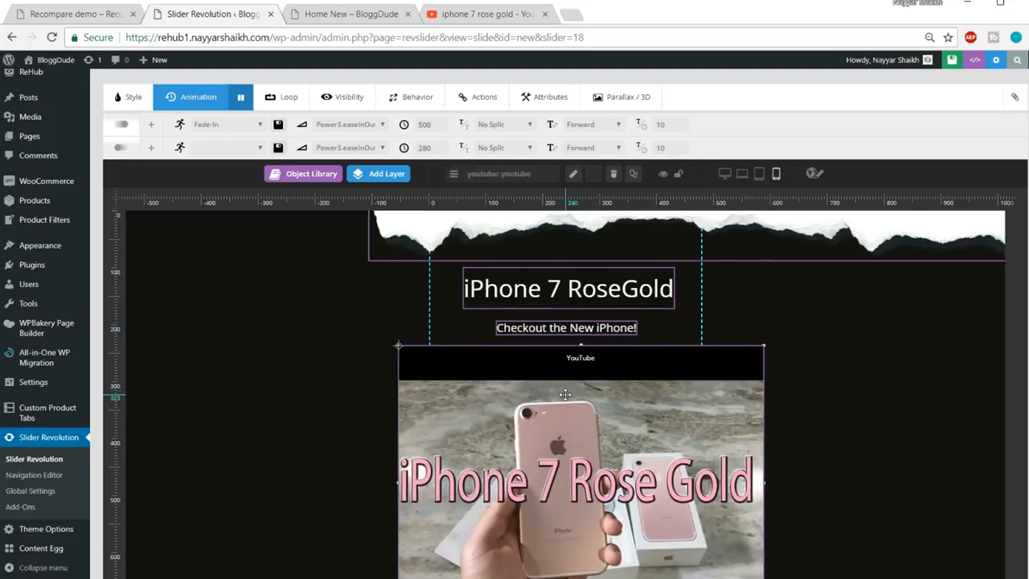
scroll(804, 337, "down", 1)
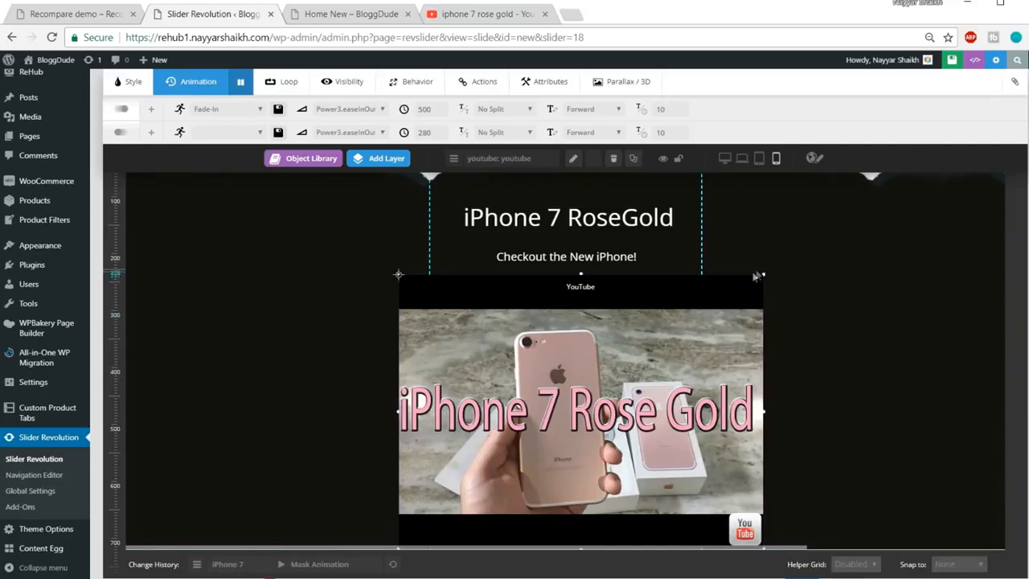
left_click(629, 299)
scroll(491, 128, "up", 1)
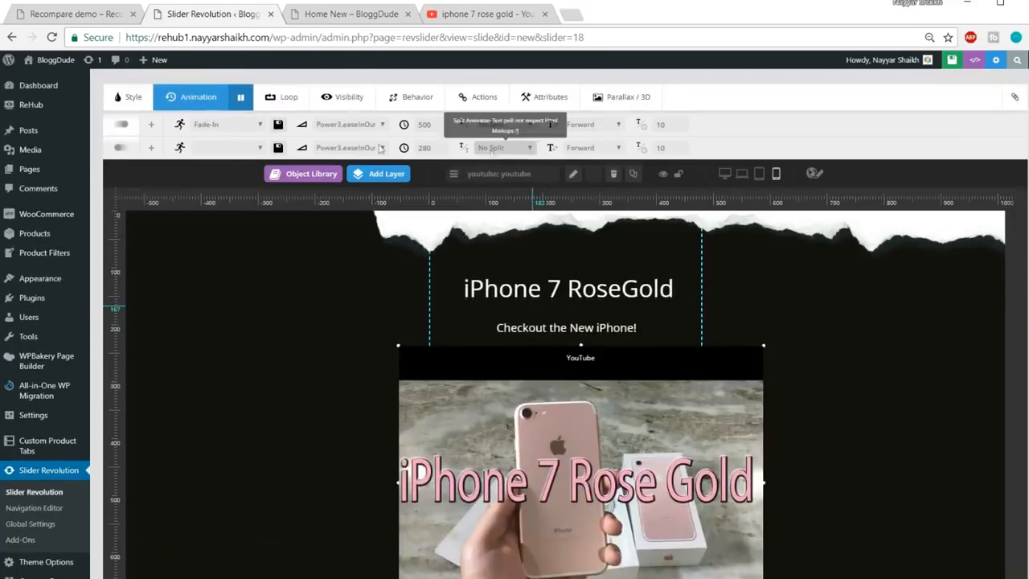
Review the YouTube layer's sizing, playback, source, poster and arguments settings
double_click(542, 414)
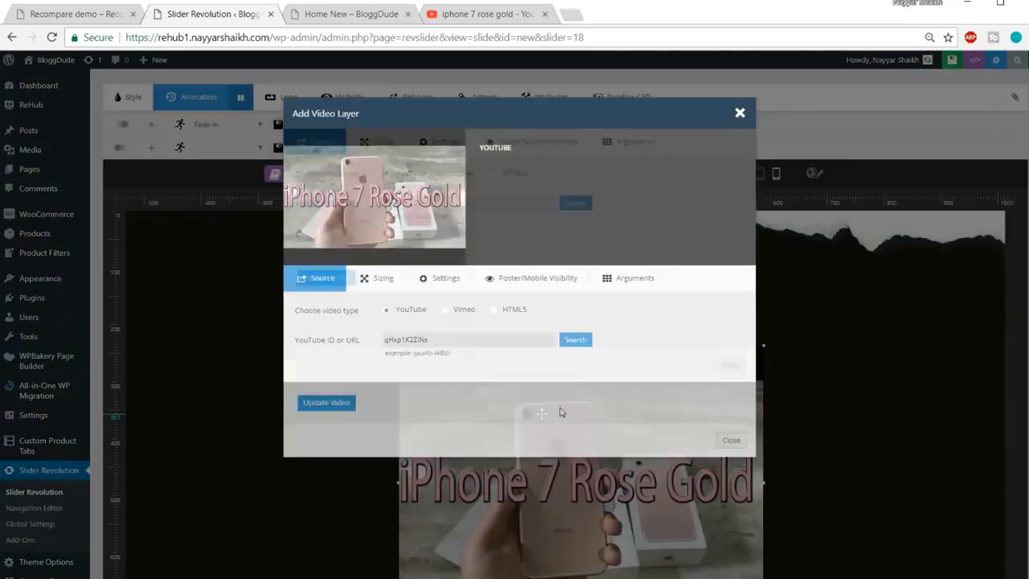
left_click(378, 281)
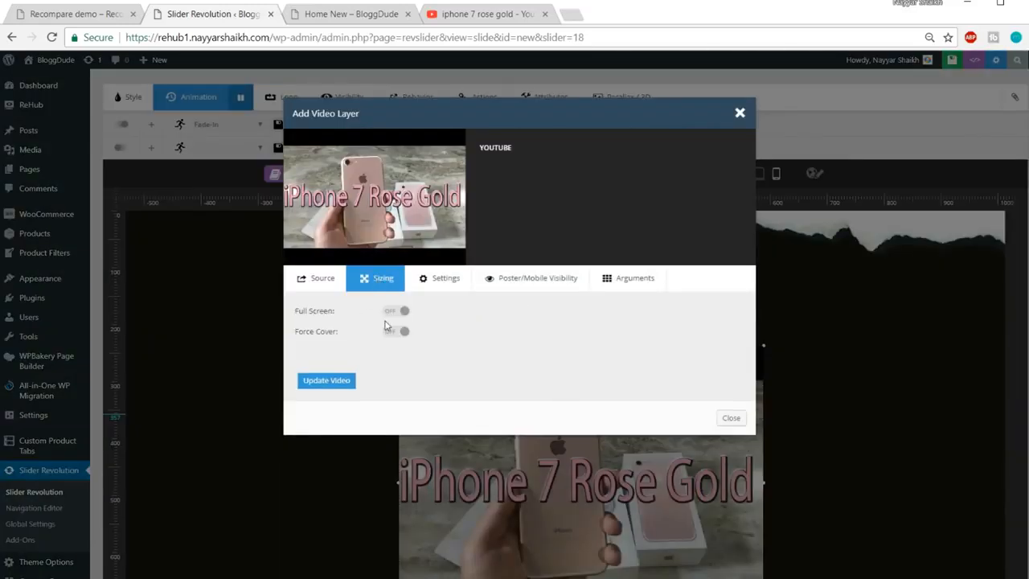
left_click(434, 286)
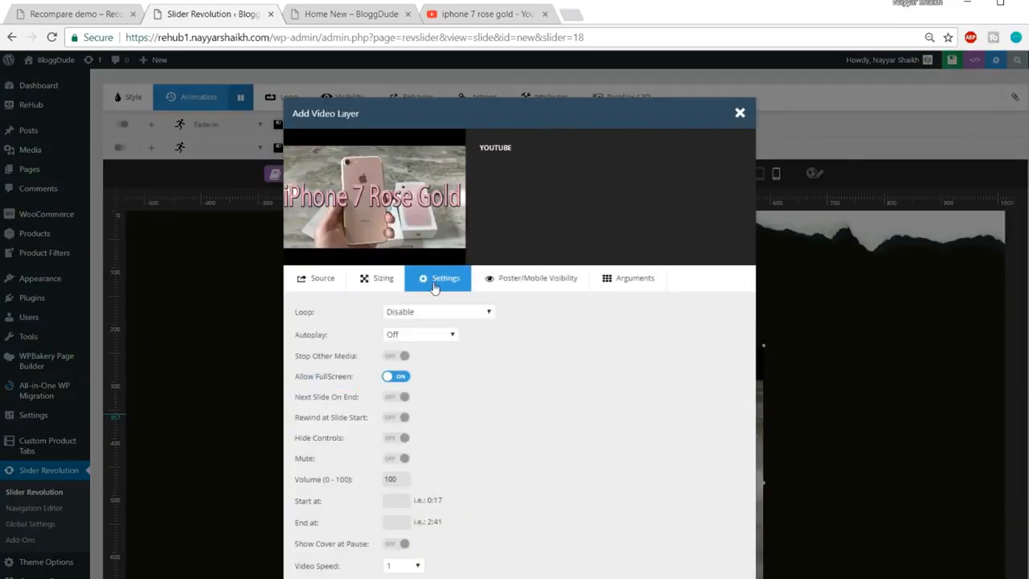
scroll(470, 335, "down", 1)
scroll(407, 292, "up", 1)
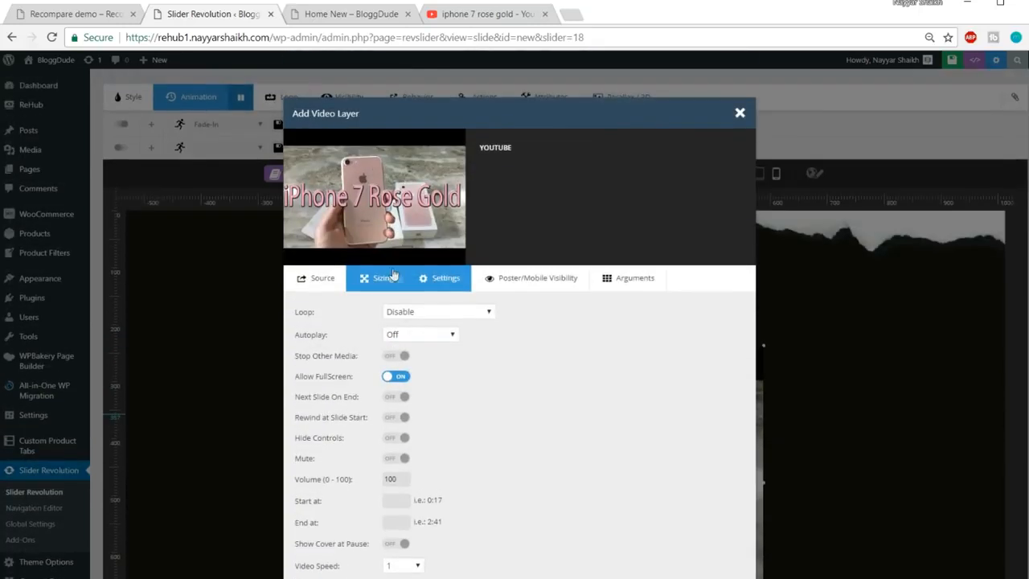
left_click(394, 275)
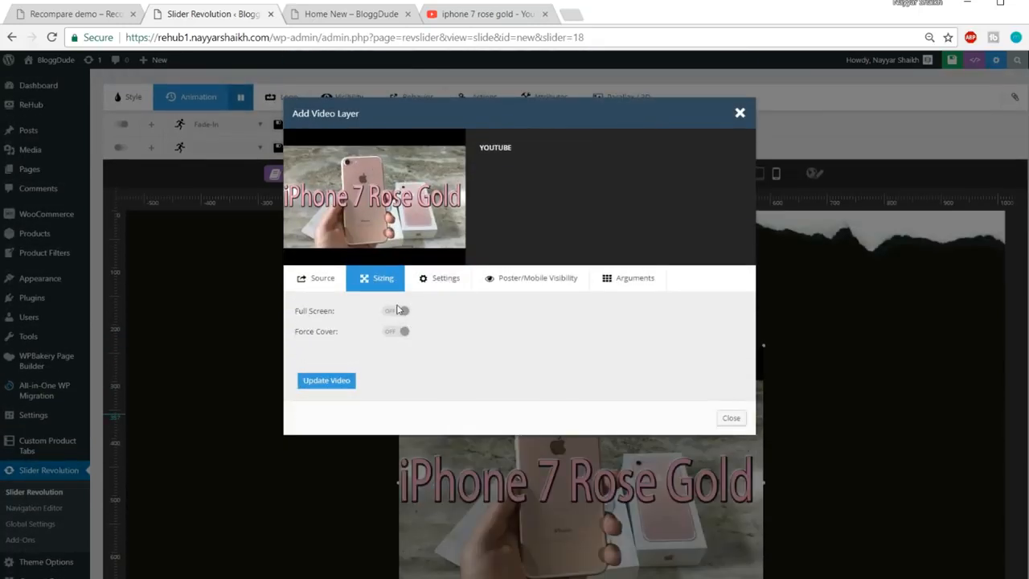
left_click(317, 277)
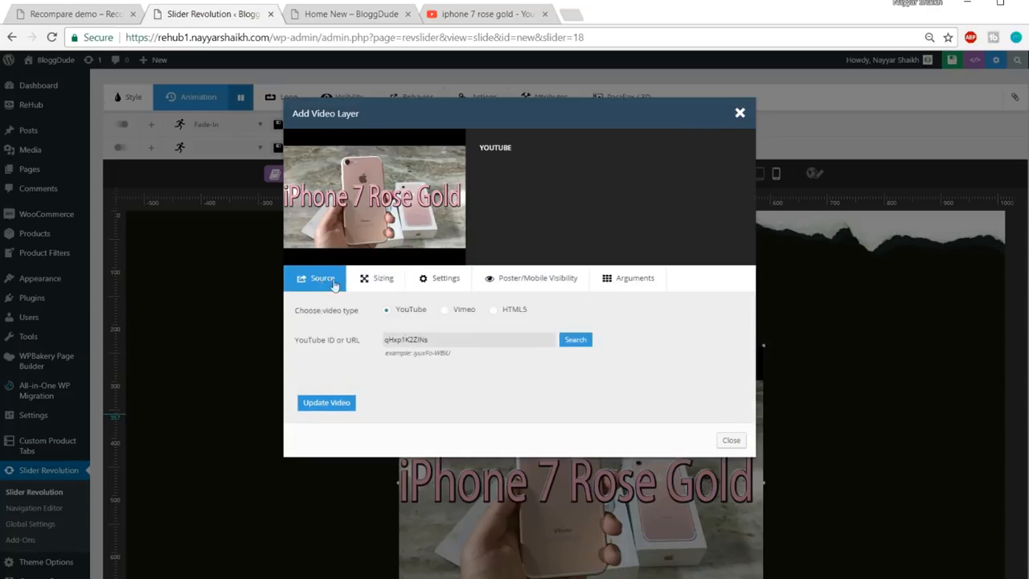
left_click(464, 283)
left_click(509, 279)
left_click(634, 277)
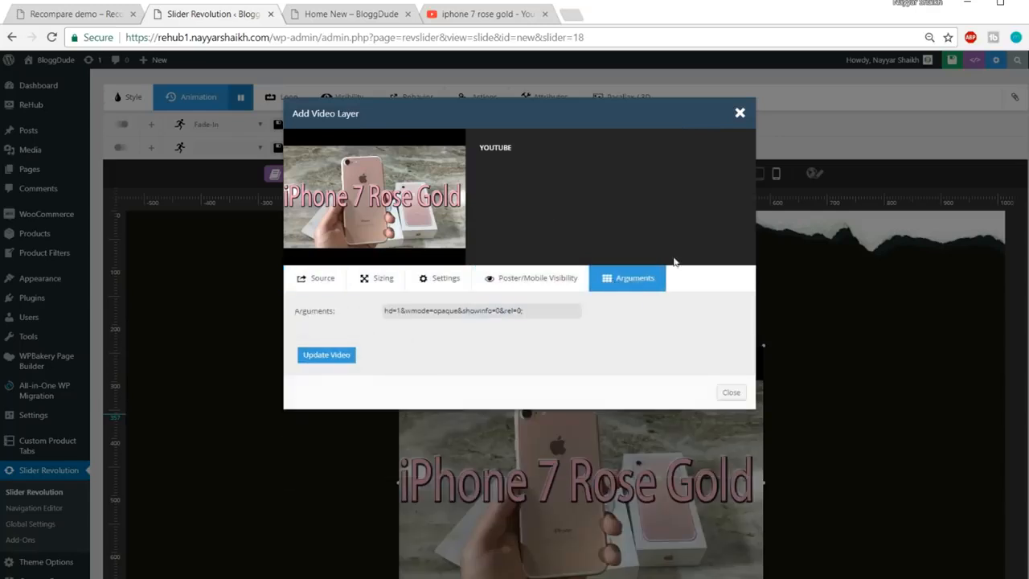
Close the video settings unchanged and resize the YouTube layer to a small box under the subtitle
left_click(740, 116)
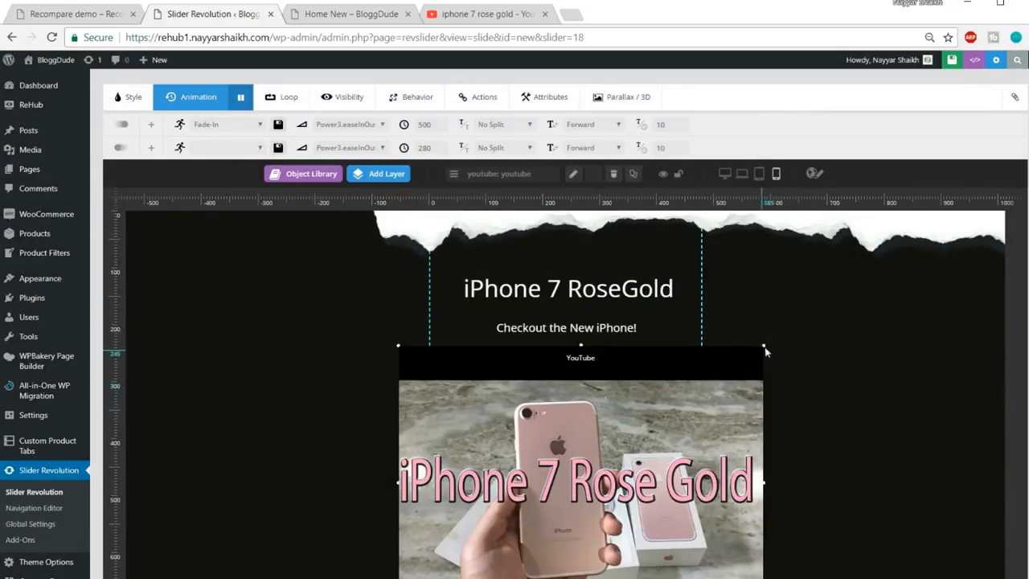
left_click_drag(766, 347, 604, 466)
left_click(489, 241)
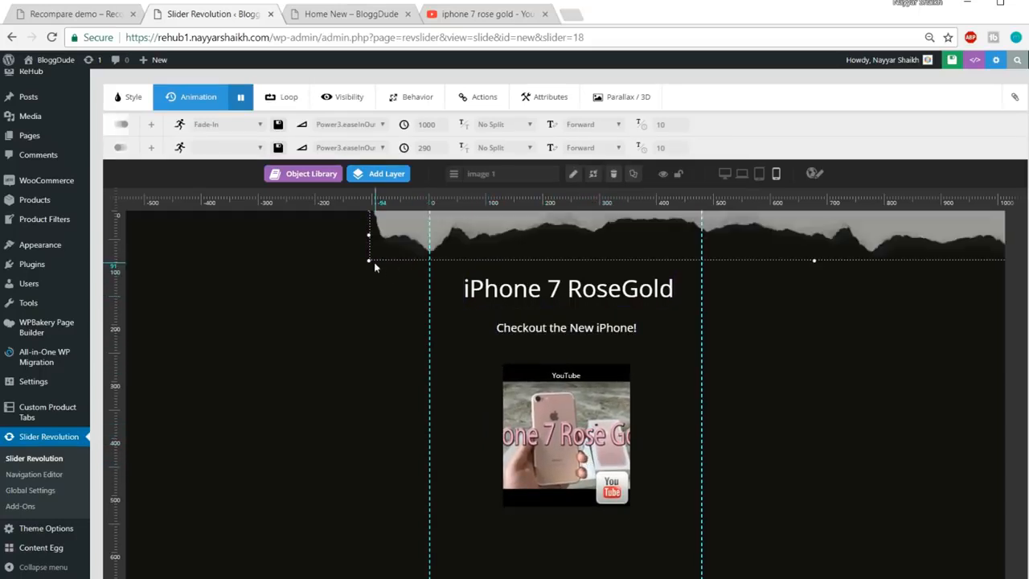
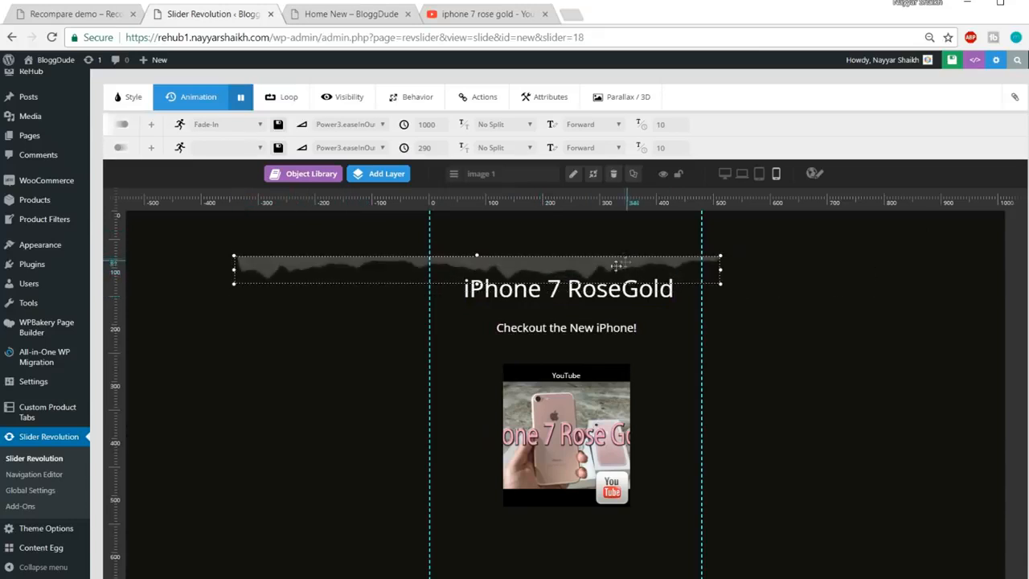
Show the layer's position and size settings and select the crystal Image 2 layer
scroll(747, 294, "up", 1)
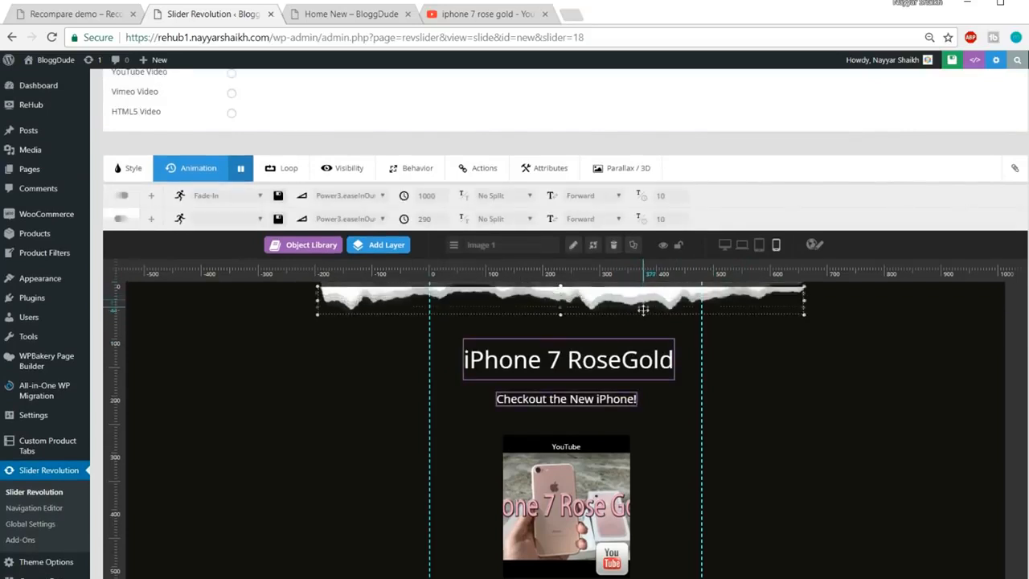
left_click(129, 168)
scroll(750, 368, "down", 3)
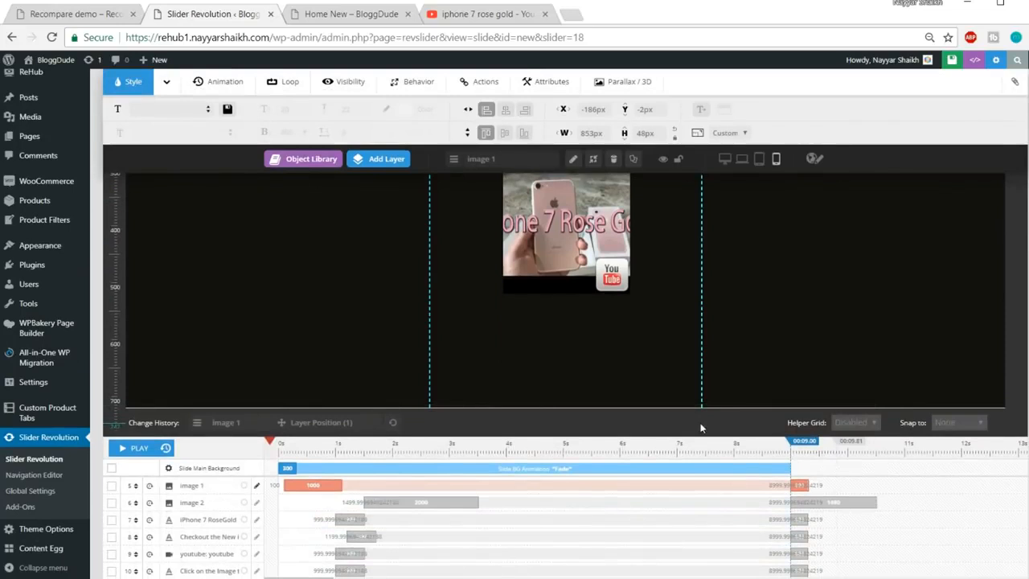
left_click(709, 465)
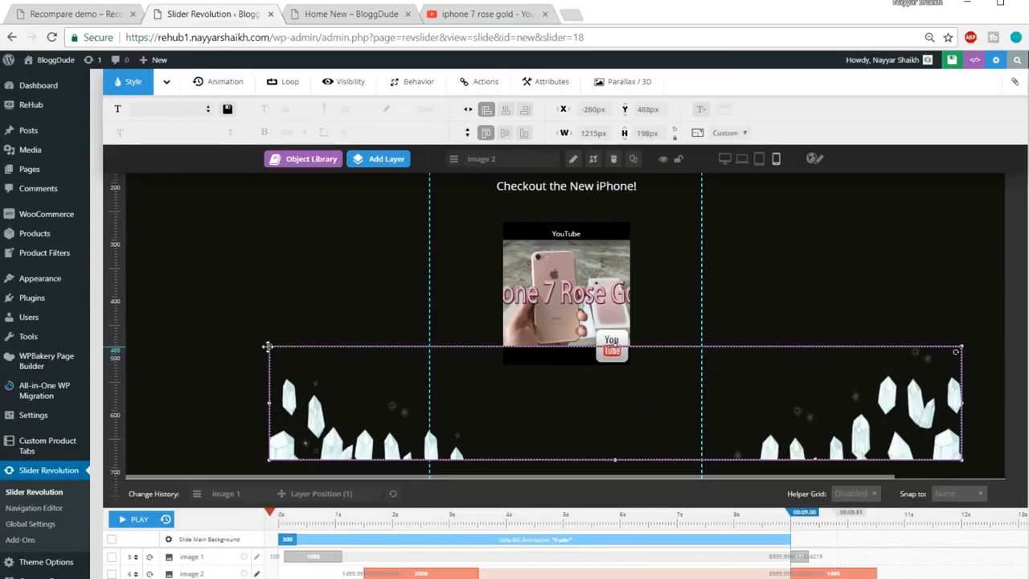
left_click(964, 462)
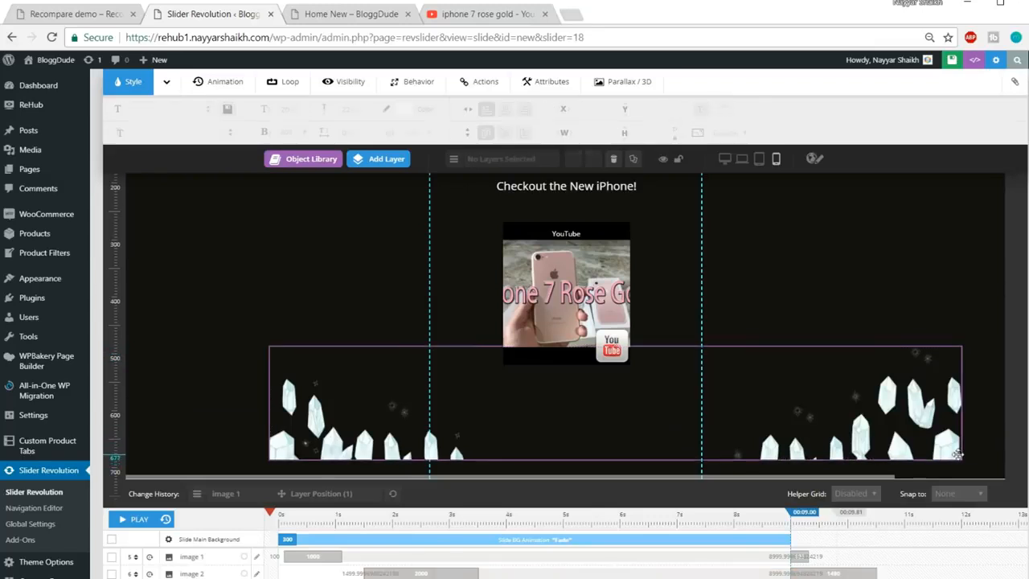
left_click(957, 452)
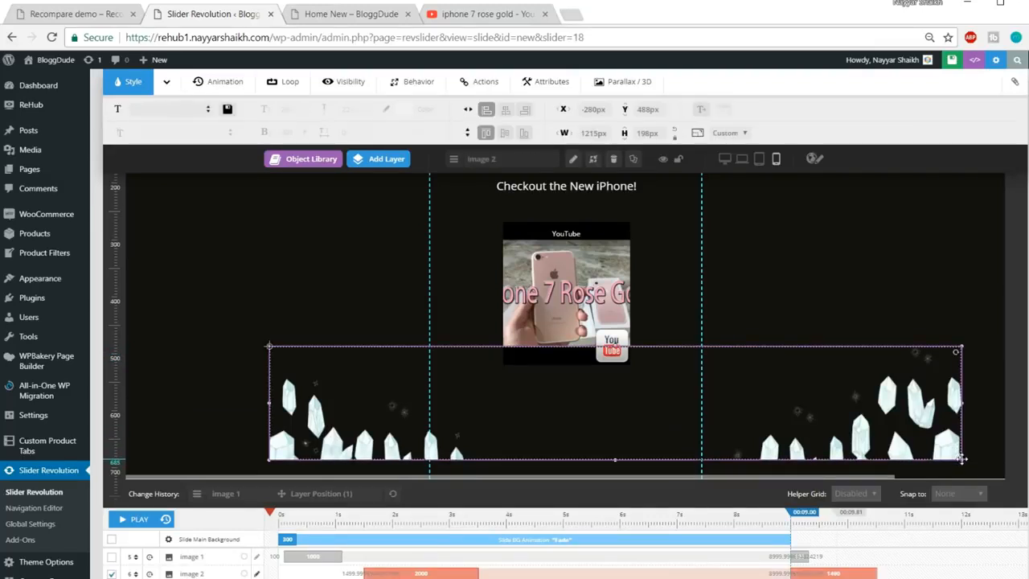
Shrink the crystal layer to 491×80 px and drag it to the slide's bottom edge
left_click_drag(962, 458, 879, 409)
left_click_drag(507, 361, 608, 416)
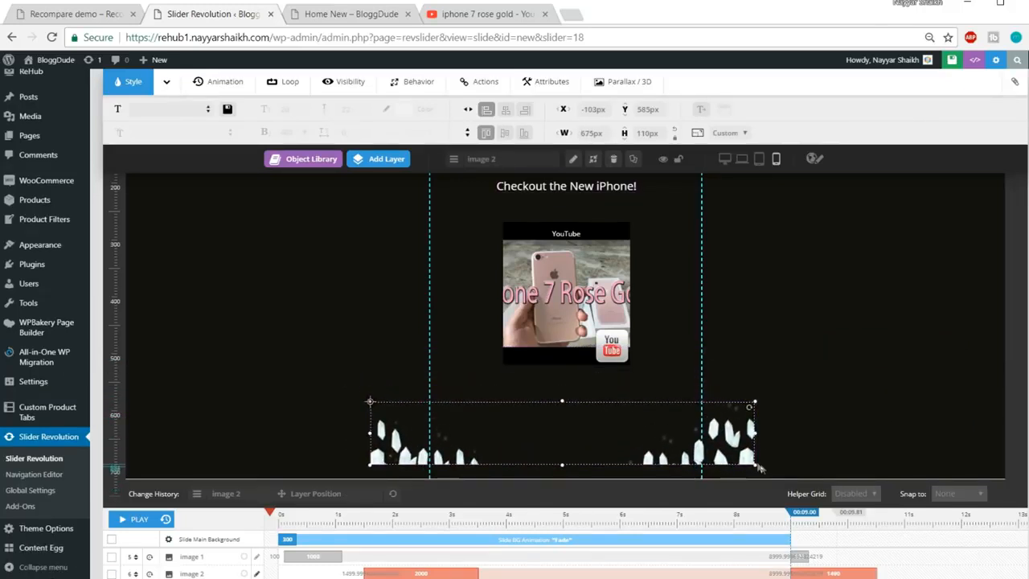
left_click_drag(756, 465, 729, 446)
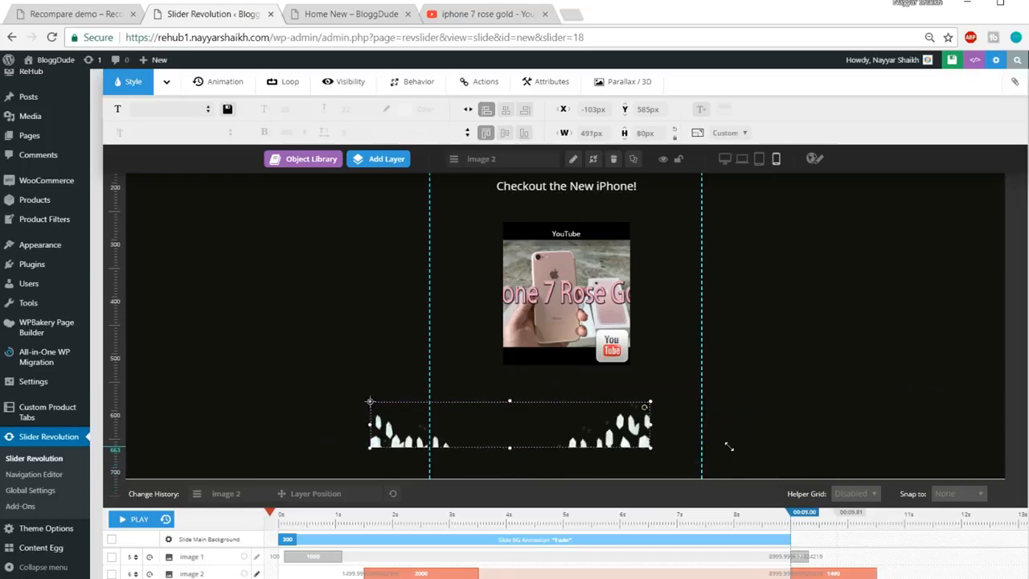
left_click_drag(501, 442, 560, 474)
scroll(749, 437, "up", 1)
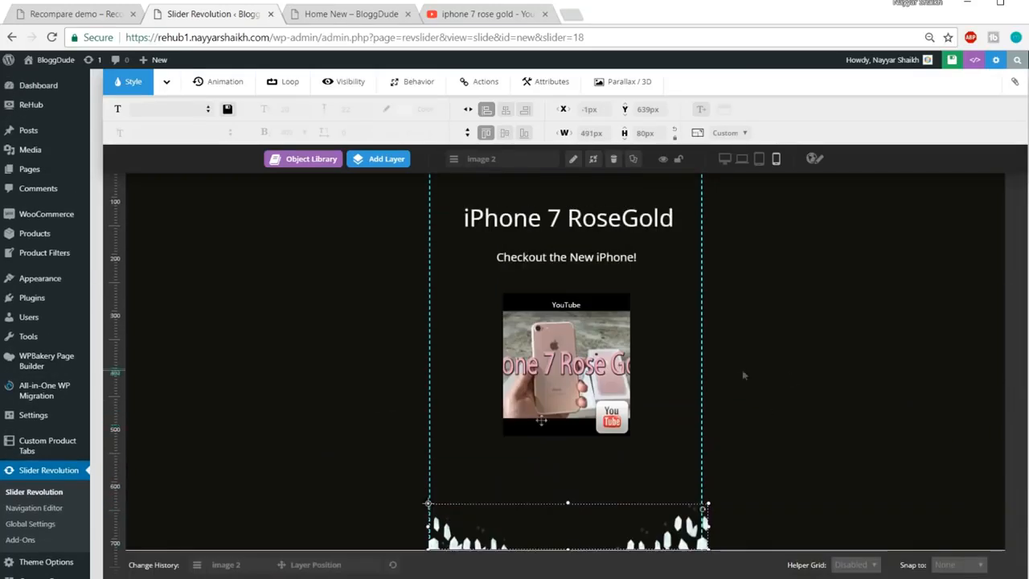
scroll(324, 537, "down", 1)
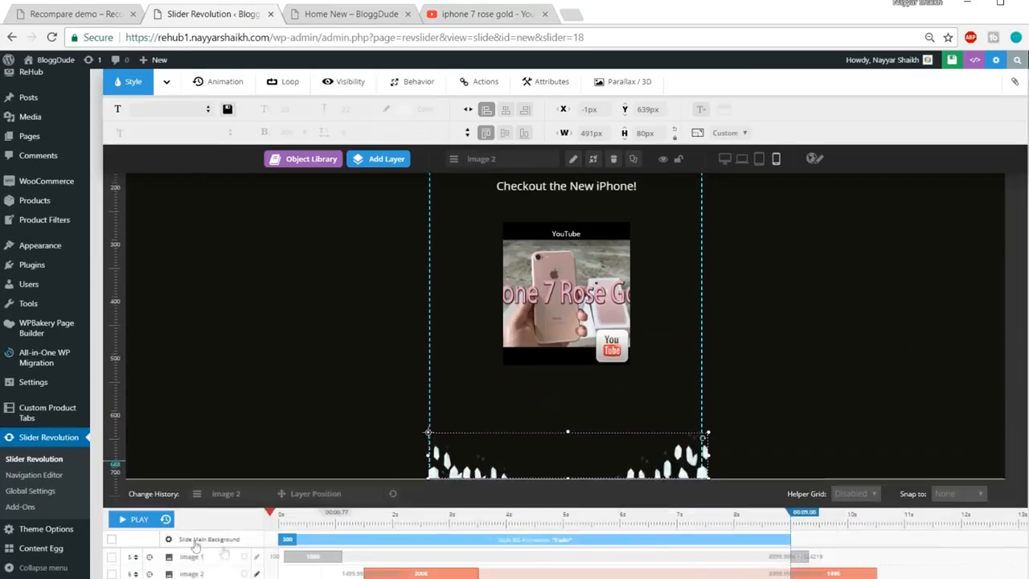
Play the slide animation, preview the tablet and laptop layouts, and save the homepageslider slide
left_click(137, 520)
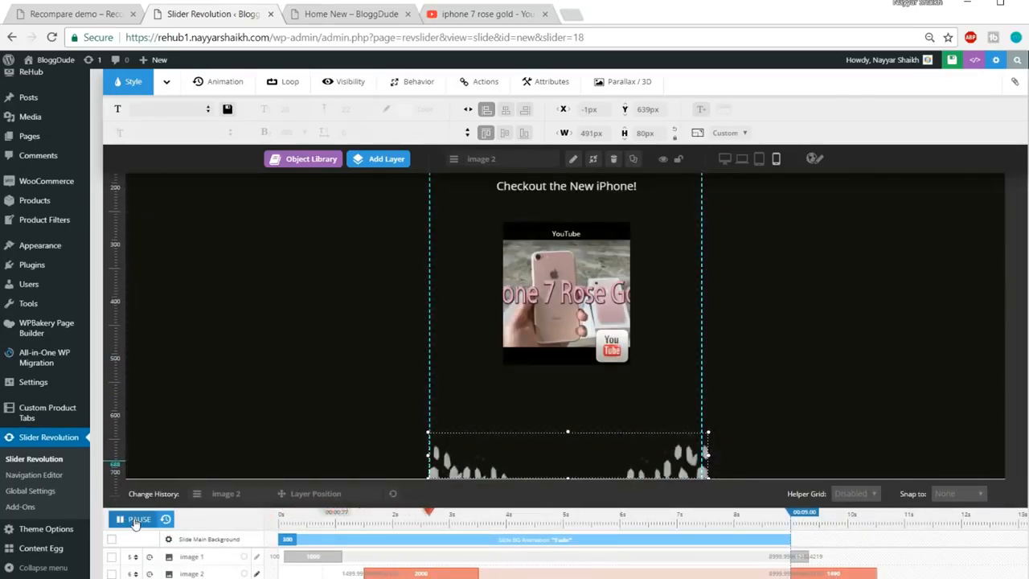
scroll(818, 491, "up", 3)
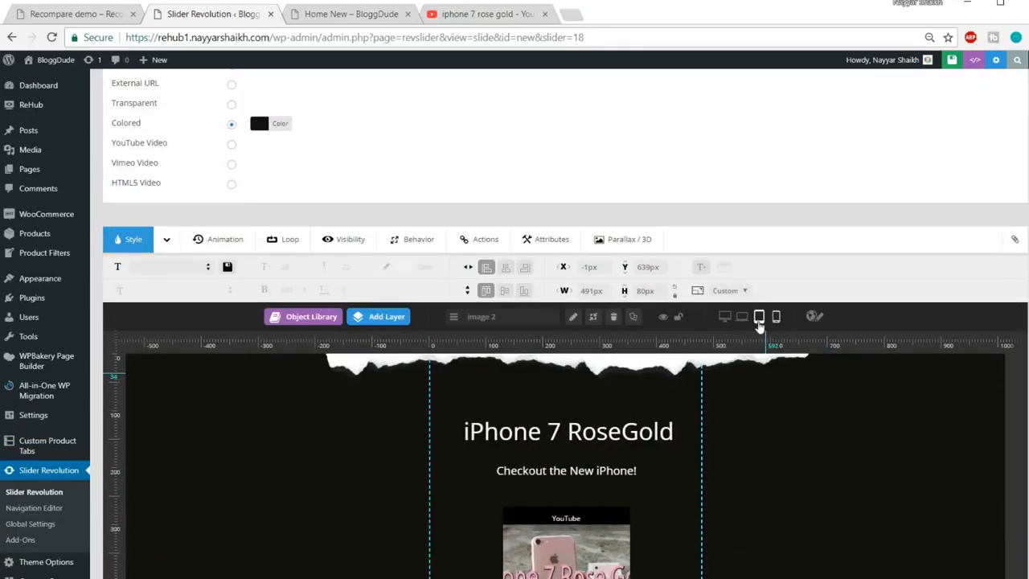
left_click(759, 324)
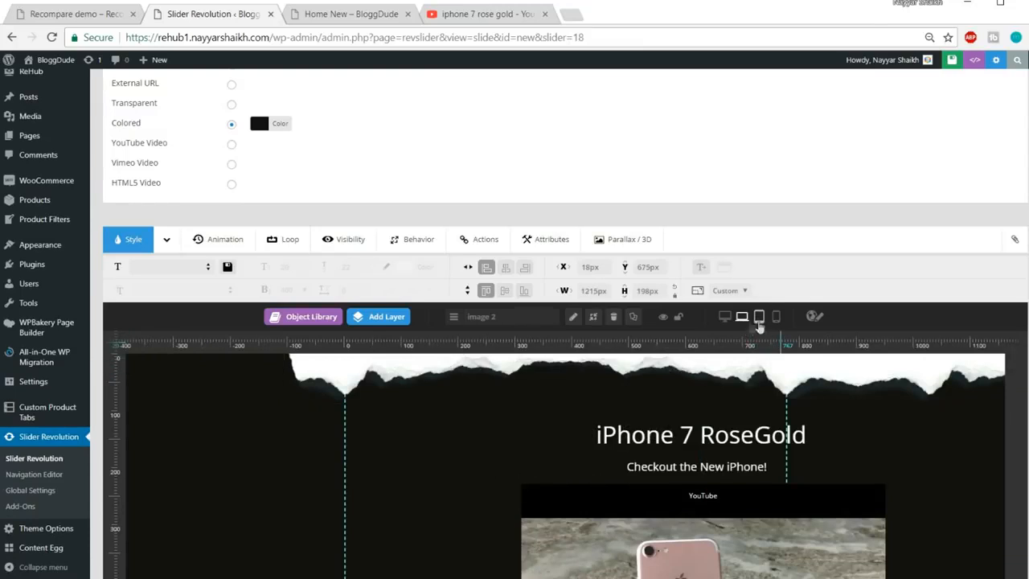
left_click(744, 322)
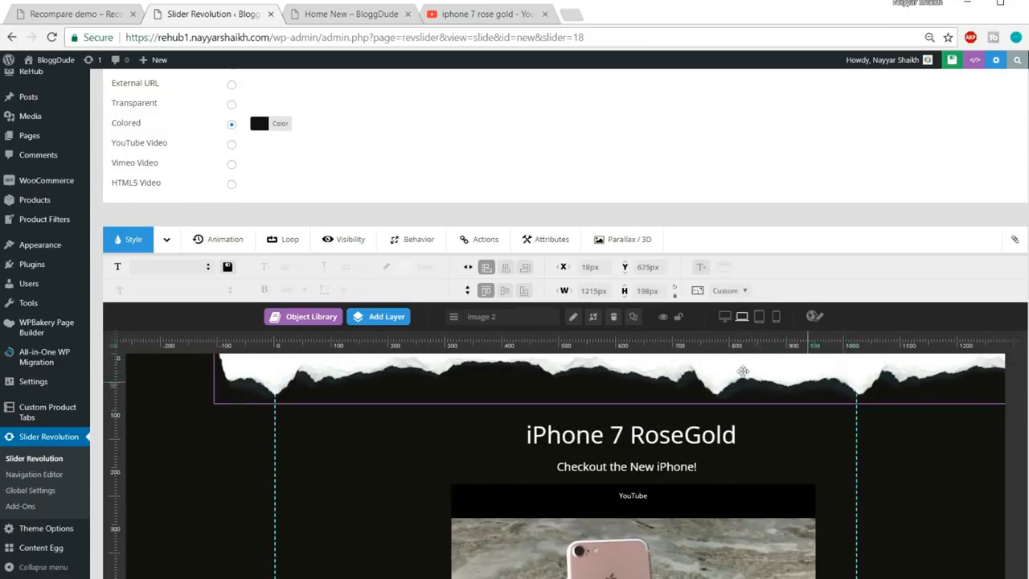
scroll(774, 402, "up", 5)
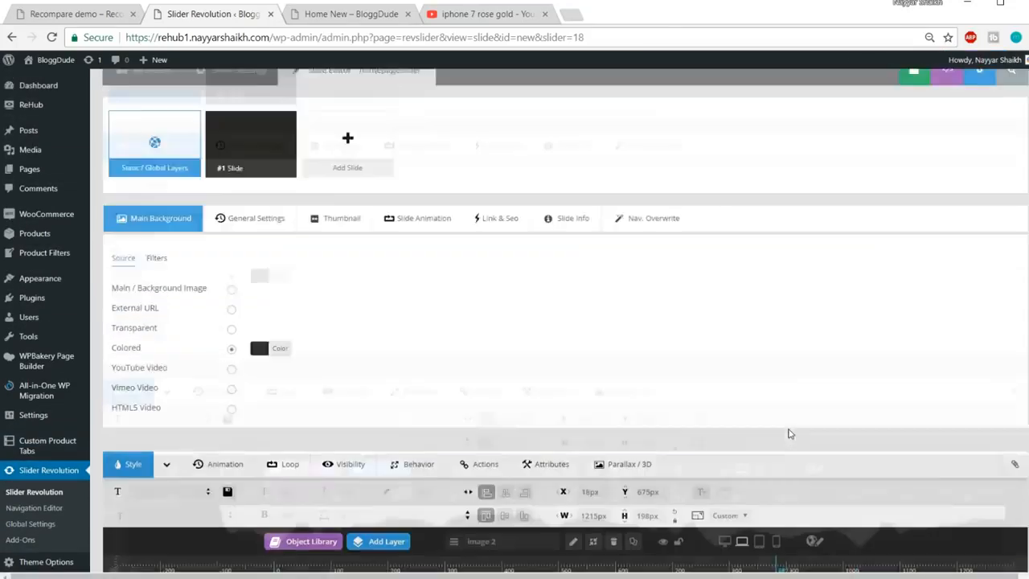
left_click(864, 143)
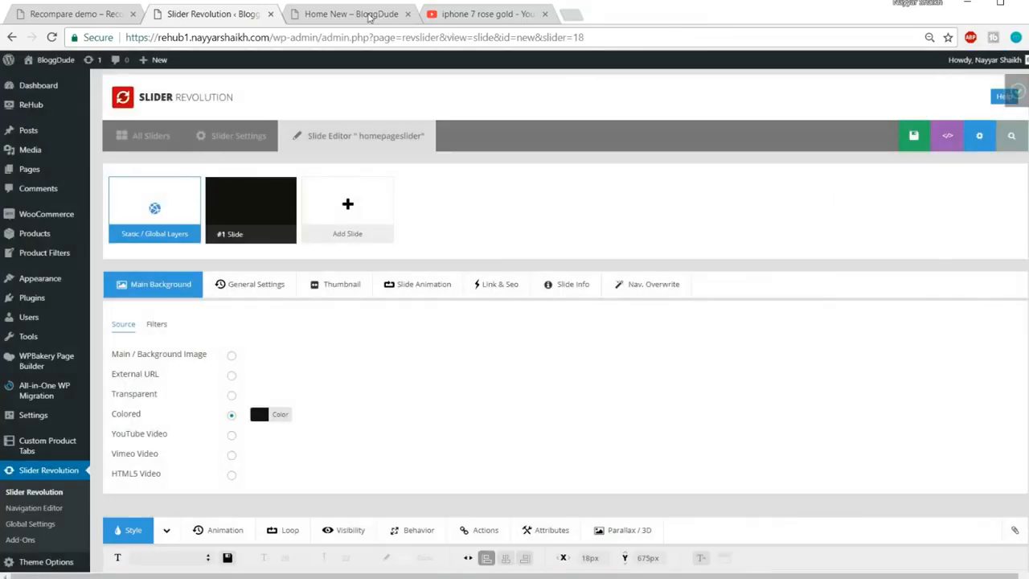
Reset the Home New page to 100% zoom and open its Edit Page link in a new tab
left_click(351, 13)
scroll(476, 267, "up", 8)
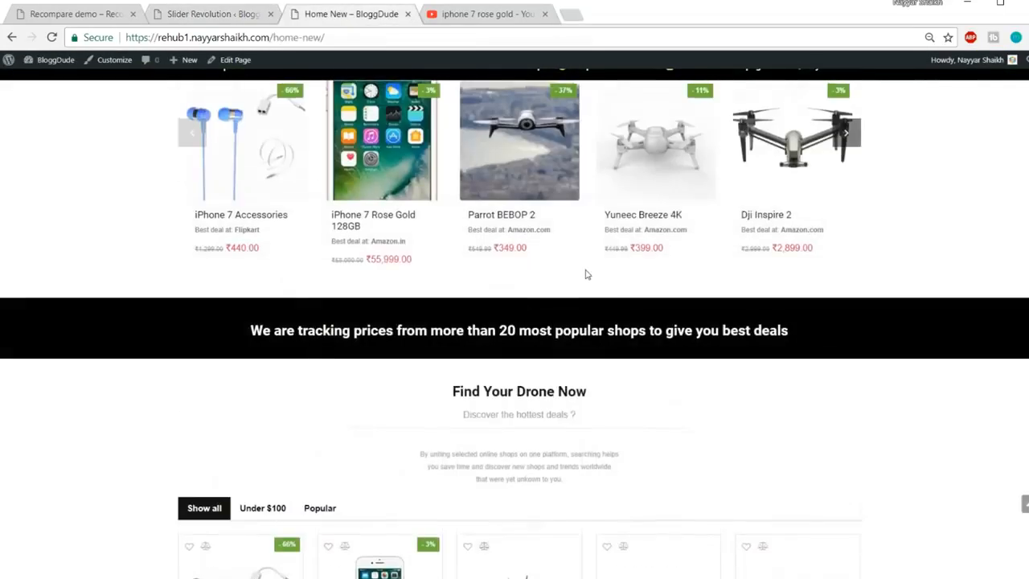
key("ctrl+plus")
key("ctrl+plus")
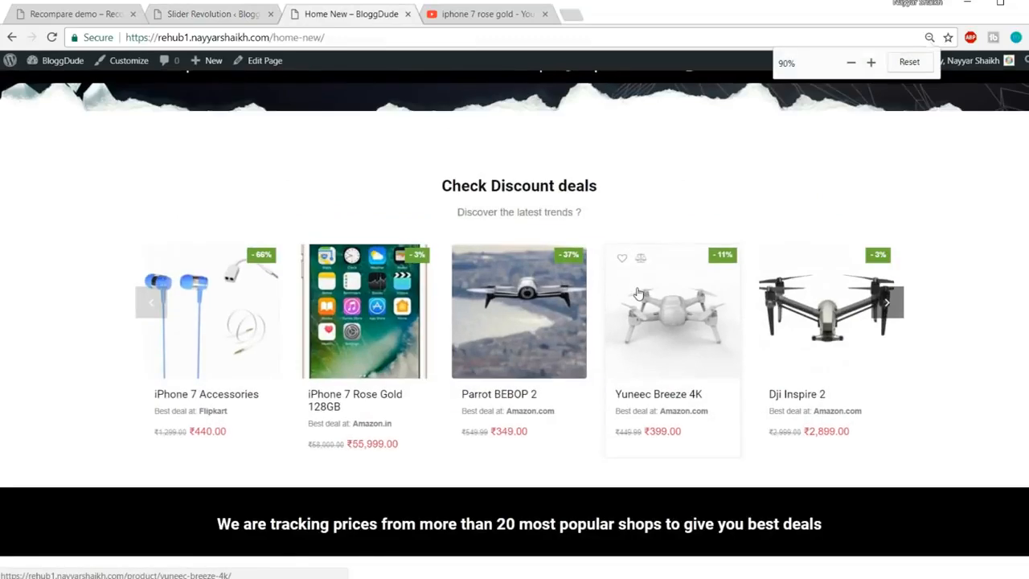
scroll(646, 321, "down", 15)
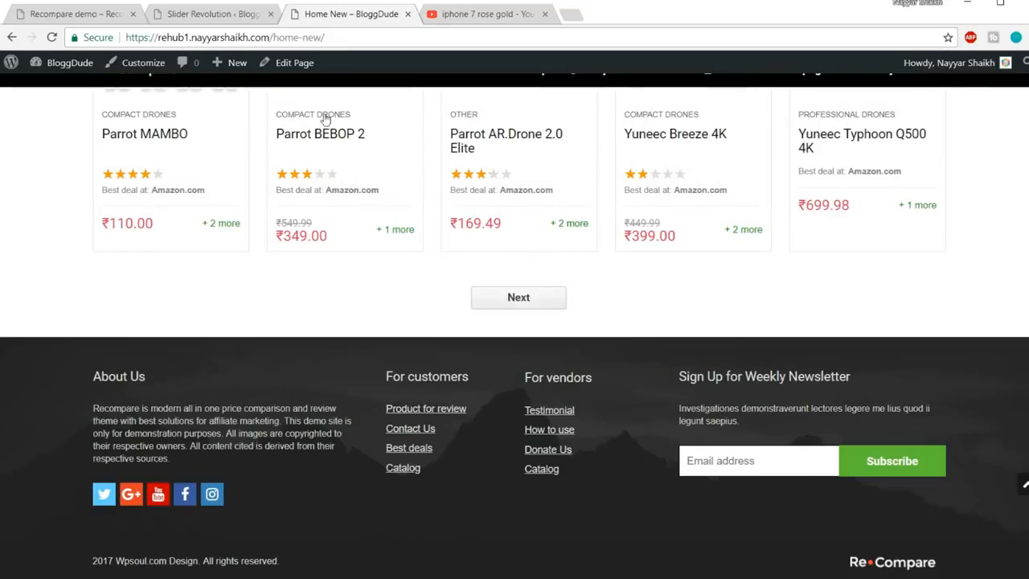
right_click(299, 68)
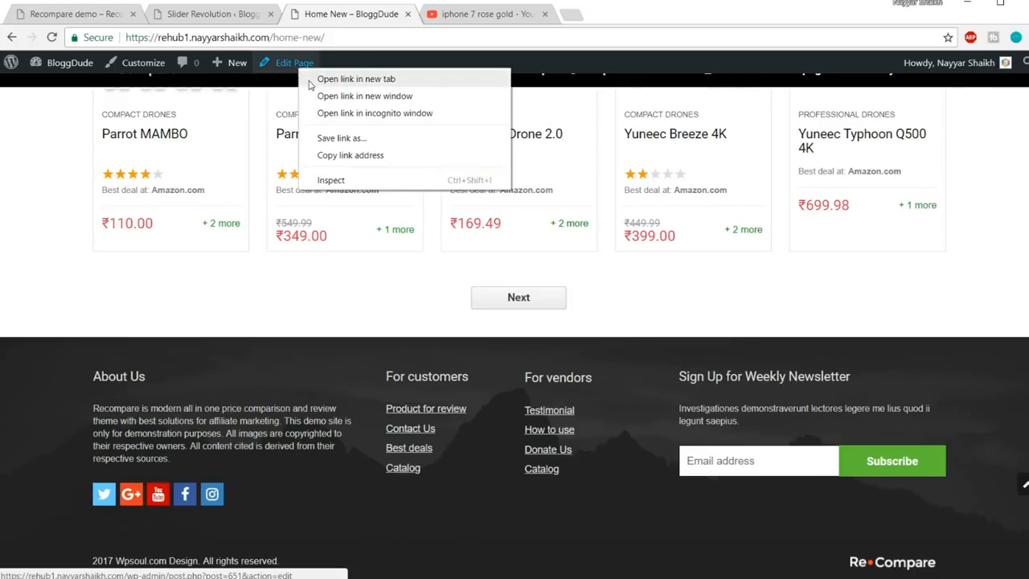
left_click(311, 83)
left_click_drag(486, 17, 330, 20)
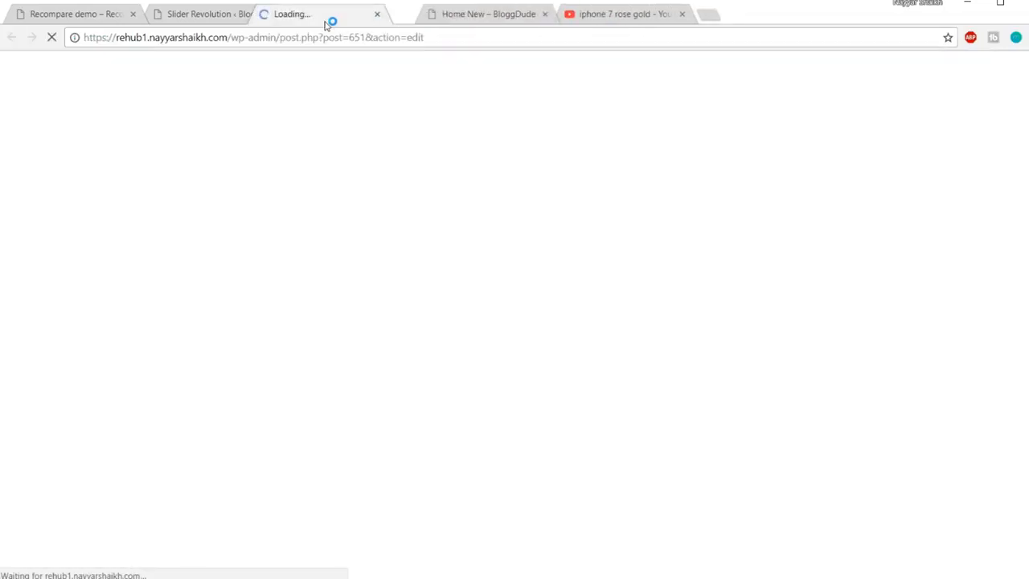
Close the Slider Revolution tab and scroll the Home New editor to the empty row
left_click(172, 23)
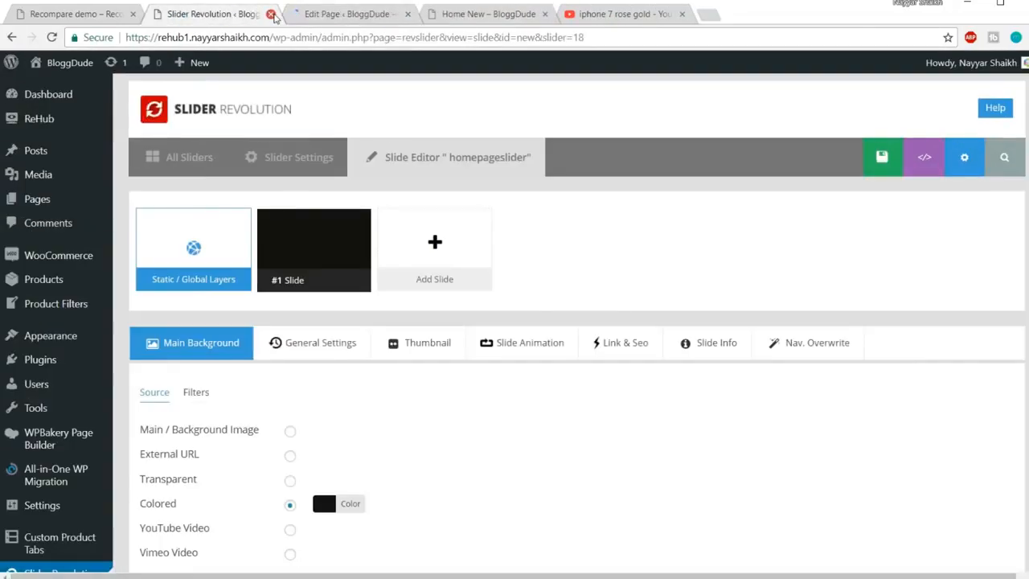
left_click(271, 14)
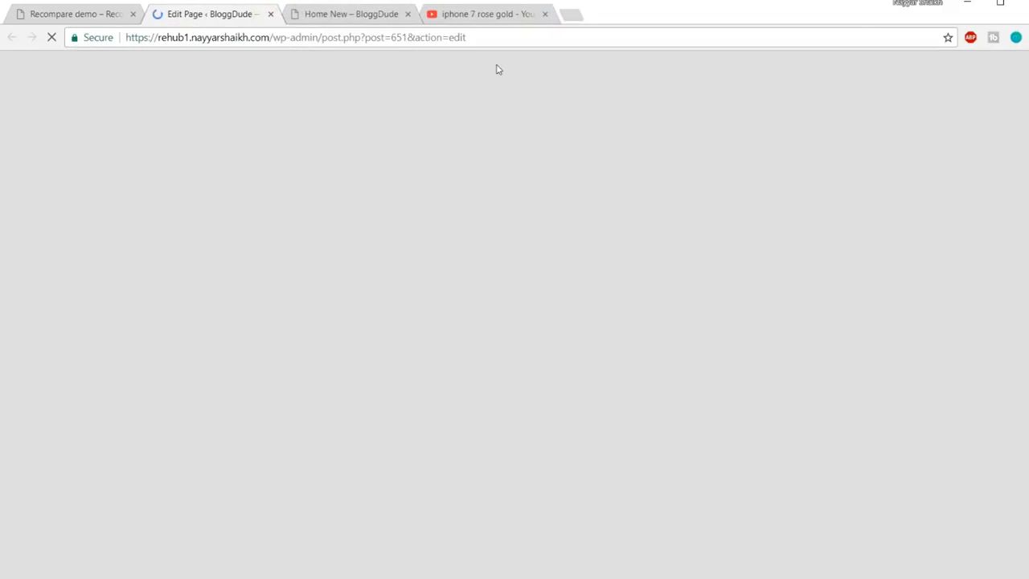
scroll(891, 398, "down", 10)
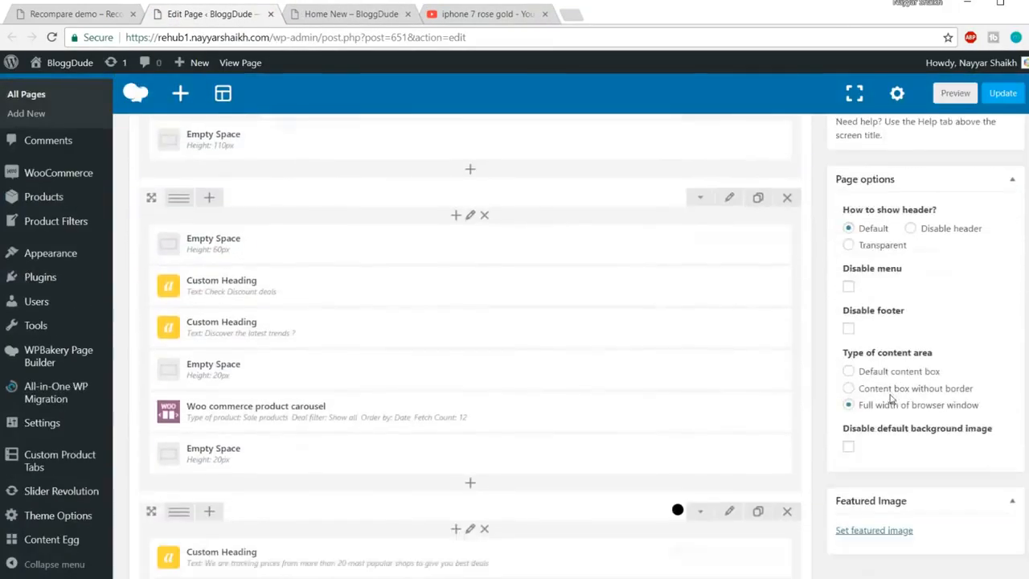
scroll(891, 398, "down", 5)
scroll(455, 436, "up", 2)
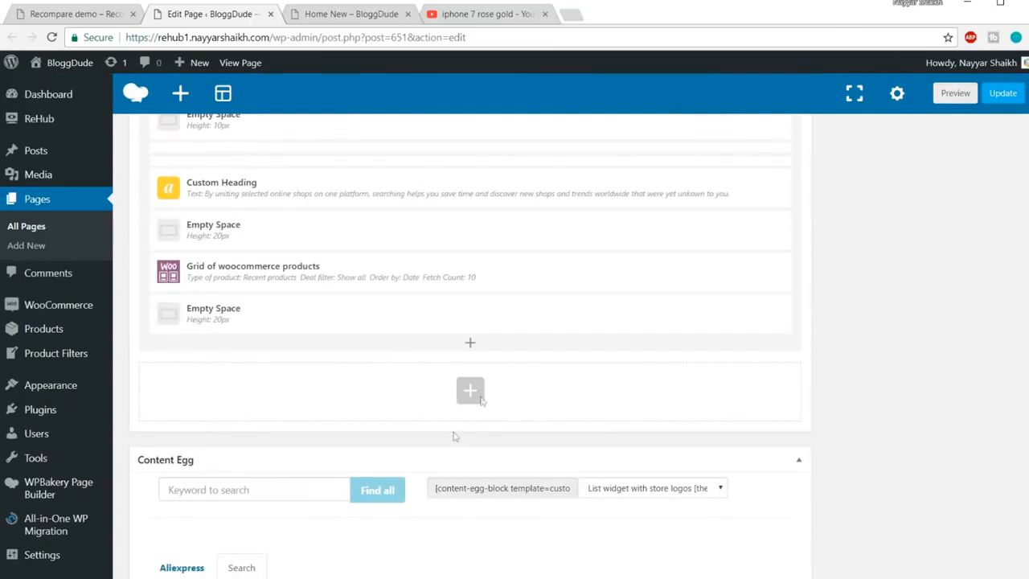
Add a Revolution Slider element using the homepageslider slider to the empty row
left_click(470, 391)
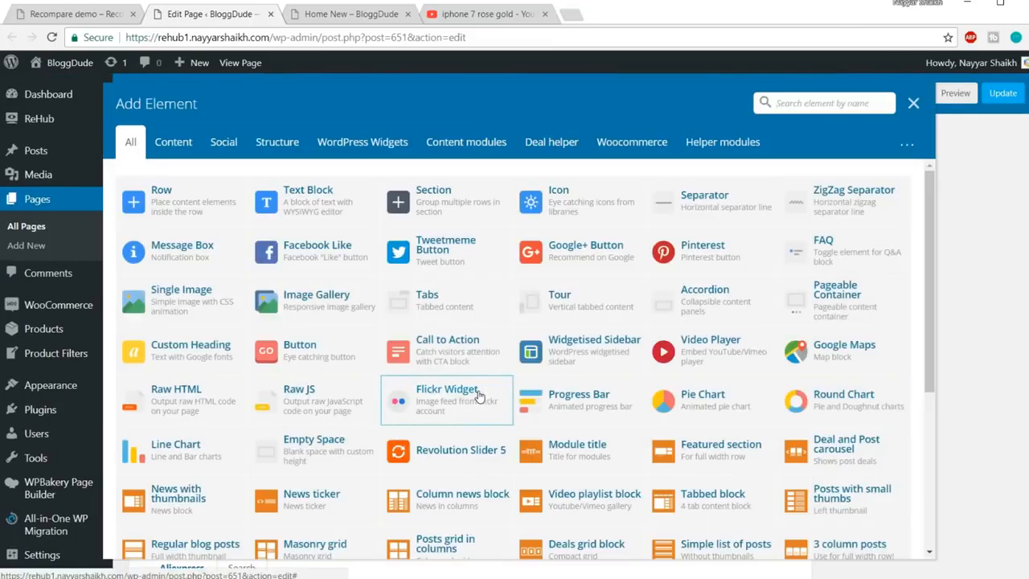
type("slid")
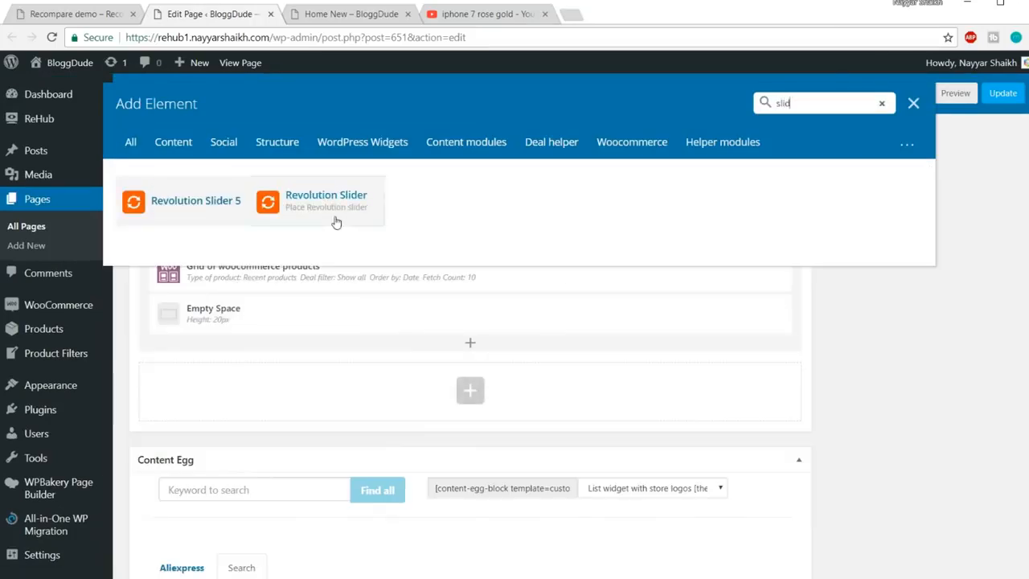
left_click(334, 205)
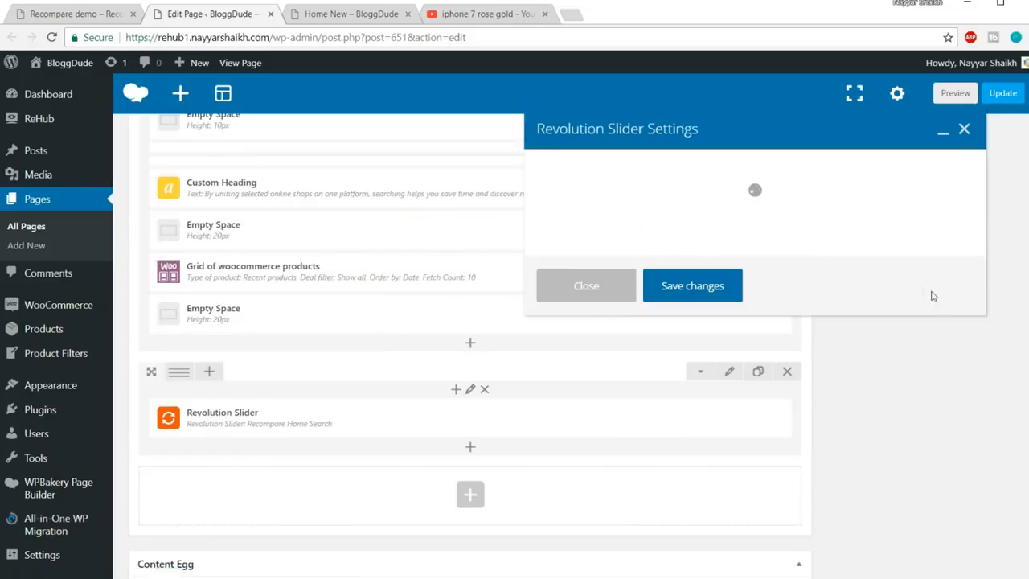
left_click(635, 269)
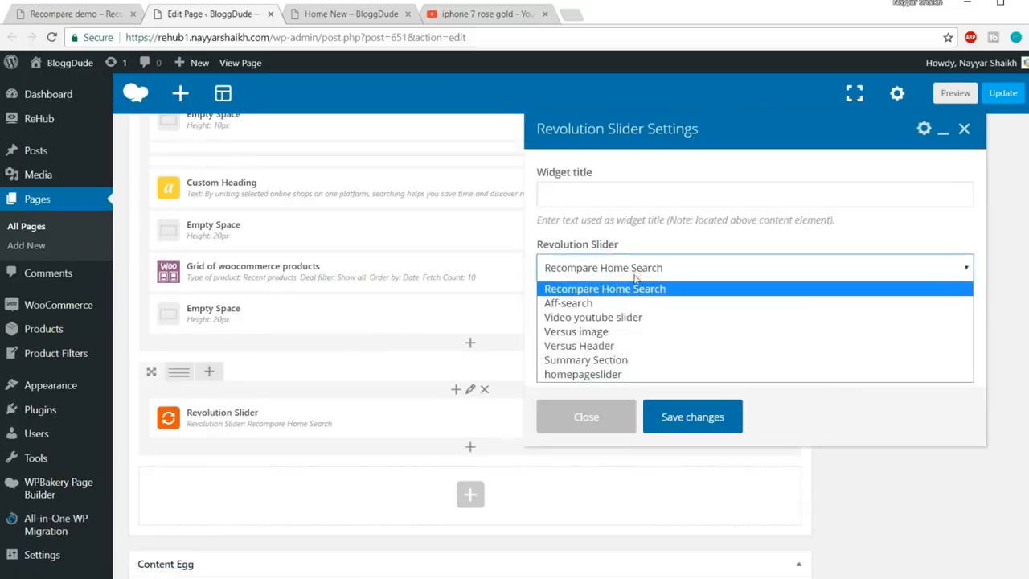
left_click(599, 377)
left_click(695, 418)
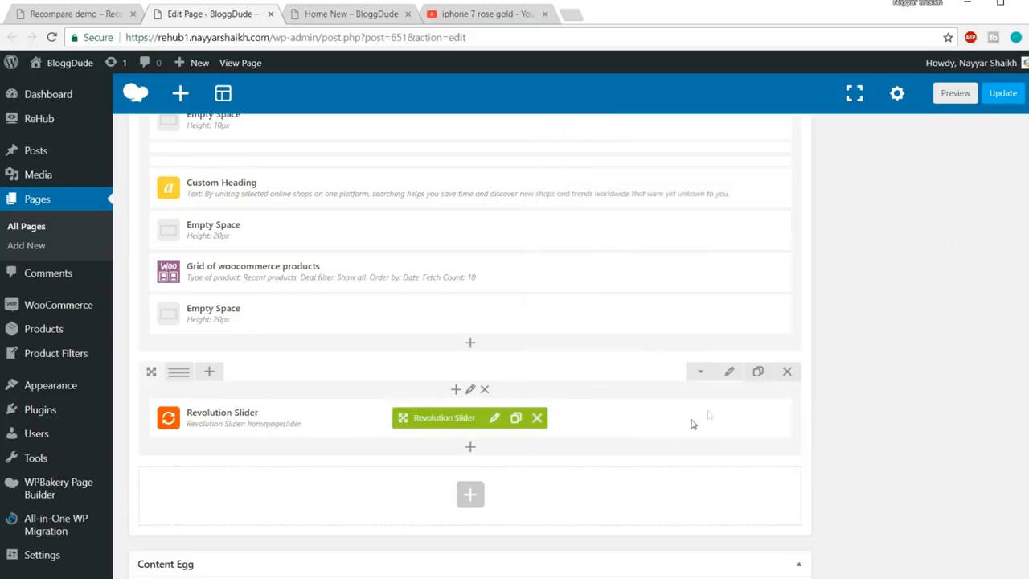
Update the Home New page and reload it on the live site
left_click(1003, 94)
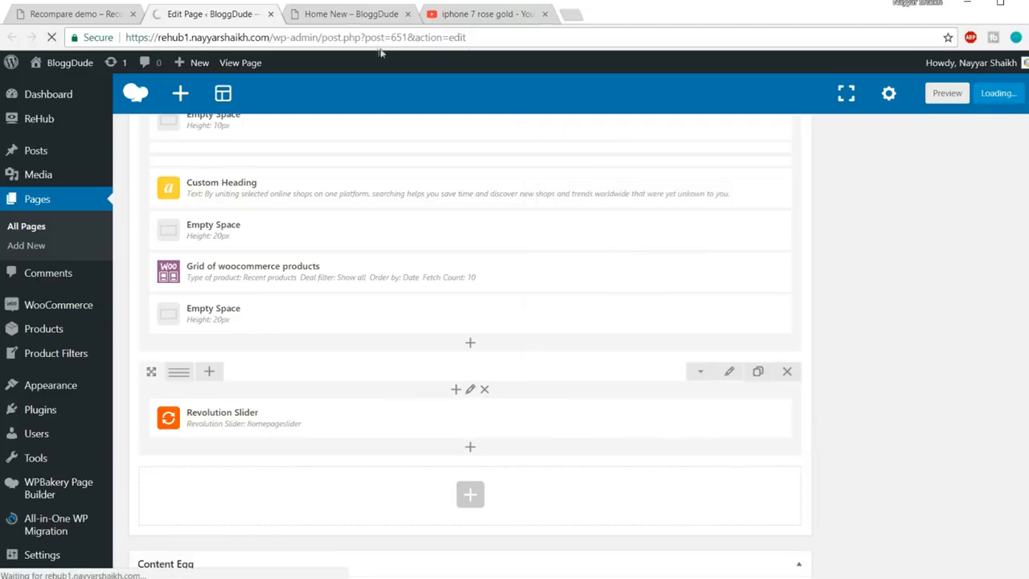
left_click(378, 16)
left_click(380, 33)
key("Return")
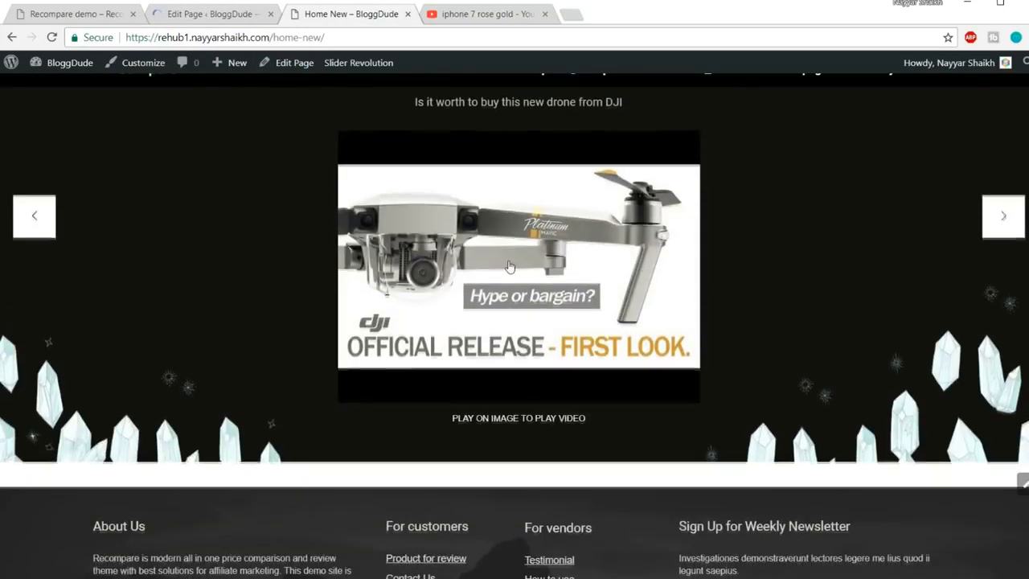
On the Recompare demo home page, select the 'Check latest reviews and news' heading
scroll(509, 267, "up", 2)
scroll(475, 285, "down", 4)
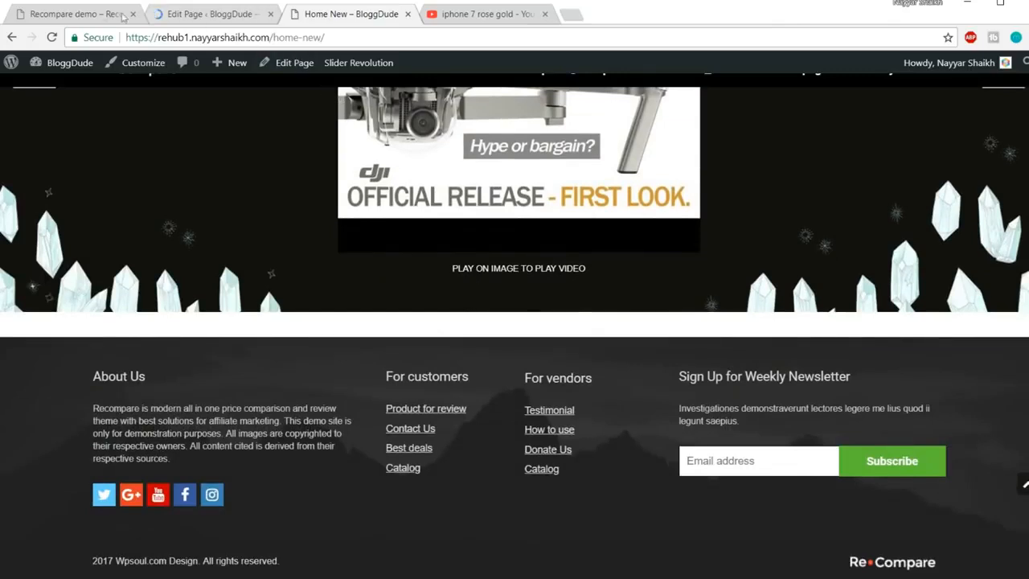
left_click(95, 16)
scroll(861, 307, "down", 5)
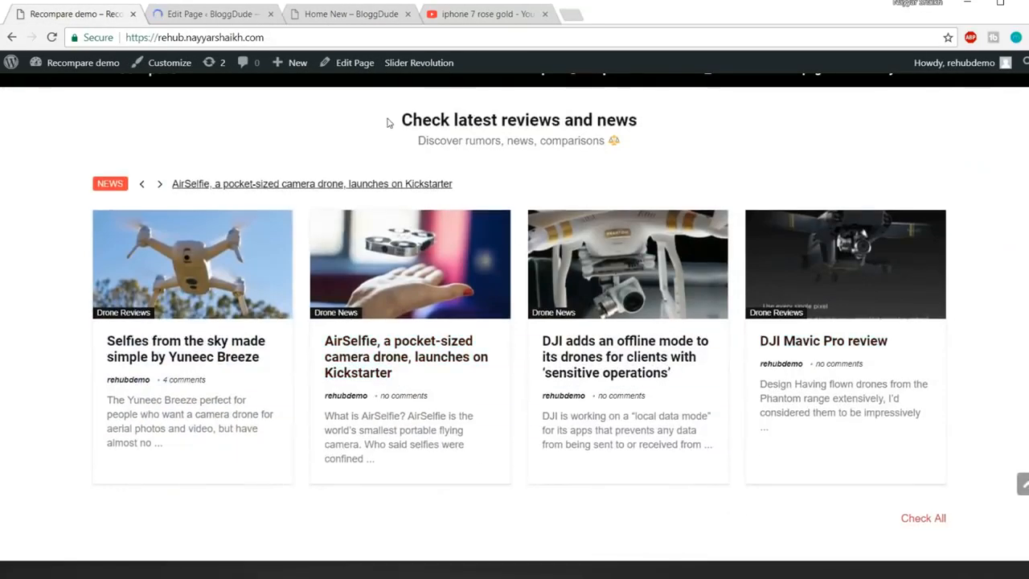
left_click_drag(431, 119, 665, 148)
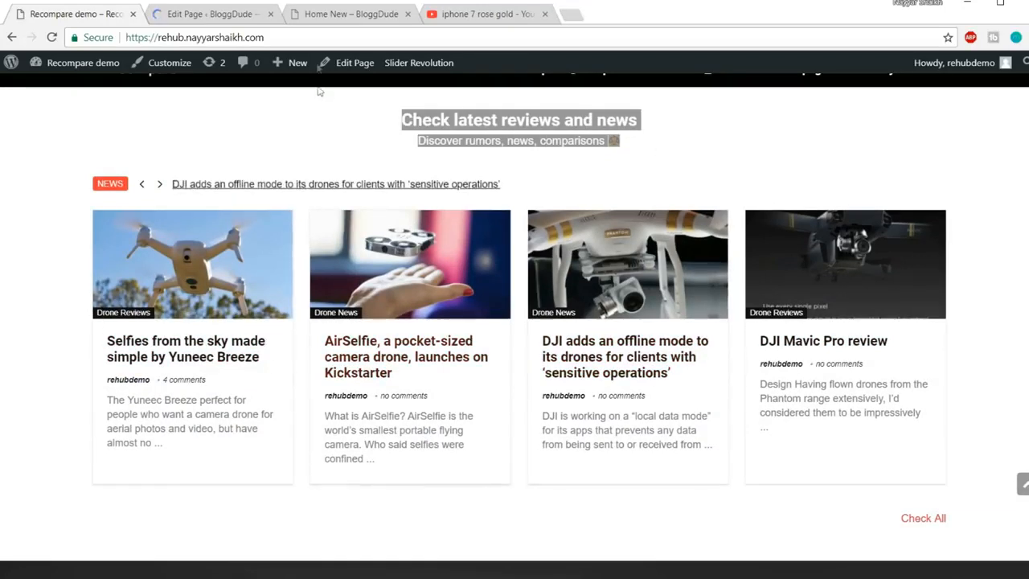
Scroll the Home New WPBakery rows to the empty section below the Revolution Slider, glancing at the demo page
left_click(214, 17)
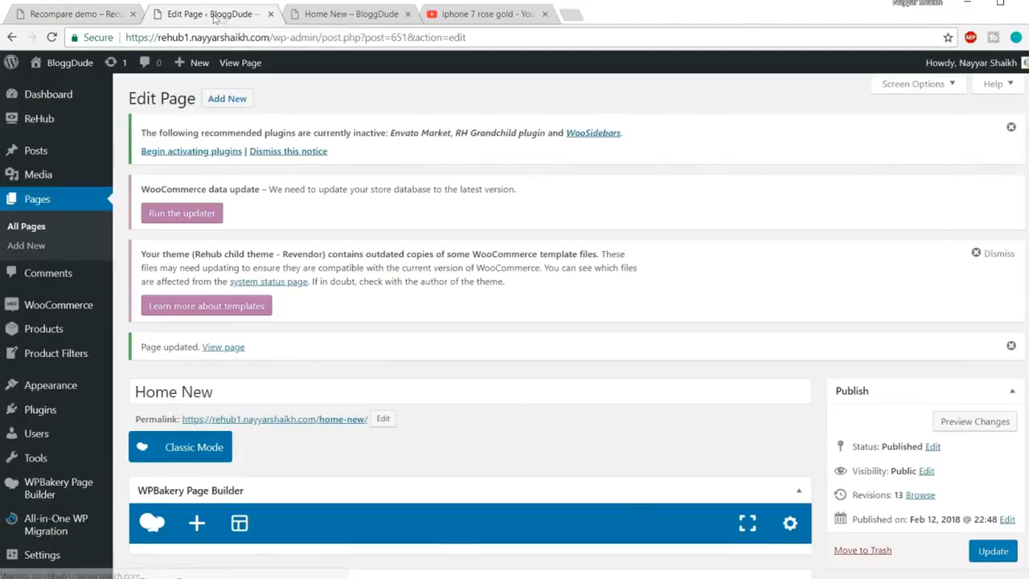
scroll(629, 410, "down", 5)
scroll(632, 425, "down", 10)
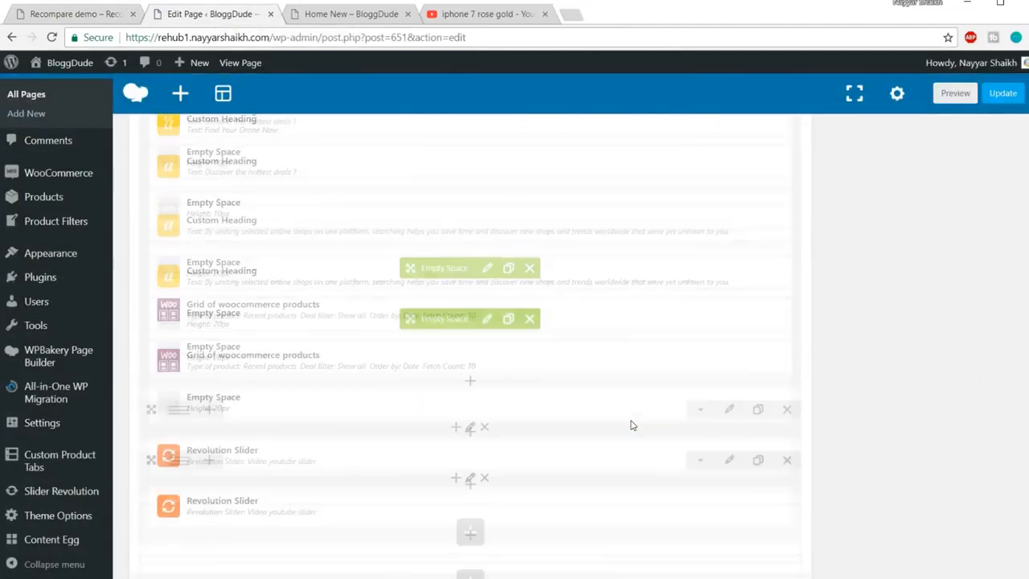
scroll(547, 408, "up", 5)
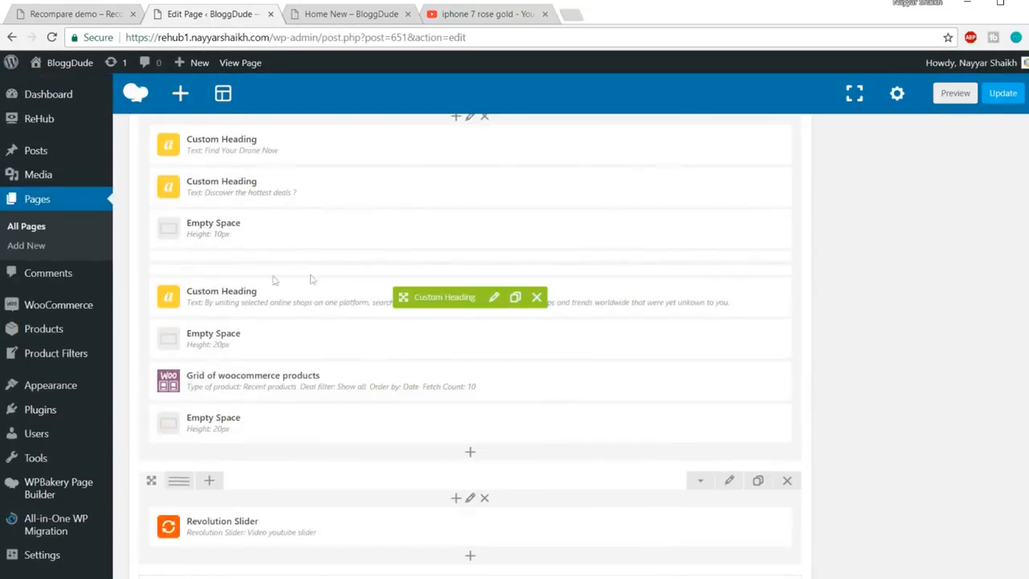
scroll(349, 259, "up", 1)
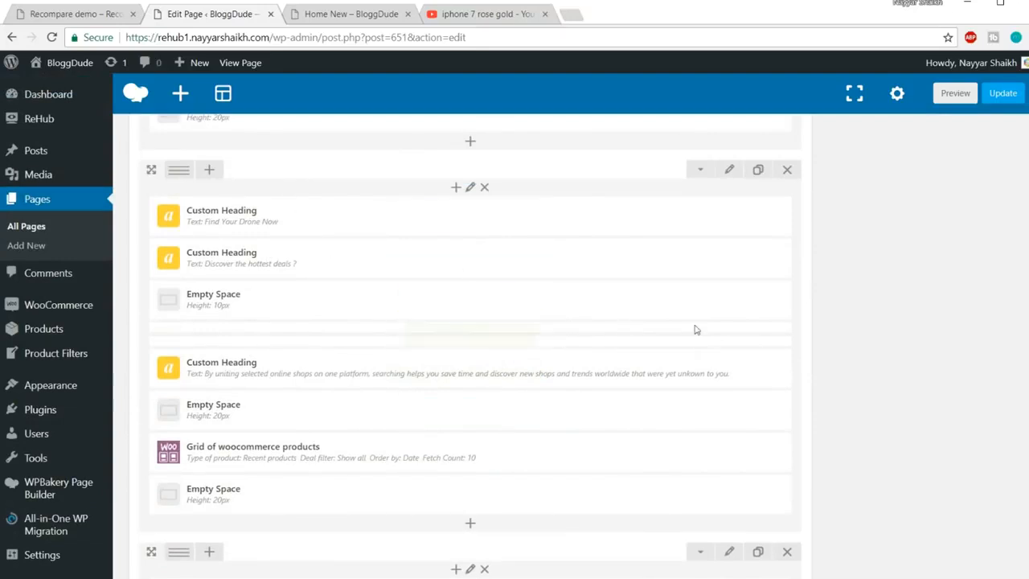
scroll(484, 283, "down", 5)
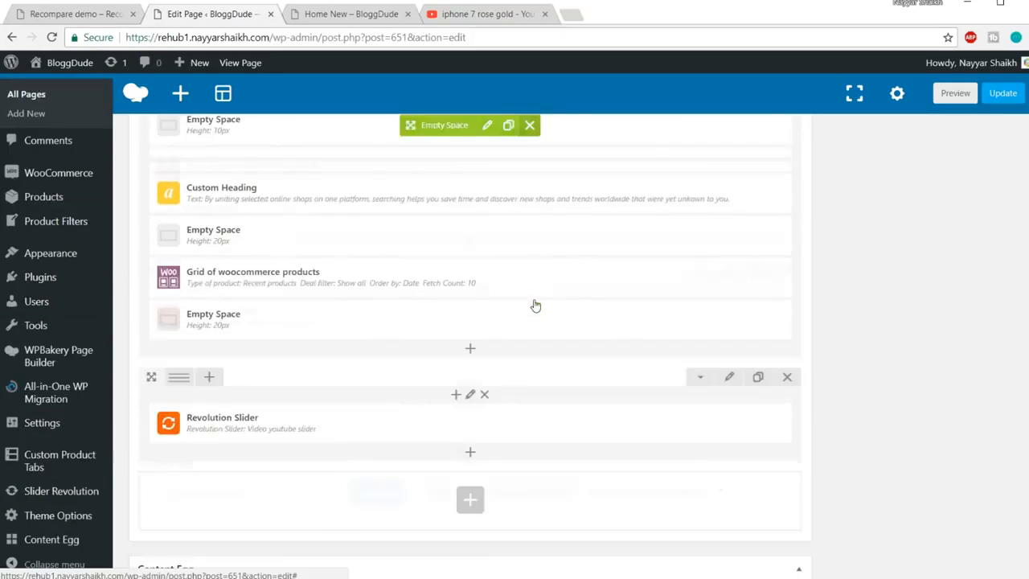
left_click(38, 14)
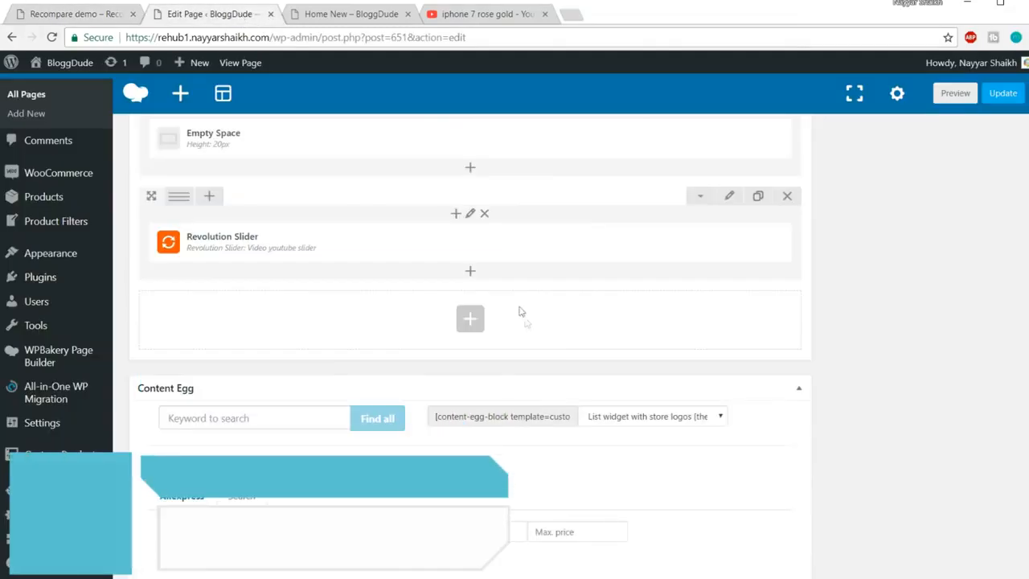
scroll(527, 325, "down", 3)
scroll(530, 328, "up", 2)
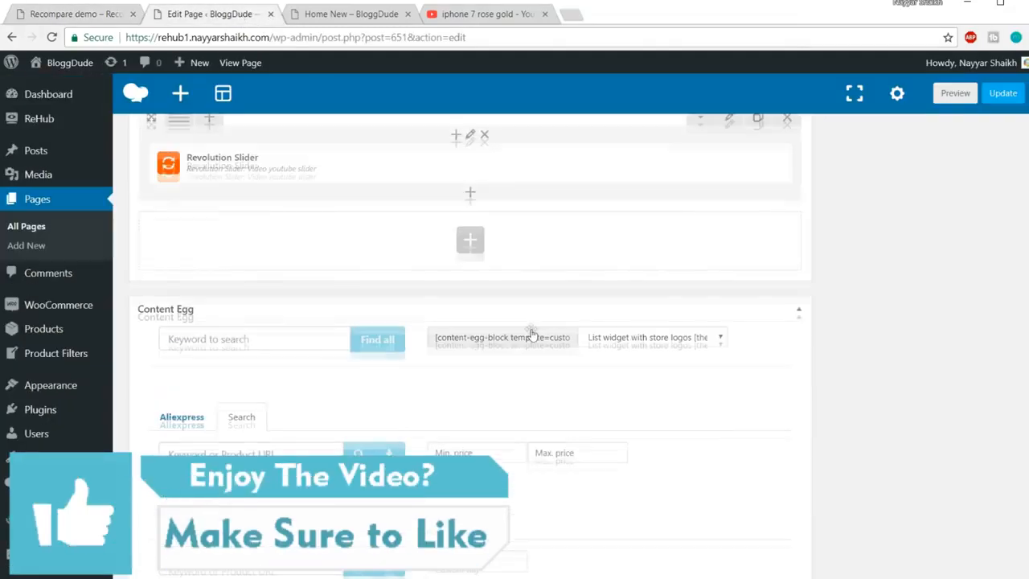
Add a News ticker element to the empty row, checking the demo site's ticker
left_click(471, 249)
type("news")
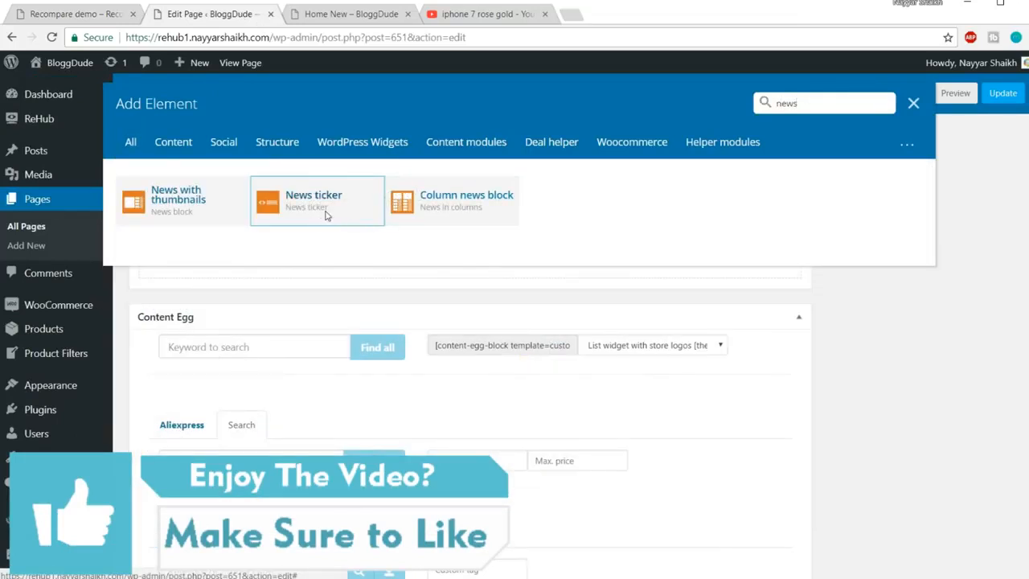
left_click(326, 217)
left_click(64, 14)
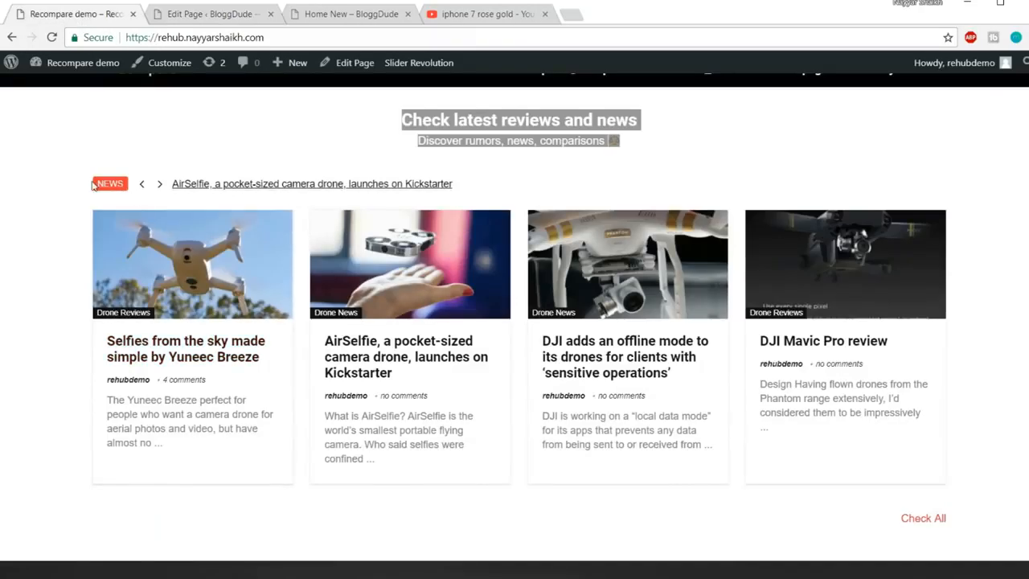
left_click(94, 186)
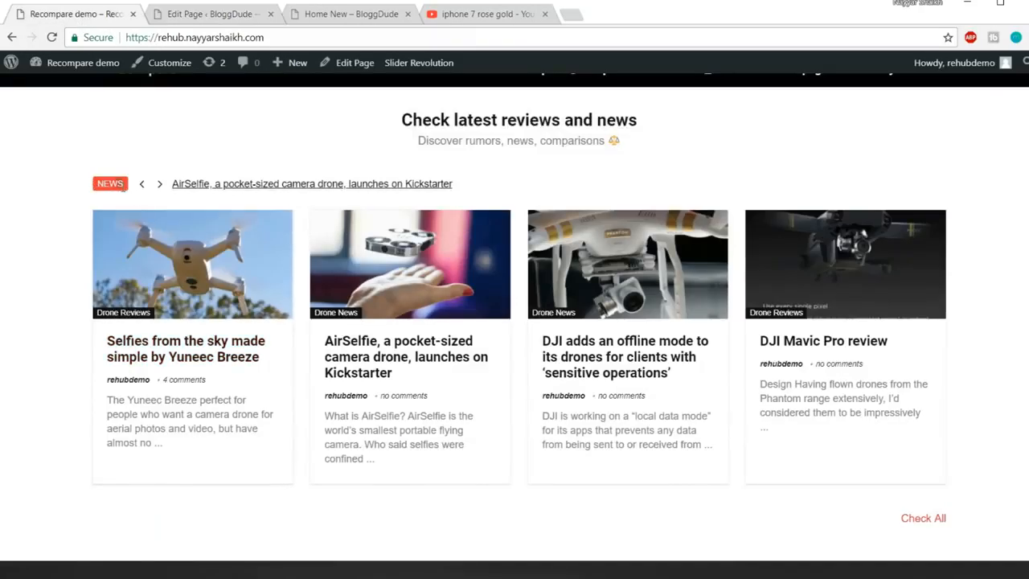
left_click(187, 15)
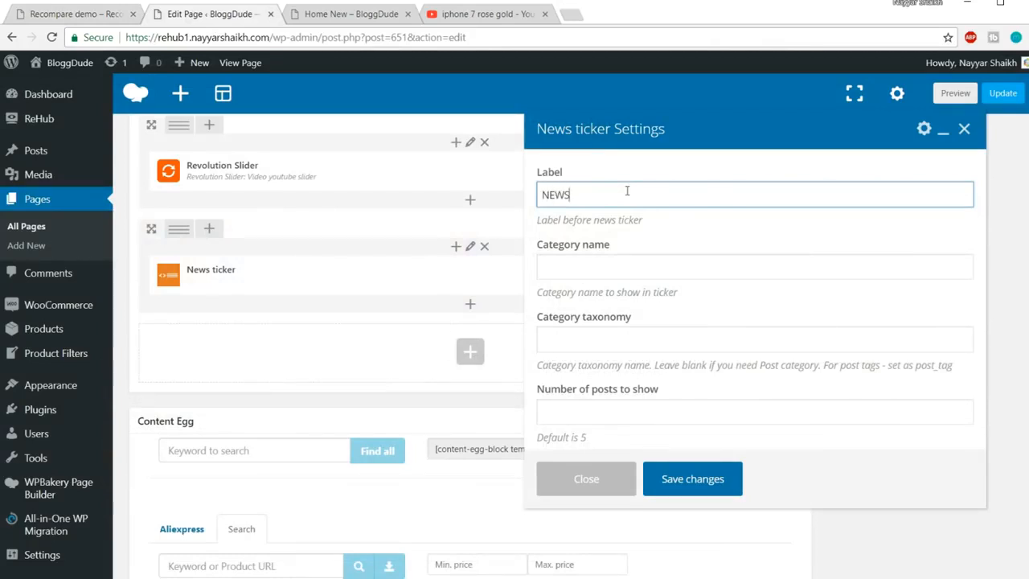
Set the ticker label NEWS, category Drone News and 5 posts, then save it
left_click(639, 261)
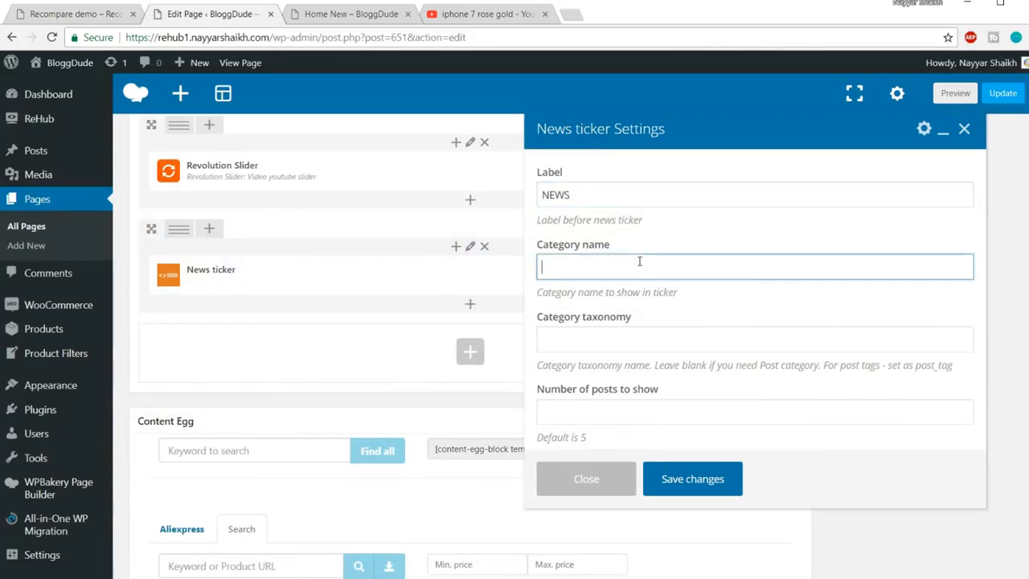
left_click(73, 14)
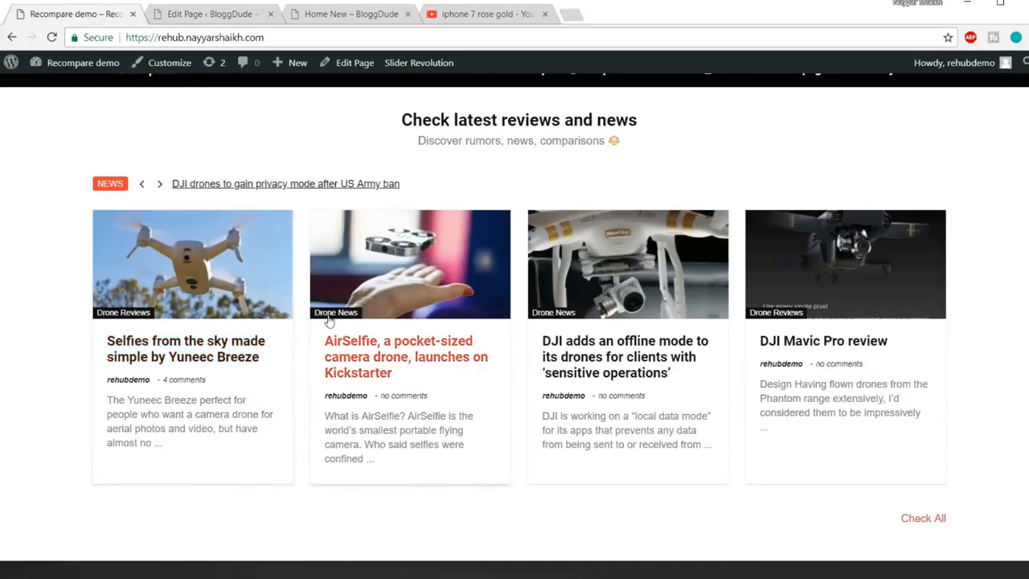
left_click(237, 16)
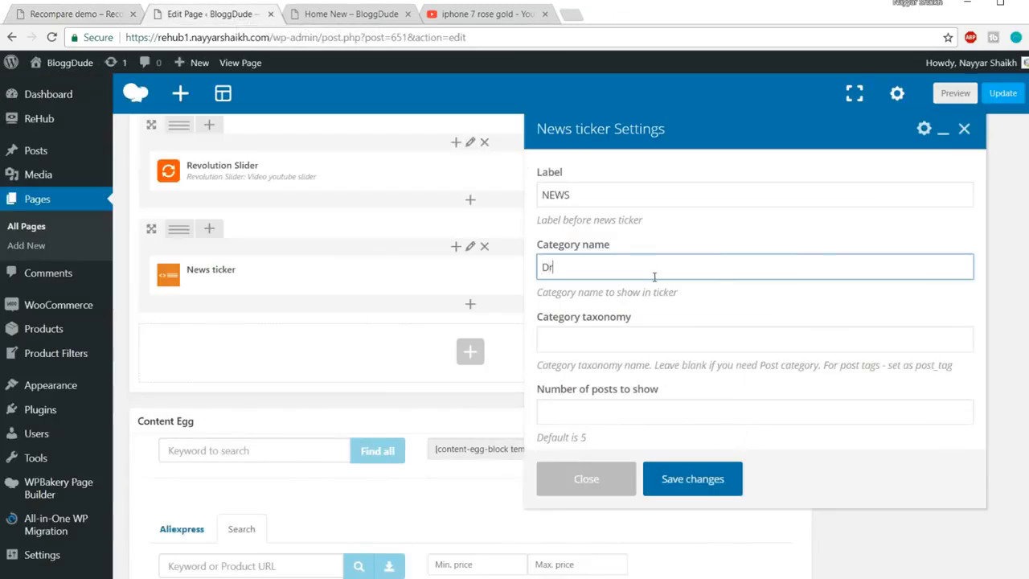
left_click(655, 277)
type("Drone N")
key("ctrl+a")
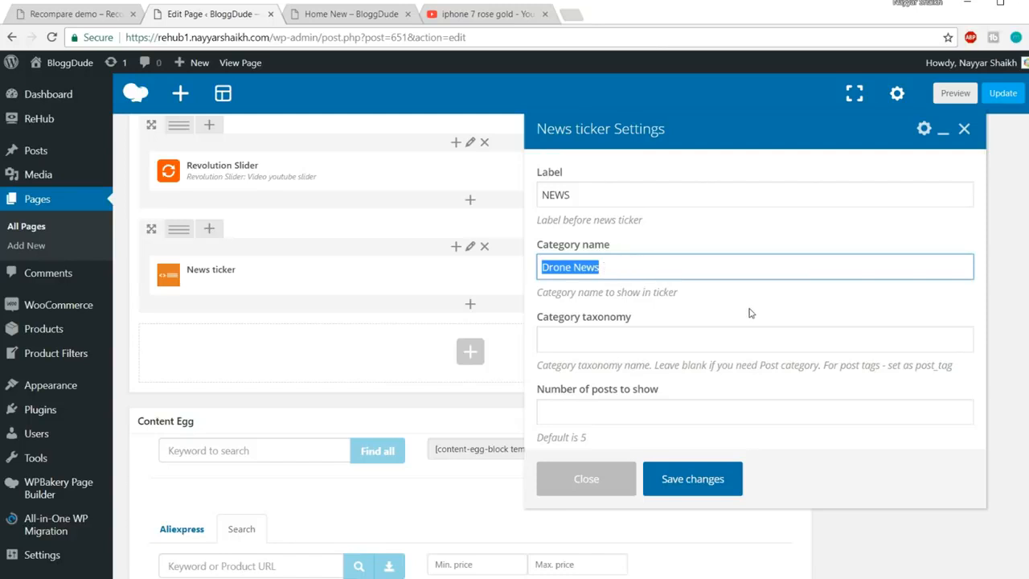
scroll(749, 313, "down", 1)
left_click(699, 407)
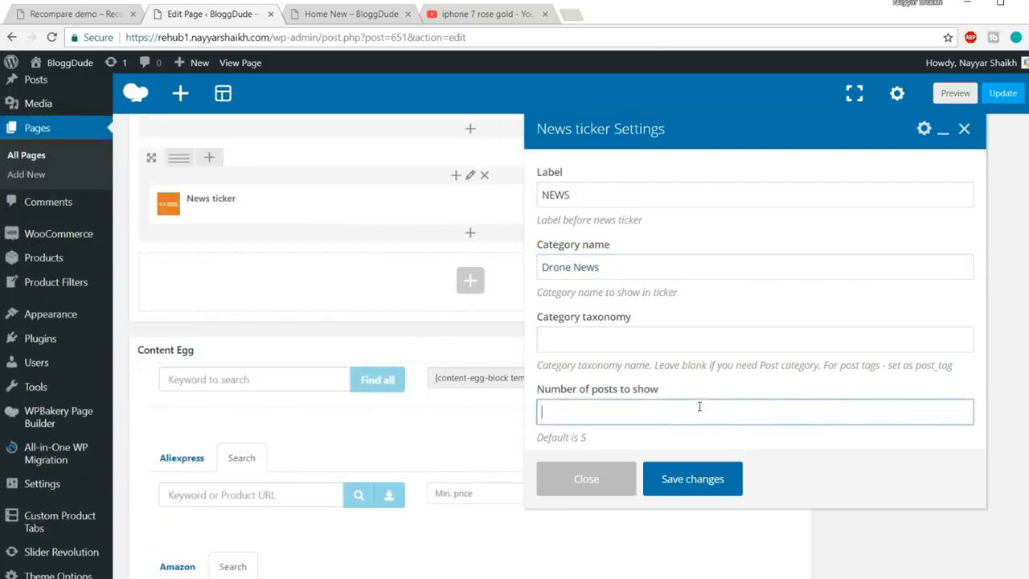
scroll(702, 259, "up", 2)
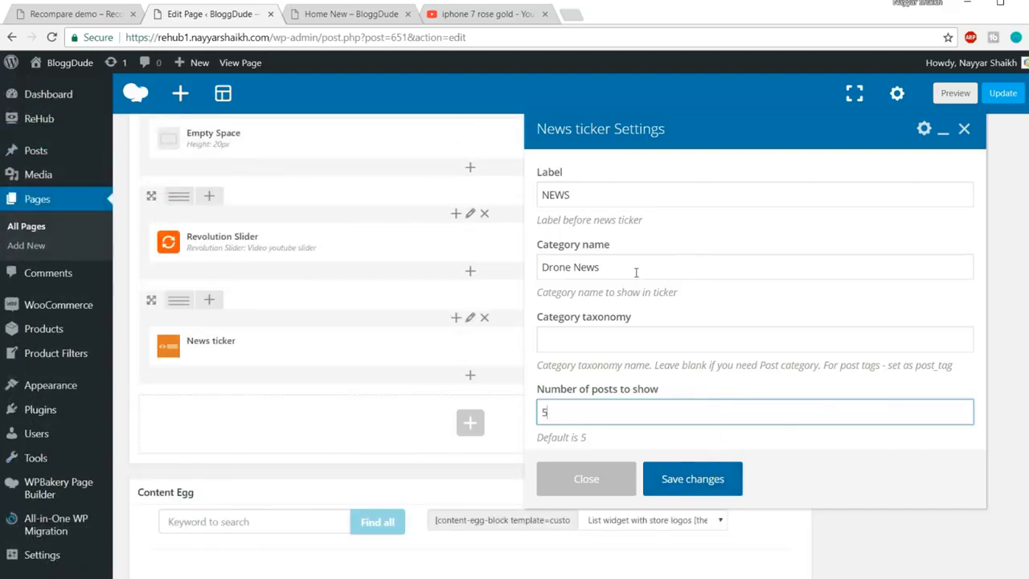
left_click(694, 480)
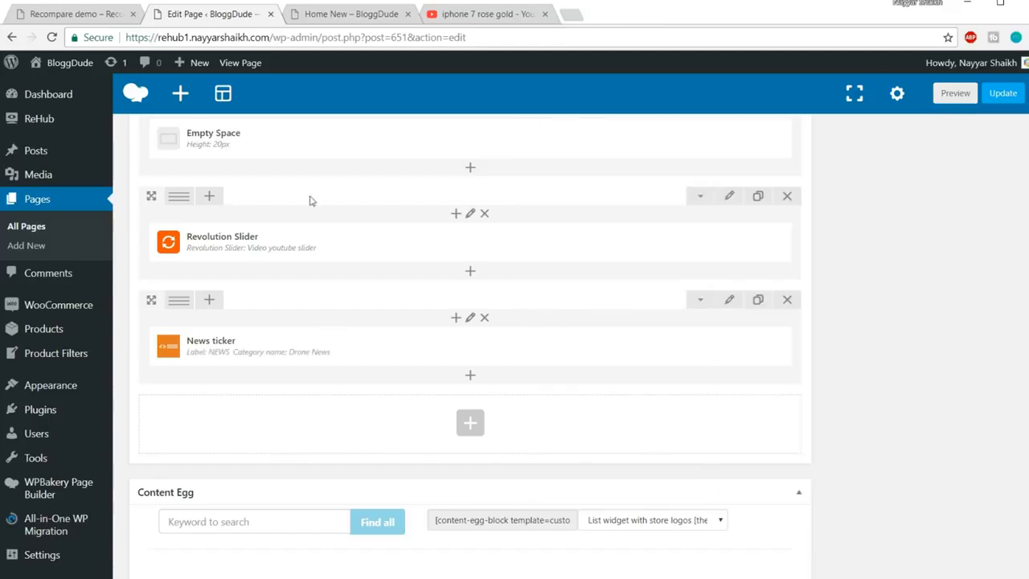
left_click(101, 22)
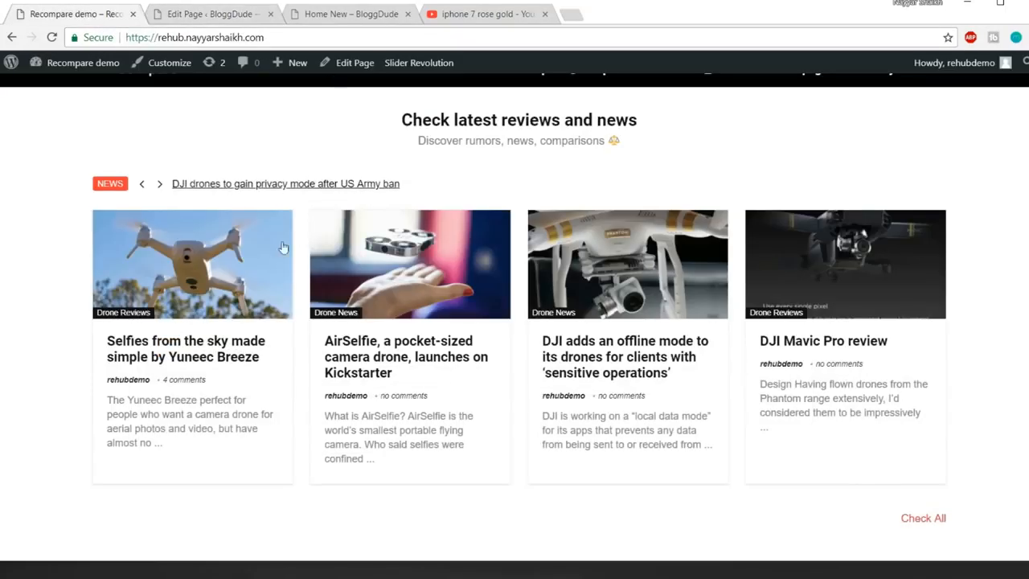
left_click(225, 12)
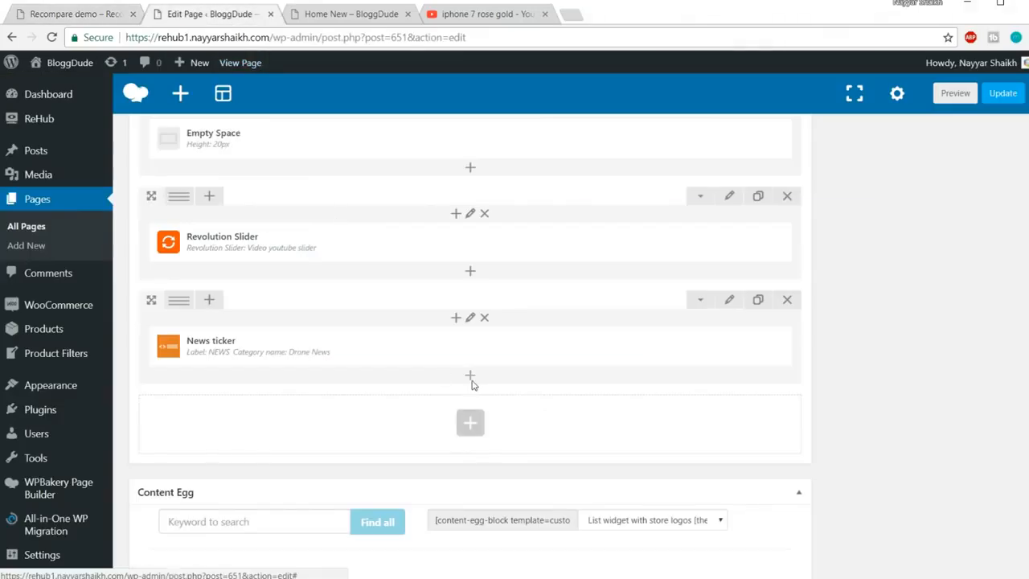
Add a Posts grid in columns element below the ticker, keeping Category or tag as data source
left_click(472, 384)
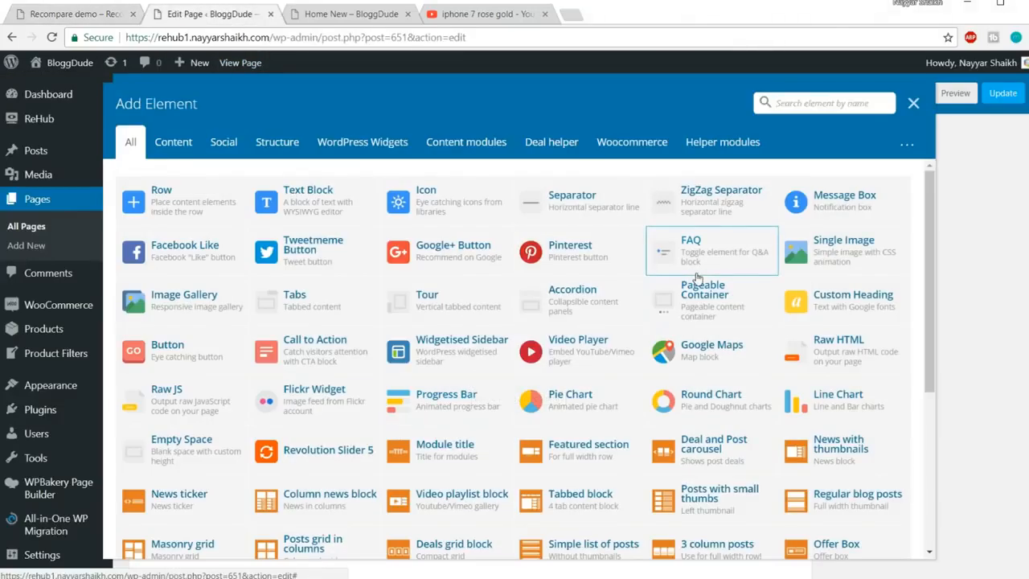
type("post")
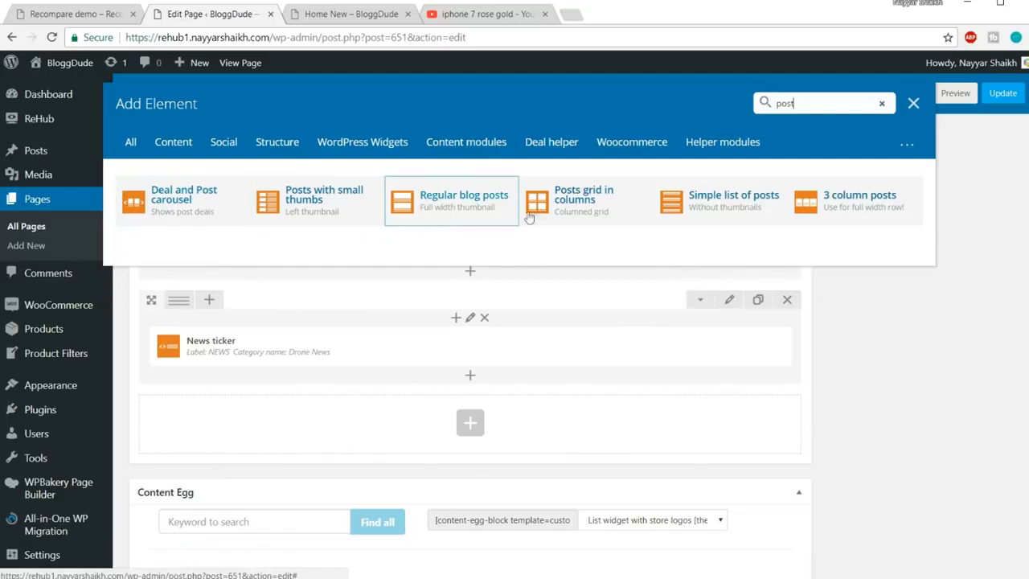
left_click(593, 218)
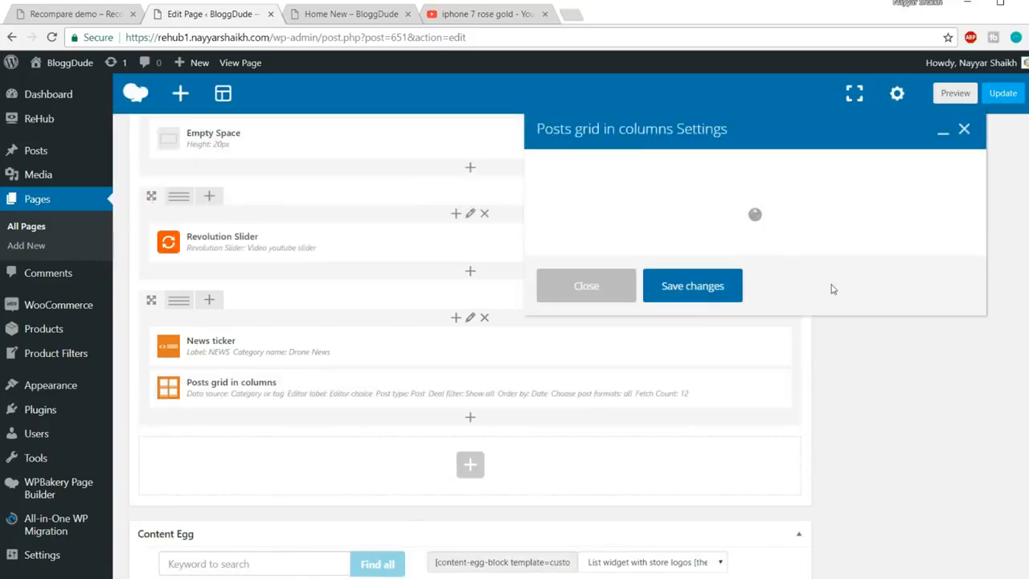
left_click(651, 233)
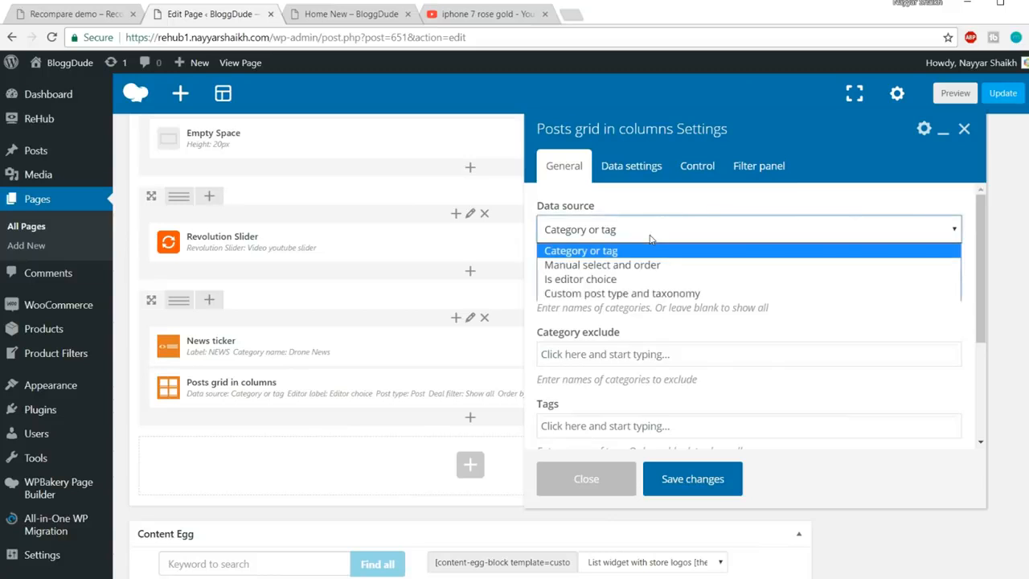
left_click(587, 250)
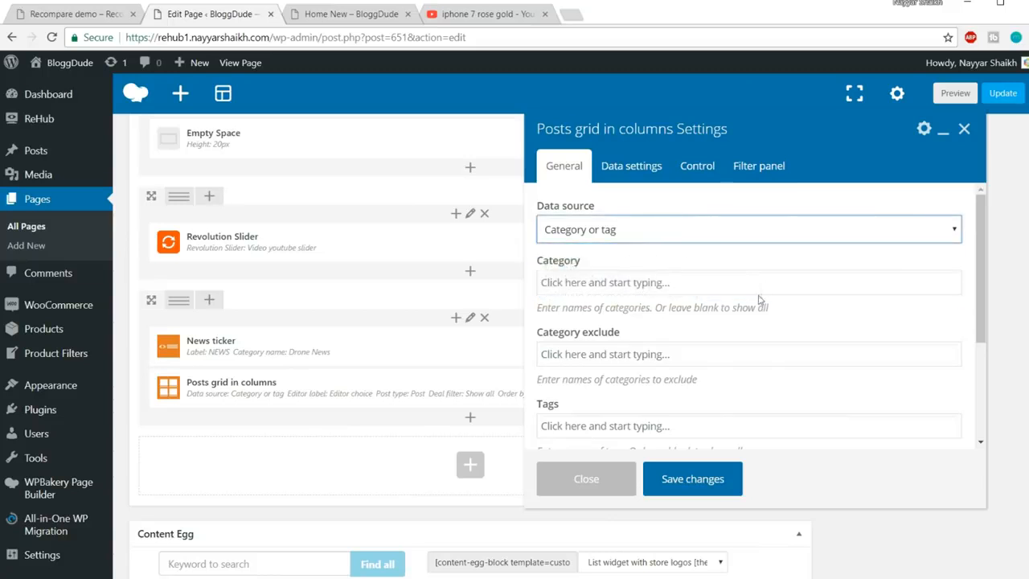
left_click(640, 284)
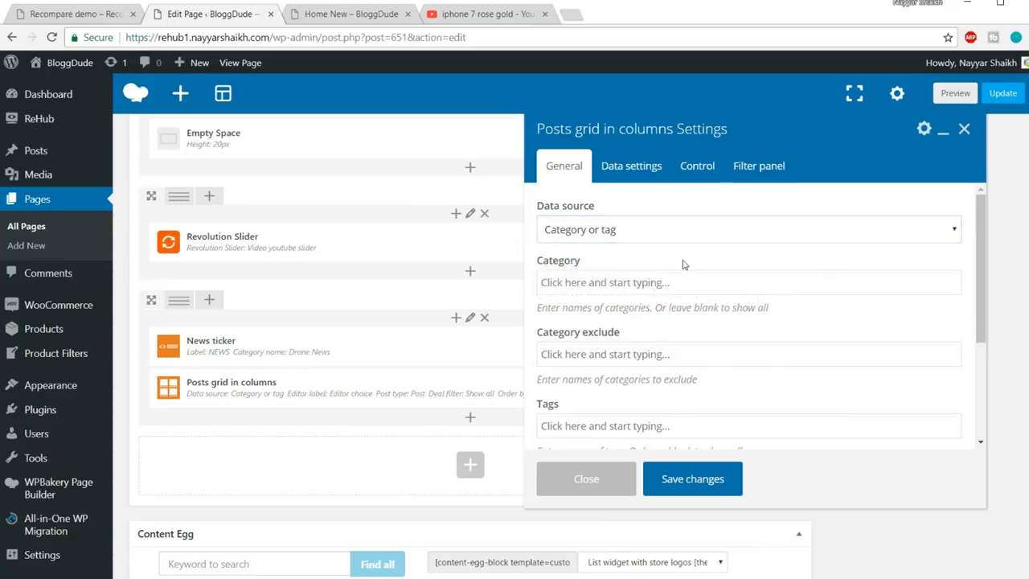
Compare the grid settings with the demo's news grid and save them (12 posts by date)
left_click(93, 14)
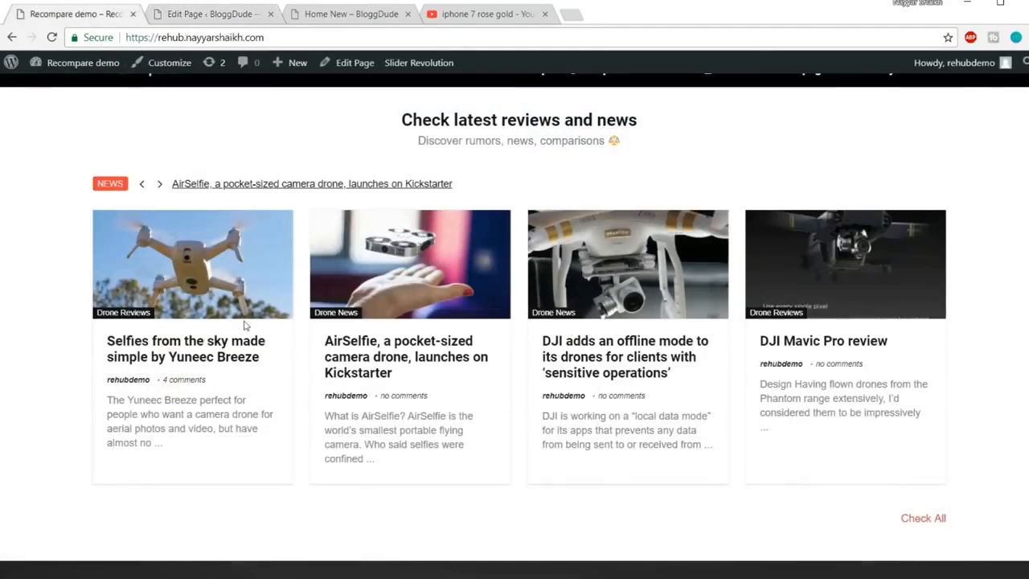
left_click(203, 20)
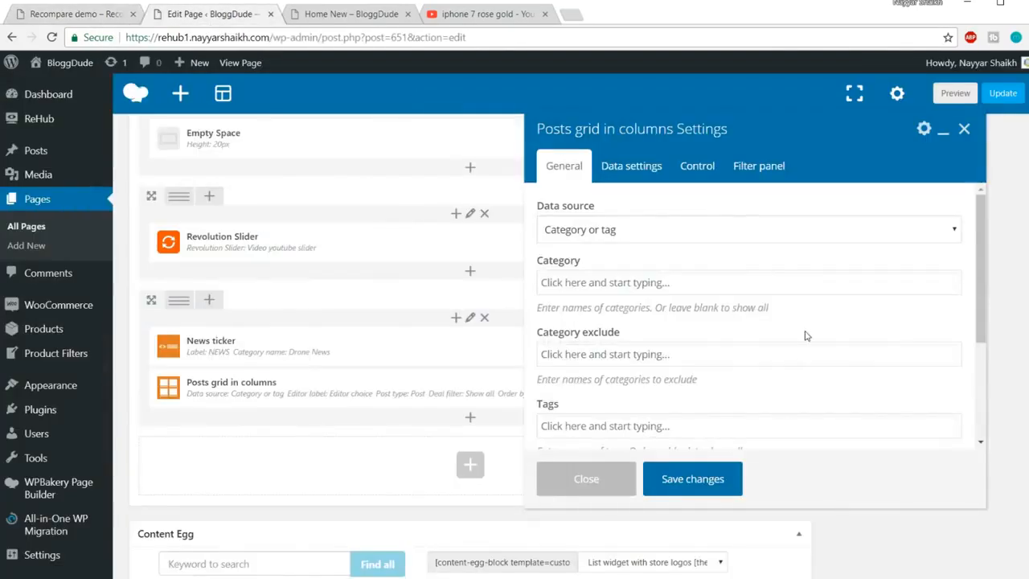
scroll(652, 303, "down", 1)
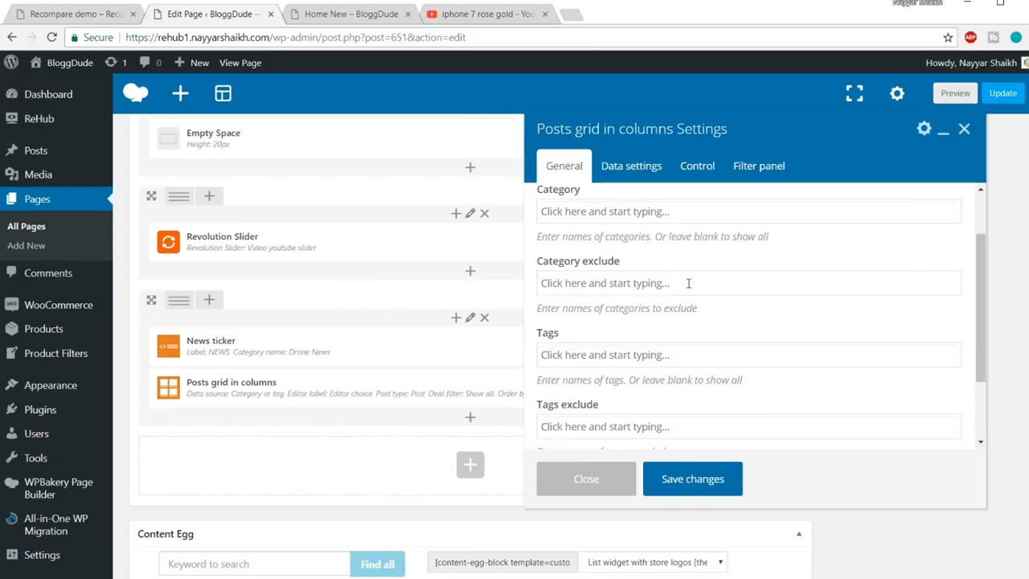
left_click(91, 13)
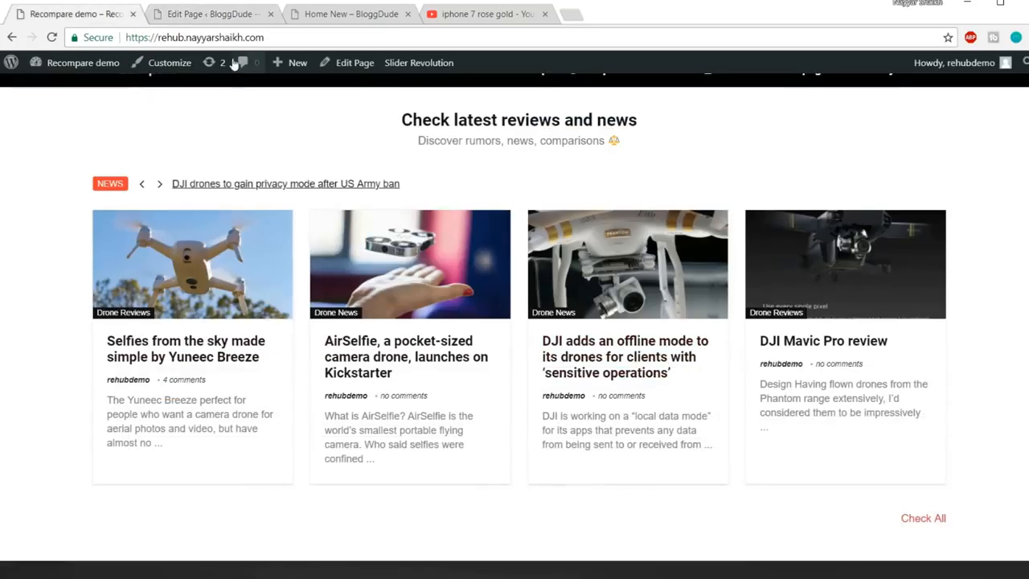
left_click(224, 18)
scroll(841, 284, "down", 1)
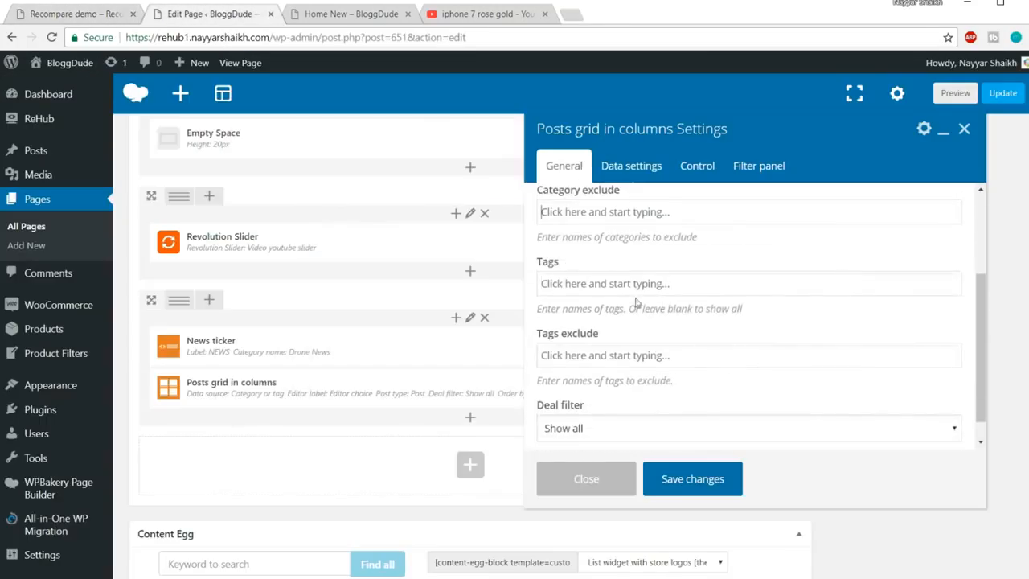
scroll(728, 352, "down", 1)
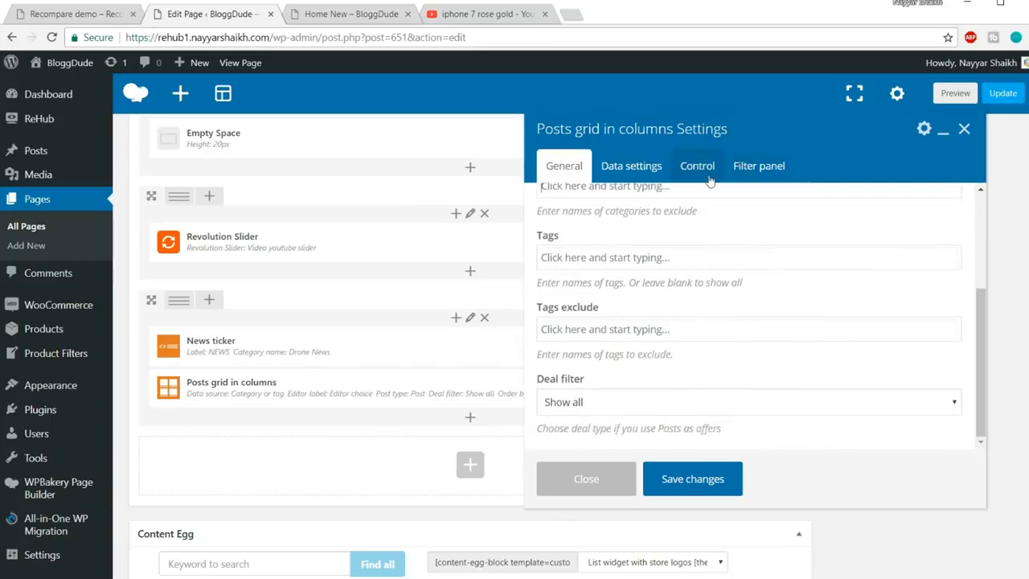
left_click(92, 23)
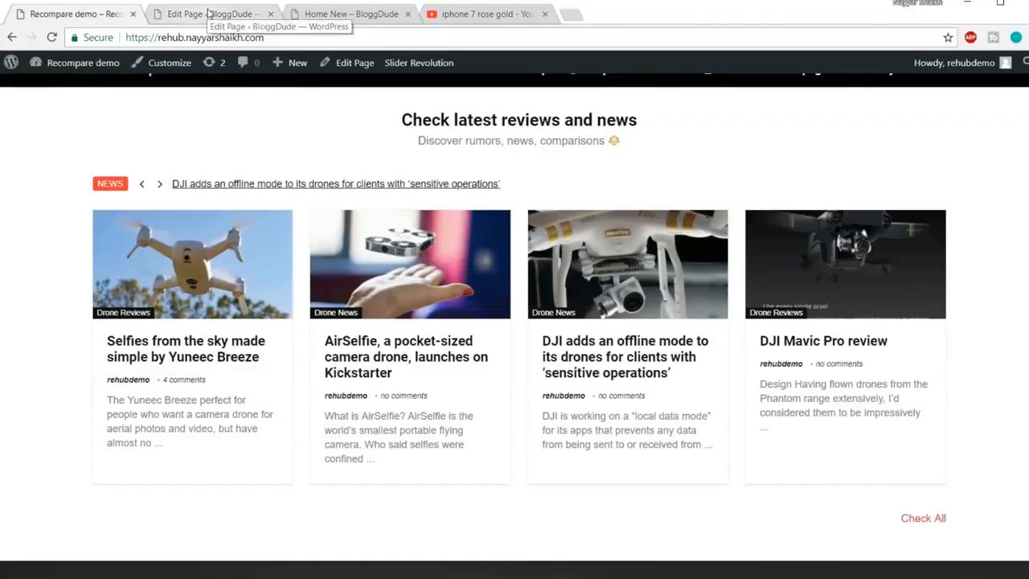
left_click(226, 13)
left_click(723, 481)
Update the Home New page and reload it live to view the three-column drone posts grid
left_click(1003, 96)
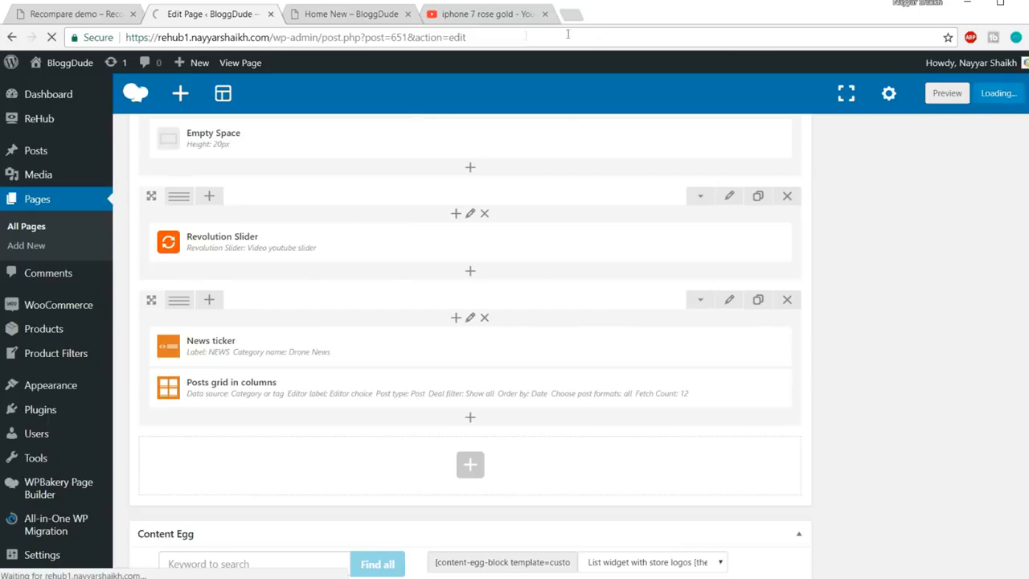
left_click(355, 15)
left_click(358, 37)
key("Return")
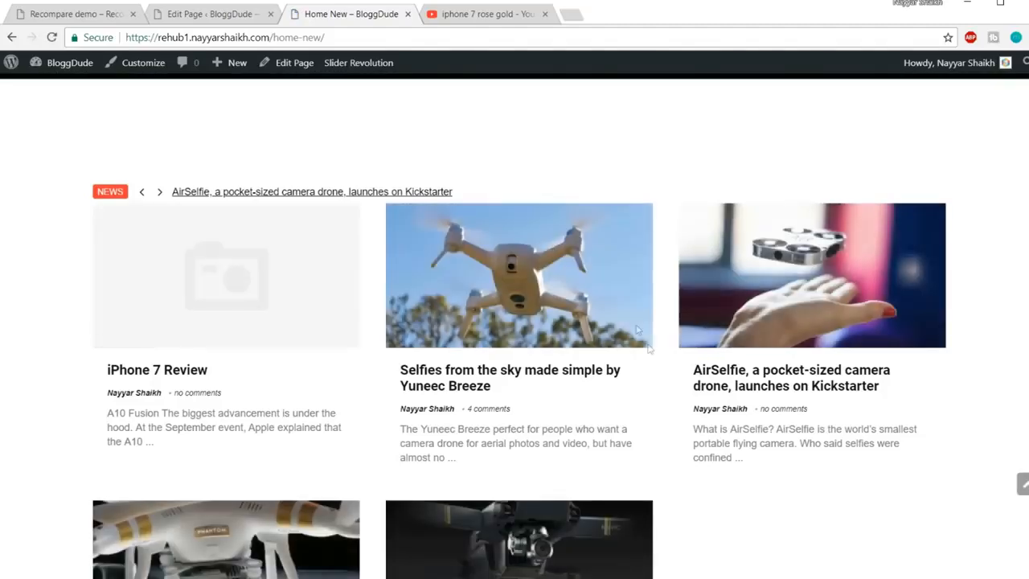
scroll(595, 386, "down", 6)
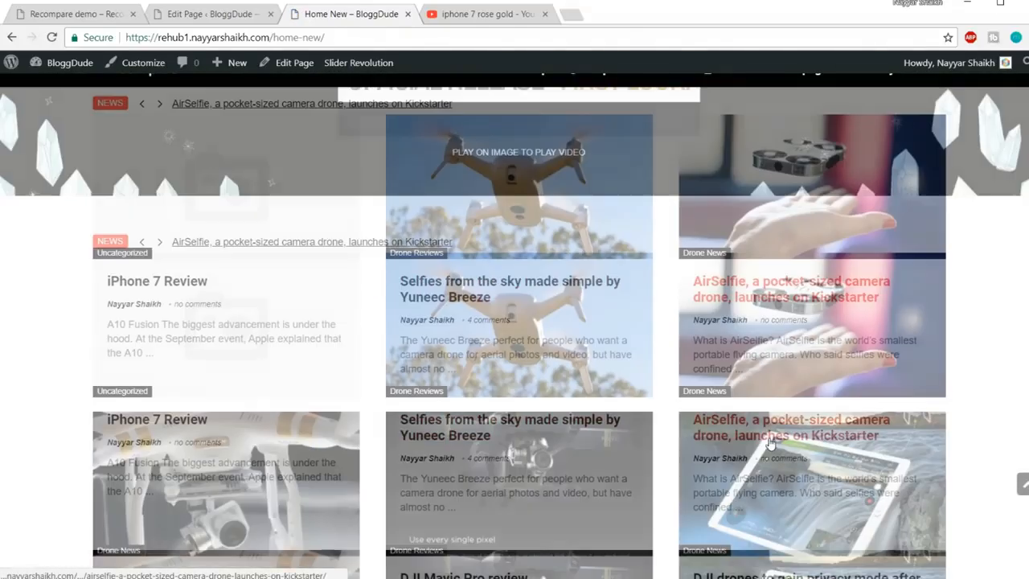
scroll(770, 444, "up", 5)
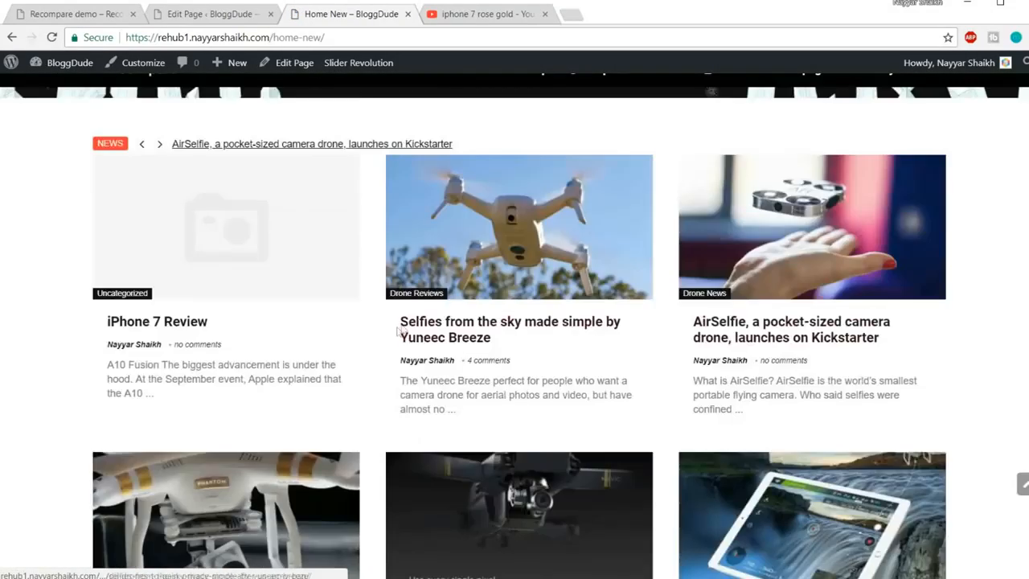
scroll(627, 327, "down", 5)
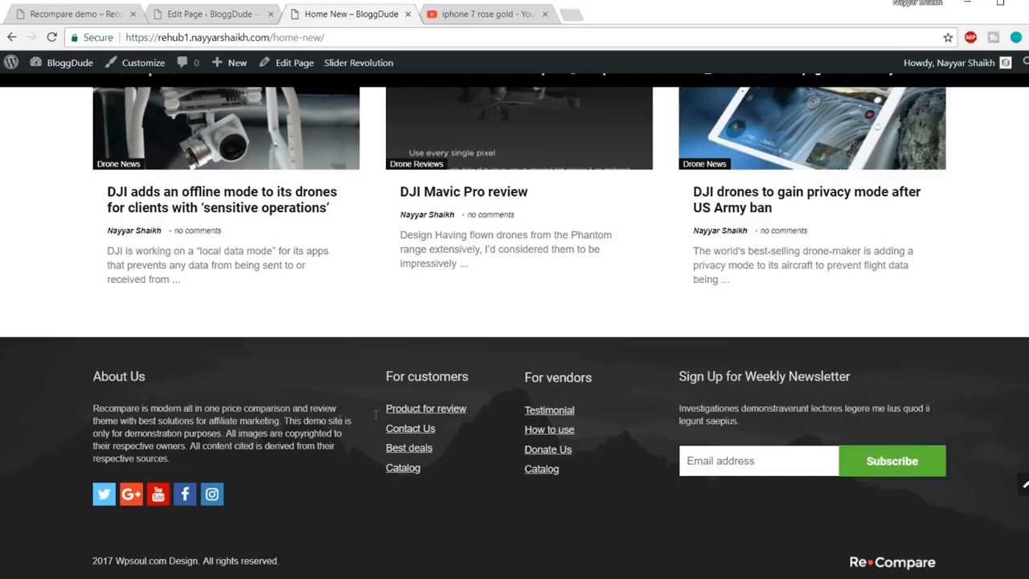
Inspect the About Us footer paragraph, then go back to the page editor
left_click_drag(160, 456, 94, 408)
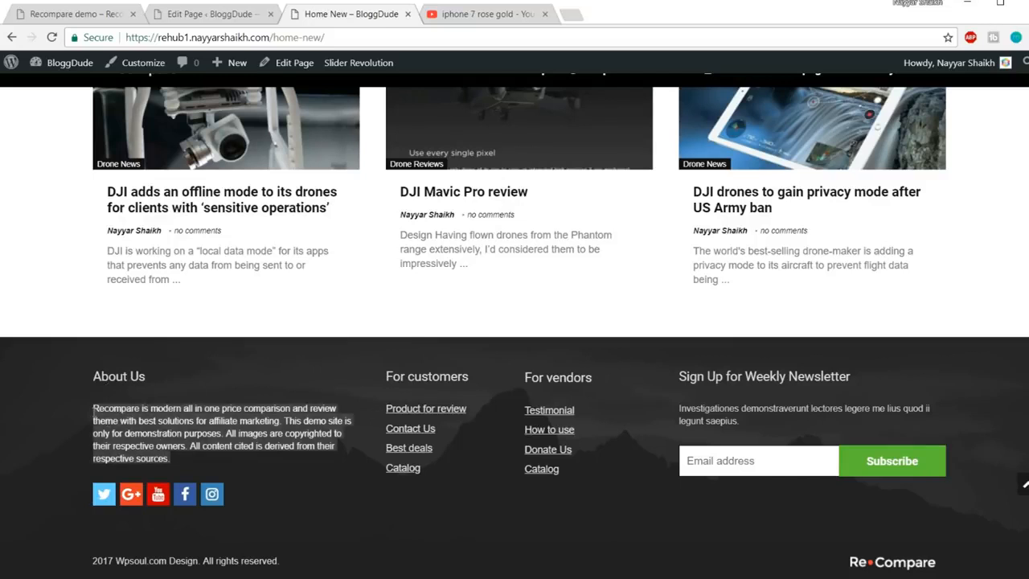
left_click(161, 443)
left_click_drag(175, 460, 94, 418)
left_click(104, 416)
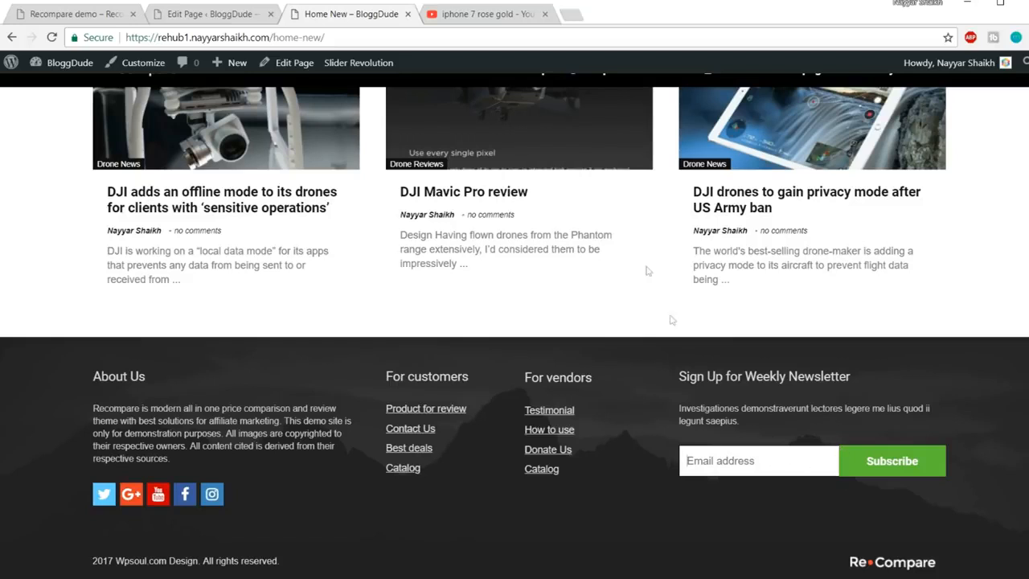
left_click(213, 13)
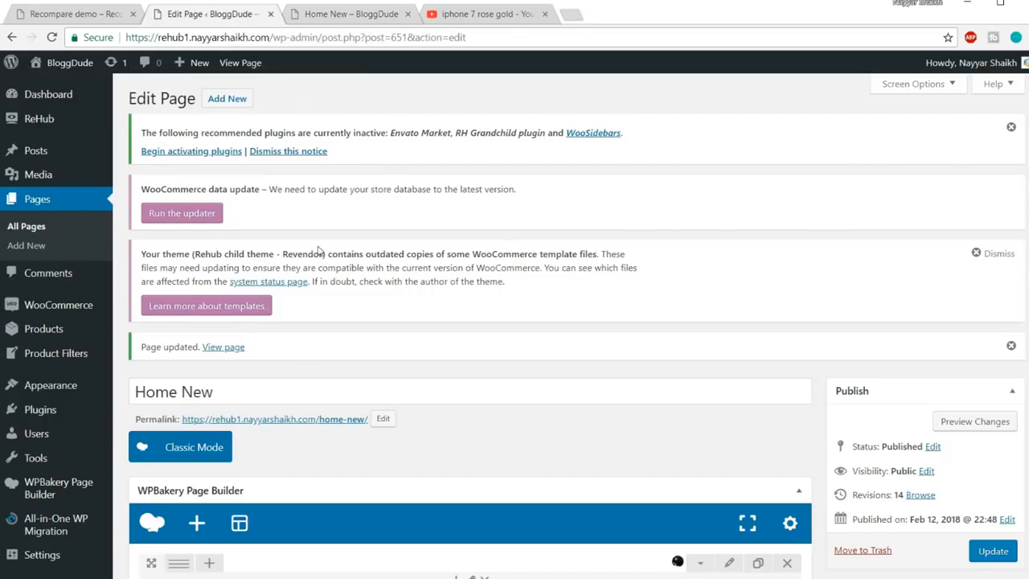
Open Appearance > Widgets and expand Footer 1's Text: About Us widget
scroll(80, 291, "down", 2)
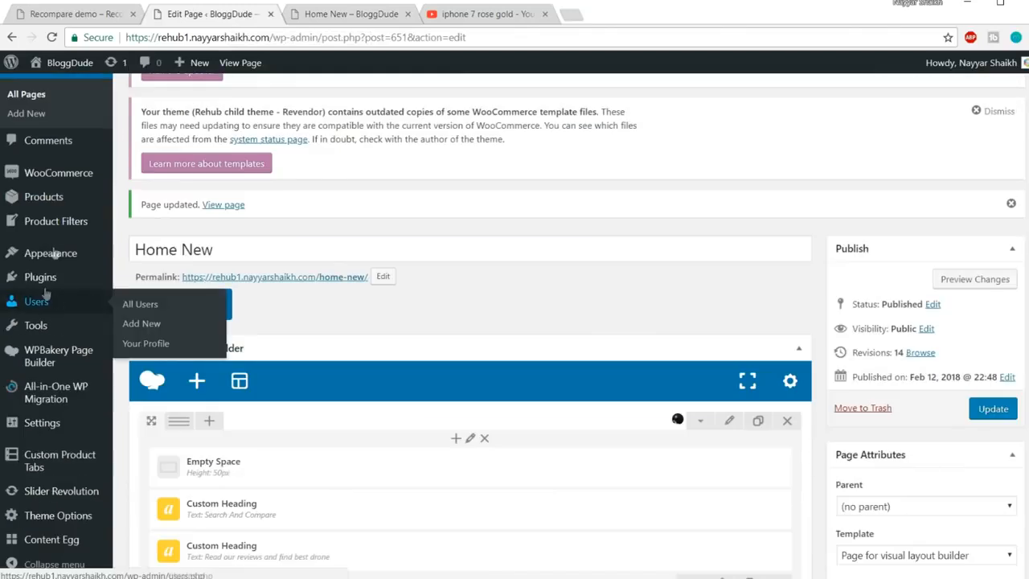
mouse_move(54, 258)
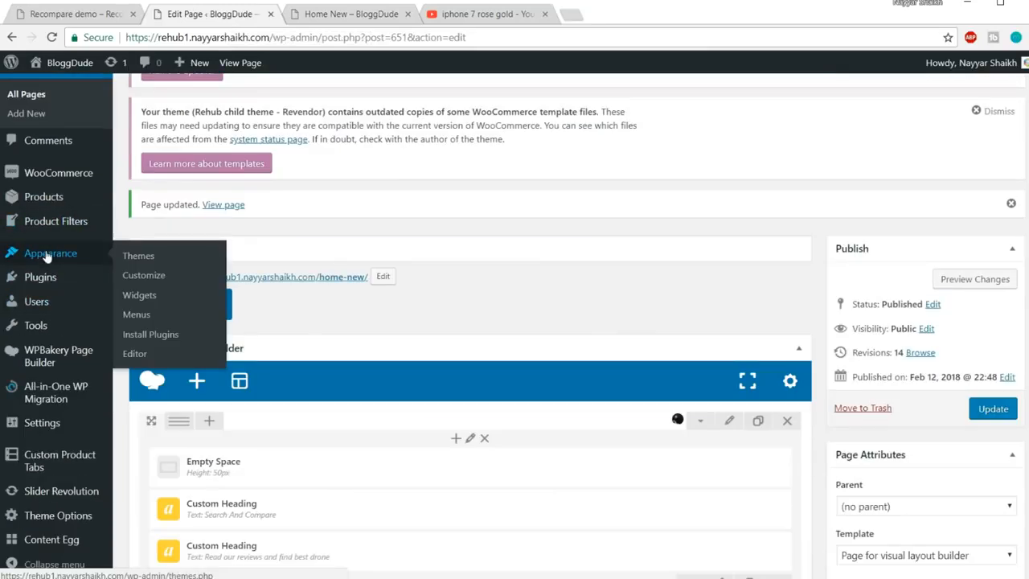
left_click(140, 295)
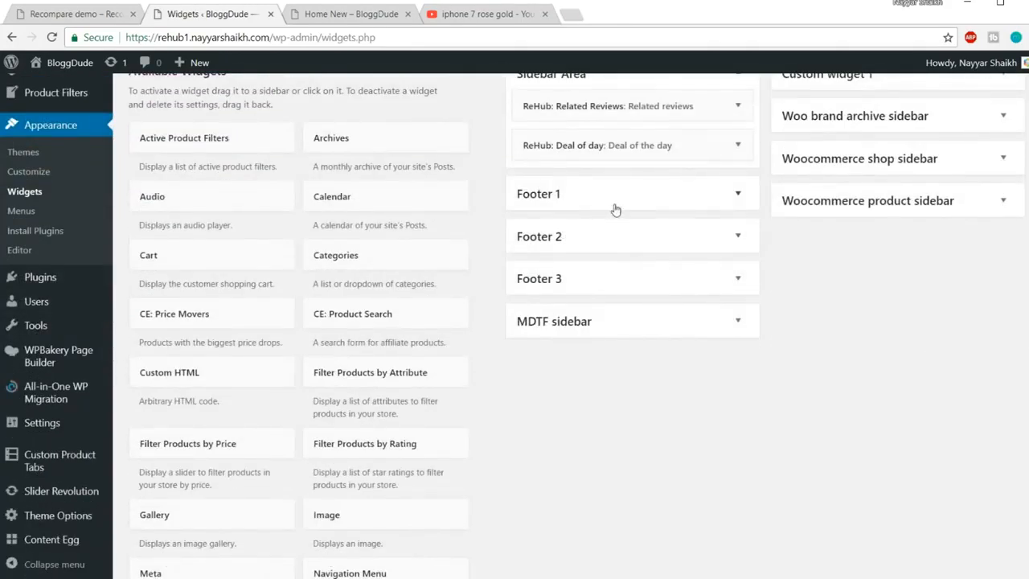
left_click(597, 201)
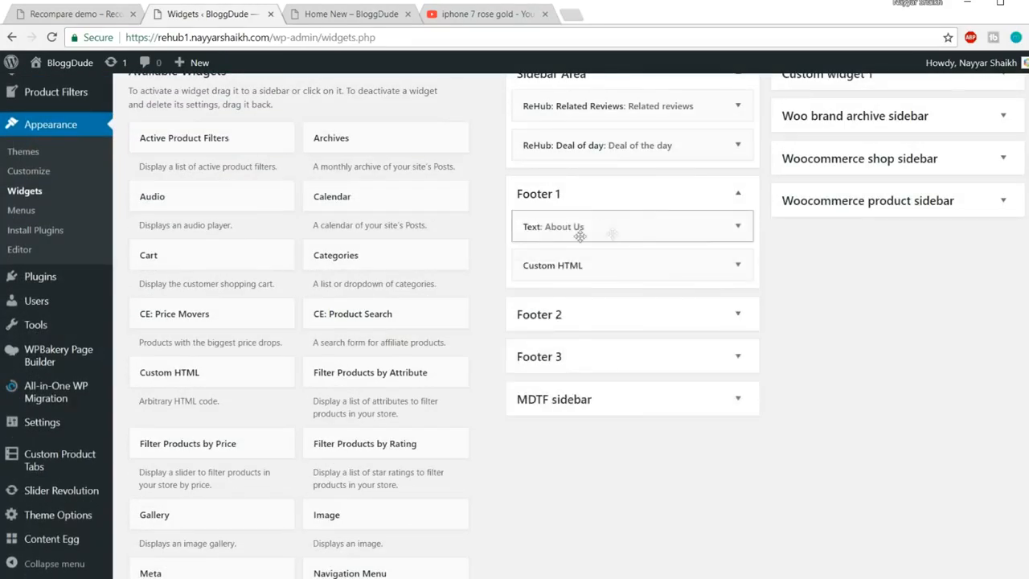
left_click(738, 227)
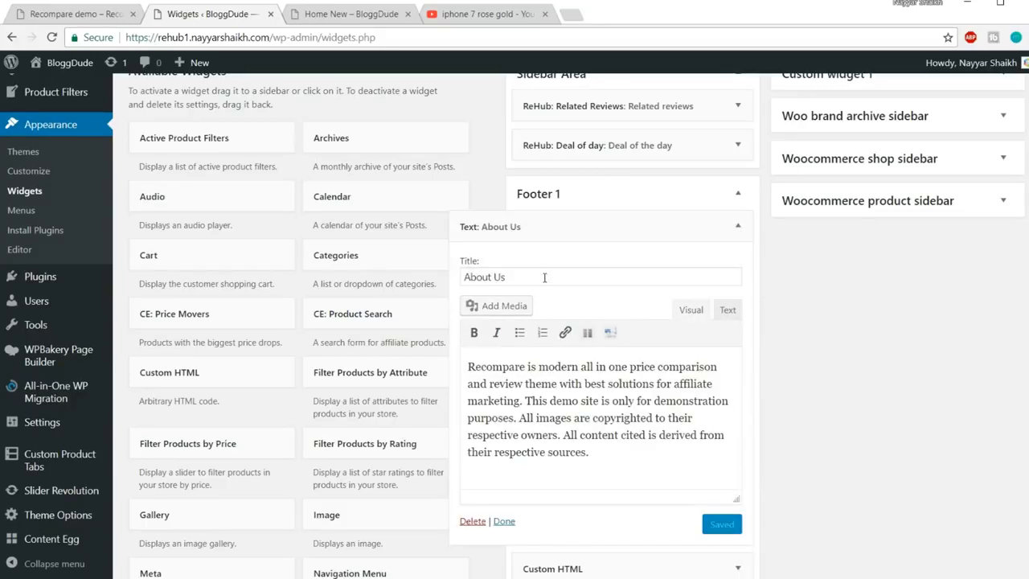
Compare the About Us widget's title and paragraph with the live footer, then collapse the widget and Footer 1
left_click_drag(544, 277, 432, 281)
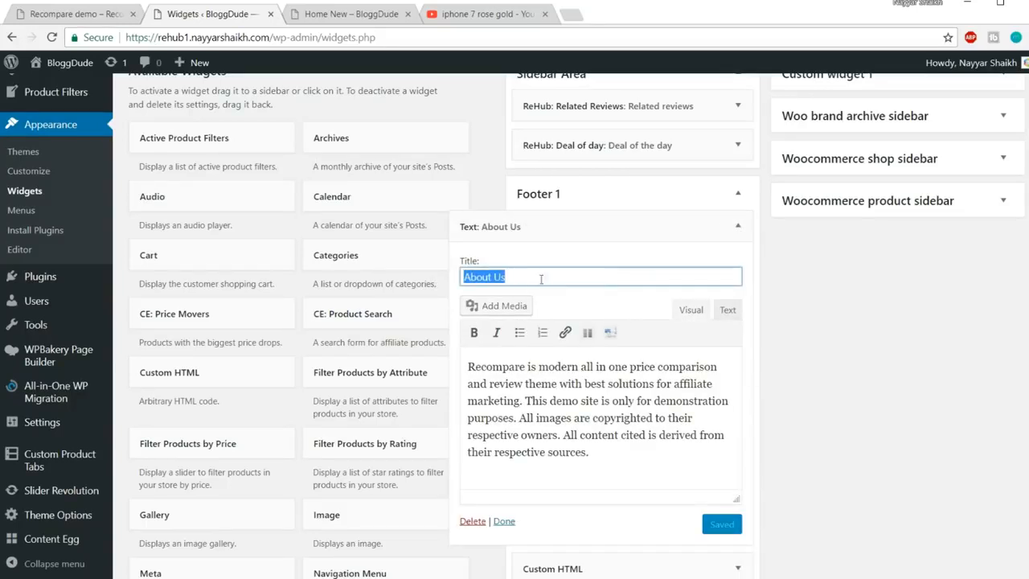
left_click(338, 15)
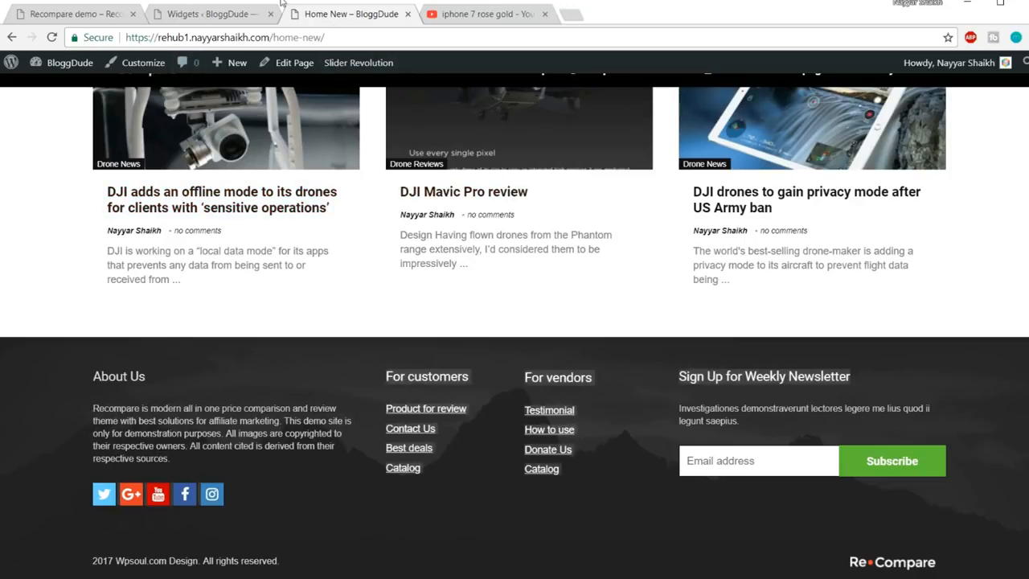
left_click(208, 20)
left_click_drag(609, 457, 458, 358)
scroll(637, 405, "up", 1)
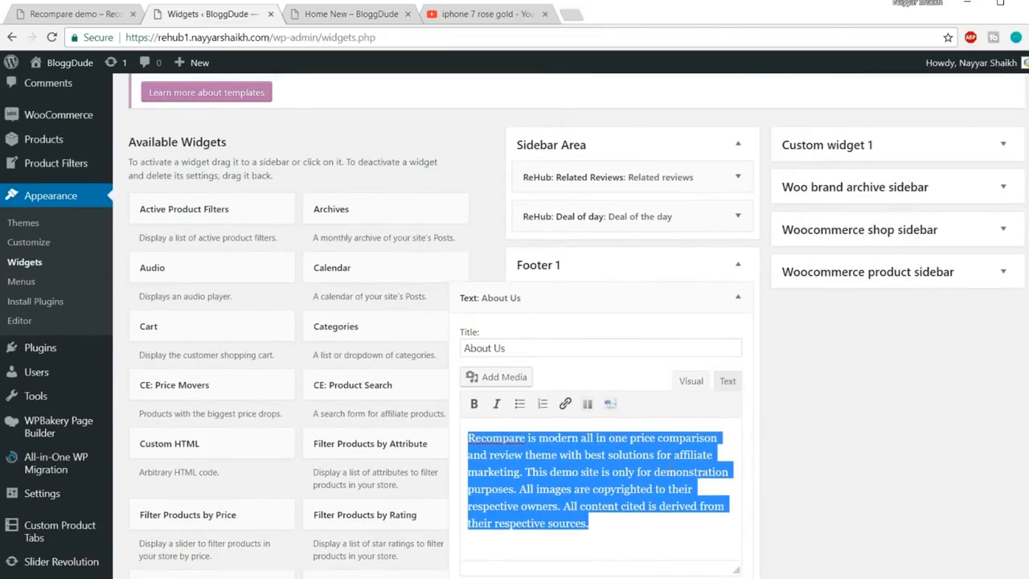
scroll(672, 469, "down", 1)
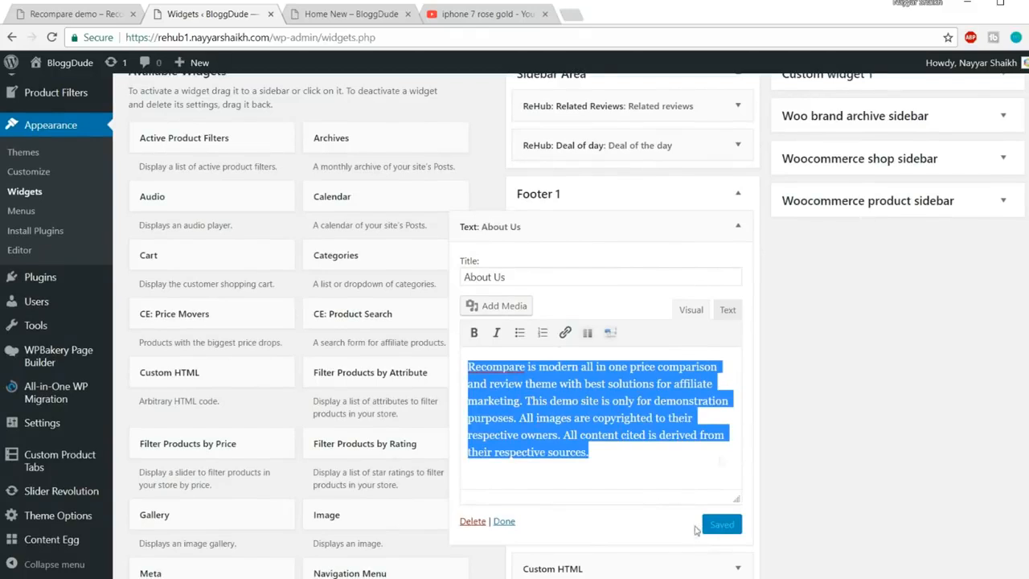
left_click(737, 227)
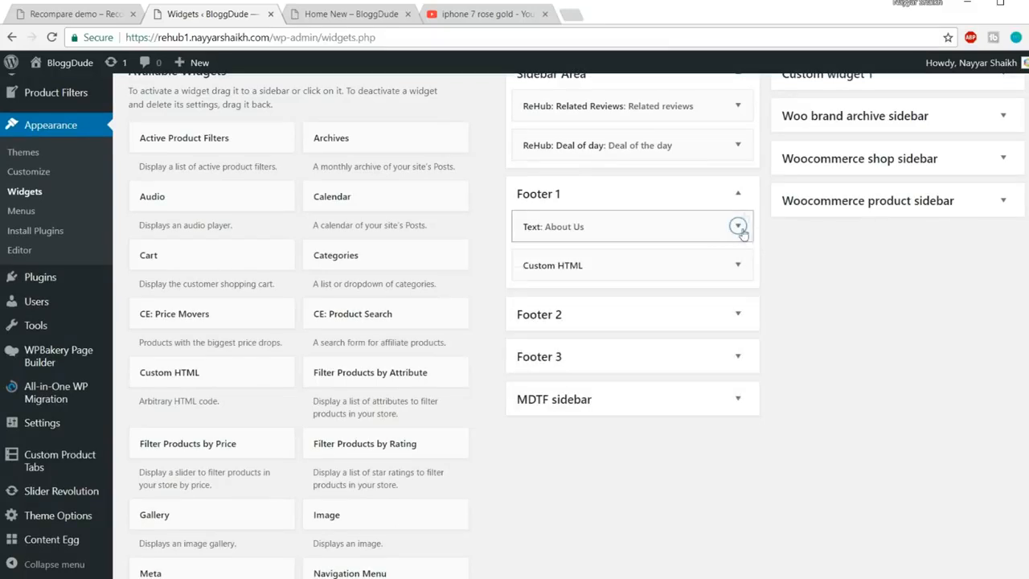
left_click(741, 201)
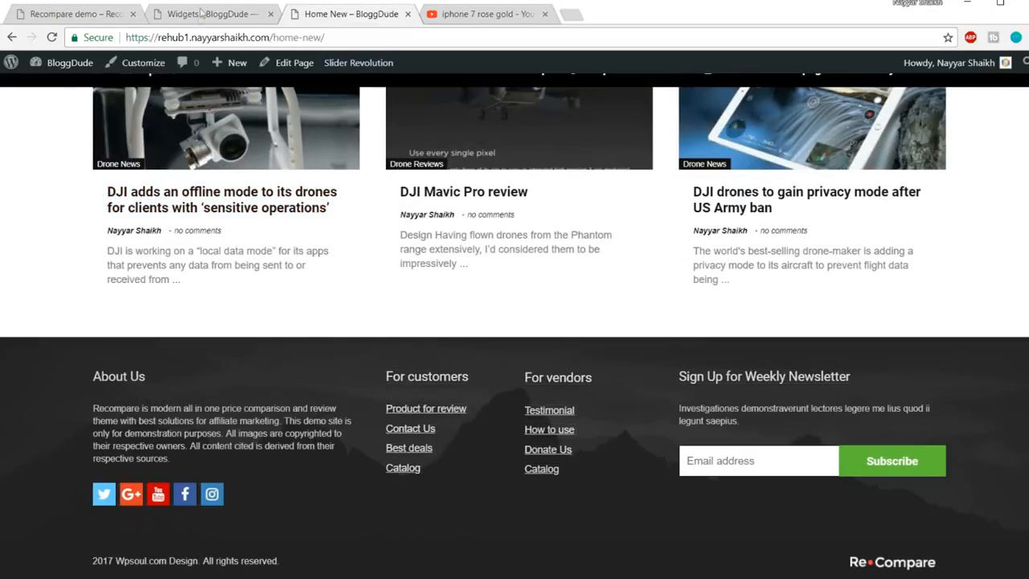
left_click(202, 13)
Open Footer 2's Text widget and select the Product for review link text
left_click(738, 236)
left_click(738, 268)
scroll(613, 306, "down", 4)
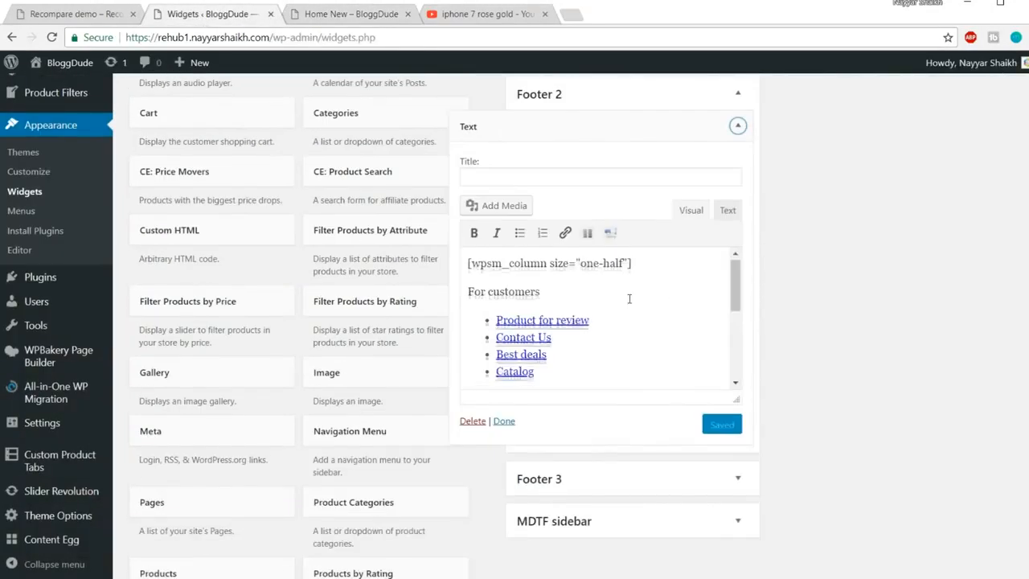
scroll(552, 321, "up", 2)
left_click_drag(600, 324, 497, 322)
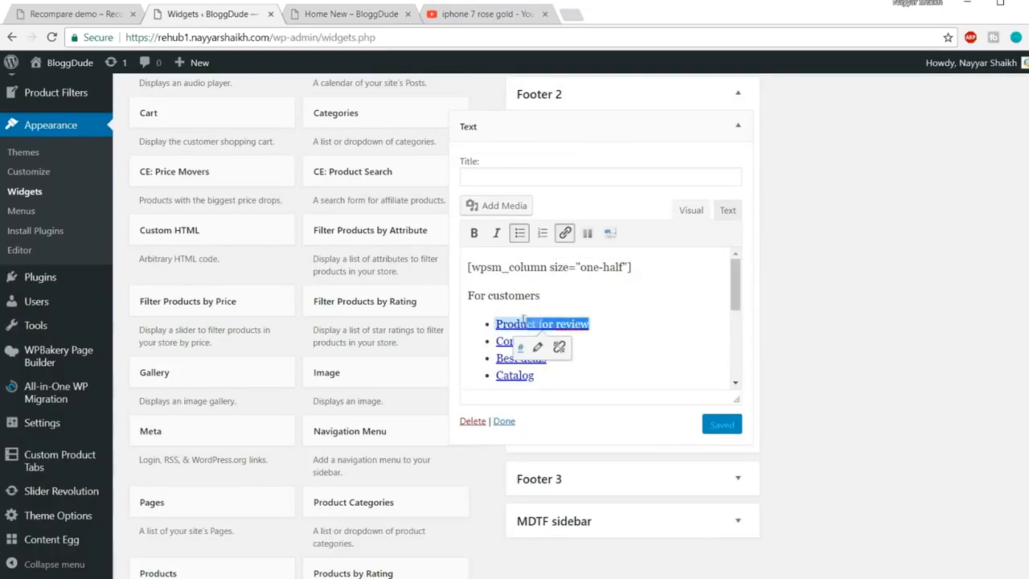
triple_click(596, 362)
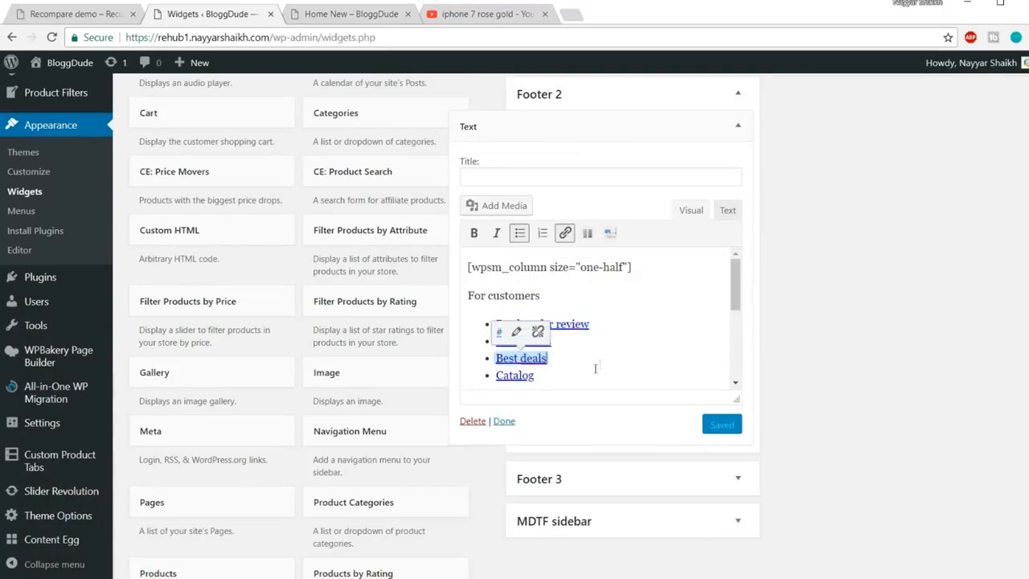
triple_click(573, 378)
left_click_drag(622, 325, 497, 324)
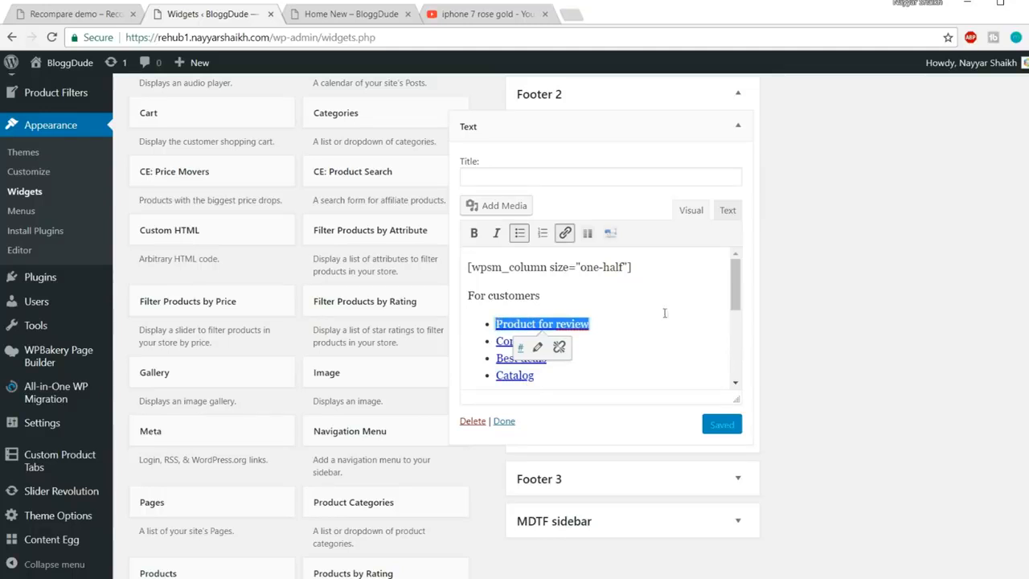
Remove the link from Product for review and save the Footer 2 Text widget
left_click(560, 348)
triple_click(622, 342)
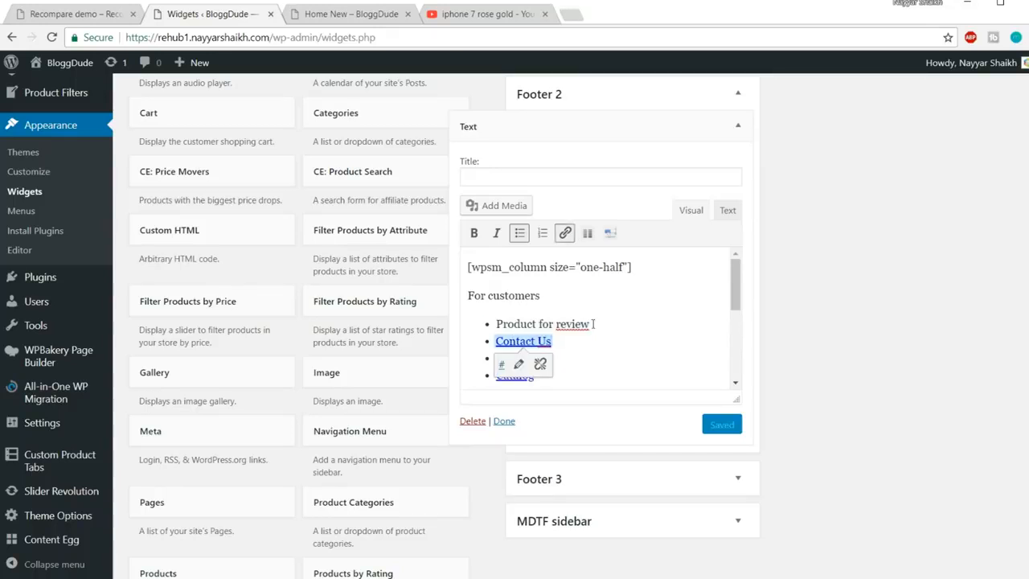
left_click_drag(592, 324, 493, 324)
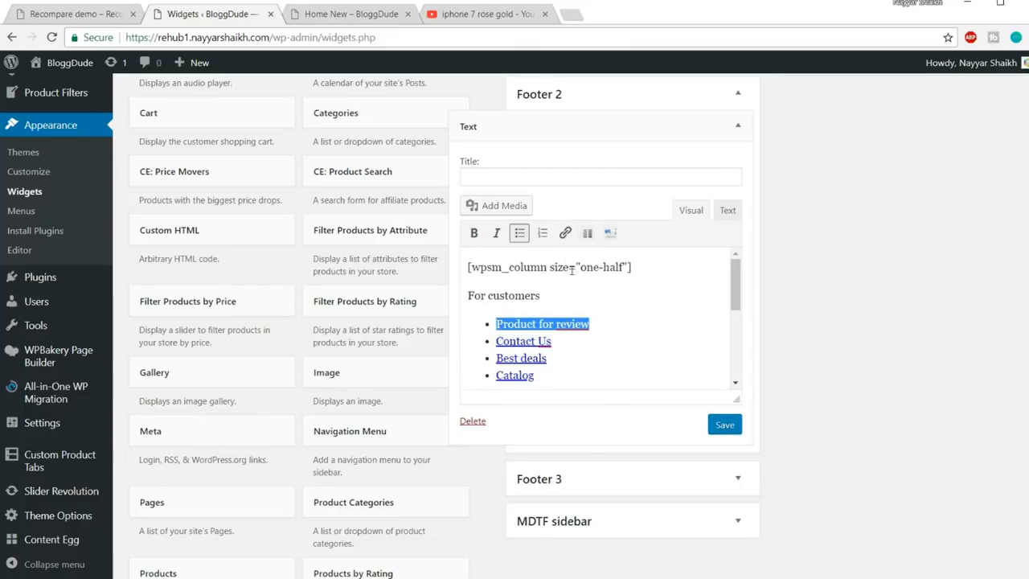
left_click(725, 425)
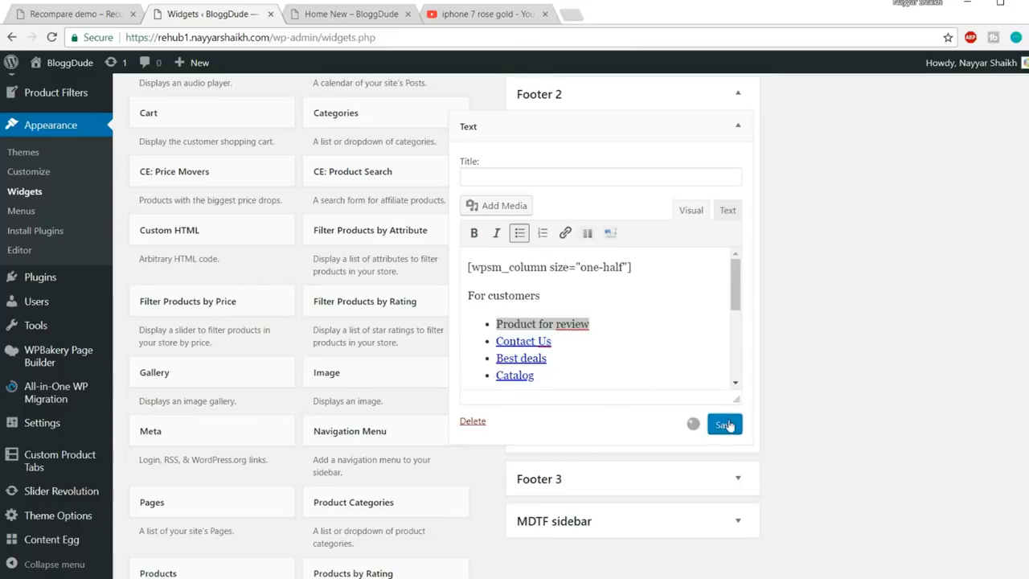
Check the footer on the Home New page, then return to the Widgets screen
left_click(328, 18)
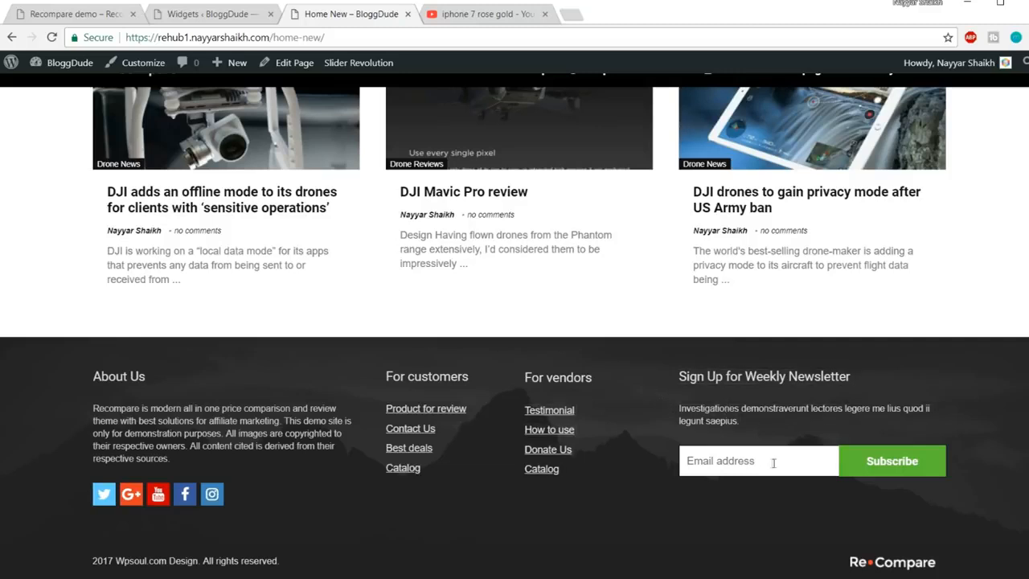
left_click(218, 16)
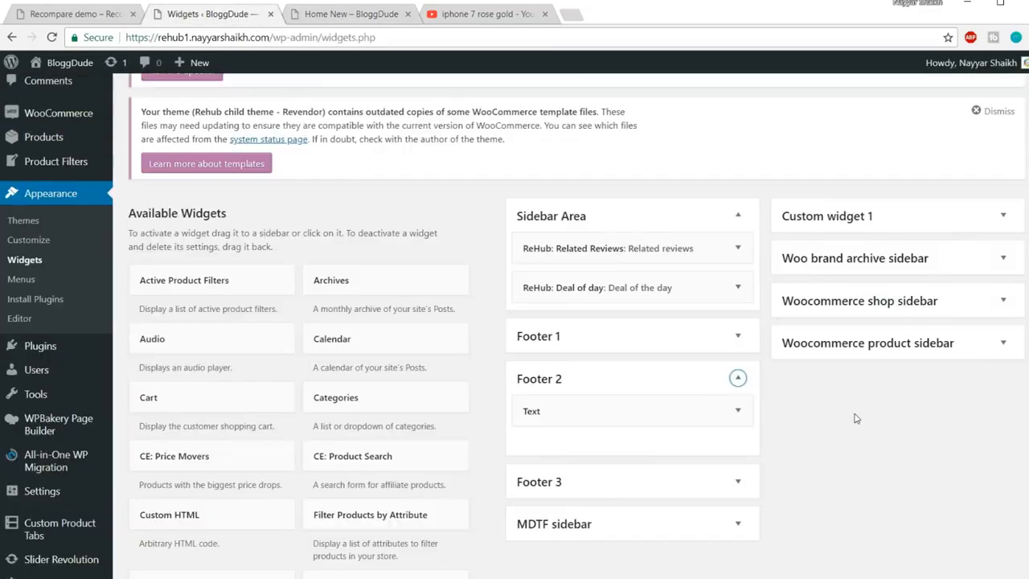
scroll(854, 418, "down", 1)
Collapse Footer 2 and compare against the Recompare demo footer's newsletter signup heading
left_click(737, 409)
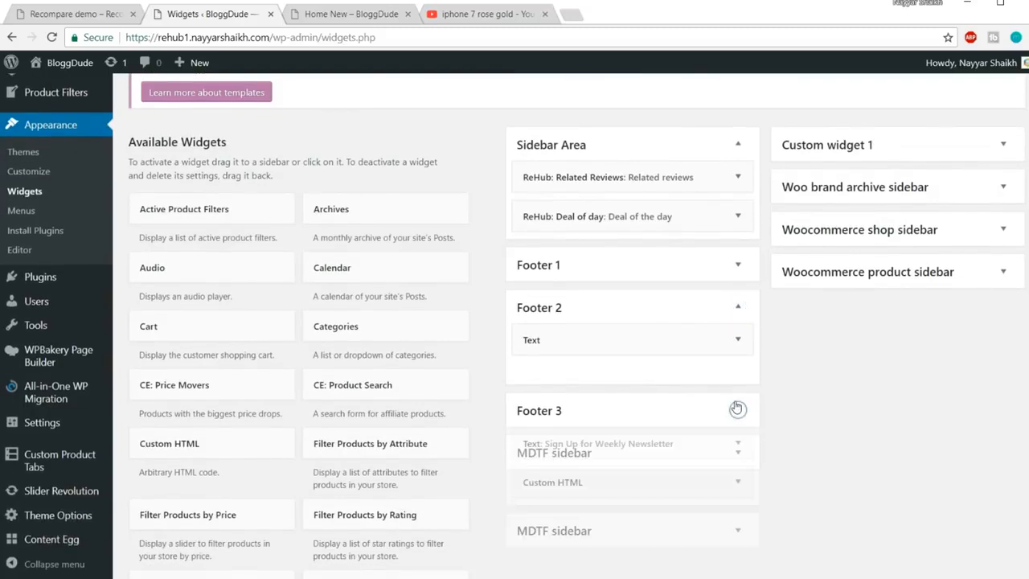
left_click(738, 307)
scroll(715, 390, "down", 1)
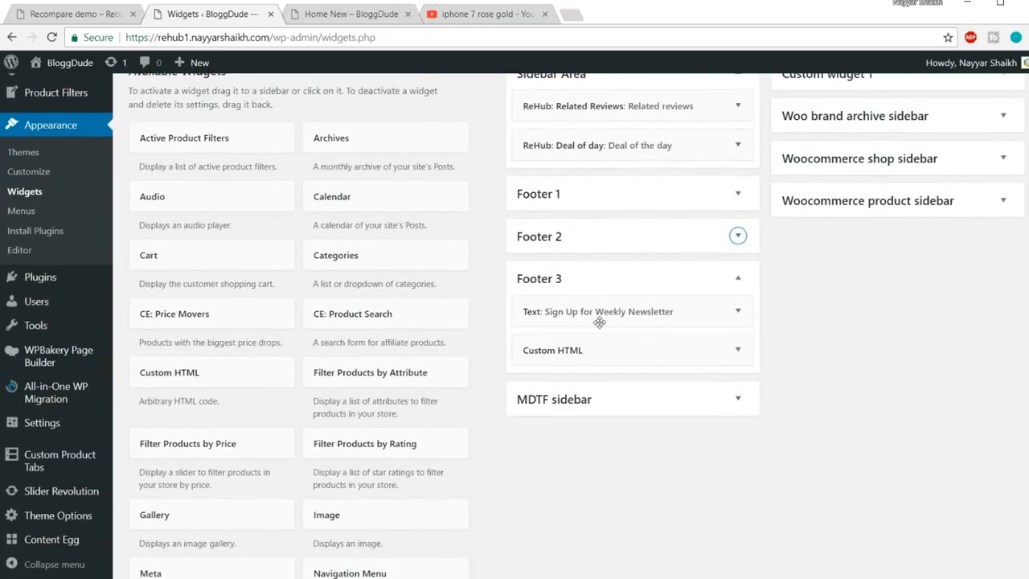
left_click(64, 14)
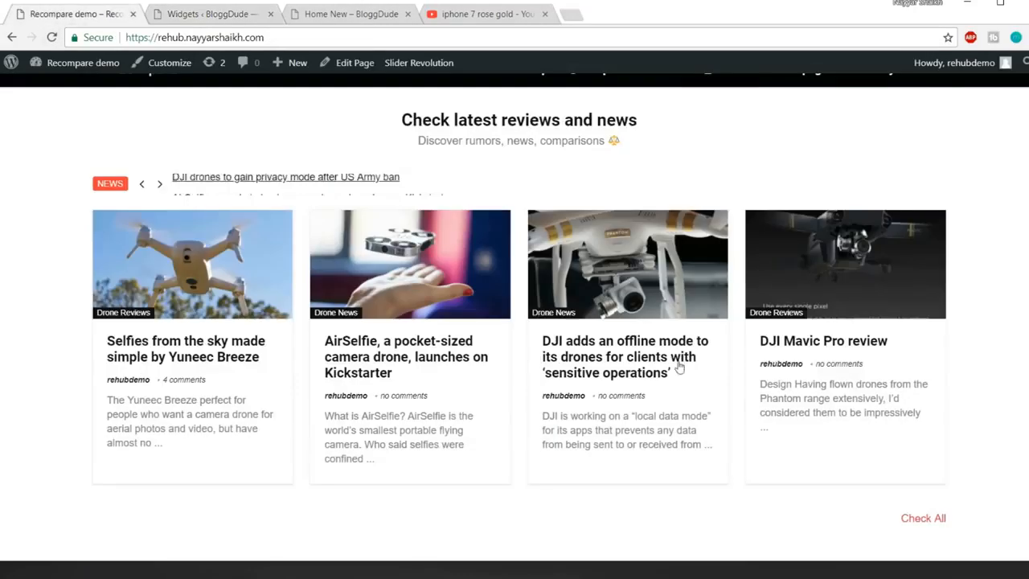
scroll(875, 458, "down", 3)
left_click_drag(674, 384, 817, 371)
left_click(820, 376)
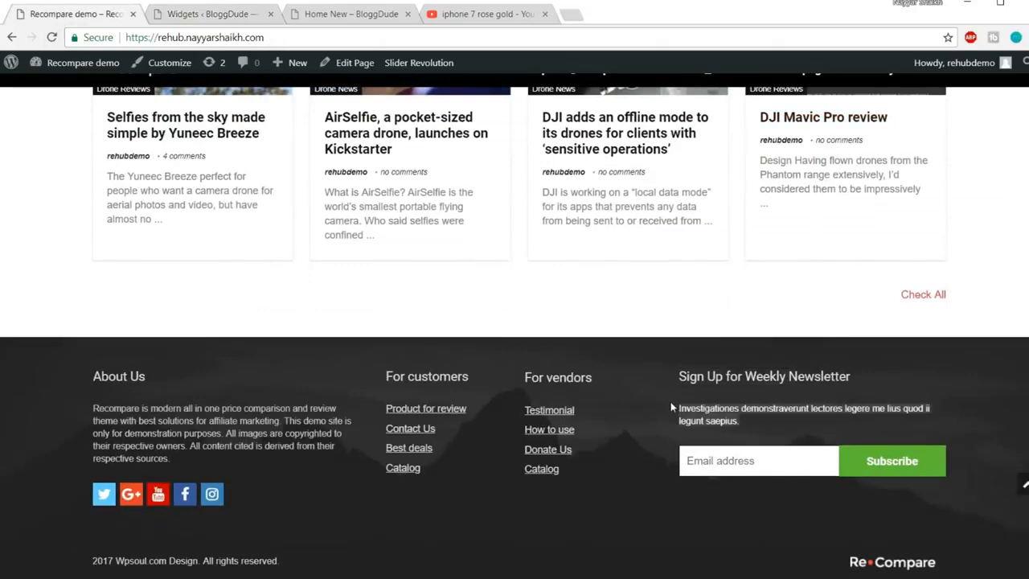
left_click(189, 18)
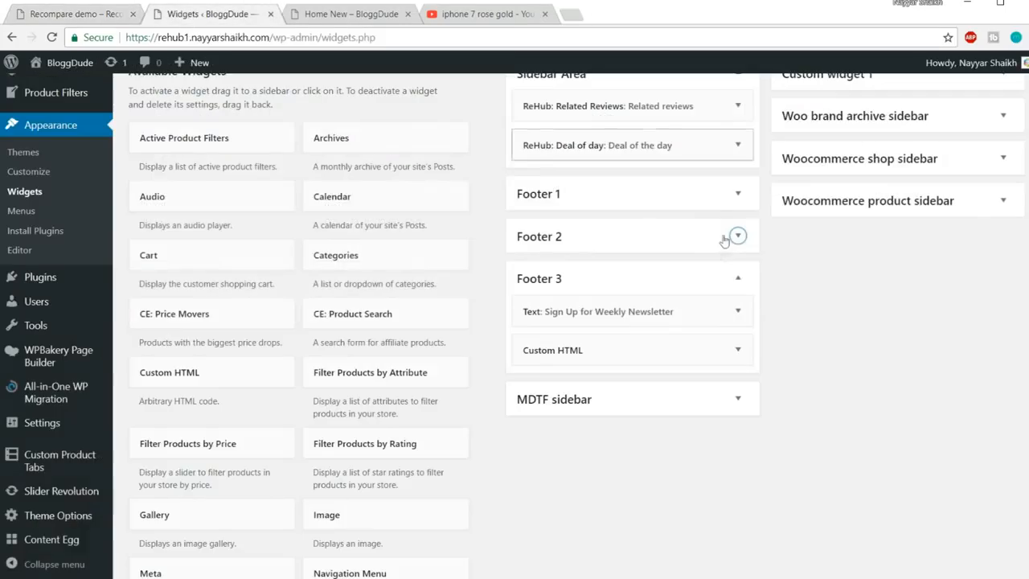
Review the newsletter description in Footer 3's Text widget
left_click(738, 310)
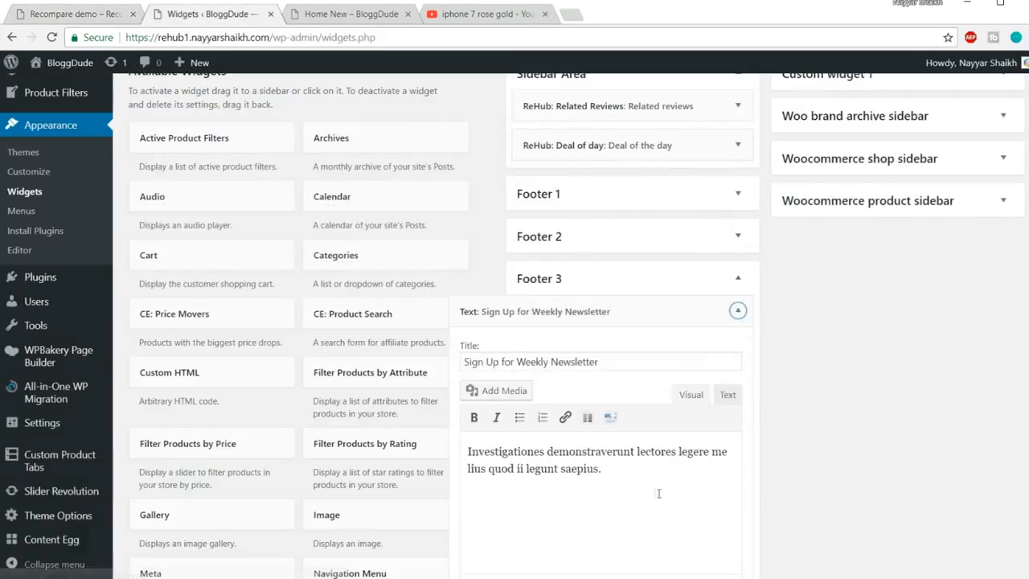
left_click_drag(603, 468, 492, 431)
left_click(738, 311)
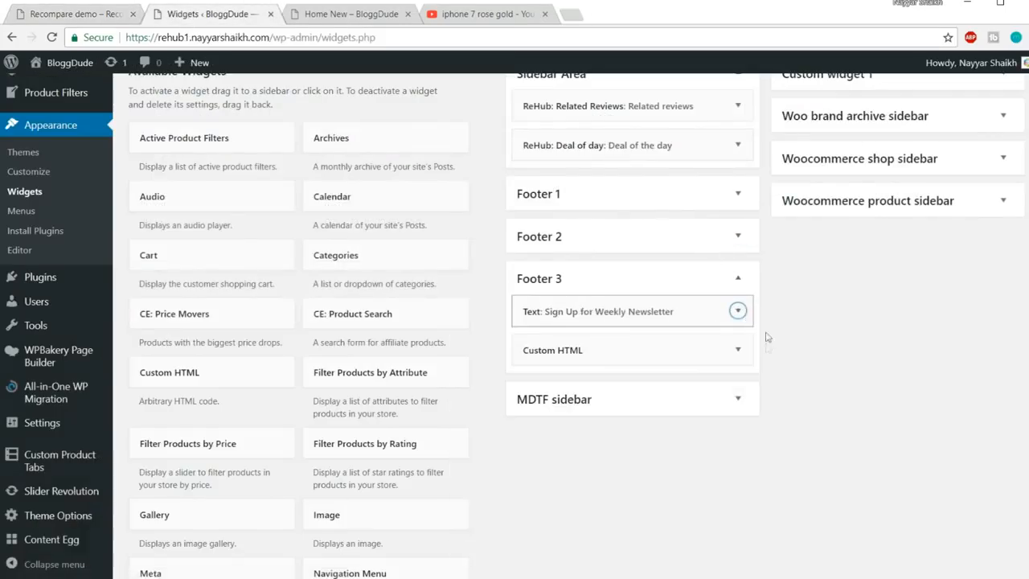
Inspect the rh_mailchimp shortcode in Footer 3's Custom HTML widget, then start loading mailchimp.com in a new tab
left_click(739, 349)
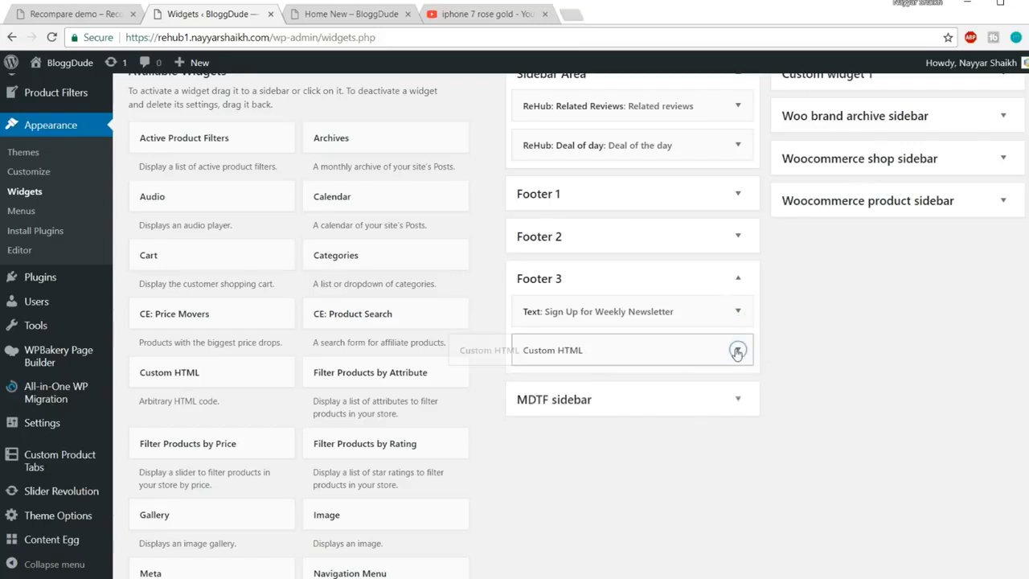
scroll(764, 354, "down", 1)
left_click_drag(676, 445, 469, 375)
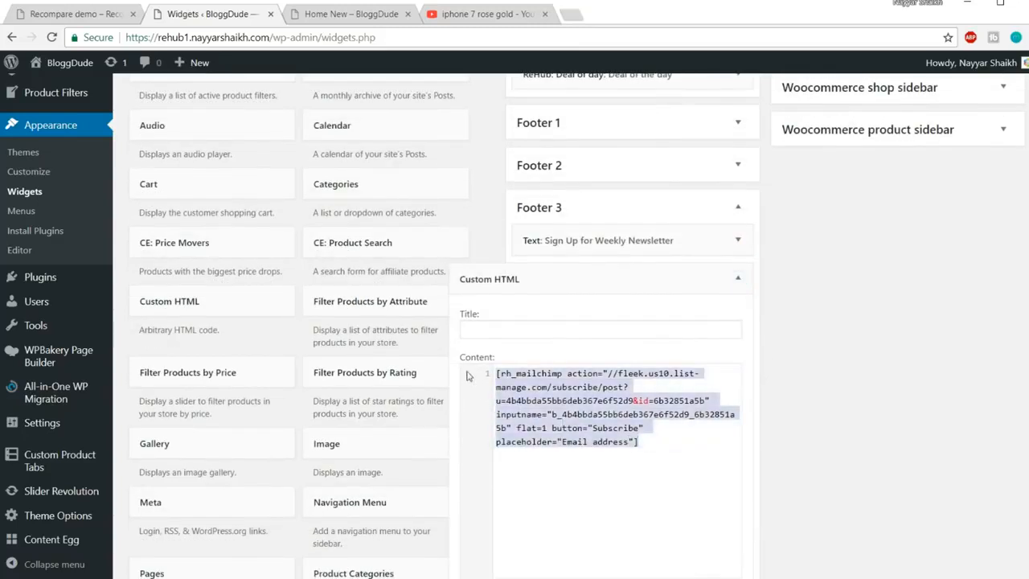
left_click(688, 465)
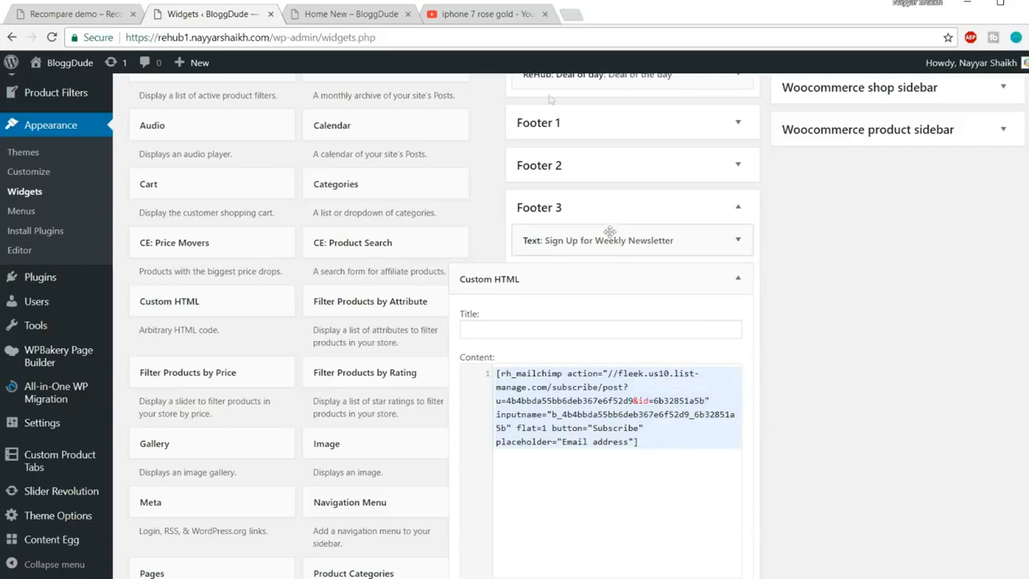
left_click(576, 13)
type("mailchimp.com")
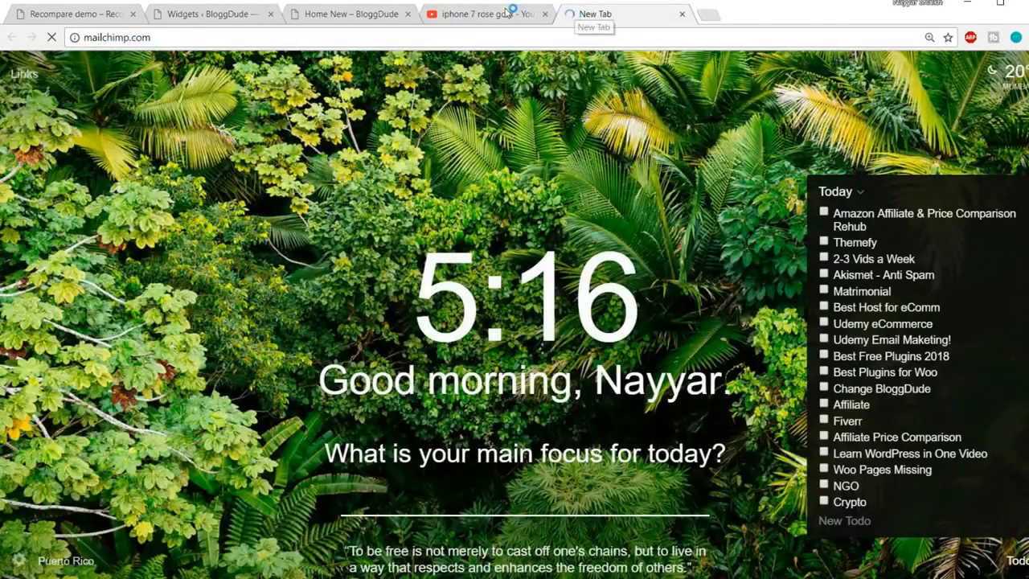
Go to the YouTube channel page and page through the Uploads carousel
left_click(507, 13)
left_click(89, 127)
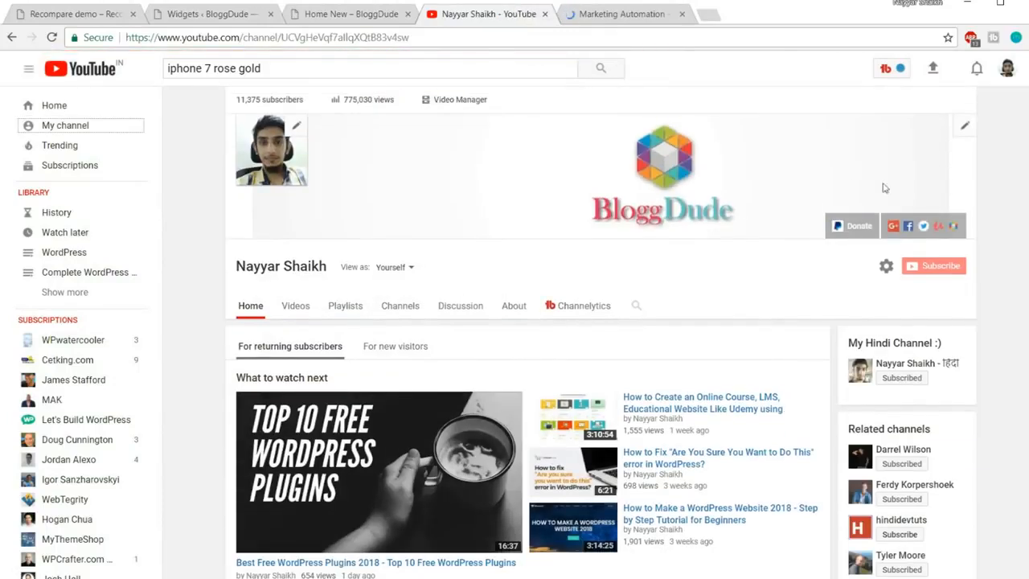
scroll(1016, 250, "down", 2)
scroll(1015, 251, "down", 3)
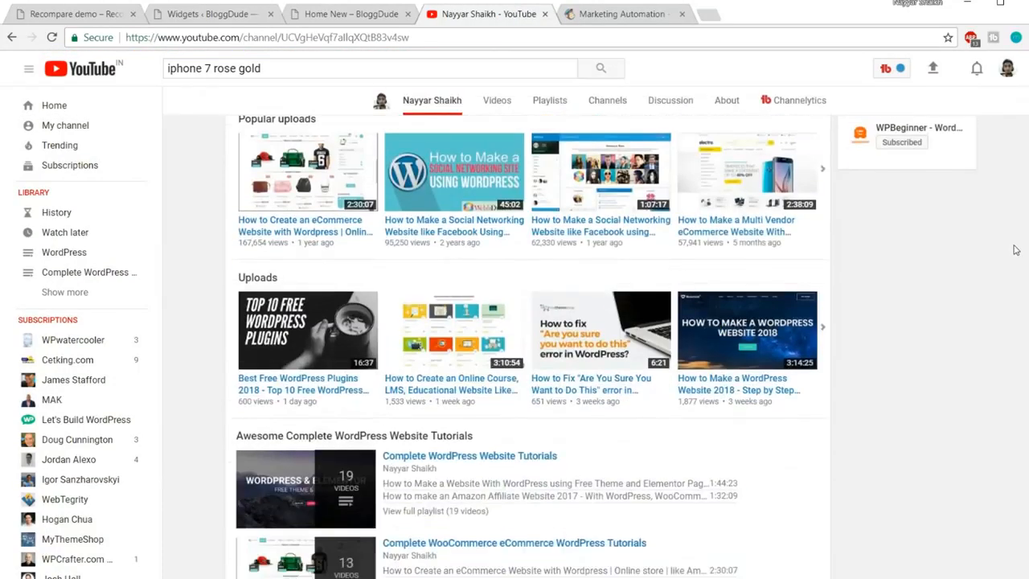
left_click(830, 326)
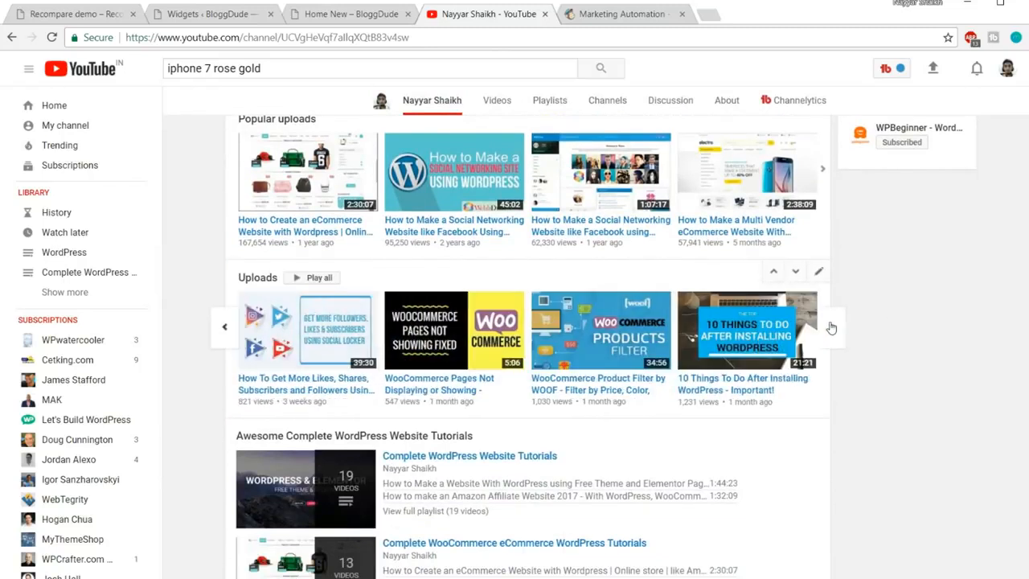
left_click(832, 328)
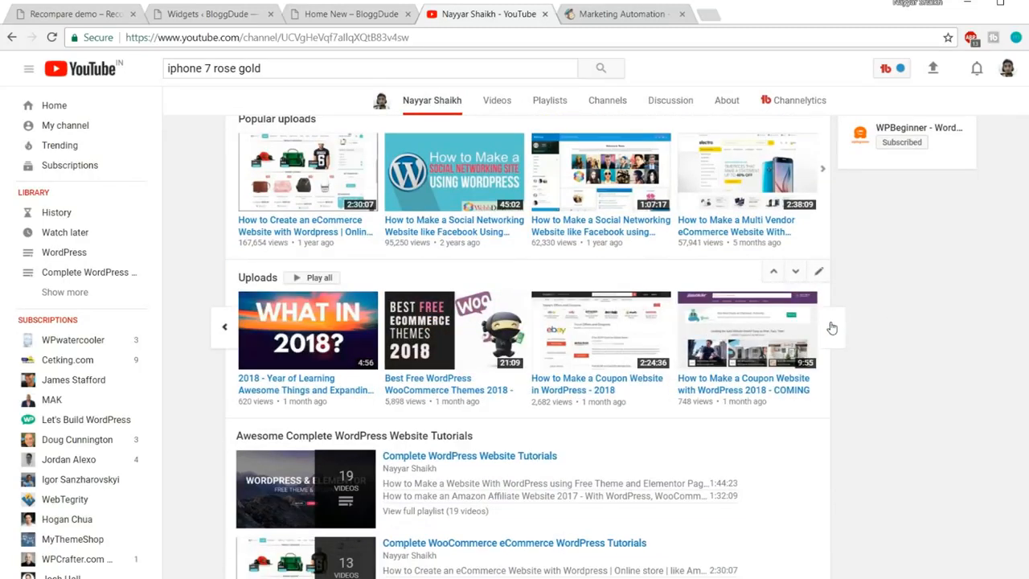
left_click(832, 328)
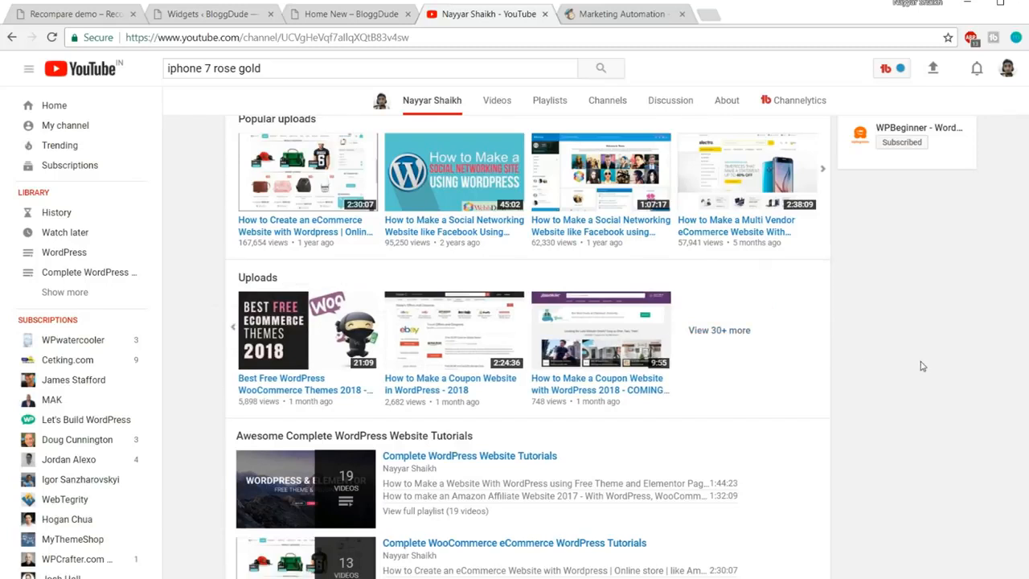
View the channel's full uploads list, then switch to the loaded MailChimp page
left_click(736, 334)
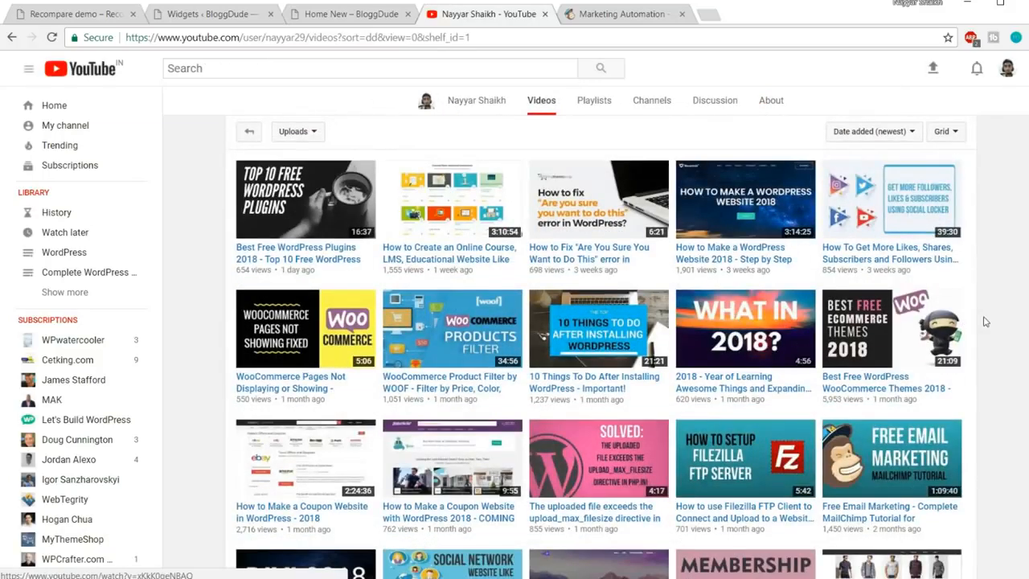
scroll(932, 354, "down", 2)
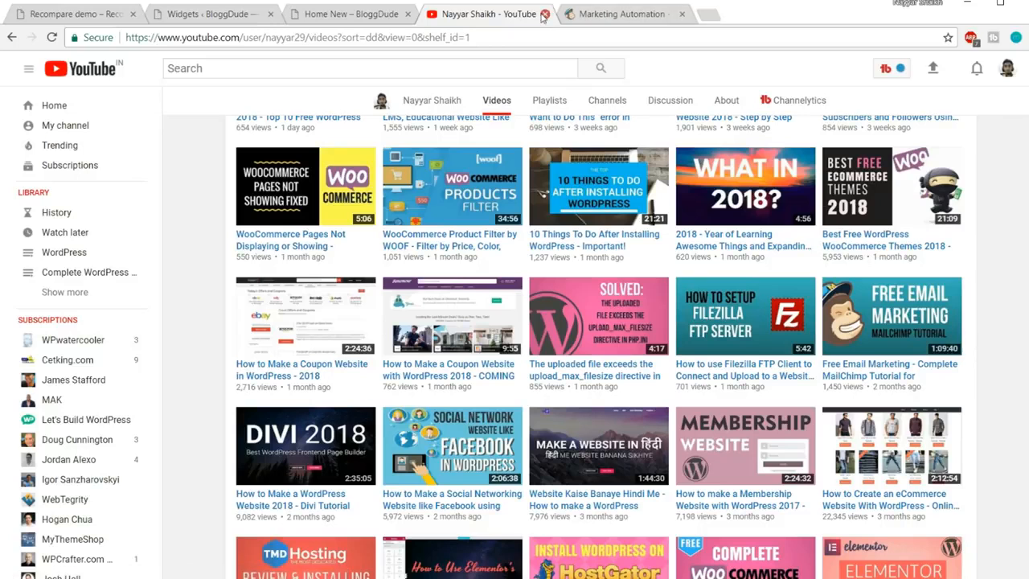
left_click(608, 14)
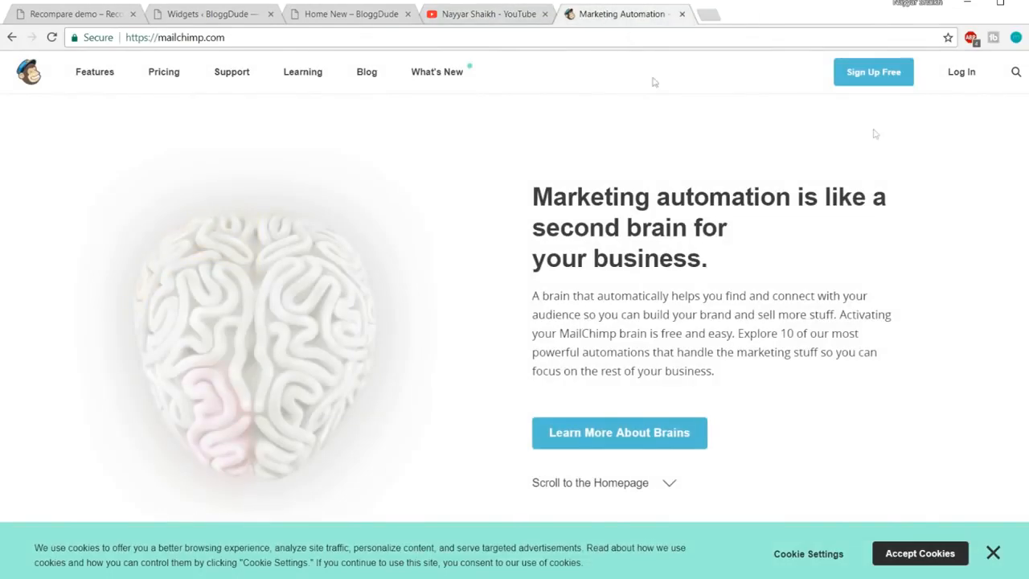
Log in to MailChimp and open its Lists page showing the four mailing lists
left_click(970, 75)
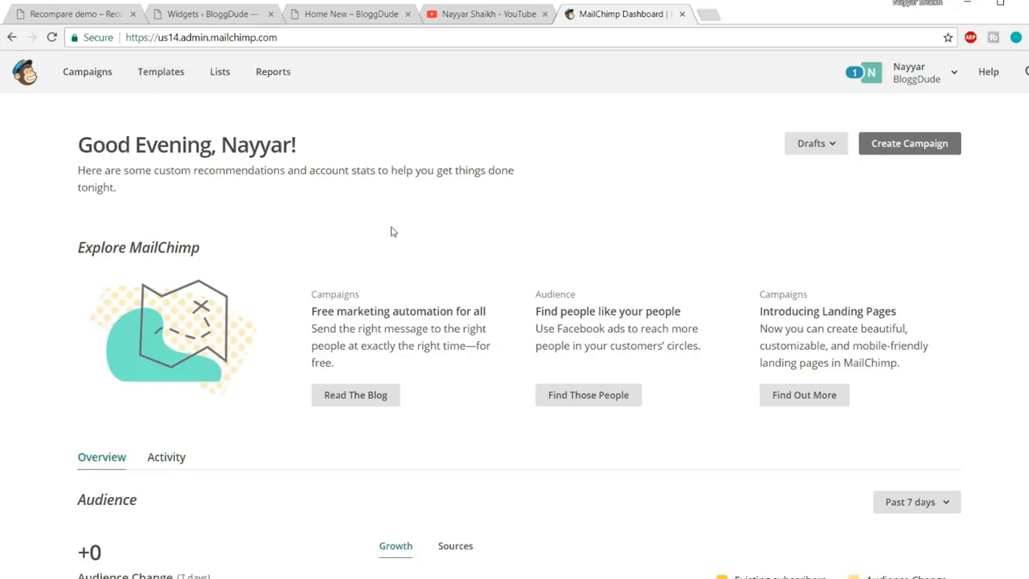
left_click(198, 16)
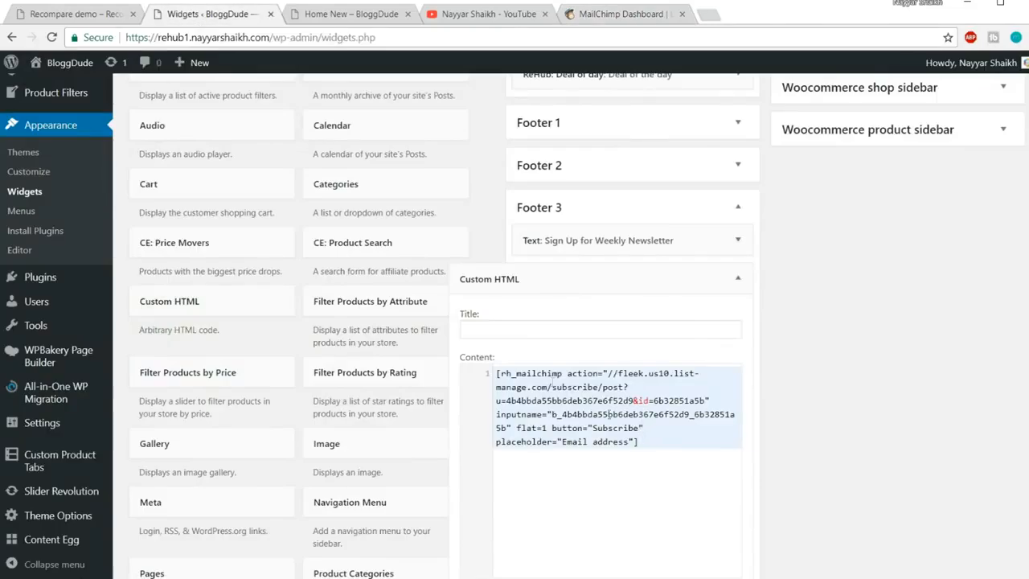
key("ctrl+a")
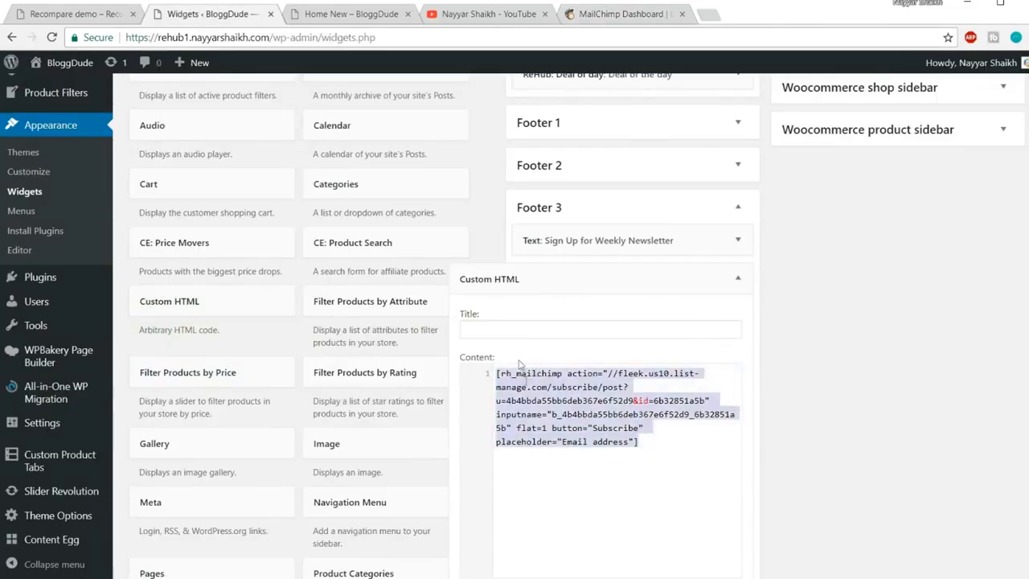
left_click(48, 15)
left_click(746, 460)
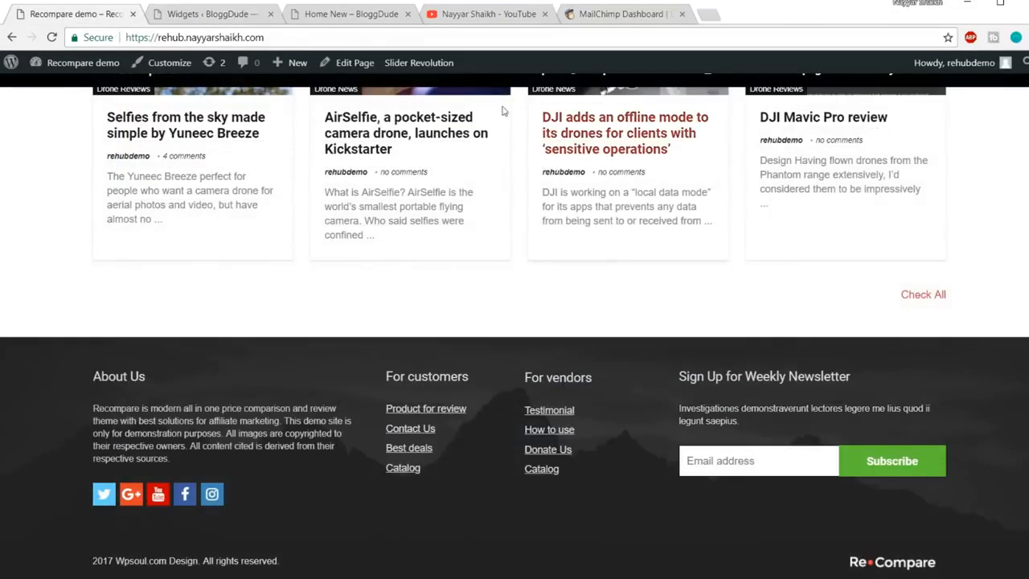
left_click(603, 15)
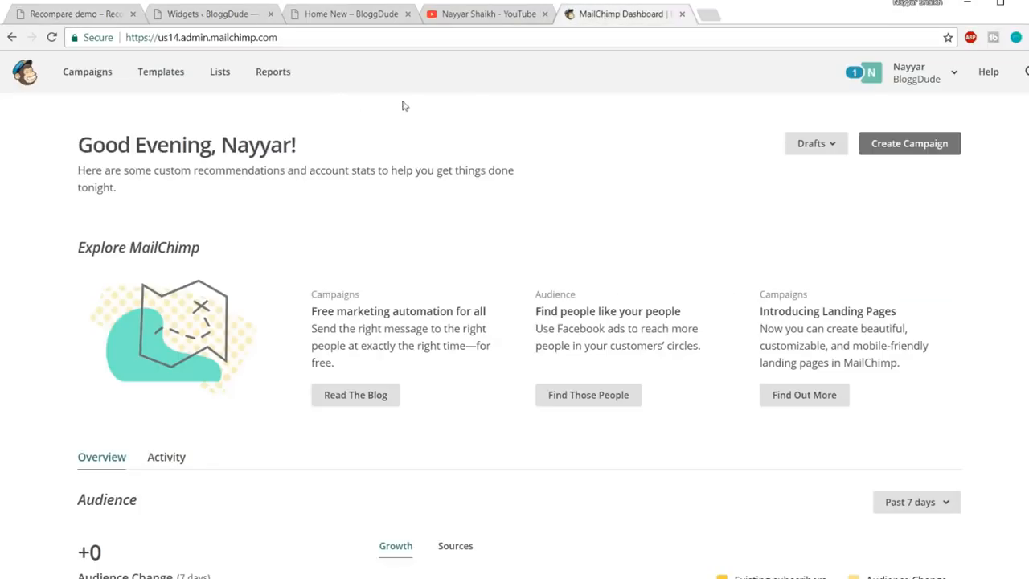
left_click(223, 79)
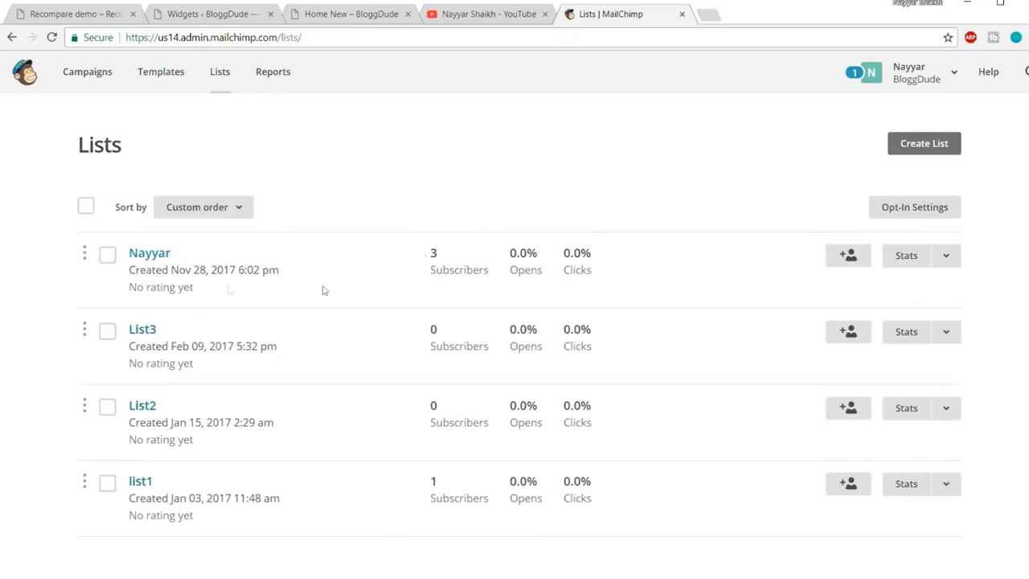
Open the Nayyar list's Signup forms and choose Embedded forms
left_click(155, 254)
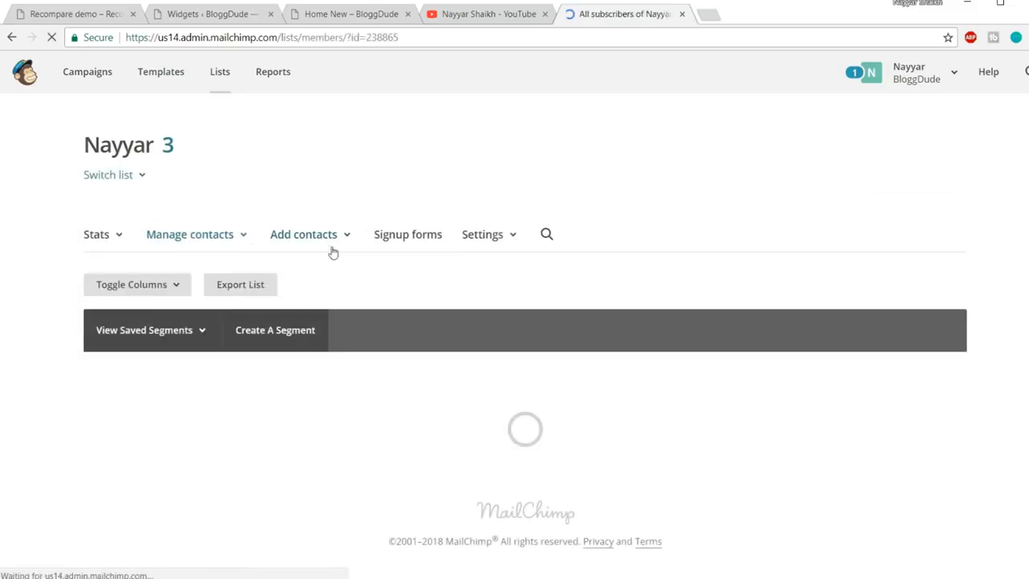
scroll(664, 246, "down", 1)
left_click(418, 166)
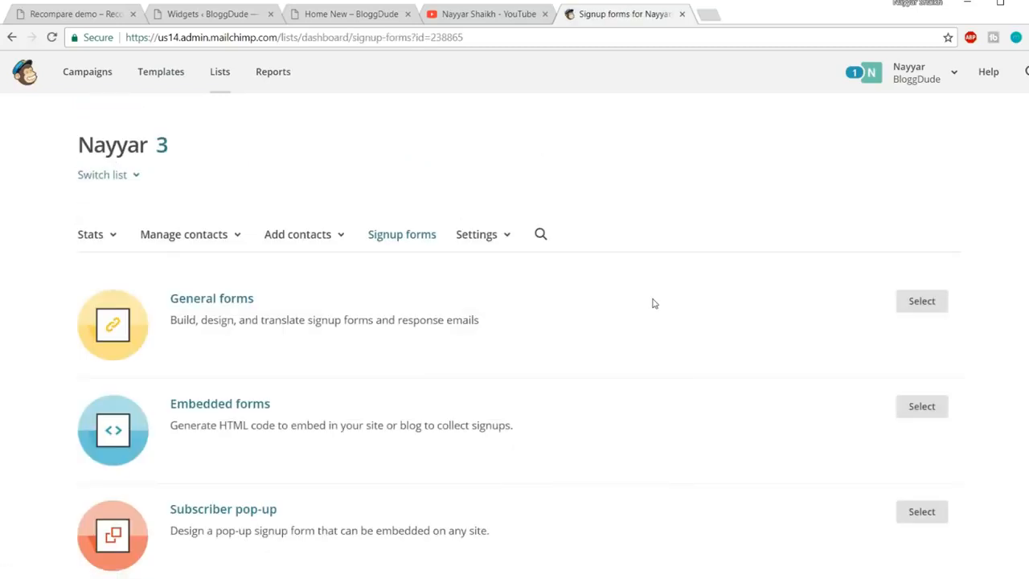
scroll(206, 347, "down", 2)
left_click(253, 263)
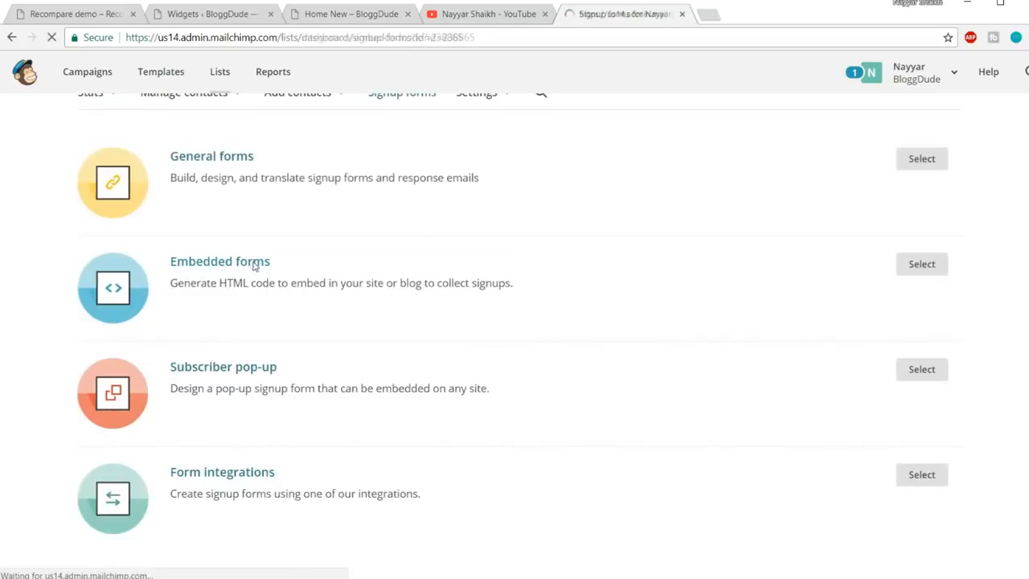
Enlarge the embed code box and scroll through the Classic form's generated markup
scroll(754, 291, "down", 5)
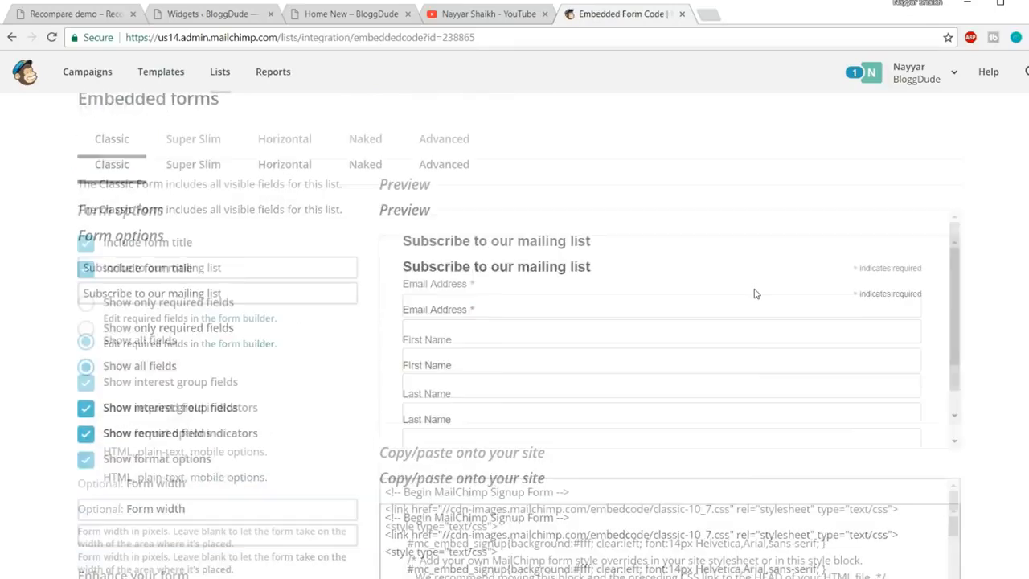
scroll(755, 289, "down", 3)
scroll(681, 358, "down", 4)
left_click_drag(955, 401, 956, 494)
scroll(587, 388, "down", 1)
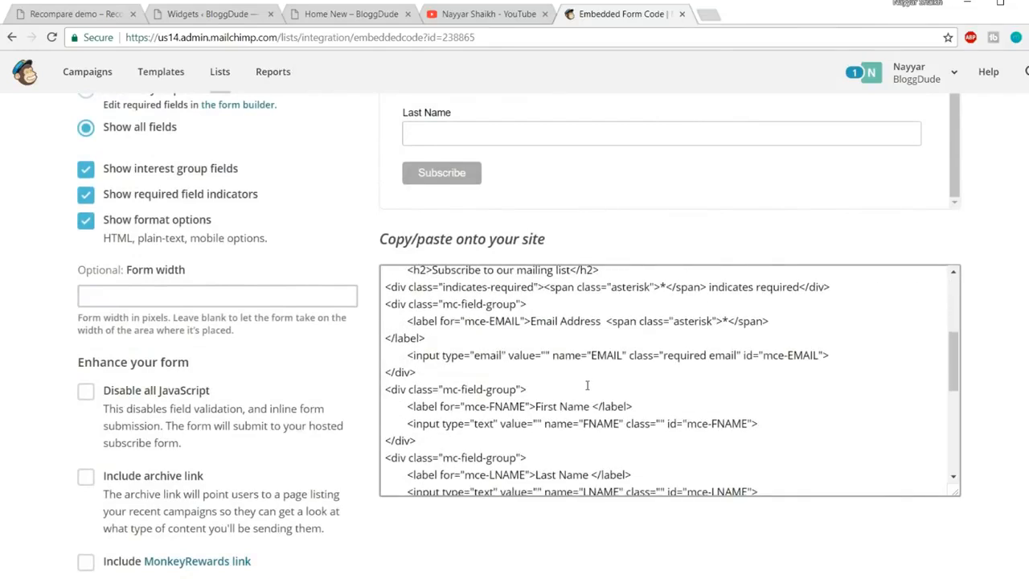
scroll(587, 386, "down", 5)
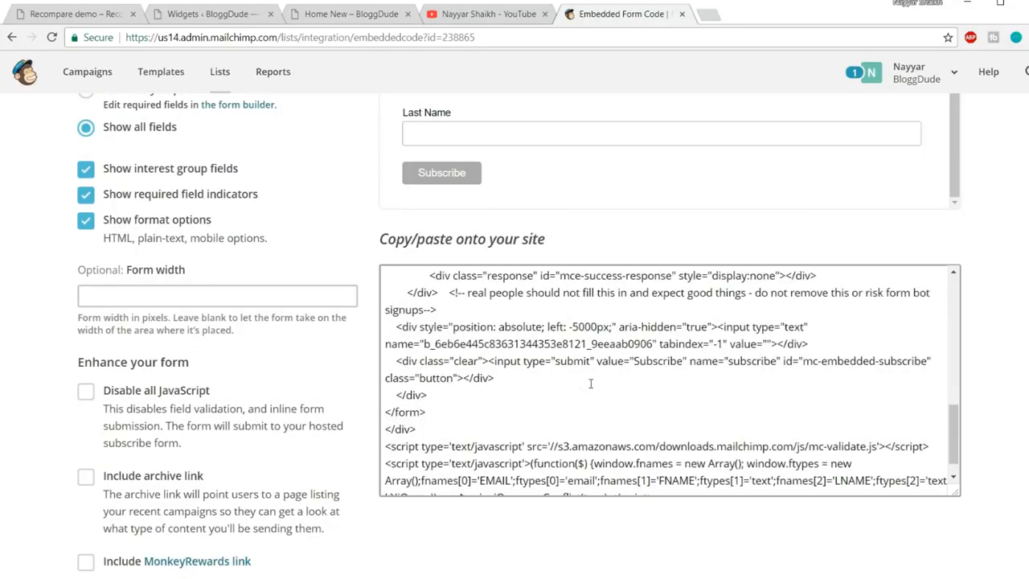
scroll(584, 388, "up", 10)
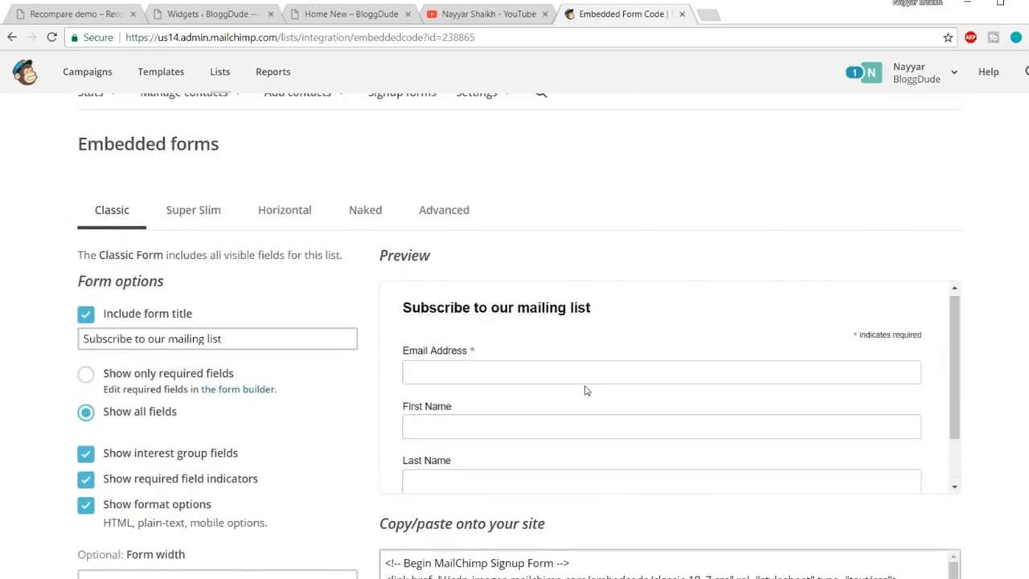
scroll(632, 351, "up", 2)
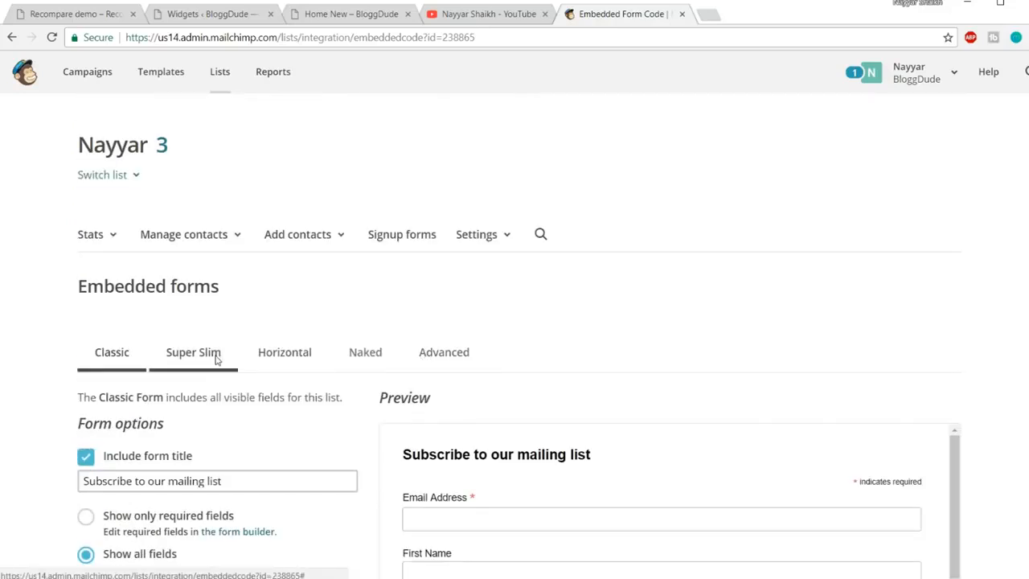
Switch the embedded form to the Super Slim style and scroll to its code
left_click(206, 368)
scroll(772, 351, "down", 2)
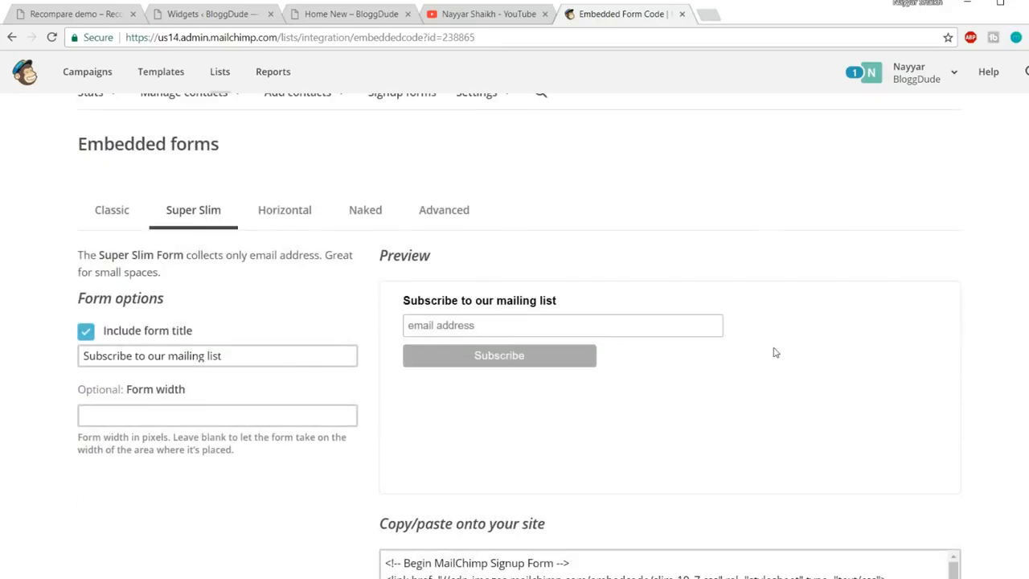
scroll(868, 294, "down", 3)
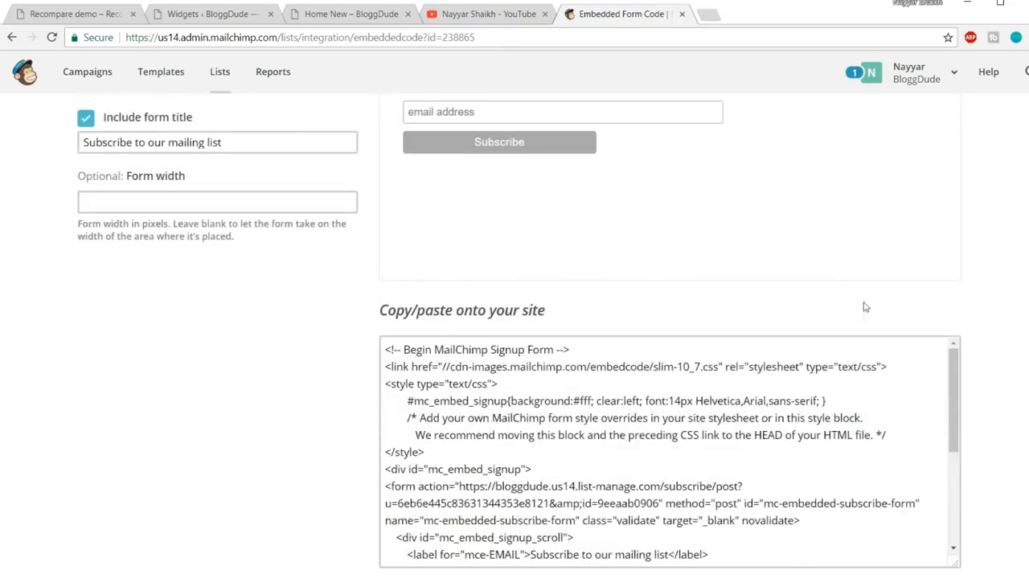
scroll(591, 441, "down", 2)
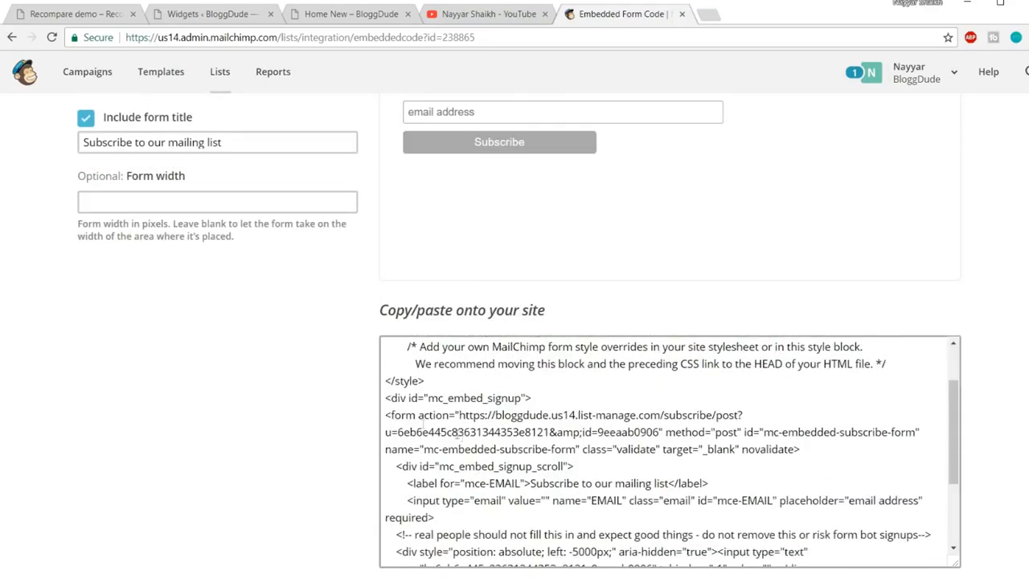
Select and copy the Super Slim form's action URL, then return to the WordPress Widgets page
left_click_drag(386, 415, 578, 450)
left_click(451, 418)
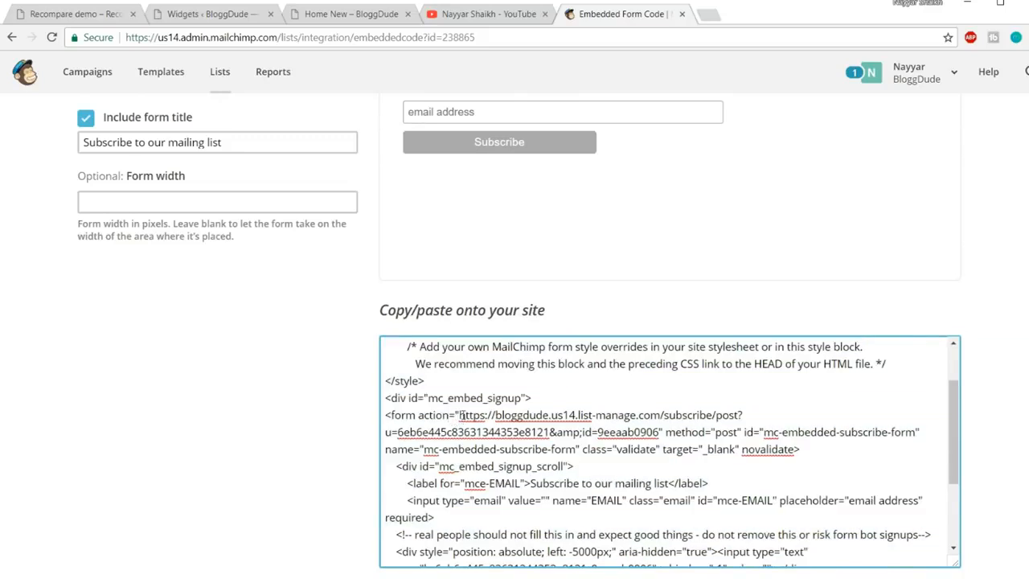
key("ctrl+a")
left_click(459, 415)
key("shift+Down")
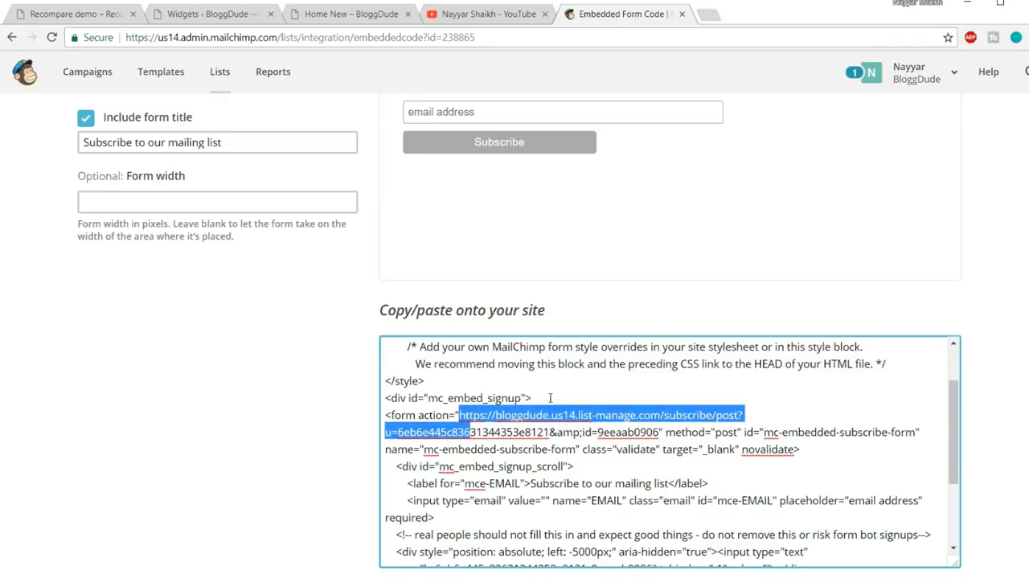
key("shift+Right")
key("shift+Right")
key("shift+Right")
key("shift+Right")
key("shift+Right")
key("shift+Right")
key("shift+Right")
key("shift+Right")
key("shift+Right")
key("shift+Right")
key("shift+Right")
key("shift+Right")
key("shift+Right")
key("shift+Right")
key("shift+Right")
key("shift+Right")
key("shift+Right")
key("shift+Right")
key("shift+Right")
key("shift+Right")
key("ctrl+c")
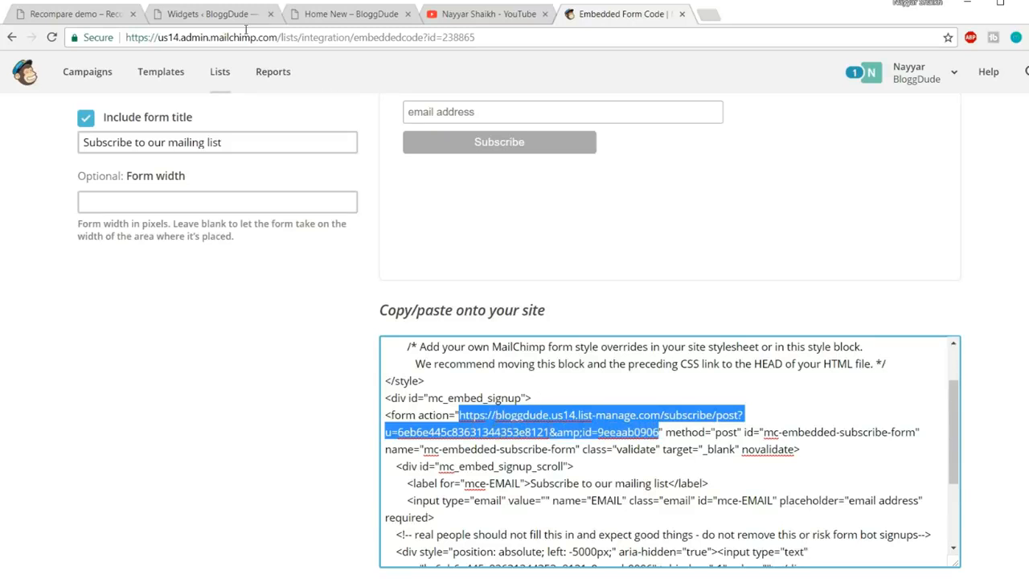
left_click(208, 16)
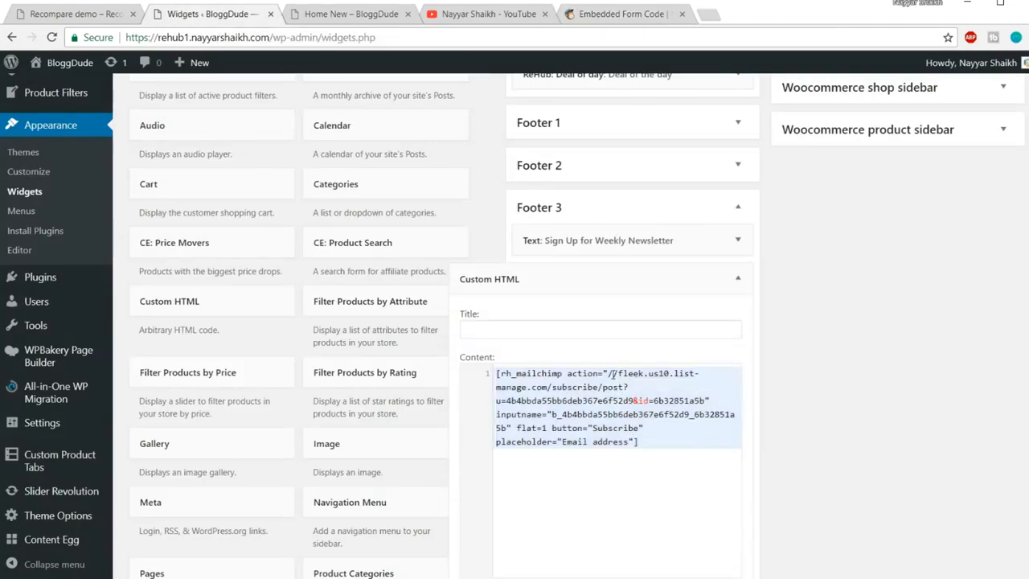
Replace the rh_mailchimp shortcode's action URL with the MailChimp us14 subscribe URL, save, and view Home New
left_click_drag(610, 373, 707, 401)
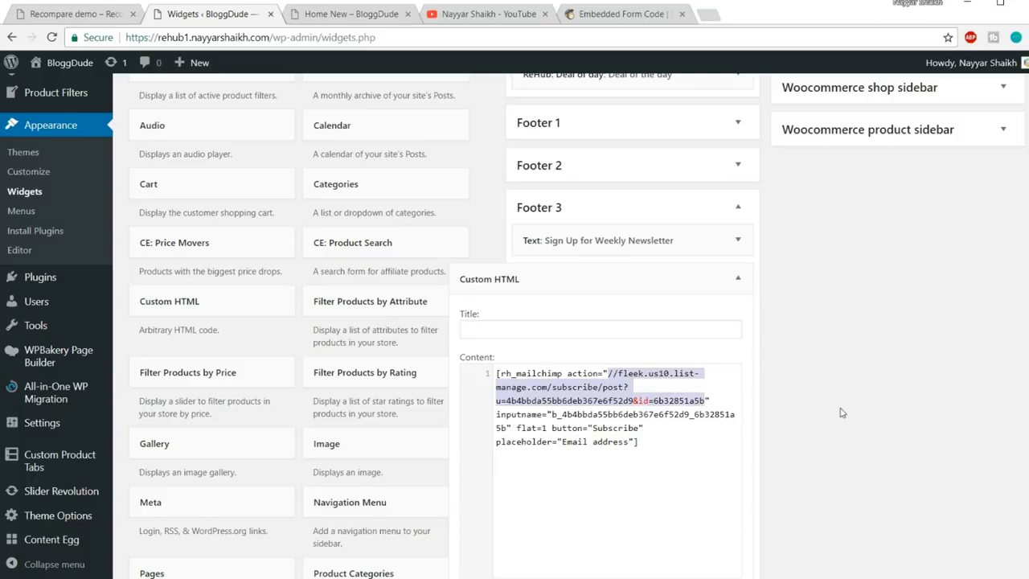
key("BackSpace")
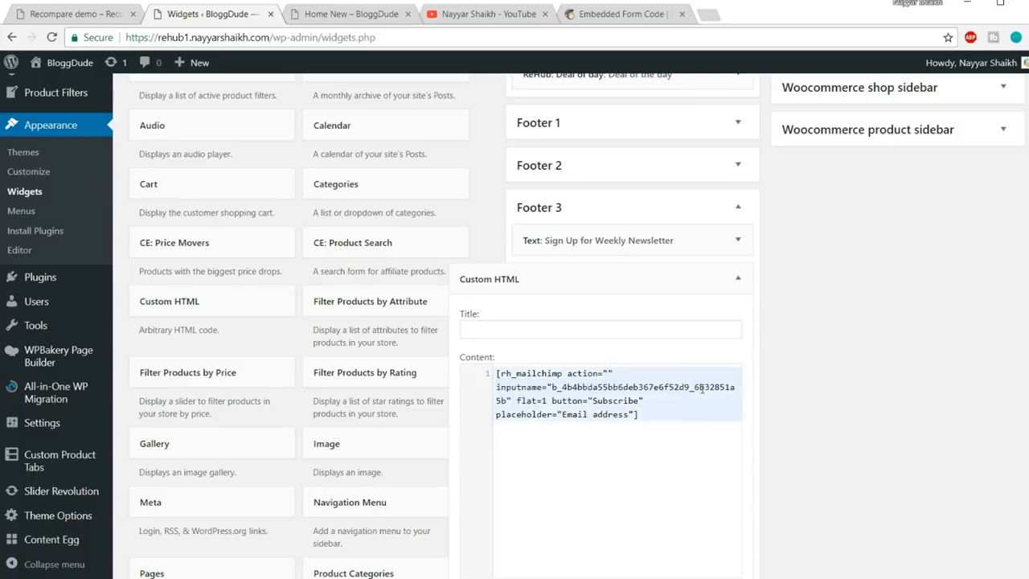
key("ctrl+v")
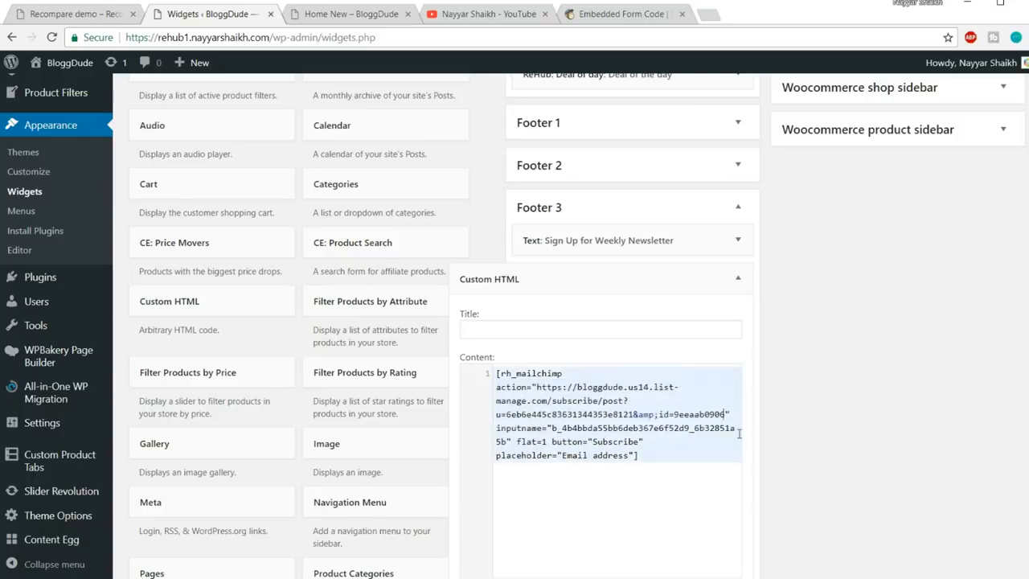
left_click(593, 15)
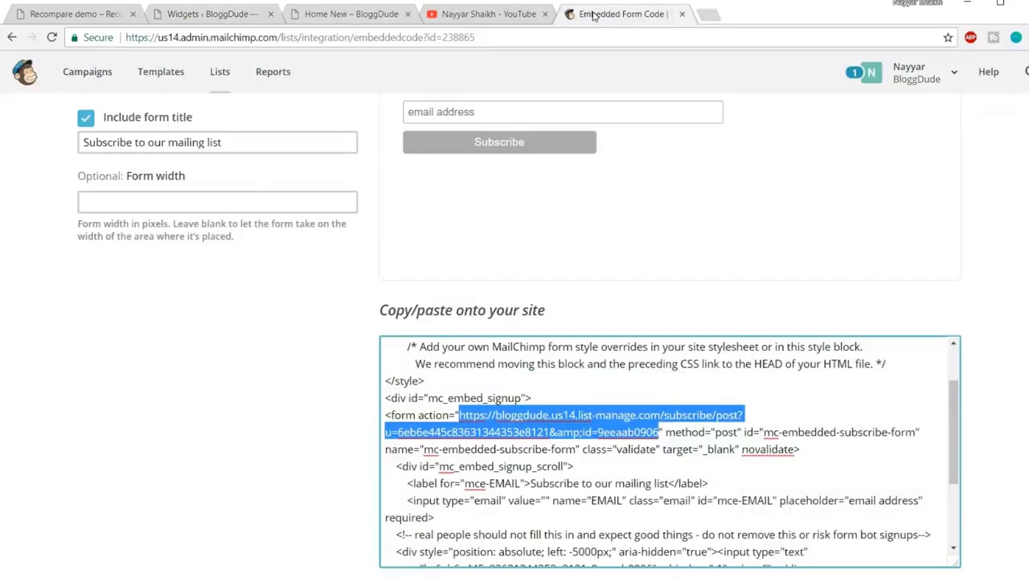
left_click(230, 14)
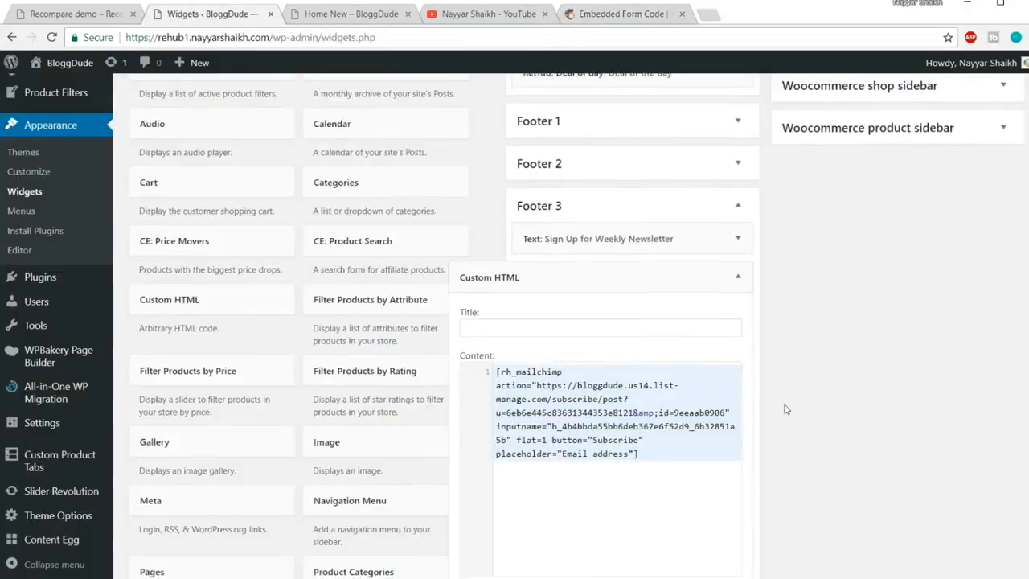
scroll(724, 362, "down", 3)
left_click(733, 393)
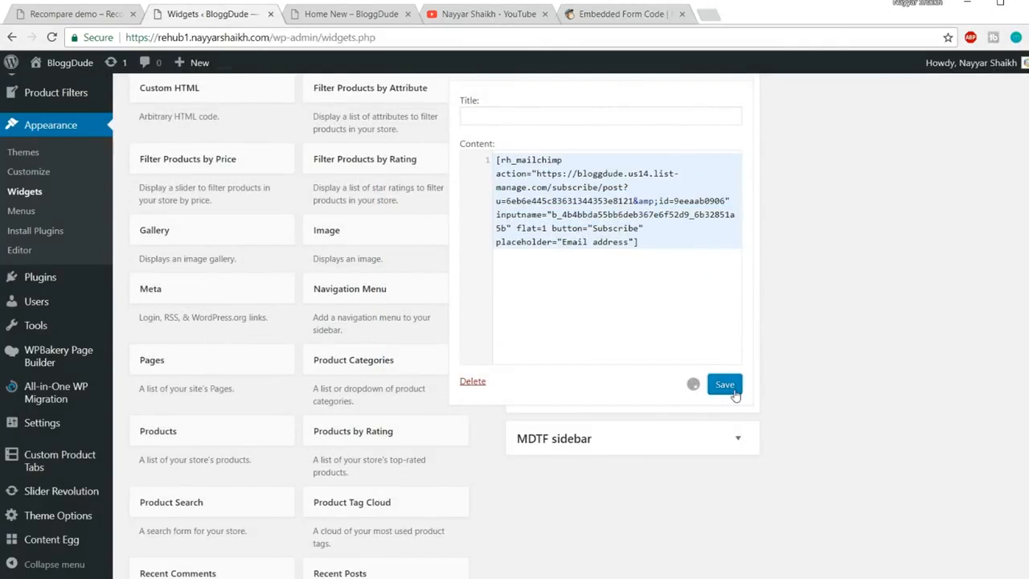
left_click(341, 17)
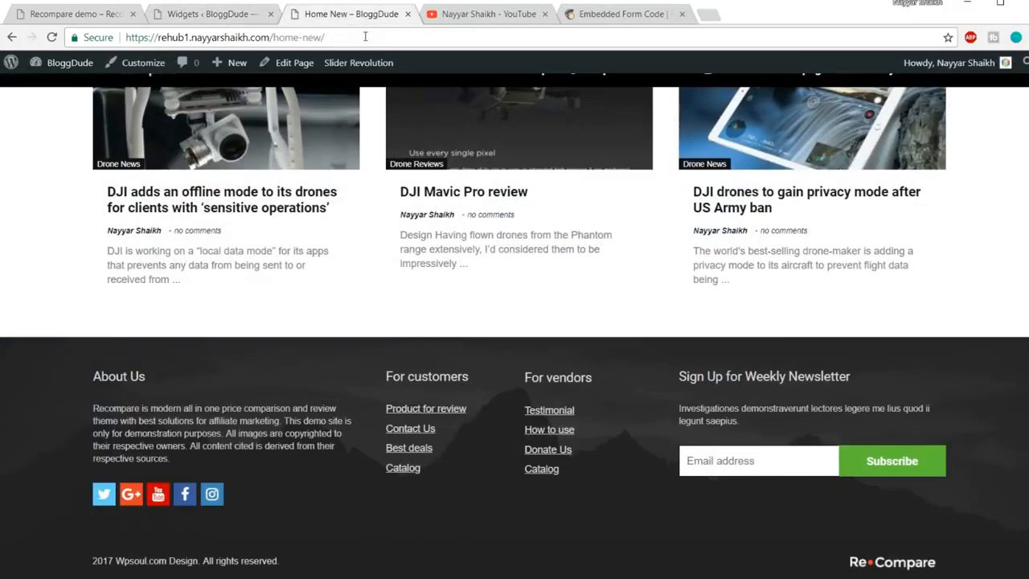
Reload the Home New page, then open MailChimp's Lists overview with its four lists
left_click(365, 37)
key("Return")
left_click(577, 14)
scroll(515, 280, "up", 4)
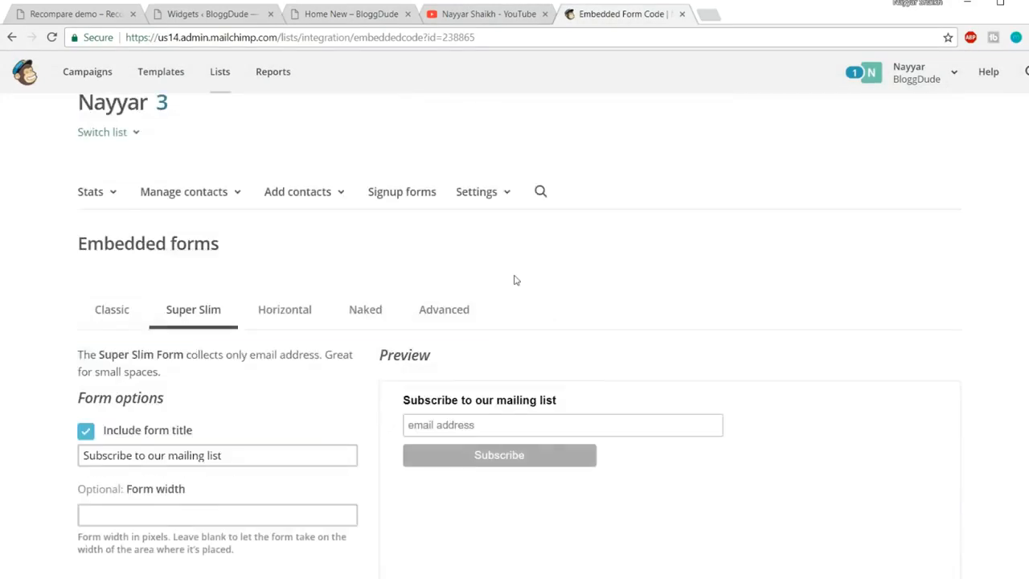
scroll(516, 279, "up", 1)
left_click(233, 77)
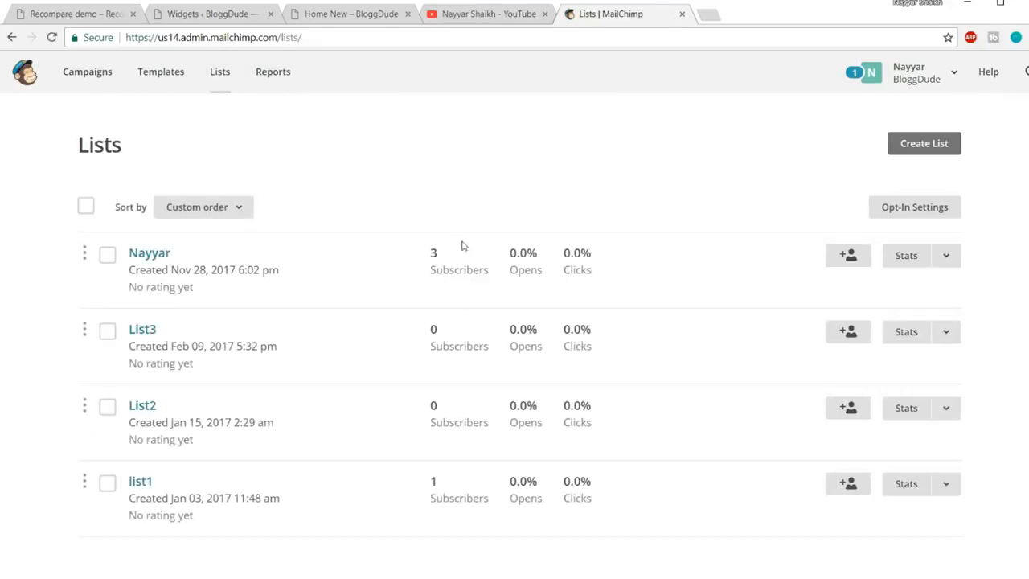
Submit a test email address through the Home New footer's newsletter signup form
left_click(389, 13)
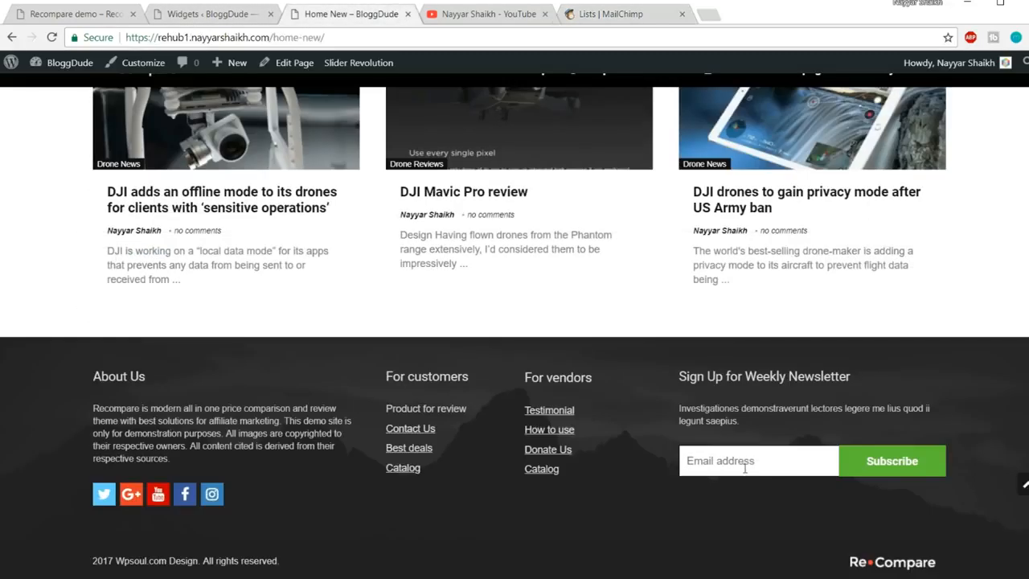
left_click(757, 461)
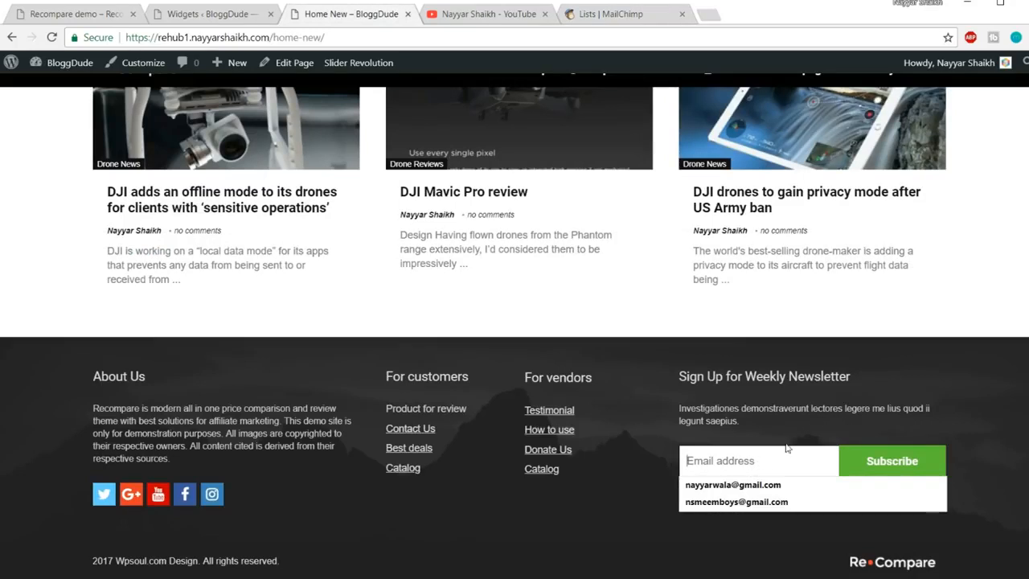
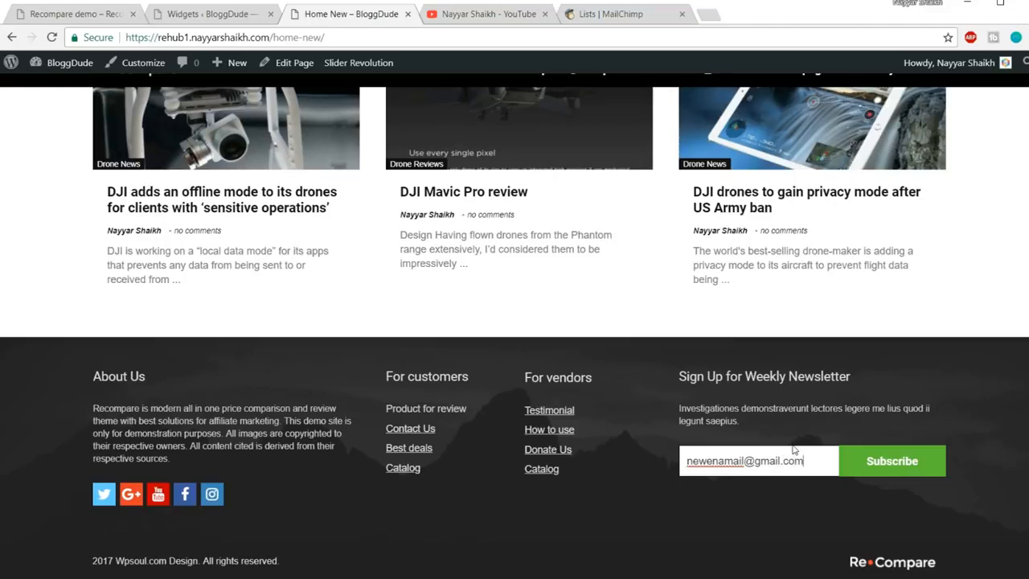
left_click(883, 463)
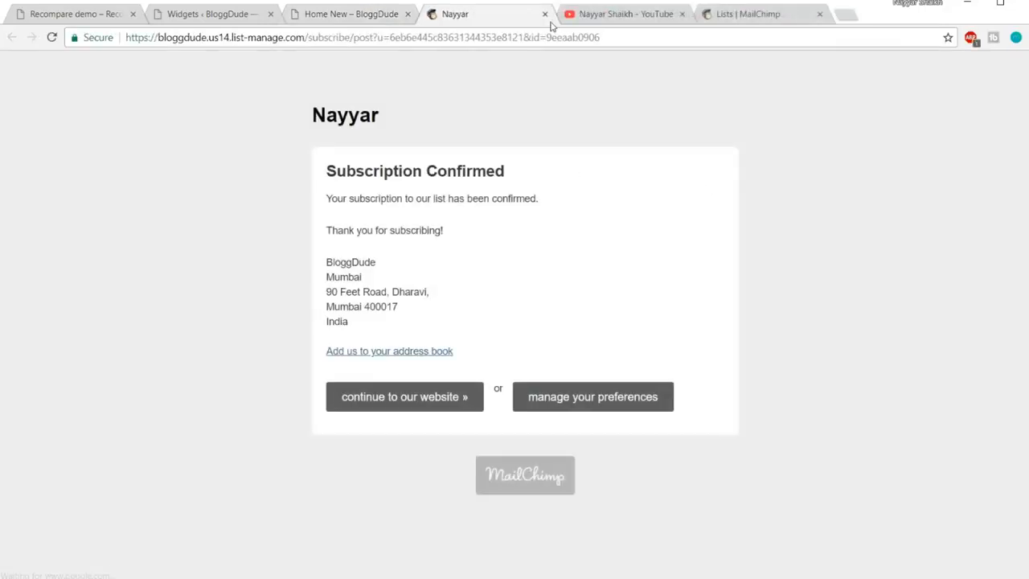
Close the confirmation page and reload MailChimp's Lists so the top list shows 4 subscribers
left_click(545, 15)
left_click(735, 14)
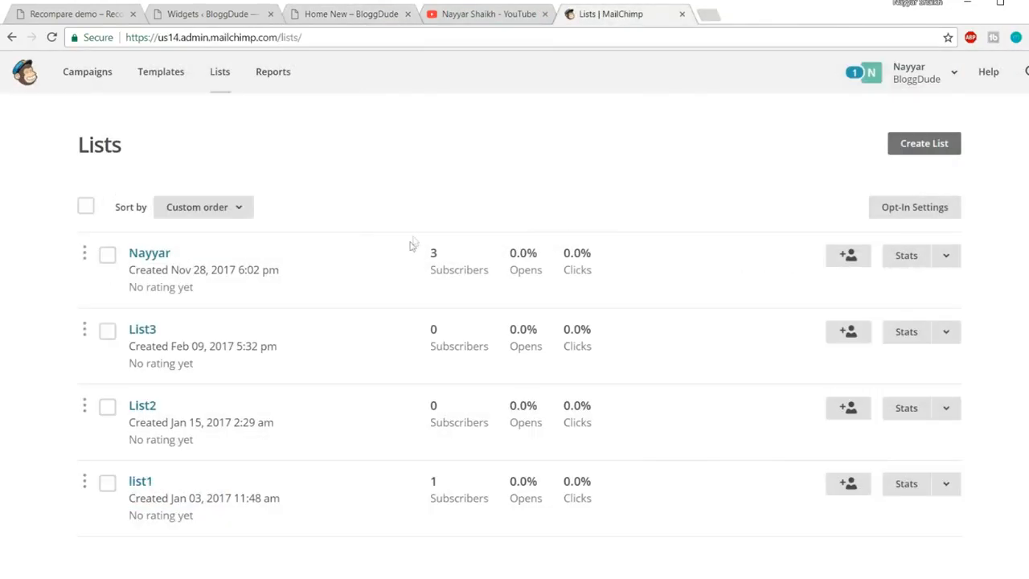
left_click(525, 37)
key("Return")
Return to the WordPress Widgets page and close the MailChimp lists tab
left_click(193, 20)
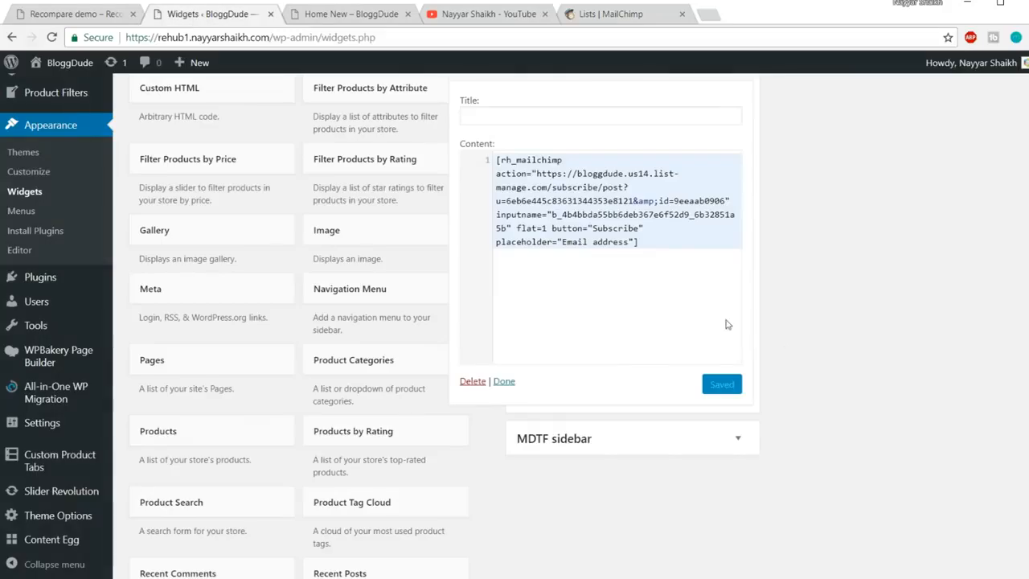
scroll(720, 213, "up", 2)
left_click_drag(719, 211, 718, 207)
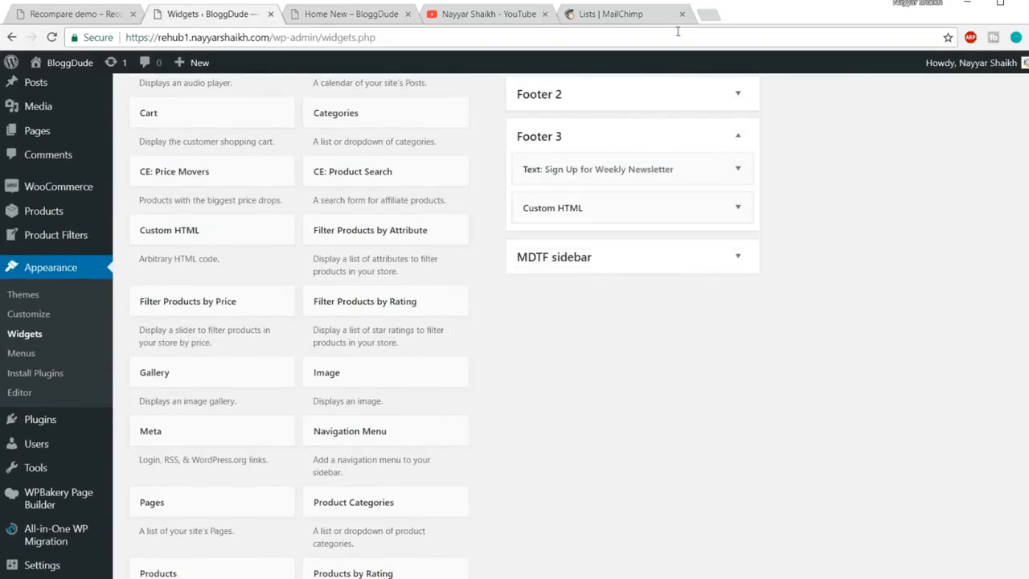
left_click(681, 15)
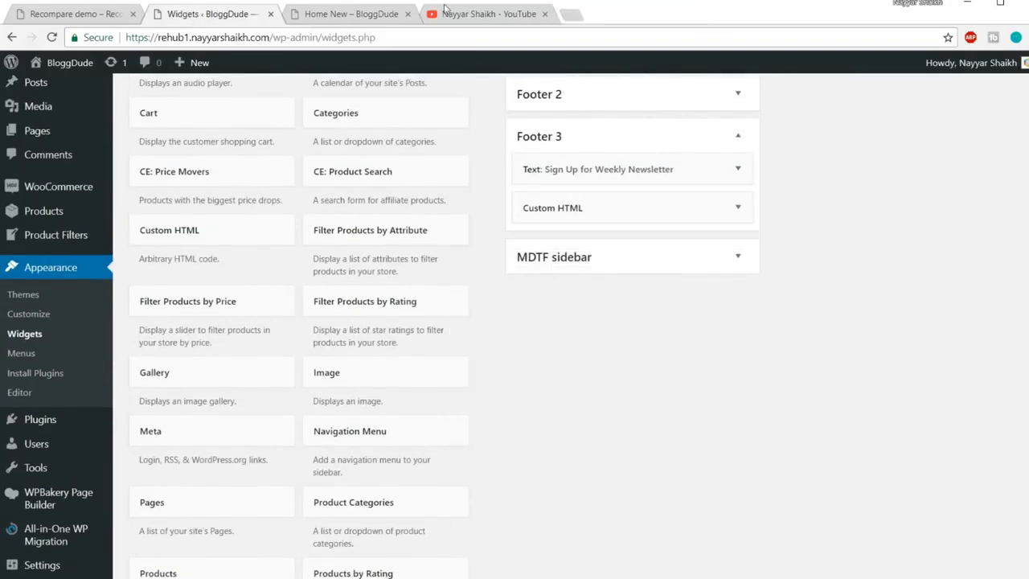
Check the Home New footer's copyright line, then go back to the Widgets admin page
left_click(360, 14)
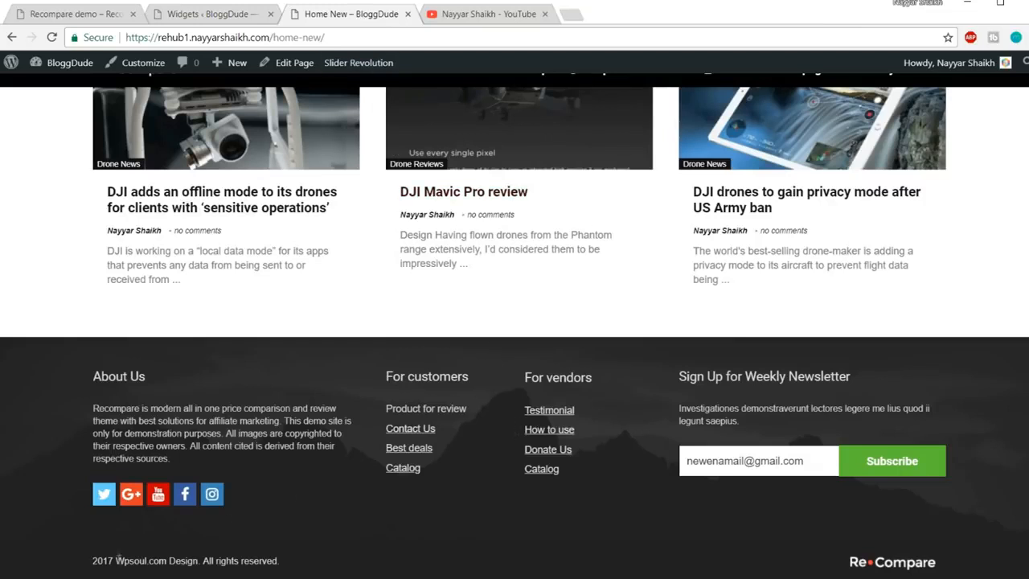
left_click_drag(130, 557, 343, 551)
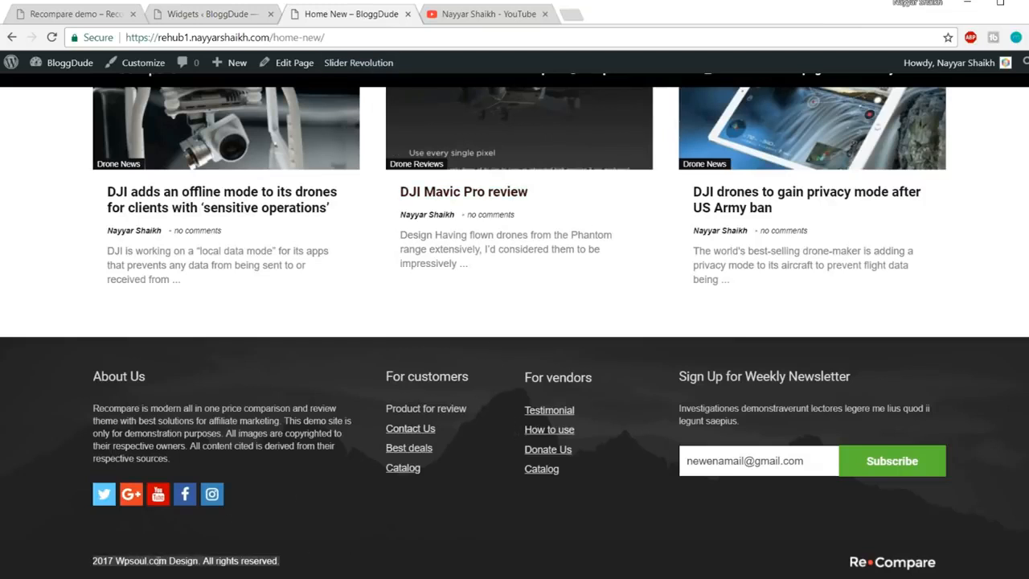
left_click(112, 572)
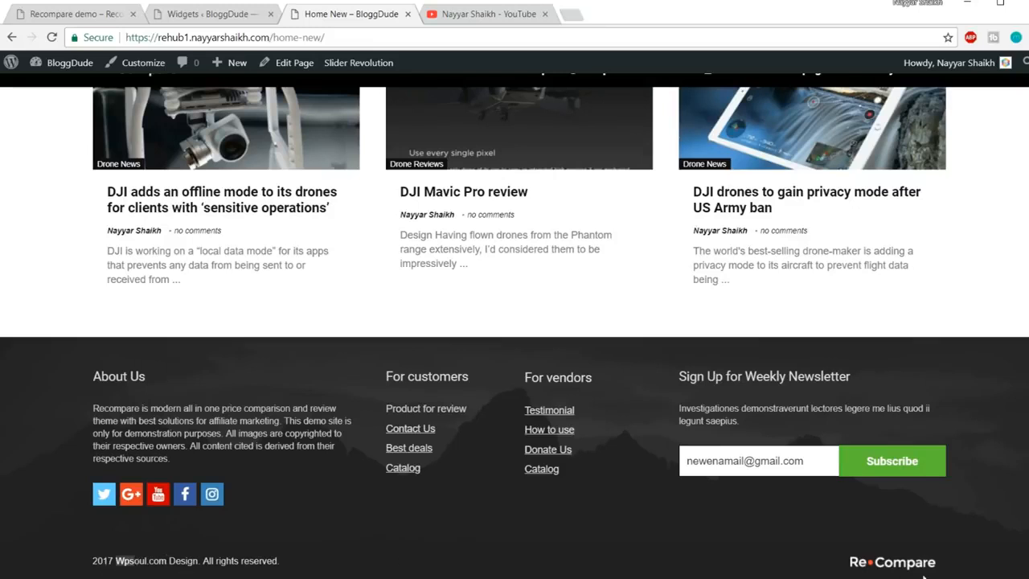
left_click(287, 565)
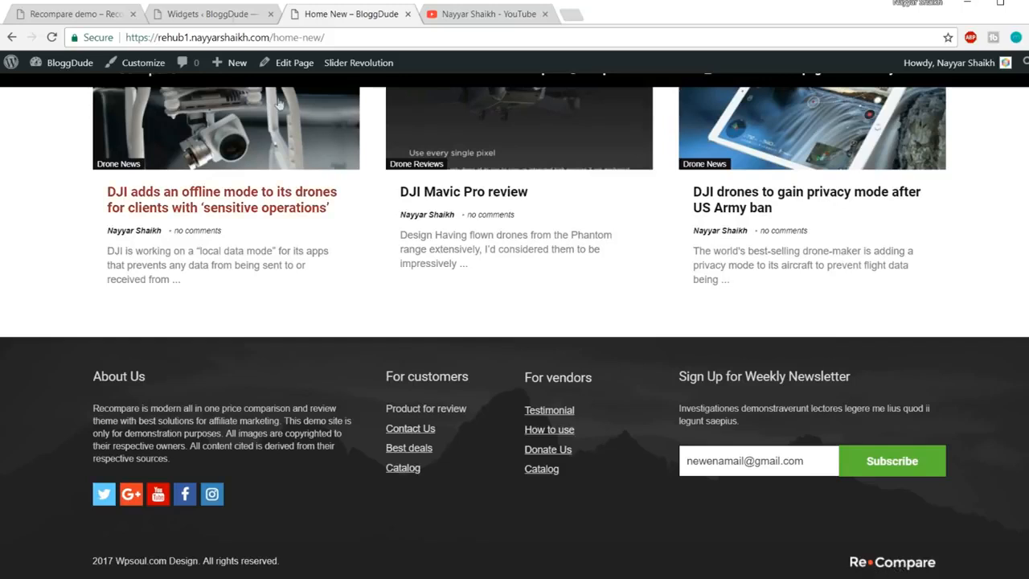
left_click(210, 14)
scroll(101, 320, "down", 3)
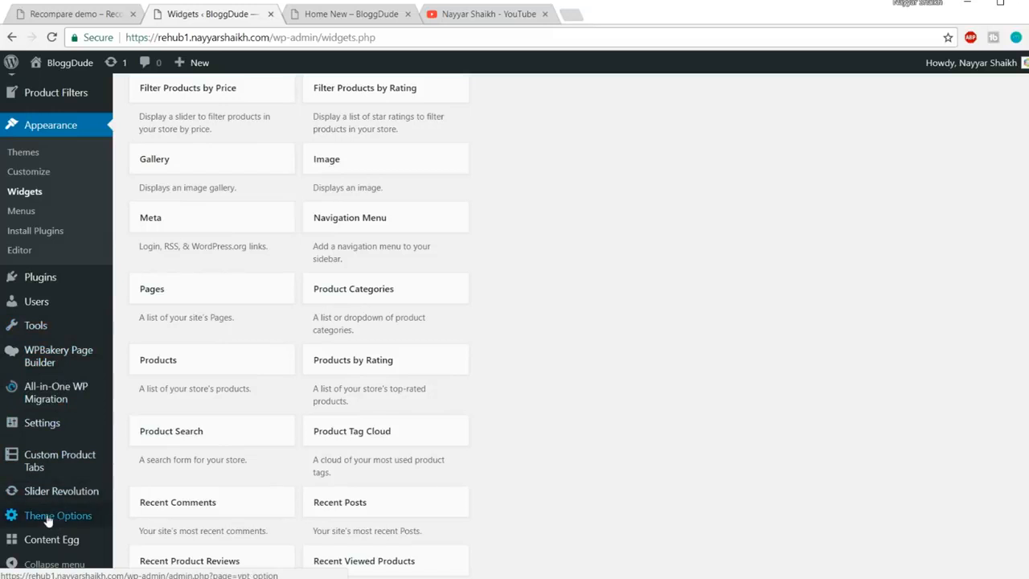
Open Theme Options' Footer Options and compare them with the live site footer
left_click(44, 518)
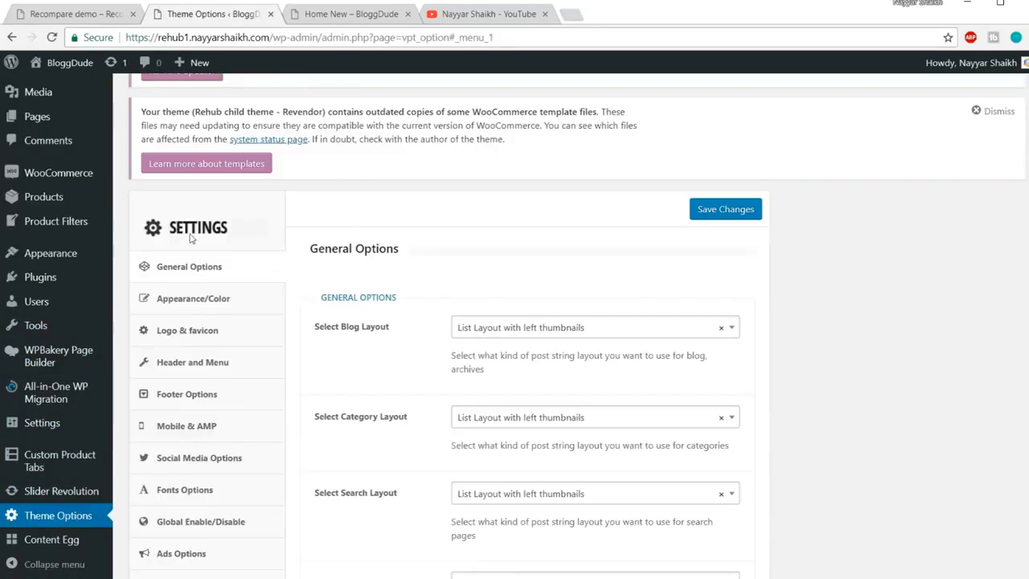
scroll(242, 224, "down", 1)
left_click(198, 327)
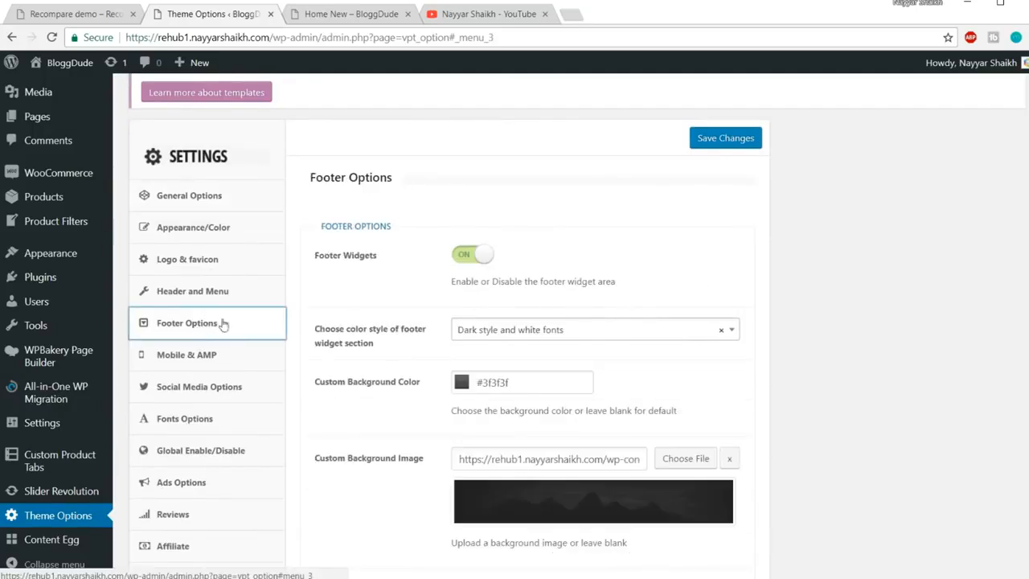
scroll(778, 226, "down", 3)
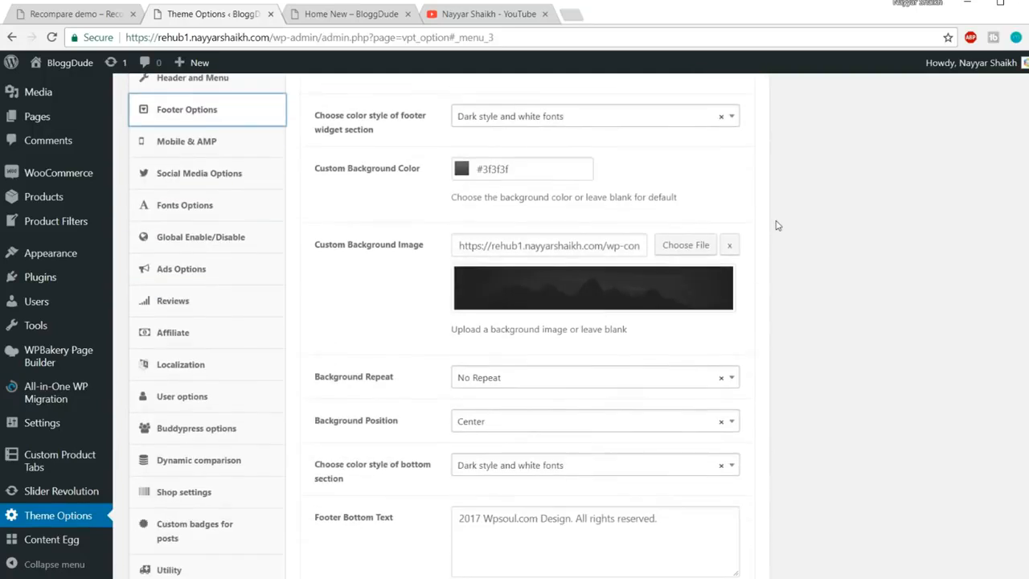
scroll(778, 226, "down", 1)
left_click(331, 6)
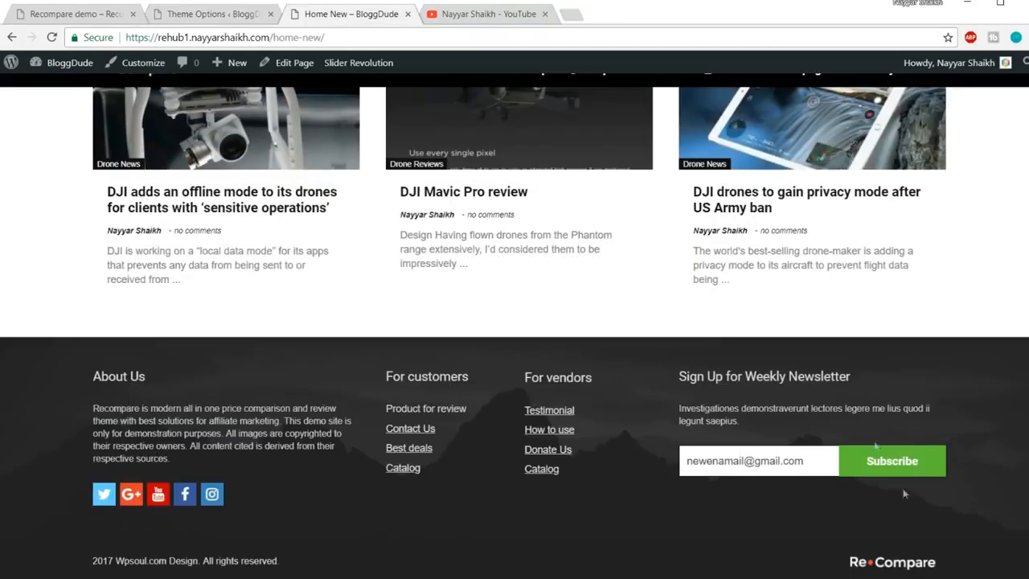
left_click(241, 14)
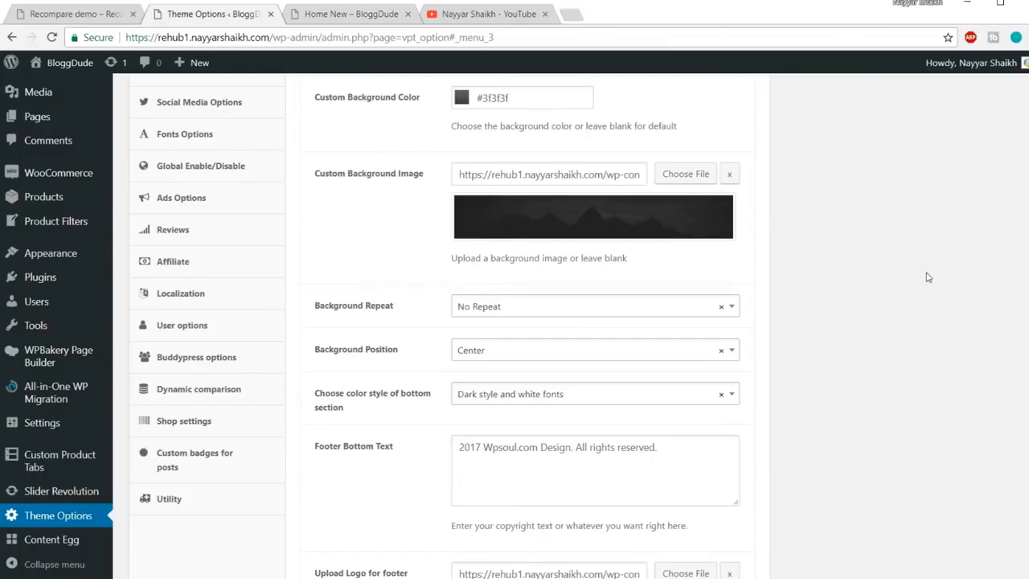
scroll(869, 281, "down", 3)
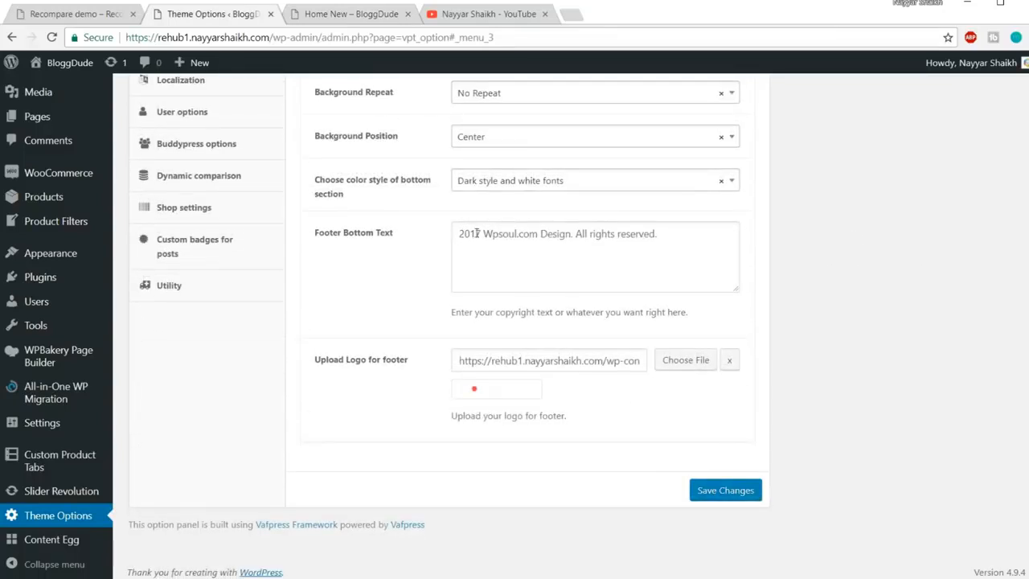
Change the Footer Bottom Text to read '2018 bloggdude.com' and save the changes
left_click_drag(481, 234, 475, 234)
left_click_drag(484, 234, 548, 234)
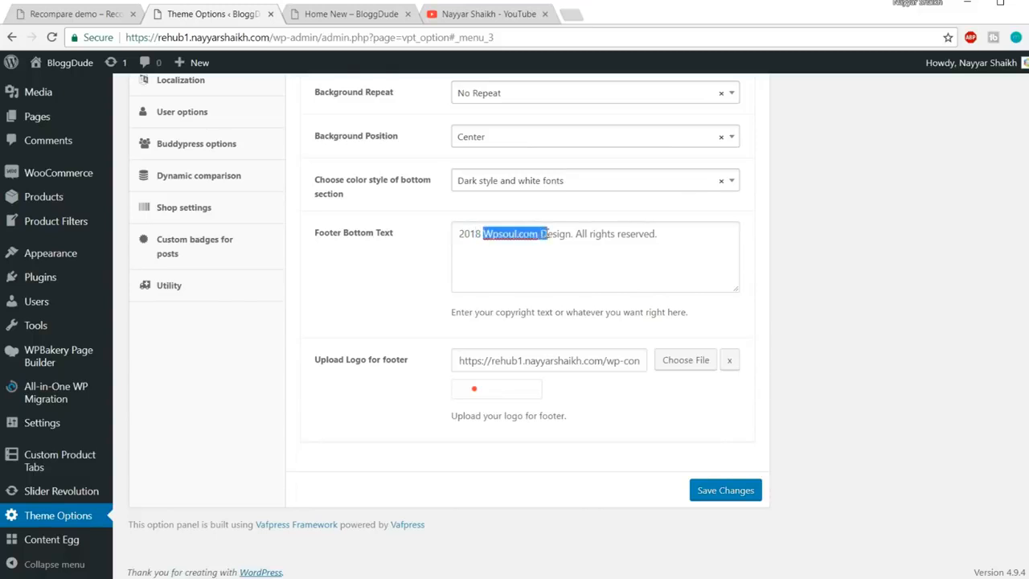
type("bloggdude.com")
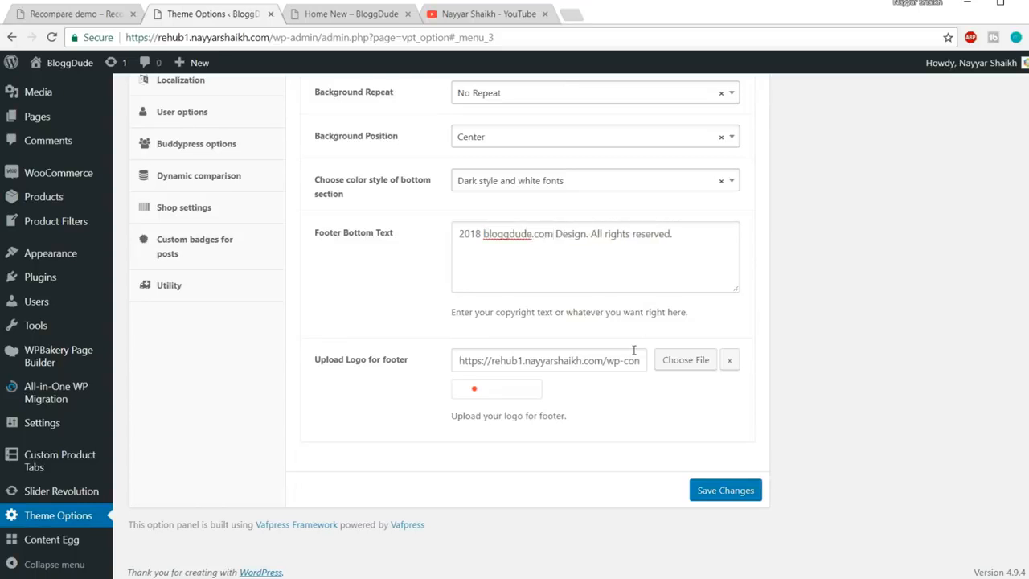
left_click(336, 16)
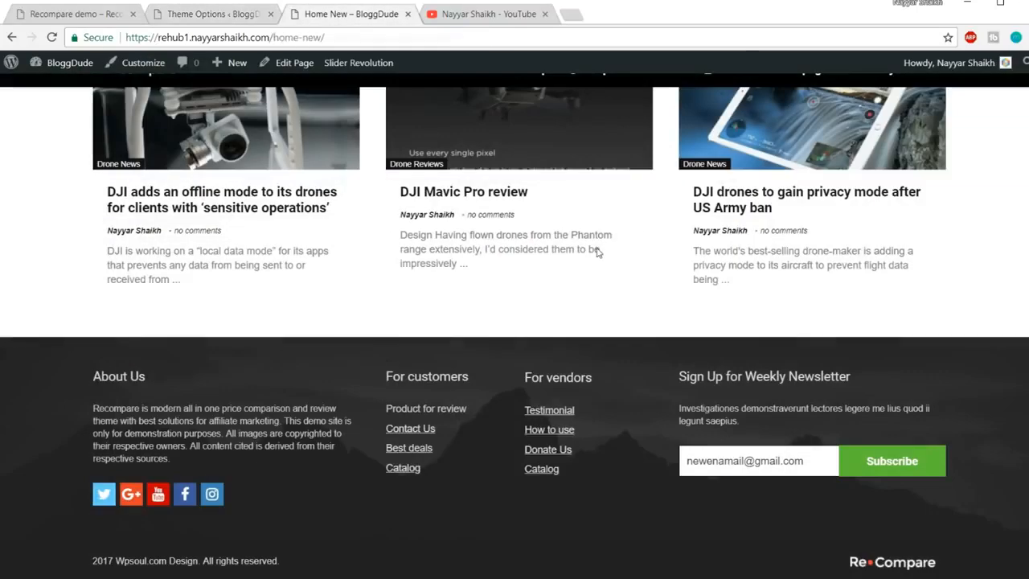
left_click(213, 13)
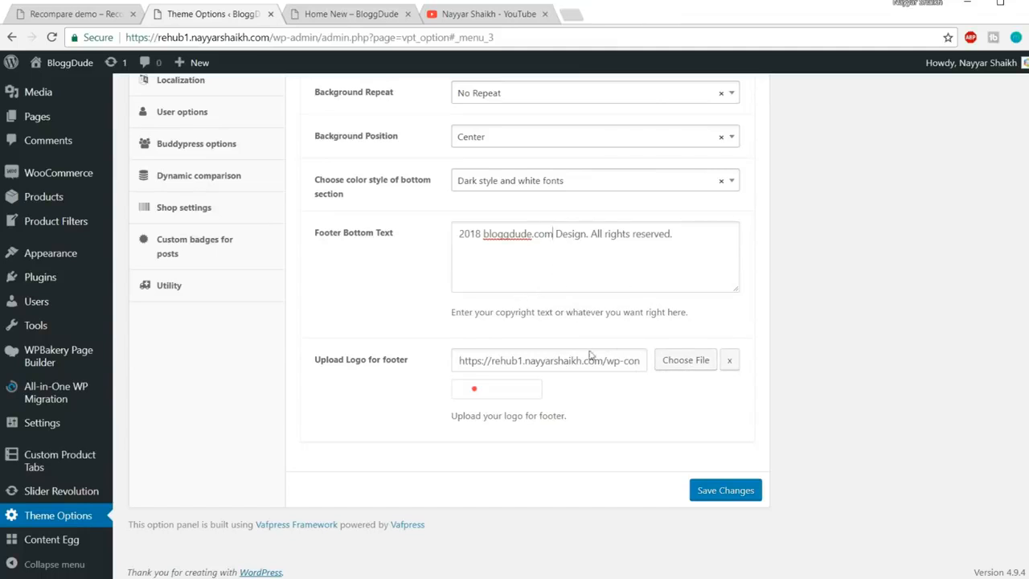
left_click(720, 494)
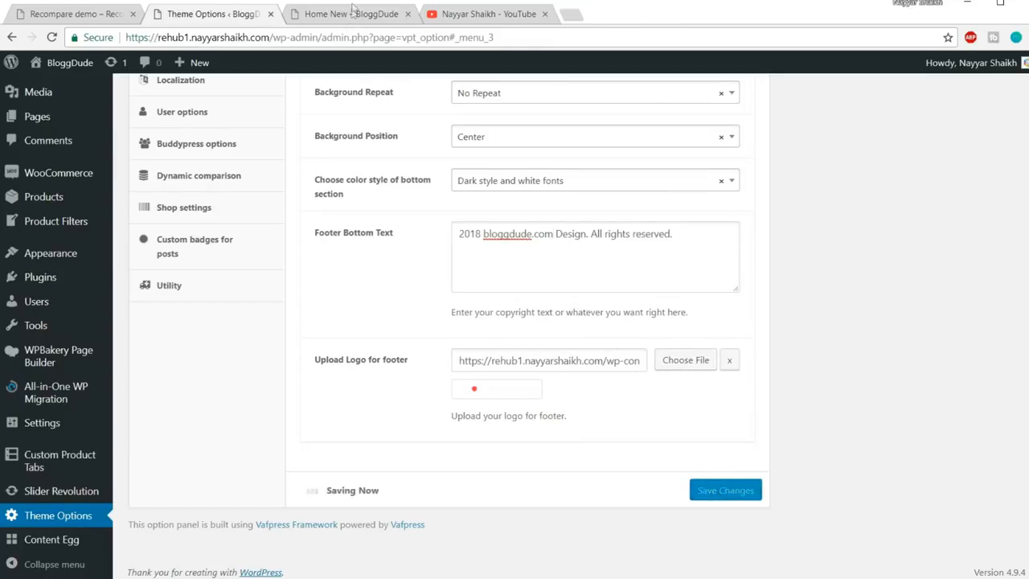
Reload the Home New page and check the updated copyright line in the footer
left_click(352, 14)
left_click(352, 35)
key("Return")
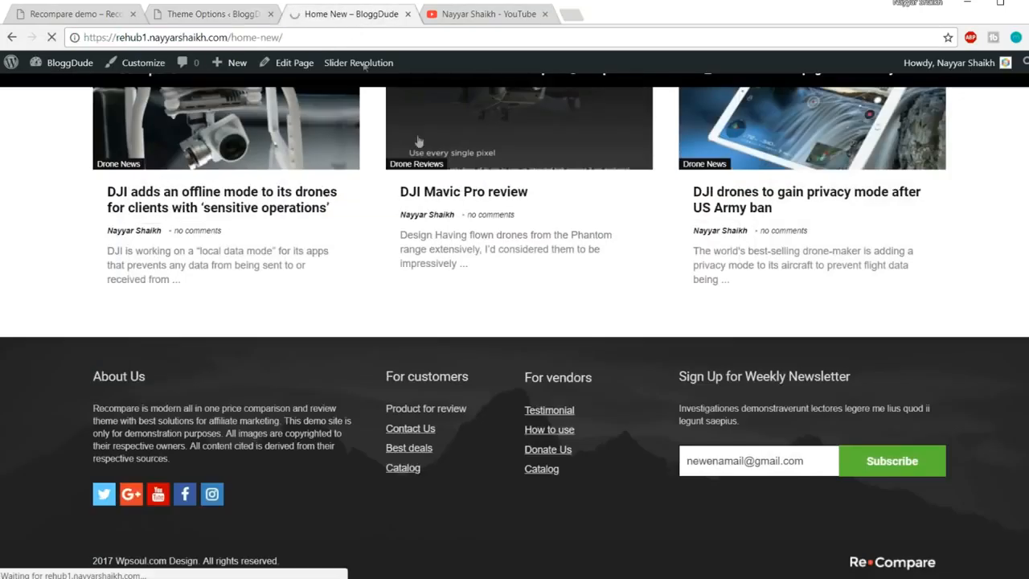
scroll(457, 311, "down", 3)
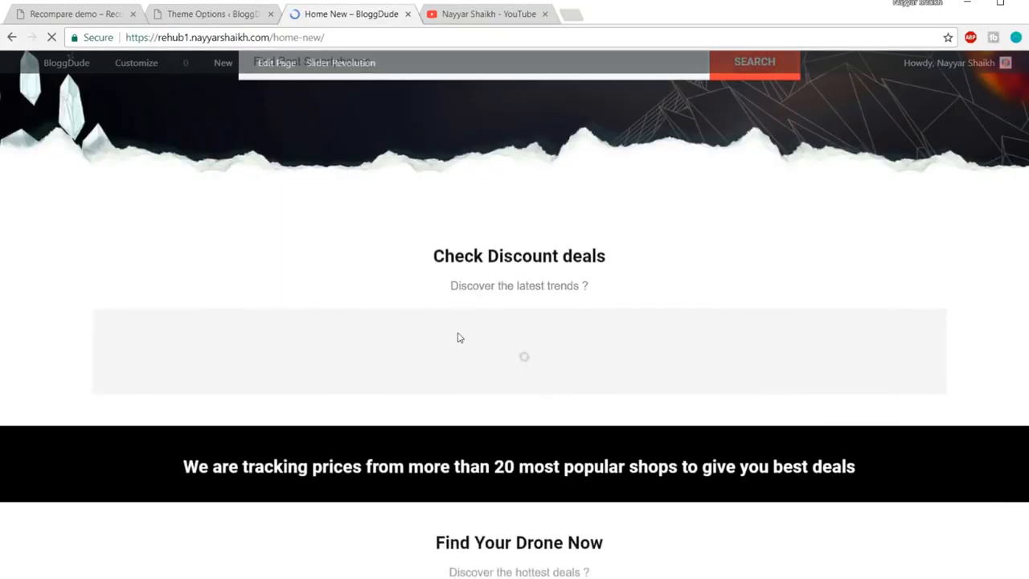
scroll(462, 438, "down", 5)
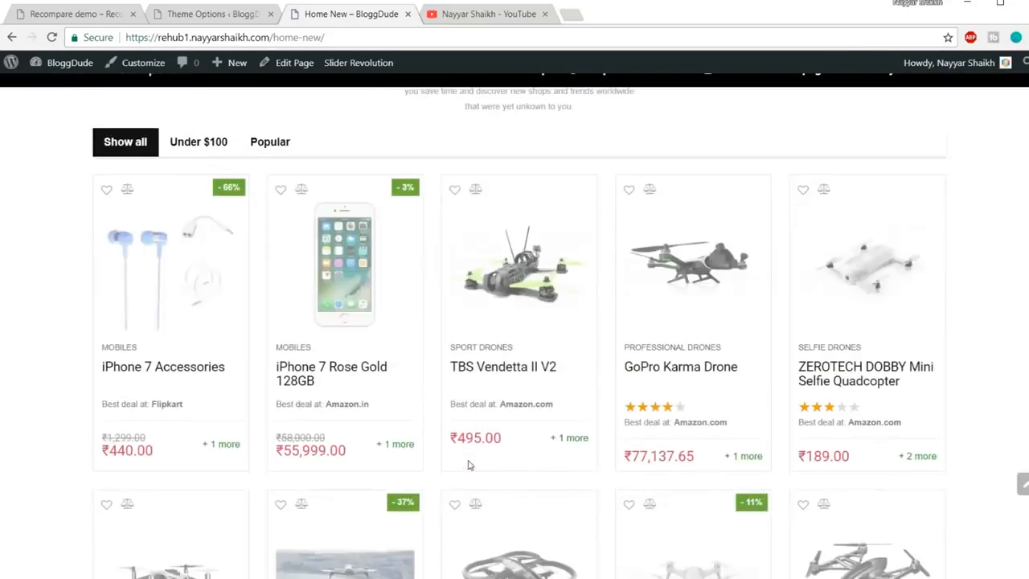
scroll(470, 465, "down", 10)
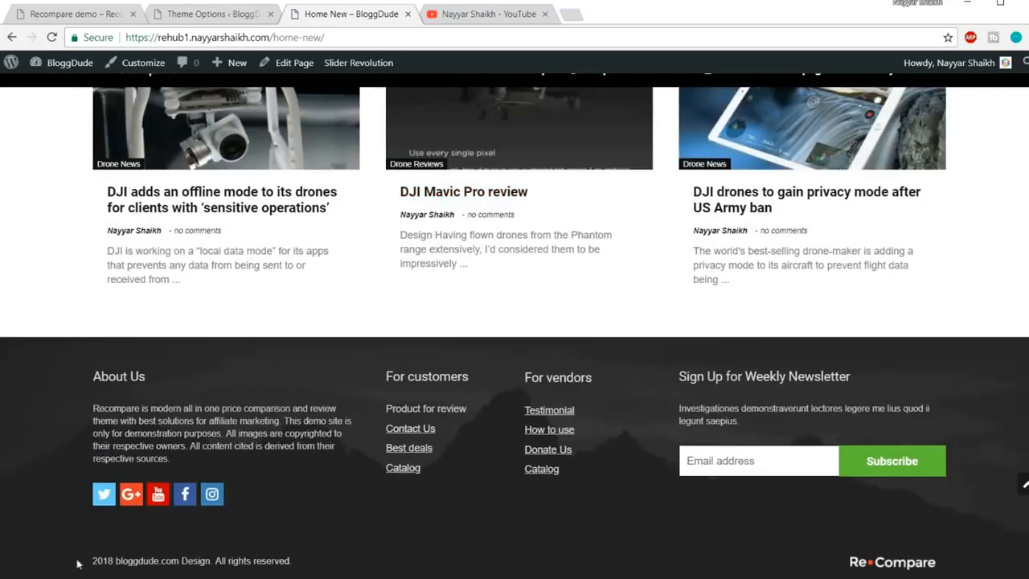
left_click_drag(94, 560, 306, 566)
left_click(322, 563)
left_click(1023, 487)
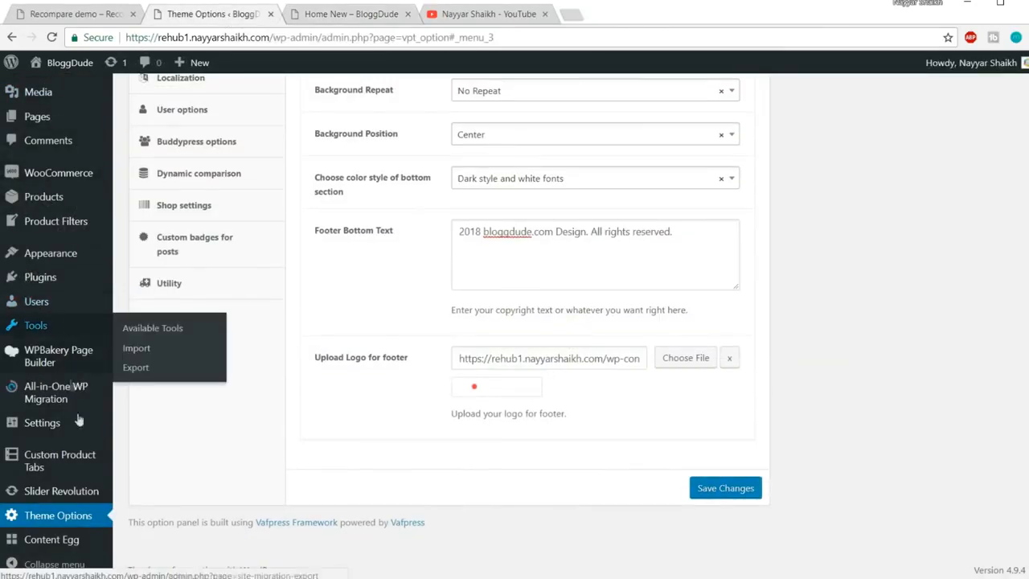
Untick the Primary Menu location on the Main menu and save the menu
mouse_move(57, 253)
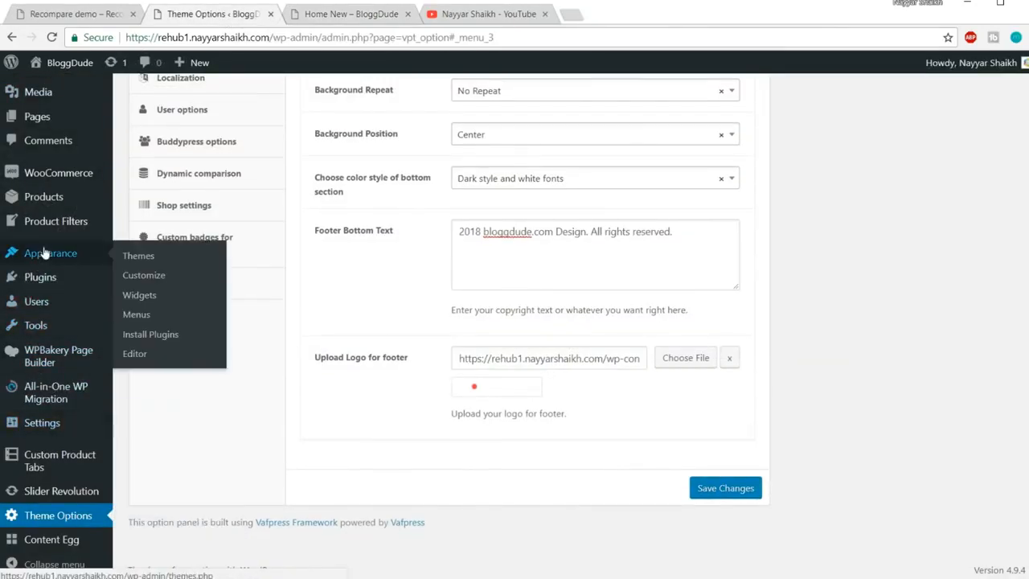
left_click(135, 315)
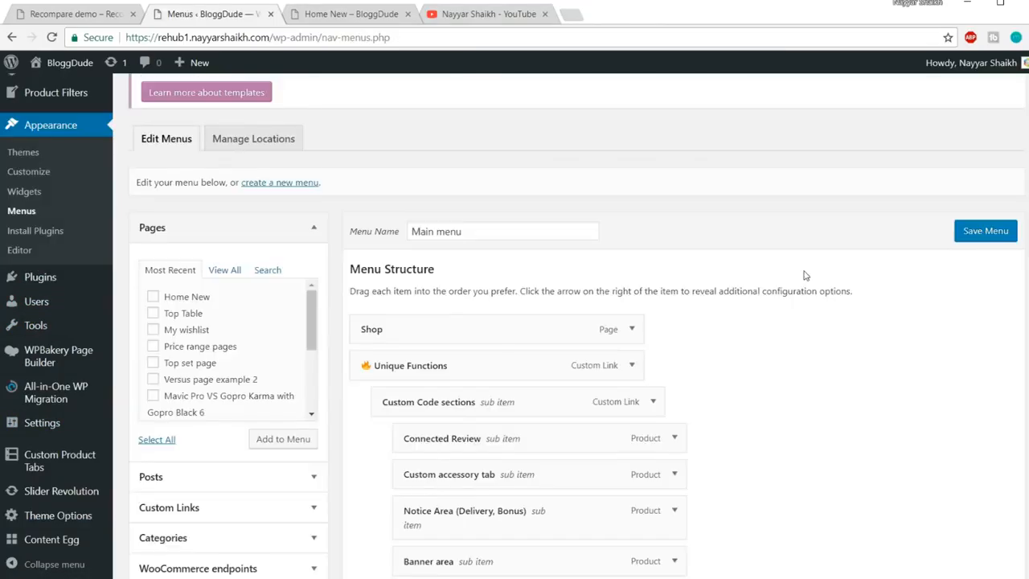
scroll(764, 274, "down", 2)
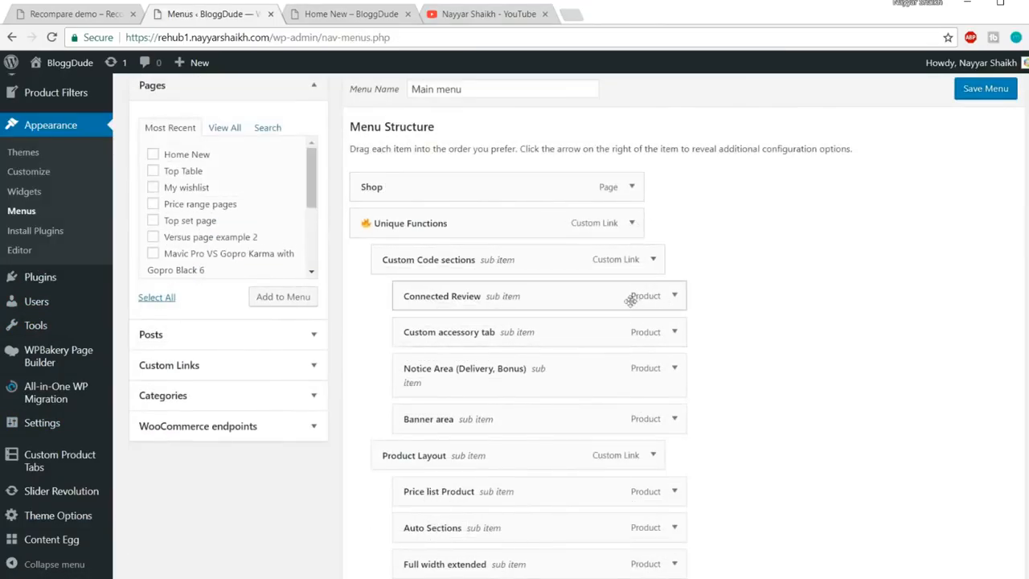
scroll(634, 295, "down", 7)
scroll(627, 292, "up", 6)
scroll(638, 347, "up", 5)
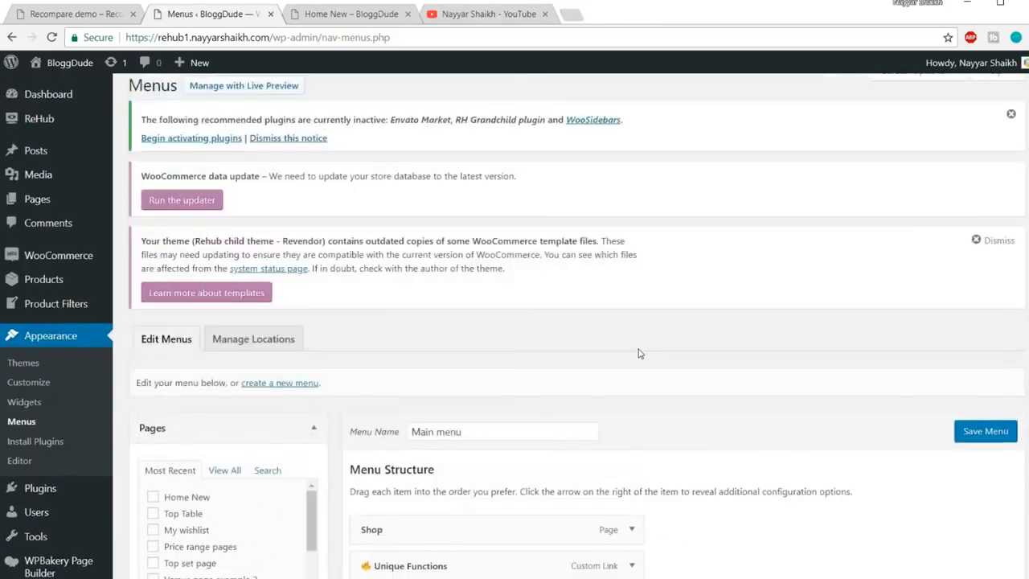
scroll(611, 306, "down", 10)
left_click(537, 434)
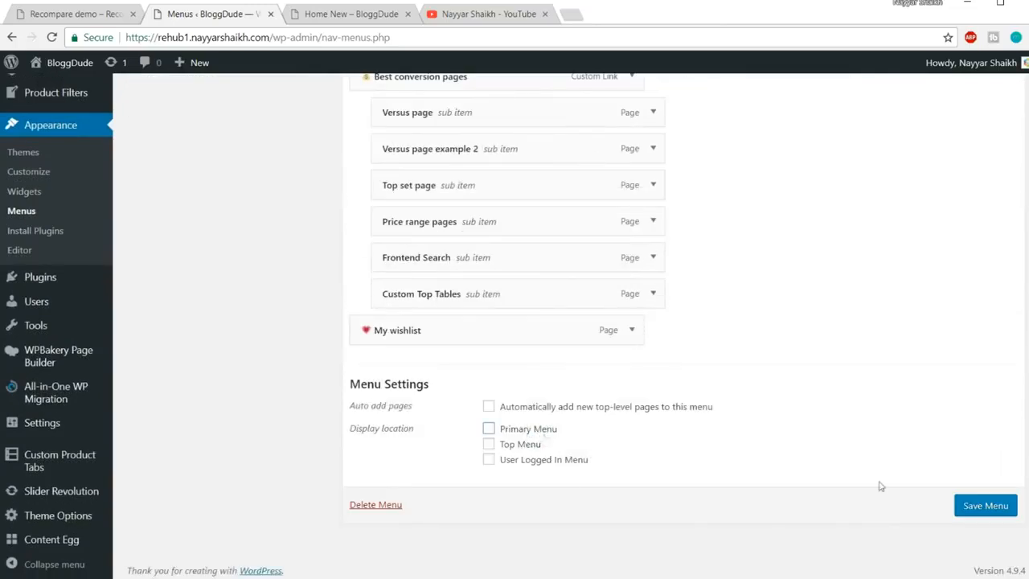
left_click(988, 510)
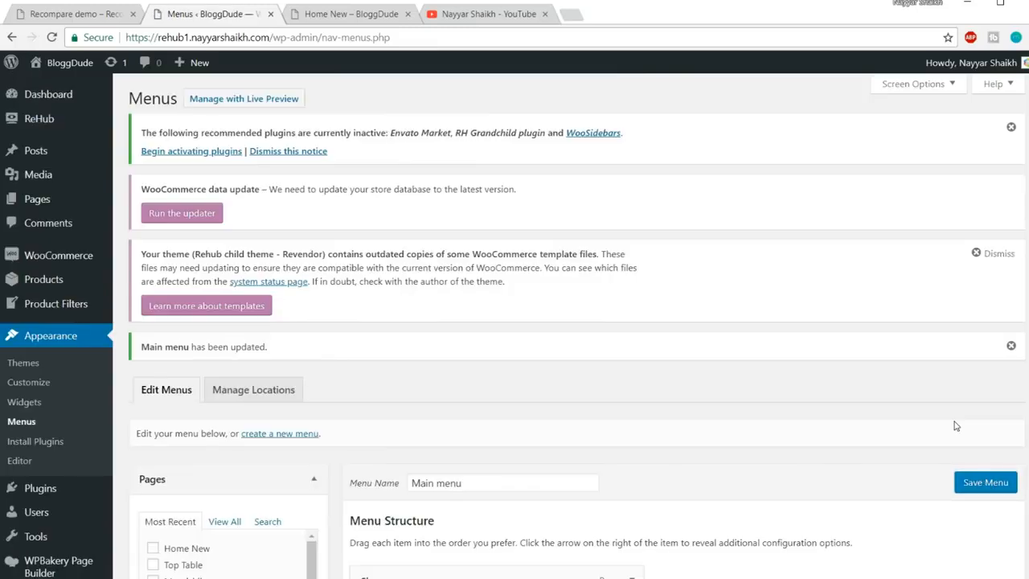
scroll(668, 416, "down", 3)
scroll(668, 416, "up", 2)
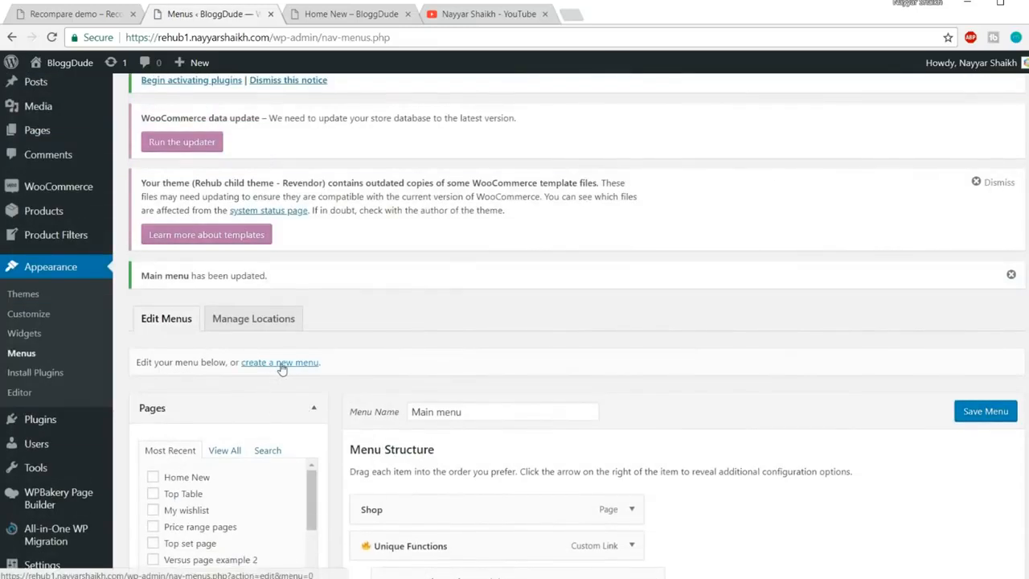
Create a menu named New Menu and assign it to the Primary Menu location
left_click(286, 368)
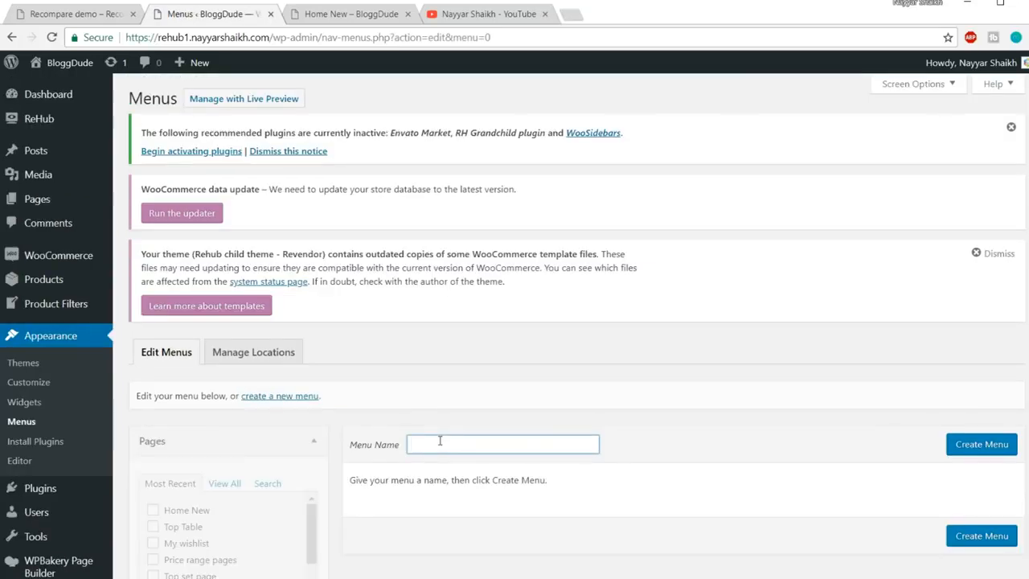
type("New Menu")
left_click(978, 438)
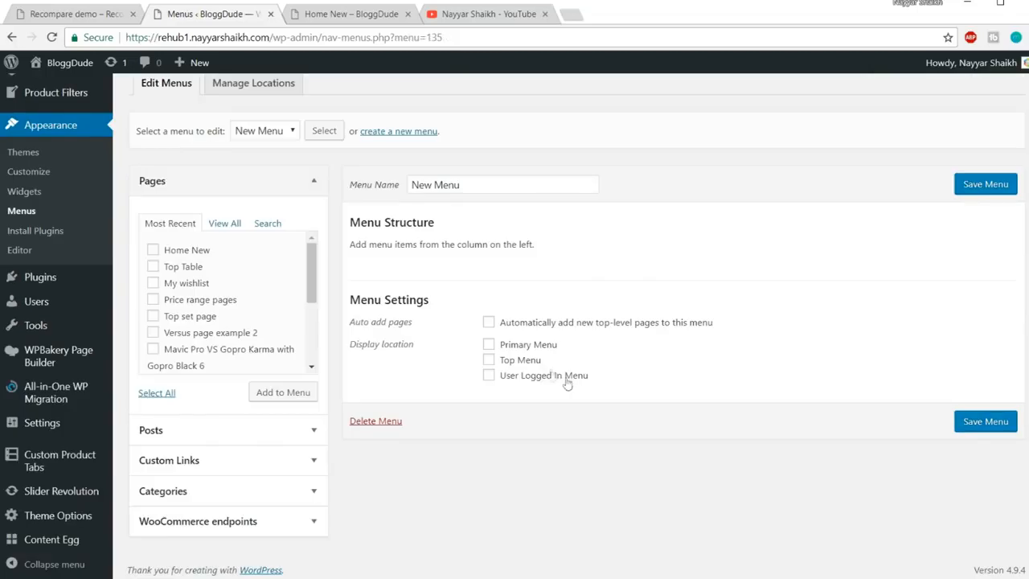
left_click(518, 348)
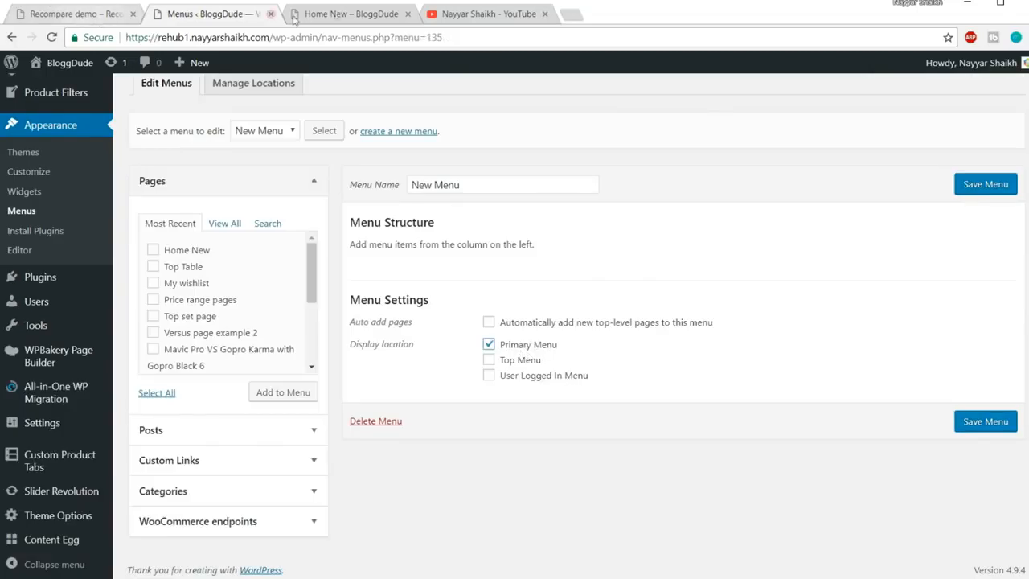
left_click(342, 13)
mouse_move(594, 105)
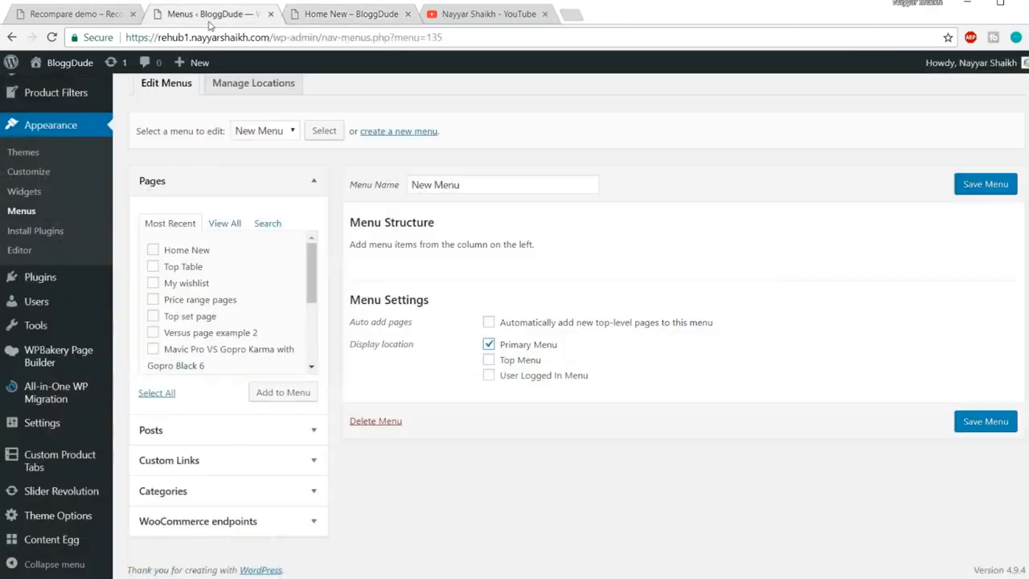
left_click(211, 14)
Add the Homepage, My account, Shop, Cart and My wishlist pages to the menu
scroll(257, 265, "down", 3)
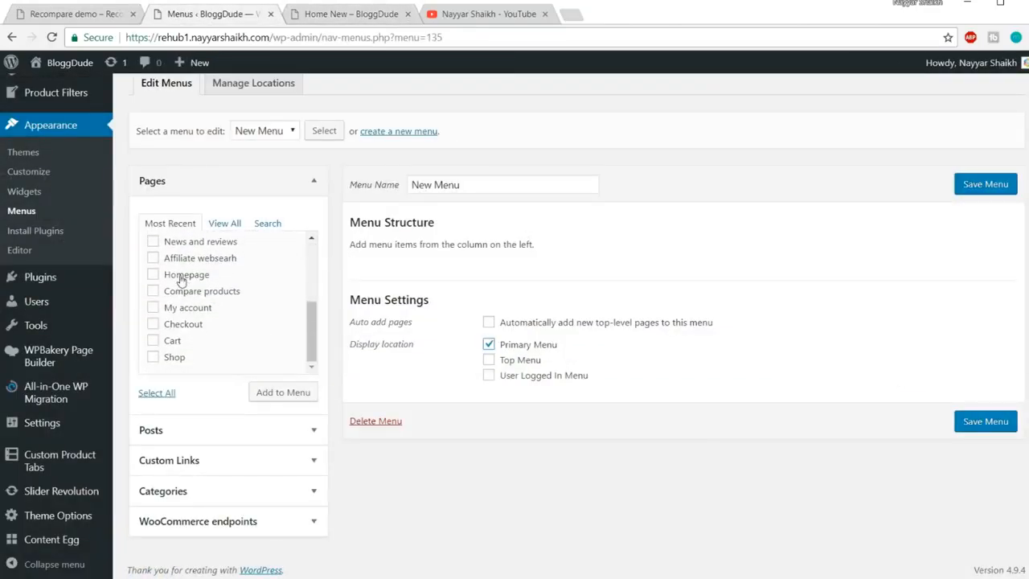
left_click(183, 281)
left_click(190, 311)
left_click(172, 355)
left_click(170, 346)
scroll(258, 330, "up", 6)
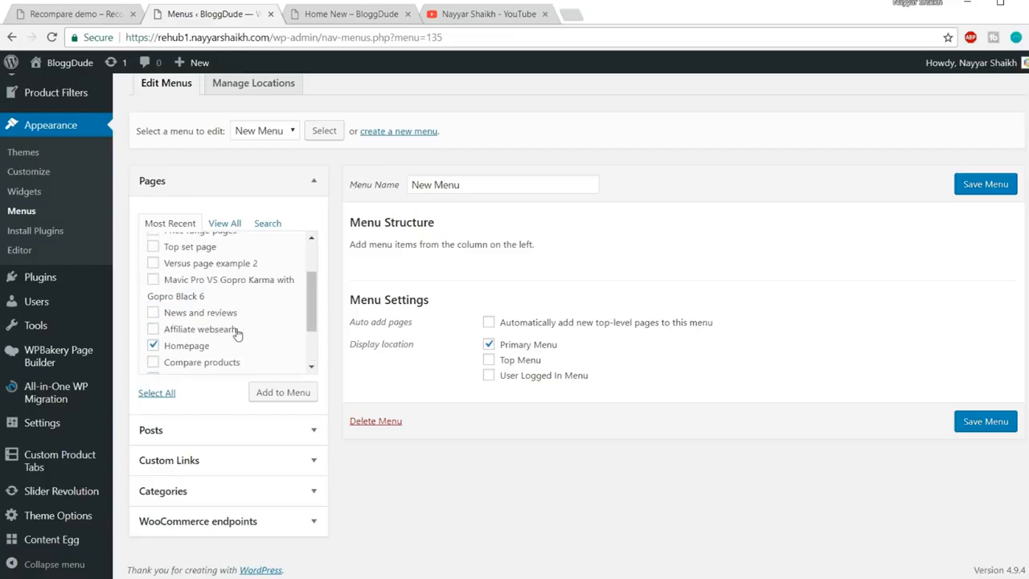
scroll(231, 334, "up", 1)
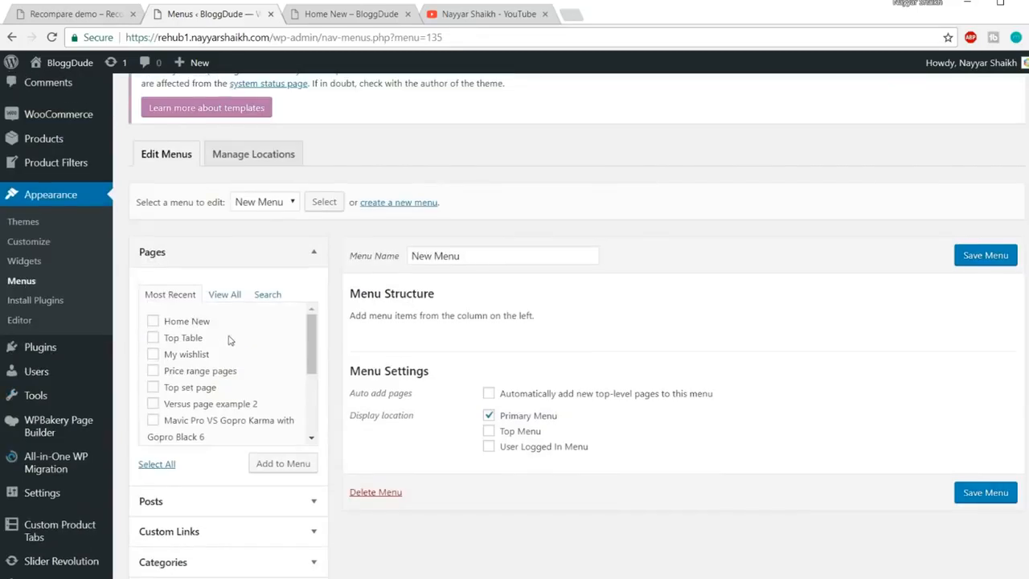
left_click(193, 356)
left_click(289, 463)
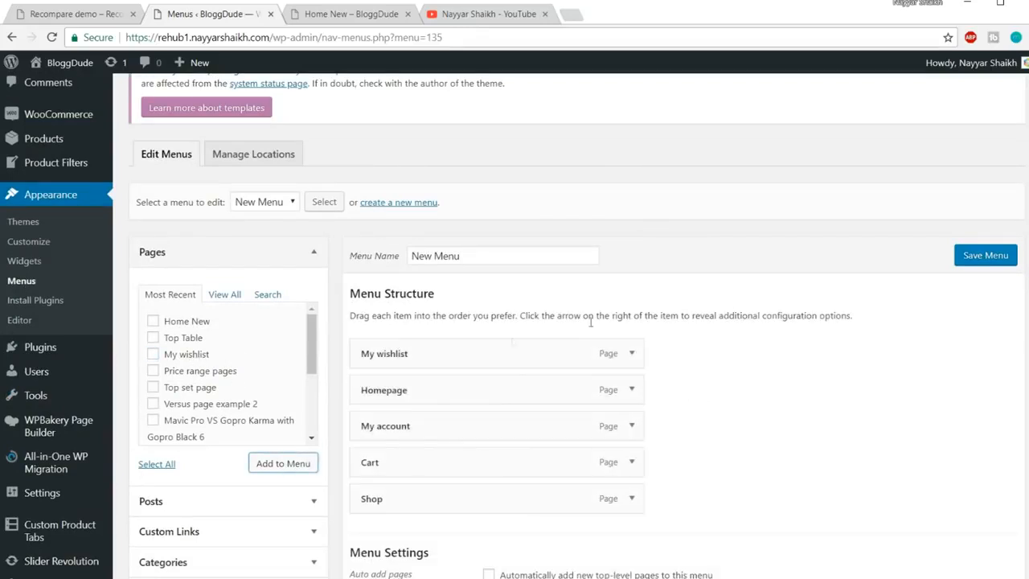
Move Homepage to the top and My wishlist to the end, then save the menu
scroll(450, 332, "down", 1)
left_click_drag(440, 330, 438, 278)
left_click_drag(456, 316, 452, 427)
left_click(997, 190)
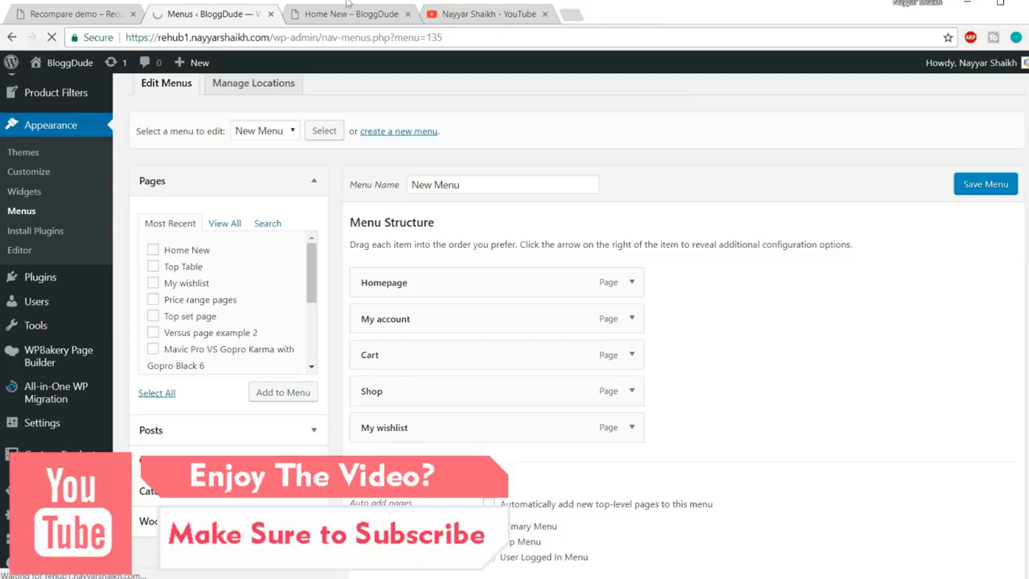
left_click(323, 13)
Load the site's front page, then switch to the Recompare demo site and scroll up
left_click(330, 37)
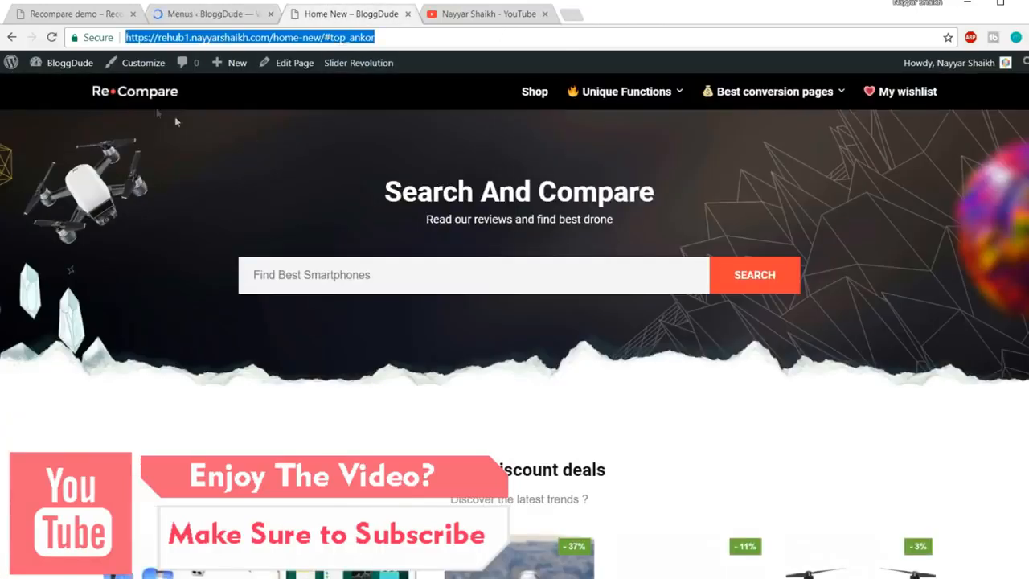
key("Return")
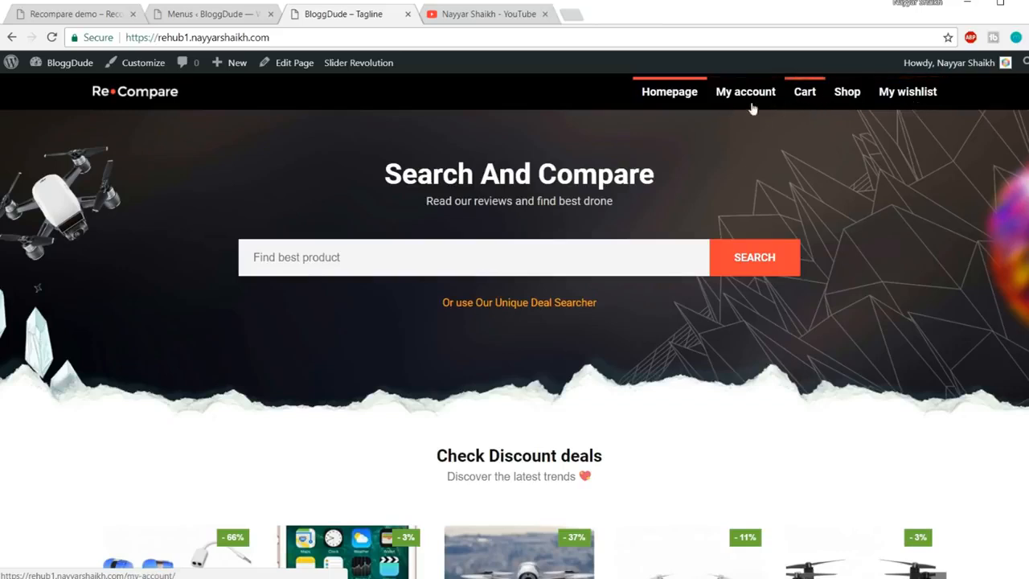
left_click(64, 15)
scroll(881, 203, "up", 20)
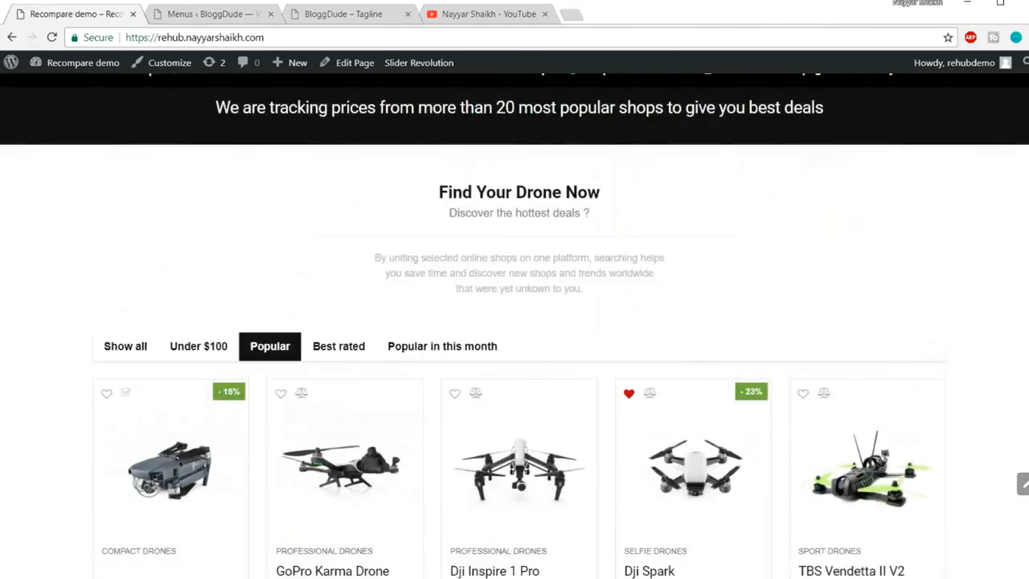
scroll(861, 127, "up", 6)
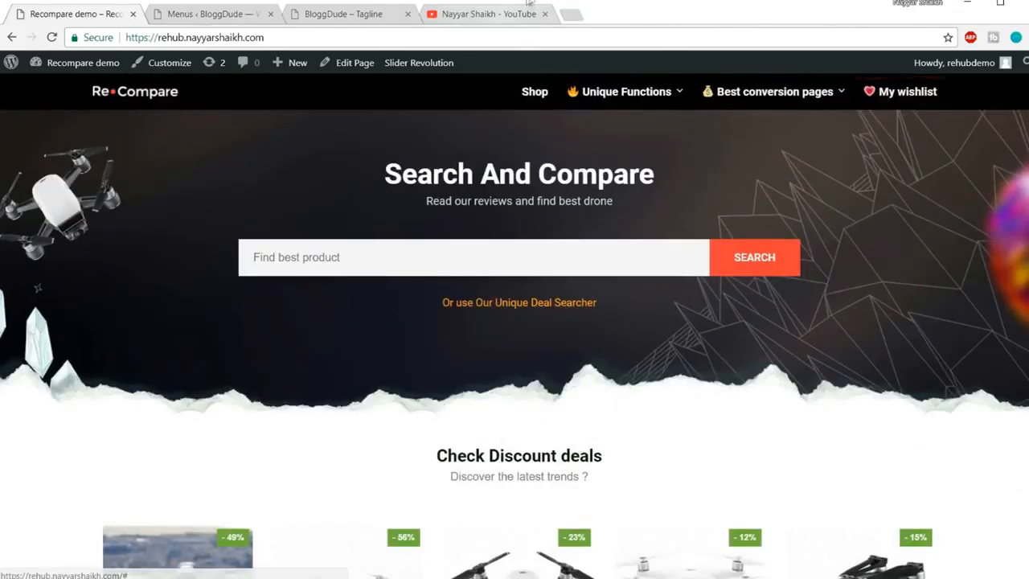
Open emojipedia.org in a new browser tab
left_click(572, 14)
type("emo")
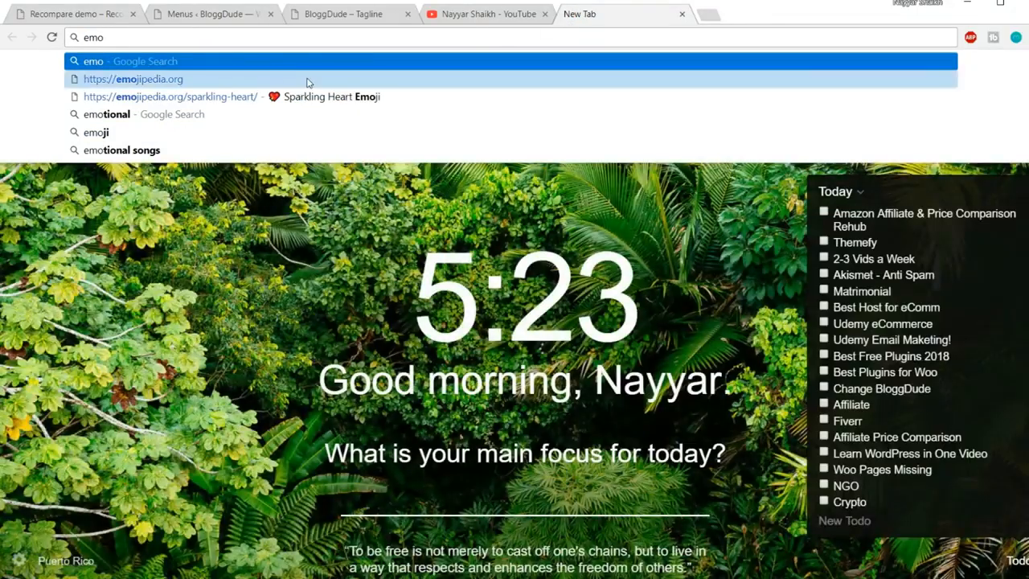
left_click(314, 80)
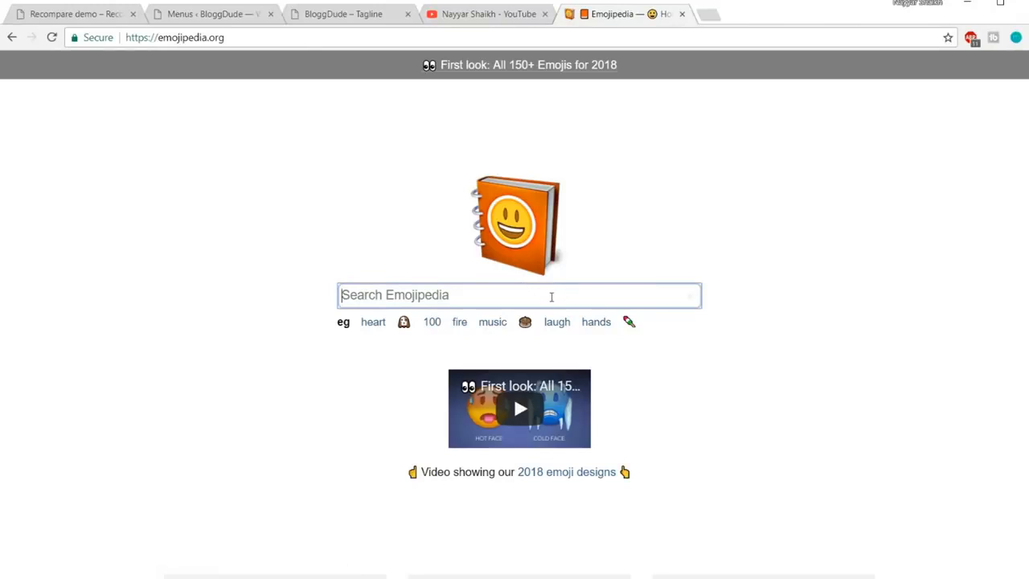
Search for 'heart' and copy the Sparkling Heart emoji
type("herat")
key("BackSpace")
key("BackSpace")
type("a")
key("Return")
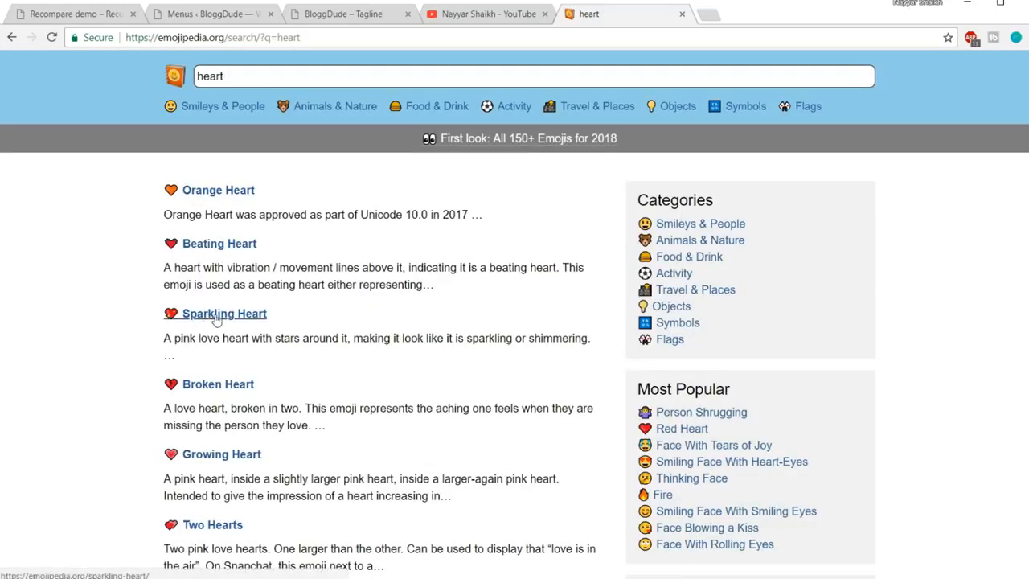
left_click(217, 316)
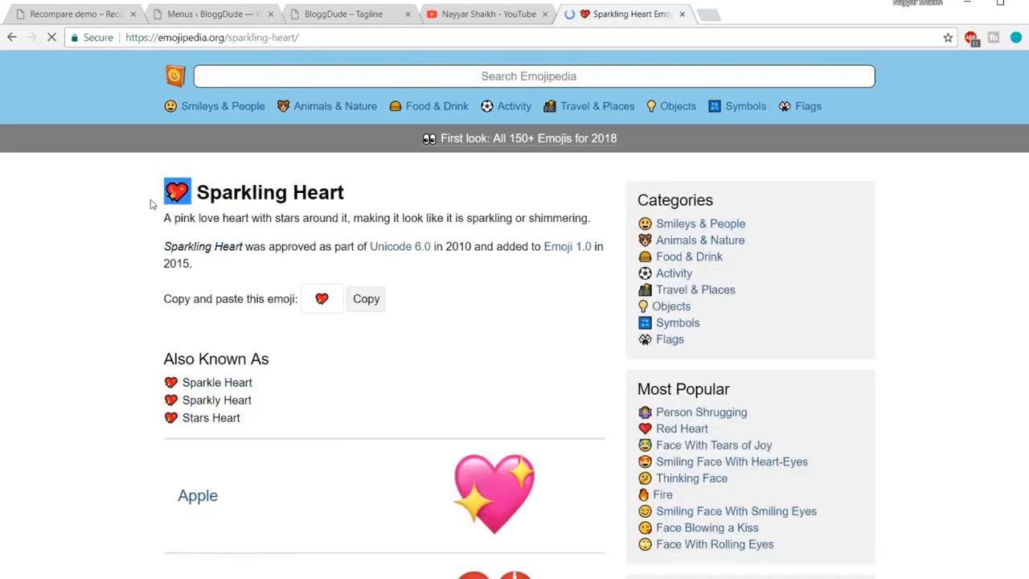
left_click(367, 300)
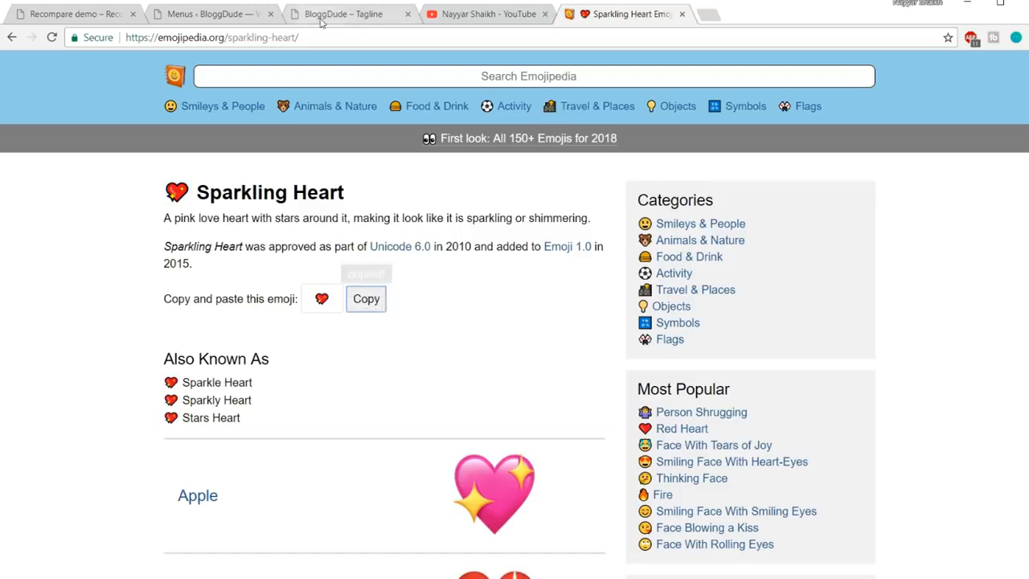
left_click(227, 16)
Paste the sparkling heart before the My wishlist label, save the menu, and reload the site
scroll(629, 328, "down", 5)
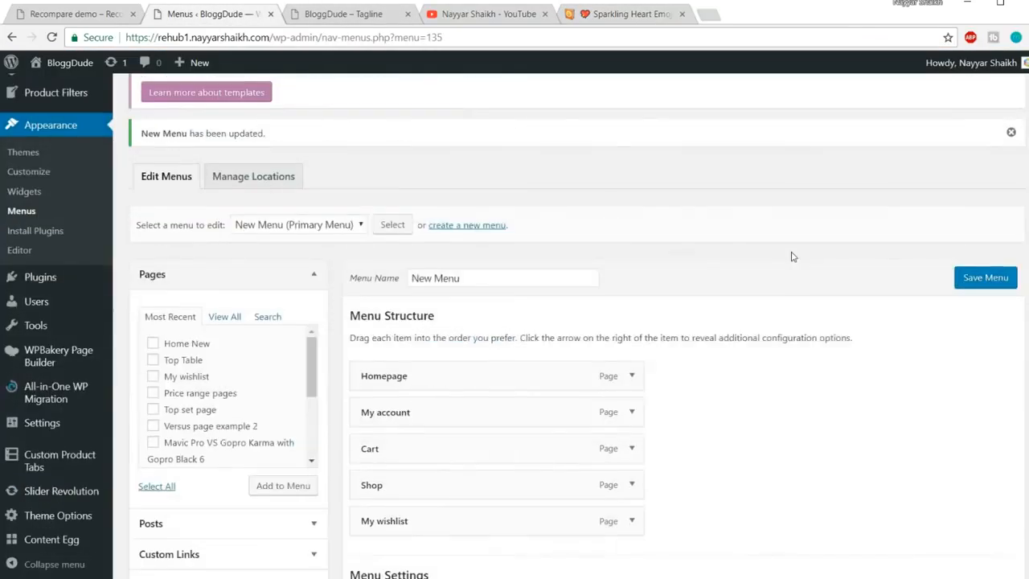
left_click(629, 328)
left_click(366, 378)
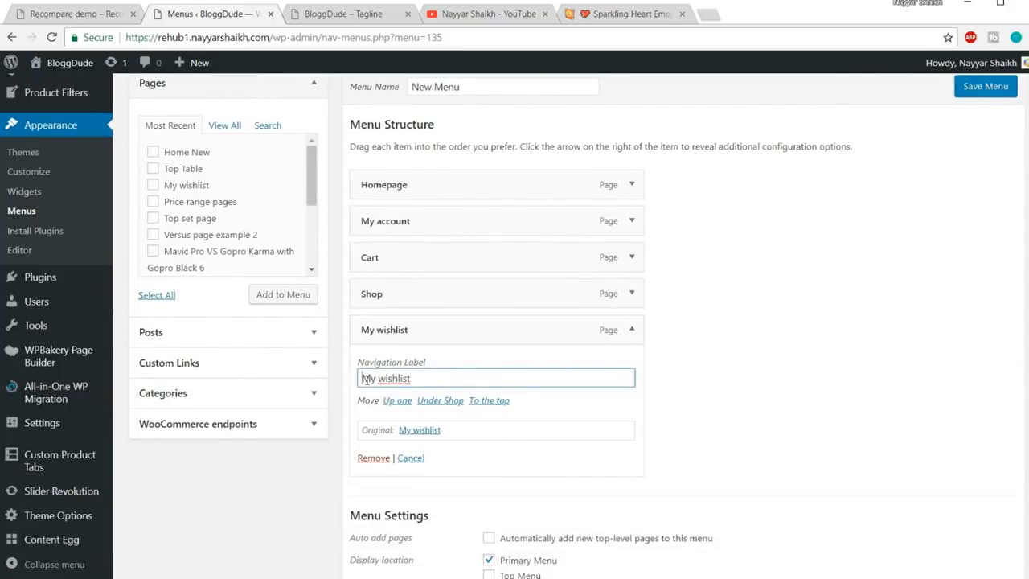
key("ctrl+v")
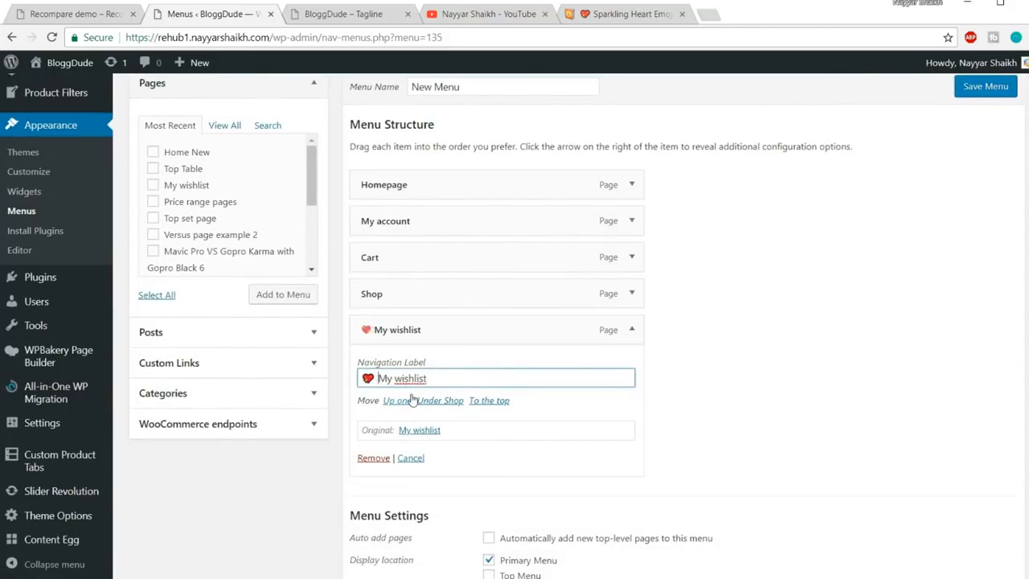
left_click(980, 88)
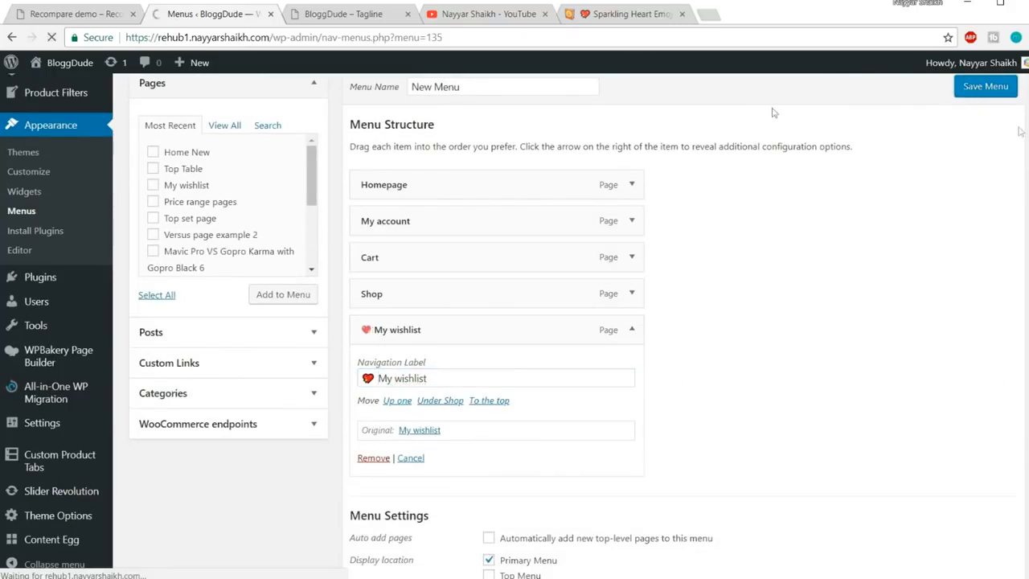
left_click(338, 17)
left_click(347, 37)
key("Return")
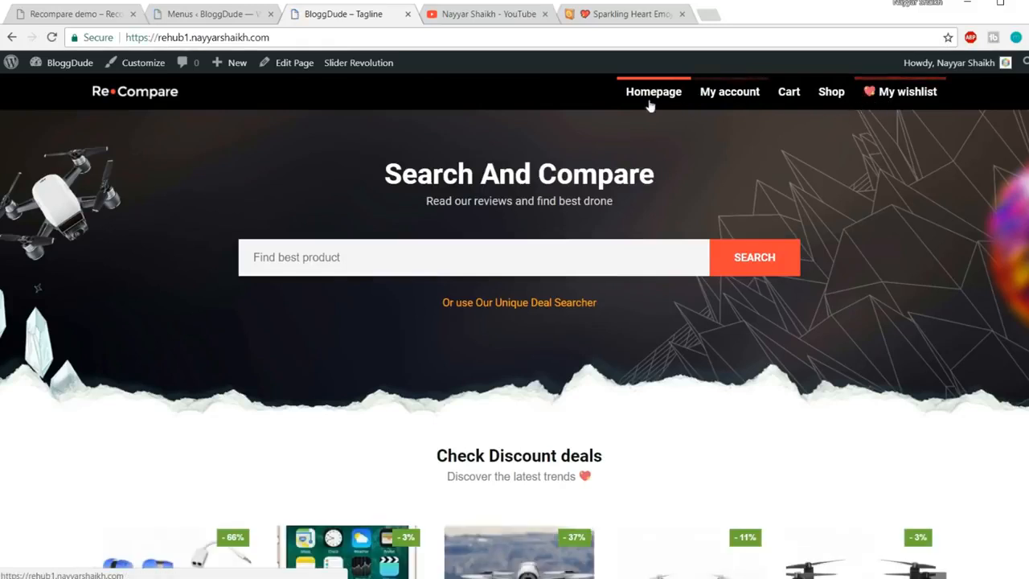
Scroll the homepage down to the footer, jump back to the top, and return to Menus
scroll(855, 309, "down", 7)
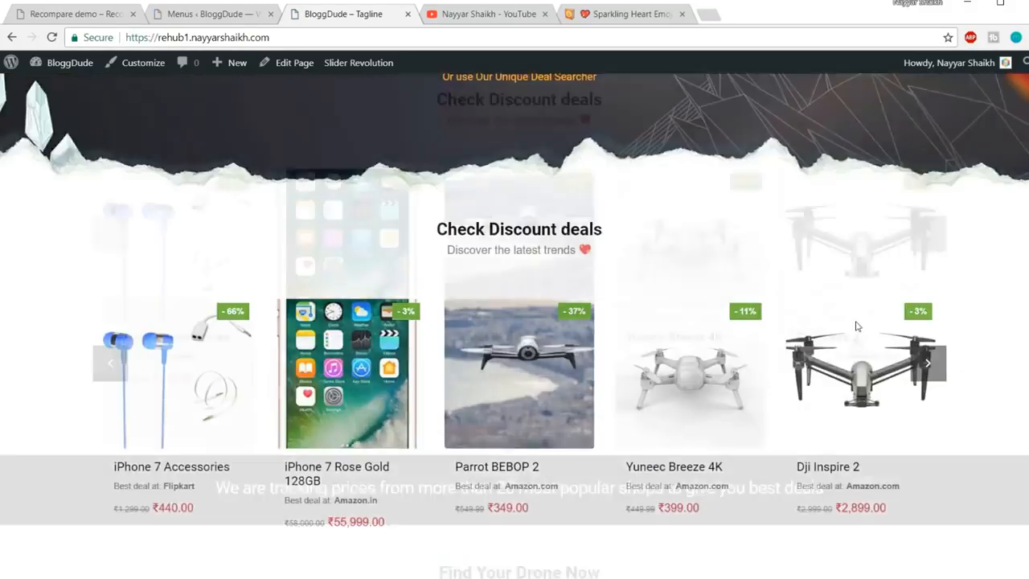
scroll(515, 333, "down", 20)
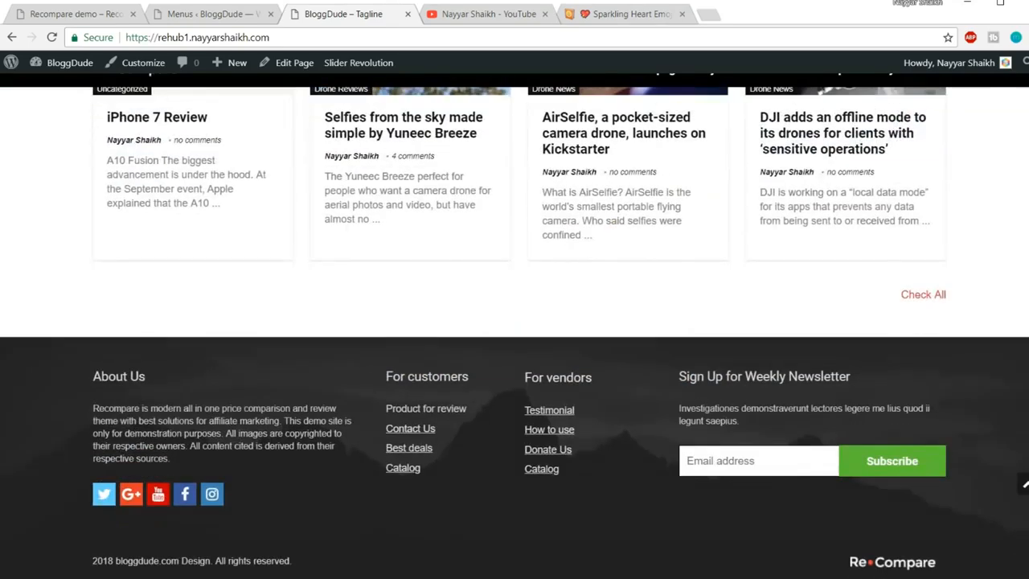
left_click(1024, 485)
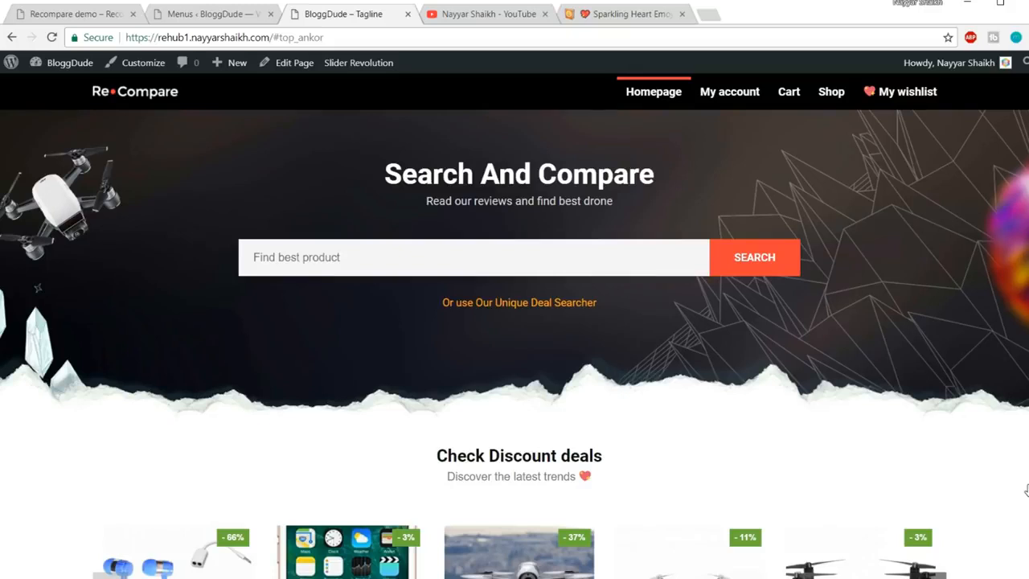
left_click(224, 16)
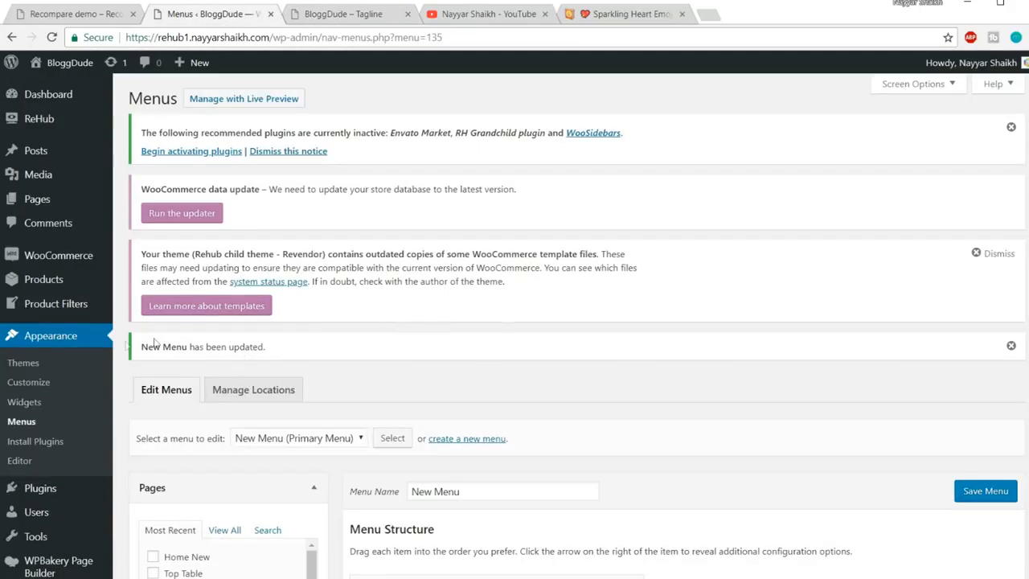
Open Products > All Products and scroll through the 18 listed products
left_click(50, 282)
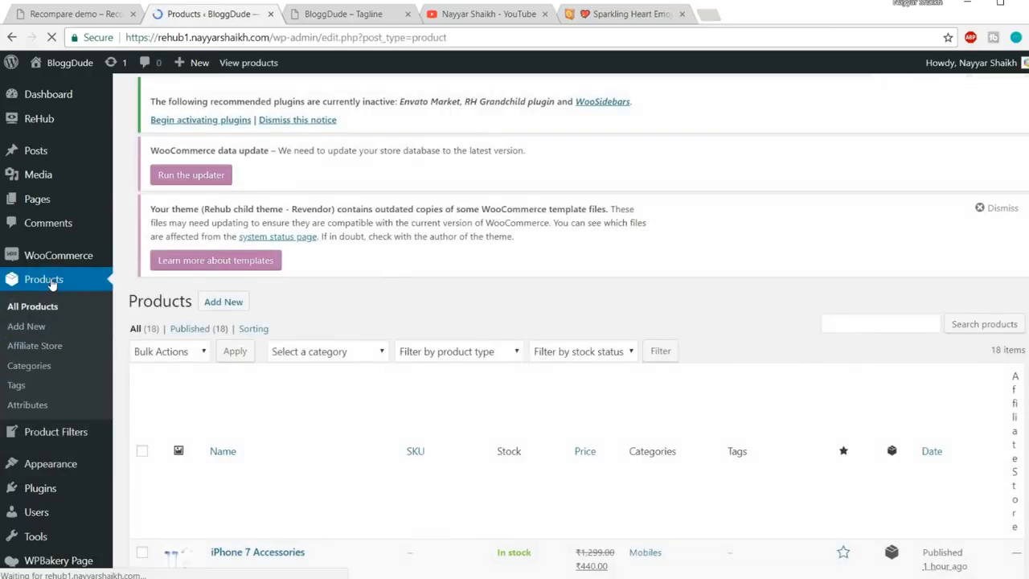
scroll(276, 298, "down", 5)
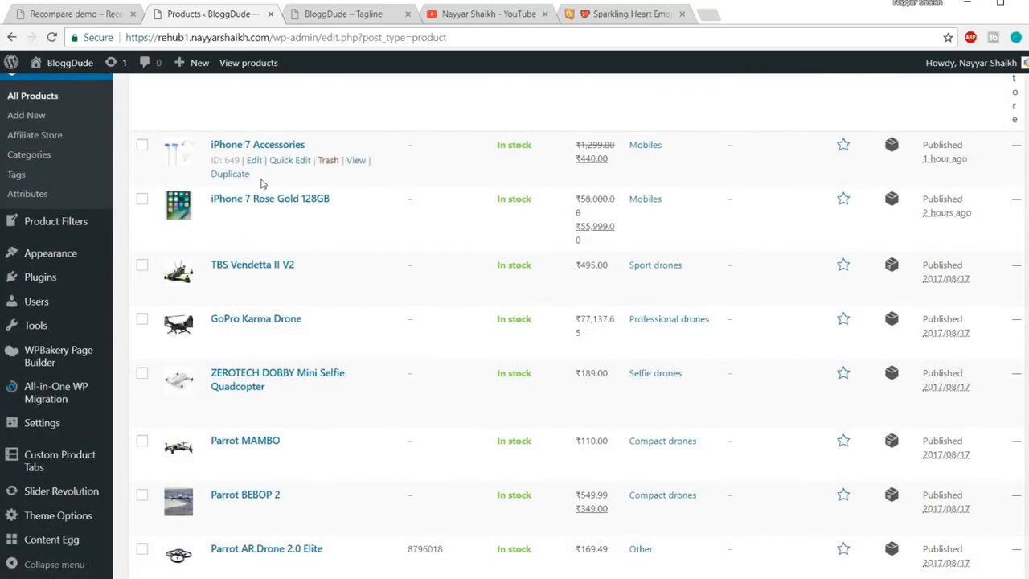
scroll(254, 354, "down", 4)
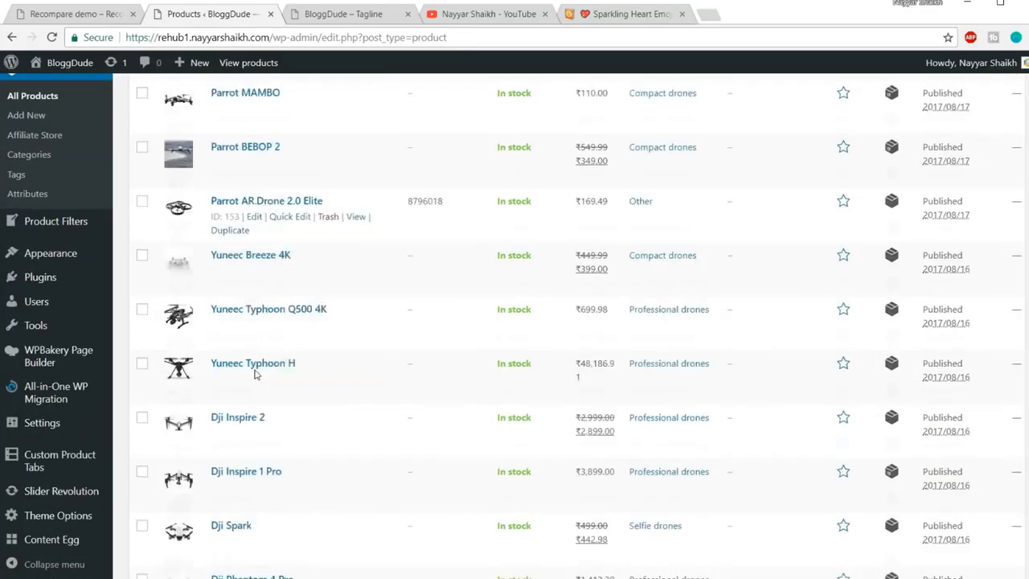
scroll(255, 374, "down", 1)
scroll(242, 358, "up", 7)
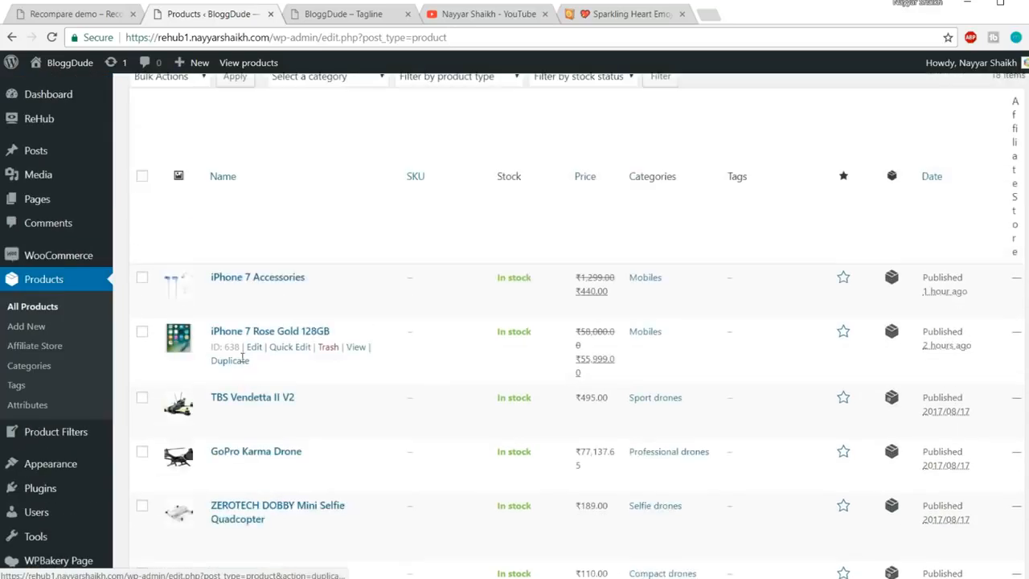
scroll(241, 357, "up", 4)
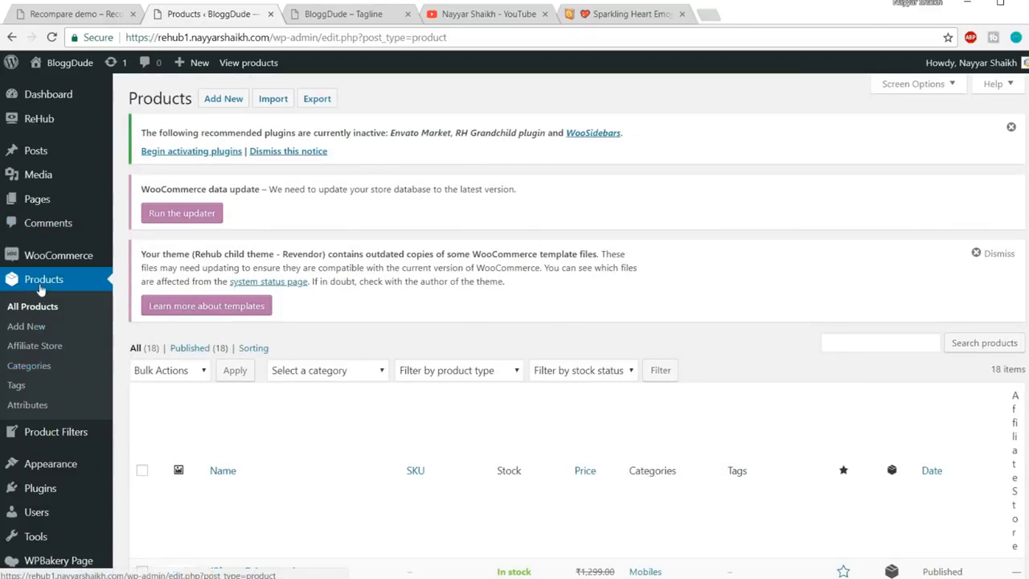
Bulk-delete all product categories in Products > Categories, leaving only Uncategorized
left_click(36, 368)
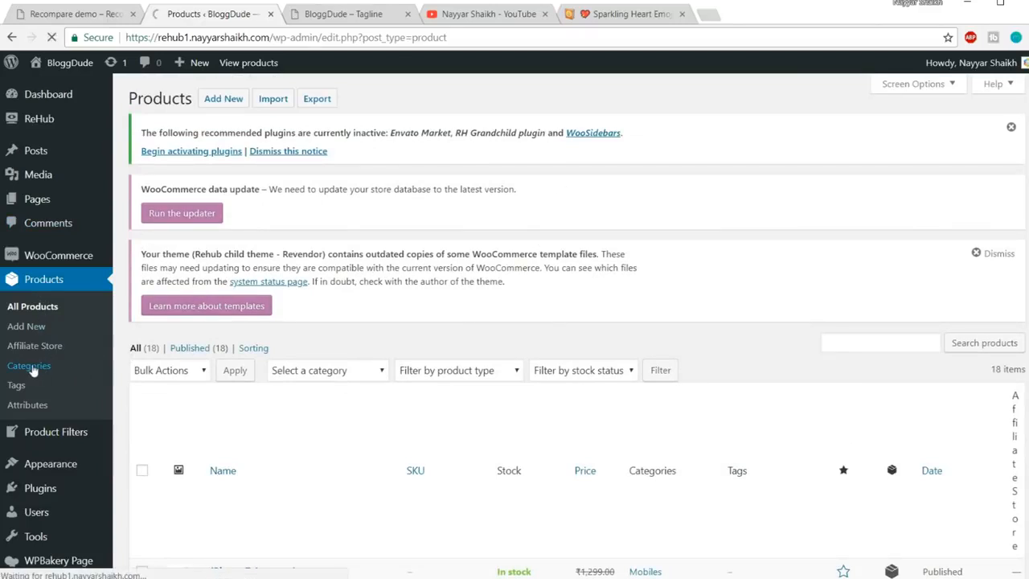
scroll(392, 375, "down", 2)
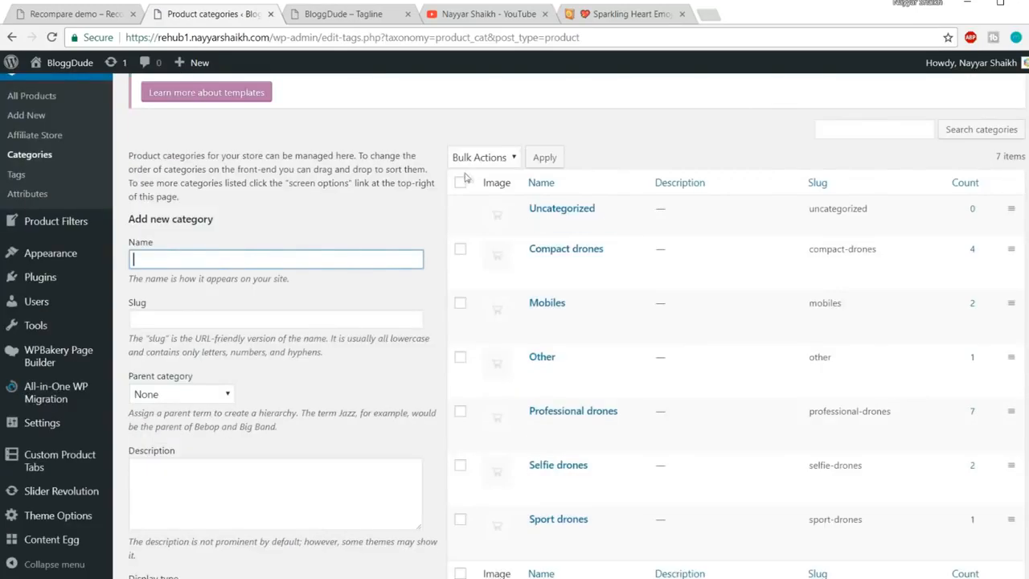
left_click(460, 182)
left_click(481, 158)
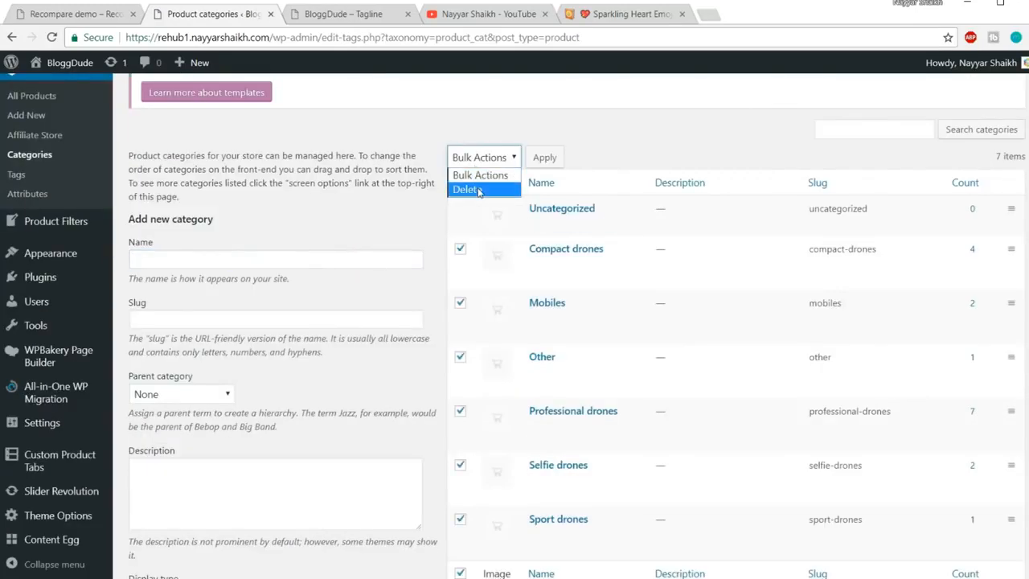
left_click(467, 189)
left_click(547, 159)
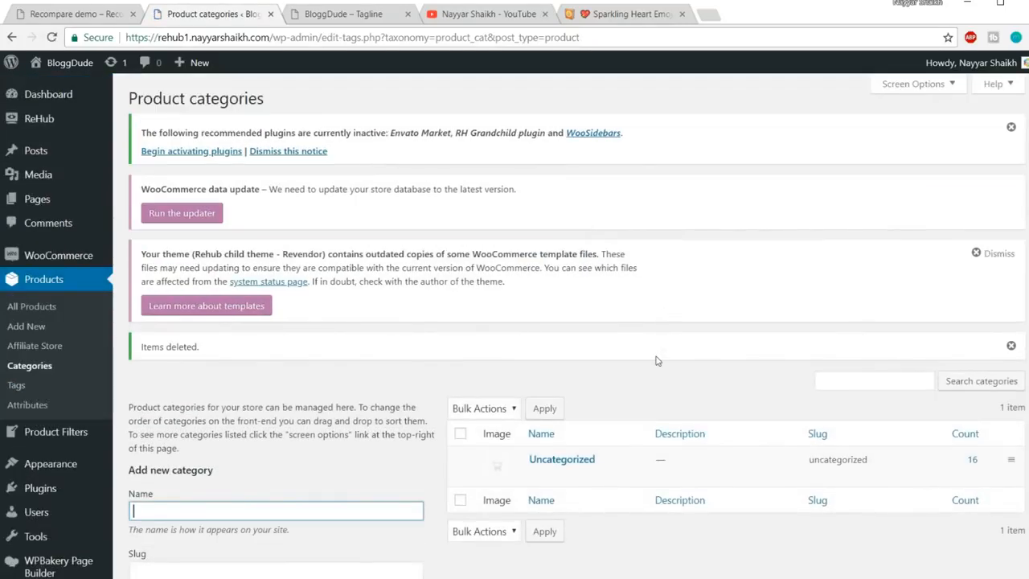
mouse_move(72, 208)
left_click(333, 16)
Replace the address anchor with 'home' and open the home-new/ page
left_click_drag(333, 32, 273, 35)
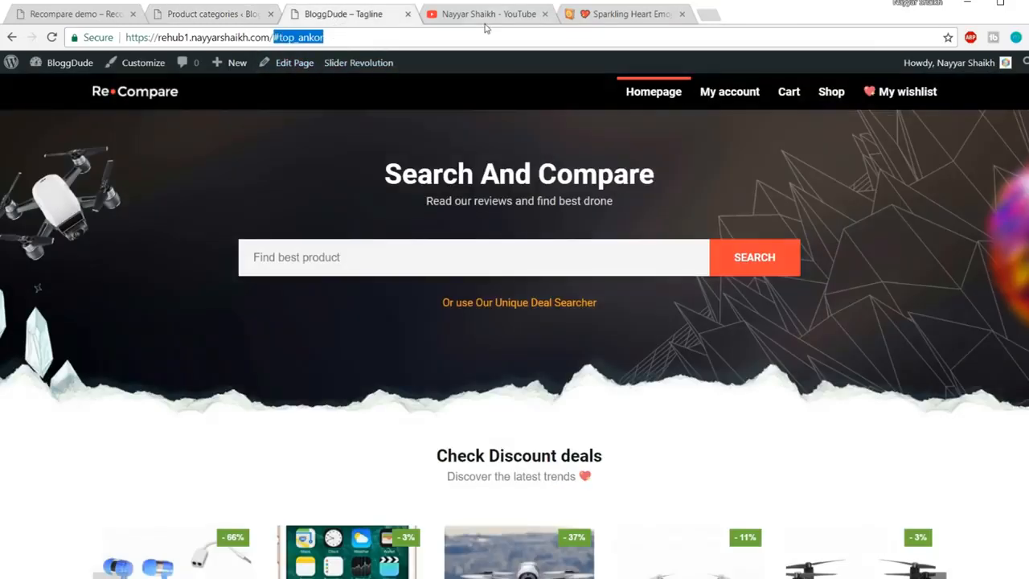
type("home")
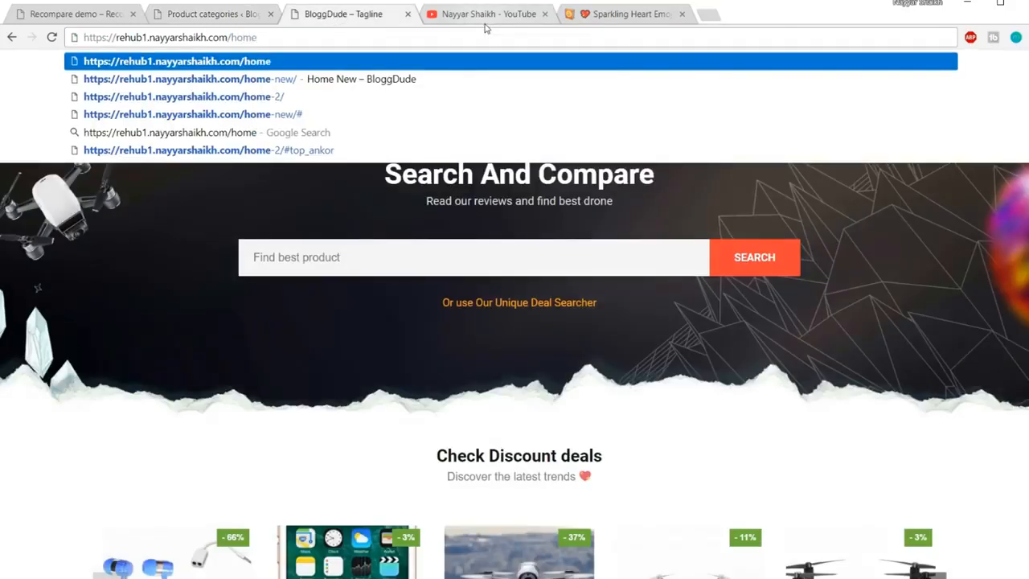
left_click(408, 78)
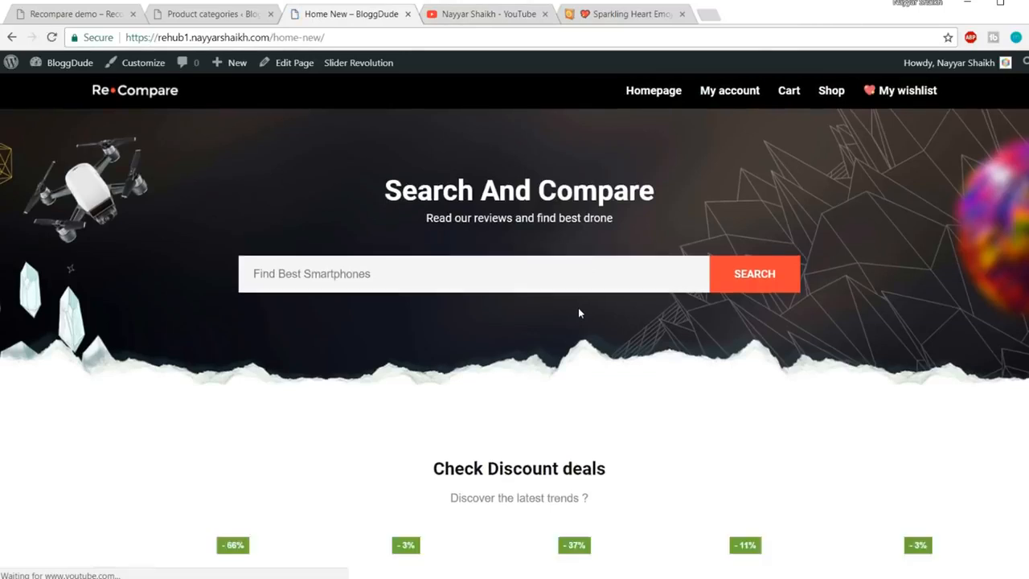
scroll(579, 312, "down", 4)
scroll(579, 315, "up", 4)
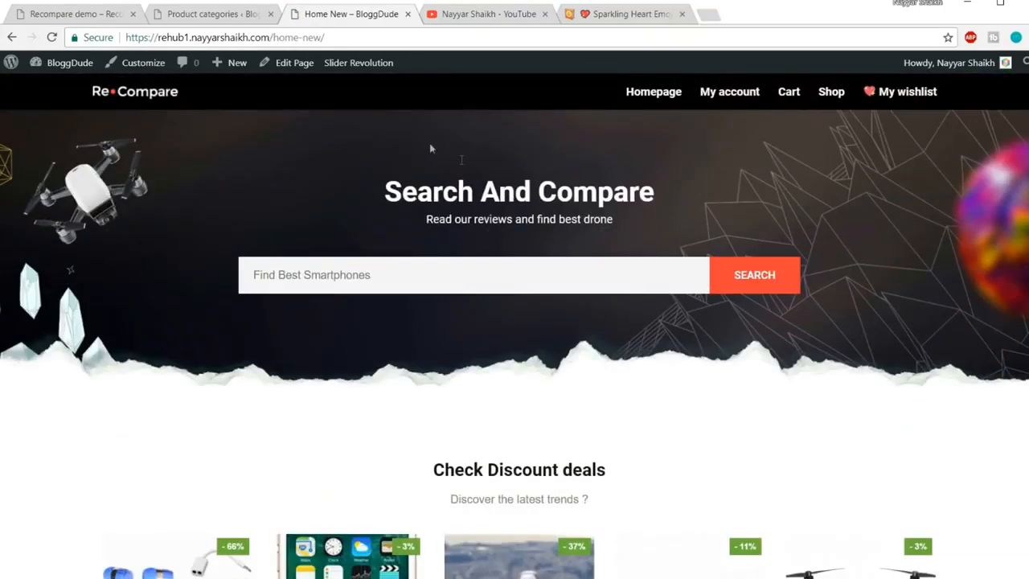
left_click_drag(274, 38, 357, 37)
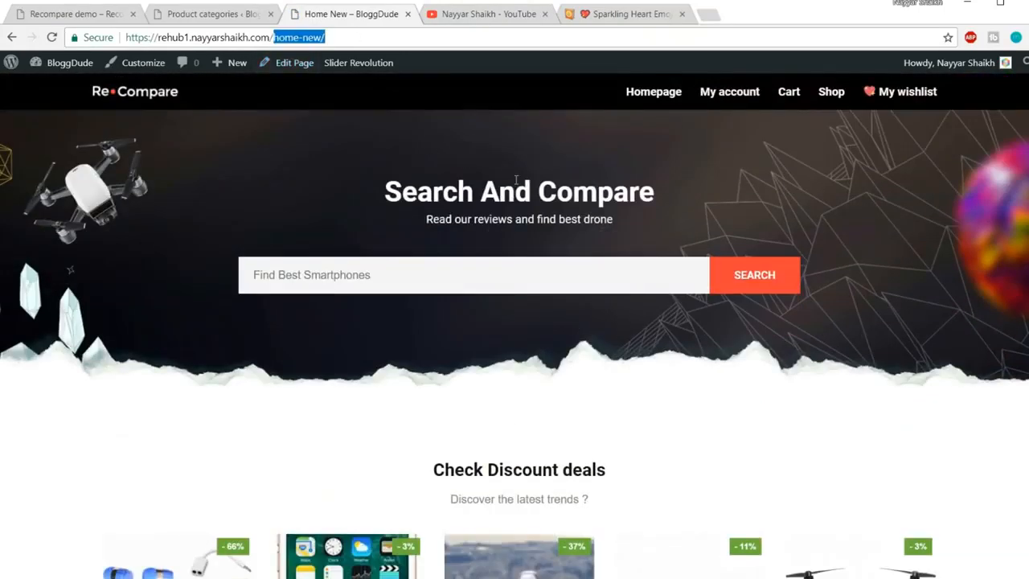
Go to the WordPress admin's Settings > Reading page
left_click(210, 13)
scroll(127, 451, "down", 3)
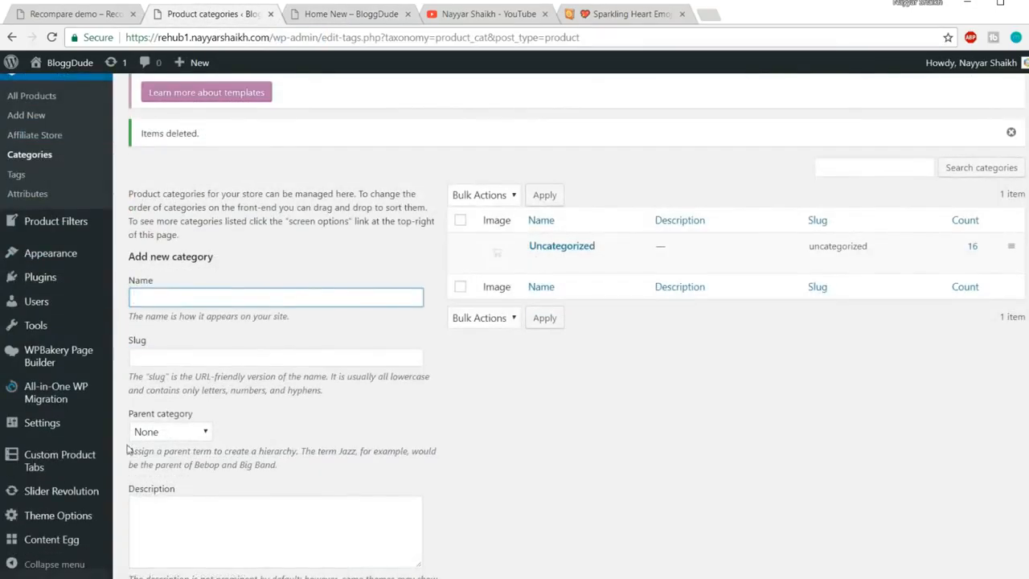
scroll(127, 450, "down", 2)
mouse_move(49, 256)
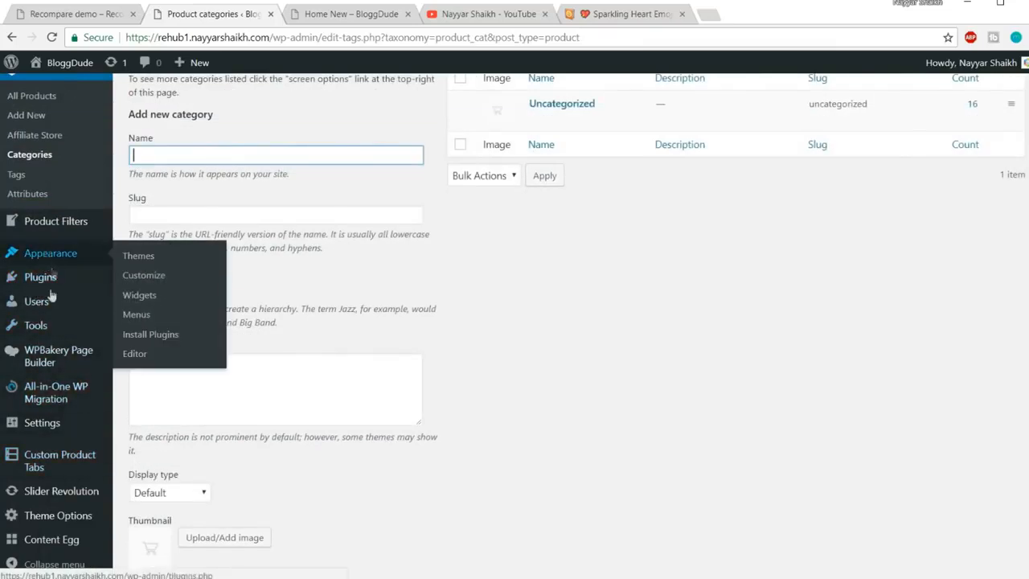
scroll(56, 398, "up", 2)
scroll(57, 413, "down", 2)
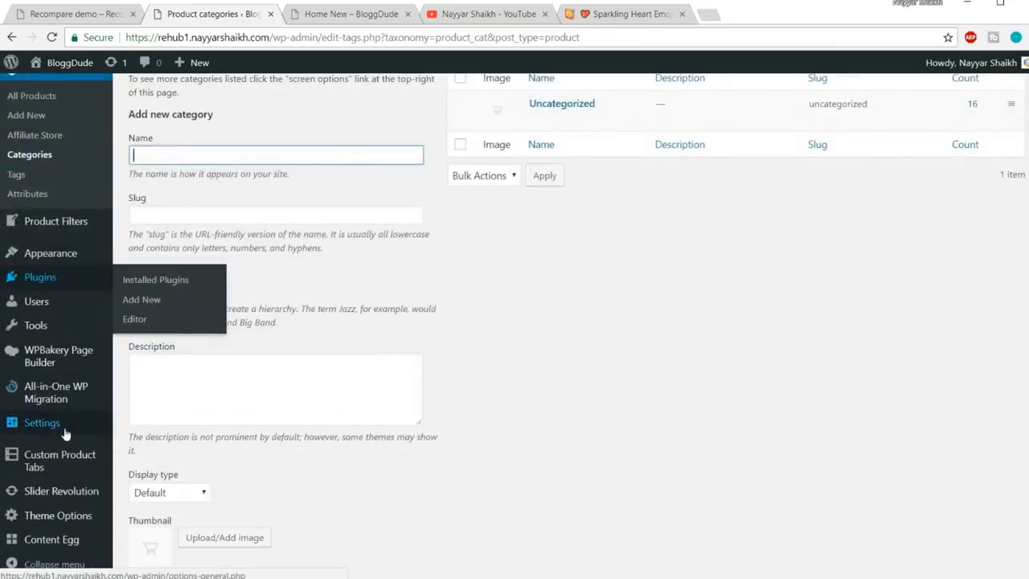
mouse_move(44, 425)
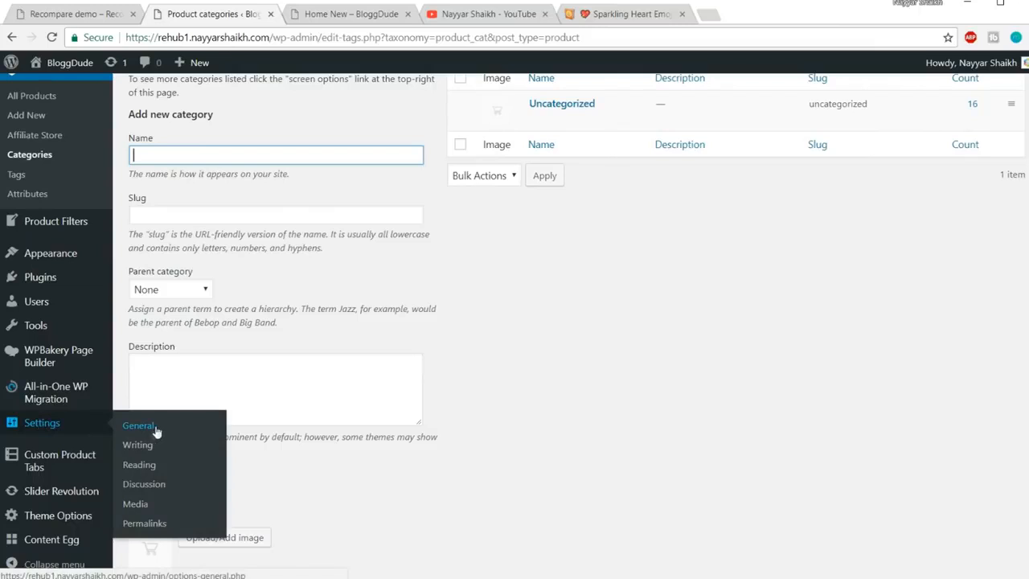
left_click(147, 468)
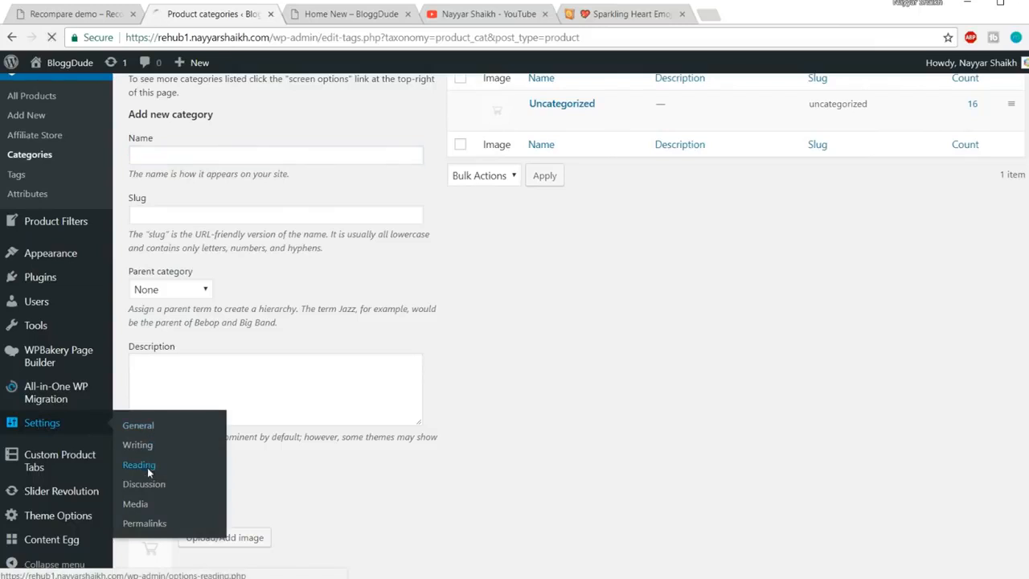
Choose Home New in the Homepage dropdown and save the changes
scroll(535, 438, "down", 3)
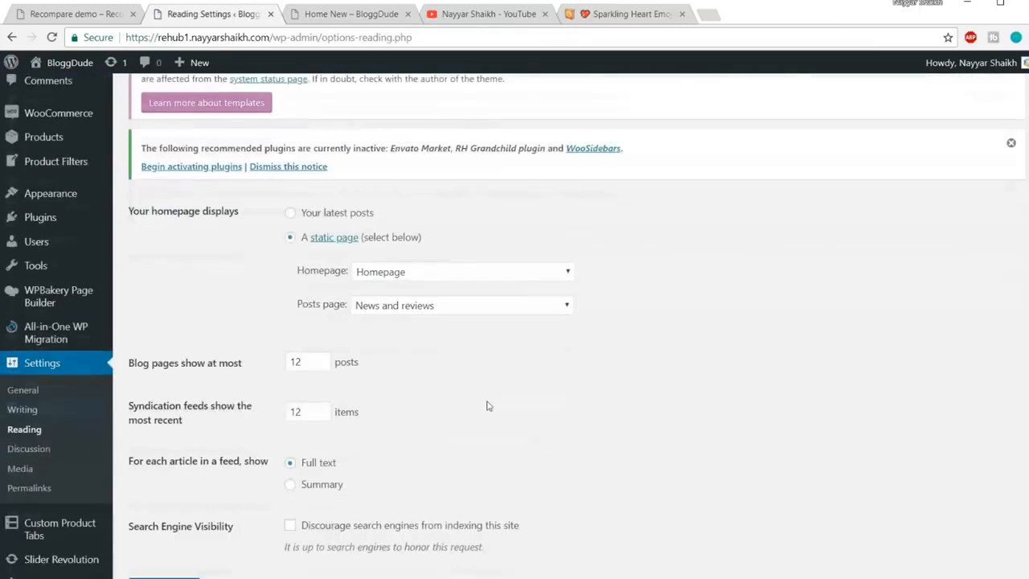
left_click(434, 275)
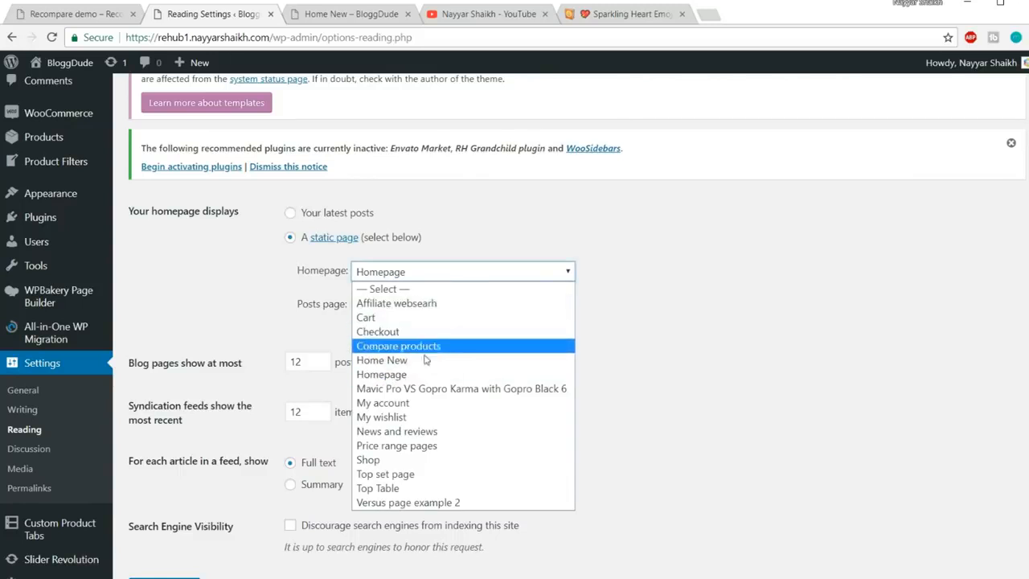
left_click(389, 360)
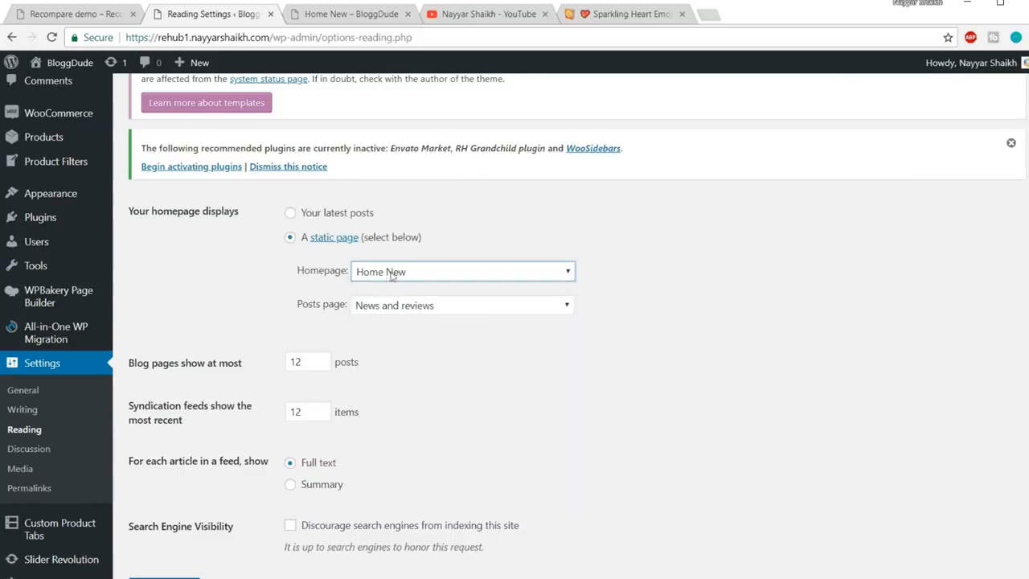
scroll(402, 280, "down", 2)
left_click(185, 513)
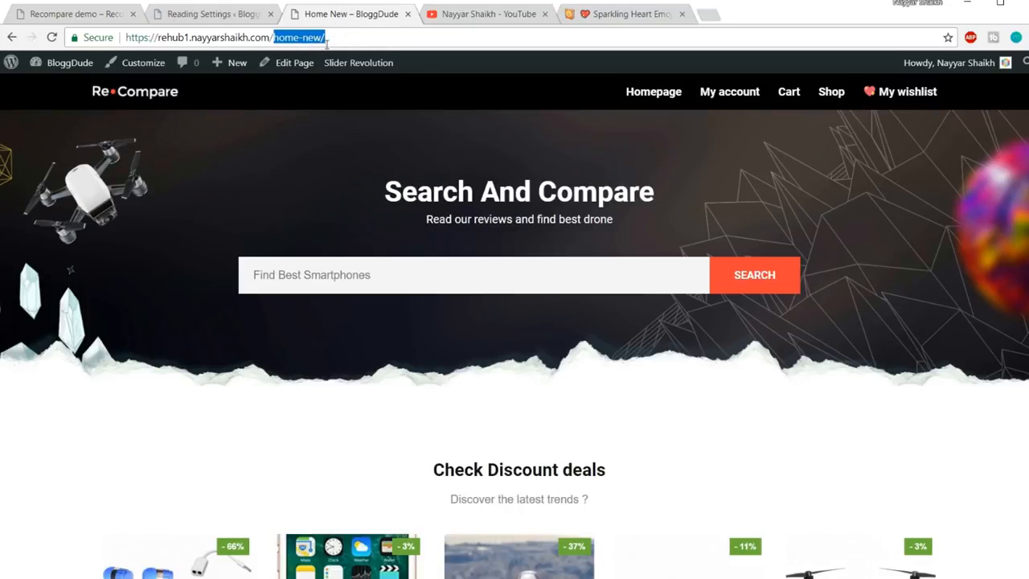
Reload the site root and scroll to confirm the Search And Compare hero and Check Discount deals appear
left_click(53, 38)
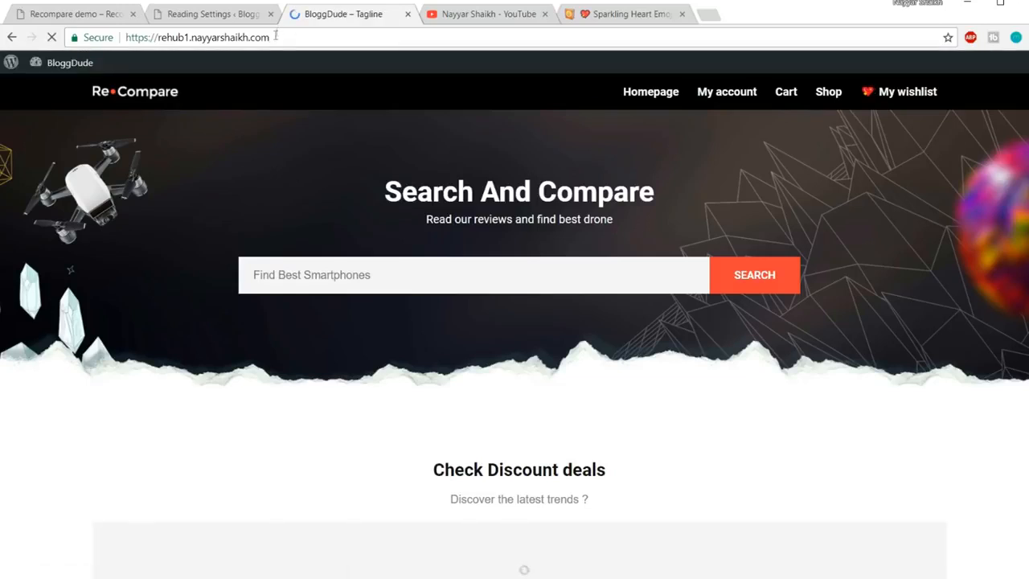
scroll(699, 321, "down", 3)
scroll(704, 338, "down", 7)
scroll(841, 402, "up", 9)
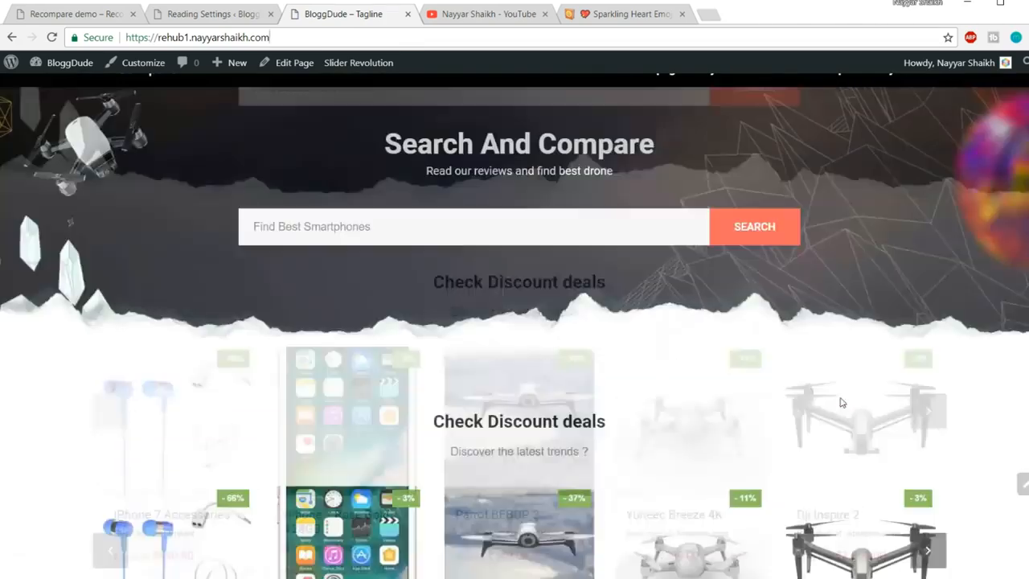
scroll(841, 402, "up", 2)
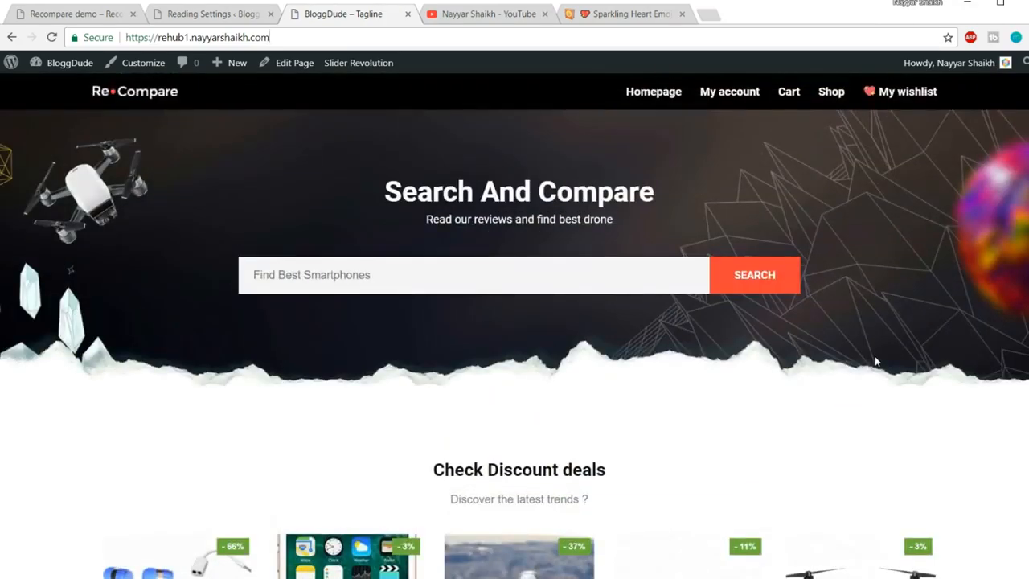